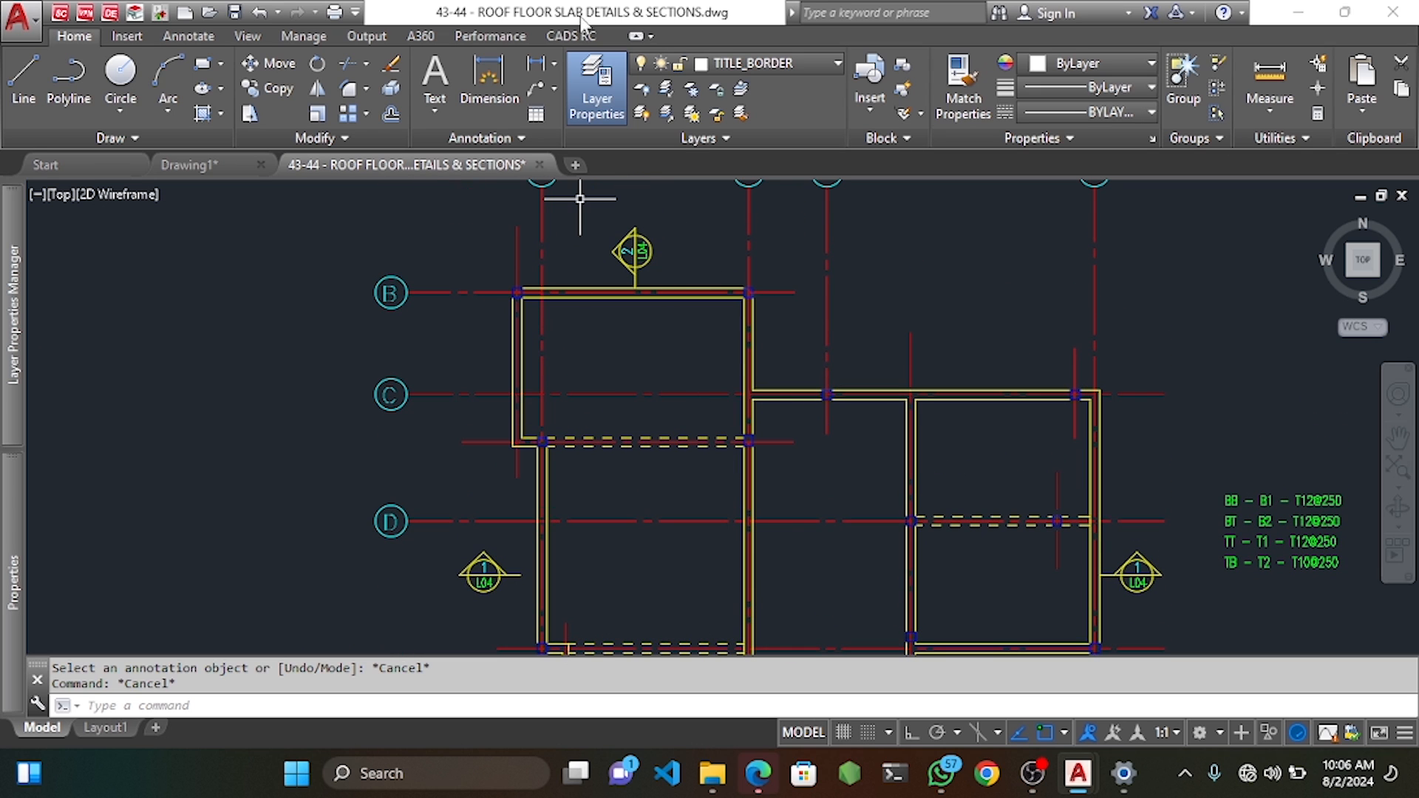
# Show the CADS RC ribbon tools and pan the slab plan up to reveal grid line E.
pyautogui.click(572, 36)
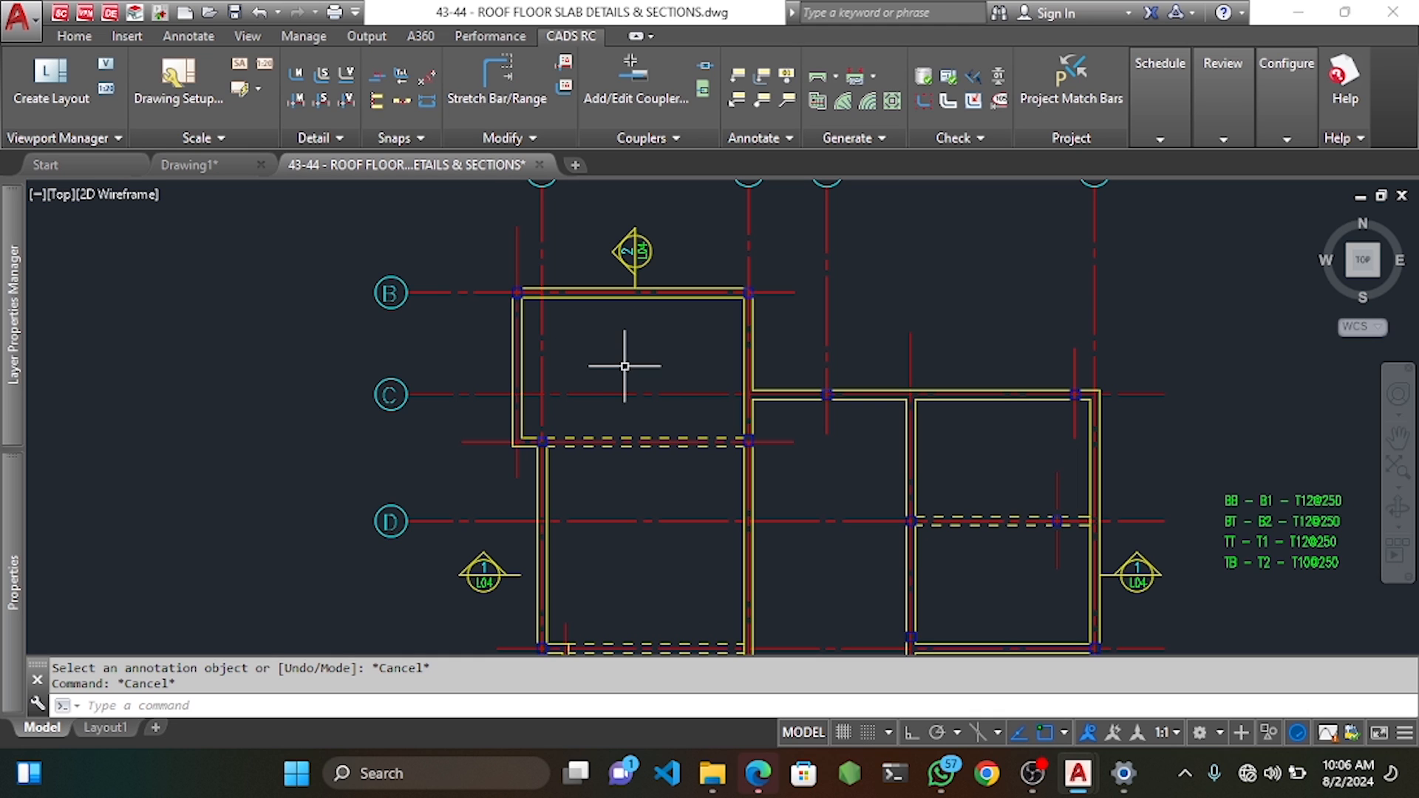
pyautogui.moveTo(1006, 467); pyautogui.dragTo(952, 393, button='middle')
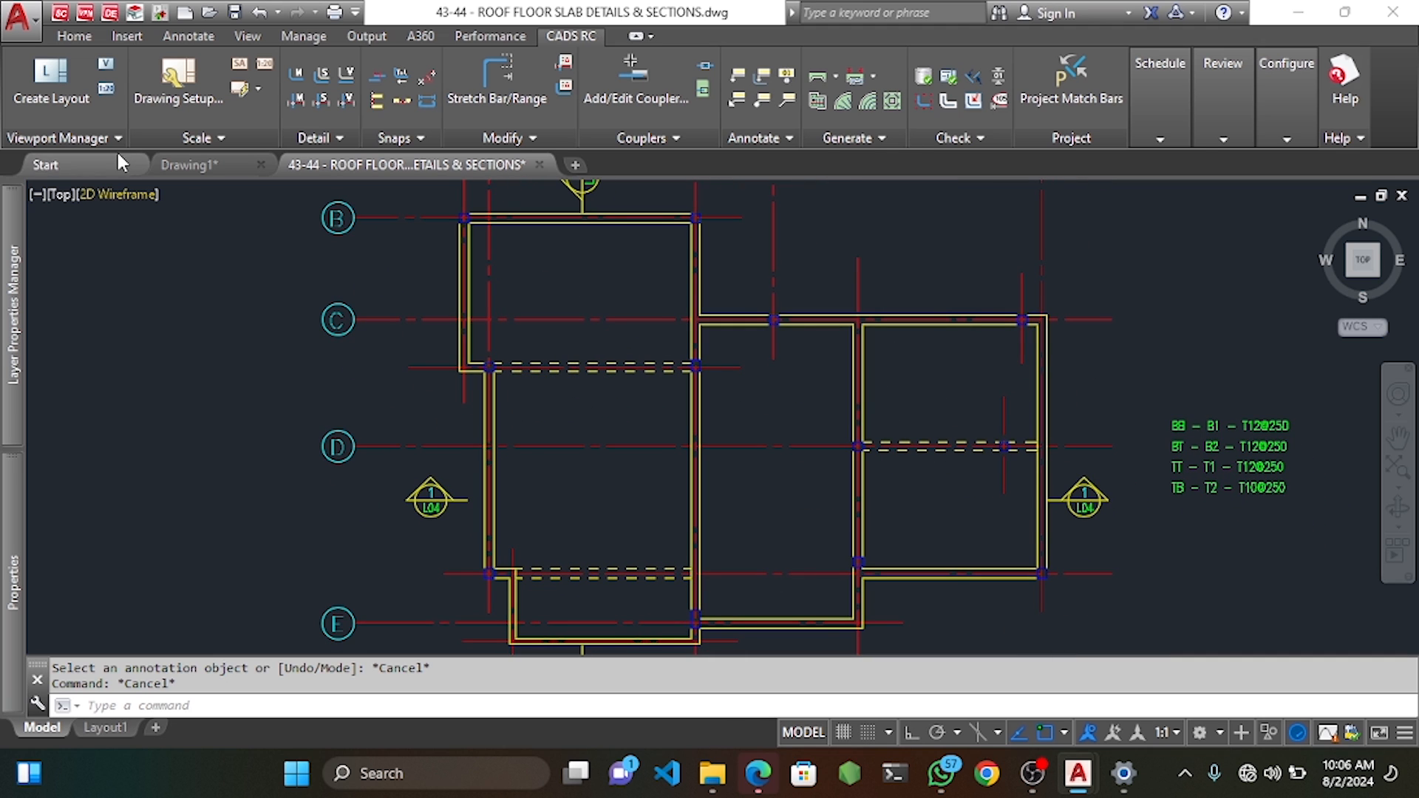
# Set up a Standard A3 drawing sheet at scale 1:80 and accept its title block attributes.
pyautogui.click(192, 86)
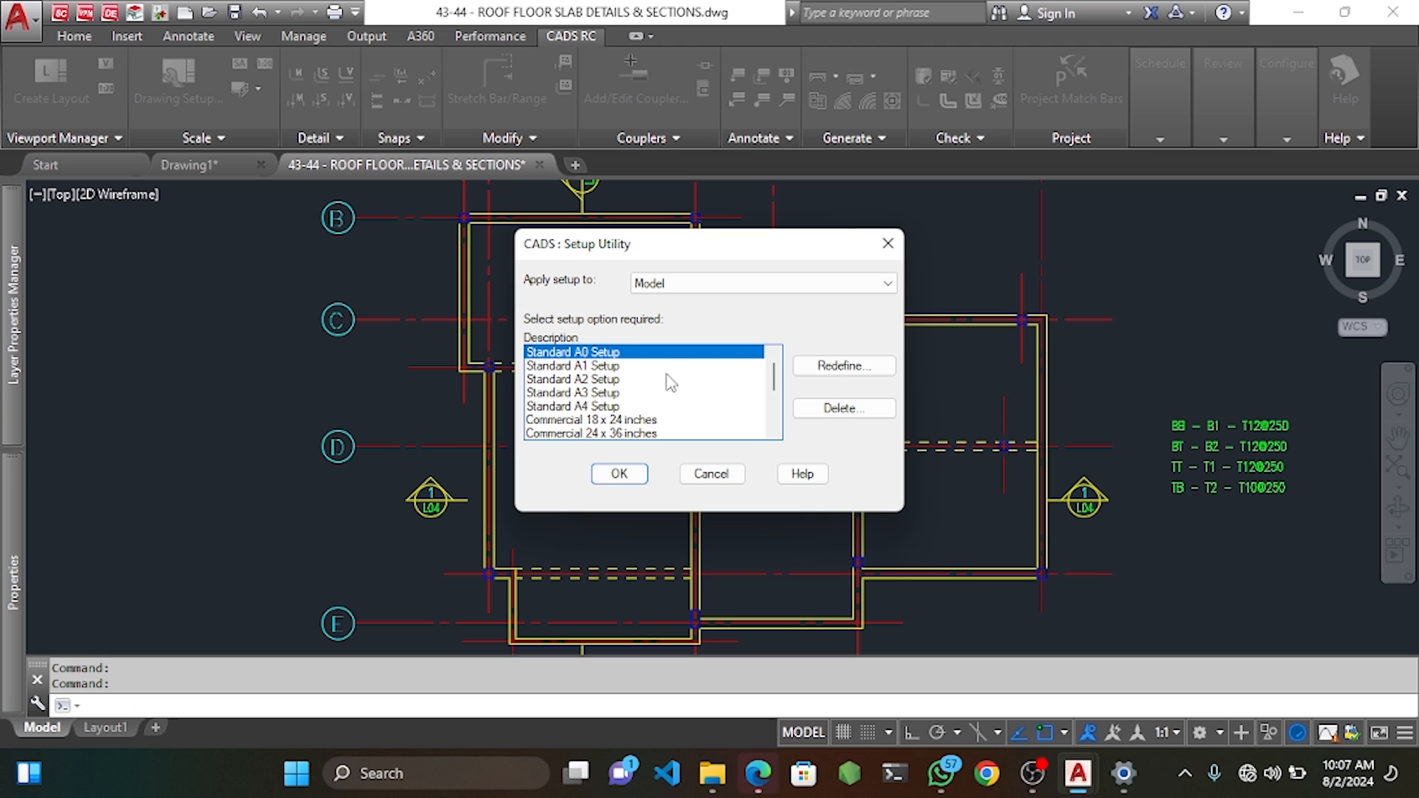
pyautogui.click(589, 393)
pyautogui.click(620, 473)
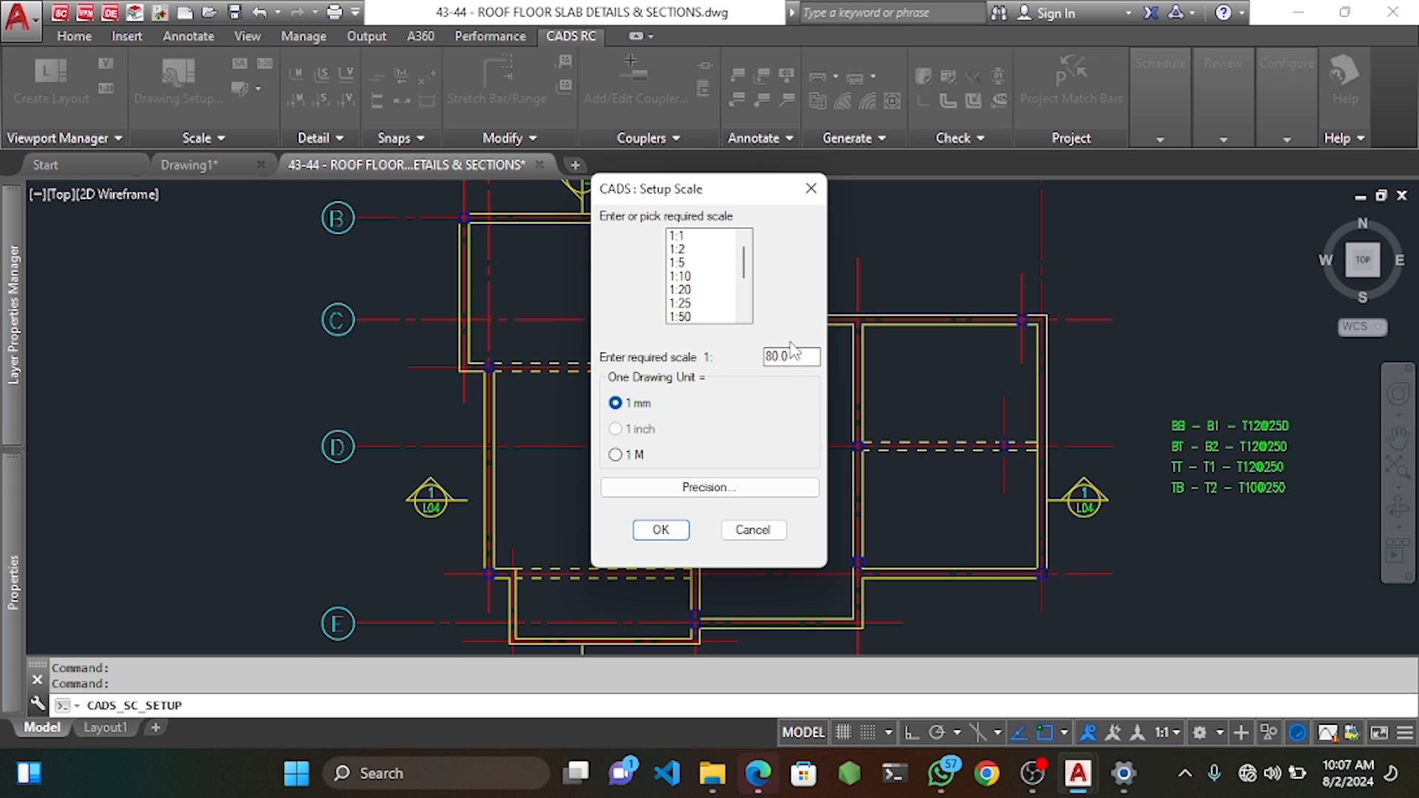
pyautogui.moveTo(791, 358); pyautogui.dragTo(766, 358)
pyautogui.write('80')
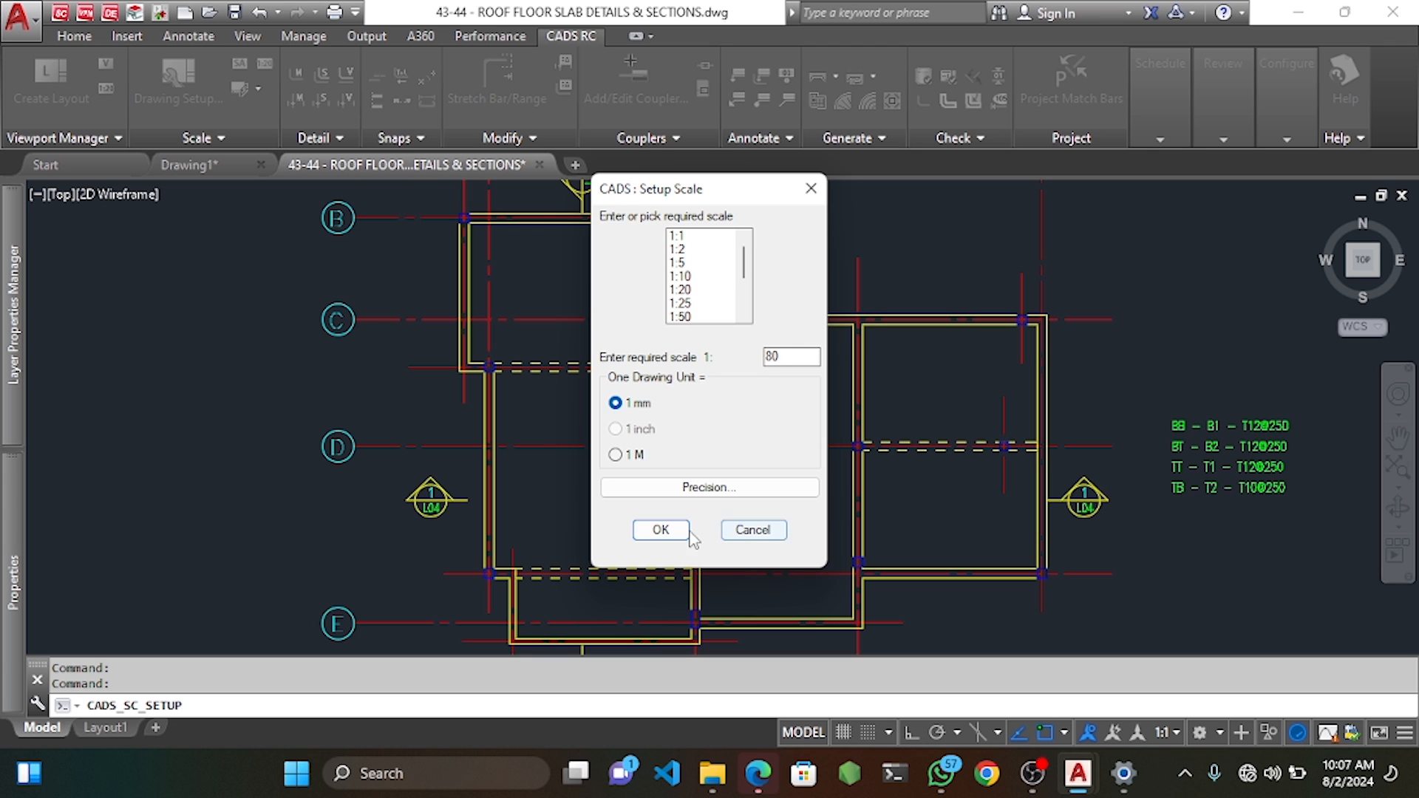
pyautogui.click(660, 530)
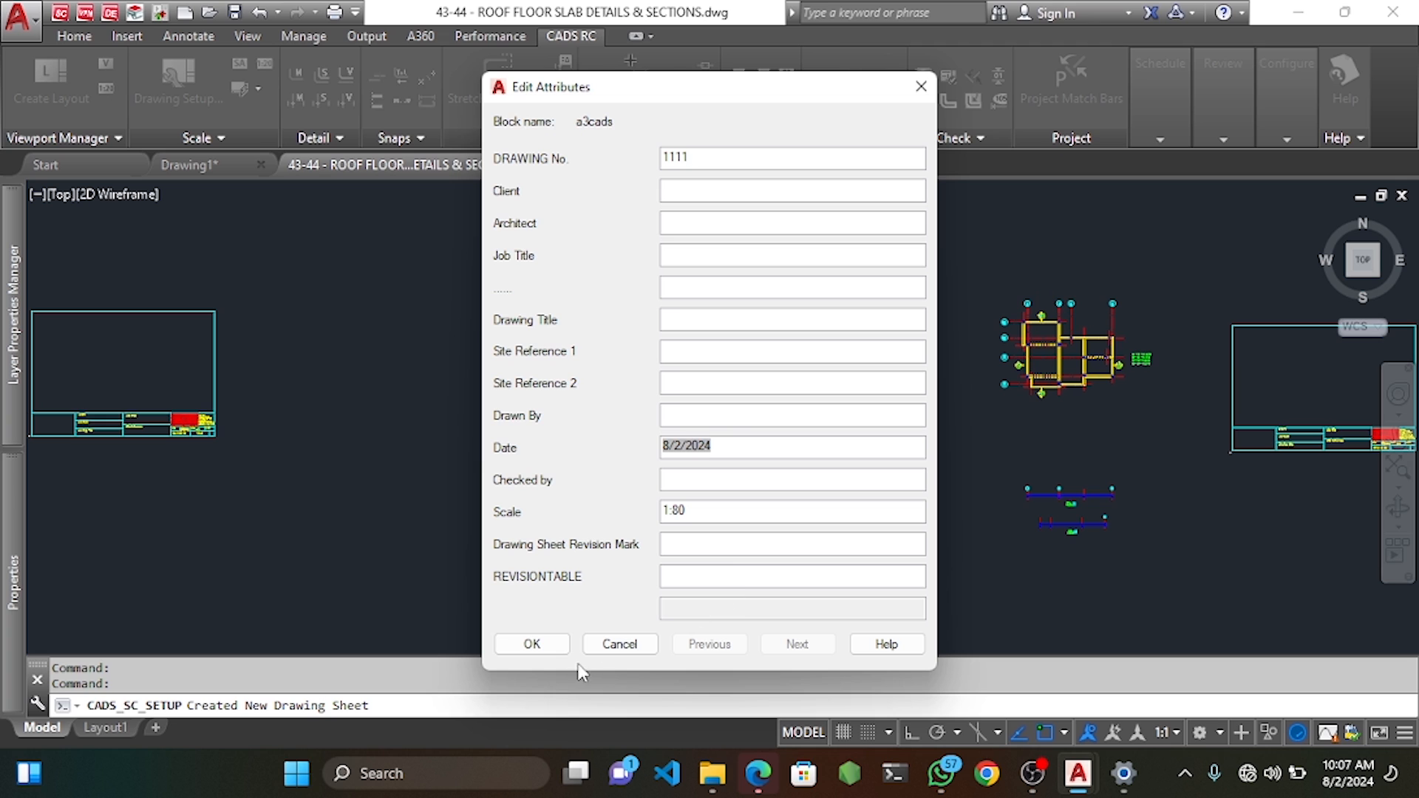
pyautogui.click(532, 644)
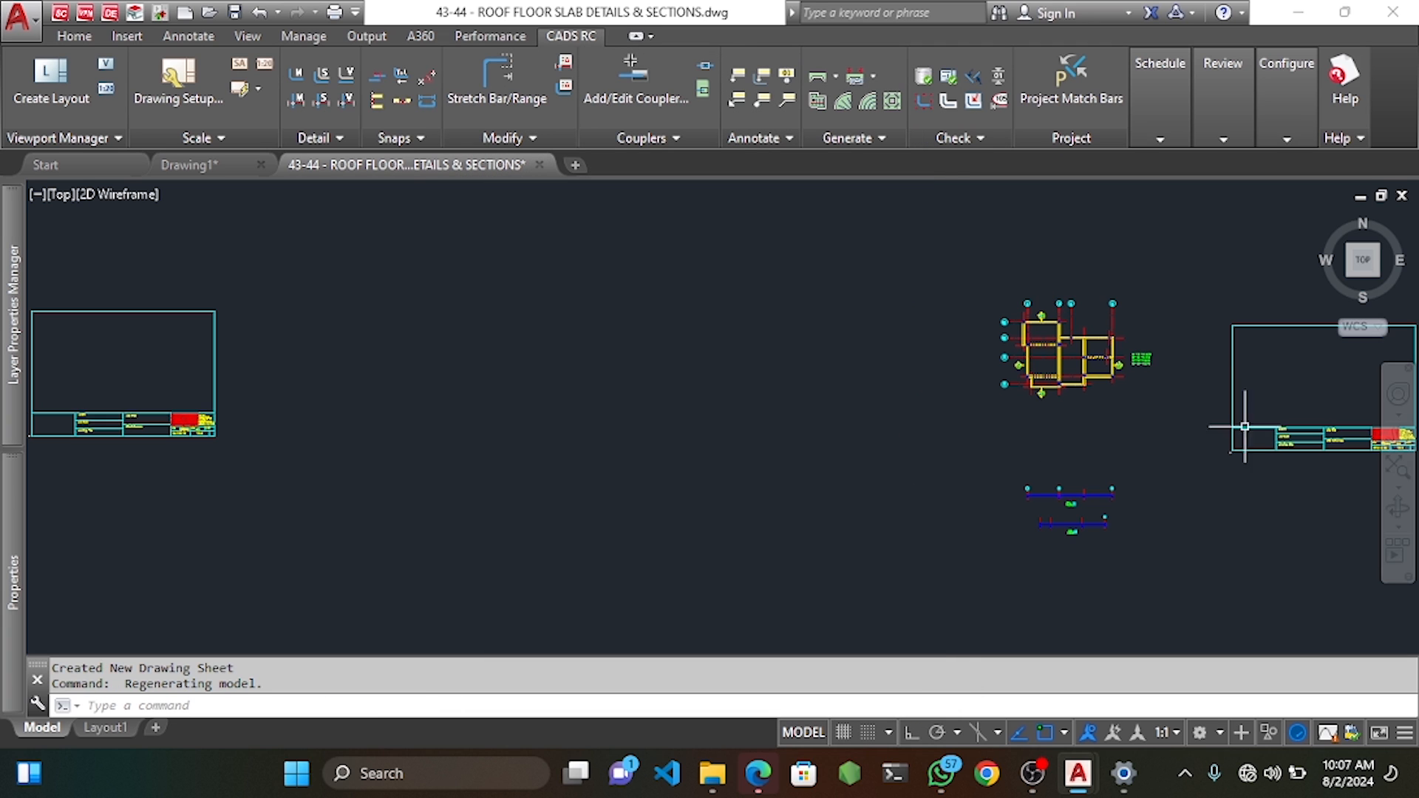
# Switch to the Annotate tools and zoom over the T12@250 bar notes and upper-left B–C panel.
pyautogui.click(206, 42)
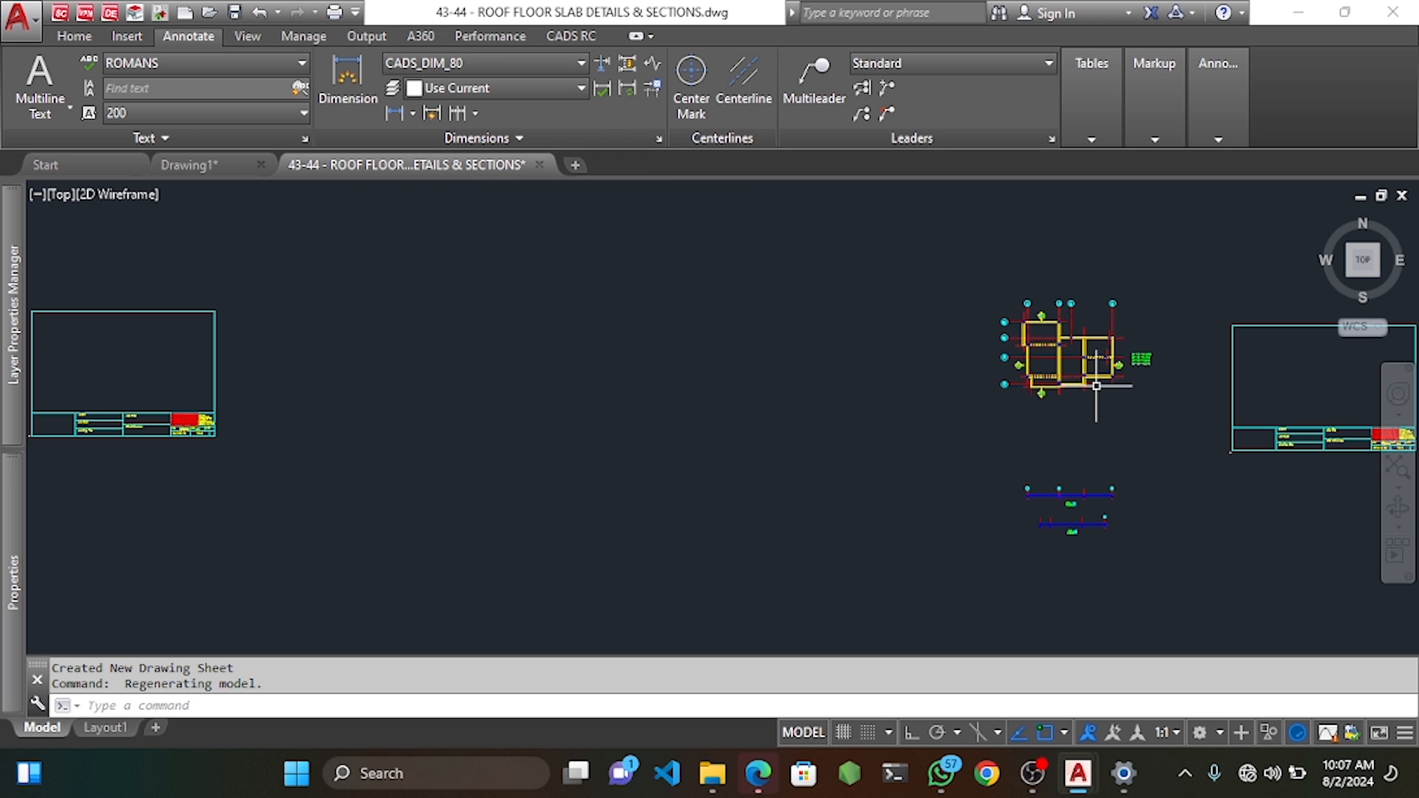
pyautogui.scroll(5, 1077, 349)
pyautogui.scroll(6, 1010, 370)
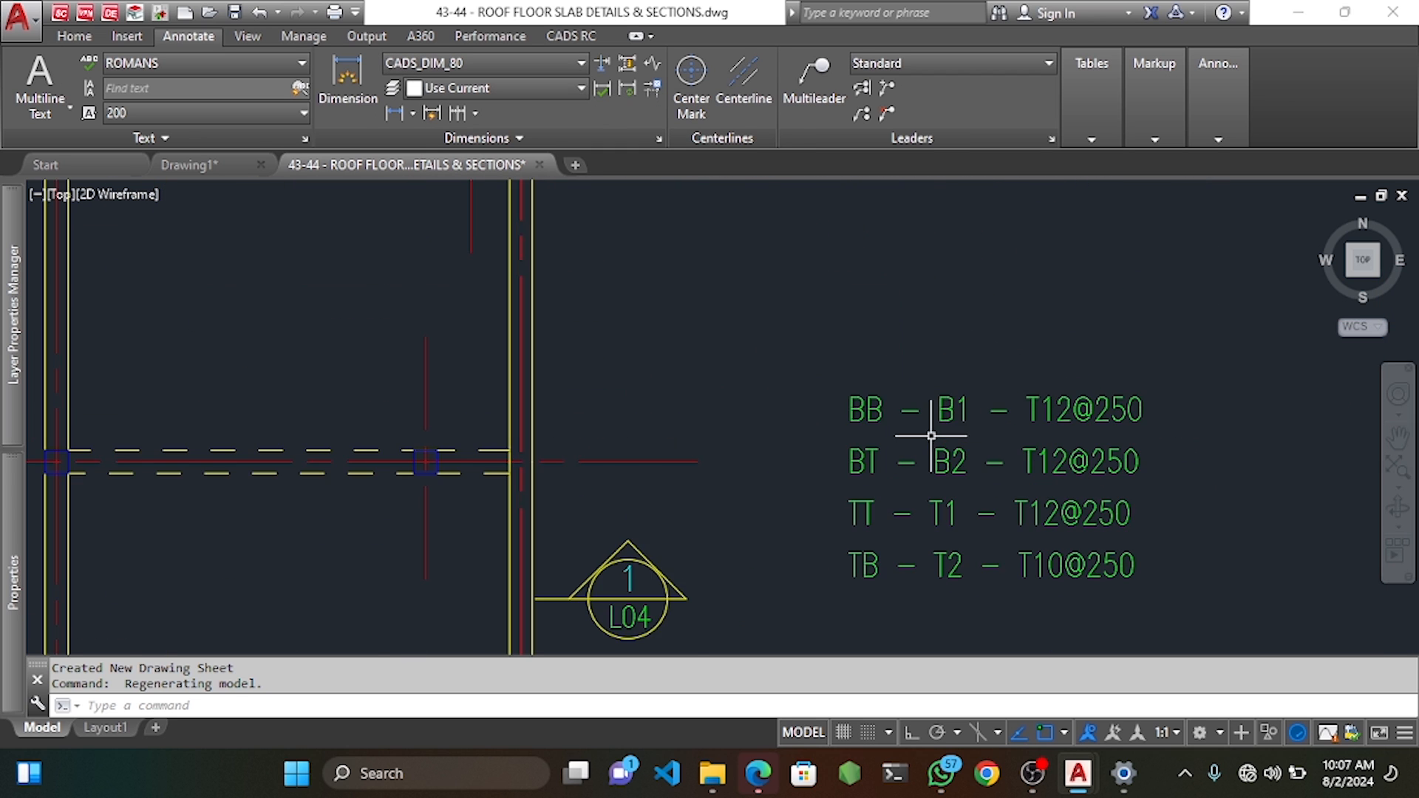
pyautogui.scroll(-3, 947, 444)
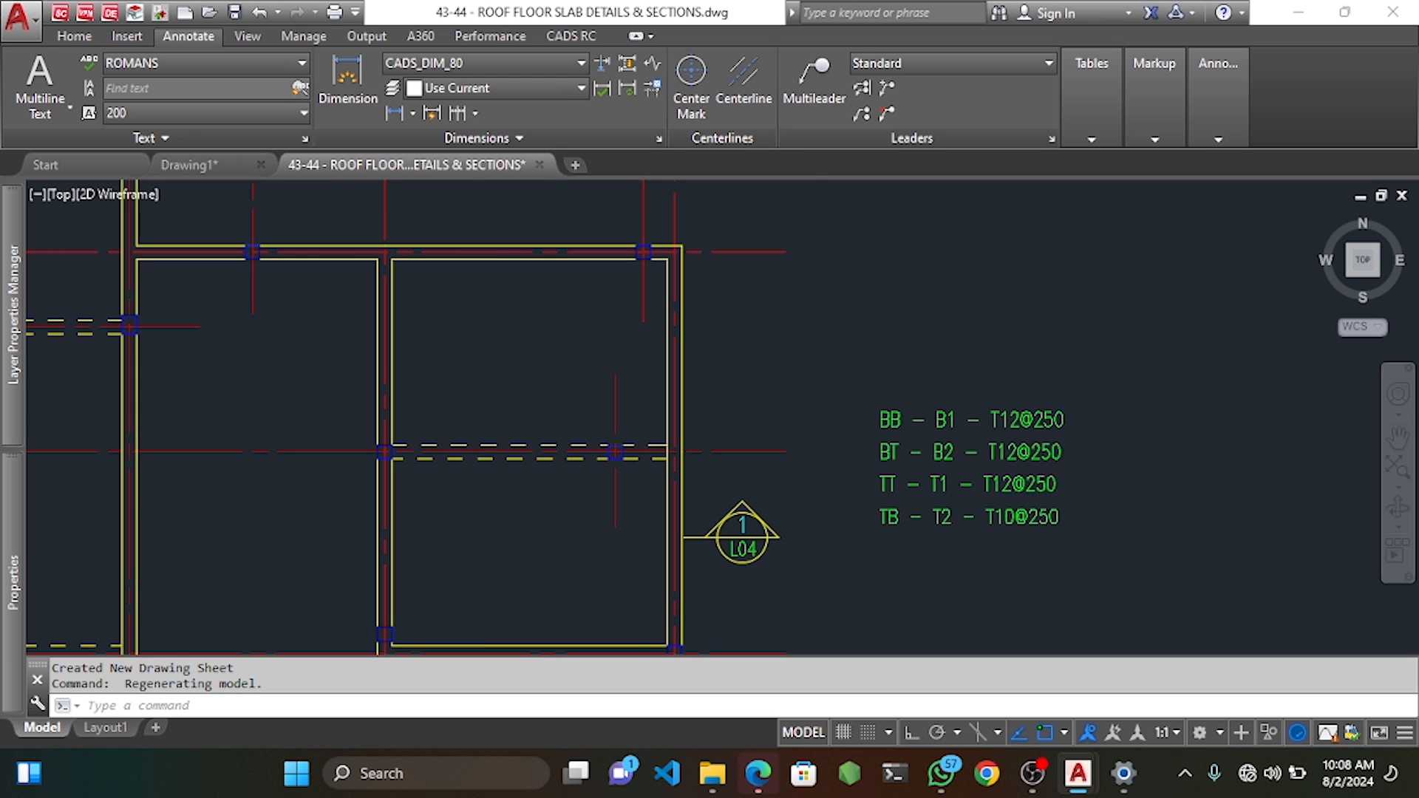
pyautogui.scroll(-3, 1035, 503)
pyautogui.scroll(2, 584, 333)
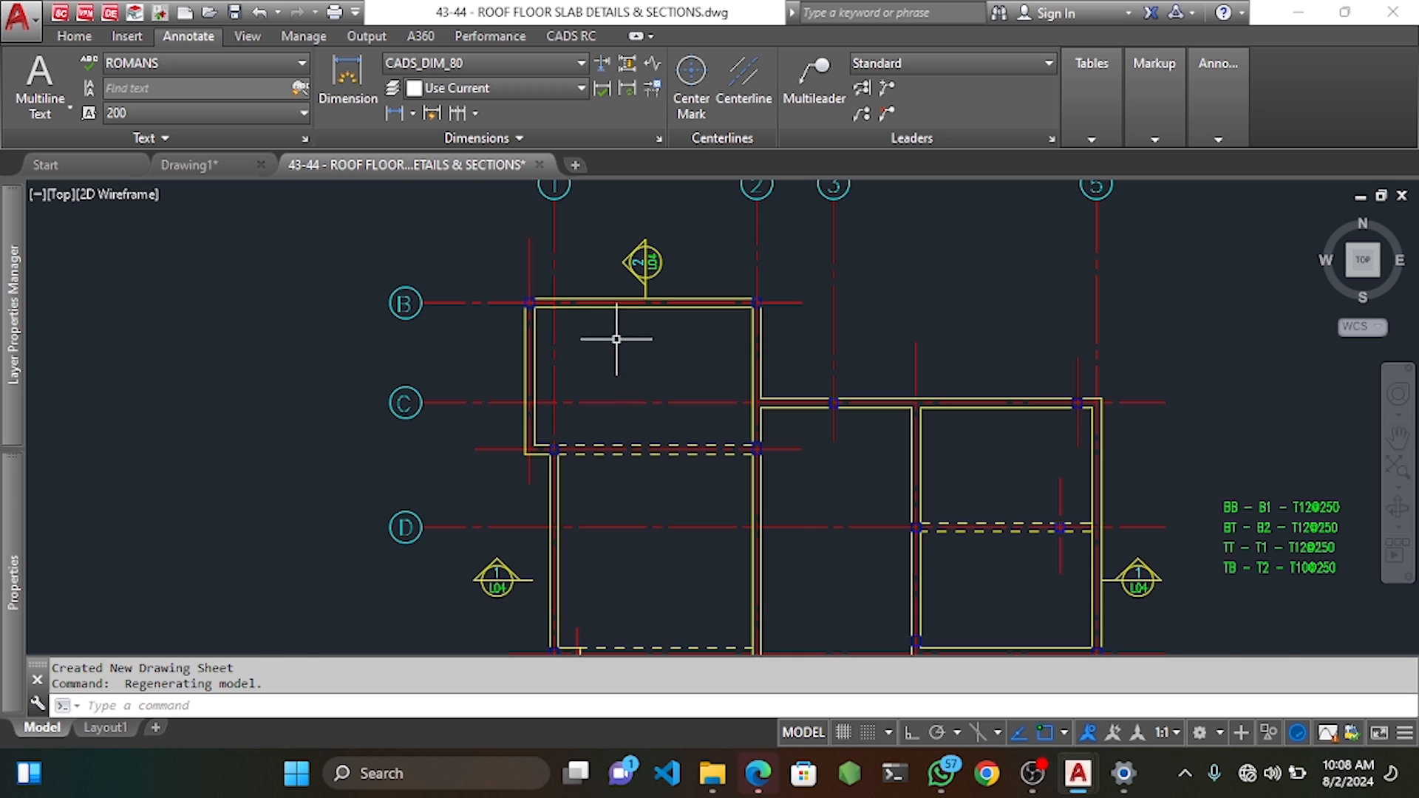
pyautogui.scroll(2, 624, 333)
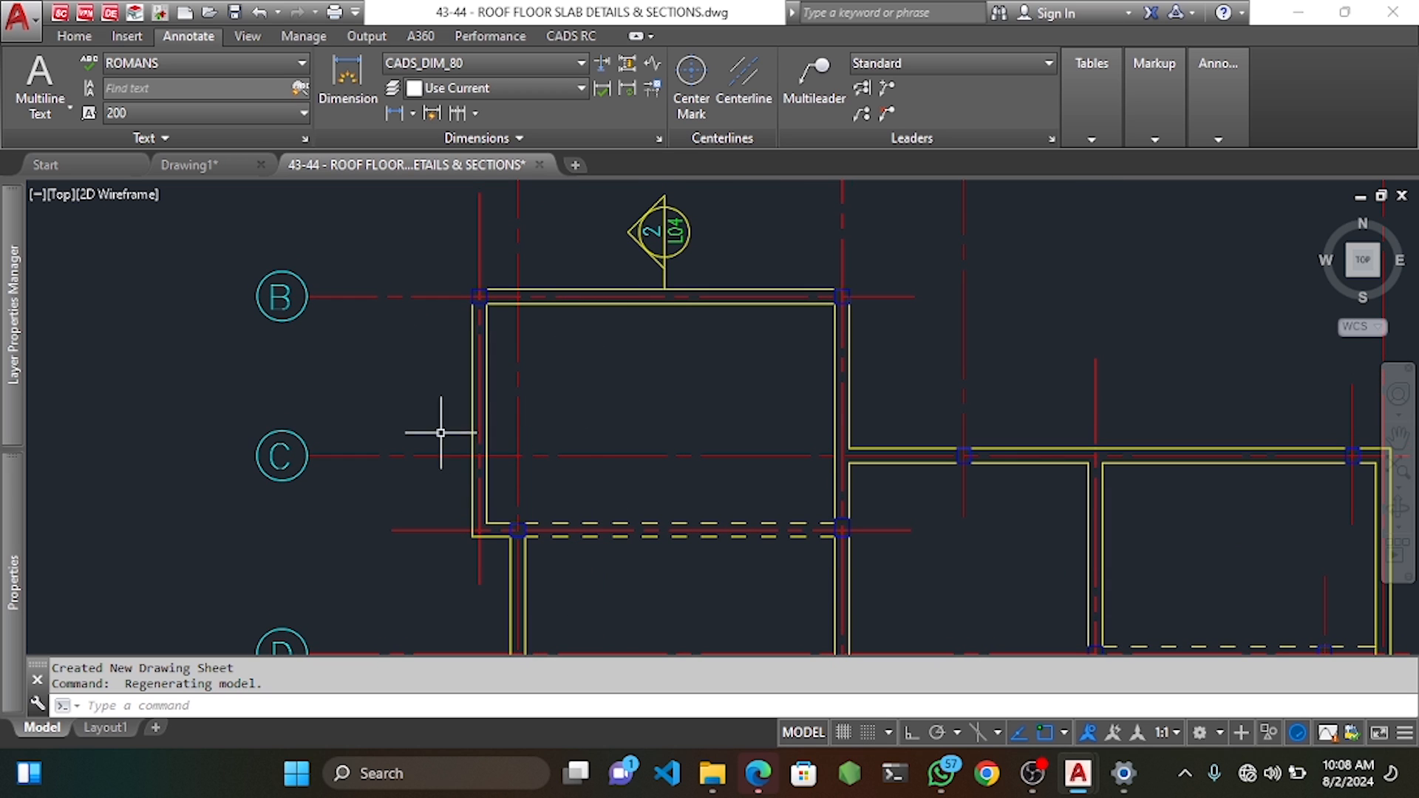
pyautogui.scroll(-1, 909, 366)
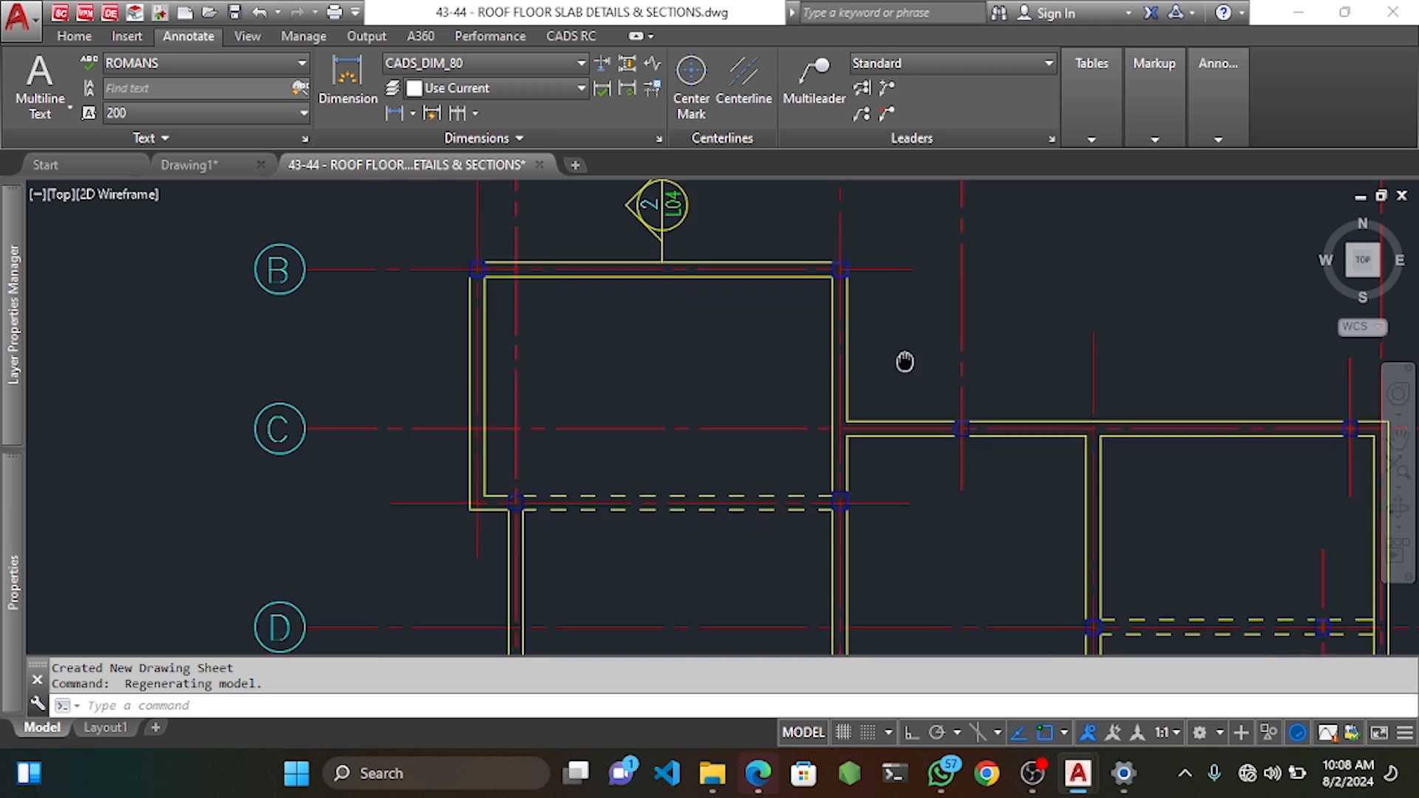
pyautogui.scroll(-5, 681, 353)
pyautogui.scroll(2, 700, 398)
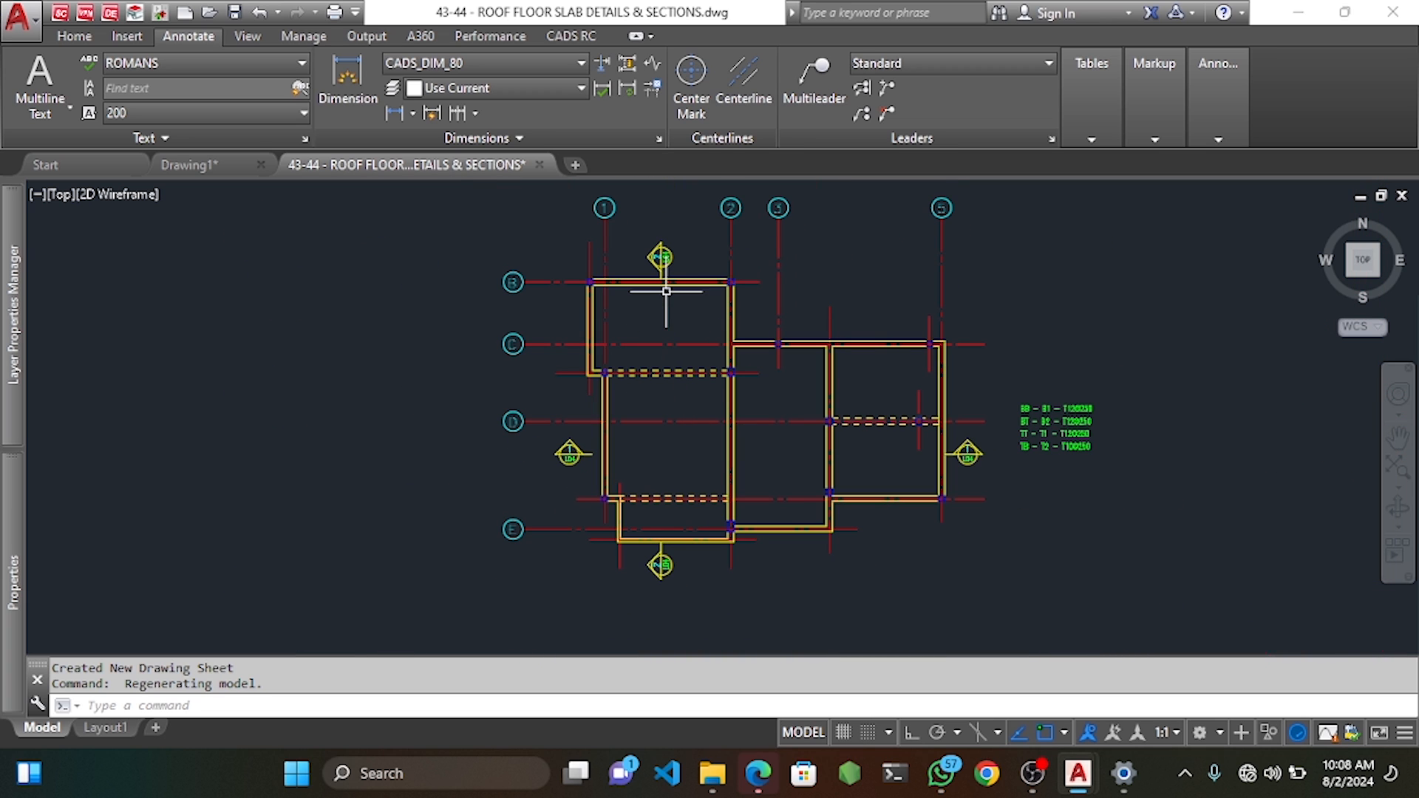
pyautogui.scroll(4, 661, 293)
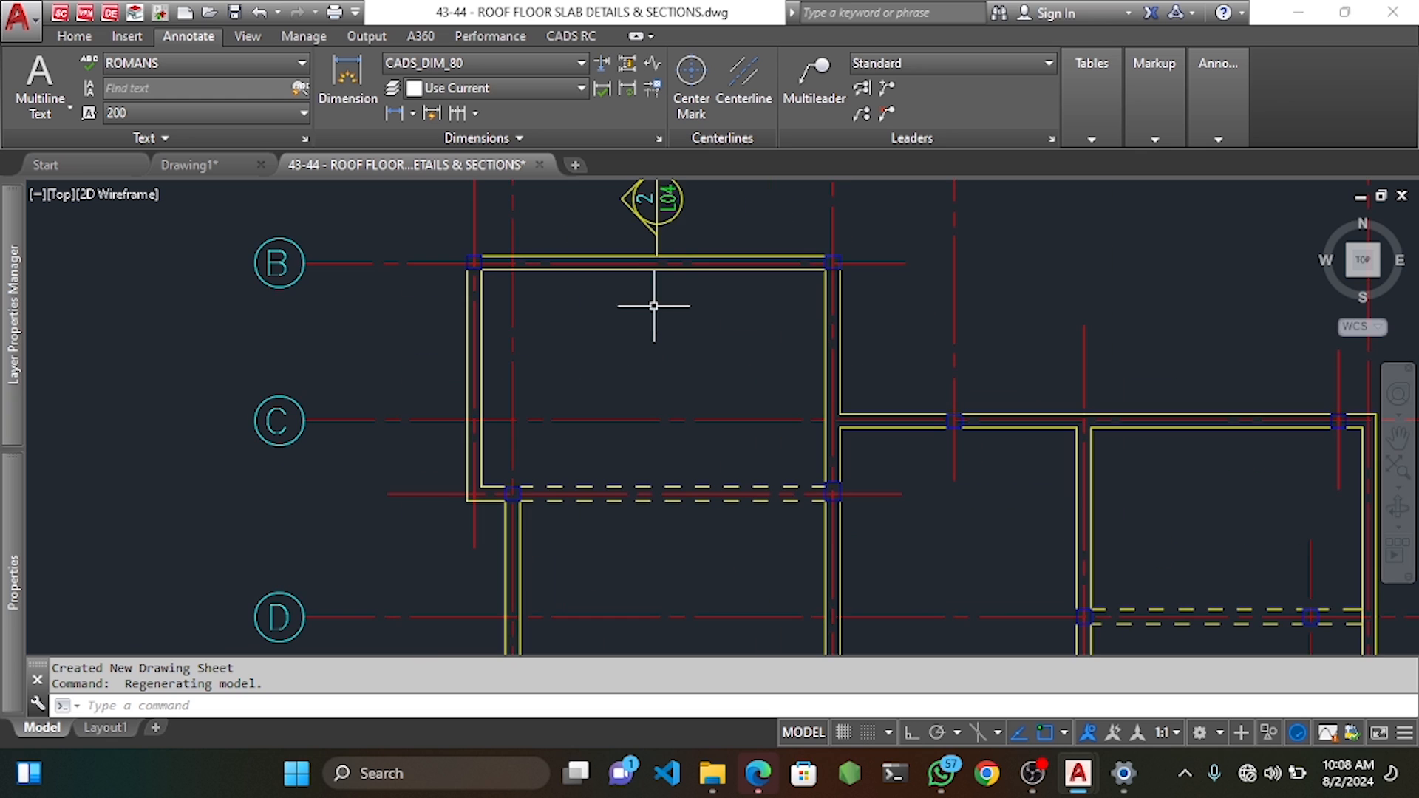
pyautogui.moveTo(653, 352); pyautogui.dragTo(606, 318, button='middle')
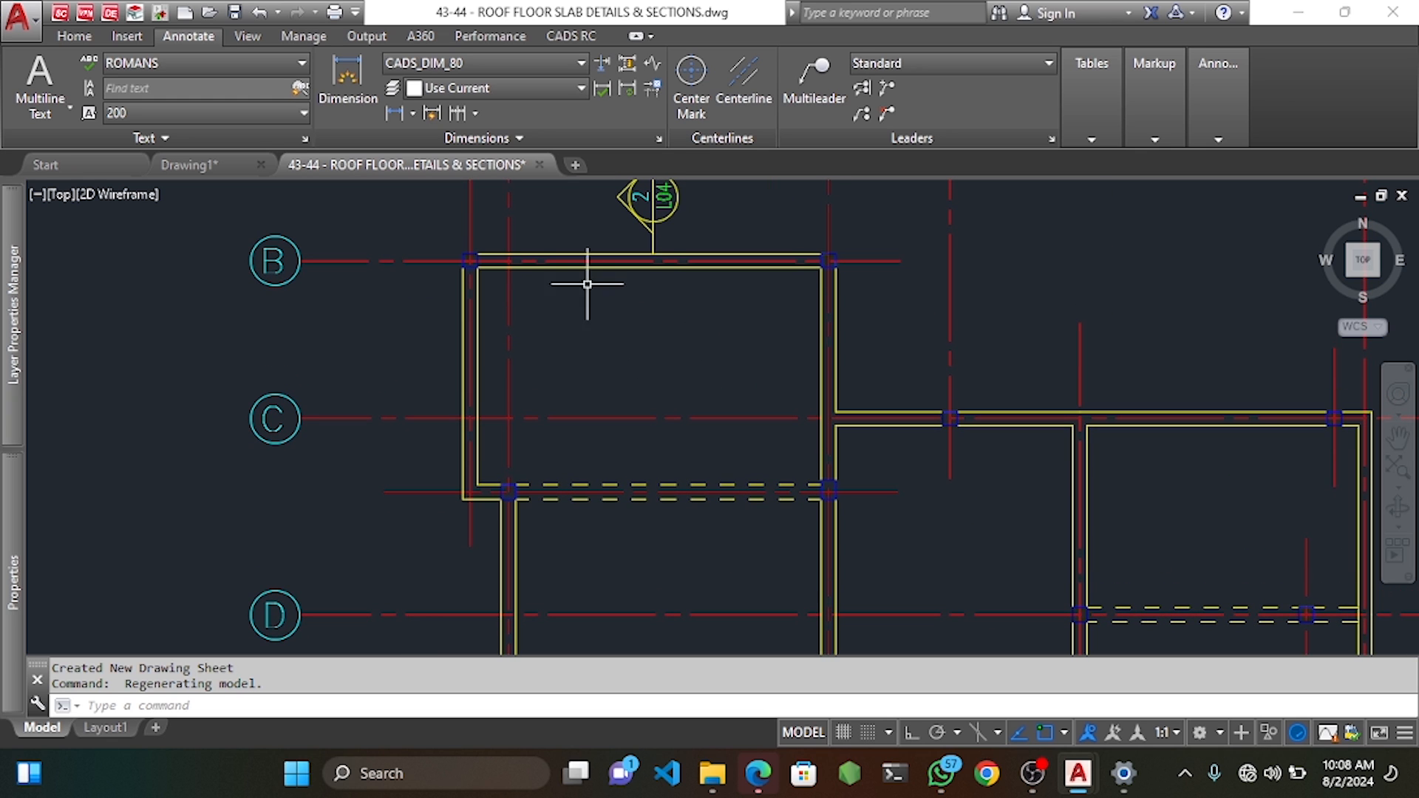
# Run OFFSET at 25 and offset the top beam, wall lines and grid C beam into the left panels.
pyautogui.click(573, 255)
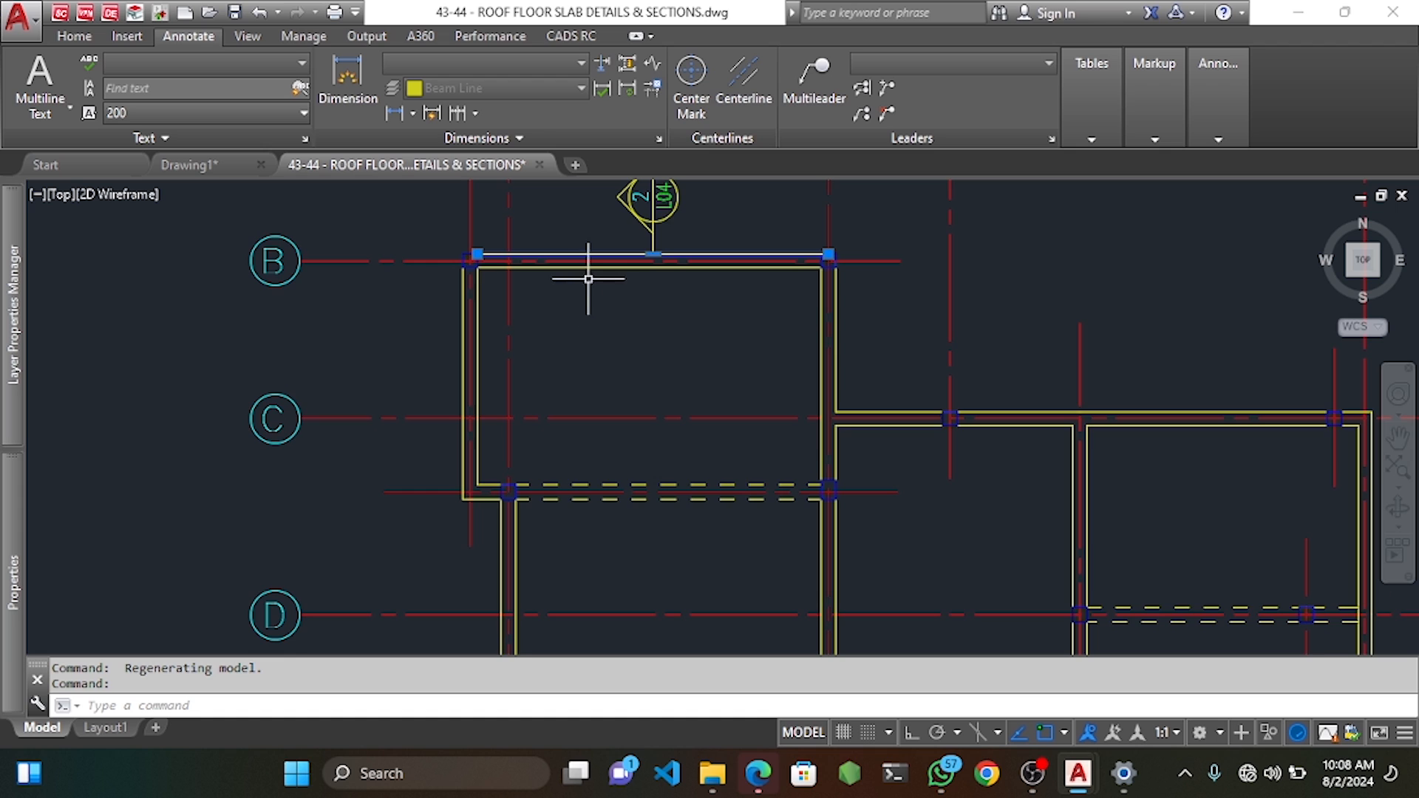
pyautogui.moveTo(597, 298); pyautogui.dragTo(602, 317, button='middle')
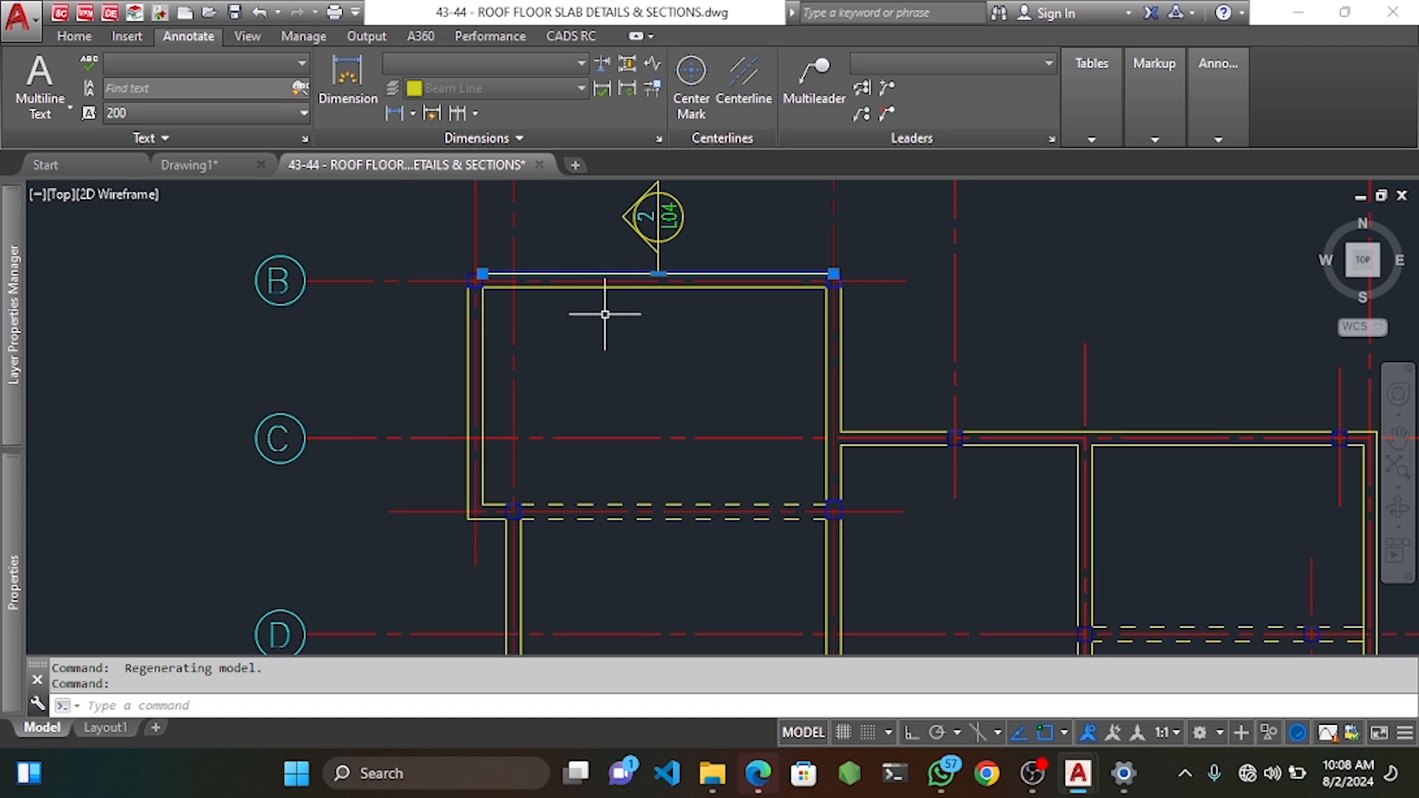
pyautogui.write('0')
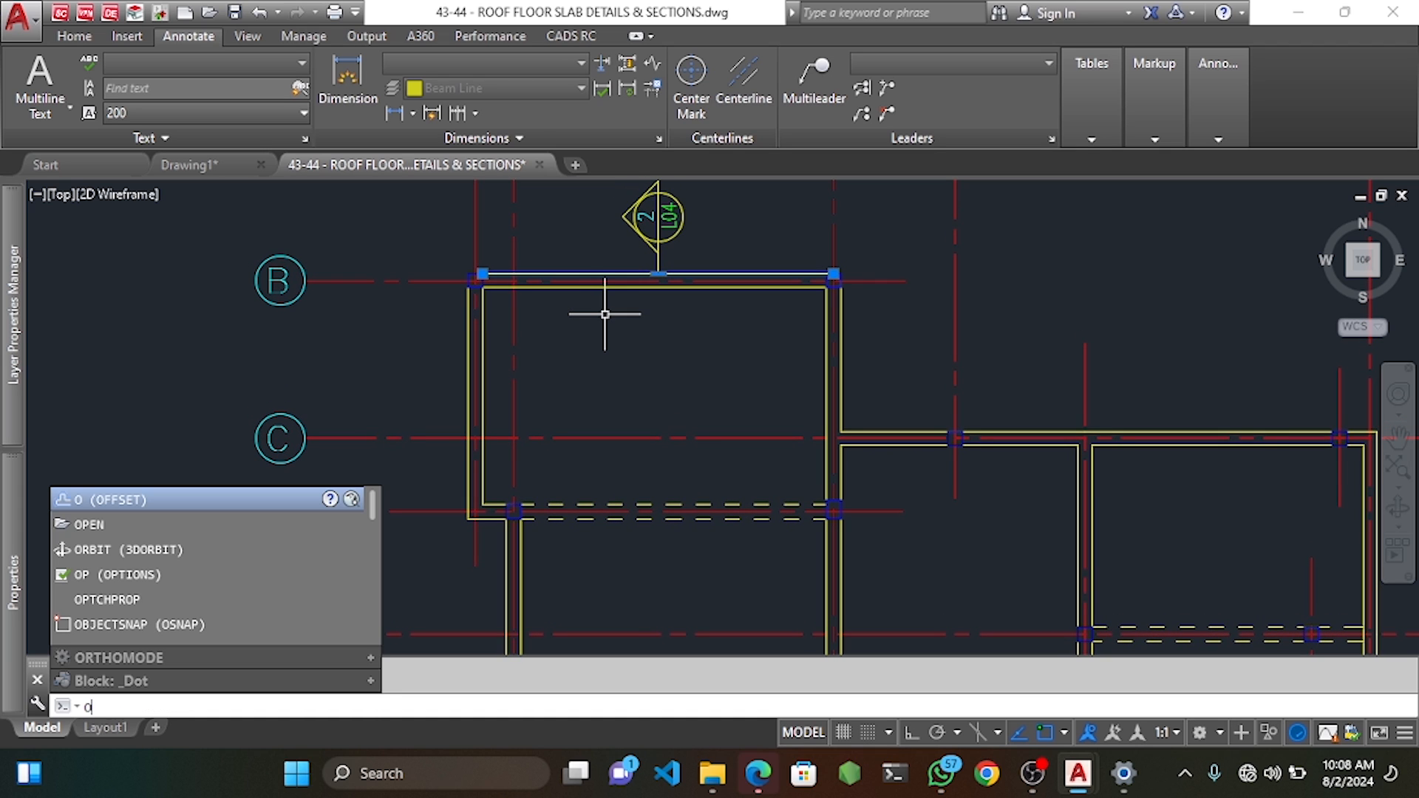
pyautogui.write('F')
pyautogui.press('Return')
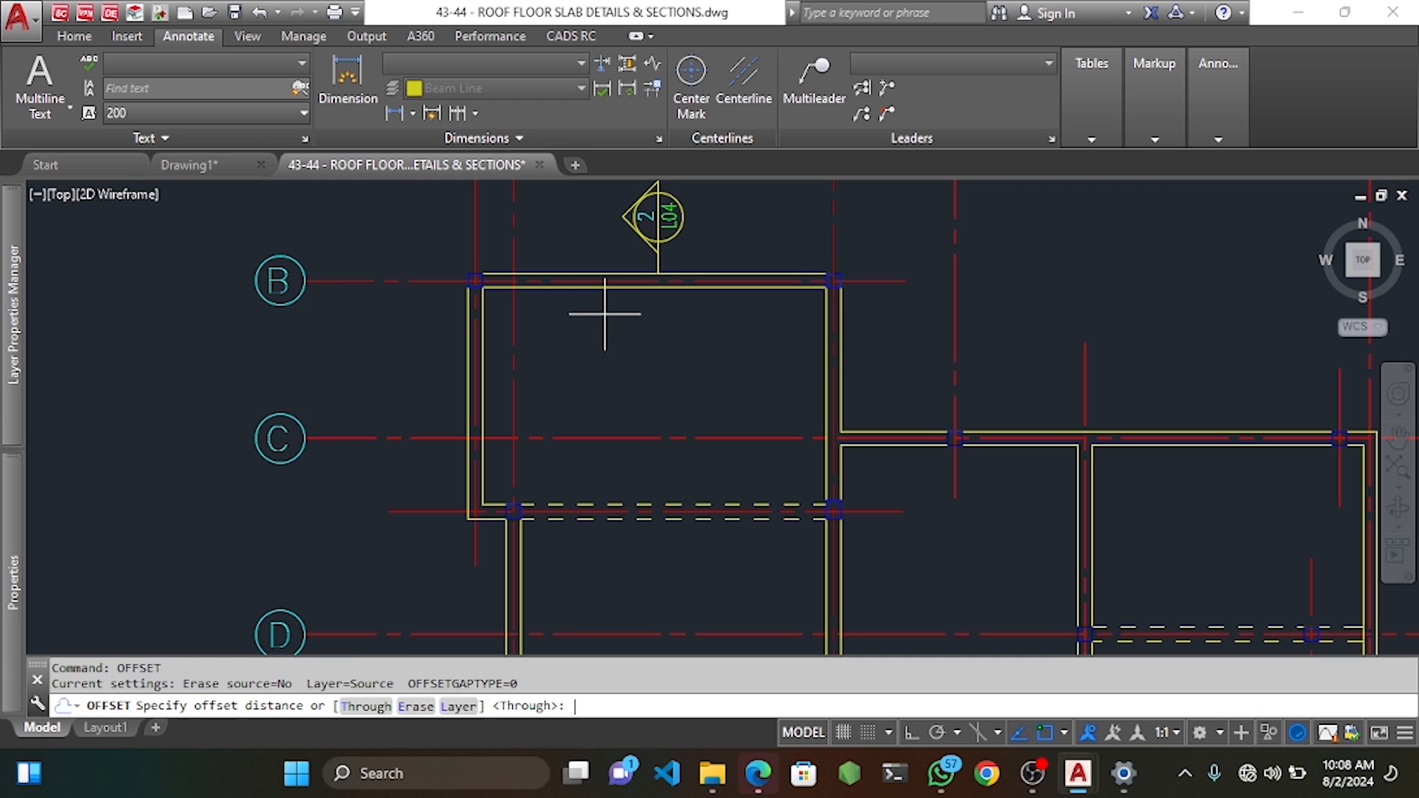
pyautogui.press('Return')
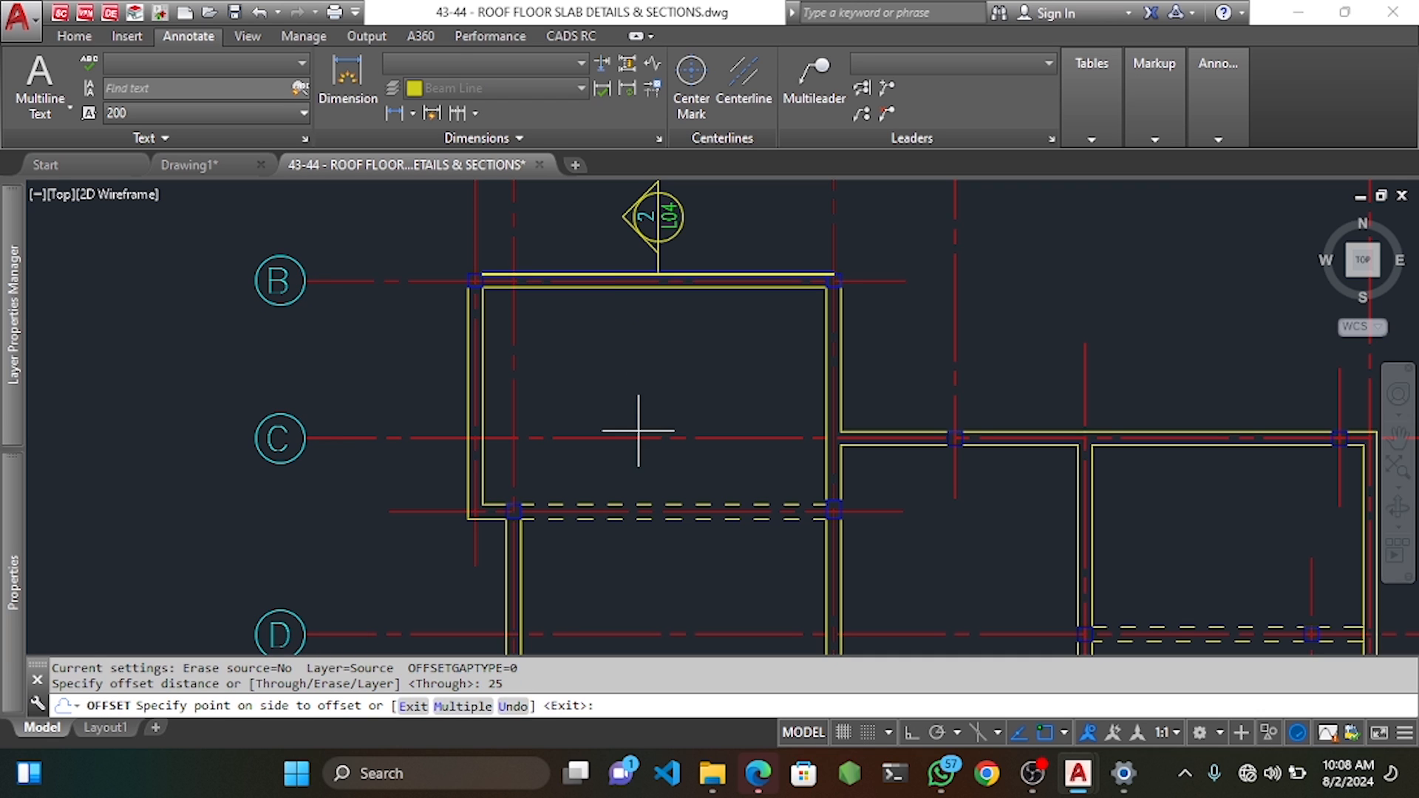
pyautogui.click(637, 431)
pyautogui.click(466, 383)
pyautogui.click(666, 404)
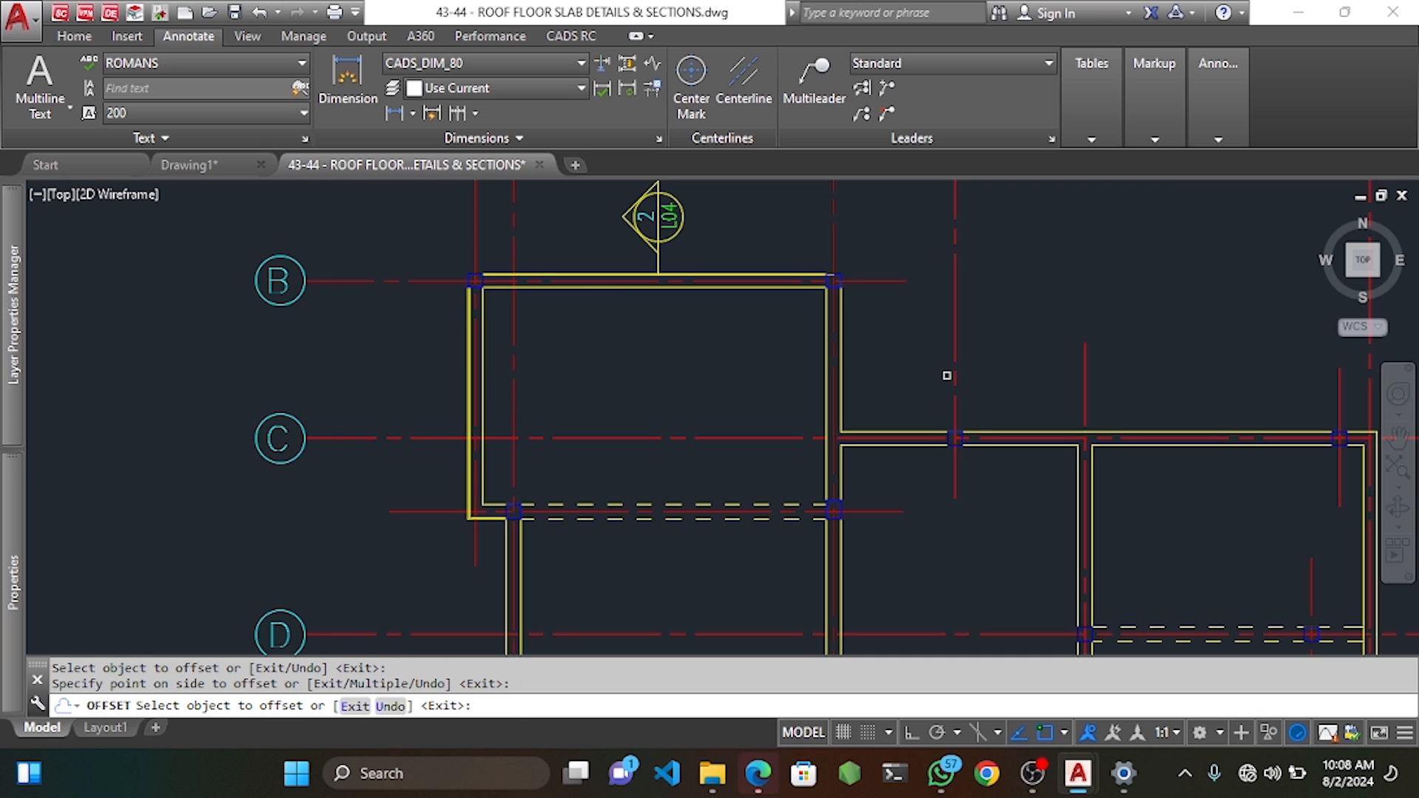
pyautogui.click(841, 404)
pyautogui.click(990, 417)
pyautogui.click(1017, 432)
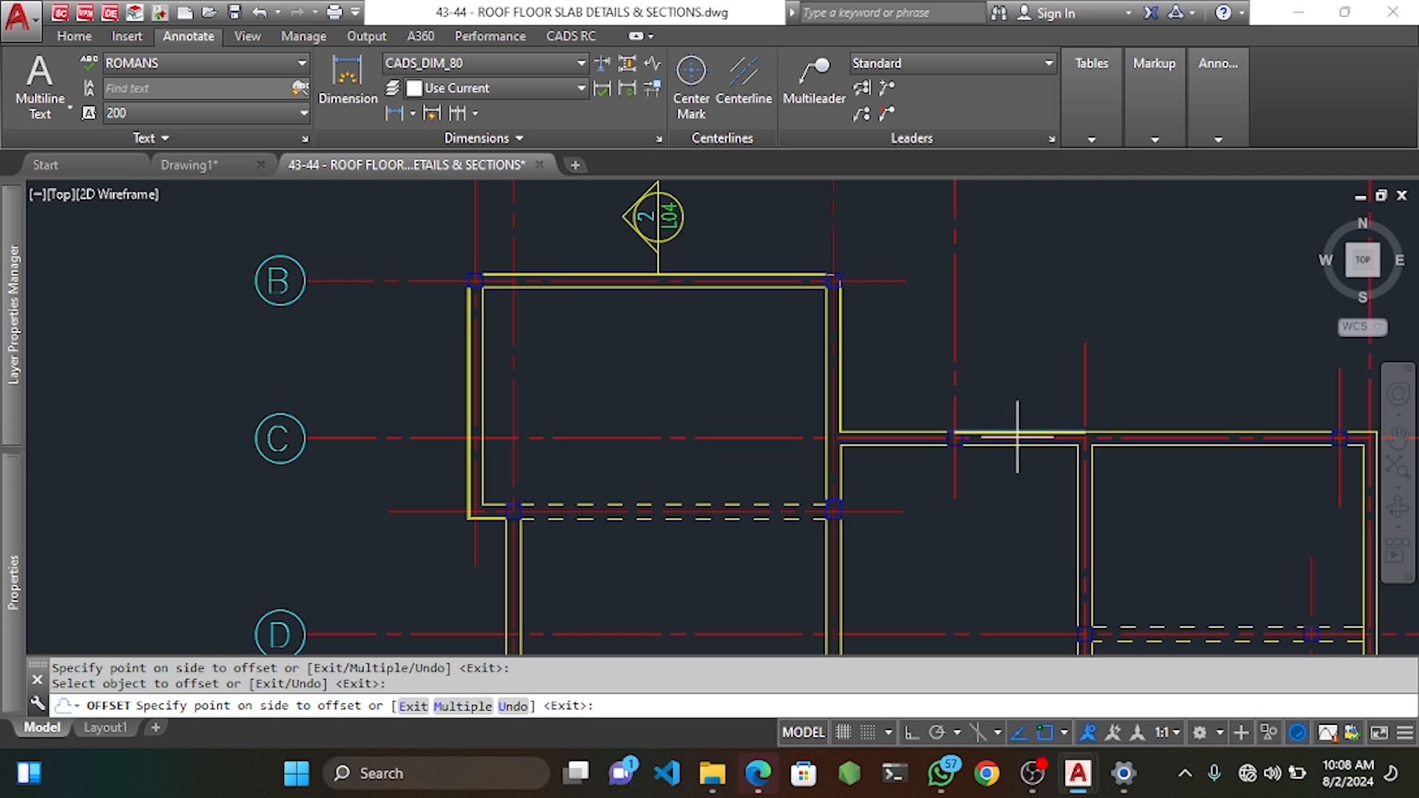
pyautogui.click(1219, 478)
# Offset the top-right beam, outer right wall and bottom beam lines 25 inward.
pyautogui.moveTo(1219, 478); pyautogui.dragTo(819, 412, button='middle')
pyautogui.click(861, 364)
pyautogui.click(853, 473)
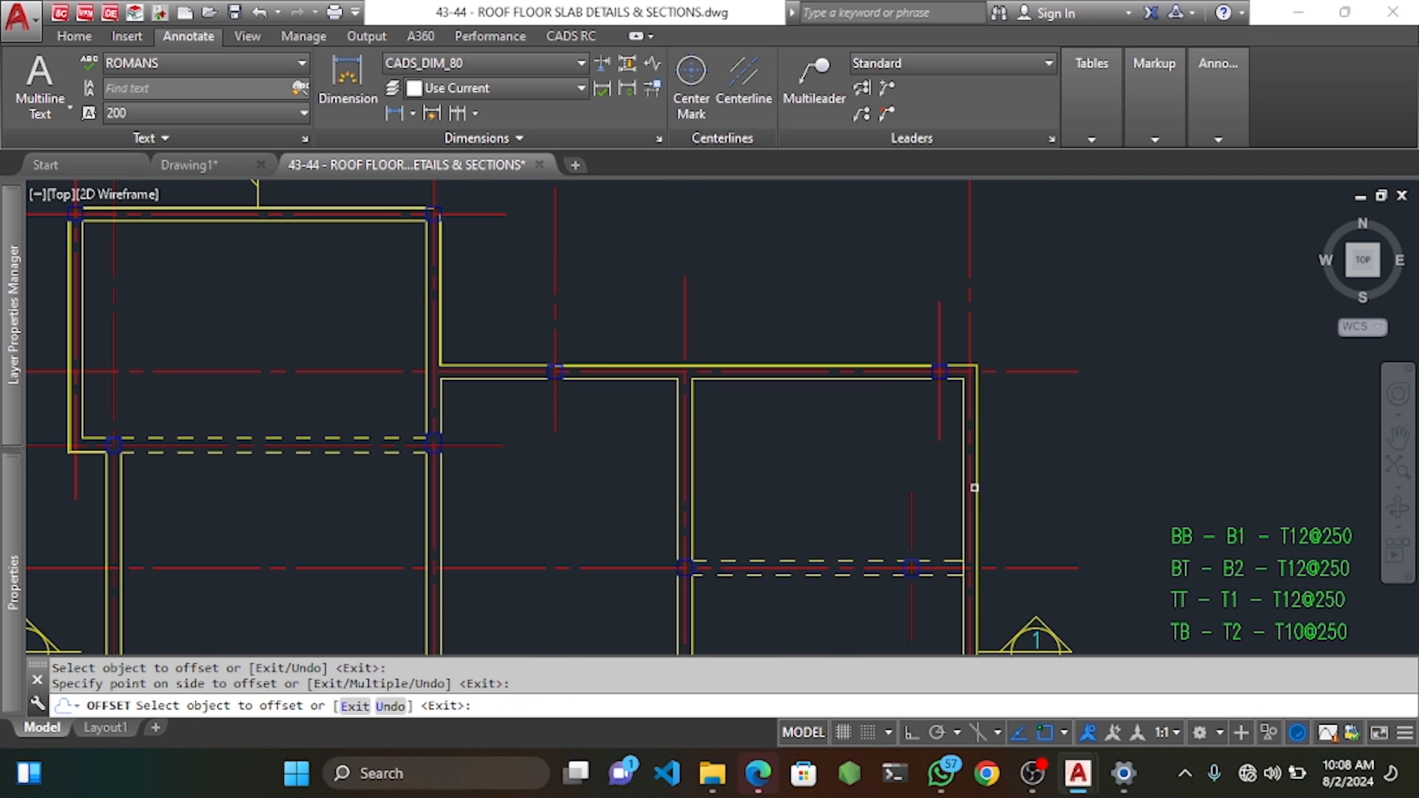
pyautogui.click(975, 488)
pyautogui.click(887, 474)
pyautogui.scroll(-4, 887, 475)
pyautogui.scroll(4, 951, 525)
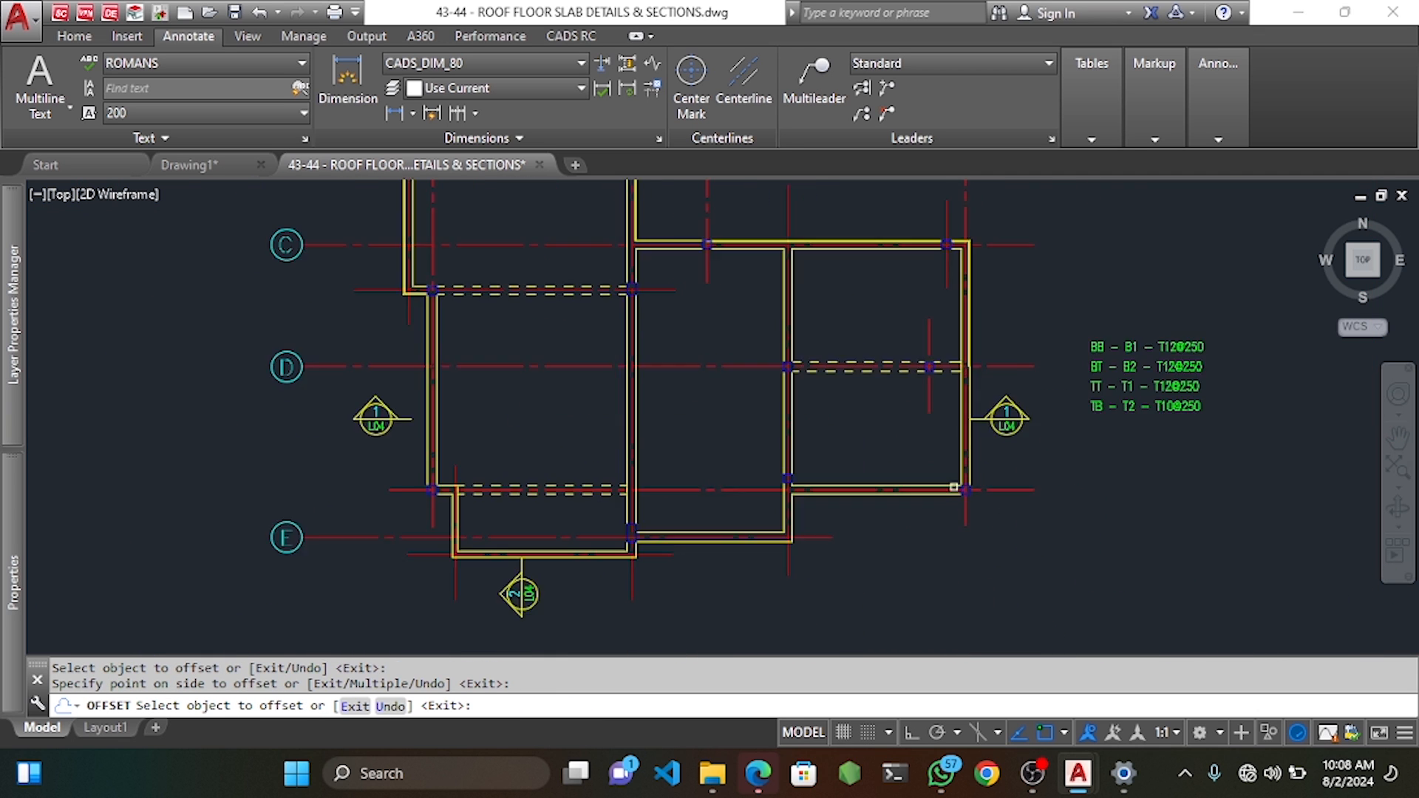
pyautogui.click(881, 499)
pyautogui.click(868, 509)
pyautogui.click(635, 575)
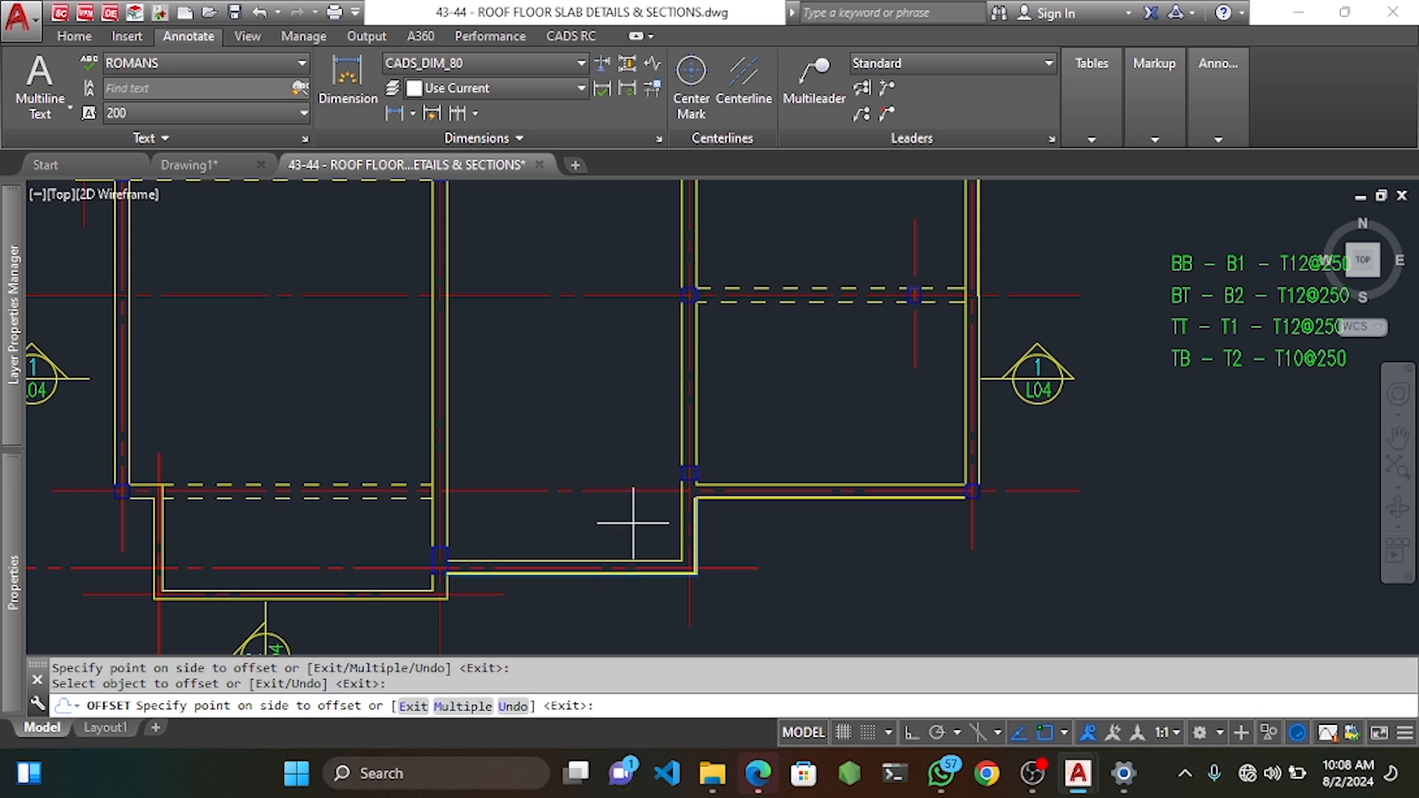
pyautogui.click(634, 501)
# Offset the lower-left and left outer slab lines 25 inward, then end the offset command.
pyautogui.click(415, 598)
pyautogui.click(295, 528)
pyautogui.moveTo(292, 530); pyautogui.dragTo(572, 565, button='middle')
pyautogui.click(394, 418)
pyautogui.click(510, 357)
pyautogui.scroll(-2, 515, 353)
pyautogui.moveTo(541, 290); pyautogui.dragTo(572, 451, button='middle')
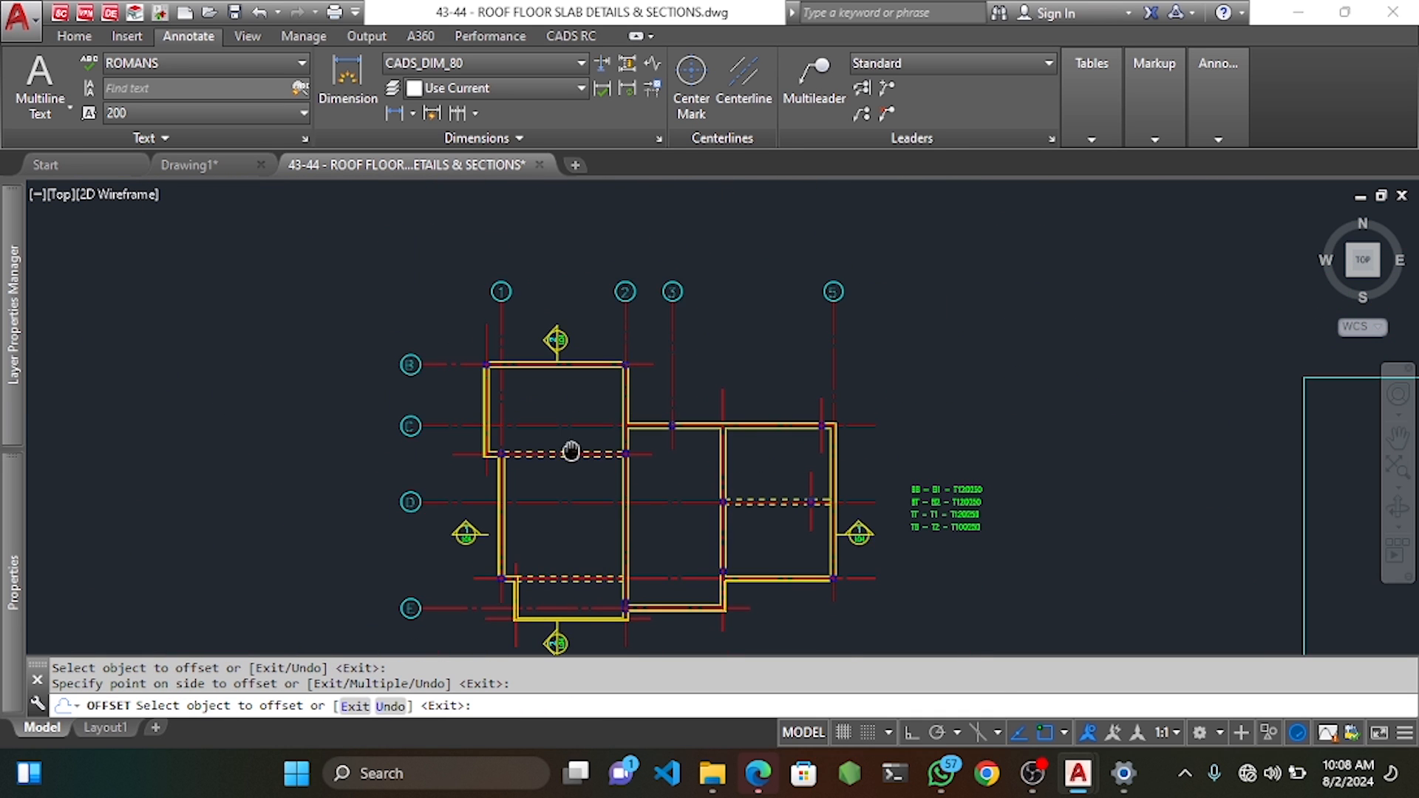
pyautogui.scroll(3, 565, 427)
pyautogui.scroll(-1, 643, 360)
pyautogui.moveTo(689, 362); pyautogui.dragTo(734, 423, button='middle')
pyautogui.press('Escape')
pyautogui.press('Escape')
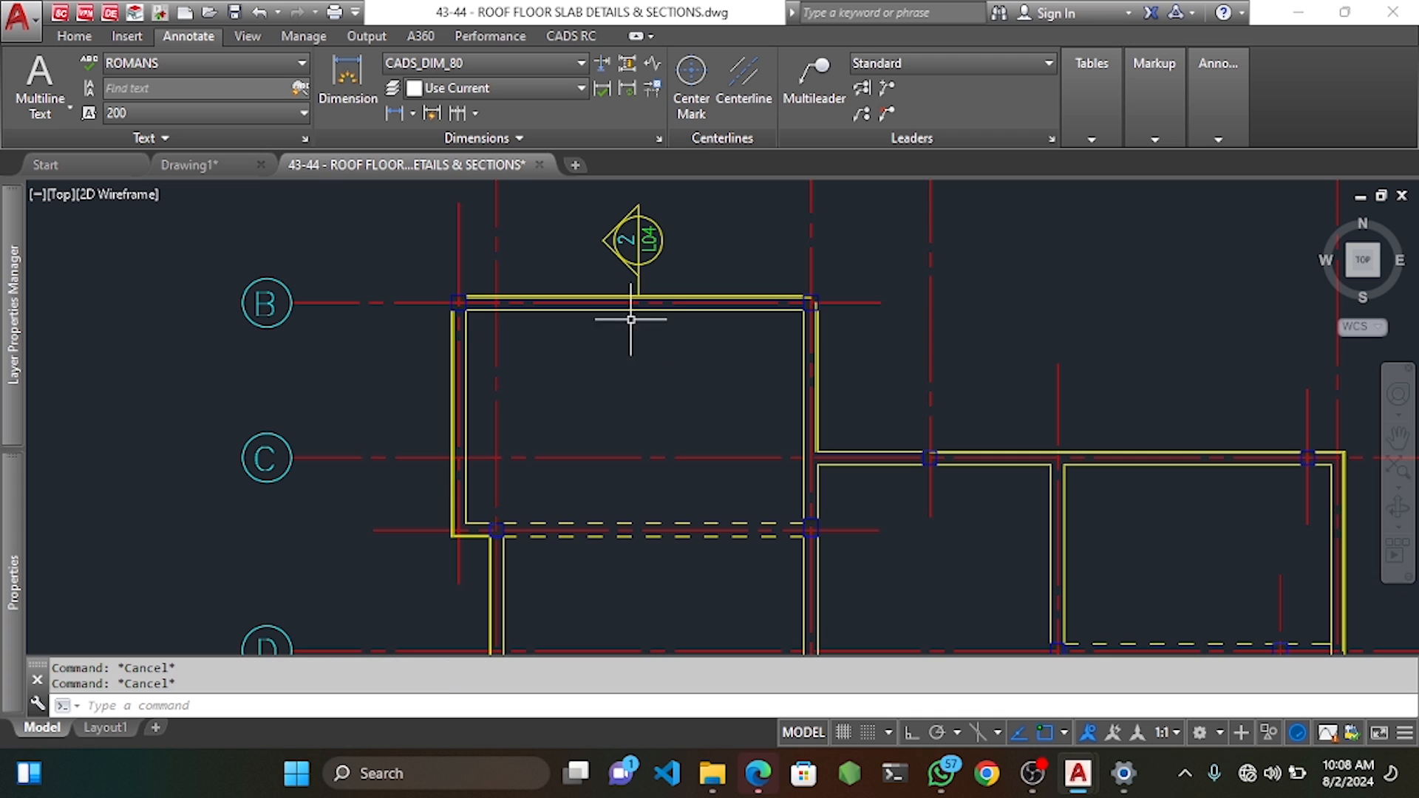
# Start a new CADS RC range mark for member ROOF SLAB using a single-indicator range type.
pyautogui.moveTo(601, 389); pyautogui.dragTo(677, 317, button='middle')
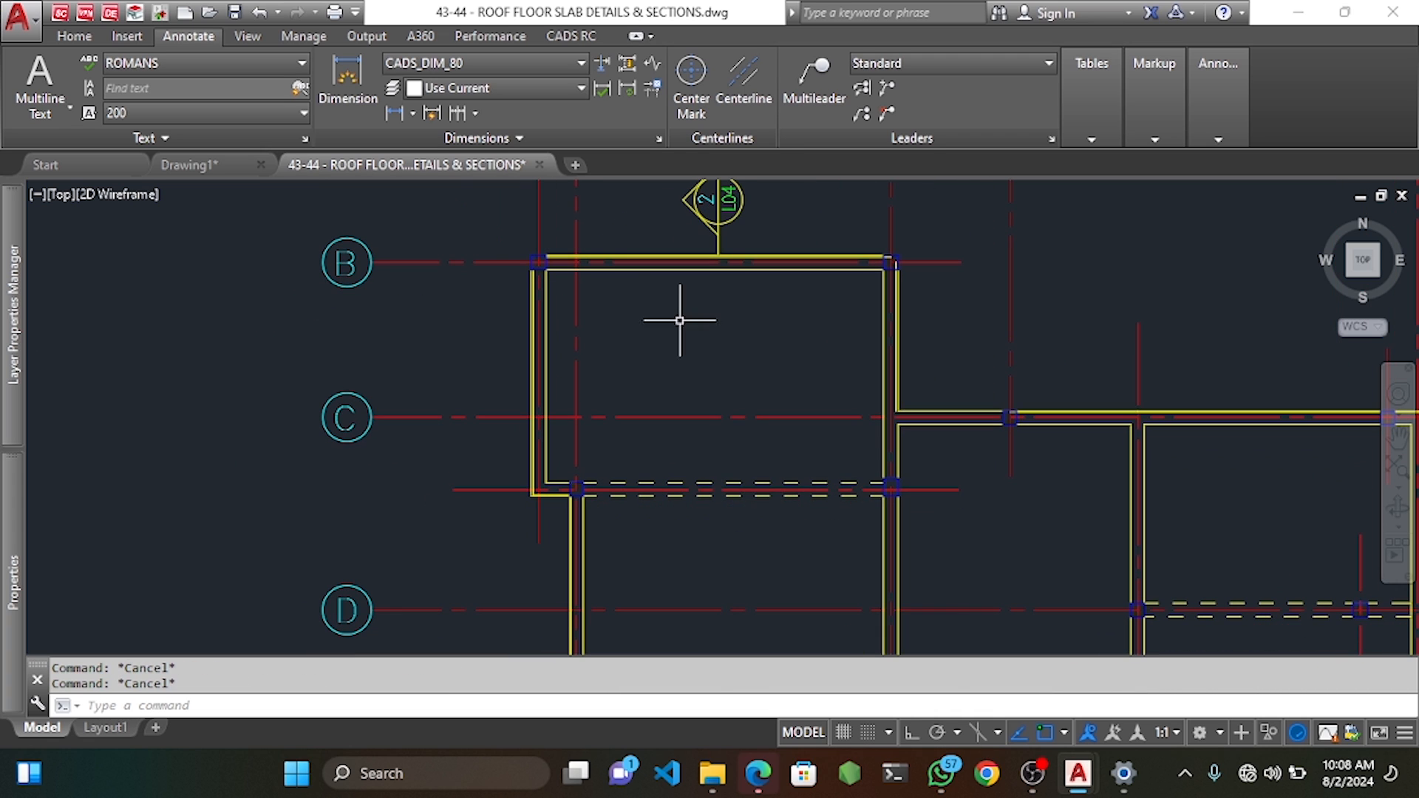
pyautogui.rightClick(678, 318)
pyautogui.moveTo(783, 397)
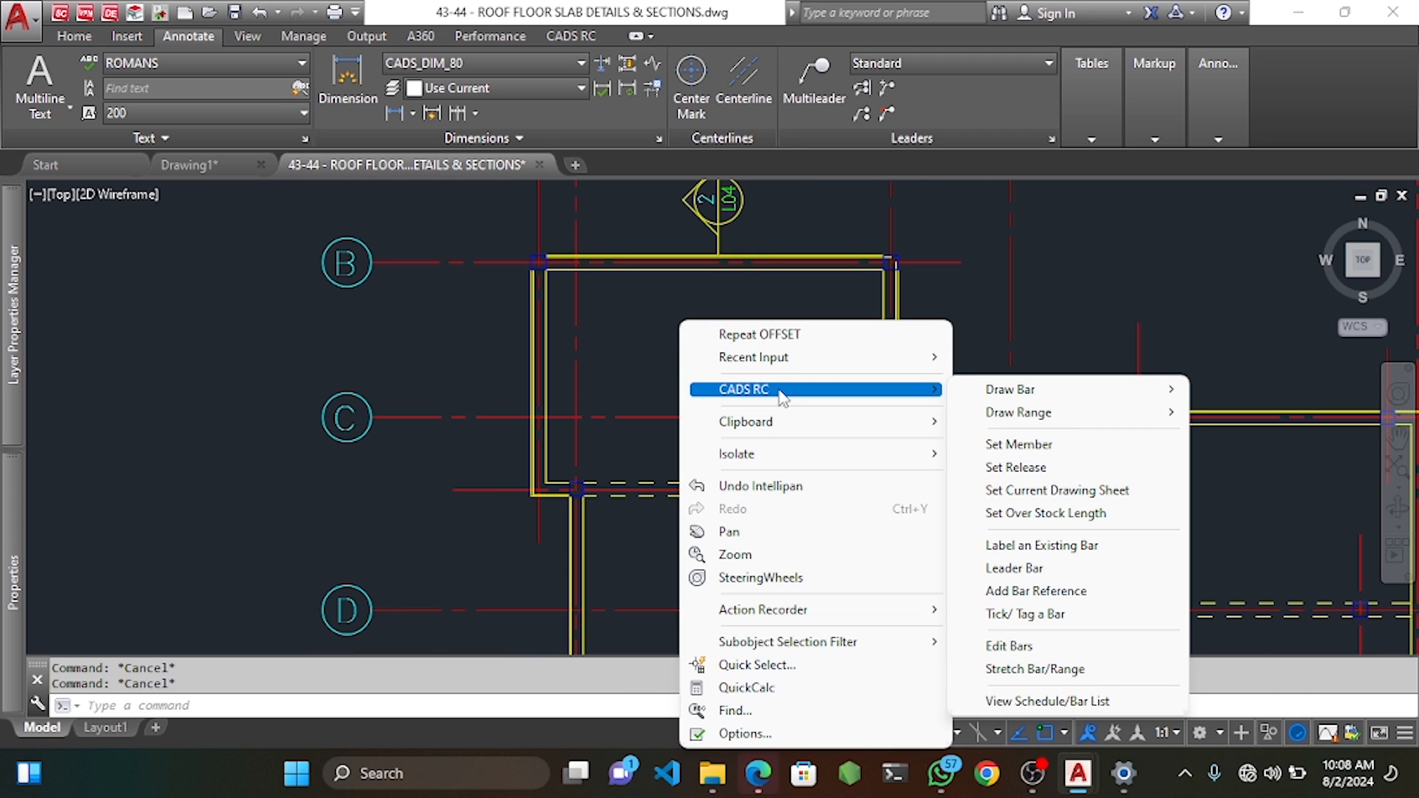
pyautogui.moveTo(1153, 414)
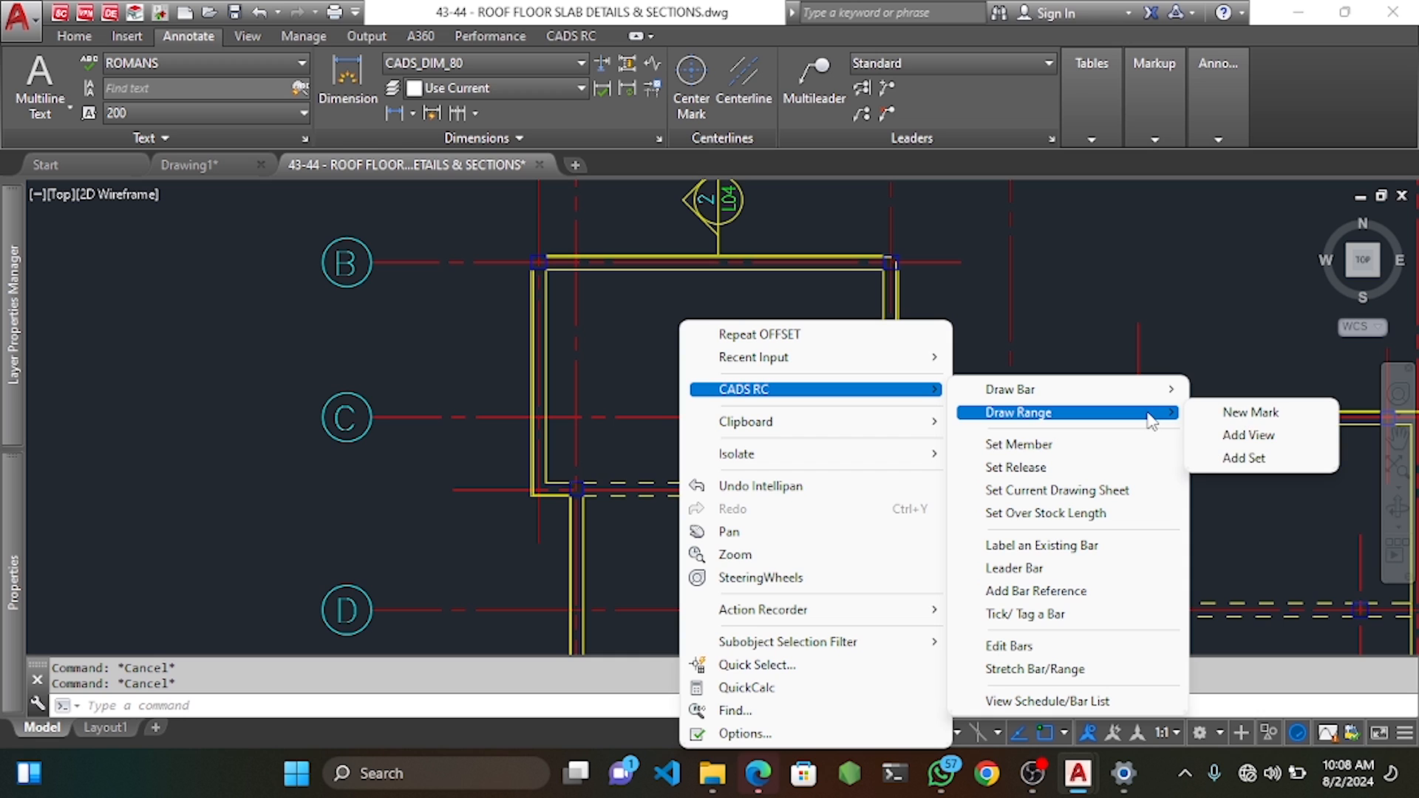
pyautogui.click(1261, 412)
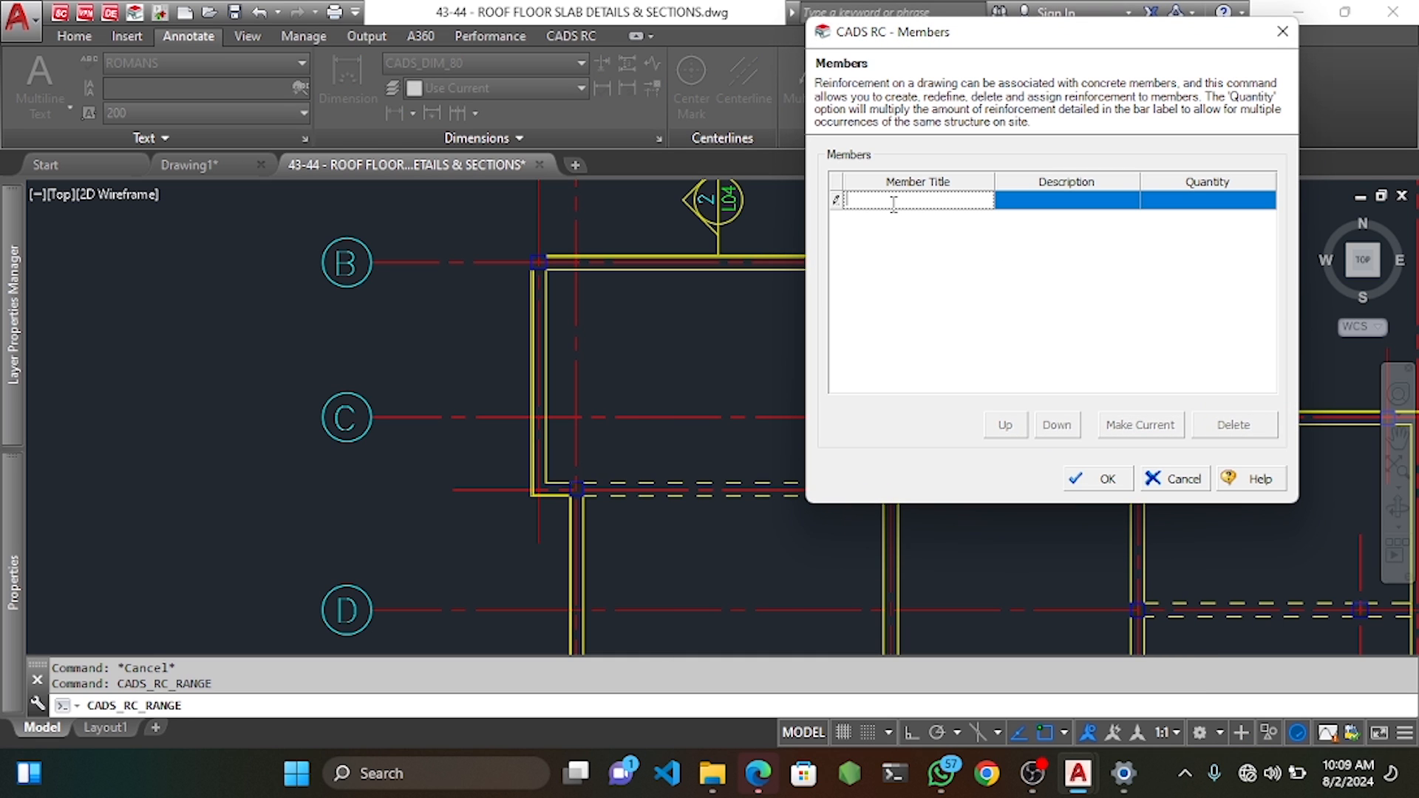
pyautogui.write('ROOF SLAB')
pyautogui.click(1096, 480)
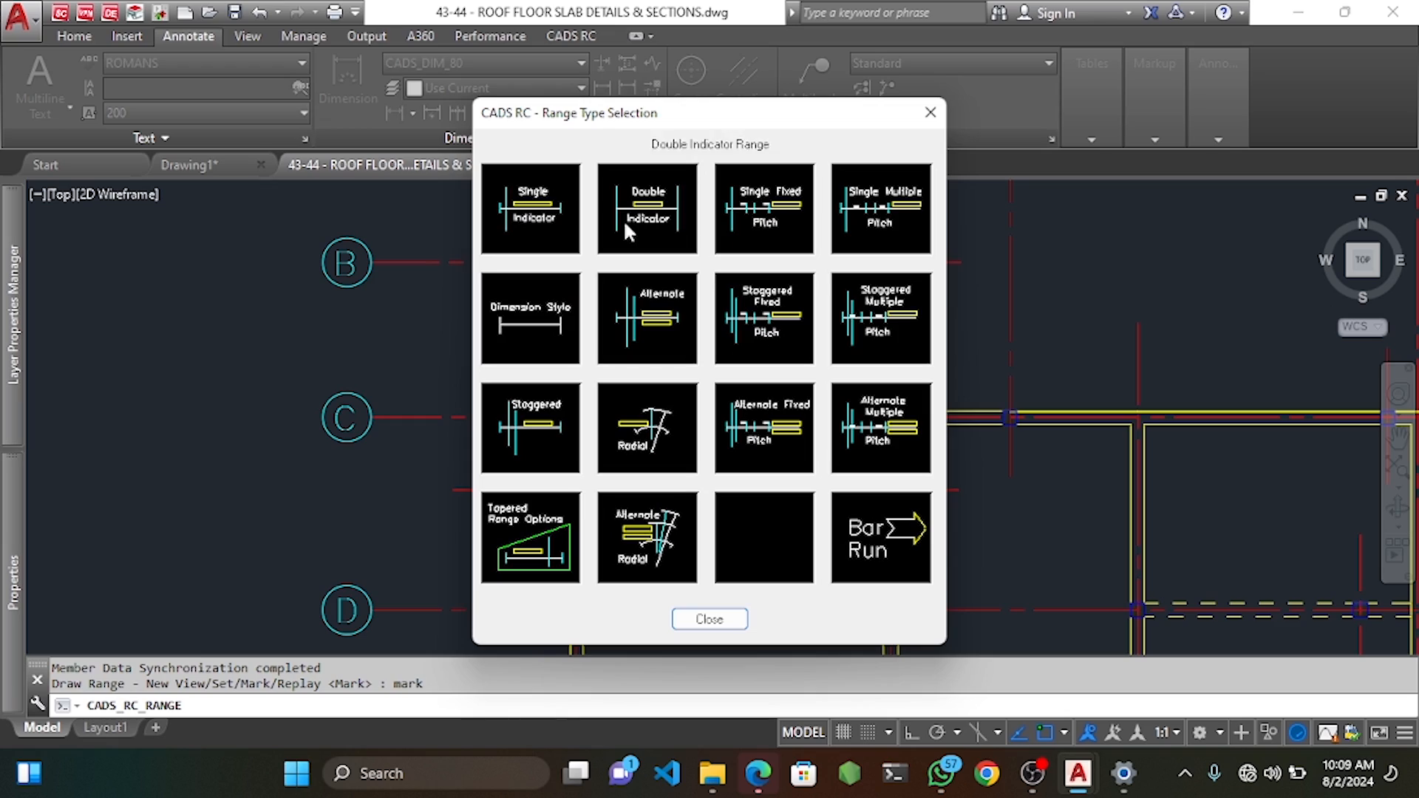
pyautogui.moveTo(746, 108)
pyautogui.mouseDown()
pyautogui.moveTo(603, 295)
pyautogui.moveTo(454, 217)
pyautogui.moveTo(367, 140)
pyautogui.moveTo(1043, 213)
pyautogui.moveTo(955, 369)
pyautogui.moveTo(820, 345)
pyautogui.moveTo(885, 436)
pyautogui.moveTo(811, 490)
pyautogui.moveTo(805, 168)
pyautogui.moveTo(803, 209)
pyautogui.mouseUp()
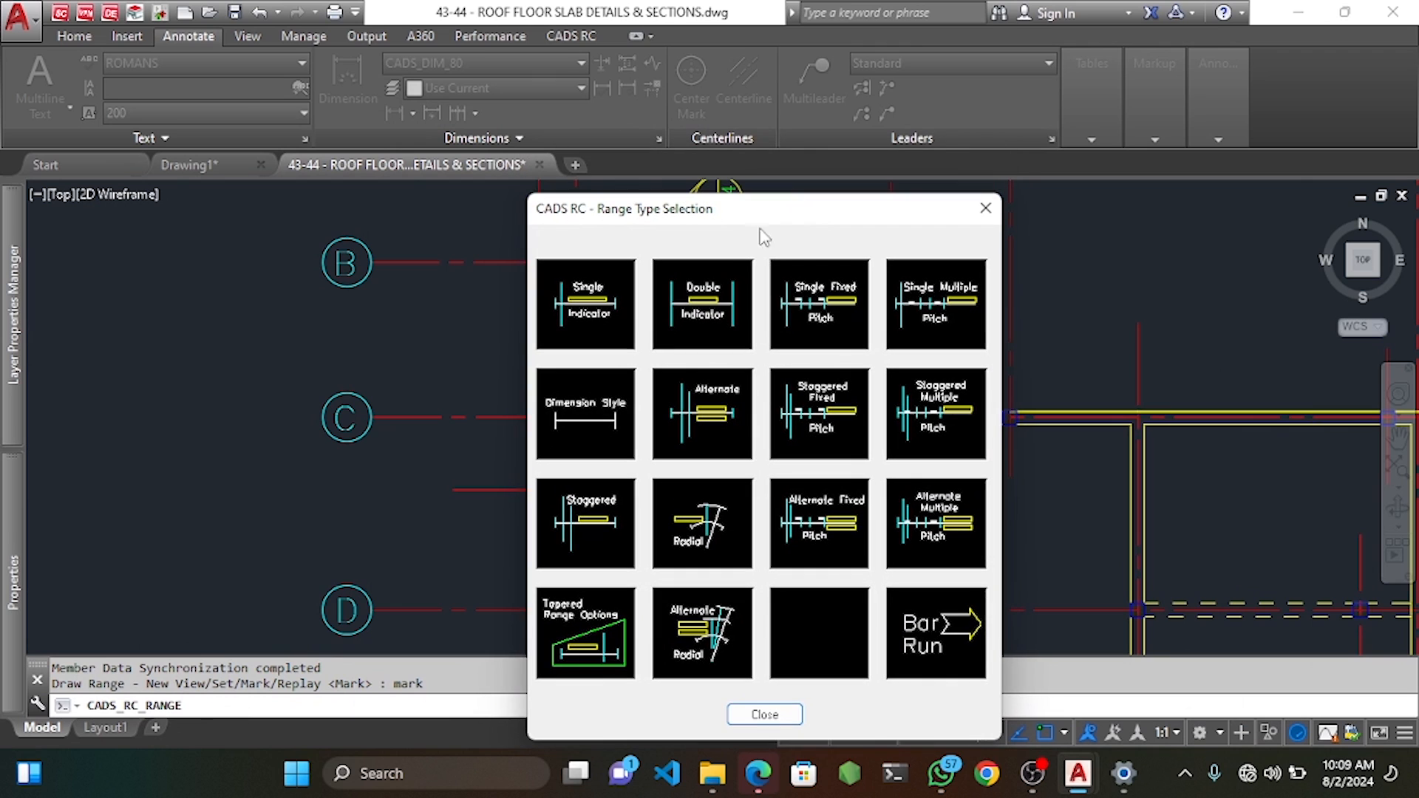
pyautogui.click(593, 311)
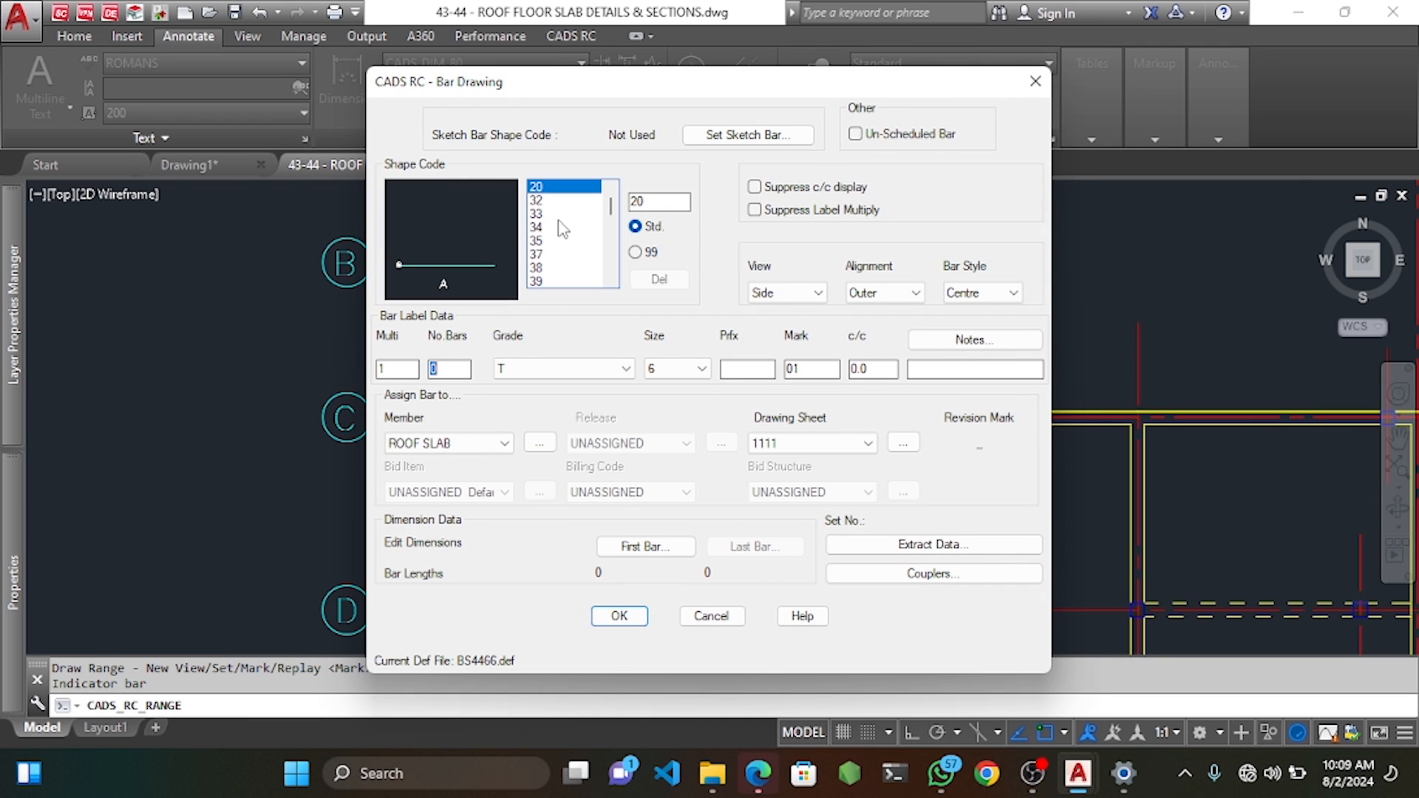
# Make mark 01 a shape code 39 bar, size 12, with a U-BAR note and Plan view.
pyautogui.click(552, 282)
pyautogui.click(687, 369)
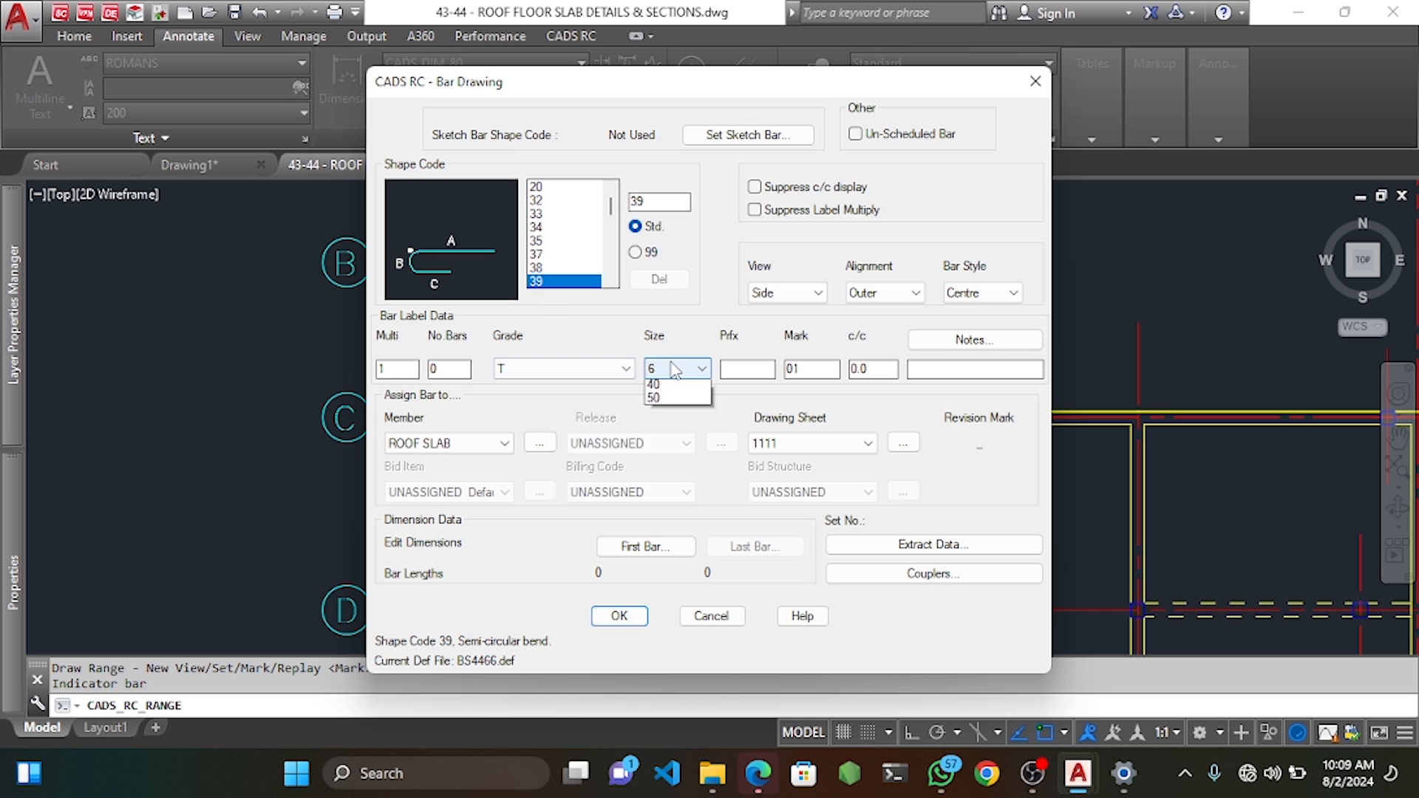
pyautogui.click(673, 427)
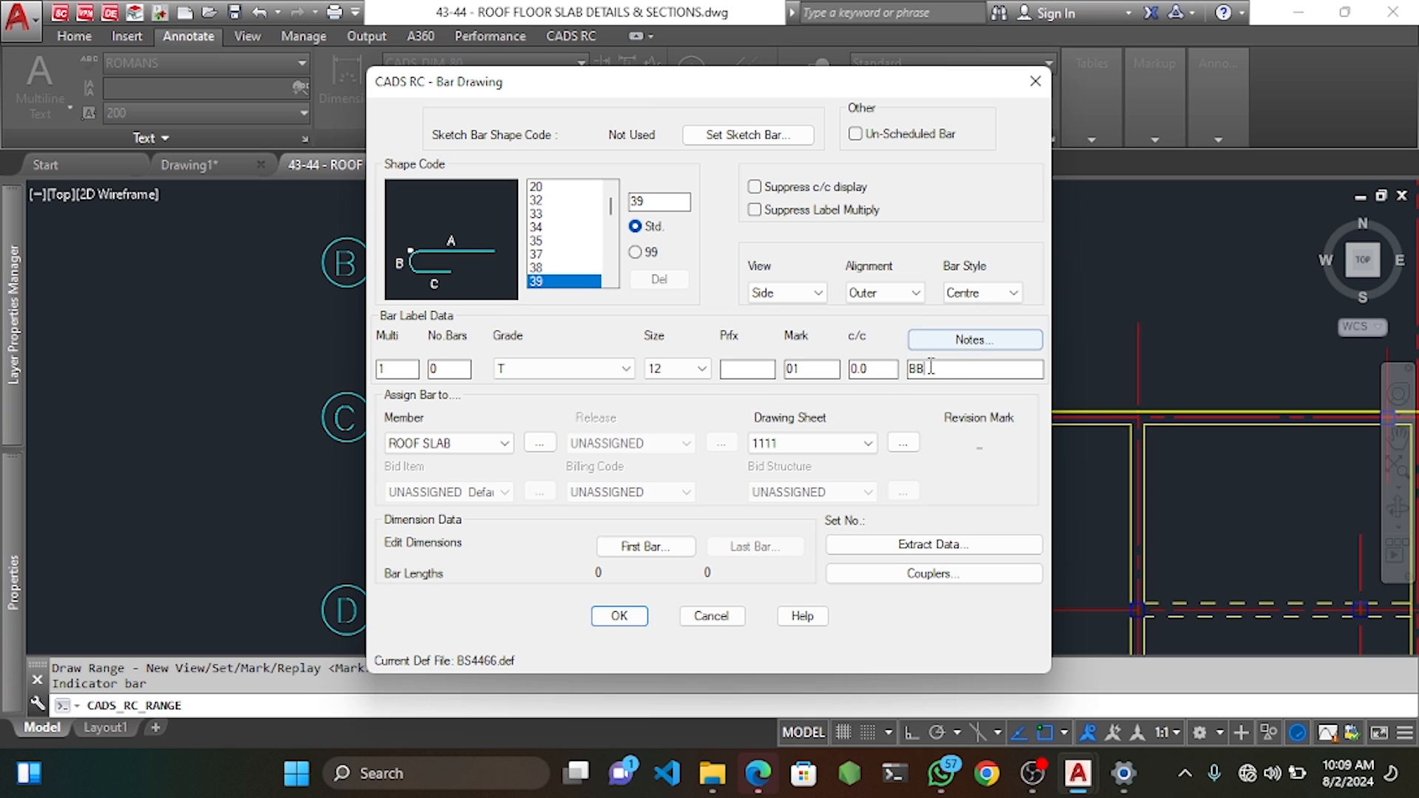
pyautogui.moveTo(954, 369); pyautogui.dragTo(896, 378)
pyautogui.click(974, 339)
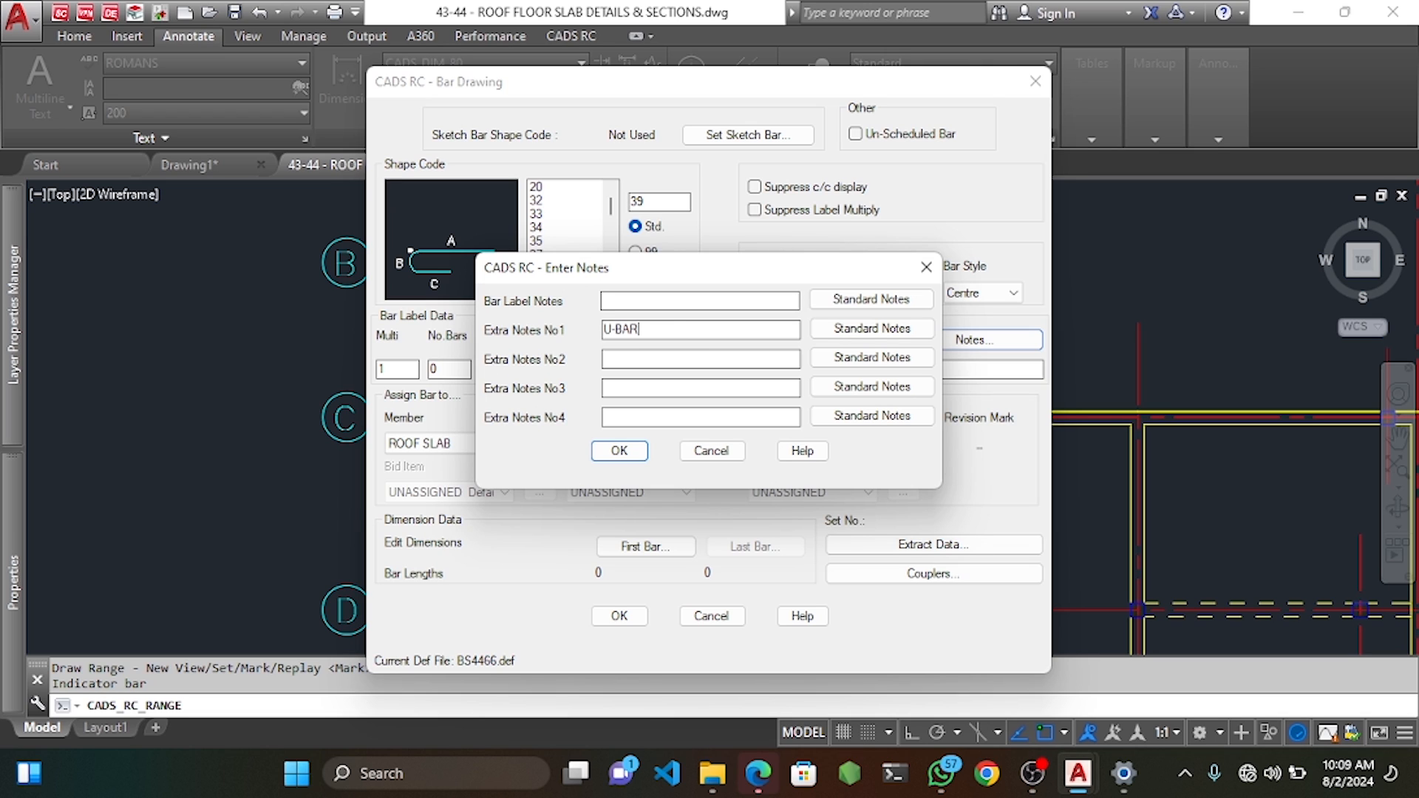
pyautogui.click(633, 453)
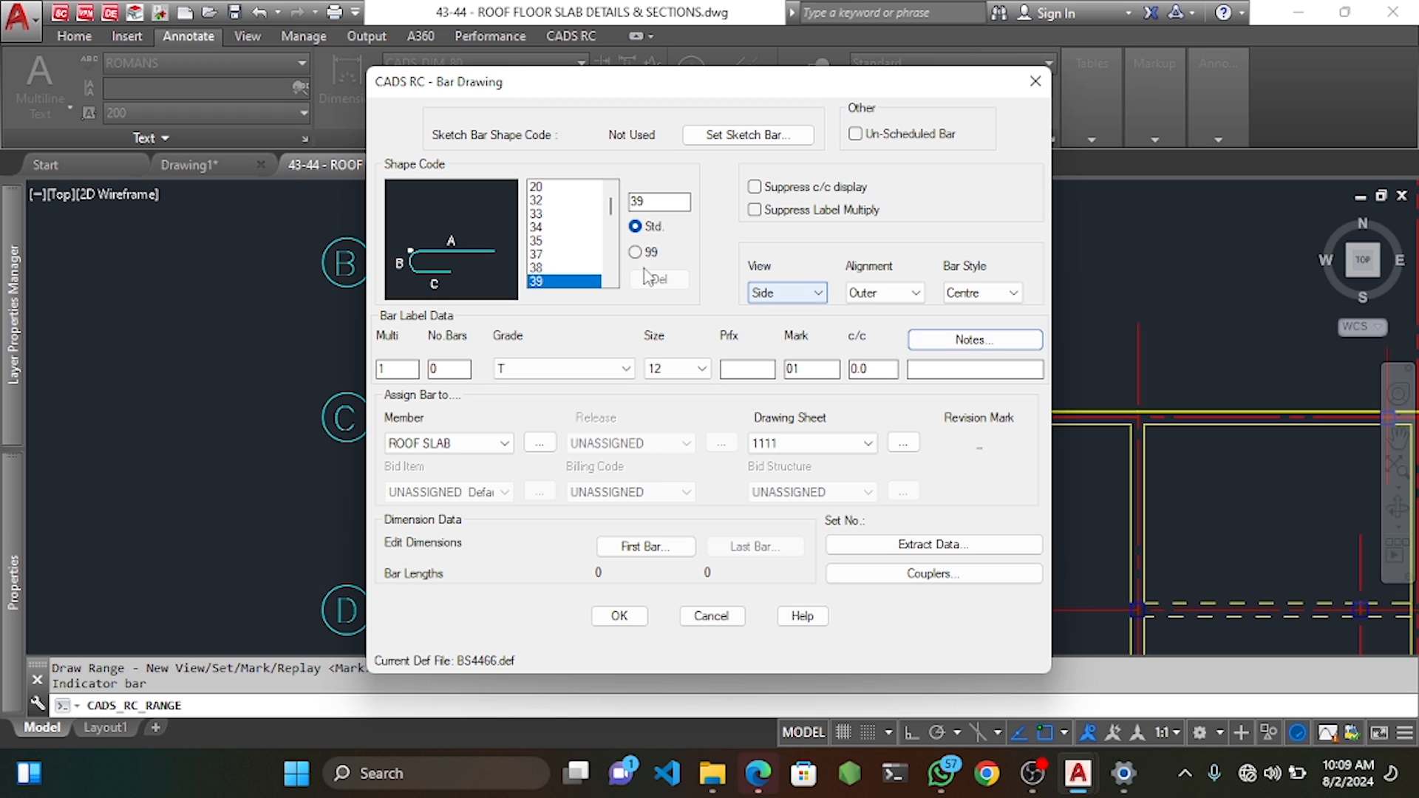
pyautogui.click(788, 294)
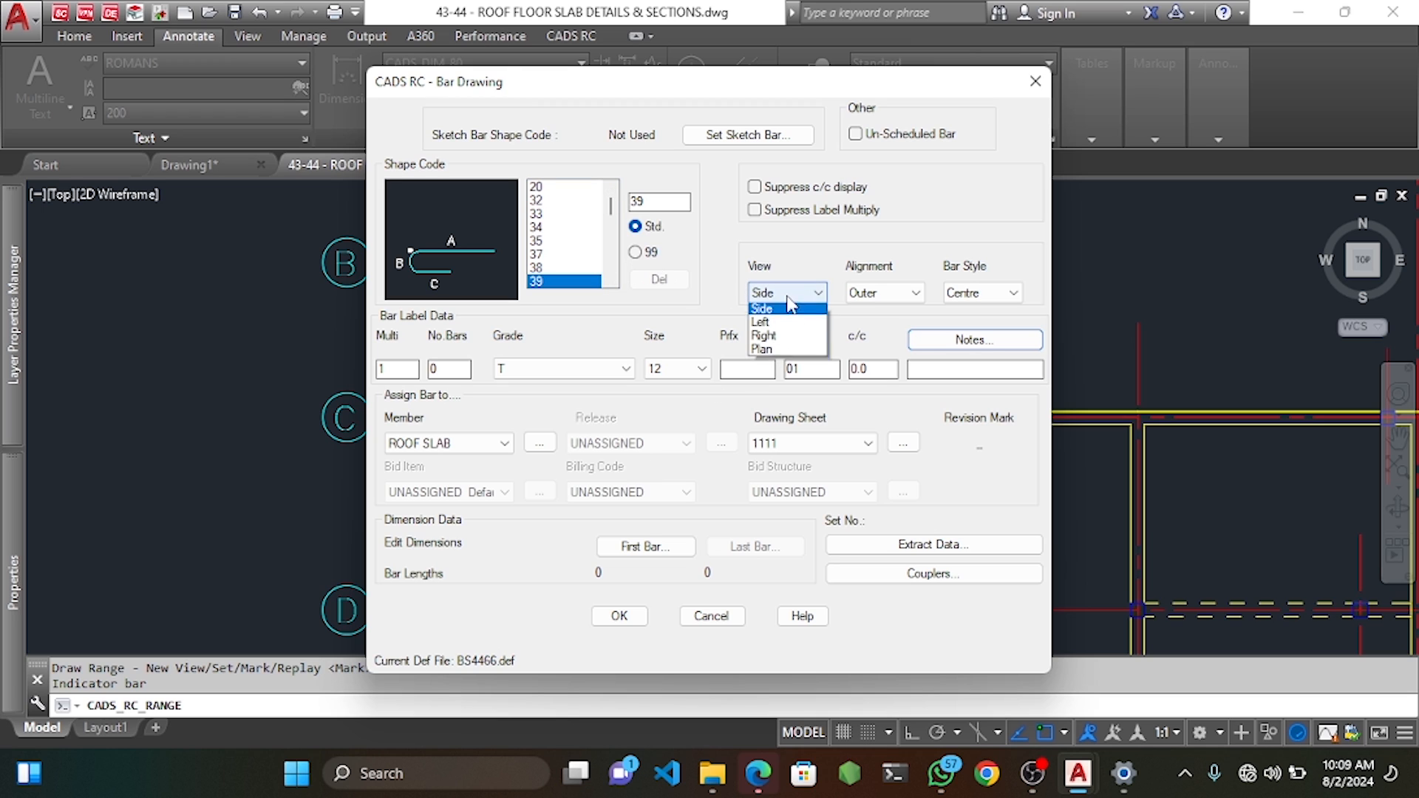
pyautogui.click(779, 353)
# Enter first bar dimensions B 100 and C 1000 and accept the bar details.
pyautogui.click(651, 546)
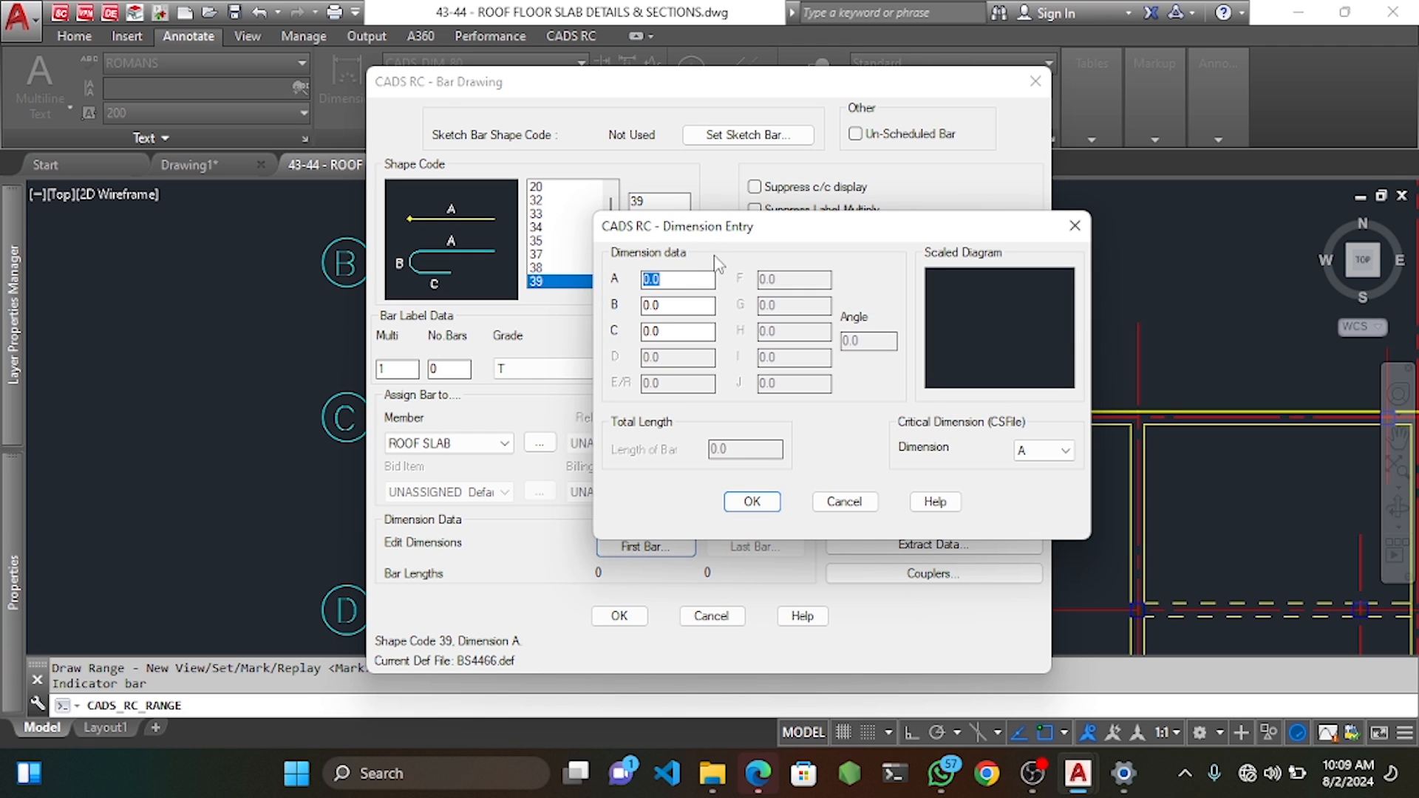
pyautogui.moveTo(735, 227); pyautogui.dragTo(830, 208)
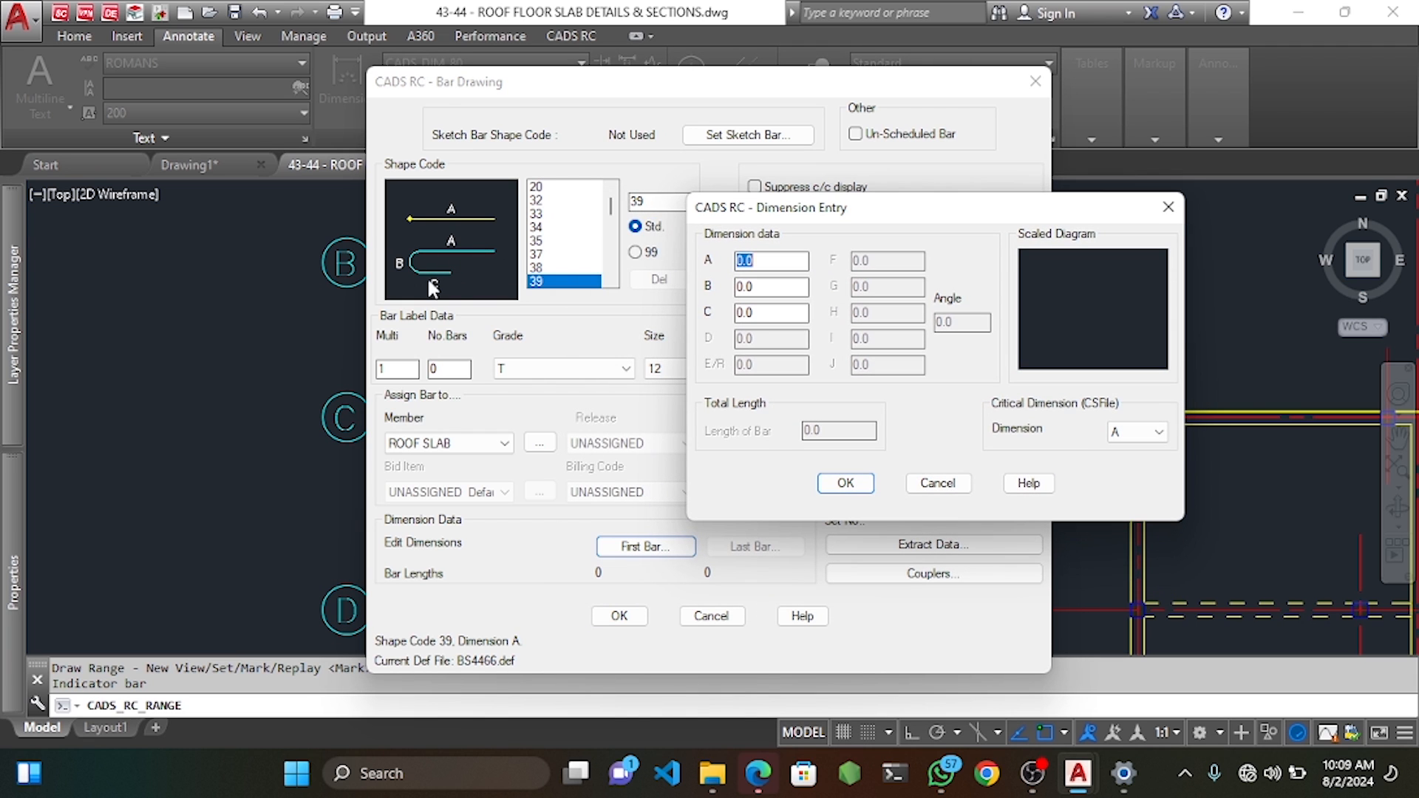
pyautogui.press('Tab')
pyautogui.press('Tab')
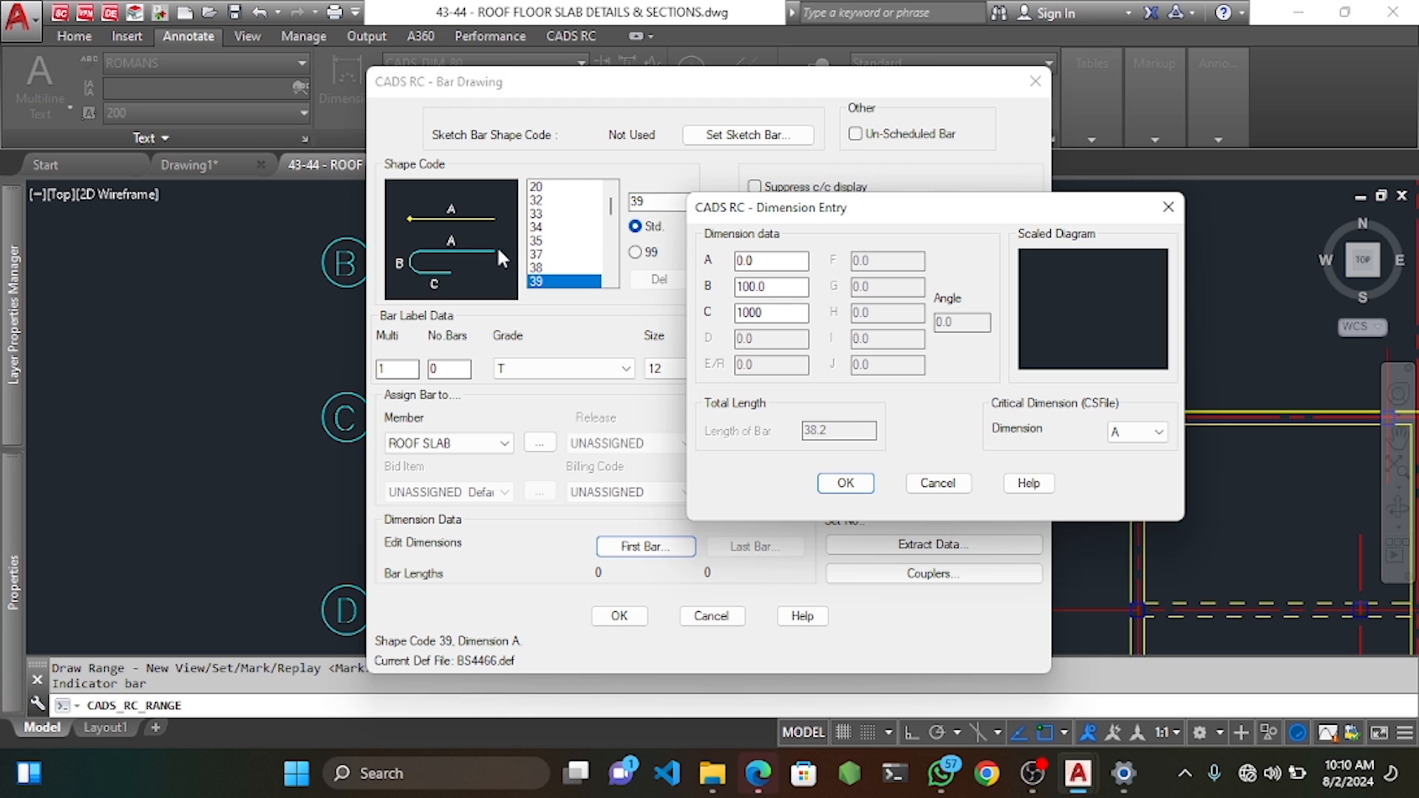
pyautogui.click(845, 485)
pyautogui.click(631, 619)
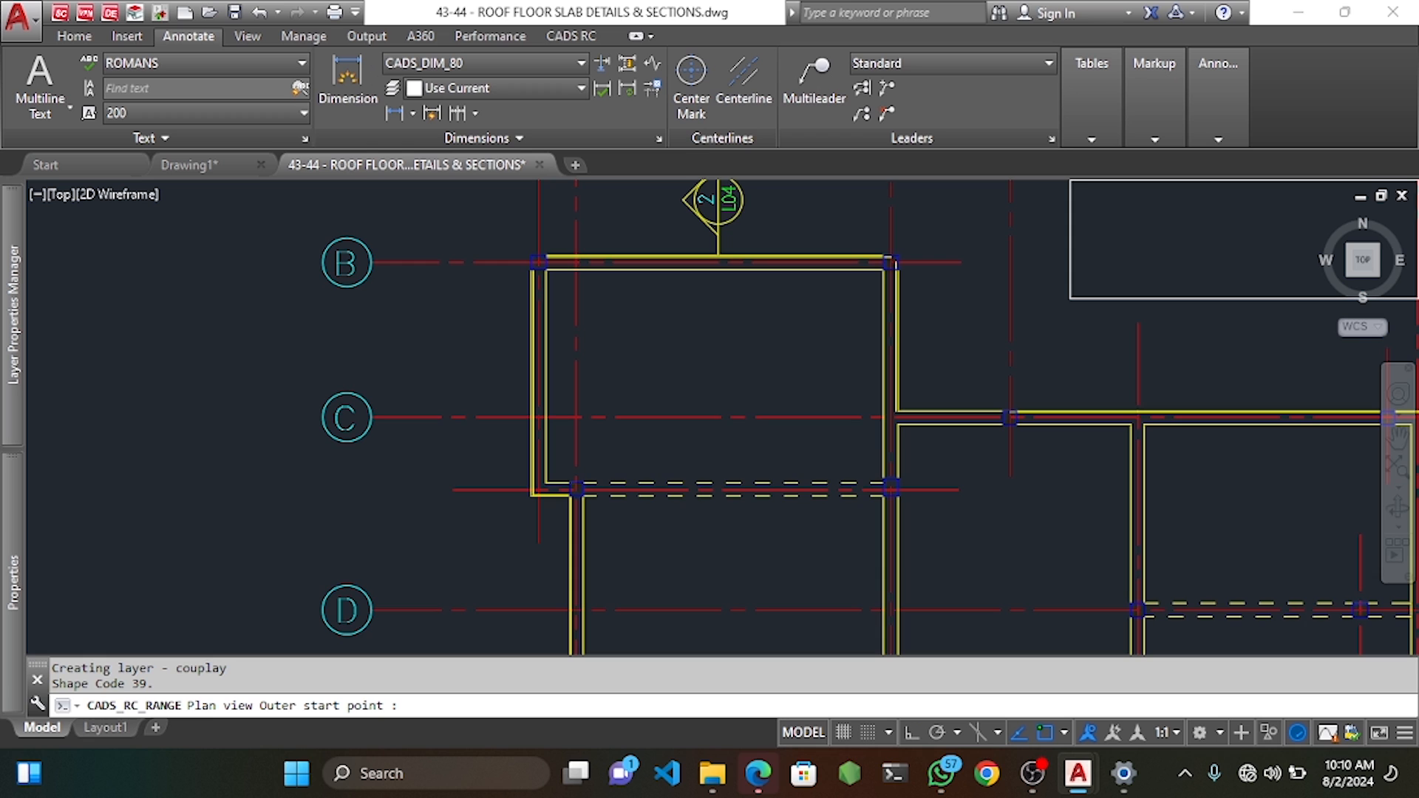
# Draw the bar vertically with Ortho from the top wall down to the lower wall.
pyautogui.scroll(3, 734, 264)
pyautogui.click(735, 244)
pyautogui.scroll(-3, 735, 393)
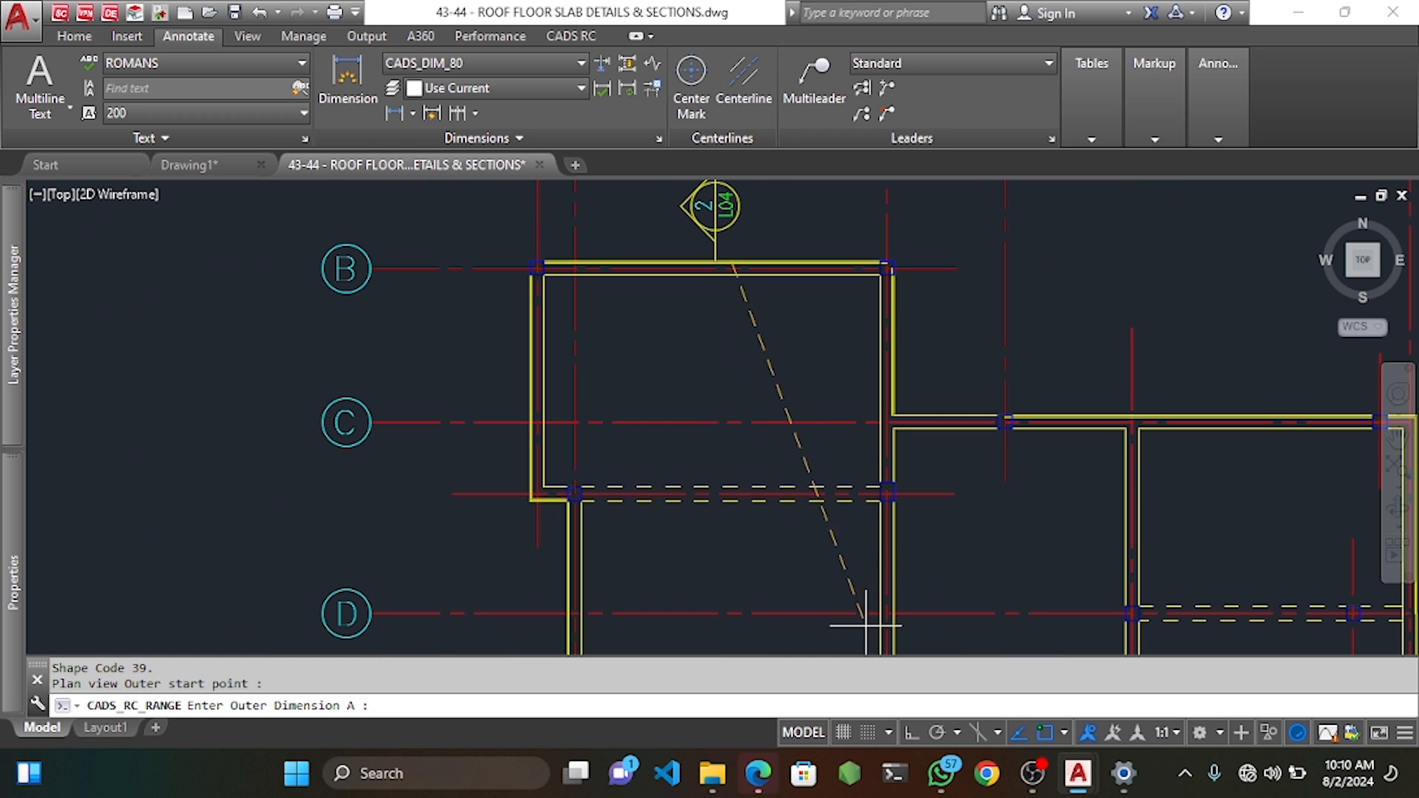
pyautogui.press('F8')
pyautogui.scroll(3, 728, 516)
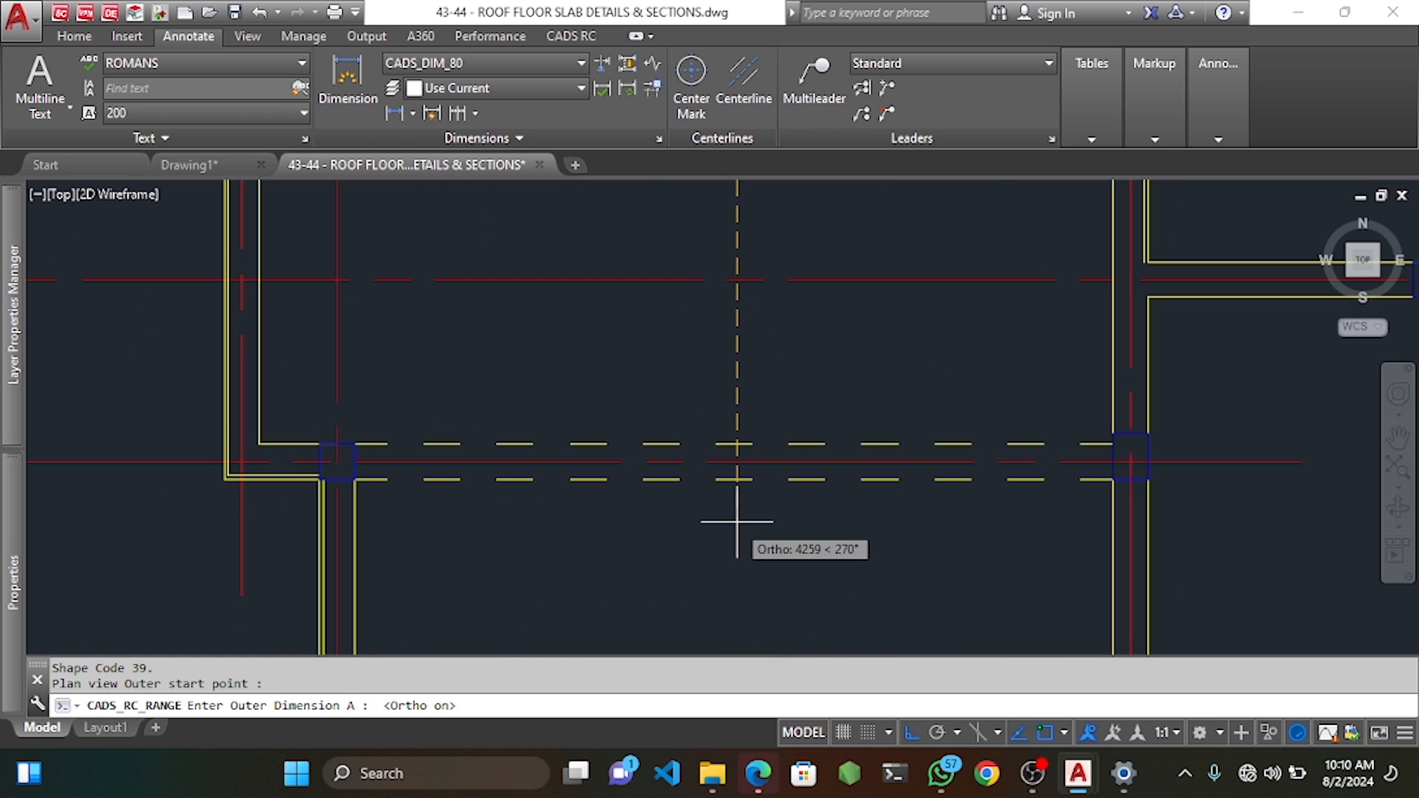
pyautogui.click(737, 522)
pyautogui.scroll(-3, 737, 522)
pyautogui.moveTo(703, 377); pyautogui.dragTo(723, 386, button='middle')
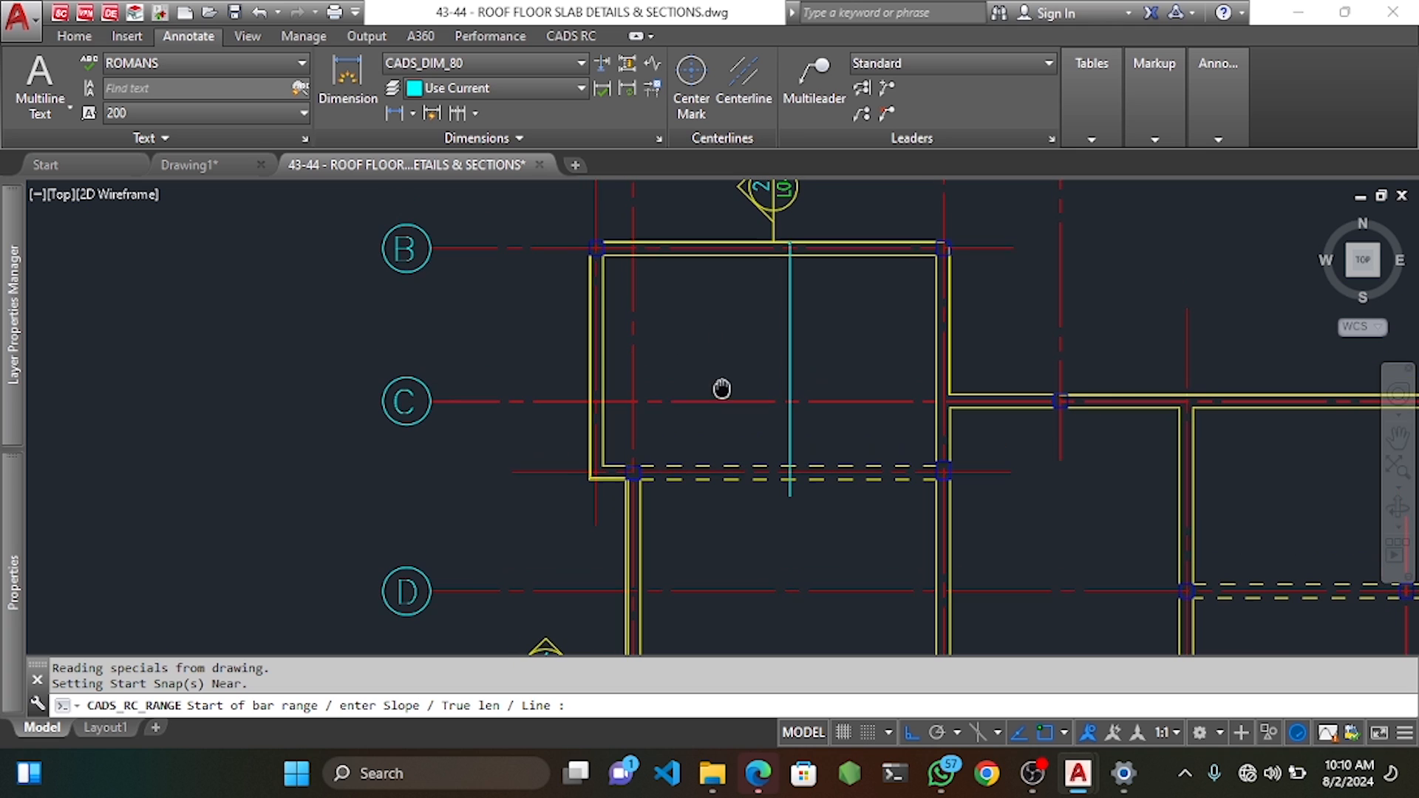
# Span the range from left to right wall with 25 end offsets at 250 spacing.
pyautogui.click(640, 318)
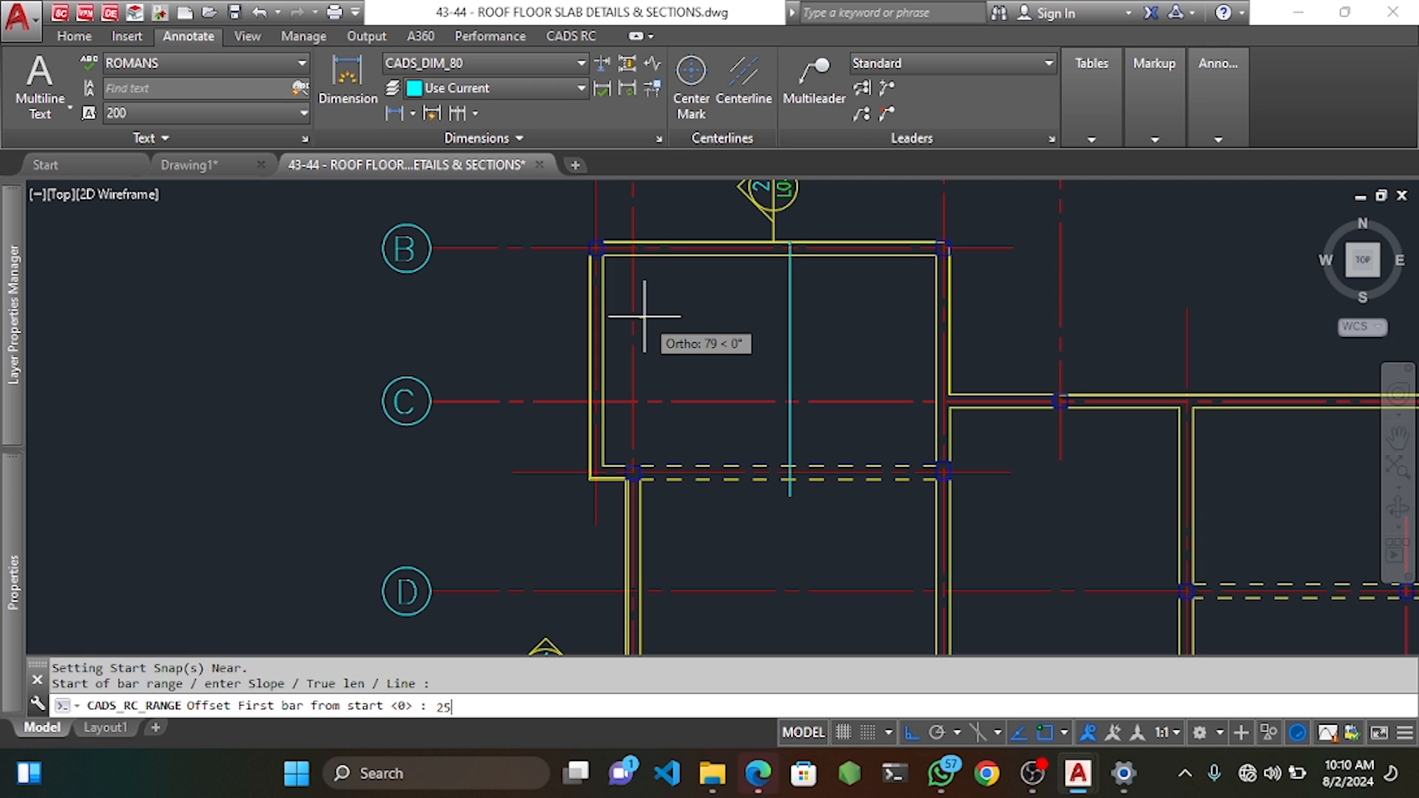
pyautogui.write('25')
pyautogui.press('Return')
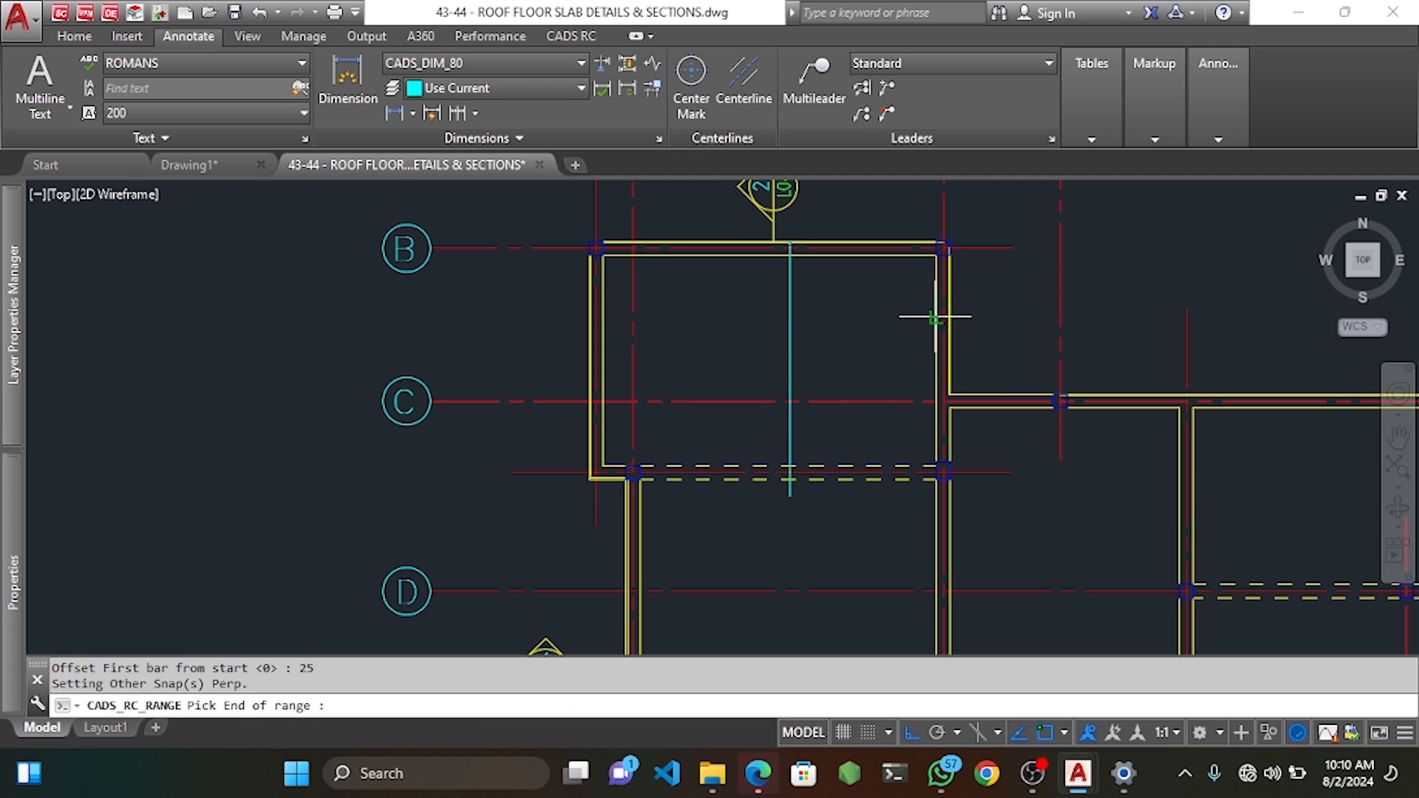
pyautogui.click(936, 318)
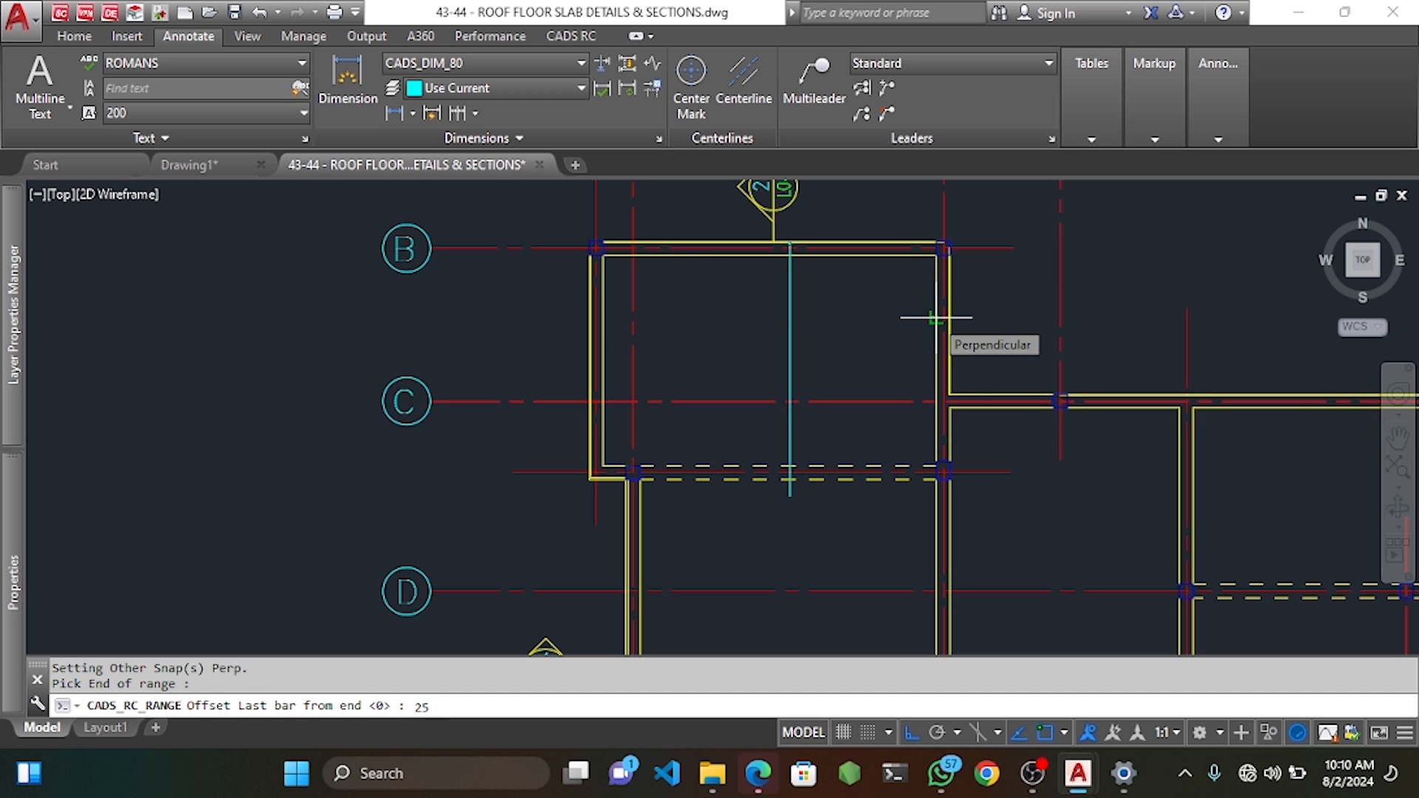
pyautogui.write('25')
pyautogui.press('Return')
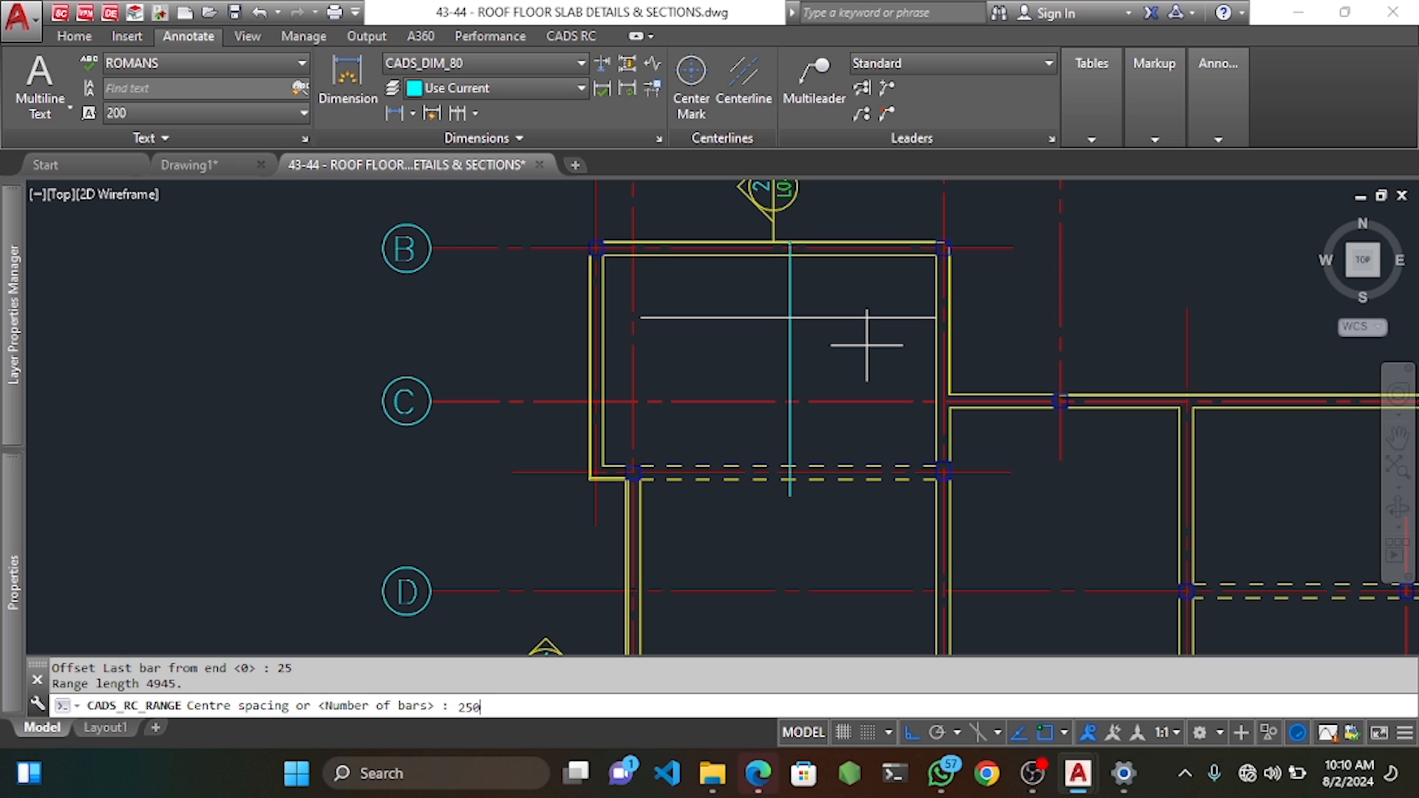
pyautogui.press('Return')
pyautogui.press('Return')
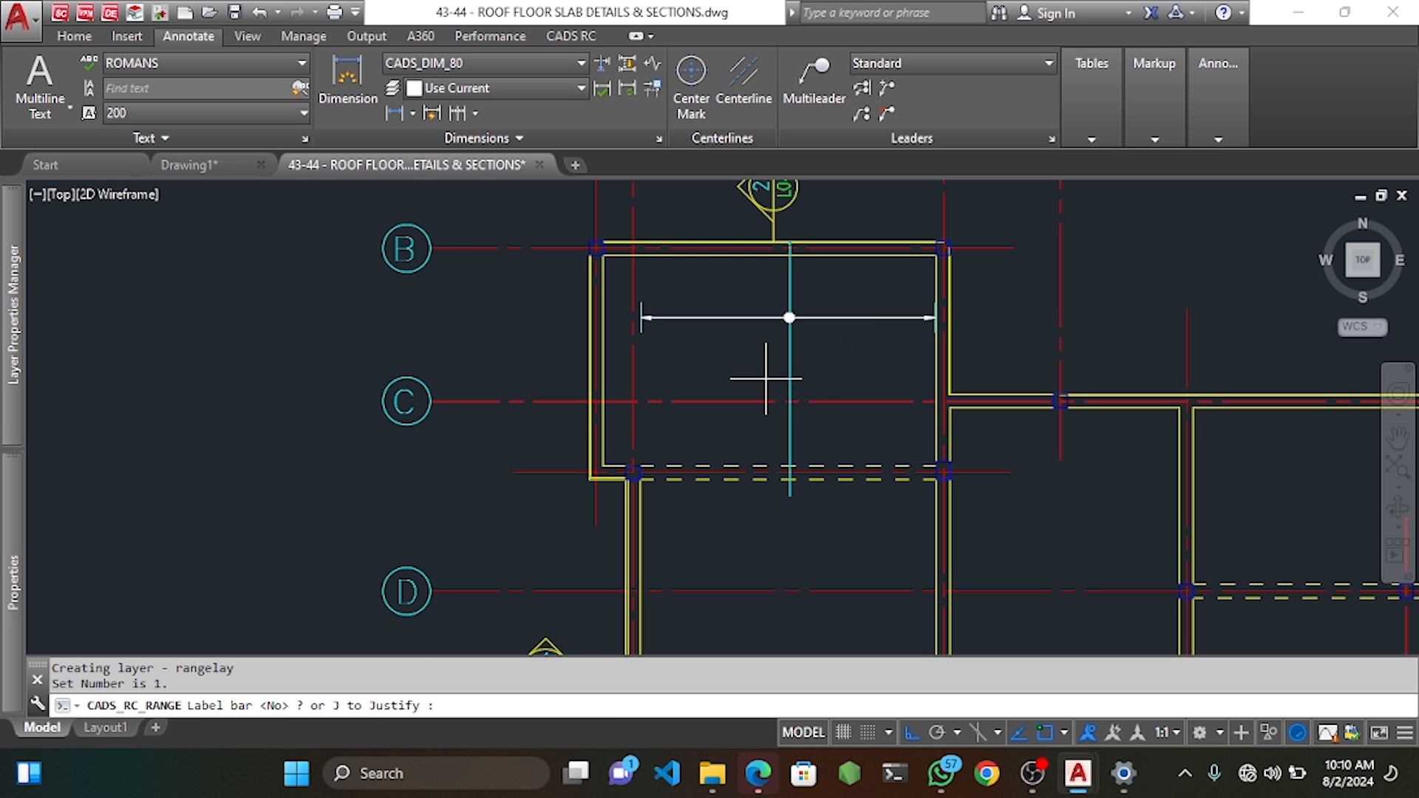
# Label the range, placing the horizontal label left of the panel.
pyautogui.write('Y')
pyautogui.press('Return')
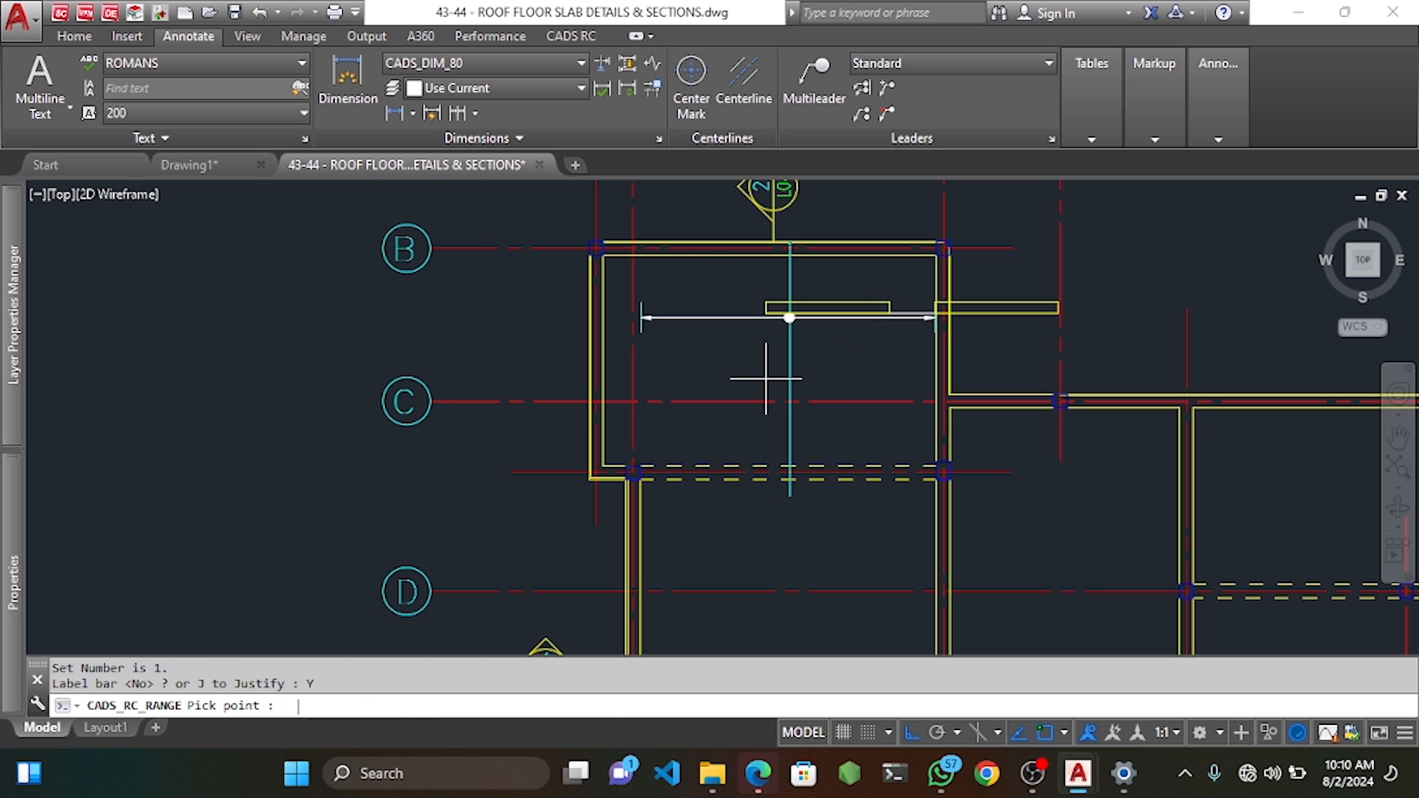
pyautogui.click(423, 339)
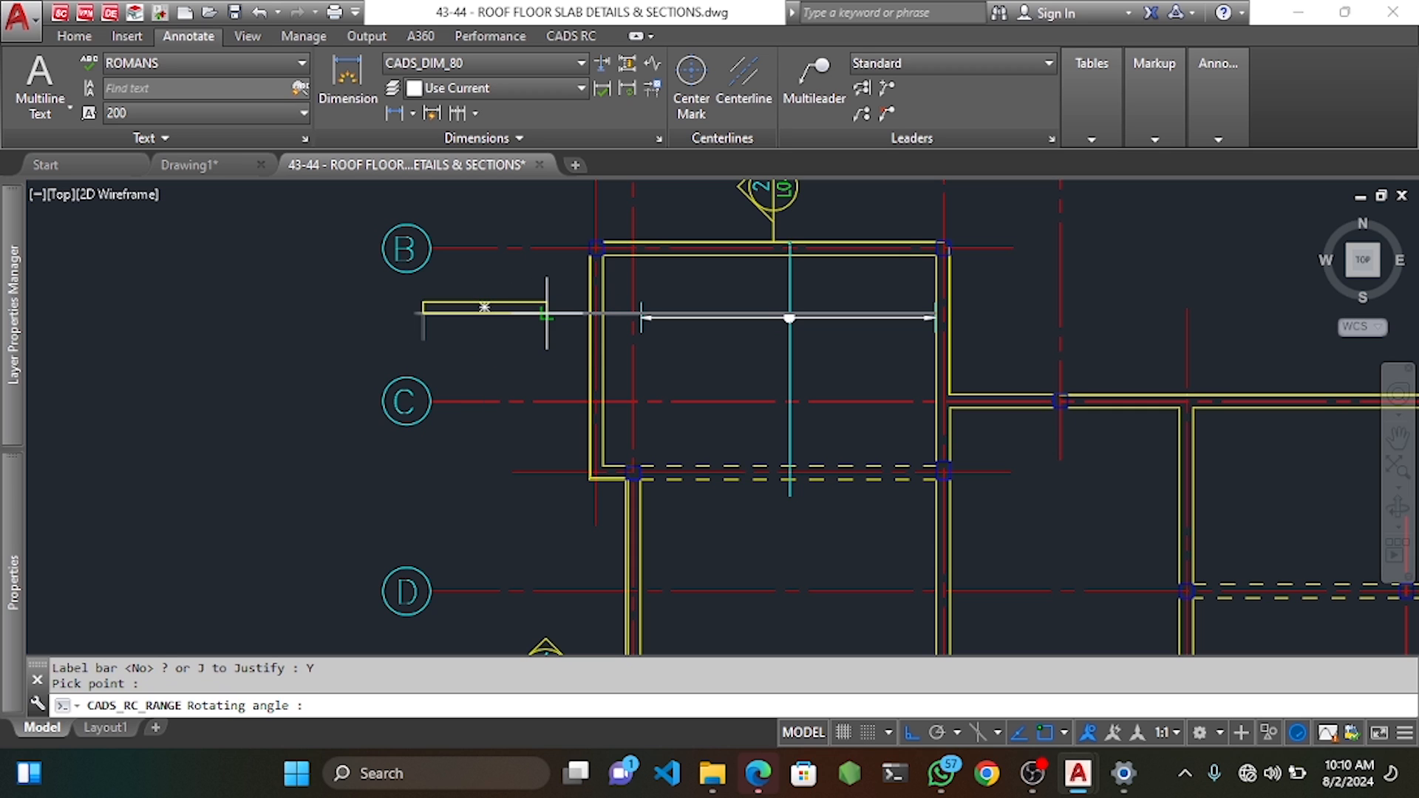
pyautogui.click(544, 329)
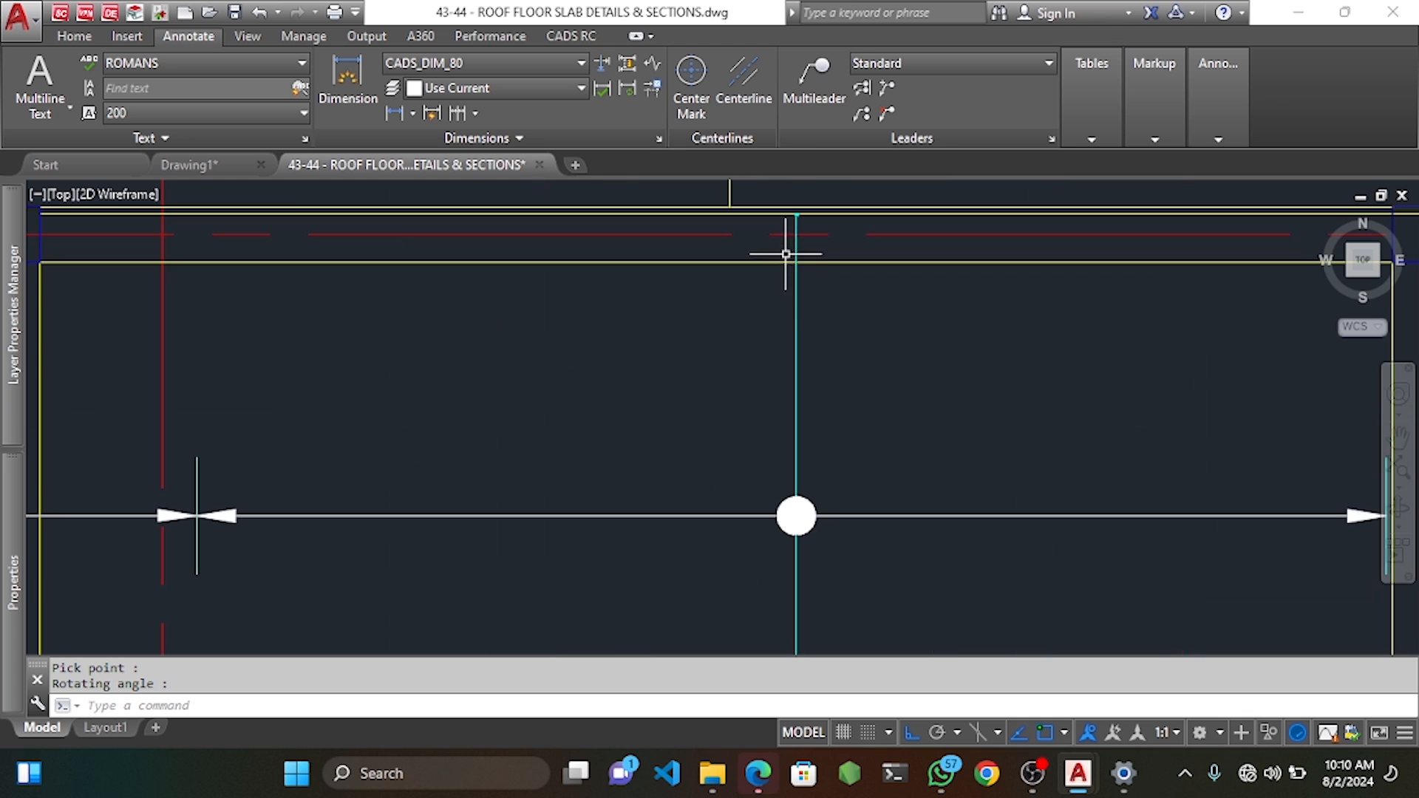
pyautogui.scroll(5, 788, 253)
# Edit the placed bar's label data to switch its view back to Side.
pyautogui.click(797, 299)
pyautogui.doubleClick(797, 298)
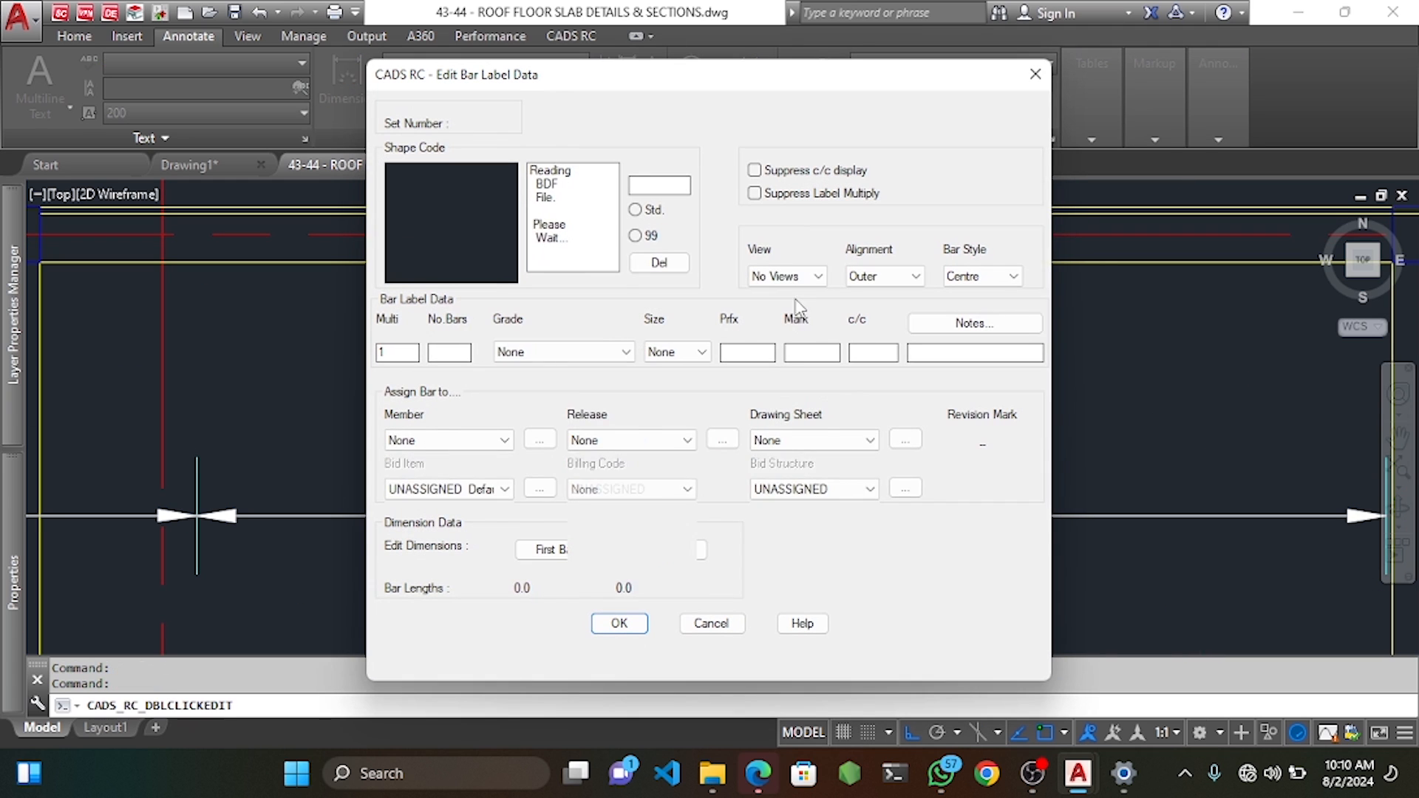
pyautogui.click(787, 276)
pyautogui.click(763, 295)
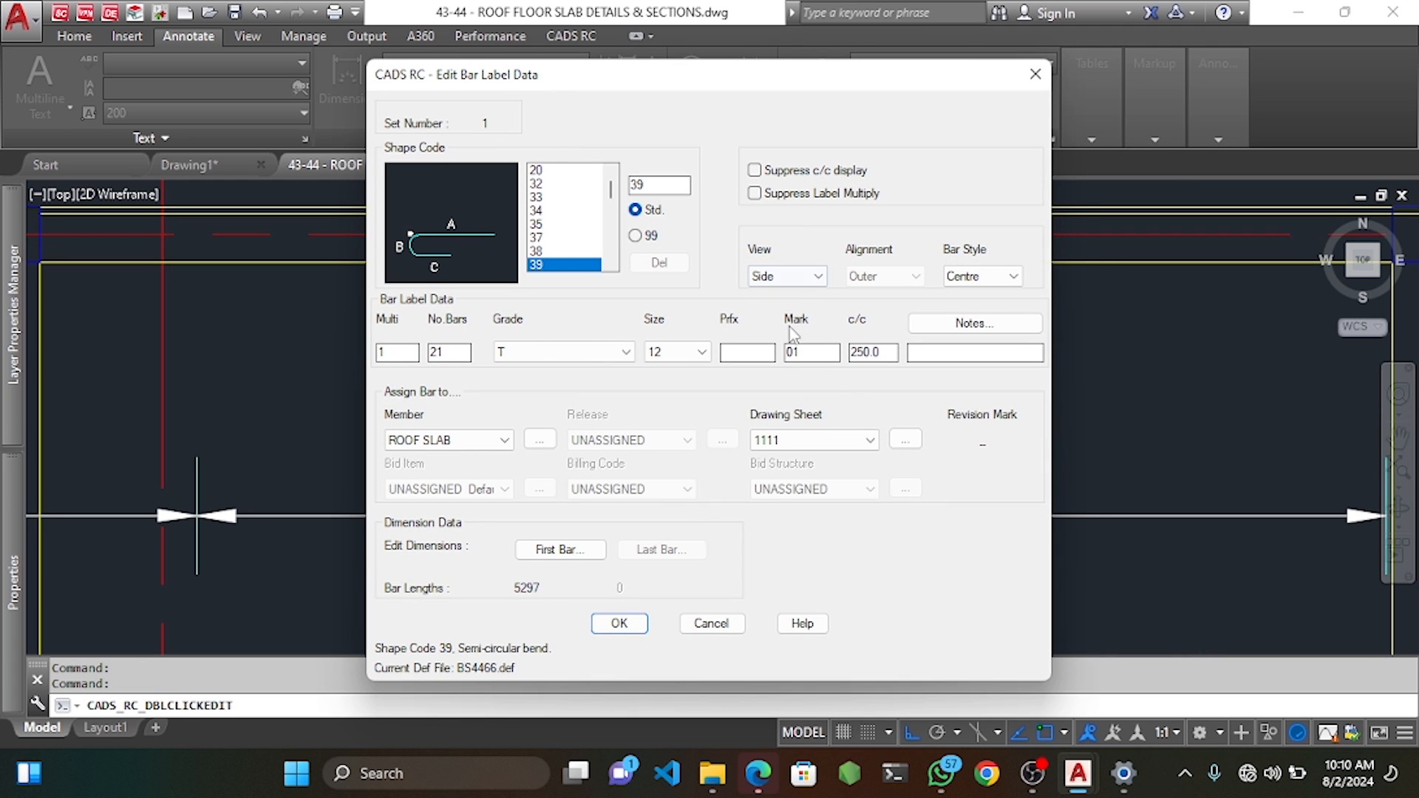
pyautogui.click(619, 619)
# Move the U-bar so its hook top sits on the panel's top beam line.
pyautogui.click(828, 345)
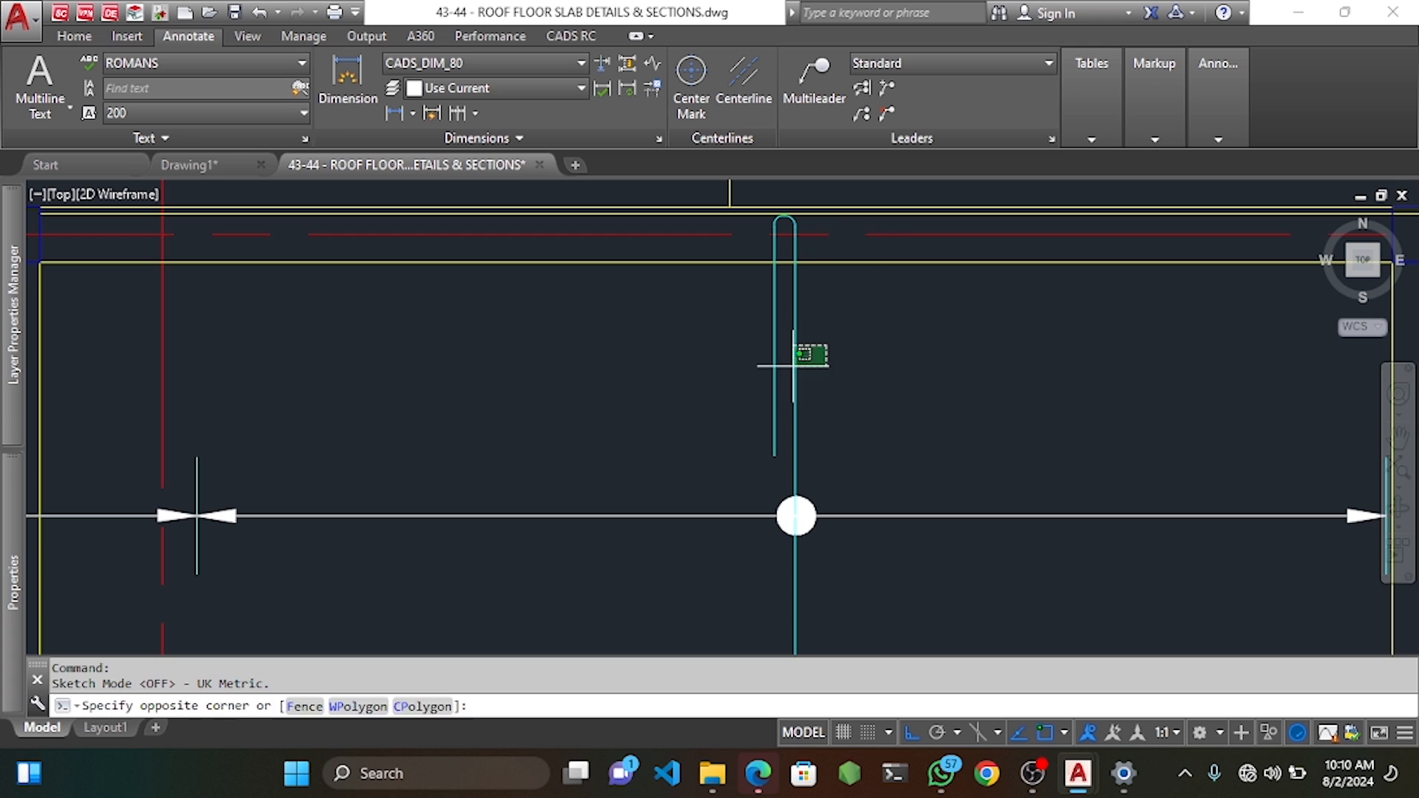
pyautogui.click(793, 365)
pyautogui.scroll(3, 806, 362)
pyautogui.write('m')
pyautogui.press('Return')
pyautogui.scroll(2, 783, 359)
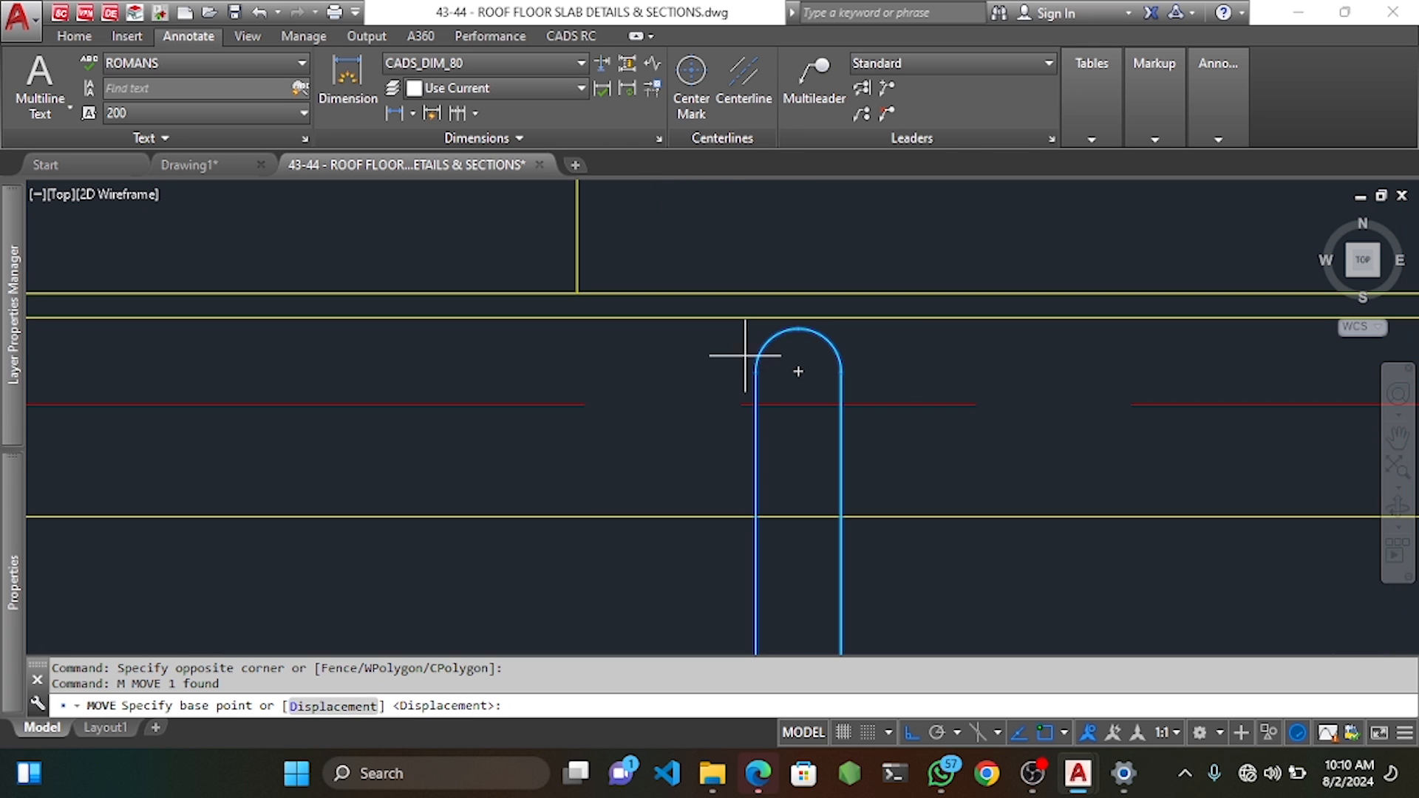
pyautogui.click(799, 329)
pyautogui.click(802, 318)
pyautogui.scroll(-3, 802, 355)
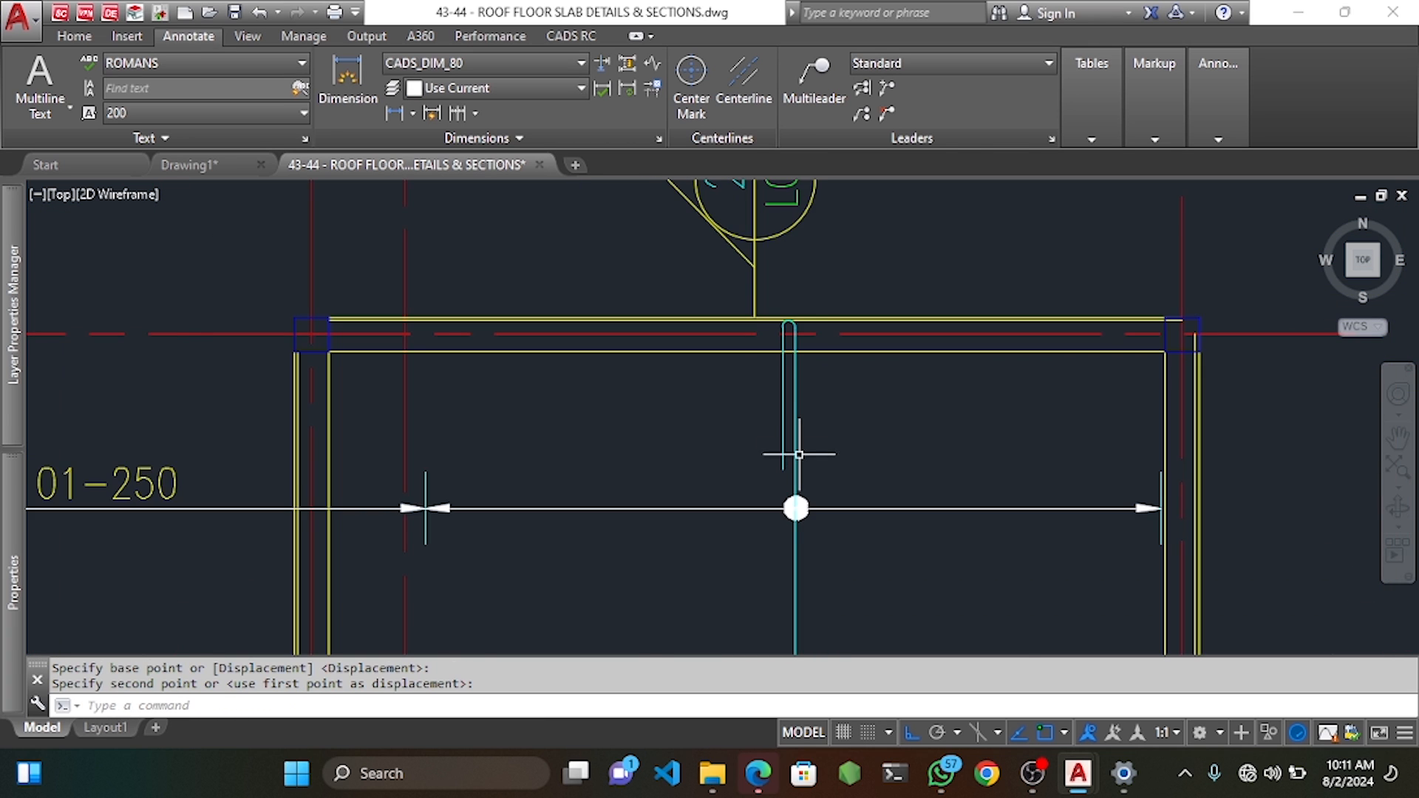
pyautogui.scroll(-3, 799, 454)
pyautogui.scroll(3, 806, 295)
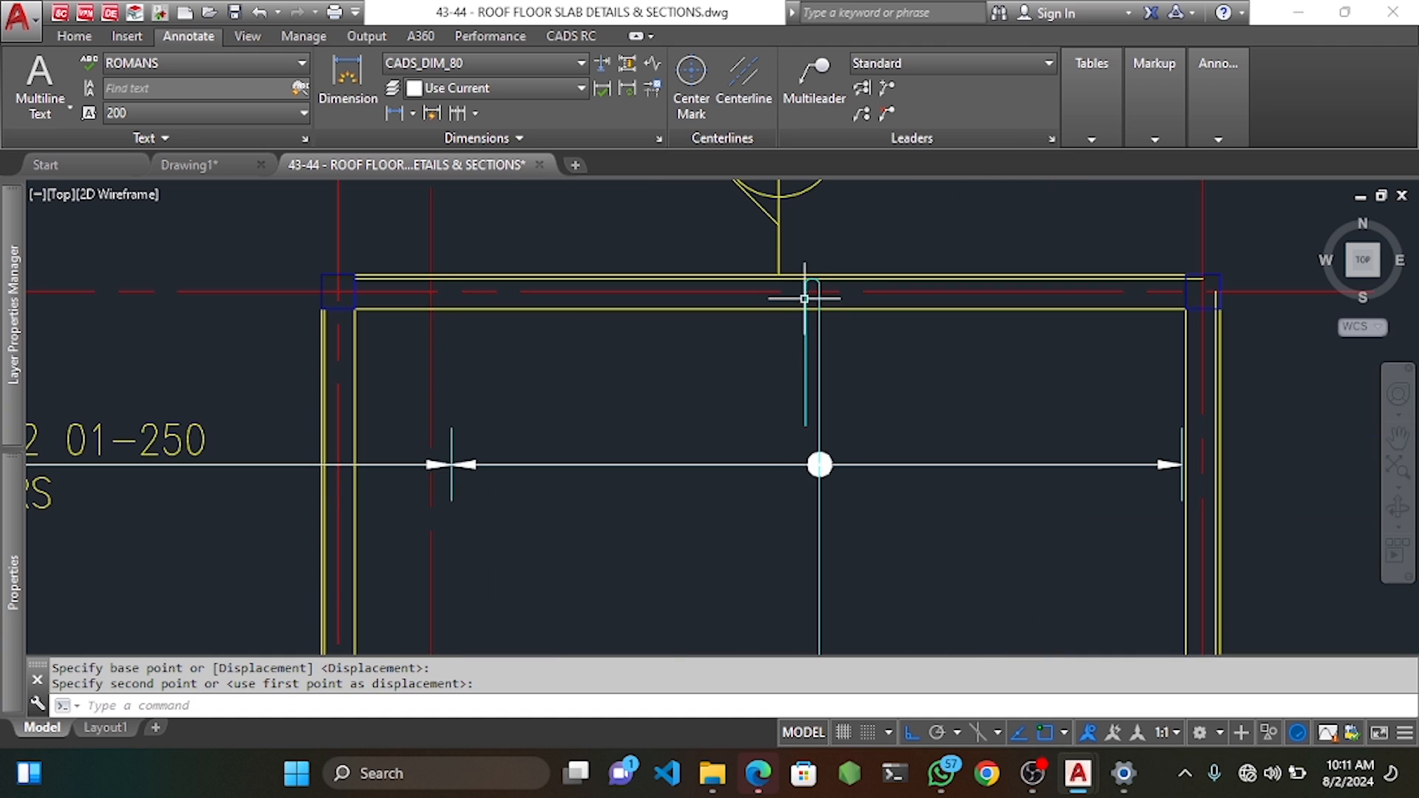
pyautogui.scroll(-2, 788, 453)
pyautogui.moveTo(792, 441); pyautogui.dragTo(799, 385, button='middle')
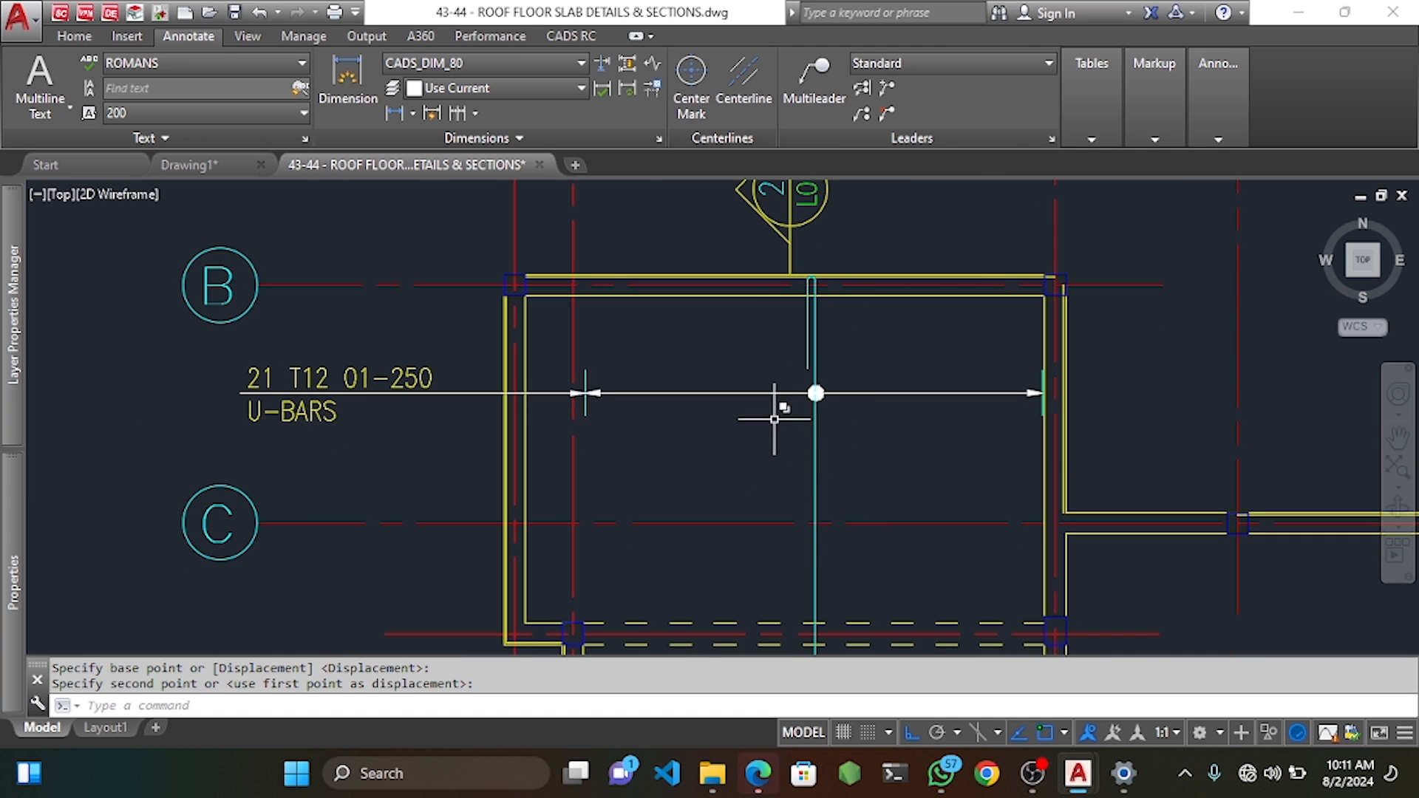
# Begin a linear dimension from the bar's hook to a lower point, then cancel it.
pyautogui.click(347, 80)
pyautogui.scroll(2, 828, 279)
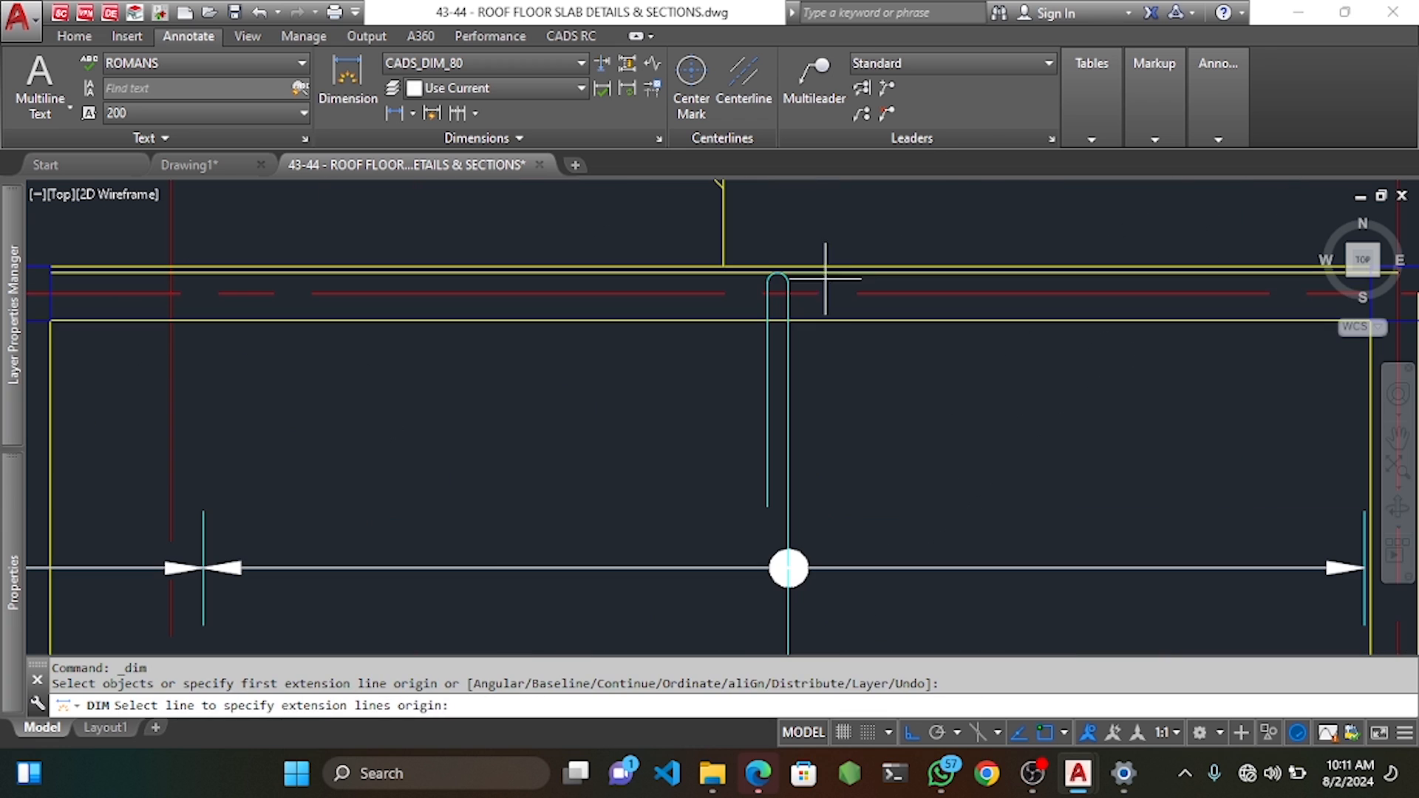
pyautogui.click(770, 280)
pyautogui.scroll(-2, 779, 370)
pyautogui.scroll(3, 776, 443)
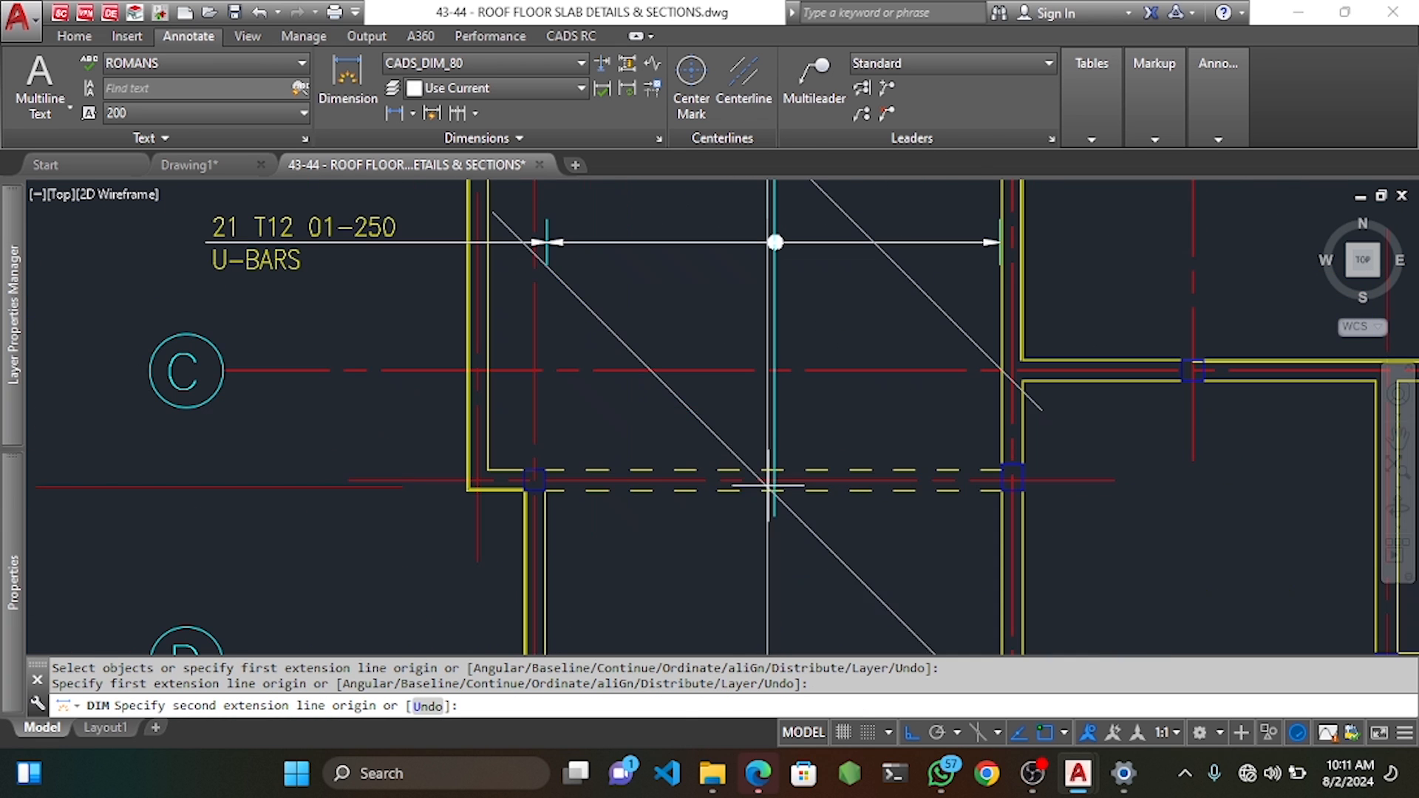
pyautogui.click(770, 486)
pyautogui.scroll(-3, 739, 480)
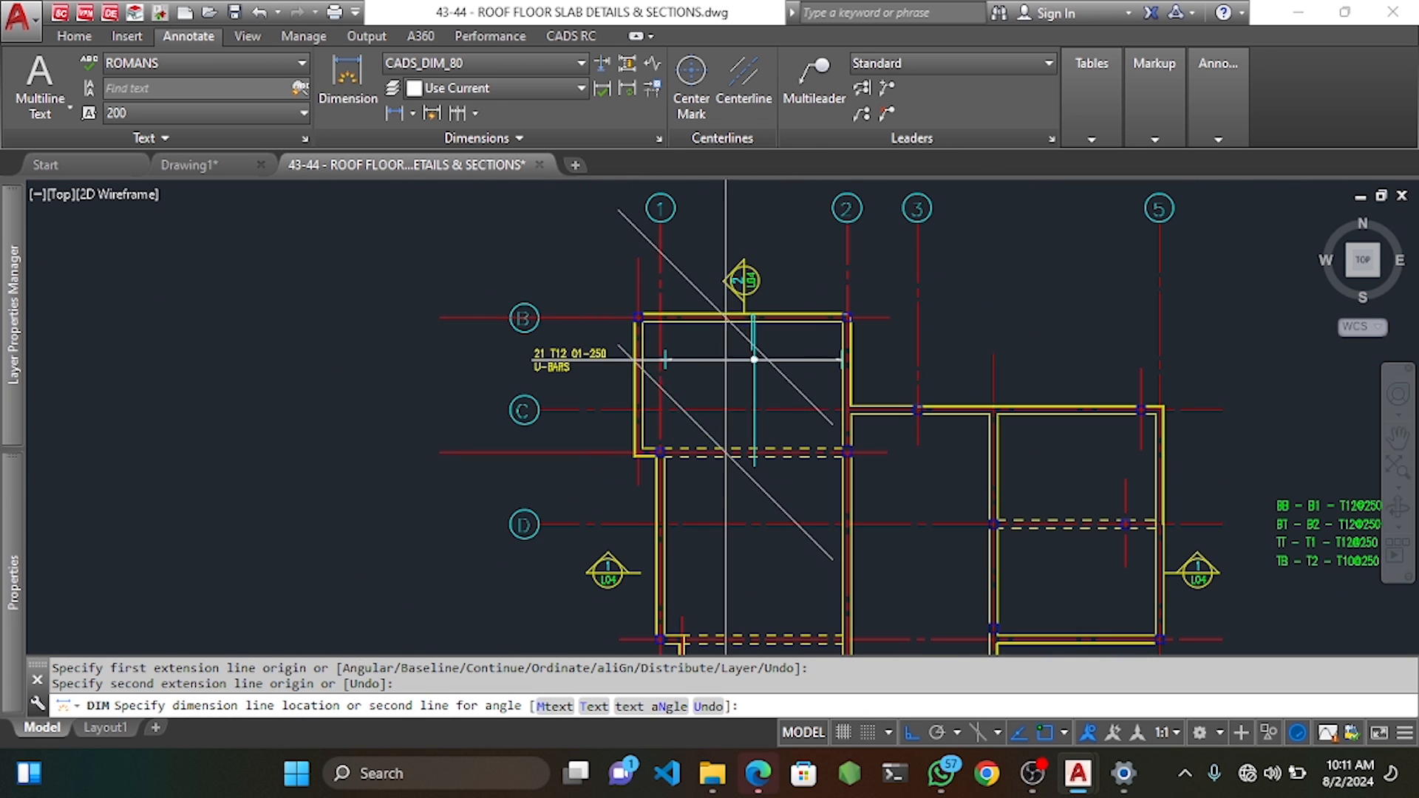
pyautogui.scroll(-6, 720, 417)
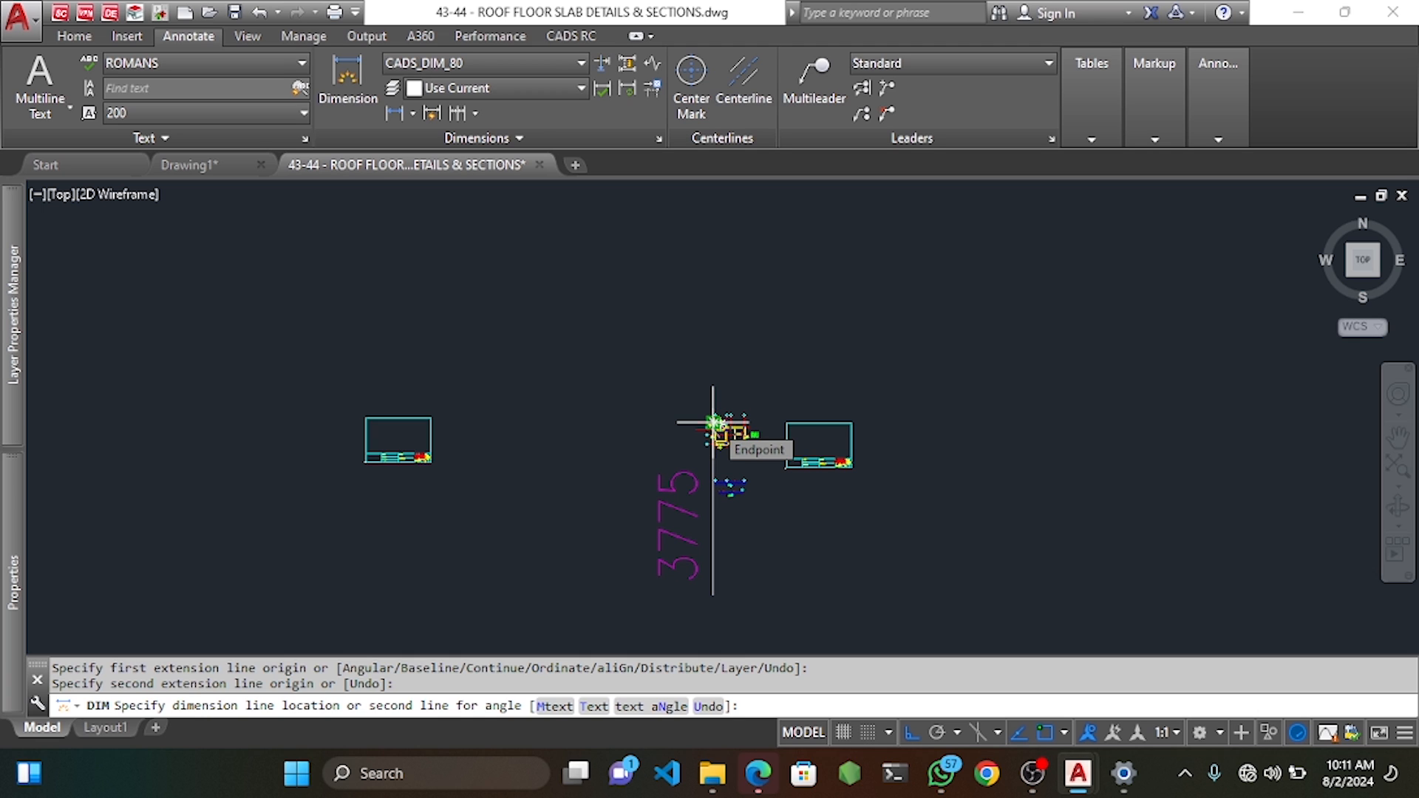
pyautogui.scroll(3, 713, 423)
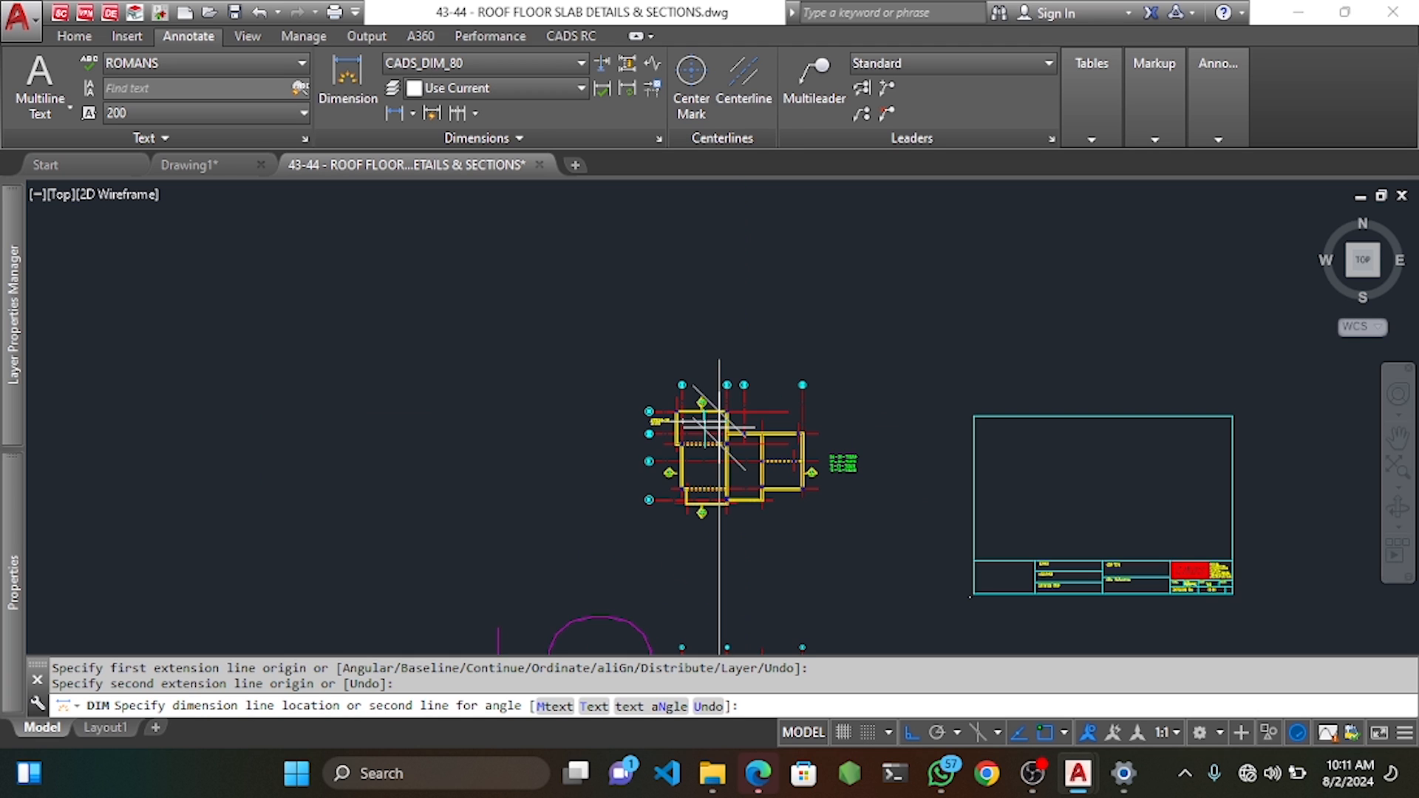
pyautogui.press('Escape')
# Redo the dimension from the hook, accept the distance and place it on the plan.
pyautogui.scroll(5, 703, 421)
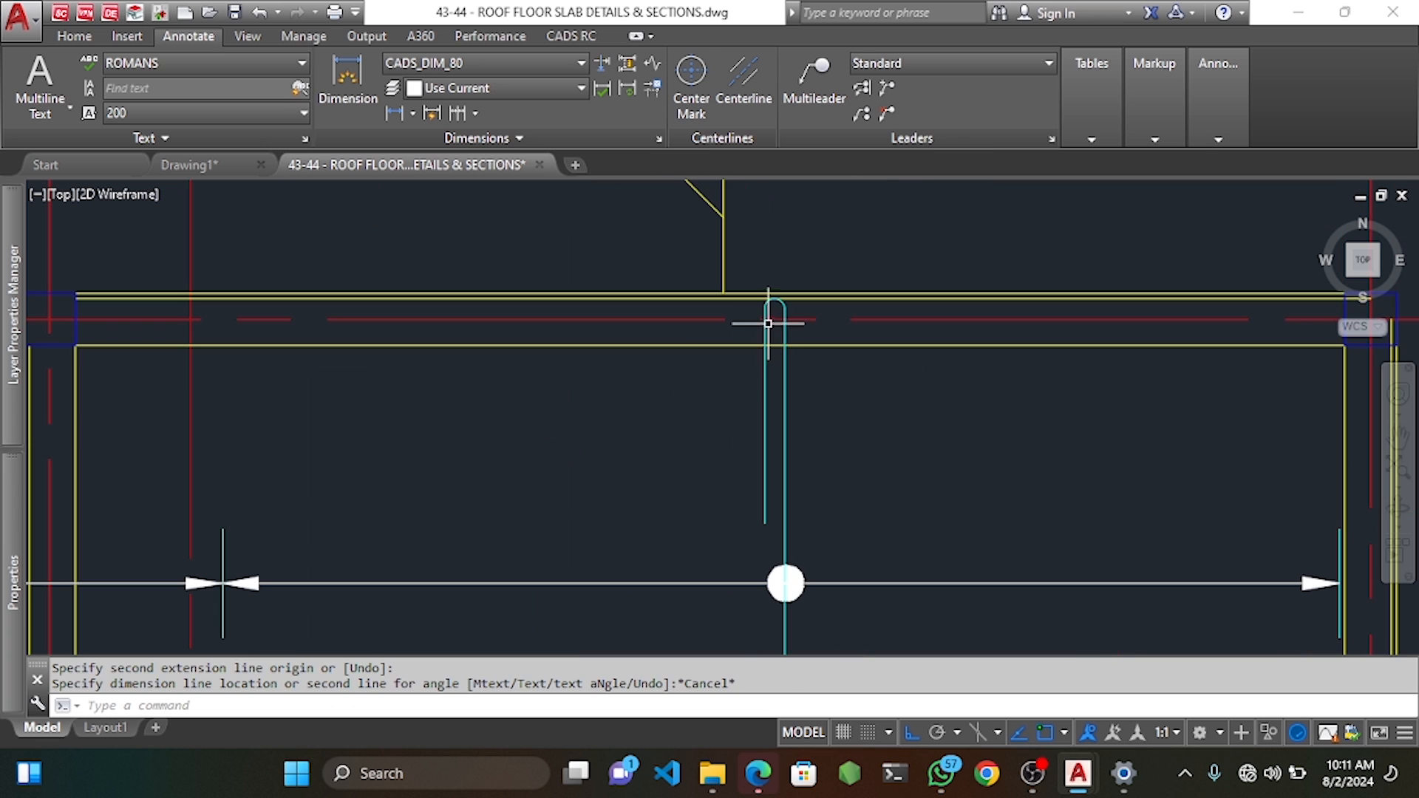
pyautogui.press('Return')
pyautogui.click(768, 317)
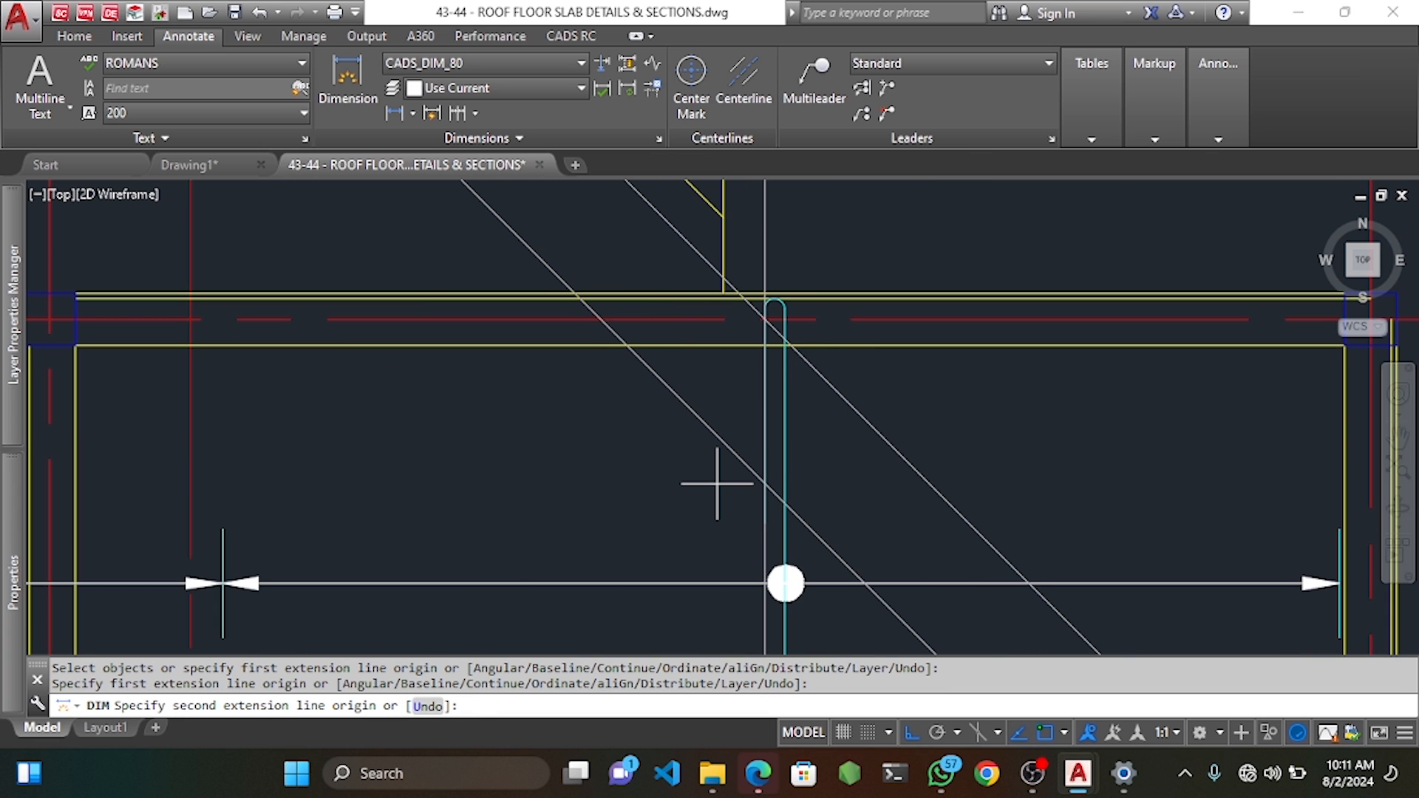
pyautogui.press('Return')
pyautogui.scroll(-4, 721, 482)
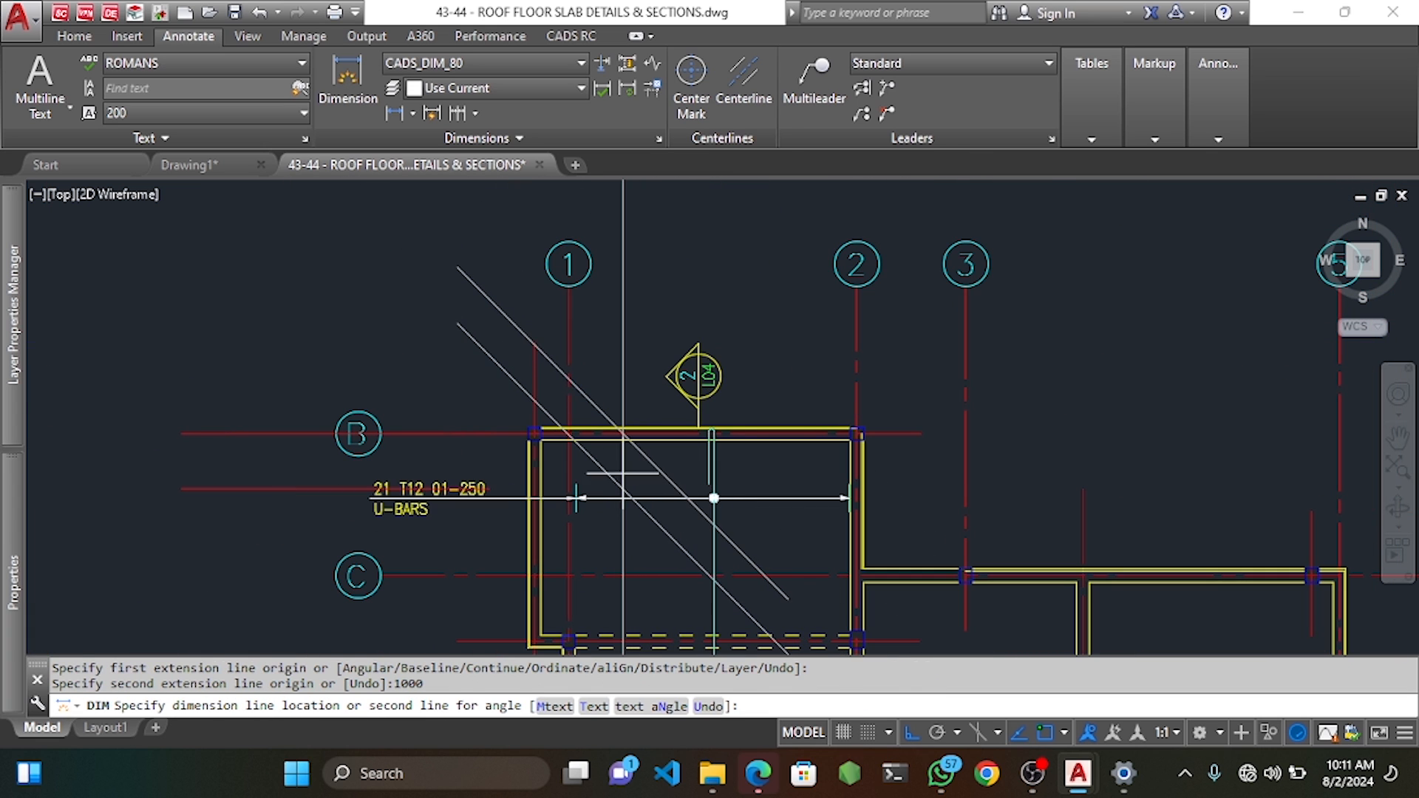
pyautogui.click(710, 457)
pyautogui.scroll(4, 711, 453)
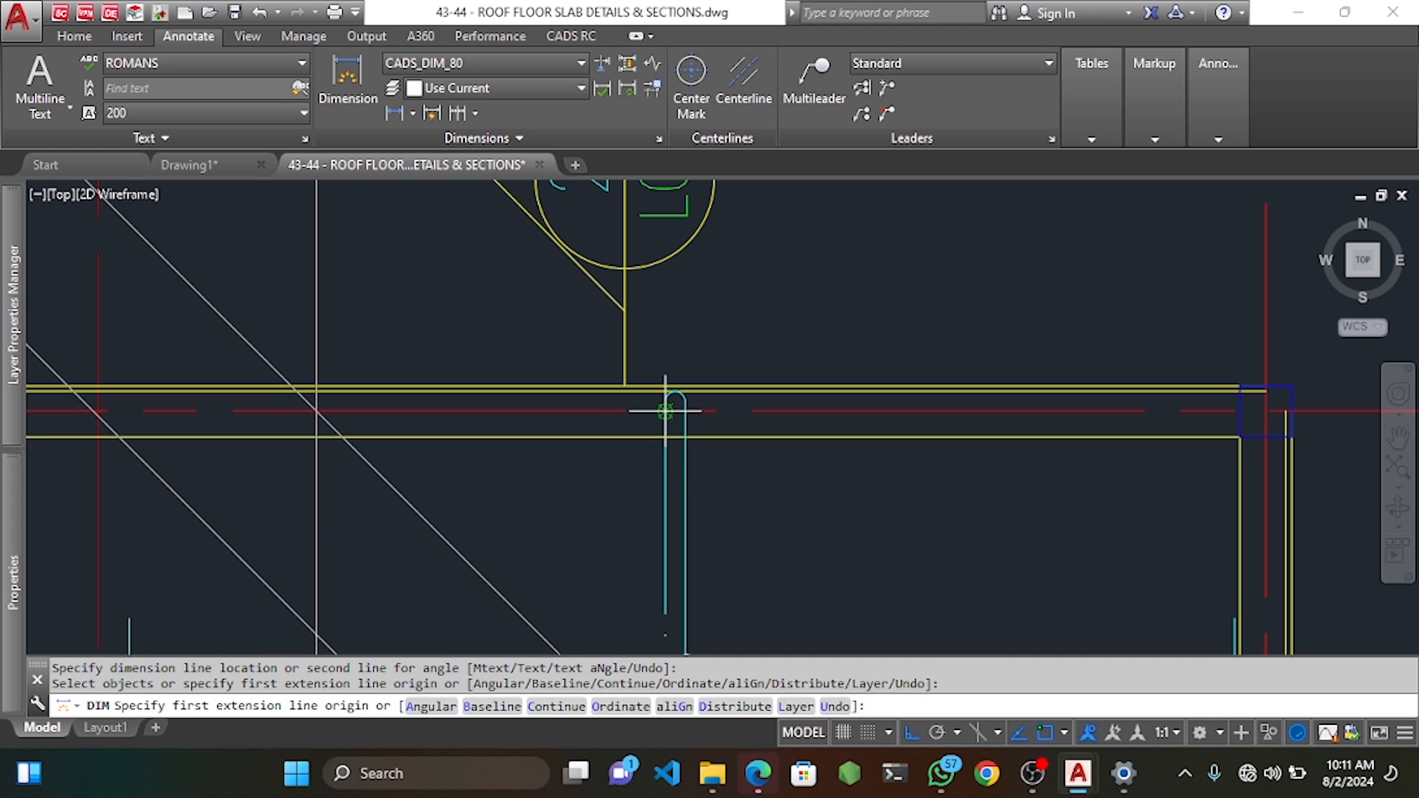
pyautogui.press('Return')
pyautogui.press('Escape')
pyautogui.press('Escape')
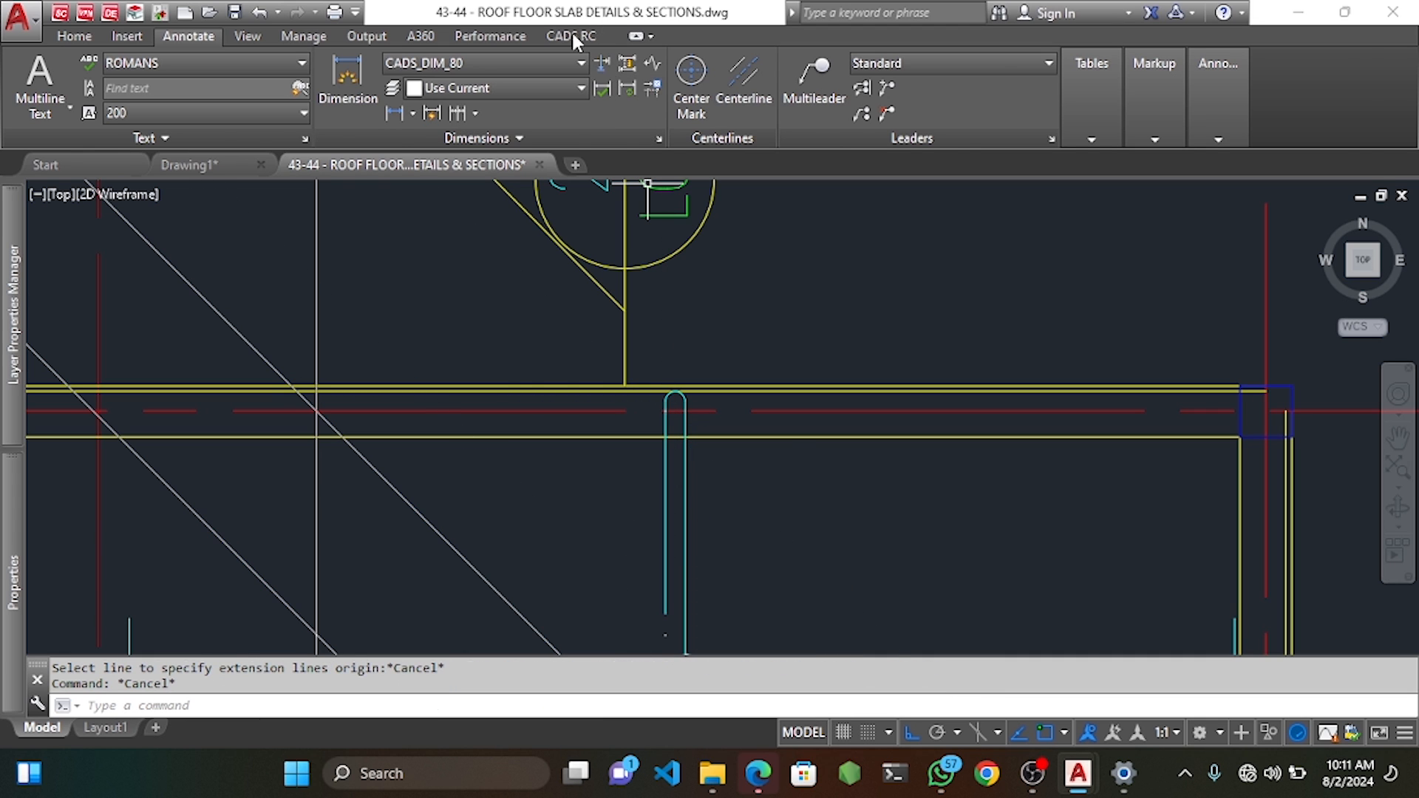
# Stretch the U-bar end with CADS RC Stretch Bar/Range, re-assigning bar marks.
pyautogui.click(572, 39)
pyautogui.click(496, 81)
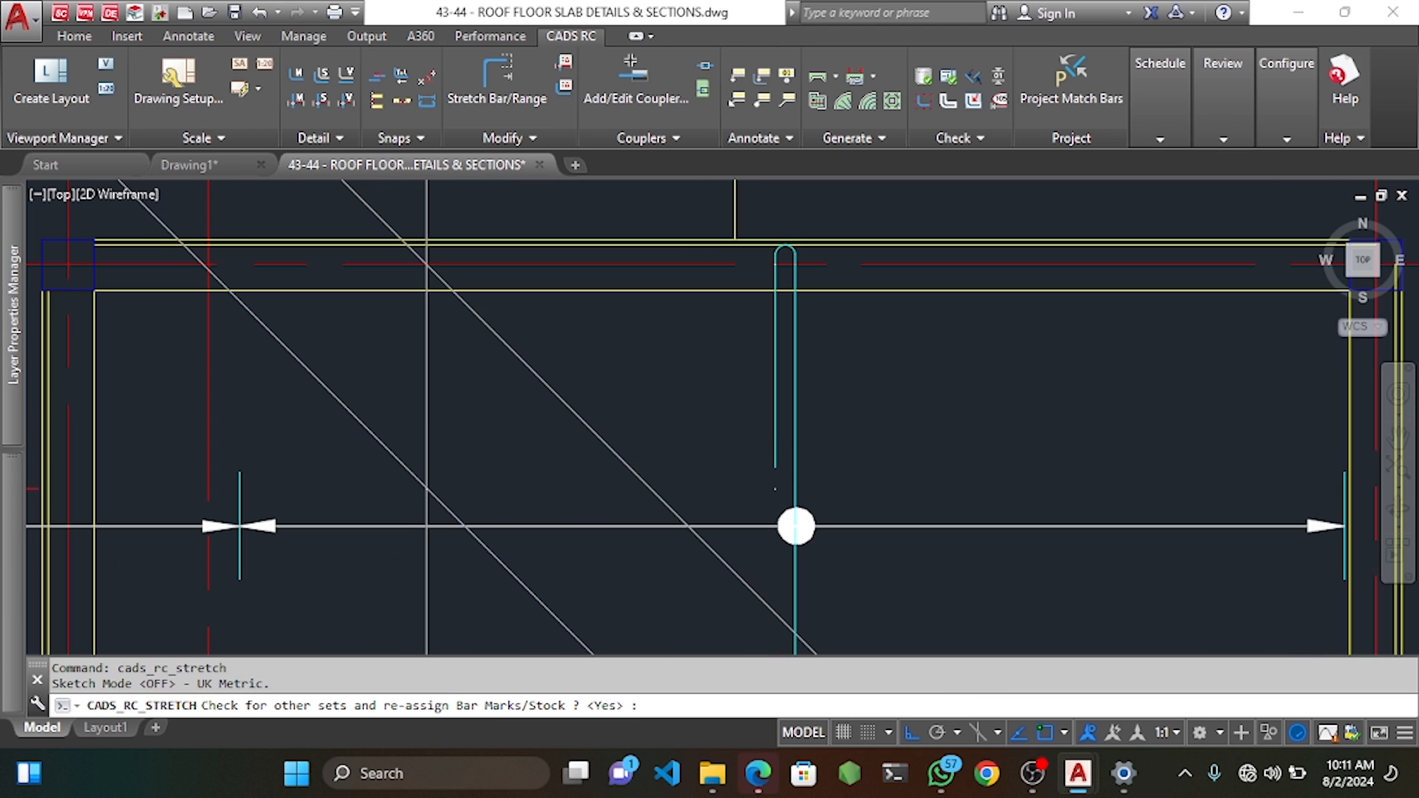
pyautogui.press('Return')
pyautogui.scroll(5, 780, 473)
pyautogui.click(782, 469)
pyautogui.click(711, 401)
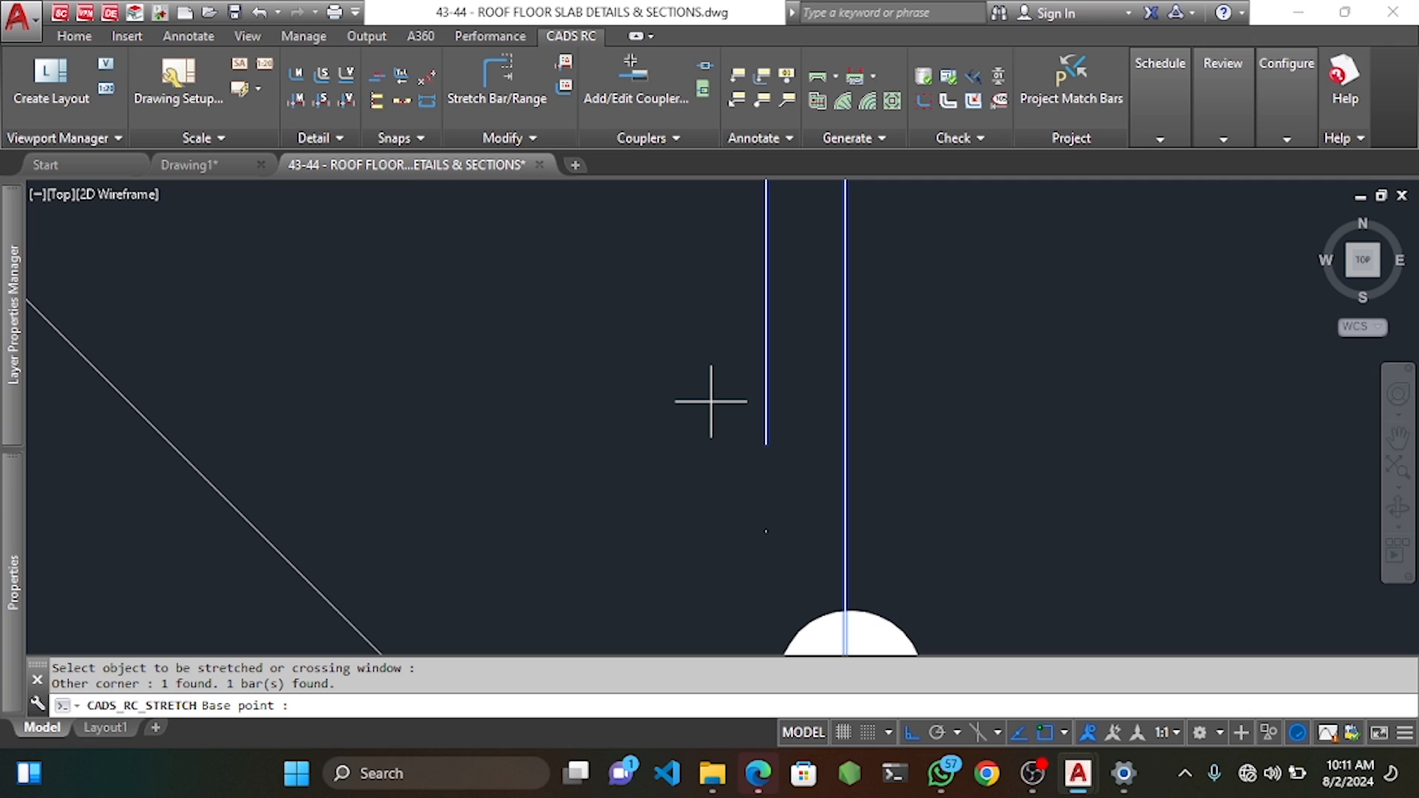
pyautogui.click(773, 481)
pyautogui.click(767, 530)
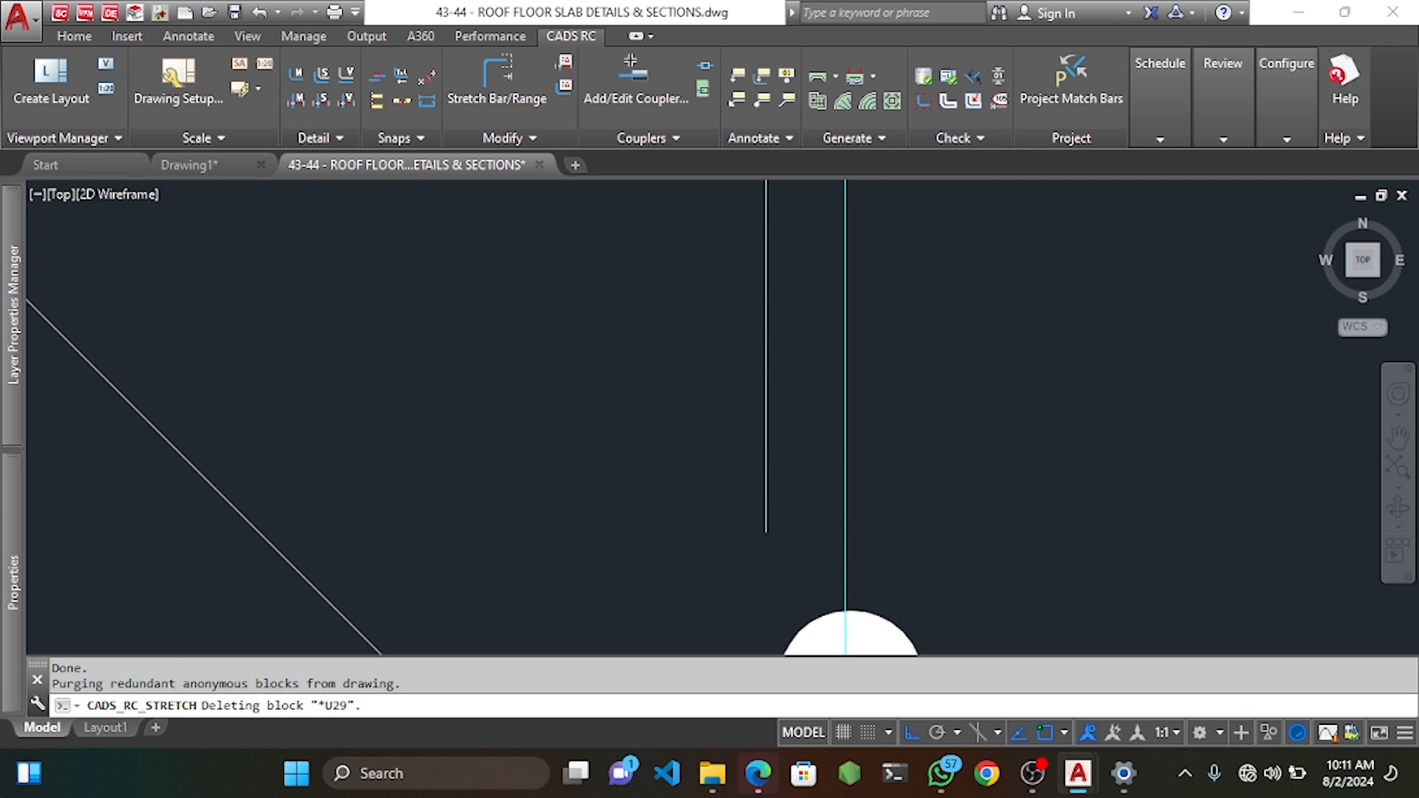
# Erase the stray diagonal lines and bring the U-BARS label and panel into view.
pyautogui.scroll(-3, 688, 415)
pyautogui.scroll(-8, 635, 399)
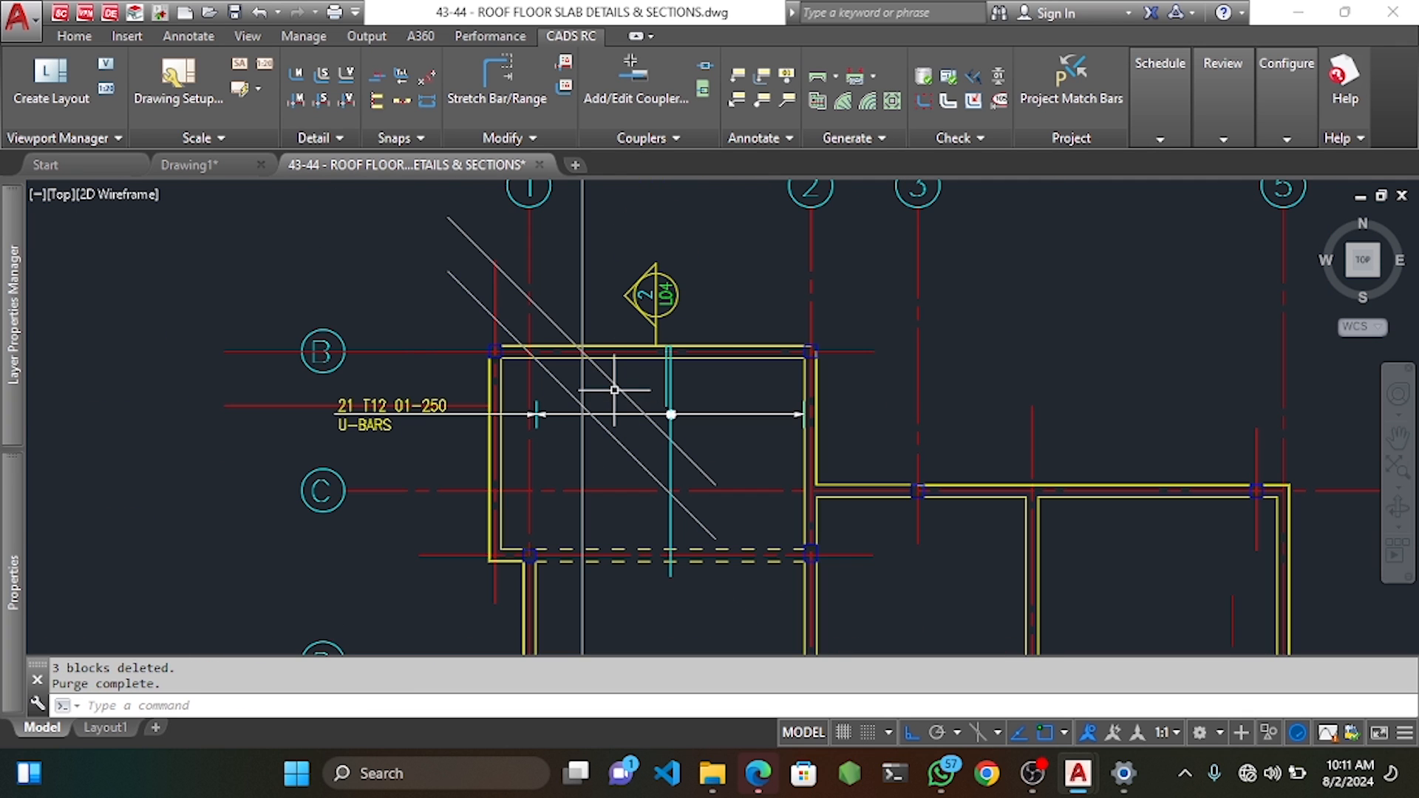
pyautogui.press('Delete')
pyautogui.scroll(-3, 704, 411)
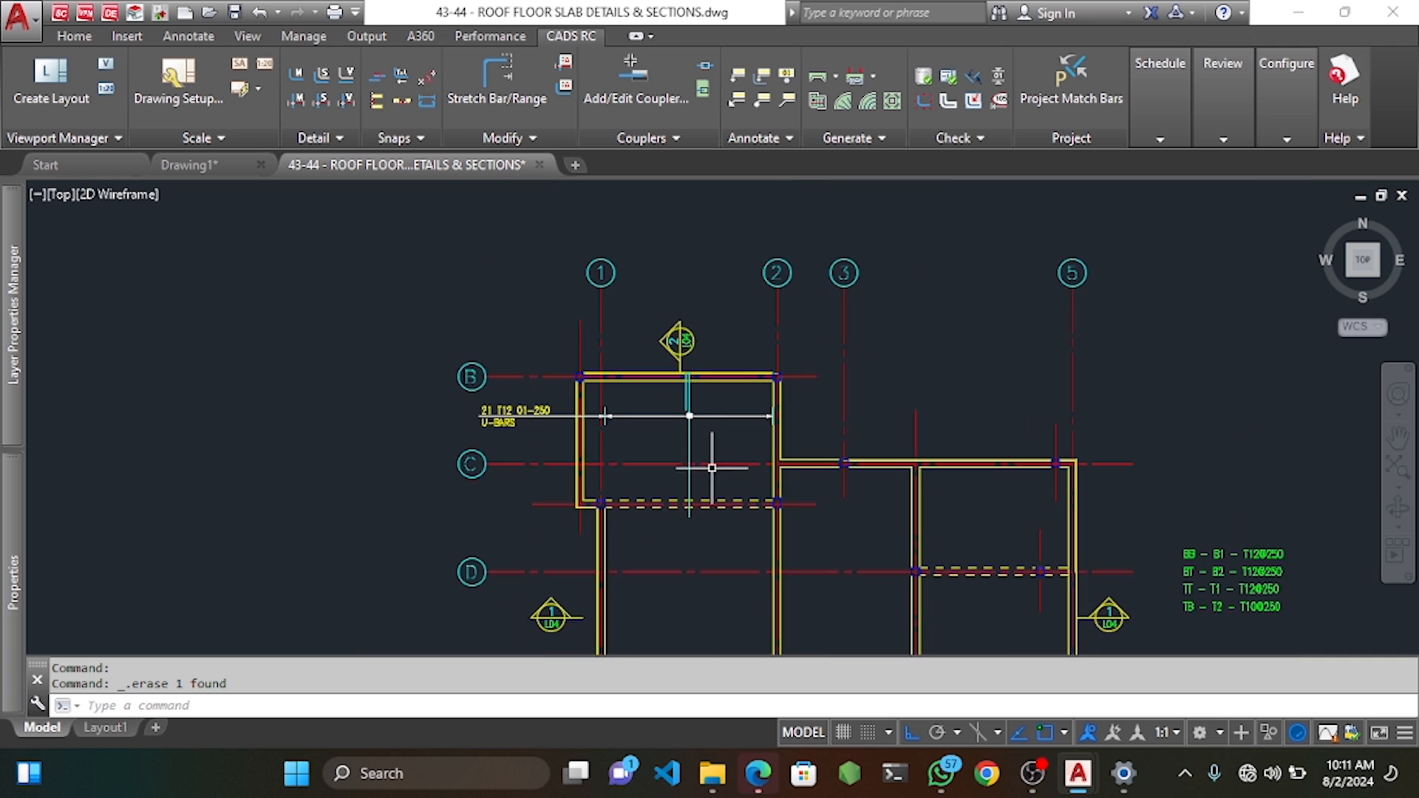
pyautogui.moveTo(710, 481); pyautogui.dragTo(739, 424, button='middle')
pyautogui.moveTo(722, 491); pyautogui.dragTo(737, 437, button='middle')
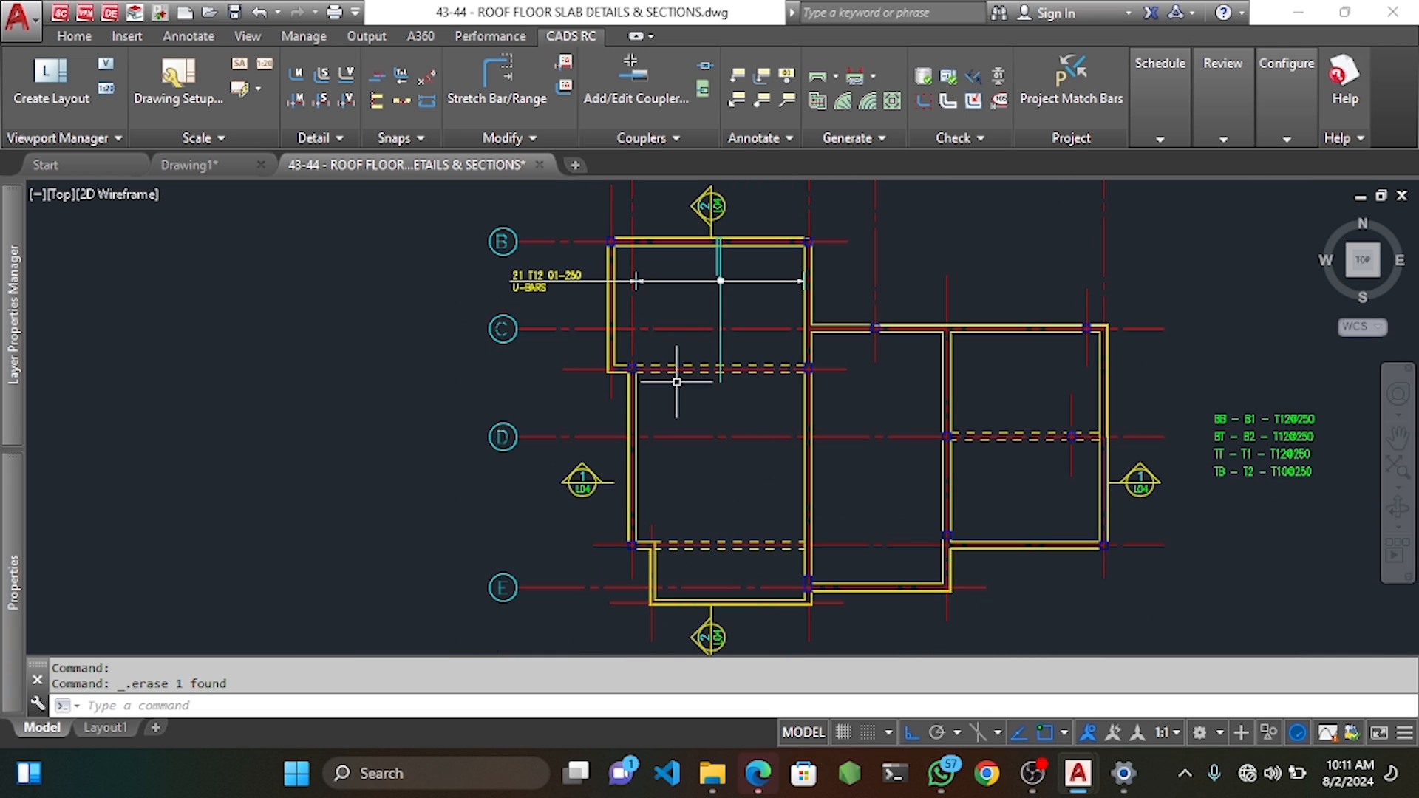
pyautogui.scroll(2, 635, 281)
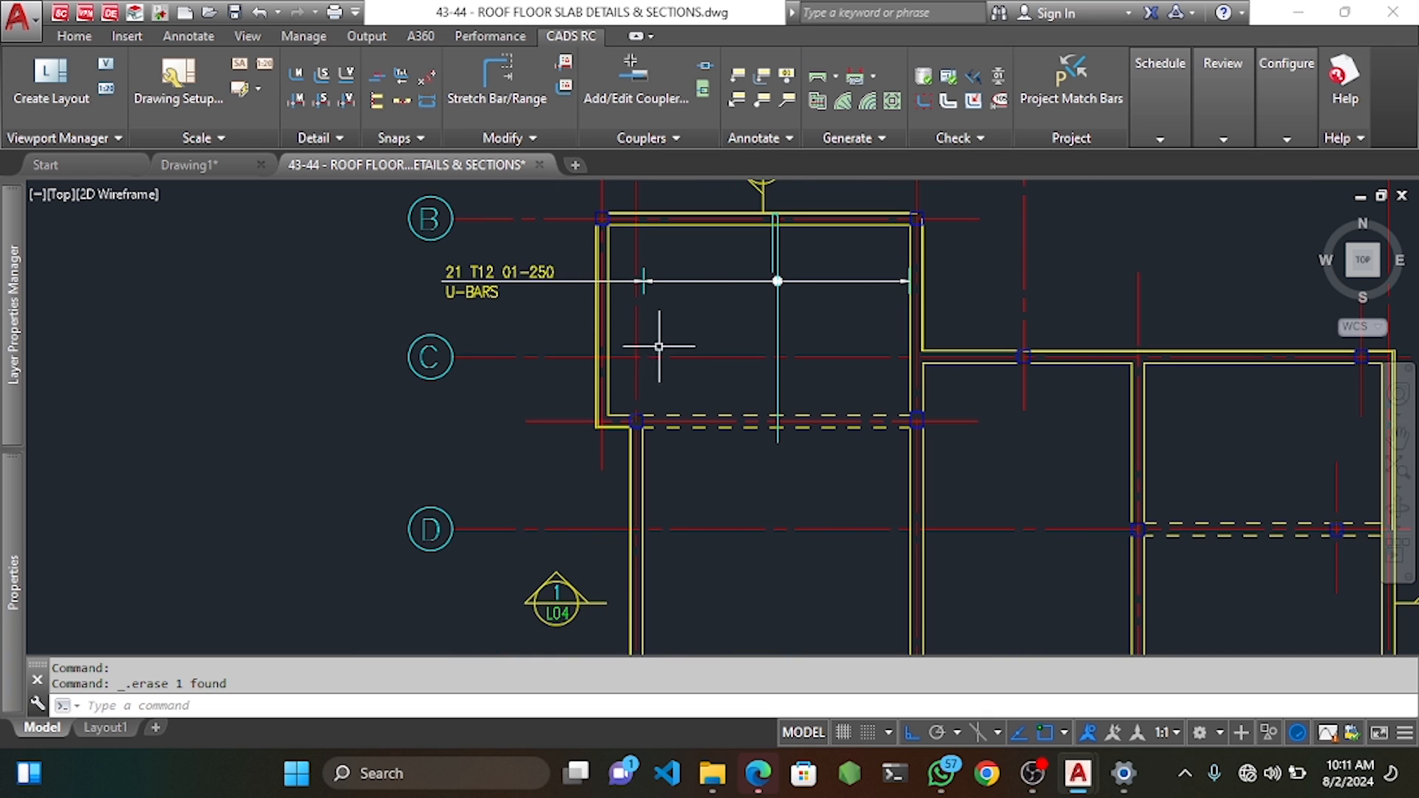
pyautogui.moveTo(700, 316); pyautogui.dragTo(706, 331, button='middle')
# Start a new bar mark range from the CADS RC Draw Range menu with a single indicator.
pyautogui.rightClick(667, 306)
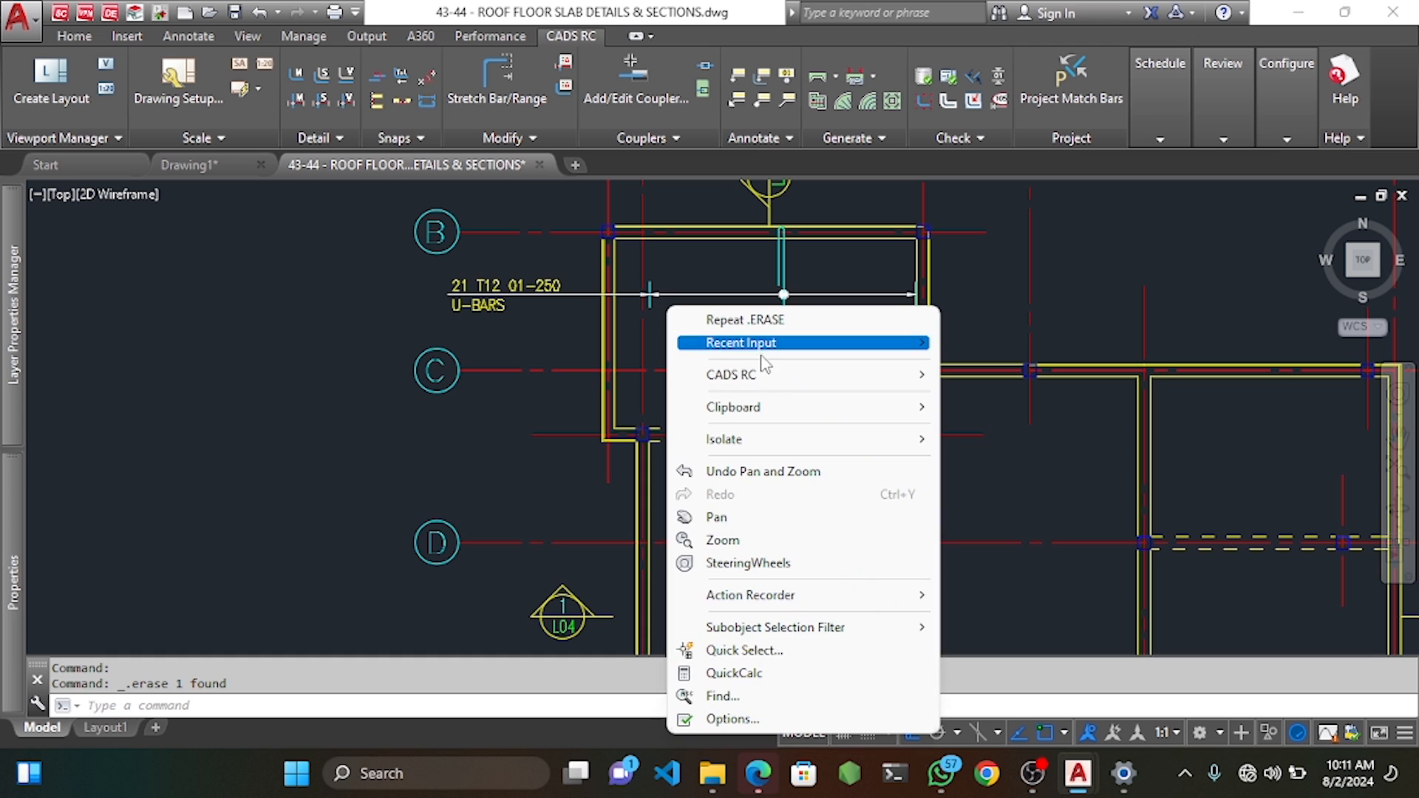
pyautogui.moveTo(795, 391)
pyautogui.moveTo(1069, 383)
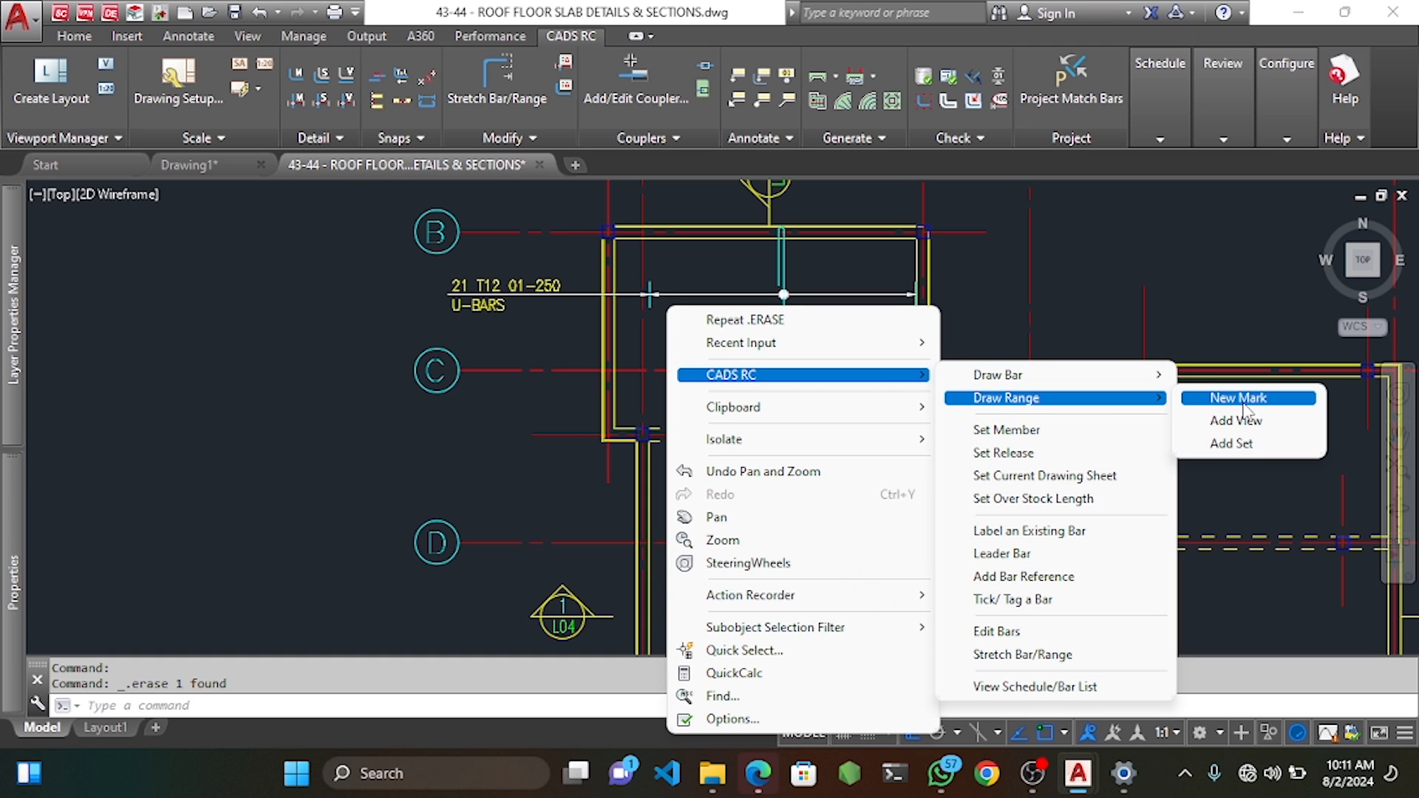
pyautogui.click(1244, 405)
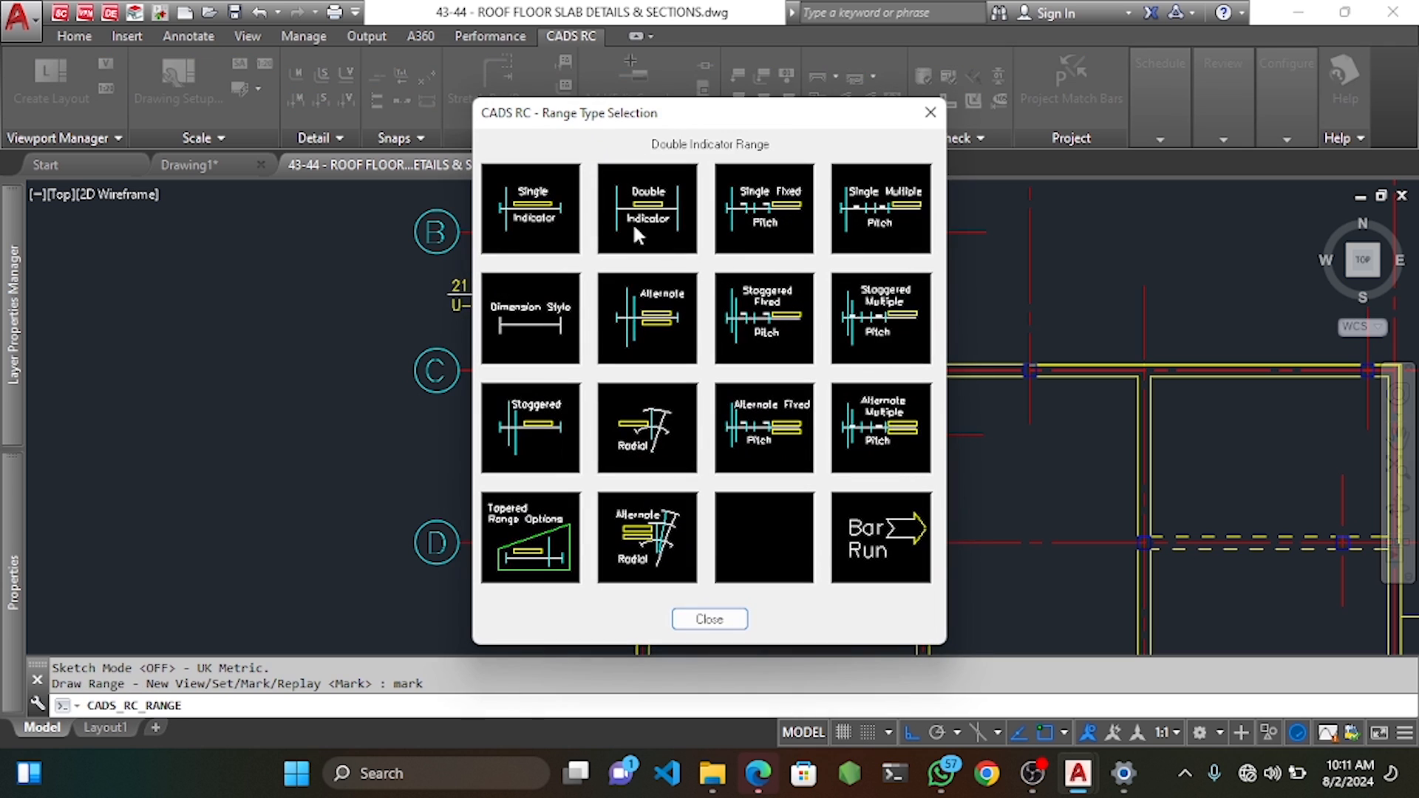
pyautogui.click(545, 220)
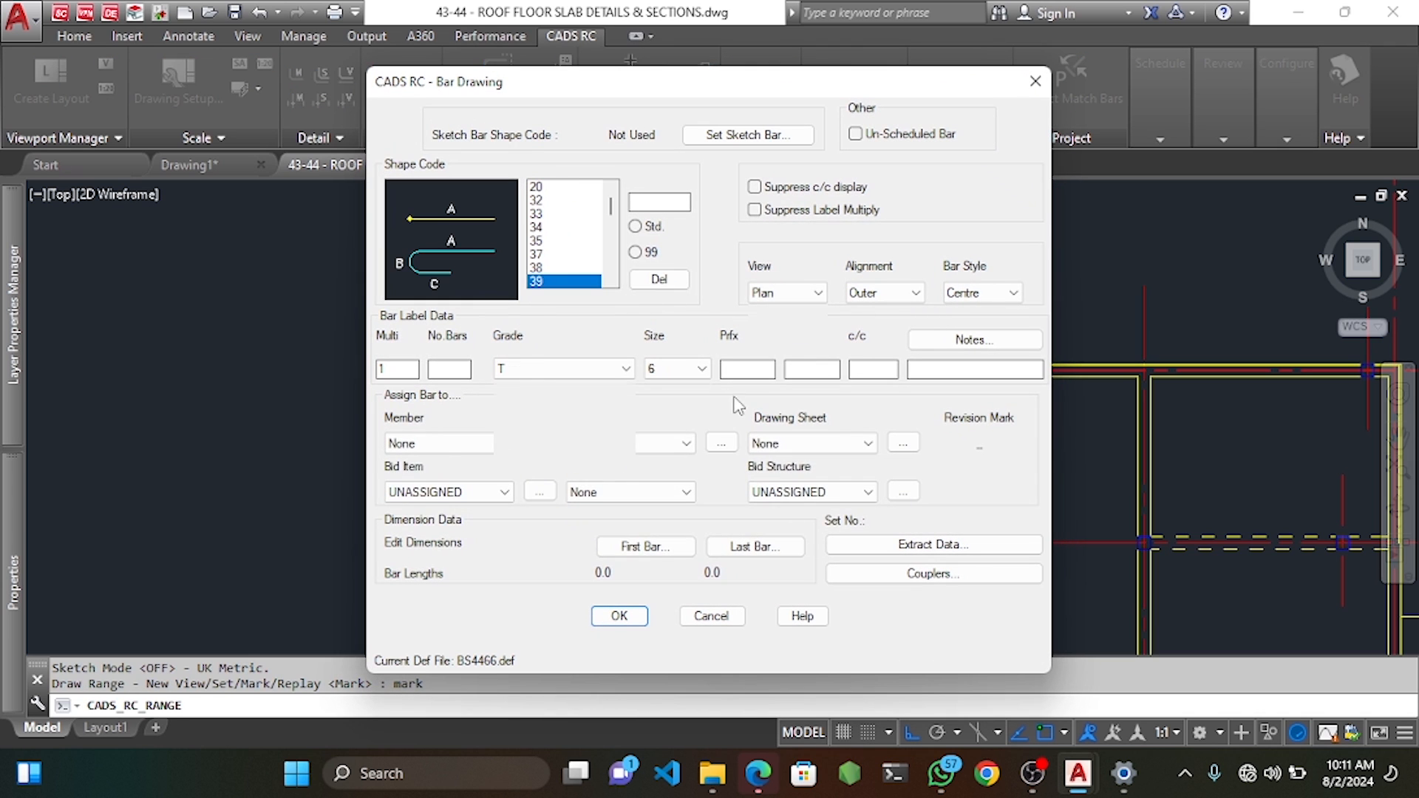
# Choose shape code 9905 (double hook) for the T12 bar.
pyautogui.click(562, 268)
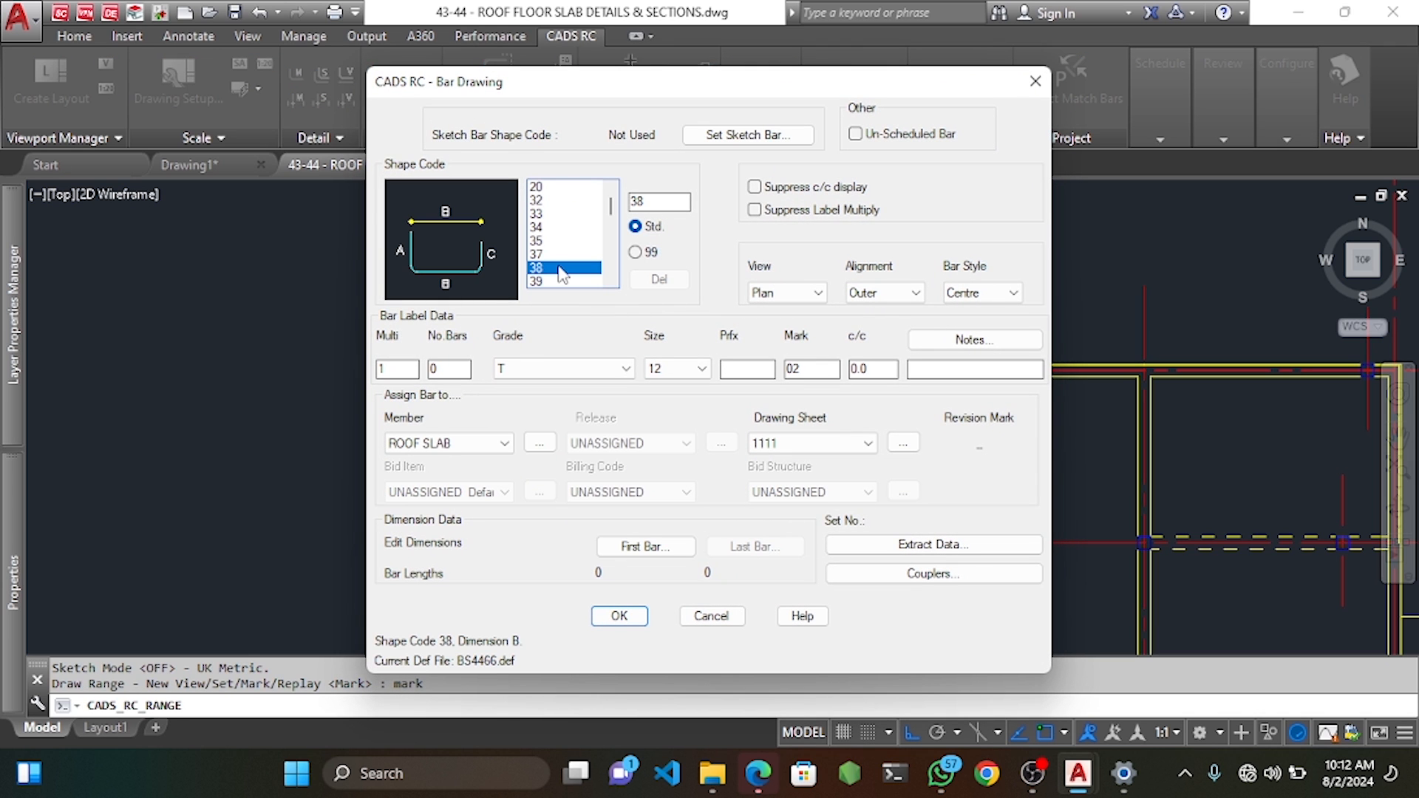
pyautogui.press('Down')
pyautogui.press('Down')
pyautogui.press('Down')
pyautogui.press('Down')
pyautogui.press('Down')
pyautogui.press('Down')
pyautogui.press('Down')
pyautogui.press('Down')
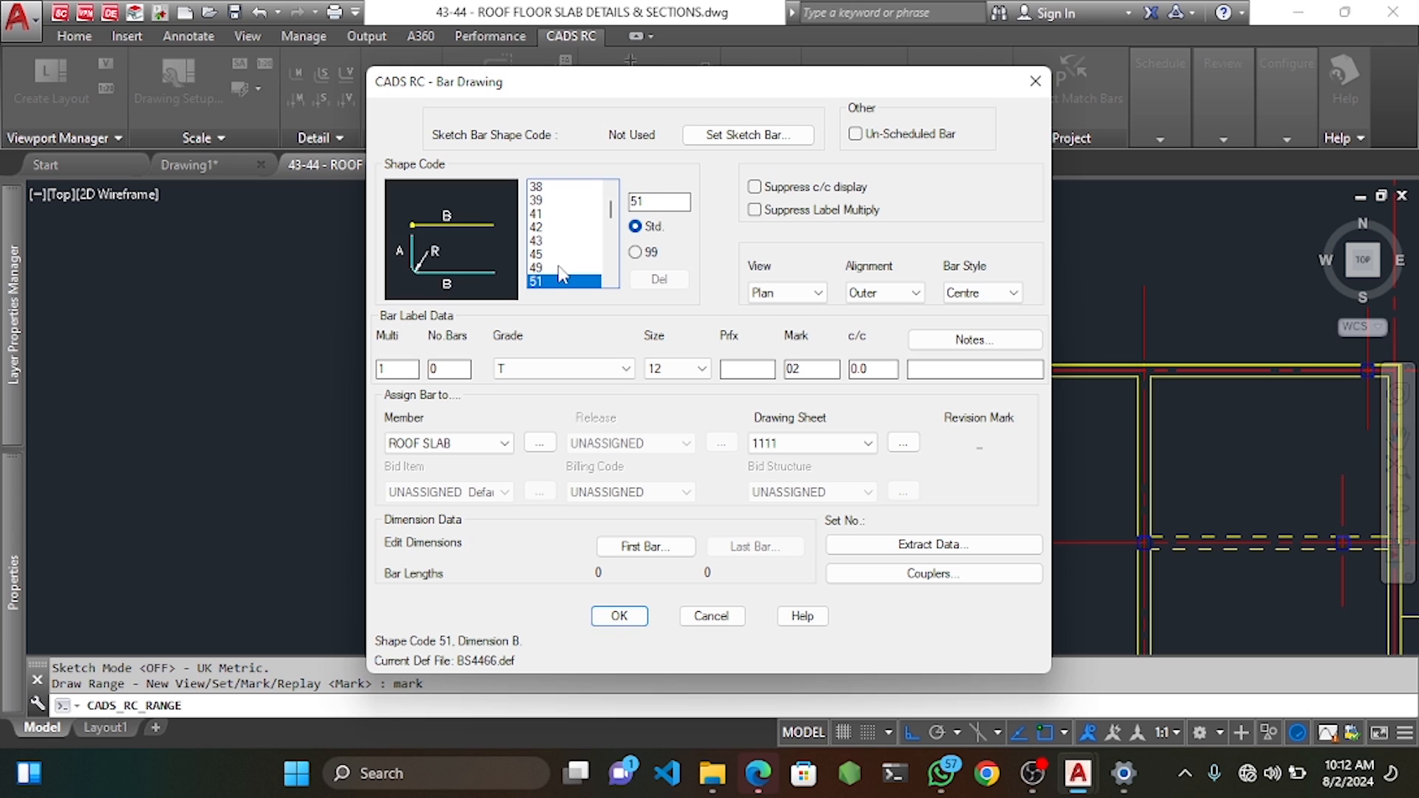
pyautogui.press('Down')
pyautogui.press('Down')
pyautogui.press('Down')
pyautogui.press('Down')
pyautogui.press('Down')
pyautogui.press('Down')
pyautogui.press('Down')
pyautogui.press('Down')
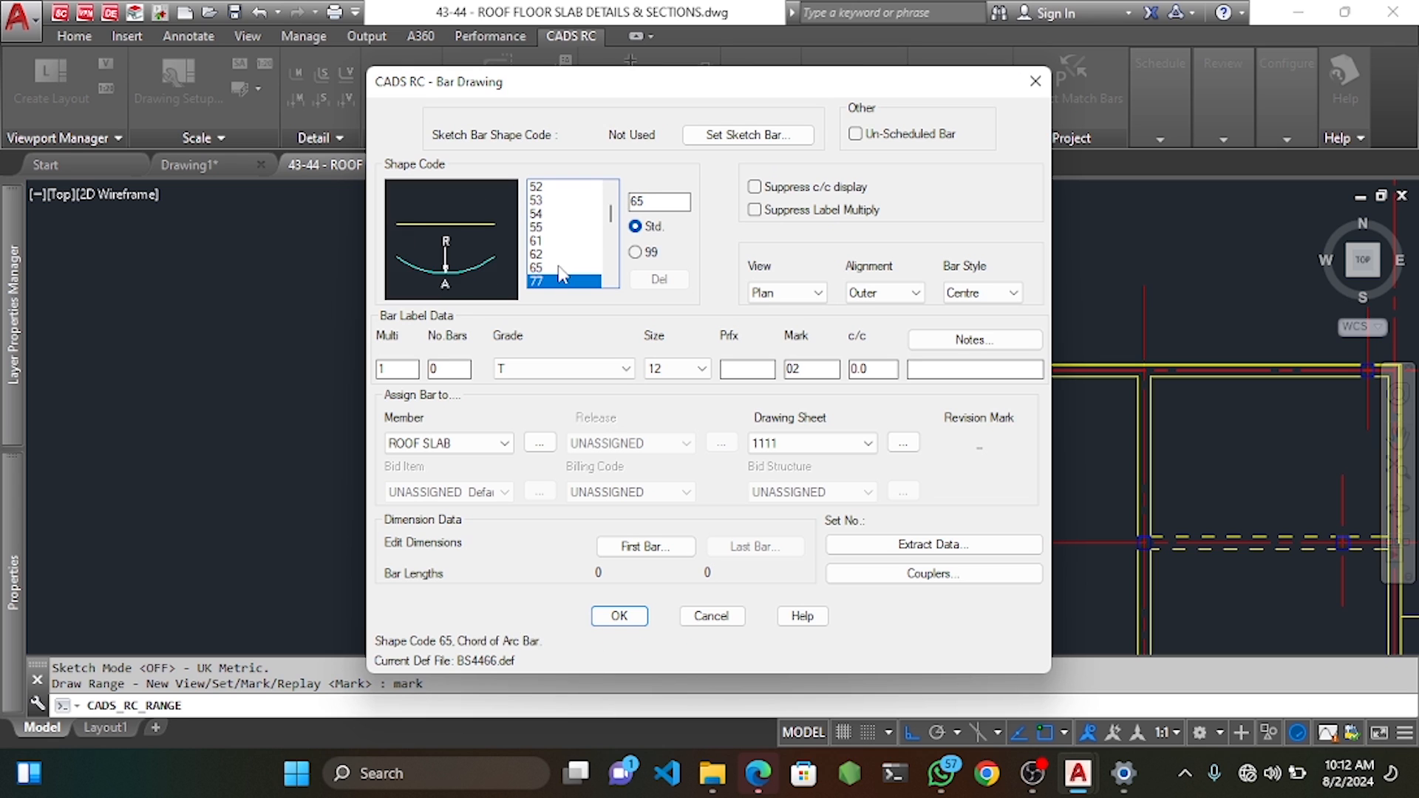
pyautogui.press('Down')
pyautogui.press('Down')
pyautogui.press('Down')
pyautogui.press('Down')
pyautogui.press('Down')
pyautogui.press('Down')
pyautogui.press('Down')
pyautogui.press('Down')
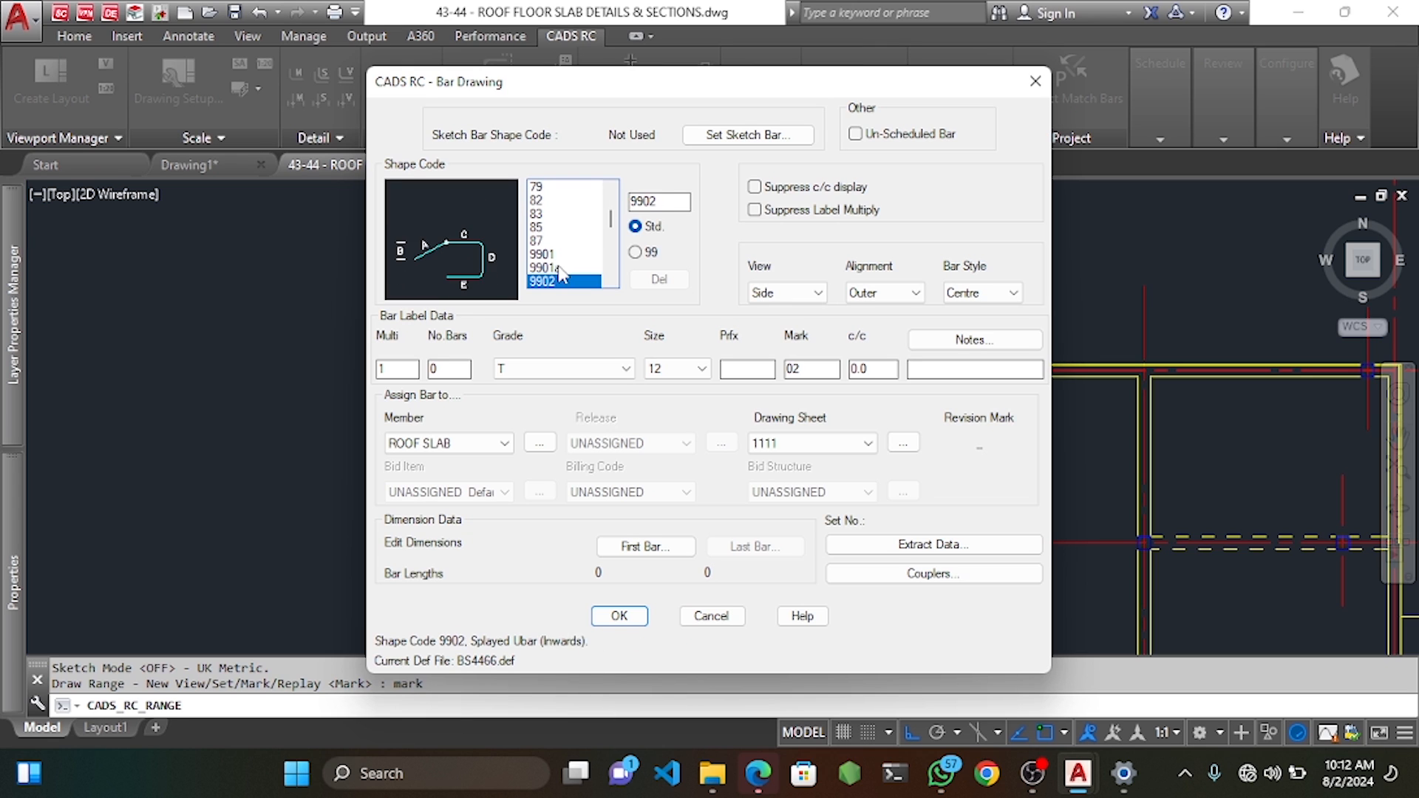
pyautogui.press('Down')
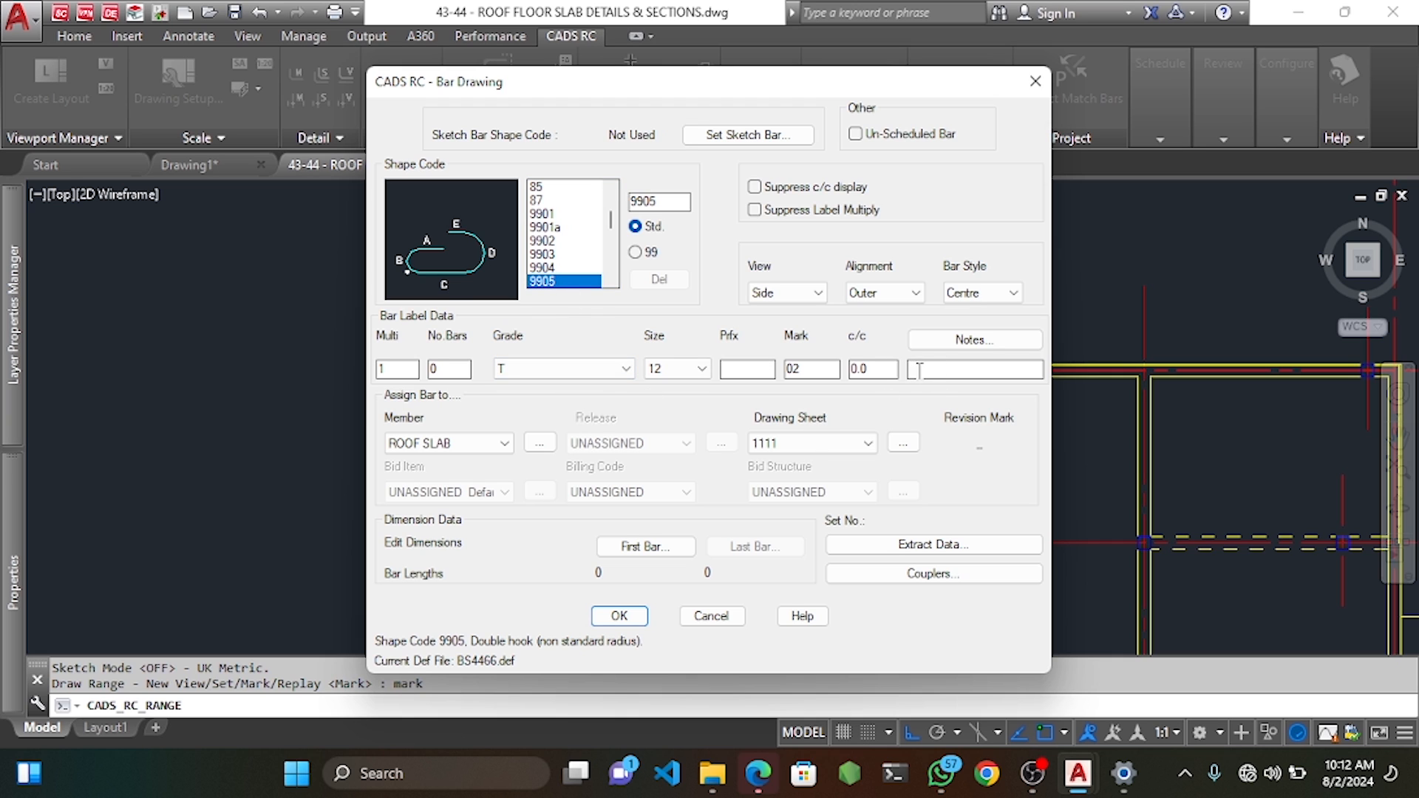
# Enter the bar dimensions: A 1000, B 100 and D 100.
pyautogui.click(645, 548)
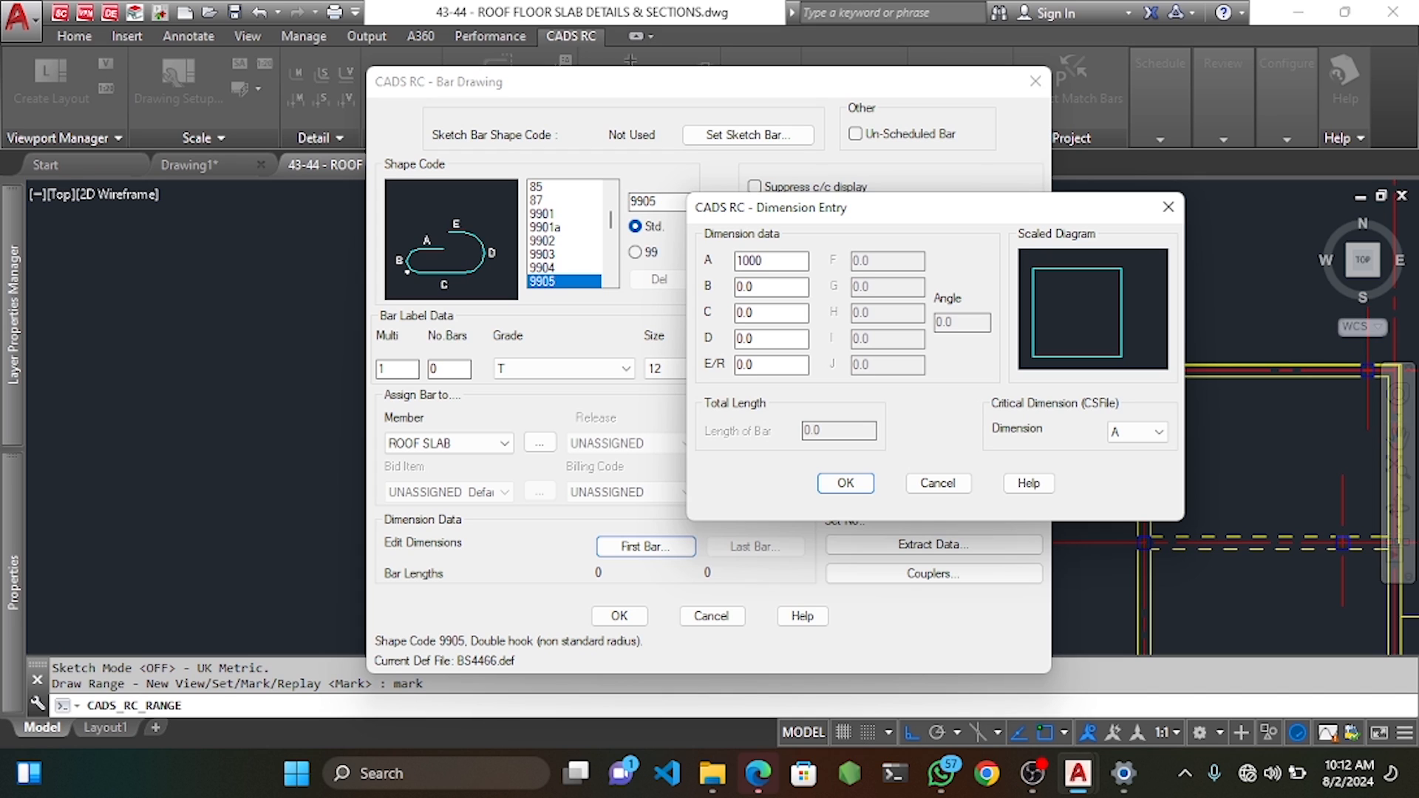
pyautogui.press('Tab')
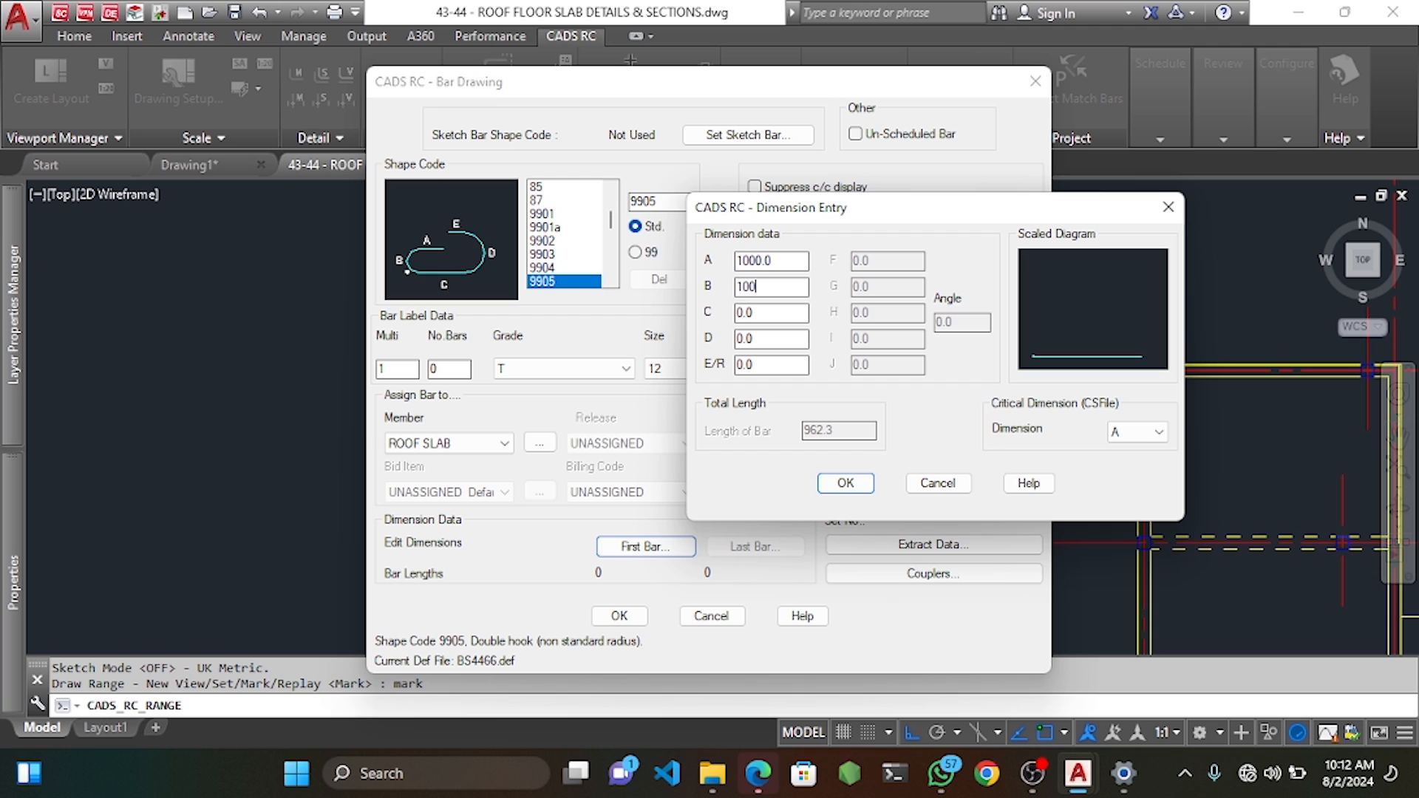
pyautogui.press('Tab')
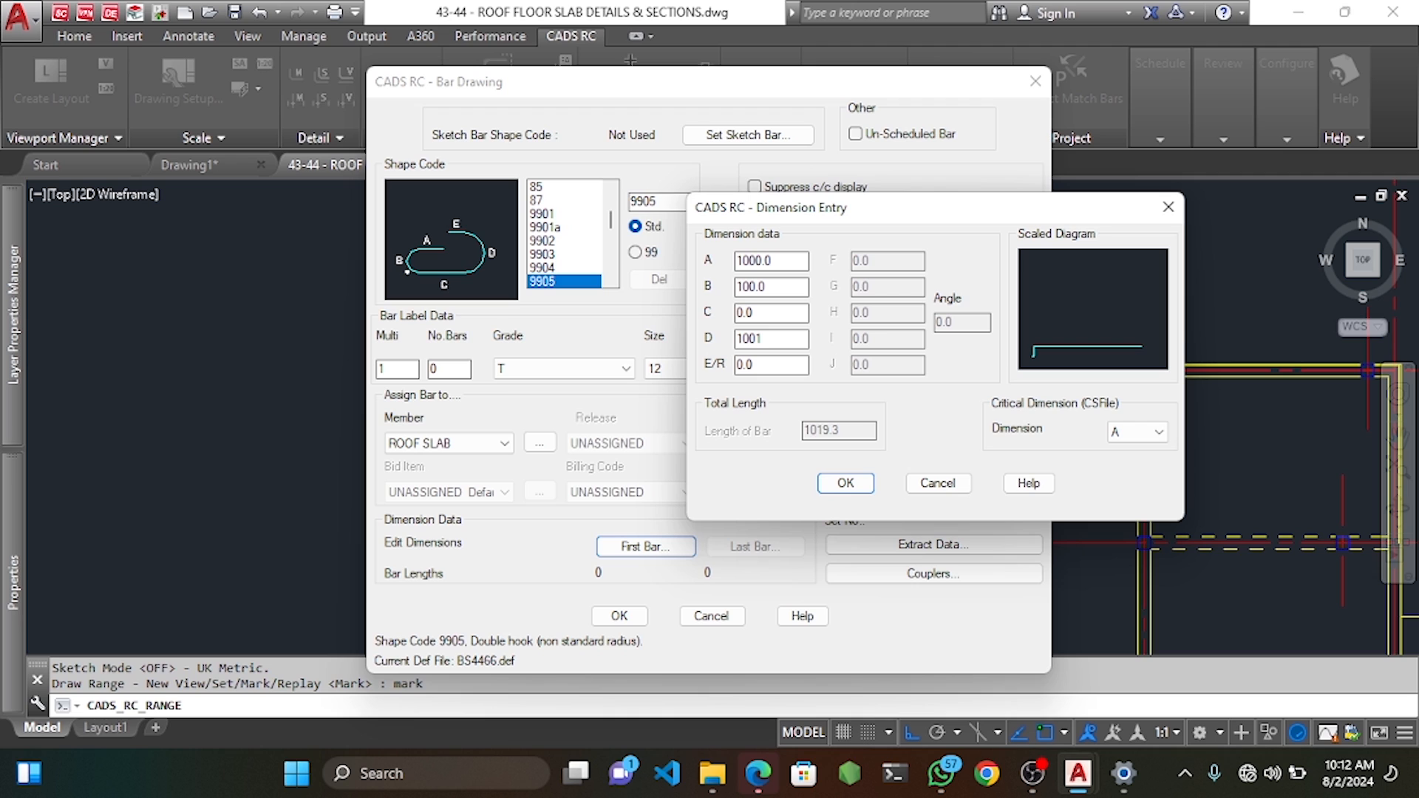
pyautogui.write('100')
pyautogui.press('Tab')
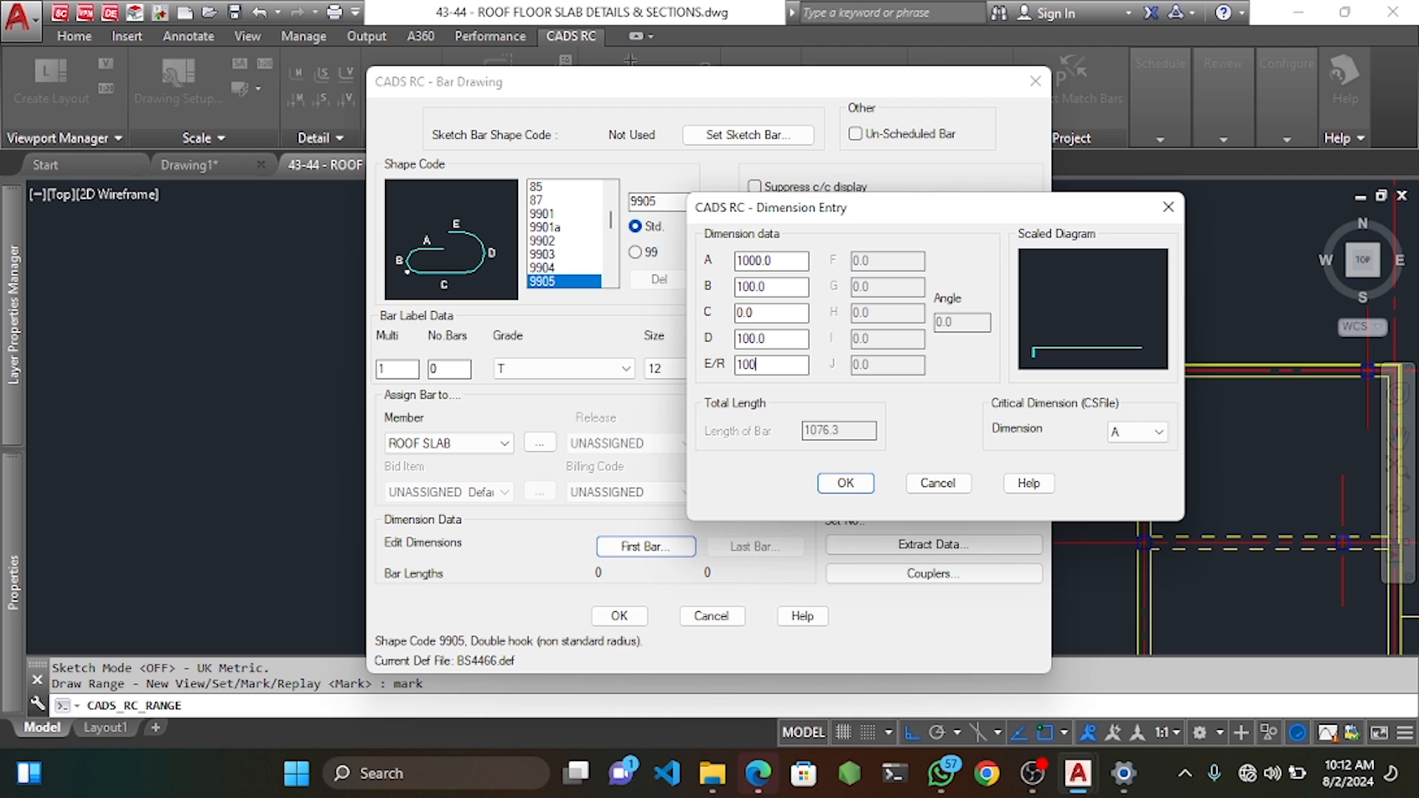
pyautogui.click(846, 483)
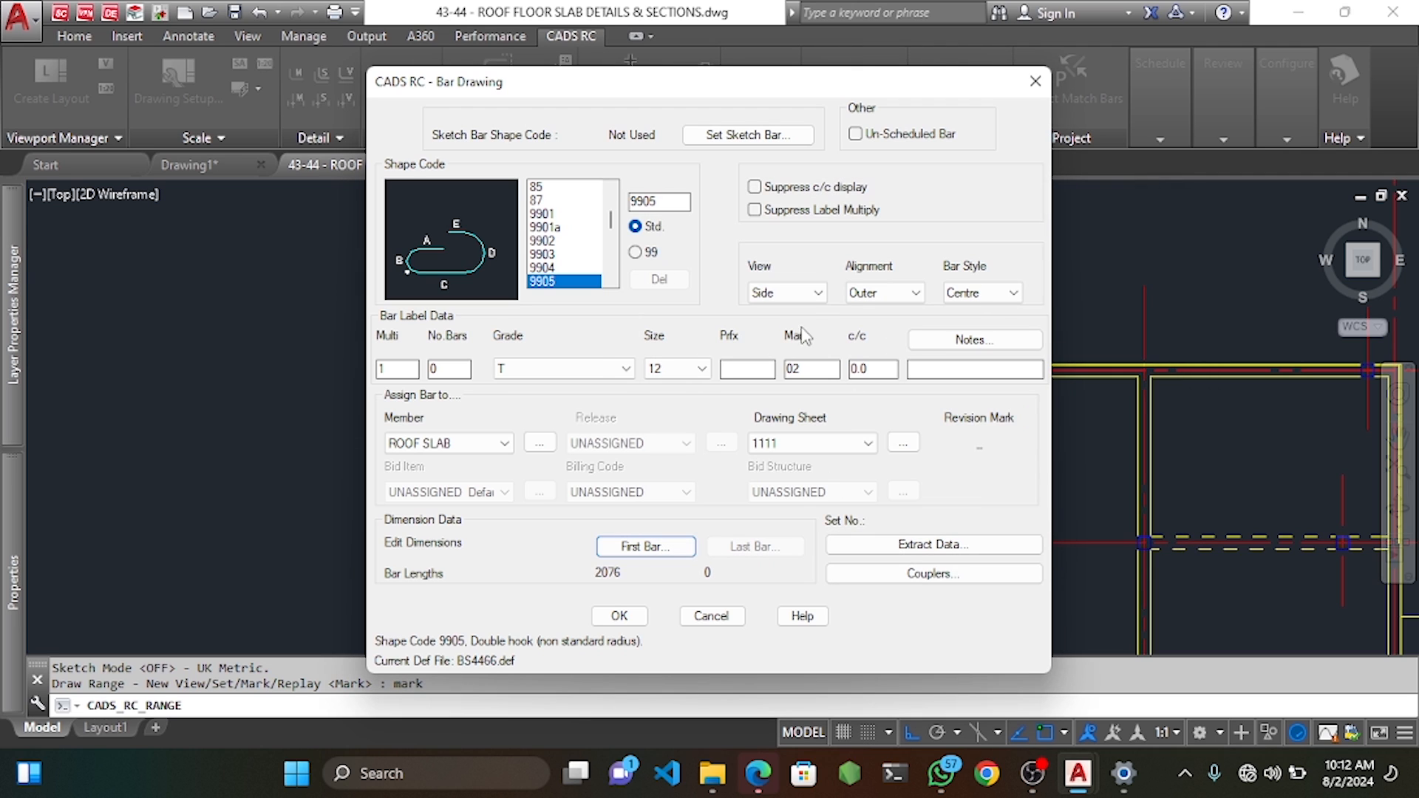
# Set the bar view to Plan, add the BB note, and confirm the bar definition.
pyautogui.click(818, 293)
pyautogui.click(769, 353)
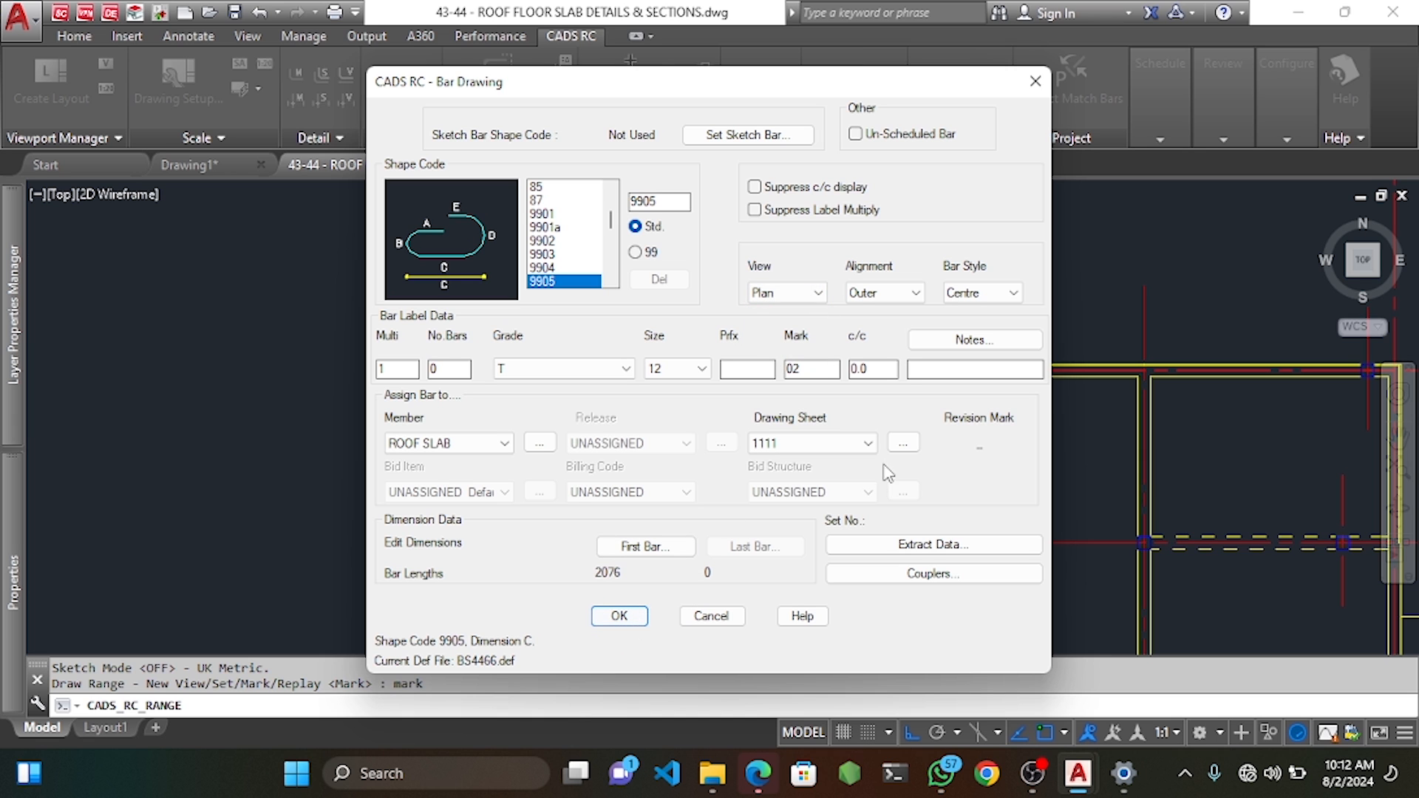
pyautogui.moveTo(758, 94)
pyautogui.mouseDown()
pyautogui.moveTo(1232, 86)
pyautogui.moveTo(1083, 86)
pyautogui.moveTo(888, 58)
pyautogui.mouseUp()
pyautogui.click(1063, 334)
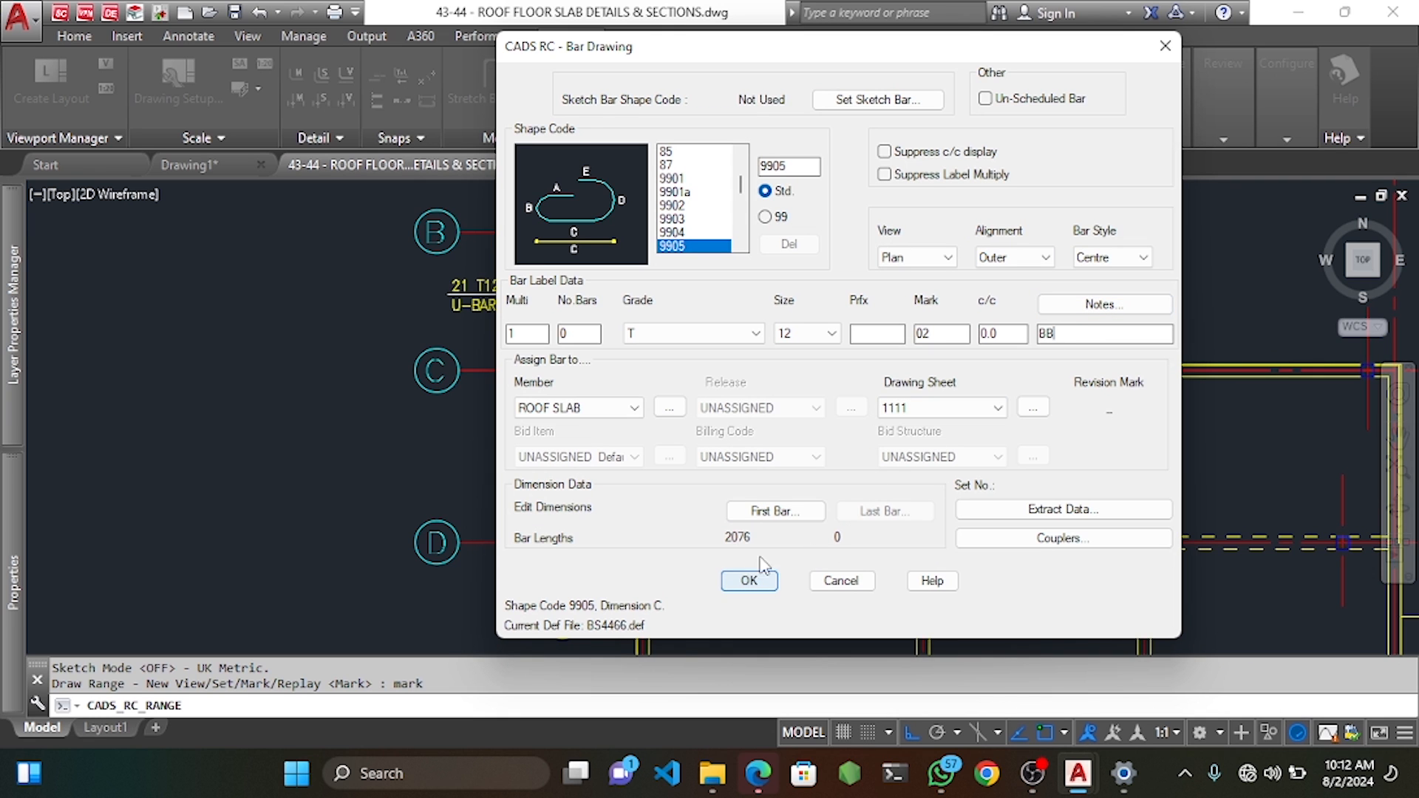
pyautogui.click(750, 580)
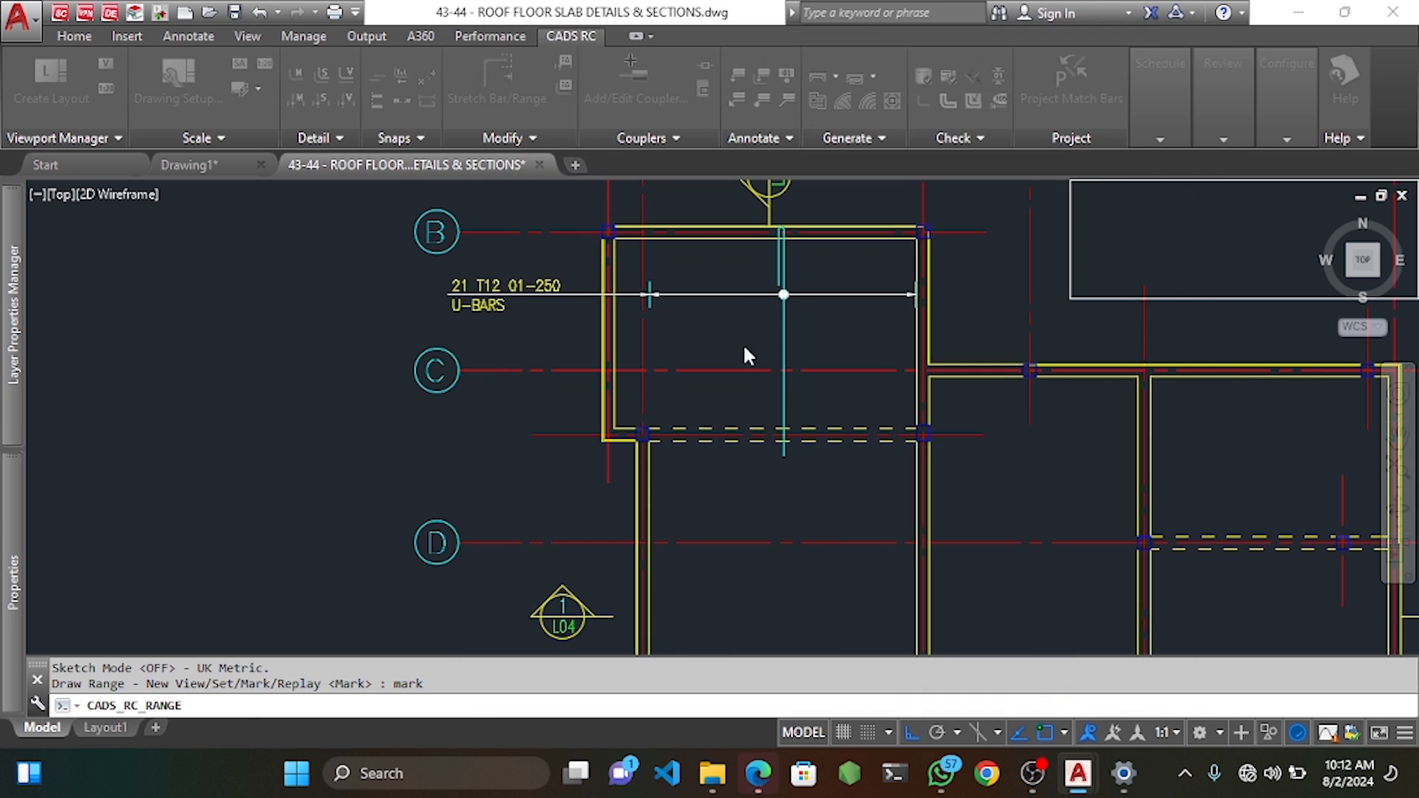
# Pick the outer start point near corner B and the outer dimension point C.
pyautogui.scroll(5, 608, 232)
pyautogui.click(618, 233)
pyautogui.scroll(-4, 618, 233)
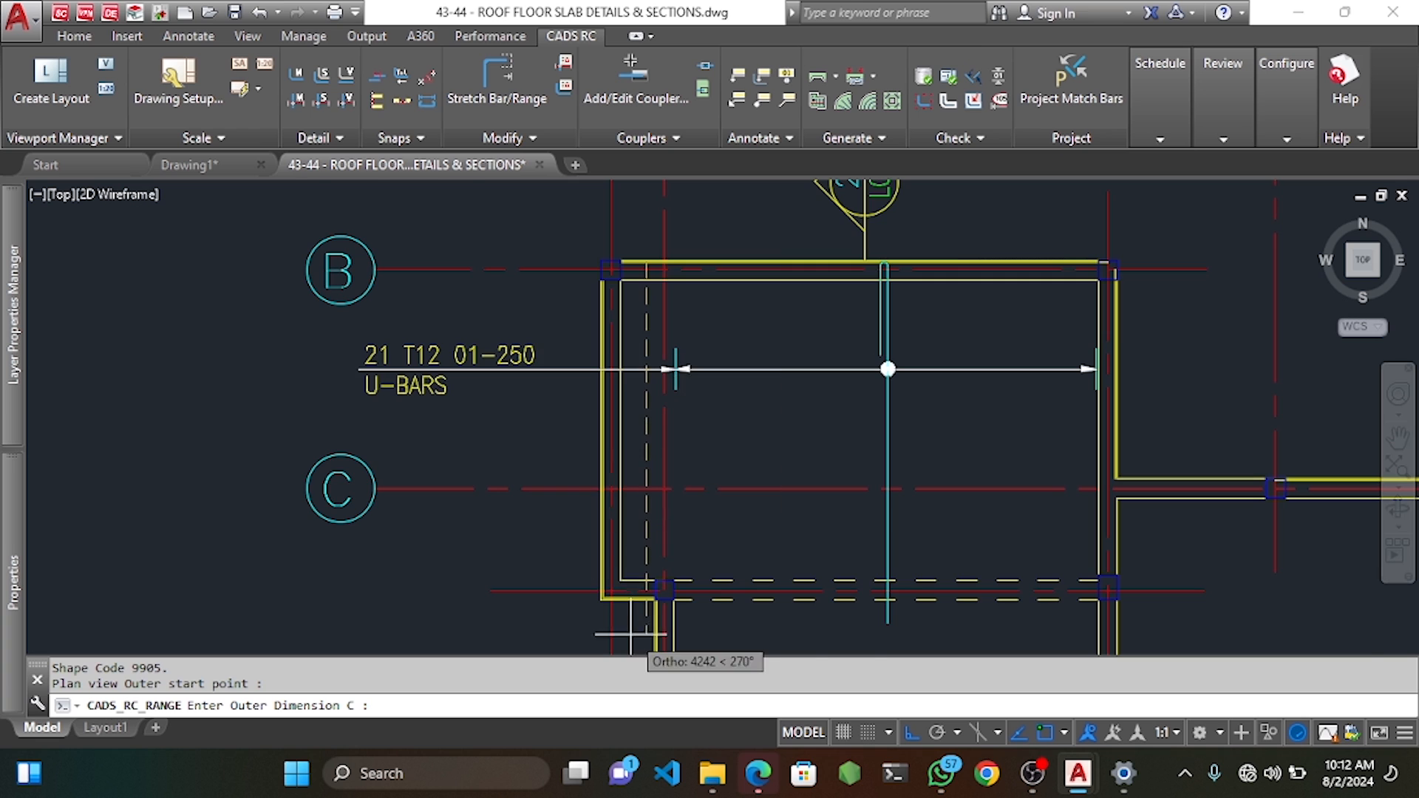
pyautogui.scroll(8, 631, 633)
pyautogui.click(705, 431)
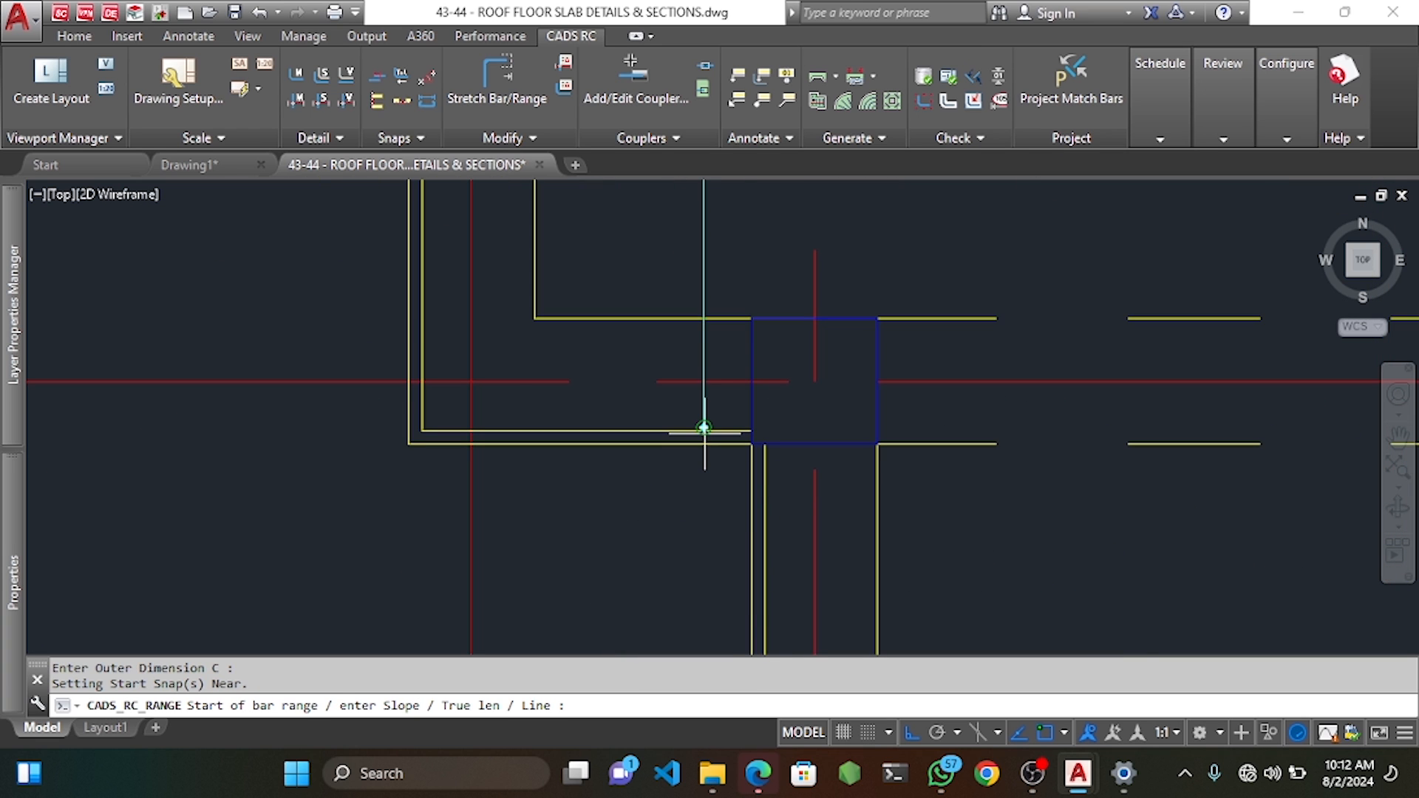
pyautogui.scroll(-5, 705, 427)
pyautogui.scroll(6, 681, 309)
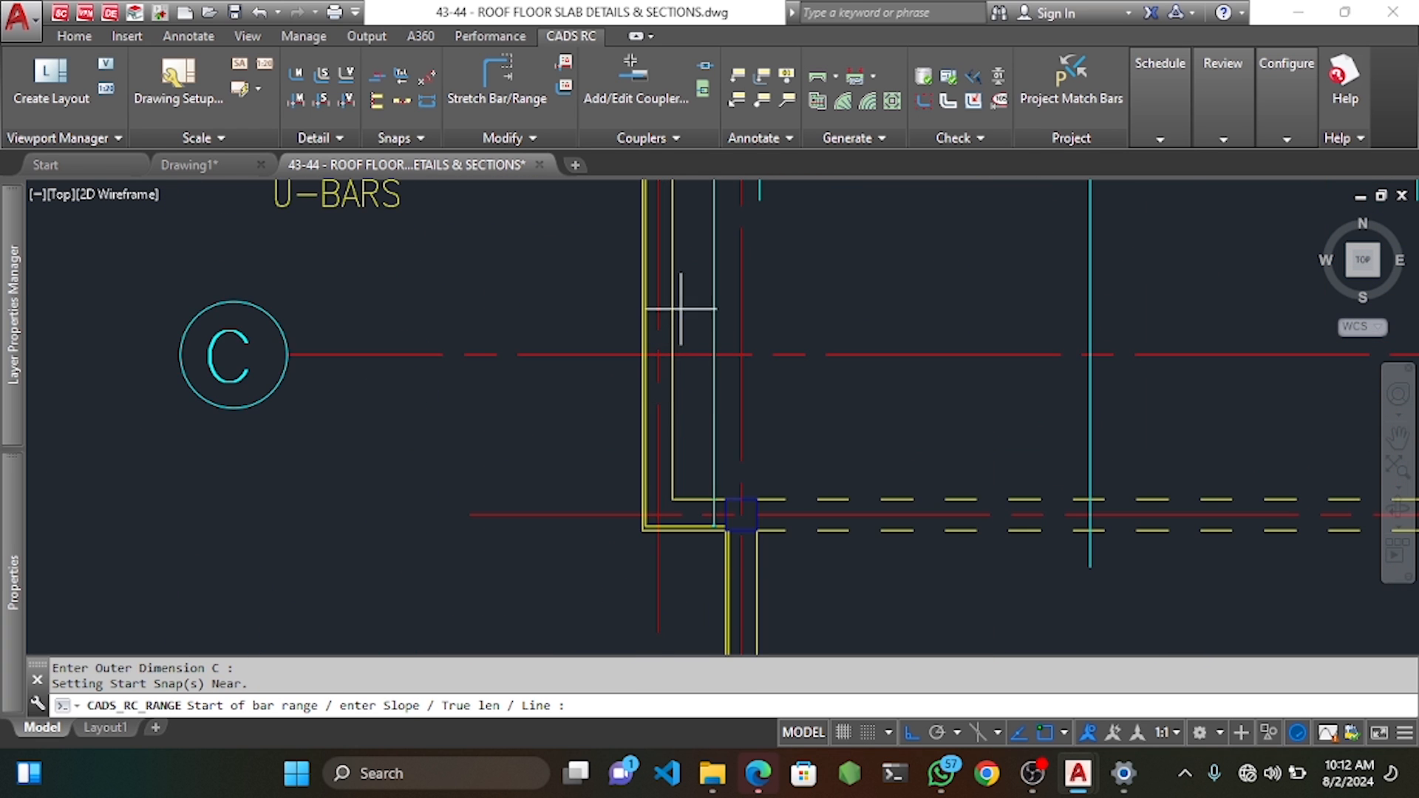
pyautogui.moveTo(674, 274); pyautogui.dragTo(679, 335, button='middle')
# Place the range along the slab edge near grid C: 4 bars at 250 centres.
pyautogui.click(676, 354)
pyautogui.press('Return')
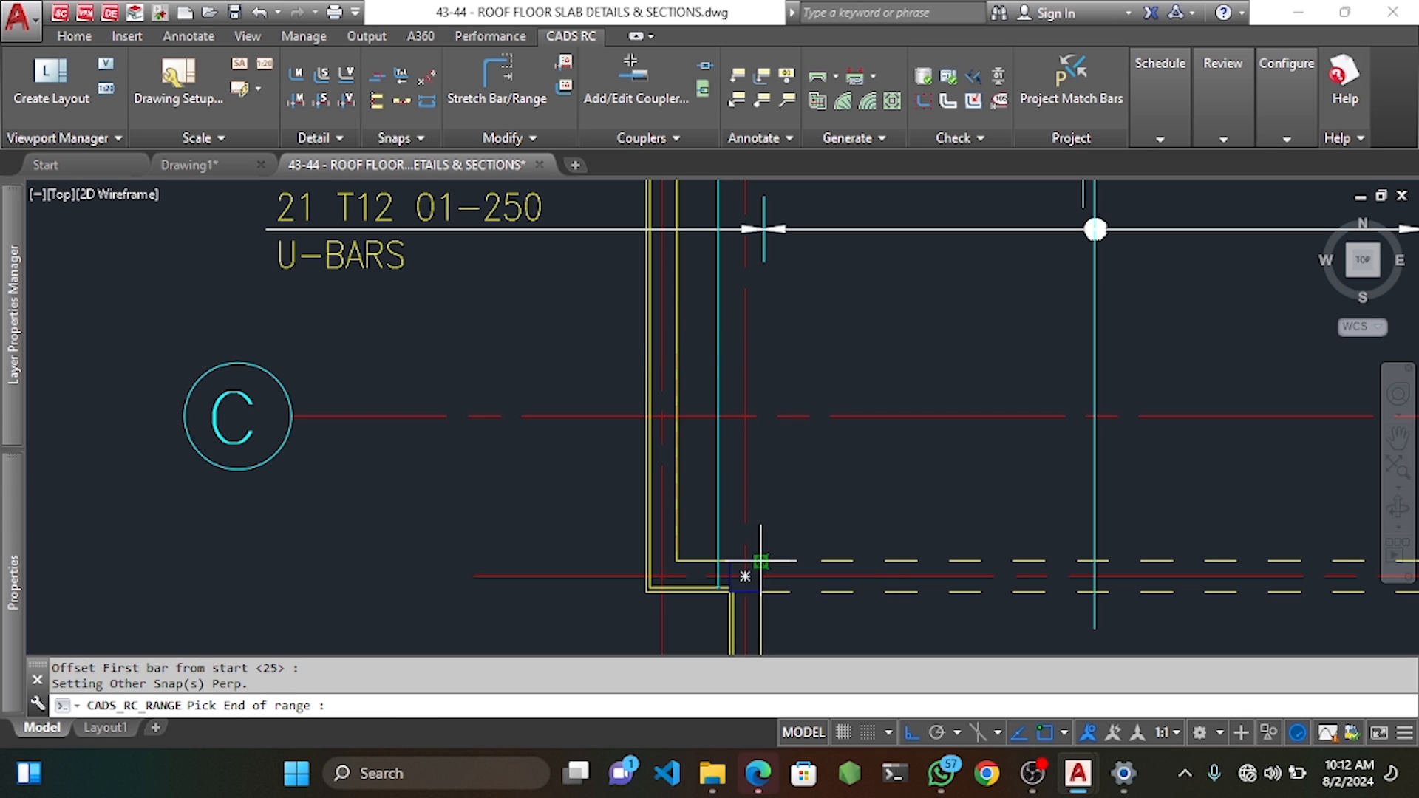
pyautogui.click(761, 354)
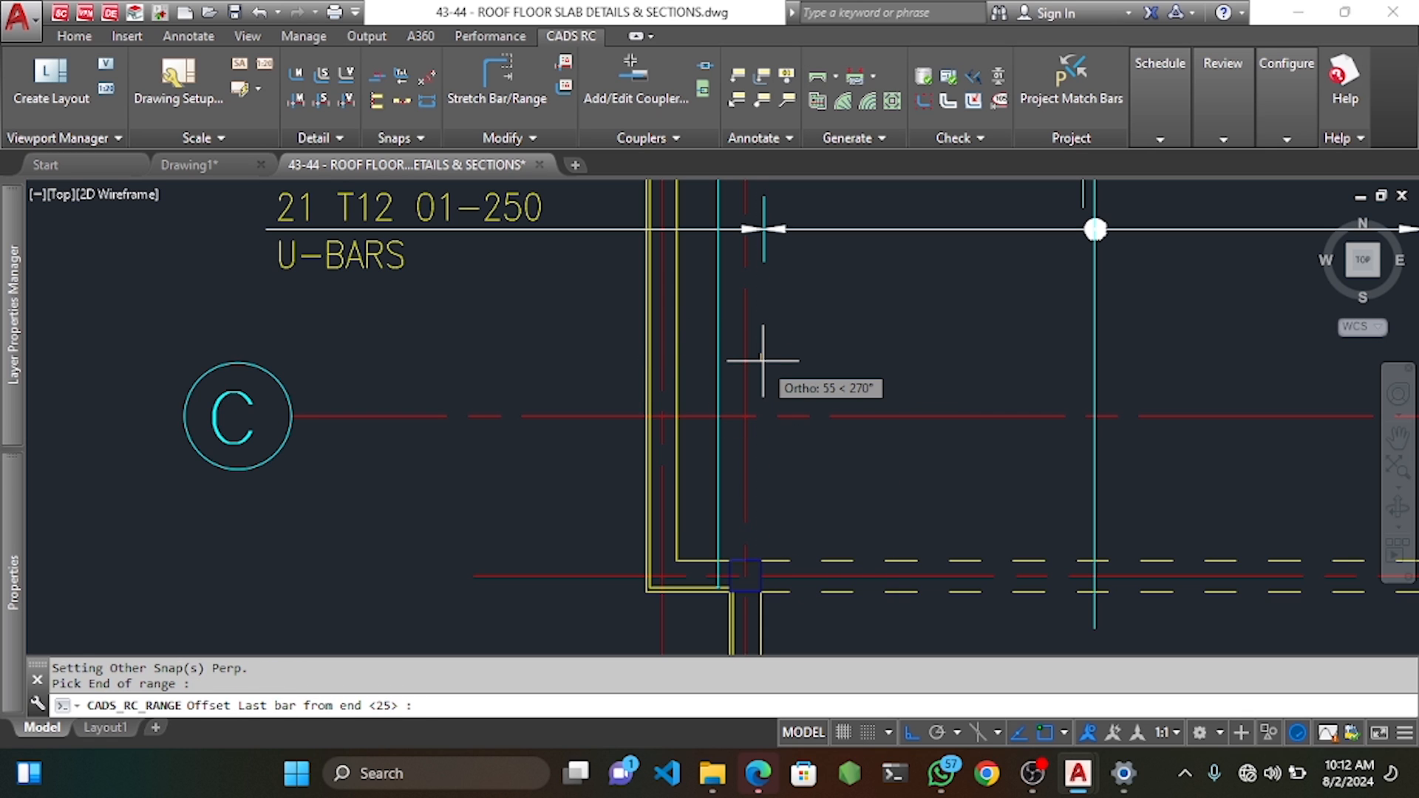
pyautogui.press('Return')
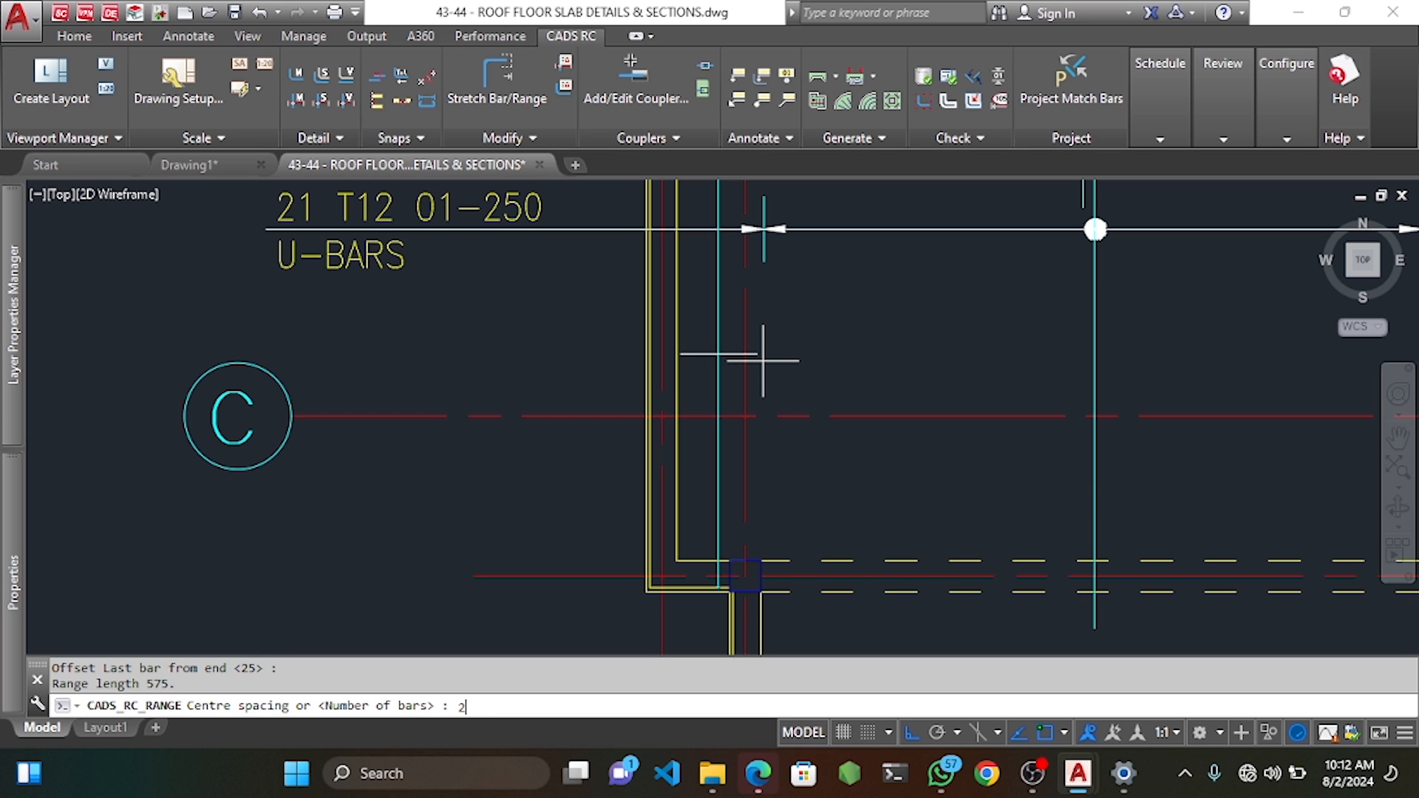
pyautogui.press('Return')
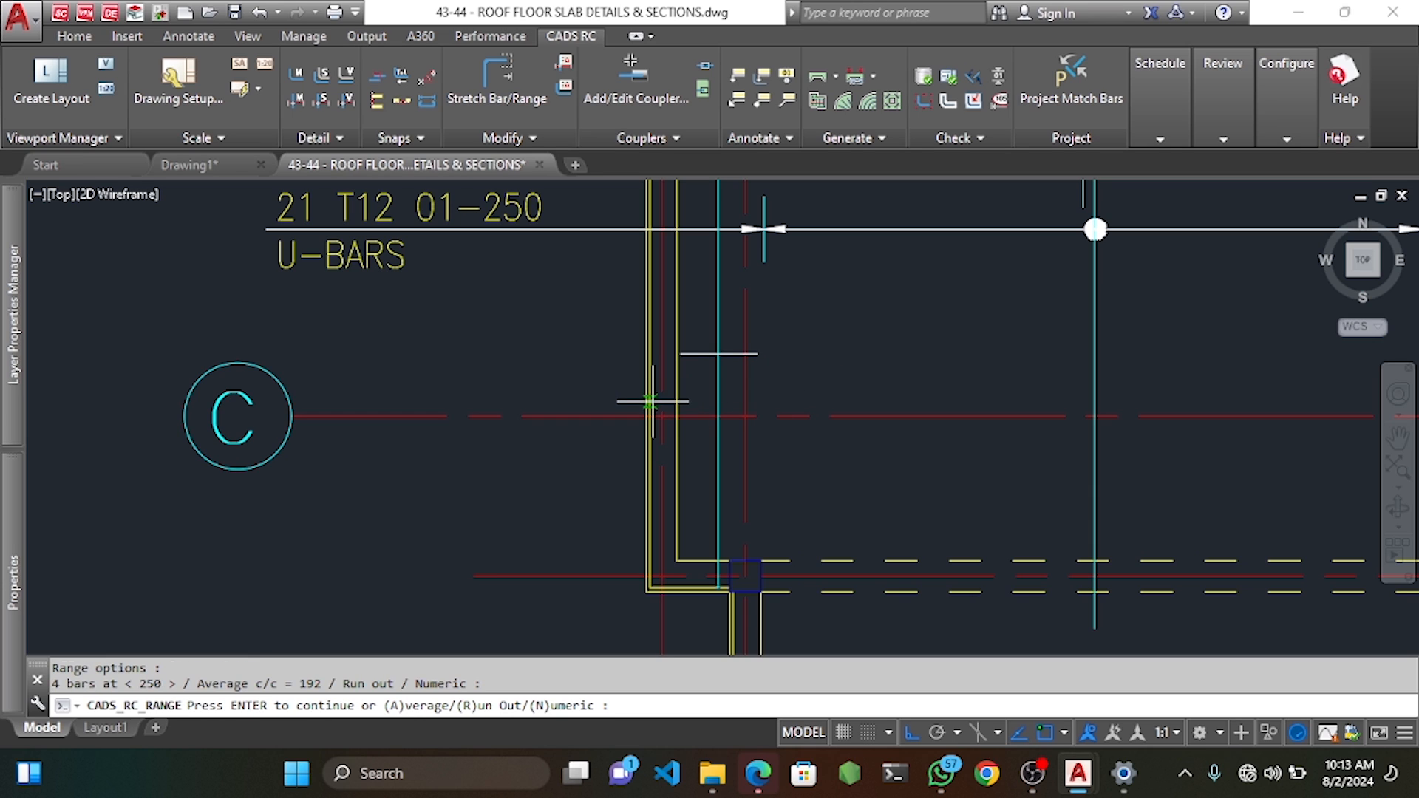
pyautogui.press('Return')
# Label the range 4 T12 02-250 BB, placed to the left of it.
pyautogui.write('Y')
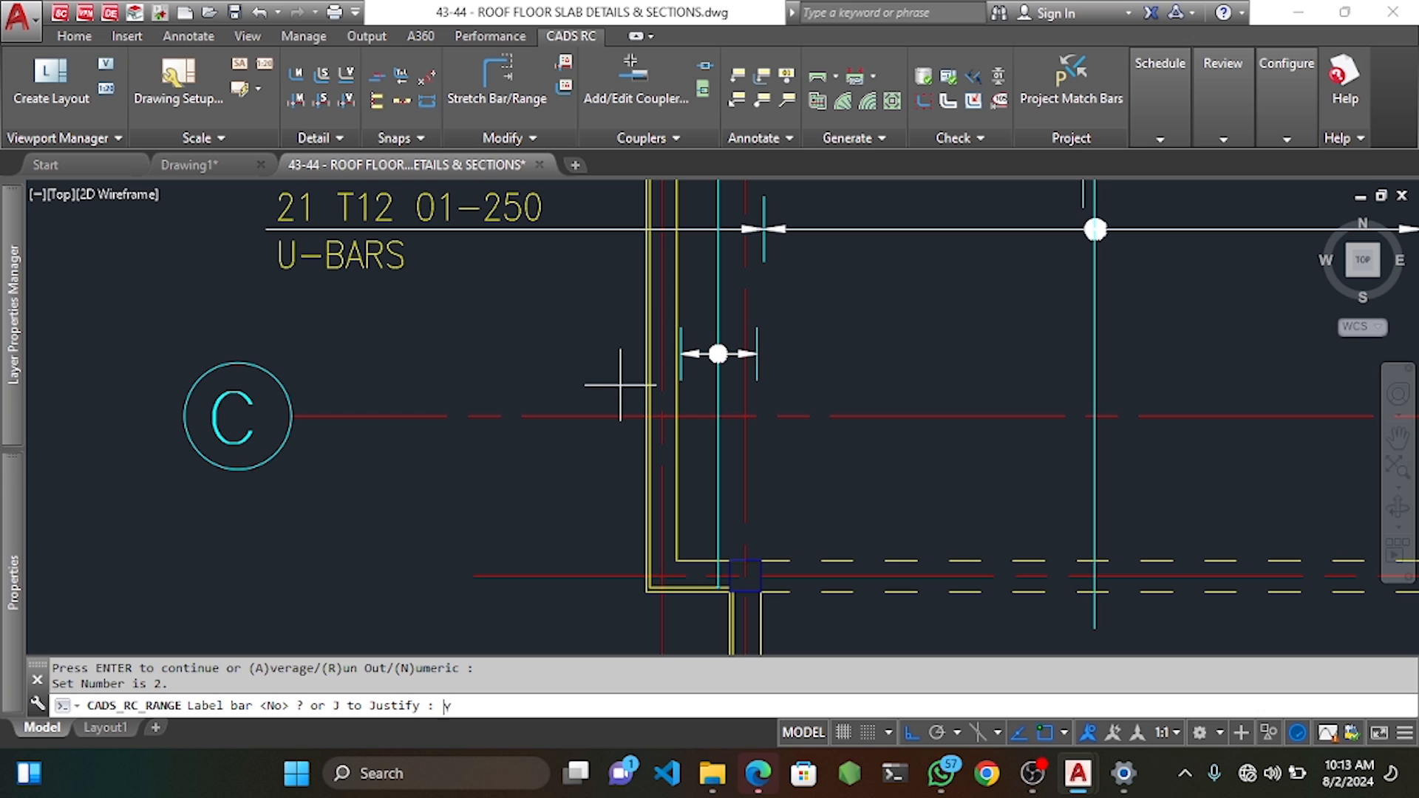
pyautogui.press('Return')
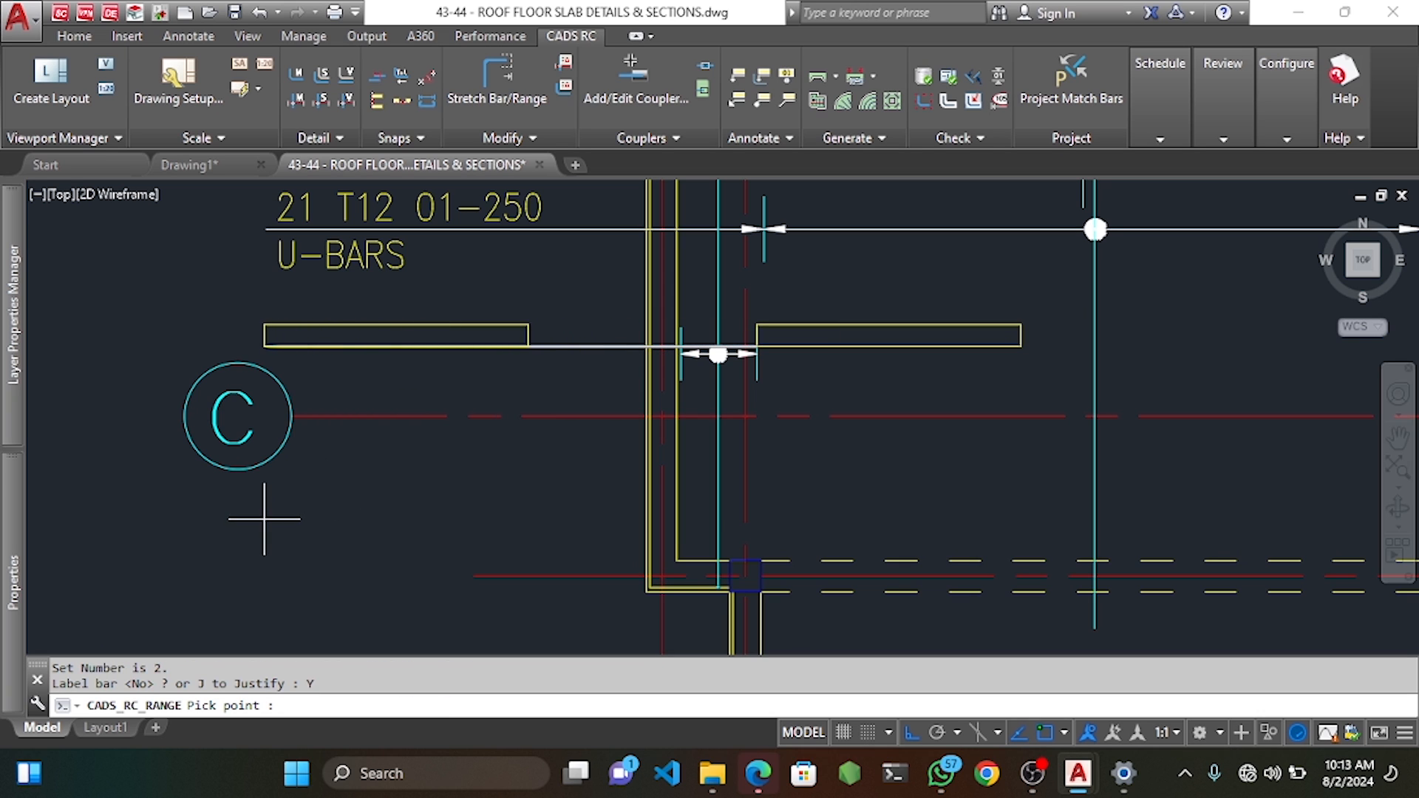
pyautogui.click(265, 519)
pyautogui.click(498, 486)
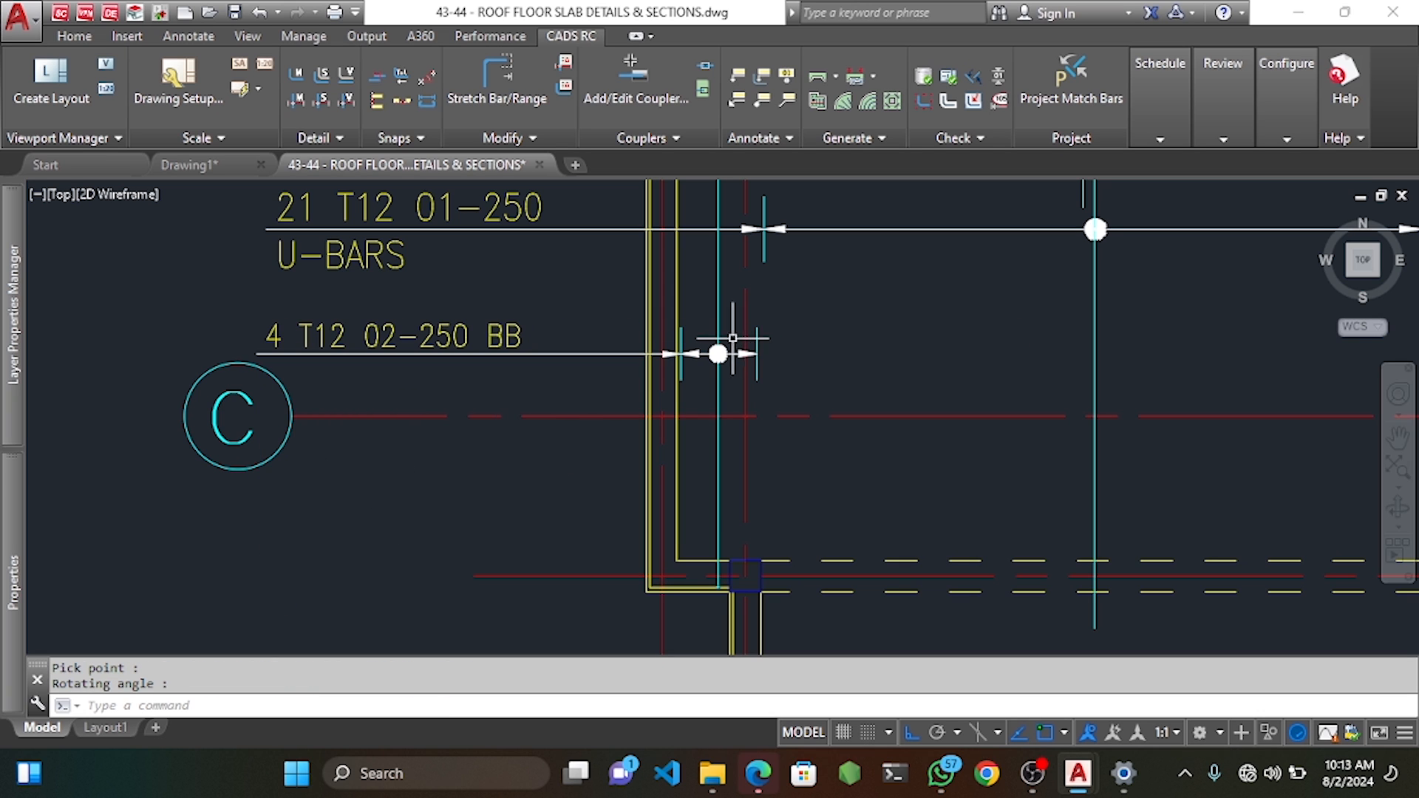
# Switch the mark 02 bar view to Side in Edit Bar Label Data and apply.
pyautogui.doubleClick(717, 383)
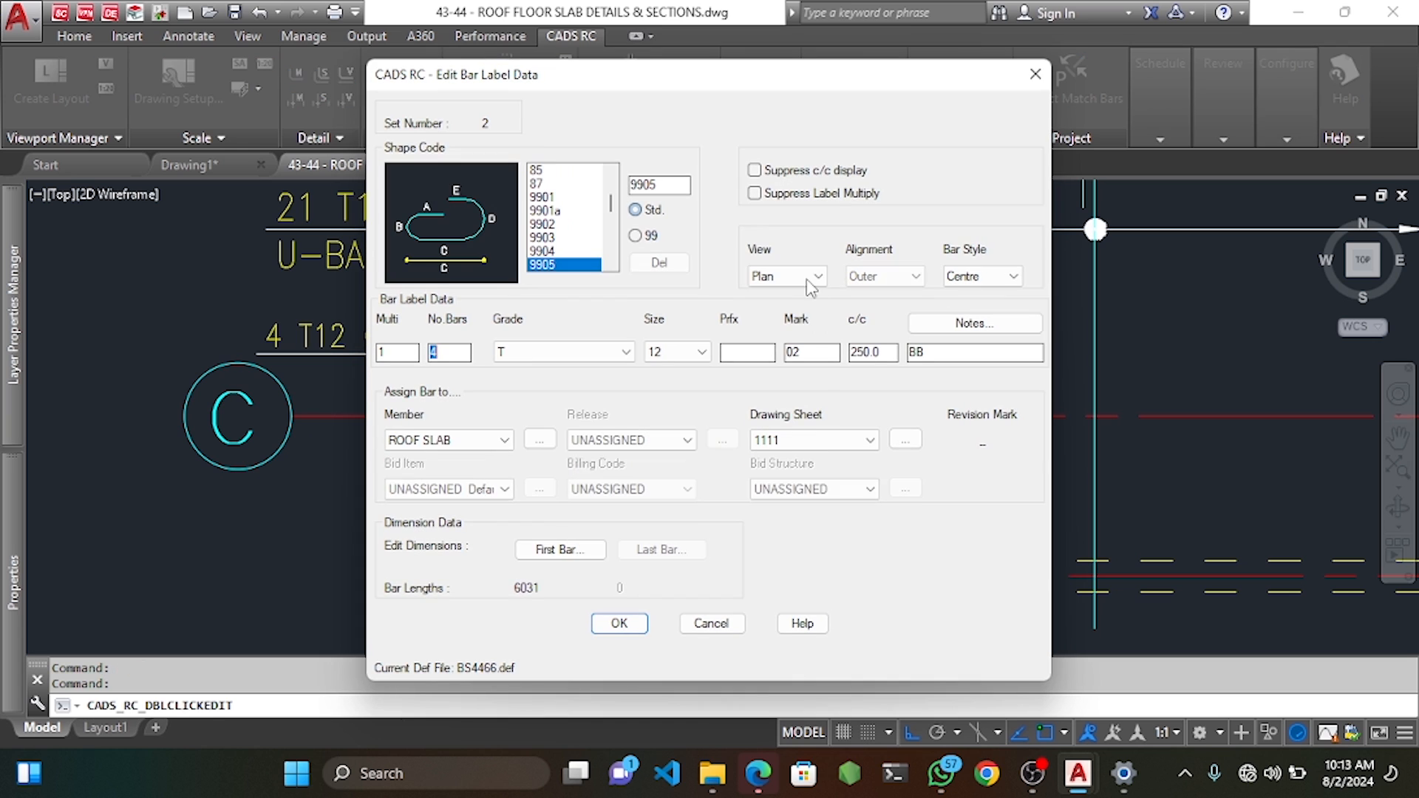
pyautogui.click(788, 275)
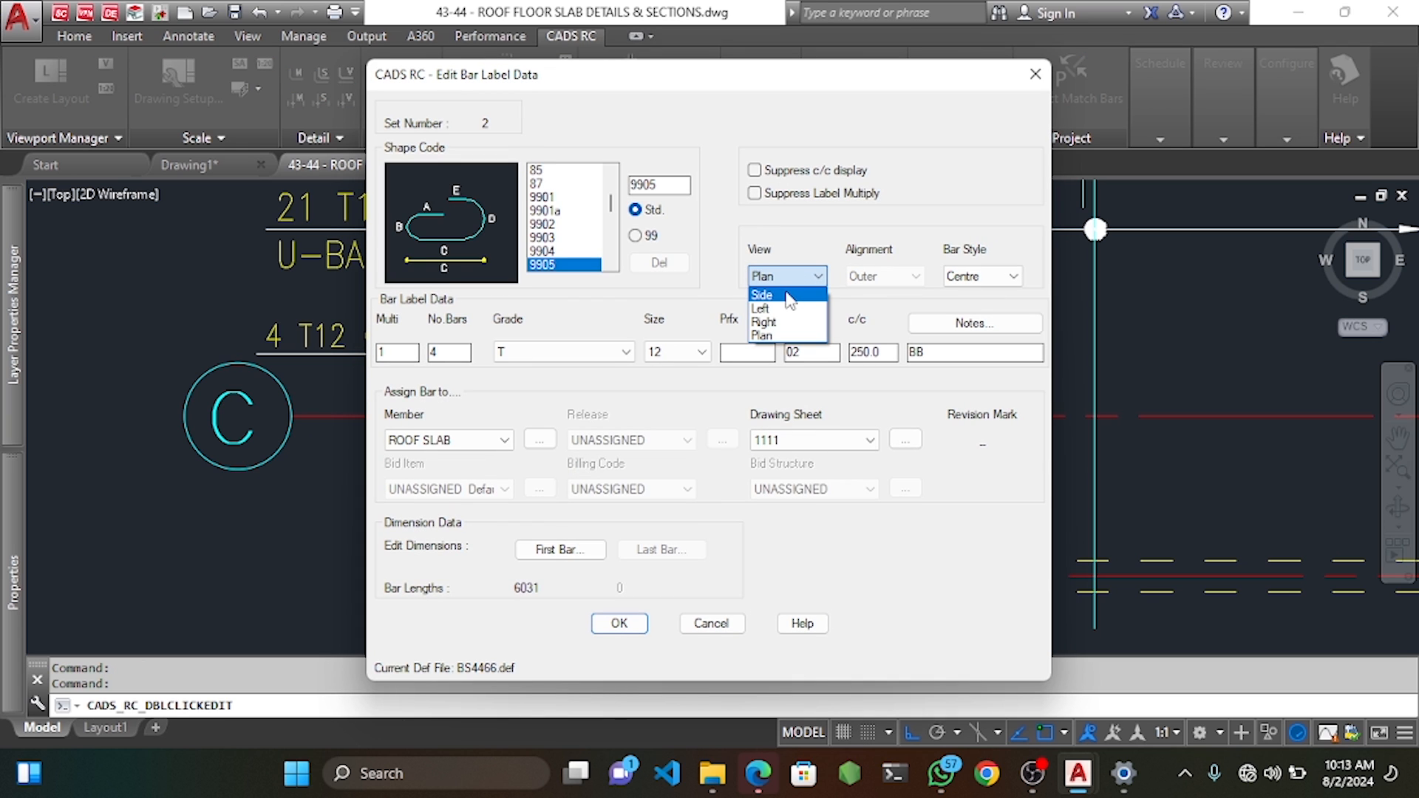
pyautogui.click(762, 294)
pyautogui.click(620, 624)
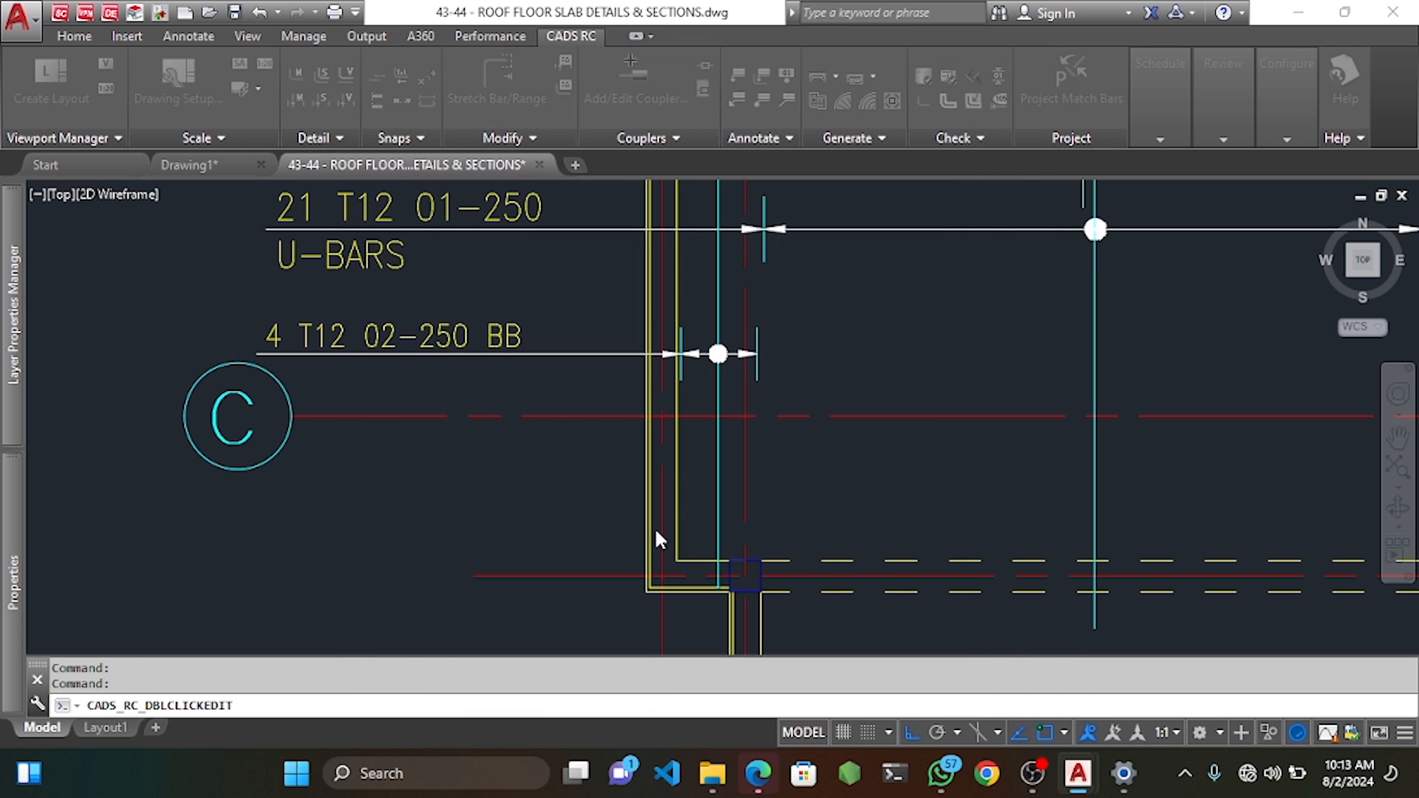
pyautogui.scroll(10, 718, 600)
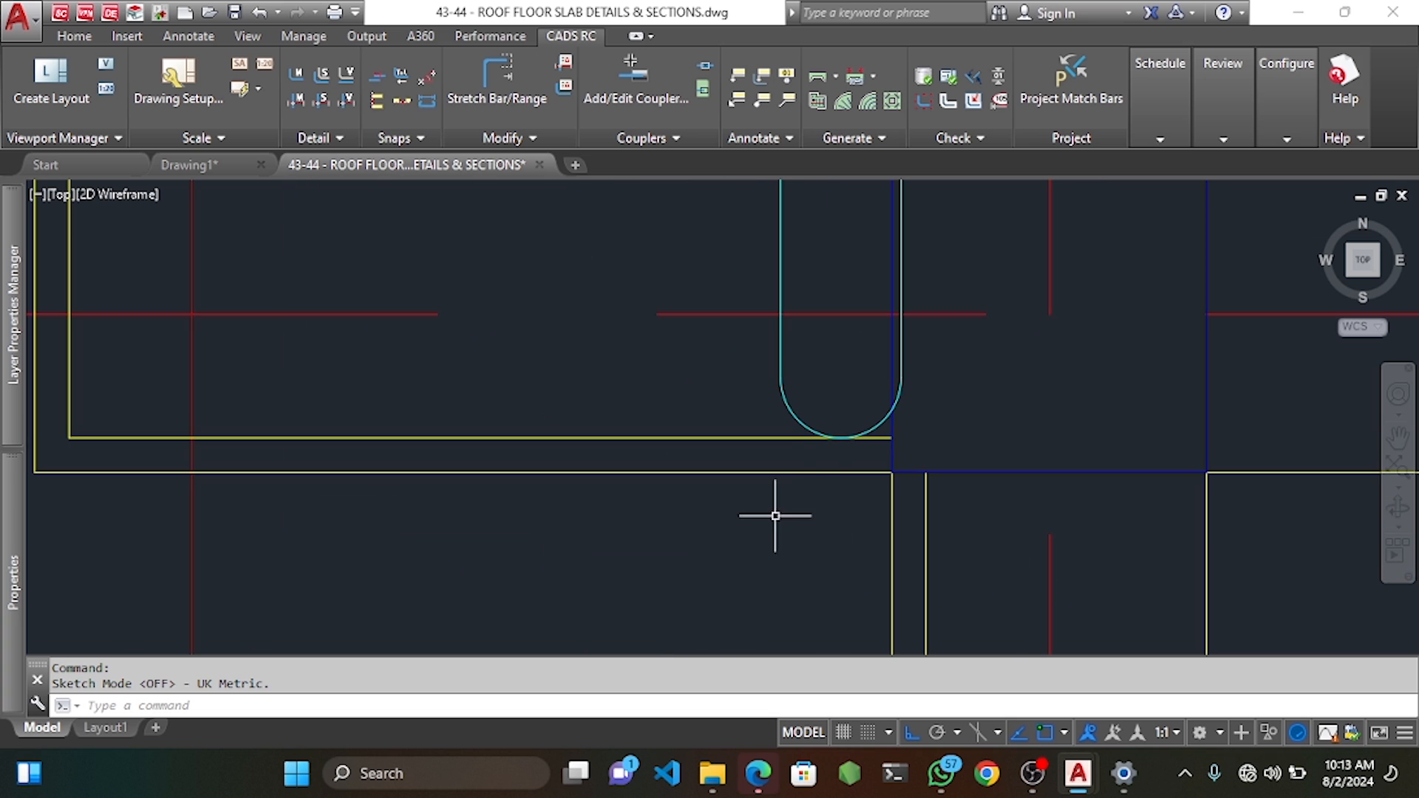
pyautogui.scroll(-8, 853, 431)
pyautogui.moveTo(843, 272); pyautogui.dragTo(860, 513, button='middle')
pyautogui.scroll(-2, 860, 513)
pyautogui.moveTo(861, 300); pyautogui.dragTo(870, 514, button='middle')
pyautogui.scroll(8, 872, 321)
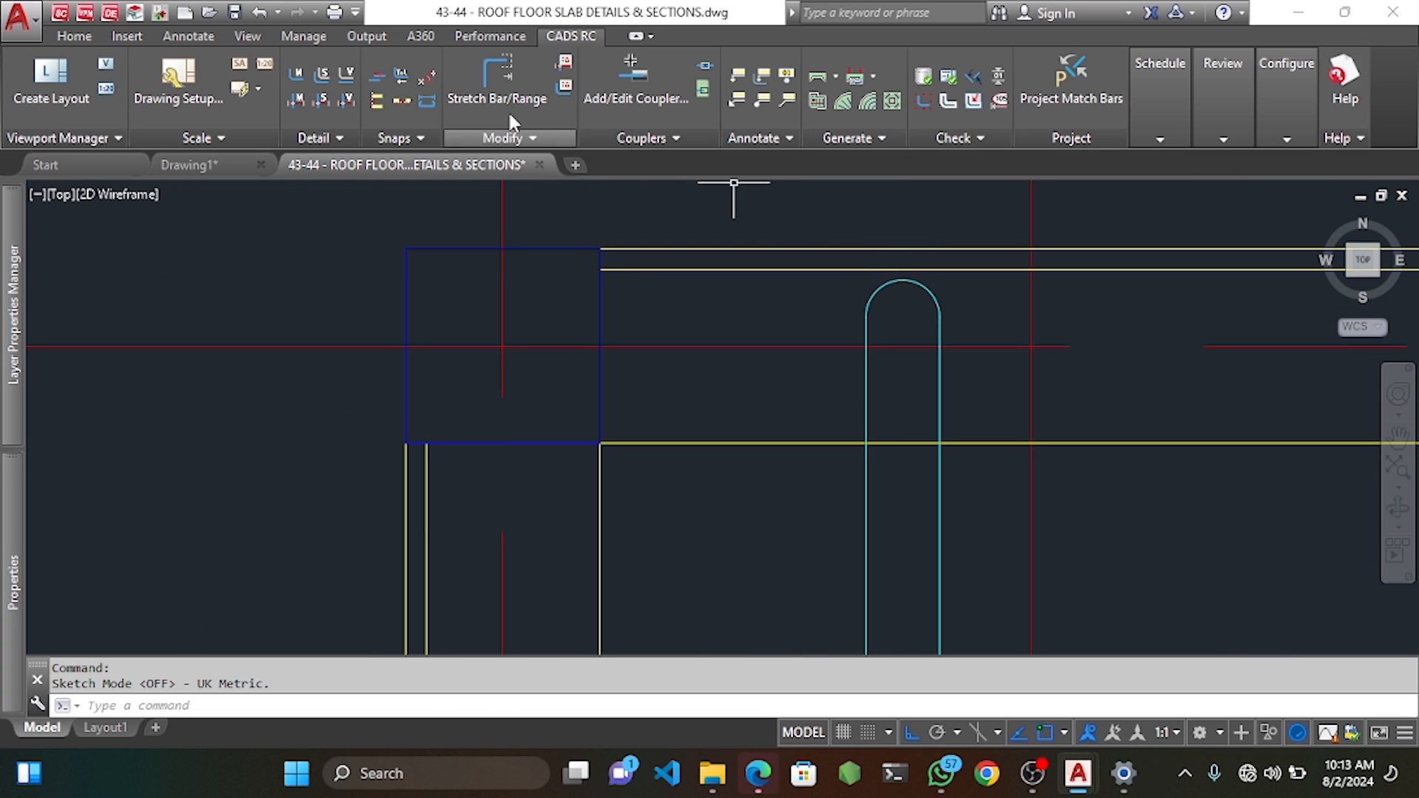
# Stretch the U-bar's top end up to the yellow slab line.
pyautogui.click(497, 78)
pyautogui.press('Return')
pyautogui.scroll(4, 885, 274)
pyautogui.click(1107, 278)
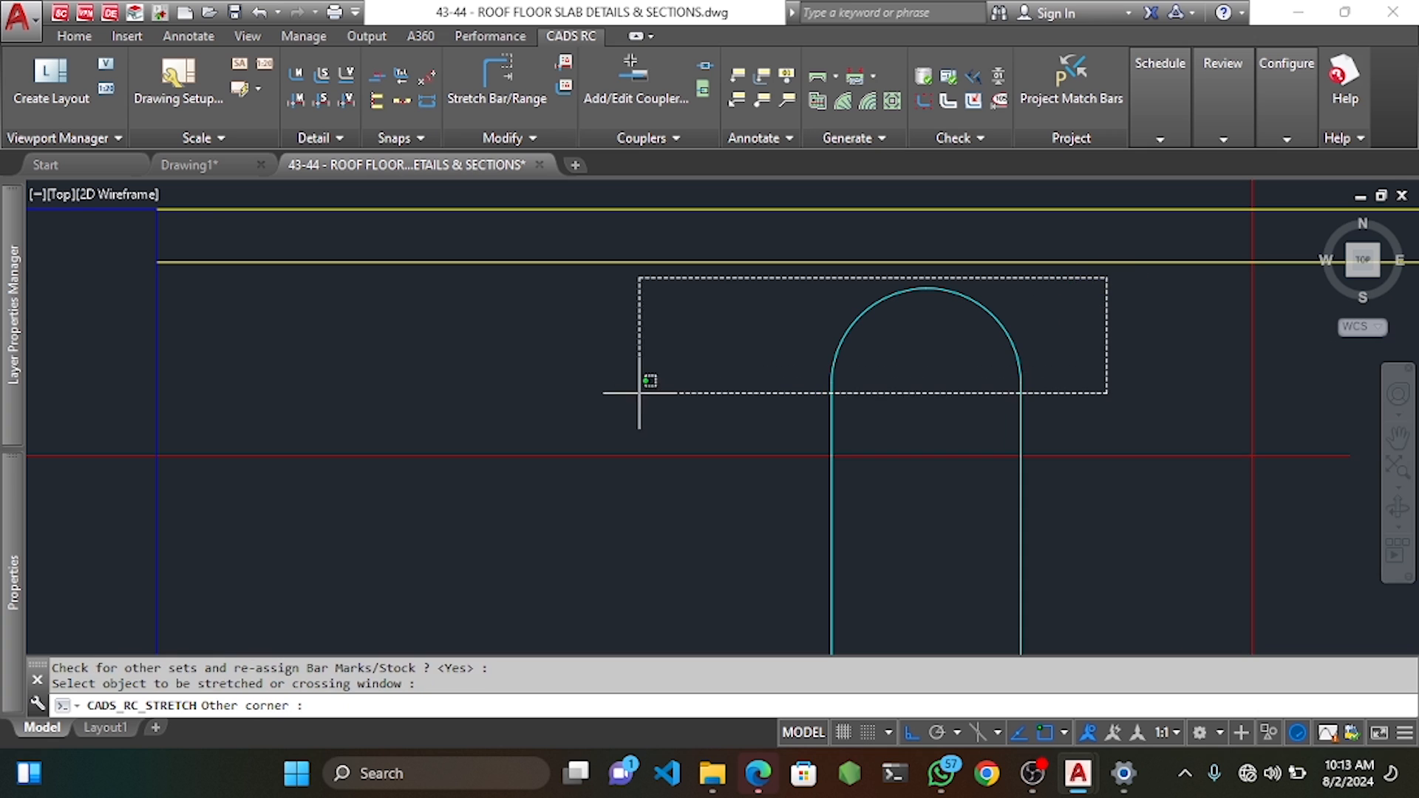
pyautogui.click(643, 383)
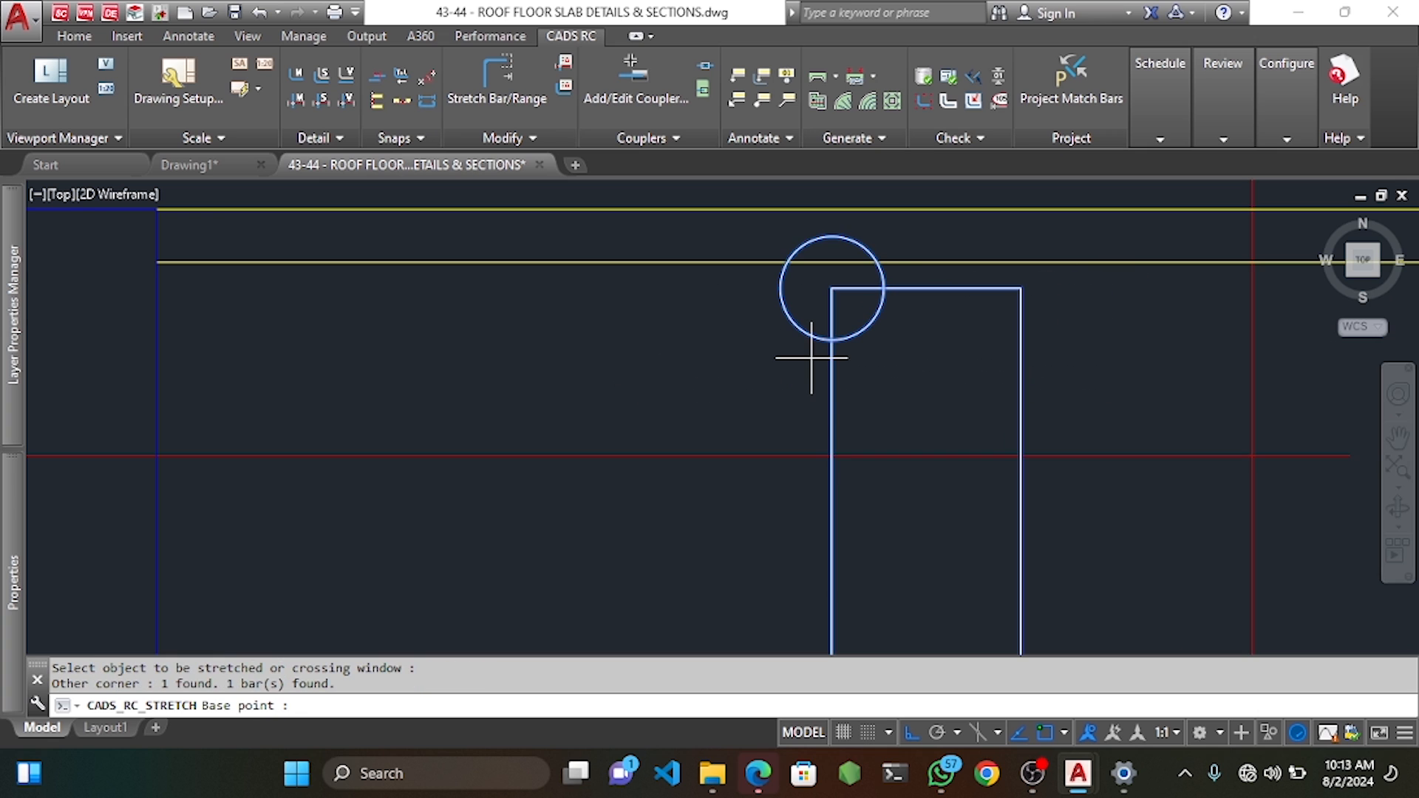
pyautogui.click(925, 289)
pyautogui.click(927, 261)
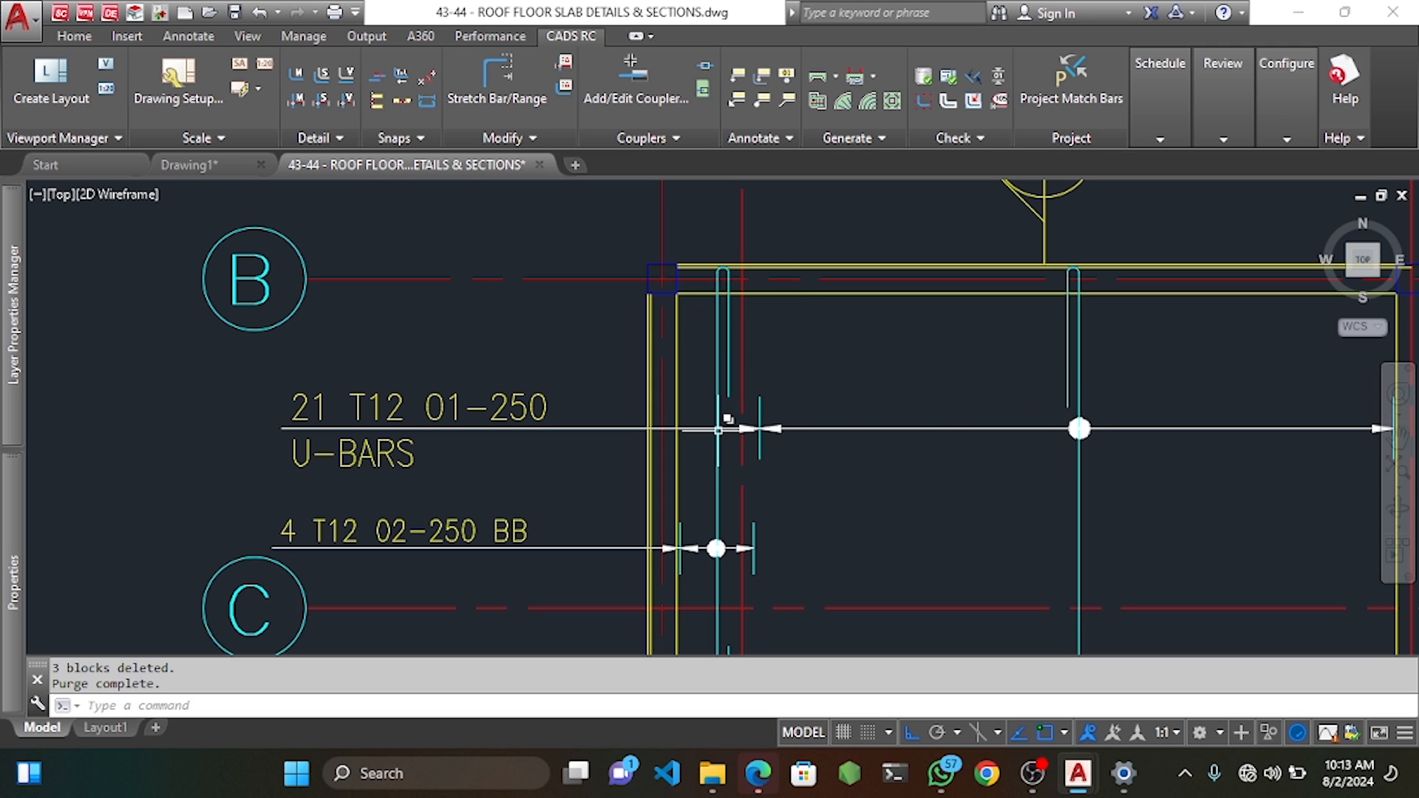
# Stretch a second bar's end to a new point with Stretch Bar/Range.
pyautogui.click(497, 80)
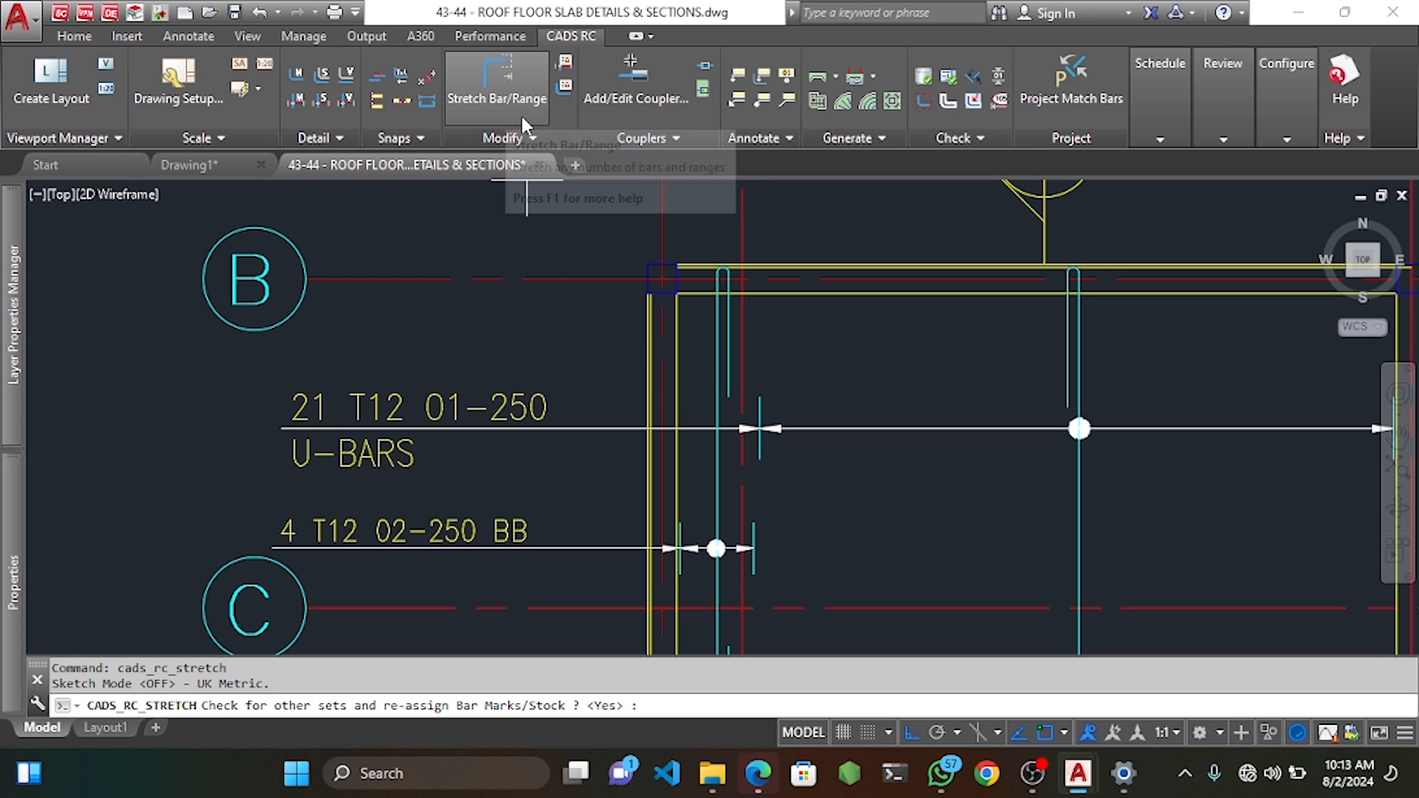
pyautogui.scroll(8, 737, 406)
pyautogui.press('Return')
pyautogui.click(721, 319)
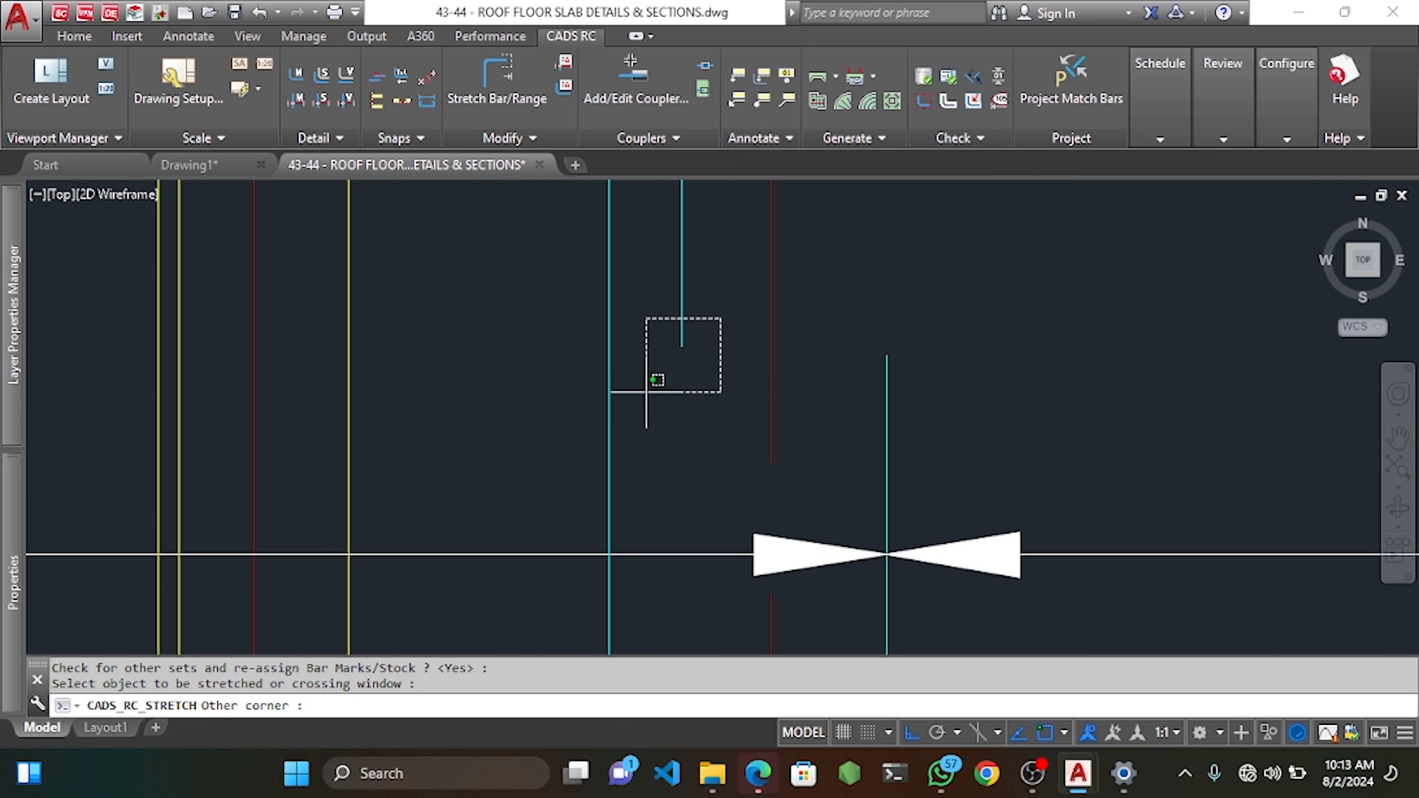
pyautogui.click(653, 399)
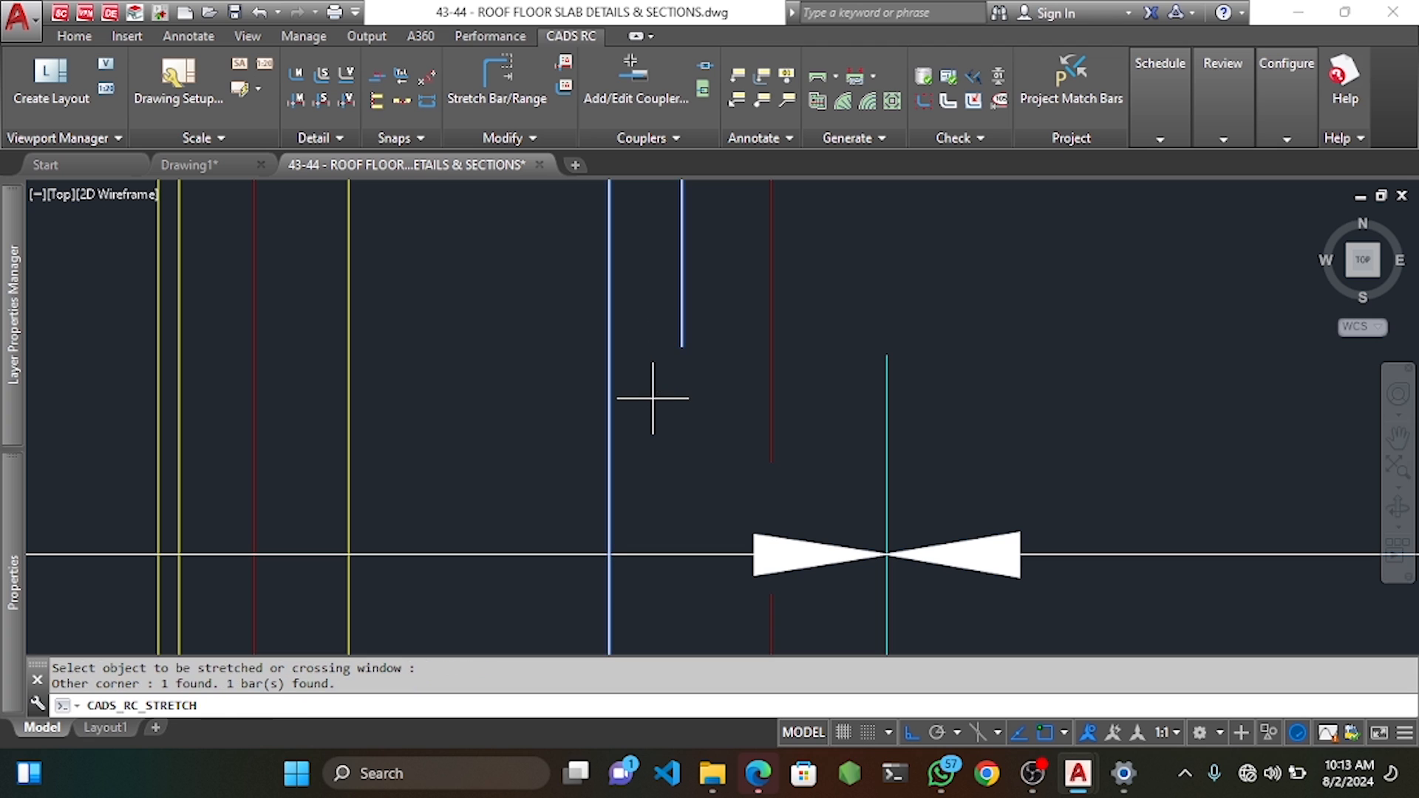
pyautogui.click(682, 346)
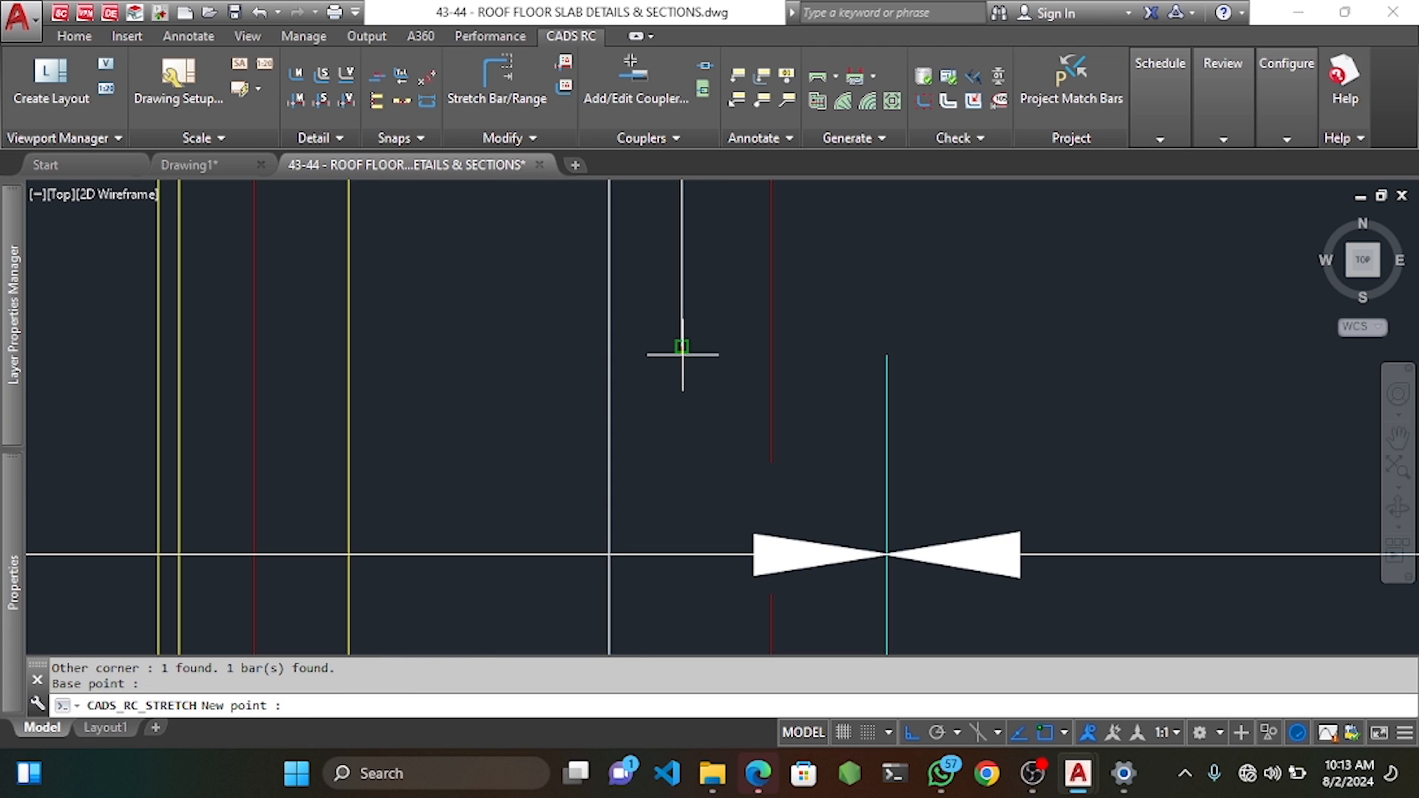
pyautogui.scroll(3, 669, 358)
pyautogui.scroll(-4, 688, 373)
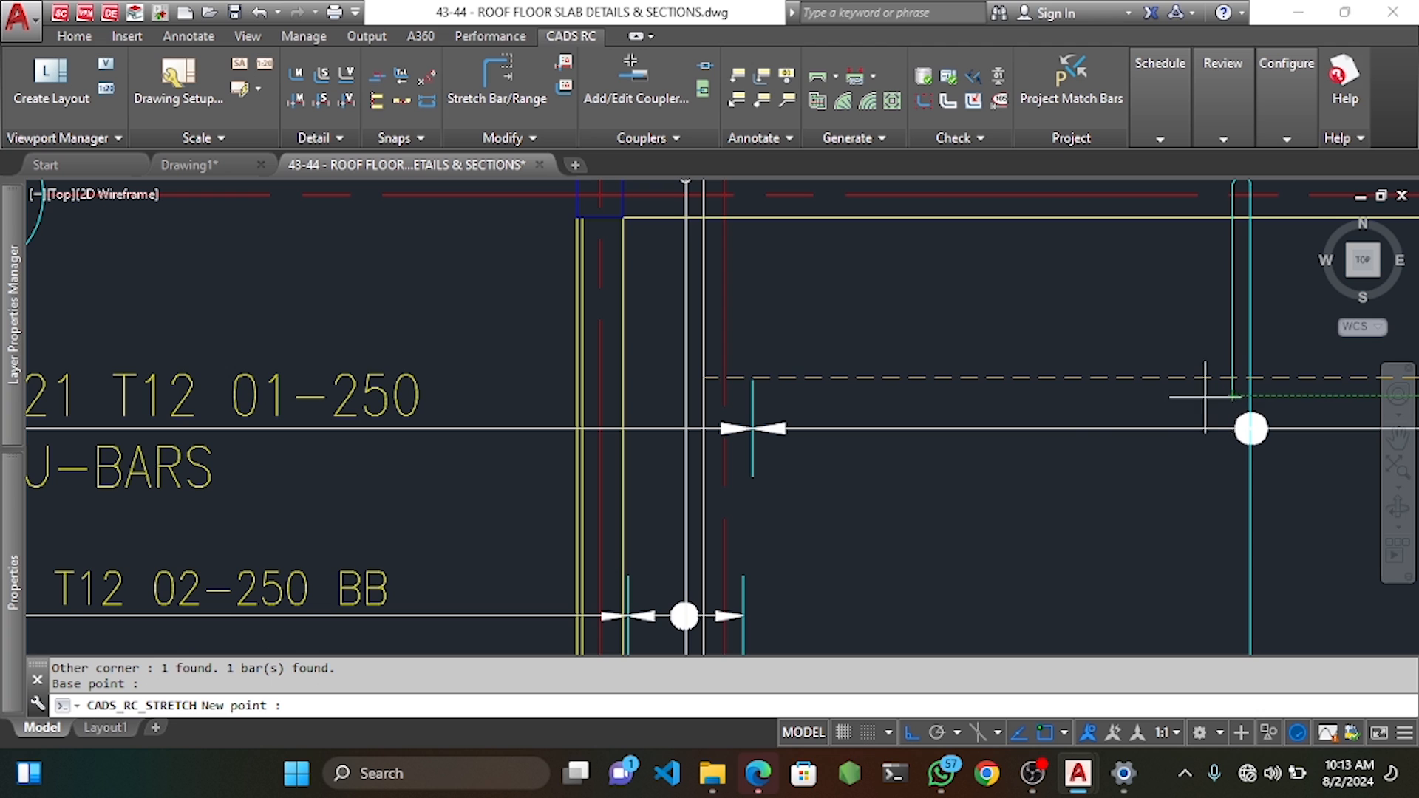
pyautogui.click(701, 392)
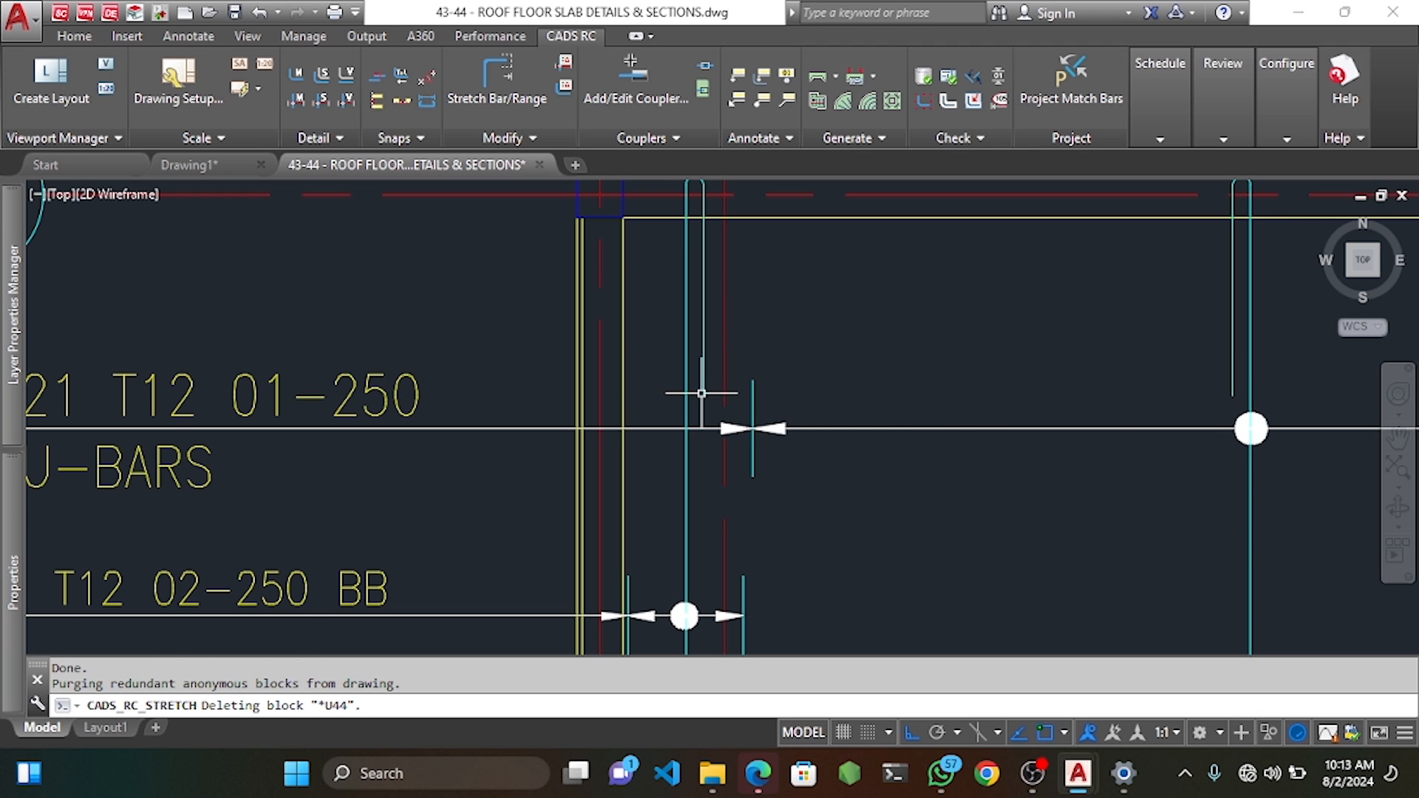
pyautogui.scroll(-6, 818, 342)
pyautogui.scroll(10, 858, 384)
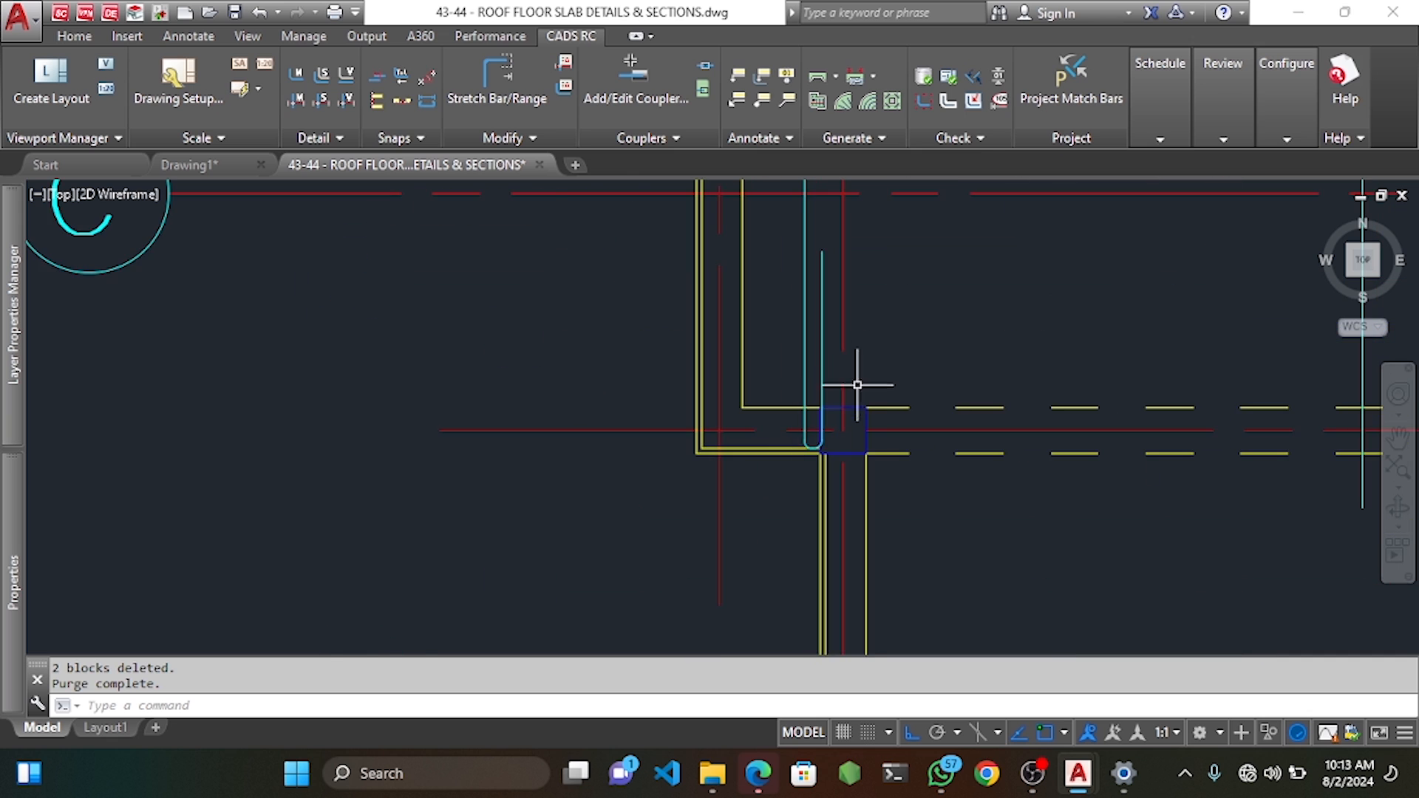
pyautogui.scroll(-2, 858, 384)
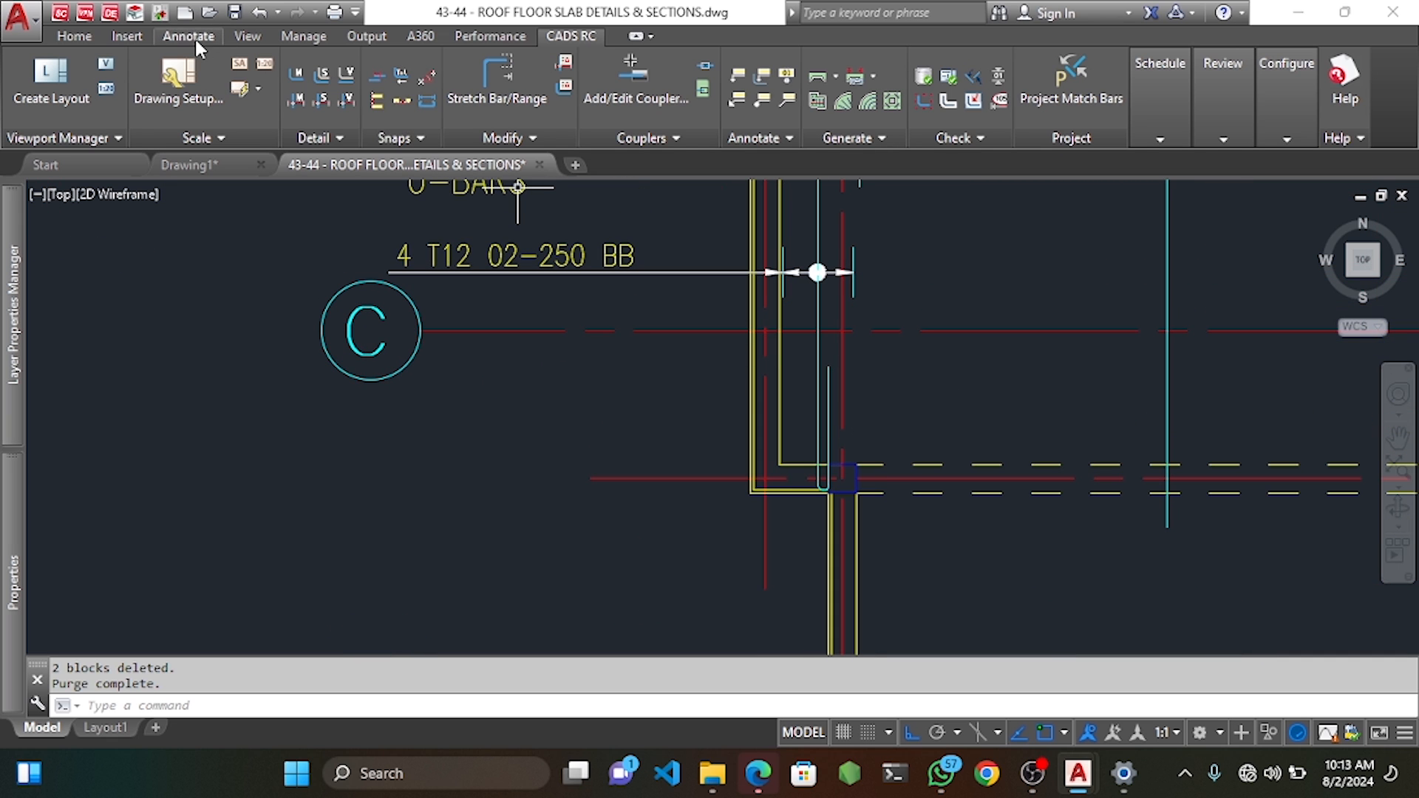
# Begin a dimension at the U-bar corner with a 100 offset, then cancel it.
pyautogui.click(195, 39)
pyautogui.click(351, 87)
pyautogui.scroll(2, 821, 474)
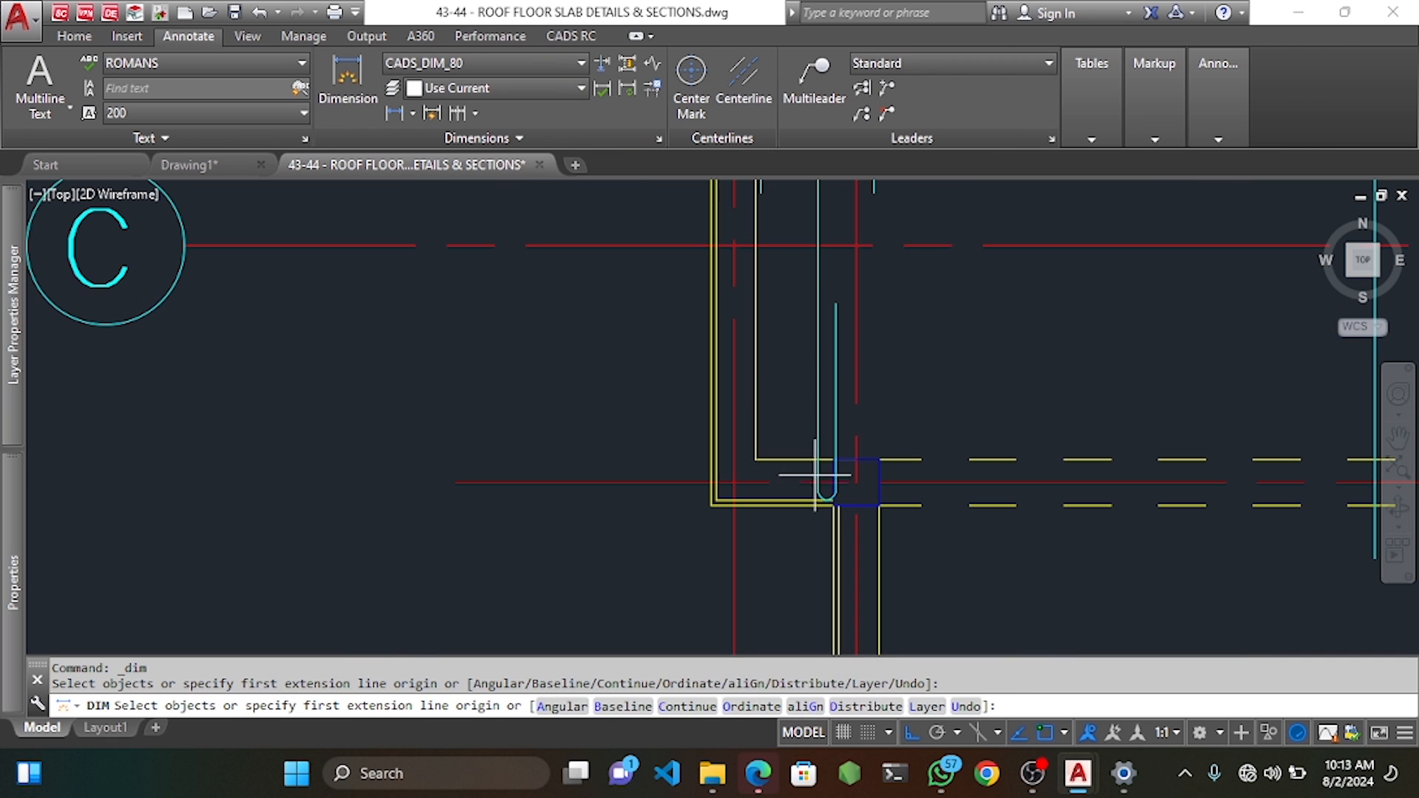
pyautogui.click(854, 483)
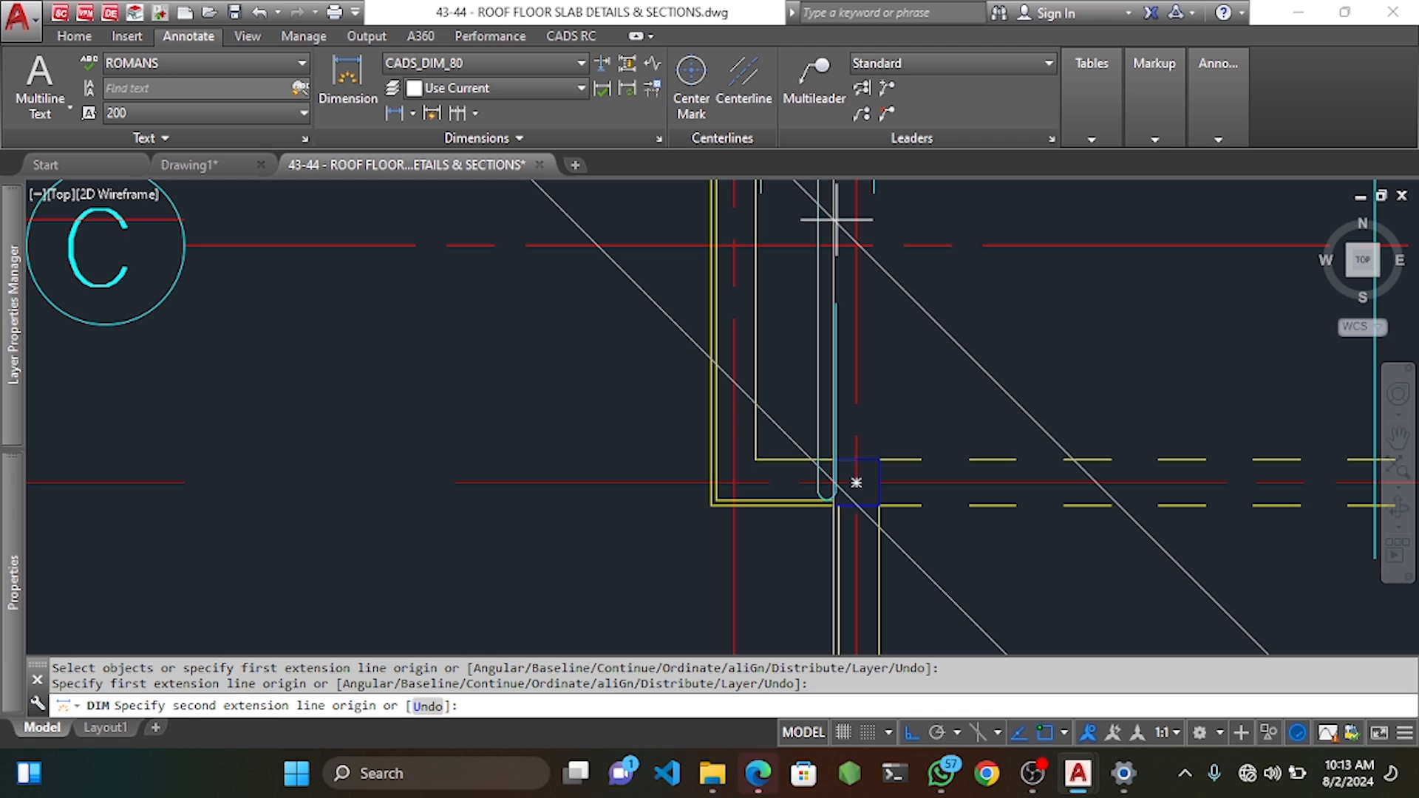
pyautogui.press('Return')
pyautogui.press('Escape')
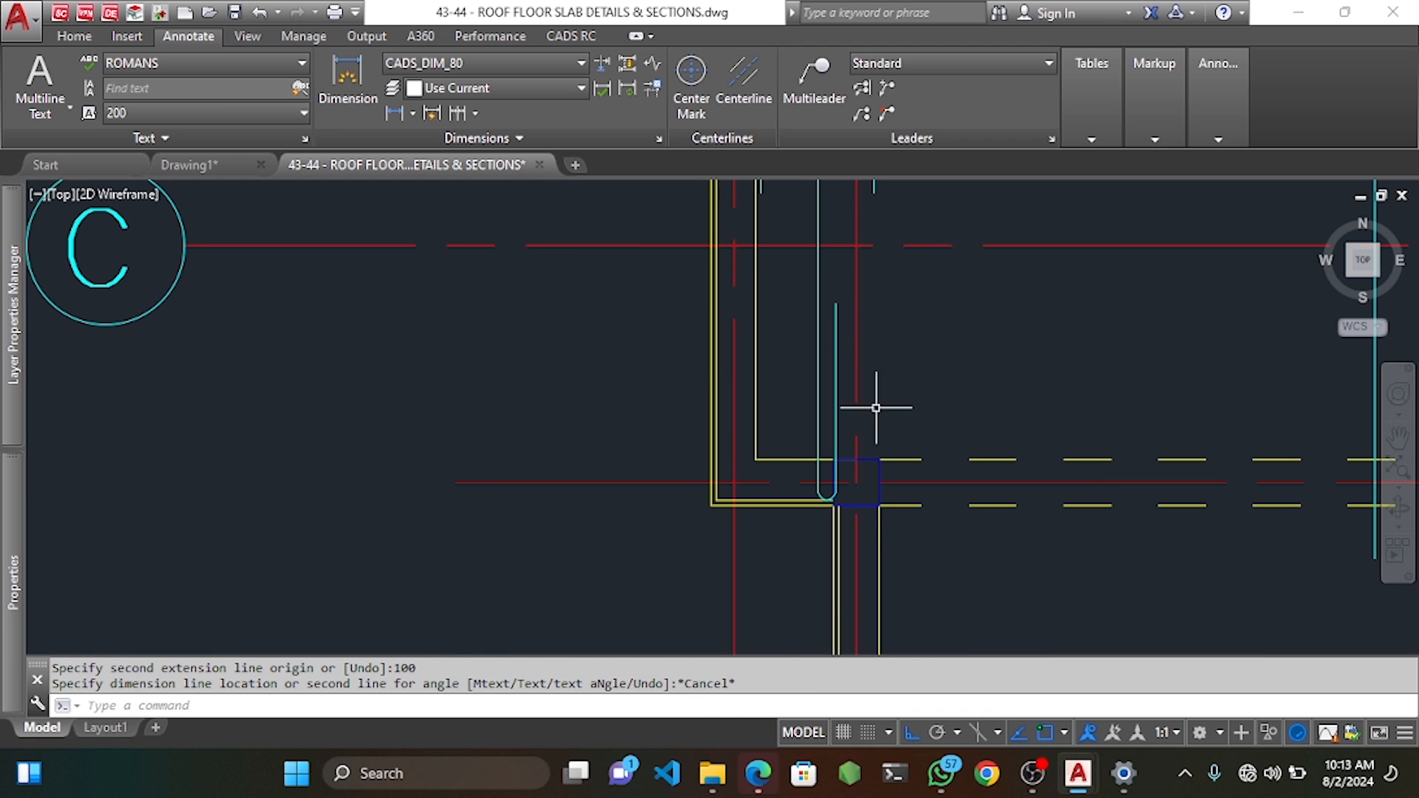
# Redraw the dimension from the bar edge with length 1000 and place it.
pyautogui.press('Return')
pyautogui.scroll(3, 823, 494)
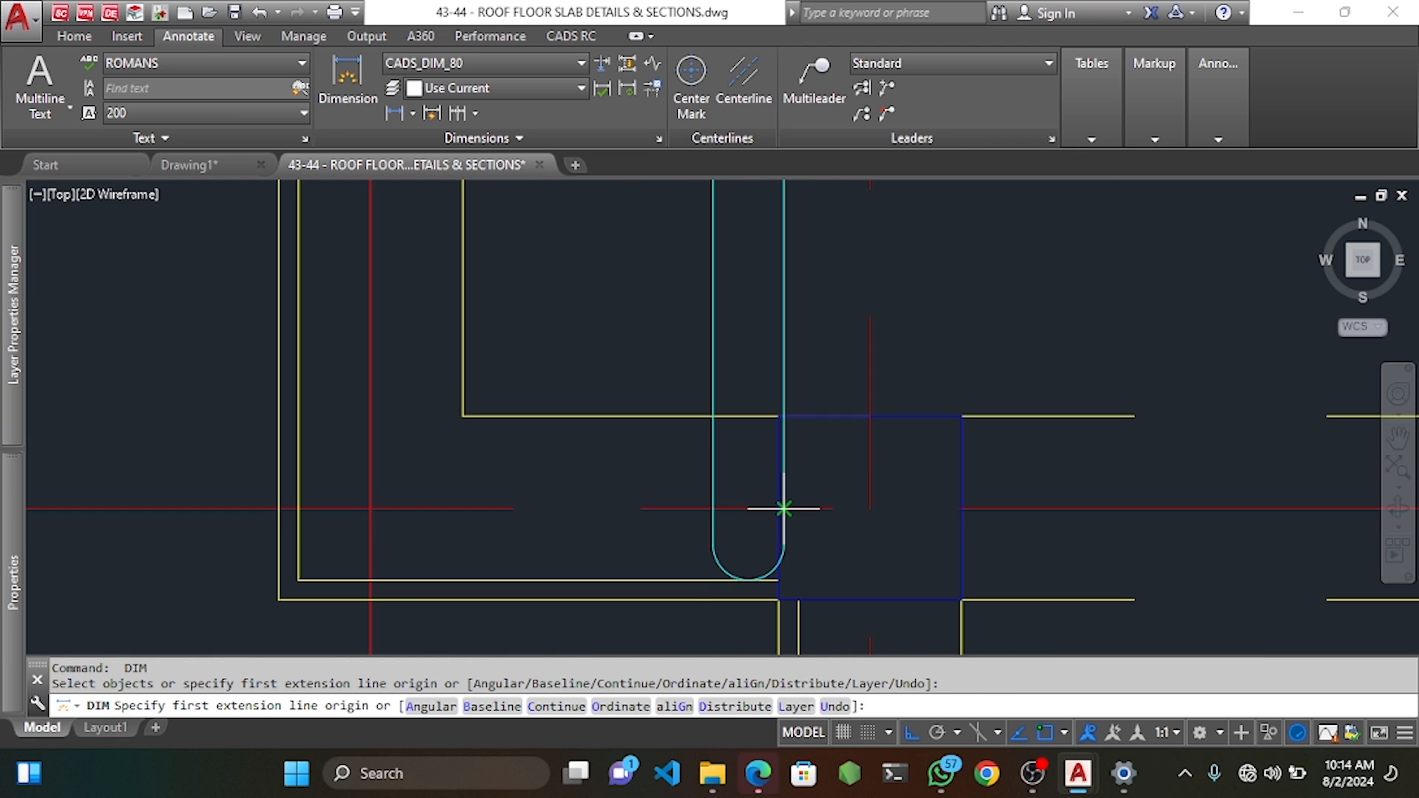
pyautogui.click(785, 509)
pyautogui.scroll(-6, 816, 407)
pyautogui.scroll(-3, 829, 356)
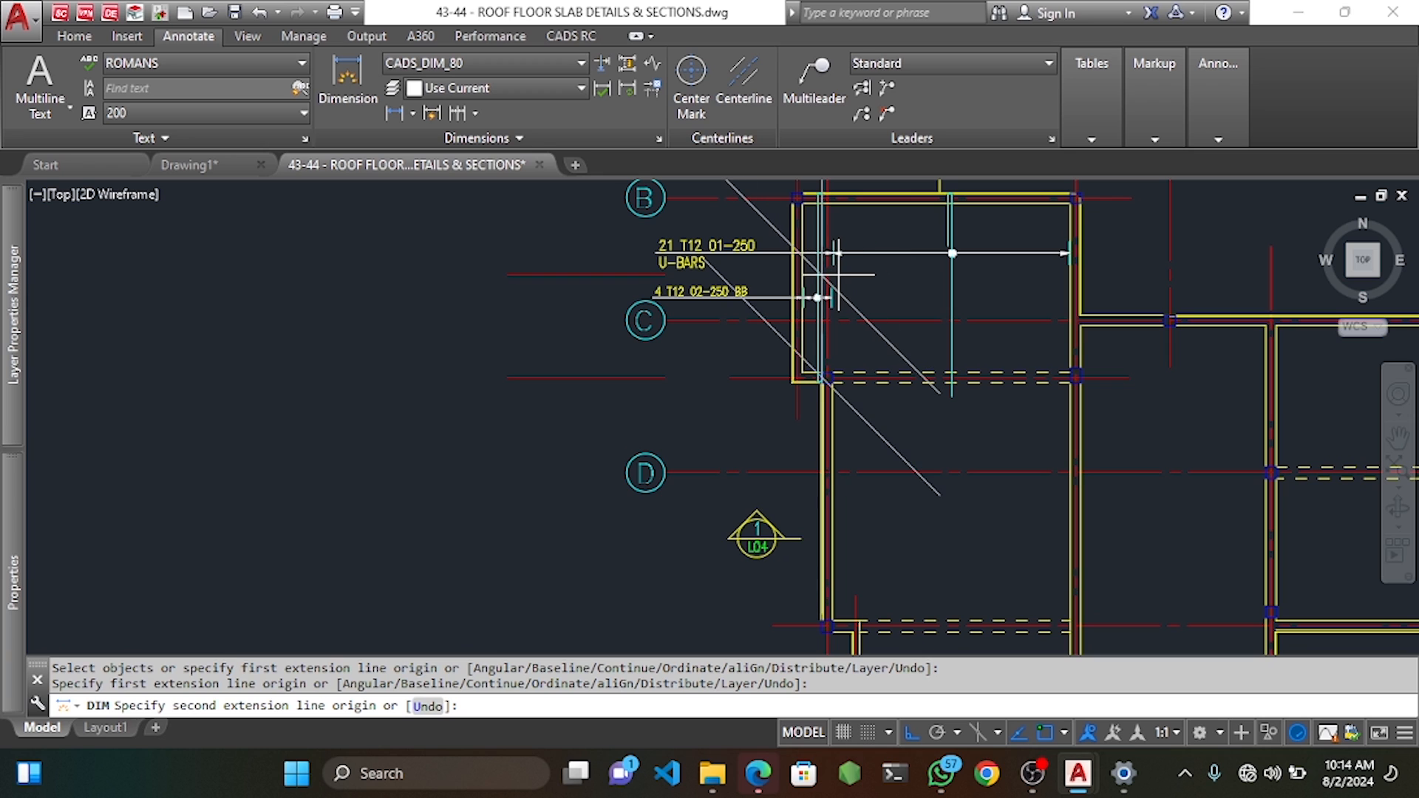
pyautogui.press('Return')
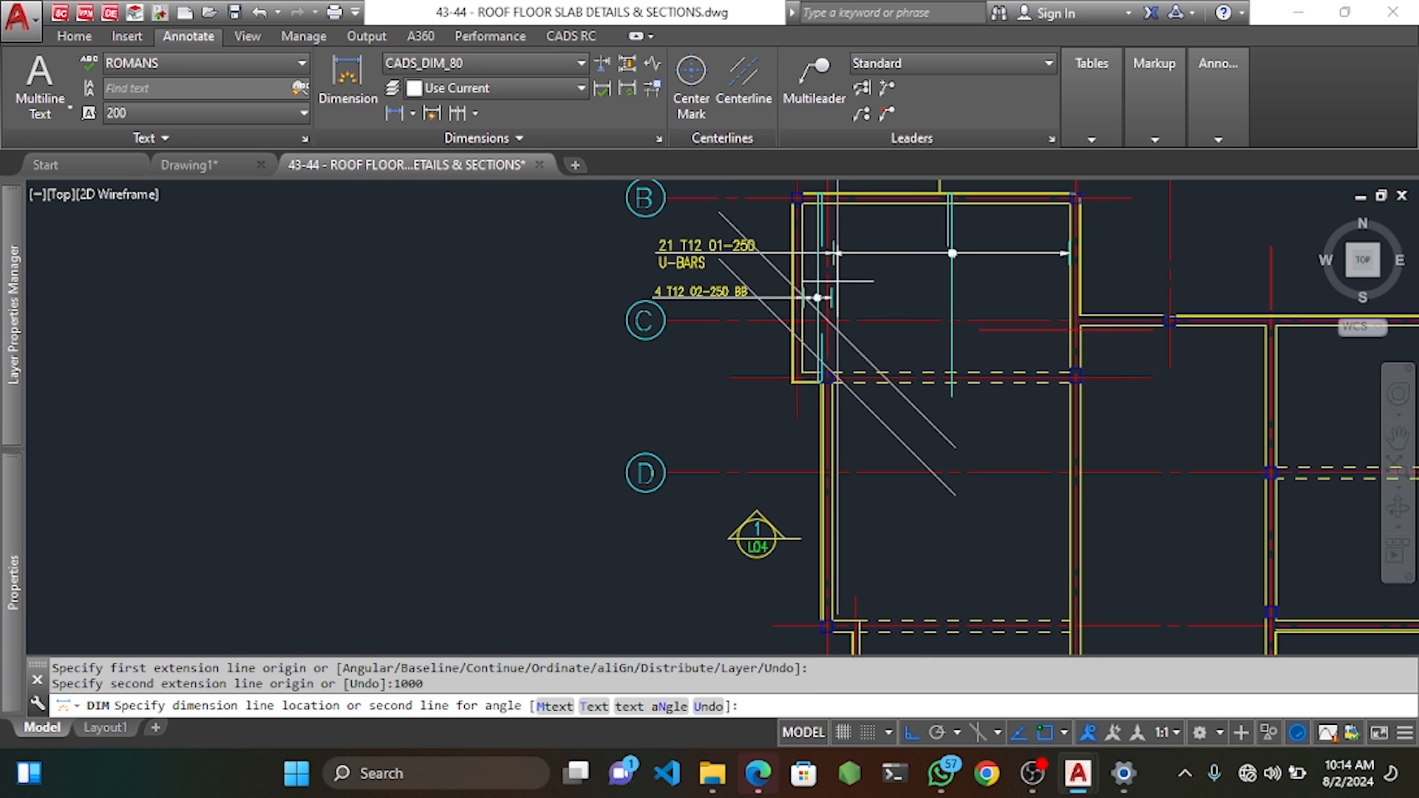
pyautogui.click(896, 339)
pyautogui.press('Escape')
pyautogui.press('Escape')
pyautogui.press('Escape')
# Stretch the bar end up to the 1000 reference point with Stretch Bar/Range.
pyautogui.click(570, 35)
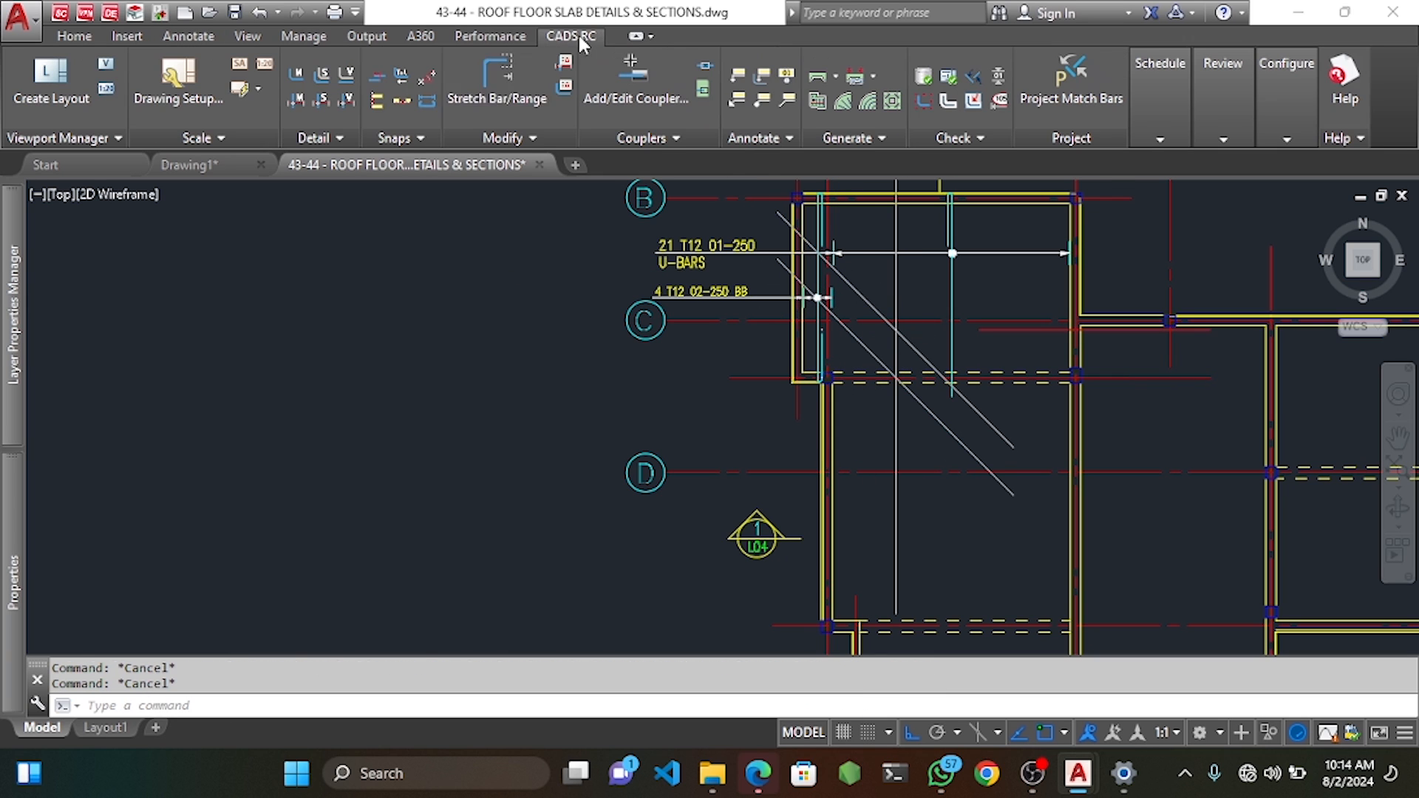
pyautogui.click(495, 81)
pyautogui.scroll(6, 838, 320)
pyautogui.press('Return')
pyautogui.scroll(3, 766, 370)
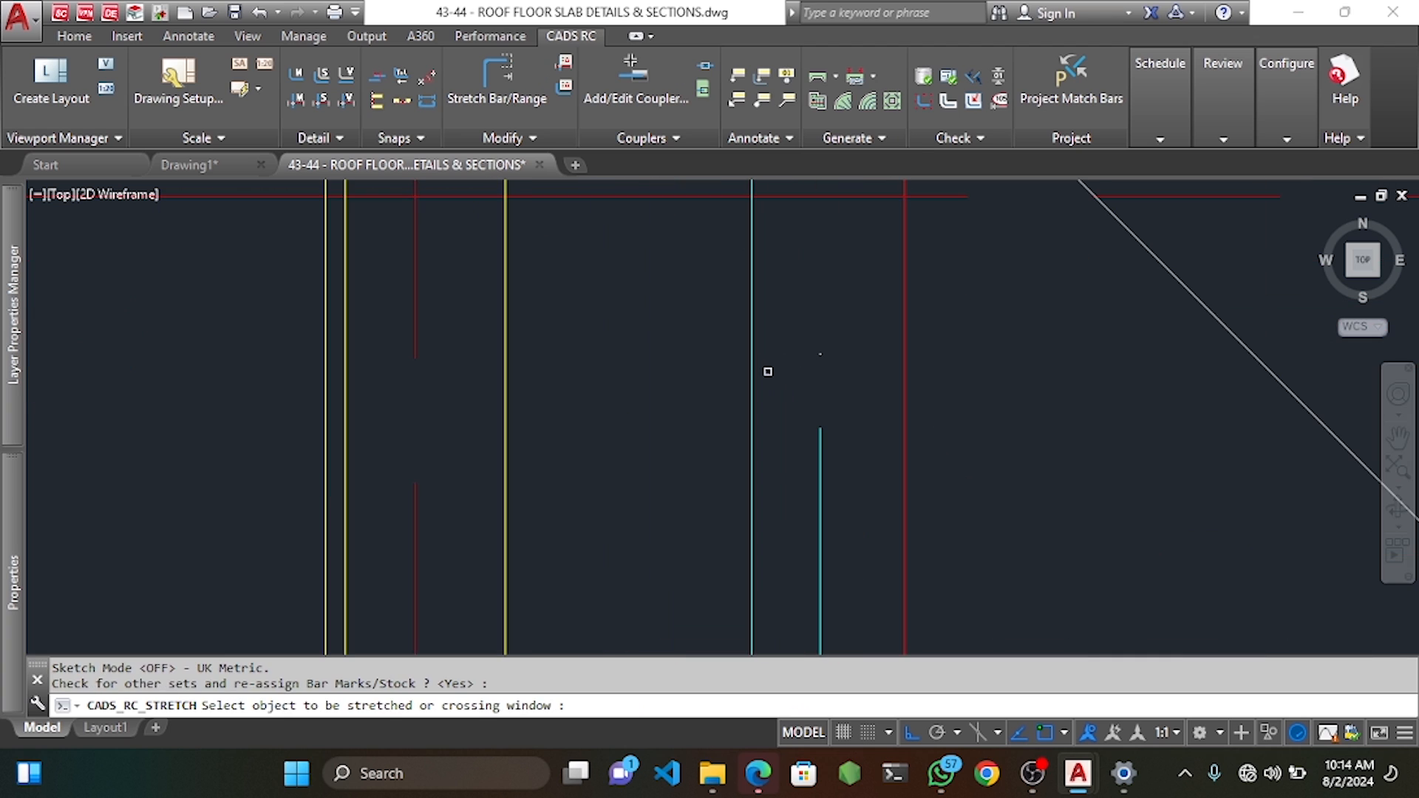
pyautogui.click(806, 396)
pyautogui.click(836, 436)
pyautogui.click(818, 424)
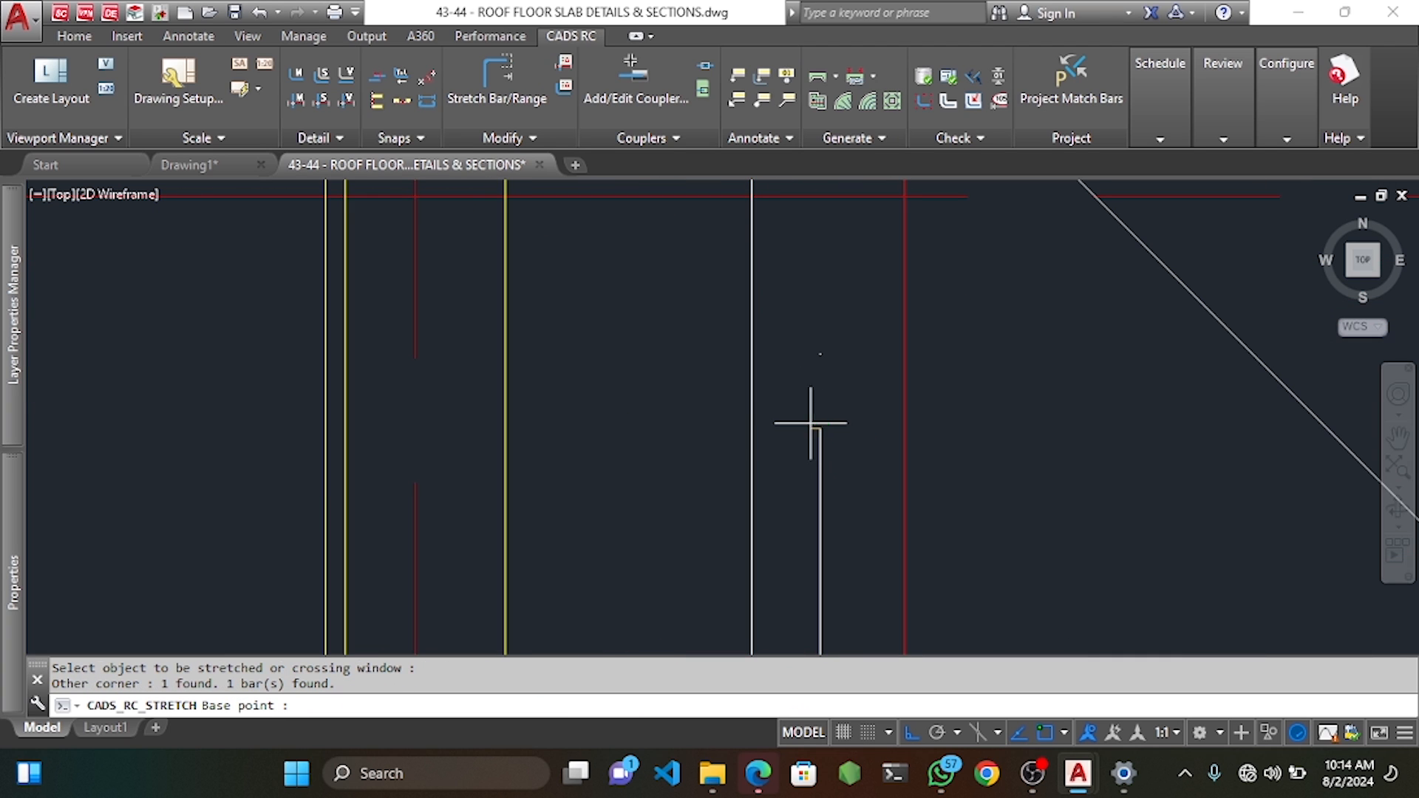
pyautogui.click(821, 357)
# Delete the temporary diagonal reference lines from the slab panel.
pyautogui.scroll(-5, 820, 356)
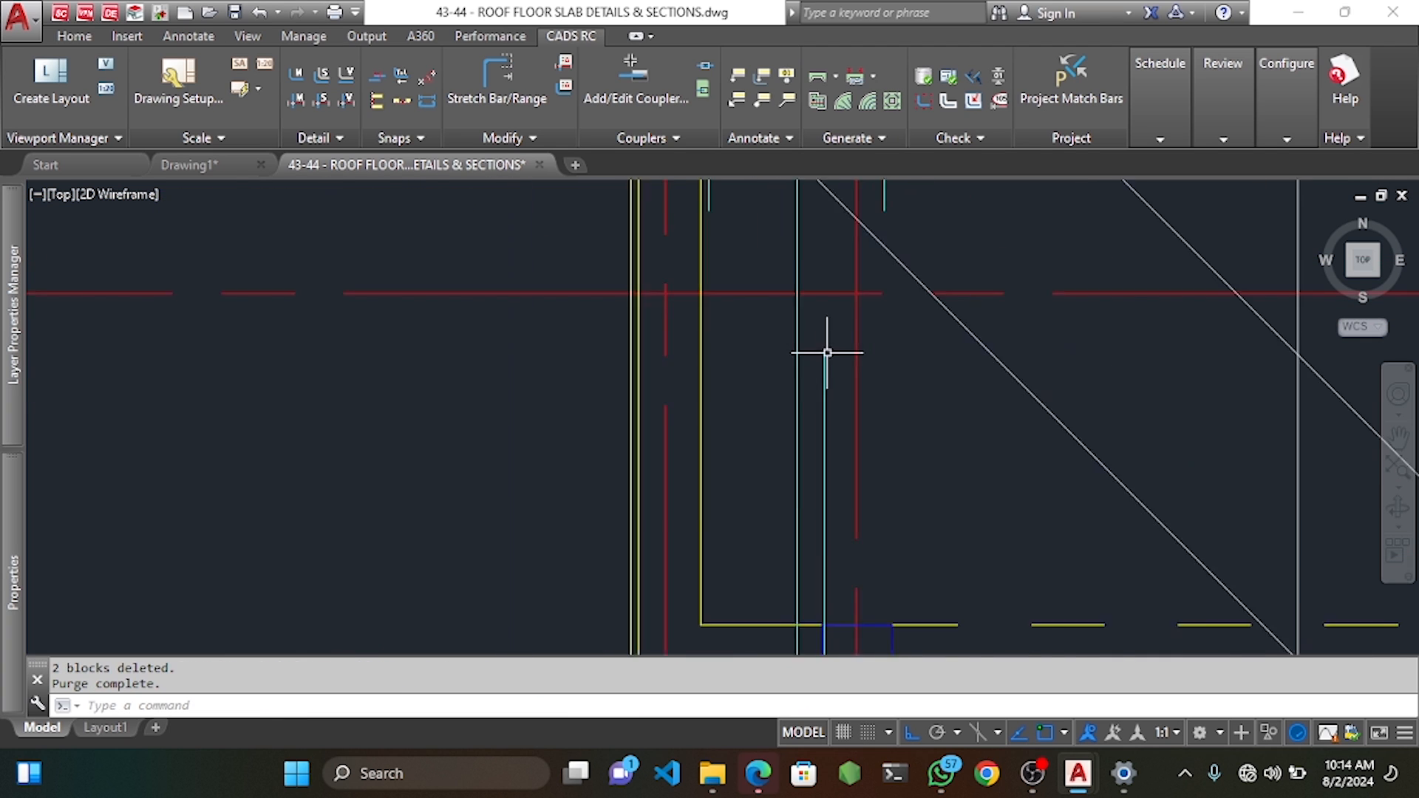
pyautogui.press('Delete')
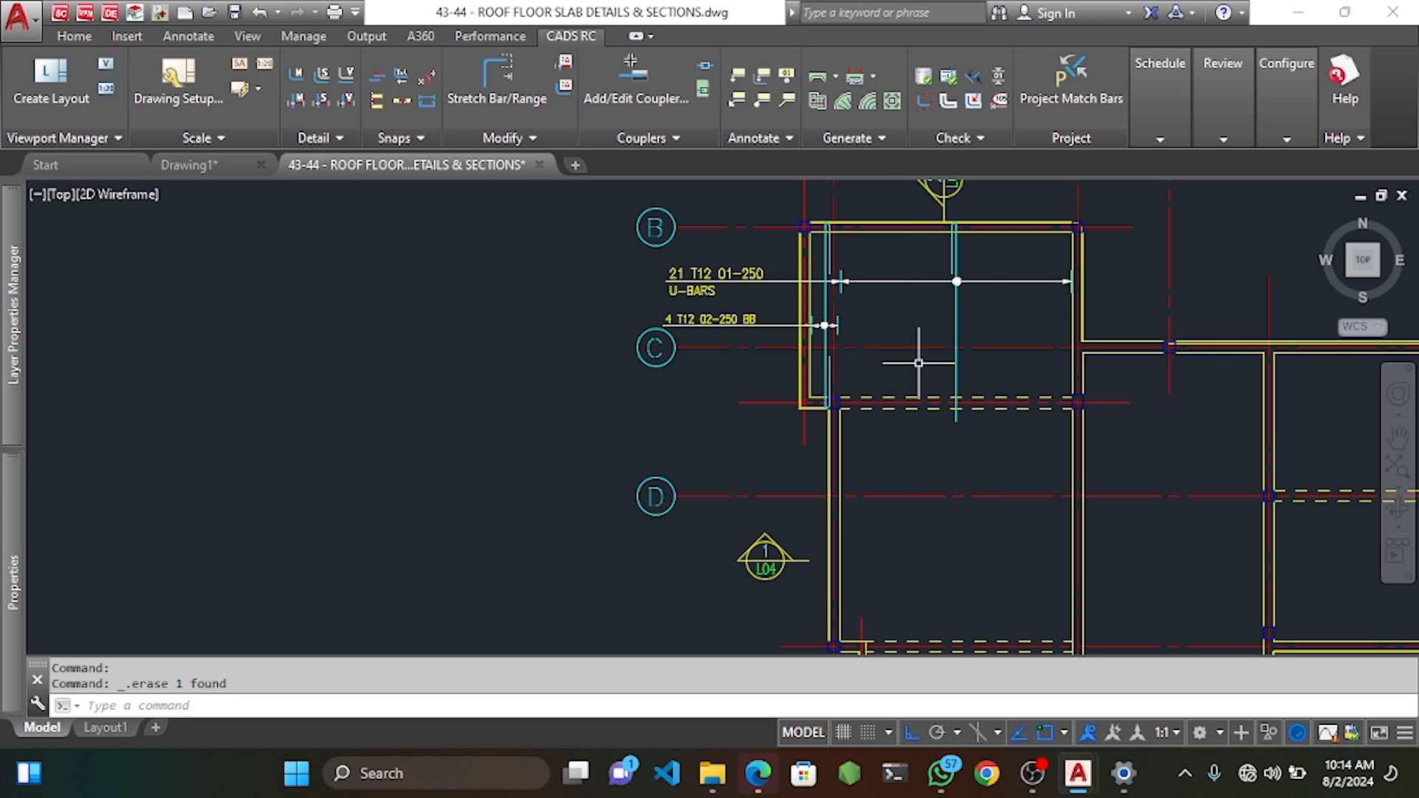
pyautogui.scroll(4, 951, 253)
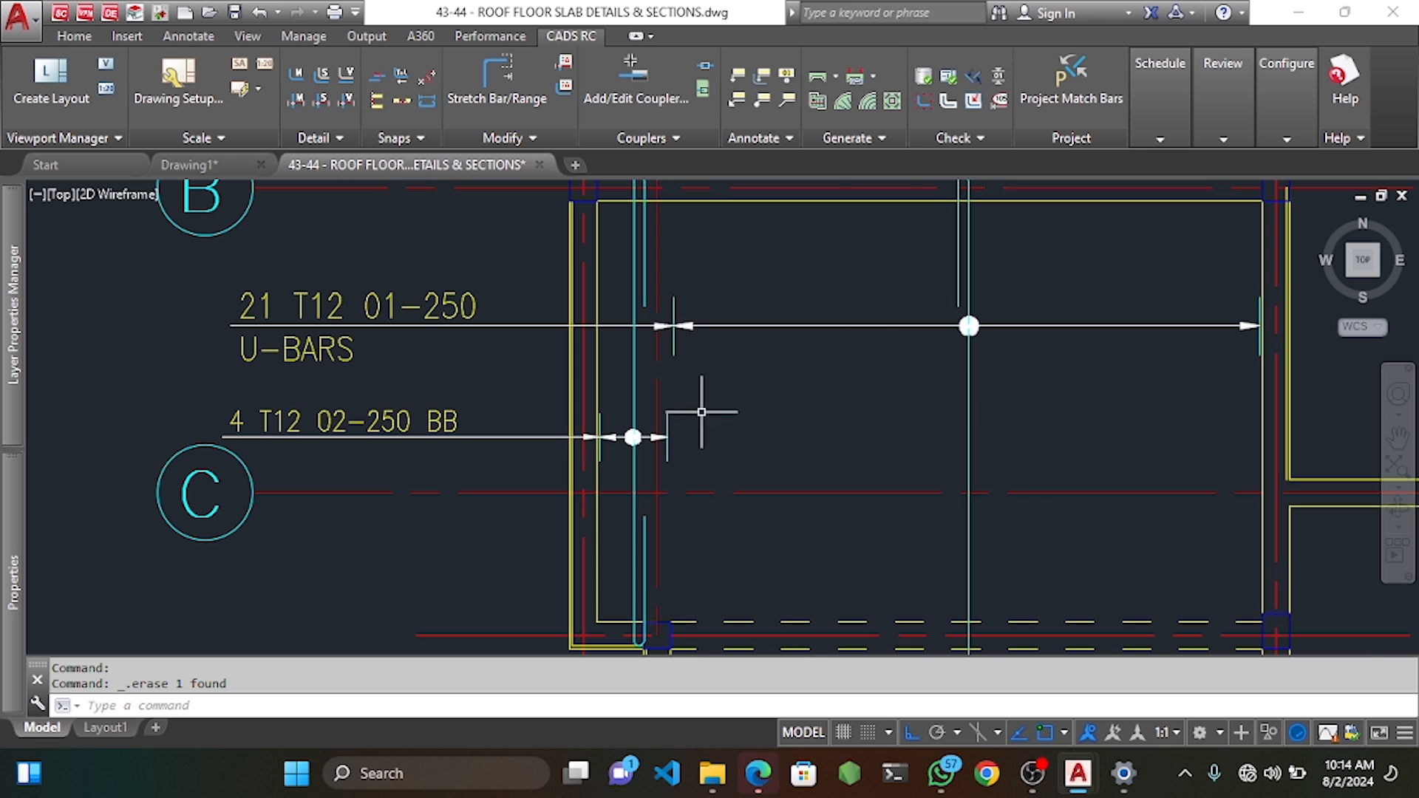
pyautogui.scroll(-5, 702, 412)
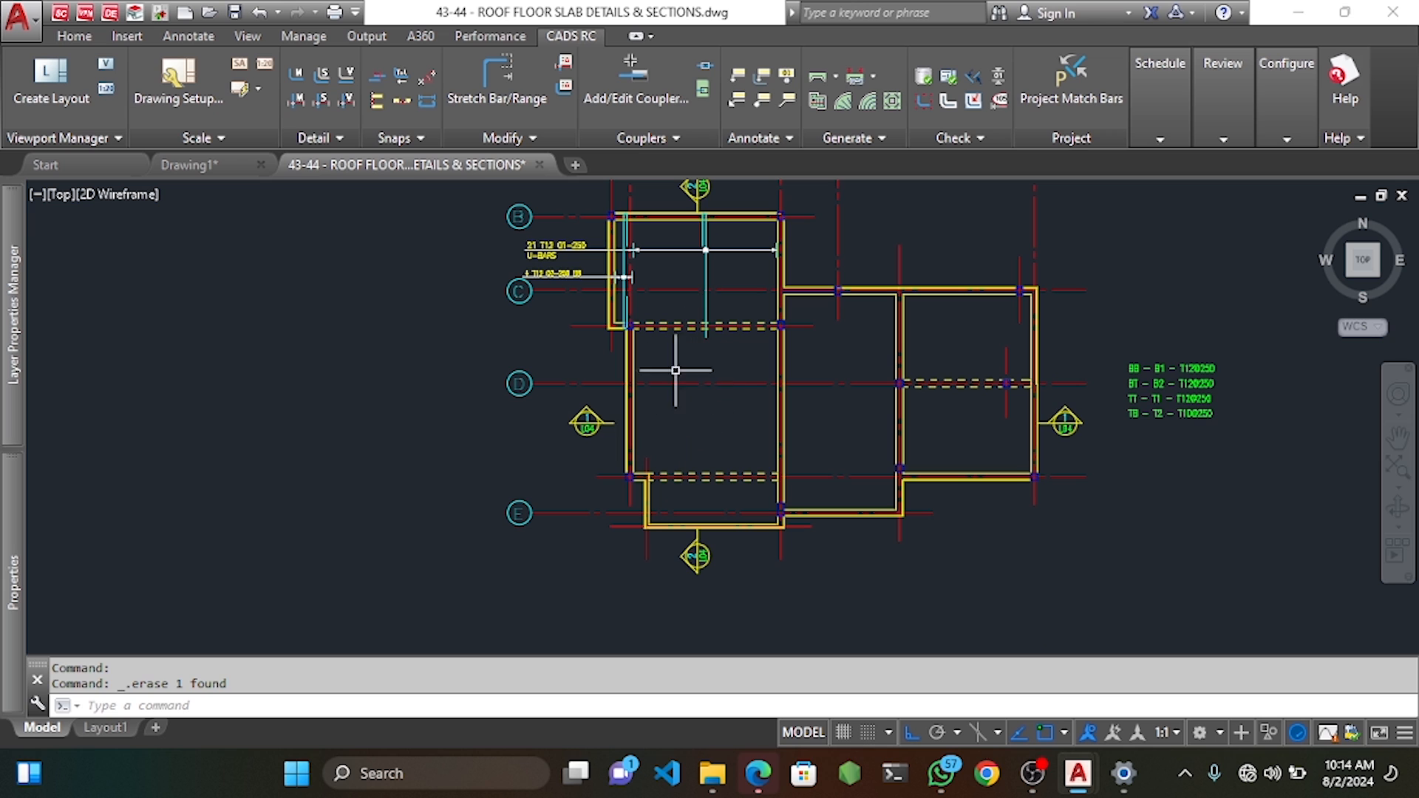
pyautogui.scroll(2, 662, 352)
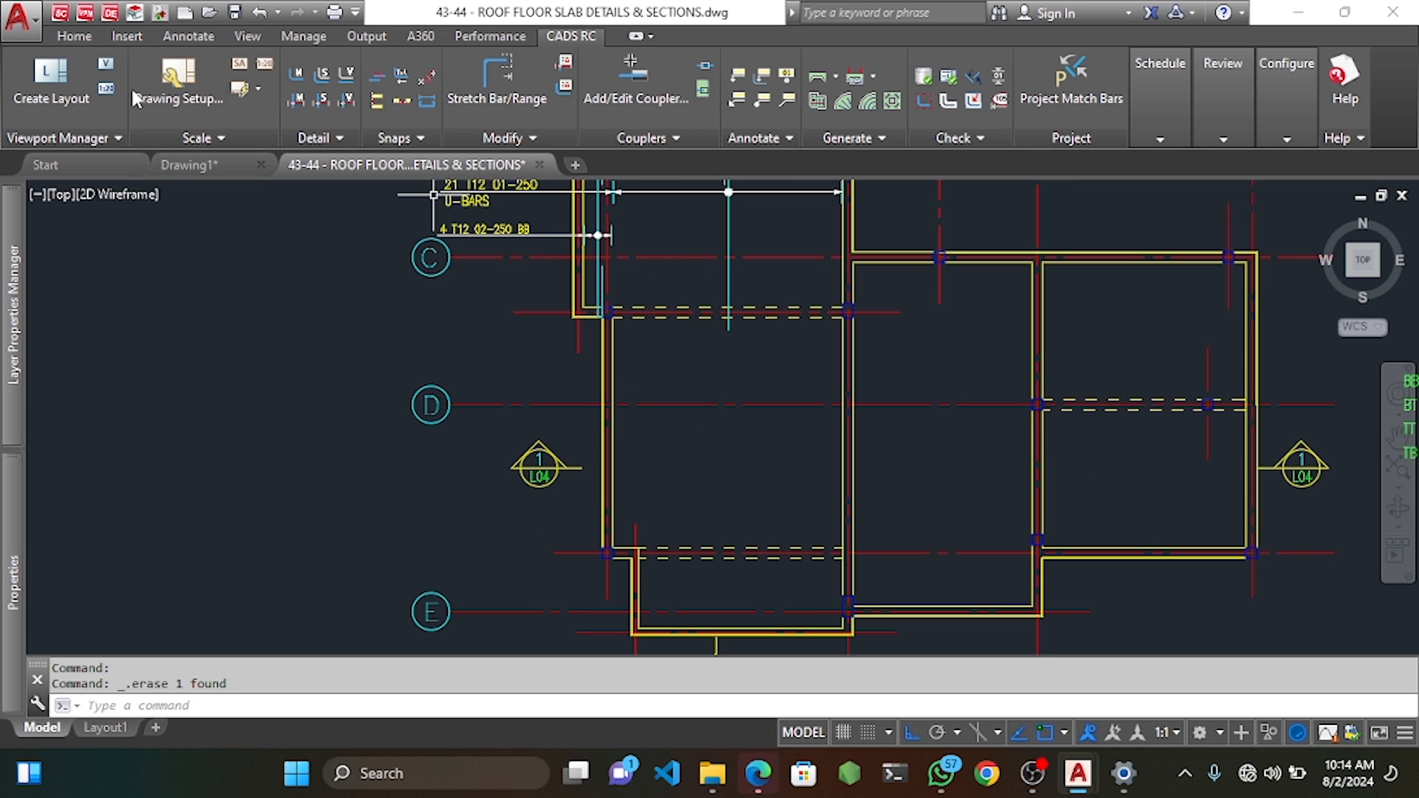
pyautogui.click(189, 36)
pyautogui.click(348, 82)
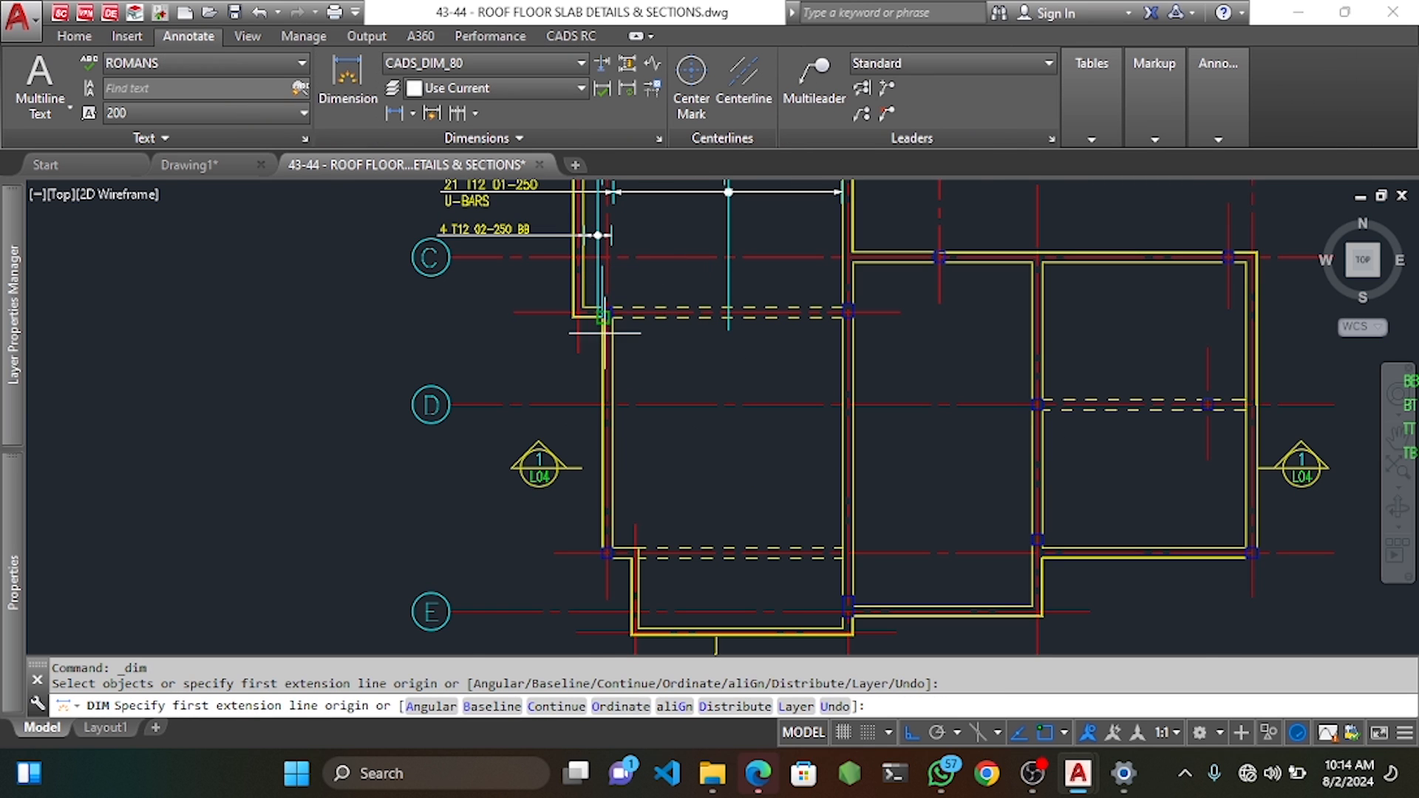
pyautogui.scroll(3, 604, 281)
pyautogui.click(604, 281)
pyautogui.scroll(-3, 1196, 296)
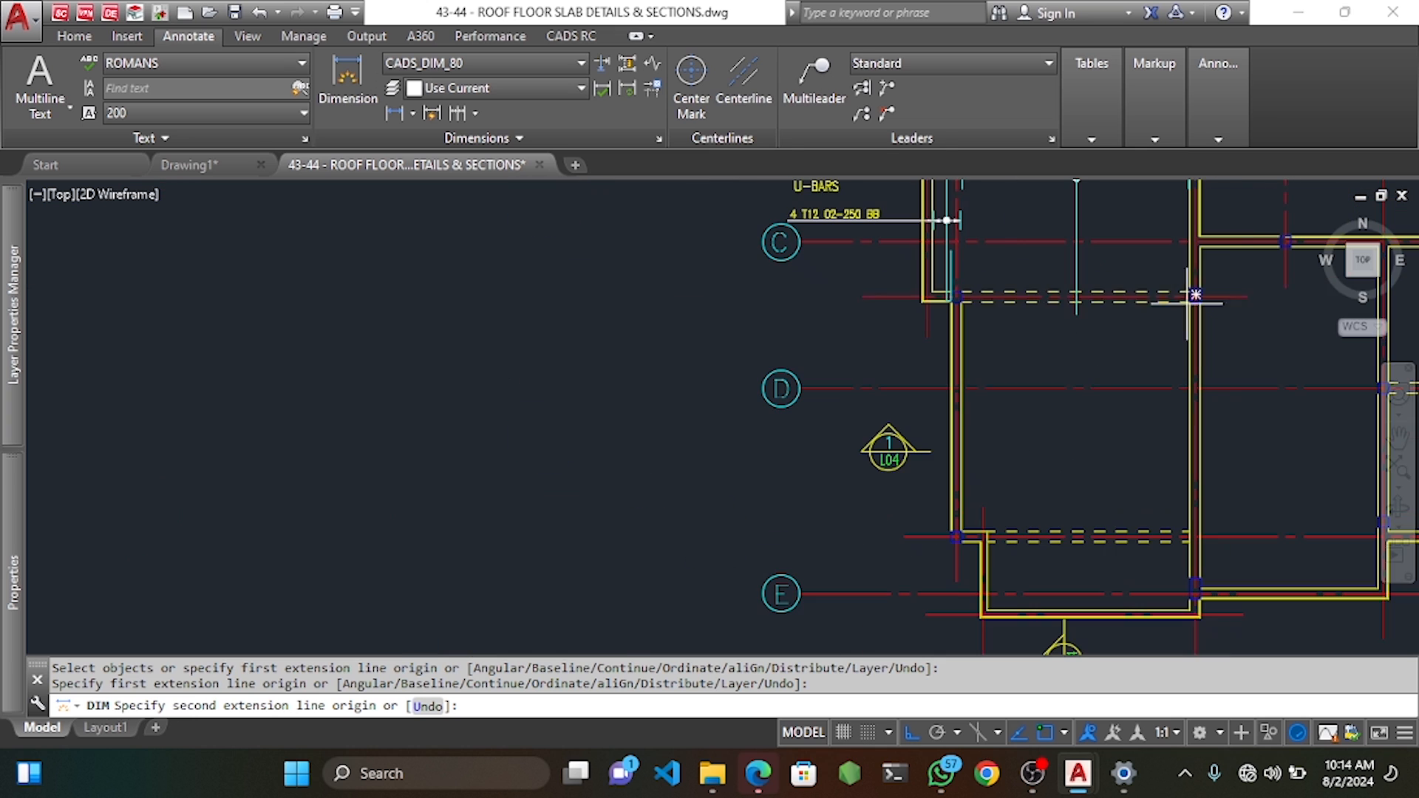
pyautogui.click(1196, 295)
pyautogui.scroll(-5, 1196, 296)
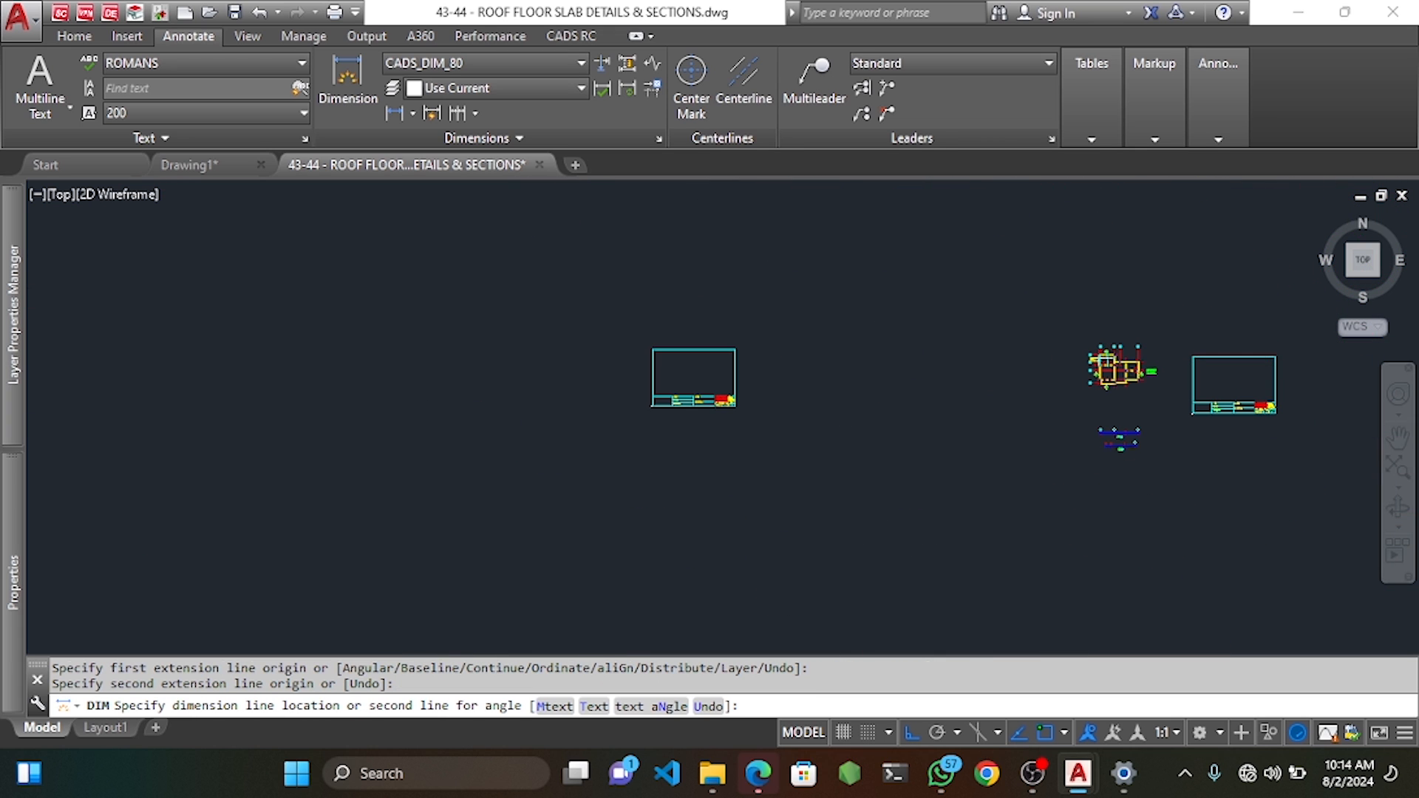
pyautogui.press('Escape')
pyautogui.scroll(1, 1076, 360)
pyautogui.scroll(3, 1143, 393)
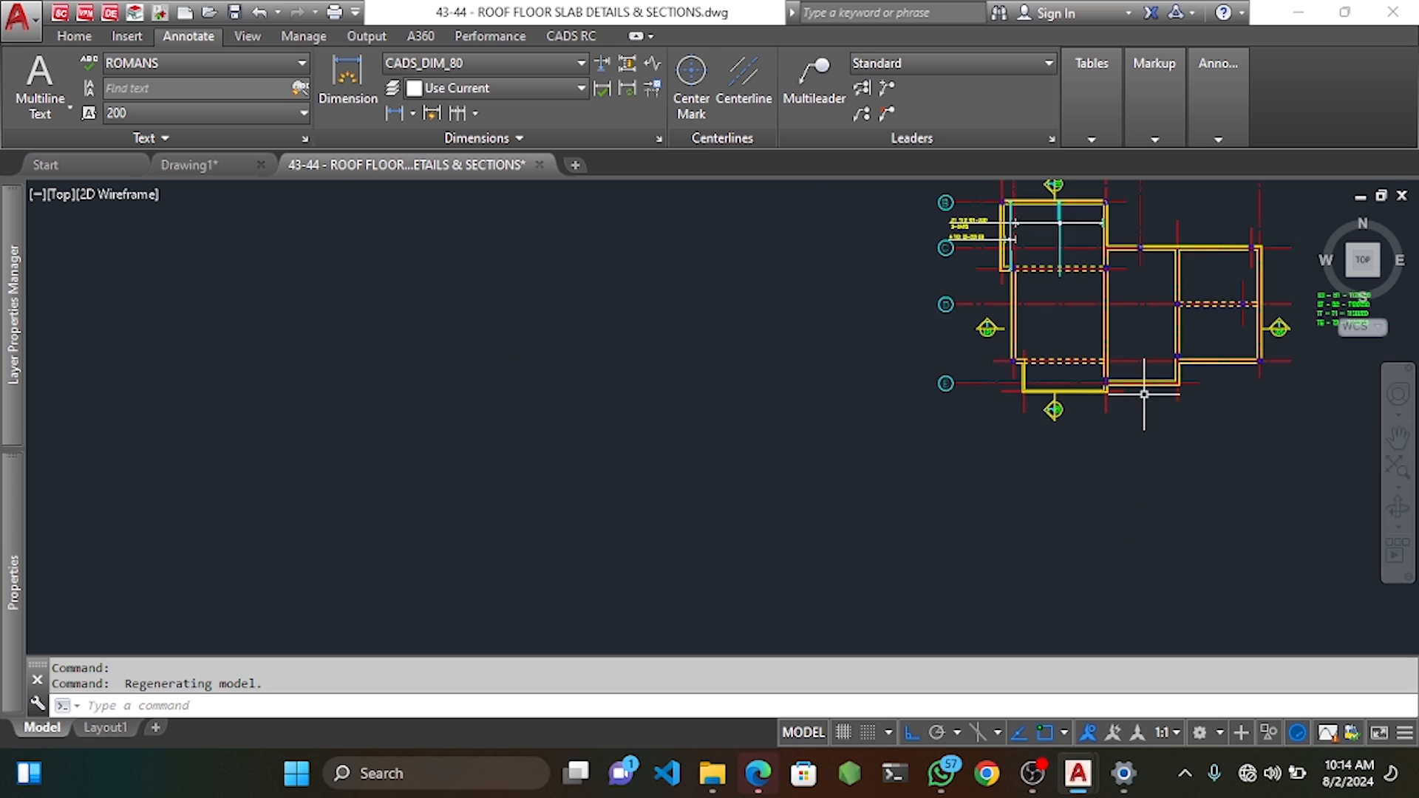
pyautogui.scroll(1, 1131, 312)
pyautogui.moveTo(1131, 312); pyautogui.dragTo(1031, 349, button='middle')
pyautogui.scroll(3, 994, 285)
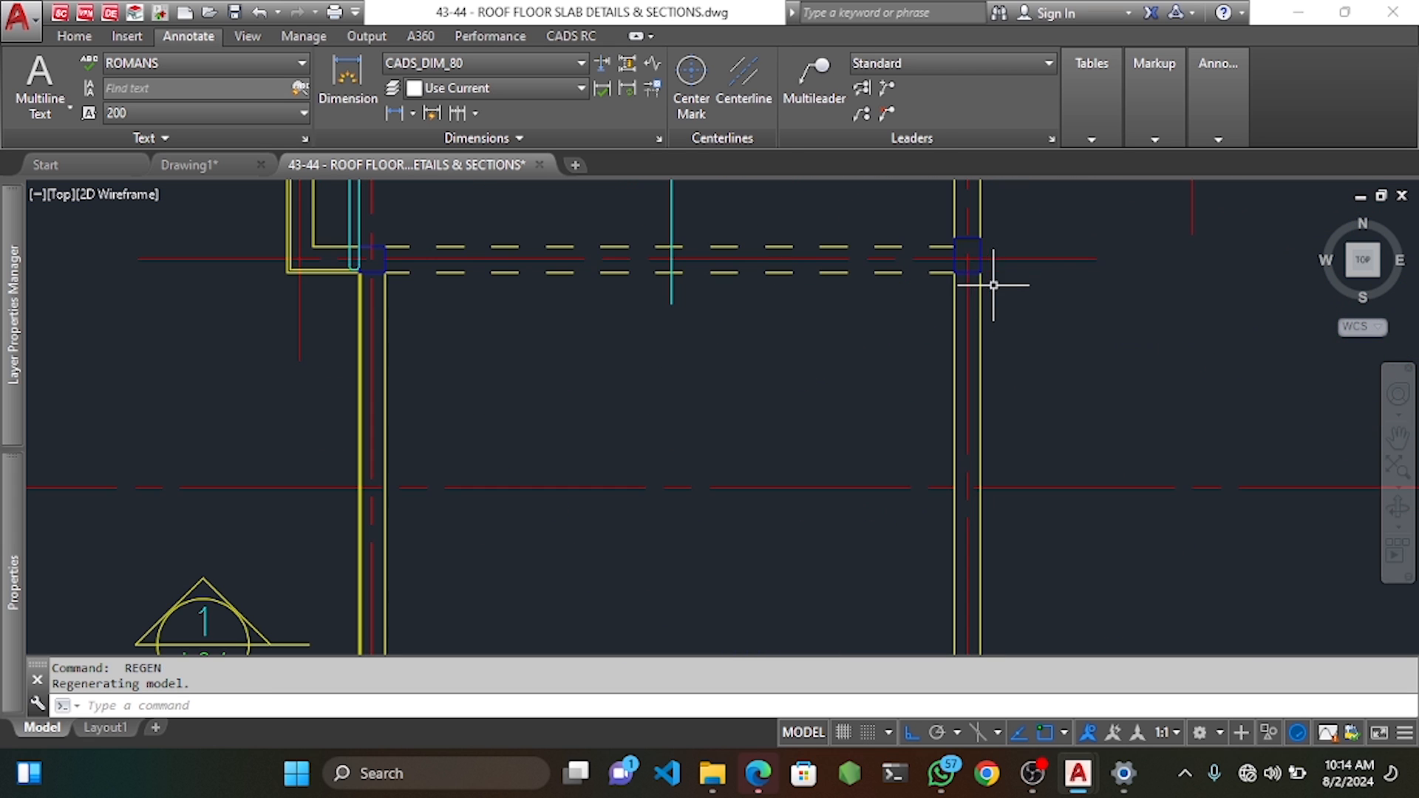
pyautogui.click(348, 82)
pyautogui.click(967, 258)
pyautogui.scroll(-3, 976, 281)
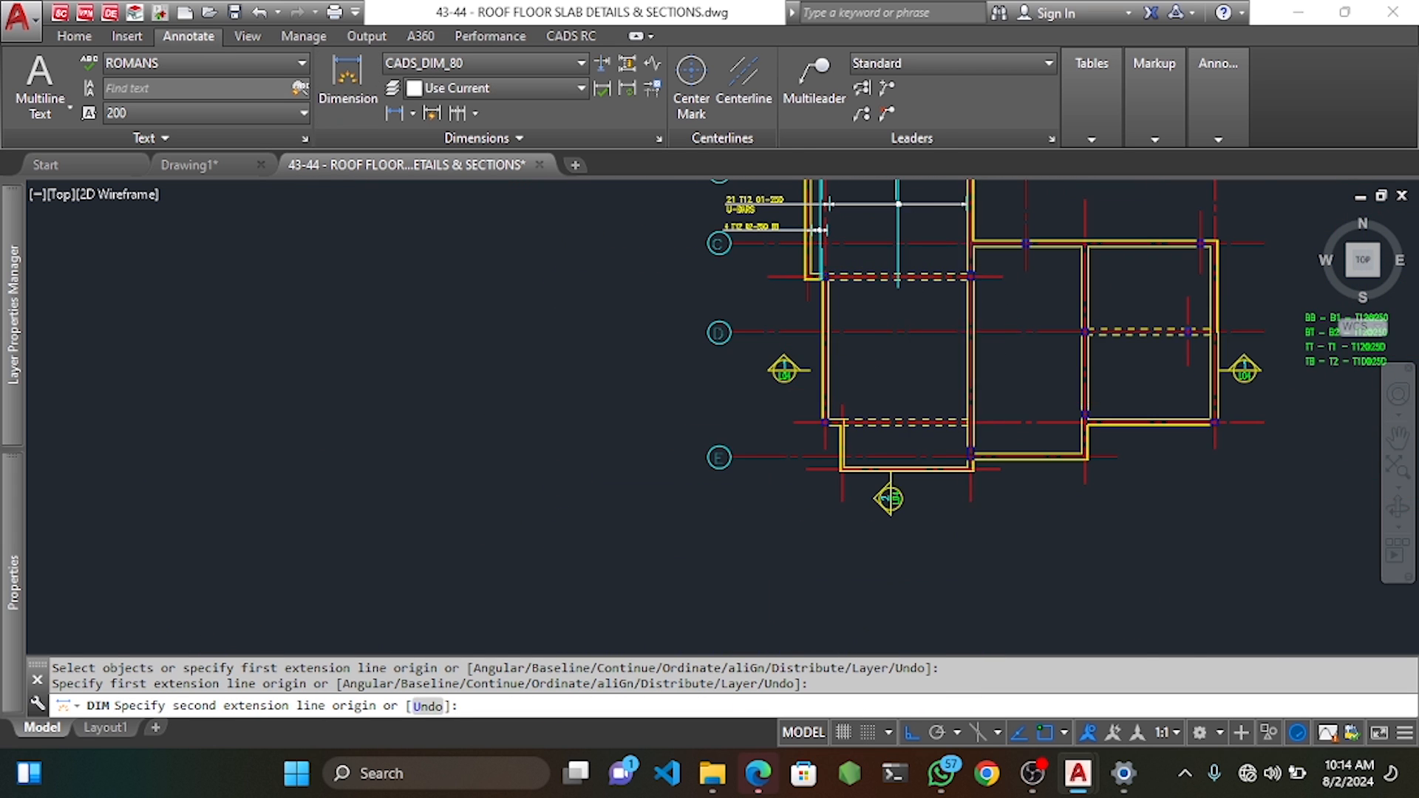
pyautogui.scroll(3, 954, 444)
pyautogui.click(959, 470)
pyautogui.scroll(-6, 960, 471)
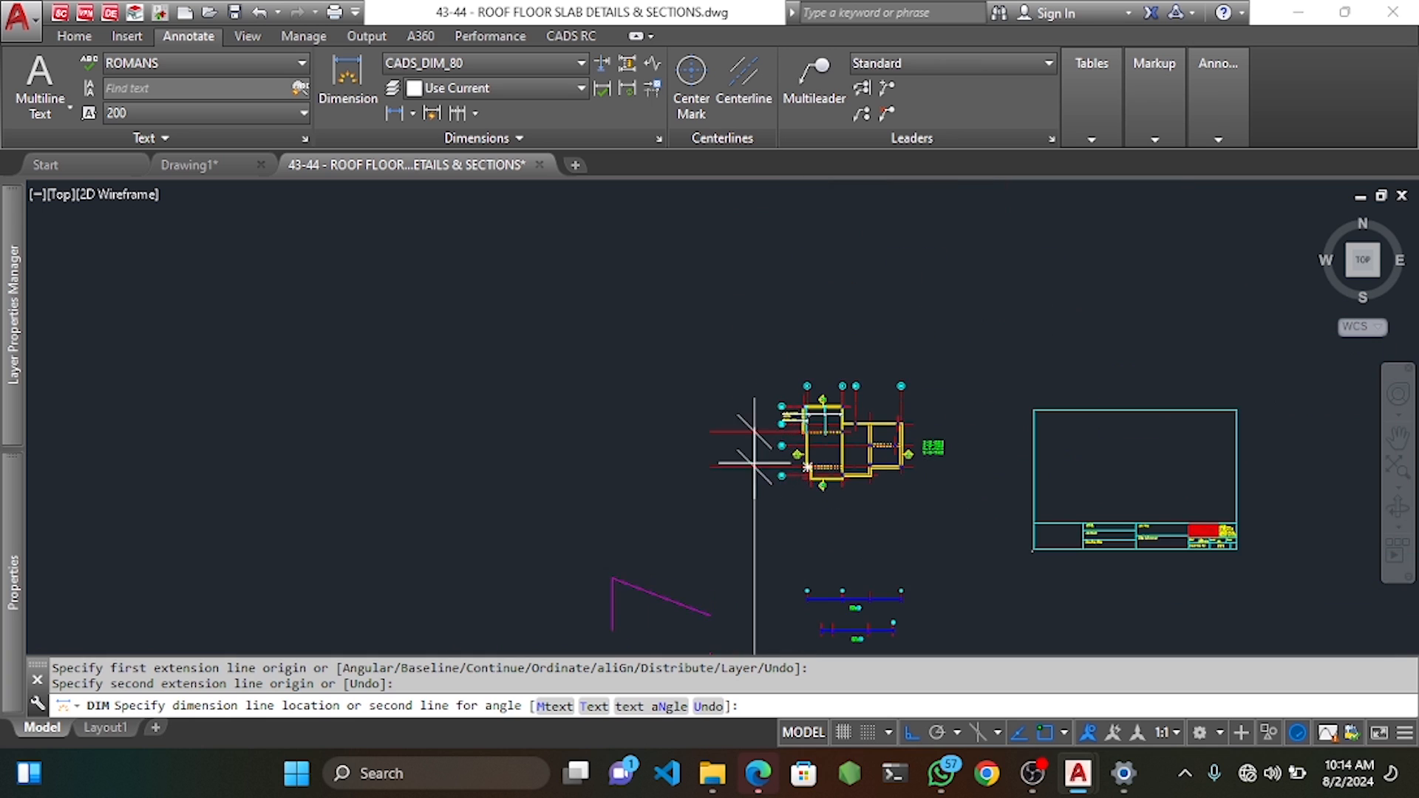
pyautogui.scroll(2, 754, 458)
pyautogui.press('Escape')
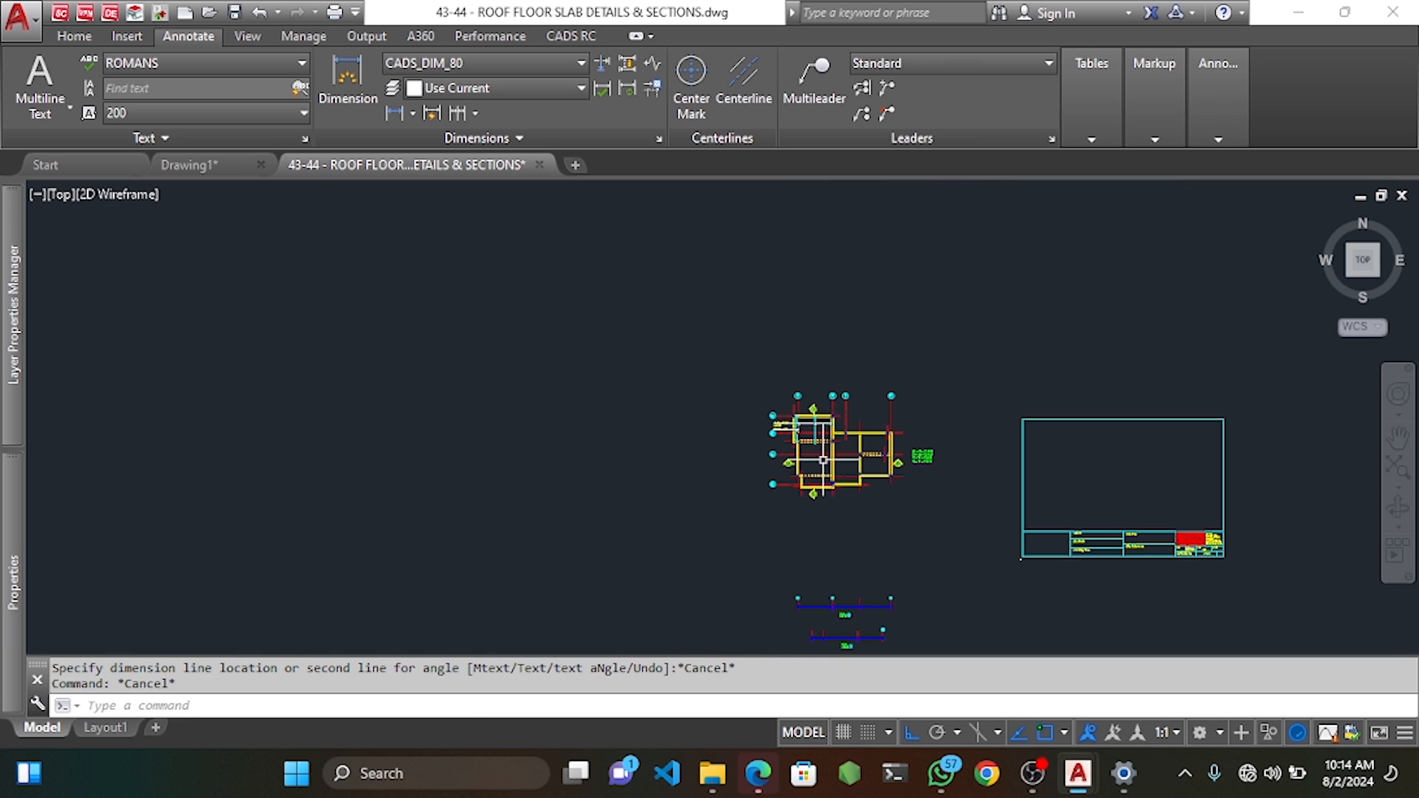
pyautogui.scroll(5, 776, 423)
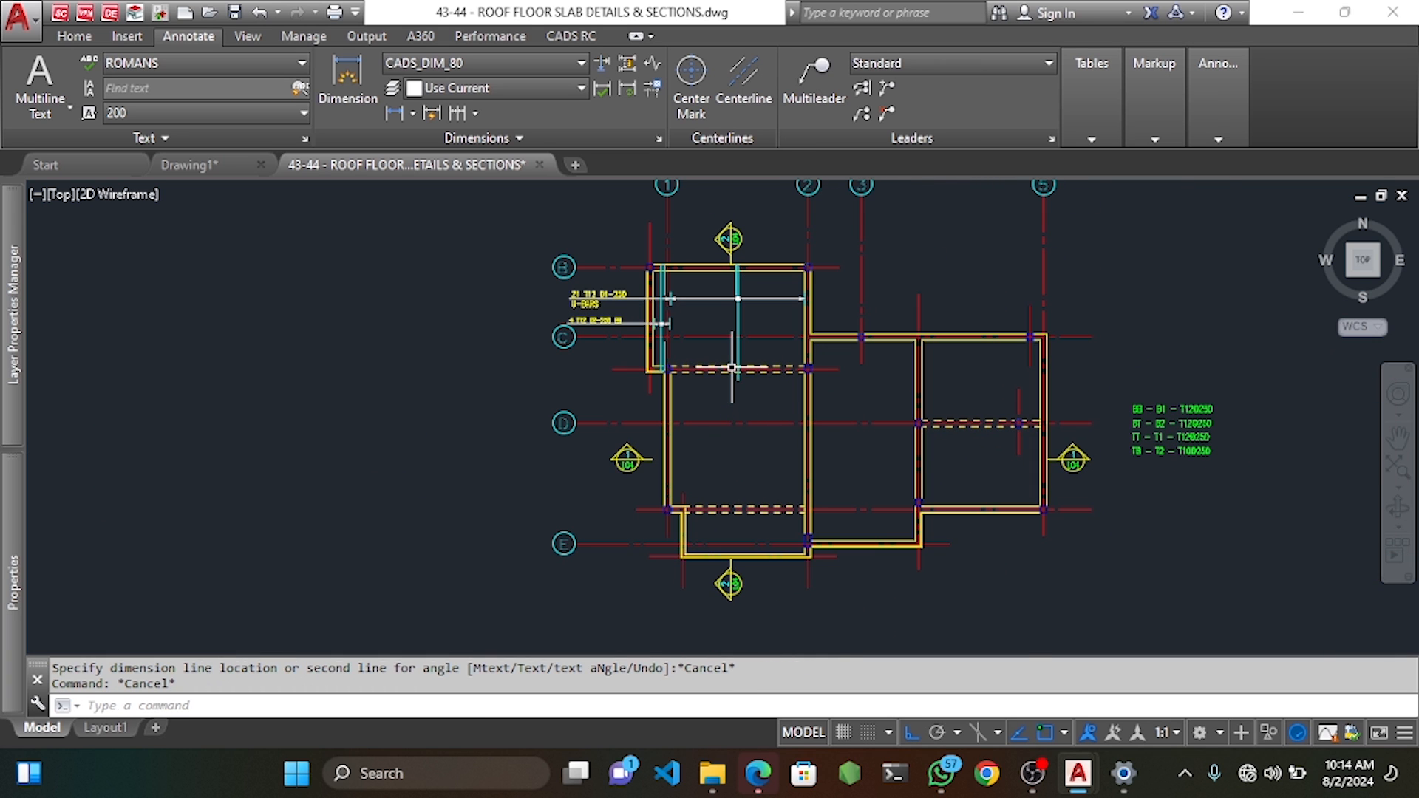
pyautogui.scroll(2, 739, 377)
pyautogui.moveTo(741, 409); pyautogui.dragTo(739, 358, button='middle')
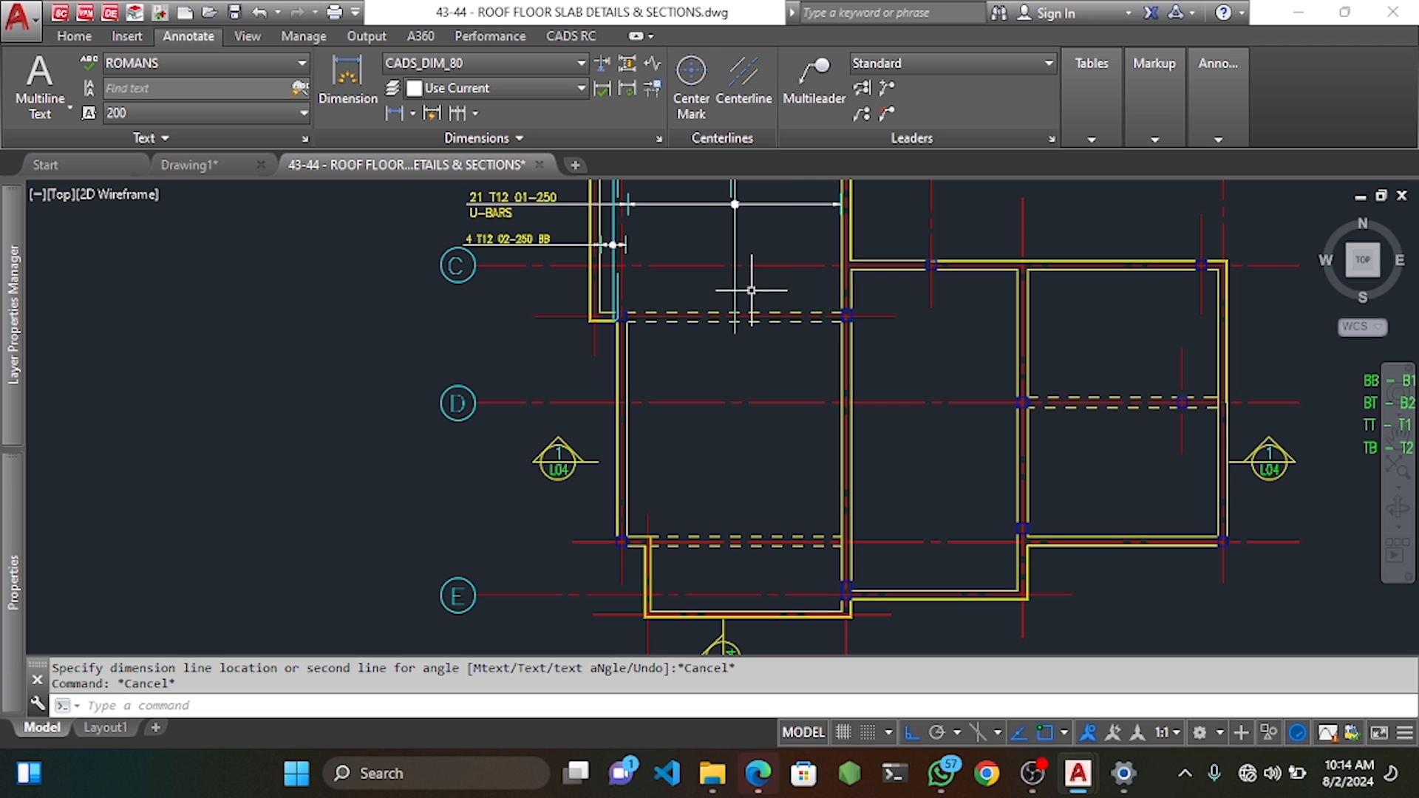
pyautogui.moveTo(738, 349)
pyautogui.mouseDown(button='middle')
pyautogui.moveTo(730, 300)
pyautogui.moveTo(751, 307)
pyautogui.mouseUp(button='middle')
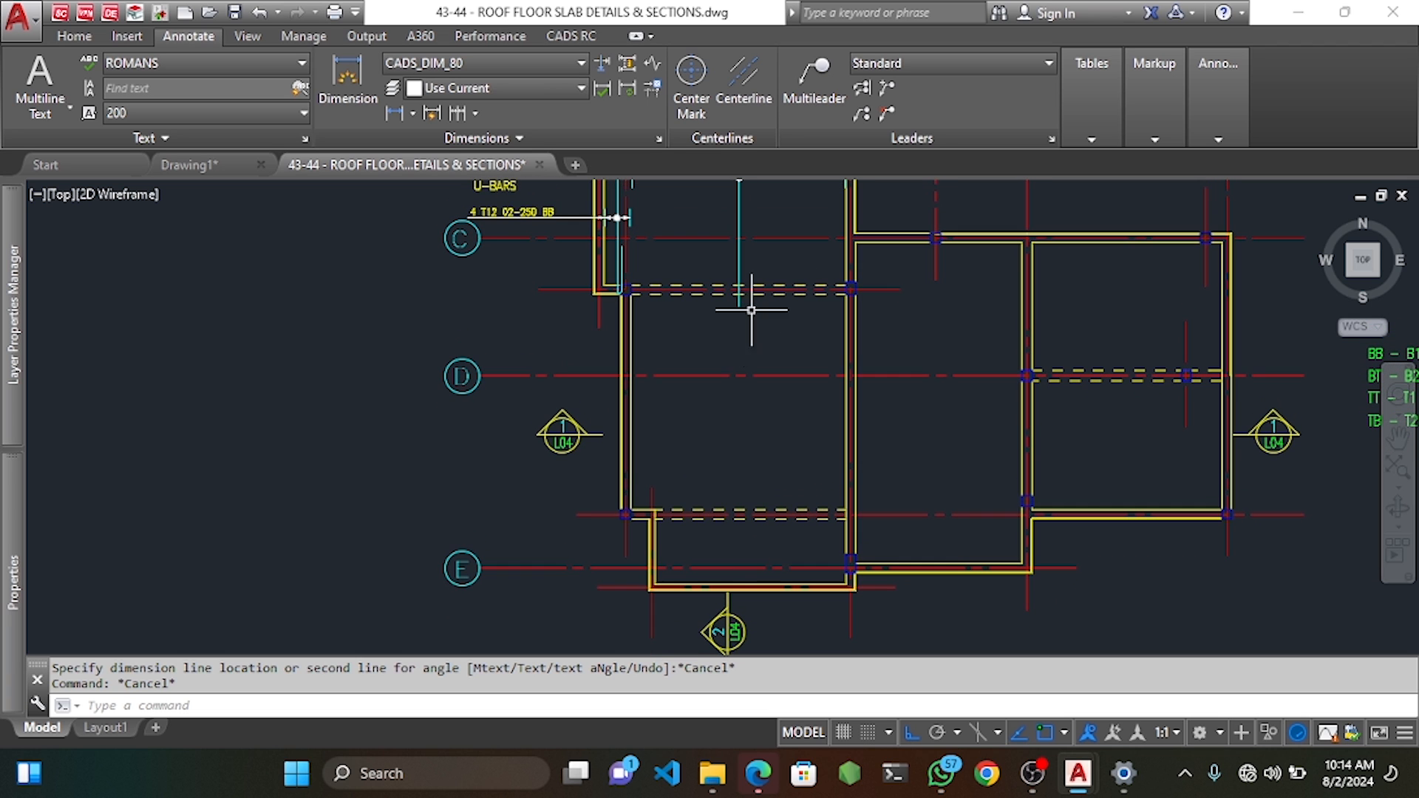
pyautogui.moveTo(745, 375); pyautogui.dragTo(741, 464, button='middle')
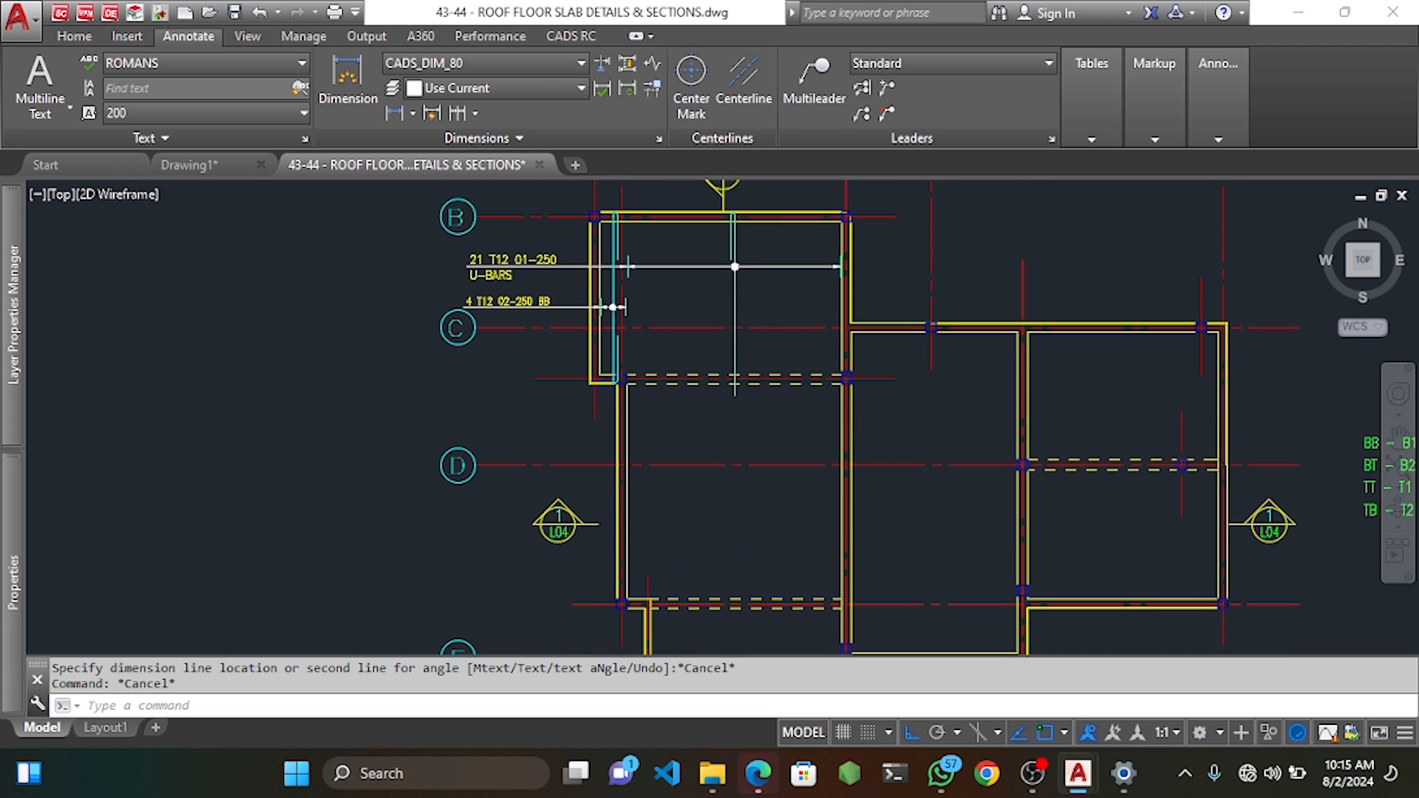
pyautogui.moveTo(753, 555); pyautogui.dragTo(738, 427, button='middle')
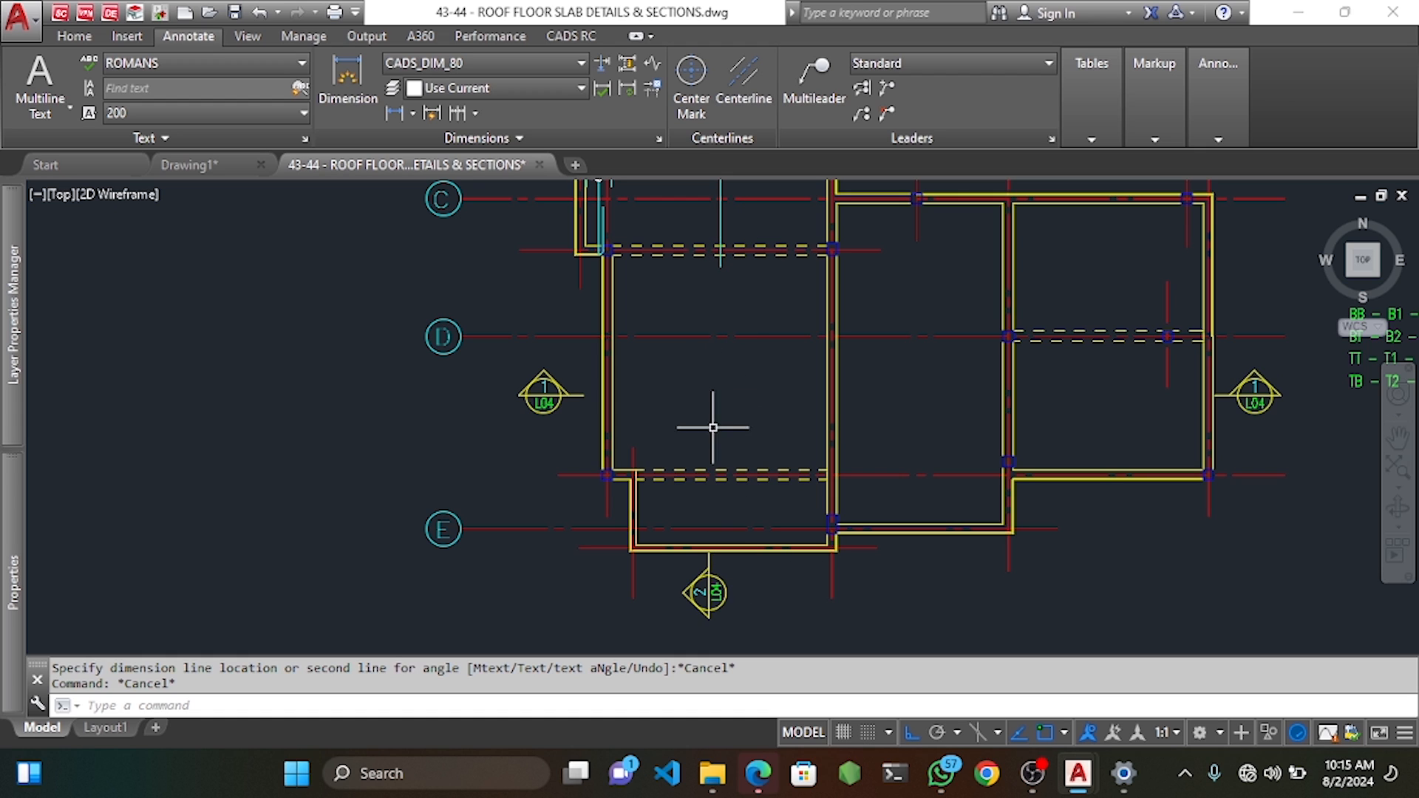
# Start a new single-indicator bar mark range with shape code 39.
pyautogui.rightClick(707, 387)
pyautogui.moveTo(782, 394)
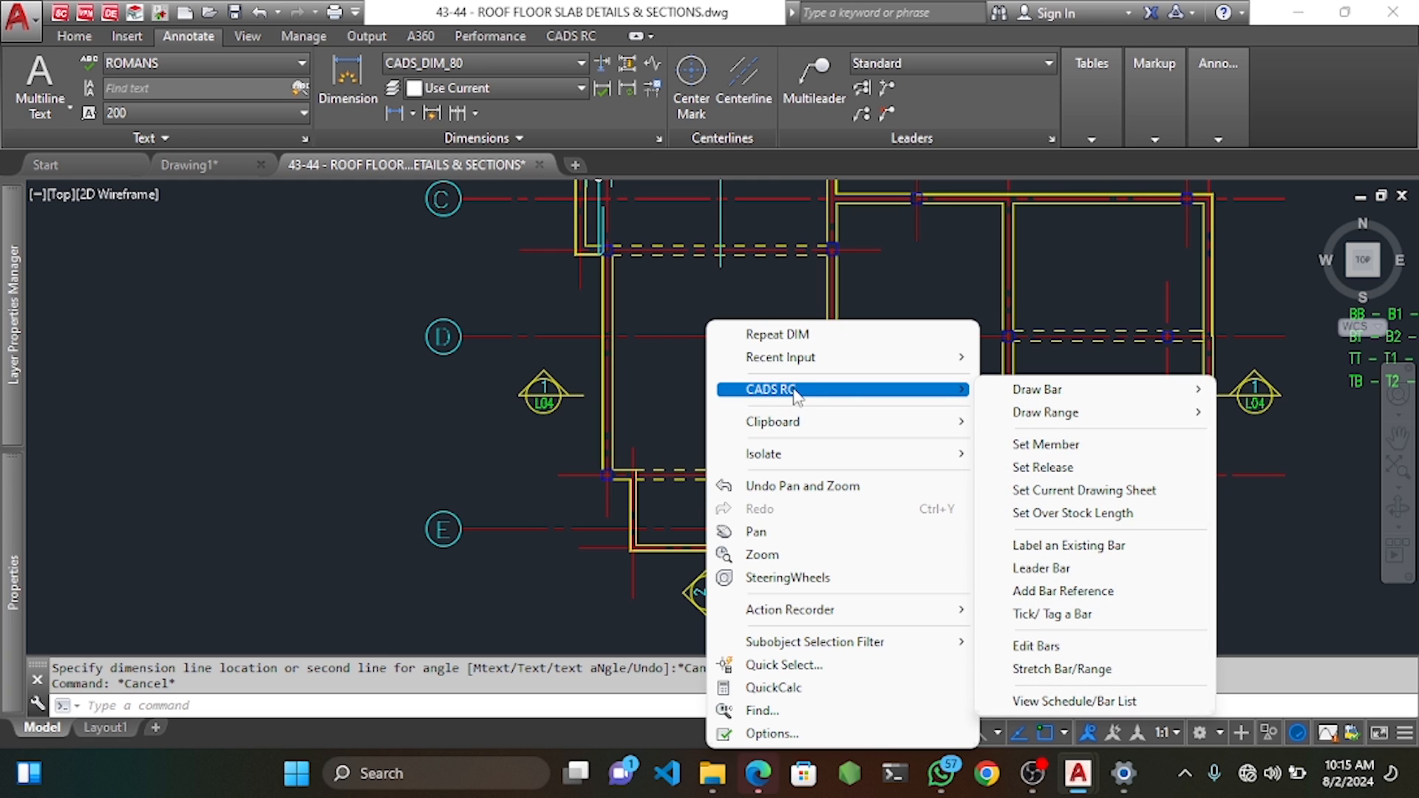
pyautogui.moveTo(1087, 414)
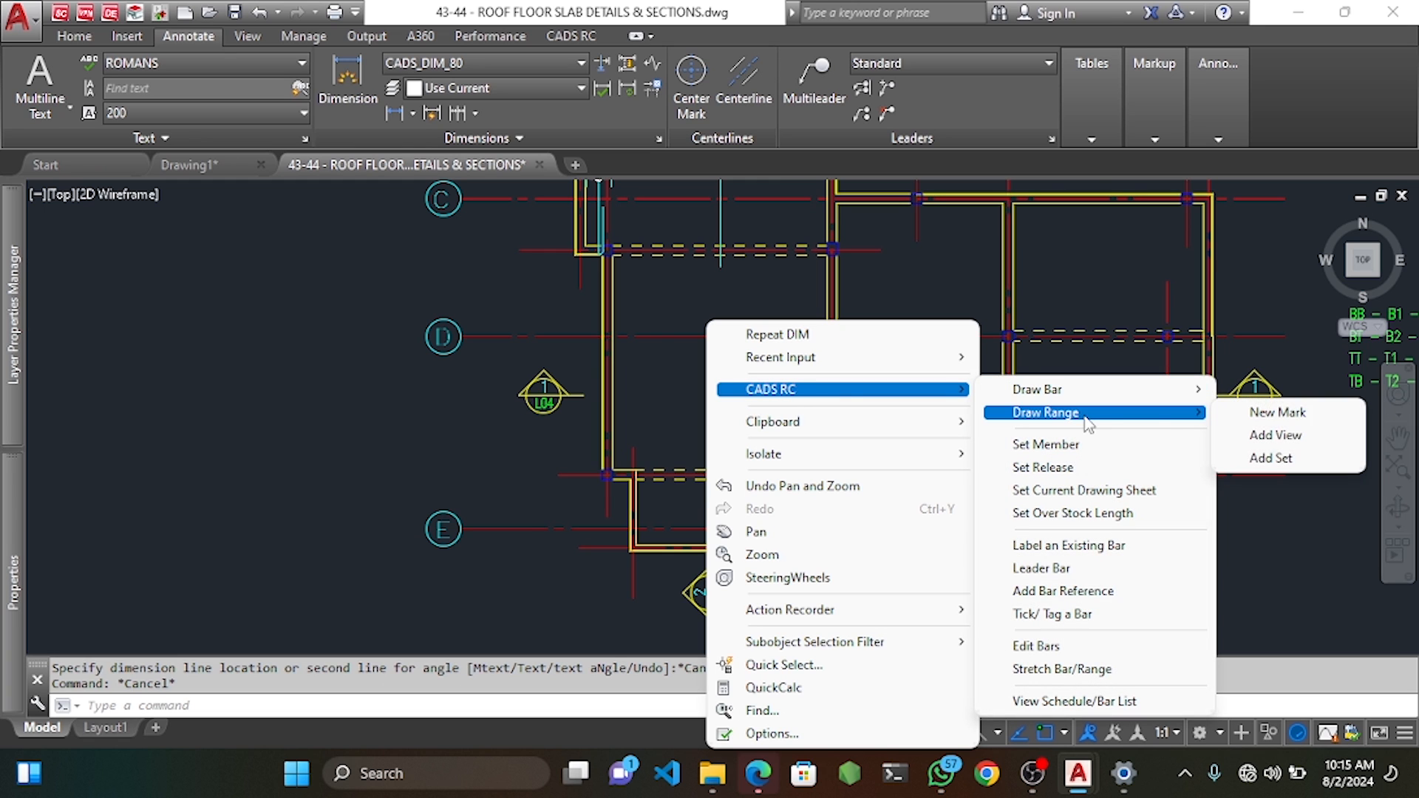
pyautogui.click(1266, 414)
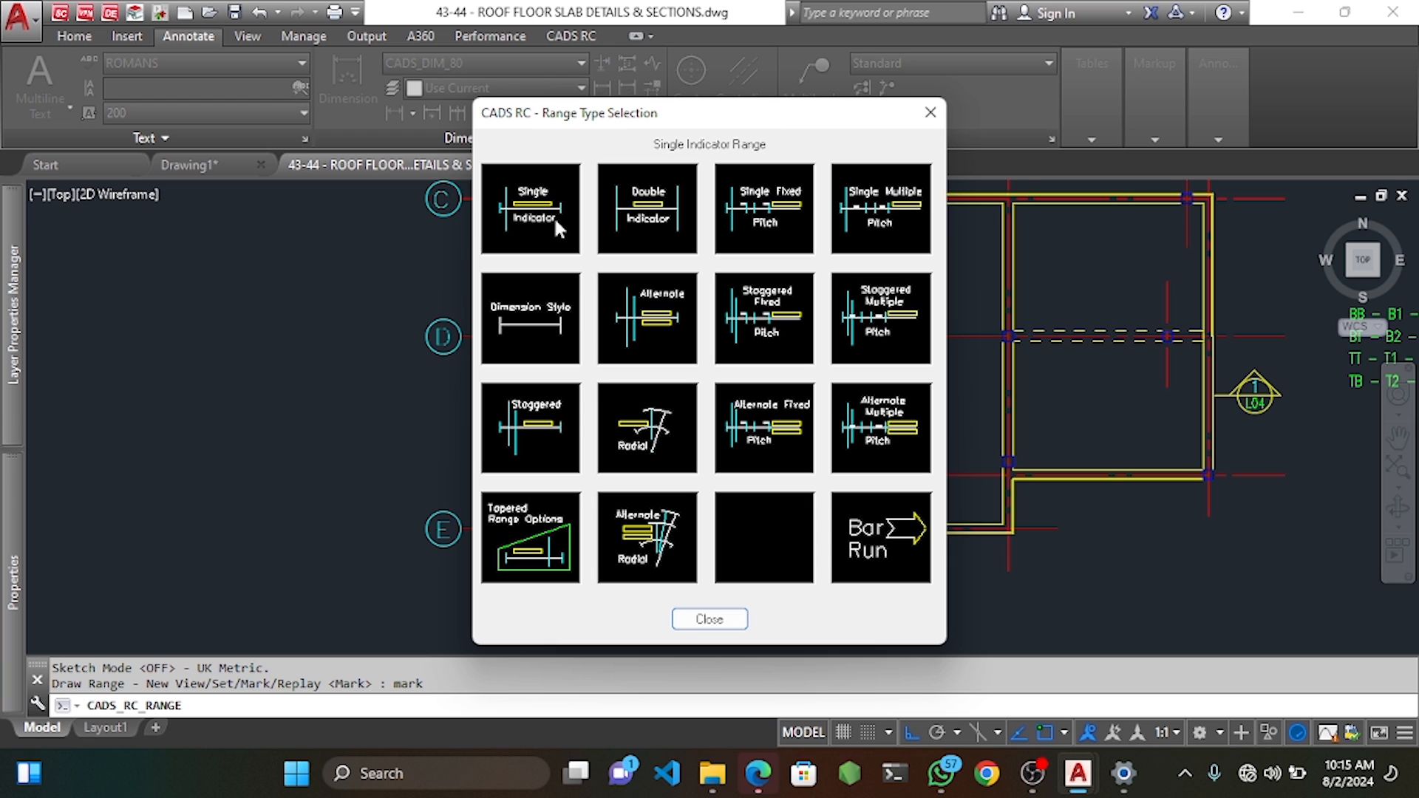
pyautogui.click(538, 216)
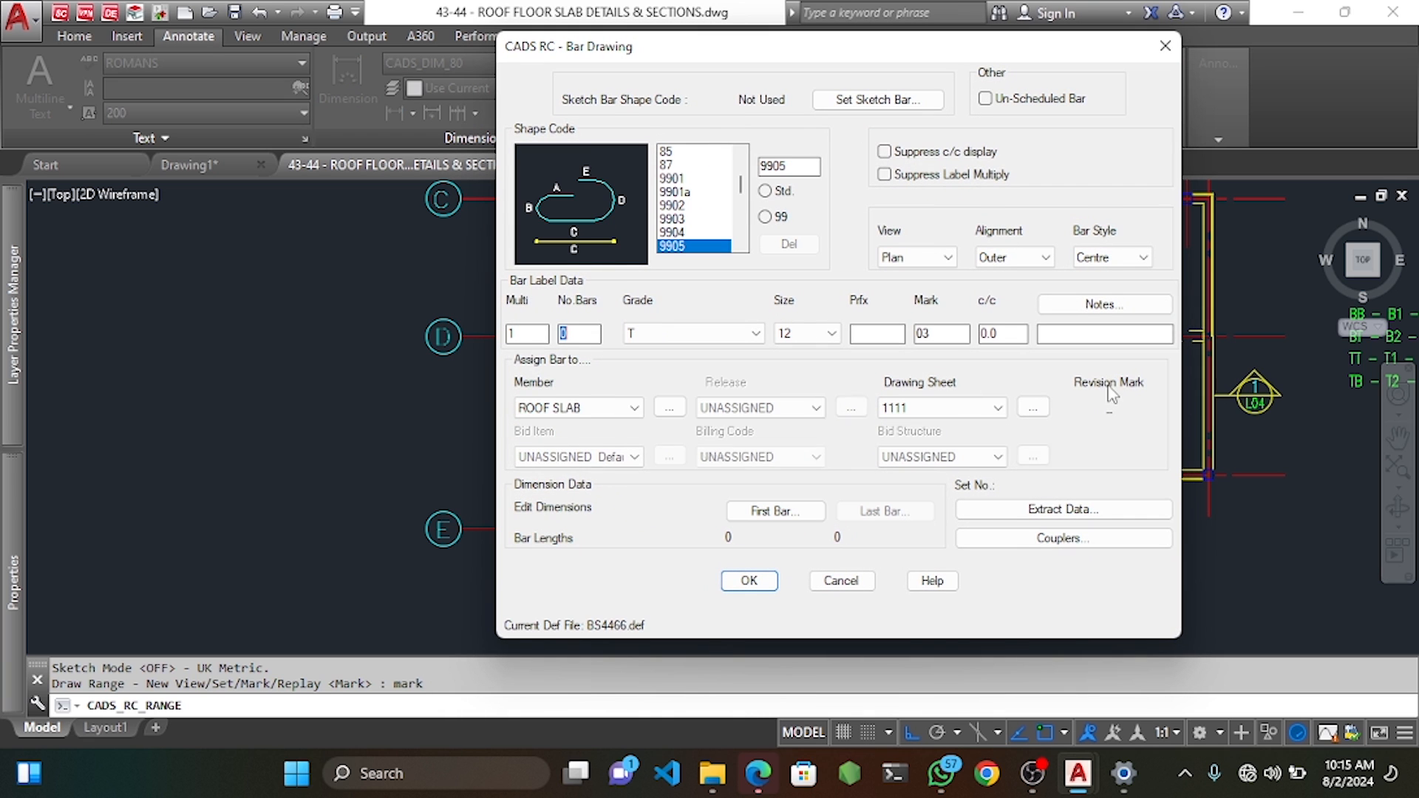
pyautogui.scroll(2, 702, 233)
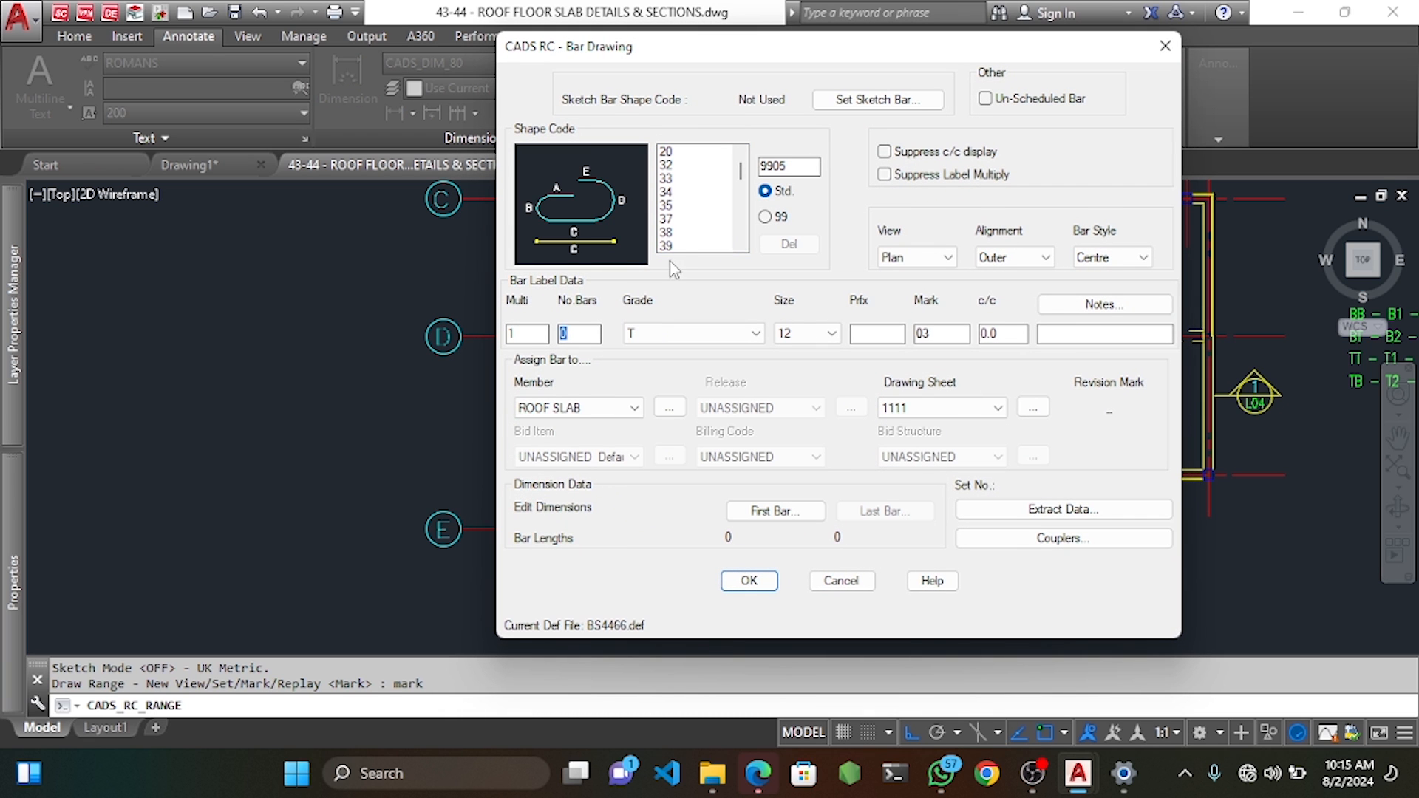
pyautogui.click(678, 246)
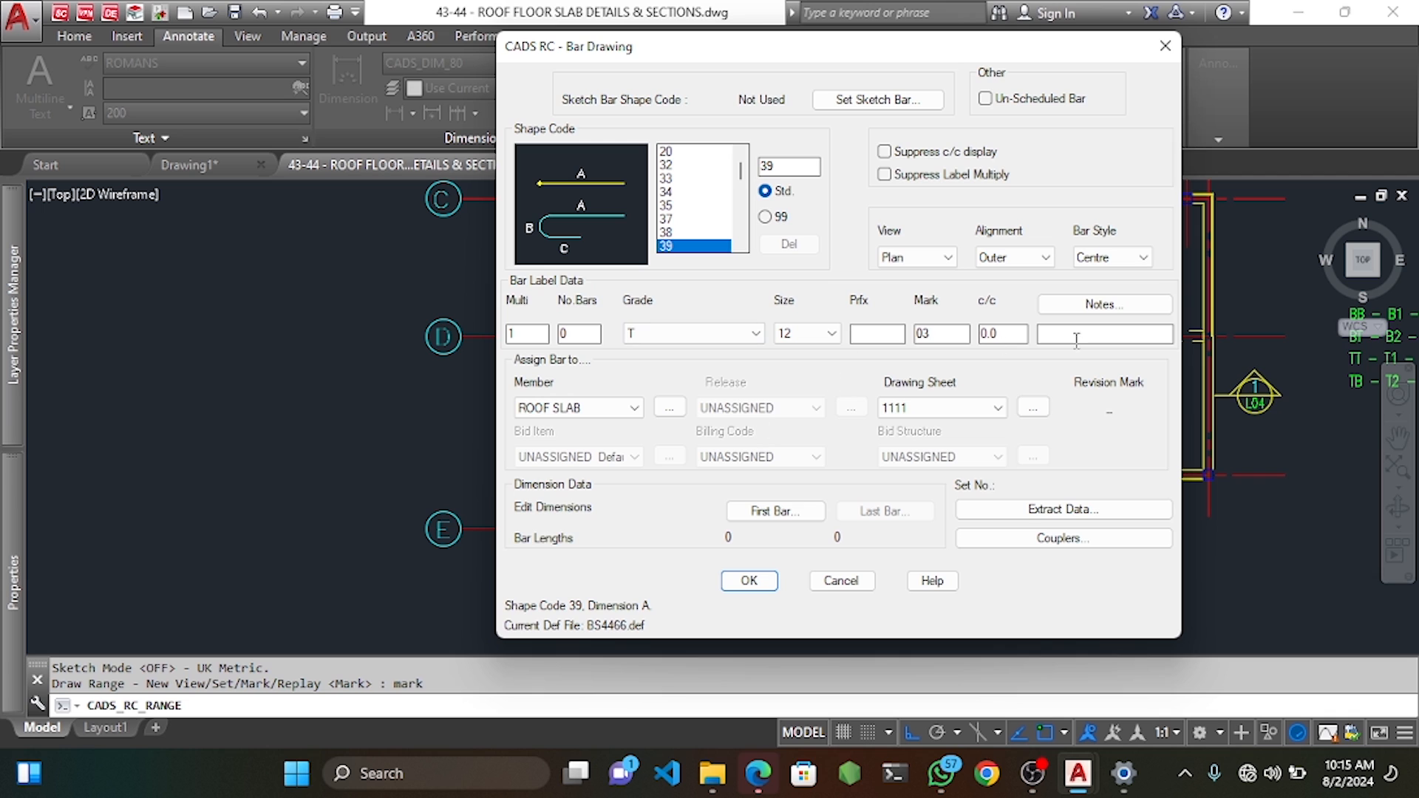
# Add the U-BARS note, keep plan view, set B 100 and C 1000, and confirm.
pyautogui.click(1100, 303)
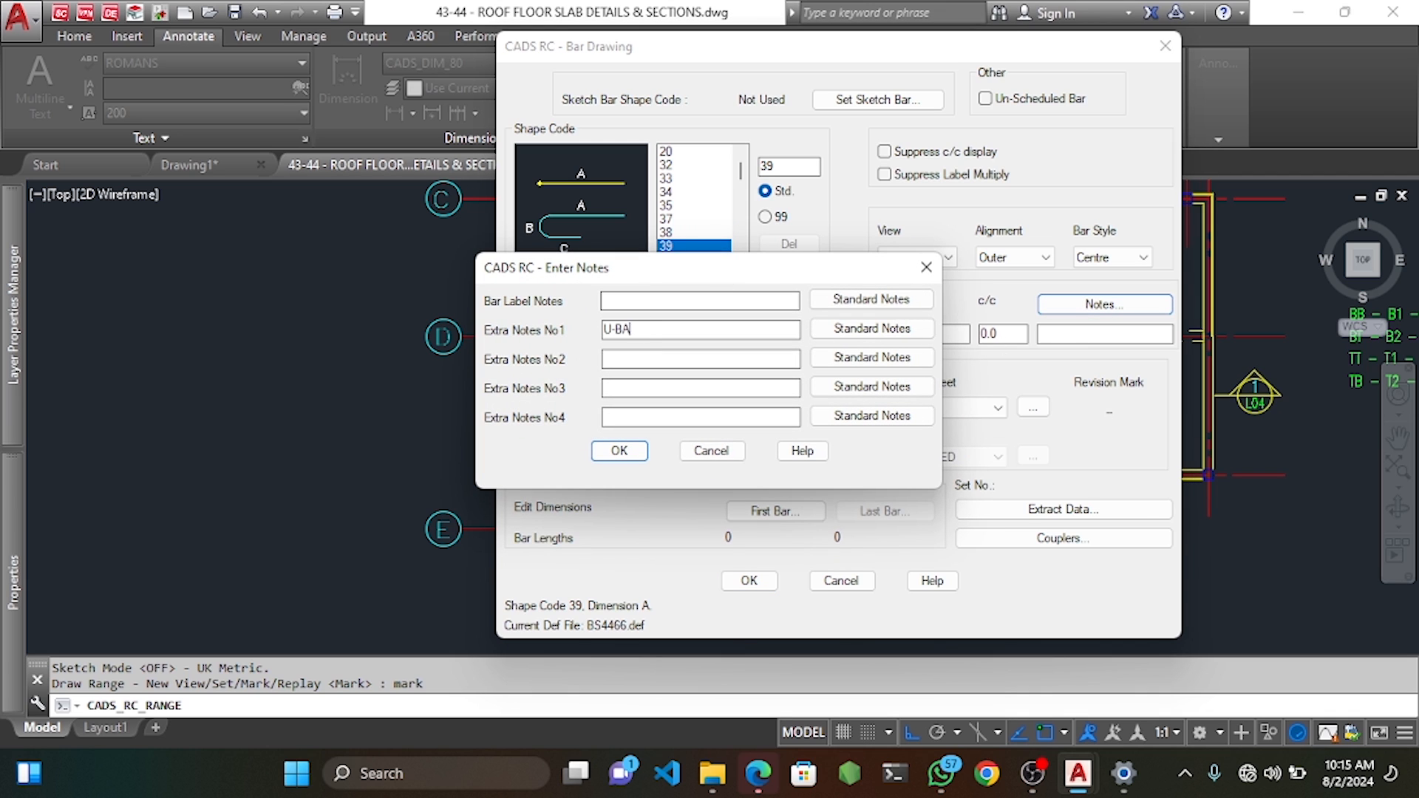
pyautogui.click(617, 450)
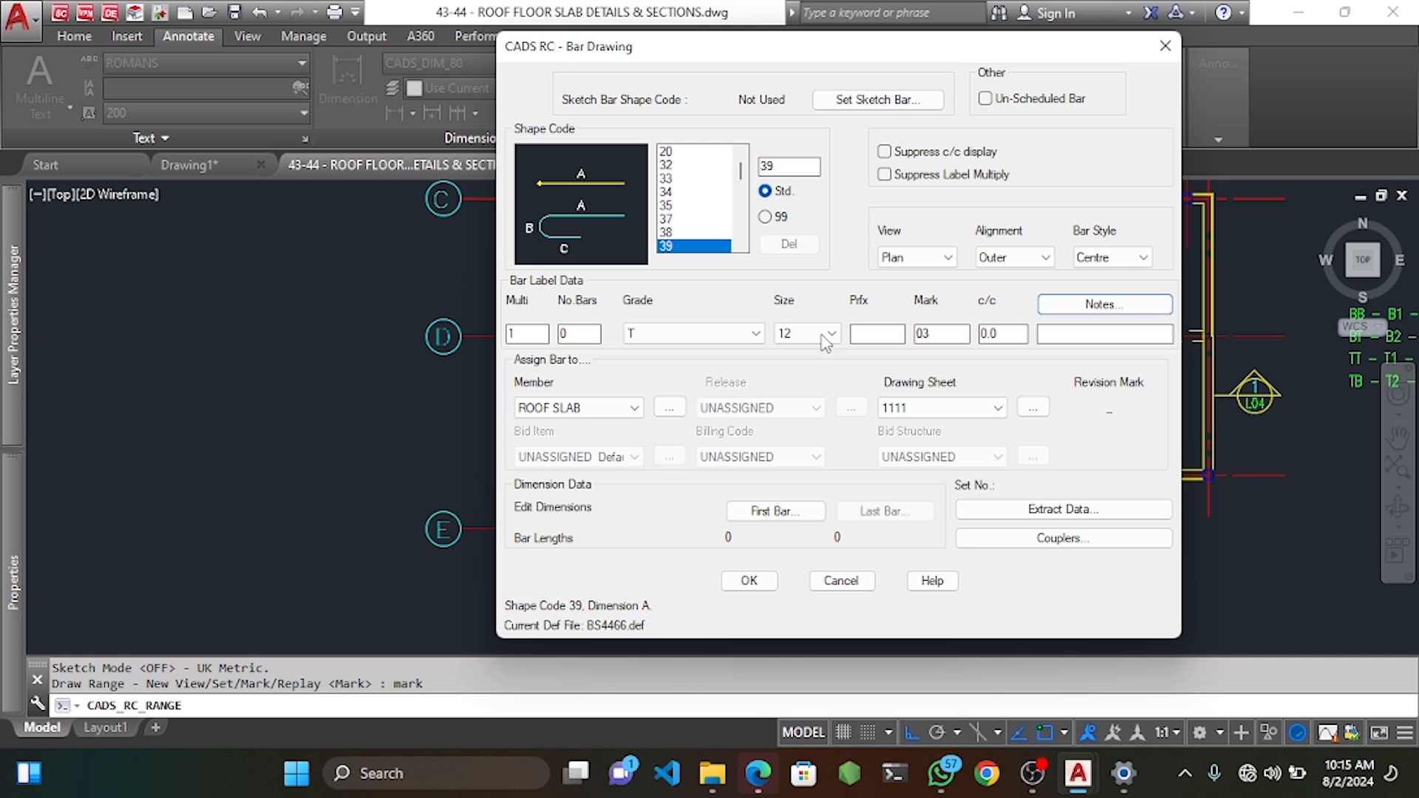
pyautogui.click(939, 257)
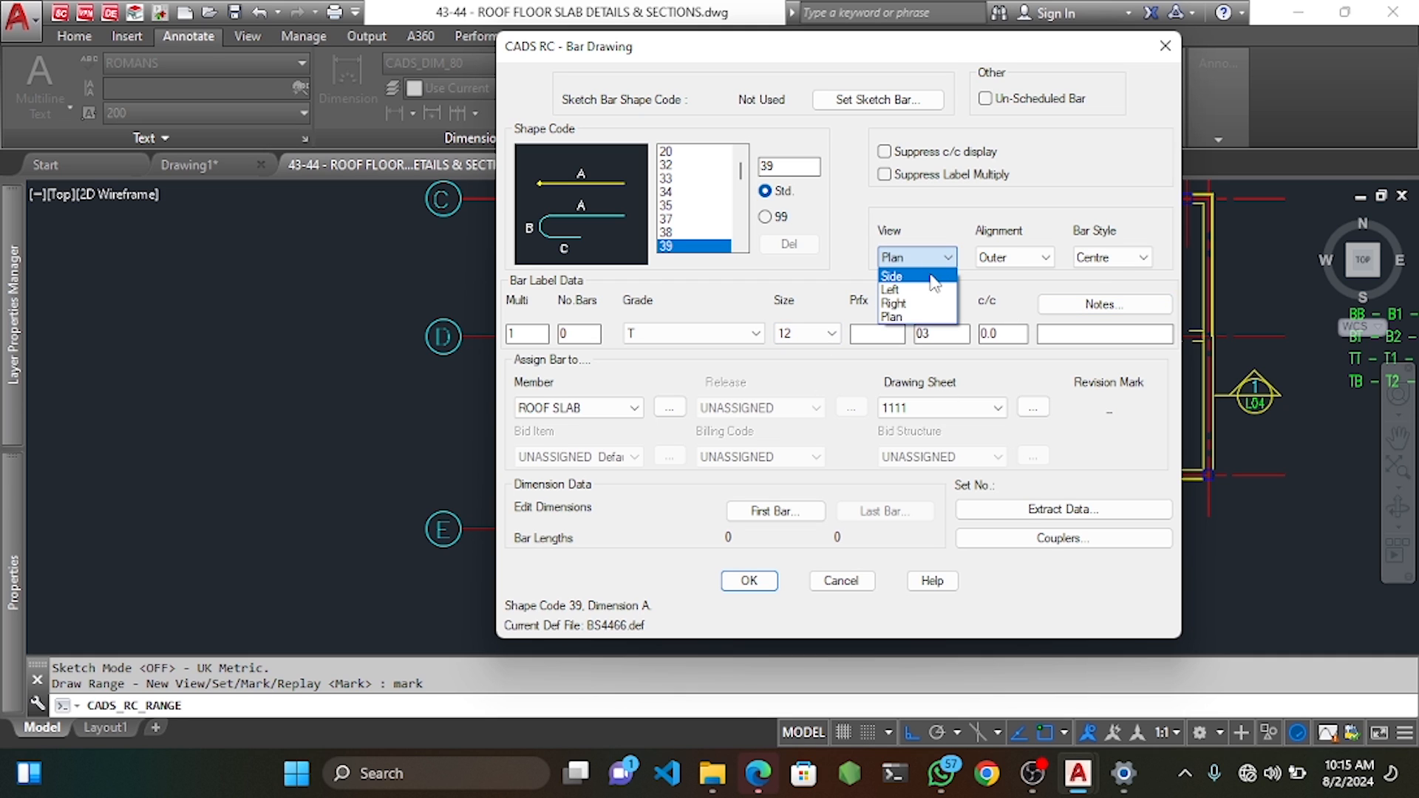
pyautogui.click(893, 316)
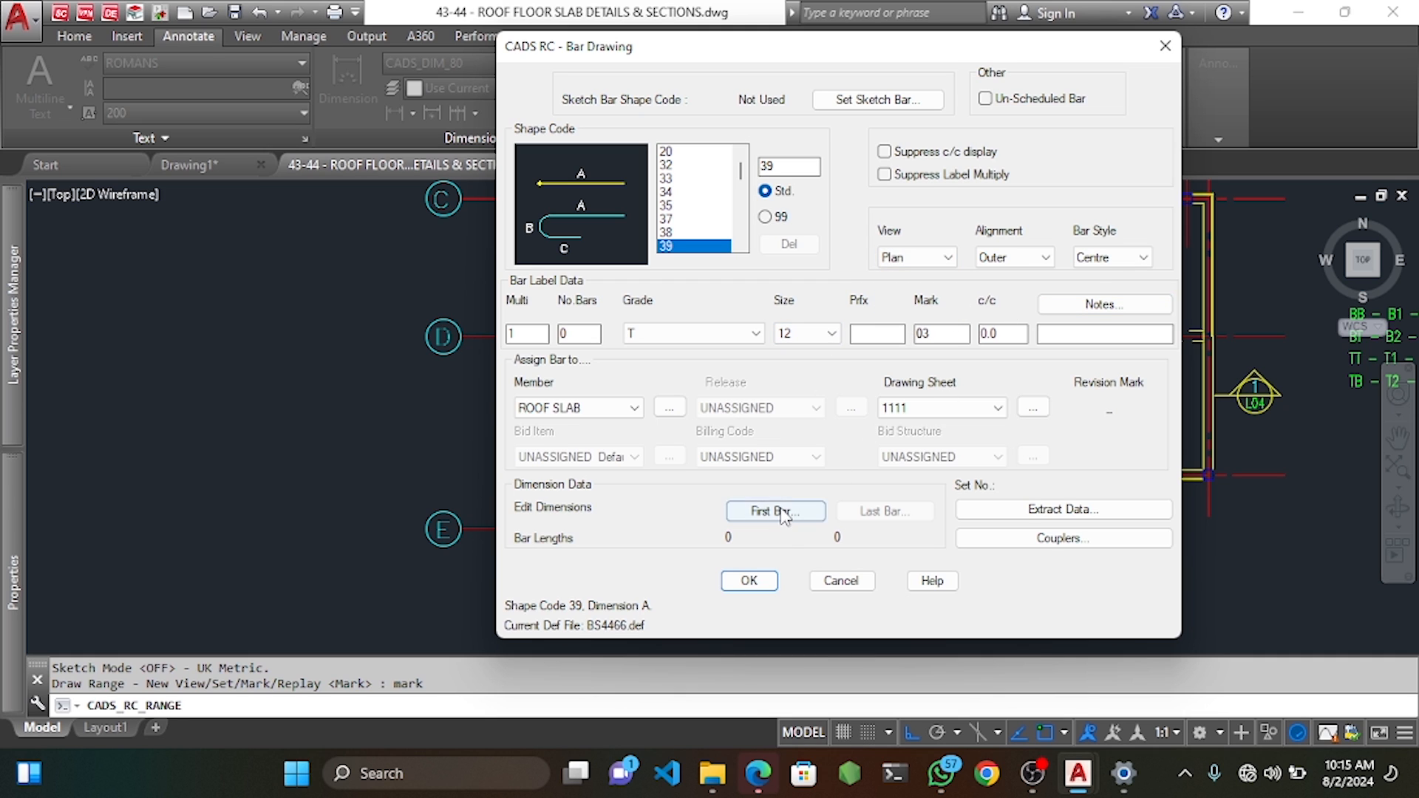
pyautogui.click(782, 511)
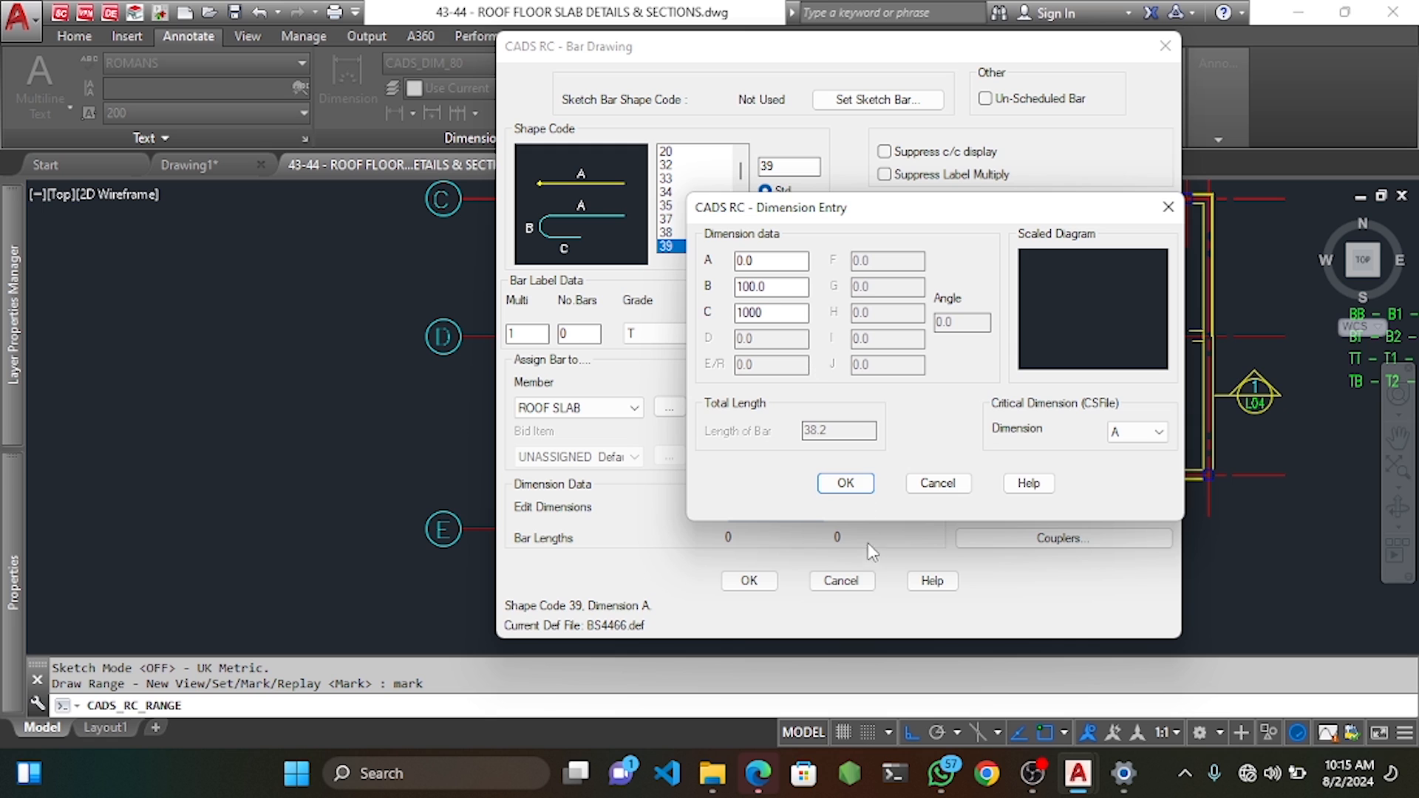
pyautogui.click(846, 483)
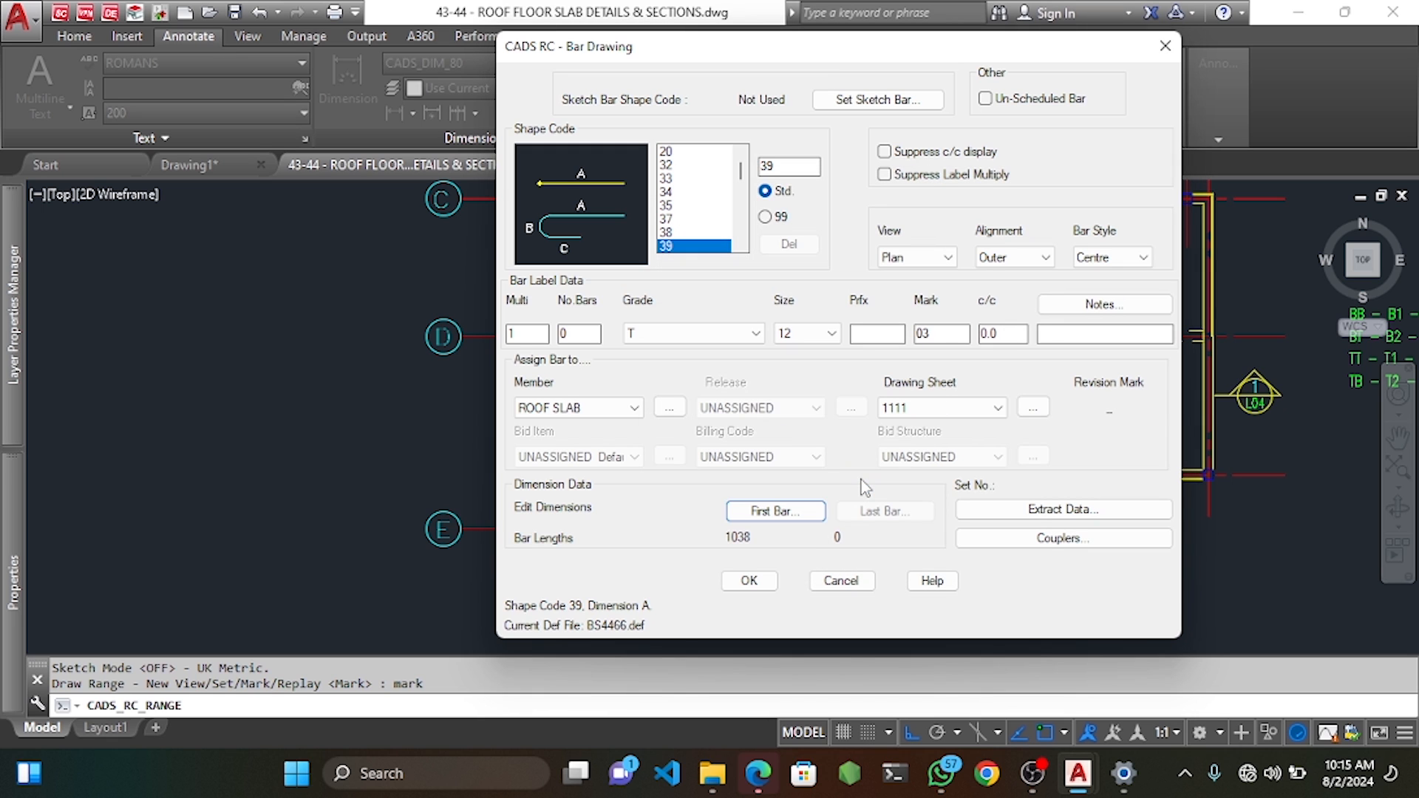
pyautogui.click(747, 580)
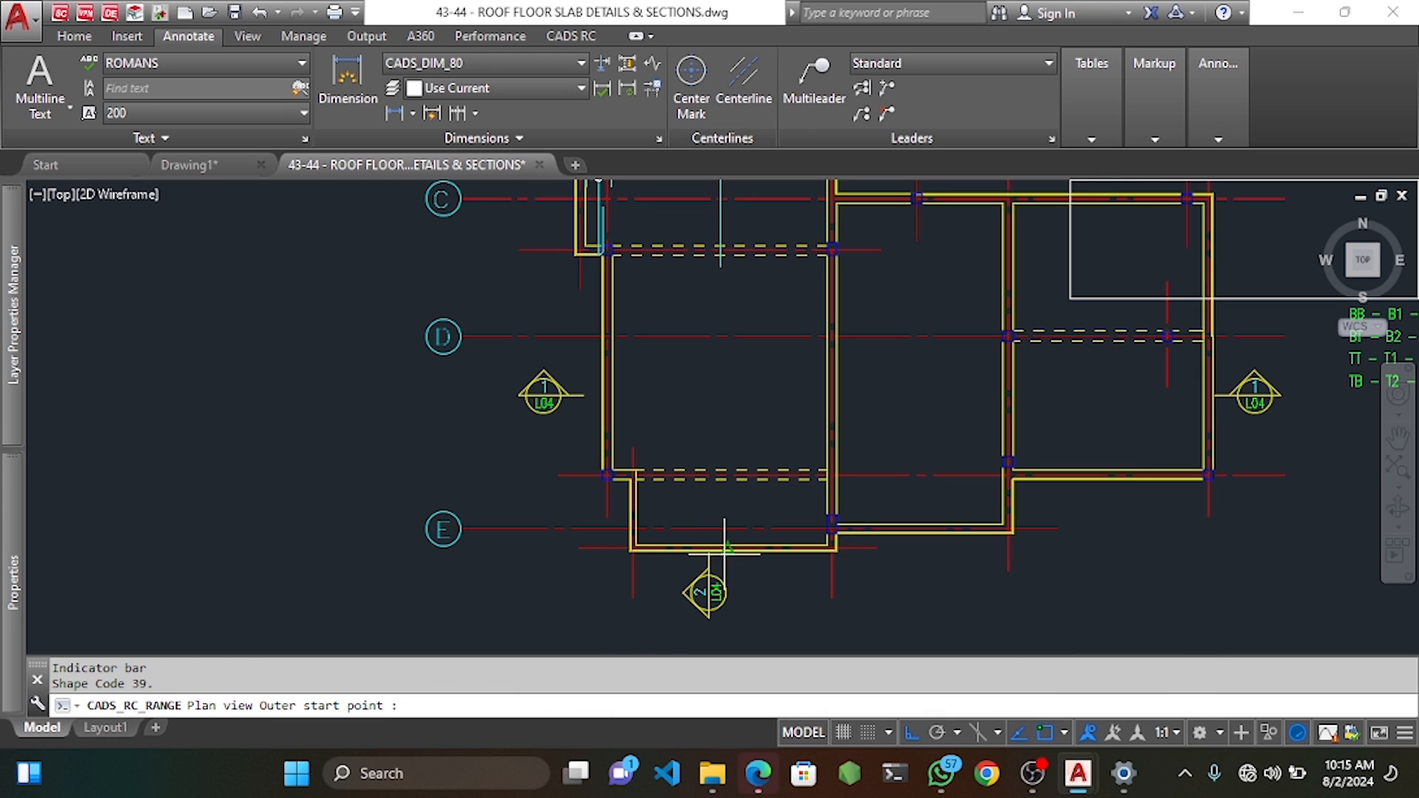
# Define the mark 03 U-bar by picking its start point and outer dimension A.
pyautogui.scroll(5, 739, 550)
pyautogui.click(810, 540)
pyautogui.scroll(-6, 807, 526)
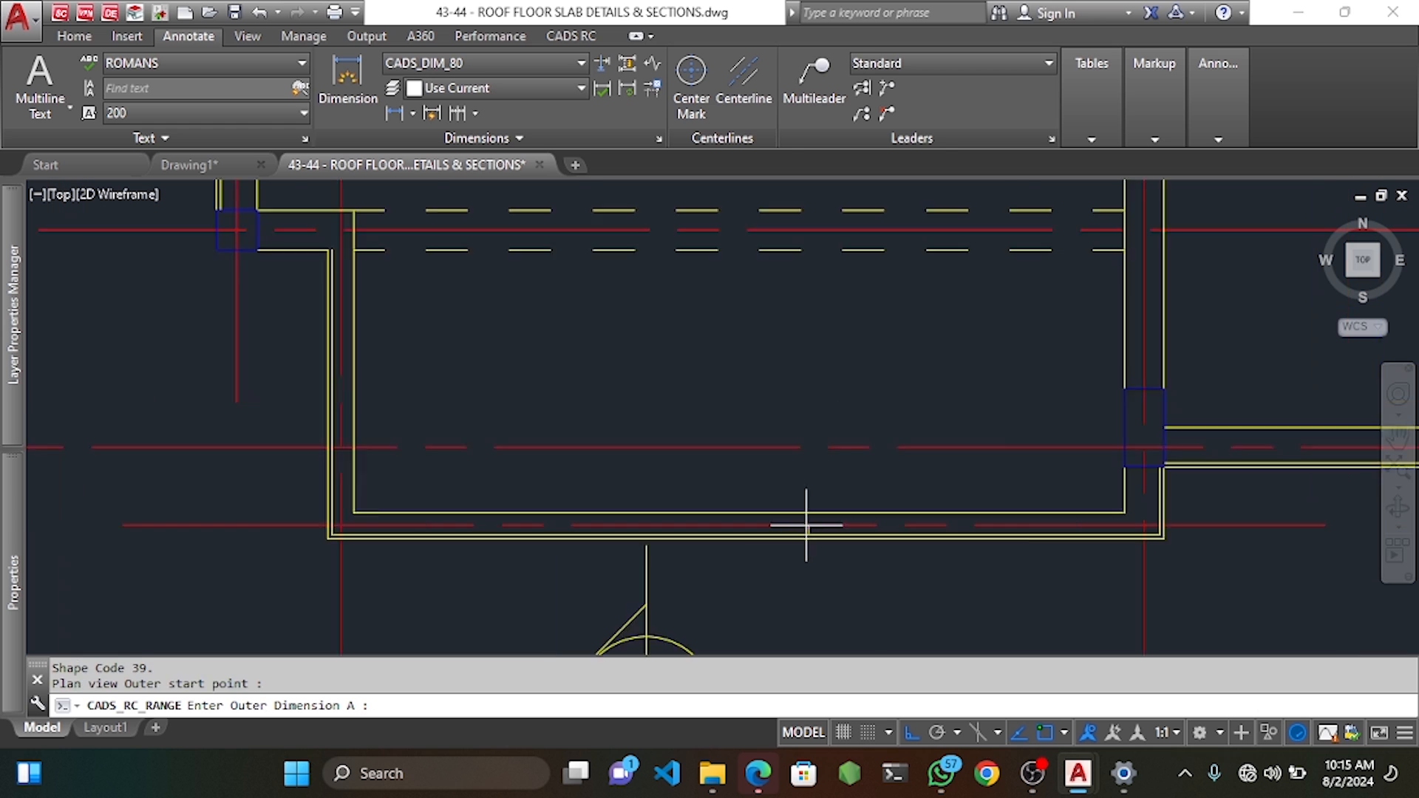
pyautogui.moveTo(834, 276); pyautogui.dragTo(833, 377, button='middle')
pyautogui.moveTo(828, 220); pyautogui.dragTo(830, 307, button='middle')
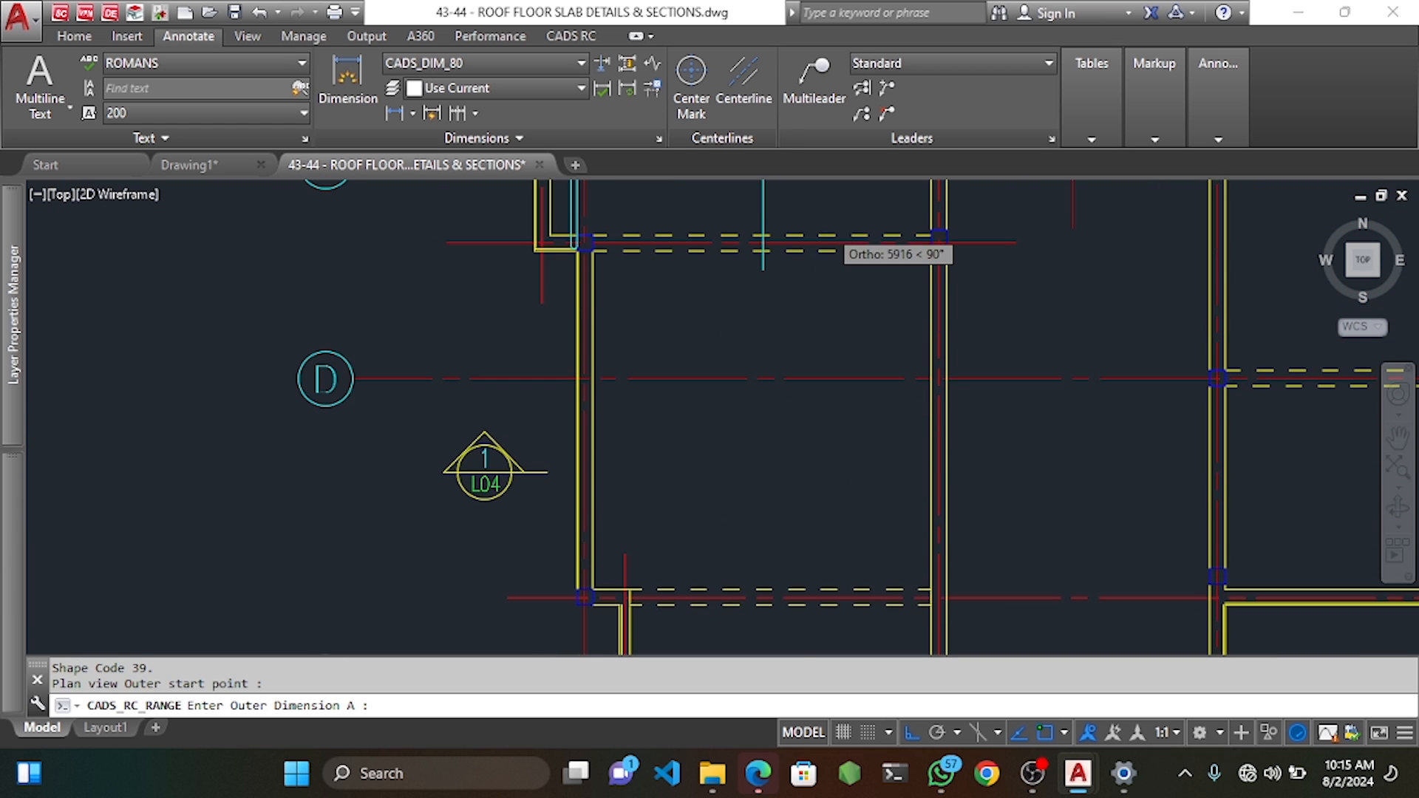
pyautogui.scroll(2, 808, 221)
pyautogui.click(805, 209)
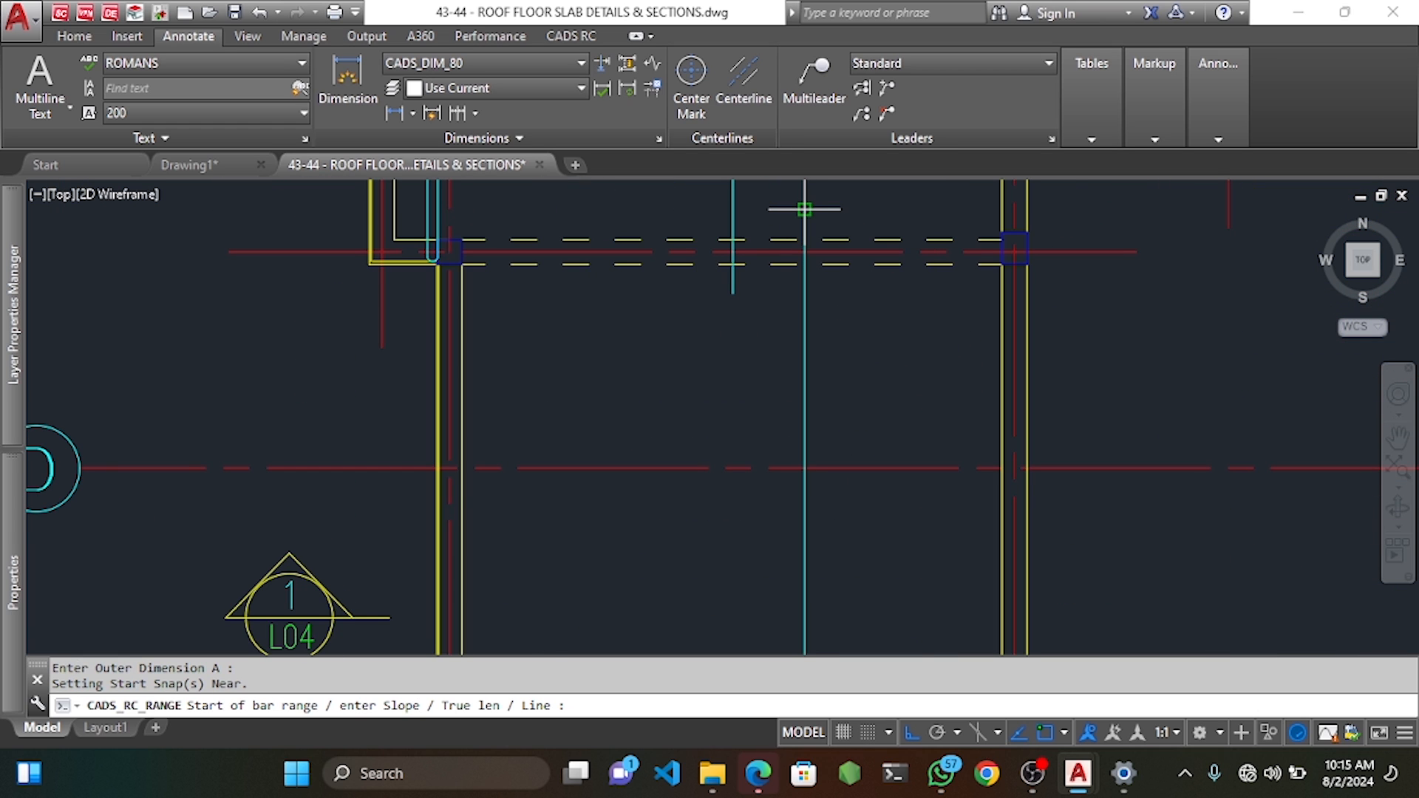
pyautogui.scroll(-5, 783, 358)
pyautogui.scroll(4, 862, 528)
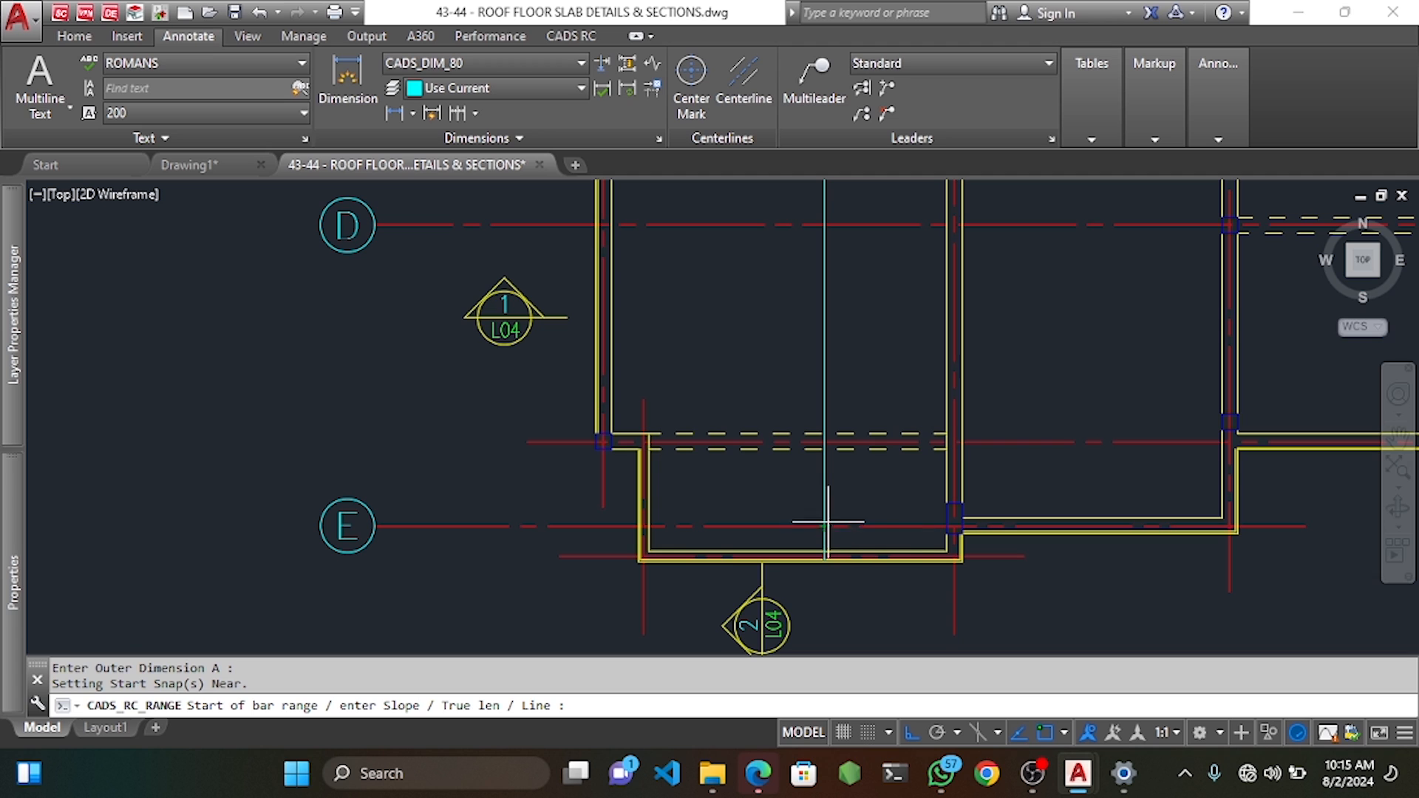
pyautogui.moveTo(691, 379); pyautogui.dragTo(695, 392, button='middle')
# Span the range wall to wall with 25 end offsets and 250 spacing, labelled 19 T12 03-250 U-BARS.
pyautogui.click(653, 506)
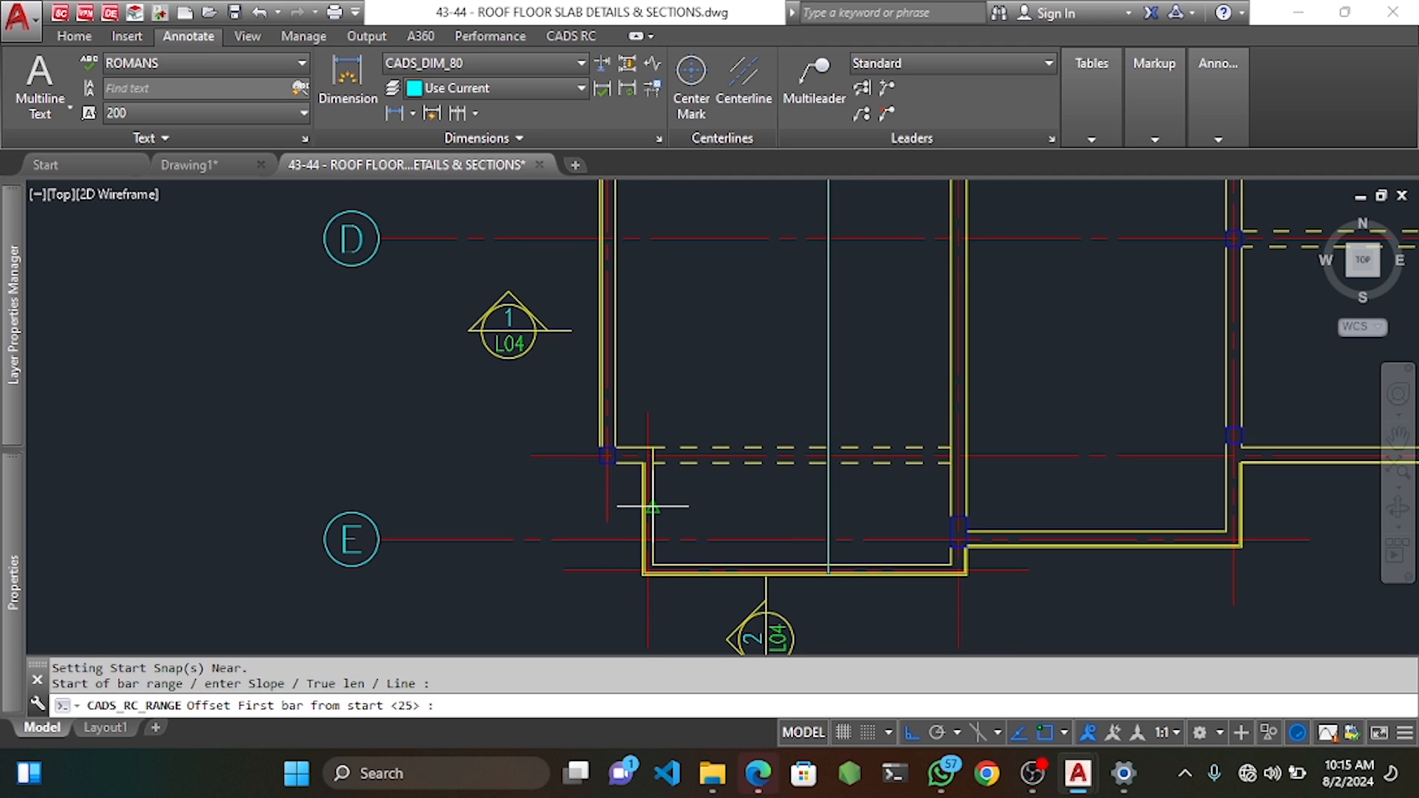
pyautogui.press('Return')
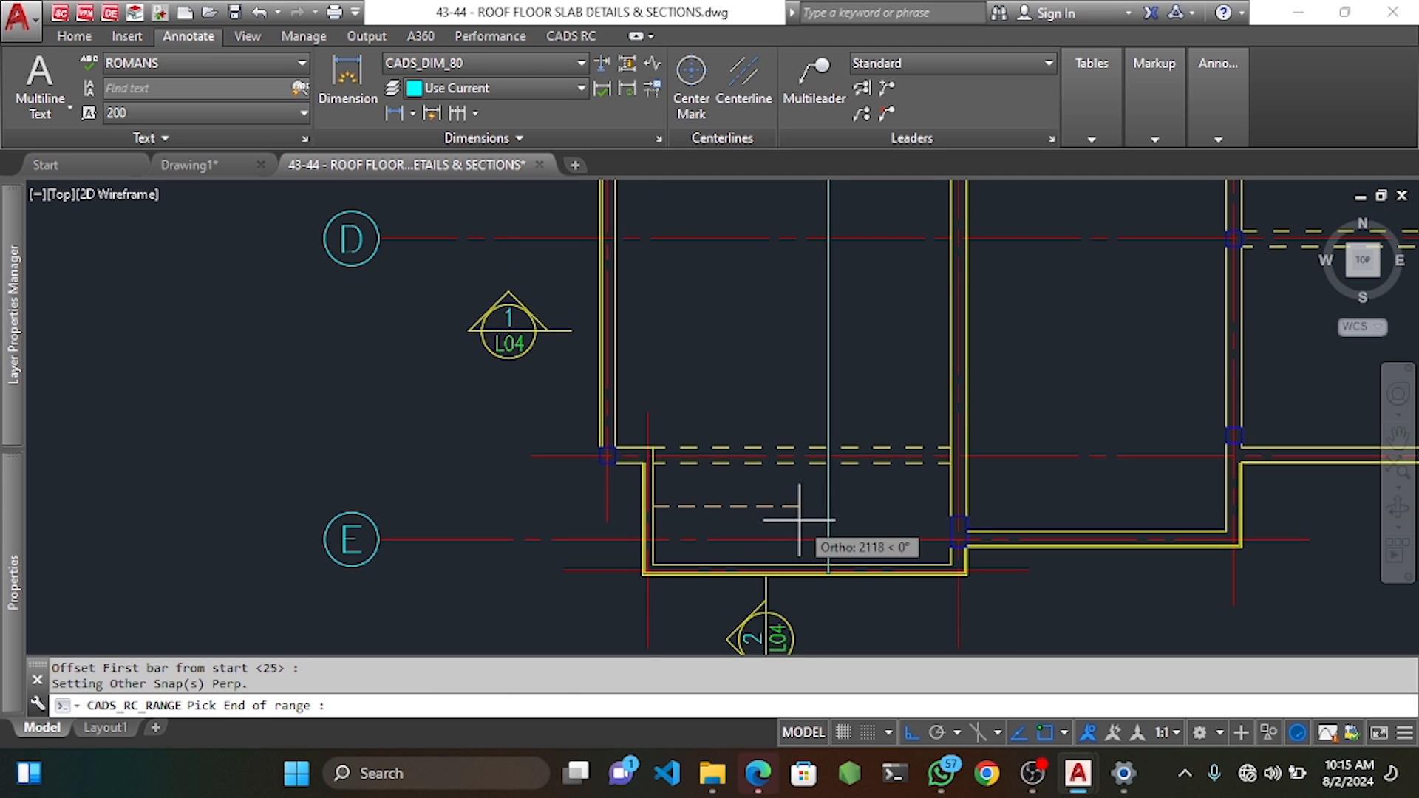
pyautogui.click(951, 507)
pyautogui.press('Return')
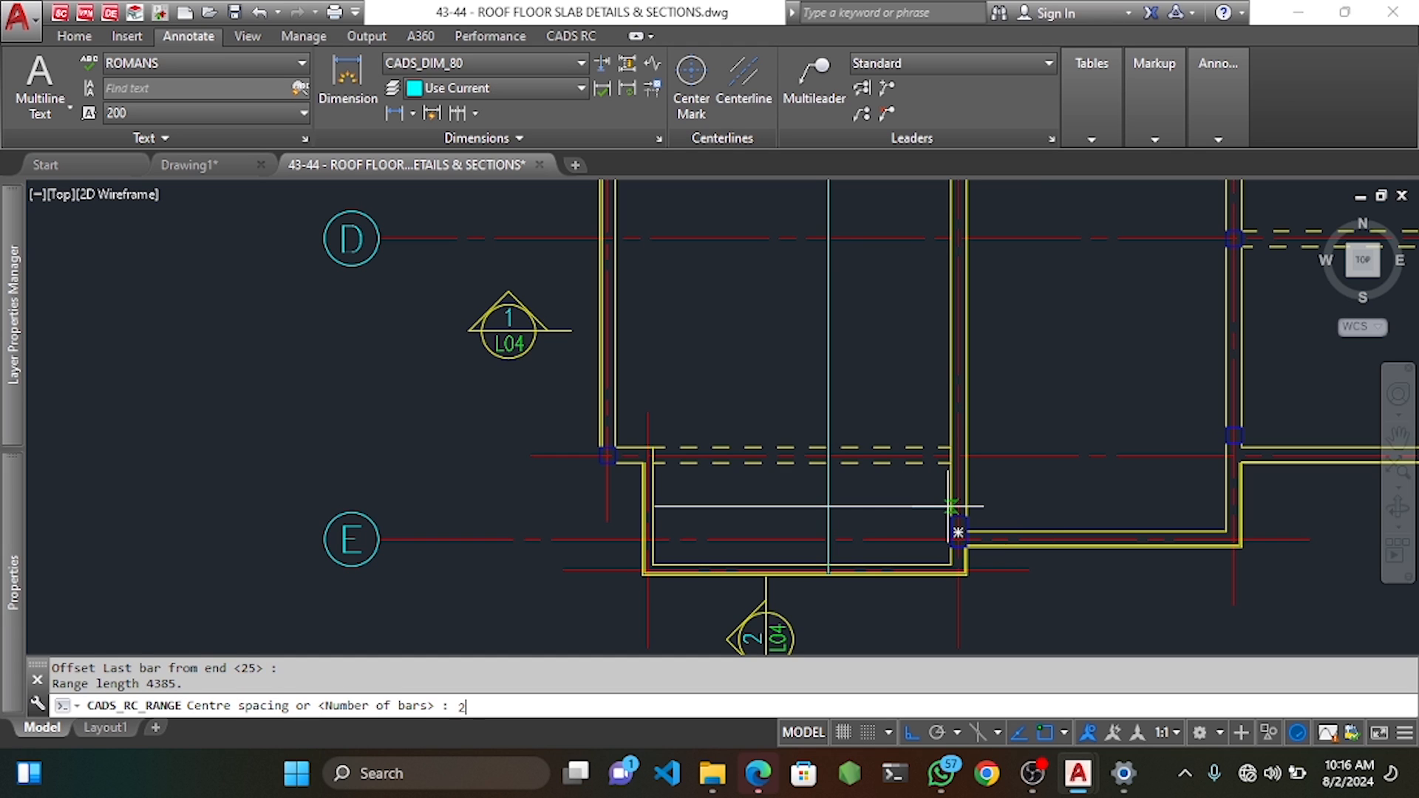
pyautogui.press('Return')
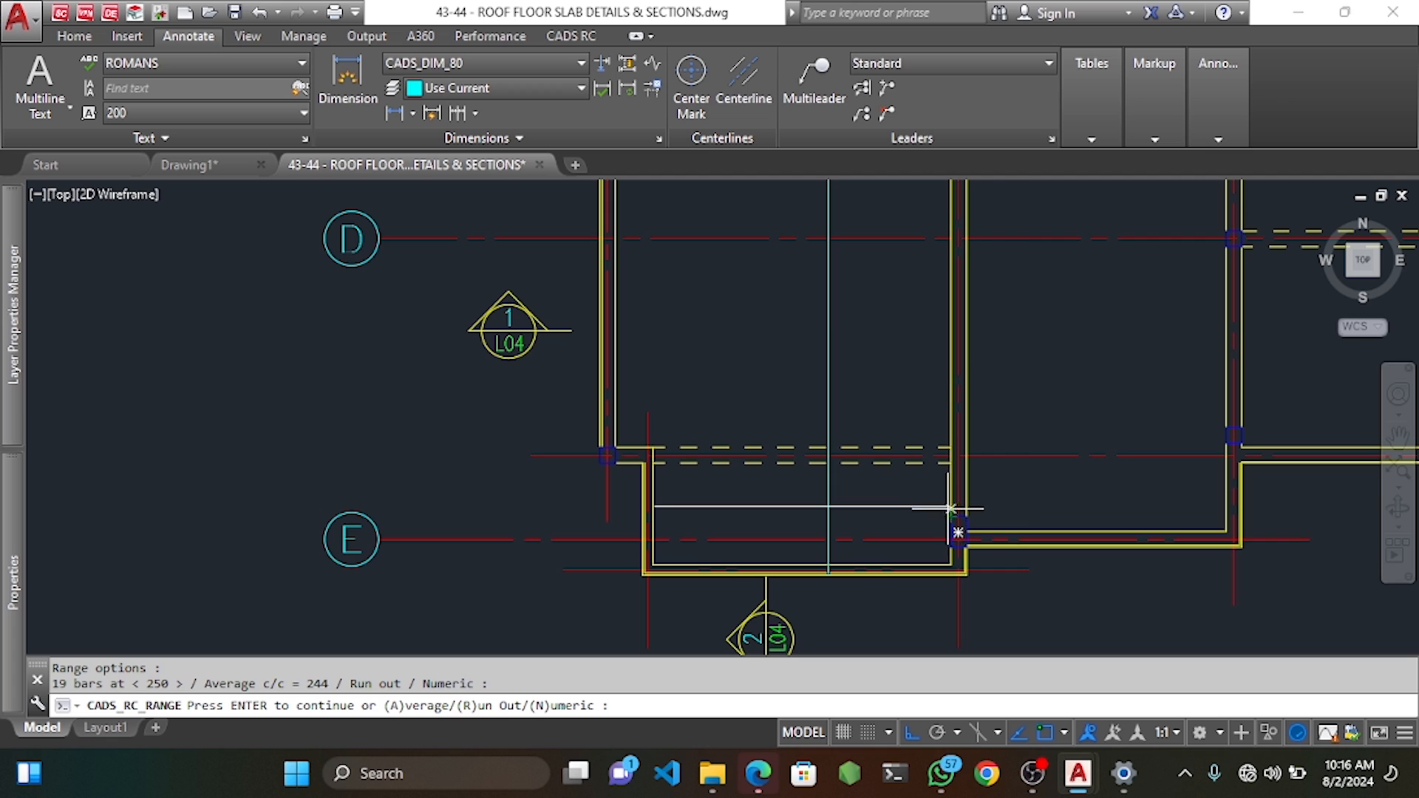
pyautogui.press('Return')
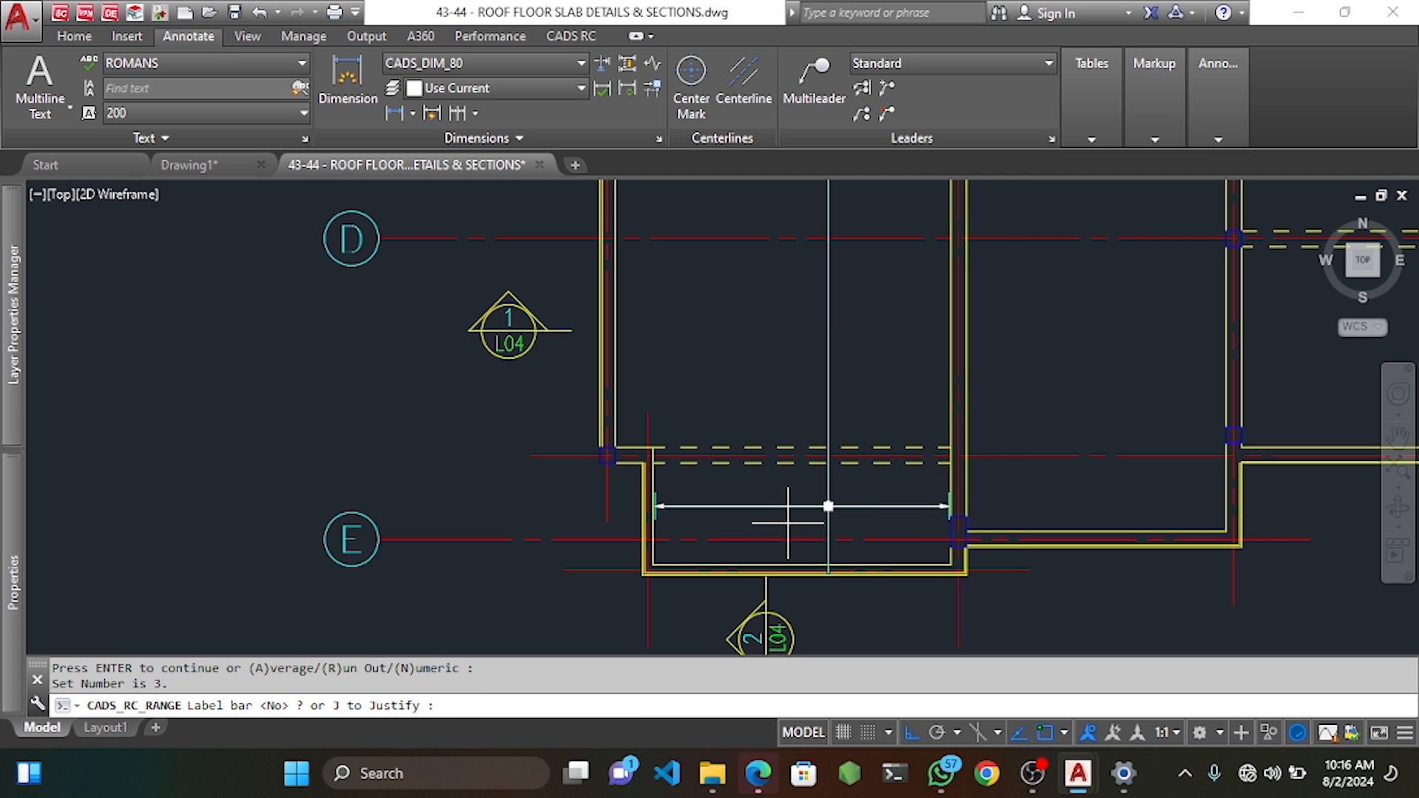
pyautogui.write('y')
pyautogui.press('Return')
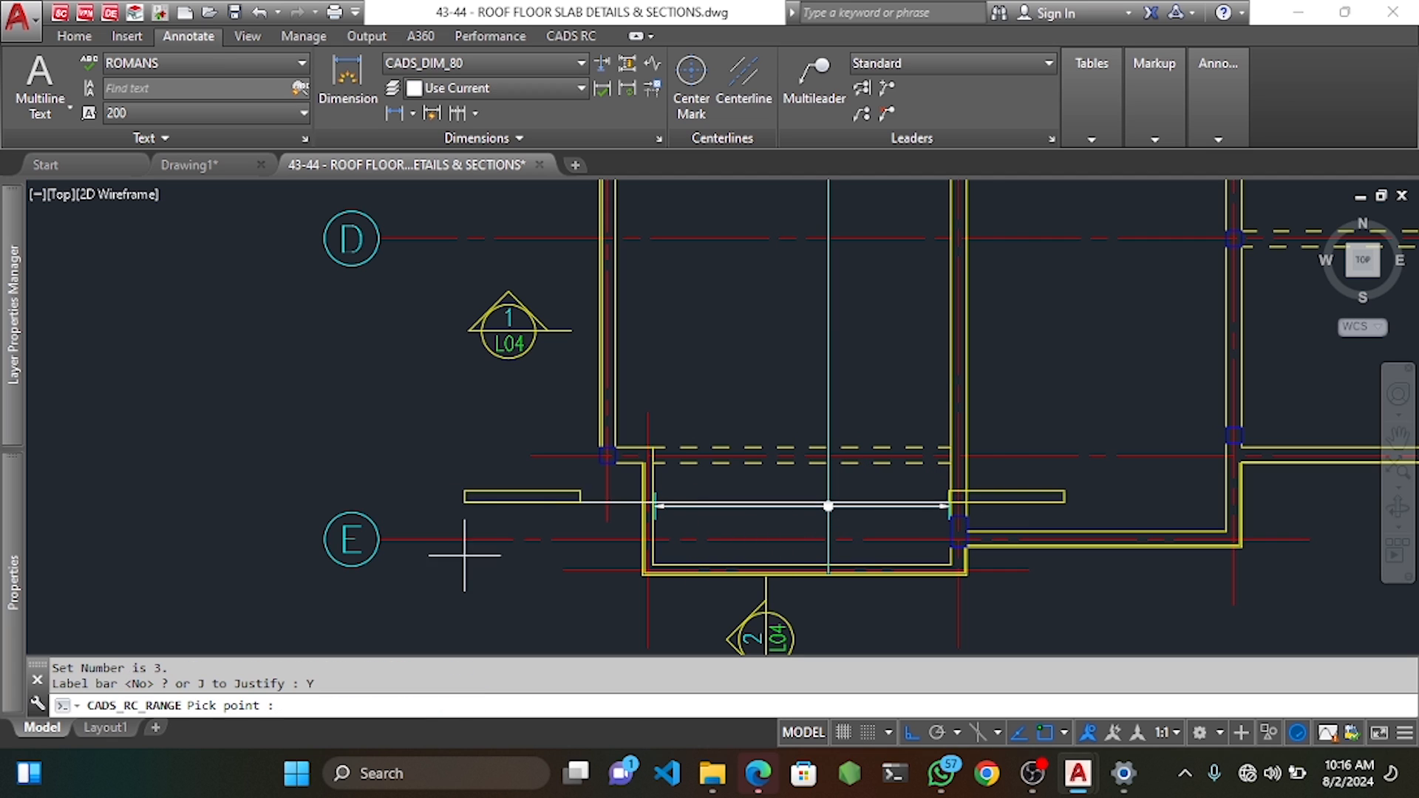
pyautogui.click(440, 604)
pyautogui.press('Return')
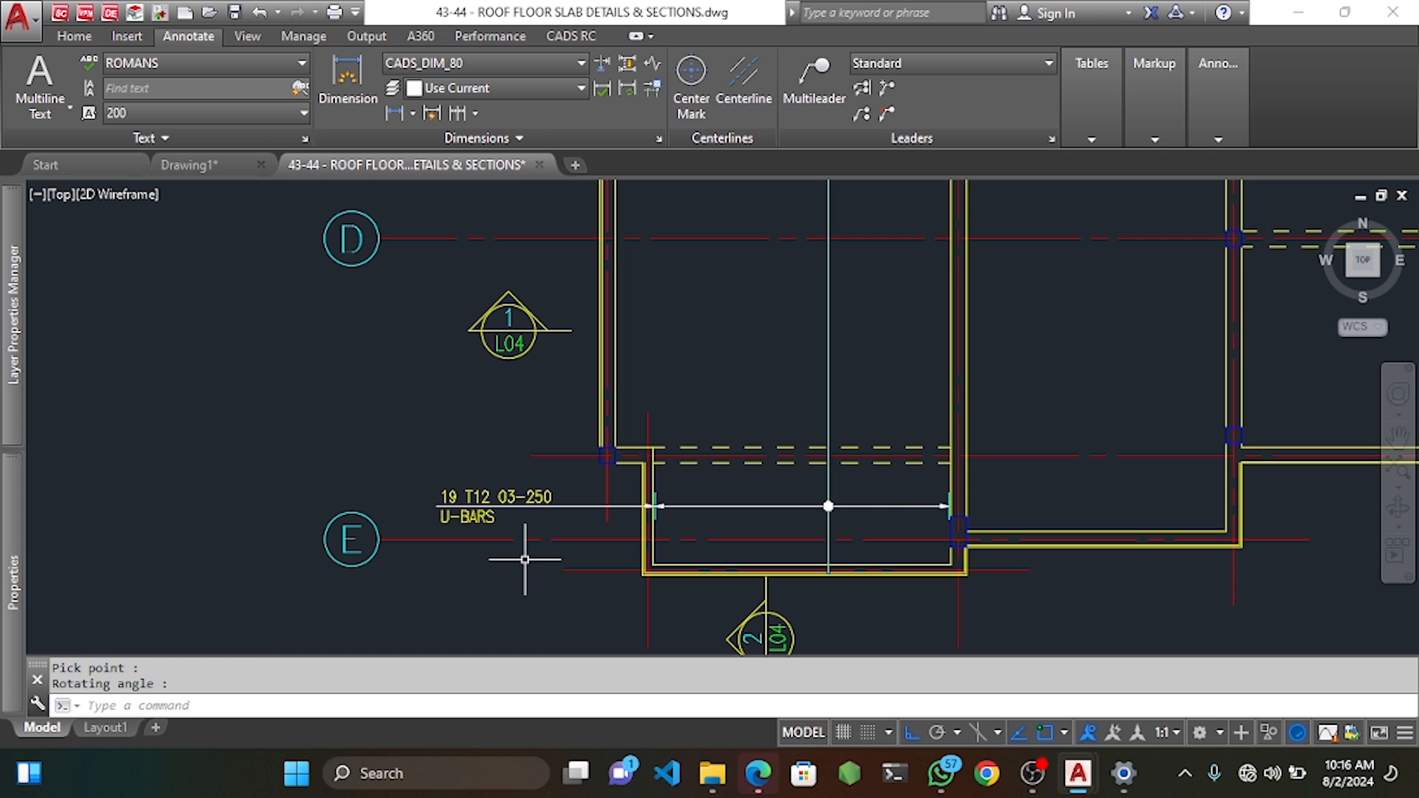
# Change the bar range's label data so the bar is shown in side view.
pyautogui.doubleClick(829, 399)
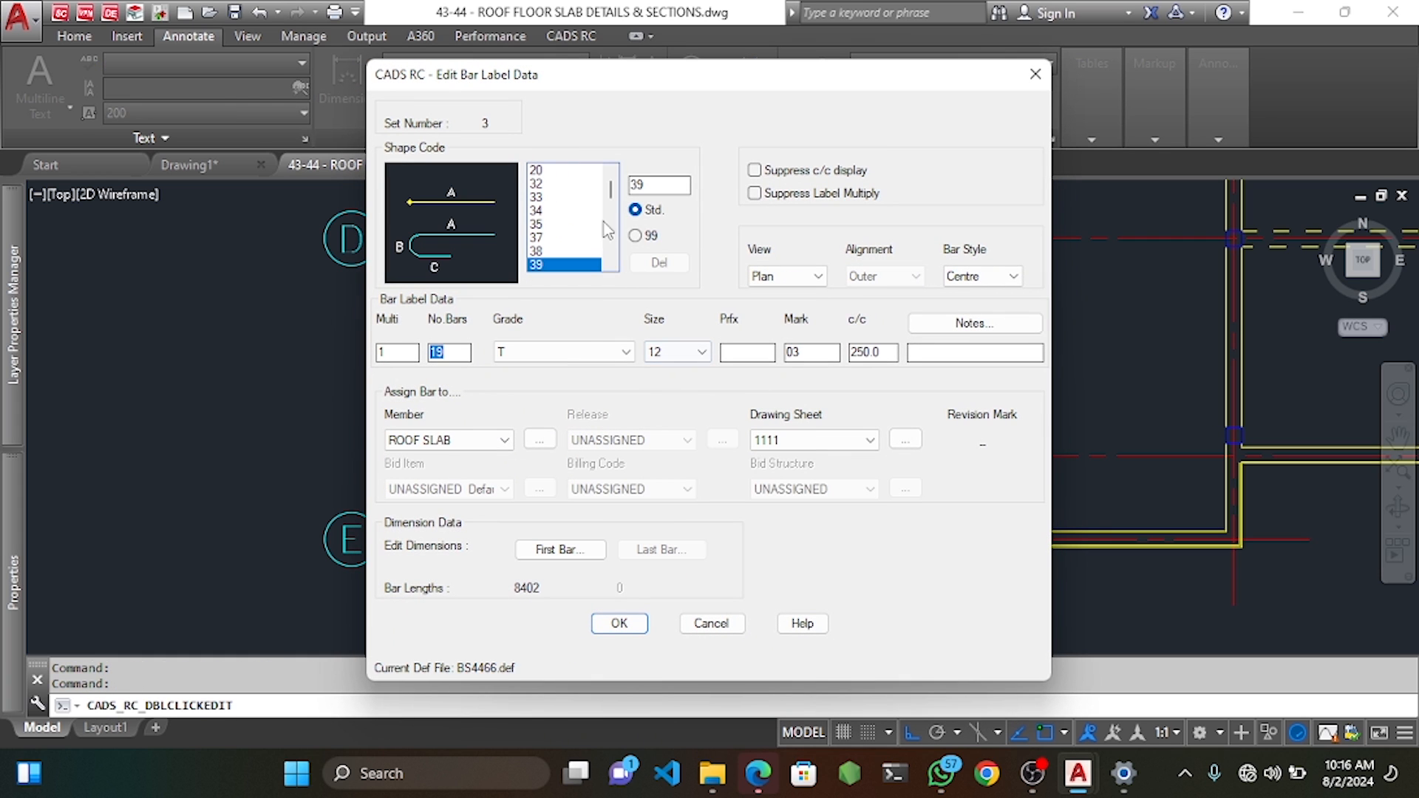
pyautogui.click(787, 276)
pyautogui.click(768, 303)
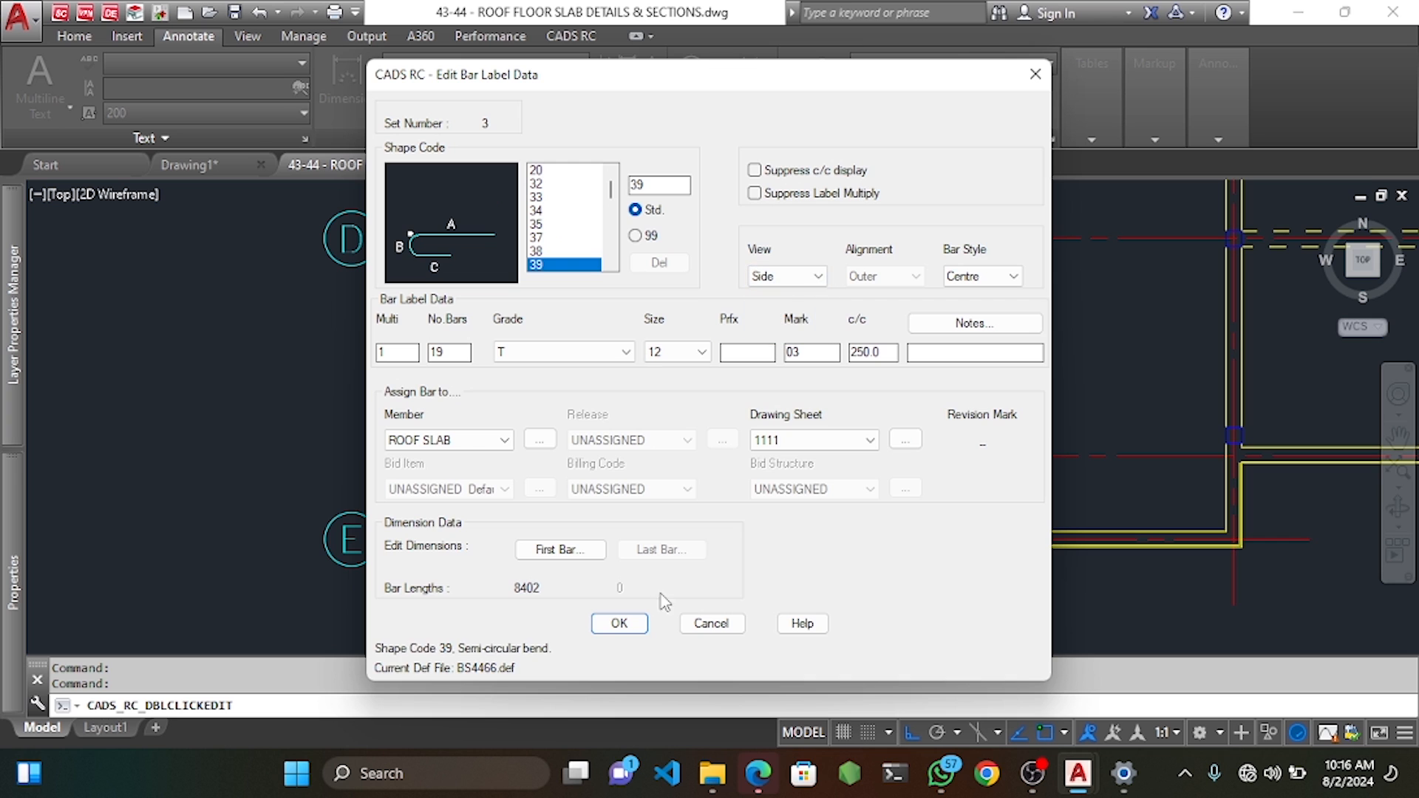
pyautogui.click(619, 623)
# Move the U-bar so its bottom sits on the yellow slab line.
pyautogui.scroll(5, 823, 570)
pyautogui.click(950, 418)
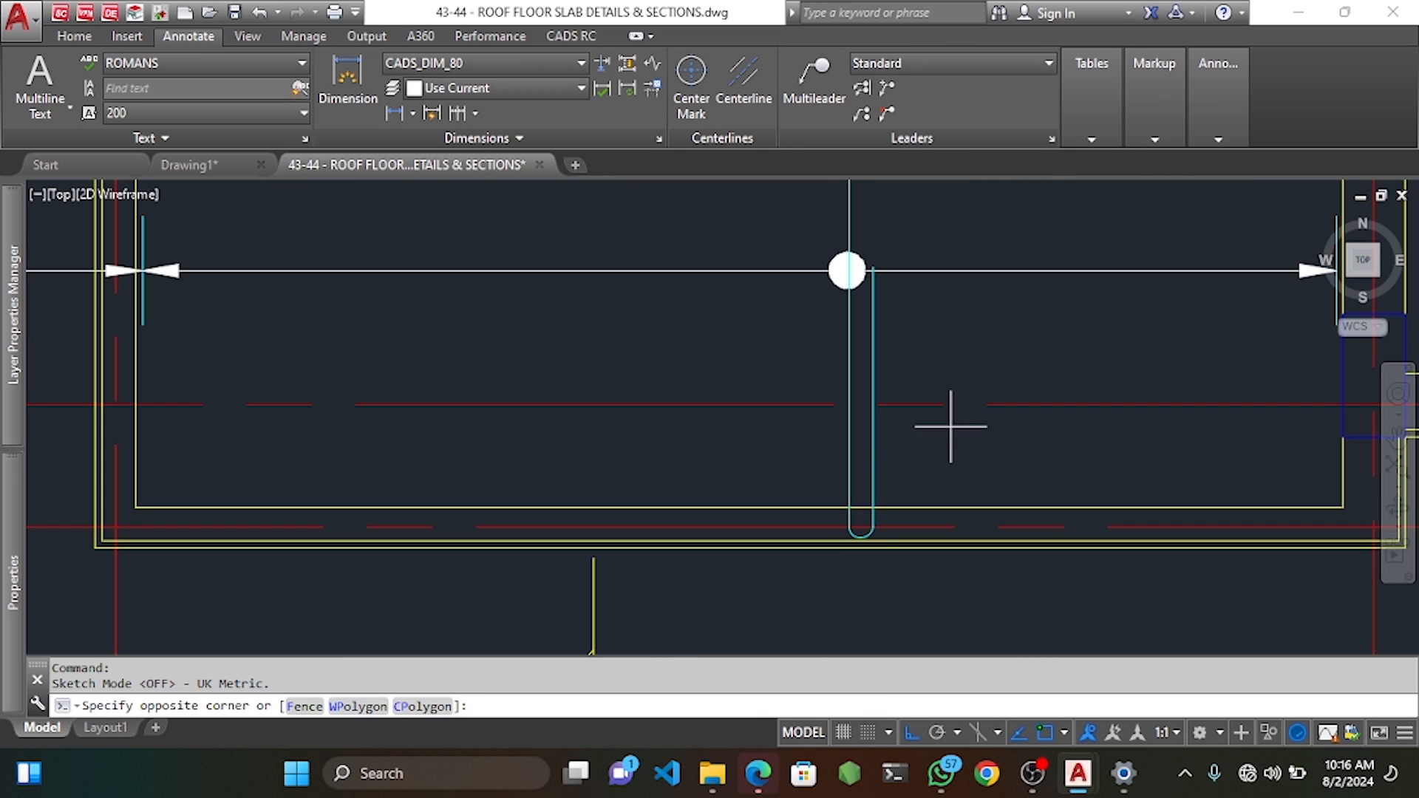
pyautogui.click(801, 451)
pyautogui.scroll(4, 862, 538)
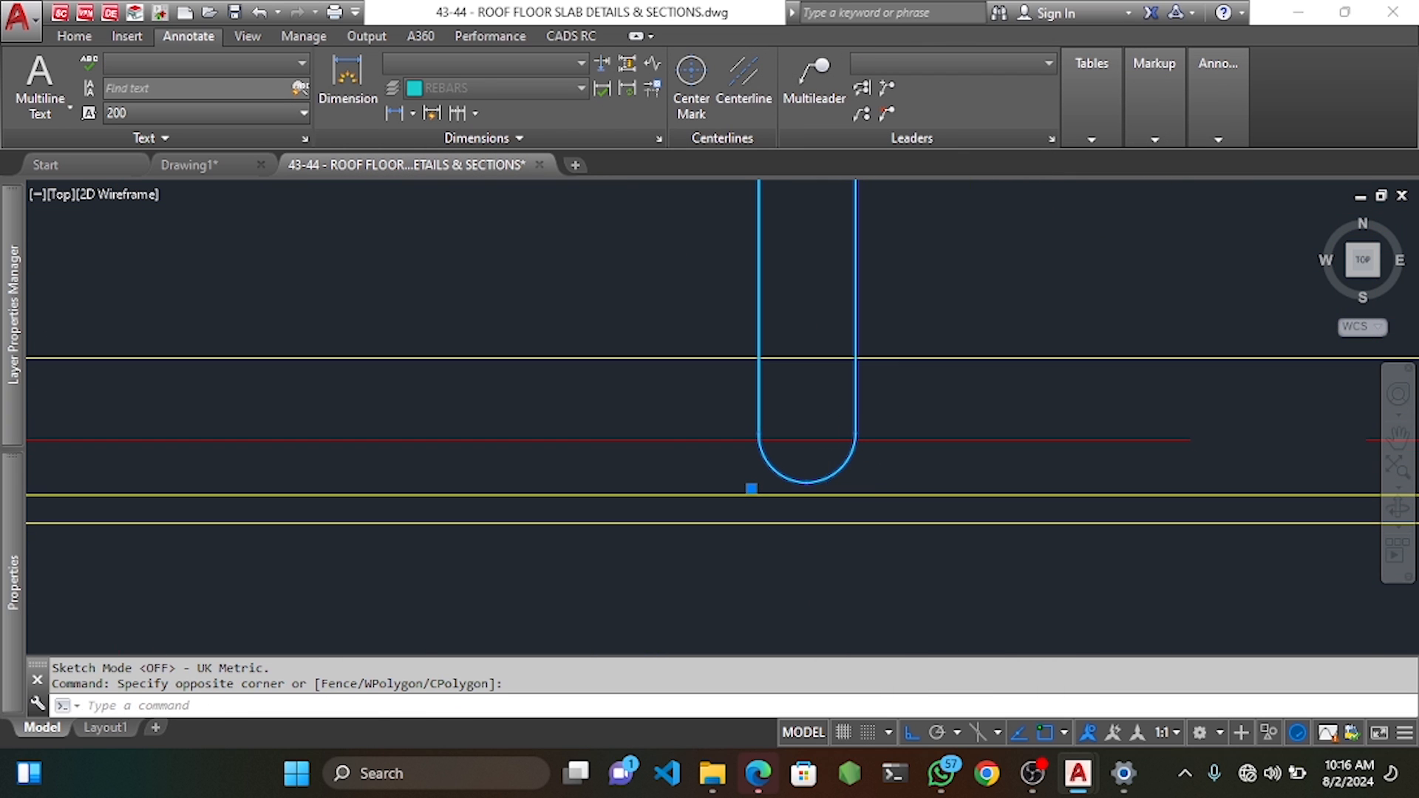
pyautogui.write('M')
pyautogui.press('Return')
pyautogui.click(807, 483)
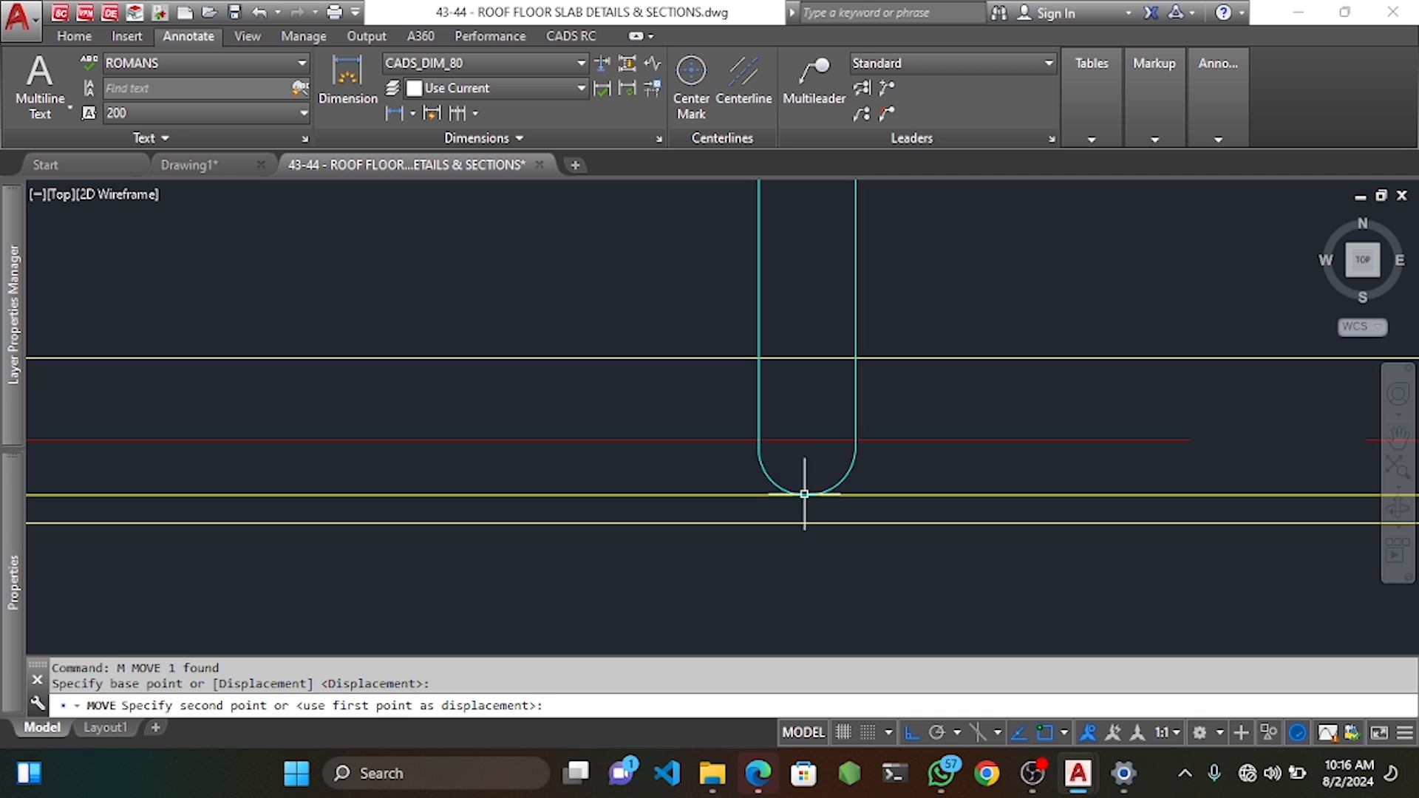
pyautogui.click(806, 495)
pyautogui.scroll(-5, 804, 477)
pyautogui.moveTo(851, 255); pyautogui.dragTo(865, 359, button='middle')
pyautogui.scroll(10, 829, 316)
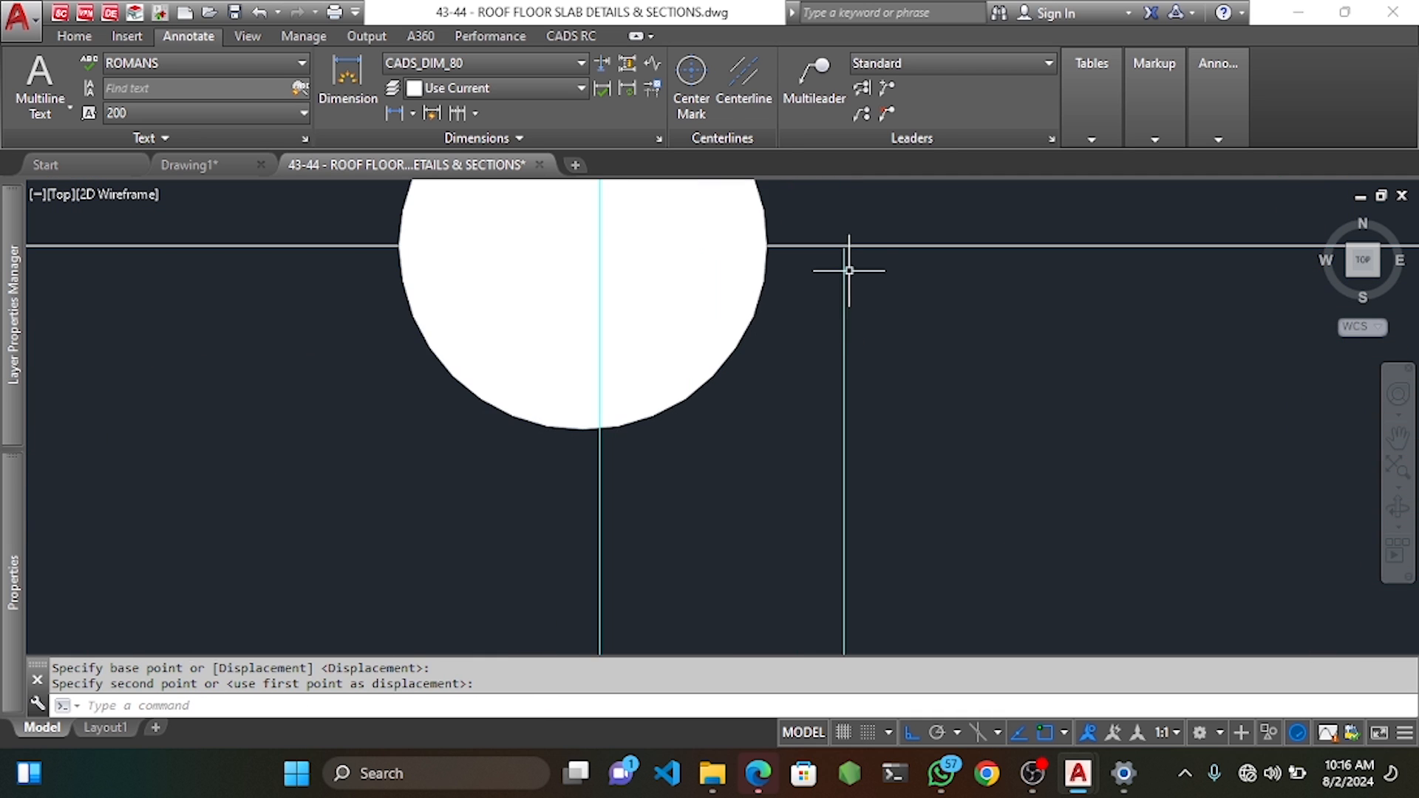
pyautogui.scroll(-10, 799, 318)
pyautogui.scroll(-6, 797, 335)
pyautogui.moveTo(816, 278); pyautogui.dragTo(814, 387, button='middle')
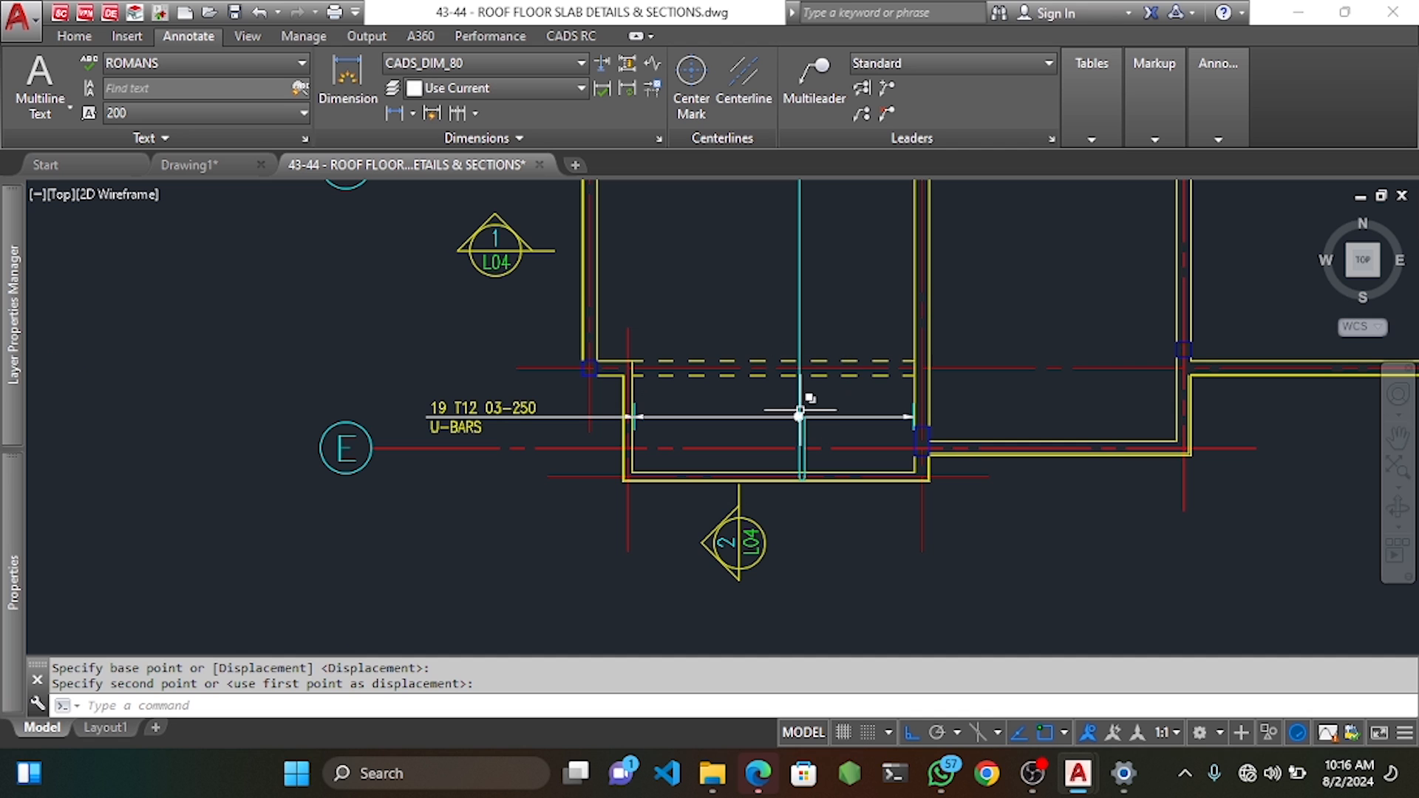
pyautogui.scroll(-2, 739, 369)
pyautogui.scroll(-5, 732, 458)
pyautogui.scroll(7, 729, 469)
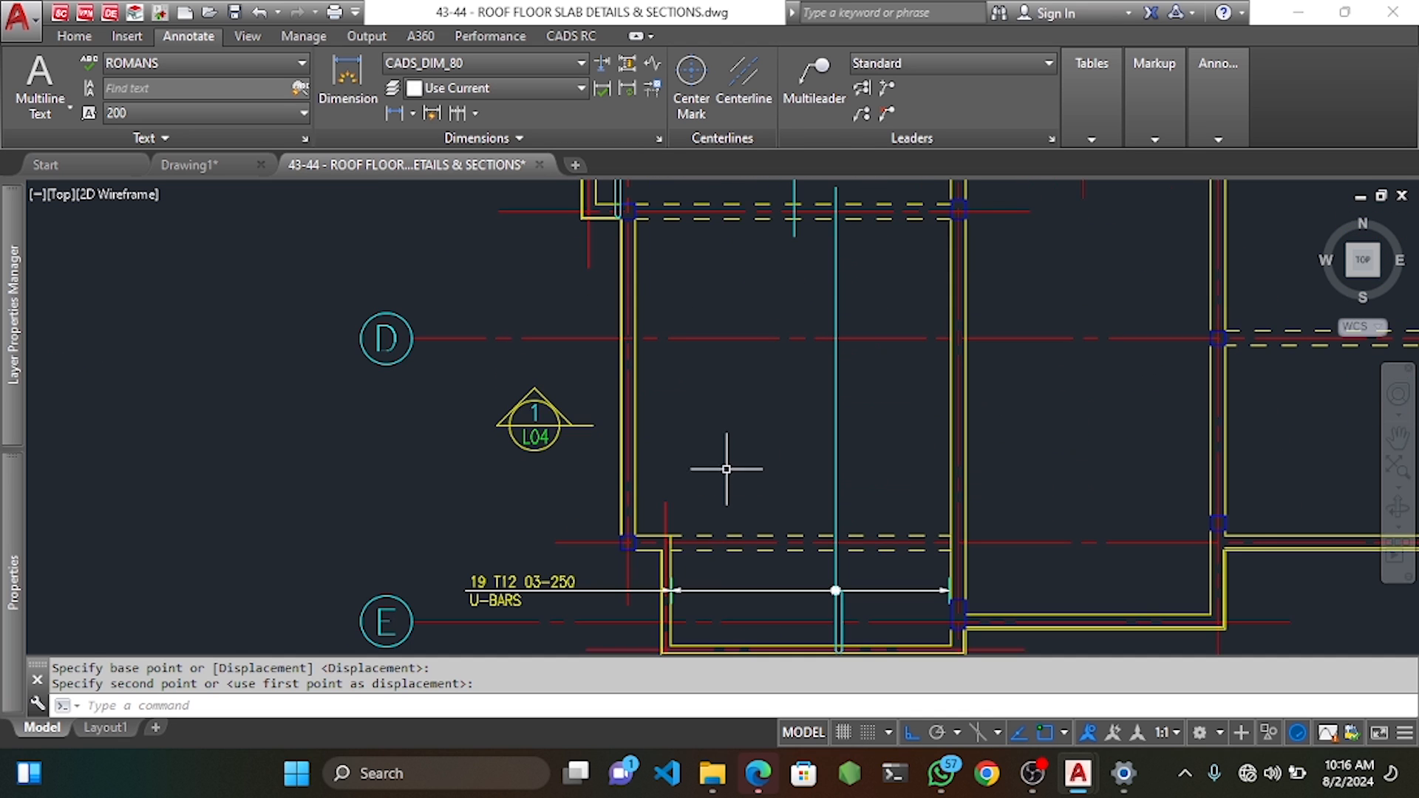
pyautogui.scroll(-2, 789, 437)
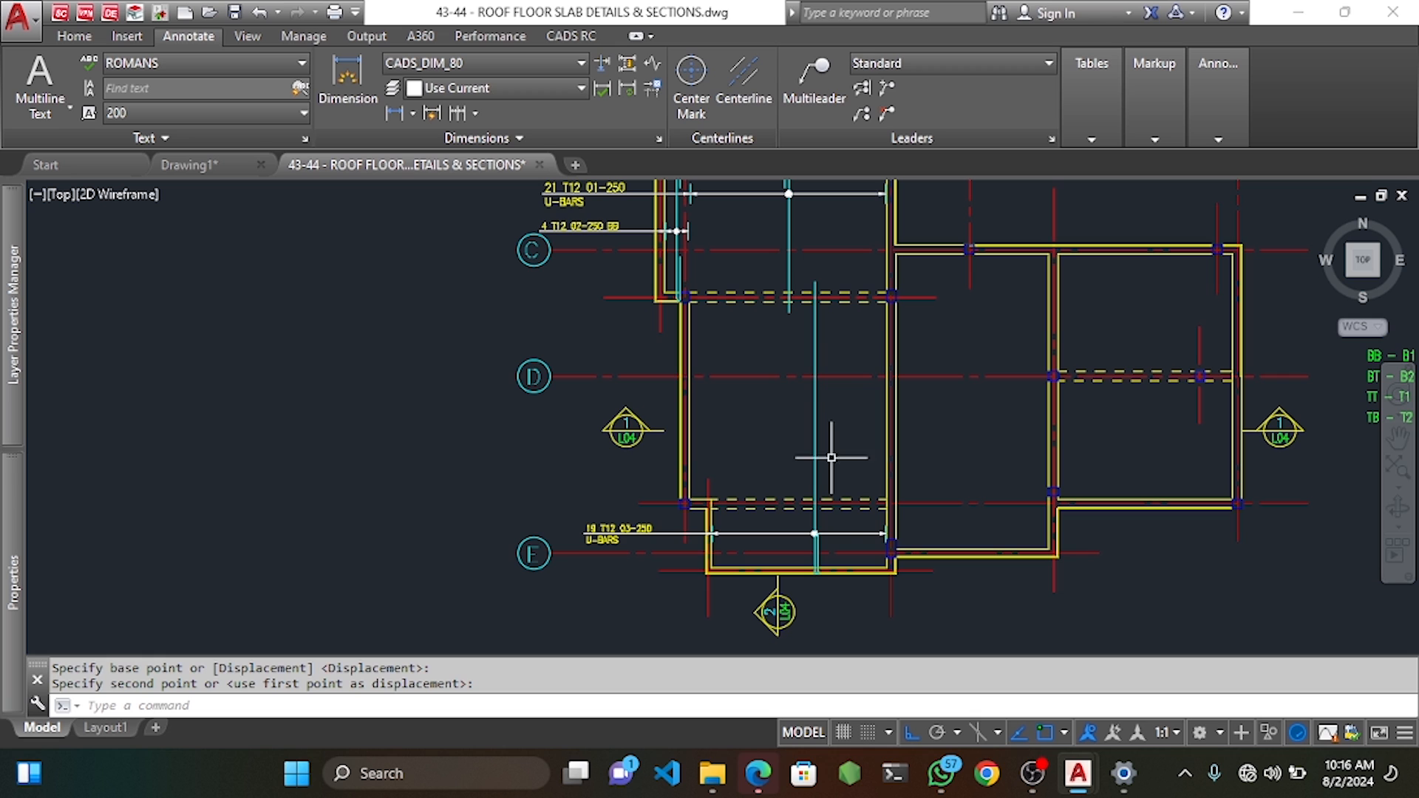
pyautogui.scroll(6, 815, 531)
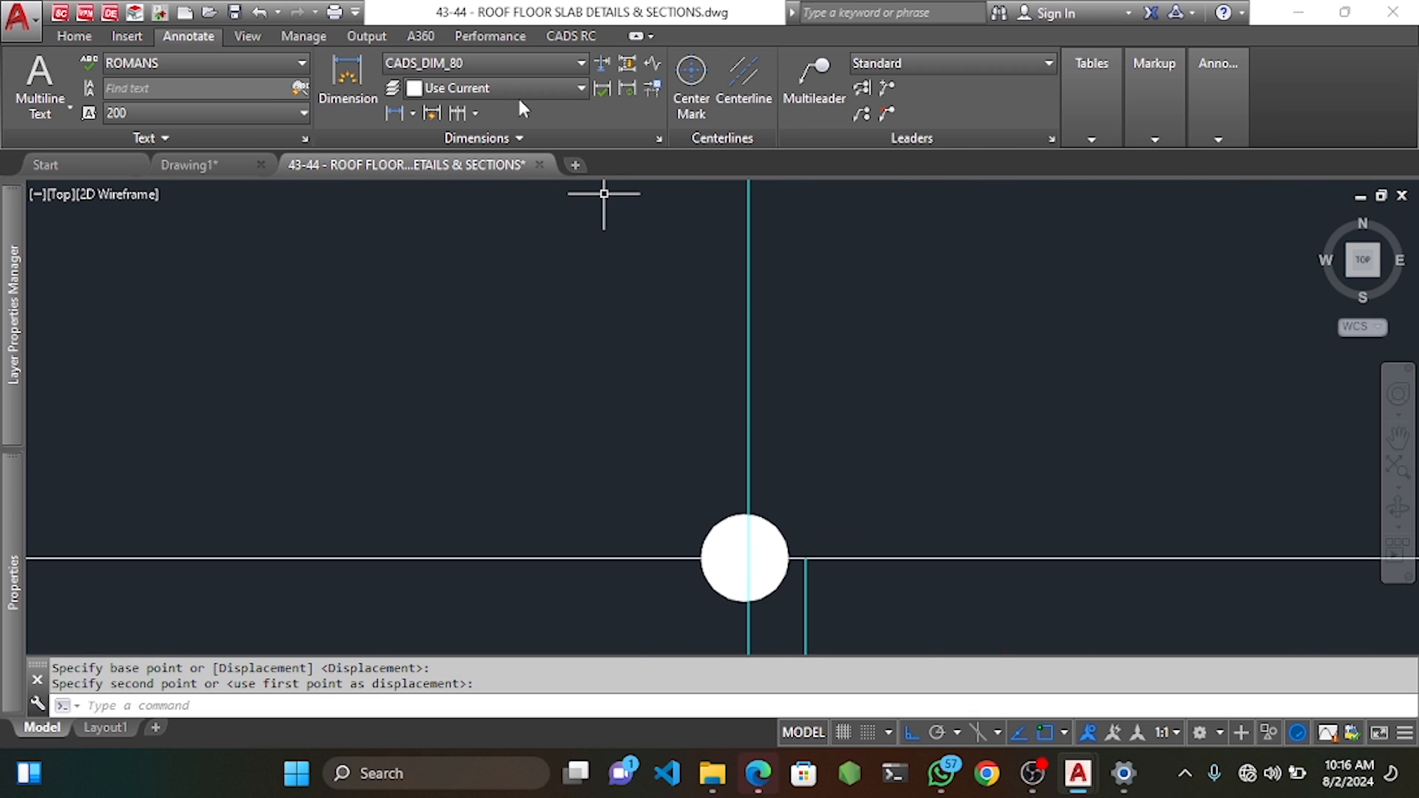
# Stretch the mark 03 U-bar's end out to the new point in the bay between grids D and E.
pyautogui.click(571, 36)
pyautogui.click(484, 92)
pyautogui.scroll(8, 801, 562)
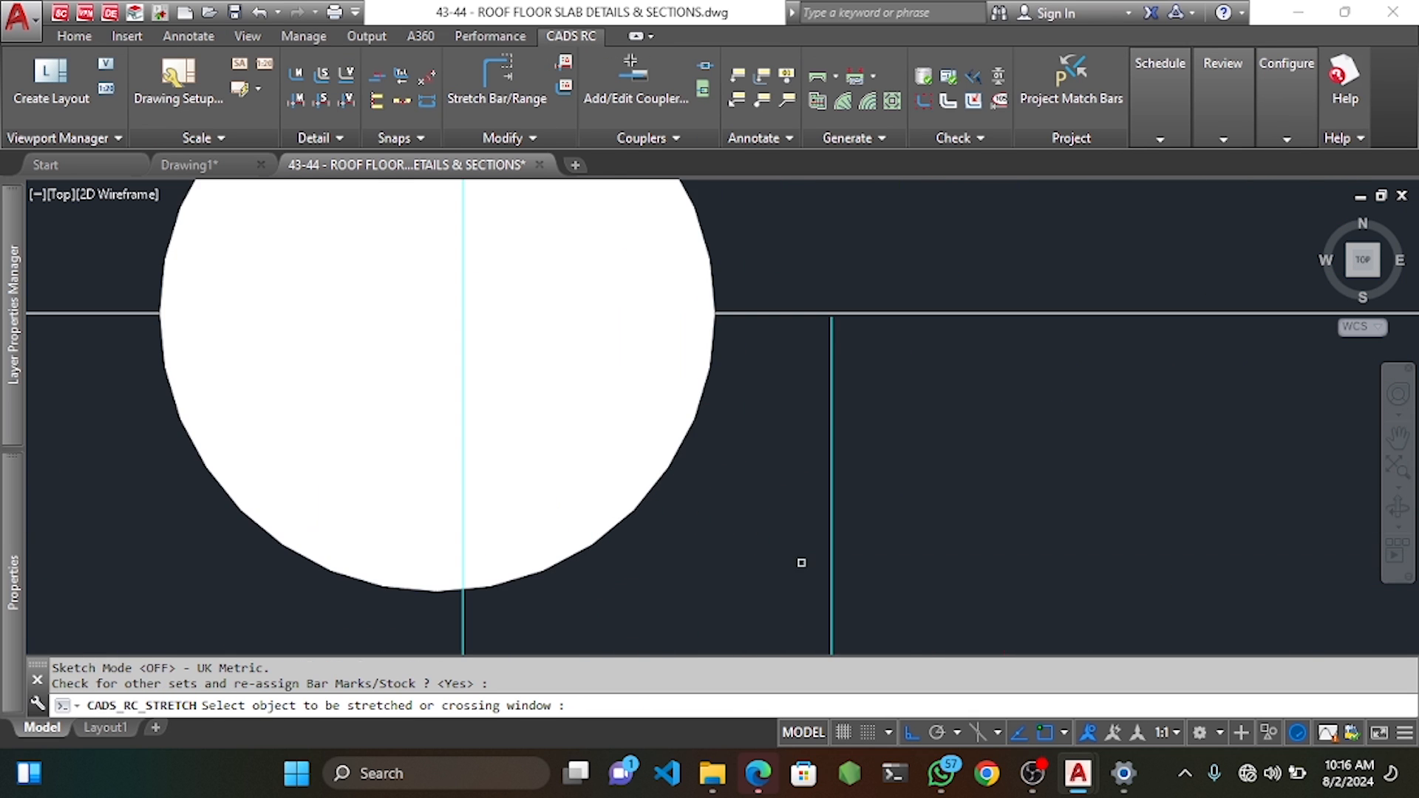
pyautogui.scroll(3, 927, 388)
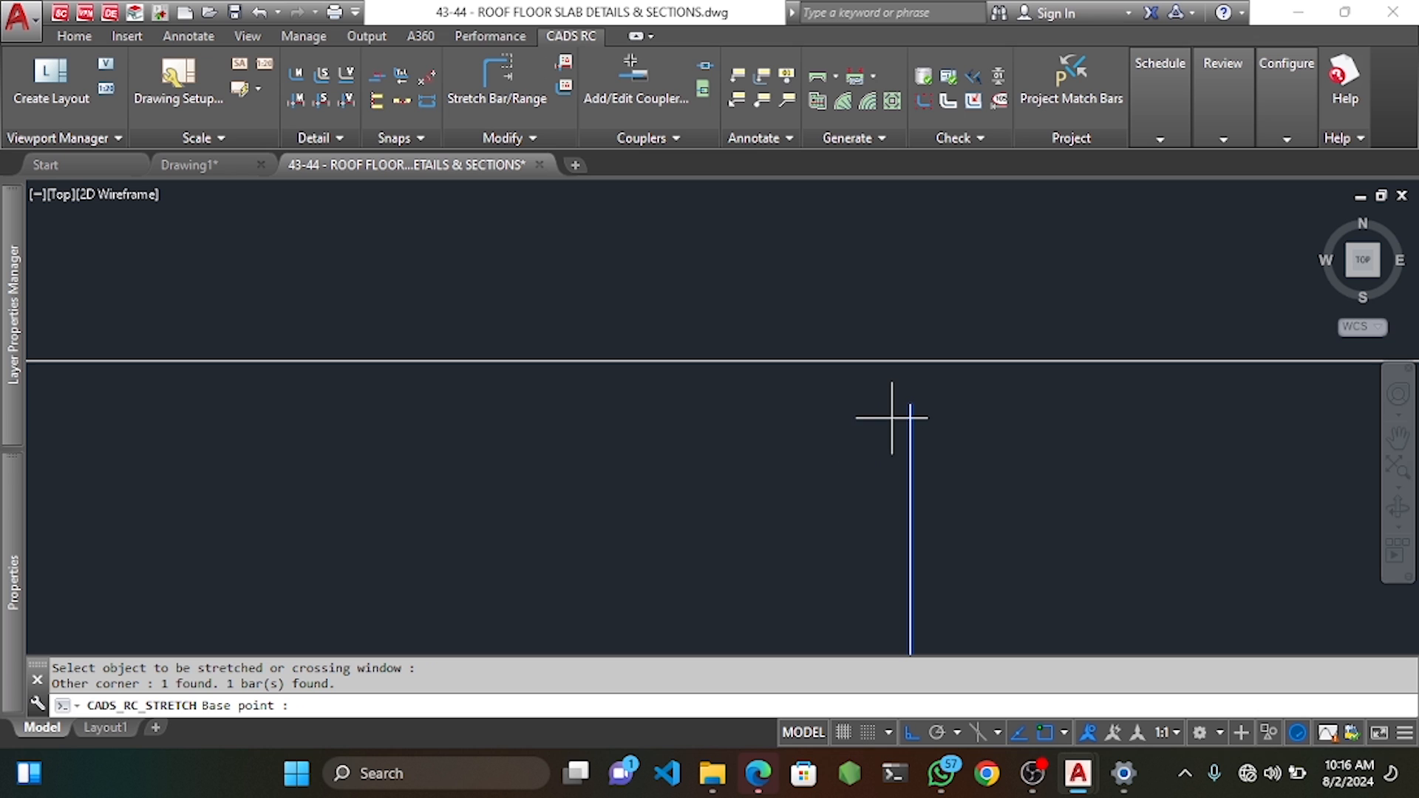
pyautogui.click(910, 404)
pyautogui.scroll(-10, 903, 402)
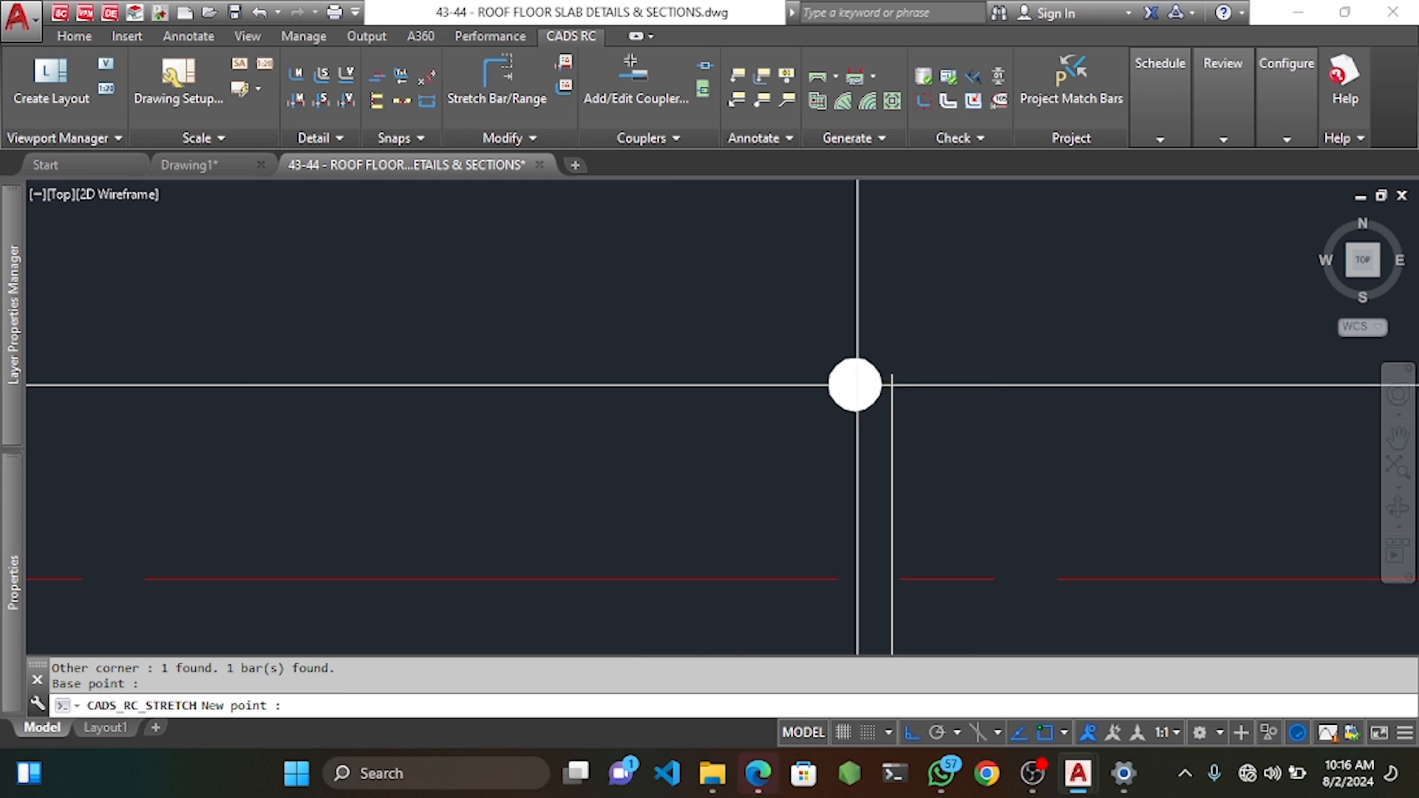
pyautogui.moveTo(856, 383); pyautogui.dragTo(930, 286, button='middle')
pyautogui.scroll(5, 936, 296)
pyautogui.click(961, 299)
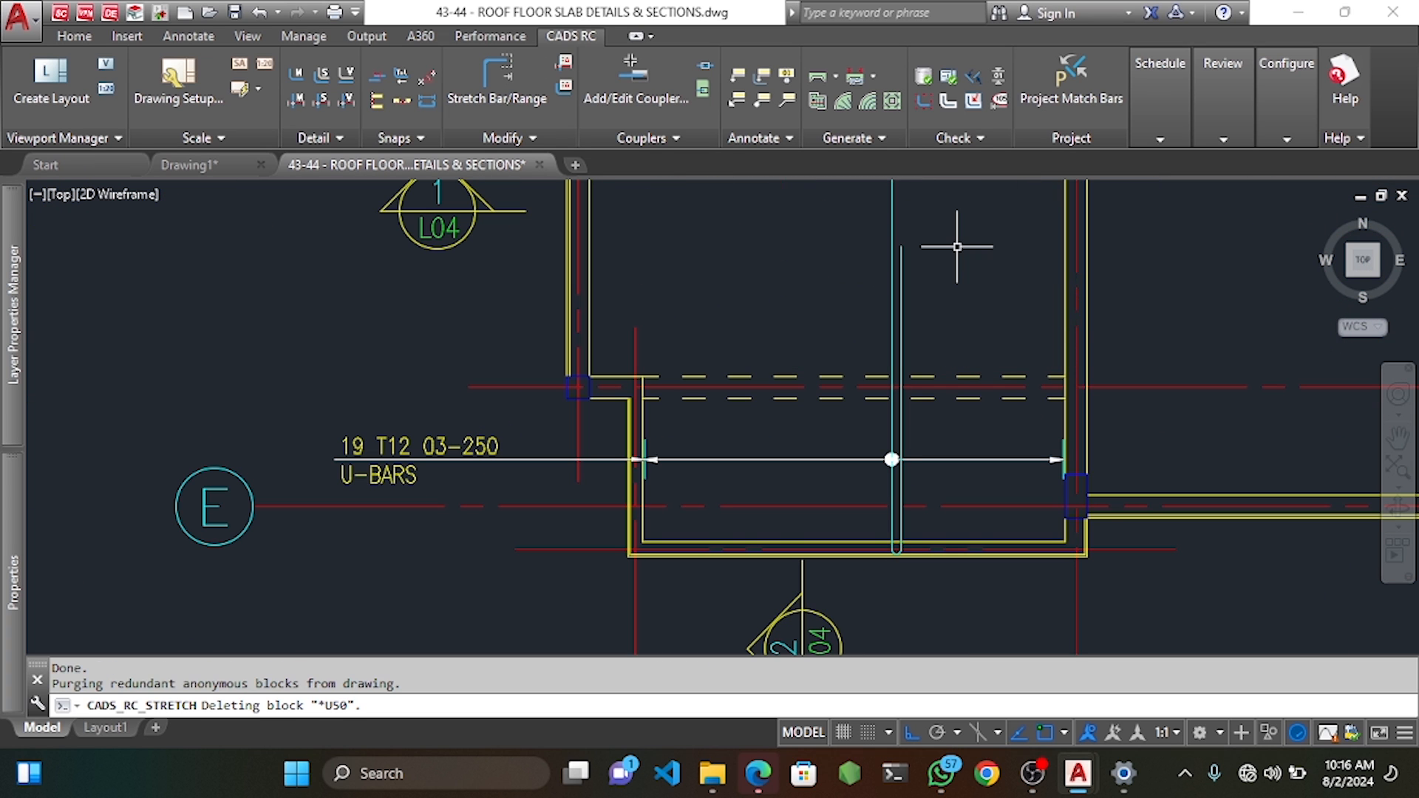
pyautogui.scroll(-2, 818, 342)
pyautogui.moveTo(817, 342); pyautogui.dragTo(791, 434, button='middle')
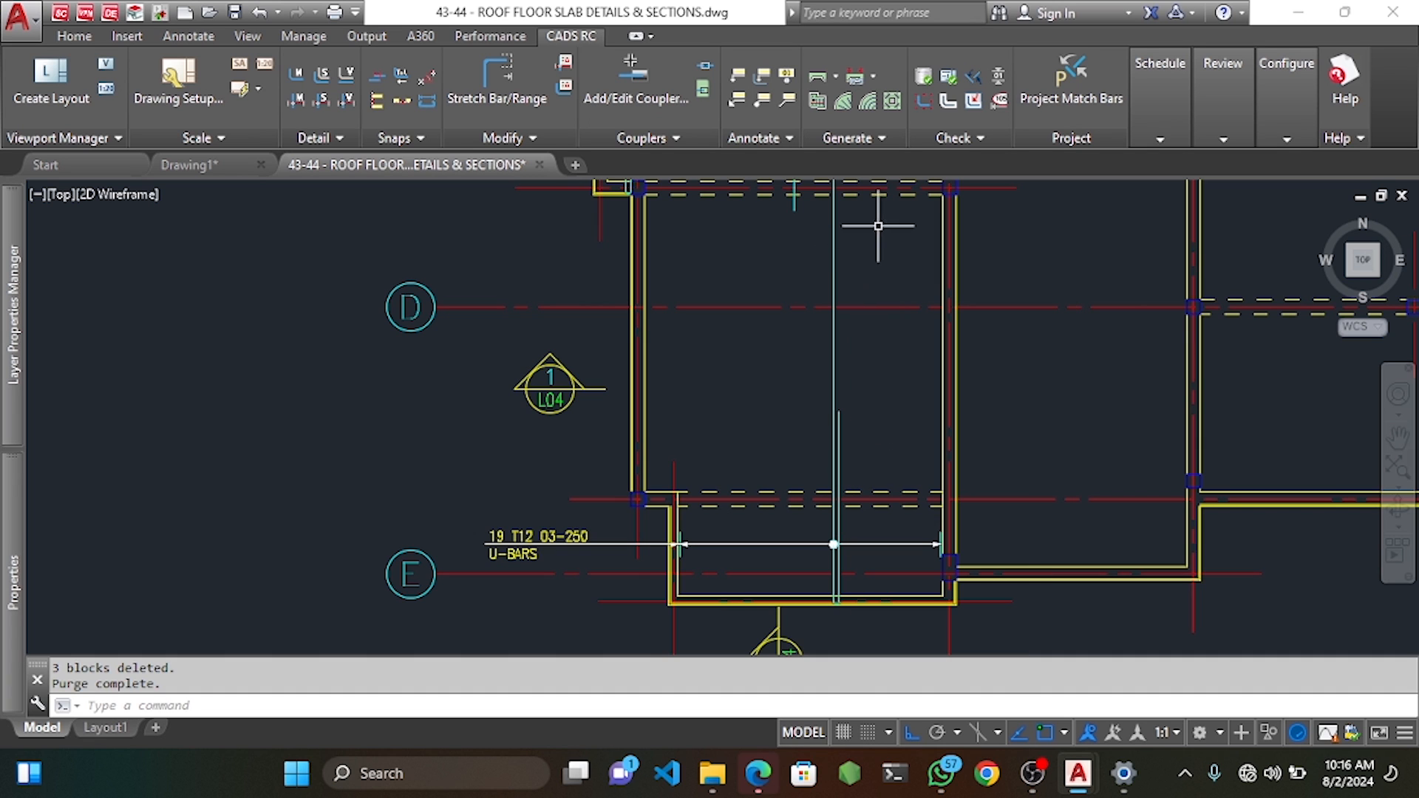
pyautogui.click(188, 35)
# Start a dimension from the bay corner across the bottom bay, then cancel it.
pyautogui.click(348, 78)
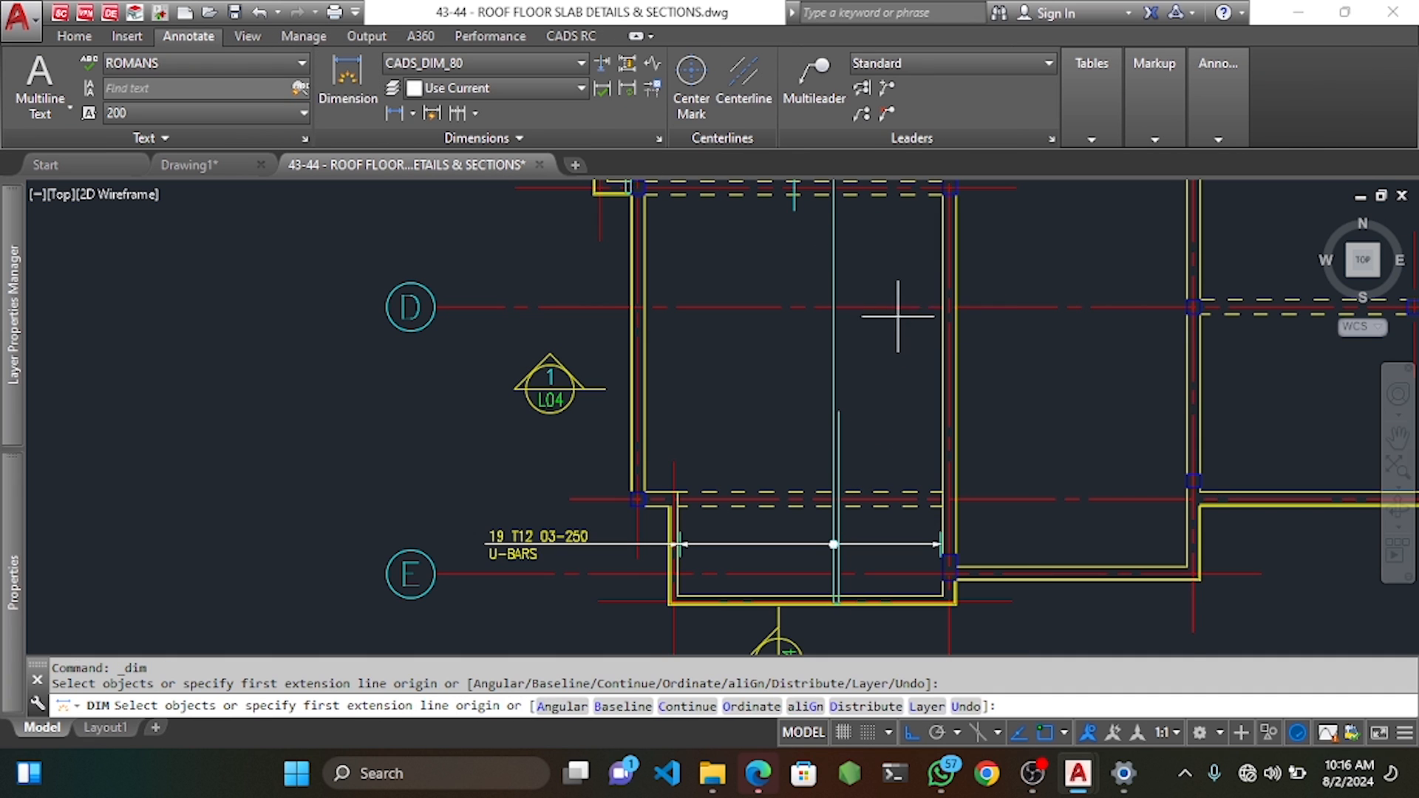
pyautogui.moveTo(903, 317); pyautogui.dragTo(904, 345, button='middle')
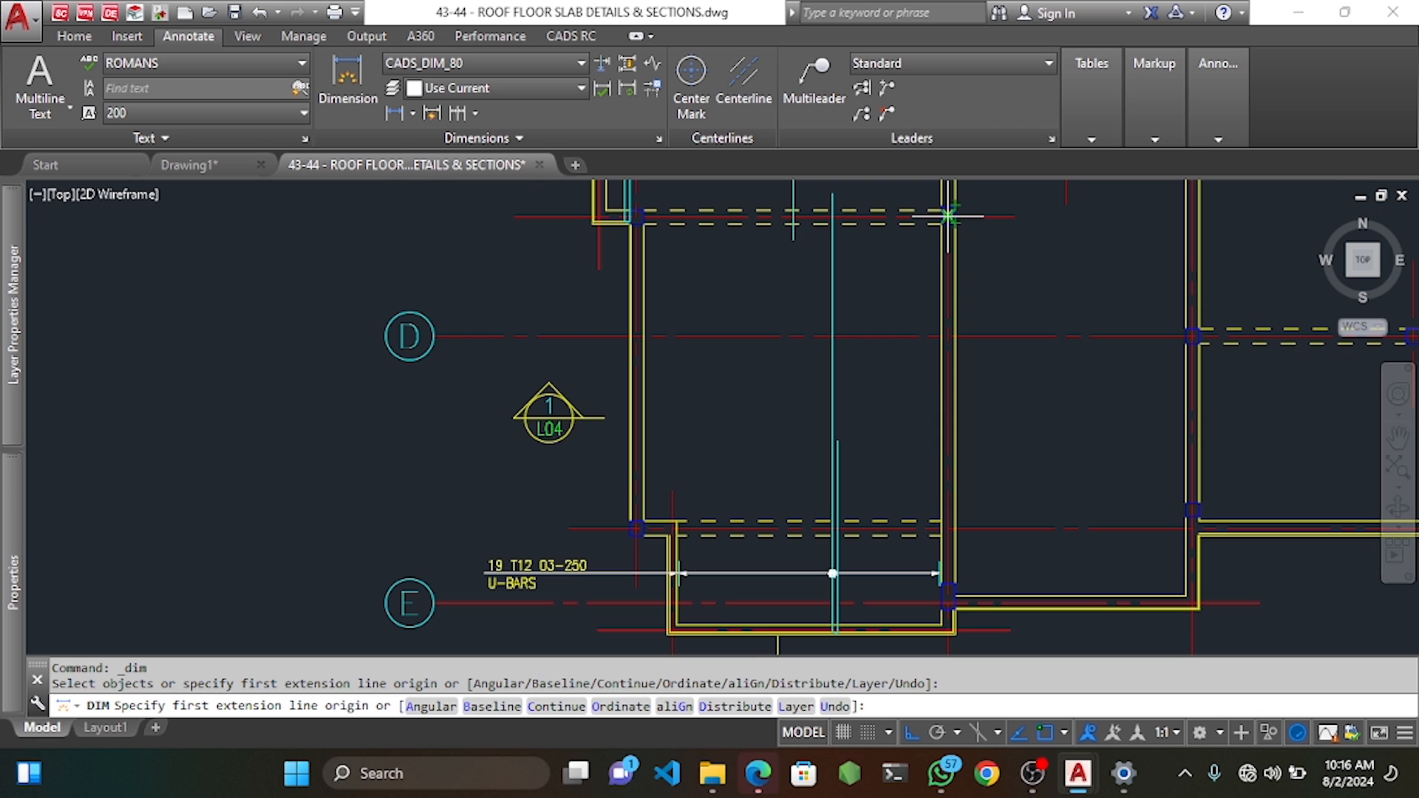
pyautogui.scroll(2, 948, 216)
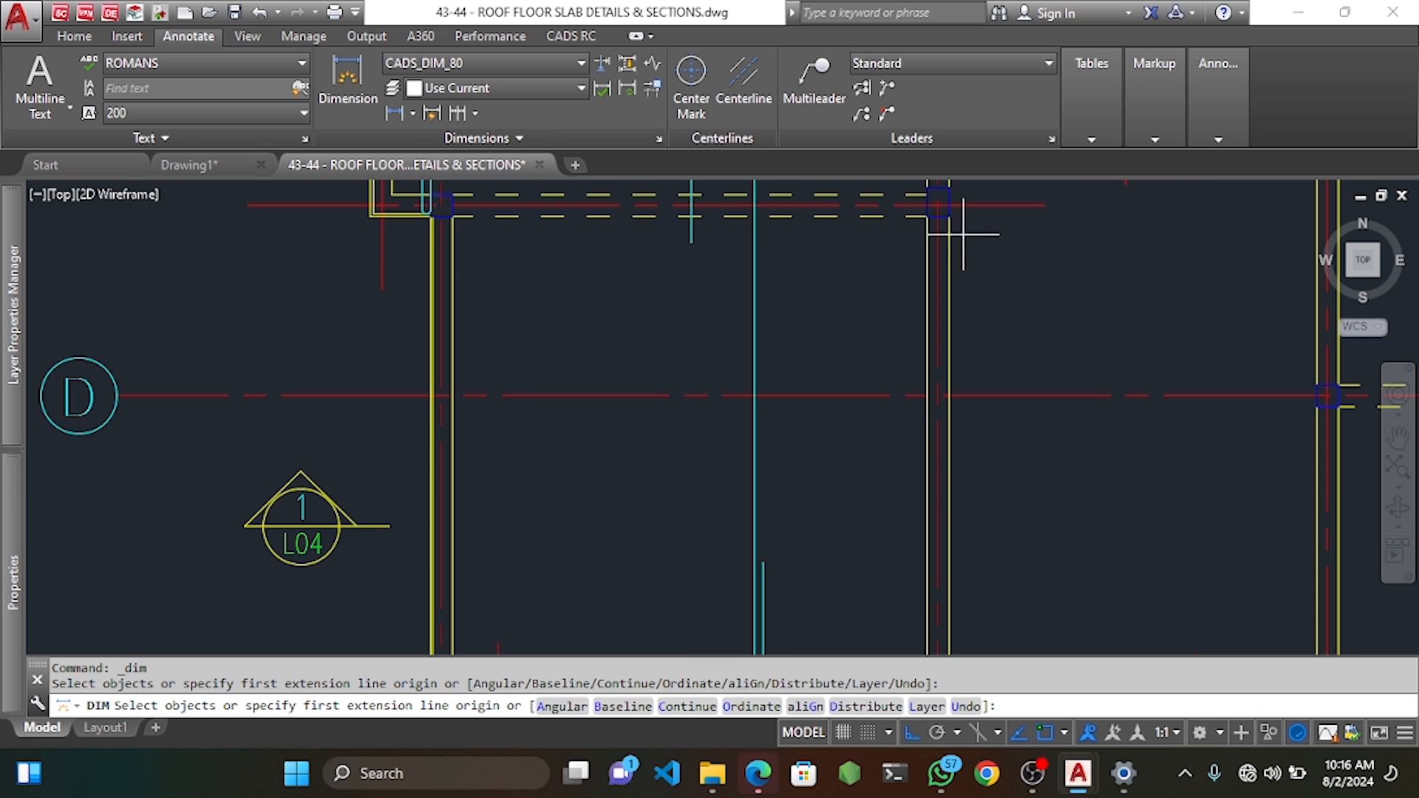
pyautogui.click(937, 205)
pyautogui.scroll(-3, 938, 205)
pyautogui.scroll(2, 923, 354)
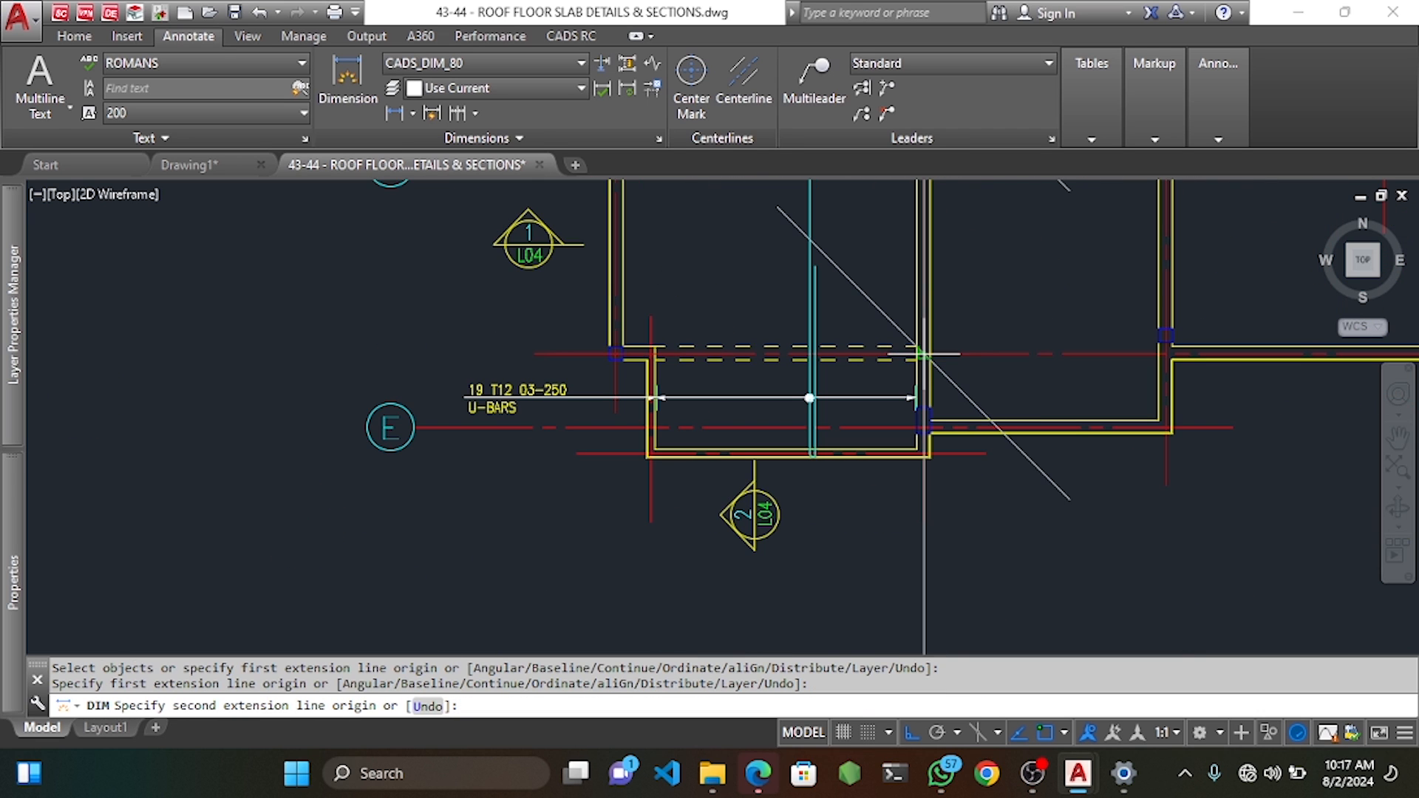
pyautogui.click(923, 353)
pyautogui.scroll(-5, 954, 326)
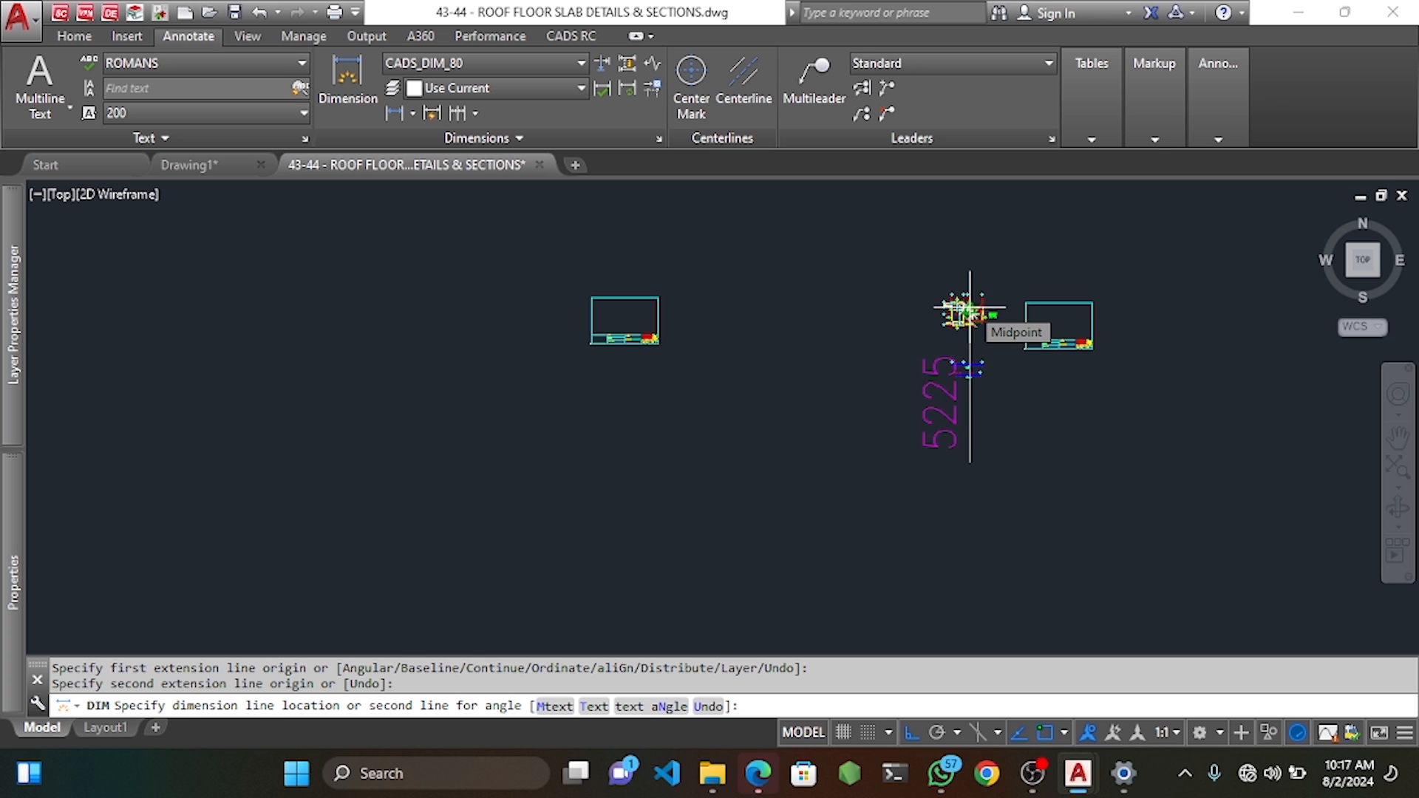
pyautogui.scroll(6, 954, 314)
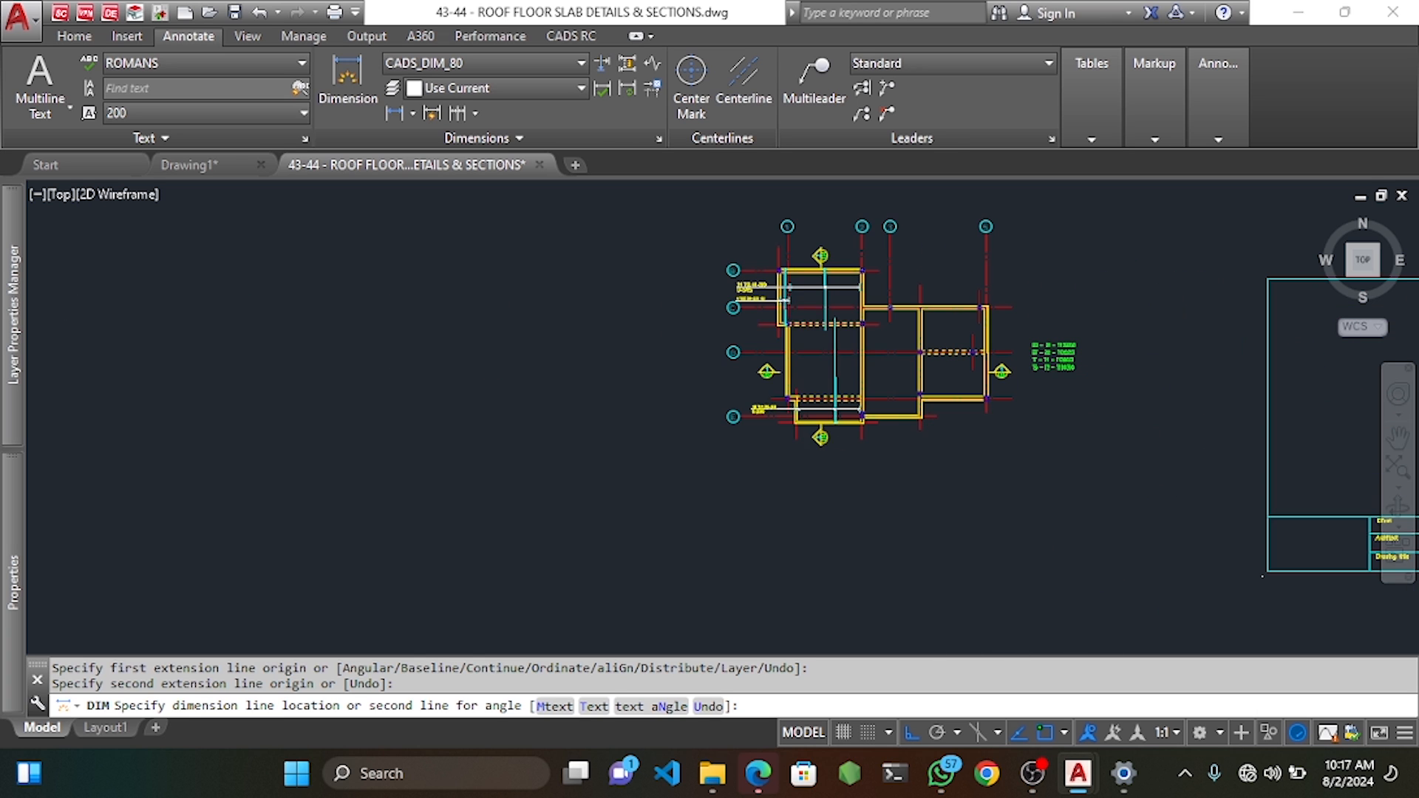
pyautogui.press('Escape')
pyautogui.scroll(8, 836, 407)
# Retry the dimension with typed distances `350 and 13509, then cancel without placing it.
pyautogui.press('Return')
pyautogui.press('Return')
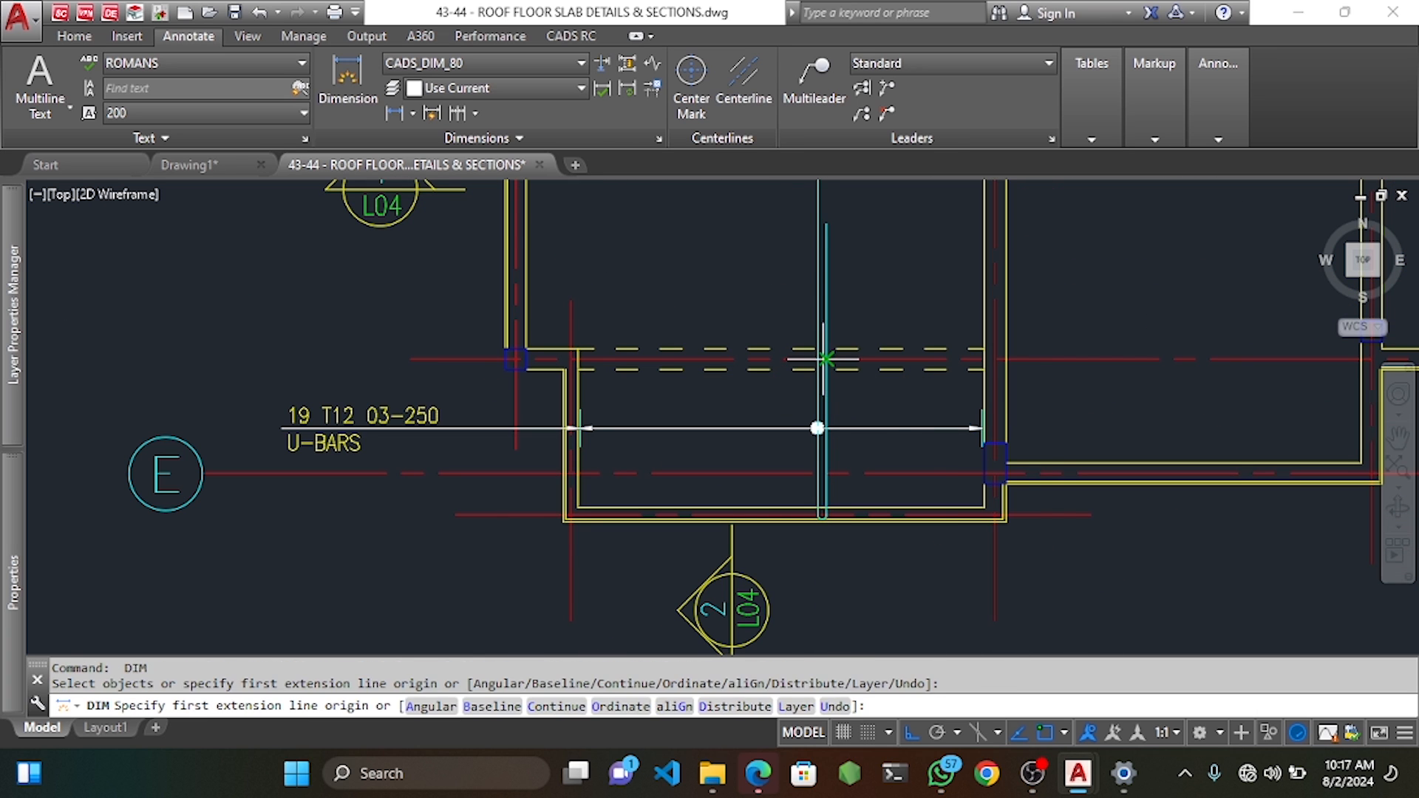
pyautogui.click(827, 359)
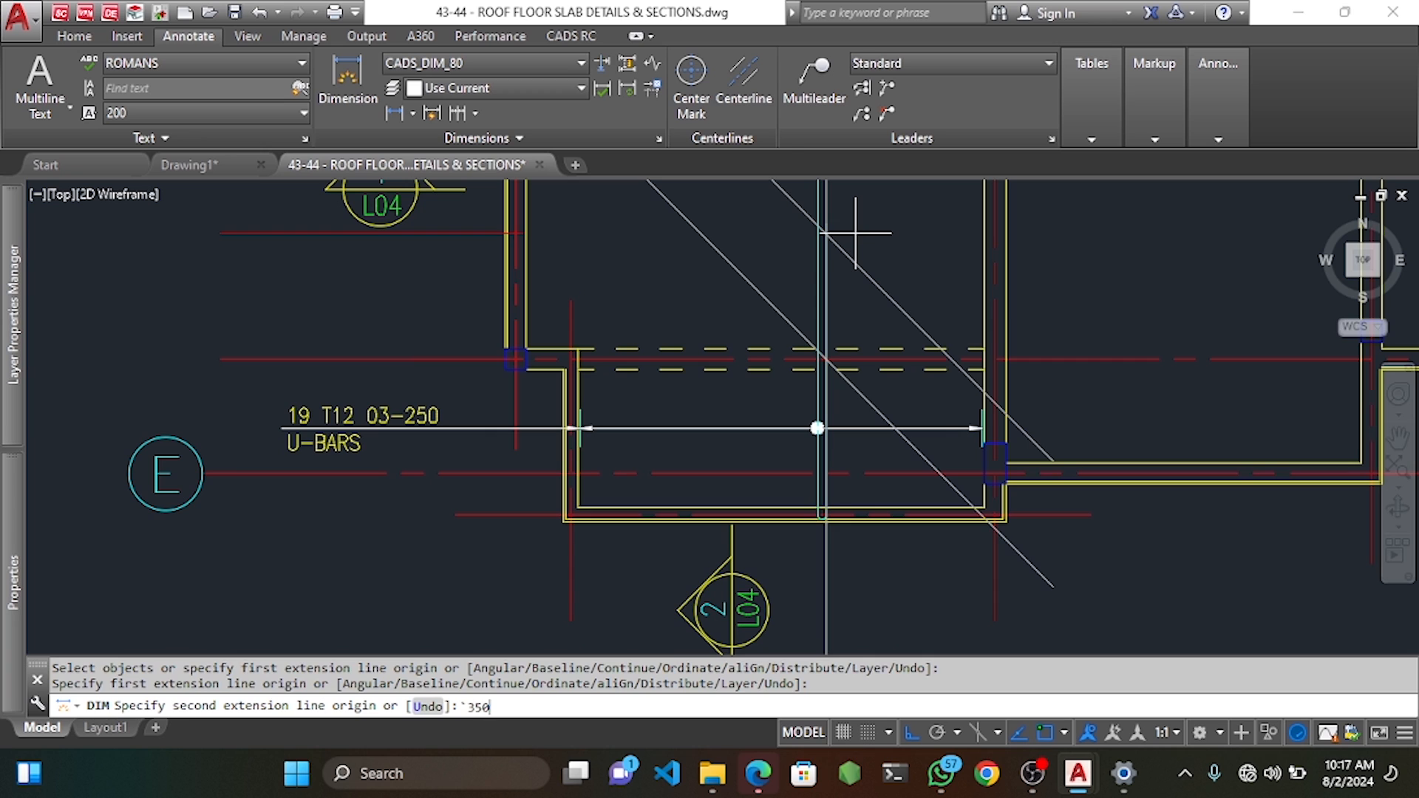
pyautogui.write('`350')
pyautogui.press('Return')
pyautogui.scroll(-3, 856, 244)
pyautogui.scroll(2, 880, 218)
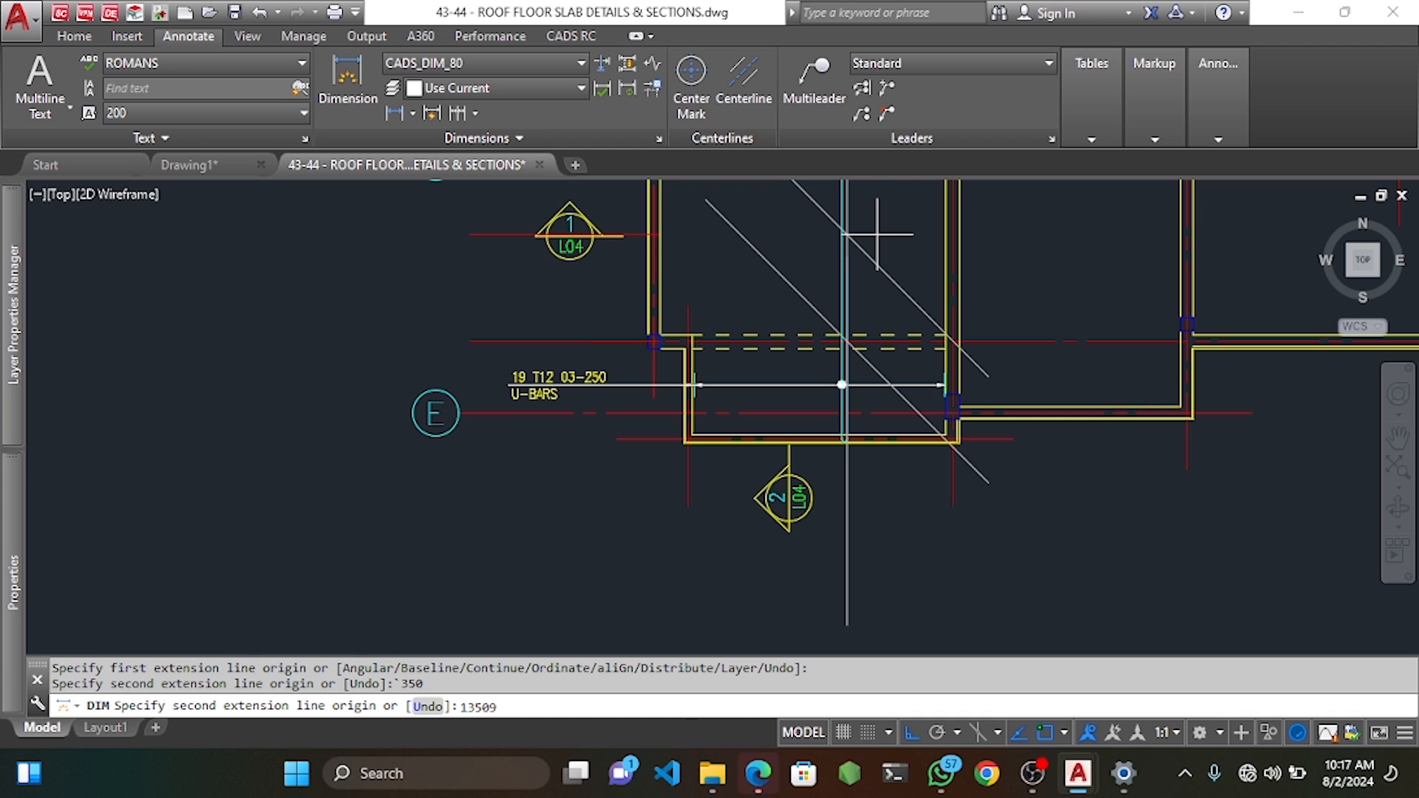
pyautogui.write('13509')
pyautogui.press('Return')
pyautogui.press('Escape')
pyautogui.press('Escape')
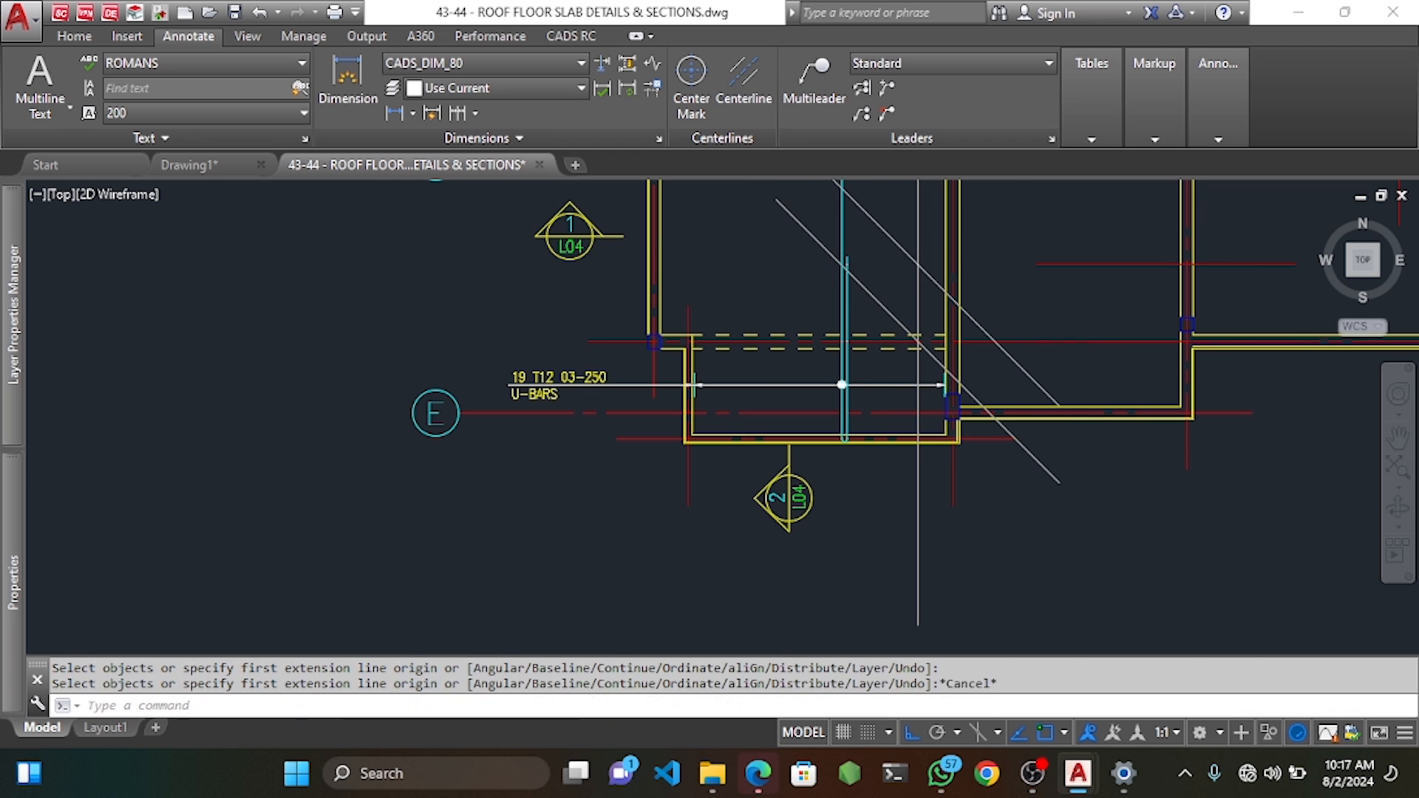
pyautogui.press('Escape')
pyautogui.scroll(6, 843, 281)
# Stretch the mark 03 U-bar's end down to its new point in the bottom bay.
pyautogui.click(827, 282)
pyautogui.moveTo(799, 228); pyautogui.dragTo(817, 316, button='middle')
pyautogui.press('Escape')
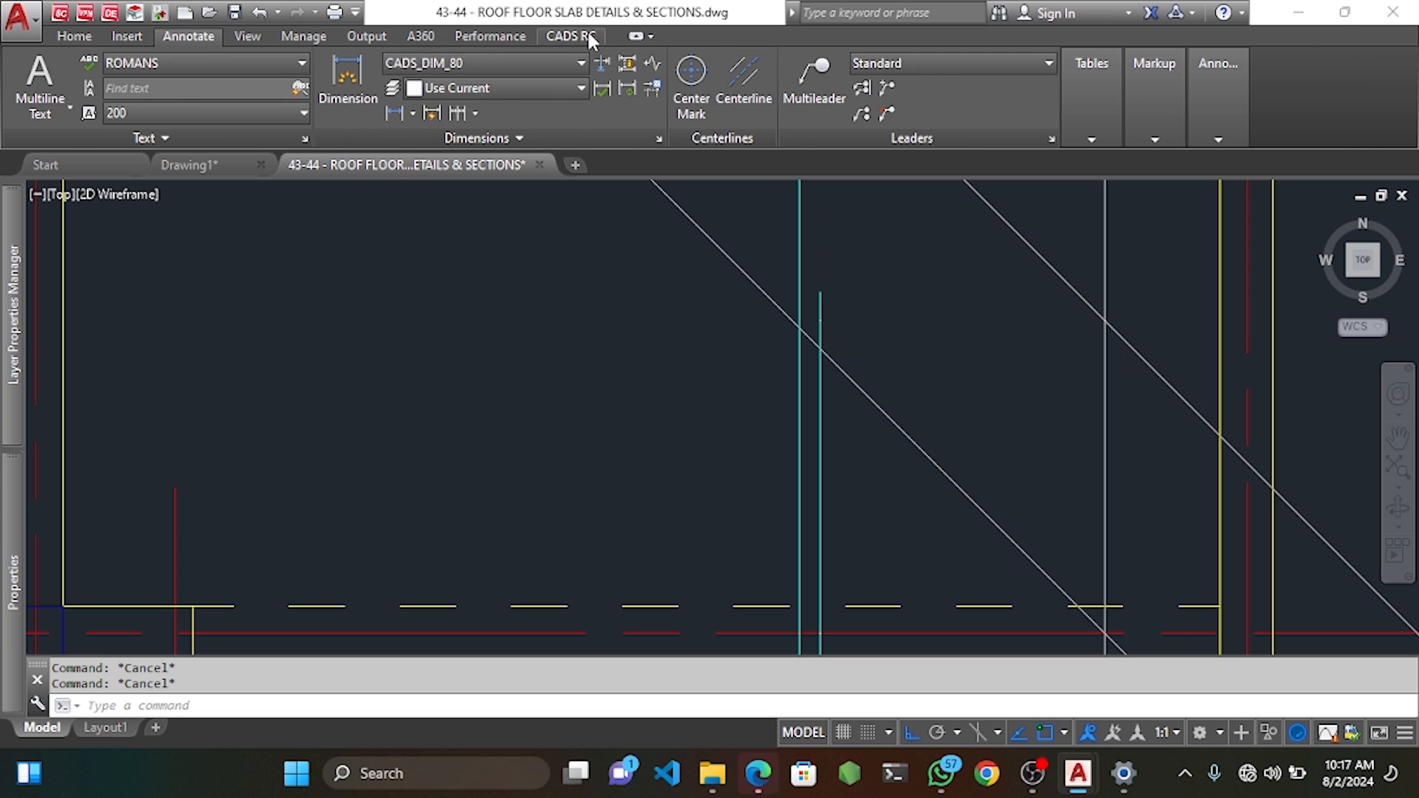
pyautogui.click(584, 34)
pyautogui.click(540, 81)
pyautogui.click(797, 278)
pyautogui.click(853, 303)
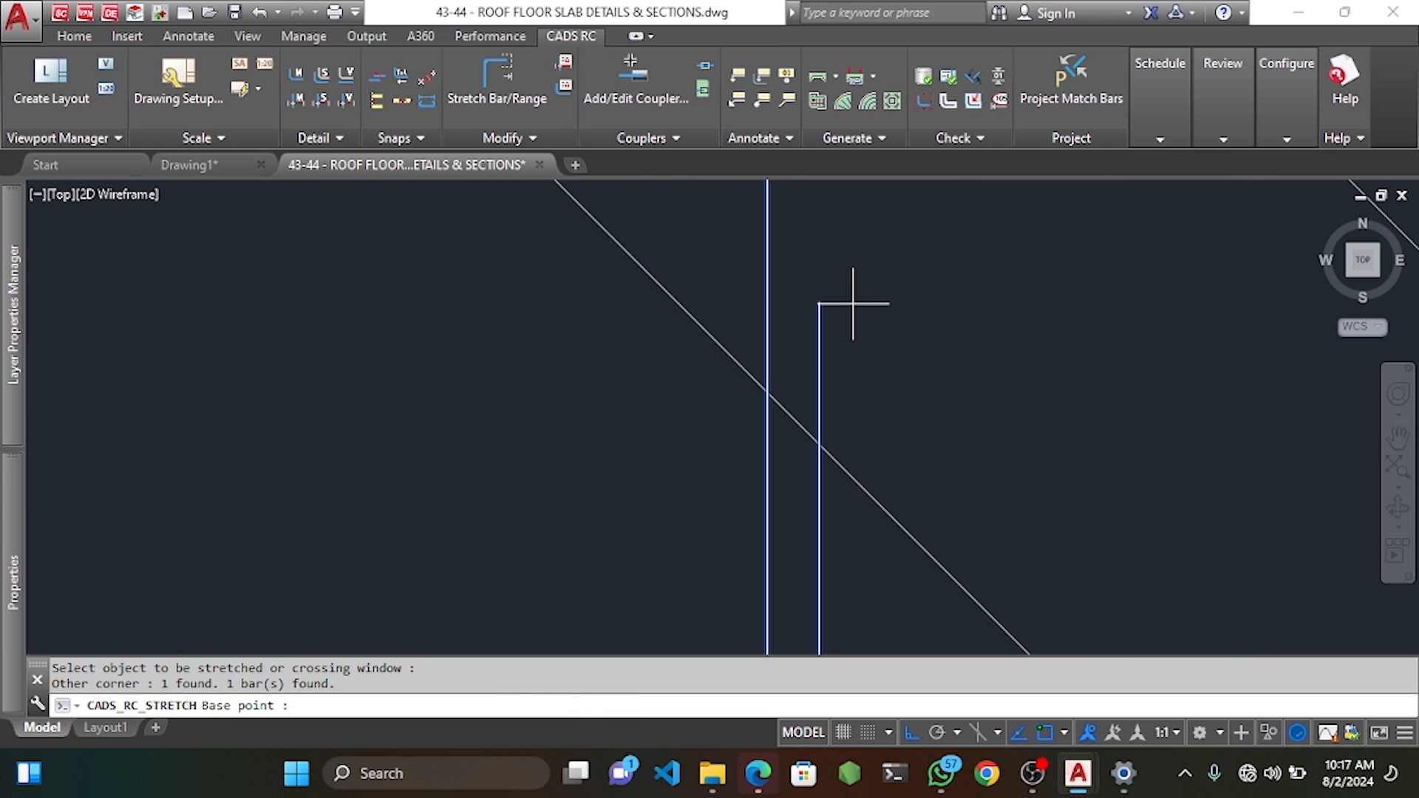
pyautogui.click(819, 302)
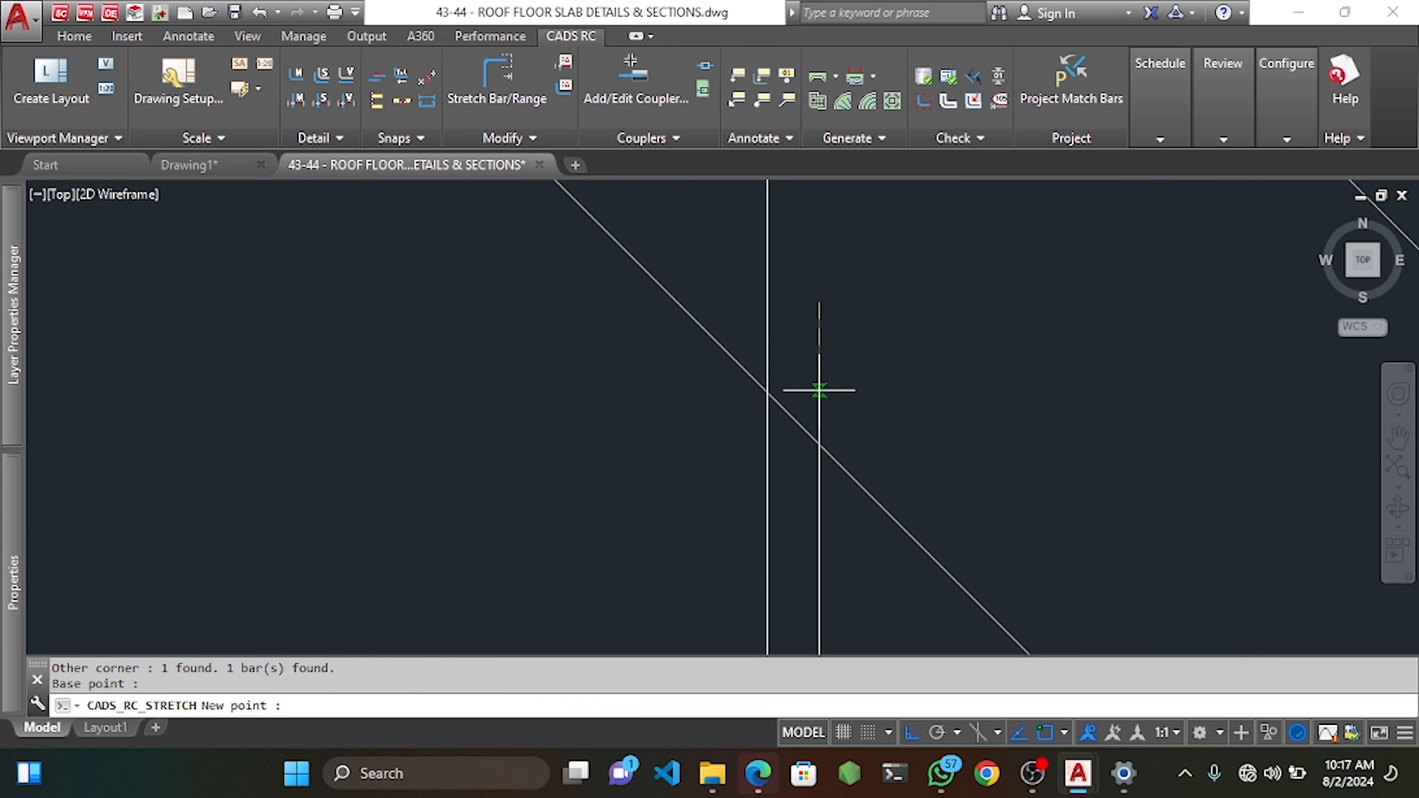
pyautogui.click(819, 373)
# Delete the diagonal guide line from the panel near grid E.
pyautogui.scroll(-4, 819, 381)
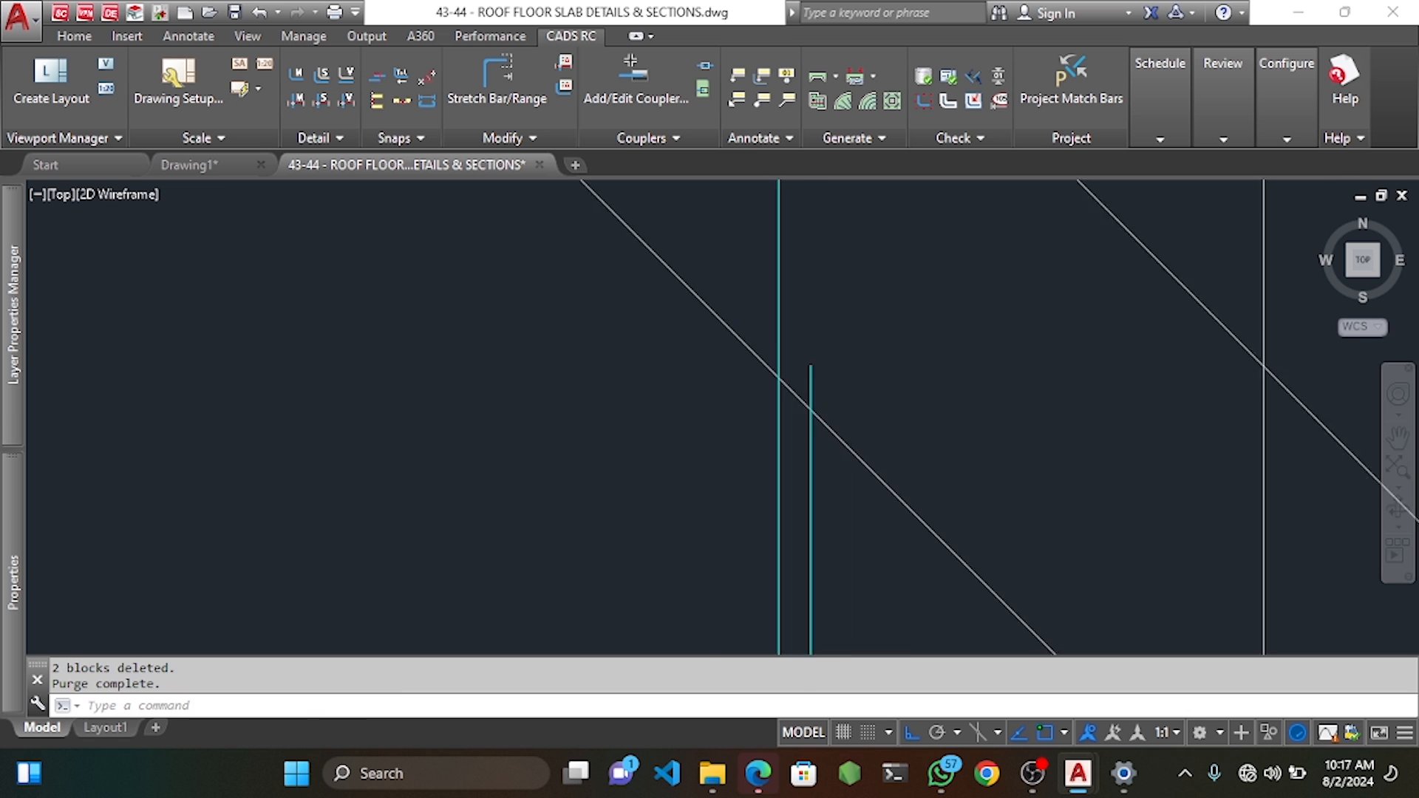
pyautogui.click(819, 389)
pyautogui.press('Delete')
pyautogui.scroll(-4, 817, 371)
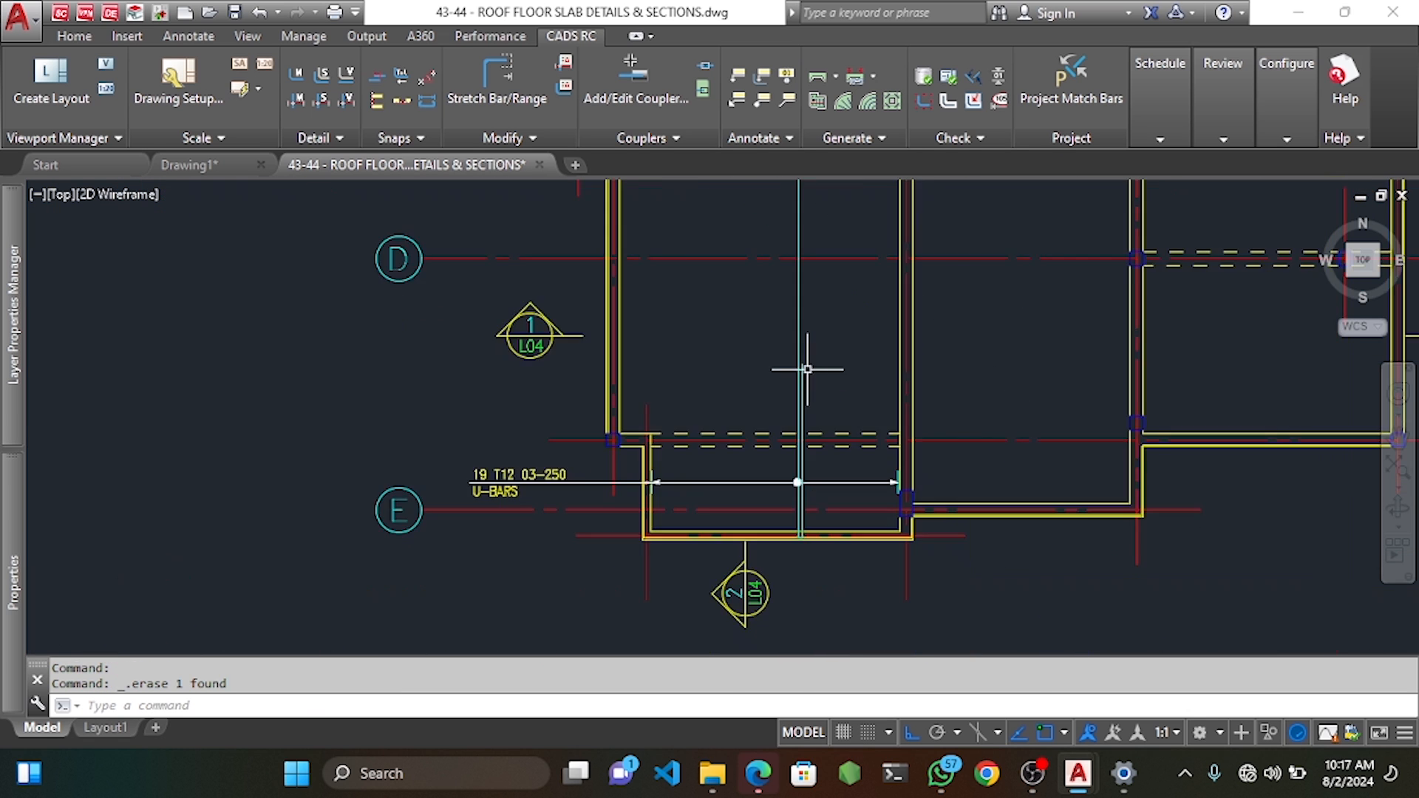
pyautogui.scroll(3, 695, 491)
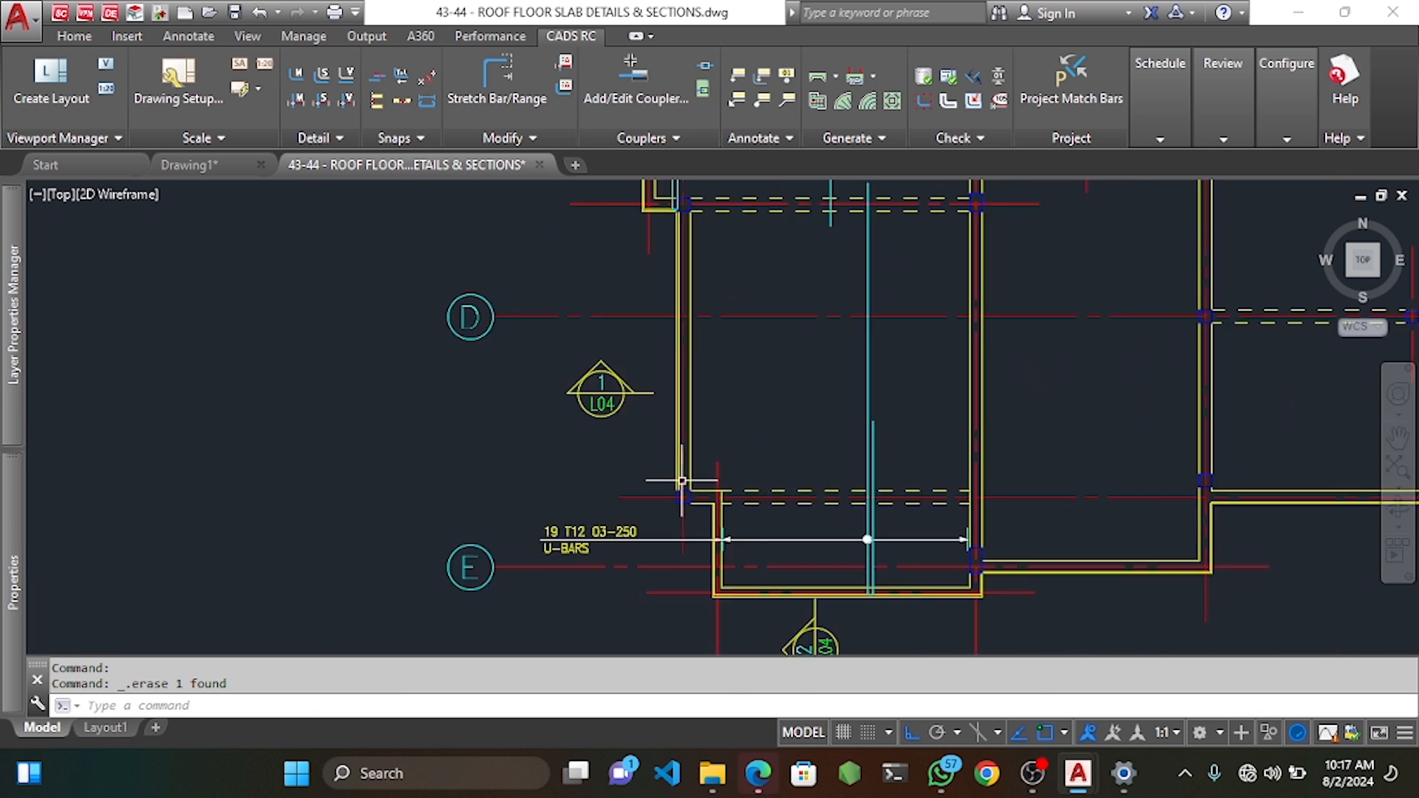
pyautogui.moveTo(729, 460); pyautogui.dragTo(730, 476, button='middle')
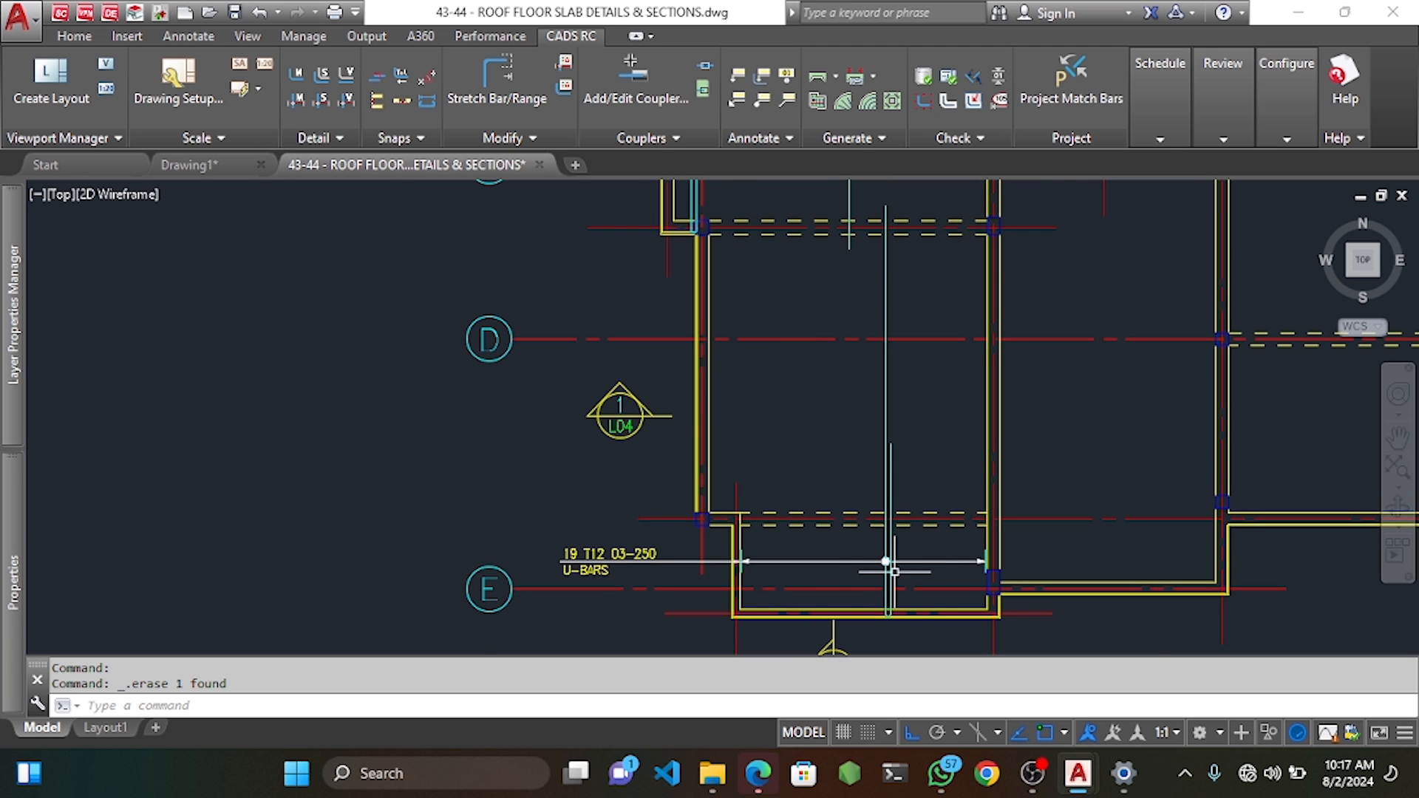
pyautogui.scroll(5, 897, 574)
pyautogui.click(891, 571)
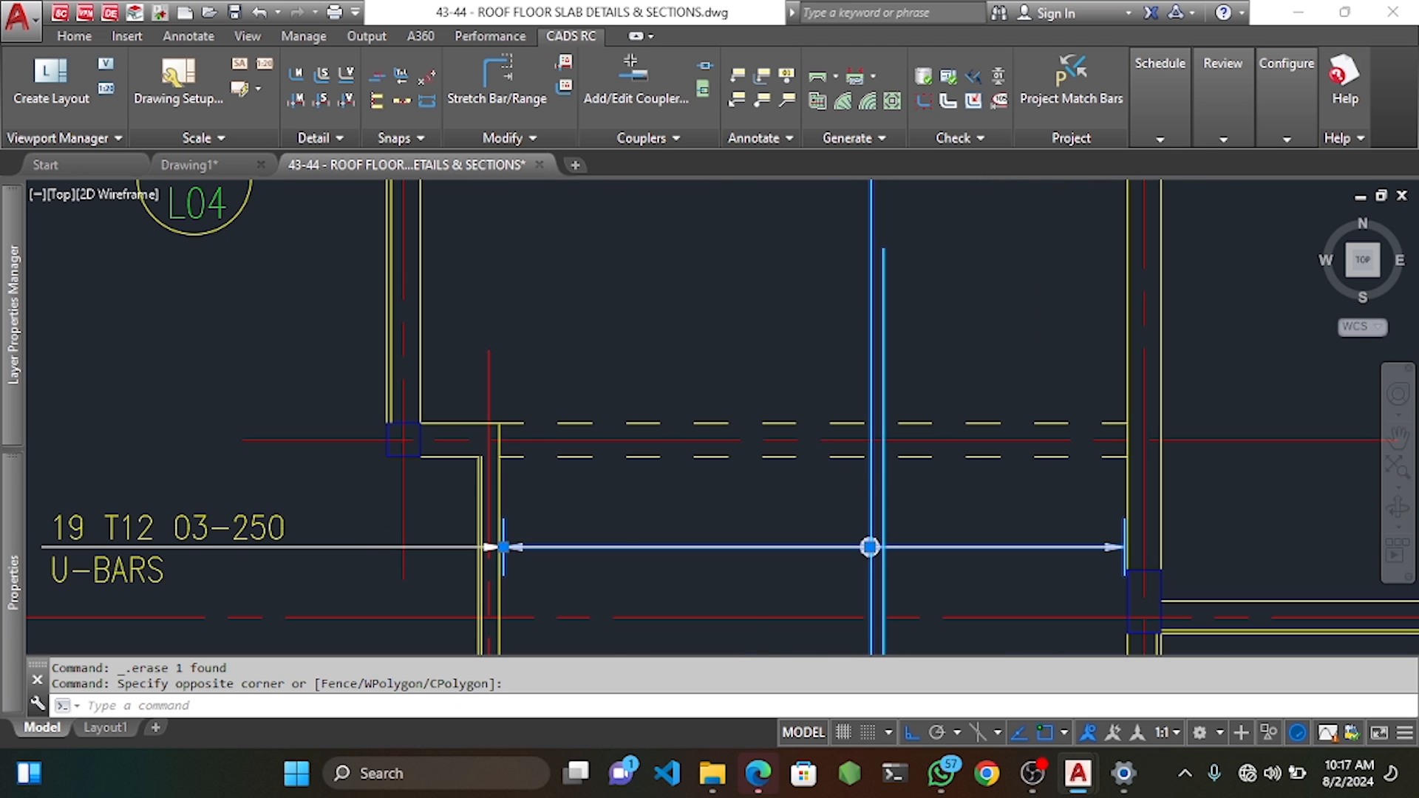
pyautogui.scroll(-3, 870, 547)
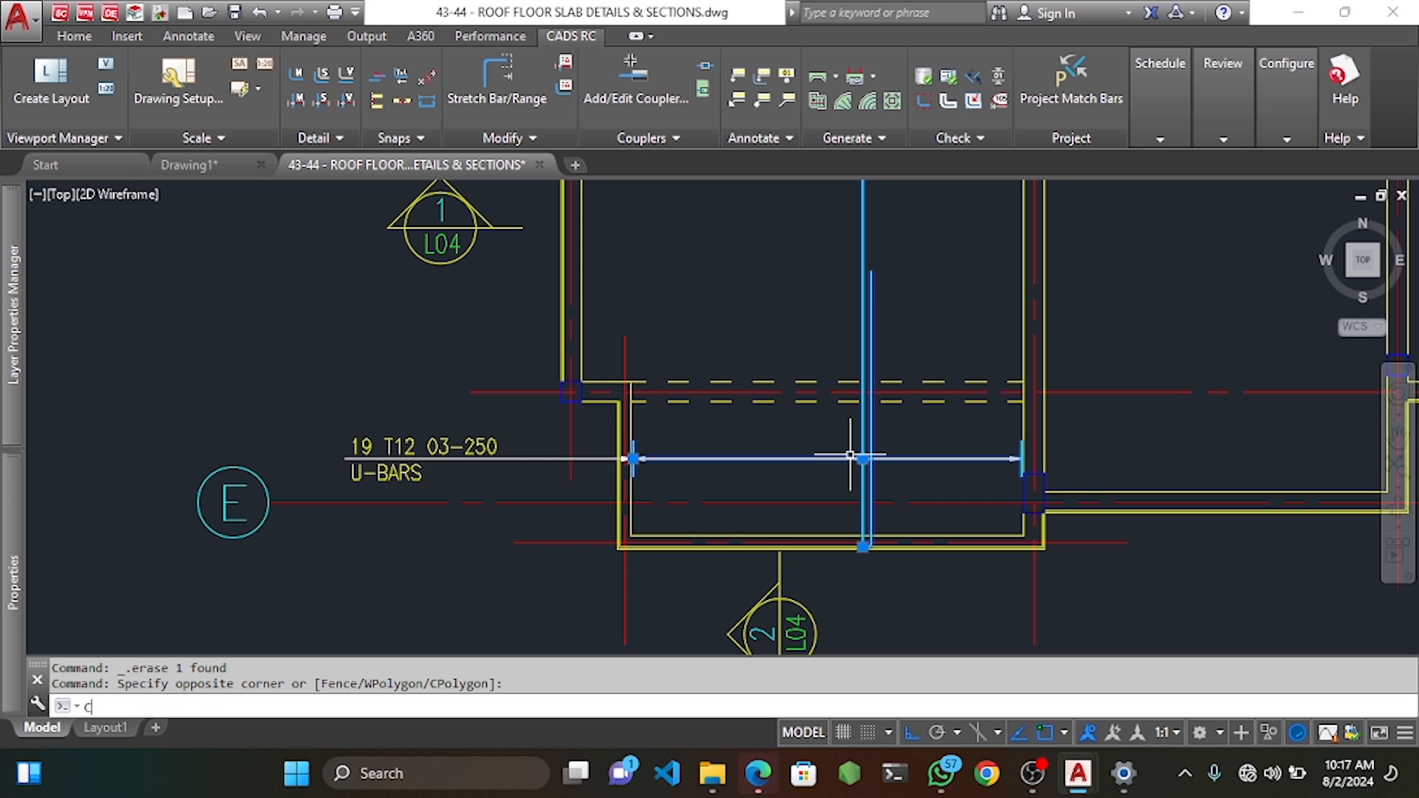
# Copy the mark 03 U-bar range next to the column as a new Copy Bar Set.
pyautogui.press('Return')
pyautogui.scroll(8, 858, 518)
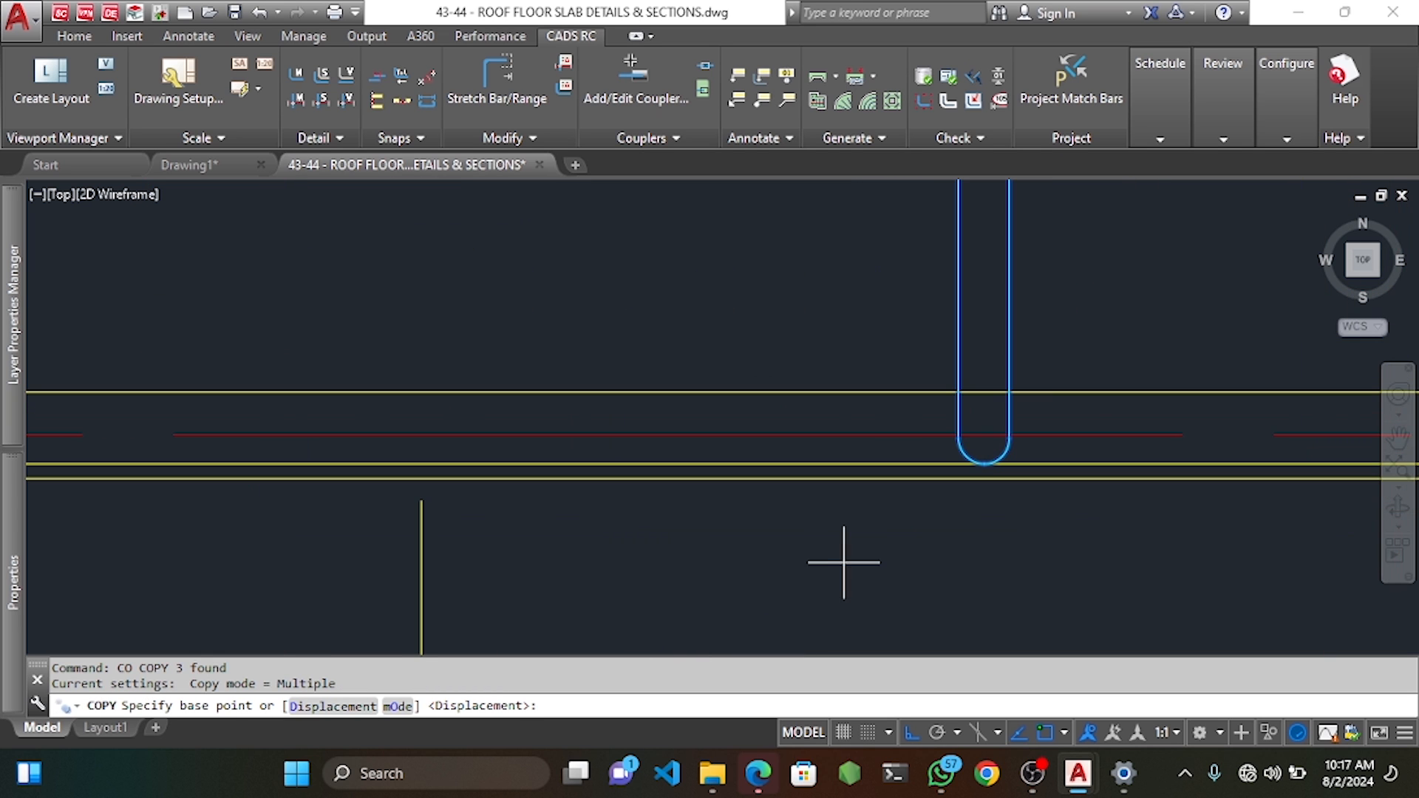
pyautogui.click(987, 486)
pyautogui.scroll(-6, 986, 485)
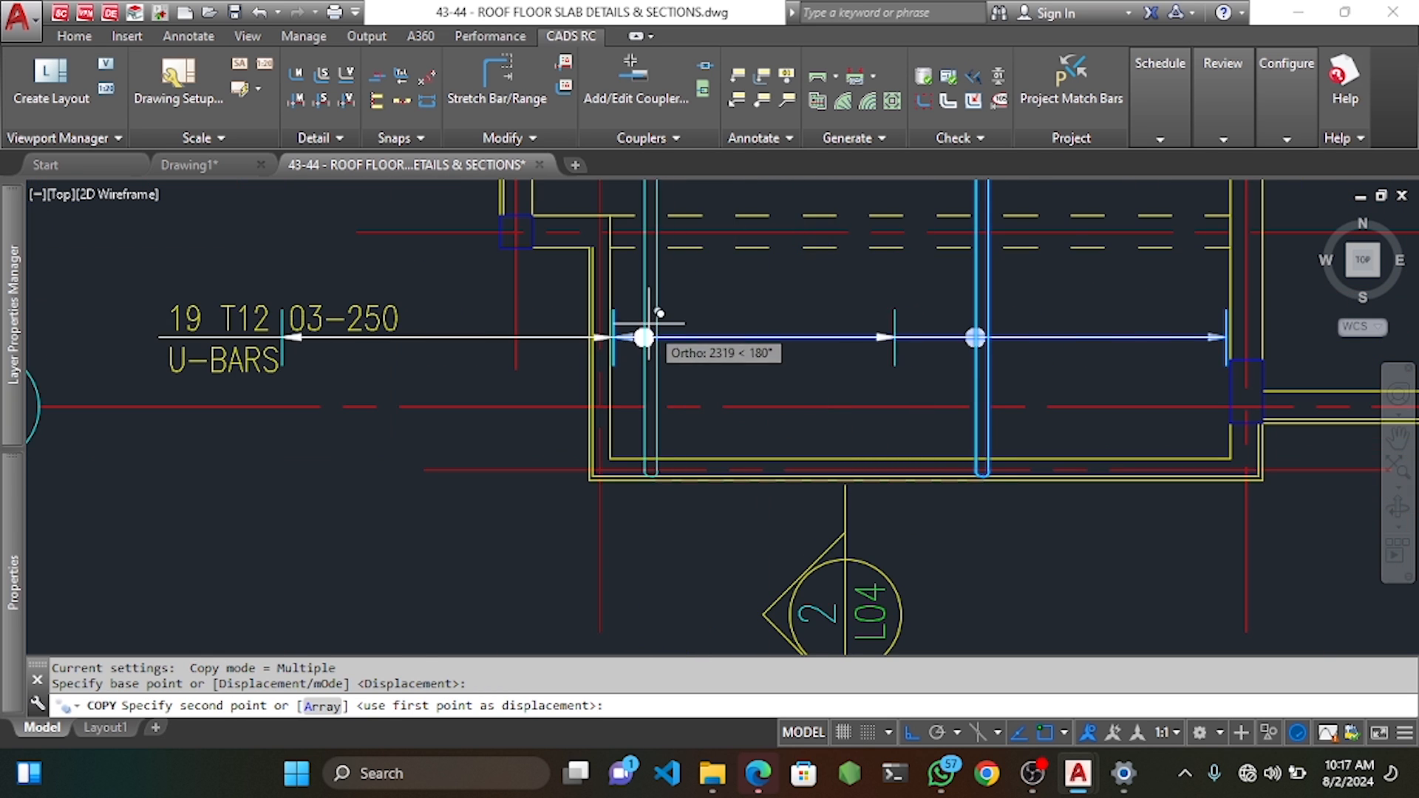
pyautogui.moveTo(581, 187); pyautogui.dragTo(647, 299, button='middle')
pyautogui.scroll(4, 638, 329)
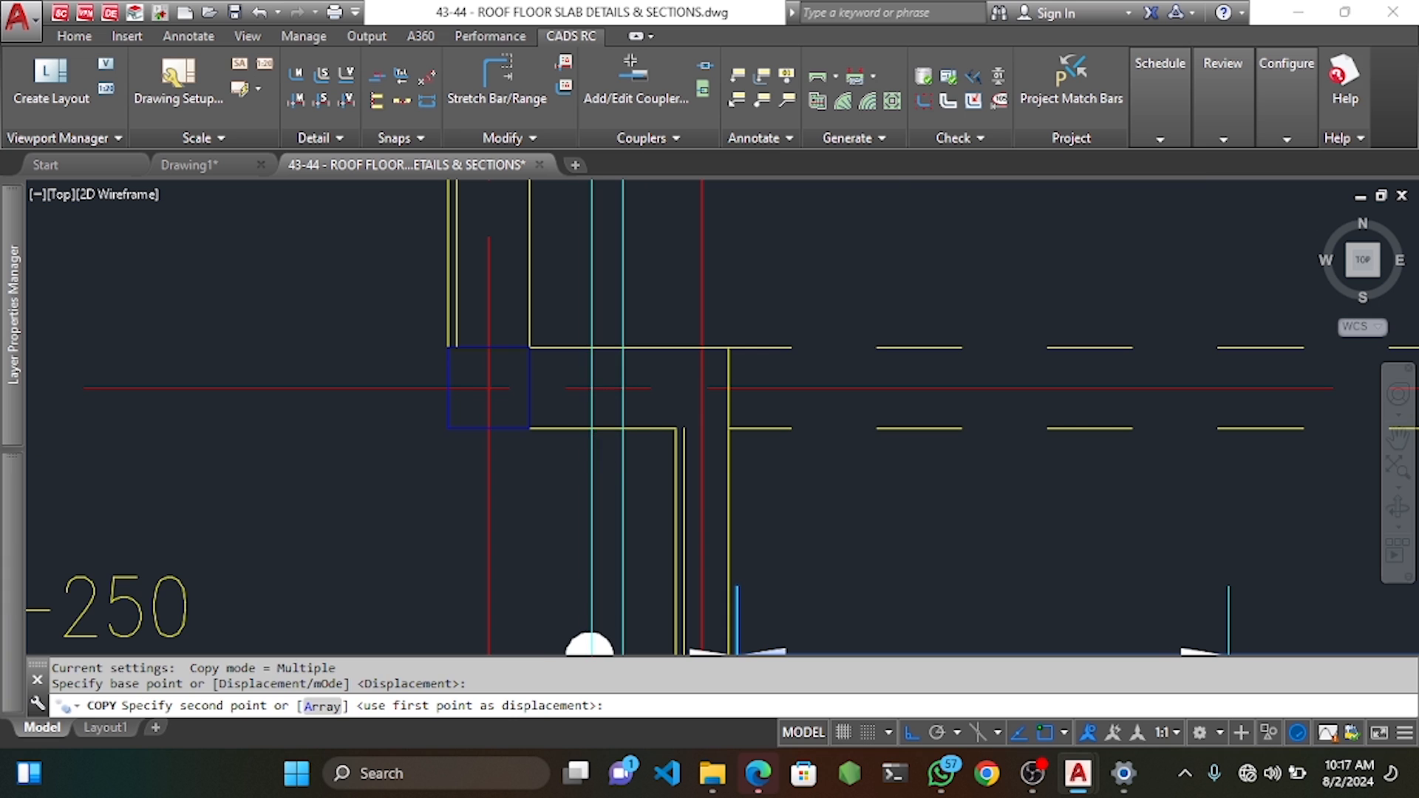
pyautogui.click(603, 412)
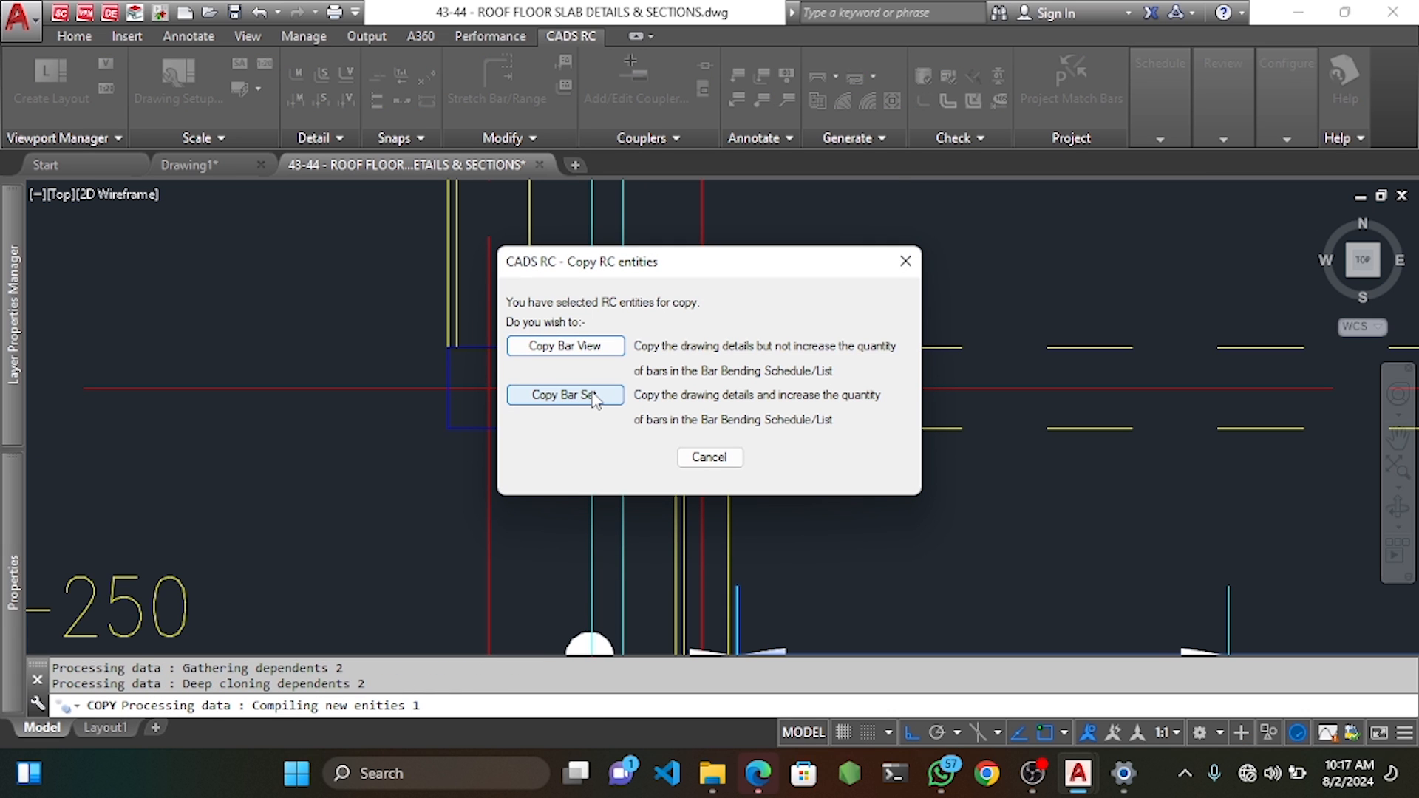
pyautogui.click(589, 399)
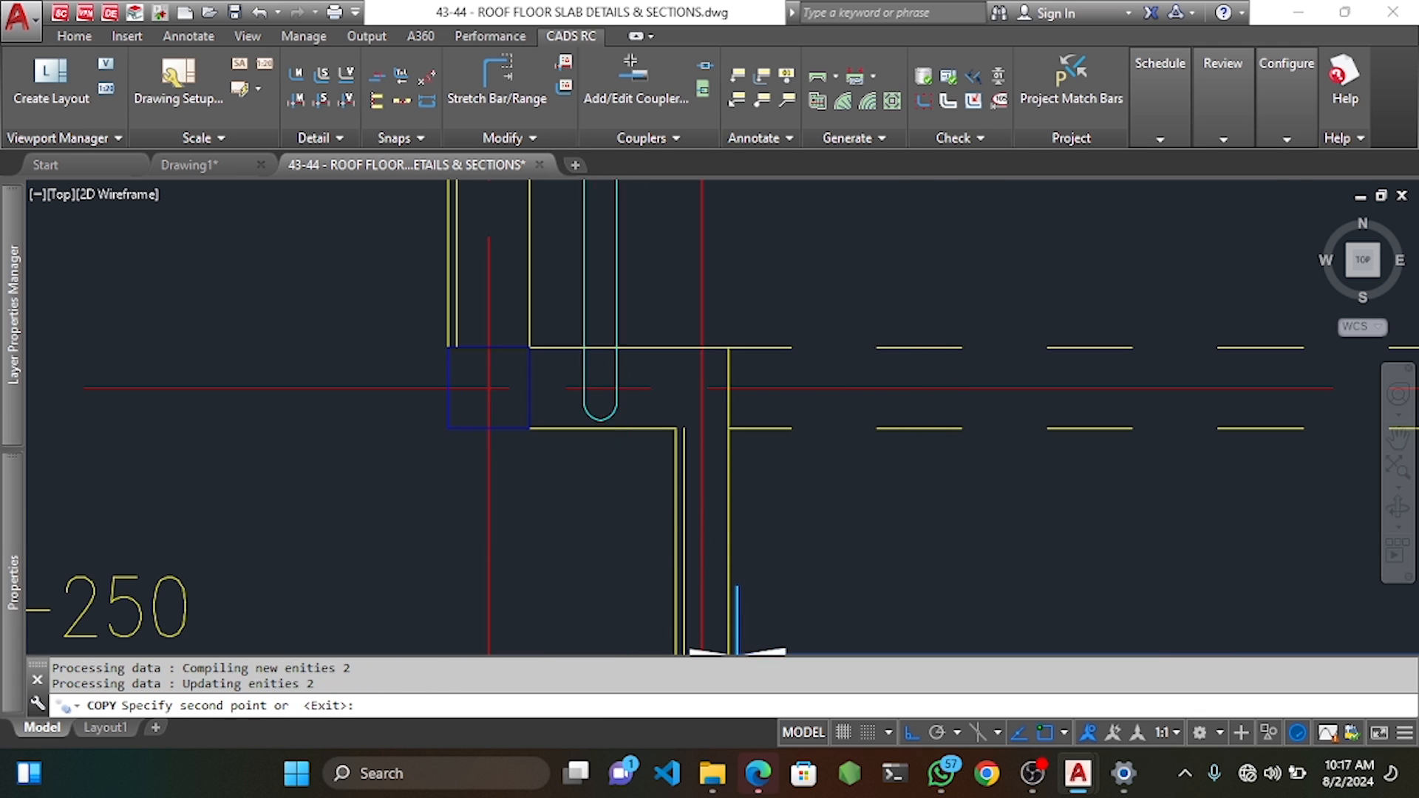
pyautogui.scroll(4, 672, 403)
pyautogui.press('Escape')
pyautogui.press('Escape')
pyautogui.press('Escape')
pyautogui.scroll(4, 652, 383)
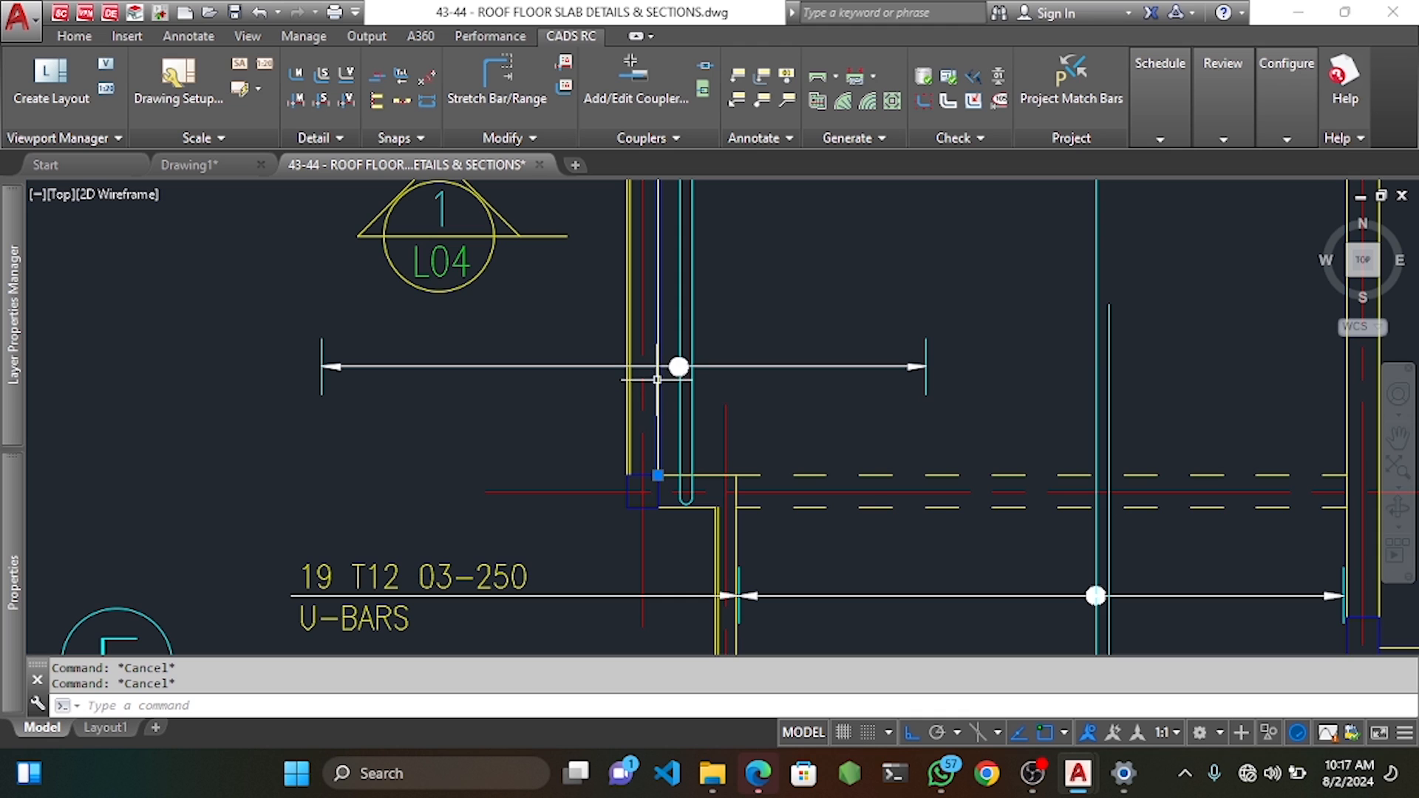
# Offset a guide line by 25.
pyautogui.write('o')
pyautogui.press('Return')
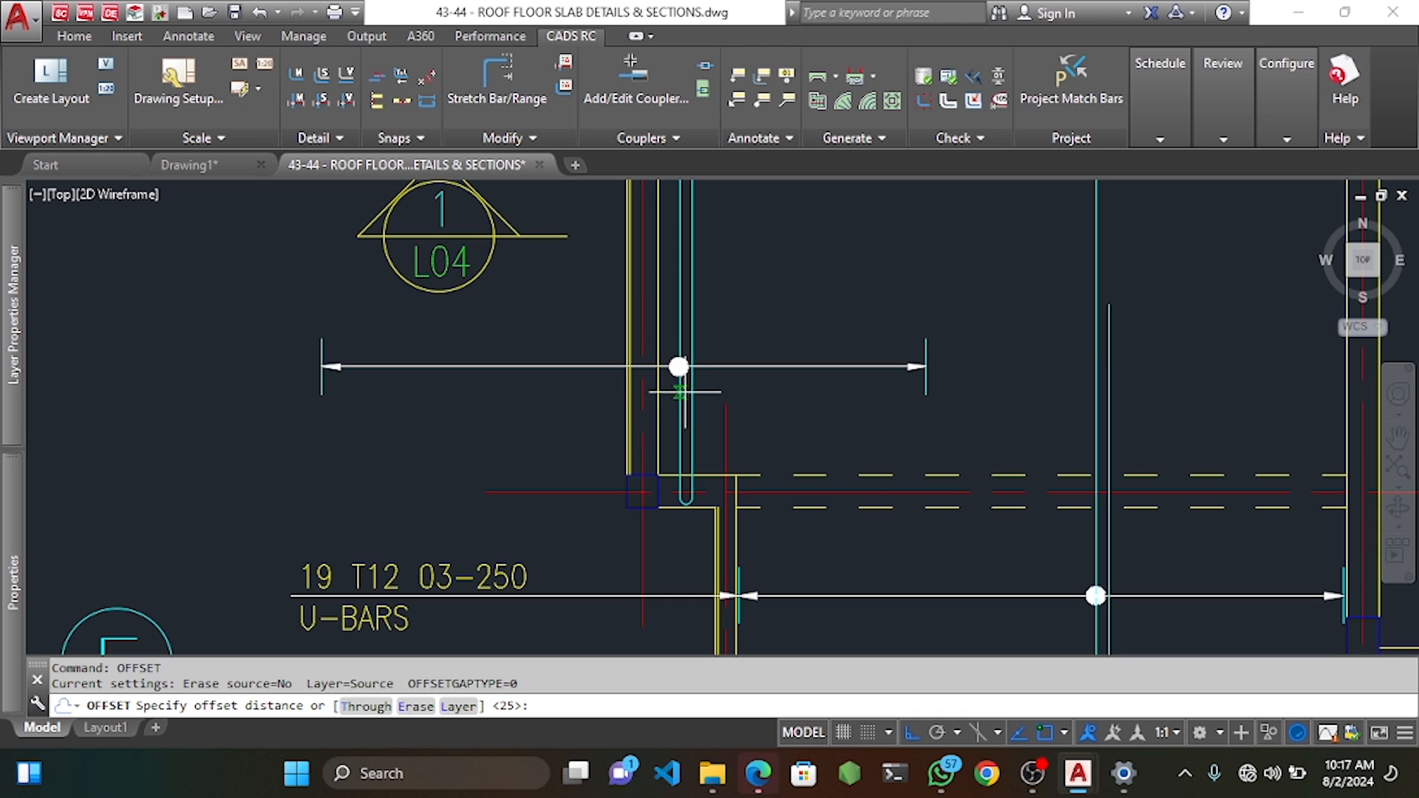
pyautogui.press('Return')
pyautogui.click(906, 433)
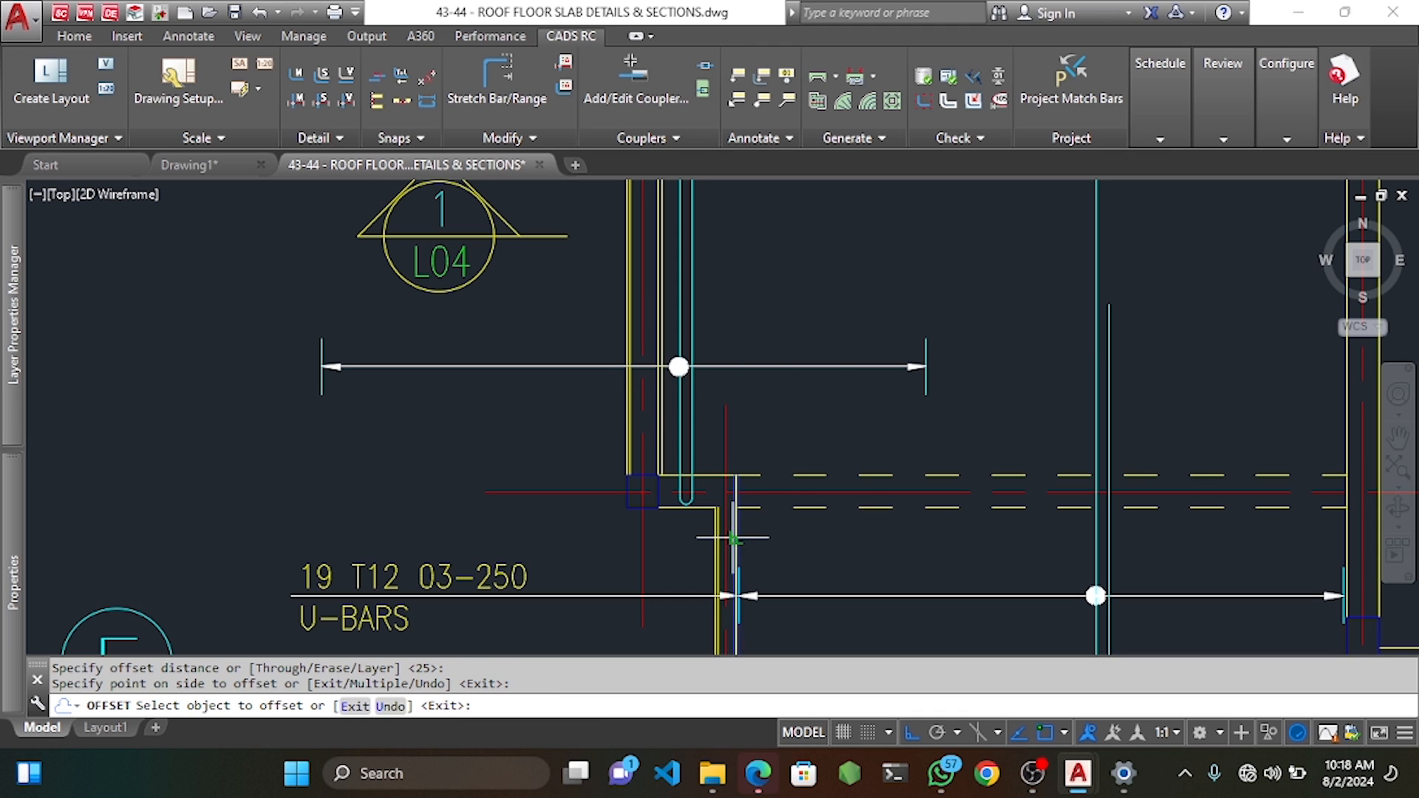
pyautogui.click(730, 537)
pyautogui.click(695, 543)
pyautogui.press('Escape')
pyautogui.press('Escape')
# Move the copied bar's horizontal range dimension further to the right.
pyautogui.click(577, 378)
pyautogui.click(492, 319)
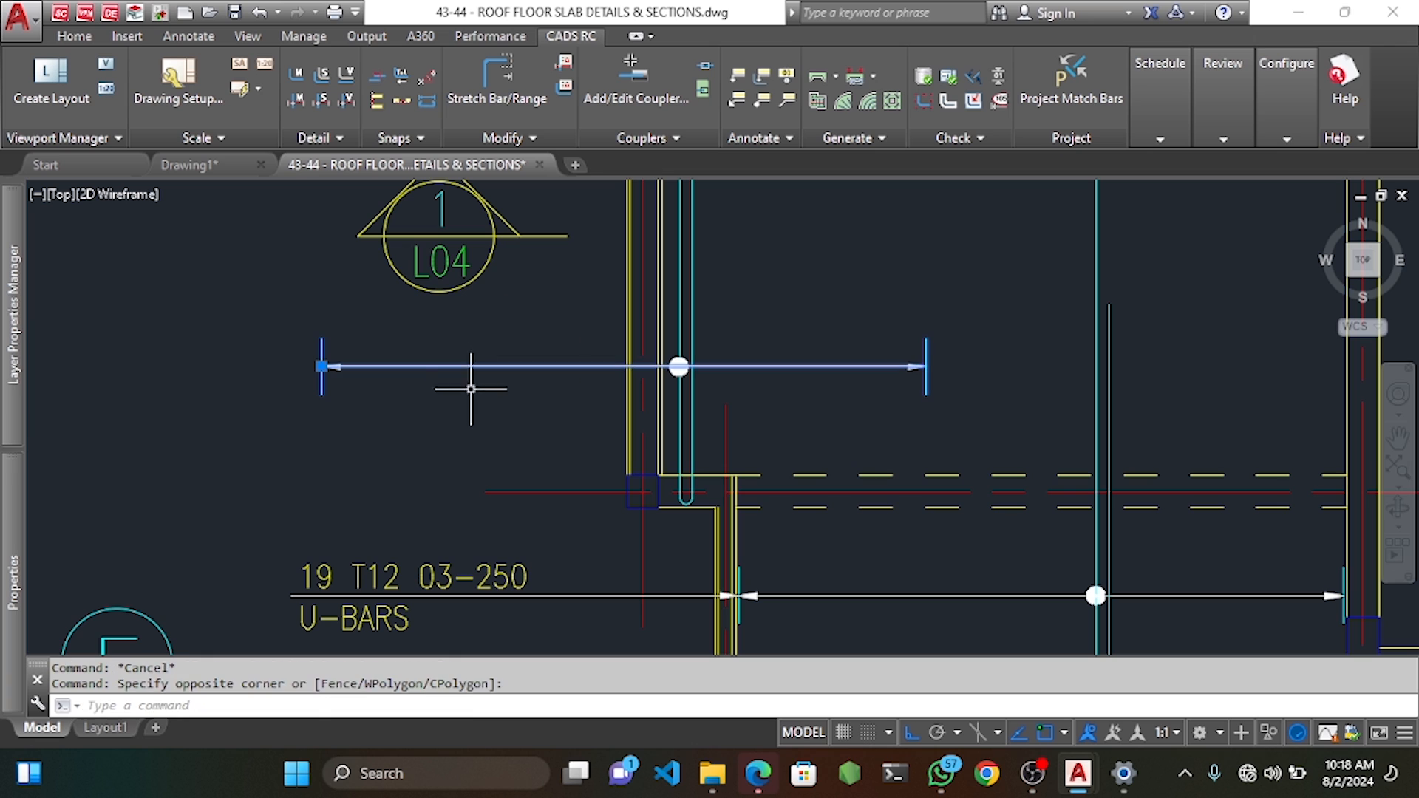
pyautogui.write('m')
pyautogui.press('Return')
pyautogui.click(323, 368)
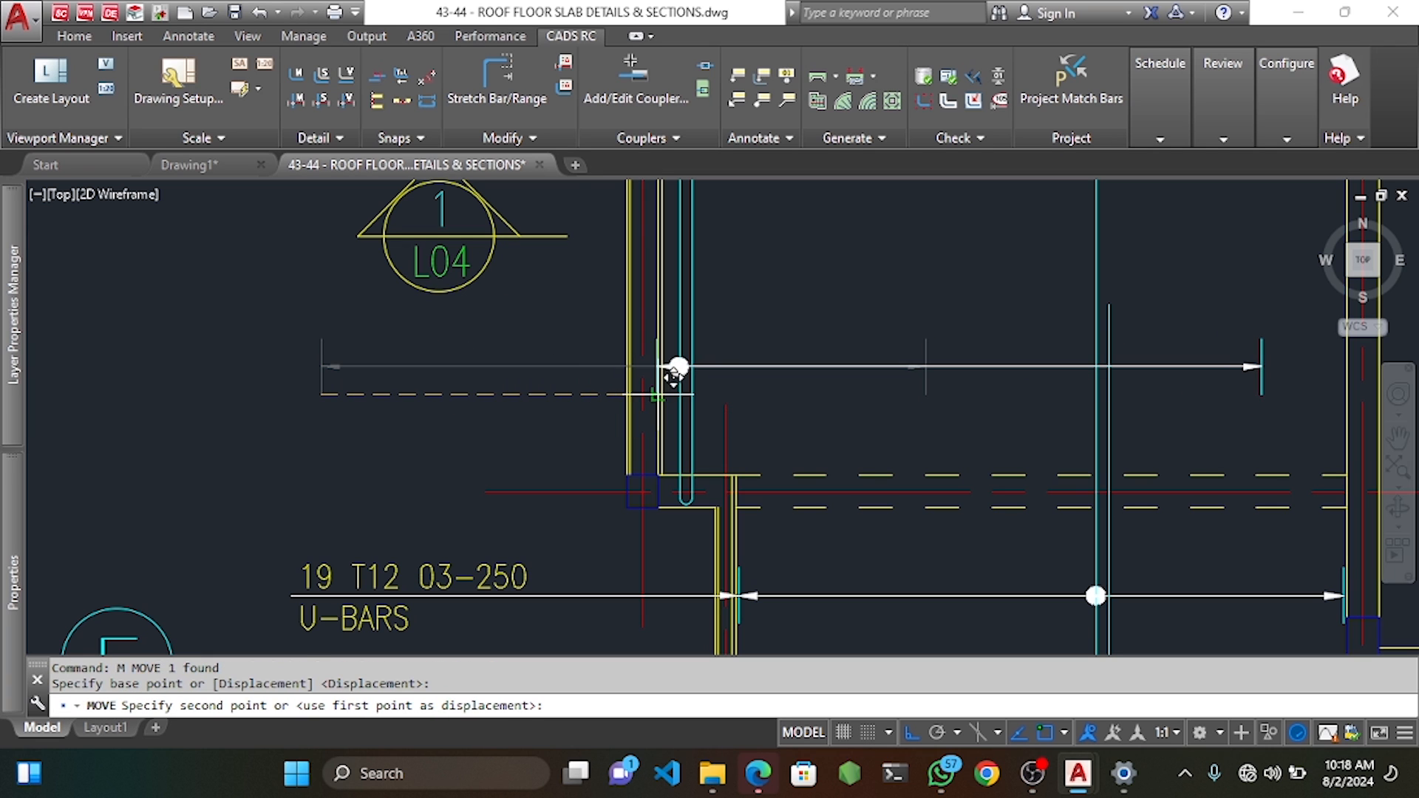
pyautogui.click(678, 367)
# Stretch the copied U-bar's right end to its new position in the slab panel.
pyautogui.click(497, 77)
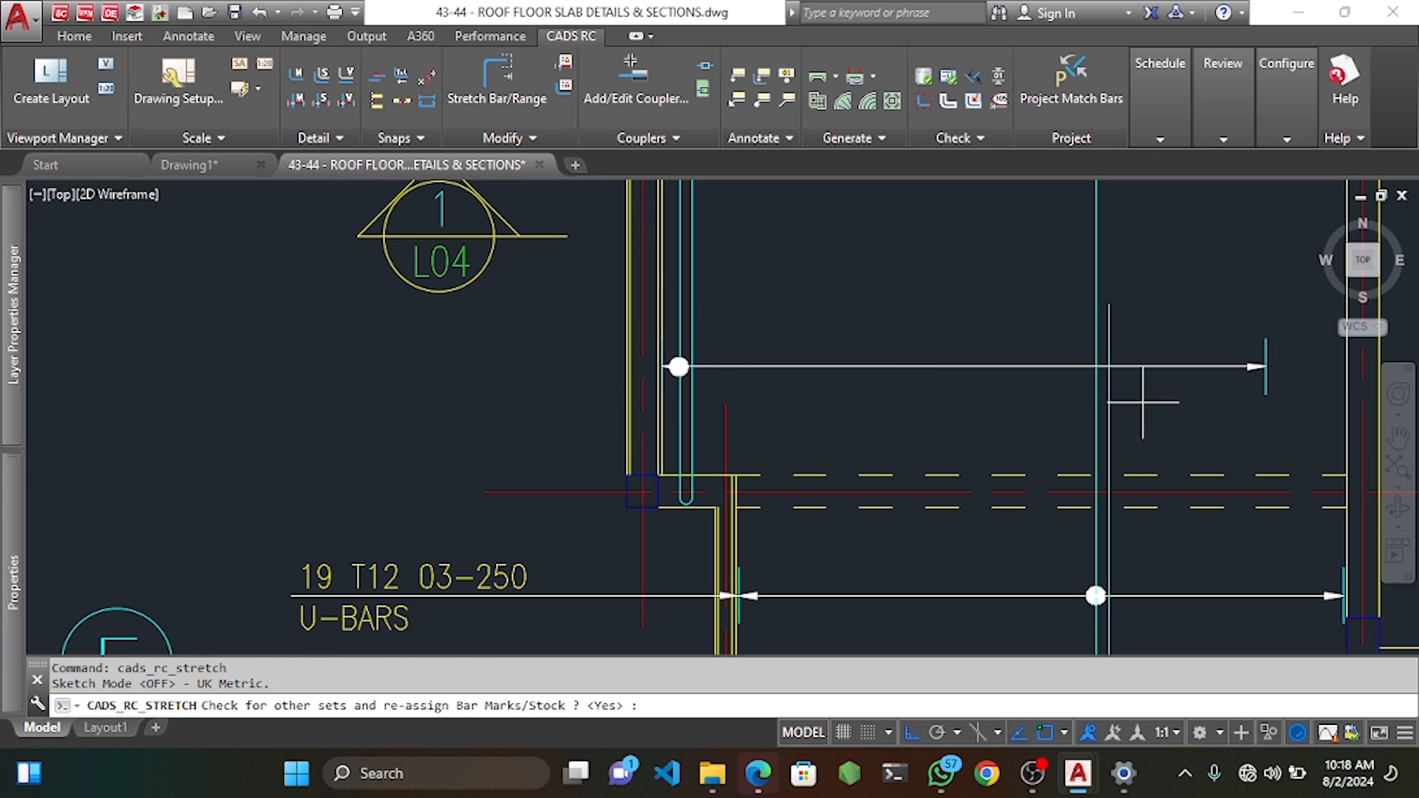
pyautogui.scroll(5, 1297, 379)
pyautogui.click(1251, 395)
pyautogui.click(1128, 282)
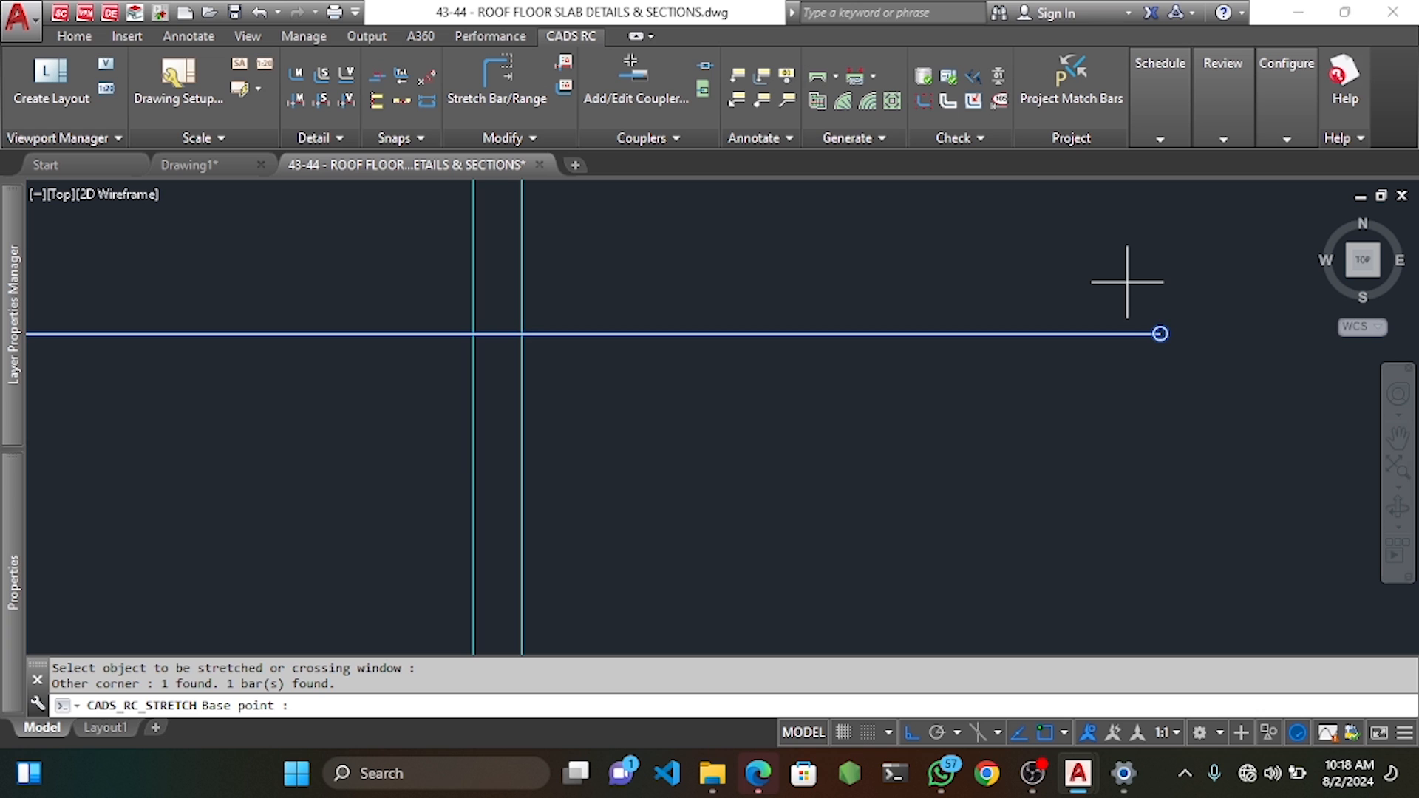
pyautogui.scroll(4, 1163, 342)
pyautogui.click(1157, 317)
pyautogui.scroll(-6, 1146, 348)
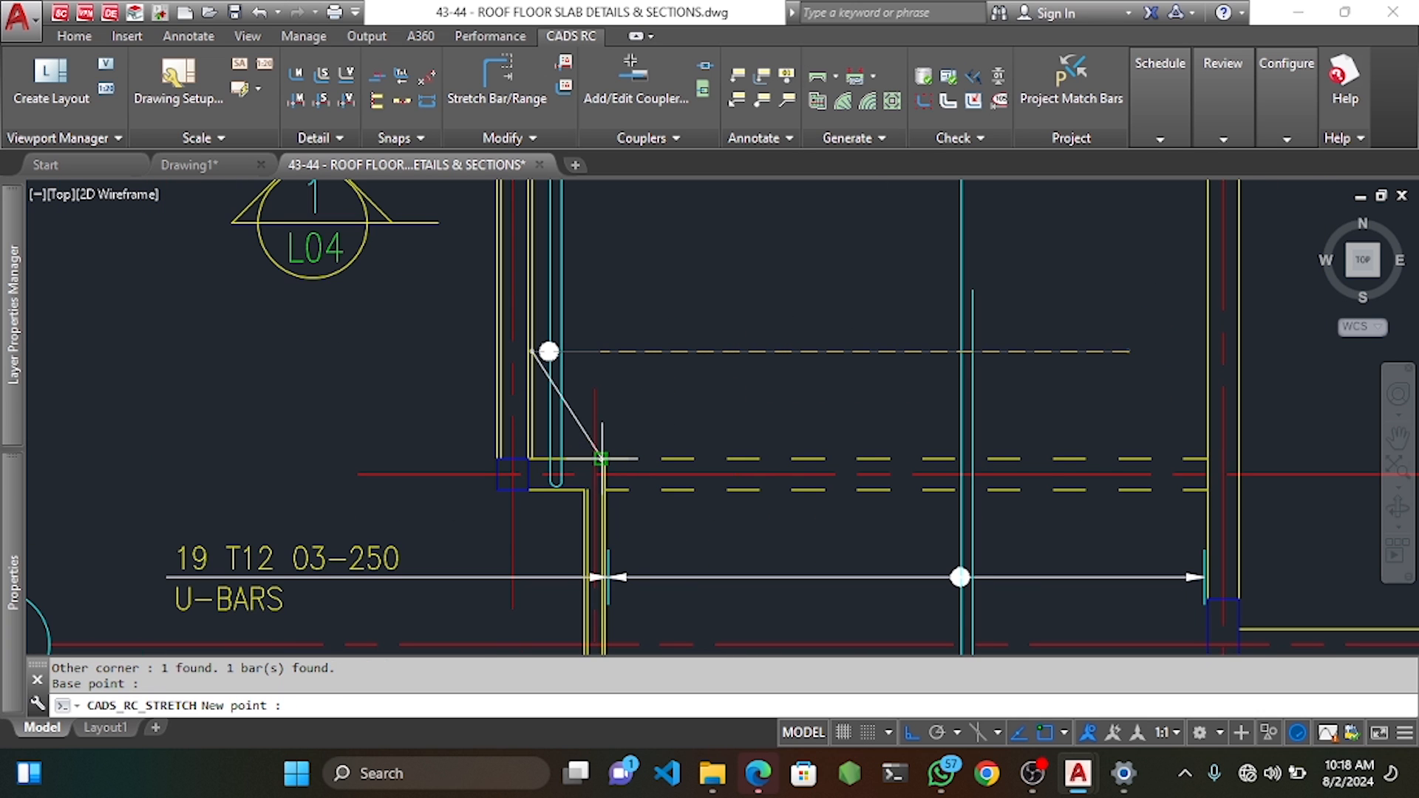
pyautogui.click(600, 332)
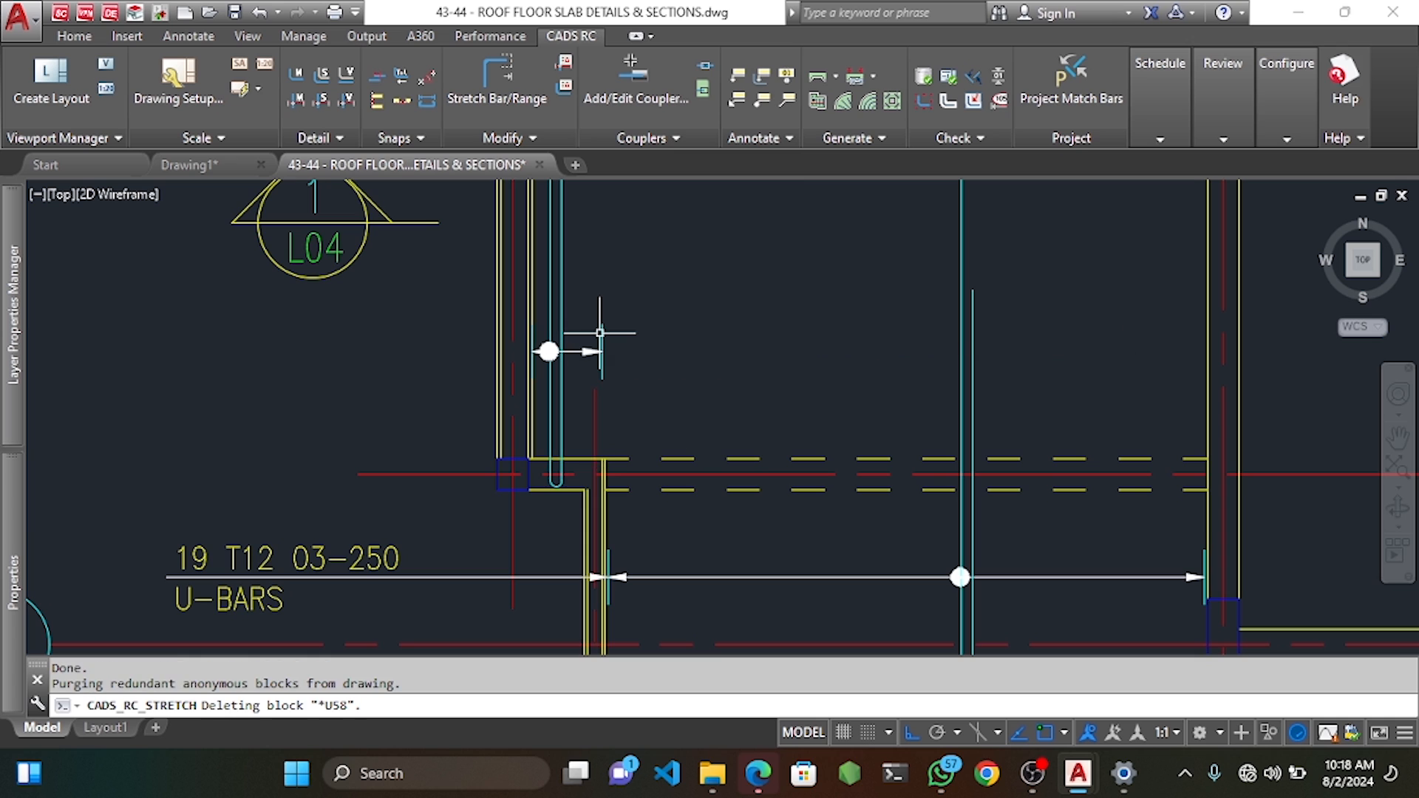
# Erase the two temporary guide lines.
pyautogui.click(531, 437)
pyautogui.scroll(2, 600, 492)
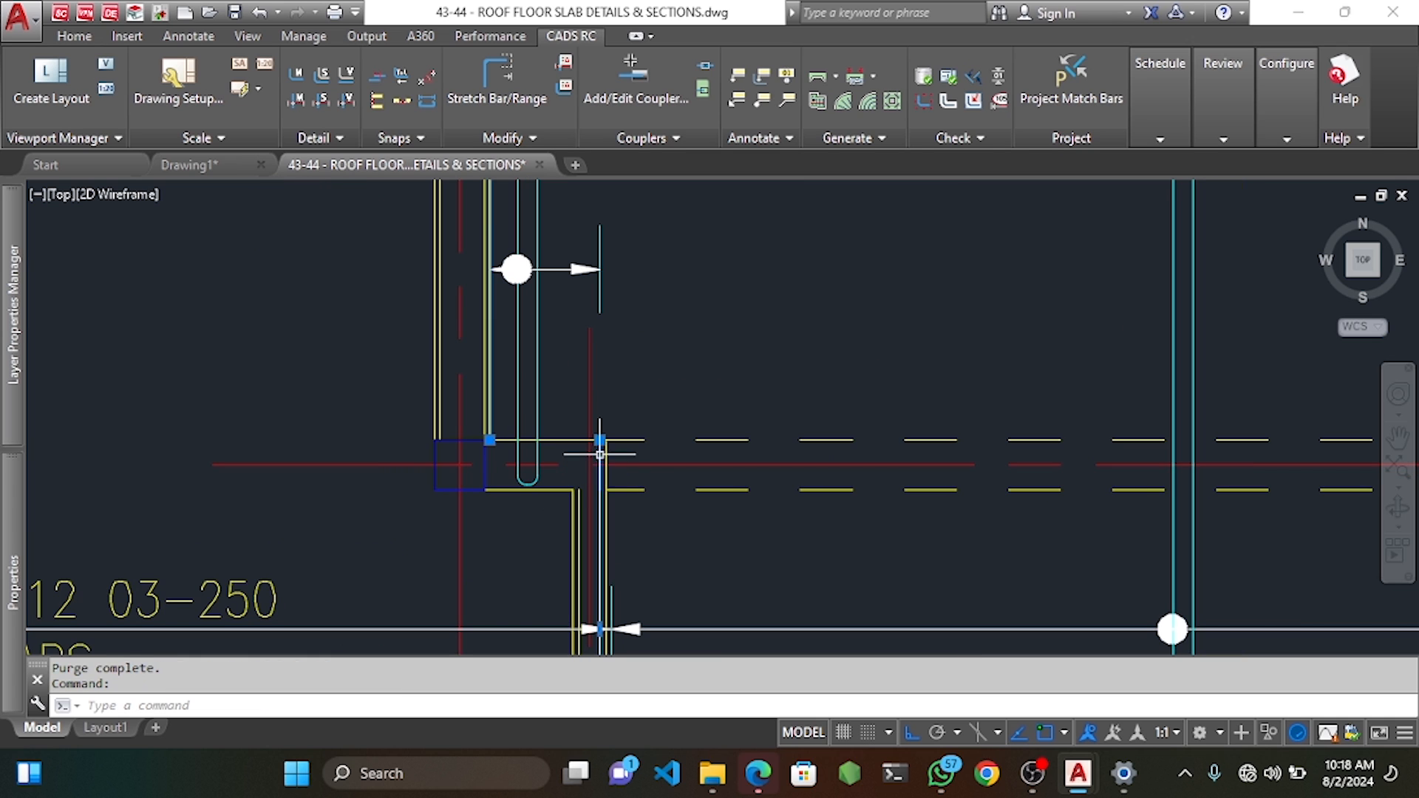
pyautogui.click(600, 454)
pyautogui.press('Delete')
pyautogui.scroll(-3, 646, 344)
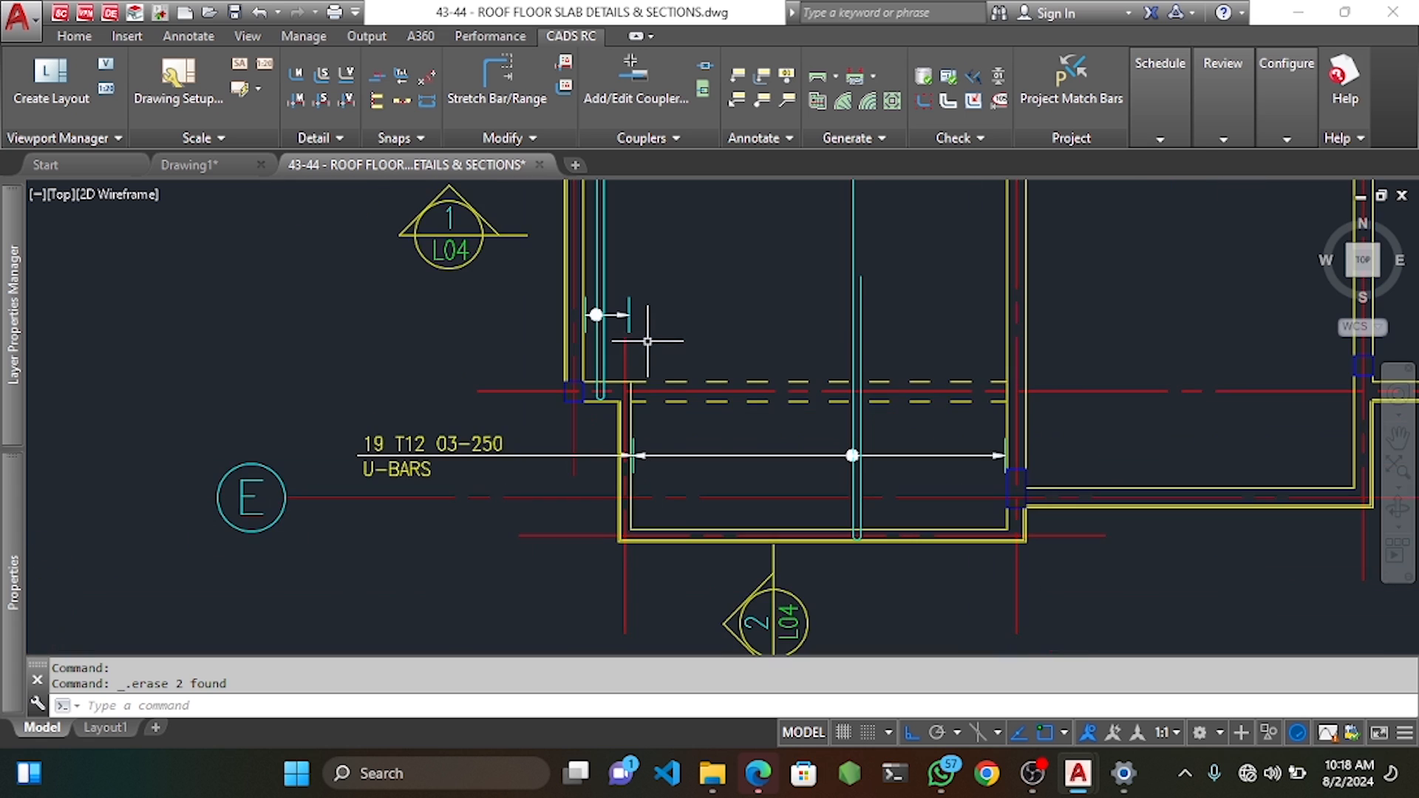
pyautogui.moveTo(620, 315); pyautogui.dragTo(627, 400, button='middle')
pyautogui.scroll(-2, 644, 368)
pyautogui.moveTo(653, 348); pyautogui.dragTo(657, 381, button='middle')
pyautogui.moveTo(635, 251); pyautogui.dragTo(660, 376, button='middle')
# Stretch the U-bar beside grid C so its top end moves down to the slab edge.
pyautogui.click(514, 90)
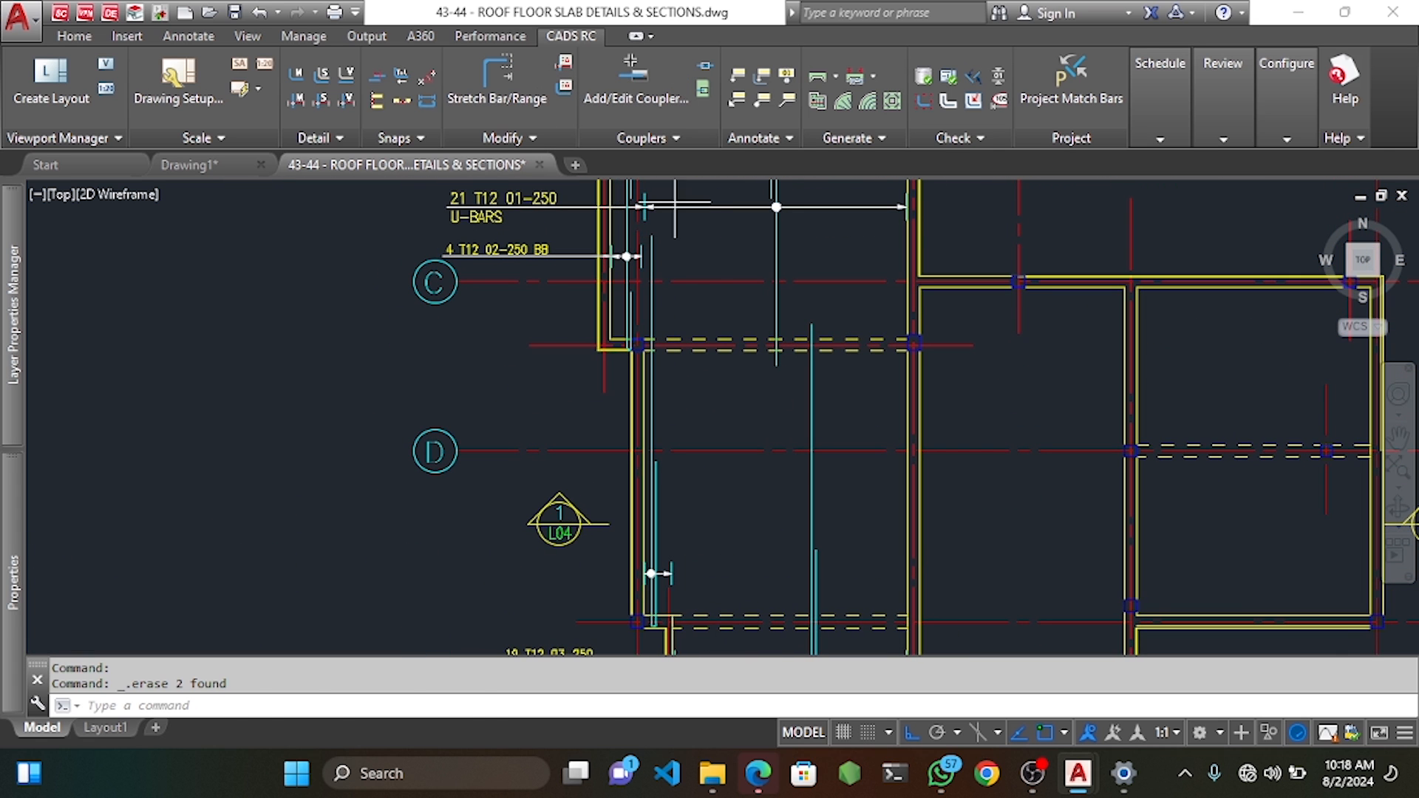
pyautogui.scroll(2, 646, 225)
pyautogui.scroll(2, 647, 228)
pyautogui.click(648, 236)
pyautogui.click(701, 267)
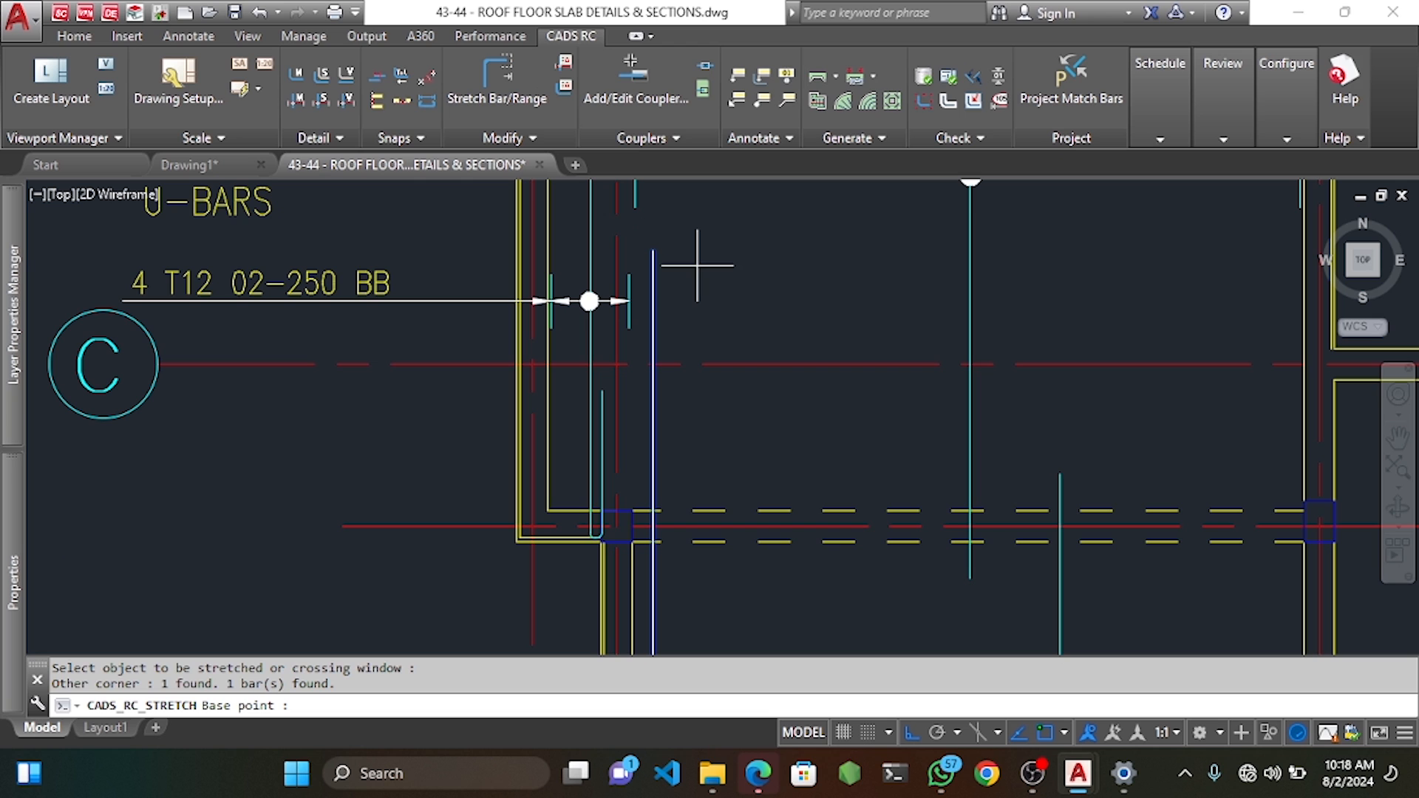
pyautogui.click(653, 251)
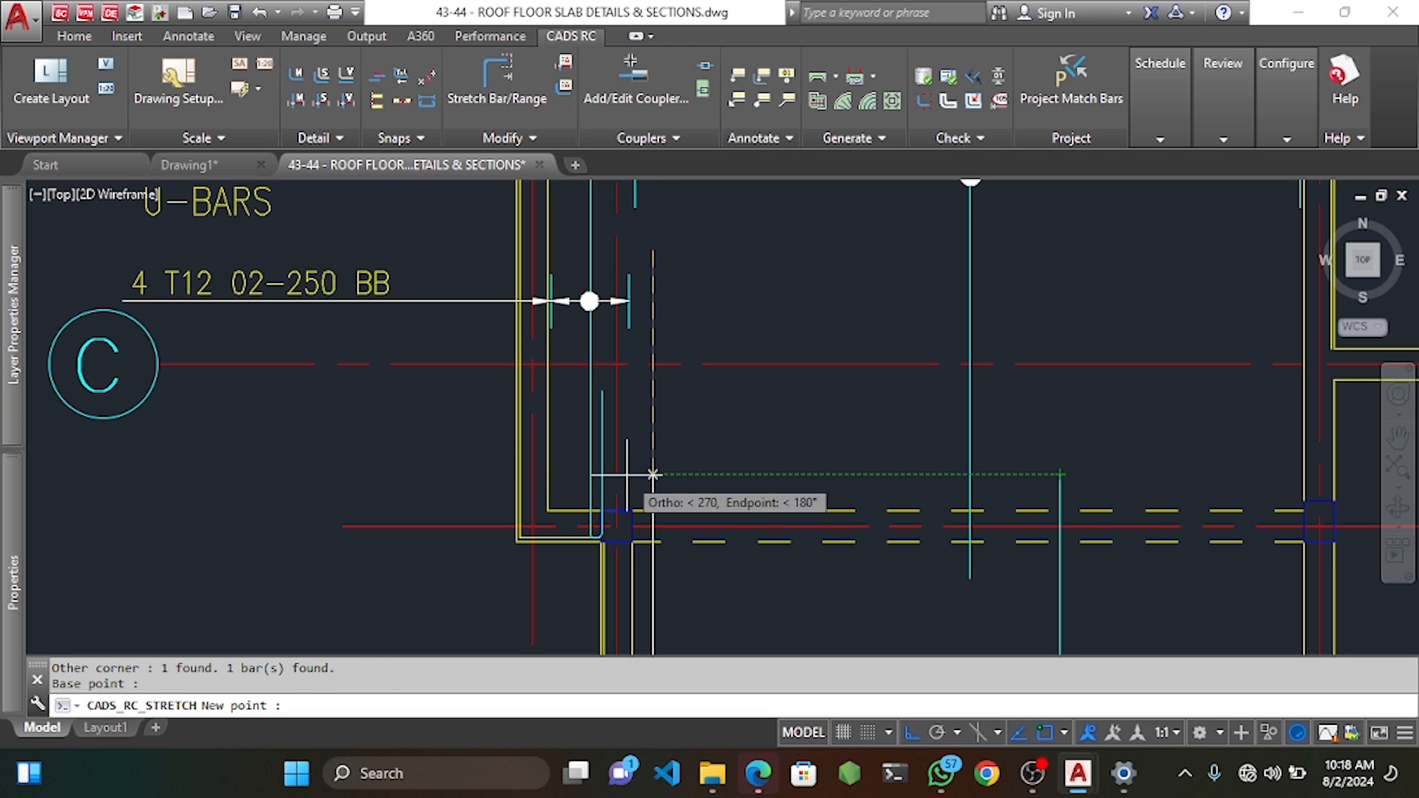
pyautogui.click(654, 474)
pyautogui.scroll(-8, 670, 456)
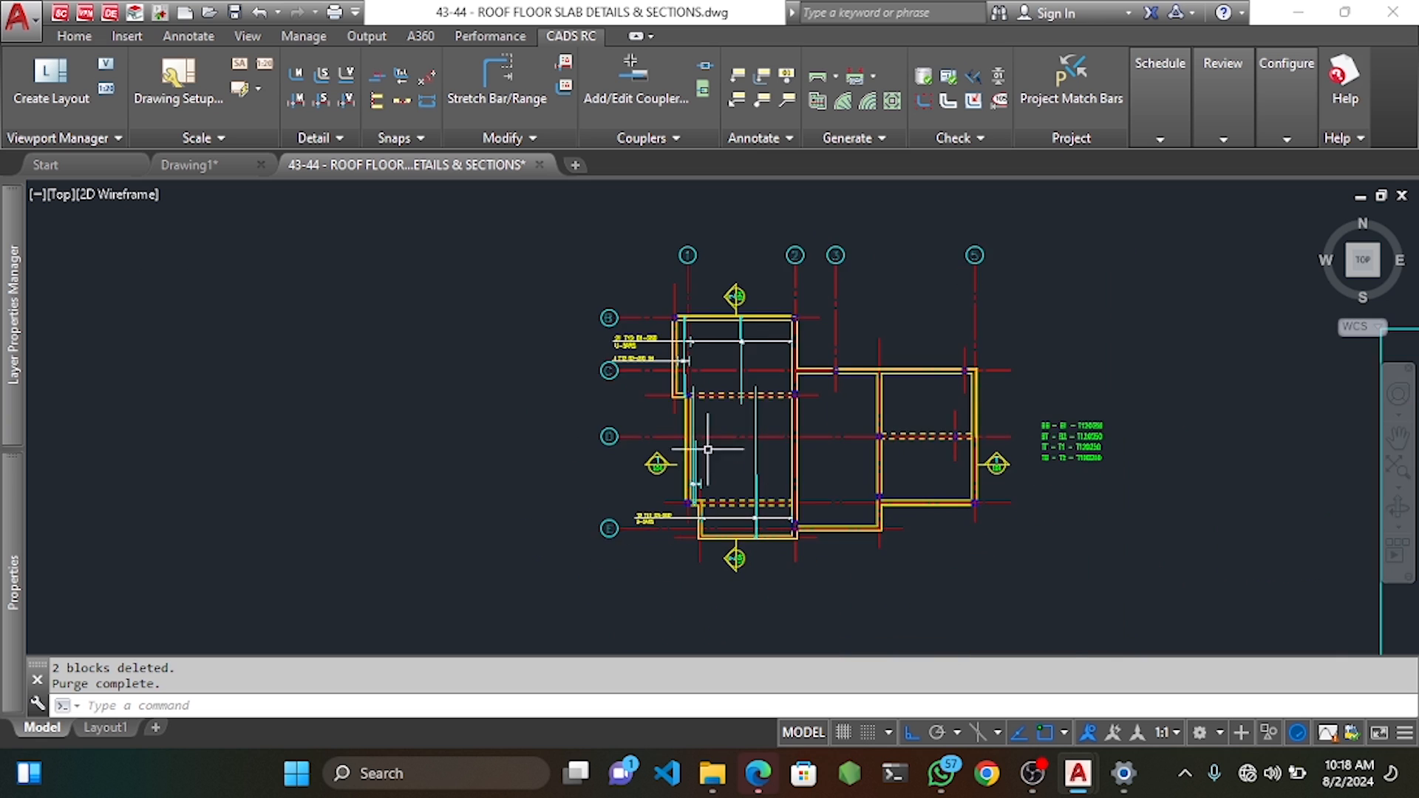
pyautogui.scroll(6, 707, 453)
# Repeat the bar stretch on the U-bar near grid D, ending it at the slab edge.
pyautogui.press('space')
pyautogui.scroll(4, 672, 388)
pyautogui.click(669, 351)
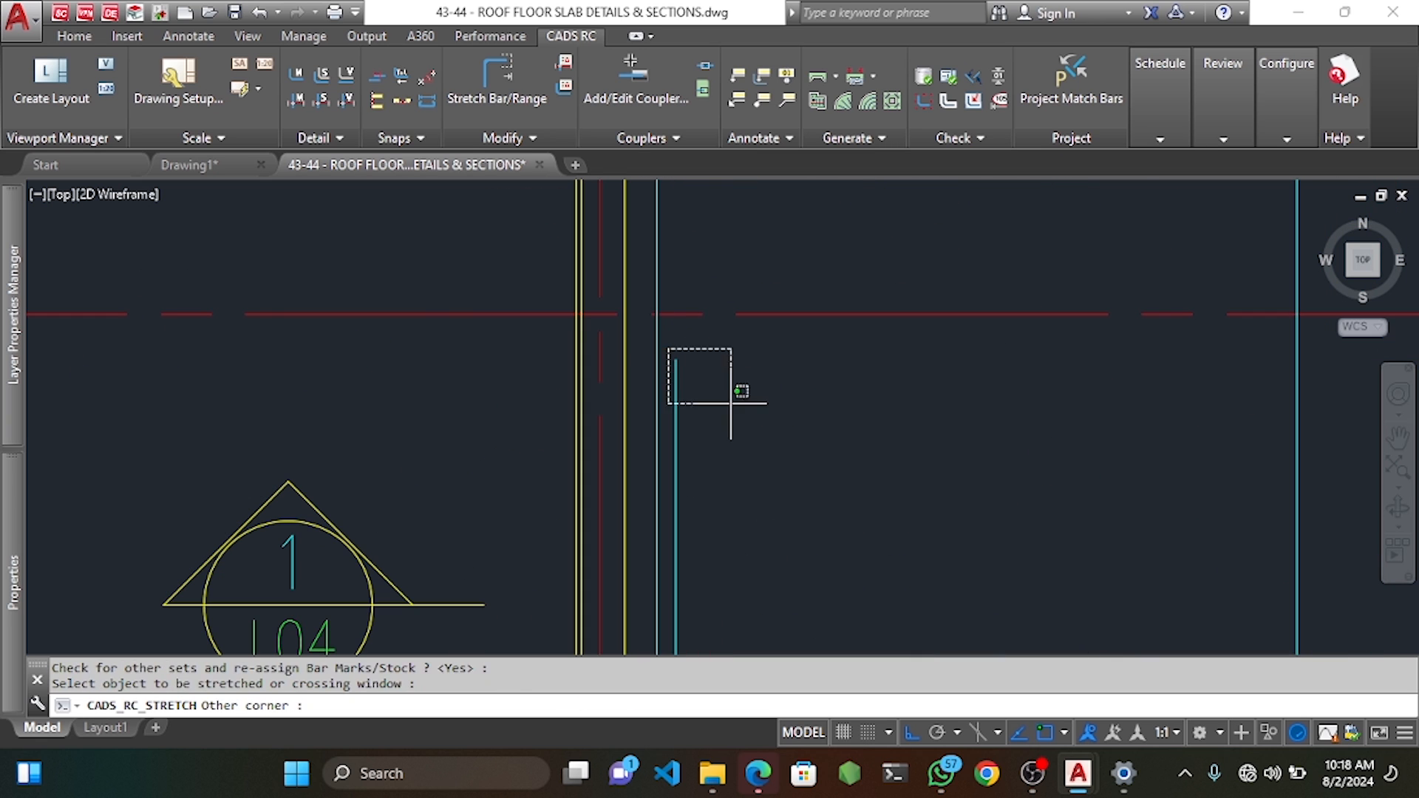
pyautogui.click(728, 401)
pyautogui.click(676, 360)
pyautogui.scroll(-4, 693, 332)
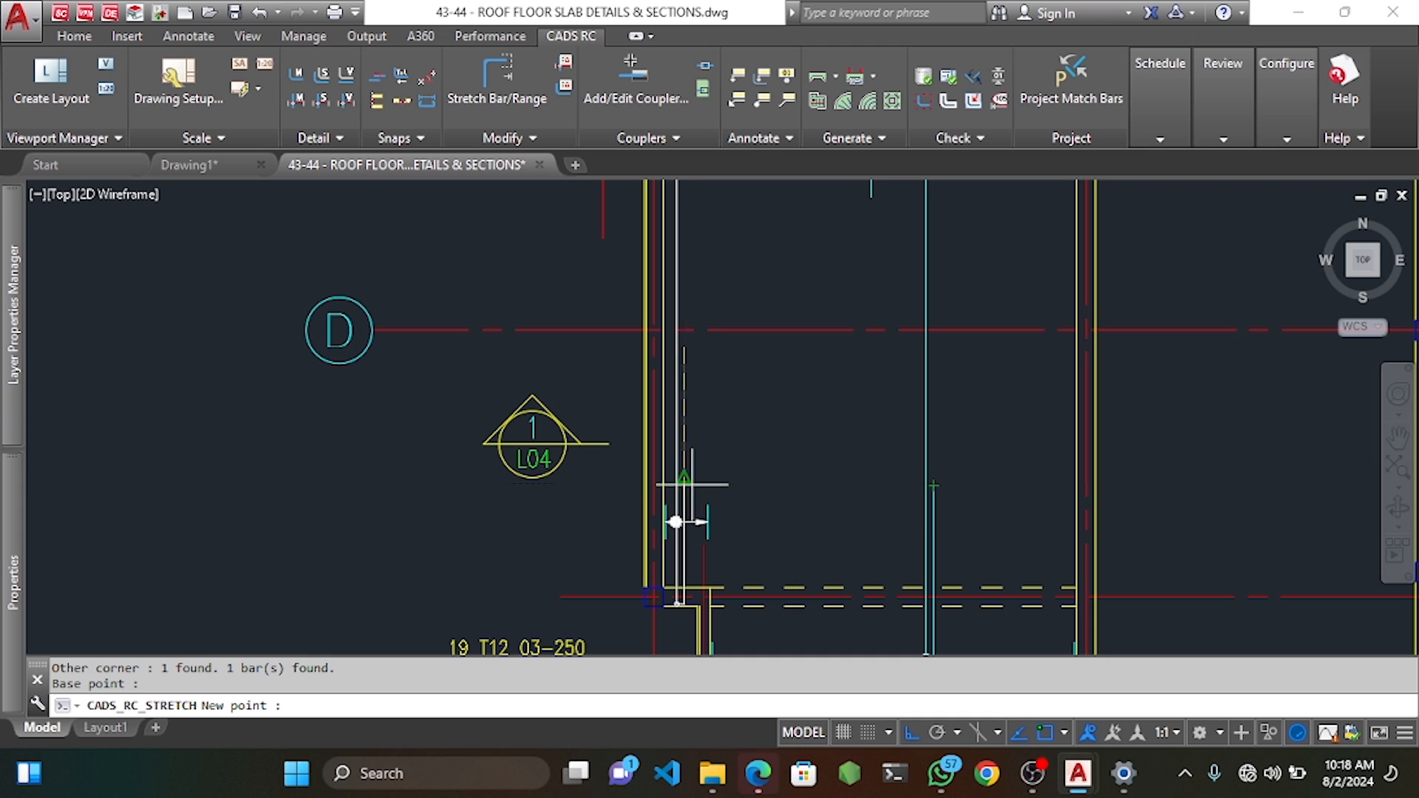
pyautogui.click(684, 510)
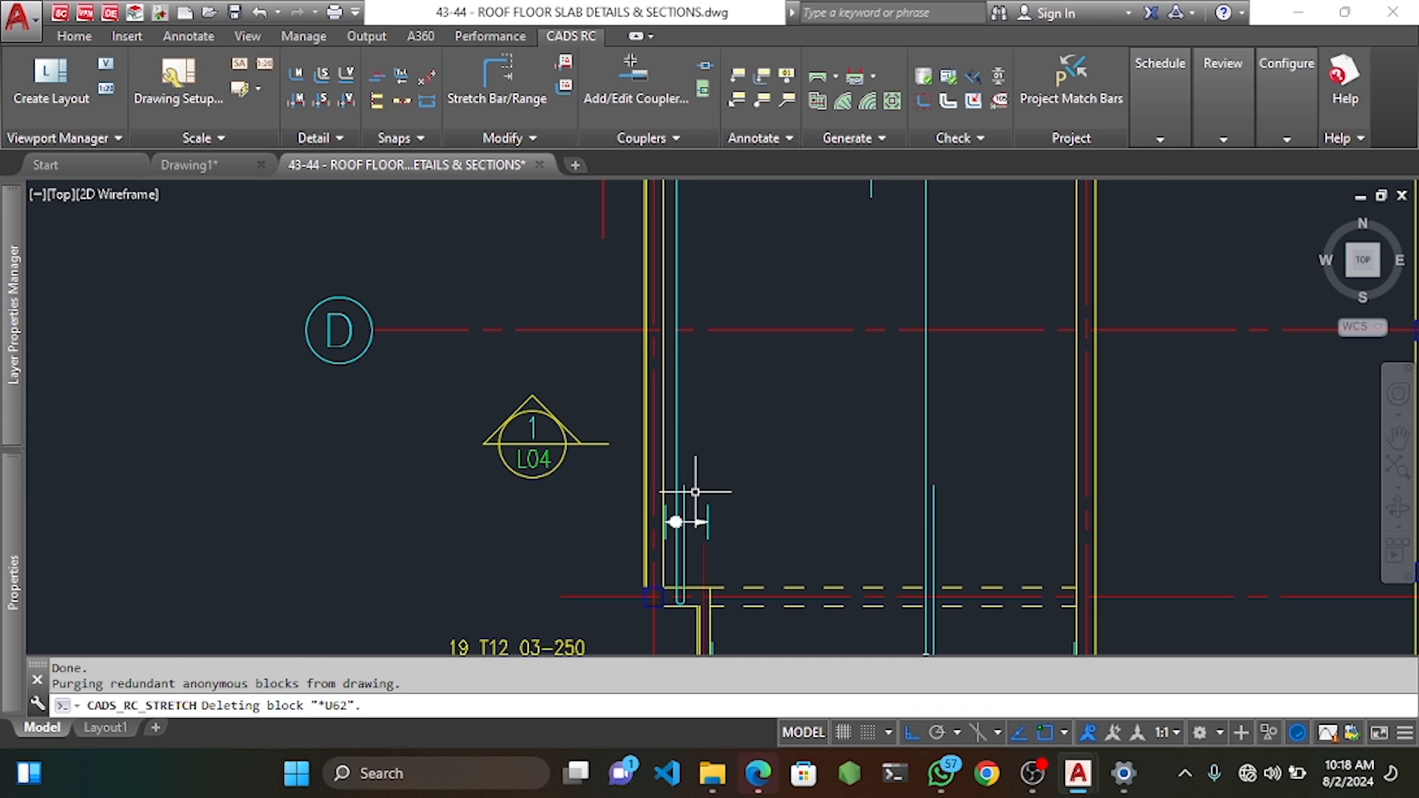
pyautogui.scroll(-6, 695, 492)
pyautogui.scroll(1, 718, 467)
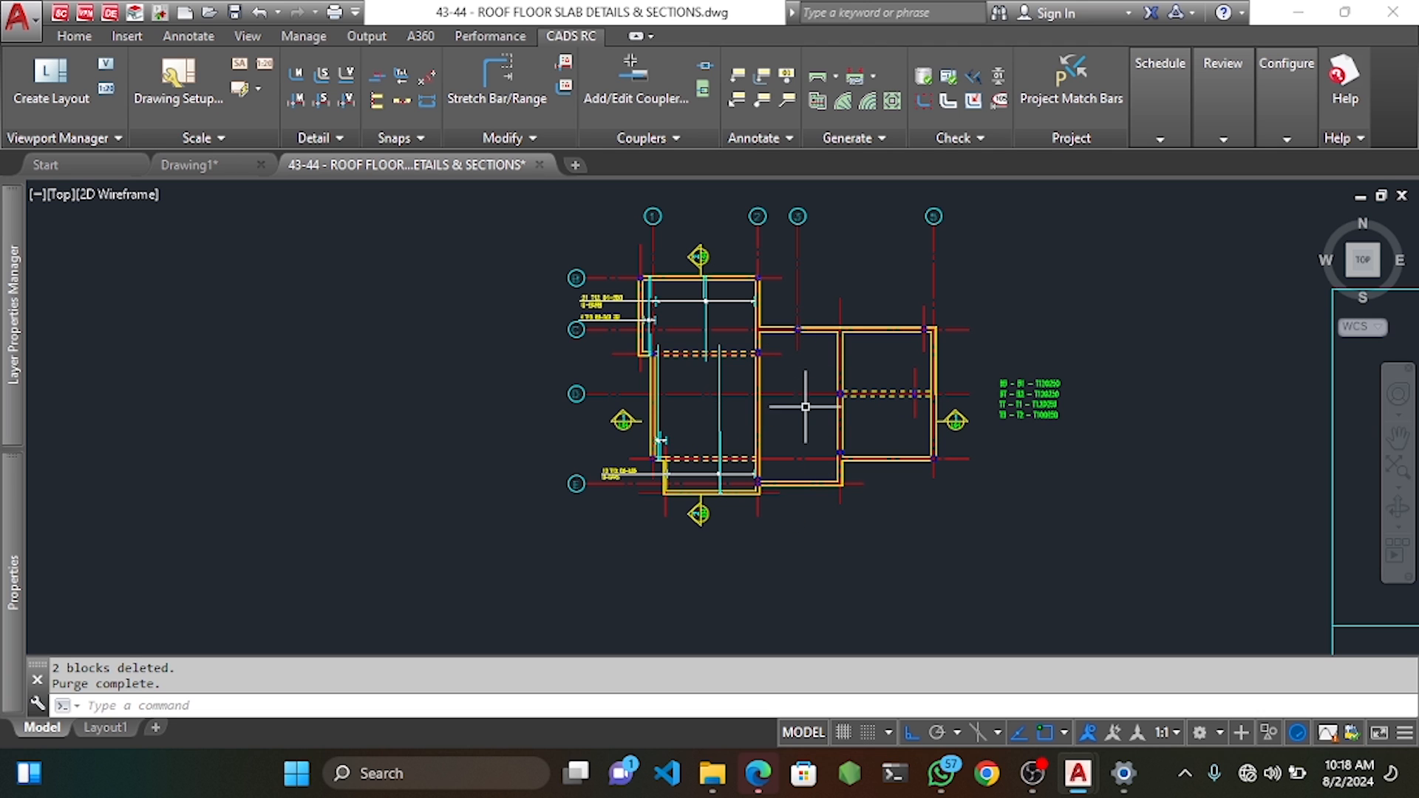
# Start a dimension from the wall corner down across the slab plan, then cancel it unplaced.
pyautogui.scroll(2, 808, 435)
pyautogui.scroll(-1, 814, 367)
pyautogui.moveTo(816, 313); pyautogui.dragTo(817, 308, button='middle')
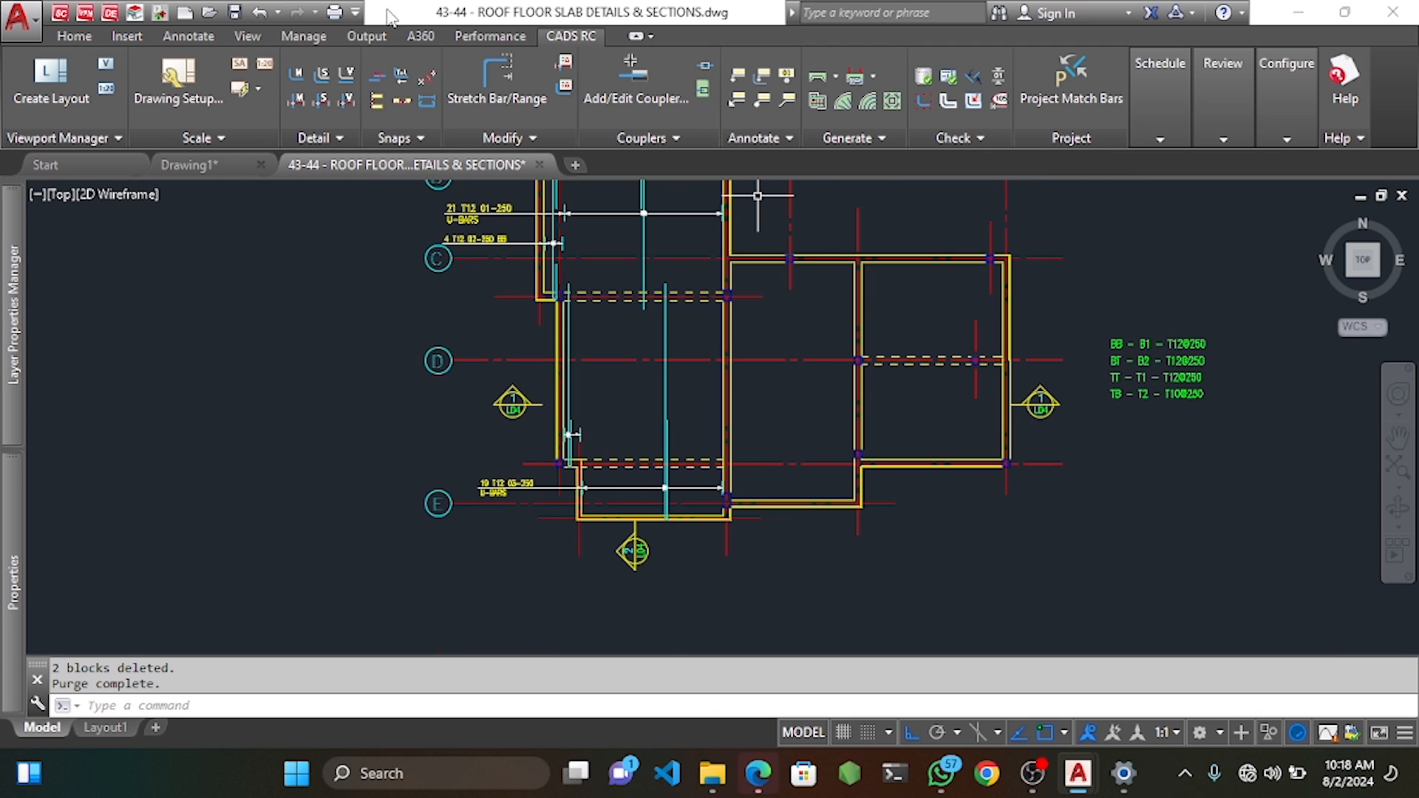
pyautogui.click(189, 35)
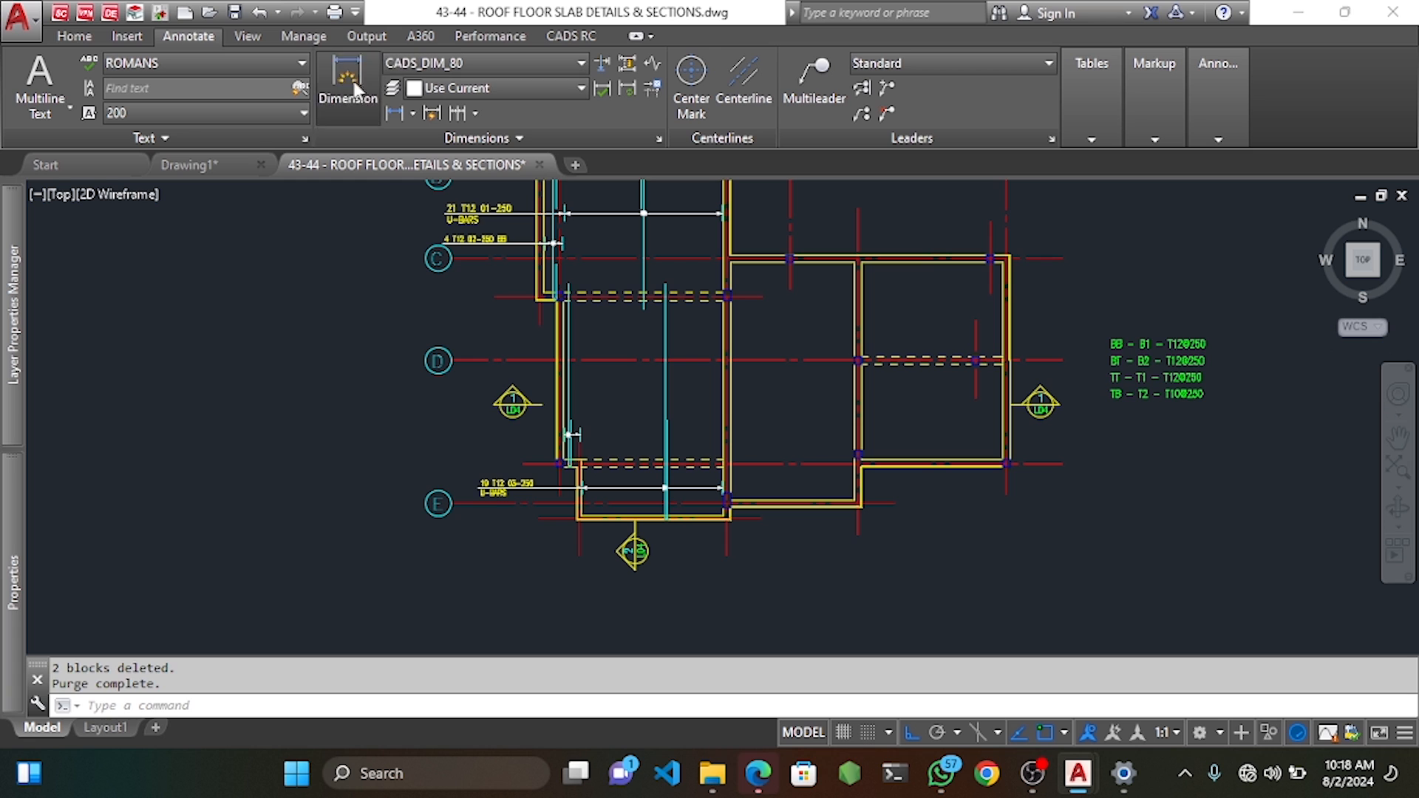
pyautogui.click(347, 82)
pyautogui.scroll(3, 873, 264)
pyautogui.click(876, 262)
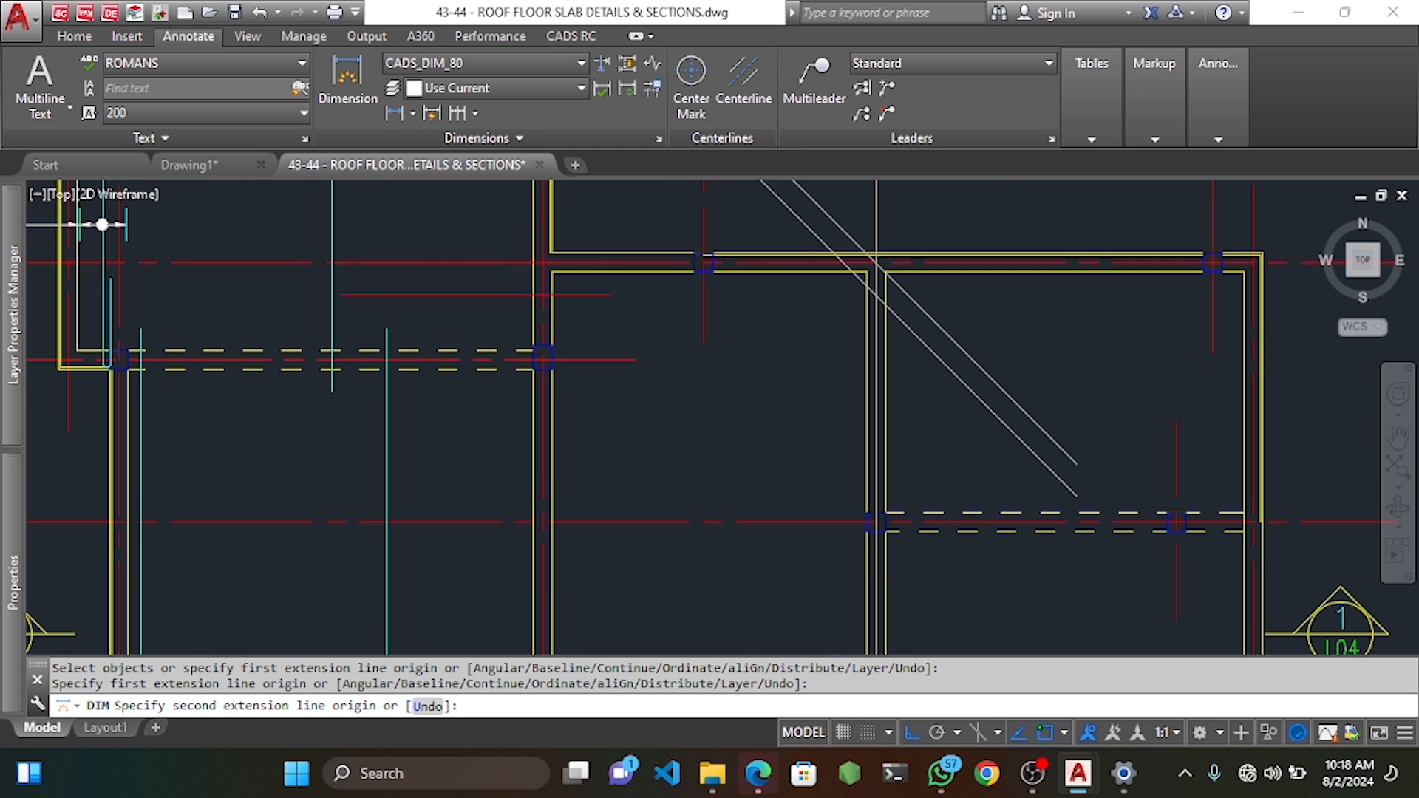
pyautogui.scroll(-3, 872, 266)
pyautogui.click(867, 549)
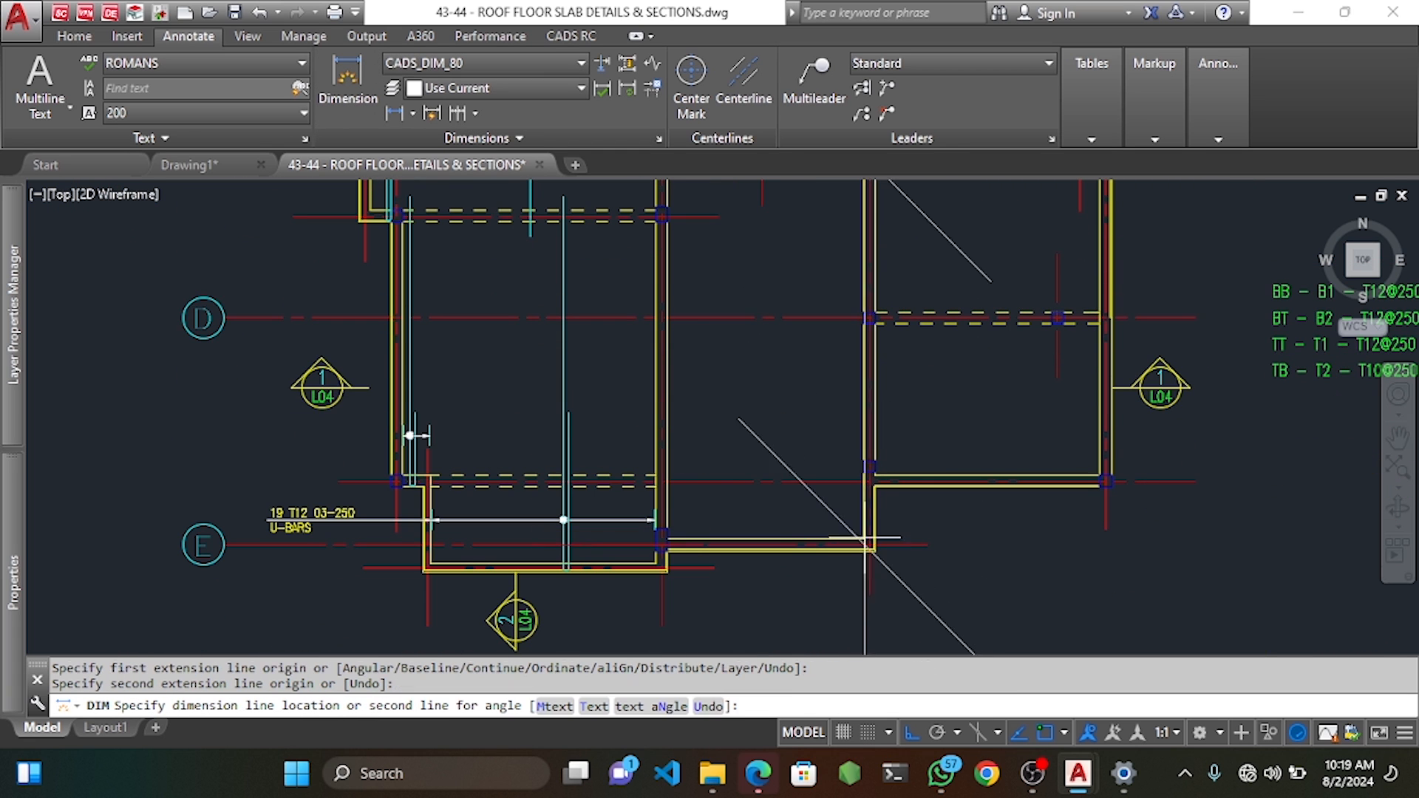
pyautogui.scroll(-5, 784, 440)
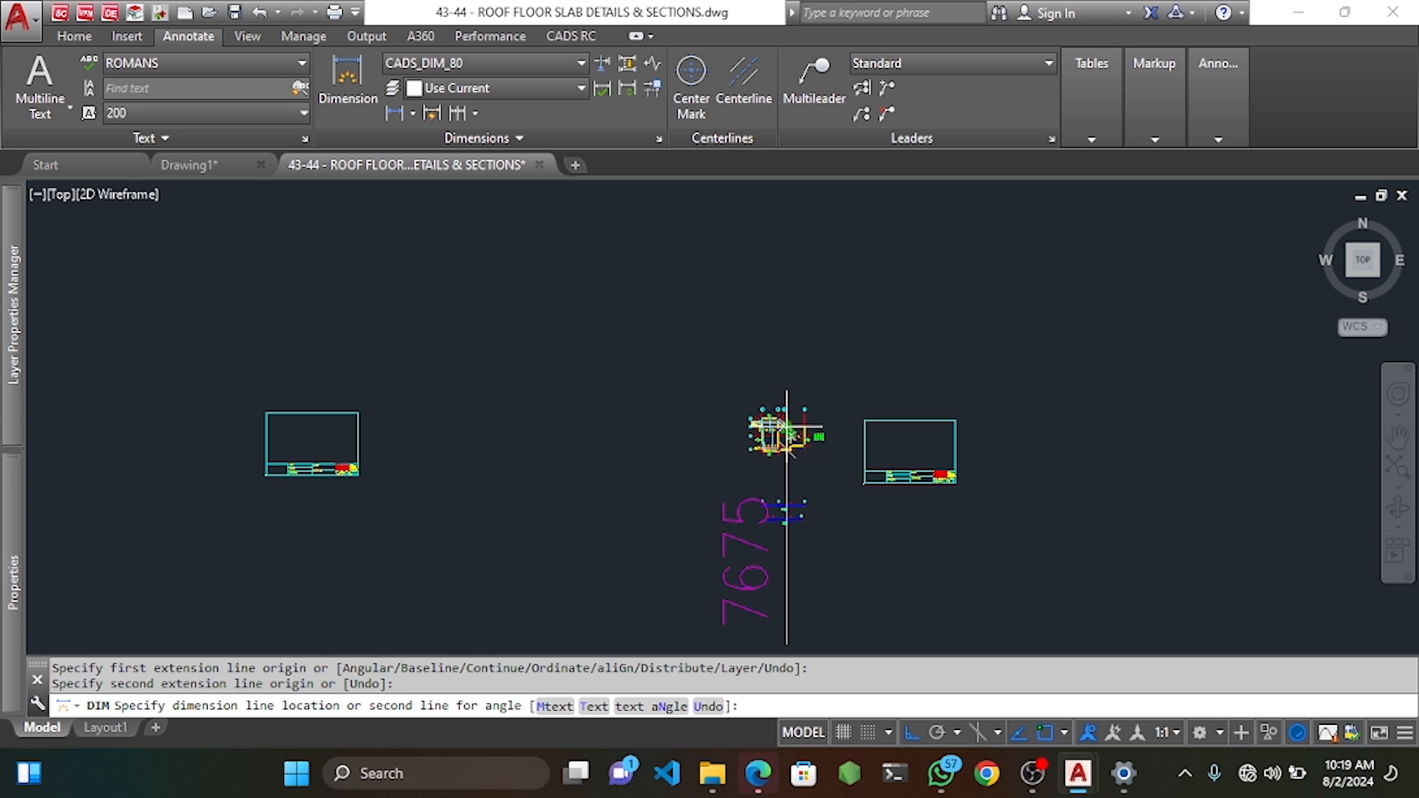
pyautogui.scroll(6, 785, 435)
pyautogui.scroll(2, 753, 440)
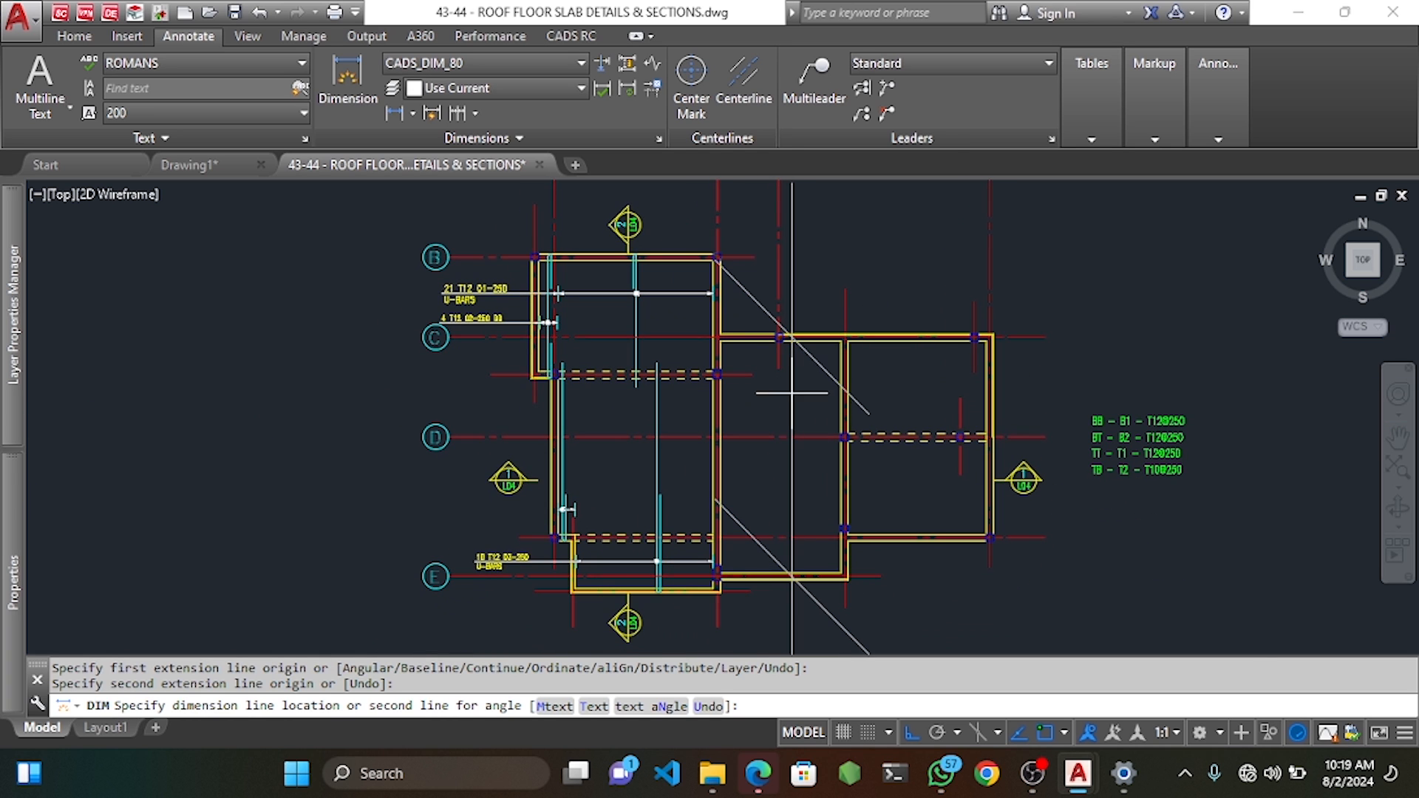
pyautogui.press('Escape')
pyautogui.press('Escape')
pyautogui.press('Escape')
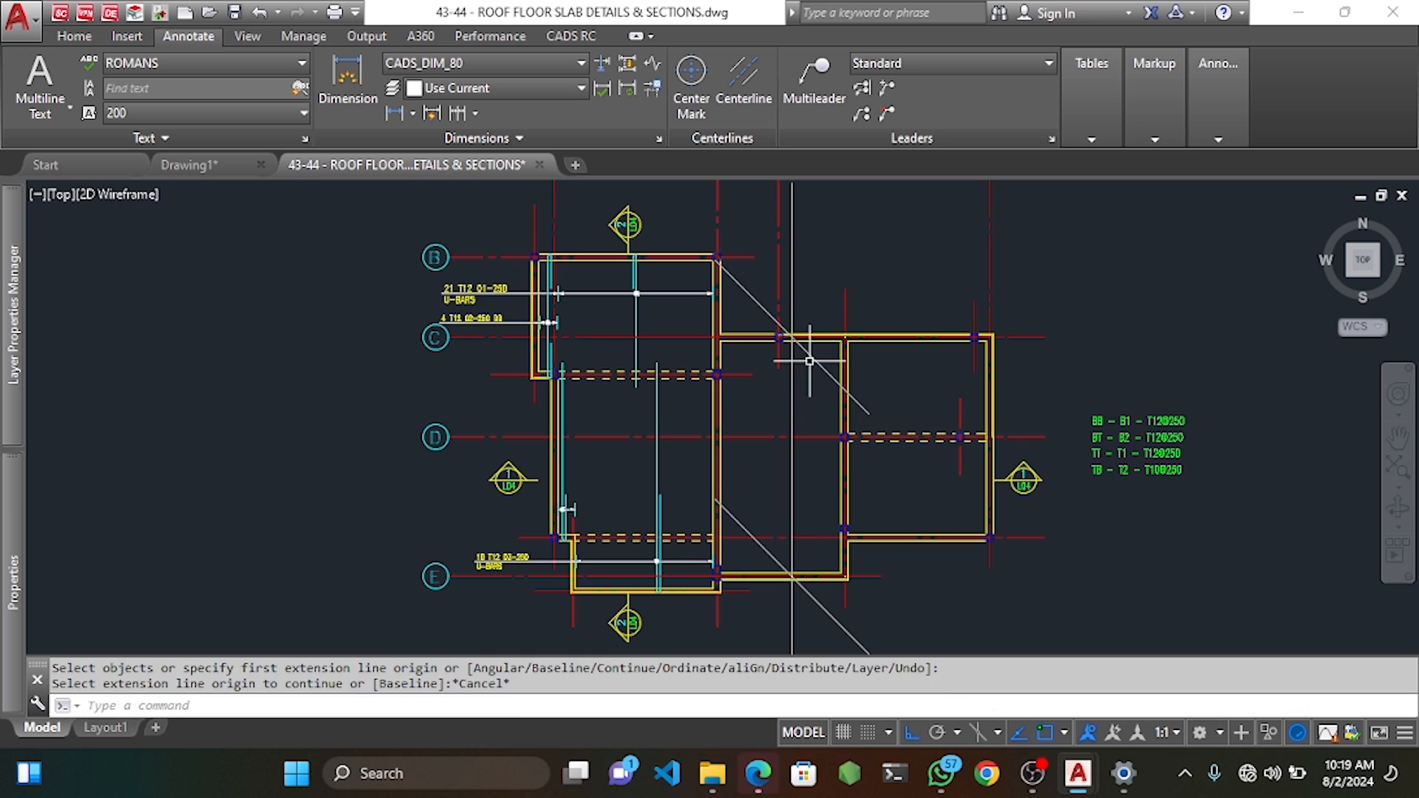
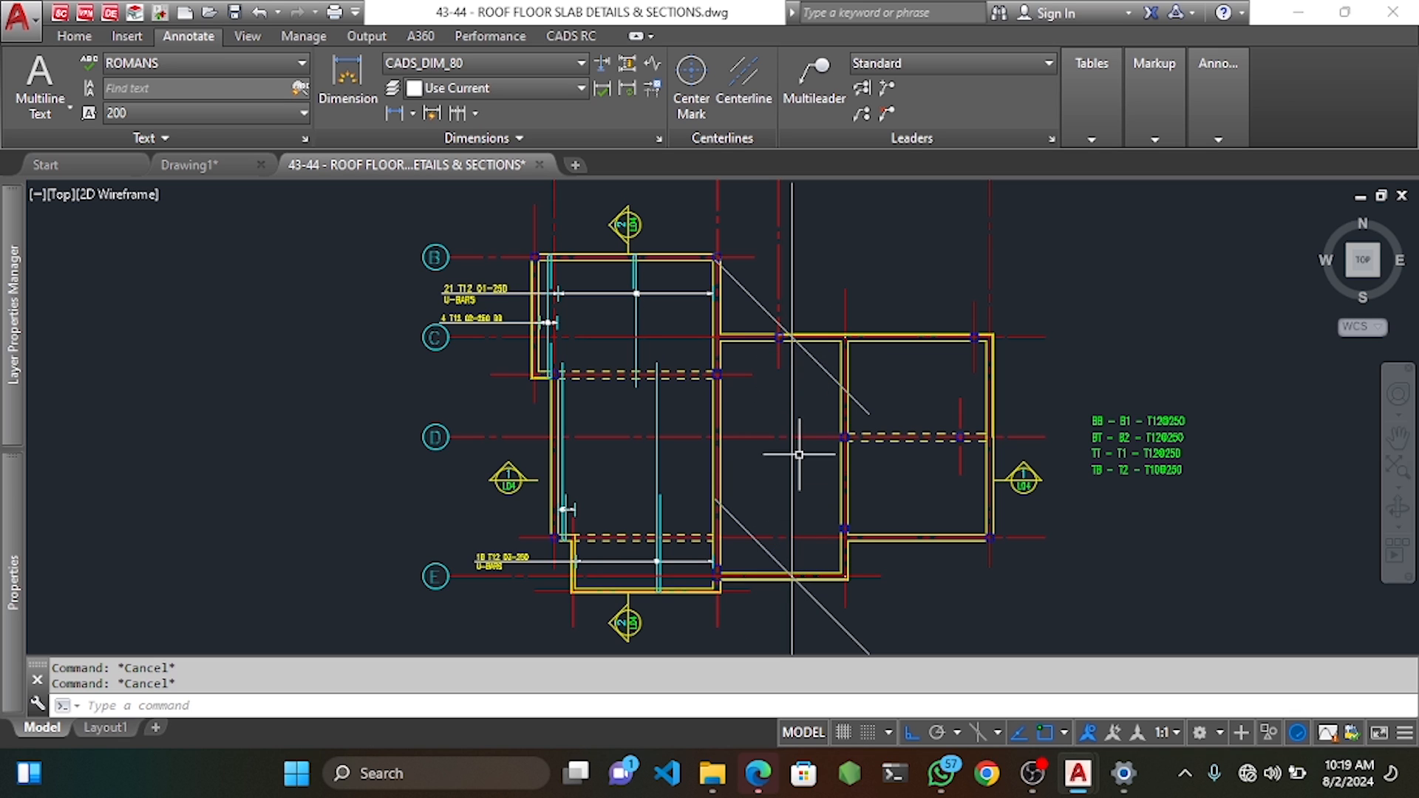
# Delete the diagonal and vertical construction lines crossing the roof slab, then shift the plan up.
pyautogui.click(819, 362)
pyautogui.press('Delete')
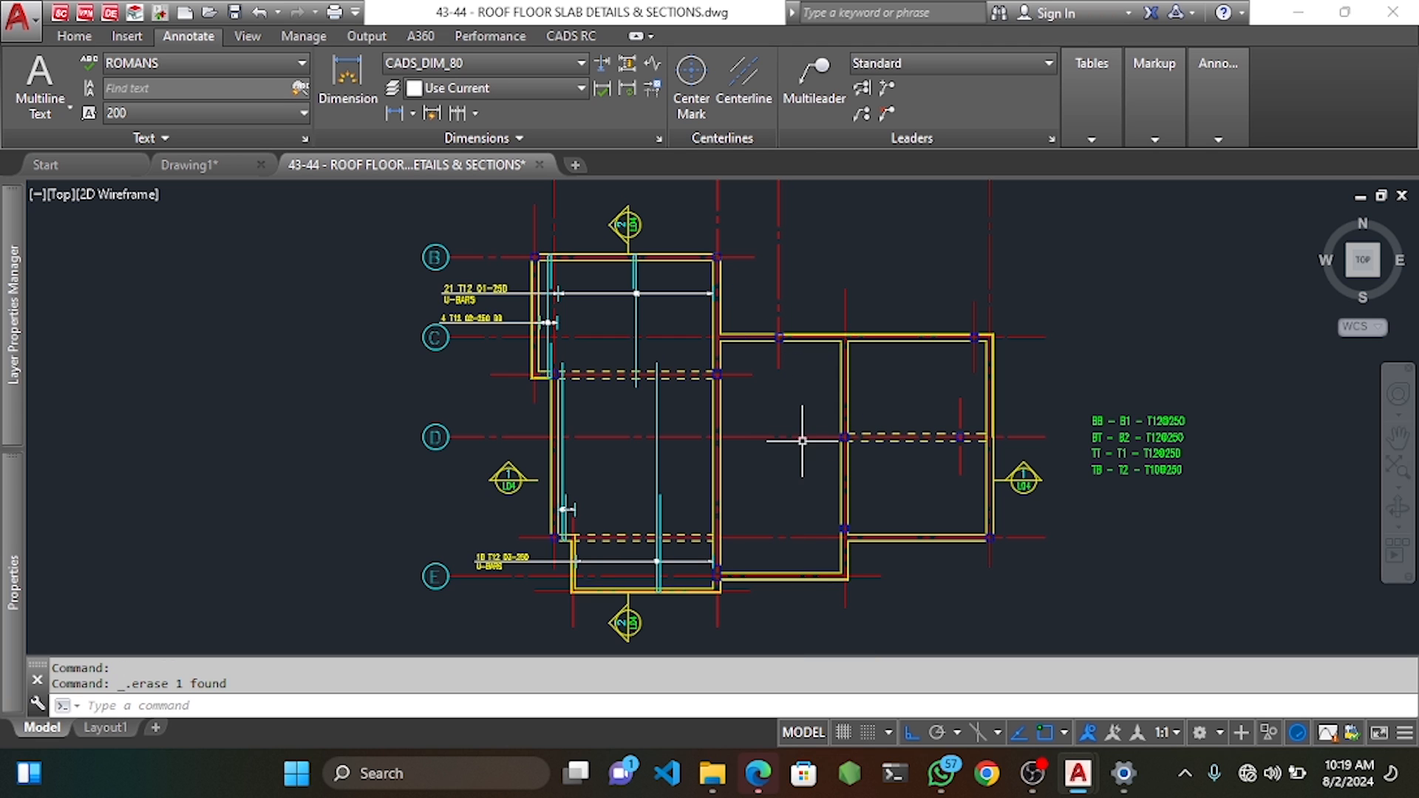
pyautogui.moveTo(792, 545); pyautogui.dragTo(806, 499, button='middle')
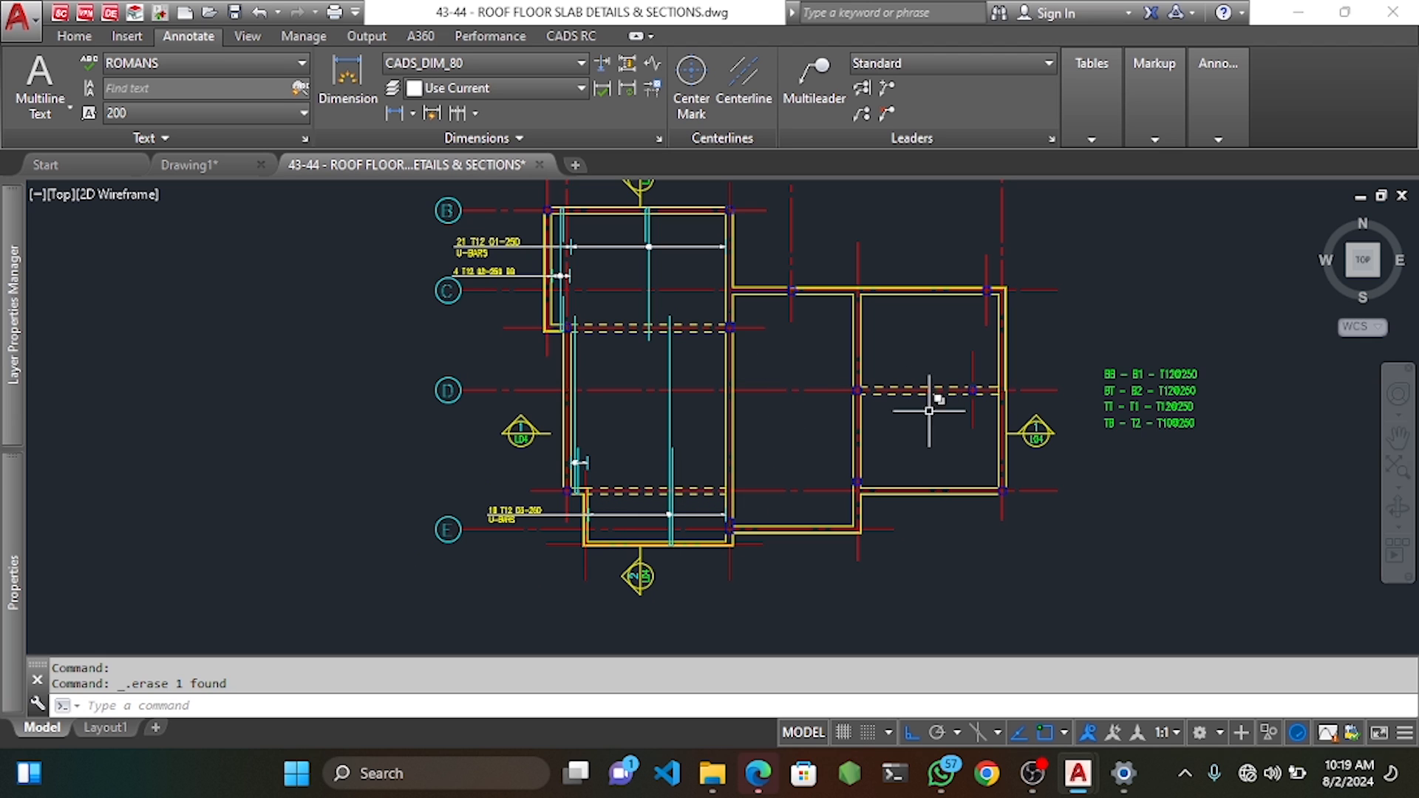
# Define new mark 05: a single-indicator T12 shape-39 bar noted U-BARS, first bar B 100, C 1000.
pyautogui.rightClick(756, 388)
pyautogui.moveTo(884, 390)
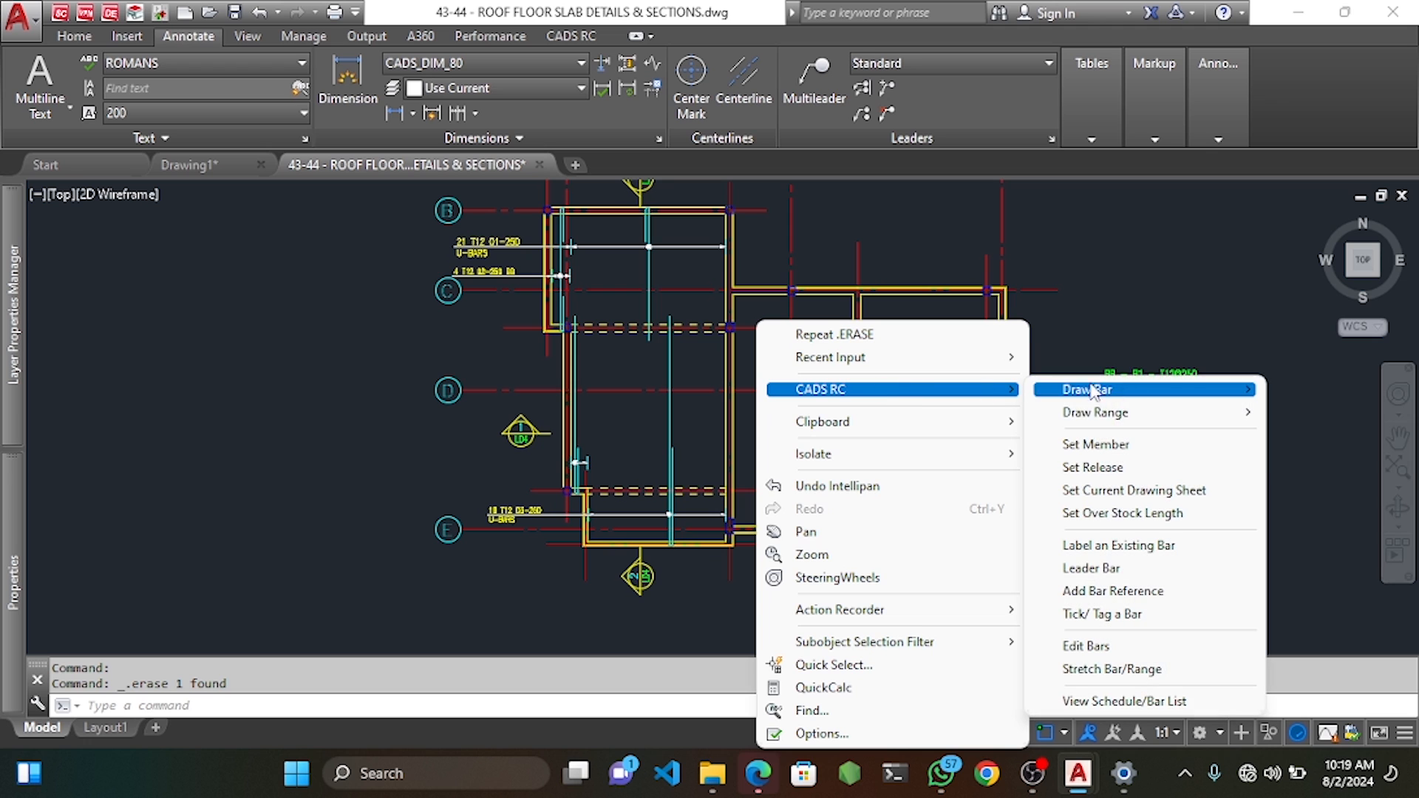
pyautogui.moveTo(1143, 419)
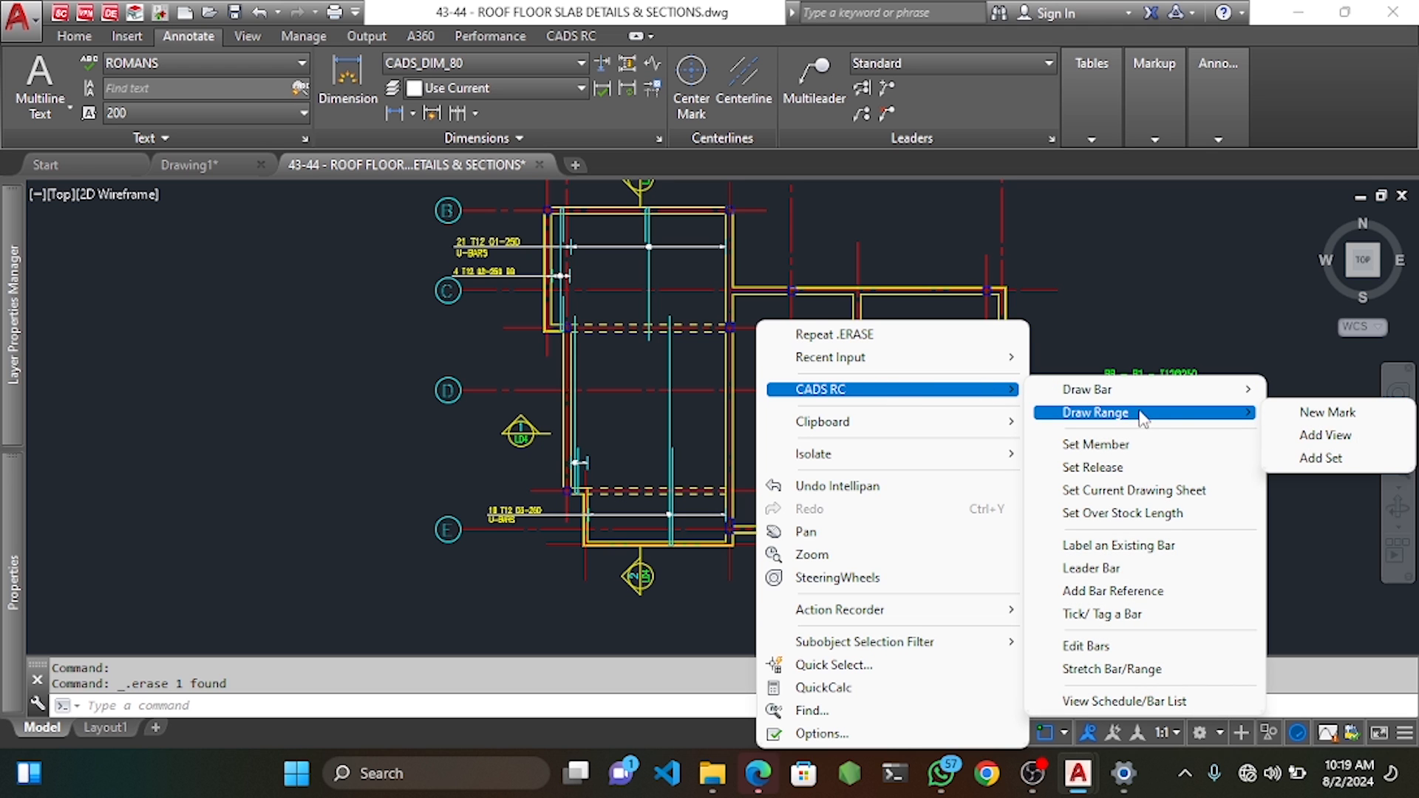
pyautogui.click(1272, 411)
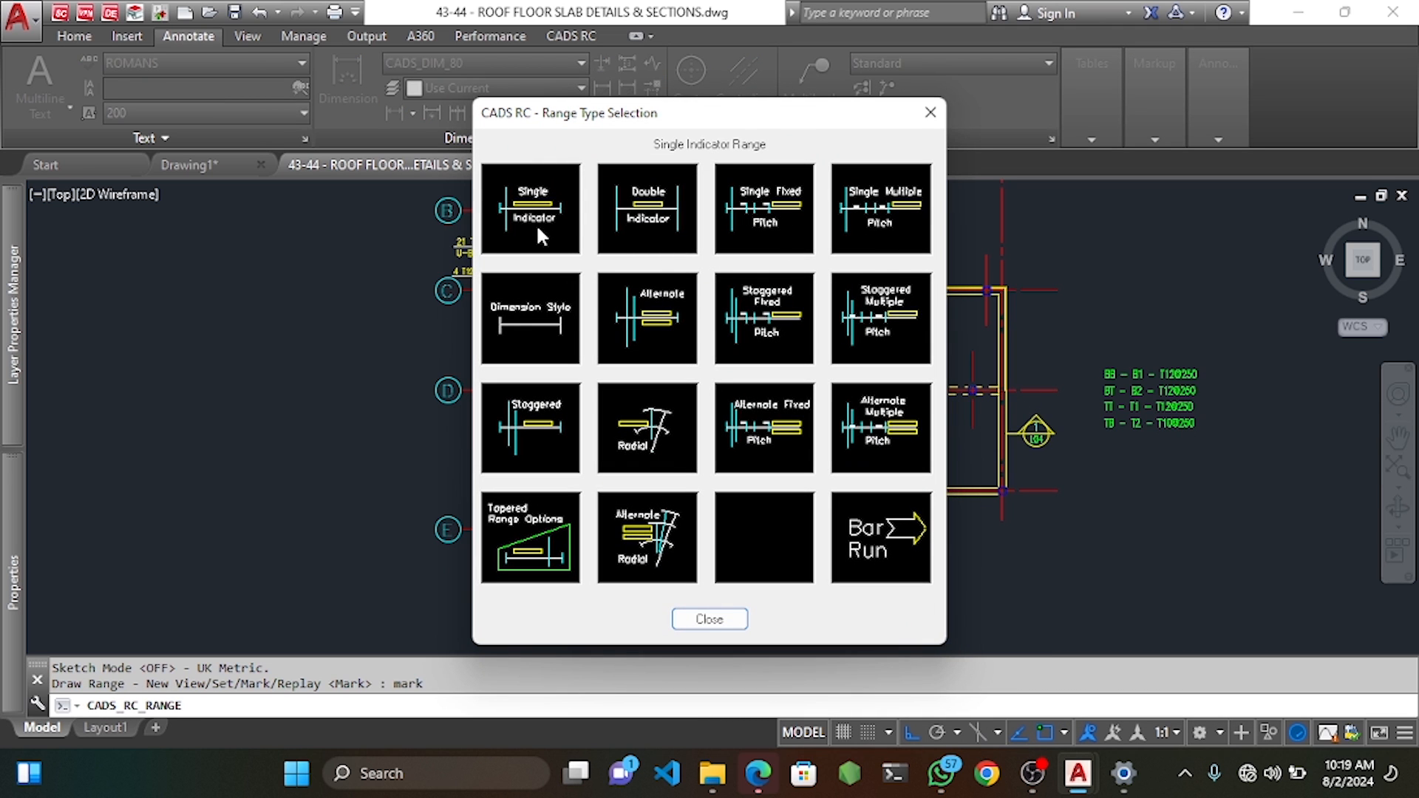
pyautogui.click(538, 221)
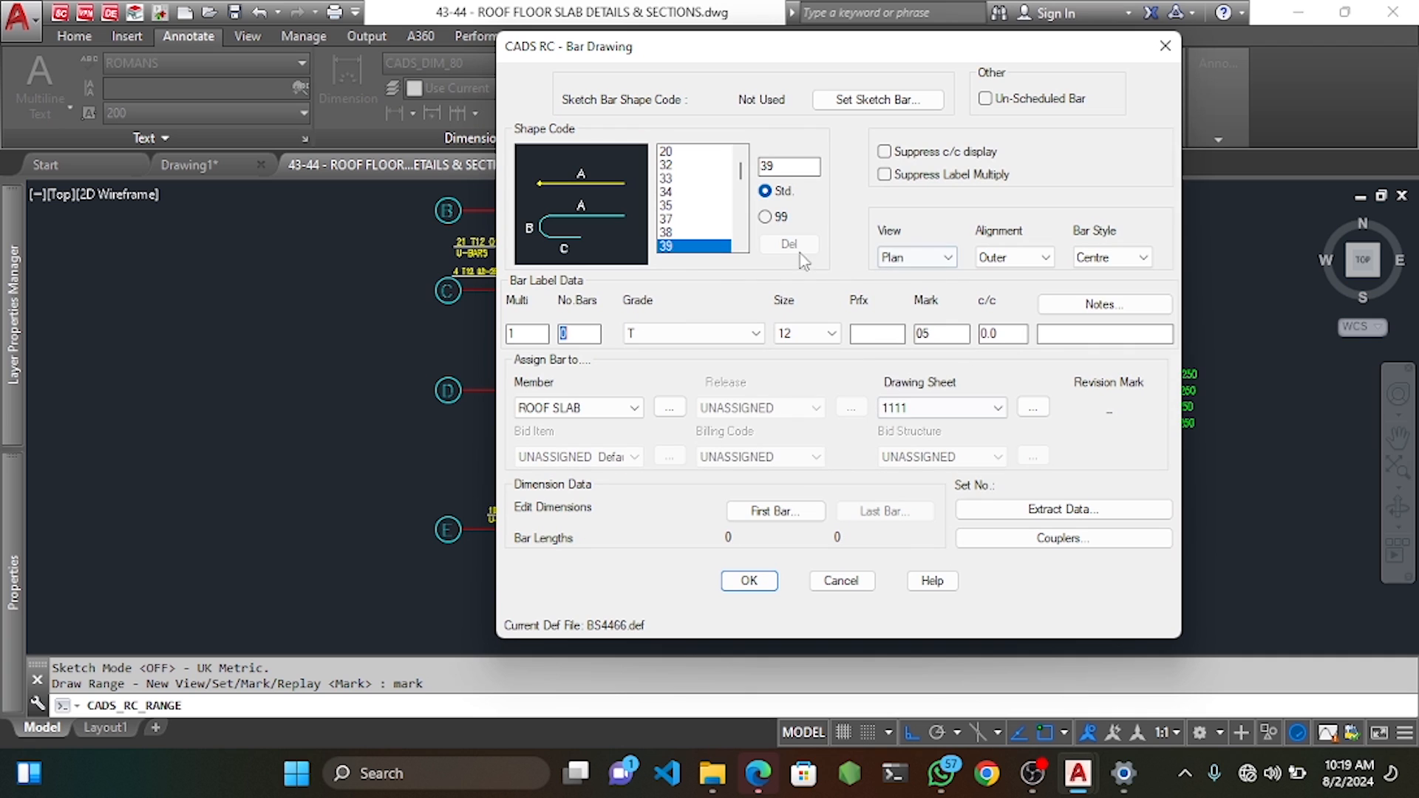
pyautogui.click(1148, 307)
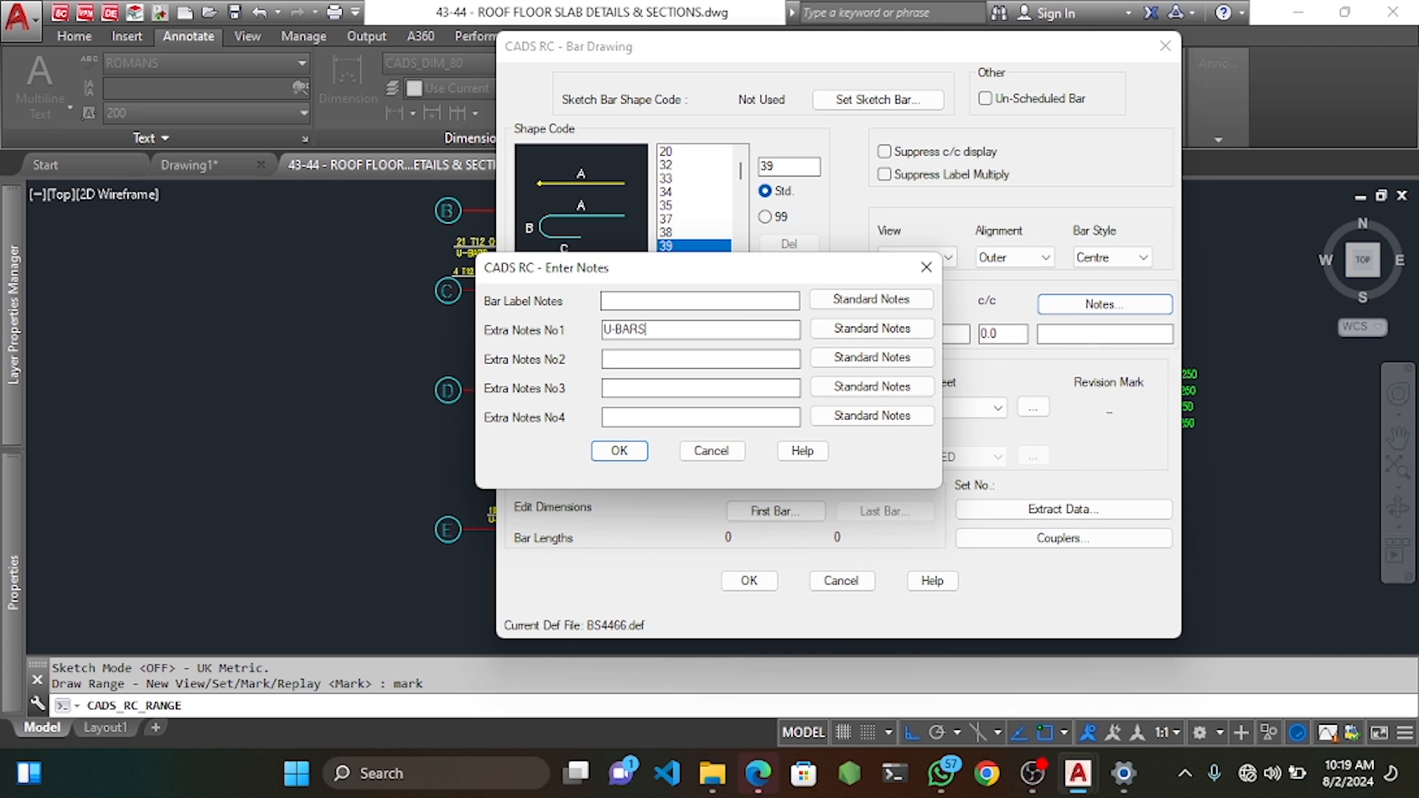
pyautogui.click(623, 452)
pyautogui.click(765, 508)
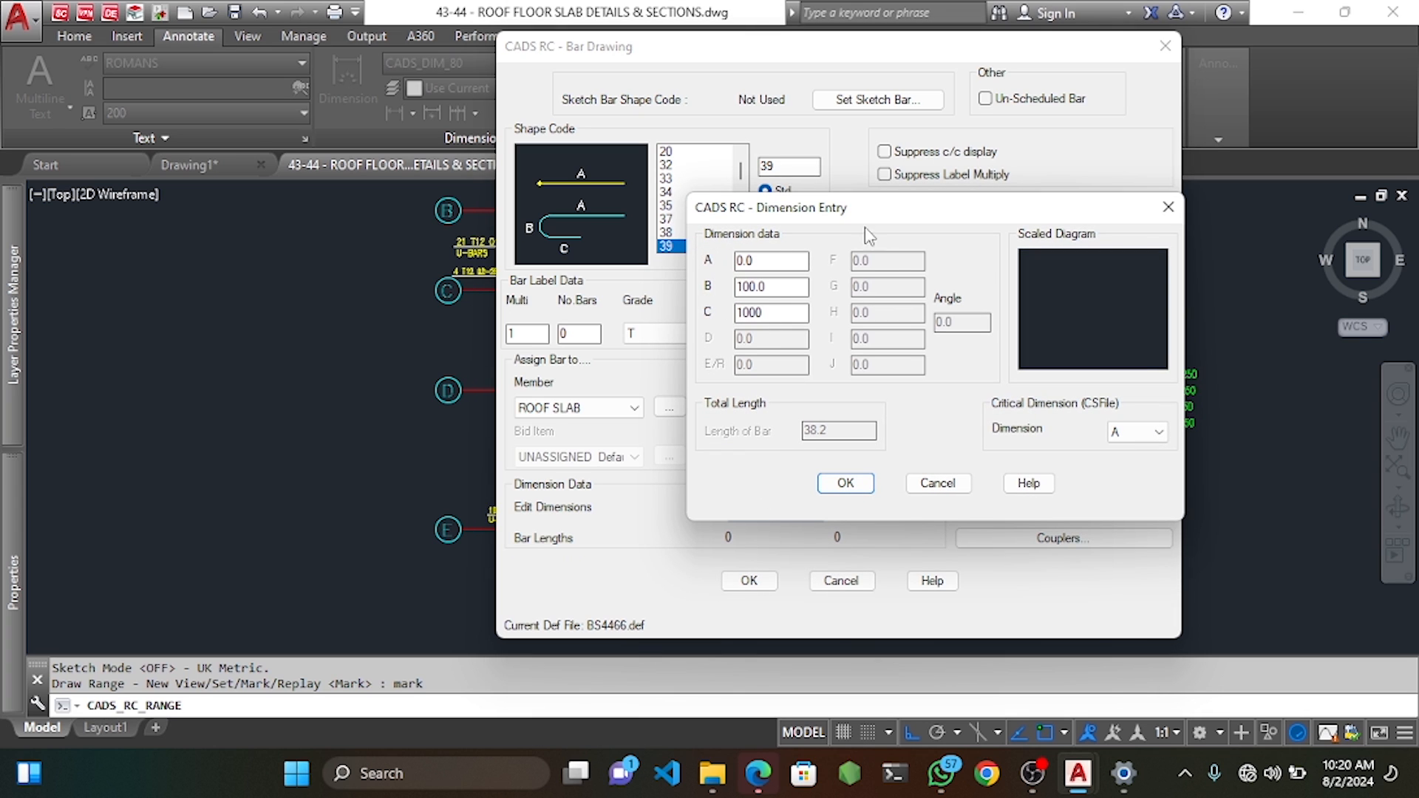
pyautogui.click(847, 484)
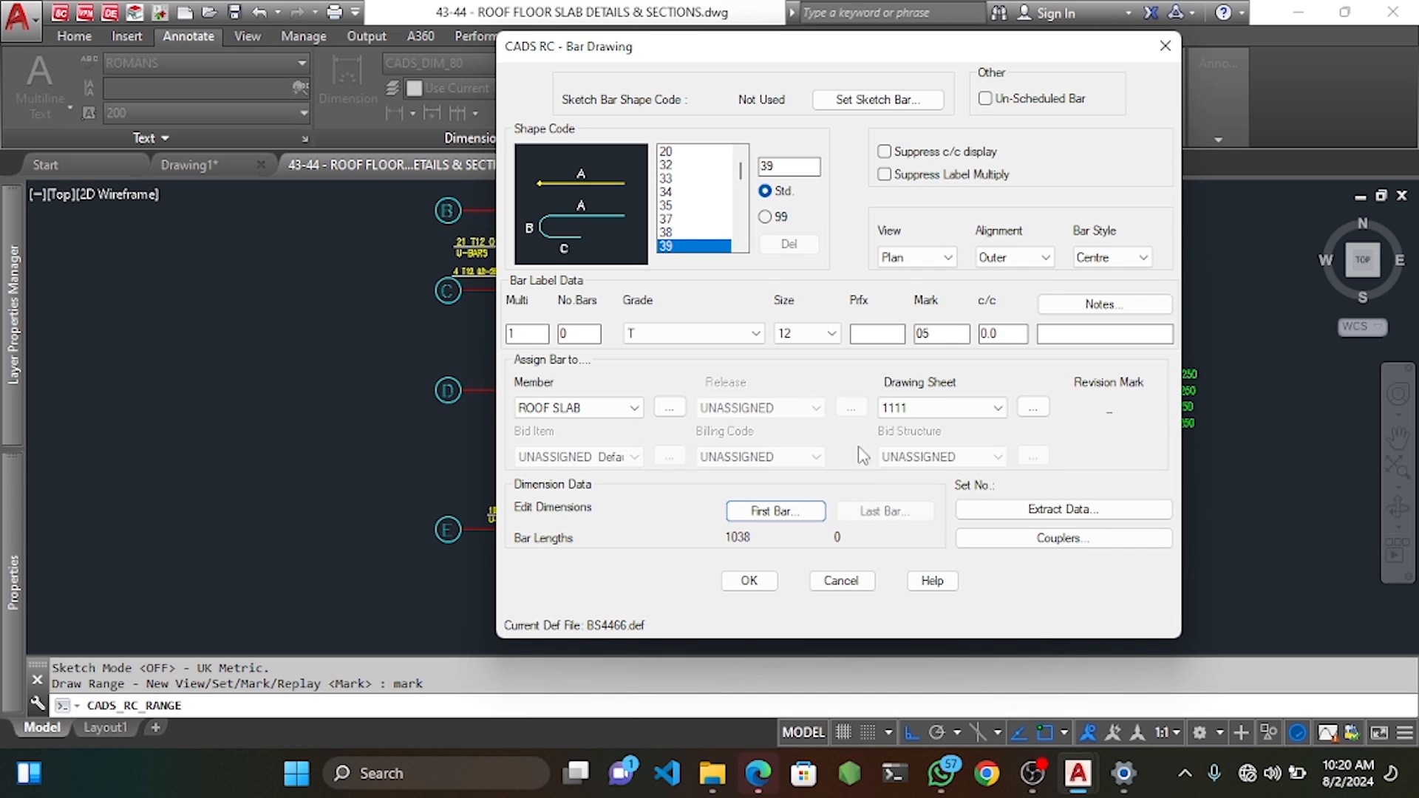
pyautogui.click(754, 581)
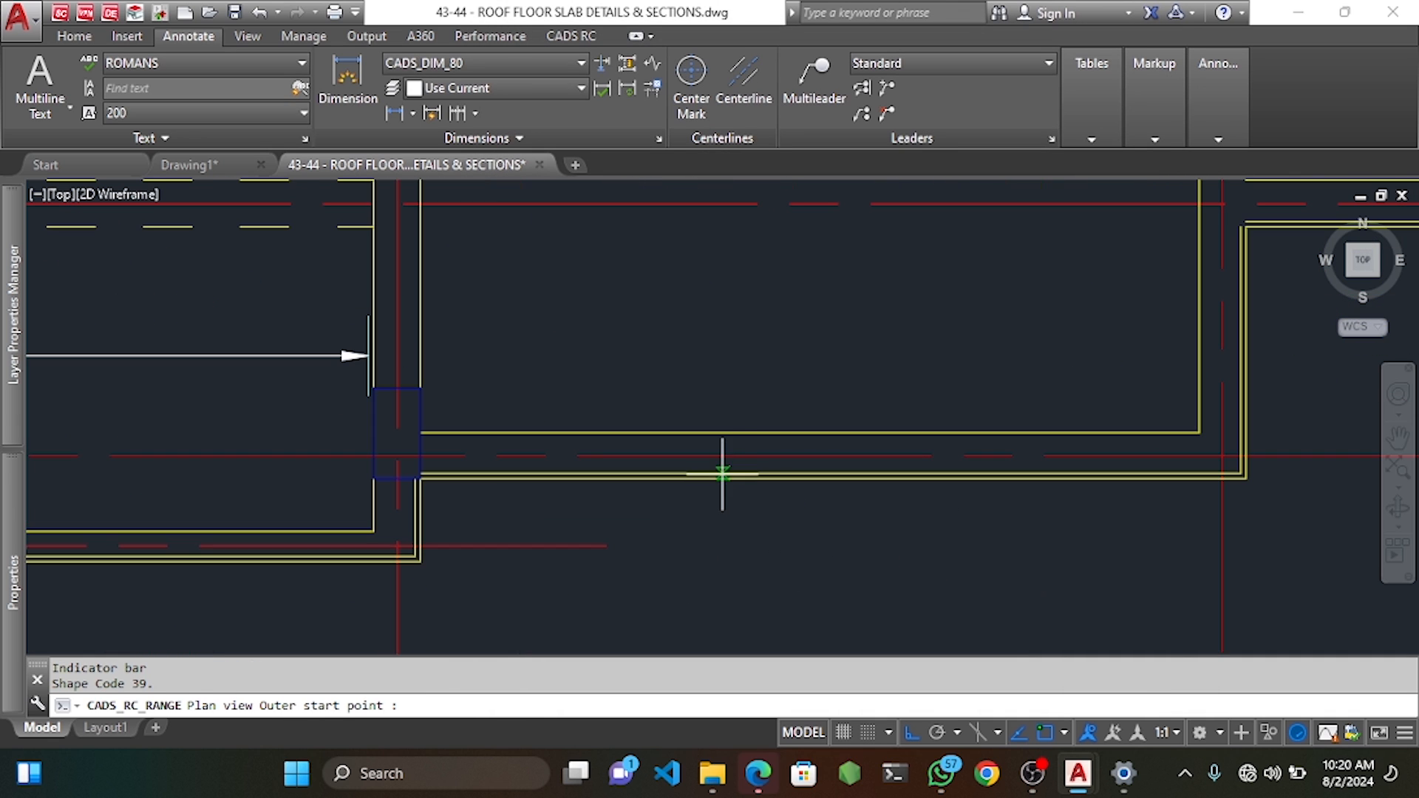
# Pick the U-bar's outer start point on the slab edge and set its outer dimension A.
pyautogui.click(739, 481)
pyautogui.scroll(-5, 736, 477)
pyautogui.scroll(4, 739, 268)
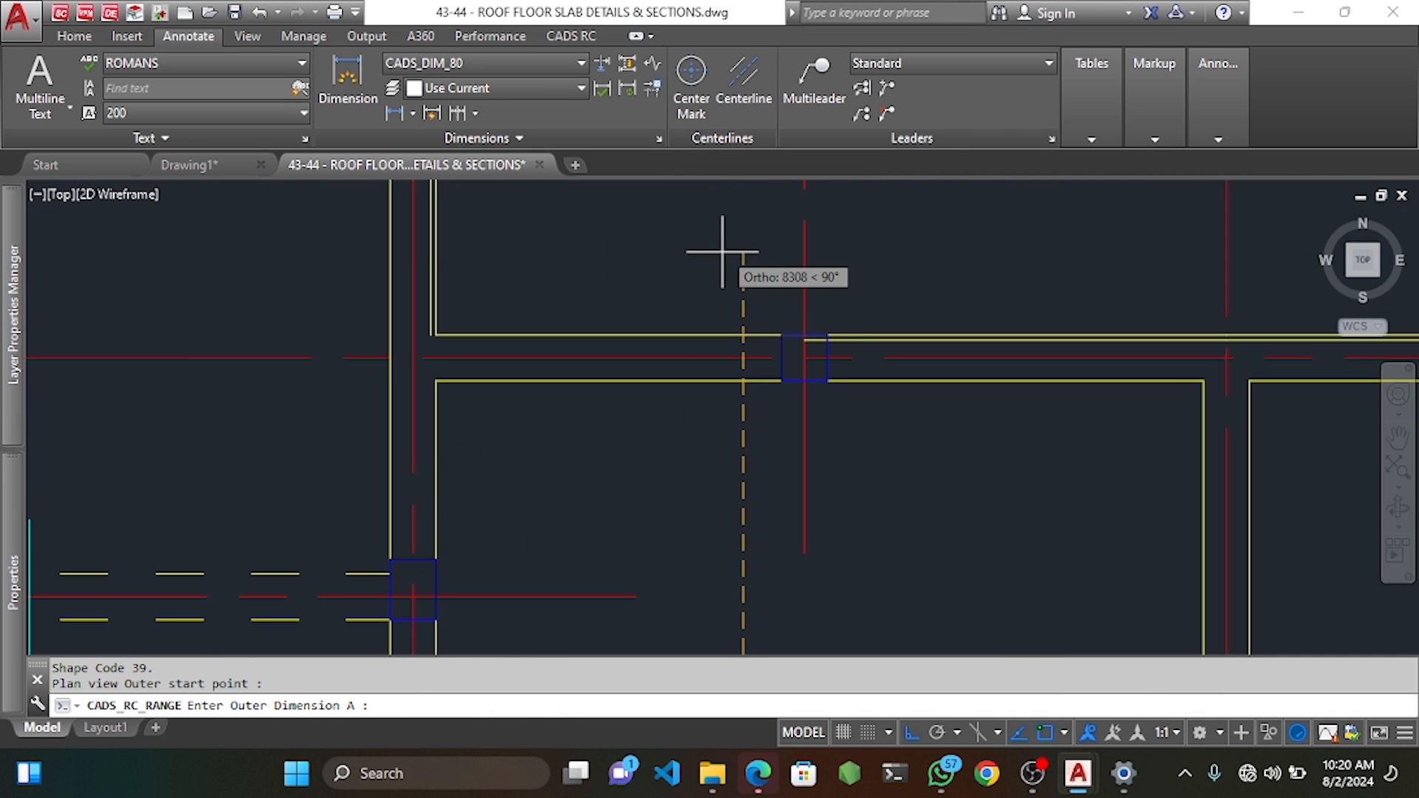
pyautogui.scroll(3, 743, 329)
pyautogui.click(728, 316)
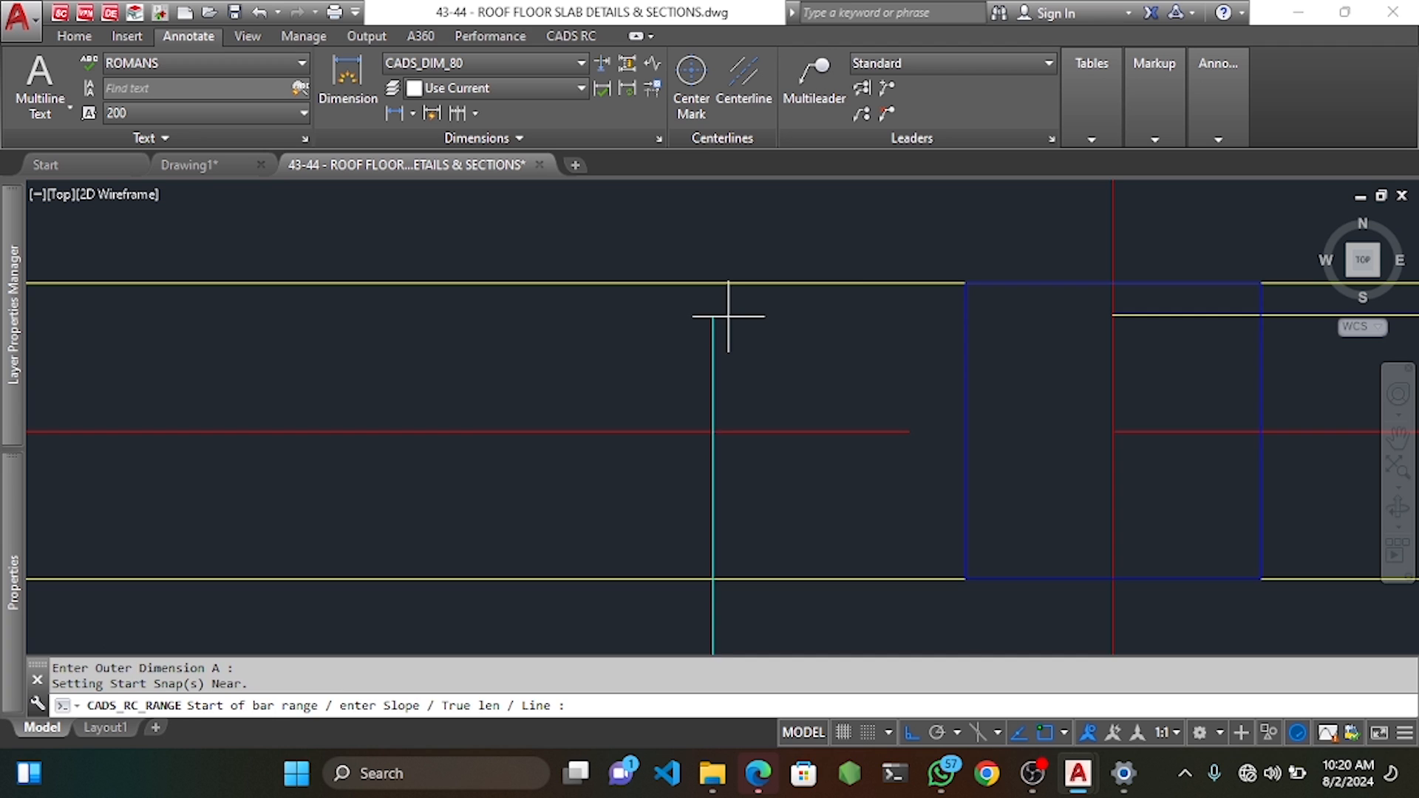
pyautogui.scroll(-6, 728, 316)
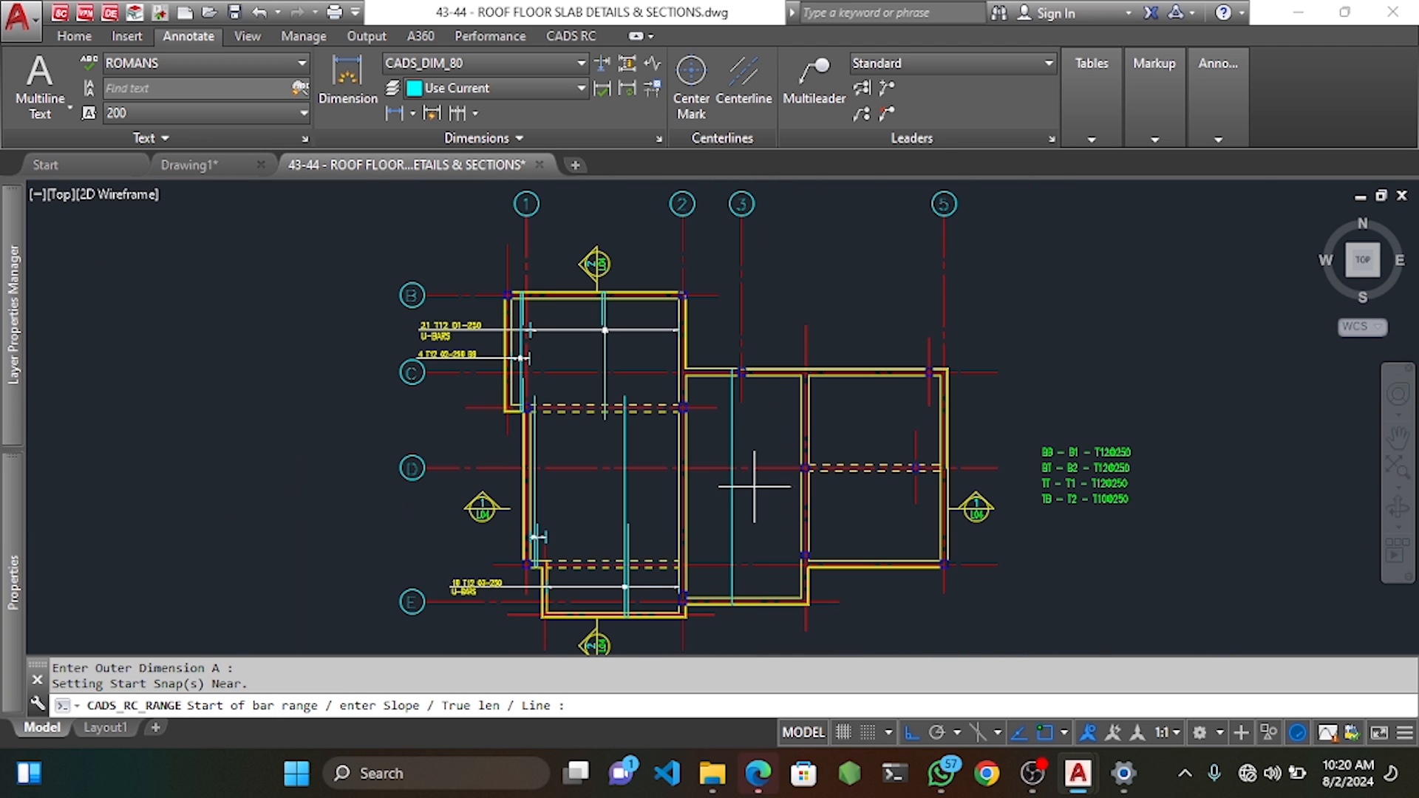
pyautogui.moveTo(759, 469); pyautogui.dragTo(763, 406, button='middle')
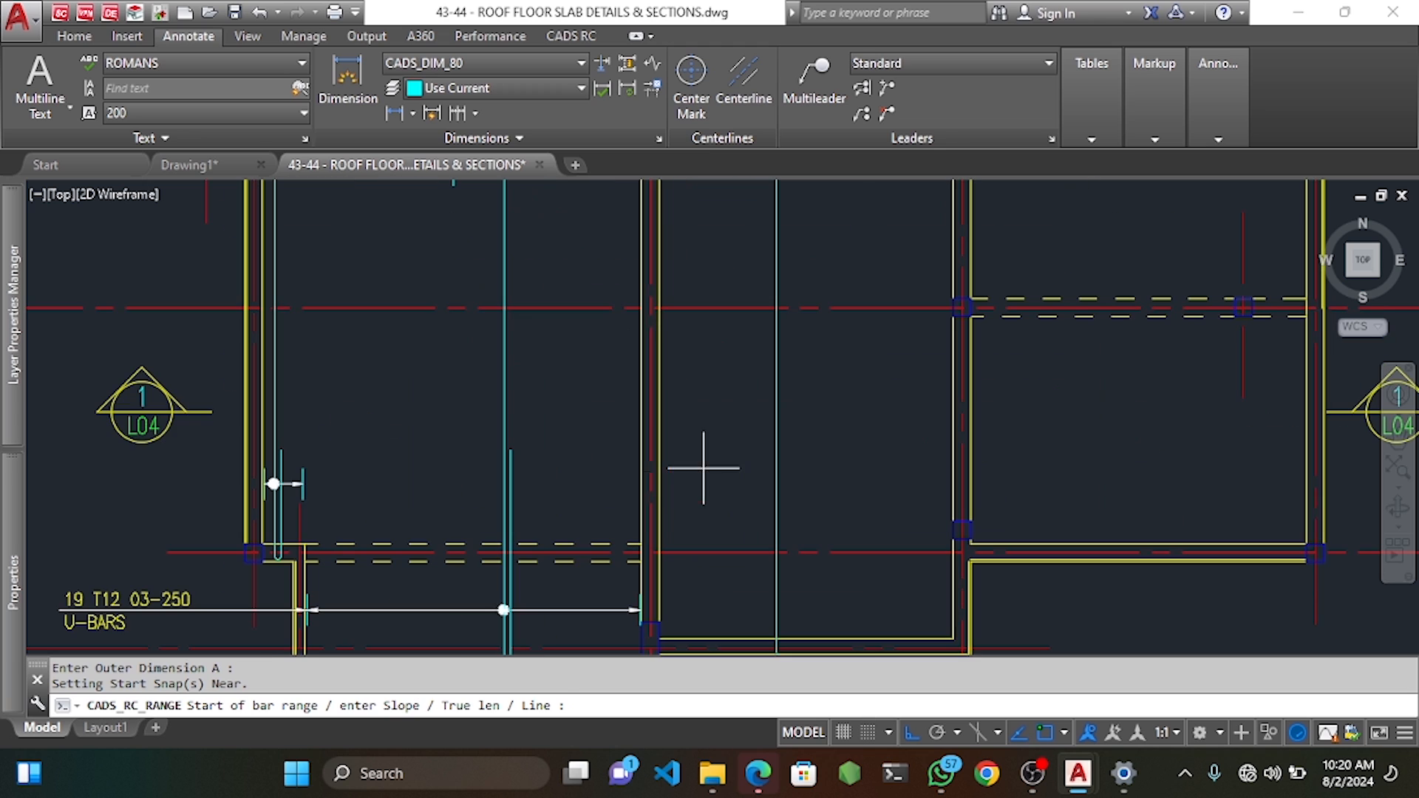
pyautogui.scroll(4, 710, 466)
# Lay the range across the bay below gridline D: default offsets, 250 centres, 17 bars, no label.
pyautogui.click(659, 450)
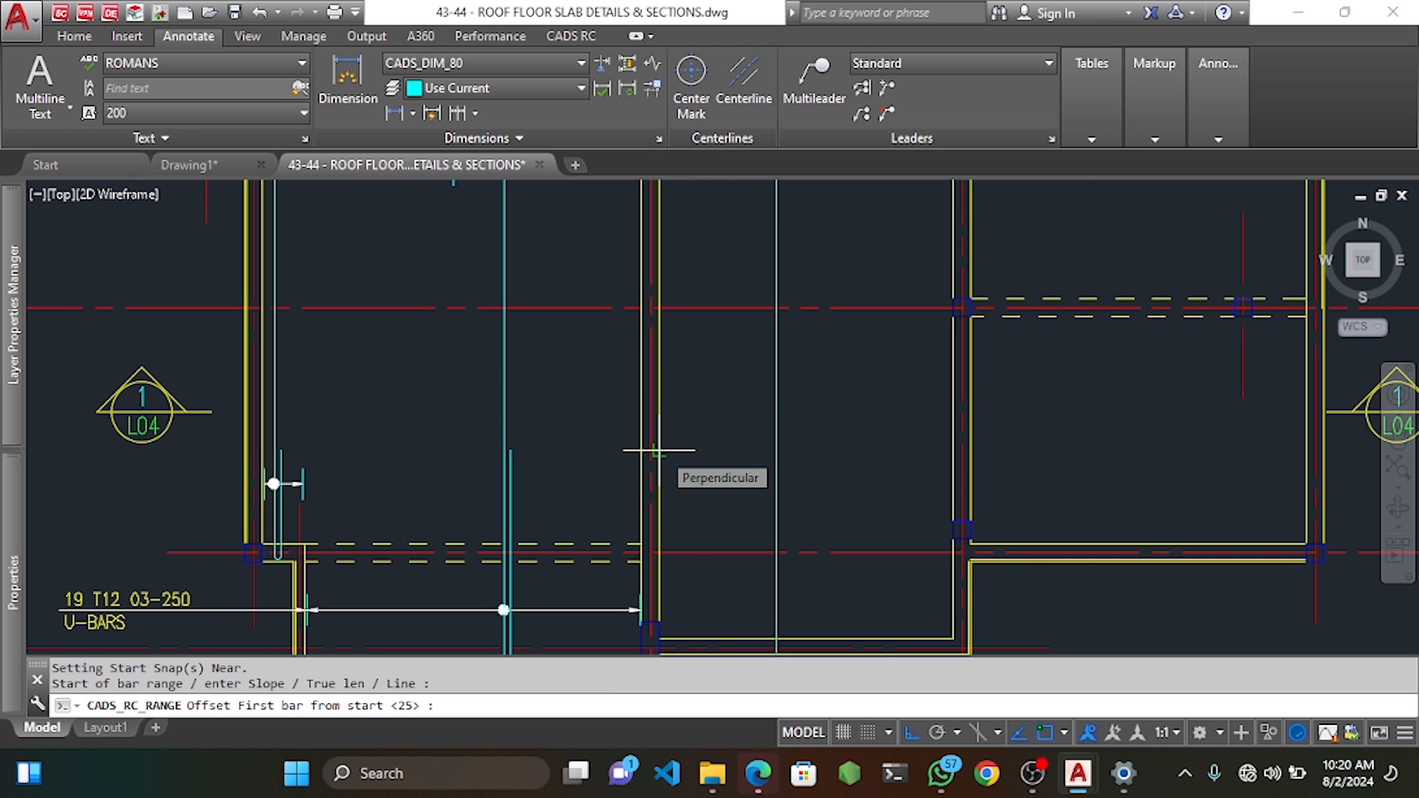
pyautogui.press('Return')
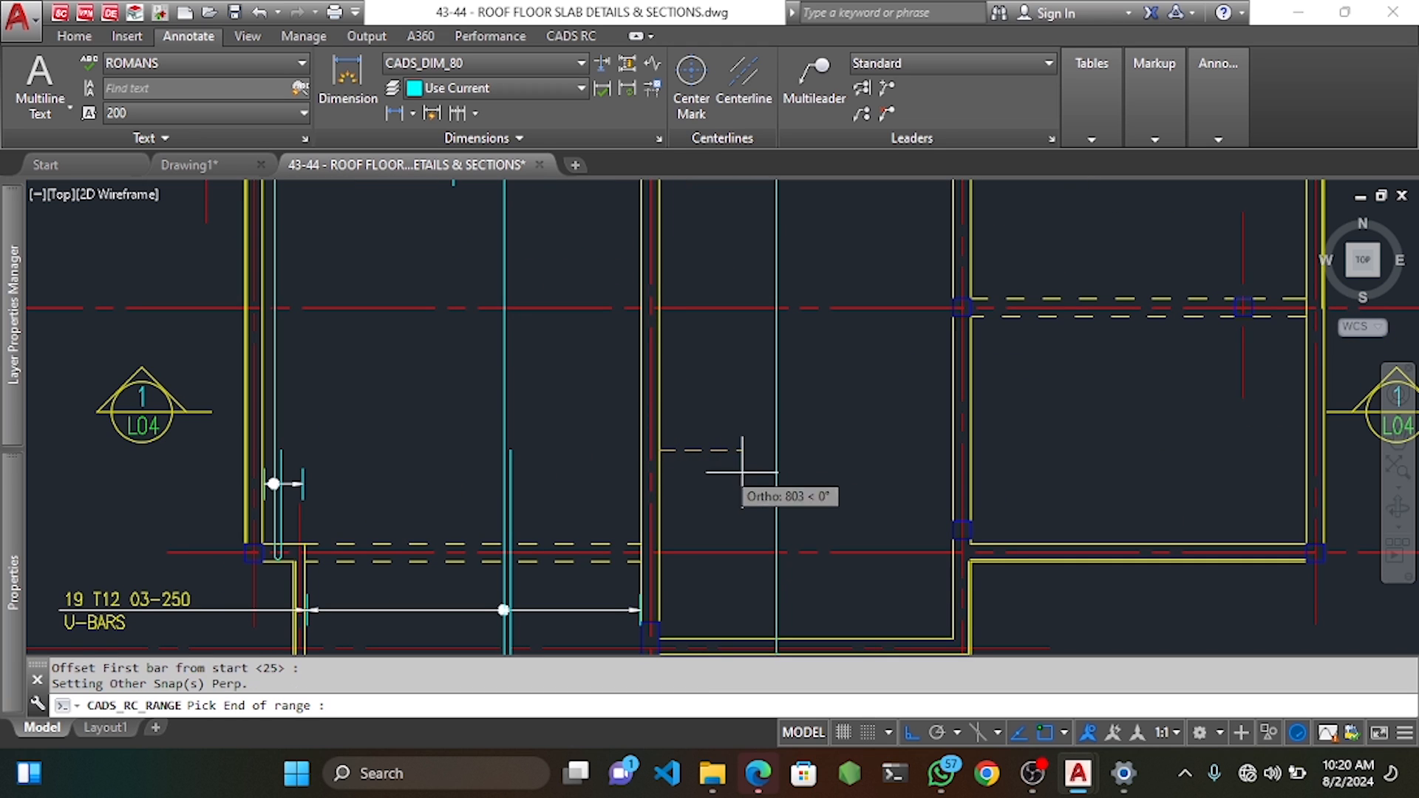
pyautogui.click(953, 451)
pyautogui.press('Return')
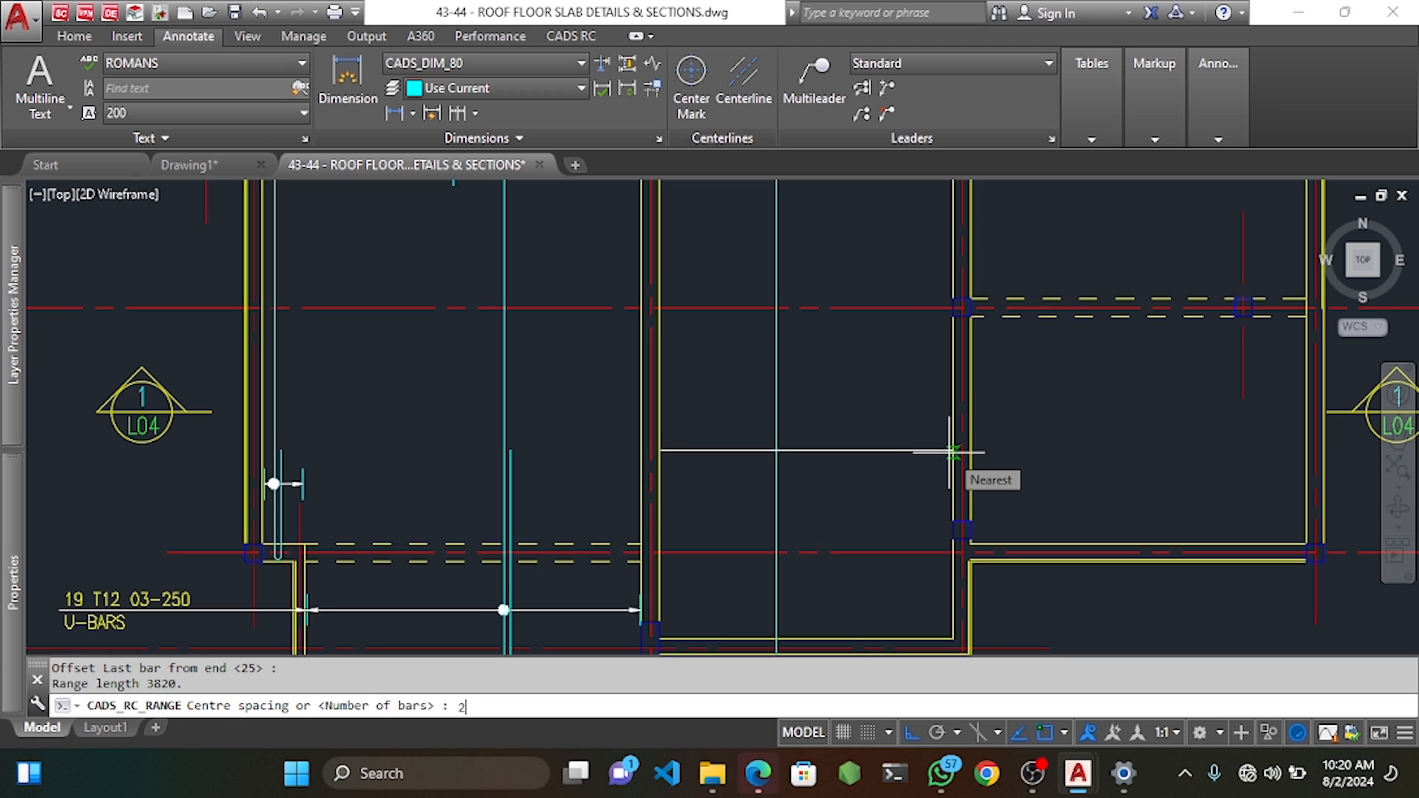
pyautogui.write('250')
pyautogui.press('Return')
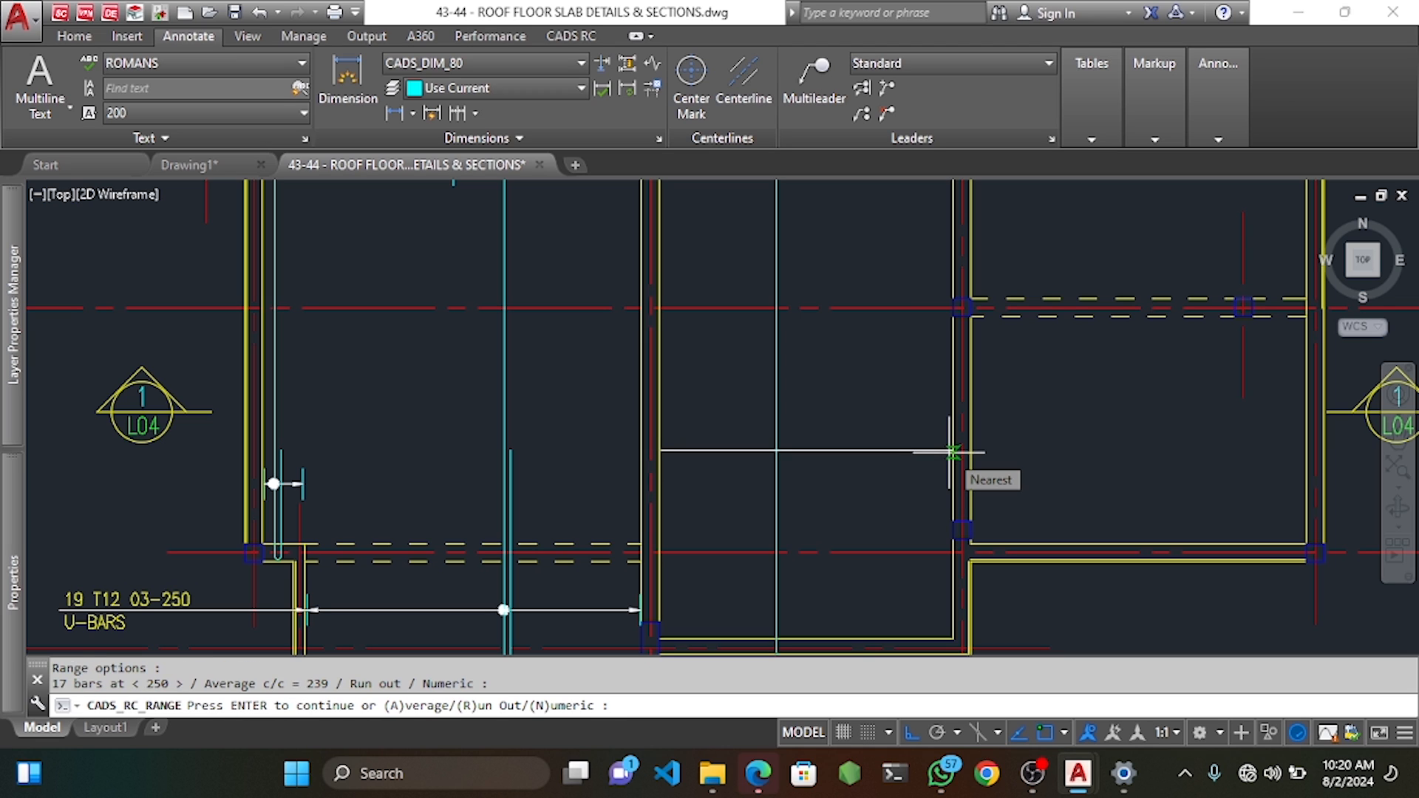
pyautogui.press('Return')
pyautogui.scroll(-3, 941, 453)
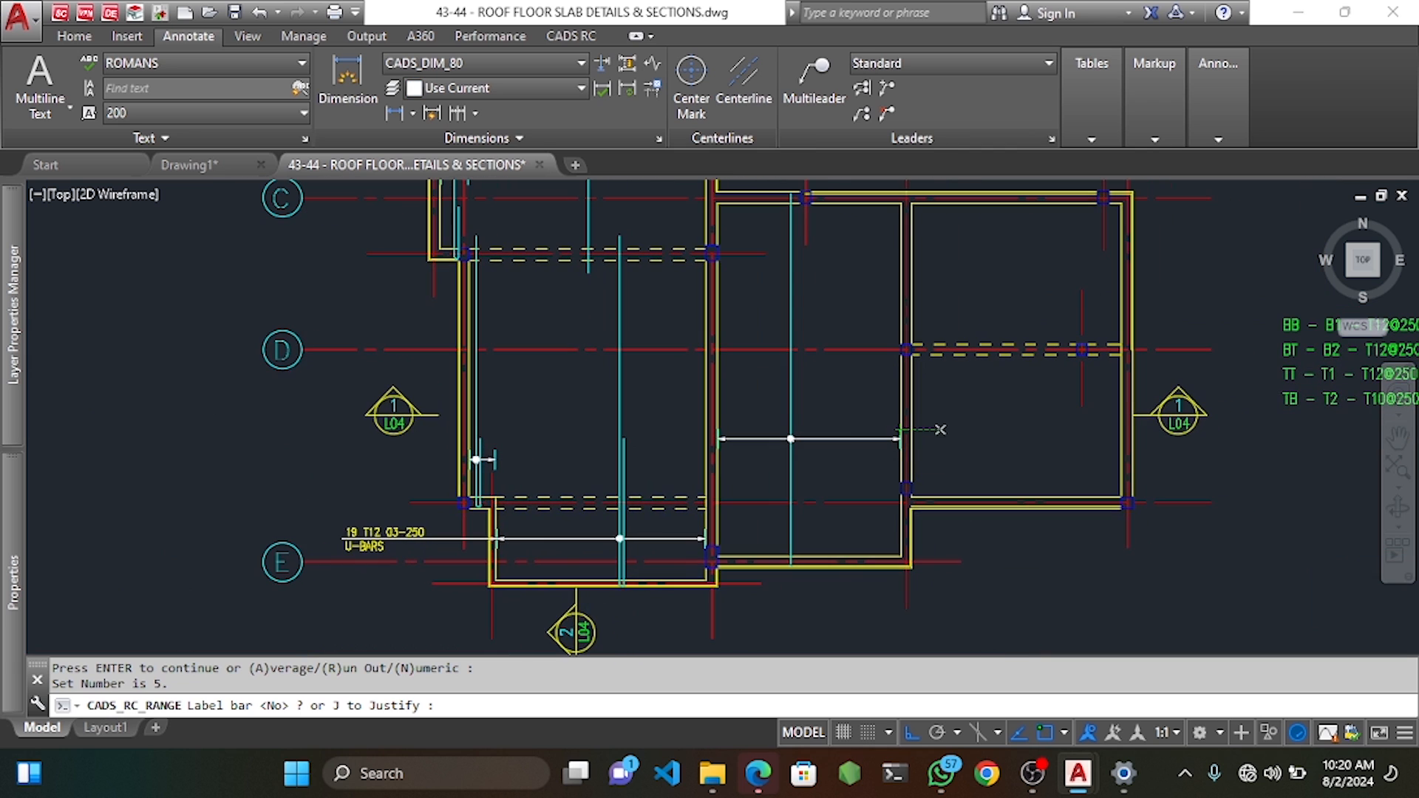
pyautogui.moveTo(988, 440); pyautogui.dragTo(919, 428, button='middle')
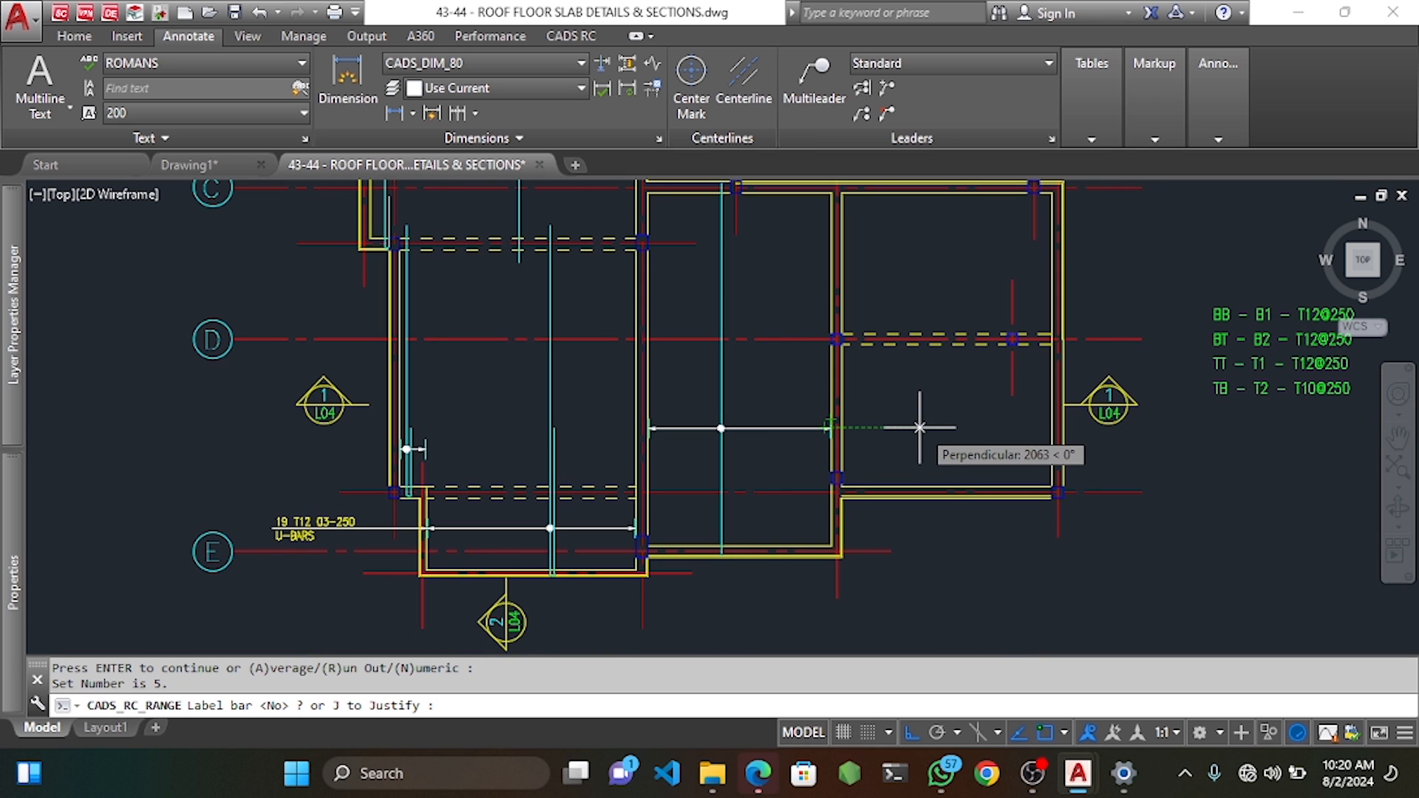
pyautogui.write('N')
pyautogui.press('Return')
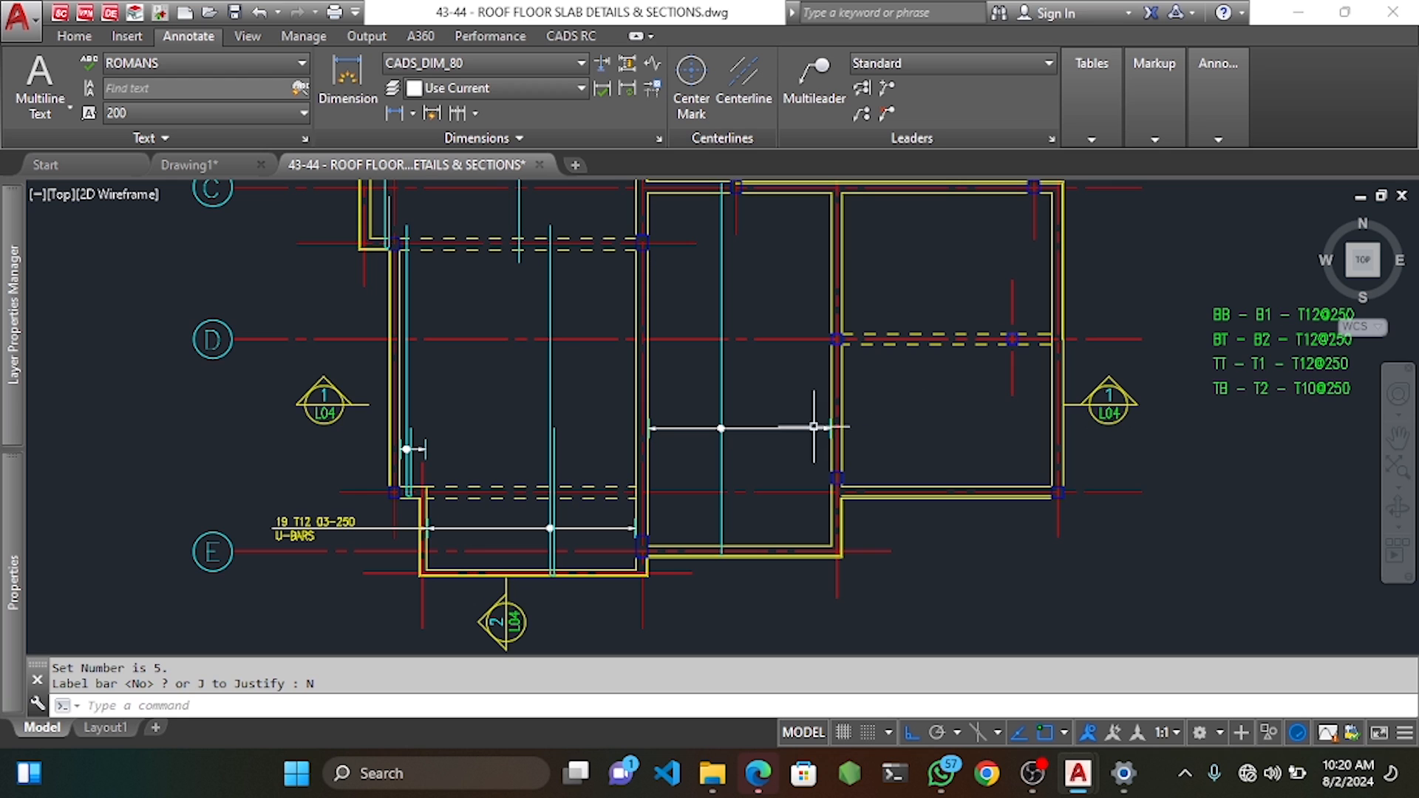
# Change the new bar's label data view to Side so it draws as a U.
pyautogui.doubleClick(721, 444)
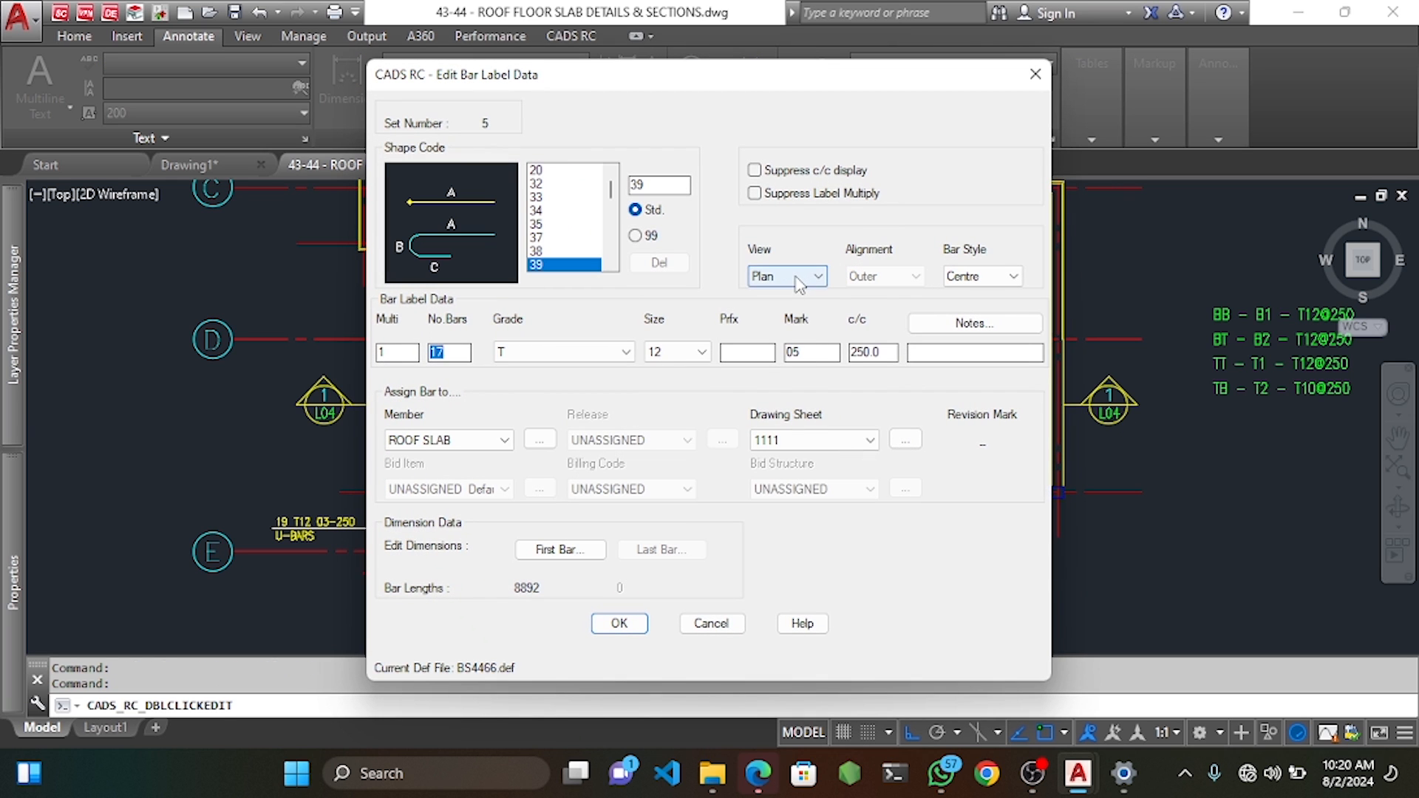
pyautogui.click(797, 278)
pyautogui.click(787, 295)
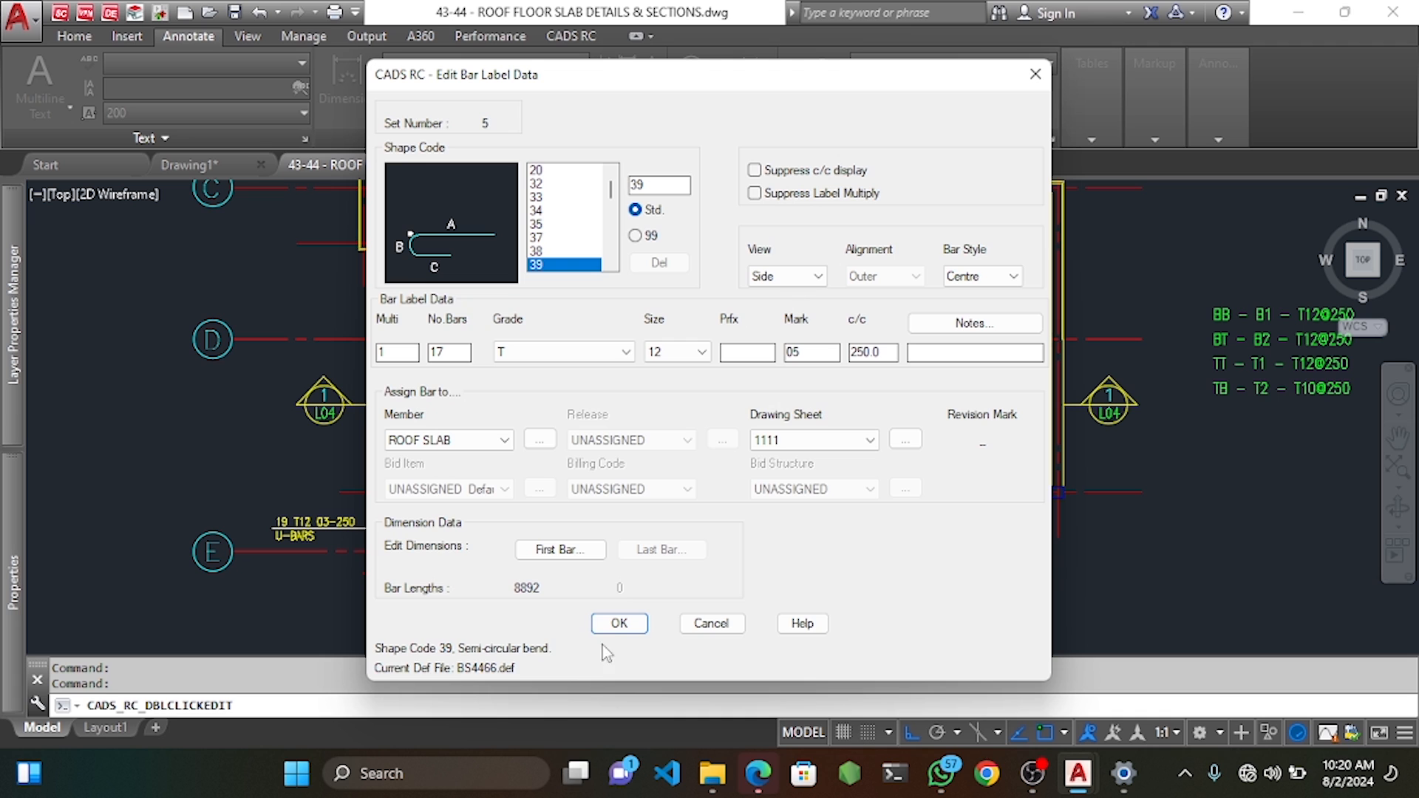
pyautogui.click(620, 624)
# Move the U-bar so its bend sits on the yellow slab edge line.
pyautogui.scroll(5, 739, 518)
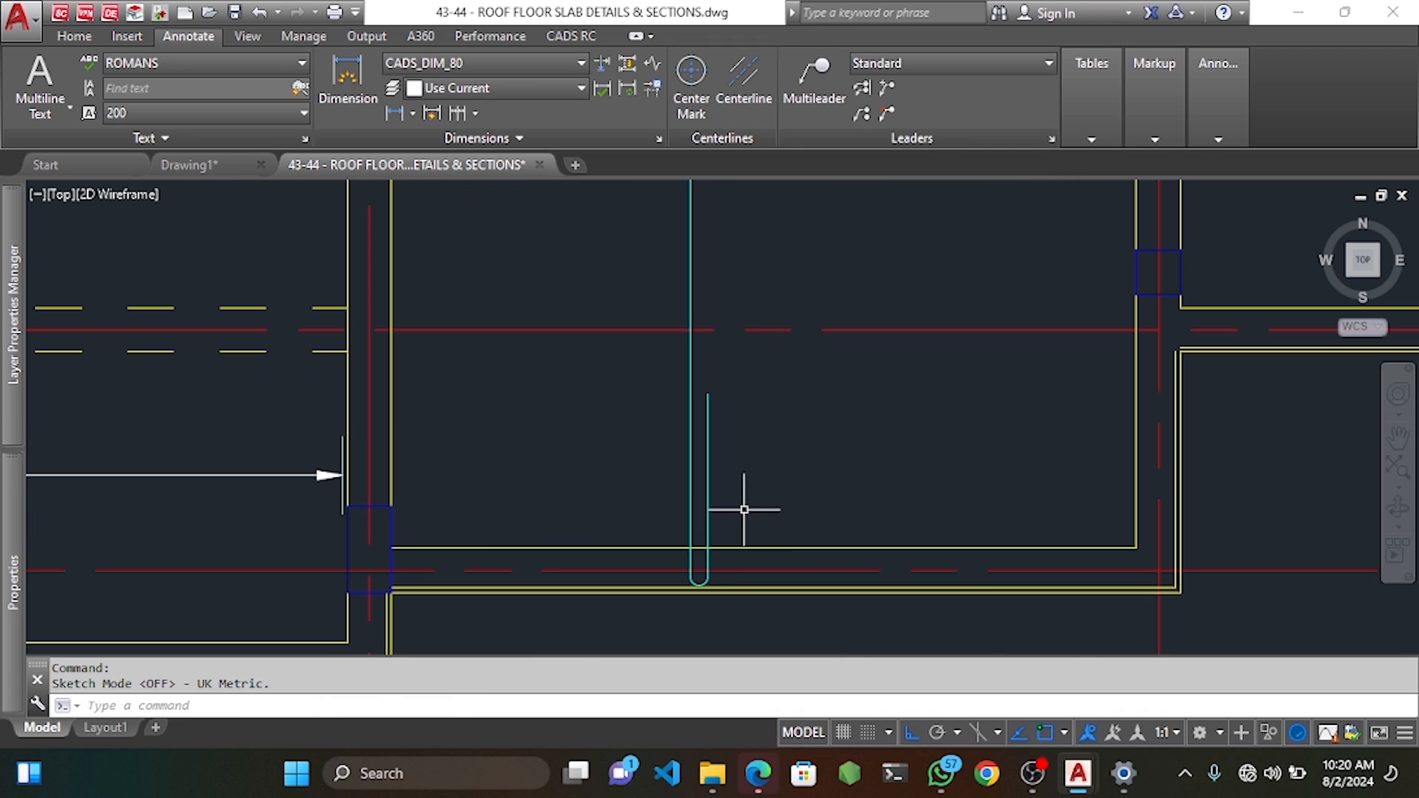
pyautogui.click(743, 510)
pyautogui.click(653, 516)
pyautogui.scroll(4, 741, 535)
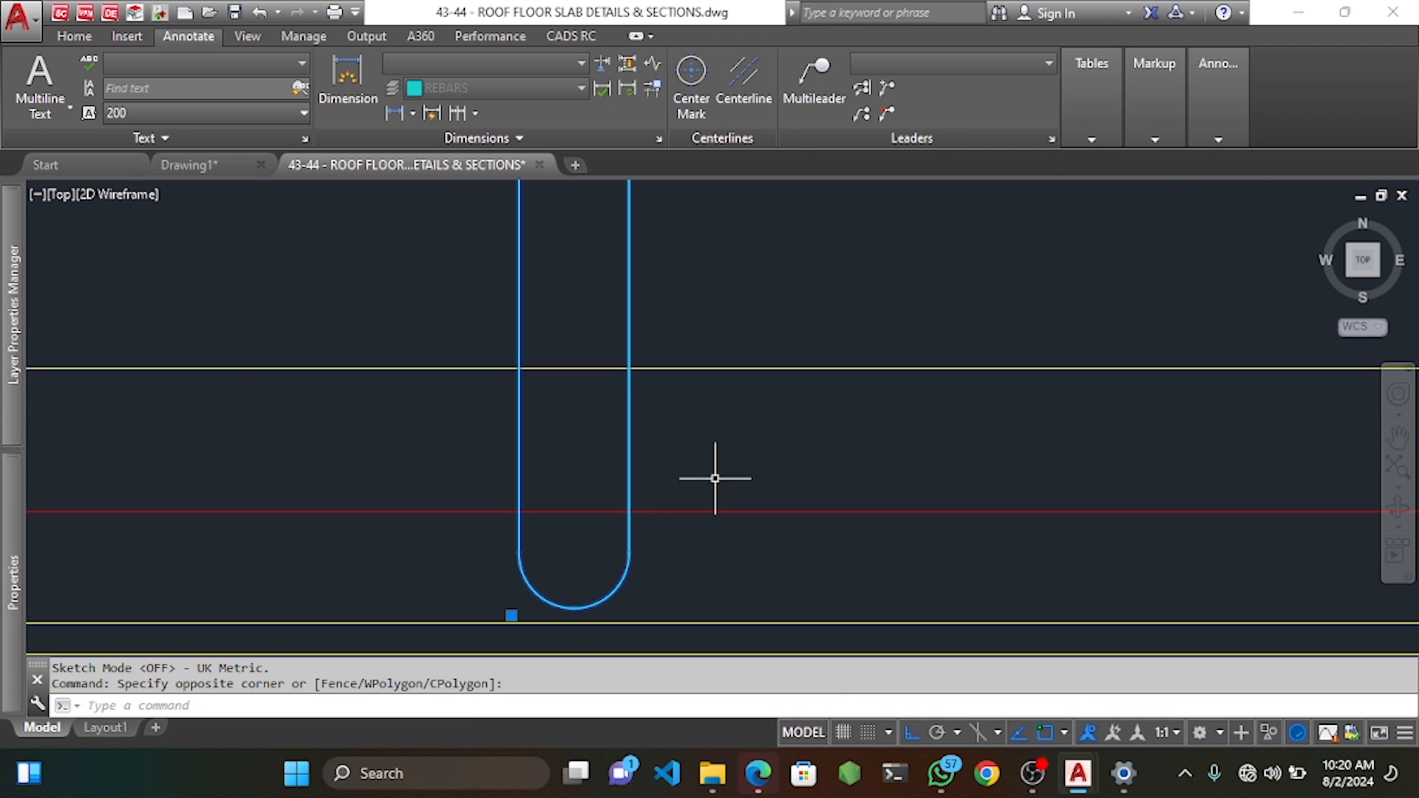
pyautogui.write('m')
pyautogui.press('Return')
pyautogui.moveTo(653, 539); pyautogui.dragTo(708, 424, button='middle')
pyautogui.click(629, 494)
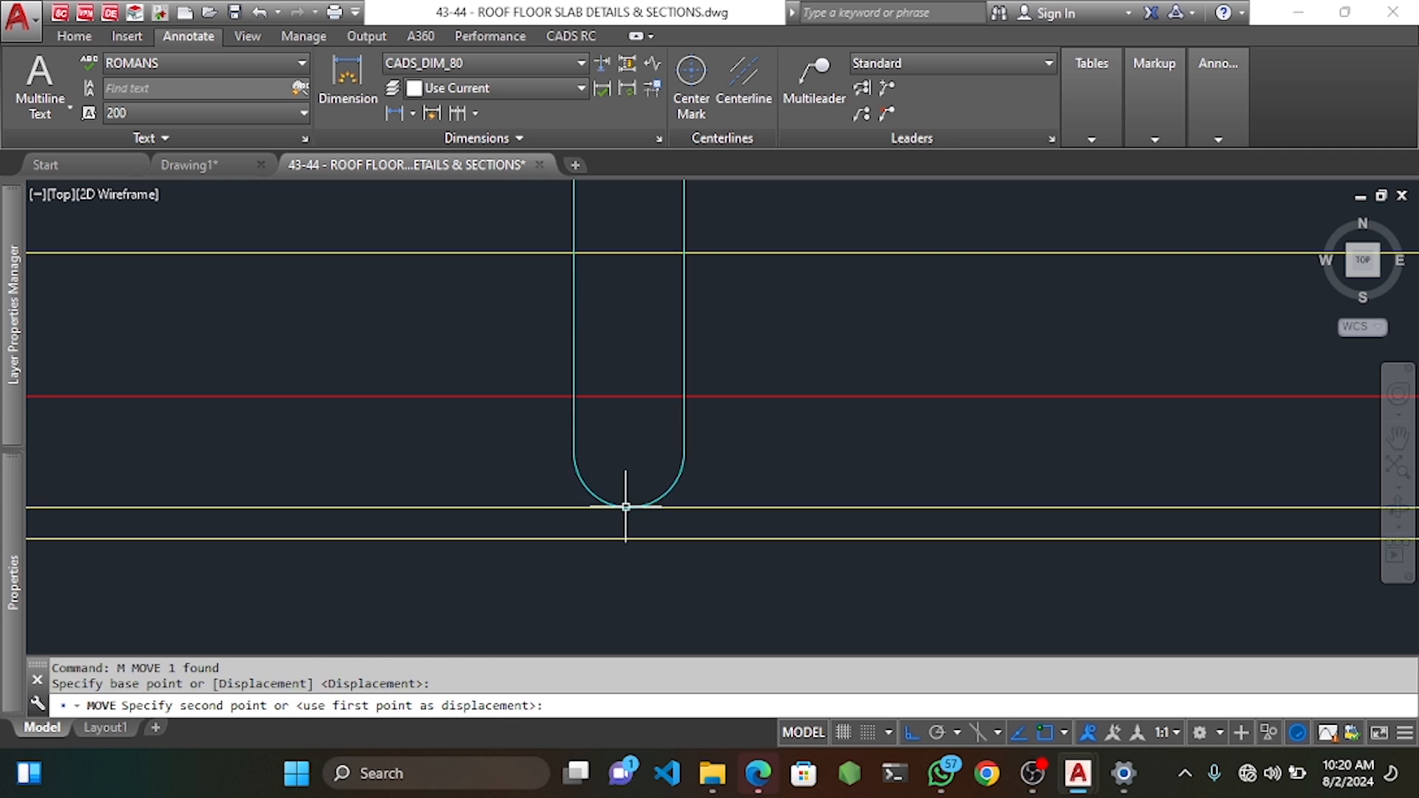
pyautogui.click(628, 508)
pyautogui.scroll(-10, 635, 473)
pyautogui.moveTo(672, 363); pyautogui.dragTo(694, 433, button='middle')
# Start a linear dimension from the slab edge to the beam corner, then cancel it unplaced.
pyautogui.click(347, 81)
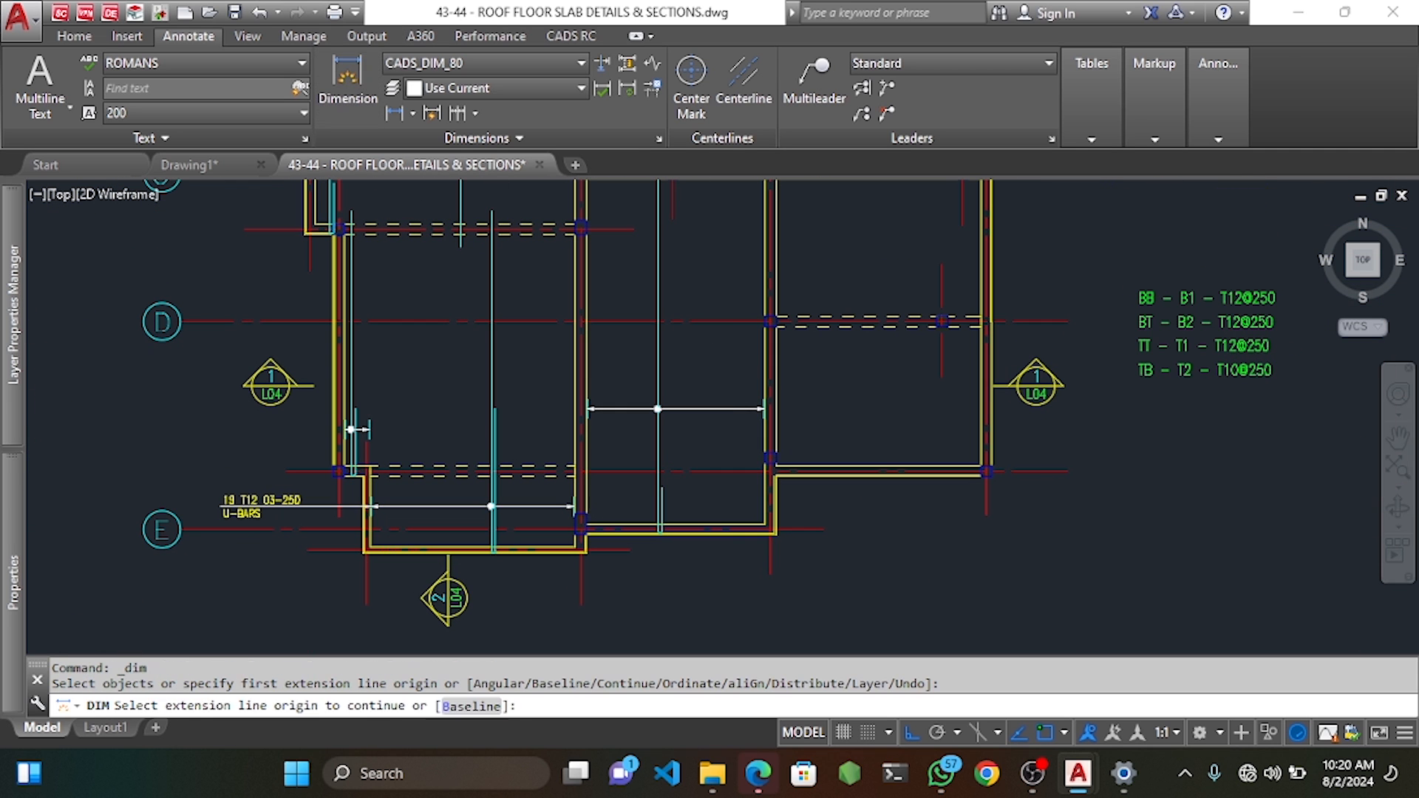
pyautogui.scroll(5, 697, 508)
pyautogui.click(698, 508)
pyautogui.scroll(-6, 712, 516)
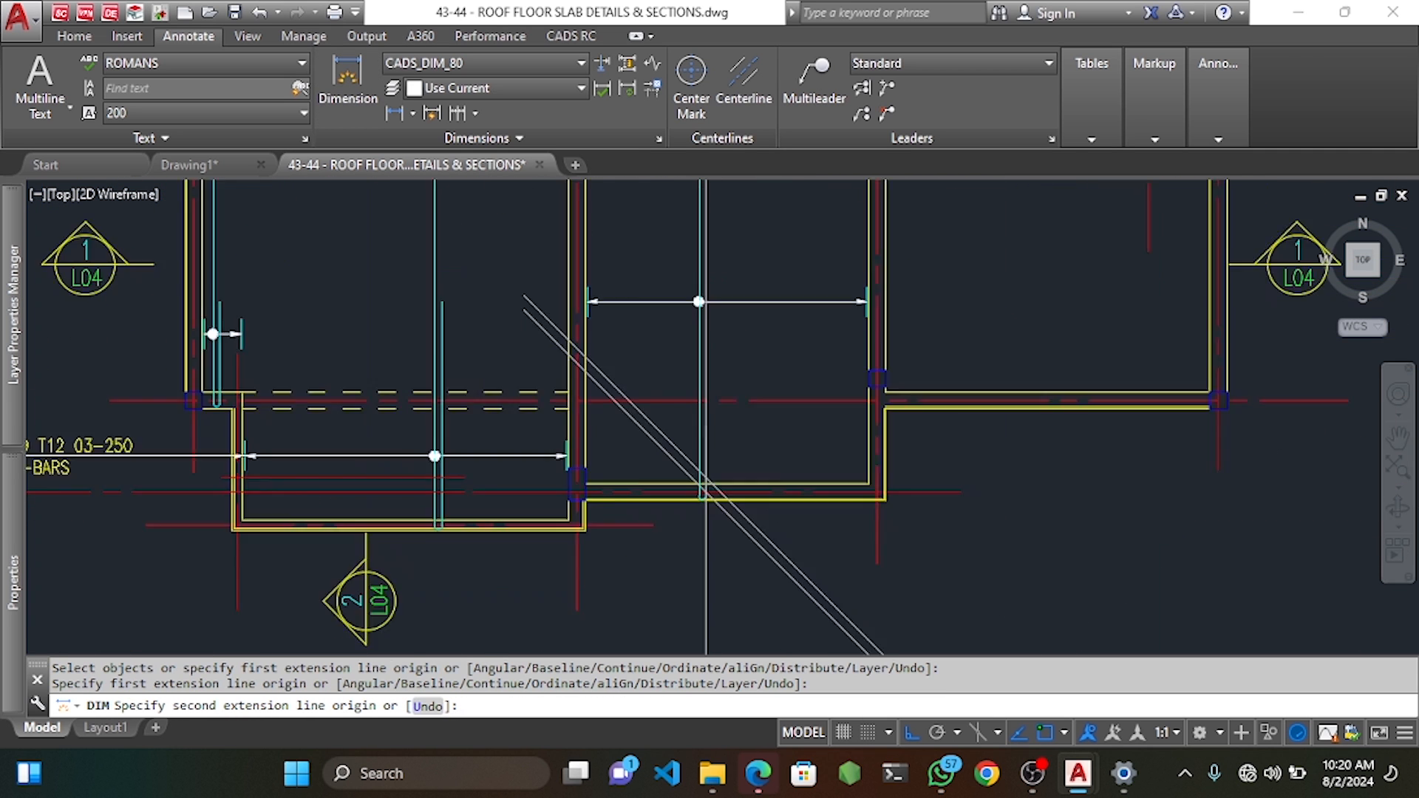
pyautogui.scroll(2, 713, 324)
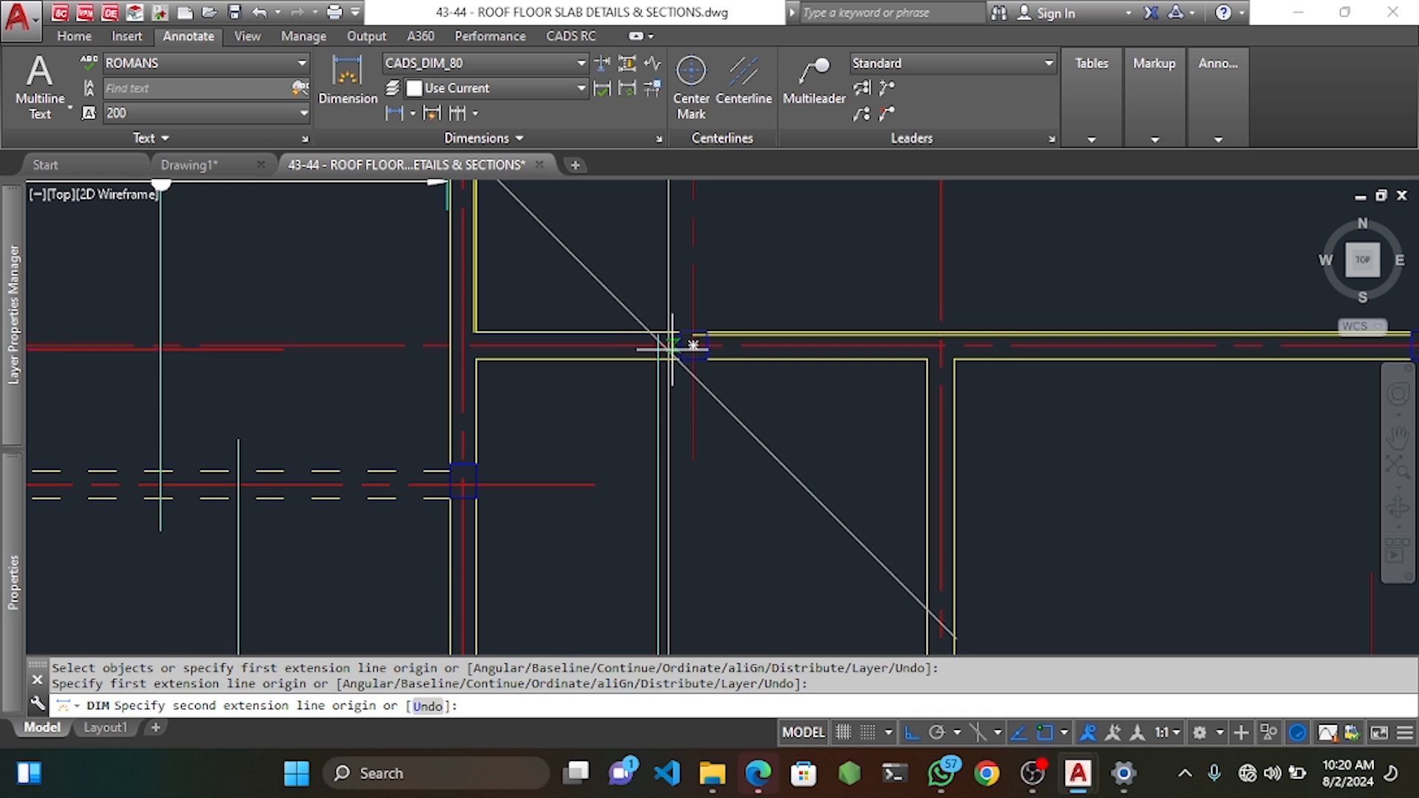
pyautogui.click(668, 346)
pyautogui.scroll(-10, 667, 346)
pyautogui.scroll(-4, 684, 380)
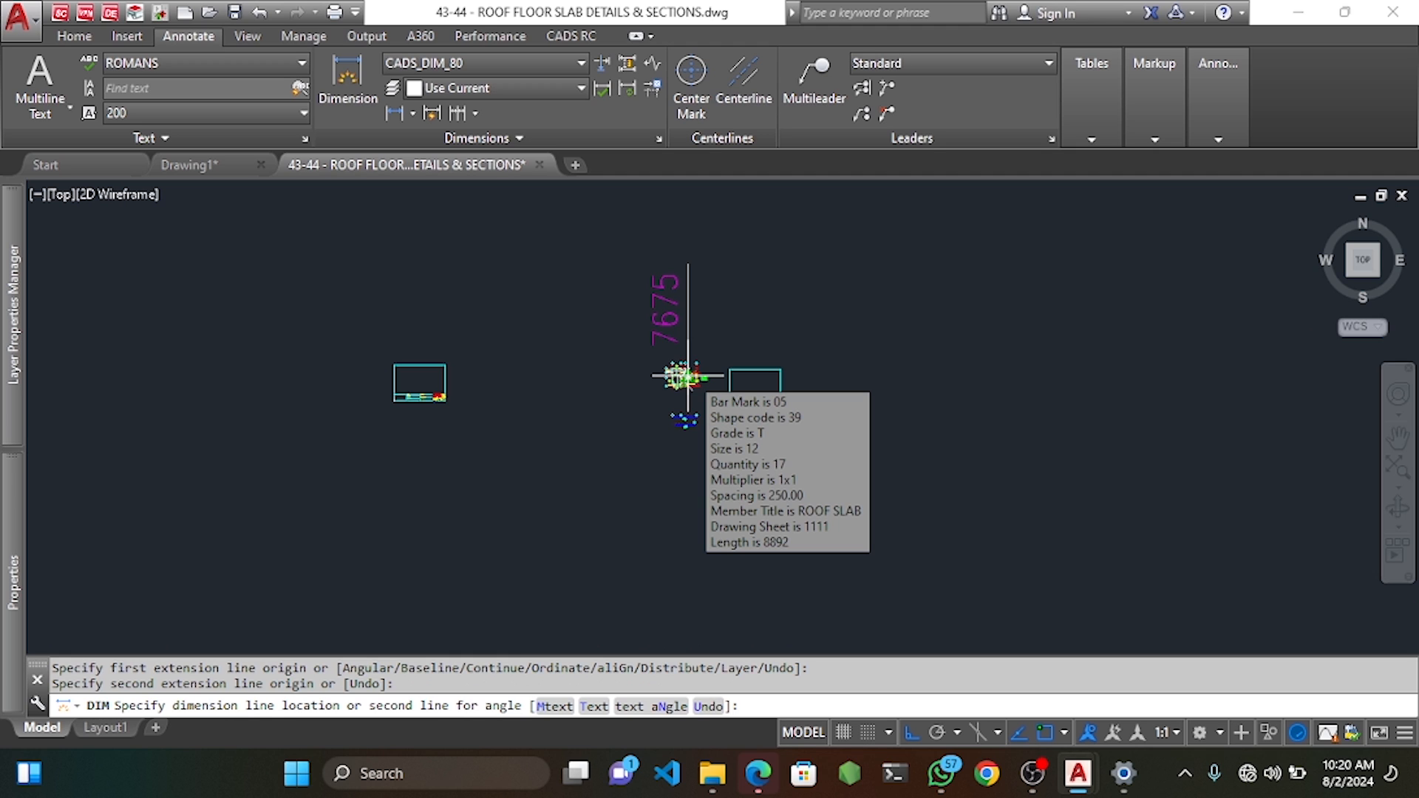
pyautogui.scroll(6, 688, 377)
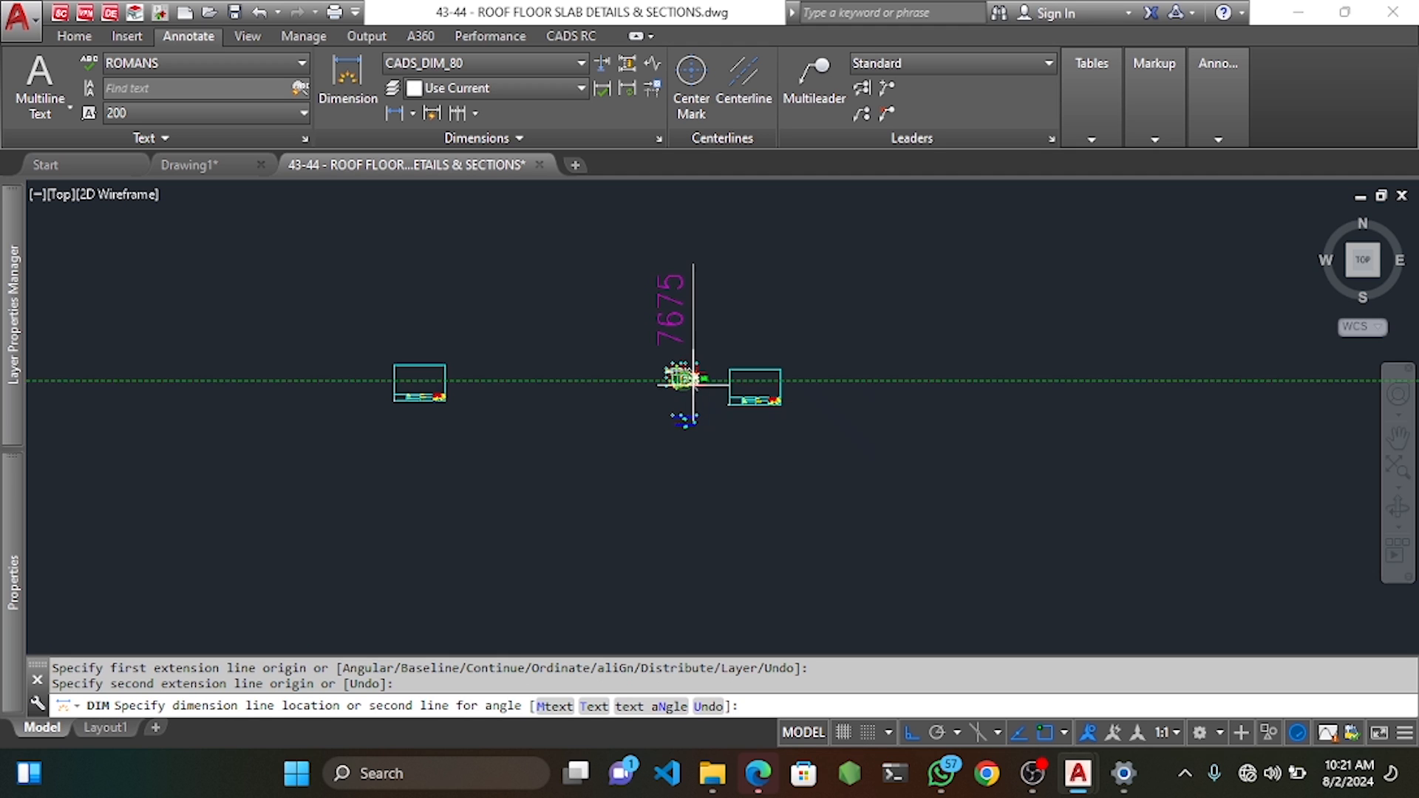
pyautogui.scroll(5, 656, 258)
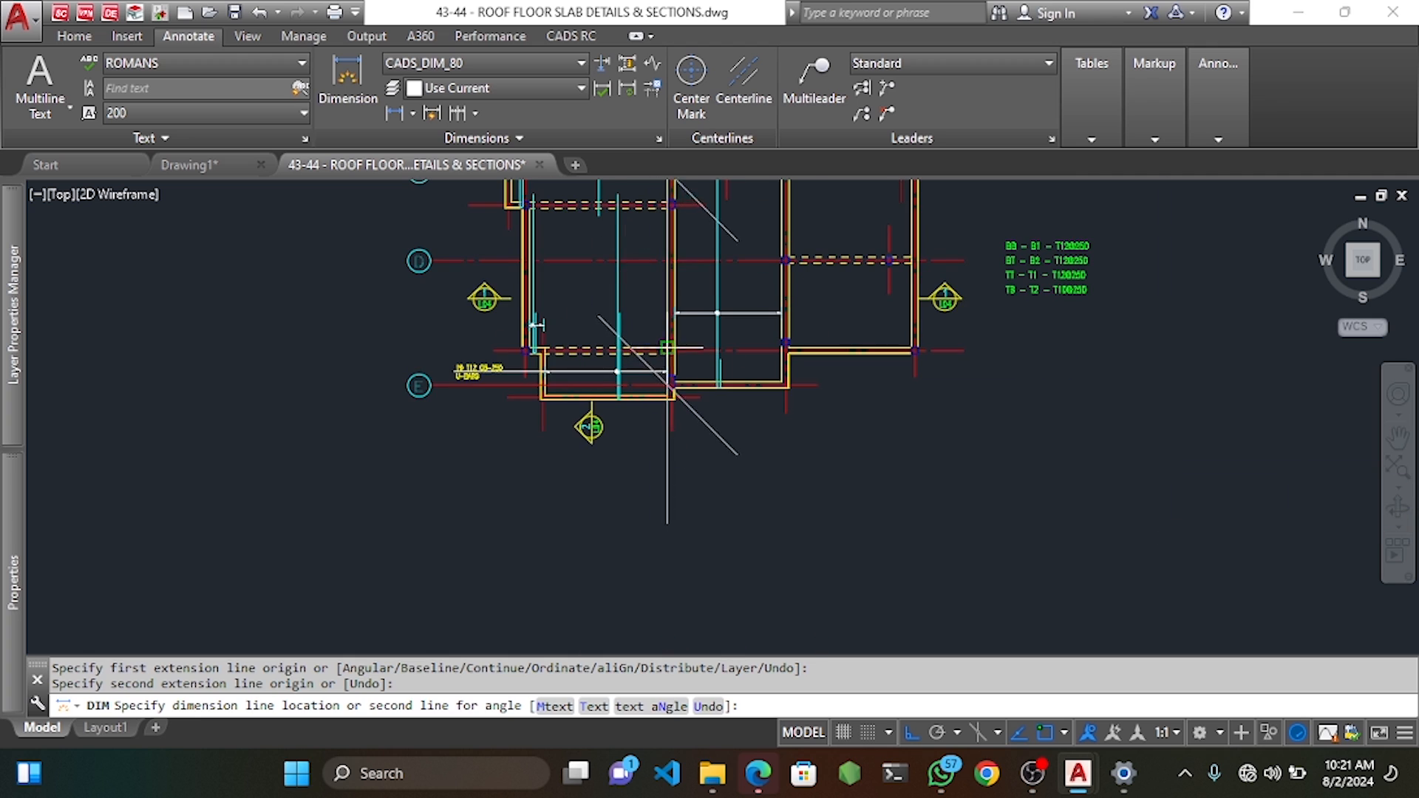
pyautogui.press('Escape')
pyautogui.press('Escape')
# Add a temporary 2000 dimension up from the intersection to mark the bar's full run.
pyautogui.click(575, 38)
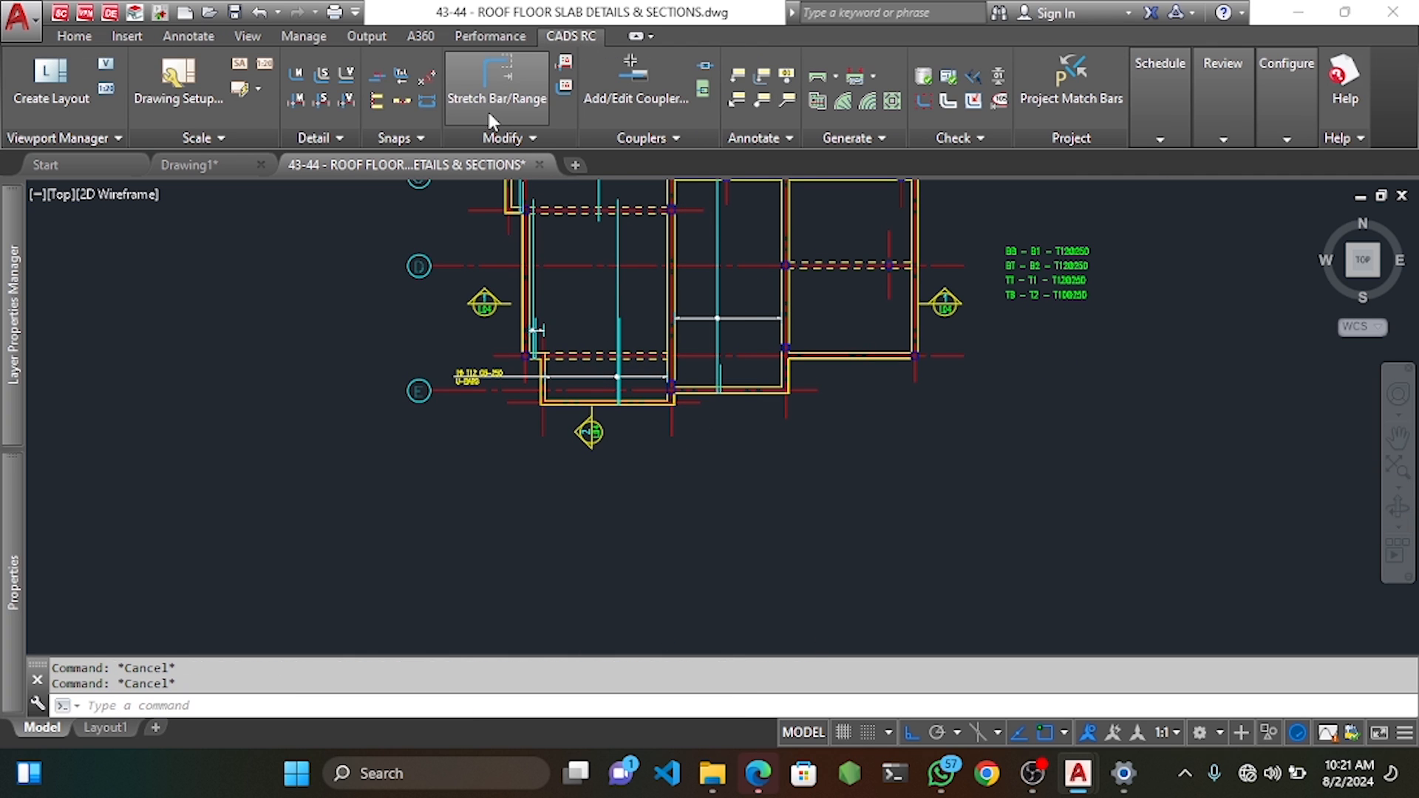
pyautogui.click(497, 94)
pyautogui.press('Escape')
pyautogui.click(188, 36)
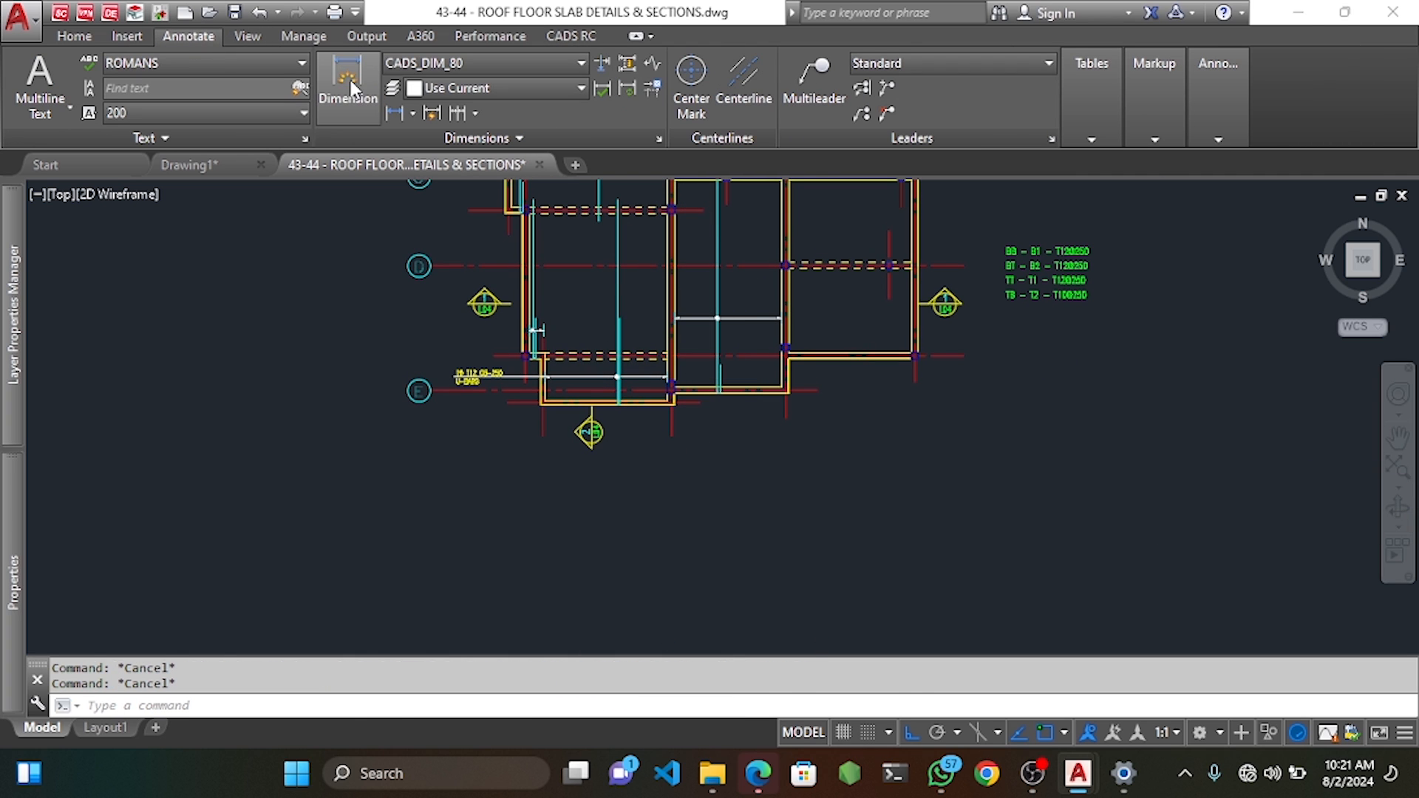
pyautogui.click(348, 81)
pyautogui.scroll(6, 729, 387)
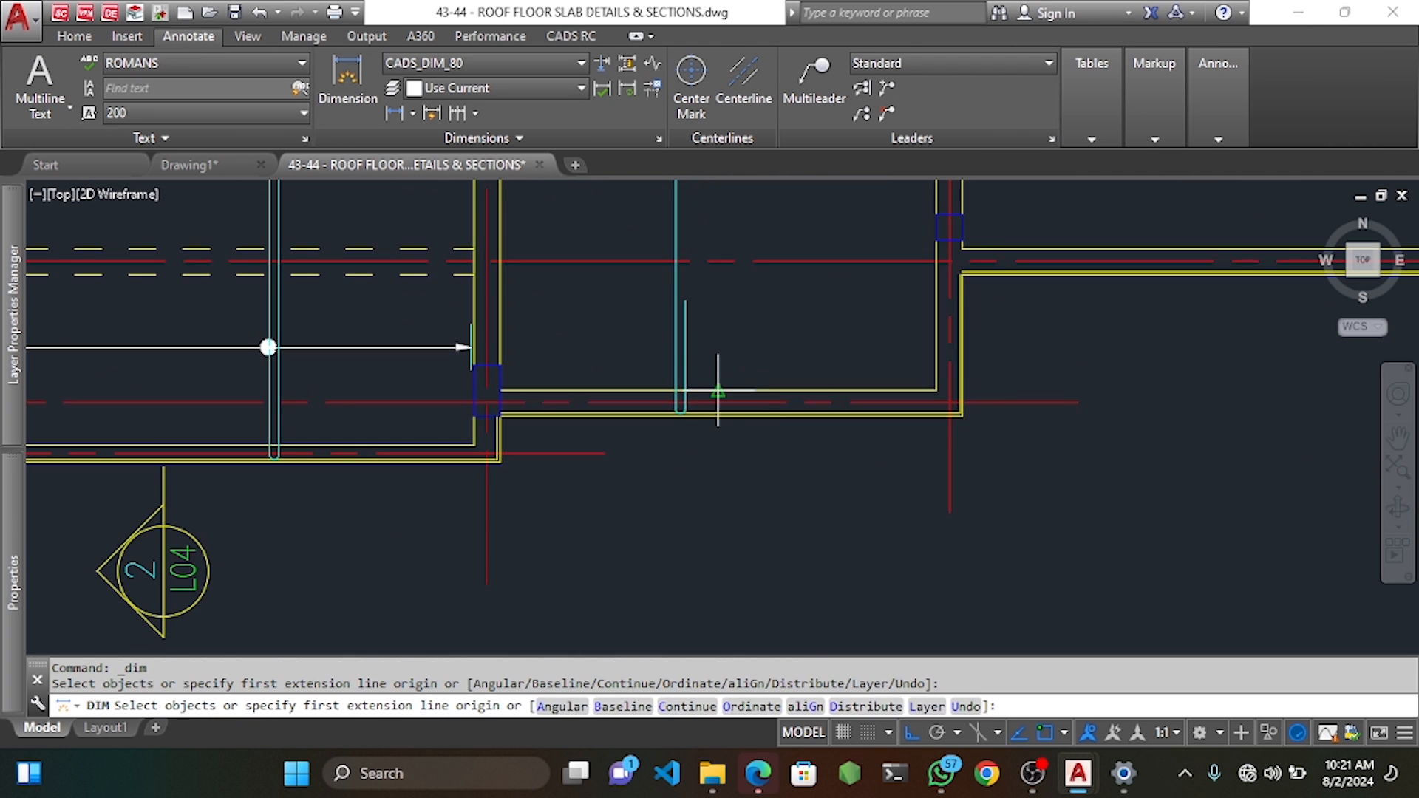
pyautogui.click(675, 403)
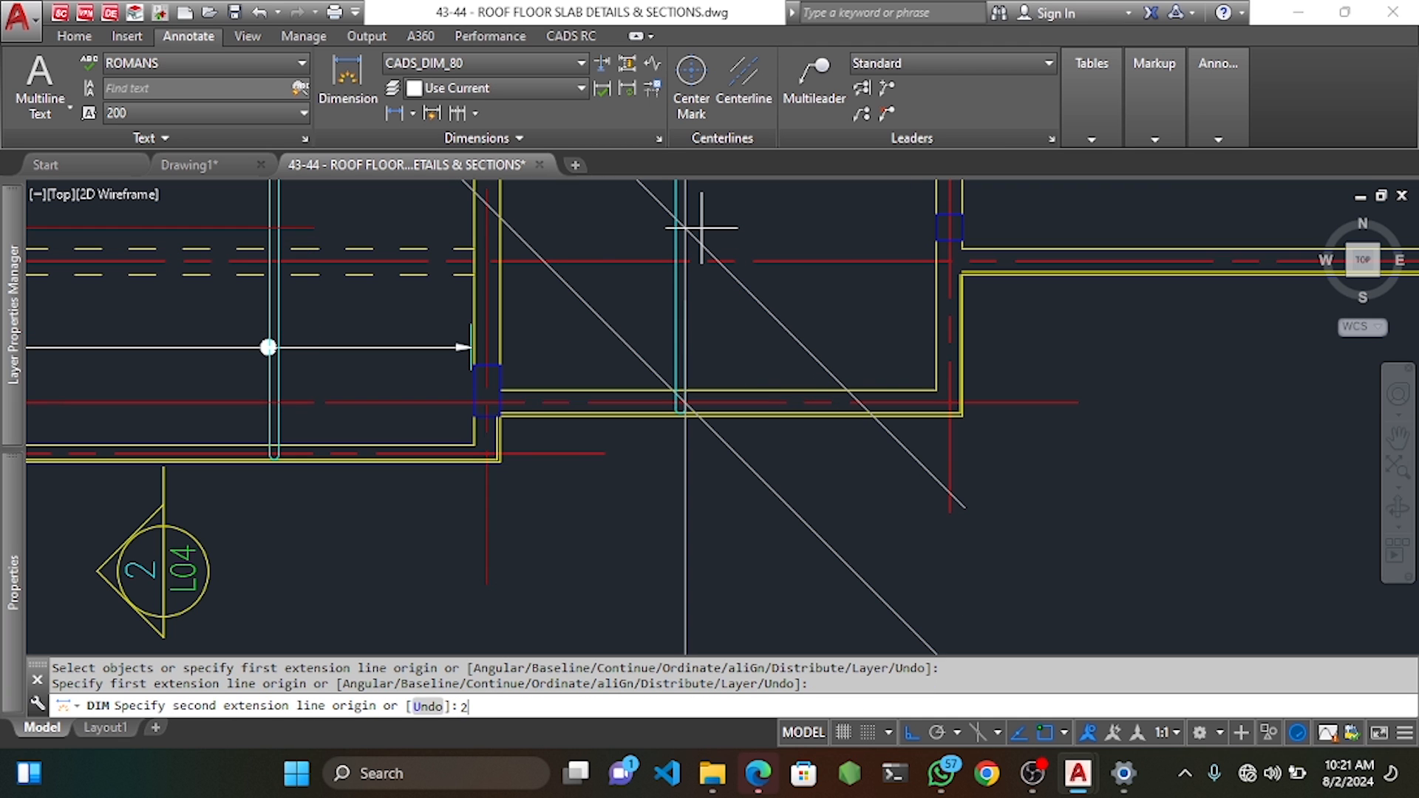
pyautogui.write('2000')
pyautogui.press('Return')
pyautogui.click(821, 291)
pyautogui.scroll(-4, 821, 291)
pyautogui.moveTo(821, 291); pyautogui.dragTo(830, 390, button='middle')
pyautogui.press('Escape')
pyautogui.press('Escape')
# Stretch the short bar in the right-hand bay up to the 2000 mark, re-assigning bar marks.
pyautogui.click(571, 35)
pyautogui.click(497, 81)
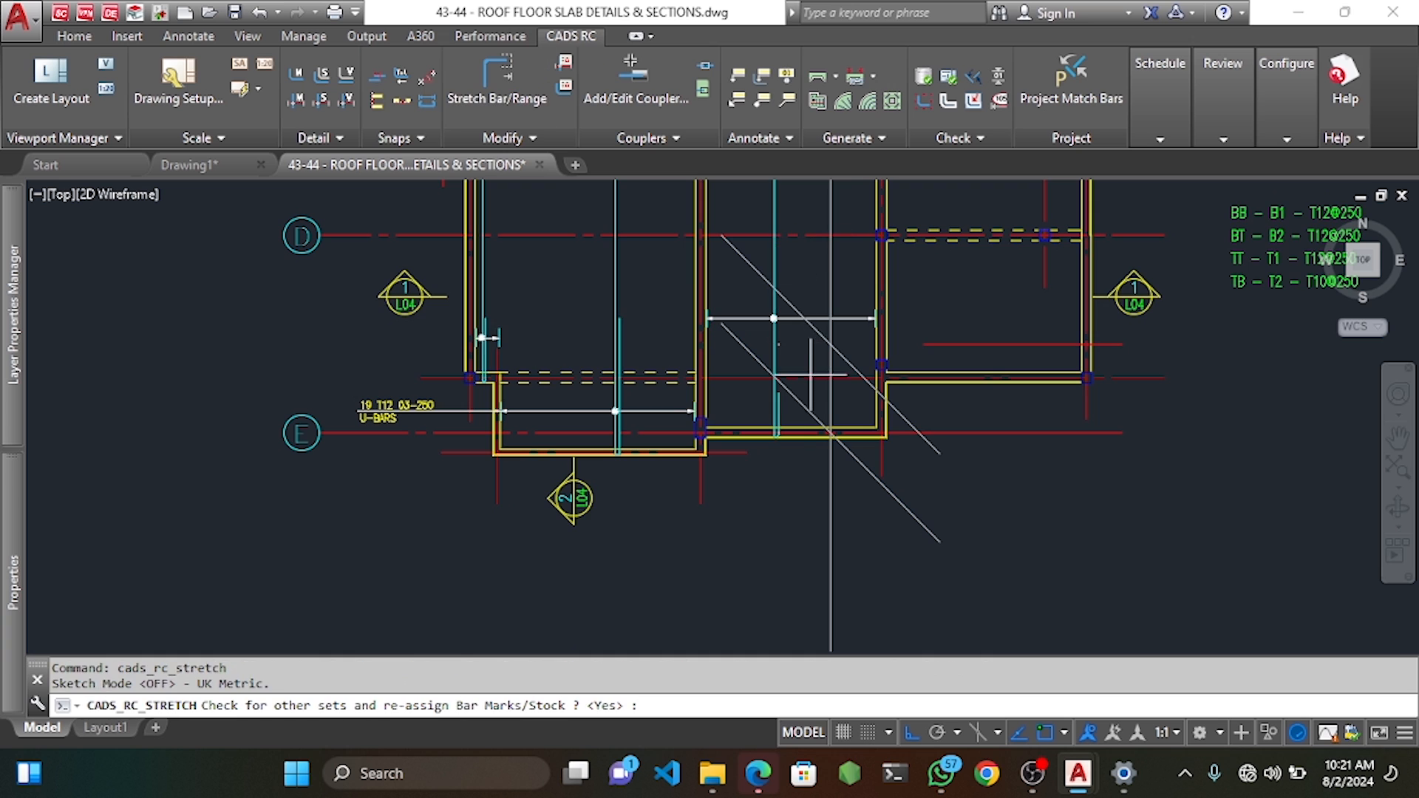
pyautogui.scroll(7, 769, 390)
pyautogui.press('Return')
pyautogui.scroll(4, 854, 425)
pyautogui.click(824, 395)
pyautogui.click(885, 462)
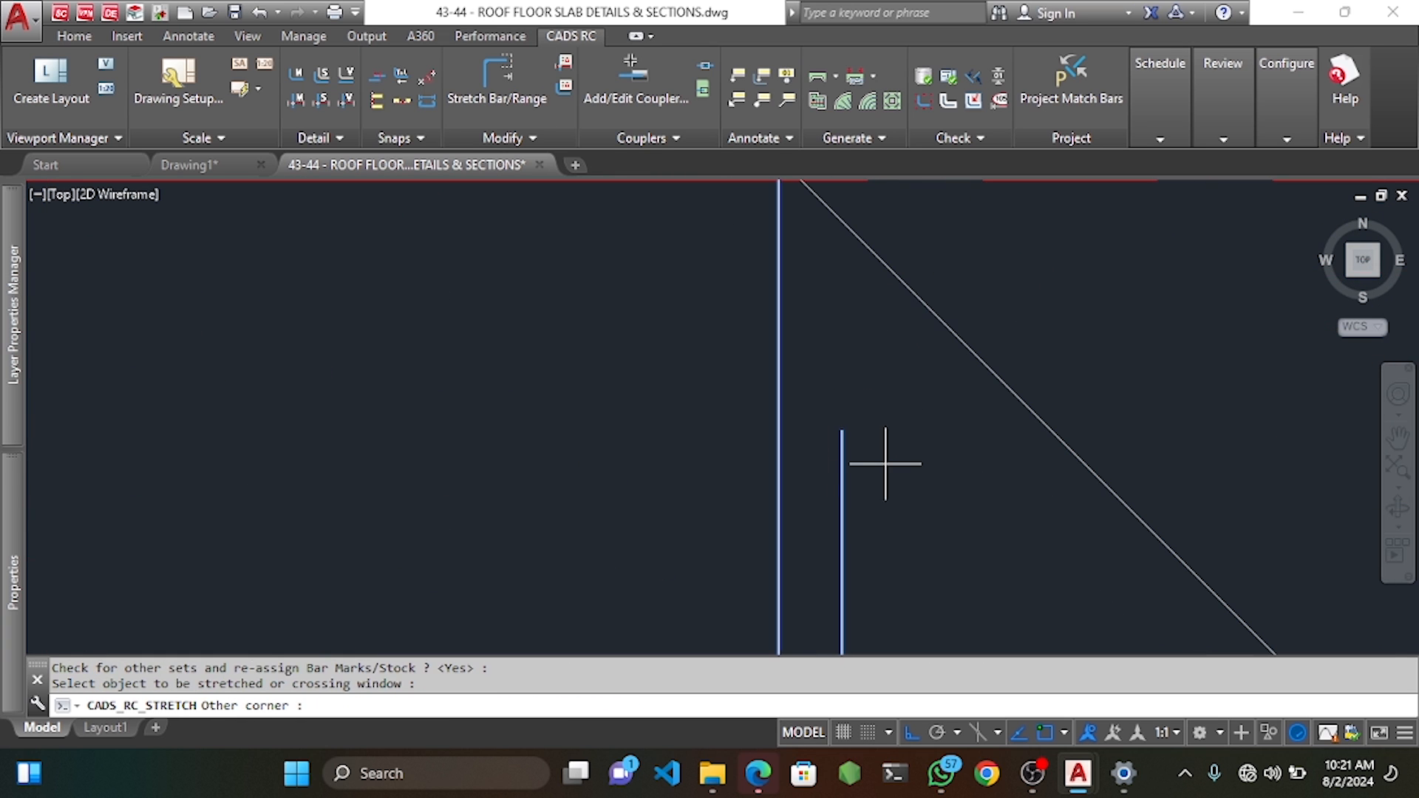
pyautogui.click(842, 431)
pyautogui.scroll(-5, 842, 431)
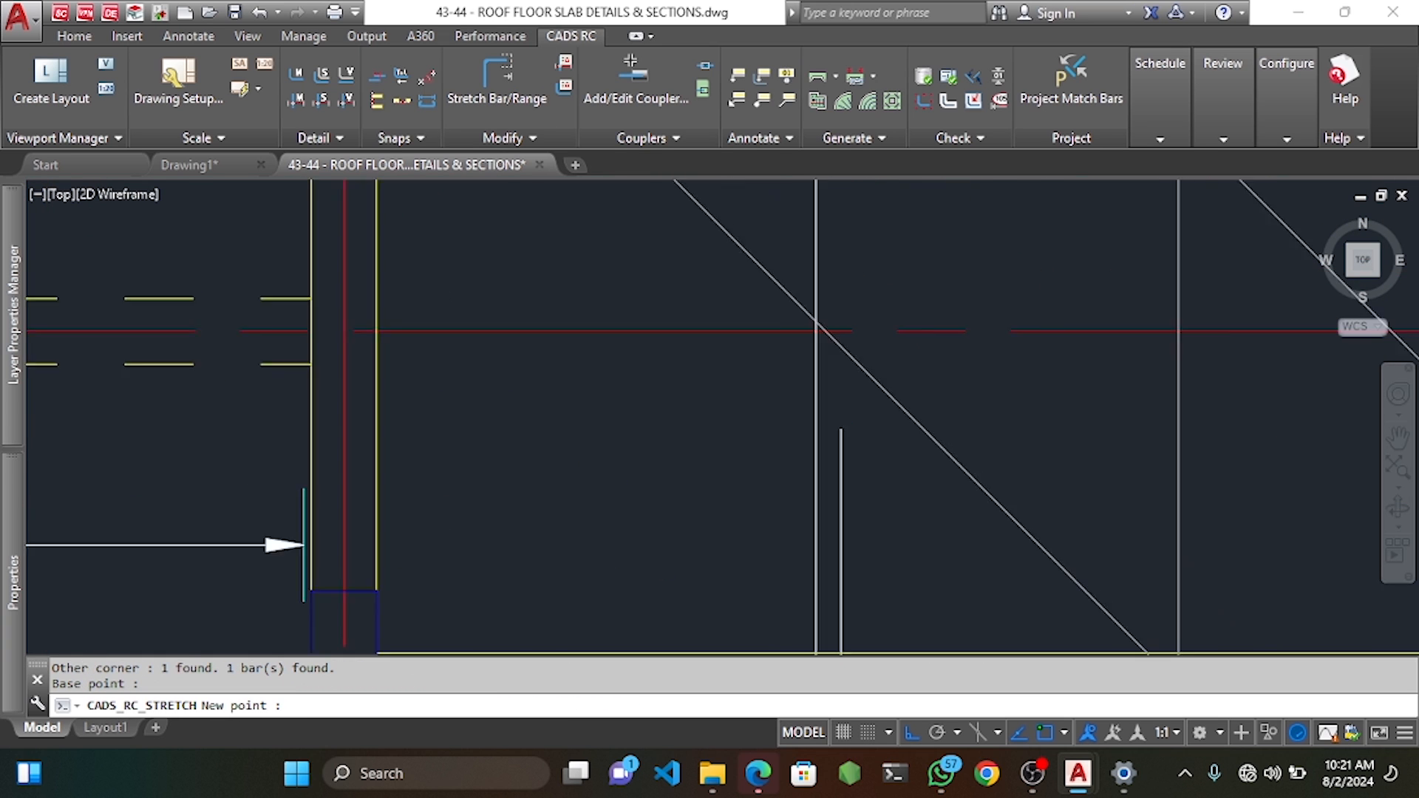
pyautogui.click(841, 228)
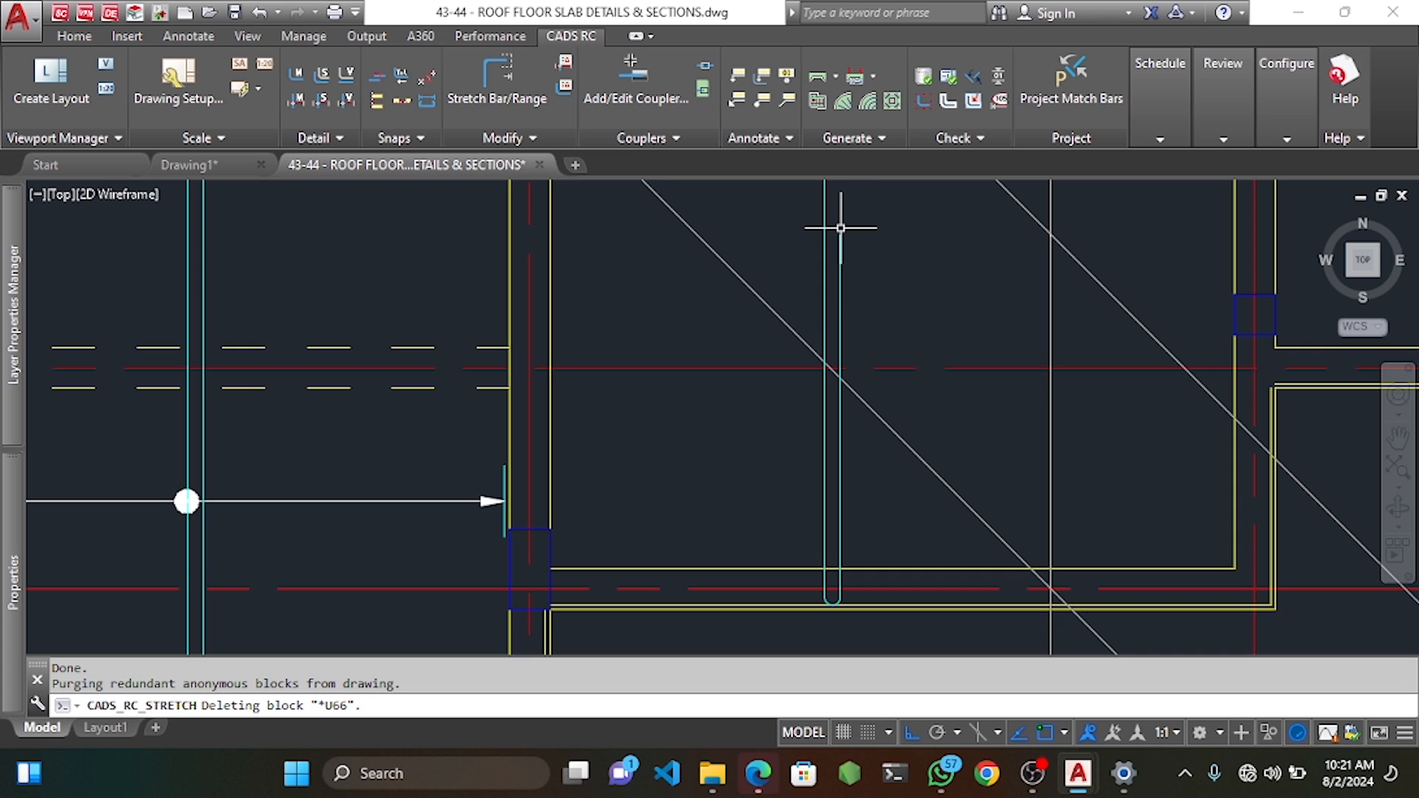
# Delete the leftover line in the right-hand bay.
pyautogui.scroll(-5, 842, 350)
pyautogui.click(886, 394)
pyautogui.press('Delete')
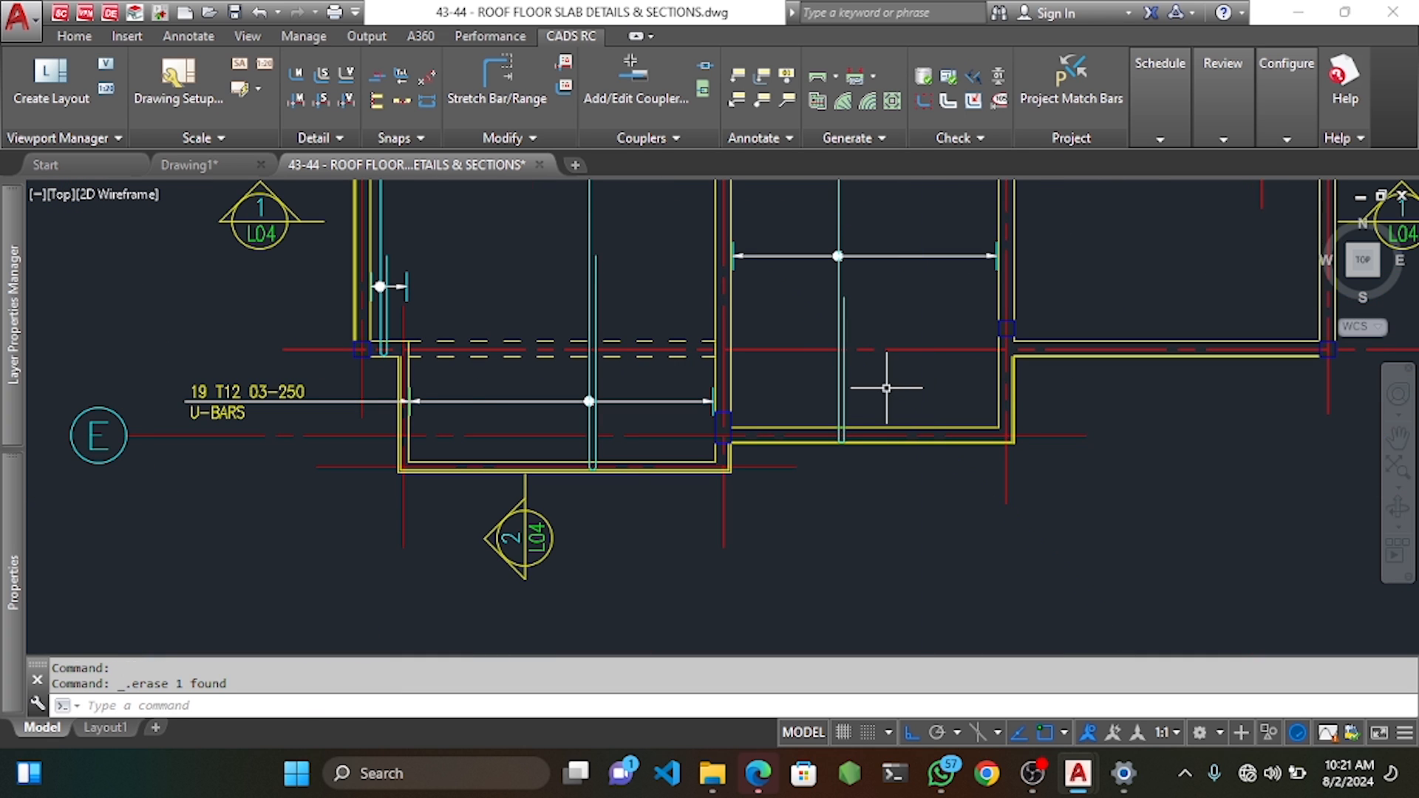
pyautogui.scroll(-4, 886, 394)
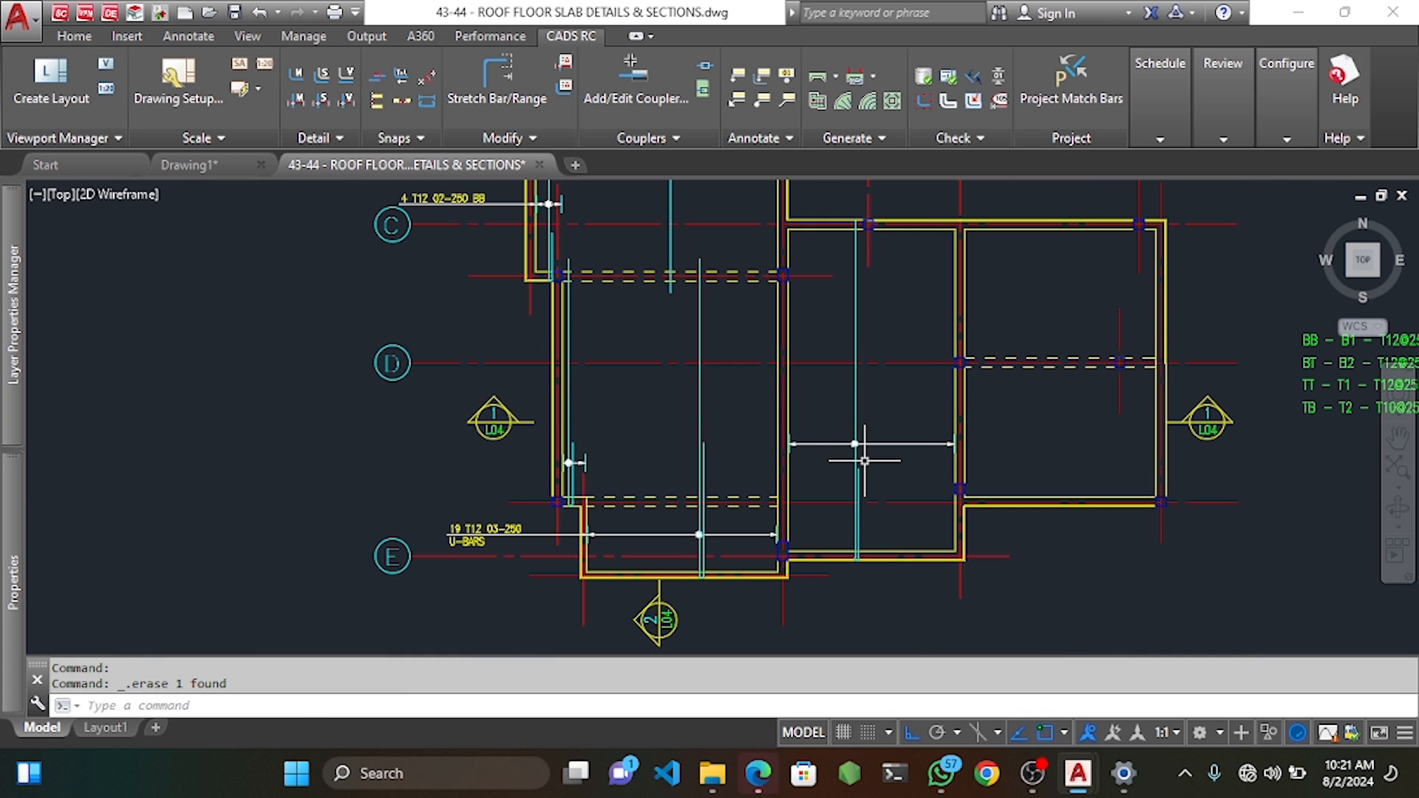
# Draw a vertical construction line from the top wall midpoint down to the bottom wall.
pyautogui.click(873, 456)
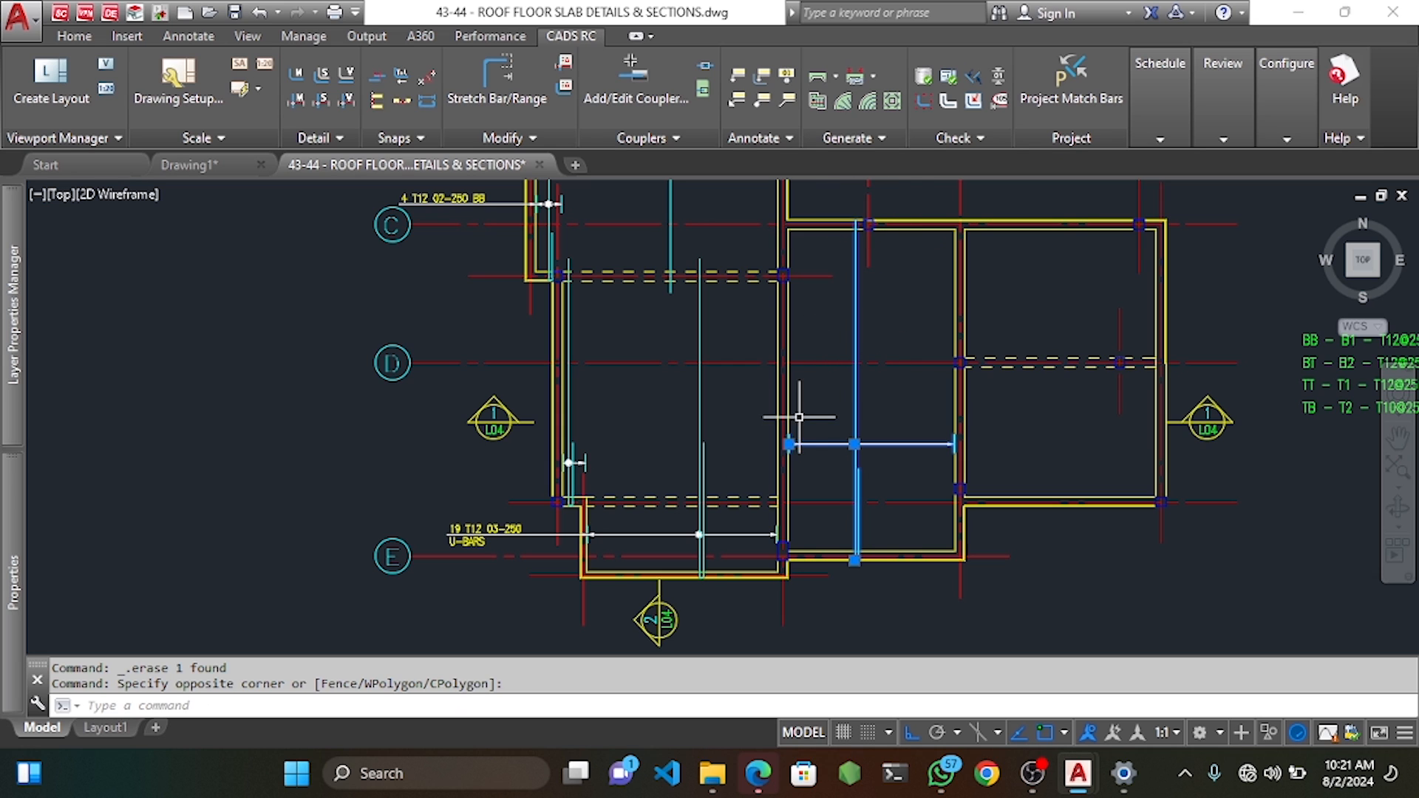
pyautogui.press('Escape')
pyautogui.press('Escape')
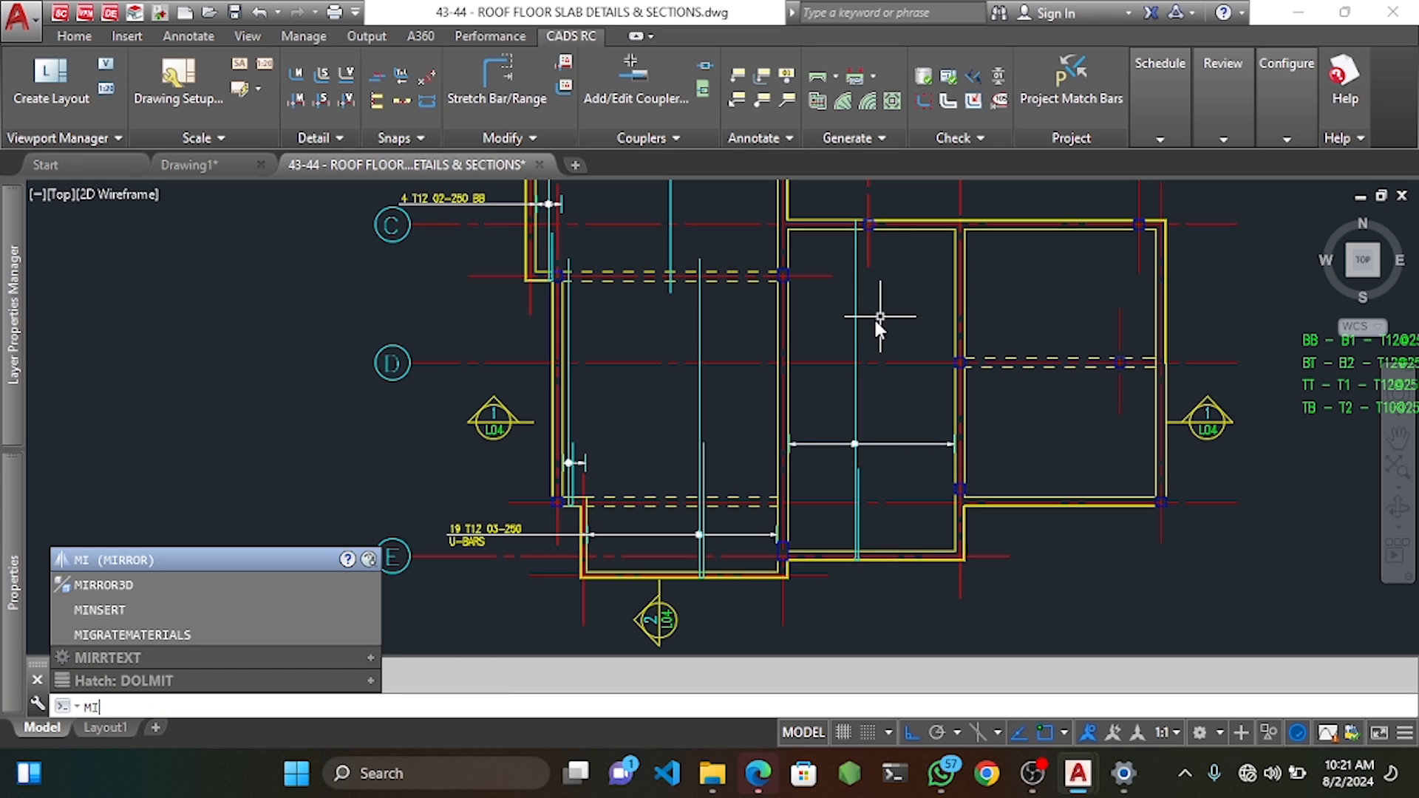
pyautogui.press('Escape')
pyautogui.write('l')
pyautogui.press('Return')
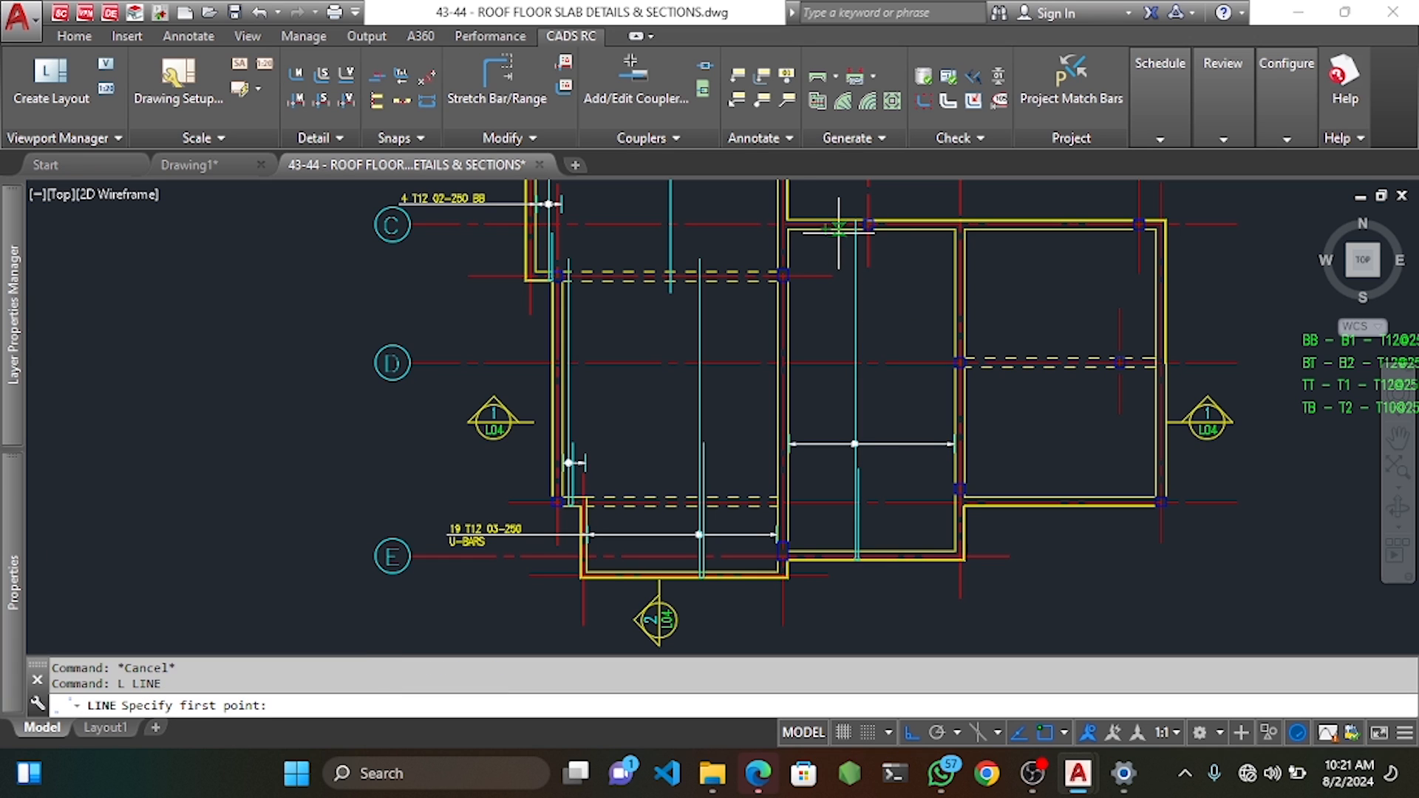
pyautogui.click(838, 230)
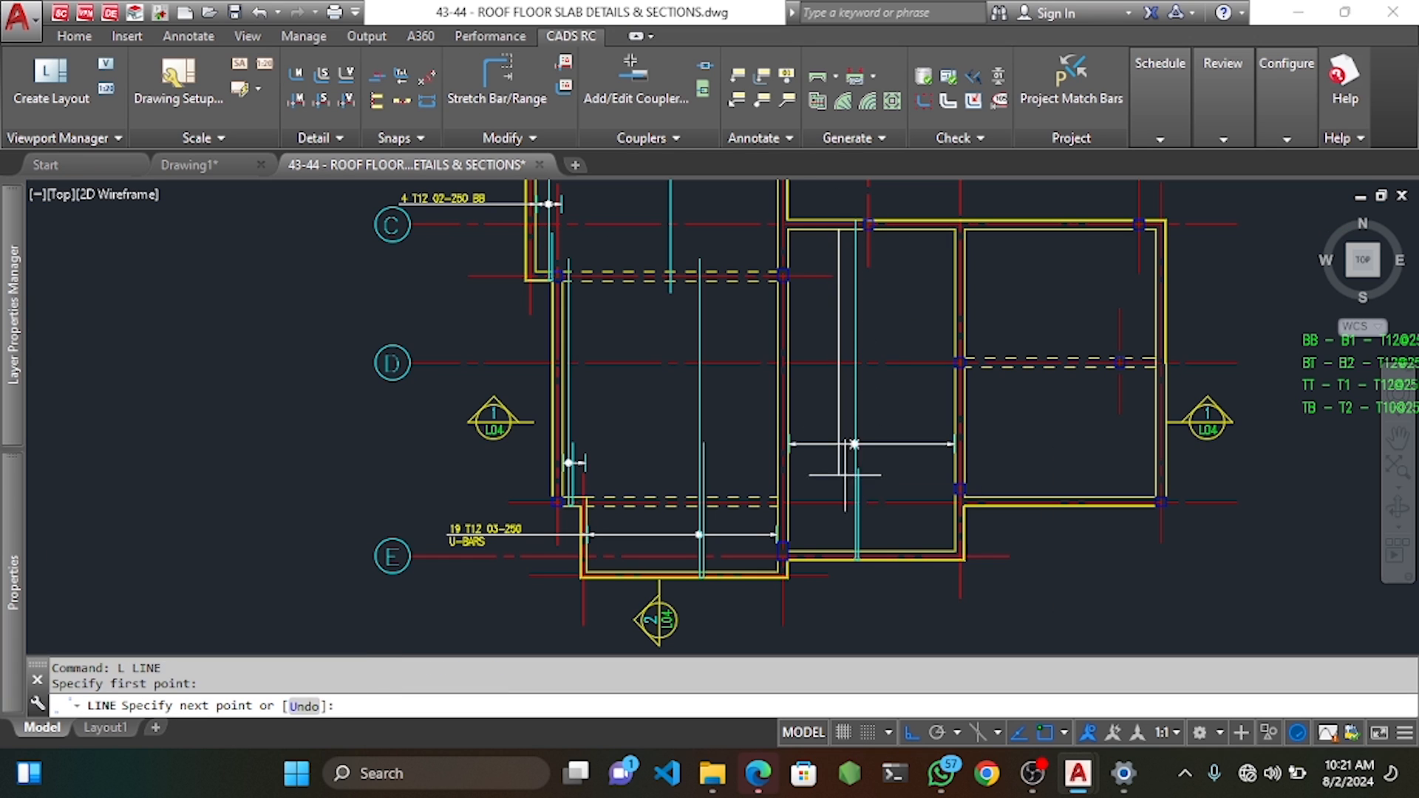
pyautogui.click(837, 550)
pyautogui.press('Escape')
pyautogui.press('Escape')
pyautogui.press('Escape')
# Mirror the bar and its range about the line's midpoint, keeping the original, as a new bar set.
pyautogui.click(866, 453)
pyautogui.click(848, 428)
pyautogui.write('m')
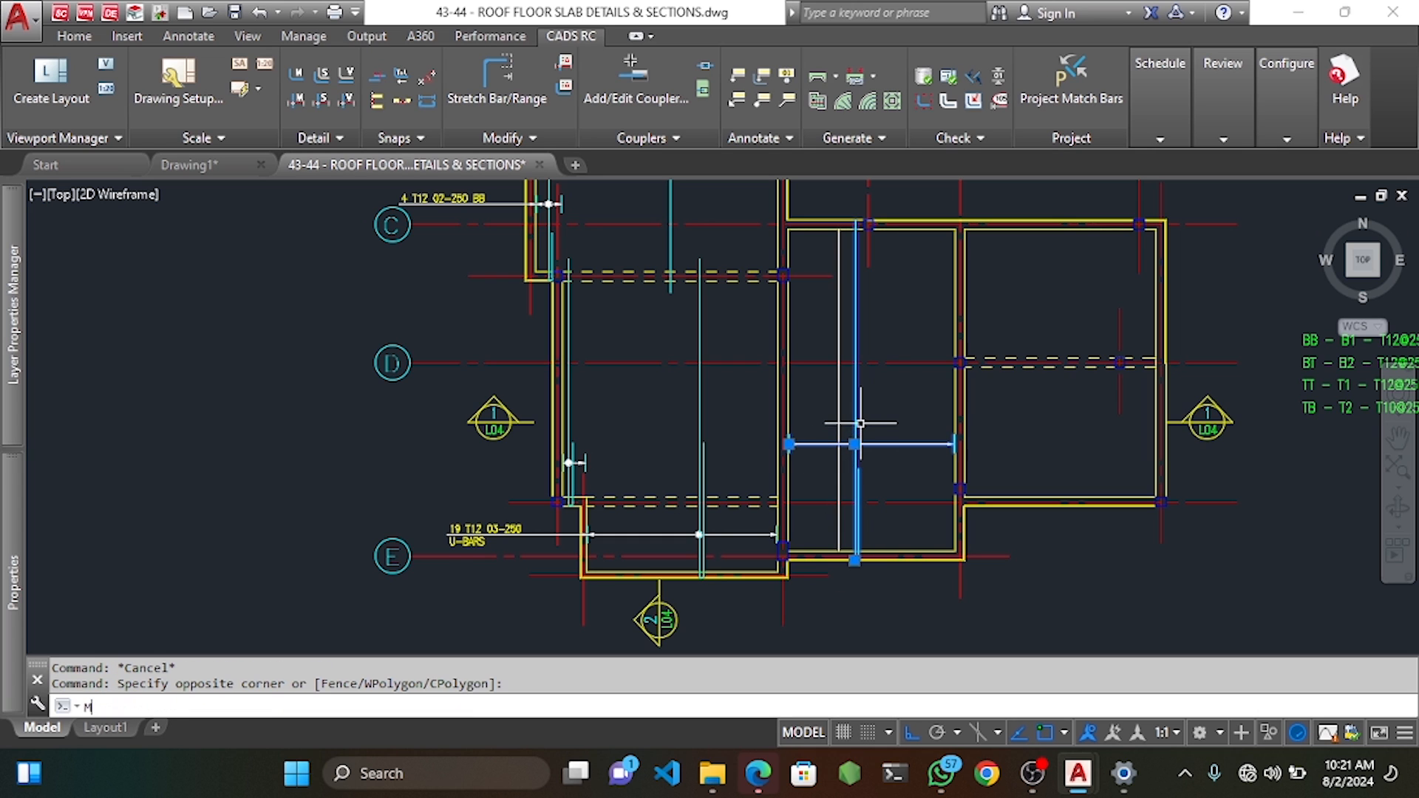
pyautogui.press('Return')
pyautogui.click(839, 390)
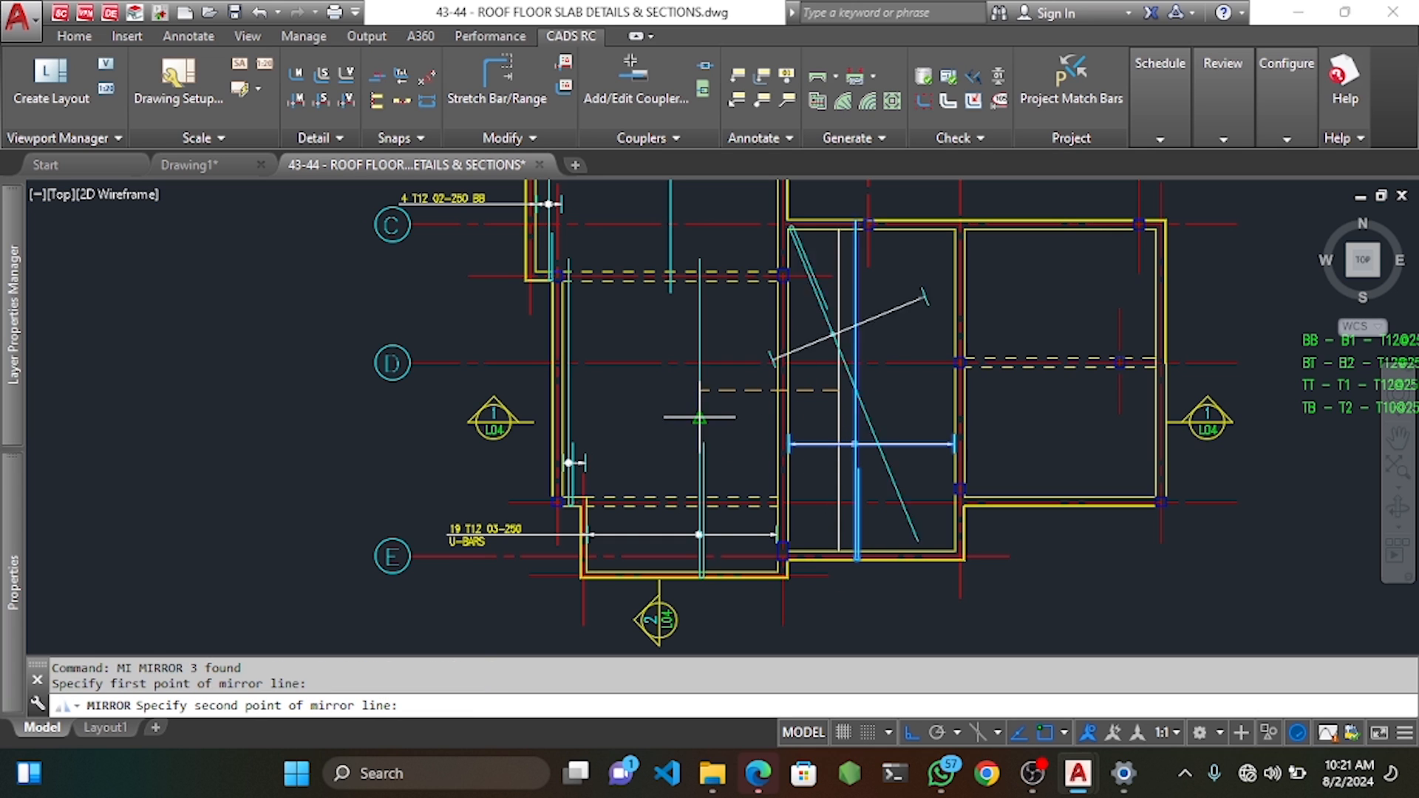
pyautogui.click(644, 398)
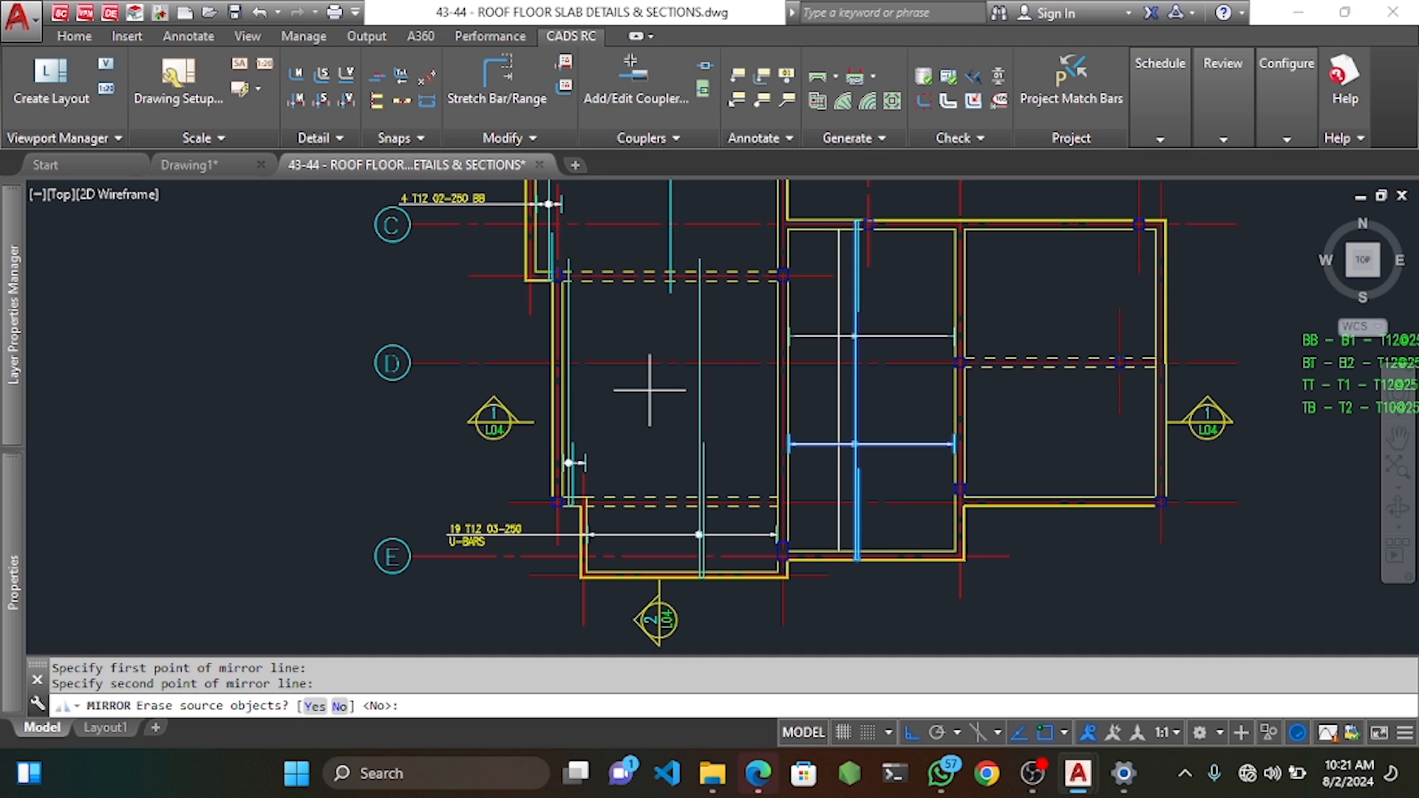
pyautogui.press('Return')
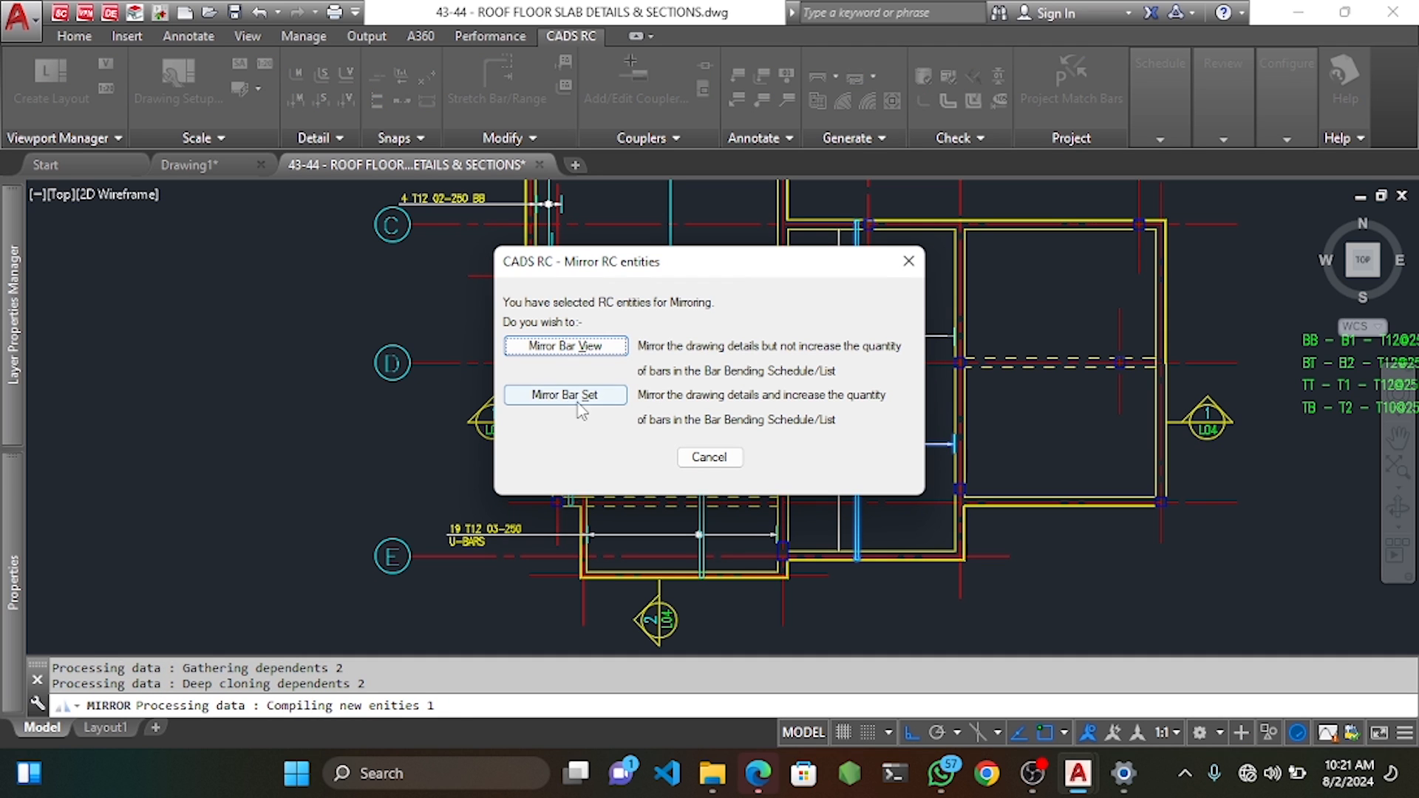
pyautogui.click(566, 396)
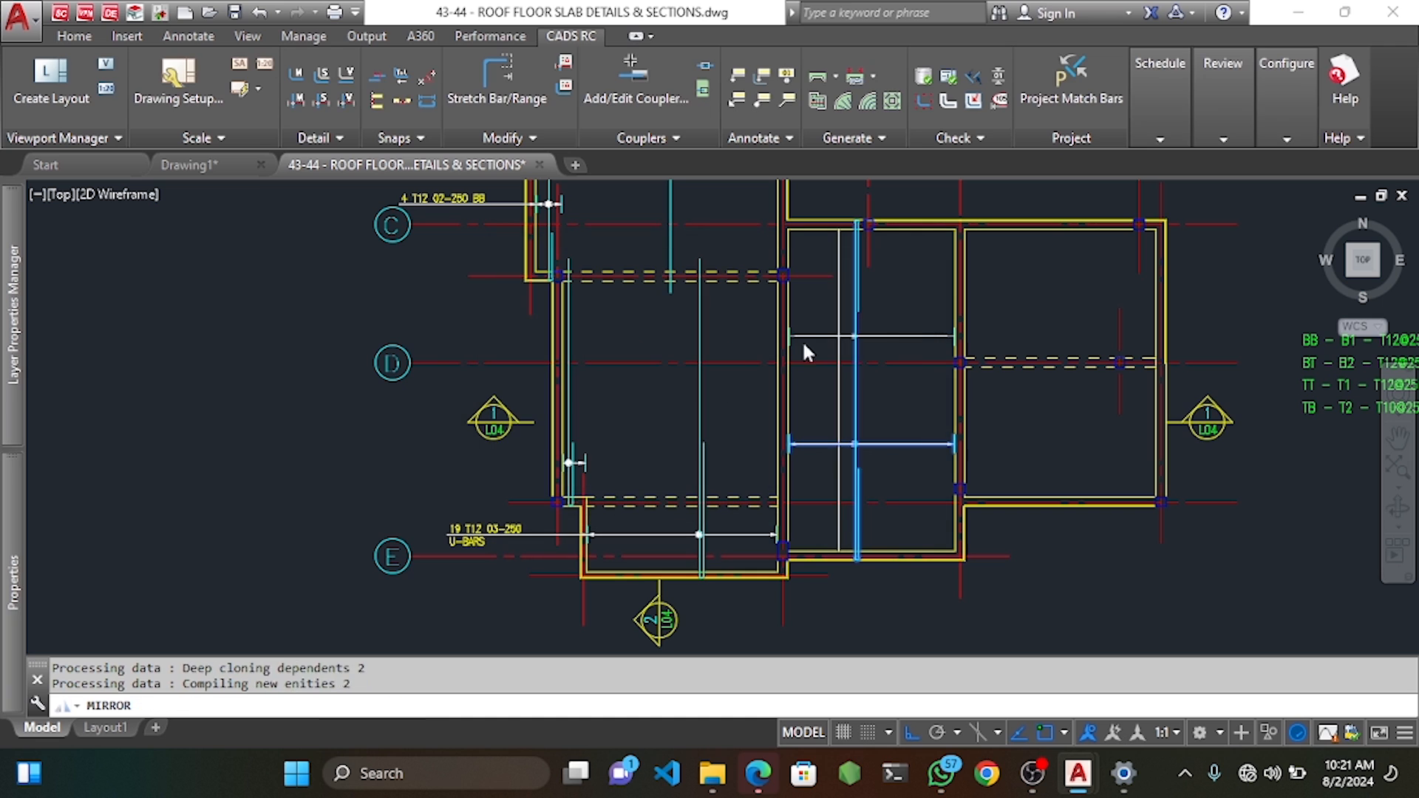
pyautogui.scroll(4, 844, 332)
pyautogui.click(844, 332)
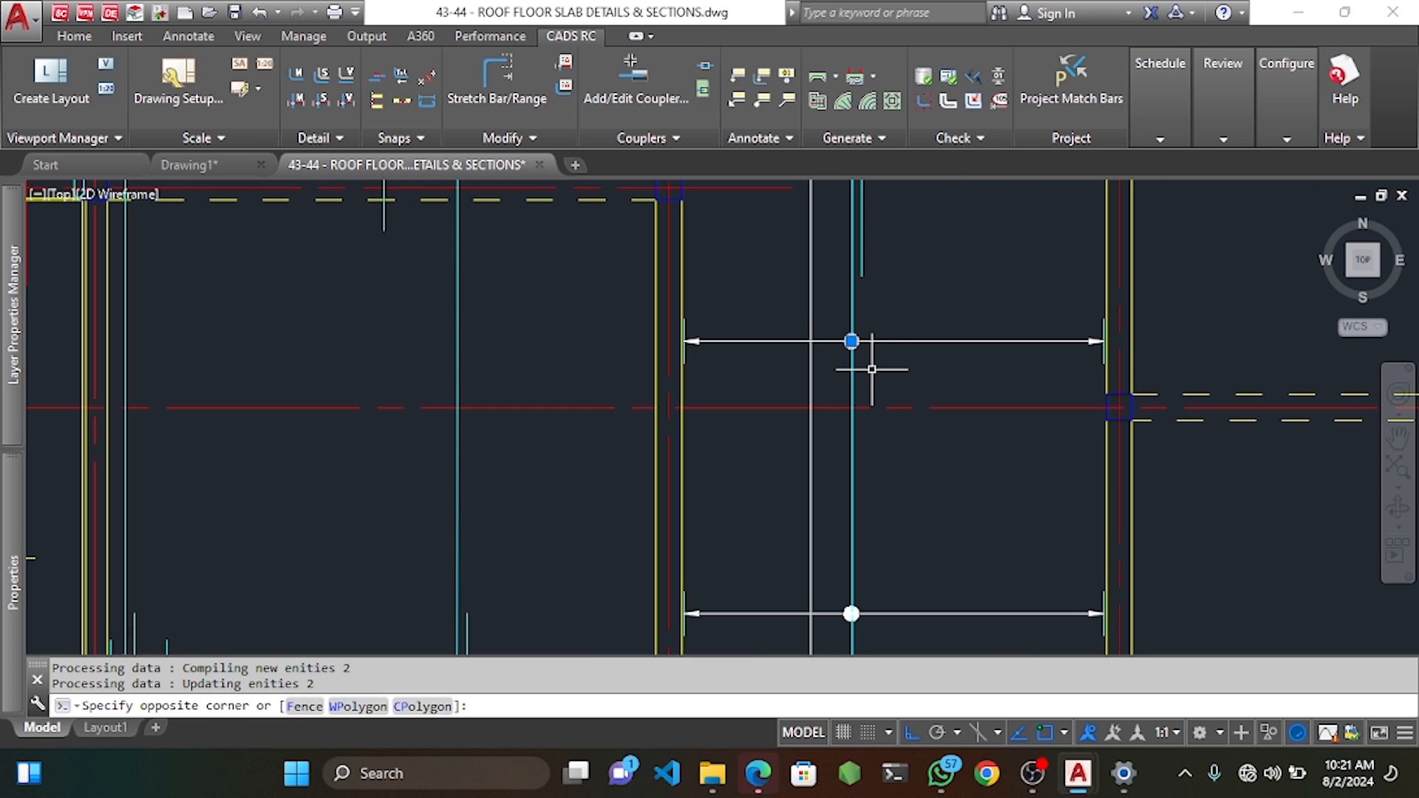
pyautogui.click(860, 267)
pyautogui.moveTo(878, 264); pyautogui.dragTo(877, 304, button='middle')
pyautogui.write('m')
pyautogui.press('Return')
pyautogui.click(898, 294)
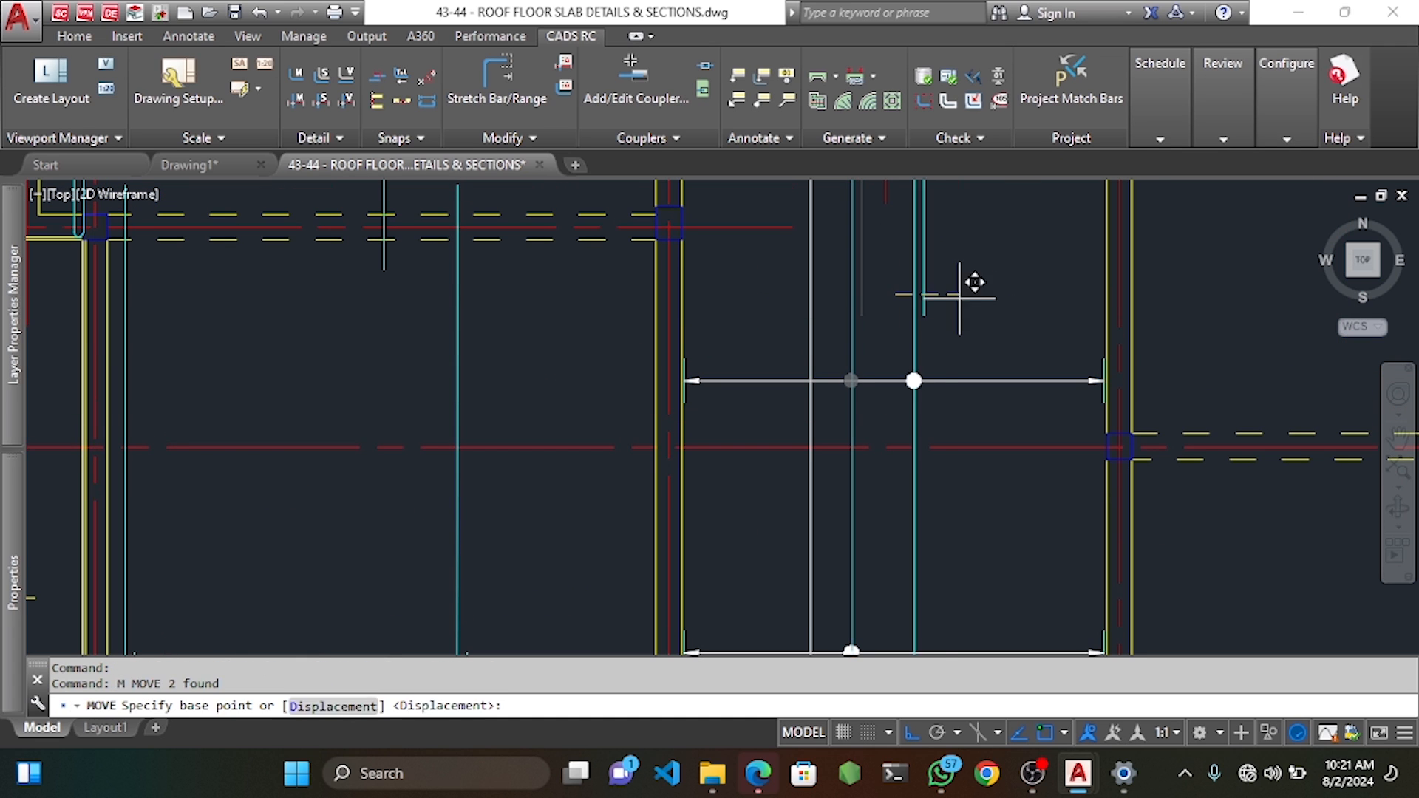
pyautogui.click(946, 381)
pyautogui.scroll(-4, 953, 348)
pyautogui.scroll(3, 936, 378)
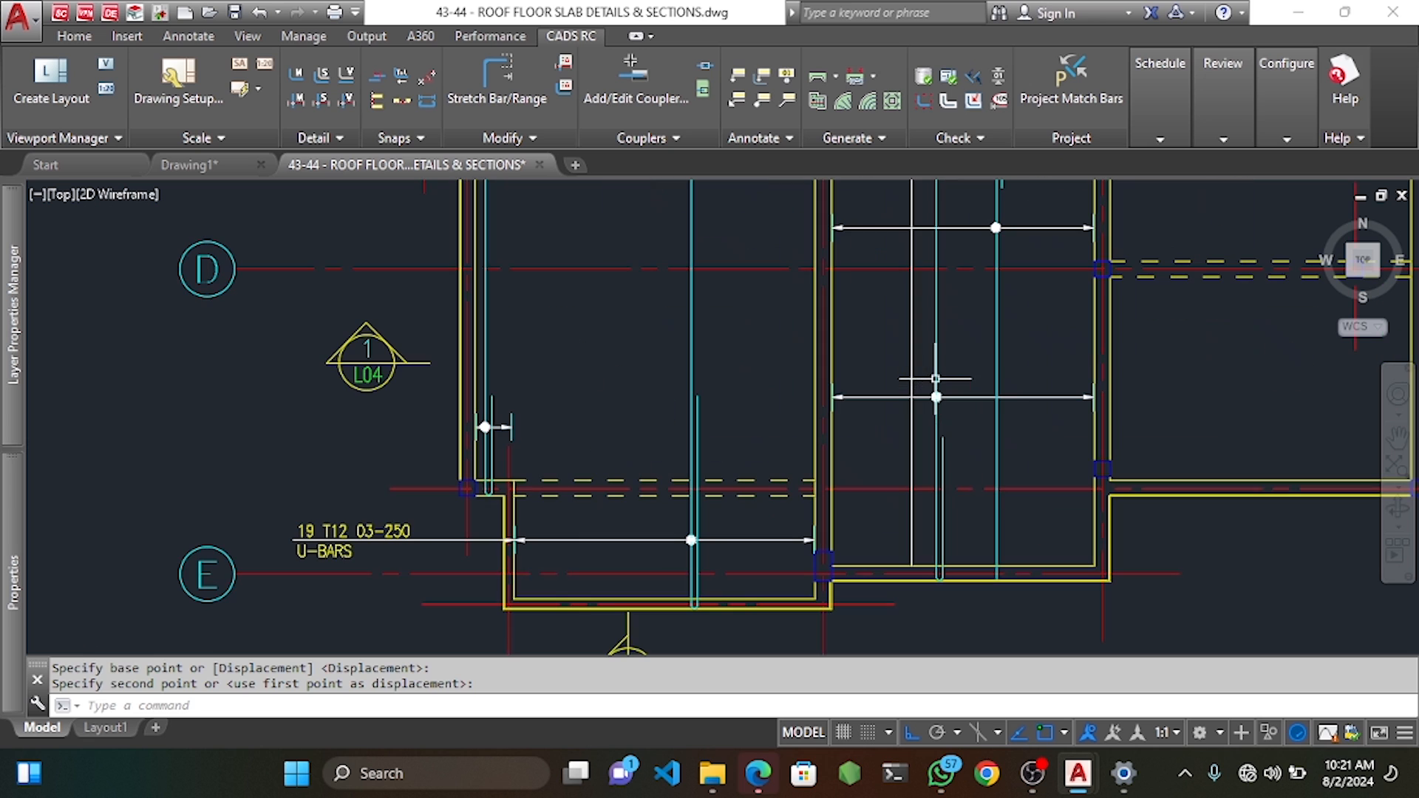
pyautogui.click(927, 379)
pyautogui.click(986, 419)
pyautogui.click(974, 397)
pyautogui.moveTo(1179, 402); pyautogui.dragTo(1120, 393, button='middle')
pyautogui.write('m')
pyautogui.press('Return')
pyautogui.click(1189, 370)
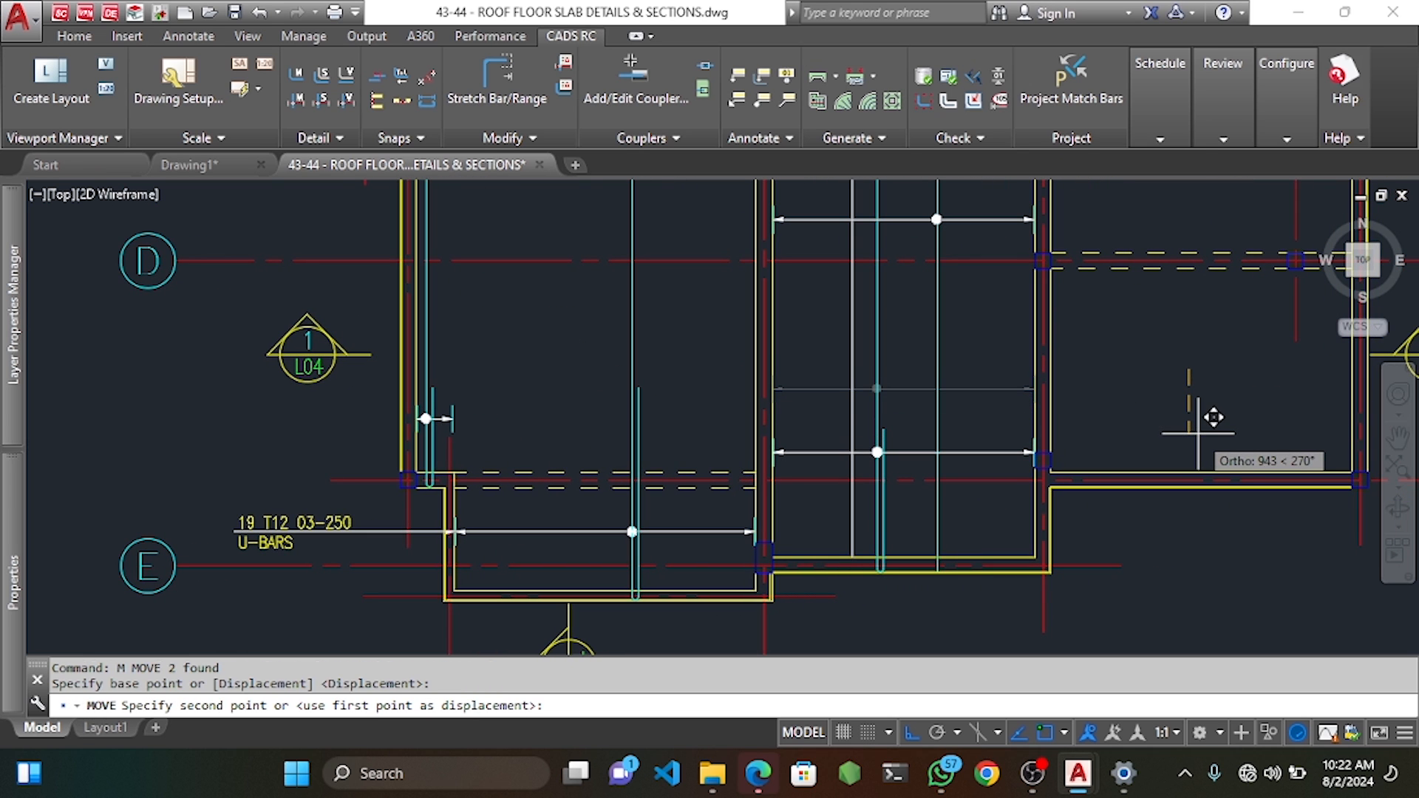
pyautogui.click(1198, 434)
pyautogui.moveTo(972, 310); pyautogui.dragTo(876, 442, button='middle')
pyautogui.moveTo(852, 296); pyautogui.dragTo(854, 341, button='middle')
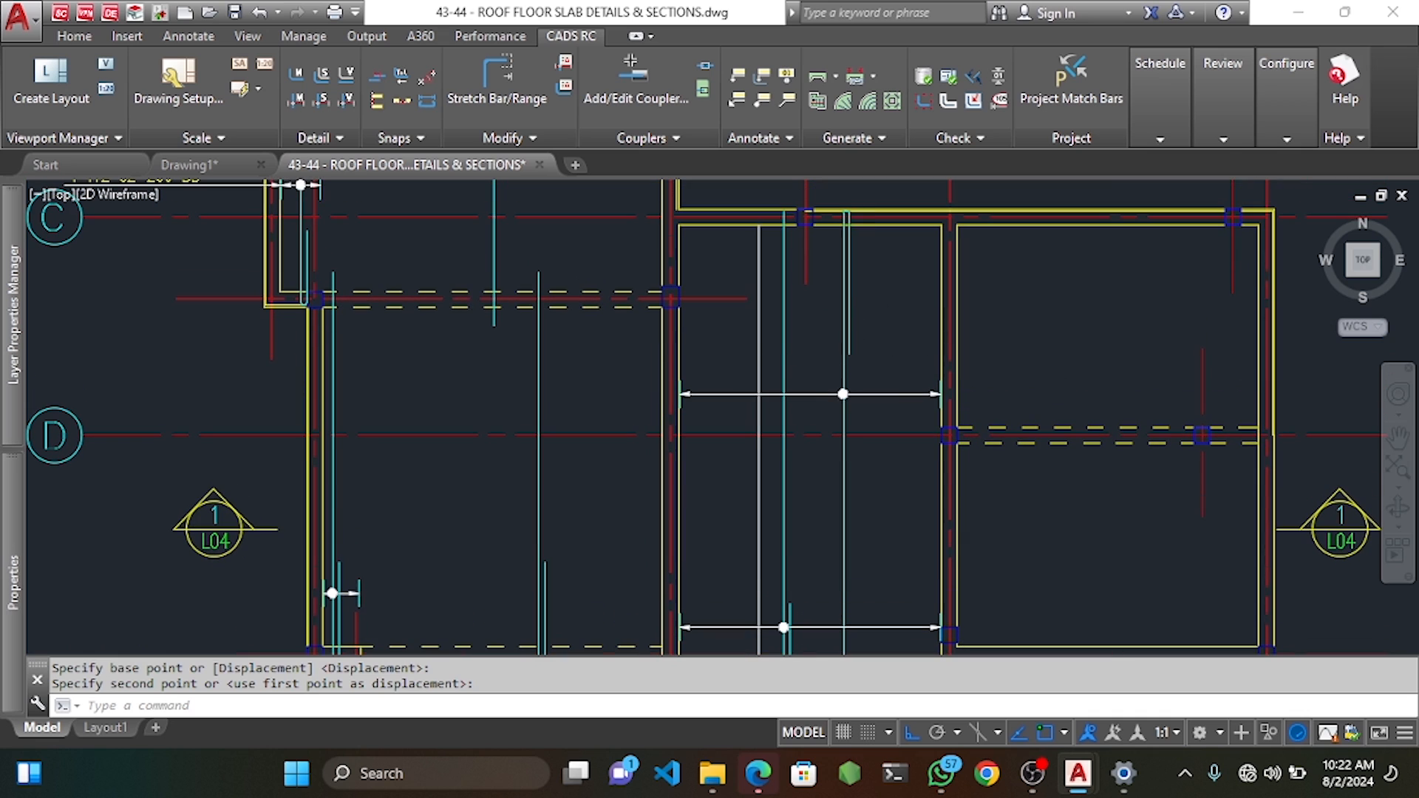
pyautogui.click(824, 369)
pyautogui.click(897, 399)
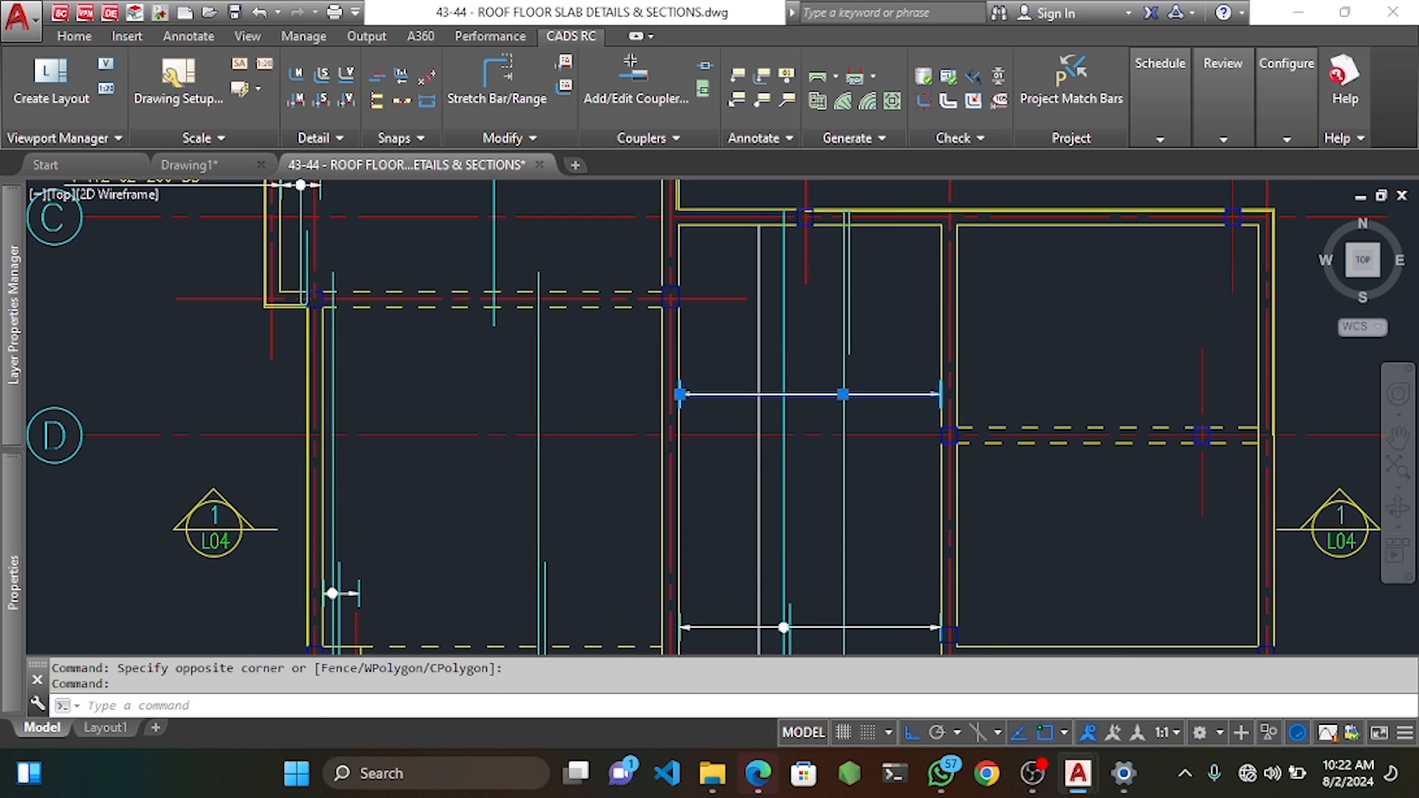
pyautogui.write('m')
pyautogui.press('Return')
pyautogui.click(1062, 383)
pyautogui.click(1078, 254)
pyautogui.press('Escape')
pyautogui.press('Escape')
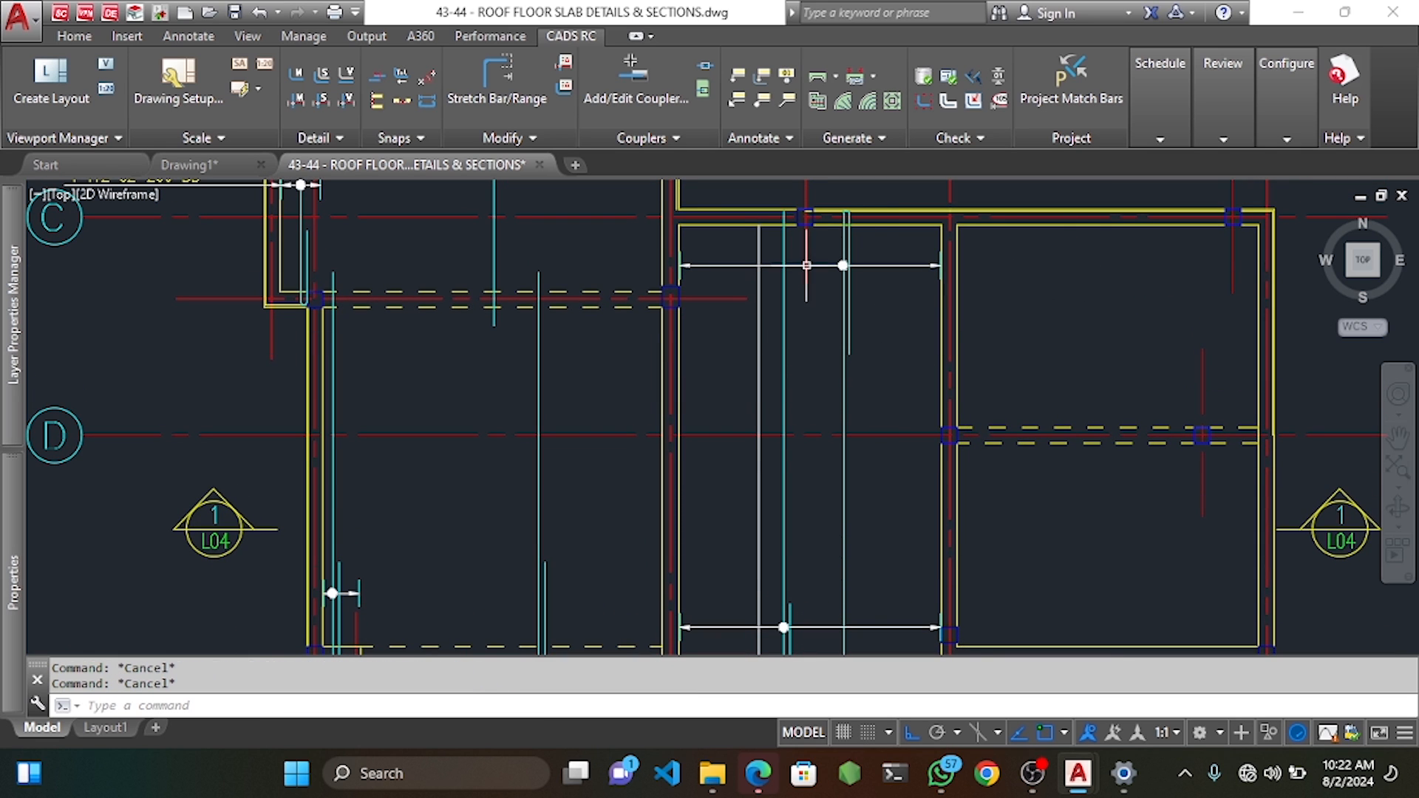
pyautogui.click(760, 493)
pyautogui.press('Delete')
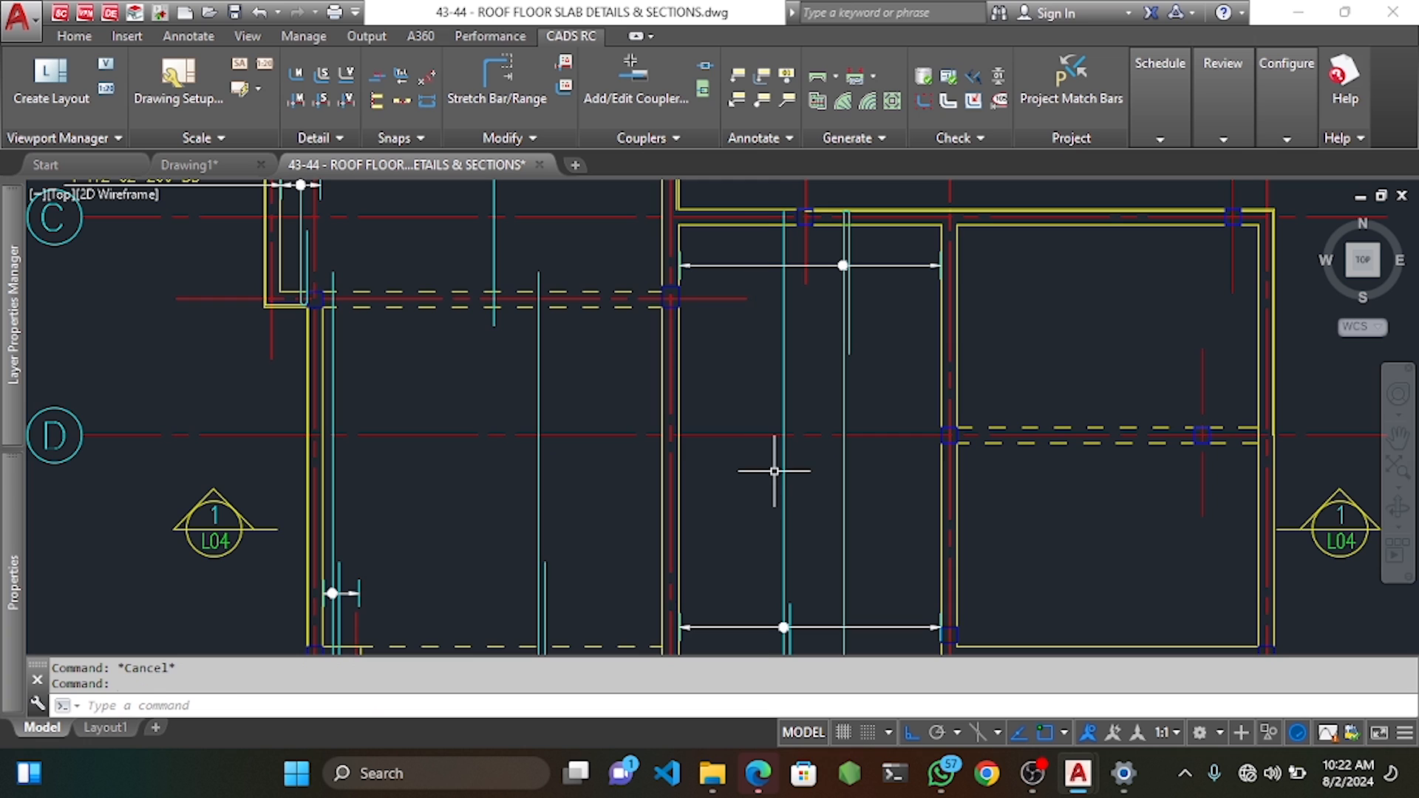
pyautogui.scroll(-5, 799, 331)
pyautogui.scroll(7, 799, 331)
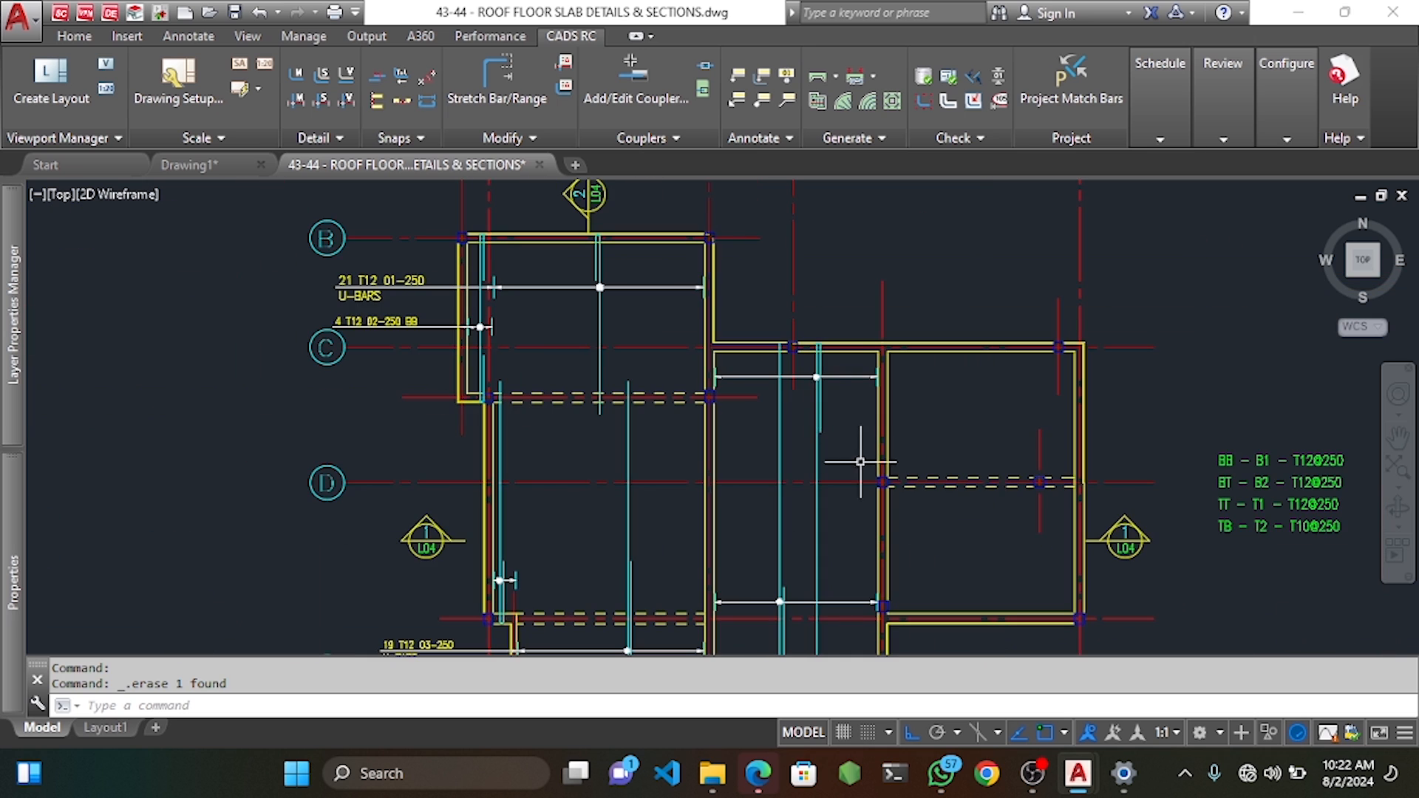
pyautogui.scroll(-2, 813, 370)
pyautogui.scroll(2, 819, 416)
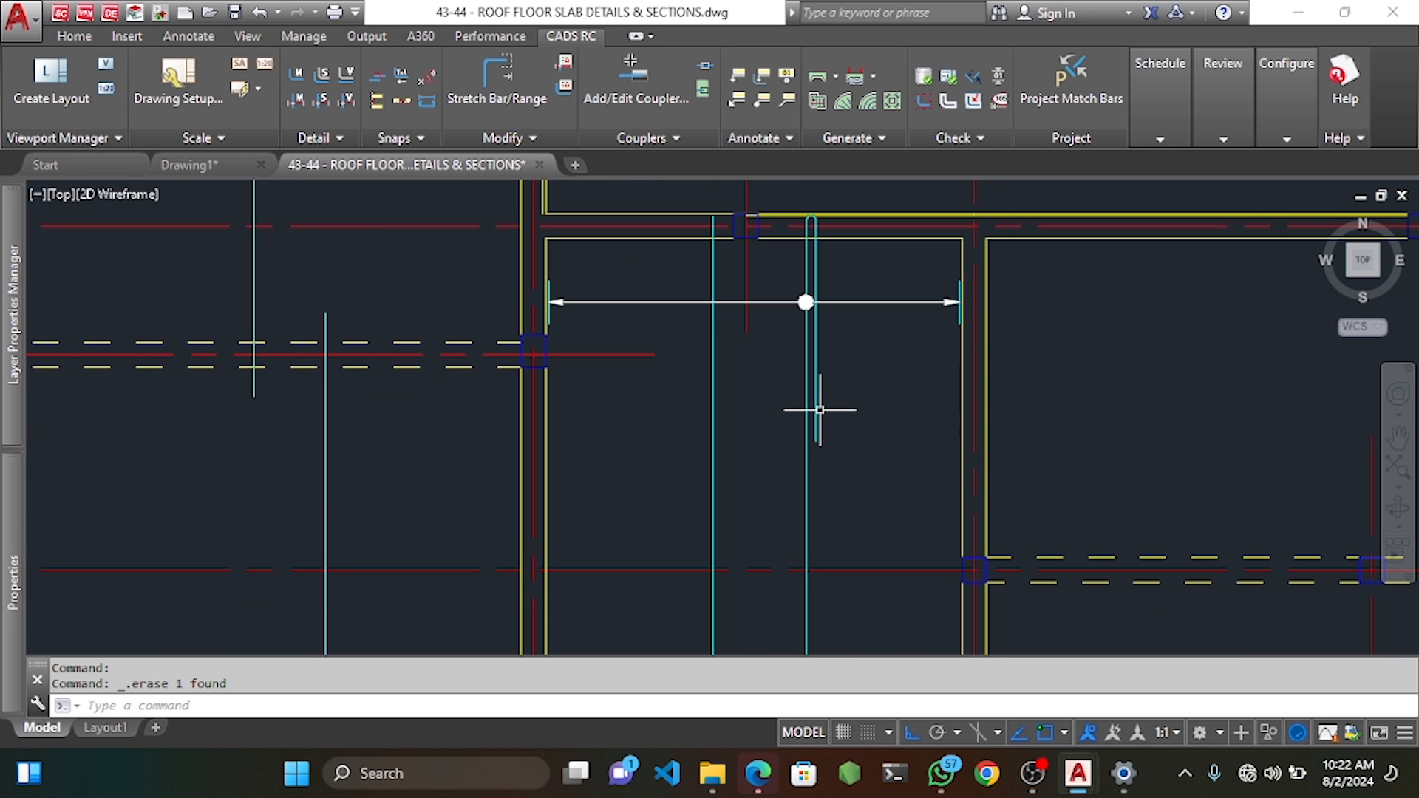
pyautogui.click(818, 403)
pyautogui.scroll(4, 821, 392)
pyautogui.scroll(-4, 828, 388)
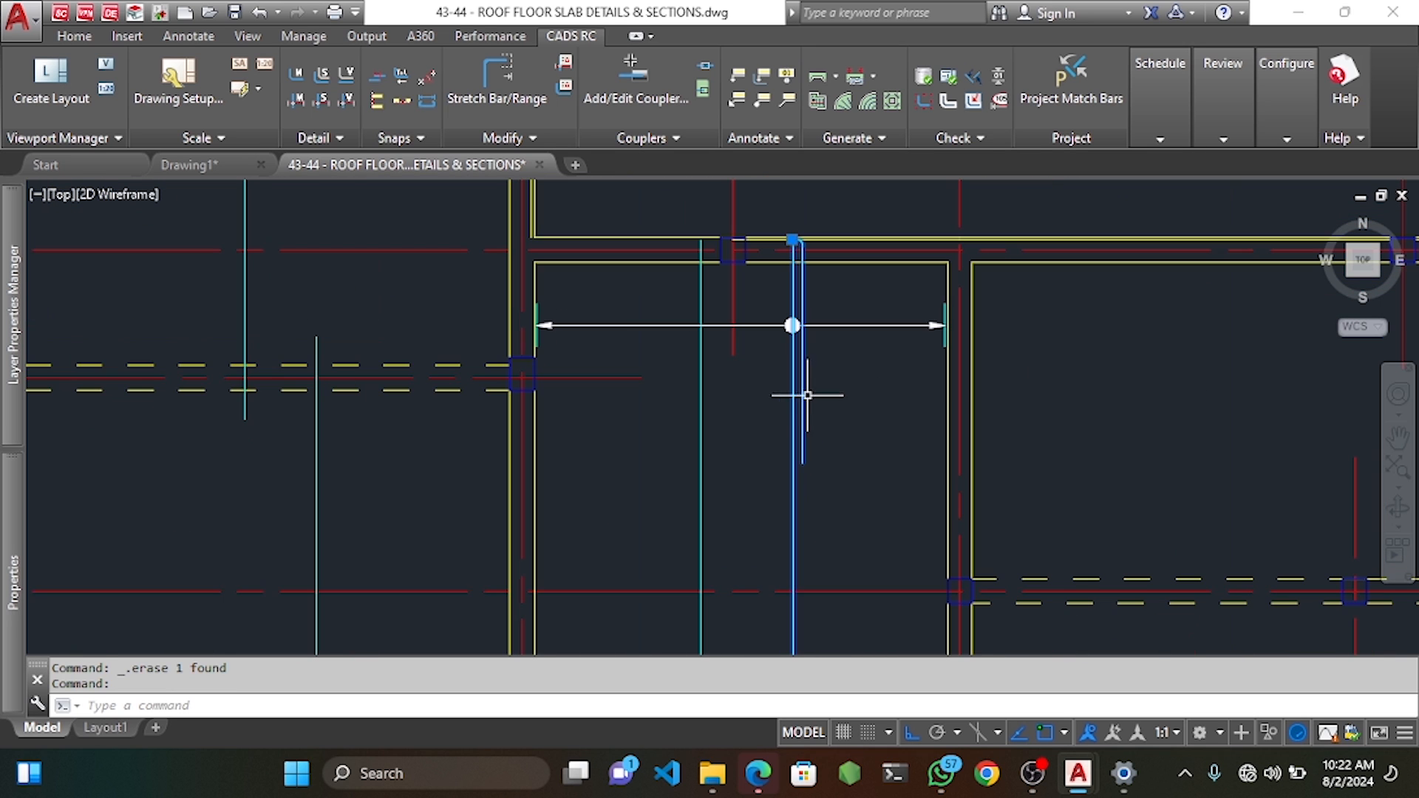
pyautogui.press('Escape')
pyautogui.press('Escape')
pyautogui.scroll(2, 799, 410)
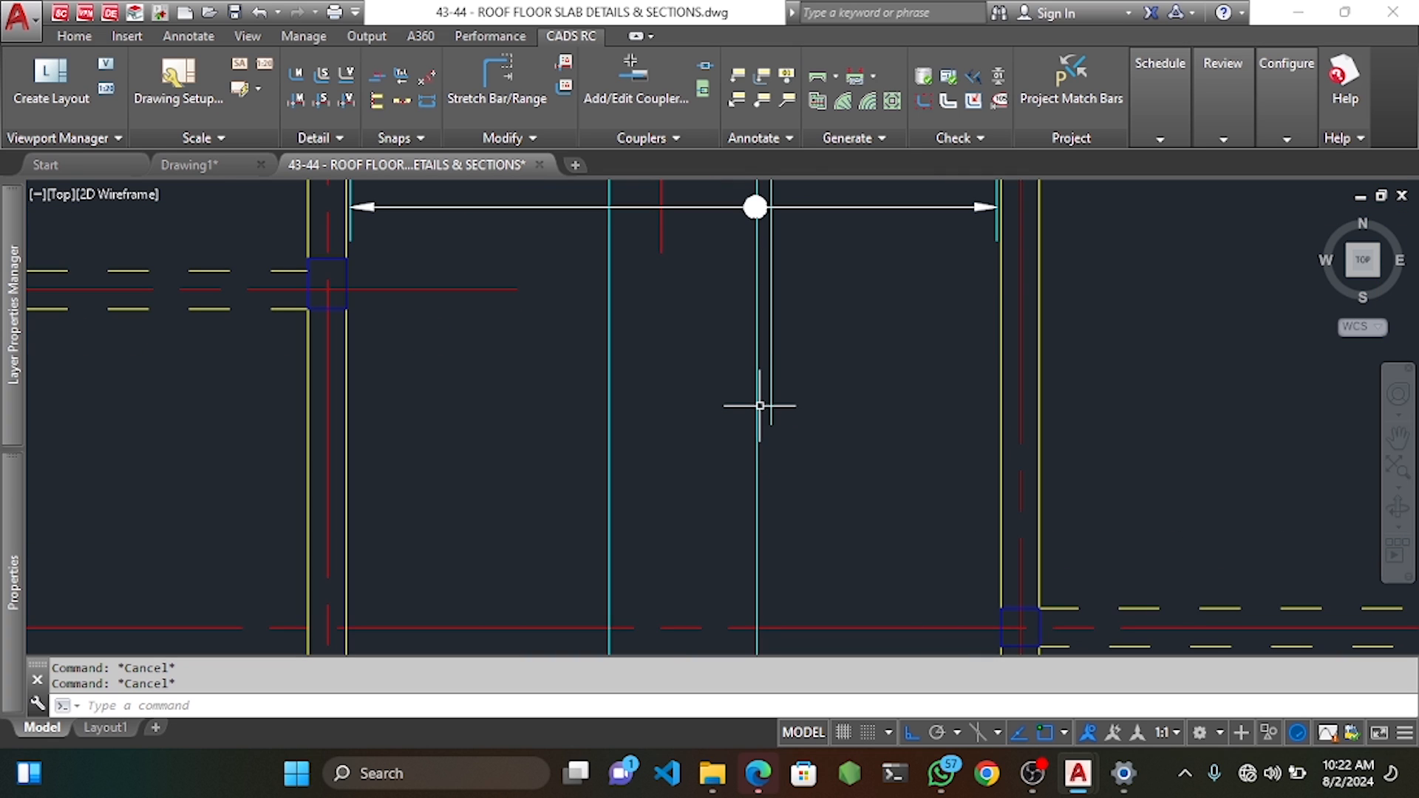
pyautogui.scroll(-2, 755, 399)
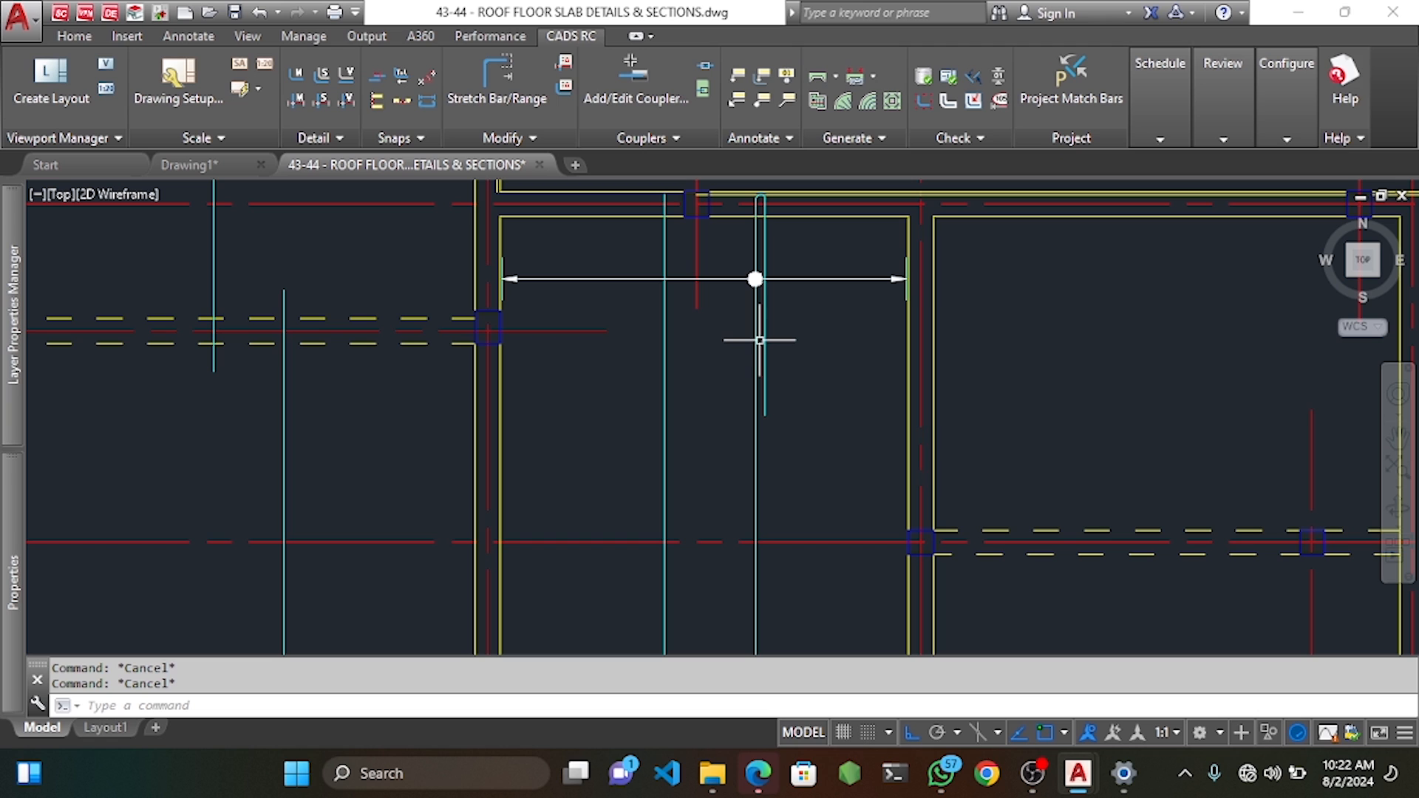
pyautogui.click(754, 339)
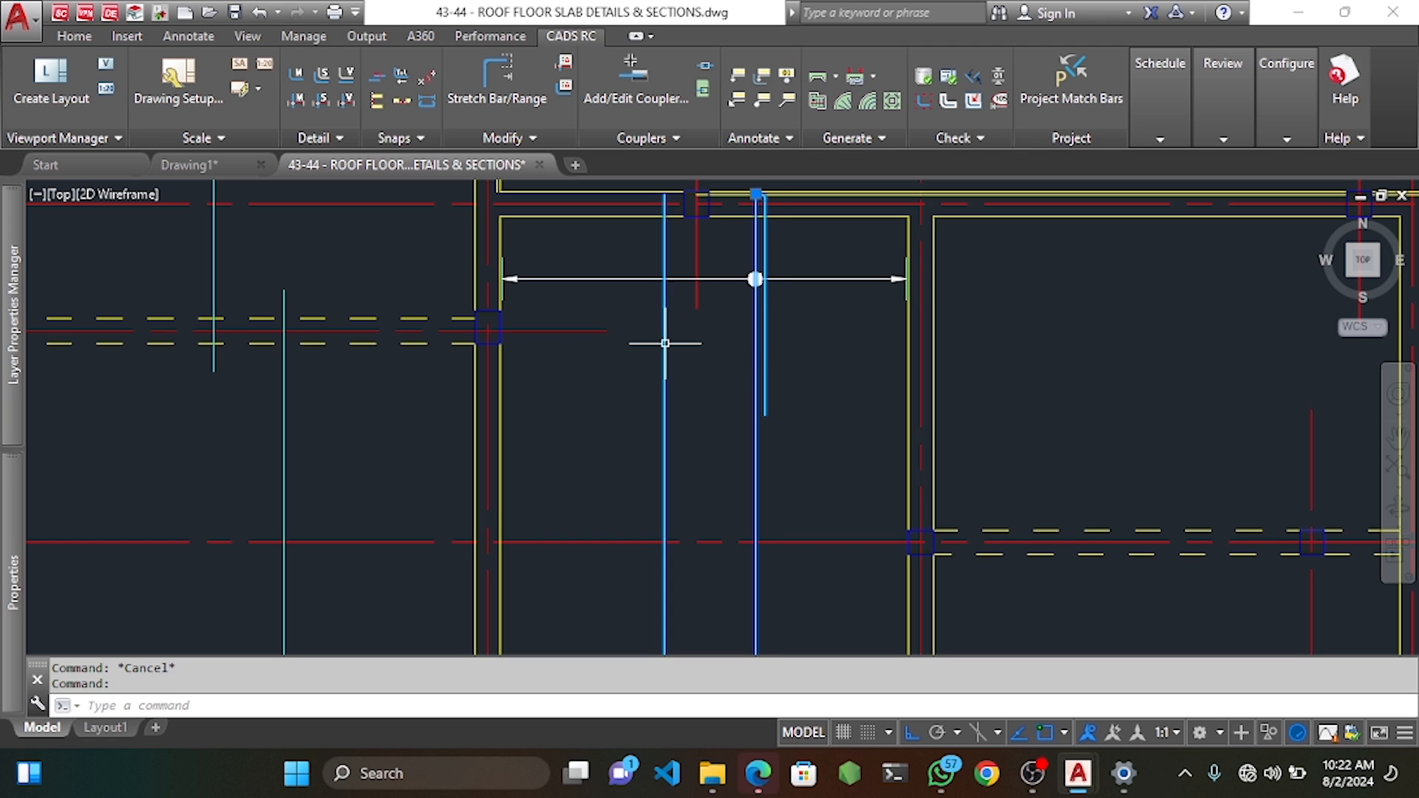
pyautogui.press('Escape')
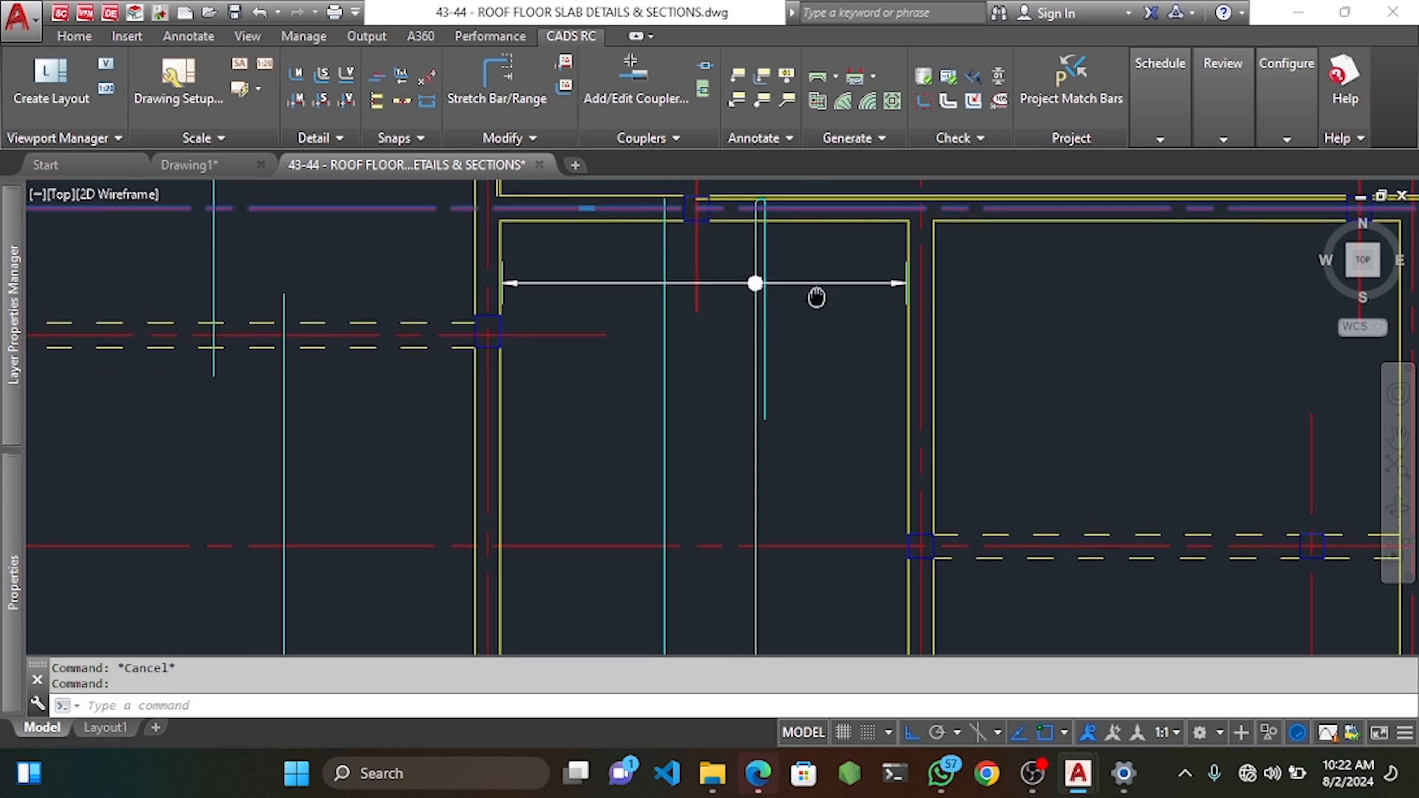
pyautogui.moveTo(810, 258); pyautogui.dragTo(797, 326, button='middle')
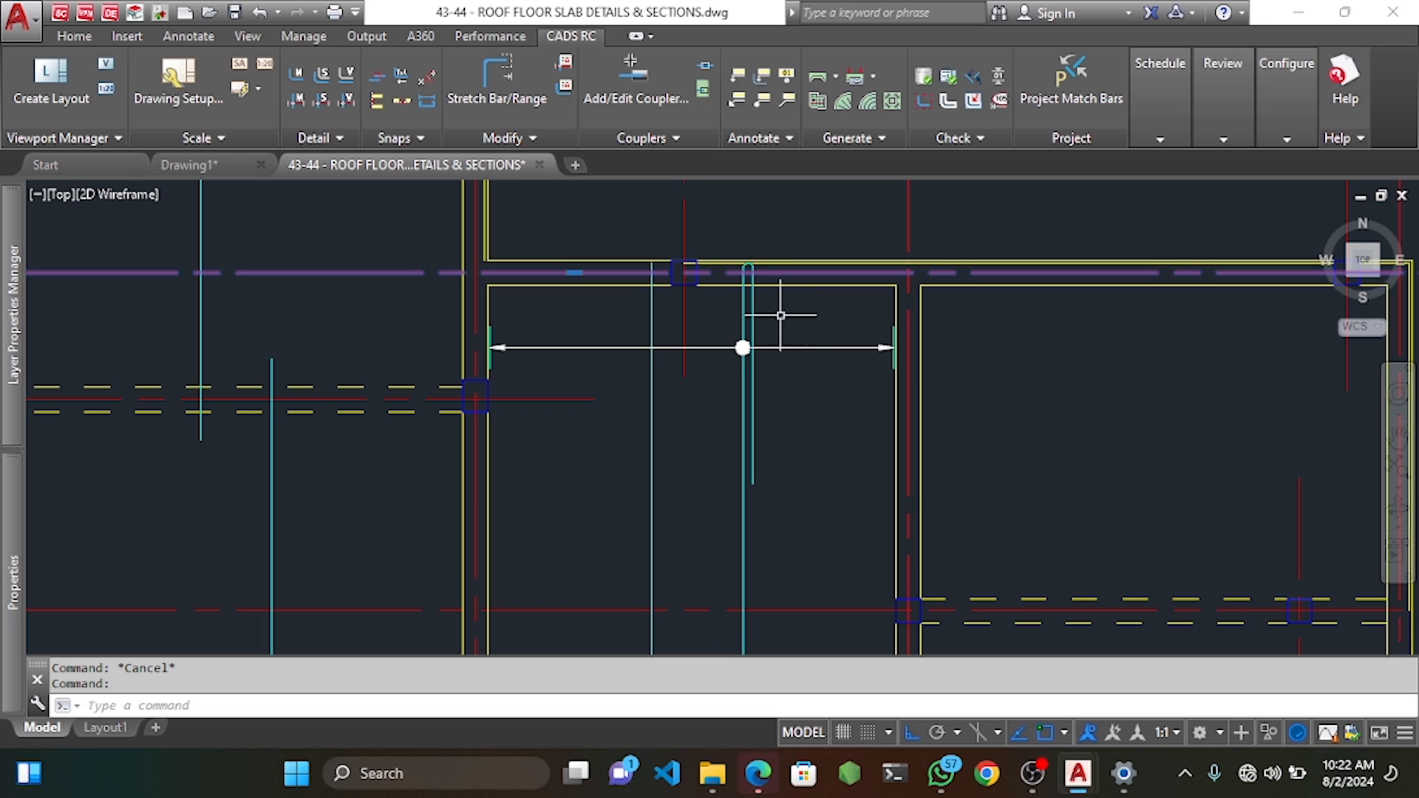
pyautogui.press('Escape')
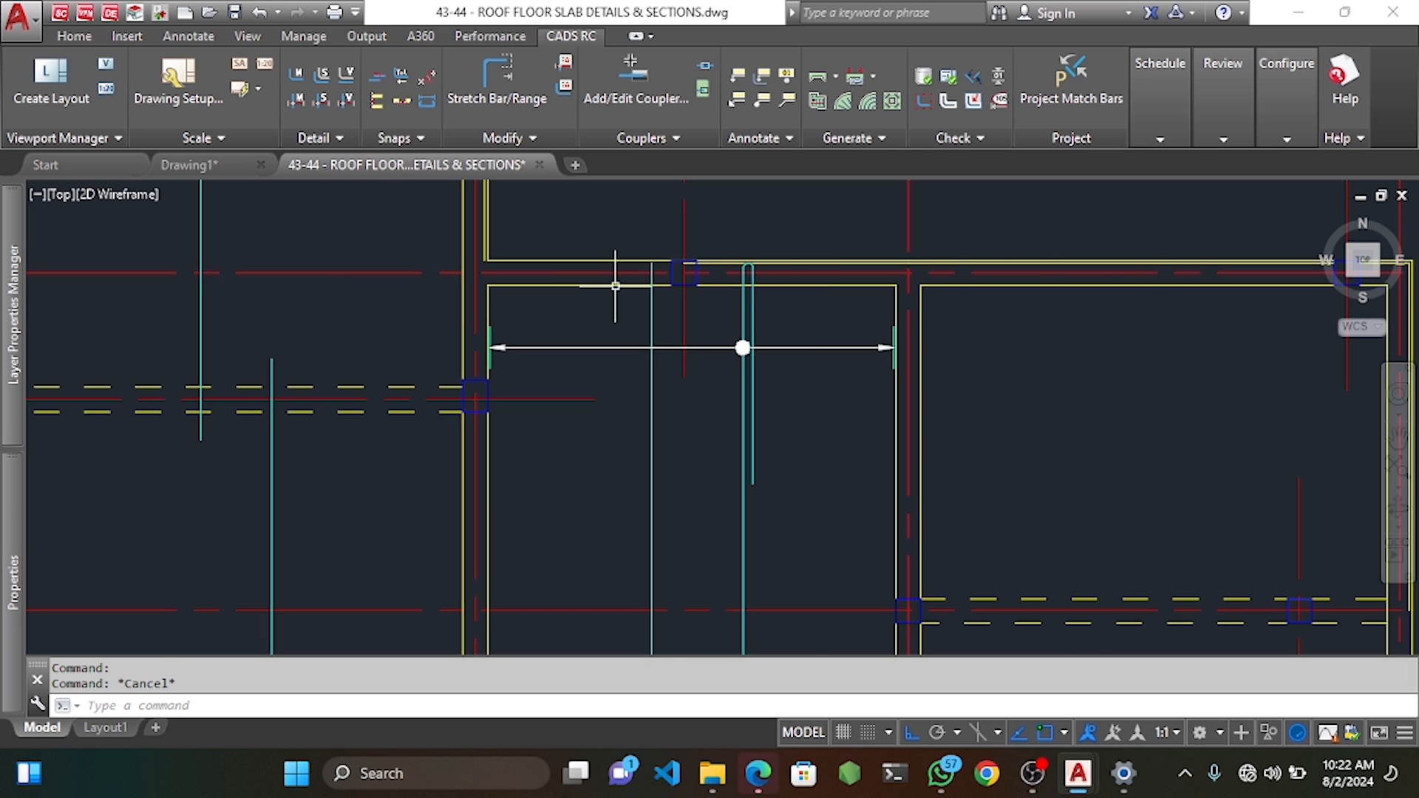
# Start a line from the column intersection, then cancel it.
pyautogui.scroll(2, 628, 275)
pyautogui.write('l')
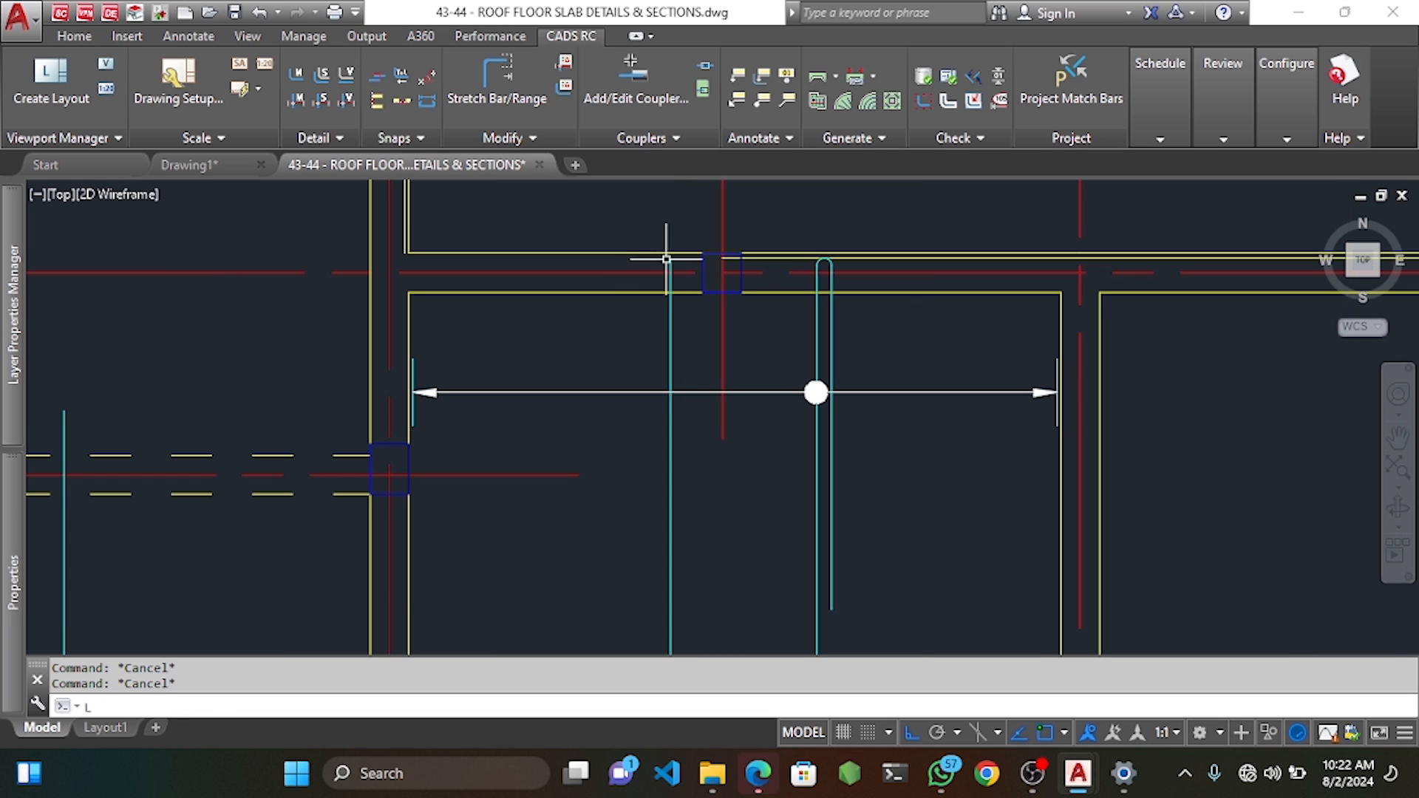
pyautogui.press('Return')
pyautogui.click(722, 273)
pyautogui.scroll(4, 570, 276)
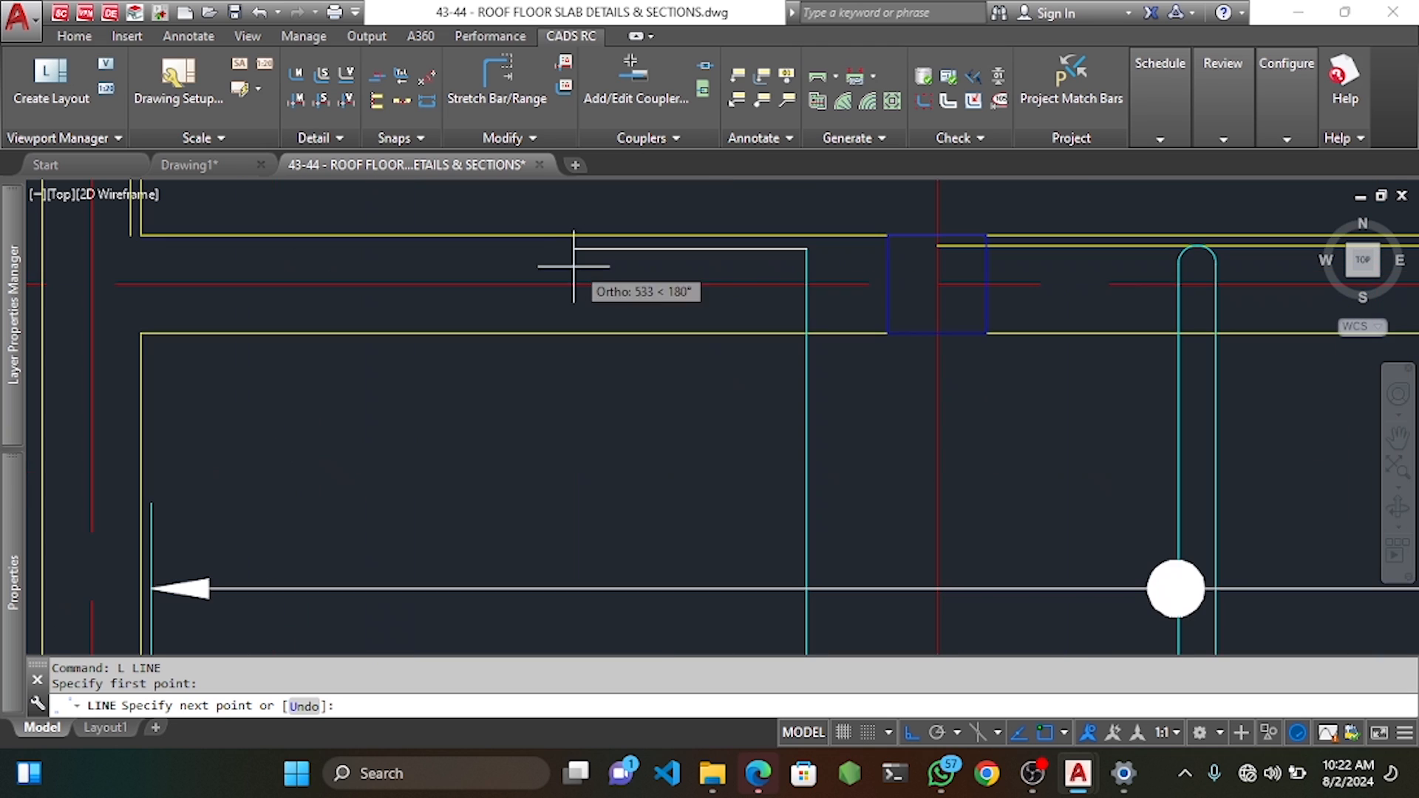
pyautogui.press('Escape')
pyautogui.press('Escape')
# Offset the short top-edge line 600 downward as a guide line.
pyautogui.click(637, 244)
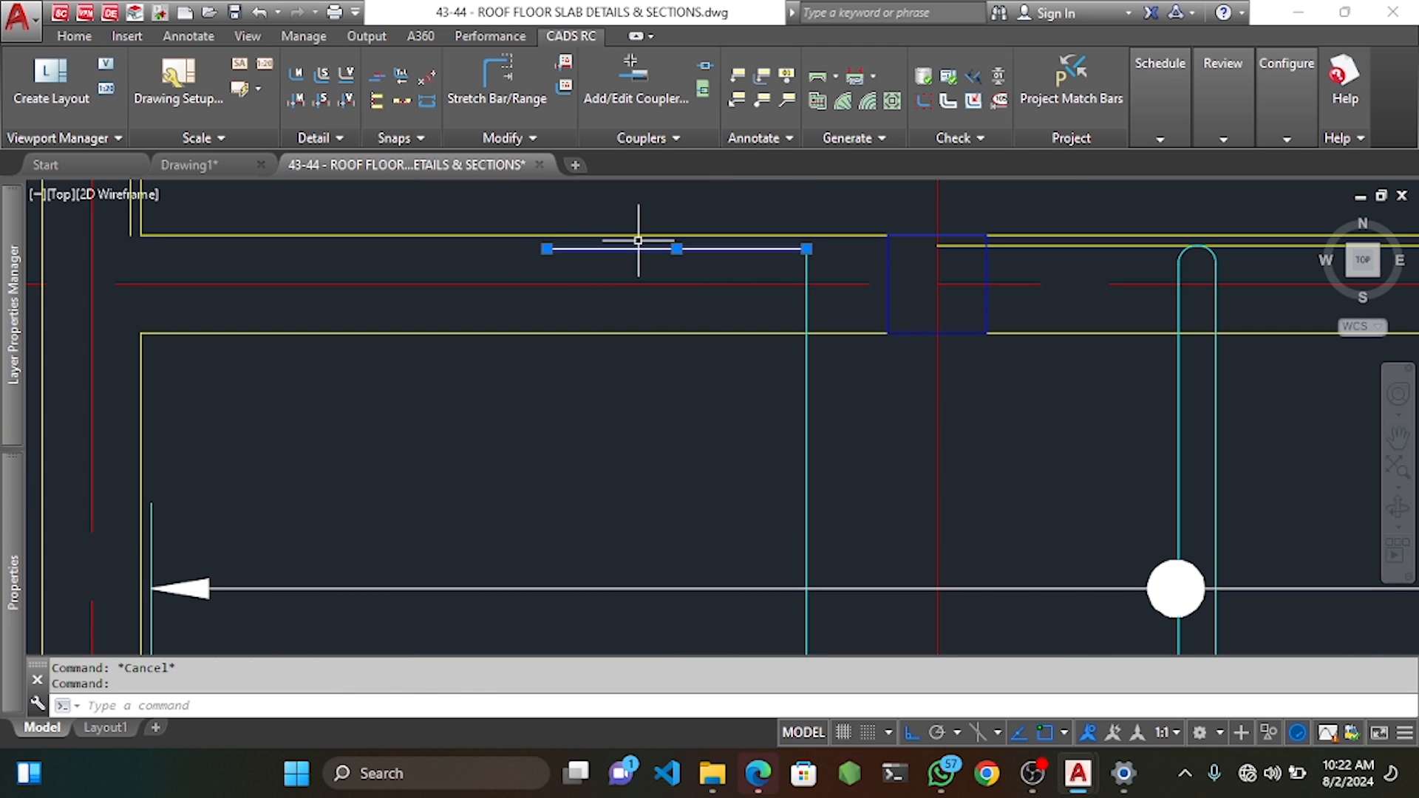
pyautogui.write('o')
pyautogui.press('Return')
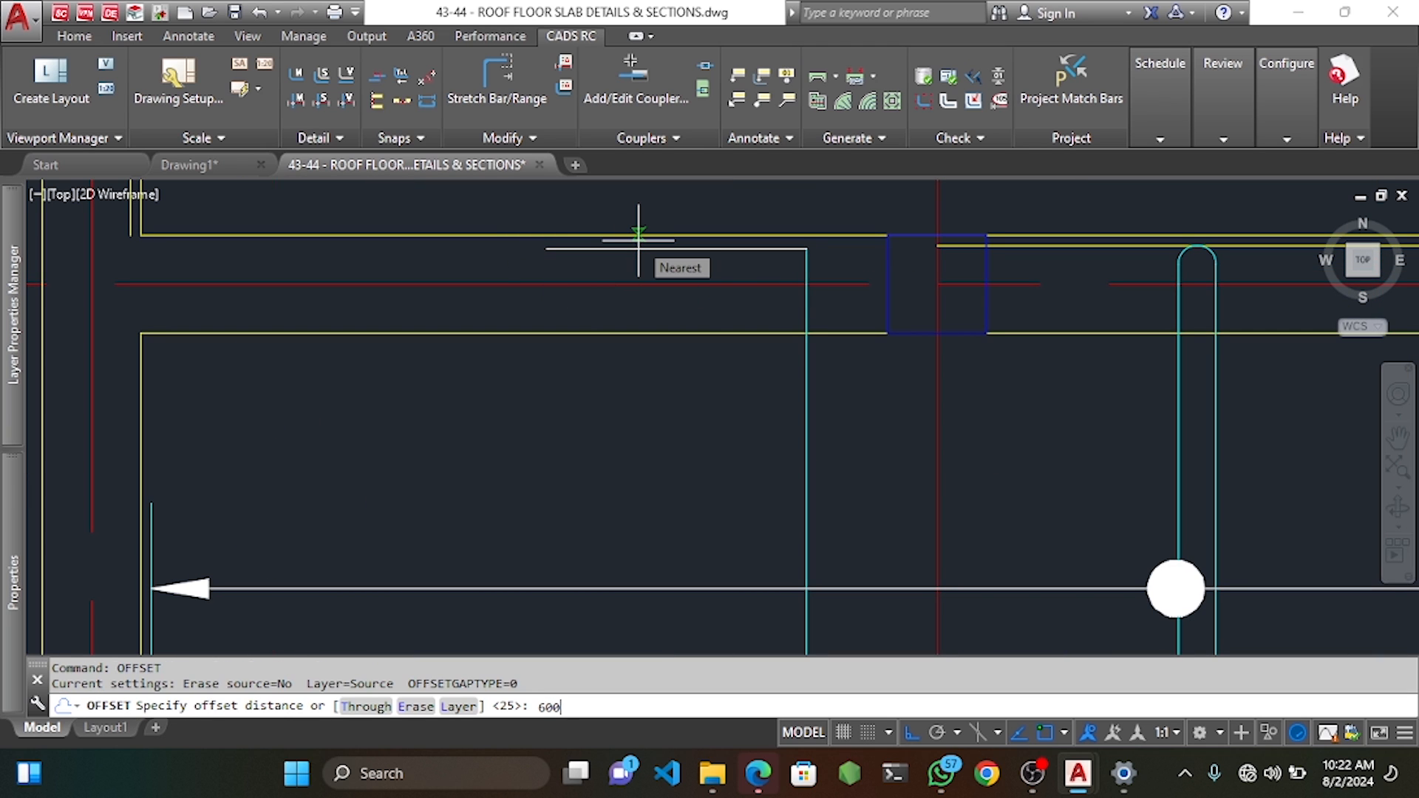
pyautogui.press('Return')
pyautogui.click(642, 248)
pyautogui.scroll(-6, 708, 322)
pyautogui.click(704, 480)
pyautogui.press('Escape')
pyautogui.press('Escape')
pyautogui.press('Escape')
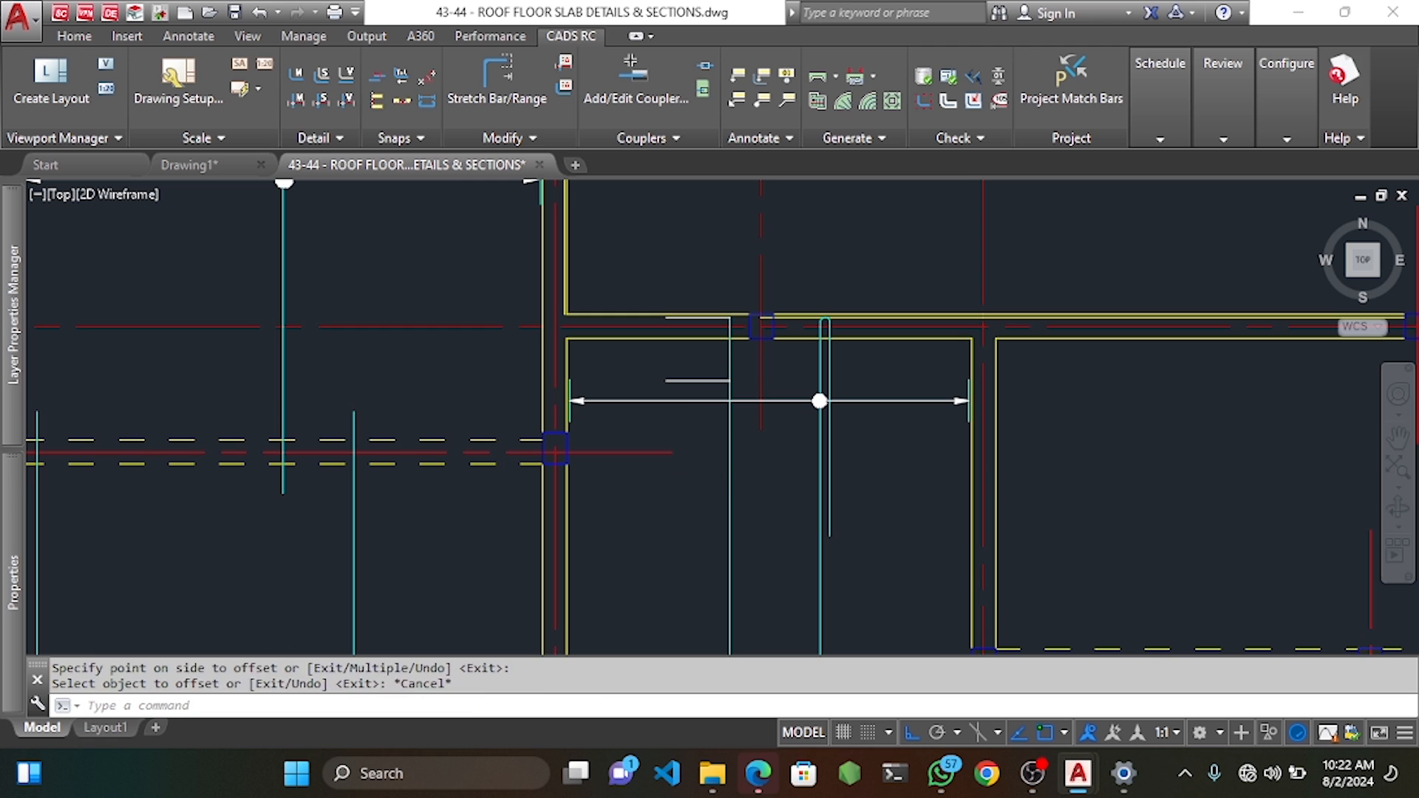
# Stretch the U-bar with Stretch Bar/Range so its end meets the guide line.
pyautogui.click(497, 78)
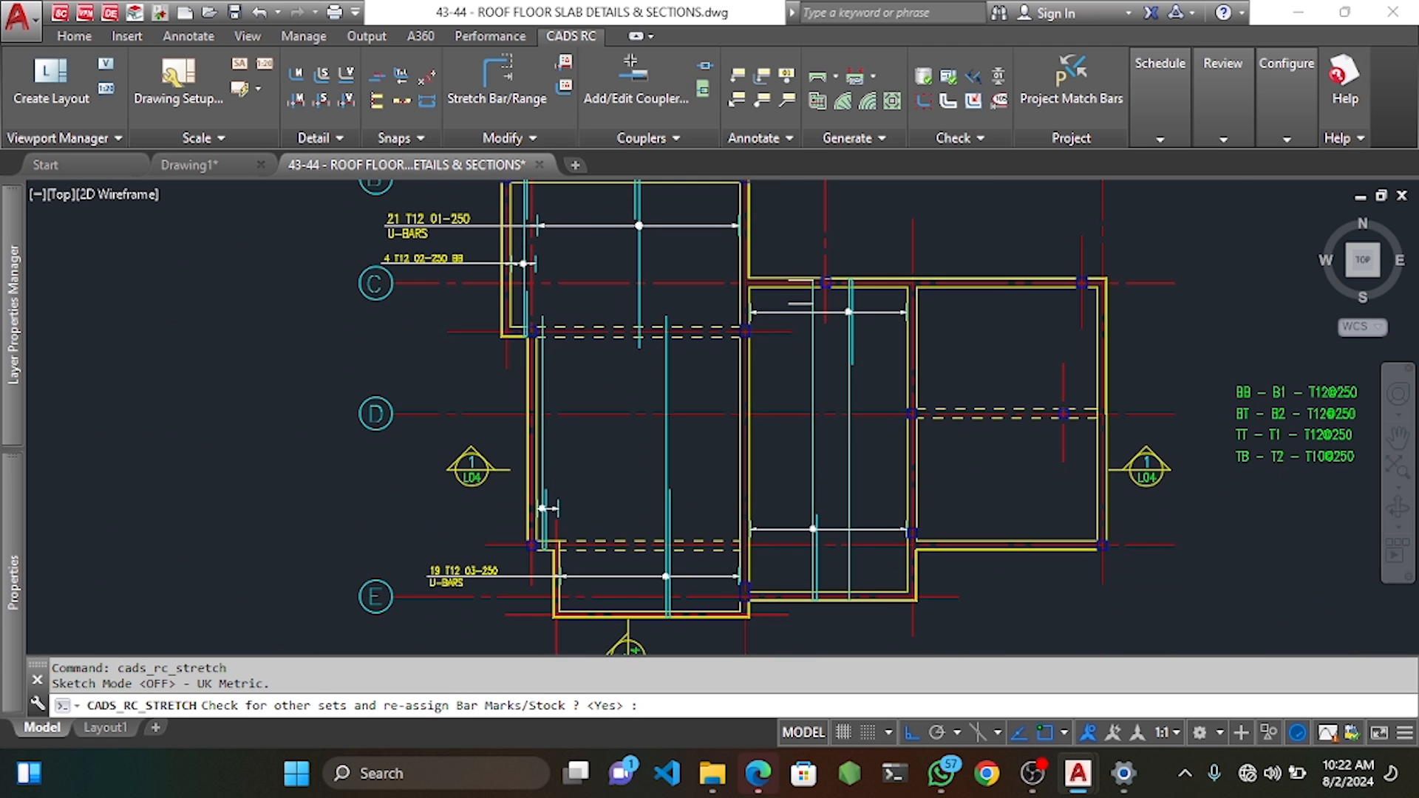
pyautogui.press('Return')
pyautogui.scroll(10, 861, 629)
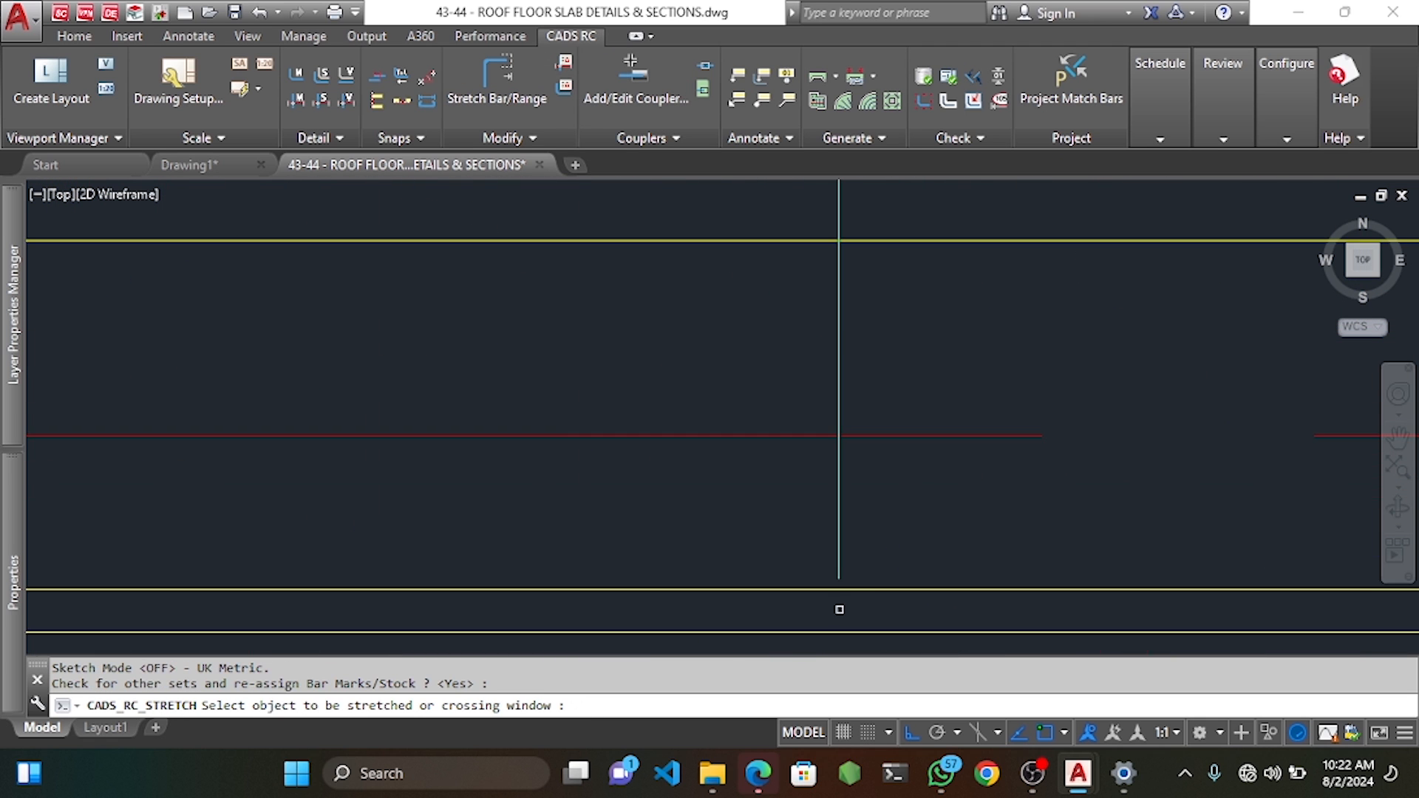
pyautogui.moveTo(847, 548); pyautogui.dragTo(791, 473)
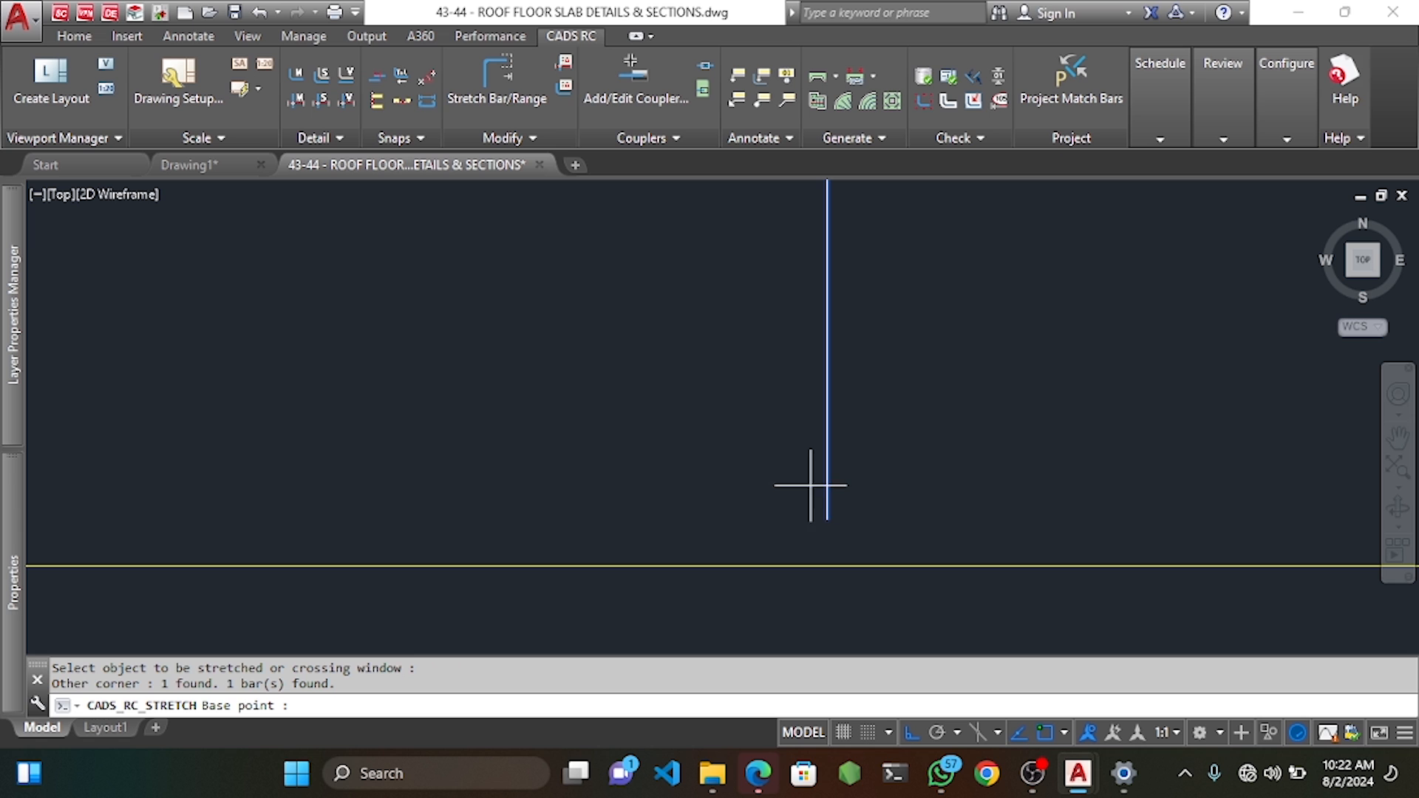
pyautogui.click(827, 519)
pyautogui.scroll(-12, 831, 488)
pyautogui.moveTo(827, 384); pyautogui.dragTo(828, 490, button='middle')
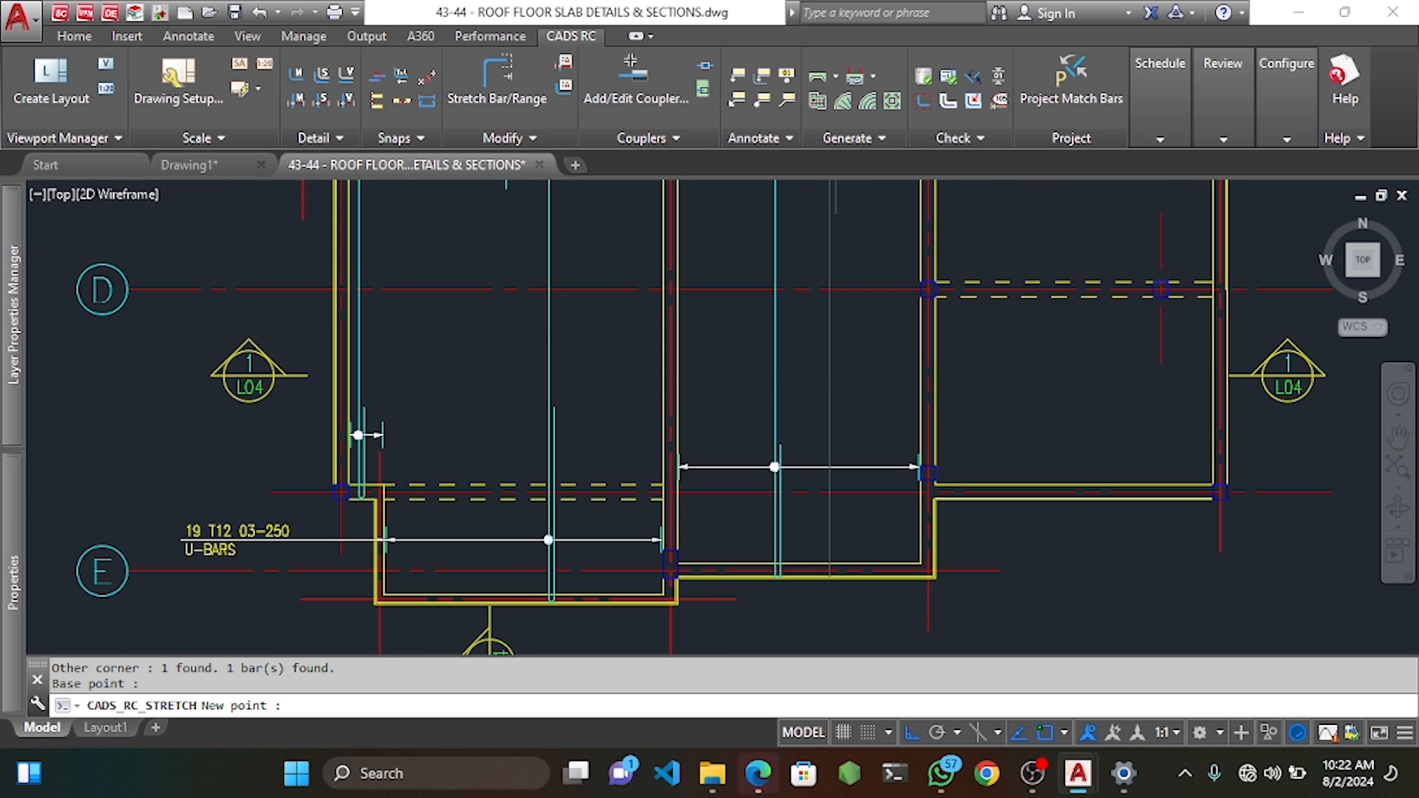
pyautogui.moveTo(827, 244); pyautogui.dragTo(830, 297, button='middle')
pyautogui.scroll(4, 828, 297)
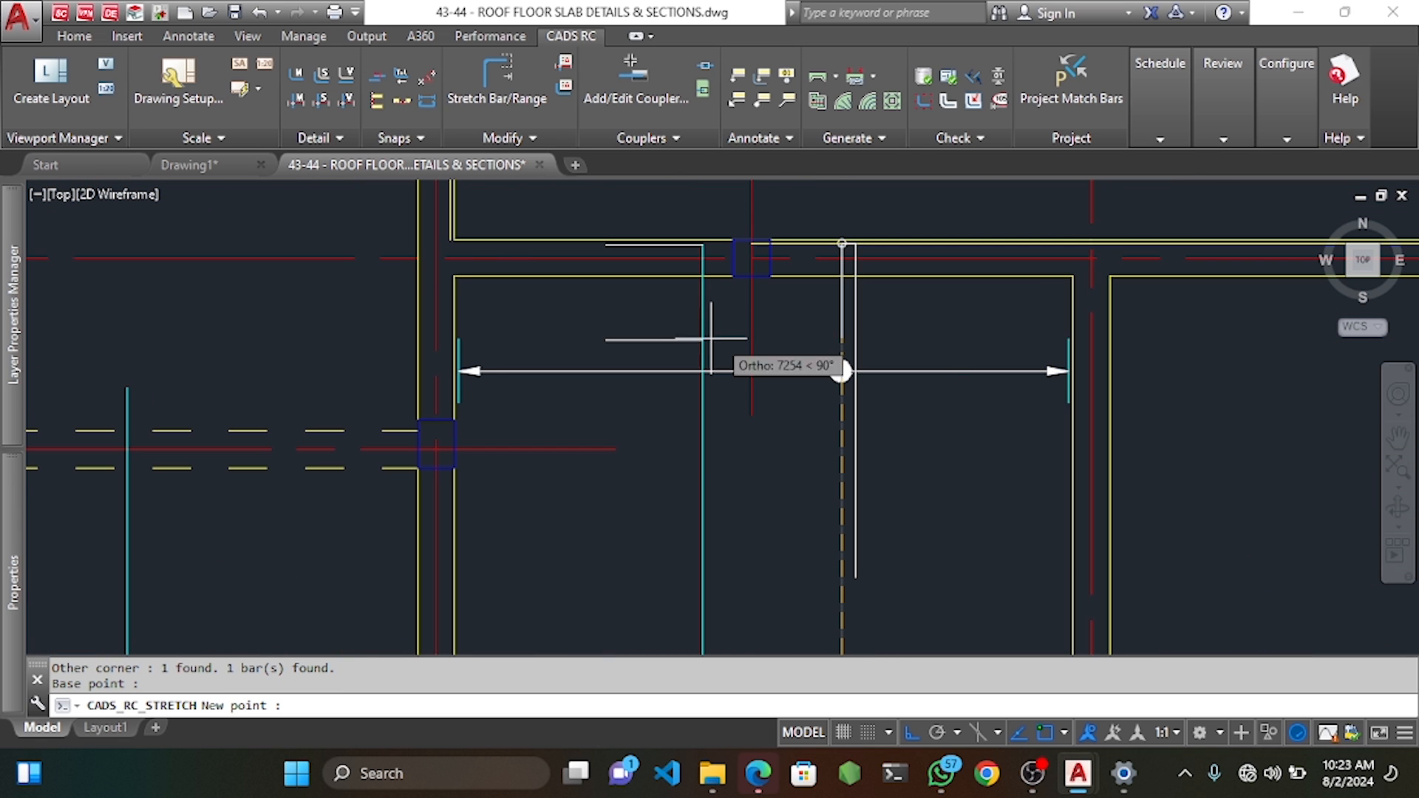
pyautogui.click(773, 340)
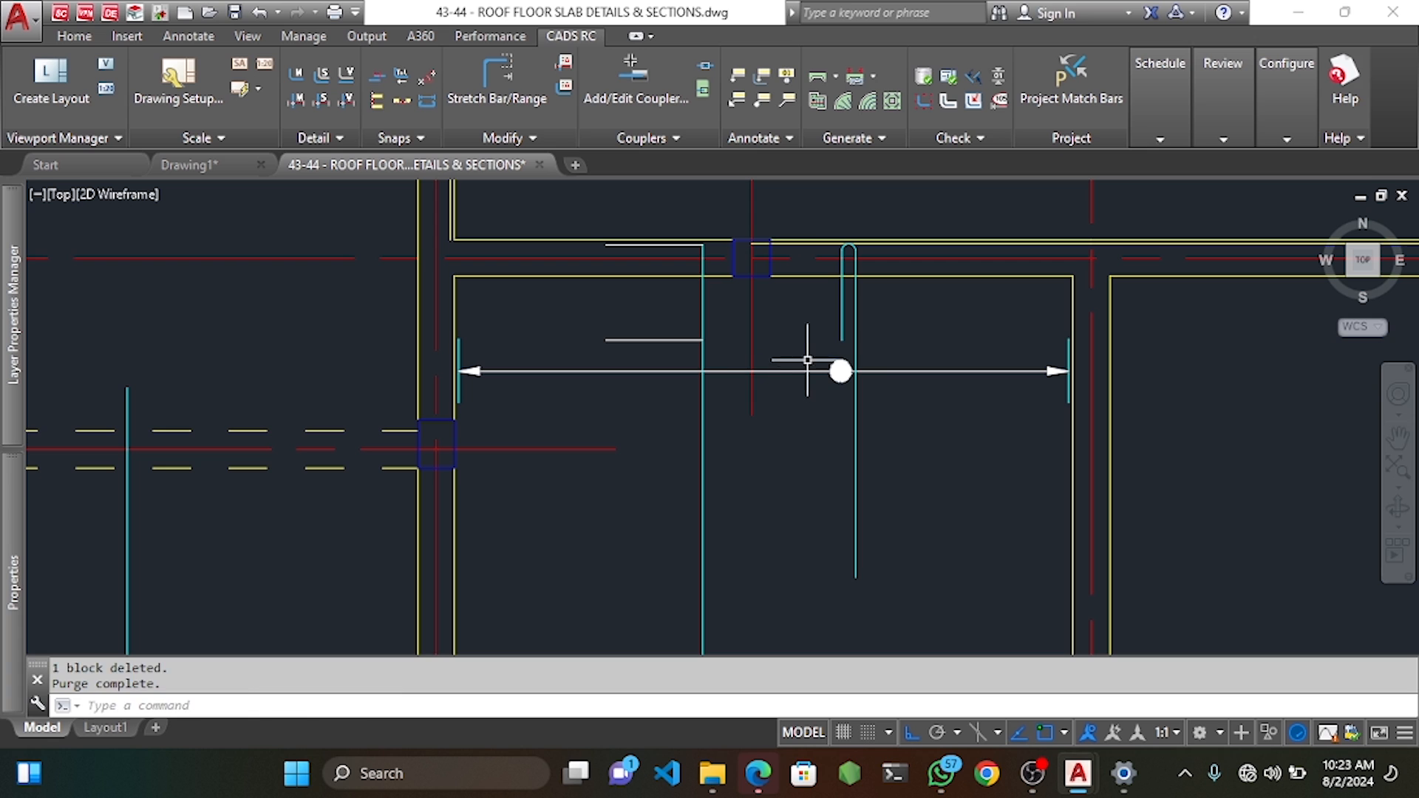
# Select around the range dot and pick the dot as a move base point.
pyautogui.click(808, 338)
pyautogui.click(897, 431)
pyautogui.scroll(2, 820, 388)
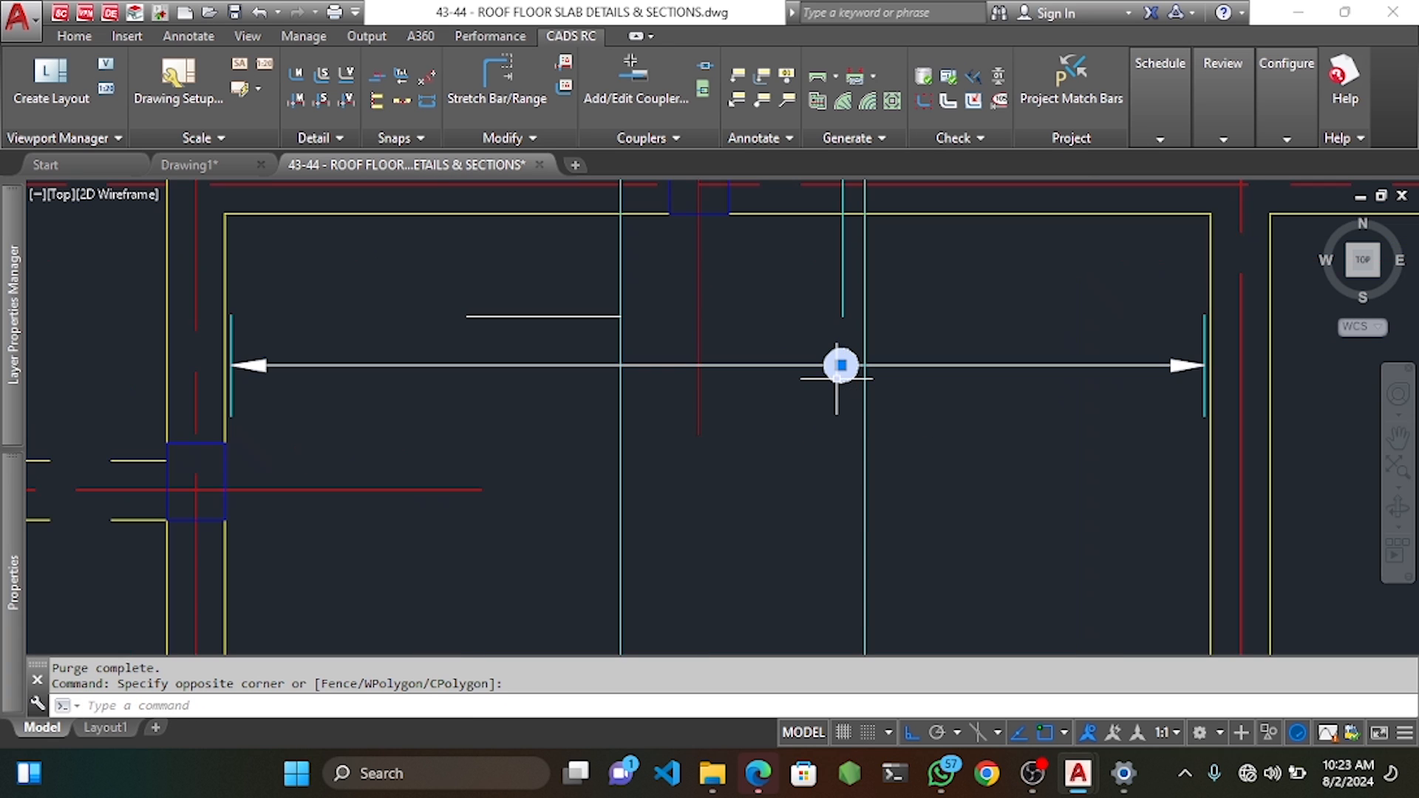
pyautogui.press('Return')
pyautogui.click(841, 365)
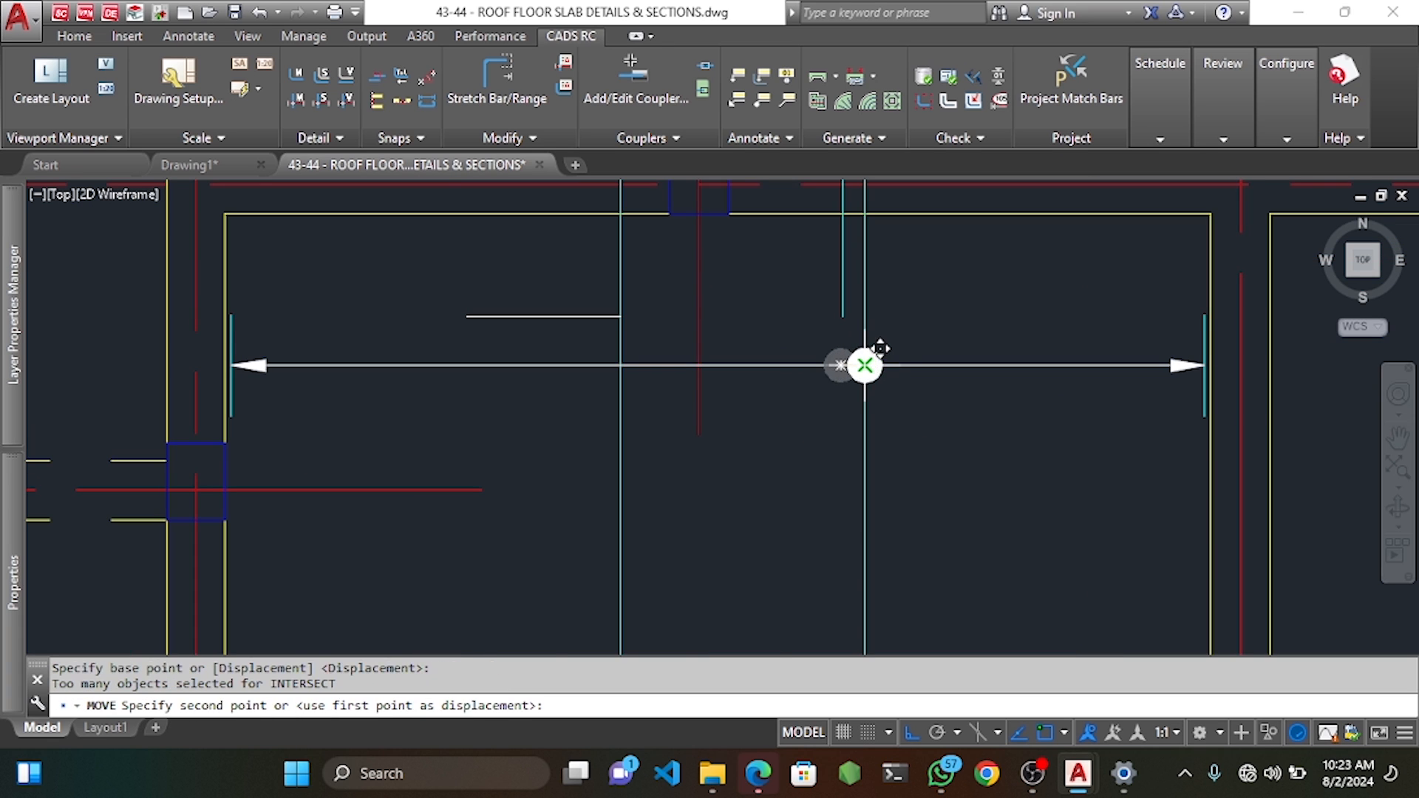
pyautogui.scroll(-6, 840, 362)
pyautogui.scroll(6, 829, 364)
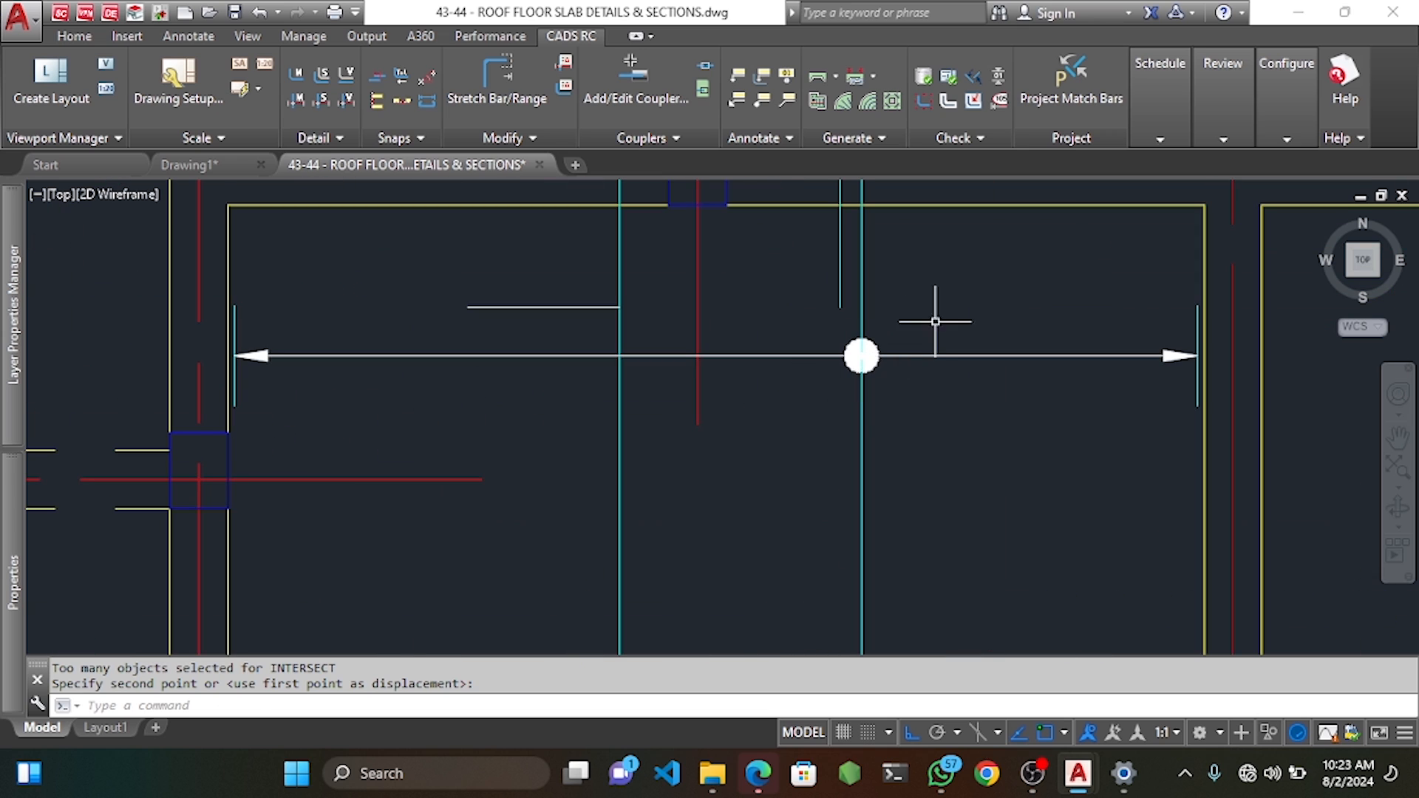
# Move the bar range line up toward the bay's top edge.
pyautogui.click(936, 321)
pyautogui.click(865, 392)
pyautogui.press('Return')
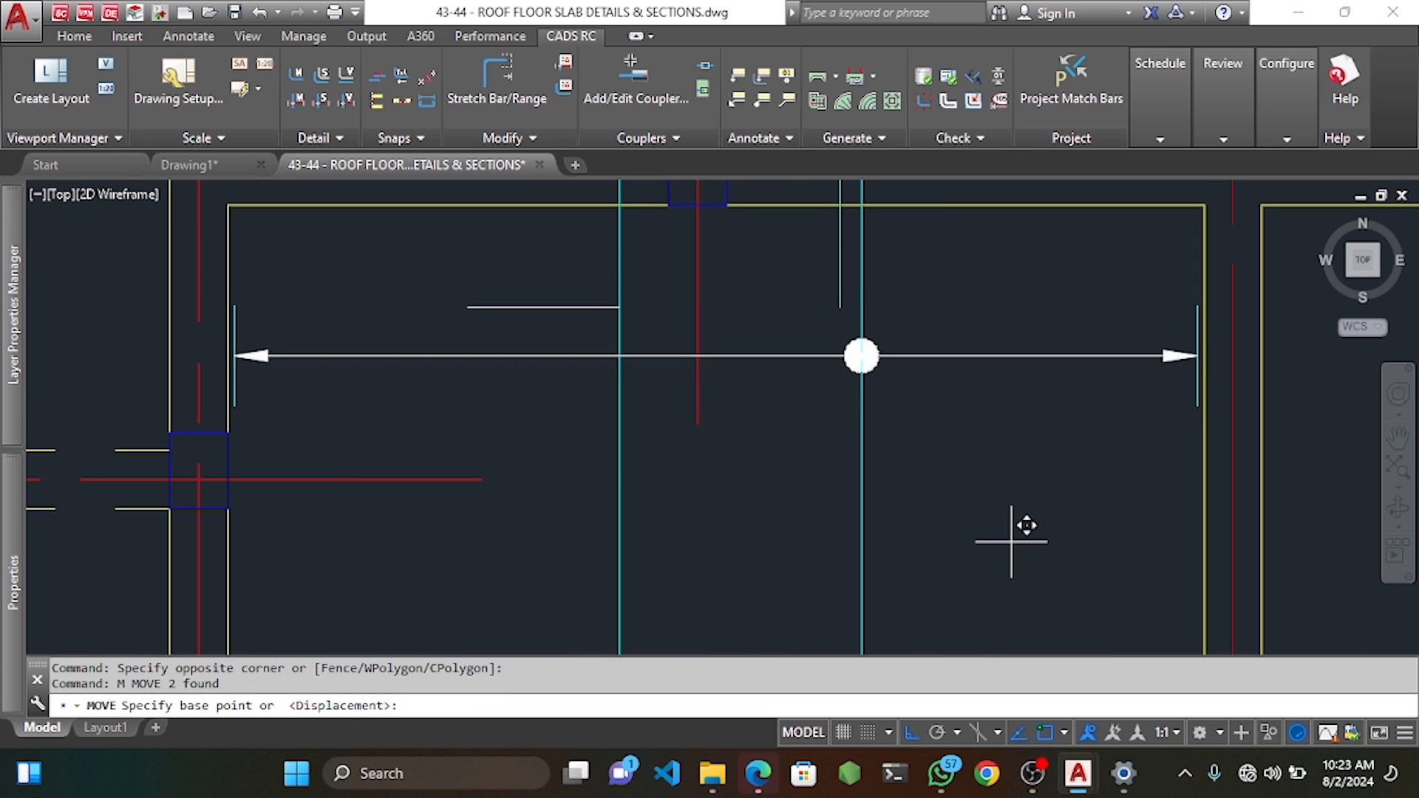
pyautogui.click(1023, 522)
pyautogui.click(1023, 434)
pyautogui.press('Escape')
pyautogui.press('Escape')
# Erase the two short helper lines.
pyautogui.click(587, 307)
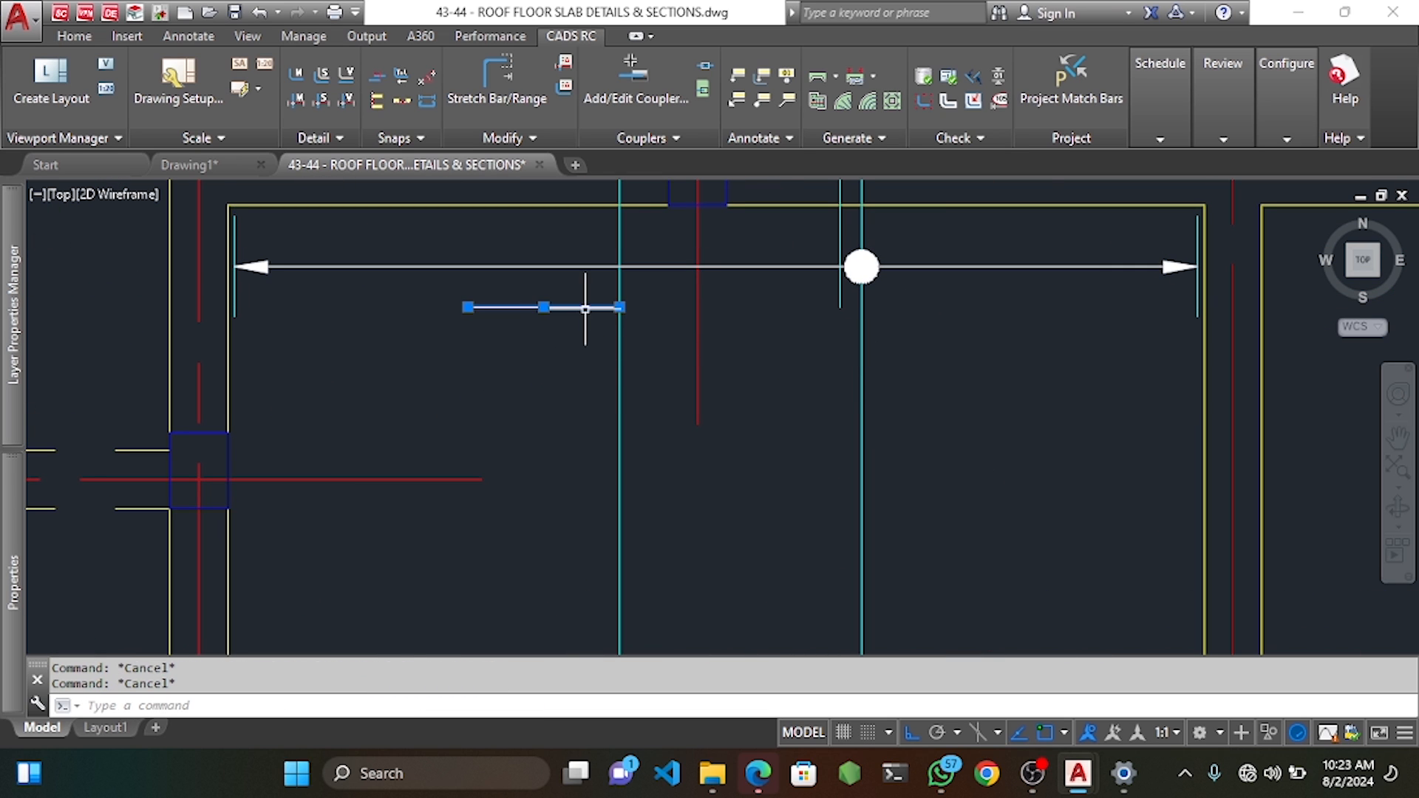
pyautogui.moveTo(591, 332); pyautogui.dragTo(655, 465, button='middle')
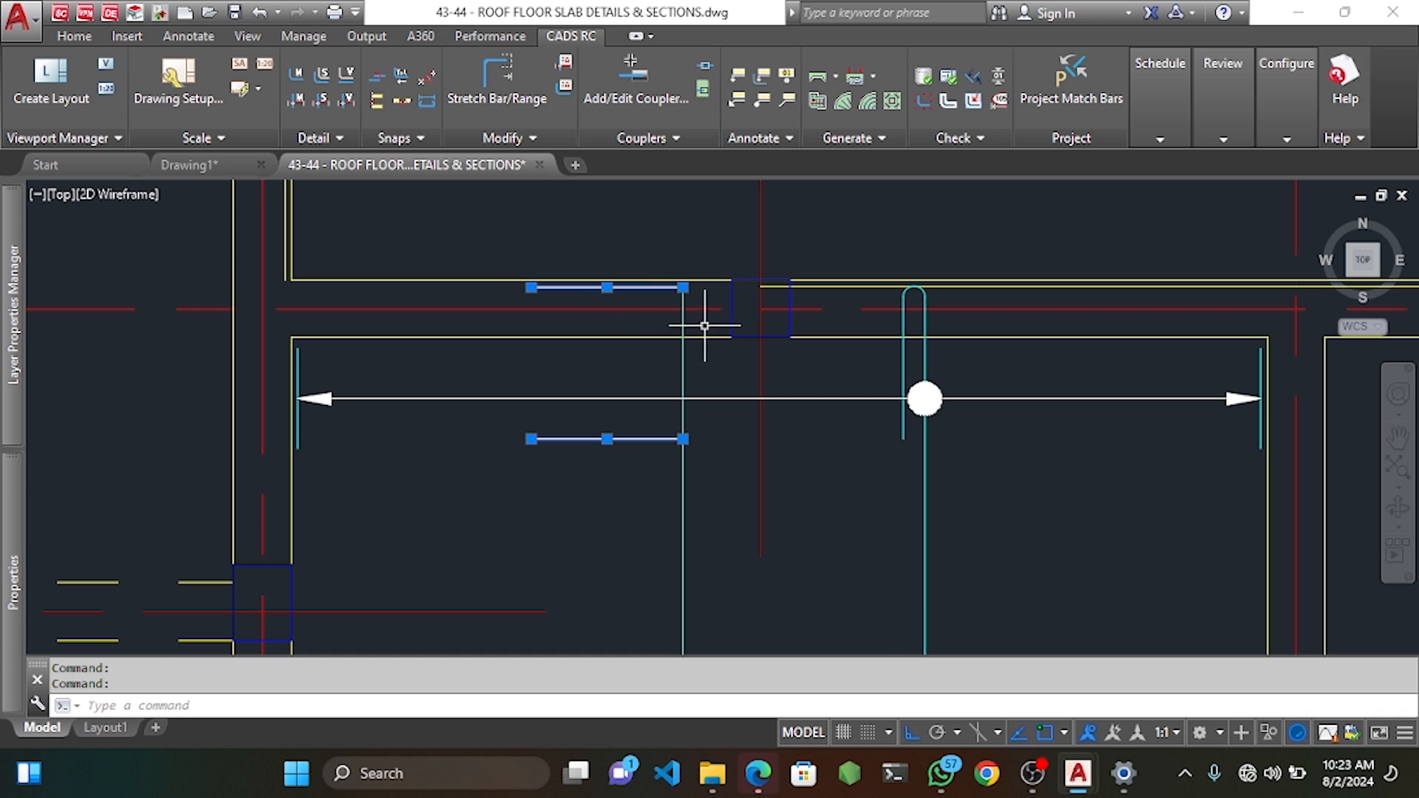
pyautogui.press('Delete')
pyautogui.scroll(-3, 843, 362)
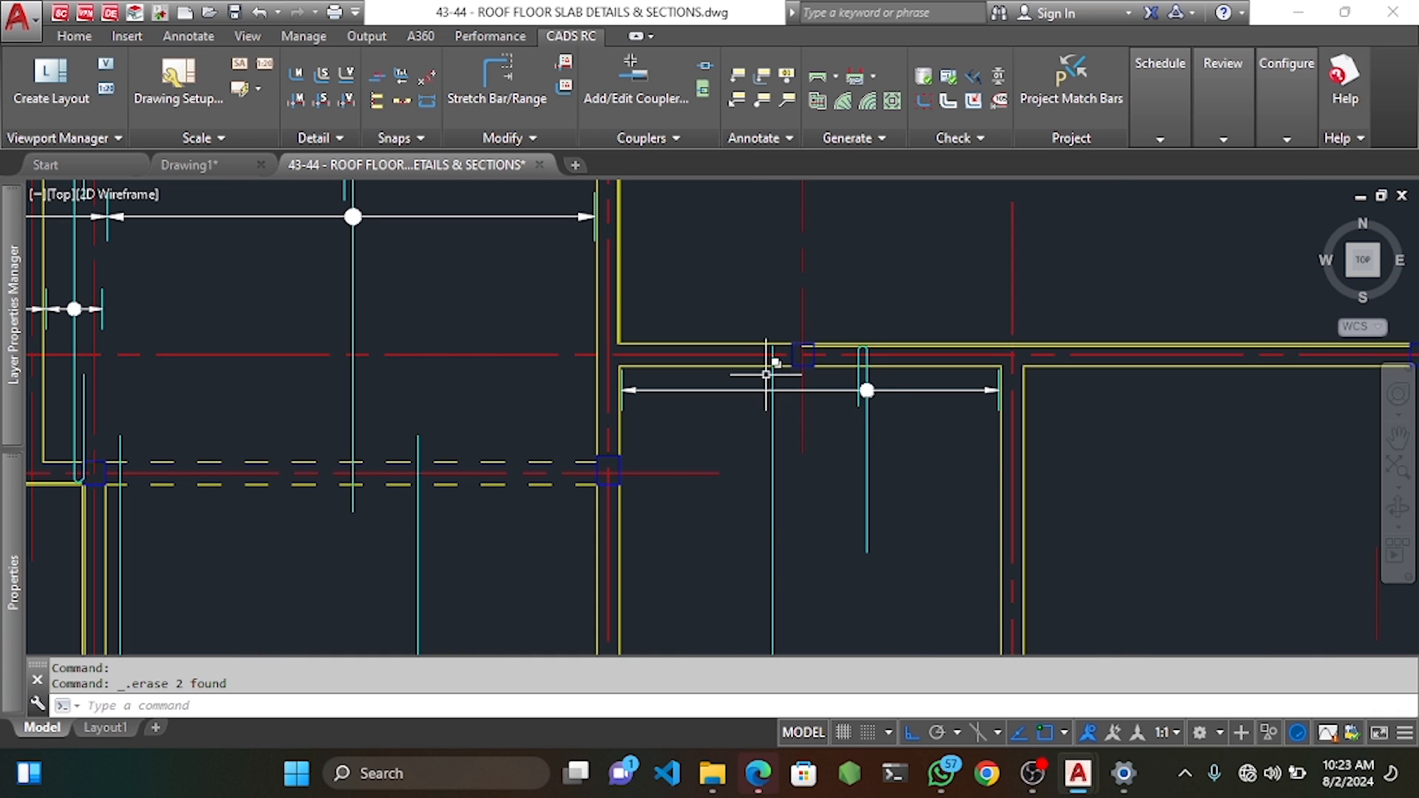
# Pan toward grid E and select the bar with its range arrow.
pyautogui.scroll(-7, 776, 374)
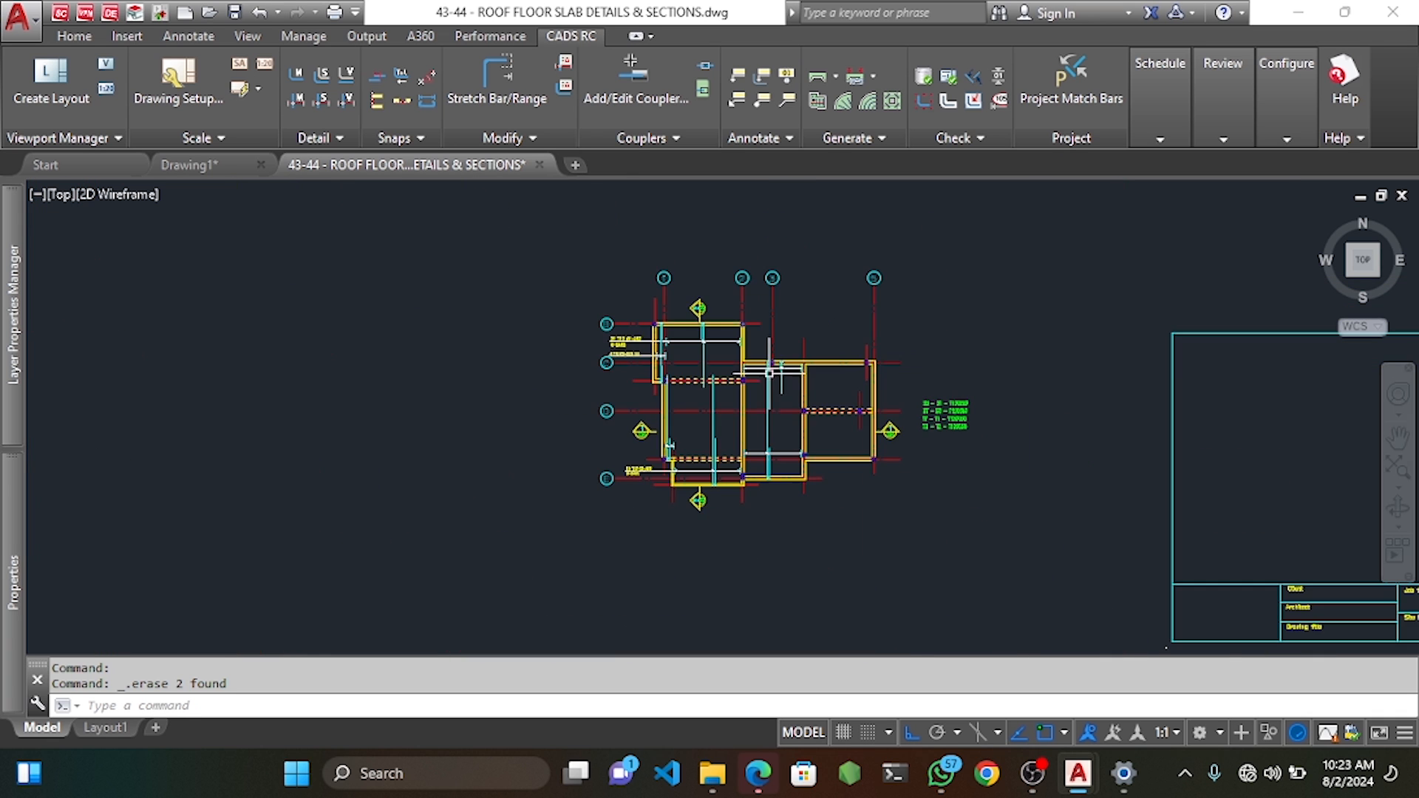
pyautogui.scroll(3, 776, 362)
pyautogui.moveTo(817, 446); pyautogui.dragTo(804, 404, button='middle')
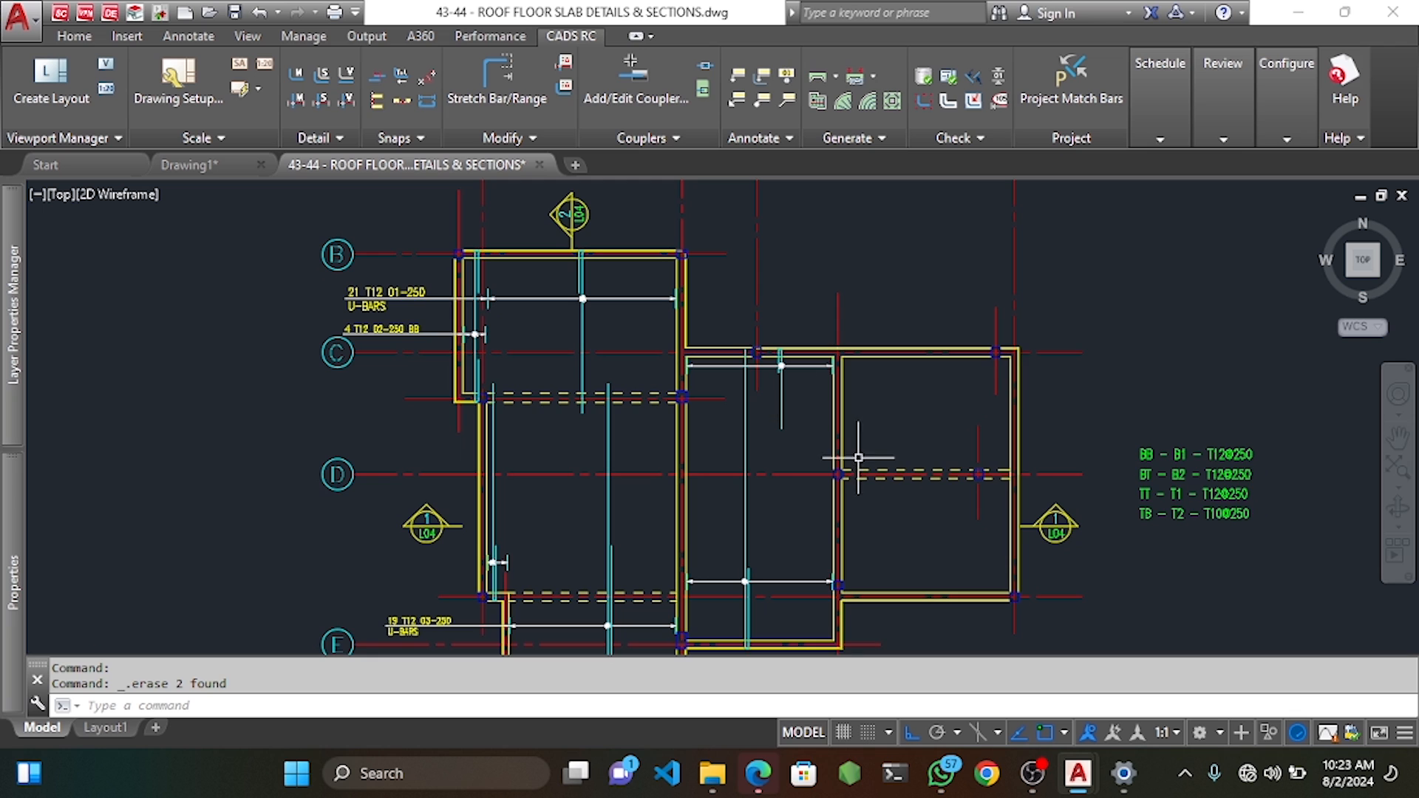
pyautogui.moveTo(858, 458); pyautogui.dragTo(856, 422, button='middle')
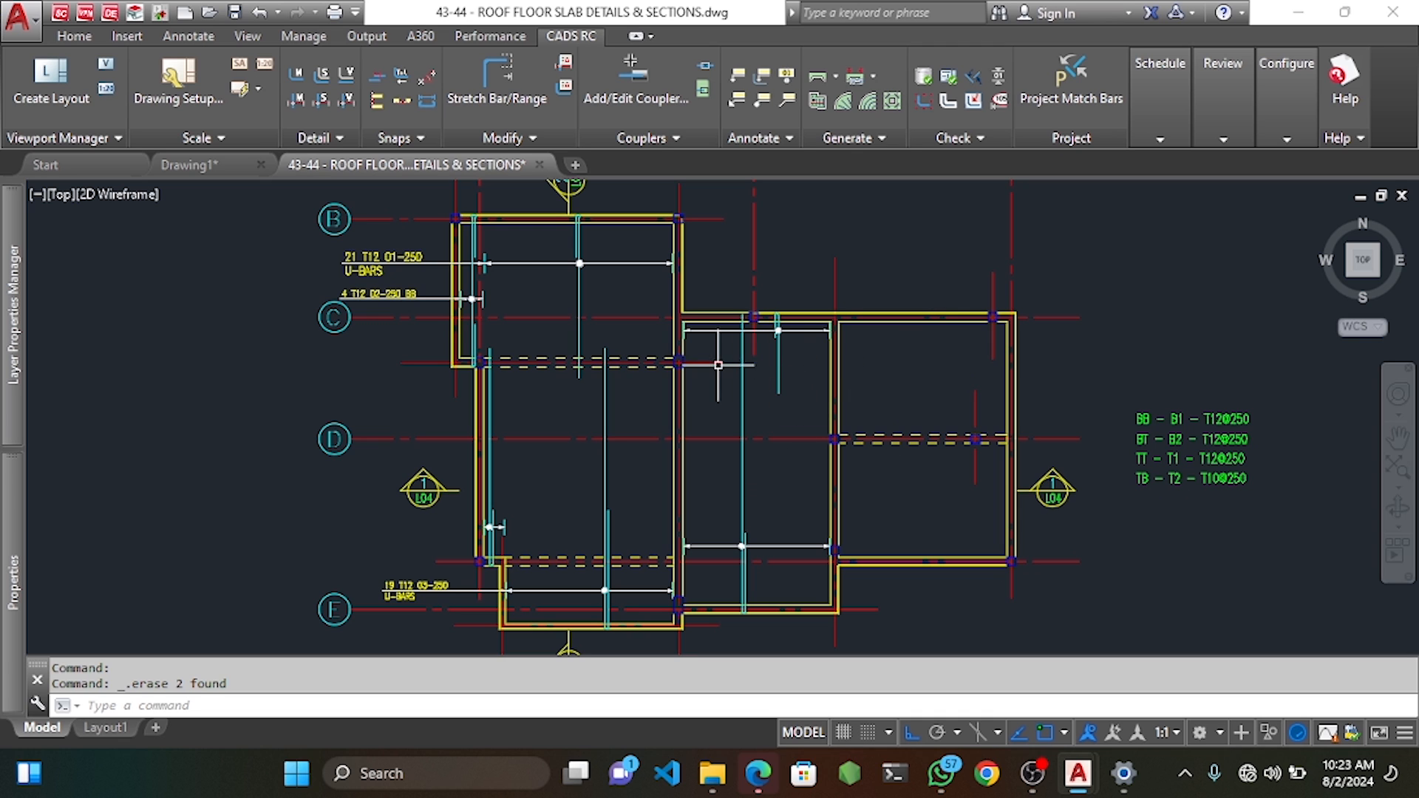
pyautogui.scroll(5, 759, 339)
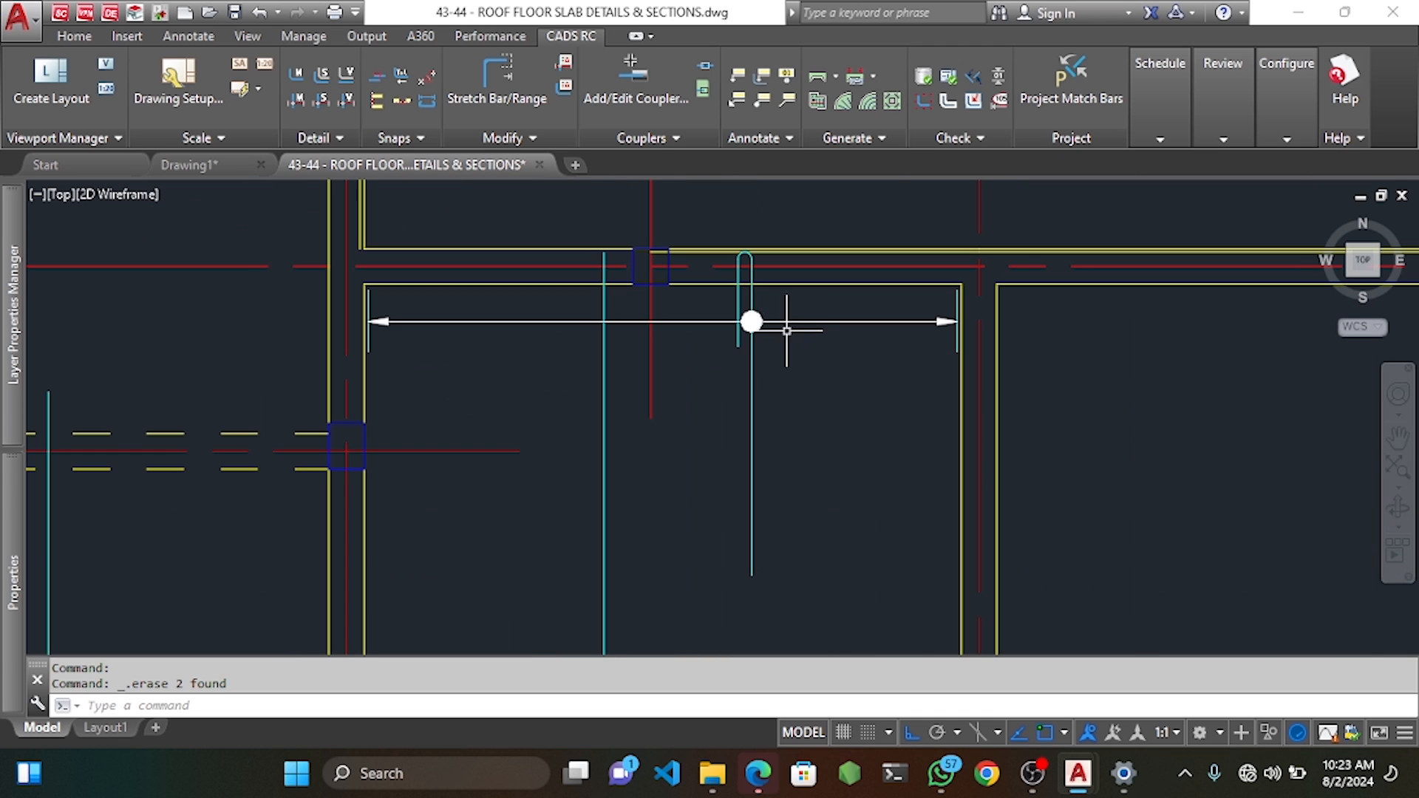
pyautogui.click(781, 305)
pyautogui.click(713, 383)
pyautogui.moveTo(747, 350); pyautogui.dragTo(742, 385, button='middle')
pyautogui.write('v')
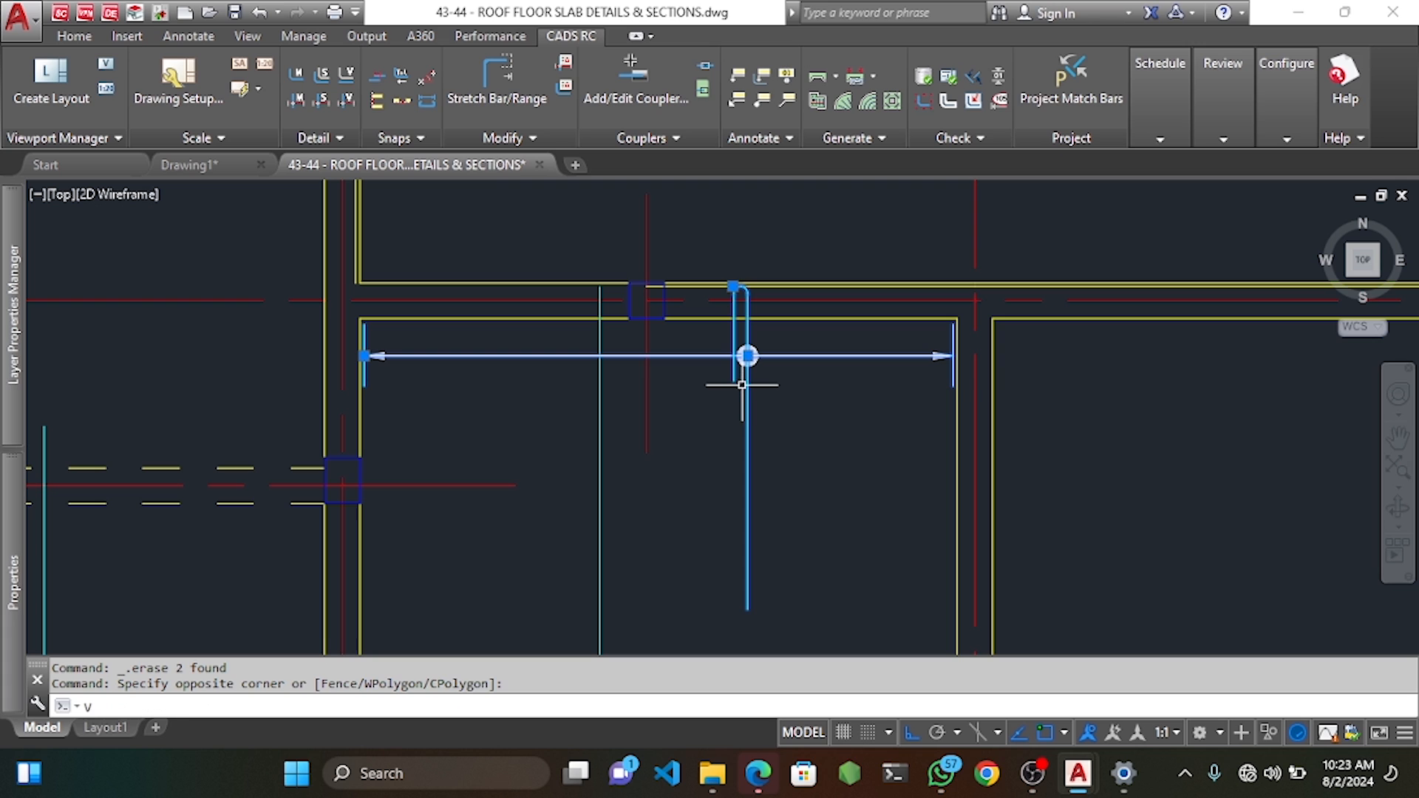
pyautogui.write('p')
pyautogui.press('Return')
pyautogui.press('Escape')
pyautogui.press('Escape')
pyautogui.press('Escape')
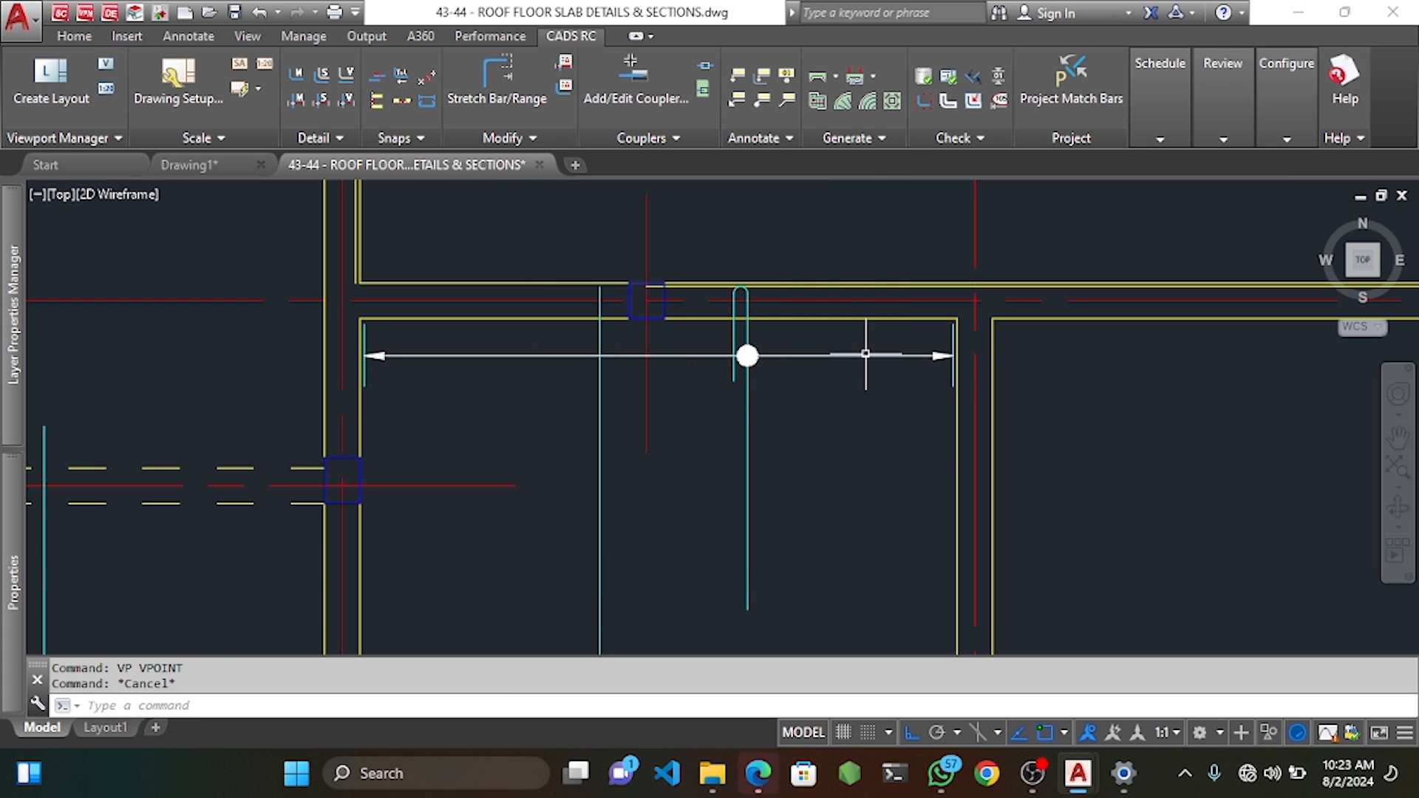
# Copy the U-bar and range into the right-hand bay as a whole bar set.
pyautogui.click(775, 342)
pyautogui.click(706, 408)
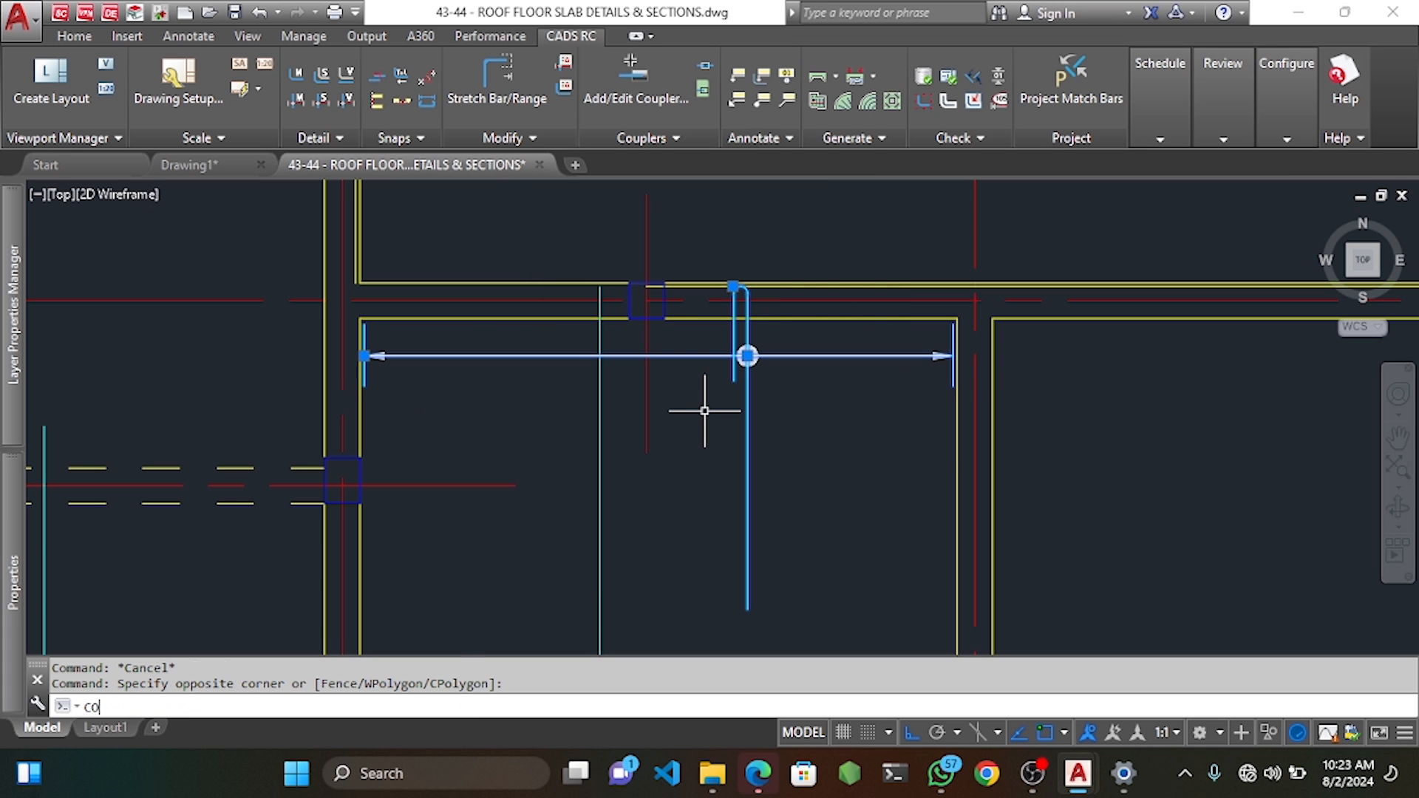
pyautogui.press('Return')
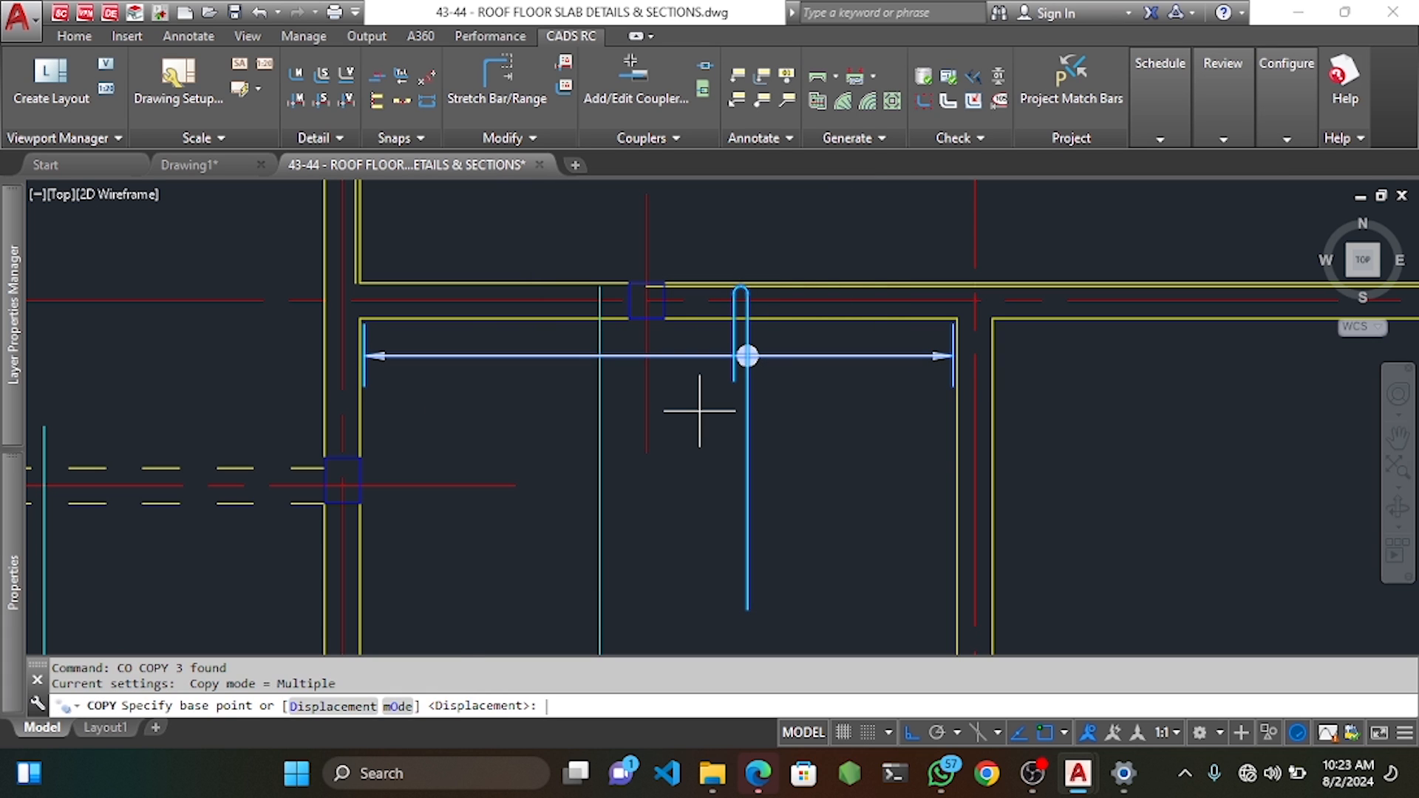
pyautogui.click(360, 412)
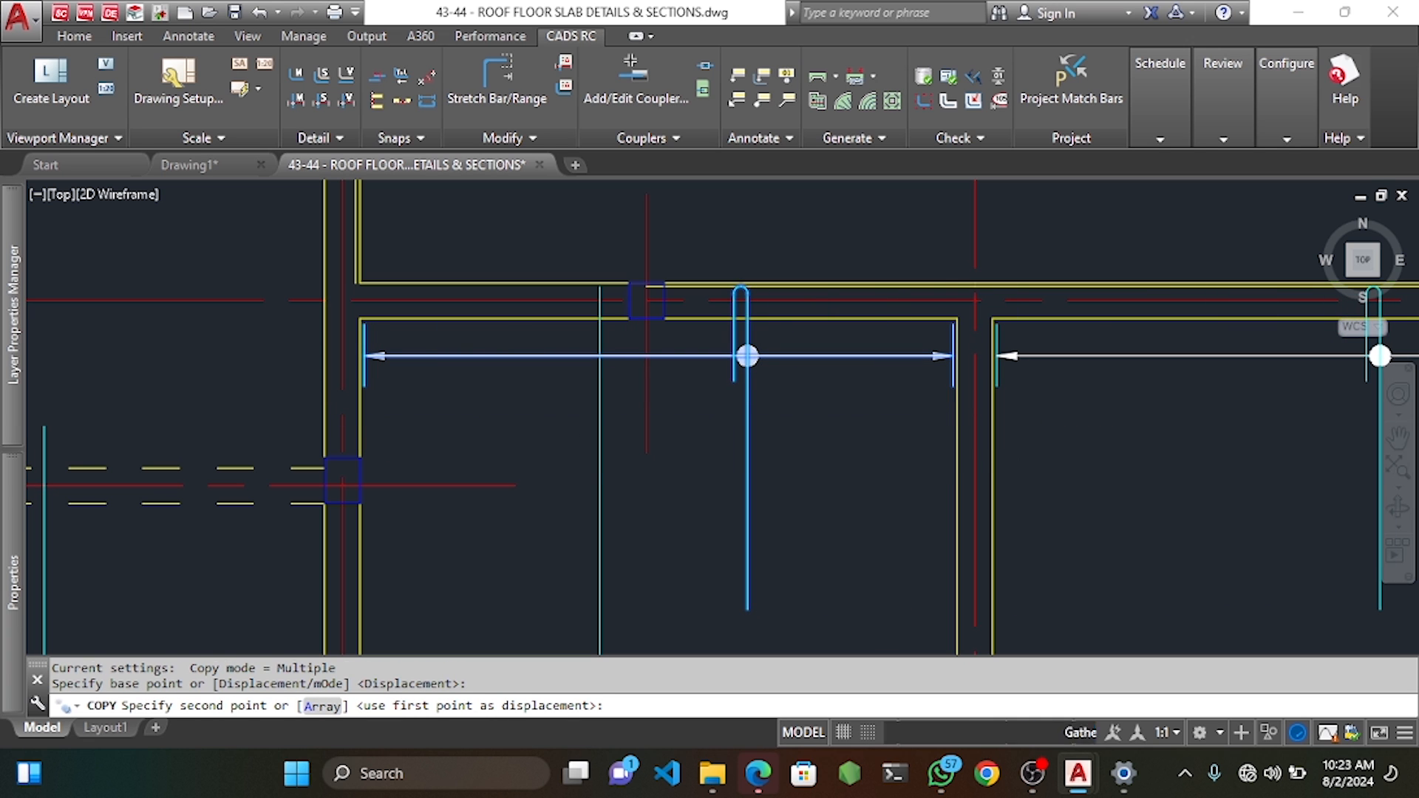
pyautogui.click(1380, 357)
pyautogui.click(560, 396)
pyautogui.scroll(-4, 643, 392)
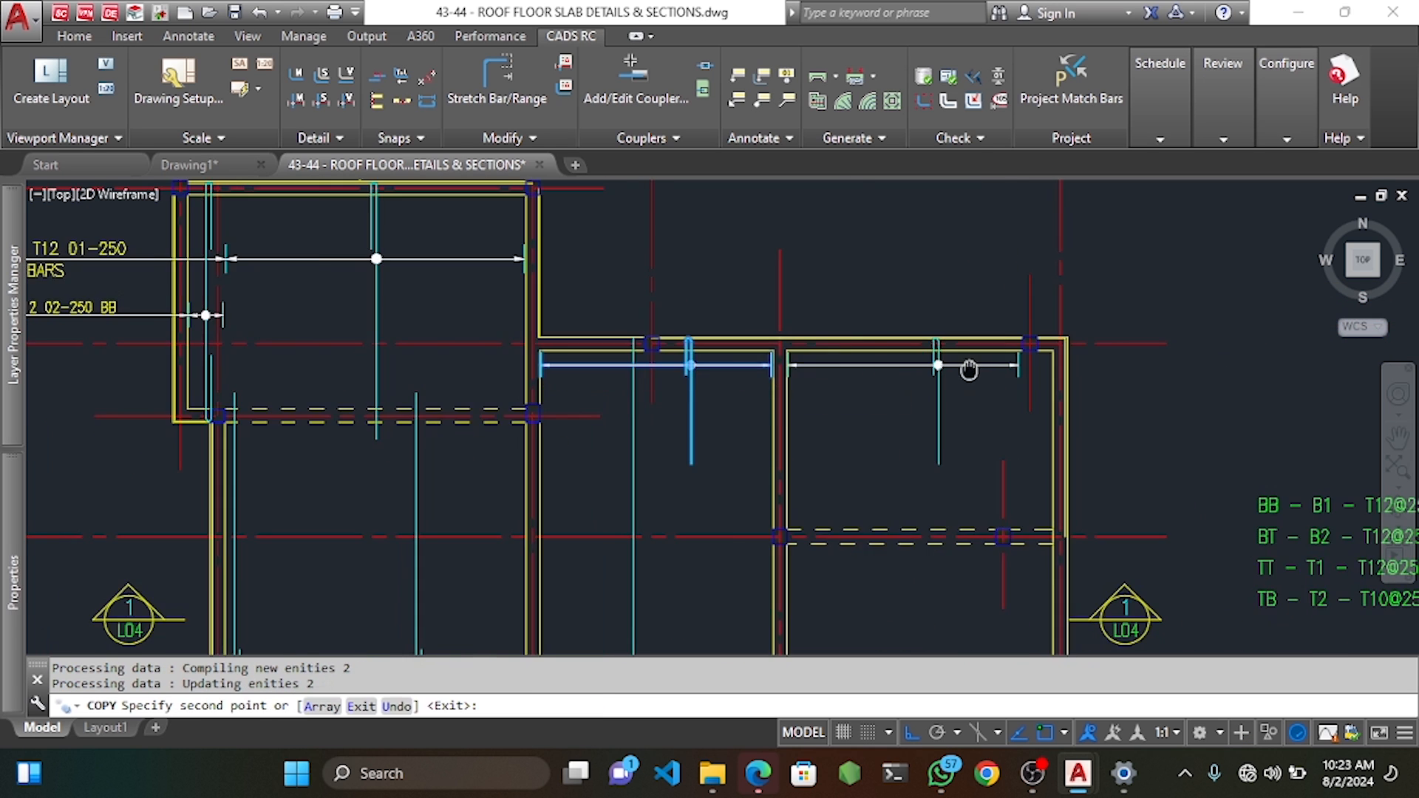
pyautogui.moveTo(970, 370); pyautogui.dragTo(829, 372, button='middle')
pyautogui.press('Escape')
pyautogui.press('Escape')
# Move the right bay's range line lower in the bay.
pyautogui.scroll(4, 802, 366)
pyautogui.click(843, 352)
pyautogui.click(808, 376)
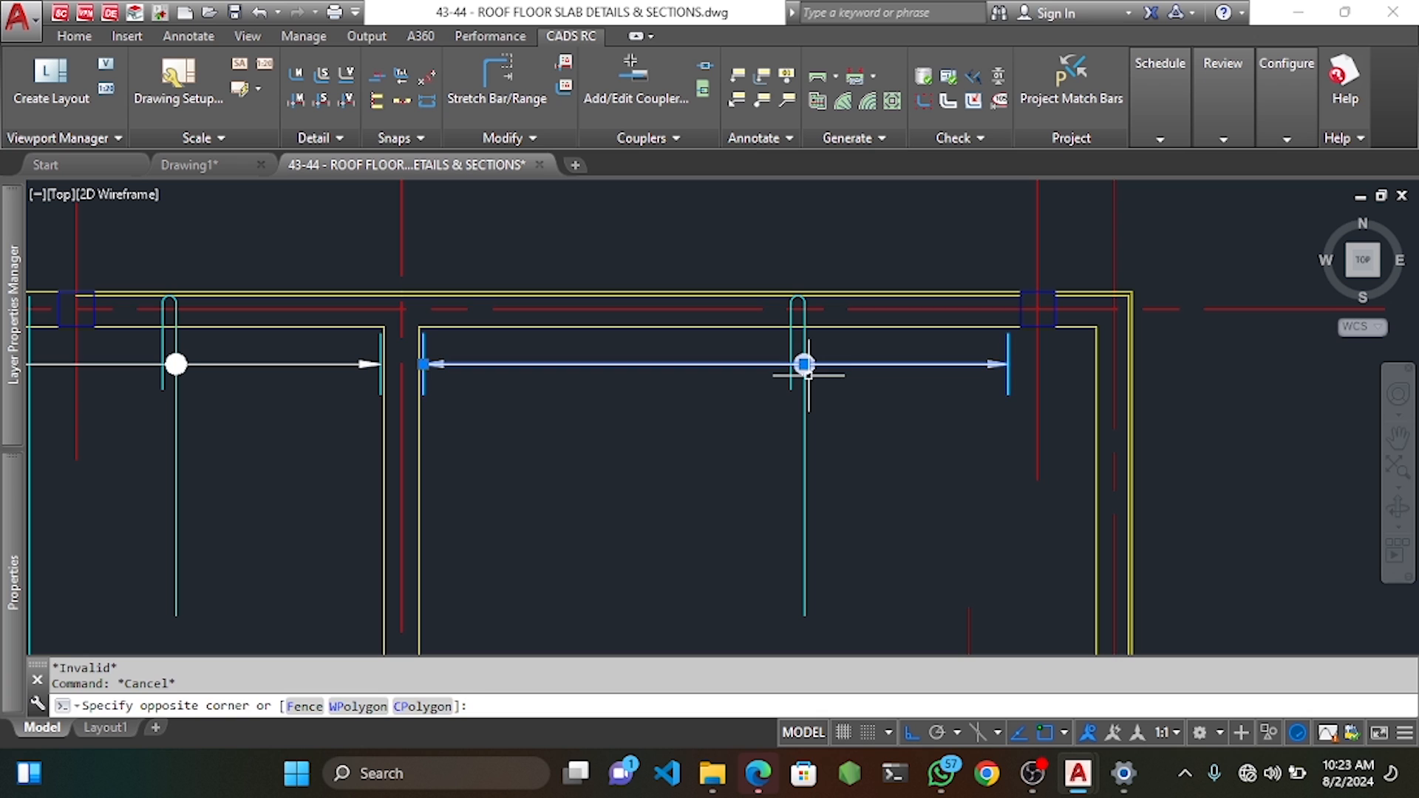
pyautogui.write('m')
pyautogui.press('space')
pyautogui.click(853, 400)
pyautogui.click(863, 474)
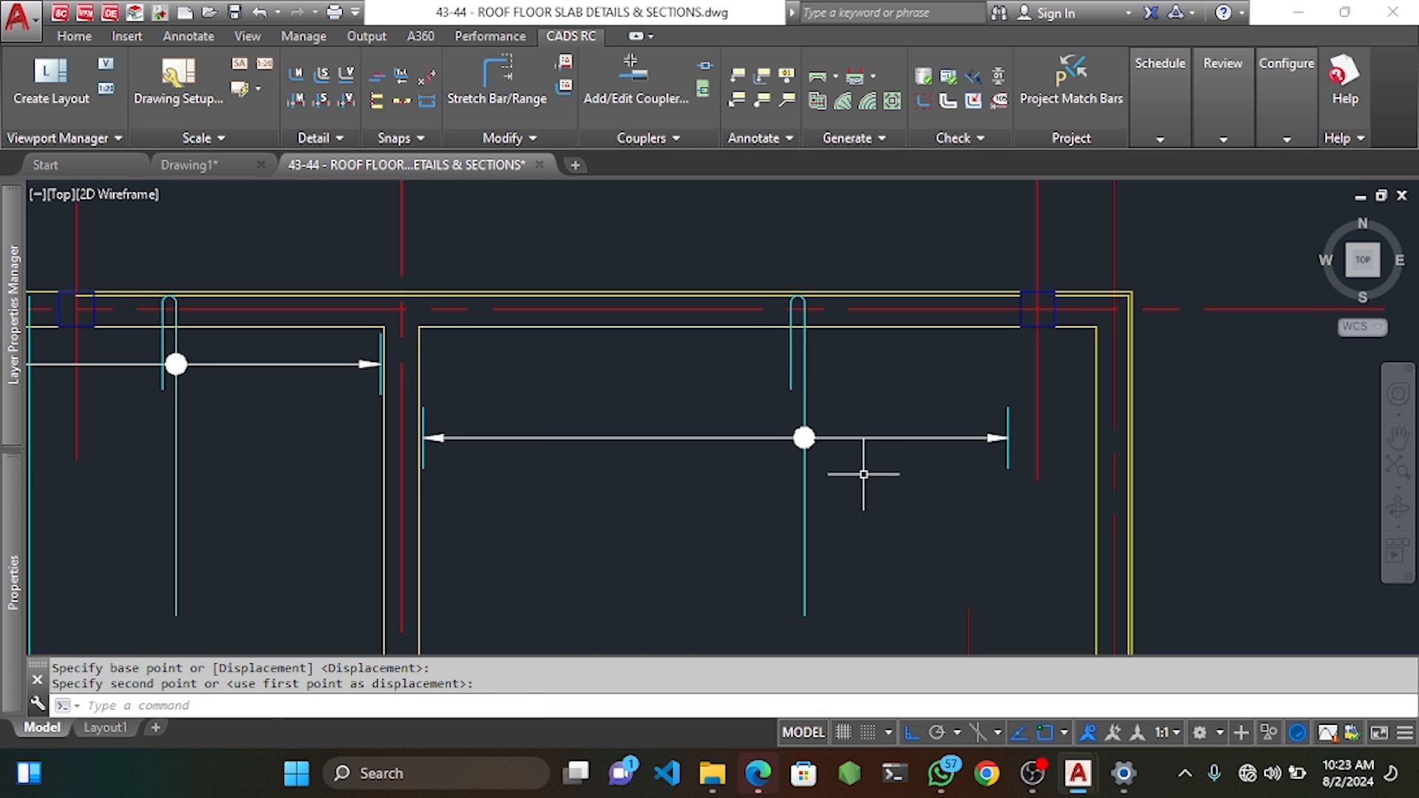
pyautogui.scroll(-3, 880, 414)
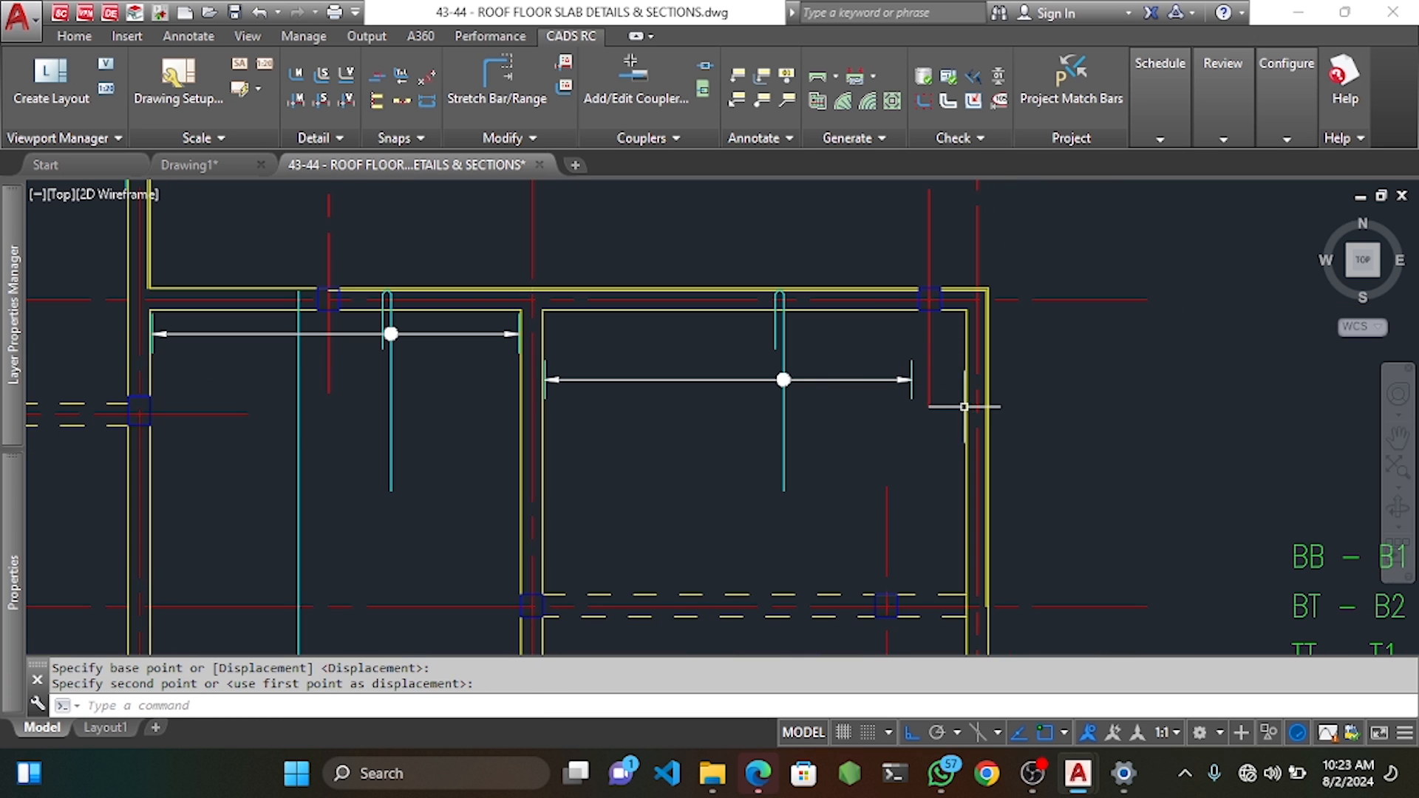
# Try offsetting the vertical bar line by 25, then cancel.
pyautogui.click(973, 396)
pyautogui.click(953, 414)
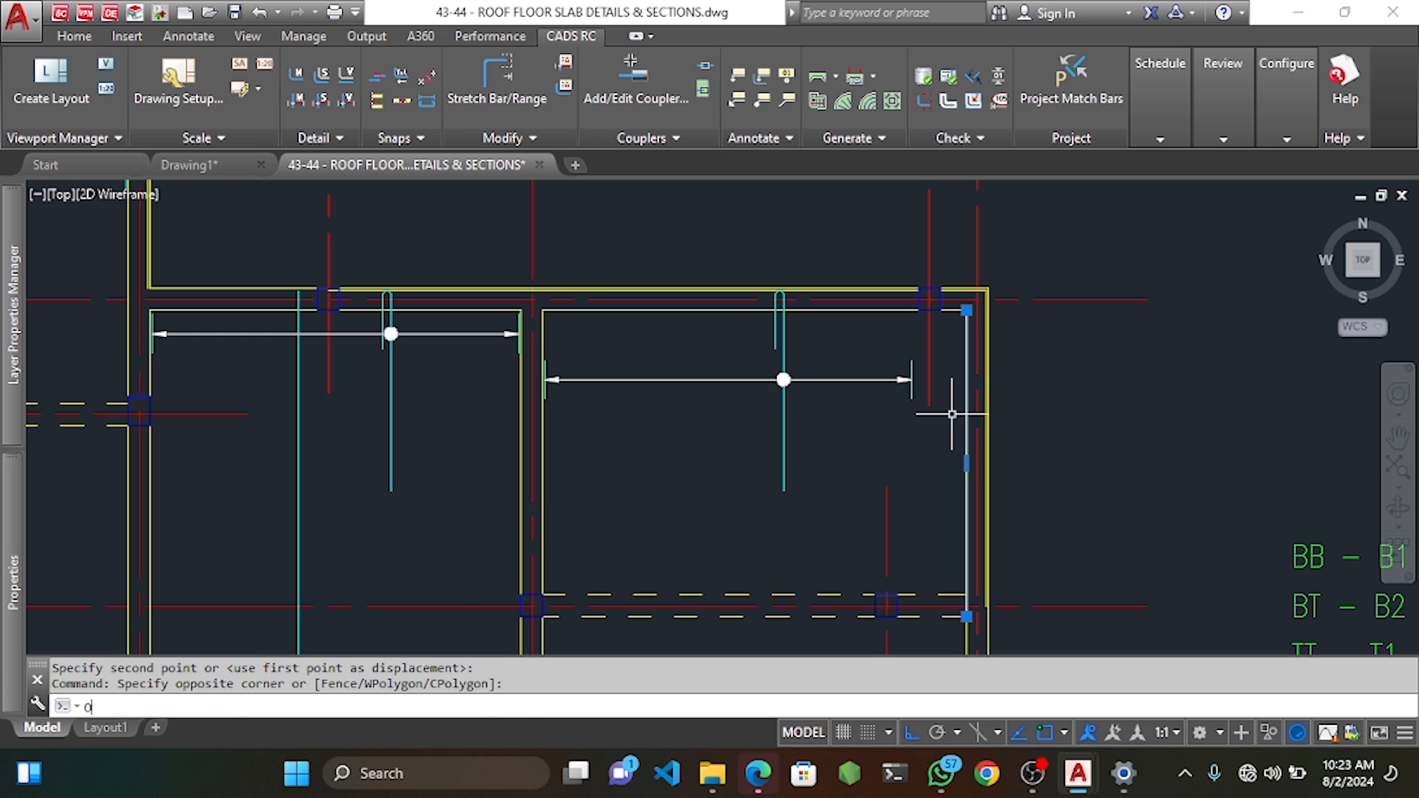
pyautogui.write('o')
pyautogui.press('space')
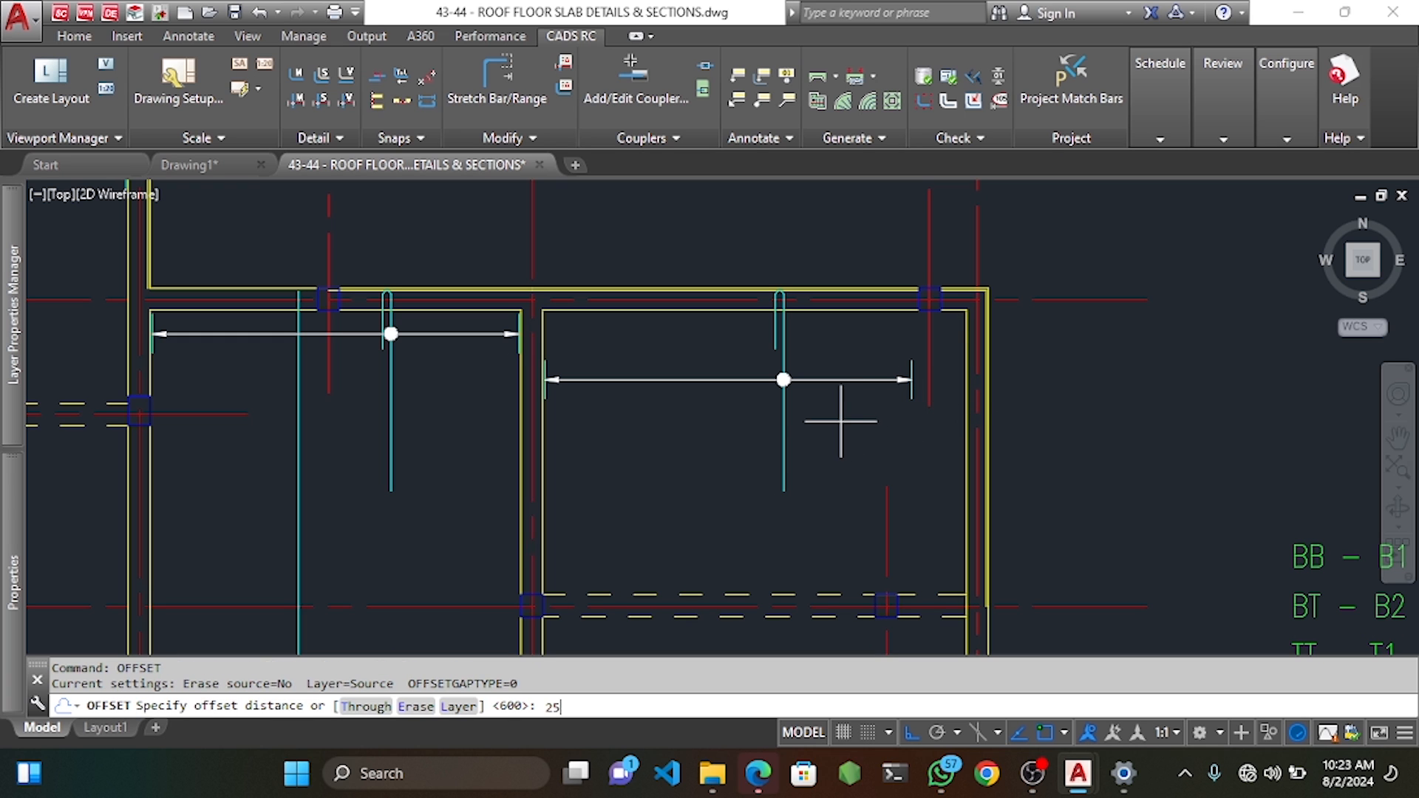
pyautogui.press('space')
pyautogui.click(792, 441)
pyautogui.scroll(-5, 948, 473)
pyautogui.moveTo(960, 576); pyautogui.dragTo(967, 518, button='middle')
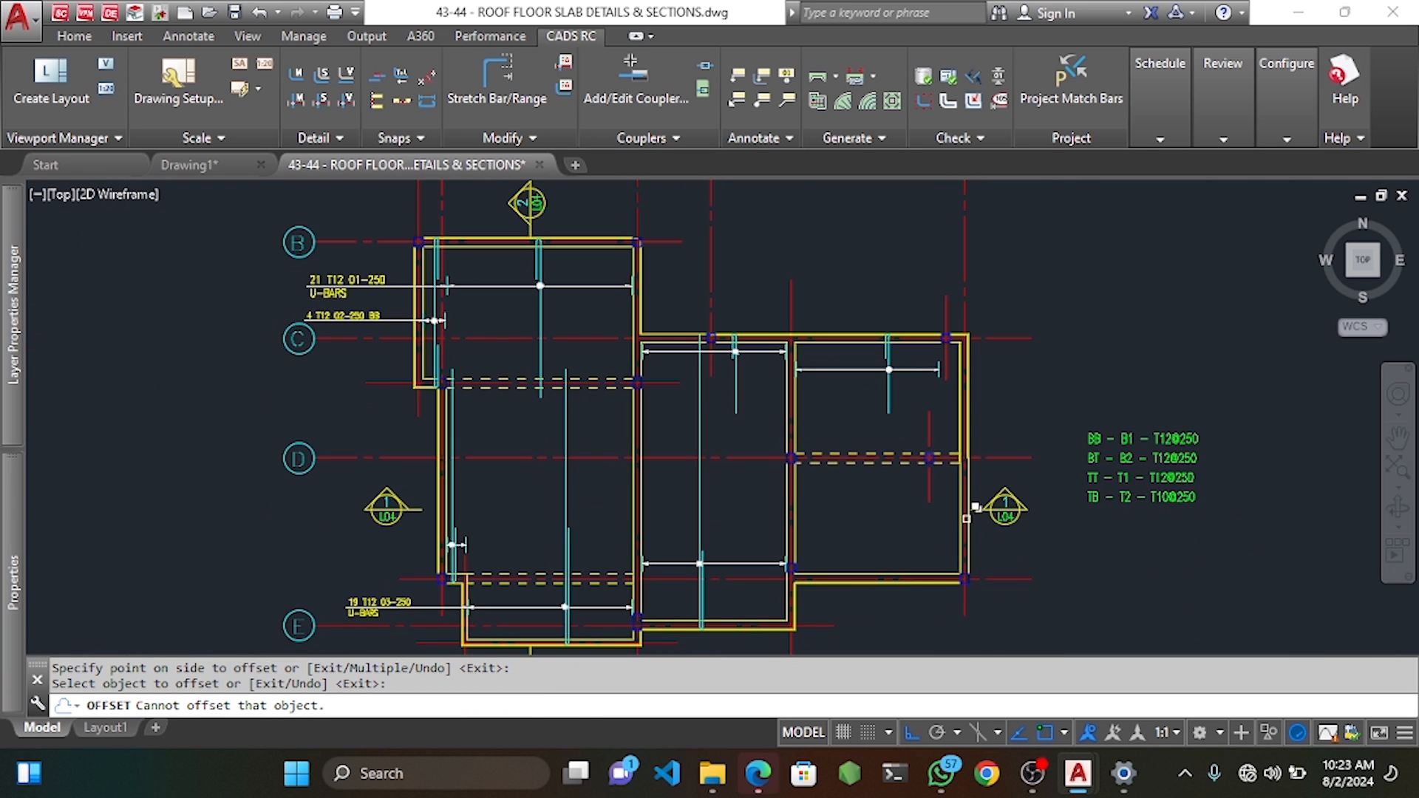
pyautogui.press('Escape')
pyautogui.scroll(5, 931, 344)
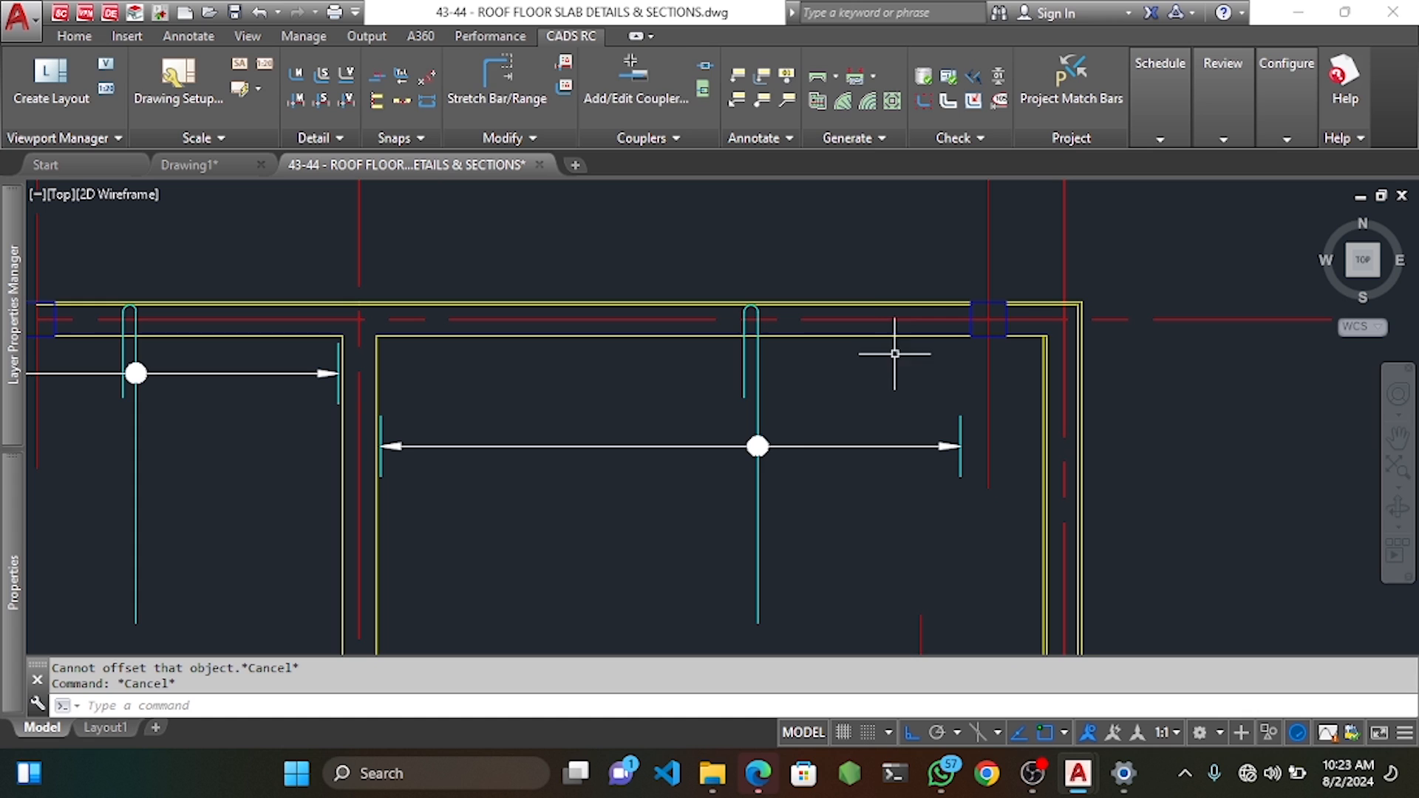
# Stretch the copied range arrow out to the slab edge.
pyautogui.click(498, 89)
pyautogui.press('space')
pyautogui.scroll(4, 982, 468)
pyautogui.scroll(2, 985, 455)
pyautogui.click(935, 411)
pyautogui.click(843, 335)
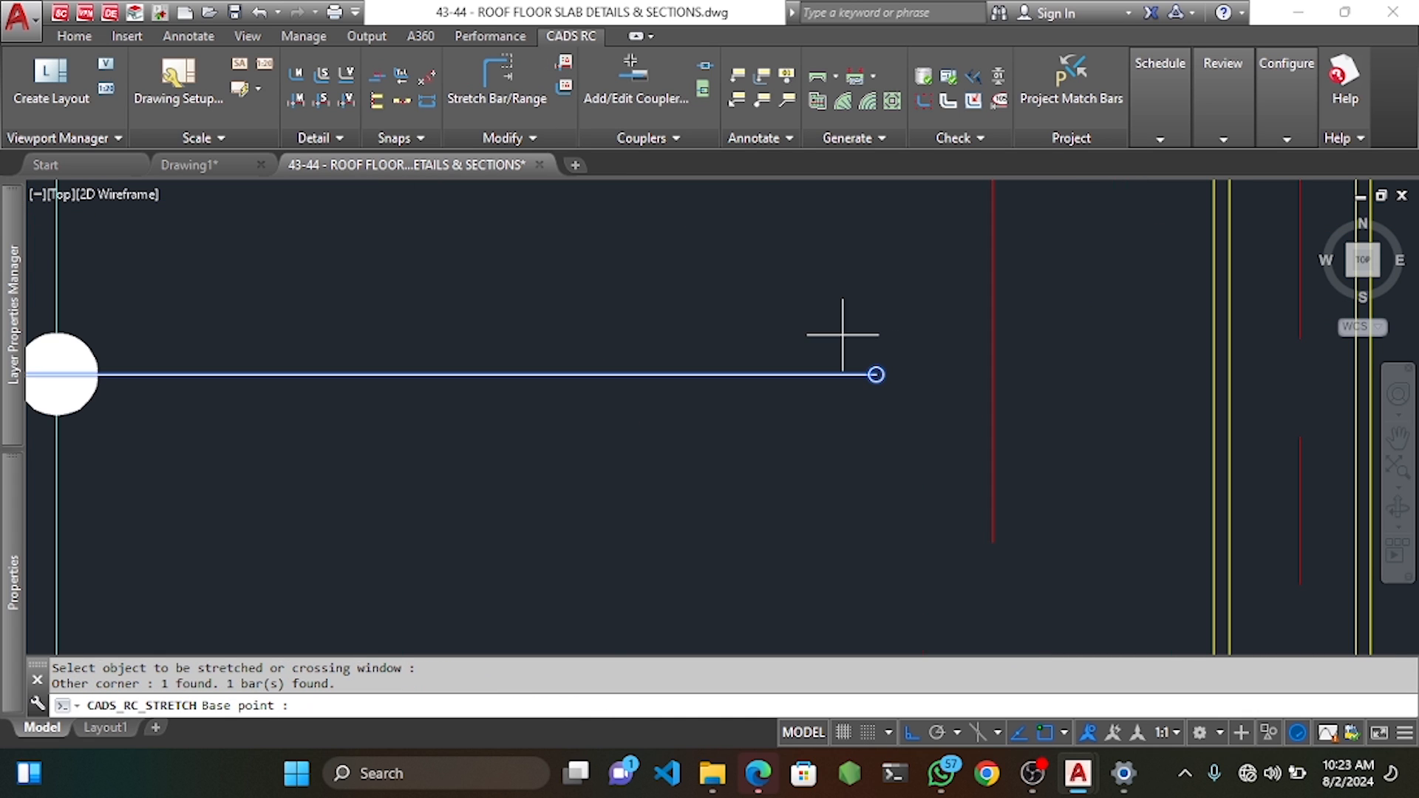
pyautogui.scroll(2, 881, 370)
pyautogui.click(867, 366)
pyautogui.scroll(-2, 866, 366)
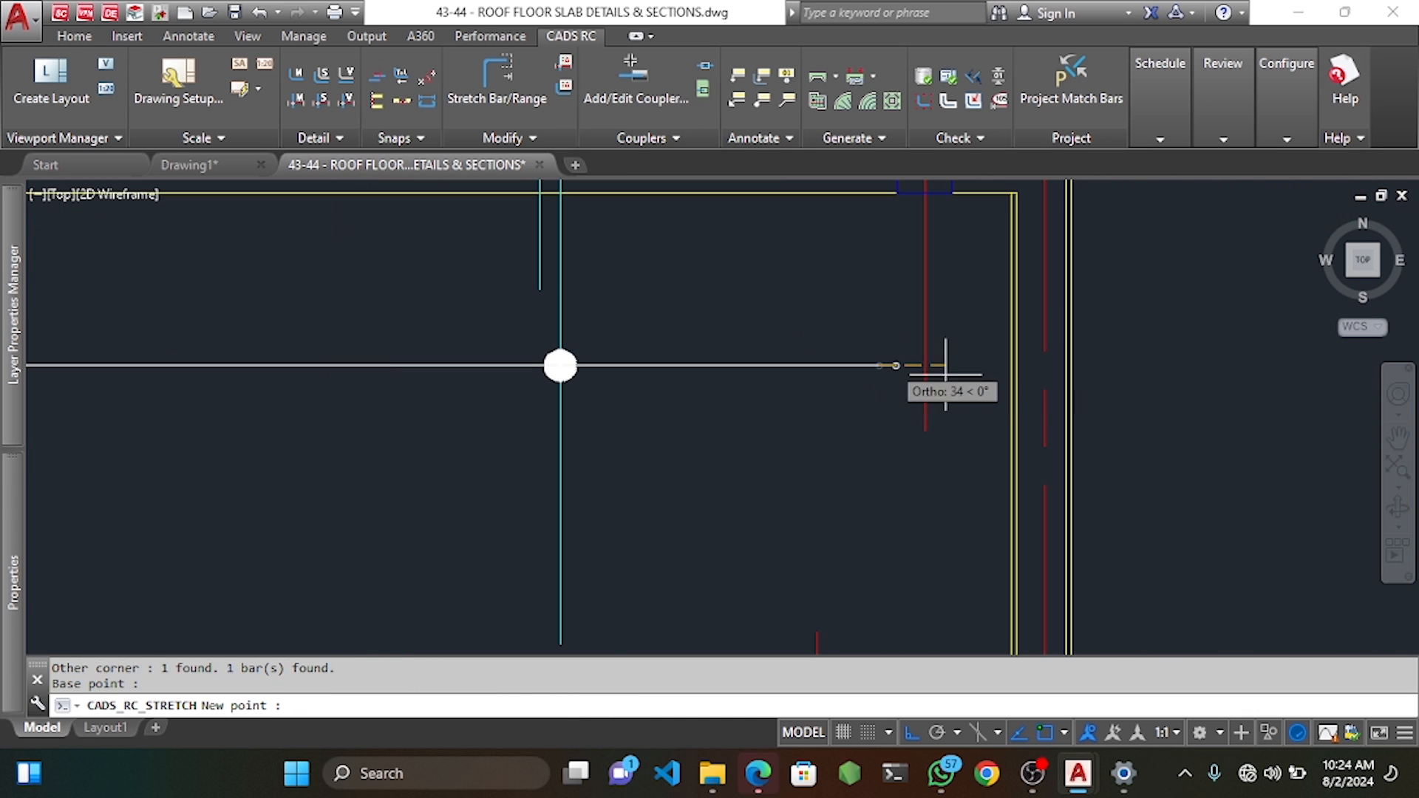
pyautogui.click(1009, 366)
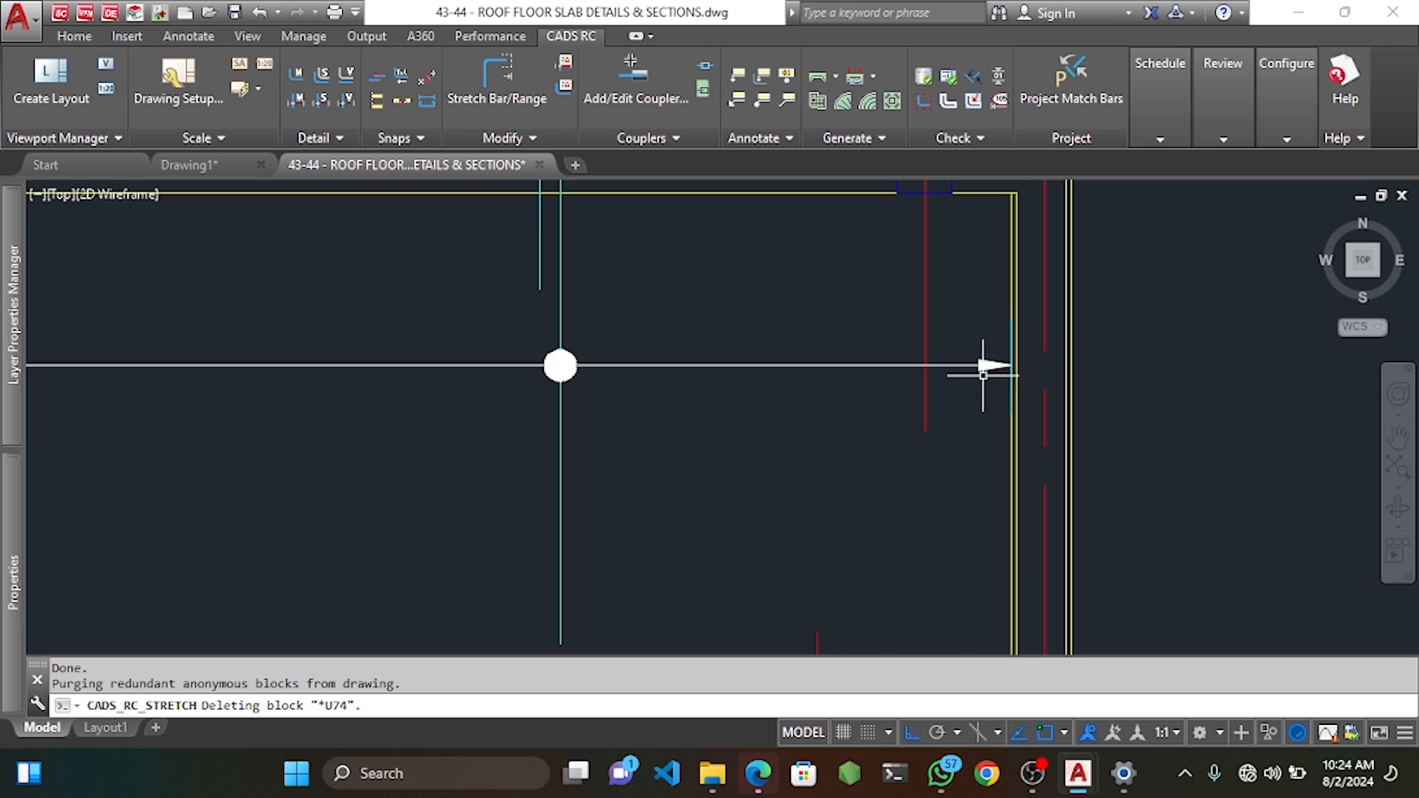
pyautogui.scroll(-3, 983, 375)
# Stretch the U-bar end downward into the bay.
pyautogui.click(529, 99)
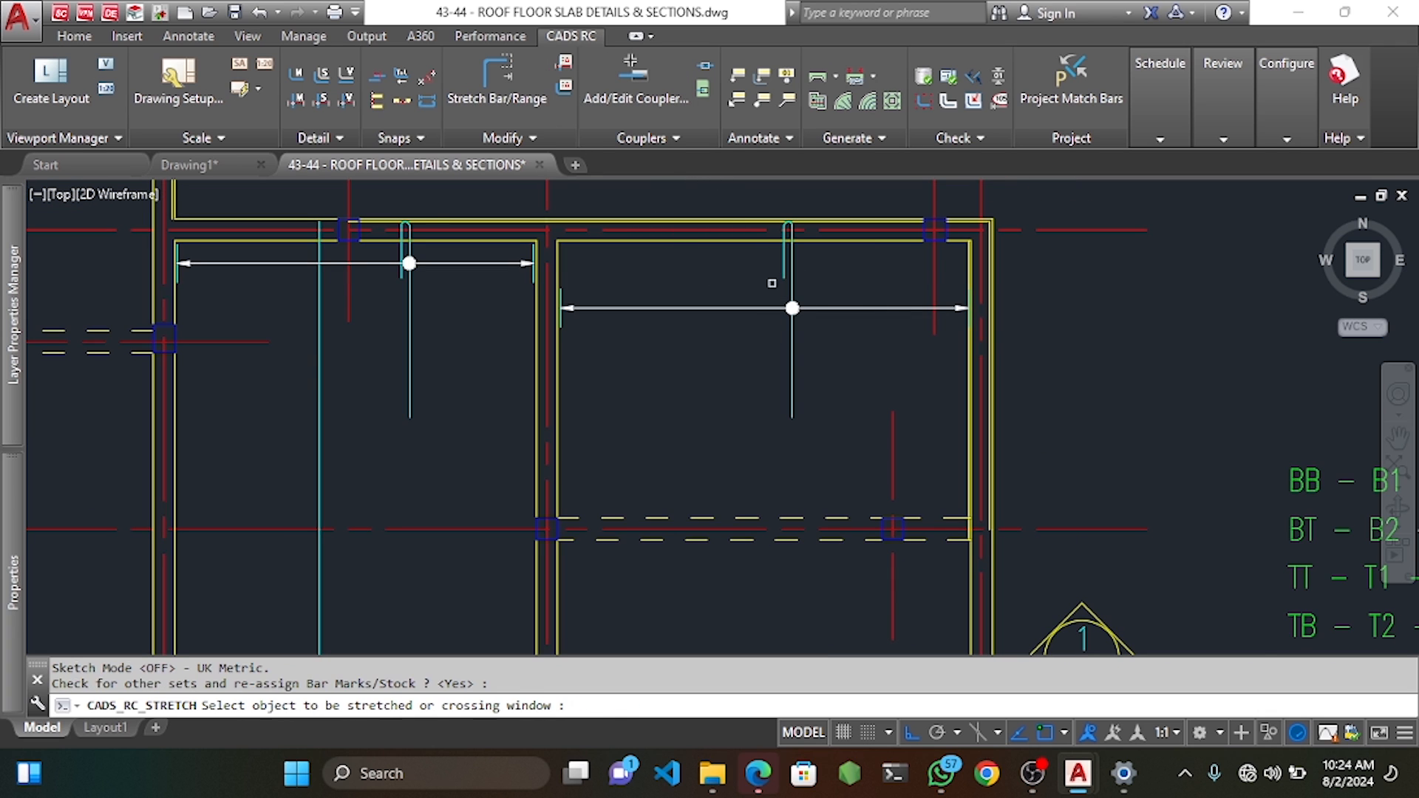
pyautogui.scroll(4, 772, 283)
pyautogui.click(805, 285)
pyautogui.click(762, 335)
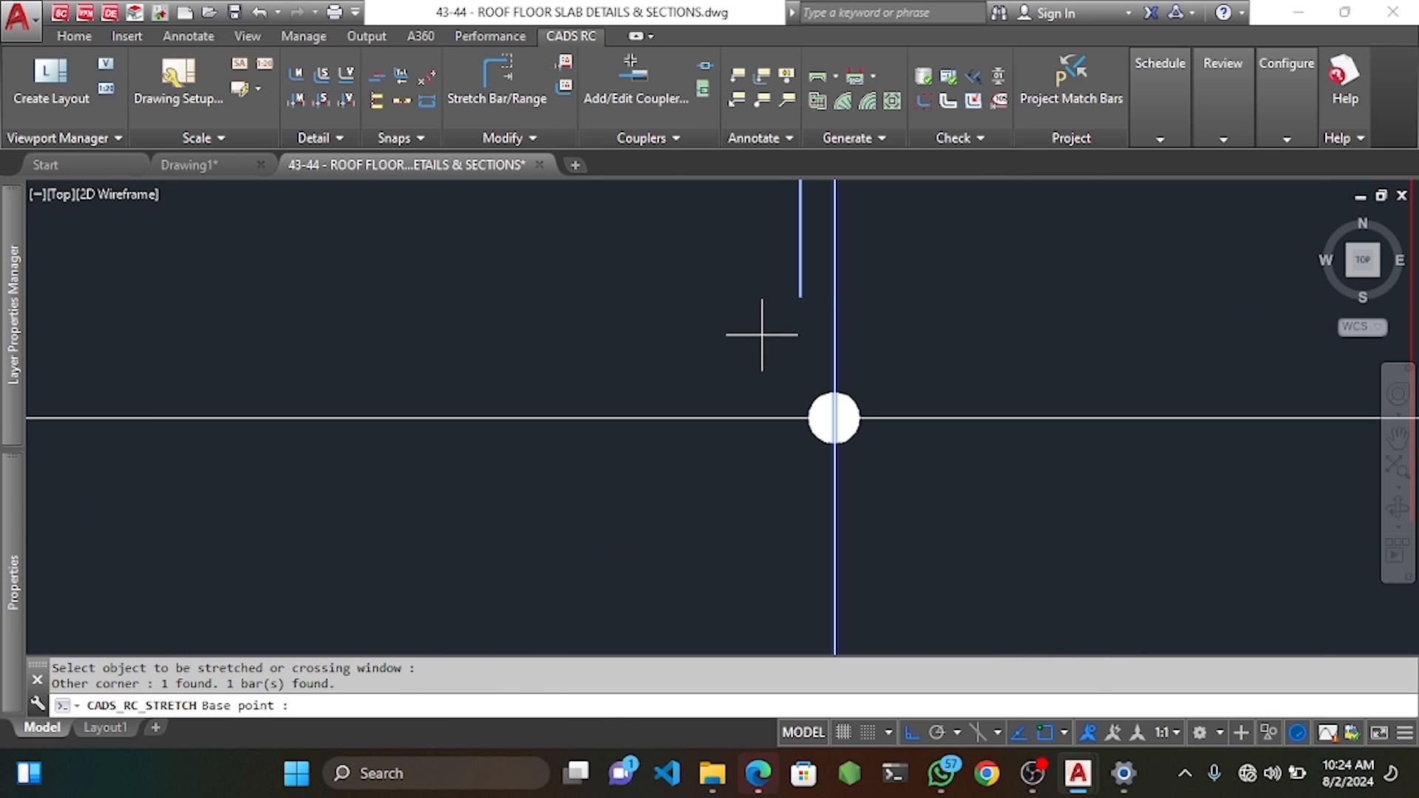
pyautogui.click(801, 296)
pyautogui.scroll(-4, 817, 296)
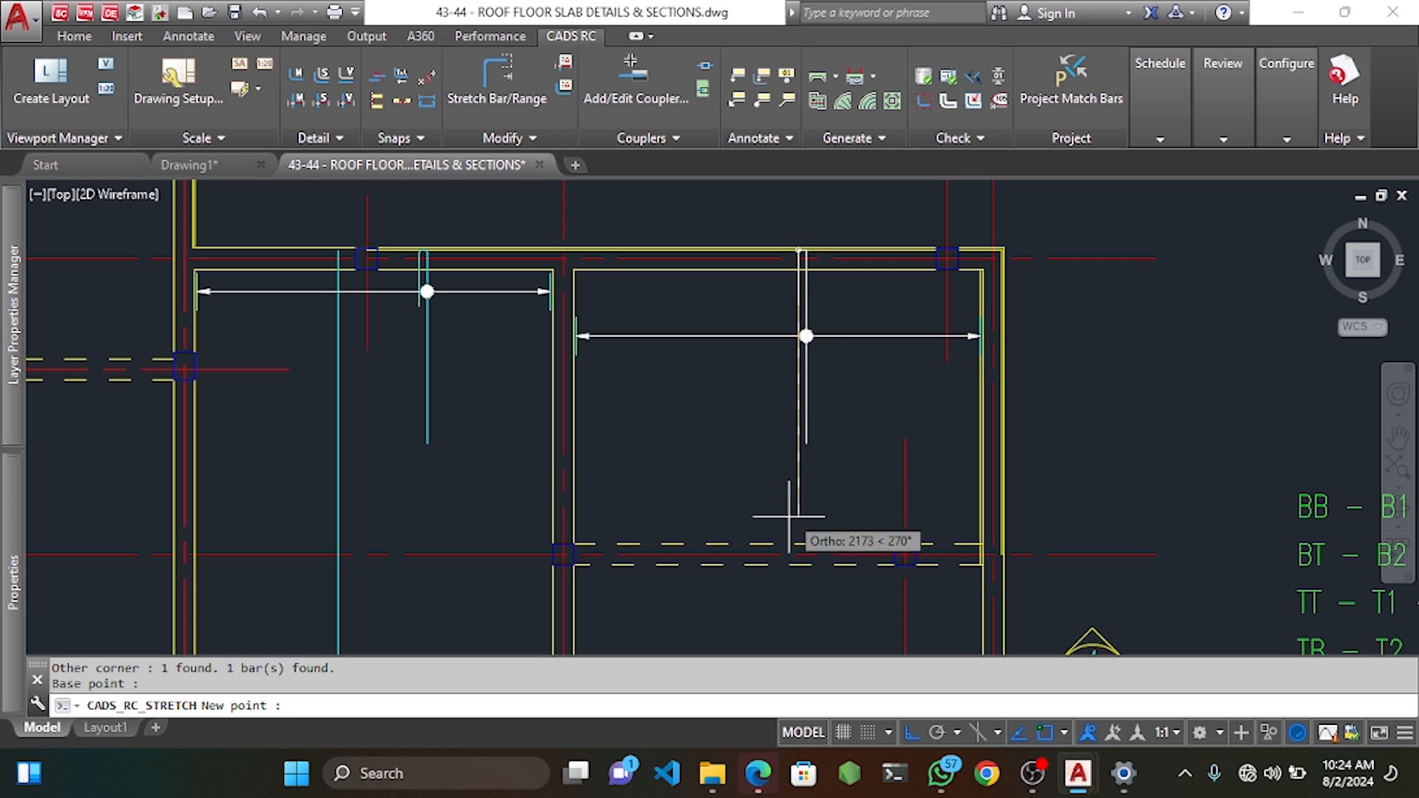
pyautogui.scroll(3, 808, 584)
pyautogui.click(808, 574)
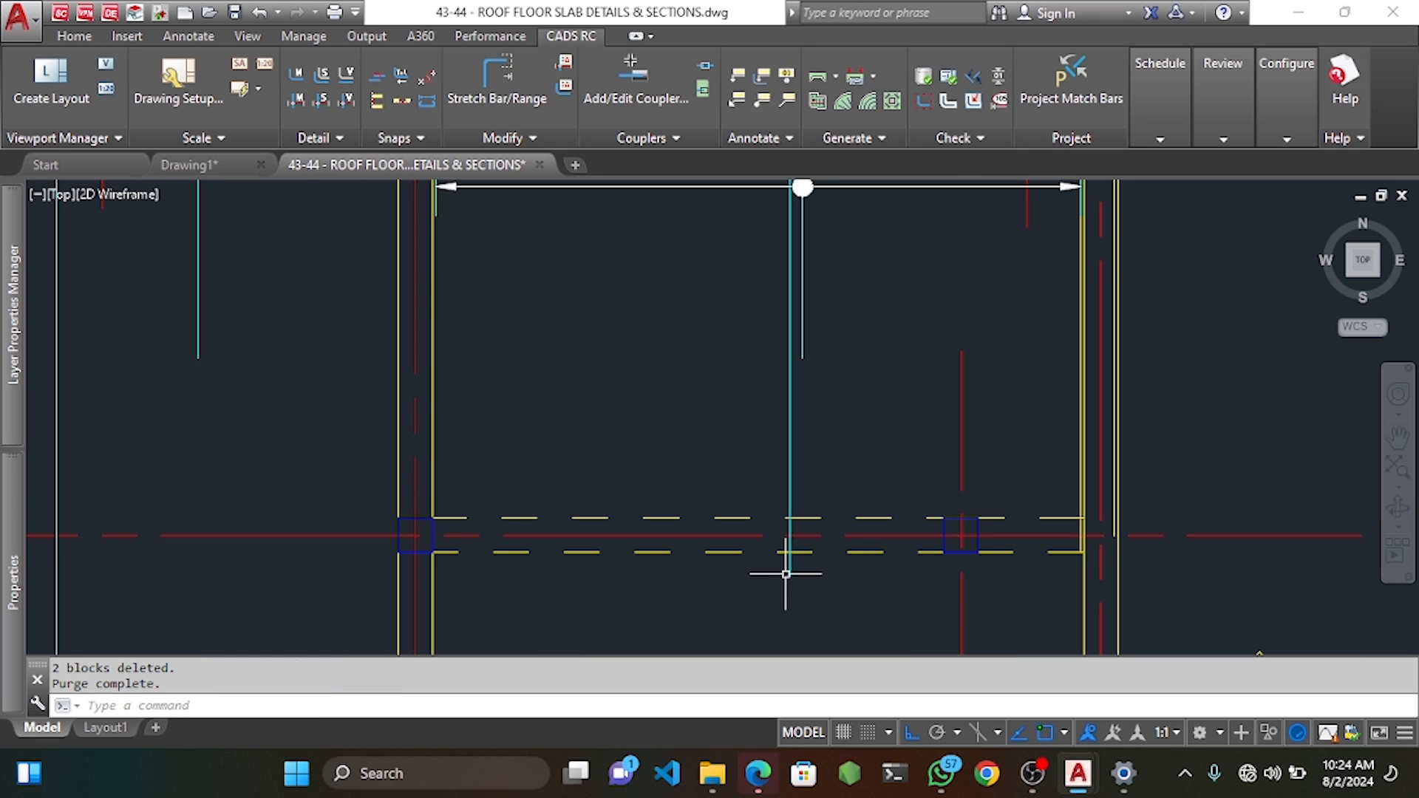
# Select the range line's dot and begin moving it, then cancel.
pyautogui.moveTo(825, 271); pyautogui.dragTo(830, 401, button='middle')
pyautogui.scroll(3, 814, 303)
pyautogui.click(814, 324)
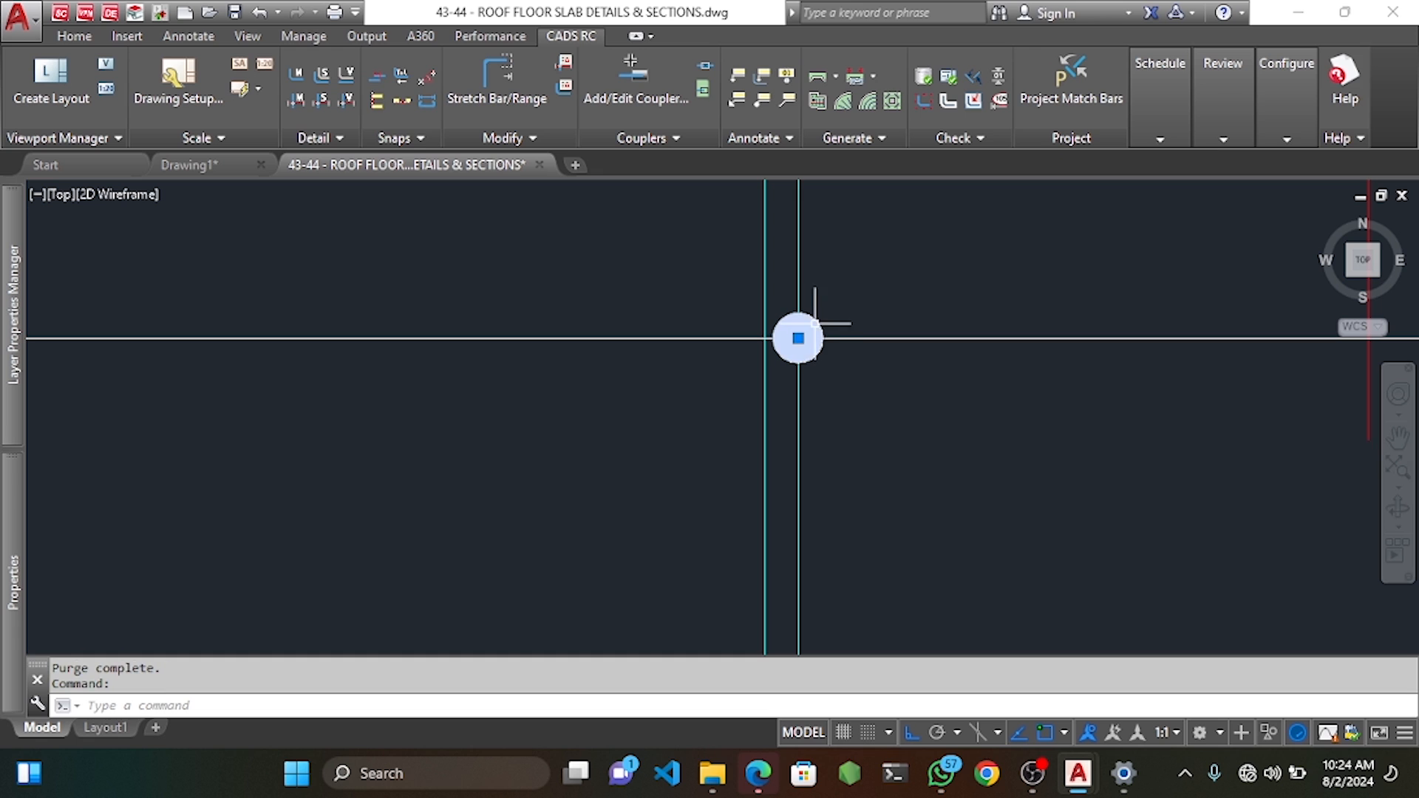
pyautogui.write('m')
pyautogui.press('Return')
pyautogui.click(799, 338)
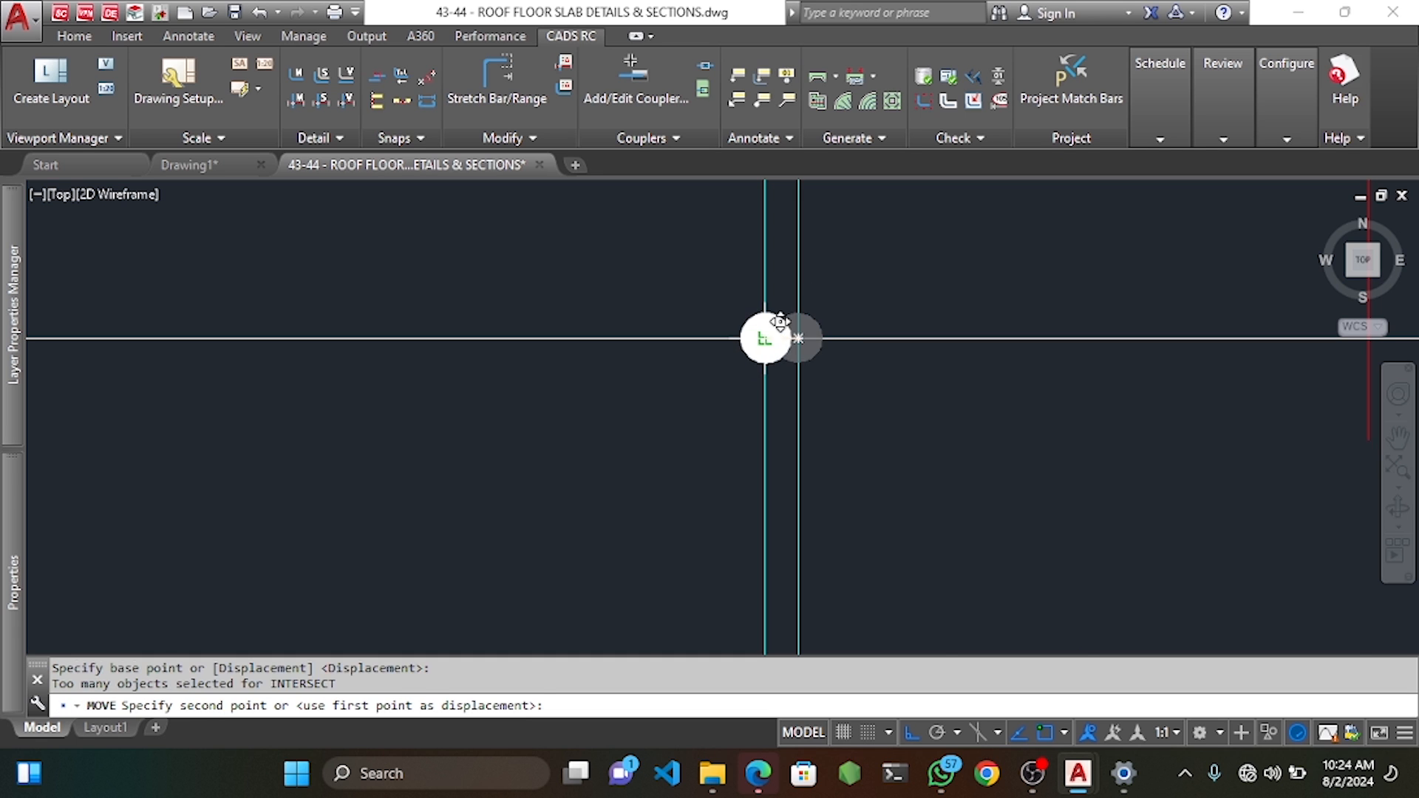
pyautogui.scroll(-5, 764, 337)
pyautogui.press('Escape')
pyautogui.press('Escape')
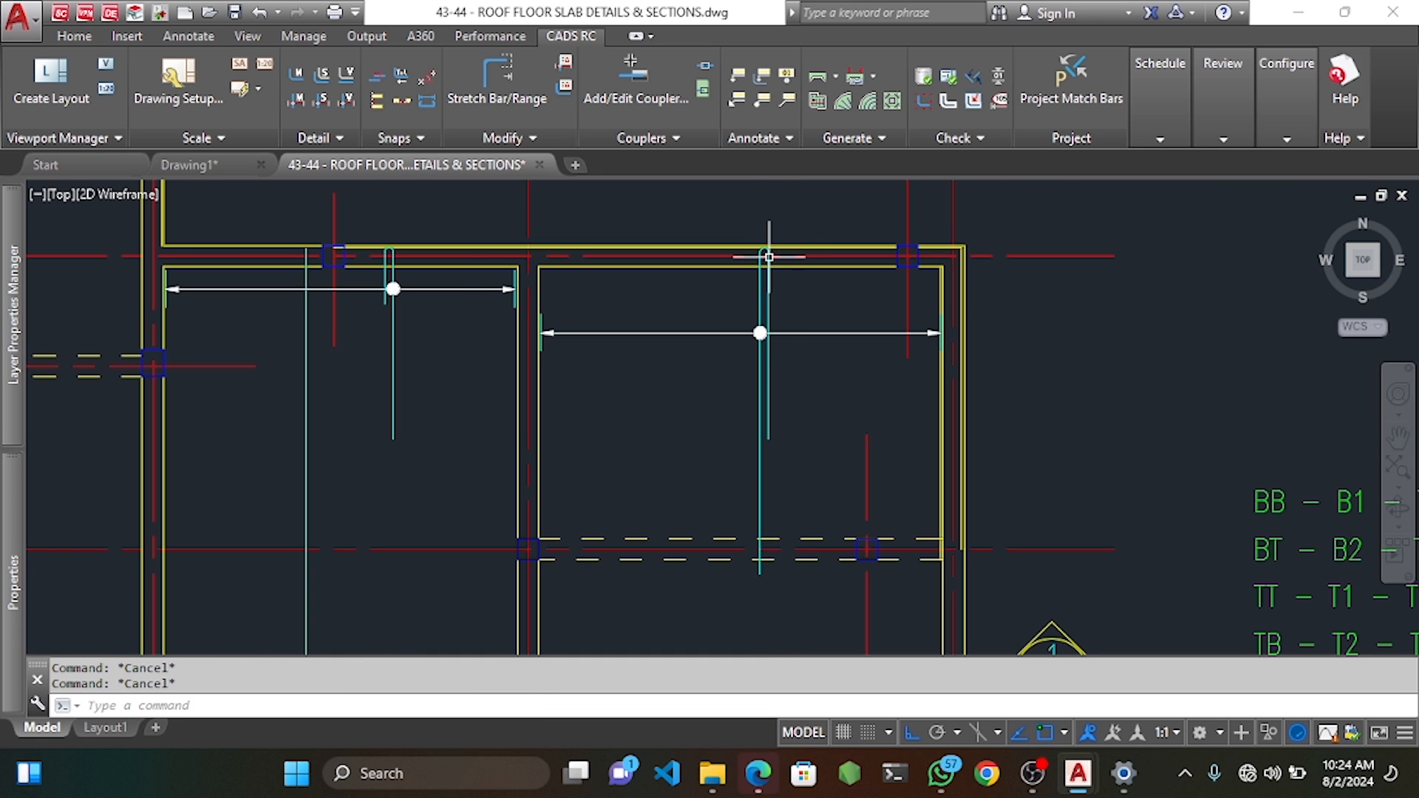
pyautogui.scroll(-4, 830, 476)
pyautogui.scroll(3, 791, 379)
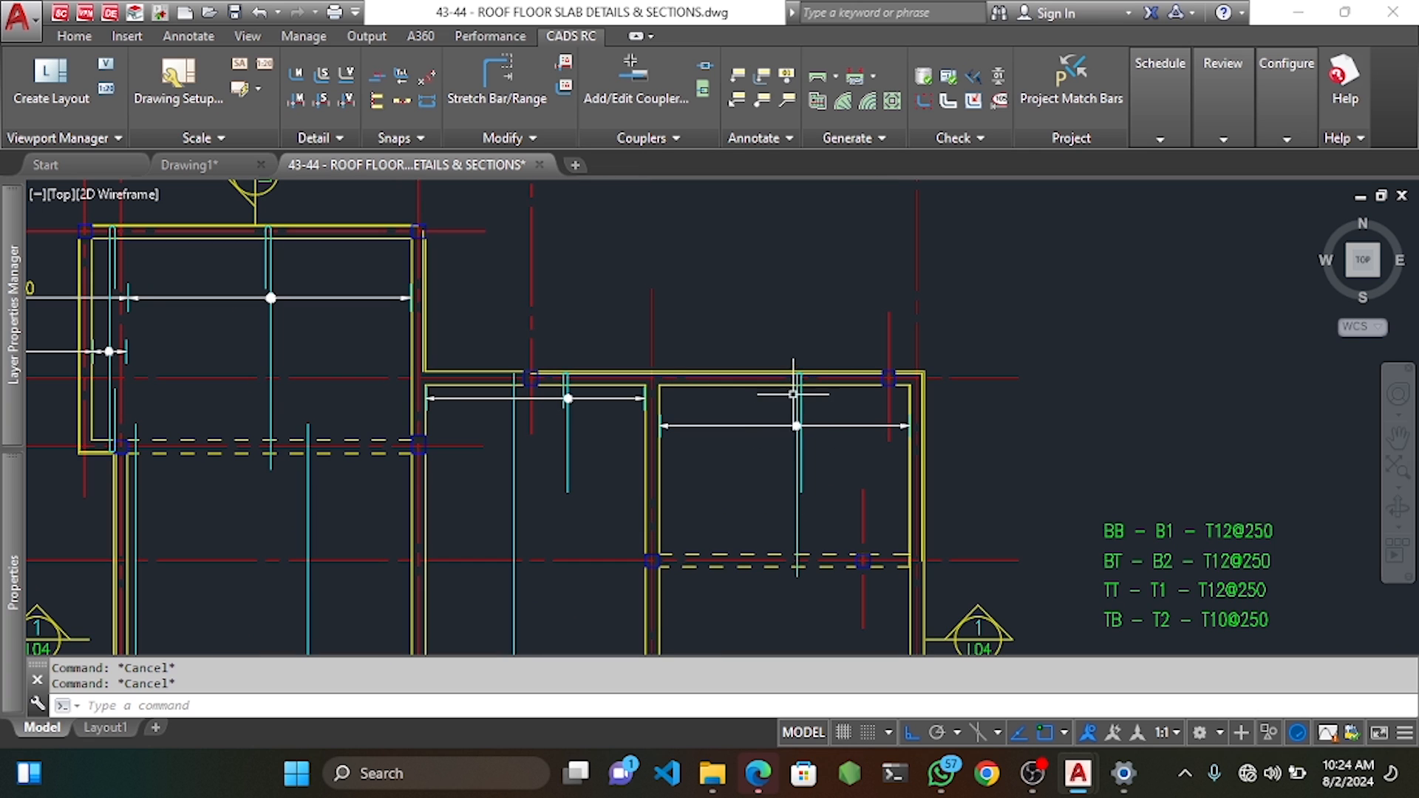
pyautogui.scroll(2, 794, 394)
pyautogui.scroll(2, 818, 402)
# Start a linear dimension along the right bay's U-bar, then cancel it.
pyautogui.click(188, 35)
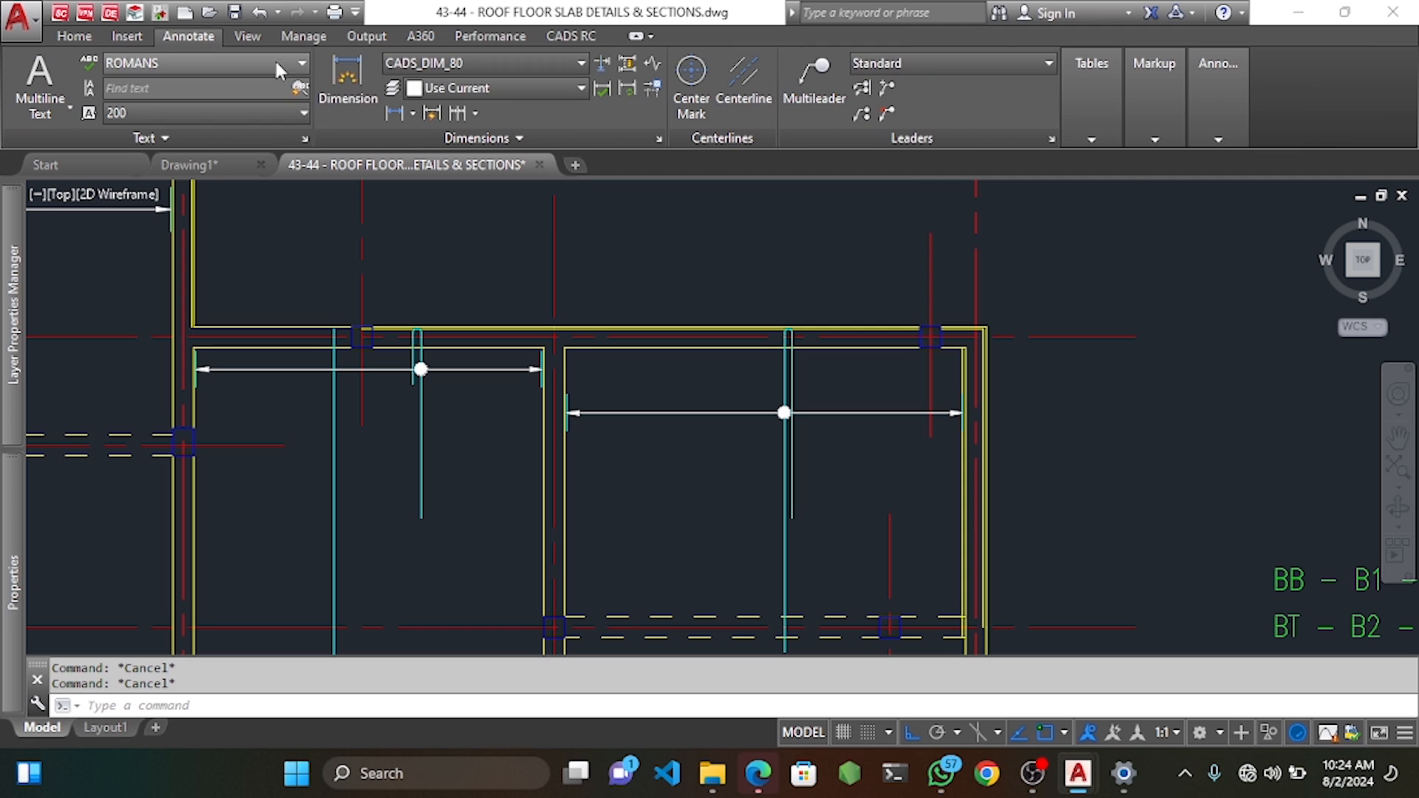
pyautogui.click(348, 81)
pyautogui.scroll(2, 812, 347)
pyautogui.click(780, 329)
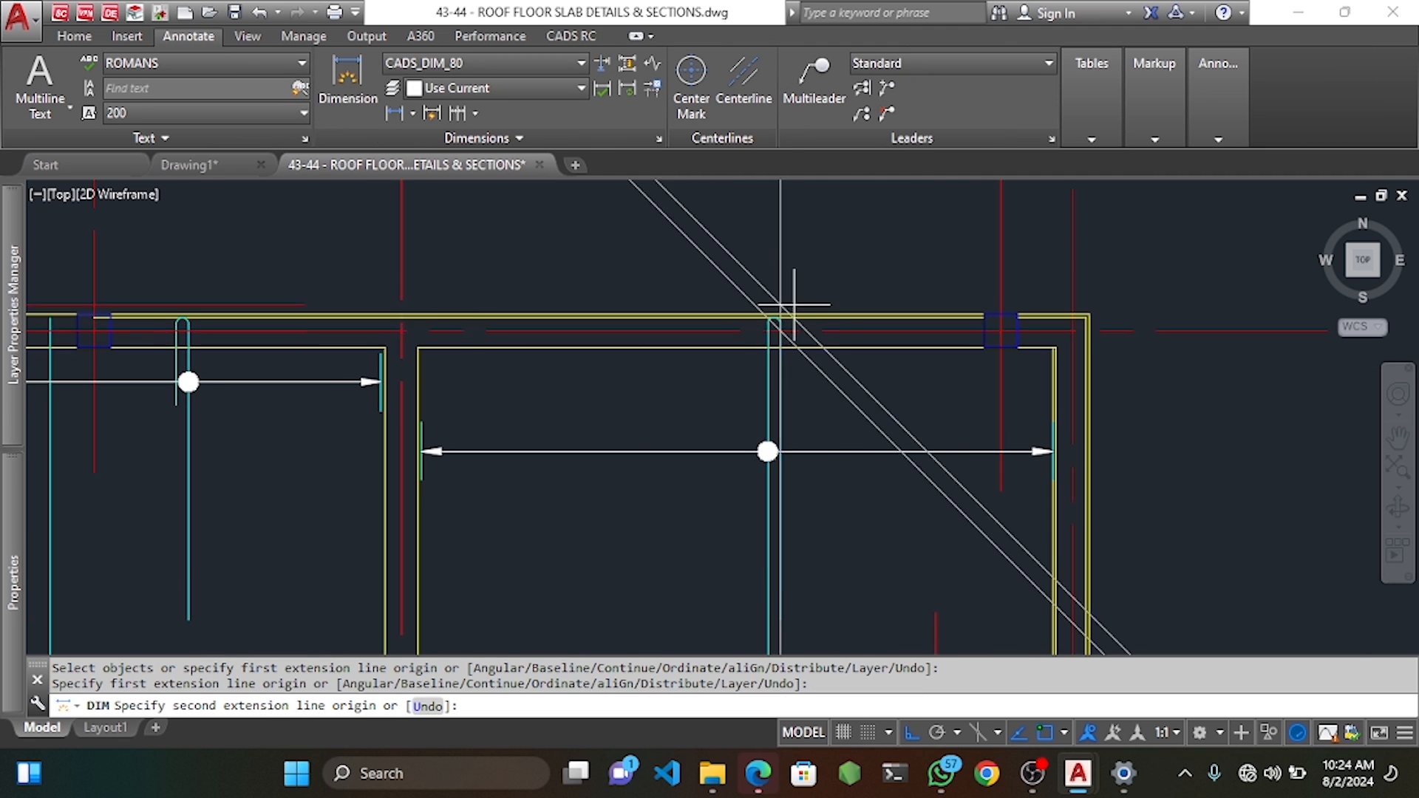
pyautogui.scroll(-3, 798, 385)
pyautogui.click(808, 468)
pyautogui.scroll(-3, 818, 473)
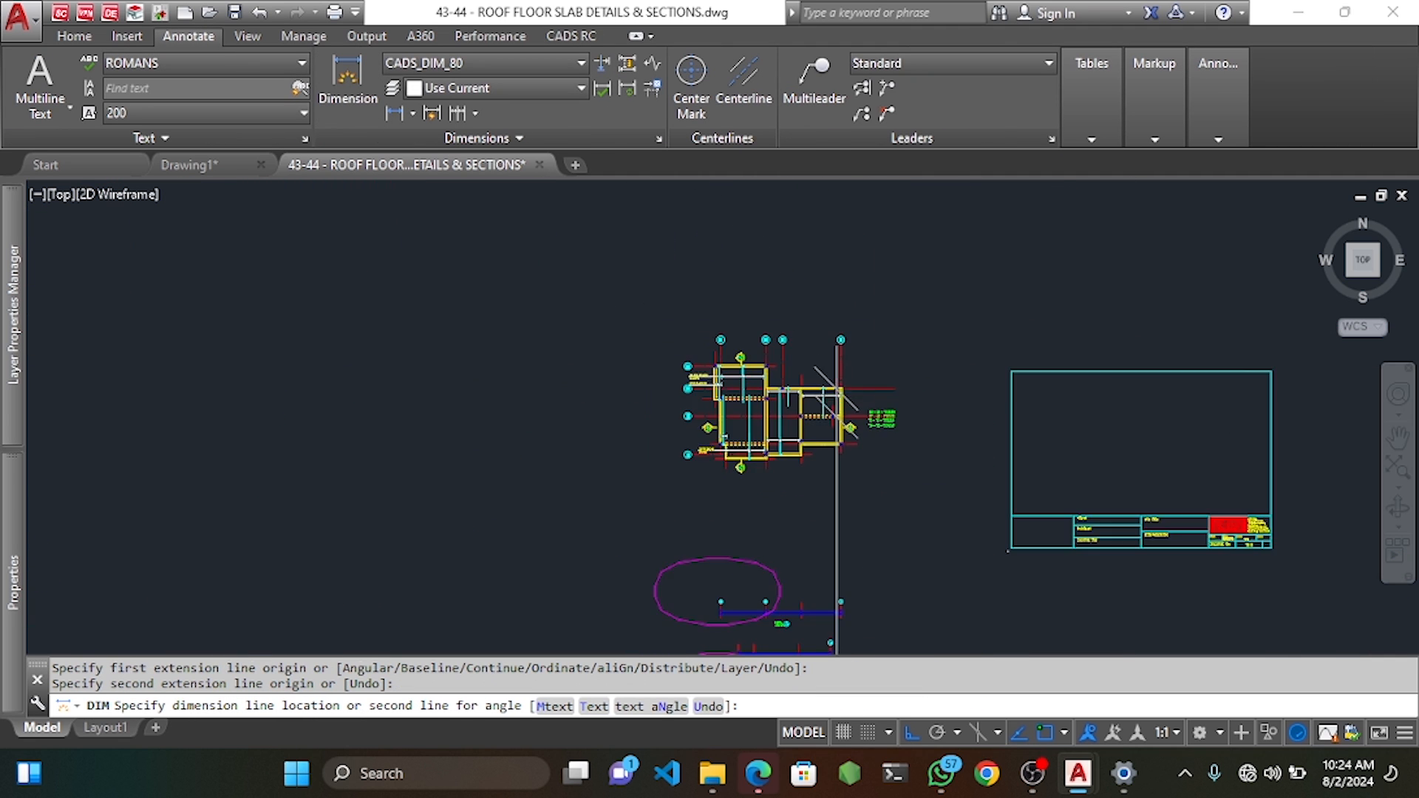
pyautogui.scroll(-4, 837, 402)
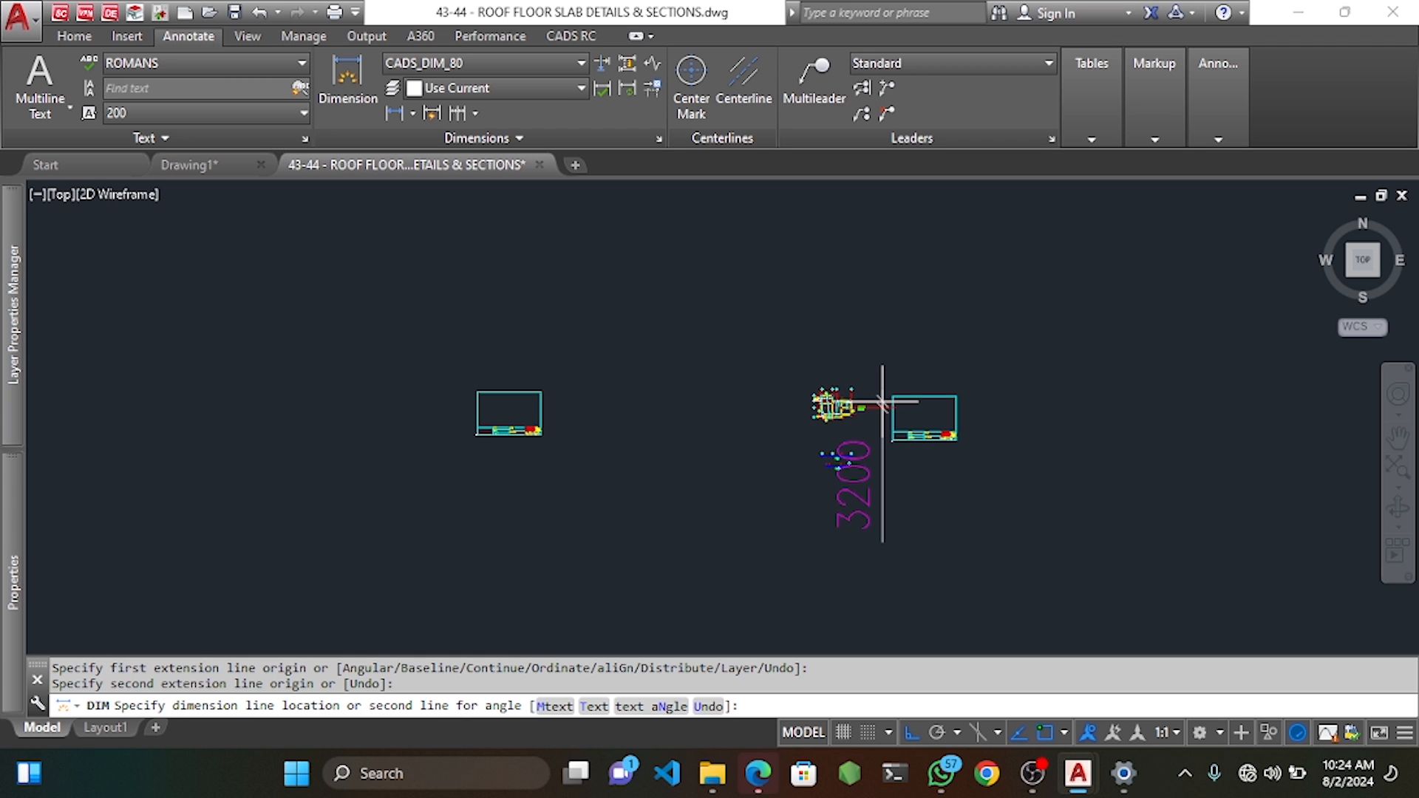
pyautogui.scroll(5, 882, 402)
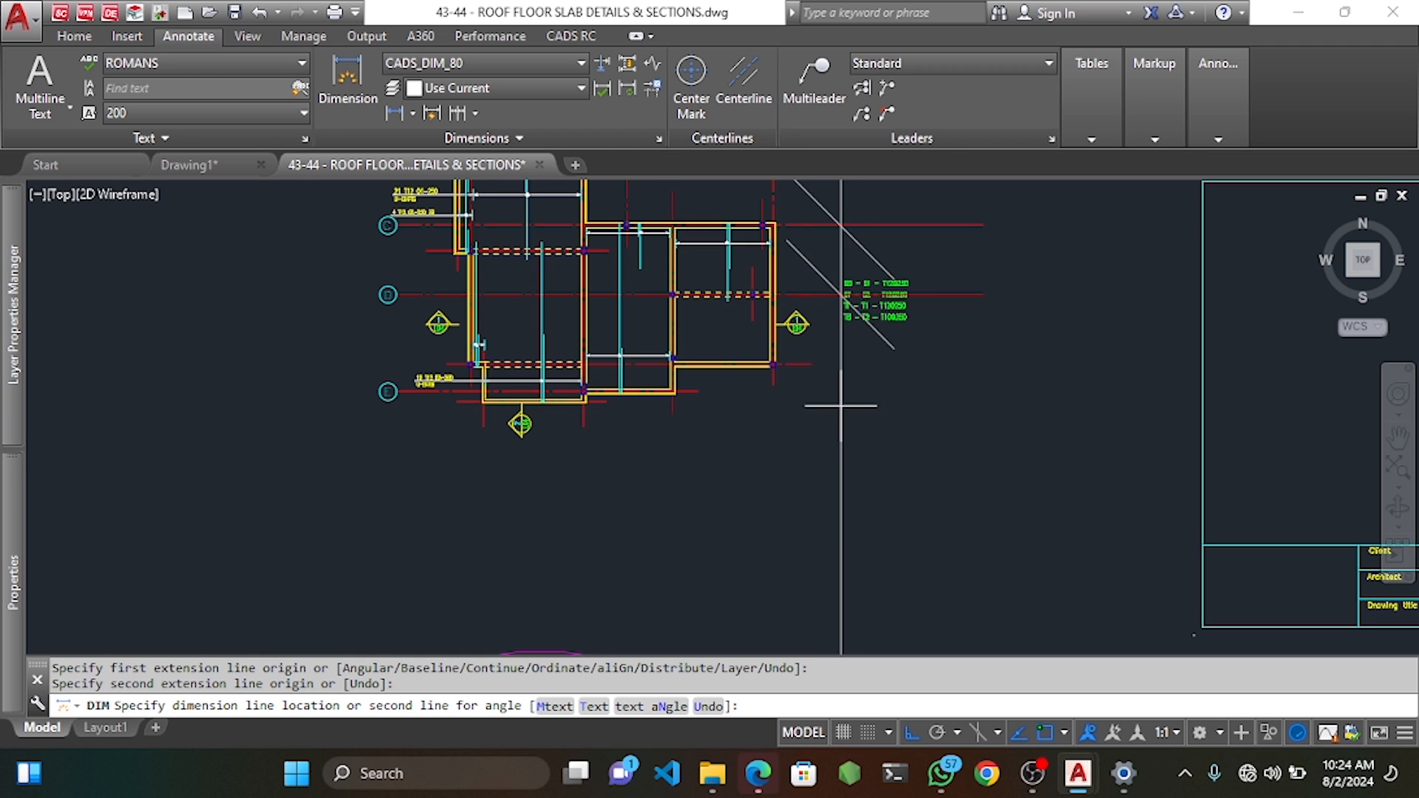
pyautogui.press('Escape')
# Begin an 800 dimension at the bar, abandon it, and select the construction lines.
pyautogui.scroll(3, 706, 240)
pyautogui.scroll(2, 722, 222)
pyautogui.press('Return')
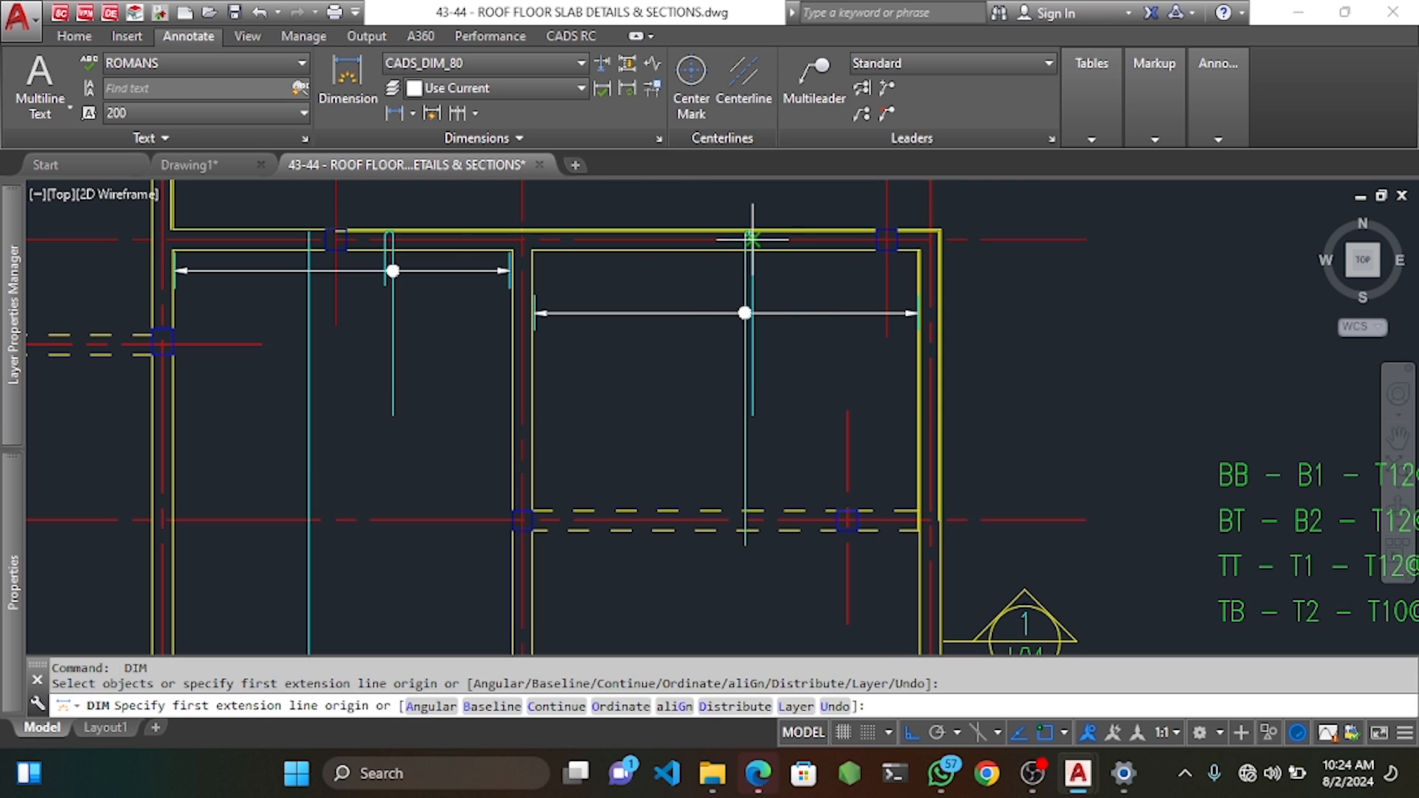
pyautogui.click(749, 232)
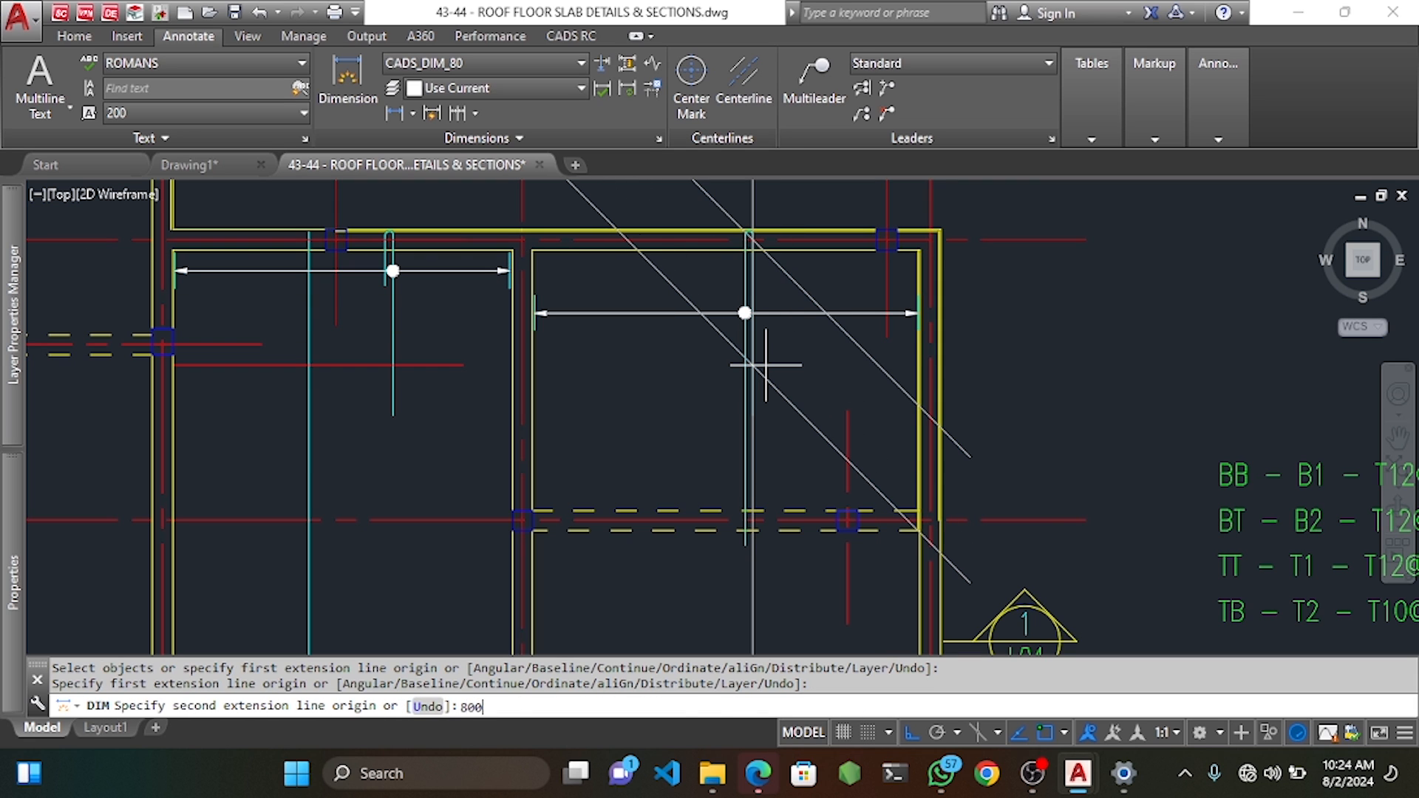
pyautogui.press('Return')
pyautogui.press('Escape')
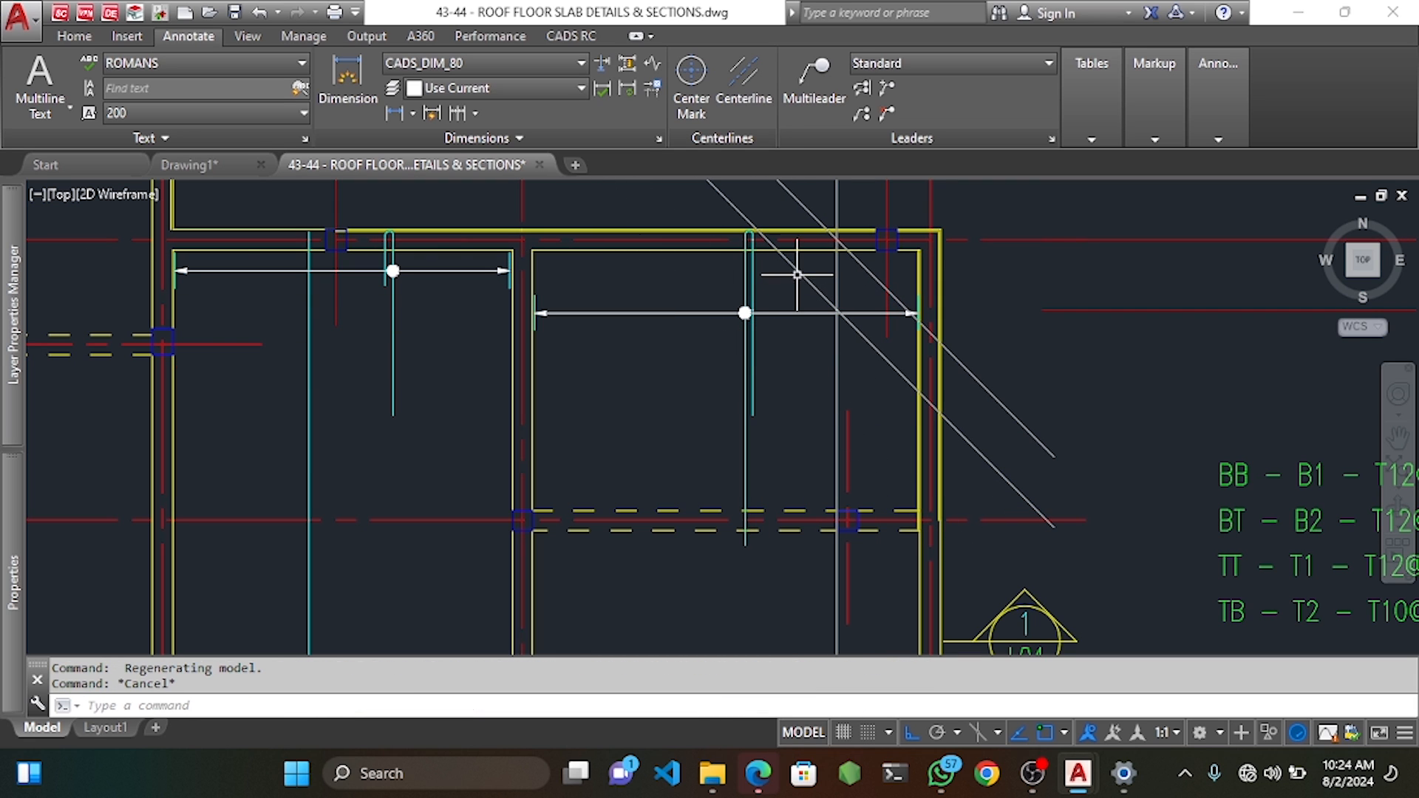
pyautogui.click(798, 272)
pyautogui.scroll(6, 752, 311)
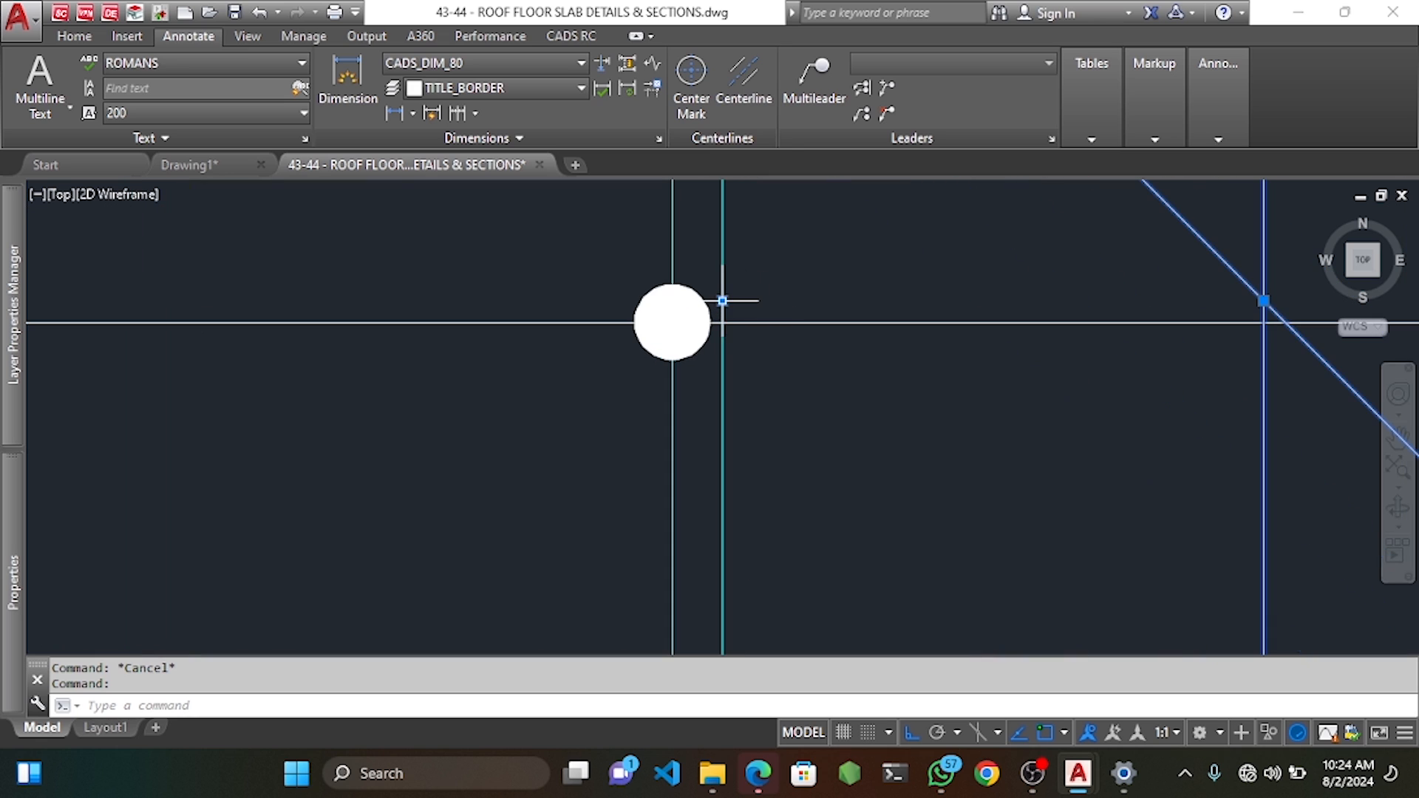
# Stretch the right-hand bay's U-bar end to a new point with CADS RC Stretch Bar/Range.
pyautogui.click(571, 35)
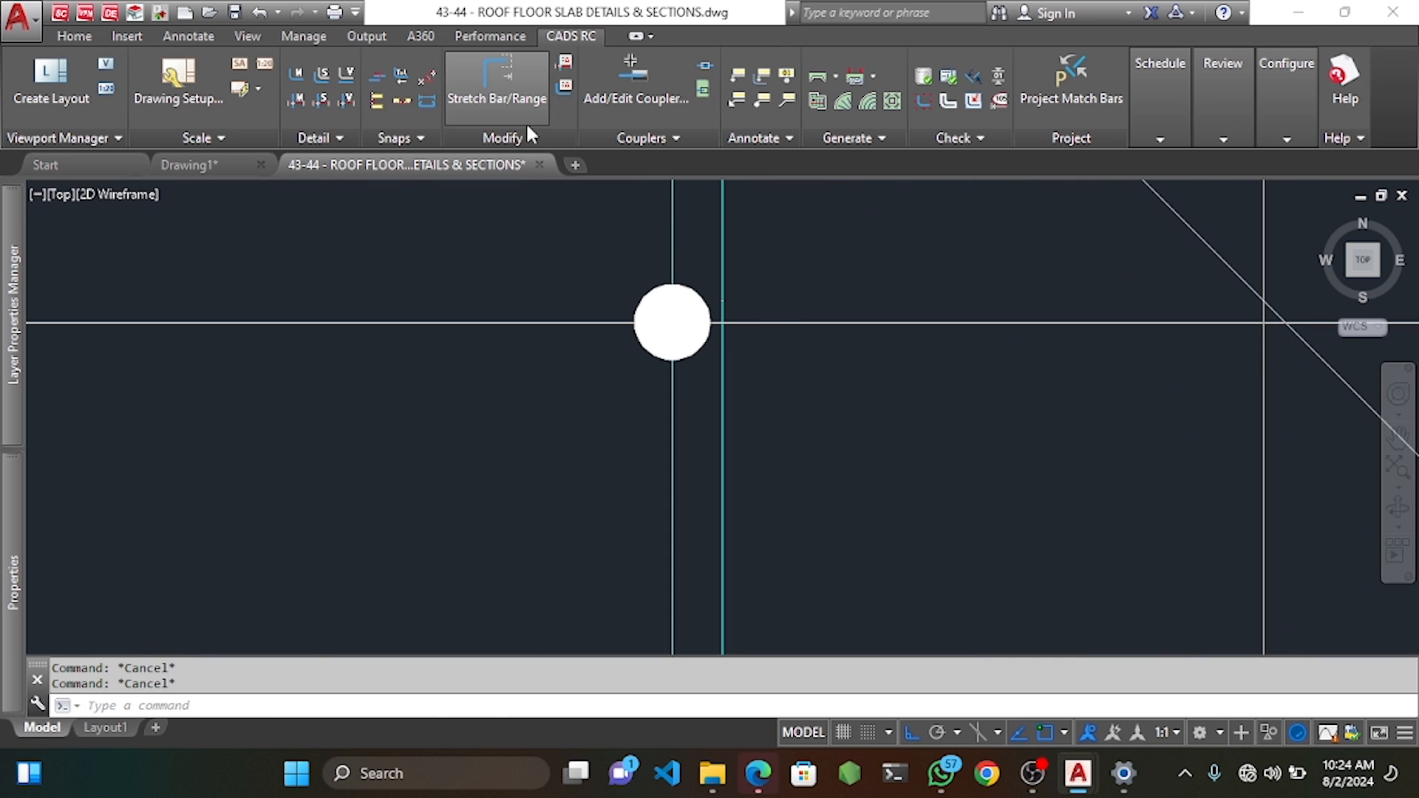
pyautogui.click(497, 81)
pyautogui.scroll(-6, 688, 266)
pyautogui.scroll(5, 697, 425)
pyautogui.click(685, 429)
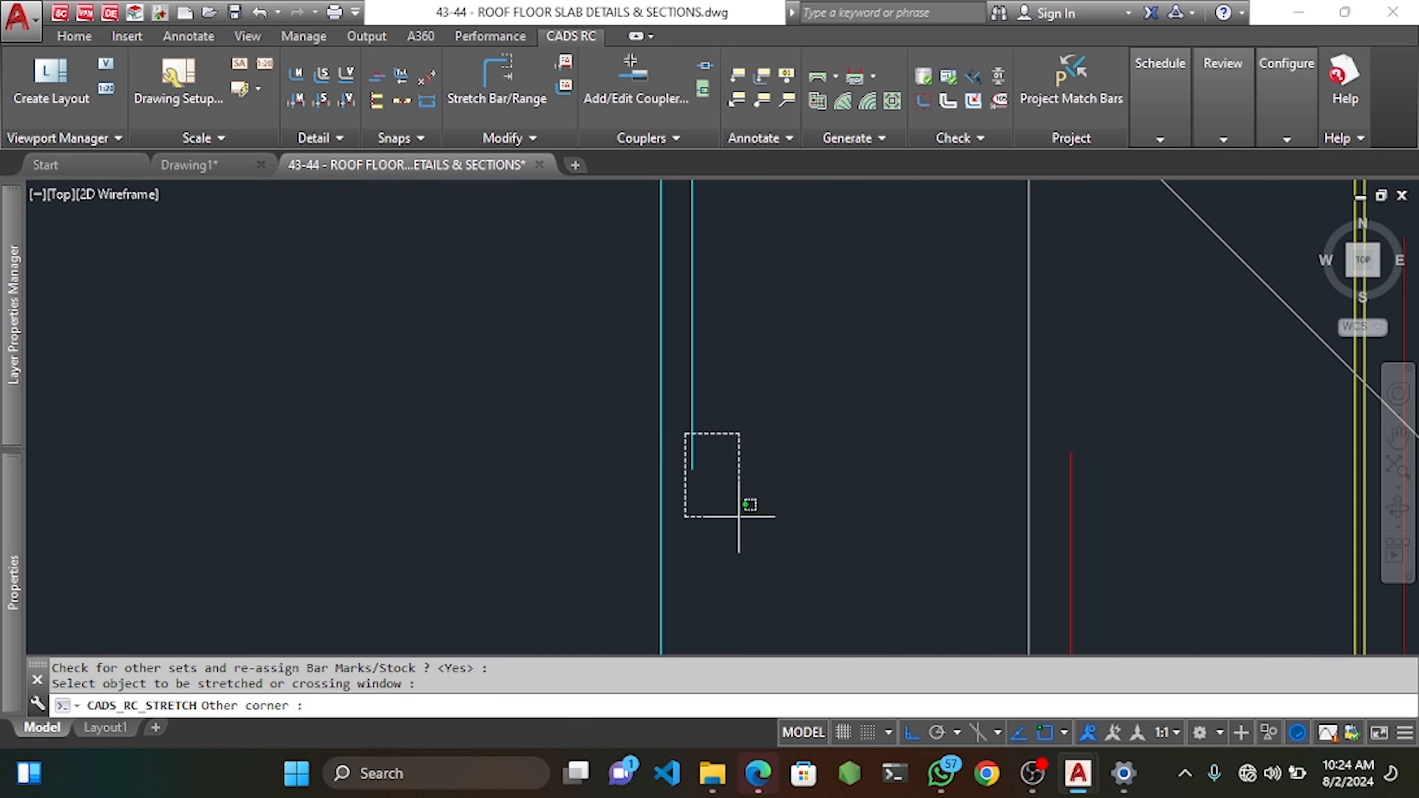
pyautogui.click(738, 517)
pyautogui.click(694, 469)
pyautogui.scroll(-5, 691, 357)
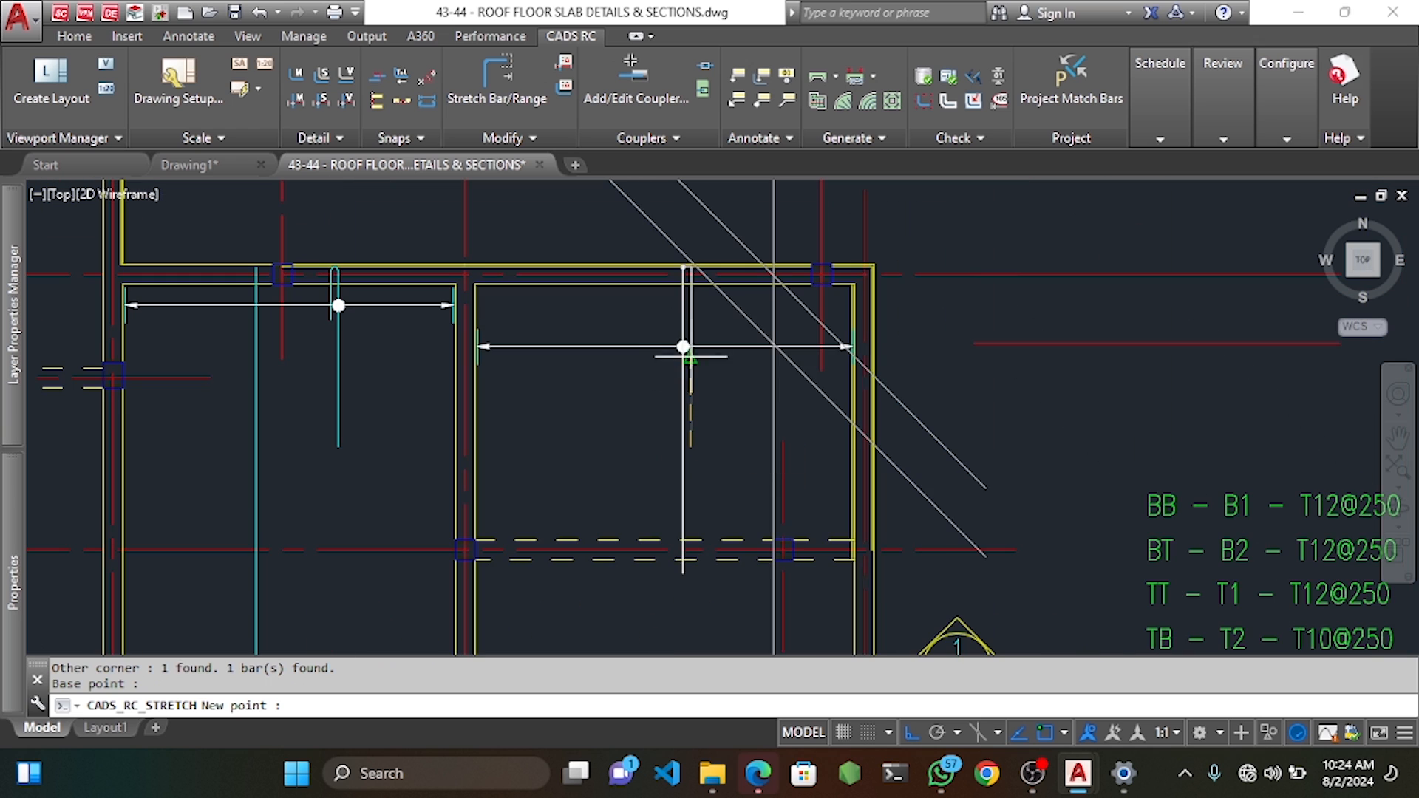
pyautogui.scroll(3, 684, 346)
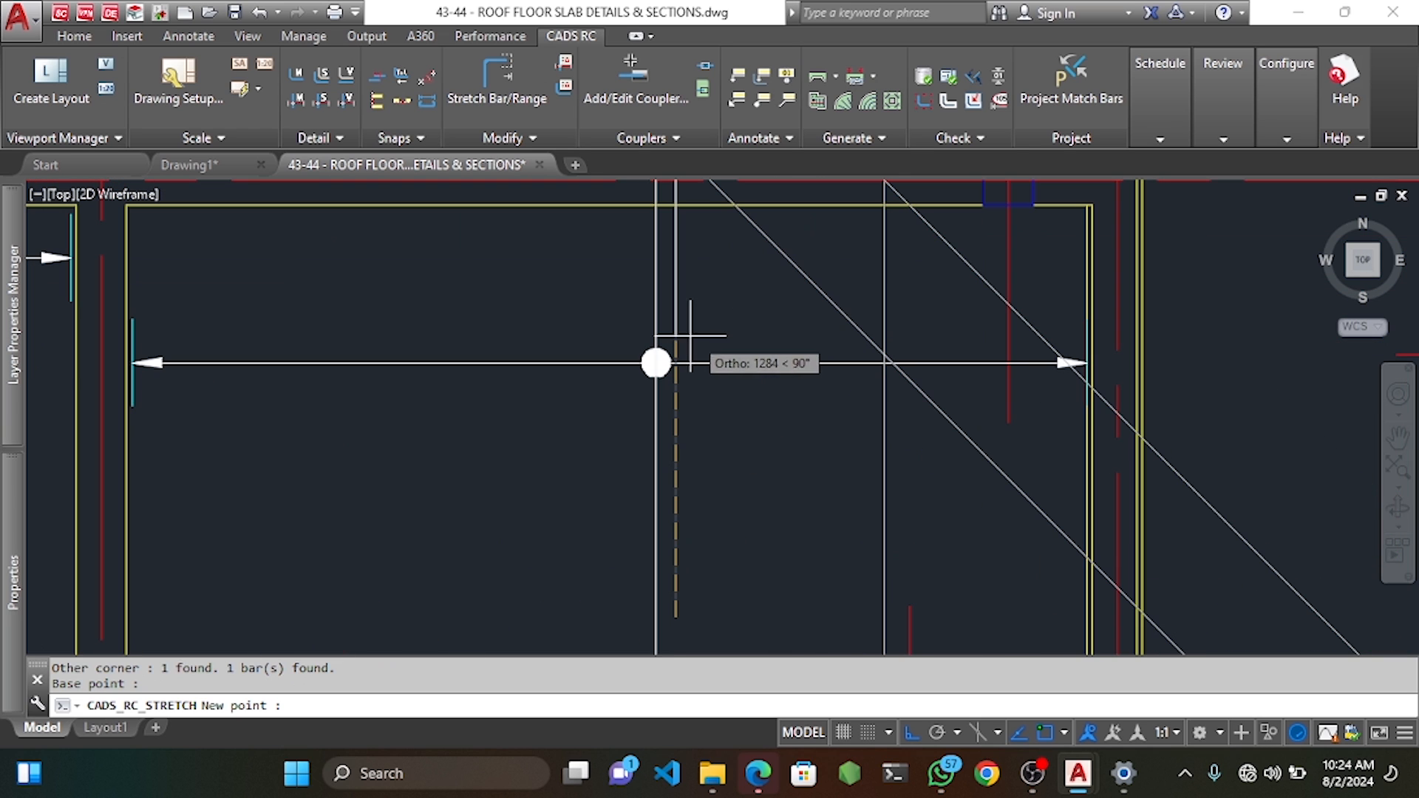
pyautogui.scroll(4, 676, 355)
pyautogui.click(659, 374)
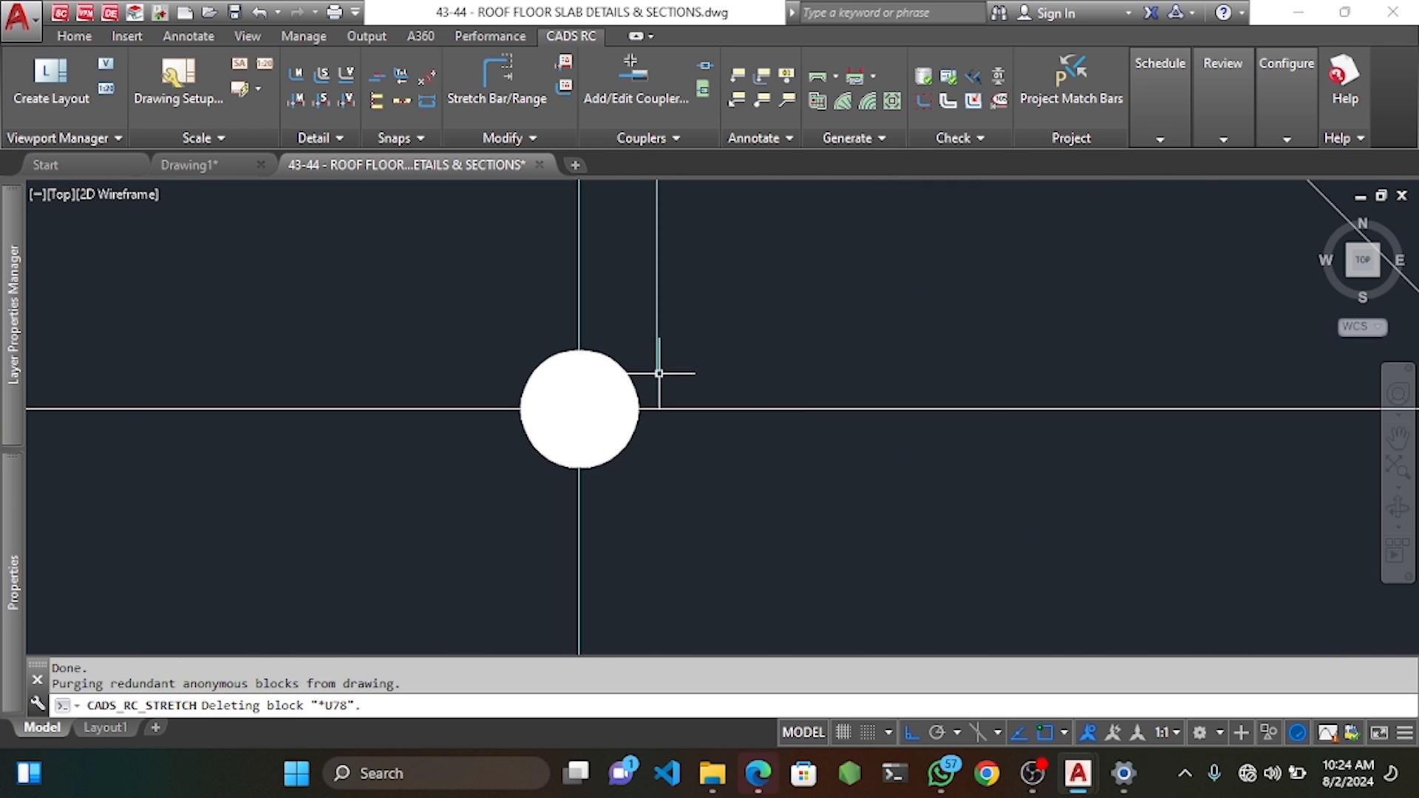
# Erase the diagonal construction line crossing the right-hand bay.
pyautogui.scroll(-8, 659, 373)
pyautogui.click(763, 330)
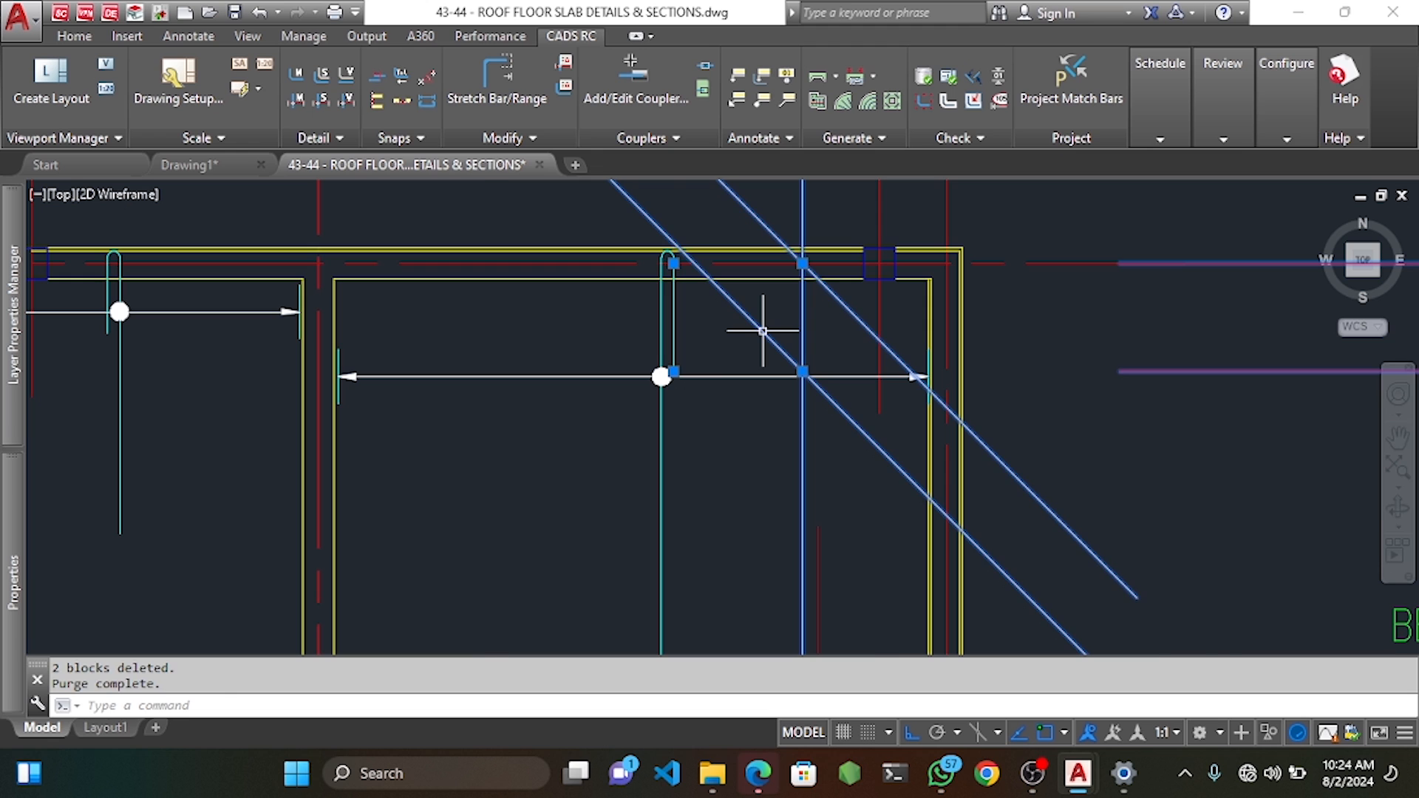
pyautogui.press('Delete')
# Try moving the bar range symbol, then cancel the move and clear the selection.
pyautogui.scroll(-6, 762, 337)
pyautogui.scroll(6, 729, 387)
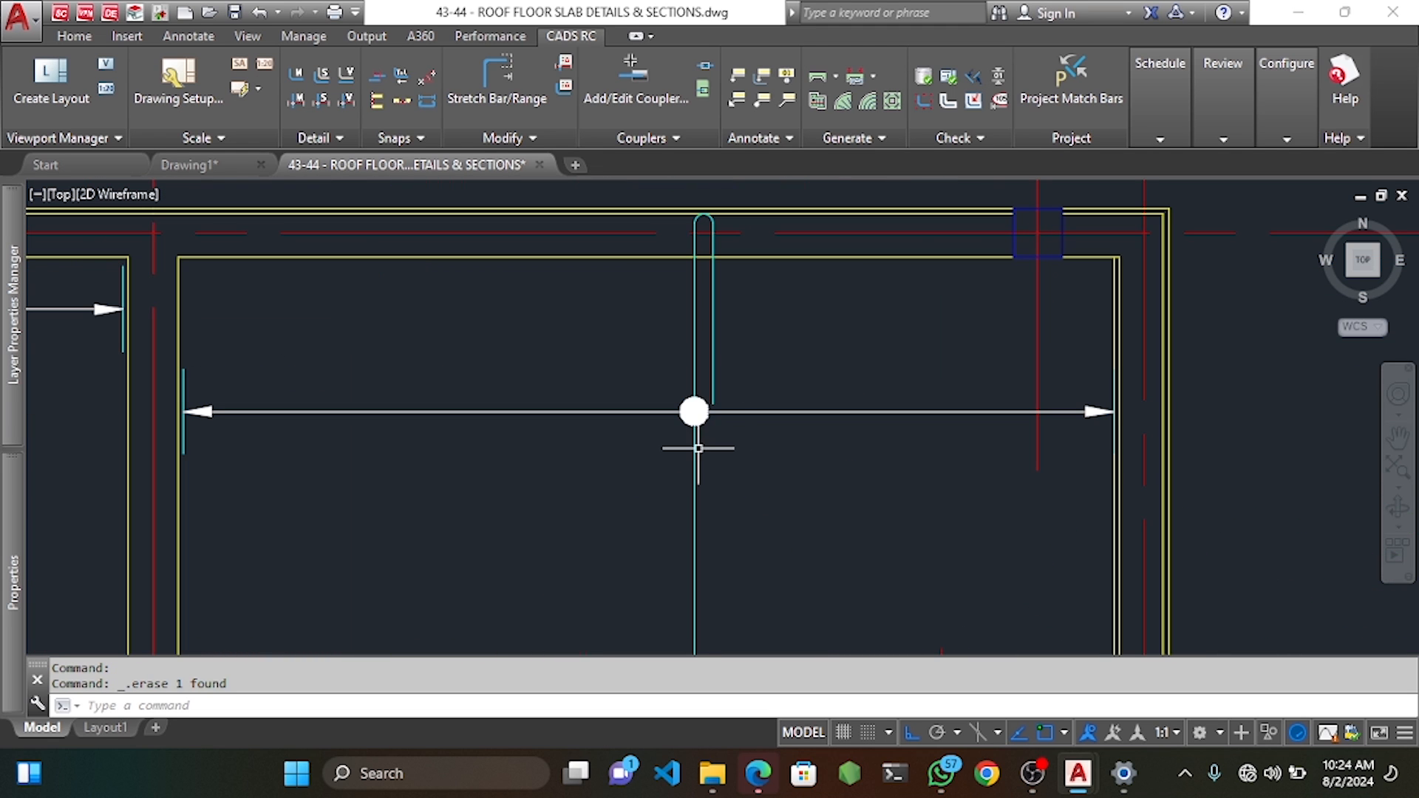
pyautogui.click(701, 412)
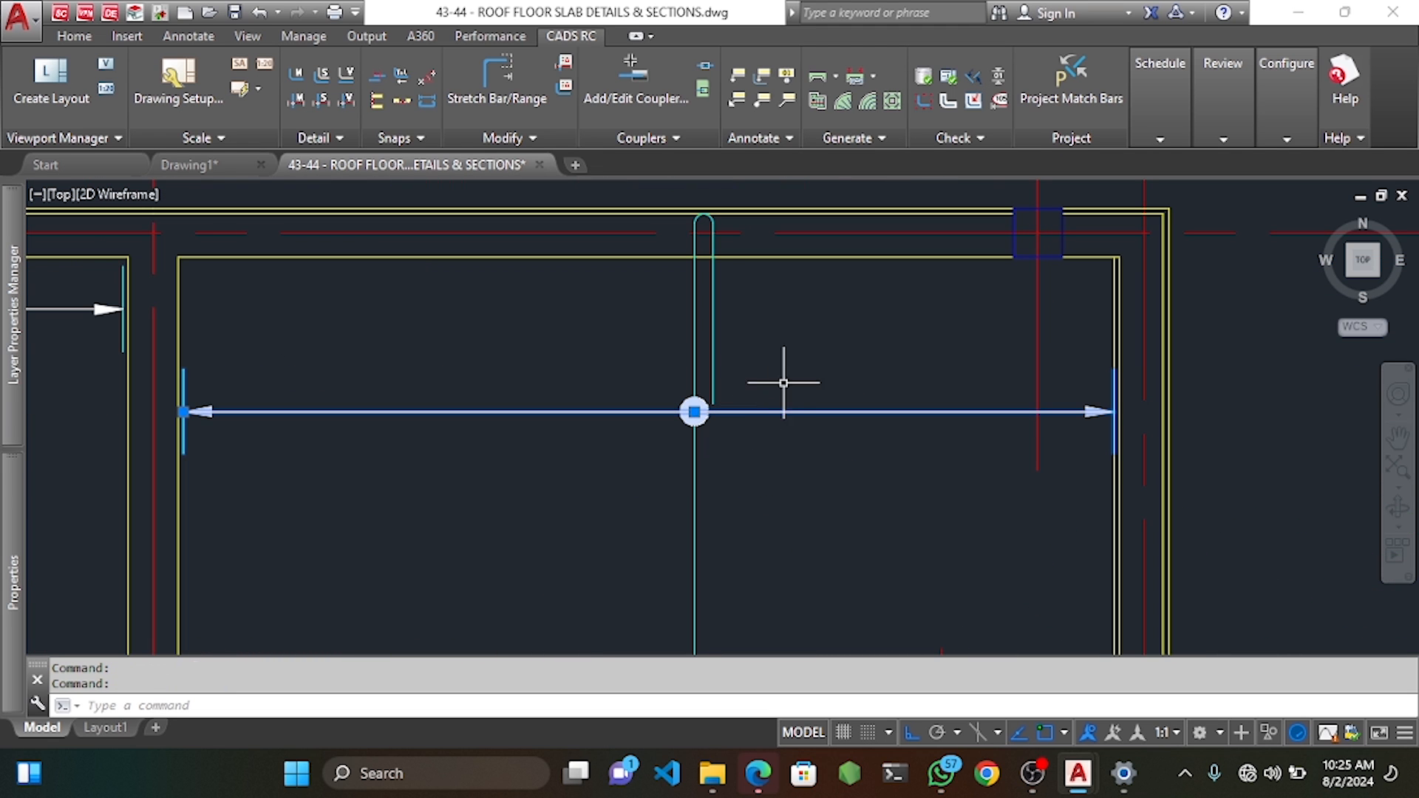
pyautogui.write('m')
pyautogui.press('Return')
pyautogui.click(831, 359)
pyautogui.scroll(-8, 831, 323)
pyautogui.press('Escape')
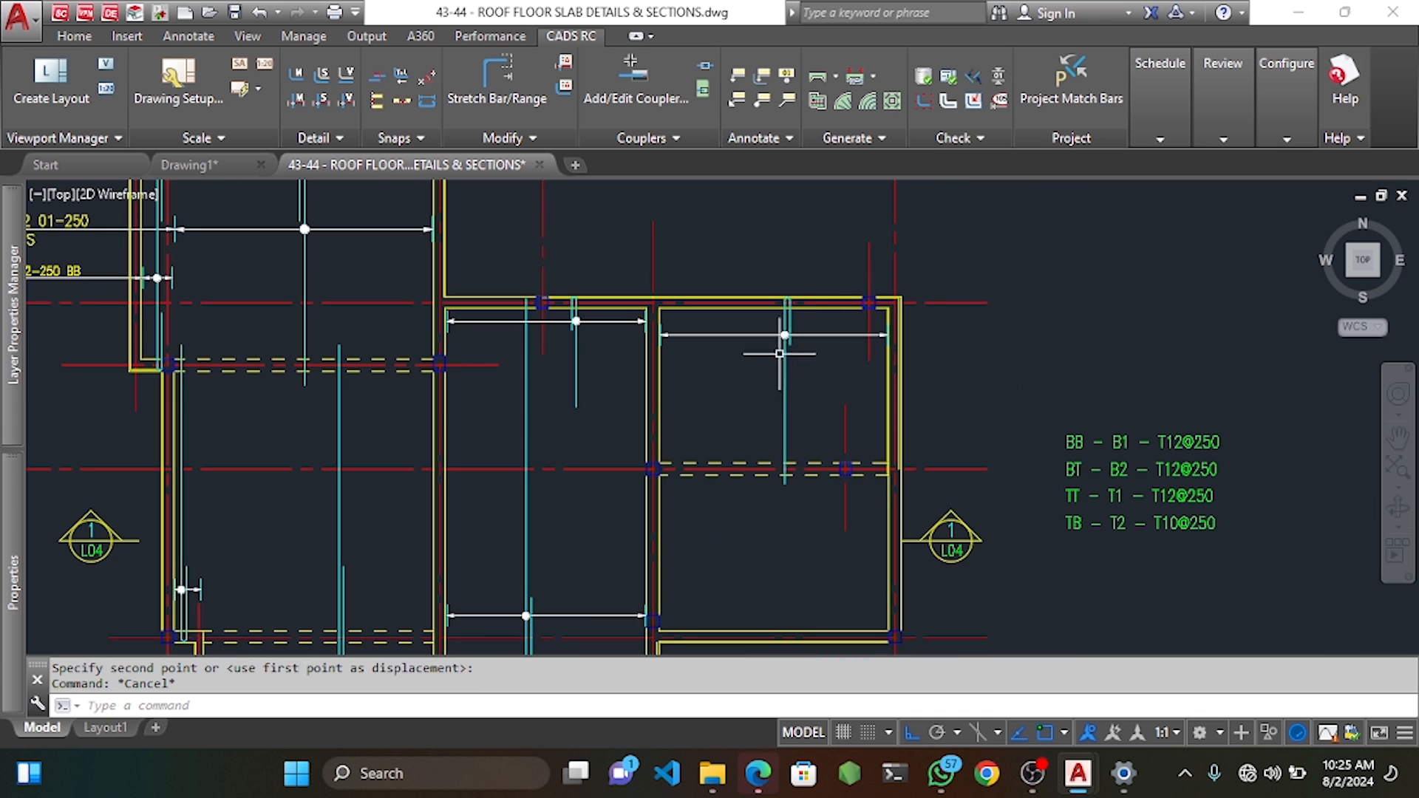
pyautogui.press('Escape')
# Window-select the right bay's U-bar range.
pyautogui.moveTo(757, 467); pyautogui.dragTo(763, 412, button='middle')
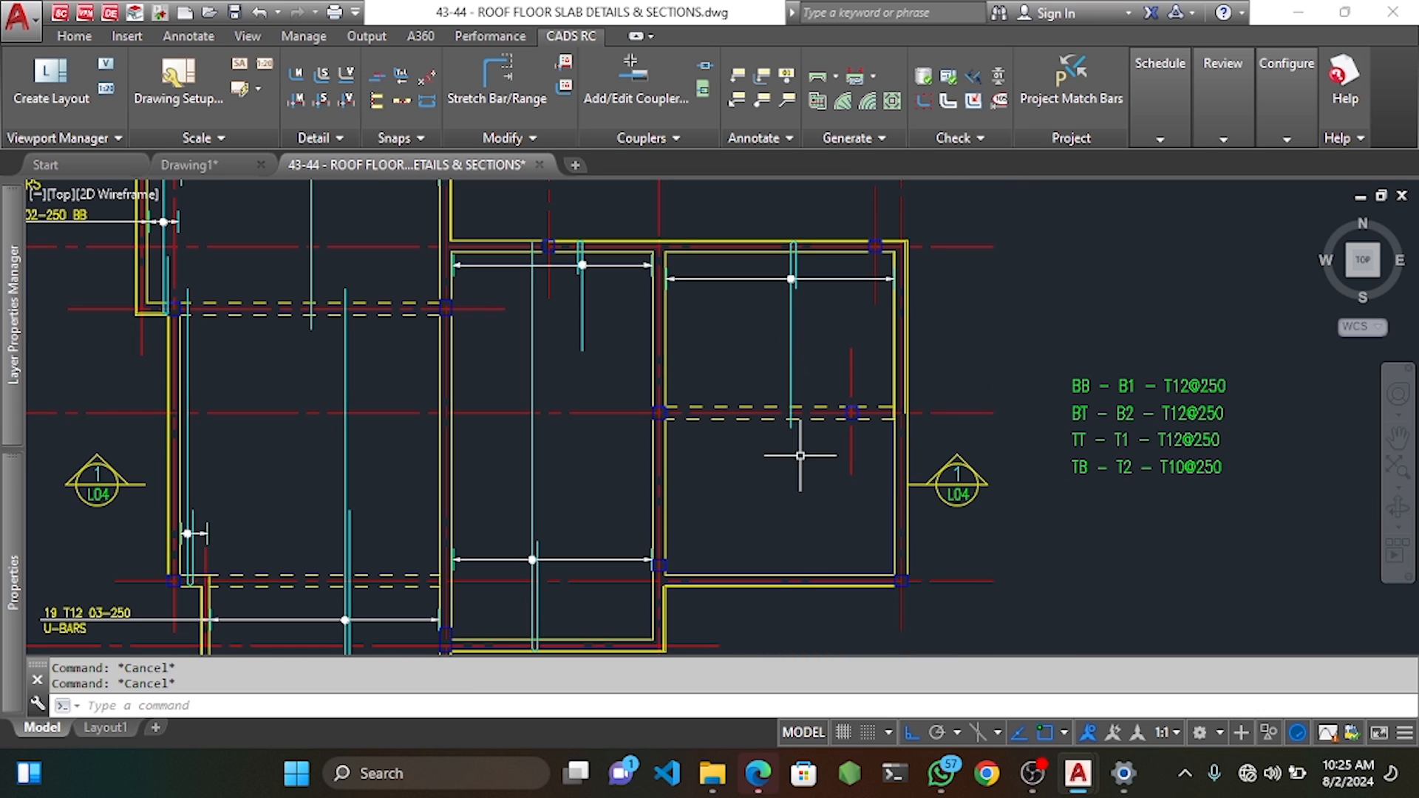
pyautogui.scroll(4, 812, 273)
pyautogui.click(810, 271)
pyautogui.click(681, 333)
pyautogui.scroll(-6, 724, 397)
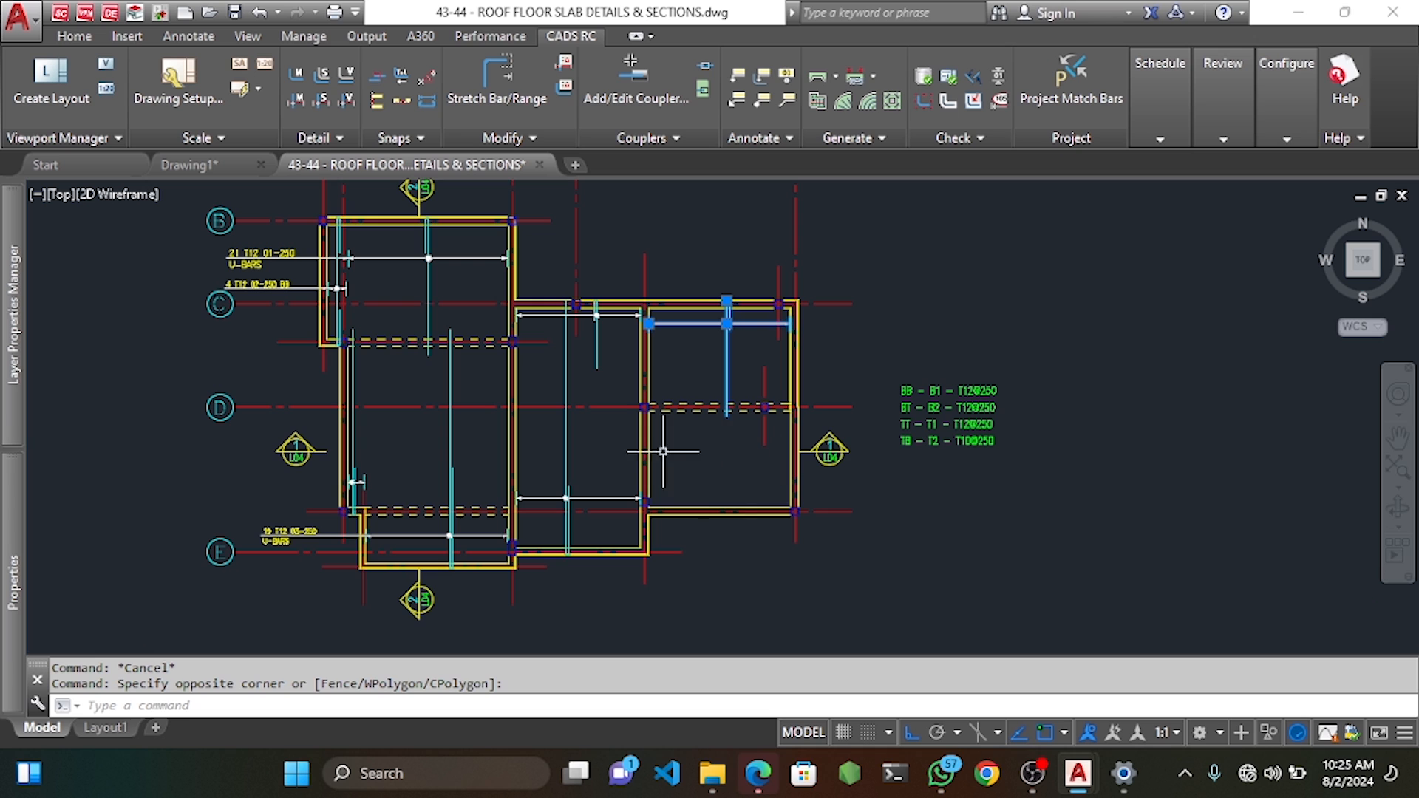
# Mirror the range about its midpoint, keeping the original and counting the copy as extra bars.
pyautogui.press('Return')
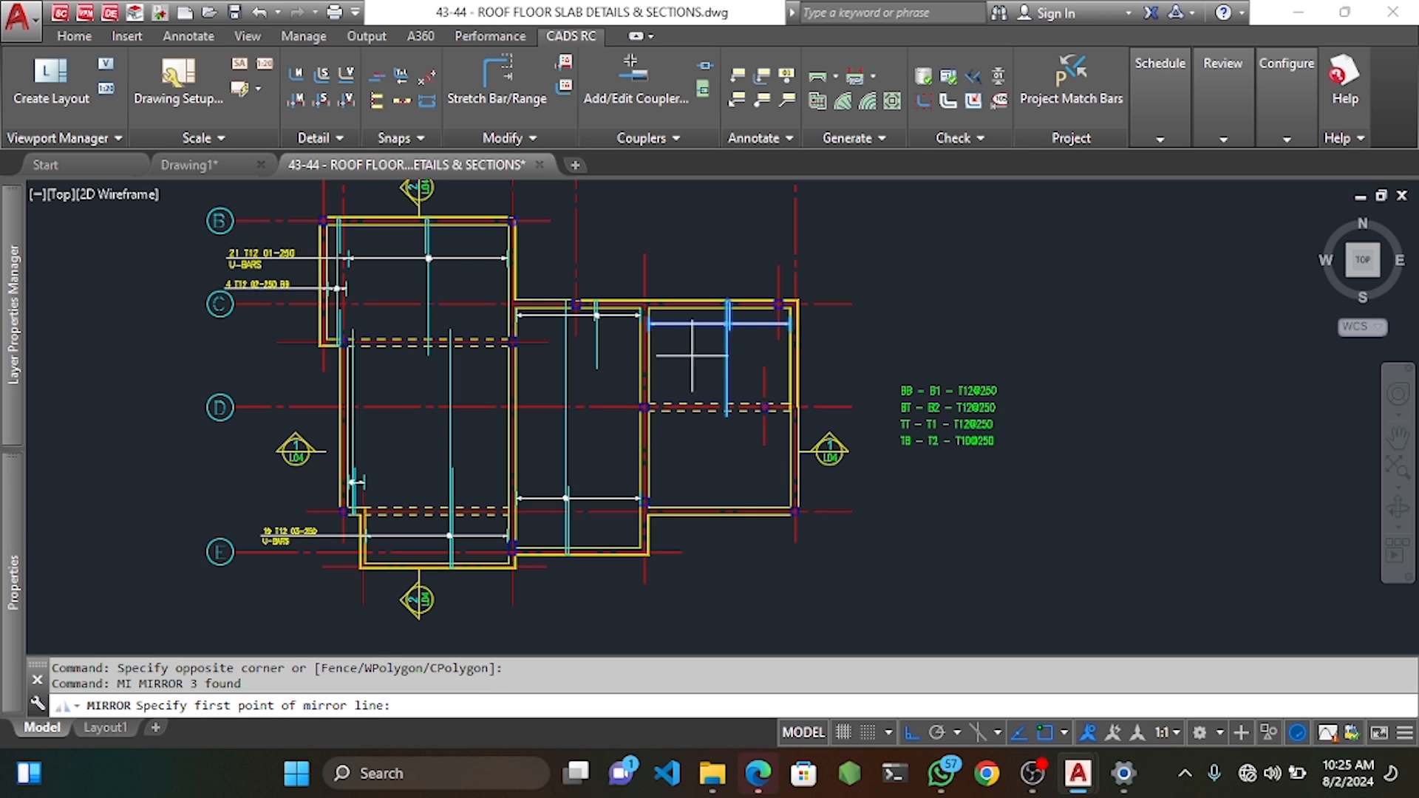
pyautogui.scroll(2, 718, 346)
pyautogui.scroll(3, 747, 444)
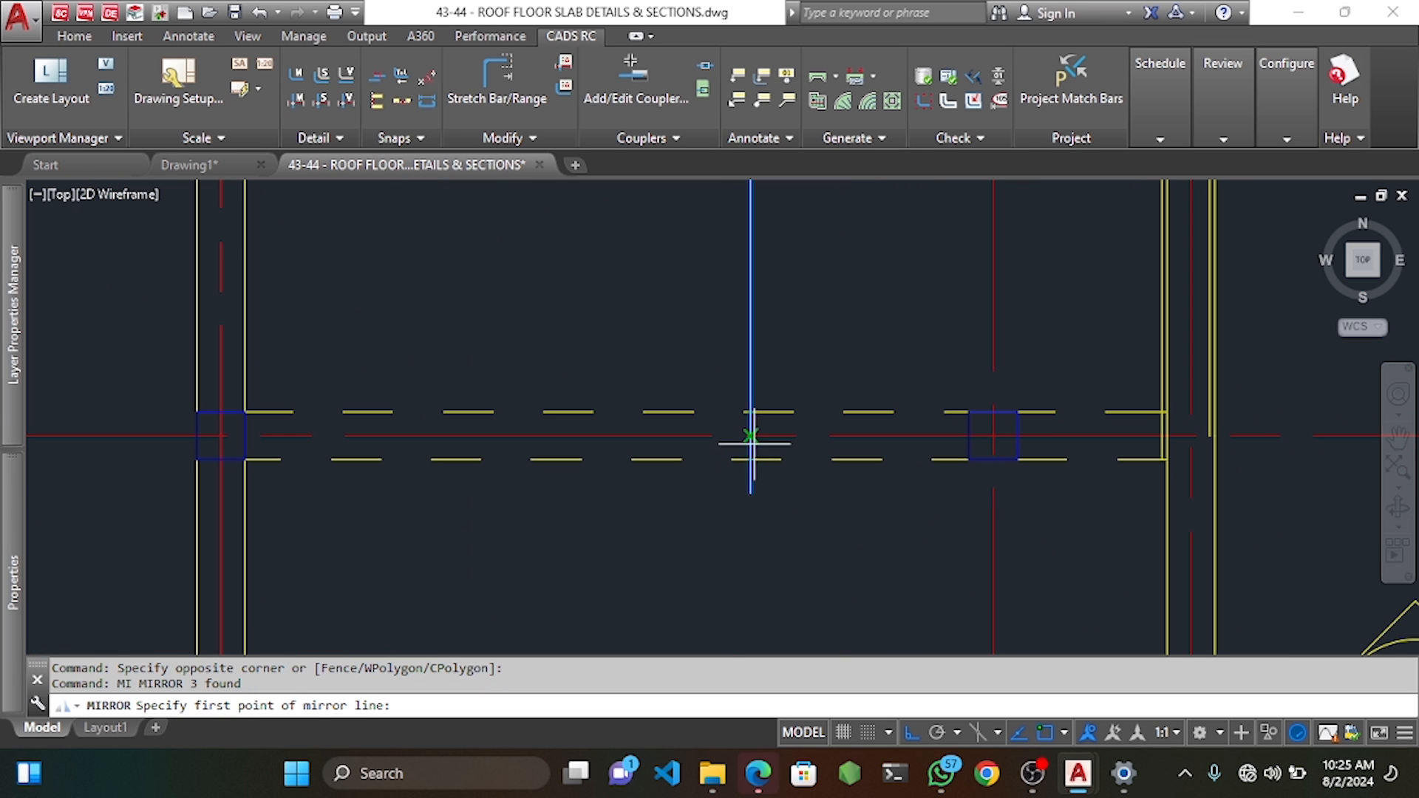
pyautogui.click(751, 437)
pyautogui.scroll(-3, 748, 438)
pyautogui.click(592, 485)
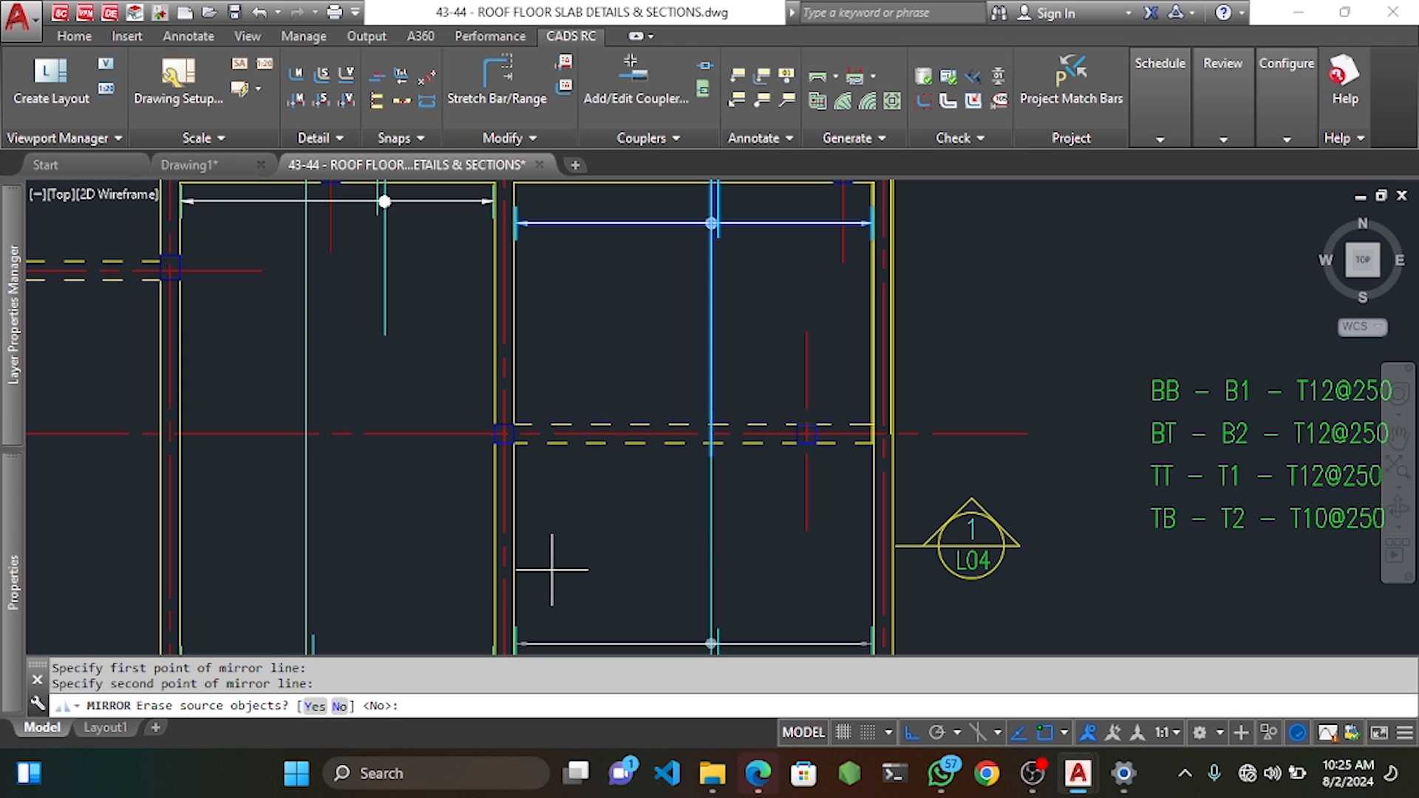
pyautogui.write('N')
pyautogui.press('Return')
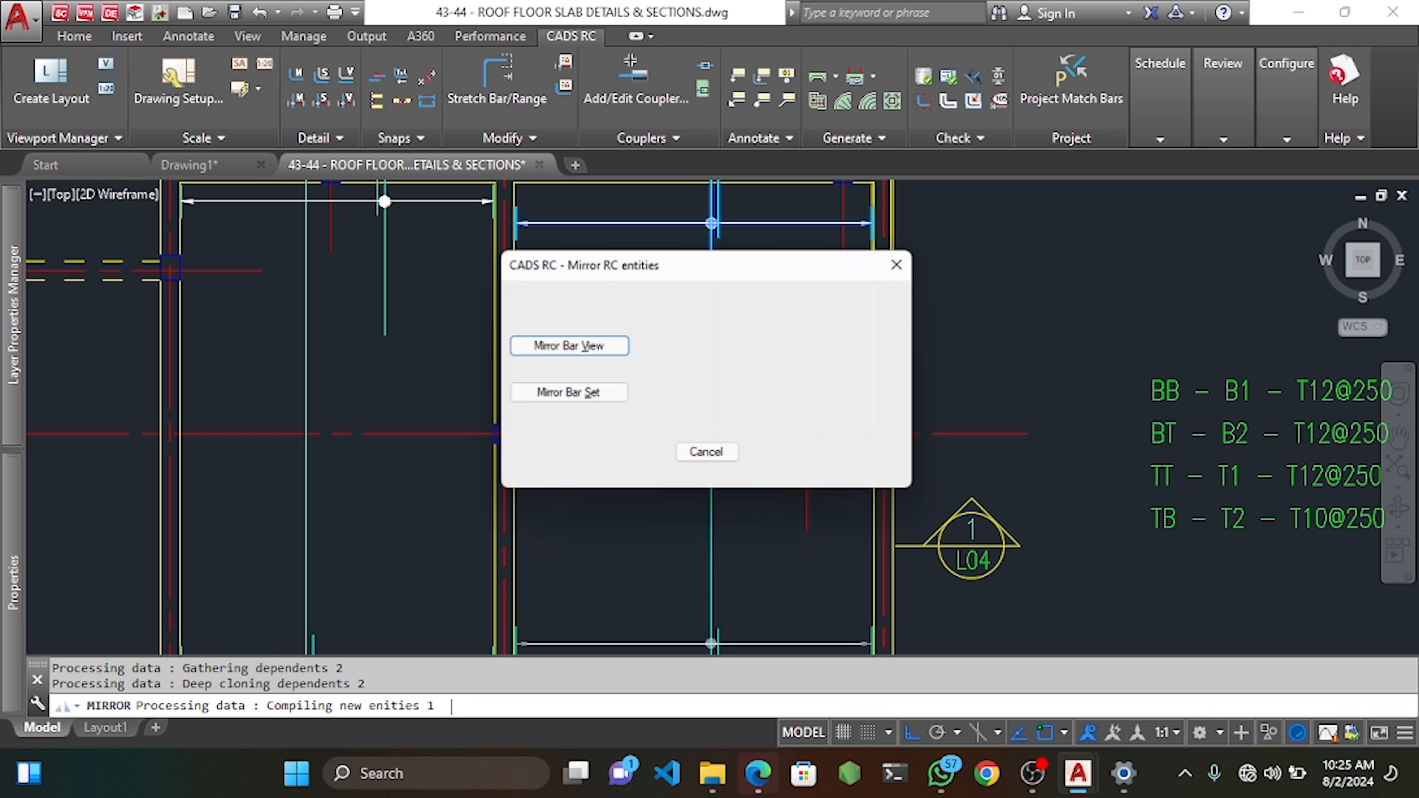
pyautogui.click(566, 395)
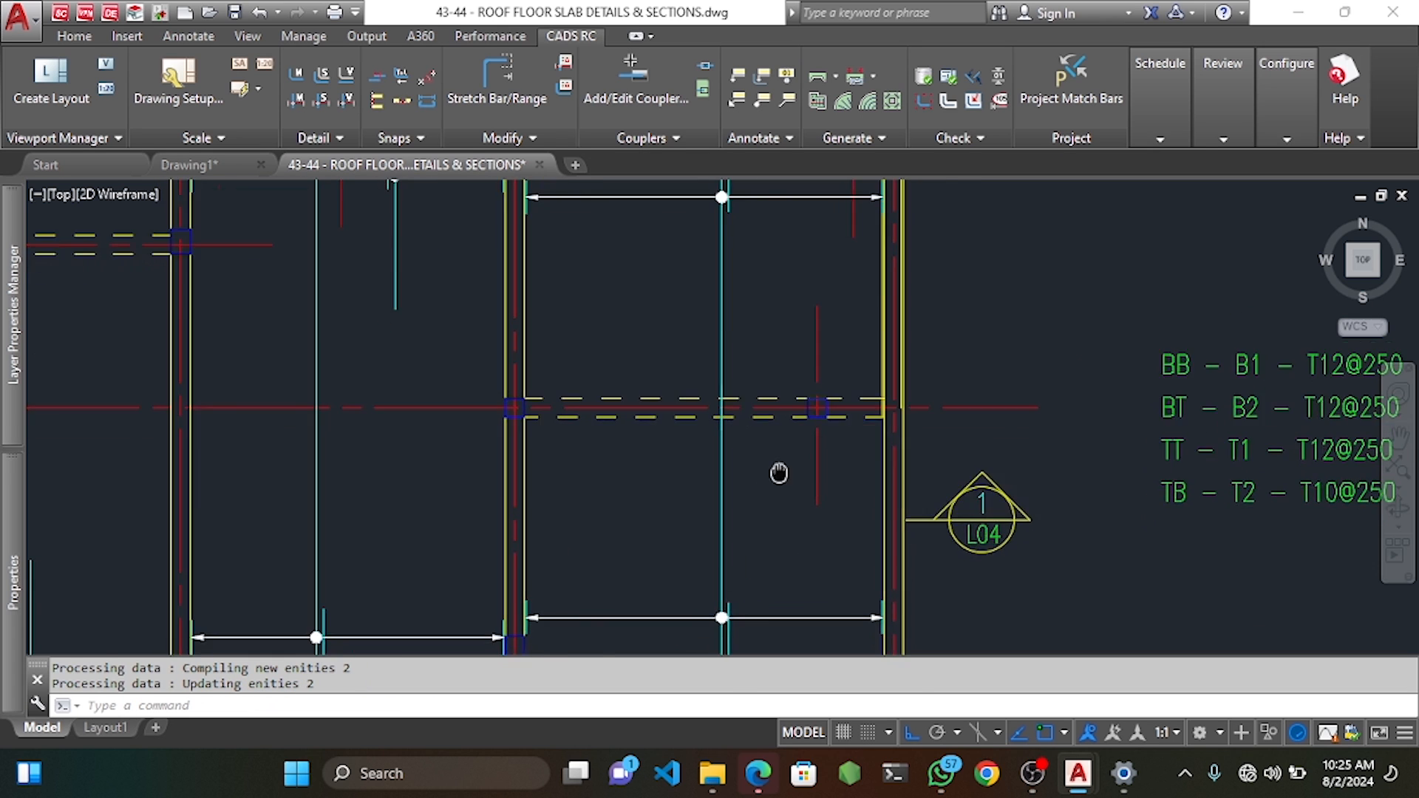
# Move the new rebar mark further to the left.
pyautogui.scroll(4, 802, 524)
pyautogui.click(848, 375)
pyautogui.click(705, 435)
pyautogui.scroll(-2, 706, 437)
pyautogui.moveTo(712, 451); pyautogui.dragTo(821, 507, button='middle')
pyautogui.write('m')
pyautogui.press('space')
pyautogui.click(766, 374)
pyautogui.click(647, 380)
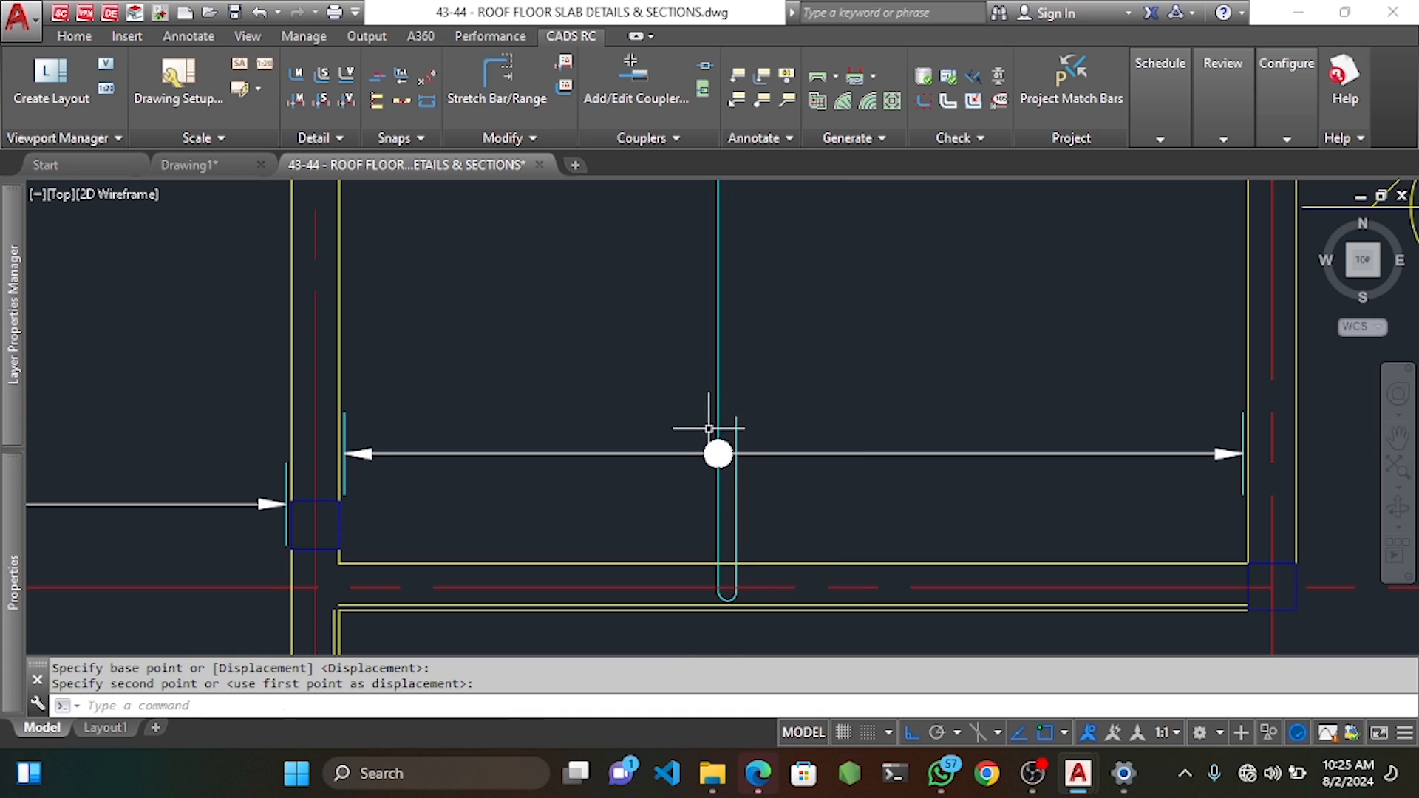
# Move the mirrored bar and its range down so the U-bend rests on the bottom slab edge.
pyautogui.scroll(4, 741, 481)
pyautogui.click(770, 412)
pyautogui.press('Escape')
pyautogui.press('Escape')
pyautogui.click(811, 350)
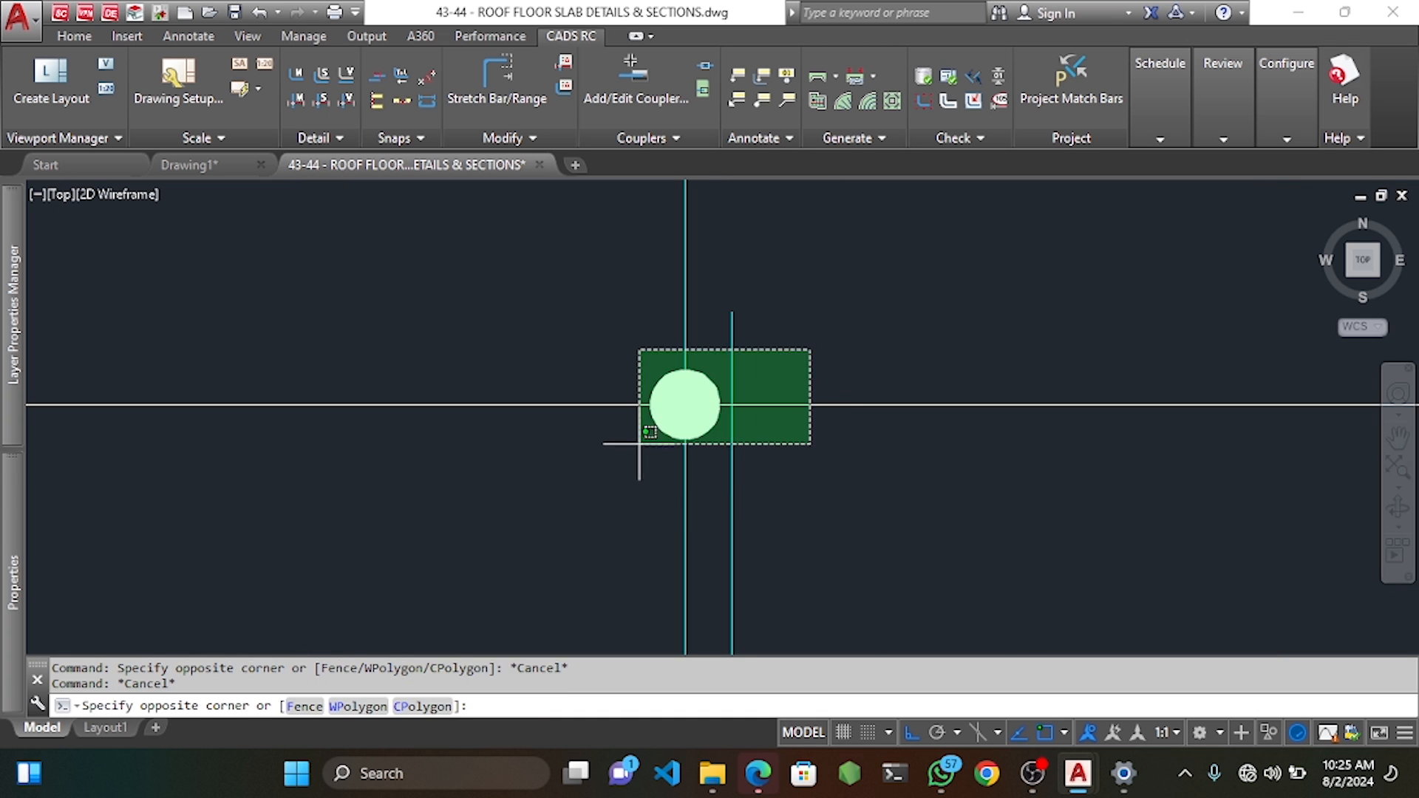
pyautogui.click(639, 445)
pyautogui.scroll(-4, 682, 462)
pyautogui.moveTo(700, 507); pyautogui.dragTo(723, 437, button='middle')
pyautogui.scroll(5, 662, 469)
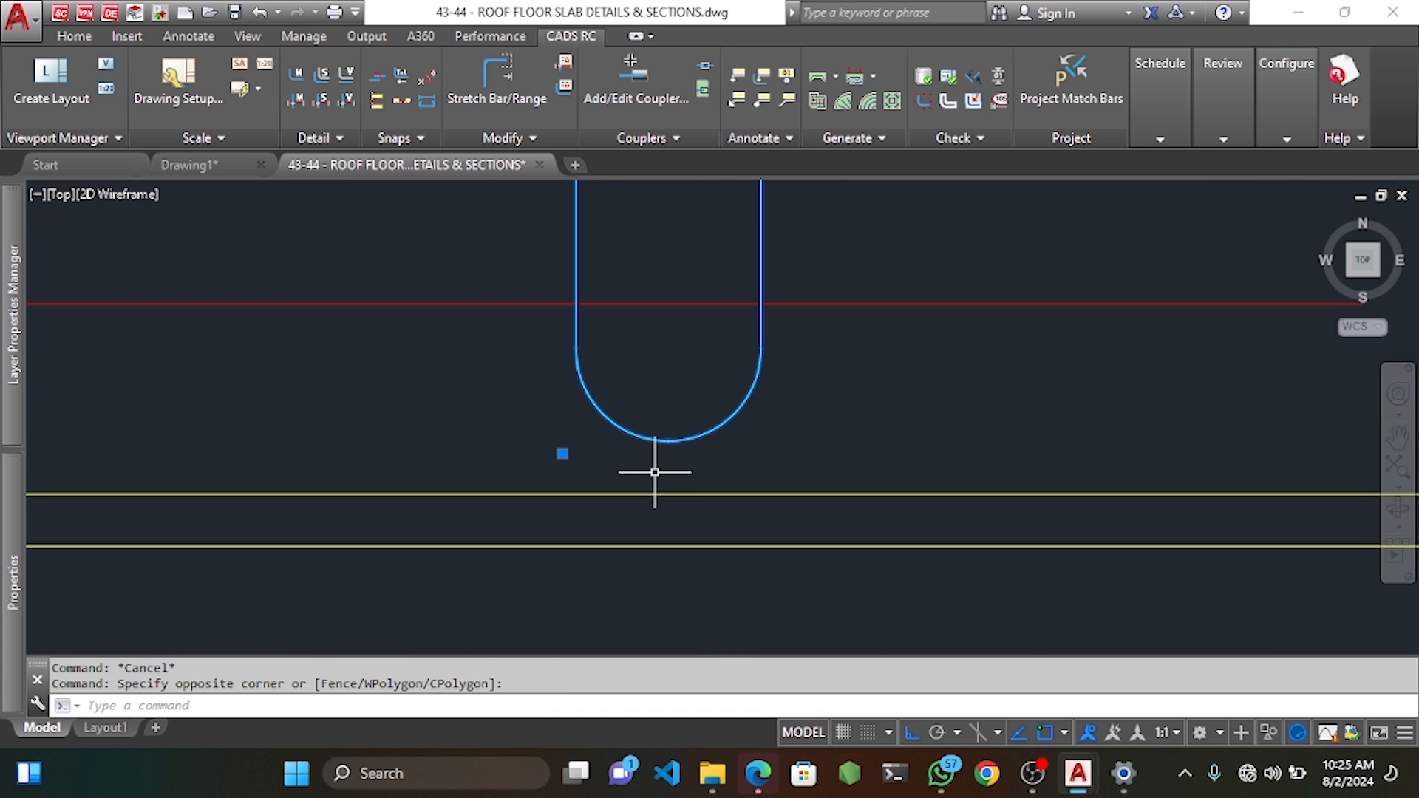
pyautogui.write('m')
pyautogui.press('space')
pyautogui.click(668, 442)
pyautogui.click(668, 488)
# Pan the view down to the lower slab corner of the right bay.
pyautogui.scroll(-6, 677, 438)
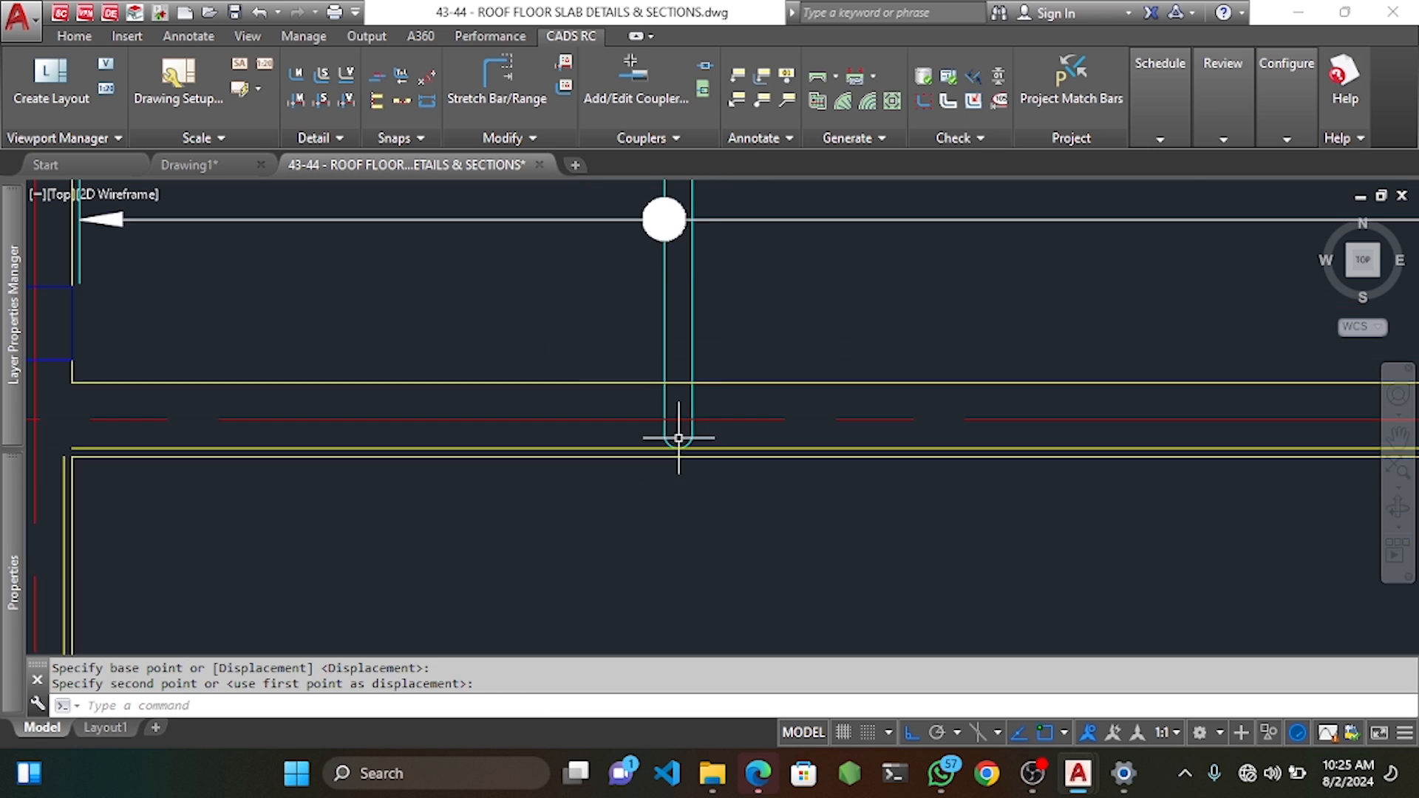
pyautogui.scroll(-4, 745, 321)
pyautogui.scroll(-2, 748, 316)
pyautogui.moveTo(781, 284); pyautogui.dragTo(793, 434, button='middle')
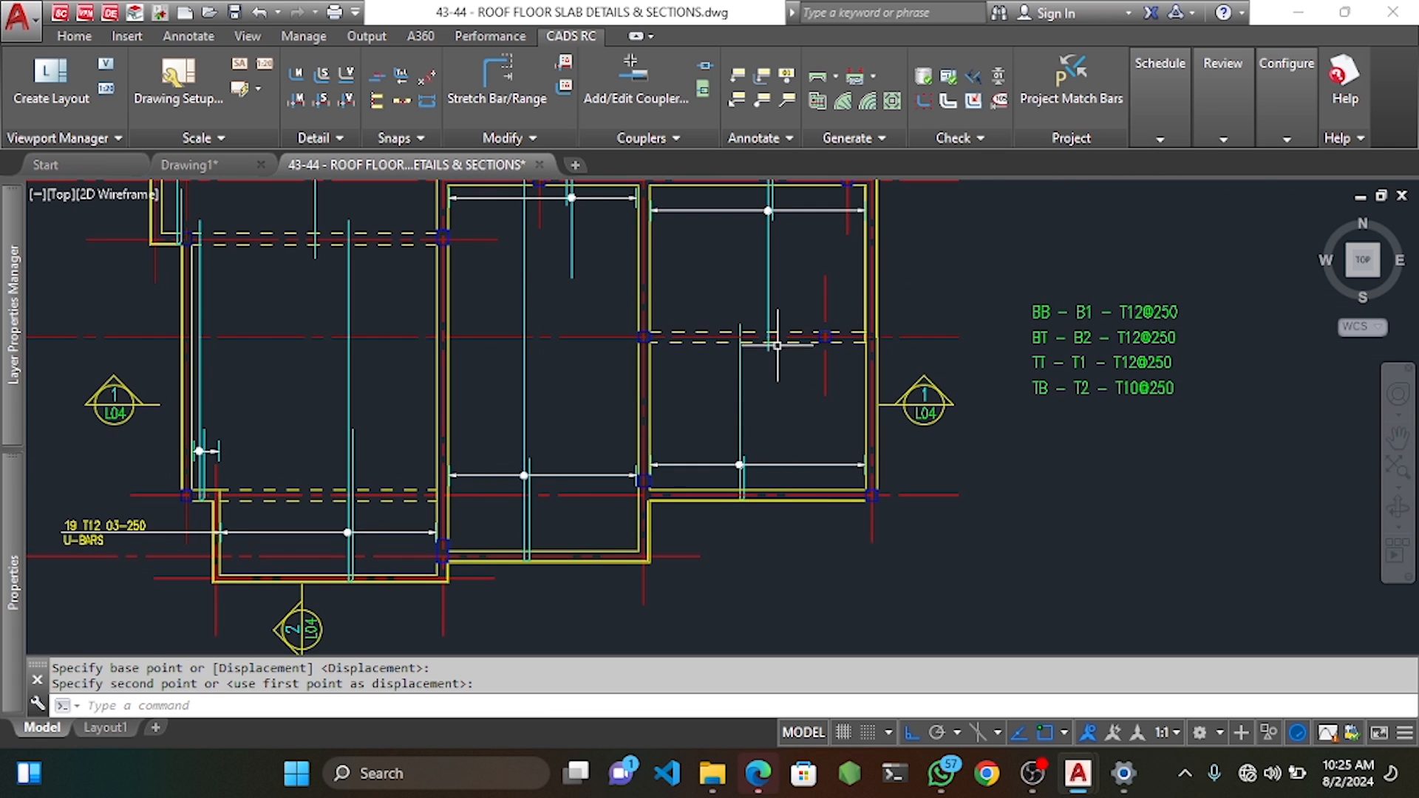
pyautogui.moveTo(786, 349); pyautogui.dragTo(783, 539, button='middle')
pyautogui.scroll(6, 747, 531)
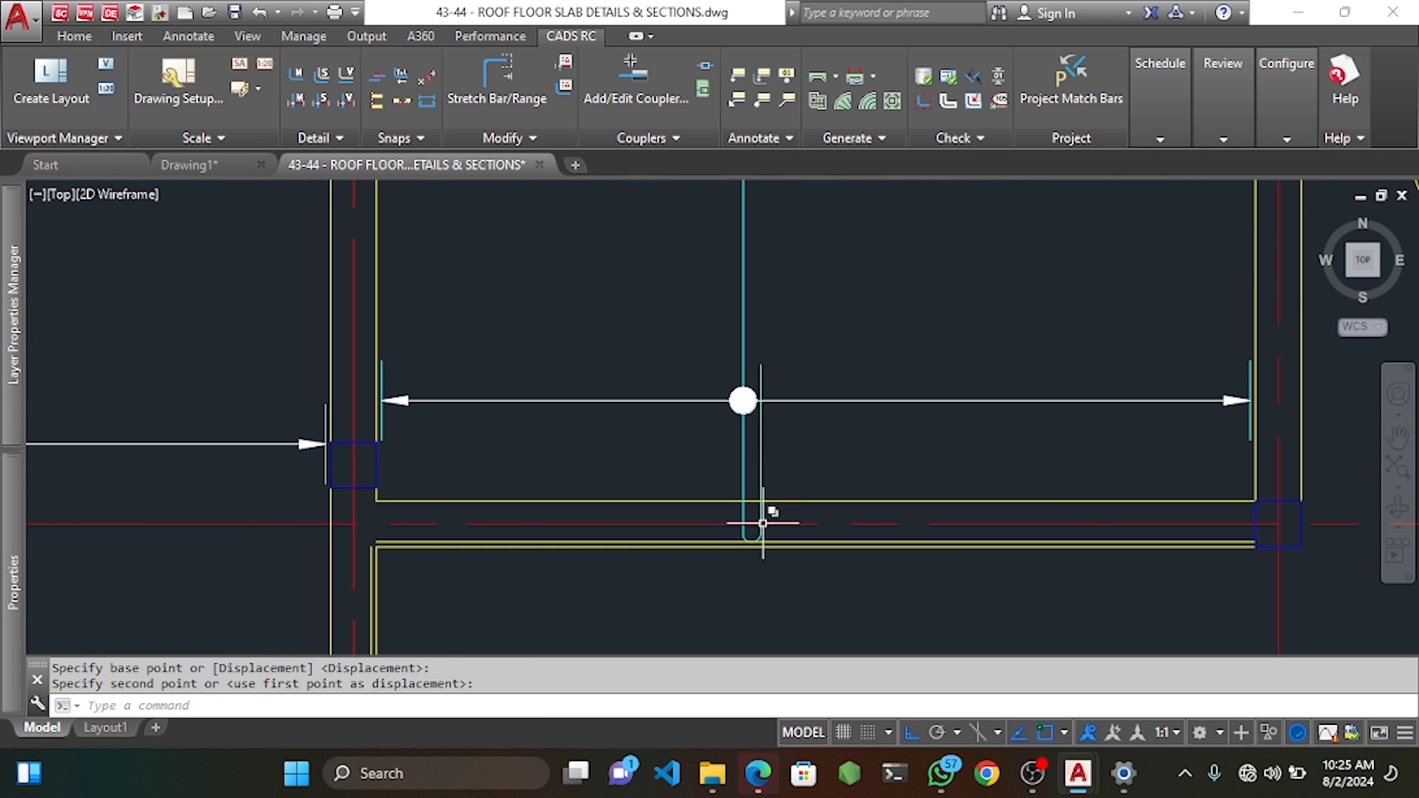
pyautogui.scroll(-2, 763, 523)
pyautogui.moveTo(766, 320); pyautogui.dragTo(781, 391, button='middle')
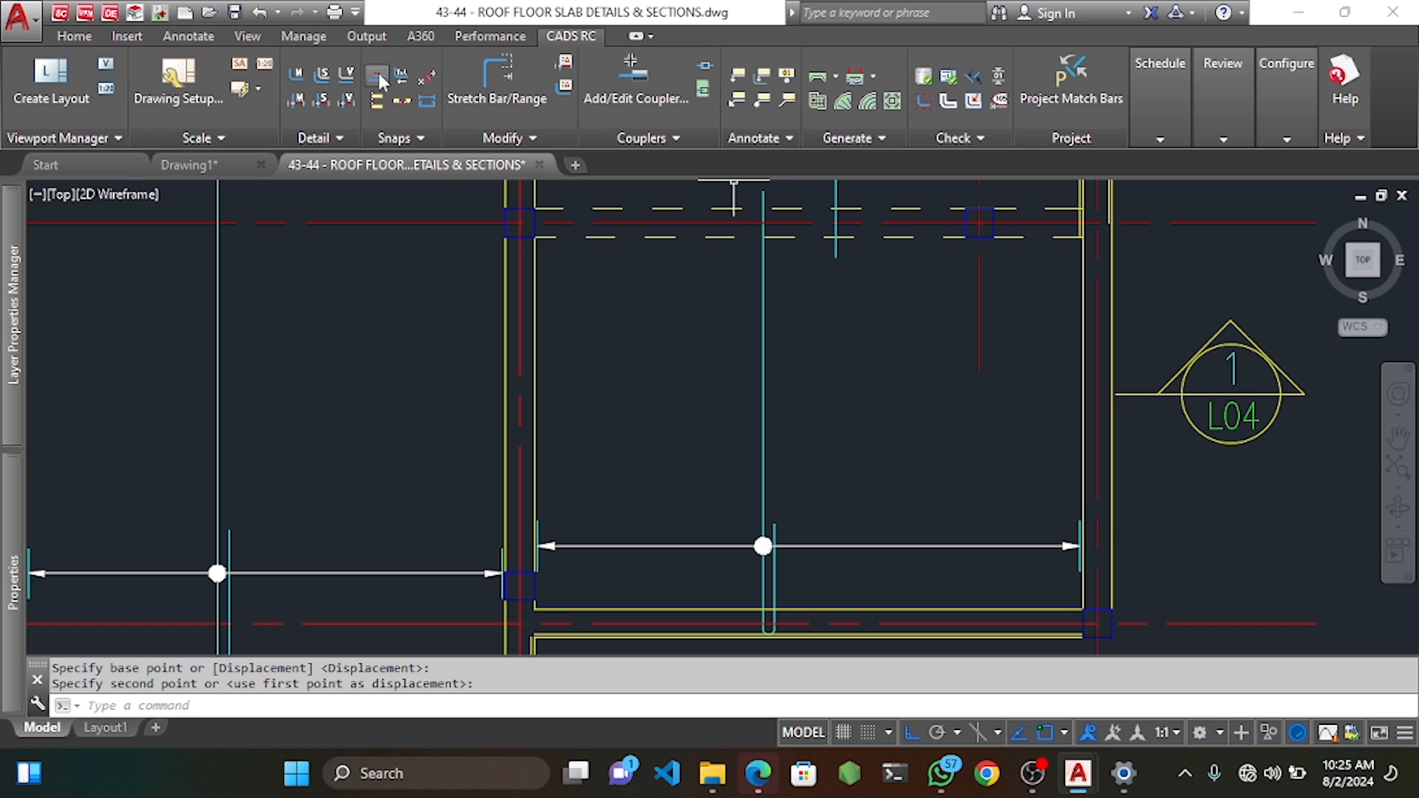
# Begin a dimension beside the U-bar, then cancel that first attempt.
pyautogui.click(198, 36)
pyautogui.click(348, 81)
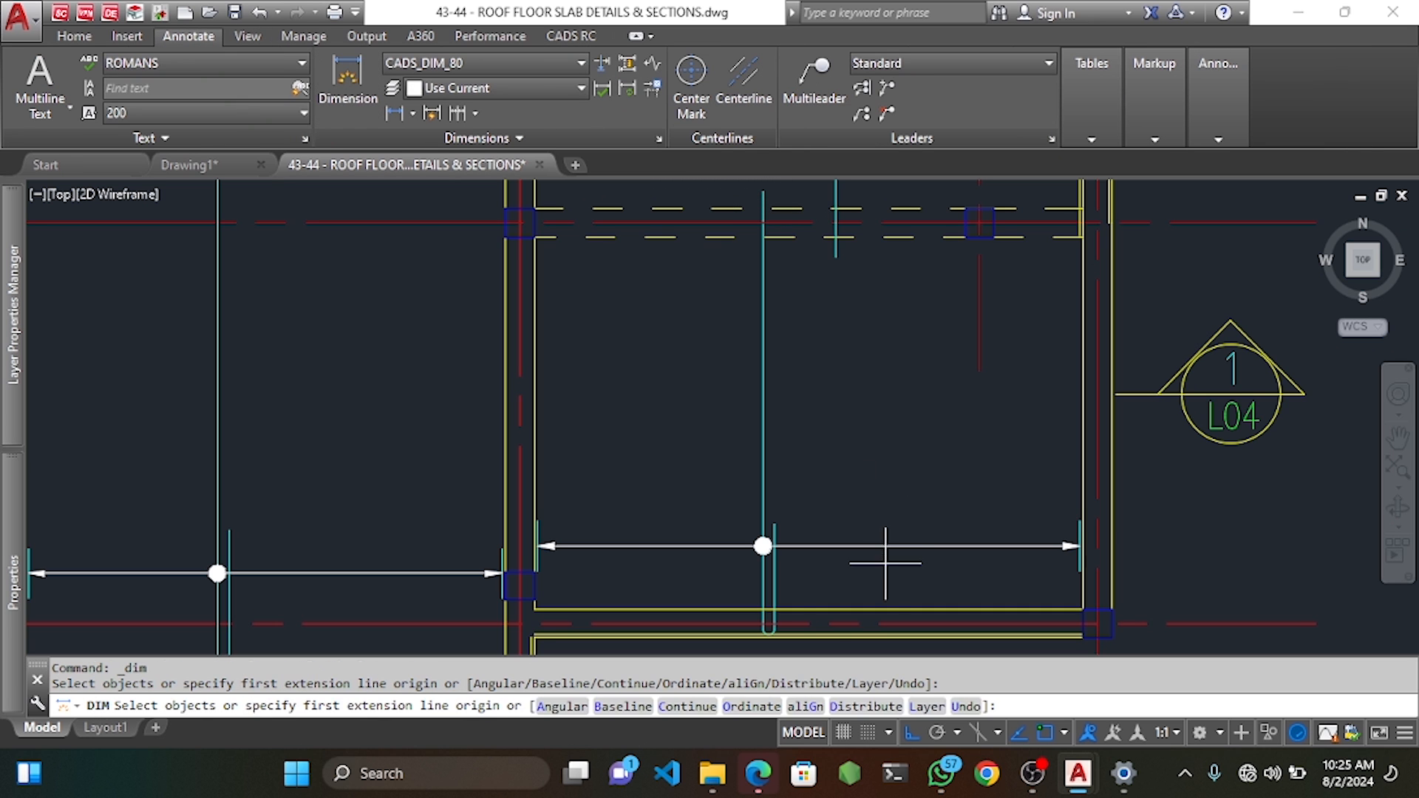
pyautogui.click(774, 624)
pyautogui.scroll(-5, 776, 475)
pyautogui.scroll(5, 776, 368)
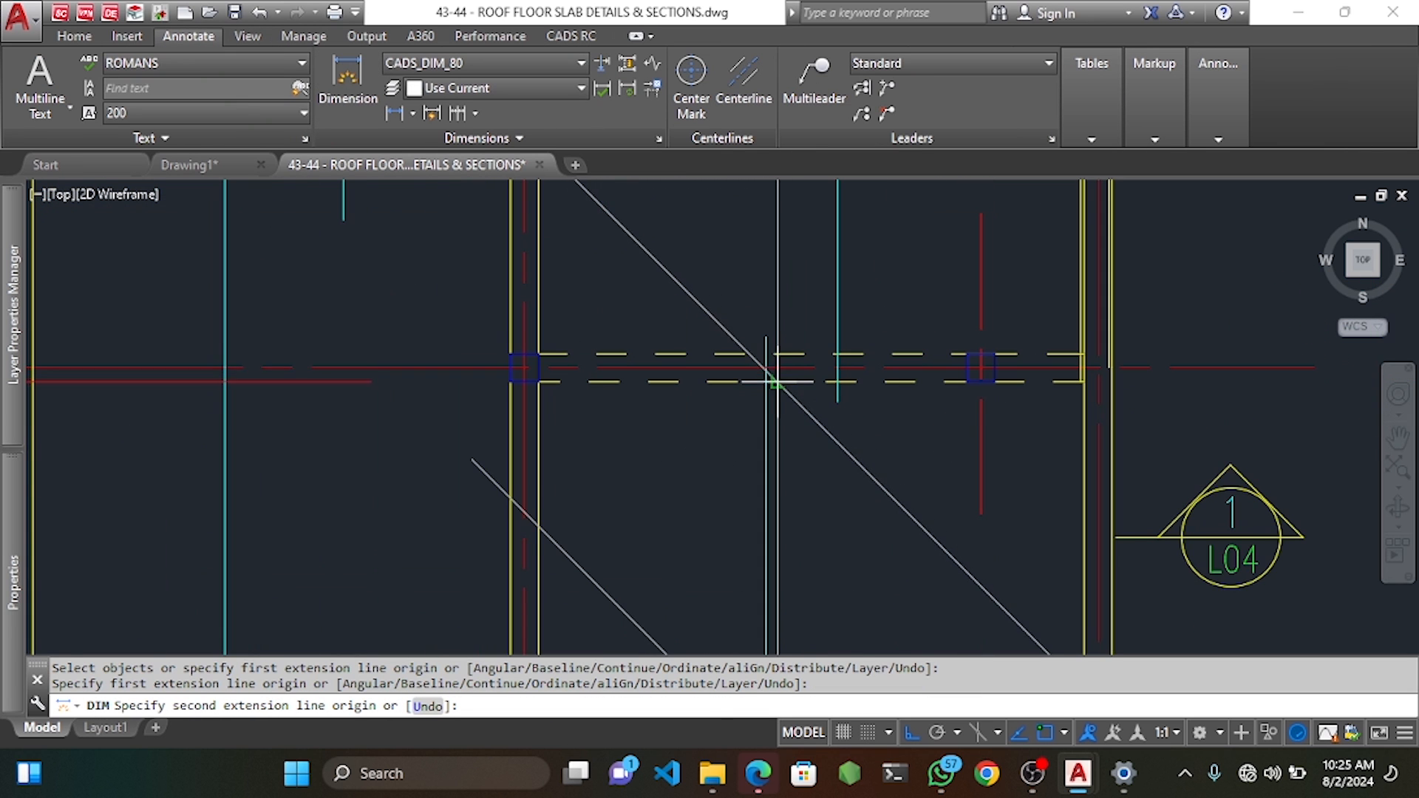
pyautogui.click(776, 368)
pyautogui.scroll(-6, 776, 368)
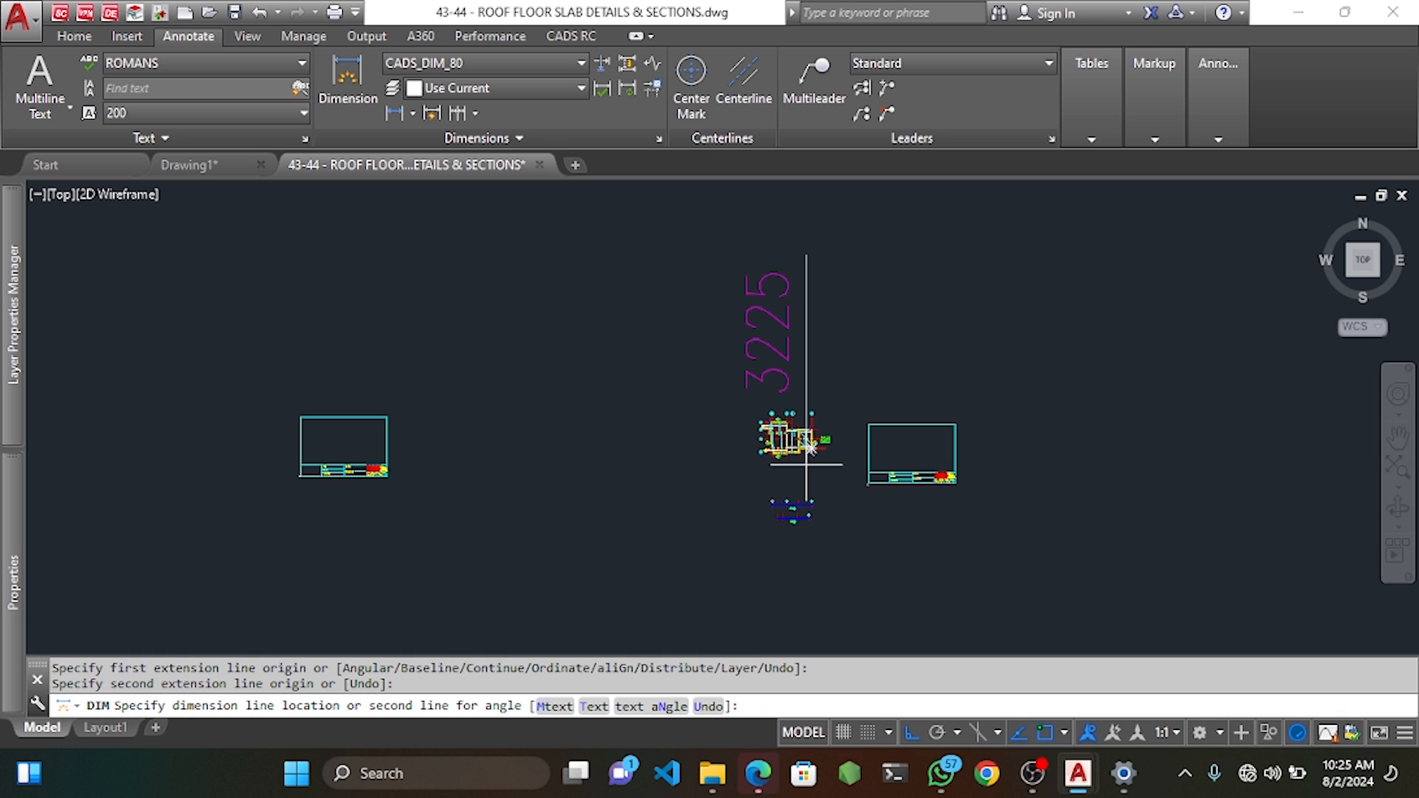
pyautogui.scroll(4, 806, 464)
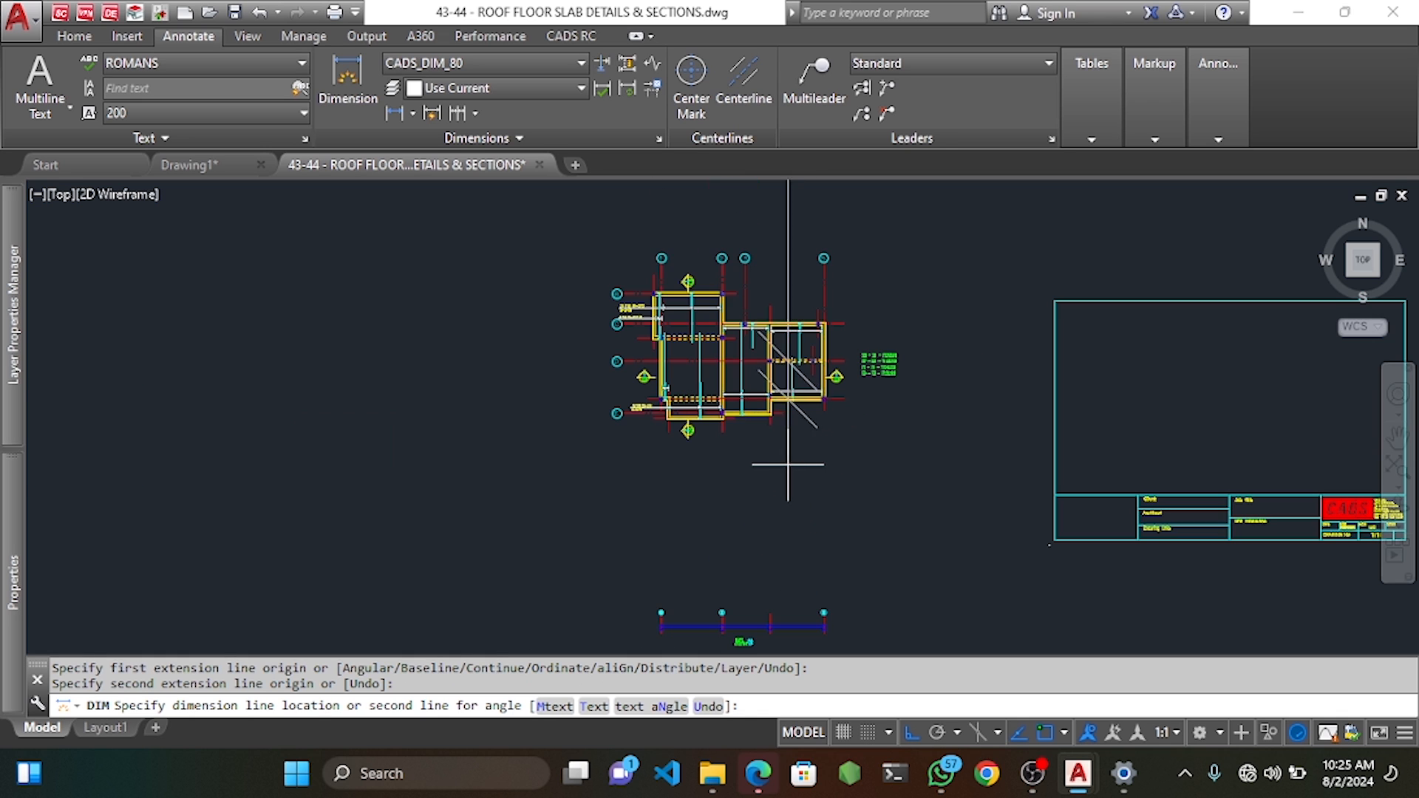
pyautogui.scroll(3, 906, 464)
pyautogui.press('Escape')
pyautogui.scroll(5, 907, 464)
# Dimension 850 upward from the slab corner beside the U-bar.
pyautogui.press('Return')
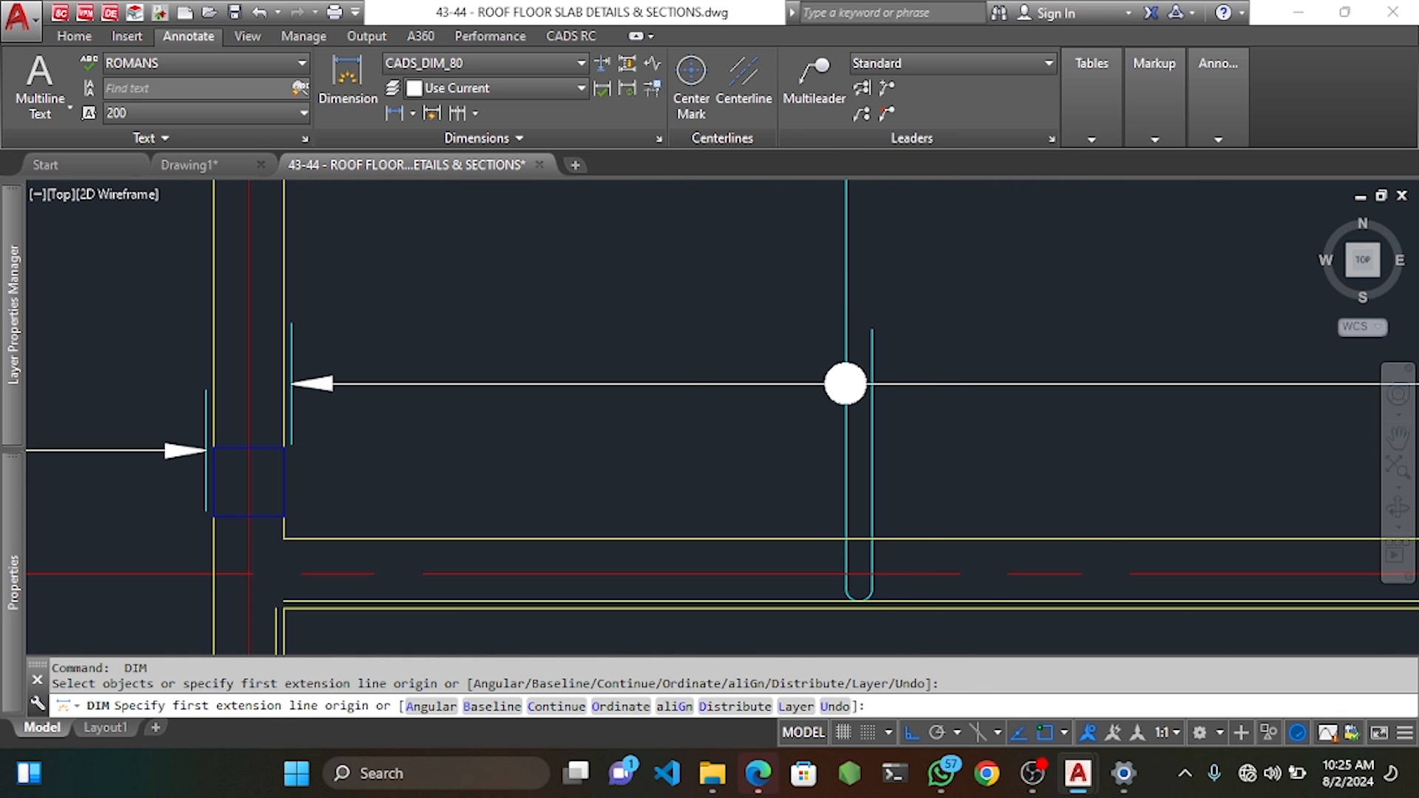
pyautogui.click(872, 588)
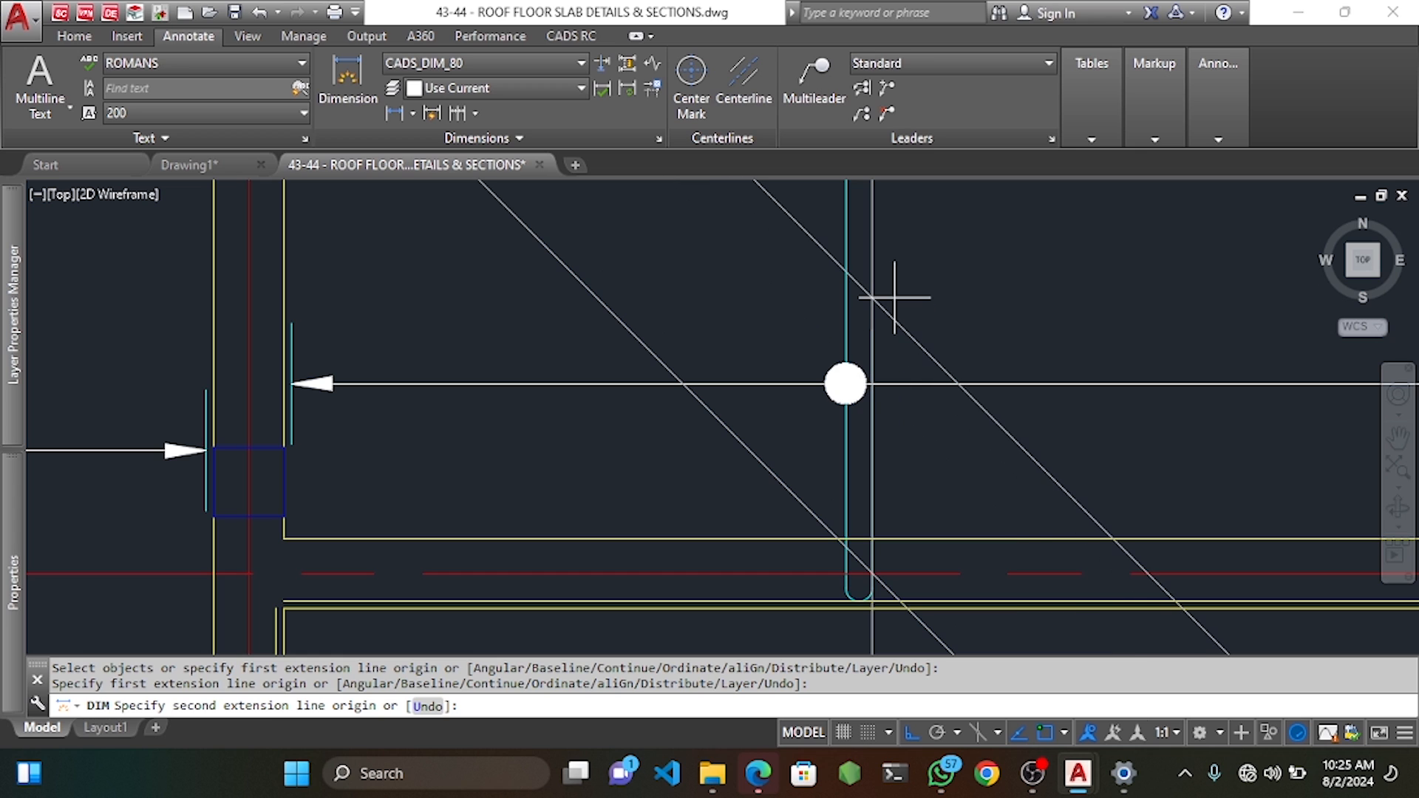
pyautogui.press('Return')
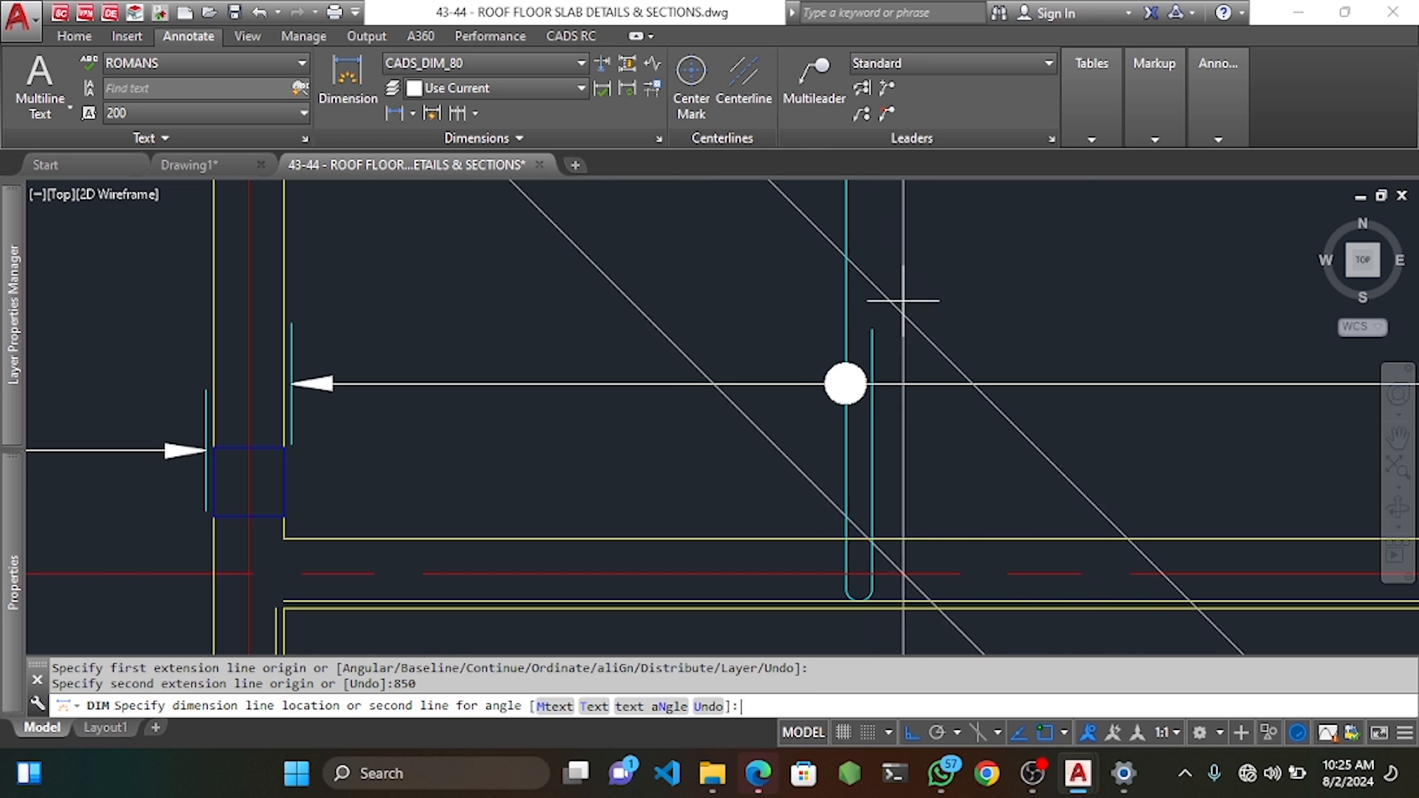
pyautogui.click(1090, 348)
pyautogui.press('Escape')
pyautogui.press('Escape')
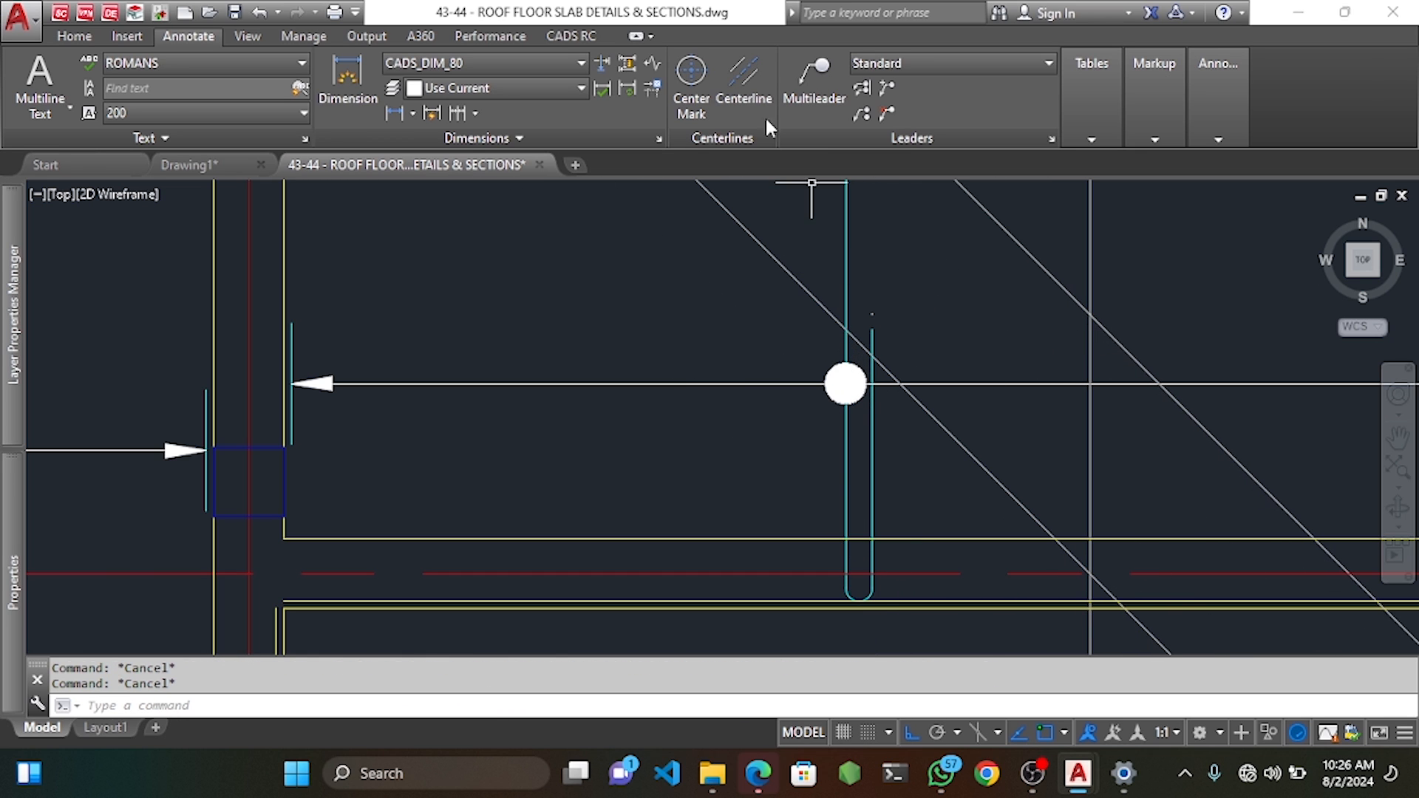
# Stretch the U-bar's top end up to the 850 reference point.
pyautogui.click(569, 35)
pyautogui.click(540, 98)
pyautogui.scroll(6, 872, 326)
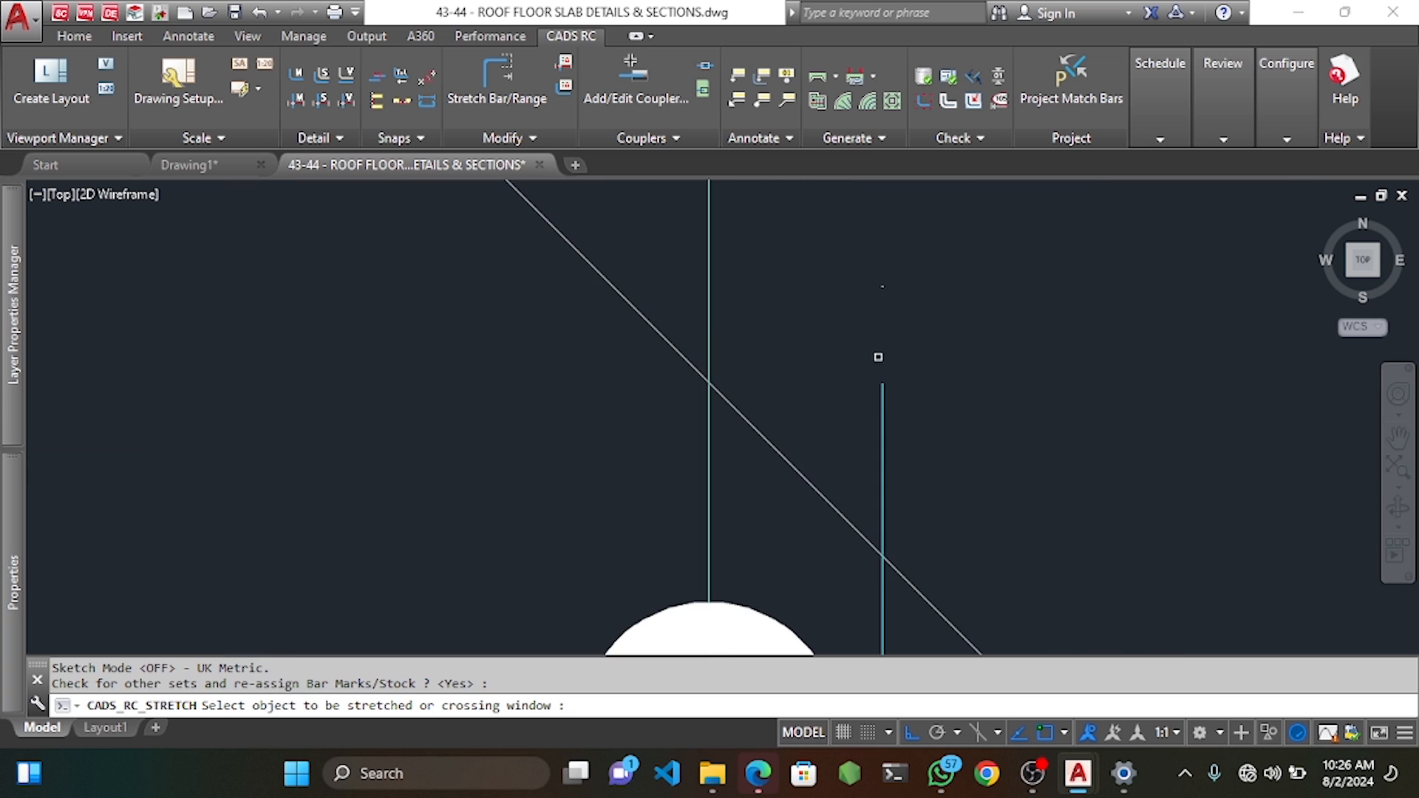
pyautogui.click(878, 357)
pyautogui.click(950, 425)
pyautogui.click(882, 384)
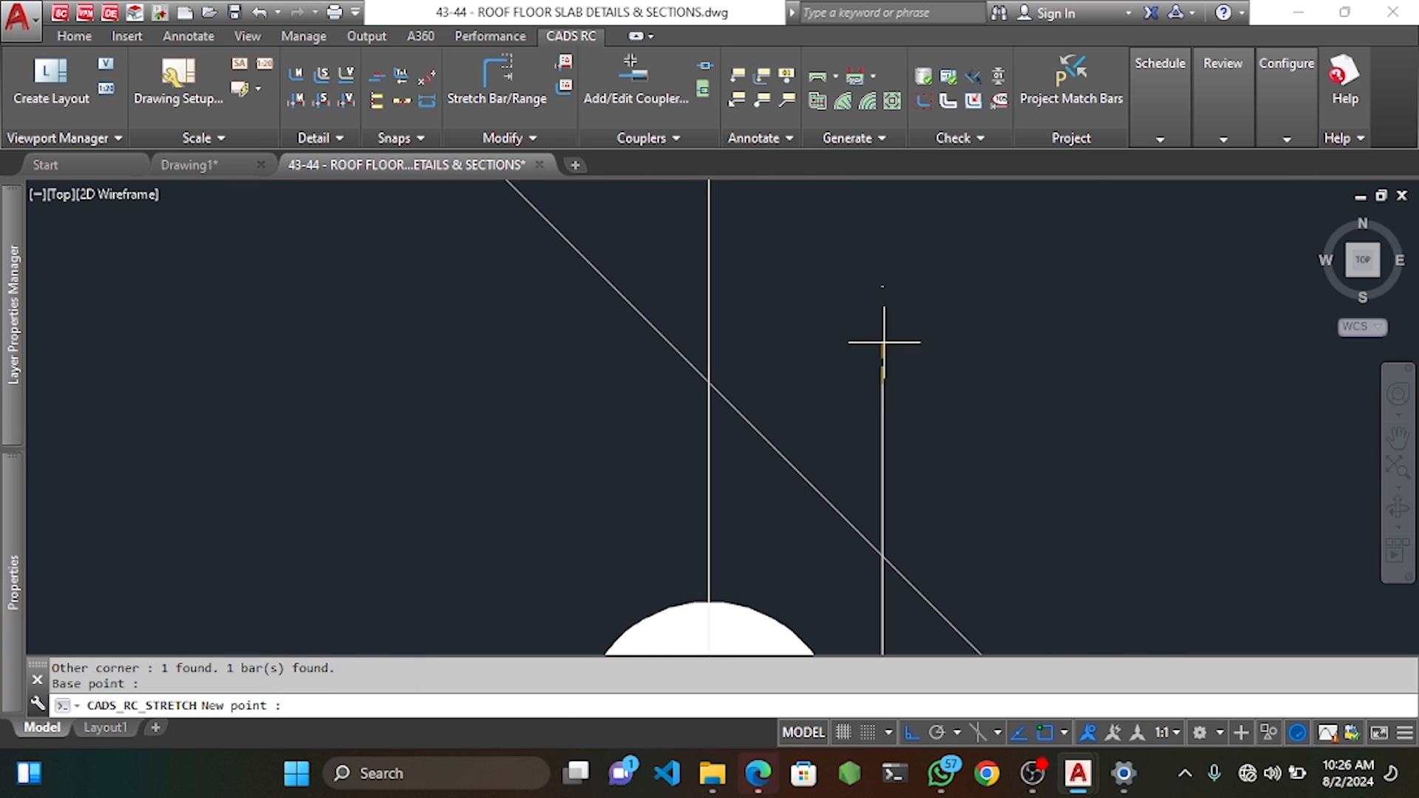
pyautogui.click(881, 292)
pyautogui.scroll(-5, 881, 318)
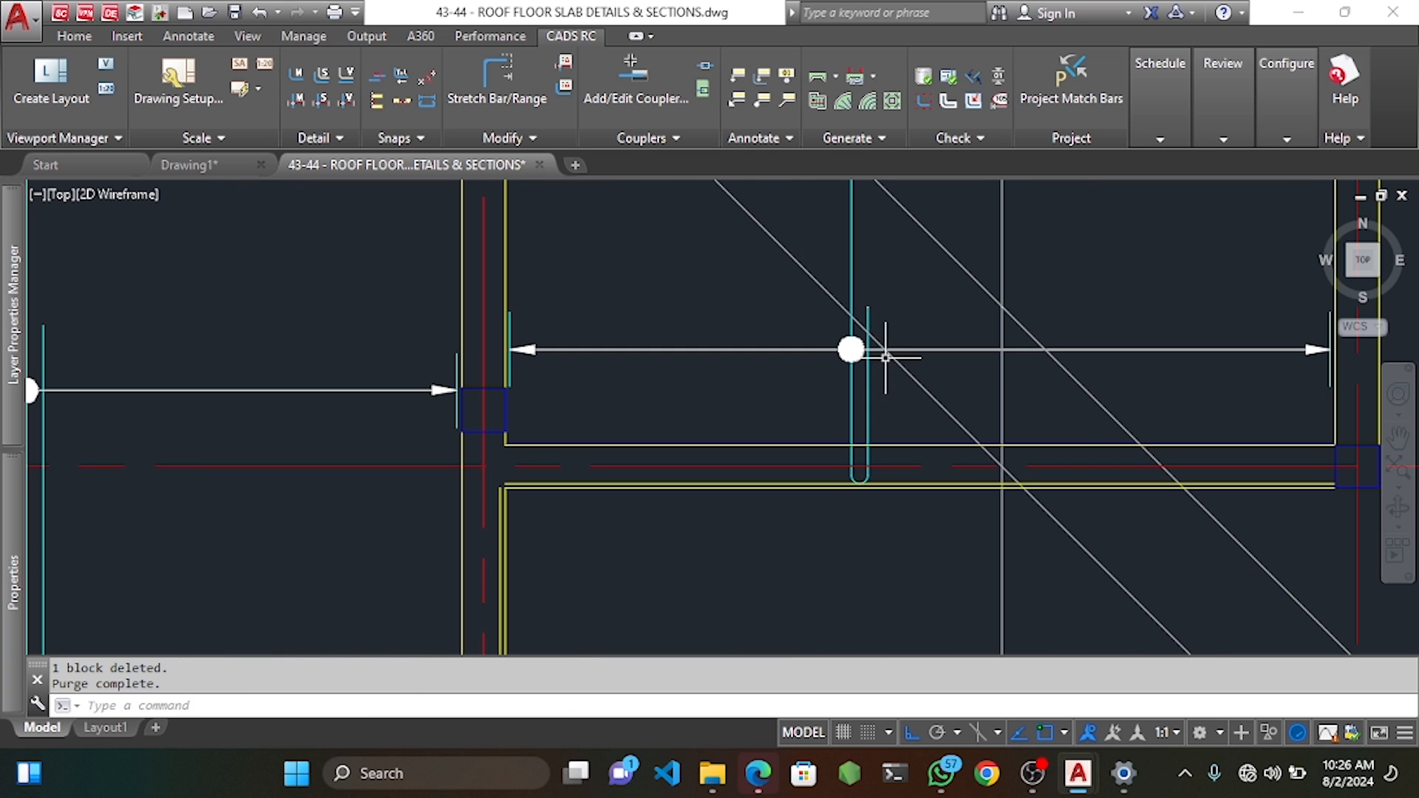
# Delete the 850 reference dimension and pan out to show the whole slab plan.
pyautogui.click(899, 364)
pyautogui.press('Delete')
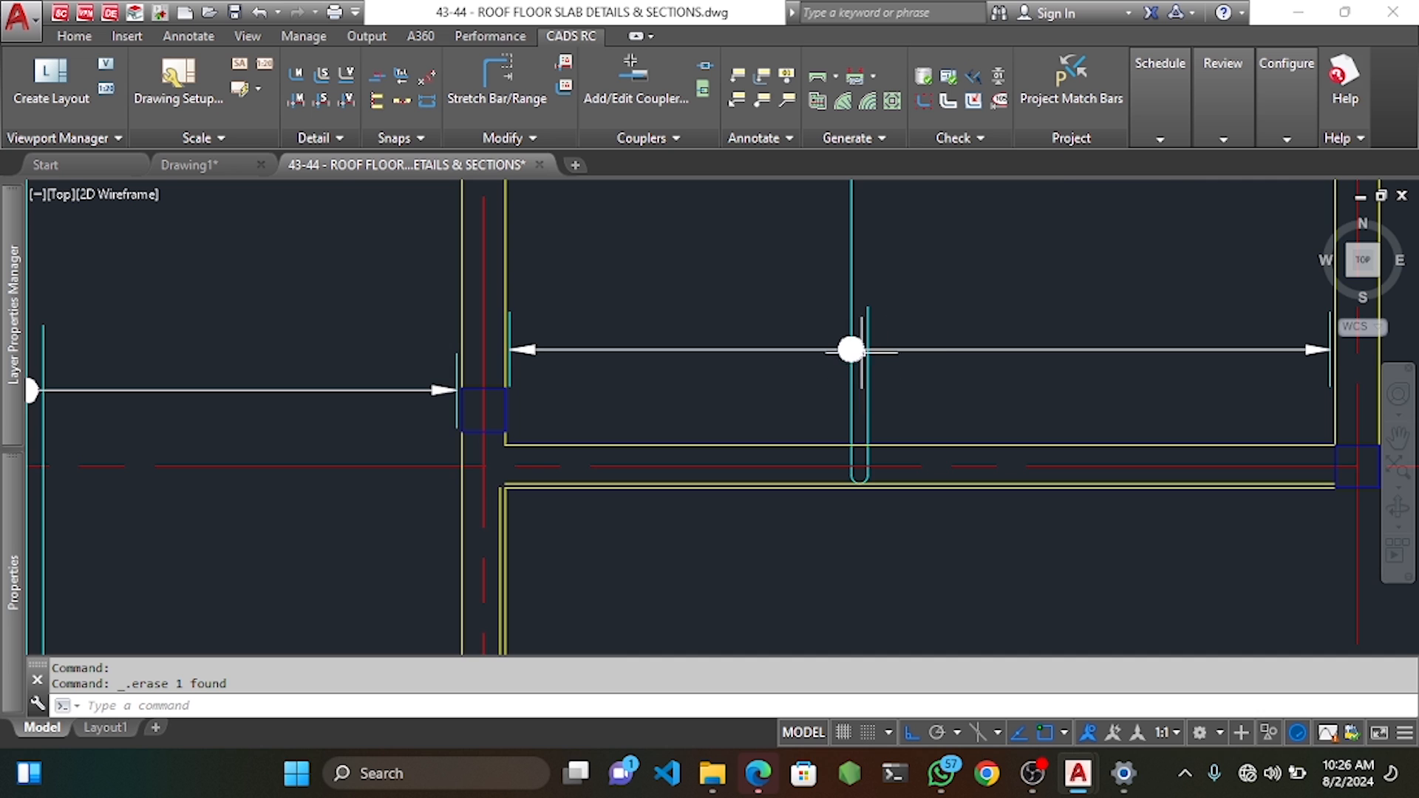
pyautogui.scroll(-4, 852, 350)
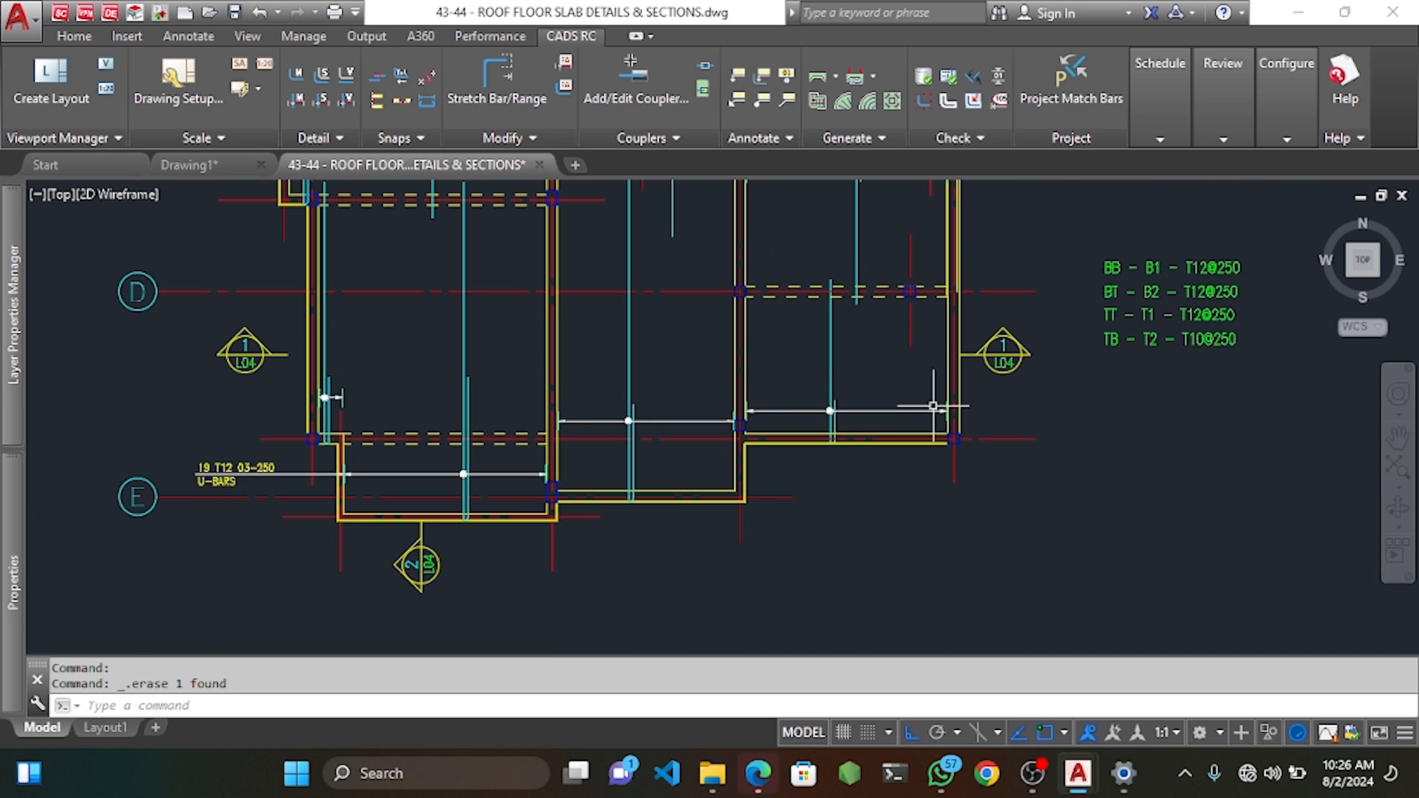
pyautogui.scroll(-3, 817, 422)
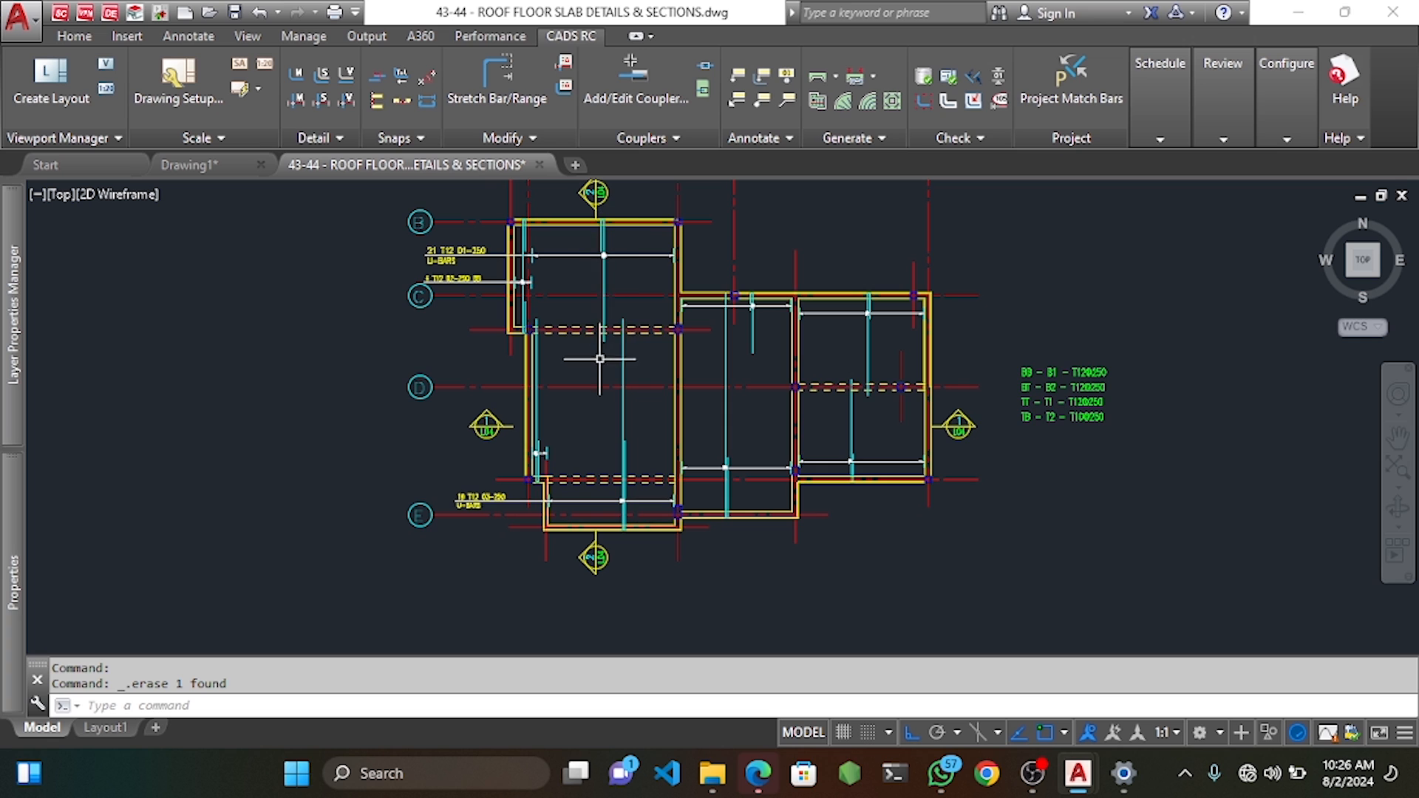
pyautogui.moveTo(629, 261); pyautogui.dragTo(696, 342, button='middle')
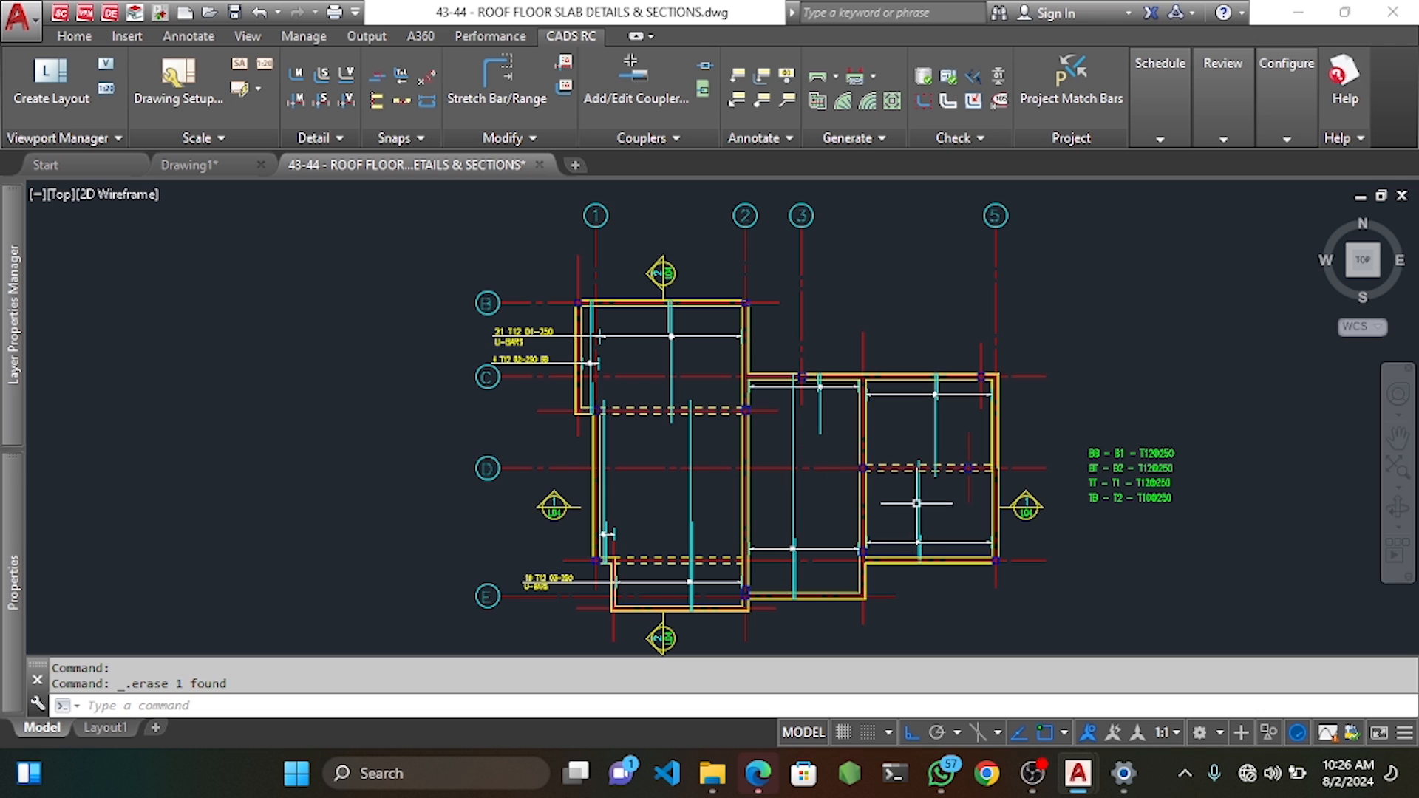
# Run a CADS RC Drawing Audit and highlight the 5 unlabelled bars it reports.
pyautogui.click(947, 81)
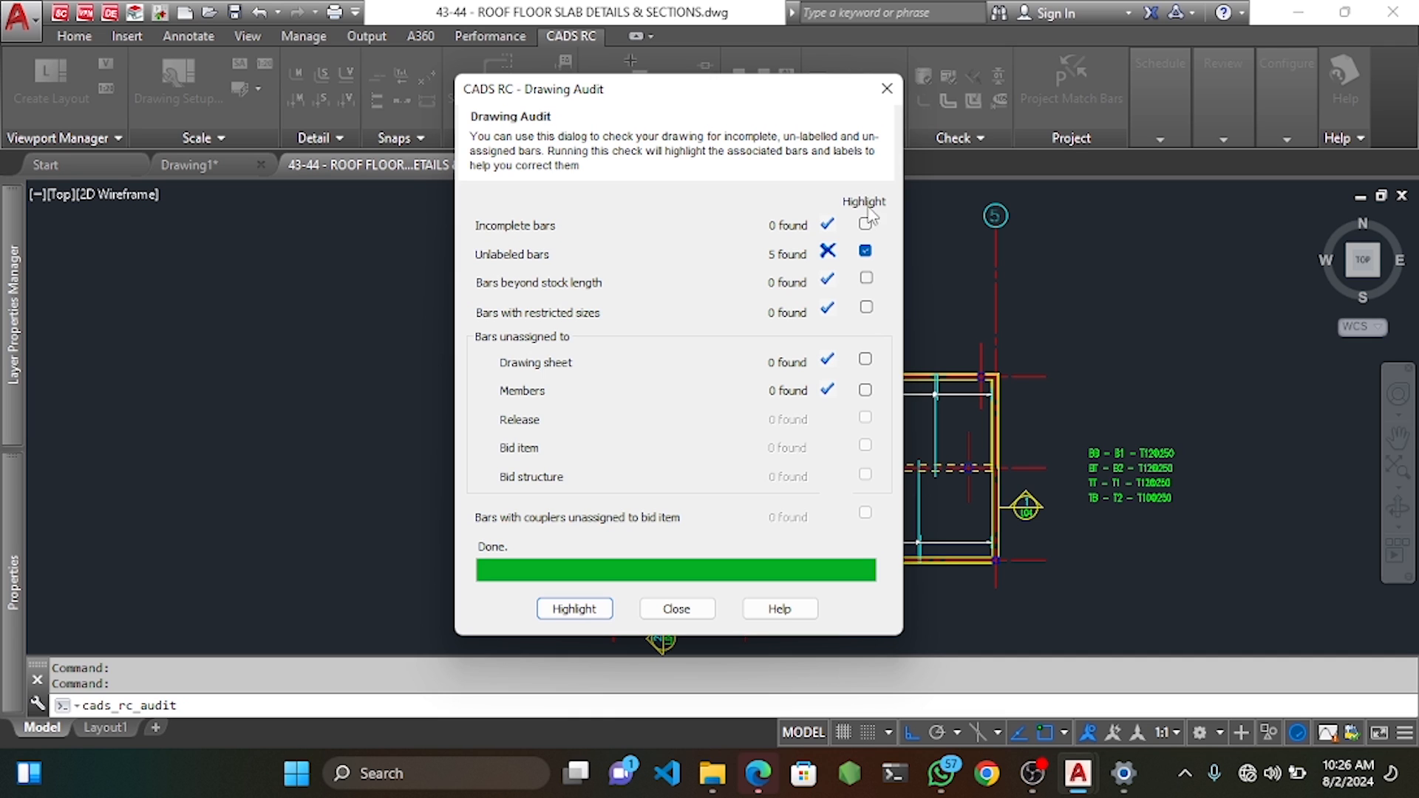
pyautogui.click(573, 609)
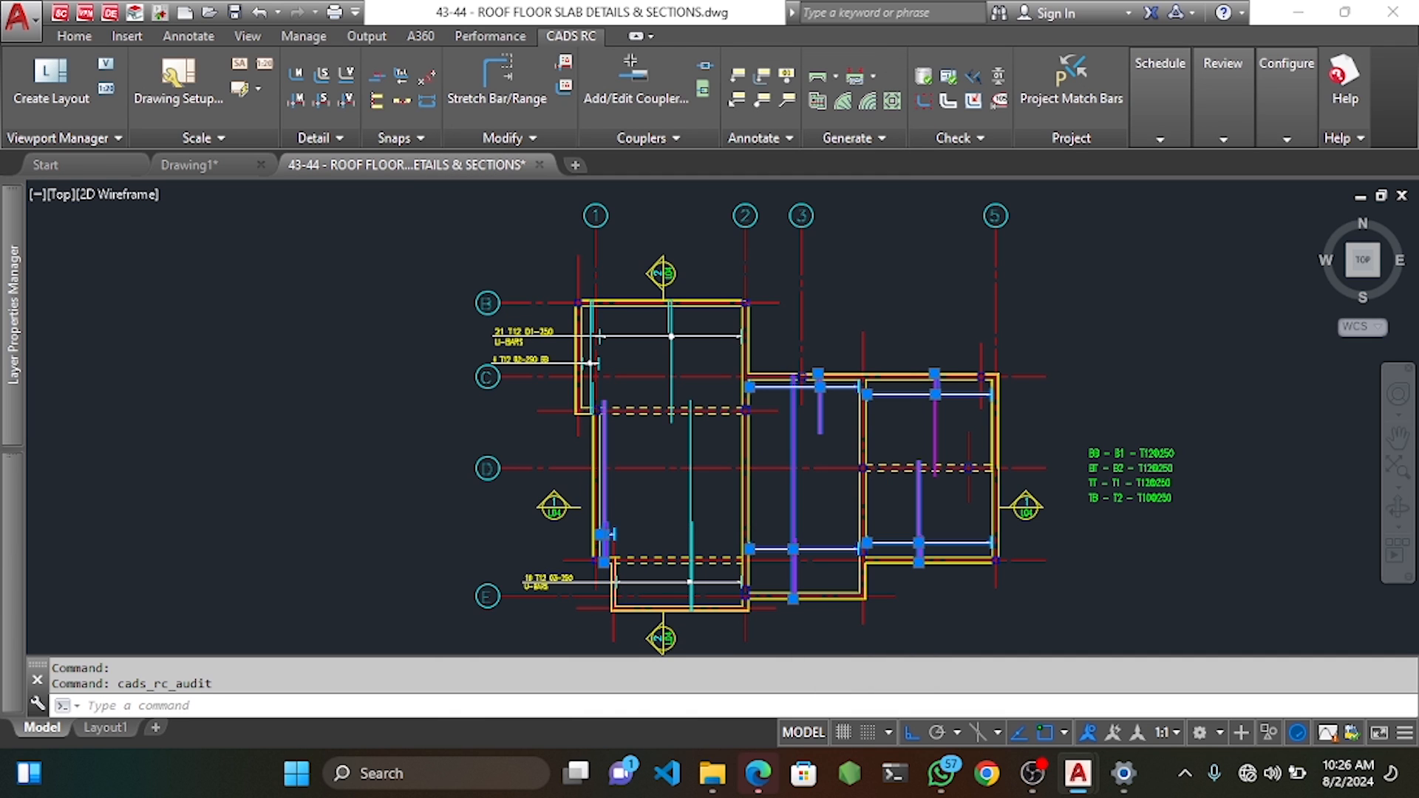
pyautogui.scroll(3, 975, 413)
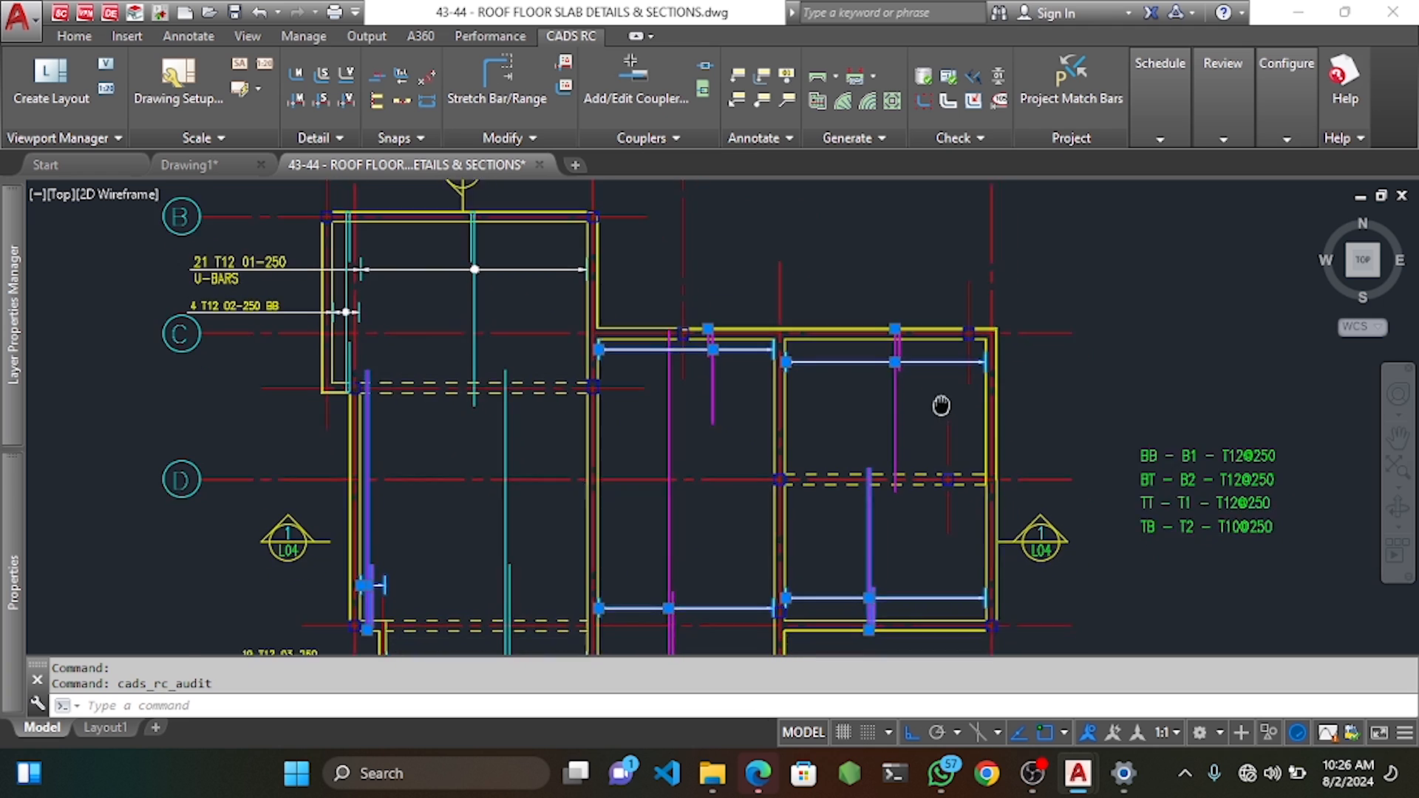
pyautogui.press('Escape')
pyautogui.press('Escape')
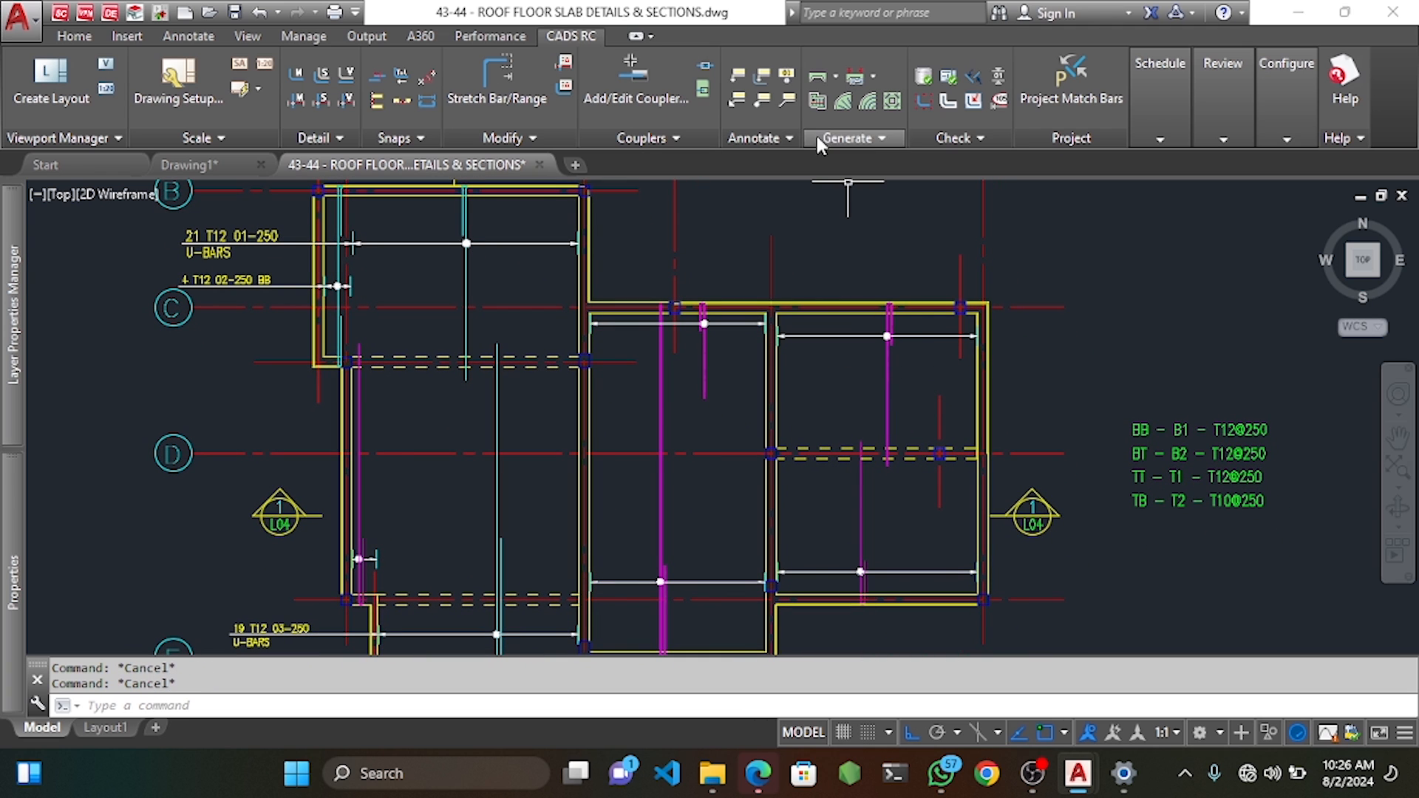
# Label the top-right bay's U-bar as 19 T12 07-250 U-BARS, placed right of the slab.
pyautogui.click(763, 77)
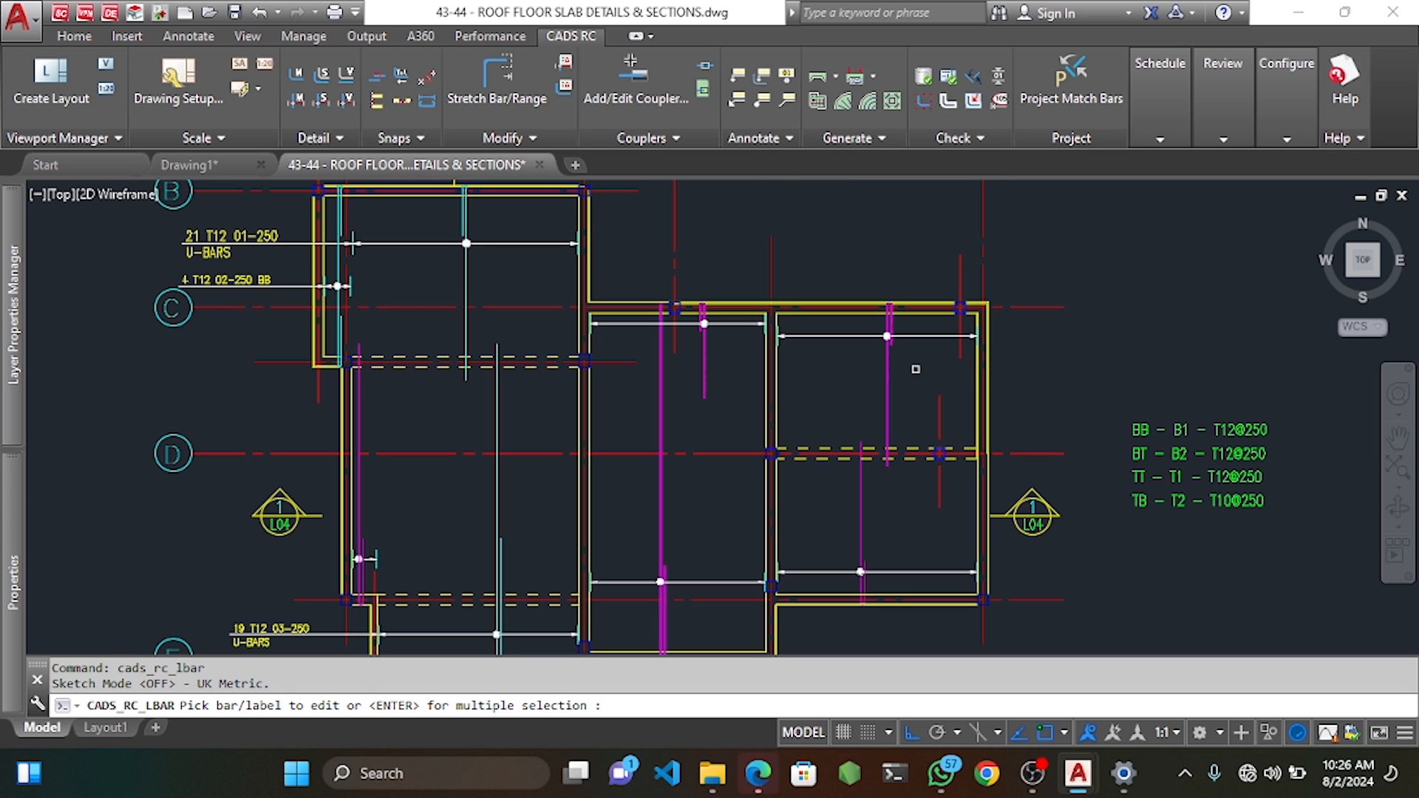
pyautogui.click(887, 363)
pyautogui.scroll(6, 1016, 333)
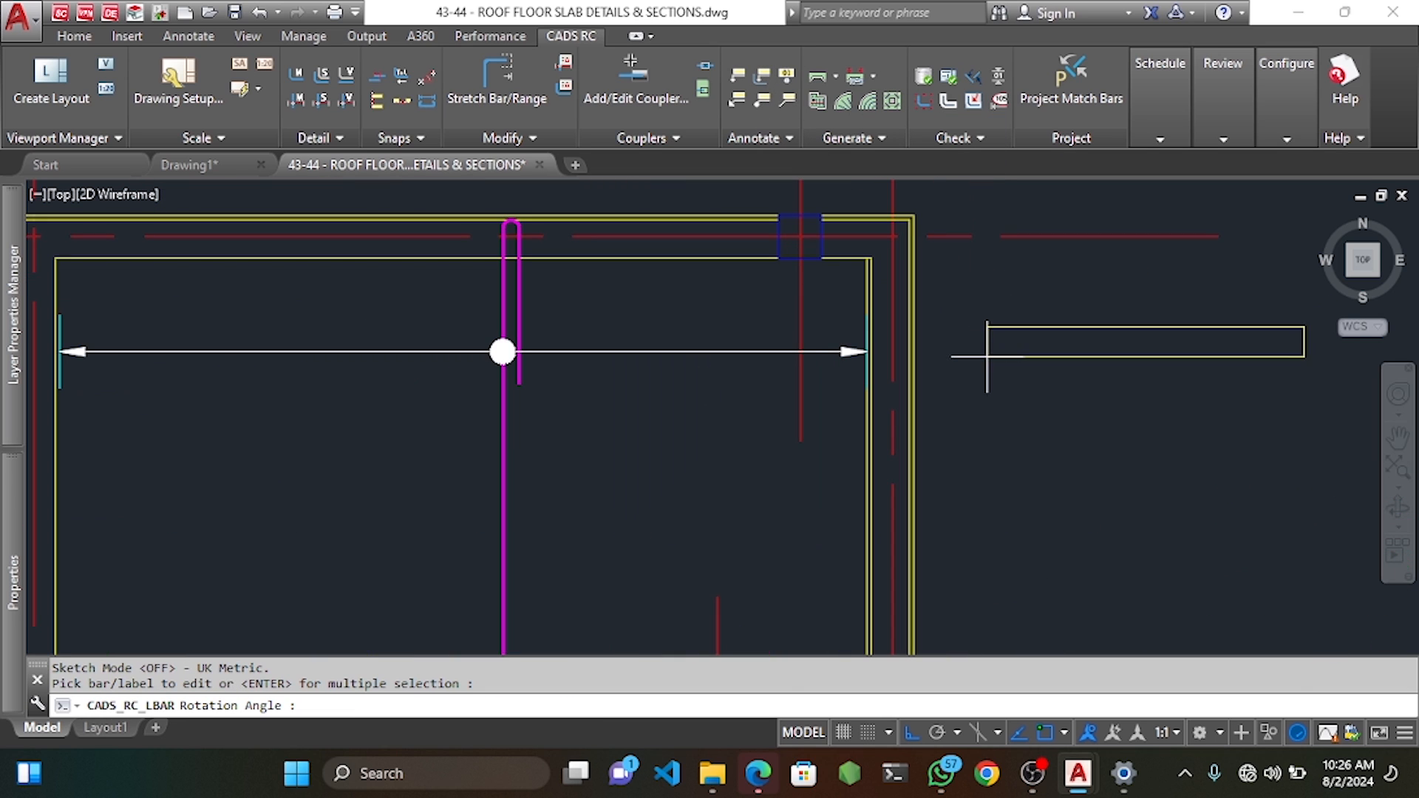
pyautogui.click(1035, 346)
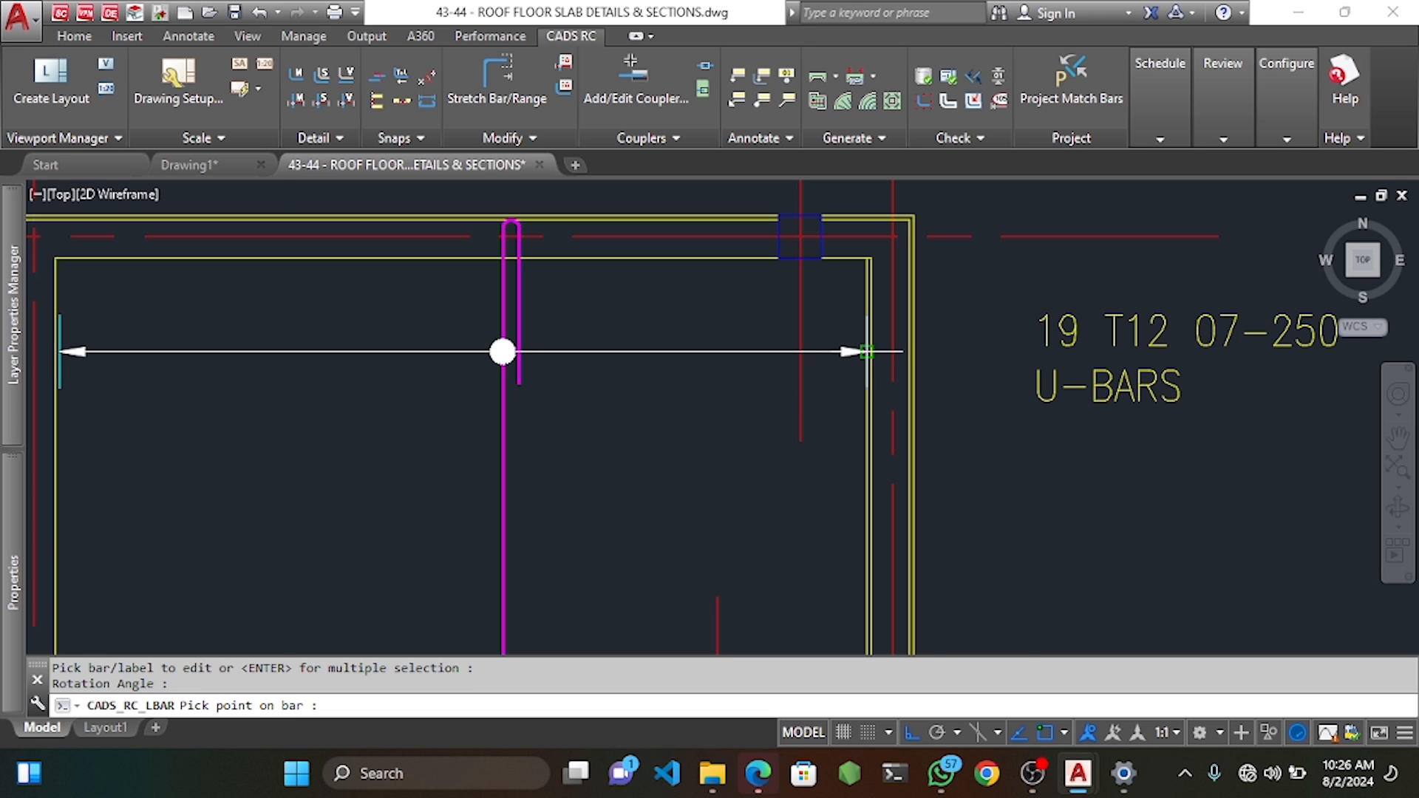
pyautogui.scroll(5, 859, 341)
pyautogui.click(855, 340)
pyautogui.scroll(-5, 858, 346)
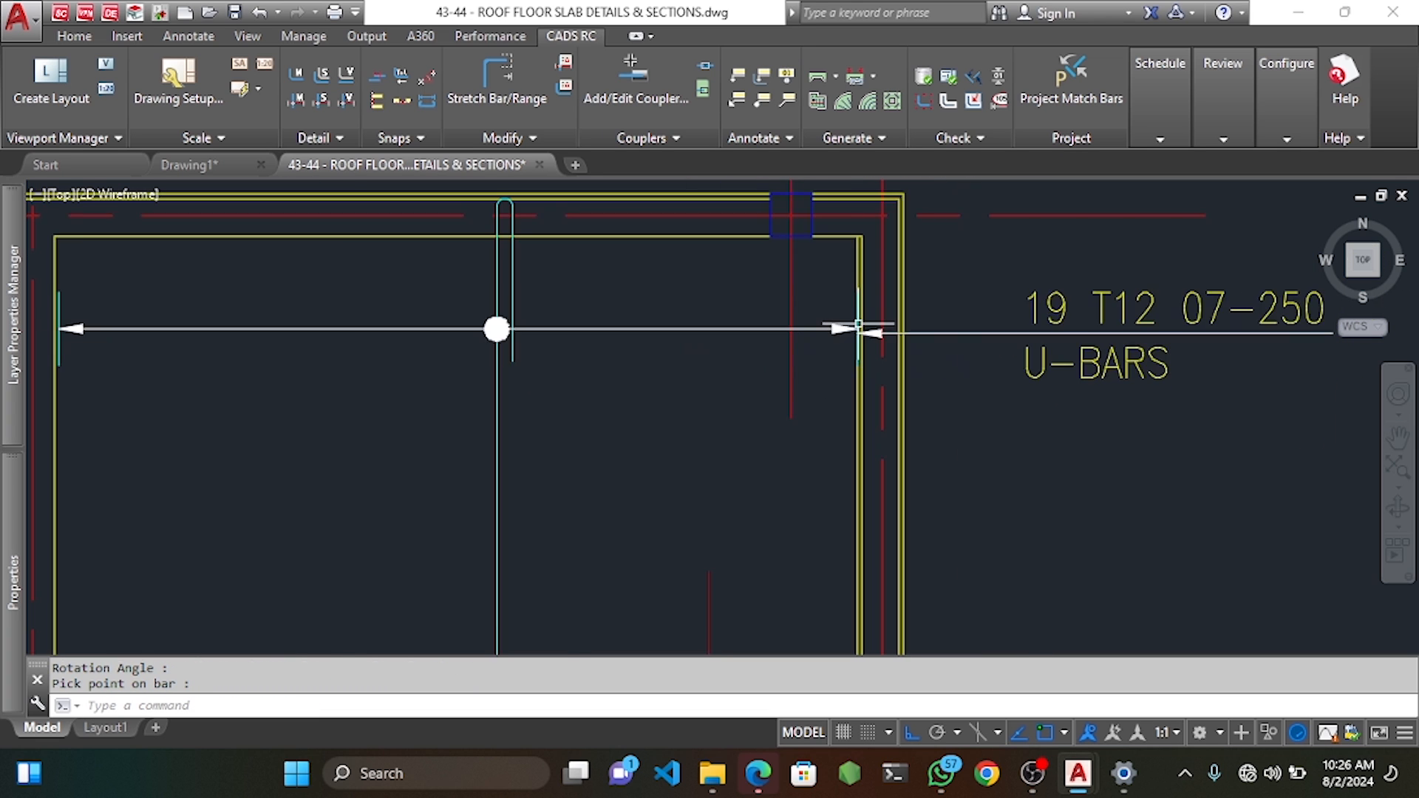
pyautogui.scroll(4, 880, 385)
# Move the label's leader arrowhead onto the U-bar end.
pyautogui.click(1121, 432)
pyautogui.click(1057, 285)
pyautogui.scroll(5, 827, 319)
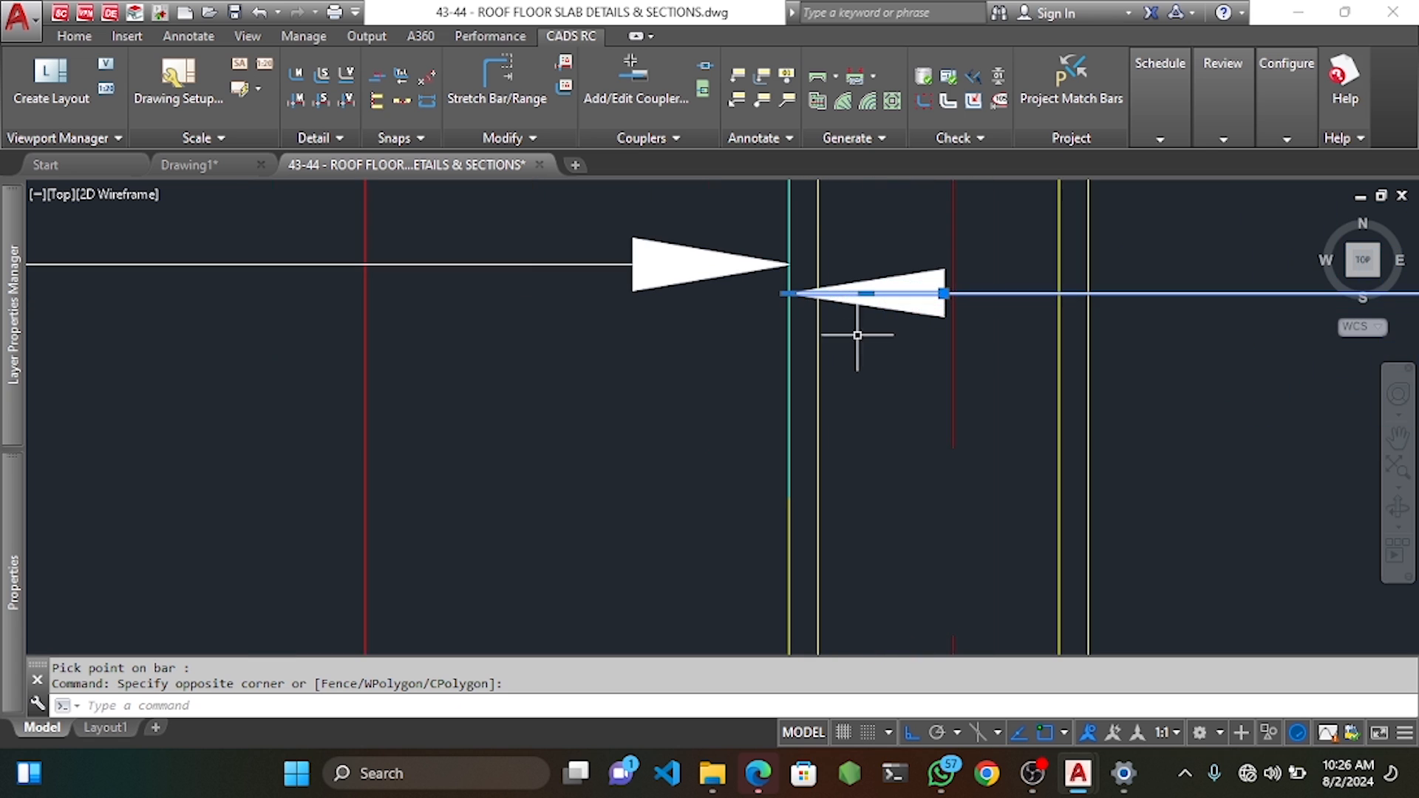
pyautogui.click(855, 334)
pyautogui.click(861, 227)
pyautogui.moveTo(864, 233); pyautogui.dragTo(865, 289, button='middle')
pyautogui.write('m')
pyautogui.press('Return')
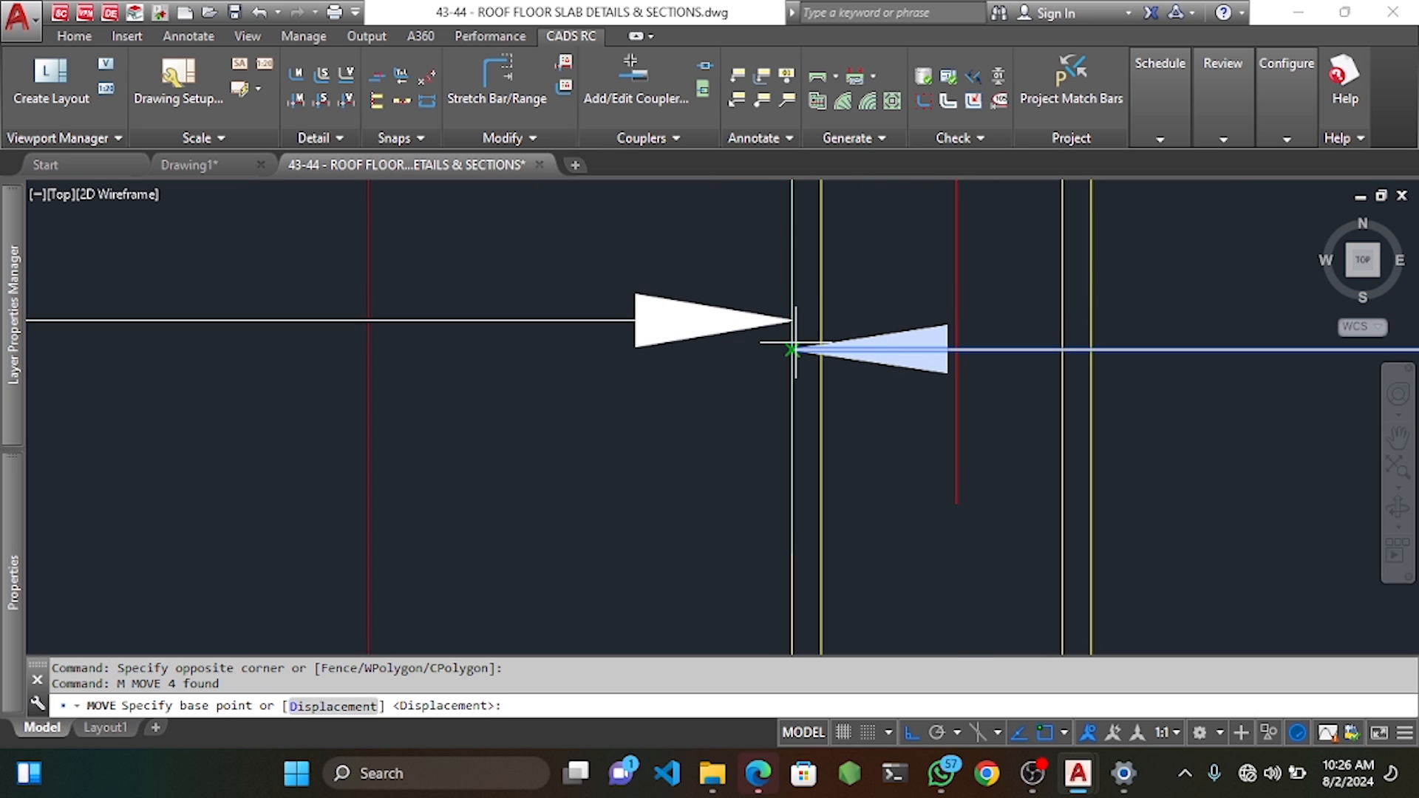
pyautogui.click(792, 350)
pyautogui.click(794, 320)
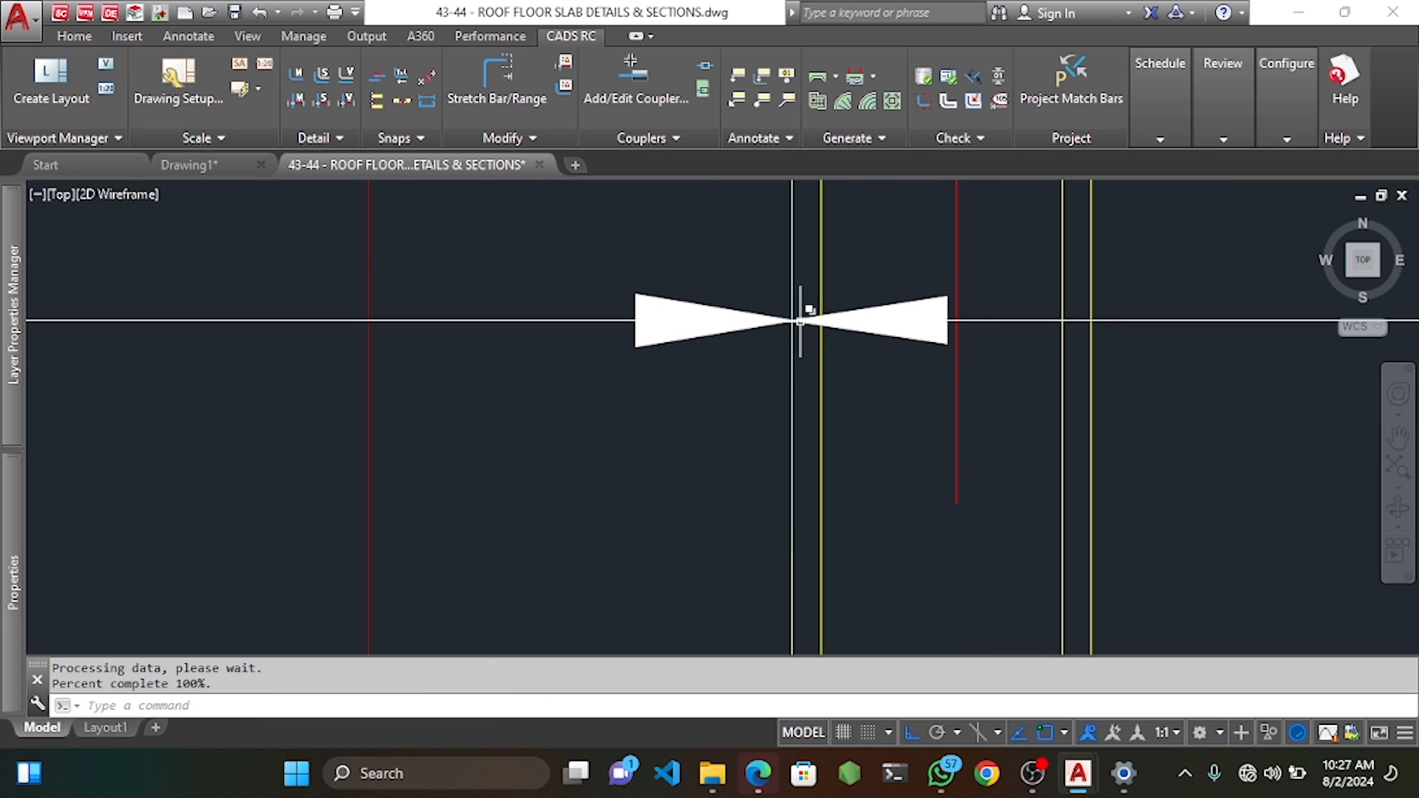
# Pan across the slab to bring the right-hand bays into view.
pyautogui.scroll(-5, 652, 385)
pyautogui.press('Escape')
pyautogui.moveTo(651, 385); pyautogui.dragTo(744, 394, button='middle')
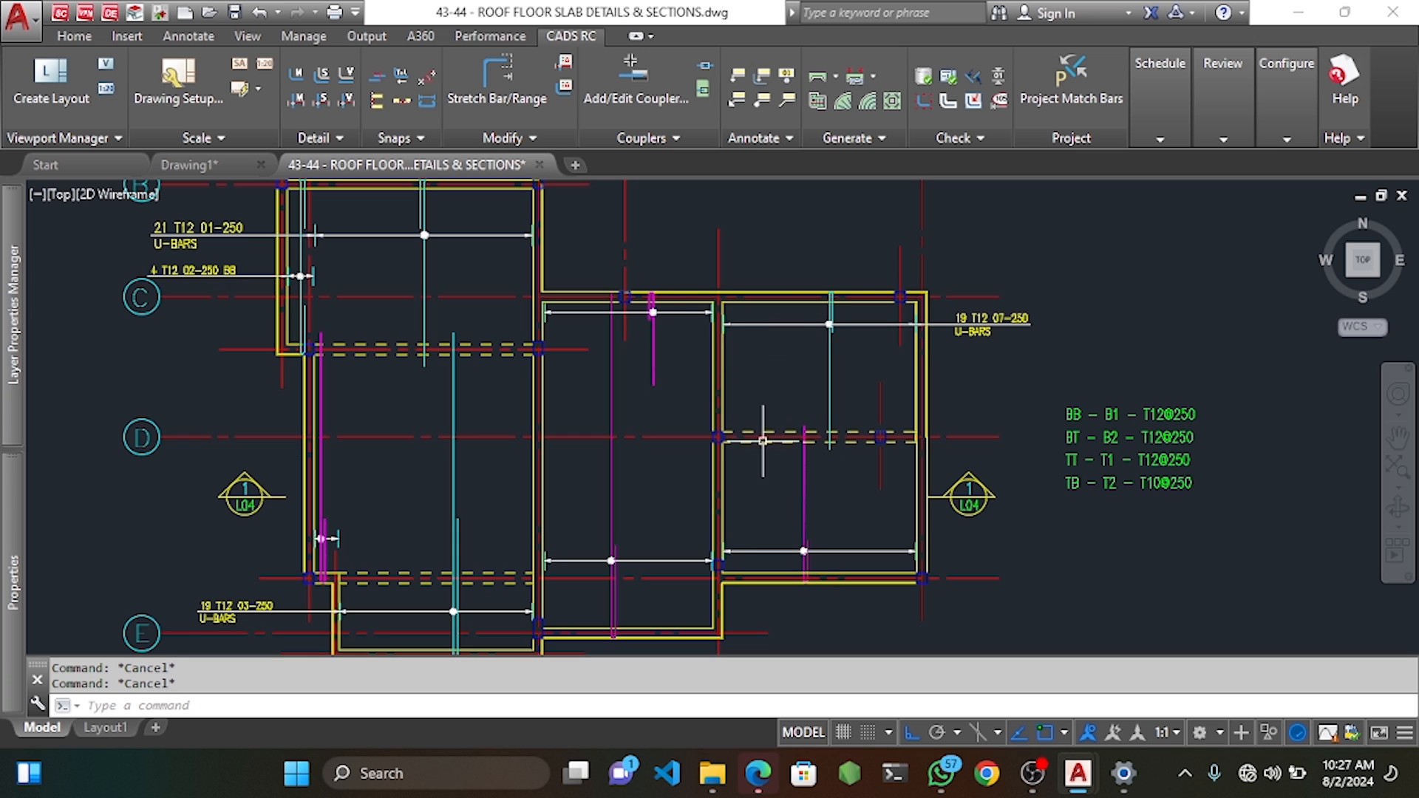
pyautogui.moveTo(764, 441); pyautogui.dragTo(764, 353, button='middle')
pyautogui.scroll(2, 926, 494)
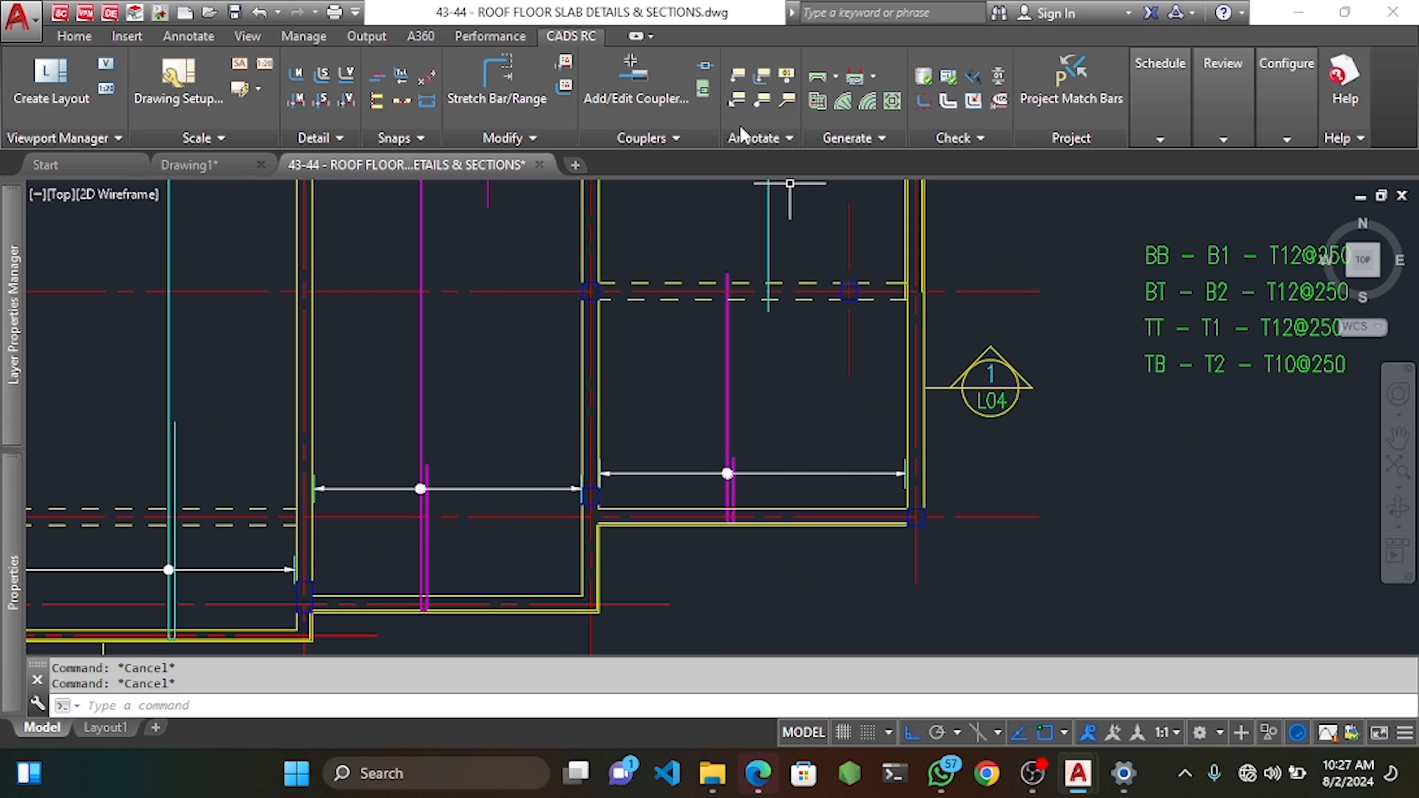
# Label the lower-right bay's U-bar range as 19 T12 08-250 U-BARS with a leader to the bar.
pyautogui.click(765, 75)
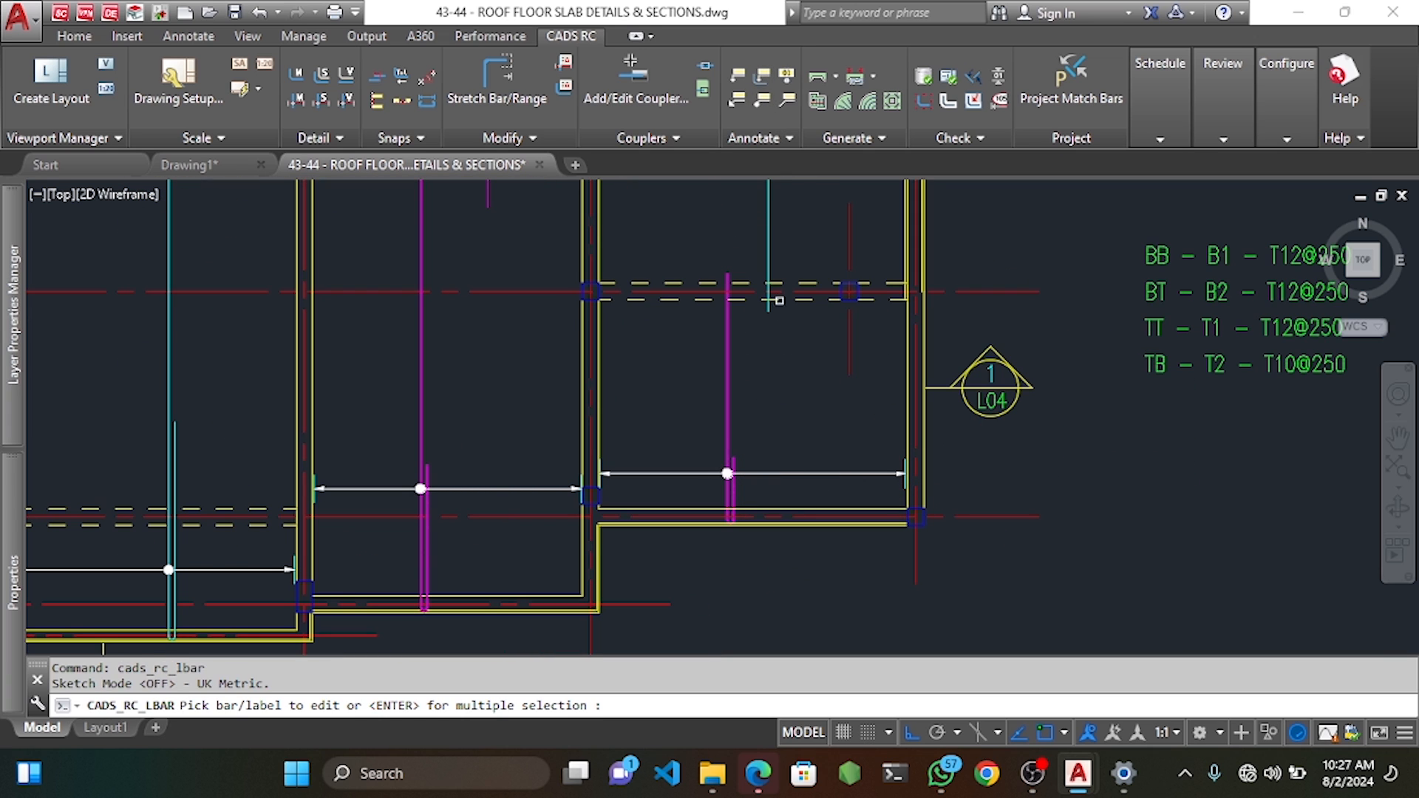
pyautogui.click(727, 441)
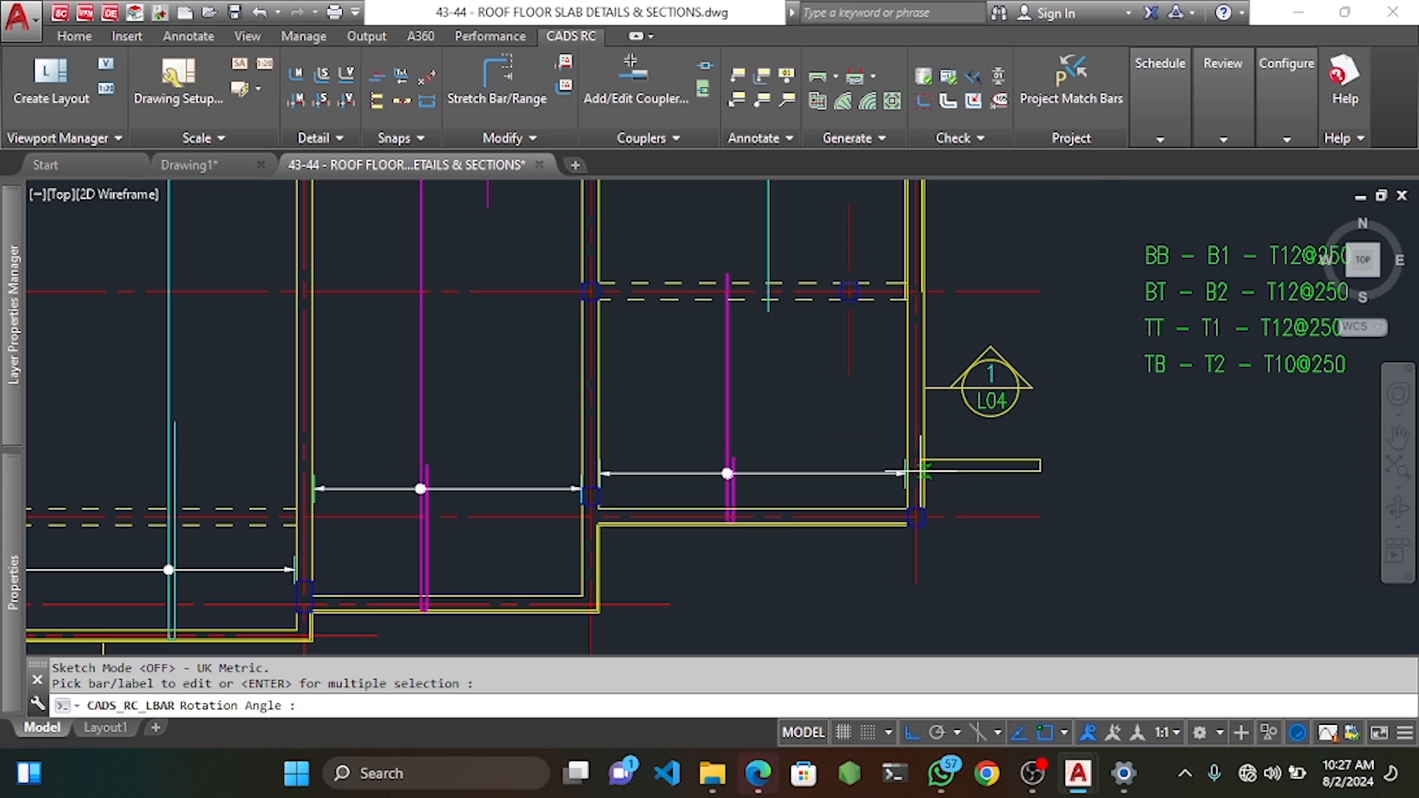
pyautogui.scroll(5, 951, 466)
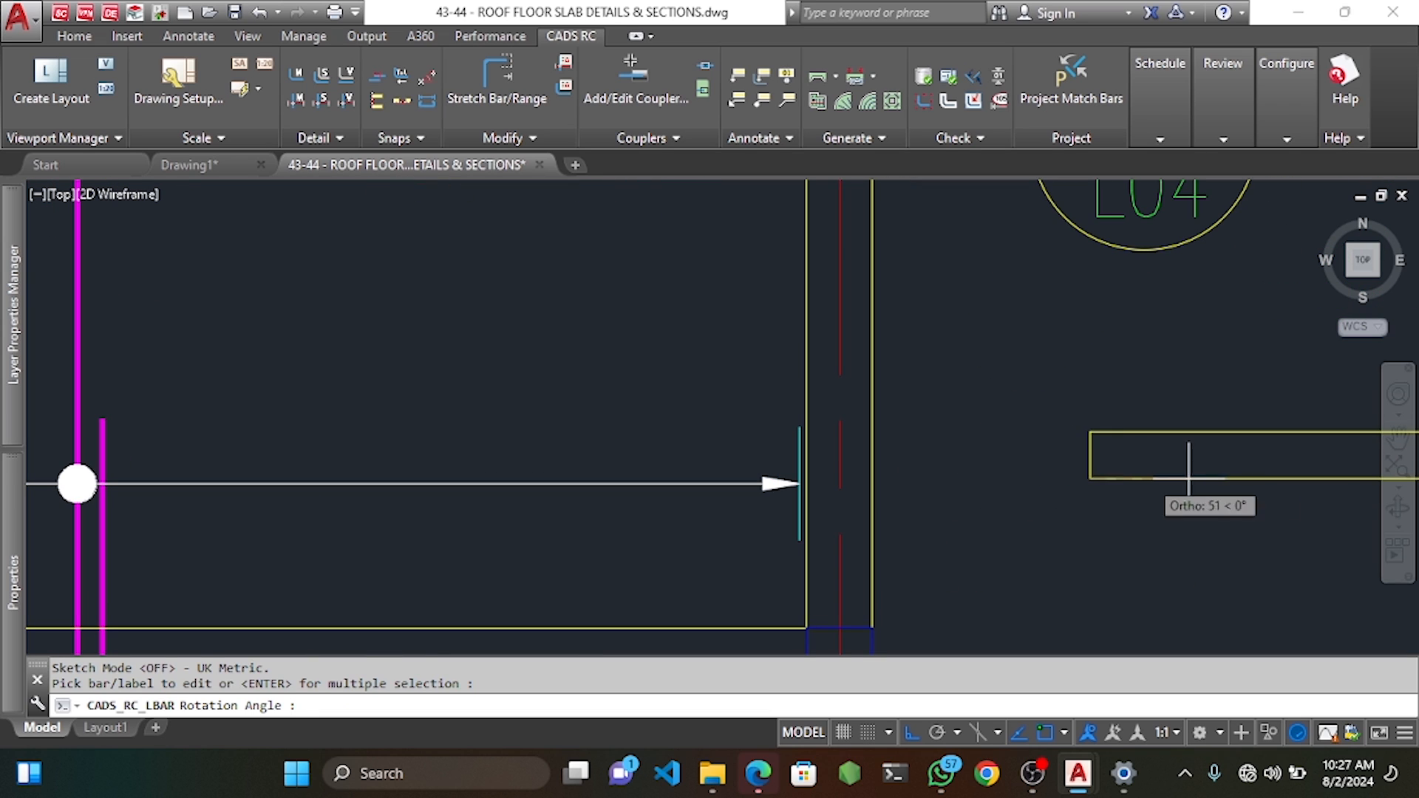
pyautogui.press('Return')
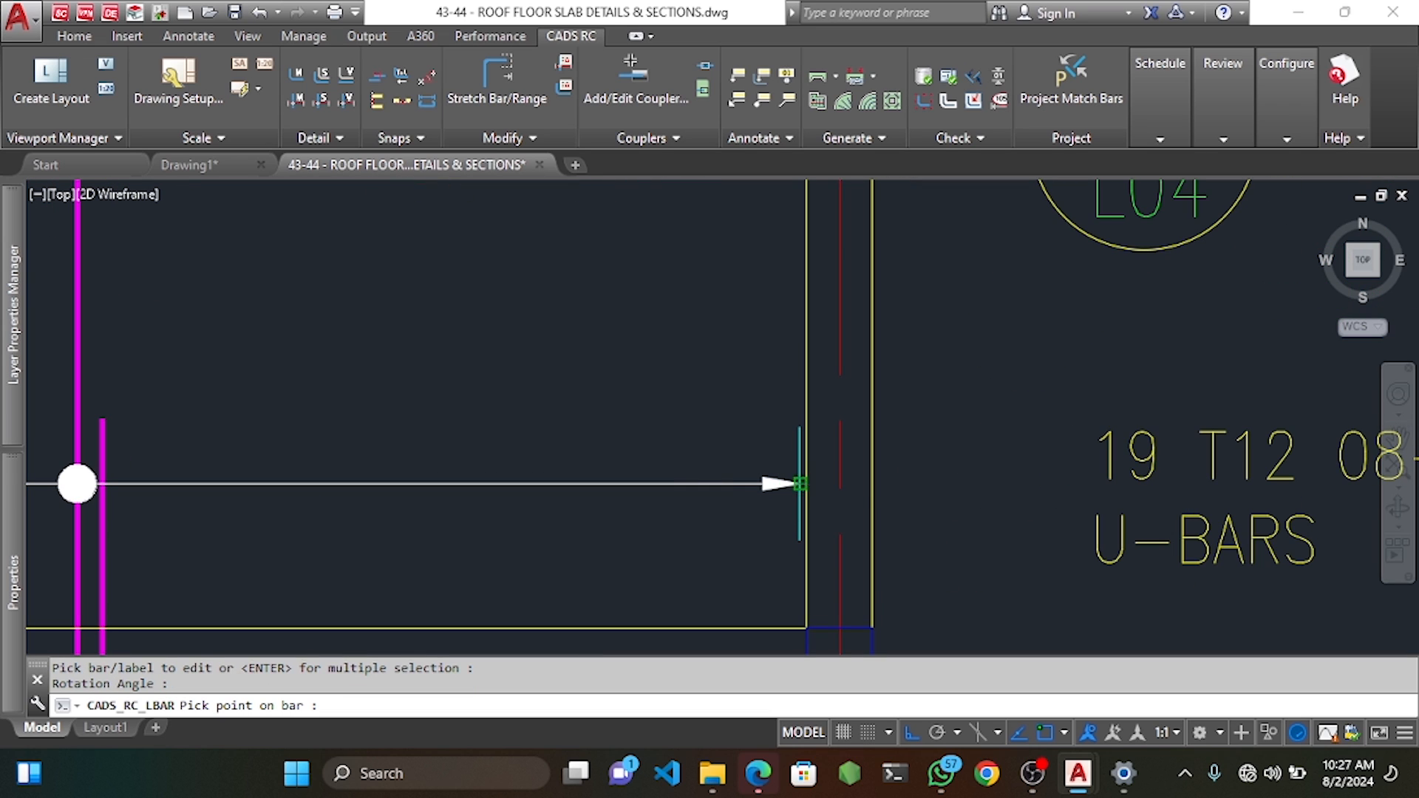
pyautogui.click(800, 484)
# Move the new label's leader arrow so its tip meets the end of the bar range line.
pyautogui.click(1147, 586)
pyautogui.click(1122, 551)
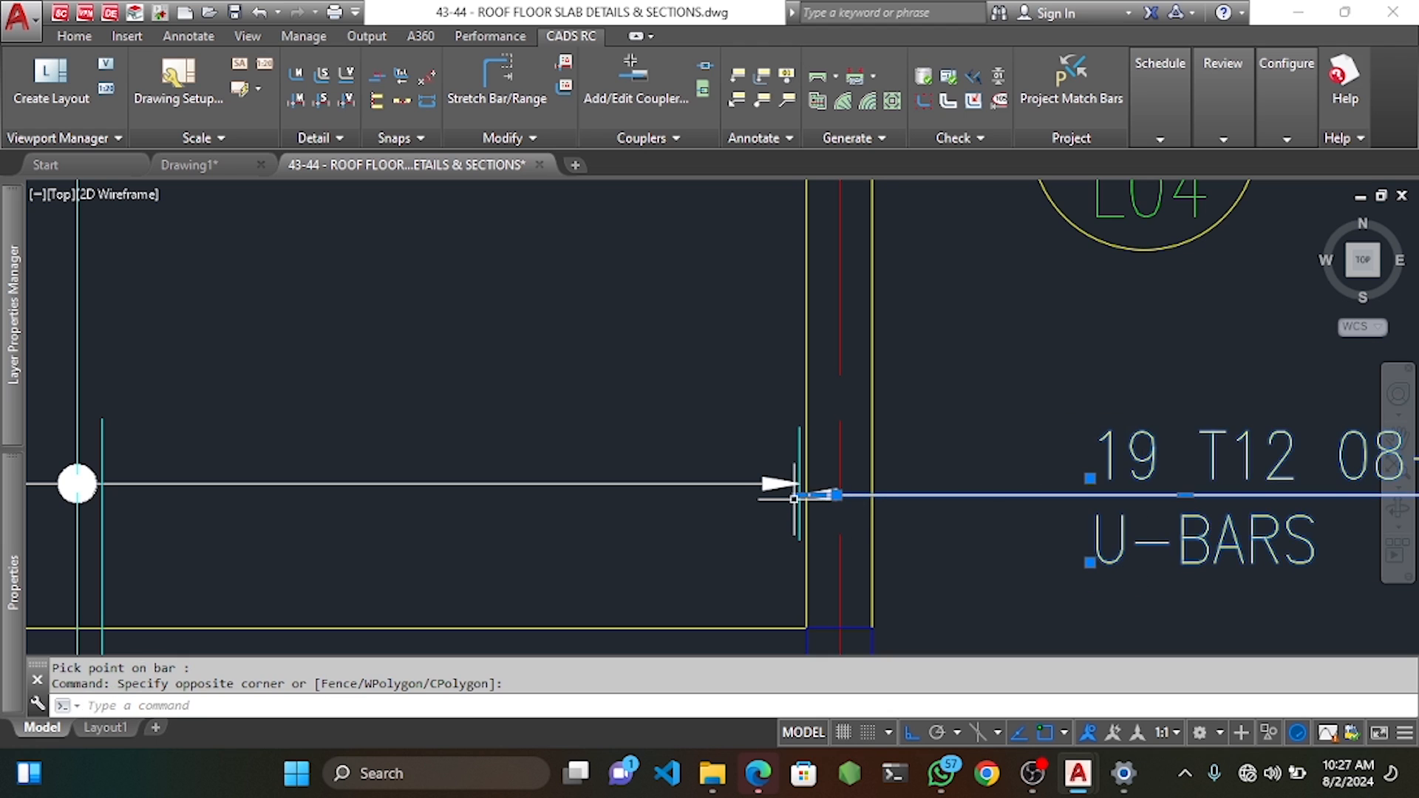
pyautogui.scroll(4, 806, 507)
pyautogui.click(851, 513)
pyautogui.click(847, 420)
pyautogui.moveTo(840, 516); pyautogui.dragTo(836, 488, button='middle')
pyautogui.write('m')
pyautogui.press('space')
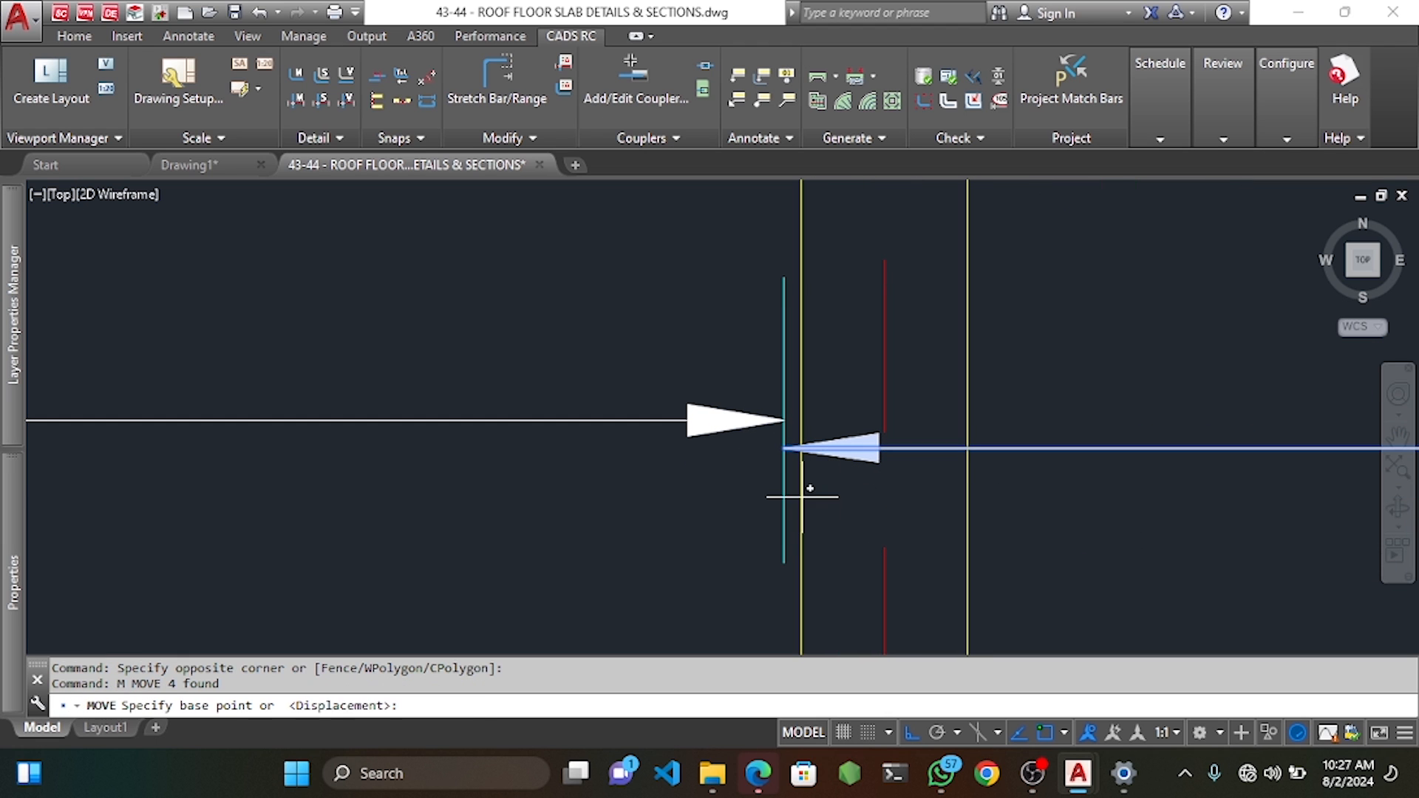
pyautogui.click(783, 449)
pyautogui.click(797, 414)
pyautogui.scroll(-8, 794, 414)
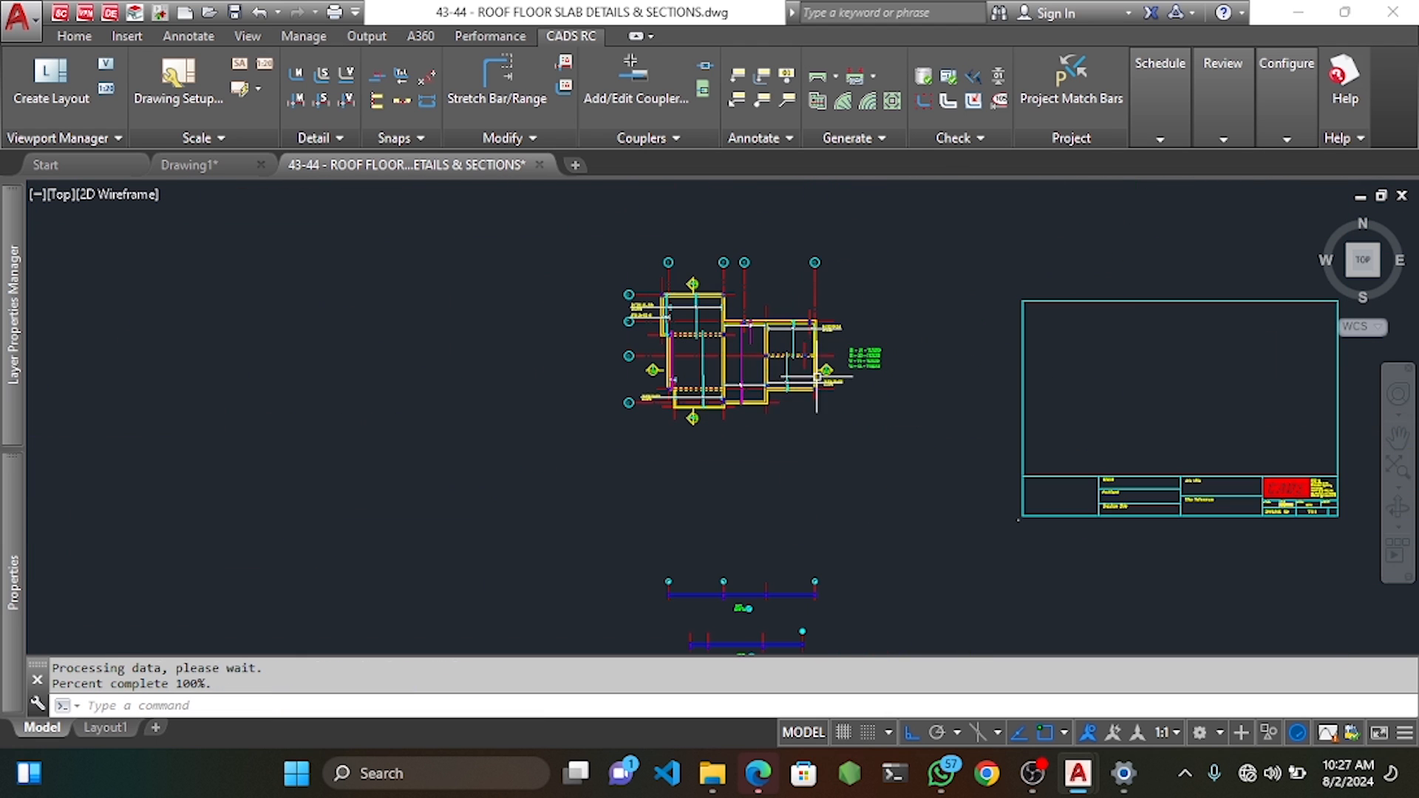
pyautogui.scroll(5, 750, 339)
pyautogui.moveTo(706, 474); pyautogui.dragTo(780, 363, button='middle')
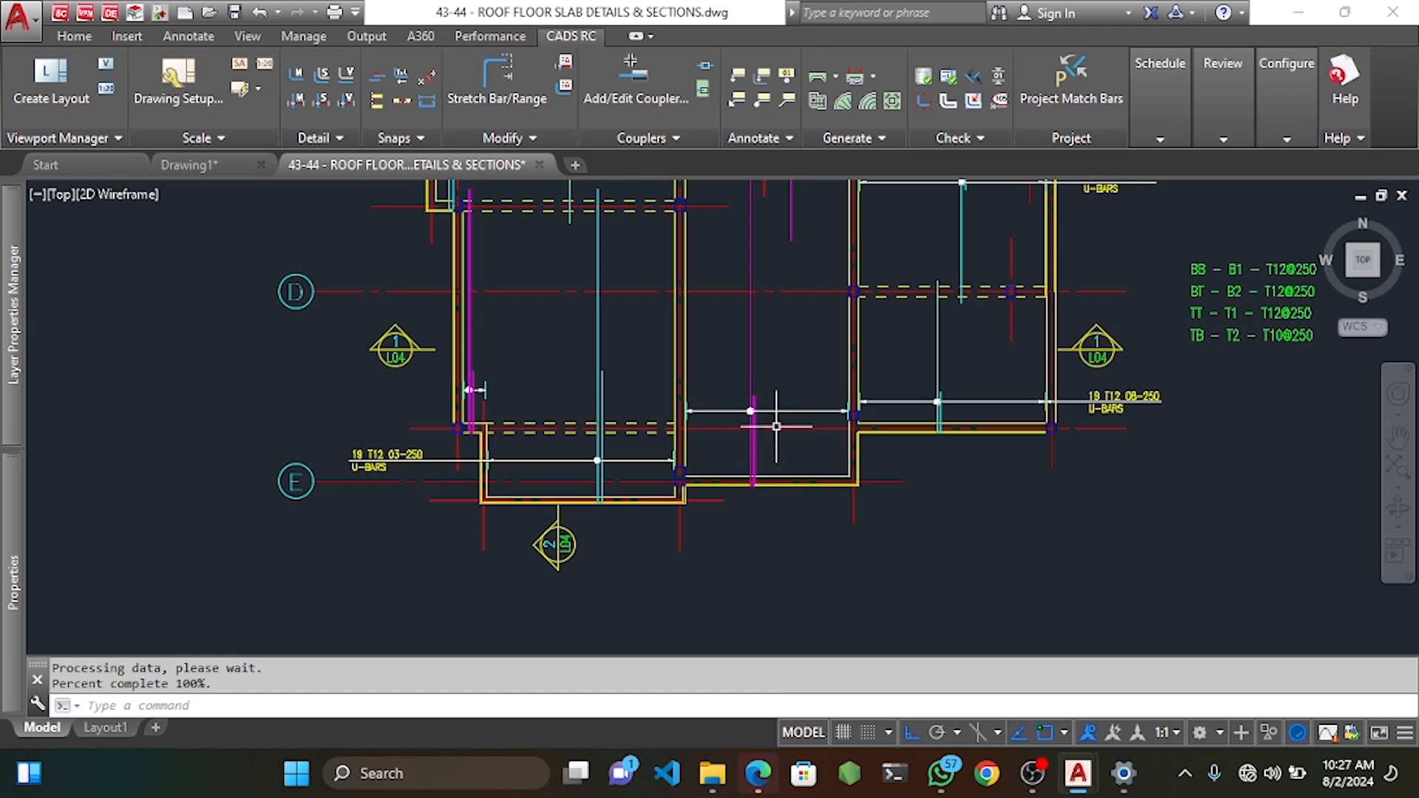
pyautogui.moveTo(536, 381)
pyautogui.mouseDown(button='middle')
pyautogui.moveTo(571, 308)
pyautogui.moveTo(830, 371)
pyautogui.mouseUp(button='middle')
pyautogui.scroll(5, 726, 385)
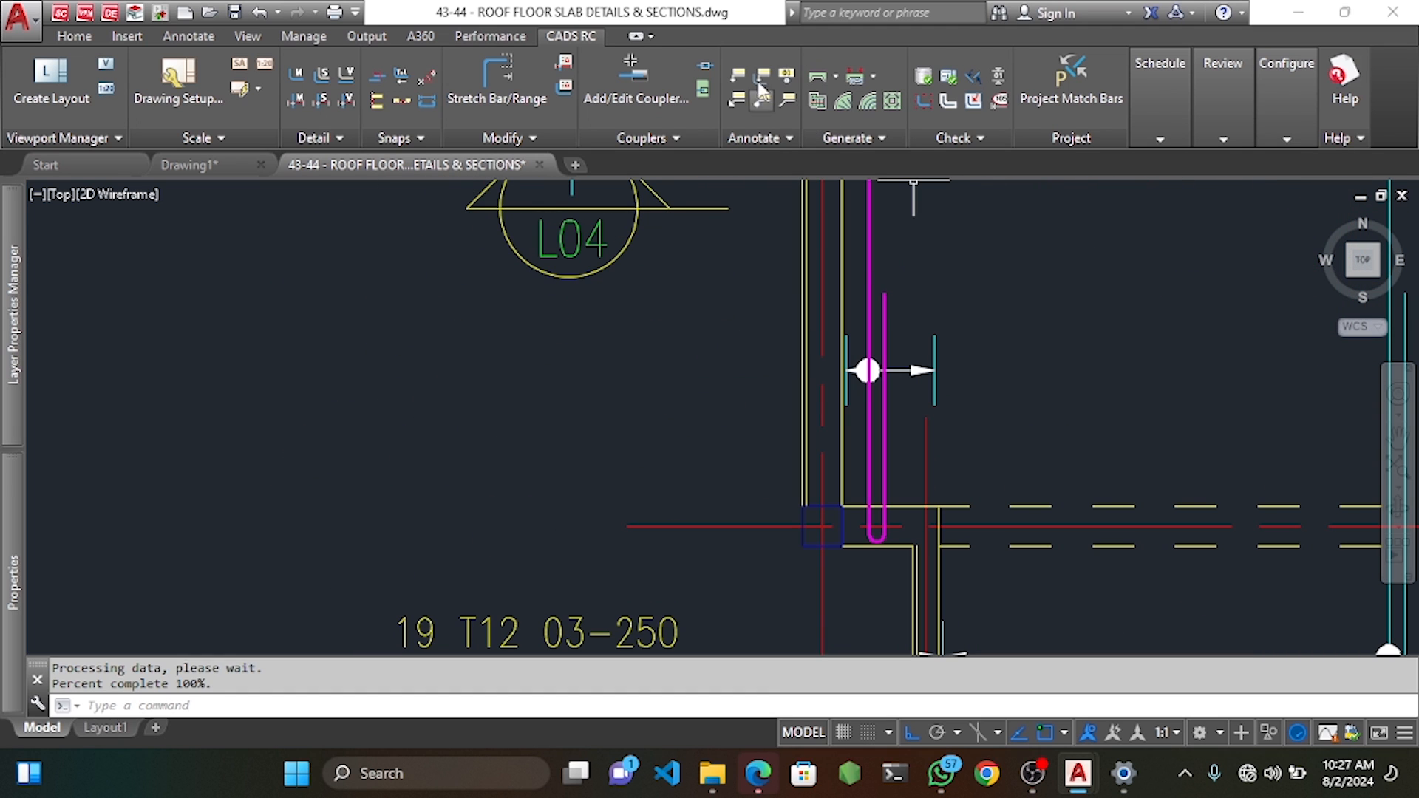
# Label the left bay's short U-bar range as 4 T12 04-250 U-BARS, placed left of the bar.
pyautogui.click(760, 79)
pyautogui.click(868, 412)
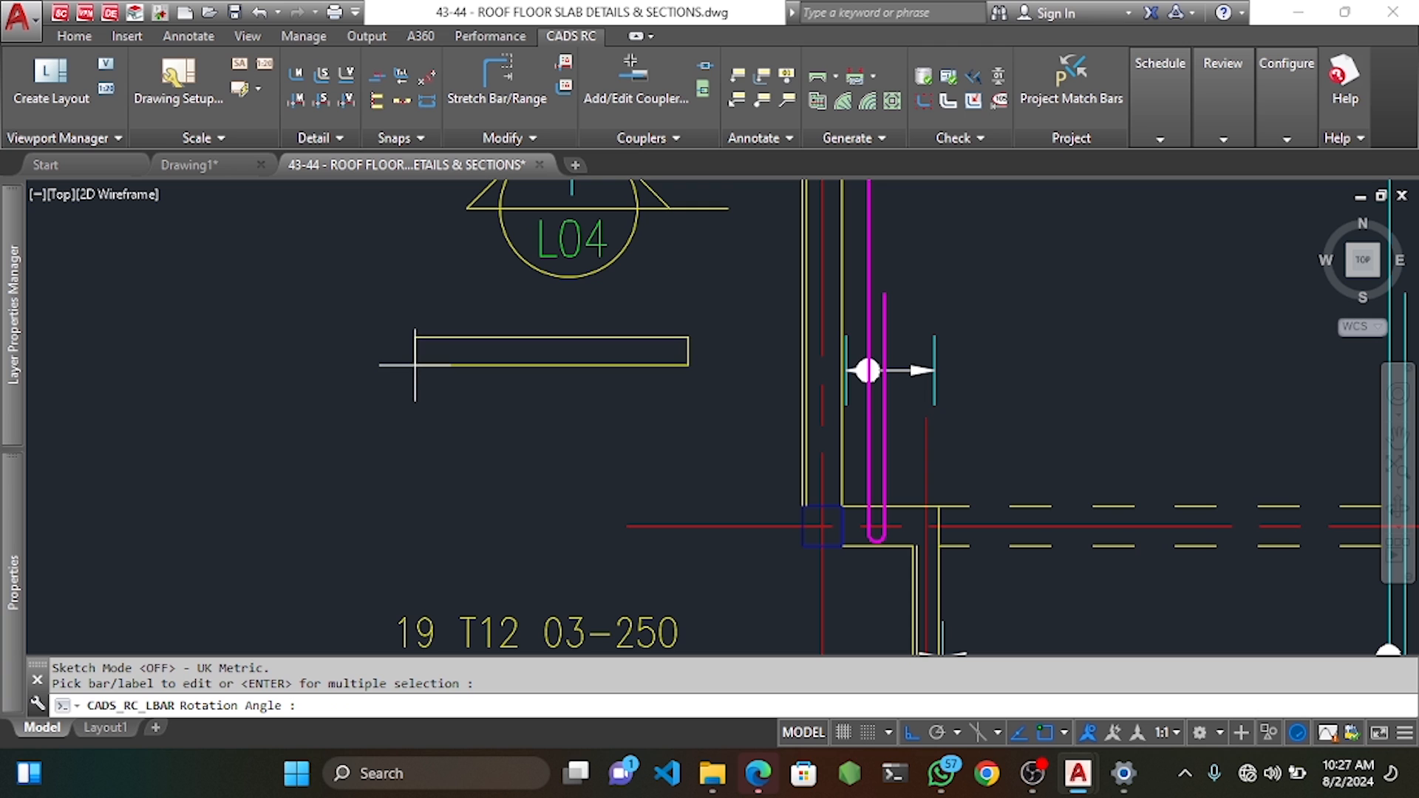
pyautogui.click(417, 364)
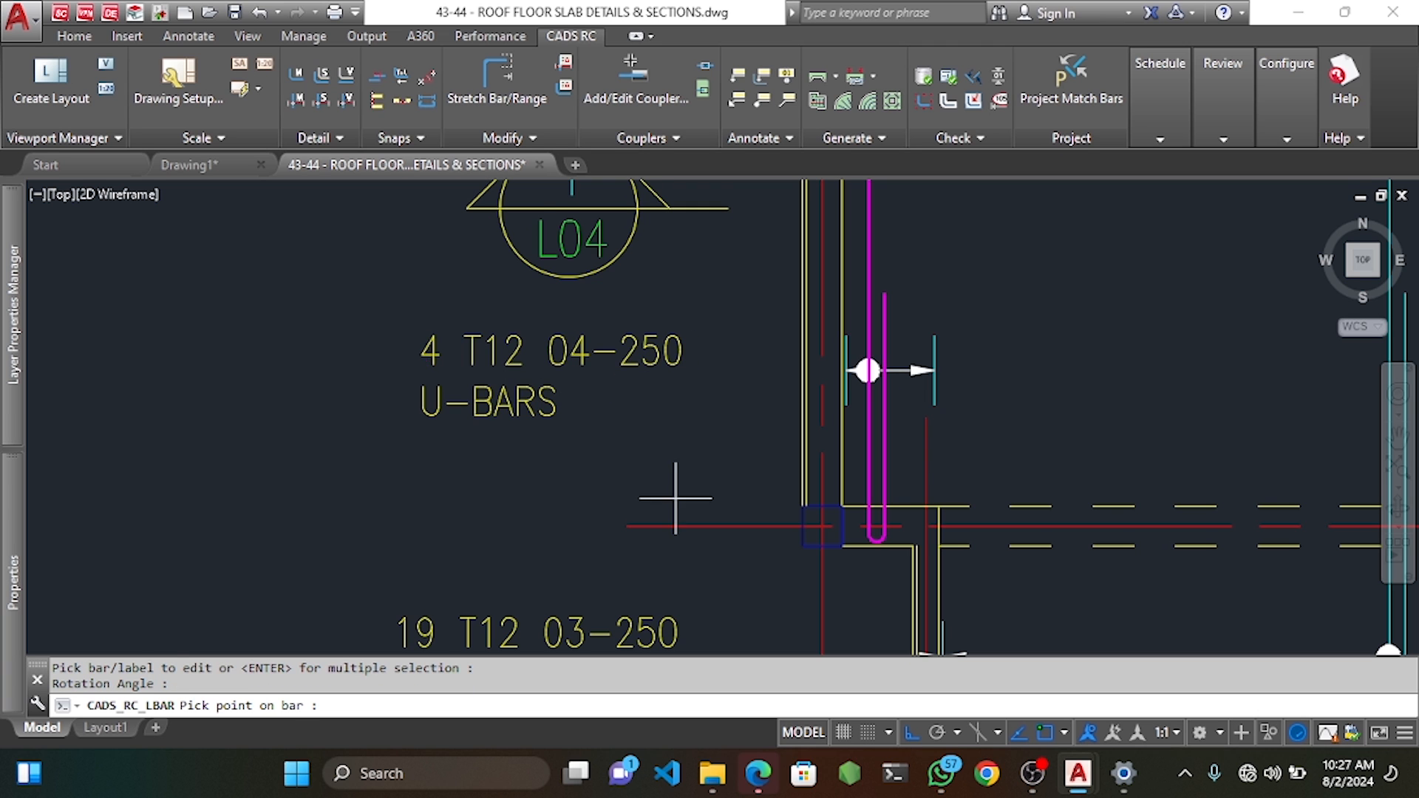
pyautogui.scroll(-2, 675, 484)
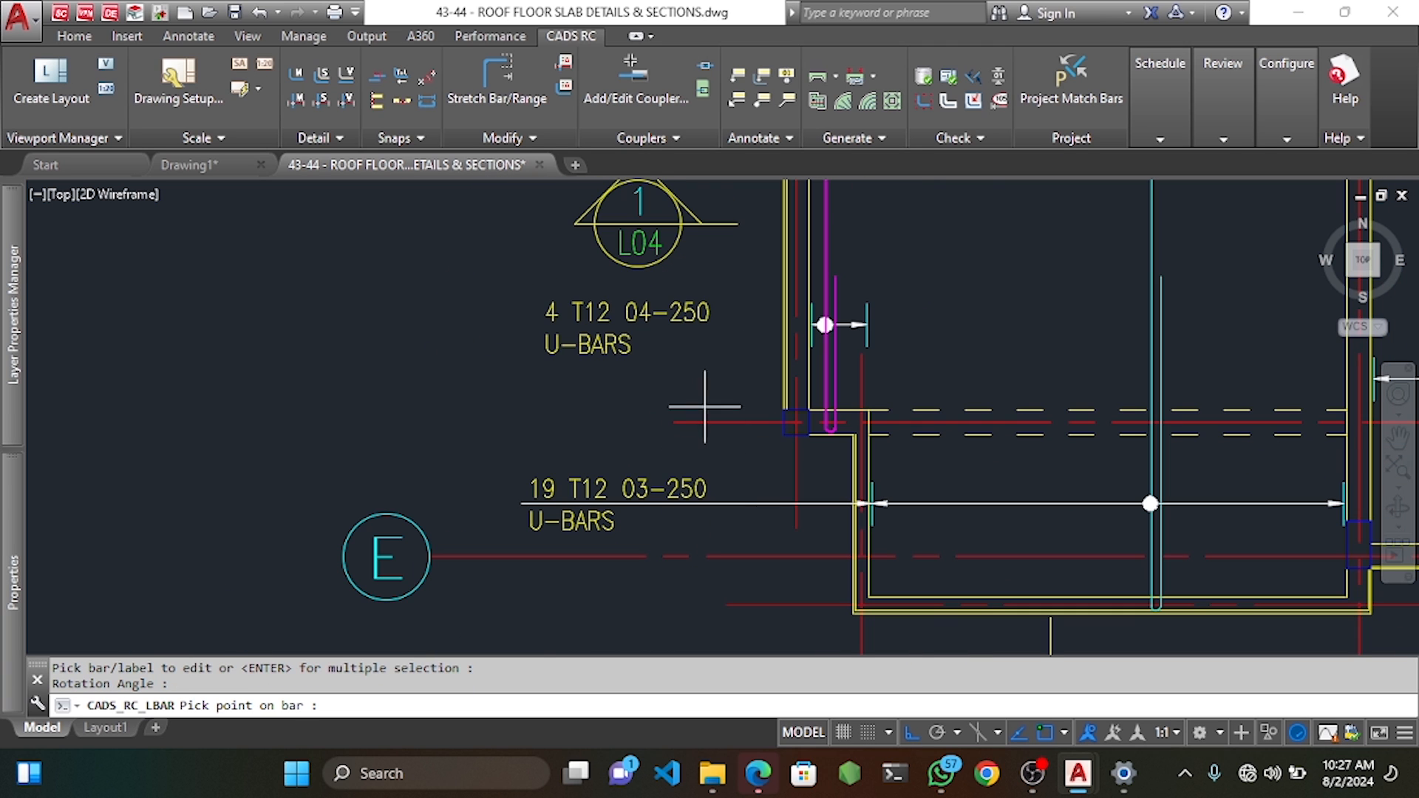
pyautogui.scroll(-4, 734, 305)
pyautogui.scroll(5, 751, 318)
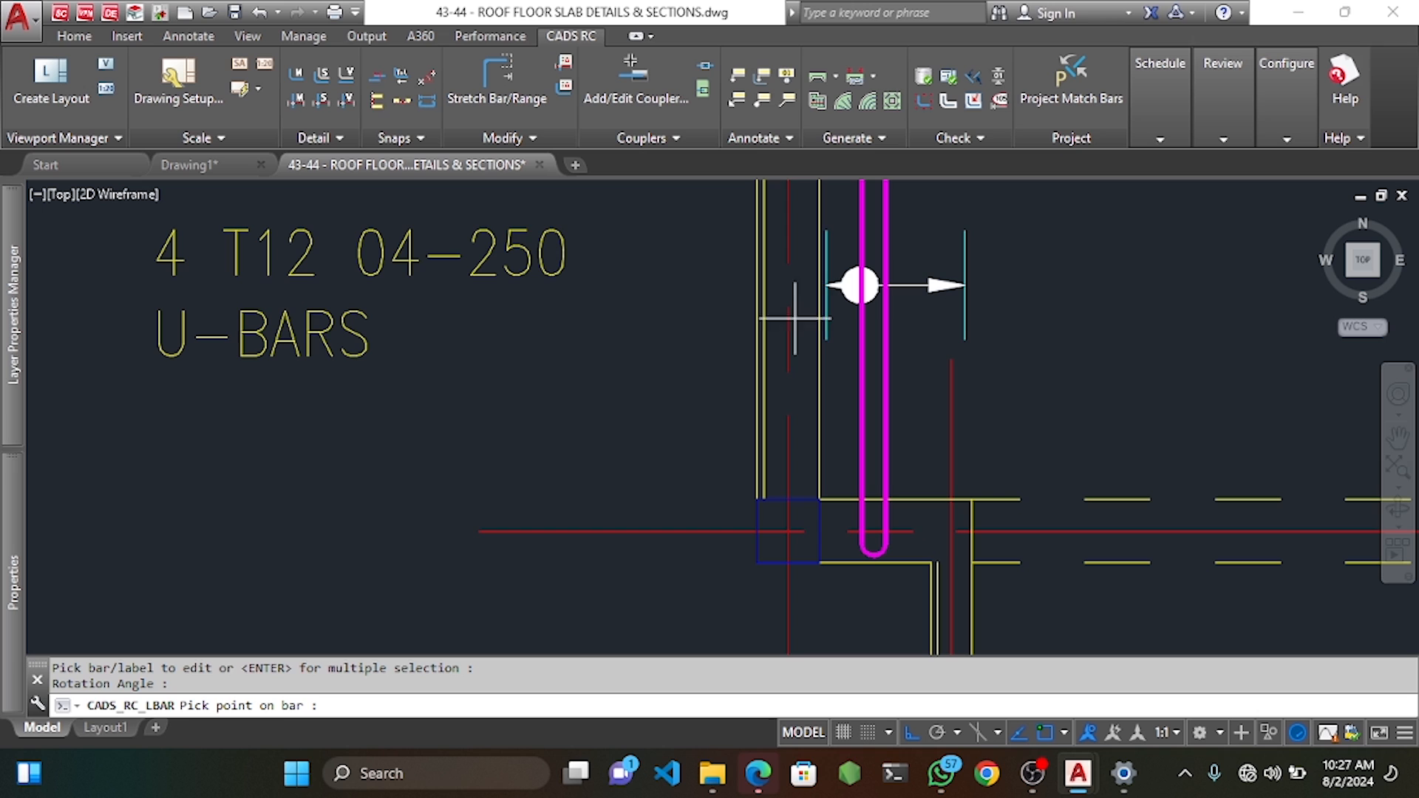
pyautogui.click(822, 286)
# Move the label's arrowhead so it lines up with the neighbouring arrow at the bar end.
pyautogui.click(640, 247)
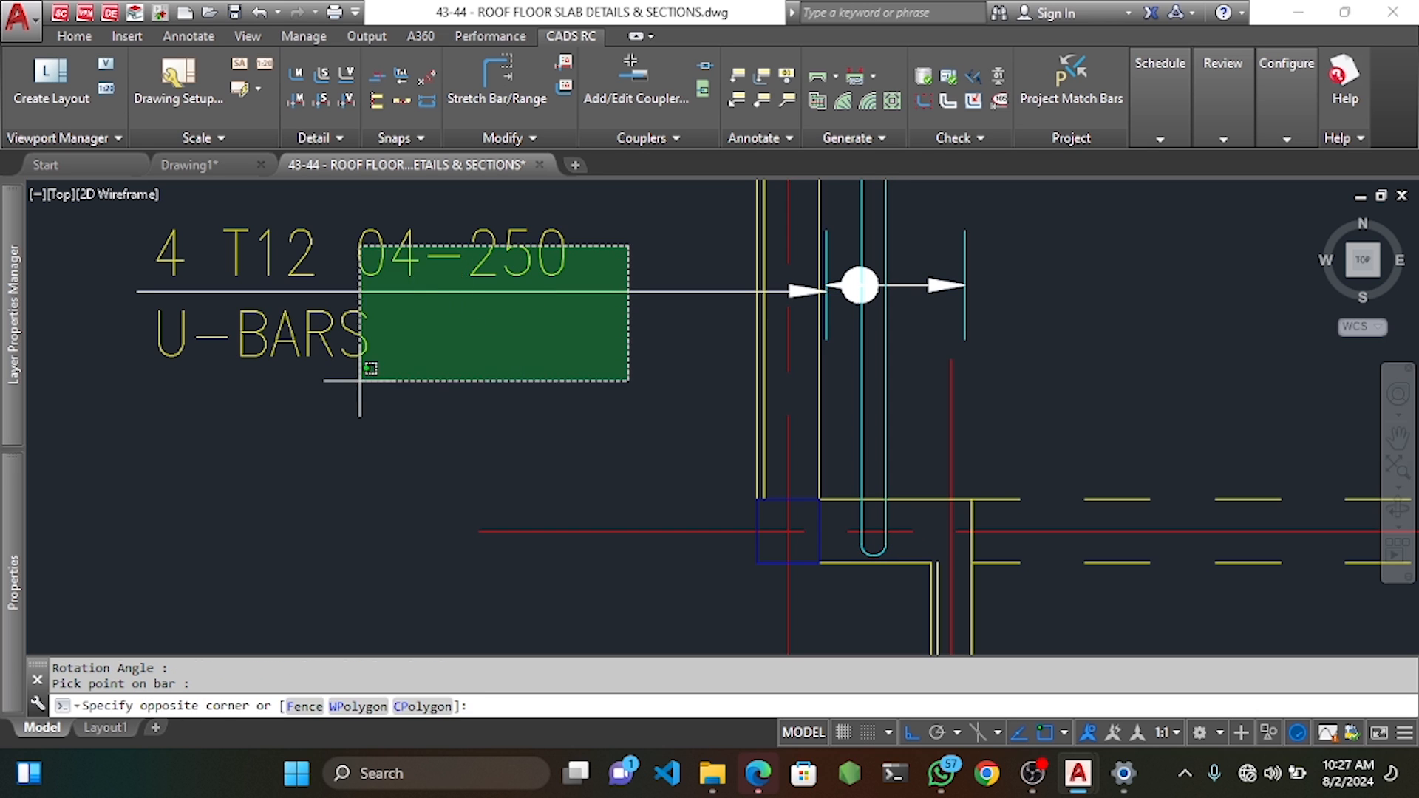
pyautogui.click(367, 406)
pyautogui.scroll(5, 761, 311)
pyautogui.click(815, 323)
pyautogui.click(825, 311)
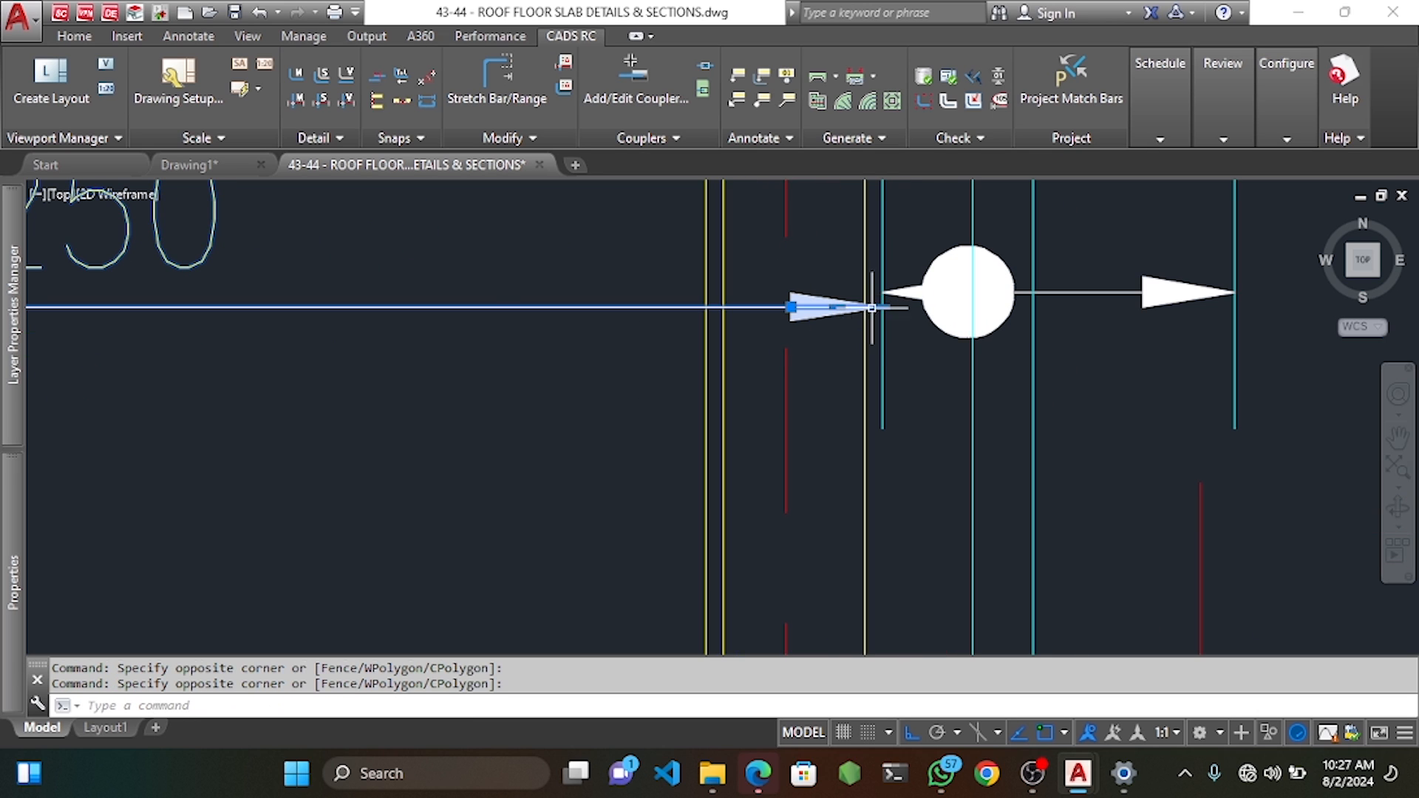
pyautogui.write('m')
pyautogui.press('Return')
pyautogui.click(883, 307)
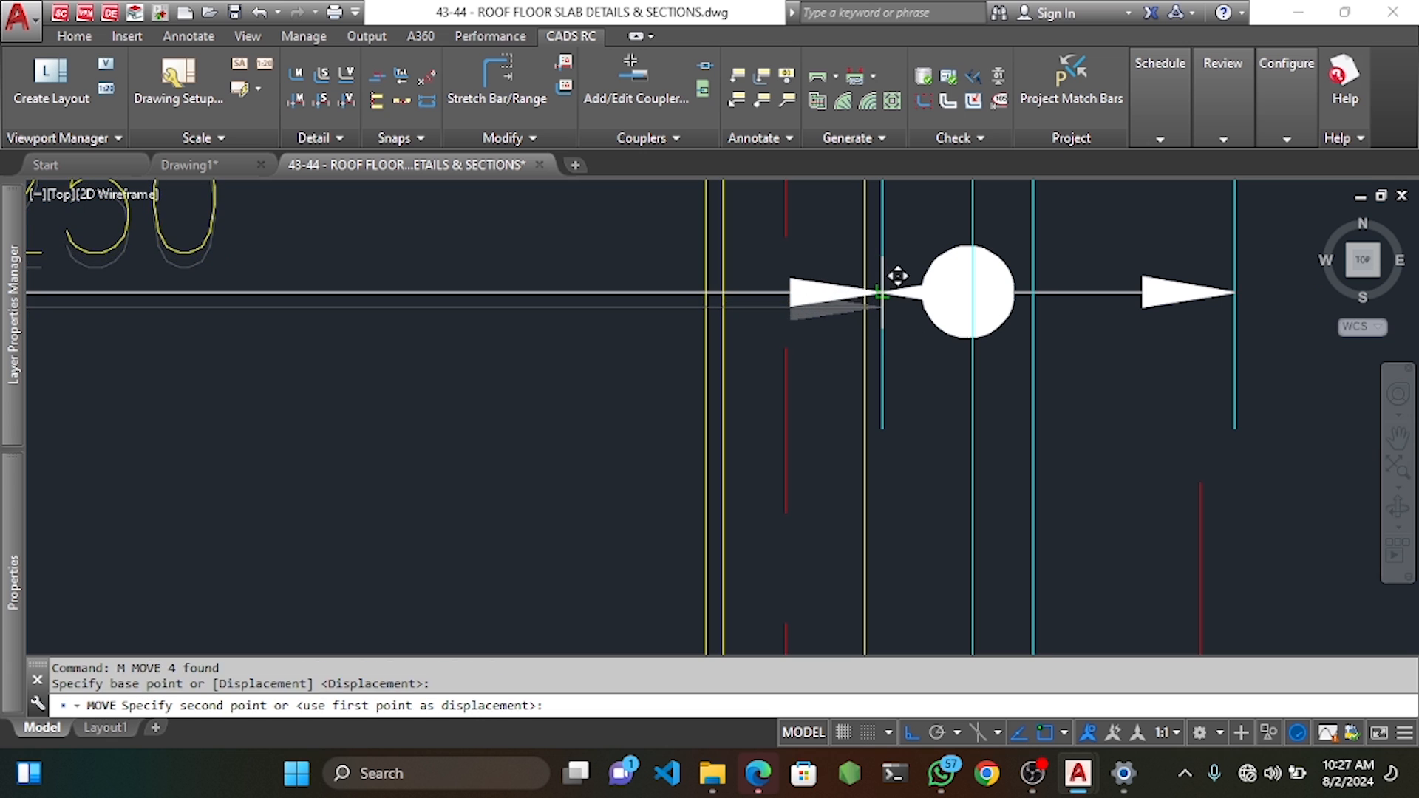
pyautogui.click(883, 292)
pyautogui.scroll(-10, 813, 306)
pyautogui.moveTo(885, 308); pyautogui.dragTo(782, 387, button='middle')
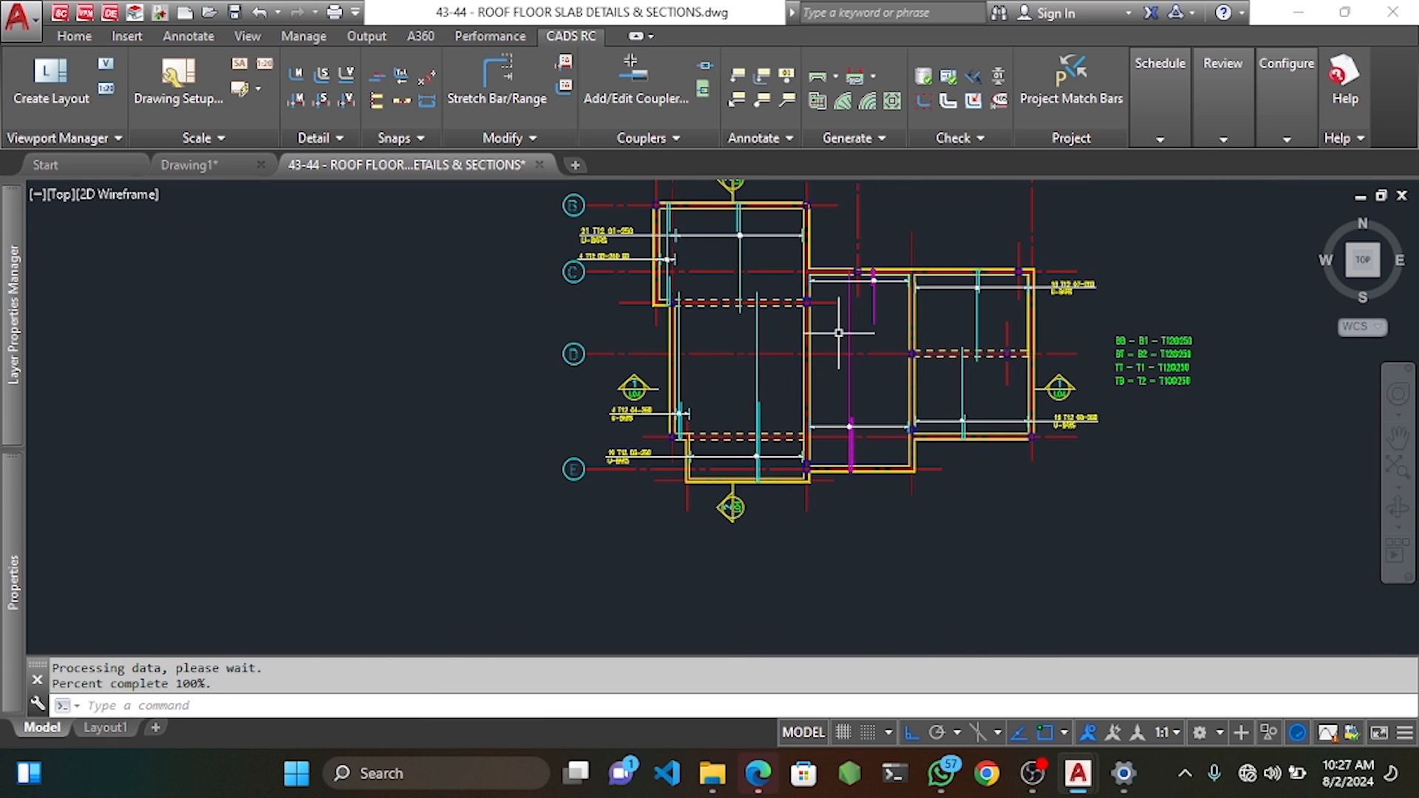
pyautogui.scroll(4, 869, 462)
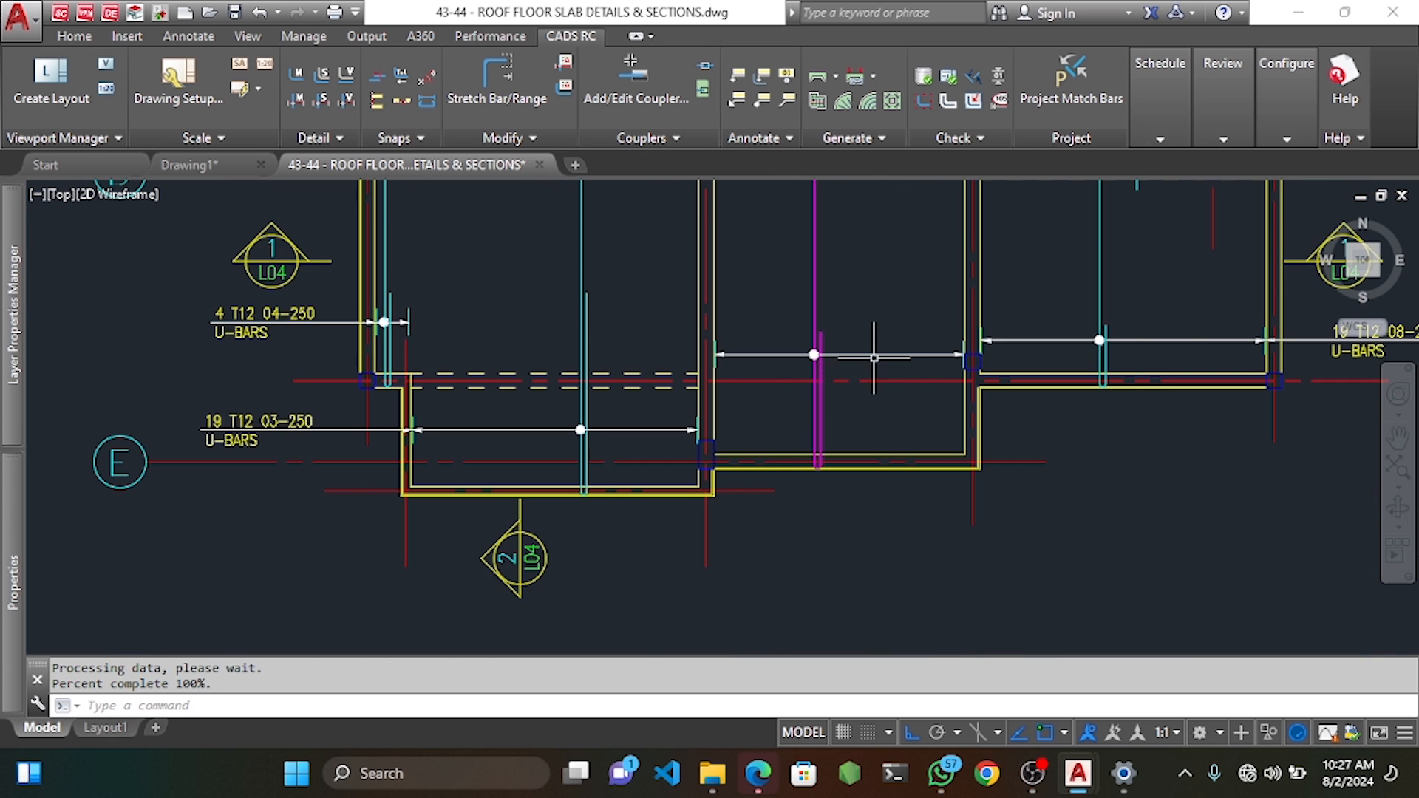
# Label the top-edge U-bar range as 17 T12 06-250 U-BARS in vertical text with a leader.
pyautogui.scroll(-4, 879, 366)
pyautogui.scroll(2, 897, 406)
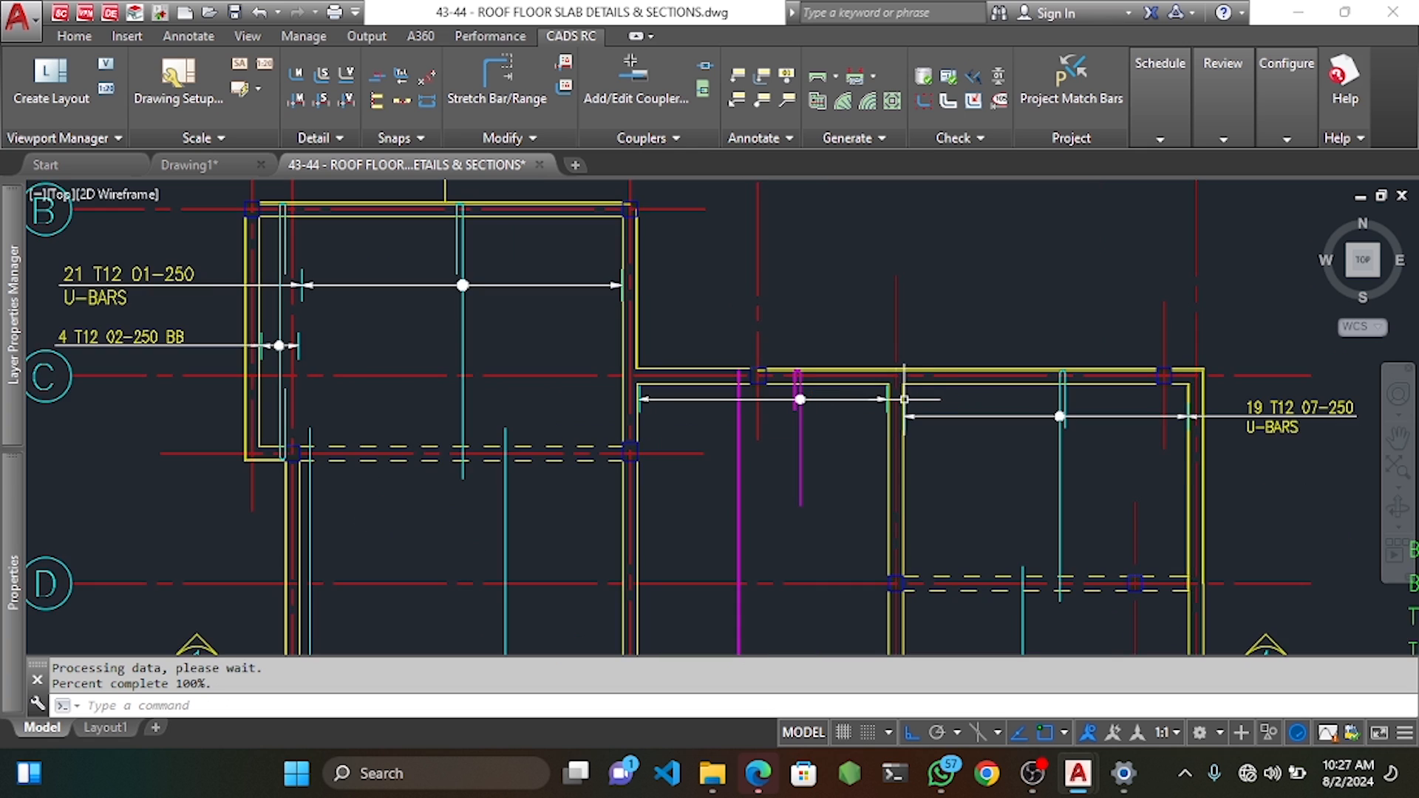
pyautogui.scroll(2, 771, 400)
pyautogui.moveTo(1040, 400); pyautogui.dragTo(723, 382, button='middle')
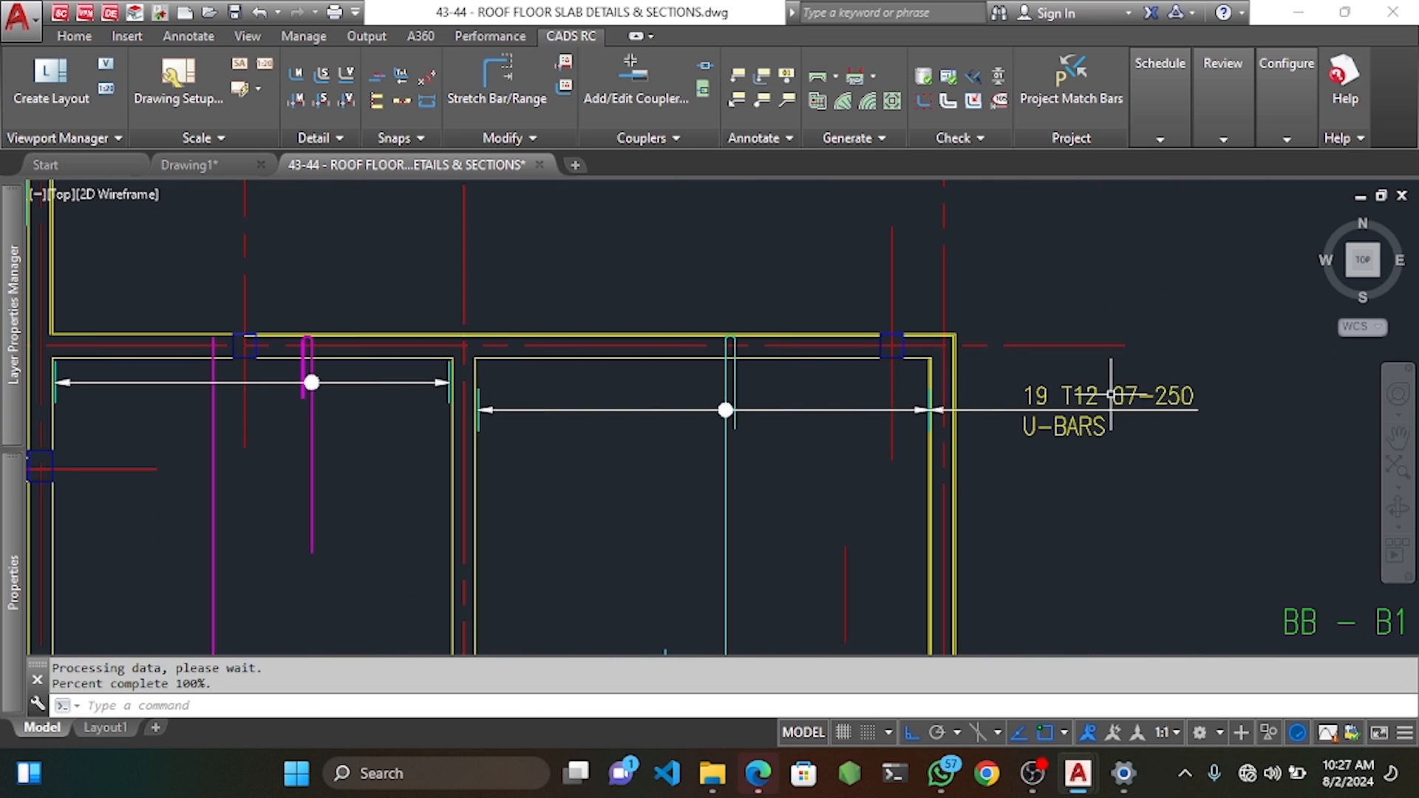
pyautogui.moveTo(407, 363)
pyautogui.mouseDown(button='middle')
pyautogui.moveTo(468, 393)
pyautogui.moveTo(556, 397)
pyautogui.mouseUp(button='middle')
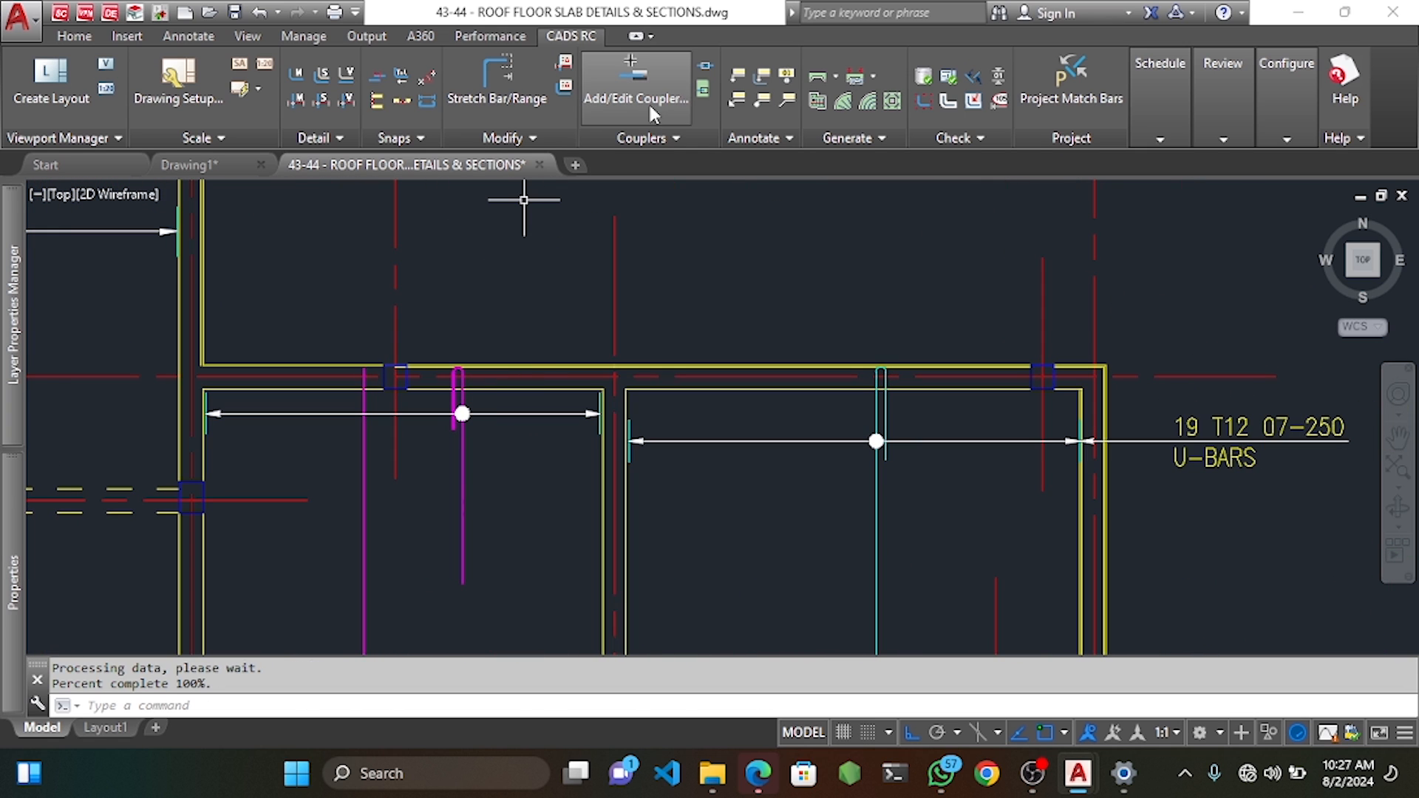
pyautogui.click(764, 76)
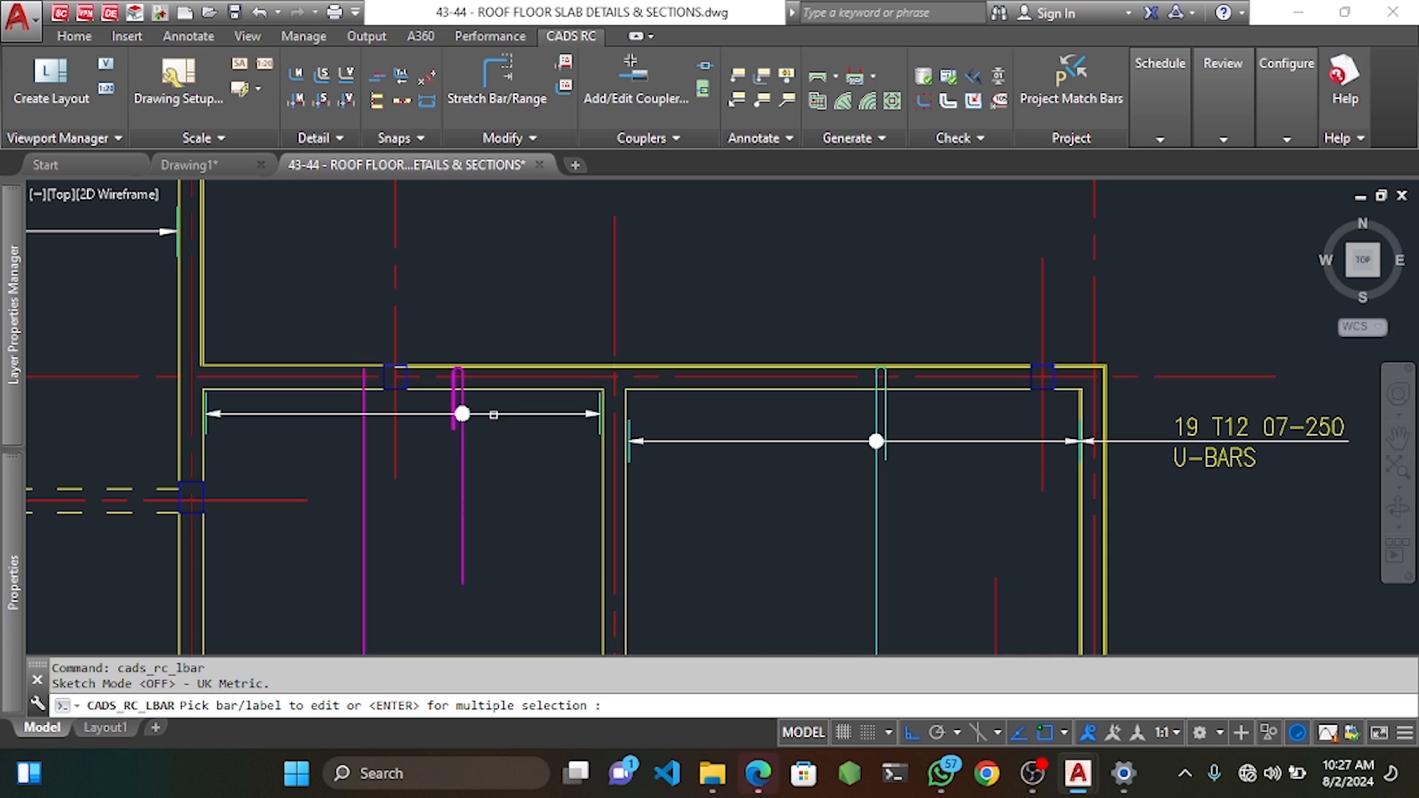
pyautogui.click(462, 458)
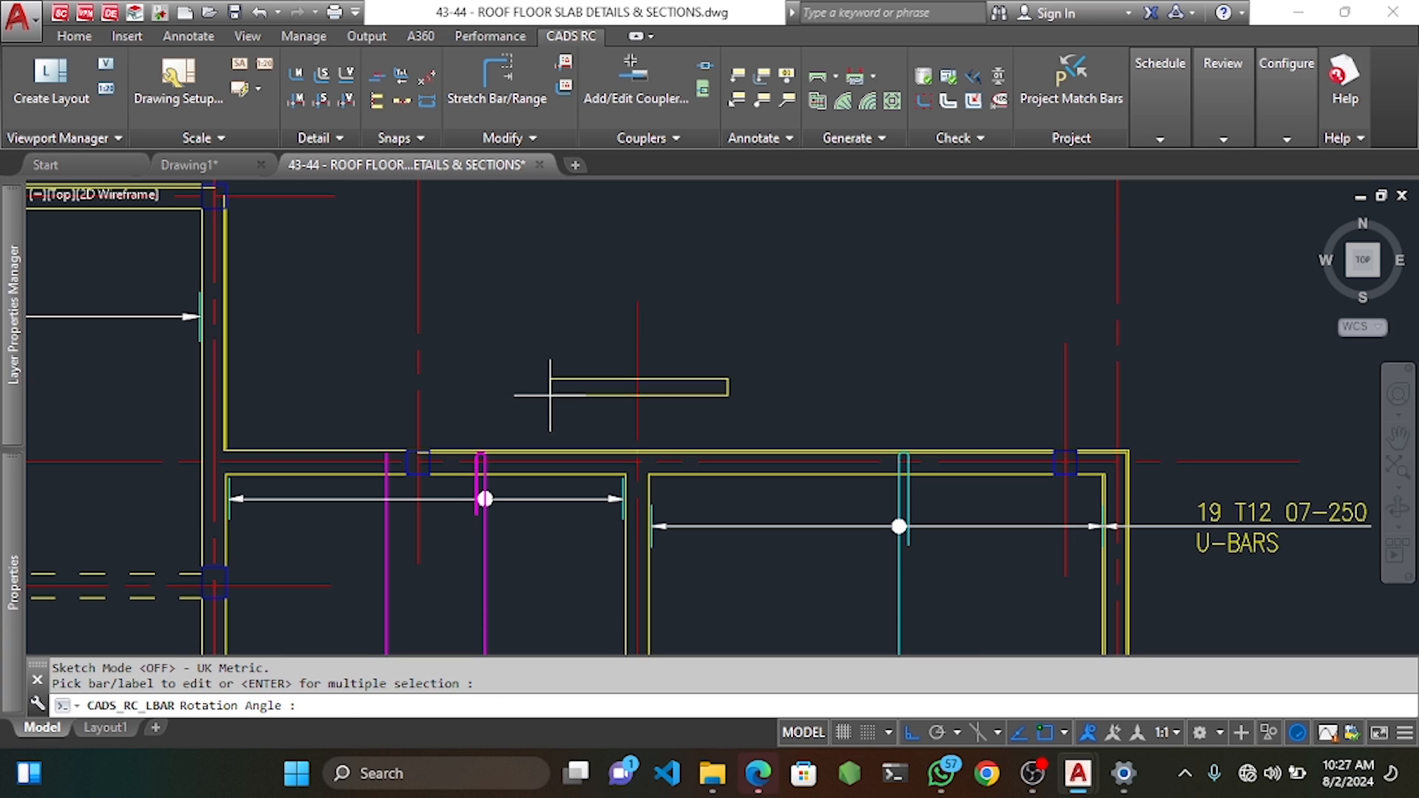
pyautogui.click(557, 328)
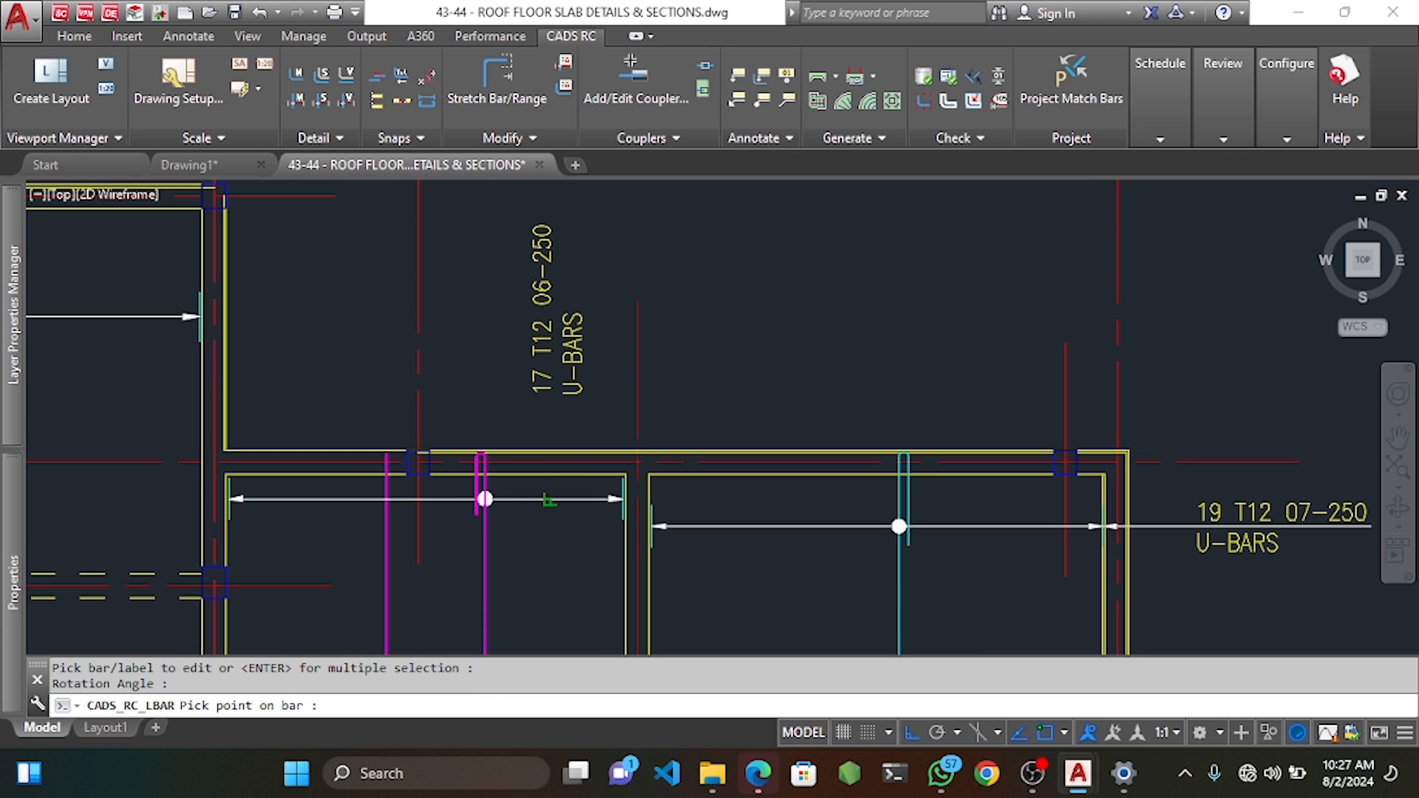
pyautogui.click(550, 499)
# Erase only the drawn leader of the new label, keeping its schedule entries.
pyautogui.scroll(2, 567, 493)
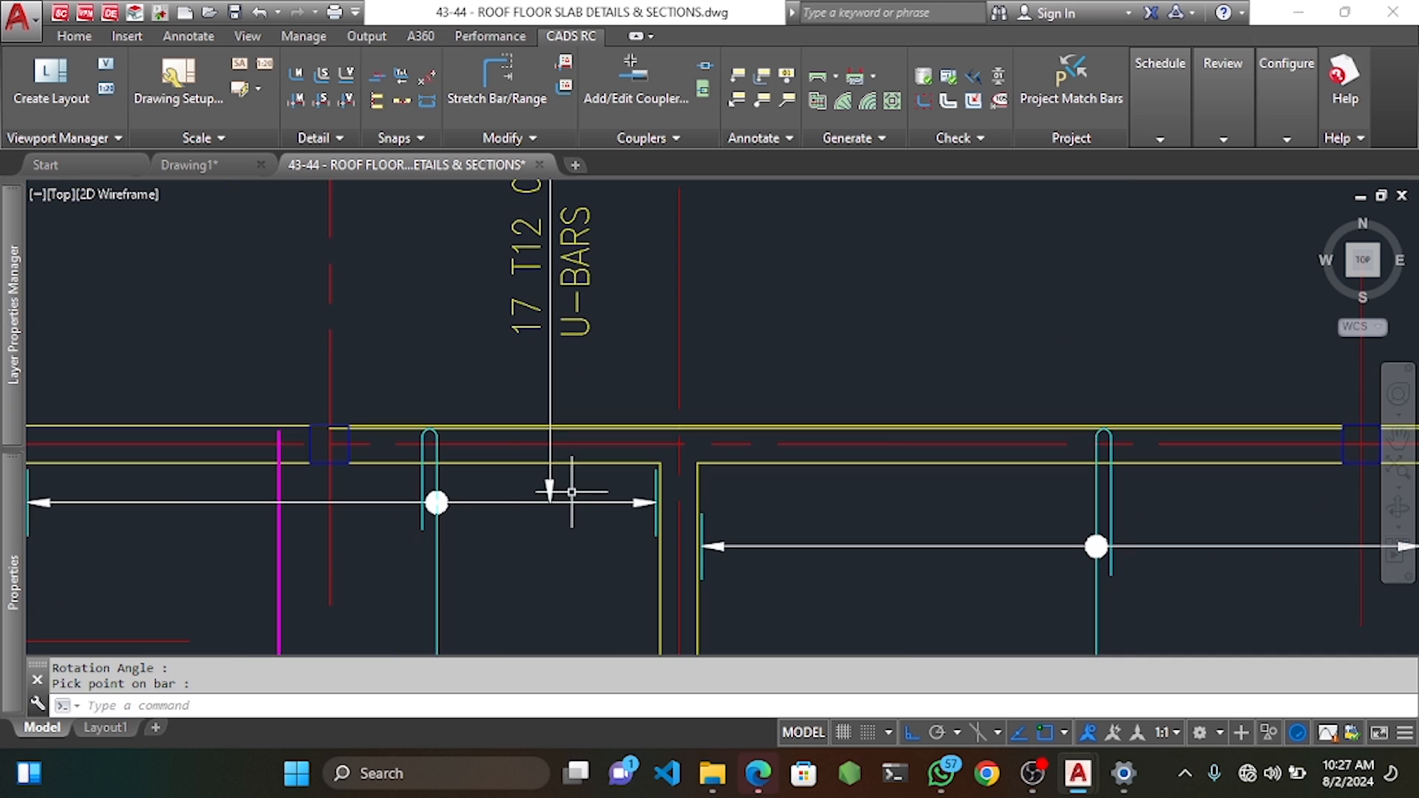
pyautogui.click(576, 493)
pyautogui.click(541, 468)
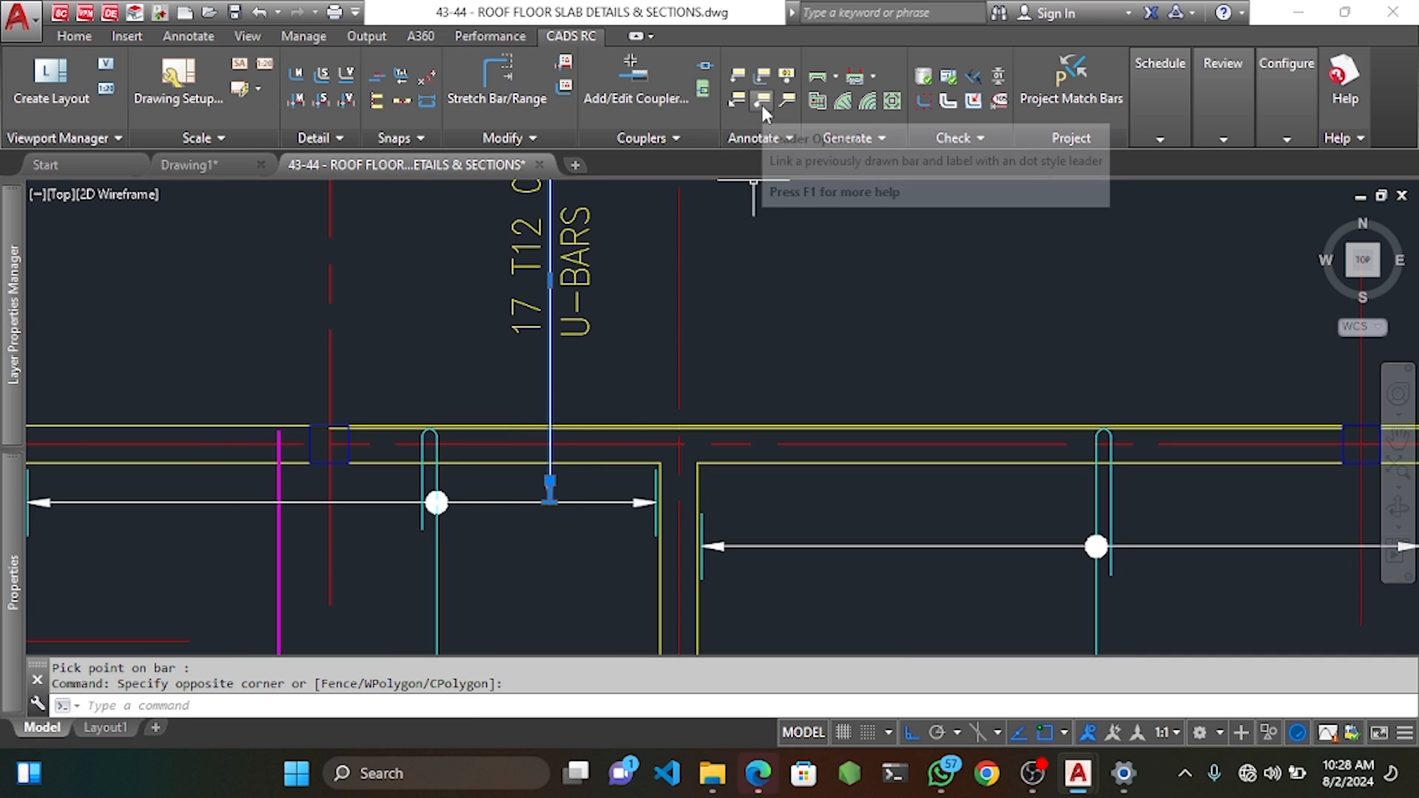
pyautogui.press('Delete')
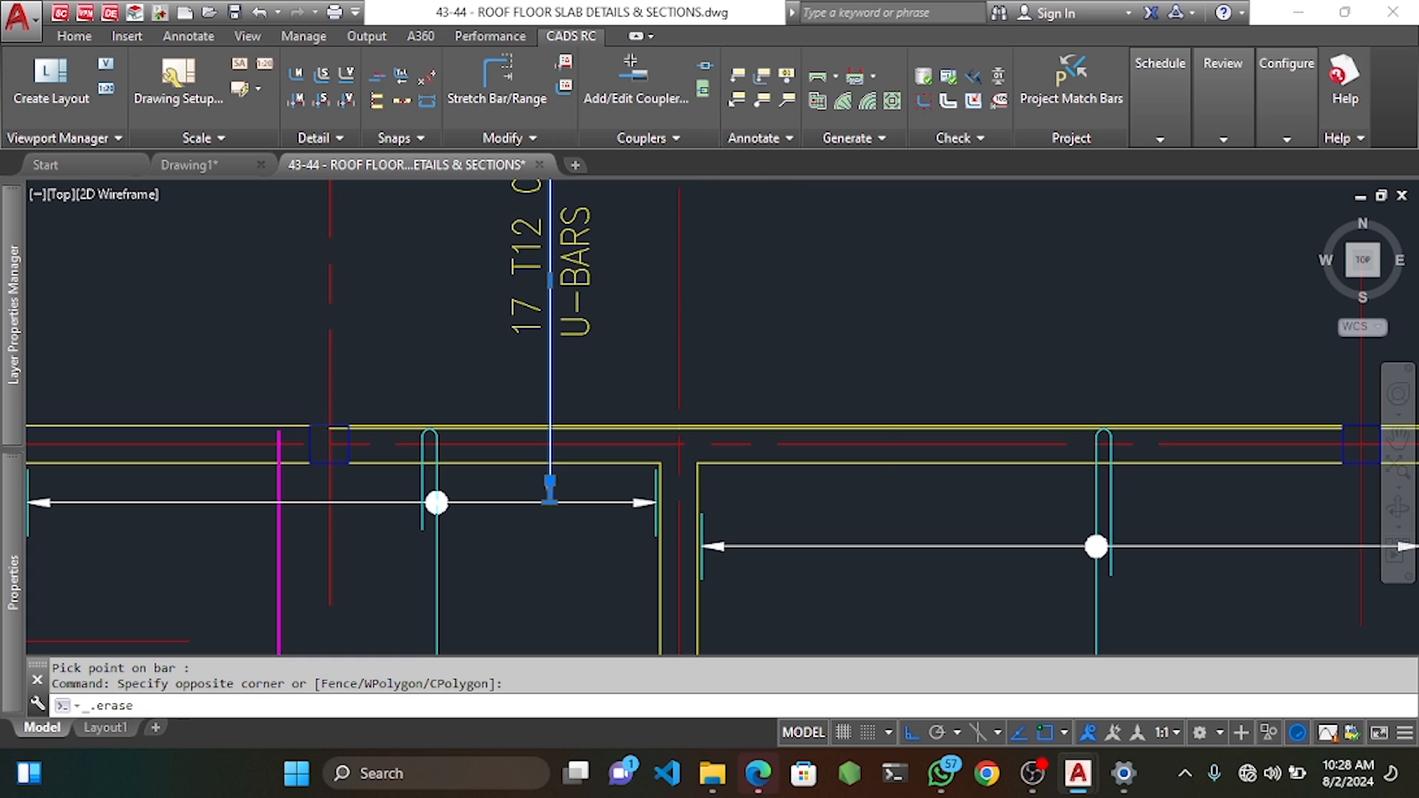
pyautogui.click(596, 348)
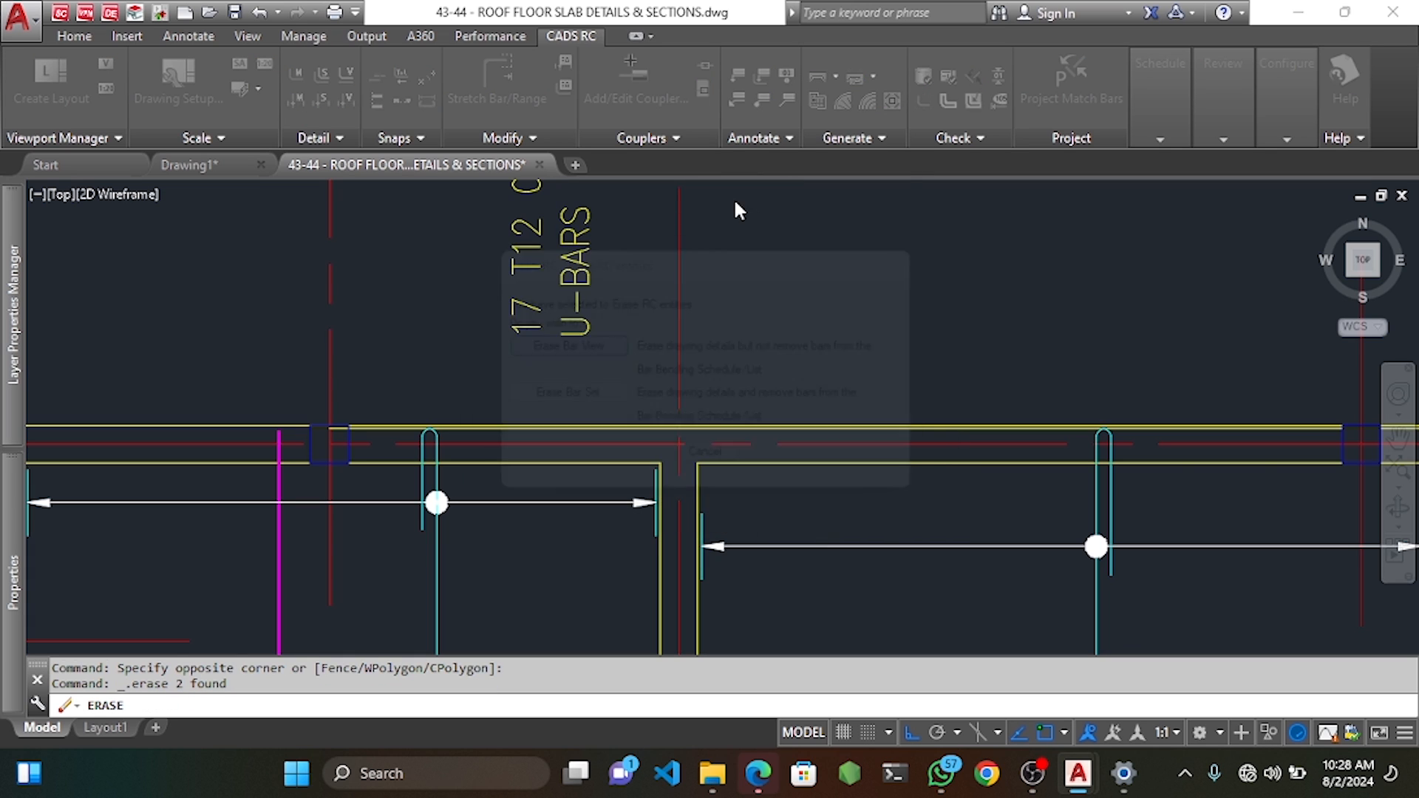
# Redraw the leader from the bar up to just below the 17 T12 06-250 label.
pyautogui.click(763, 100)
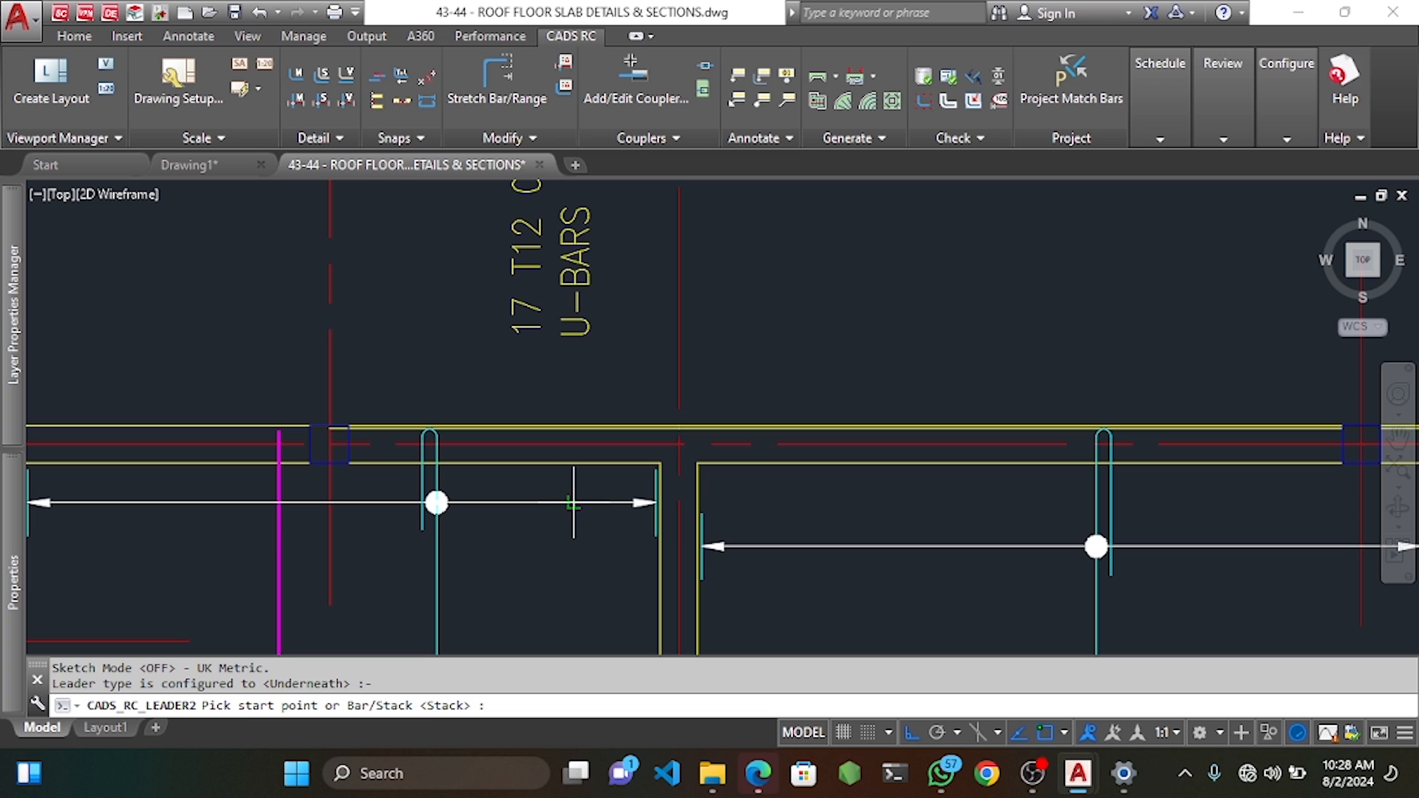
pyautogui.click(553, 503)
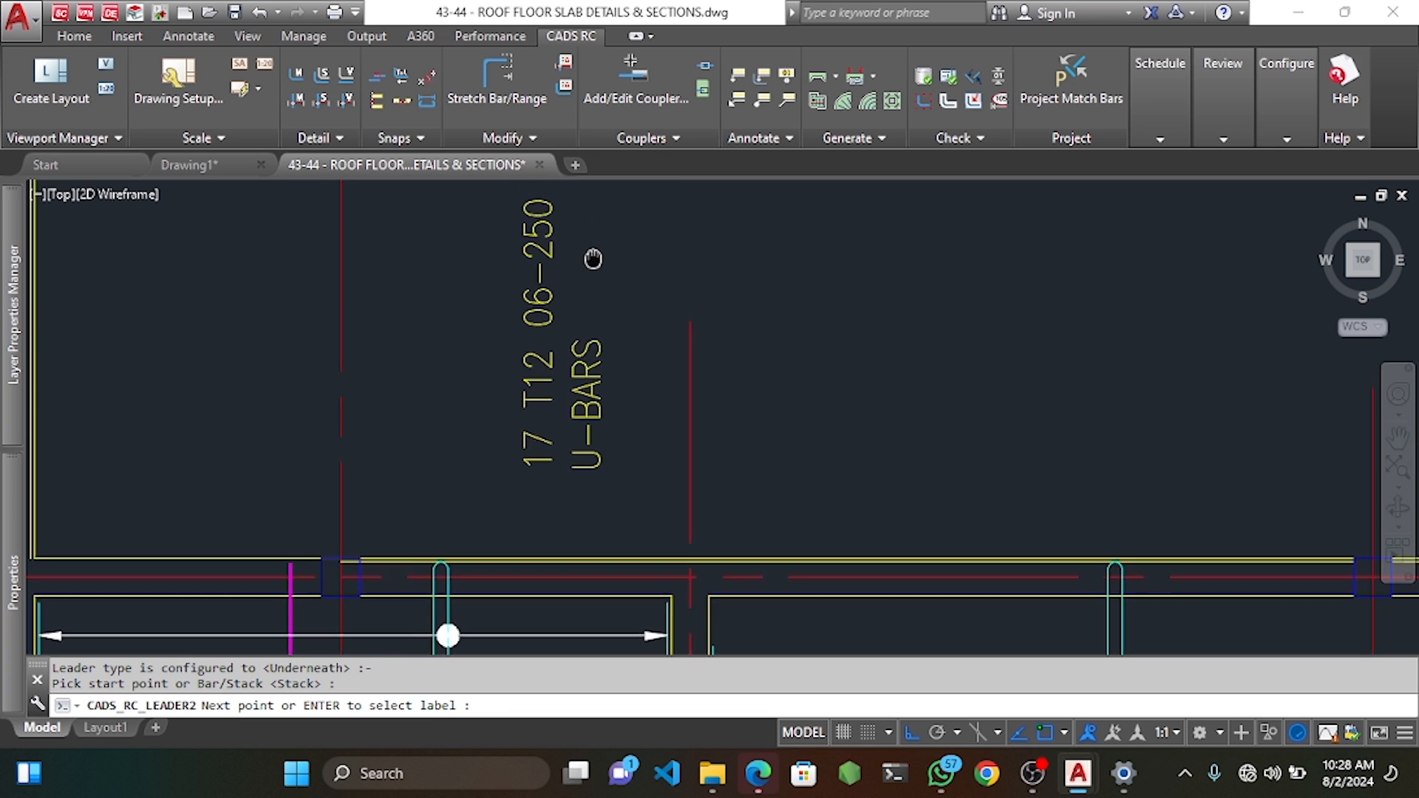
pyautogui.click(600, 254)
pyautogui.press('Escape')
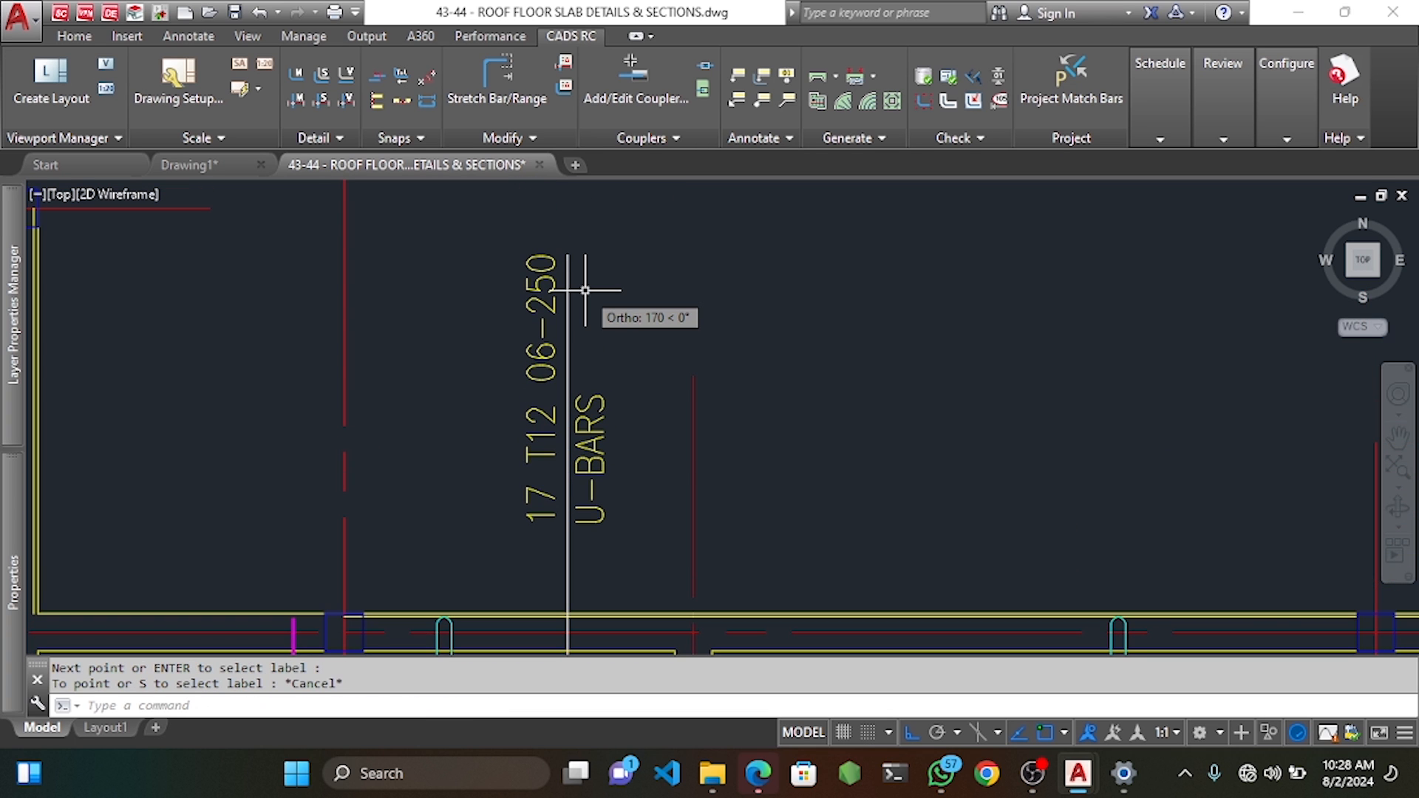
pyautogui.scroll(-3, 586, 291)
pyautogui.scroll(3, 596, 523)
pyautogui.scroll(-4, 664, 471)
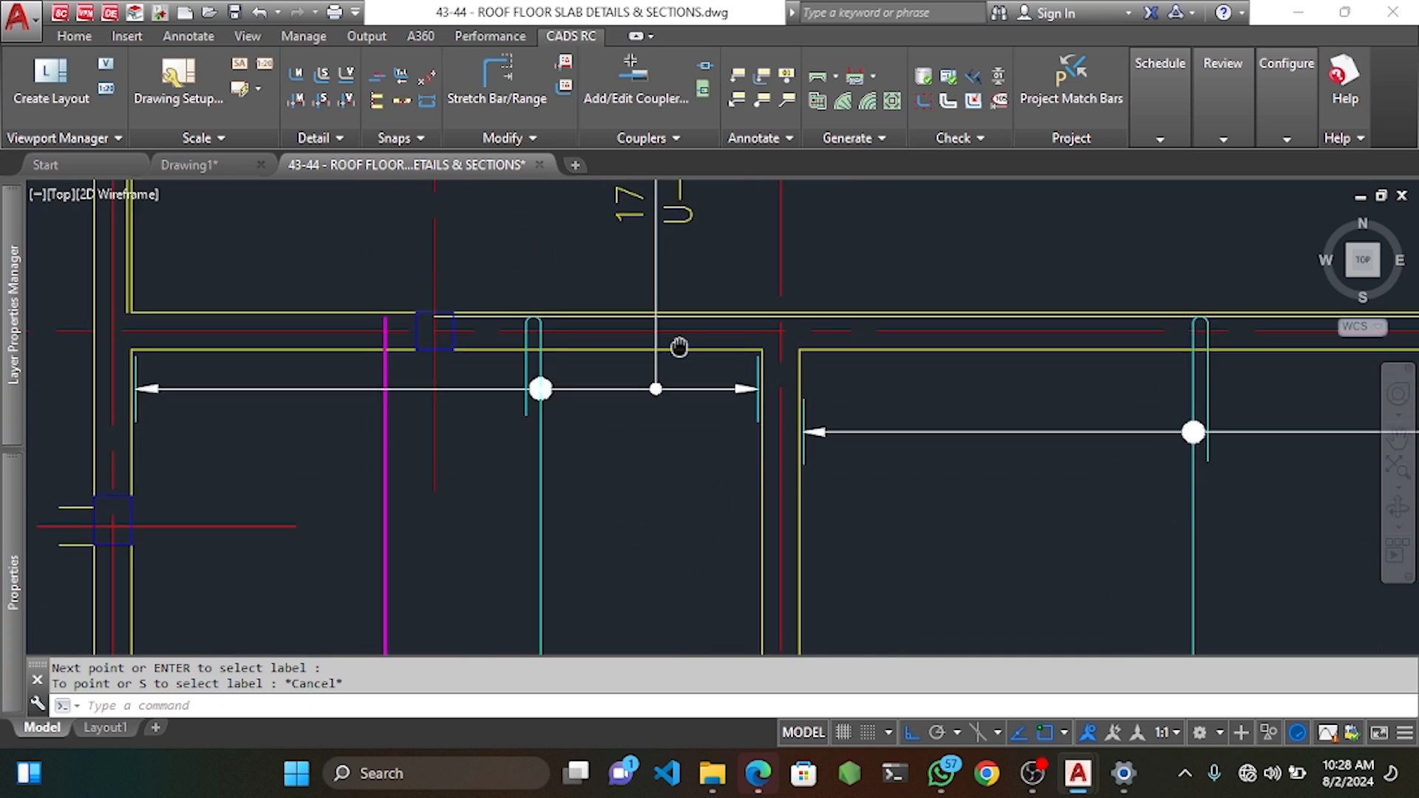
pyautogui.moveTo(664, 470); pyautogui.dragTo(709, 388, button='middle')
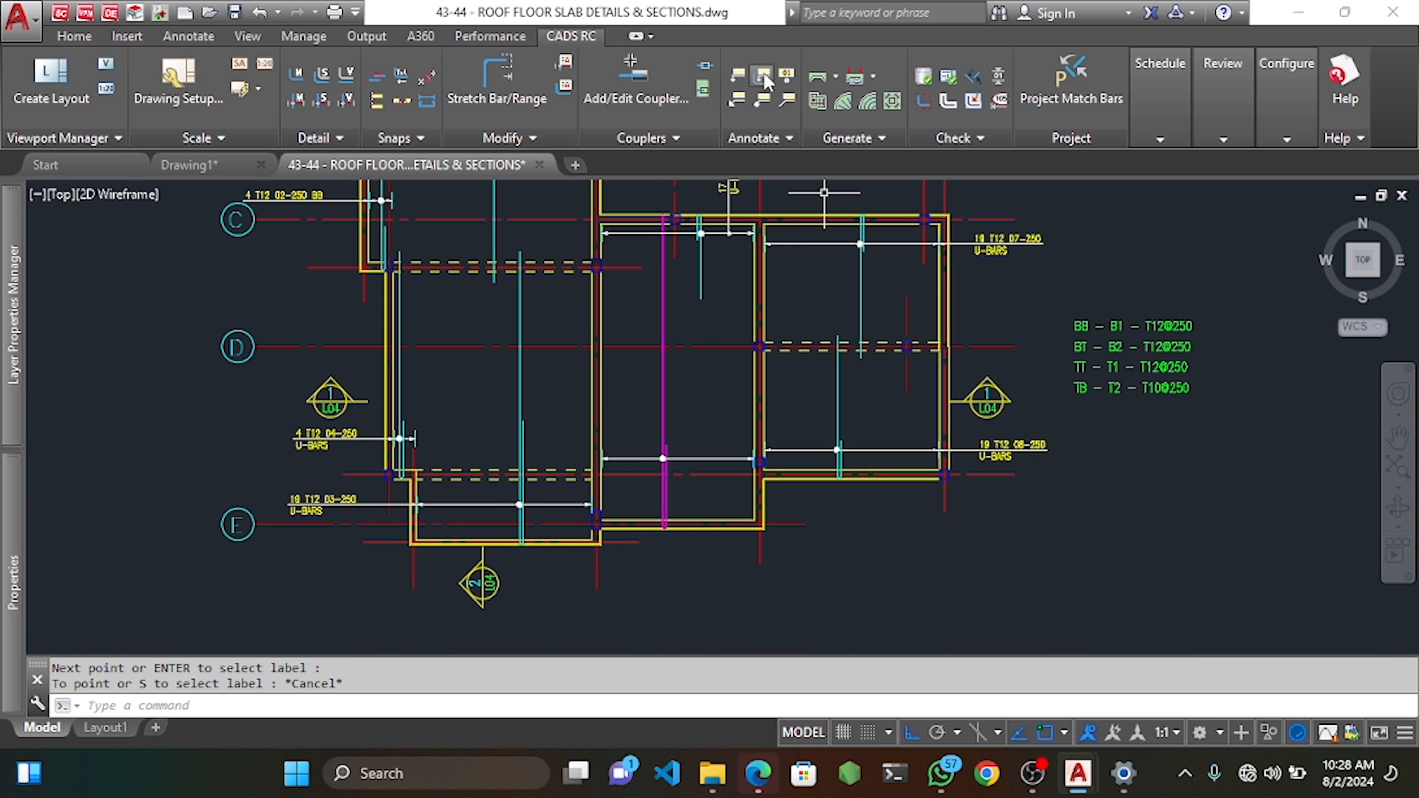
pyautogui.click(764, 77)
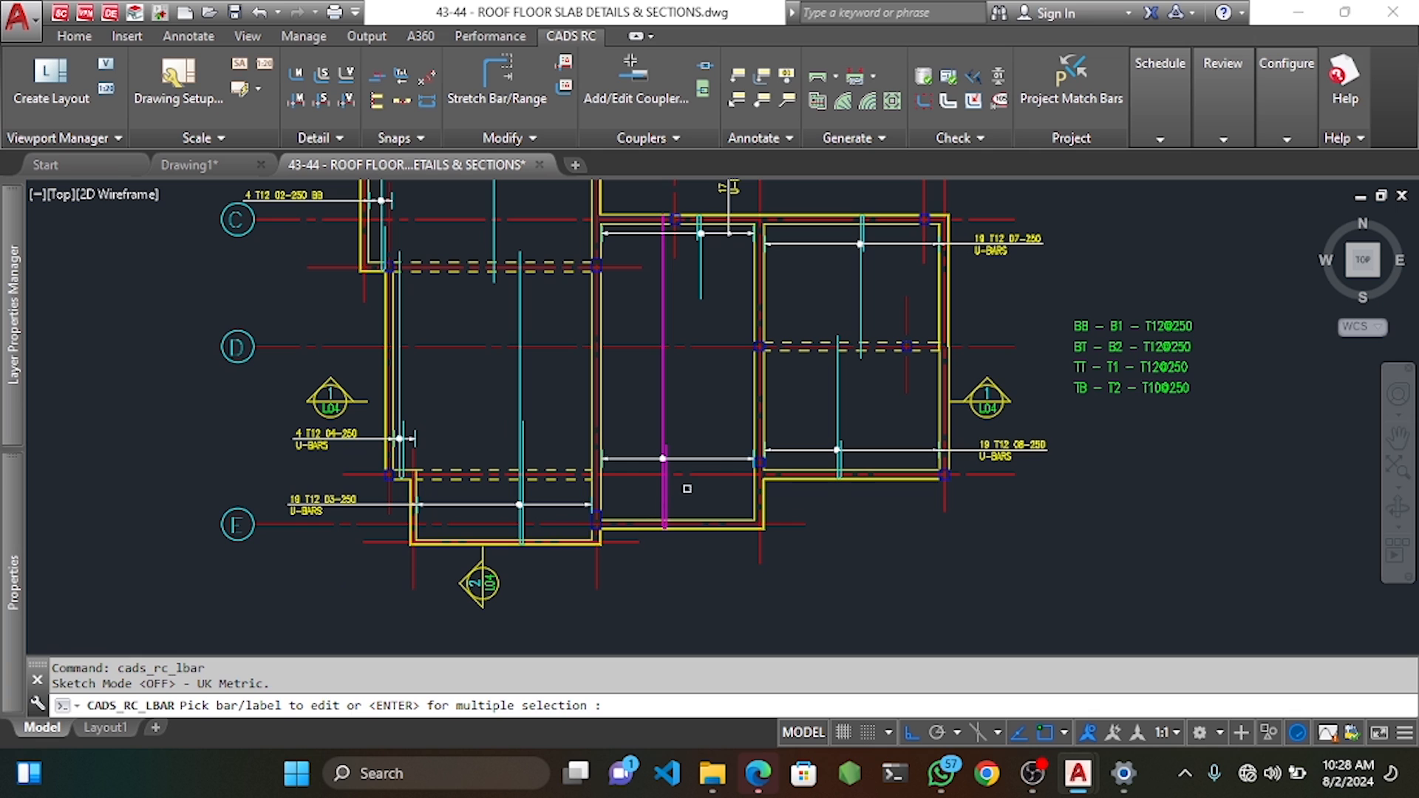
# Place the 17 T12 05-250 U-BARS label vertically and draw a leader from the bar to it.
pyautogui.click(659, 498)
pyautogui.scroll(4, 687, 584)
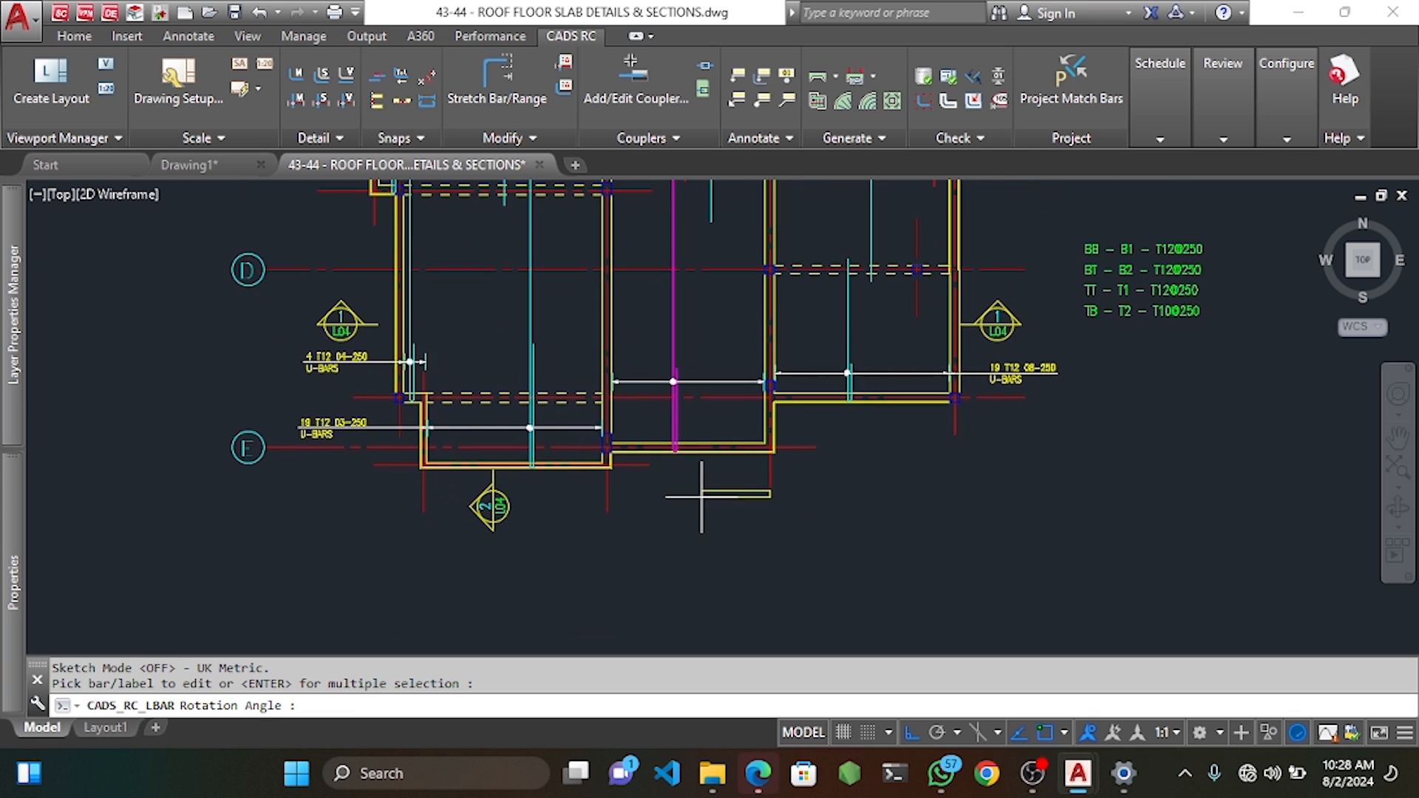
pyautogui.click(737, 511)
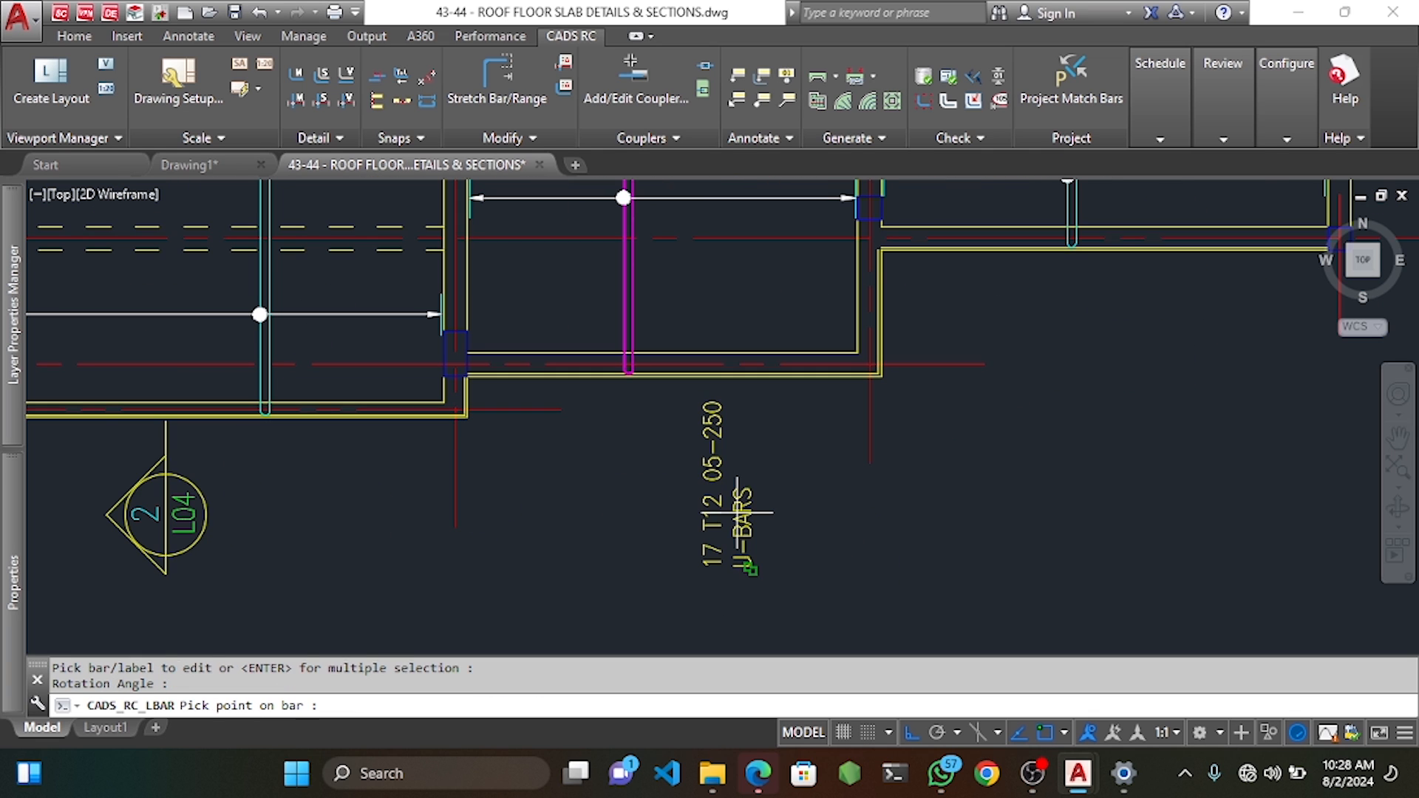
pyautogui.click(762, 102)
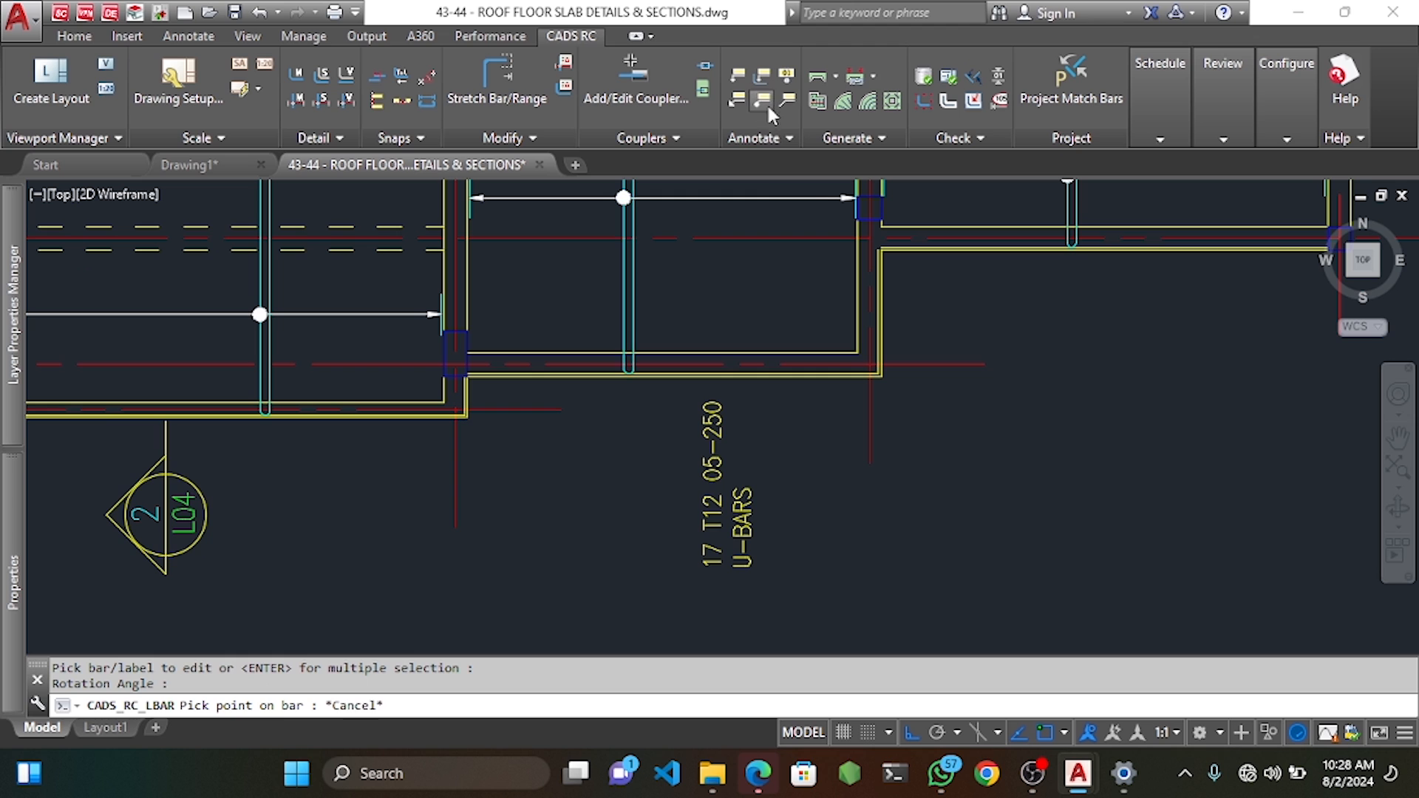
pyautogui.click(732, 198)
pyautogui.scroll(4, 743, 617)
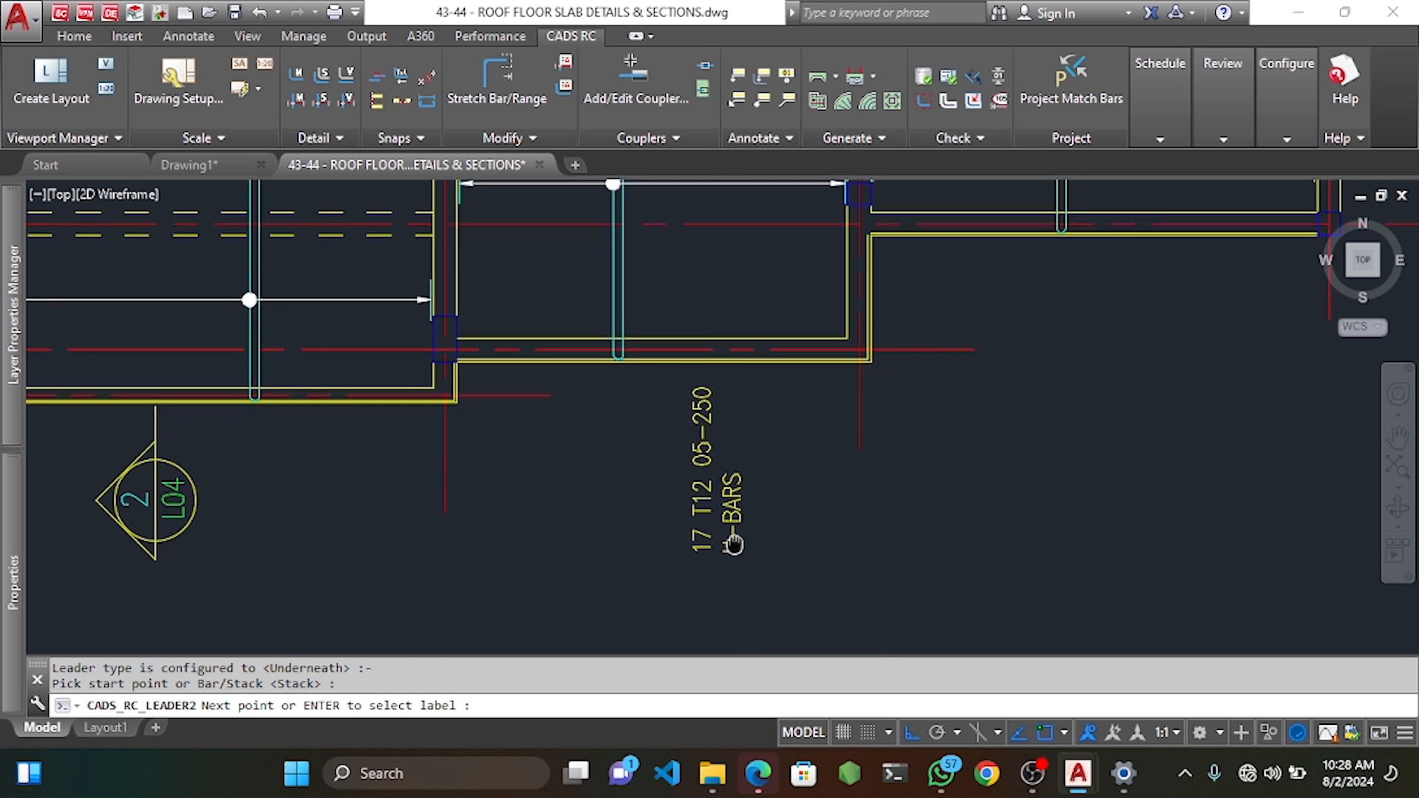
pyautogui.click(702, 455)
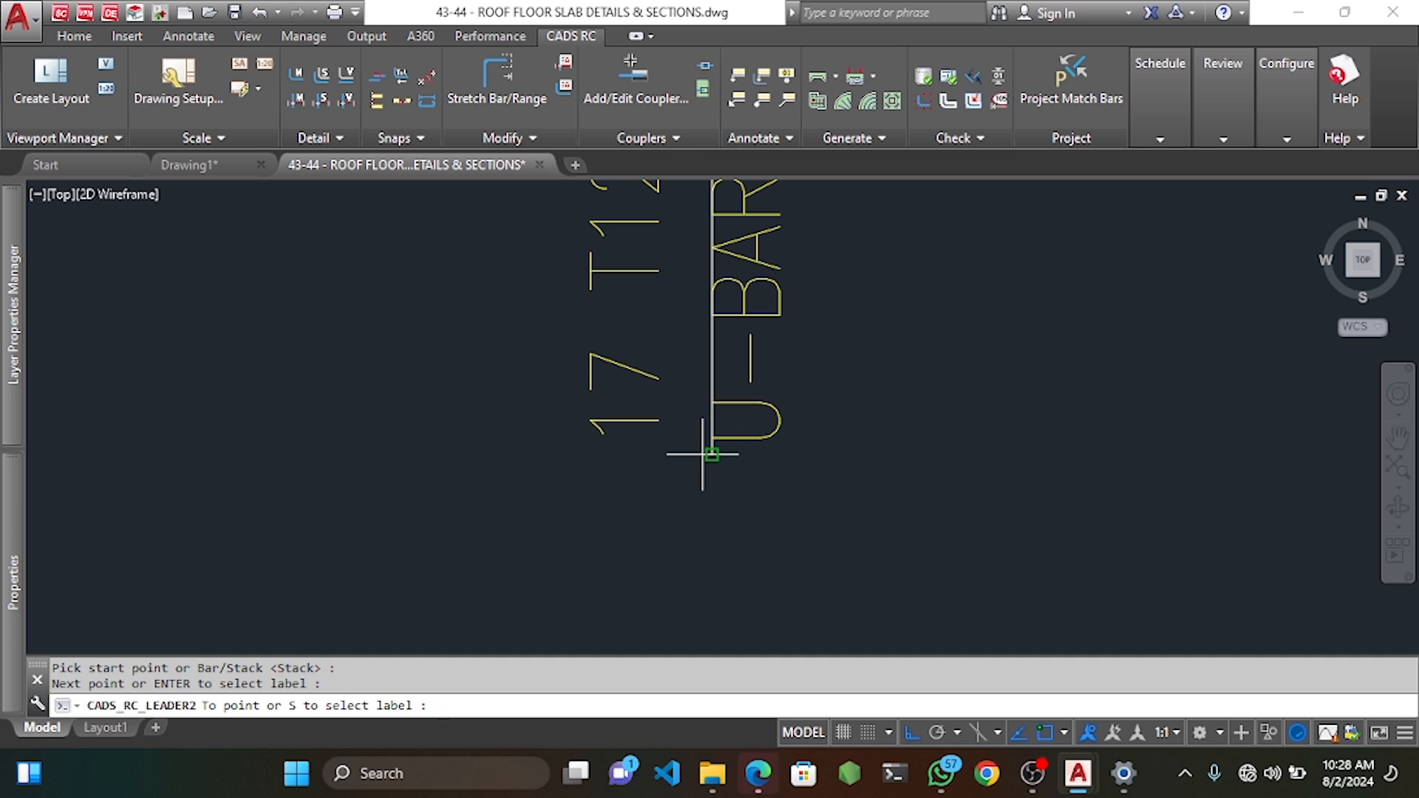
pyautogui.press('Escape')
pyautogui.press('Escape')
# Select the new label and leader for a move, then cancel the move.
pyautogui.scroll(-6, 729, 484)
pyautogui.scroll(4, 727, 215)
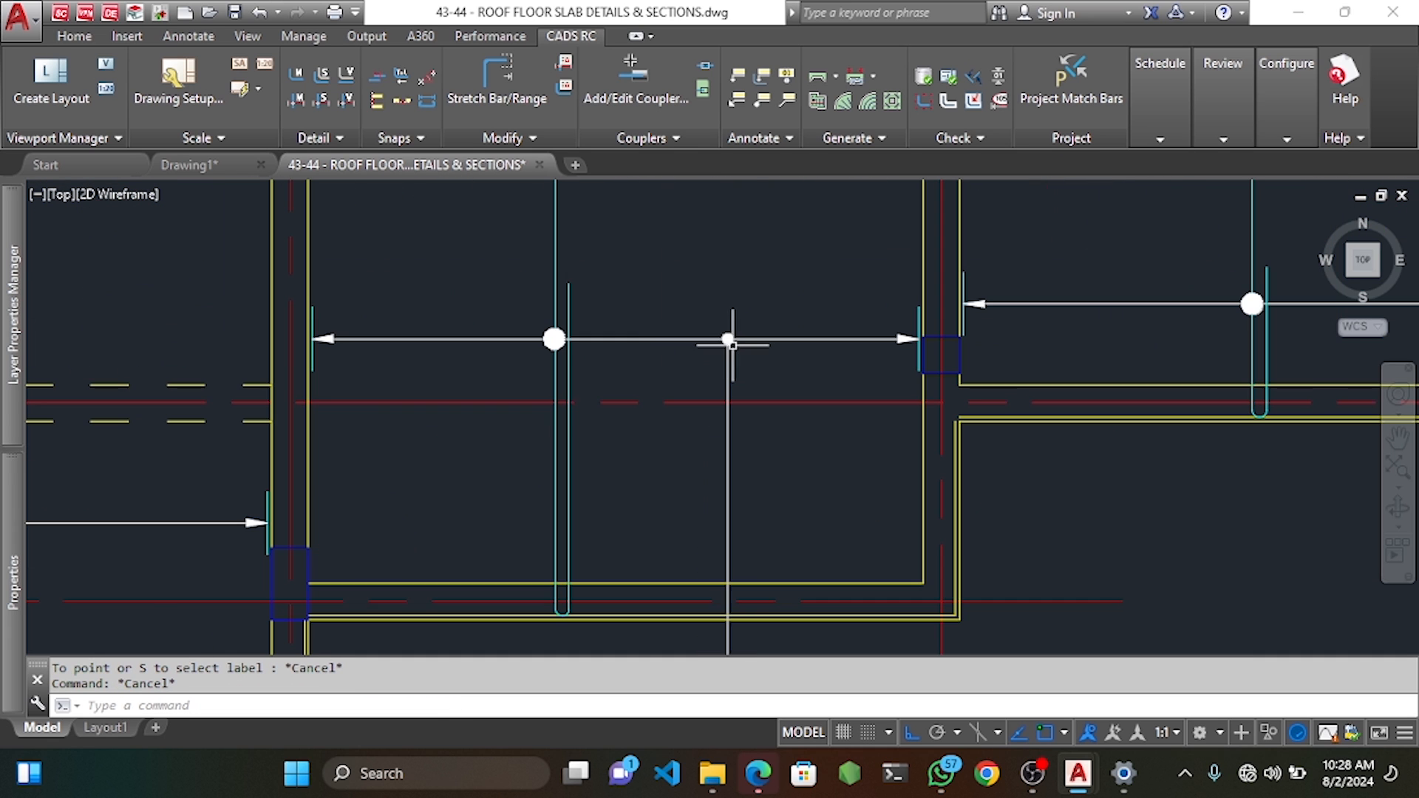
pyautogui.click(729, 342)
pyautogui.click(757, 367)
pyautogui.click(757, 367)
pyautogui.click(746, 360)
pyautogui.click(713, 353)
pyautogui.scroll(-3, 714, 351)
pyautogui.scroll(6, 731, 414)
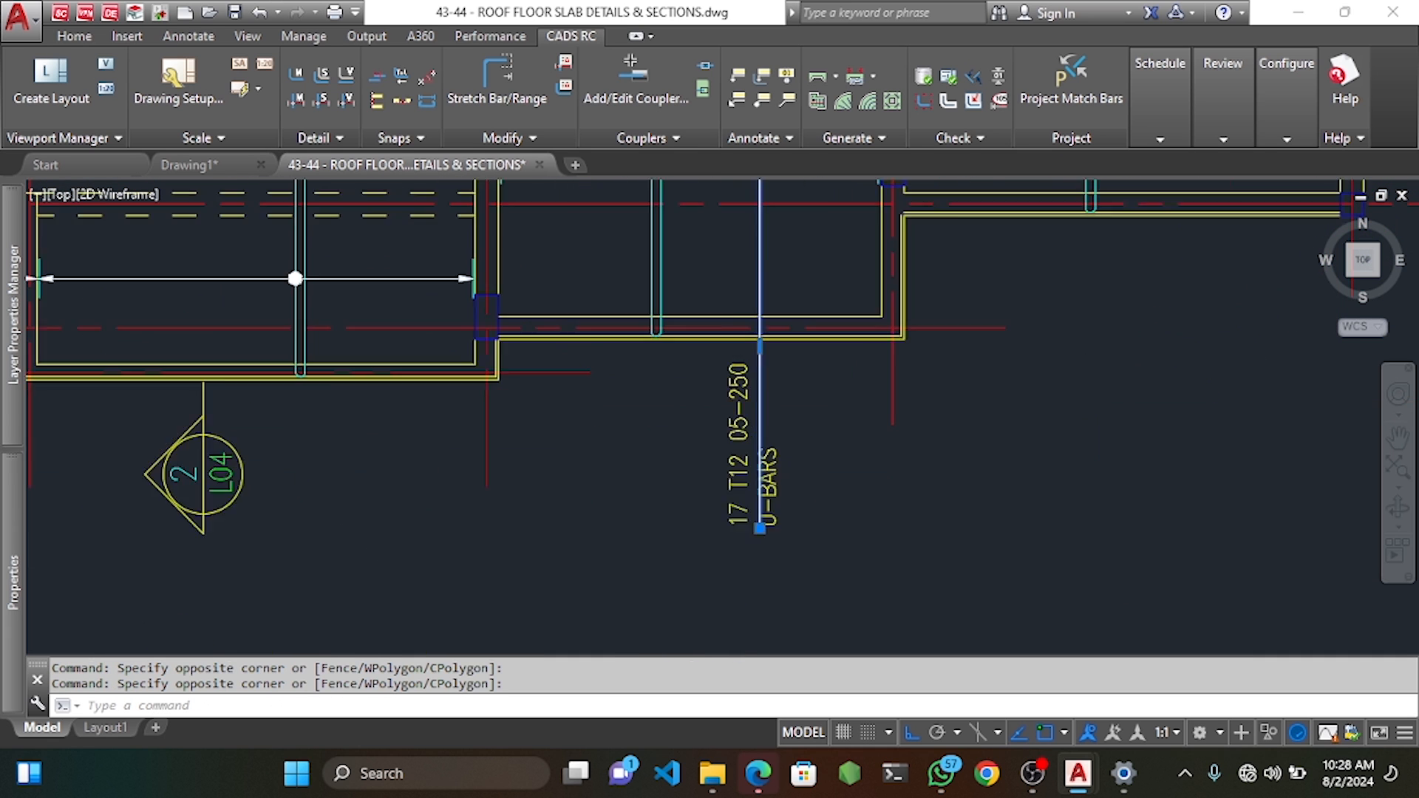
pyautogui.write('m')
pyautogui.press('Return')
pyautogui.click(947, 366)
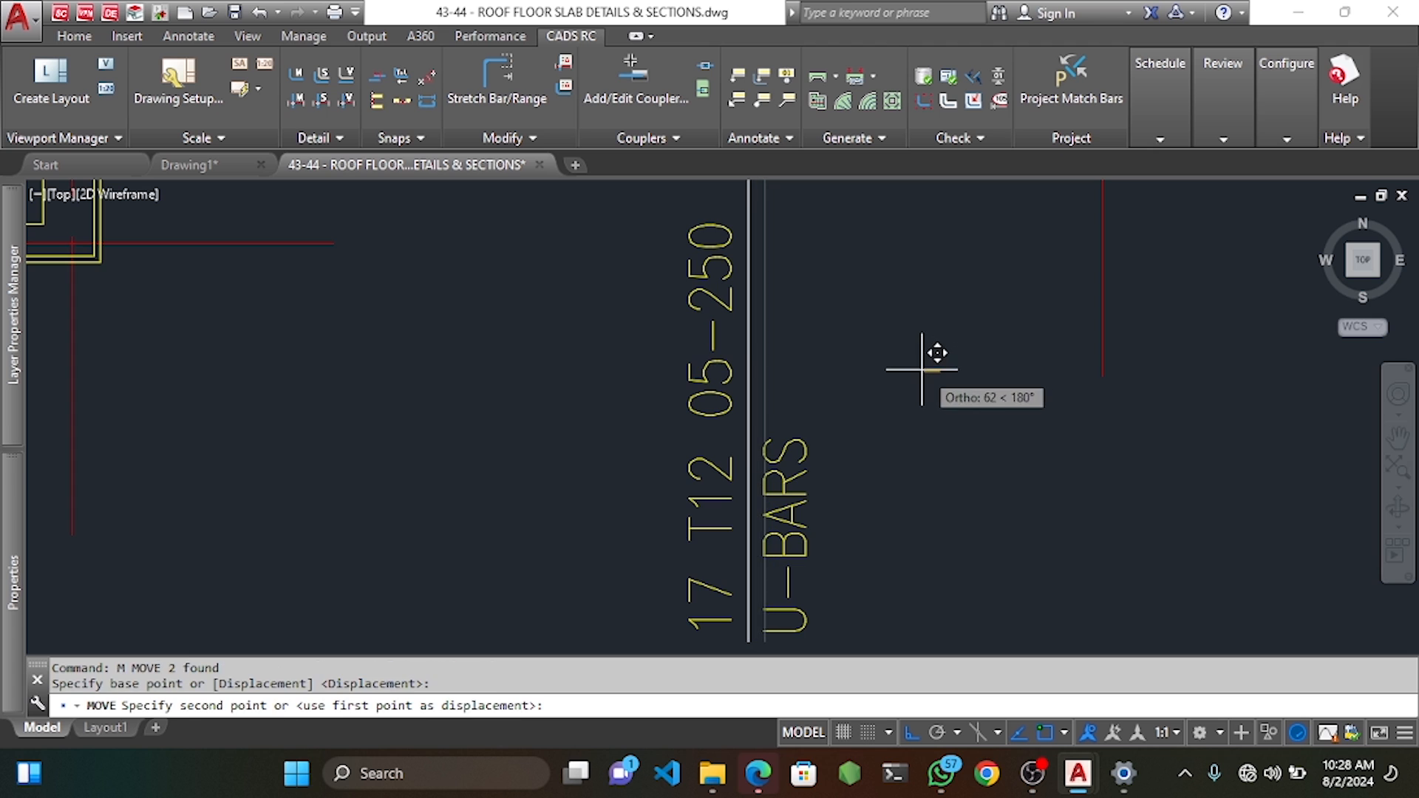
pyautogui.scroll(-6, 791, 338)
pyautogui.press('Escape')
pyautogui.press('Escape')
pyautogui.scroll(7, 792, 338)
# Move the 17 T12 05-250 label slightly down, leaving the leader's lower end unchanged.
pyautogui.click(717, 311)
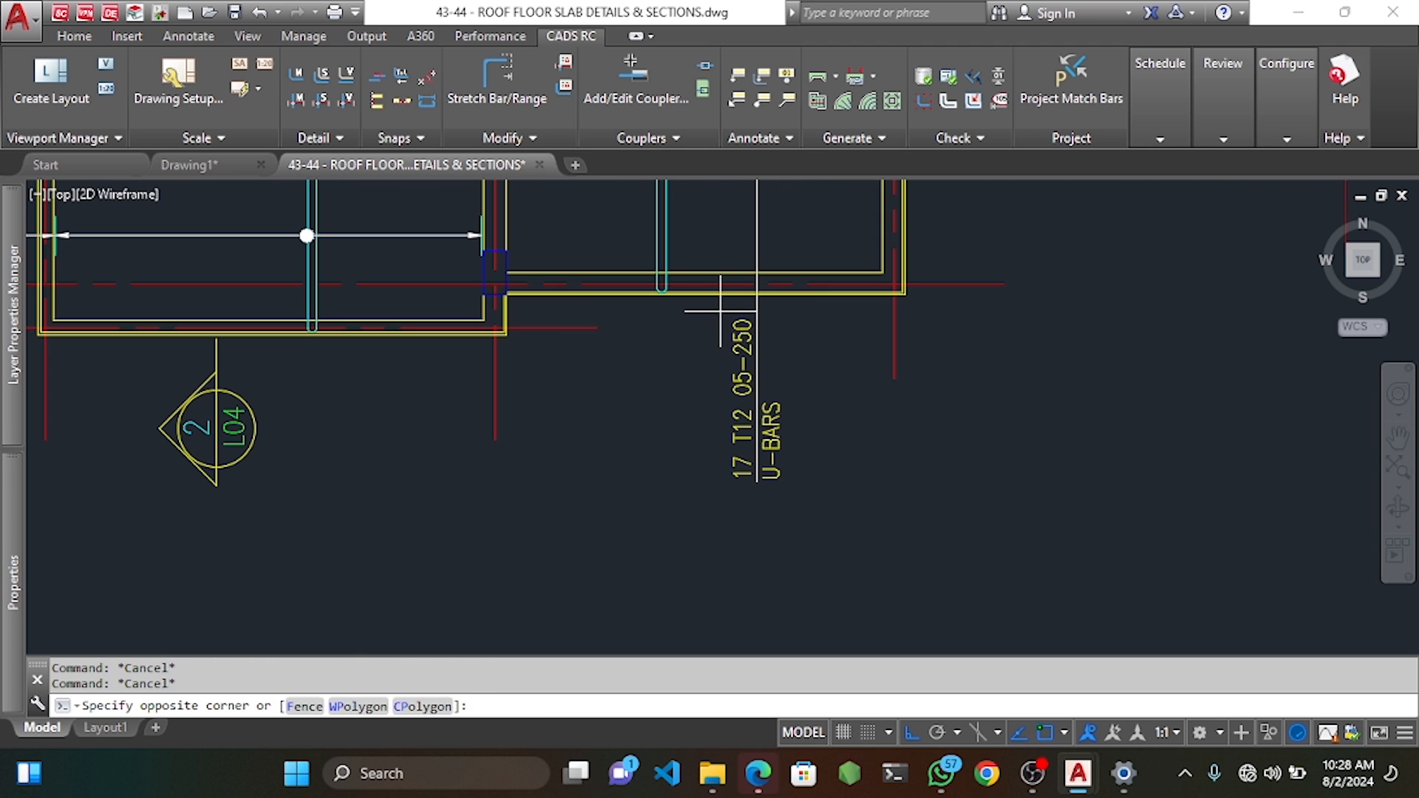
pyautogui.click(840, 565)
pyautogui.write('m')
pyautogui.press('Return')
pyautogui.click(850, 397)
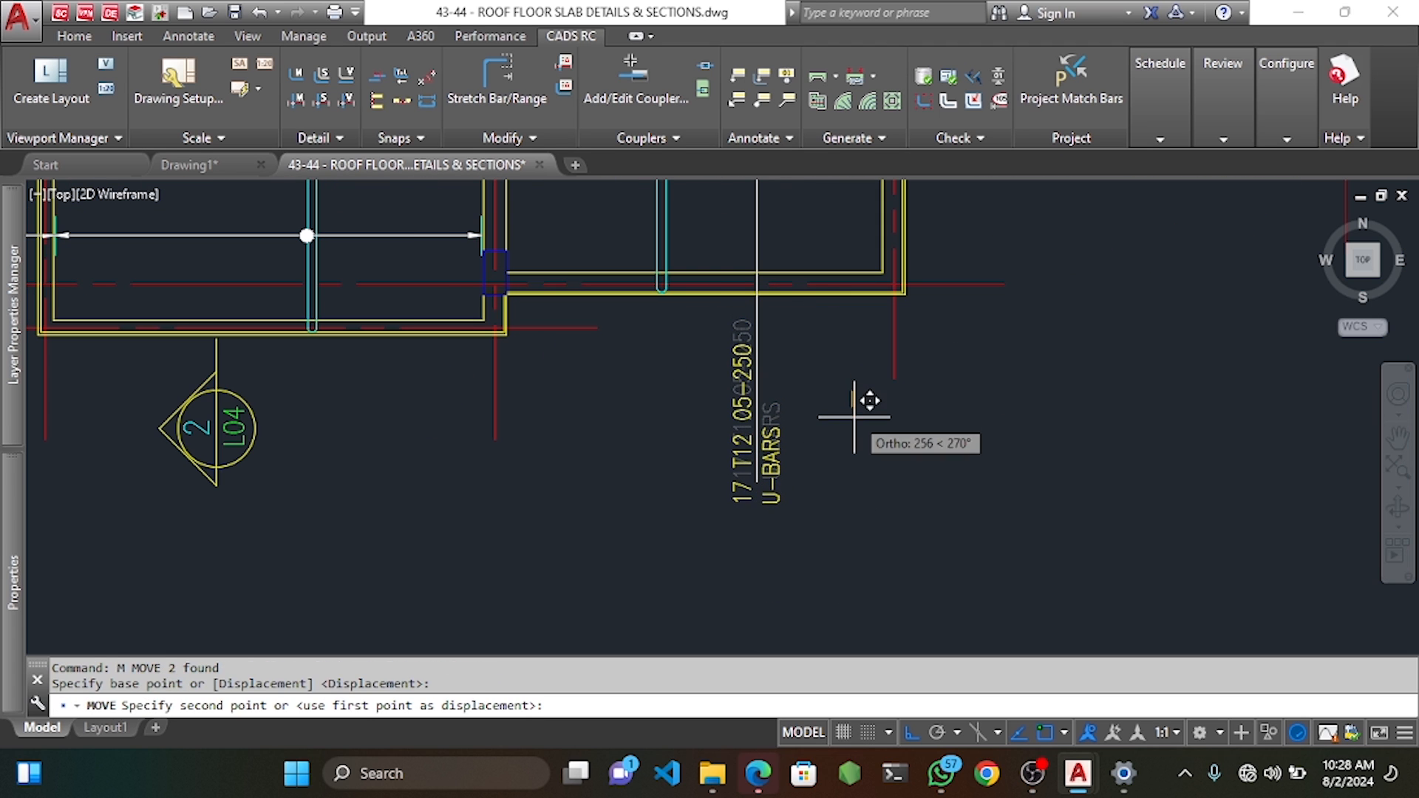
pyautogui.click(854, 422)
pyautogui.click(754, 378)
pyautogui.scroll(4, 754, 479)
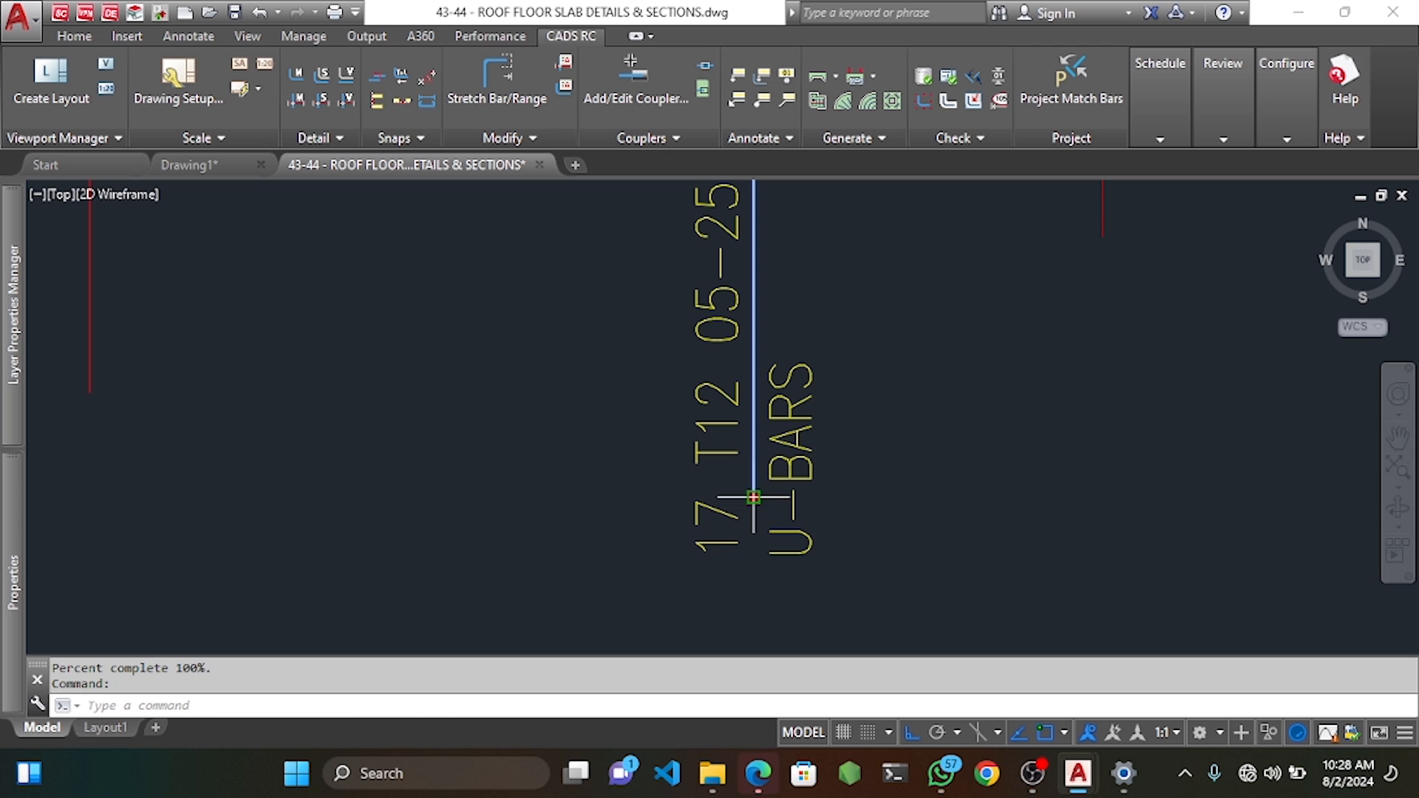
pyautogui.click(754, 497)
pyautogui.scroll(-4, 751, 547)
pyautogui.press('Escape')
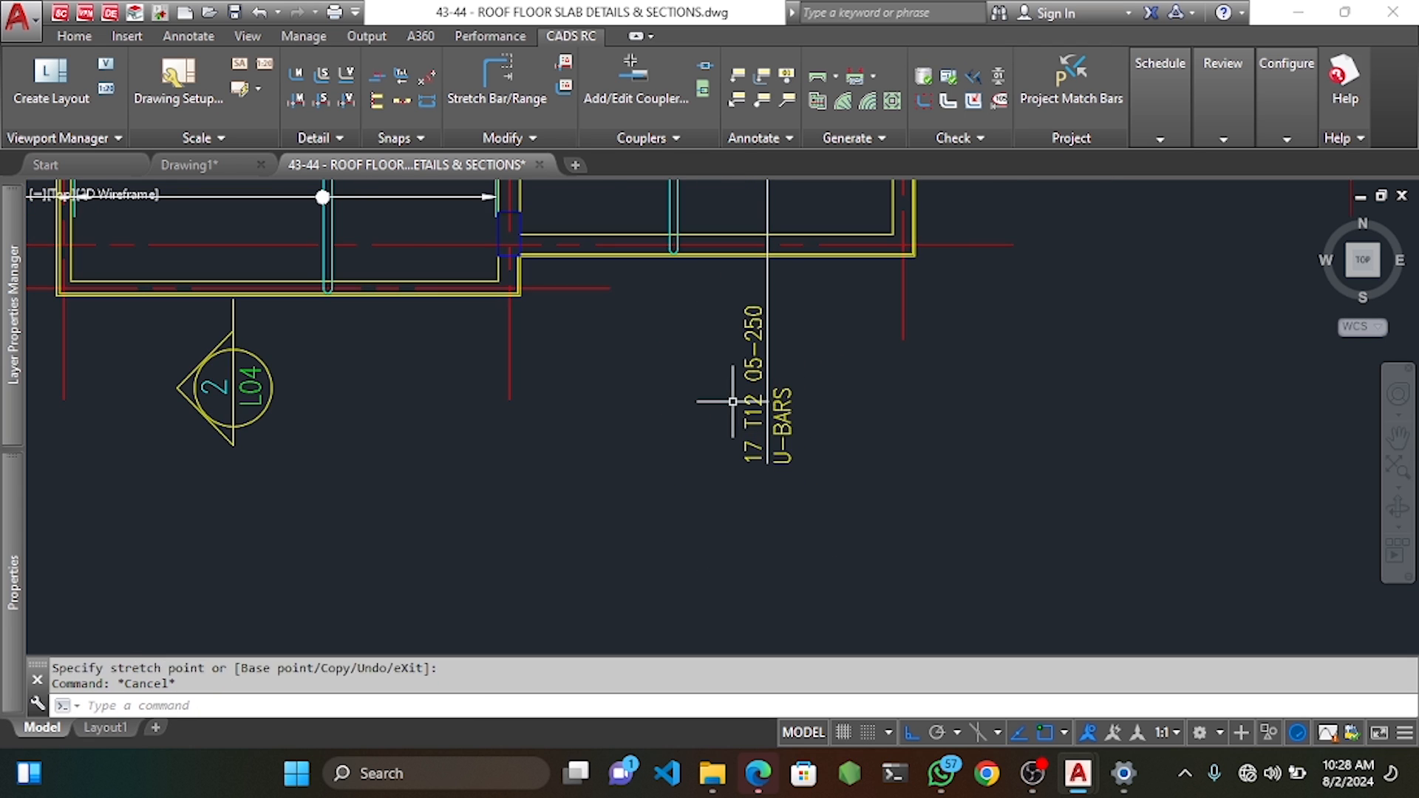
pyautogui.press('Escape')
pyautogui.scroll(-6, 733, 402)
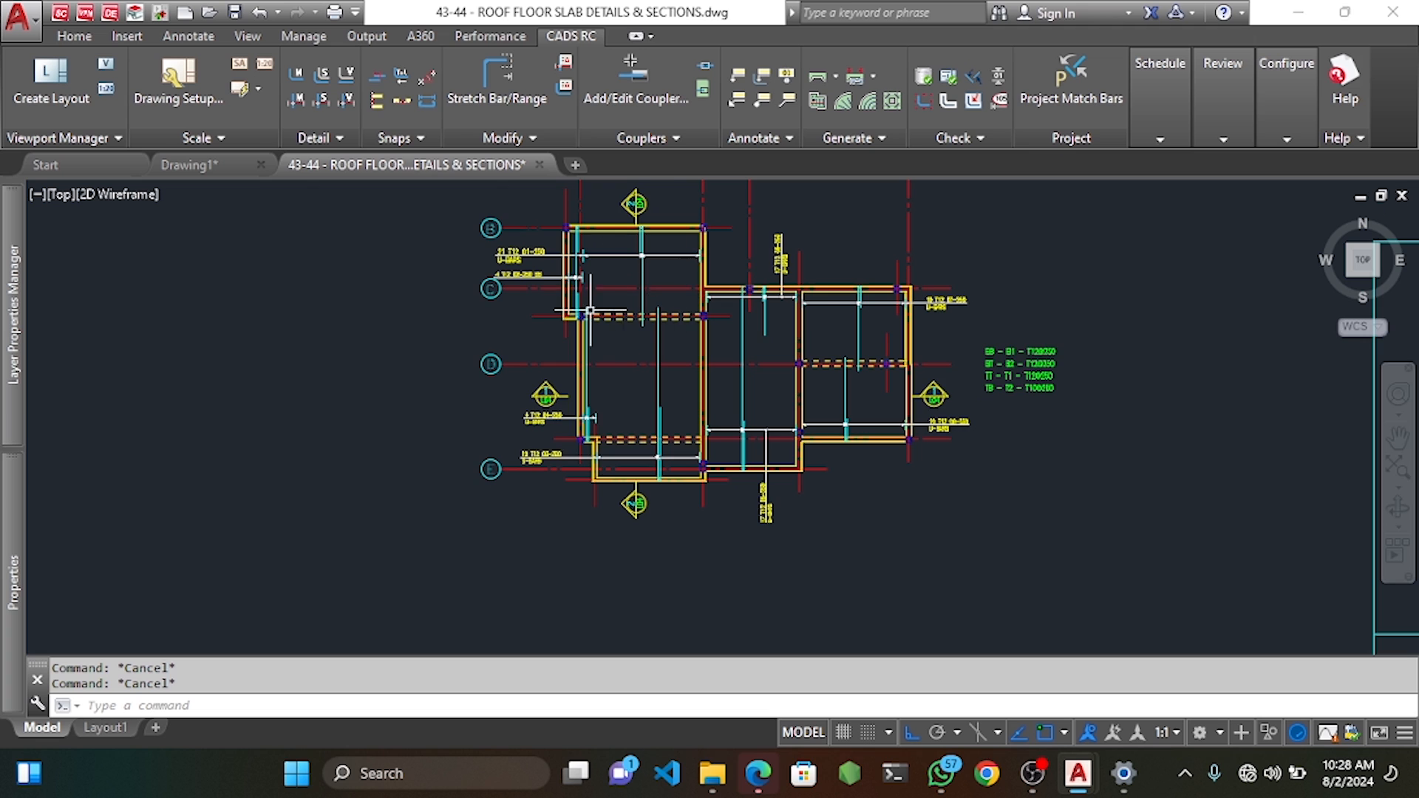
# Zoom into grids B–C and bring up CADS RC > Draw Range > New Mark from the shortcut menu.
pyautogui.moveTo(561, 262); pyautogui.dragTo(629, 278, button='middle')
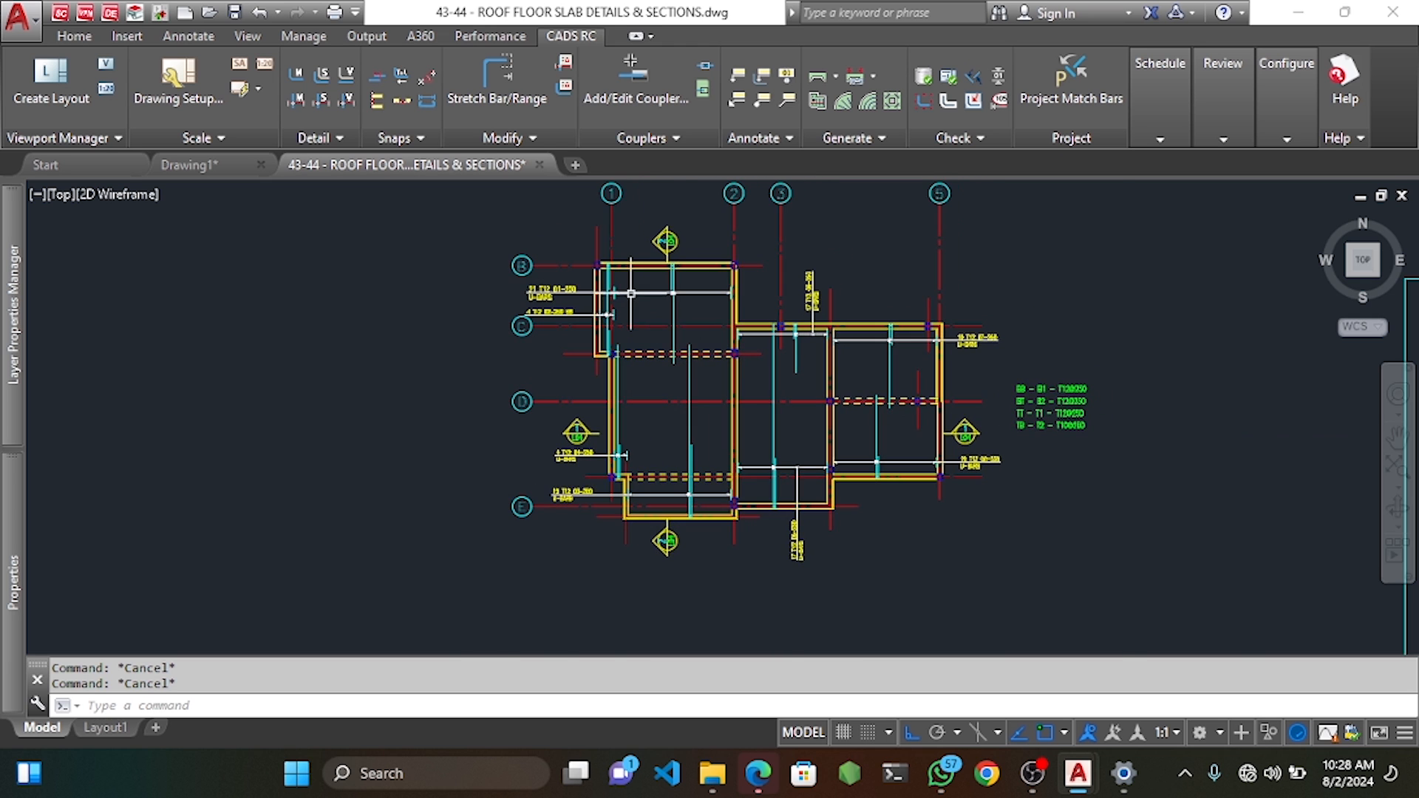
pyautogui.scroll(3, 637, 289)
pyautogui.moveTo(647, 284); pyautogui.dragTo(619, 228, button='middle')
pyautogui.scroll(-2, 662, 281)
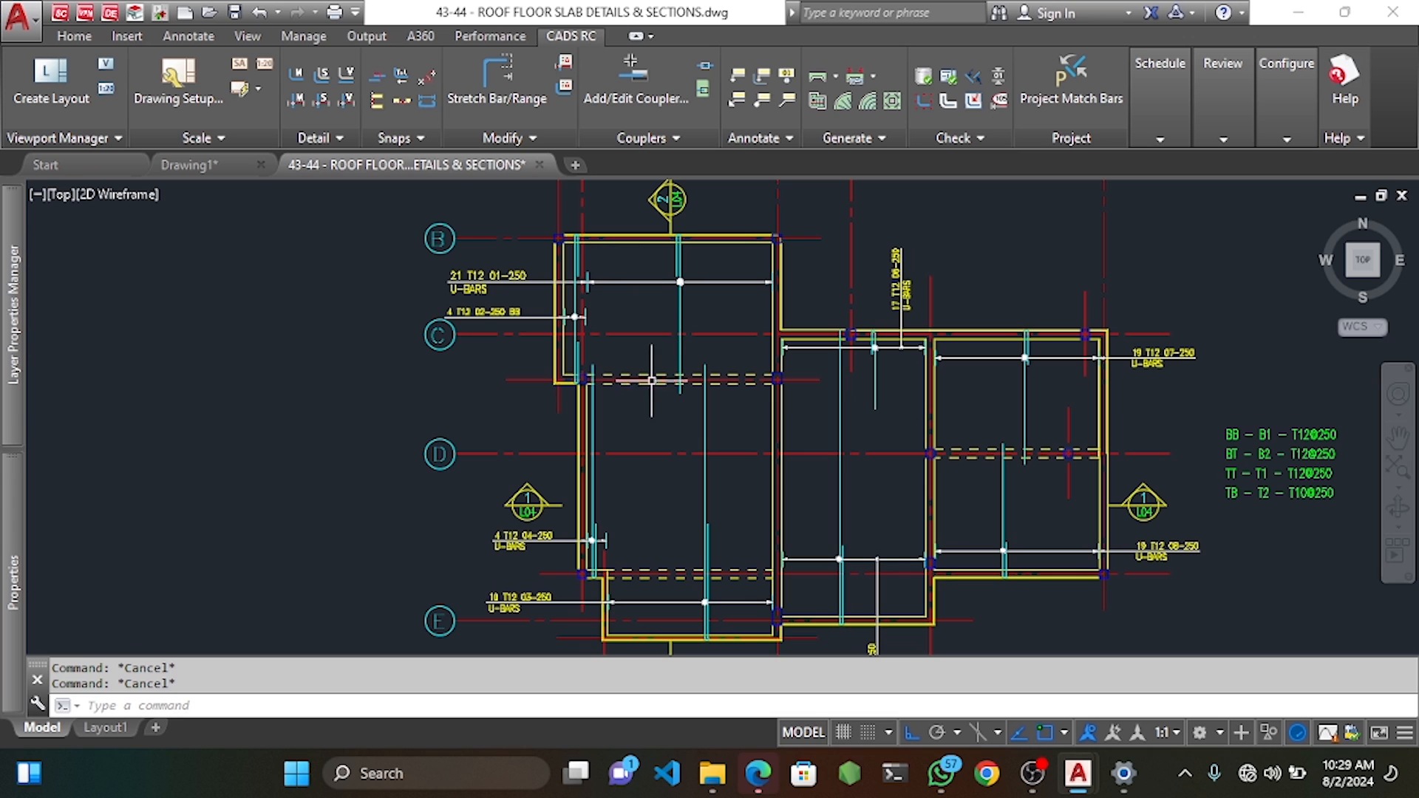
pyautogui.scroll(2, 624, 292)
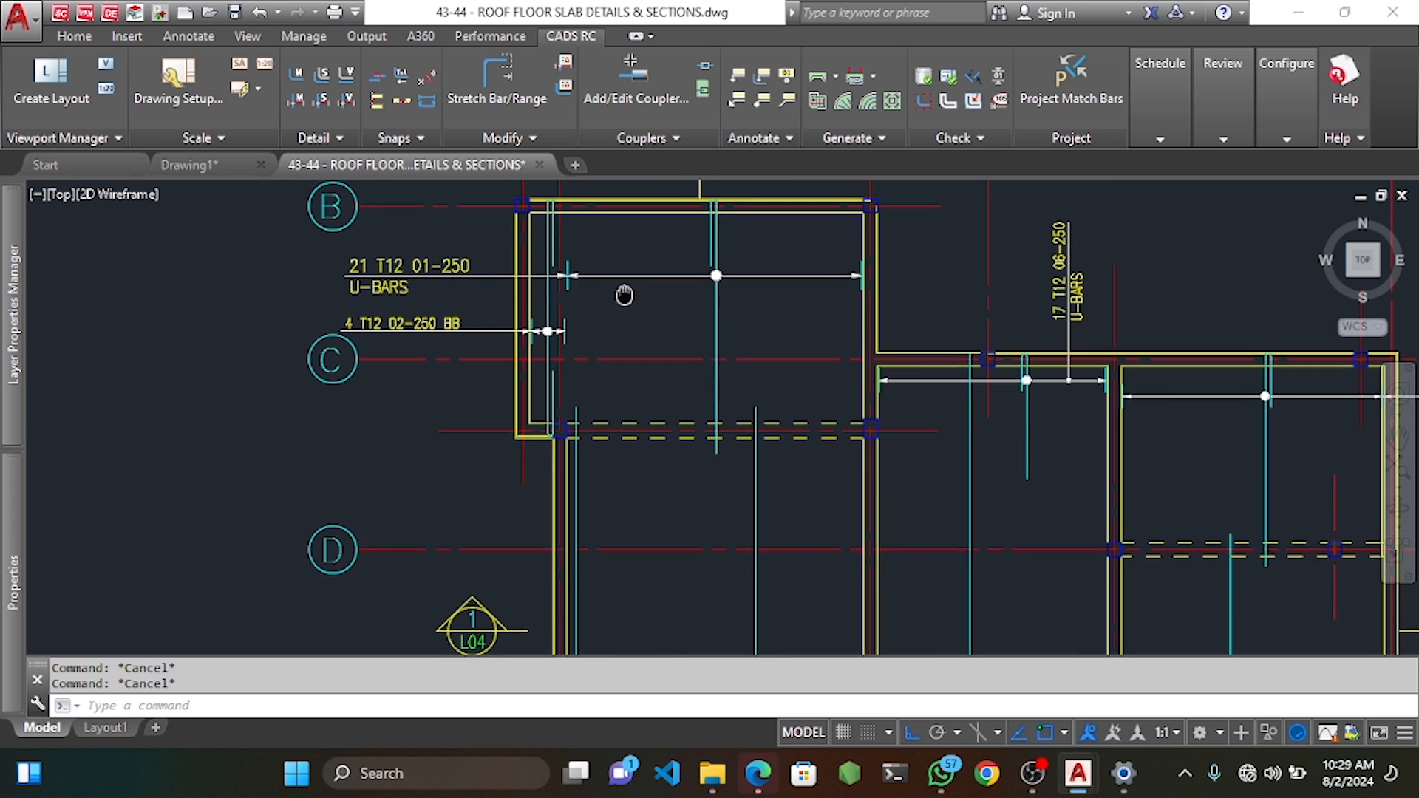
pyautogui.rightClick(632, 337)
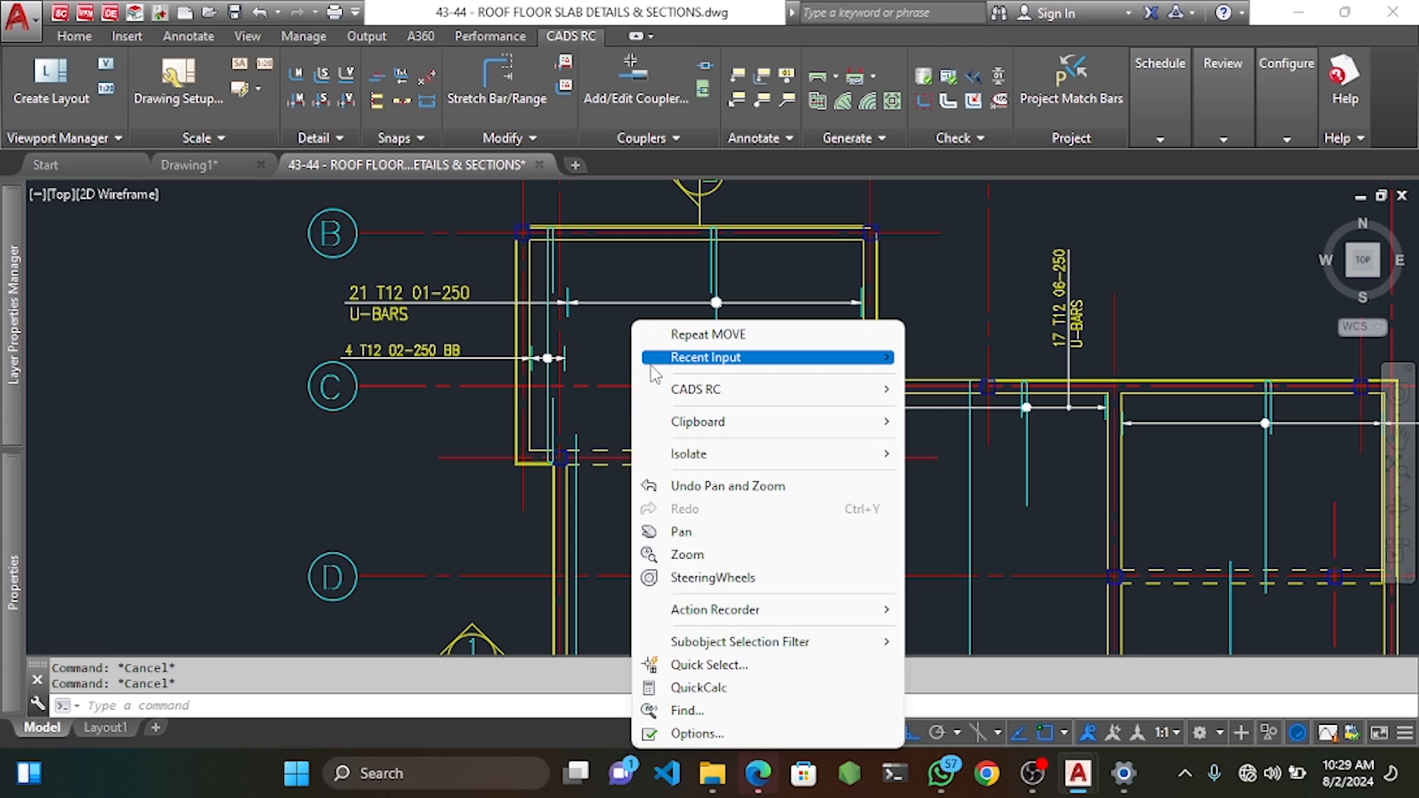
pyautogui.moveTo(723, 392)
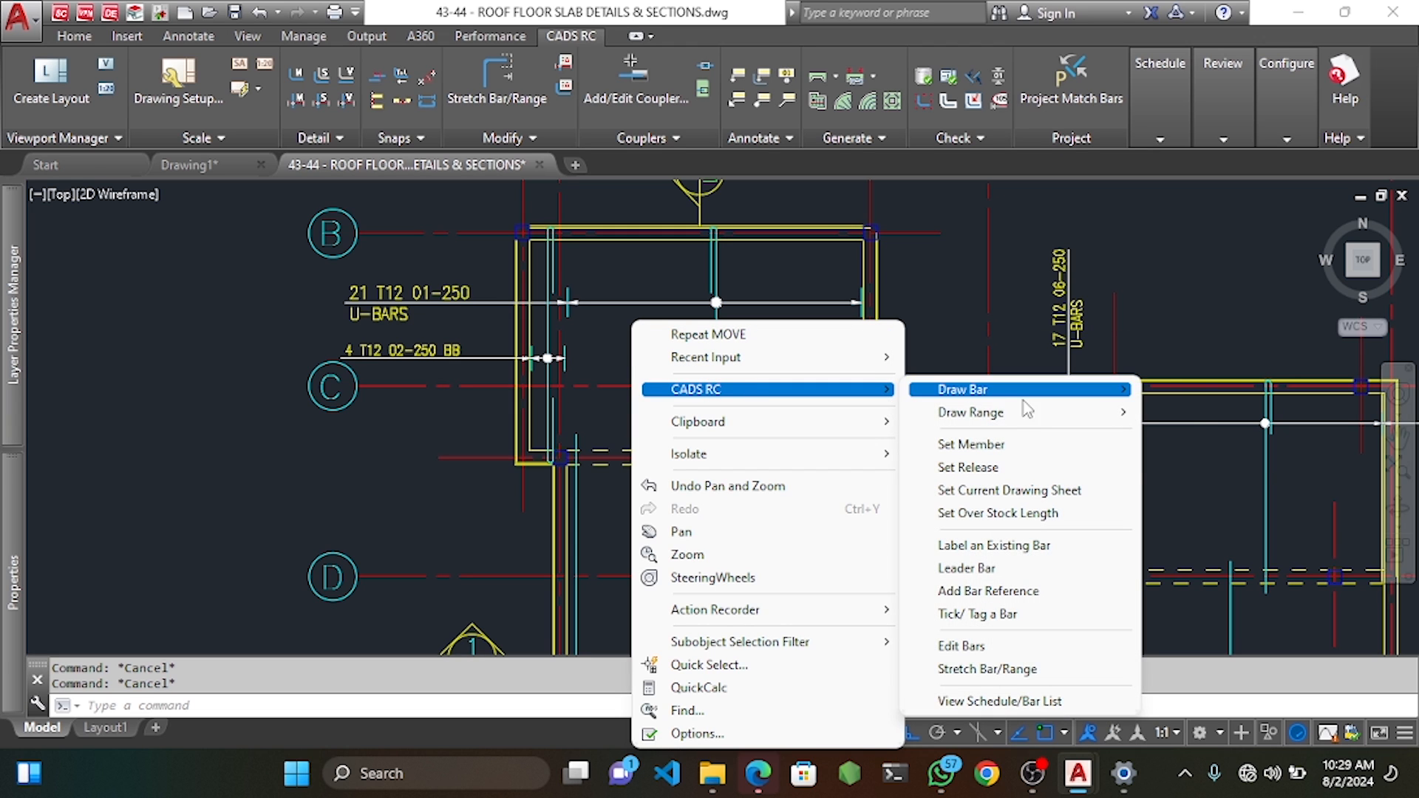
pyautogui.moveTo(1025, 419)
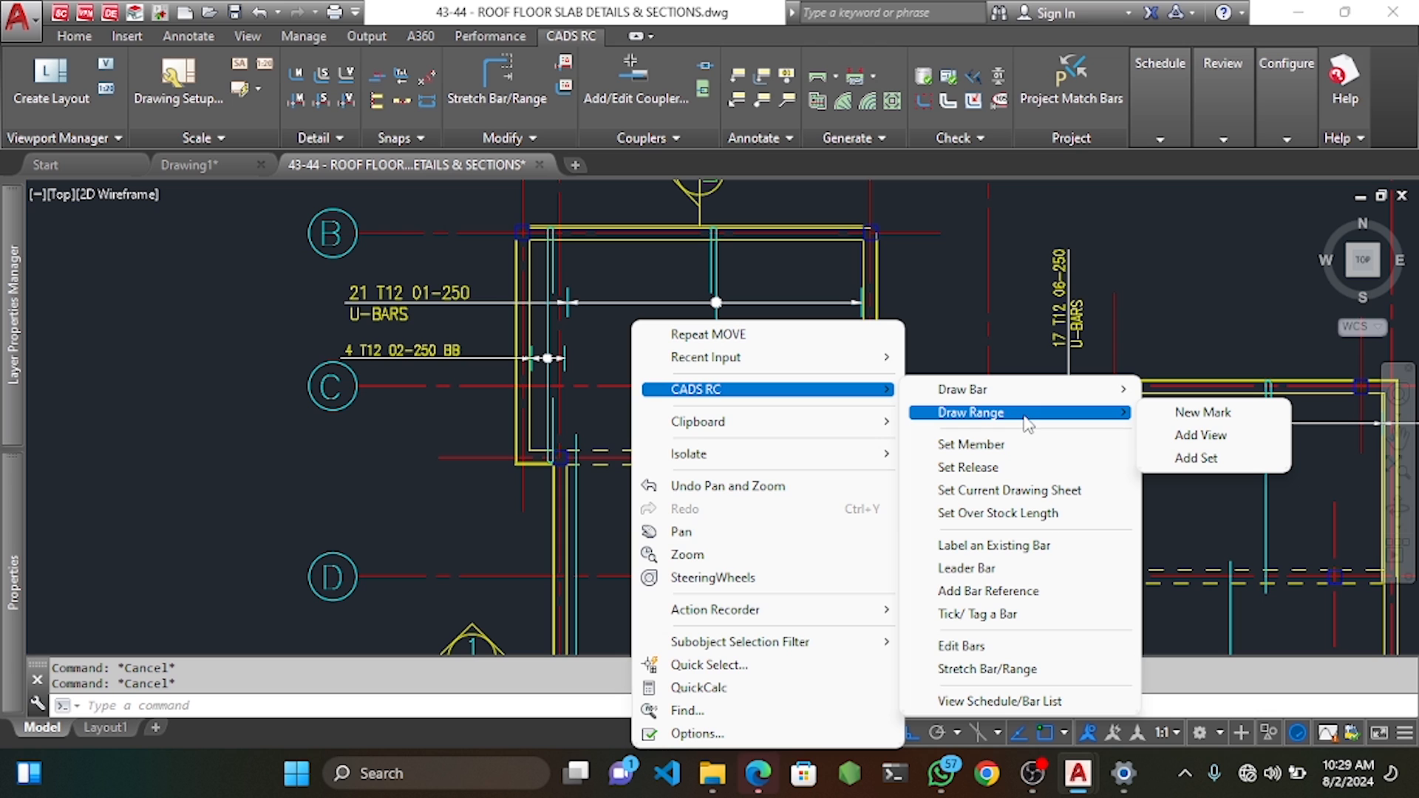
# Define a single-indicator T12 mark 09 with shape code 9905, note BT and 250 centres.
pyautogui.click(1161, 418)
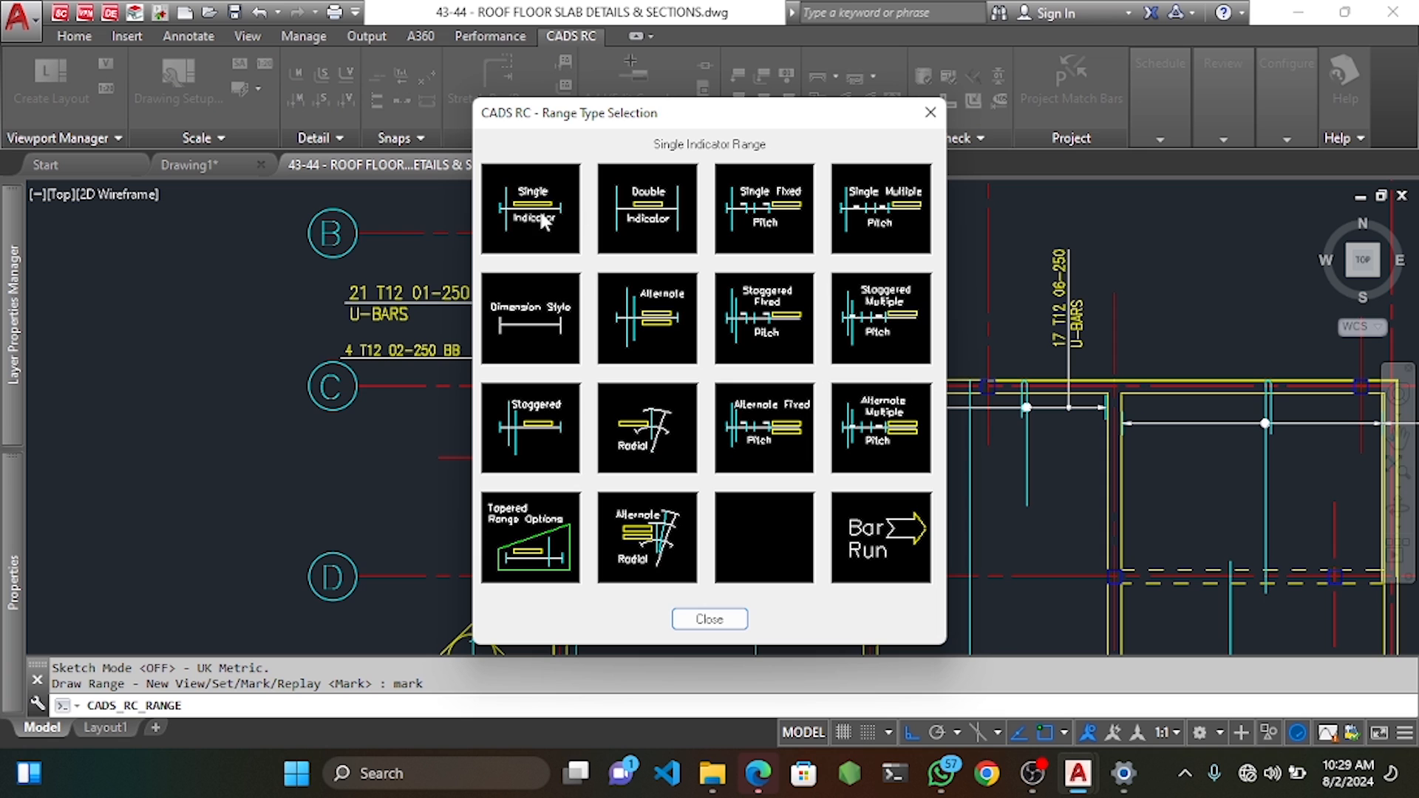
pyautogui.click(530, 216)
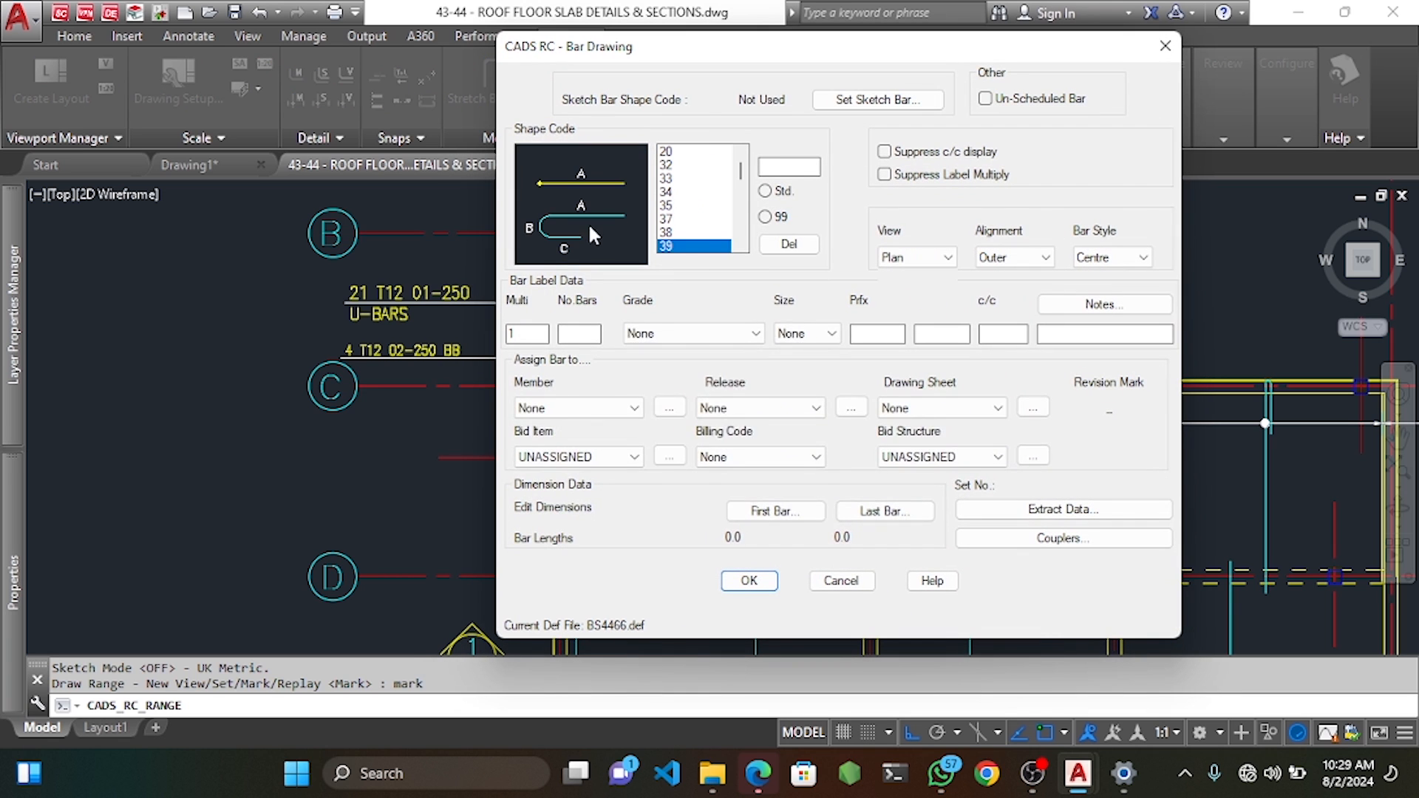
pyautogui.scroll(-8, 686, 235)
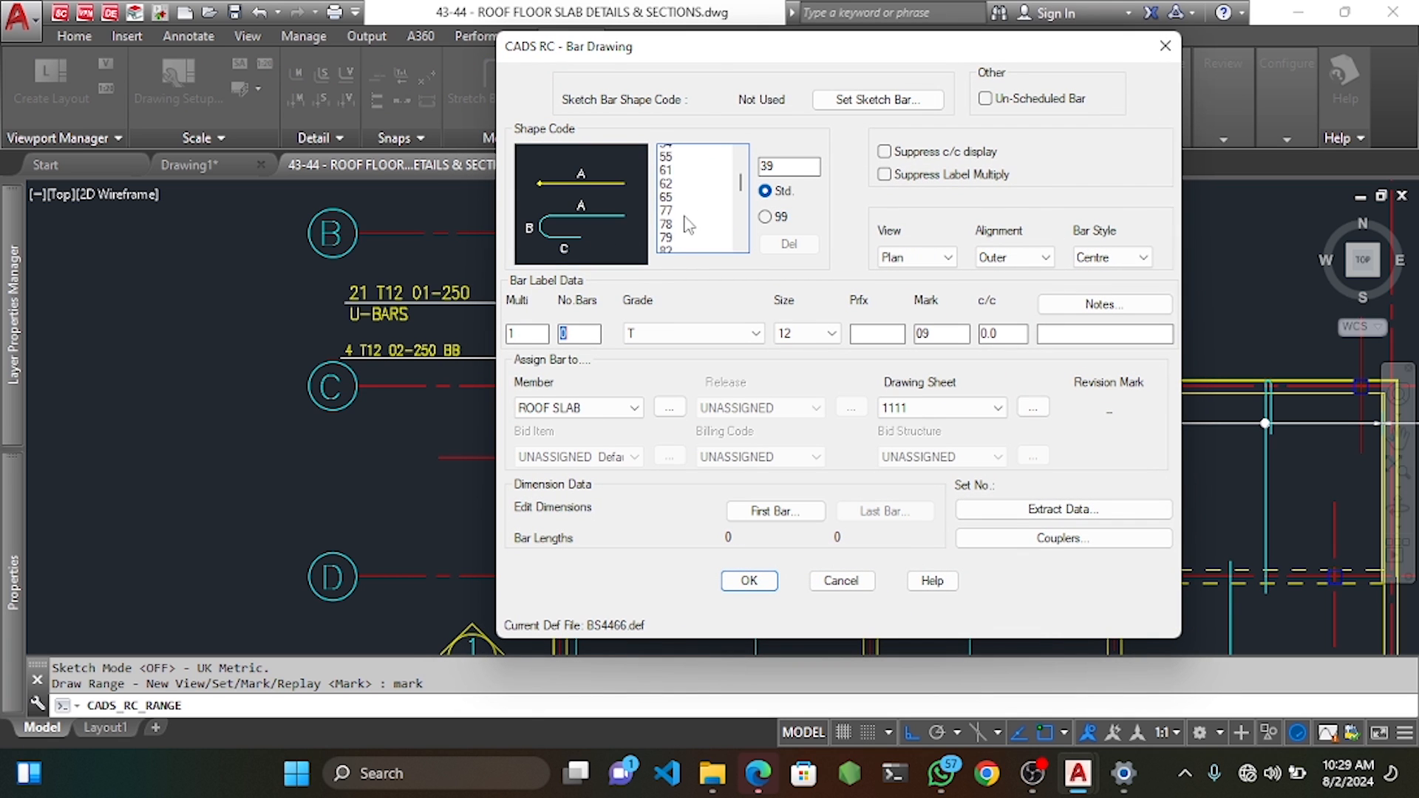
pyautogui.scroll(-2, 686, 224)
pyautogui.click(685, 192)
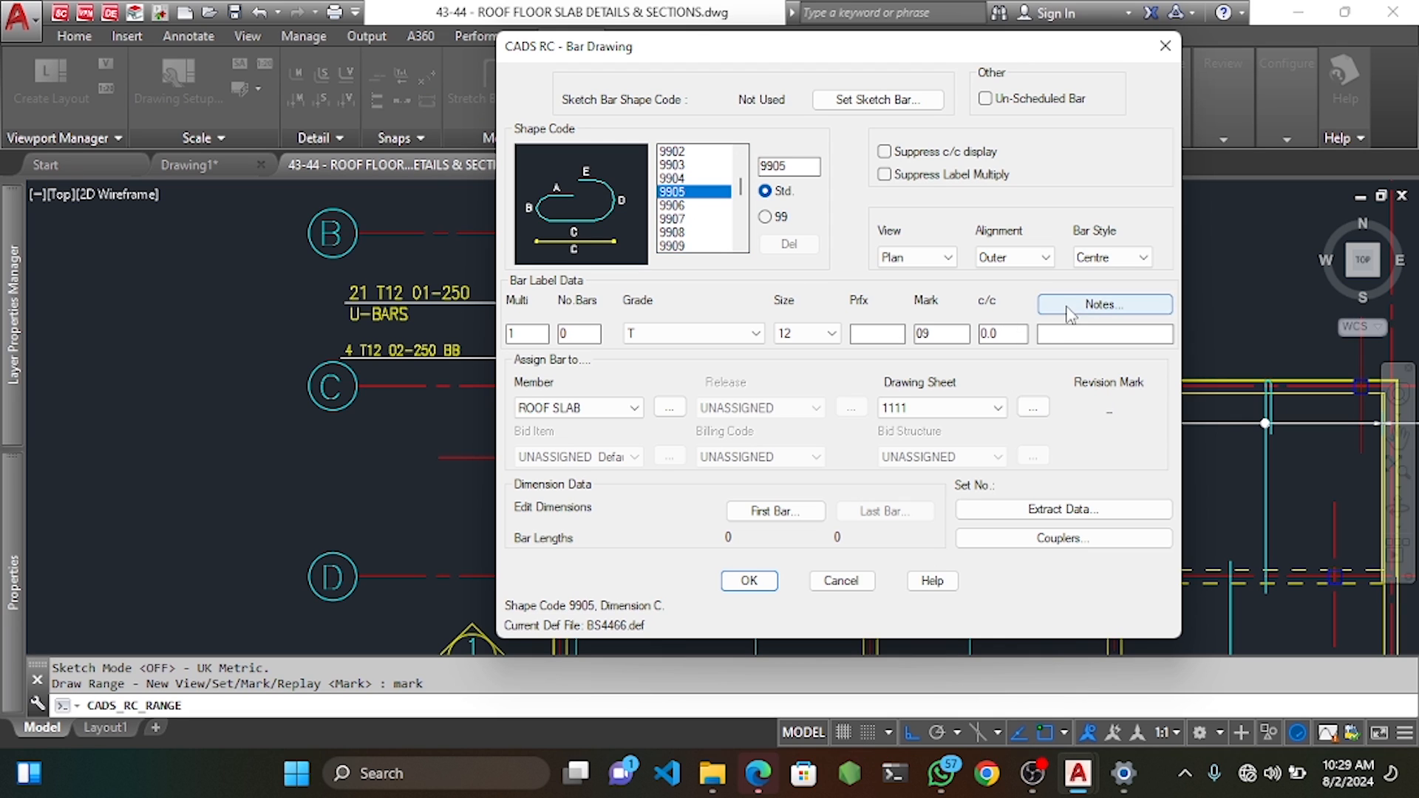
pyautogui.click(1058, 333)
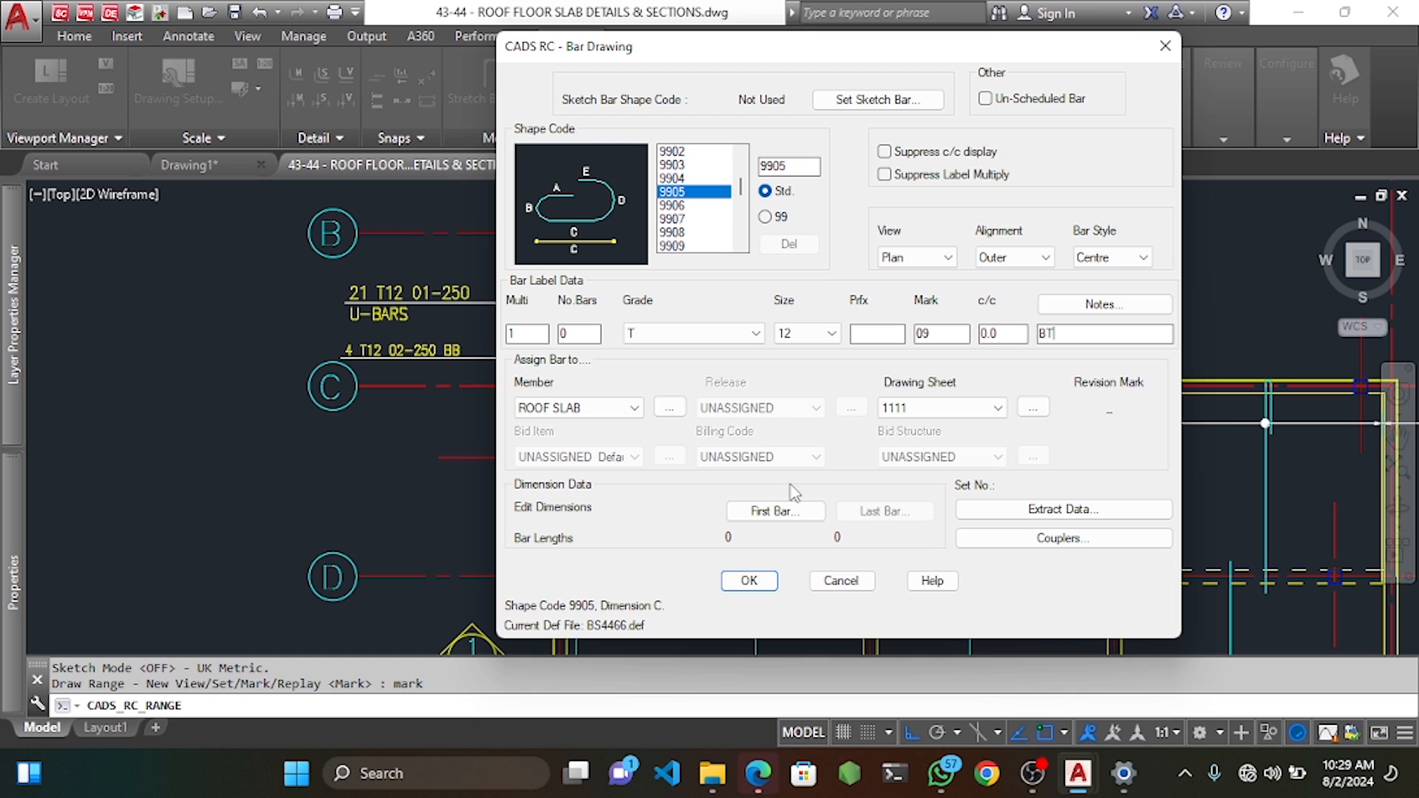
pyautogui.click(790, 334)
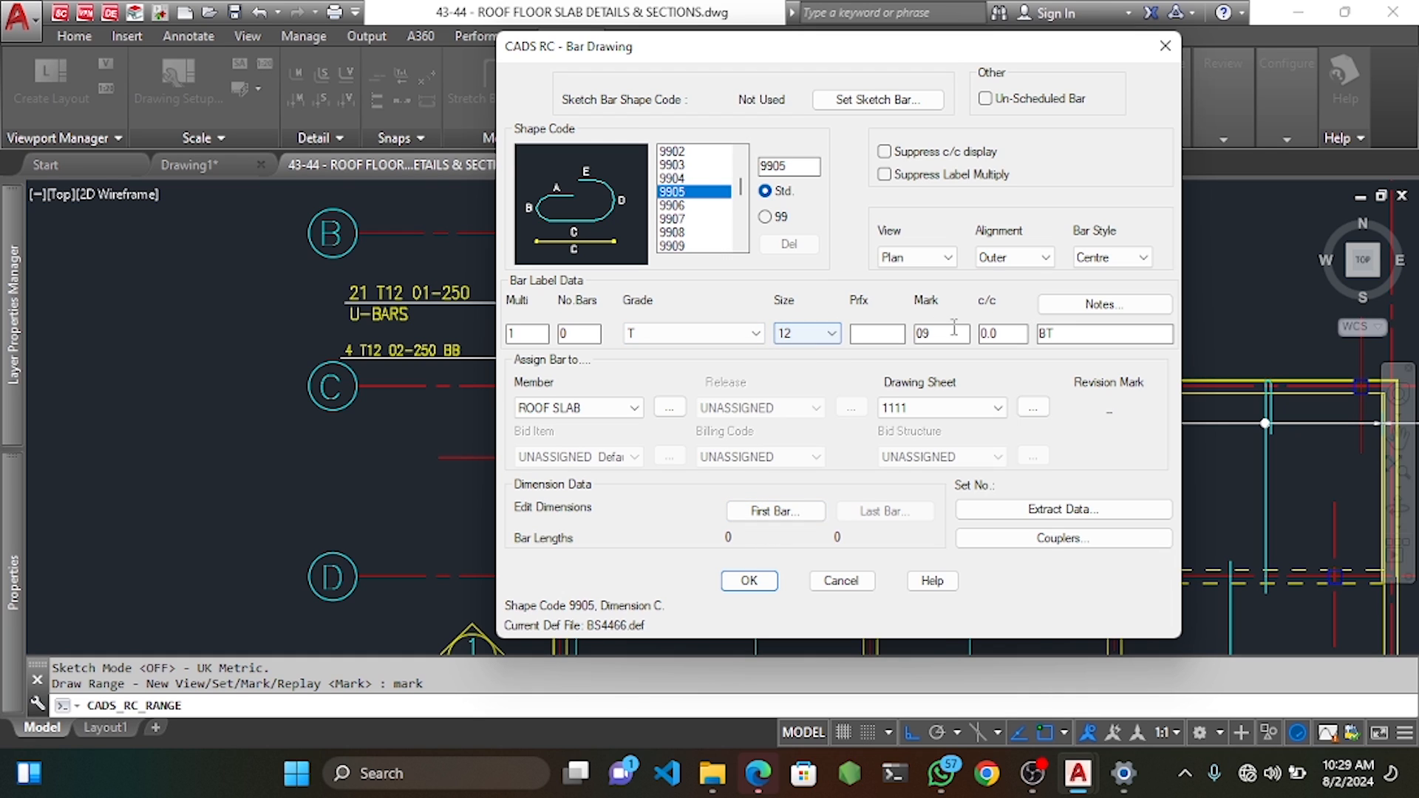
pyautogui.moveTo(1009, 335); pyautogui.dragTo(961, 335)
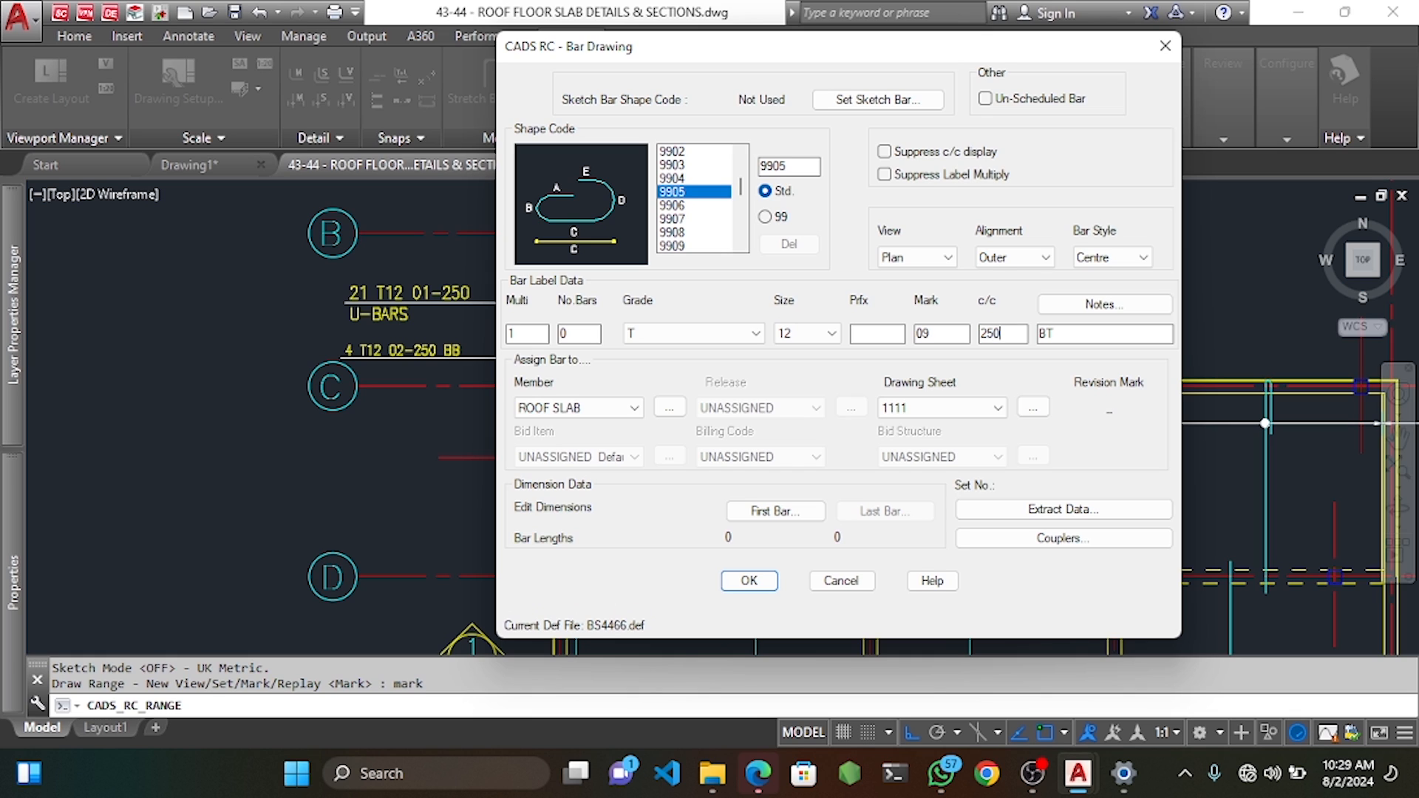
pyautogui.click(769, 512)
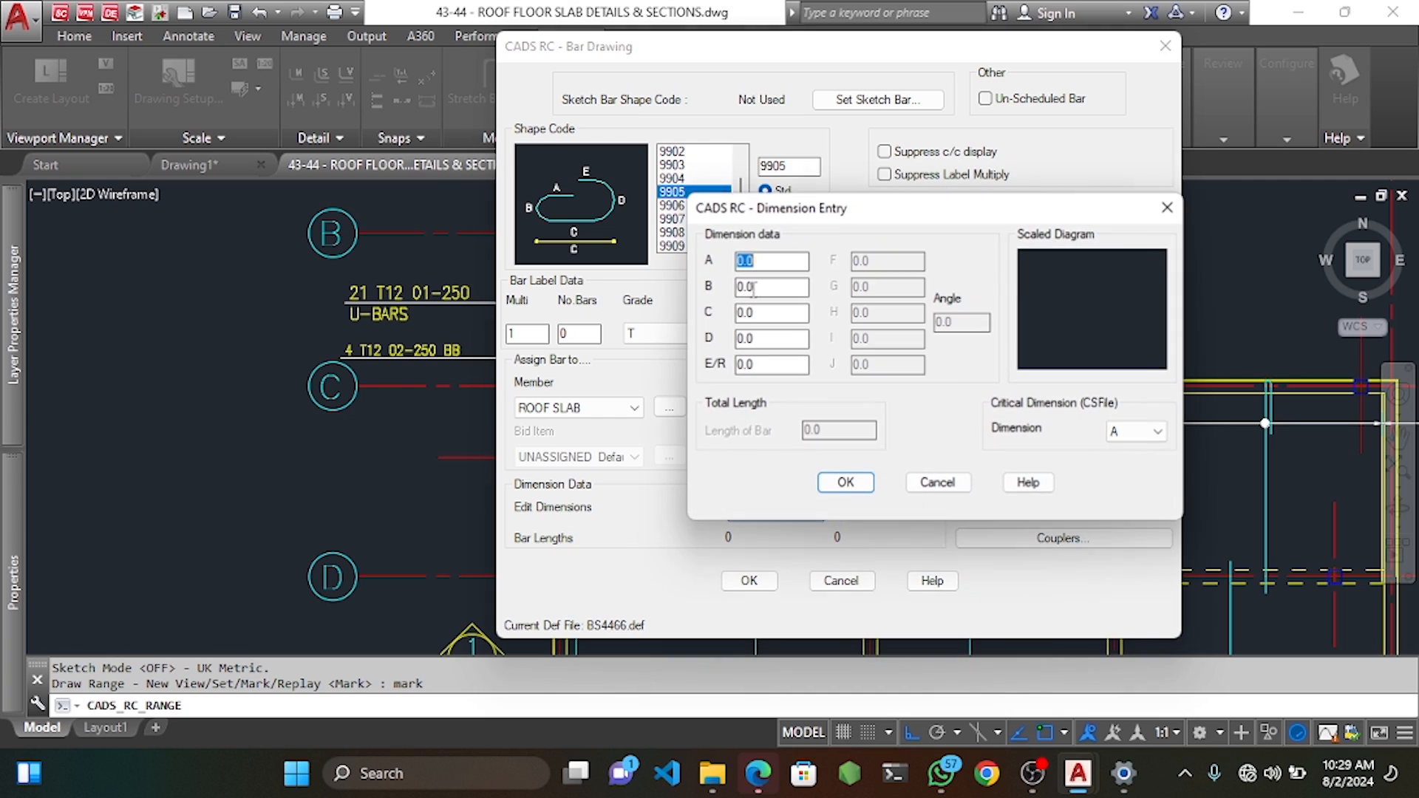
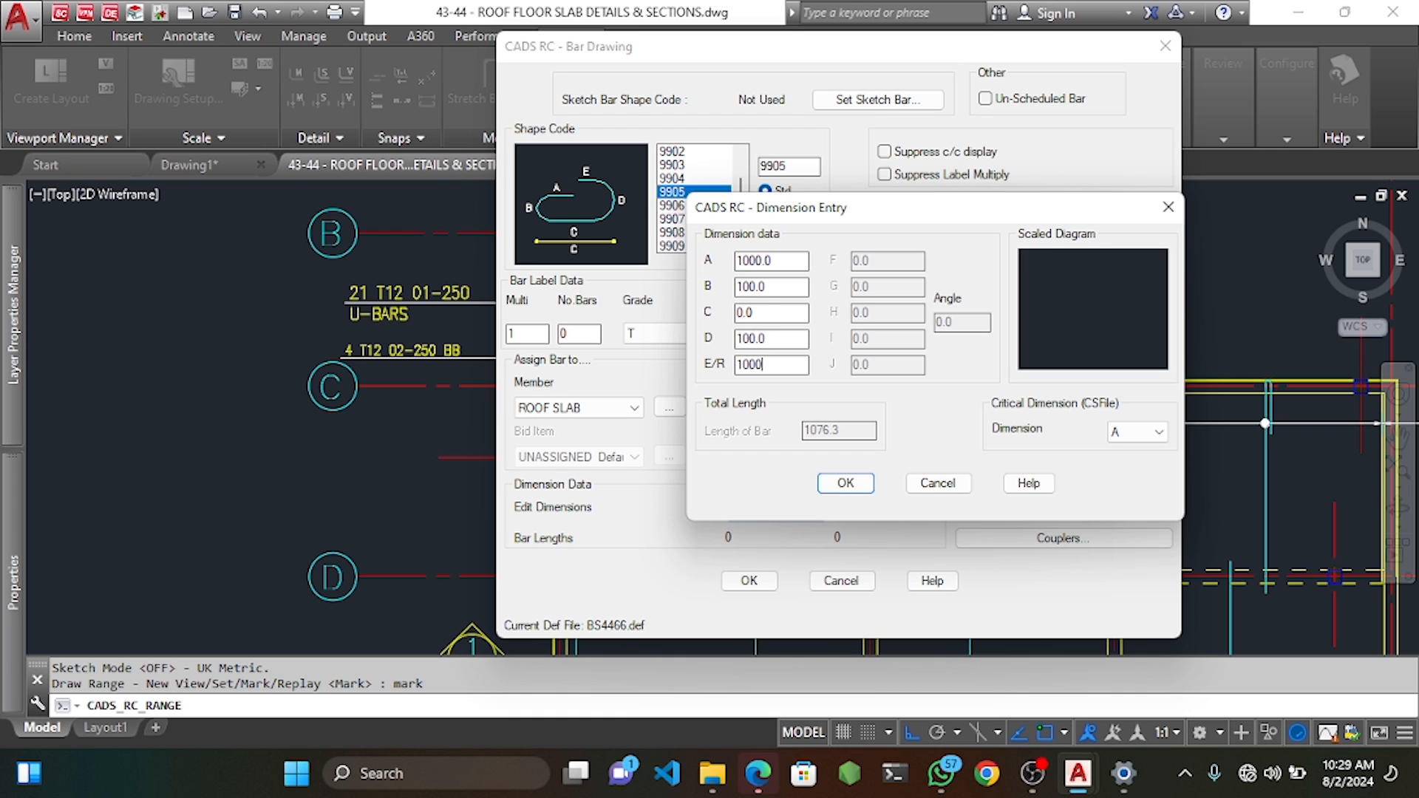
# Accept the 2076-long bar dimensions for mark 09 and begin placing its range.
pyautogui.click(846, 484)
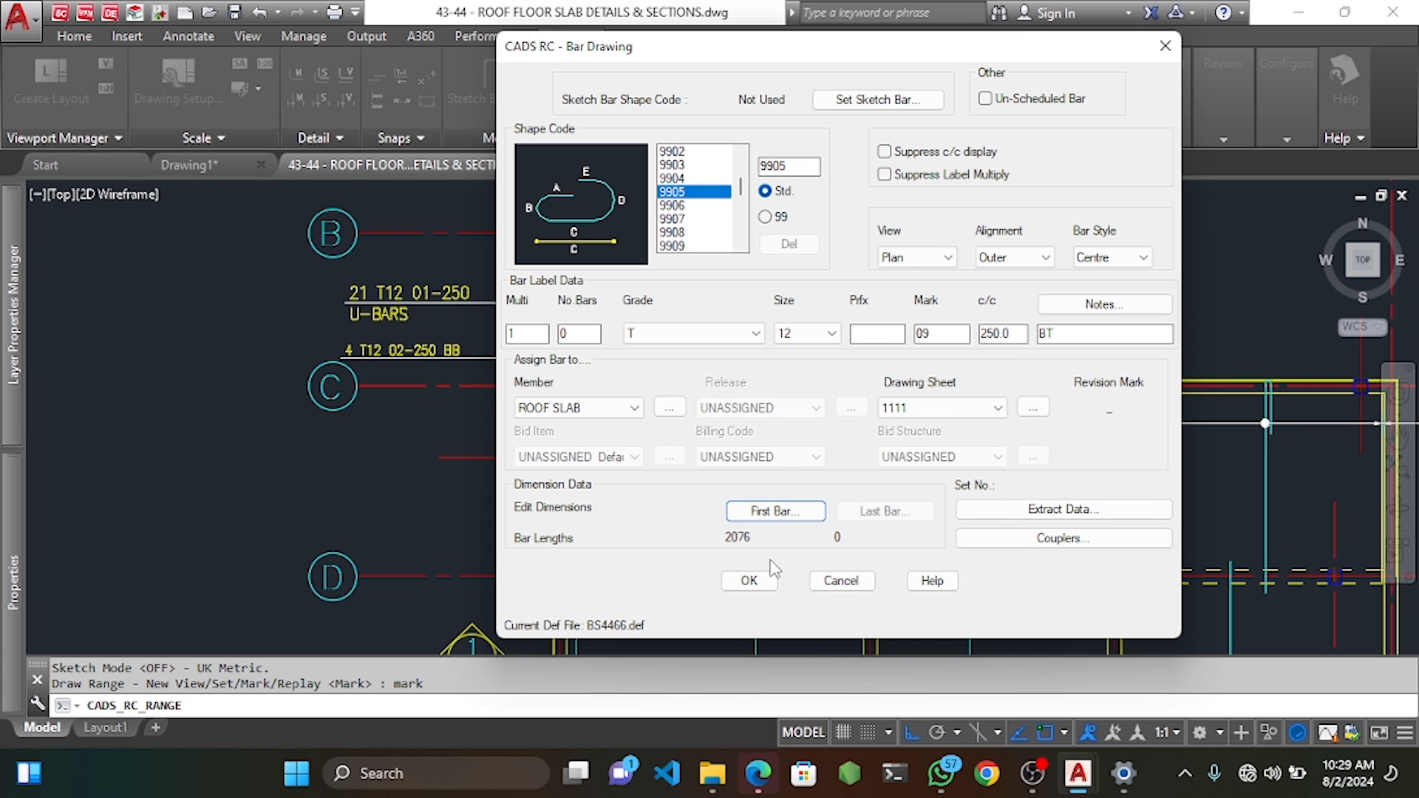
pyautogui.click(749, 581)
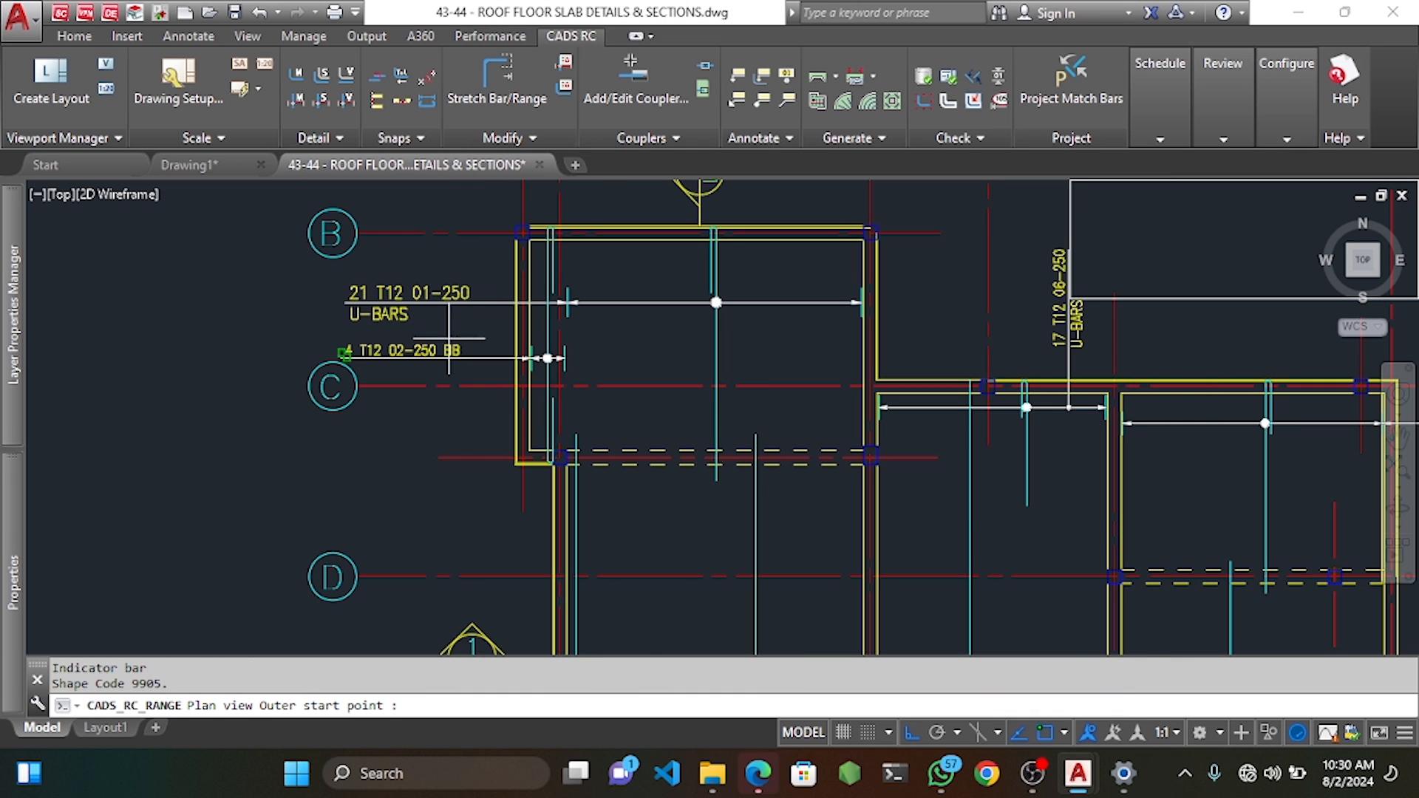
# Place the mark 09 bar from slab edge to opposite wall with a 12-bar range at 250.
pyautogui.scroll(5, 531, 357)
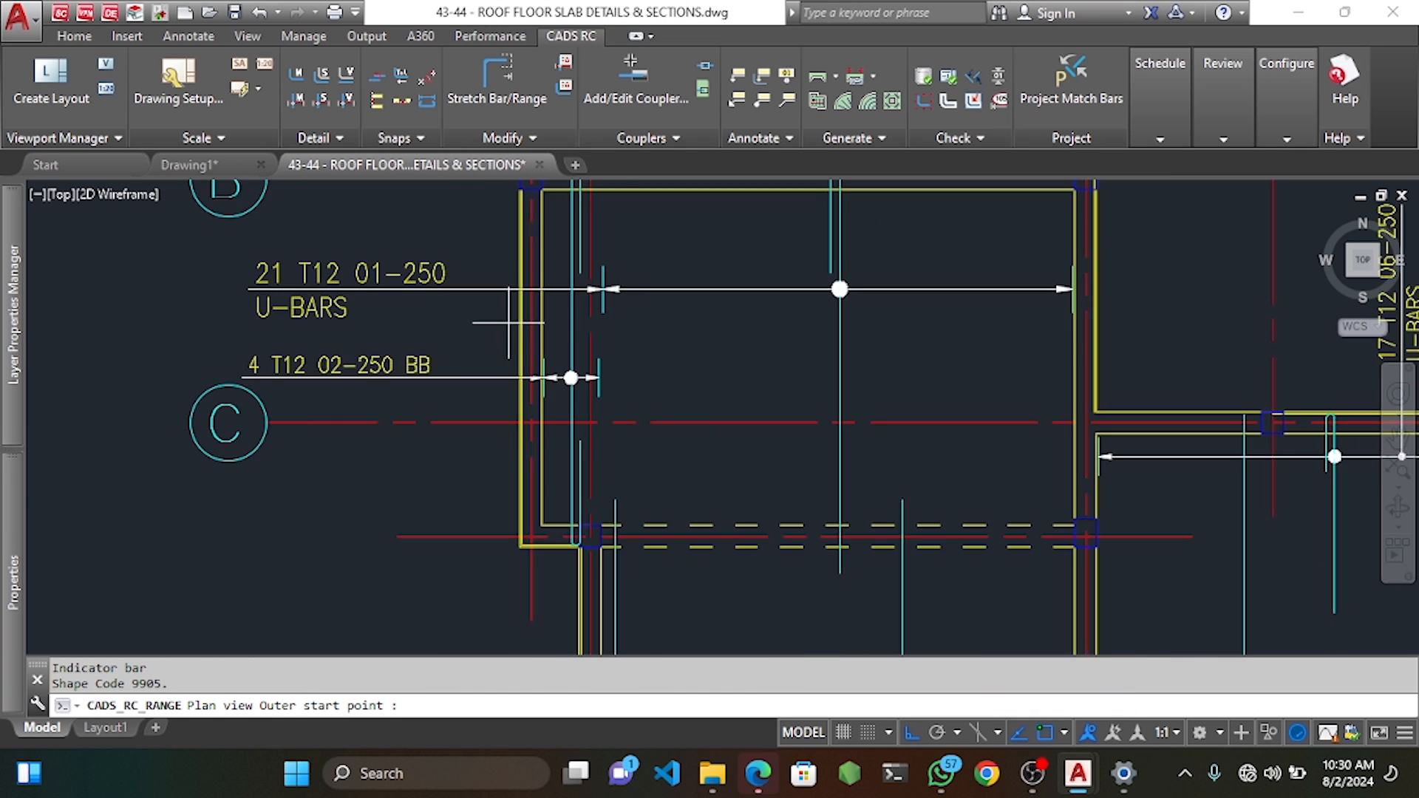
pyautogui.click(523, 362)
pyautogui.scroll(-4, 529, 363)
pyautogui.scroll(4, 1093, 373)
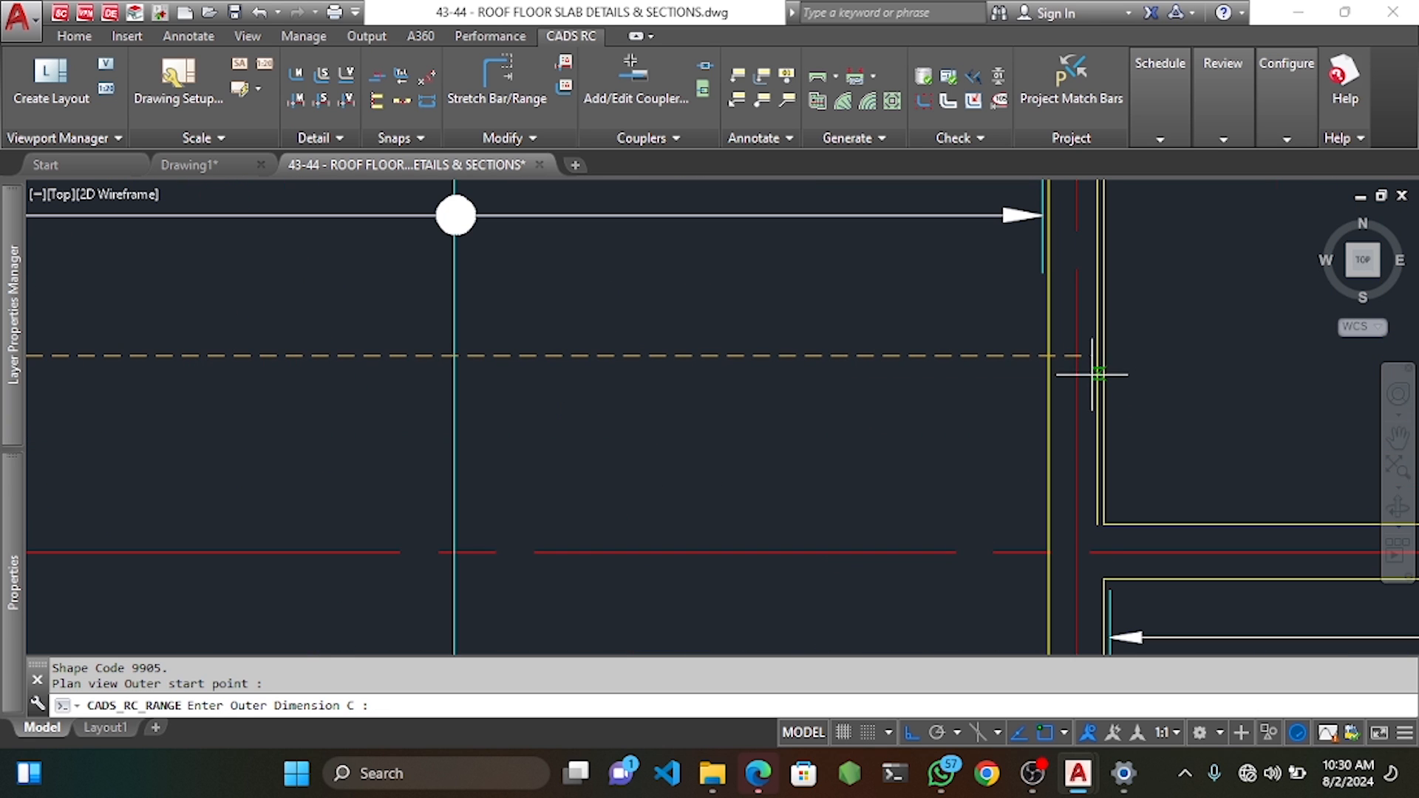
pyautogui.click(1098, 357)
pyautogui.scroll(-5, 709, 333)
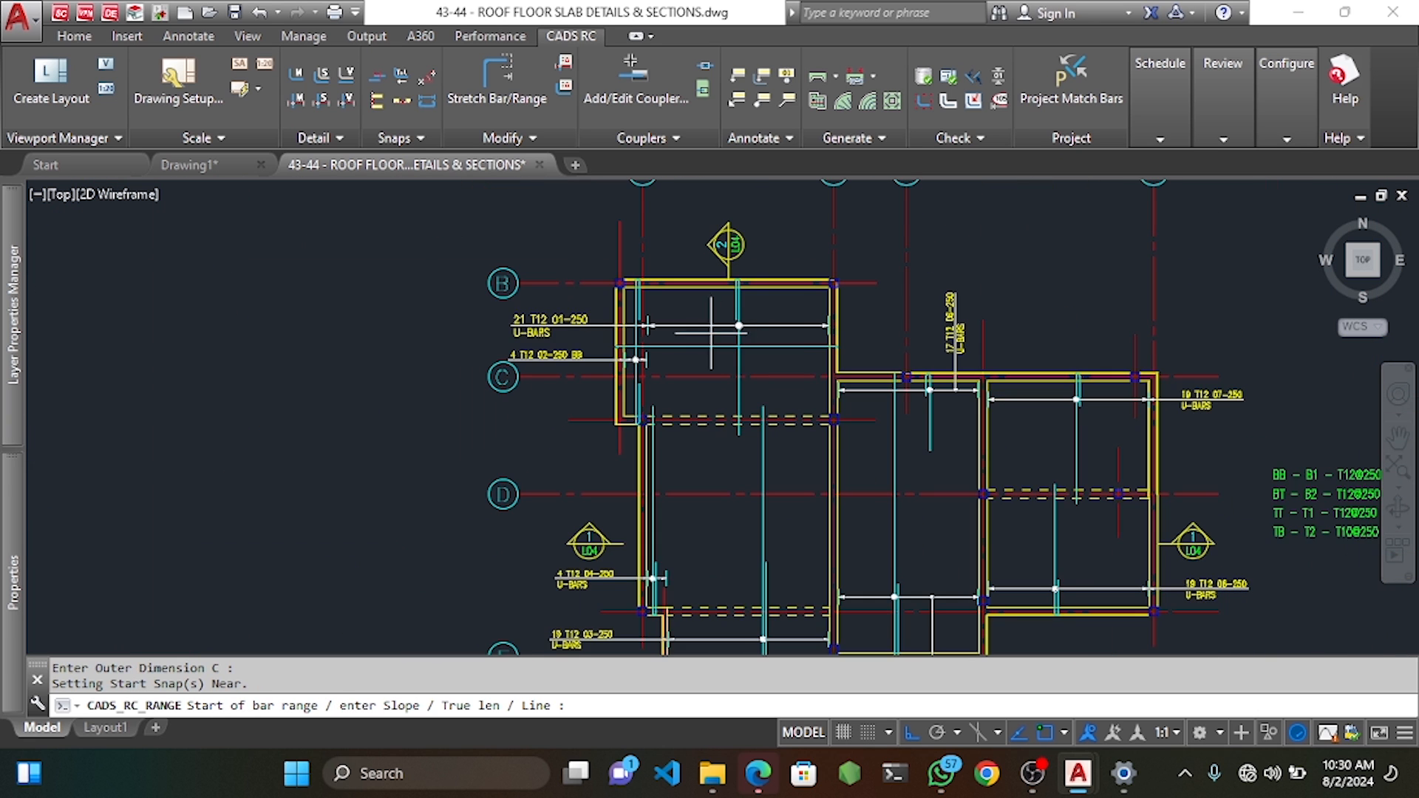
pyautogui.scroll(3, 699, 307)
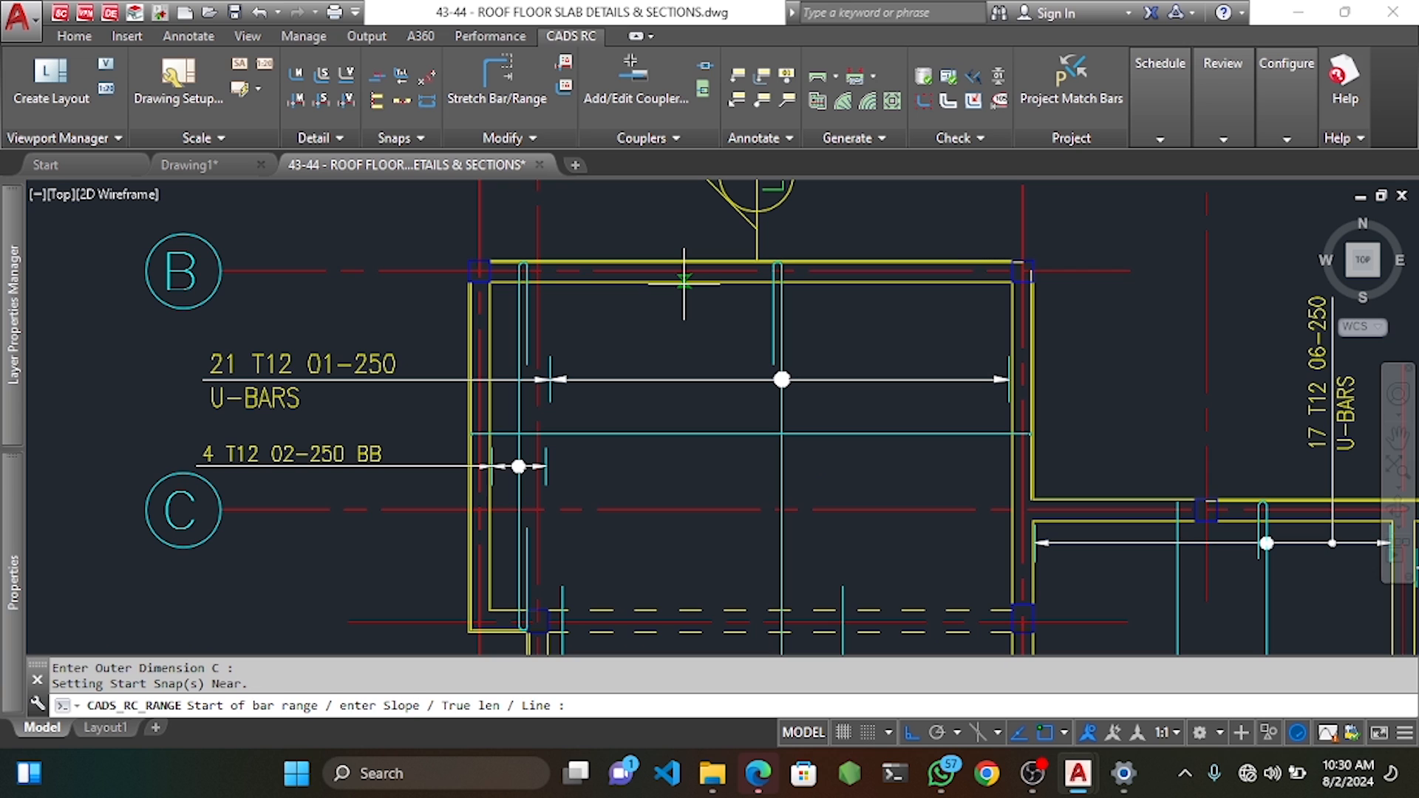
pyautogui.click(684, 283)
pyautogui.press('Return')
pyautogui.scroll(-3, 695, 370)
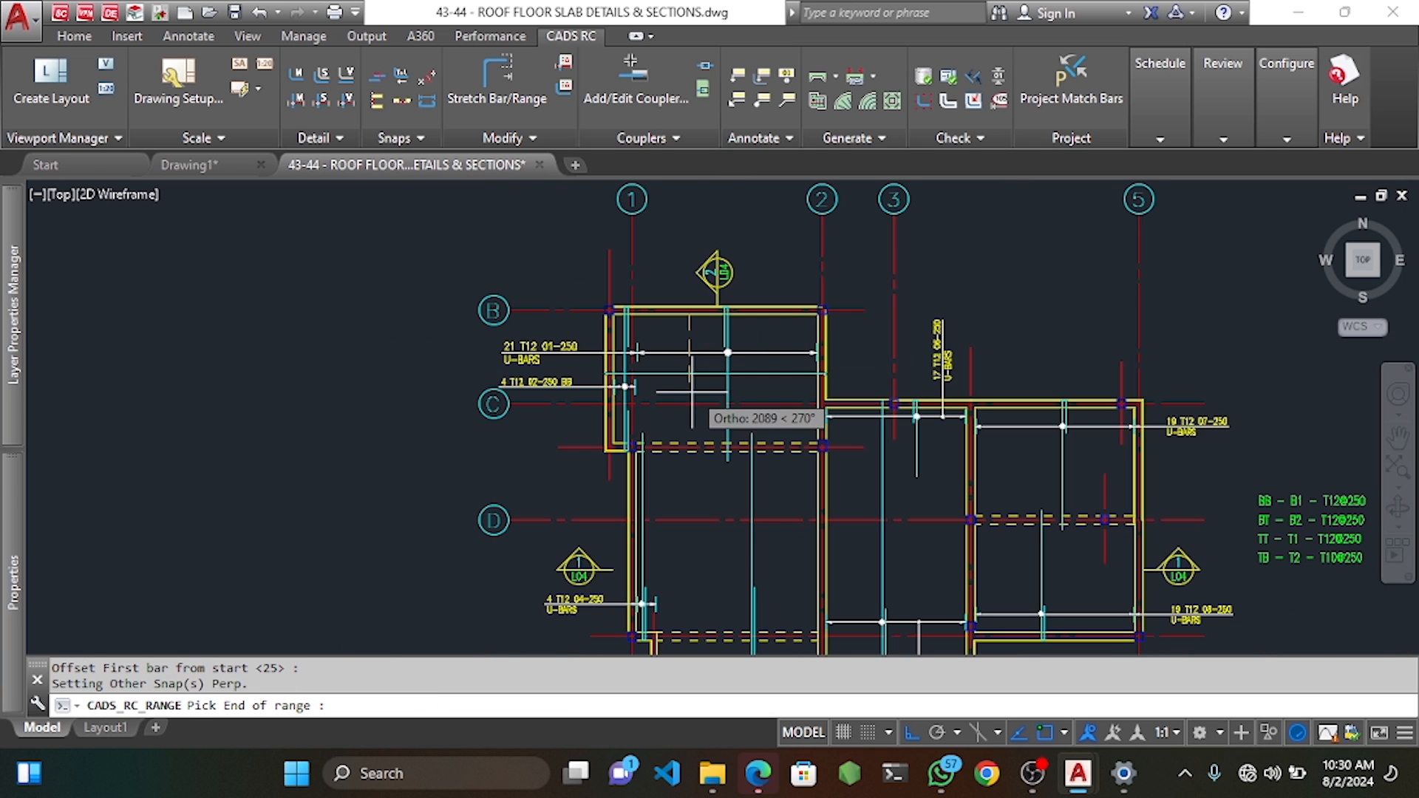
pyautogui.scroll(5, 826, 405)
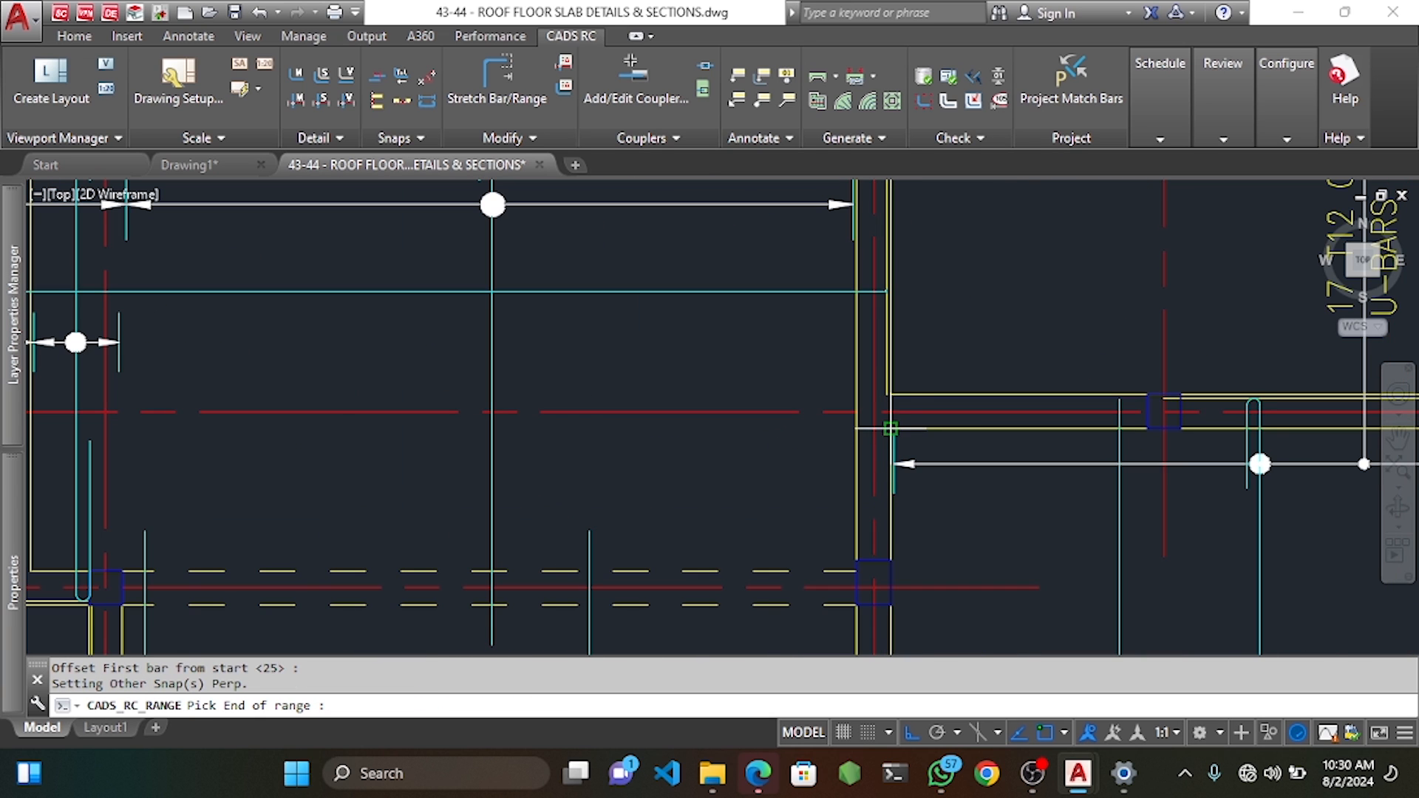
pyautogui.click(343, 421)
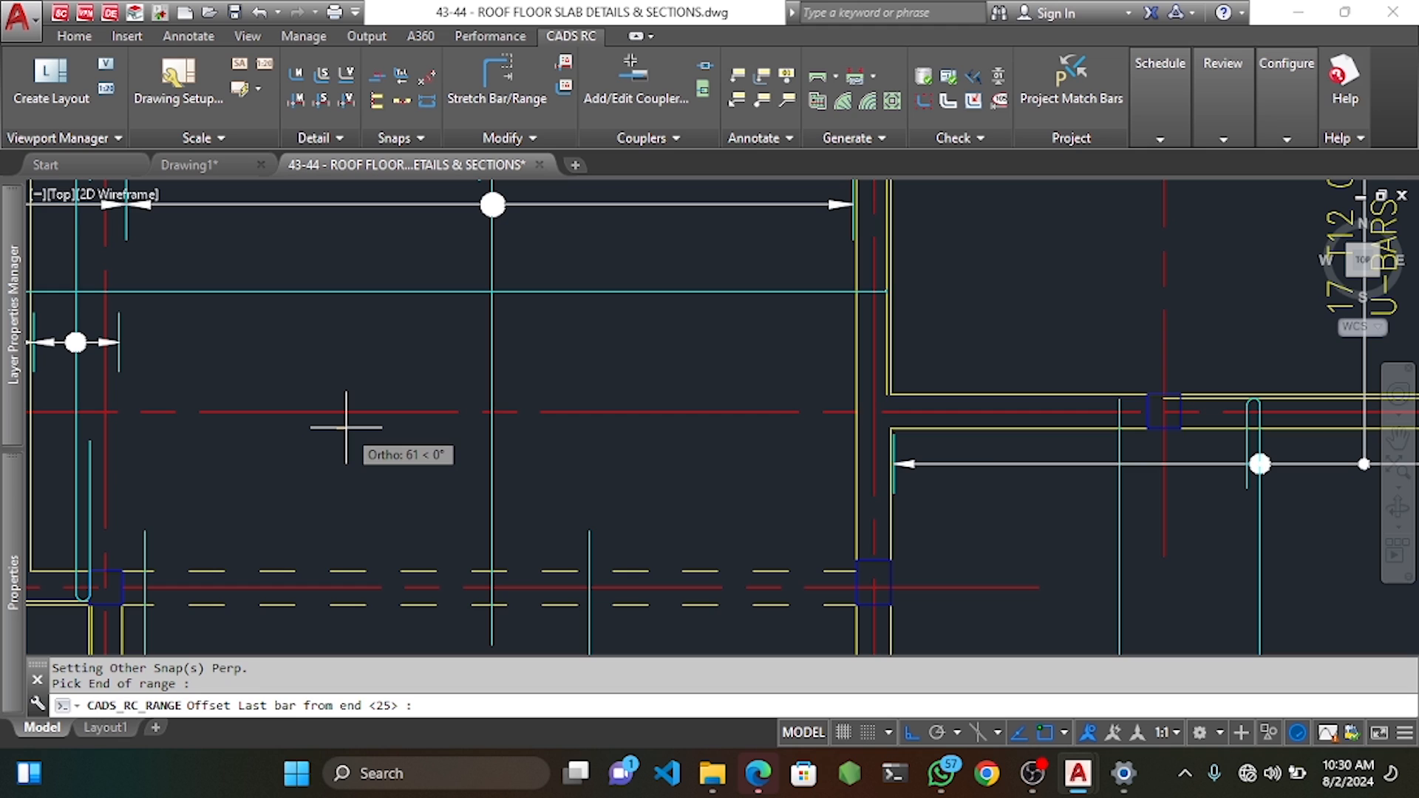
pyautogui.press('Return')
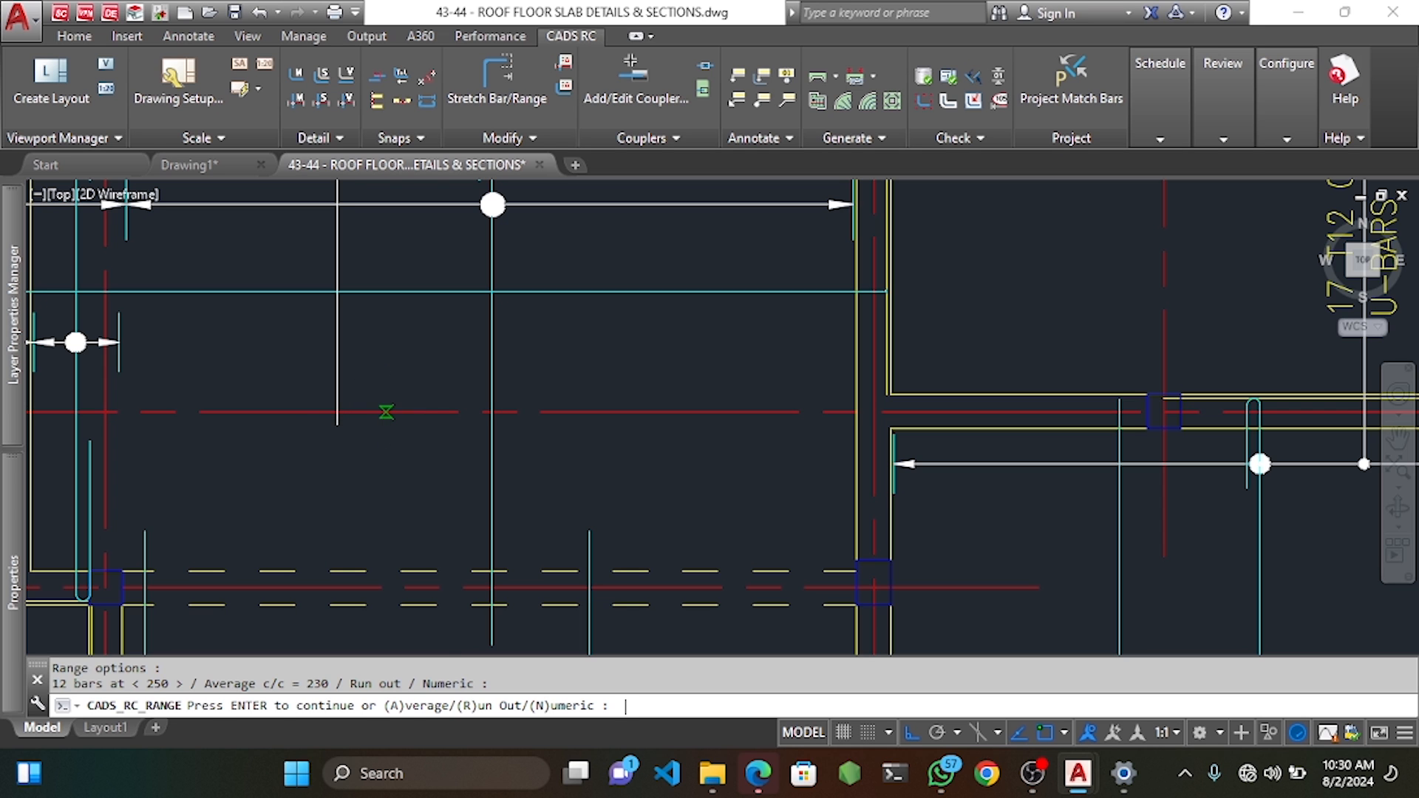
pyautogui.press('Return')
# Label the range vertically as 12 T12 09-250 BT.
pyautogui.write('Y')
pyautogui.press('Return')
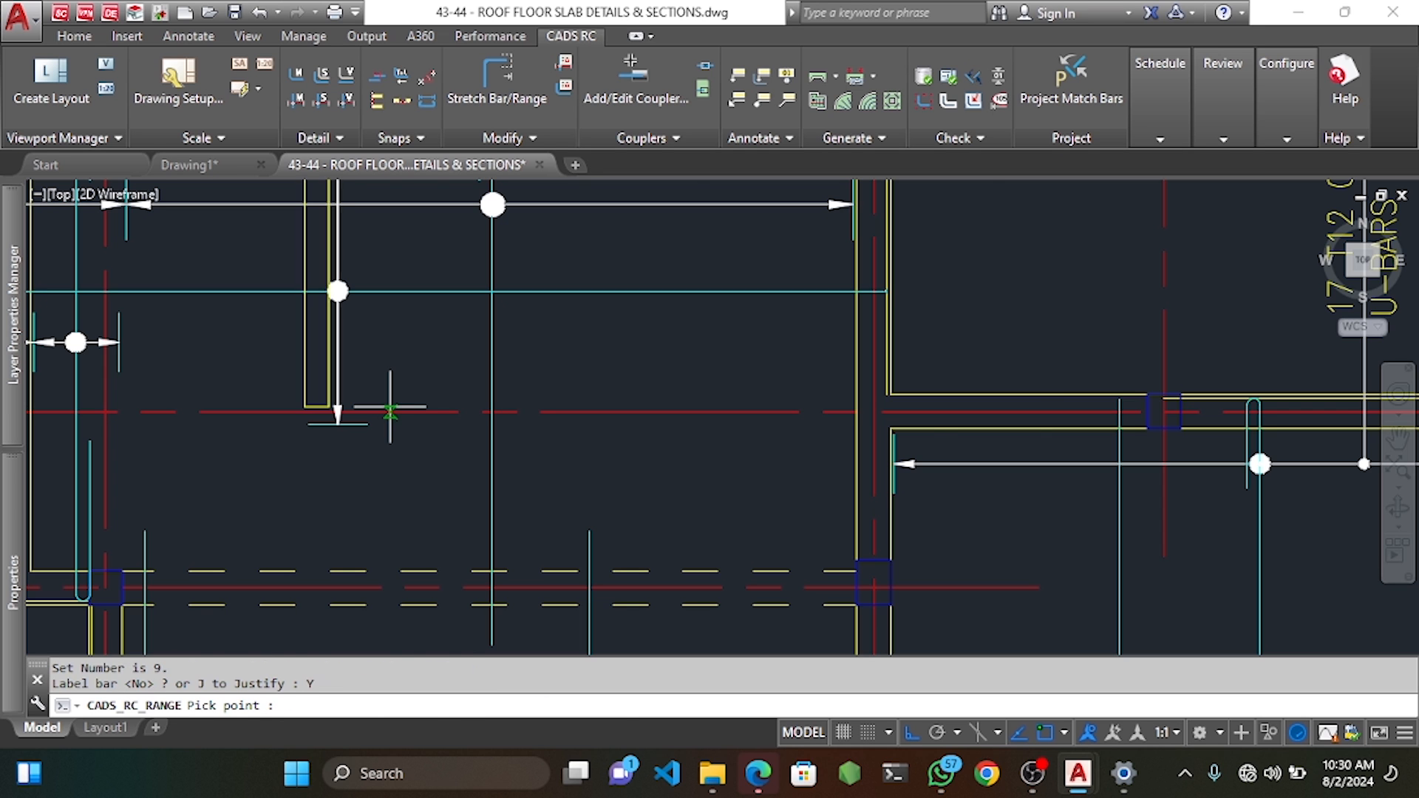
pyautogui.scroll(-5, 385, 411)
pyautogui.scroll(5, 401, 384)
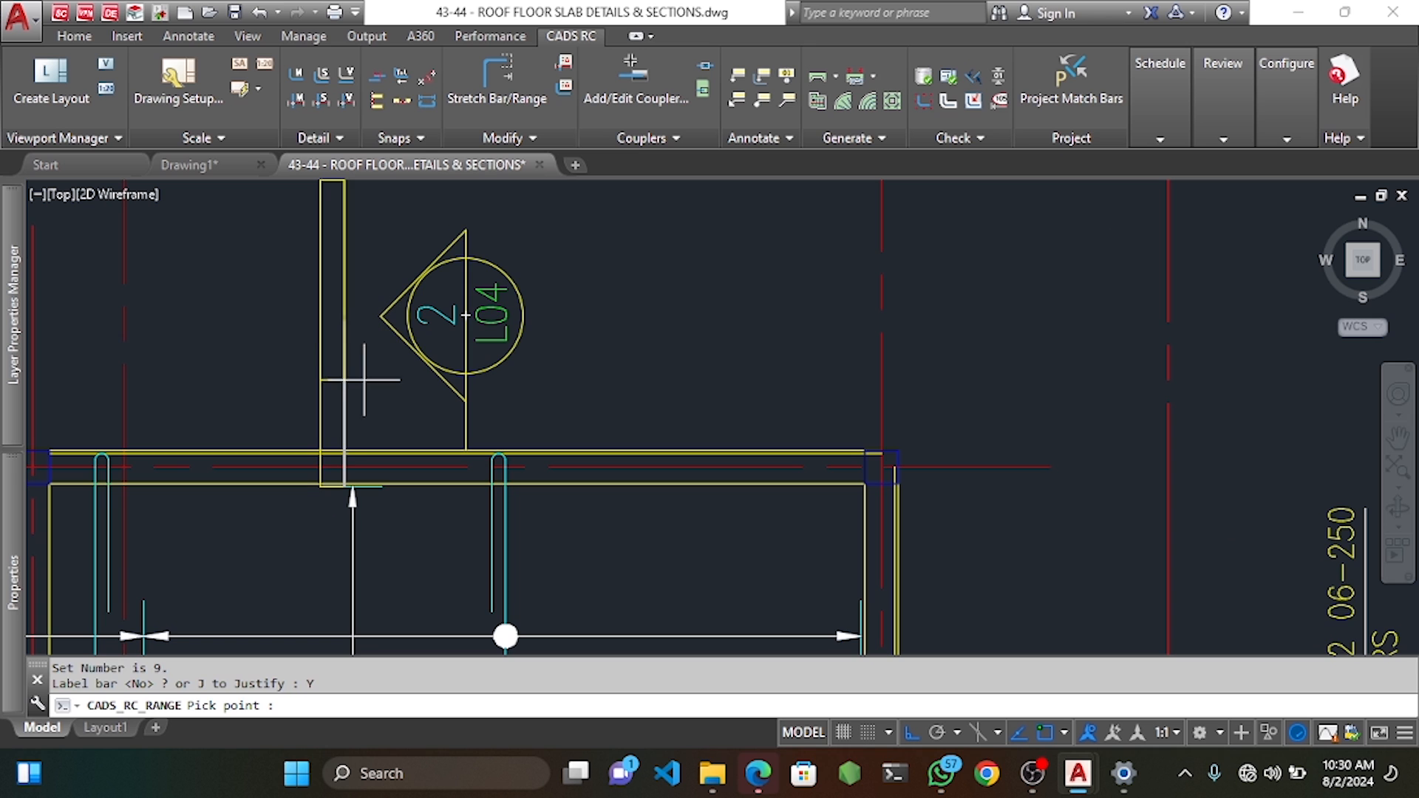
pyautogui.click(344, 486)
pyautogui.click(361, 258)
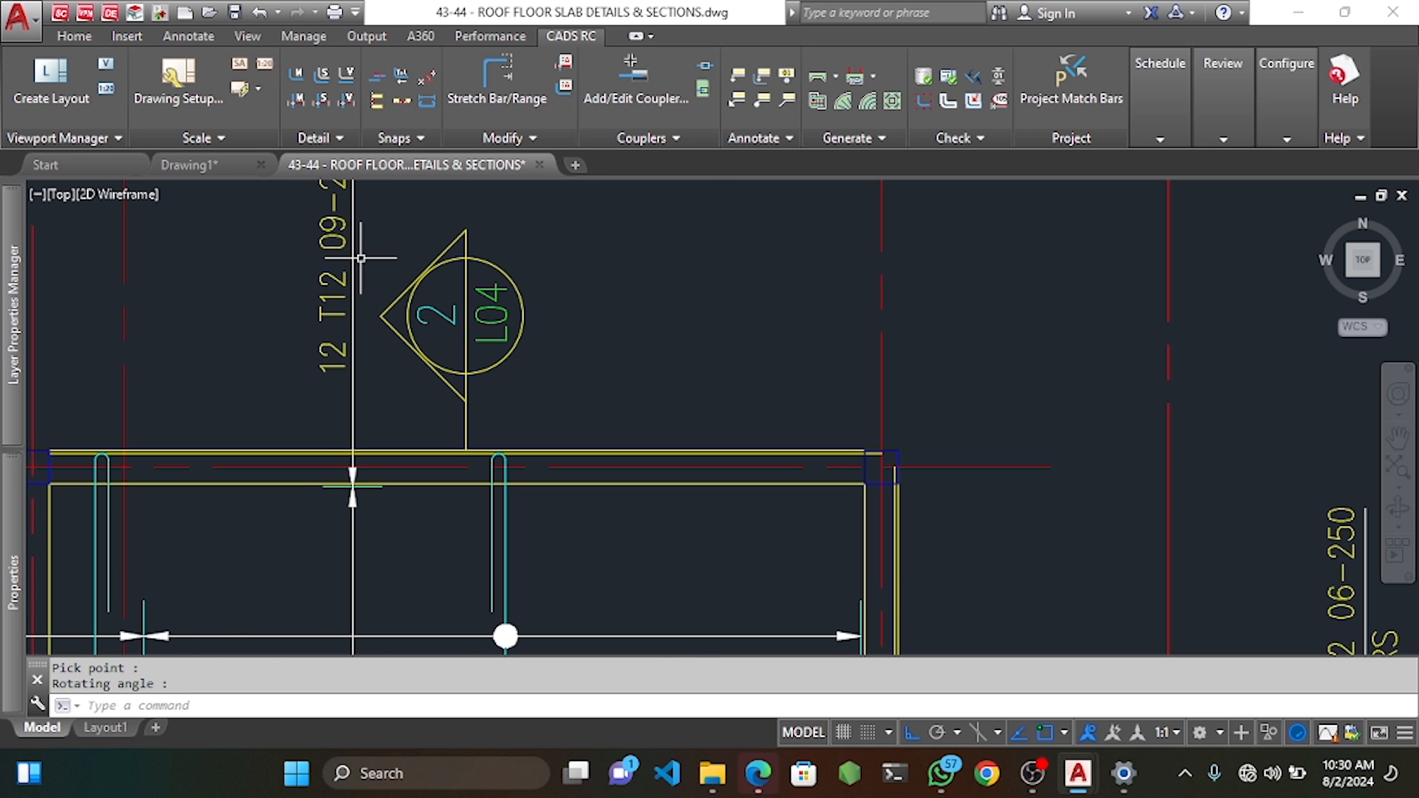
pyautogui.scroll(-5, 361, 258)
pyautogui.scroll(2, 463, 430)
# Switch the mark 09 bar's view to Side.
pyautogui.doubleClick(468, 430)
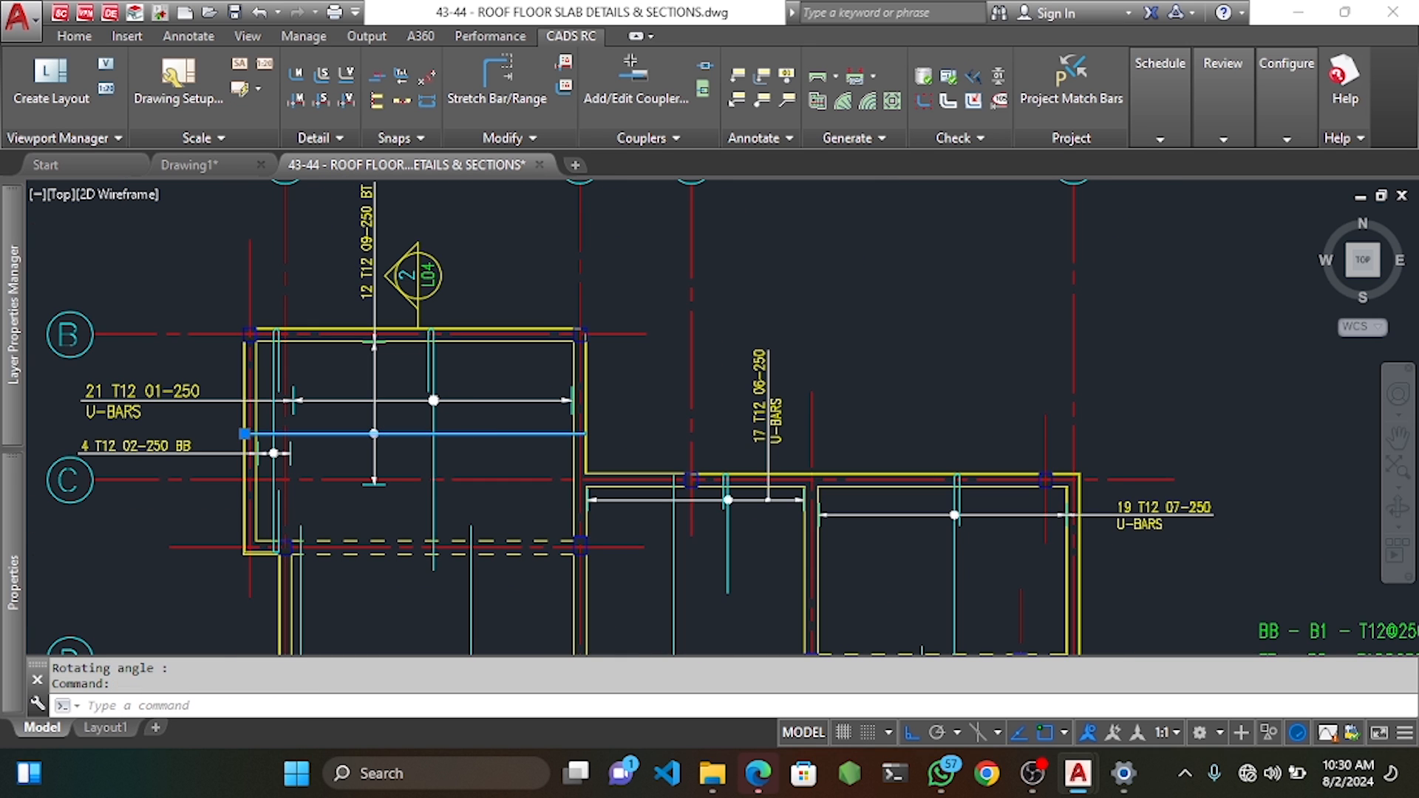
pyautogui.click(774, 282)
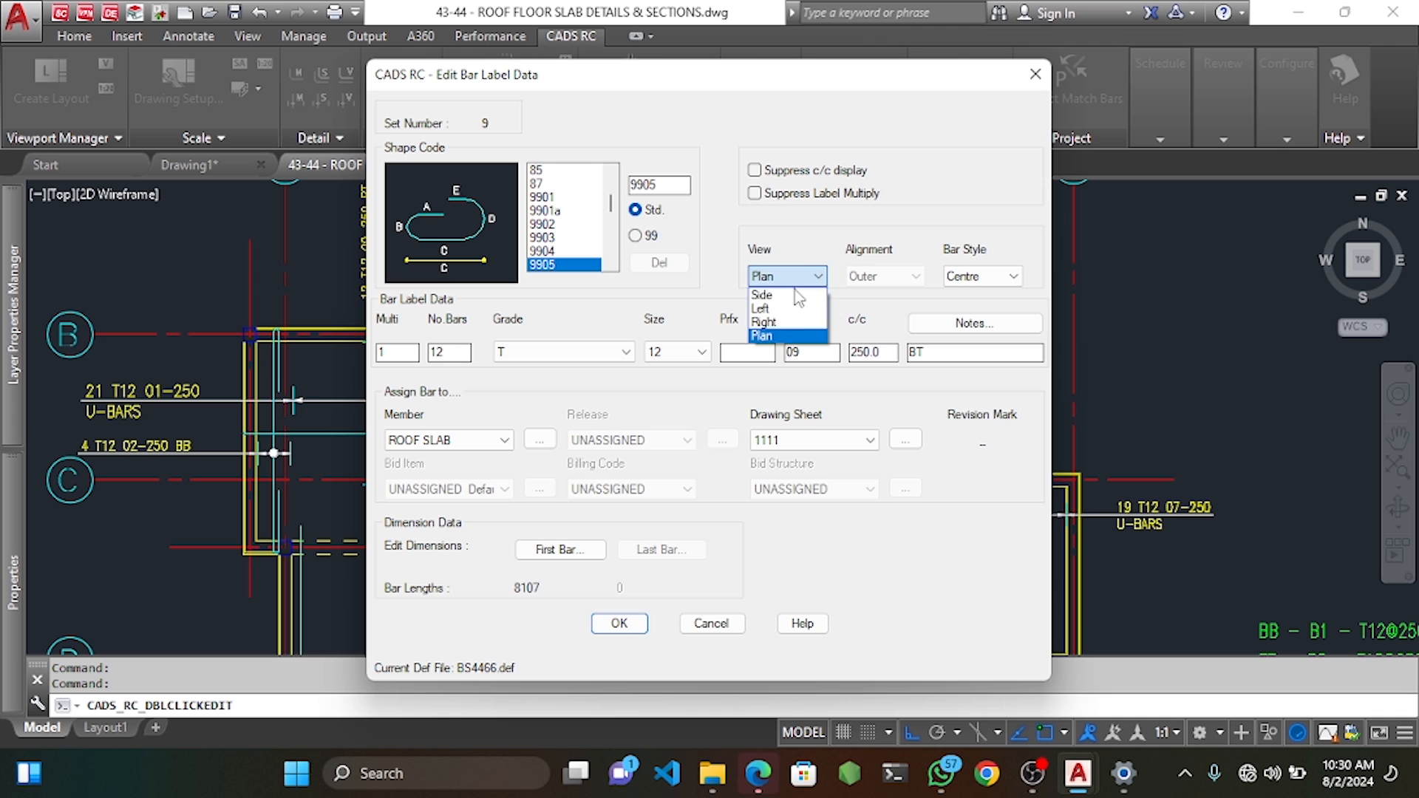
pyautogui.click(796, 296)
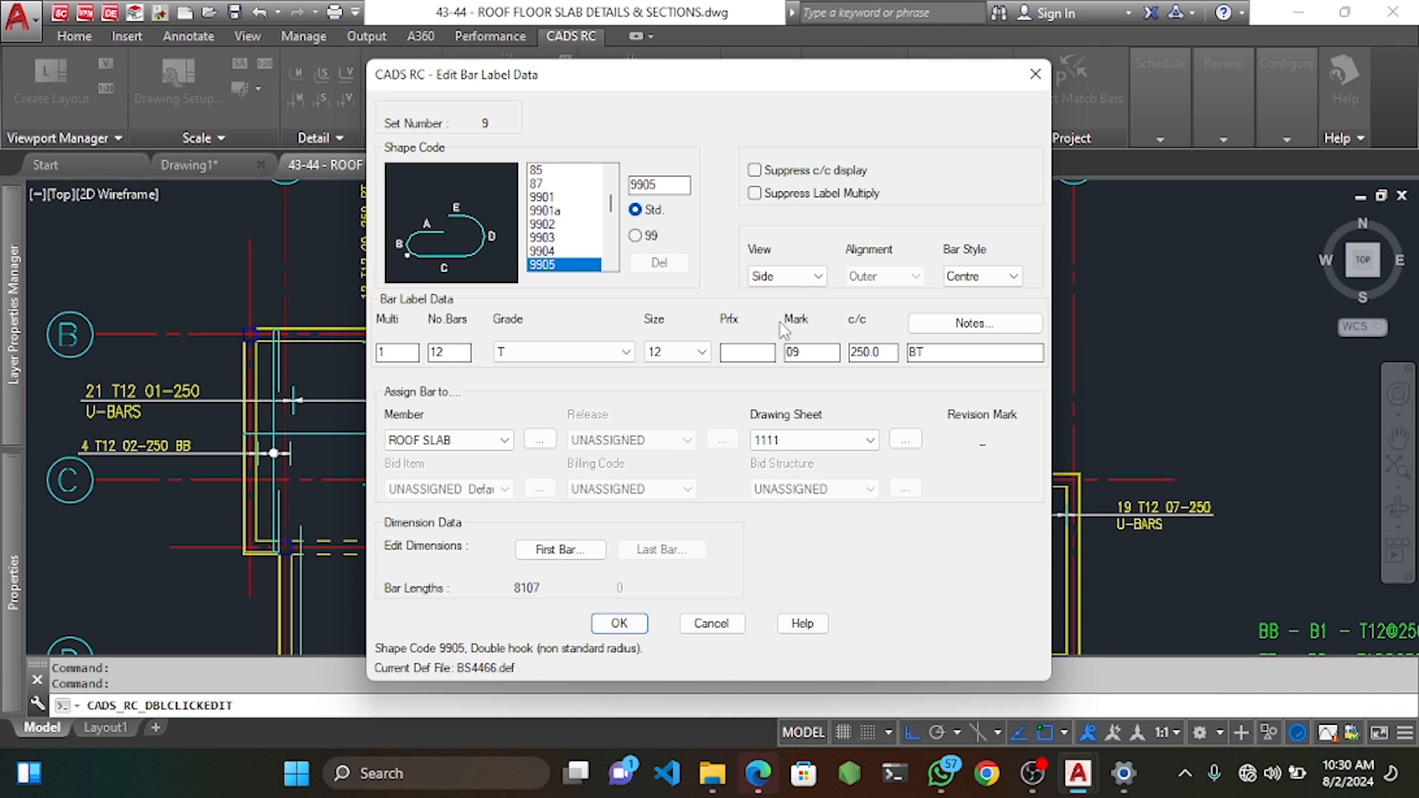
pyautogui.click(618, 624)
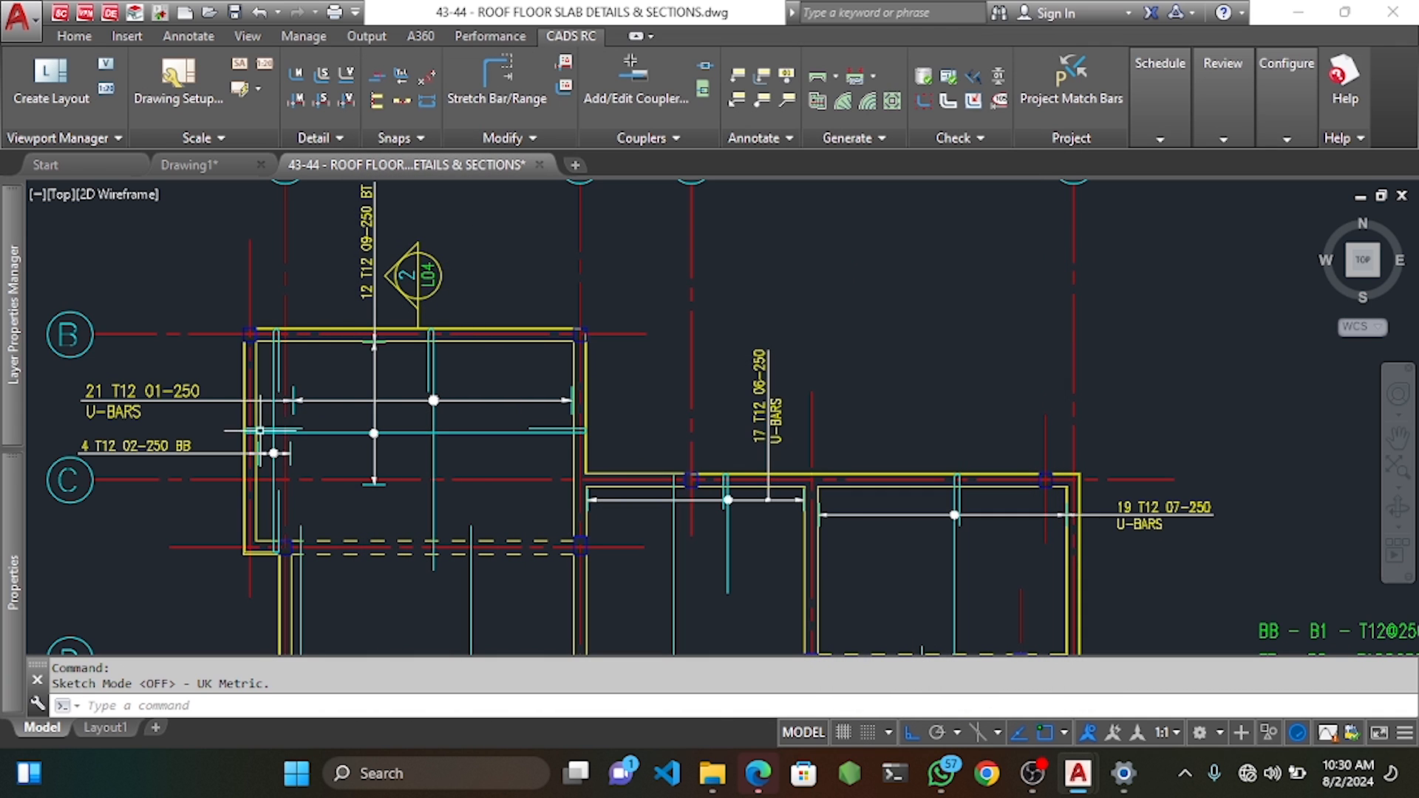
# Move the hooked bar with MOVE so its hooked end meets the wall.
pyautogui.scroll(5, 235, 435)
pyautogui.scroll(5, 258, 420)
pyautogui.click(332, 391)
pyautogui.click(321, 343)
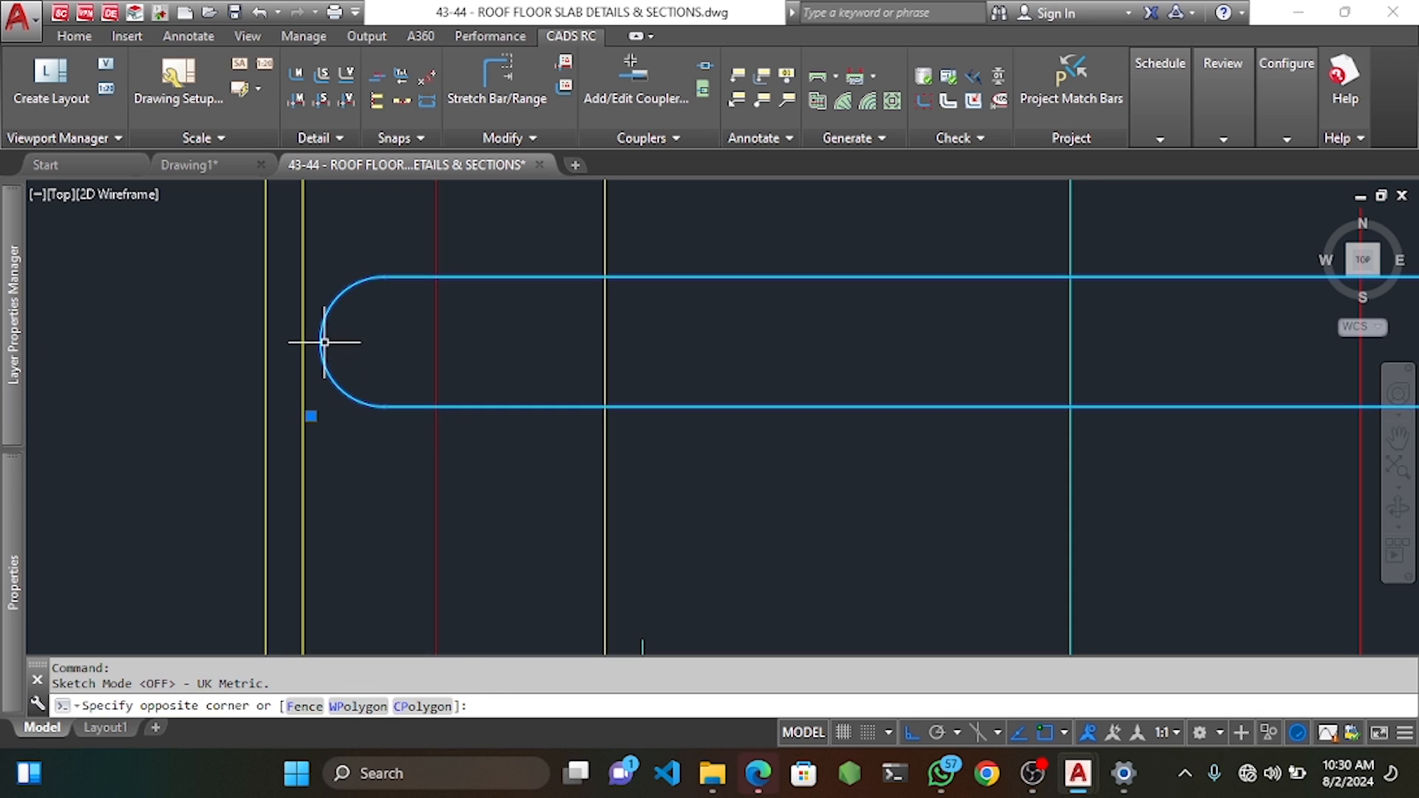
pyautogui.moveTo(321, 342); pyautogui.dragTo(339, 418, button='middle')
pyautogui.write('m')
pyautogui.press('Return')
pyautogui.click(332, 405)
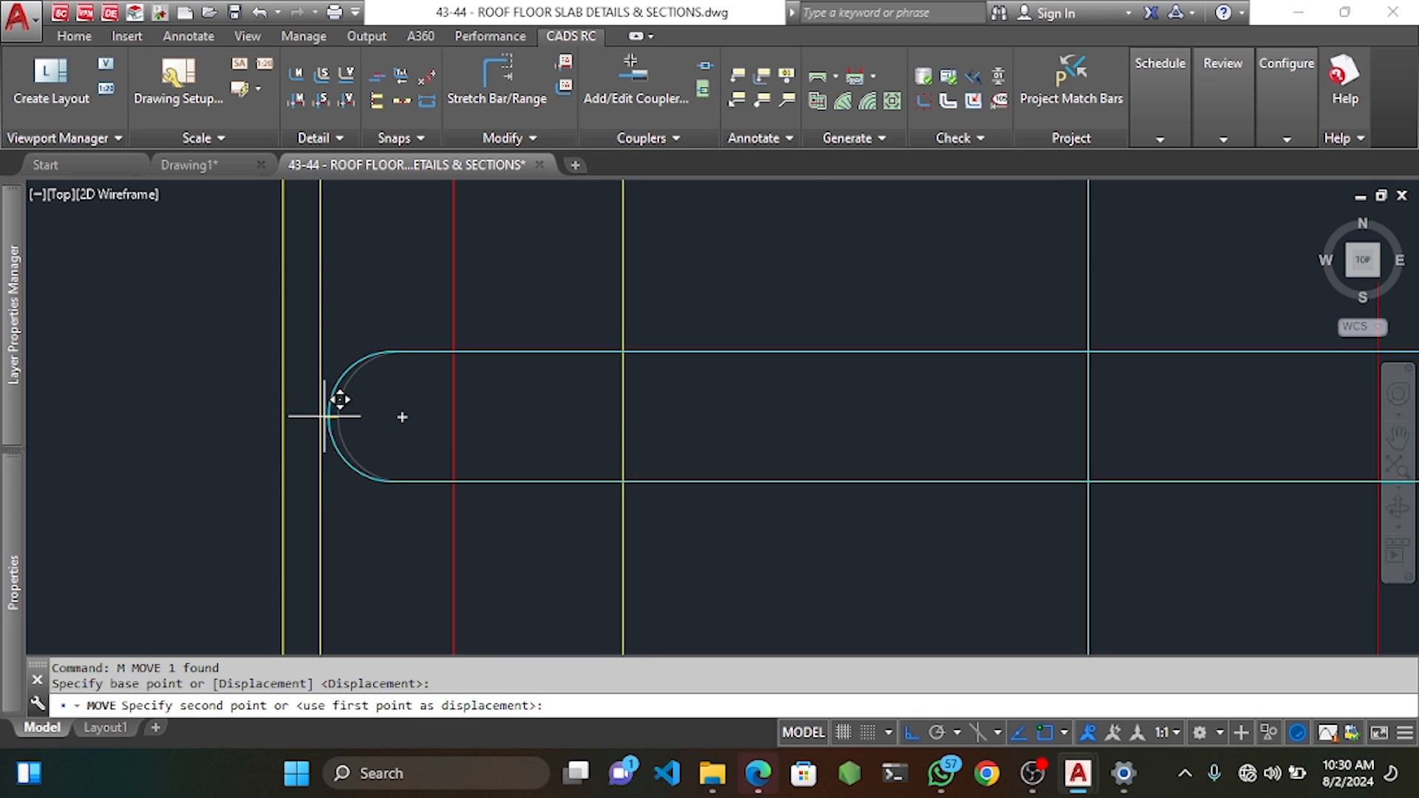
pyautogui.scroll(-3, 332, 402)
pyautogui.scroll(-8, 354, 394)
pyautogui.scroll(8, 682, 403)
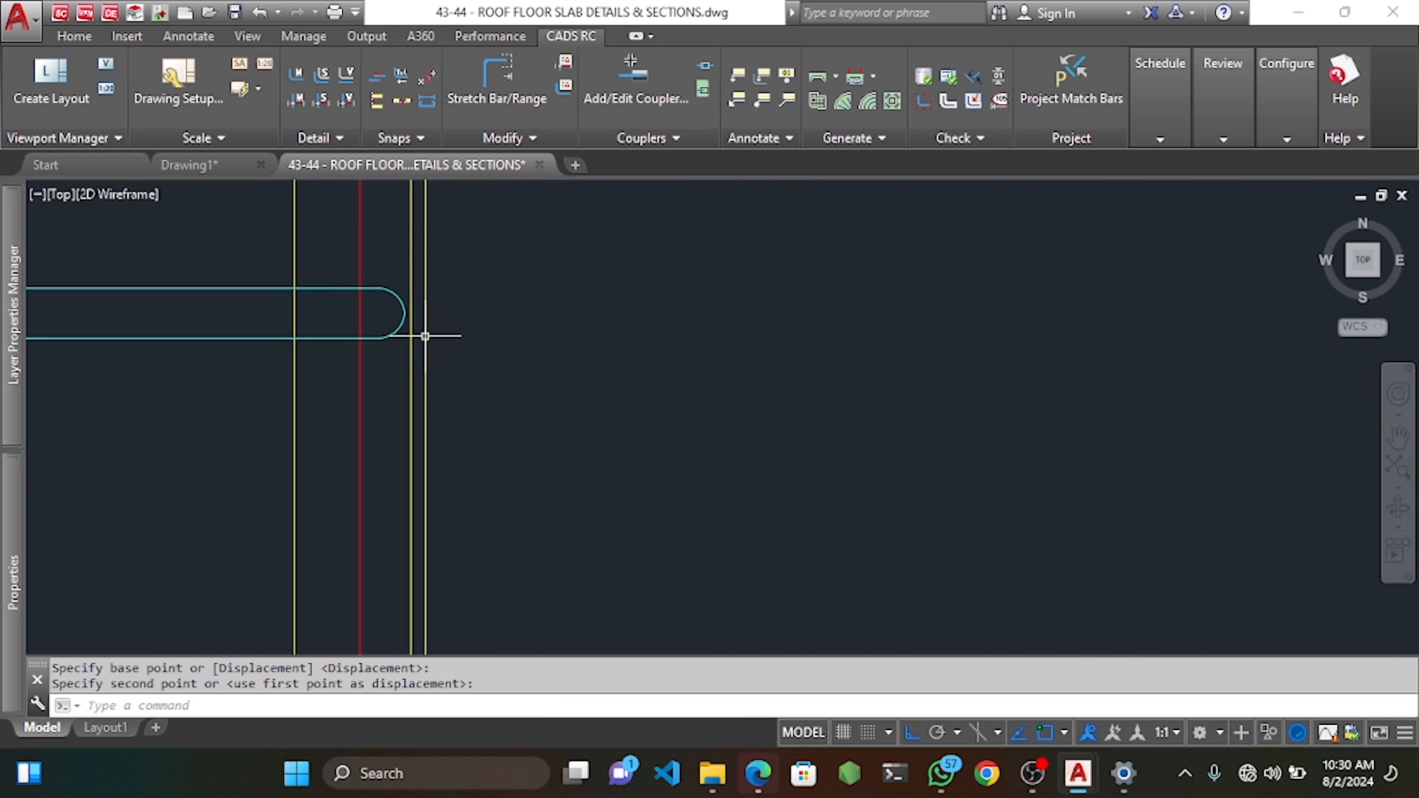
pyautogui.scroll(5, 366, 302)
pyautogui.moveTo(366, 303); pyautogui.dragTo(585, 422, button='middle')
# Stretch the bar's end out toward the wall using Stretch Bar/Range.
pyautogui.click(510, 85)
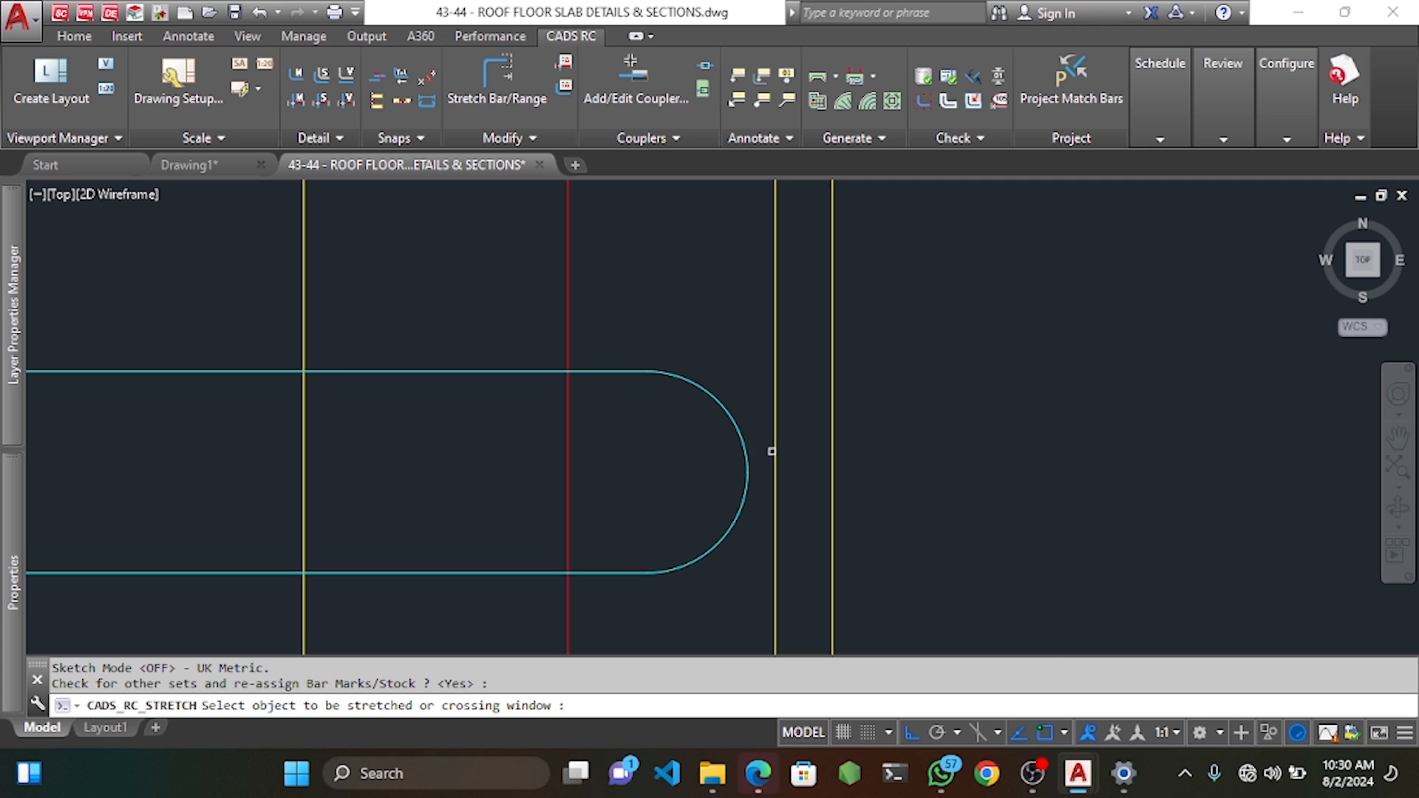
pyautogui.click(749, 328)
pyautogui.click(653, 615)
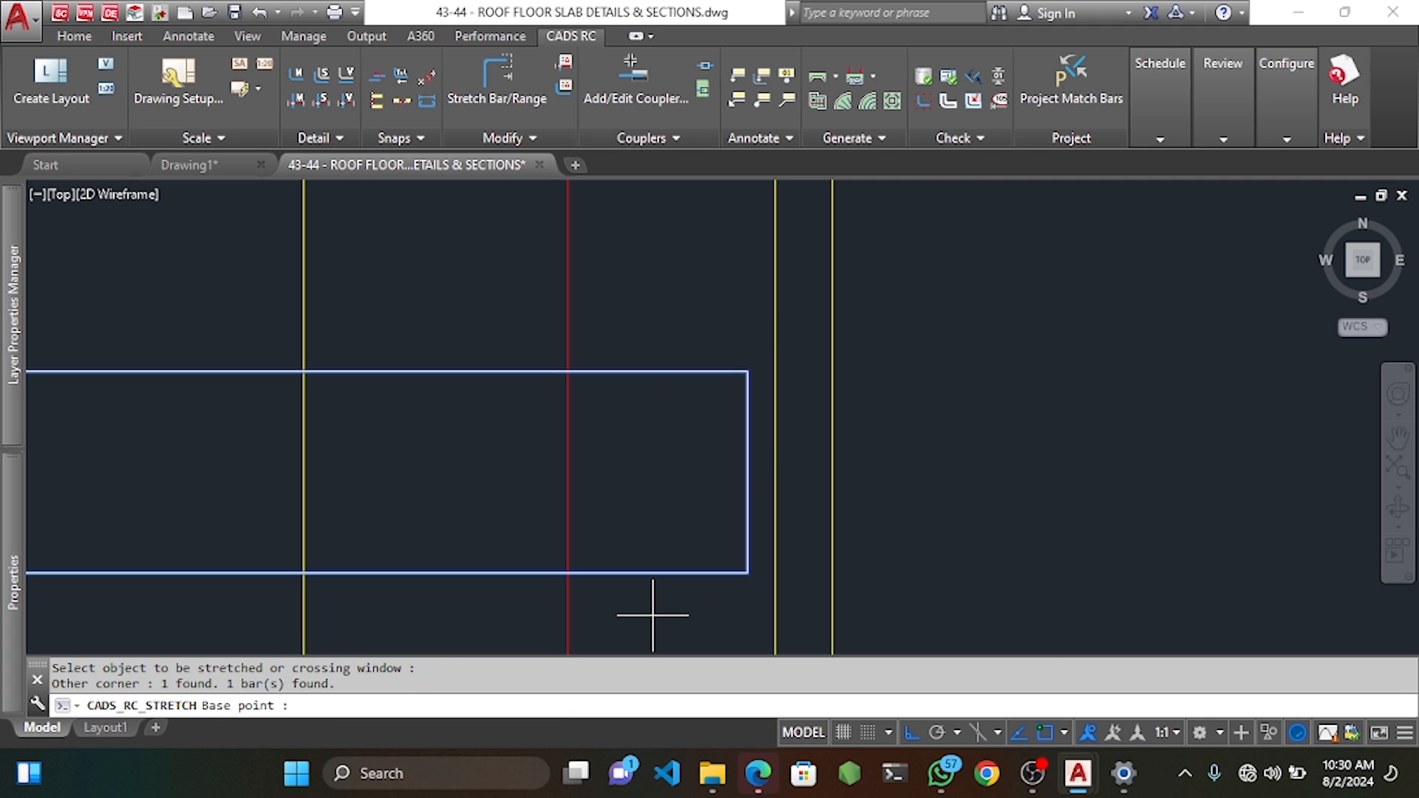
pyautogui.click(749, 473)
pyautogui.click(772, 476)
pyautogui.scroll(-5, 771, 476)
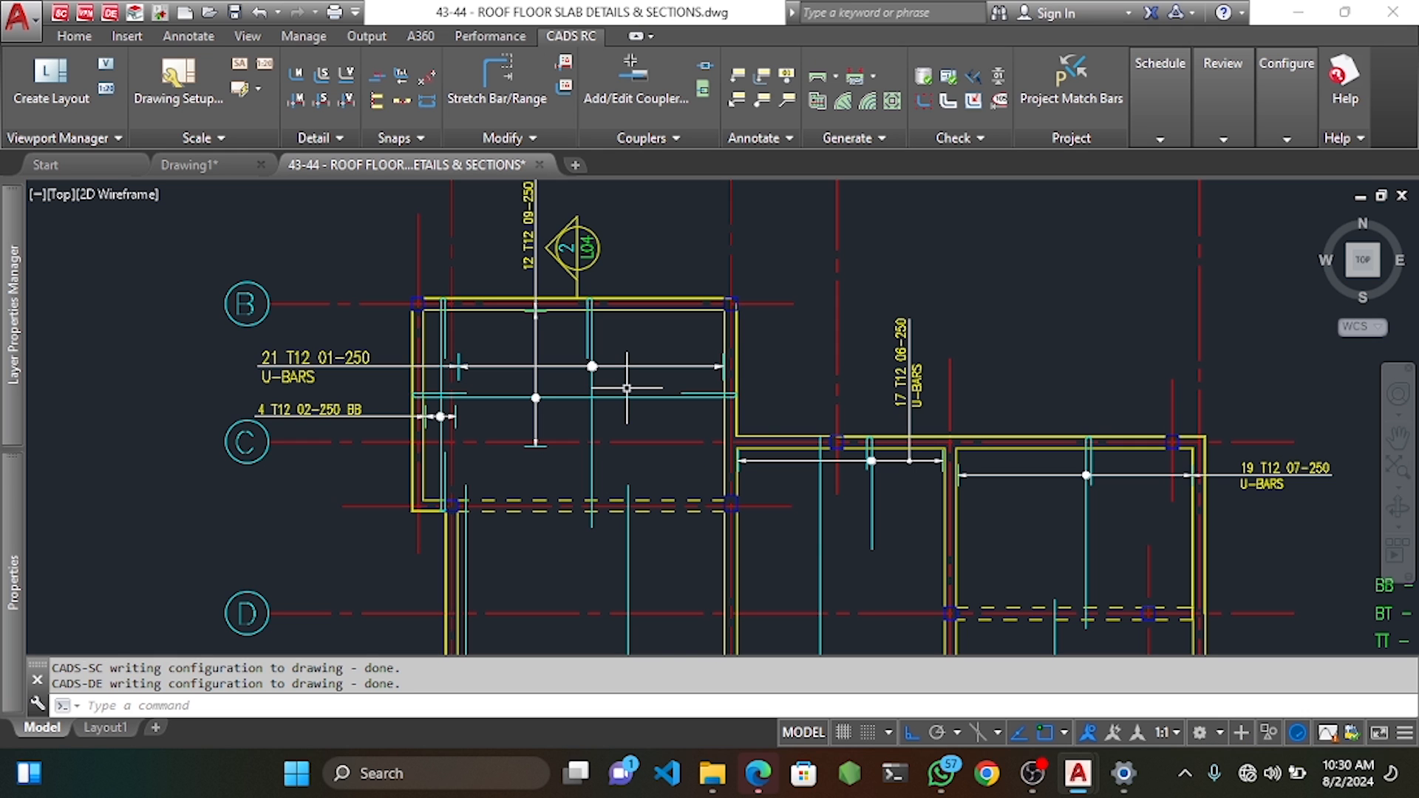
pyautogui.scroll(5, 627, 389)
pyautogui.moveTo(451, 312)
pyautogui.mouseDown(button='middle')
pyautogui.moveTo(486, 338)
pyautogui.moveTo(493, 369)
pyautogui.mouseUp(button='middle')
pyautogui.scroll(-2, 739, 403)
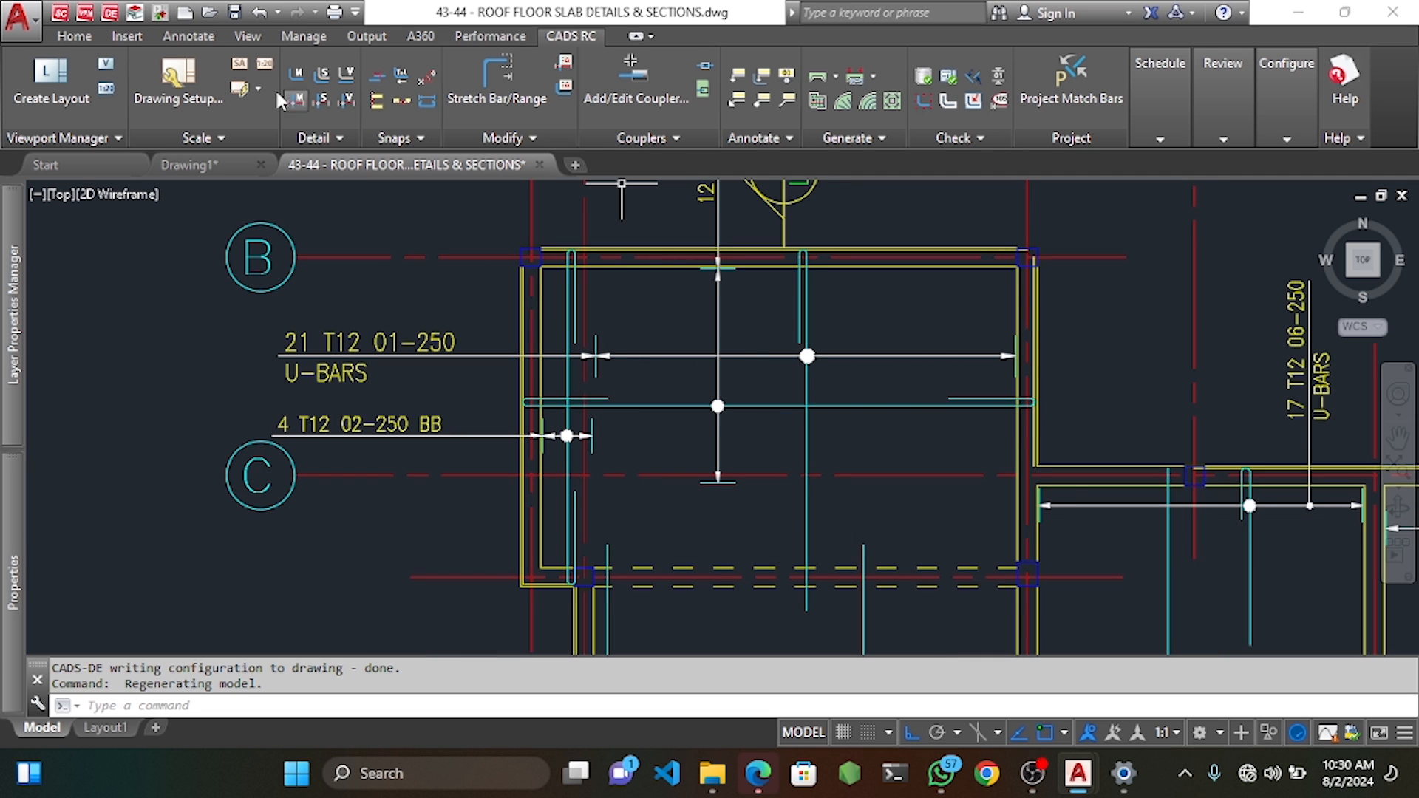
# Try a linear dimension between the two bar ends, then cancel it.
pyautogui.click(199, 43)
pyautogui.click(347, 78)
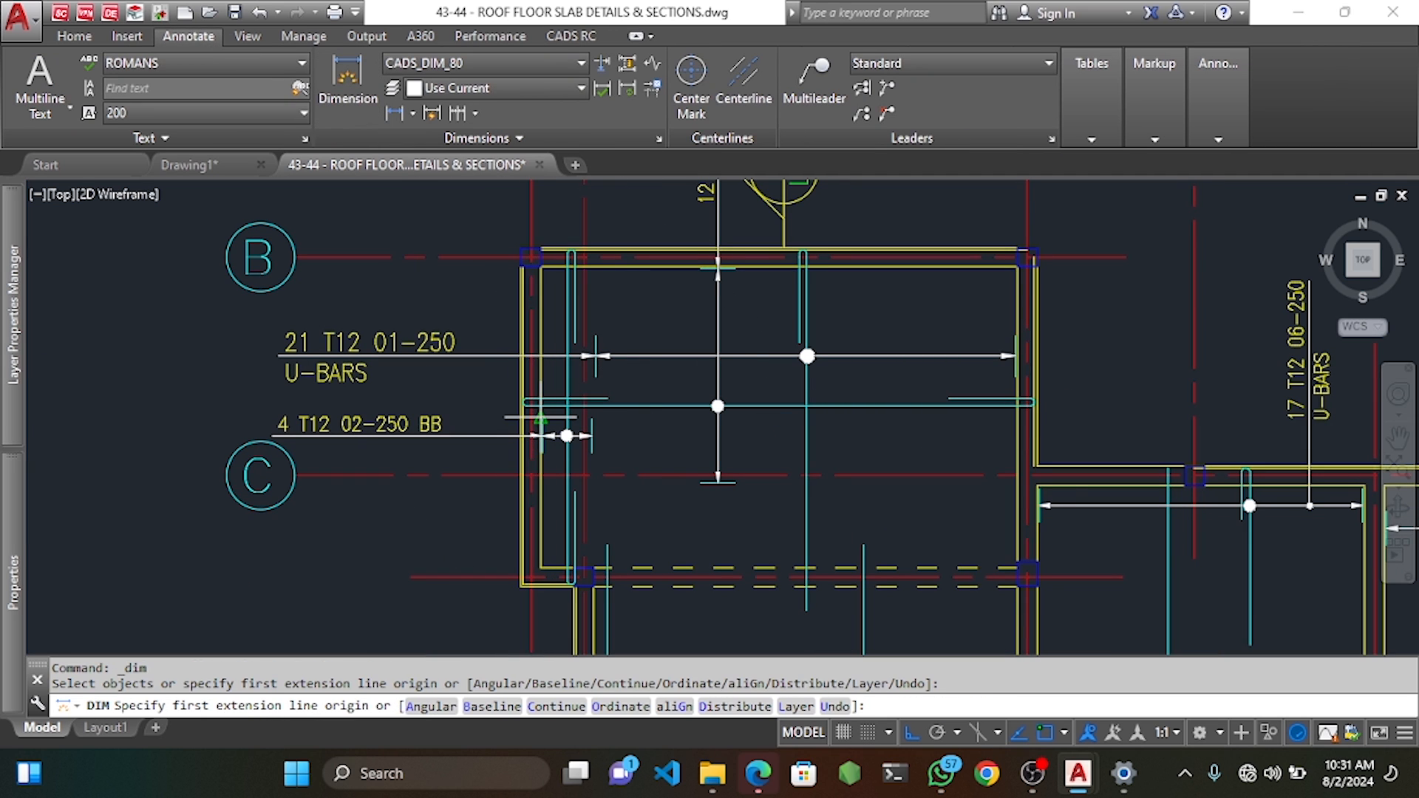
pyautogui.scroll(2, 526, 399)
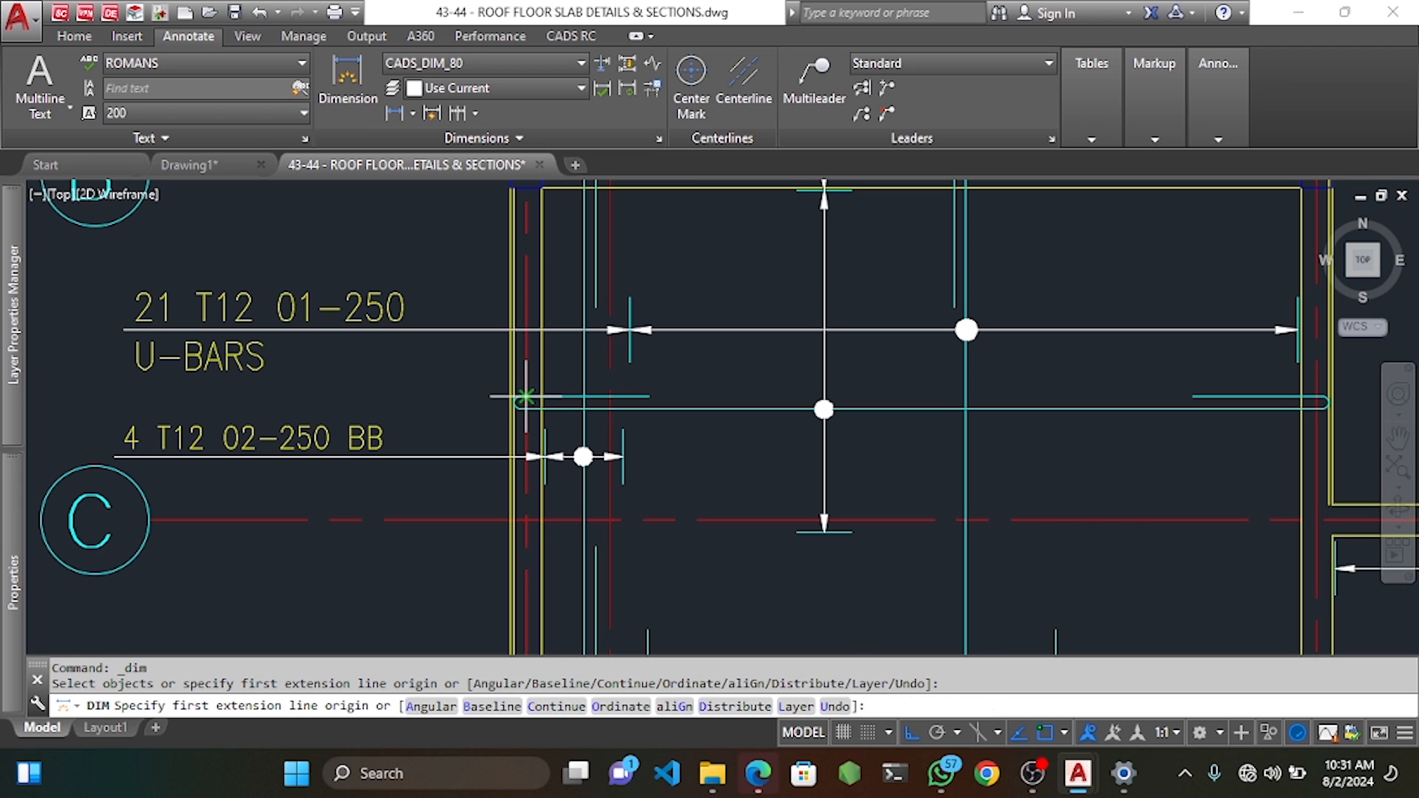
pyautogui.click(527, 399)
pyautogui.scroll(-3, 560, 377)
pyautogui.scroll(2, 830, 370)
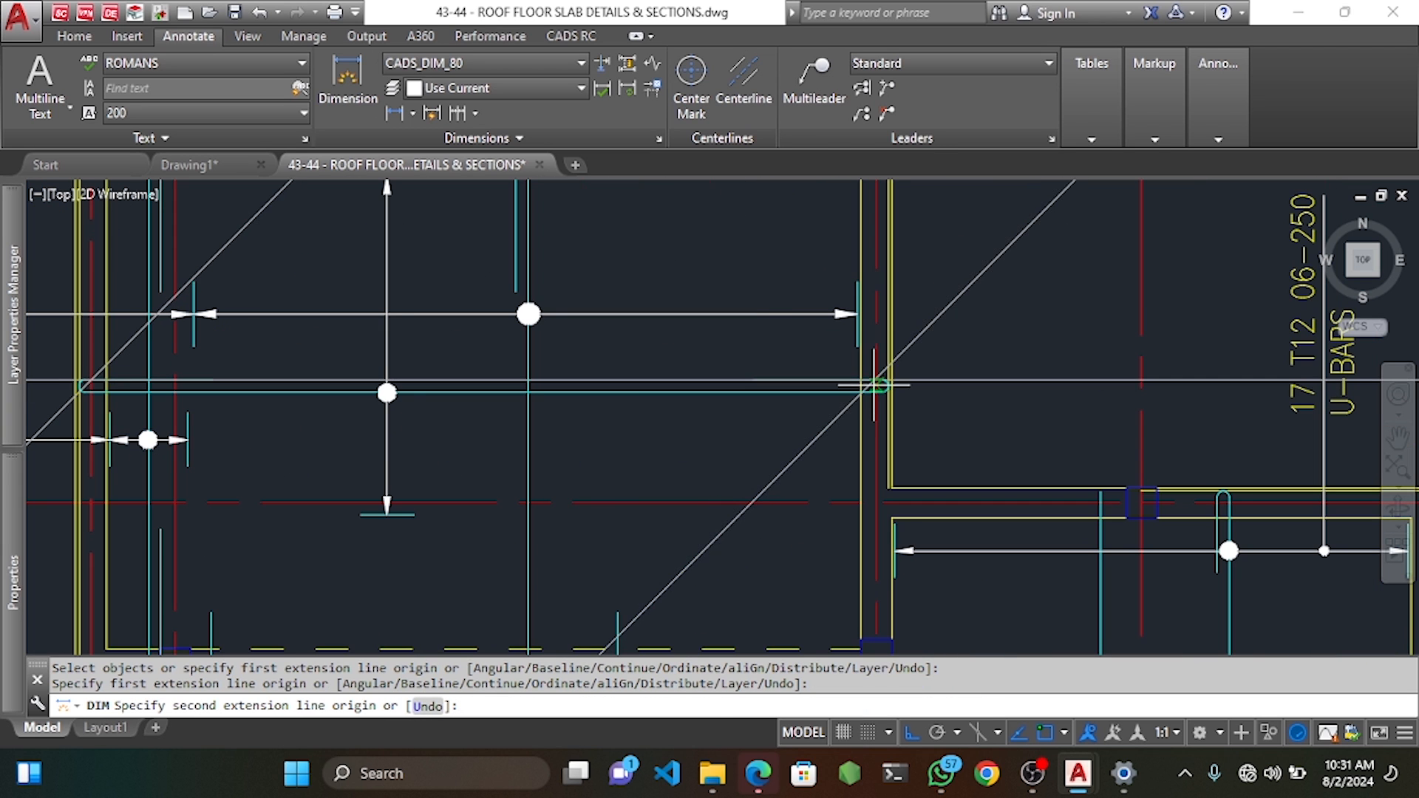
pyautogui.click(859, 427)
pyautogui.scroll(-5, 953, 414)
pyautogui.scroll(-3, 721, 299)
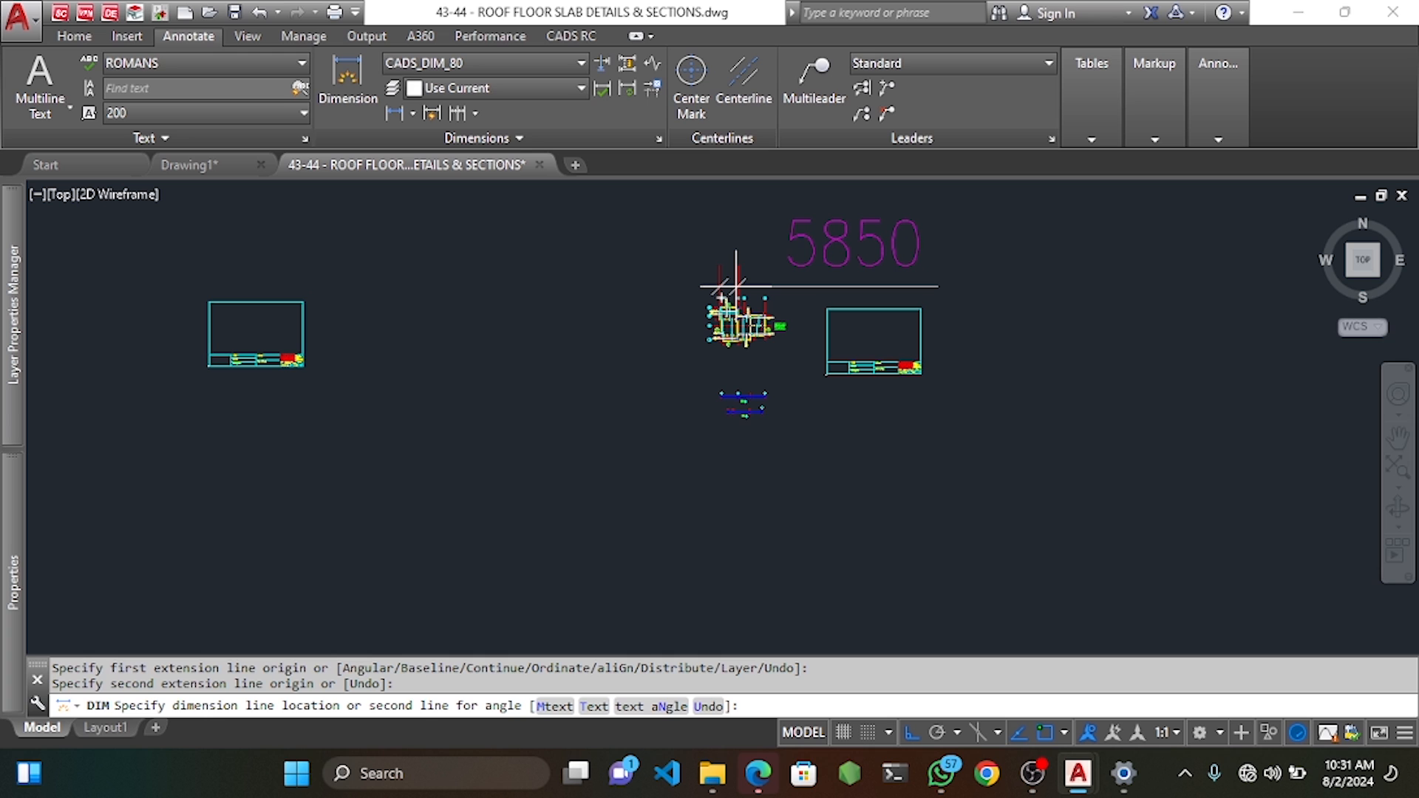
pyautogui.scroll(5, 720, 333)
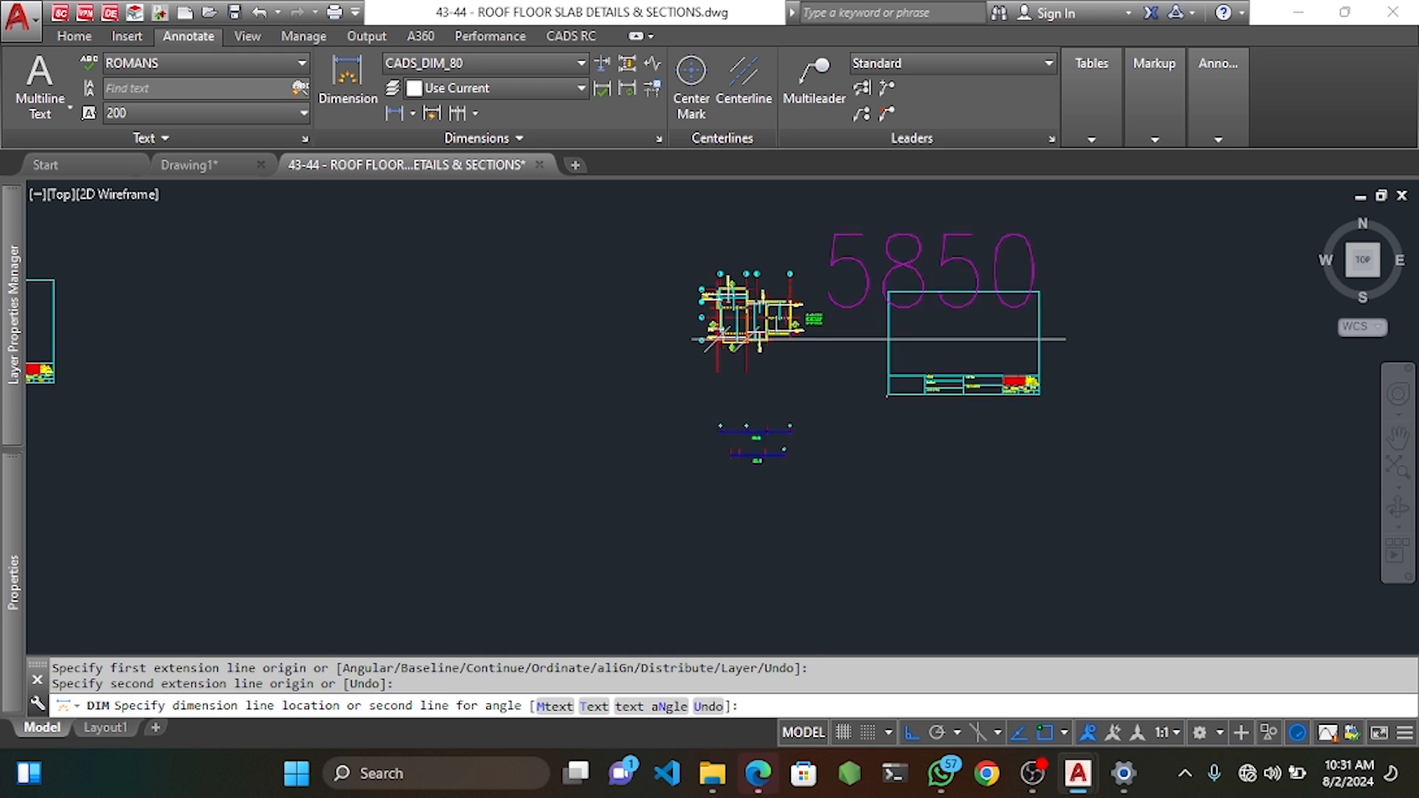
pyautogui.press('Escape')
# Dimension a 1500 length from the first bar end.
pyautogui.scroll(3, 721, 261)
pyautogui.press('Return')
pyautogui.scroll(3, 666, 318)
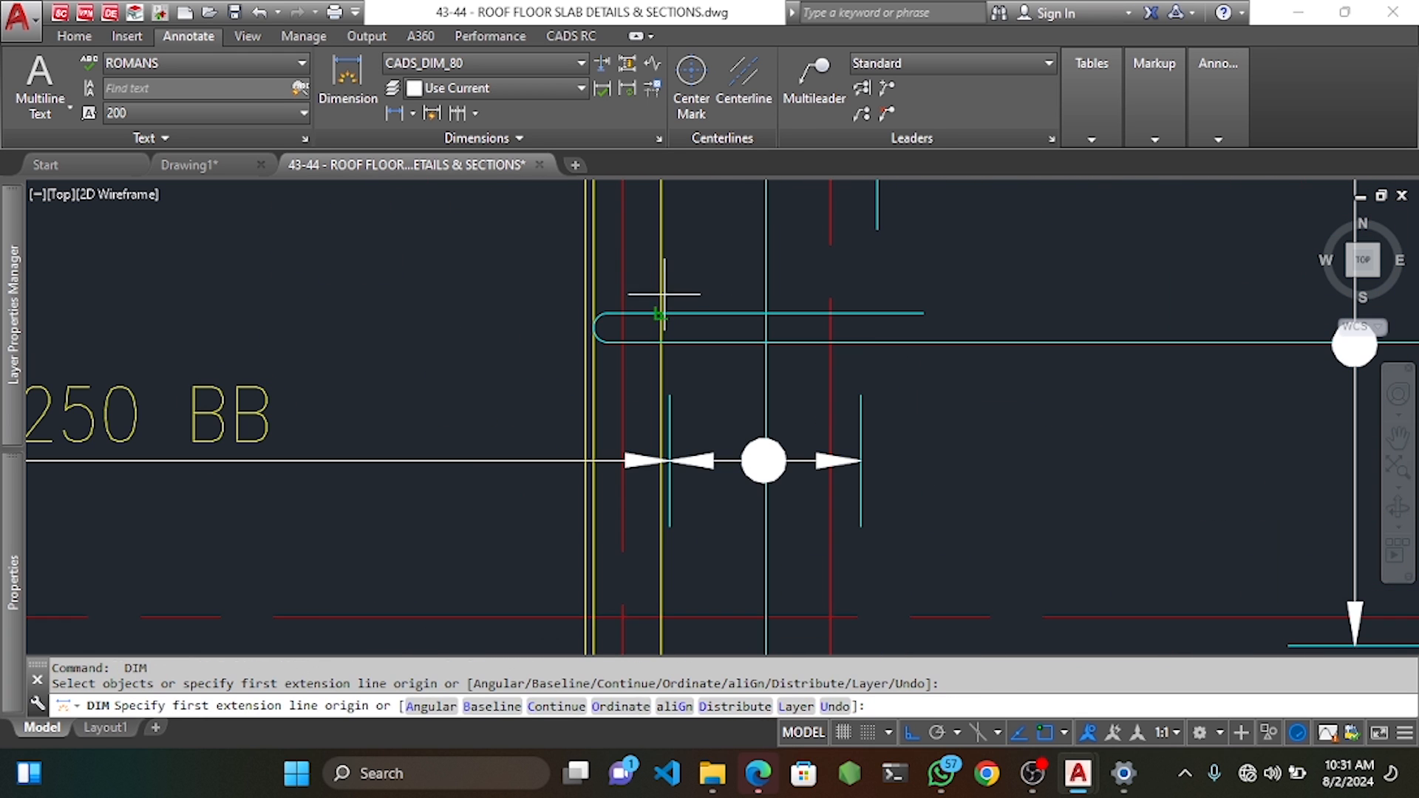
pyautogui.click(634, 310)
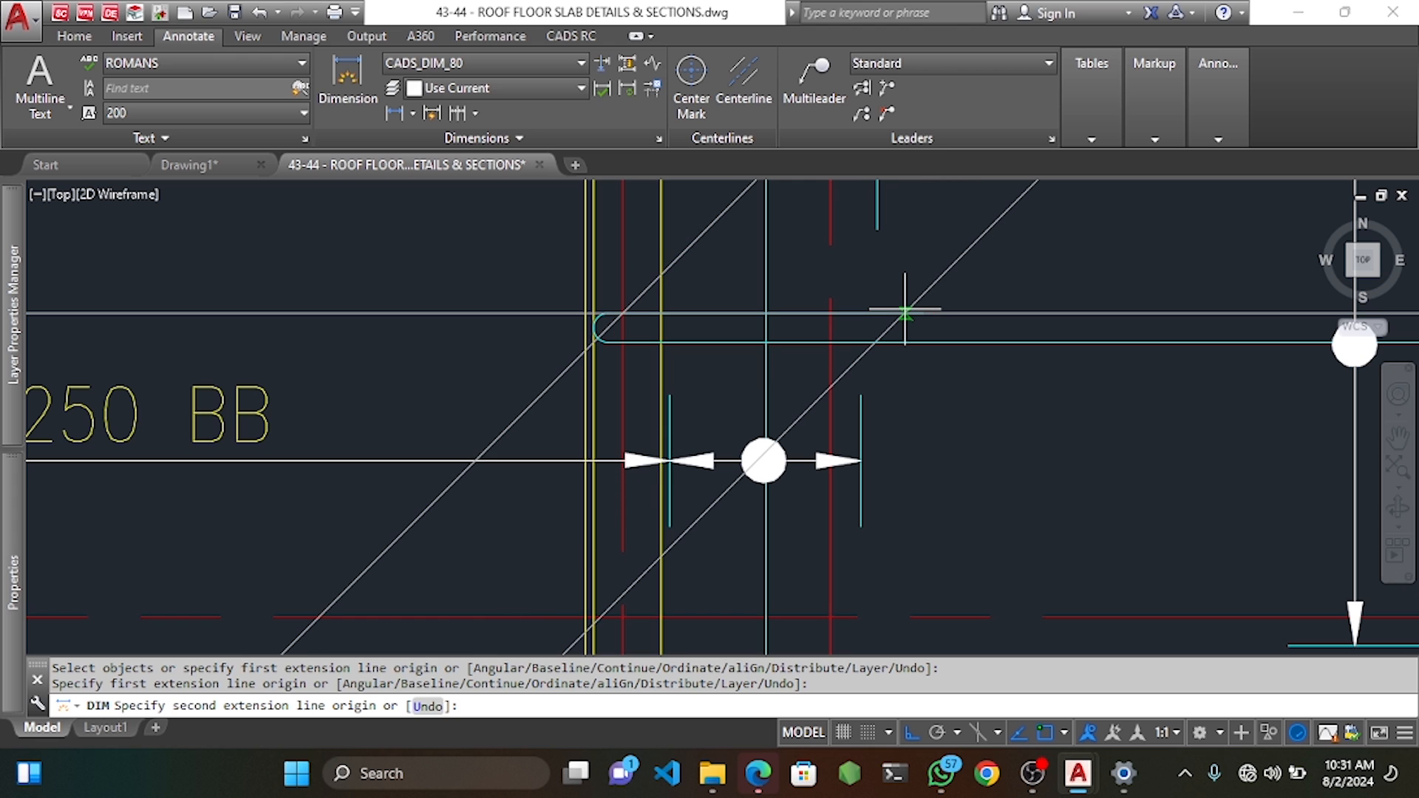
pyautogui.press('Return')
pyautogui.scroll(-6, 869, 288)
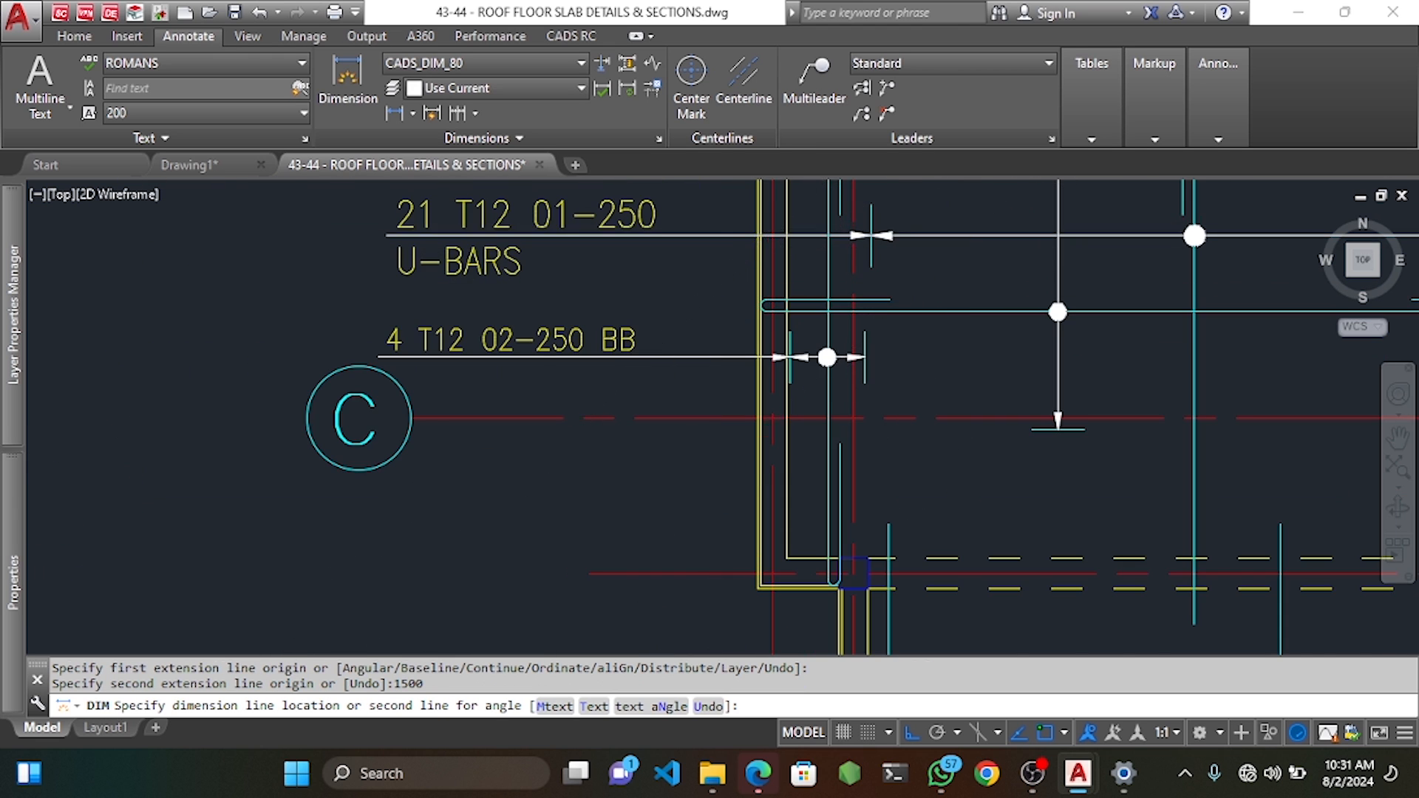
pyautogui.moveTo(869, 291); pyautogui.dragTo(806, 461, button='middle')
pyautogui.click(860, 275)
# Dimension a second 1500 length from the other bar end.
pyautogui.press('Return')
pyautogui.scroll(4, 1220, 473)
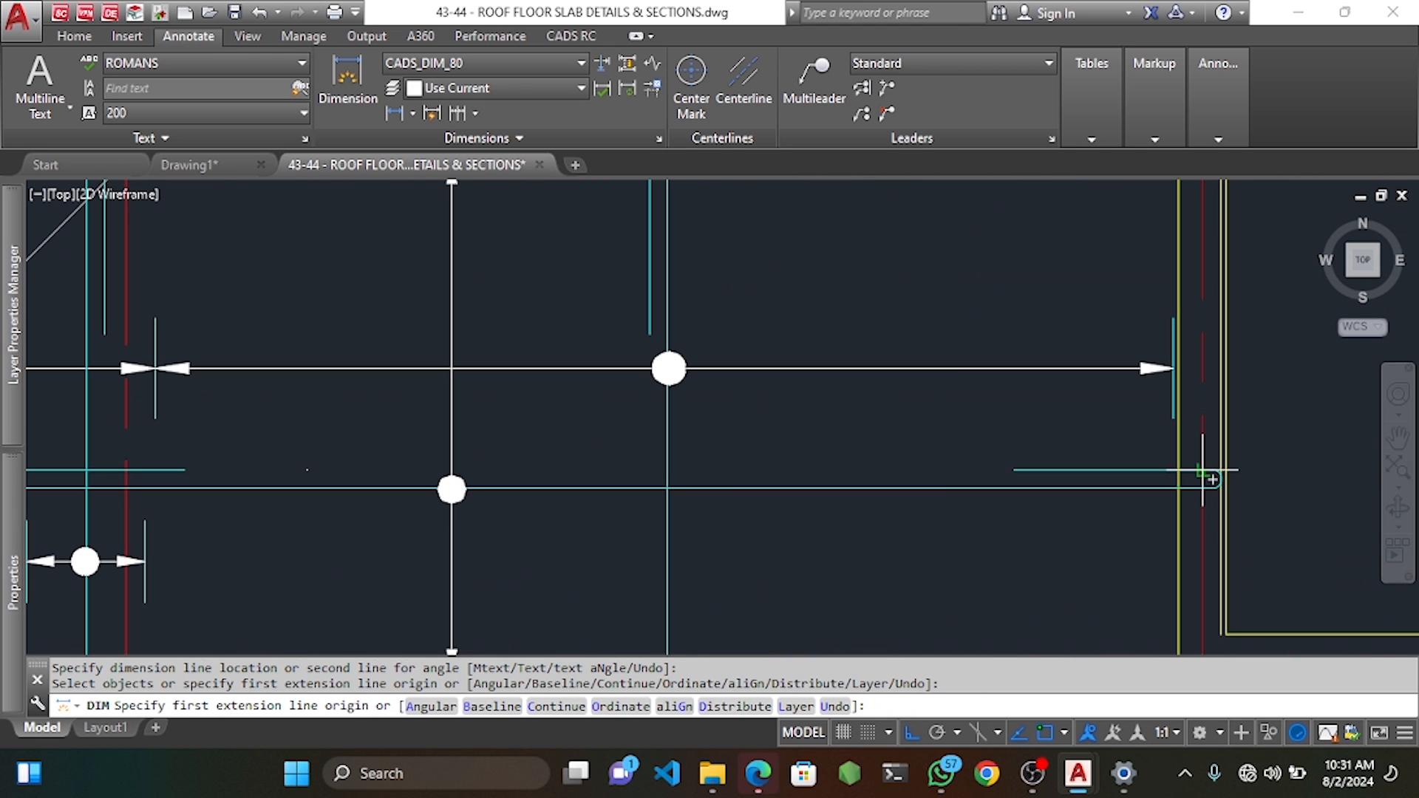
pyautogui.click(1217, 480)
pyautogui.write('1500')
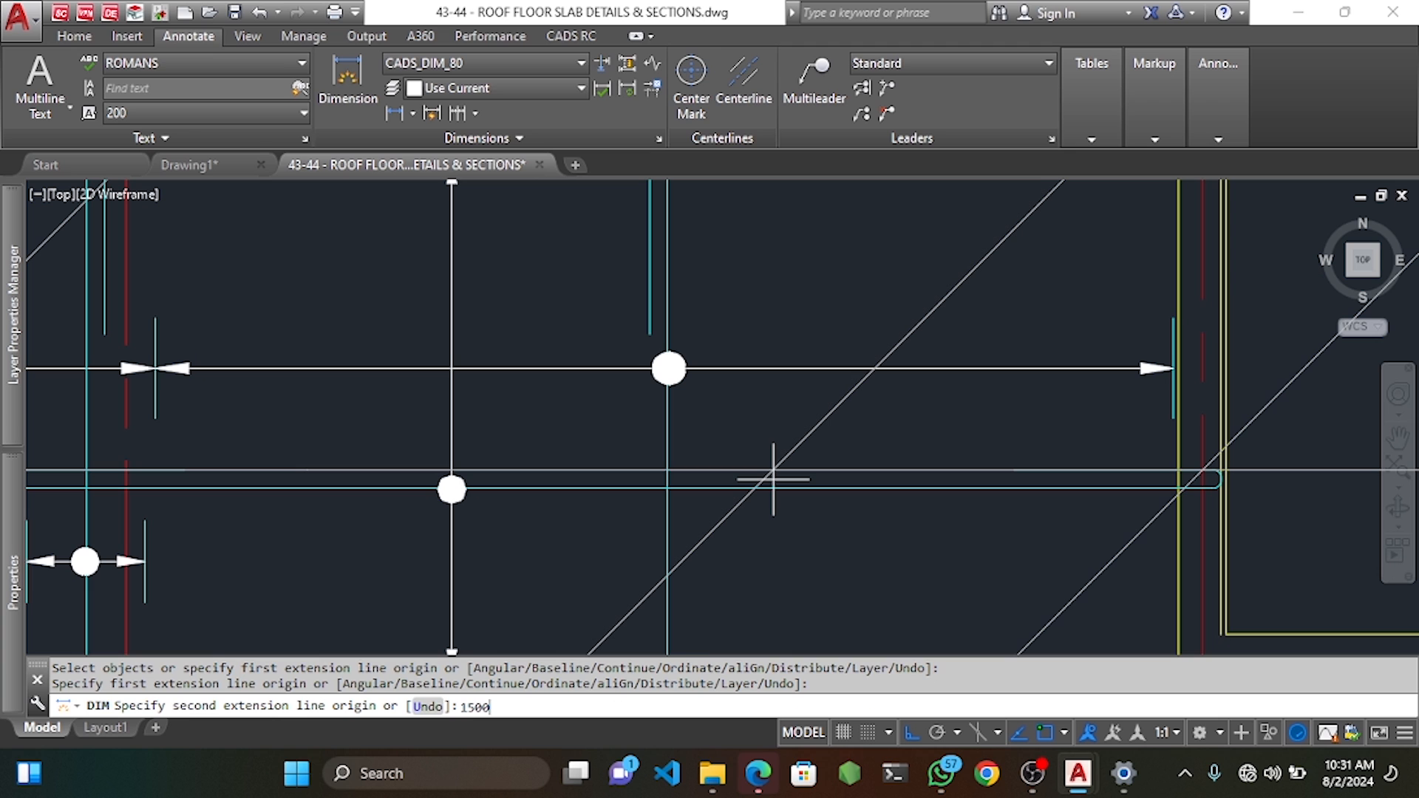
pyautogui.press('Return')
pyautogui.scroll(-5, 773, 479)
pyautogui.click(747, 296)
pyautogui.press('Escape')
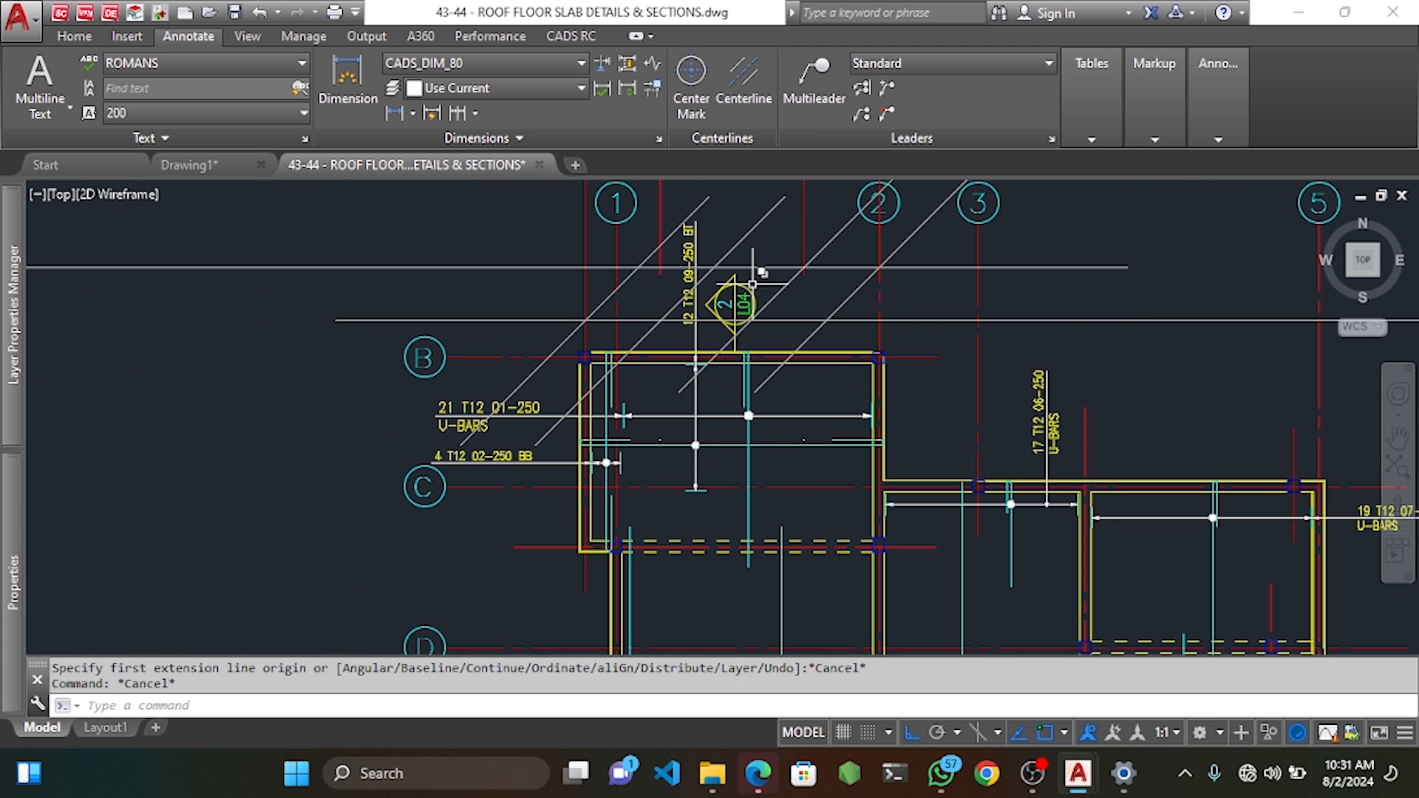
# Stretch the first bar's end to the 1500 dimension mark.
pyautogui.click(570, 35)
pyautogui.click(496, 81)
pyautogui.scroll(4, 625, 439)
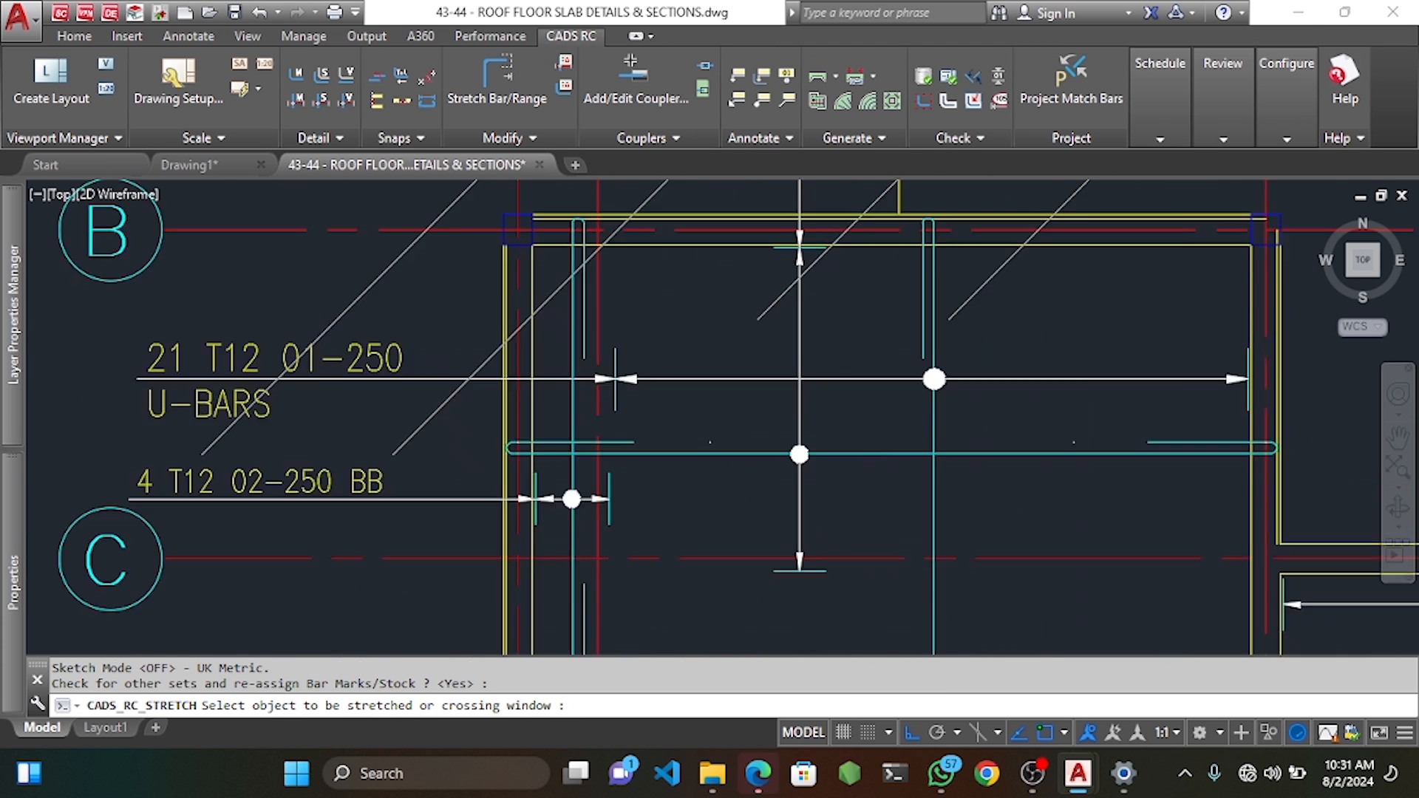
pyautogui.scroll(4, 630, 440)
pyautogui.click(673, 453)
pyautogui.click(622, 399)
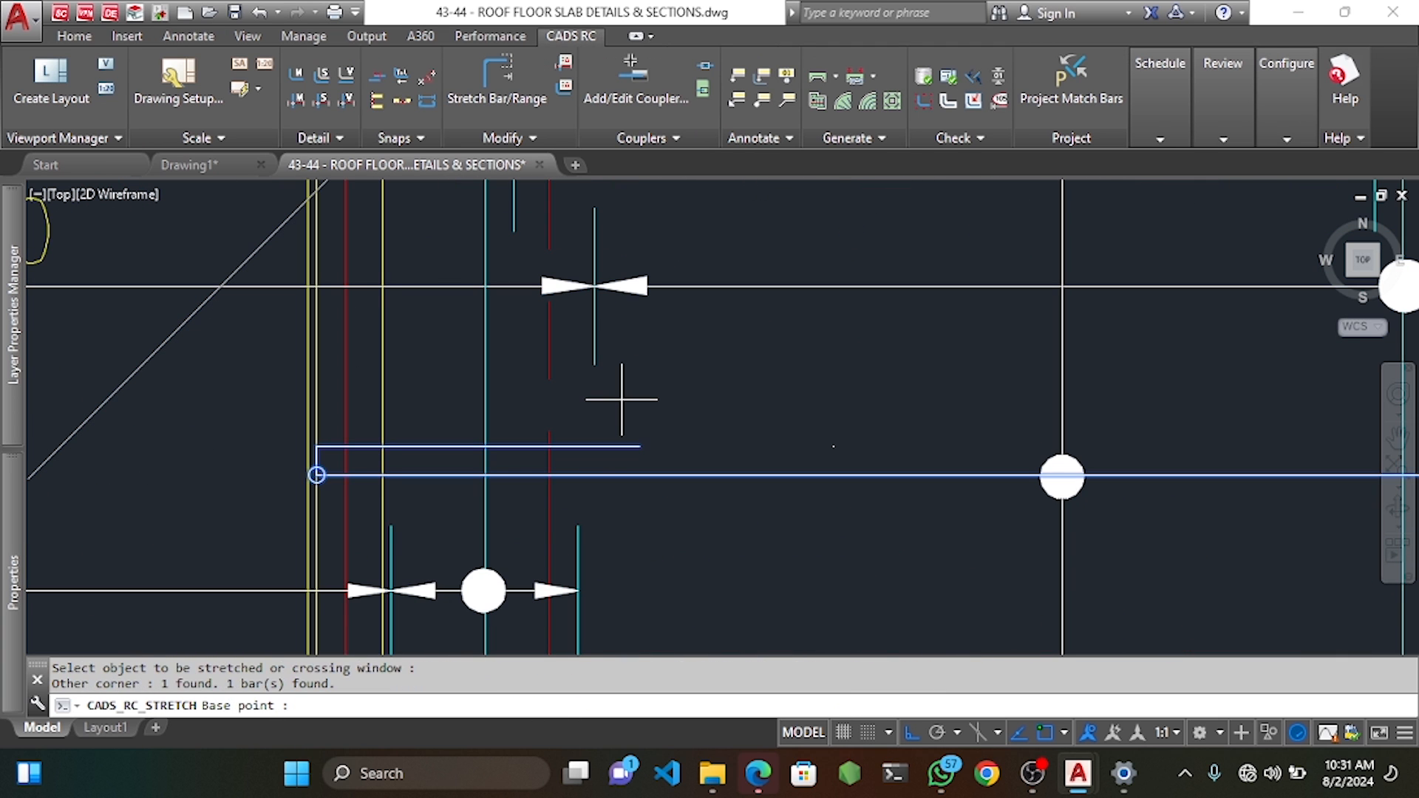
pyautogui.click(640, 447)
pyautogui.click(840, 447)
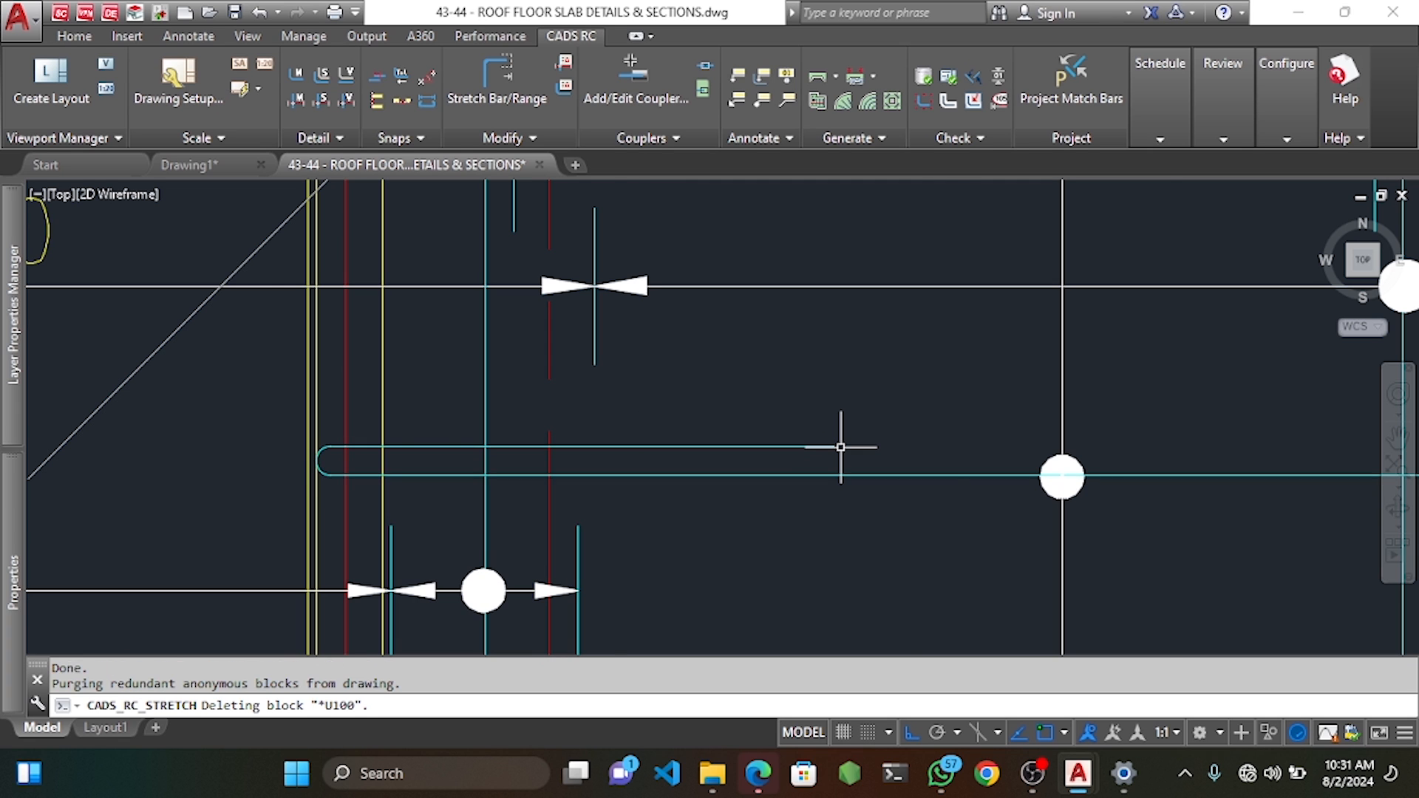
pyautogui.scroll(-5, 840, 447)
# Stretch the second bar from its right end to its new end point.
pyautogui.press('Return')
pyautogui.scroll(5, 756, 373)
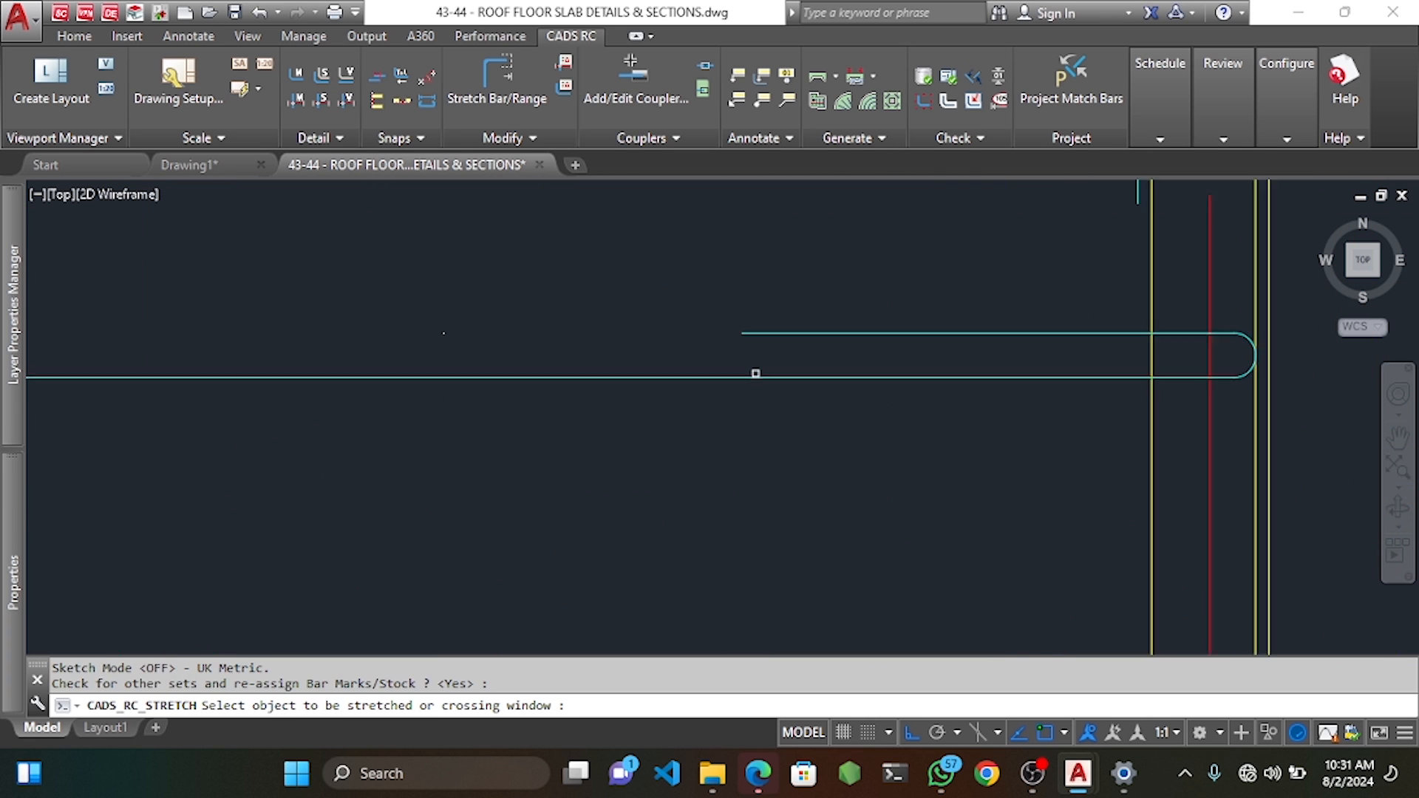
pyautogui.scroll(2, 756, 374)
pyautogui.click(756, 359)
pyautogui.click(673, 283)
pyautogui.click(732, 309)
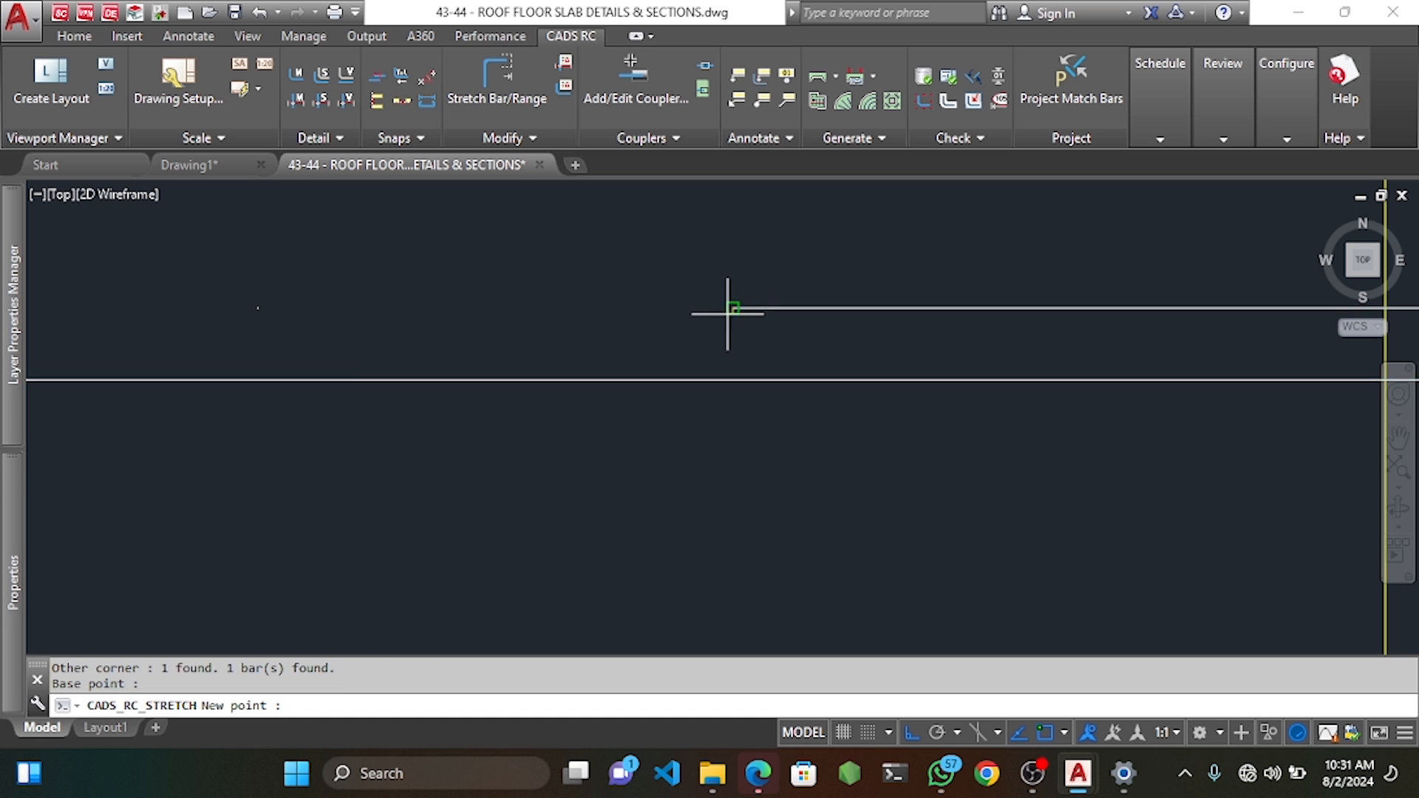
pyautogui.click(262, 311)
pyautogui.scroll(-6, 263, 311)
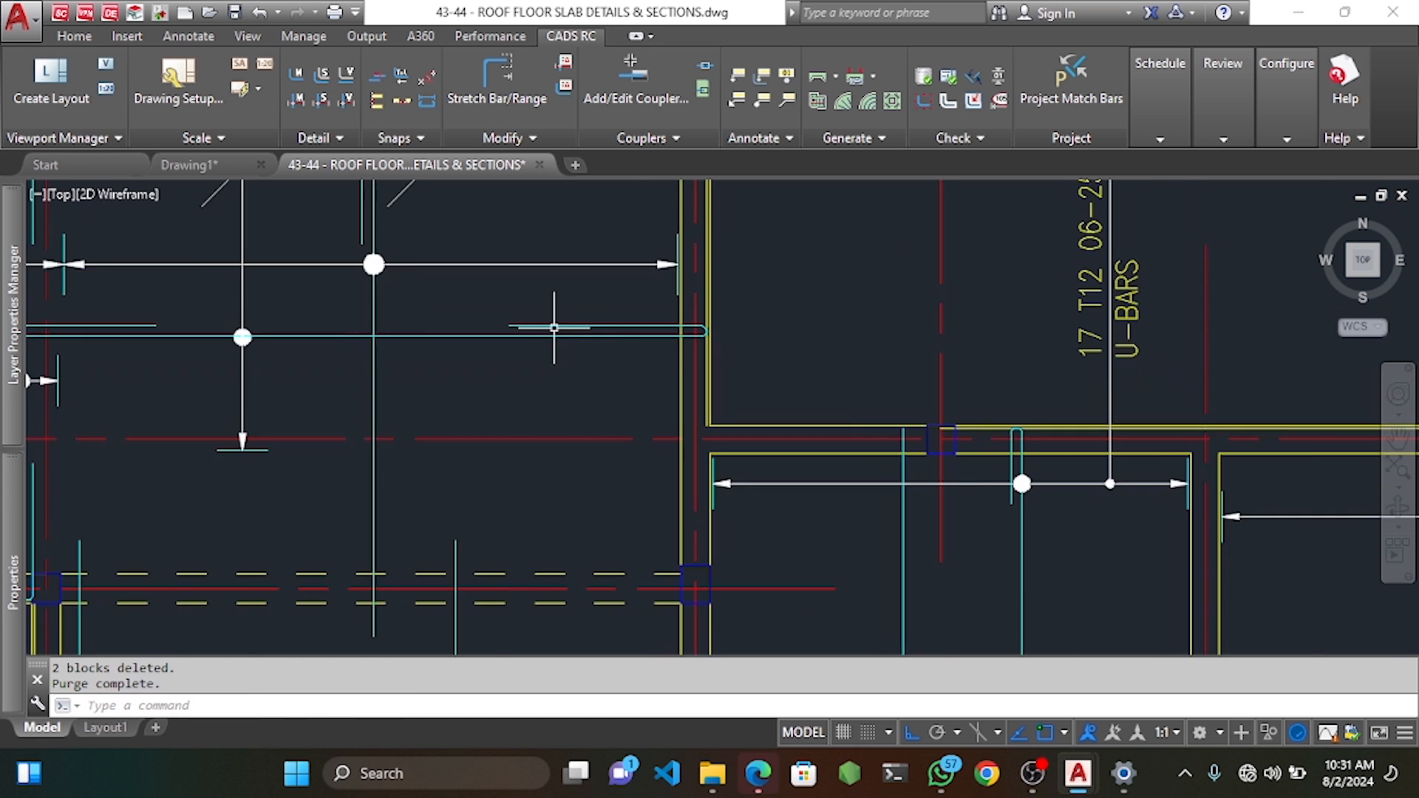
# Erase the leftover 1500 guide lines above the plan.
pyautogui.moveTo(731, 193); pyautogui.dragTo(746, 279, button='middle')
pyautogui.click(751, 232)
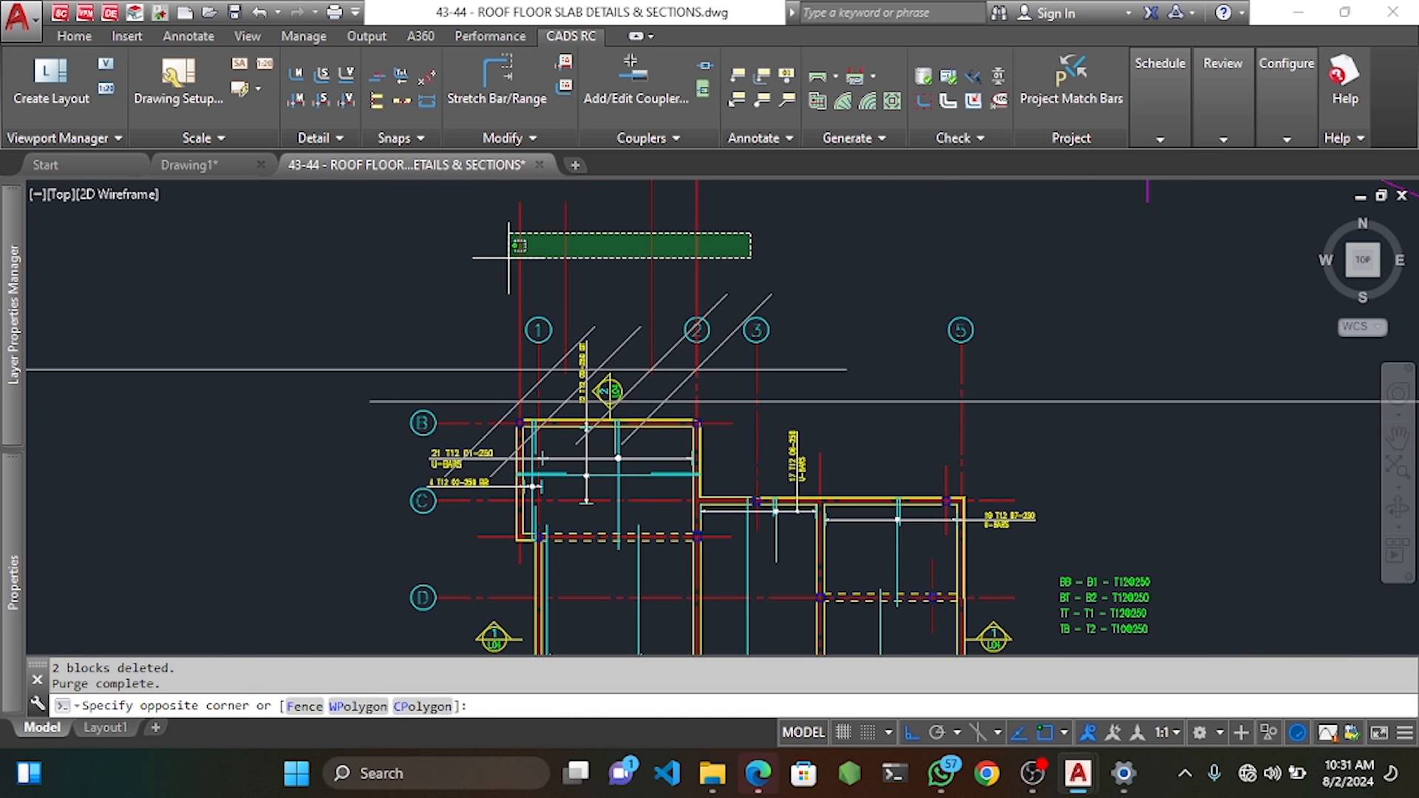
pyautogui.click(447, 257)
pyautogui.press('Delete')
pyautogui.scroll(5, 574, 445)
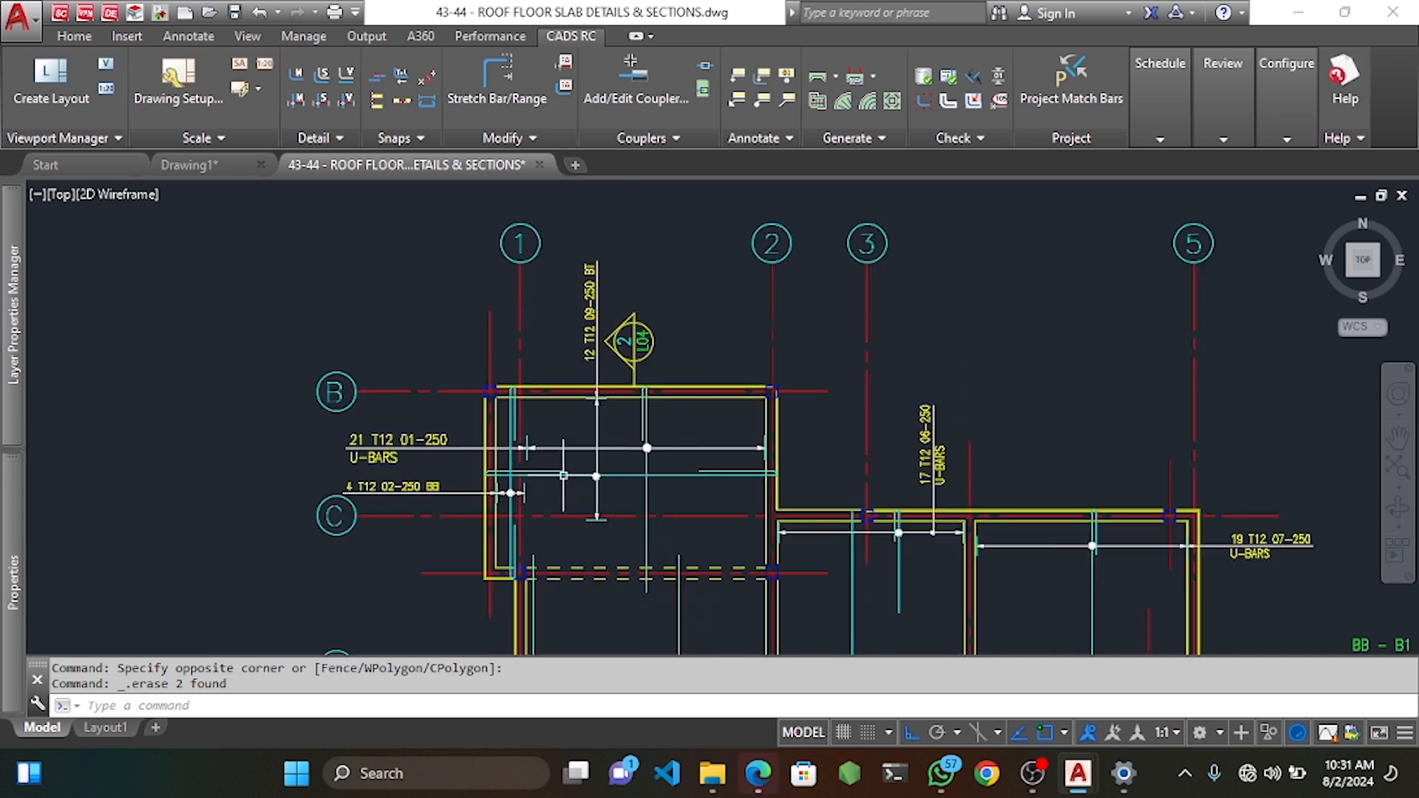
pyautogui.scroll(-3, 518, 370)
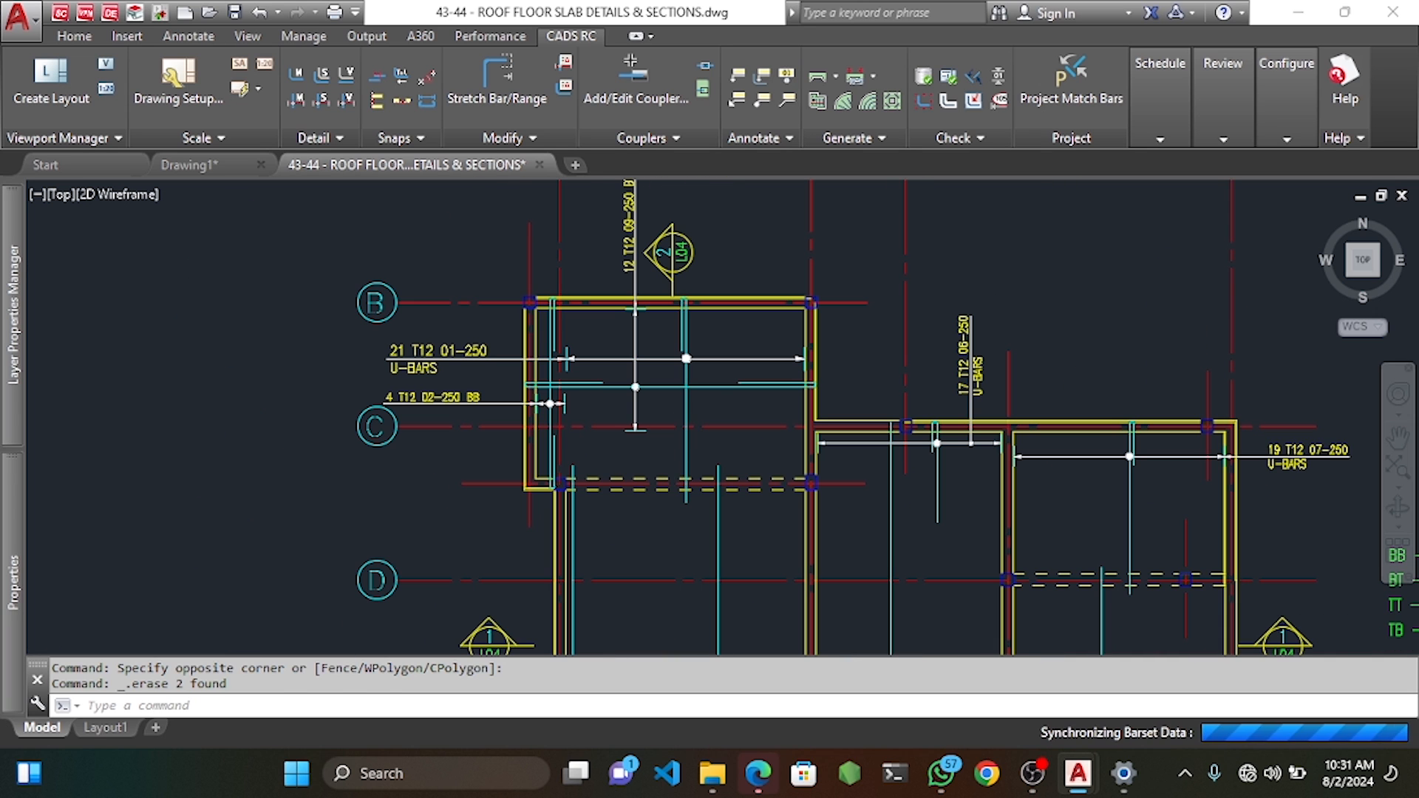
pyautogui.moveTo(805, 483); pyautogui.dragTo(730, 401, button='middle')
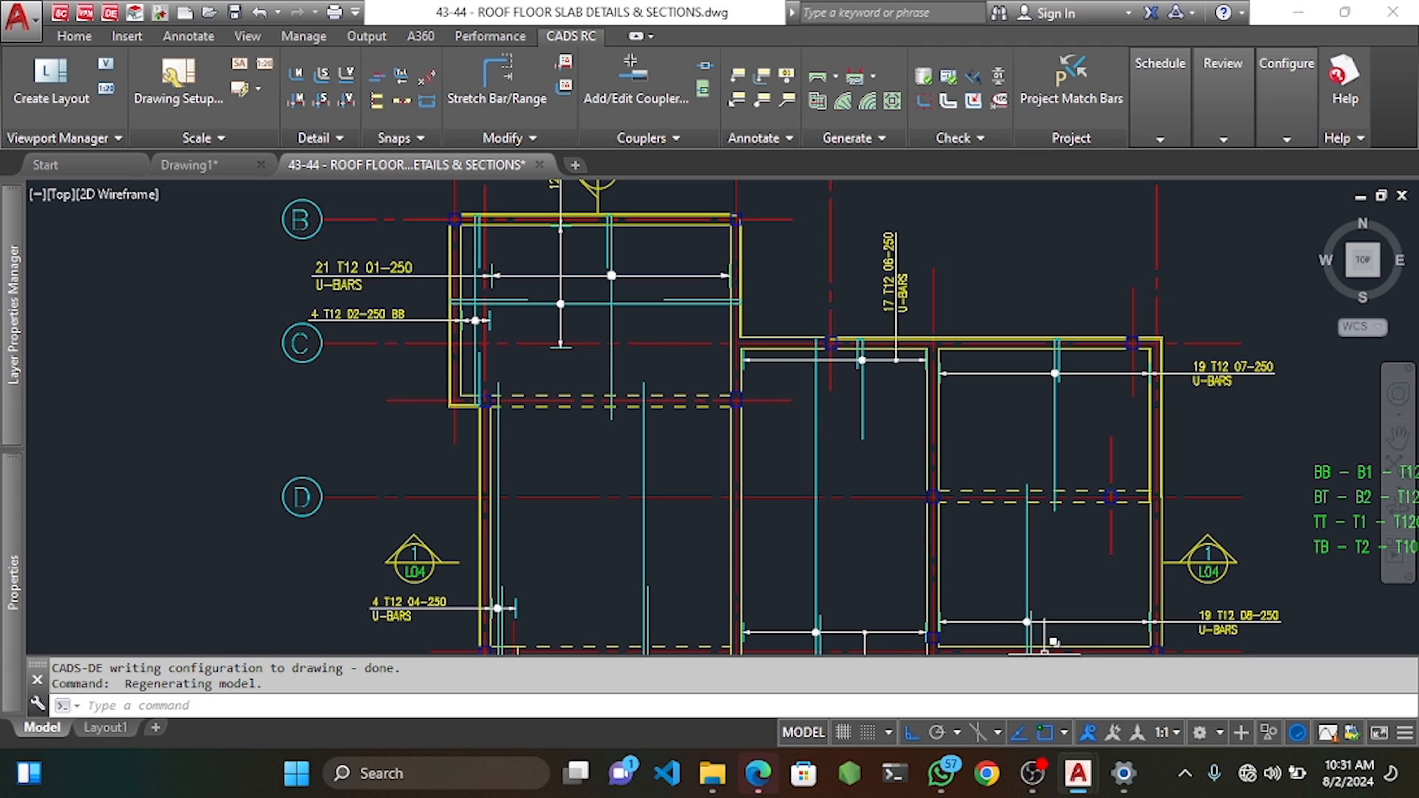
pyautogui.moveTo(518, 338); pyautogui.dragTo(477, 323, button='middle')
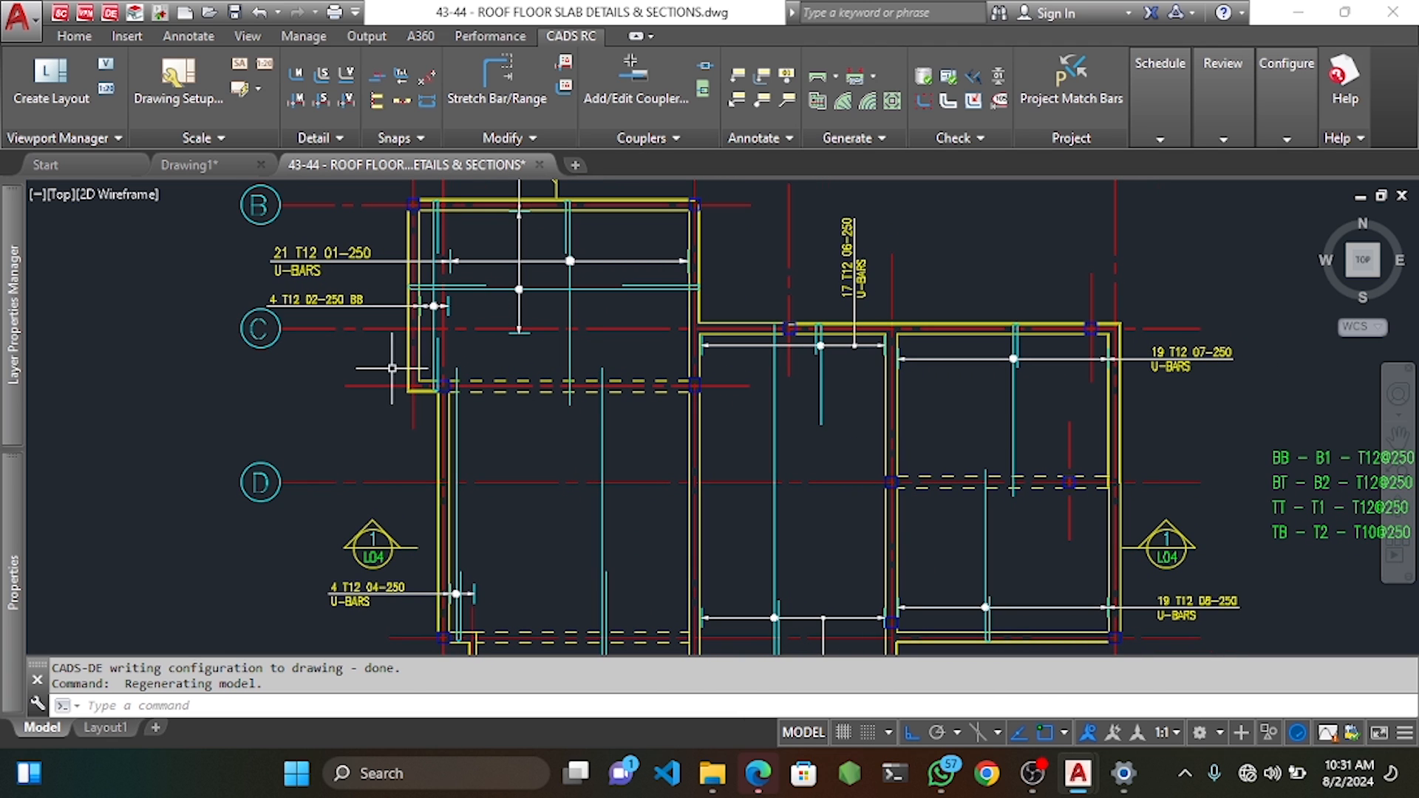
pyautogui.scroll(2, 706, 358)
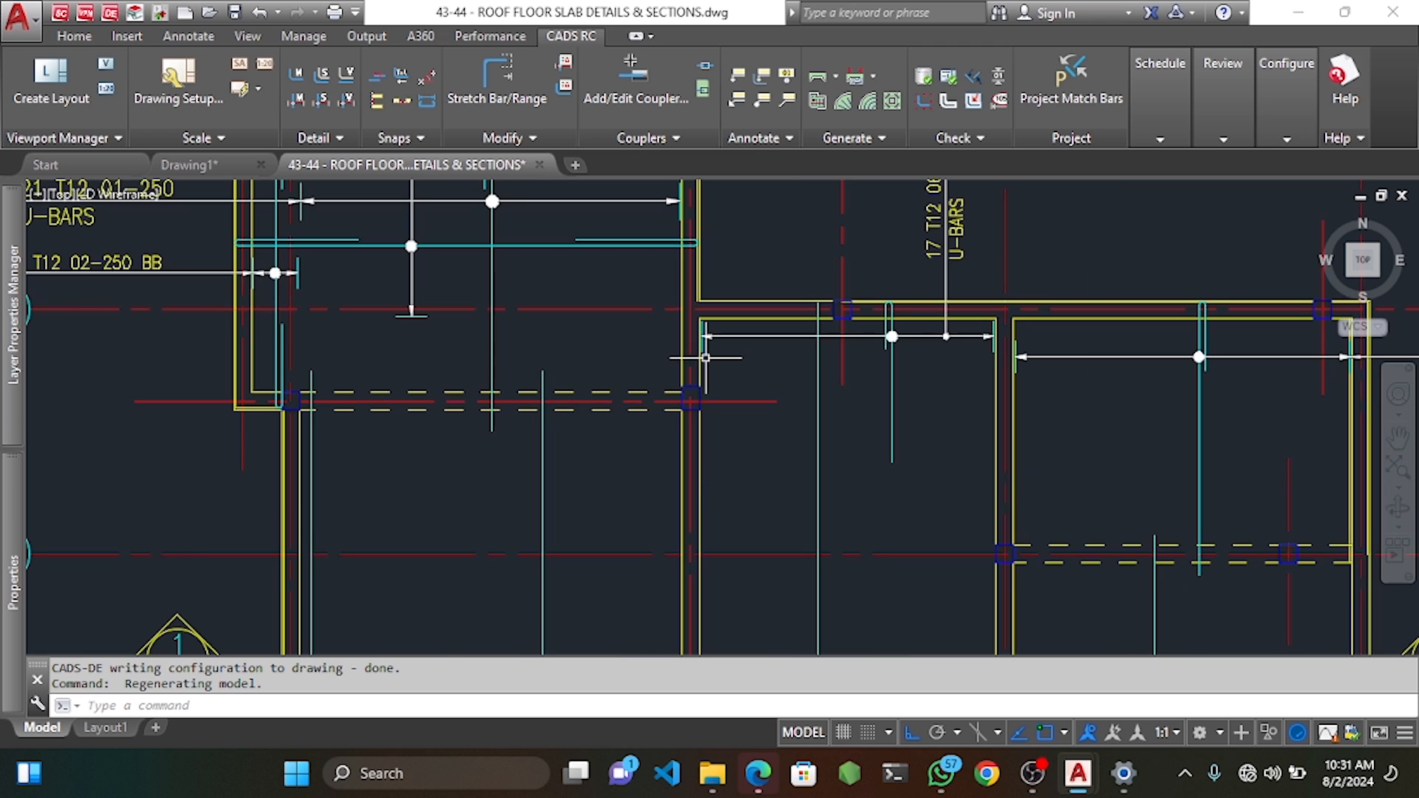
pyautogui.click(708, 360)
pyautogui.press('Escape')
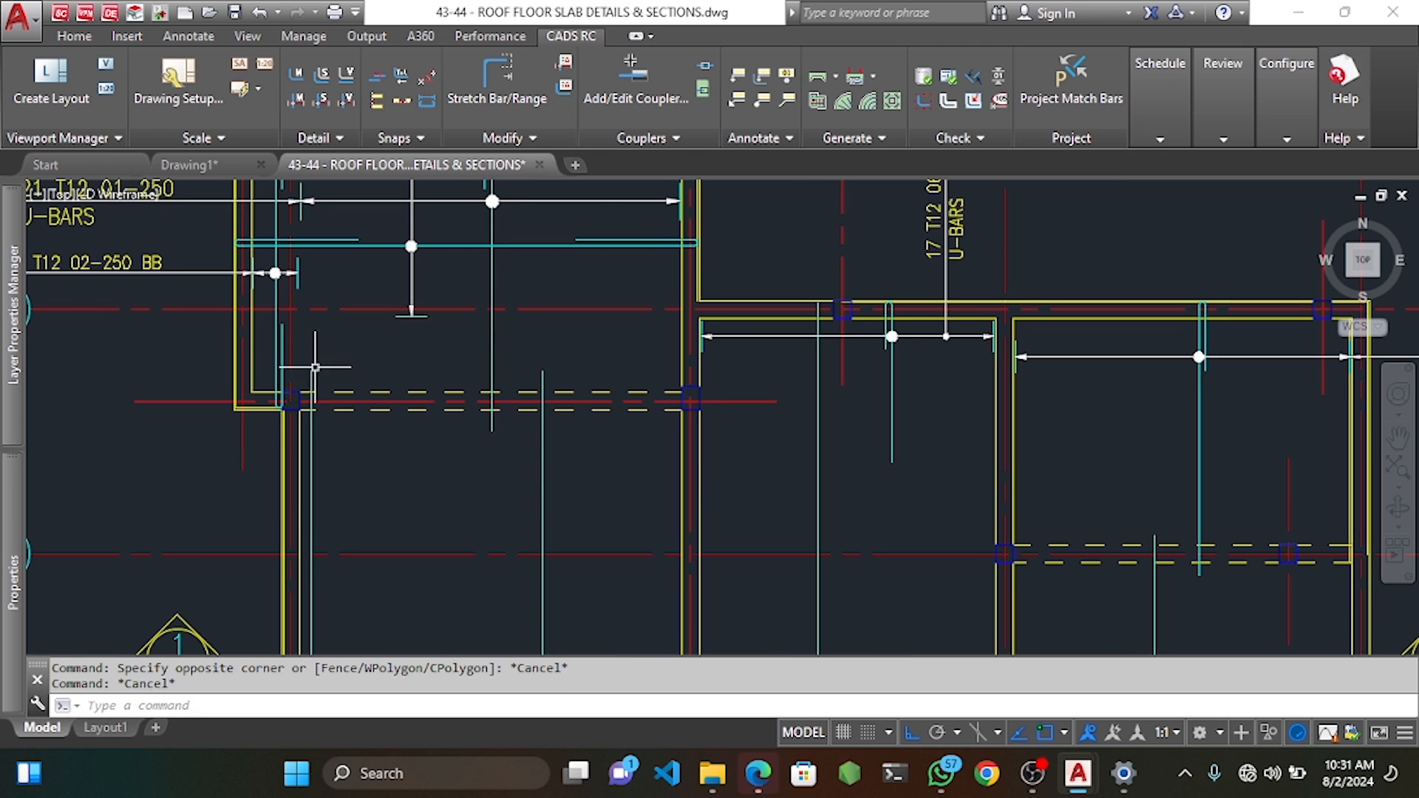
pyautogui.moveTo(339, 273); pyautogui.dragTo(348, 355, button='middle')
# Start a new single-indicator bar mark with shape code 39.
pyautogui.rightClick(313, 401)
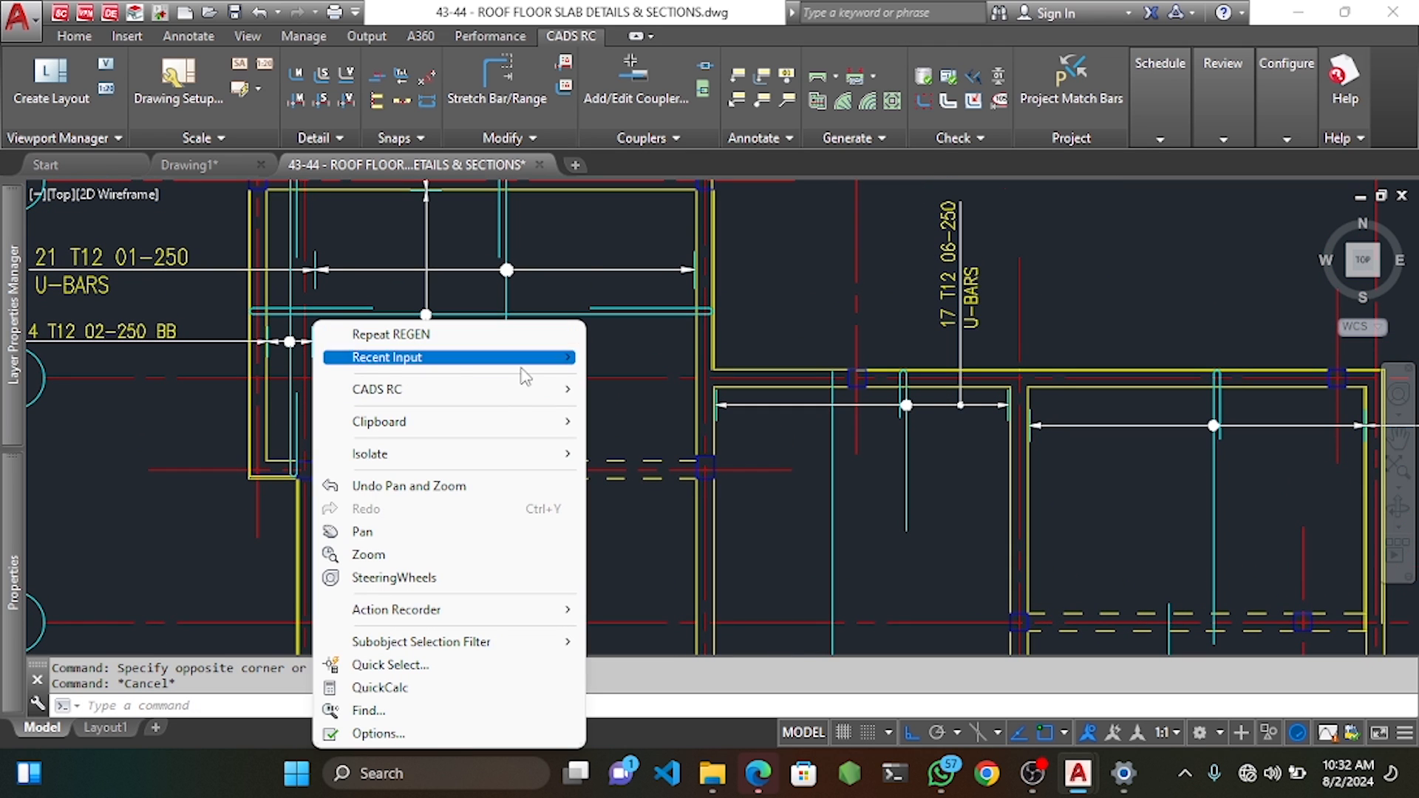
pyautogui.moveTo(451, 390)
pyautogui.moveTo(739, 412)
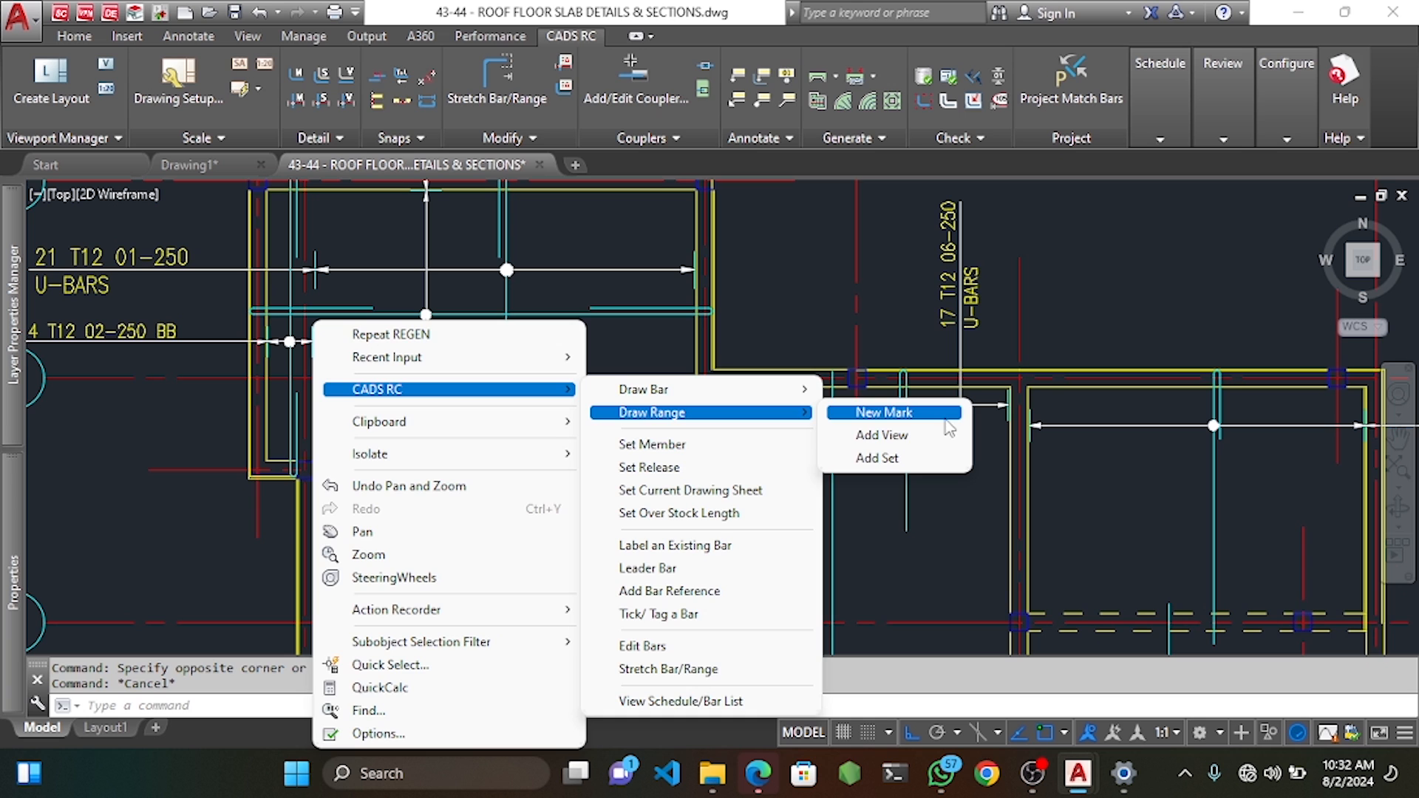
pyautogui.click(946, 418)
pyautogui.click(520, 222)
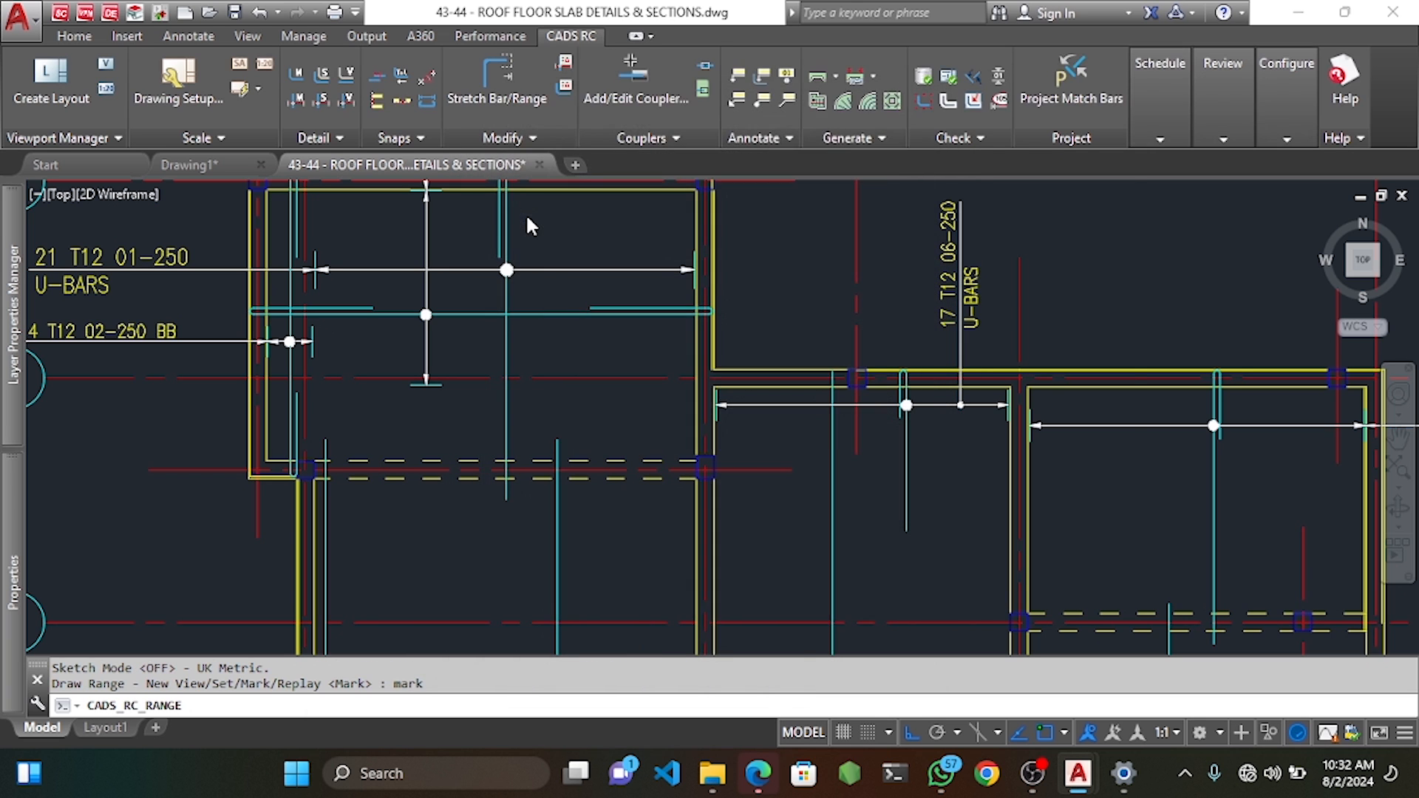
pyautogui.scroll(10, 708, 214)
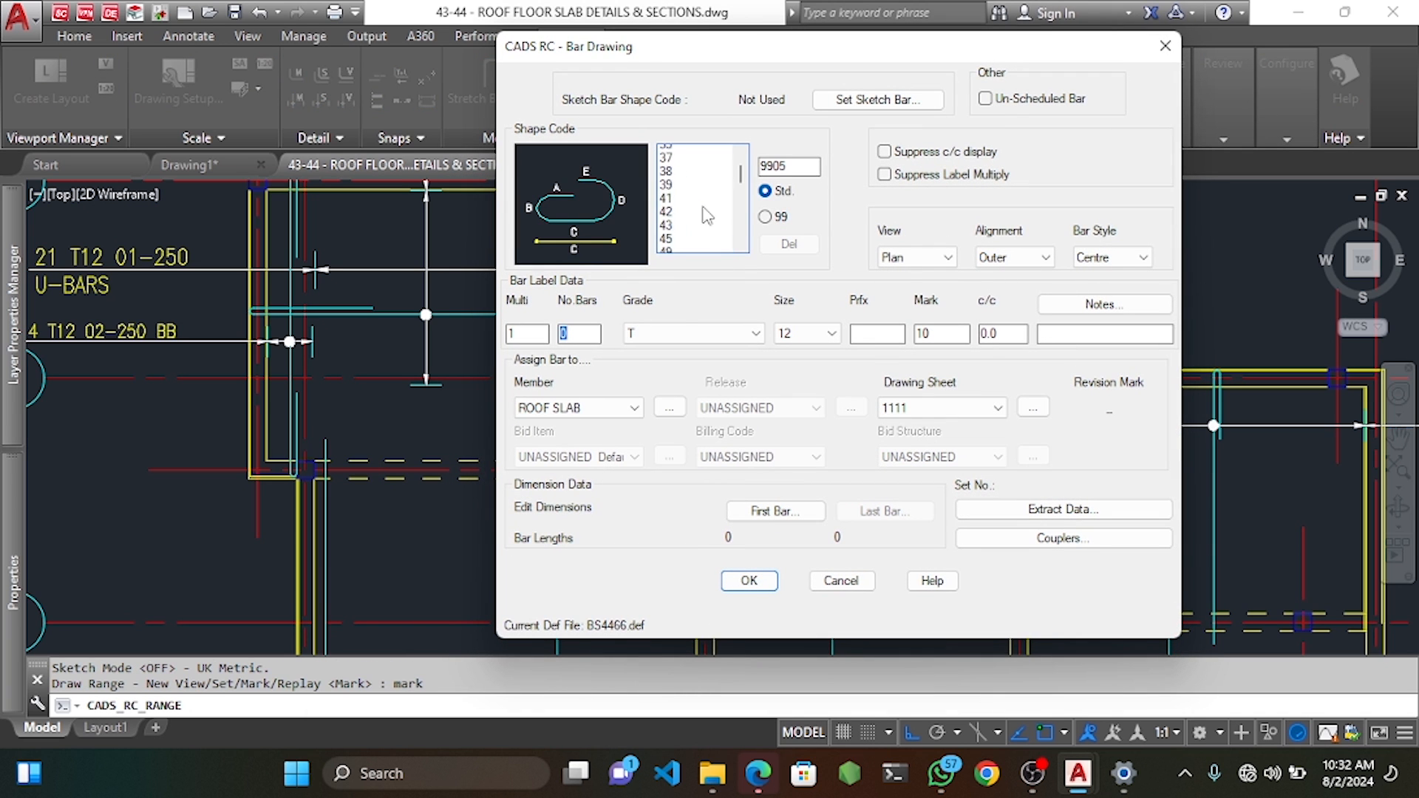
pyautogui.click(680, 246)
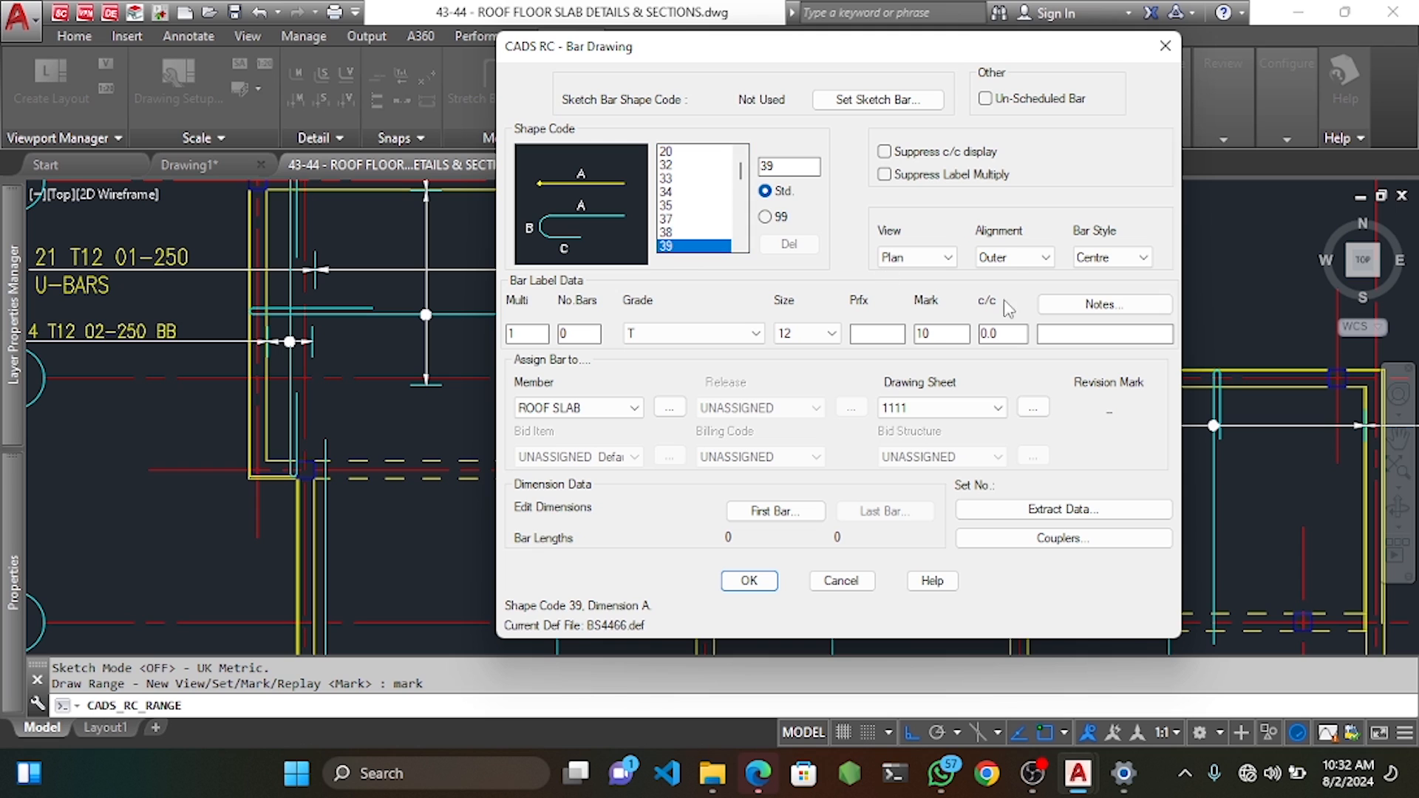
# Set notes to U-BARS, first bar B 100 and C 1000 (length 1038), and accept.
pyautogui.click(1073, 306)
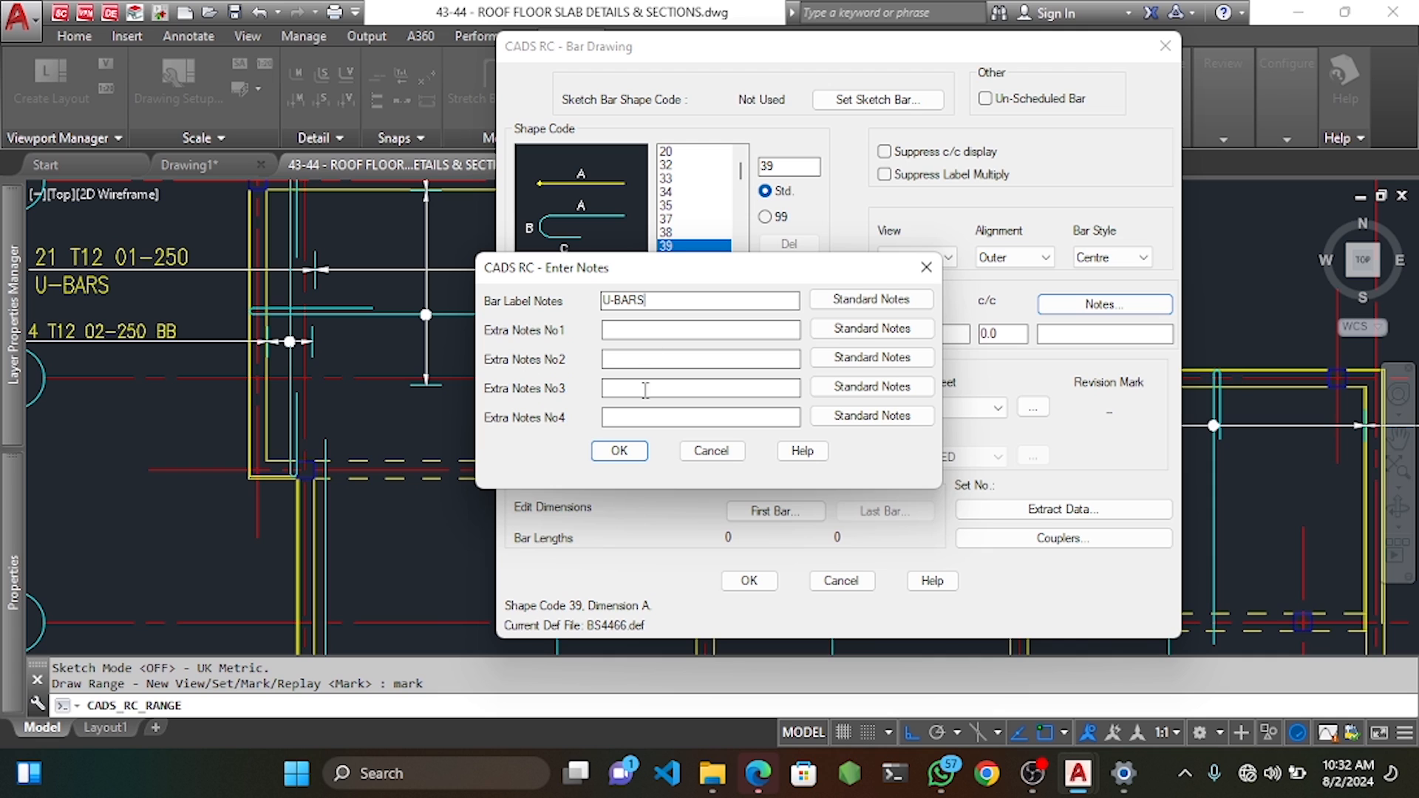
pyautogui.click(619, 451)
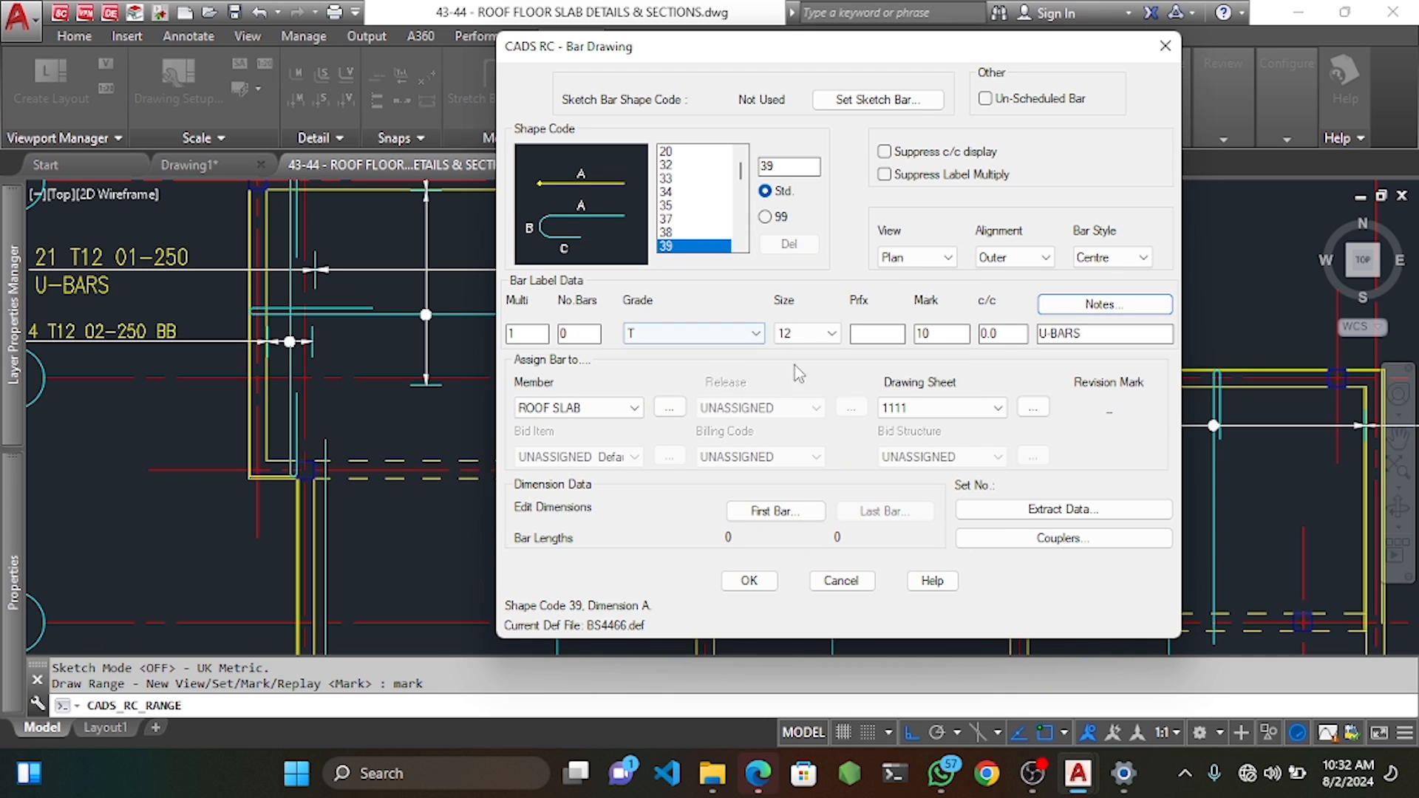
pyautogui.click(771, 510)
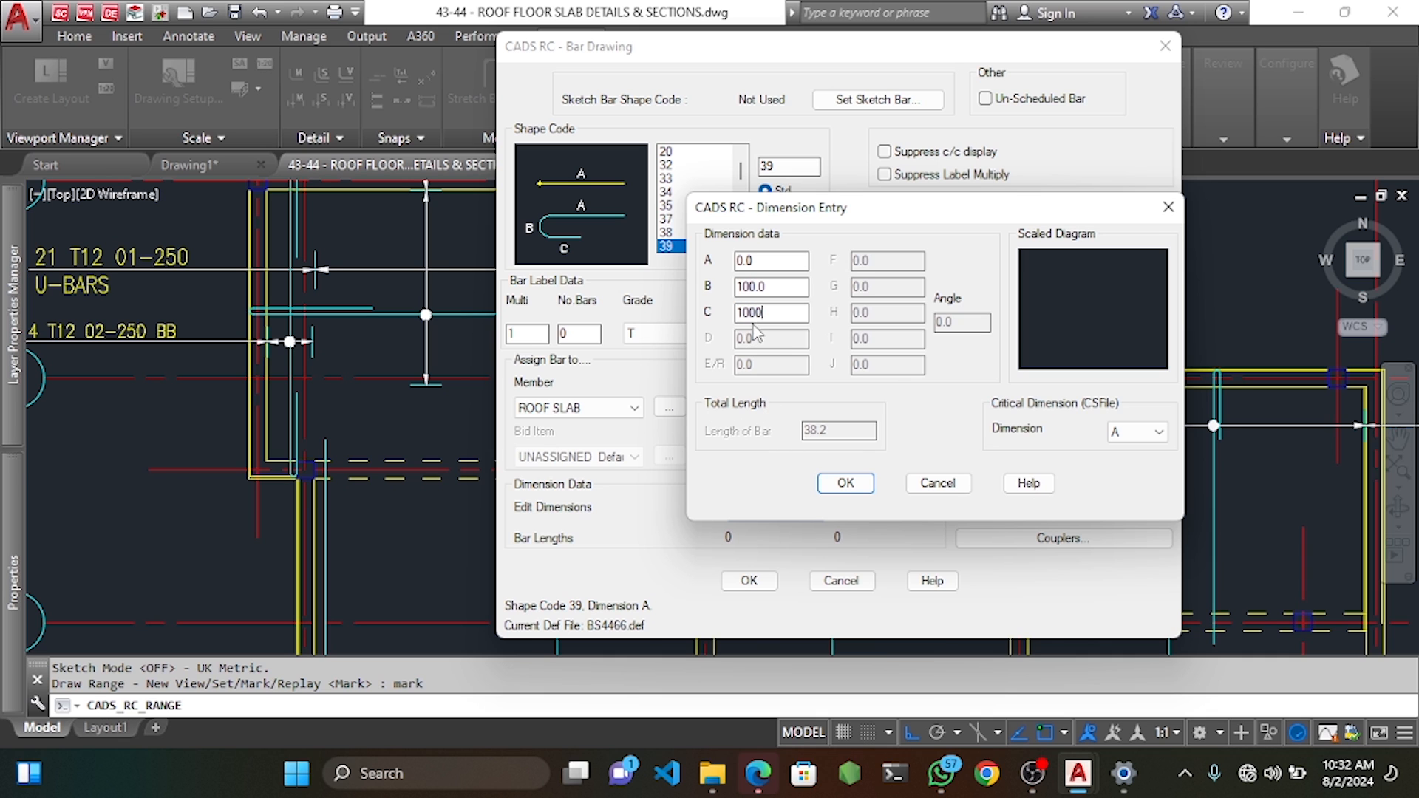
pyautogui.click(842, 484)
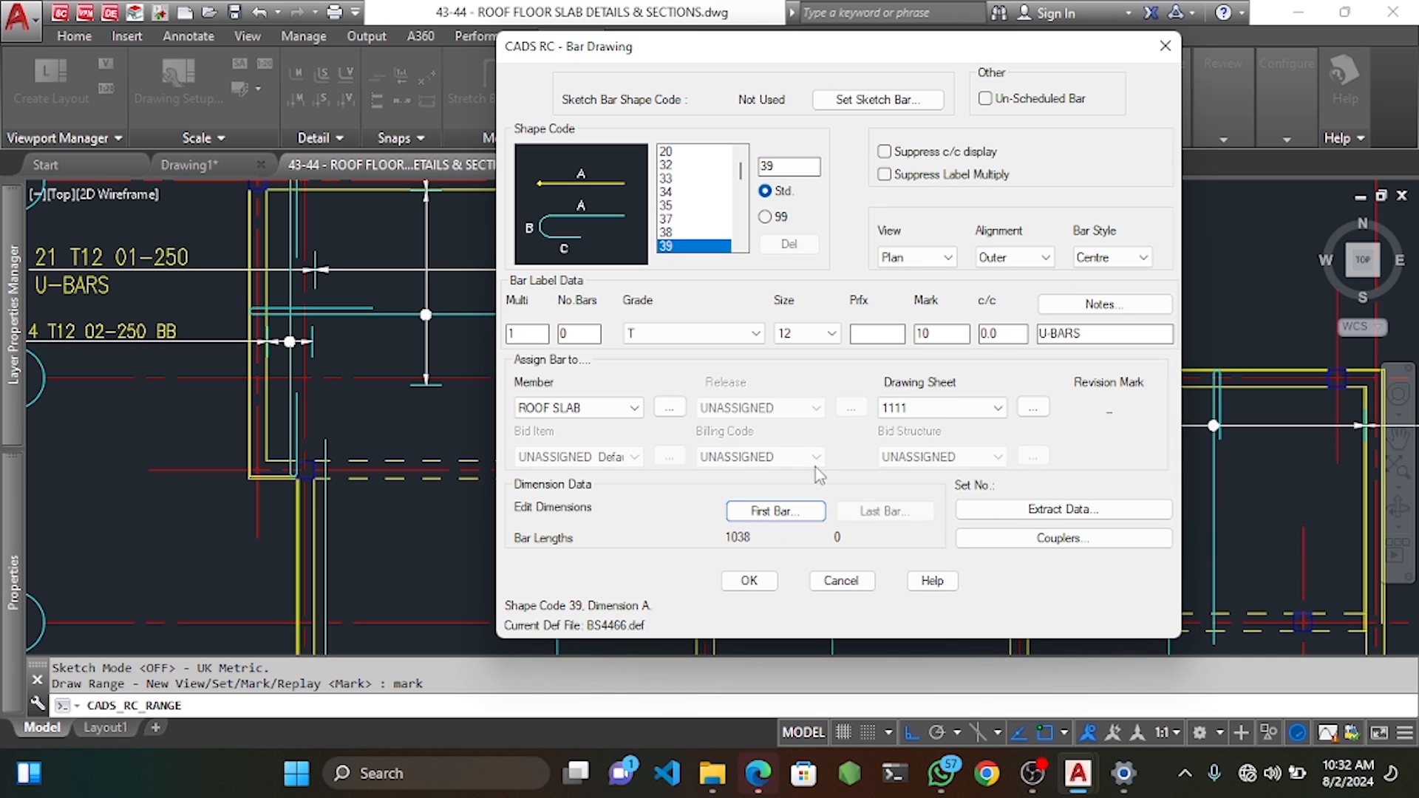
pyautogui.click(748, 581)
pyautogui.scroll(5, 274, 384)
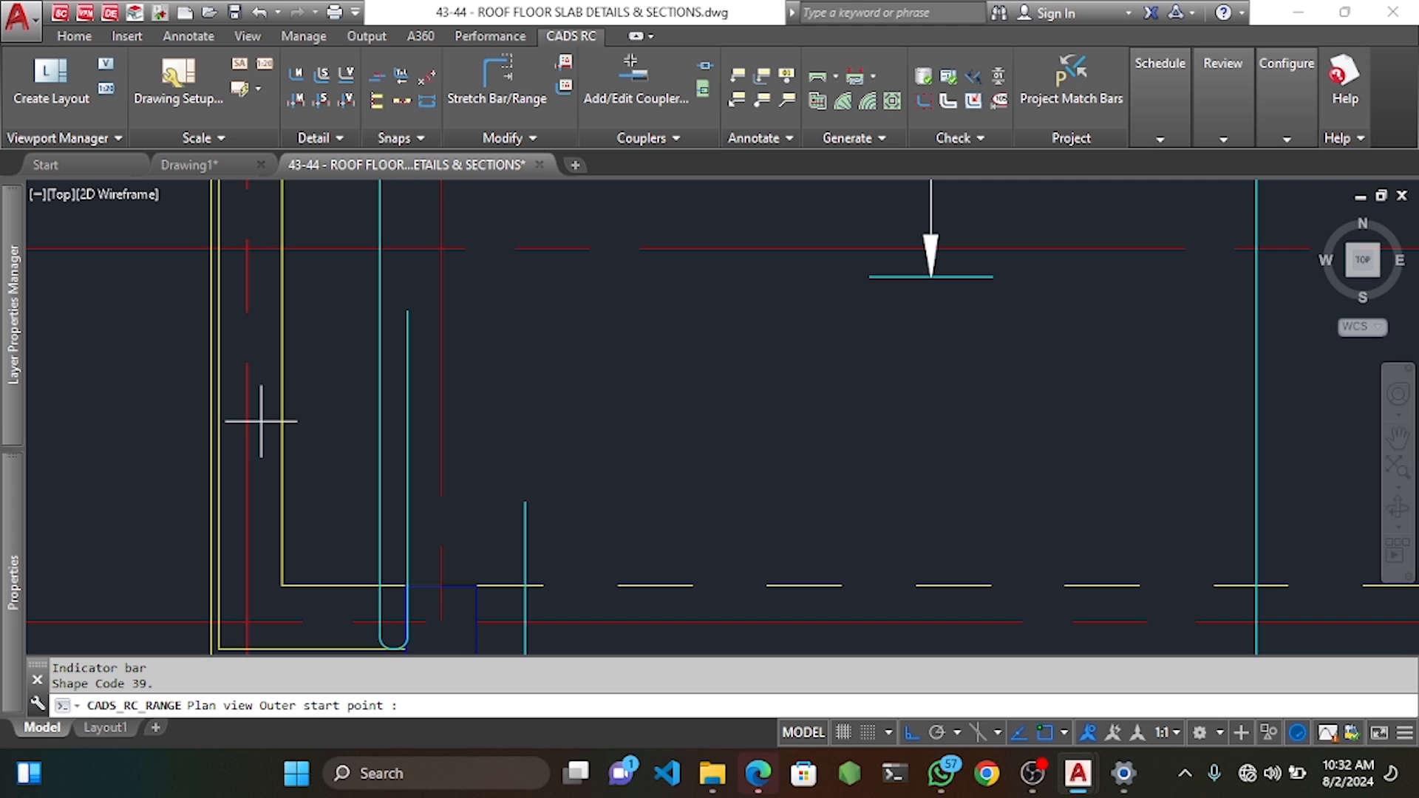
# Set the U-bar's outer start point and dimension A.
pyautogui.click(219, 477)
pyautogui.scroll(-5, 318, 455)
pyautogui.scroll(5, 383, 462)
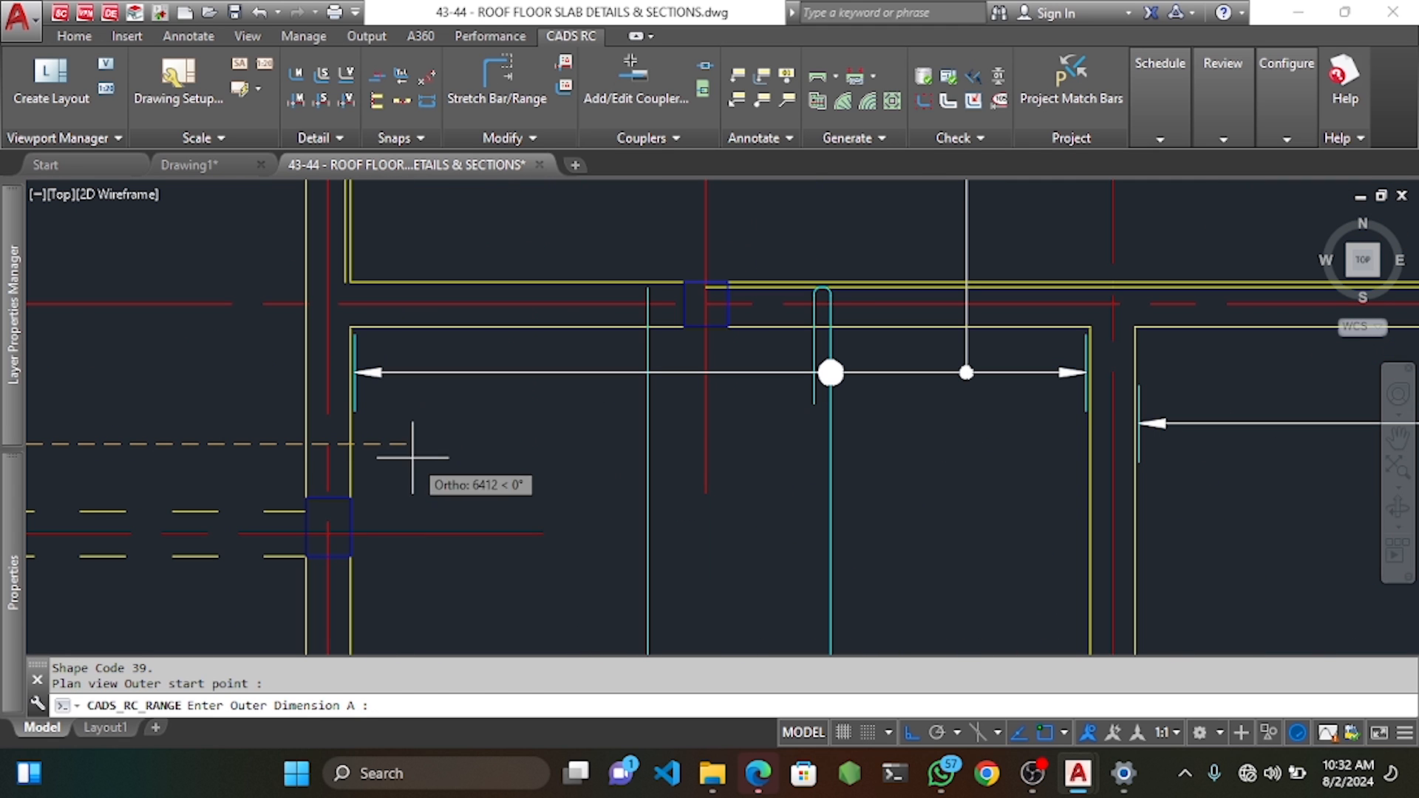
pyautogui.click(381, 462)
pyautogui.scroll(-4, 300, 451)
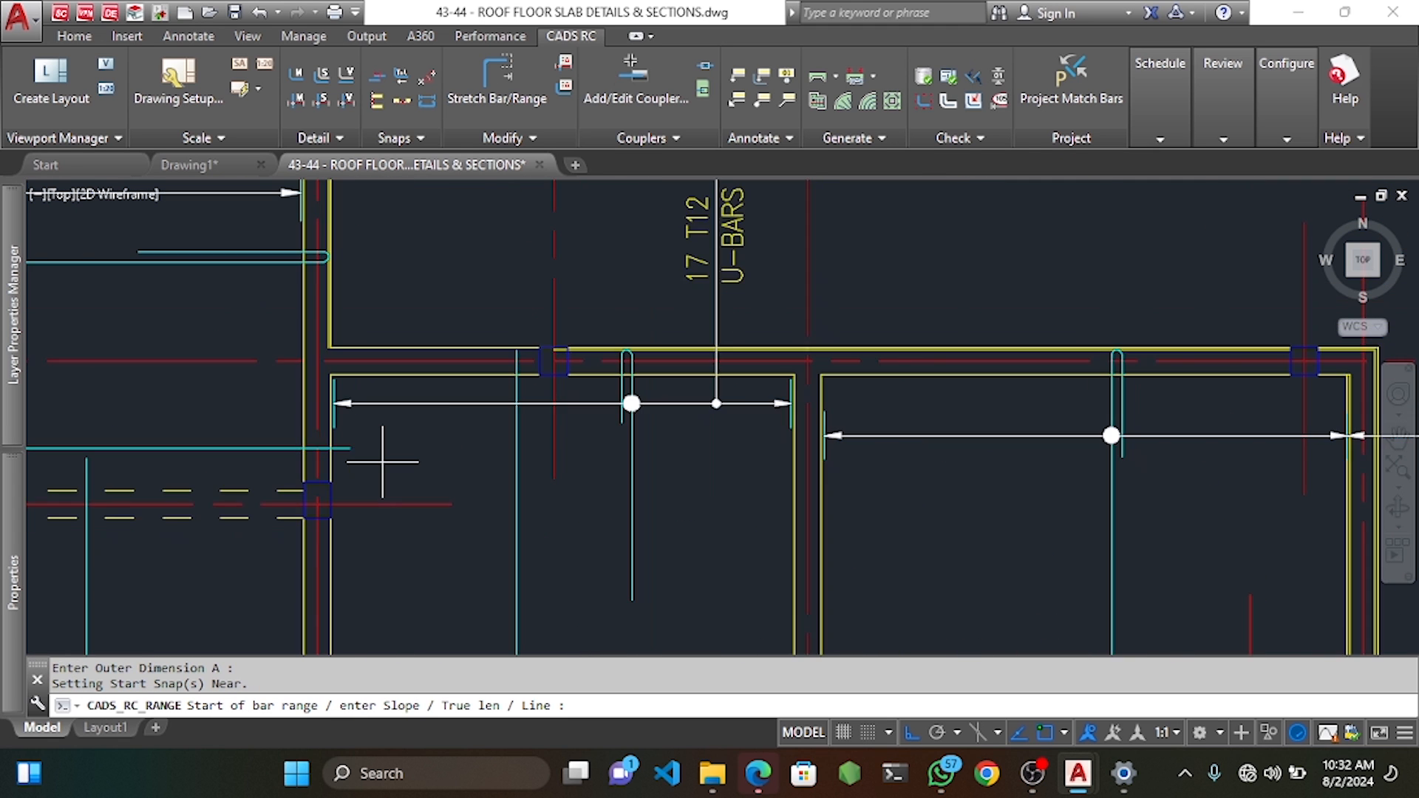
pyautogui.moveTo(310, 451); pyautogui.dragTo(826, 460, button='middle')
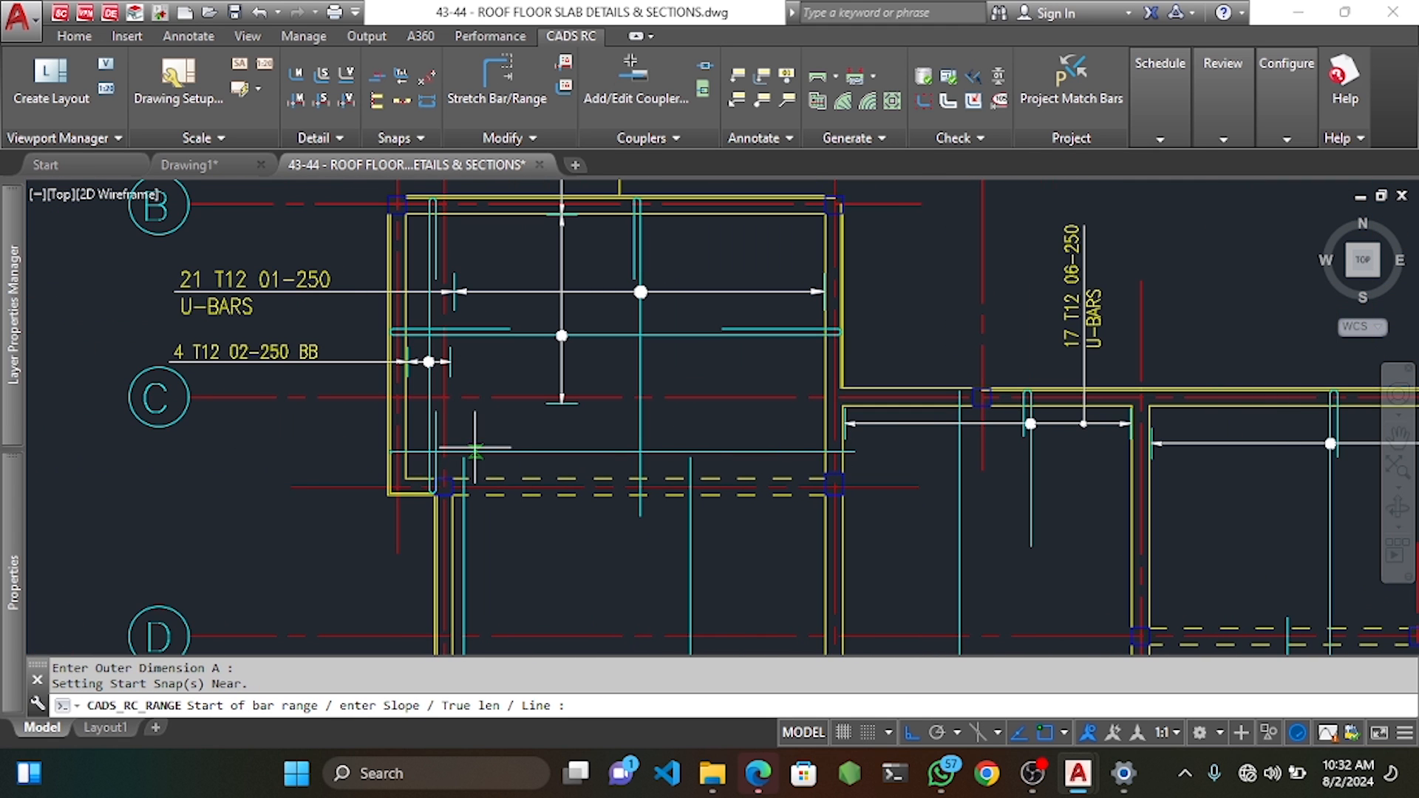
# Place the U-bar range across the 920 span at 250 spacing, without a label.
pyautogui.click(504, 479)
pyautogui.press('Return')
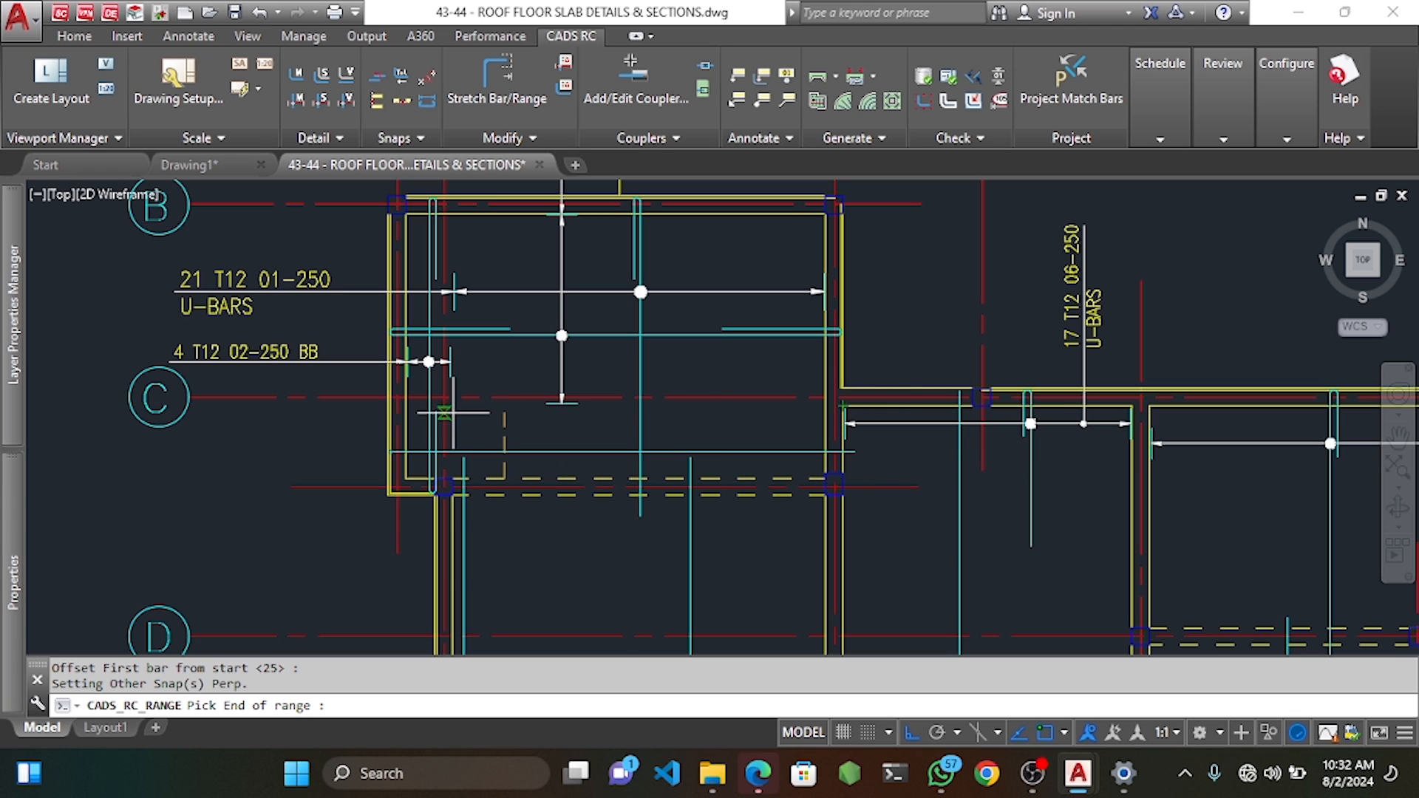
pyautogui.click(495, 410)
pyautogui.press('Return')
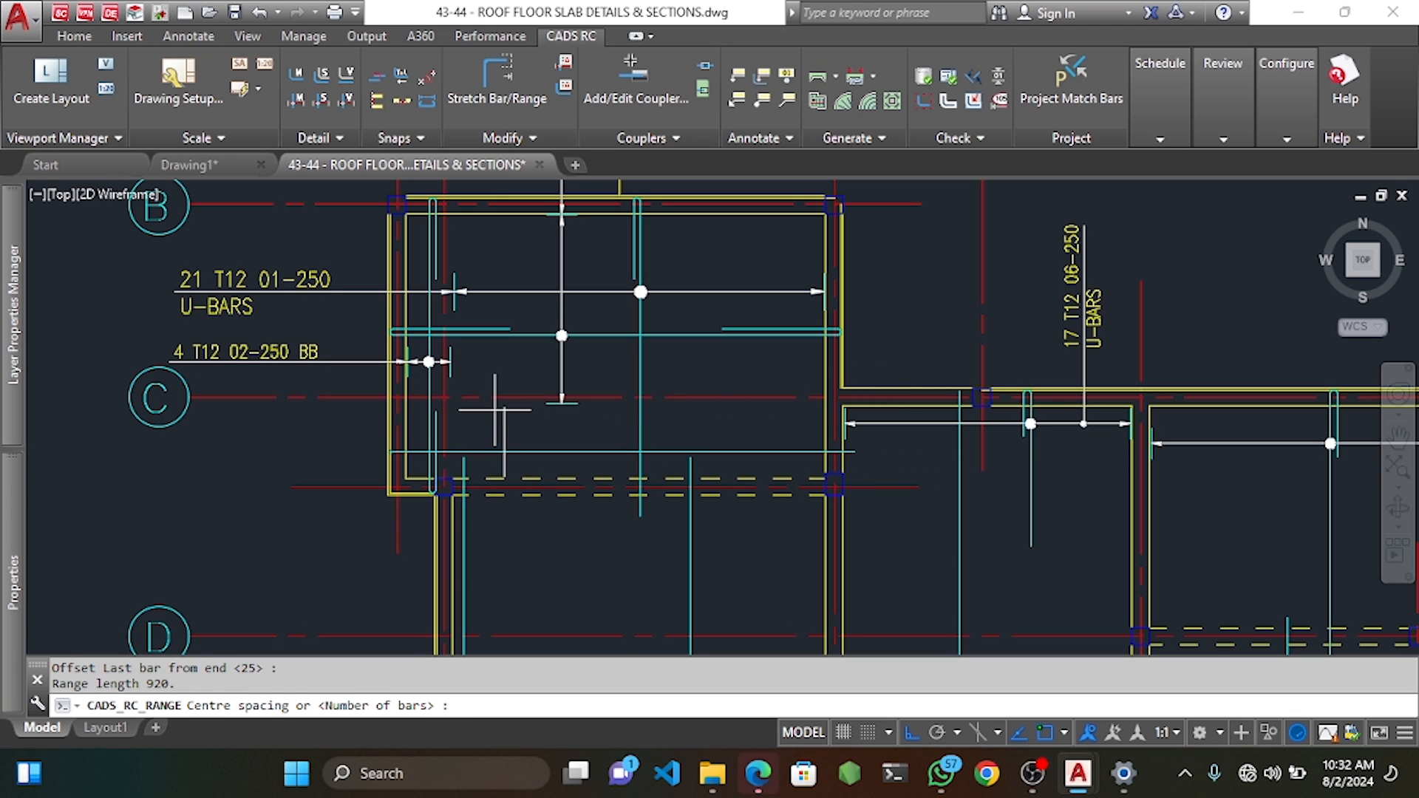
pyautogui.write('250')
pyautogui.press('Return')
pyautogui.press('Return')
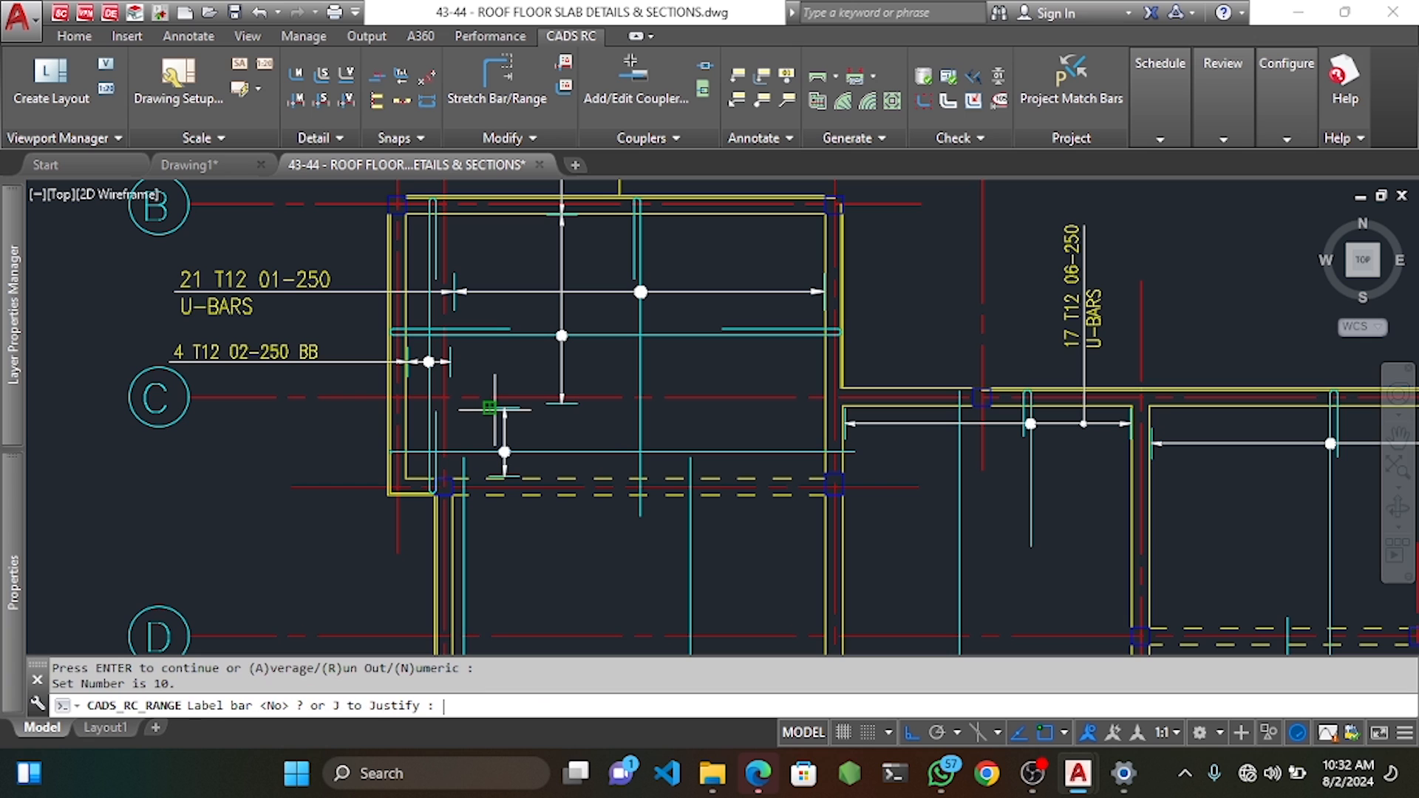
pyautogui.write('N')
pyautogui.press('Return')
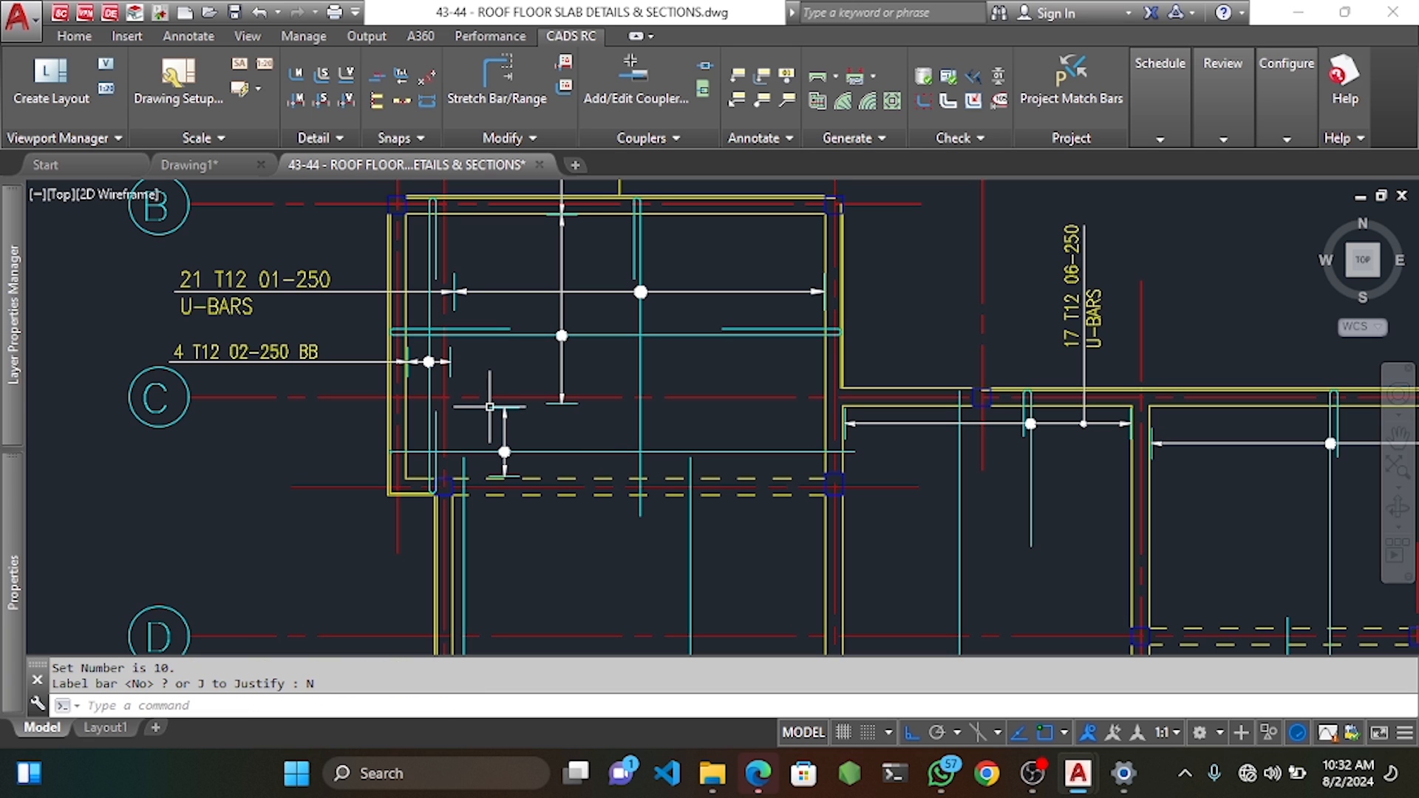
# Move the new U-bar so its hook end sits on the wall line.
pyautogui.doubleClick(550, 452)
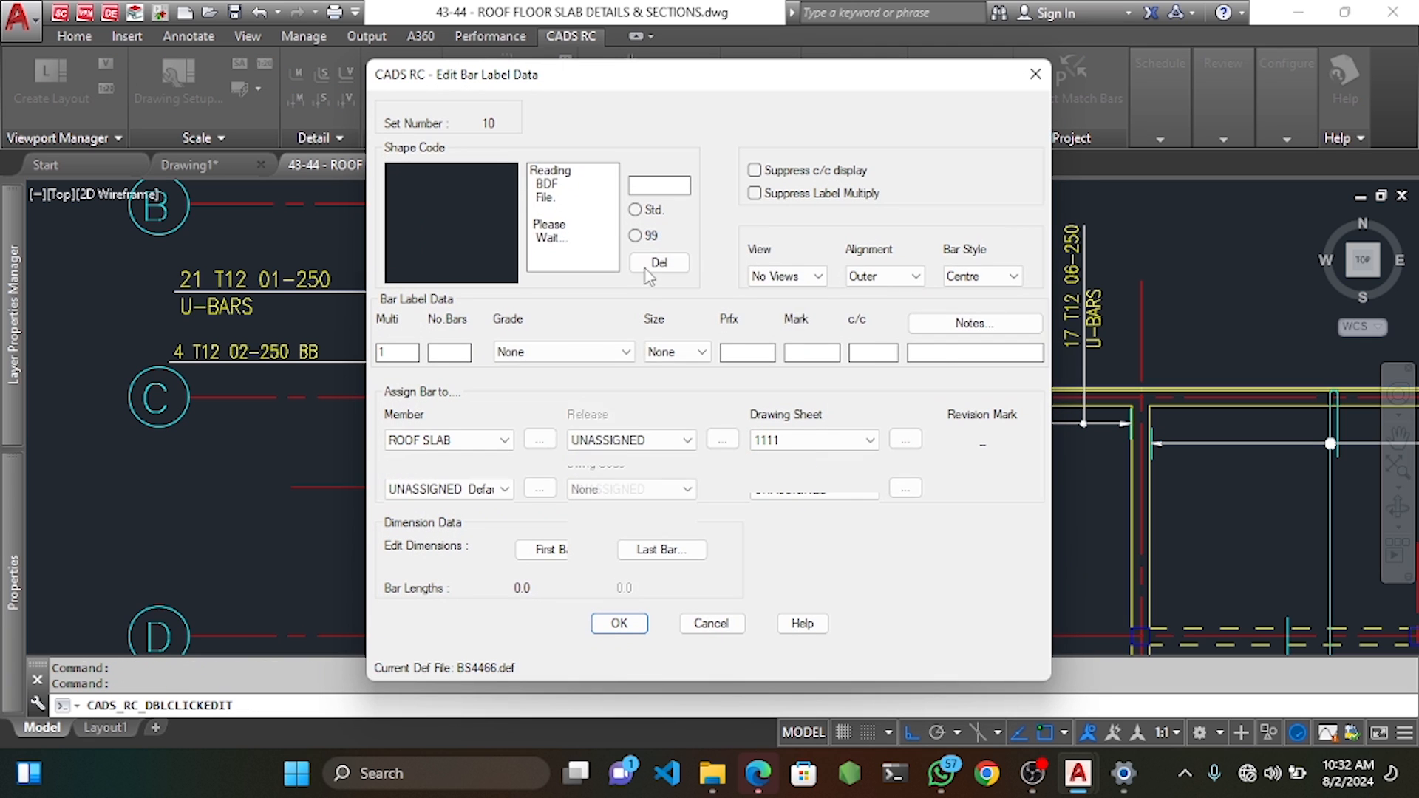
pyautogui.click(620, 625)
pyautogui.scroll(4, 414, 442)
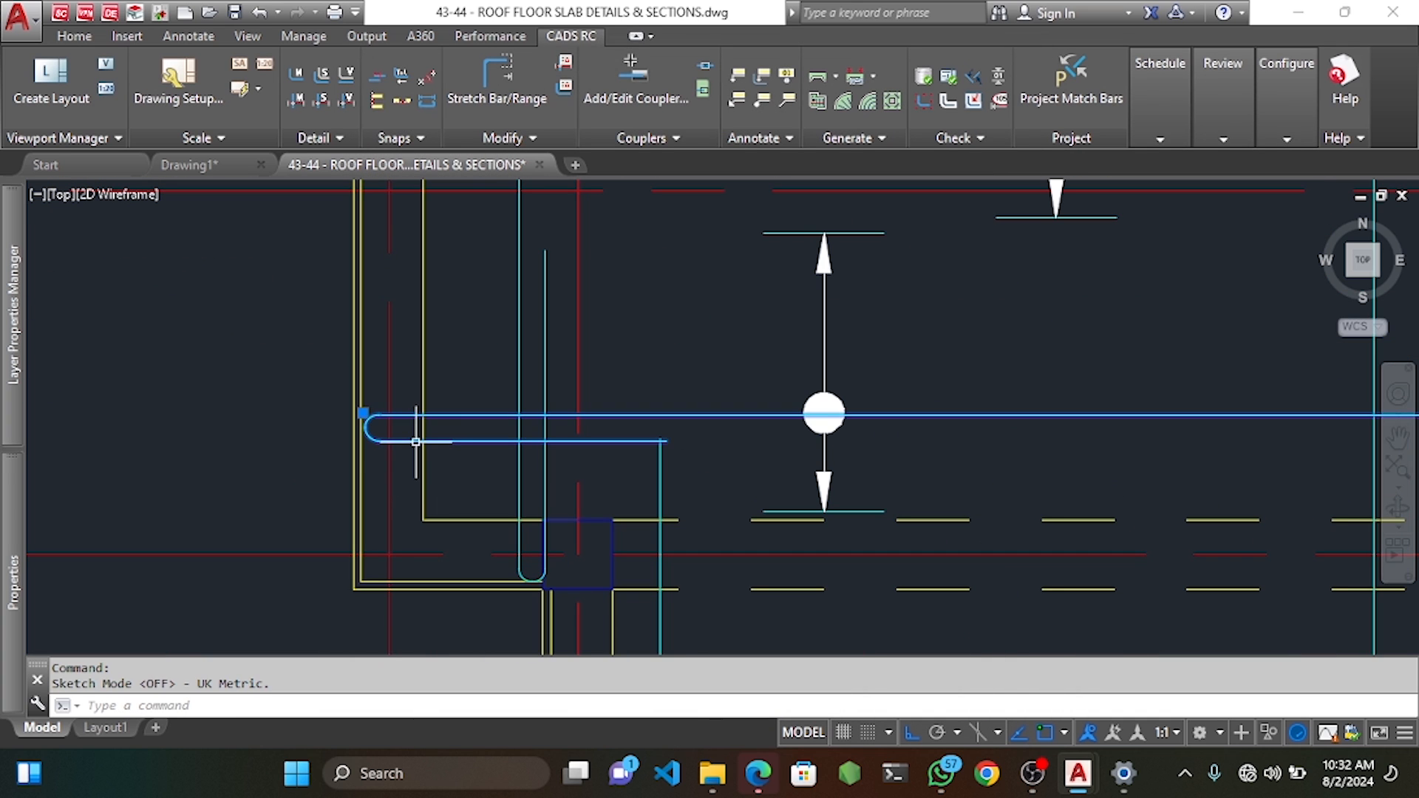
pyautogui.scroll(5, 416, 442)
pyautogui.write('m')
pyautogui.press('Return')
pyautogui.click(362, 428)
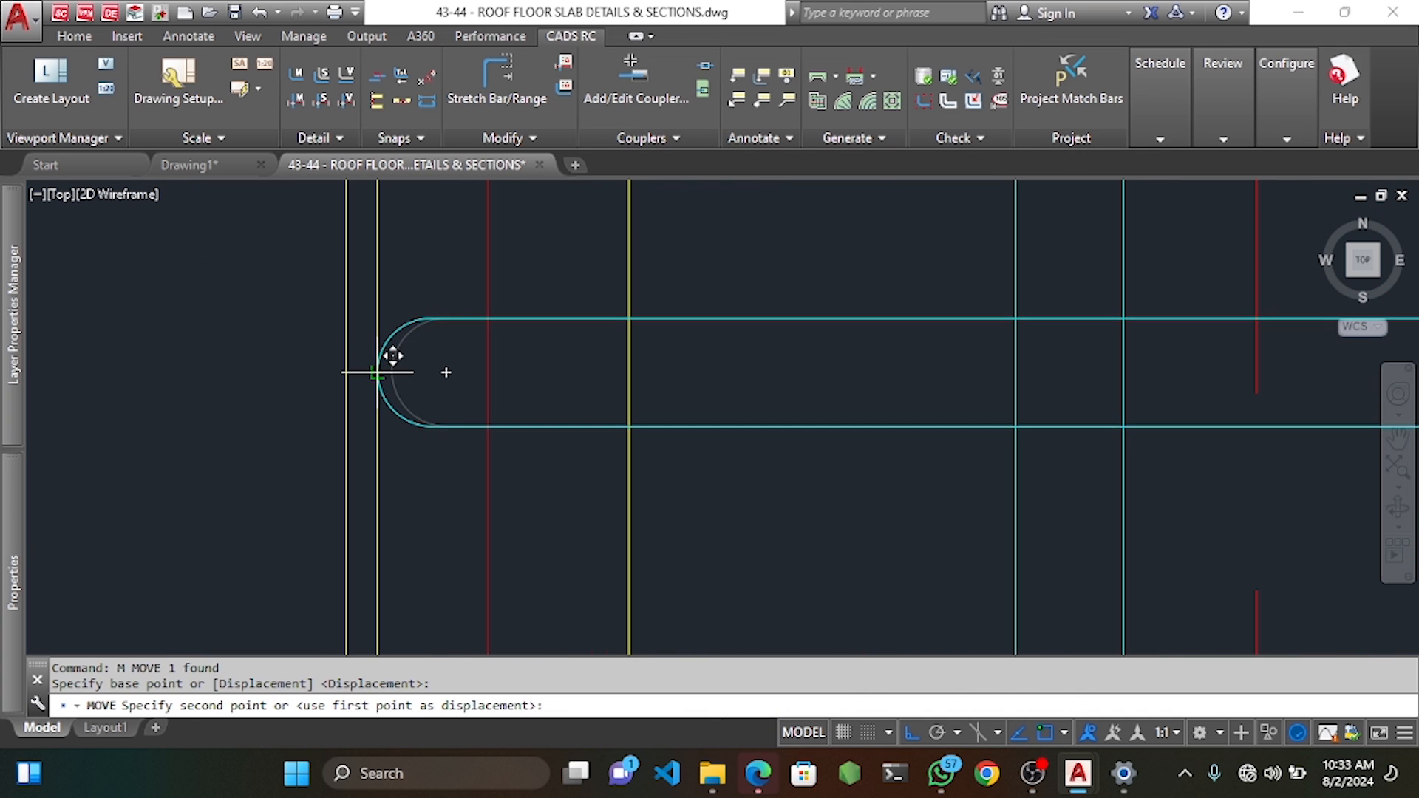
pyautogui.click(377, 372)
# Label the new U-bar with a horizontal label beside grid C and a leader to the bar.
pyautogui.scroll(-8, 421, 379)
pyautogui.moveTo(457, 393); pyautogui.dragTo(549, 412, button='middle')
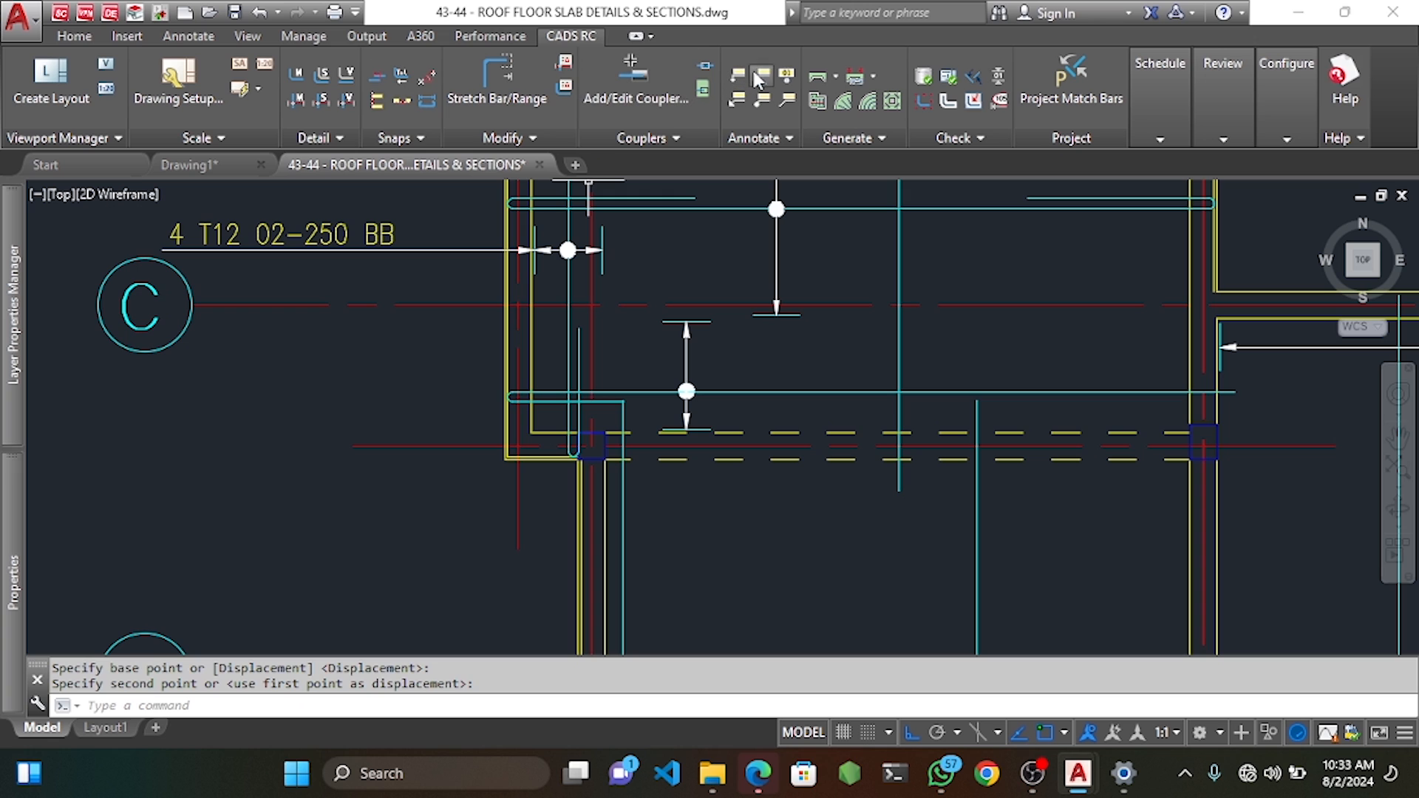
pyautogui.click(760, 76)
pyautogui.click(666, 390)
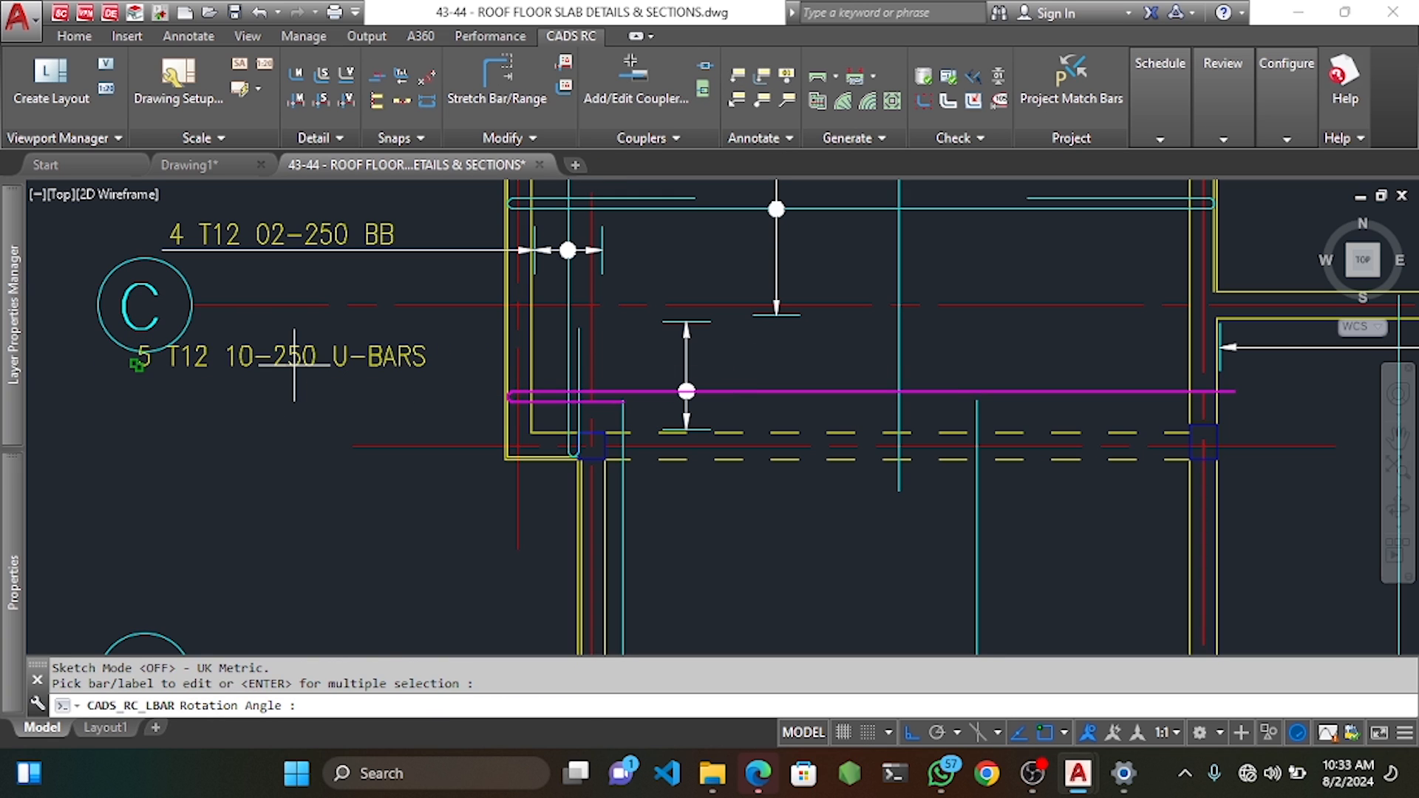
pyautogui.click(294, 364)
pyautogui.click(684, 372)
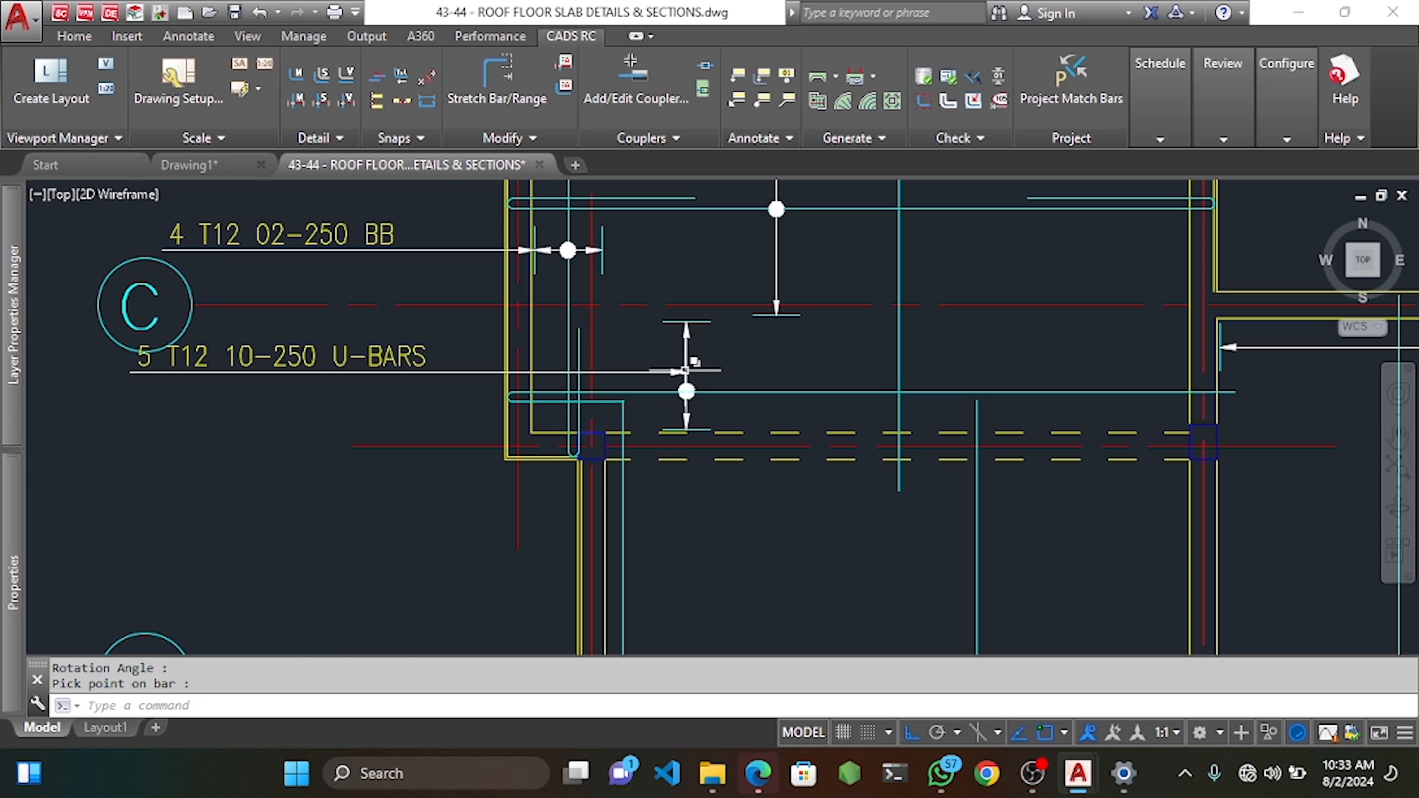
# Edit the label's notes so it reads 5 T12 10-250 U-BARS, then start moving the label.
pyautogui.doubleClick(136, 364)
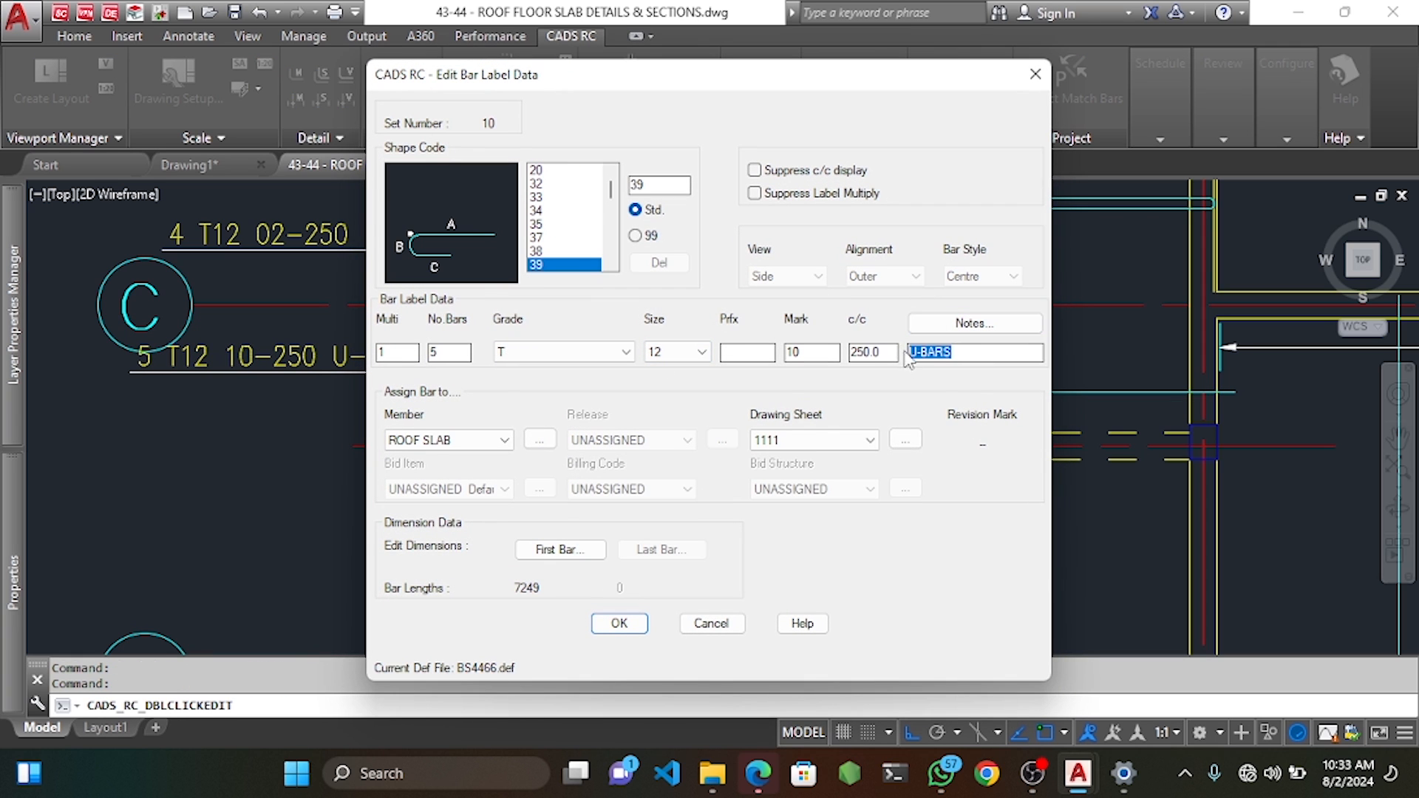
pyautogui.click(958, 326)
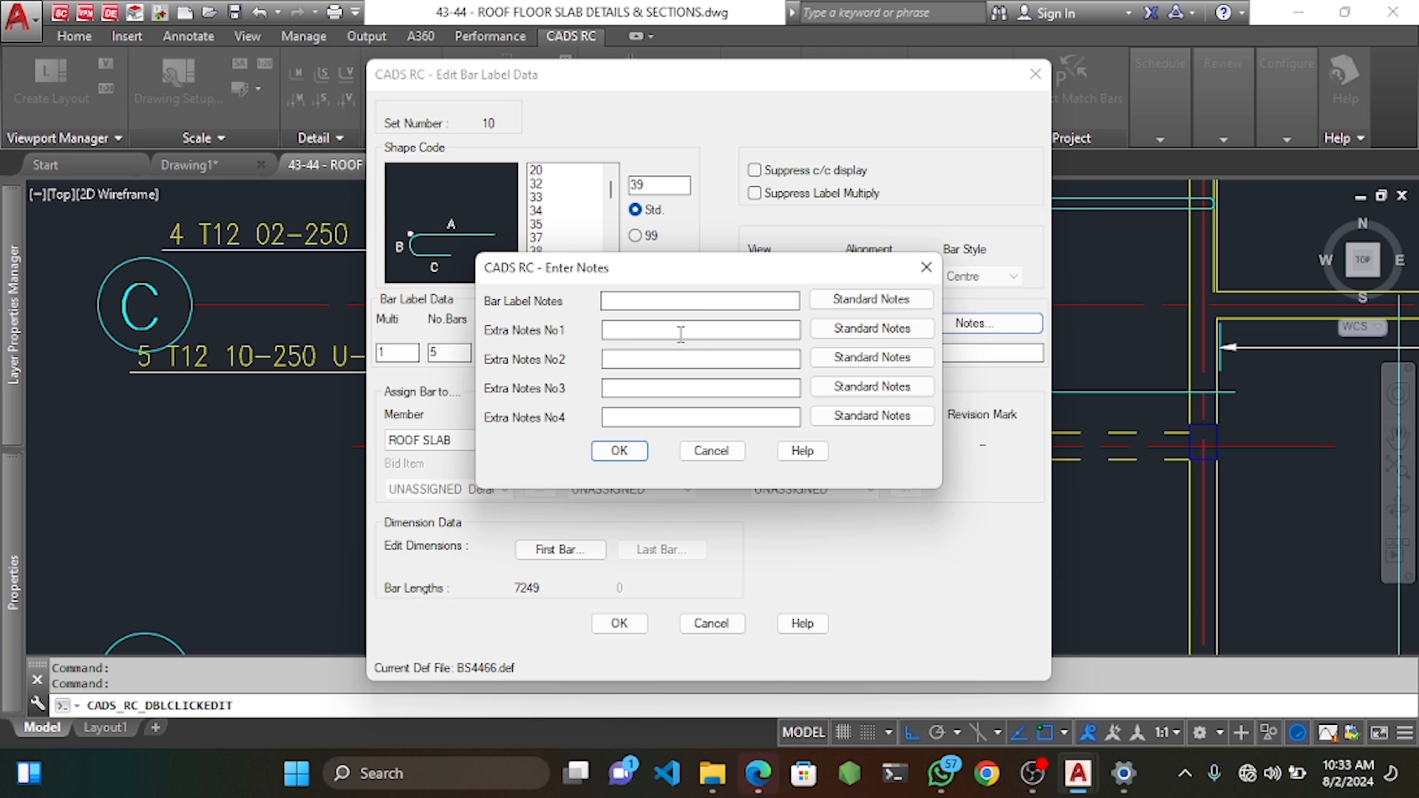
pyautogui.click(619, 457)
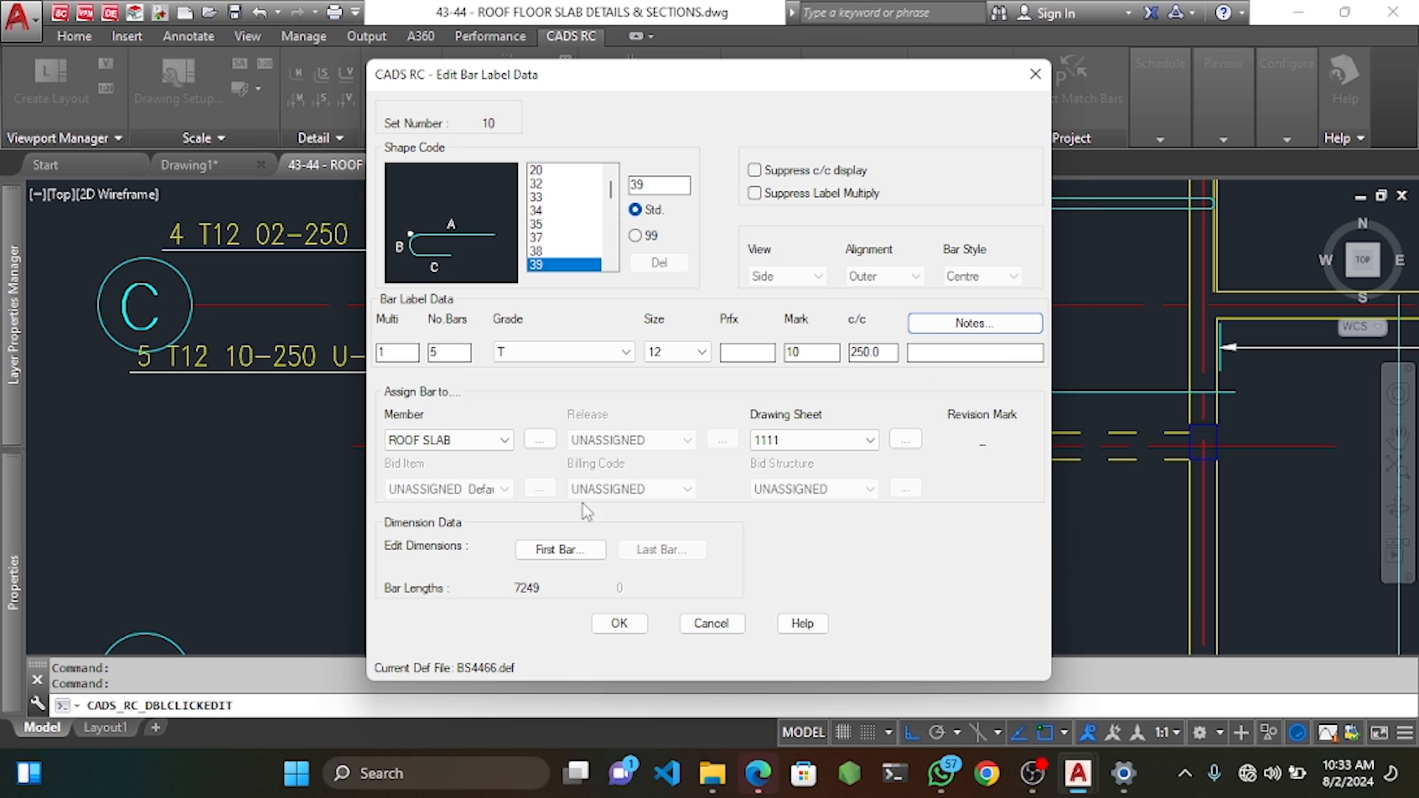
pyautogui.click(608, 626)
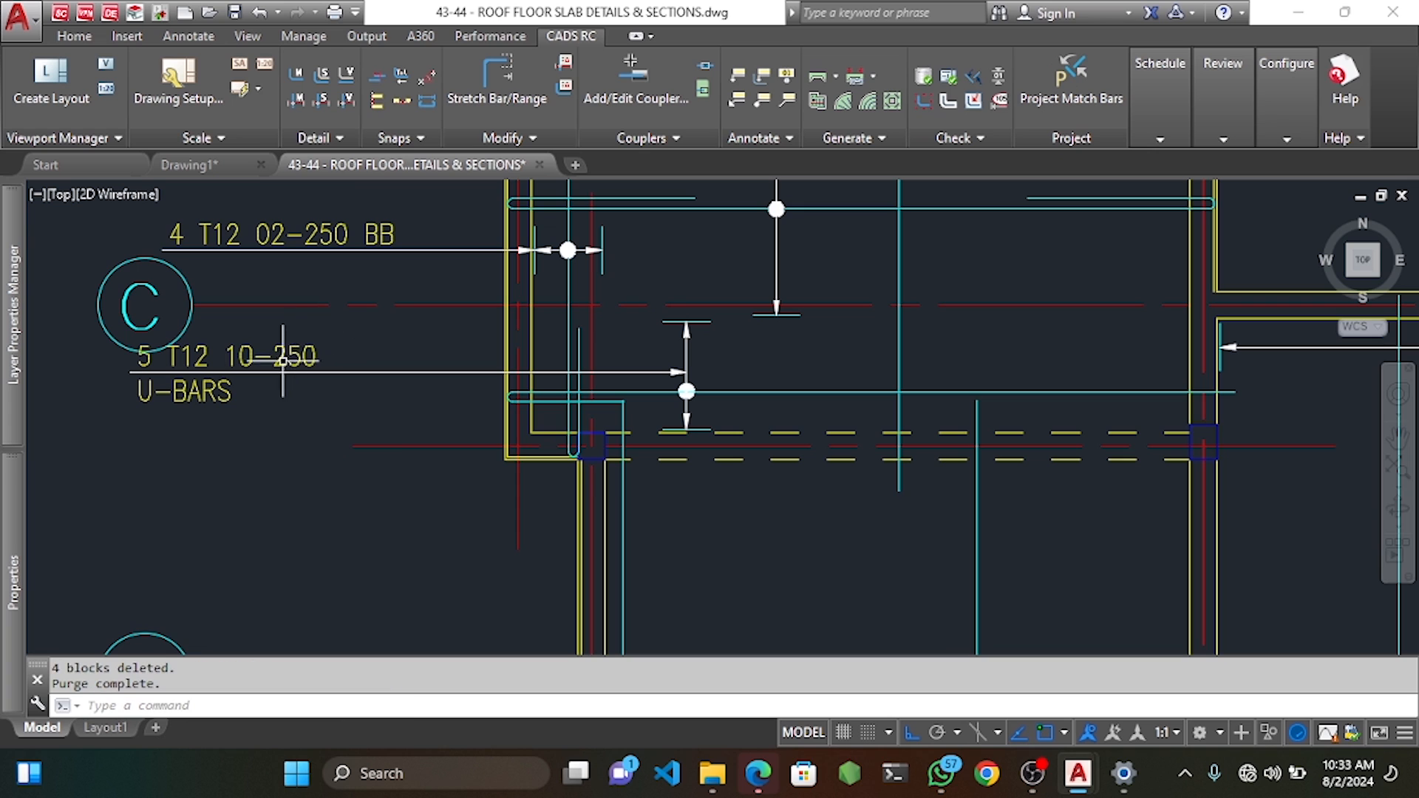
pyautogui.write('m')
pyautogui.press('Return')
pyautogui.click(208, 456)
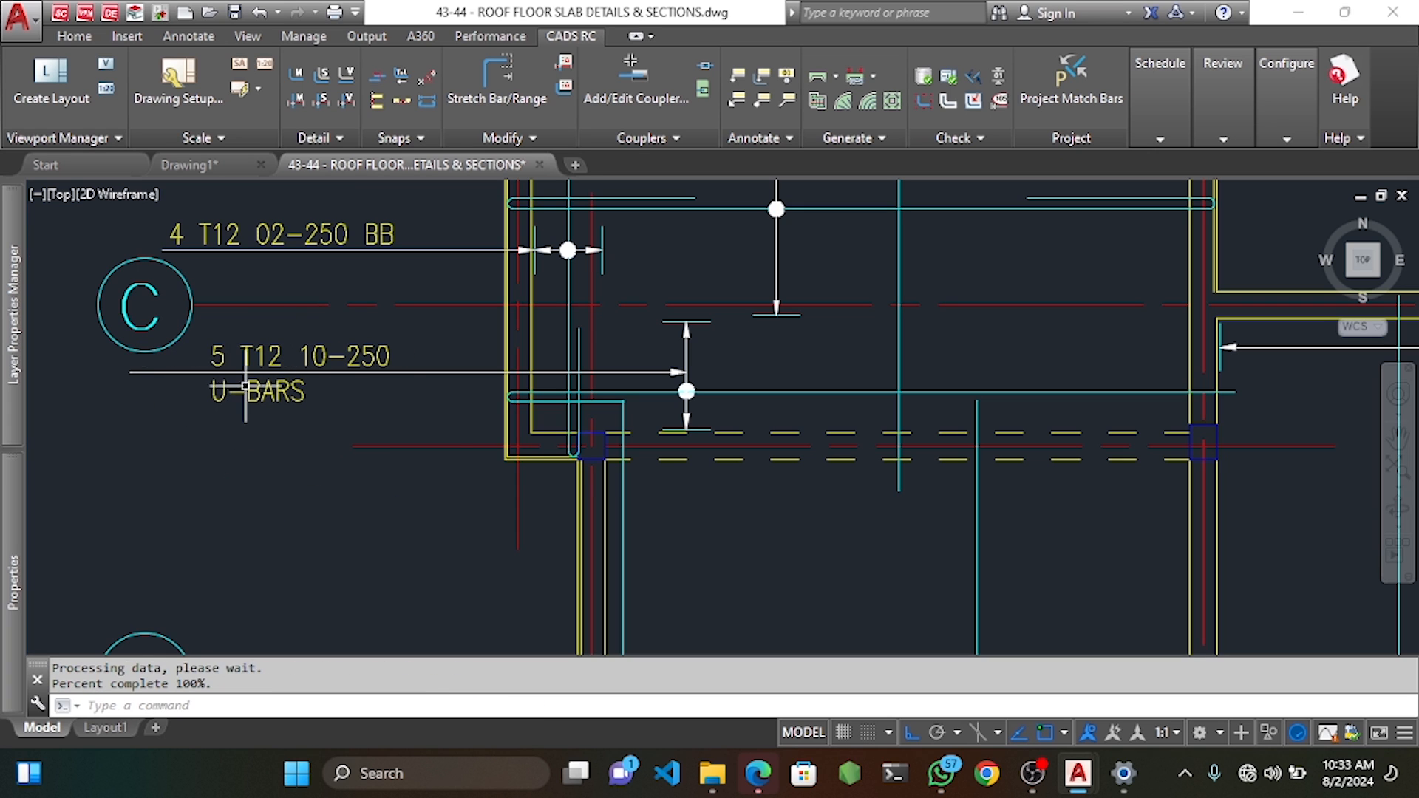
# Grab the label leader's left end to stretch it, then cancel the stretch.
pyautogui.click(148, 372)
pyautogui.click(129, 372)
pyautogui.scroll(3, 130, 372)
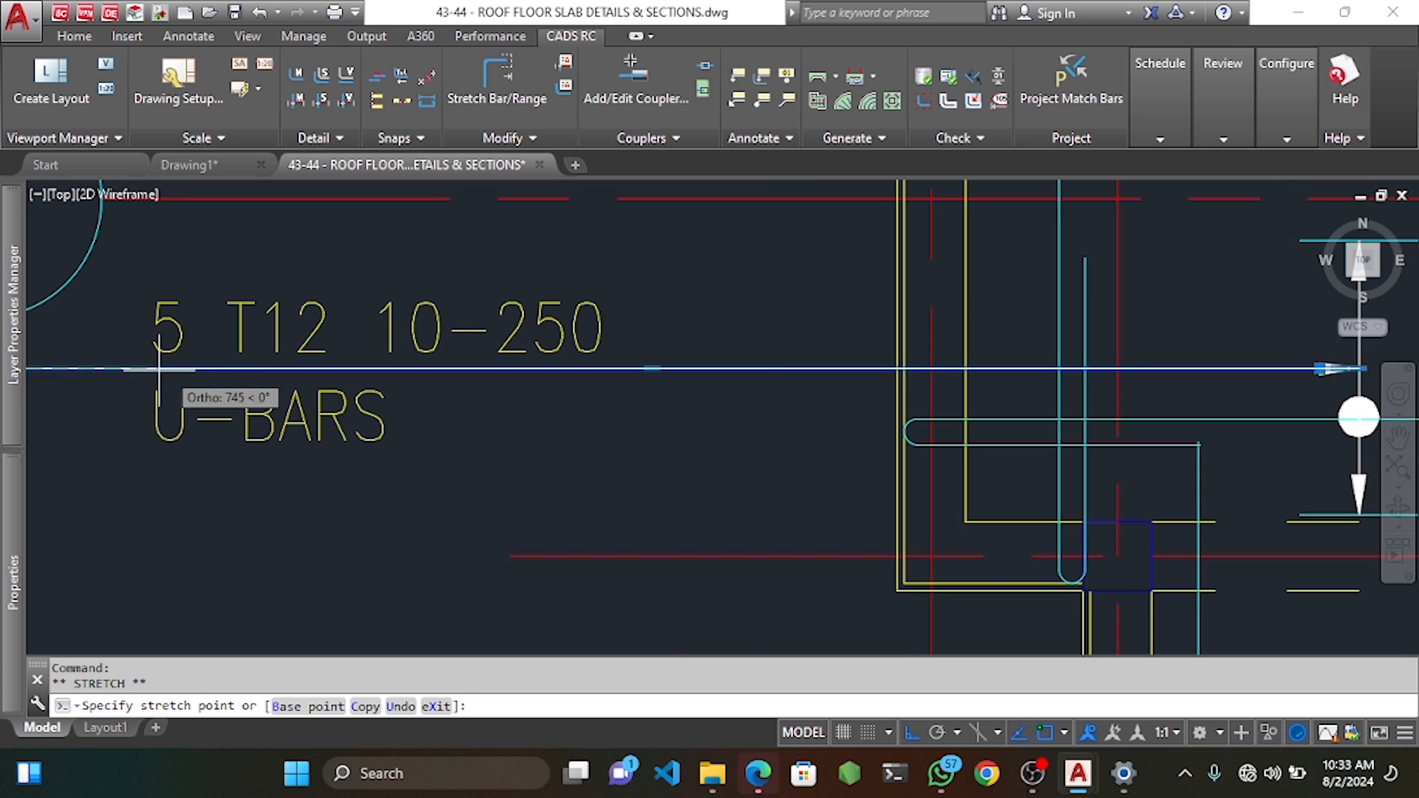
pyautogui.scroll(-5, 159, 370)
pyautogui.press('Escape')
pyautogui.press('Escape')
pyautogui.scroll(3, 536, 375)
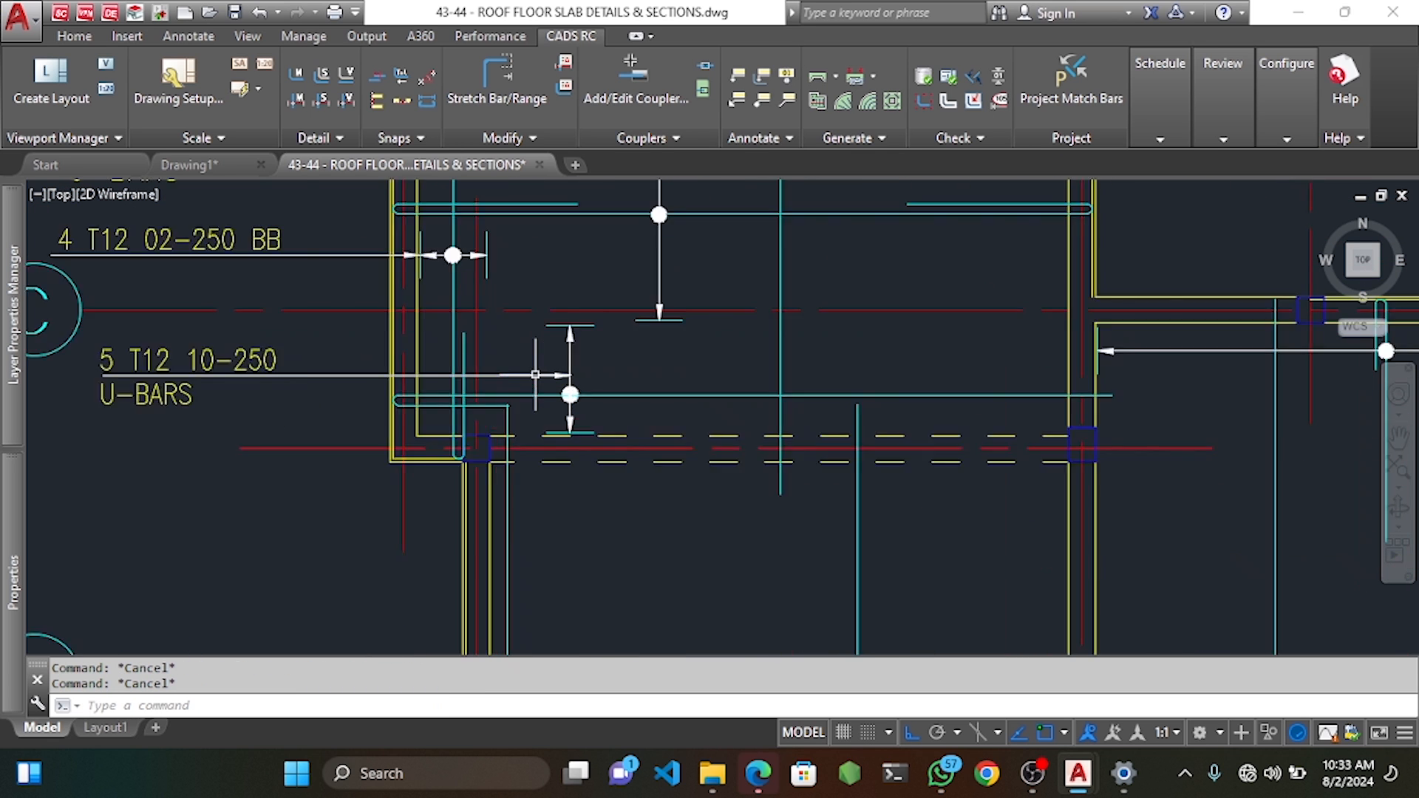
pyautogui.scroll(2, 535, 375)
# Move the U-bar together with its range dot to its new position.
pyautogui.click(598, 402)
pyautogui.click(632, 412)
pyautogui.click(627, 389)
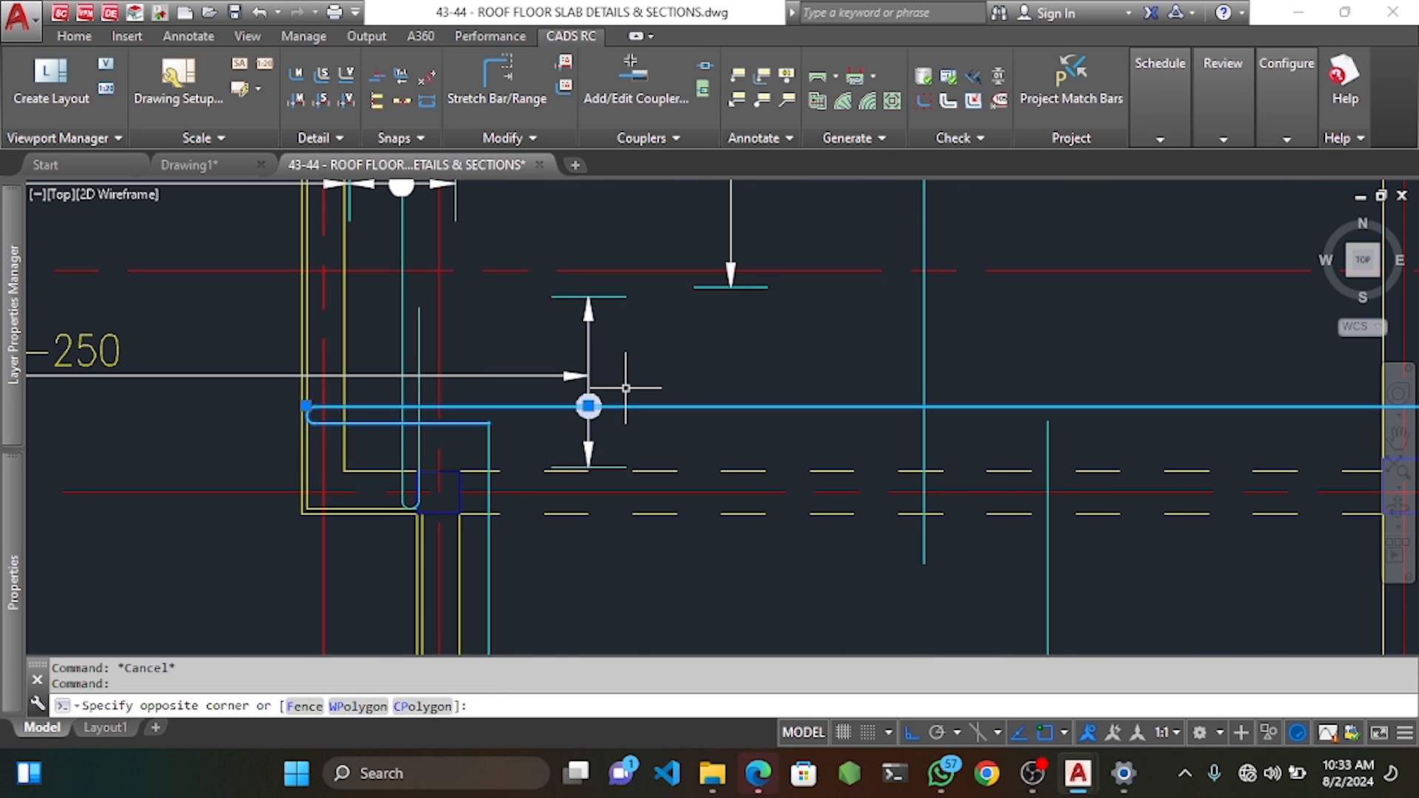
pyautogui.moveTo(627, 388); pyautogui.dragTo(694, 370, button='middle')
pyautogui.write('m')
pyautogui.press('space')
pyautogui.click(298, 595)
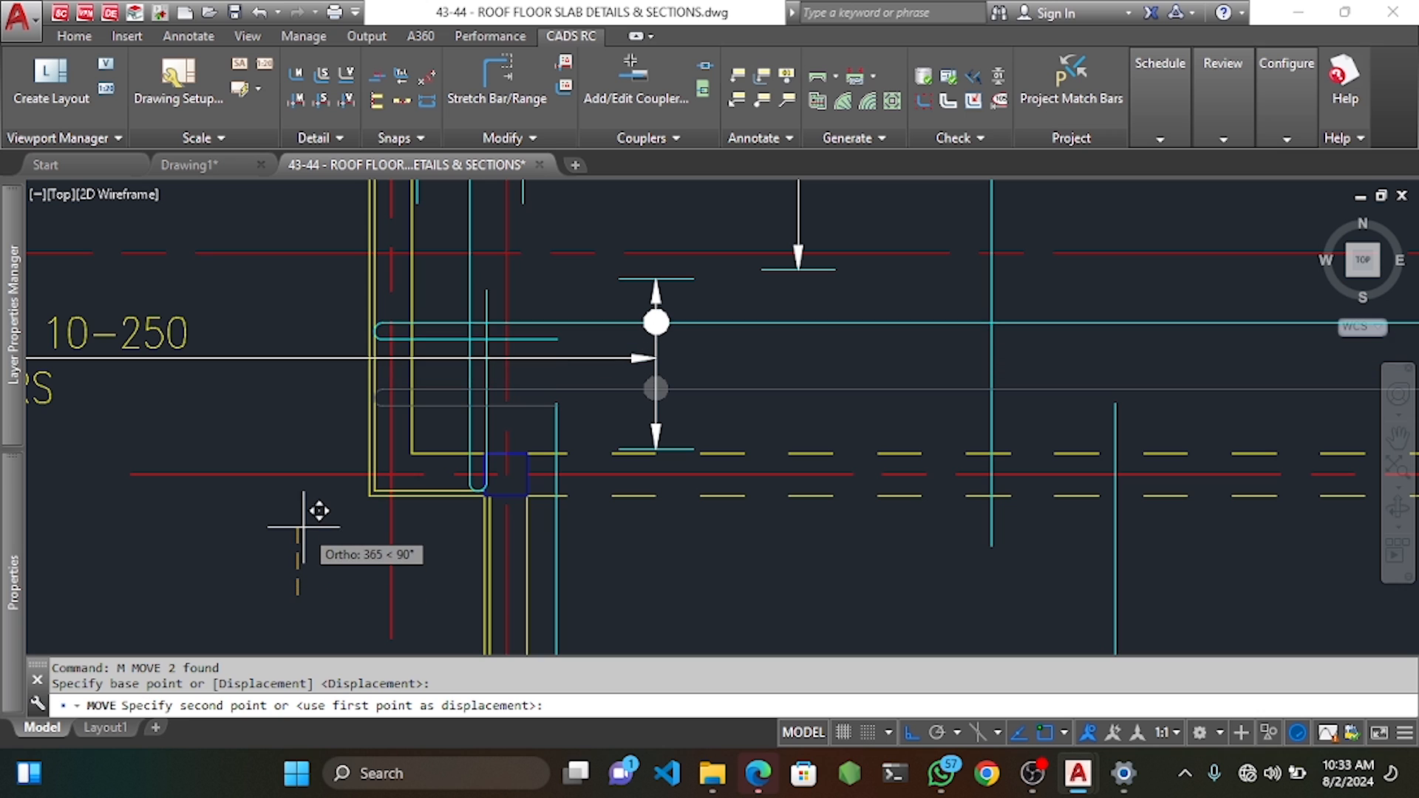
pyautogui.click(304, 530)
# Stretch the U-bar's end out to the far edge of the slab panel.
pyautogui.click(503, 93)
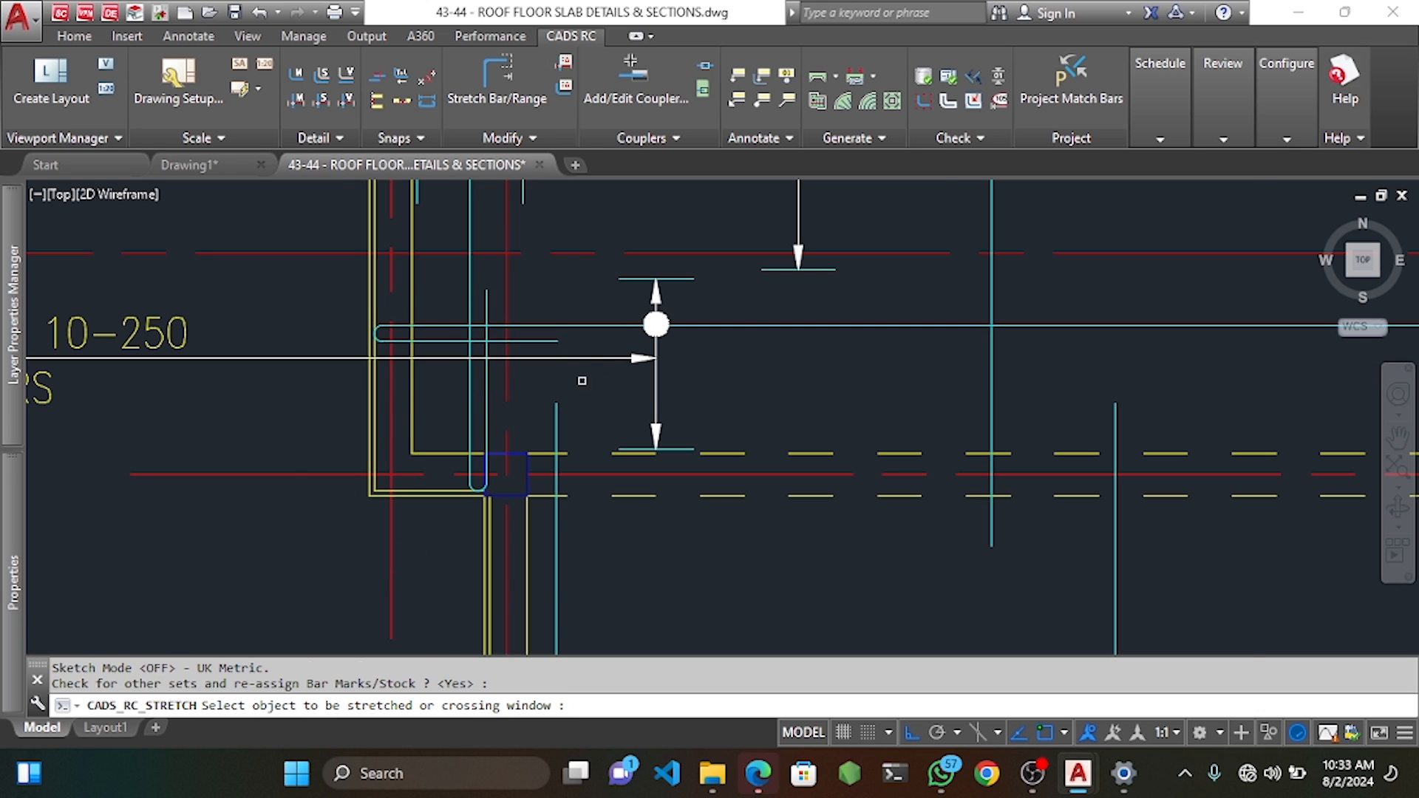
pyautogui.scroll(3, 555, 341)
pyautogui.click(583, 332)
pyautogui.click(532, 368)
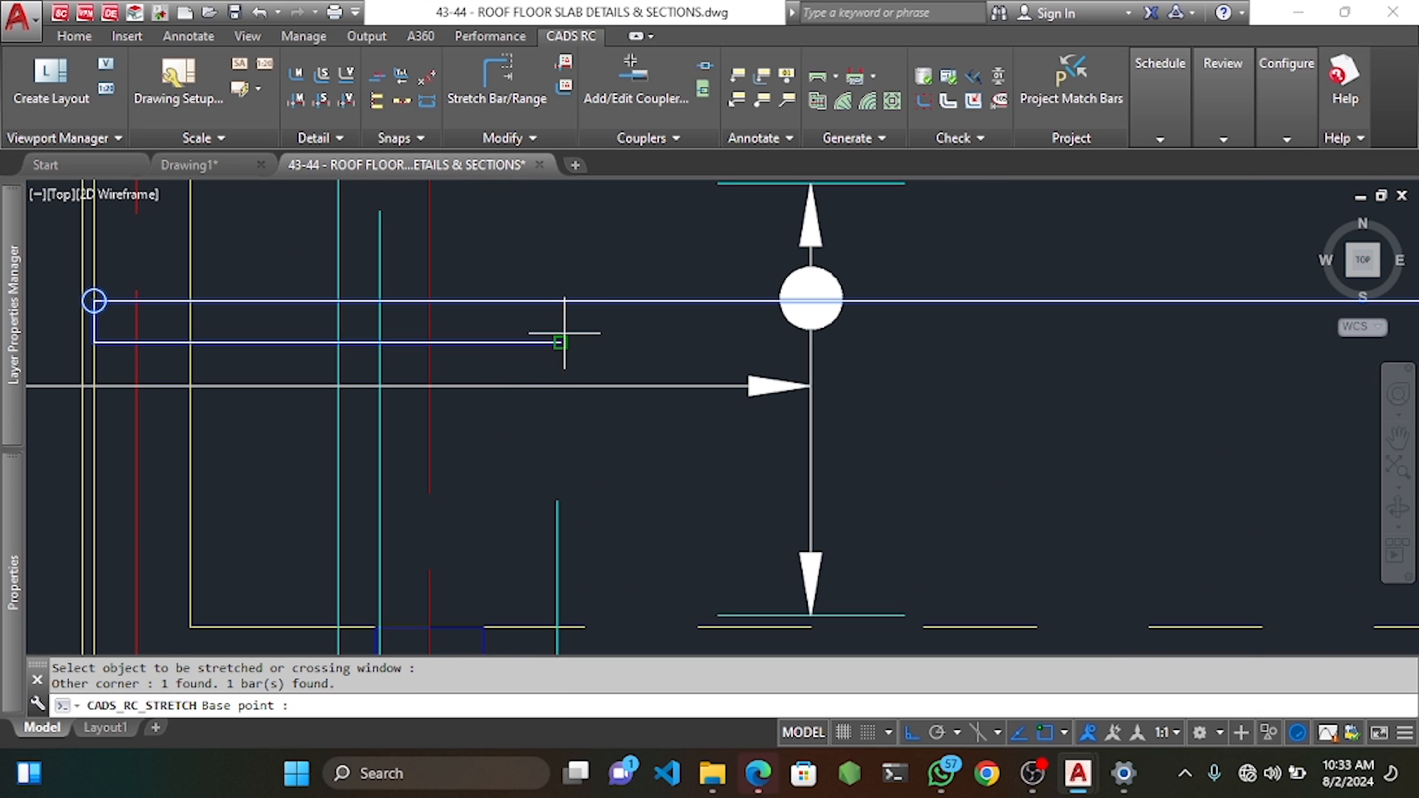
pyautogui.click(561, 341)
pyautogui.scroll(-3, 564, 340)
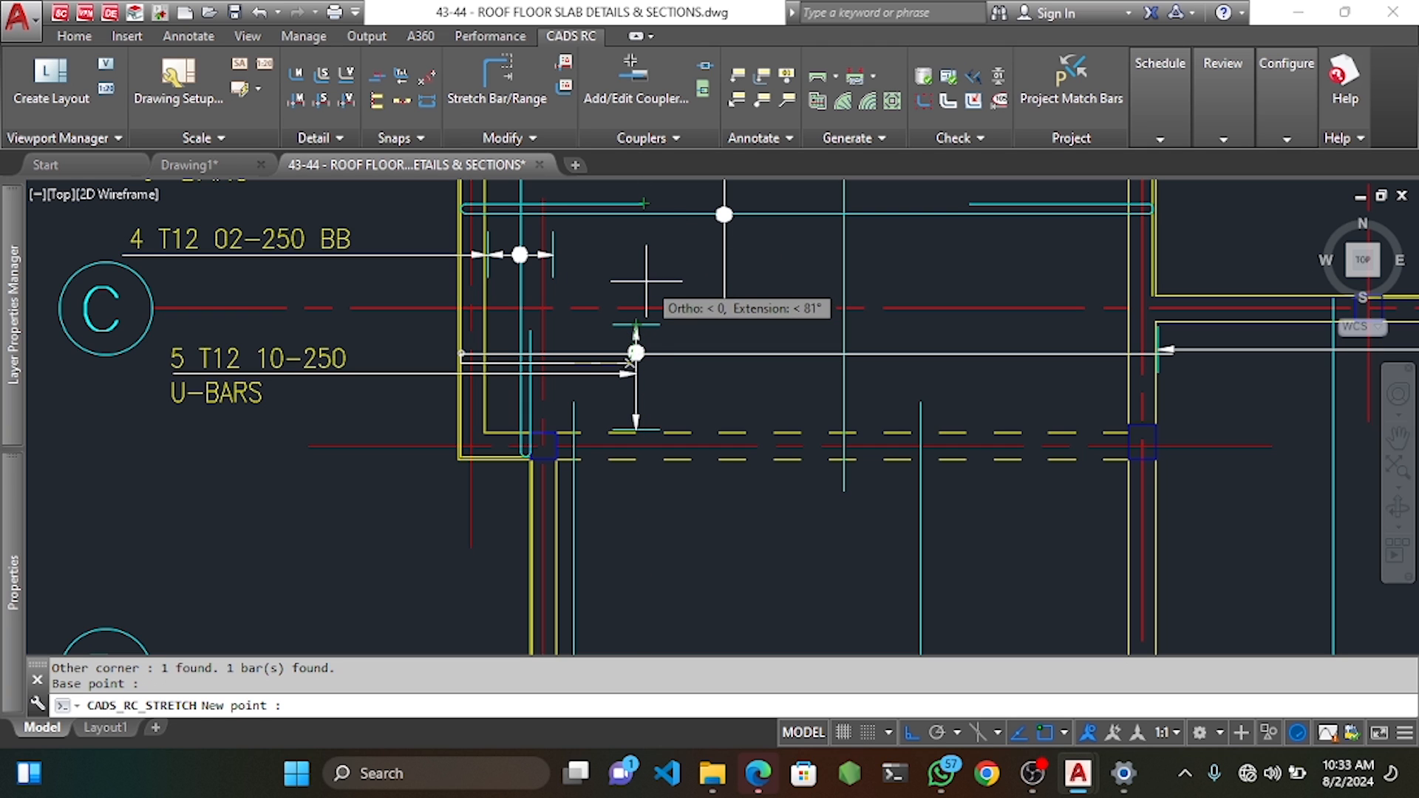
pyautogui.click(648, 372)
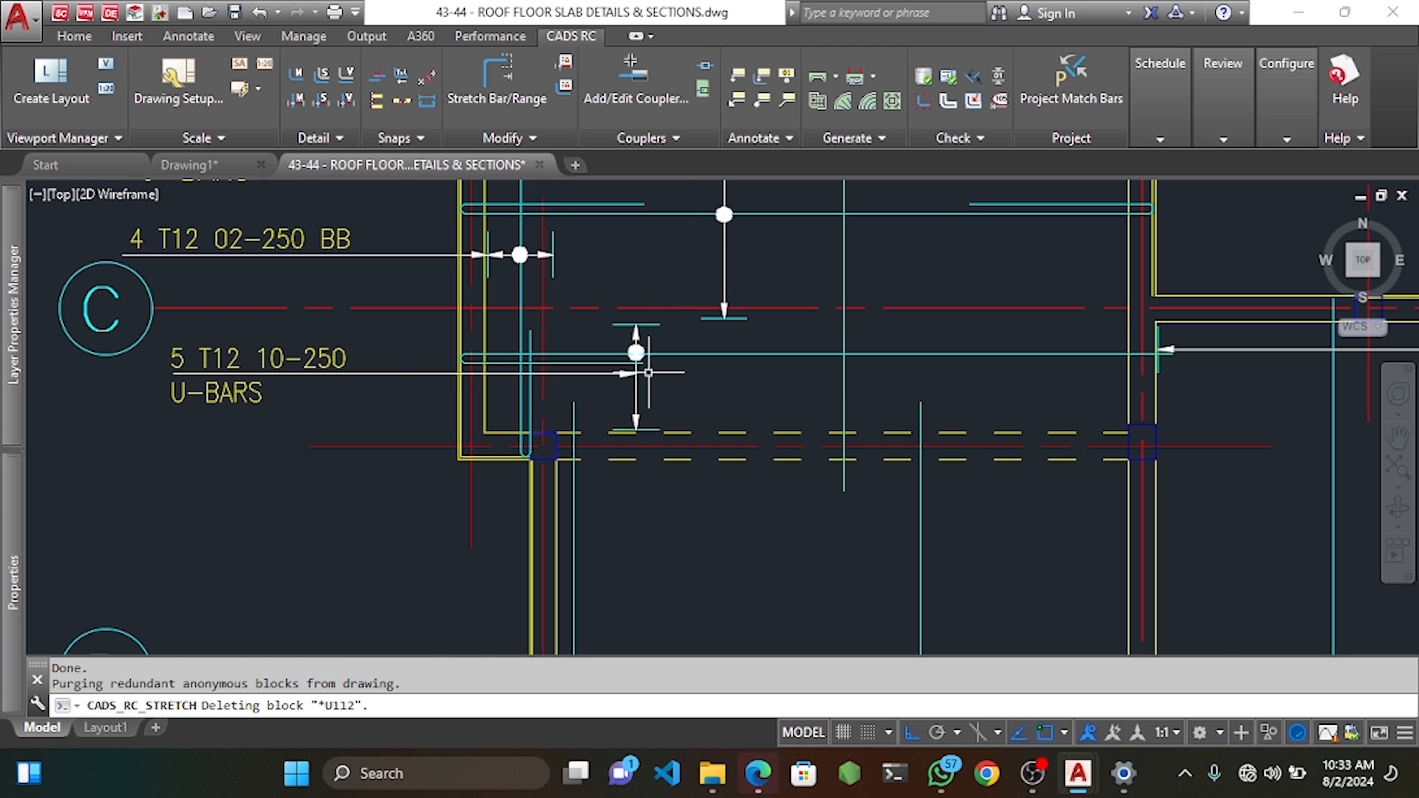
pyautogui.scroll(-3, 635, 362)
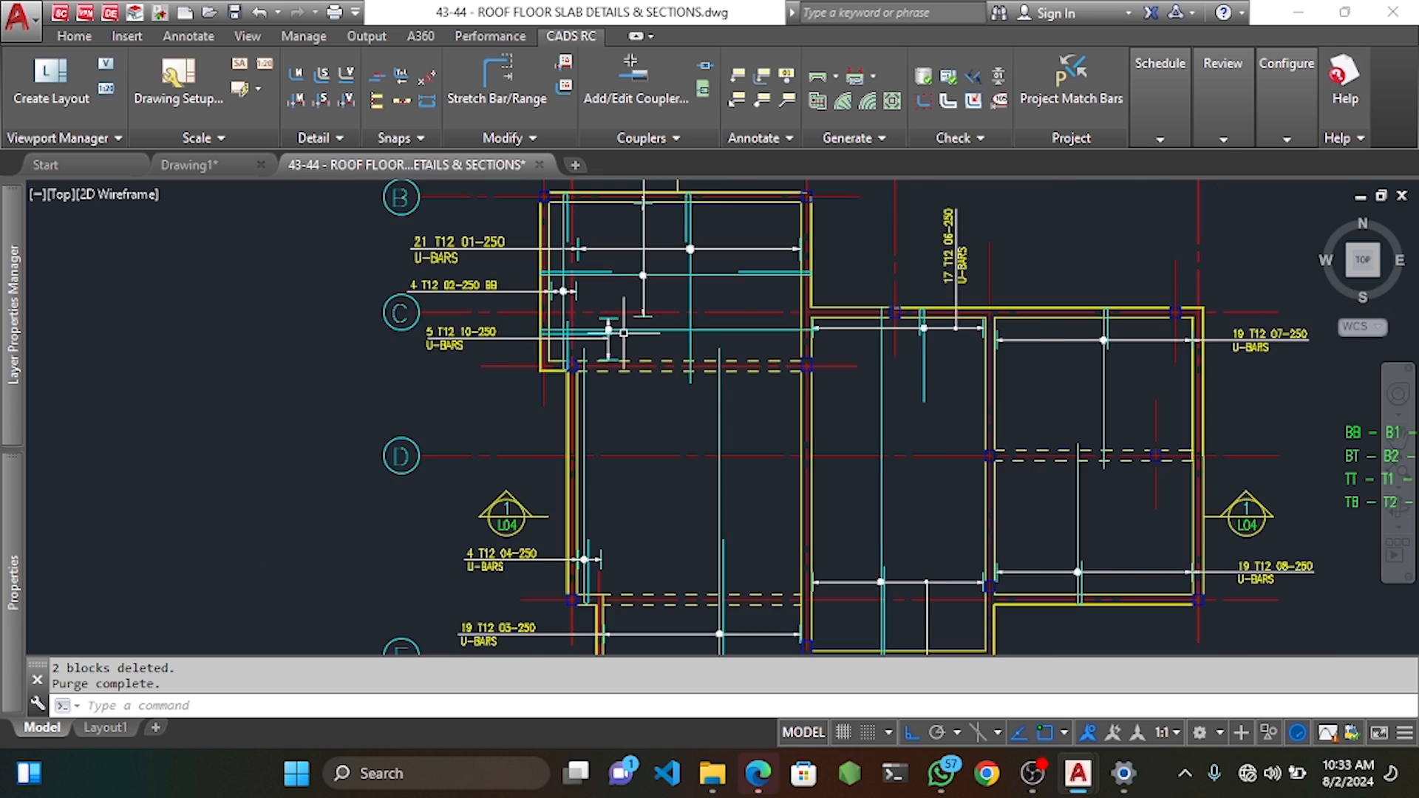
pyautogui.scroll(5, 623, 333)
# Move the bar label and its leader to the new position near grid D.
pyautogui.click(538, 348)
pyautogui.click(501, 383)
pyautogui.scroll(-4, 461, 382)
pyautogui.moveTo(368, 381); pyautogui.dragTo(507, 373, button='middle')
pyautogui.click(417, 391)
pyautogui.click(378, 340)
pyautogui.moveTo(423, 411); pyautogui.dragTo(447, 377, button='middle')
pyautogui.write('m')
pyautogui.press('Return')
pyautogui.click(397, 437)
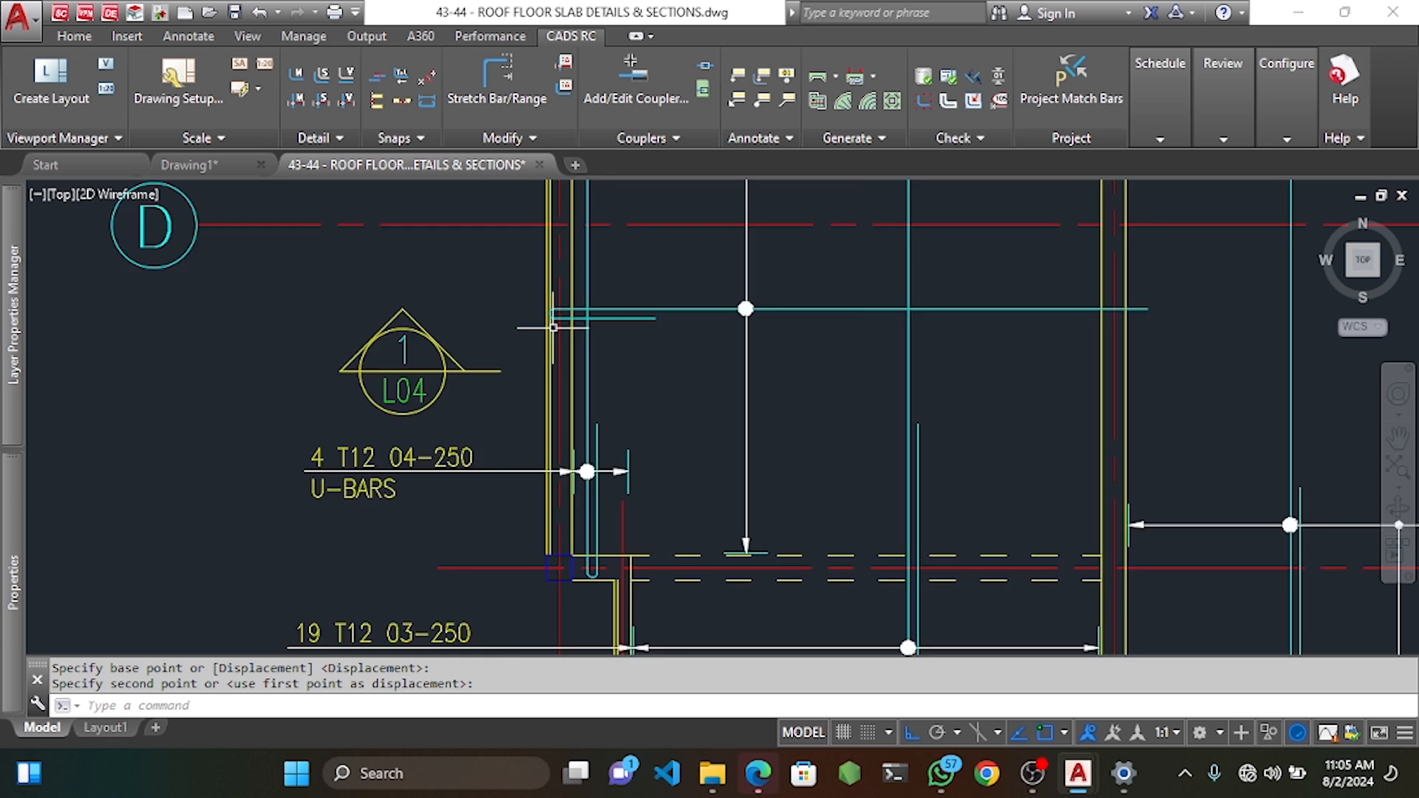
pyautogui.scroll(4, 553, 326)
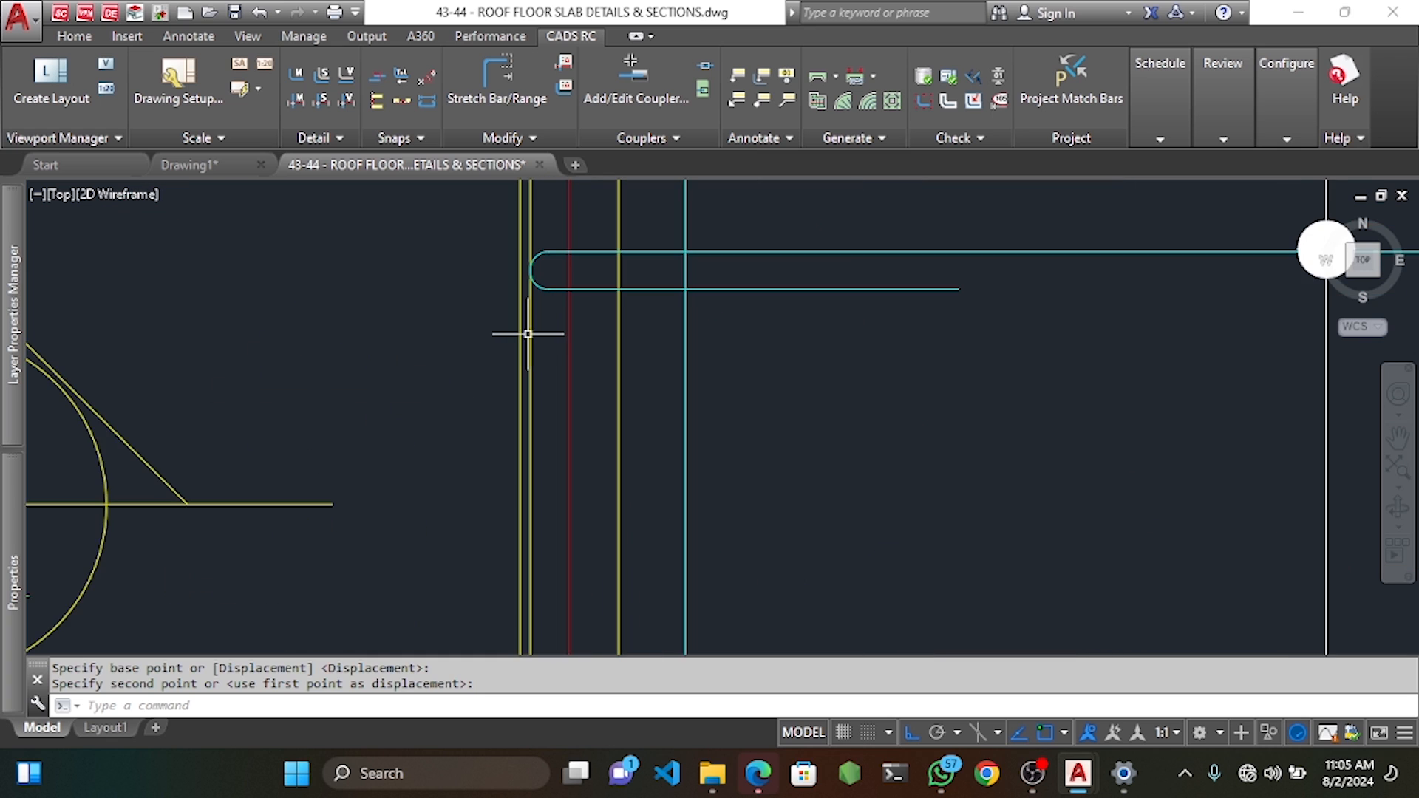
pyautogui.click(535, 310)
# Erase the leftover stray line near the 4 T12 04-250 U-bars.
pyautogui.scroll(-3, 539, 309)
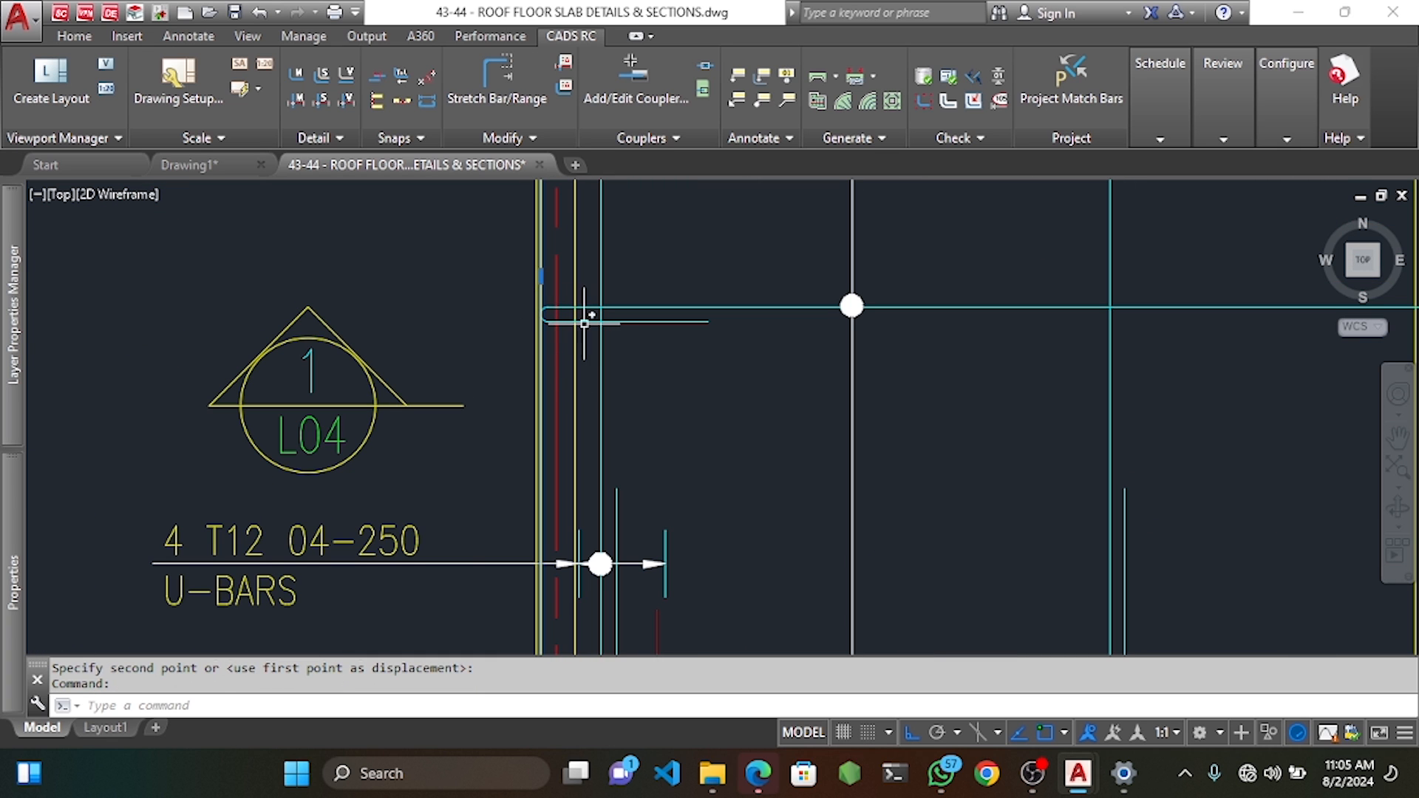
pyautogui.press('Delete')
pyautogui.scroll(-4, 665, 344)
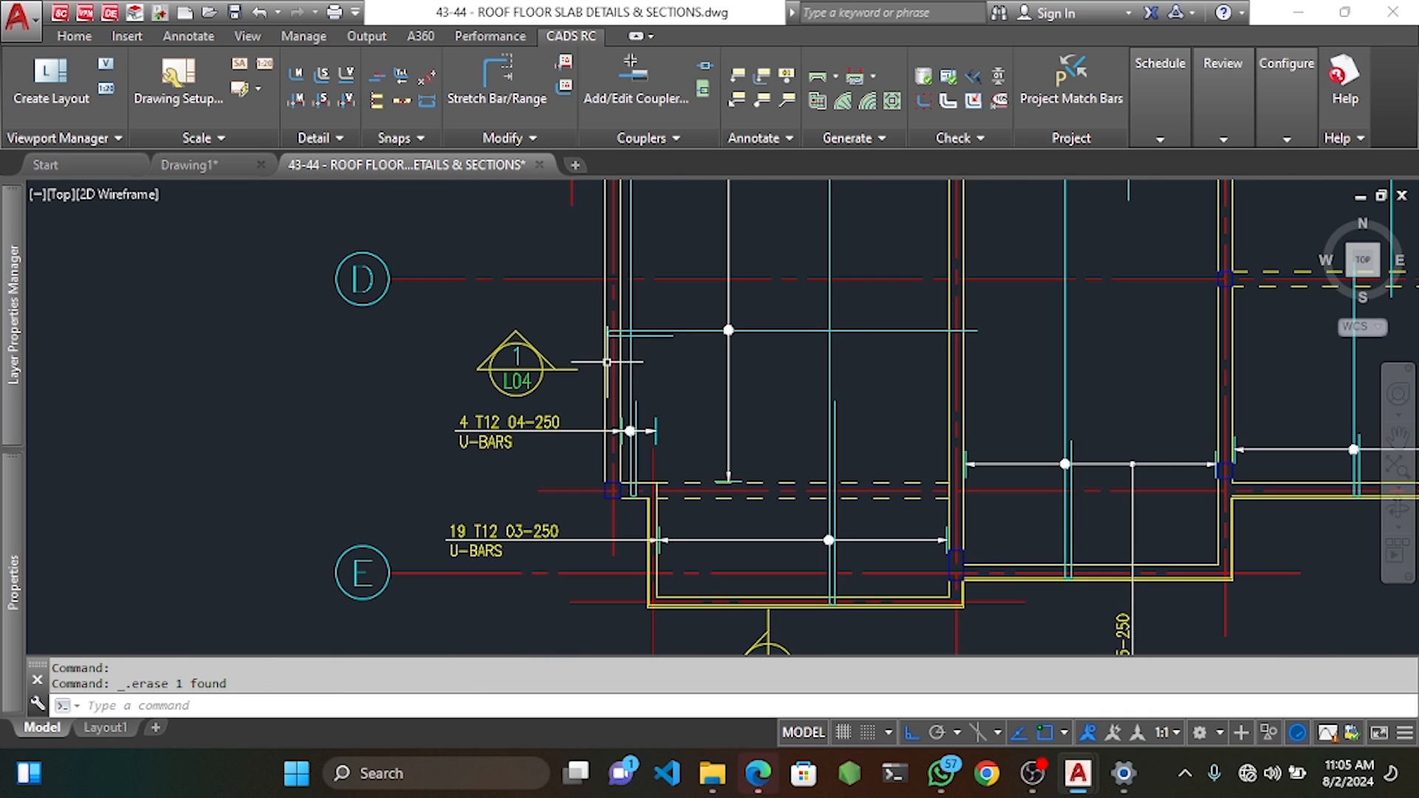
pyautogui.click(188, 35)
# Start a dimension between the U-bar's two ends, then cancel it.
pyautogui.click(348, 81)
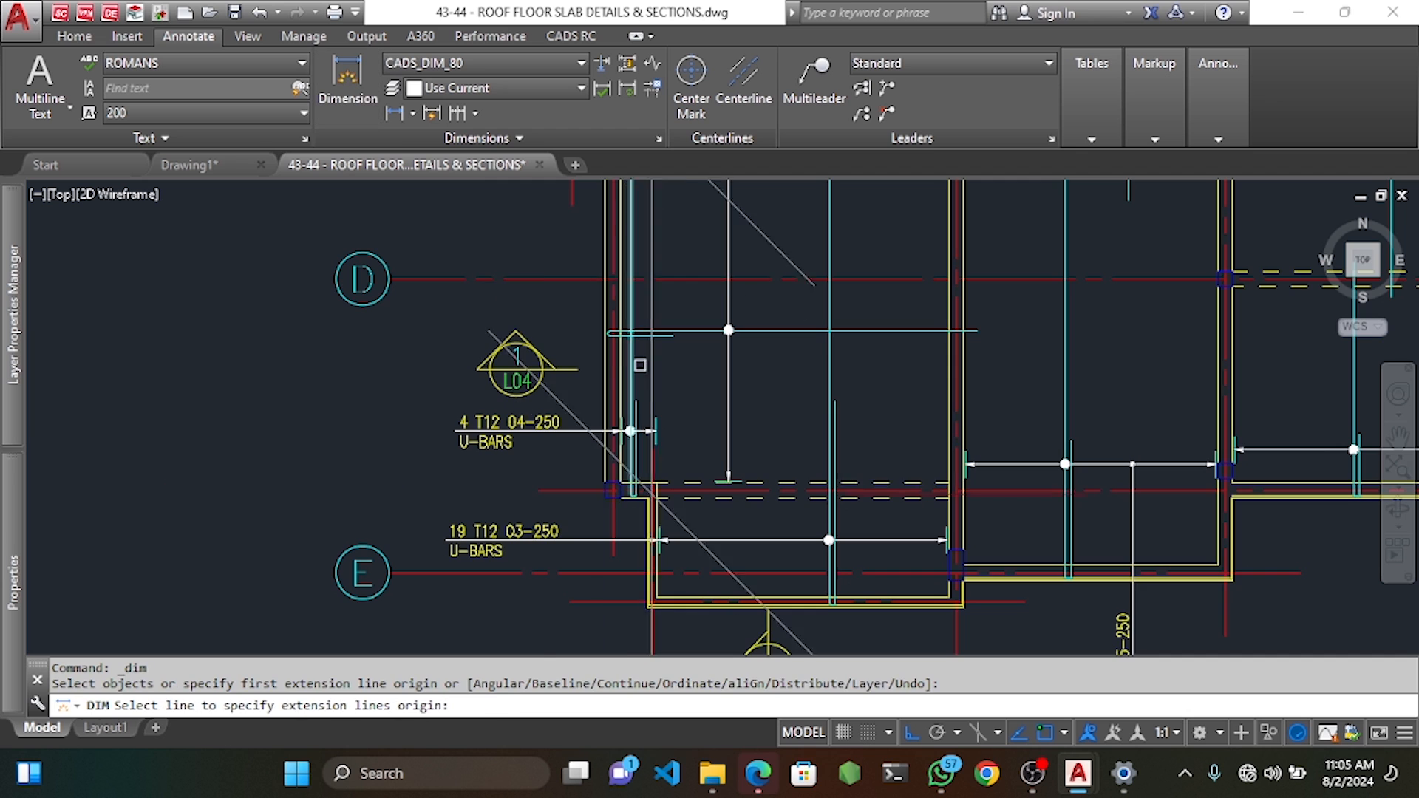
pyautogui.scroll(4, 641, 366)
pyautogui.click(563, 288)
pyautogui.scroll(-4, 1169, 318)
pyautogui.moveTo(1169, 317); pyautogui.dragTo(646, 311, button='middle')
pyautogui.scroll(3, 739, 318)
pyautogui.click(736, 280)
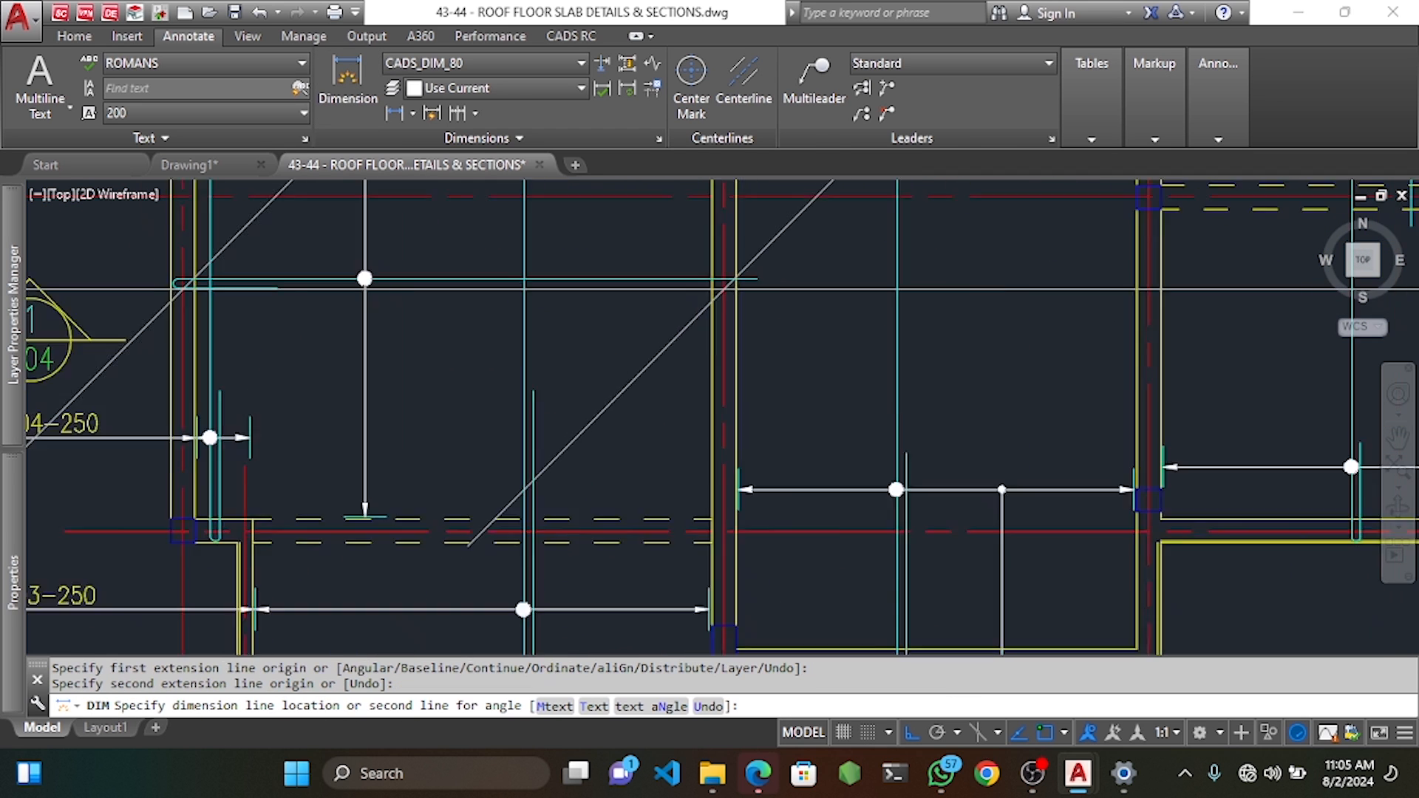
pyautogui.scroll(-5, 736, 284)
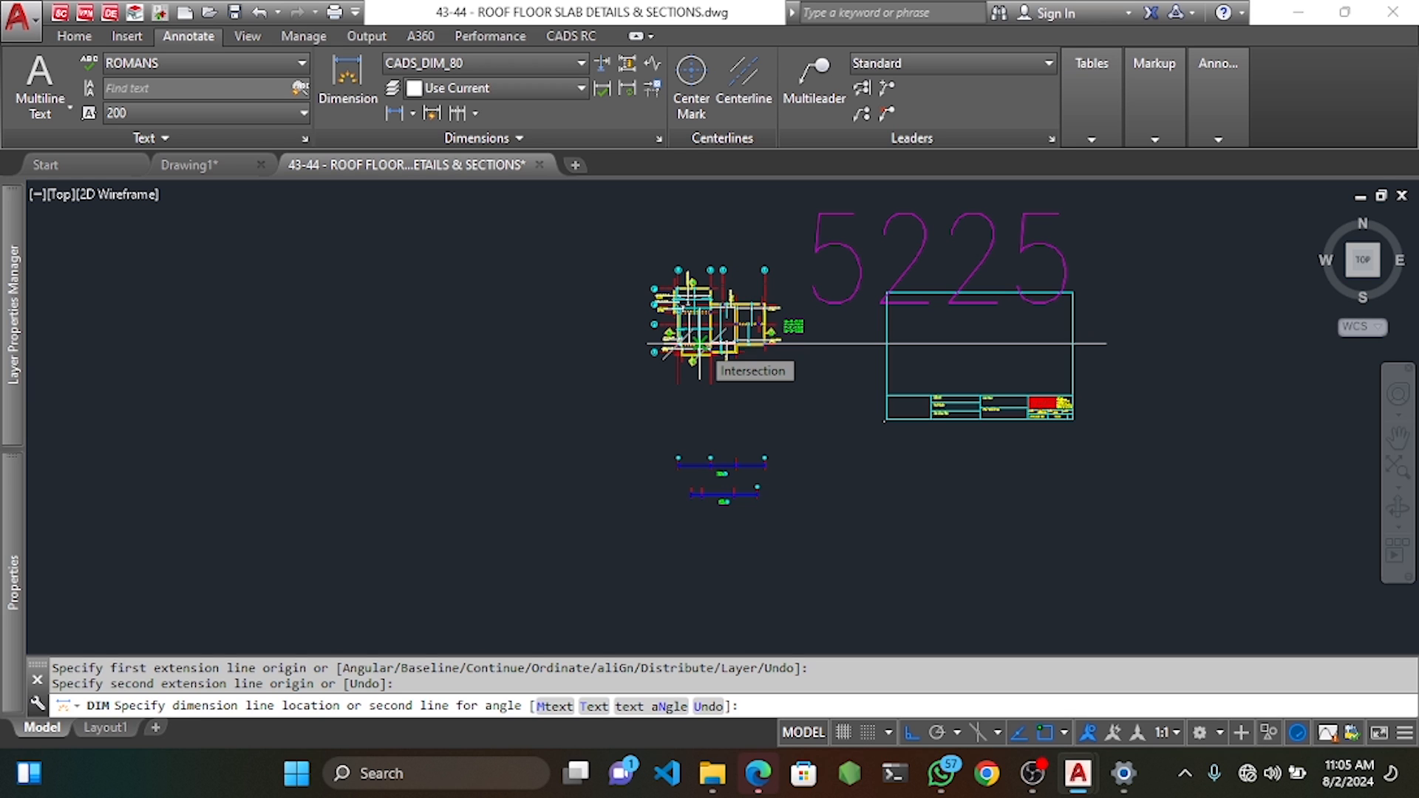
pyautogui.scroll(5, 699, 343)
pyautogui.press('Escape')
# Dimension 1350 from the top U-bar's end, placing the dimension line below the bar.
pyautogui.scroll(2, 675, 479)
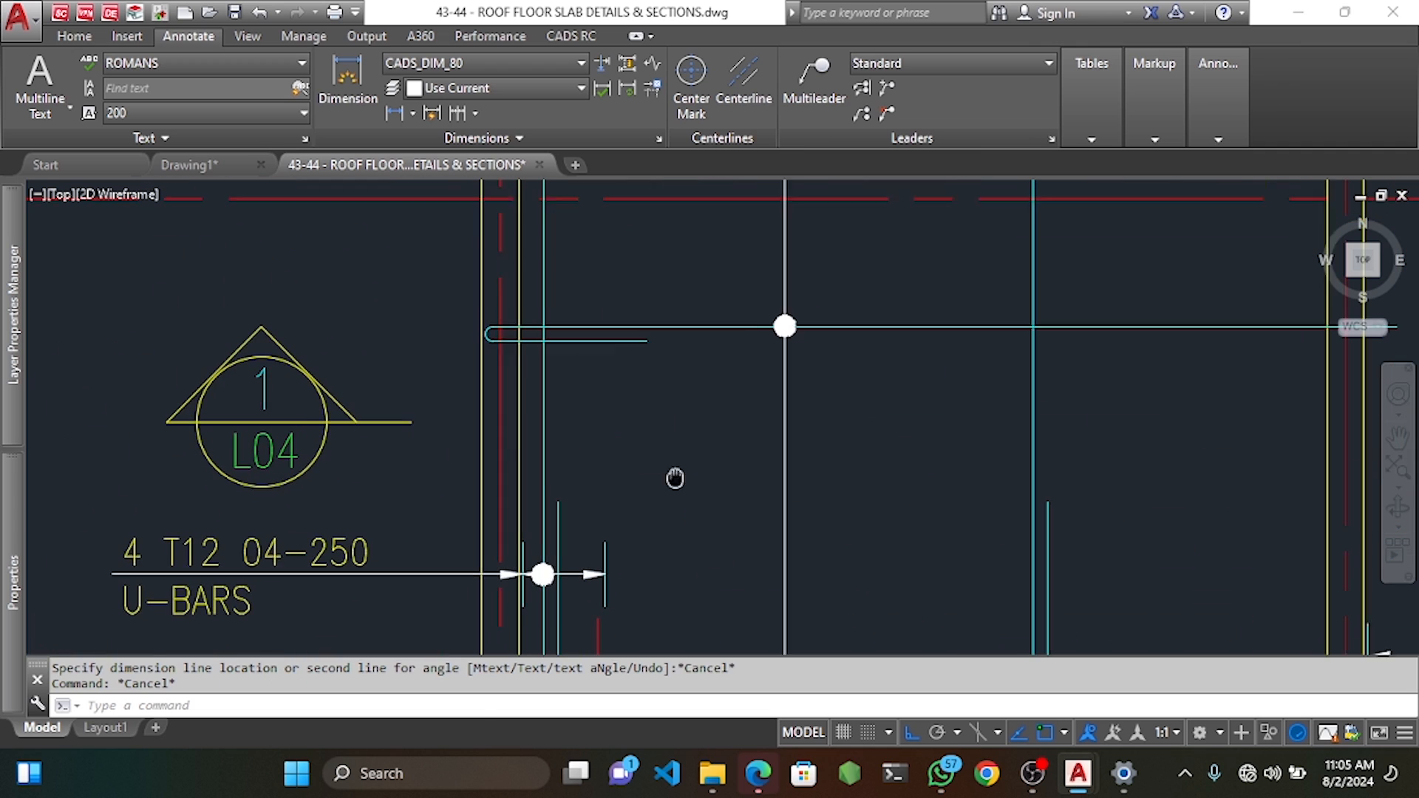
pyautogui.press('Return')
pyautogui.press('Return')
pyautogui.click(501, 343)
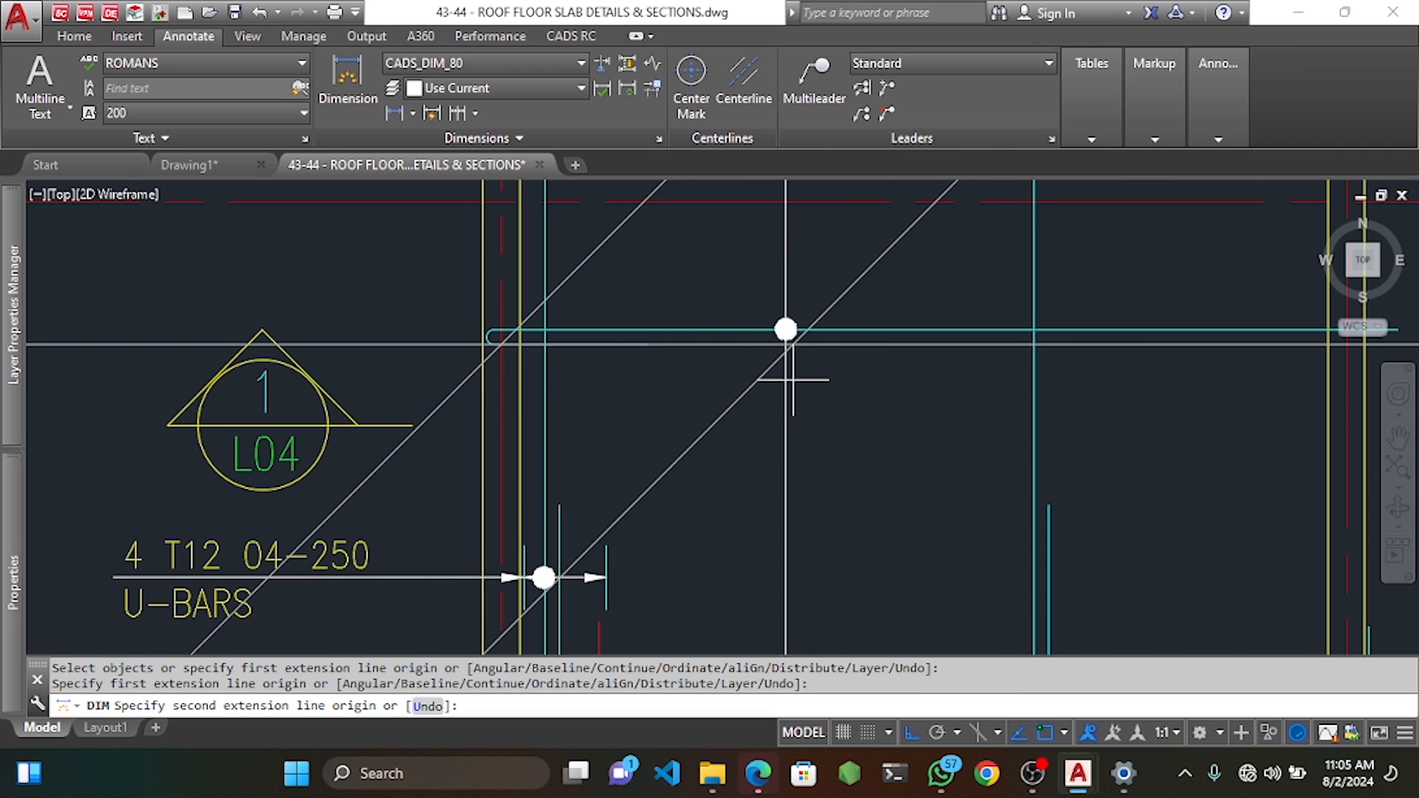
pyautogui.write('1350')
pyautogui.press('Return')
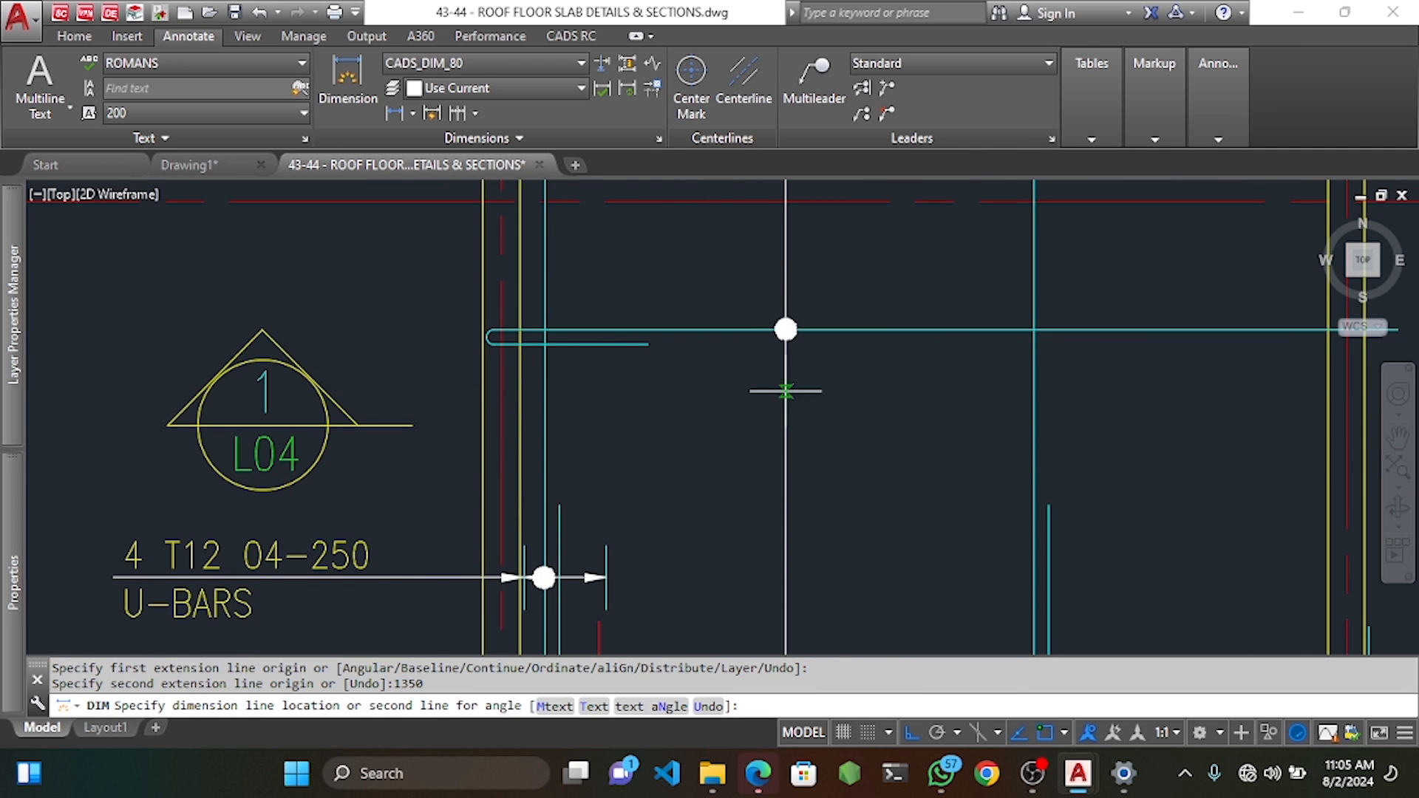
pyautogui.click(786, 473)
pyautogui.press('Escape')
pyautogui.press('Escape')
# Stretch the top U-bar's end further right with CADS RC Stretch Bar/Range.
pyautogui.click(570, 35)
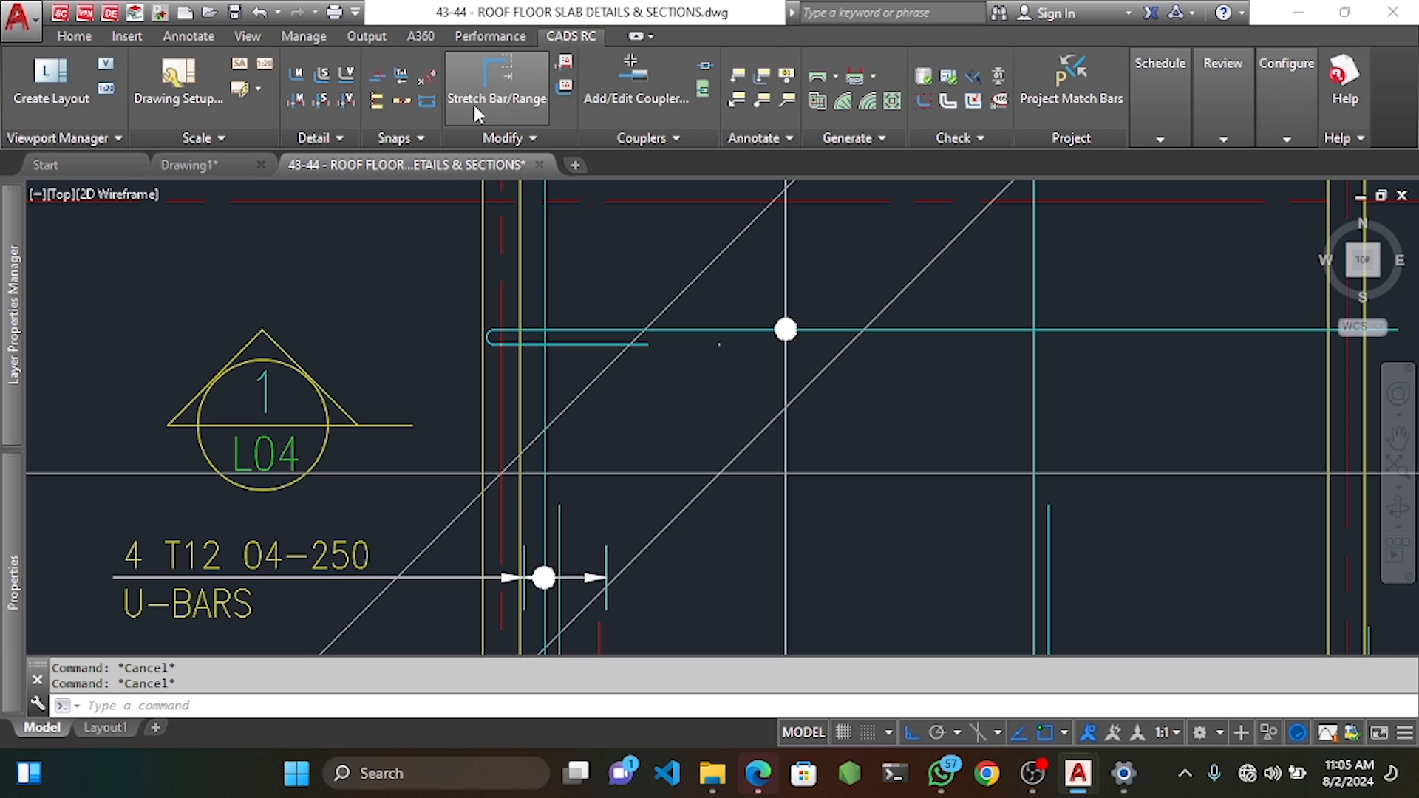
pyautogui.click(497, 81)
pyautogui.scroll(6, 636, 325)
pyautogui.press('Return')
pyautogui.click(710, 396)
pyautogui.click(750, 453)
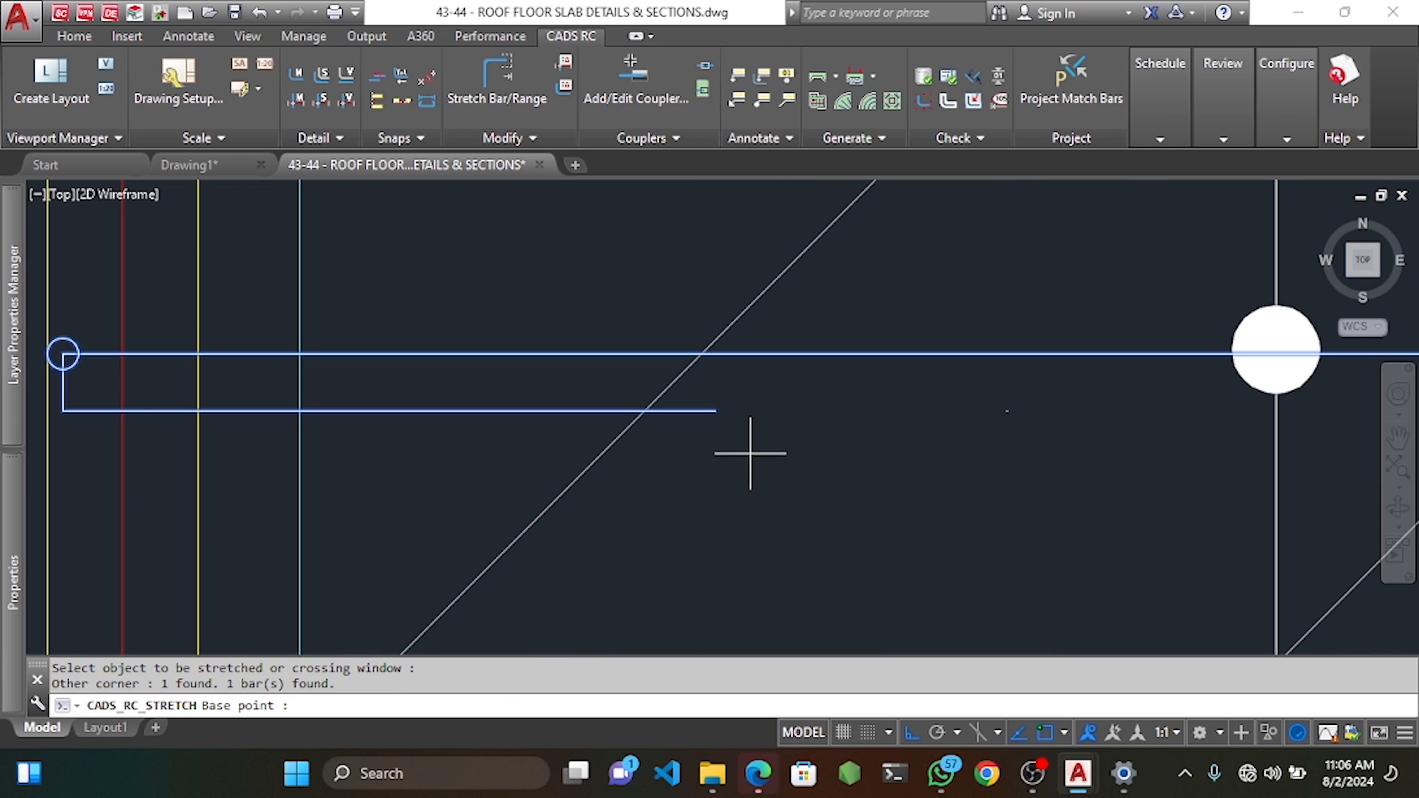
pyautogui.click(715, 411)
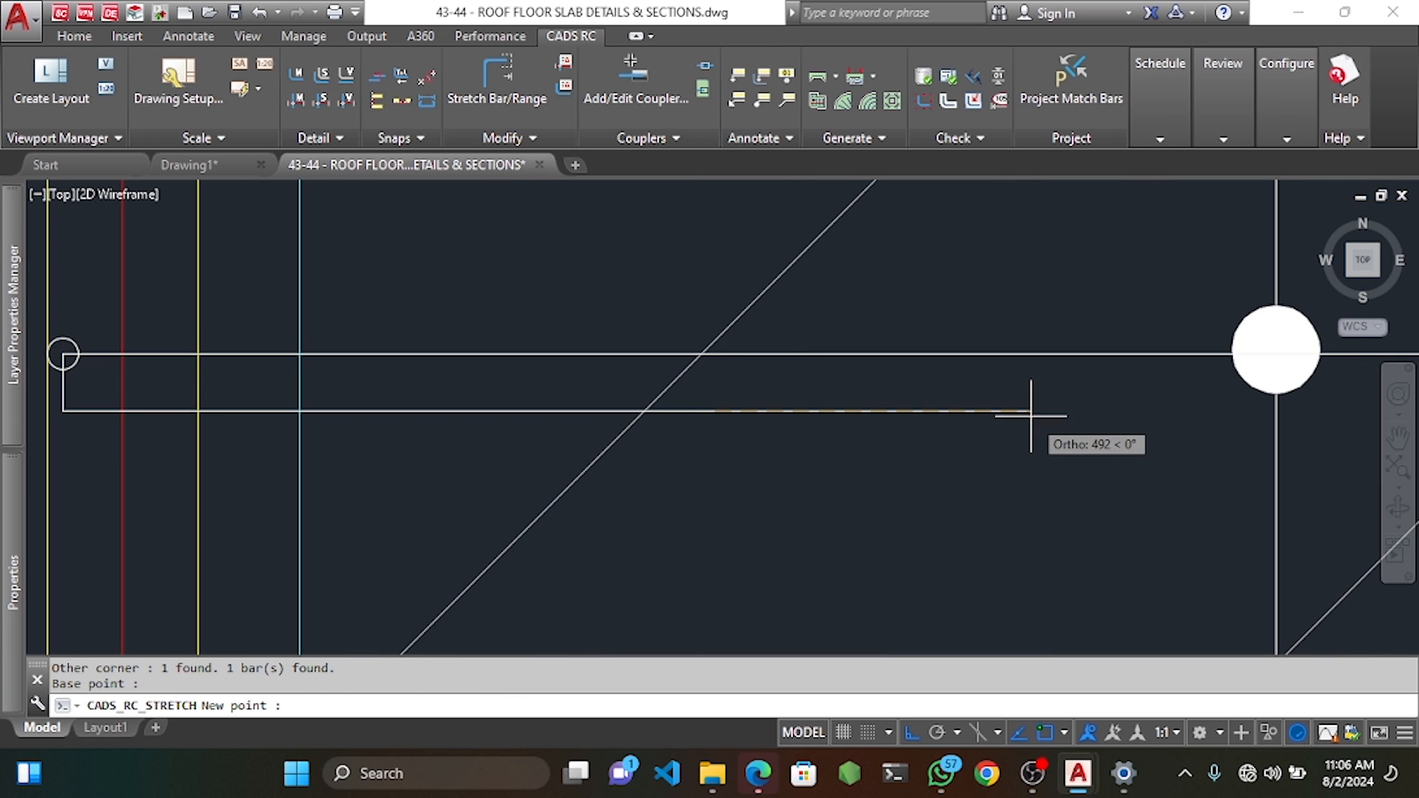
pyautogui.click(1007, 411)
# Delete the diagonal construction lines and reframe the plan around grid D.
pyautogui.scroll(-5, 914, 373)
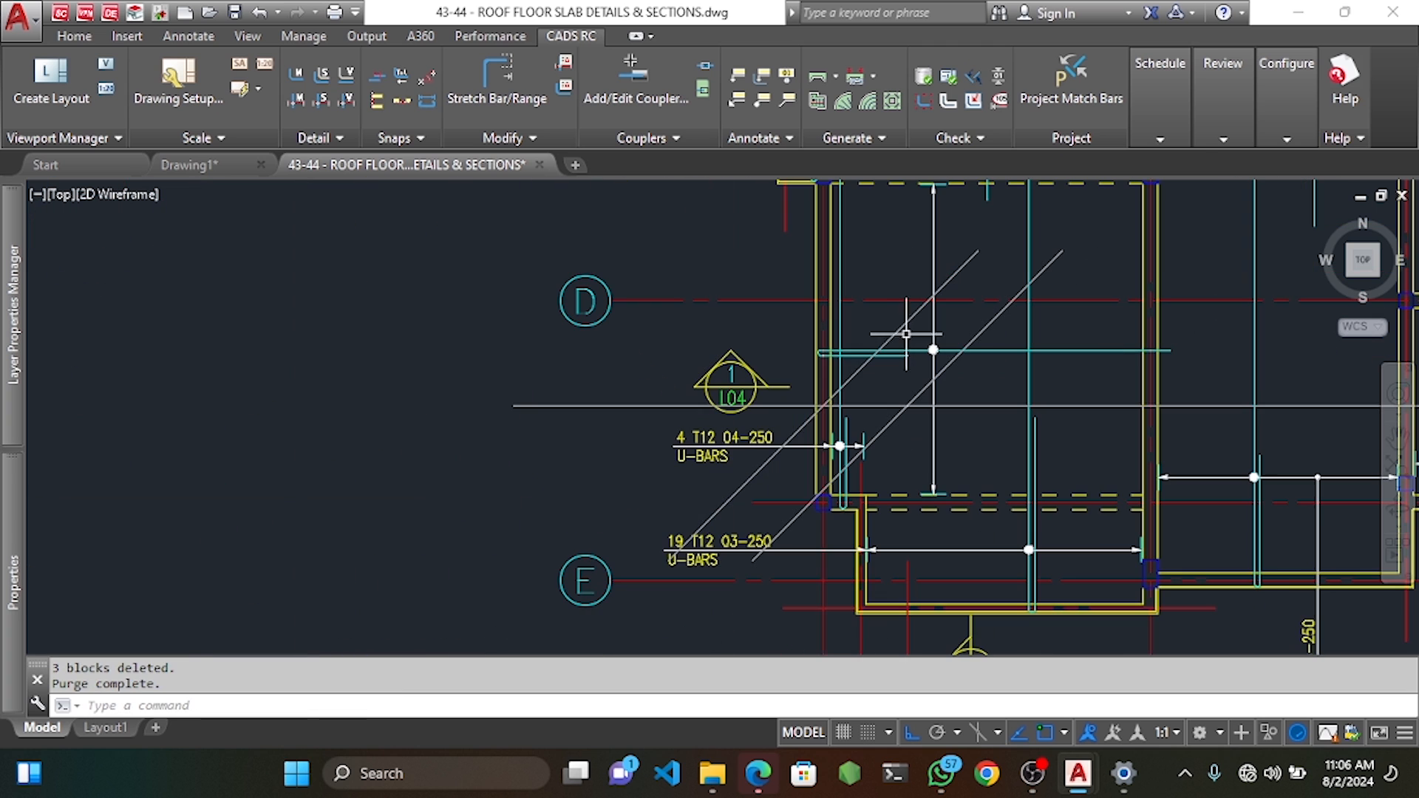
pyautogui.click(909, 323)
pyautogui.press('Delete')
pyautogui.scroll(-6, 909, 323)
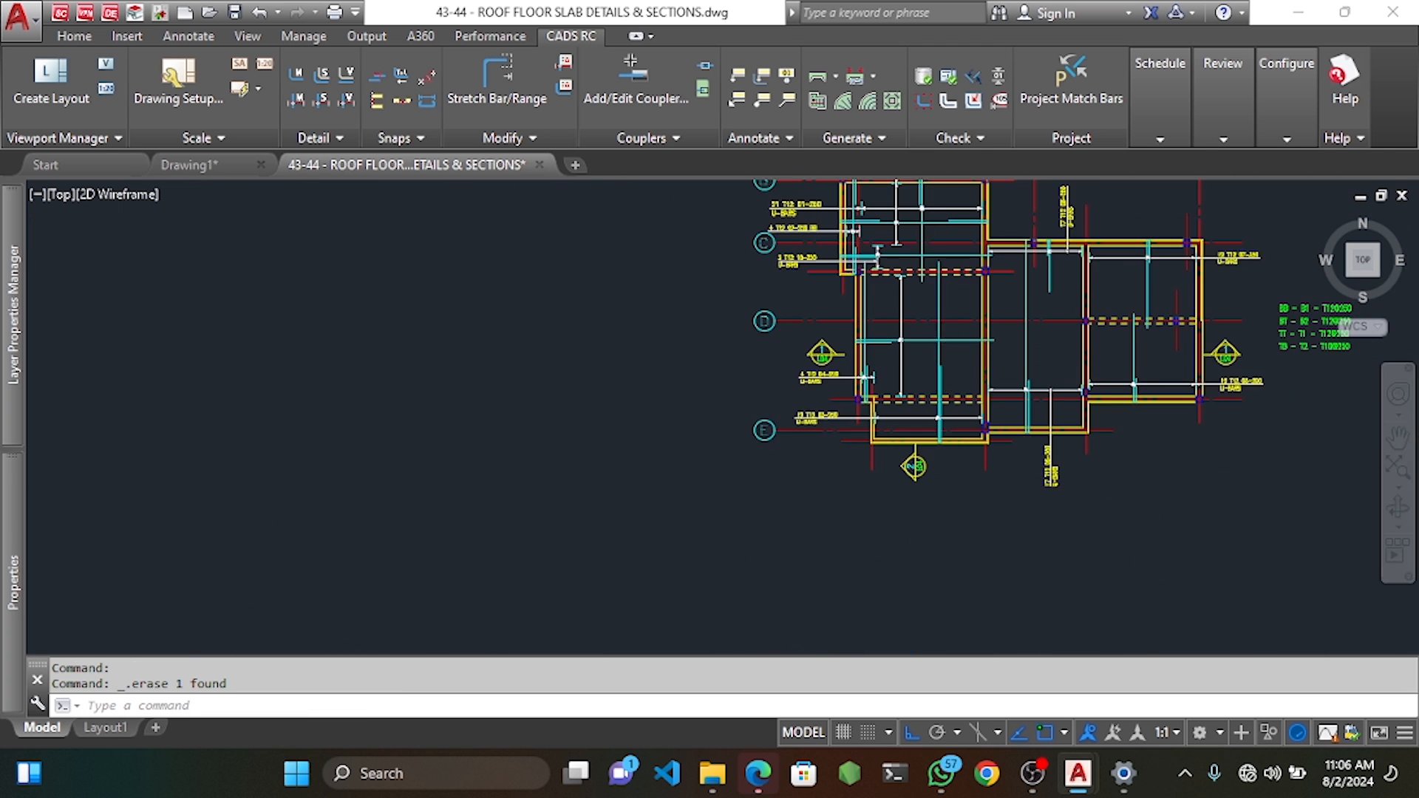
pyautogui.scroll(2, 832, 386)
pyautogui.moveTo(833, 386)
pyautogui.mouseDown(button='middle')
pyautogui.moveTo(777, 403)
pyautogui.moveTo(748, 442)
pyautogui.mouseUp(button='middle')
pyautogui.scroll(2, 730, 460)
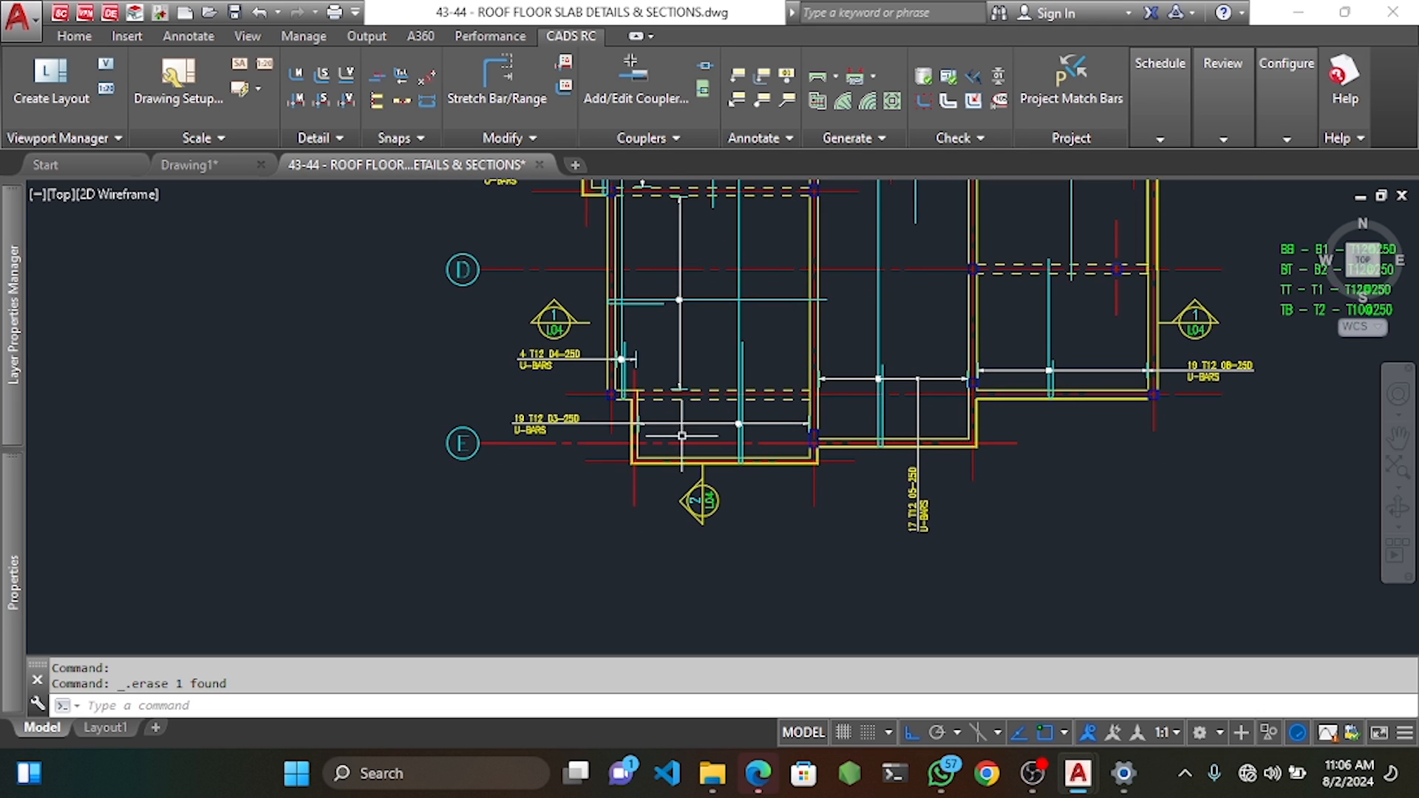
pyautogui.scroll(2, 642, 290)
pyautogui.moveTo(681, 365)
pyautogui.mouseDown(button='middle')
pyautogui.moveTo(688, 343)
pyautogui.moveTo(744, 358)
pyautogui.mouseUp(button='middle')
pyautogui.click(722, 263)
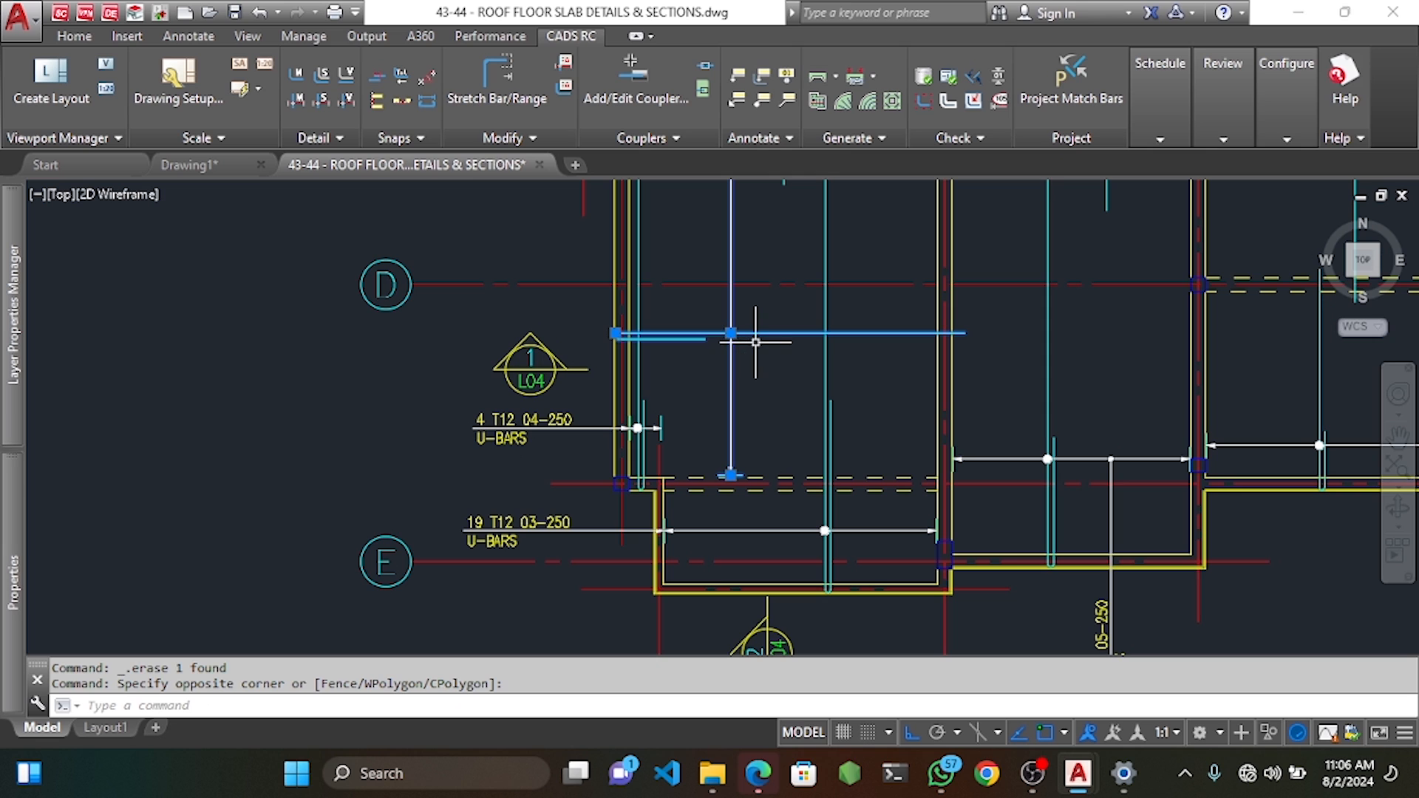
# Copy the lengthened U-bar down near grid E as a new scheduled bar set.
pyautogui.press('Return')
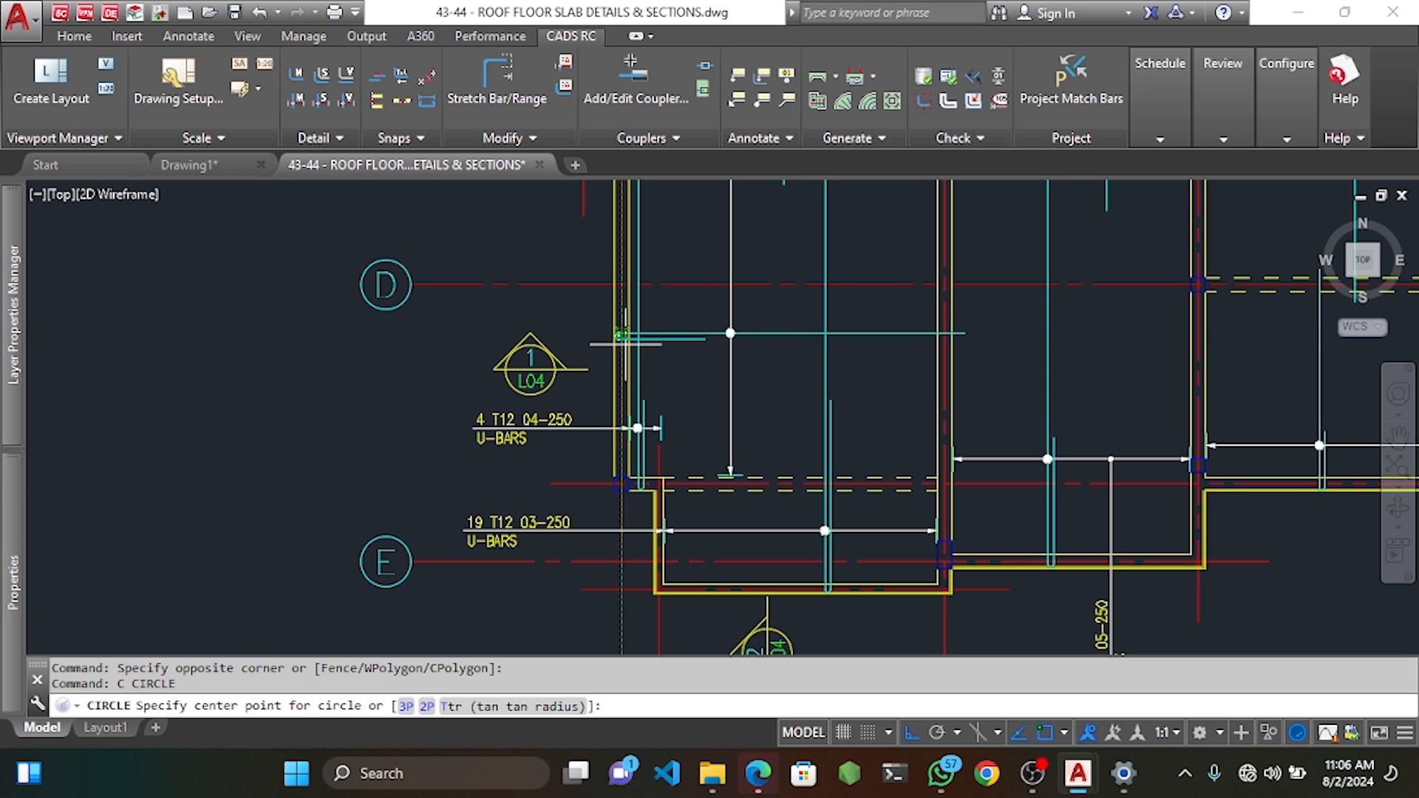
pyautogui.press('Escape')
pyautogui.click(745, 309)
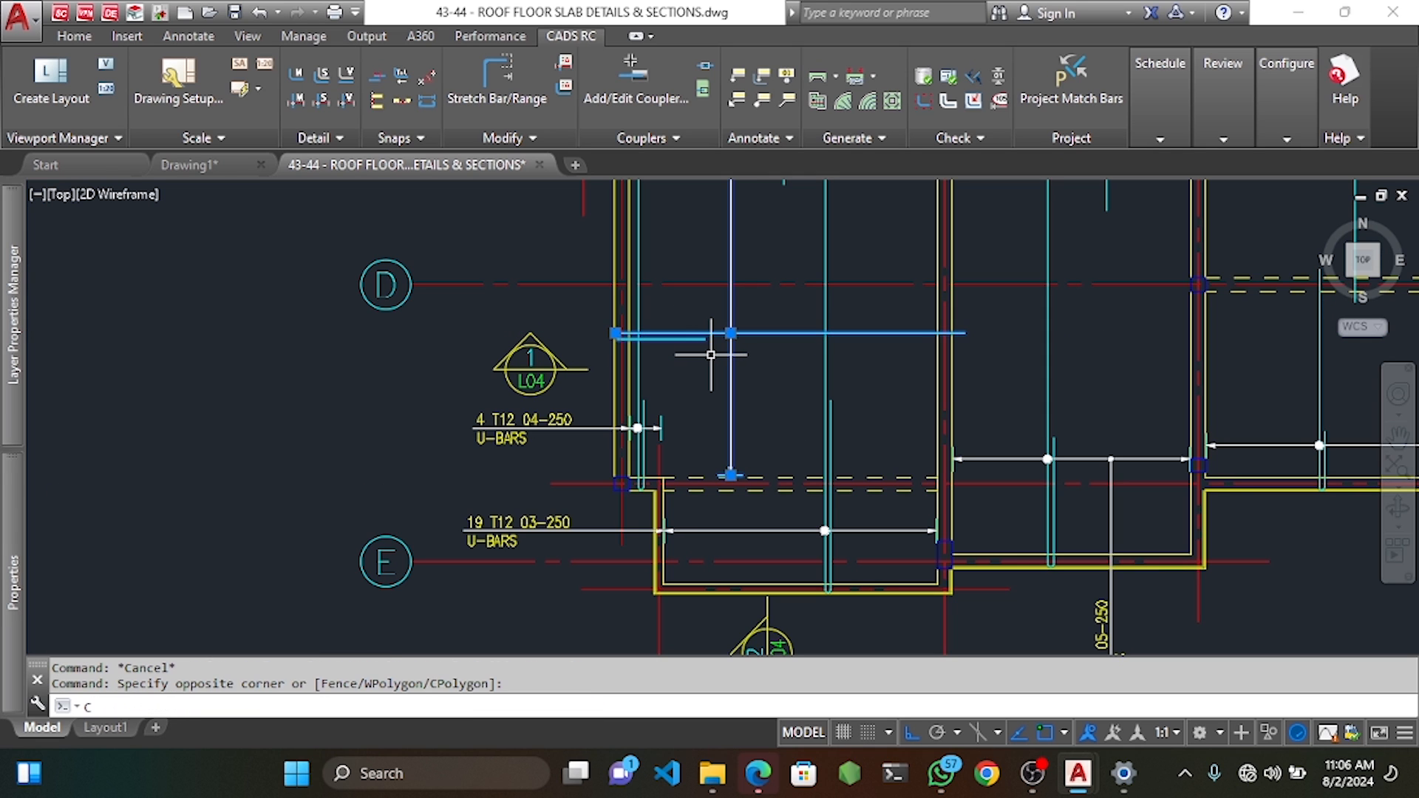
pyautogui.press('Return')
pyautogui.scroll(4, 621, 341)
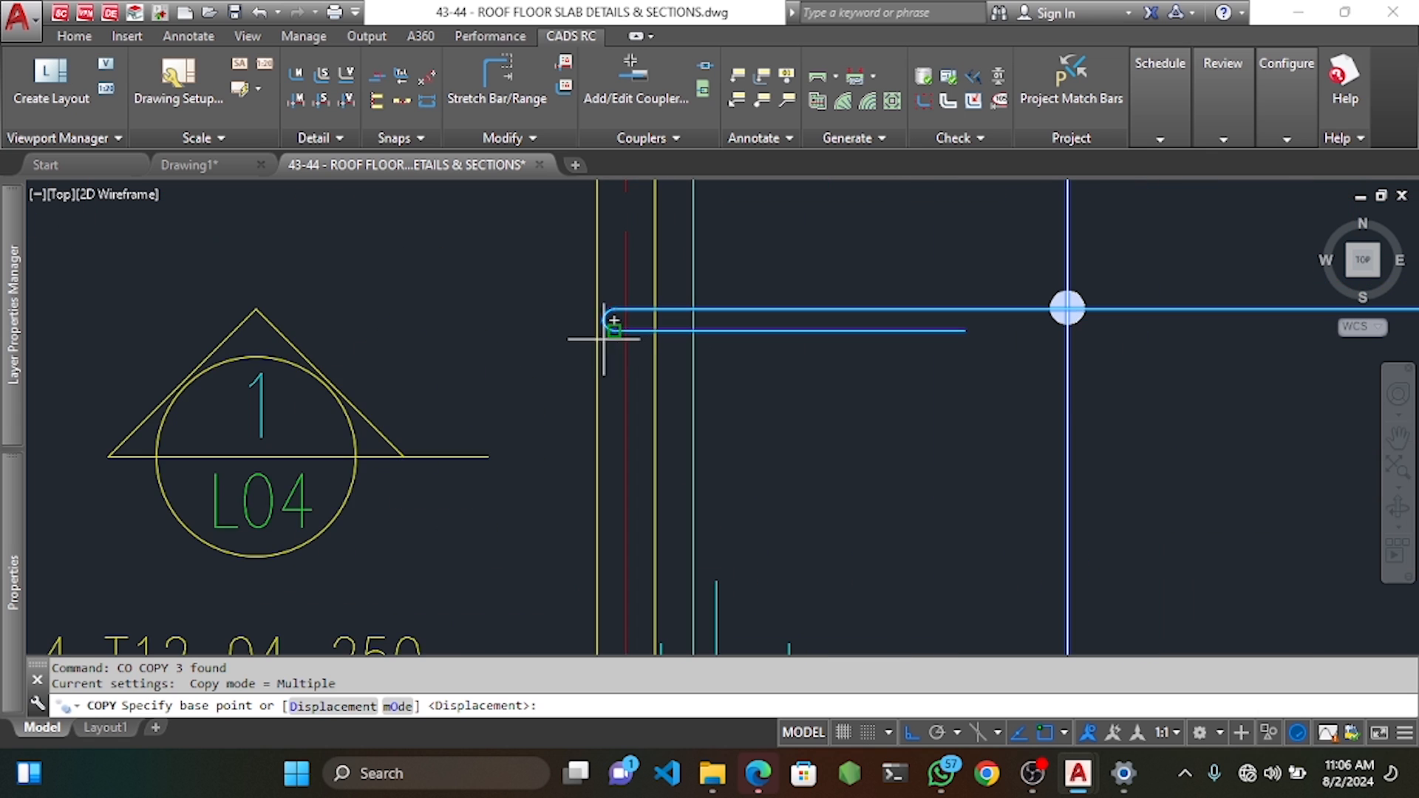
pyautogui.scroll(3, 596, 309)
pyautogui.click(596, 309)
pyautogui.scroll(-10, 586, 308)
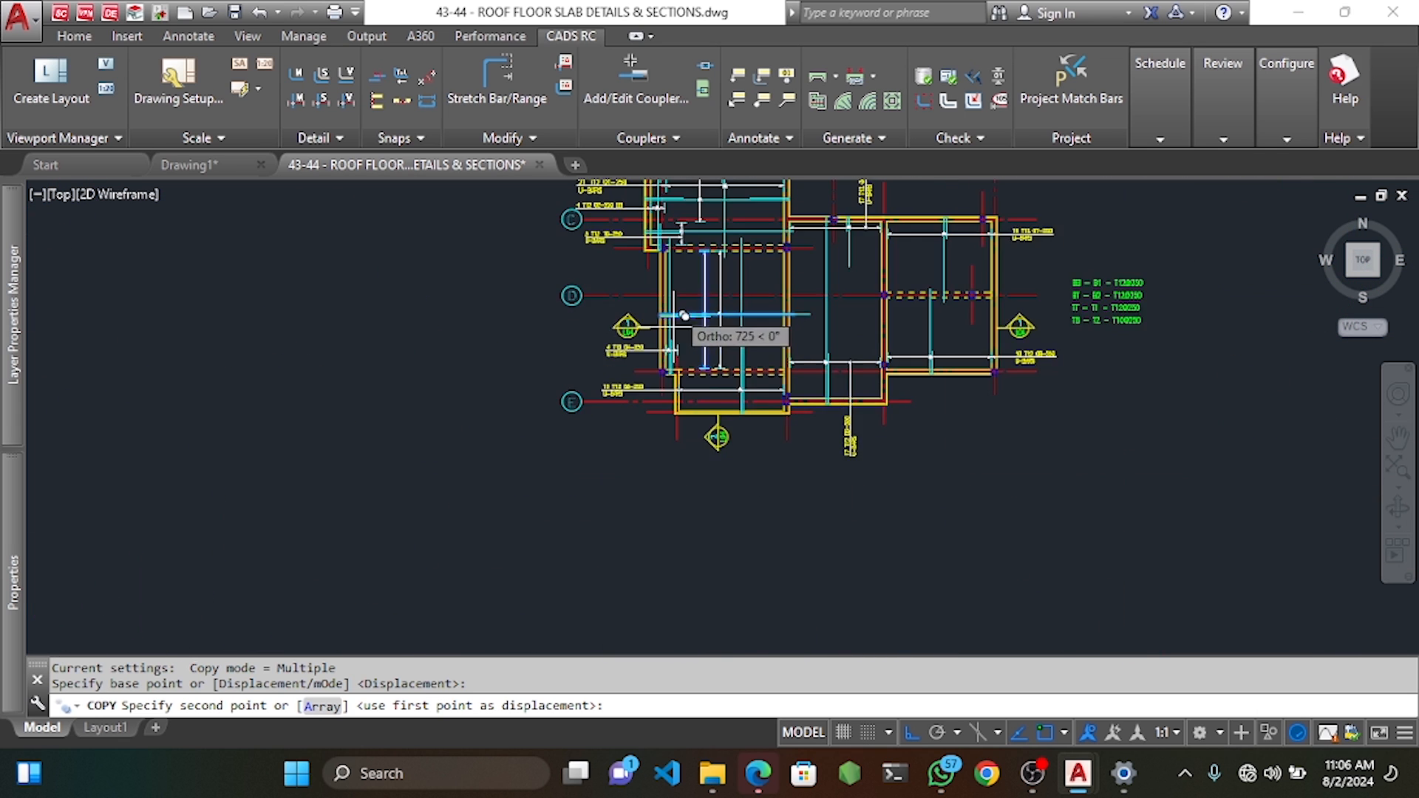
pyautogui.scroll(8, 655, 378)
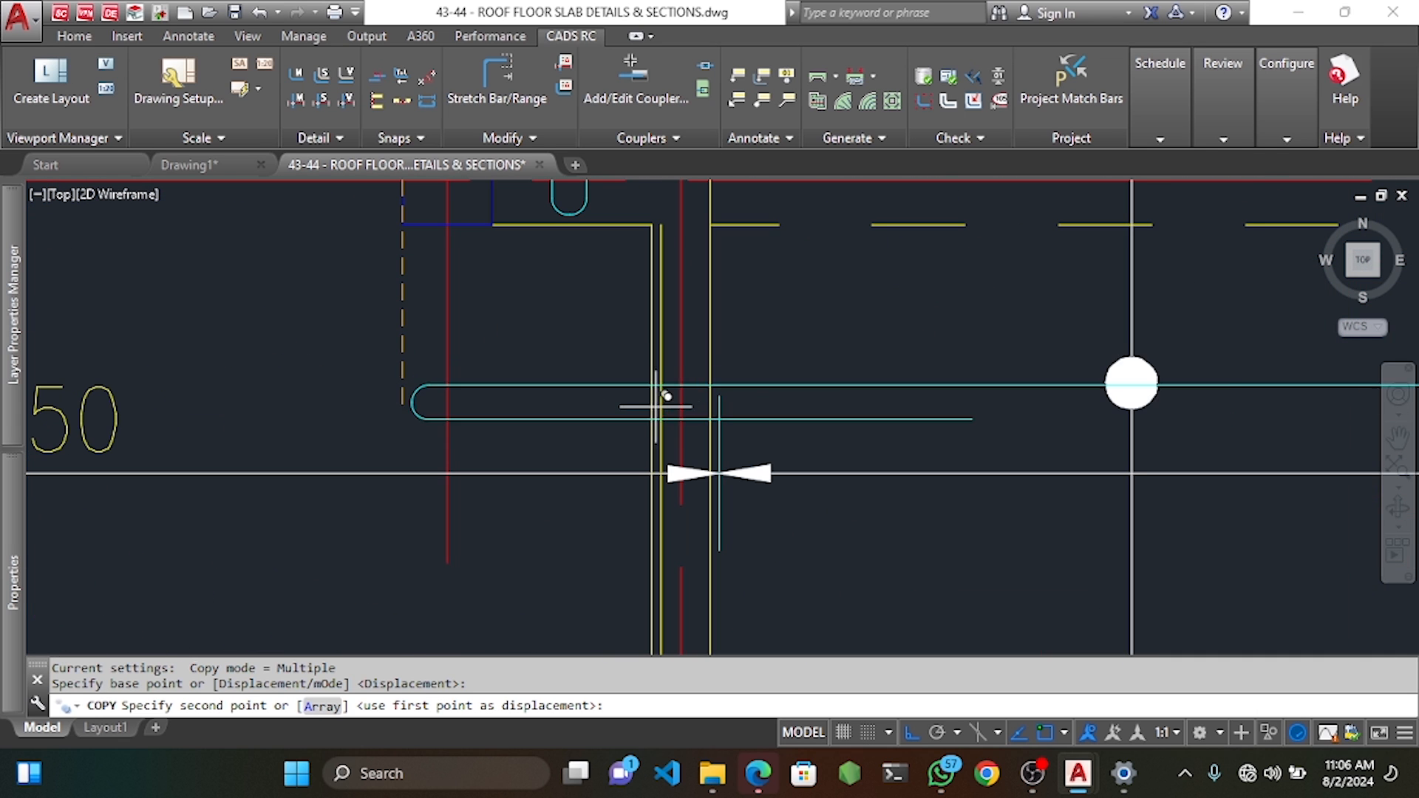
pyautogui.click(655, 365)
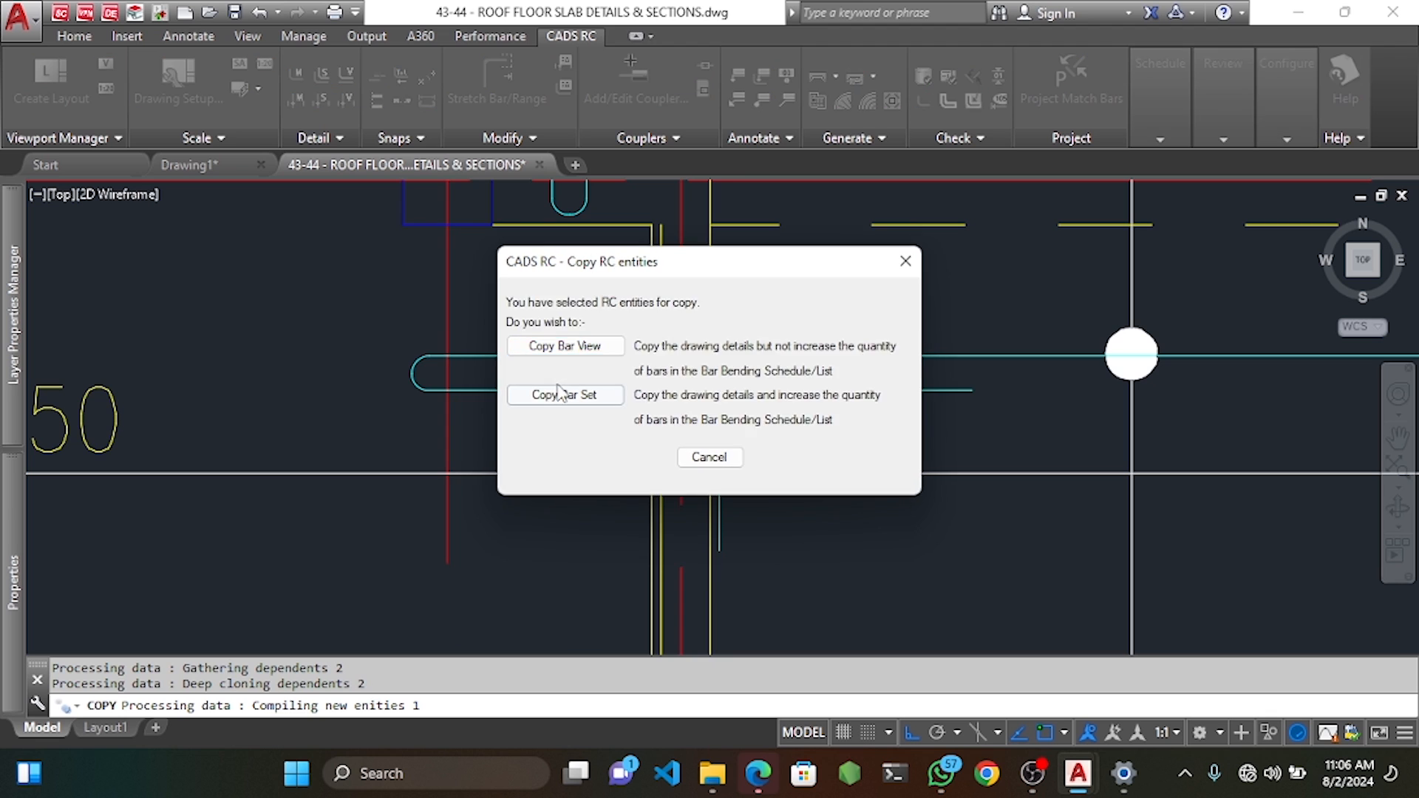
pyautogui.click(566, 392)
pyautogui.scroll(-3, 568, 398)
pyautogui.press('Escape')
# Offset the dashed slab-edge line by the default 25.
pyautogui.scroll(-3, 740, 396)
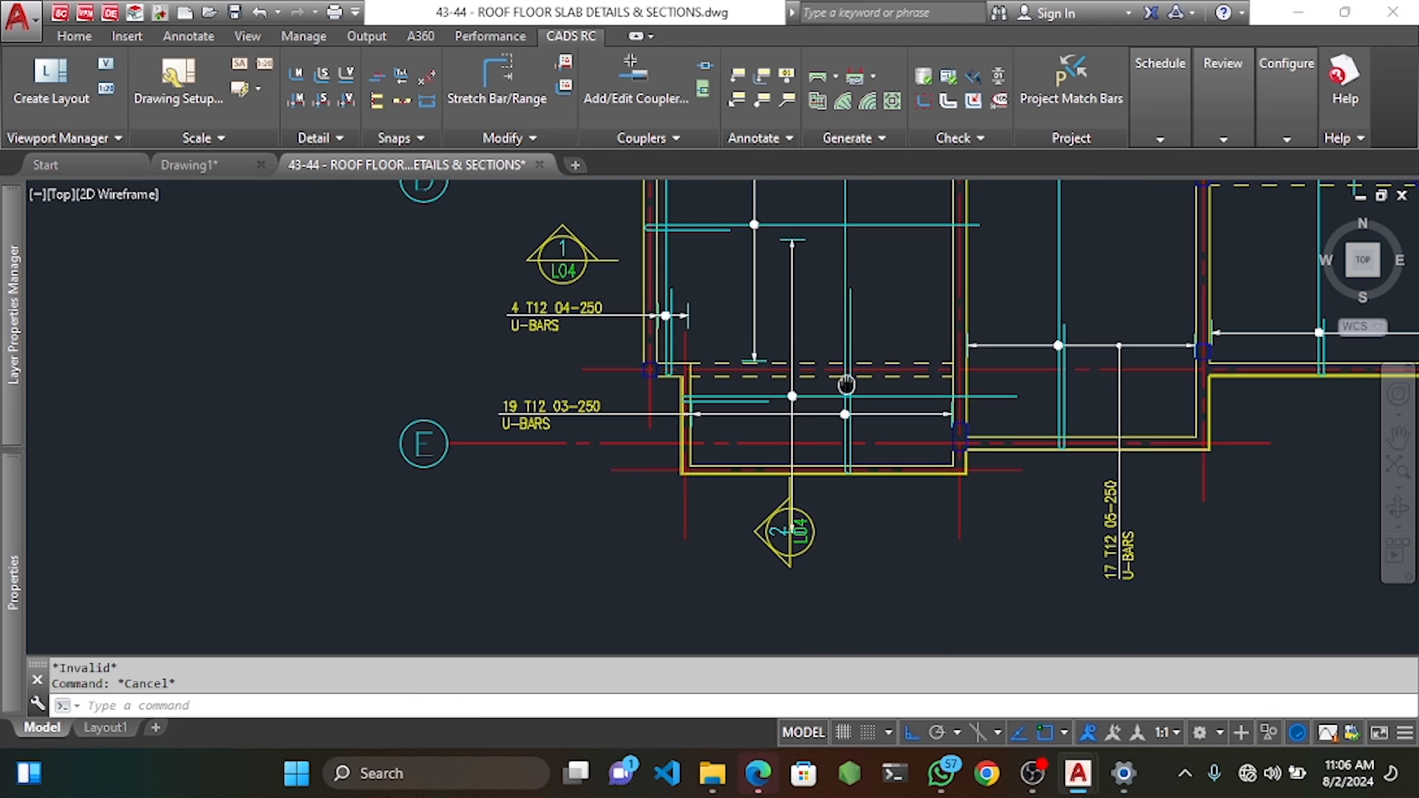
pyautogui.scroll(2, 797, 384)
pyautogui.click(804, 378)
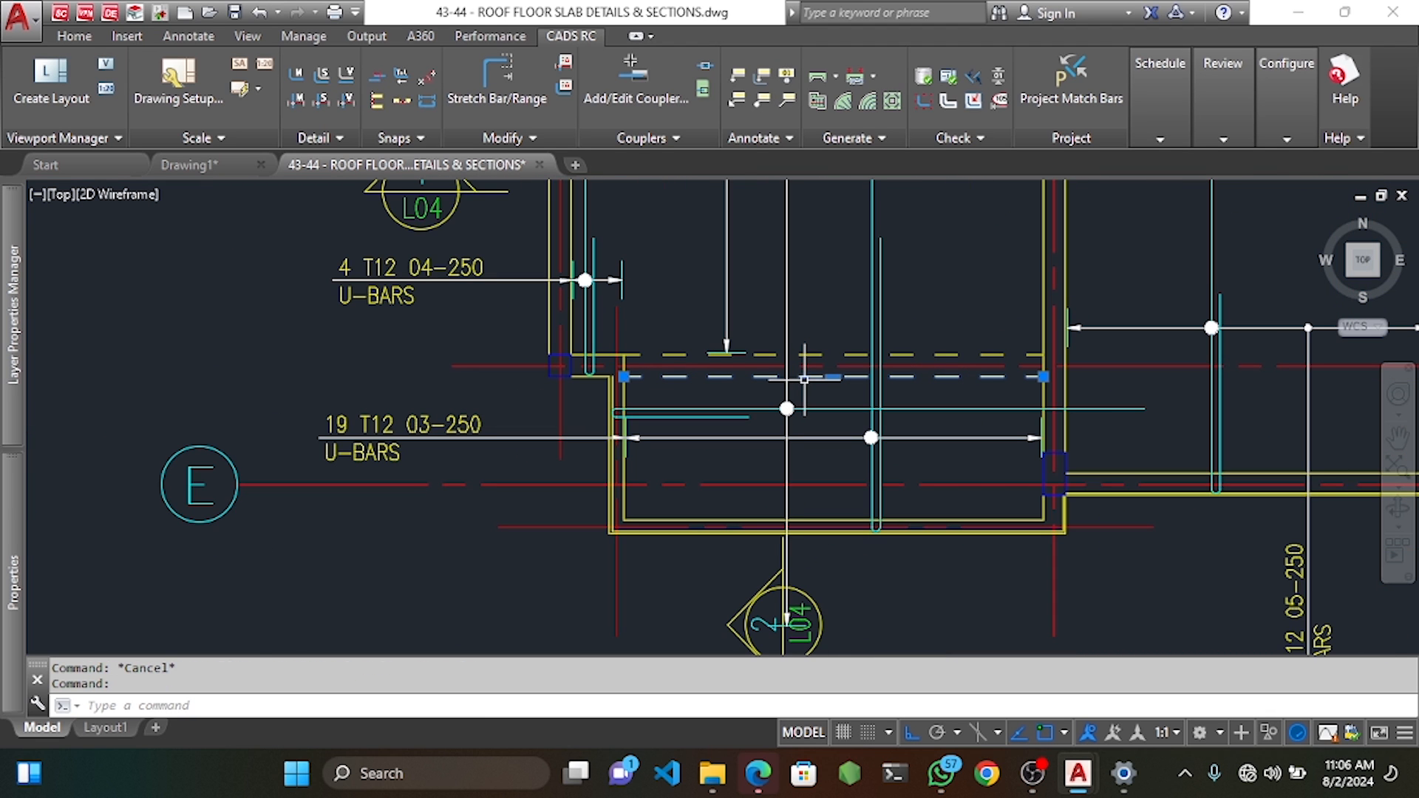
pyautogui.write('o')
pyautogui.press('Return')
pyautogui.press('Return')
pyautogui.click(920, 519)
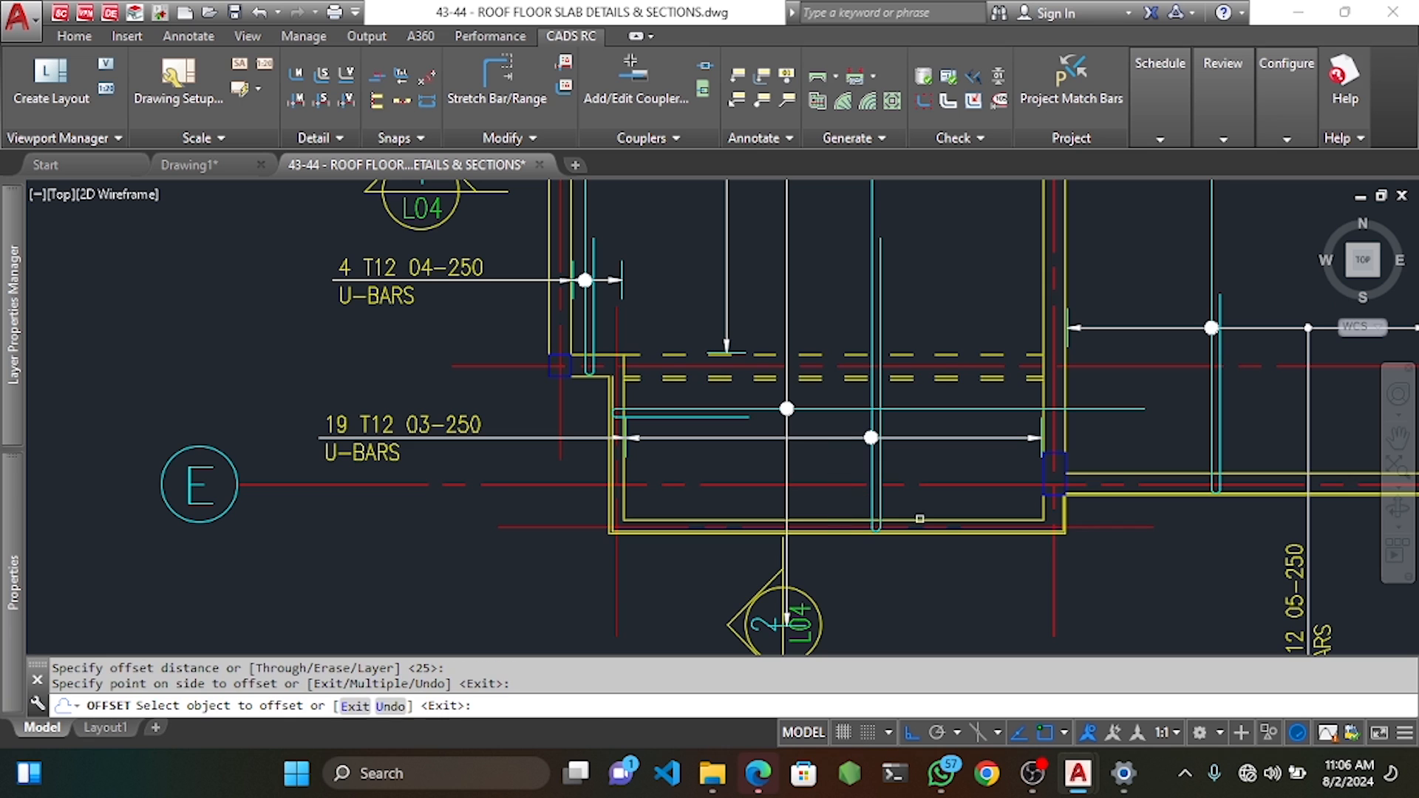
pyautogui.click(1089, 477)
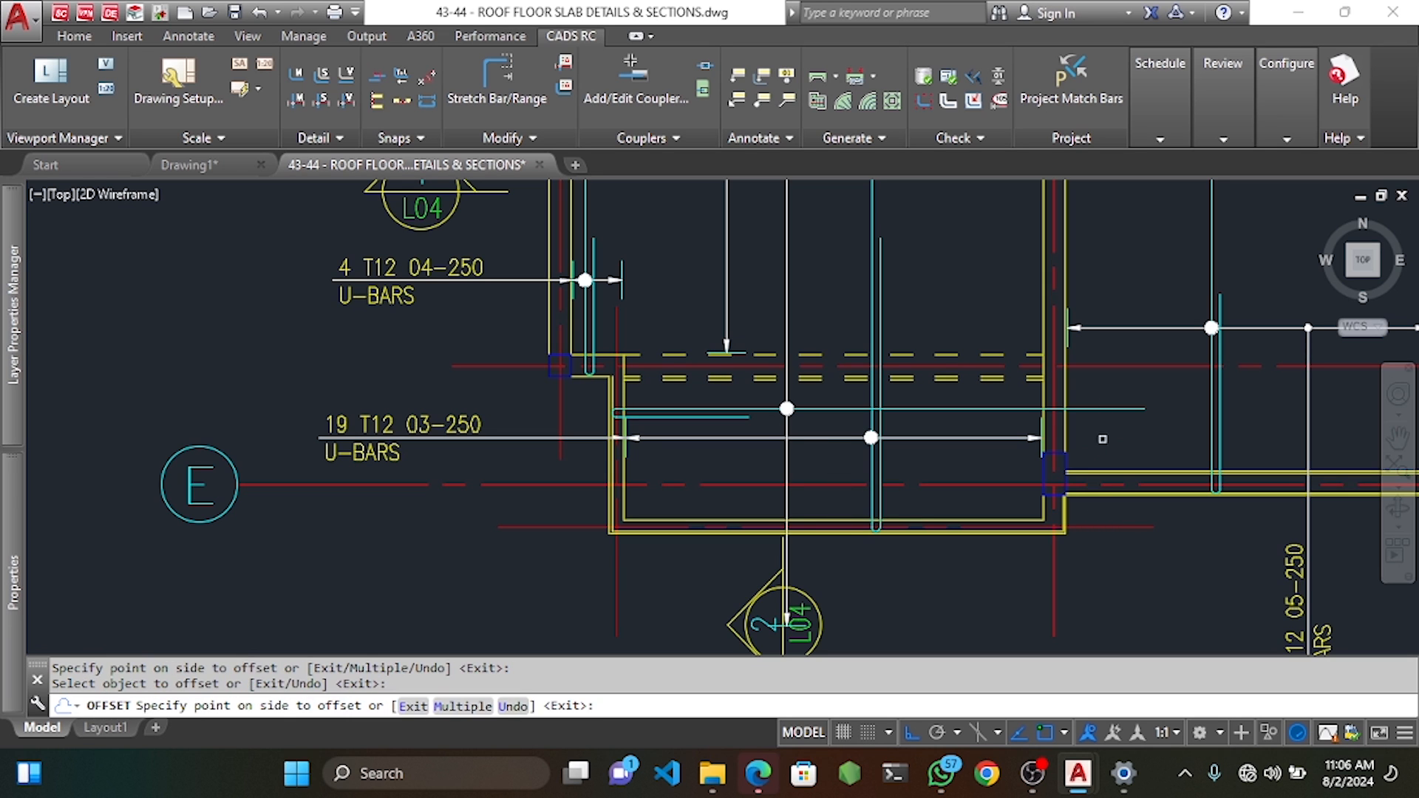
pyautogui.press('Escape')
pyautogui.press('Escape')
pyautogui.press('Escape')
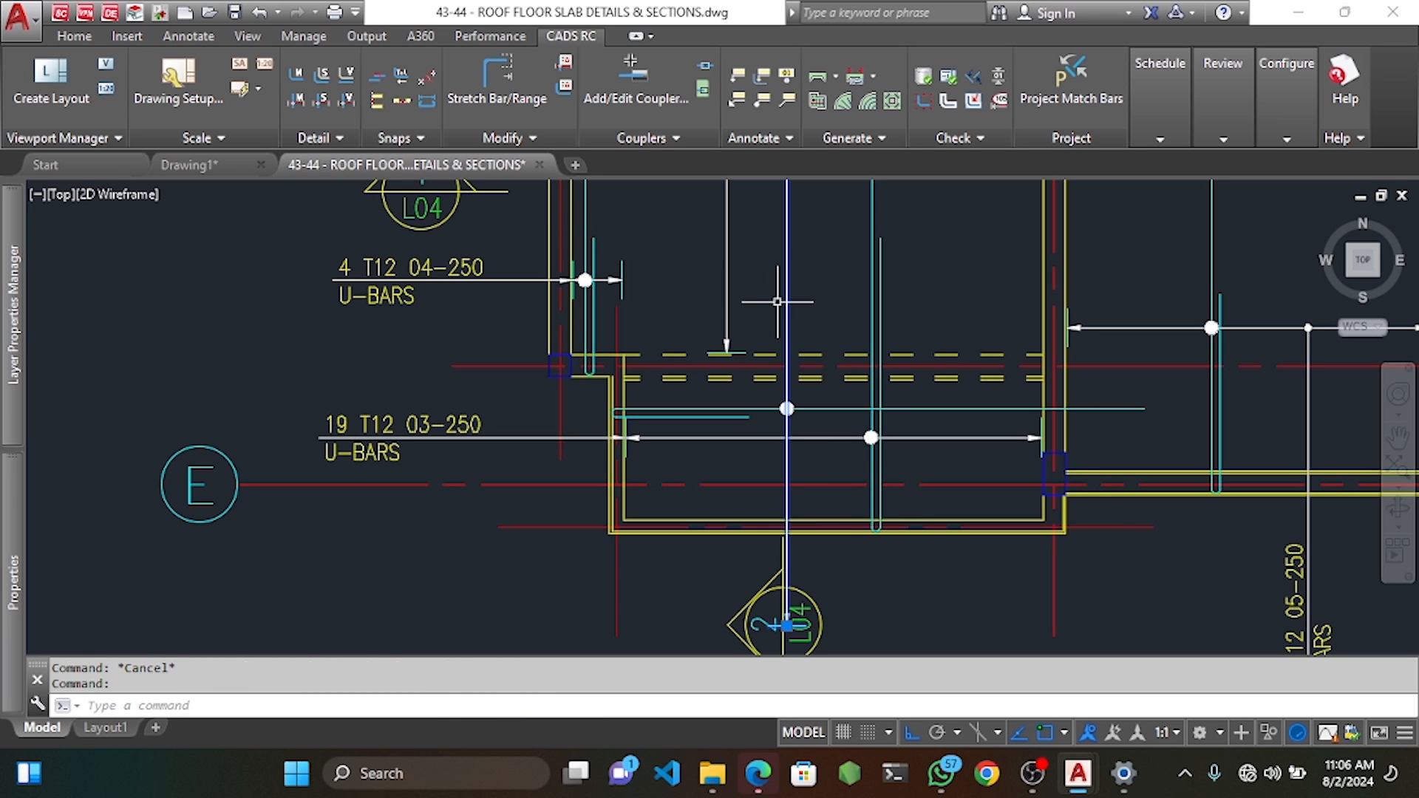
# Move the vertical bar line so its end sits on the dashed slab line.
pyautogui.moveTo(786, 266); pyautogui.dragTo(792, 425, button='middle')
pyautogui.click(795, 340)
pyautogui.write('m')
pyautogui.press('Return')
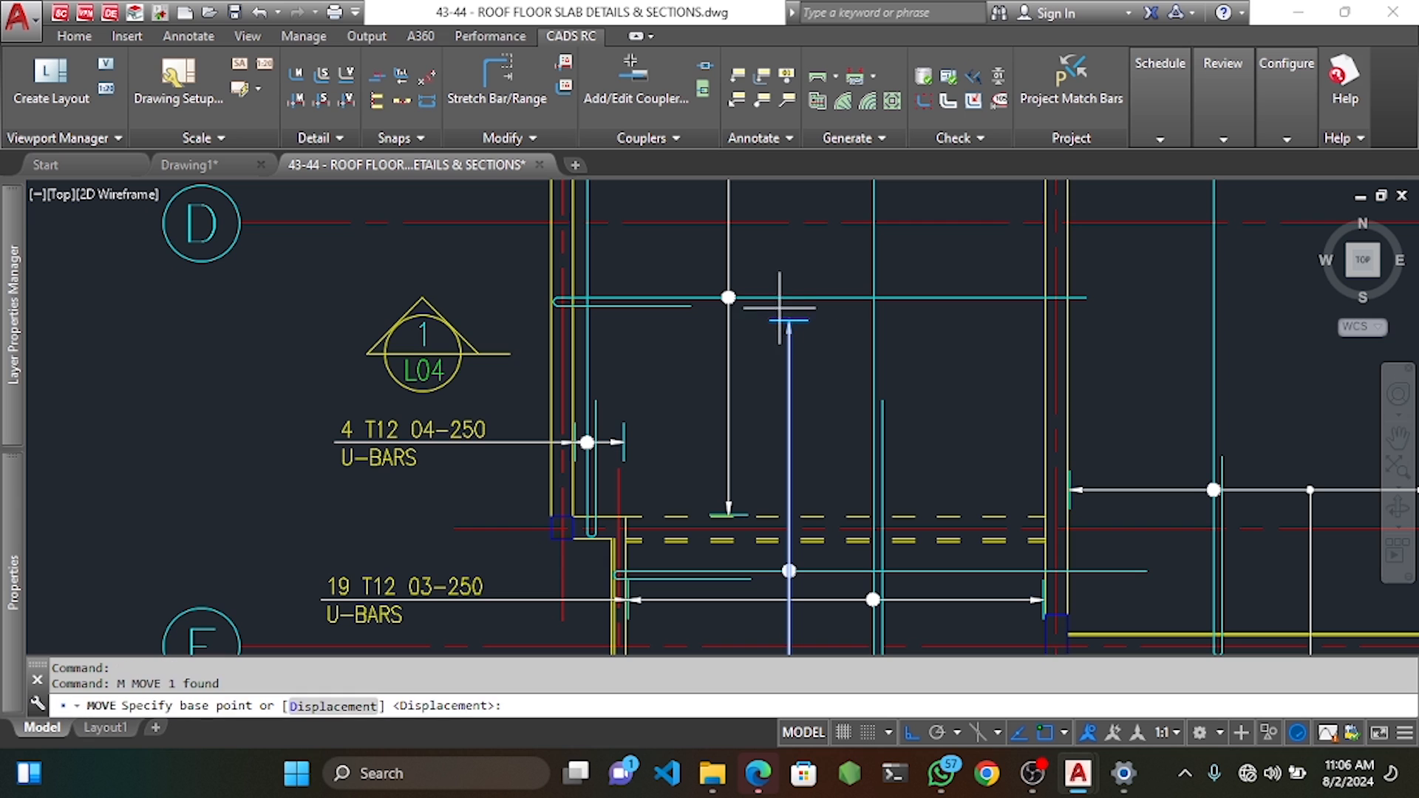
pyautogui.click(790, 320)
pyautogui.scroll(5, 811, 512)
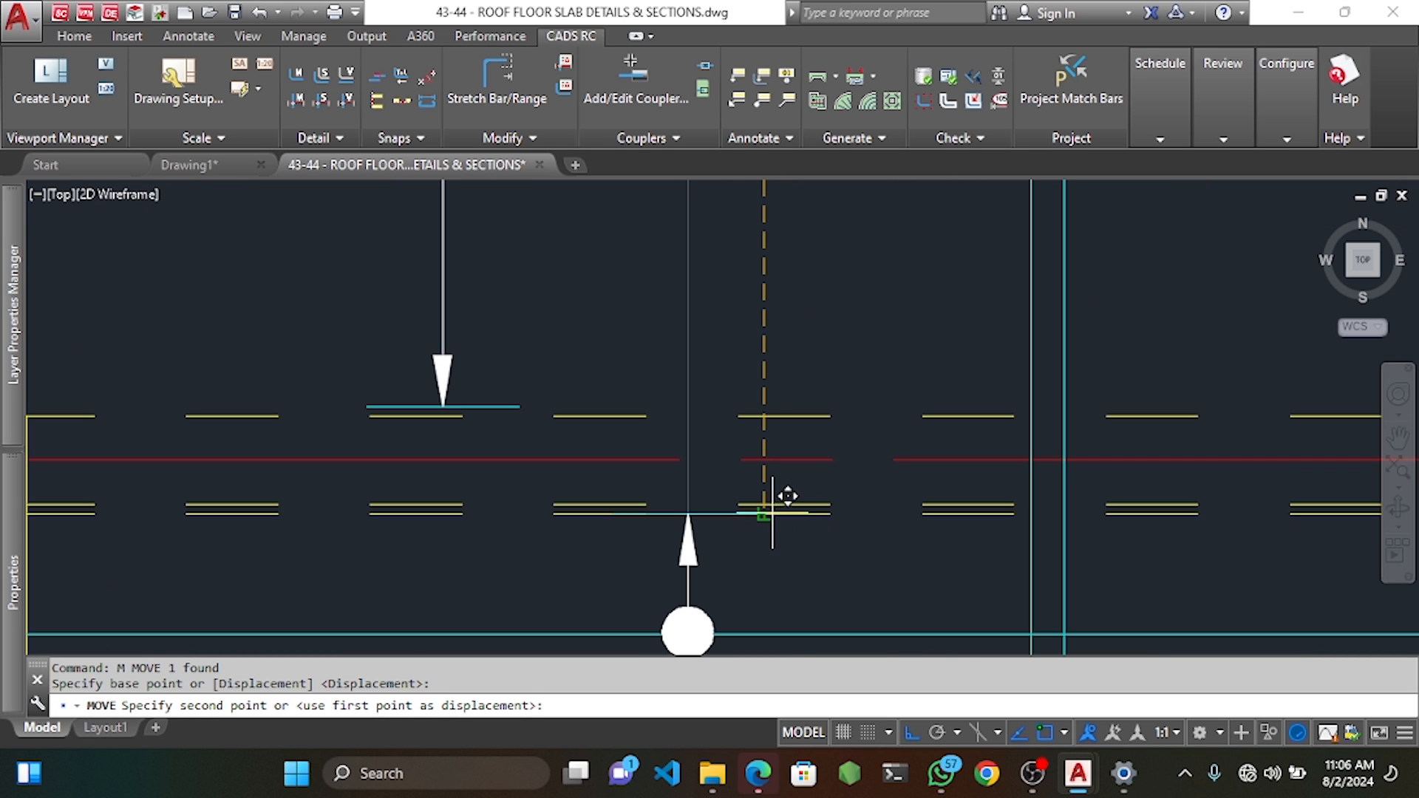
pyautogui.click(776, 402)
pyautogui.scroll(-6, 808, 454)
# Stretch the vertical bar range with Stretch Bar/Range to a new lower end point.
pyautogui.click(497, 82)
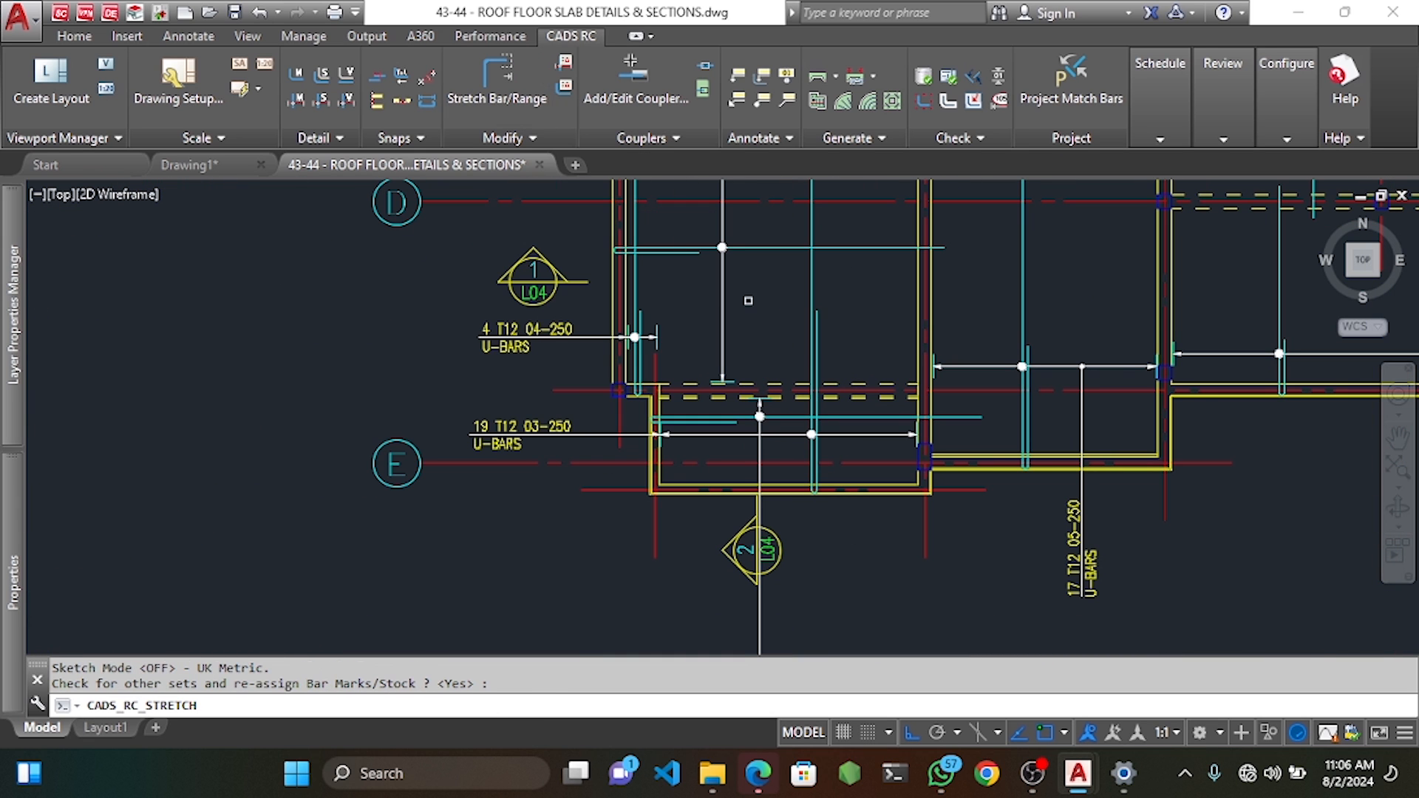
pyautogui.scroll(10, 846, 335)
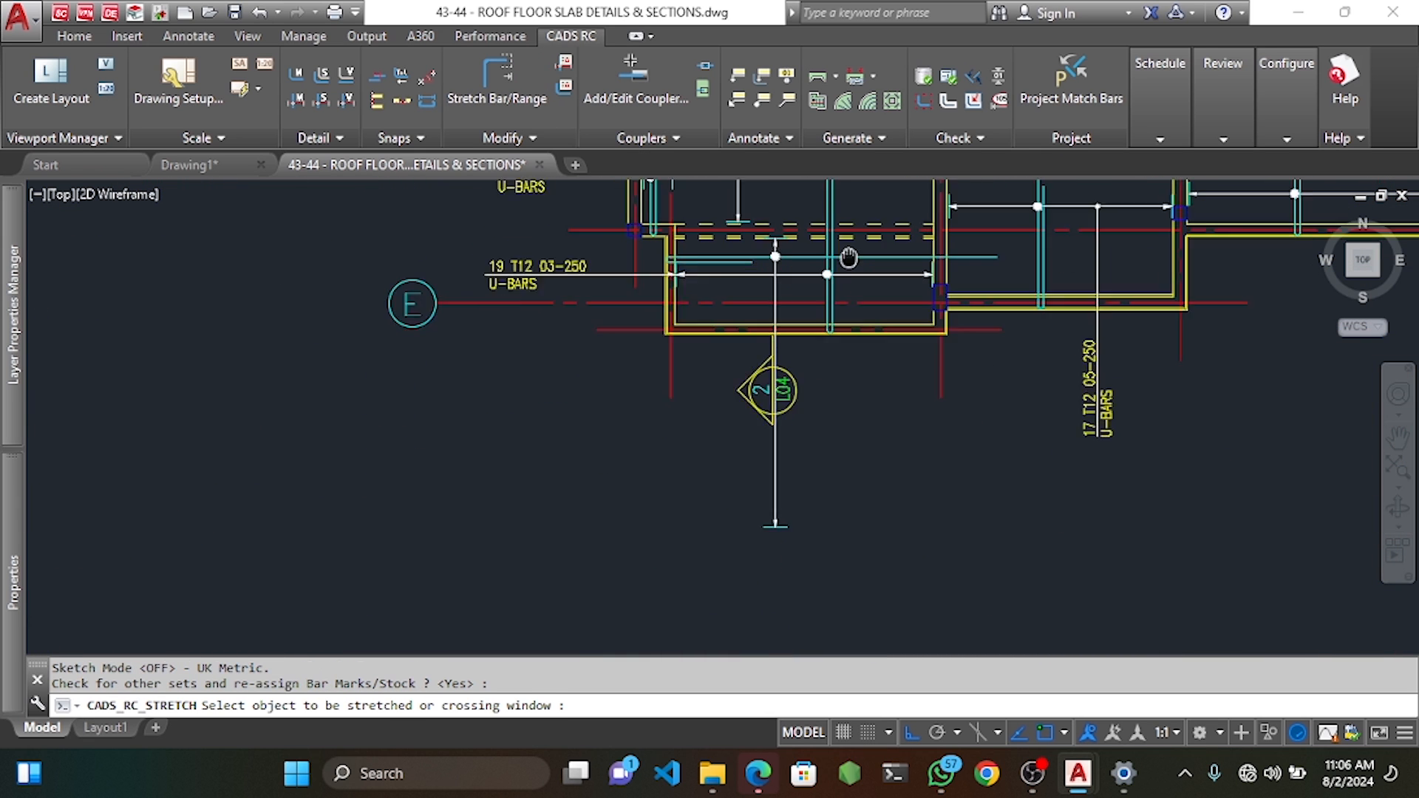
pyautogui.click(893, 453)
pyautogui.click(834, 407)
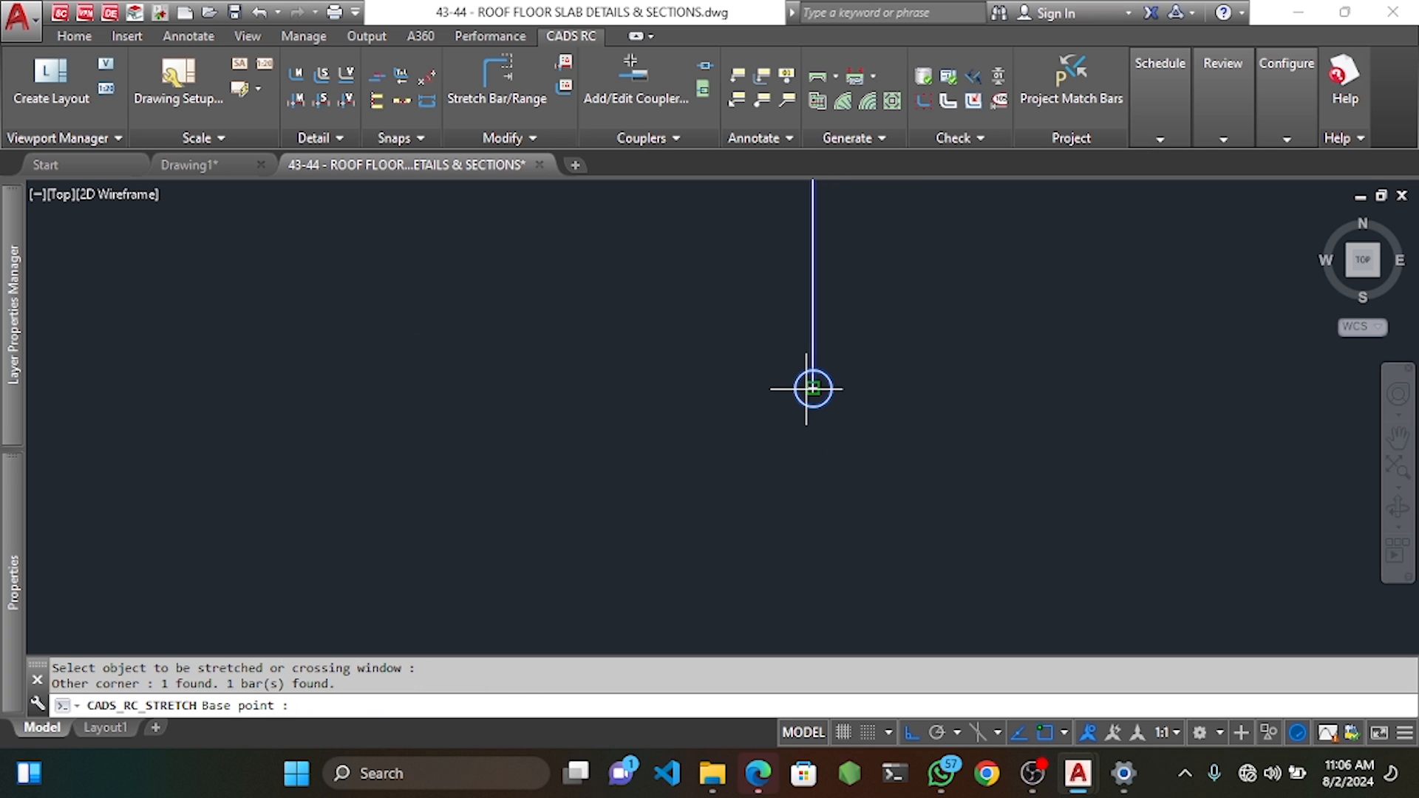
pyautogui.click(814, 387)
pyautogui.scroll(-5, 811, 362)
pyautogui.scroll(-2, 811, 356)
pyautogui.scroll(10, 813, 296)
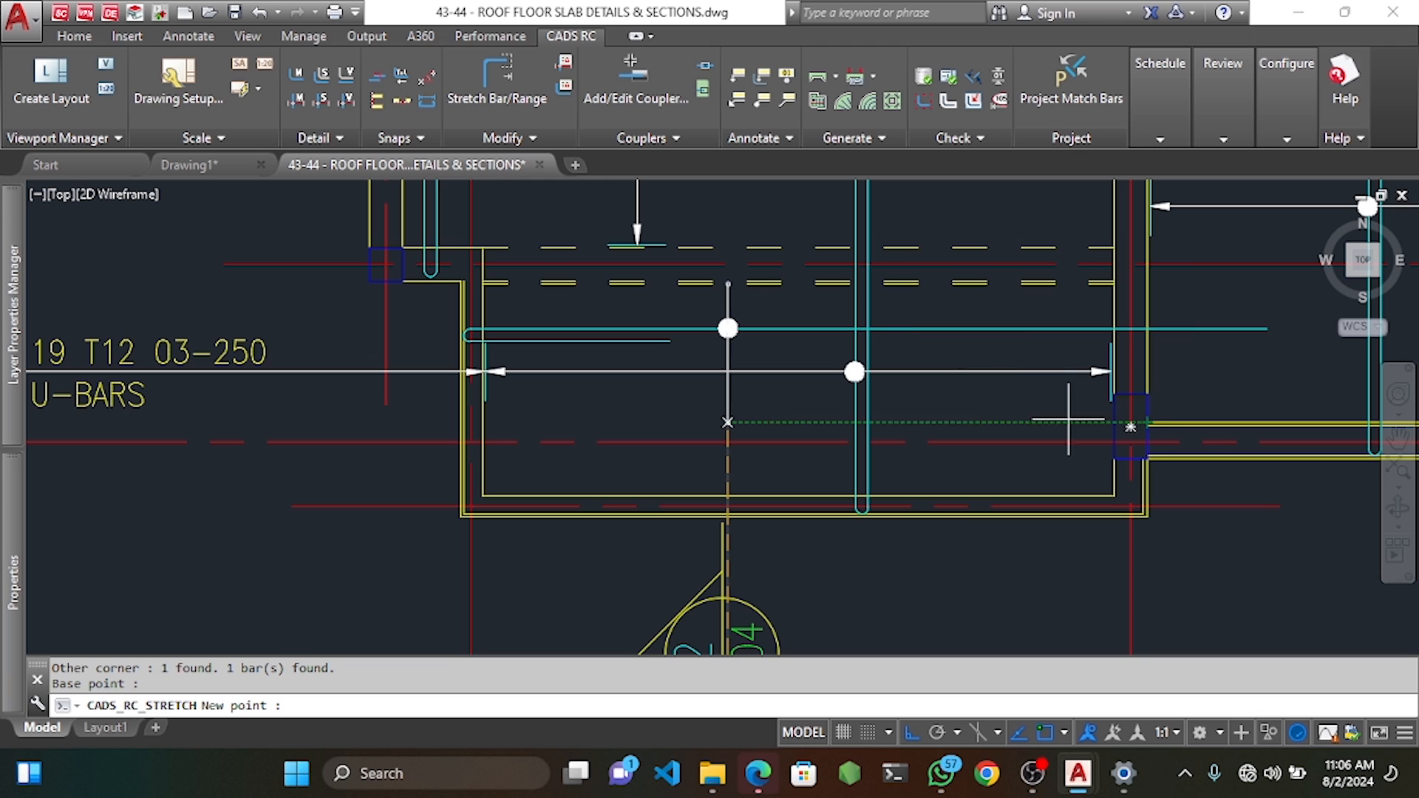
pyautogui.click(751, 419)
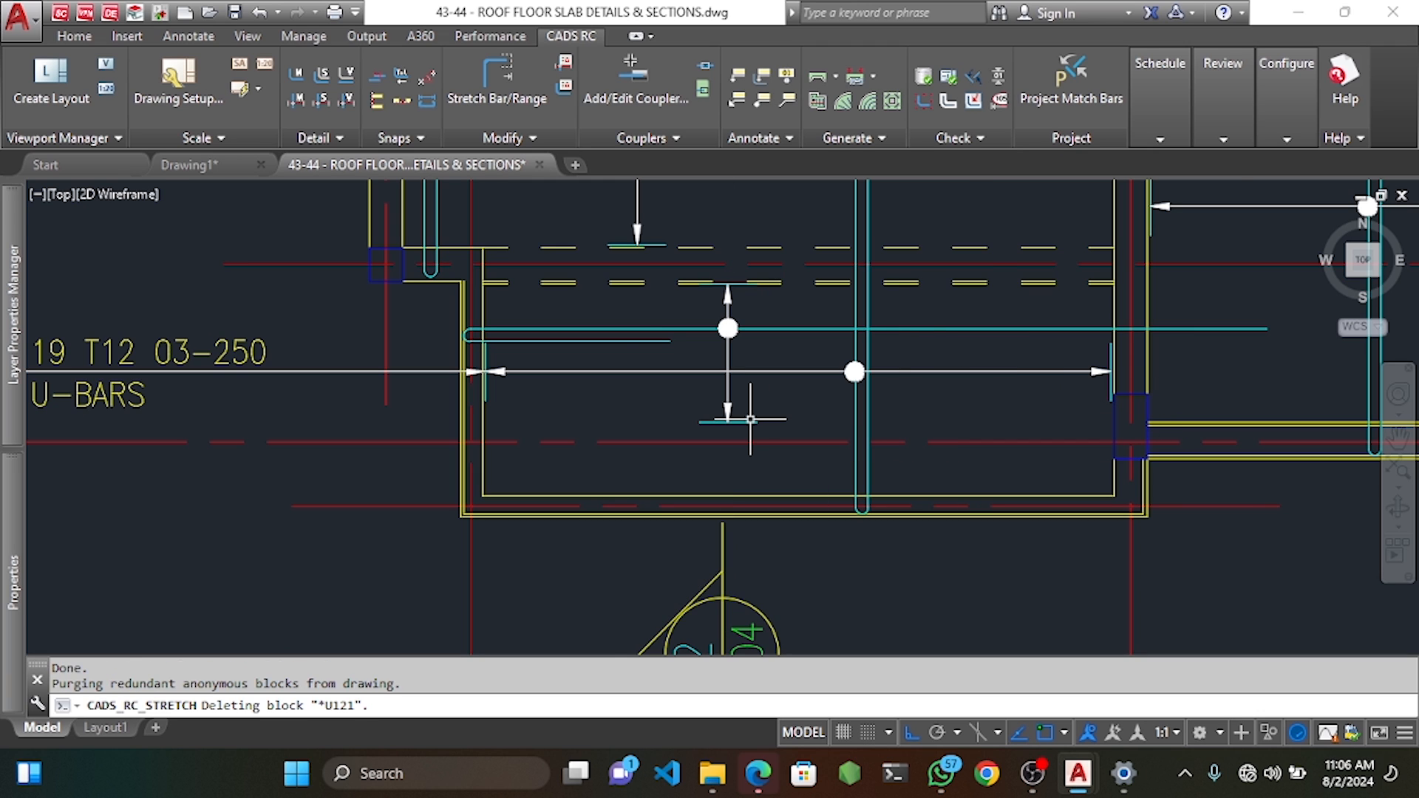
pyautogui.scroll(2, 897, 330)
# Erase the leftover dashed line and the stray horizontal yellow line.
pyautogui.click(907, 257)
pyautogui.moveTo(1106, 299); pyautogui.dragTo(702, 309, button='middle')
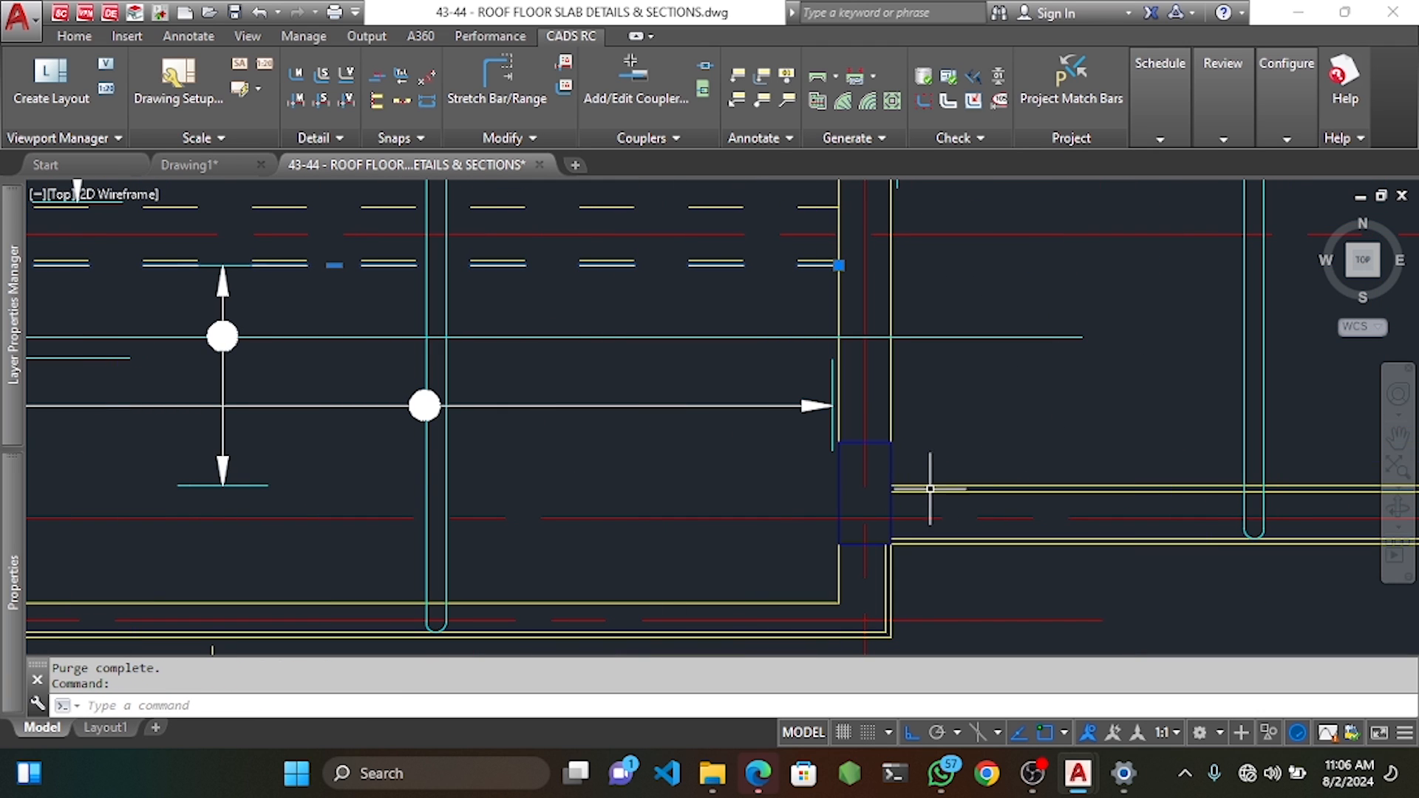
pyautogui.click(932, 486)
pyautogui.press('Delete')
pyautogui.scroll(-5, 814, 443)
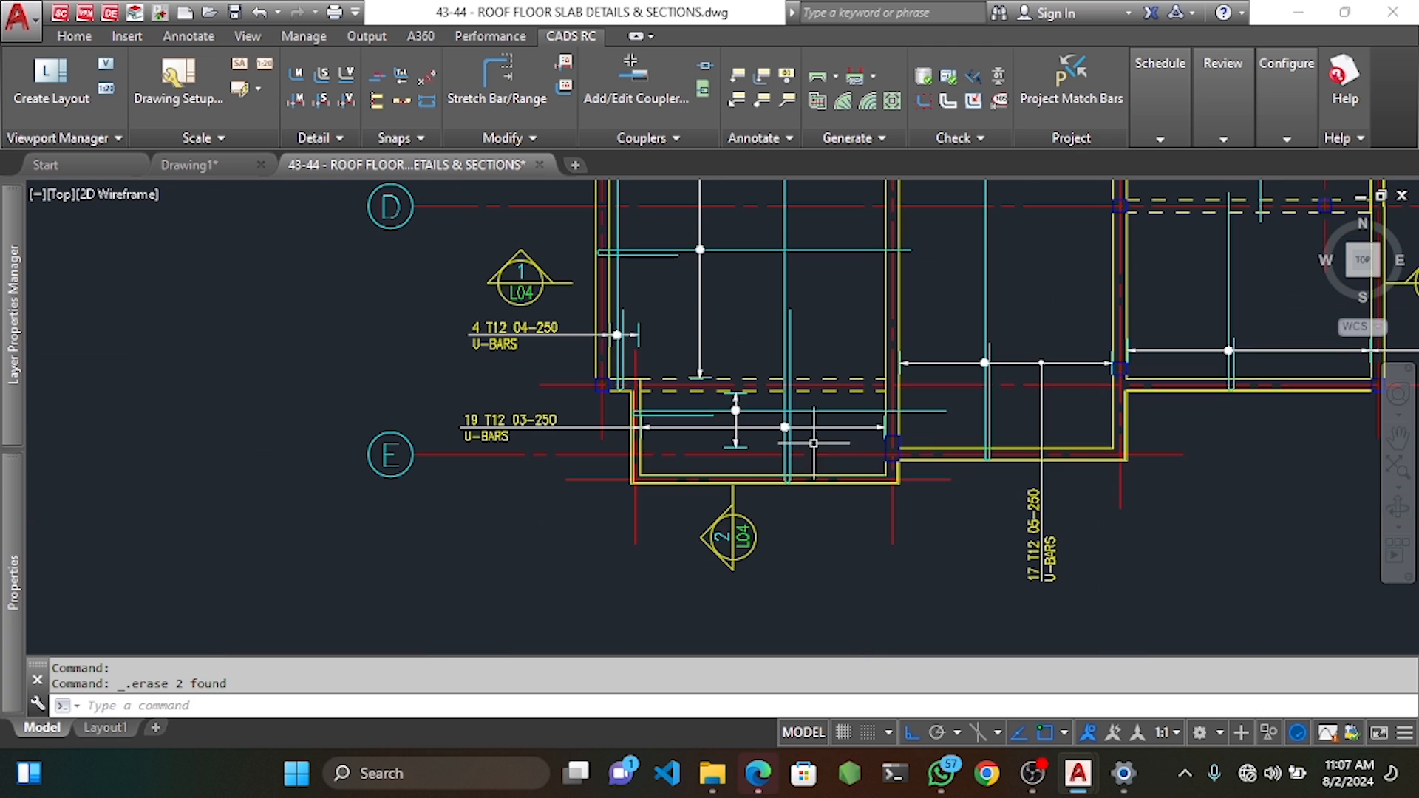
pyautogui.moveTo(704, 386); pyautogui.dragTo(721, 425, button='middle')
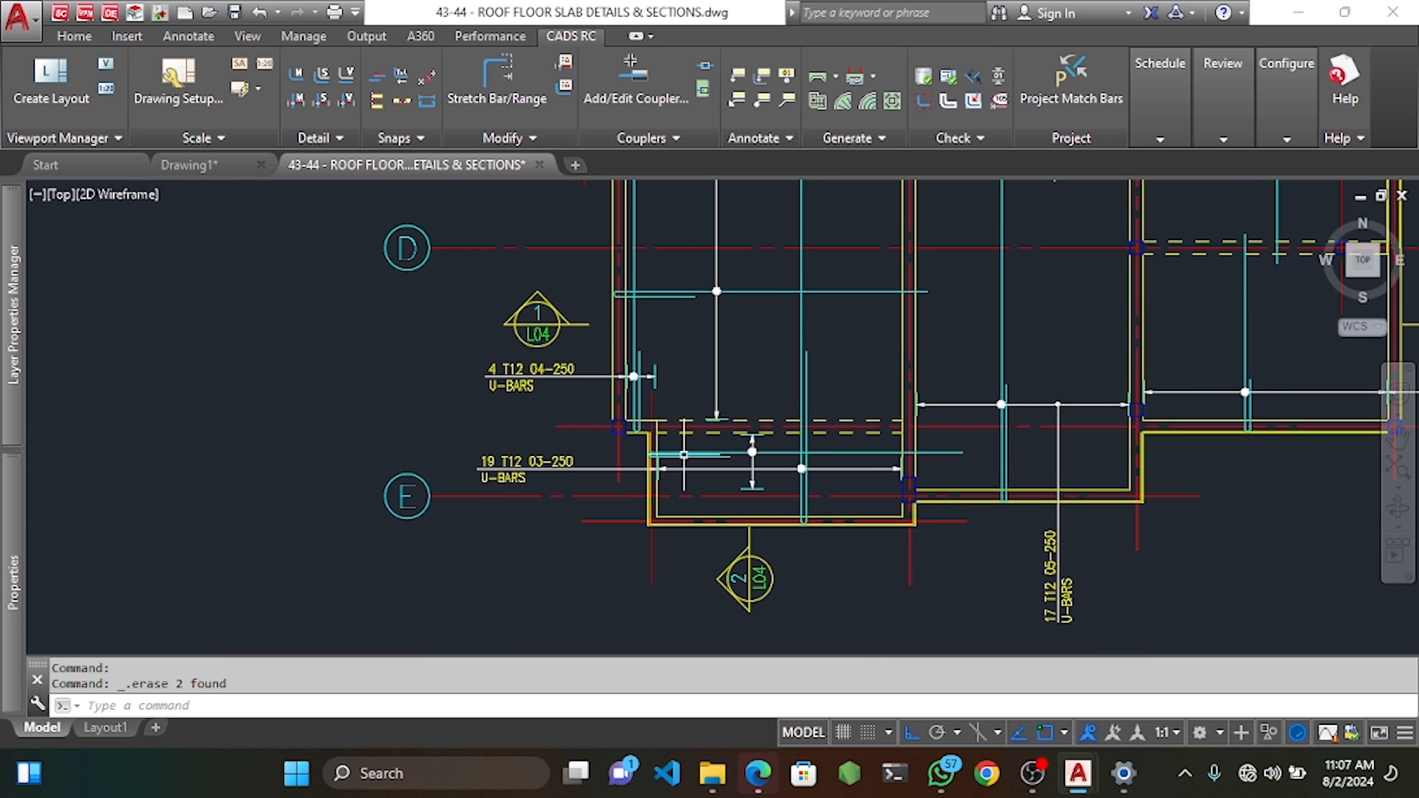
# Try linear dimensions from the panel corners, cancelling the unwanted 4625 attempts.
pyautogui.scroll(2, 684, 452)
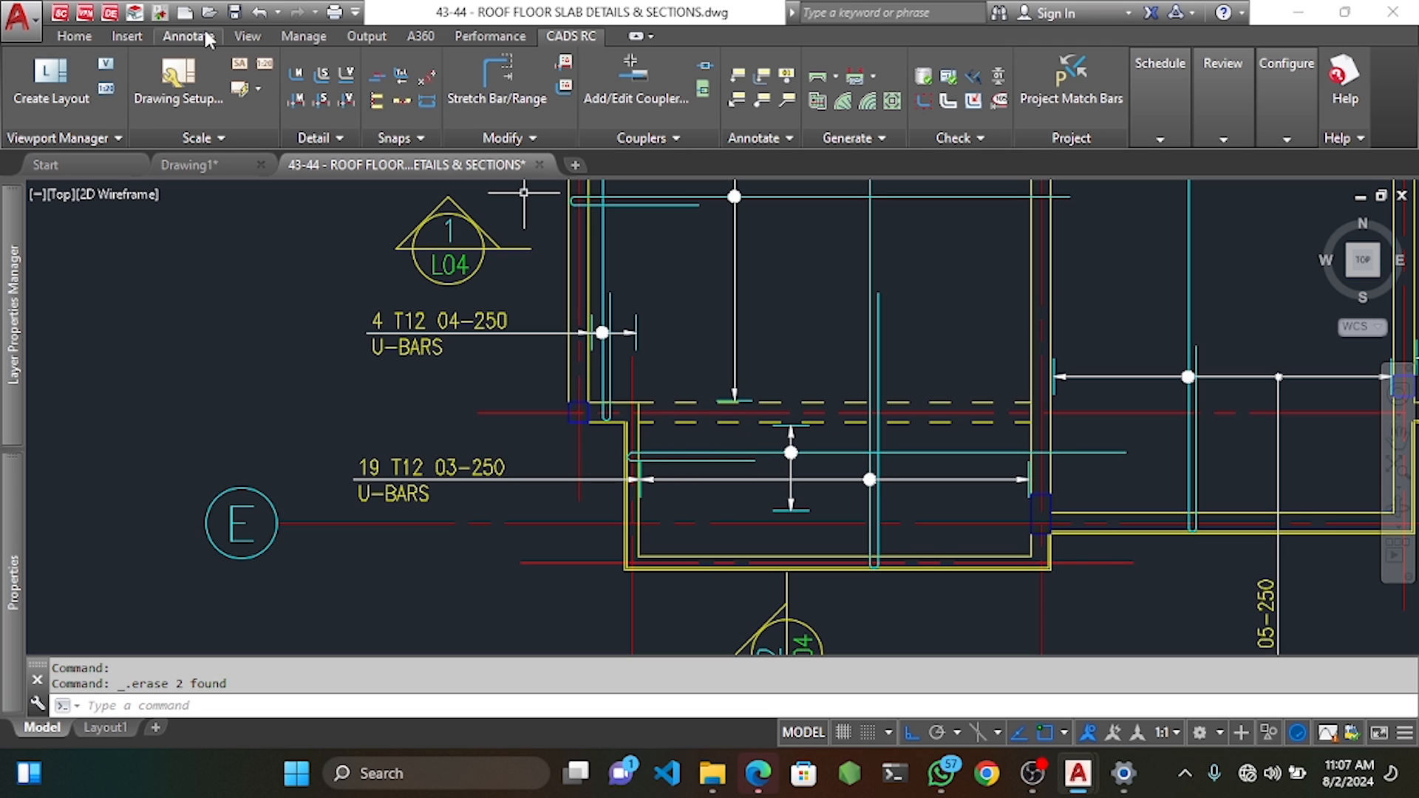
pyautogui.click(188, 35)
pyautogui.click(347, 81)
pyautogui.scroll(4, 686, 450)
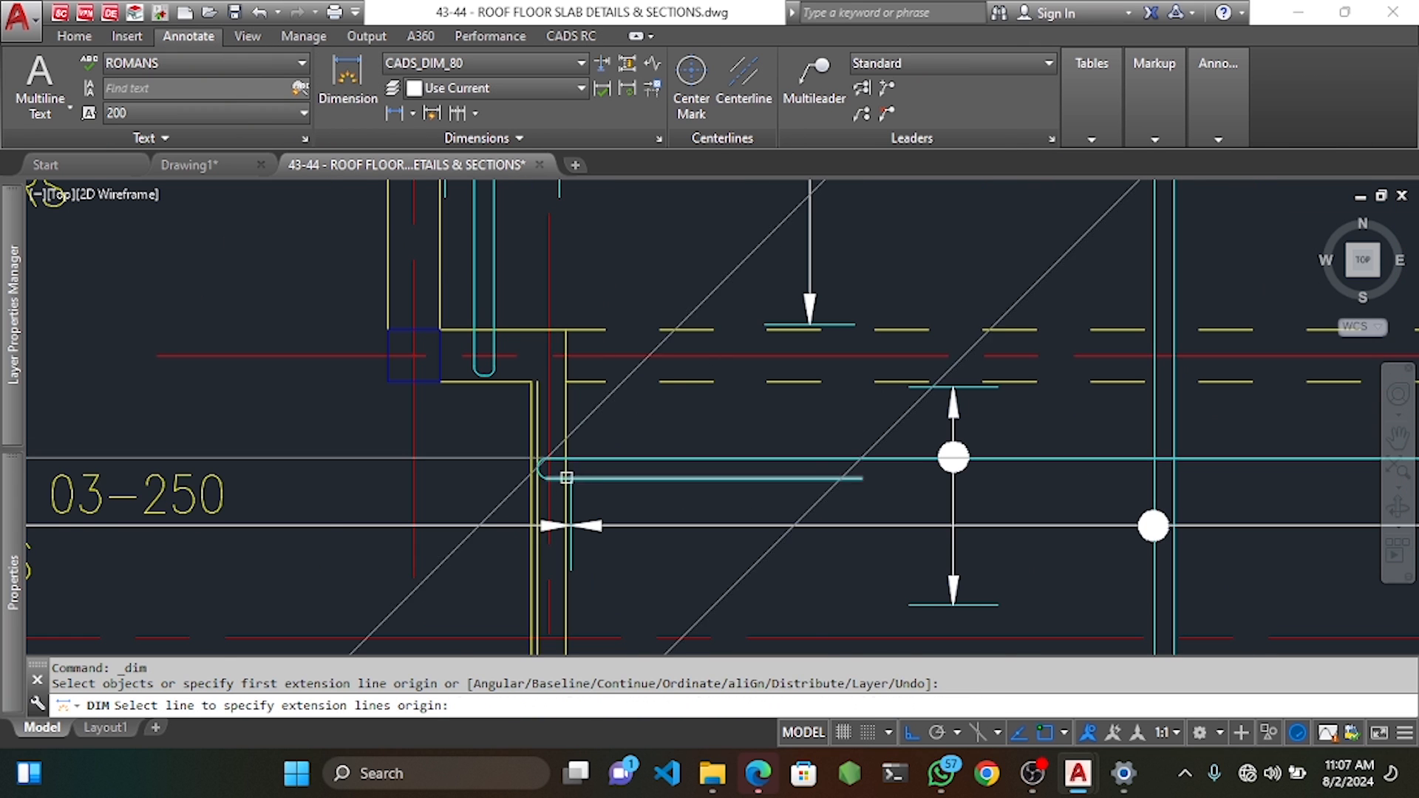
pyautogui.click(566, 478)
pyautogui.scroll(-4, 813, 465)
pyautogui.scroll(3, 842, 464)
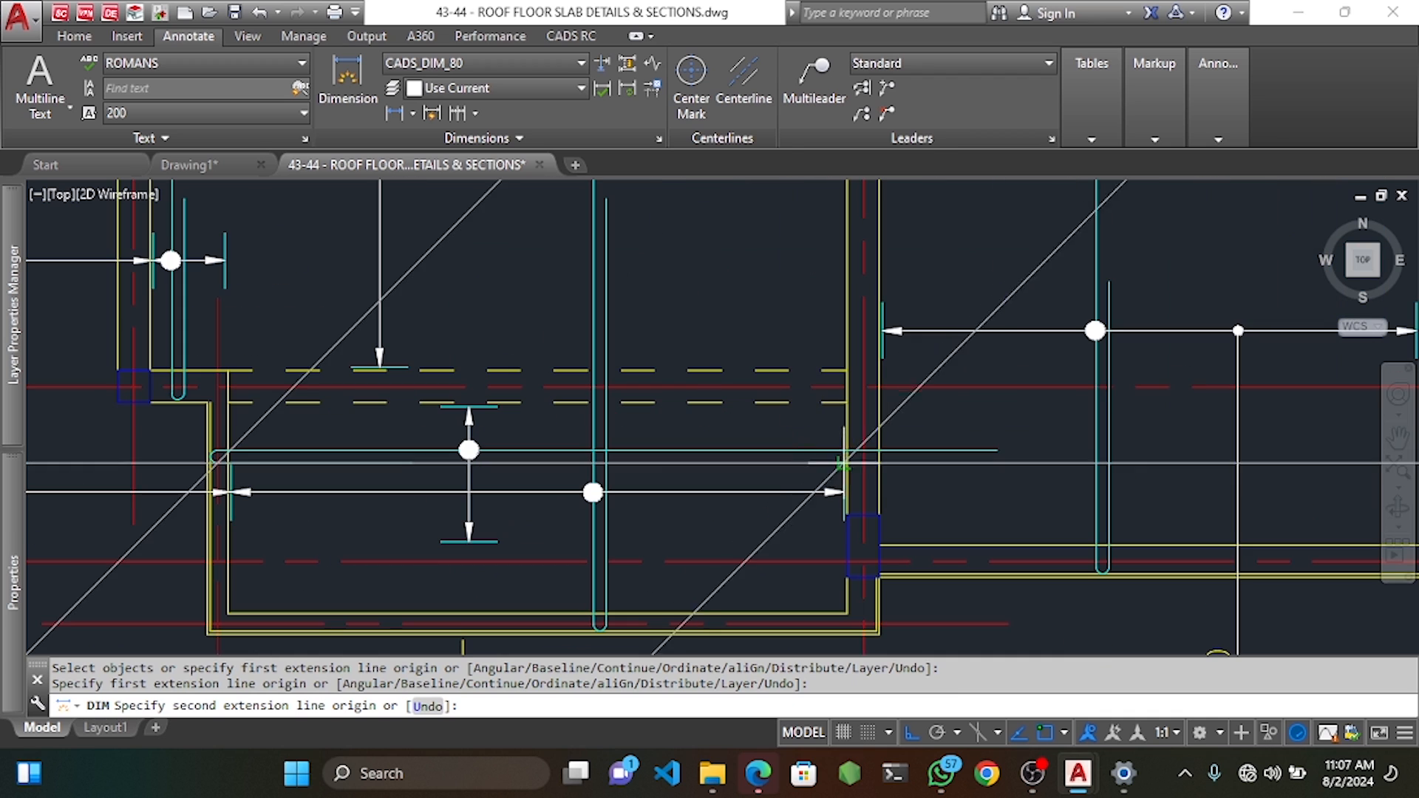
pyautogui.click(871, 465)
pyautogui.press('Escape')
pyautogui.press('space')
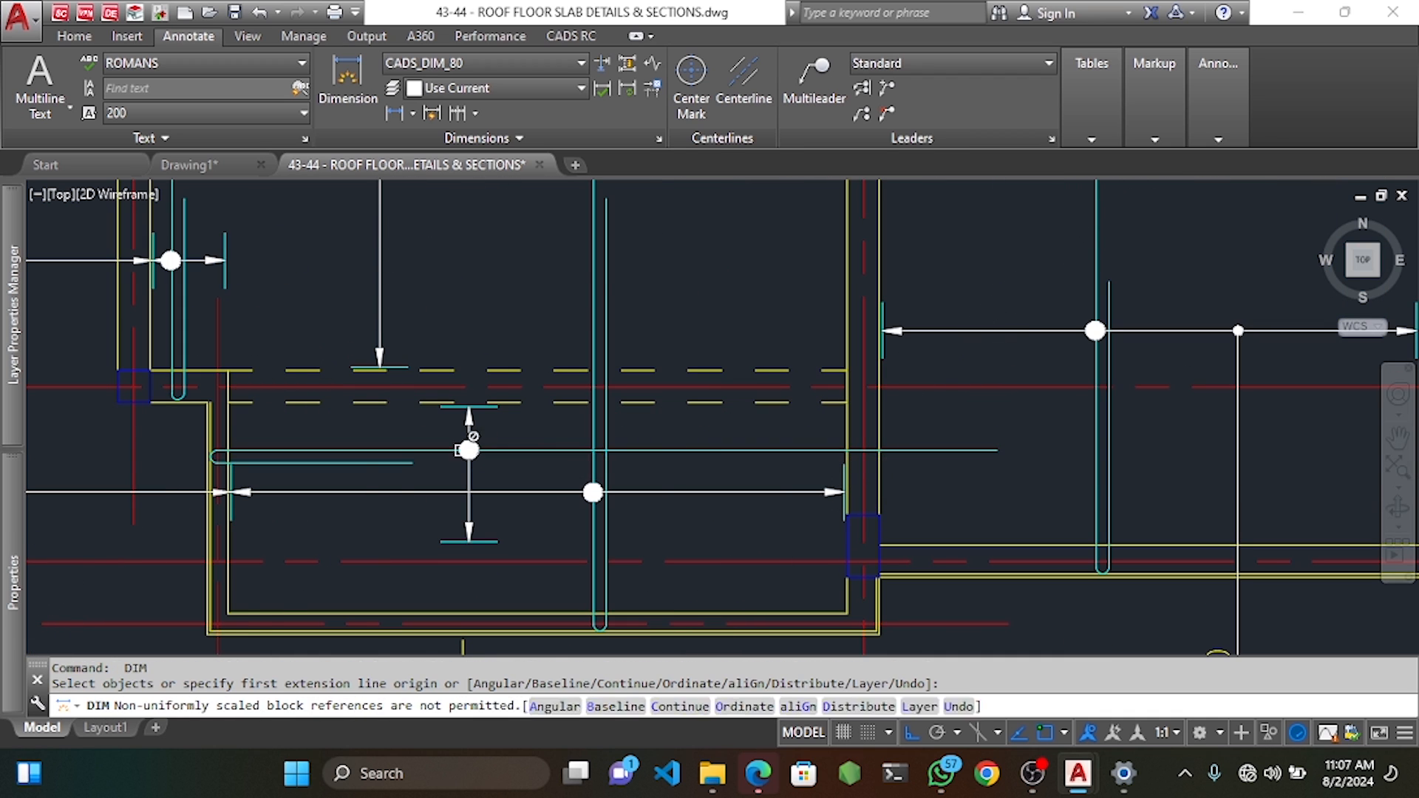
pyautogui.click(218, 462)
pyautogui.click(848, 467)
pyautogui.scroll(-6, 847, 443)
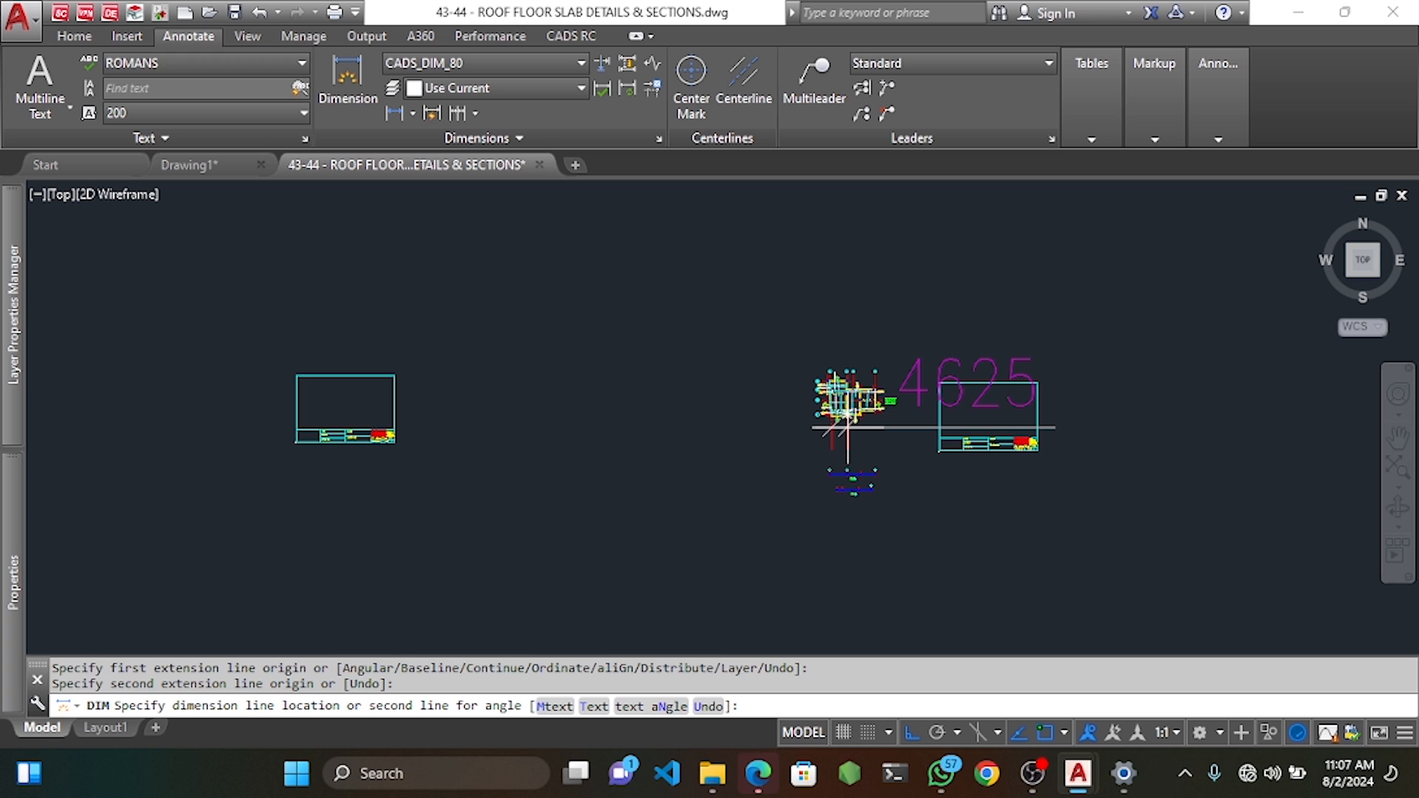
pyautogui.press('Escape')
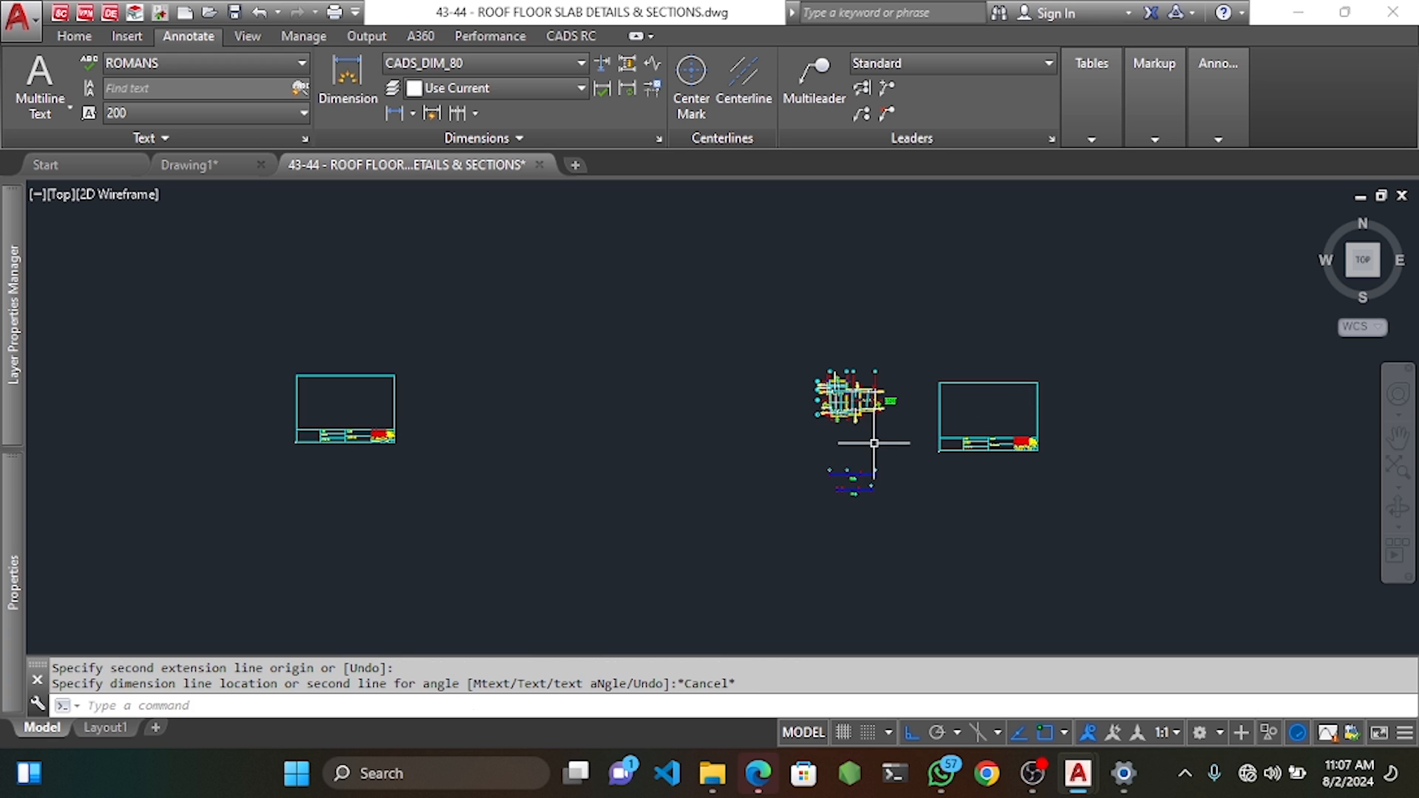
# Dimension a 1200 length from the U-bar's bend, placing the dimension line below the bar.
pyautogui.scroll(8, 820, 418)
pyautogui.scroll(7, 858, 430)
pyautogui.press('space')
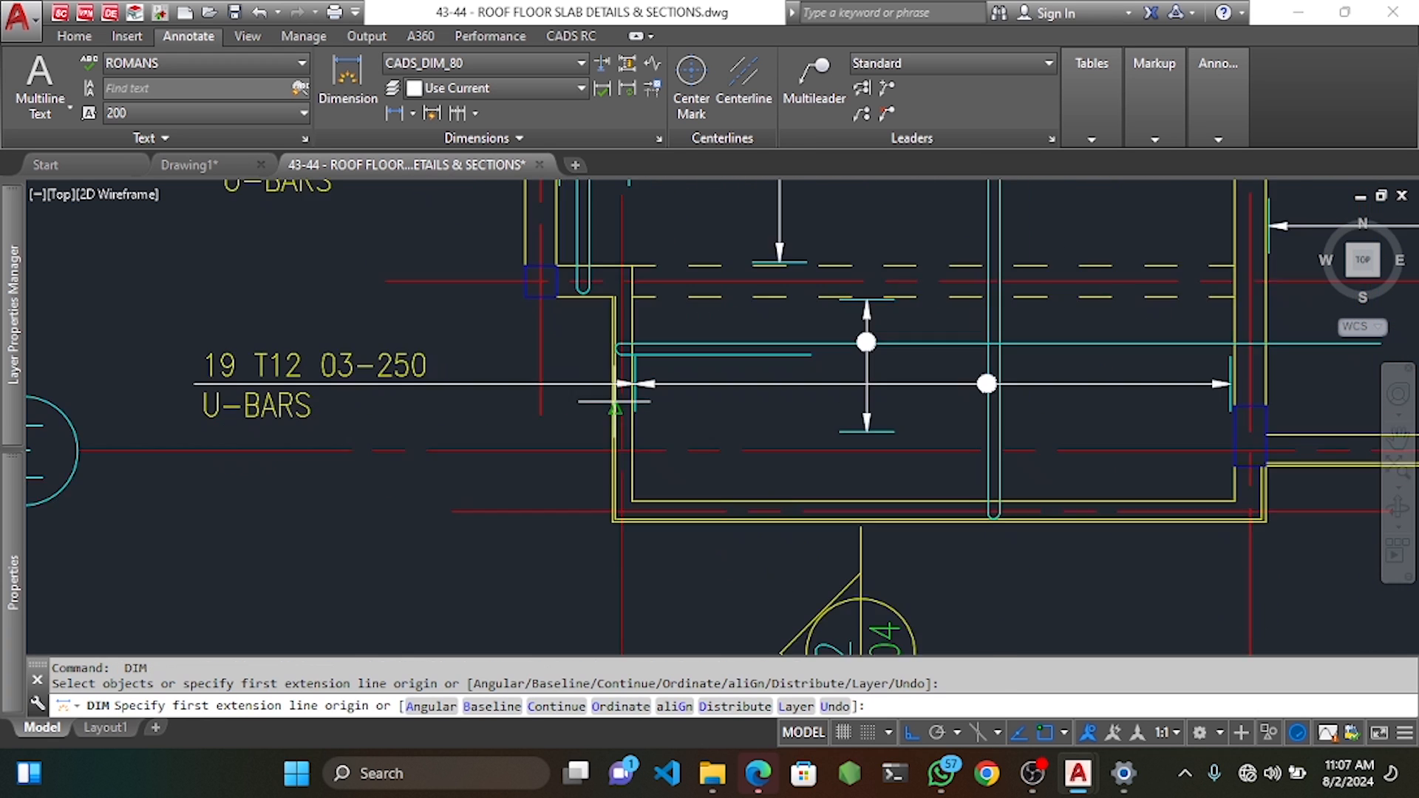
pyautogui.click(622, 320)
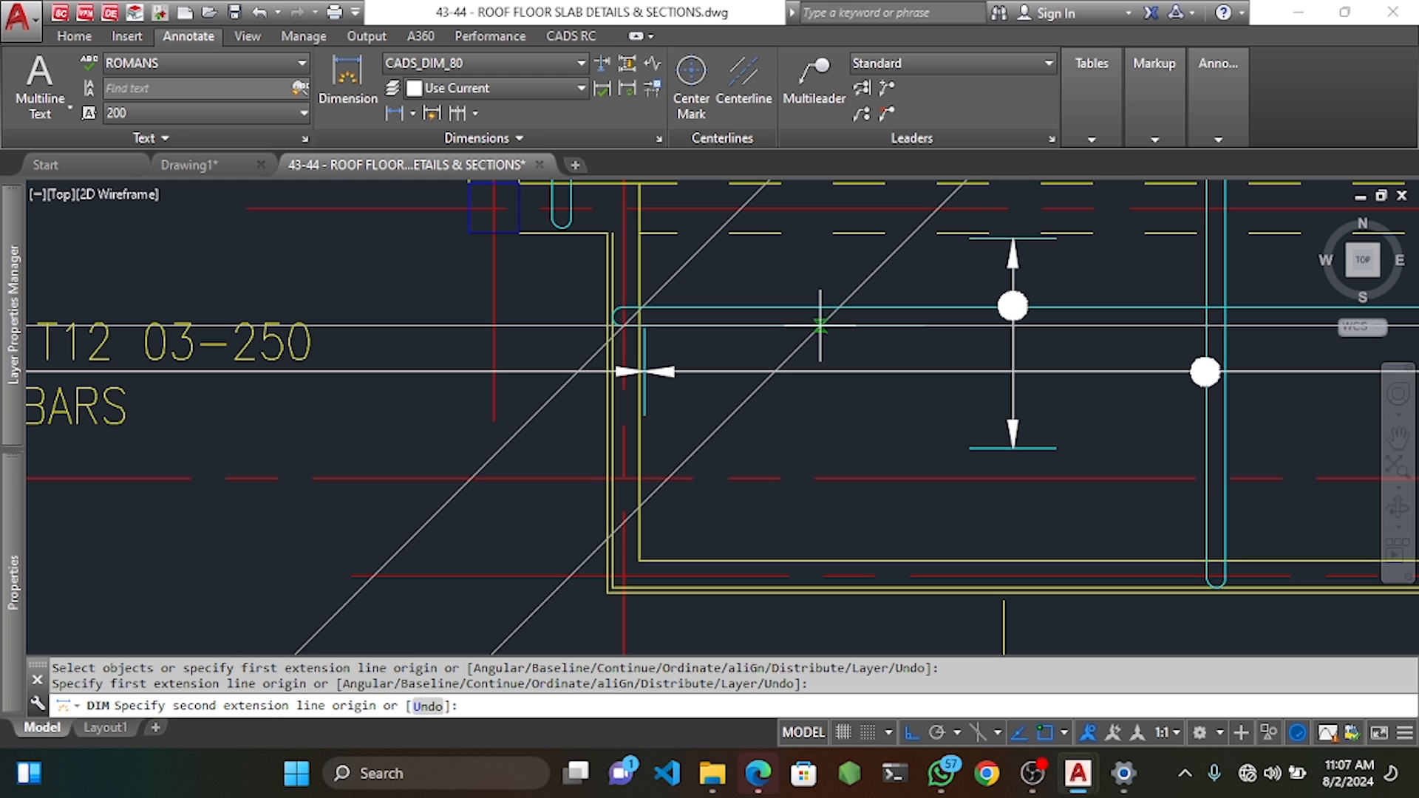
pyautogui.write('1200')
pyautogui.press('Return')
pyautogui.click(895, 480)
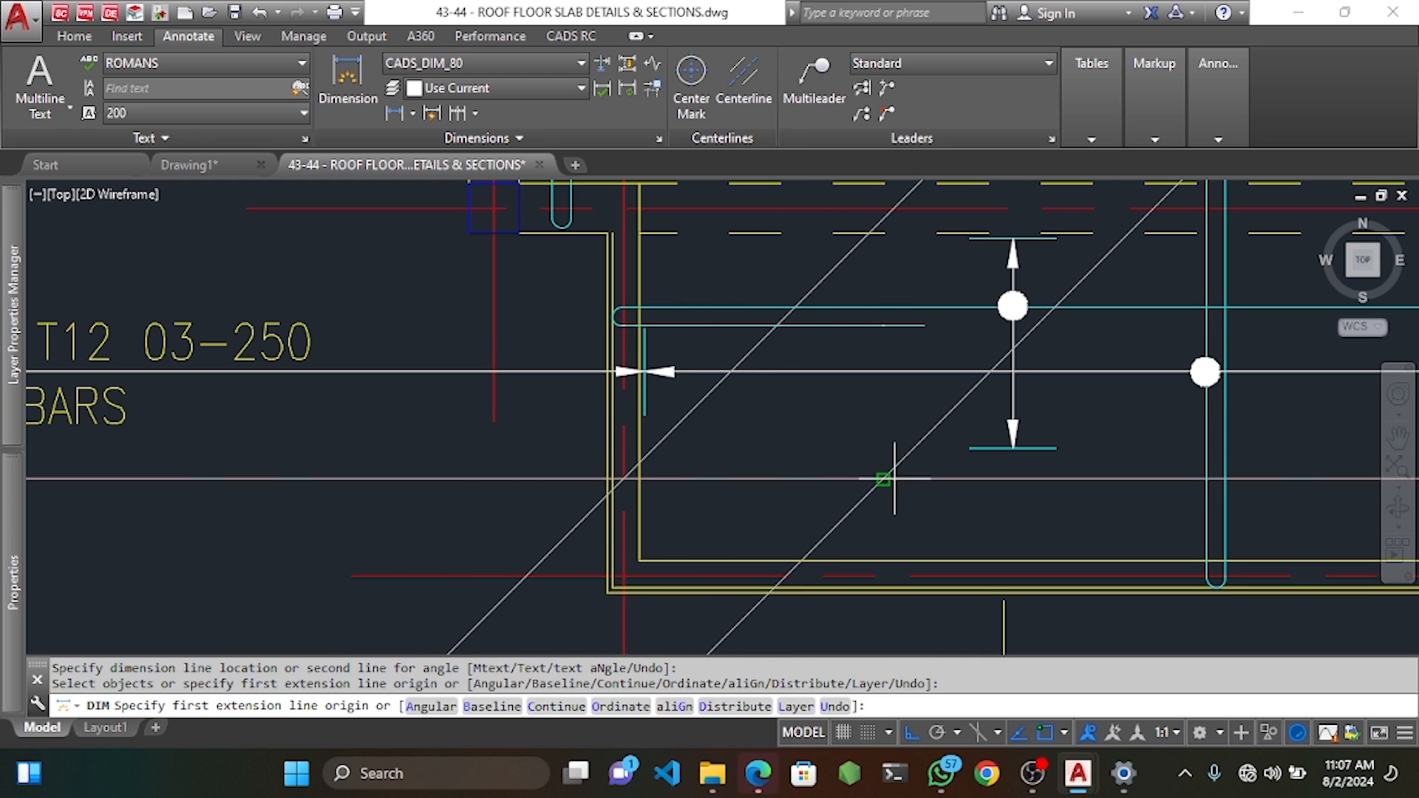
pyautogui.press('Escape')
pyautogui.press('Escape')
pyautogui.press('Escape')
pyautogui.click(914, 448)
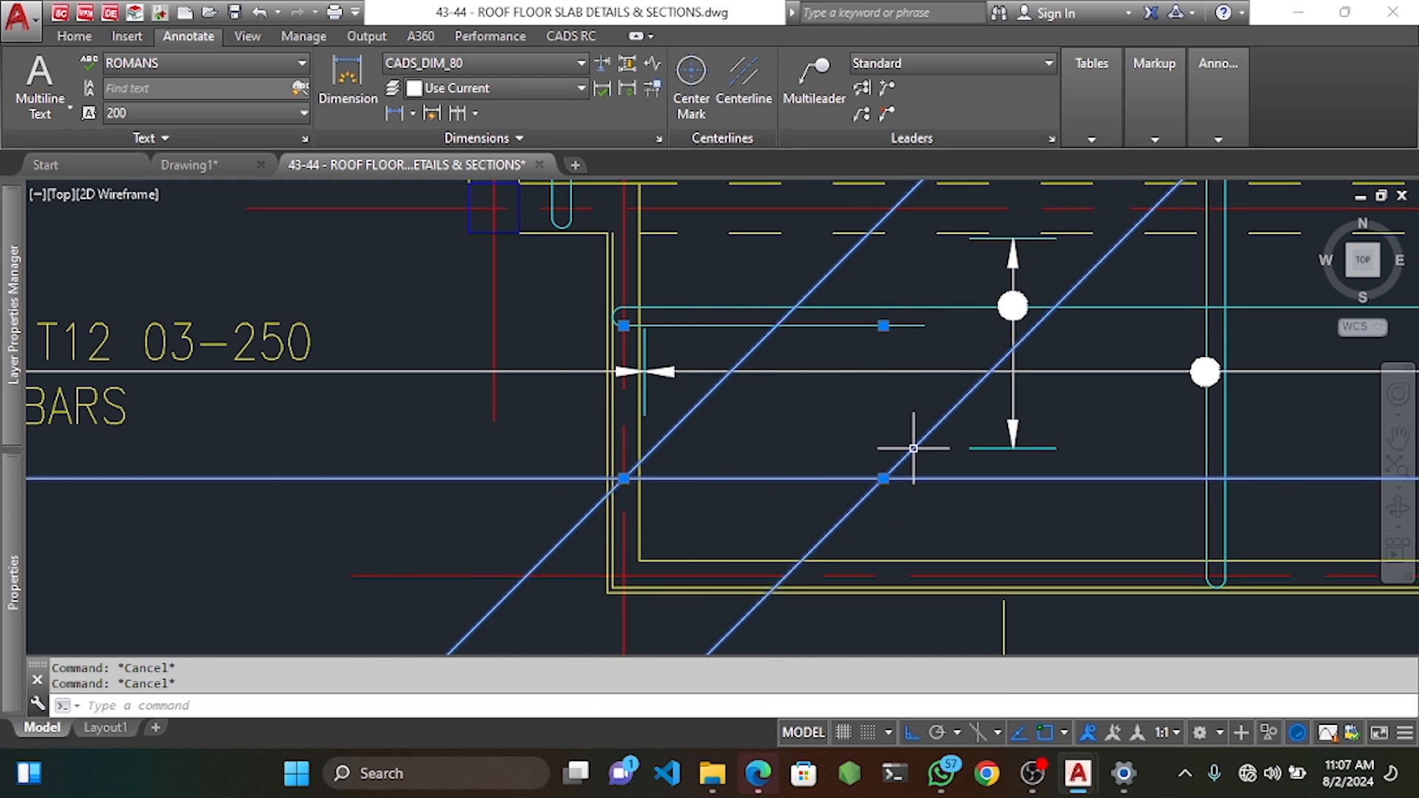
pyautogui.press('Escape')
# Stretch the U-bar's inner leg back to the 1200 mark and erase the temporary dimension.
pyautogui.click(571, 35)
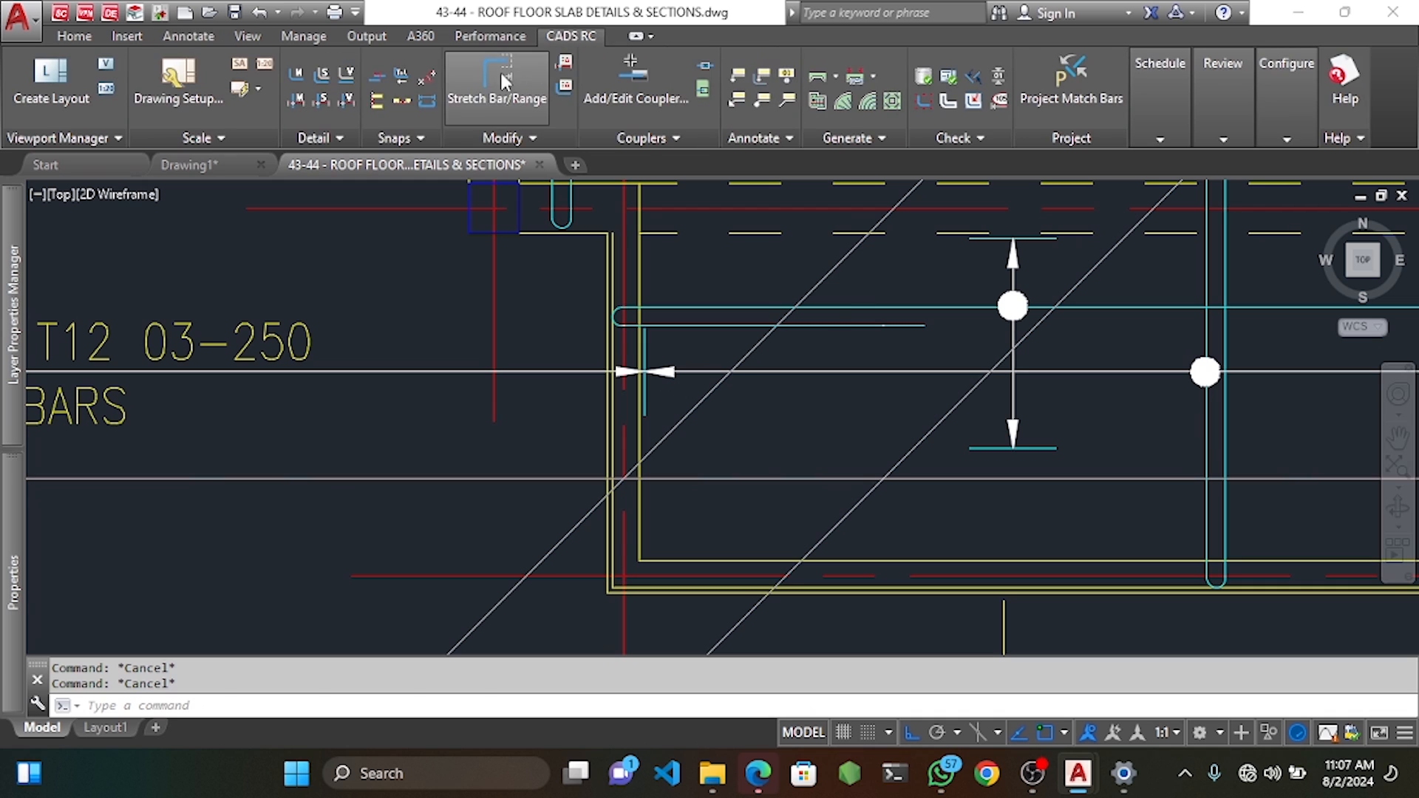
pyautogui.click(504, 81)
pyautogui.scroll(4, 925, 330)
pyautogui.click(925, 330)
pyautogui.click(999, 385)
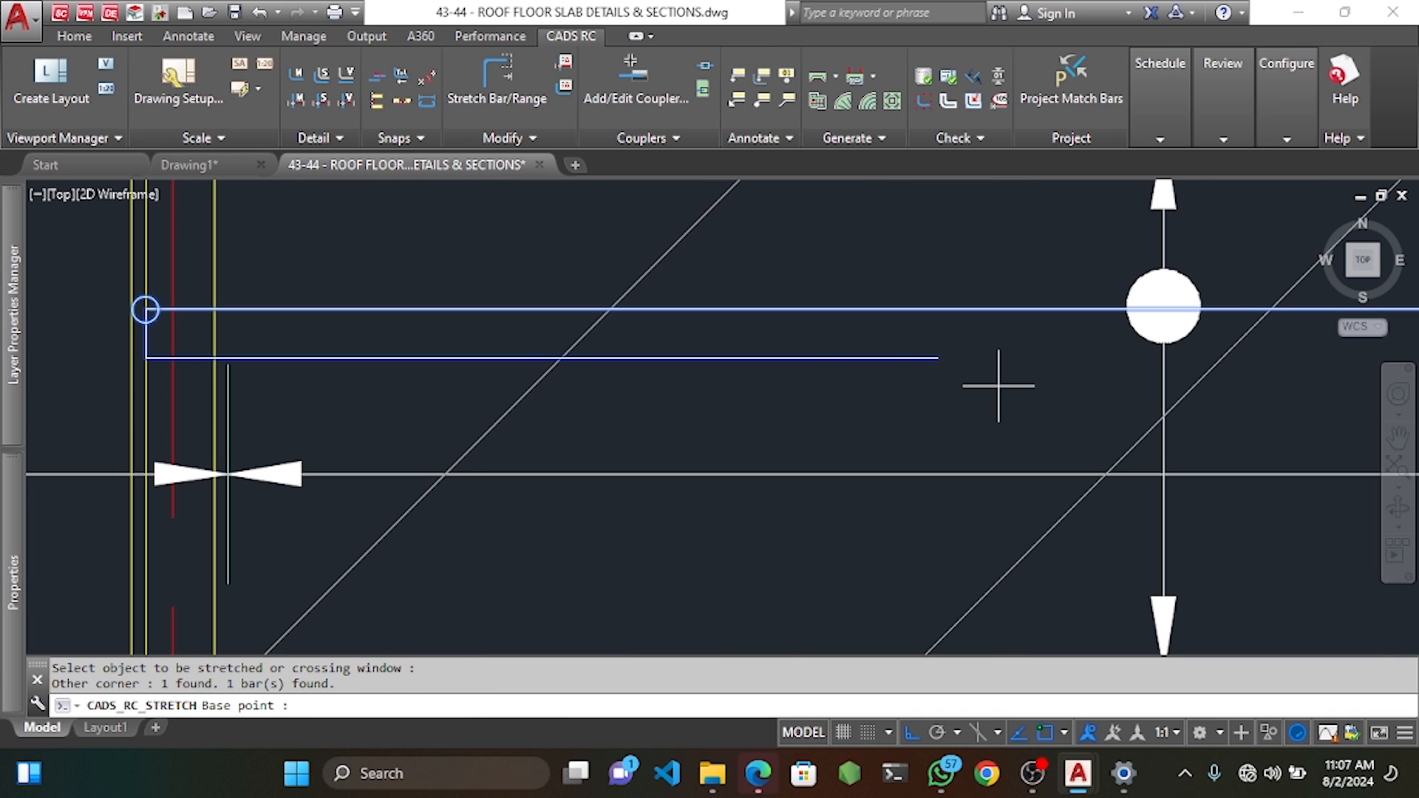
pyautogui.click(936, 358)
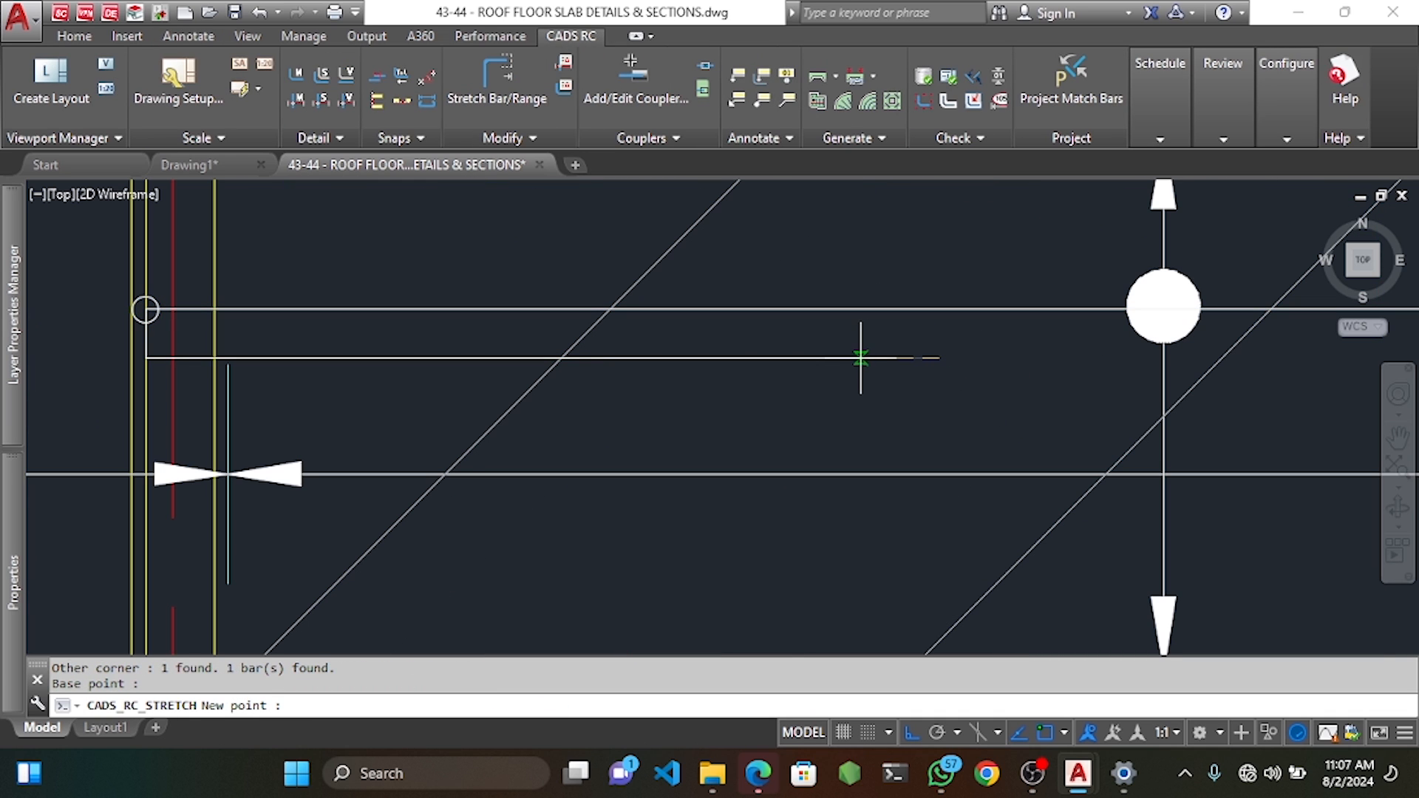
pyautogui.click(834, 357)
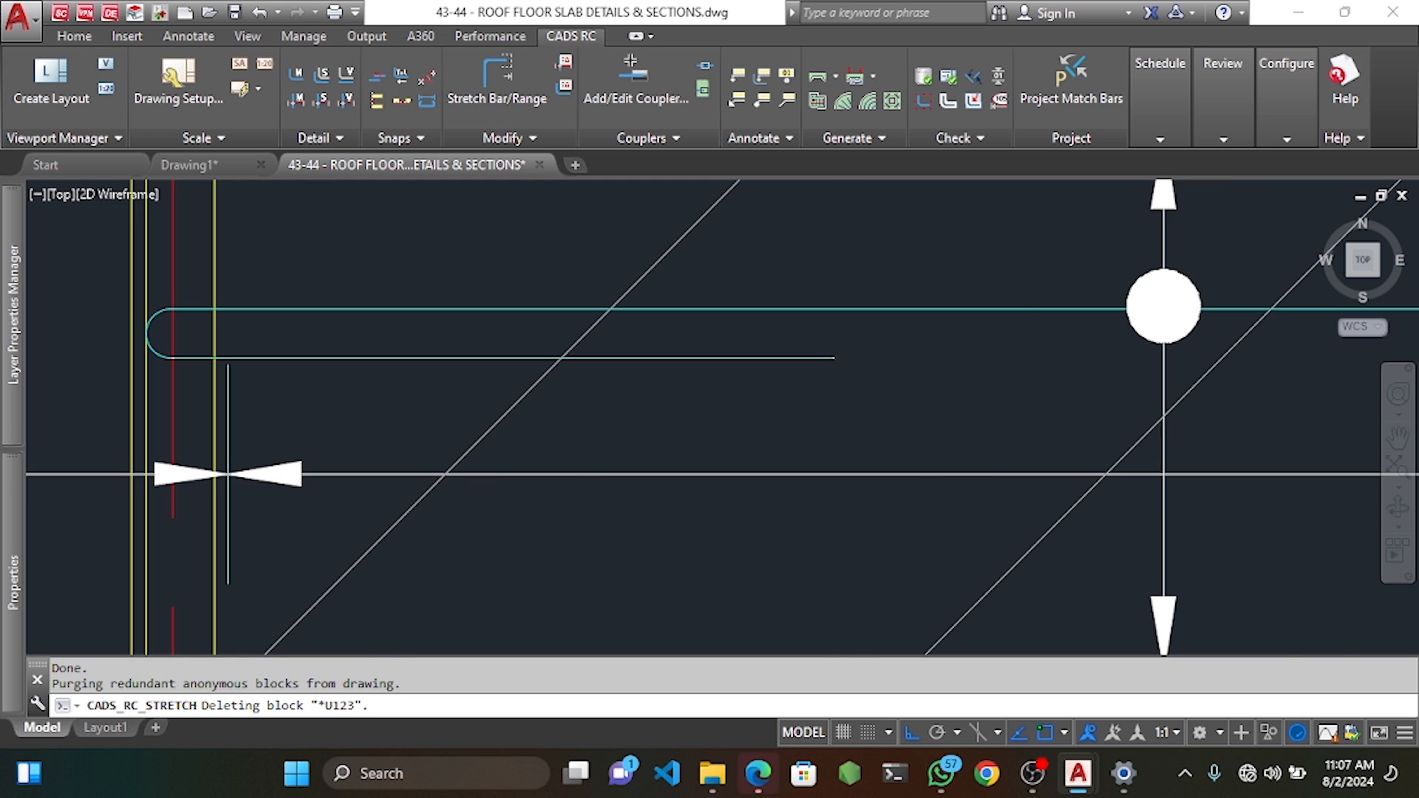
pyautogui.press('Delete')
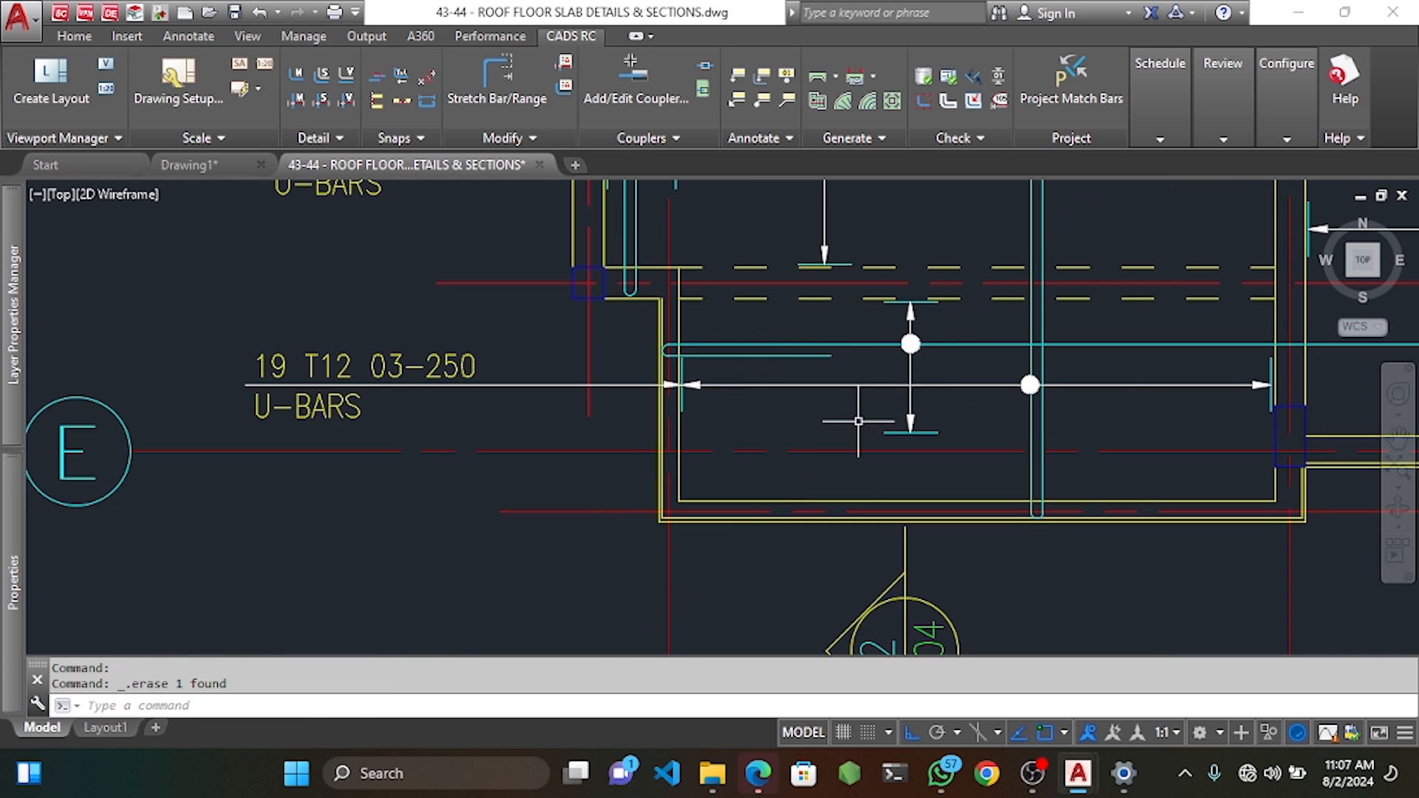
pyautogui.scroll(-2, 829, 394)
# Move the 19 T12 03-250 U-bar slightly lower within its panel.
pyautogui.moveTo(965, 453); pyautogui.dragTo(956, 404, button='middle')
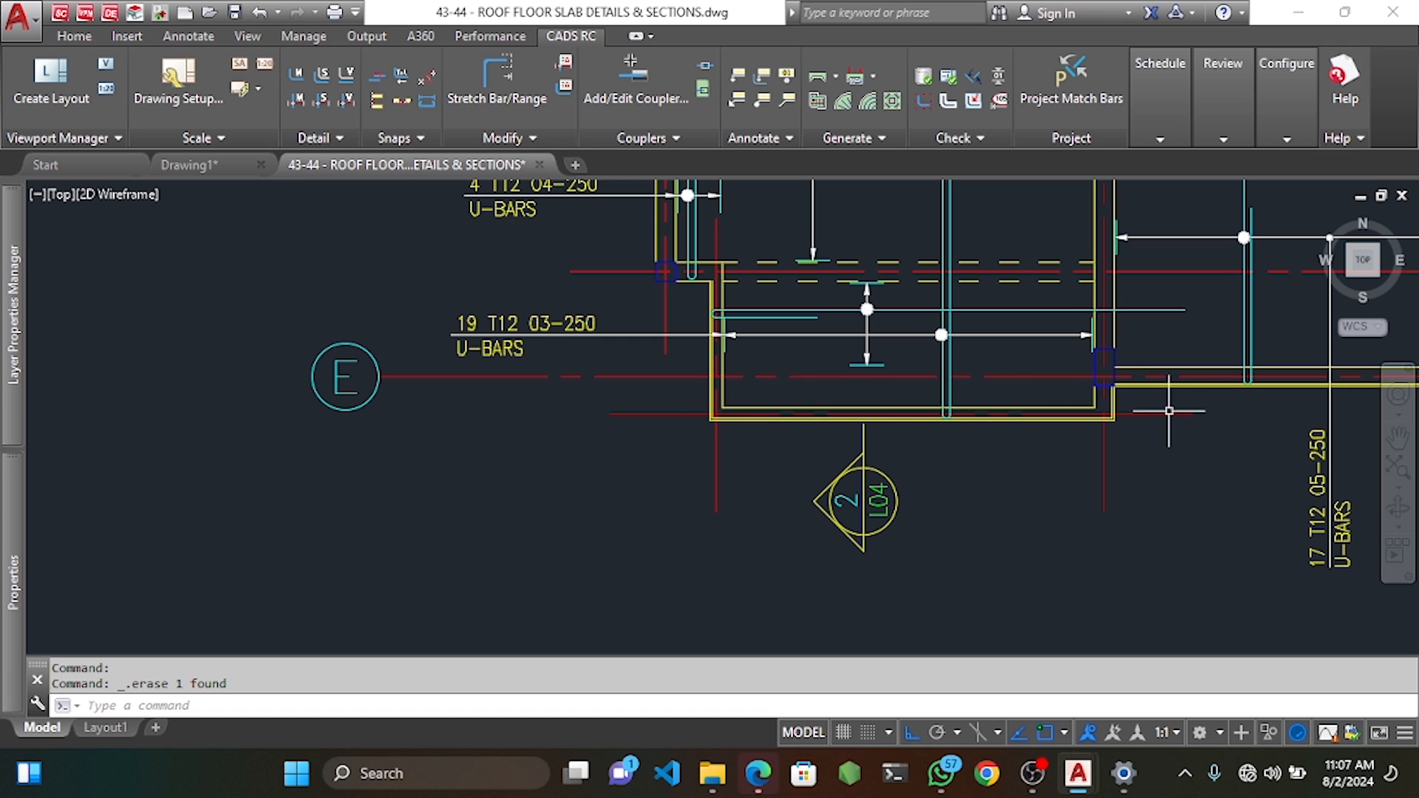
pyautogui.scroll(4, 869, 315)
pyautogui.click(910, 286)
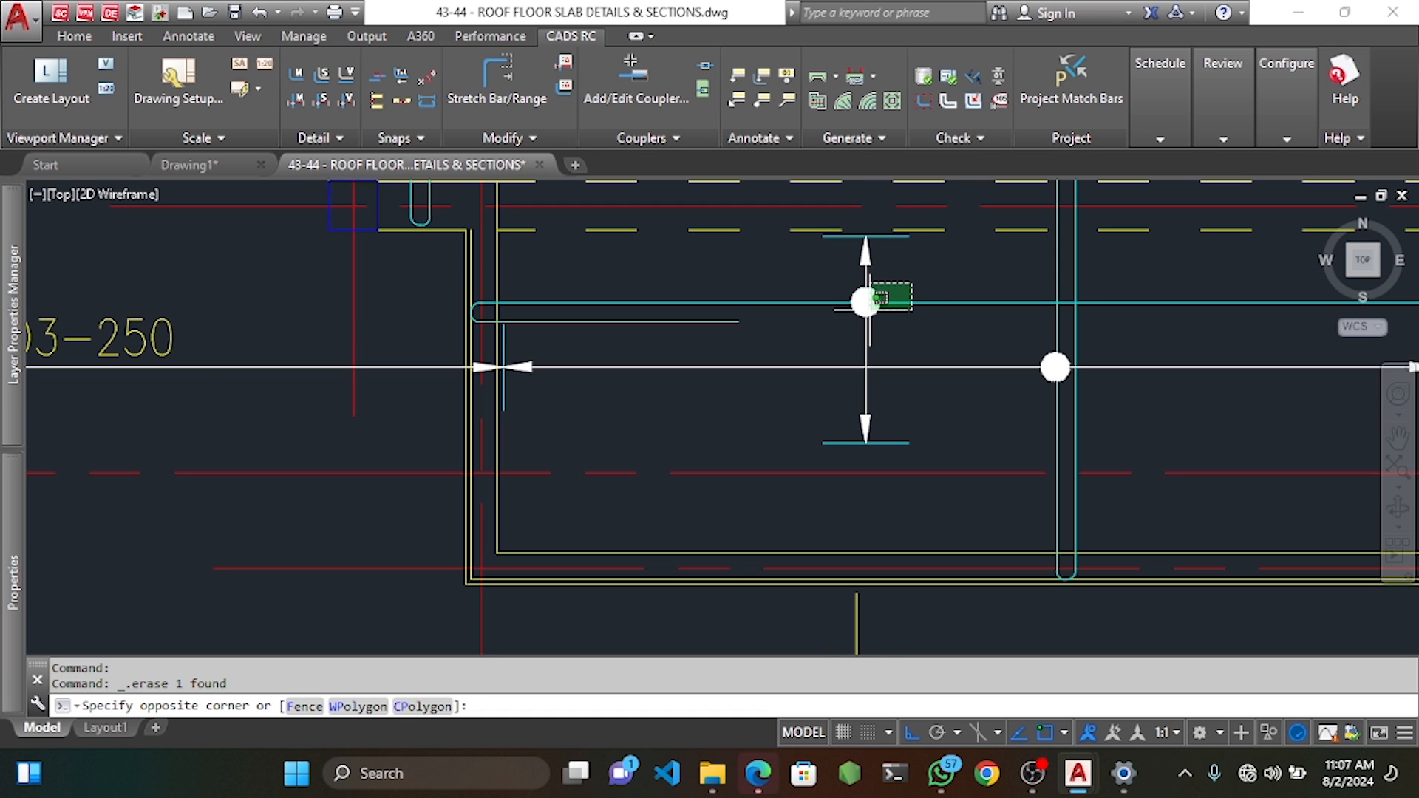
pyautogui.click(870, 310)
pyautogui.moveTo(899, 354); pyautogui.dragTo(902, 330, button='middle')
pyautogui.write('m')
pyautogui.press('Return')
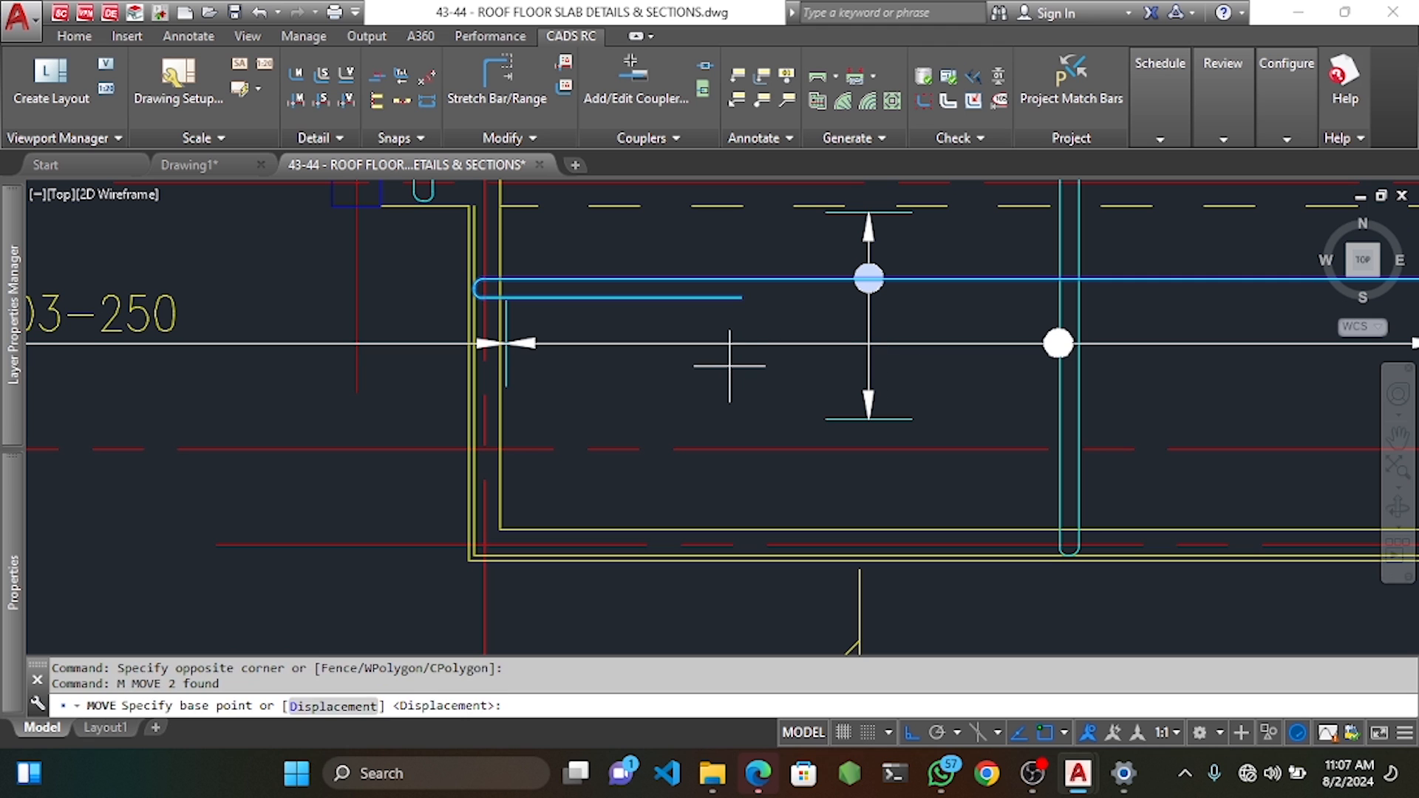
pyautogui.click(736, 350)
pyautogui.click(754, 357)
pyautogui.click(899, 297)
pyautogui.click(842, 280)
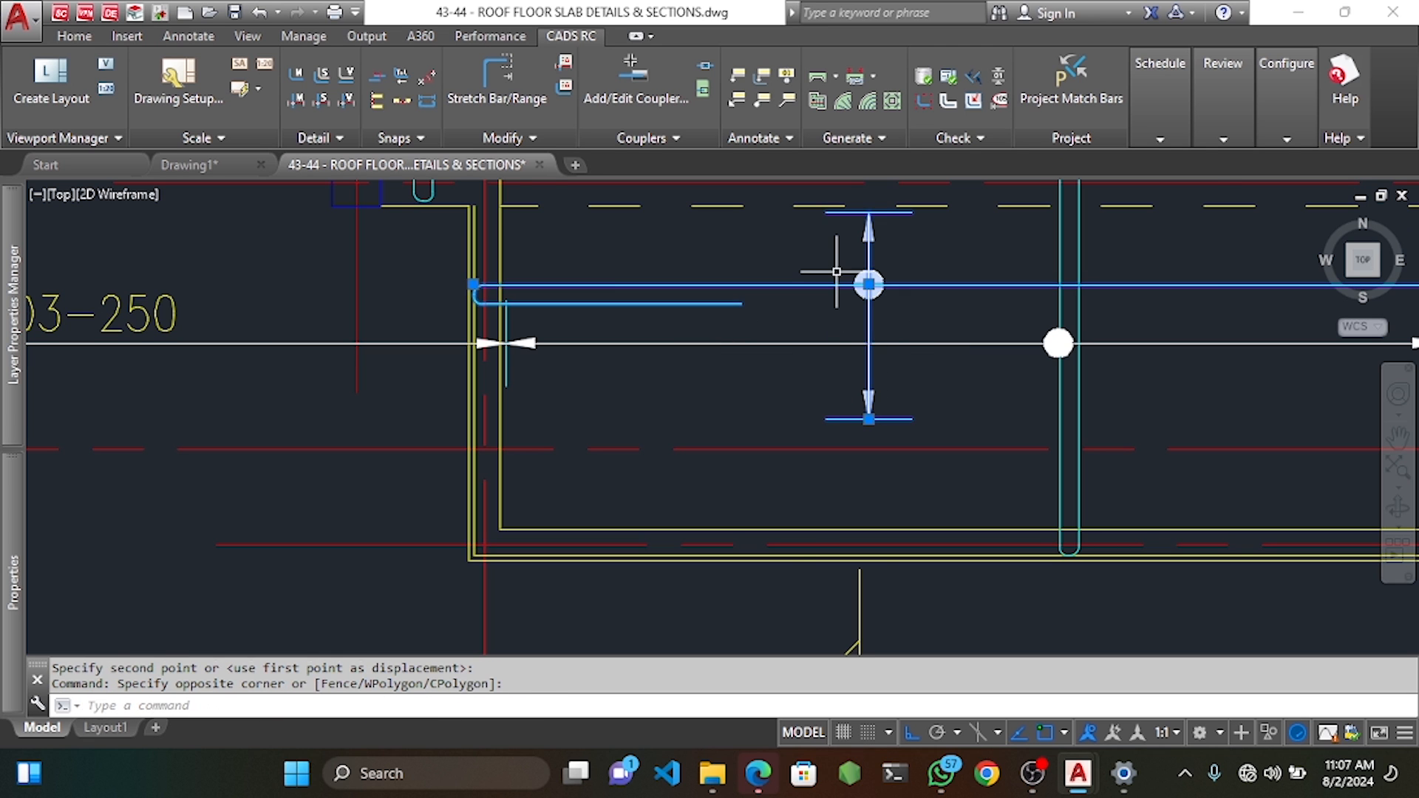
pyautogui.scroll(-4, 851, 318)
pyautogui.press('Escape')
pyautogui.press('Escape')
pyautogui.scroll(4, 699, 410)
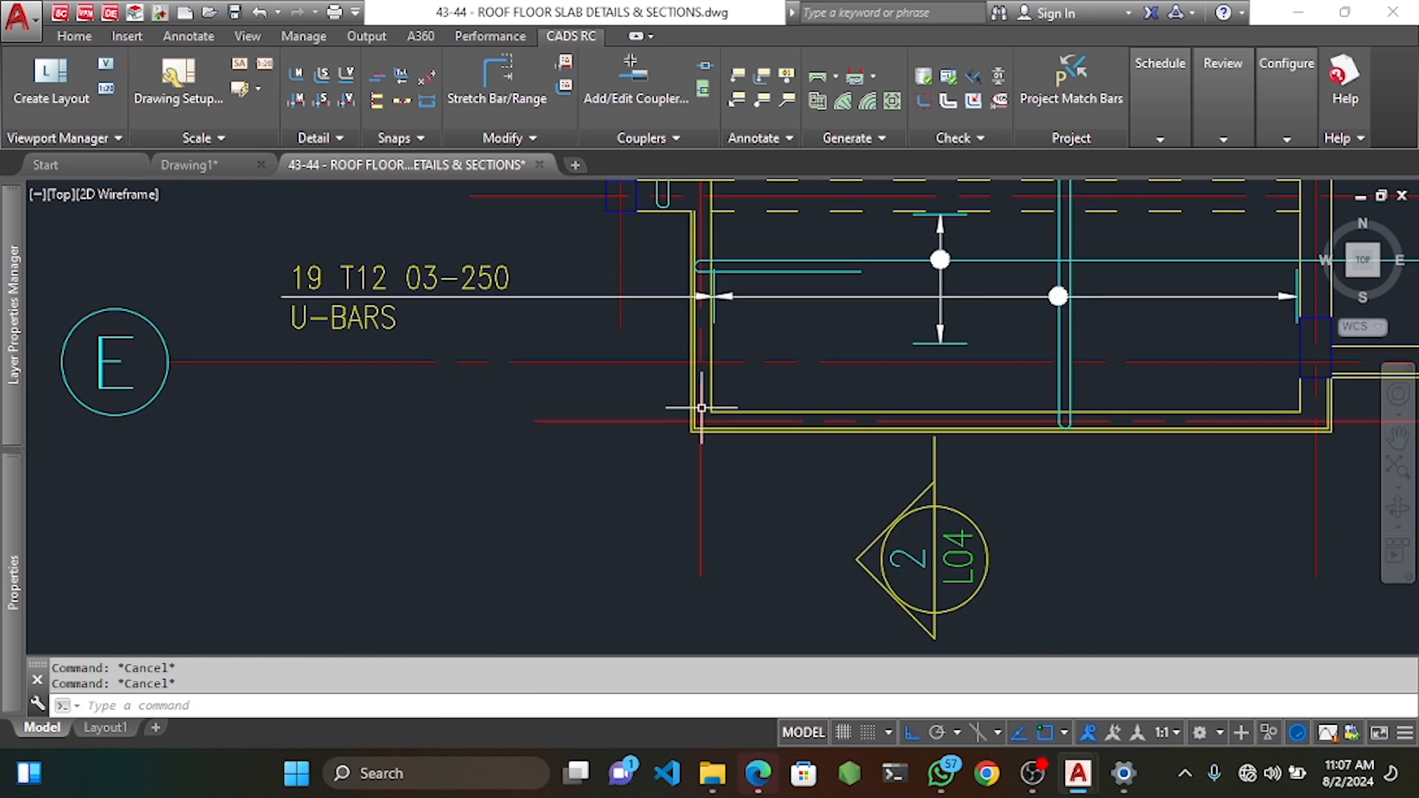
# Create new mark 13 as a single-indicator shape-35 T12 range, multiplier 2, noted BT&TB.
pyautogui.rightClick(646, 373)
pyautogui.moveTo(771, 397)
pyautogui.moveTo(1062, 412)
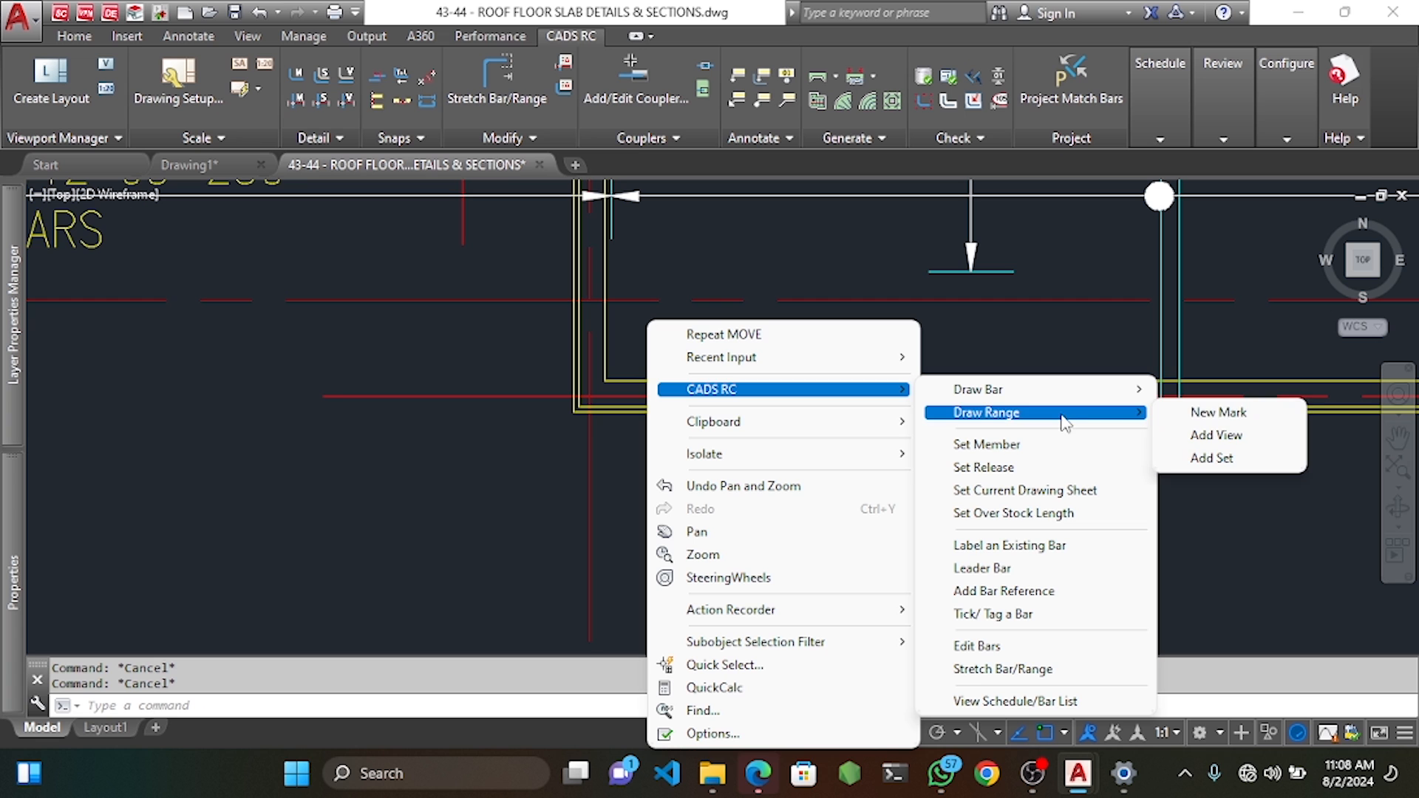
pyautogui.click(1212, 412)
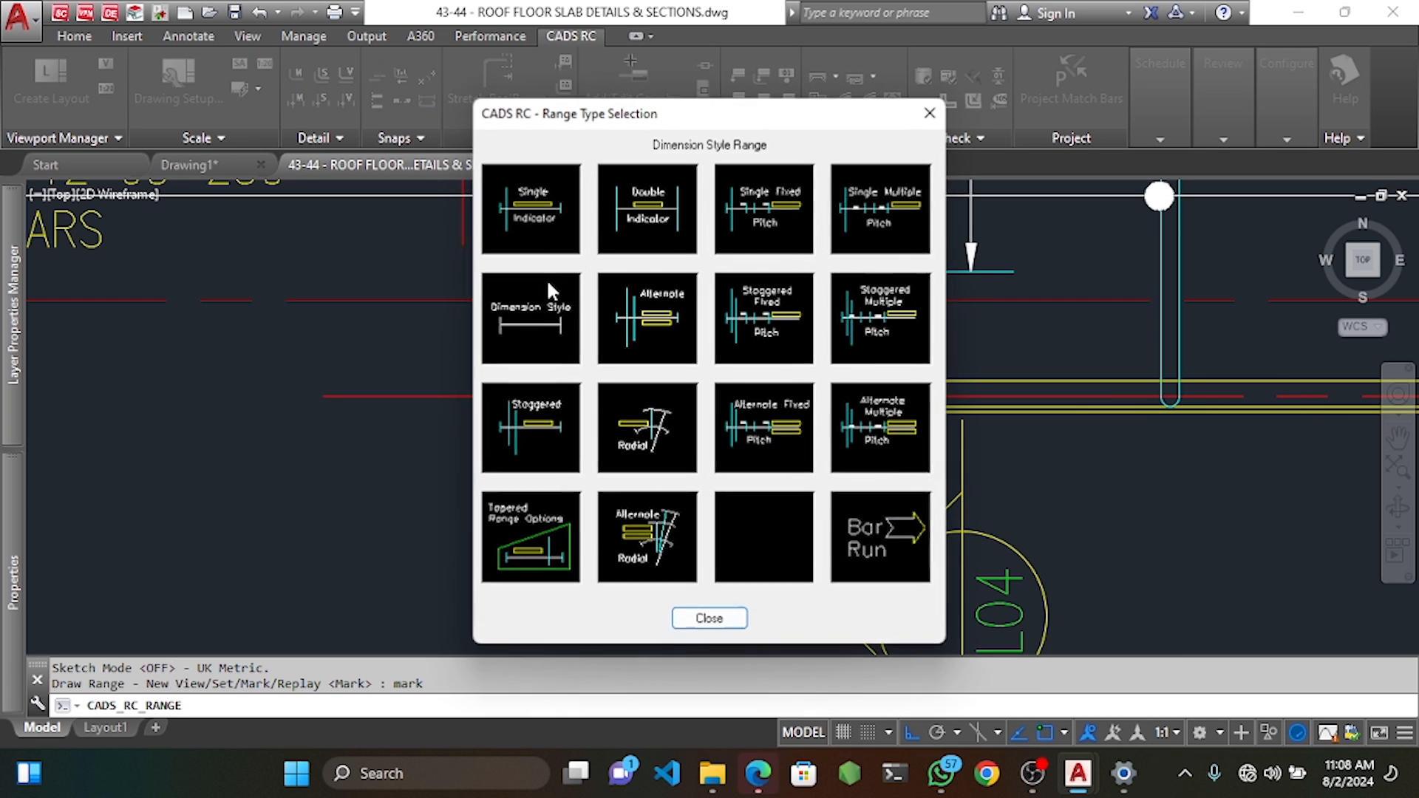
pyautogui.click(556, 230)
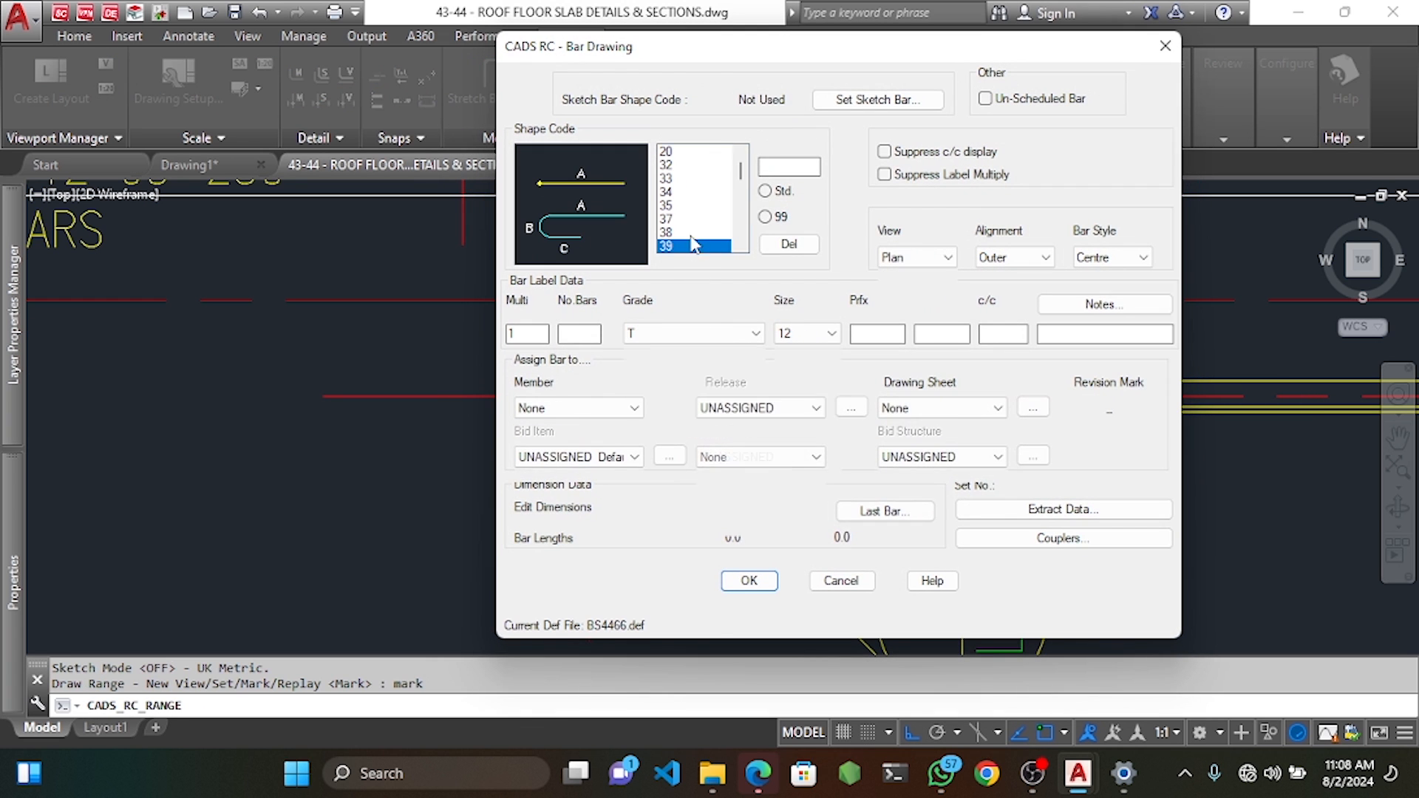
pyautogui.click(677, 210)
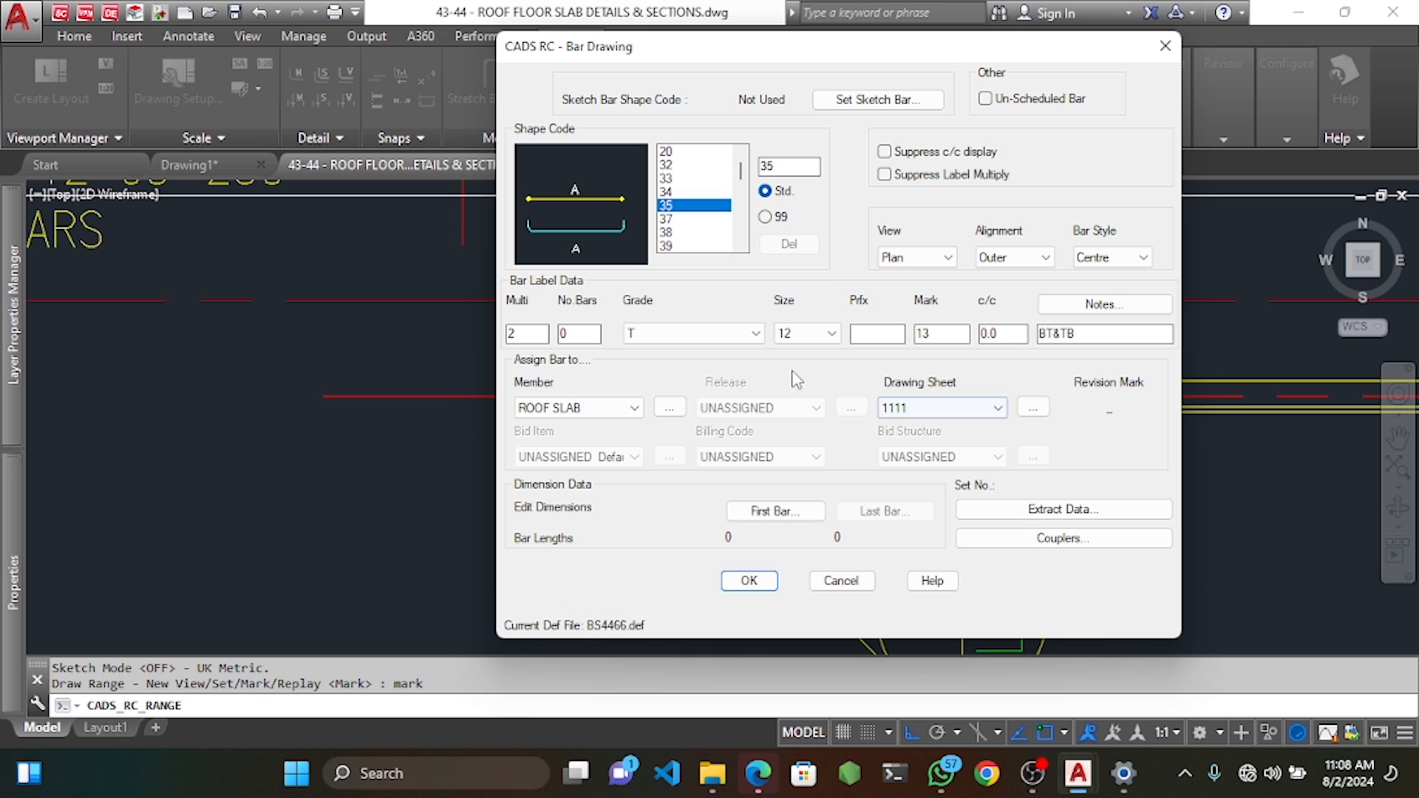
pyautogui.click(749, 581)
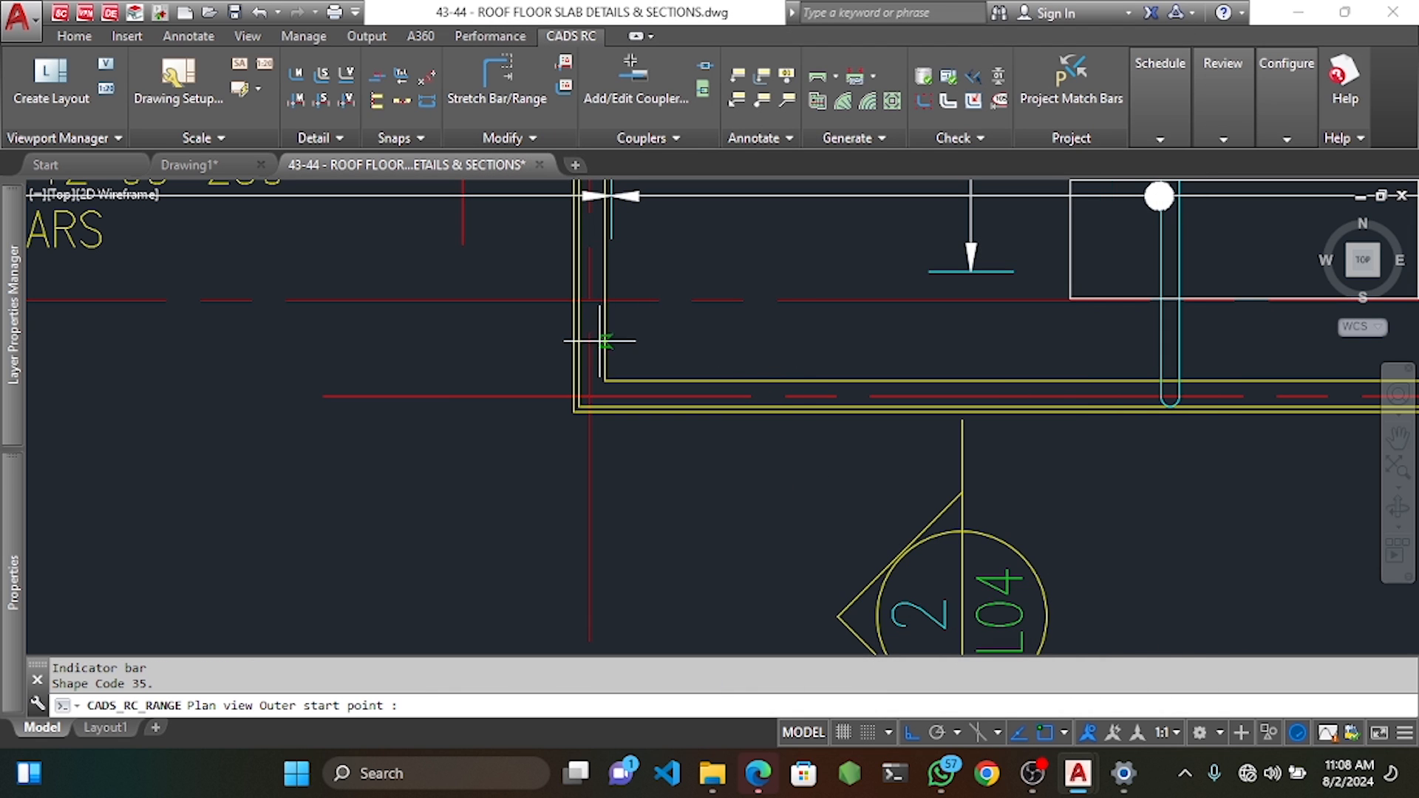
# Draw the mark 13 range across the grid E bay at 250 centres with default 25 offsets.
pyautogui.scroll(2, 591, 341)
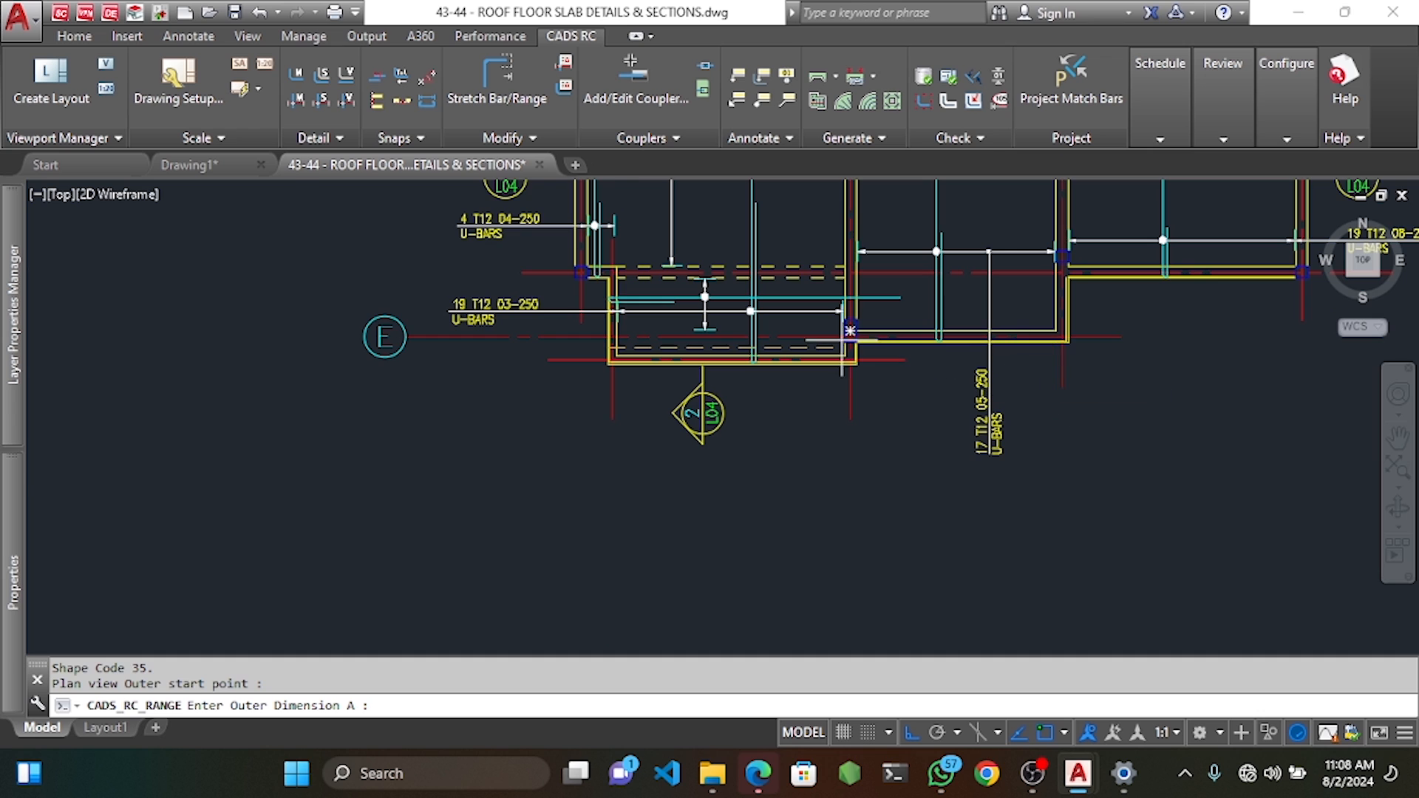
pyautogui.scroll(5, 842, 339)
pyautogui.click(936, 379)
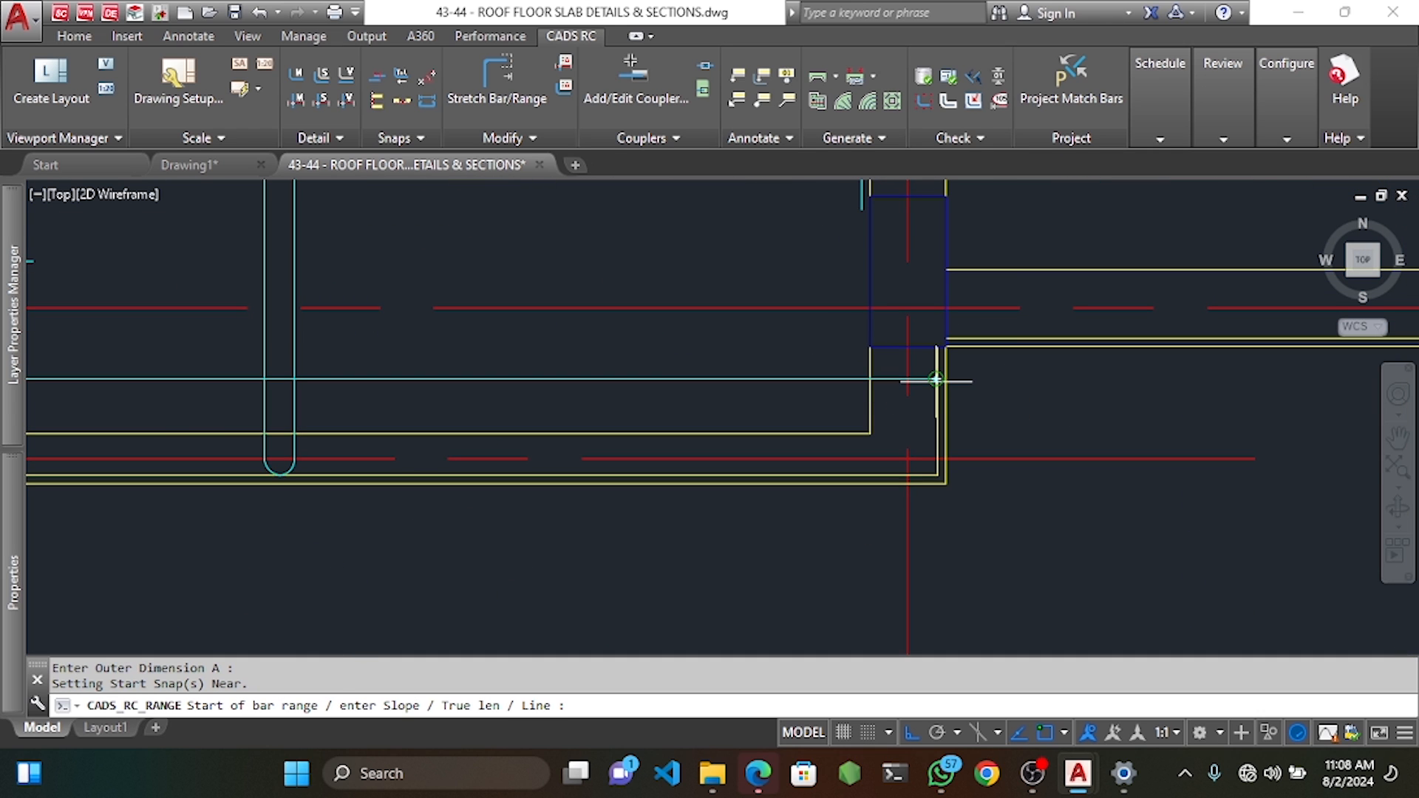
pyautogui.scroll(-4, 937, 379)
pyautogui.scroll(4, 763, 431)
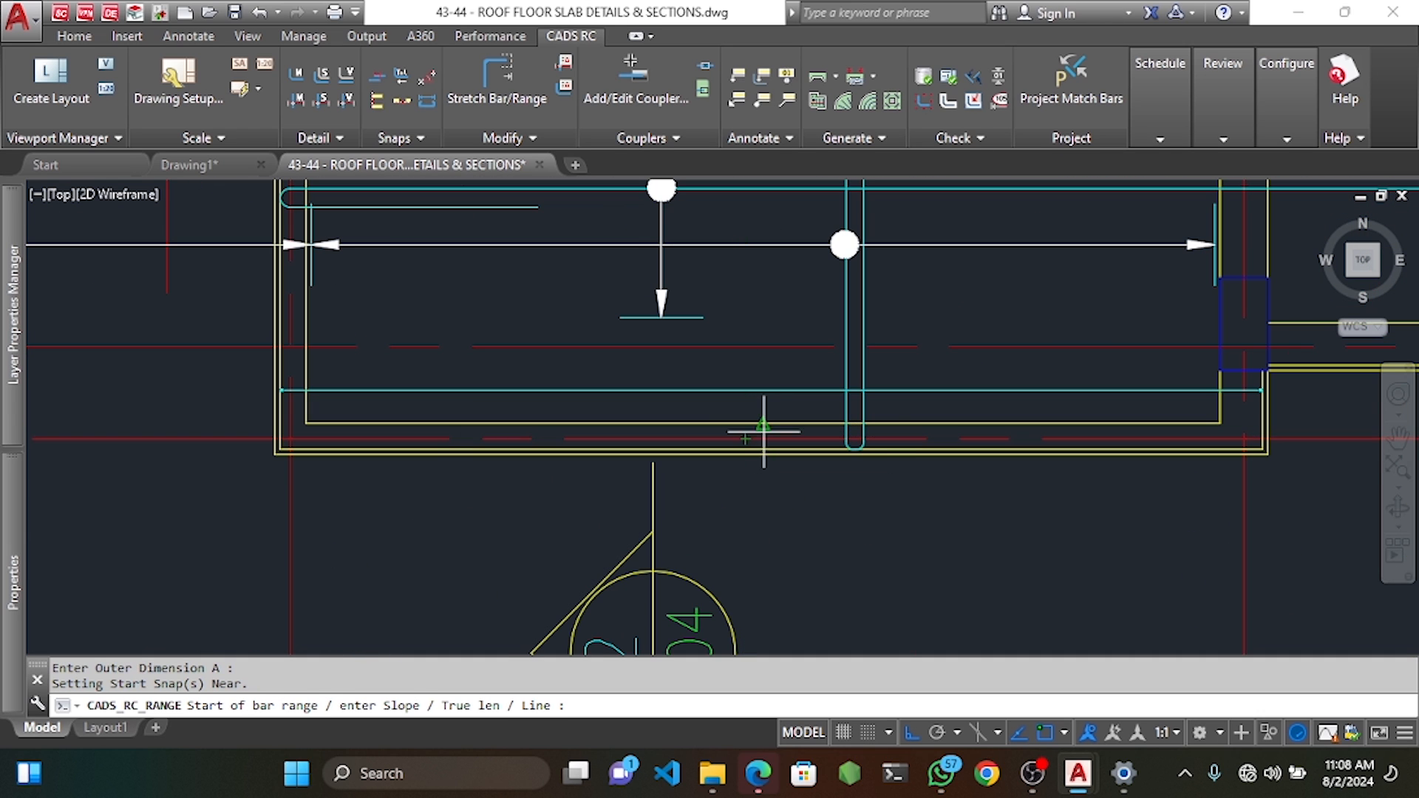
pyautogui.click(763, 425)
pyautogui.press('Return')
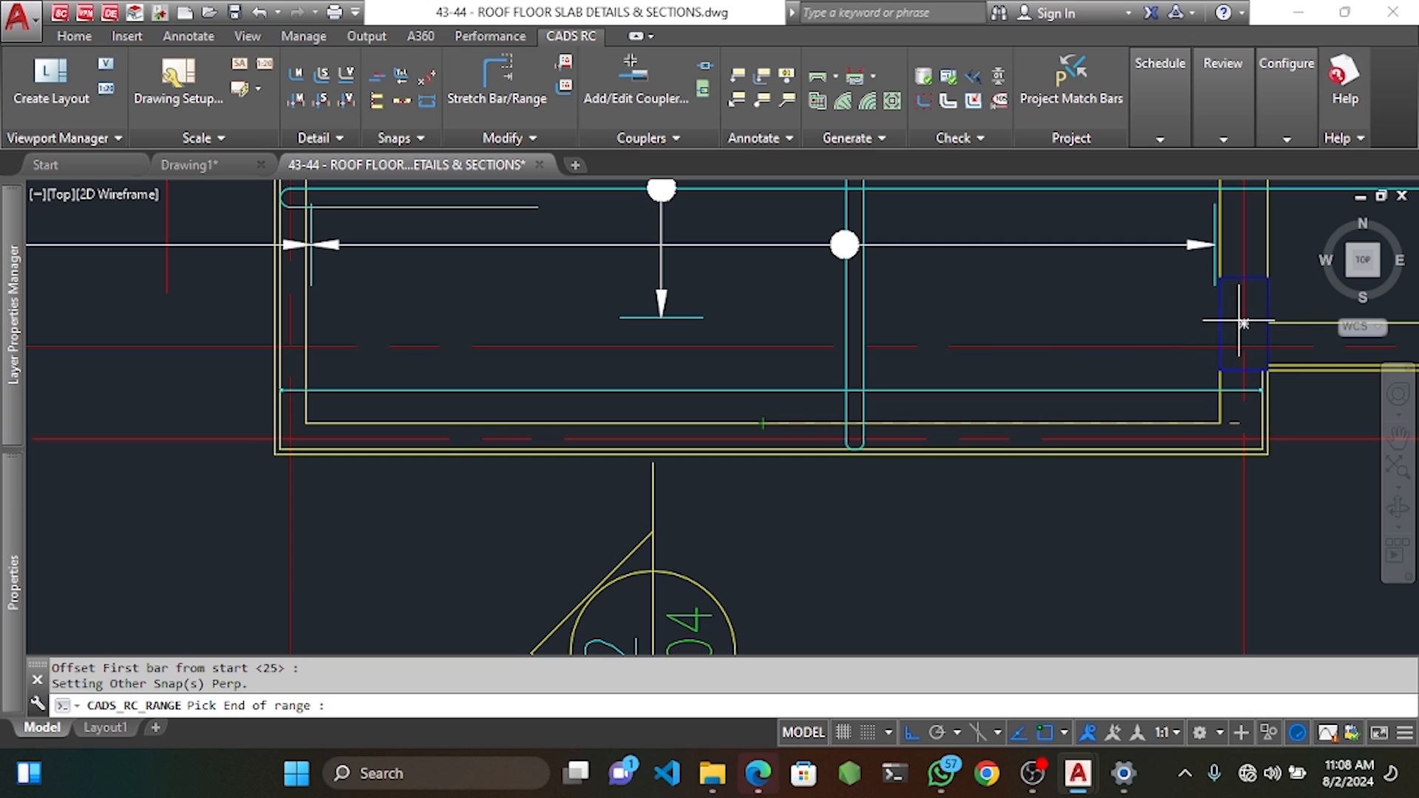
pyautogui.click(743, 329)
pyautogui.press('Return')
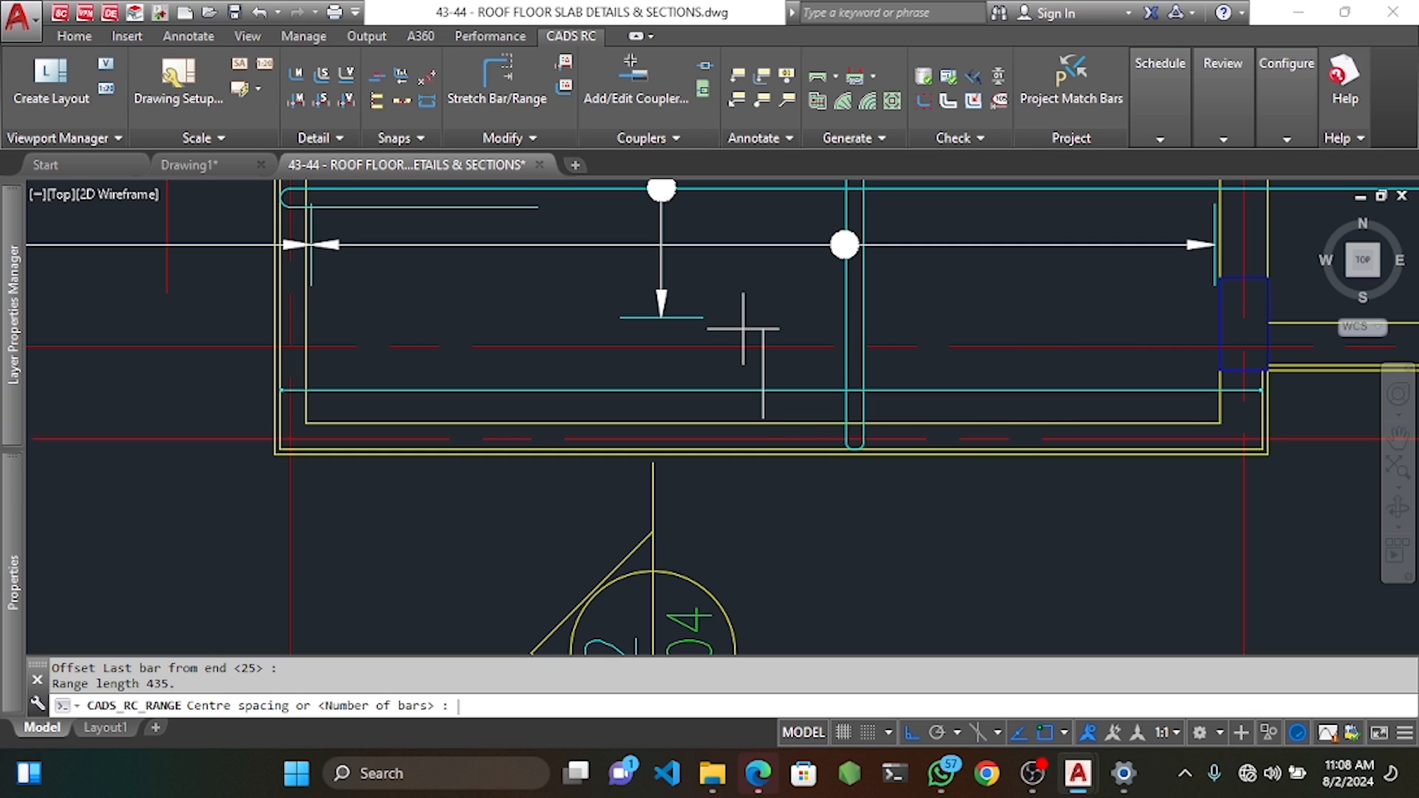
pyautogui.write('250')
pyautogui.press('Return')
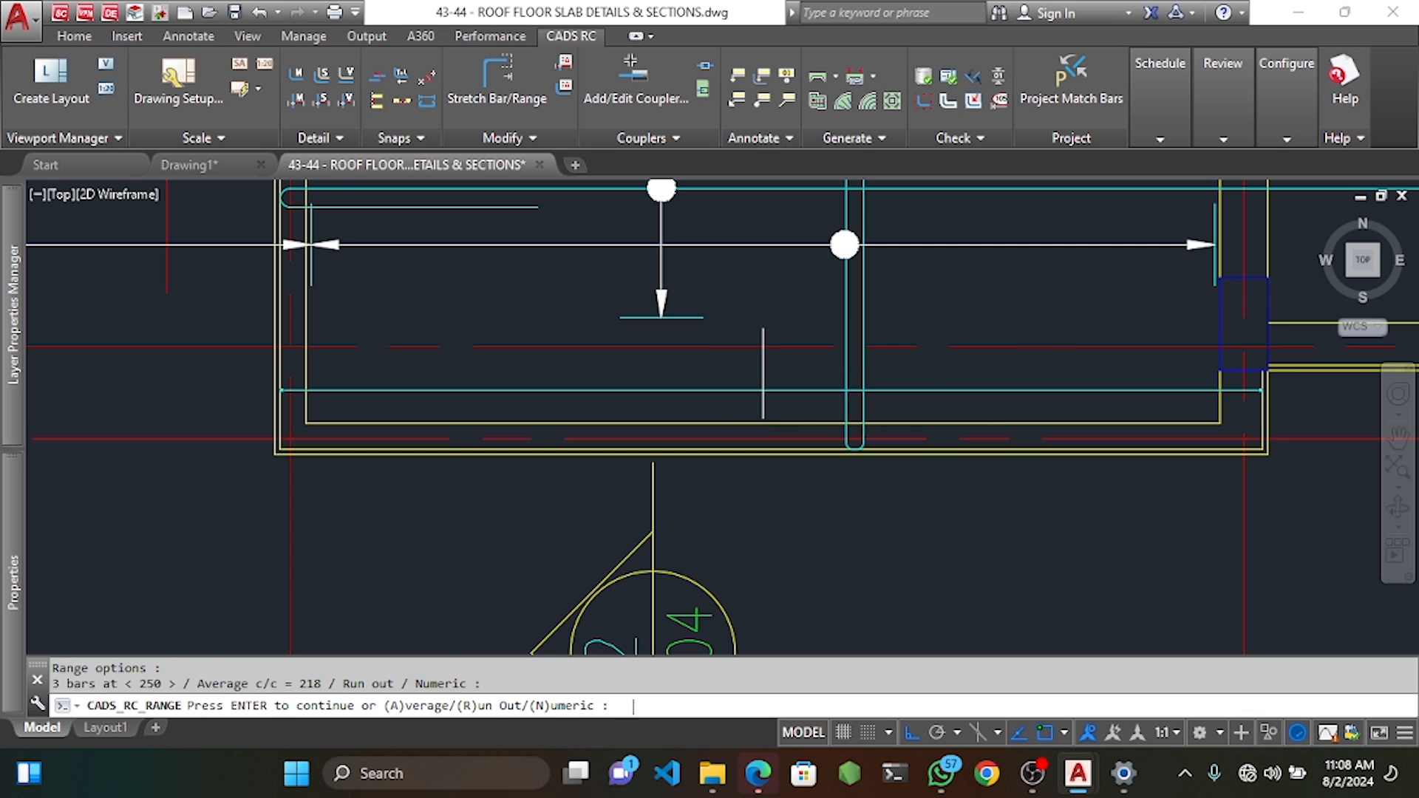
pyautogui.press('Return')
pyautogui.scroll(-4, 743, 329)
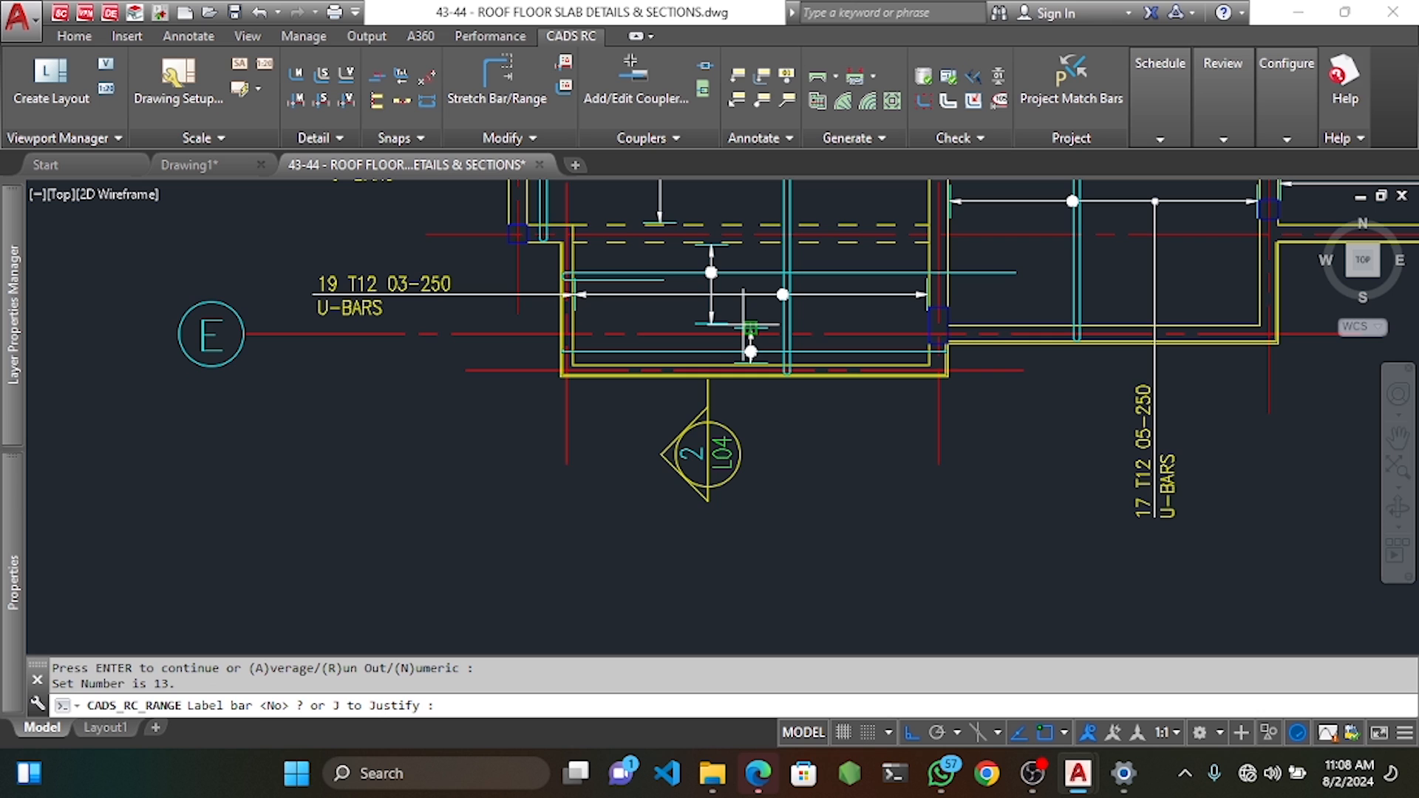
# Place the vertical label '2x3 T12 13-250 BT&TB' below the bay.
pyautogui.write('Y')
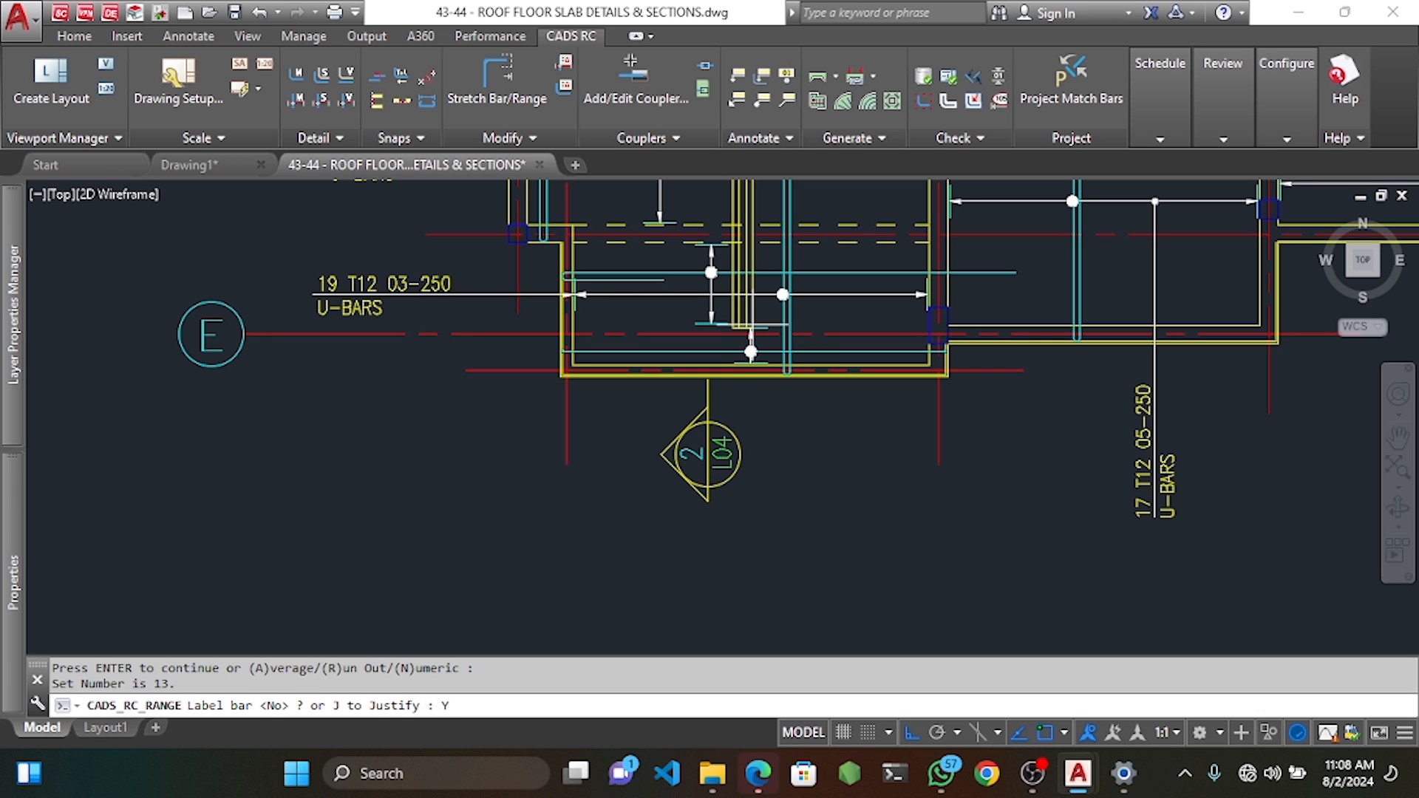
pyautogui.press('Return')
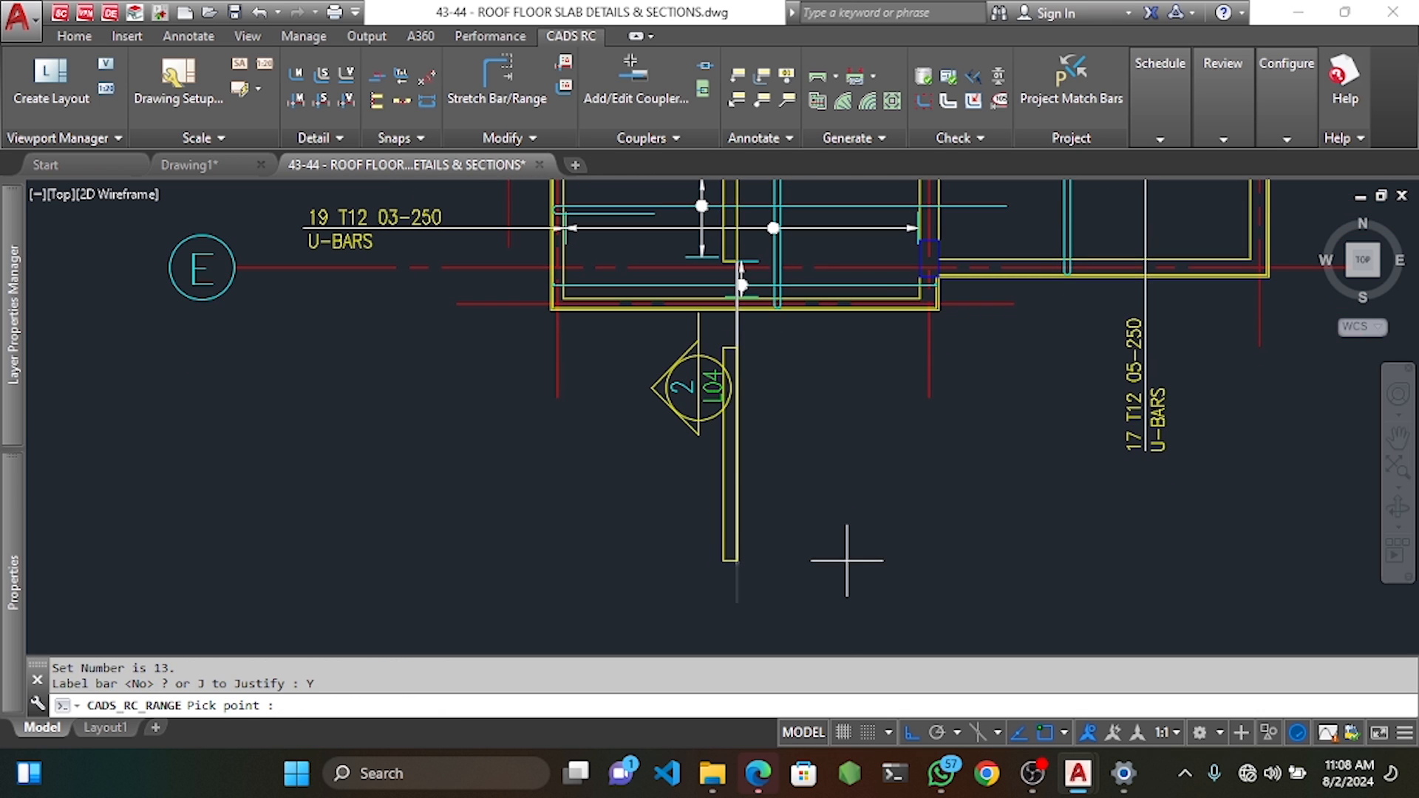
pyautogui.click(847, 561)
pyautogui.click(756, 366)
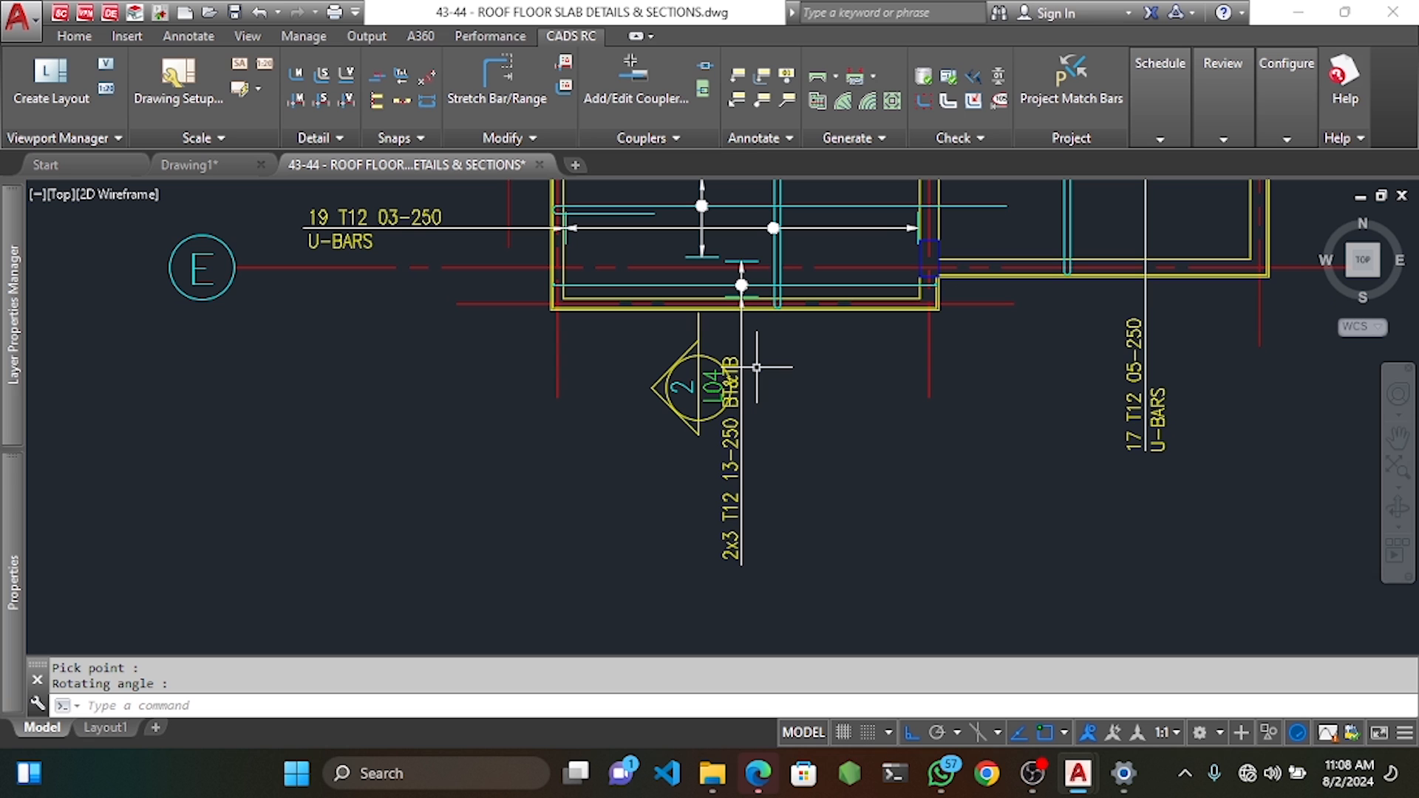
# Move the range and its label beside section mark 2/L04.
pyautogui.click(751, 290)
pyautogui.scroll(4, 743, 284)
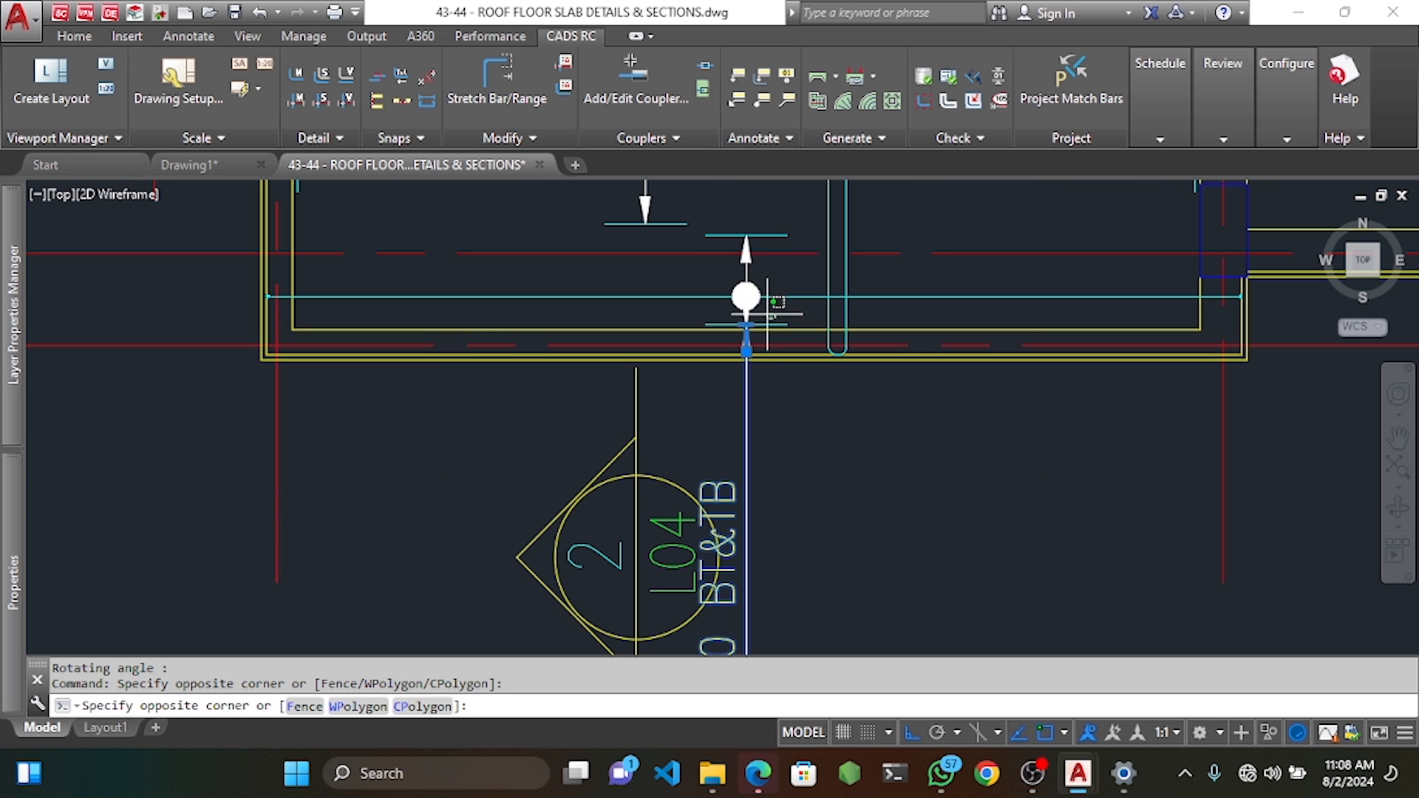
pyautogui.click(733, 305)
pyautogui.scroll(-2, 763, 317)
pyautogui.write('M')
pyautogui.press('Return')
pyautogui.click(808, 397)
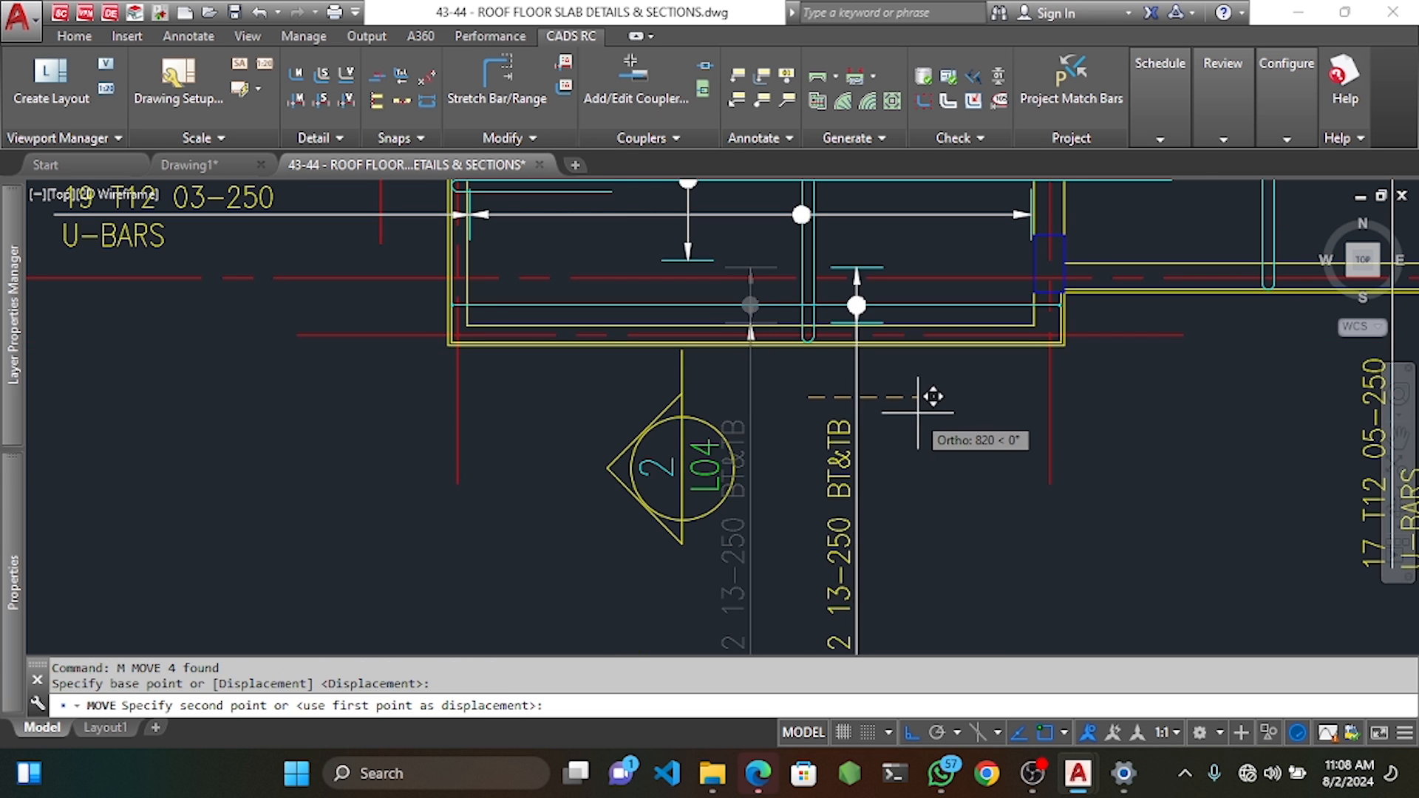
pyautogui.click(923, 413)
pyautogui.press('Escape')
pyautogui.press('Escape')
pyautogui.moveTo(858, 467); pyautogui.dragTo(852, 435, button='middle')
pyautogui.moveTo(893, 290)
pyautogui.mouseDown(button='middle')
pyautogui.moveTo(898, 412)
pyautogui.moveTo(898, 381)
pyautogui.mouseUp(button='middle')
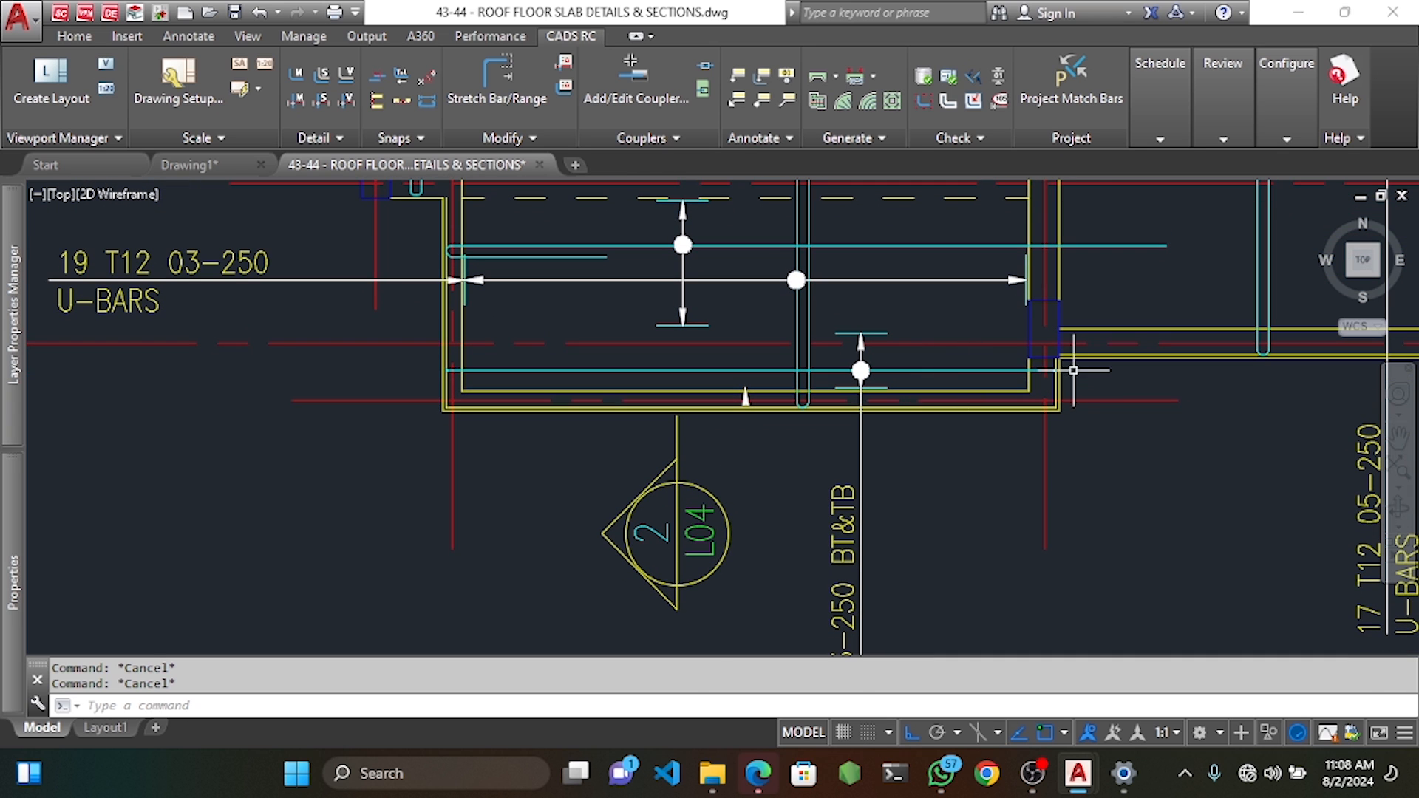
# Change bar 13's label data view to Side.
pyautogui.doubleClick(937, 373)
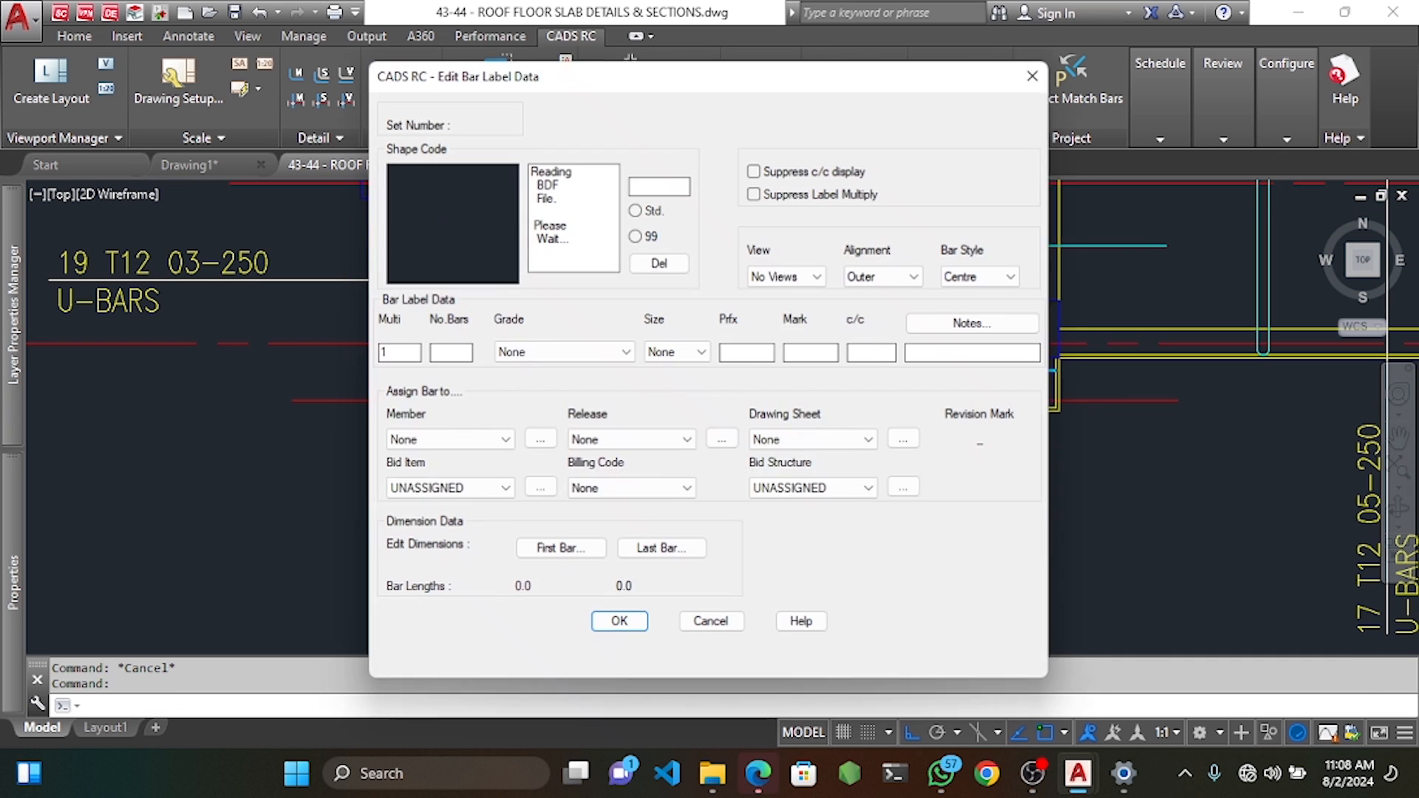
pyautogui.click(785, 283)
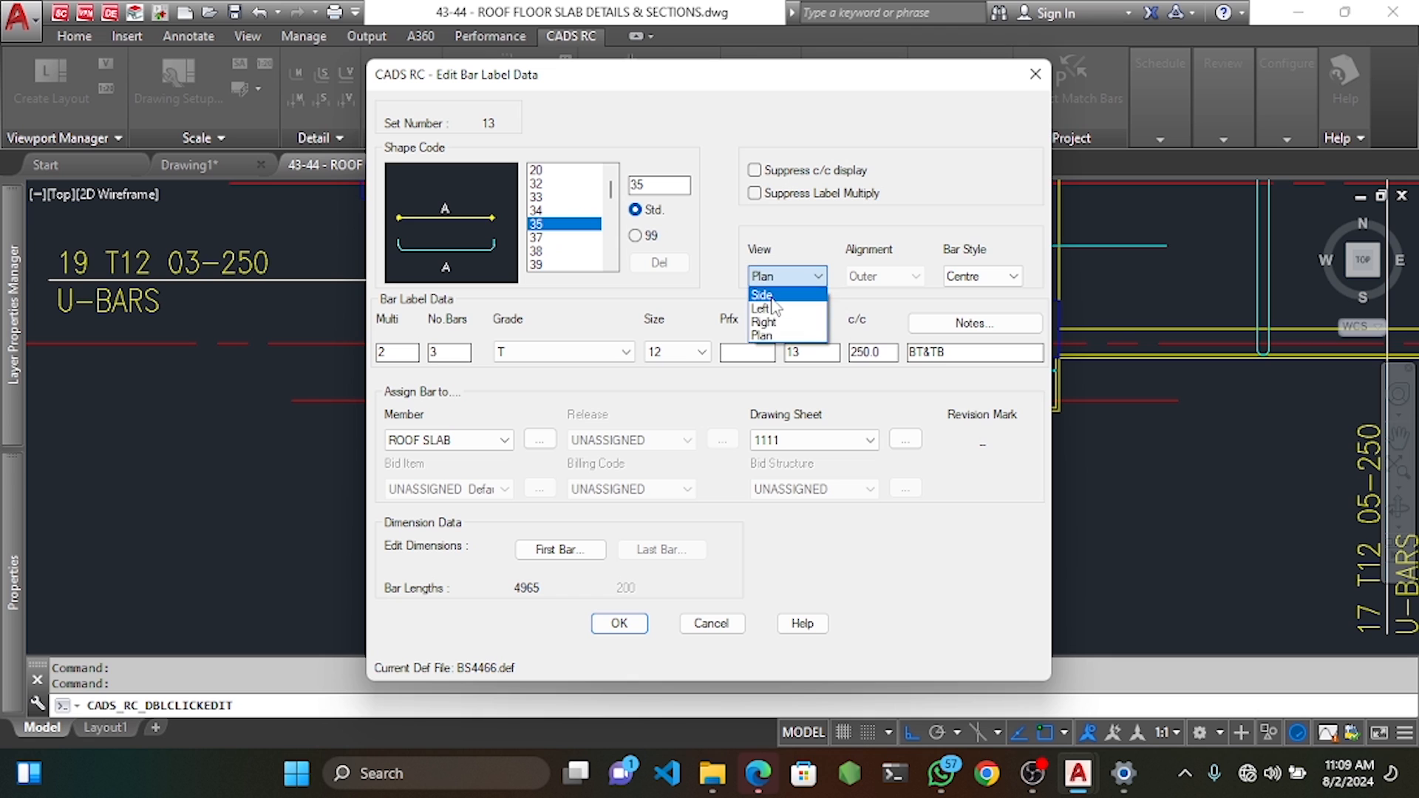
pyautogui.click(765, 304)
pyautogui.click(619, 624)
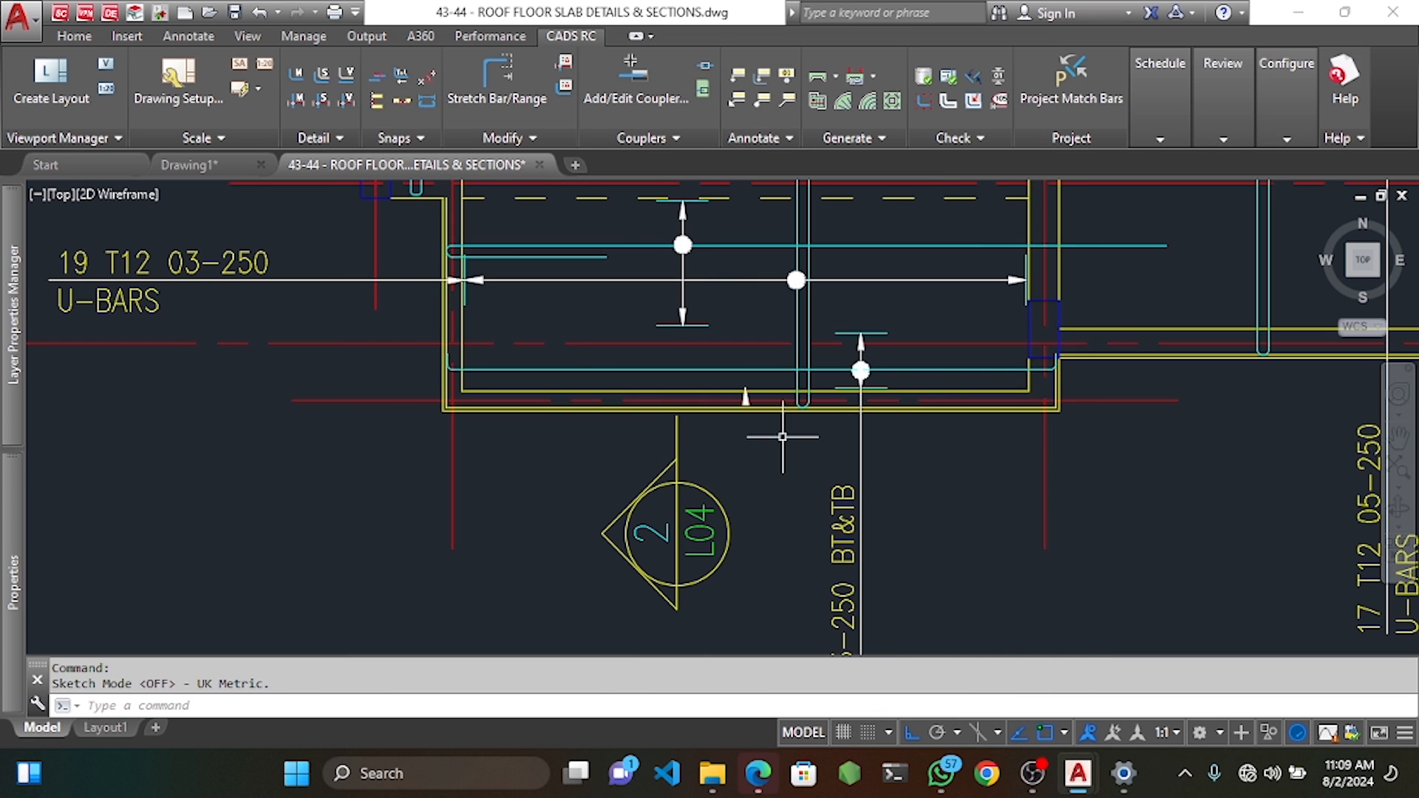
# Zoom out to show the whole roof slab plan with grid line D.
pyautogui.moveTo(836, 451); pyautogui.dragTo(862, 320, button='middle')
pyautogui.scroll(-3, 874, 496)
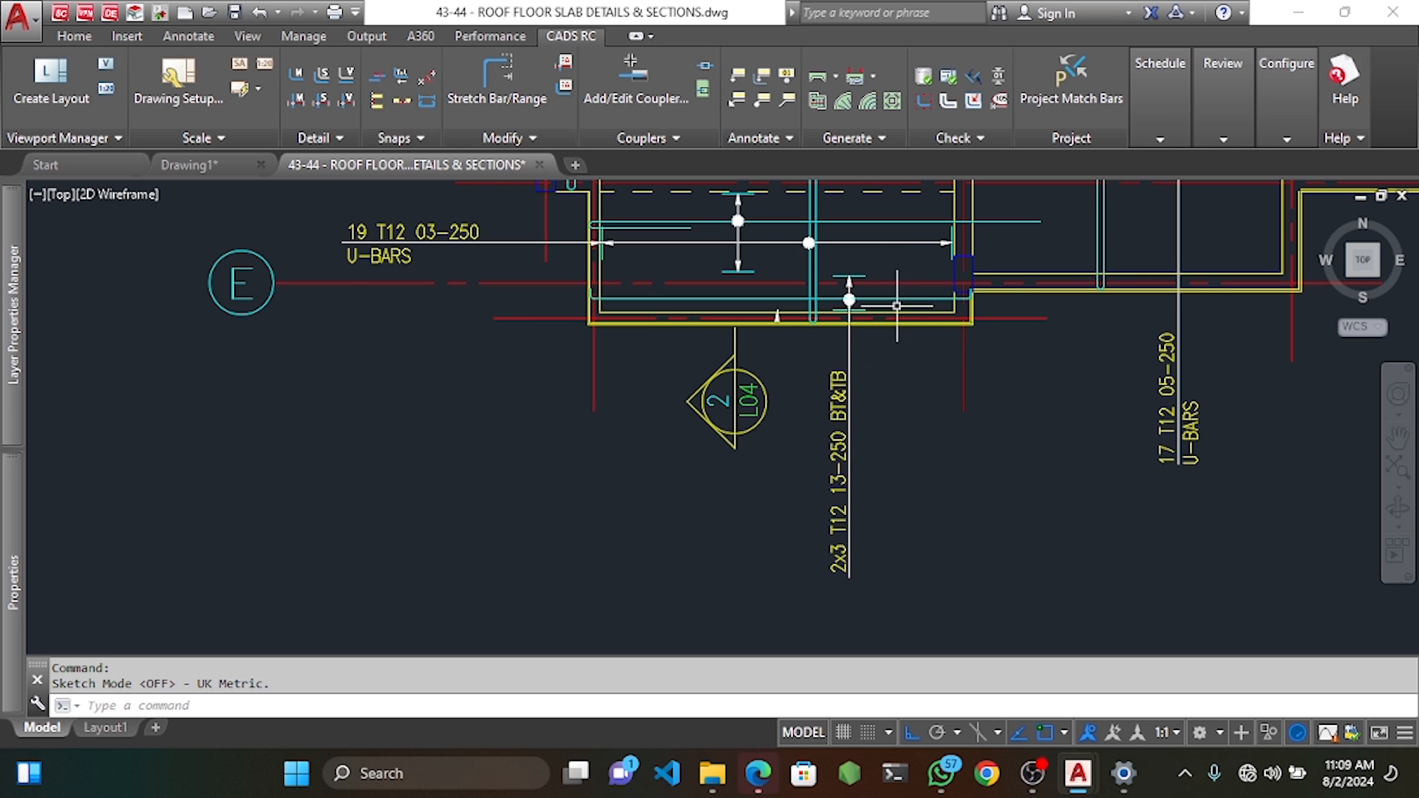
pyautogui.scroll(-2, 960, 383)
pyautogui.moveTo(950, 338); pyautogui.dragTo(934, 419, button='middle')
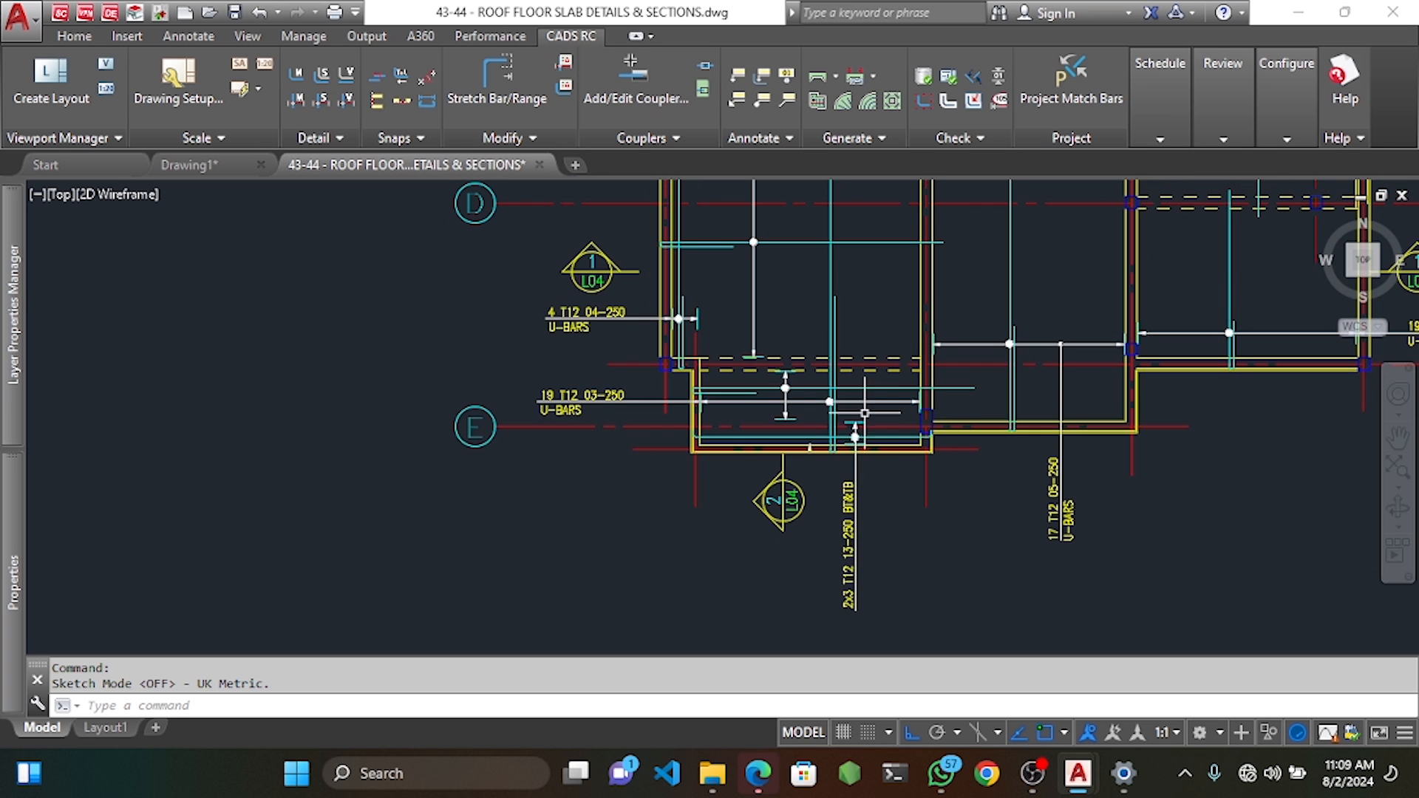
pyautogui.scroll(-5, 865, 413)
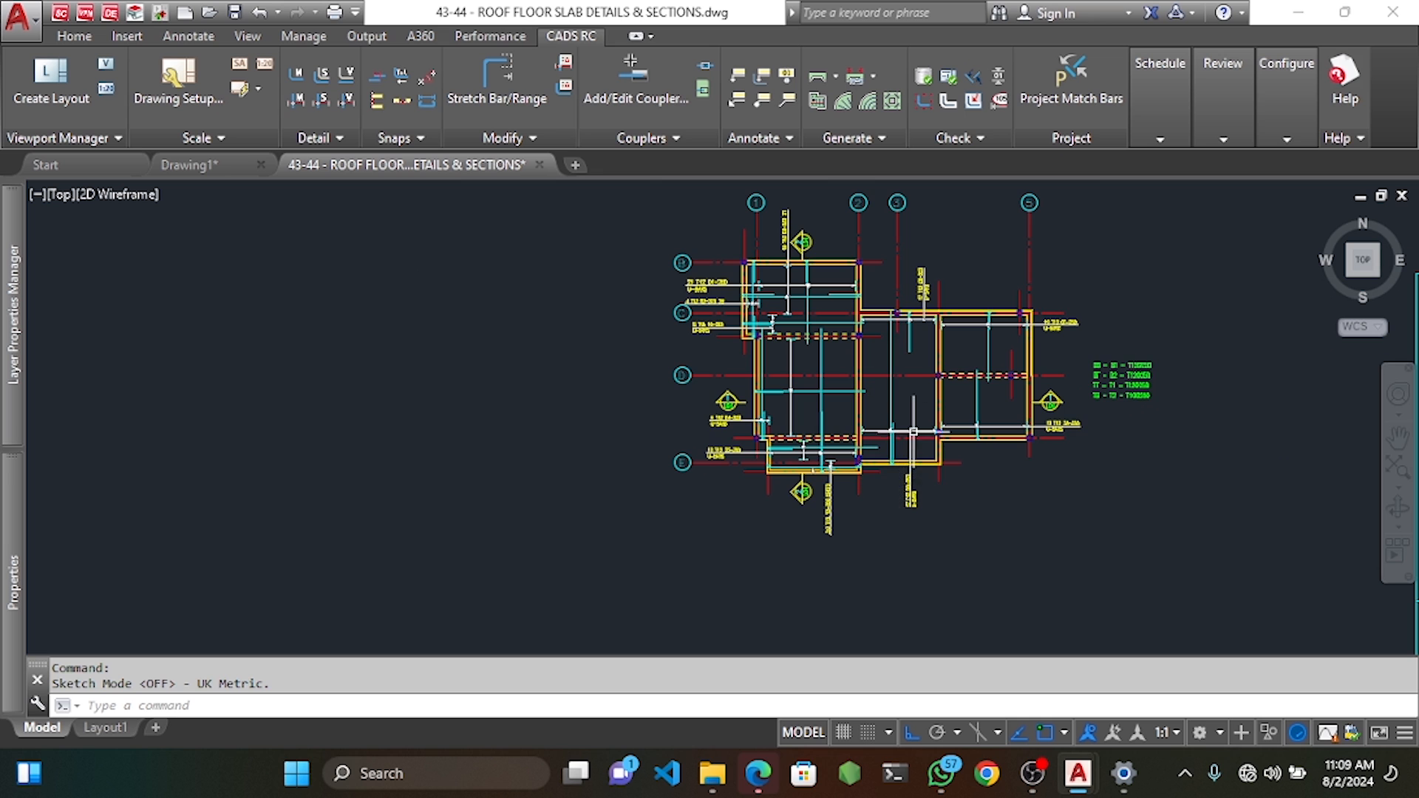
pyautogui.scroll(2, 913, 431)
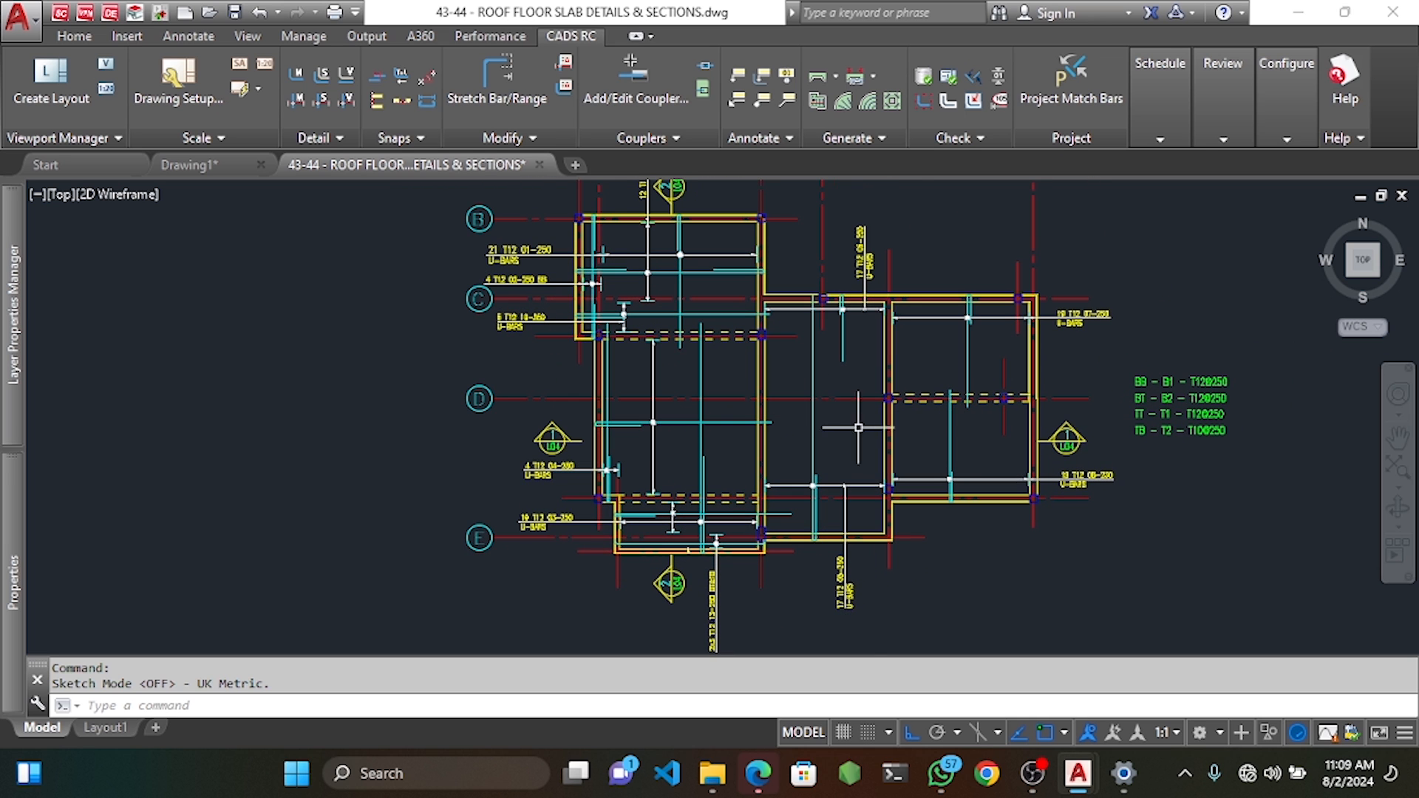
# Create new mark 14 as a single-indicator straight shape-20 T12 bar noted BB for ROOF SLAB.
pyautogui.scroll(2, 850, 425)
pyautogui.rightClick(820, 418)
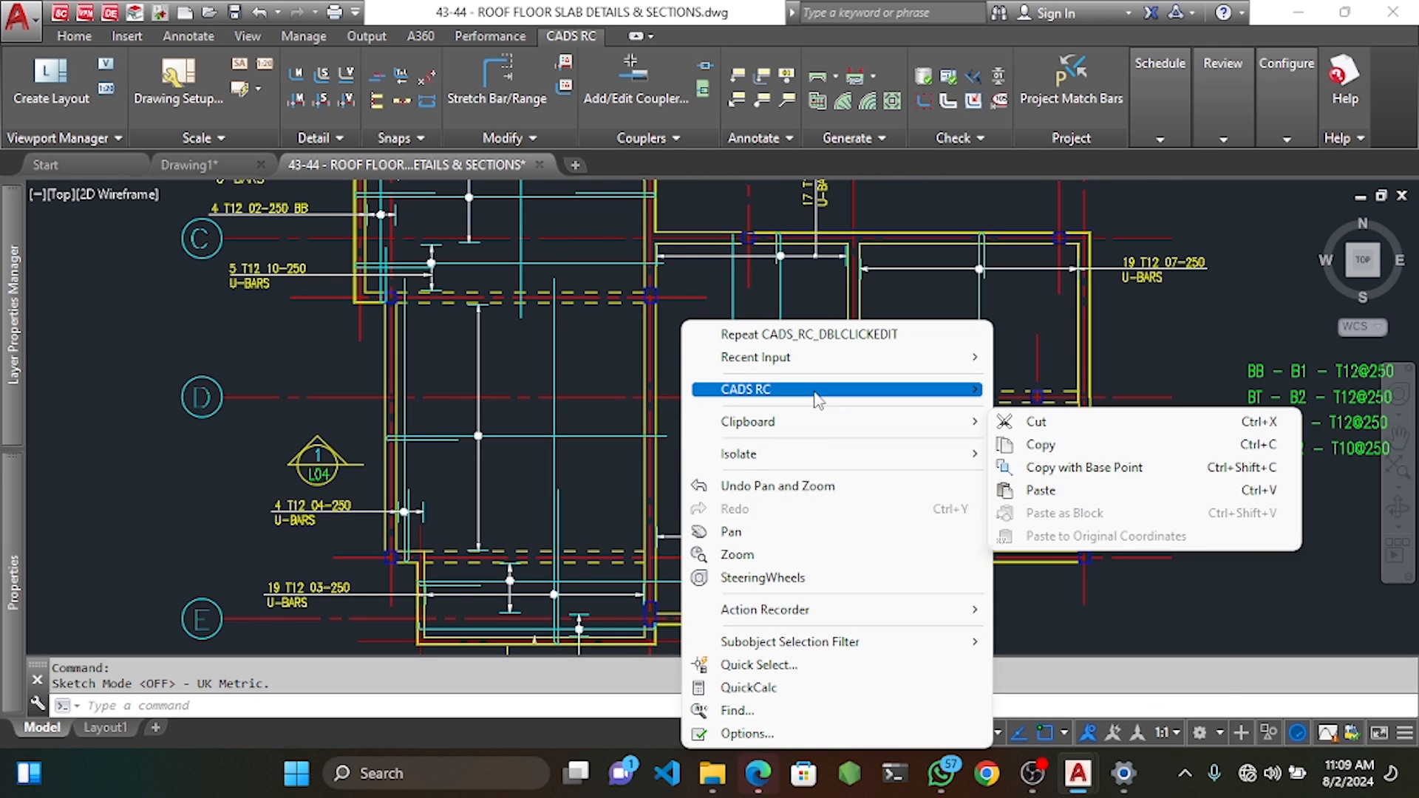
pyautogui.press('Escape')
pyautogui.press('Escape')
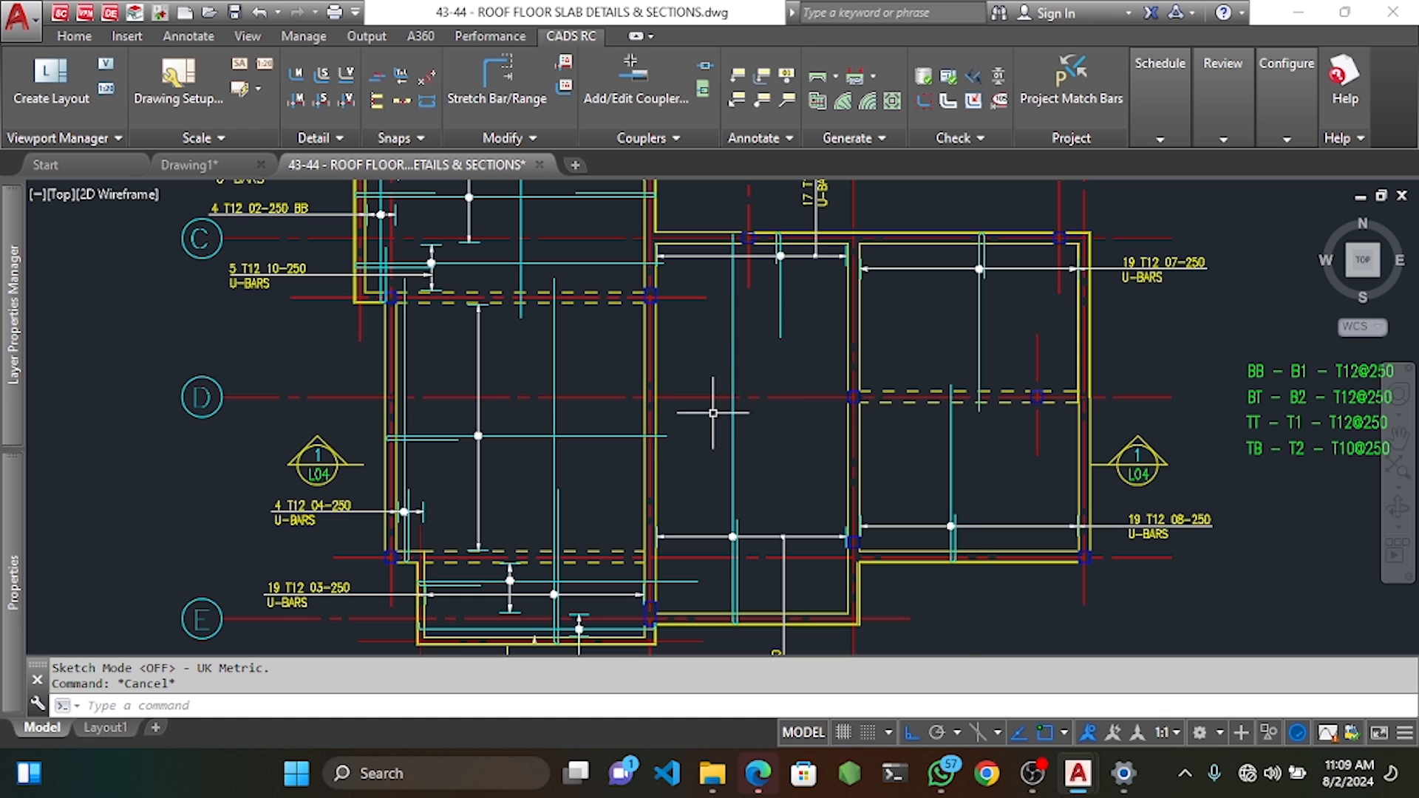
pyautogui.rightClick(713, 413)
pyautogui.moveTo(740, 388)
pyautogui.moveTo(1041, 419)
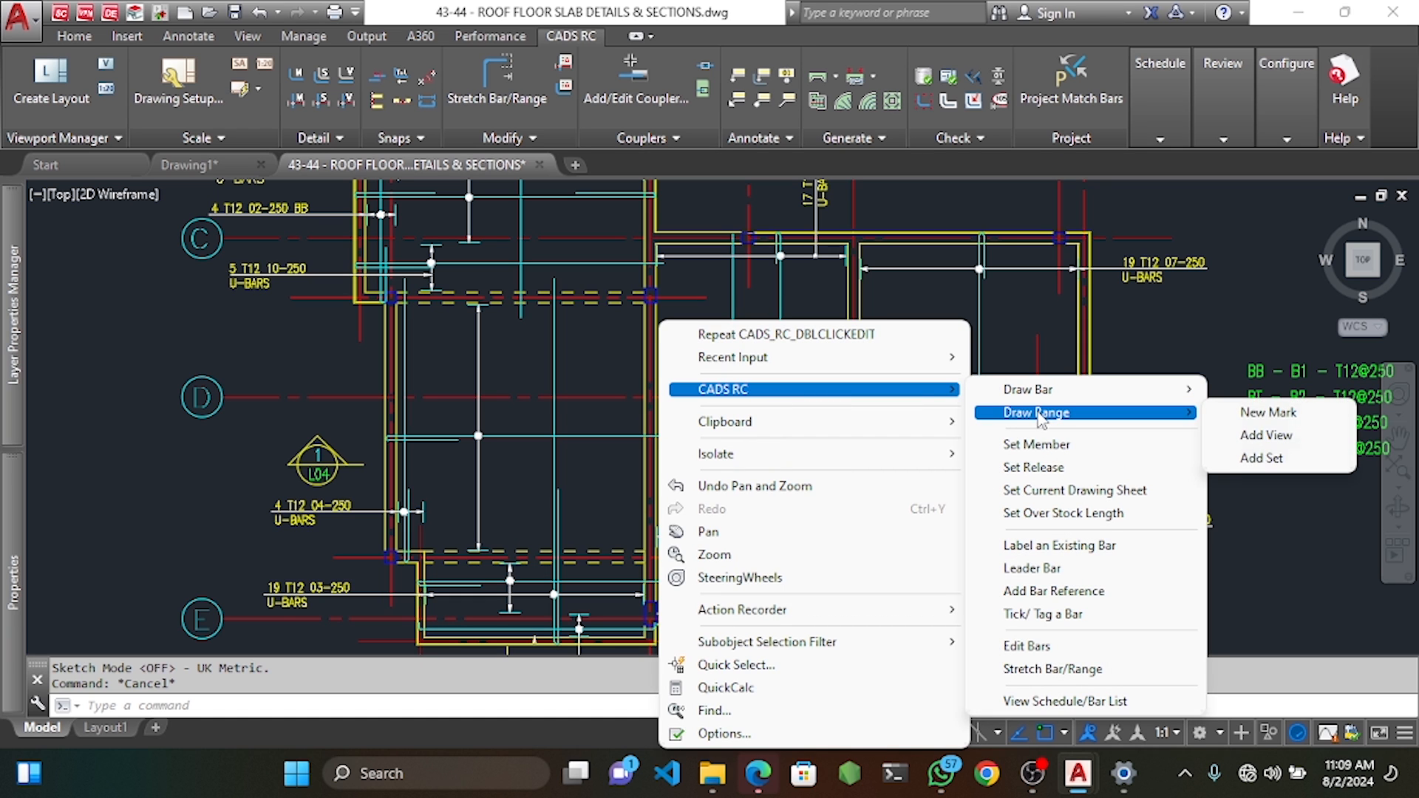
pyautogui.click(1266, 412)
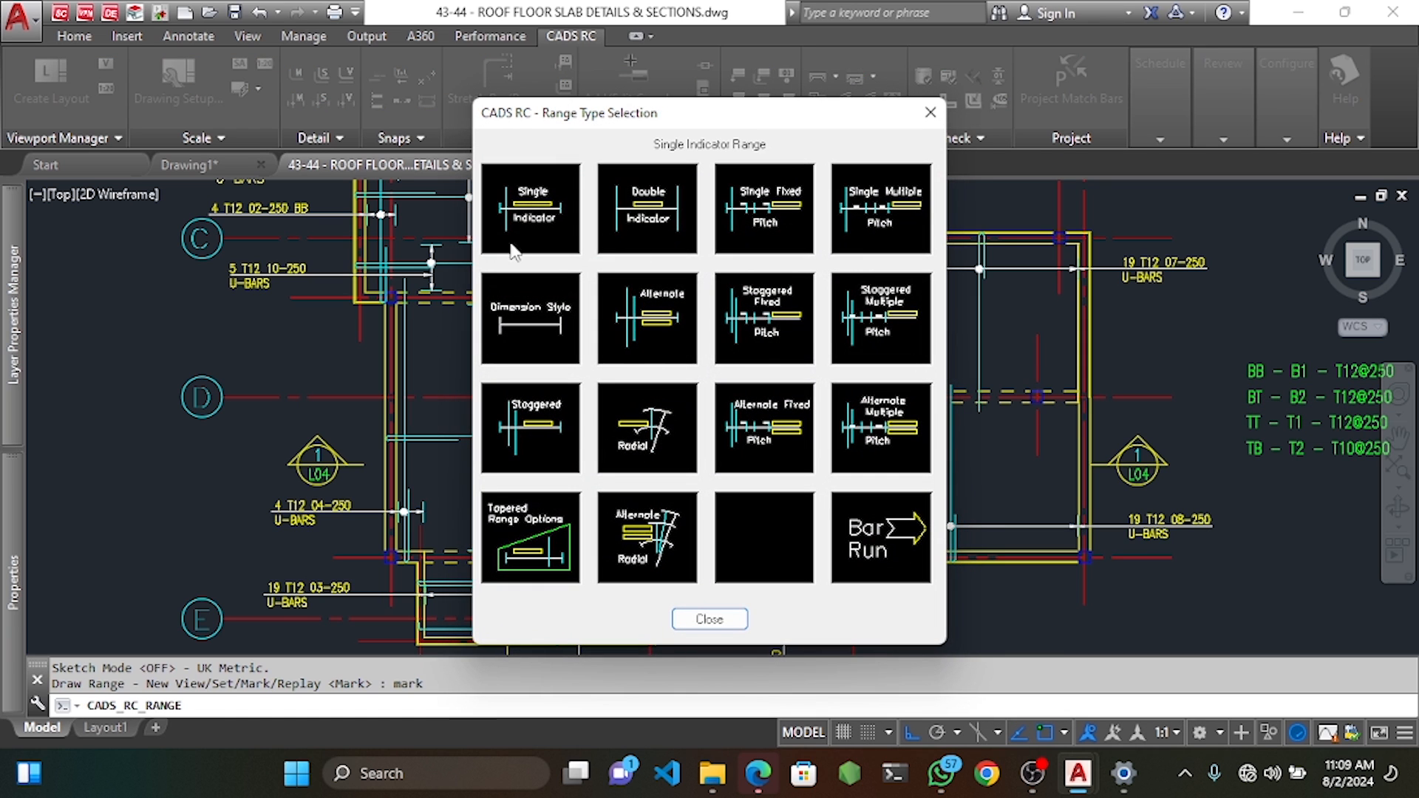
pyautogui.moveTo(719, 117)
pyautogui.mouseDown()
pyautogui.moveTo(567, 87)
pyautogui.moveTo(404, 89)
pyautogui.moveTo(706, 102)
pyautogui.mouseUp()
pyautogui.click(517, 194)
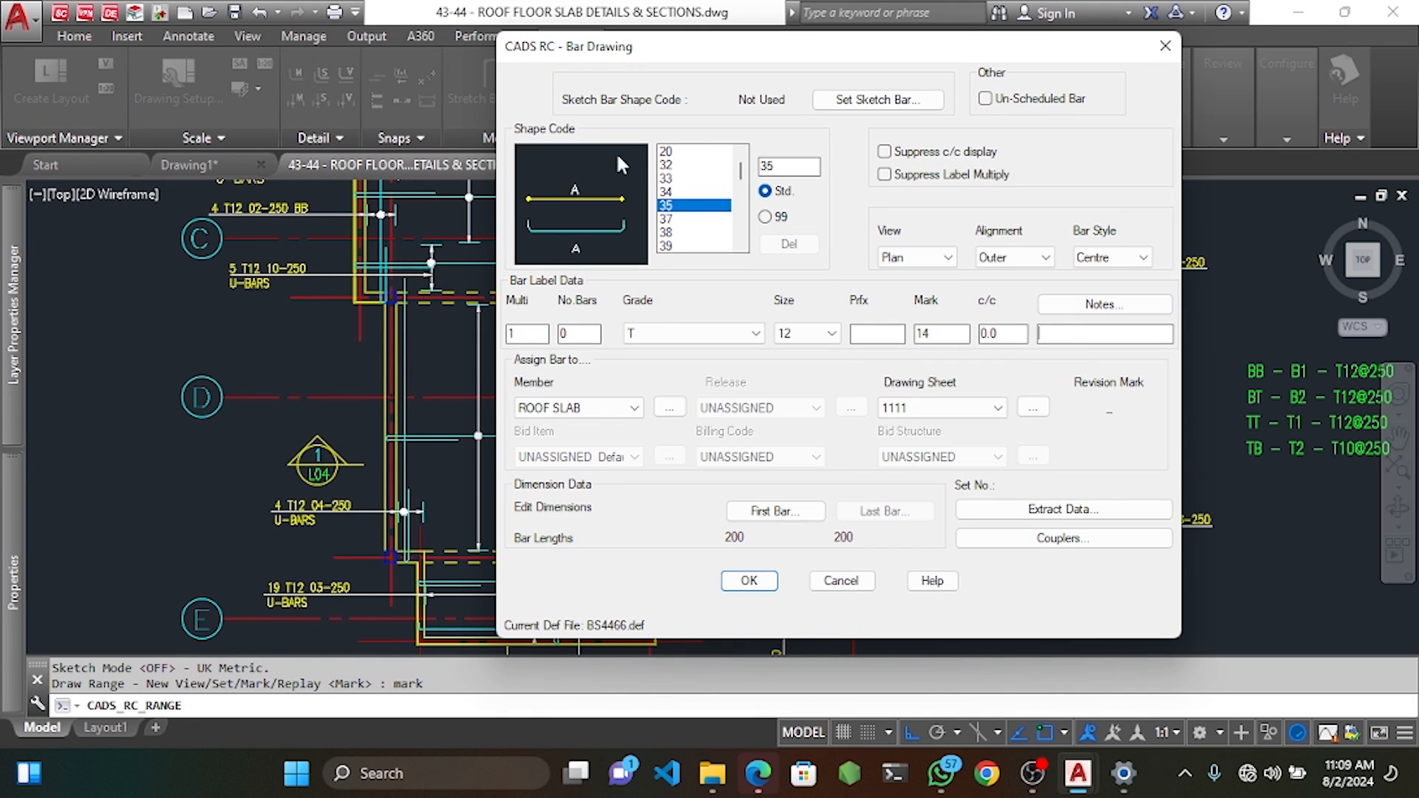
pyautogui.click(665, 151)
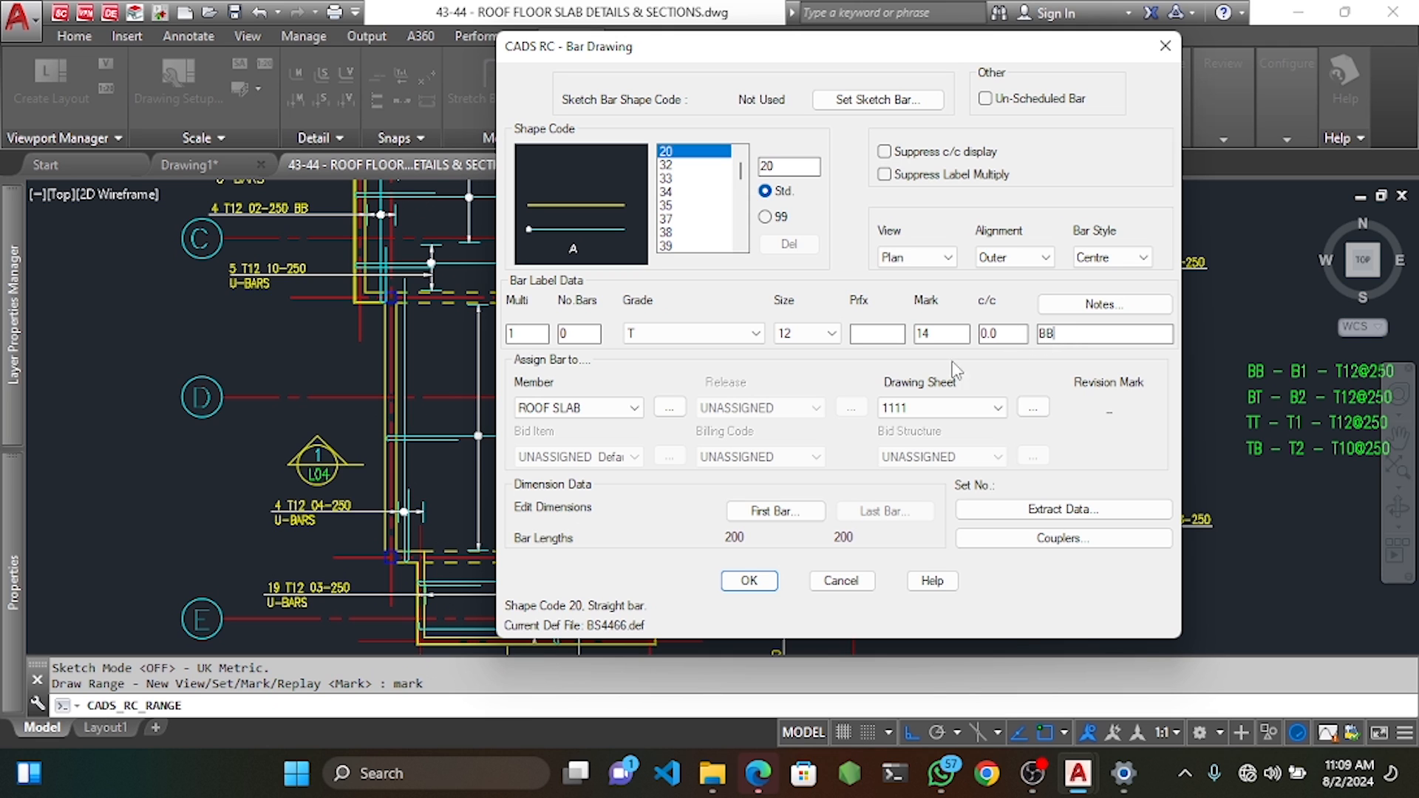
pyautogui.click(749, 581)
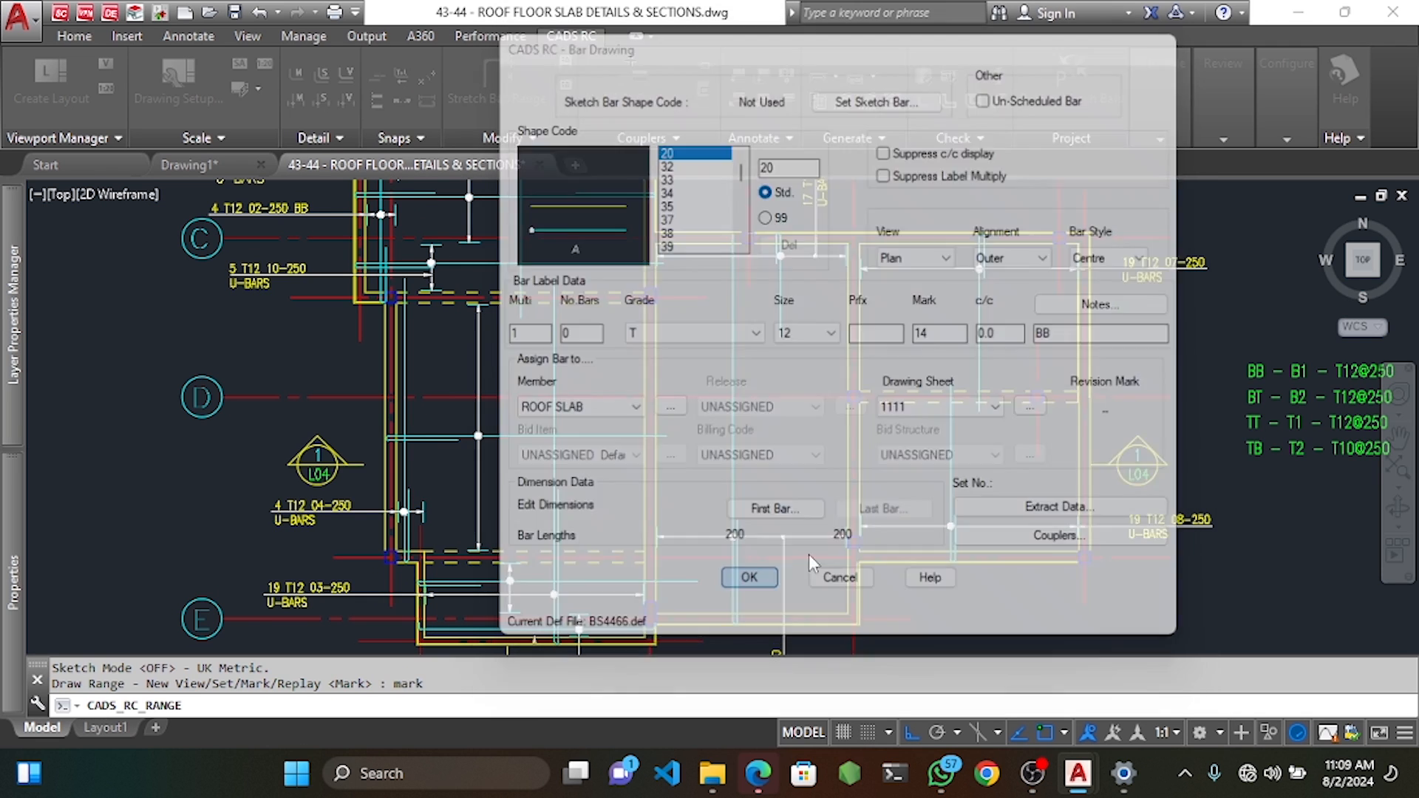
pyautogui.scroll(3, 702, 428)
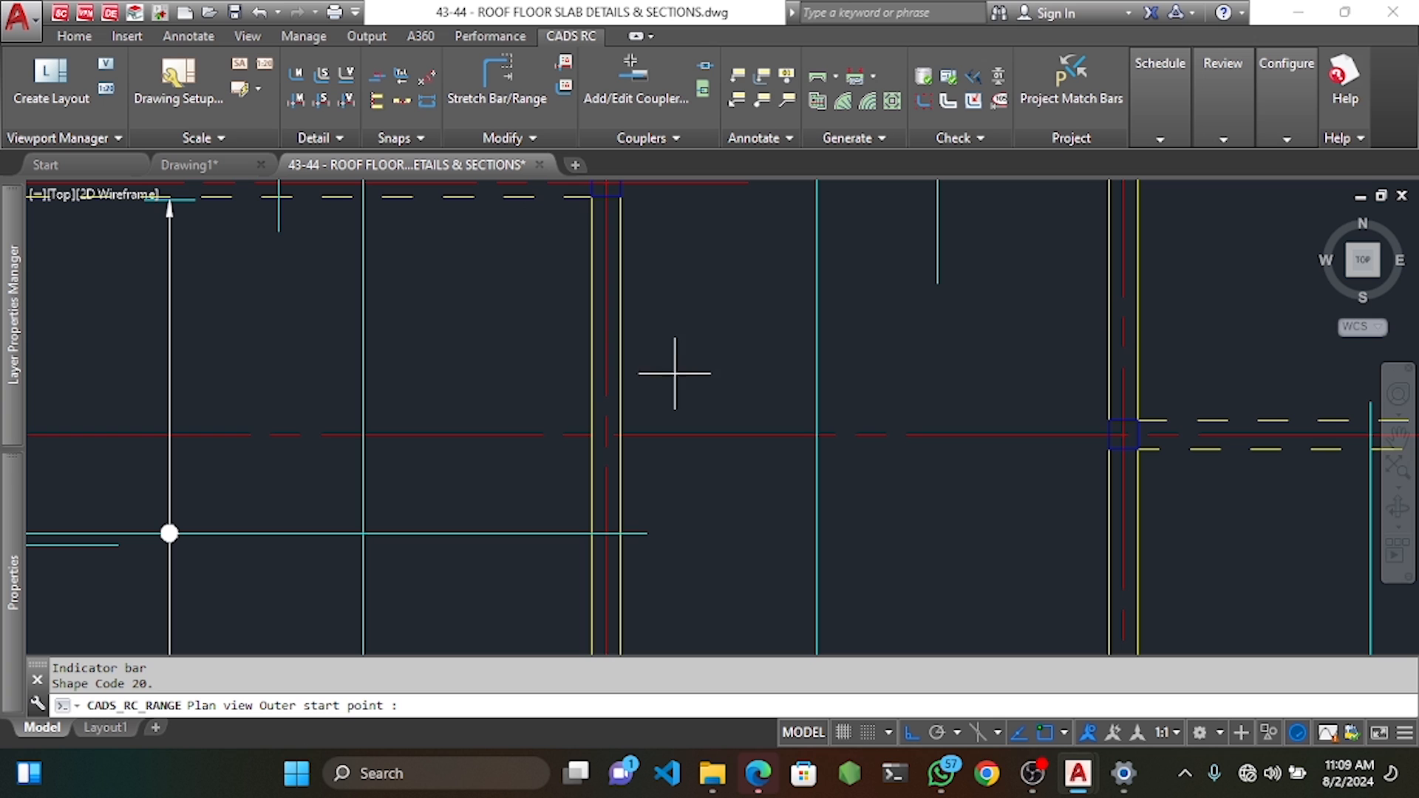
# Draw the straight T12 bar across the upper bay and range it at 250 centres with 25 end offsets.
pyautogui.click(573, 365)
pyautogui.click(1138, 372)
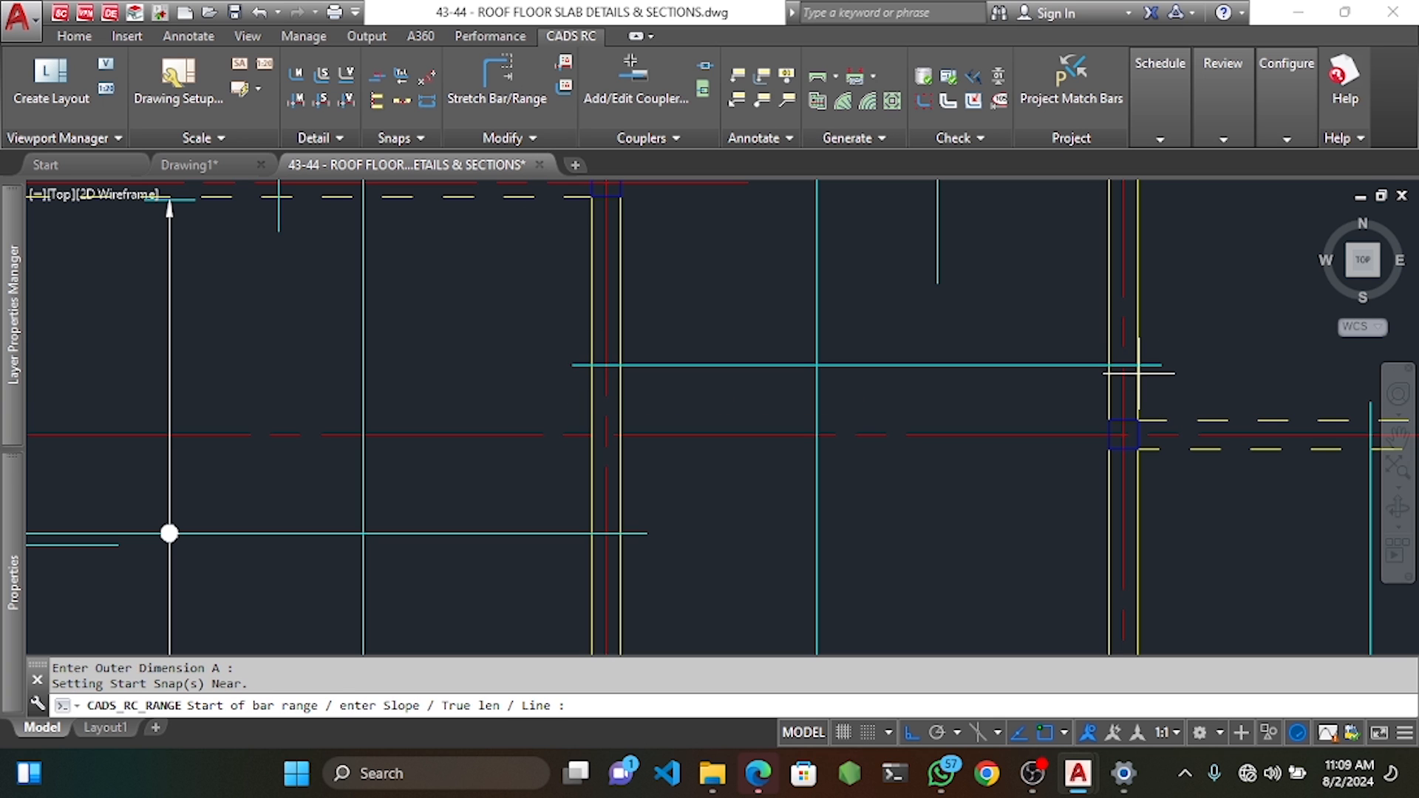
pyautogui.scroll(-2, 913, 381)
pyautogui.moveTo(878, 305); pyautogui.dragTo(882, 432, button='middle')
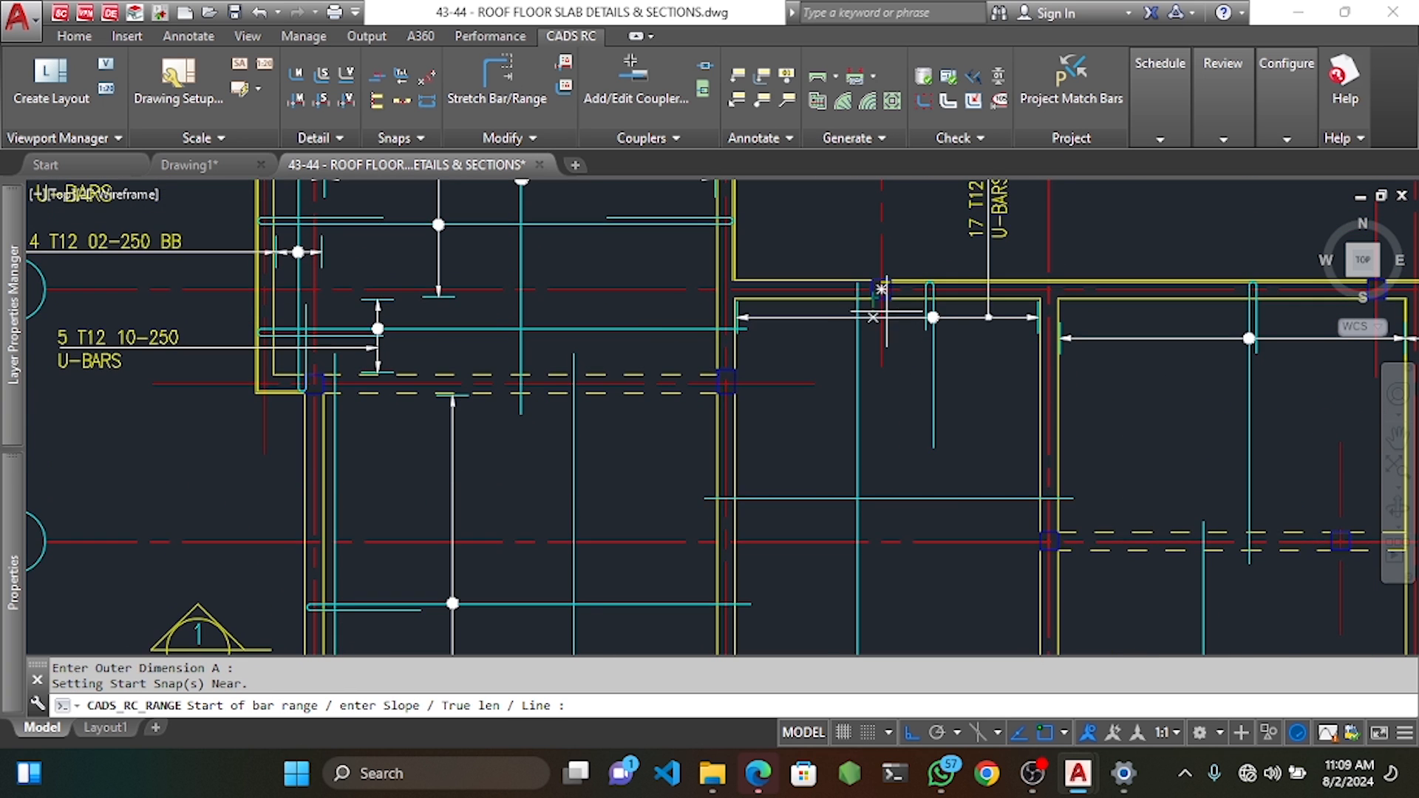
pyautogui.scroll(4, 901, 306)
pyautogui.click(898, 273)
pyautogui.press('Return')
pyautogui.scroll(-4, 898, 273)
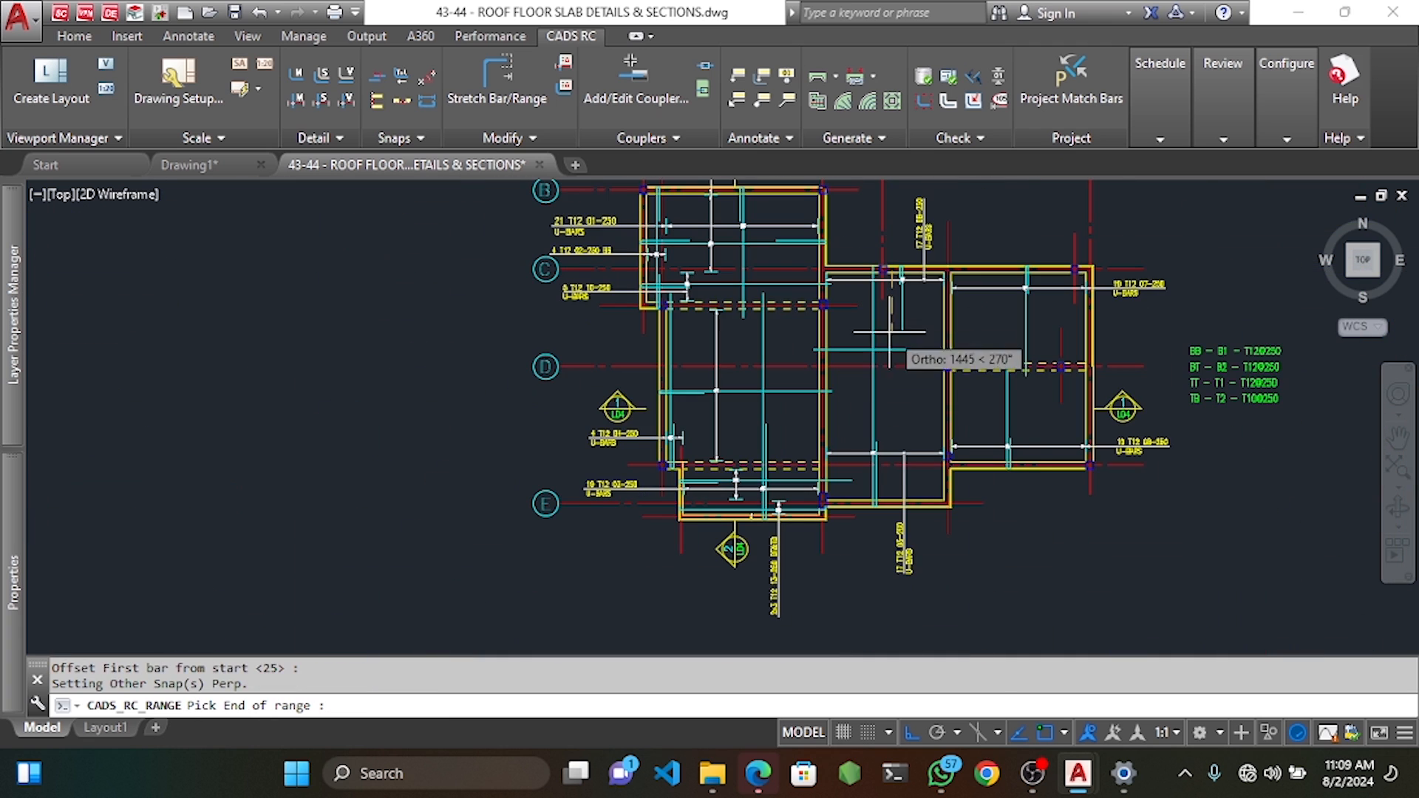
pyautogui.scroll(4, 910, 449)
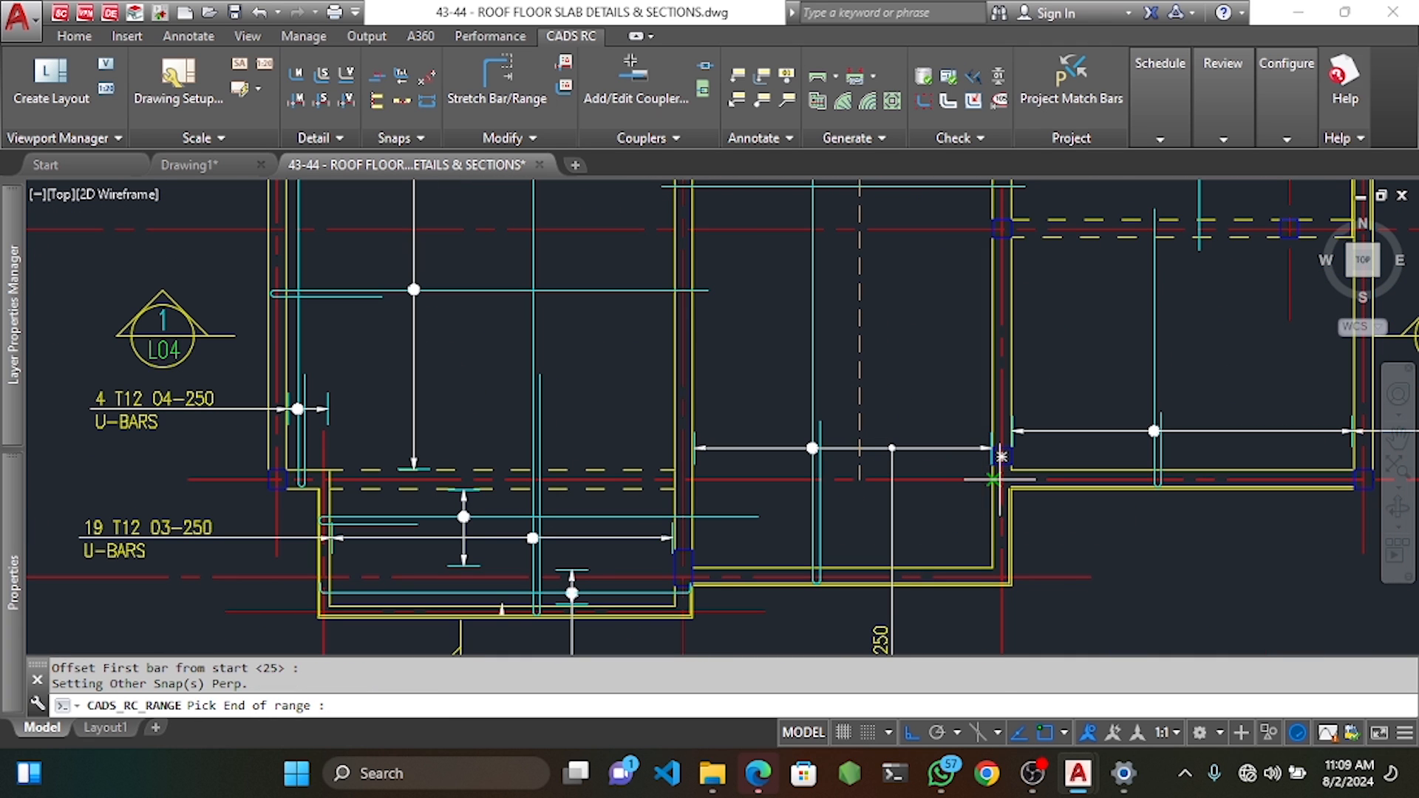
pyautogui.click(859, 473)
pyautogui.press('Return')
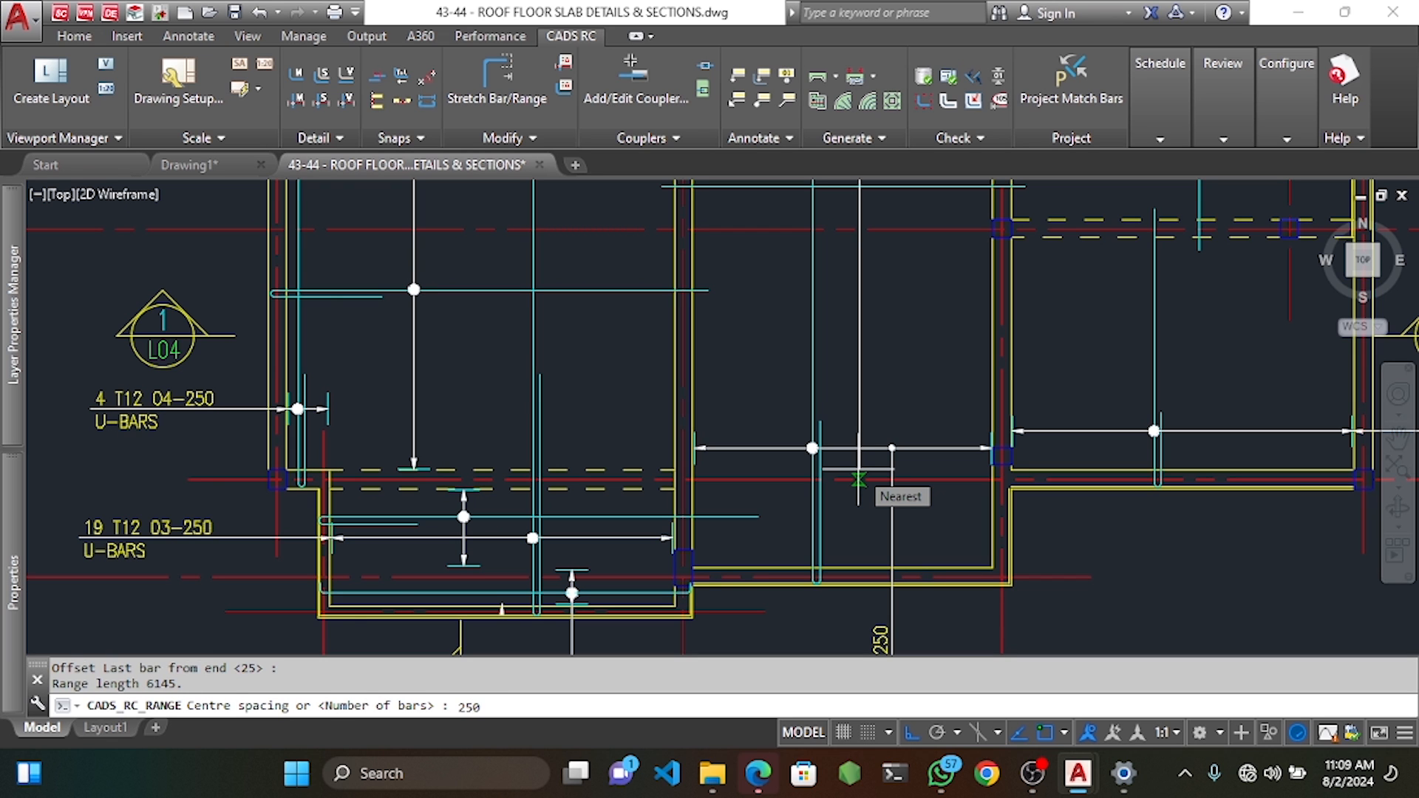
pyautogui.press('Return')
pyautogui.press('Return')
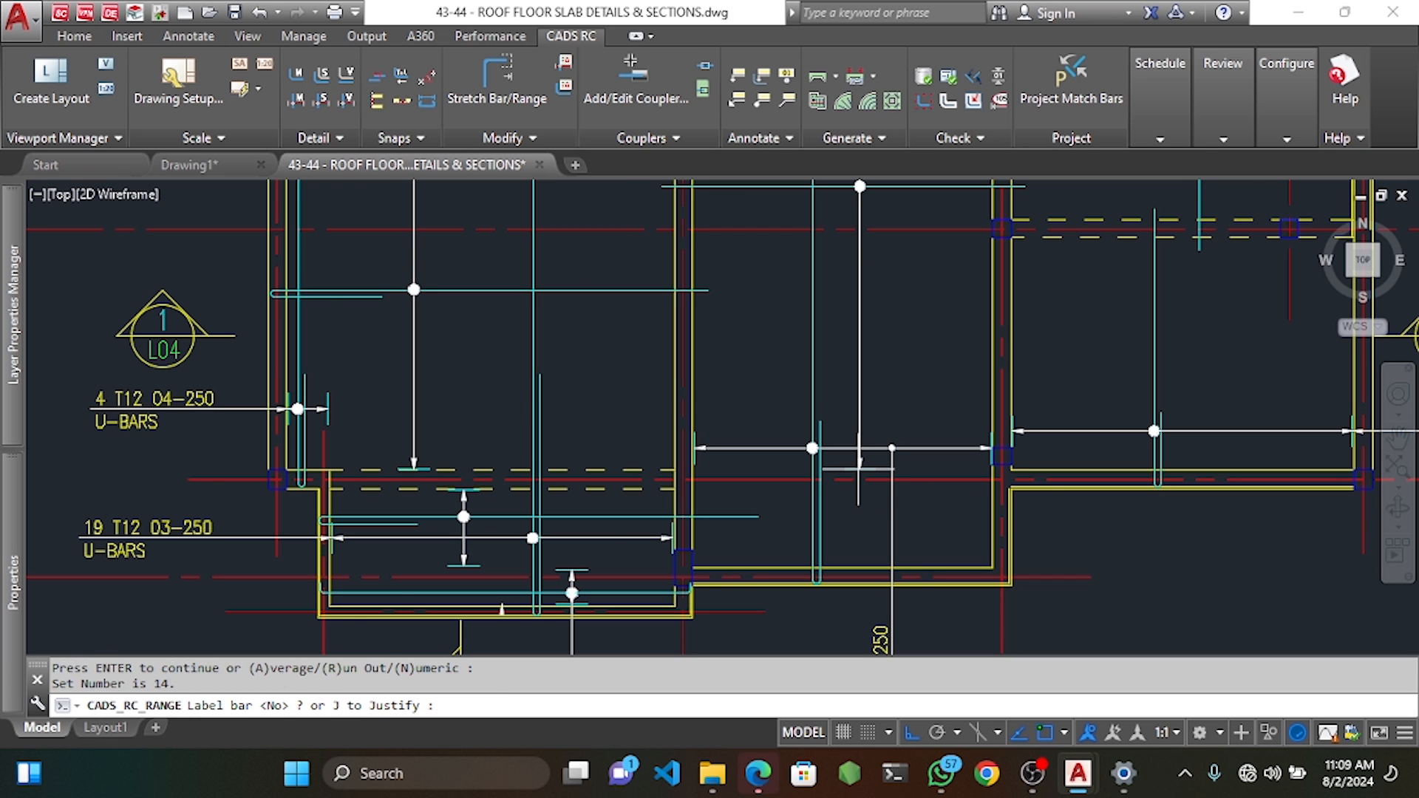
# Label the bar range '26 T12' vertically beside the 17 T12 U-bars.
pyautogui.scroll(-5, 858, 462)
pyautogui.moveTo(857, 347); pyautogui.dragTo(855, 452, button='middle')
pyautogui.write('y')
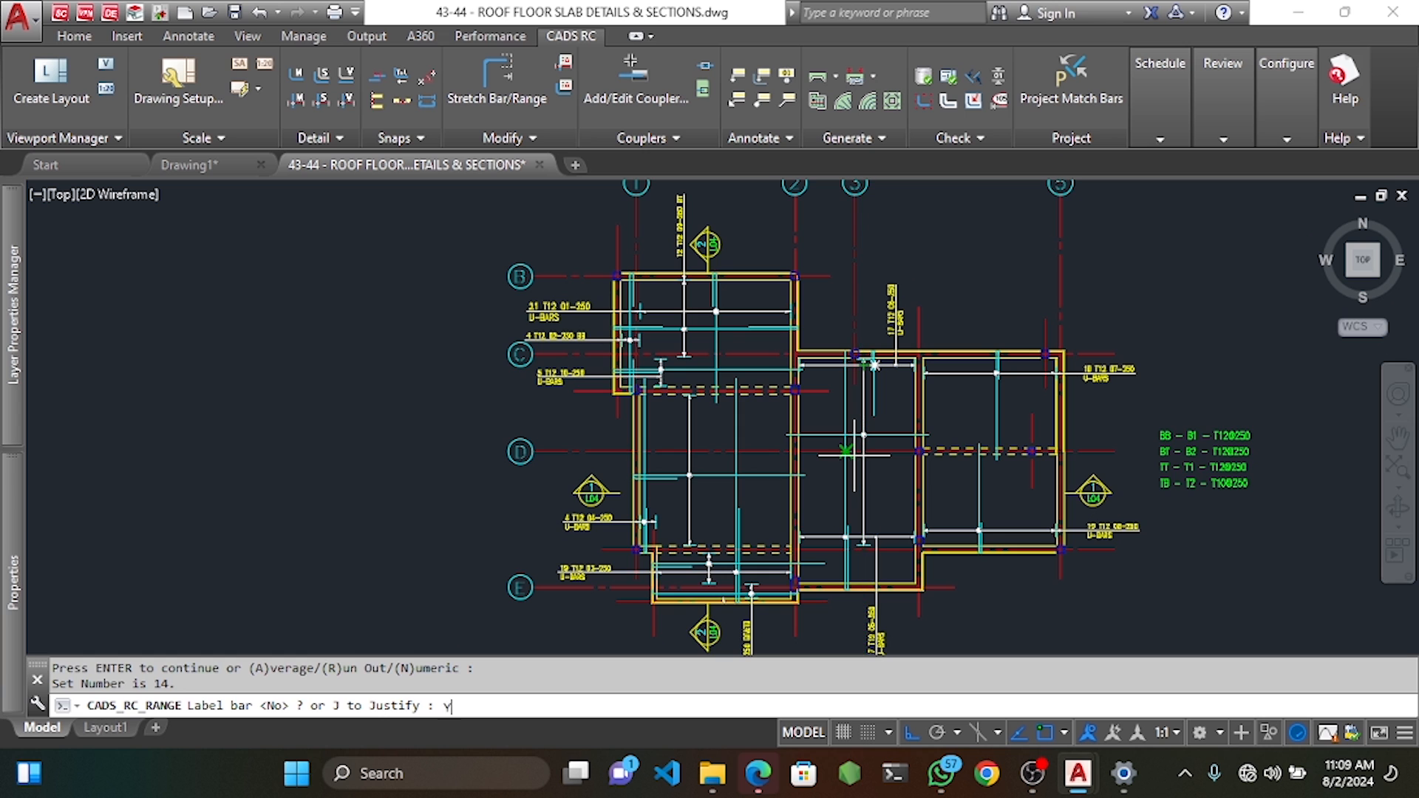
pyautogui.press('Return')
pyautogui.scroll(8, 865, 355)
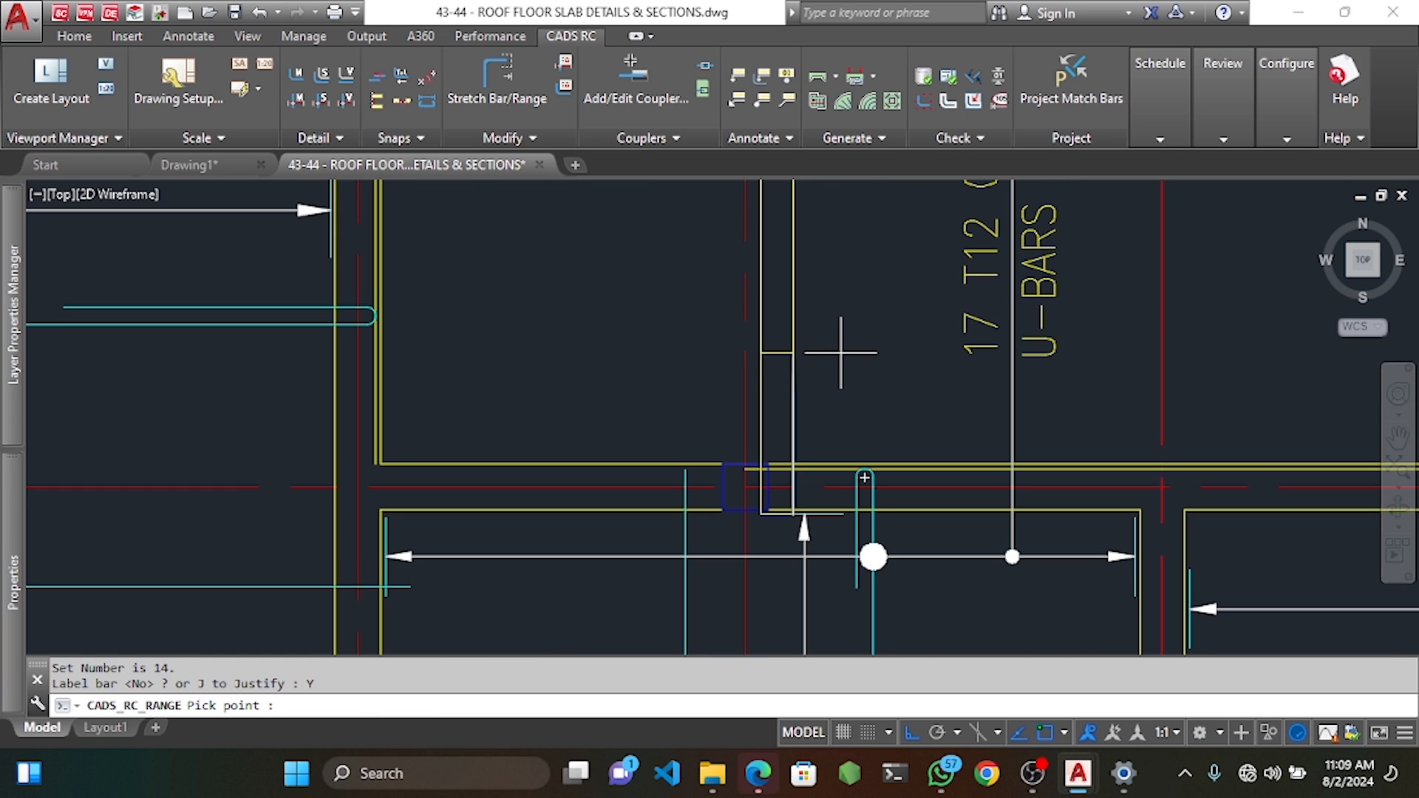
pyautogui.click(841, 349)
pyautogui.click(823, 267)
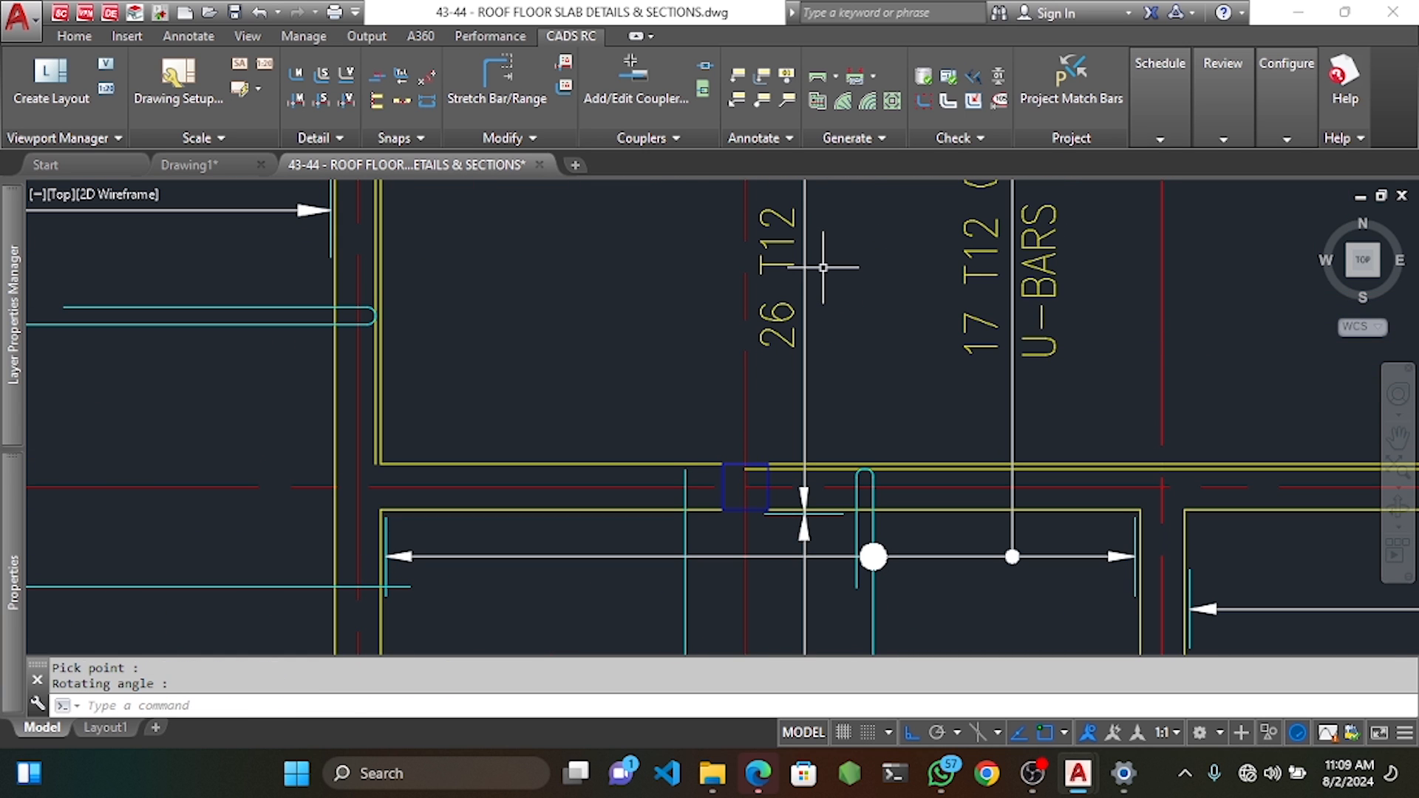
pyautogui.scroll(-6, 808, 414)
pyautogui.moveTo(841, 506); pyautogui.dragTo(840, 419, button='middle')
pyautogui.moveTo(825, 479); pyautogui.dragTo(834, 378, button='middle')
pyautogui.moveTo(826, 444); pyautogui.dragTo(838, 392, button='middle')
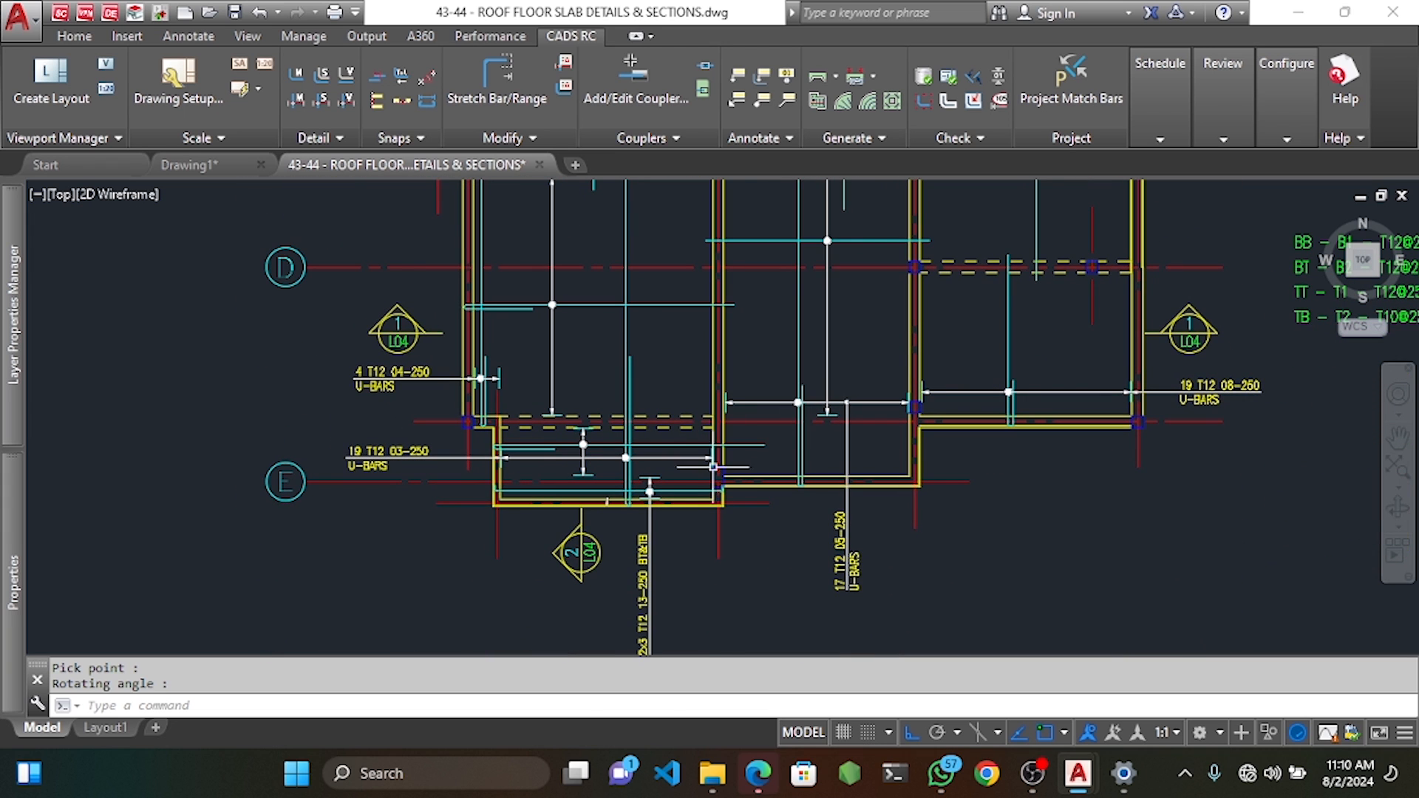
pyautogui.scroll(4, 536, 464)
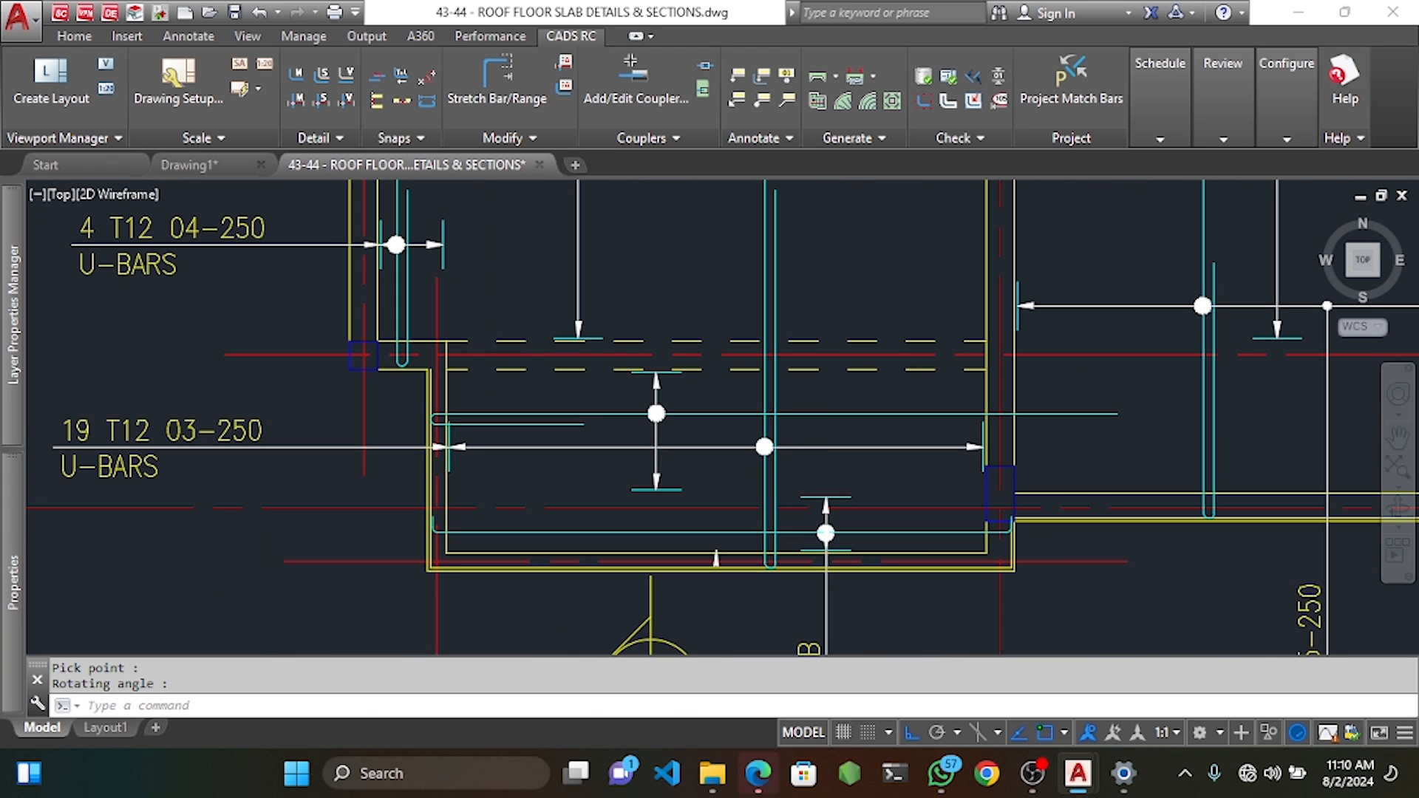
pyautogui.click(811, 410)
# Stretch the horizontal bar's right end back to the beam in the 19 T12 03-250 bay.
pyautogui.press('Escape')
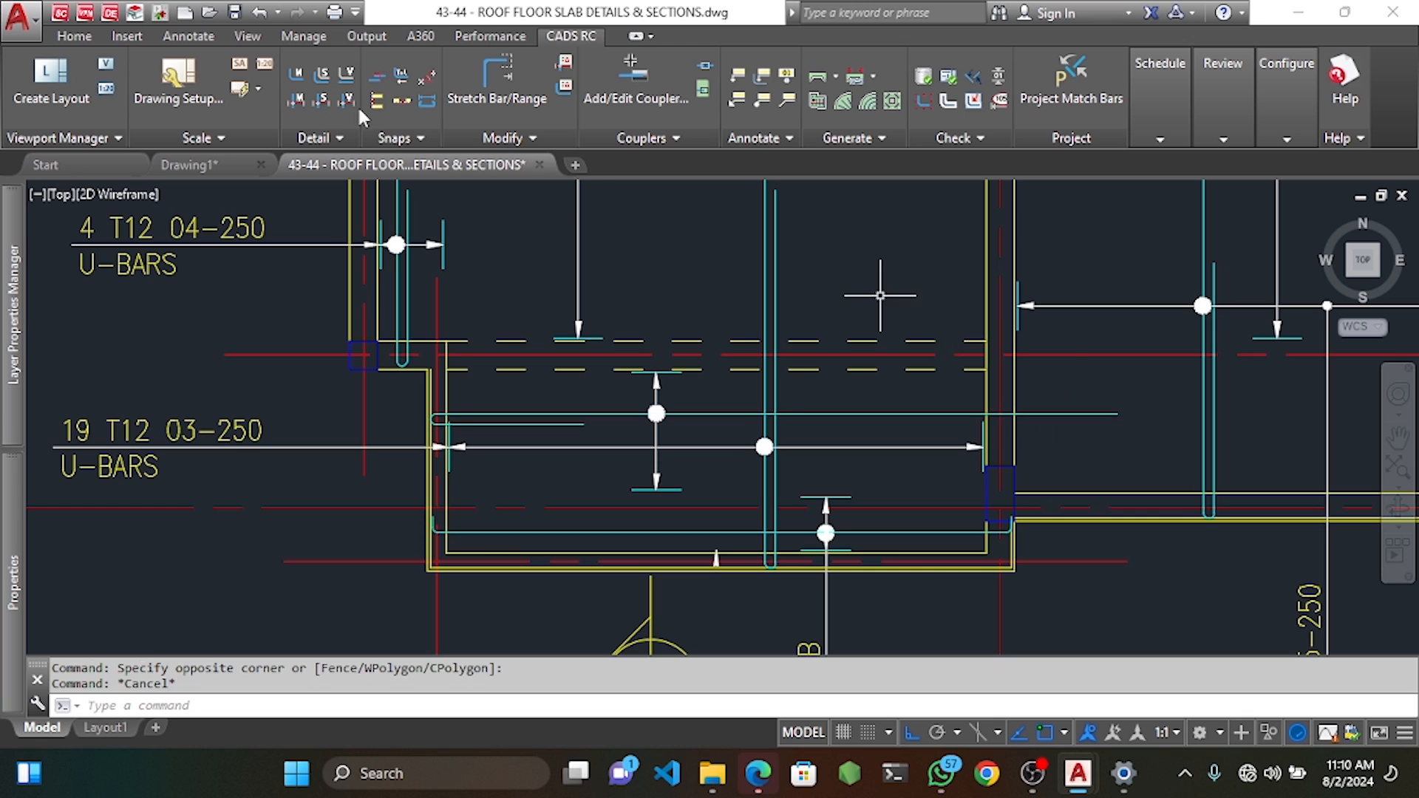
pyautogui.press('Escape')
pyautogui.click(497, 82)
pyautogui.press('Return')
pyautogui.click(1137, 393)
pyautogui.click(1100, 438)
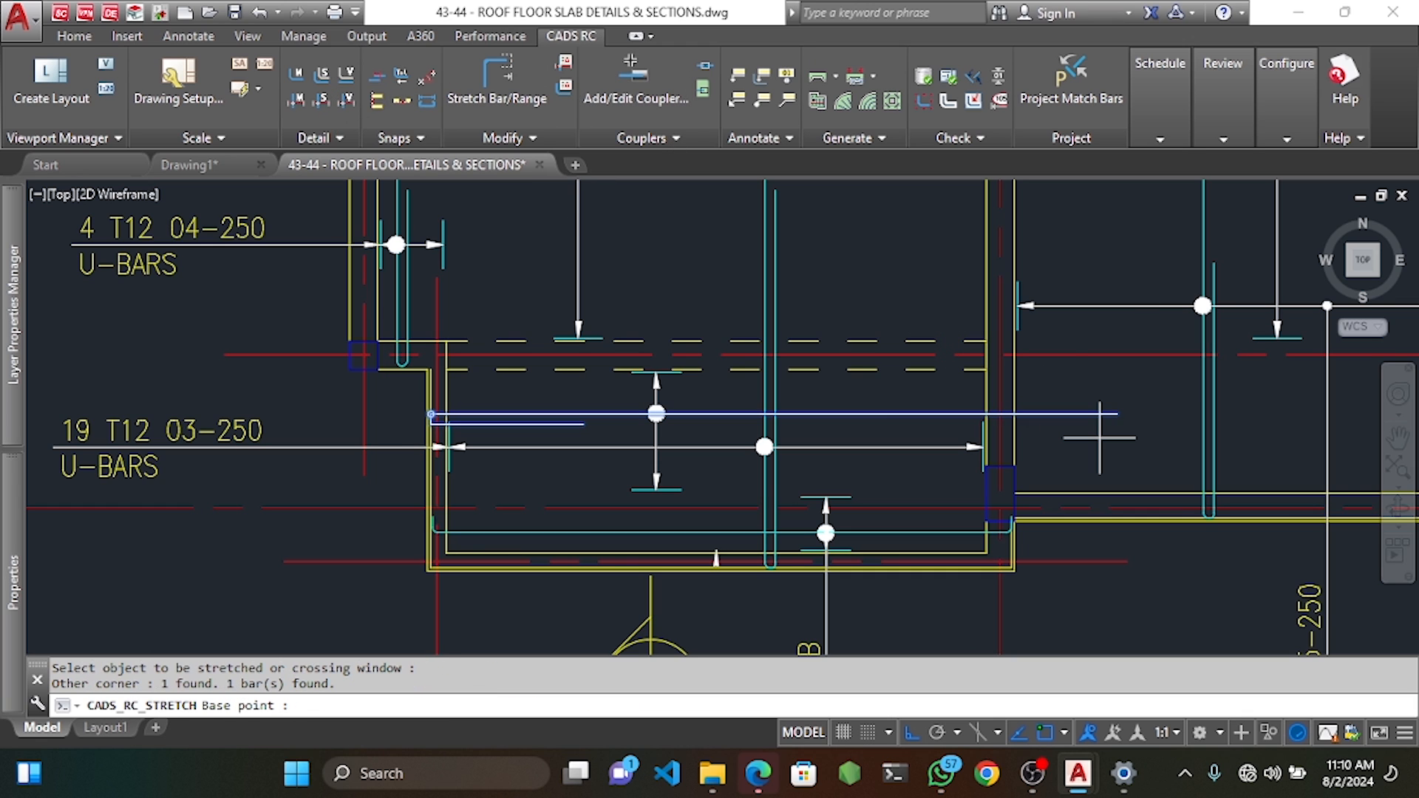
pyautogui.scroll(2, 1101, 437)
pyautogui.click(1107, 415)
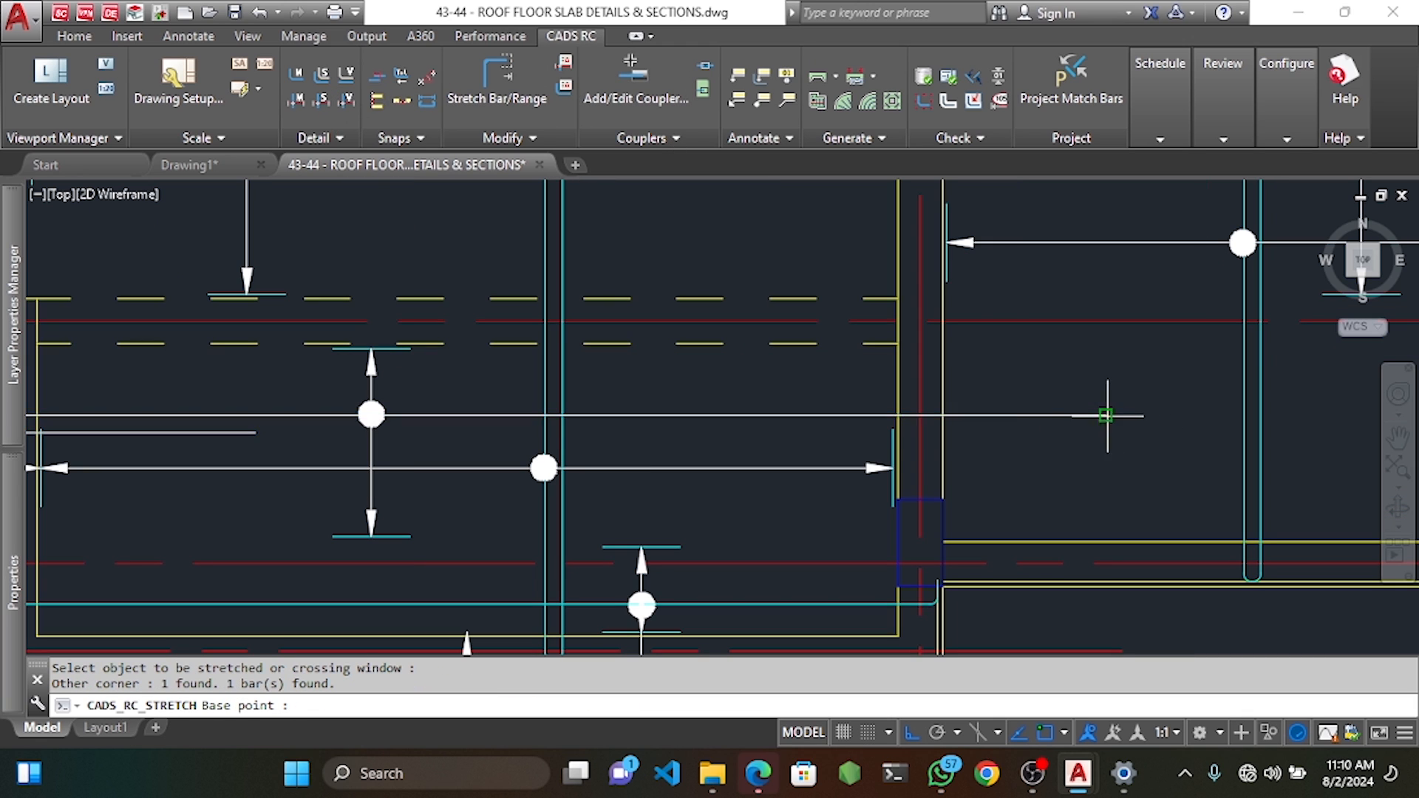
pyautogui.click(976, 428)
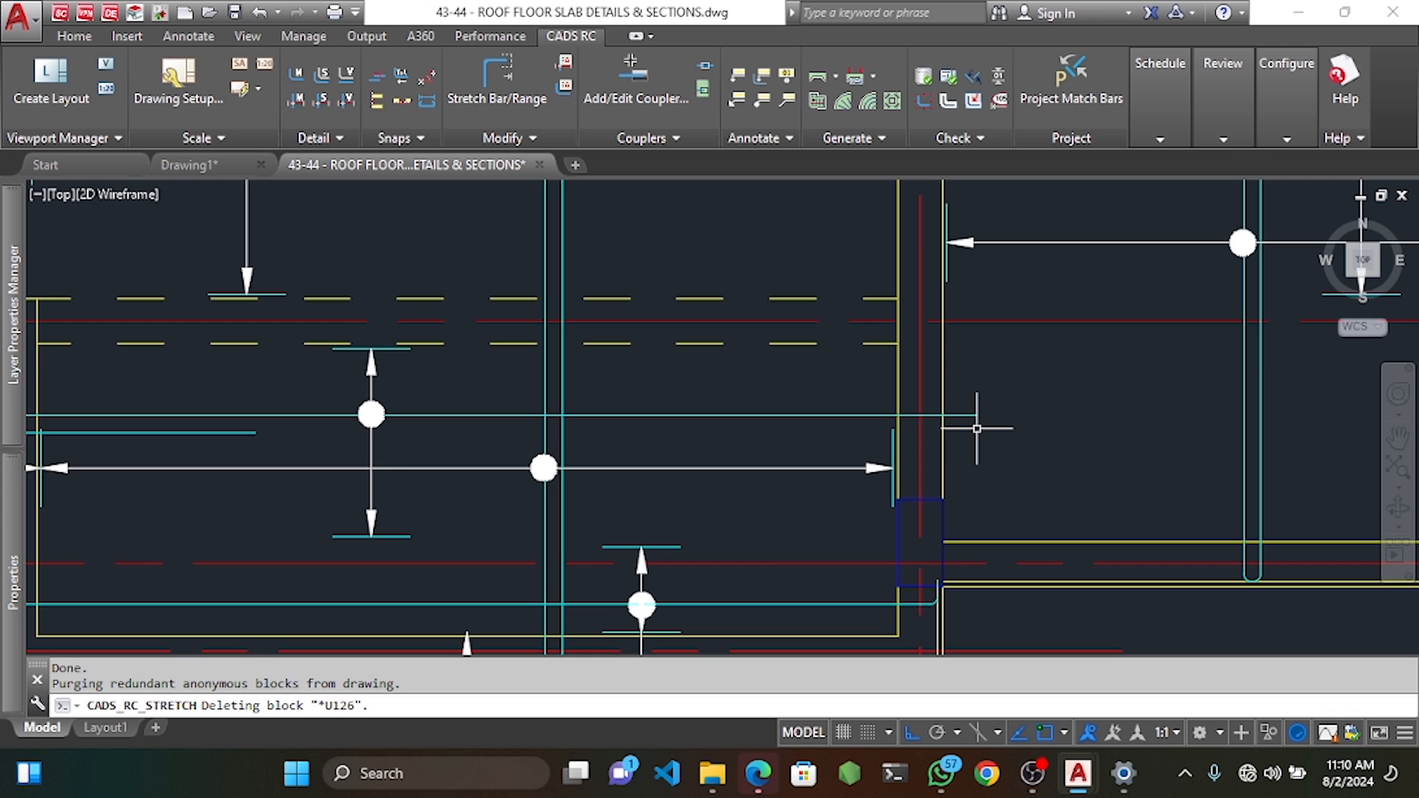
pyautogui.scroll(-5, 977, 428)
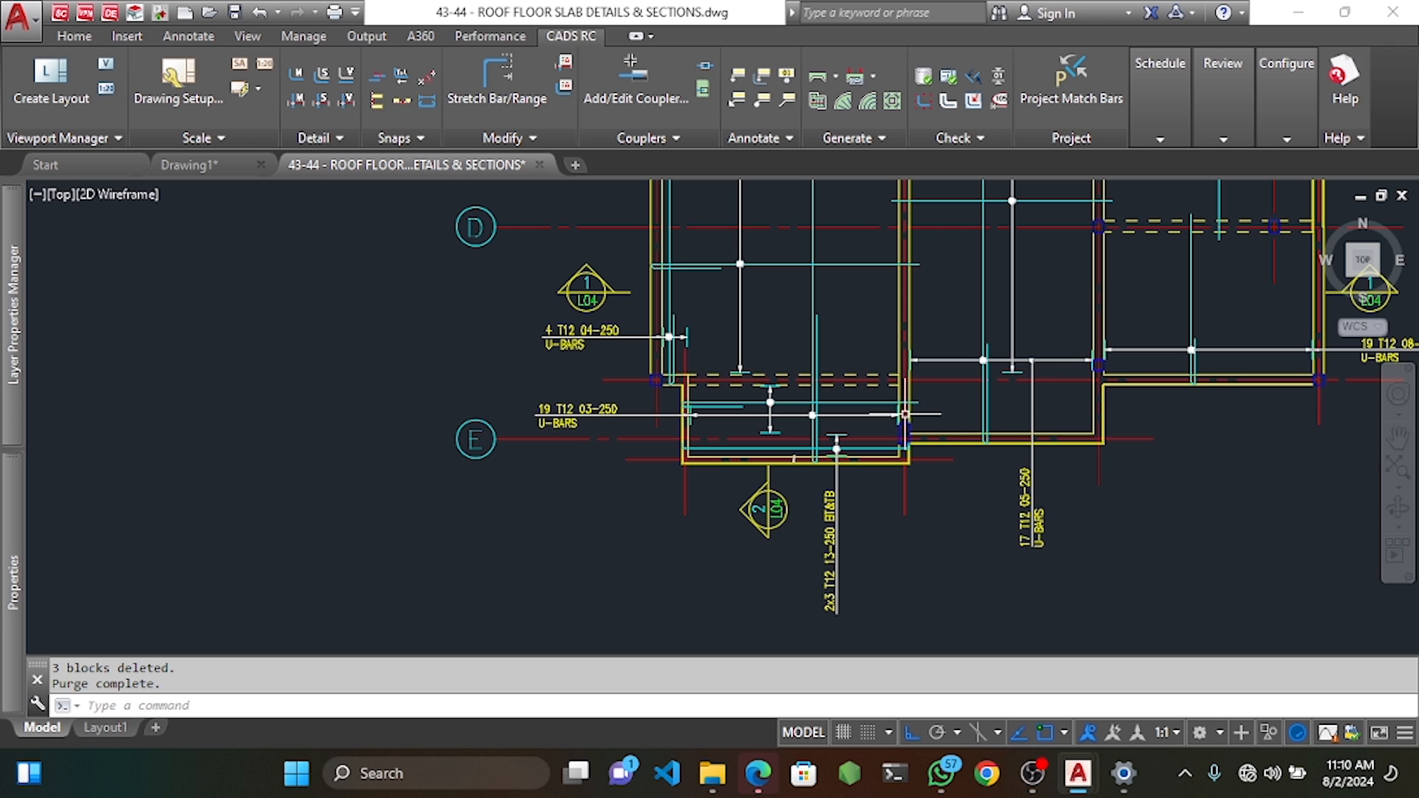
pyautogui.scroll(4, 905, 414)
# Define bar mark 15 as a single-indicator, shape code 39 bar with a U-BARS note.
pyautogui.rightClick(824, 380)
pyautogui.moveTo(962, 389)
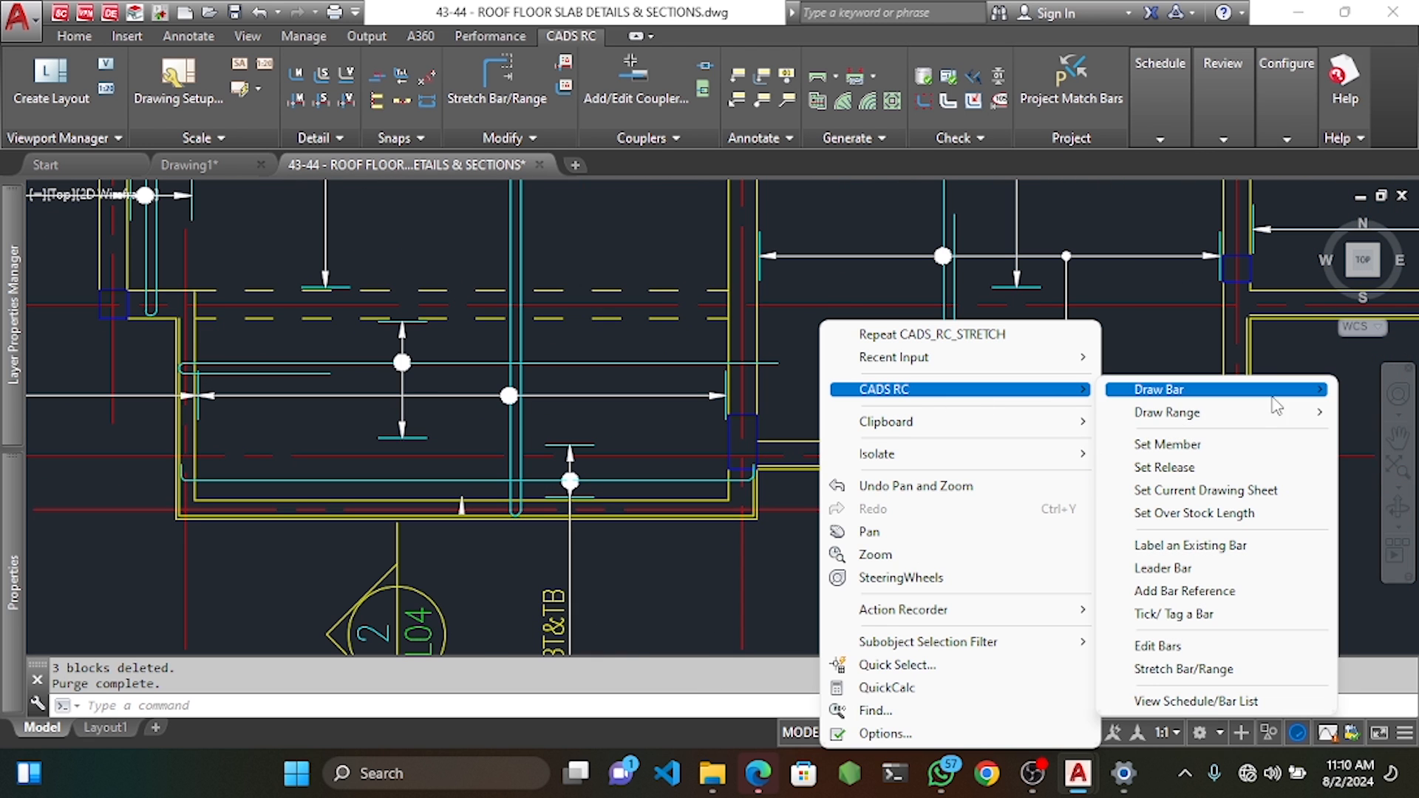
pyautogui.moveTo(1272, 413)
pyautogui.click(1000, 408)
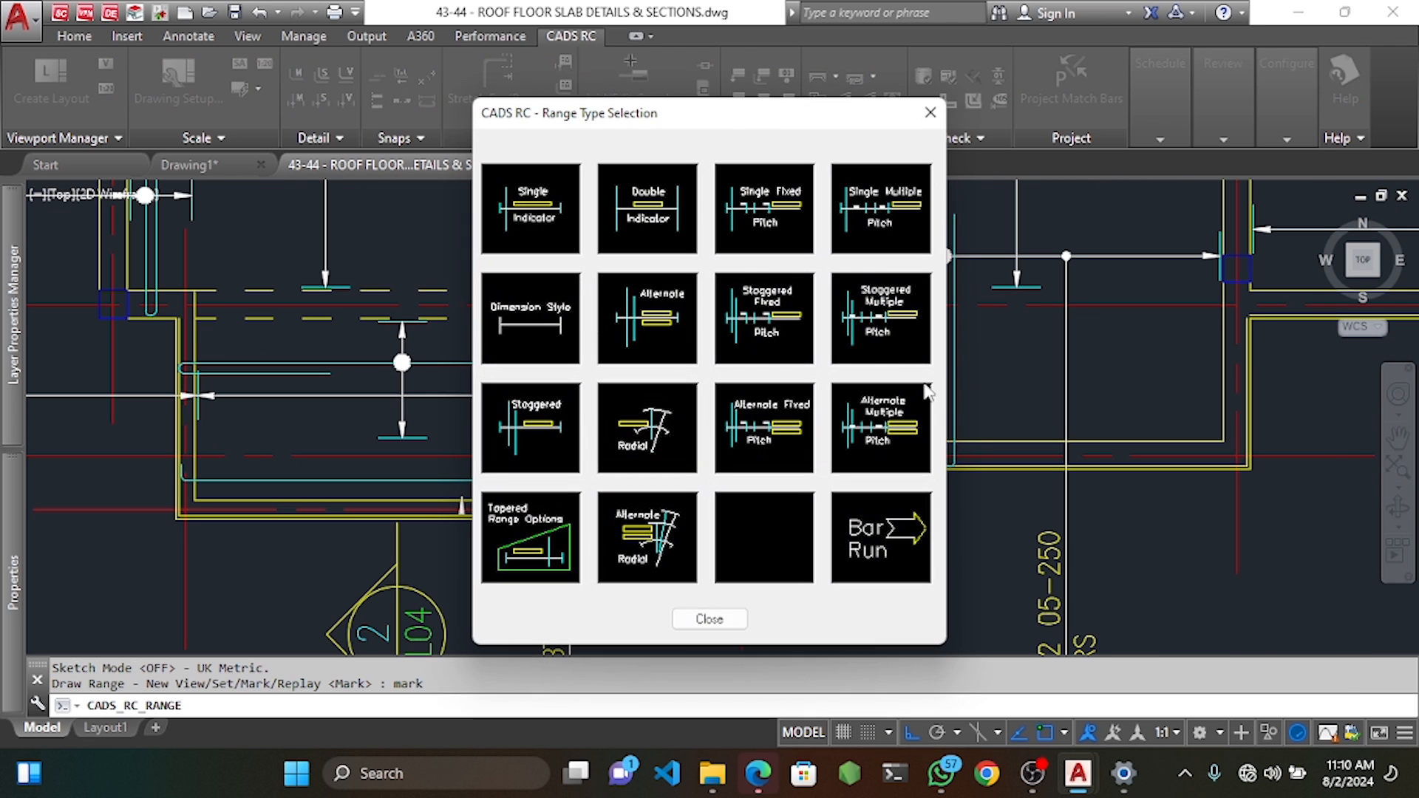
pyautogui.click(561, 206)
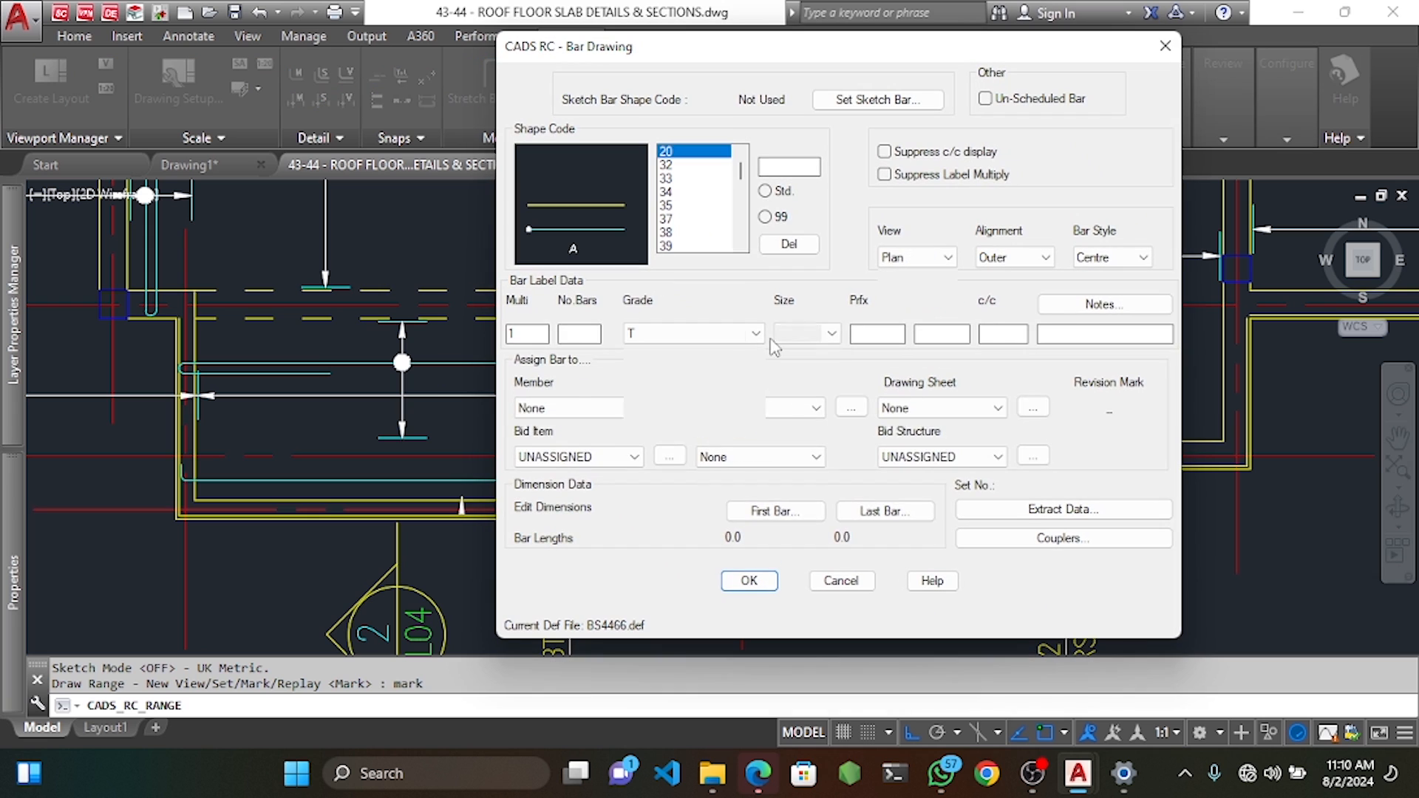
pyautogui.click(1105, 304)
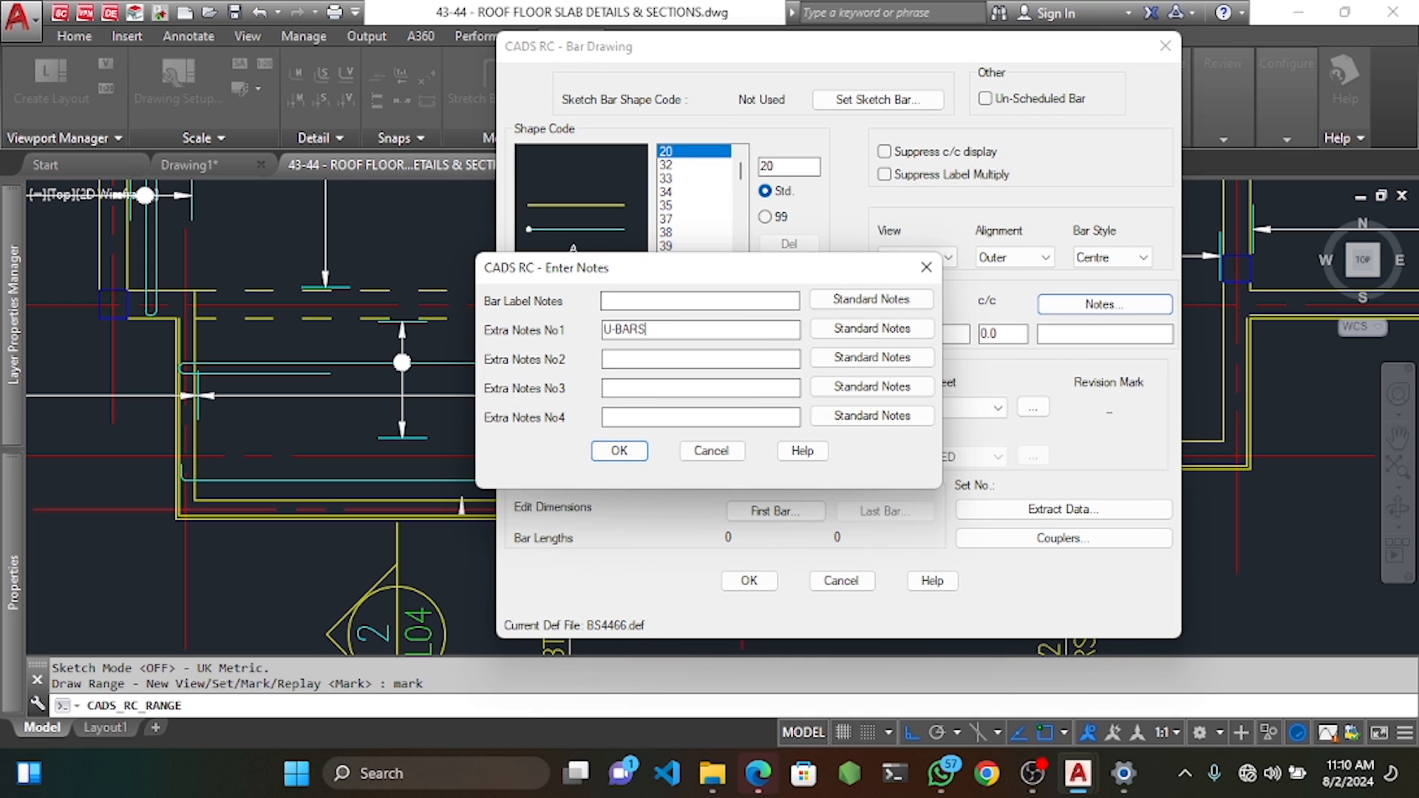
pyautogui.click(645, 450)
pyautogui.click(669, 244)
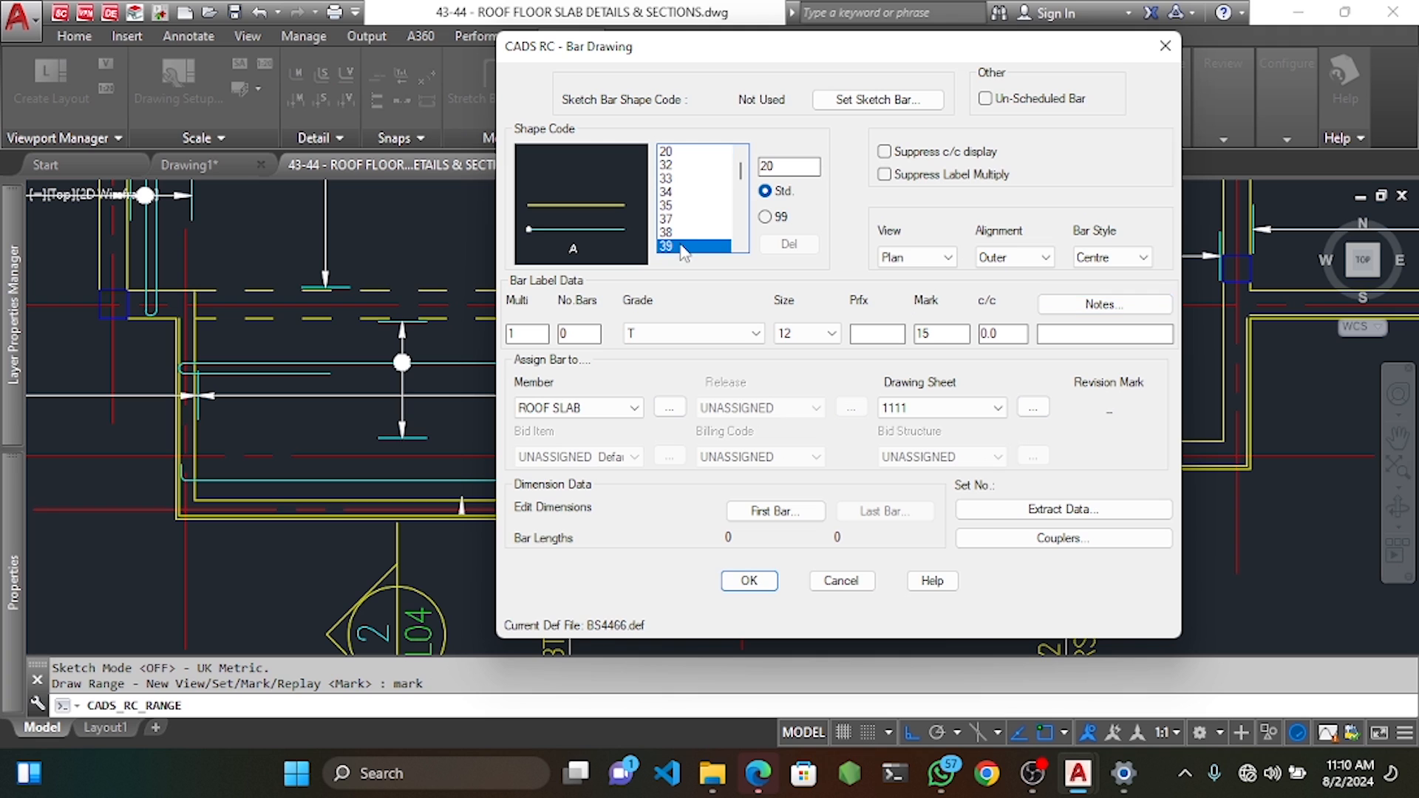
pyautogui.click(769, 513)
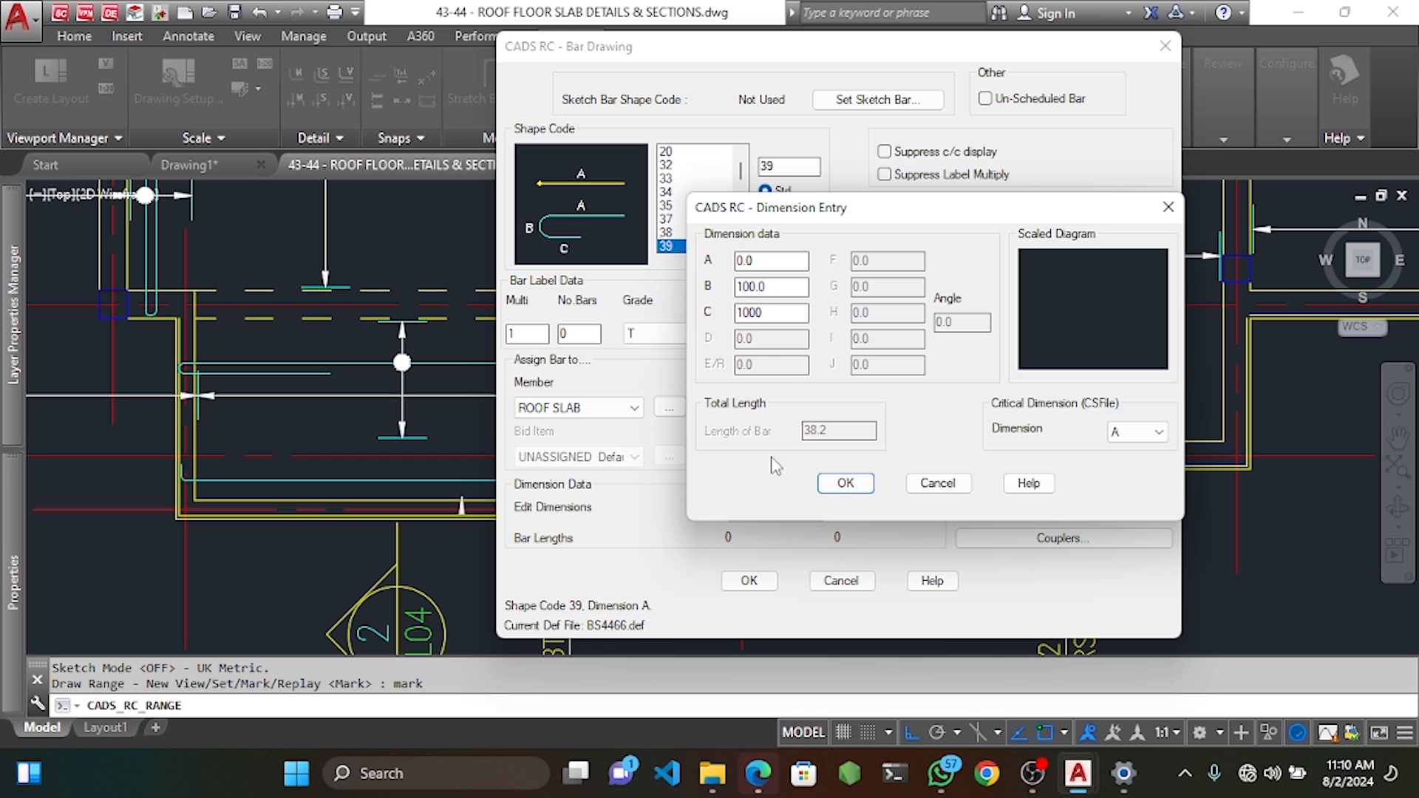
pyautogui.click(845, 484)
pyautogui.click(749, 580)
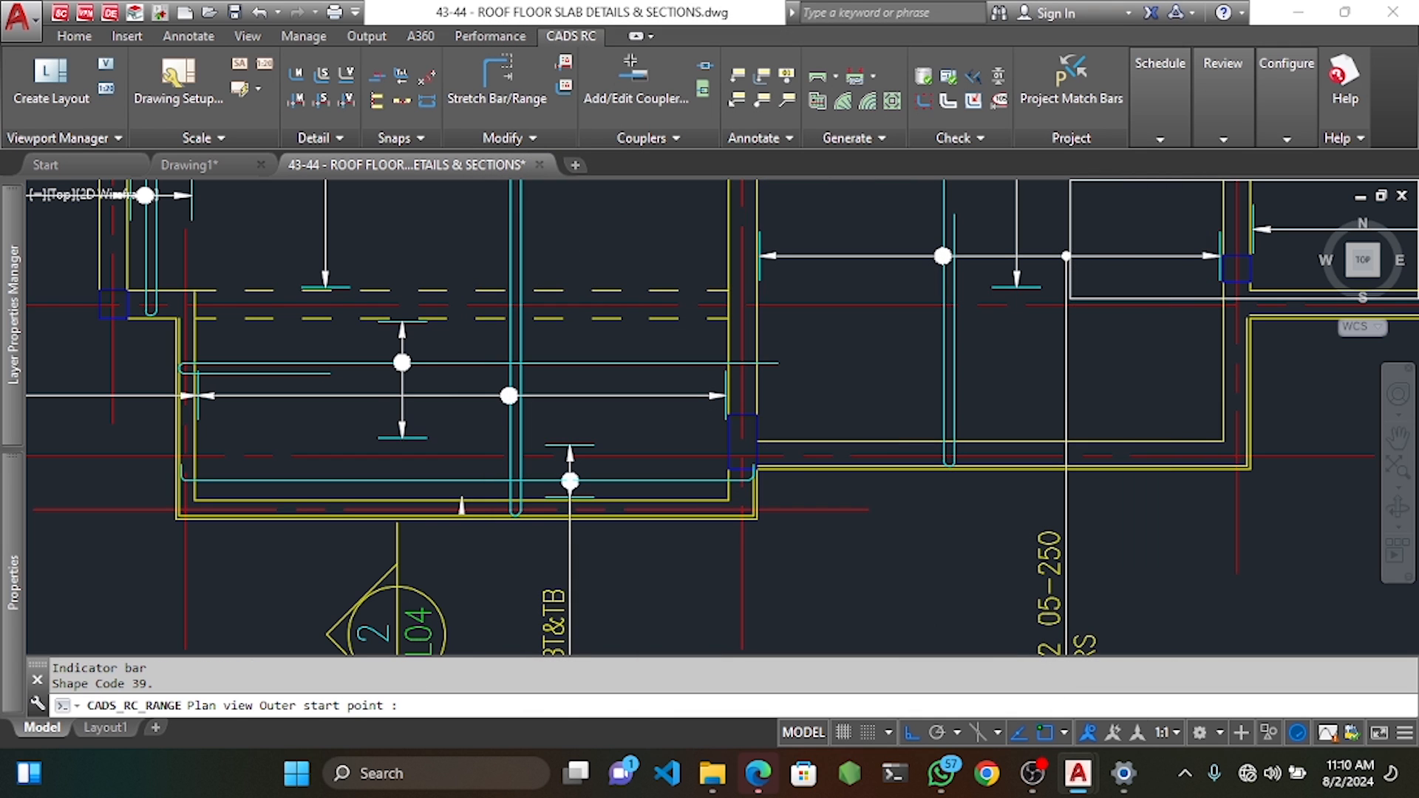
# Place the bar from the lower-right beam corner and set its dimension A length.
pyautogui.moveTo(1073, 396); pyautogui.dragTo(899, 386, button='middle')
pyautogui.scroll(4, 1032, 372)
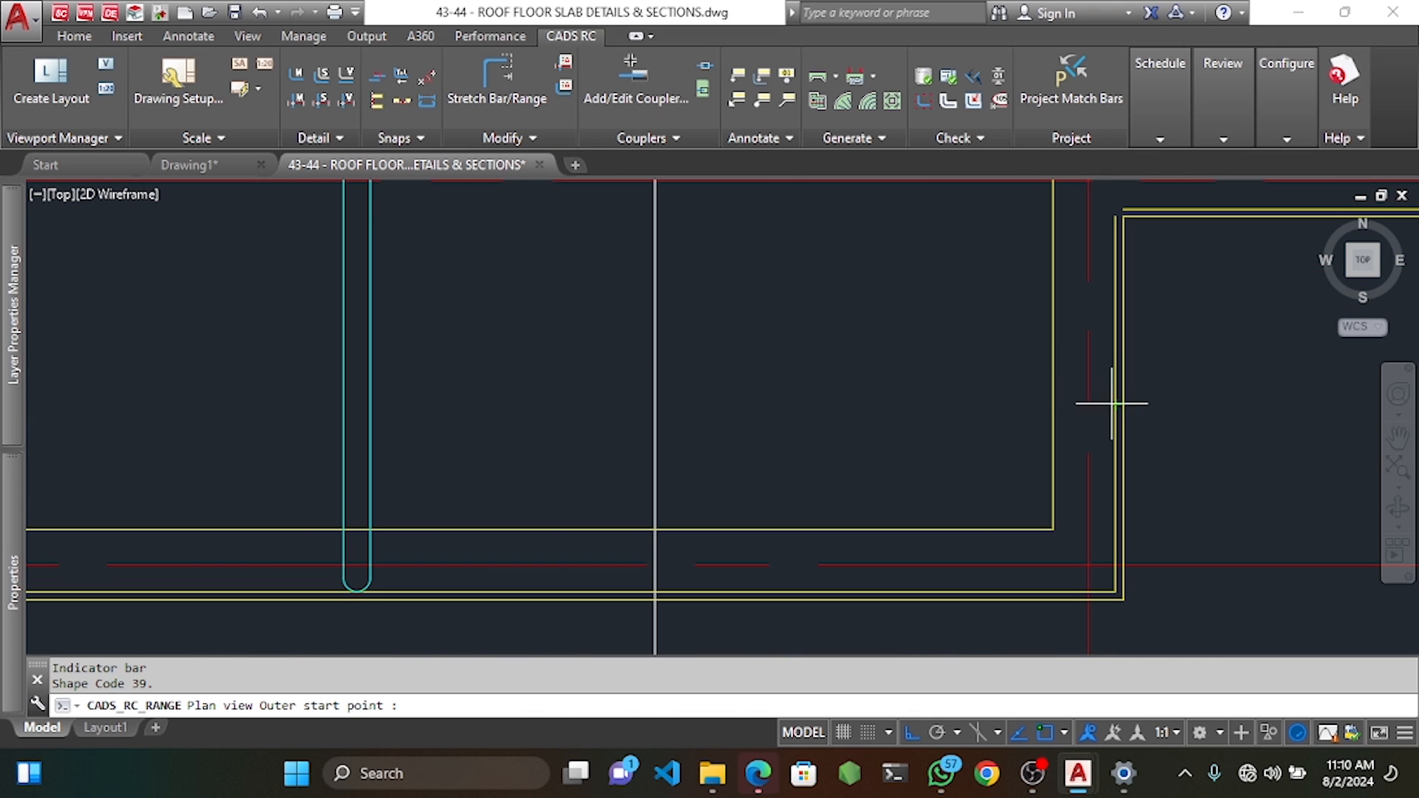
pyautogui.click(1114, 391)
pyautogui.scroll(-6, 1107, 399)
pyautogui.scroll(4, 769, 410)
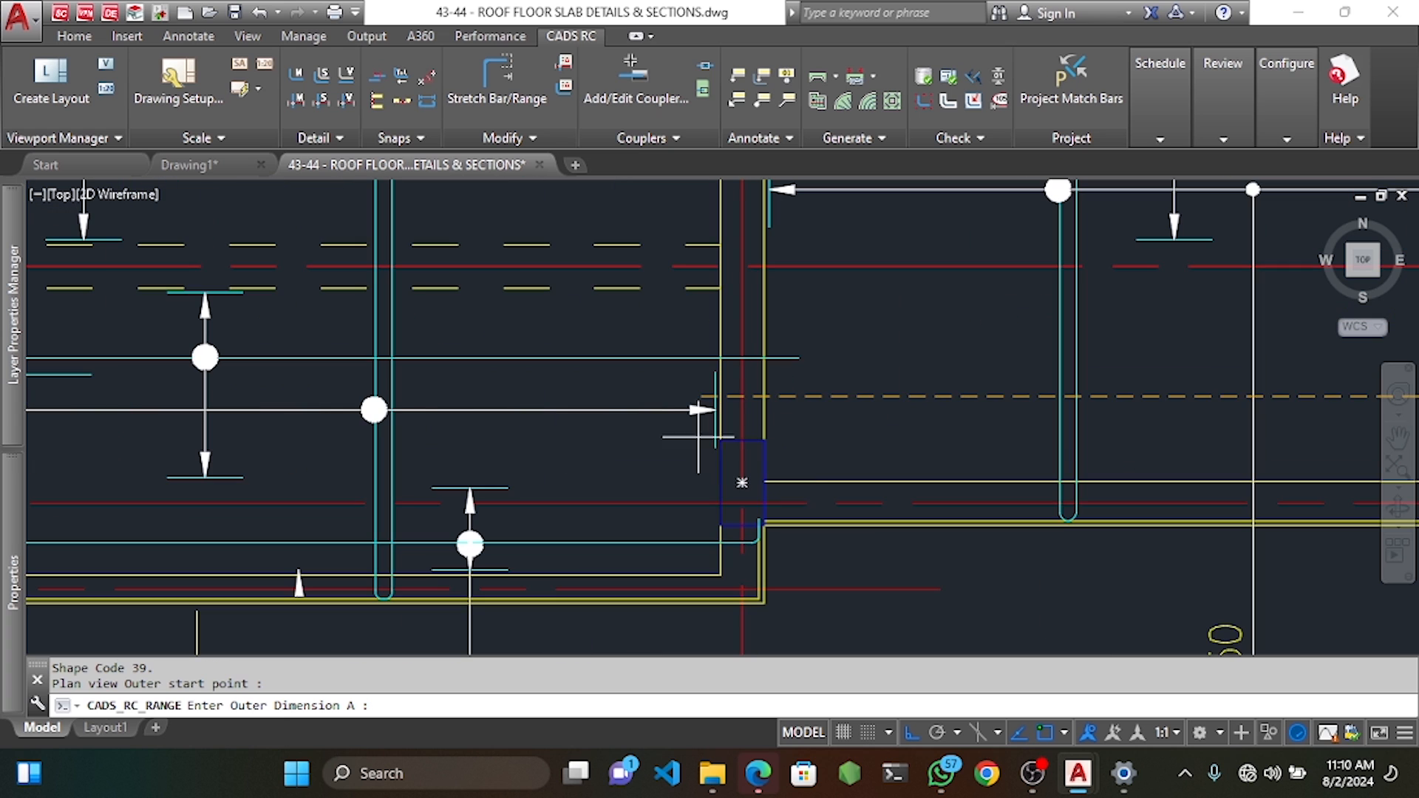
pyautogui.click(680, 442)
pyautogui.scroll(-4, 707, 436)
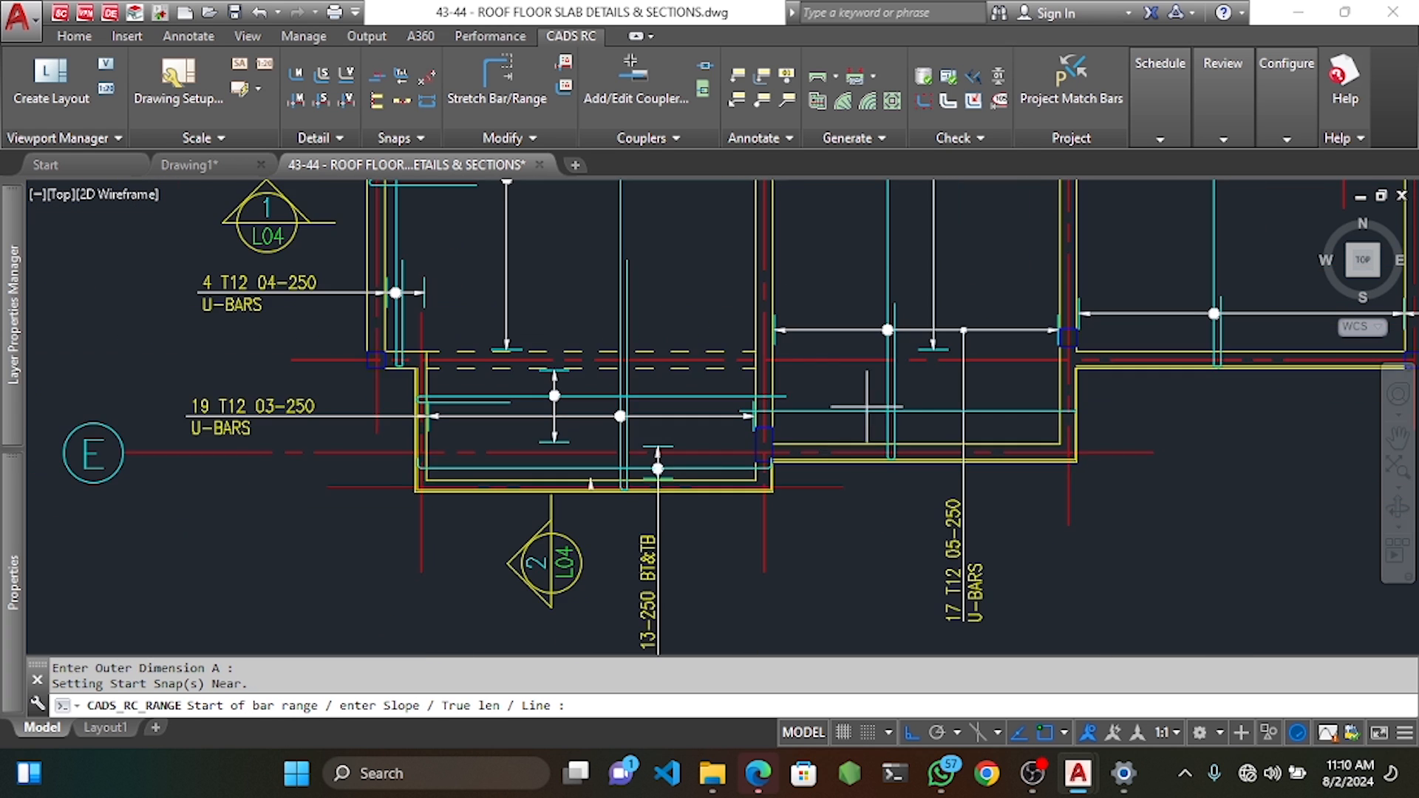
# Draw the bar range with 25 offsets at both ends, leaving it unlabelled.
pyautogui.click(866, 466)
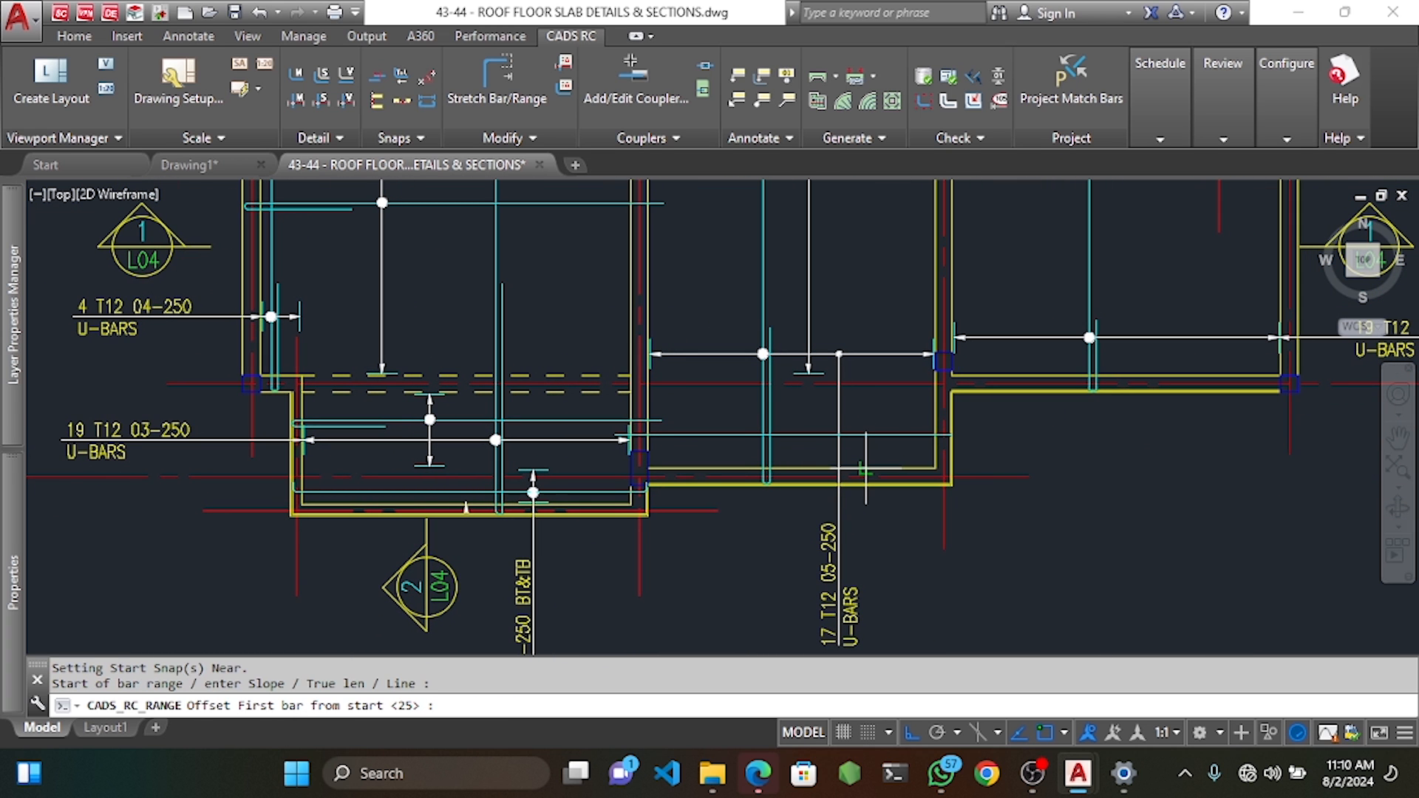
pyautogui.press('Return')
pyautogui.scroll(4, 869, 386)
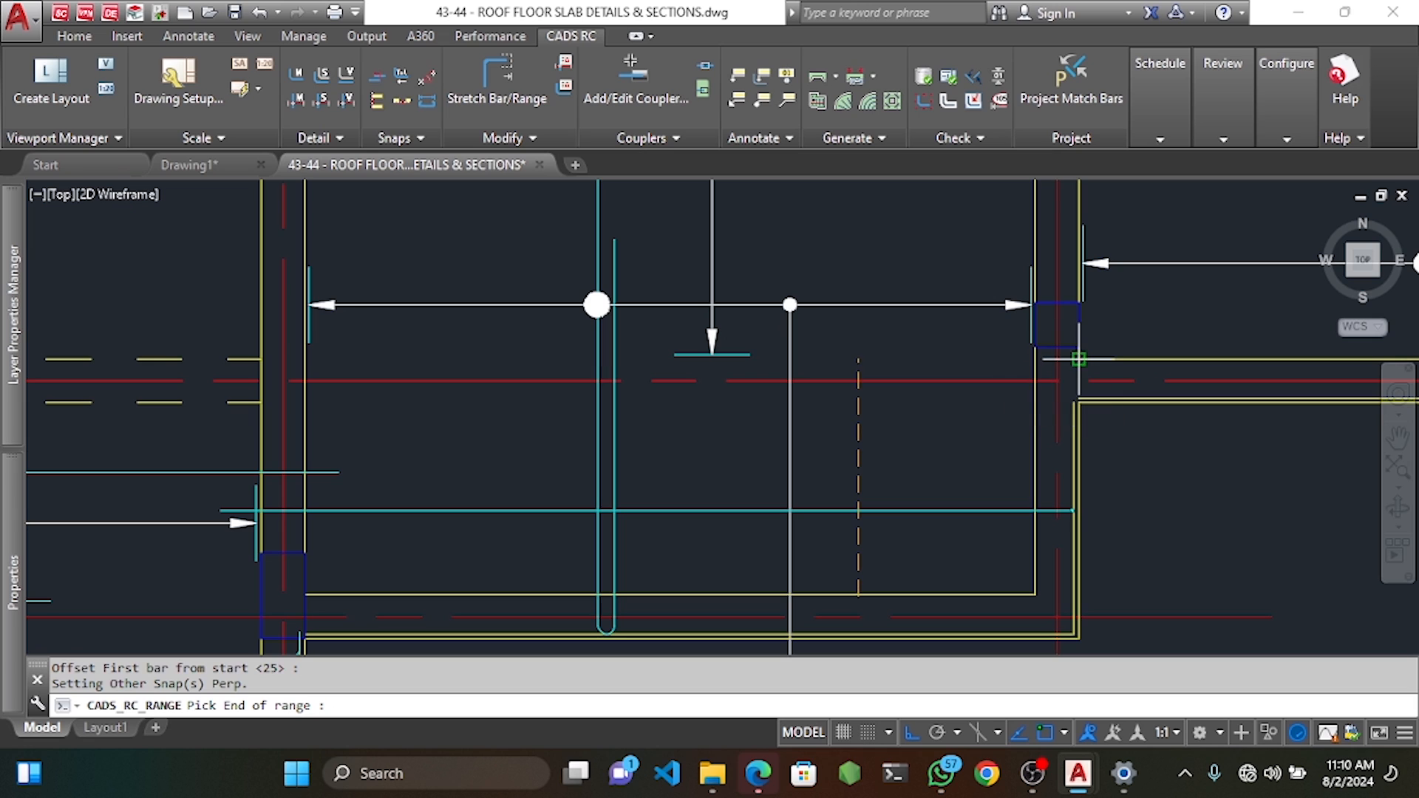
pyautogui.click(890, 364)
pyautogui.press('Return')
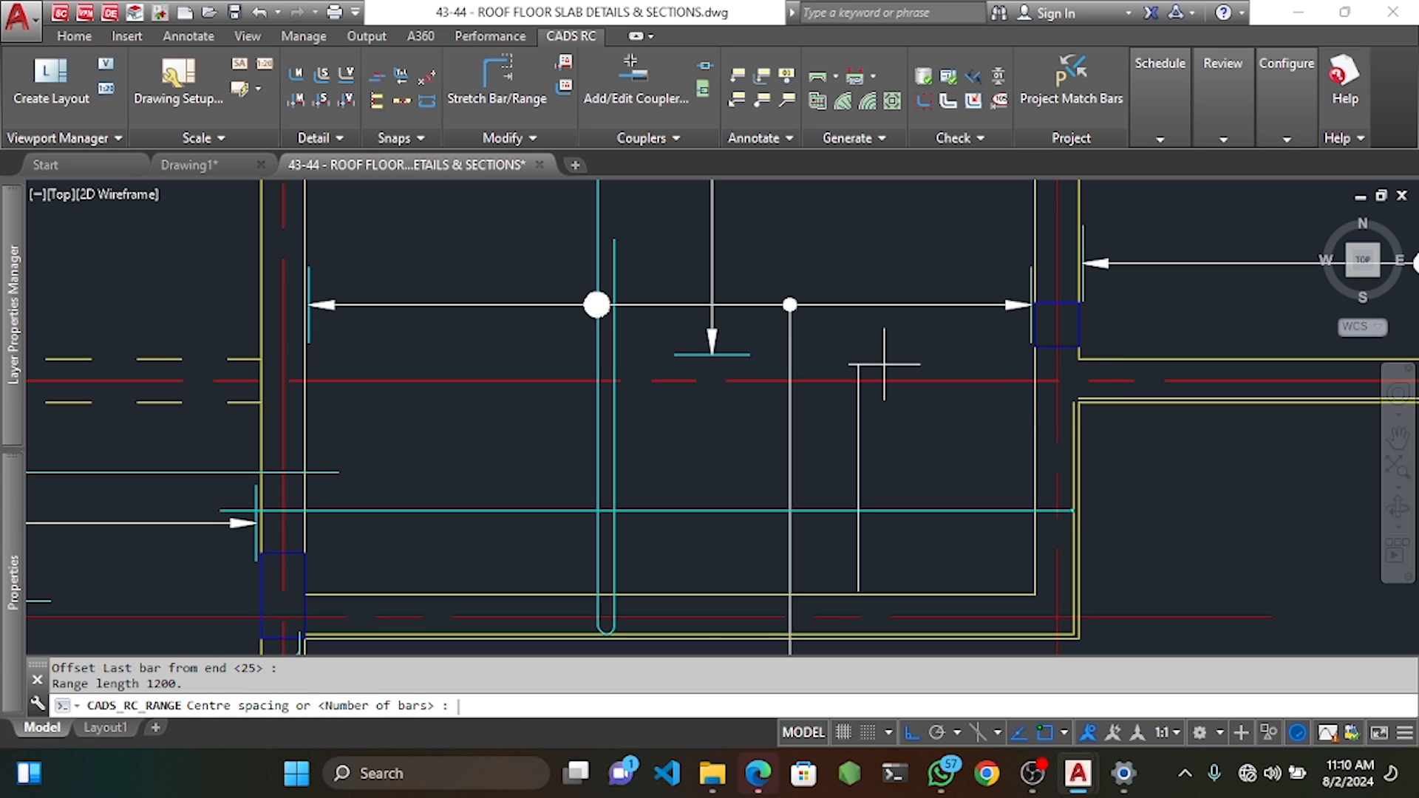
pyautogui.press('Return')
pyautogui.press('Return')
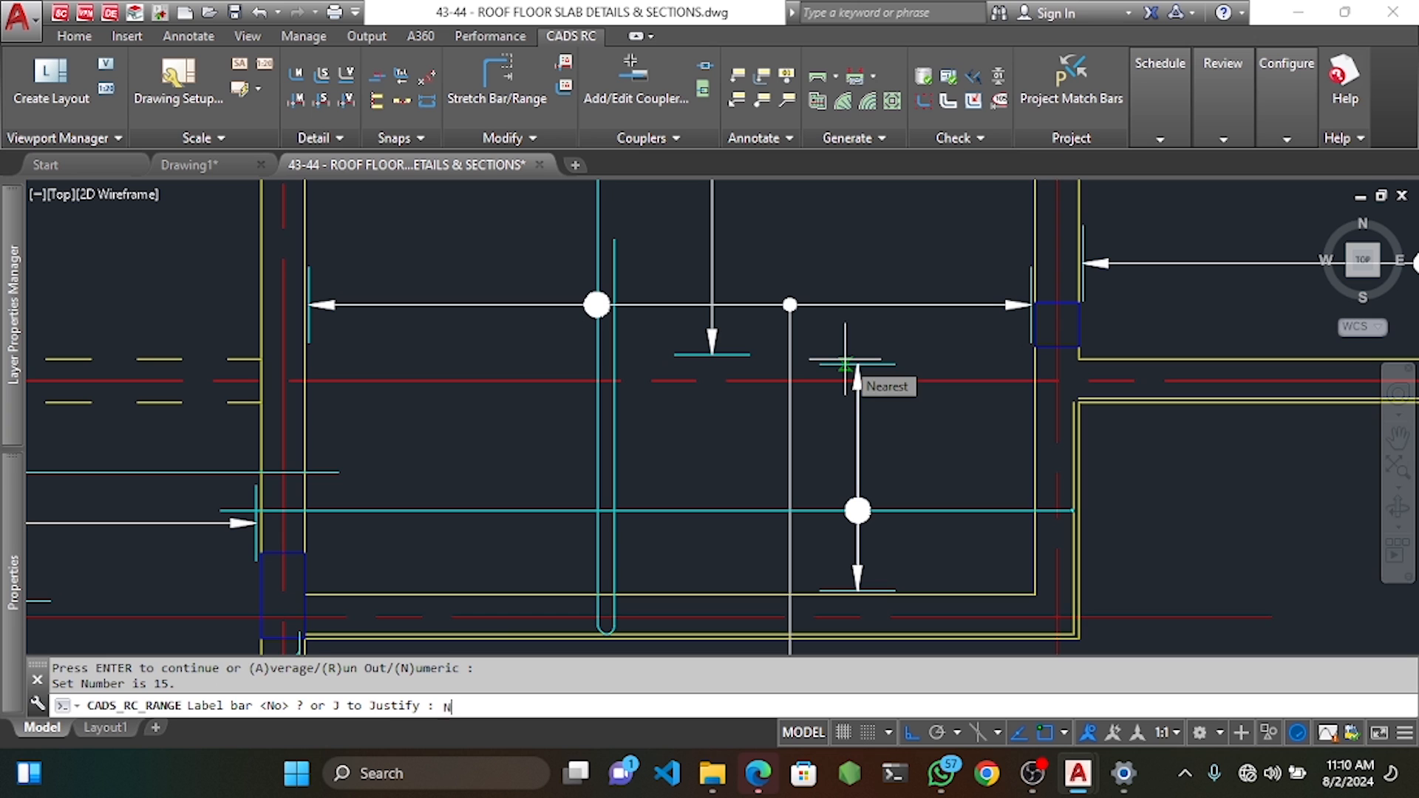
pyautogui.press('Return')
# Move the new bar range slightly to the right.
pyautogui.click(861, 512)
pyautogui.press('Escape')
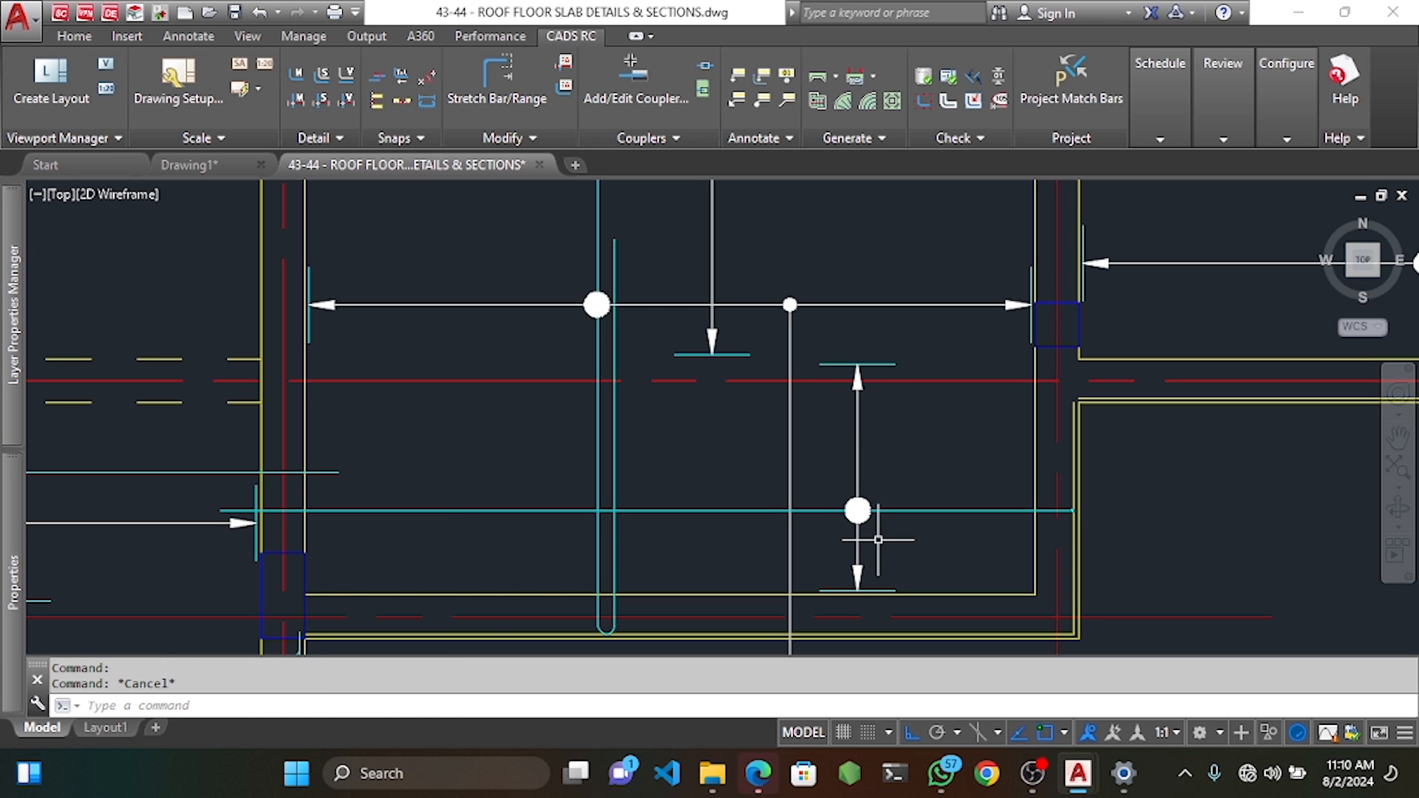
pyautogui.click(882, 541)
pyautogui.click(846, 520)
pyautogui.press('Return')
pyautogui.click(898, 465)
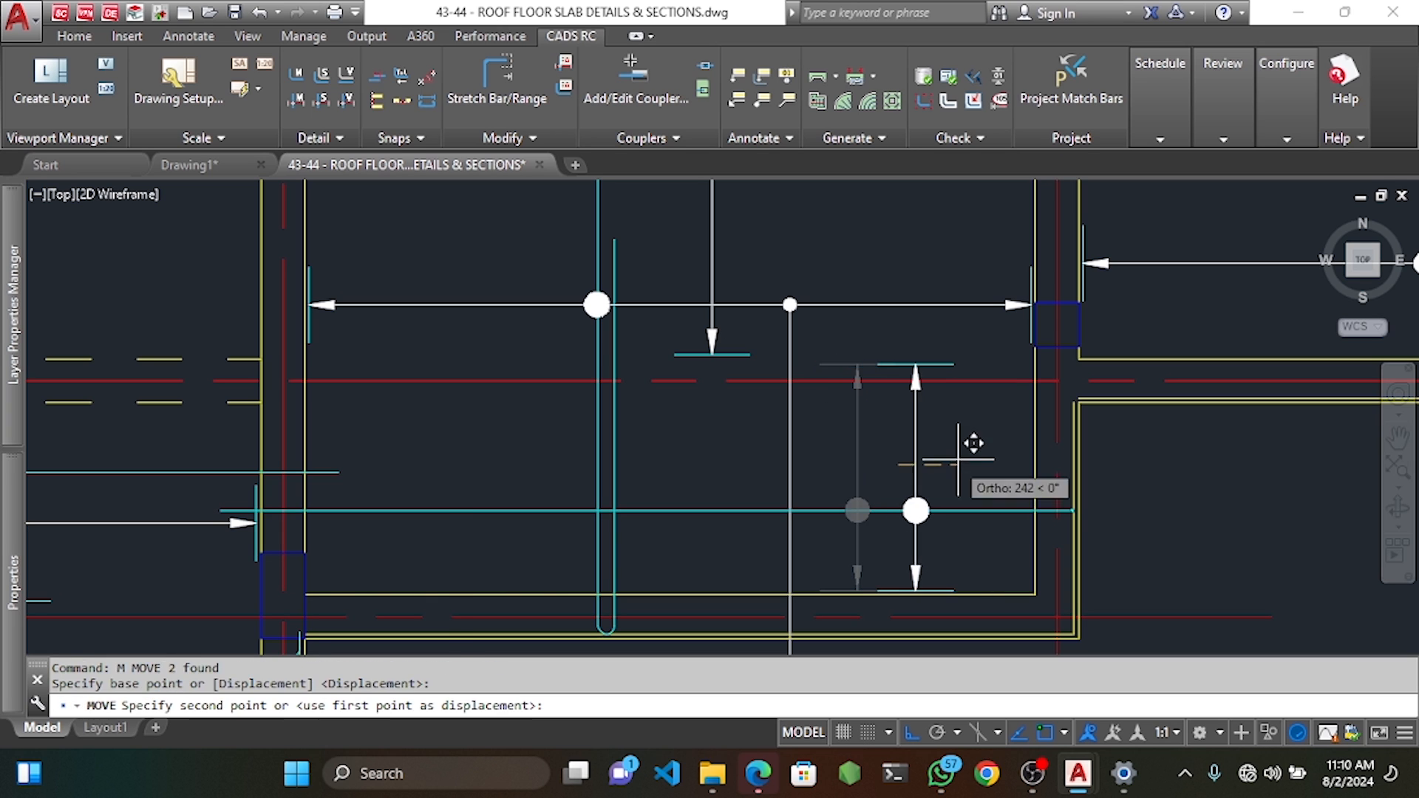
pyautogui.click(962, 459)
pyautogui.scroll(-4, 929, 419)
pyautogui.press('Escape')
pyautogui.press('Escape')
pyautogui.moveTo(898, 467); pyautogui.dragTo(913, 412, button='middle')
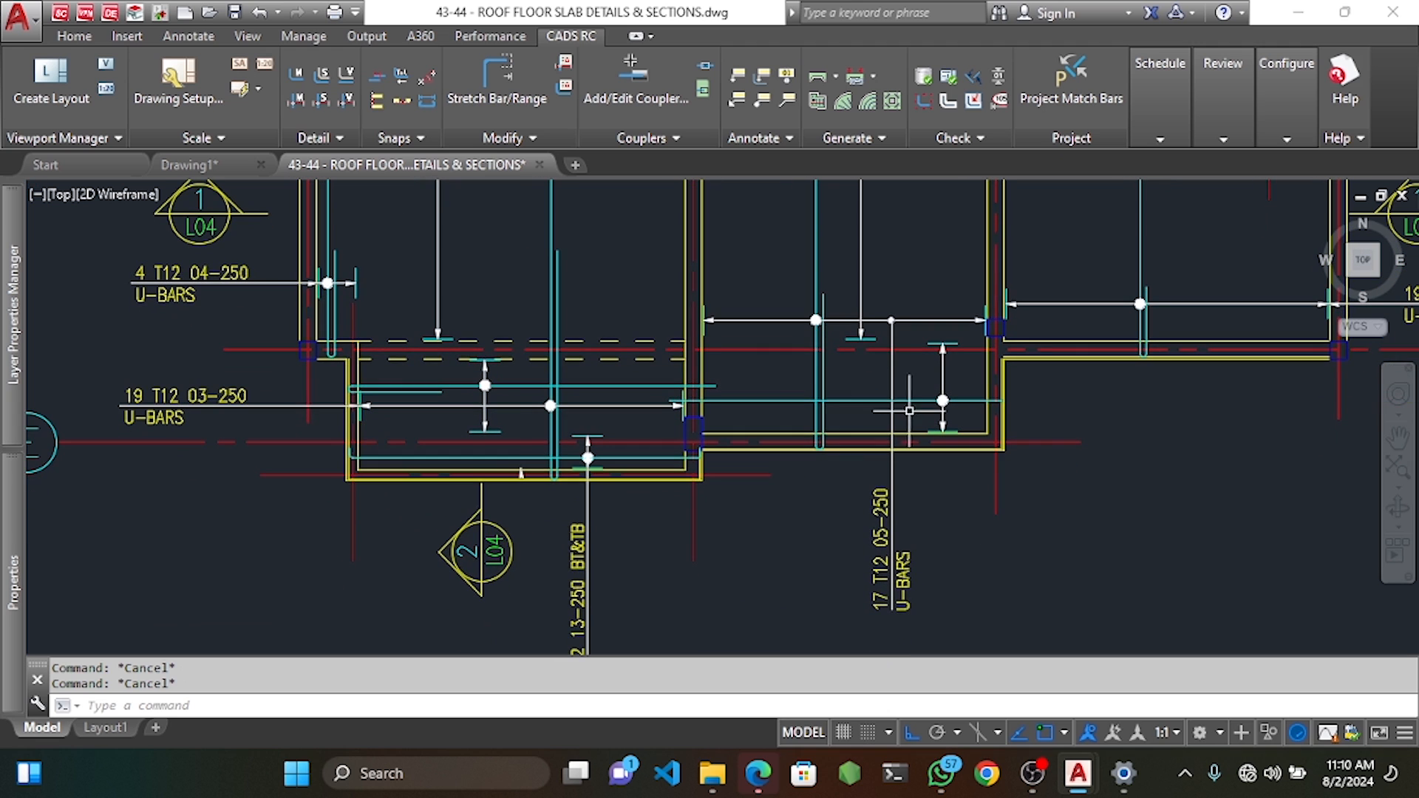
# Change bar set 15's view from Plan to Side.
pyautogui.doubleClick(913, 403)
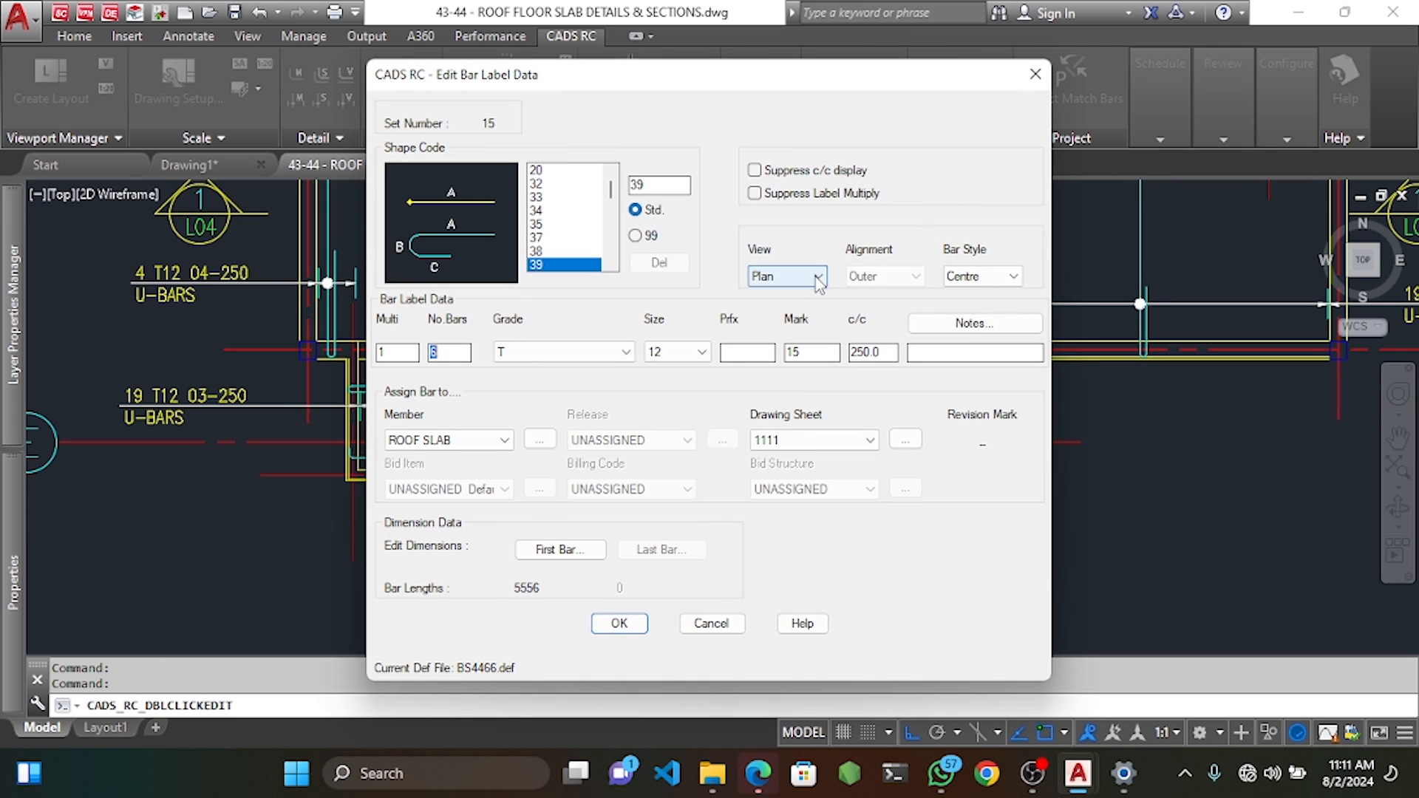
pyautogui.click(788, 277)
pyautogui.click(769, 296)
pyautogui.click(619, 624)
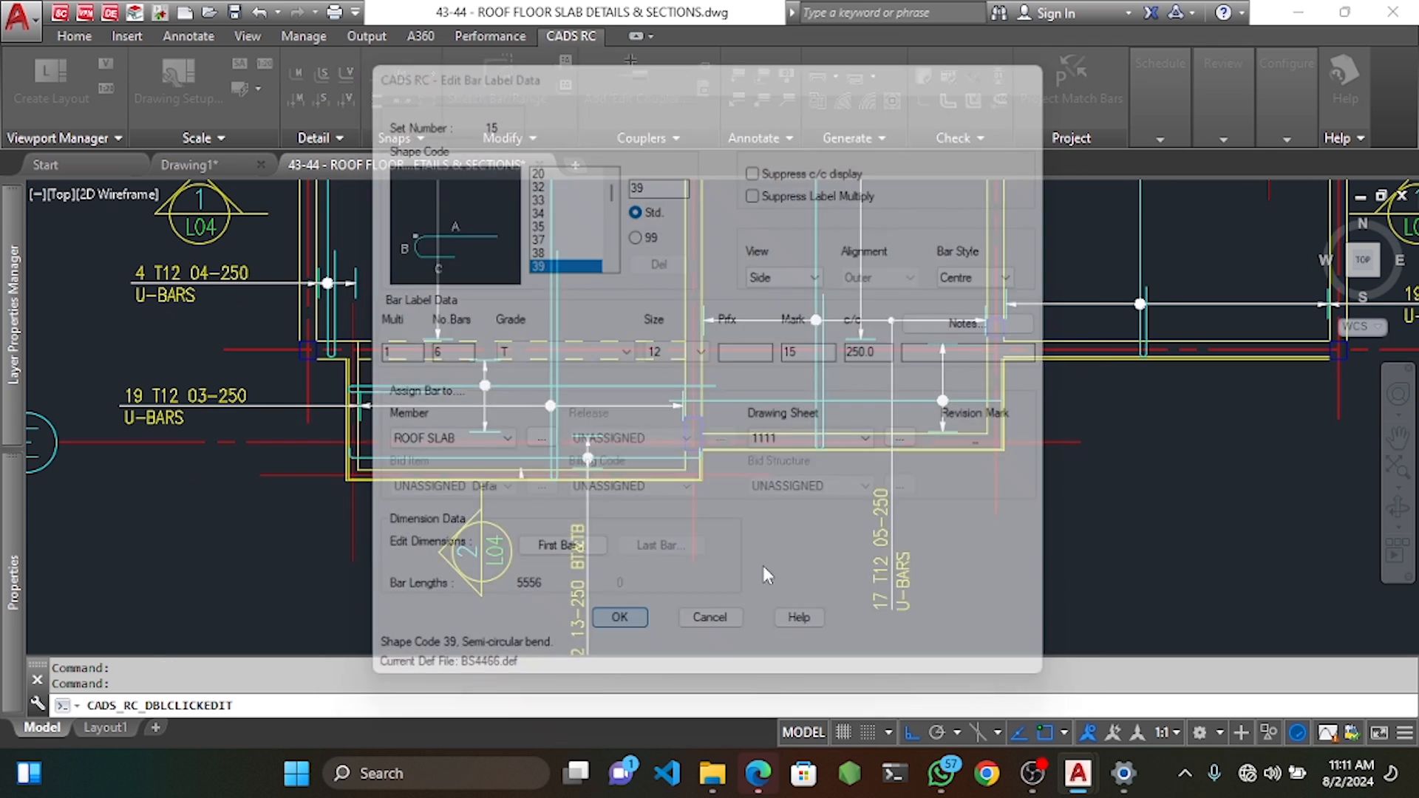
# Select the bar at its bent end and start a move, then cancel it.
pyautogui.scroll(5, 1048, 380)
pyautogui.scroll(3, 1049, 380)
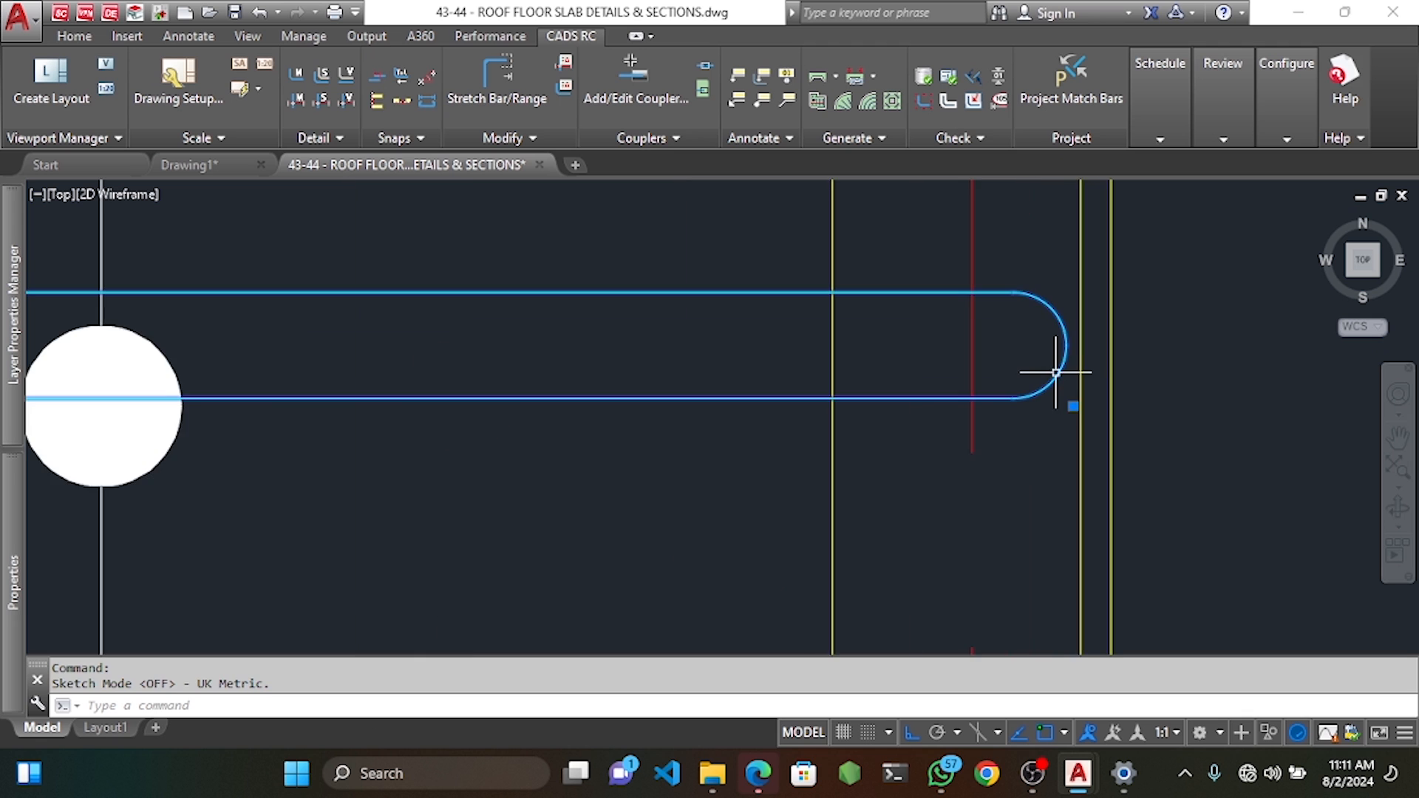
pyautogui.click(1049, 380)
pyautogui.write('m')
pyautogui.press('Return')
pyautogui.click(1048, 380)
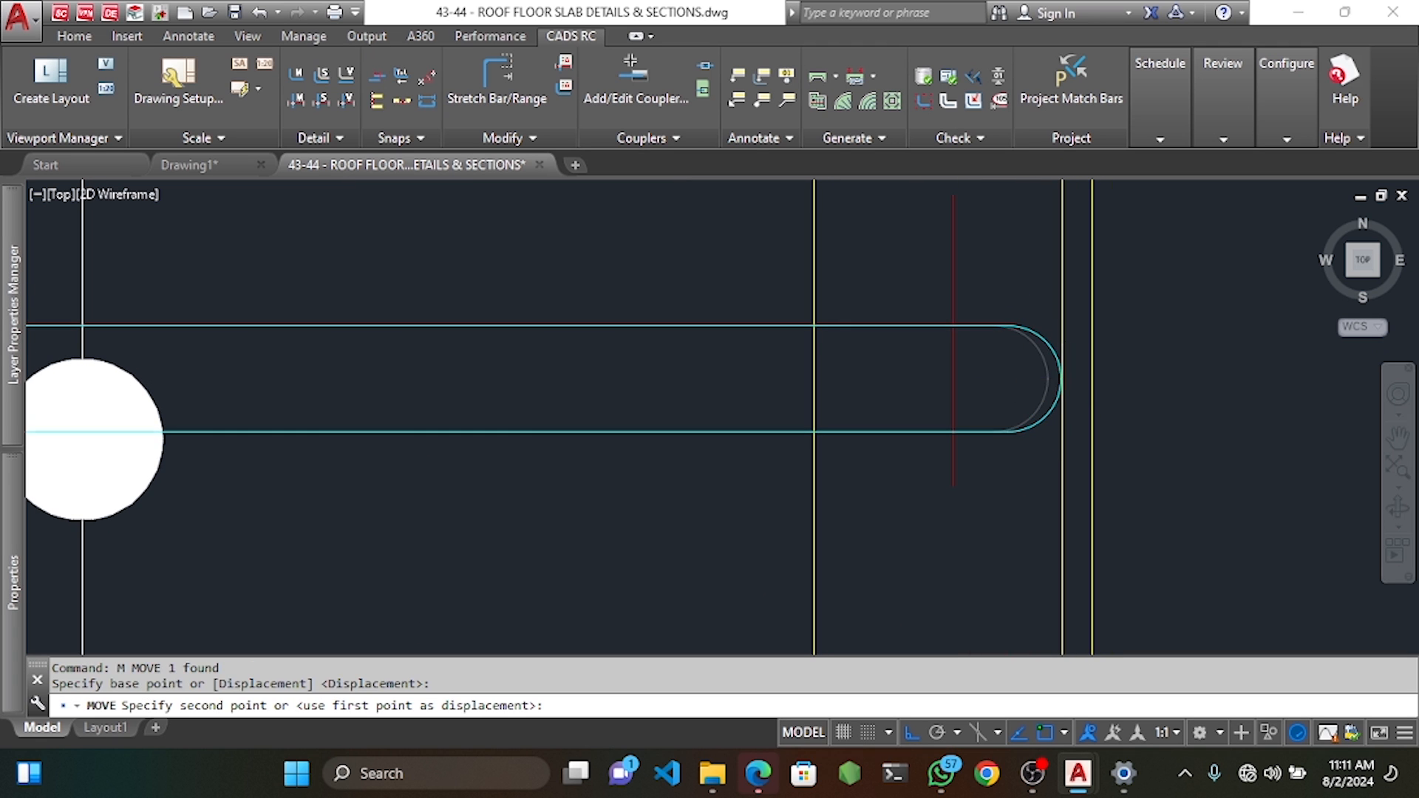
pyautogui.scroll(-6, 983, 381)
pyautogui.scroll(3, 980, 381)
pyautogui.press('Escape')
pyautogui.press('Escape')
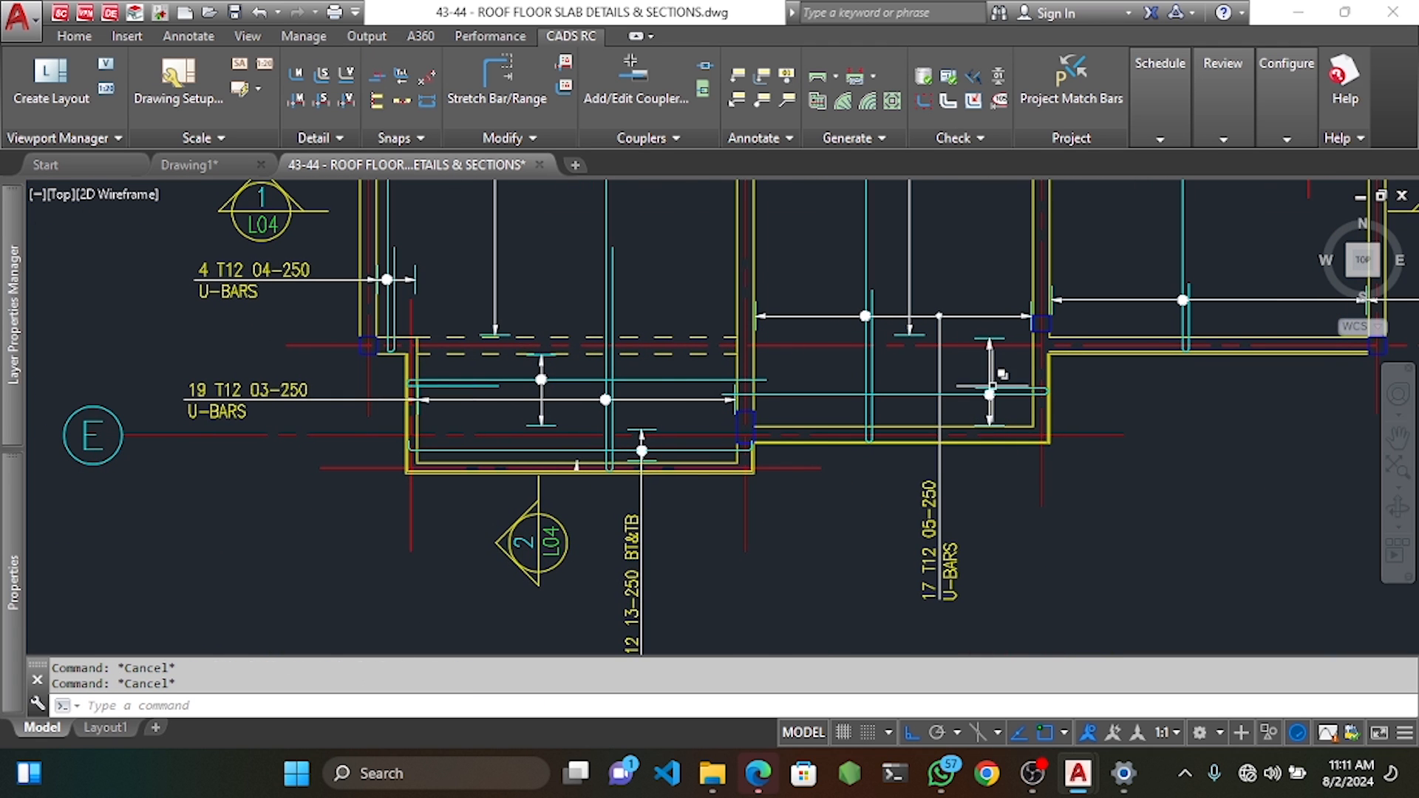
pyautogui.scroll(-2, 980, 382)
pyautogui.moveTo(980, 381); pyautogui.dragTo(995, 472, button='middle')
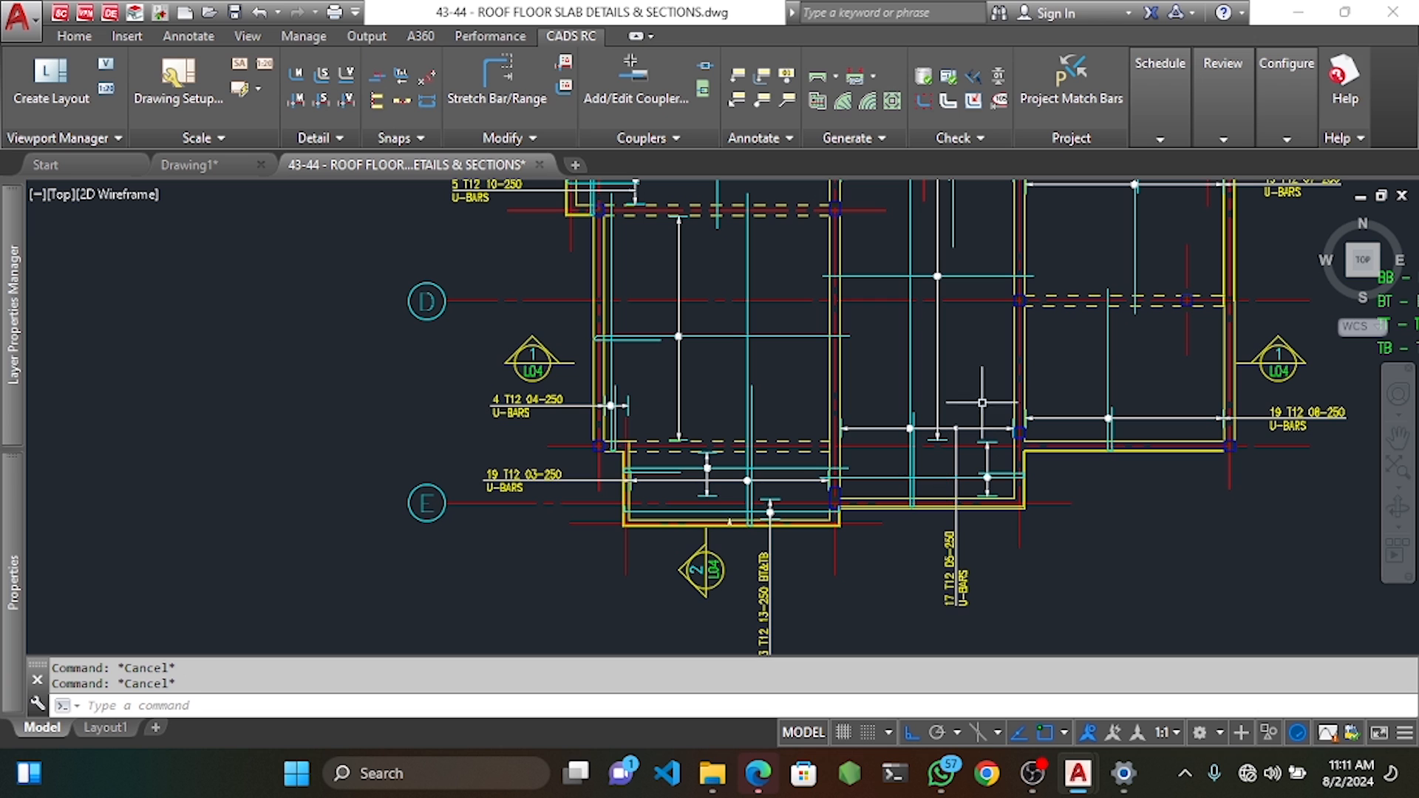
# Attempt a DIM measurement across the lower middle panel, then cancel it.
pyautogui.click(194, 37)
pyautogui.click(347, 81)
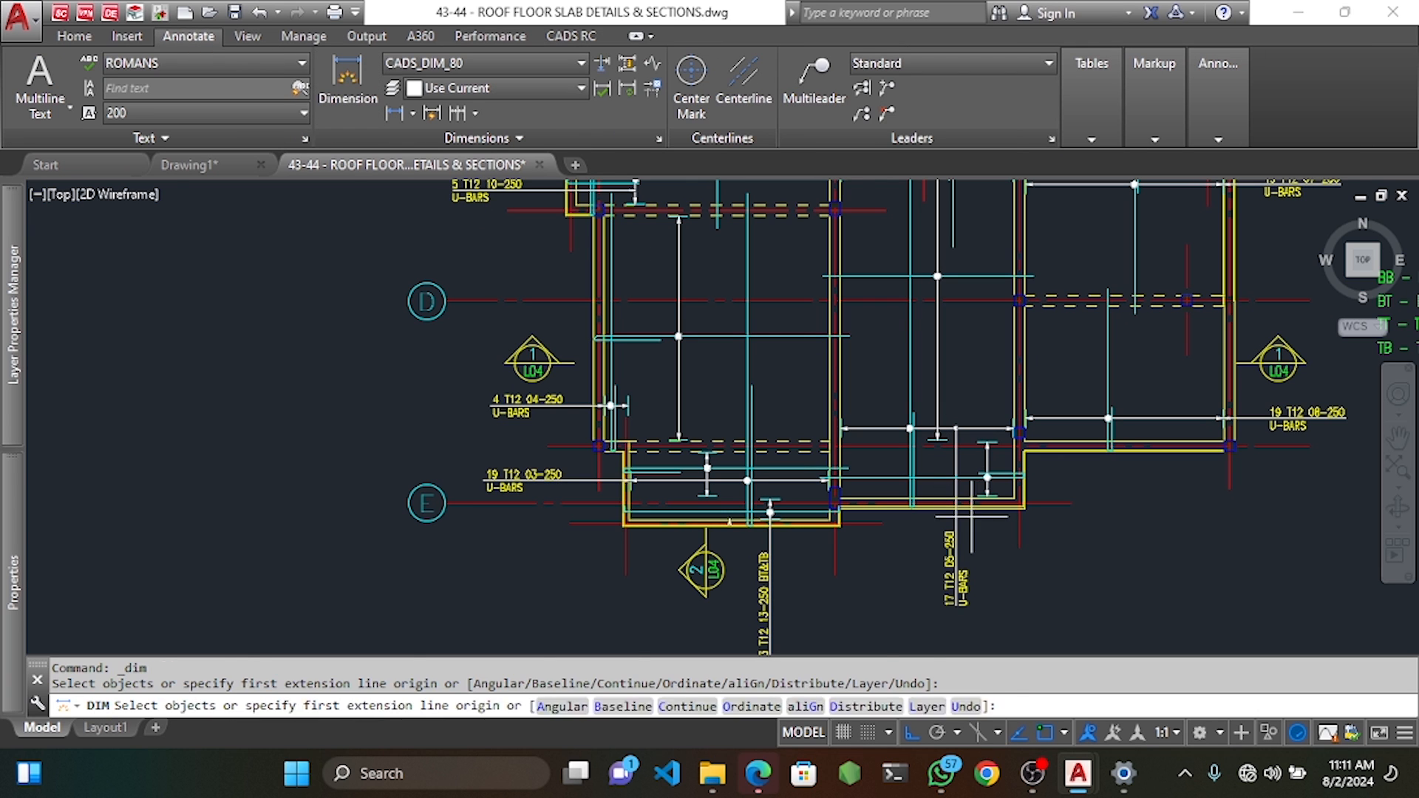
pyautogui.scroll(4, 1016, 482)
pyautogui.click(1053, 458)
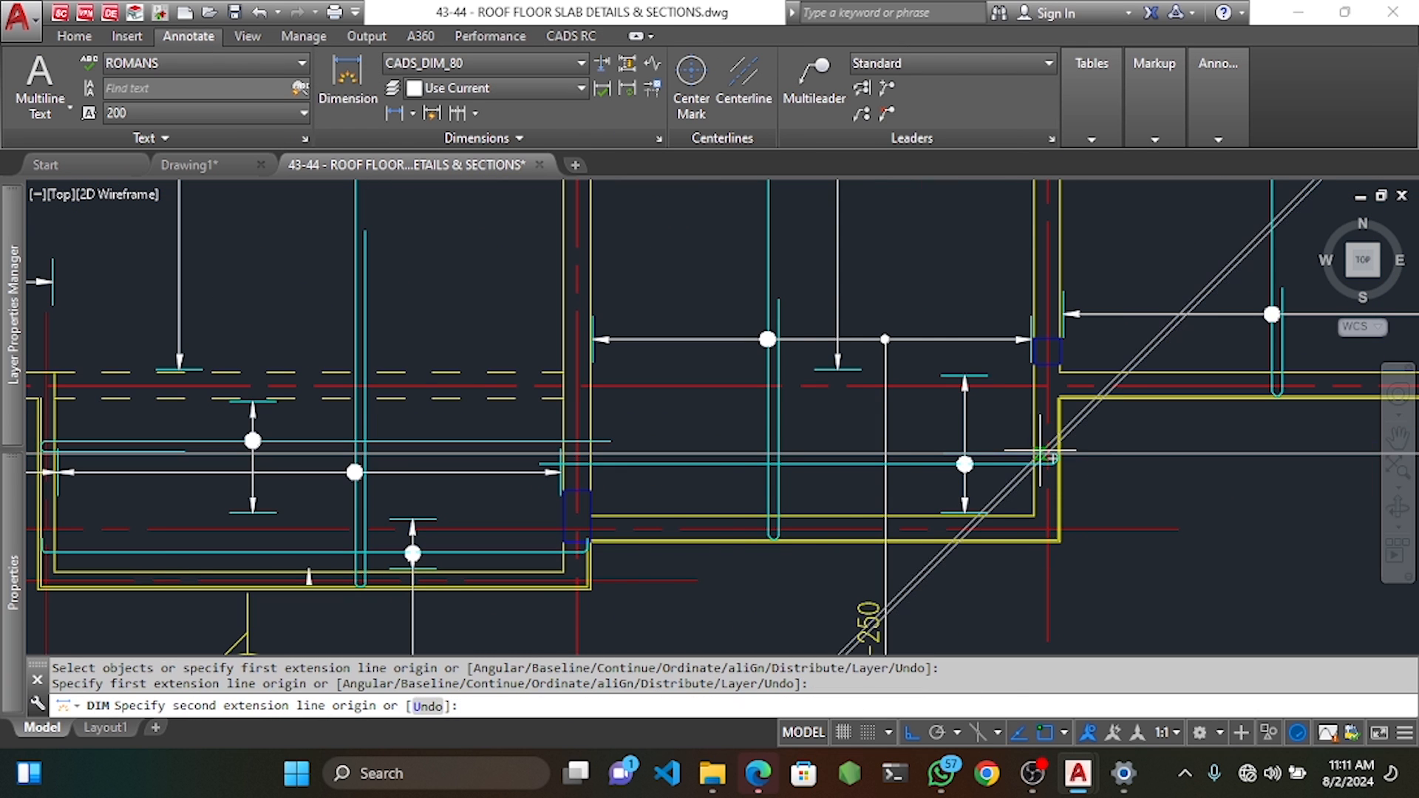
pyautogui.click(578, 448)
pyautogui.scroll(-6, 592, 473)
pyautogui.press('Escape')
pyautogui.scroll(5, 602, 489)
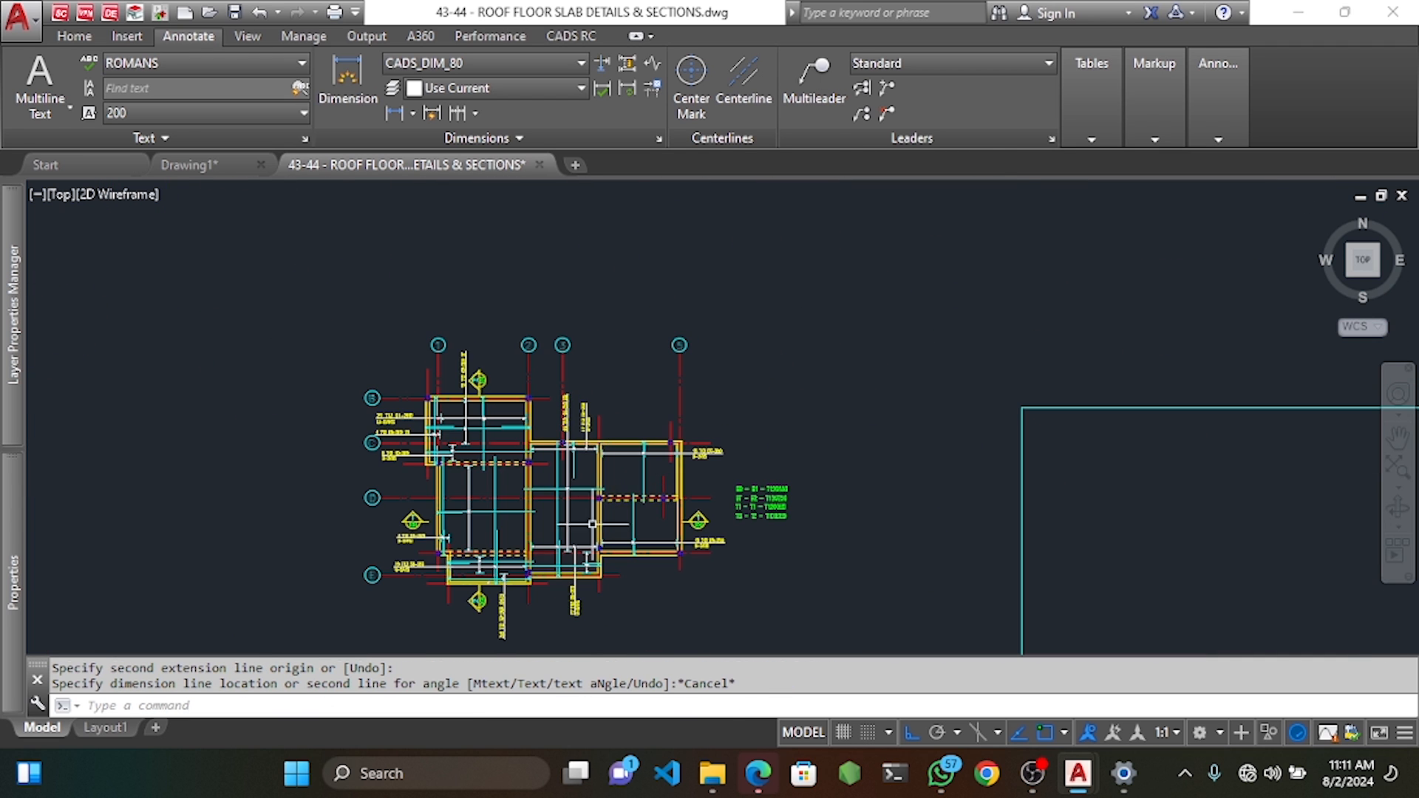
pyautogui.scroll(4, 704, 486)
pyautogui.press('Return')
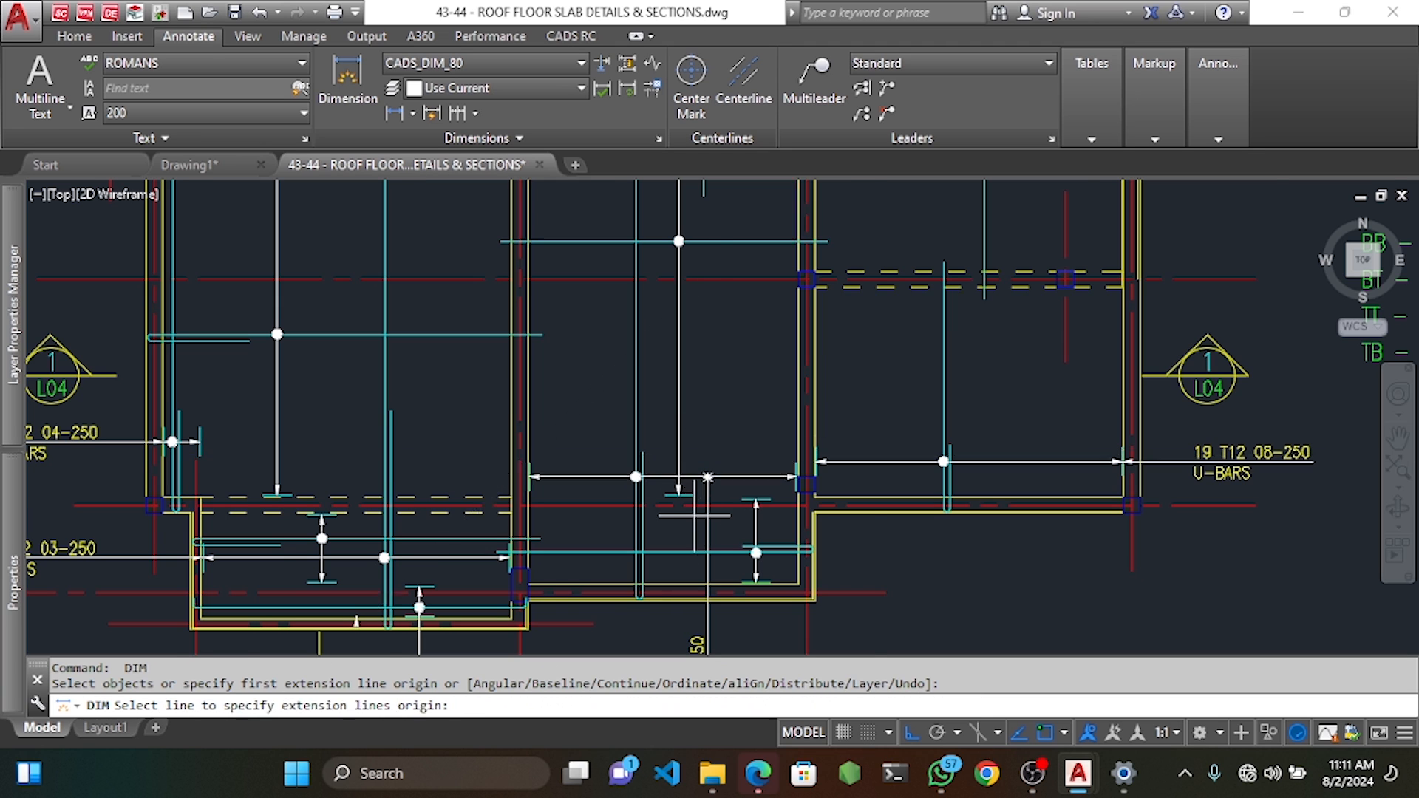
pyautogui.scroll(2, 739, 518)
pyautogui.press('Escape')
pyautogui.scroll(2, 815, 533)
pyautogui.press('Escape')
pyautogui.press('Escape')
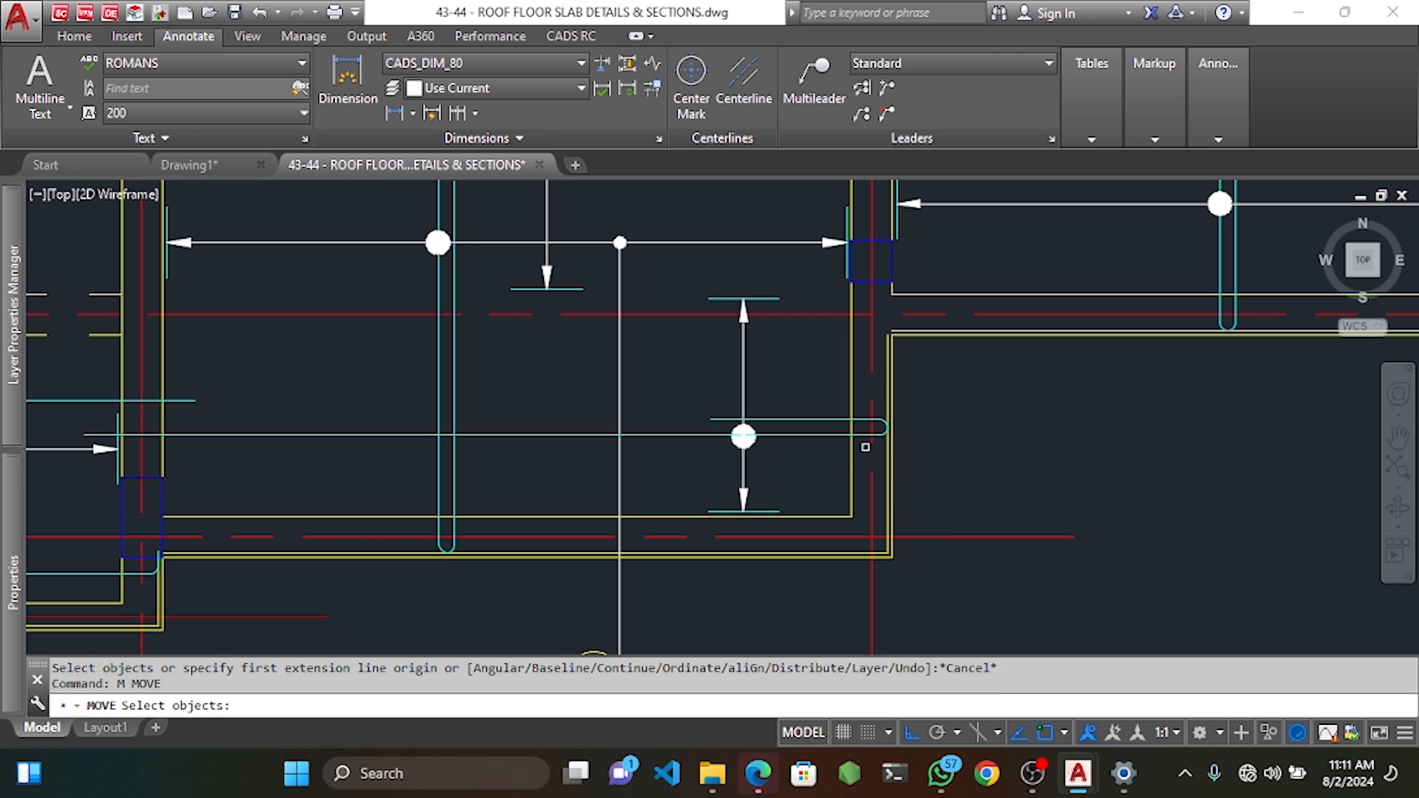
# Place a 1050 reference dimension from the bar end.
pyautogui.click(343, 78)
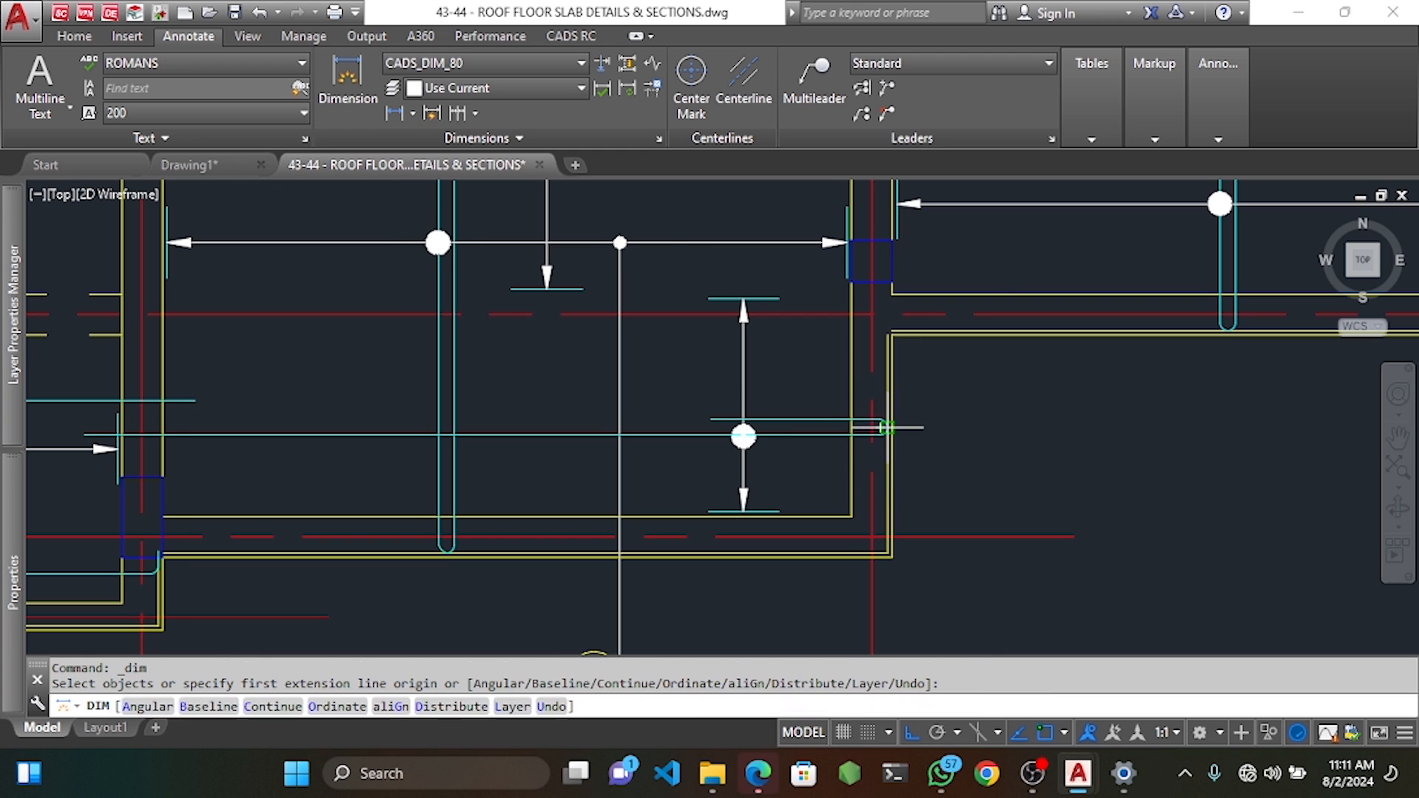
pyautogui.click(879, 419)
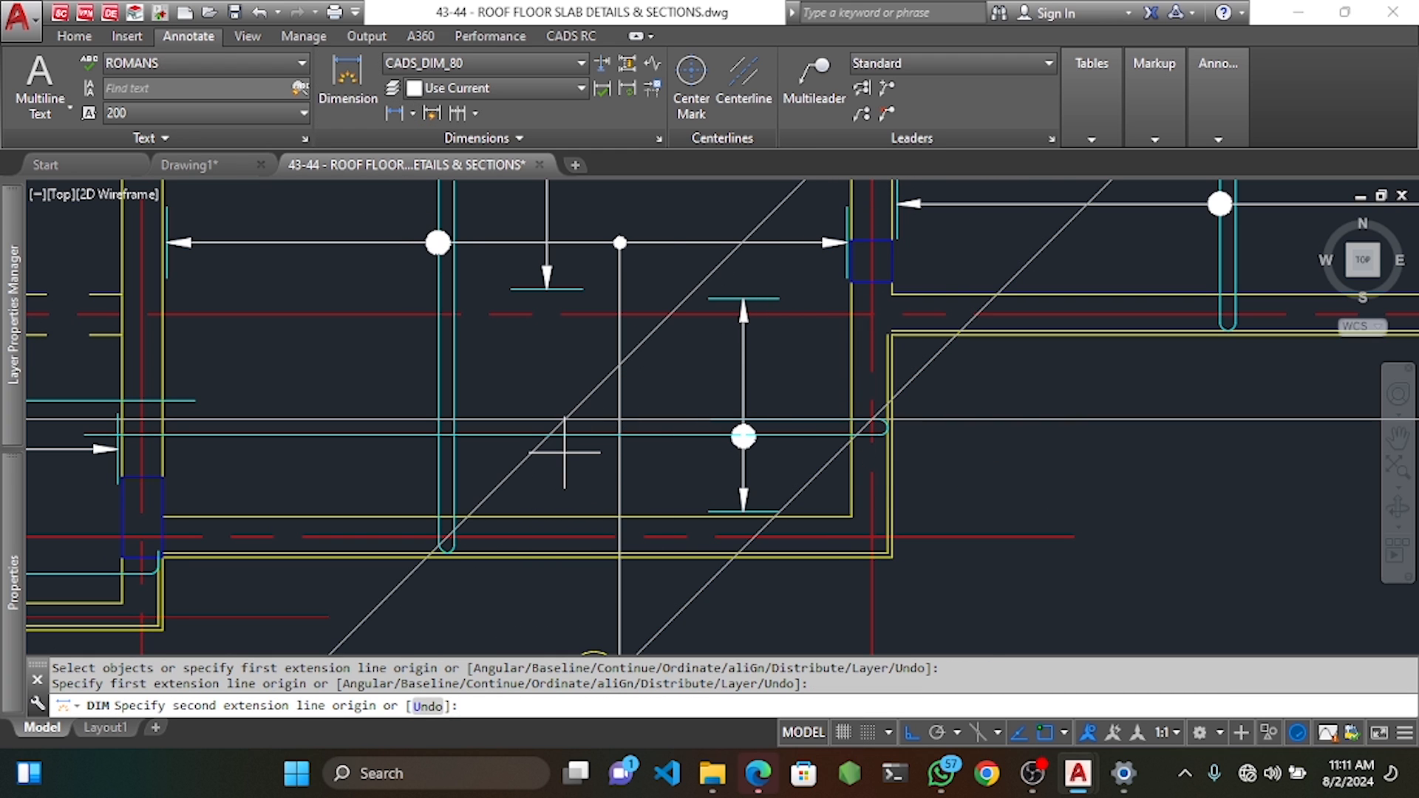
pyautogui.press('Return')
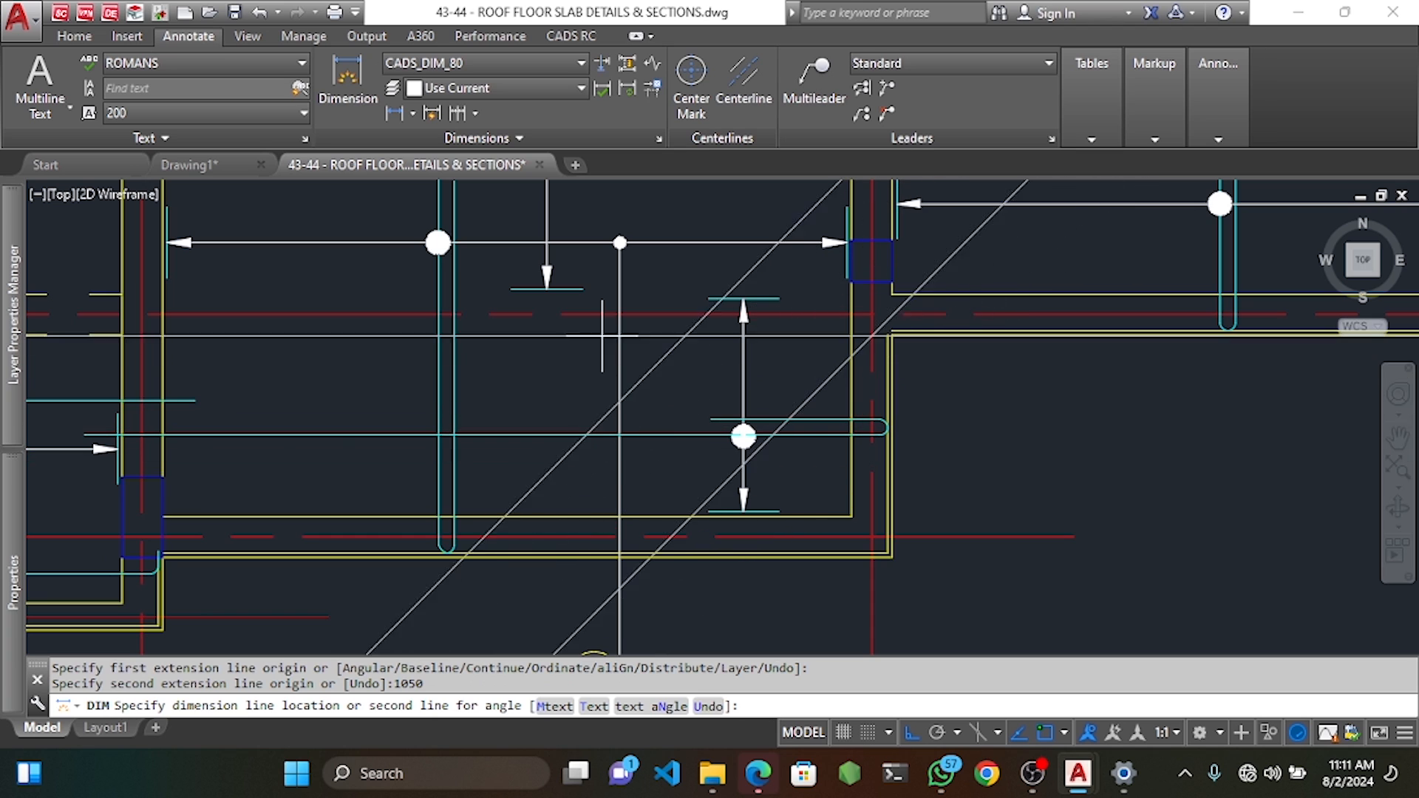
pyautogui.click(655, 270)
pyautogui.press('Escape')
# Stretch the U-bar's end further left to the 1050 mark.
pyautogui.click(571, 36)
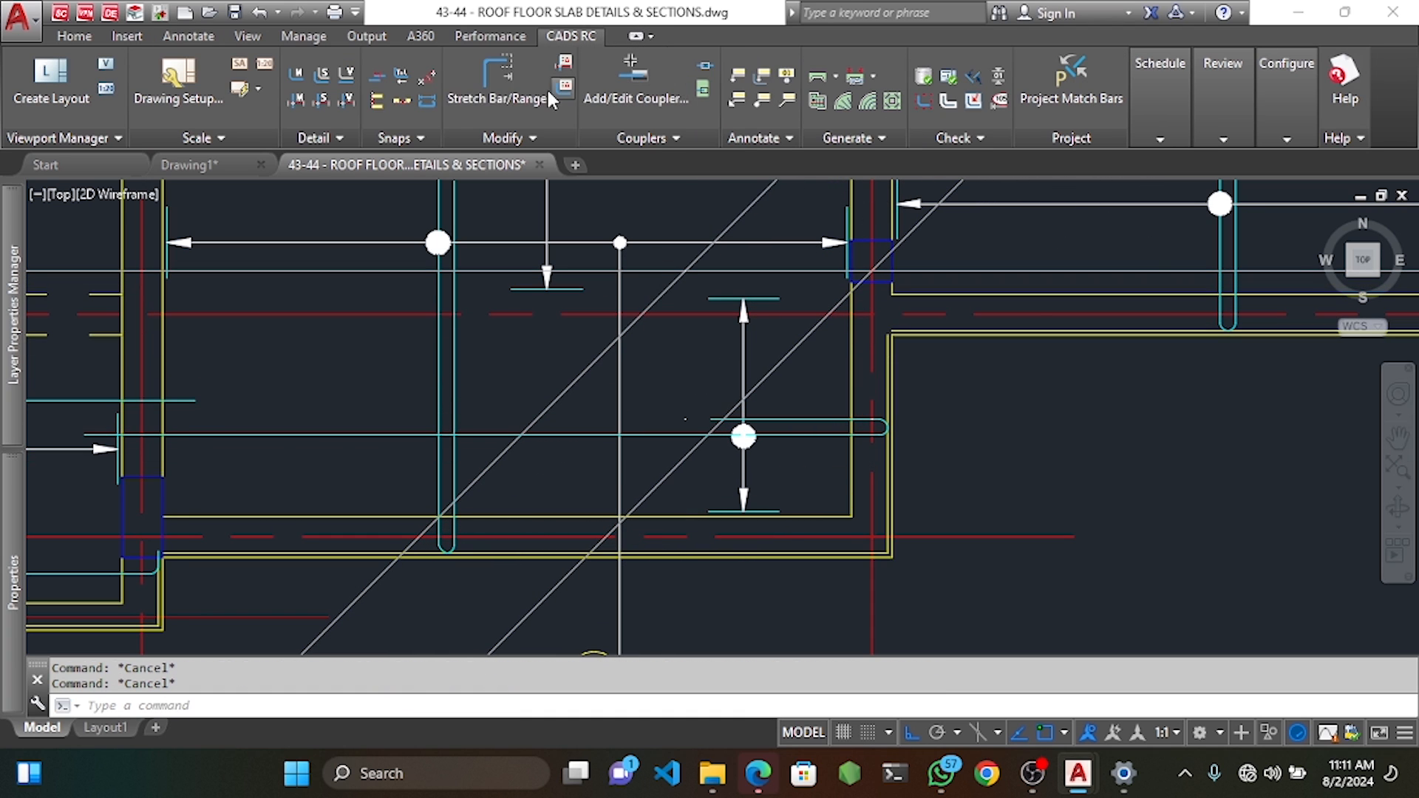
pyautogui.click(497, 77)
pyautogui.scroll(5, 710, 431)
pyautogui.click(729, 388)
pyautogui.click(687, 341)
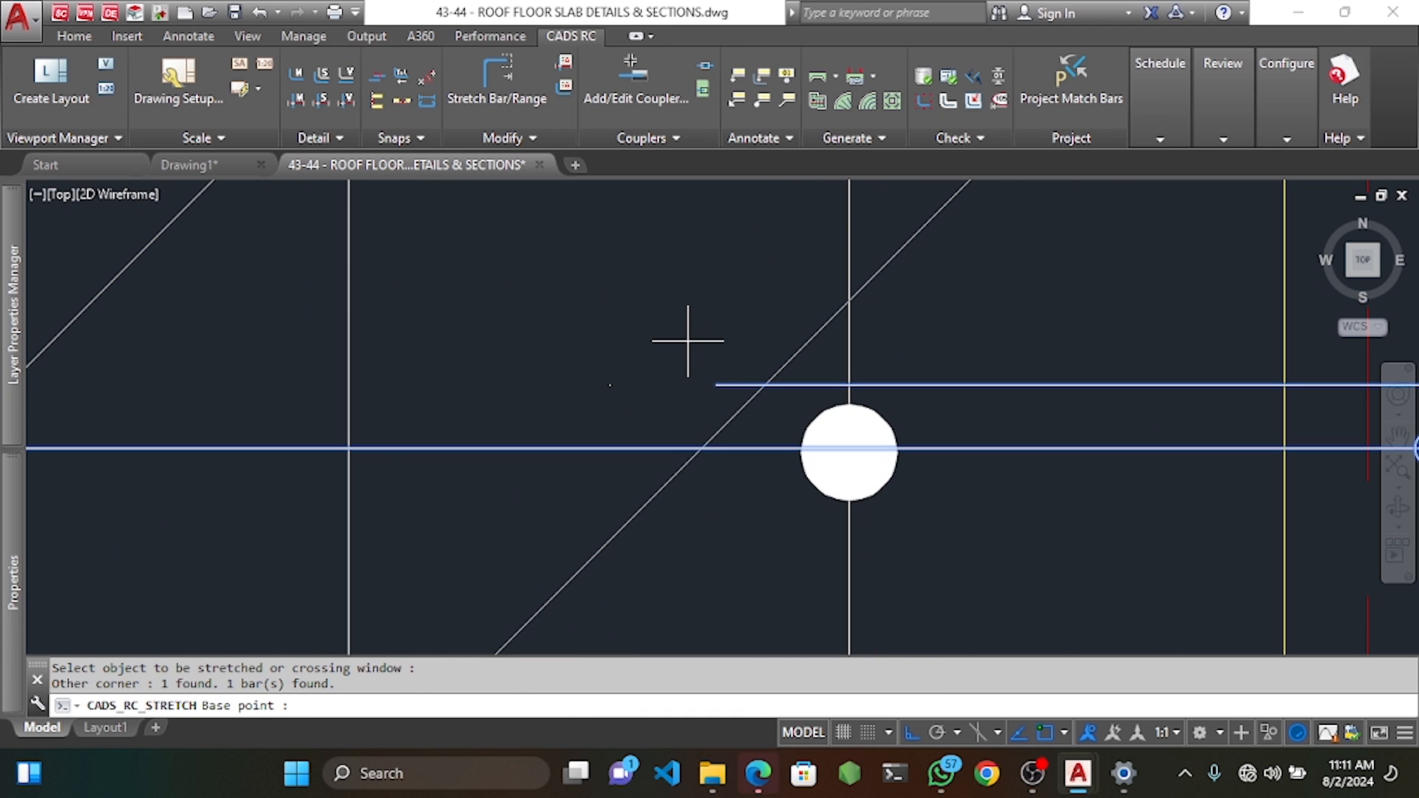
pyautogui.click(717, 385)
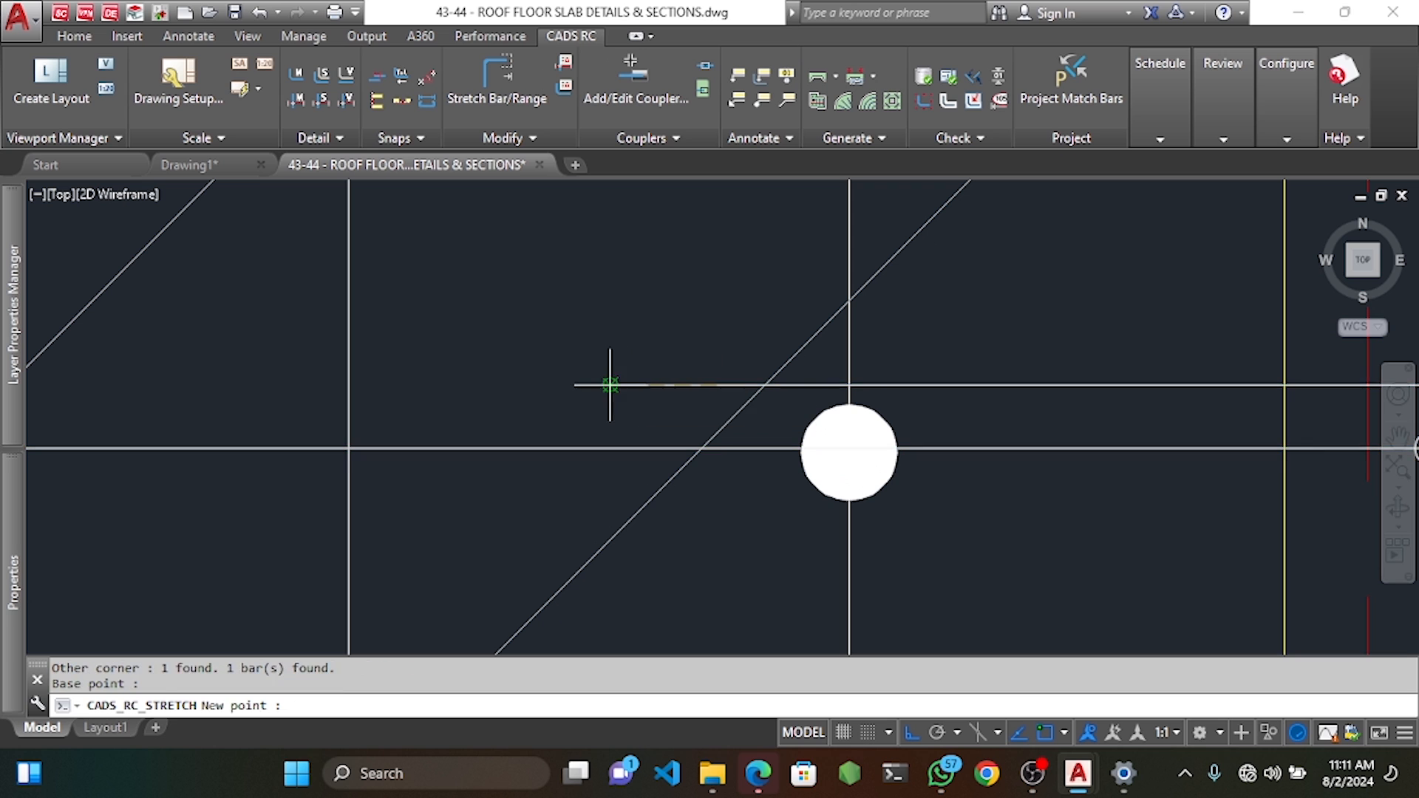
pyautogui.click(606, 384)
pyautogui.scroll(-5, 649, 455)
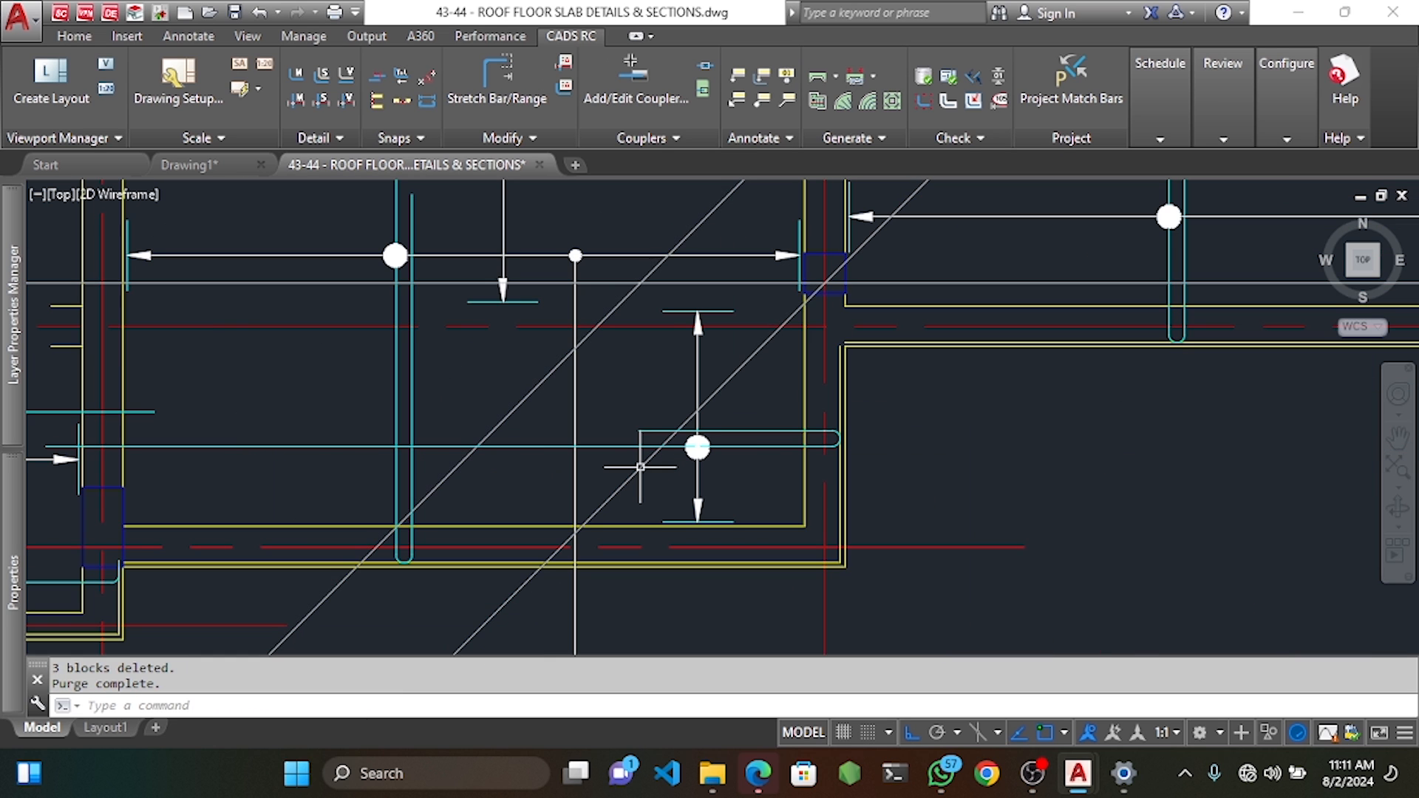
pyautogui.scroll(-4, 671, 442)
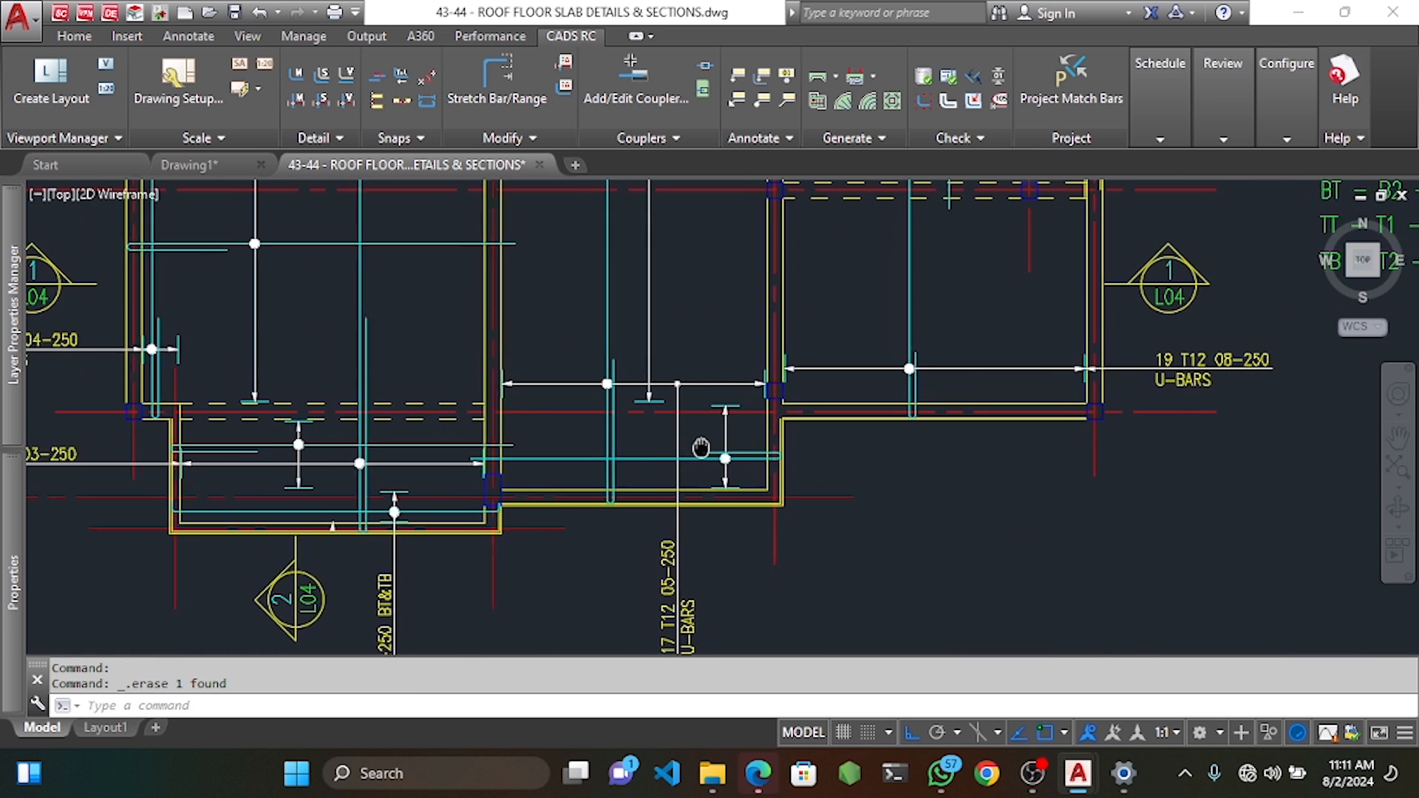
pyautogui.scroll(-4, 678, 474)
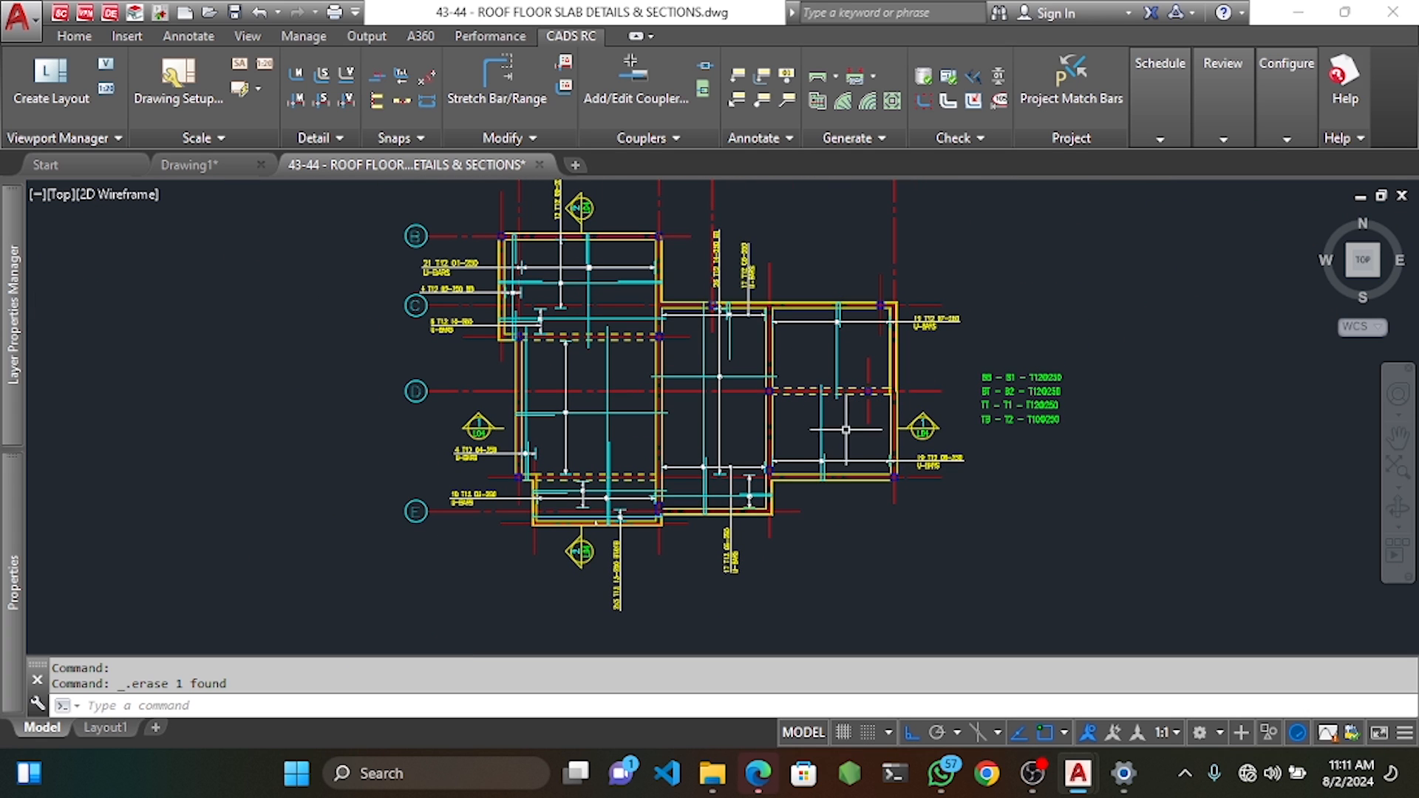
pyautogui.moveTo(813, 414); pyautogui.dragTo(813, 450, button='middle')
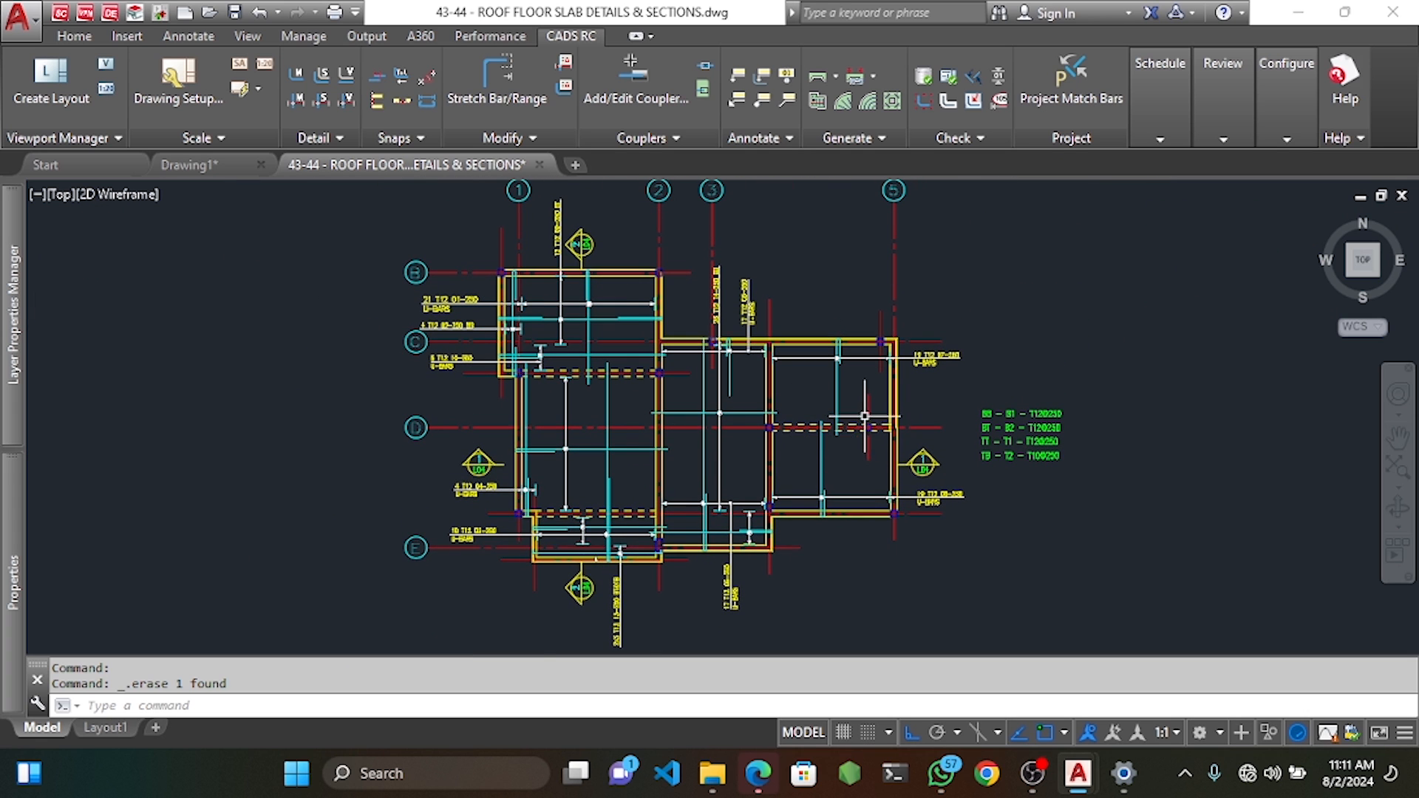
pyautogui.scroll(2, 865, 416)
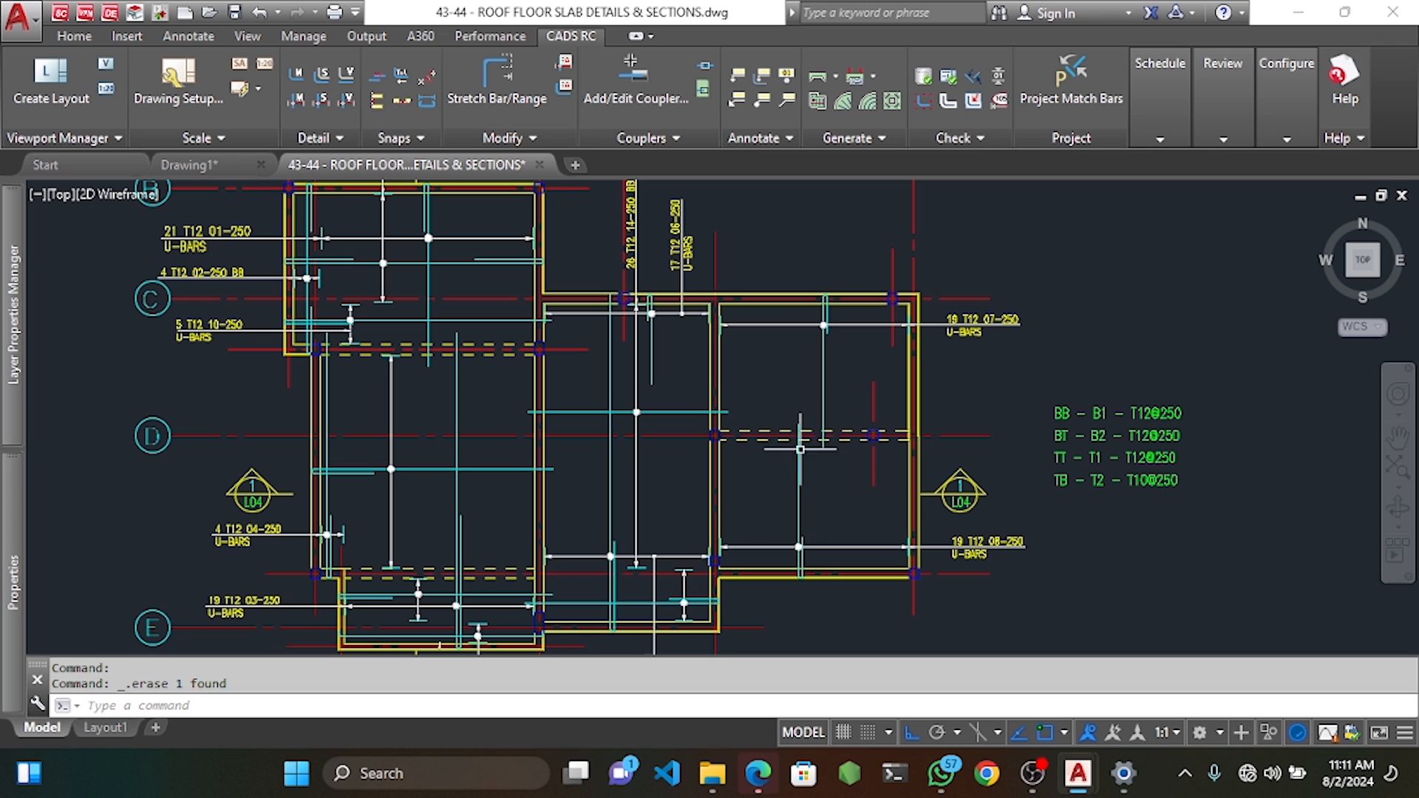
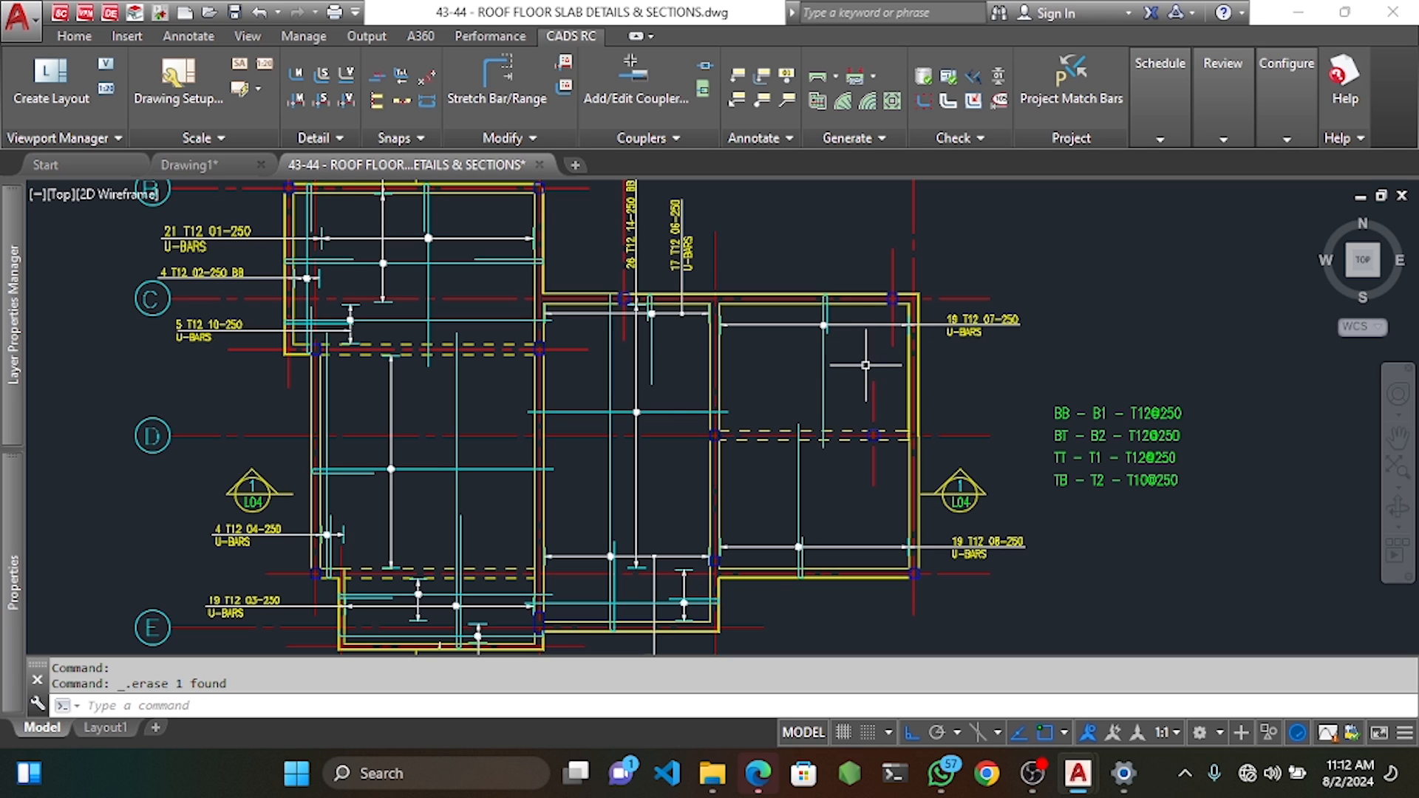
# Clear the stray selection windows and nudge the slab plan slightly up and left.
pyautogui.click(866, 365)
pyautogui.press('Escape')
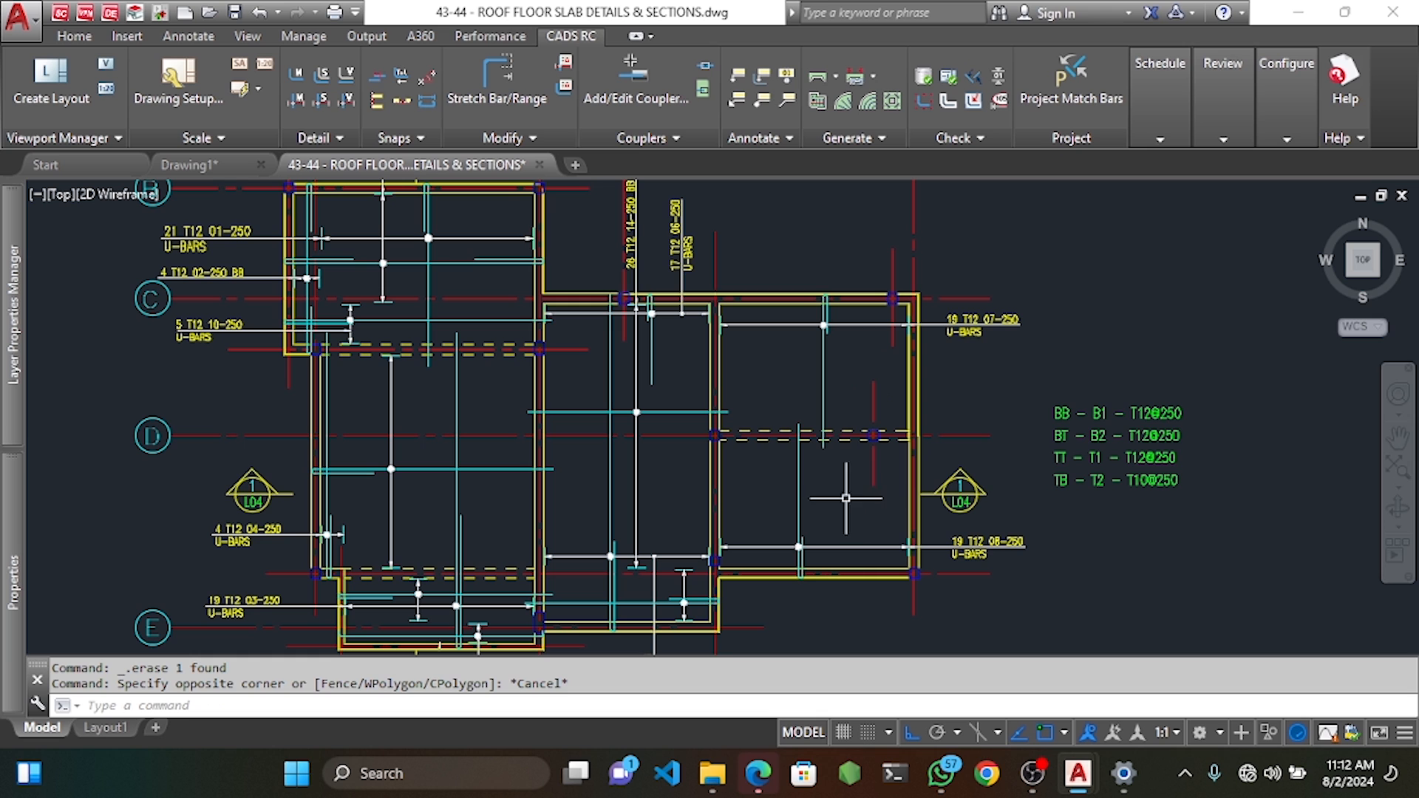
pyautogui.click(825, 497)
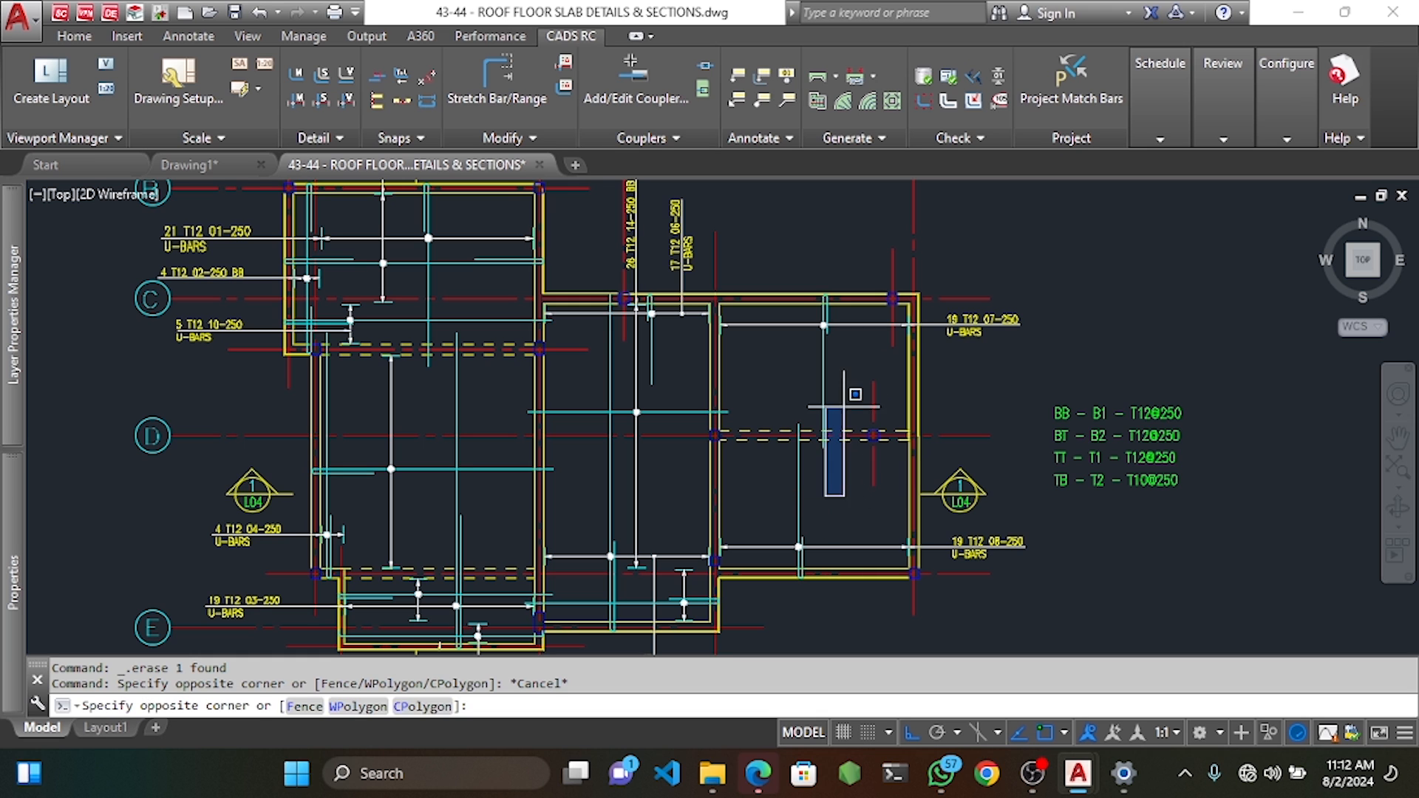
pyautogui.press('Escape')
pyautogui.click(843, 470)
pyautogui.press('Escape')
pyautogui.click(856, 361)
pyautogui.press('Escape')
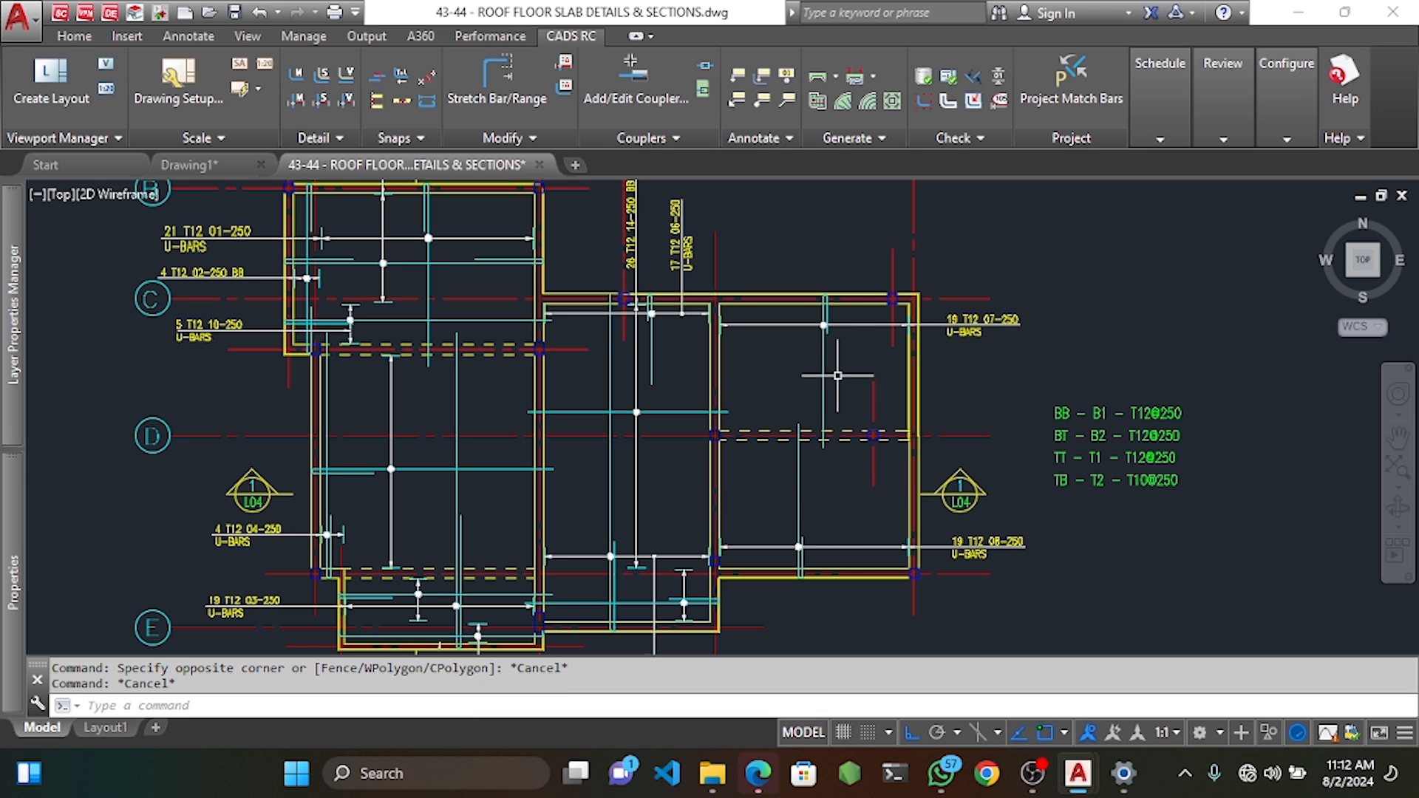
pyautogui.moveTo(863, 391); pyautogui.dragTo(849, 374, button='middle')
# Start a new single fixed pitch bar mark range with the note U-BARS.
pyautogui.rightClick(841, 362)
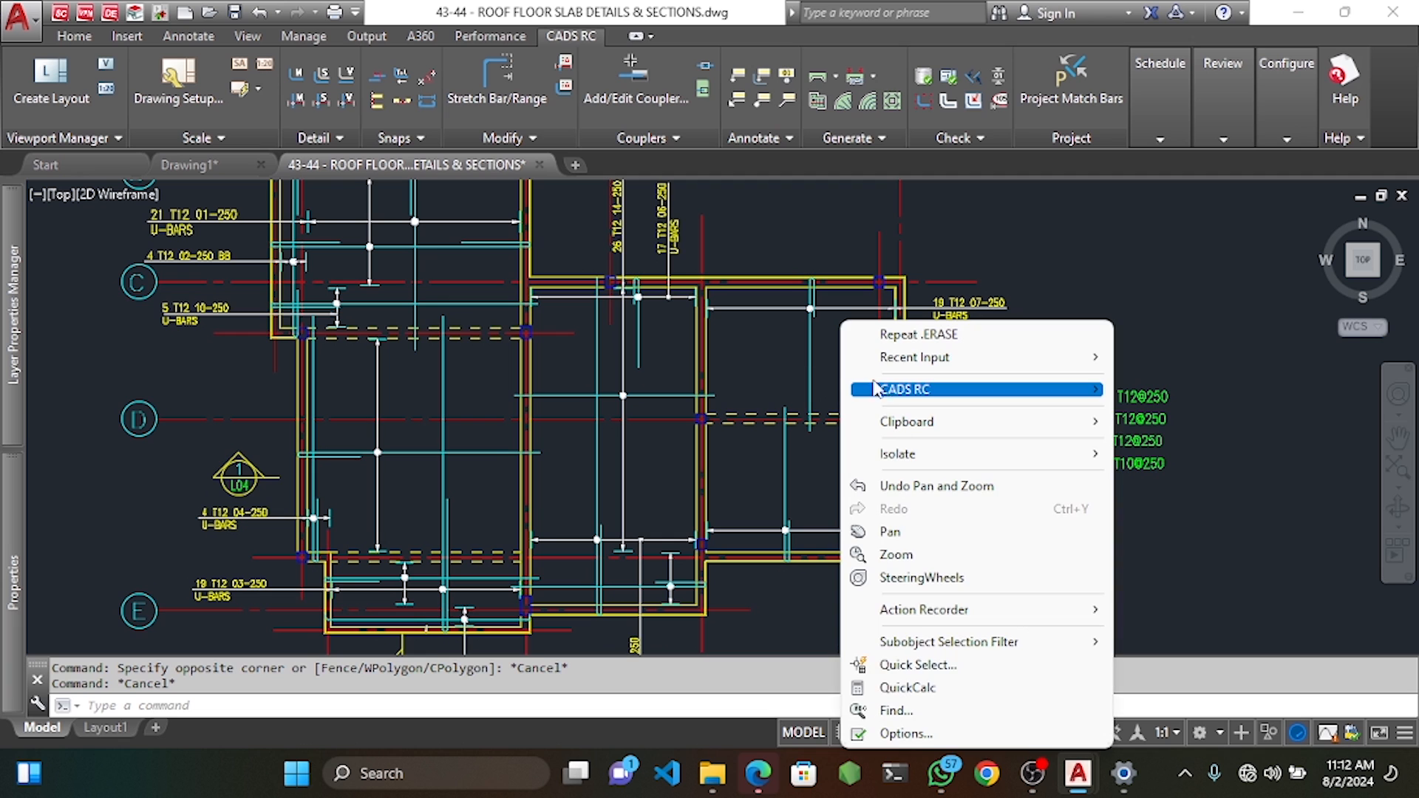
pyautogui.moveTo(898, 389)
pyautogui.moveTo(1159, 419)
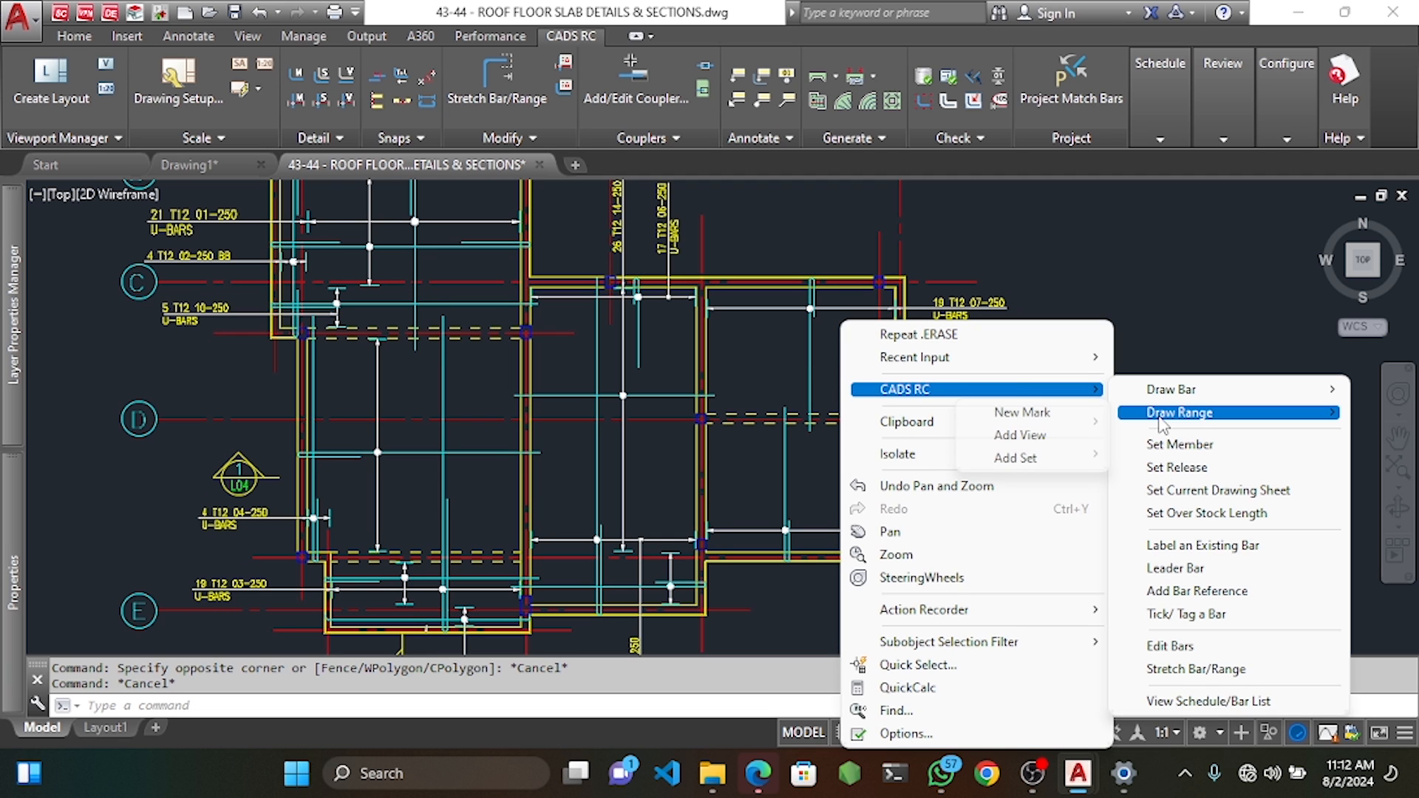
pyautogui.click(1020, 413)
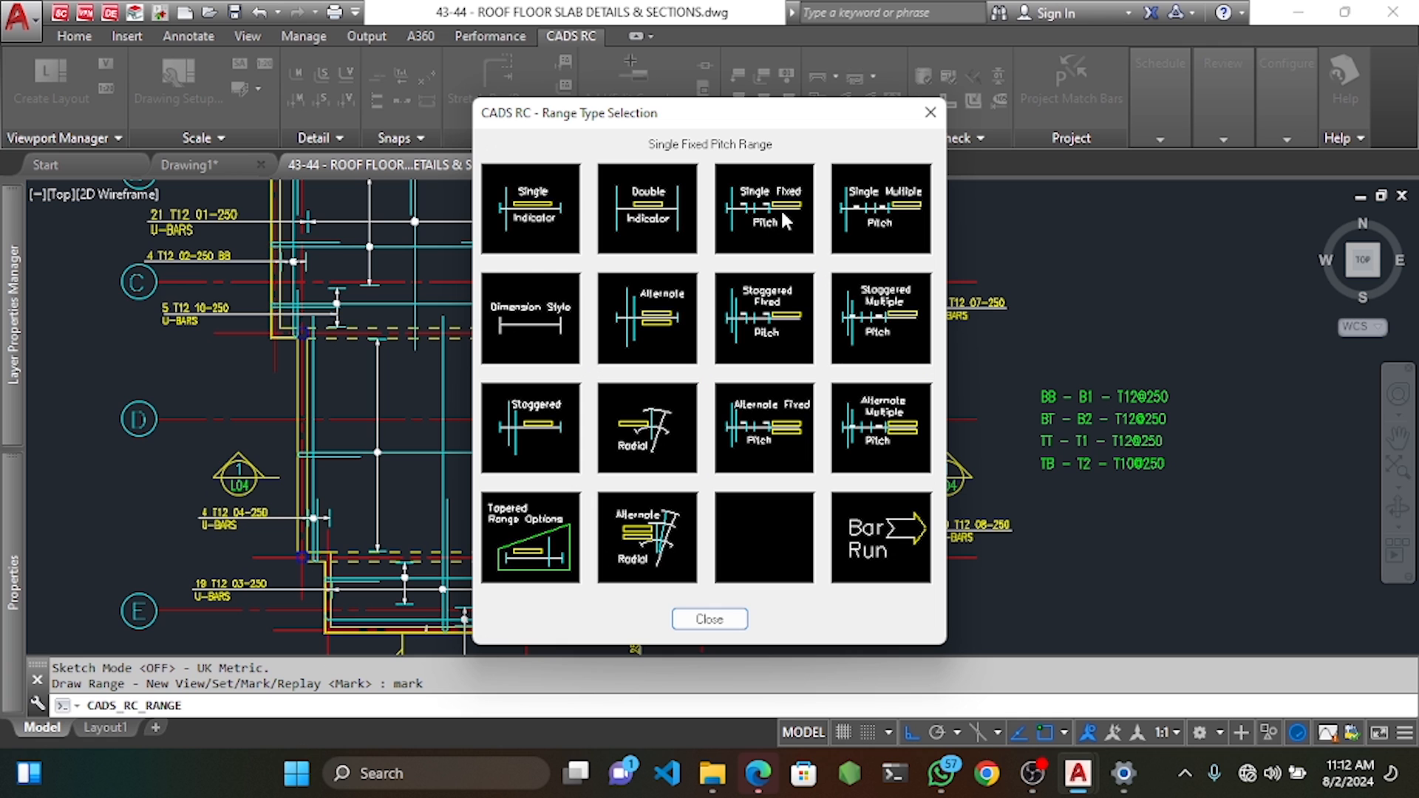
pyautogui.click(759, 222)
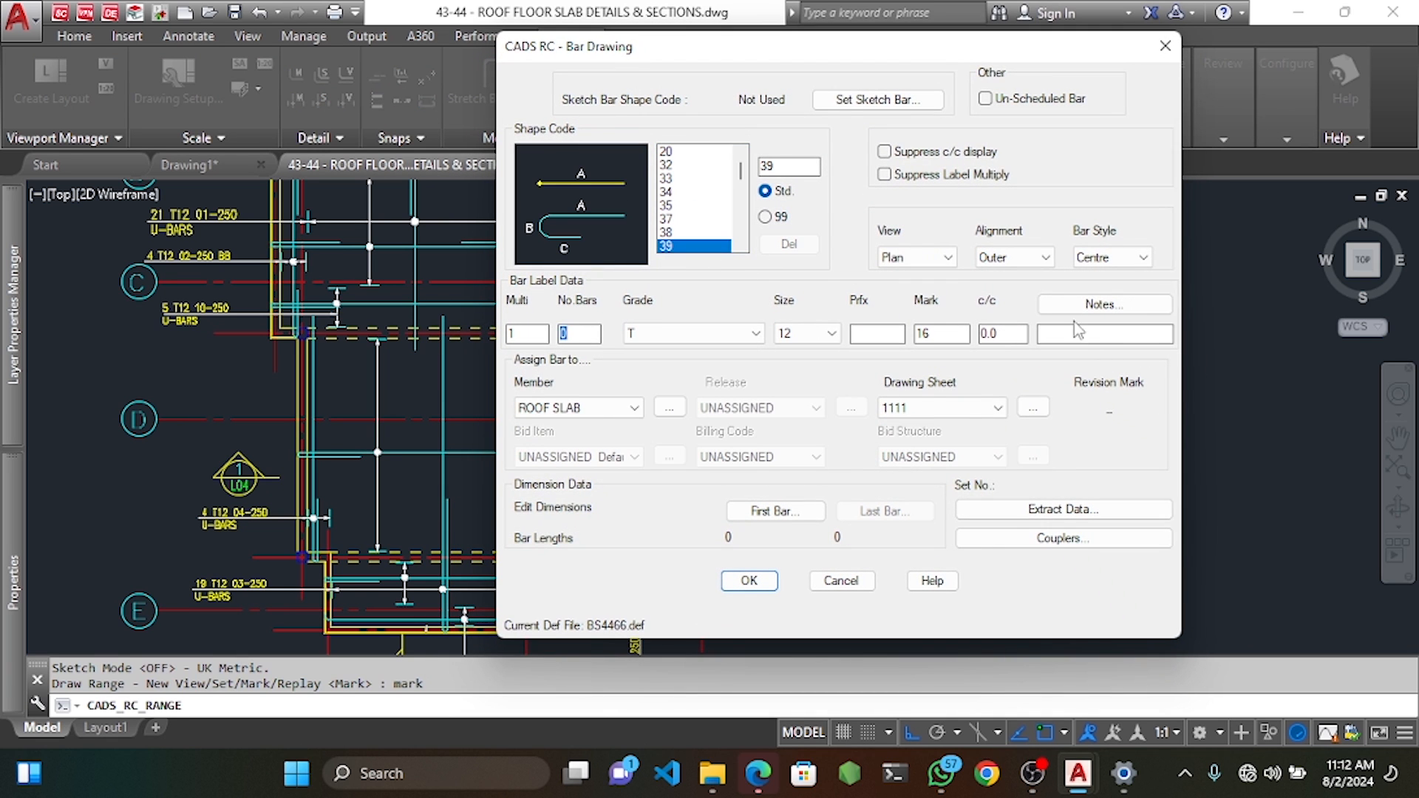
pyautogui.click(1087, 305)
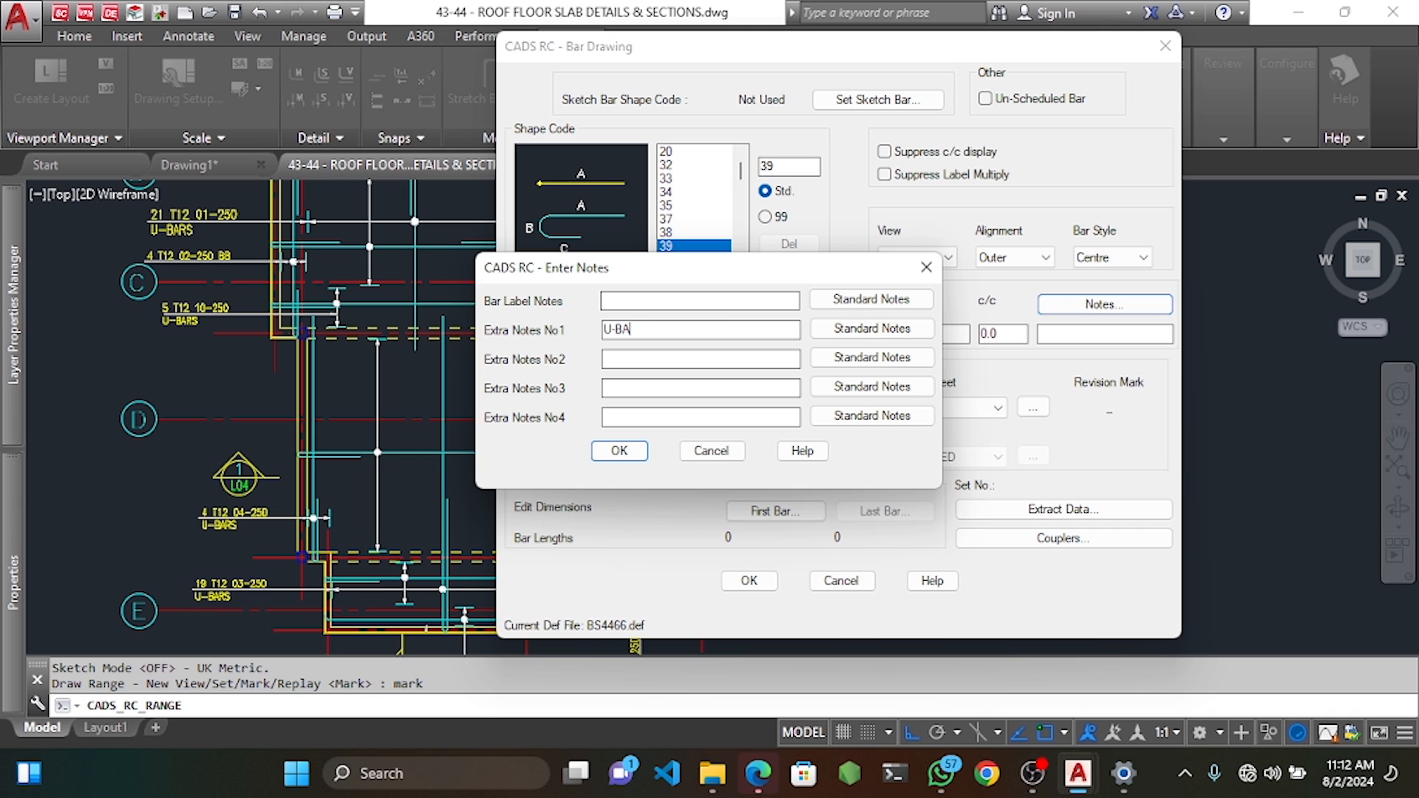
pyautogui.click(640, 458)
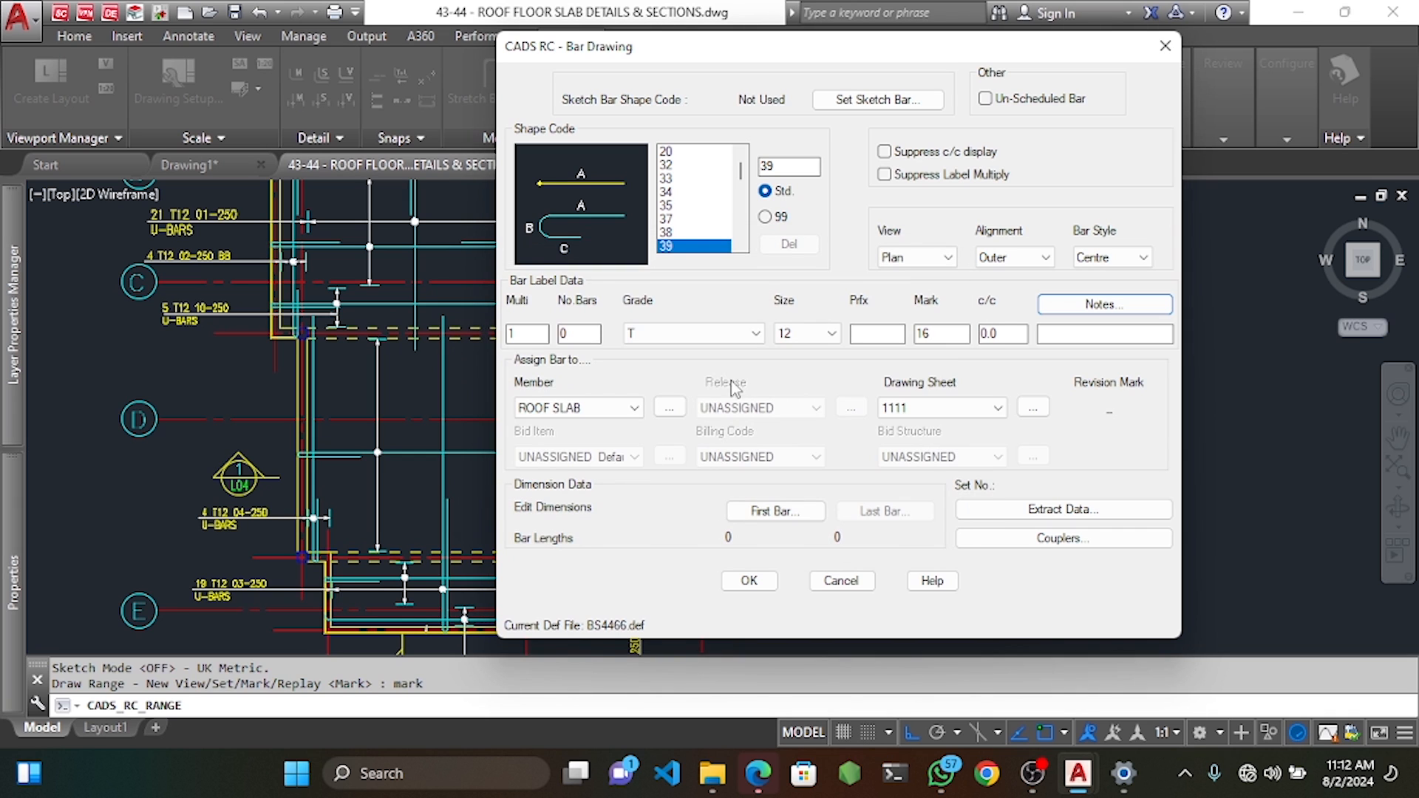
# Enter the first shape 39 T12 bar's dimensions for a 1038 bar length.
pyautogui.click(740, 518)
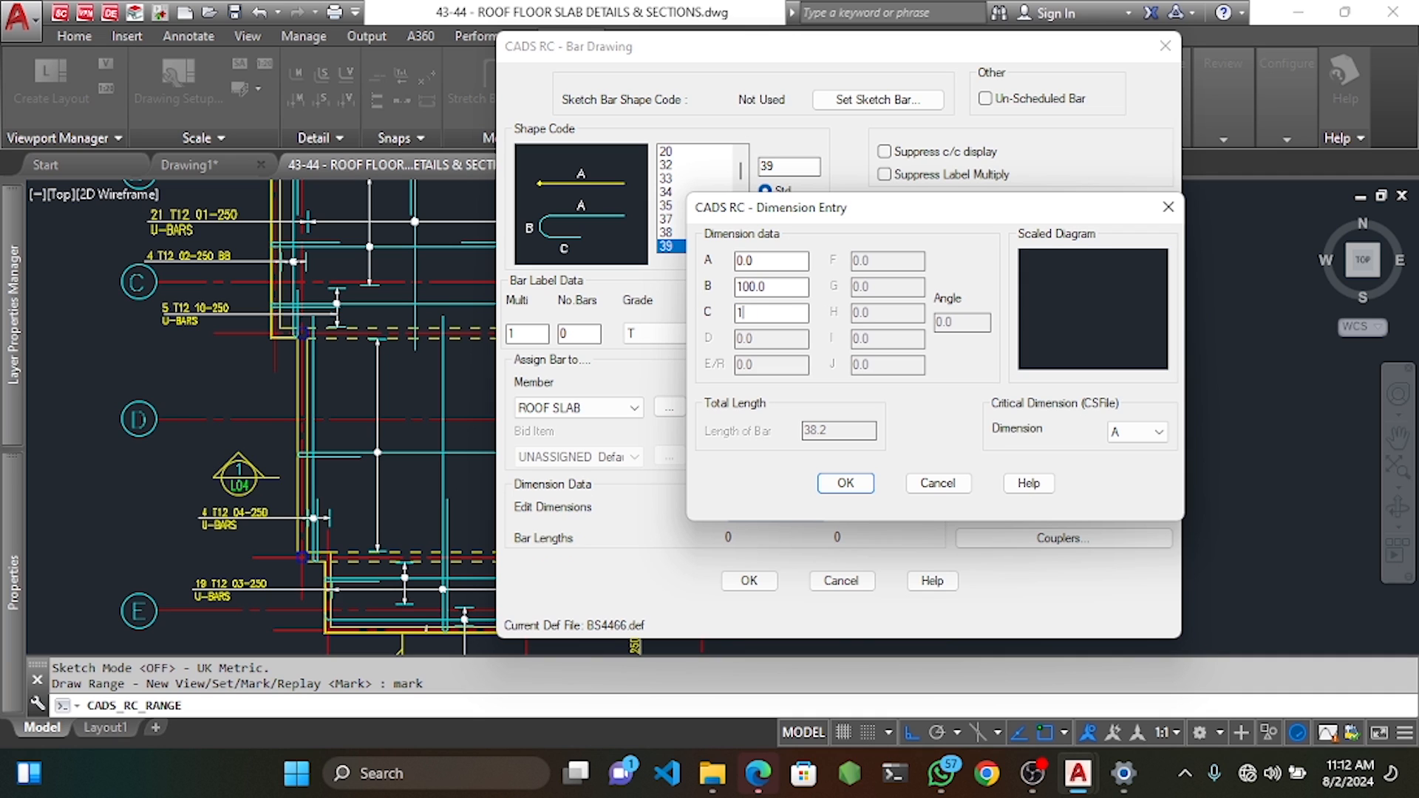
pyautogui.click(846, 483)
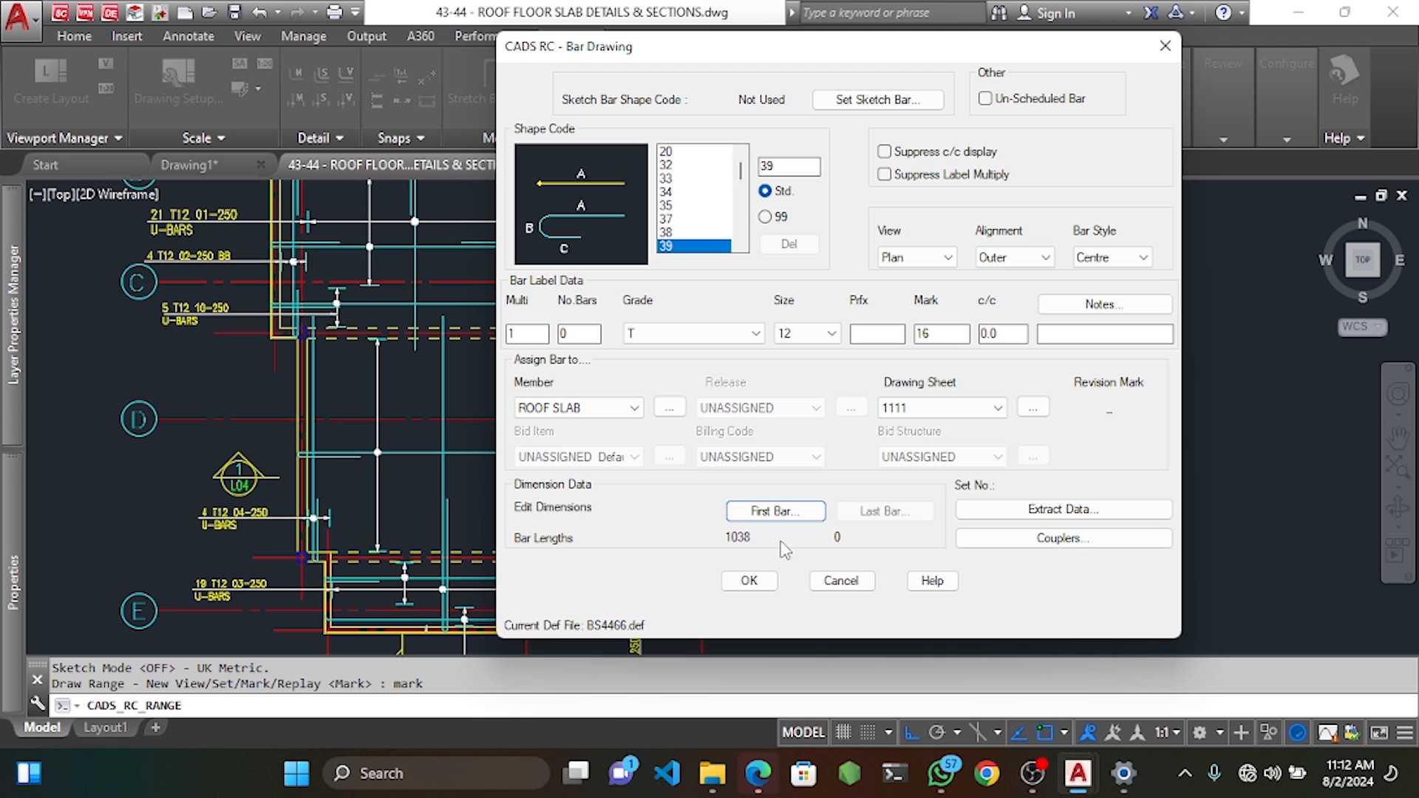
pyautogui.click(782, 511)
pyautogui.click(846, 483)
# Place the mark 16 U-bar on plan from the column start point to its A point.
pyautogui.click(762, 584)
pyautogui.scroll(5, 887, 380)
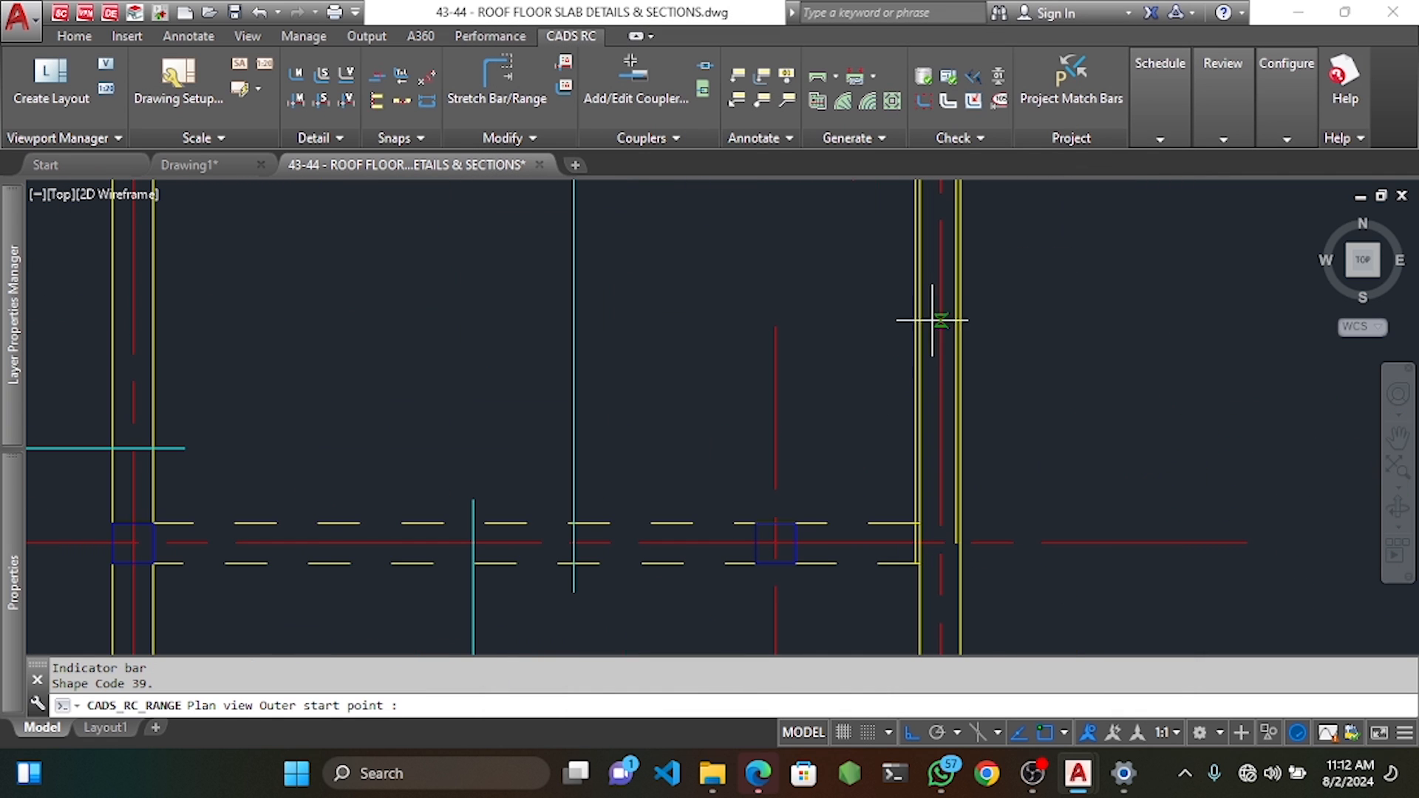
pyautogui.scroll(2, 963, 330)
pyautogui.click(949, 335)
pyautogui.scroll(-5, 867, 351)
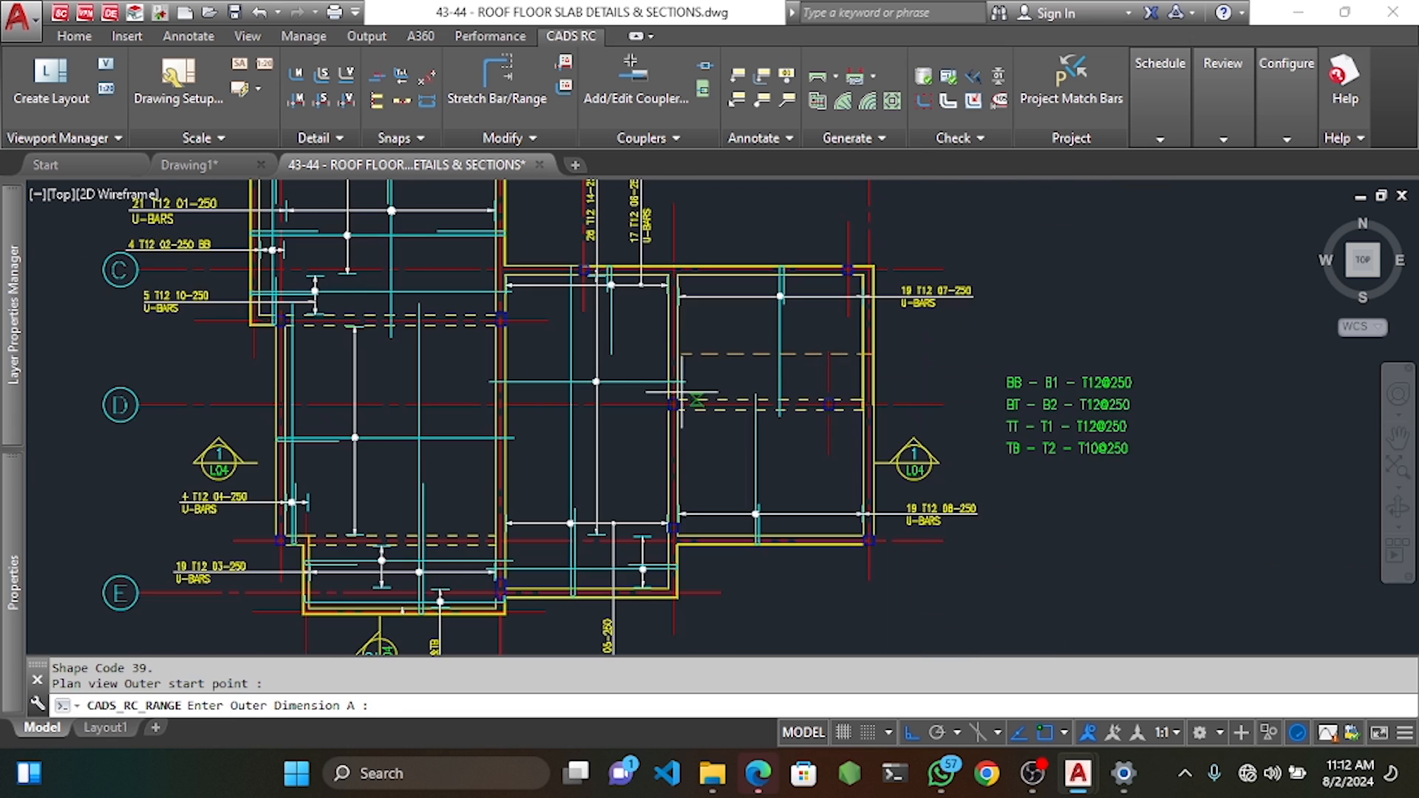
pyautogui.scroll(3, 648, 355)
pyautogui.click(705, 357)
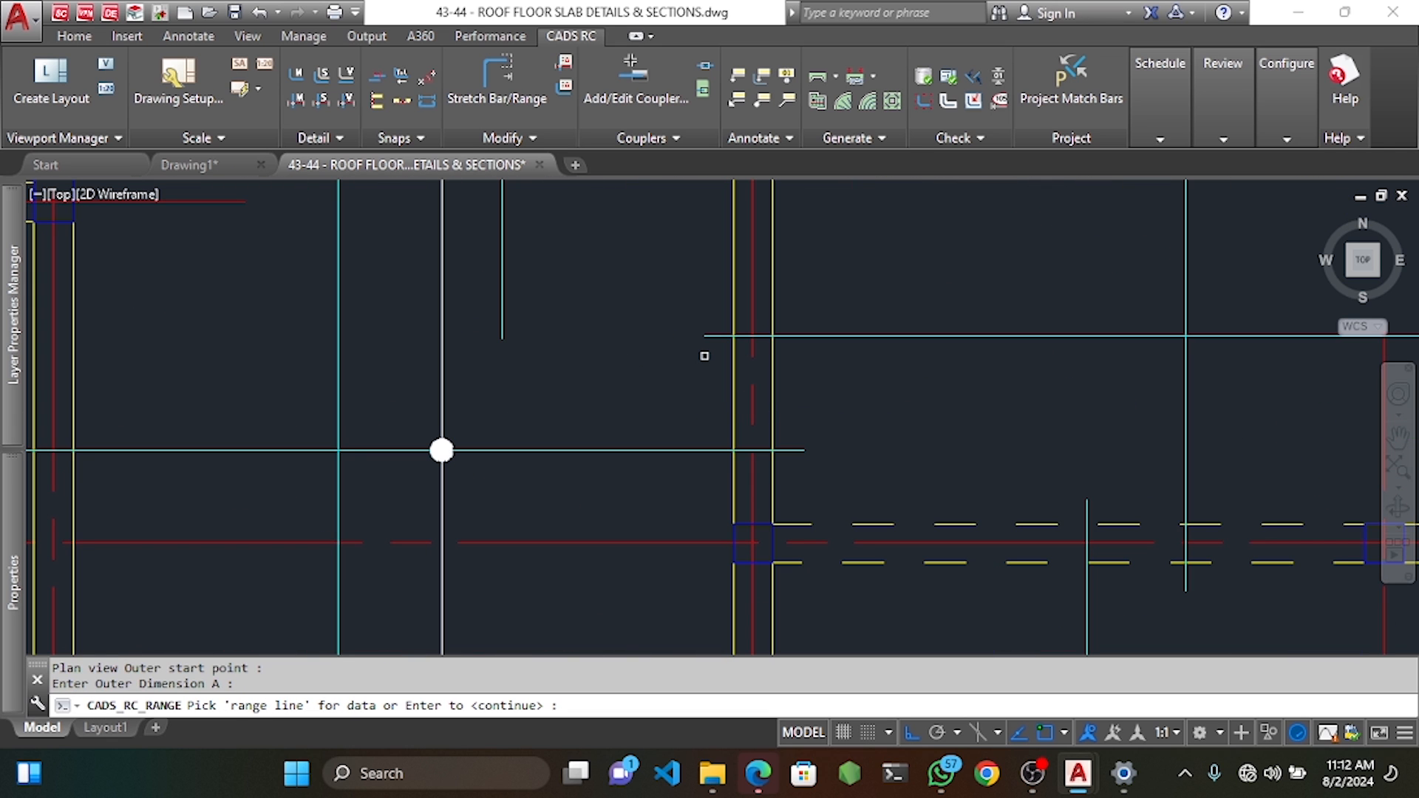
pyautogui.scroll(-5, 705, 356)
pyautogui.scroll(3, 769, 344)
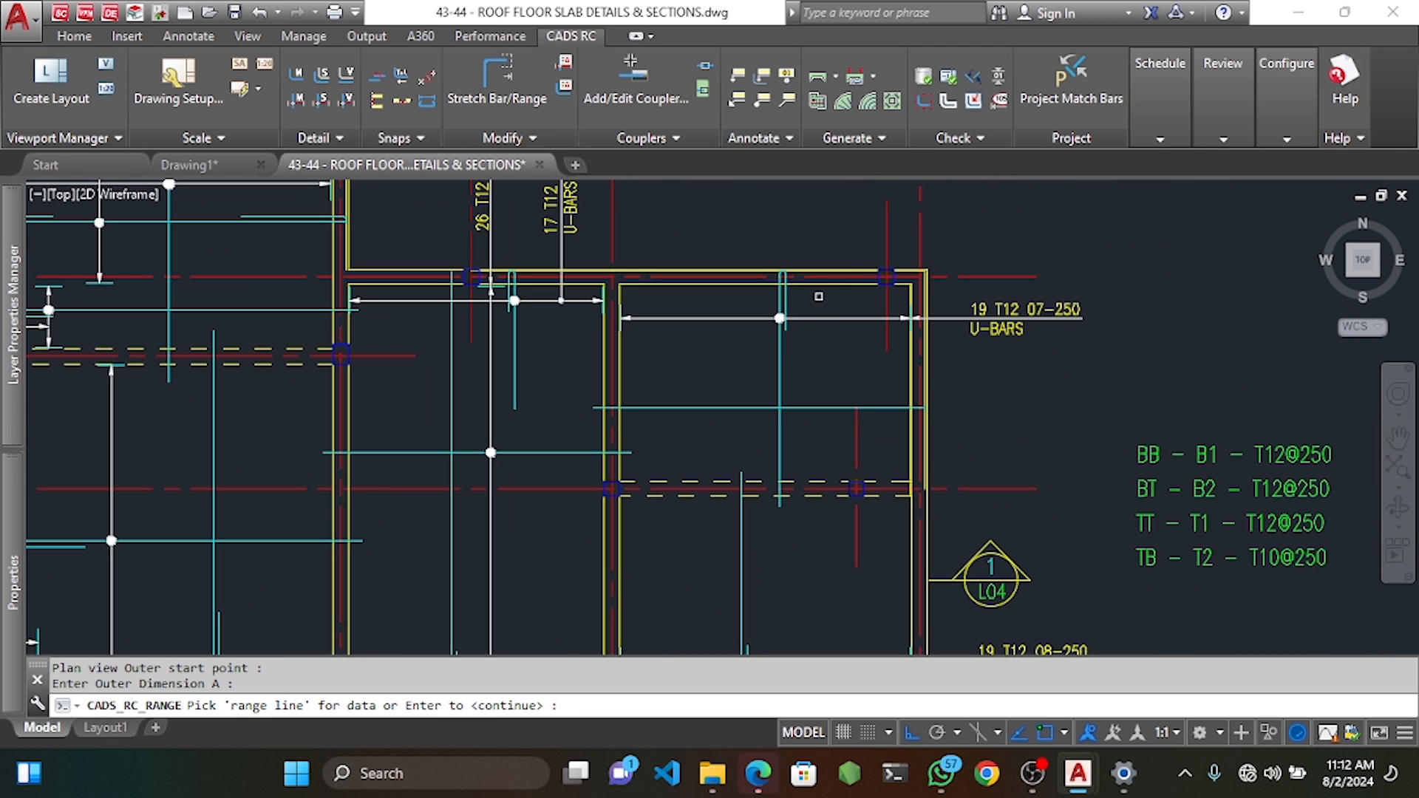
pyautogui.press('Return')
# Define the first bar group as 13 bars at 250 spacing with 25 end offsets.
pyautogui.click(817, 282)
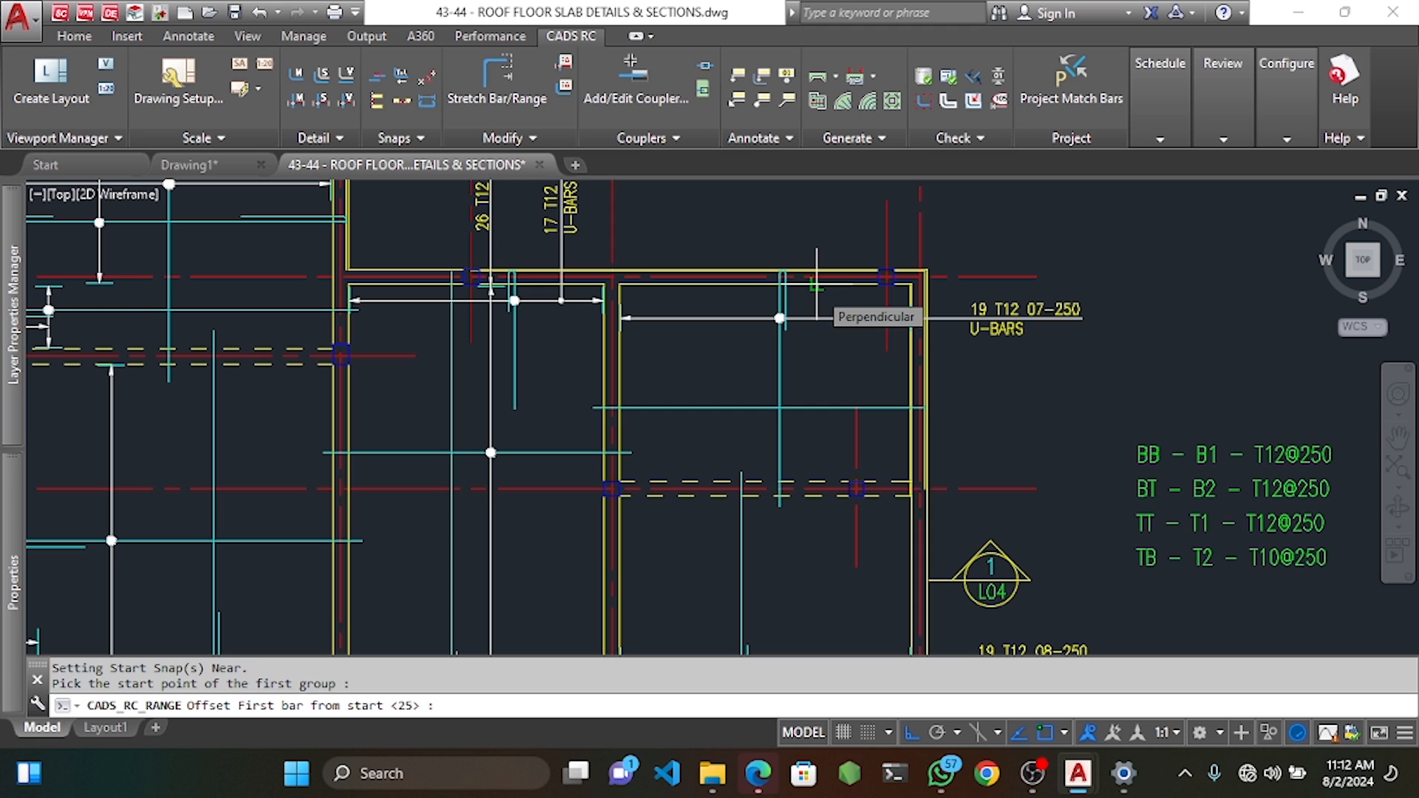
pyautogui.press('Return')
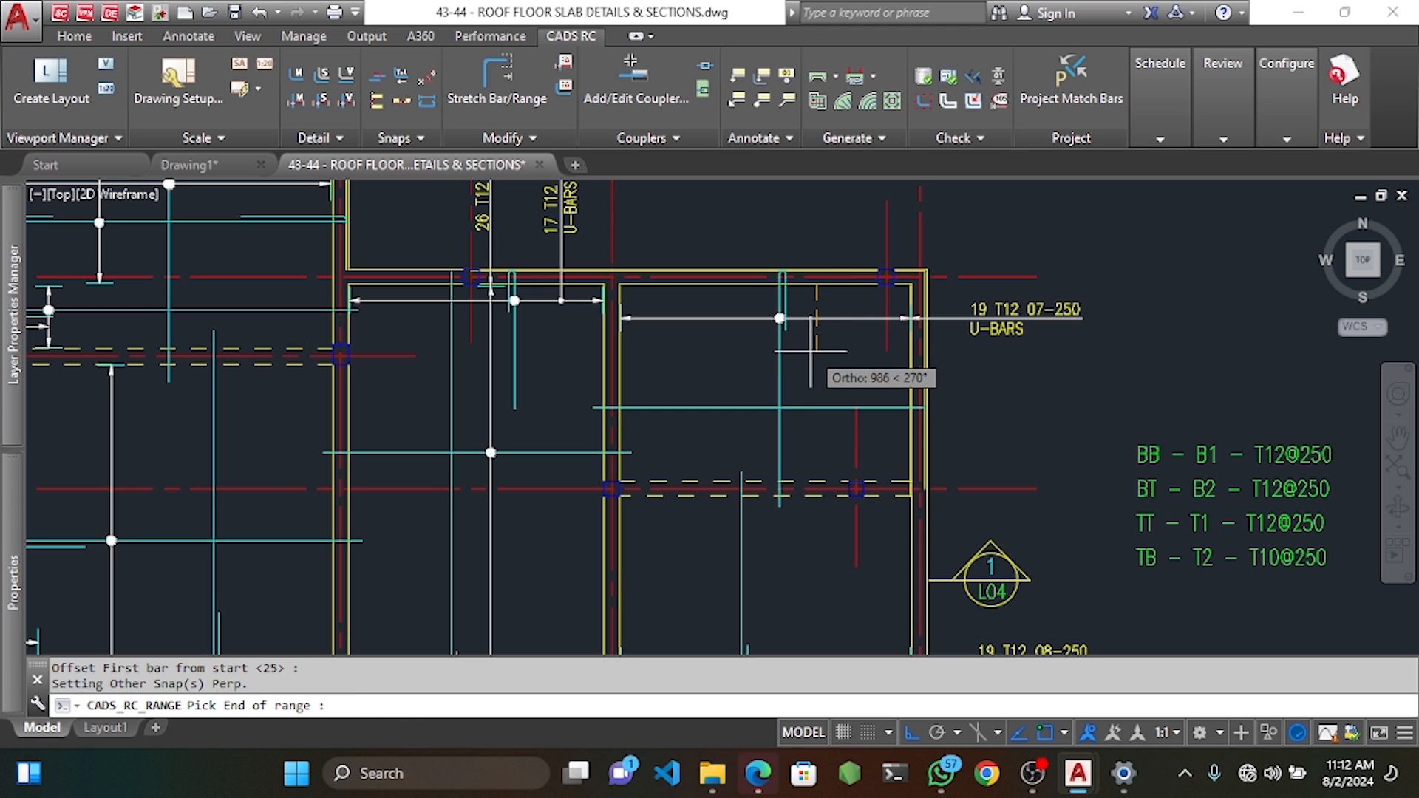
pyautogui.click(817, 484)
pyautogui.press('Return')
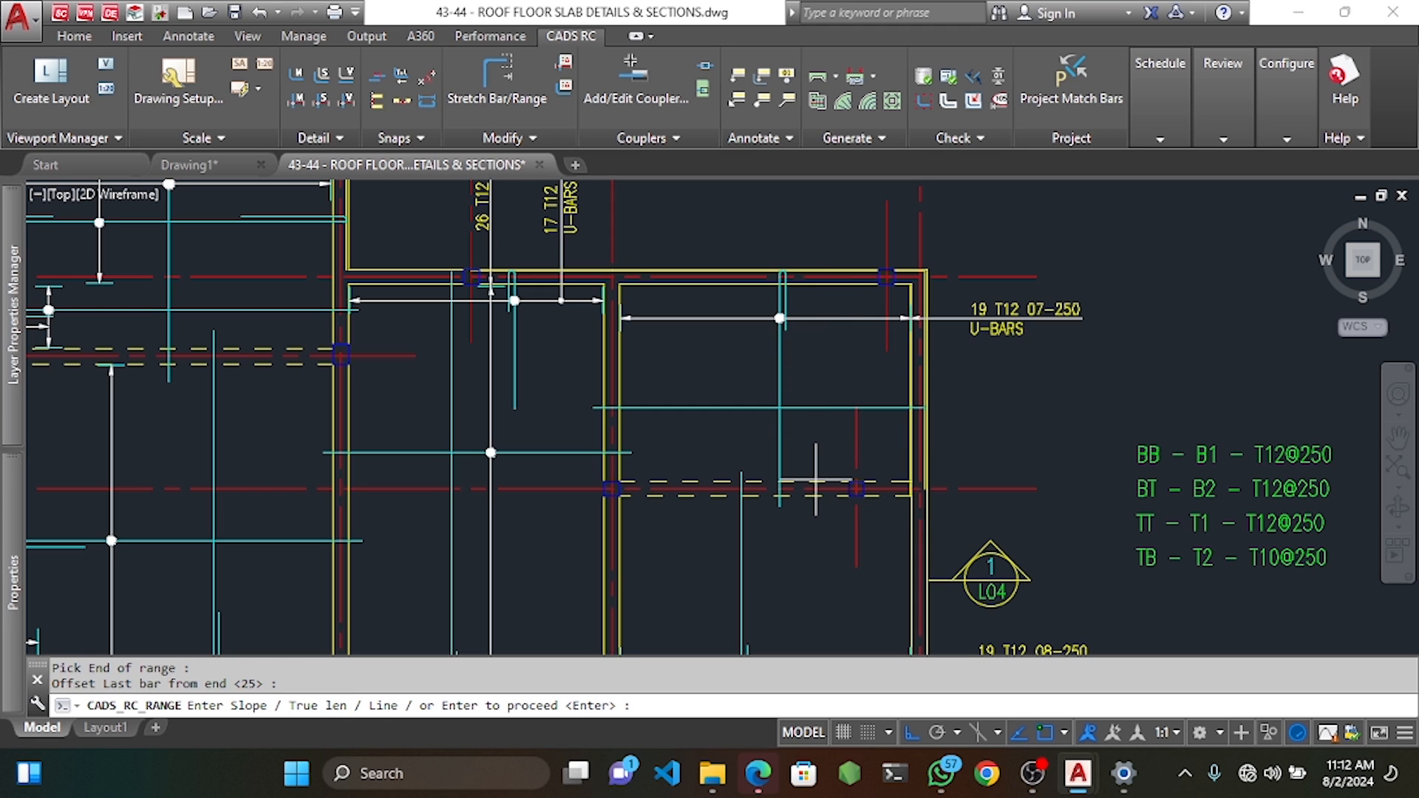
pyautogui.press('Return')
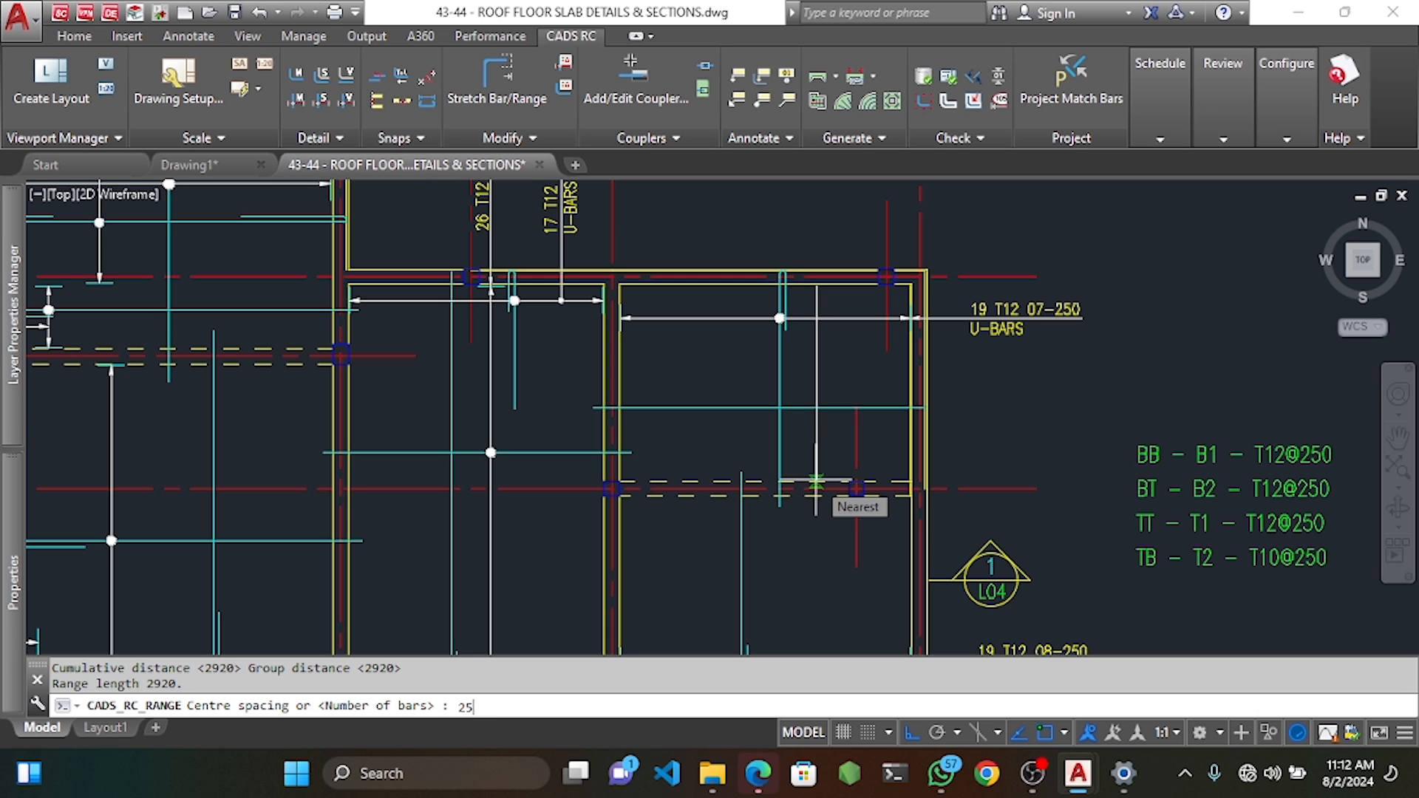
pyautogui.press('Return')
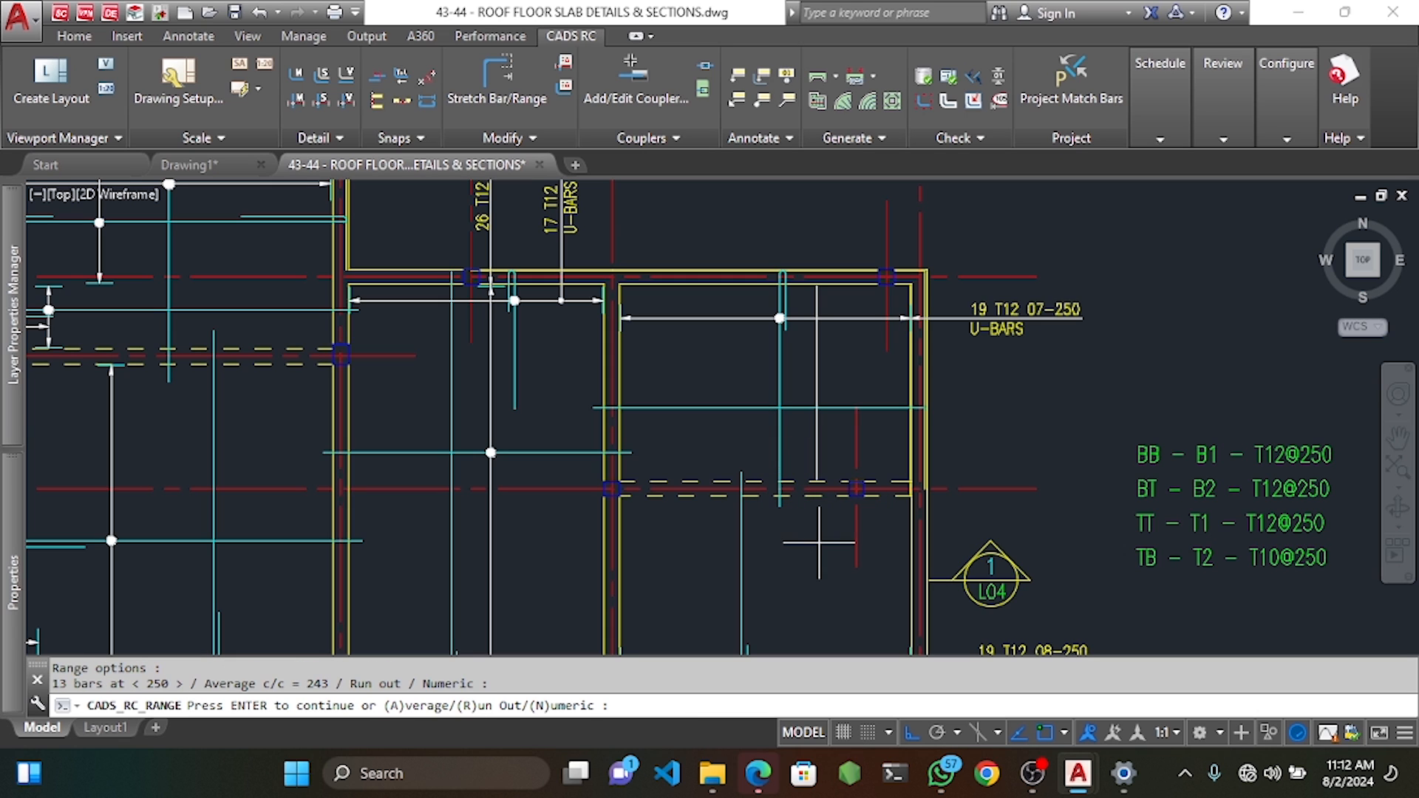
pyautogui.press('Return')
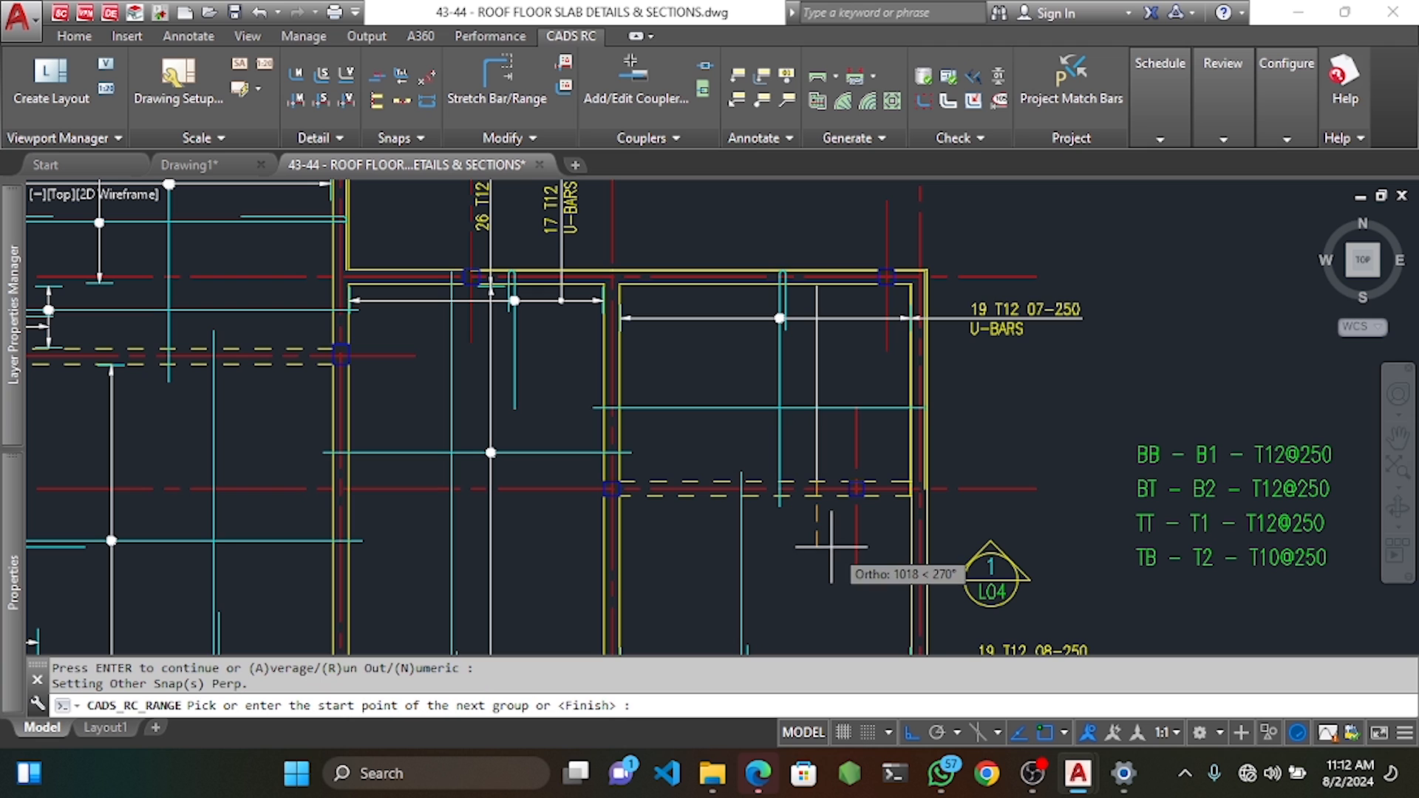
# Add a second bar group down to the lower slab edge with 25 end offsets.
pyautogui.click(816, 497)
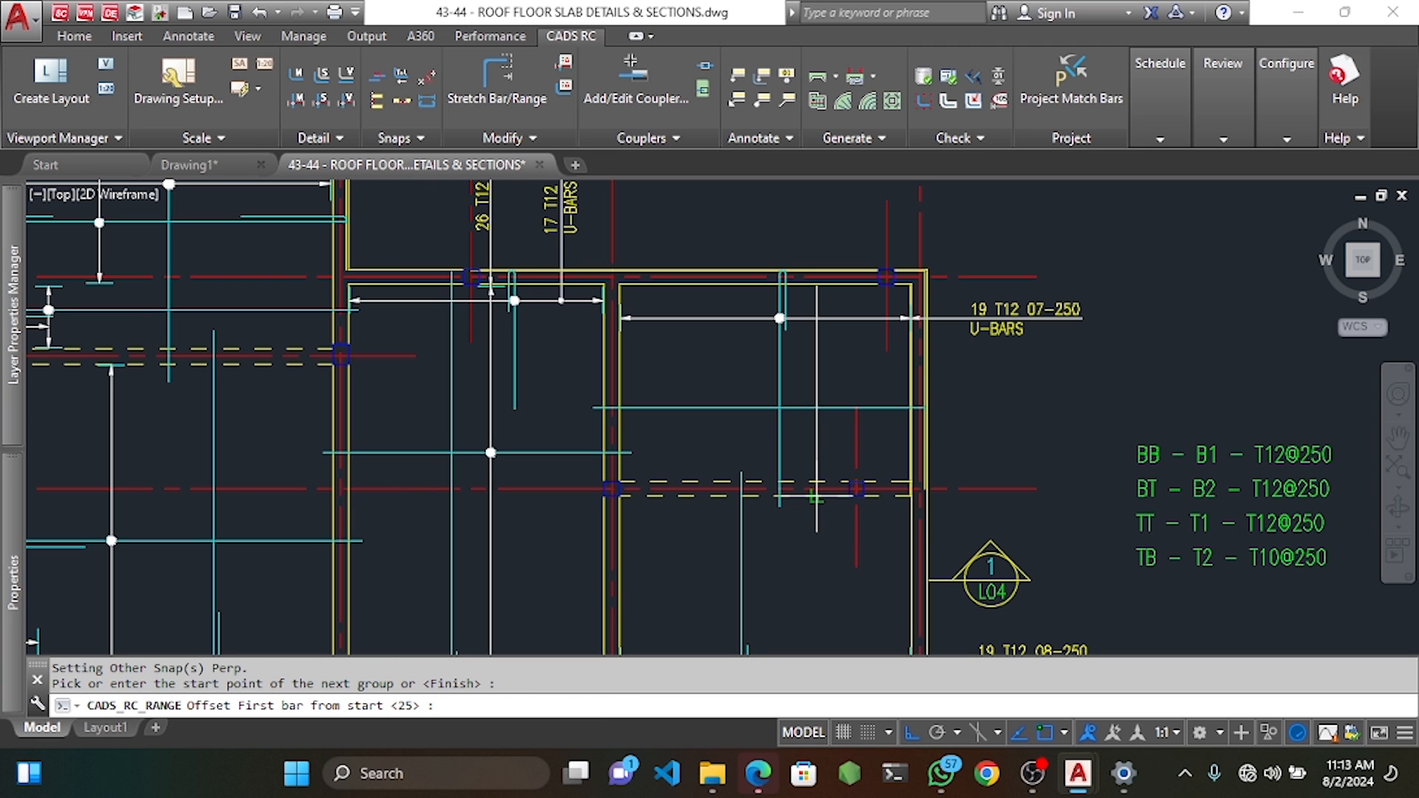
pyautogui.press('Return')
pyautogui.moveTo(817, 592); pyautogui.dragTo(831, 399, button='middle')
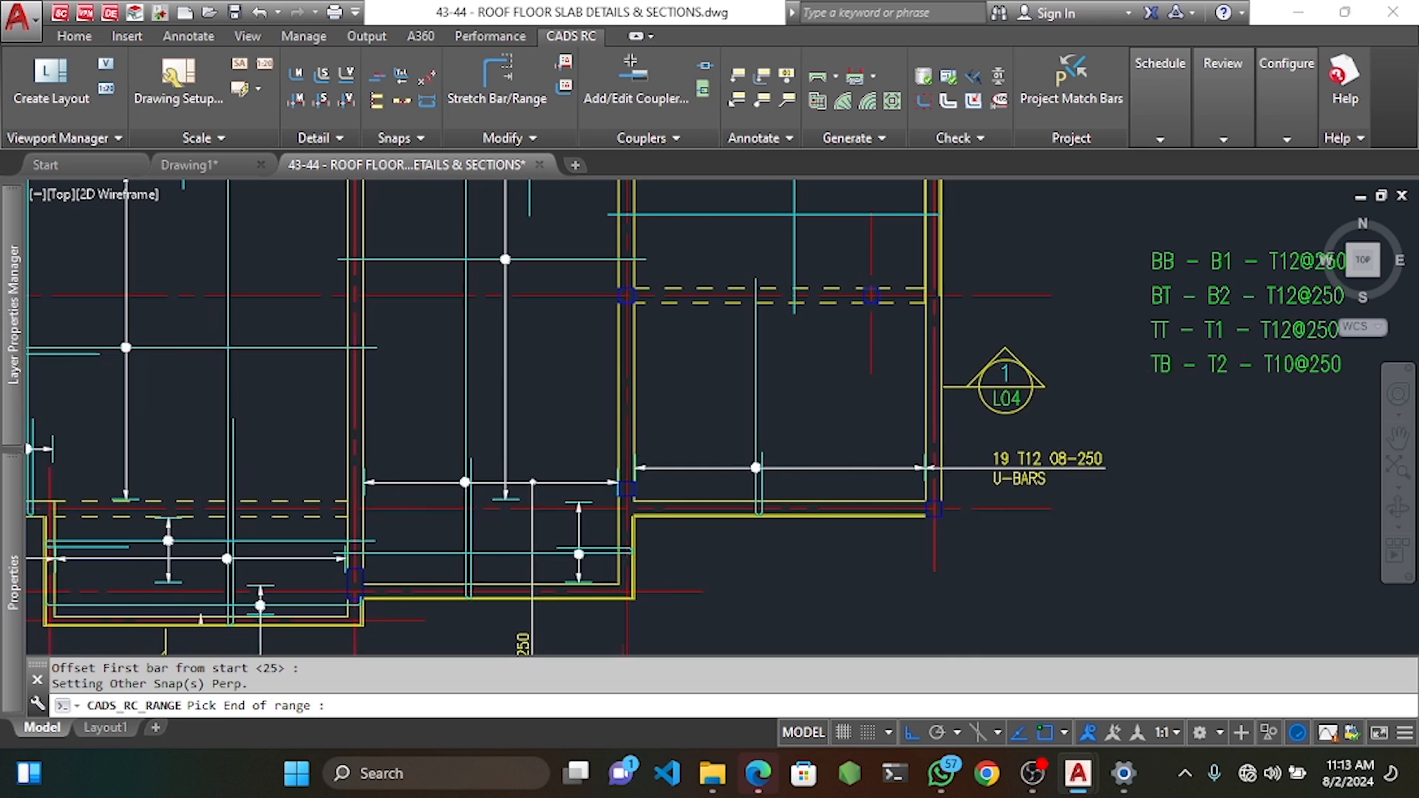
pyautogui.click(832, 502)
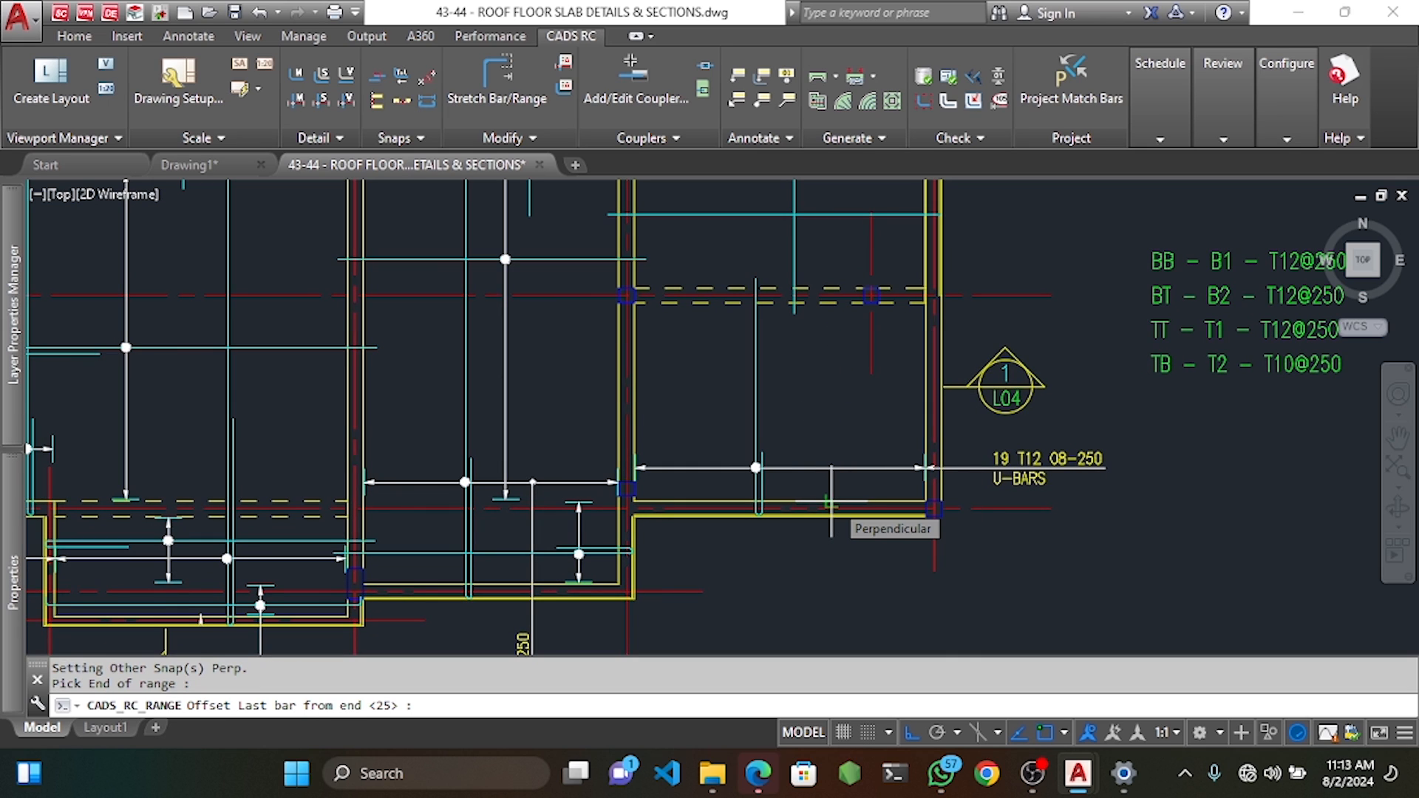
pyautogui.press('Return')
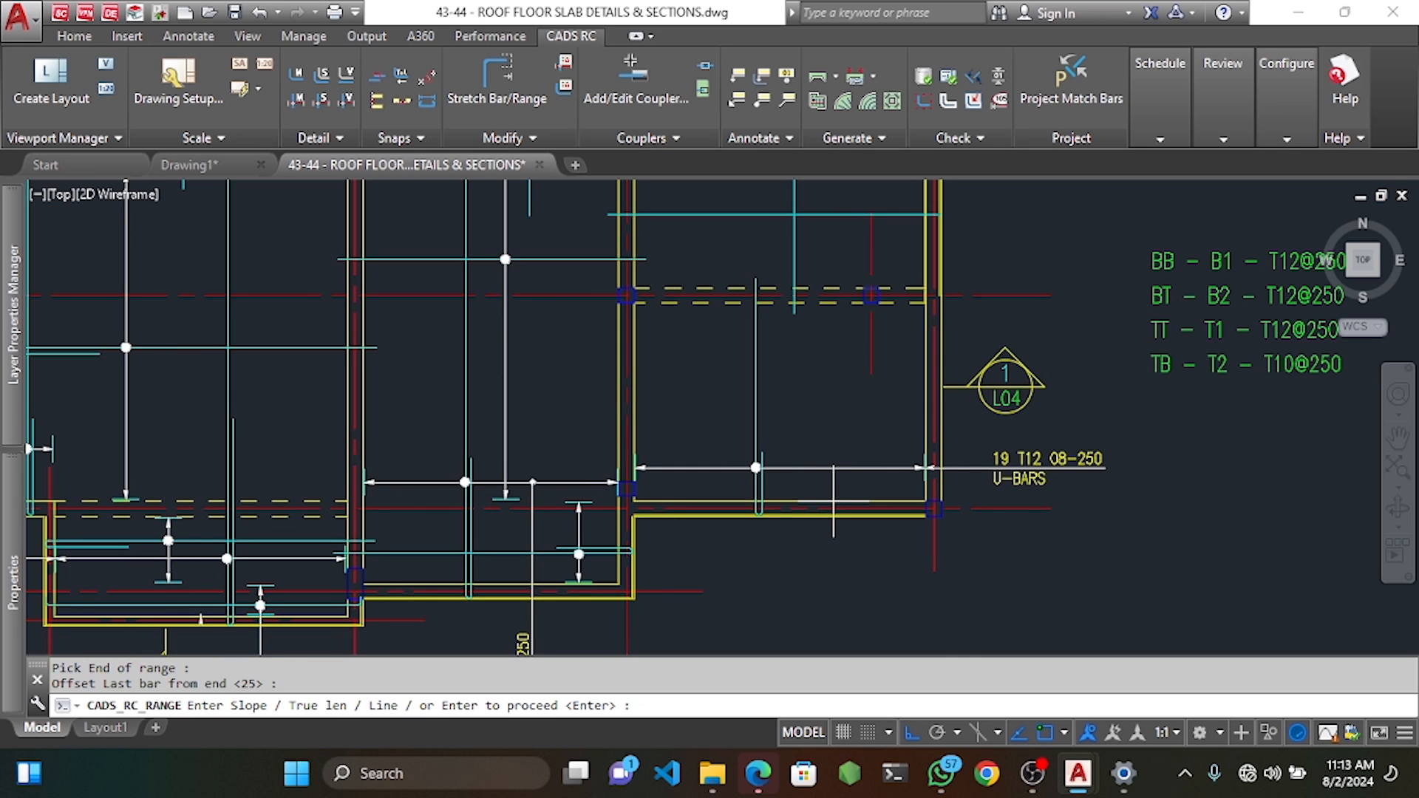
pyautogui.press('Return')
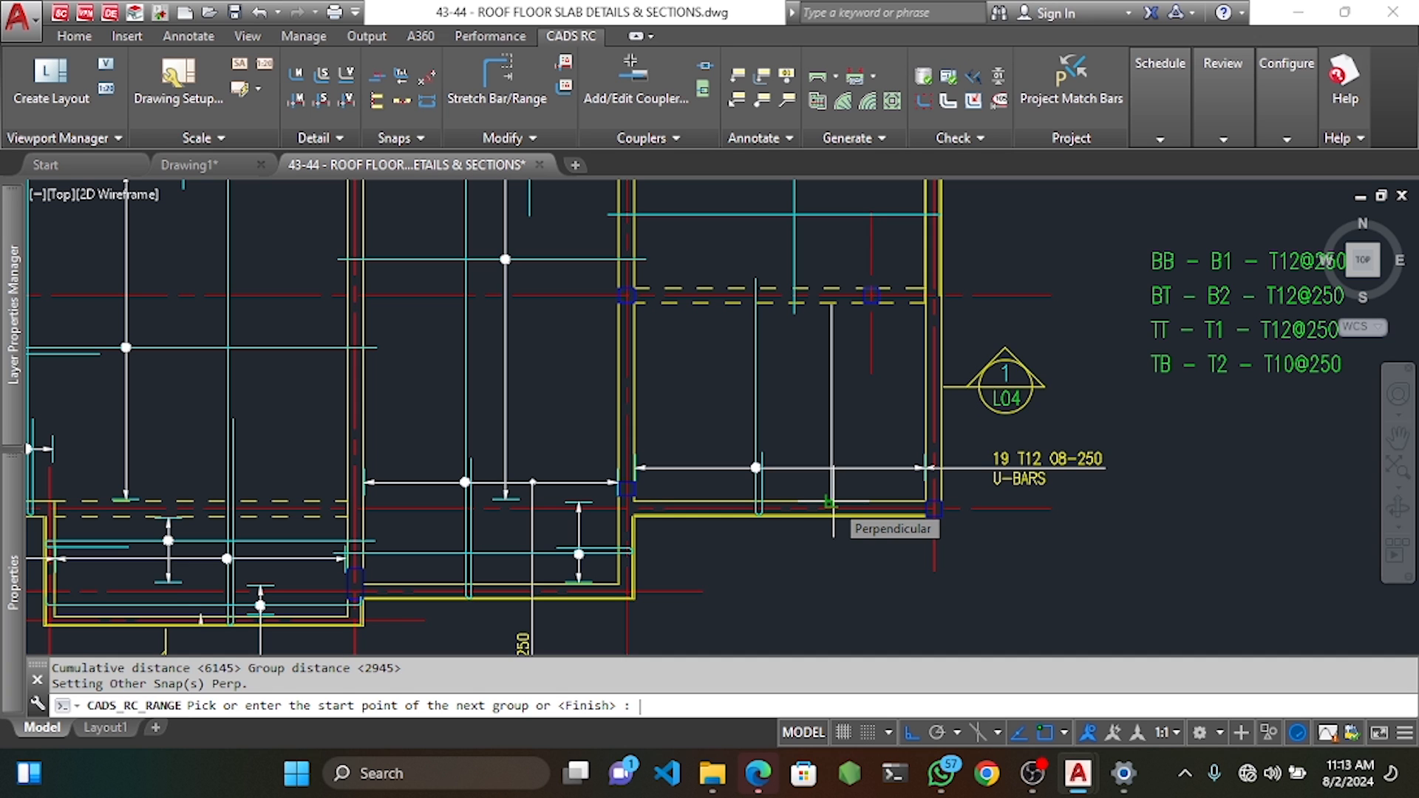
pyautogui.press('Return')
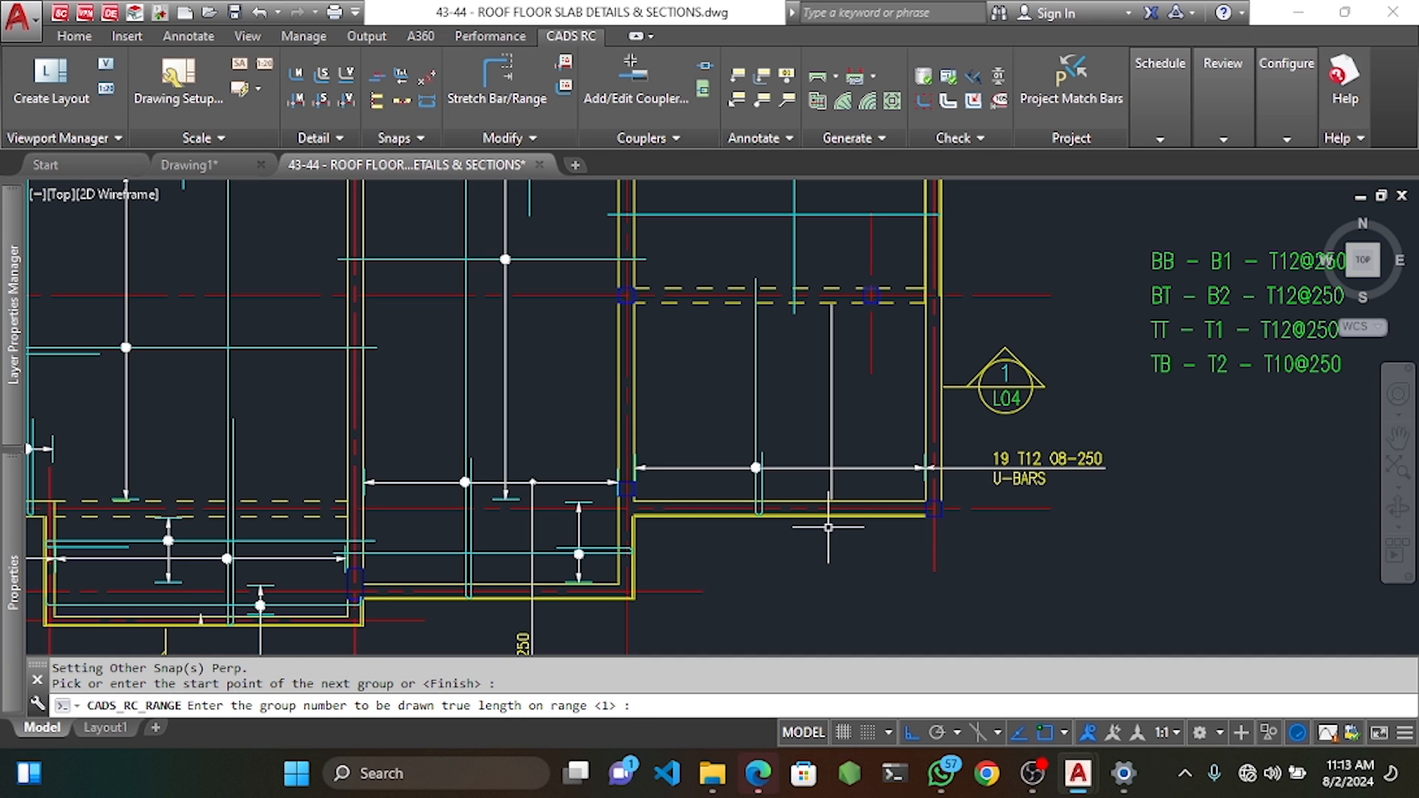
# Draw the bar at true length and place the justified 26 T12 U-BARS label above the slab edge.
pyautogui.scroll(-3, 828, 527)
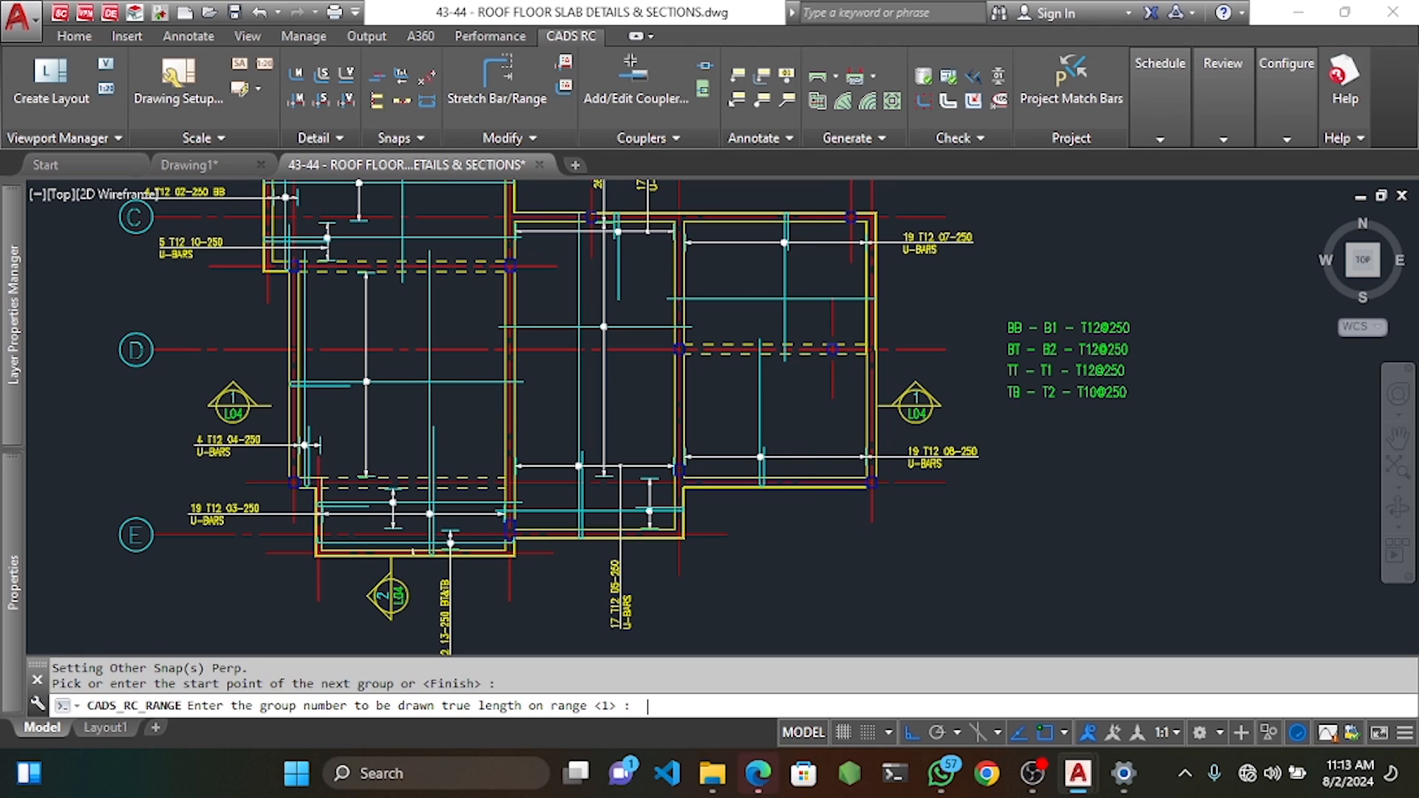
pyautogui.press('Return')
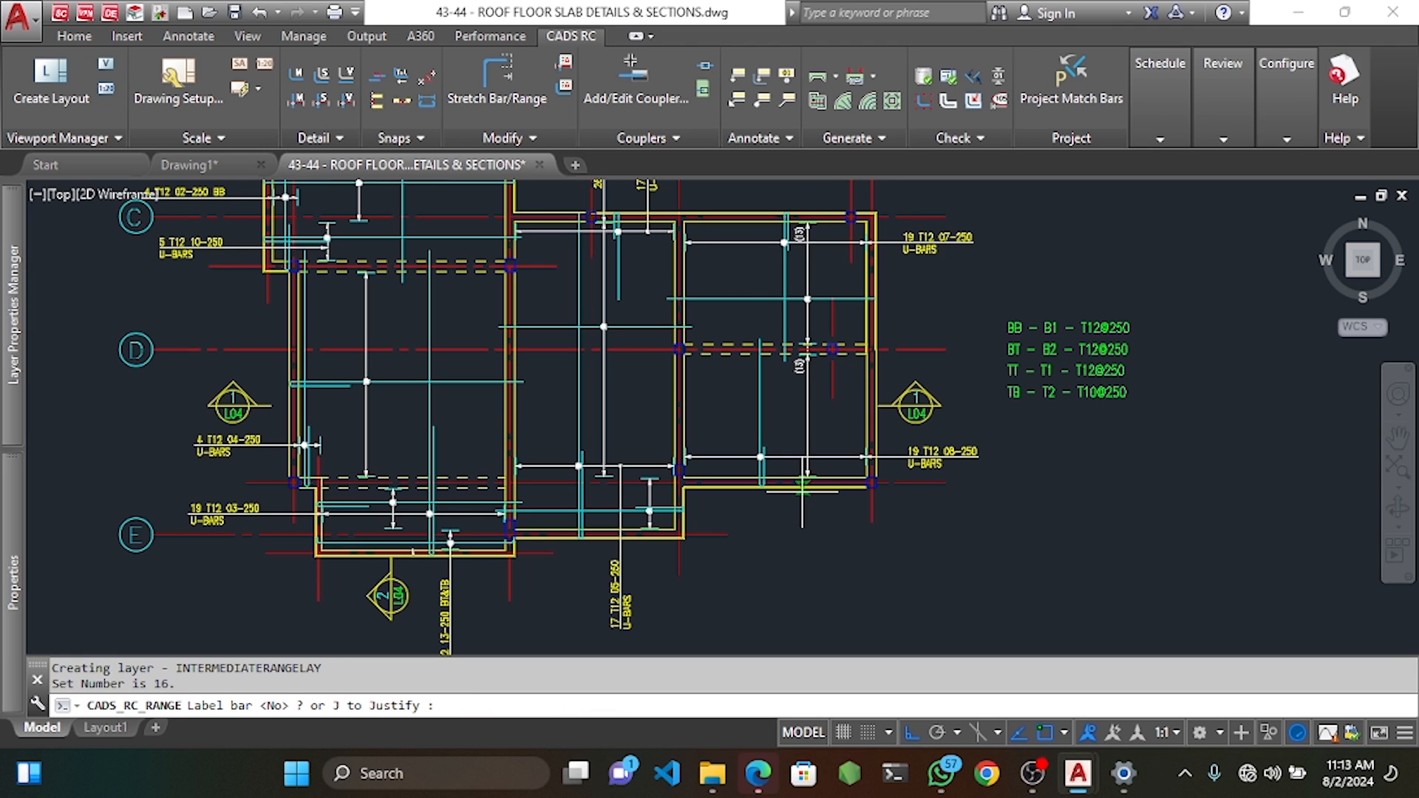
pyautogui.write('Y')
pyautogui.press('Return')
pyautogui.scroll(4, 794, 310)
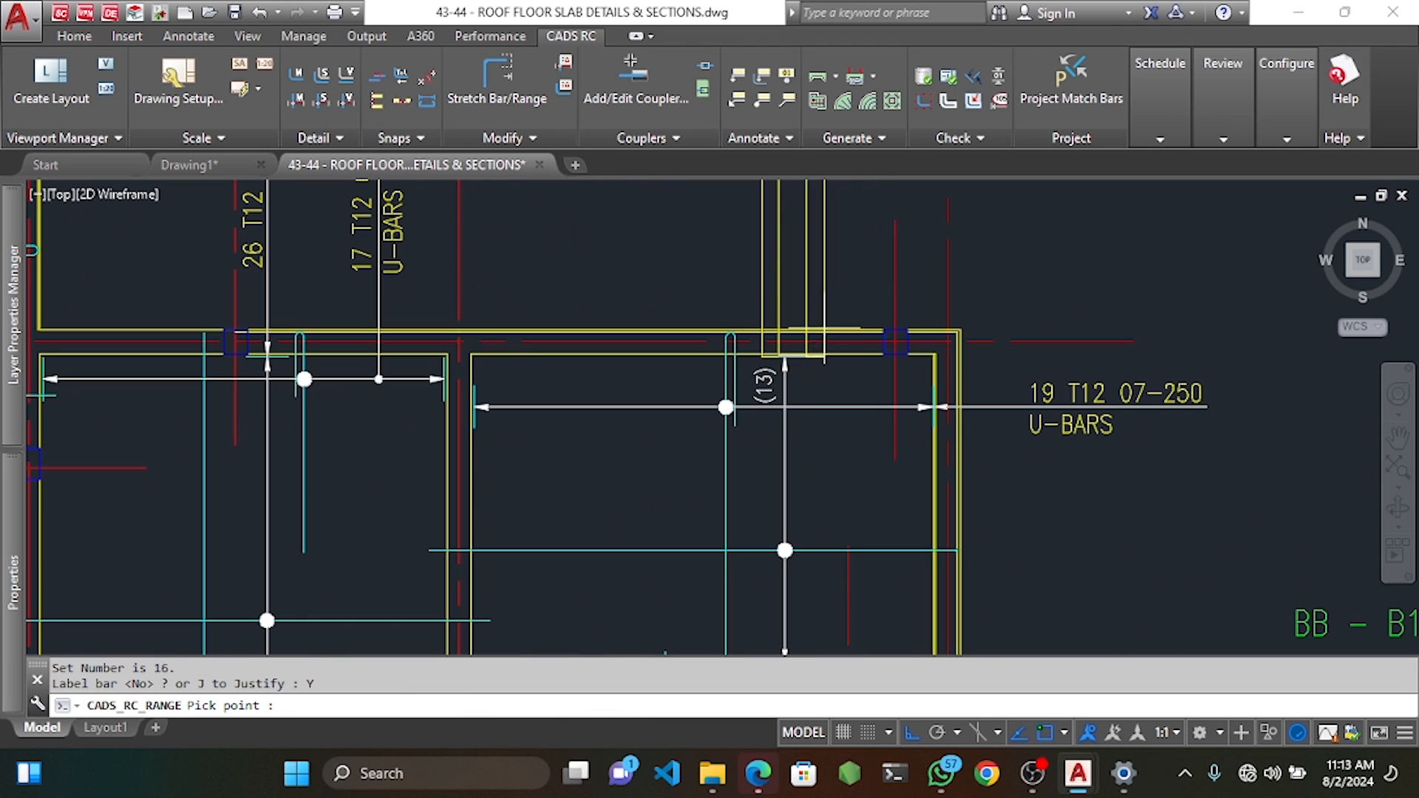
pyautogui.click(812, 258)
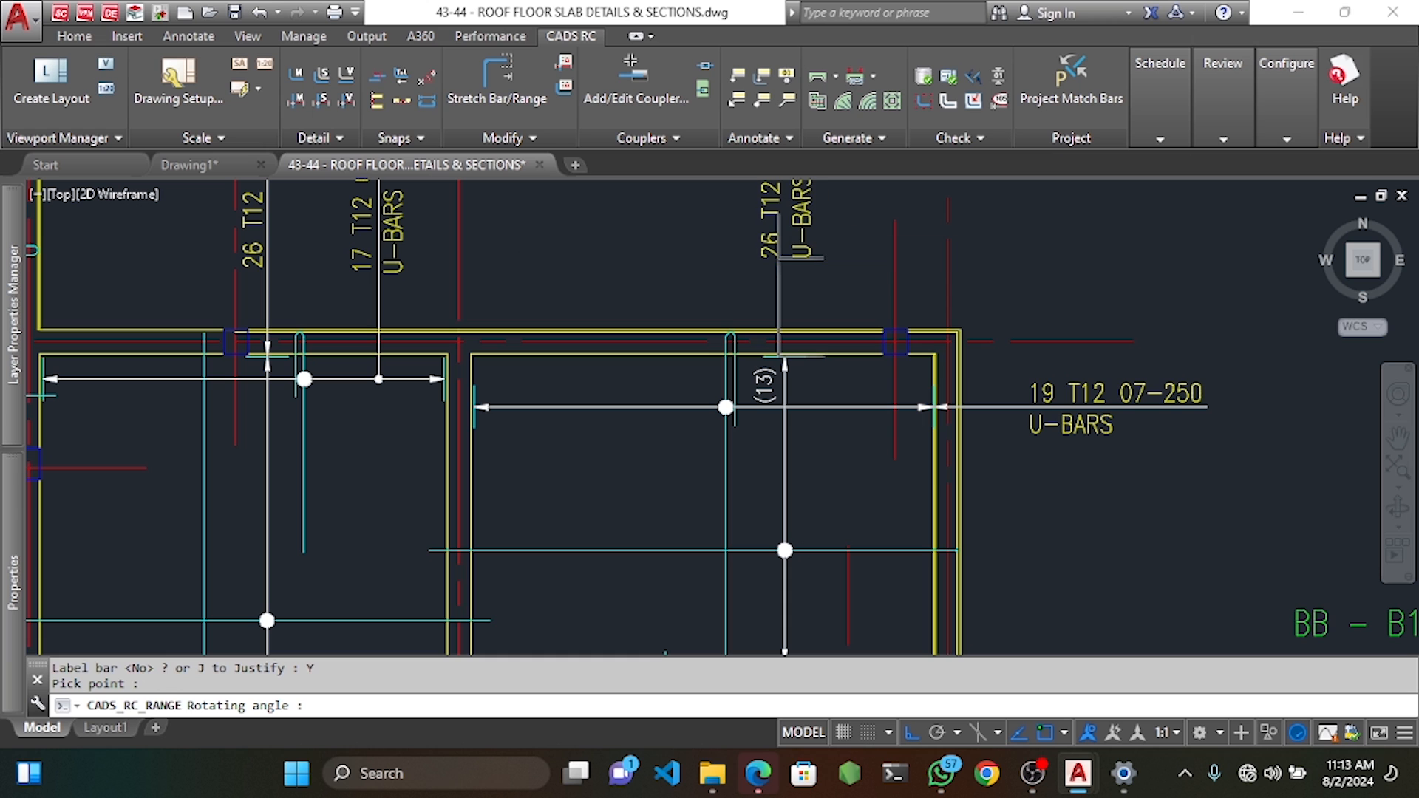
pyautogui.click(803, 213)
pyautogui.scroll(-5, 814, 332)
pyautogui.scroll(5, 821, 413)
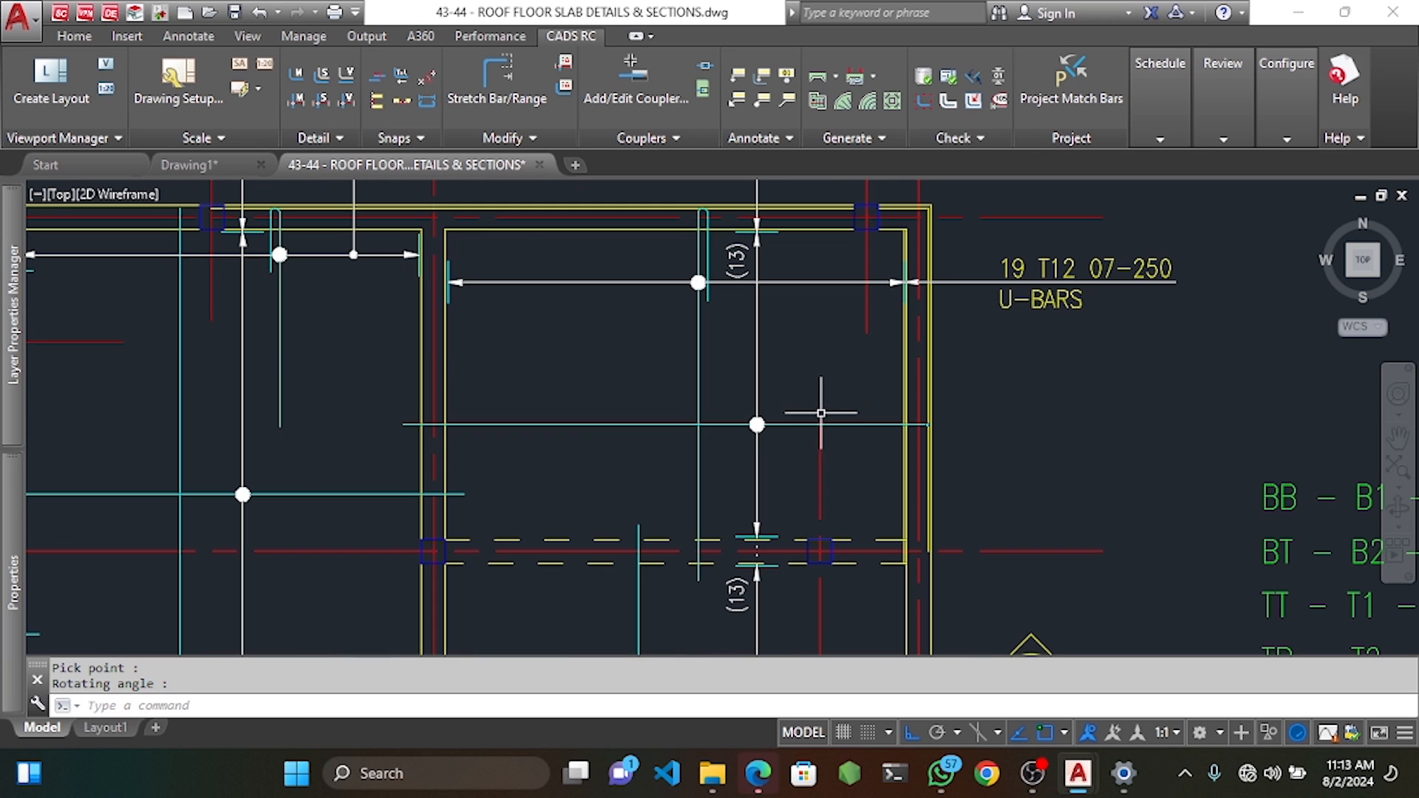
# Set the vertical bar's label view to Side.
pyautogui.doubleClick(841, 424)
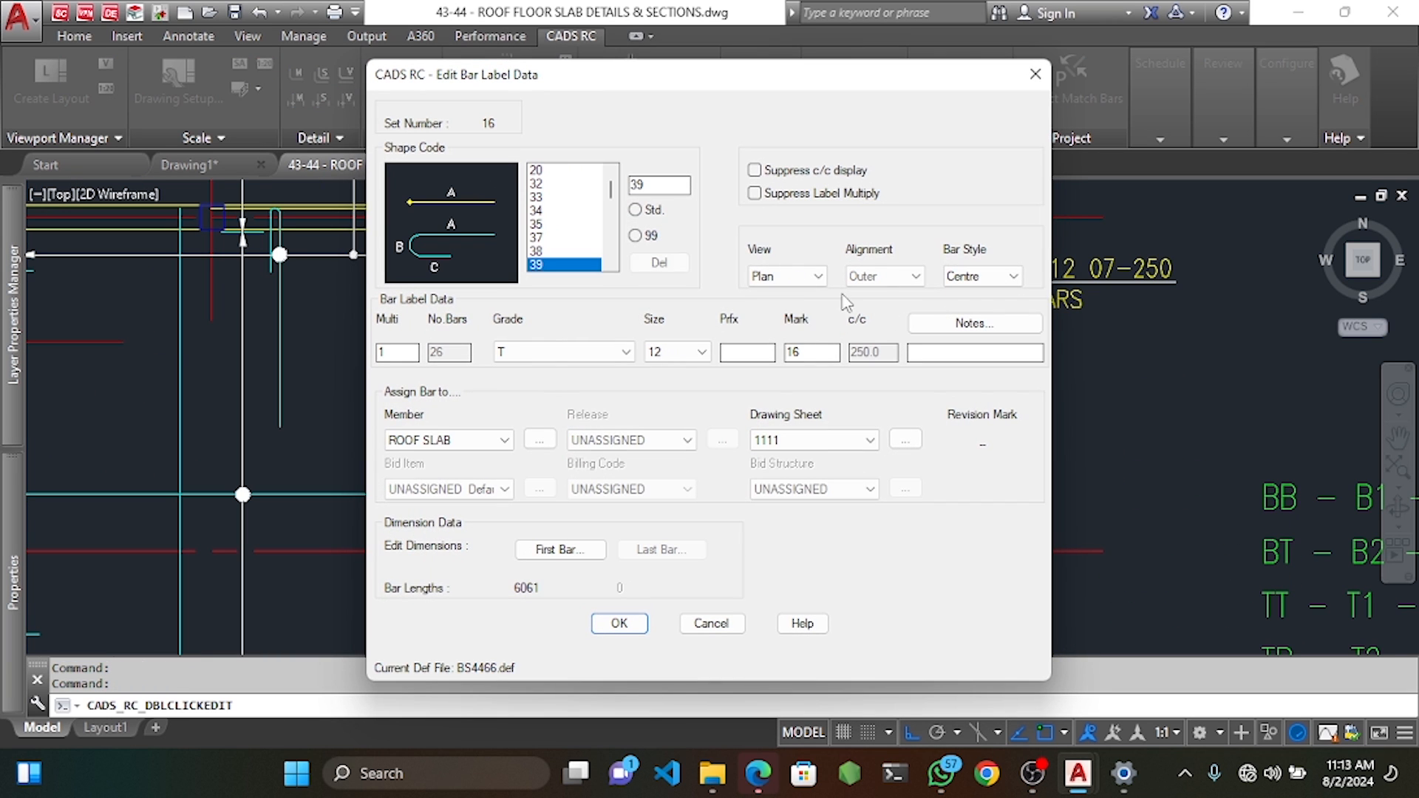
pyautogui.click(797, 276)
pyautogui.click(800, 295)
pyautogui.click(621, 623)
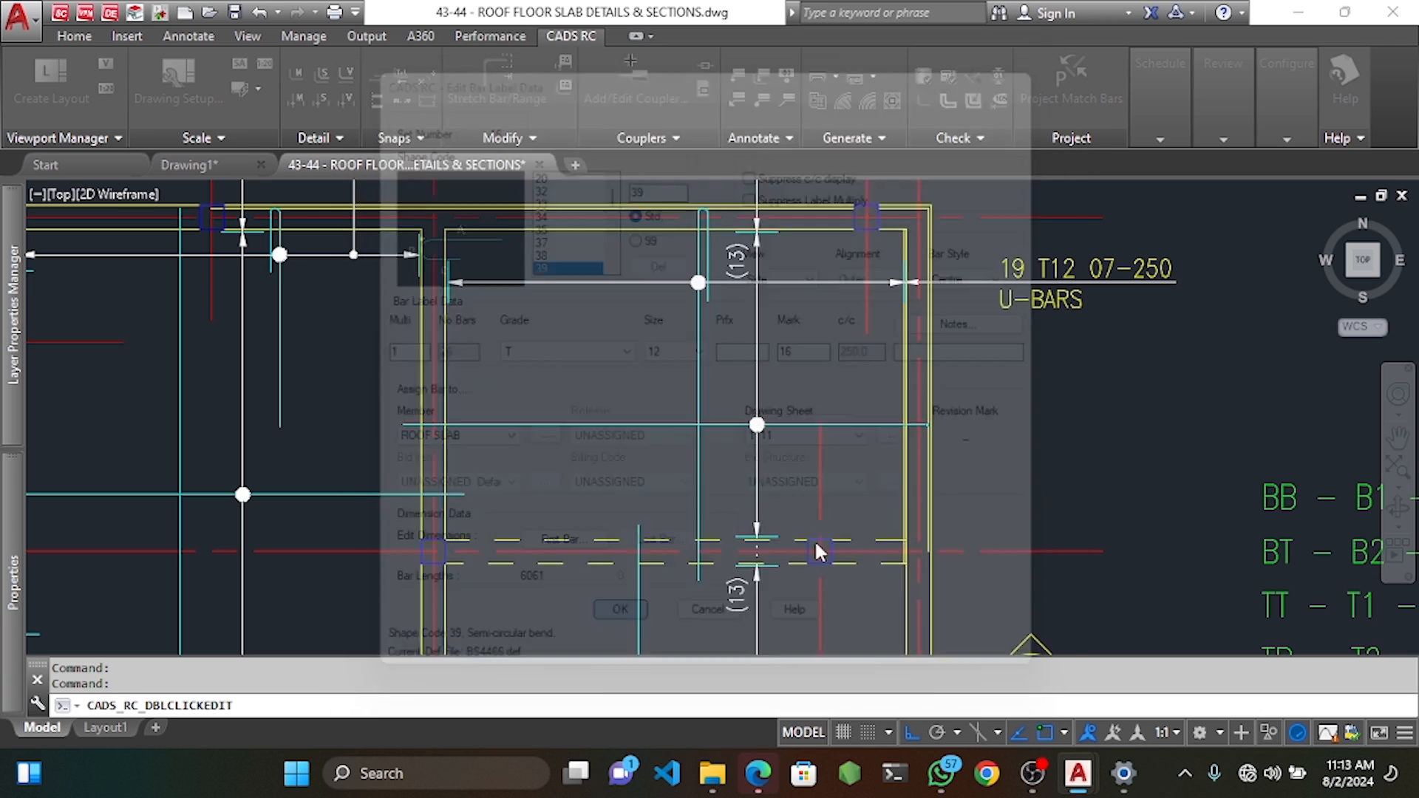
# Select the hooked bar end and start moving it, then cancel the move.
pyautogui.scroll(5, 931, 414)
pyautogui.click(951, 370)
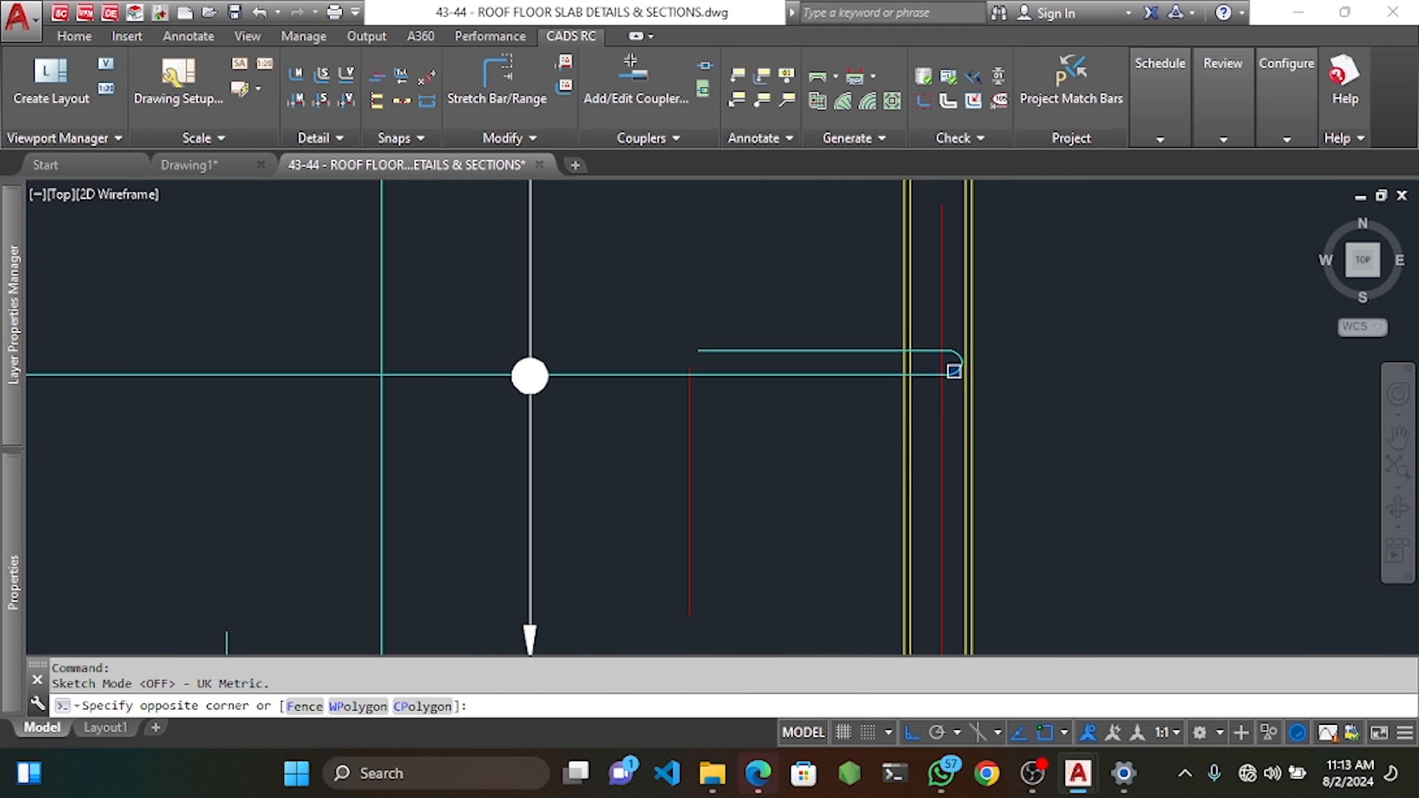
pyautogui.scroll(2, 946, 373)
pyautogui.click(941, 383)
pyautogui.scroll(1, 954, 392)
pyautogui.write('m')
pyautogui.press('Return')
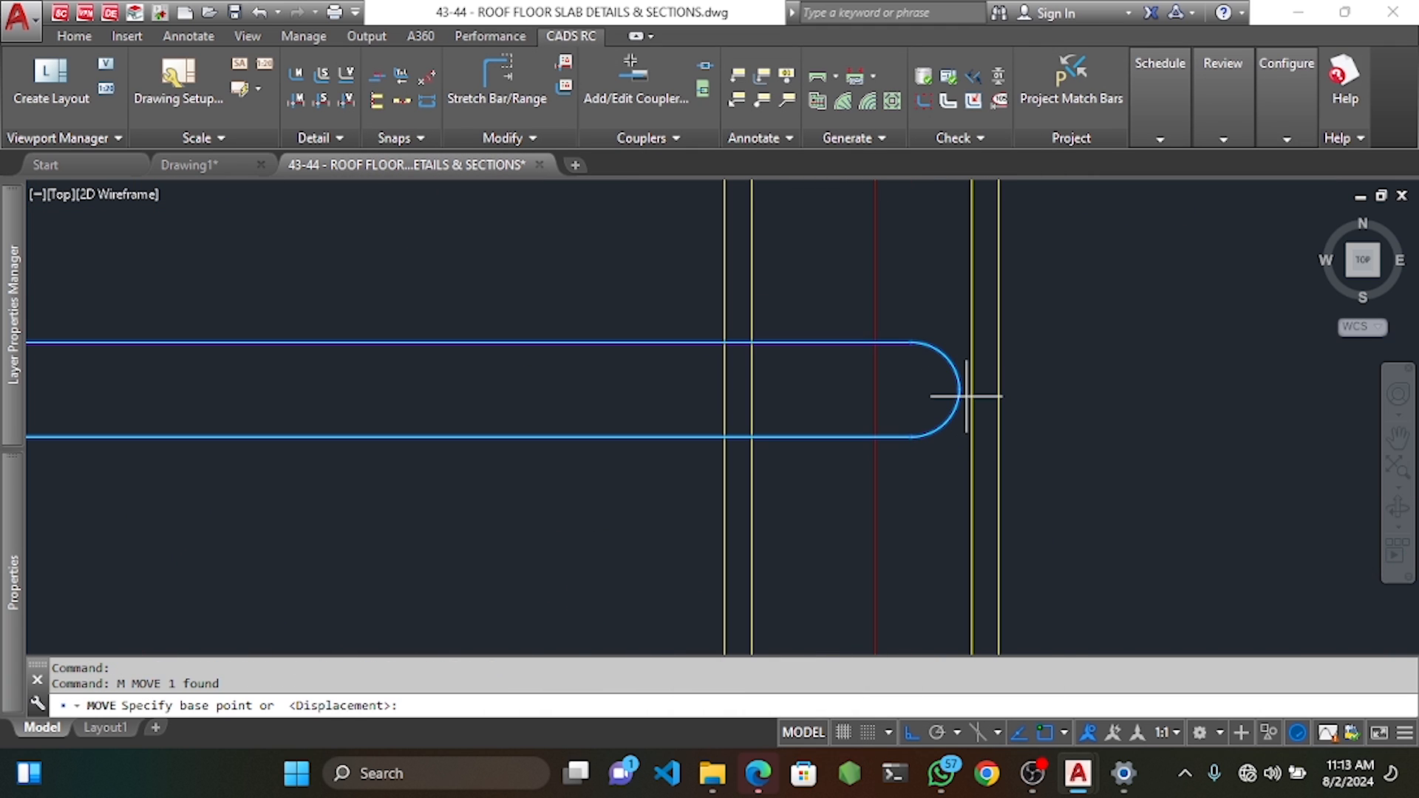
pyautogui.click(960, 389)
pyautogui.scroll(-3, 804, 388)
pyautogui.press('Escape')
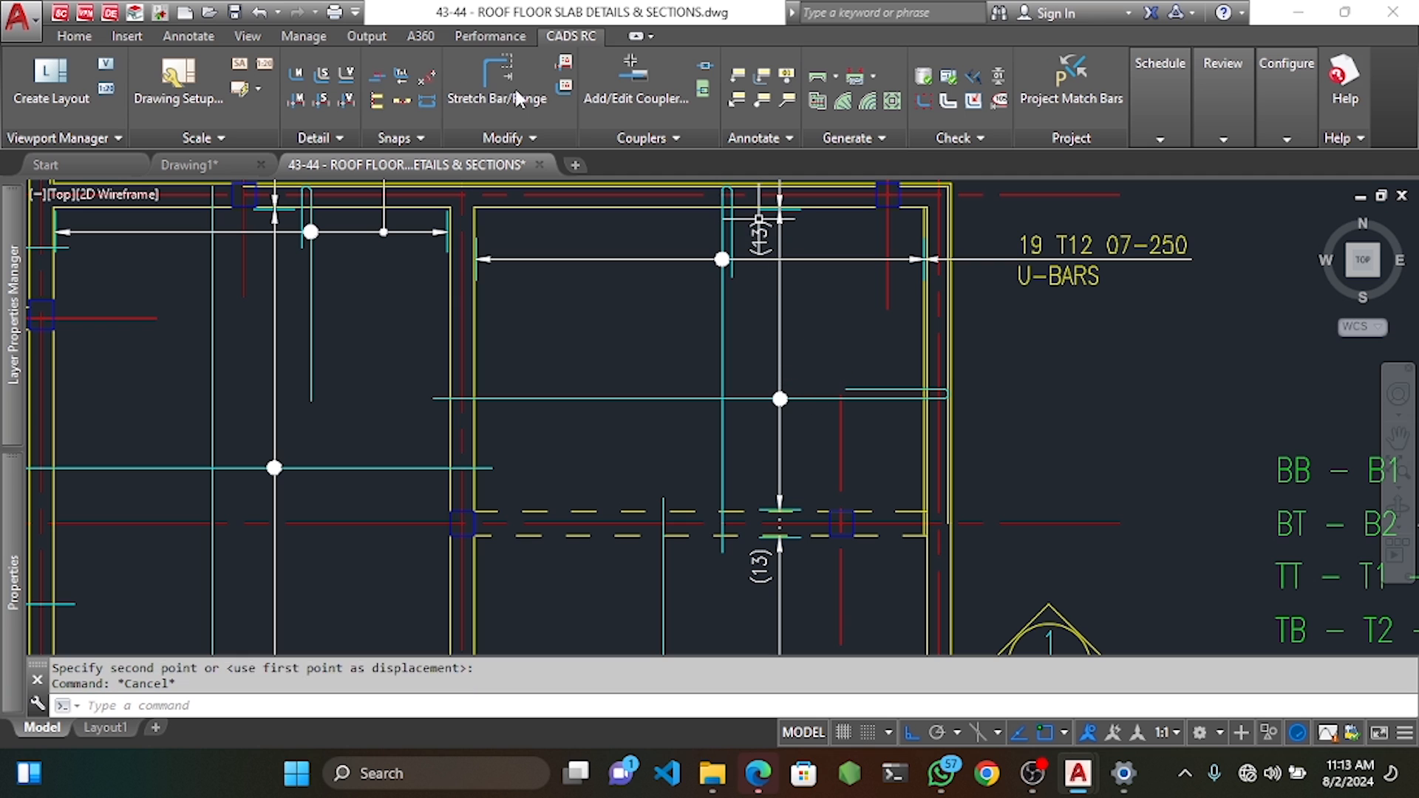
pyautogui.press('Escape')
# Attempt a dimension from the hooked bar end, then cancel it.
pyautogui.click(189, 35)
pyautogui.click(347, 77)
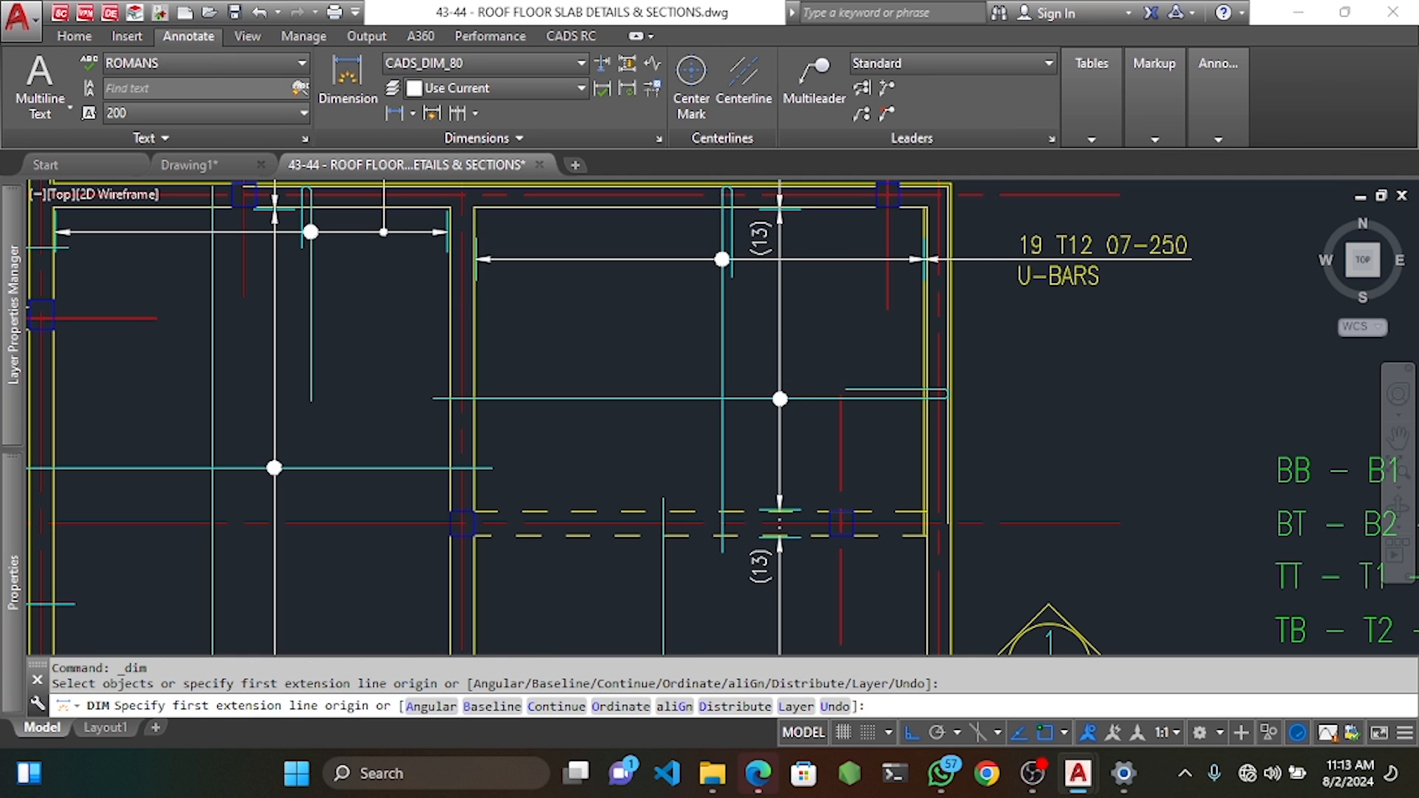
pyautogui.scroll(4, 933, 390)
pyautogui.click(961, 387)
pyautogui.scroll(-3, 832, 406)
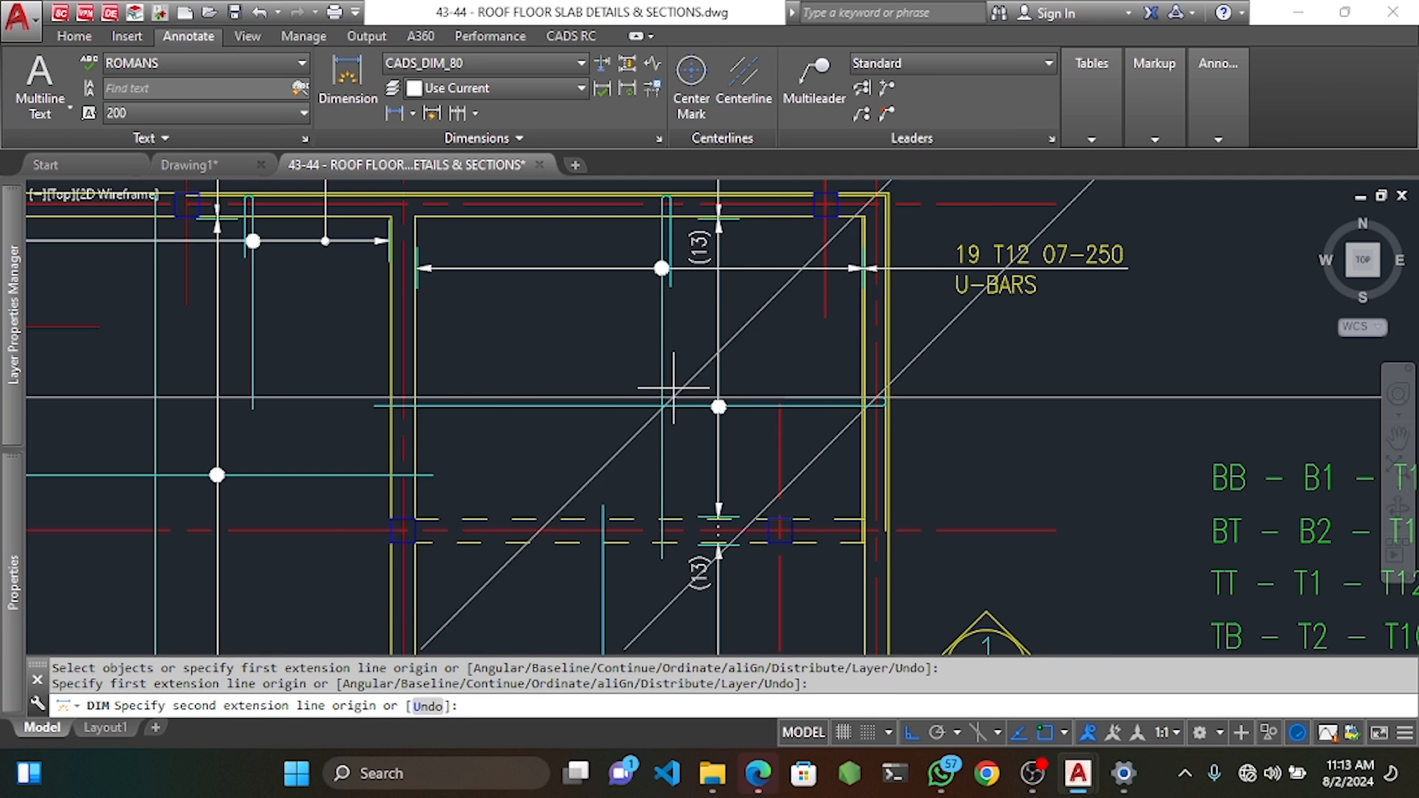
pyautogui.click(403, 406)
pyautogui.scroll(-8, 402, 406)
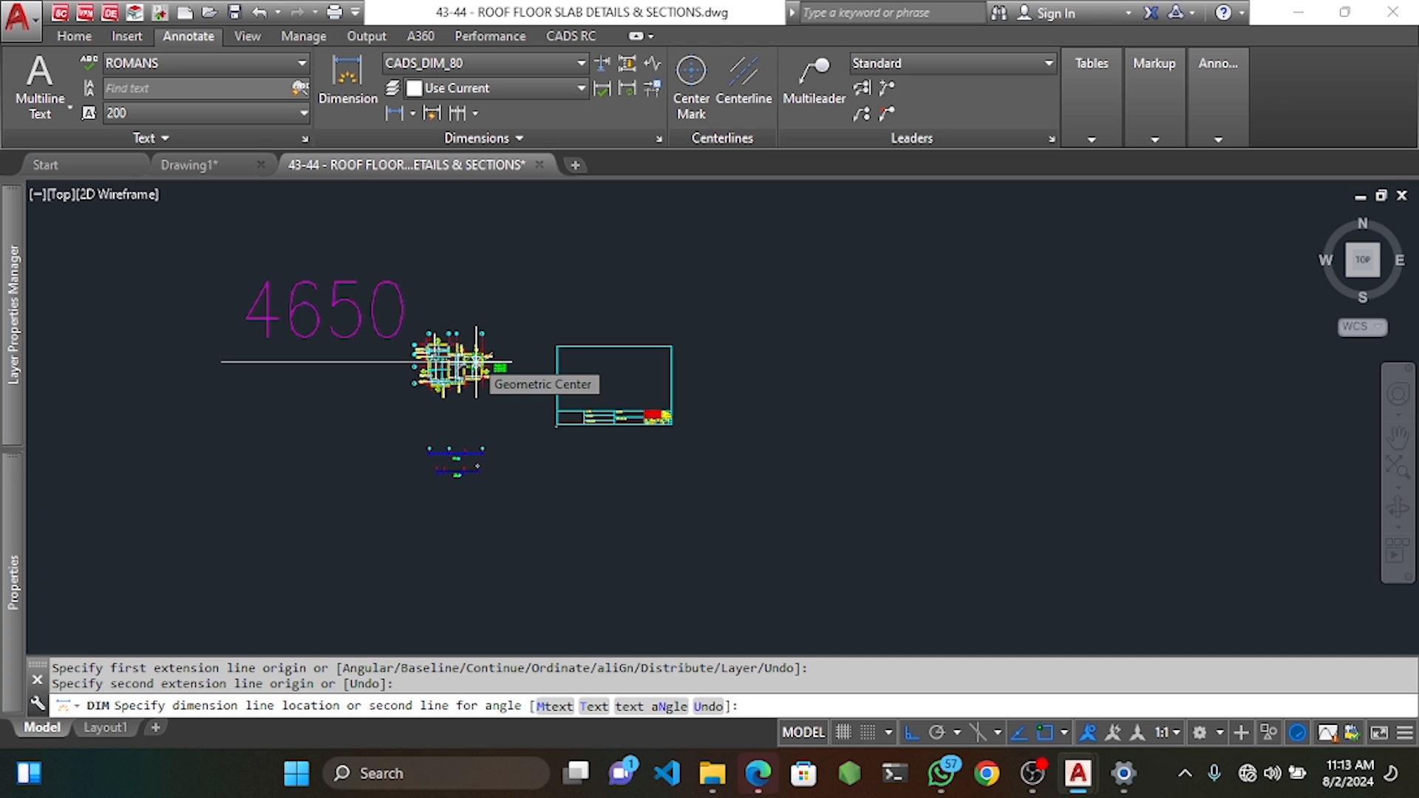
pyautogui.scroll(10, 477, 362)
pyautogui.press('Escape')
# Restart the dimension from the slab edge for a 1200 distance.
pyautogui.press('space')
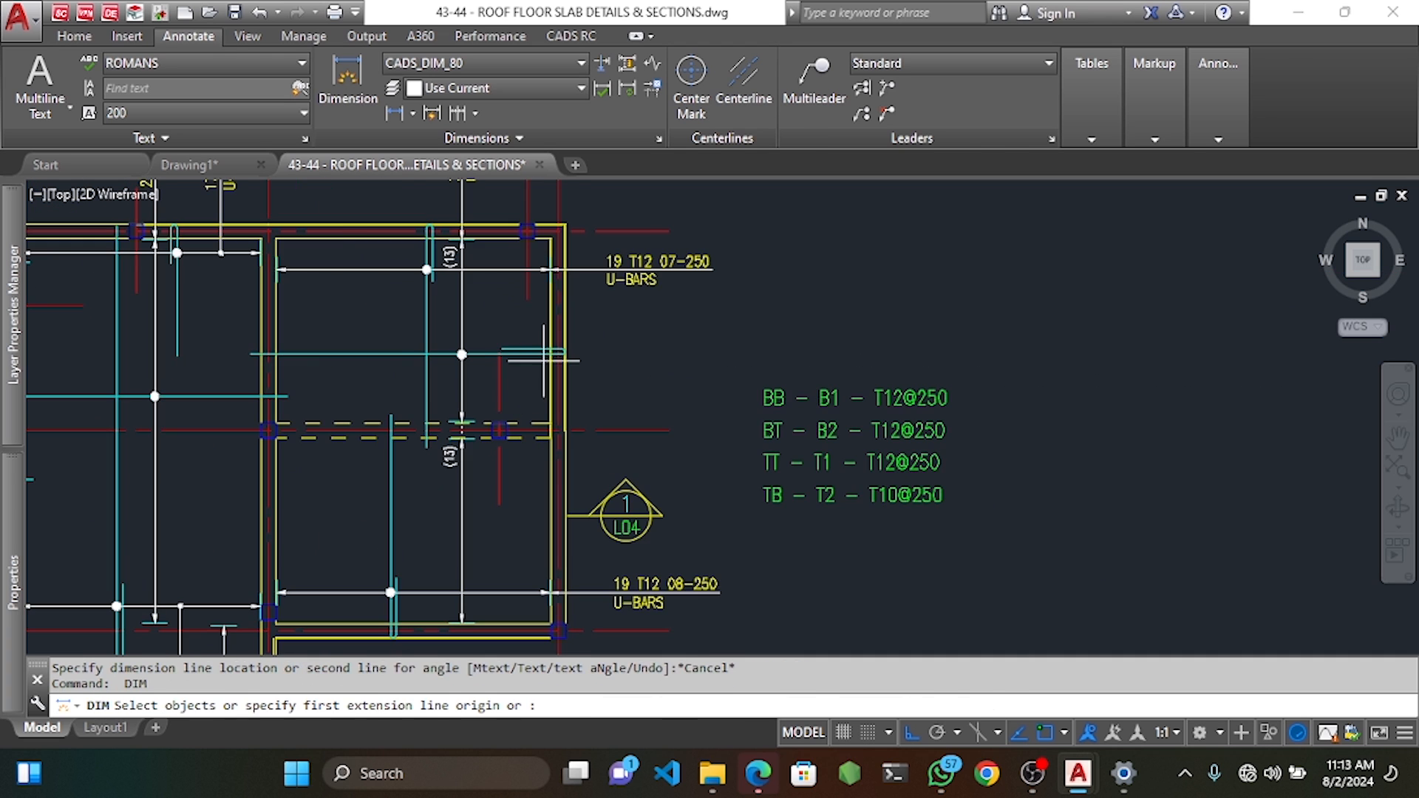
pyautogui.scroll(3, 543, 361)
pyautogui.click(572, 340)
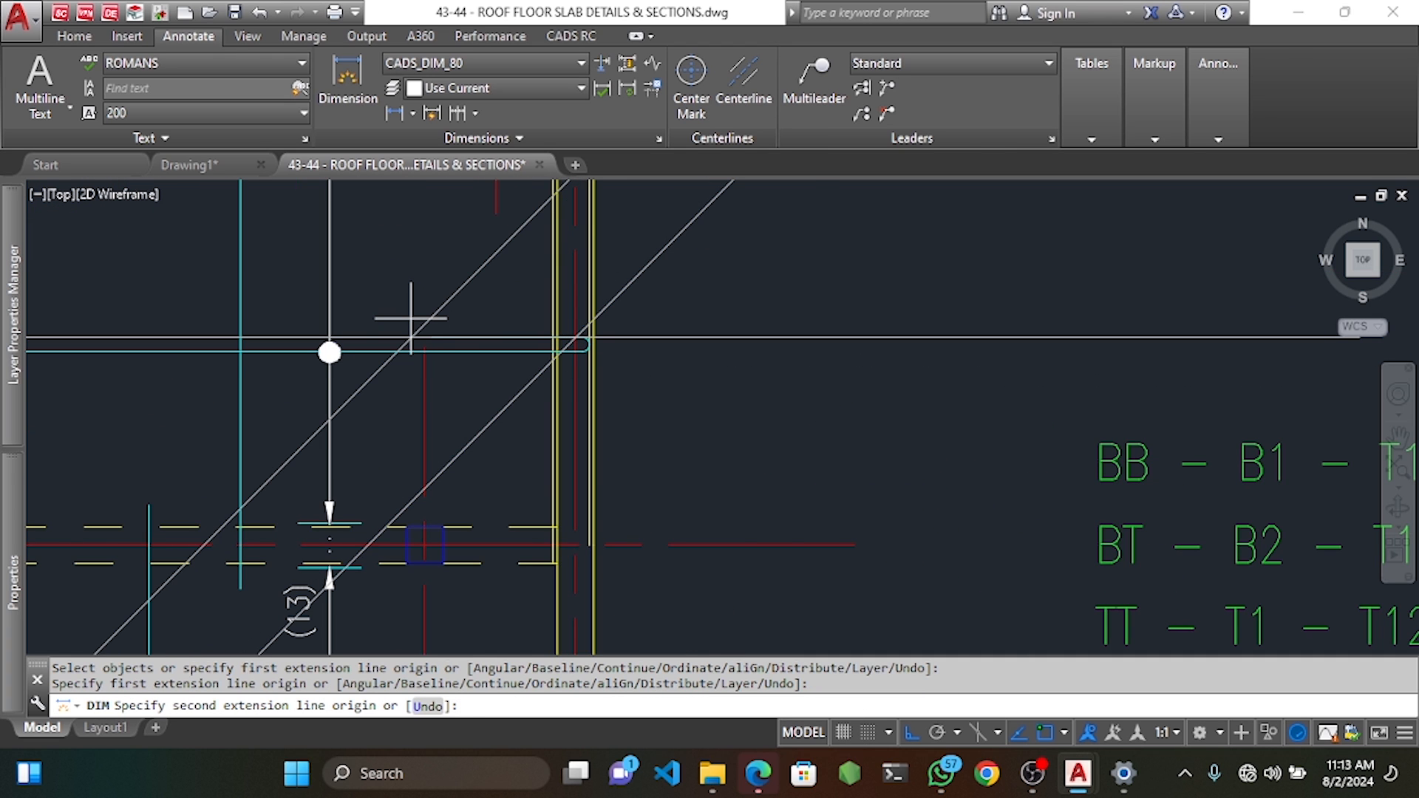
pyautogui.press('Return')
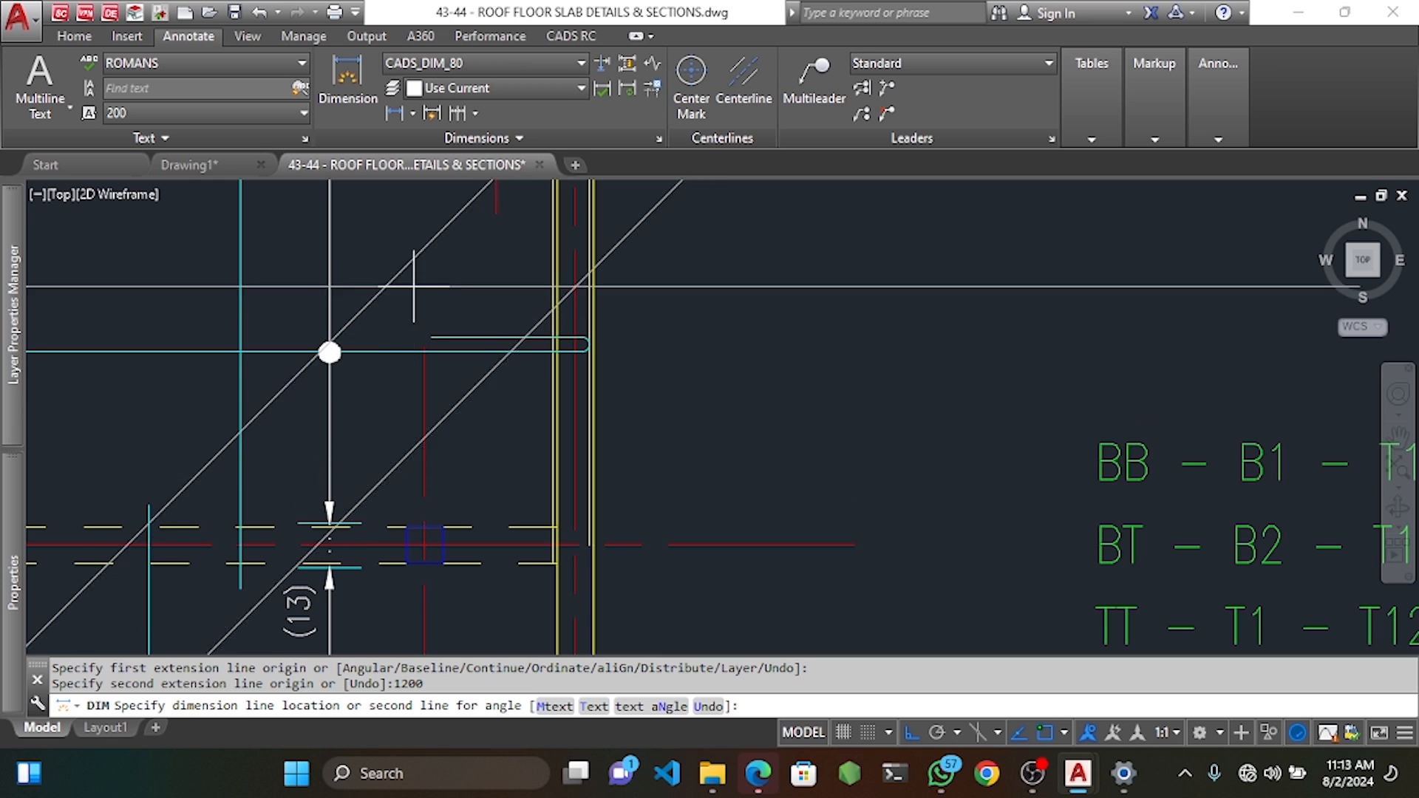
# Place the 1200 dimension and stretch the bar end left to that mark.
pyautogui.click(417, 237)
pyautogui.press('Escape')
pyautogui.press('Escape')
pyautogui.press('Escape')
pyautogui.click(571, 36)
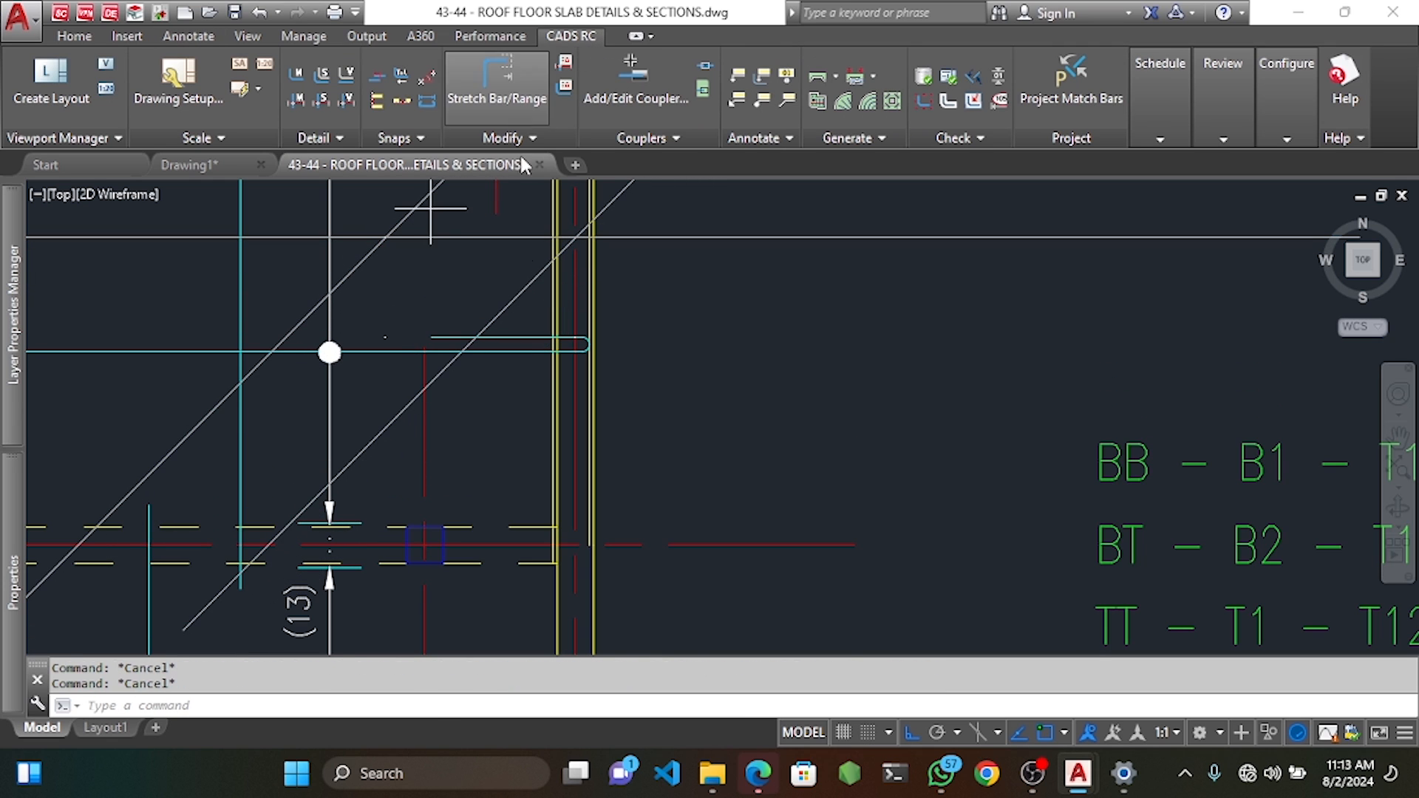
pyautogui.click(497, 78)
pyautogui.scroll(5, 421, 345)
pyautogui.click(483, 336)
pyautogui.click(432, 242)
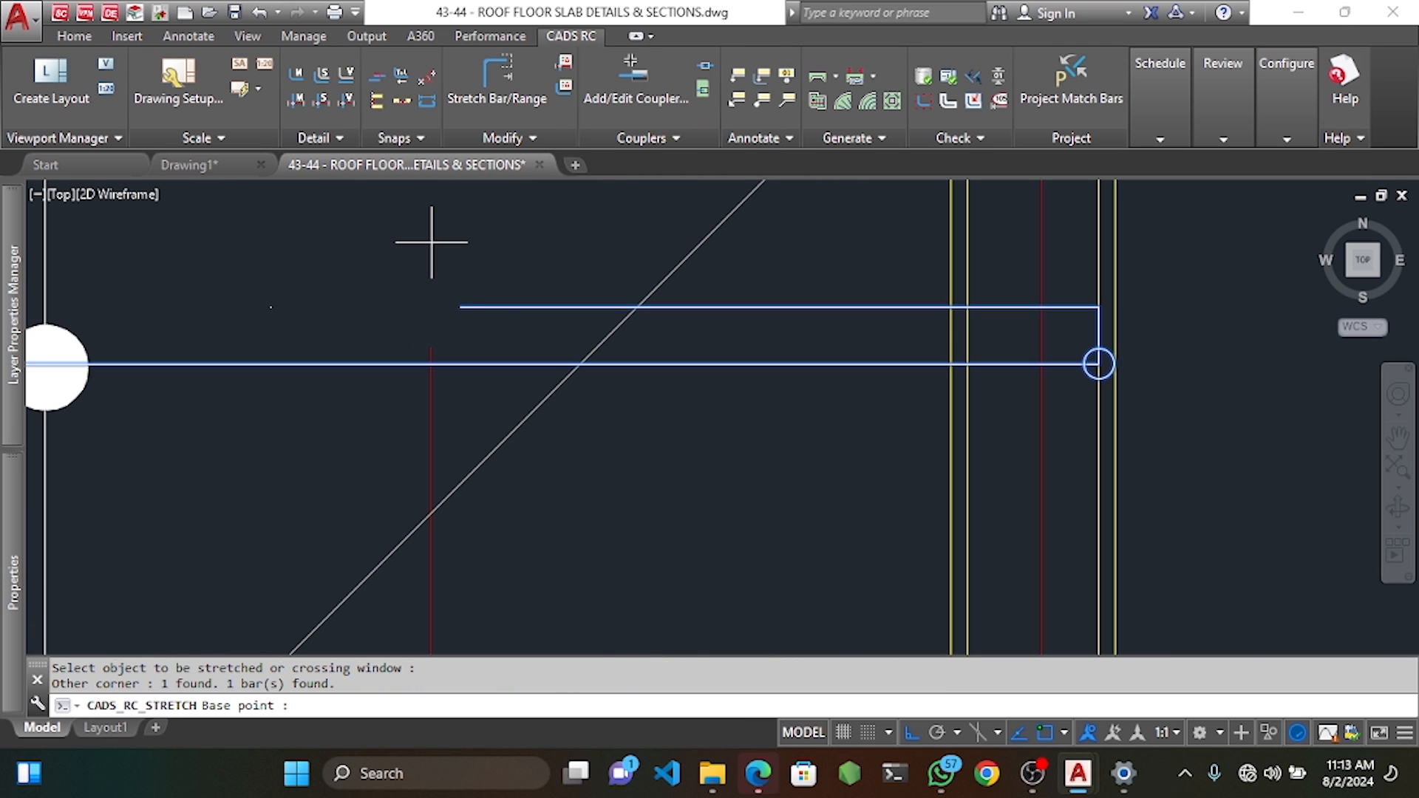
pyautogui.click(471, 308)
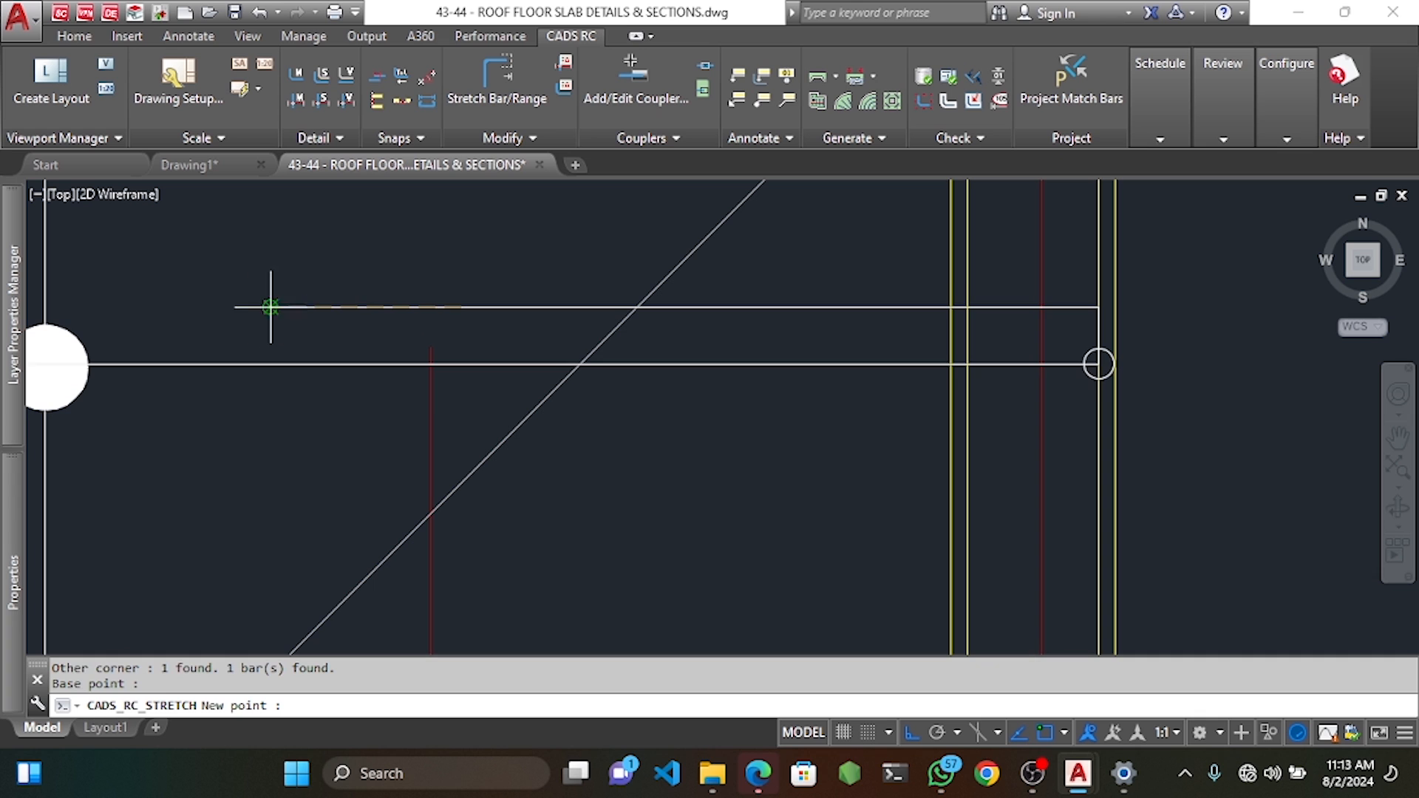
pyautogui.click(269, 308)
pyautogui.scroll(-5, 738, 348)
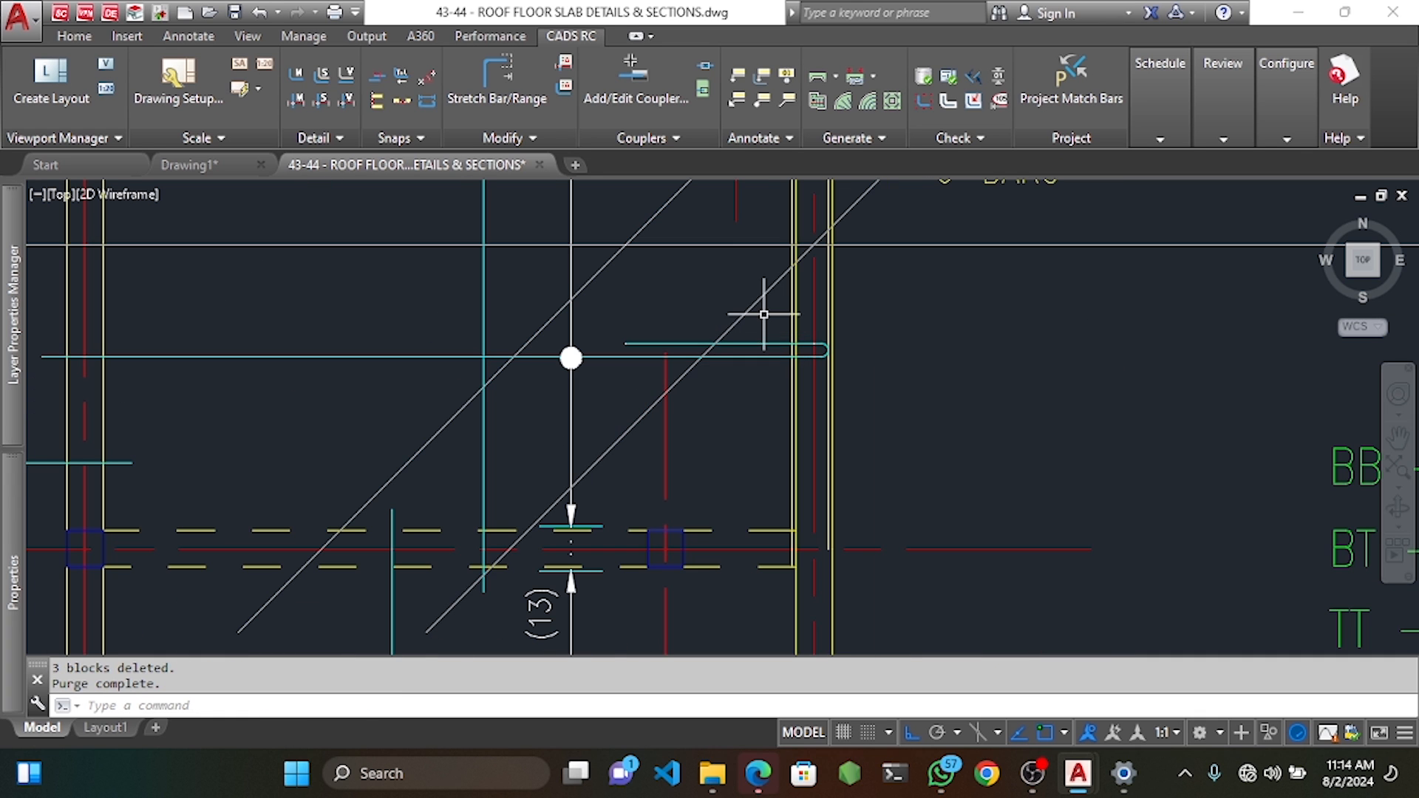
# Delete the short hooked bar near the top-right slab edge.
pyautogui.click(756, 307)
pyautogui.press('Delete')
pyautogui.scroll(-6, 758, 308)
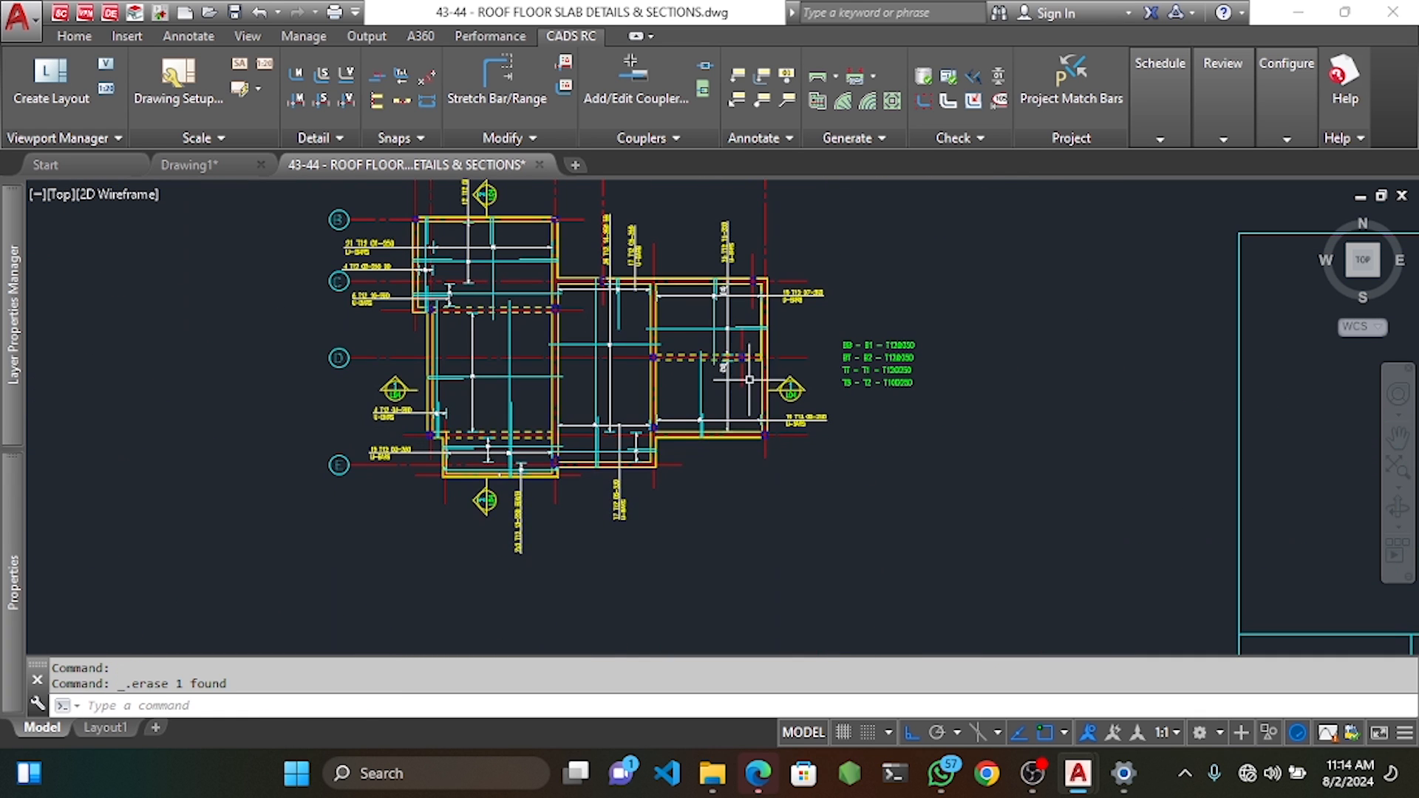
pyautogui.scroll(4, 750, 334)
pyautogui.scroll(-2, 750, 334)
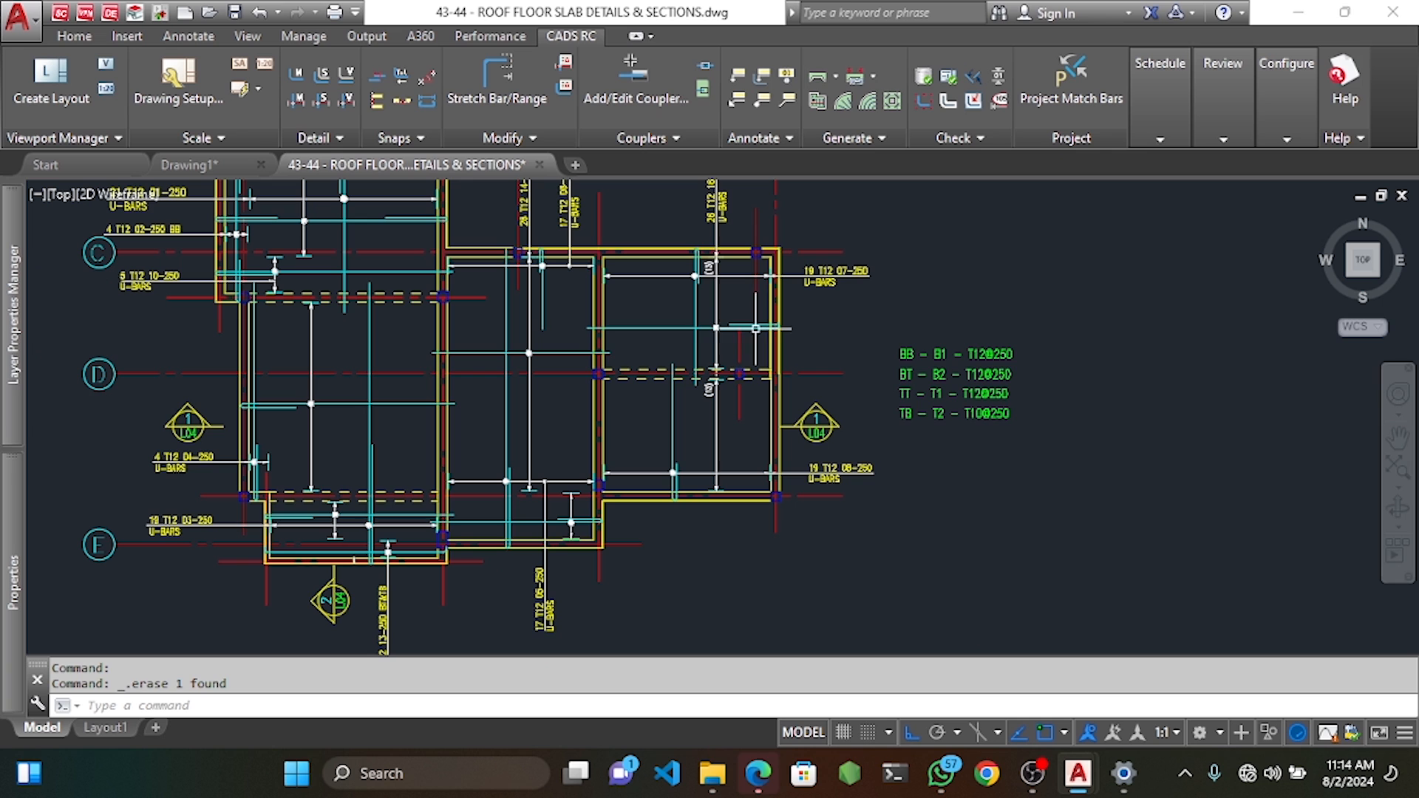
pyautogui.click(717, 344)
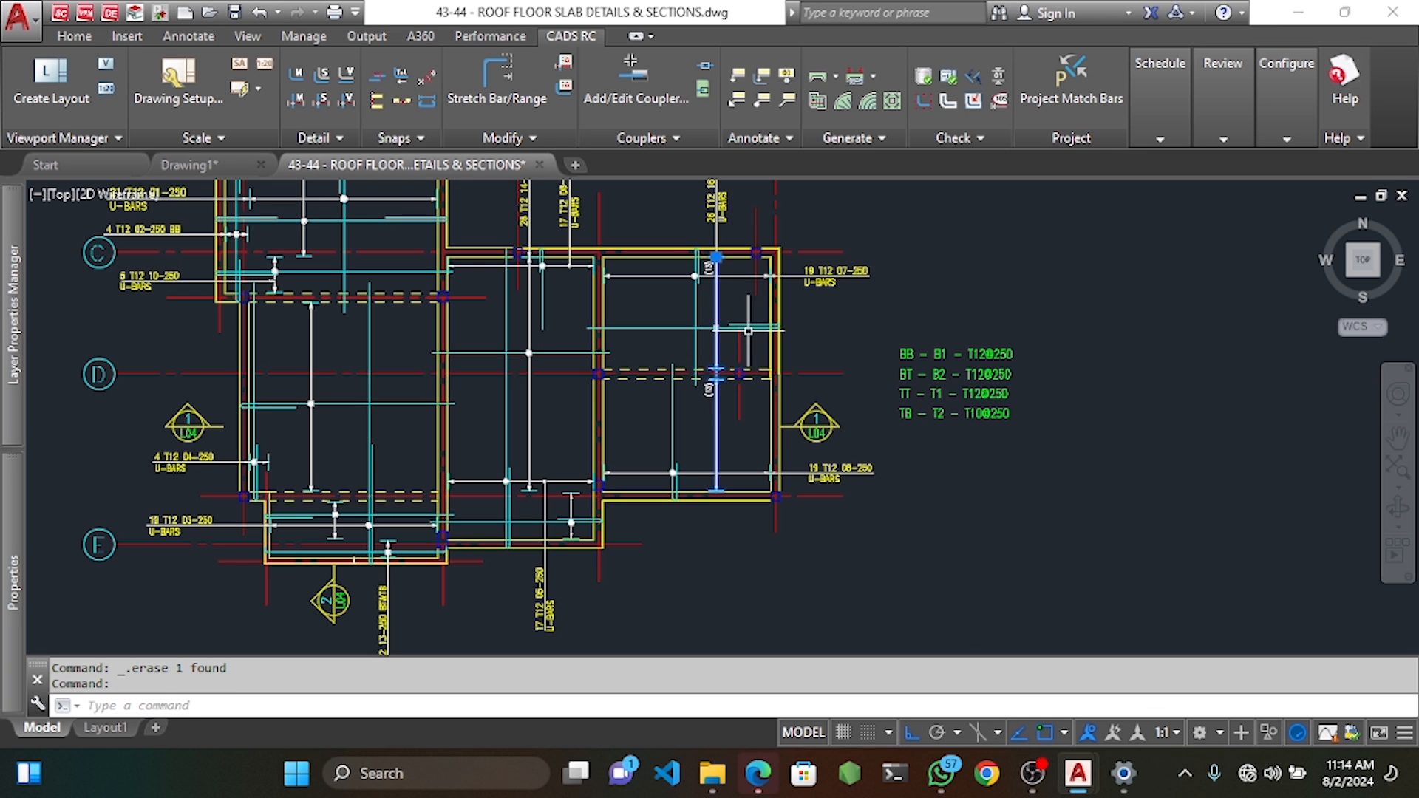
pyautogui.press('Escape')
pyautogui.press('Escape')
pyautogui.scroll(-3, 781, 394)
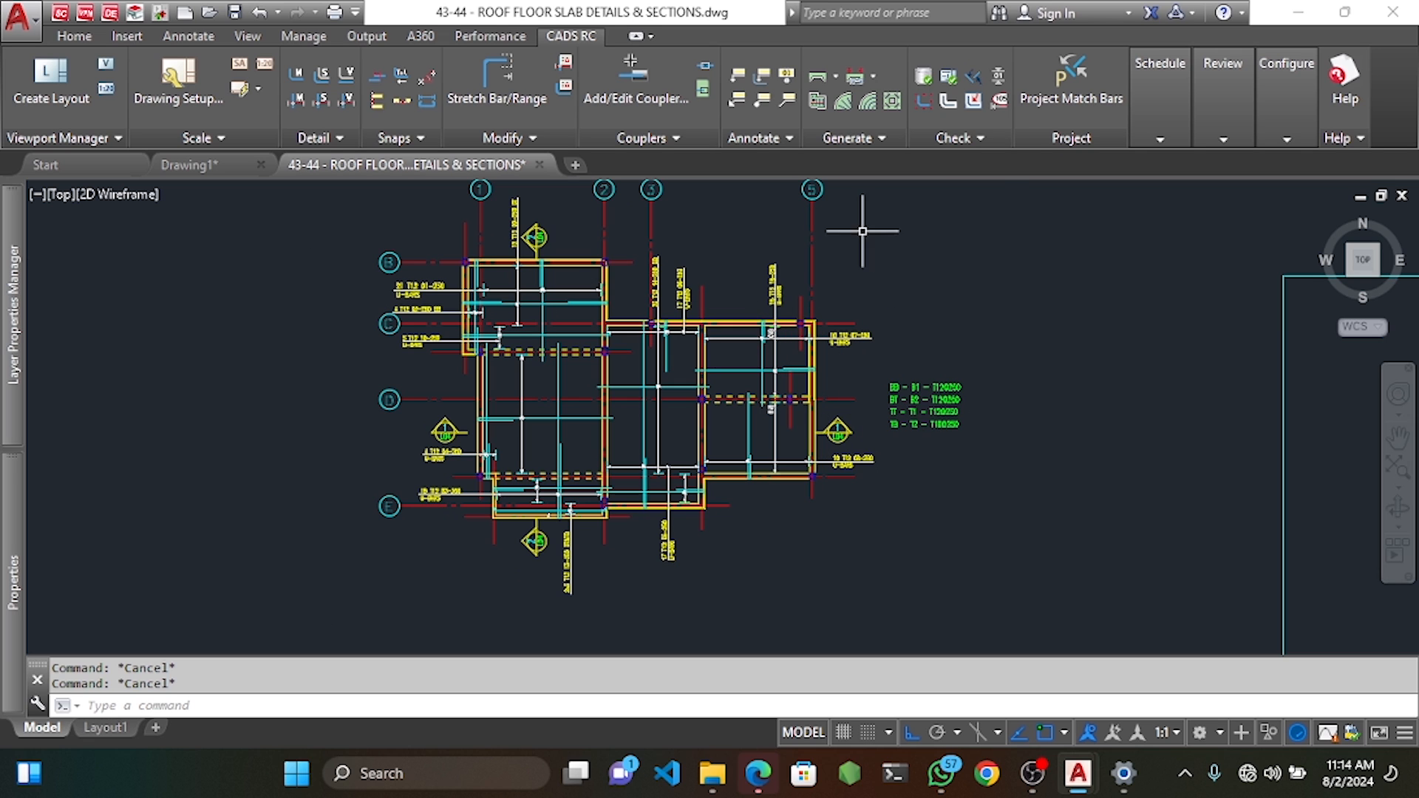
# Run the drawing audit, highlight the three unlabelled bars, and zoom to them.
pyautogui.click(950, 84)
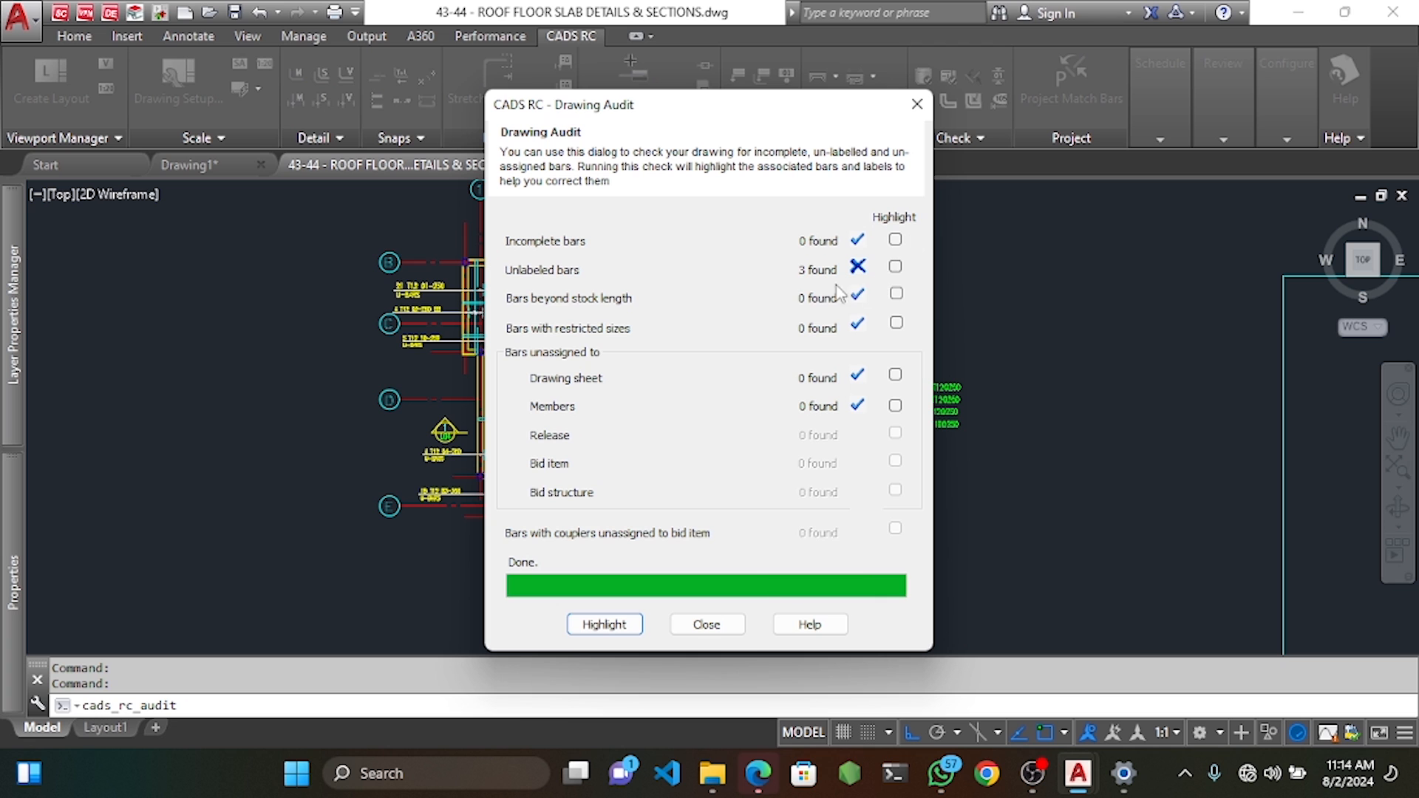
pyautogui.click(612, 624)
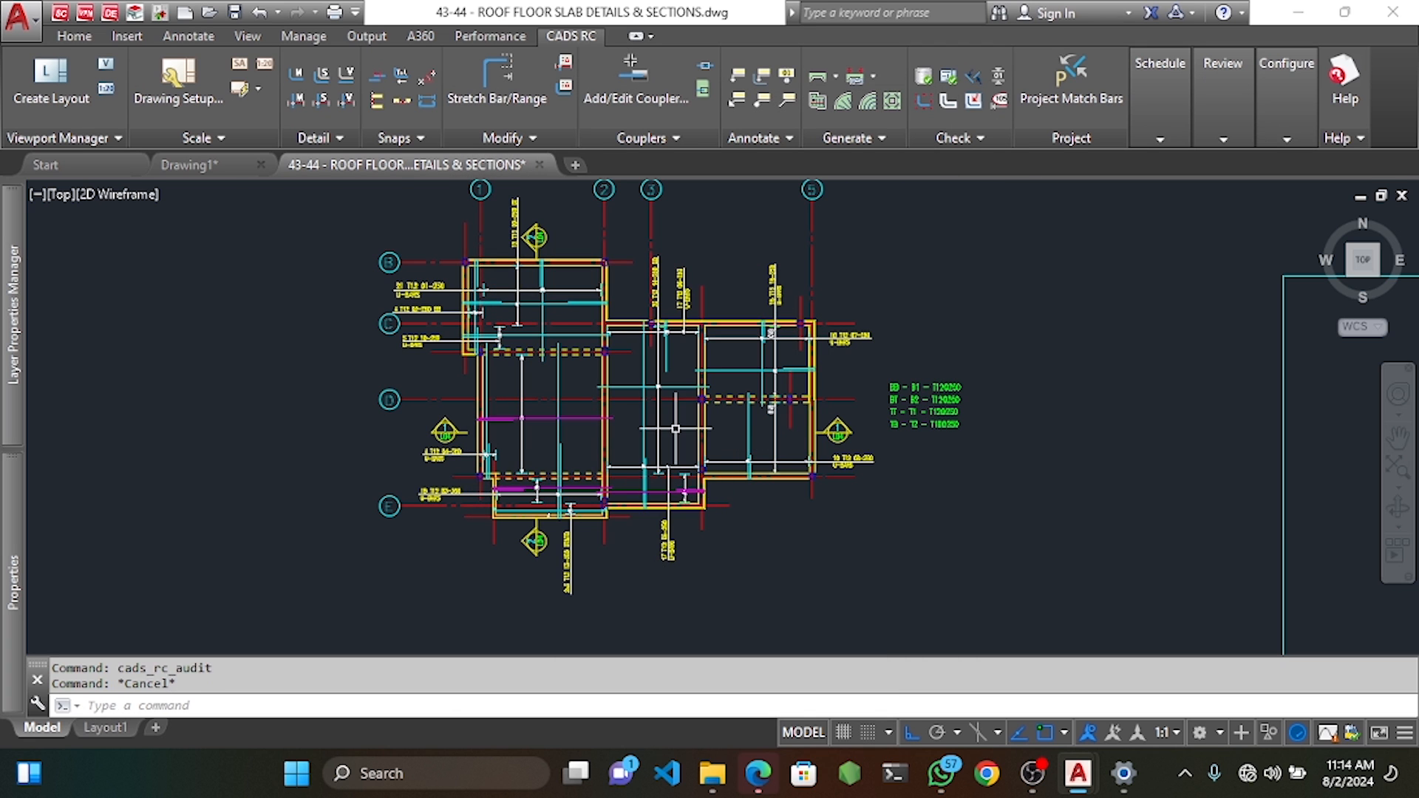
pyautogui.press('Escape')
pyautogui.scroll(5, 516, 448)
pyautogui.moveTo(508, 450); pyautogui.dragTo(581, 353, button='middle')
pyautogui.moveTo(656, 459); pyautogui.dragTo(697, 352, button='middle')
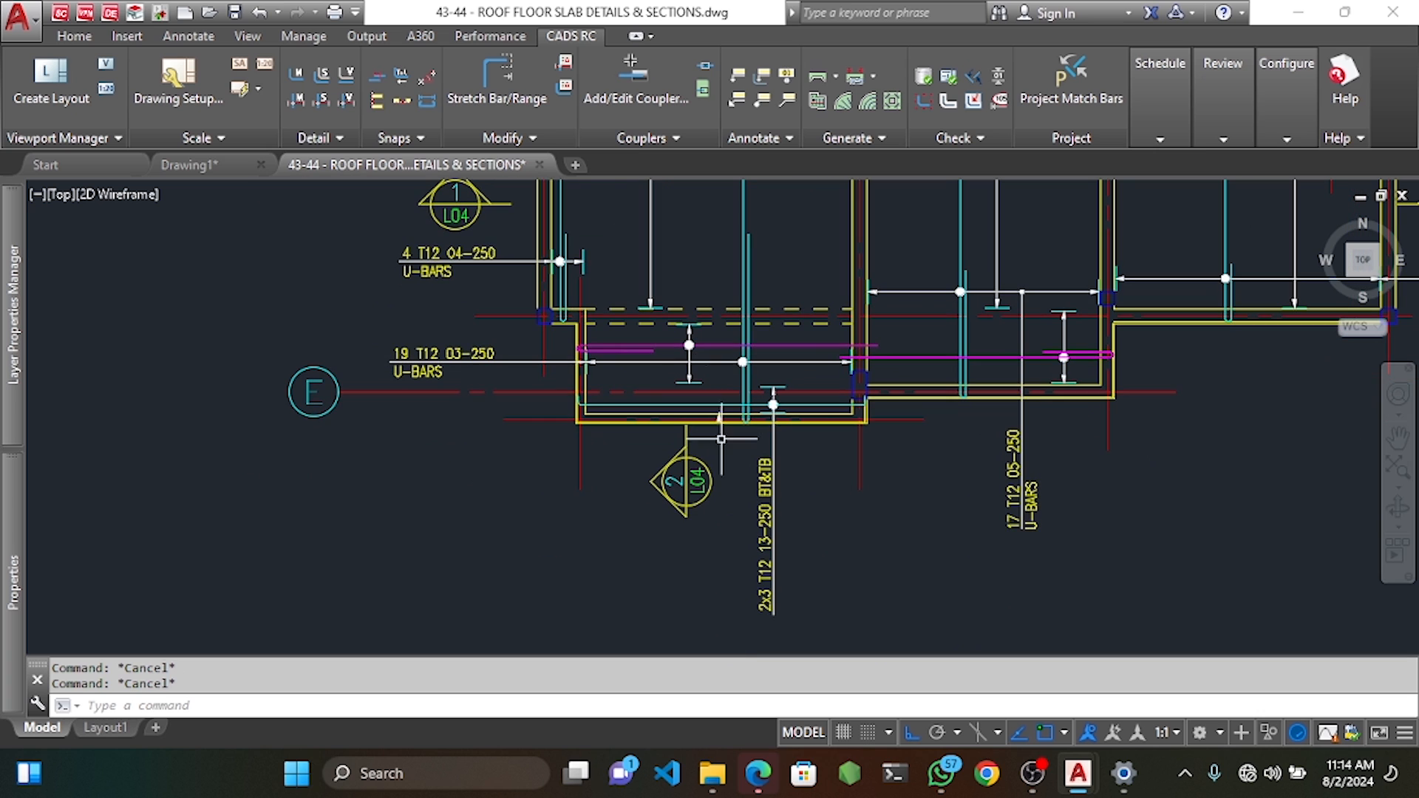
pyautogui.scroll(8, 714, 415)
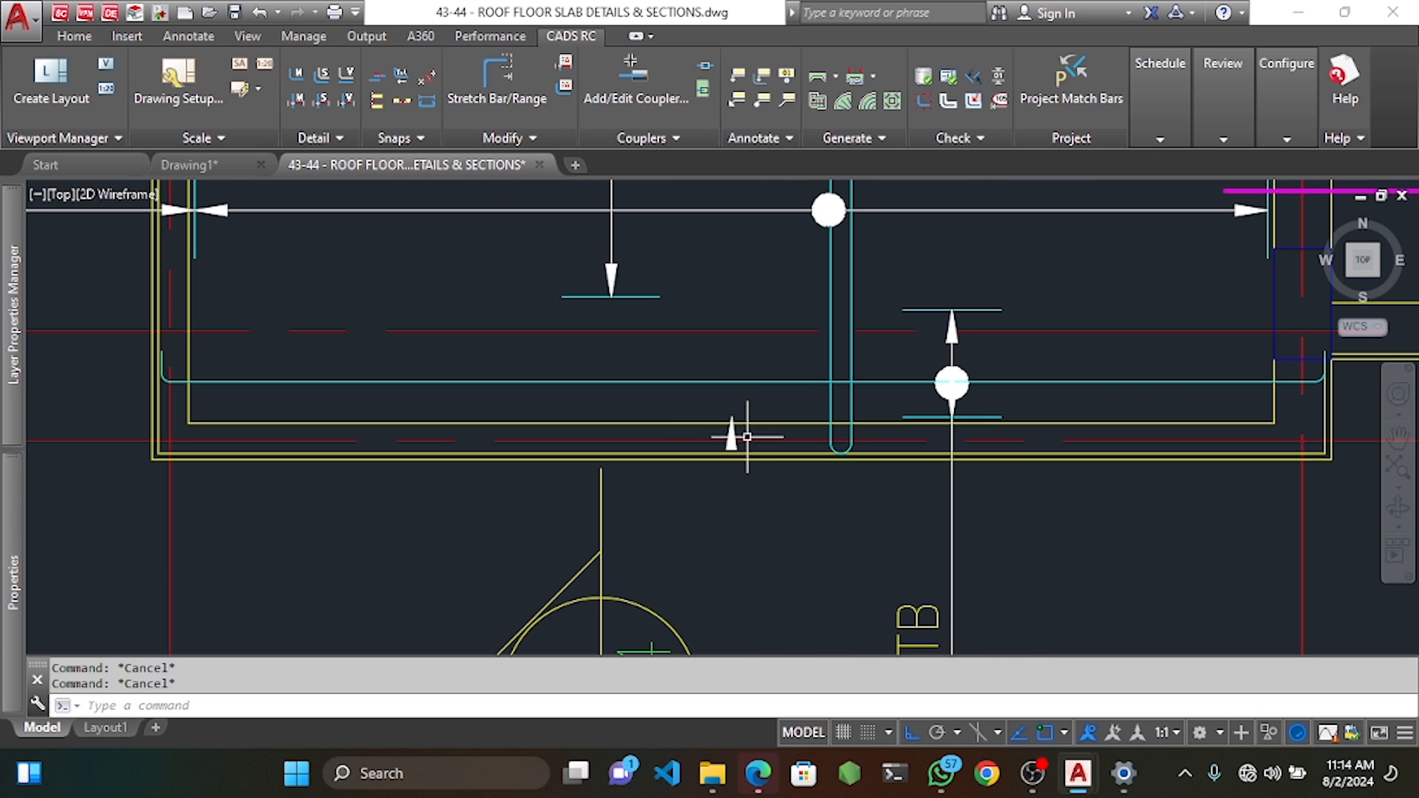
# Try moving an arrowhead, cancel it, and zoom back out to the whole plan.
pyautogui.click(714, 418)
pyautogui.write('m')
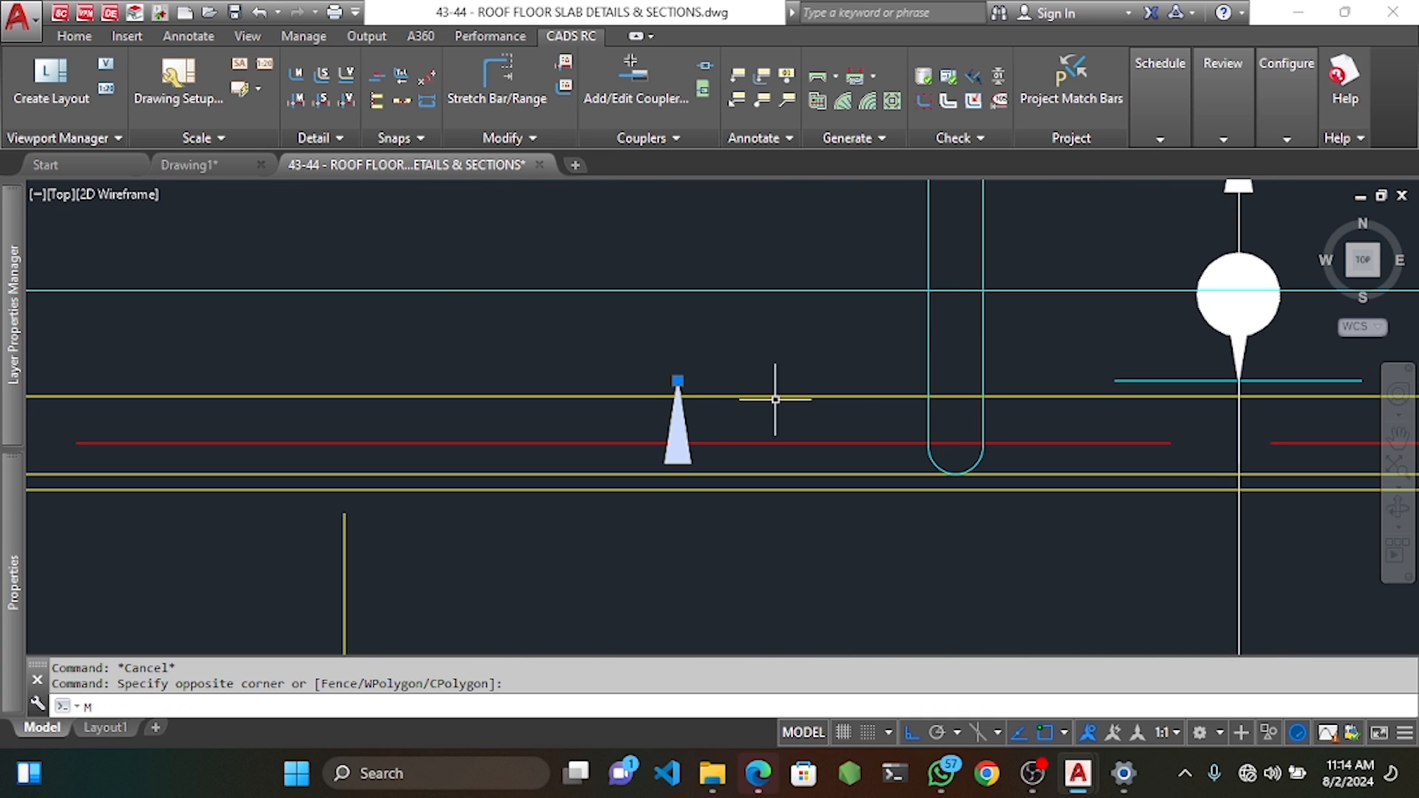
pyautogui.press('Return')
pyautogui.click(678, 380)
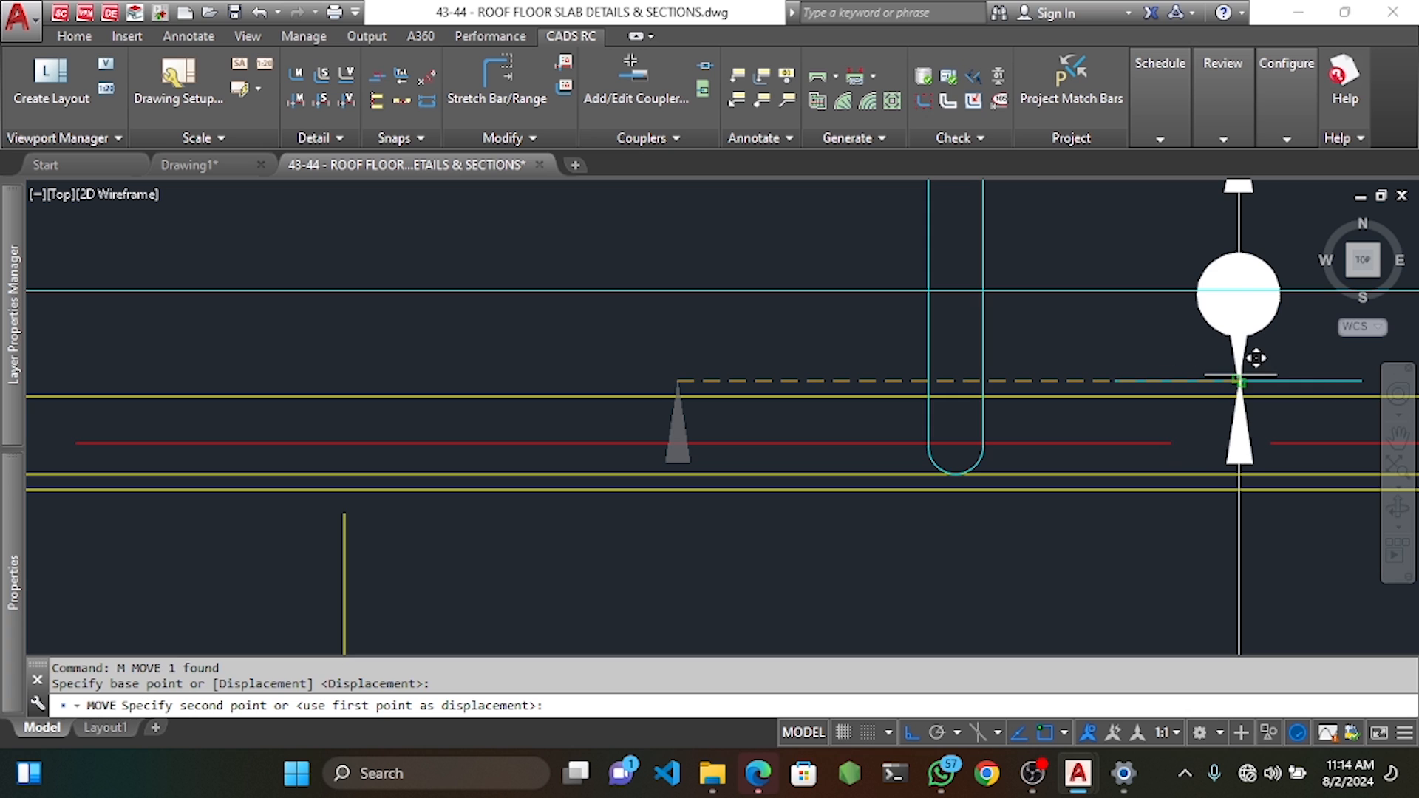
pyautogui.press('Escape')
pyautogui.press('Escape')
pyautogui.scroll(-5, 916, 389)
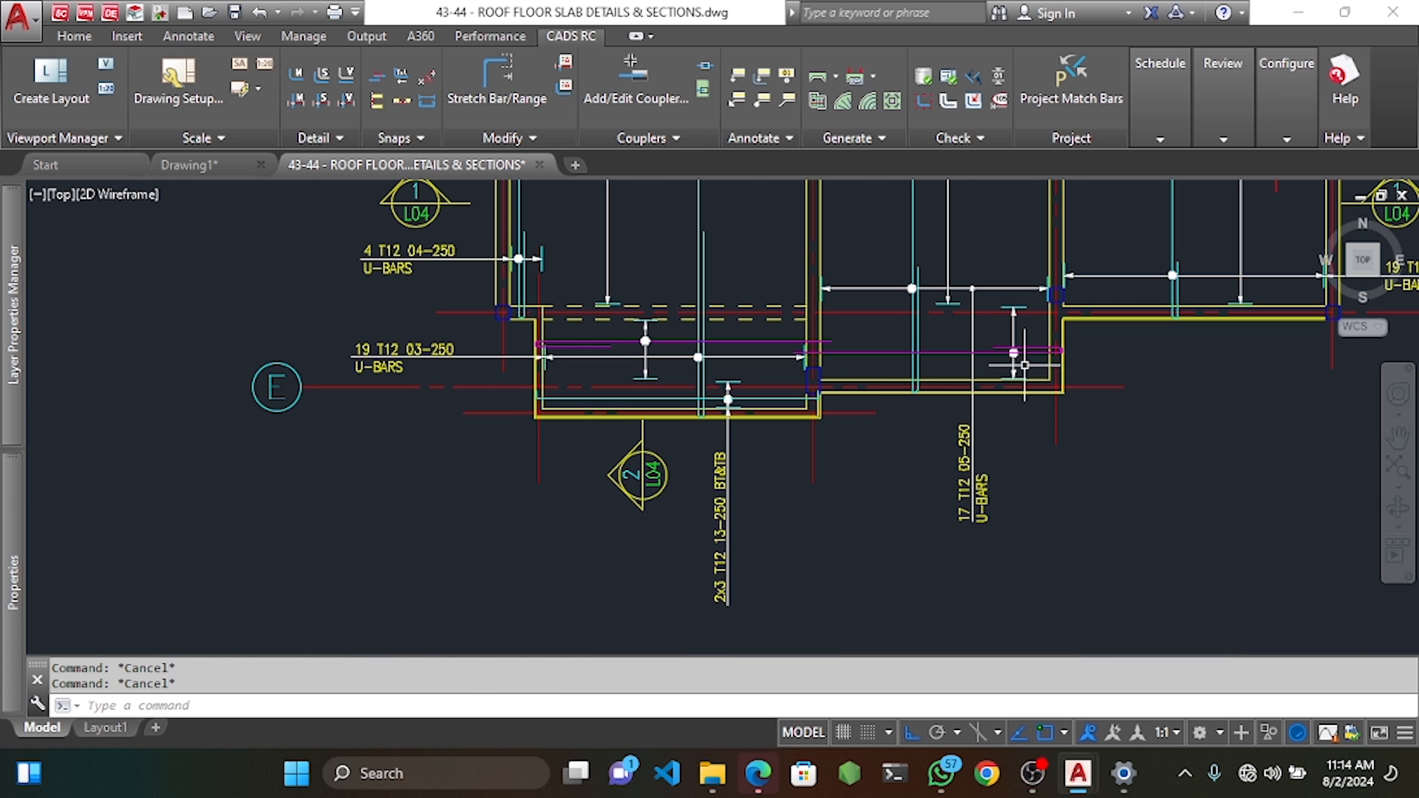
pyautogui.scroll(-2, 636, 343)
pyautogui.scroll(-3, 635, 343)
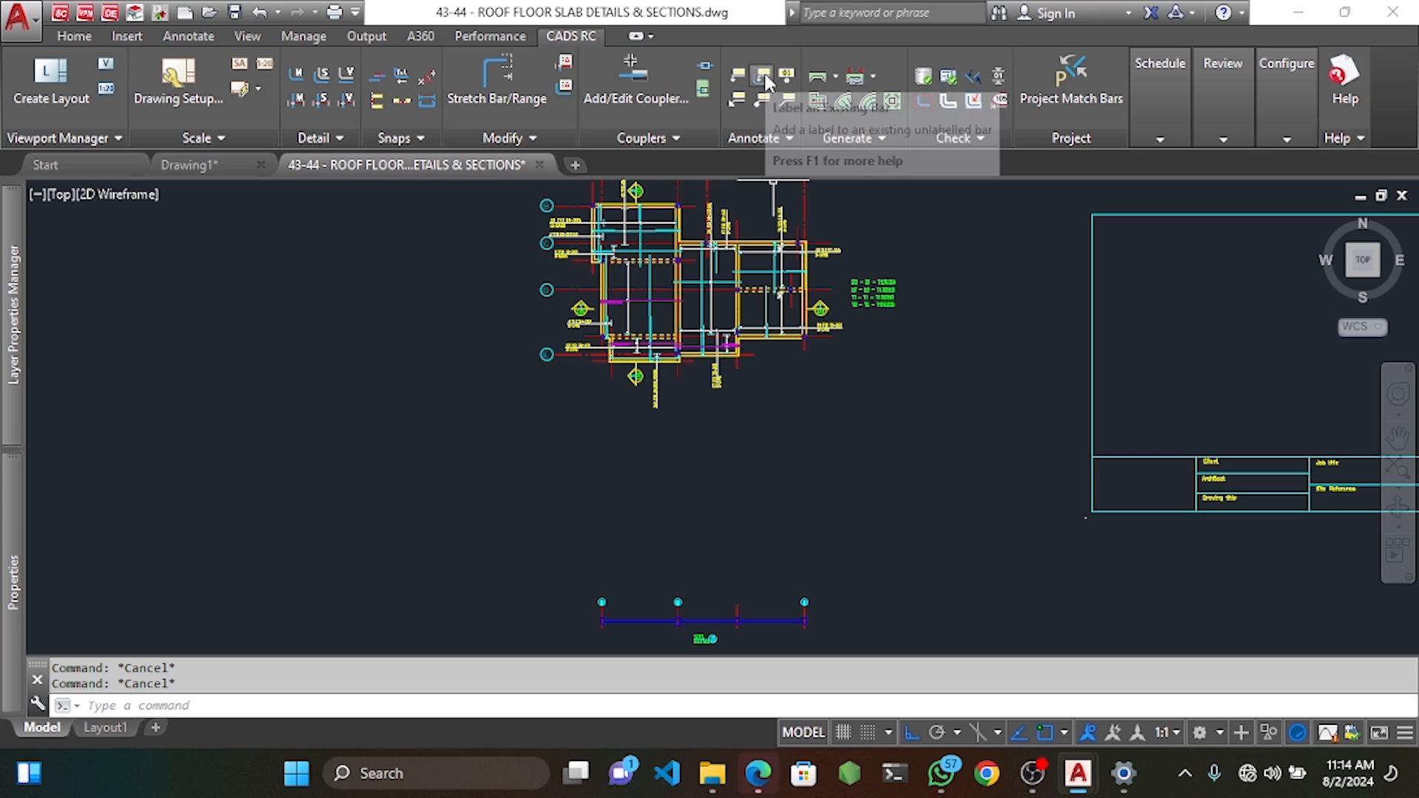
# Label the first bar range with a vertical U-BARS label whose leader points onto the bar.
pyautogui.click(764, 76)
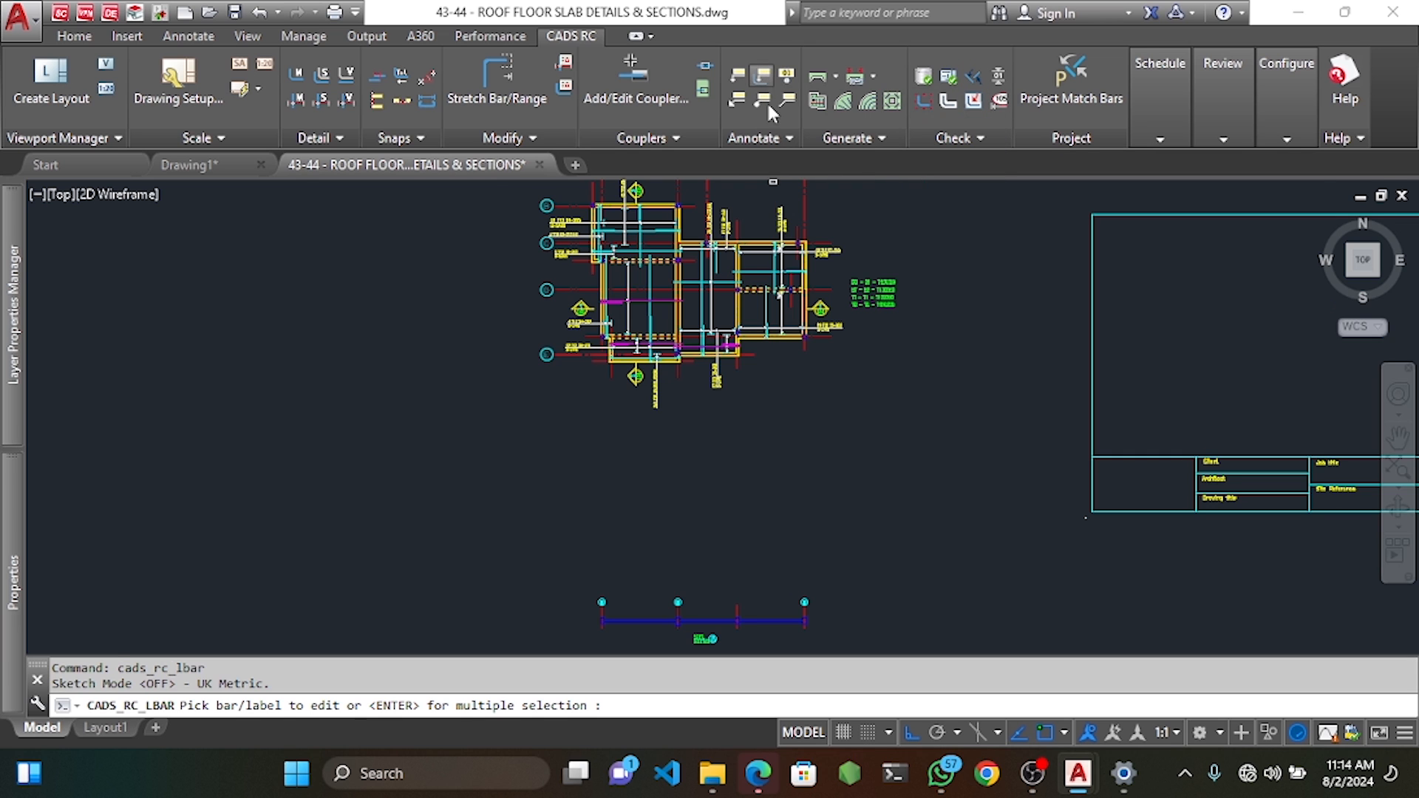
pyautogui.scroll(6, 695, 379)
pyautogui.click(740, 299)
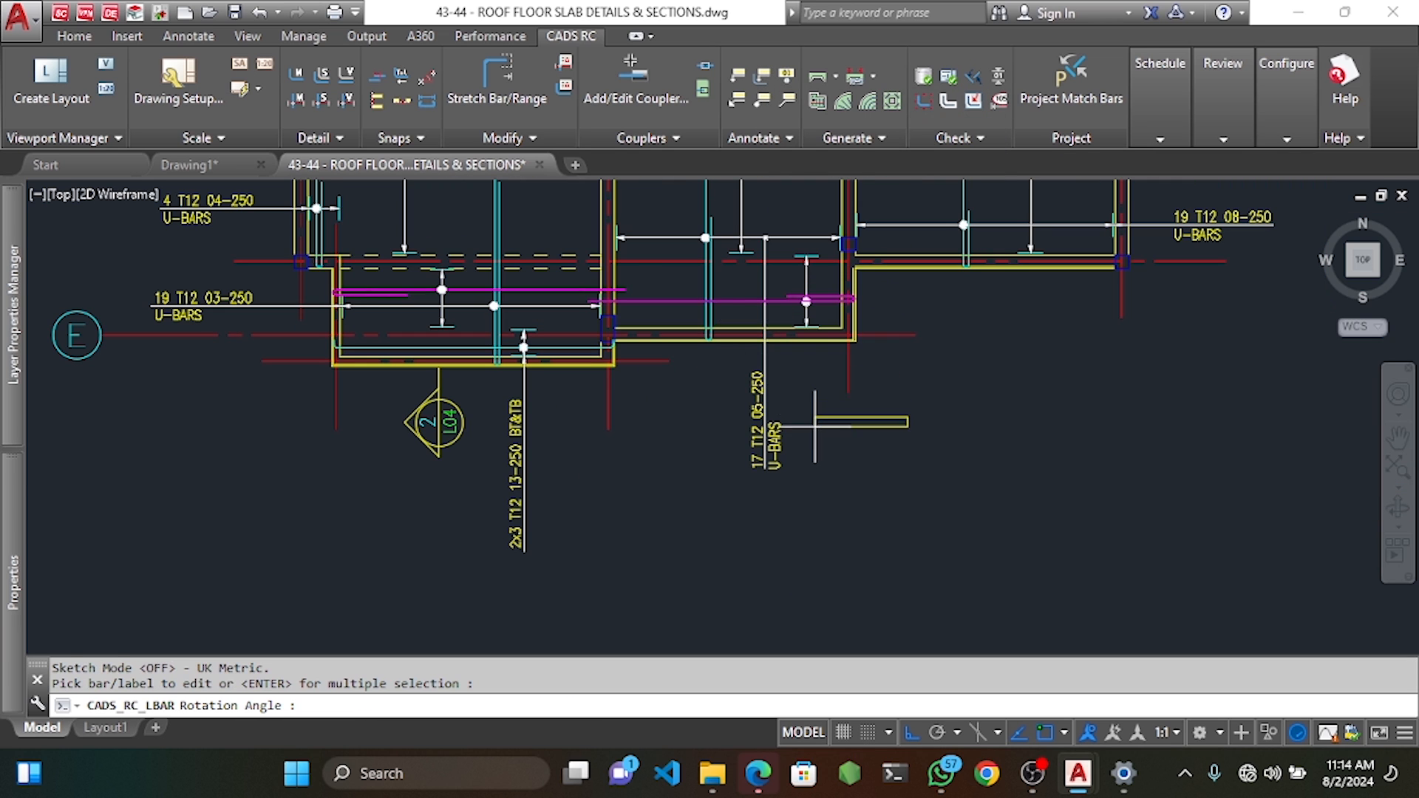
pyautogui.scroll(4, 815, 427)
pyautogui.scroll(-2, 791, 479)
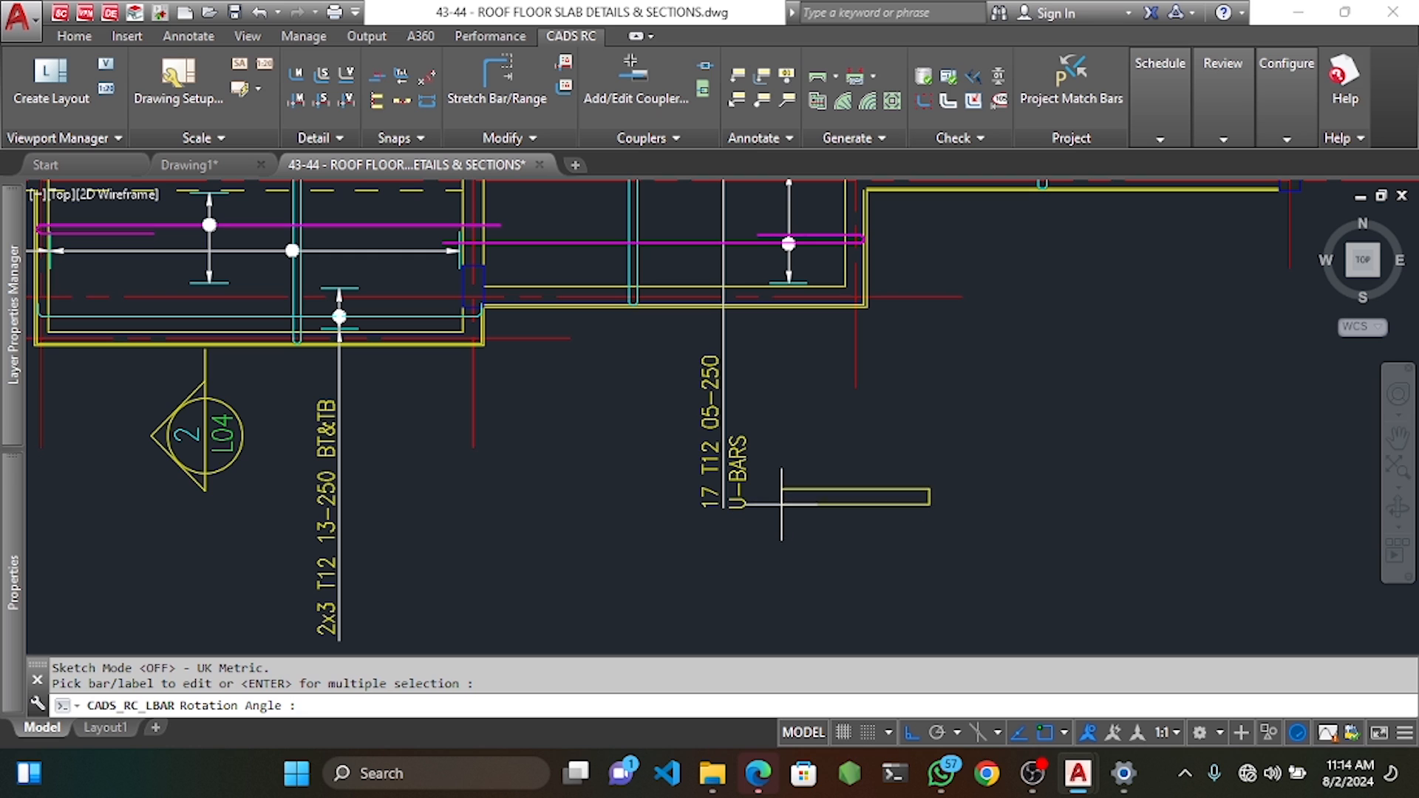
pyautogui.click(784, 399)
pyautogui.scroll(2, 781, 241)
pyautogui.scroll(3, 792, 244)
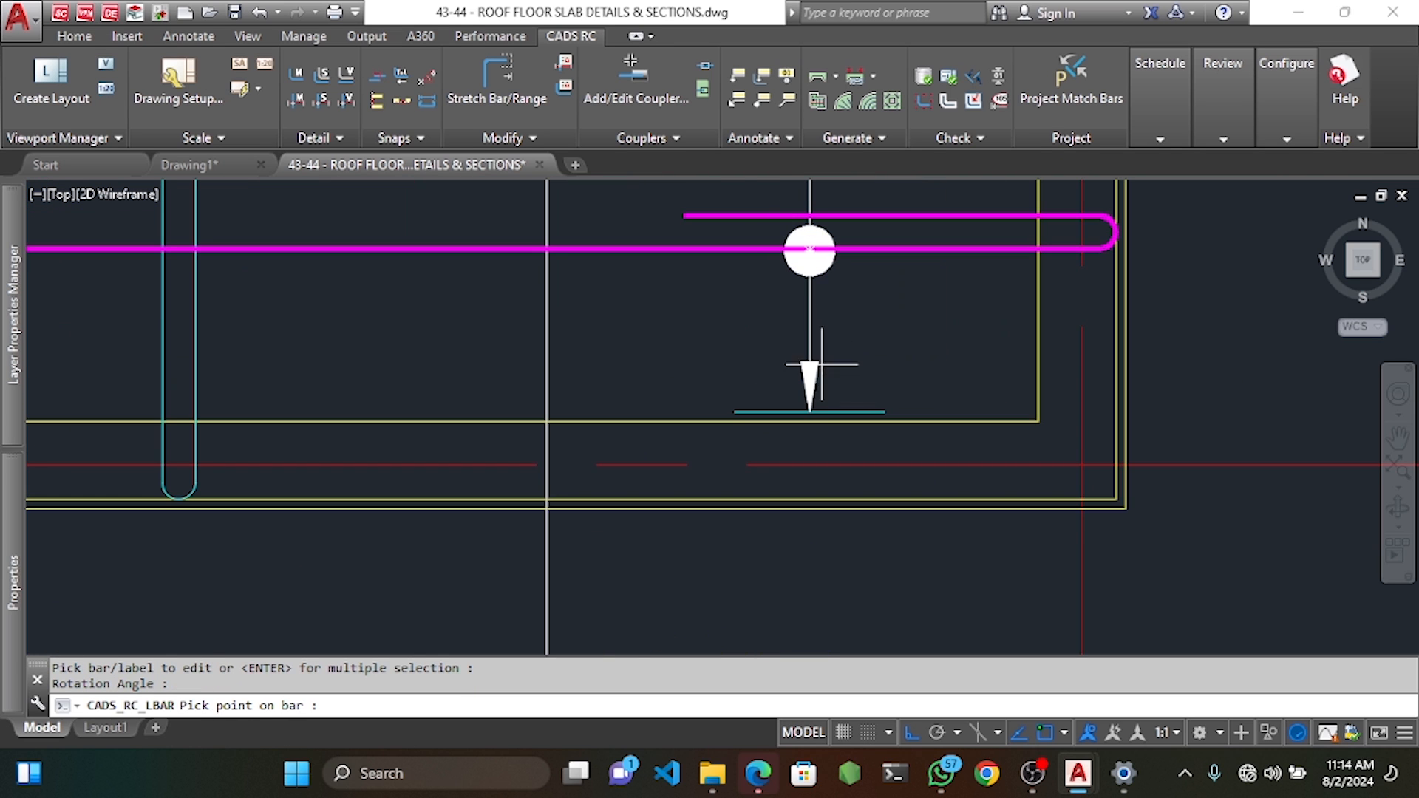
pyautogui.click(804, 411)
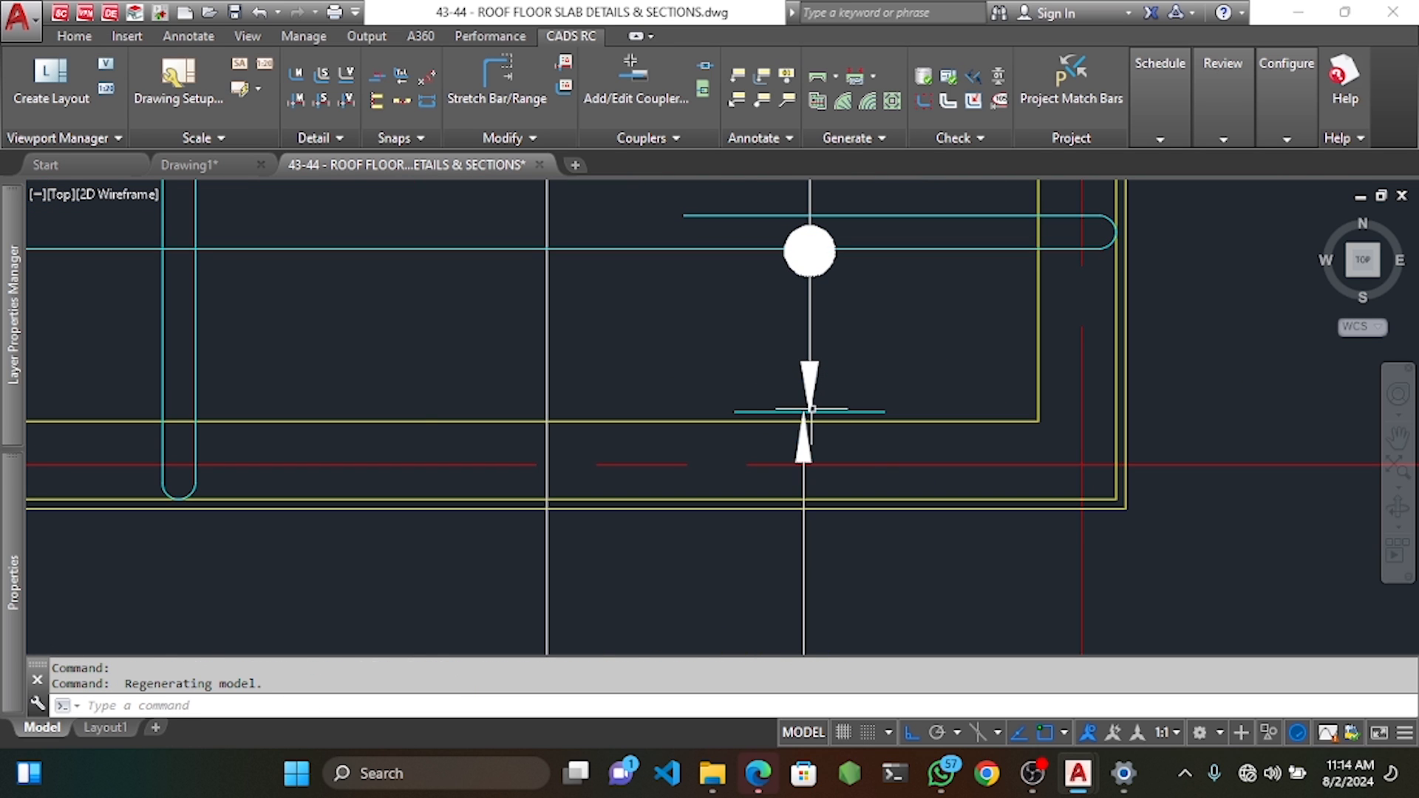
pyautogui.scroll(-4, 807, 411)
# Move the magenta bar's vertical range line to a new position further left.
pyautogui.moveTo(621, 421); pyautogui.dragTo(809, 394, button='middle')
pyautogui.moveTo(539, 399); pyautogui.dragTo(689, 400, button='middle')
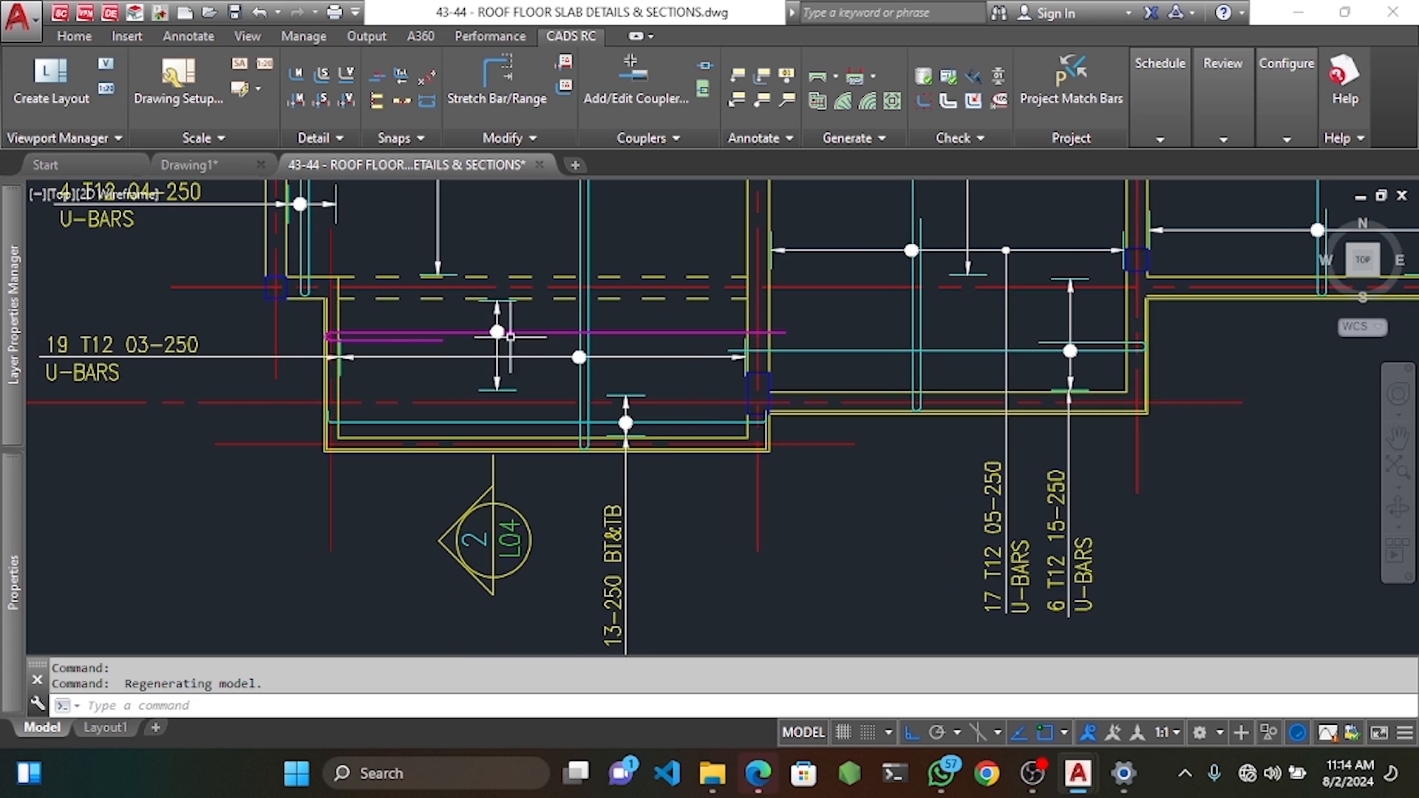
pyautogui.scroll(3, 507, 324)
pyautogui.click(525, 323)
pyautogui.click(474, 326)
pyautogui.scroll(-3, 526, 429)
pyautogui.moveTo(526, 428); pyautogui.dragTo(641, 428, button='middle')
pyautogui.scroll(-2, 620, 417)
pyautogui.write('m')
pyautogui.press('Return')
pyautogui.click(539, 556)
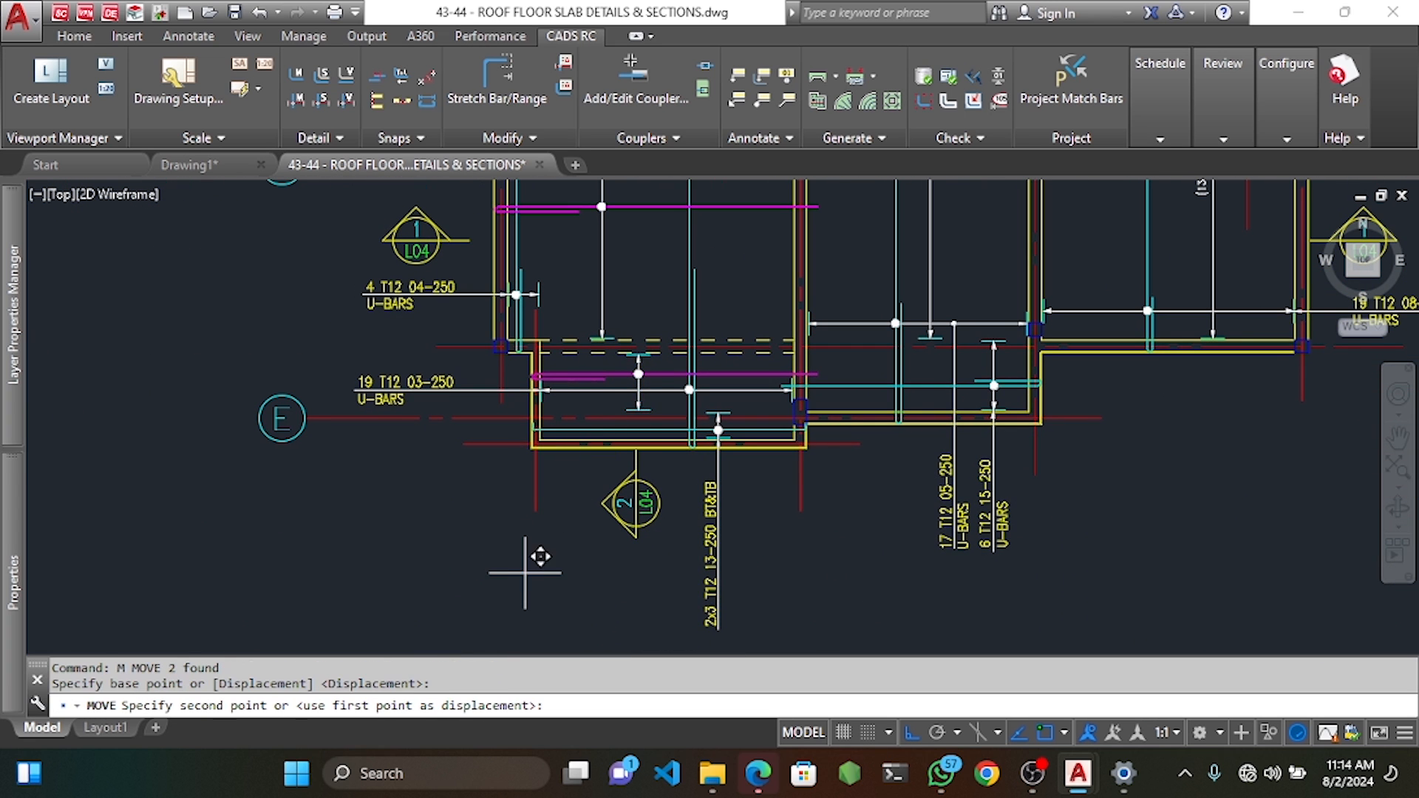
pyautogui.click(462, 583)
pyautogui.press('Escape')
pyautogui.press('Escape')
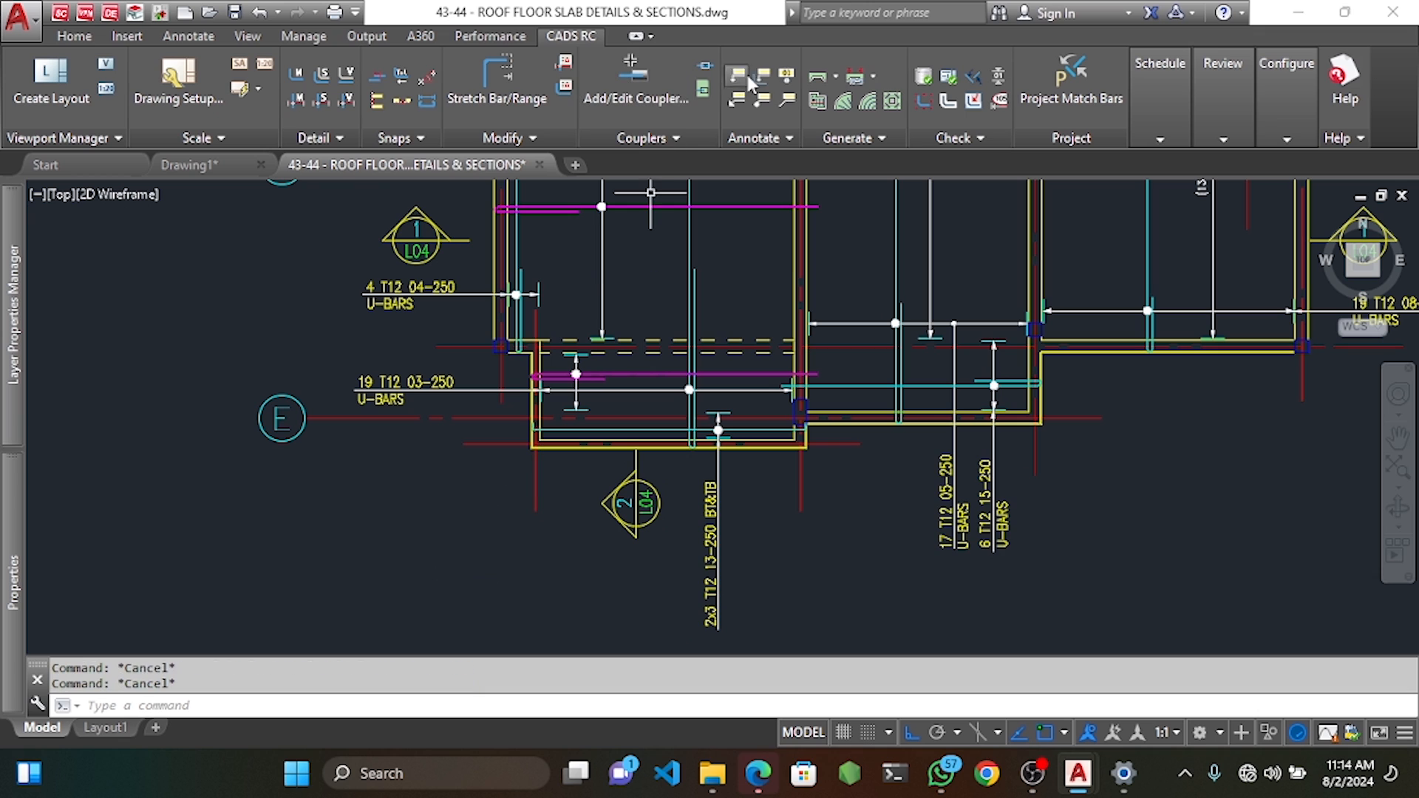
# Label the moved range with a vertical U-BARS label and attach its leader to the bar.
pyautogui.click(761, 77)
pyautogui.click(592, 377)
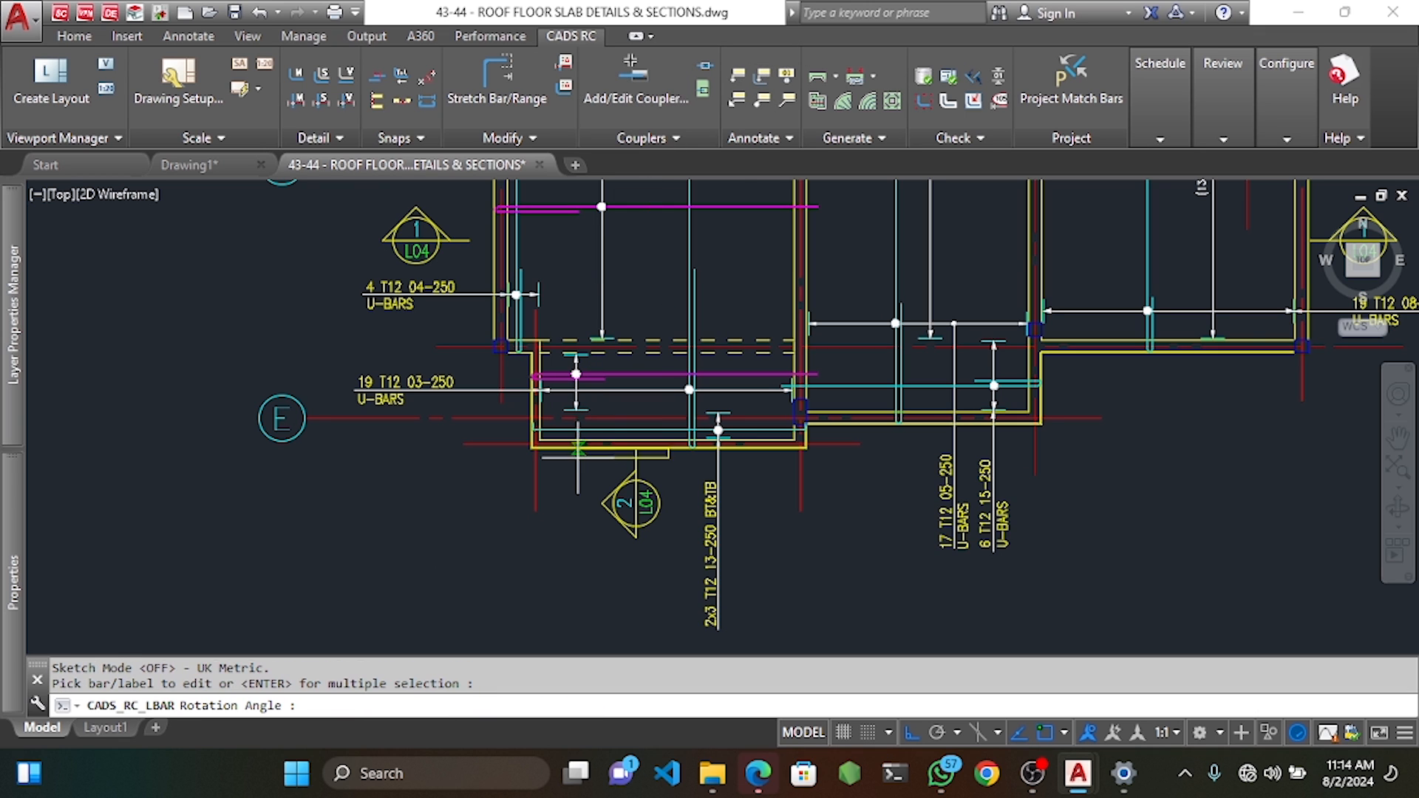
pyautogui.click(569, 530)
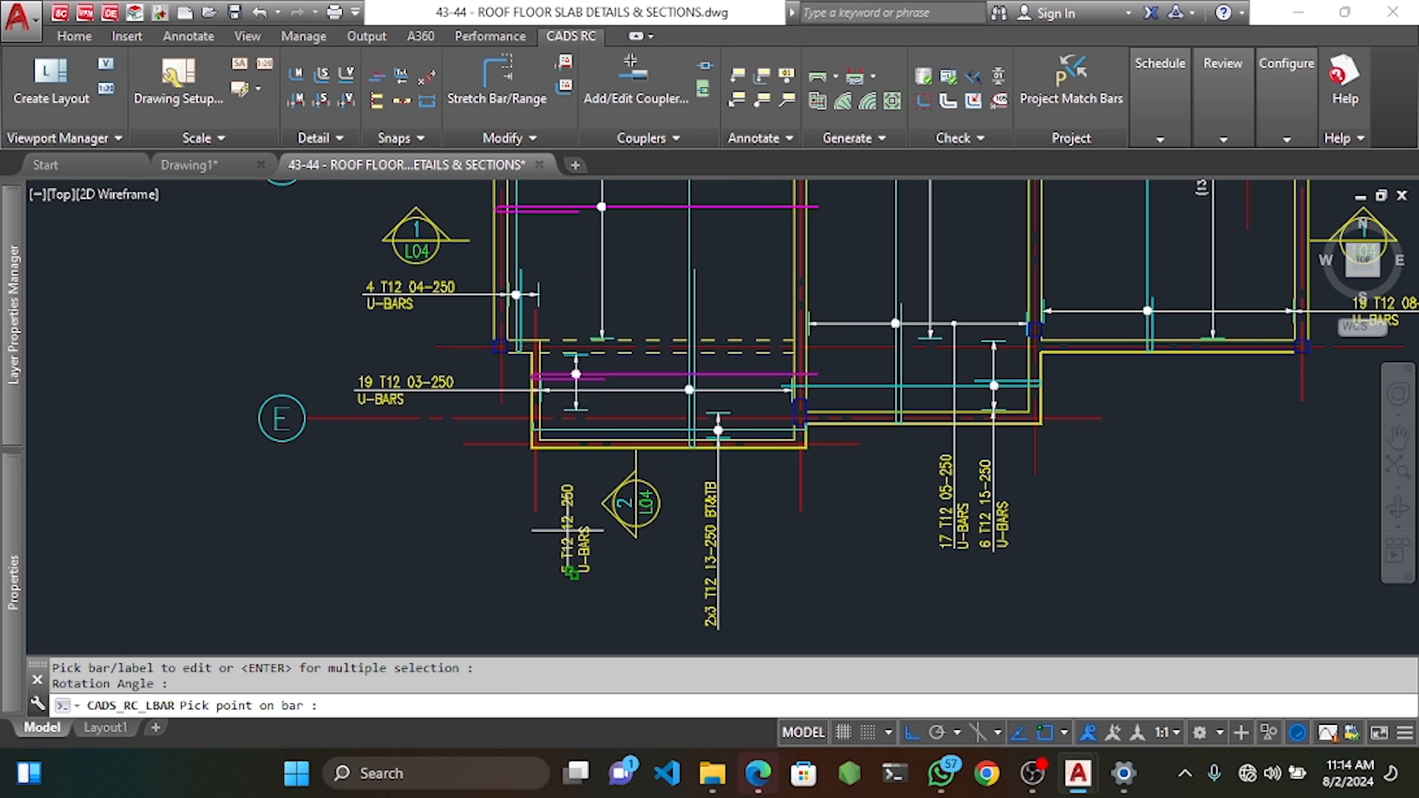
pyautogui.scroll(2, 601, 375)
pyautogui.click(565, 431)
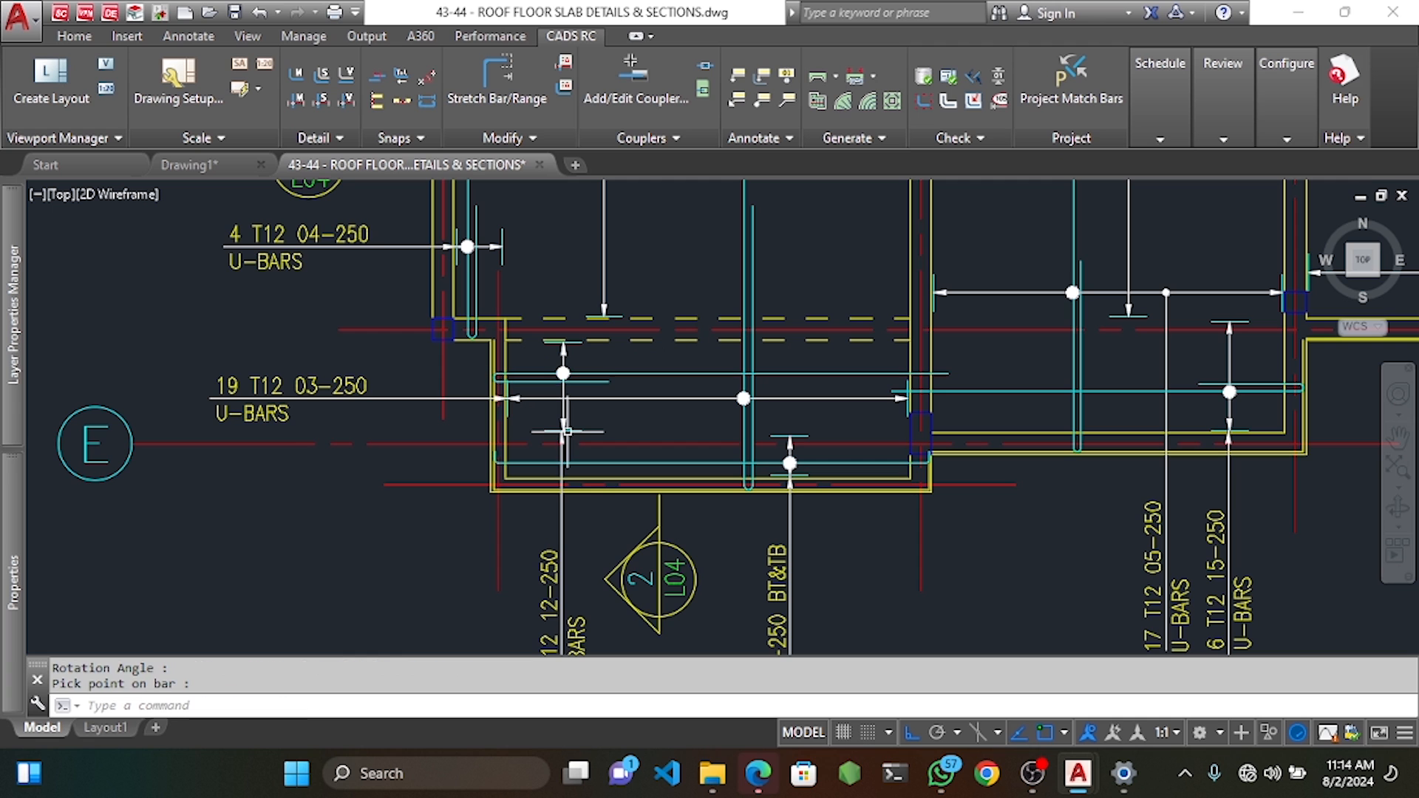
pyautogui.scroll(-2, 598, 325)
pyautogui.moveTo(599, 325); pyautogui.dragTo(708, 503, button='middle')
# Place a horizontal 21 T12 11-250 U-BARS label for the bar near grid D, with a leader underneath.
pyautogui.press('space')
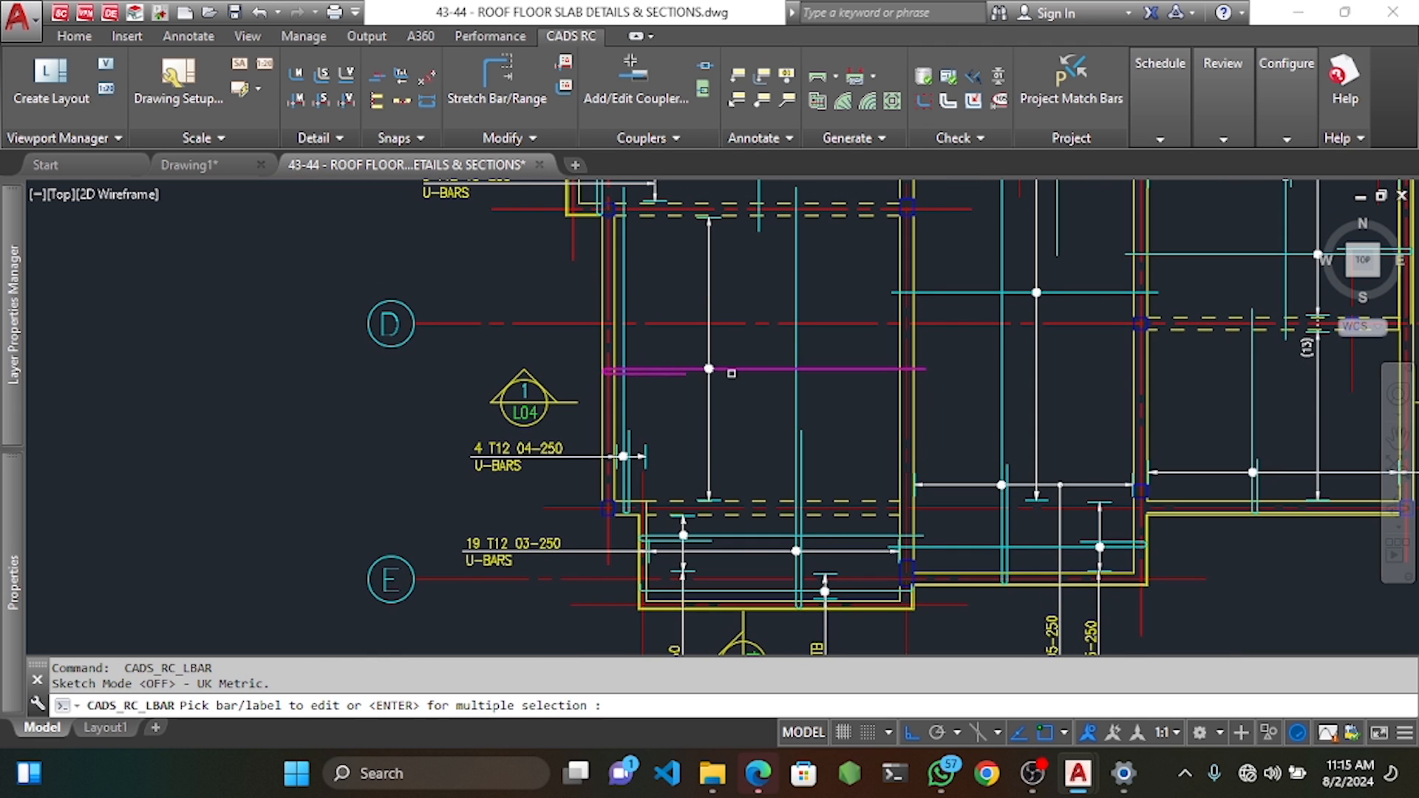
pyautogui.click(709, 368)
pyautogui.moveTo(459, 270); pyautogui.dragTo(538, 342, button='middle')
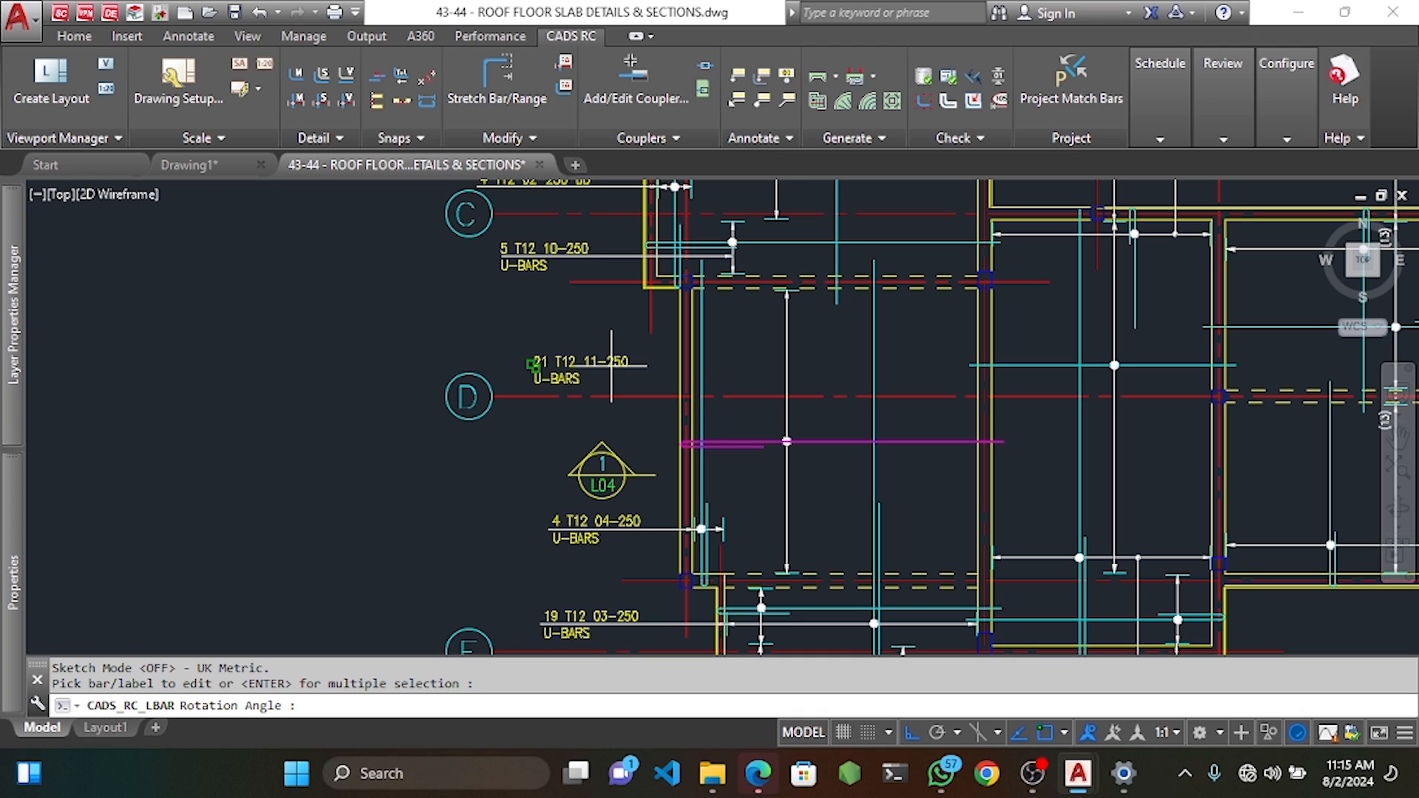
pyautogui.click(611, 365)
pyautogui.click(759, 101)
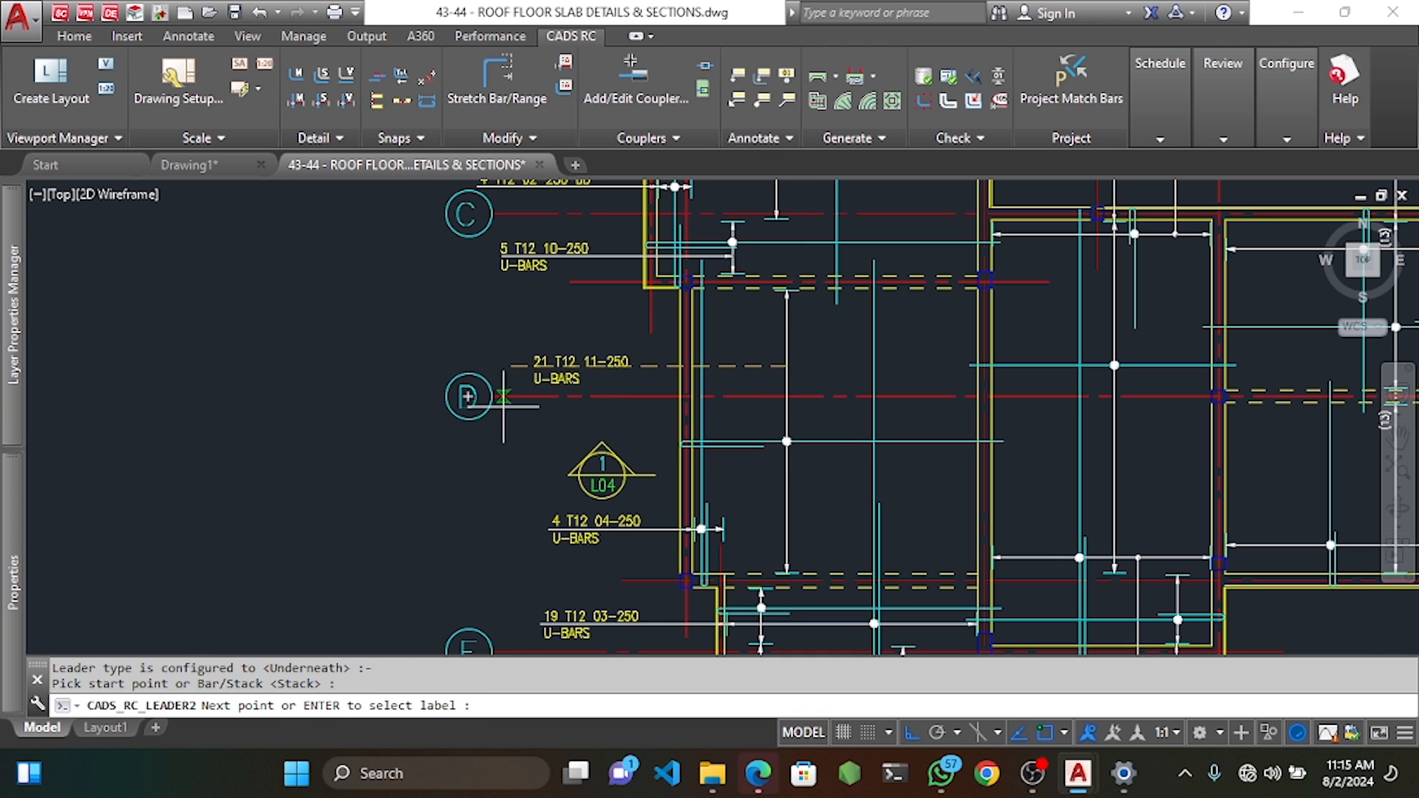
pyautogui.scroll(5, 503, 392)
pyautogui.click(424, 284)
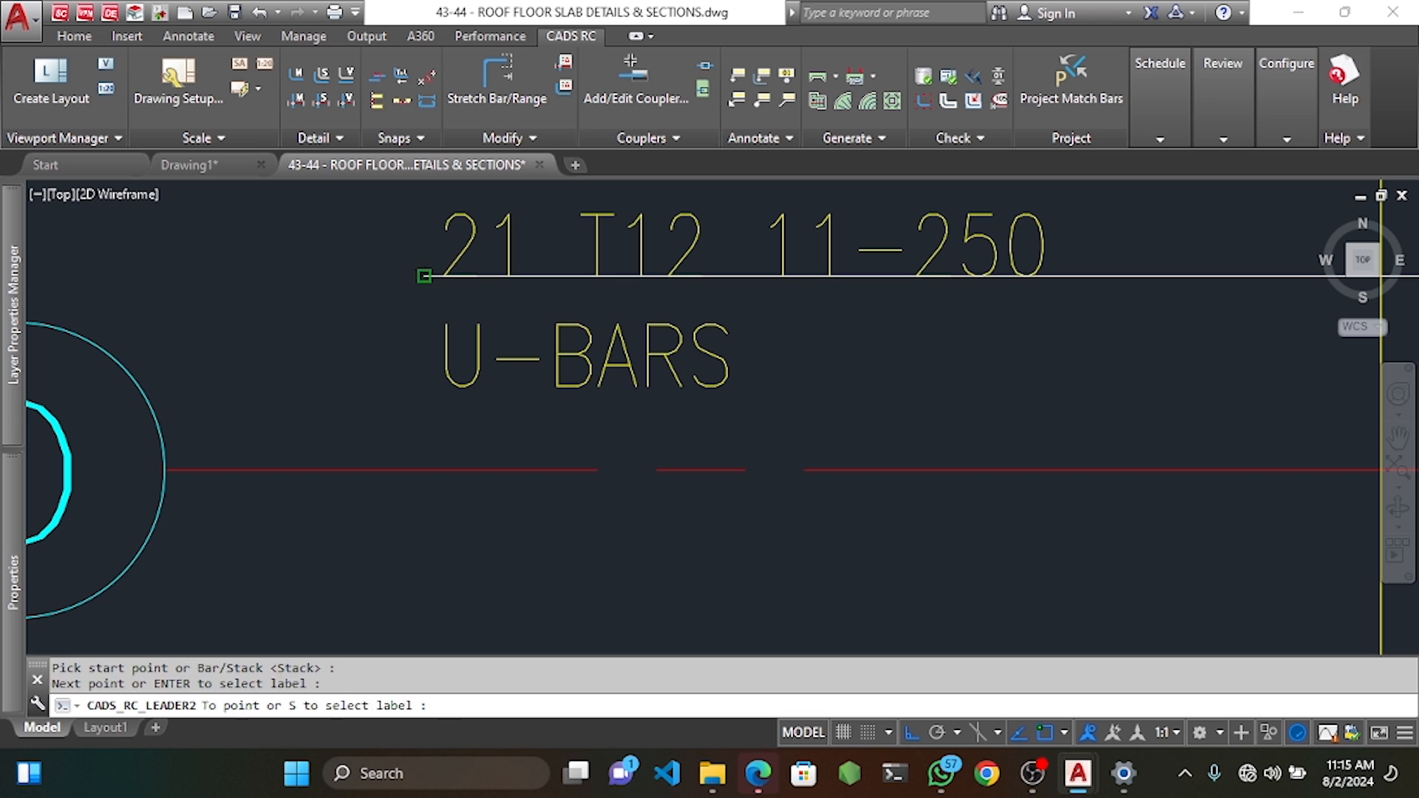
pyautogui.press('Escape')
pyautogui.press('Escape')
# Select both lines of the 21 T12 11-250 U-BARS label and start moving them.
pyautogui.click(766, 320)
pyautogui.click(619, 388)
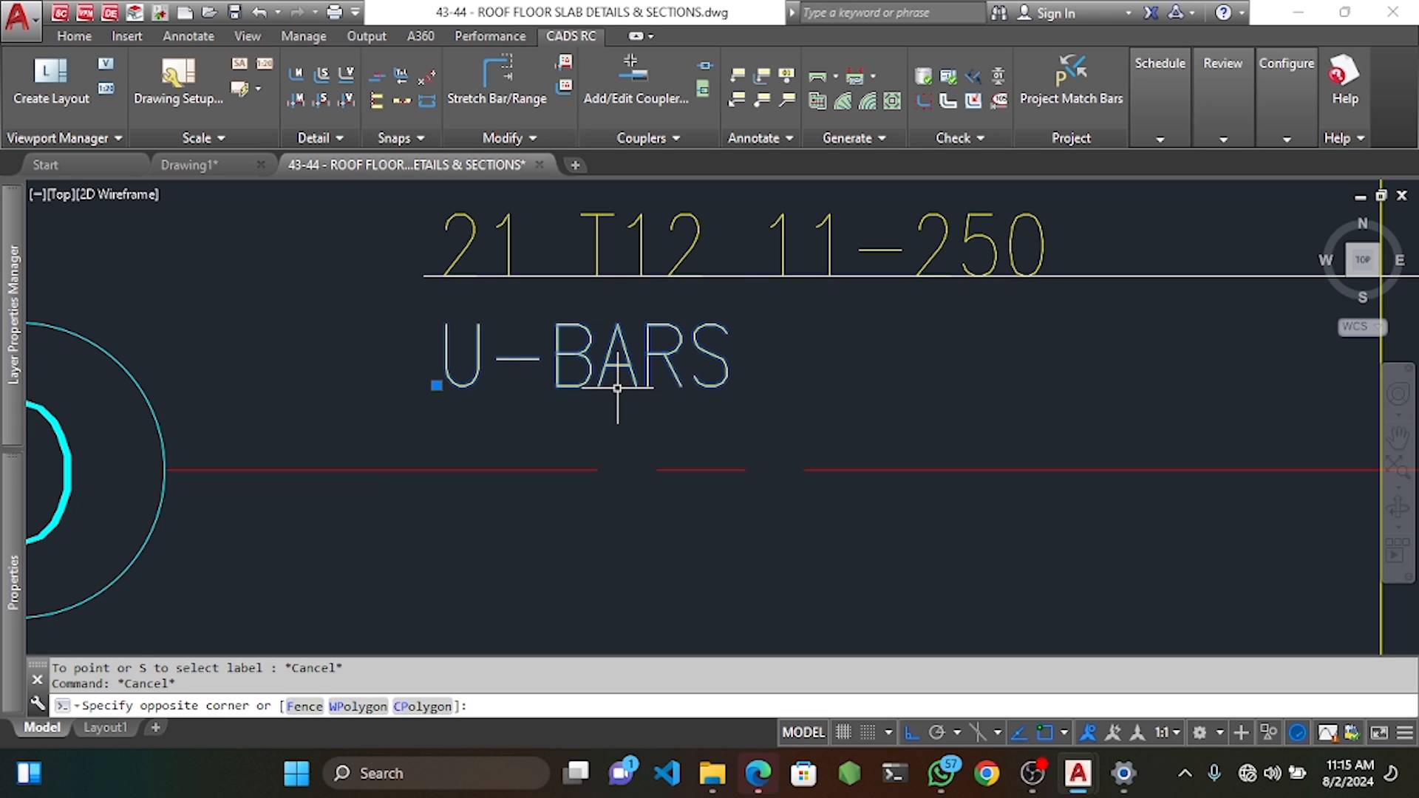
pyautogui.click(641, 224)
pyautogui.write('m')
pyautogui.press('Return')
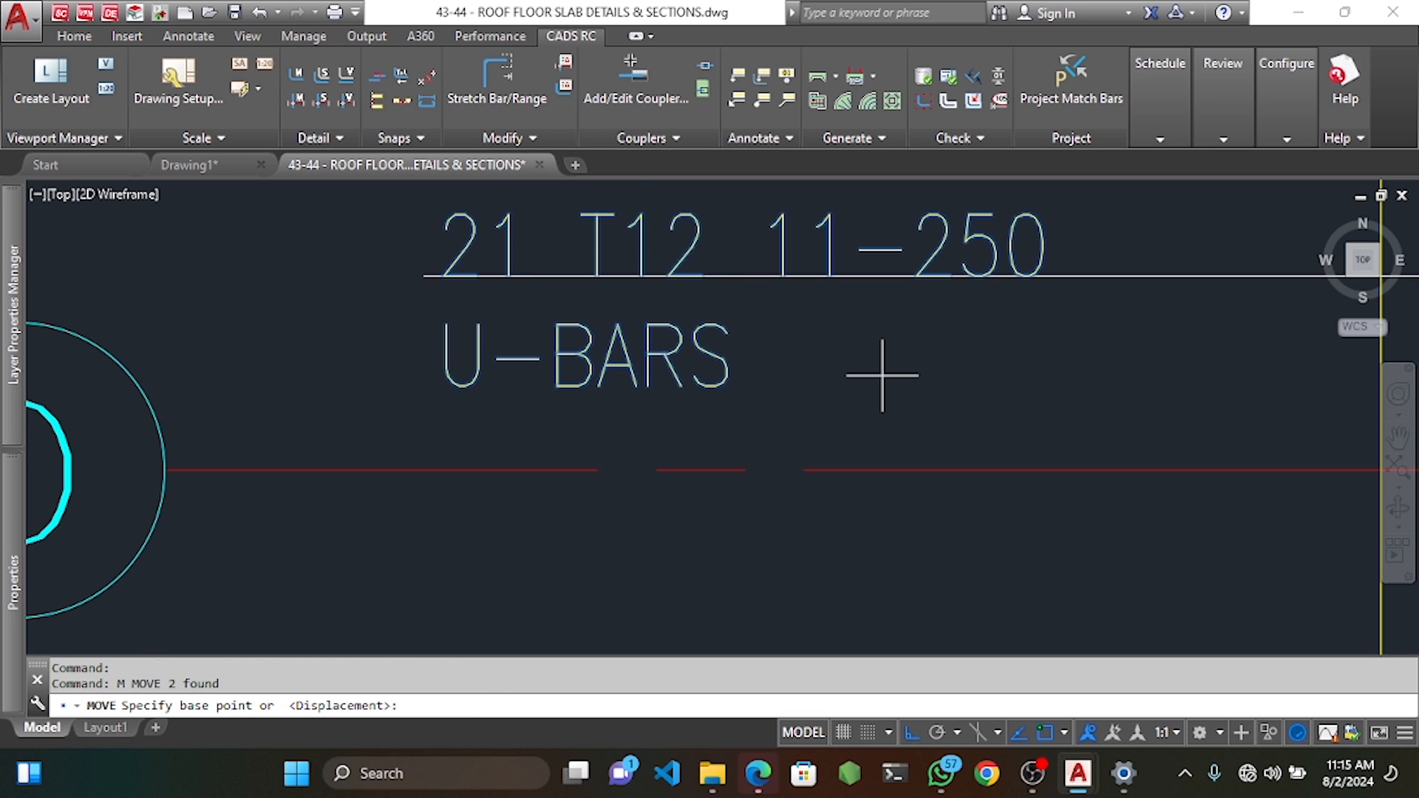
pyautogui.click(872, 370)
pyautogui.scroll(-3, 871, 371)
pyautogui.scroll(-5, 838, 399)
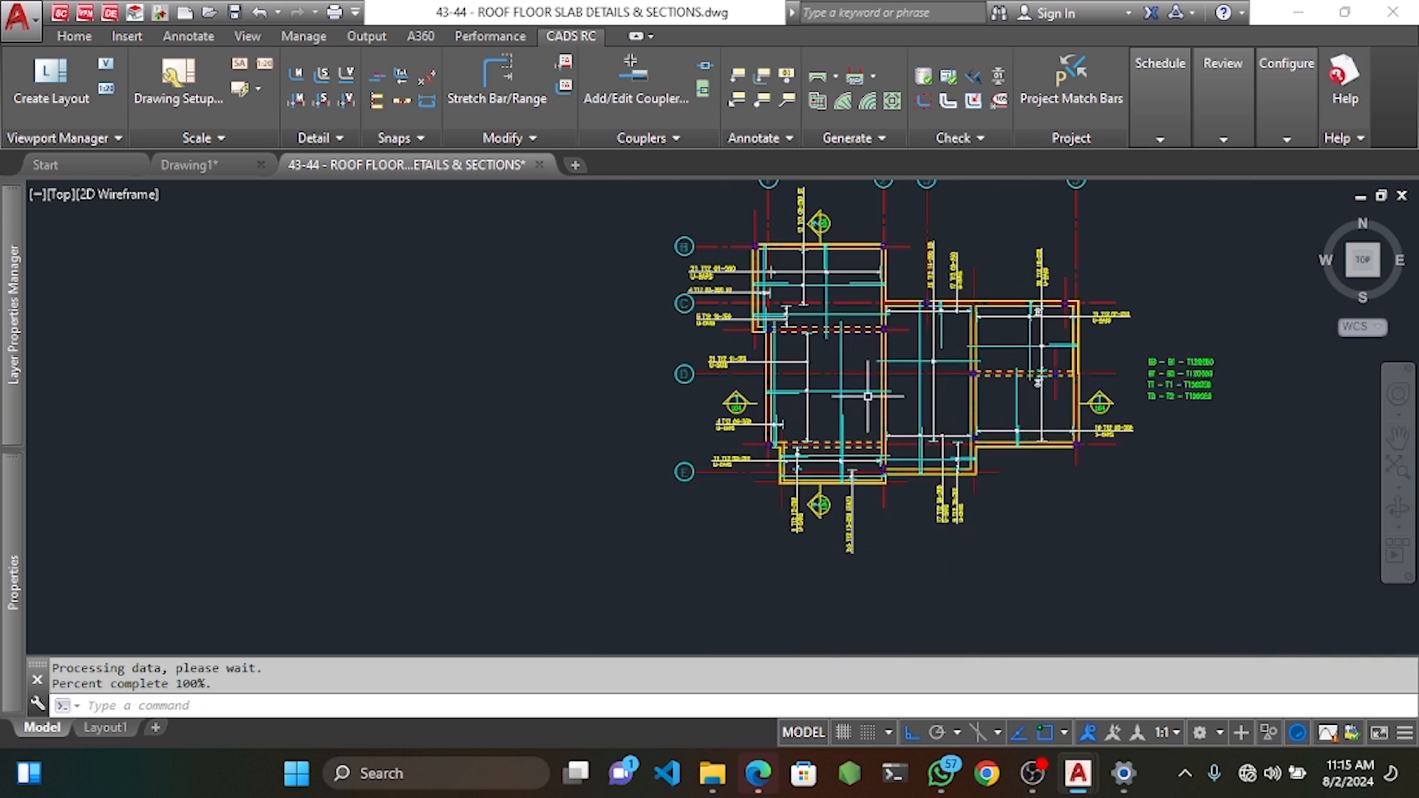
# Pan and zoom across the roof slab plan, selecting then deselecting the middle vertical bar.
pyautogui.scroll(1, 839, 399)
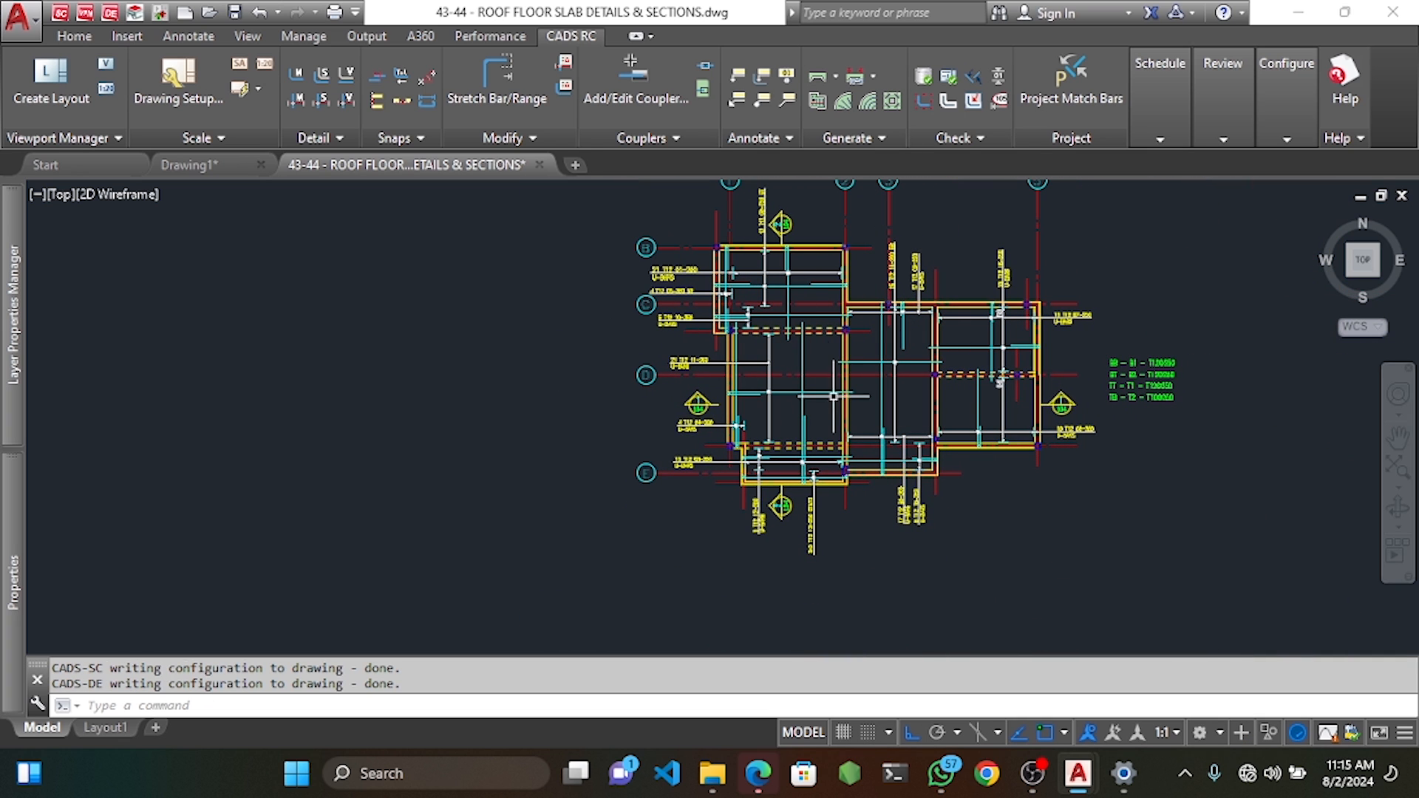
pyautogui.moveTo(870, 333); pyautogui.dragTo(853, 354, button='middle')
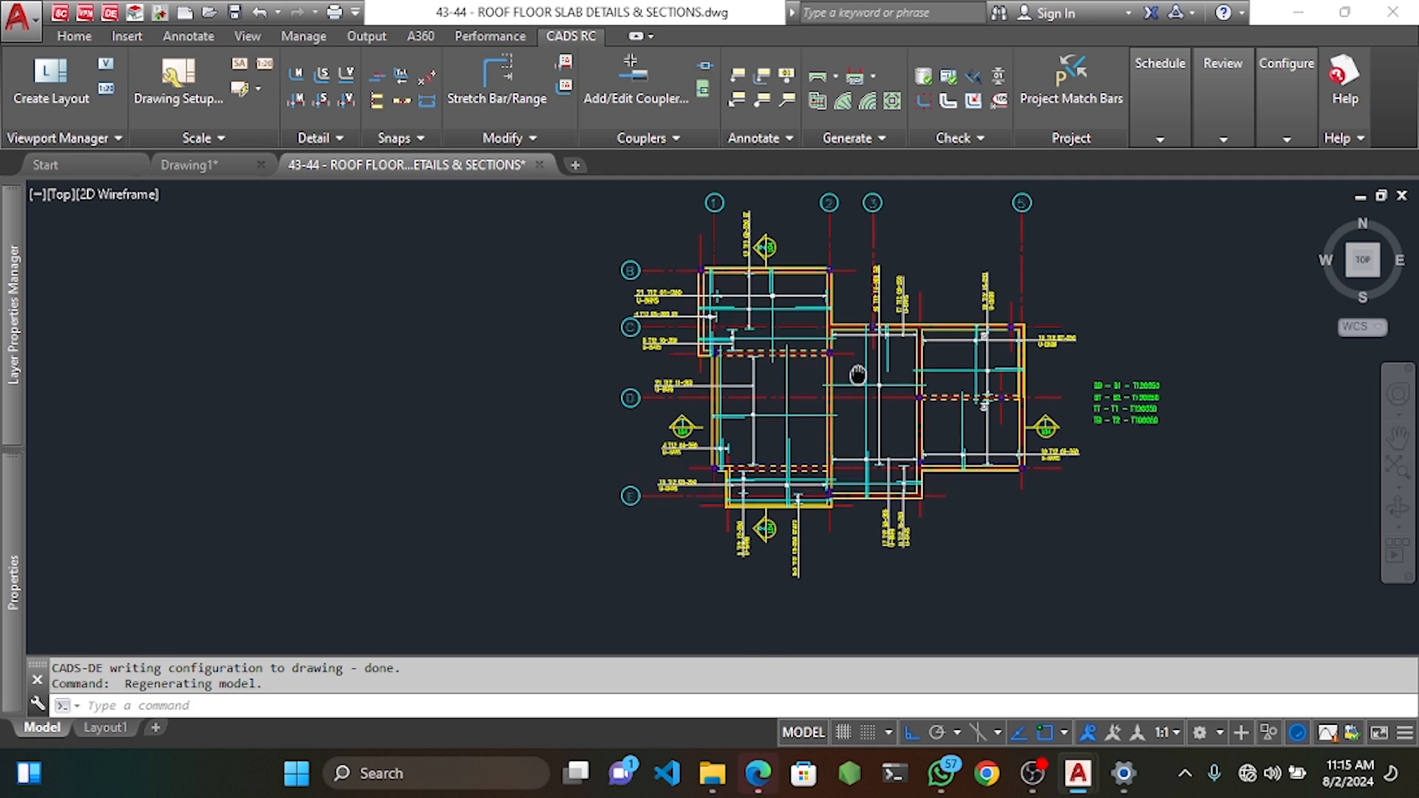
pyautogui.moveTo(850, 399); pyautogui.dragTo(821, 414, button='middle')
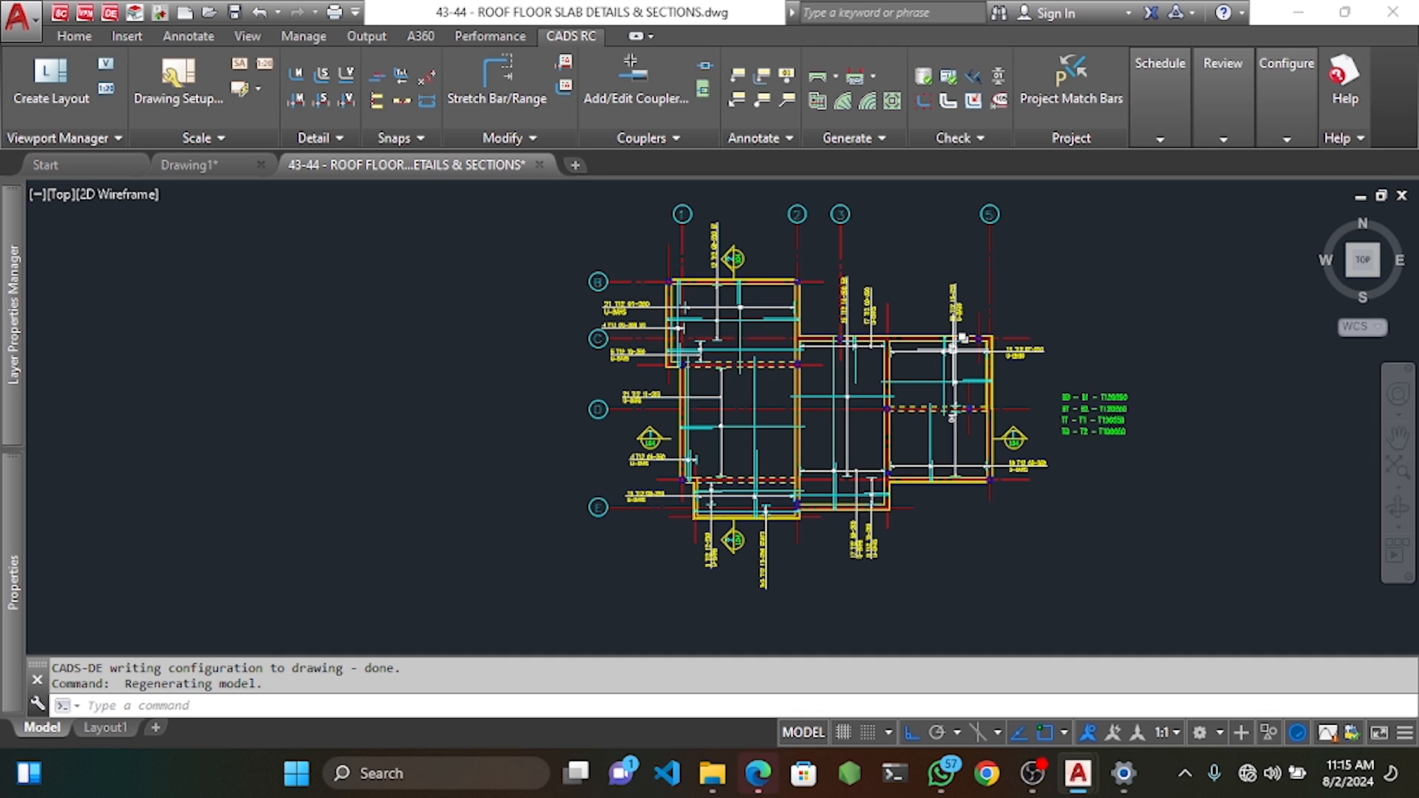
pyautogui.scroll(3, 848, 391)
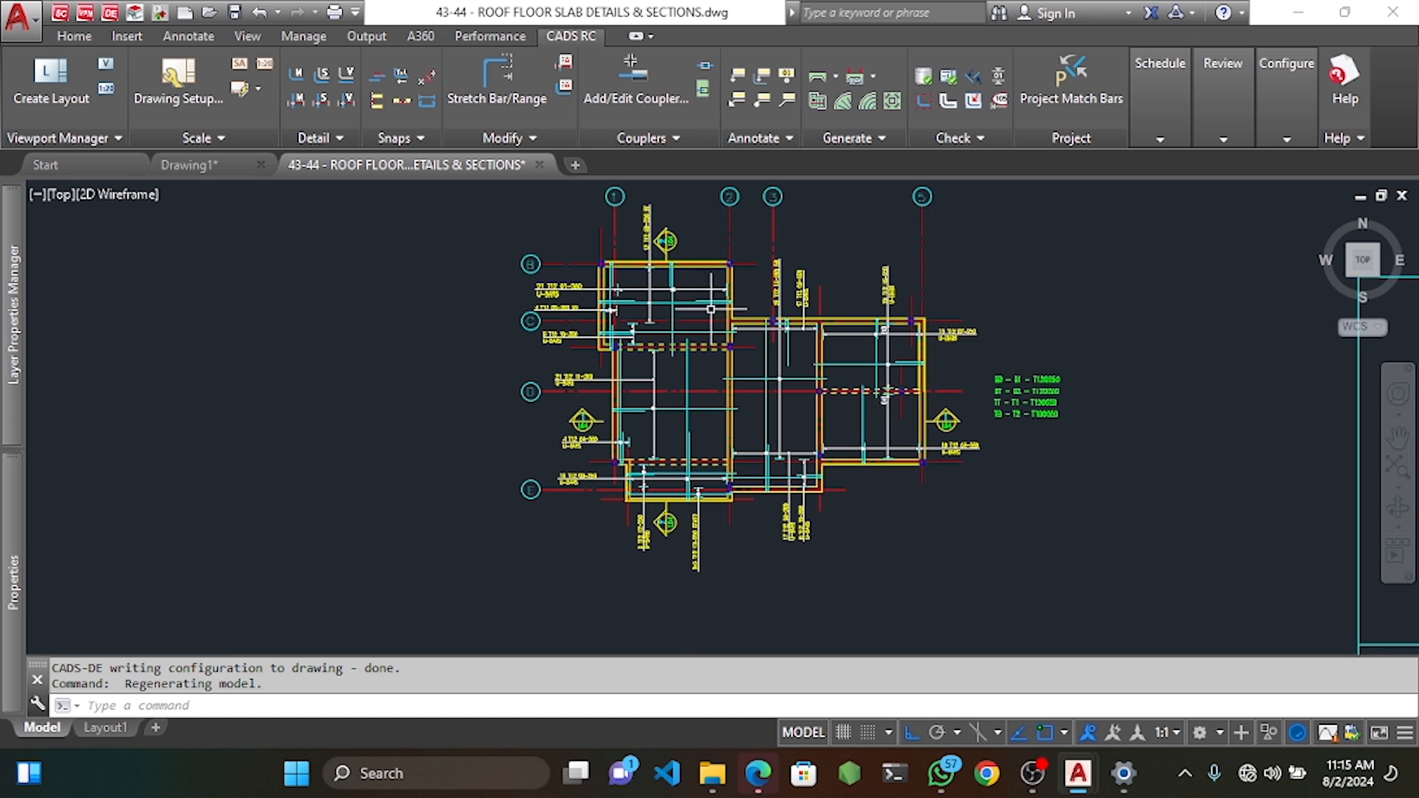
pyautogui.moveTo(727, 385); pyautogui.dragTo(726, 420, button='middle')
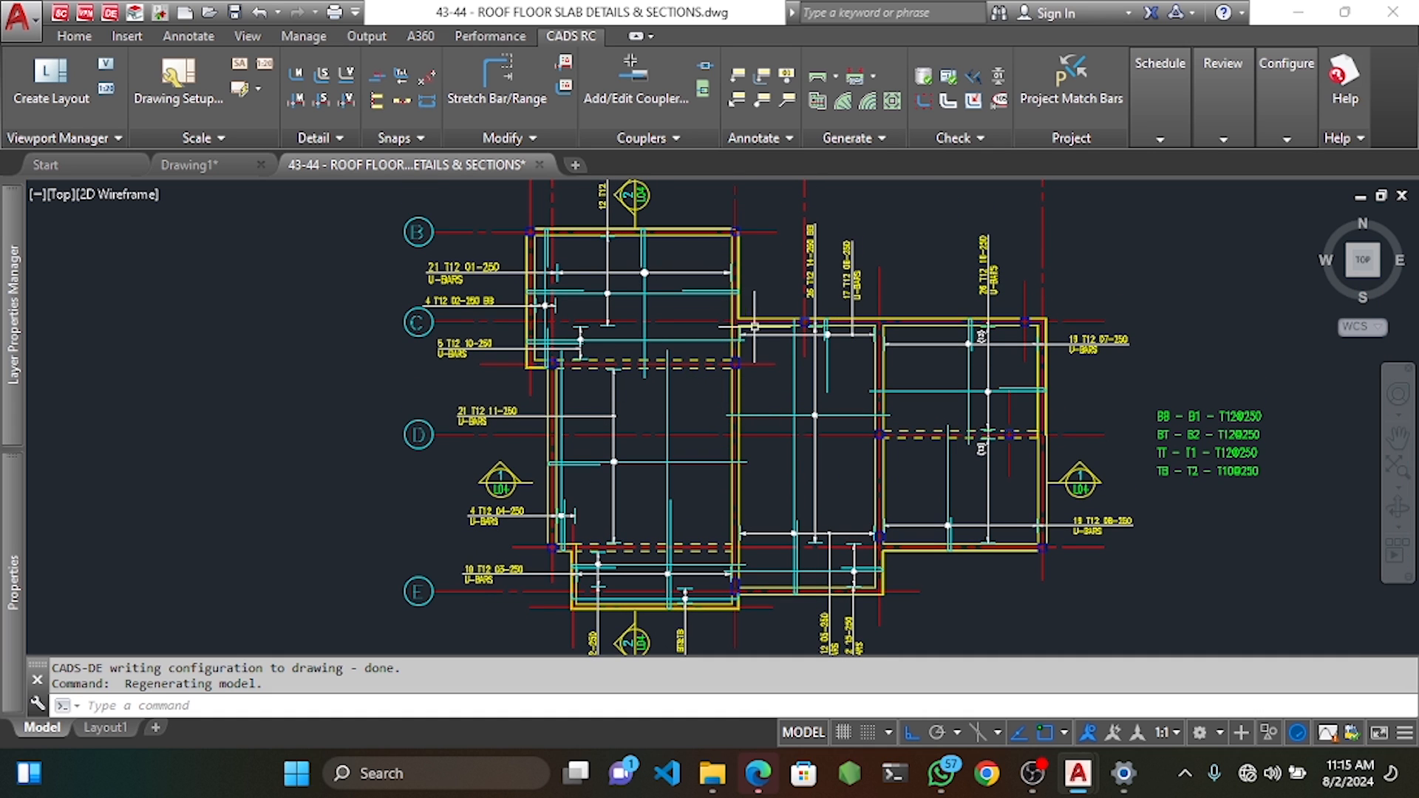
pyautogui.click(735, 207)
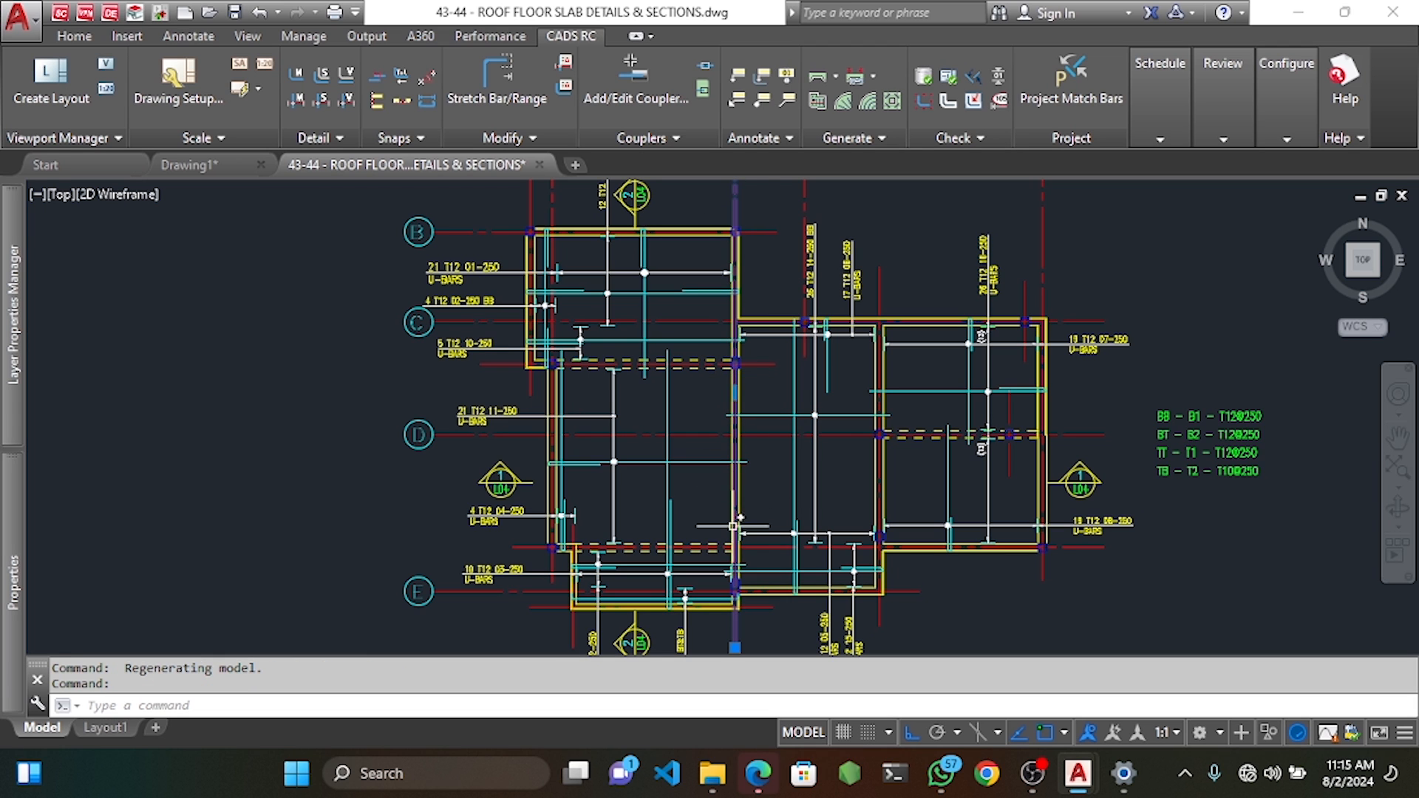
pyautogui.press('Escape')
pyautogui.press('Escape')
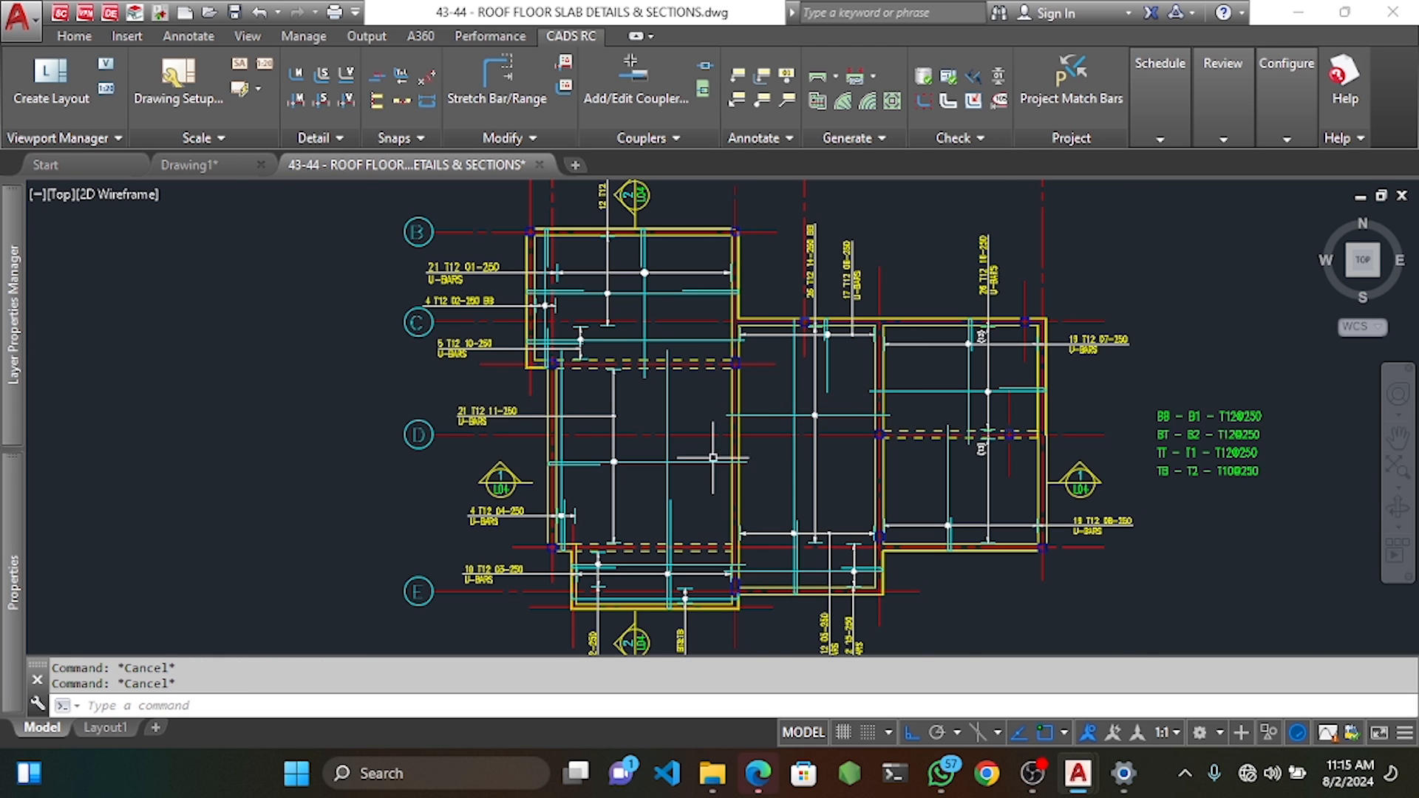
pyautogui.scroll(6, 726, 456)
pyautogui.scroll(-4, 698, 429)
pyautogui.scroll(2, 701, 434)
pyautogui.moveTo(694, 434); pyautogui.dragTo(663, 412, button='middle')
# Bring up the canvas right-click menu holding the CADS RC drawing commands.
pyautogui.rightClick(647, 406)
pyautogui.click(601, 406)
pyautogui.scroll(-6, 589, 406)
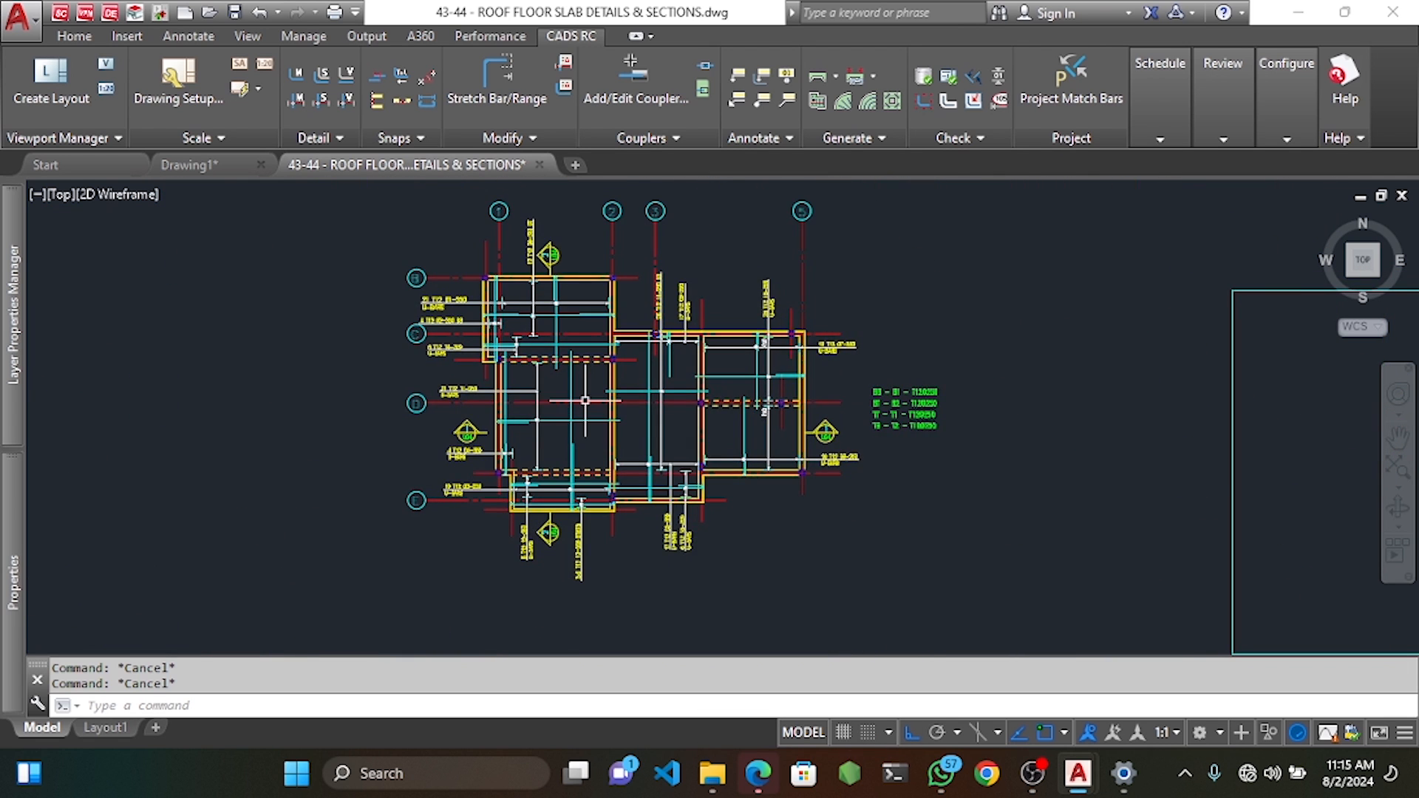
pyautogui.scroll(3, 585, 400)
pyautogui.rightClick(592, 321)
# Try CADS RC Draw Range > New Mark, then close the range type chooser.
pyautogui.moveTo(798, 389)
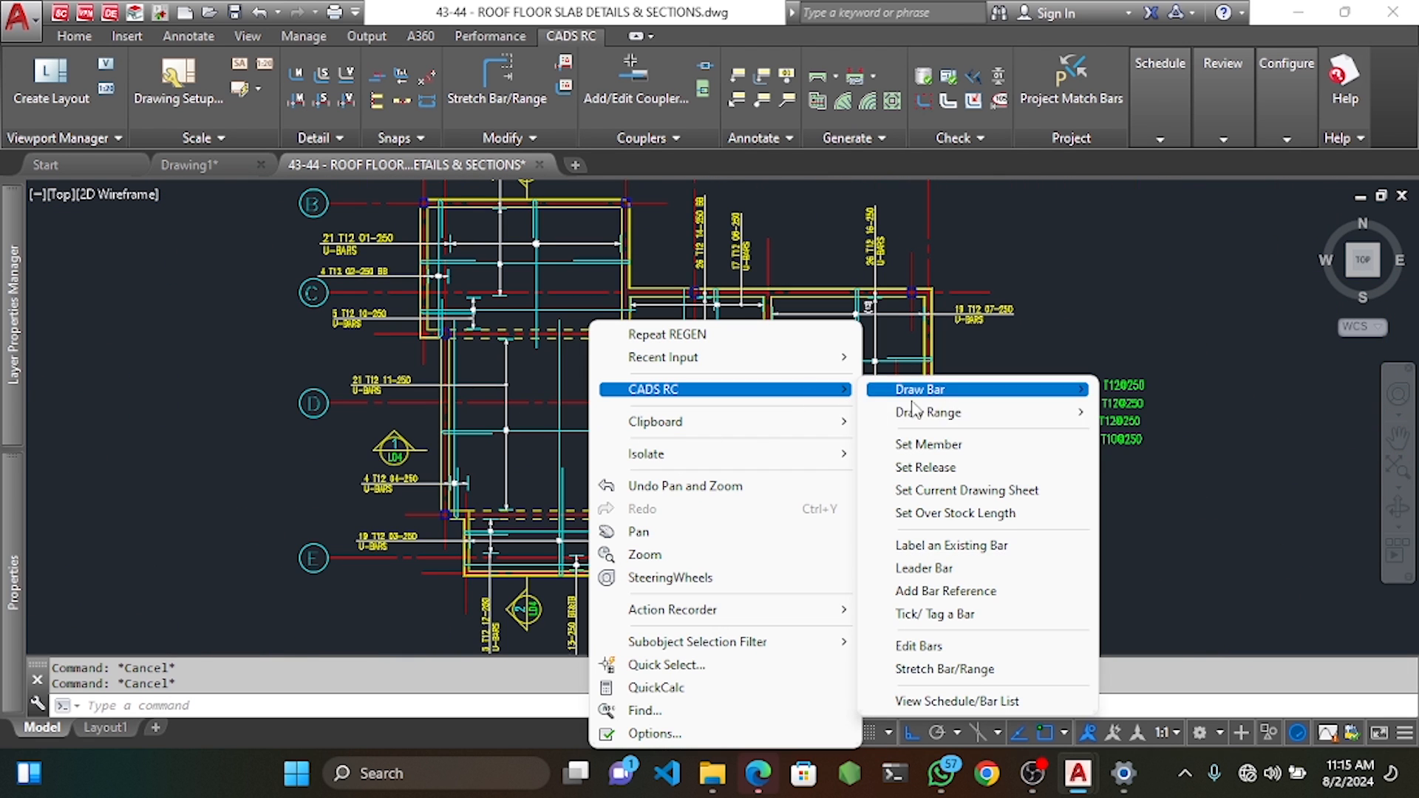
pyautogui.moveTo(992, 412)
pyautogui.click(1122, 409)
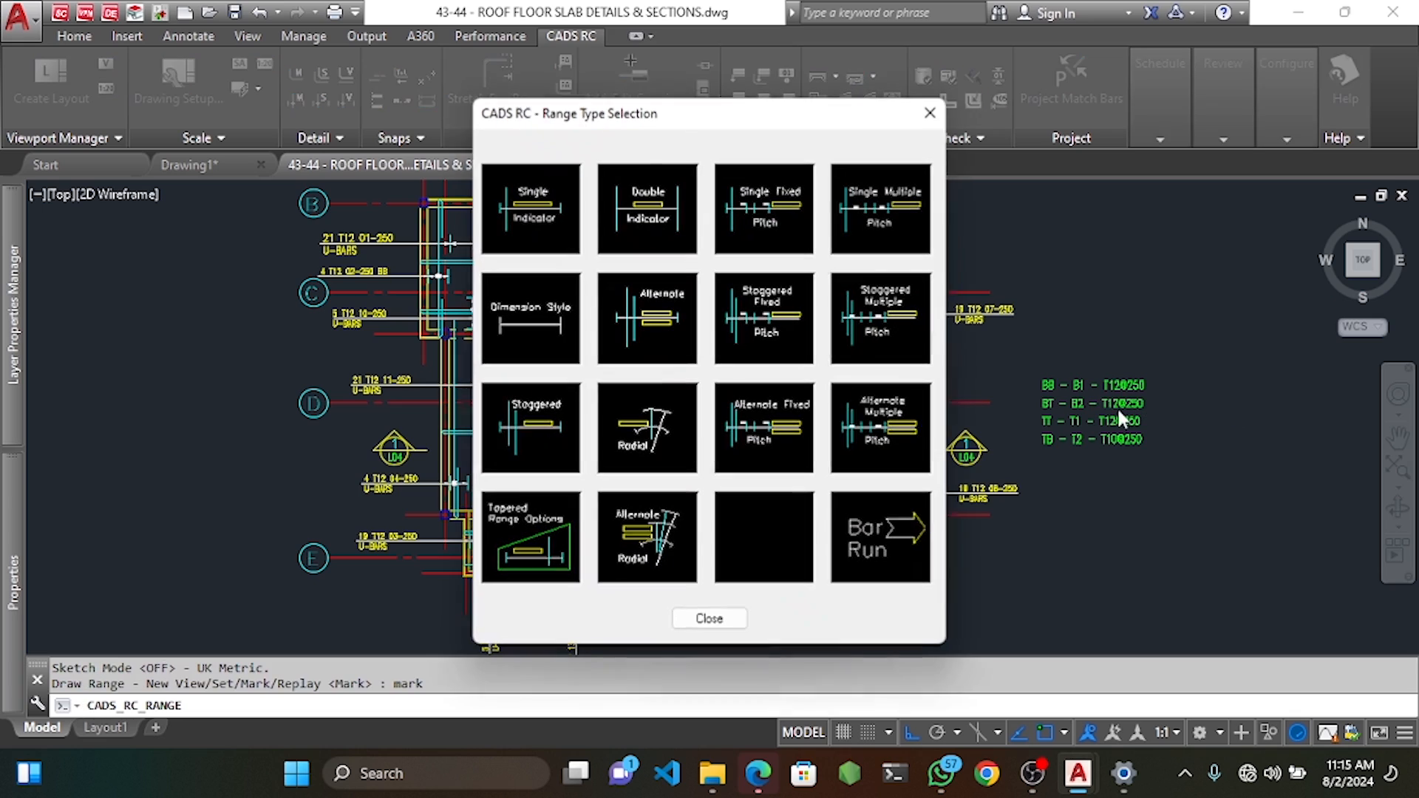
pyautogui.moveTo(768, 124); pyautogui.dragTo(988, 174)
pyautogui.press('Escape')
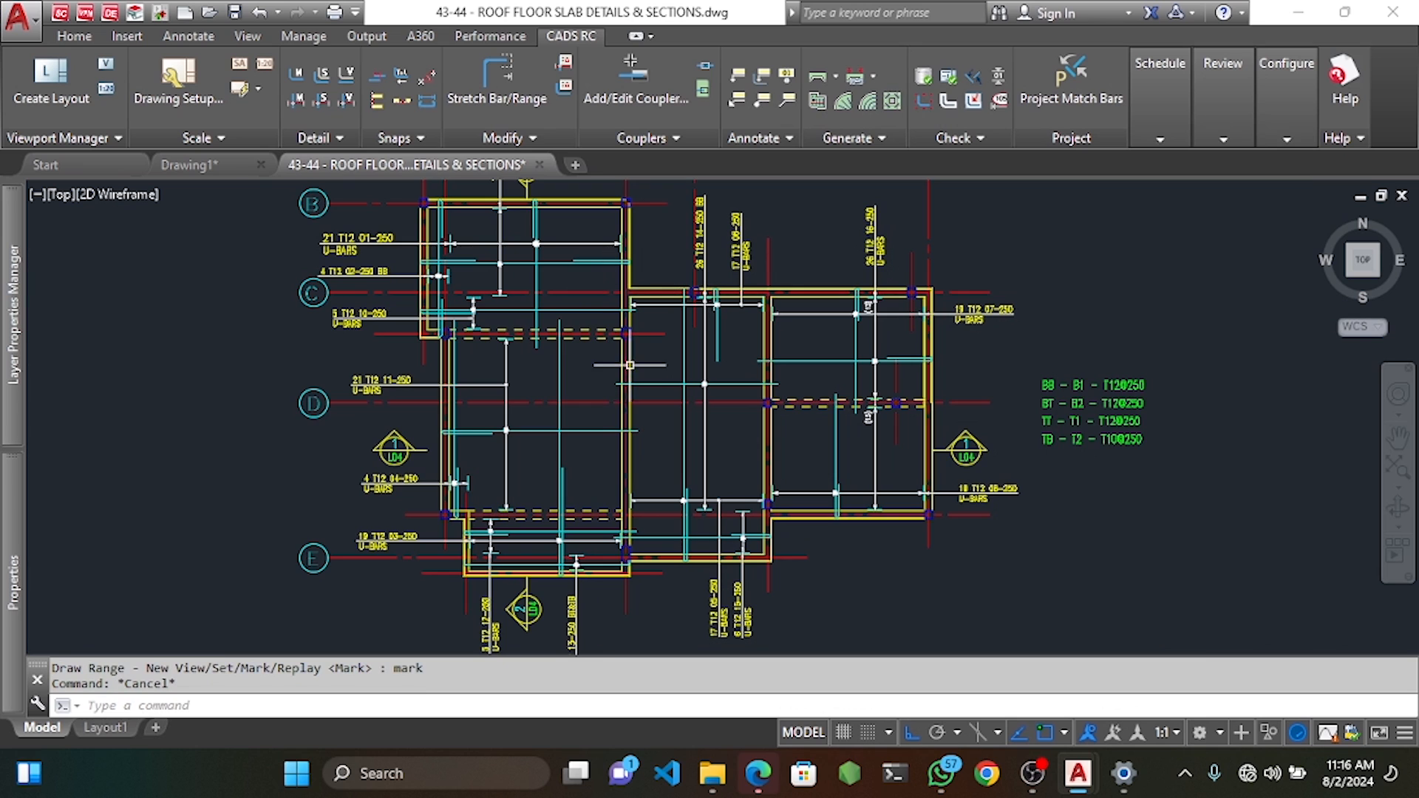
pyautogui.moveTo(577, 429); pyautogui.dragTo(615, 384, button='middle')
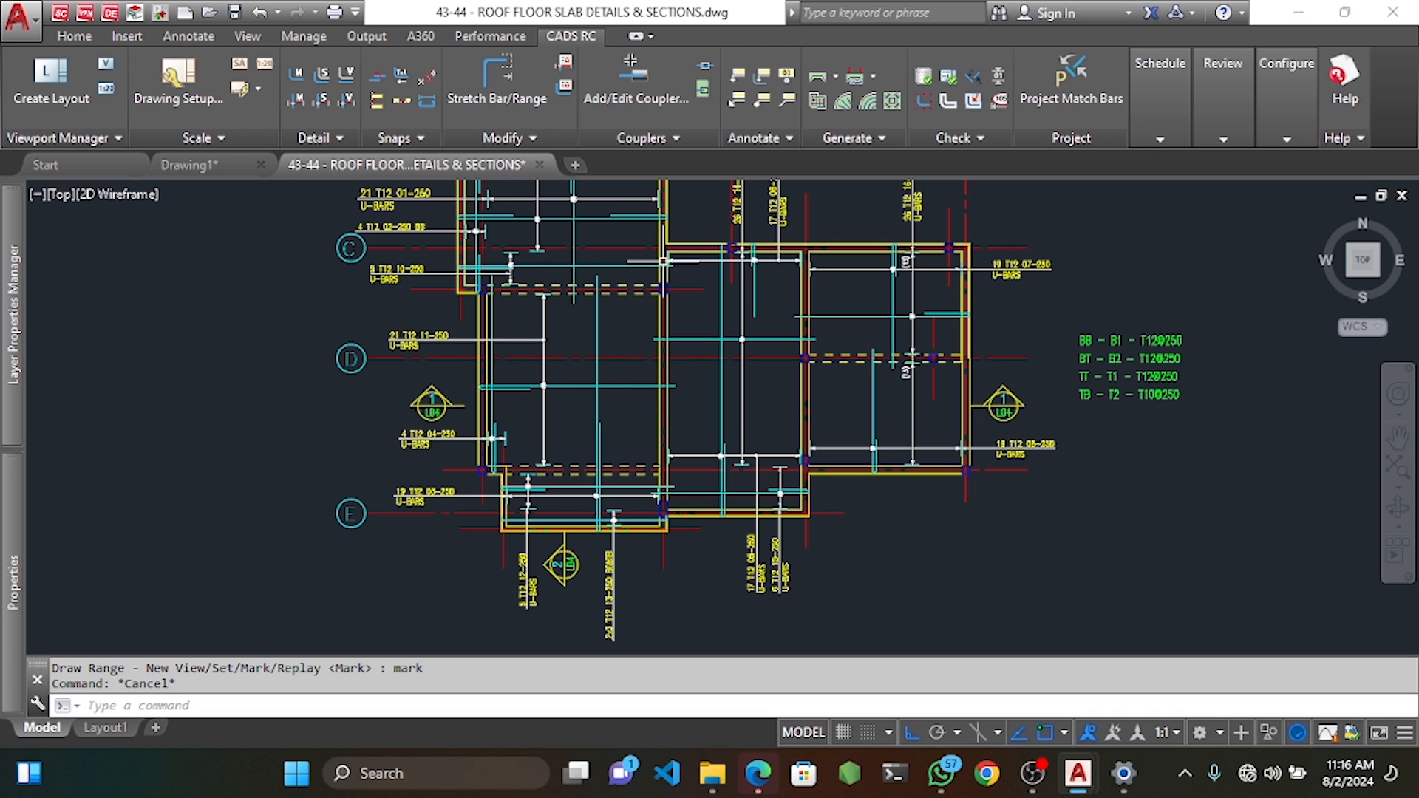
# Start a new range mark as a Single Indicator with straight shape code 20 bars.
pyautogui.rightClick(643, 382)
pyautogui.moveTo(739, 390)
pyautogui.moveTo(1012, 416)
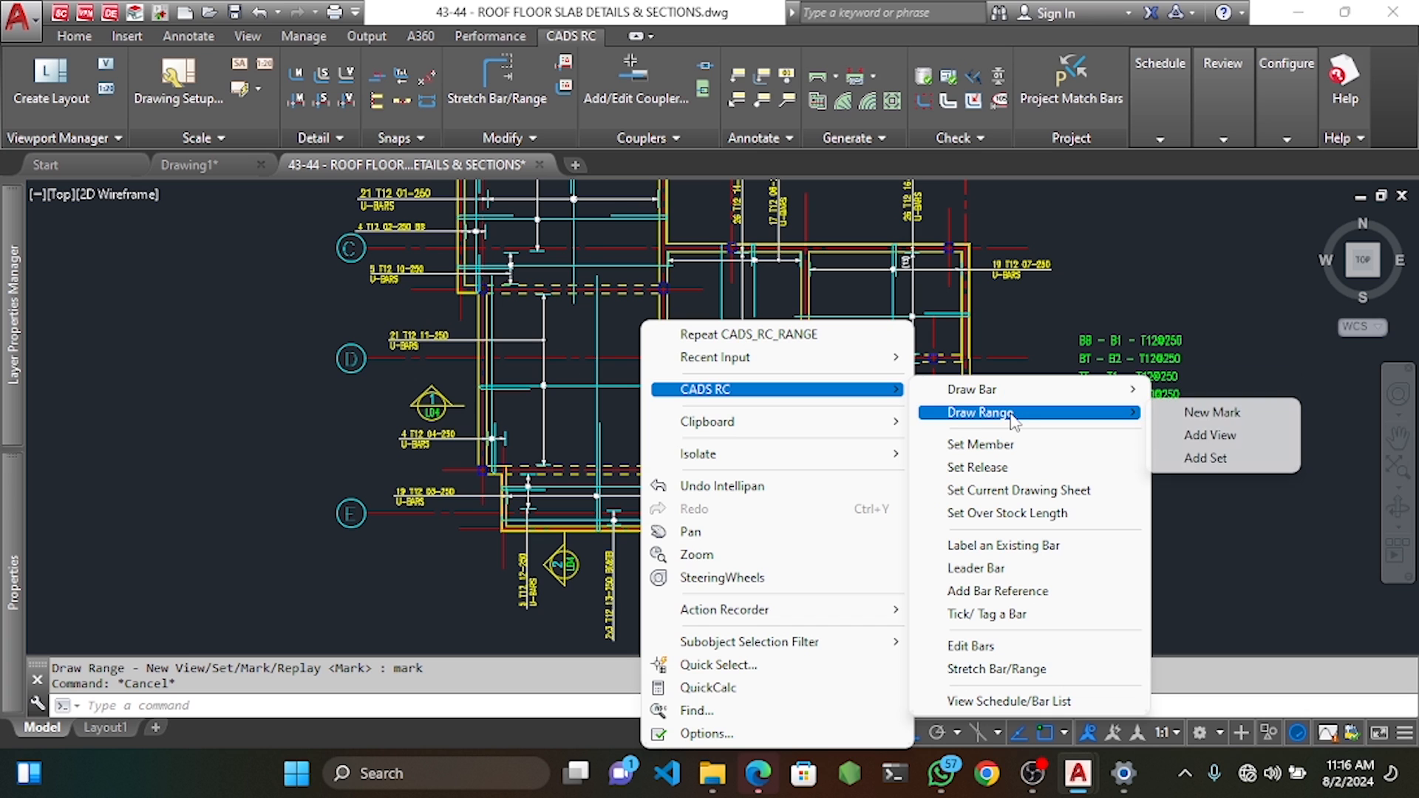
pyautogui.click(1211, 413)
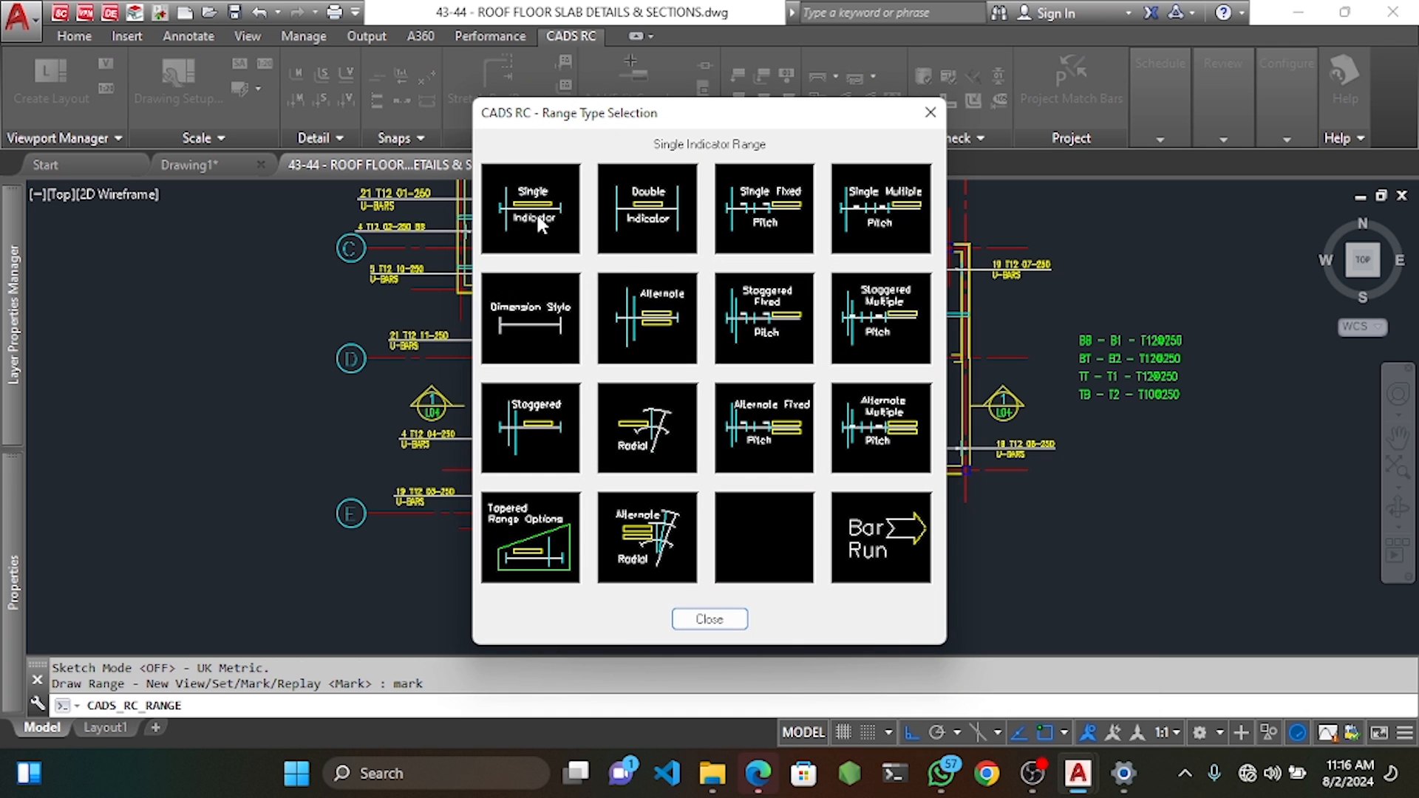
pyautogui.click(539, 209)
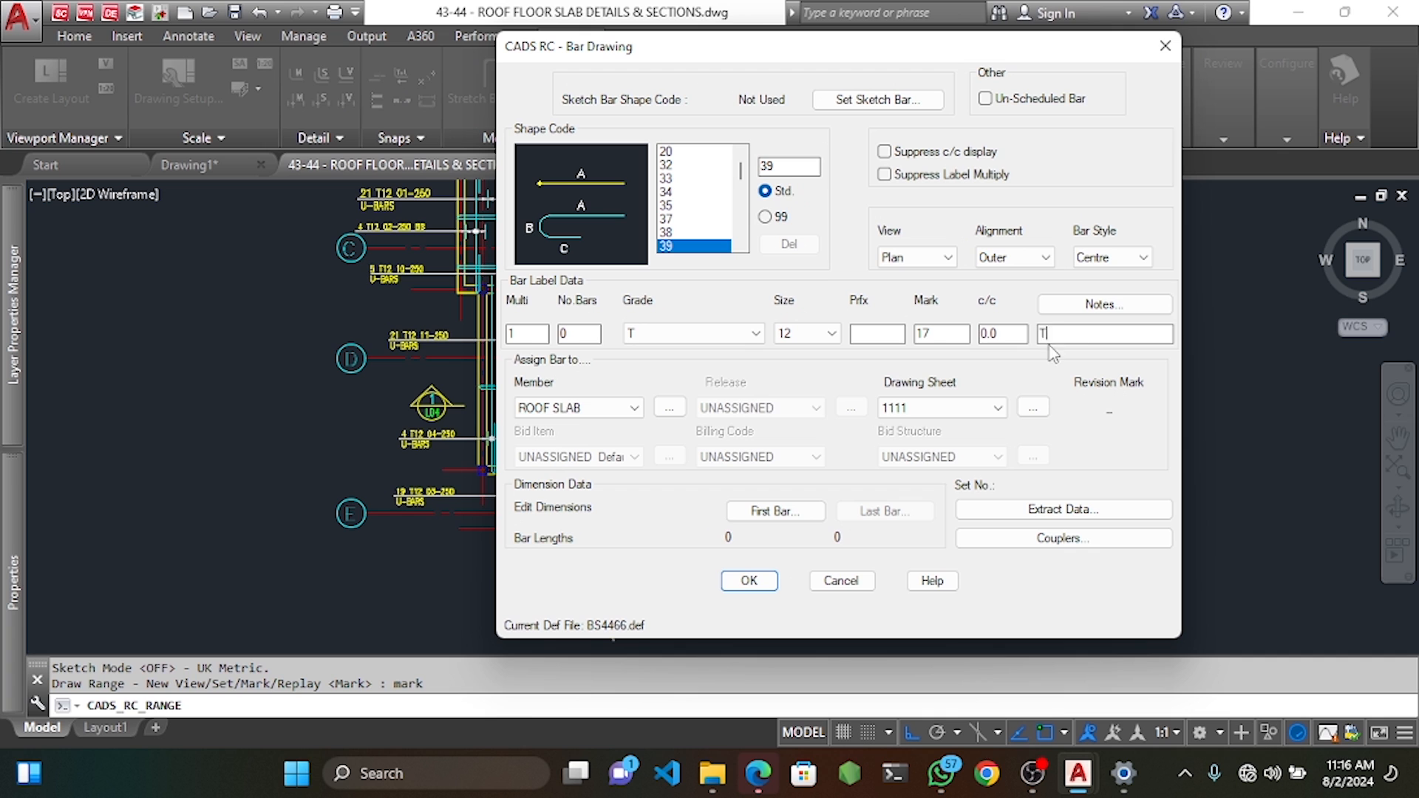
pyautogui.click(679, 151)
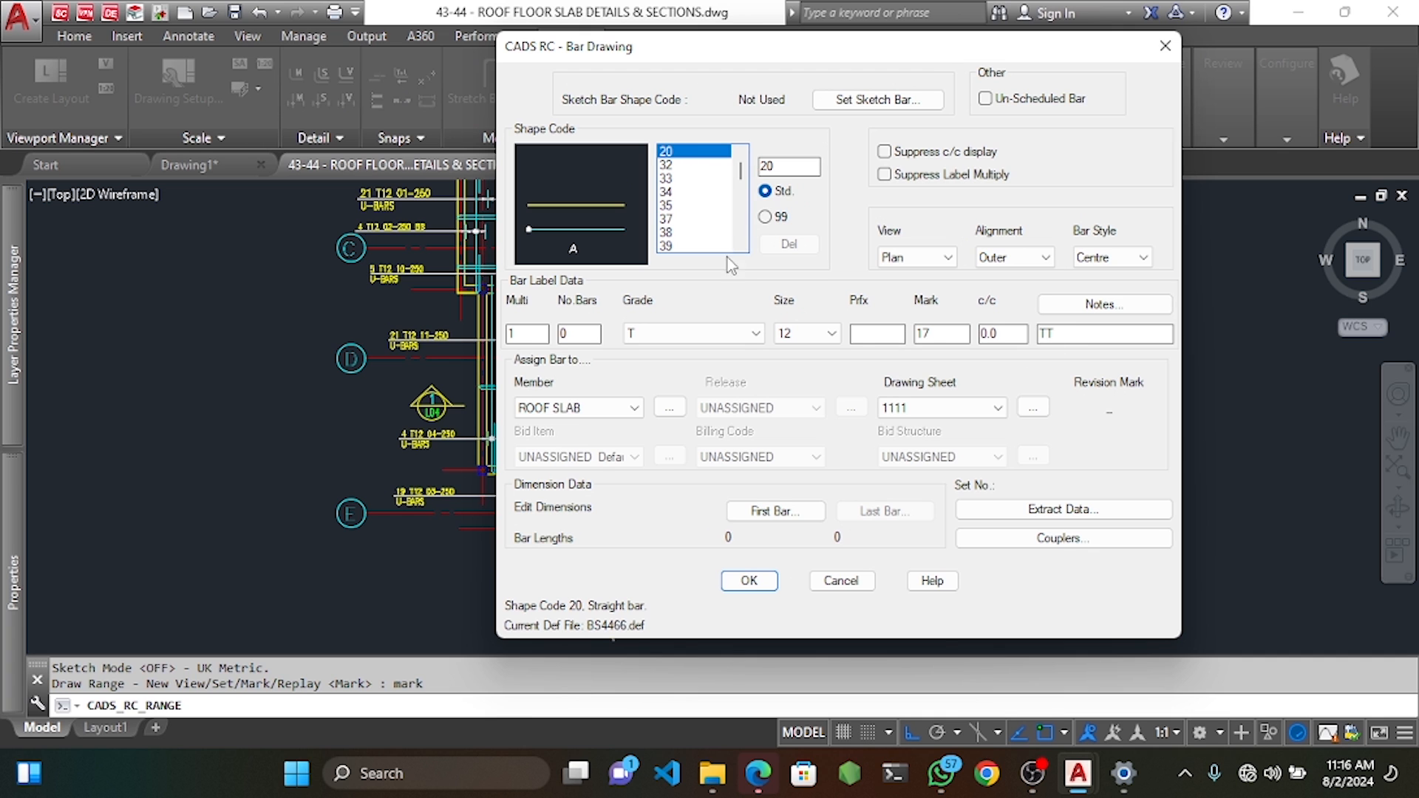
pyautogui.click(749, 581)
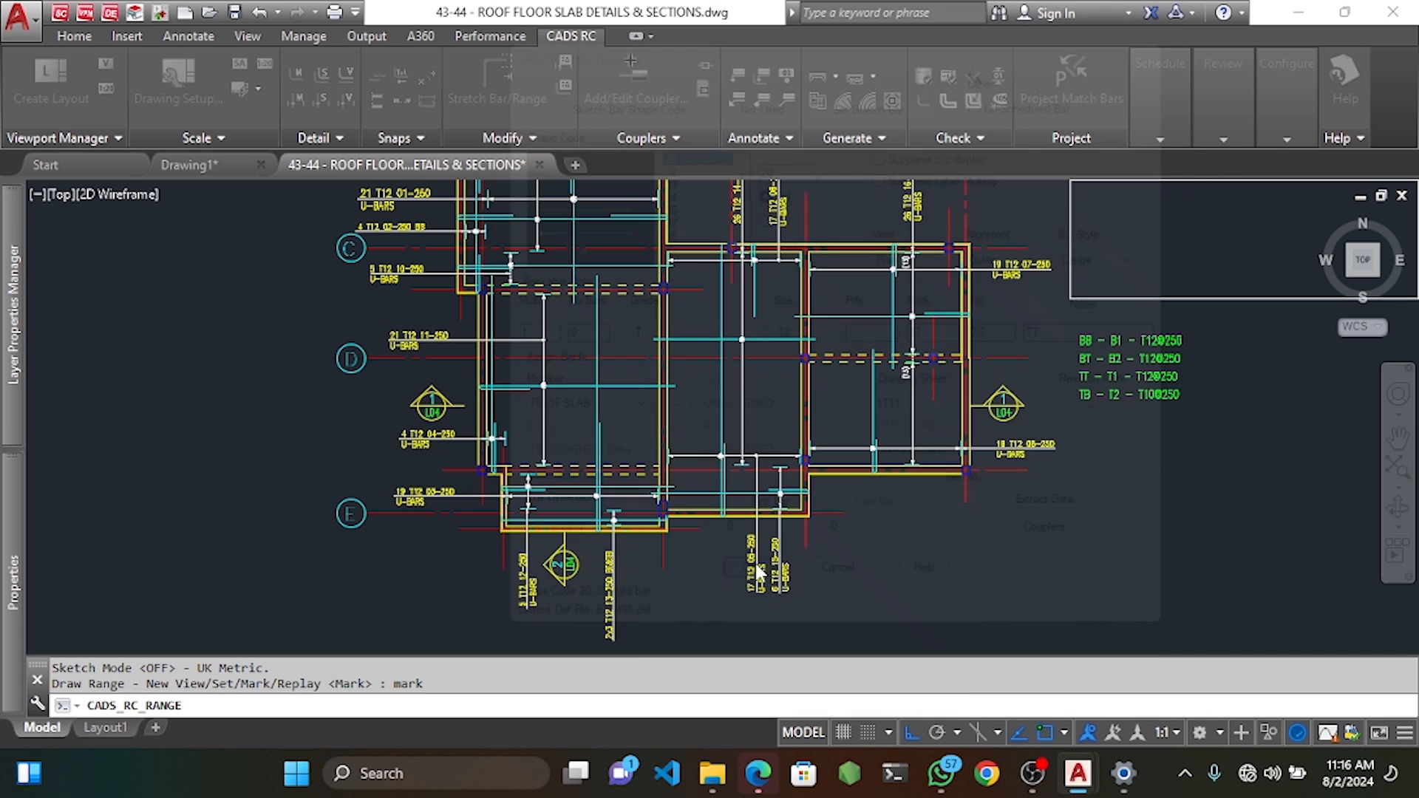
# Pick the start and end points of the indicator bar.
pyautogui.scroll(4, 639, 372)
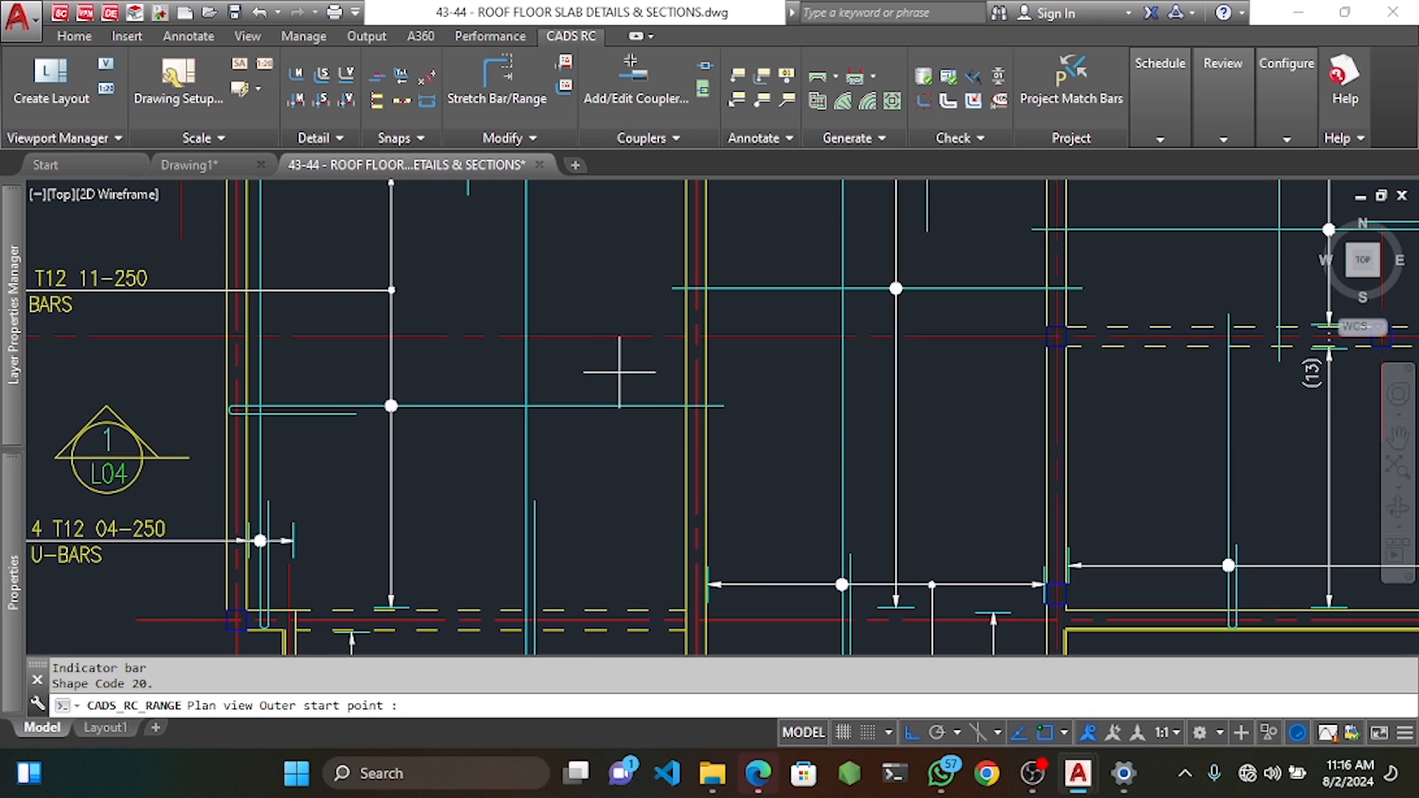
pyautogui.click(576, 366)
pyautogui.click(806, 392)
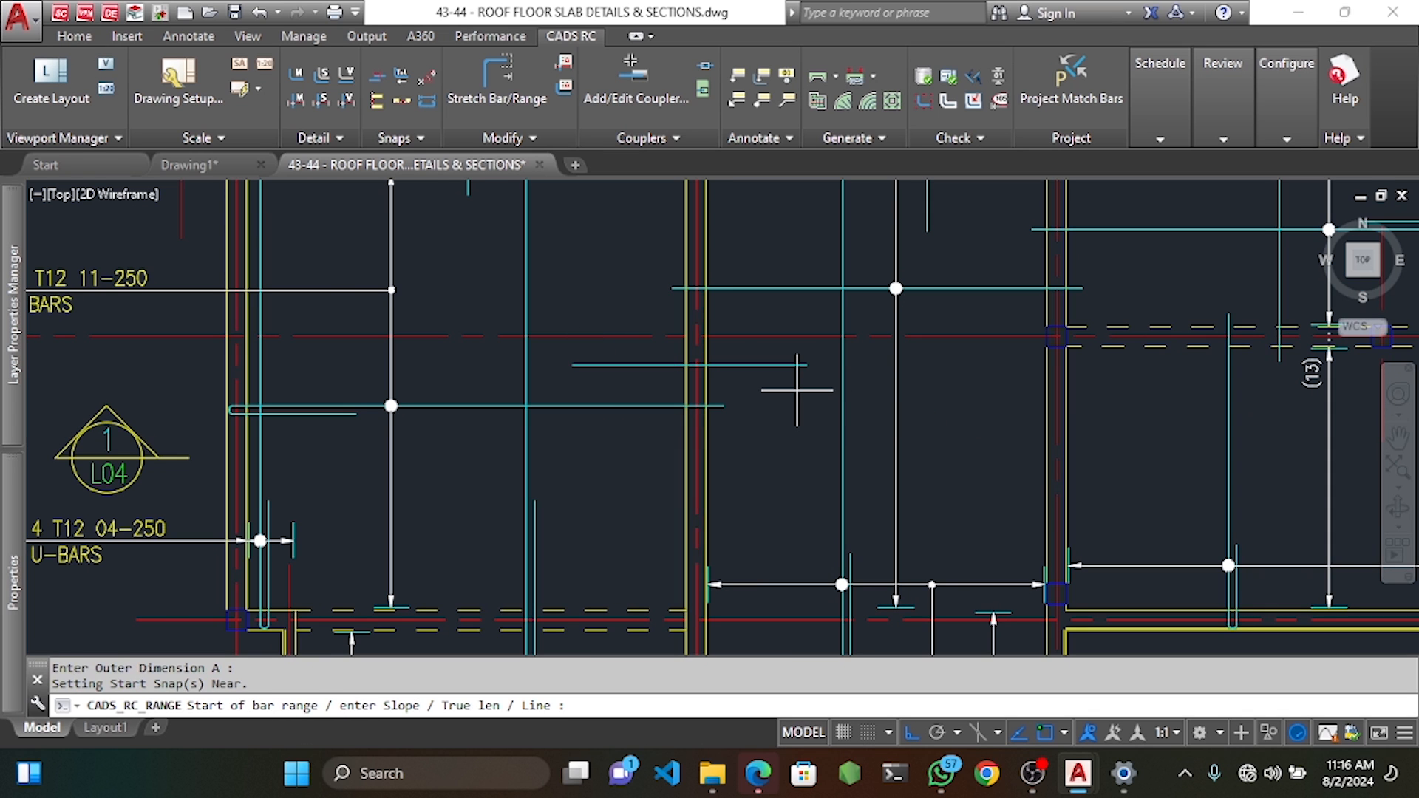
pyautogui.scroll(-3, 797, 390)
pyautogui.scroll(1, 693, 290)
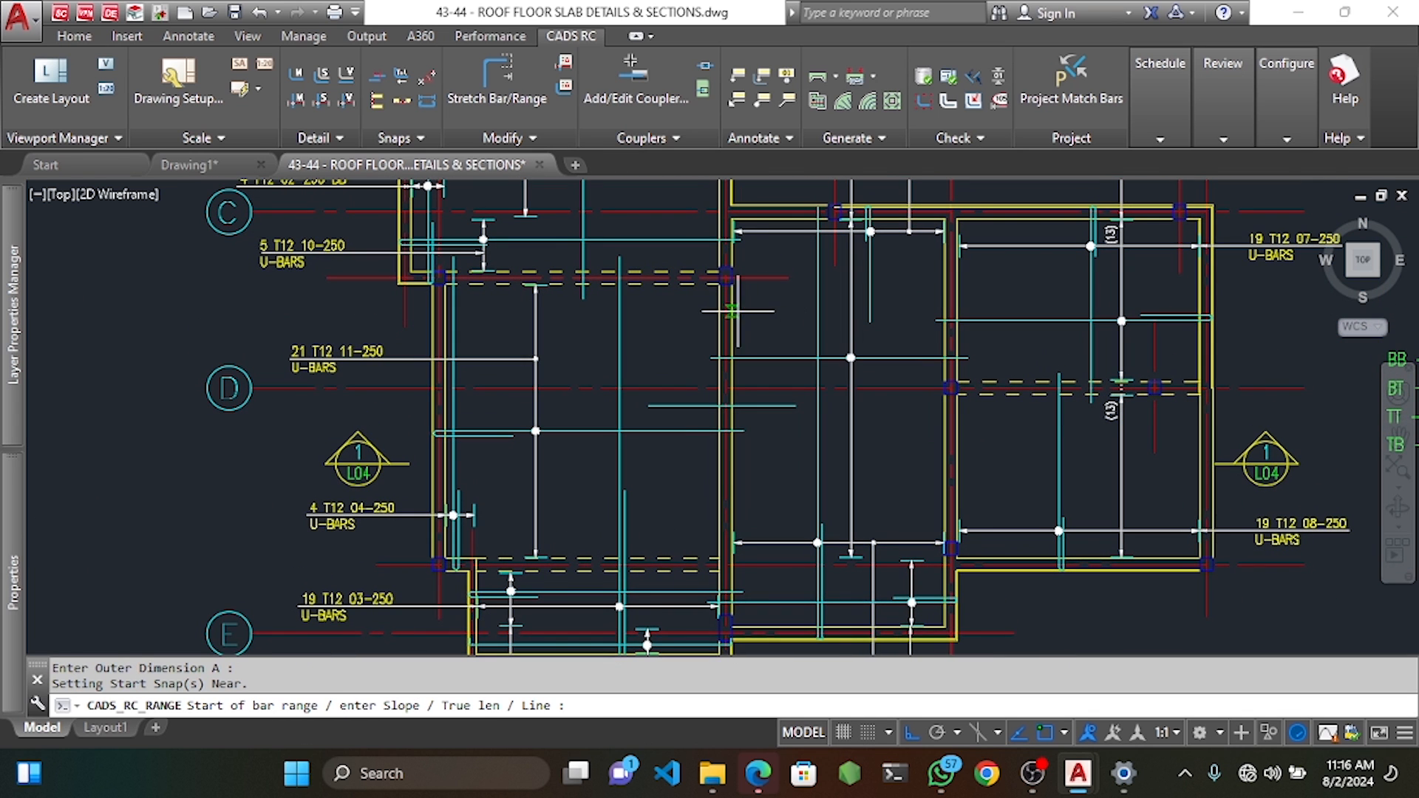
# Define the range ends with 25 end offsets and 250 spacing, leaving it unlabelled.
pyautogui.click(689, 287)
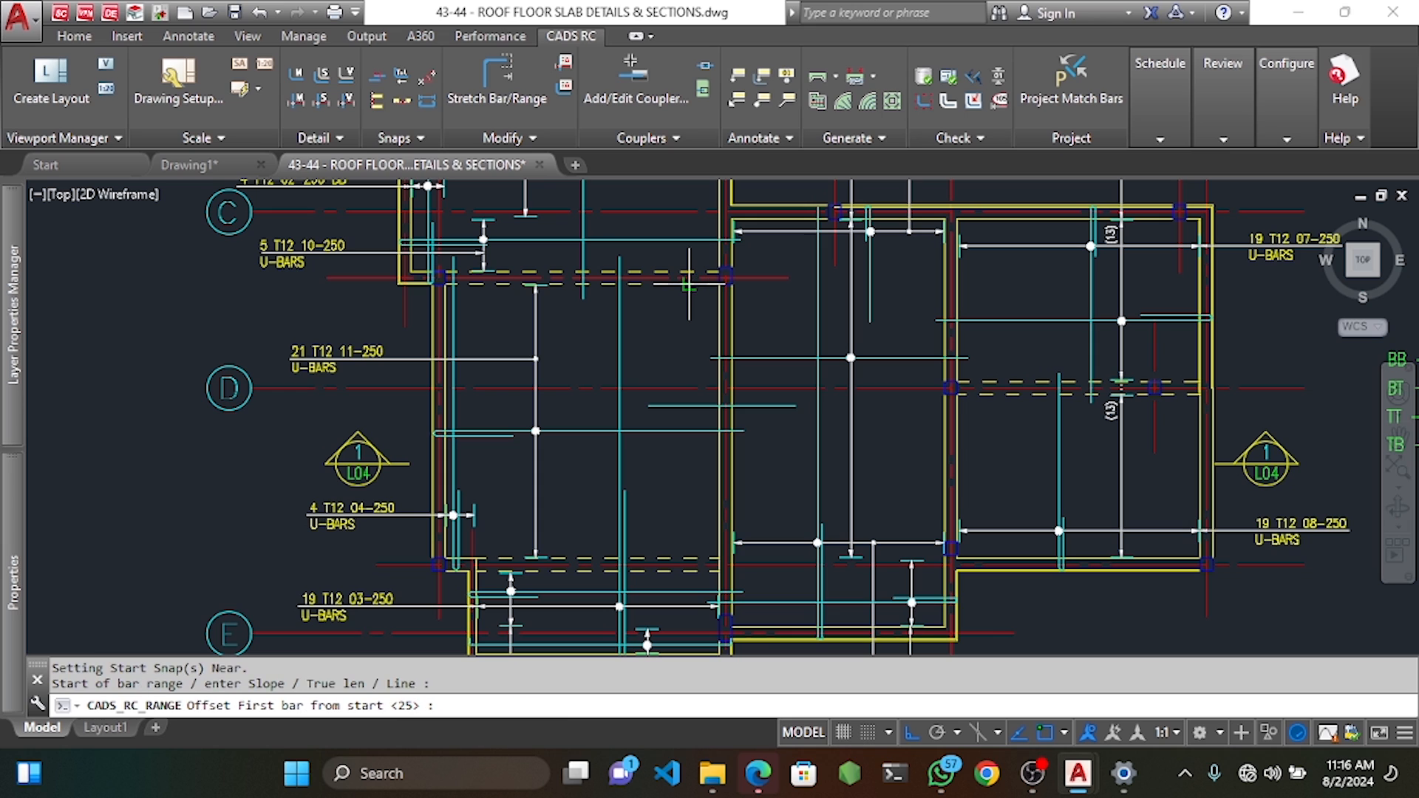
pyautogui.press('Return')
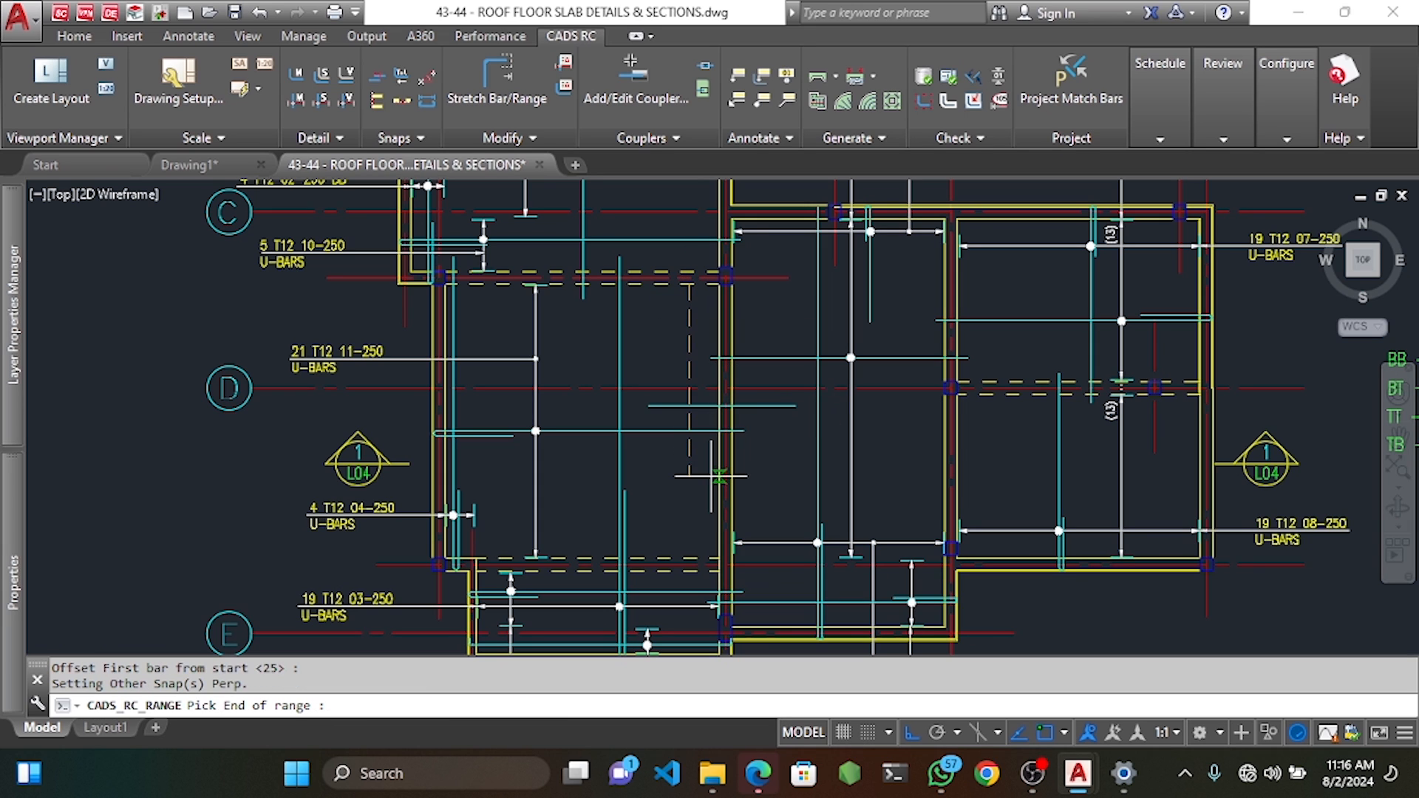
pyautogui.click(688, 562)
pyautogui.press('Return')
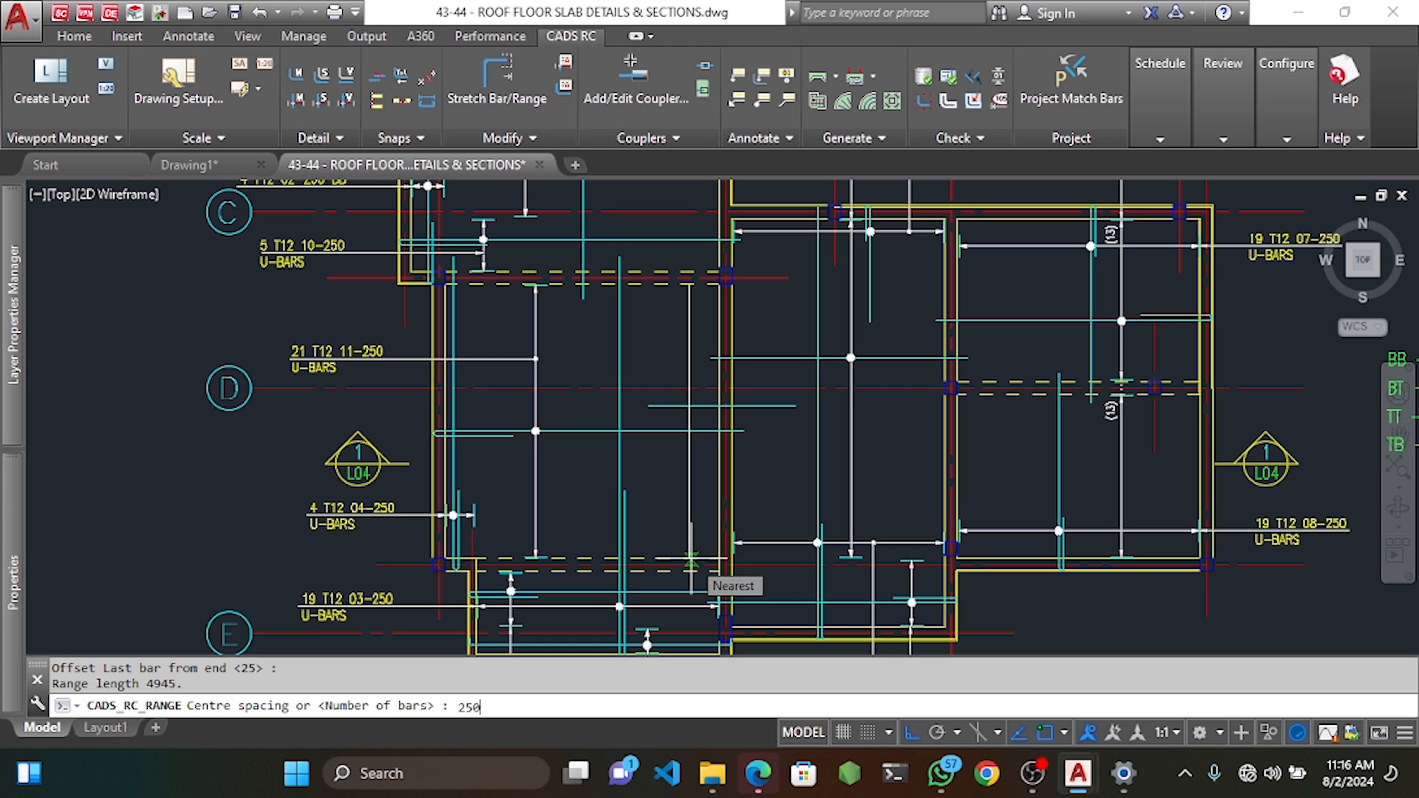
pyautogui.write('250')
pyautogui.press('Return')
pyautogui.press('Return')
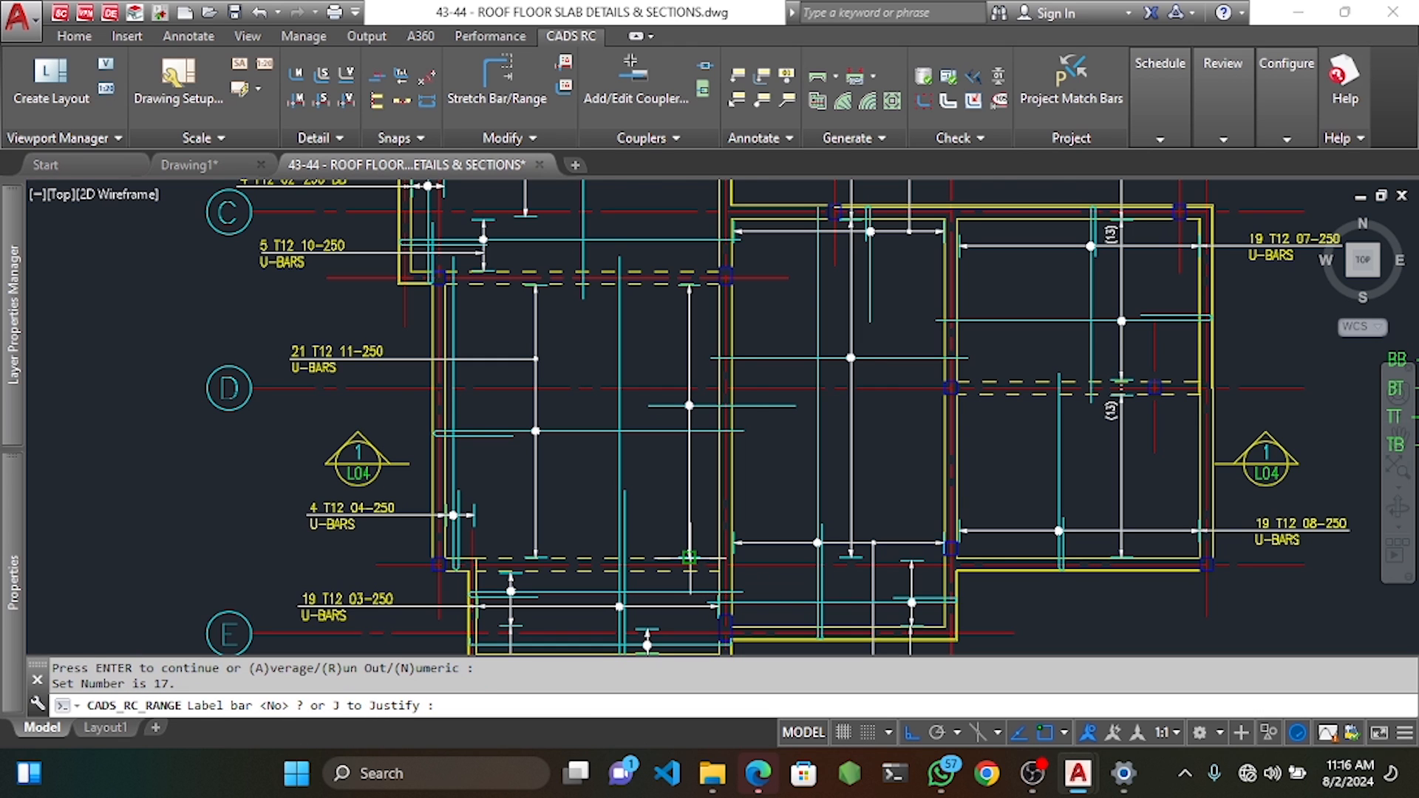
pyautogui.scroll(-2, 690, 560)
pyautogui.moveTo(687, 580)
pyautogui.mouseDown(button='middle')
pyautogui.moveTo(740, 378)
pyautogui.moveTo(755, 425)
pyautogui.mouseUp(button='middle')
pyautogui.scroll(2, 759, 411)
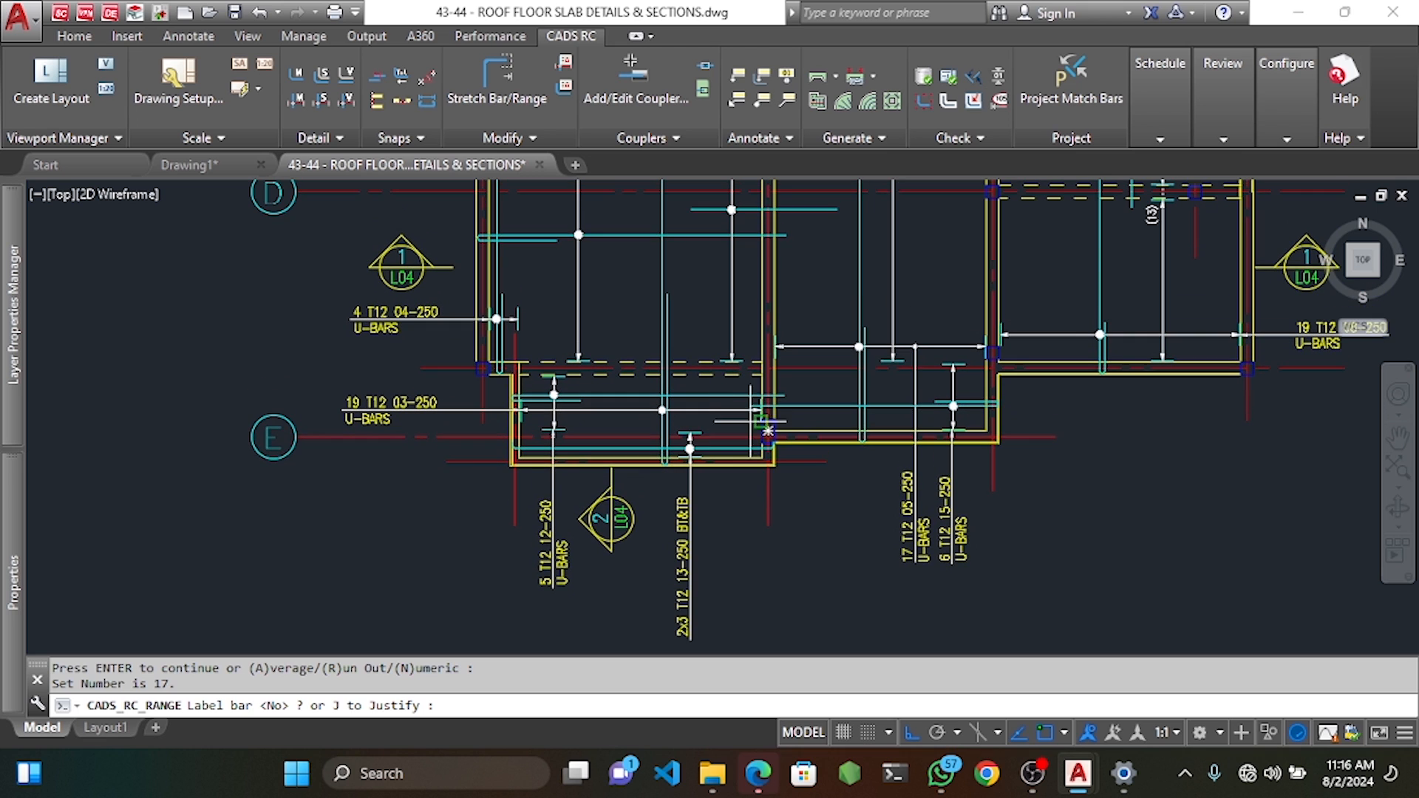
pyautogui.write('N')
pyautogui.press('Return')
# Begin a linear dimension across the grid D bay, then cancel it.
pyautogui.moveTo(735, 261); pyautogui.dragTo(746, 352, button='middle')
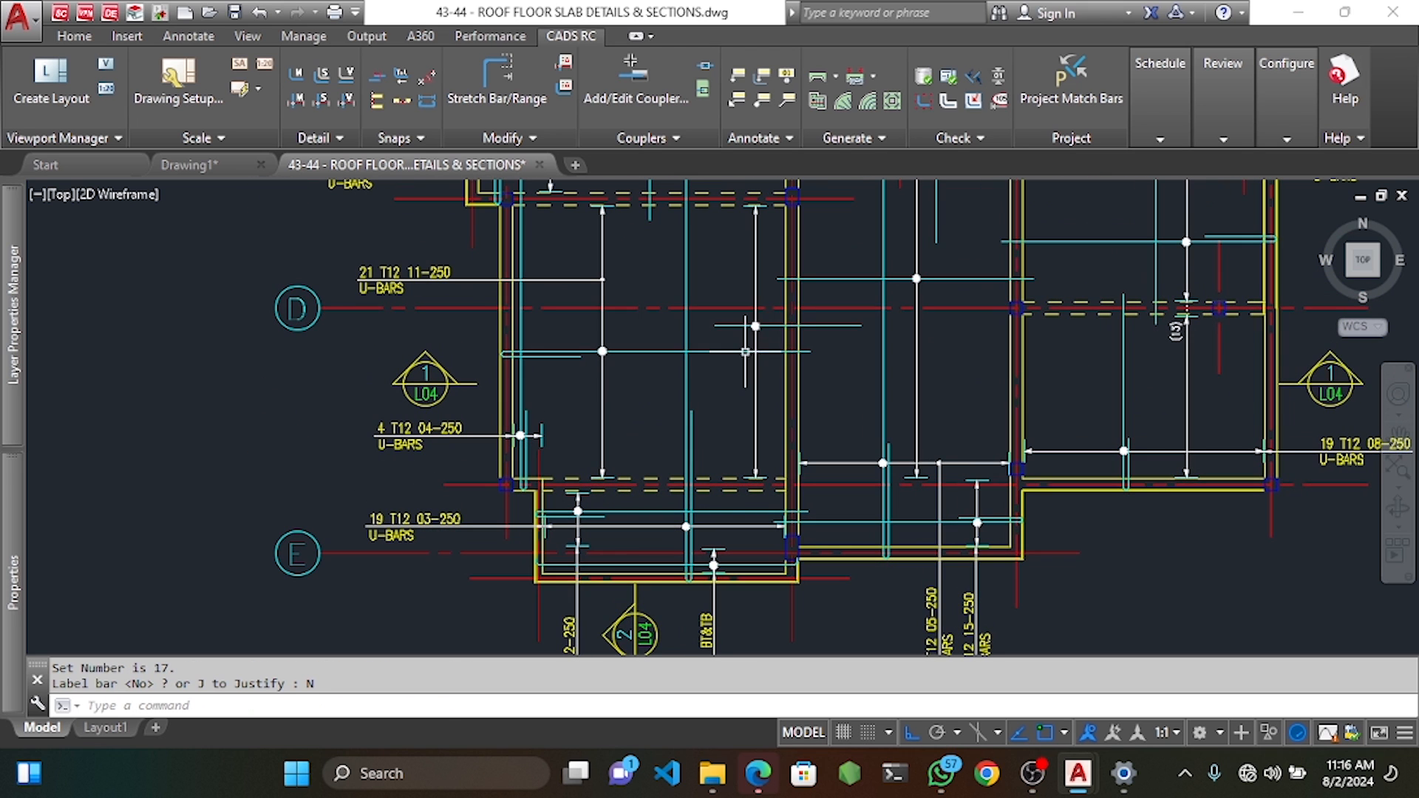
pyautogui.click(189, 35)
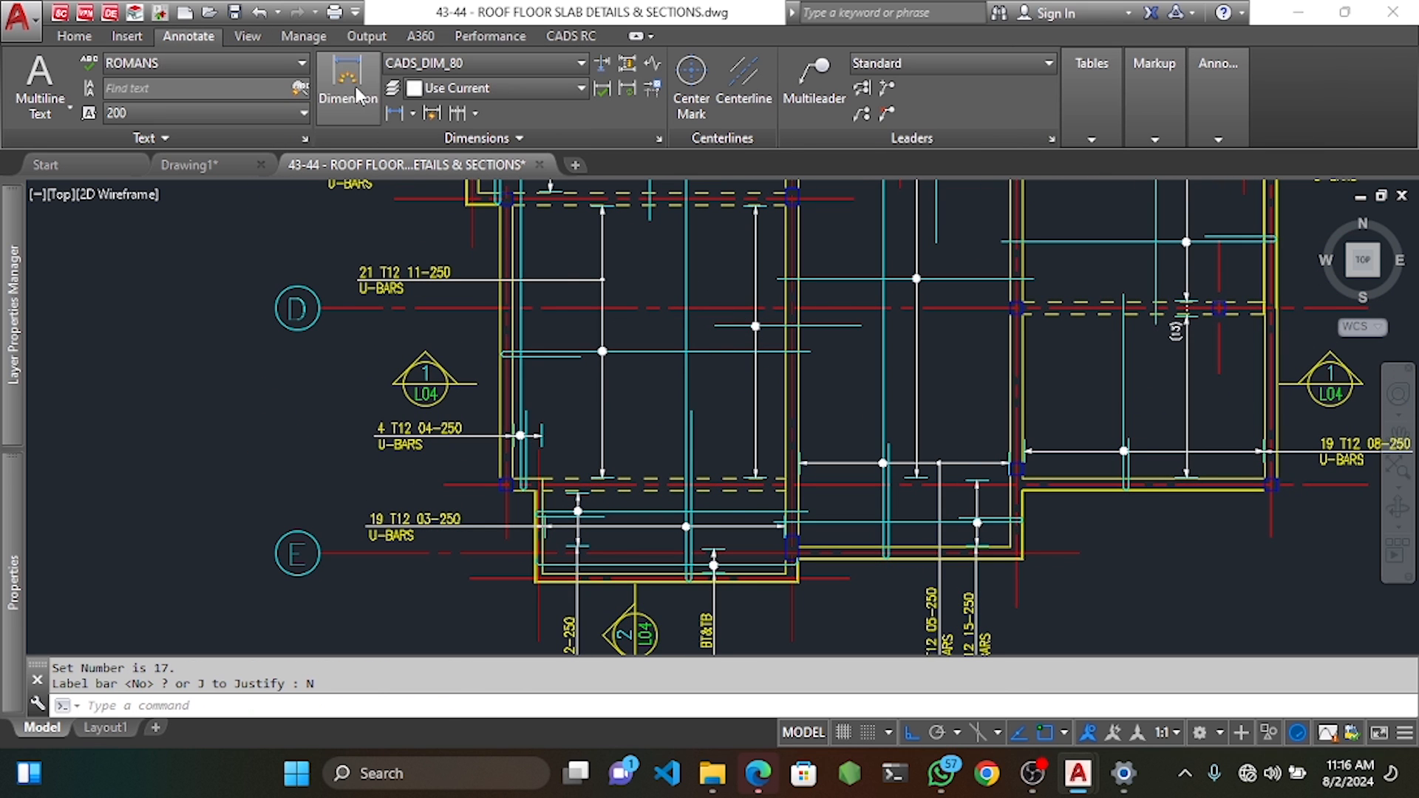
pyautogui.click(347, 78)
pyautogui.scroll(6, 548, 363)
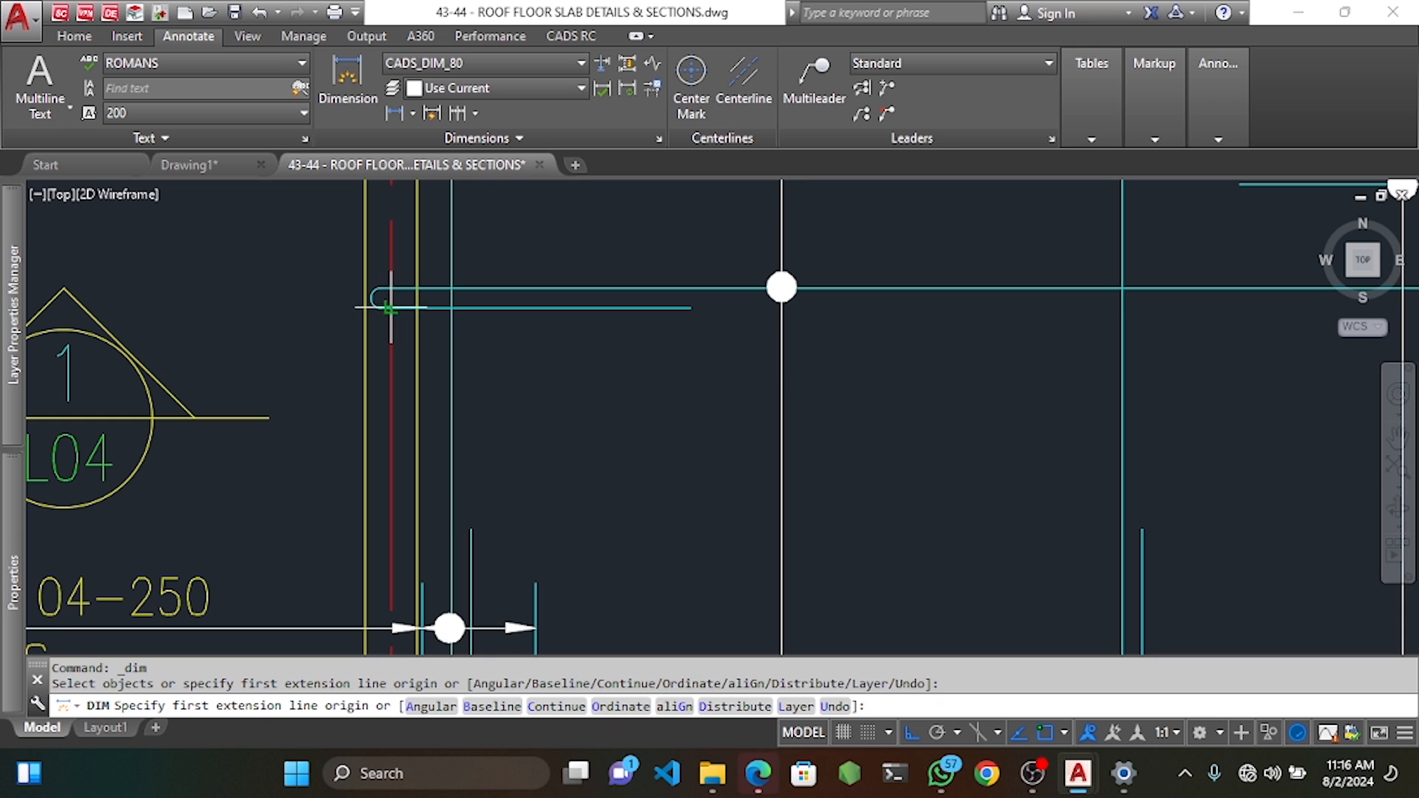
pyautogui.click(391, 308)
pyautogui.click(691, 308)
pyautogui.scroll(-8, 691, 307)
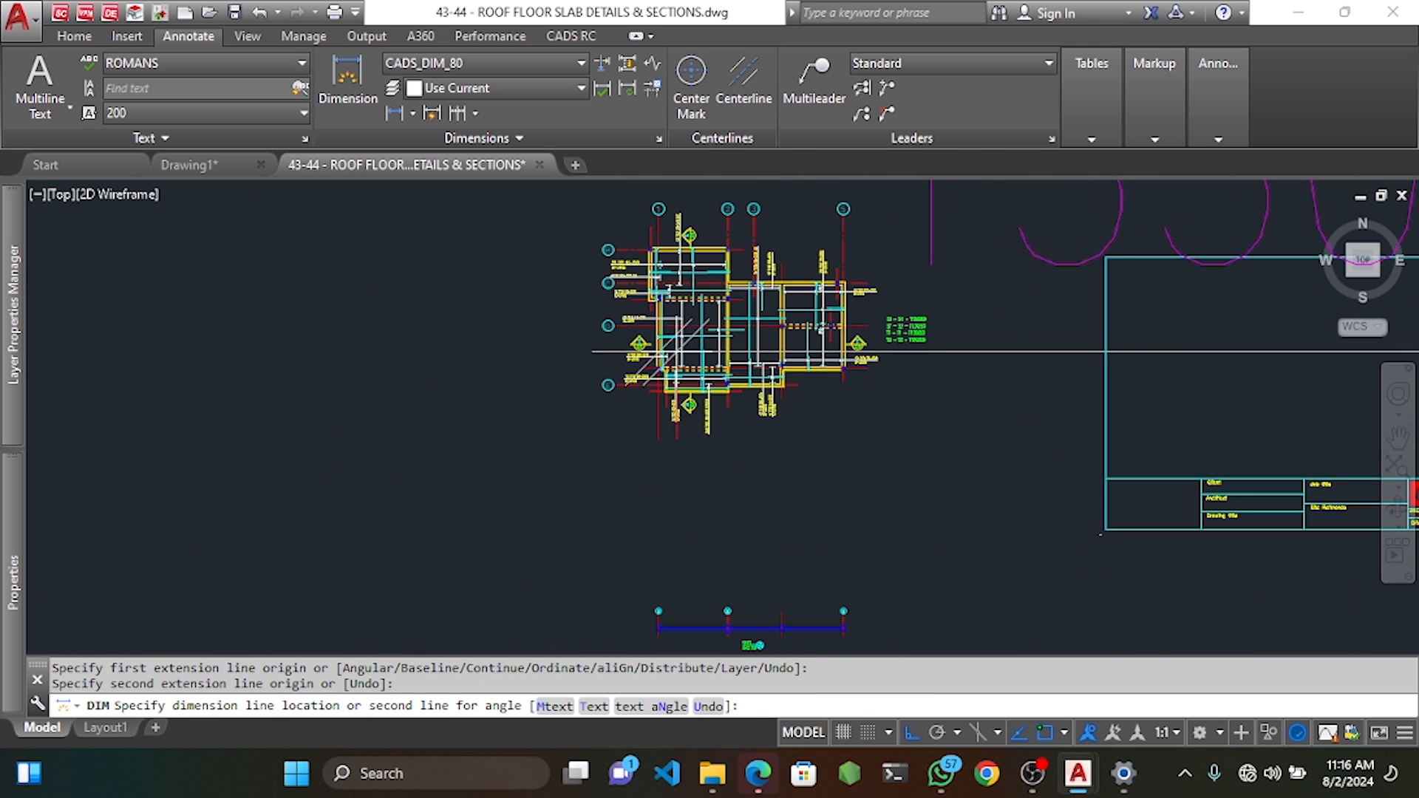
pyautogui.scroll(-2, 699, 381)
pyautogui.press('Escape')
pyautogui.scroll(12, 698, 381)
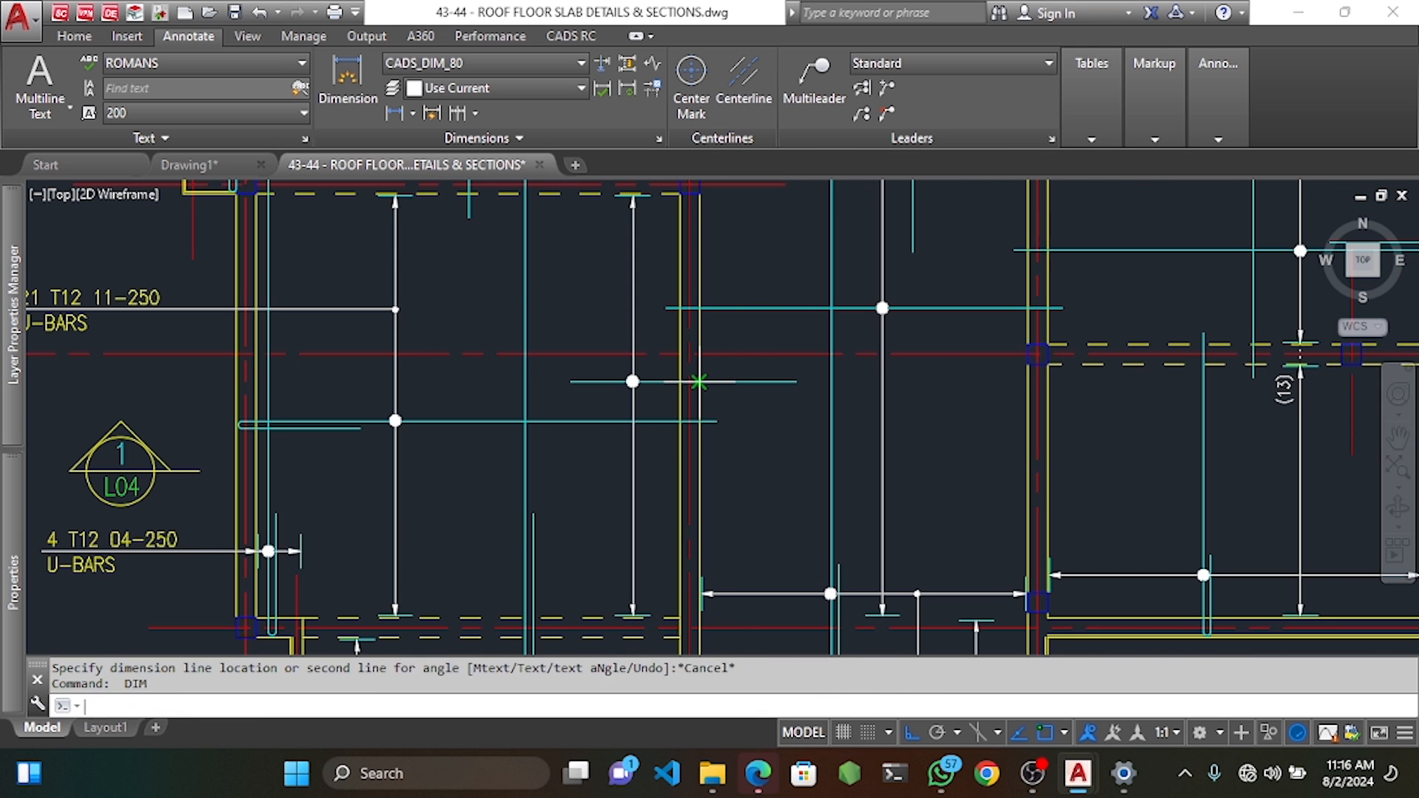
# Dimension a 1350 distance from the bar end.
pyautogui.press('Return')
pyautogui.click(698, 382)
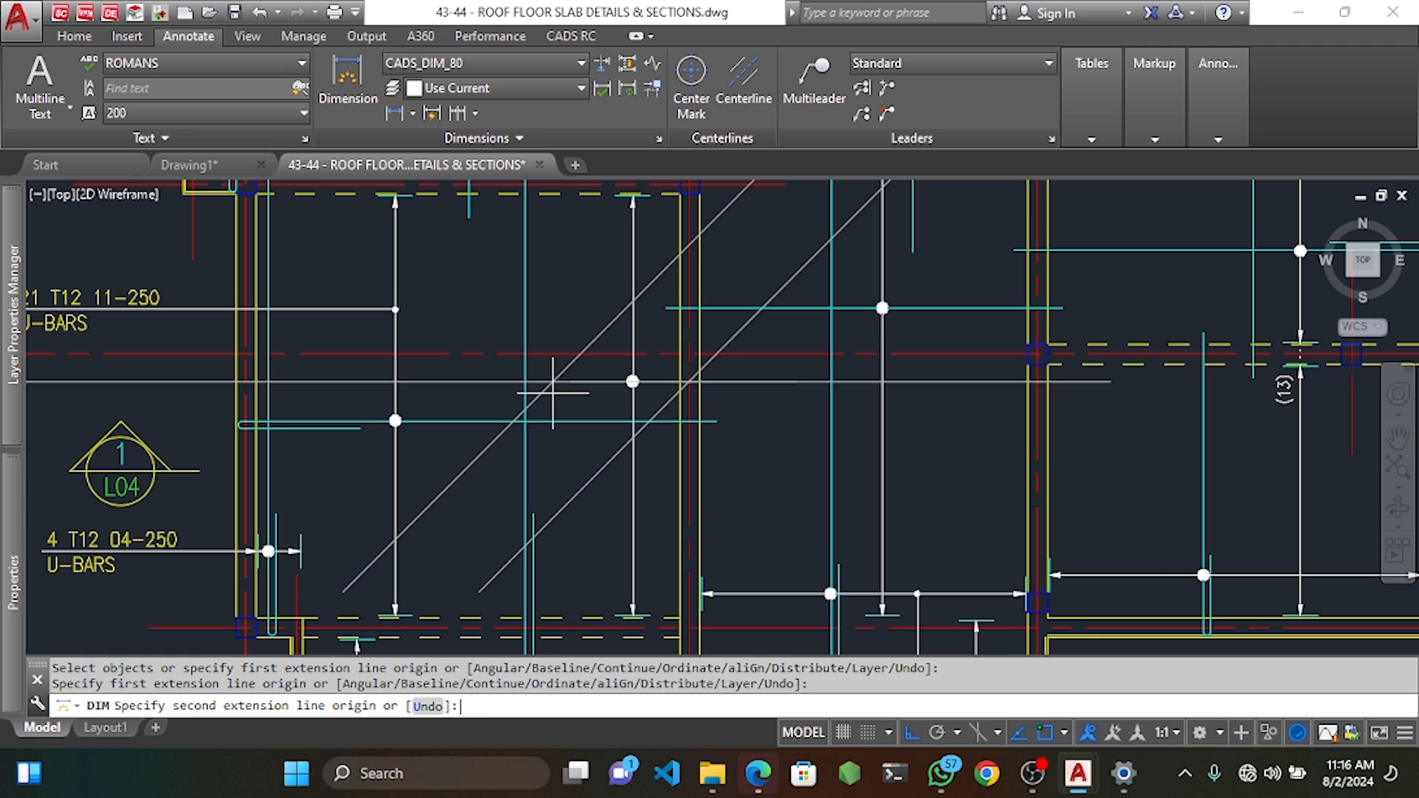
pyautogui.write('1350')
pyautogui.press('Return')
pyautogui.click(484, 524)
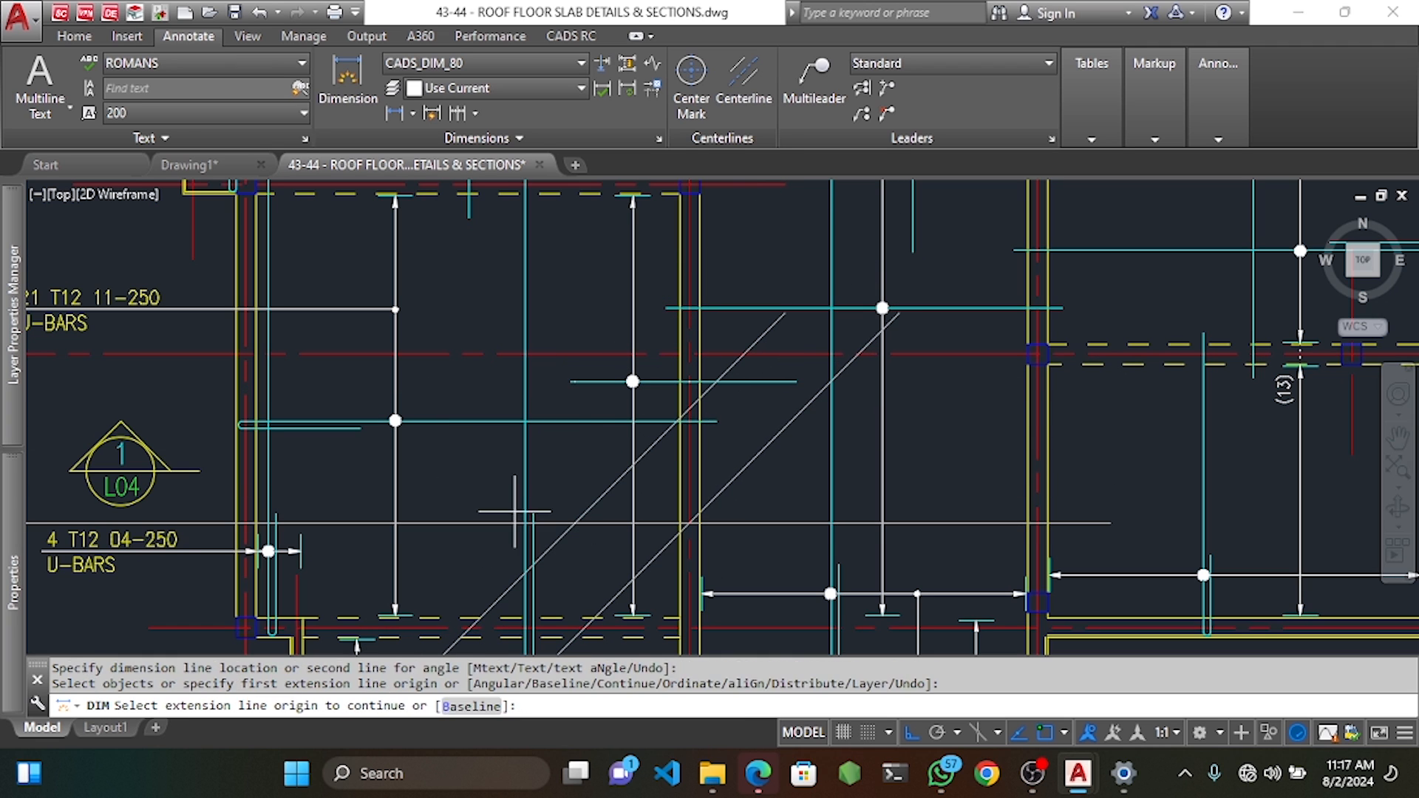
pyautogui.press('Escape')
pyautogui.press('Escape')
pyautogui.press('Escape')
pyautogui.scroll(4, 621, 393)
# Start moving the short horizontal rebar line and delete the temporary diagonal check object.
pyautogui.click(595, 366)
pyautogui.moveTo(519, 380); pyautogui.dragTo(552, 385, button='middle')
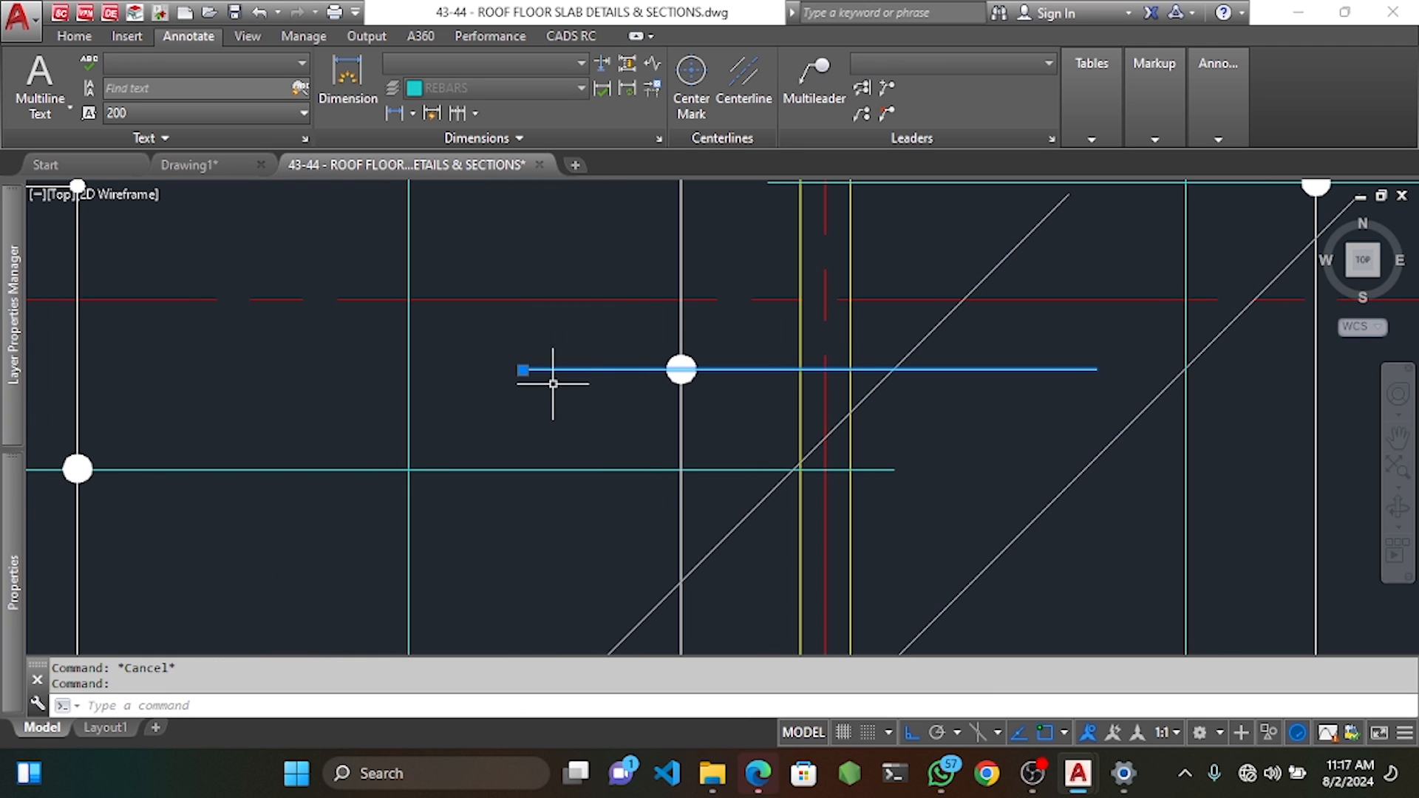
pyautogui.write('m')
pyautogui.press('Return')
pyautogui.press('Return')
pyautogui.click(522, 369)
pyautogui.scroll(-6, 545, 356)
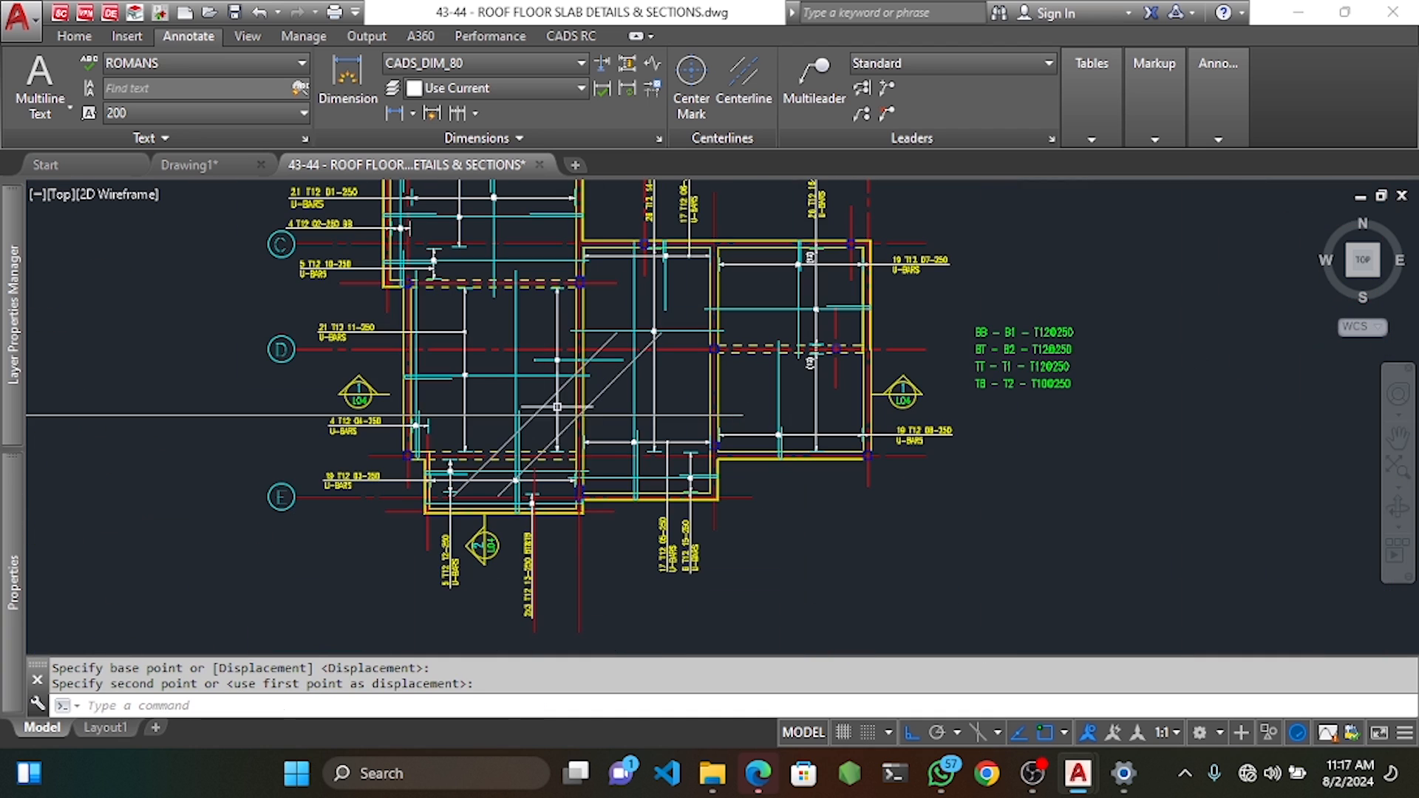
pyautogui.click(546, 404)
pyautogui.press('Delete')
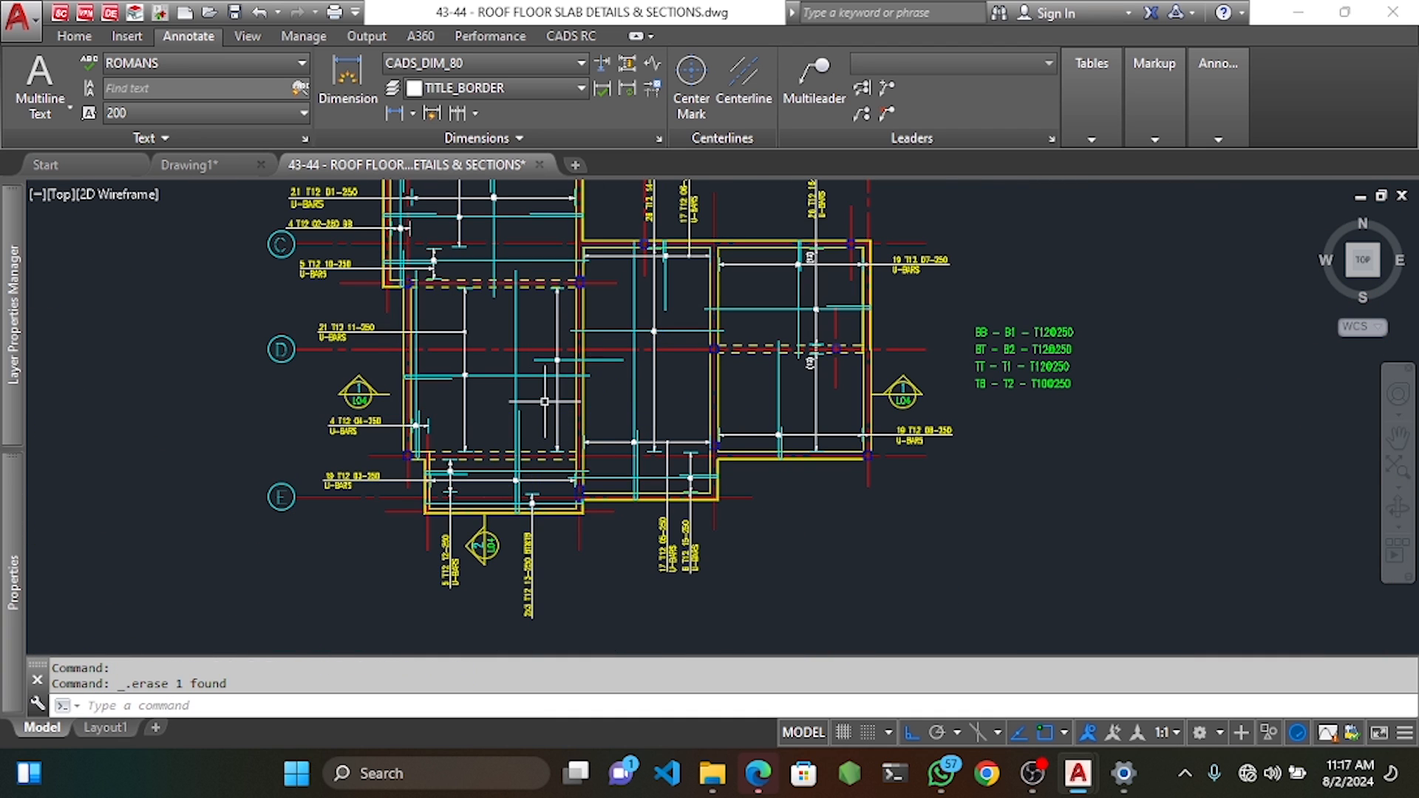
pyautogui.scroll(5, 546, 403)
# Measure along the horizontal bar with a new dimension, cancelling the unfinished attempts.
pyautogui.click(348, 77)
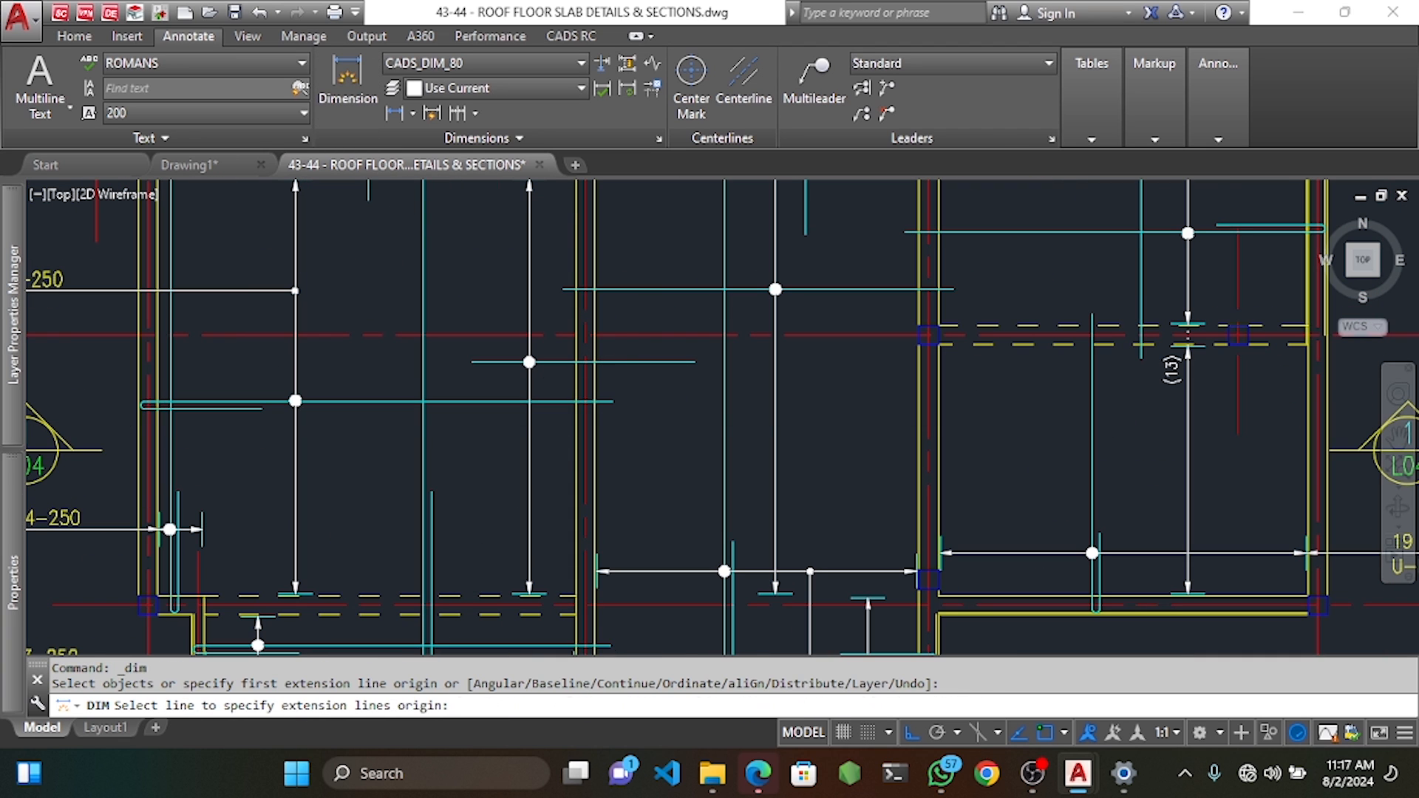
pyautogui.click(586, 360)
pyautogui.press('Escape')
pyautogui.press('space')
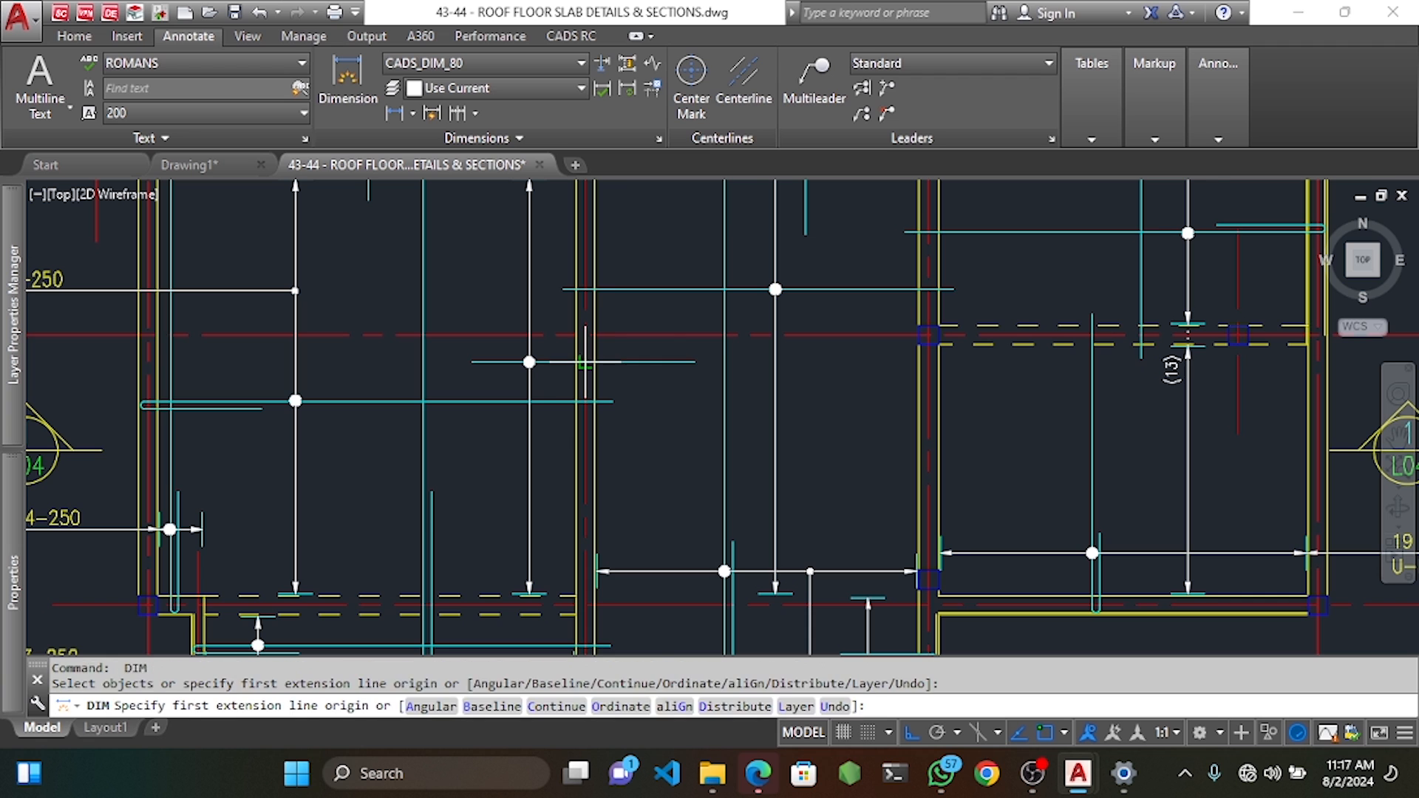
pyautogui.click(586, 361)
pyautogui.click(929, 361)
pyautogui.scroll(-5, 904, 380)
pyautogui.scroll(-4, 891, 425)
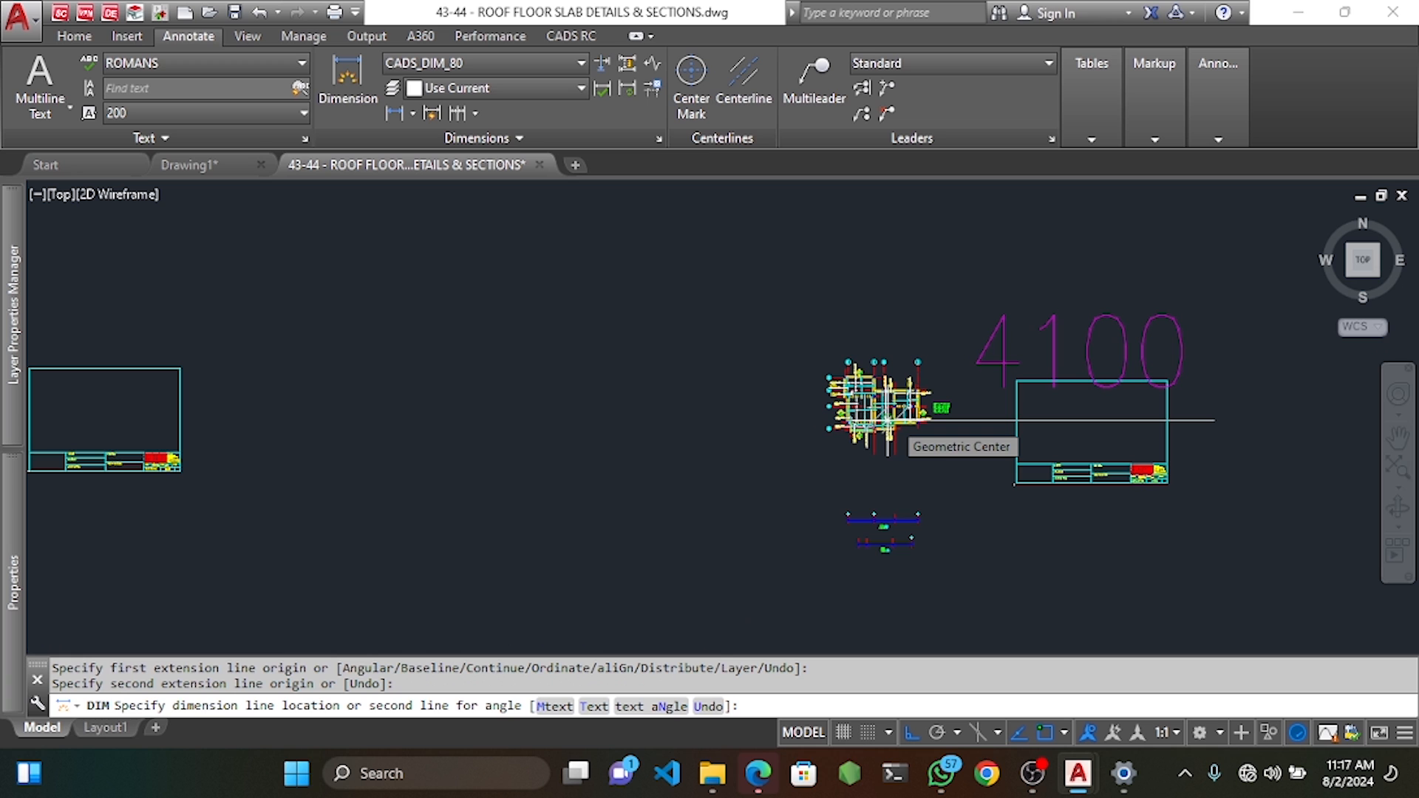
pyautogui.scroll(5, 887, 420)
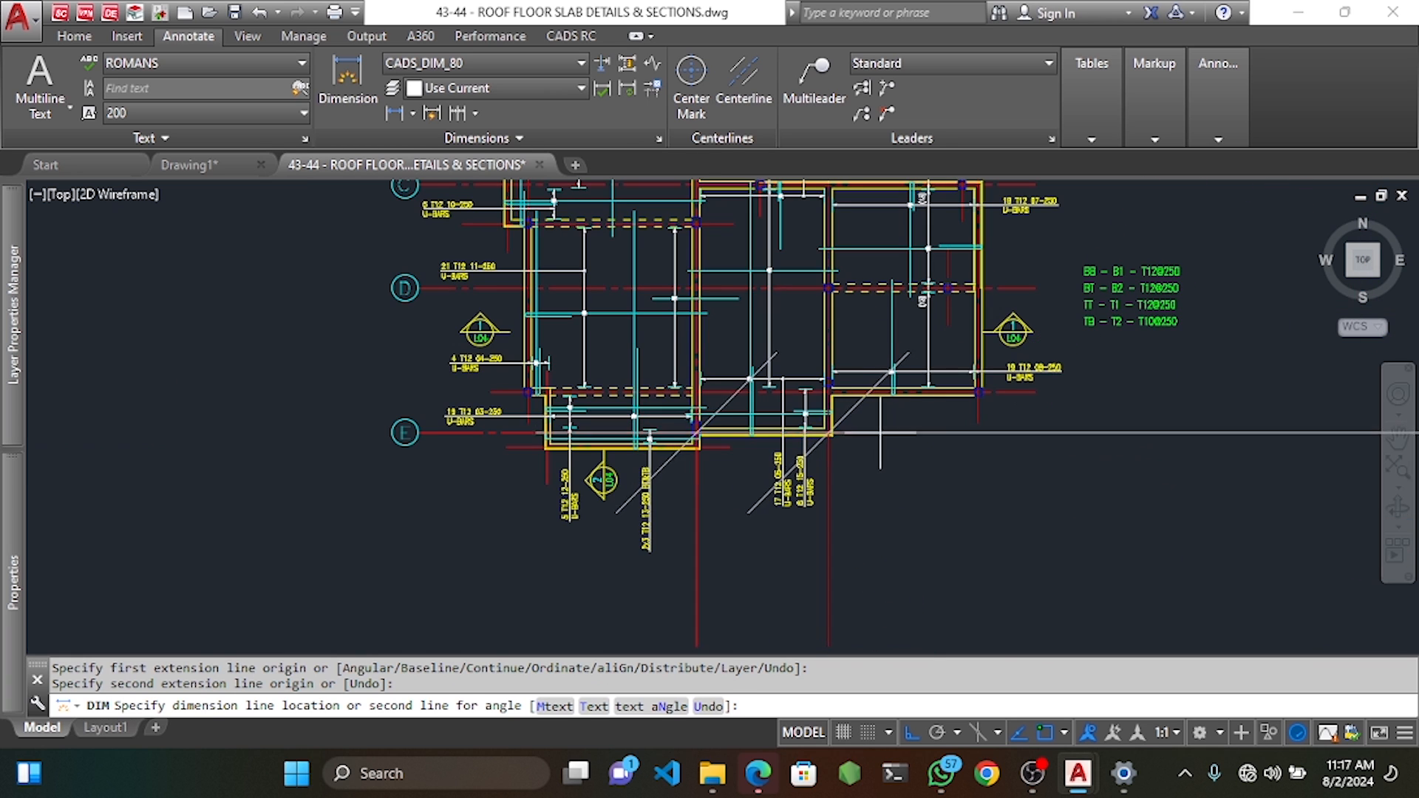
pyautogui.press('Escape')
pyautogui.scroll(3, 704, 335)
# Check the offset from the red and cyan crossing, then zoom in and clear the selection.
pyautogui.press('Return')
pyautogui.click(656, 365)
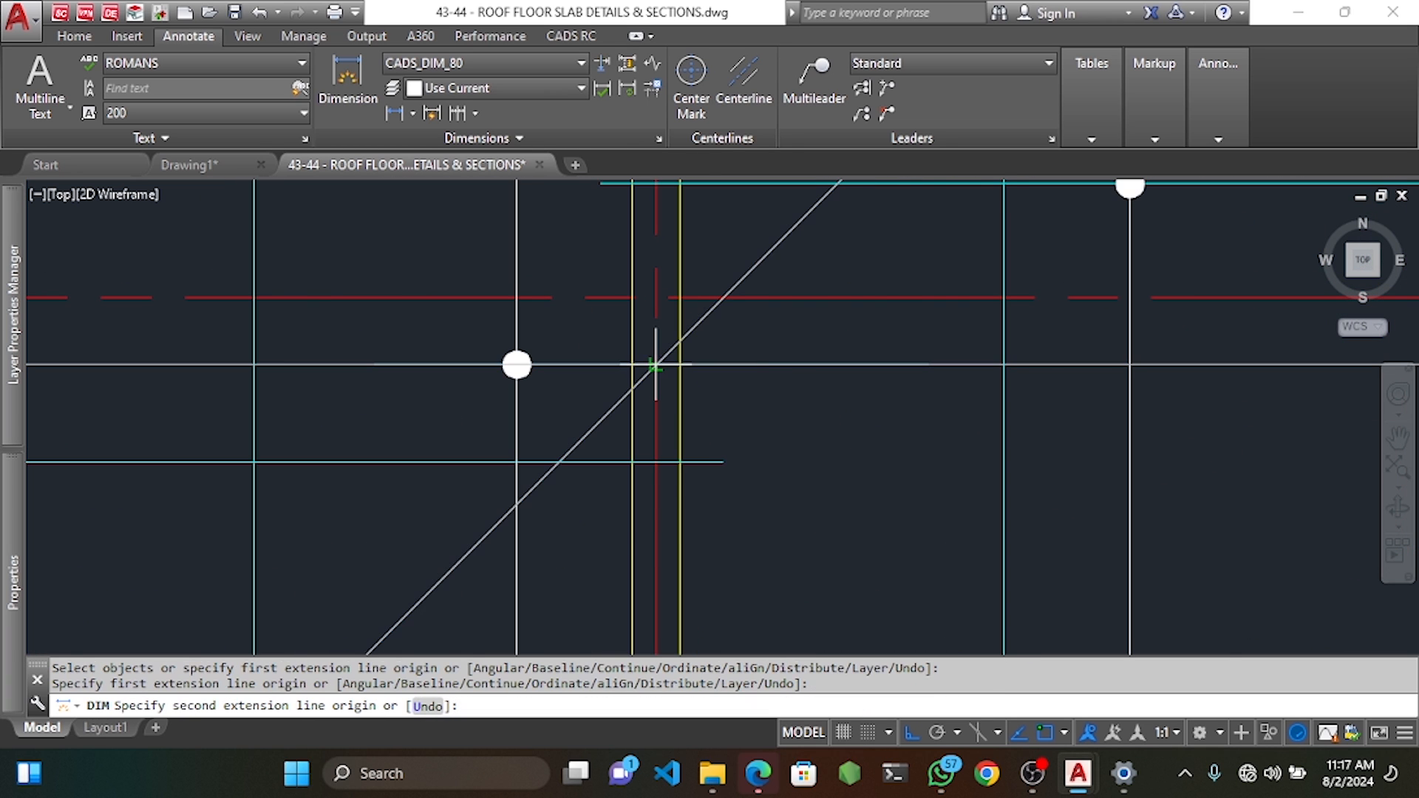
pyautogui.press('Return')
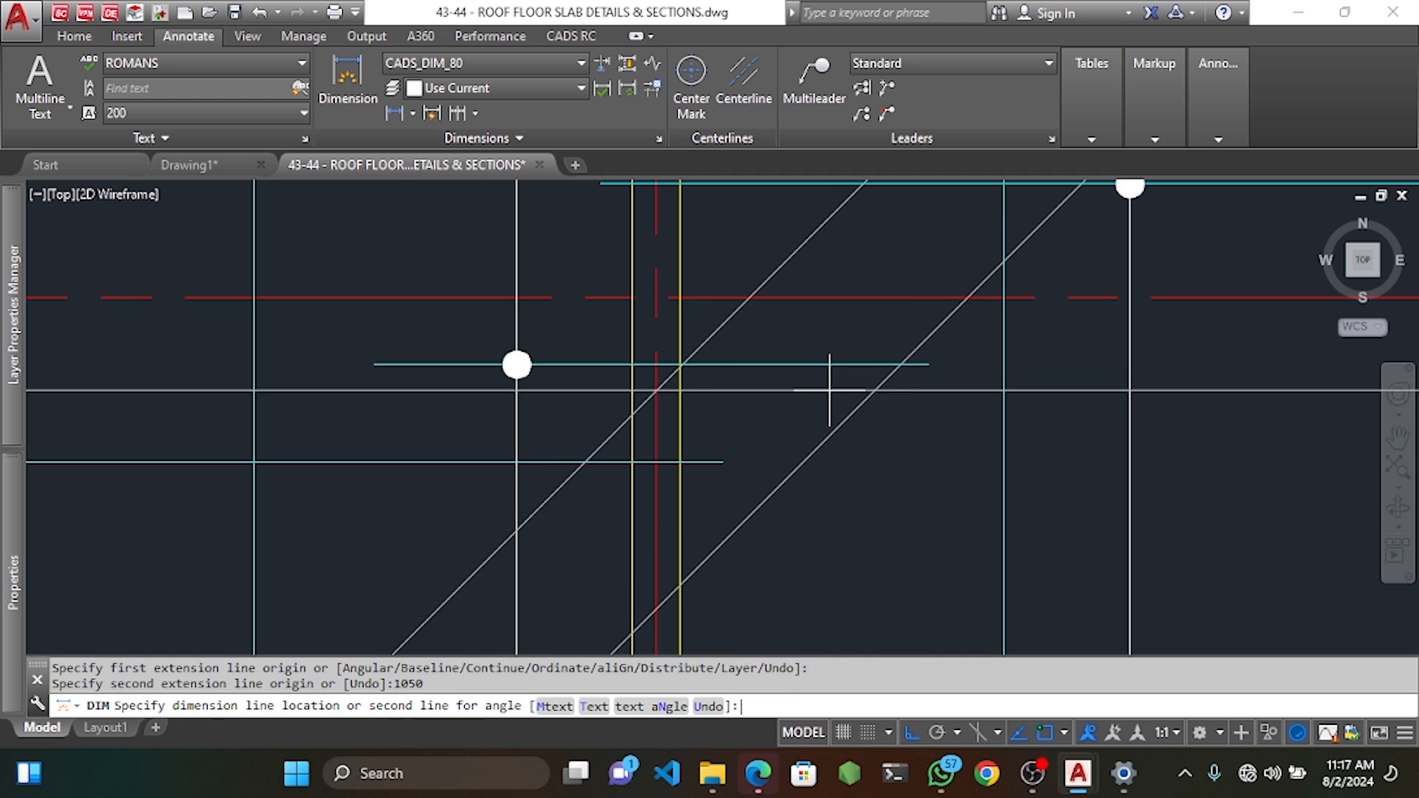
pyautogui.press('Escape')
pyautogui.click(929, 527)
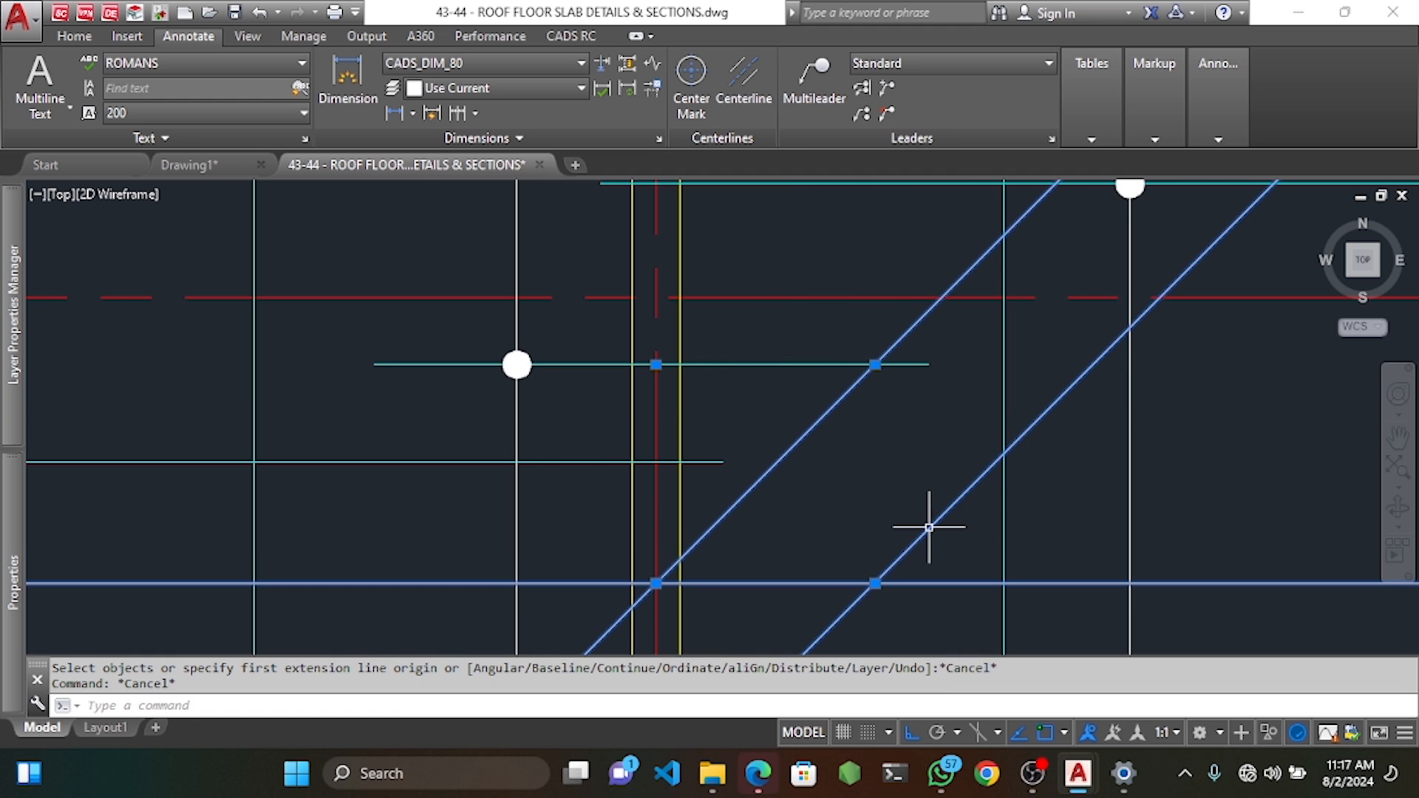
pyautogui.scroll(4, 915, 335)
pyautogui.scroll(3, 921, 466)
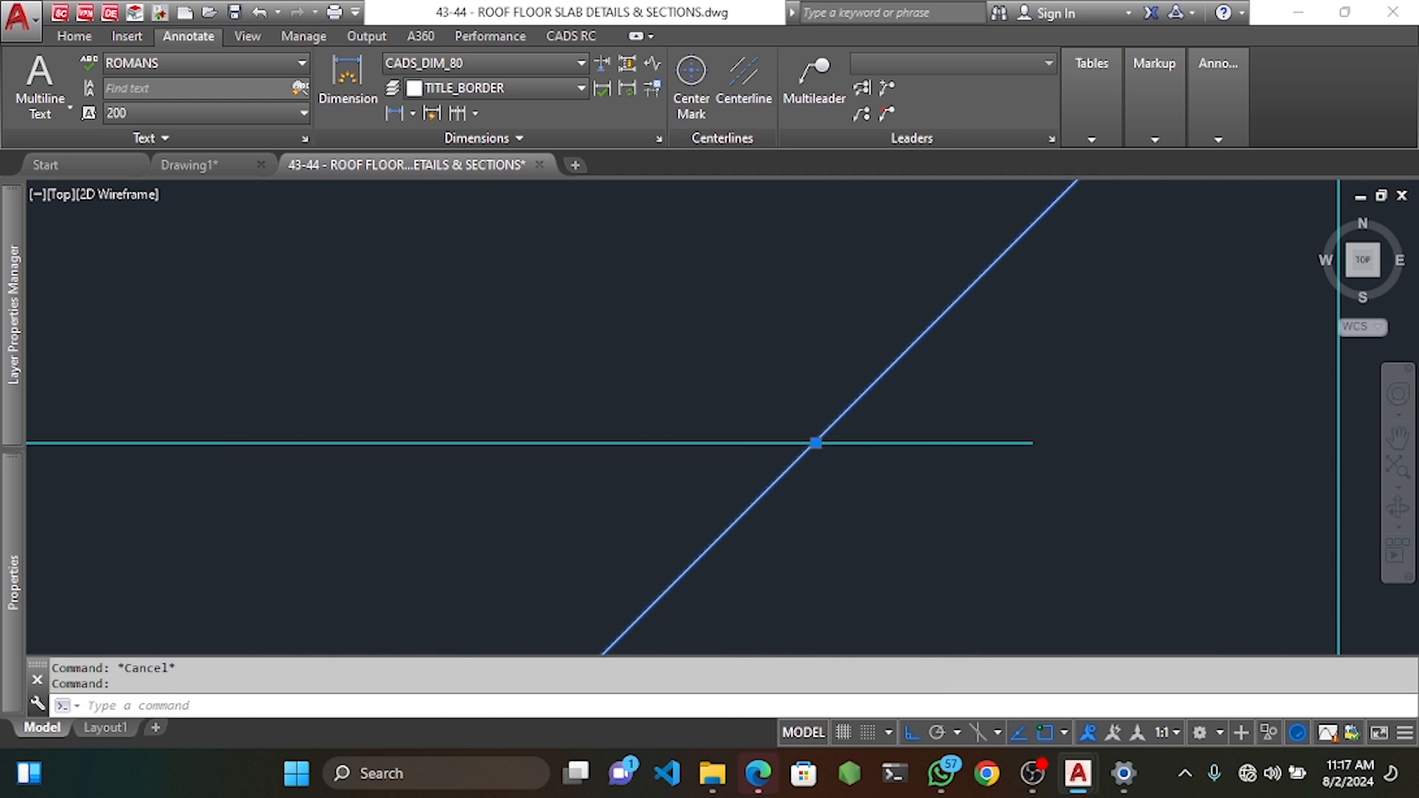
pyautogui.press('Escape')
# Stretch the horizontal bar's end back so it stops at the diagonal line.
pyautogui.click(571, 36)
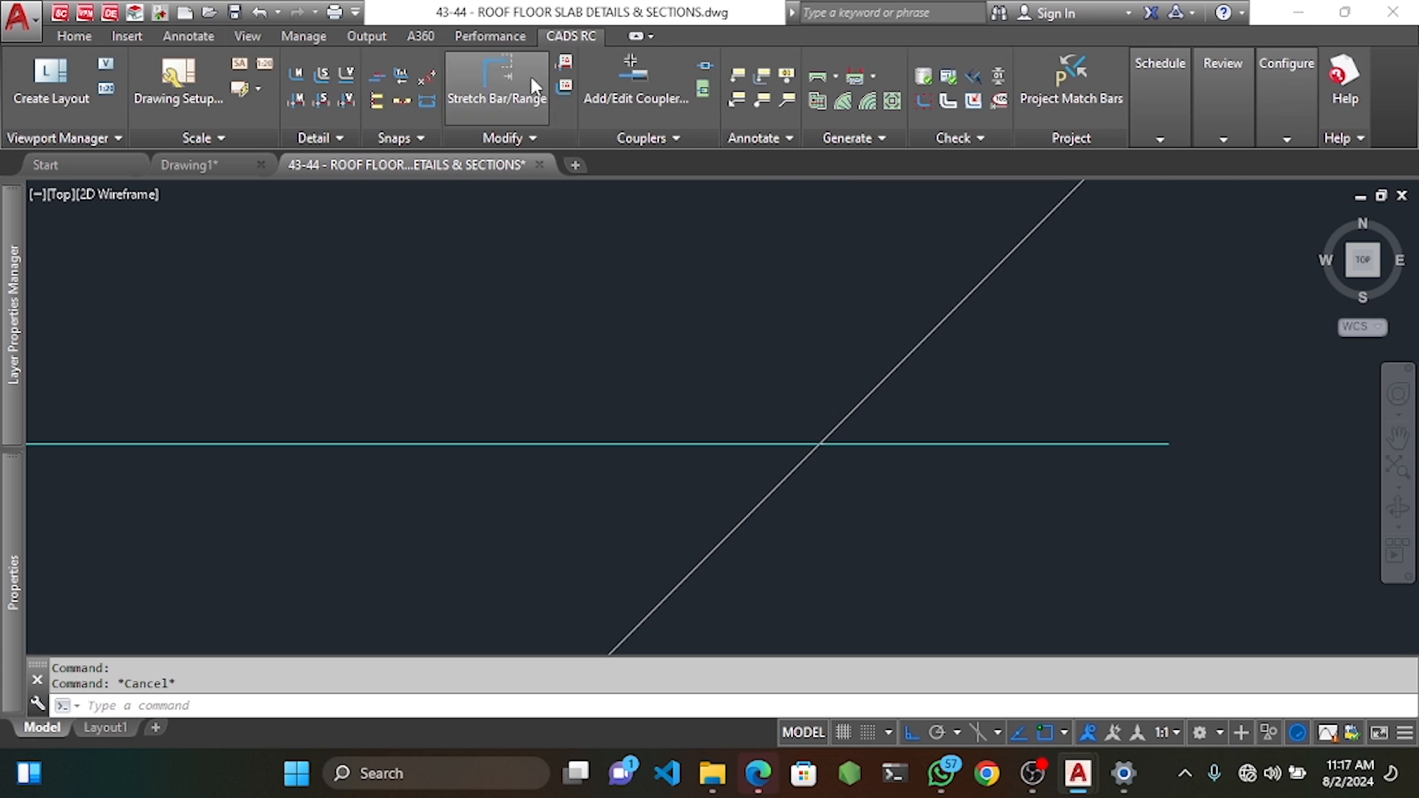
pyautogui.click(497, 82)
pyautogui.click(1225, 386)
pyautogui.click(1146, 496)
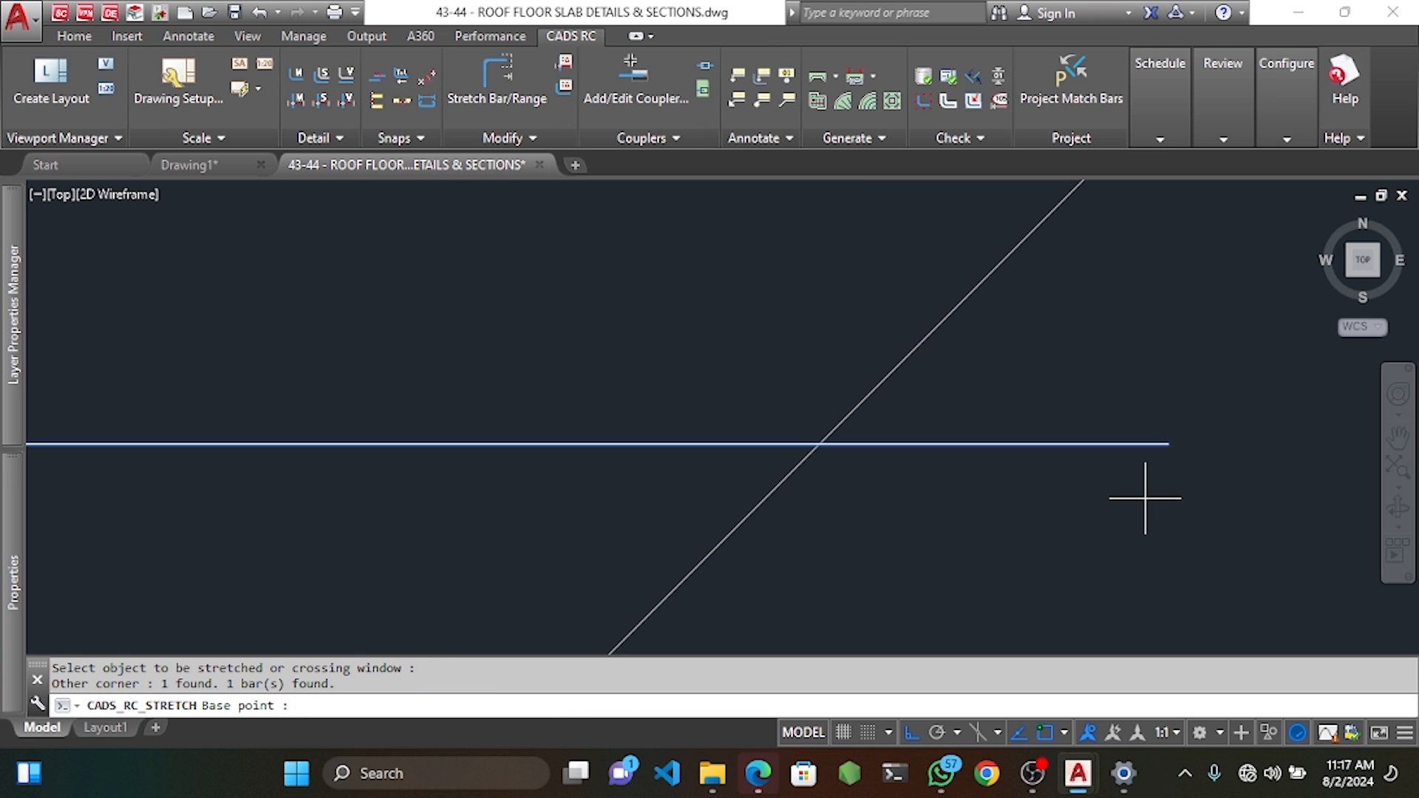
pyautogui.click(1168, 439)
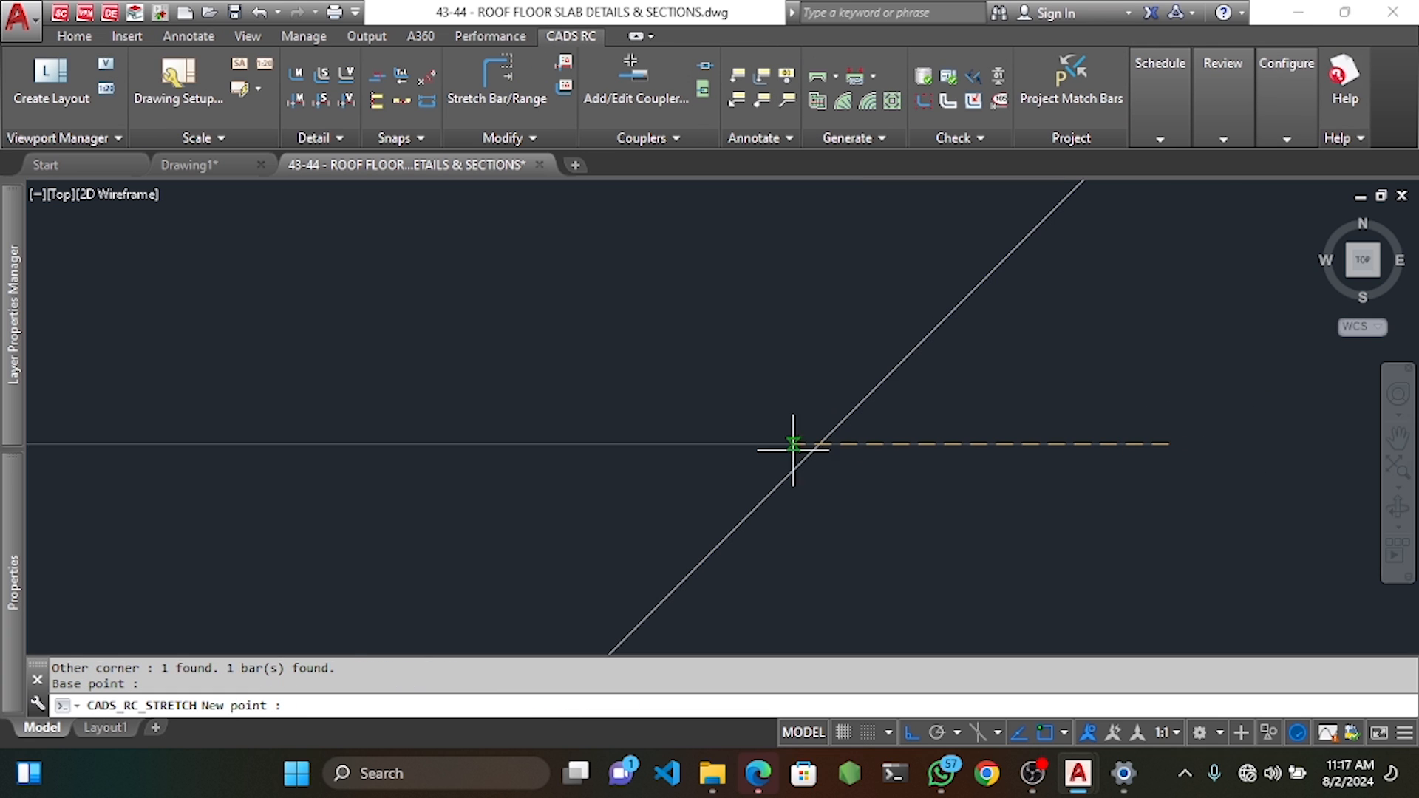
pyautogui.click(820, 446)
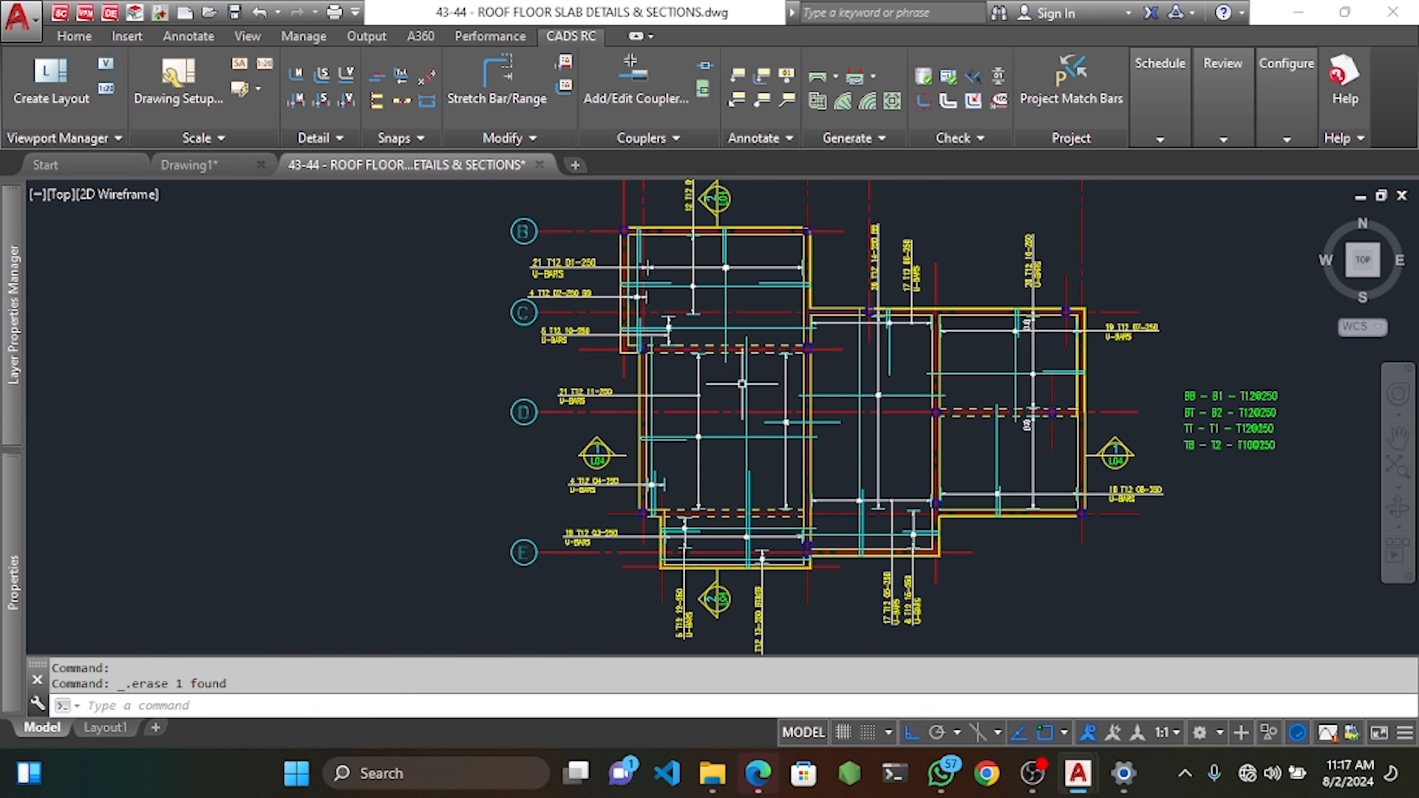
# Pan the slab plan down toward grid E and bring up the detailing shortcut menu.
pyautogui.scroll(4, 788, 341)
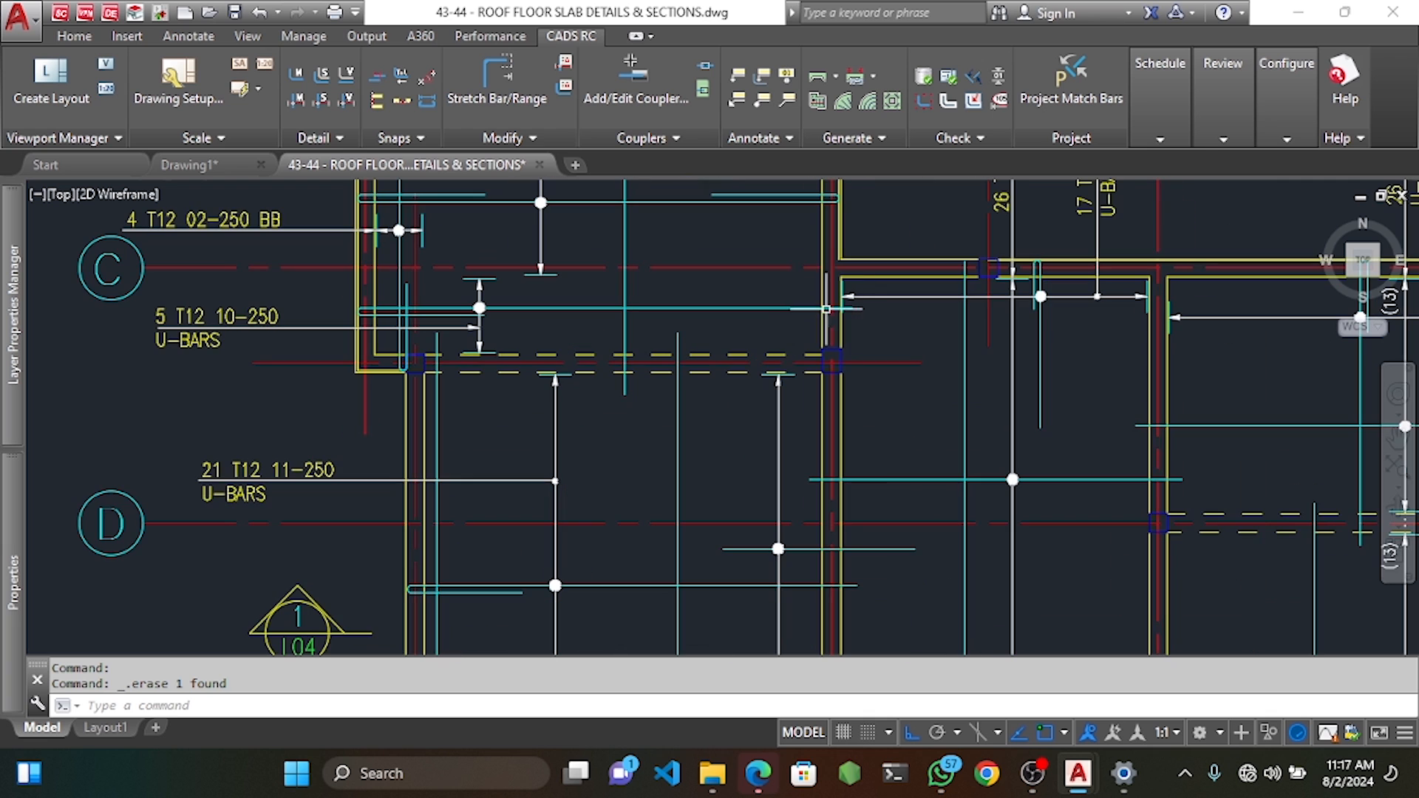
pyautogui.scroll(-4, 824, 318)
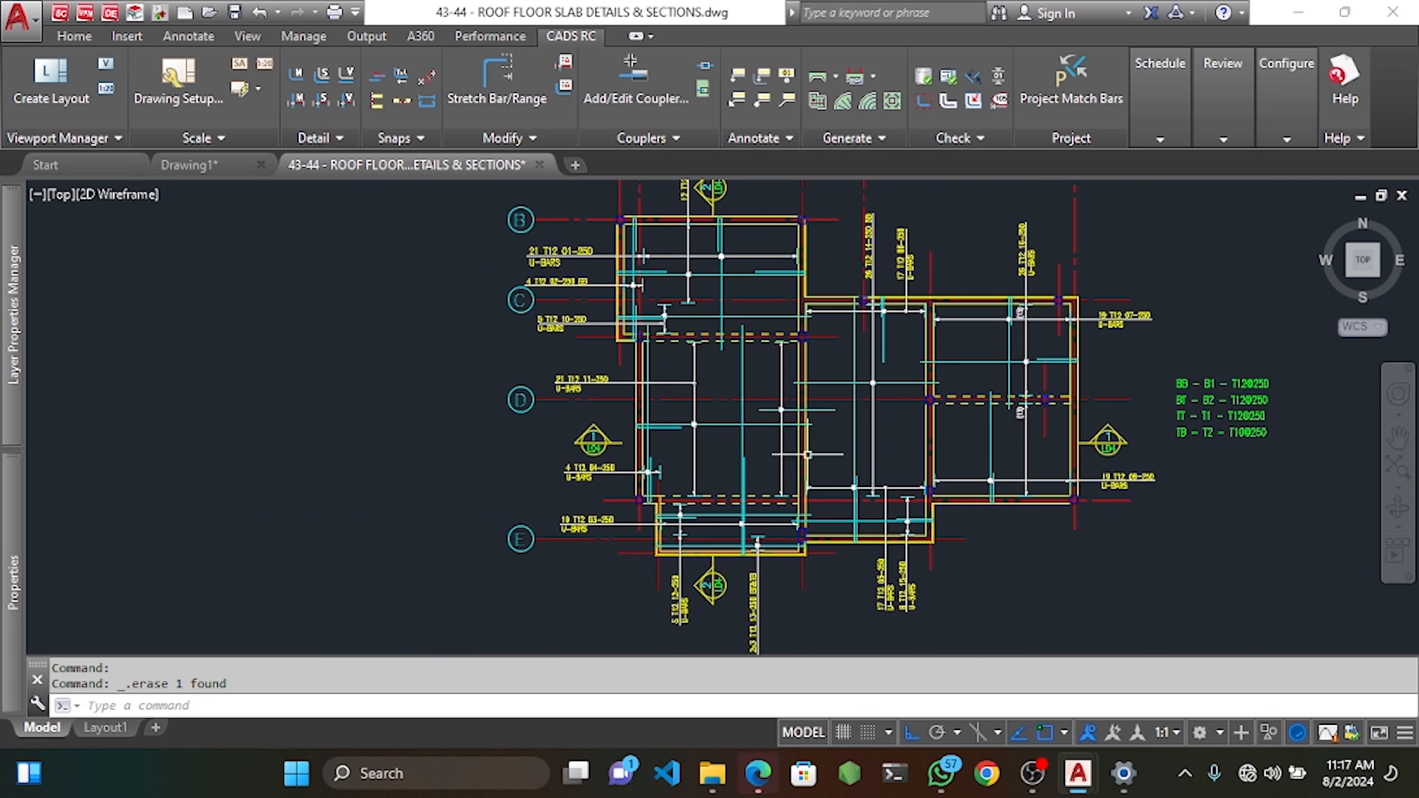
pyautogui.scroll(2, 800, 522)
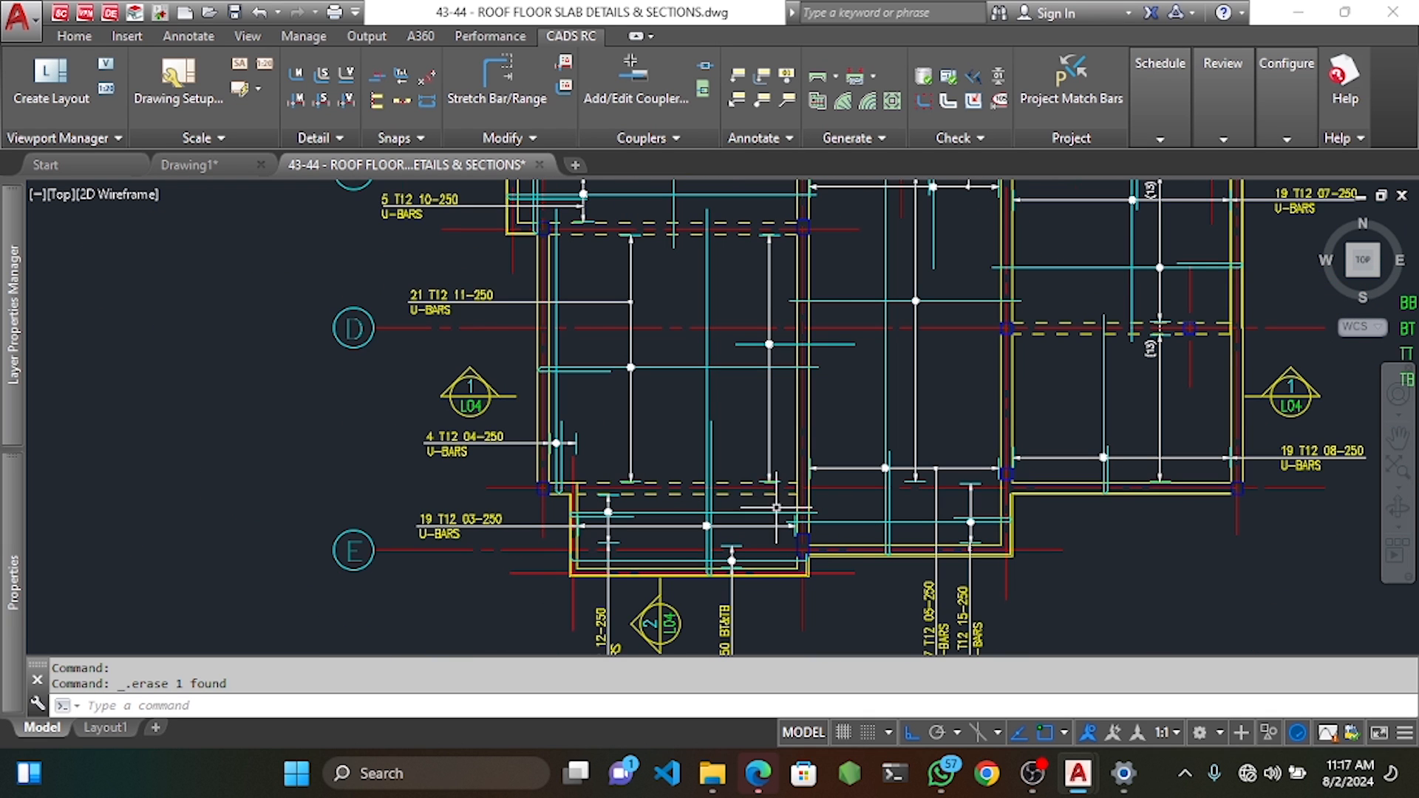
pyautogui.moveTo(808, 309); pyautogui.dragTo(806, 411, button='middle')
pyautogui.moveTo(829, 301); pyautogui.dragTo(824, 335, button='middle')
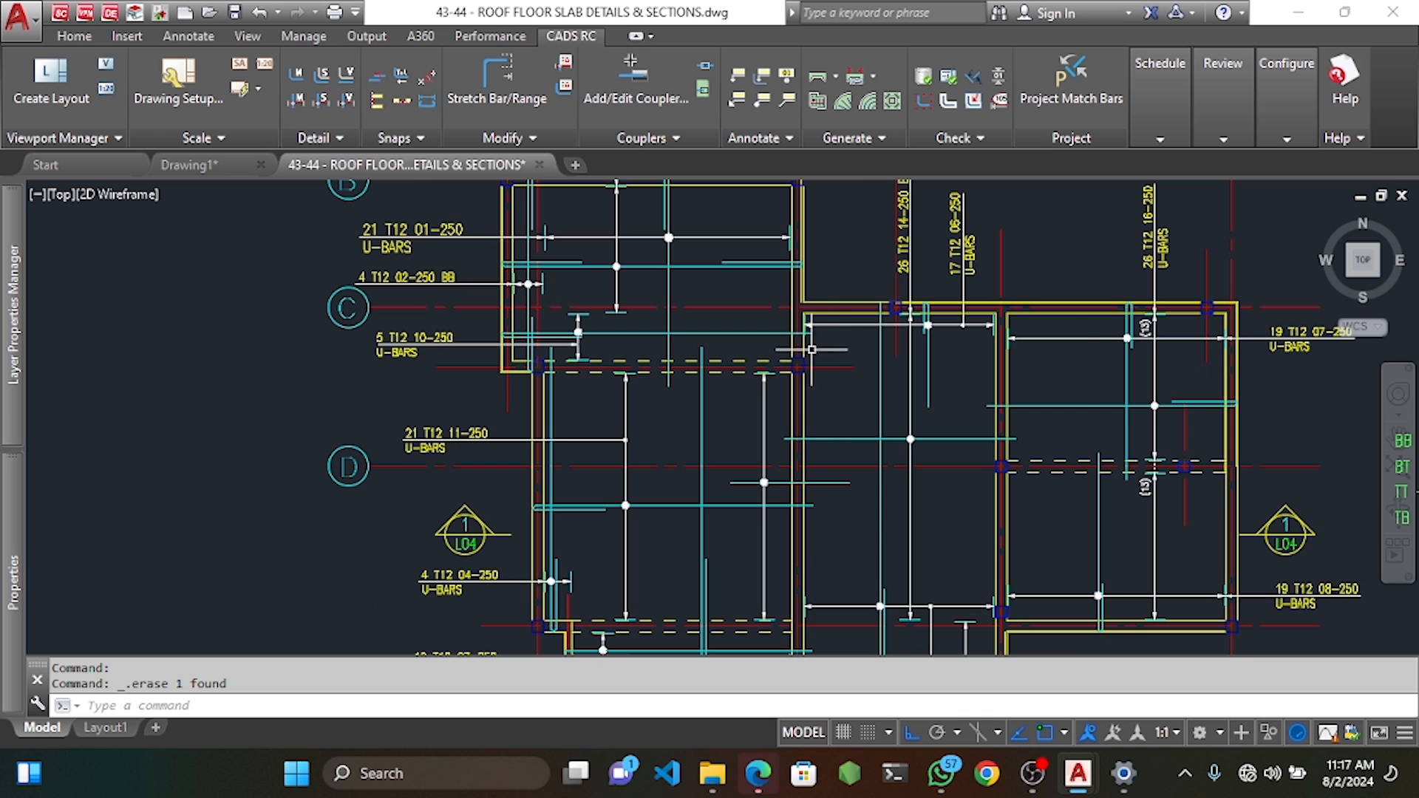
pyautogui.rightClick(812, 349)
# Start a new-mark single-indicator range and accept the mark 18 T12 bar details.
pyautogui.moveTo(888, 389)
pyautogui.moveTo(1154, 412)
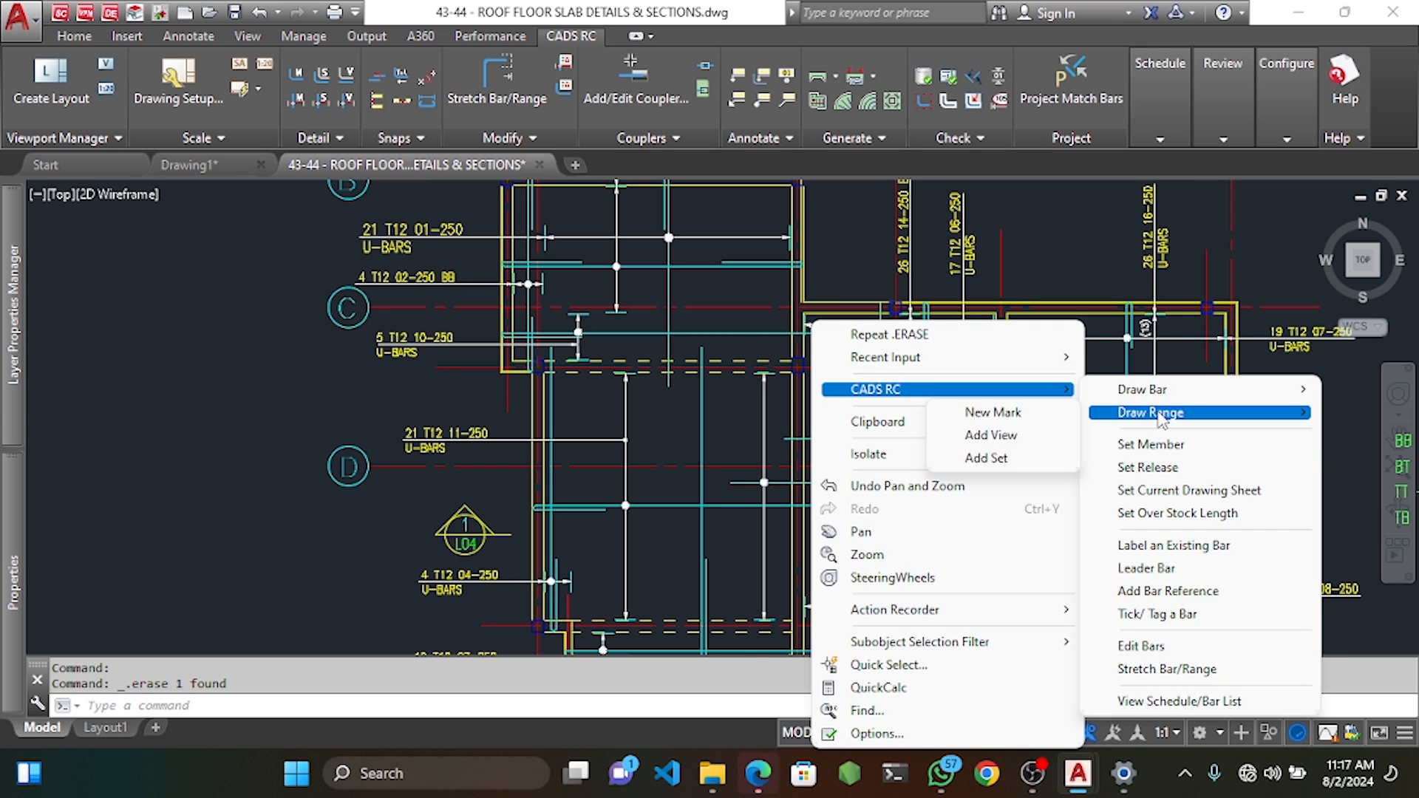
pyautogui.click(1006, 416)
pyautogui.click(539, 244)
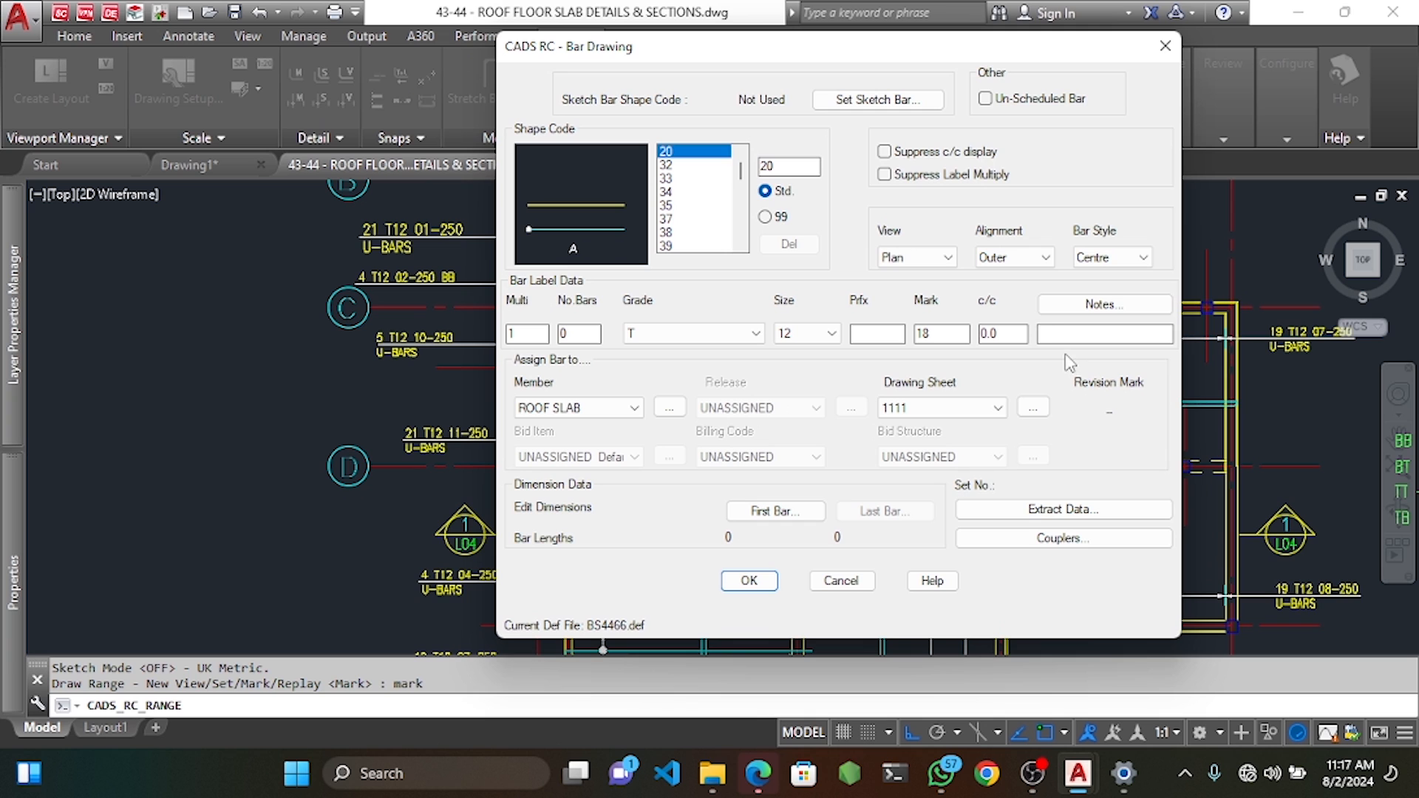
pyautogui.click(749, 581)
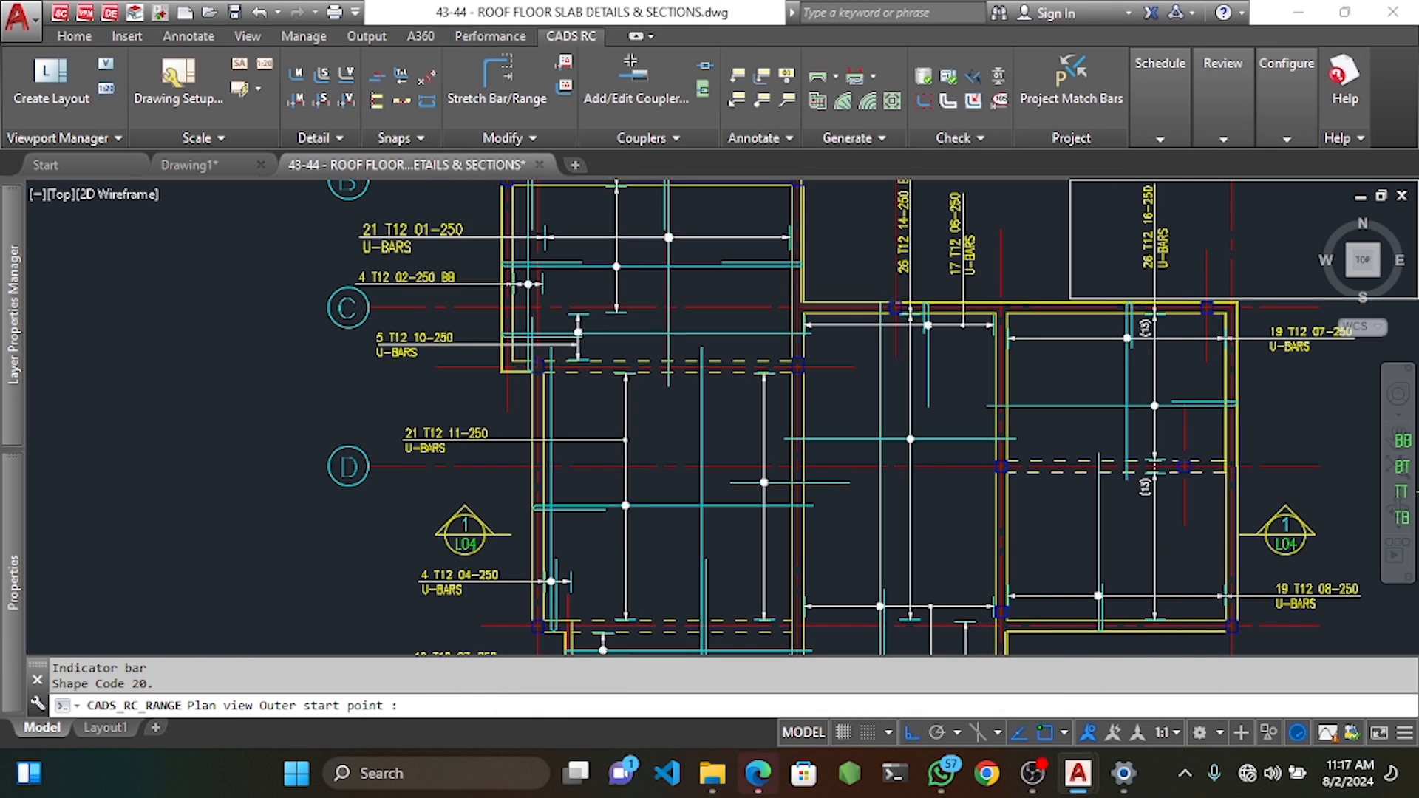
# Draw the mark 18 bar from its outer start point to the wall corner near grid C.
pyautogui.click(848, 341)
pyautogui.scroll(2, 783, 355)
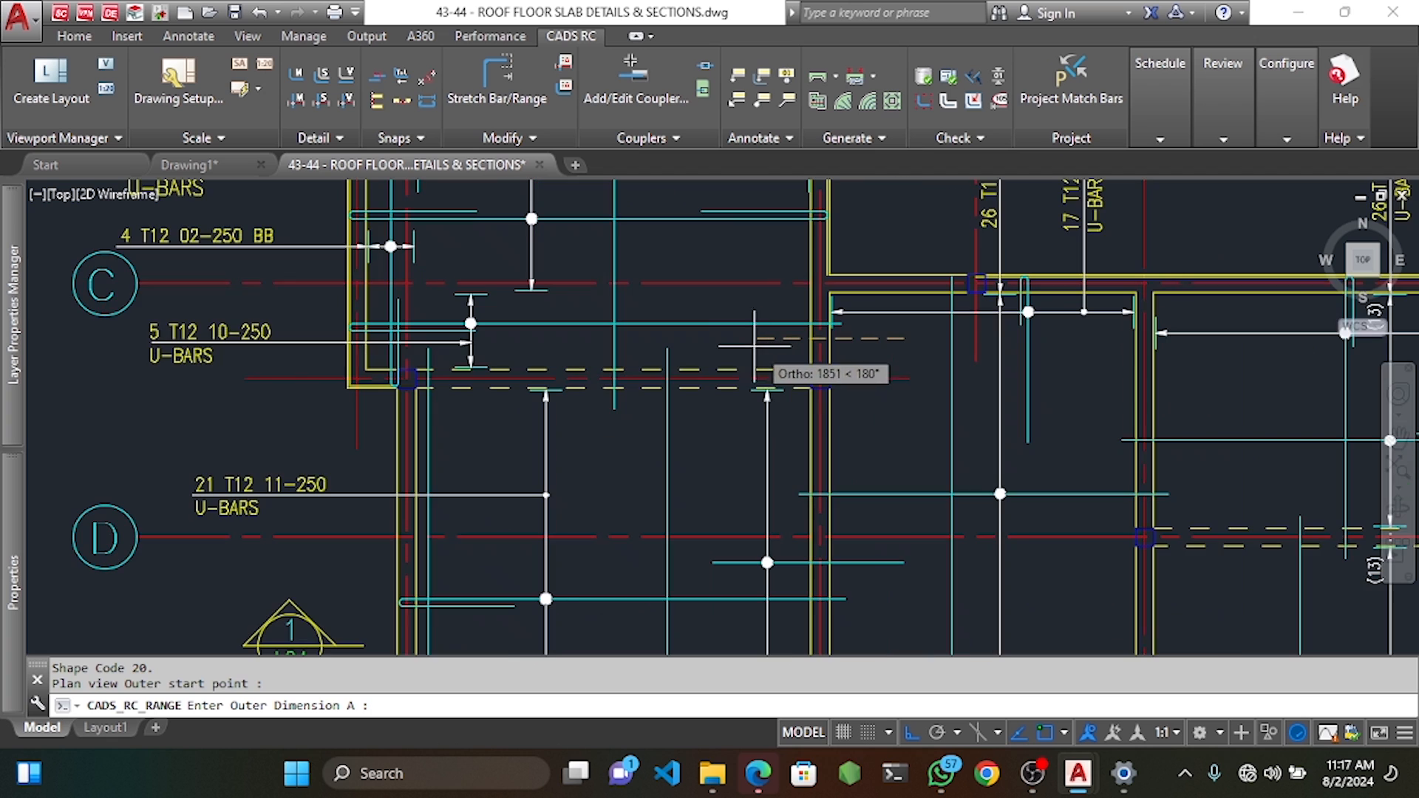
pyautogui.moveTo(699, 336); pyautogui.dragTo(721, 393, button='middle')
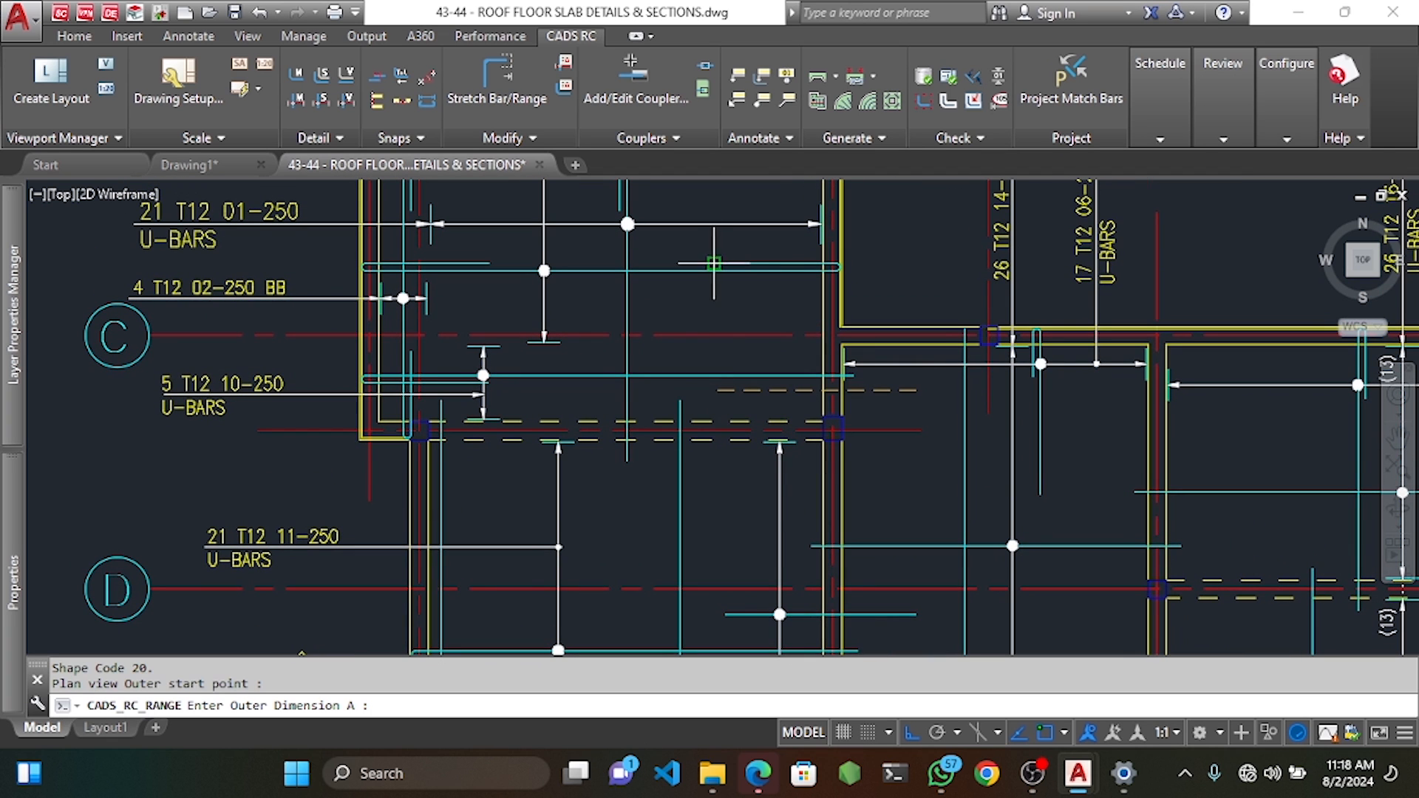
pyautogui.click(714, 390)
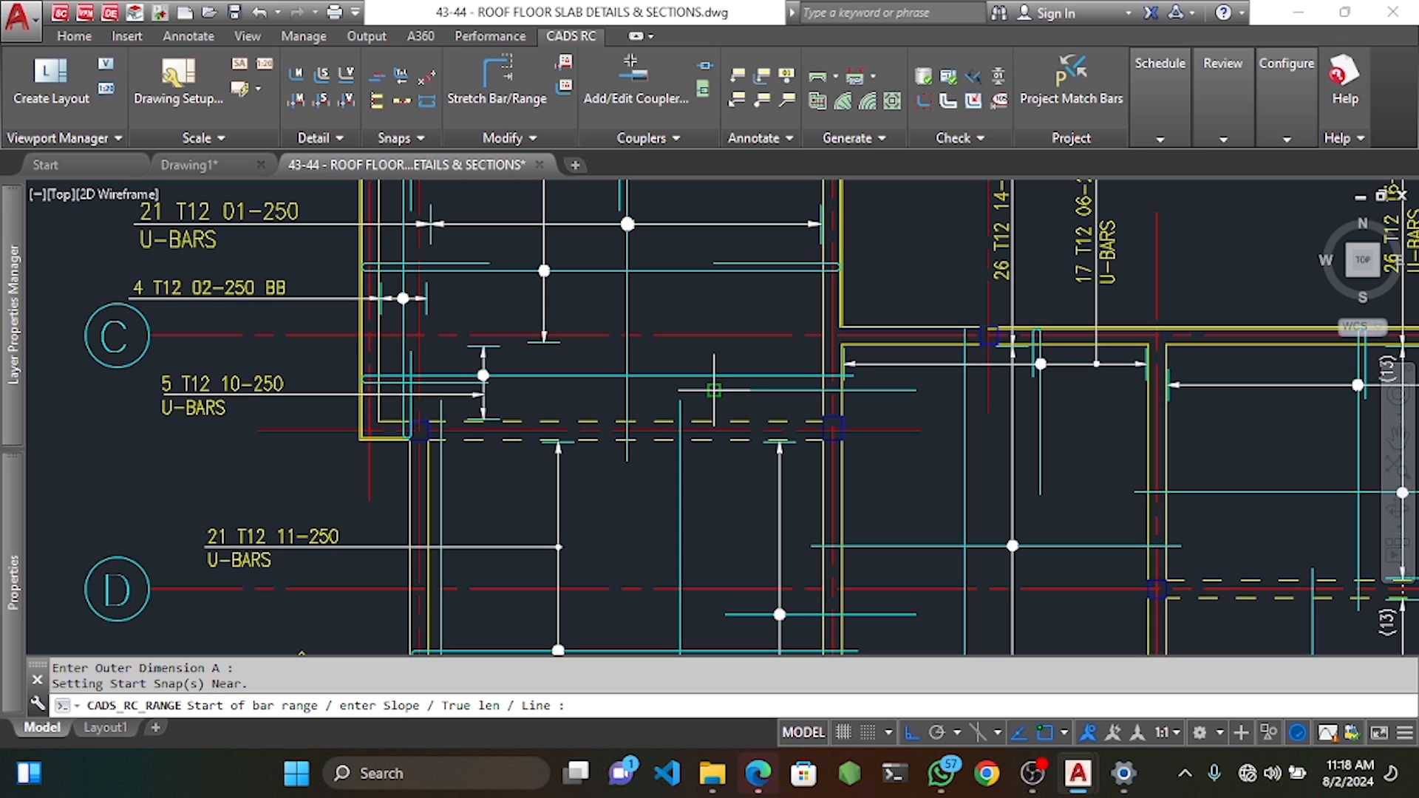
# Lay out the range with 25 end offsets and 250 spacing, giving 5 bars, without a label.
pyautogui.scroll(2, 859, 343)
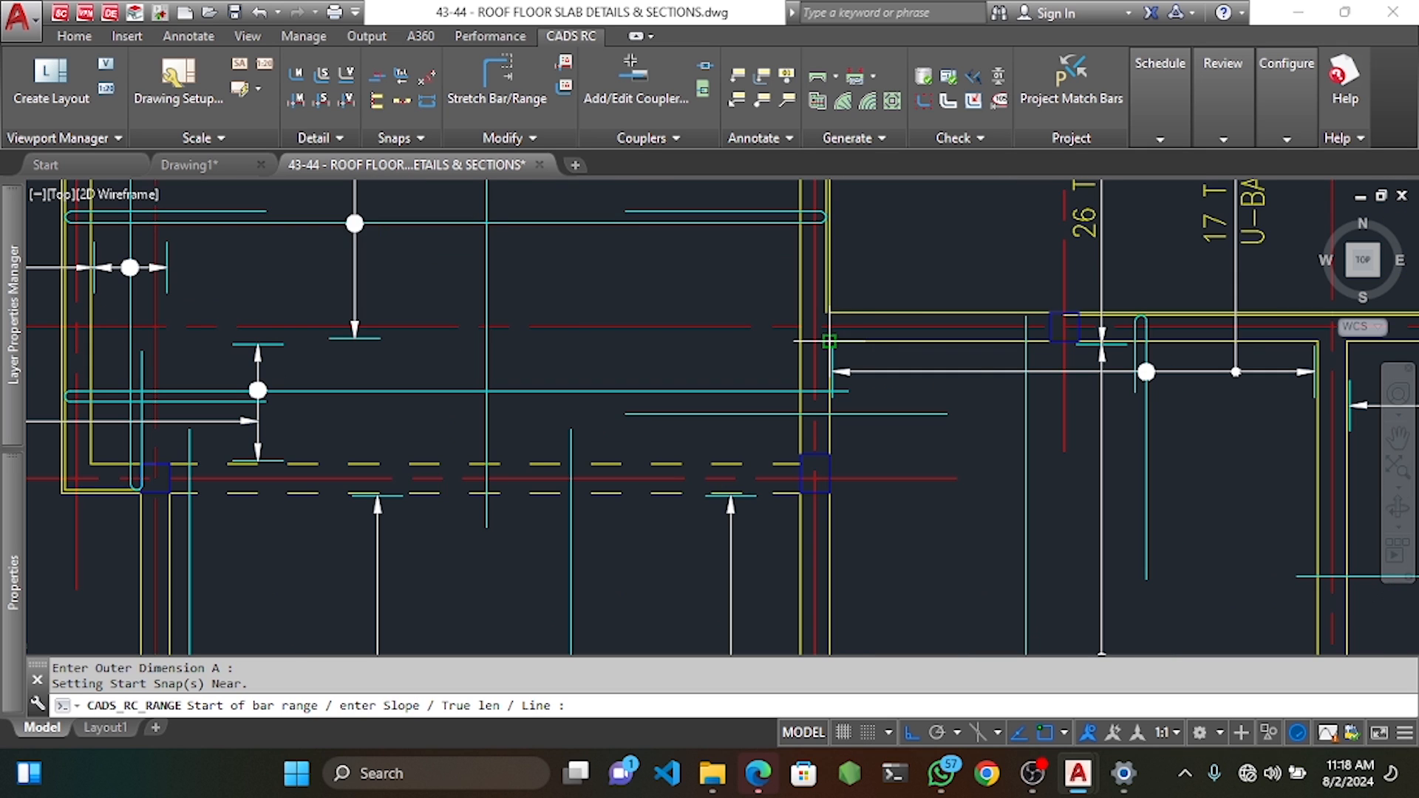
pyautogui.click(755, 339)
pyautogui.press('Return')
pyautogui.click(759, 463)
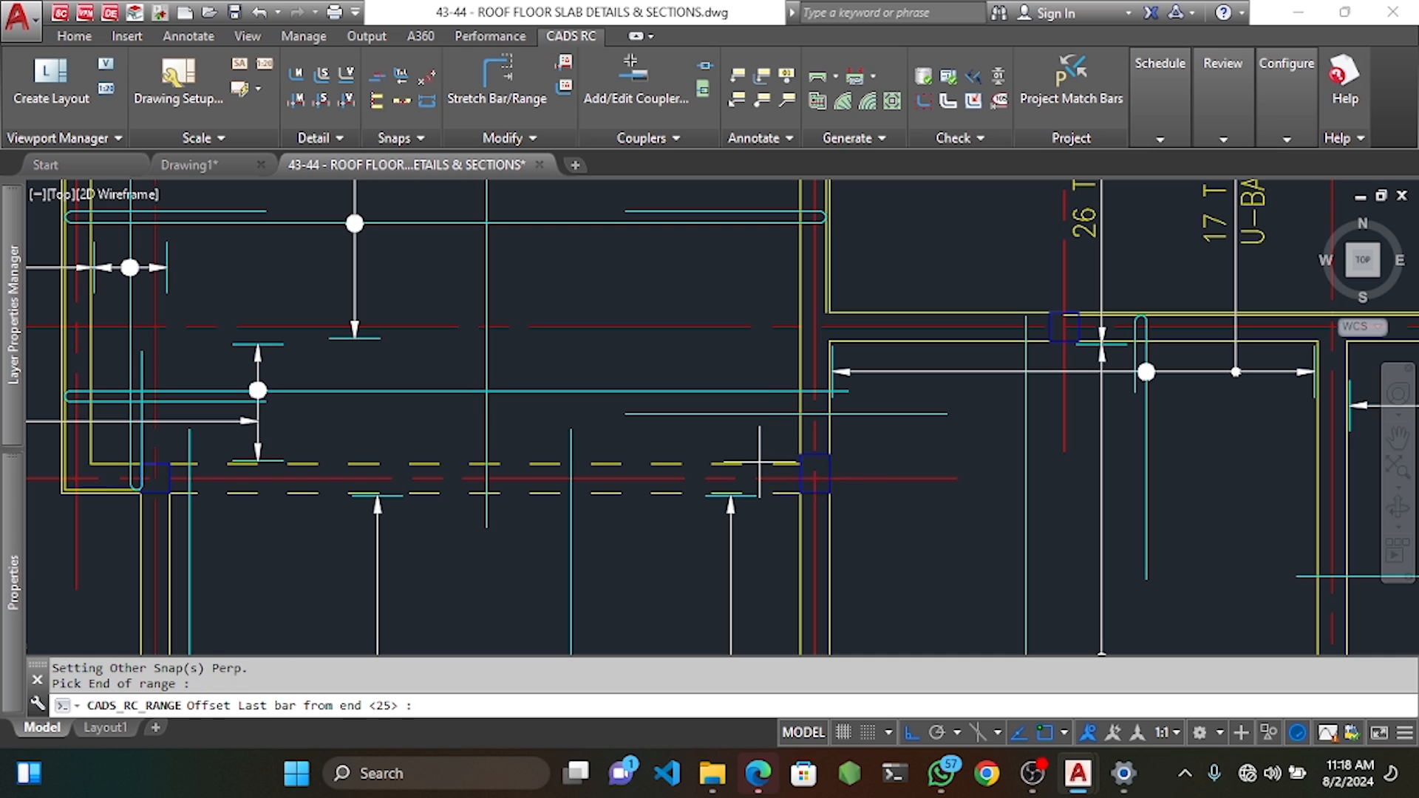
pyautogui.press('Return')
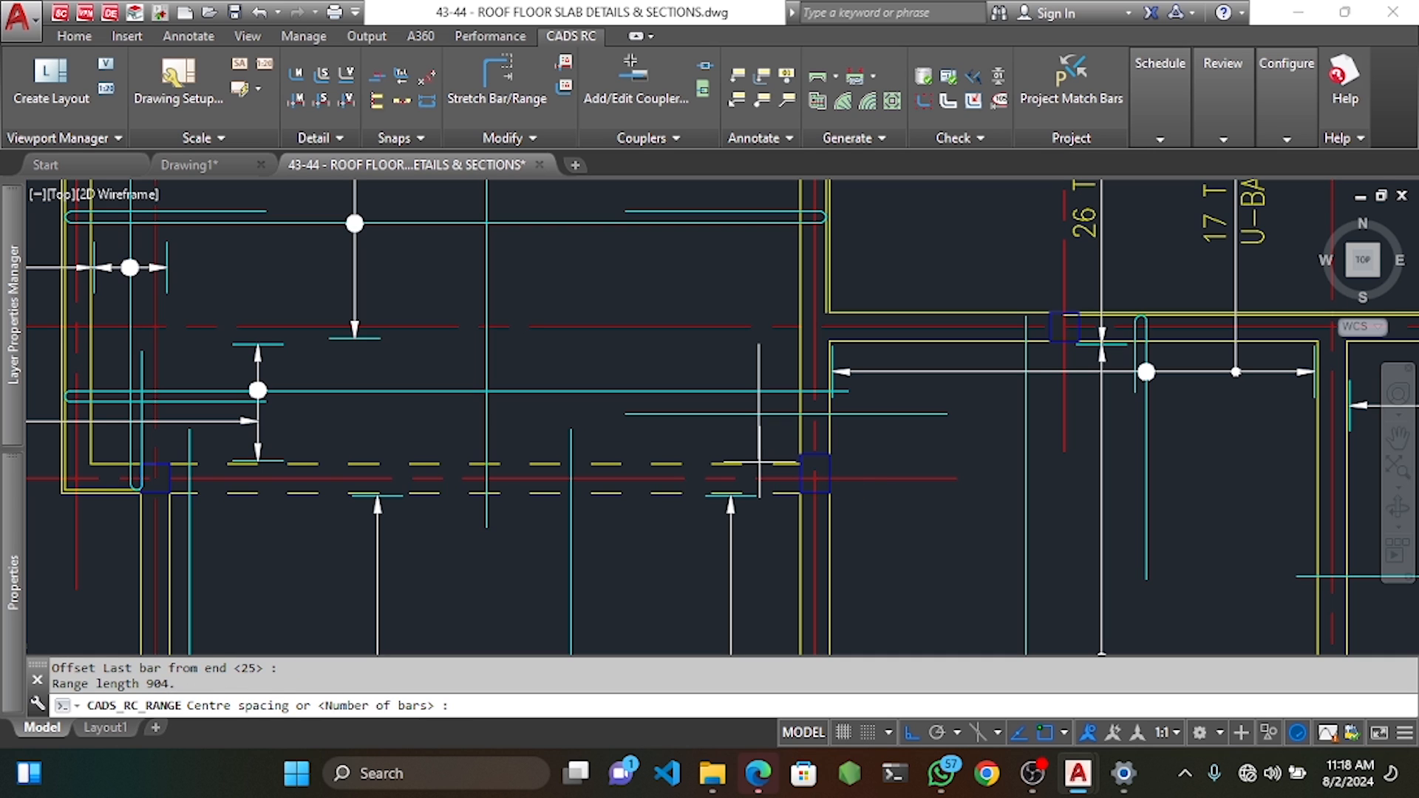
pyautogui.write('250')
pyautogui.press('Return')
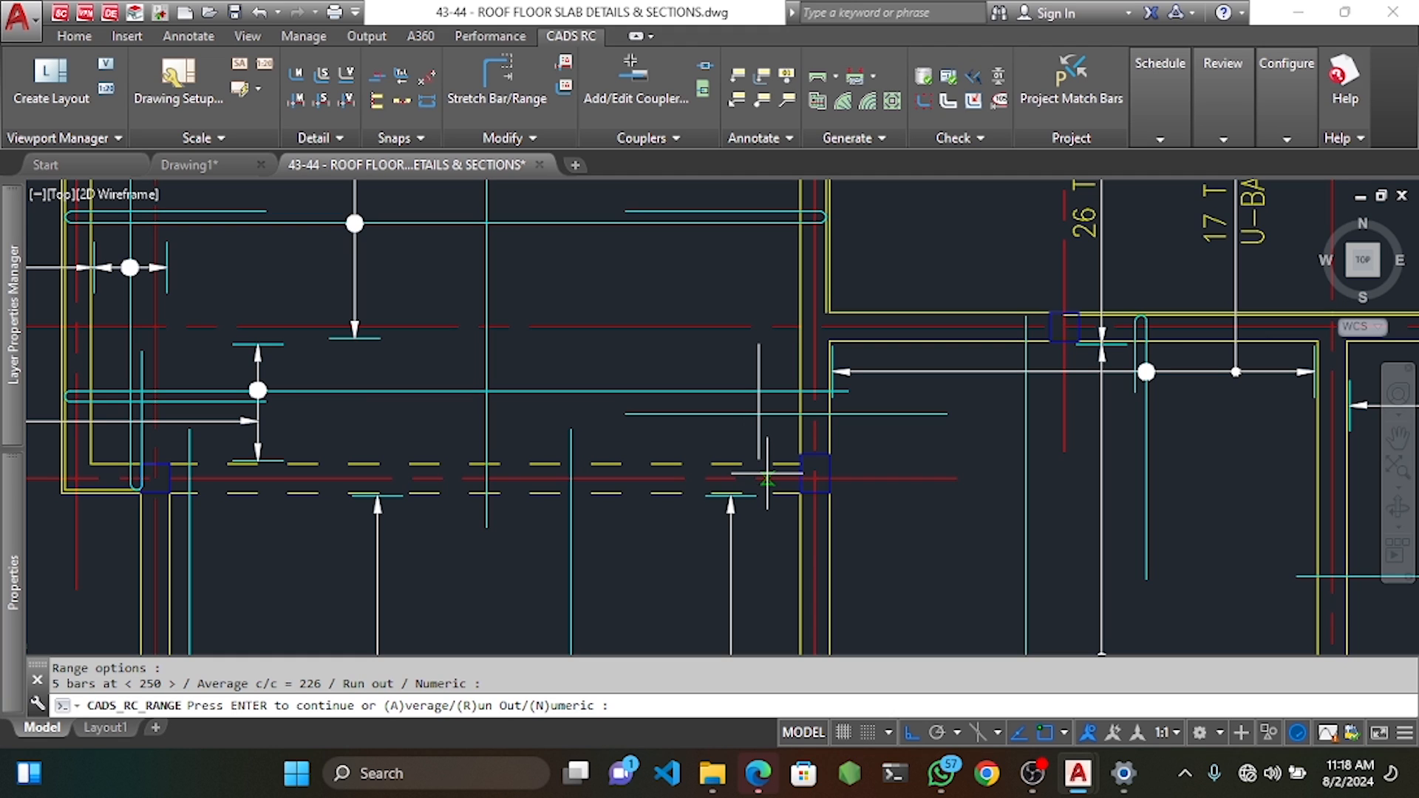
pyautogui.press('Return')
pyautogui.scroll(-5, 768, 473)
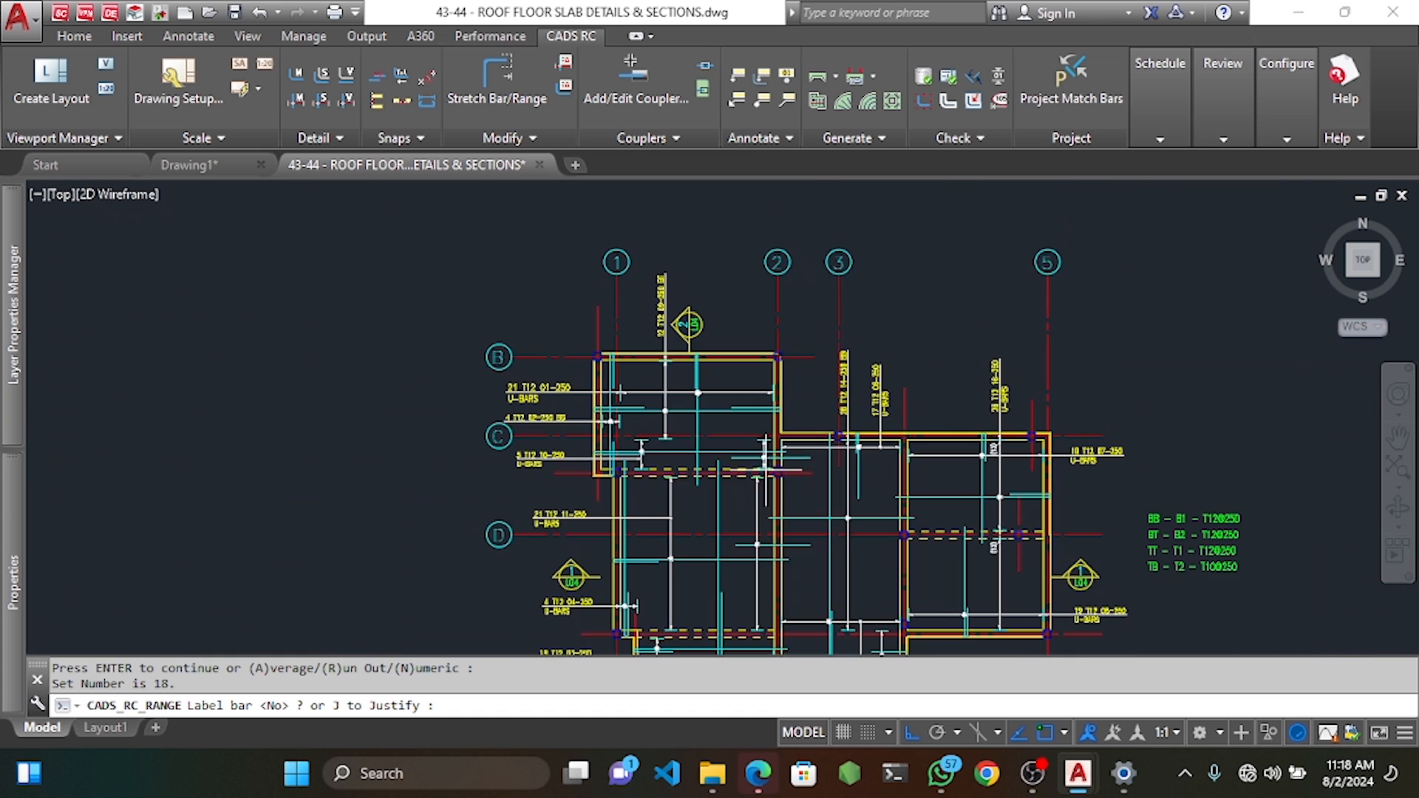
pyautogui.scroll(5, 768, 471)
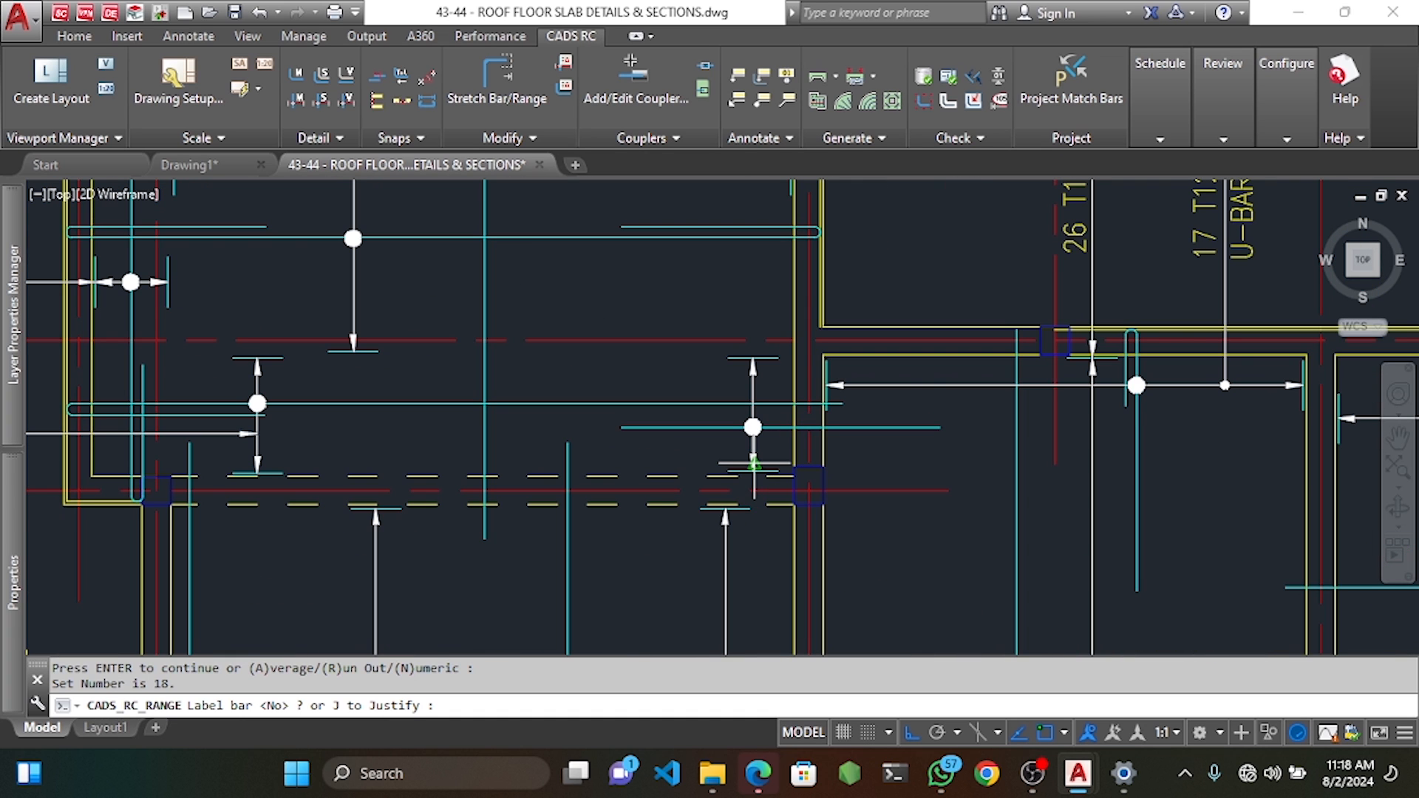
pyautogui.write('n')
pyautogui.press('Return')
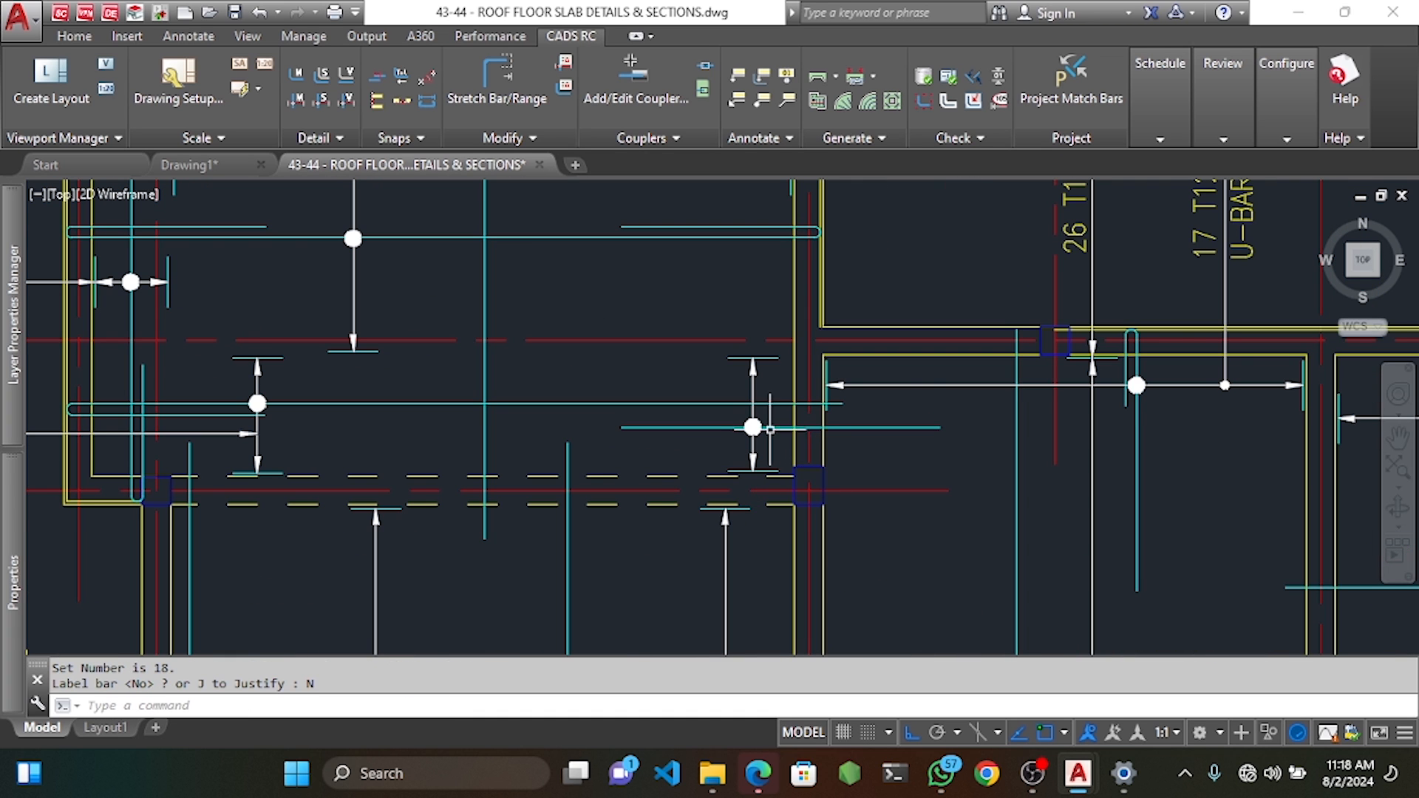
pyautogui.click(778, 427)
pyautogui.doubleClick(819, 427)
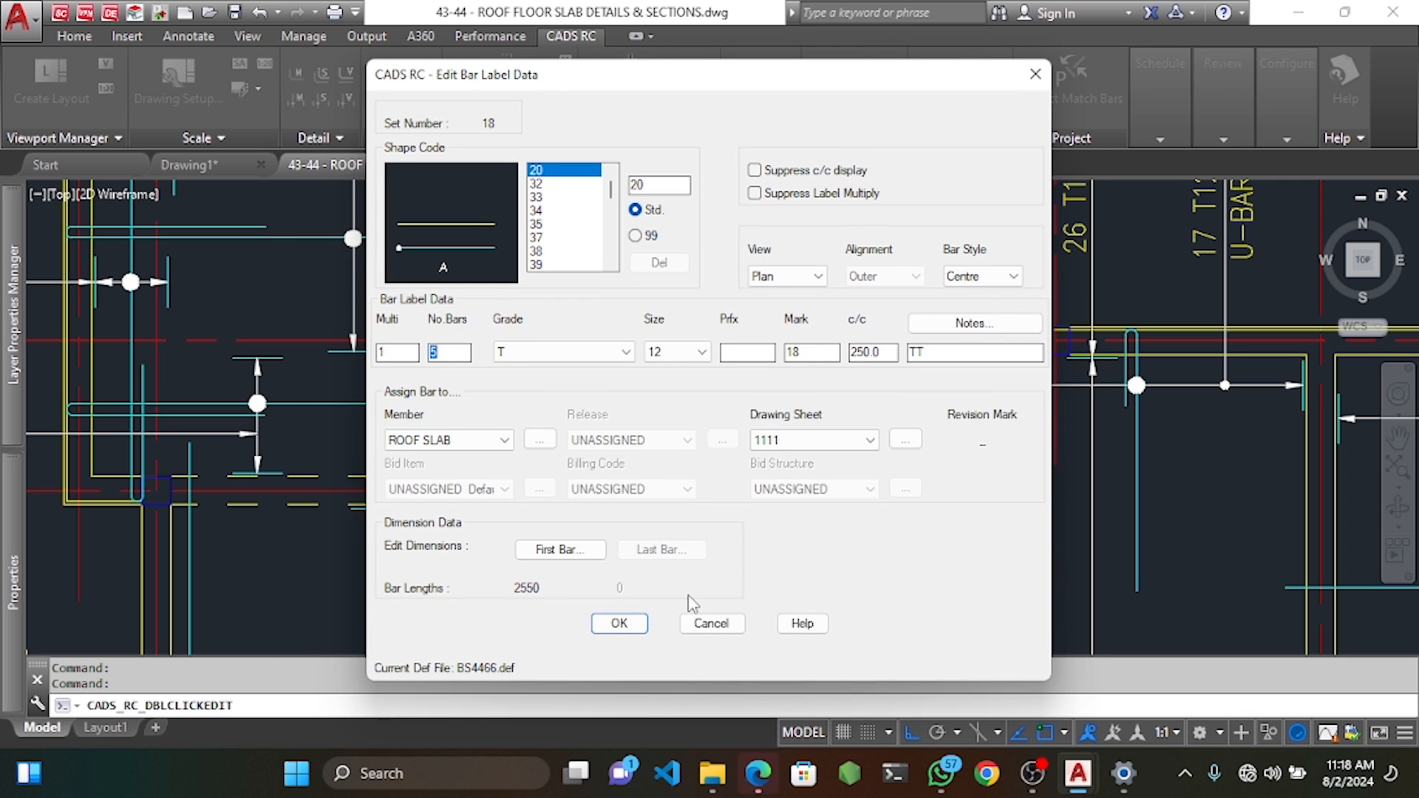
pyautogui.click(695, 623)
pyautogui.scroll(-3, 728, 371)
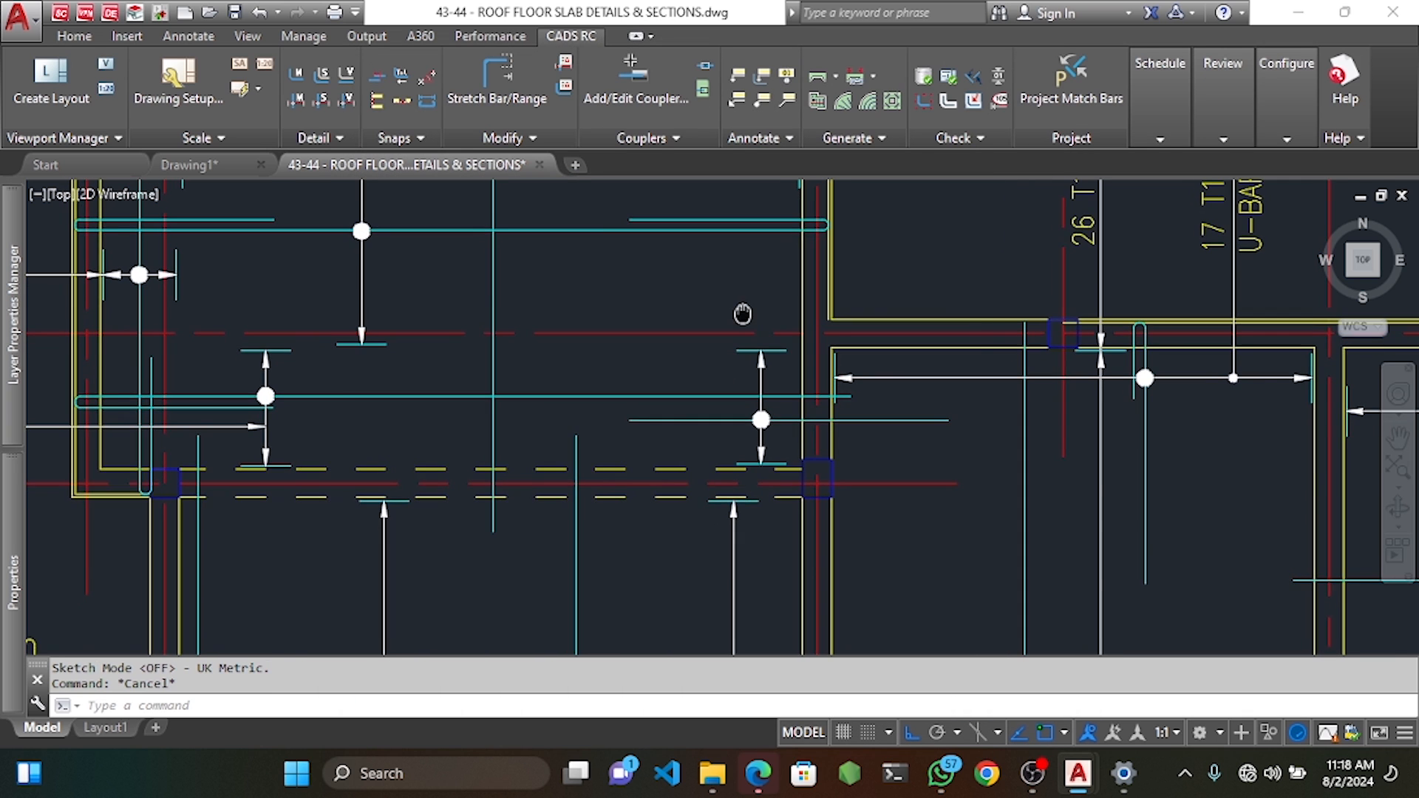
pyautogui.scroll(-8, 753, 442)
pyautogui.scroll(6, 742, 493)
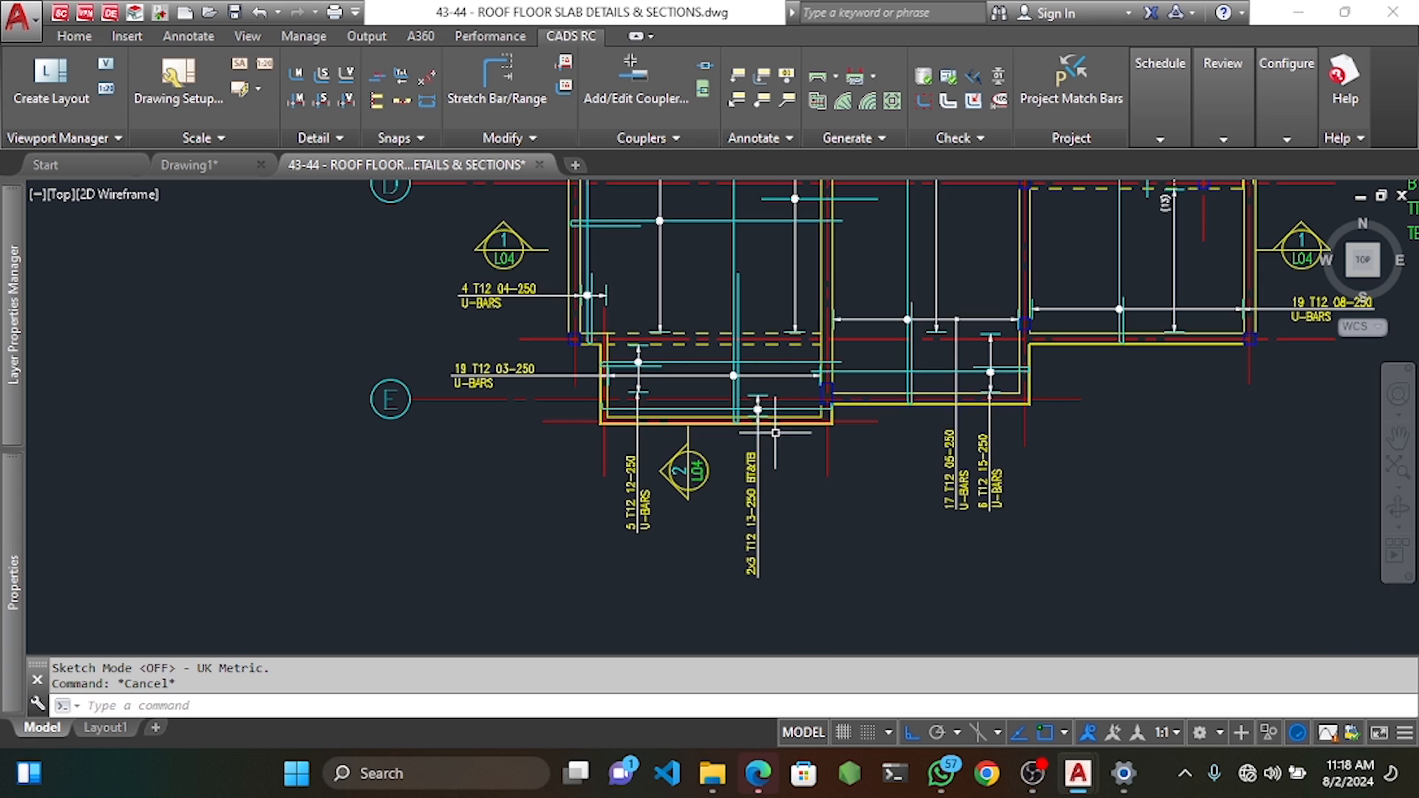
pyautogui.scroll(2, 812, 364)
pyautogui.moveTo(823, 368); pyautogui.dragTo(778, 554, button='middle')
# Start a new-mark single-indicator range and confirm the mark 19 T12 bar with TT notes.
pyautogui.rightClick(839, 436)
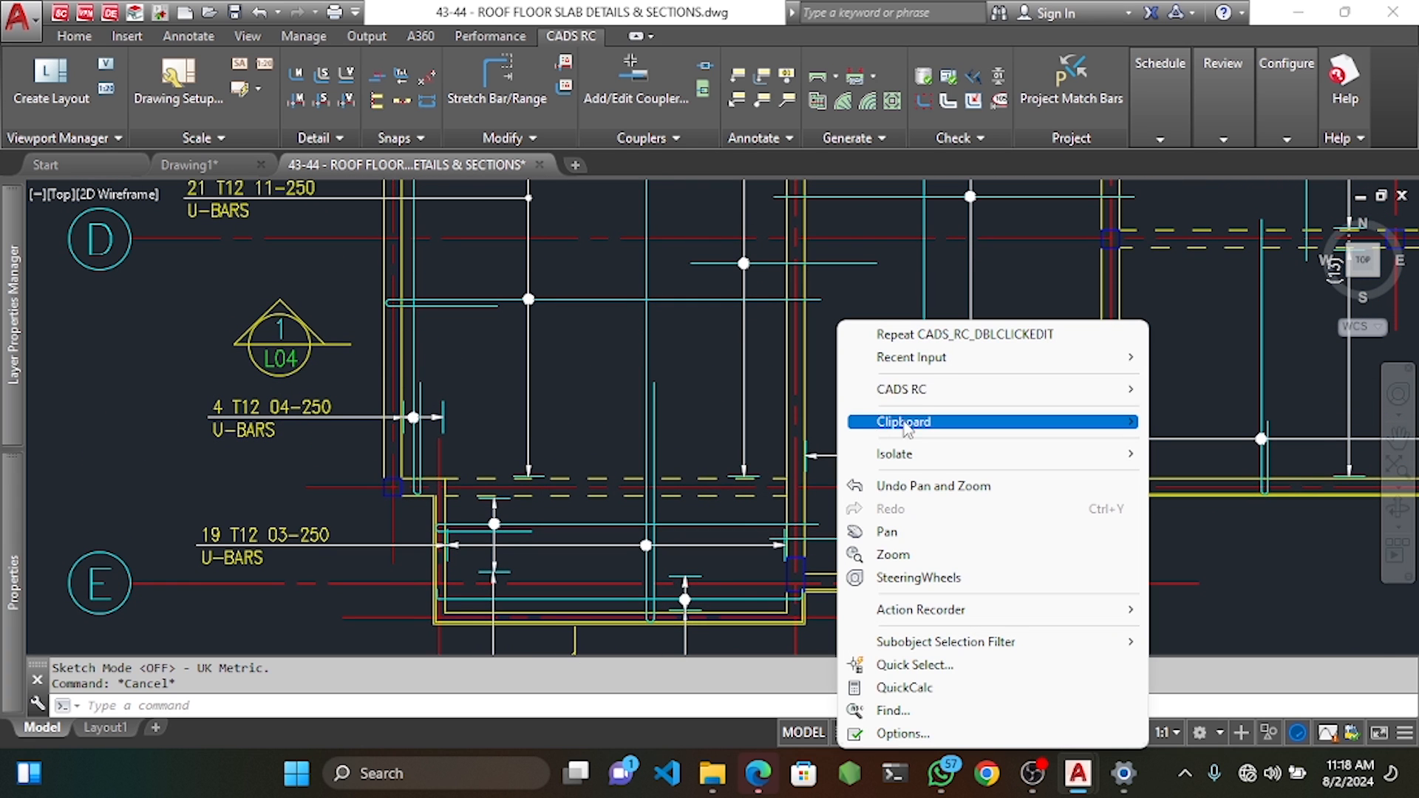
pyautogui.moveTo(958, 405)
pyautogui.moveTo(1216, 414)
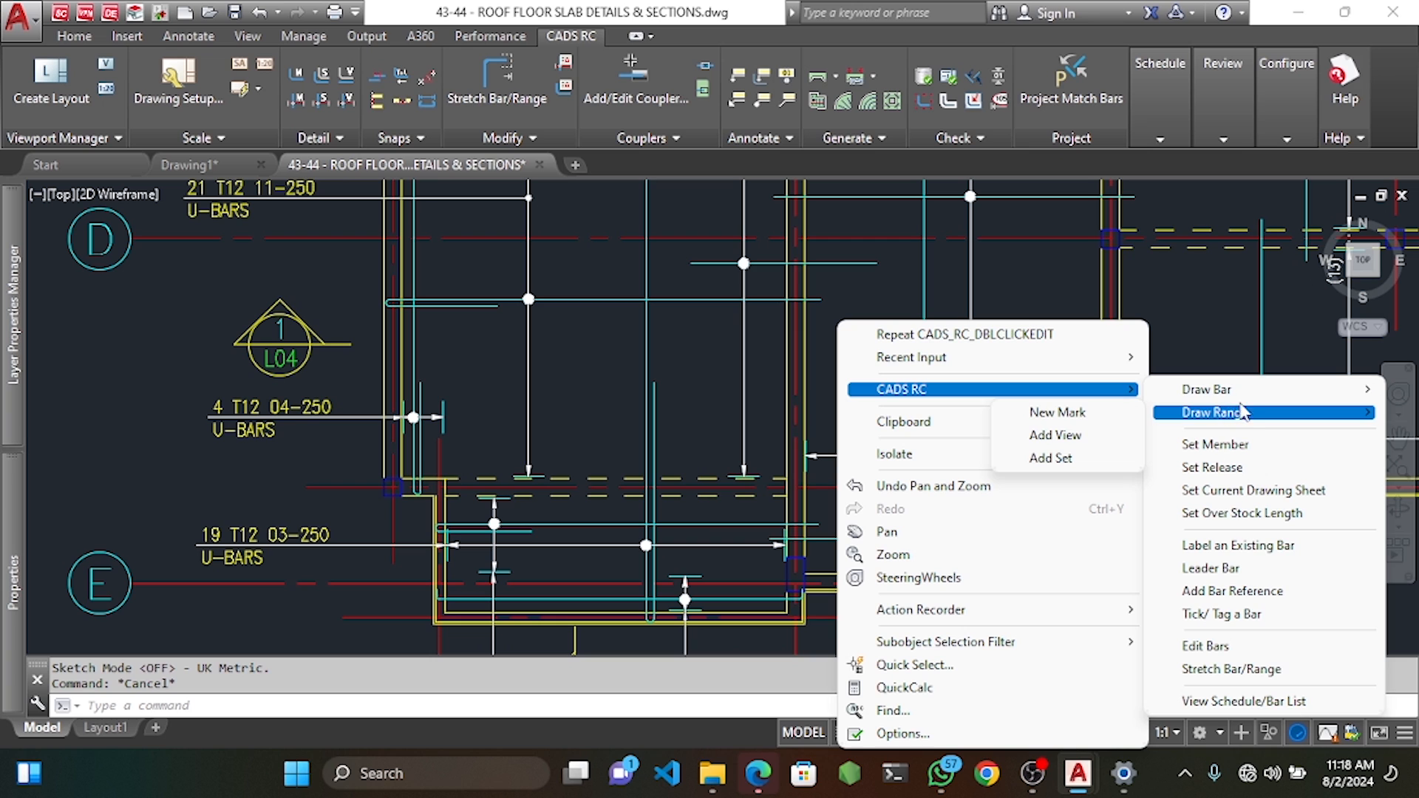
pyautogui.moveTo(1086, 424)
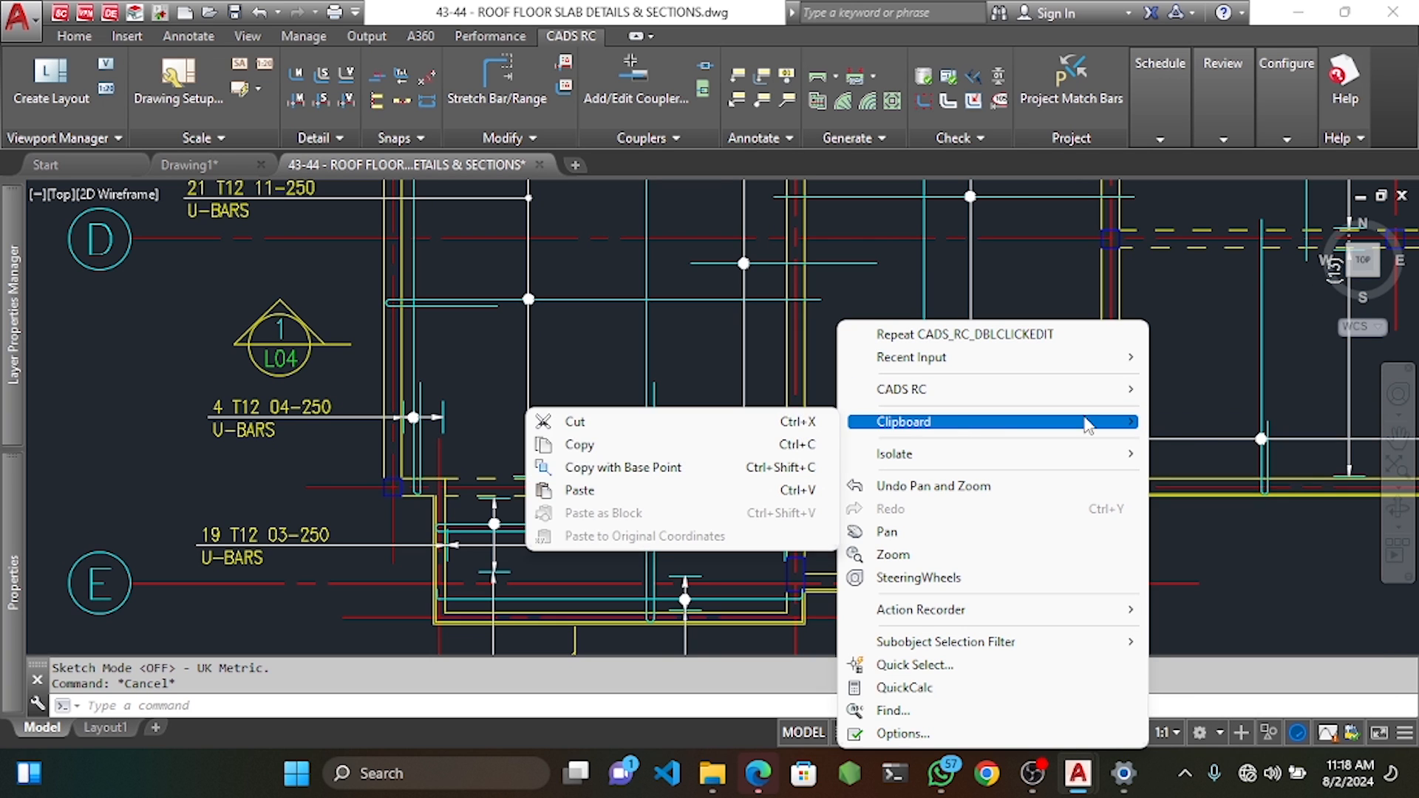
pyautogui.press('Escape')
pyautogui.press('Escape')
pyautogui.click(984, 394)
pyautogui.press('Escape')
pyautogui.rightClick(1022, 377)
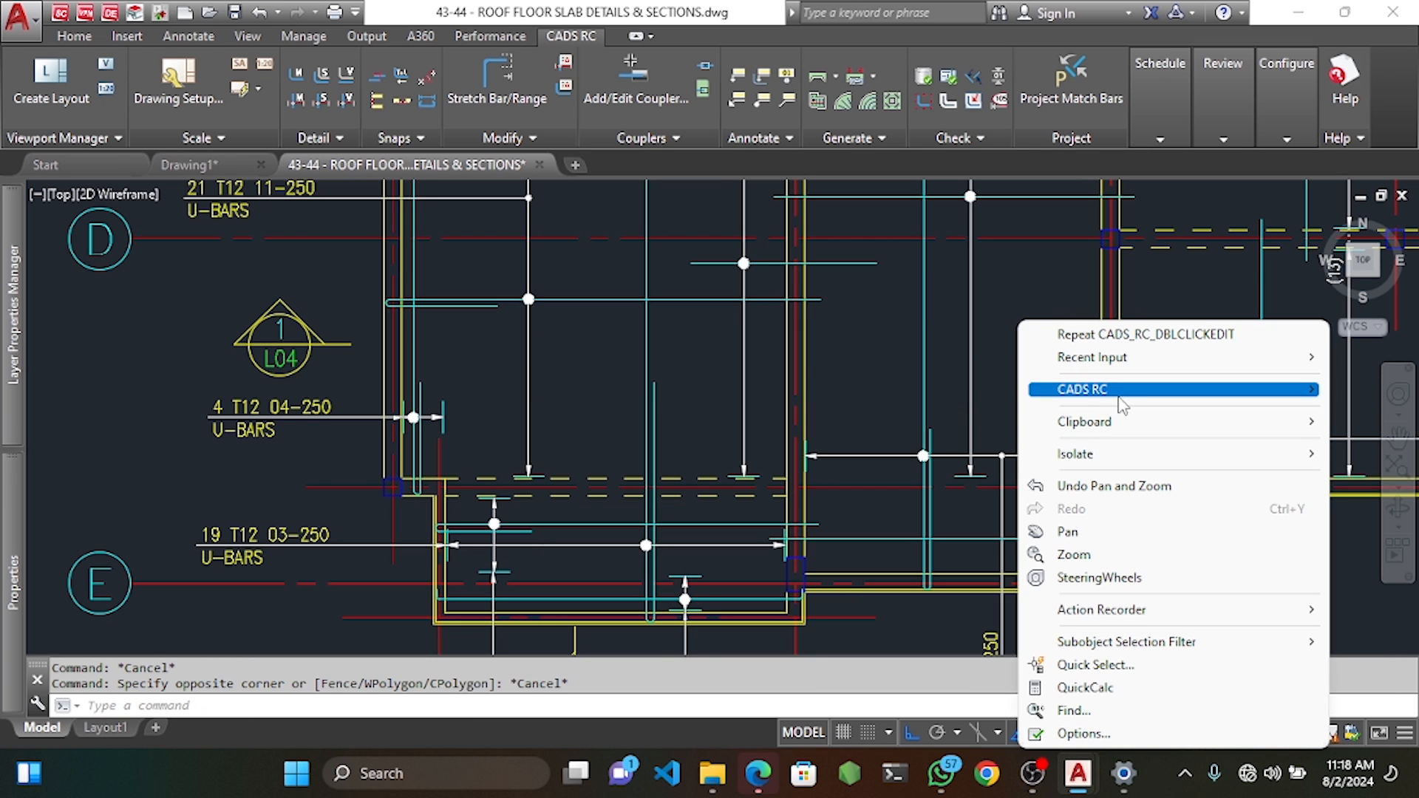
pyautogui.moveTo(1123, 405)
pyautogui.moveTo(854, 409)
pyautogui.click(1081, 413)
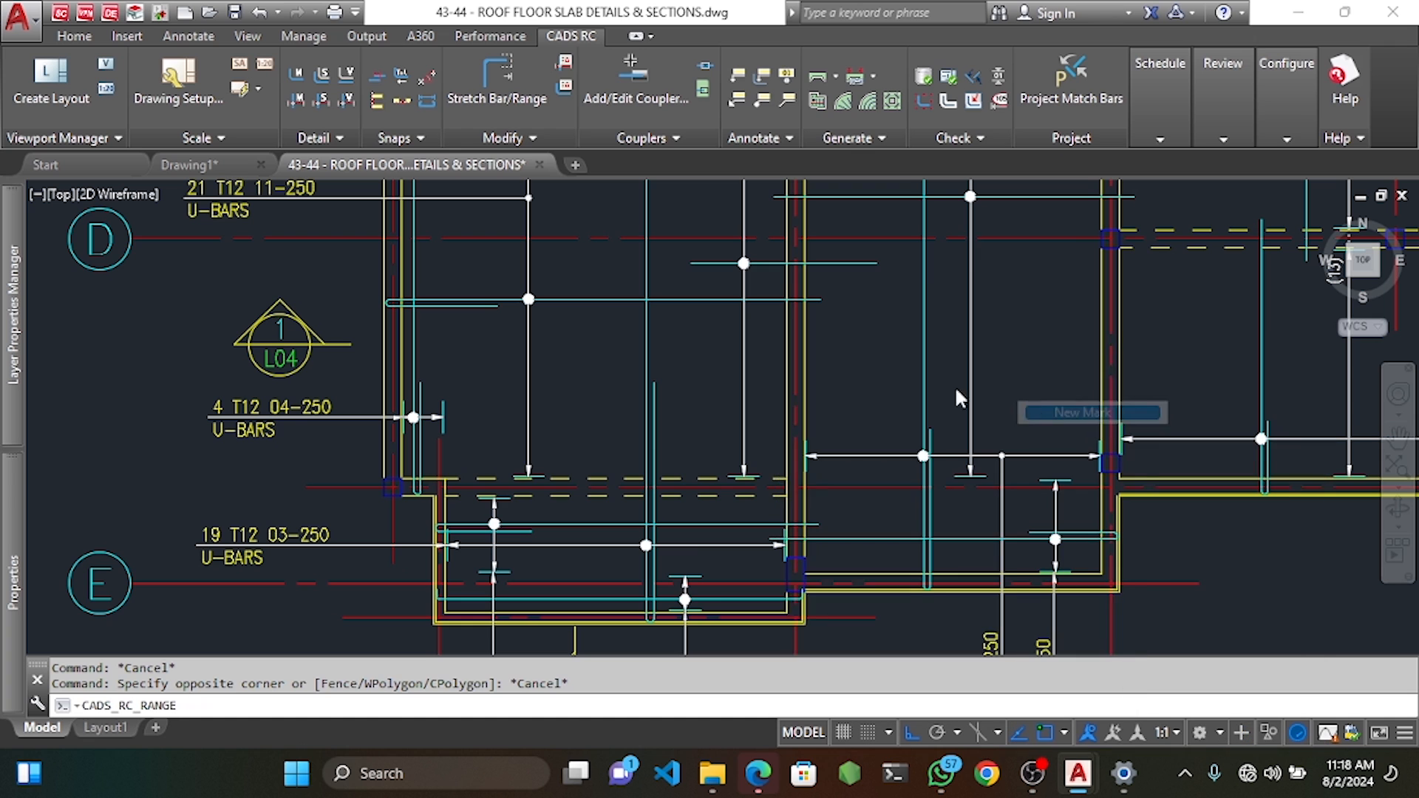
pyautogui.click(574, 234)
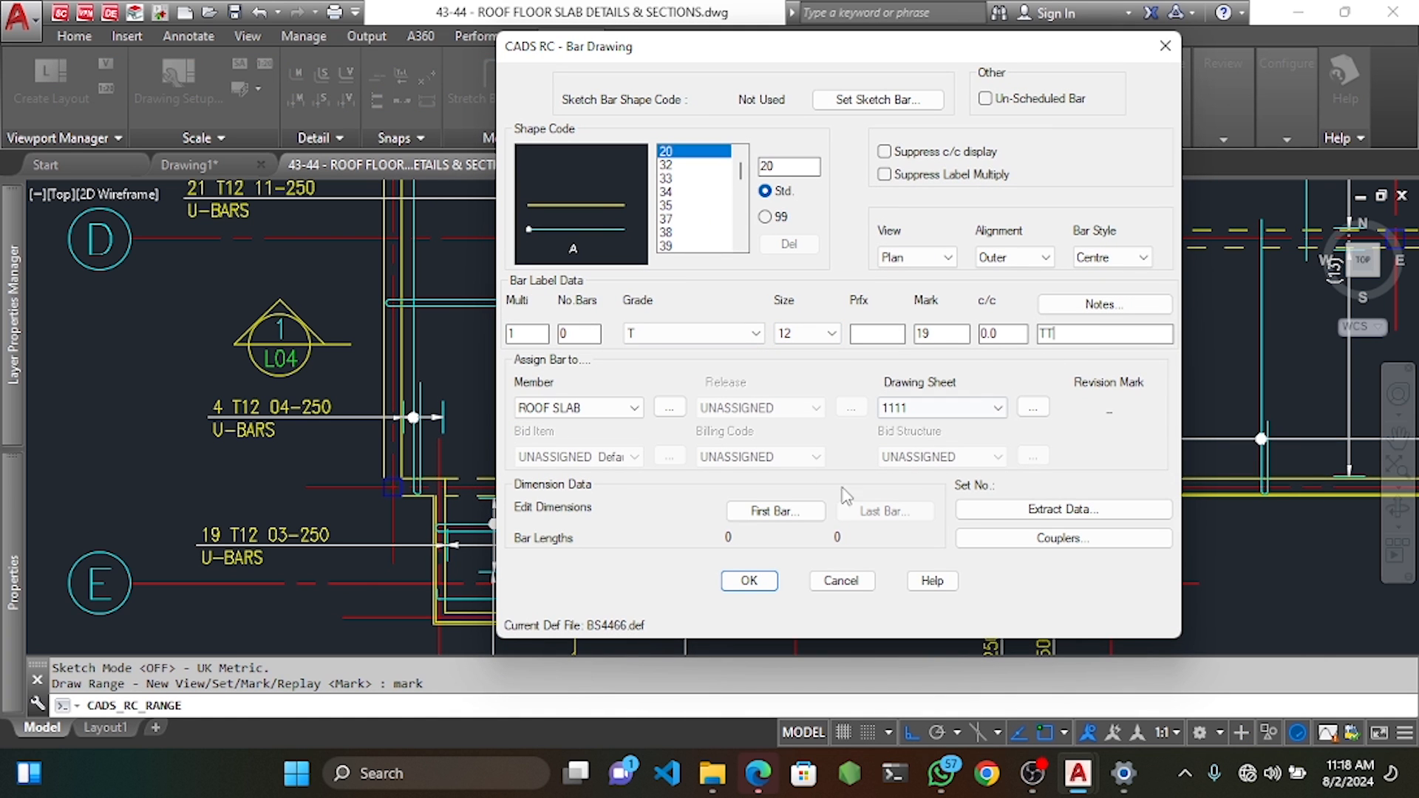
pyautogui.click(742, 582)
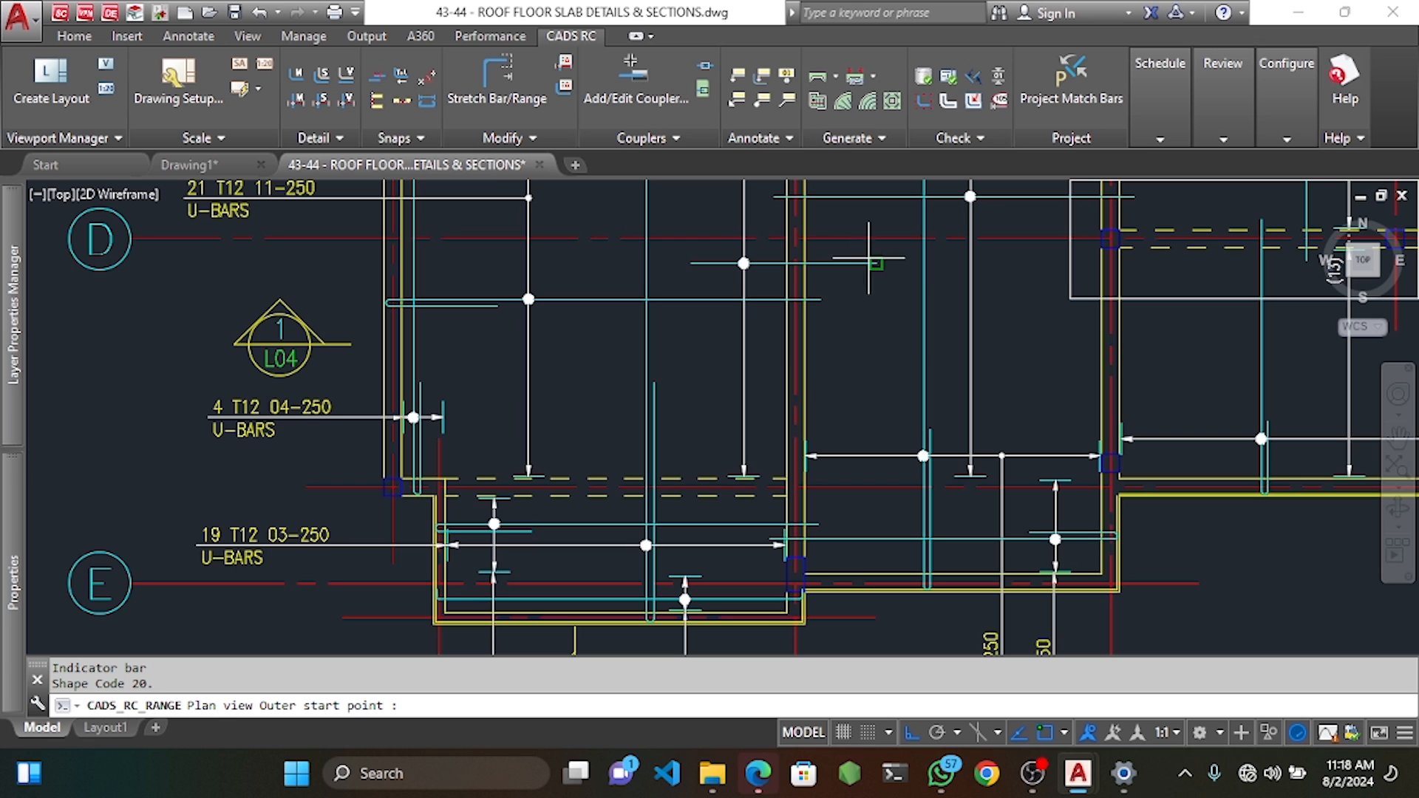
# Draw the mark 19 bar from its outer start point to the end of dimension A.
pyautogui.click(878, 512)
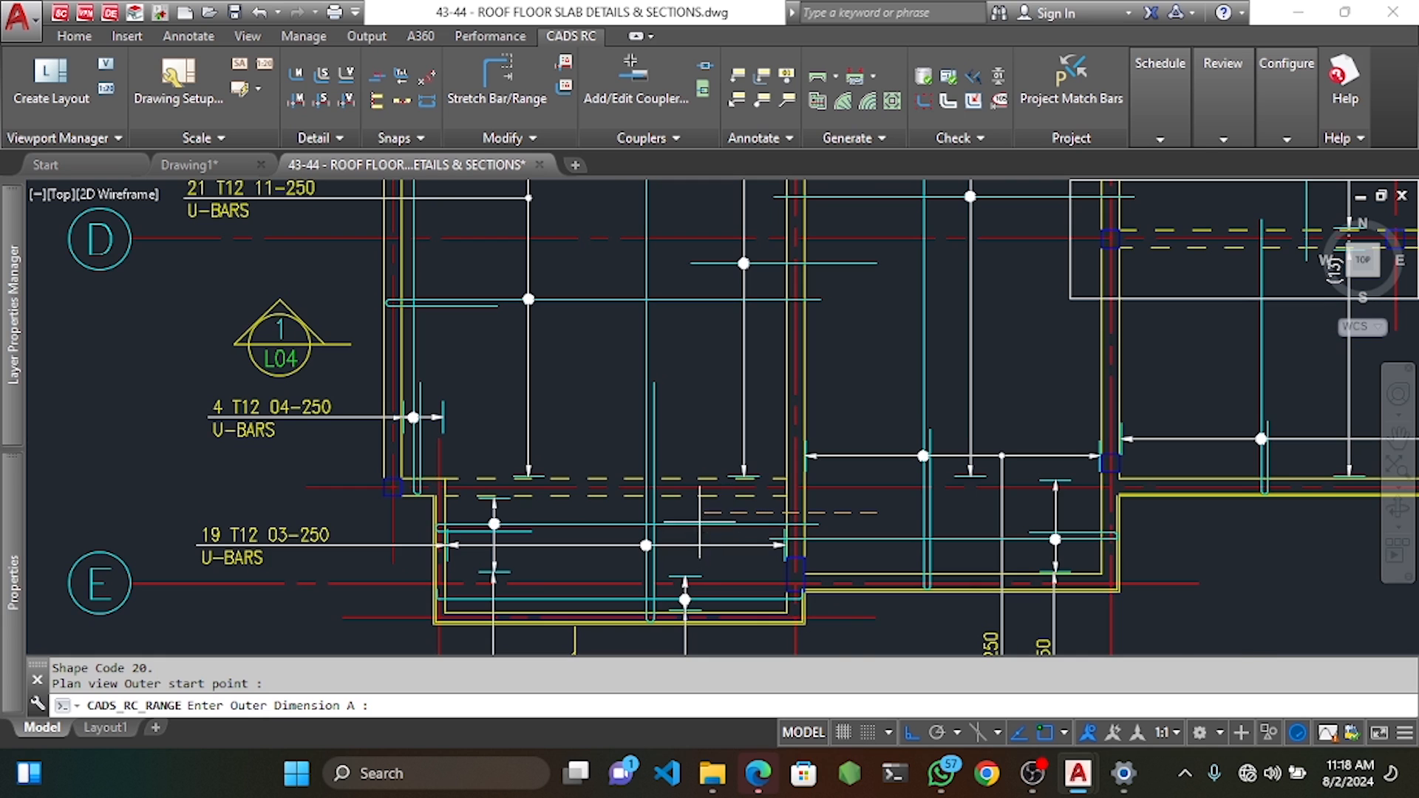
pyautogui.scroll(4, 700, 521)
pyautogui.click(675, 510)
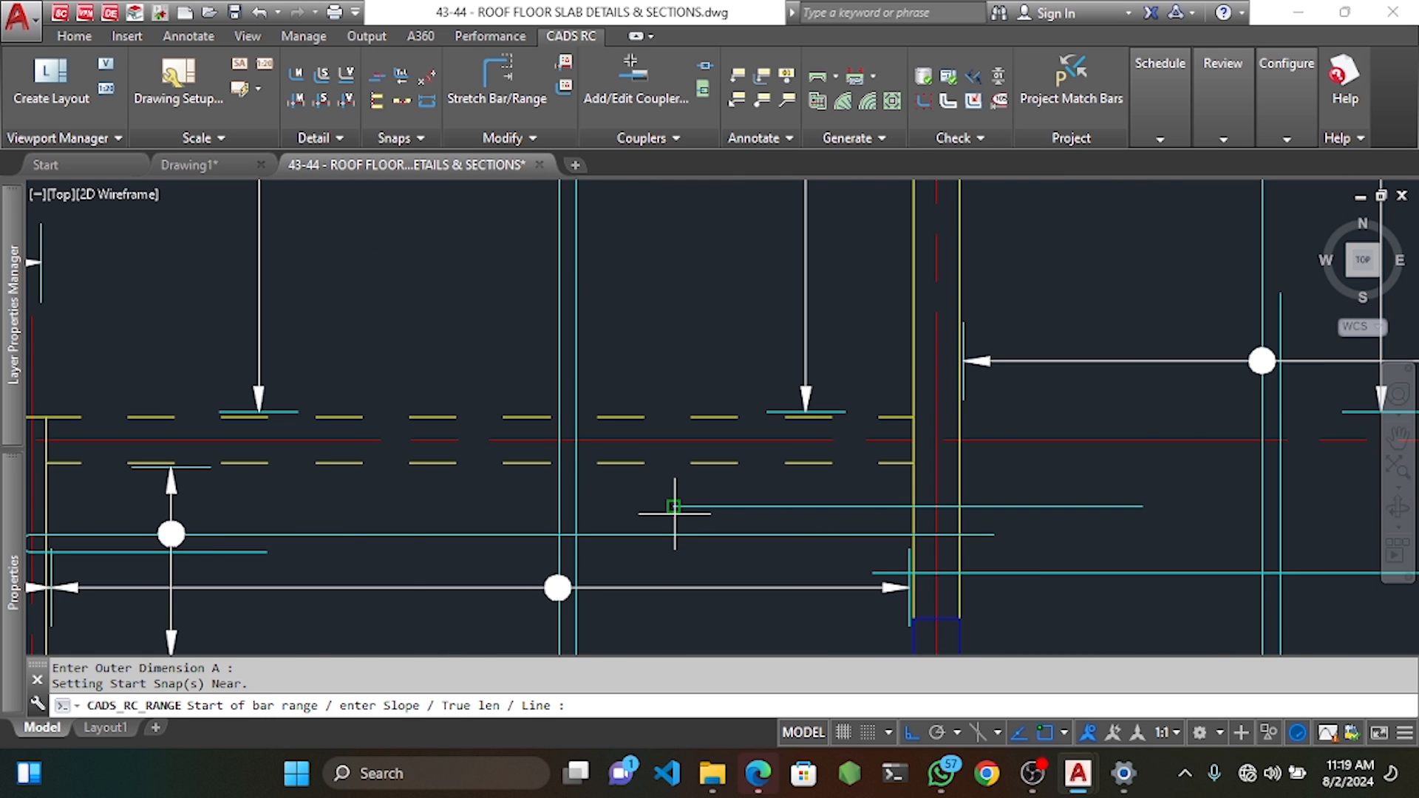
pyautogui.scroll(-2, 674, 510)
pyautogui.scroll(-3, 824, 373)
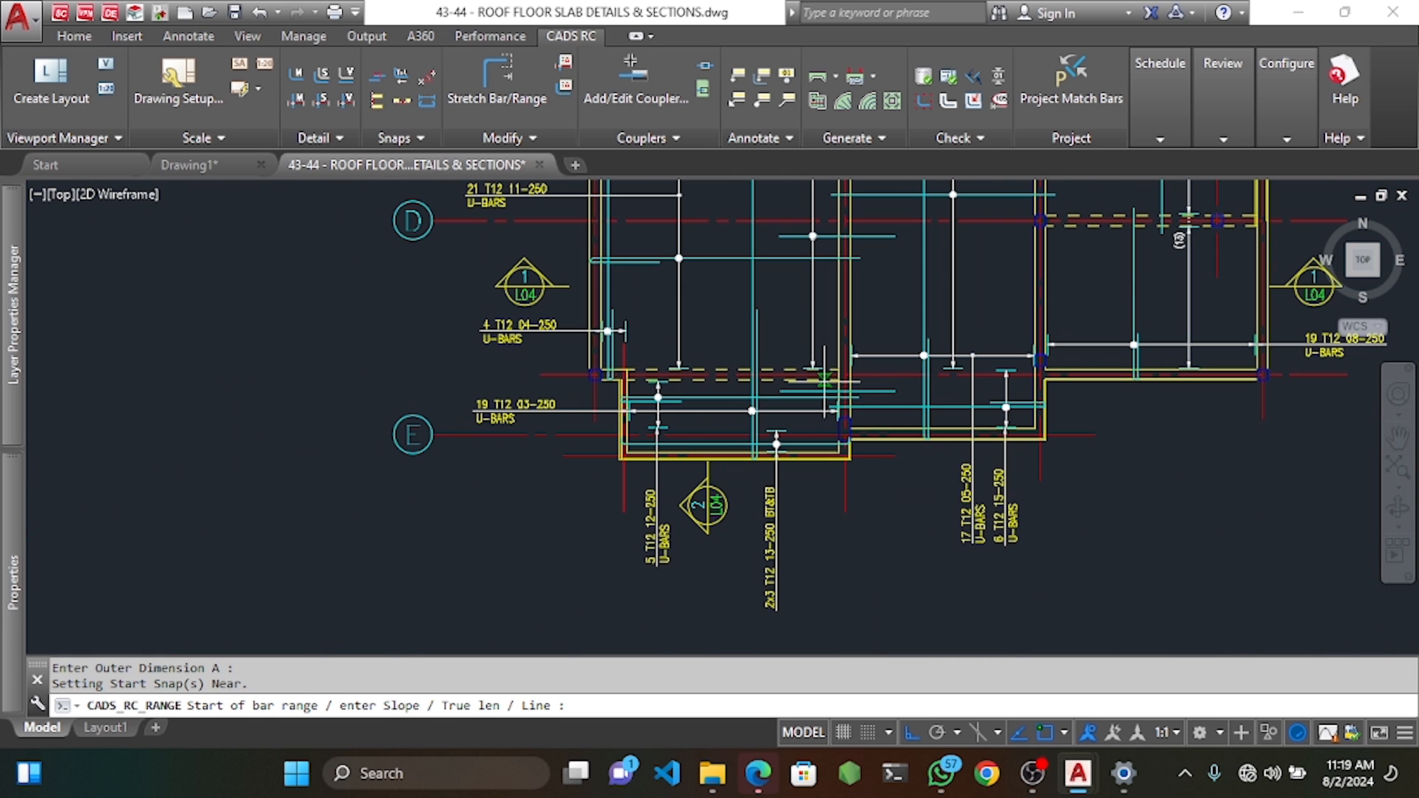
# Span the range with 25 end offsets at 250 centres, giving five bars.
pyautogui.click(822, 383)
pyautogui.press('Return')
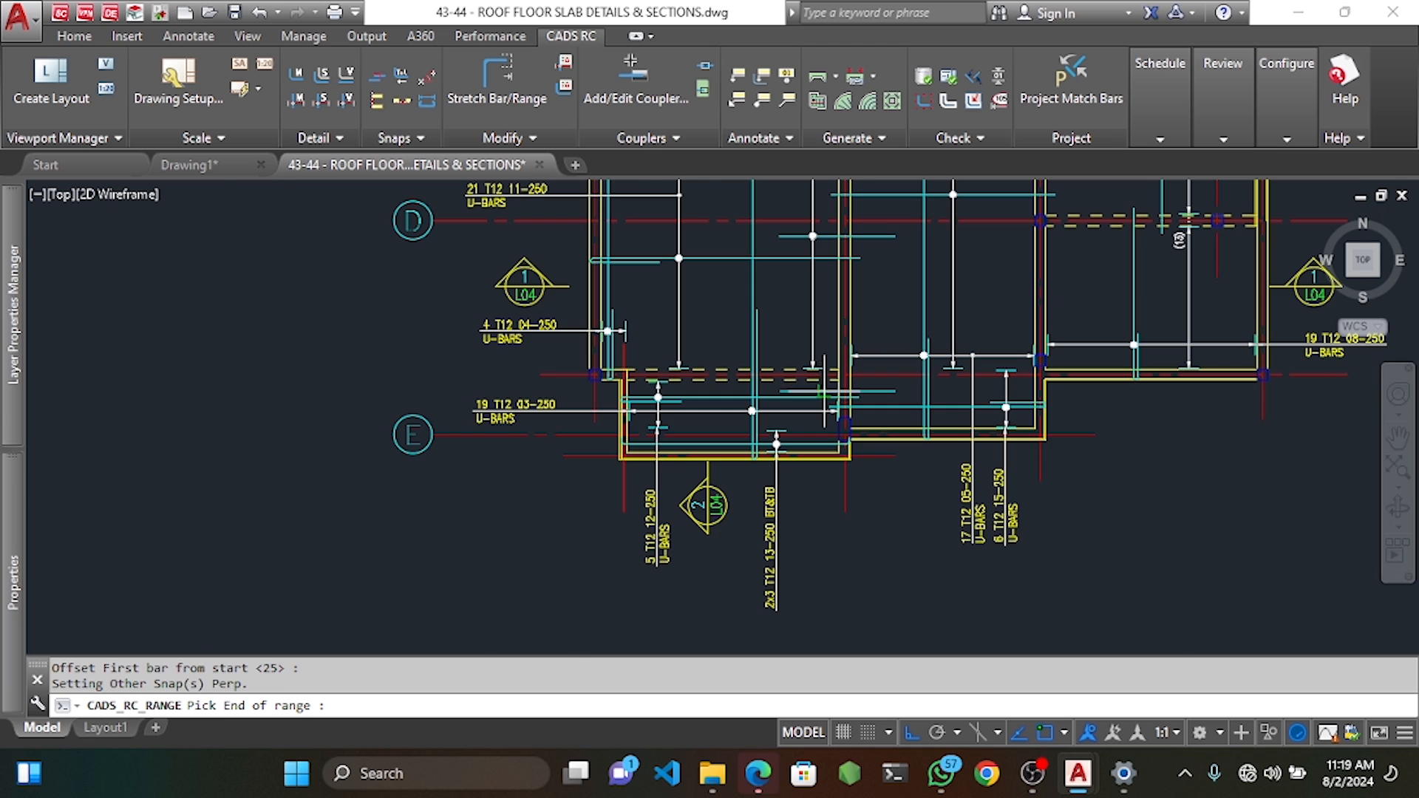
pyautogui.scroll(3, 824, 395)
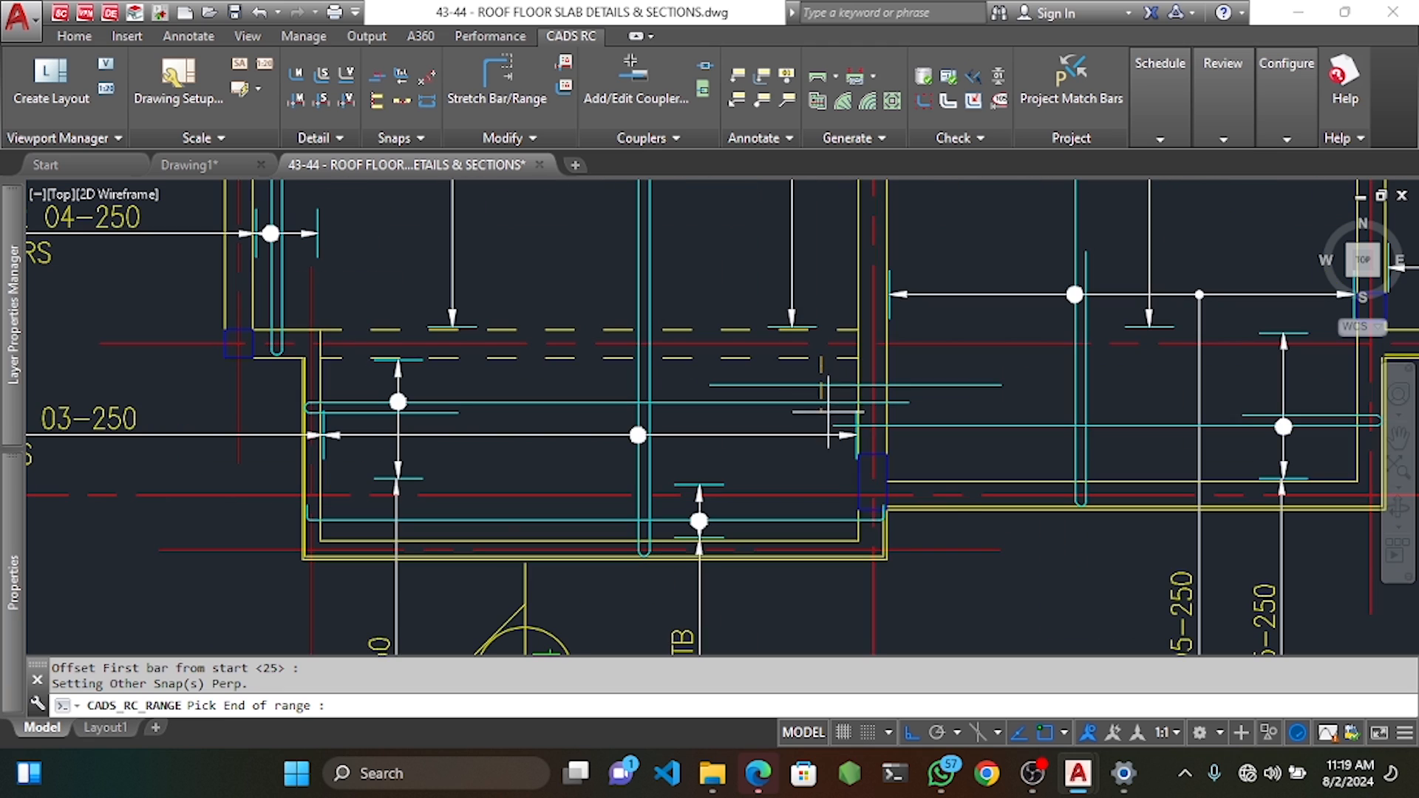
pyautogui.click(804, 480)
pyautogui.press('Return')
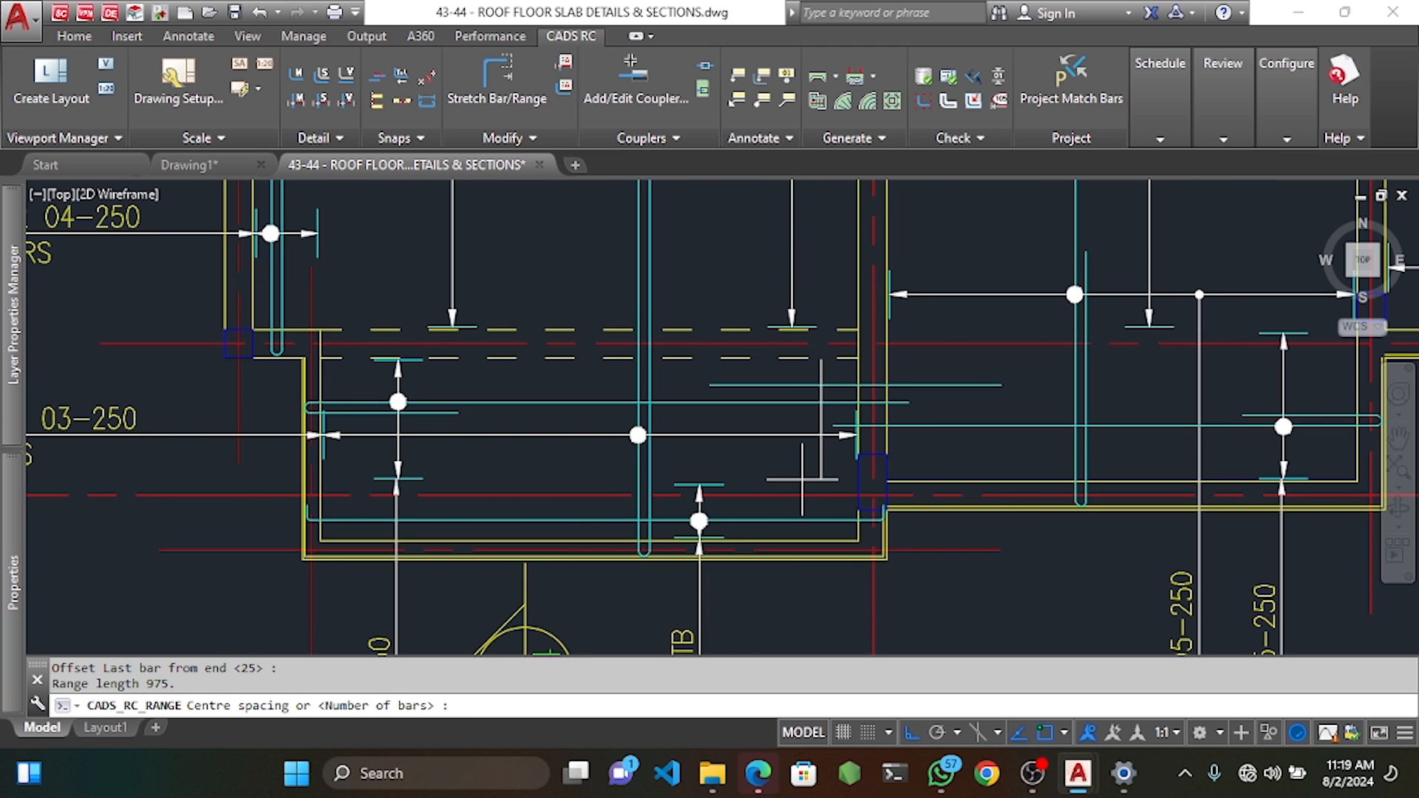
pyautogui.press('Return')
pyautogui.scroll(-2, 791, 422)
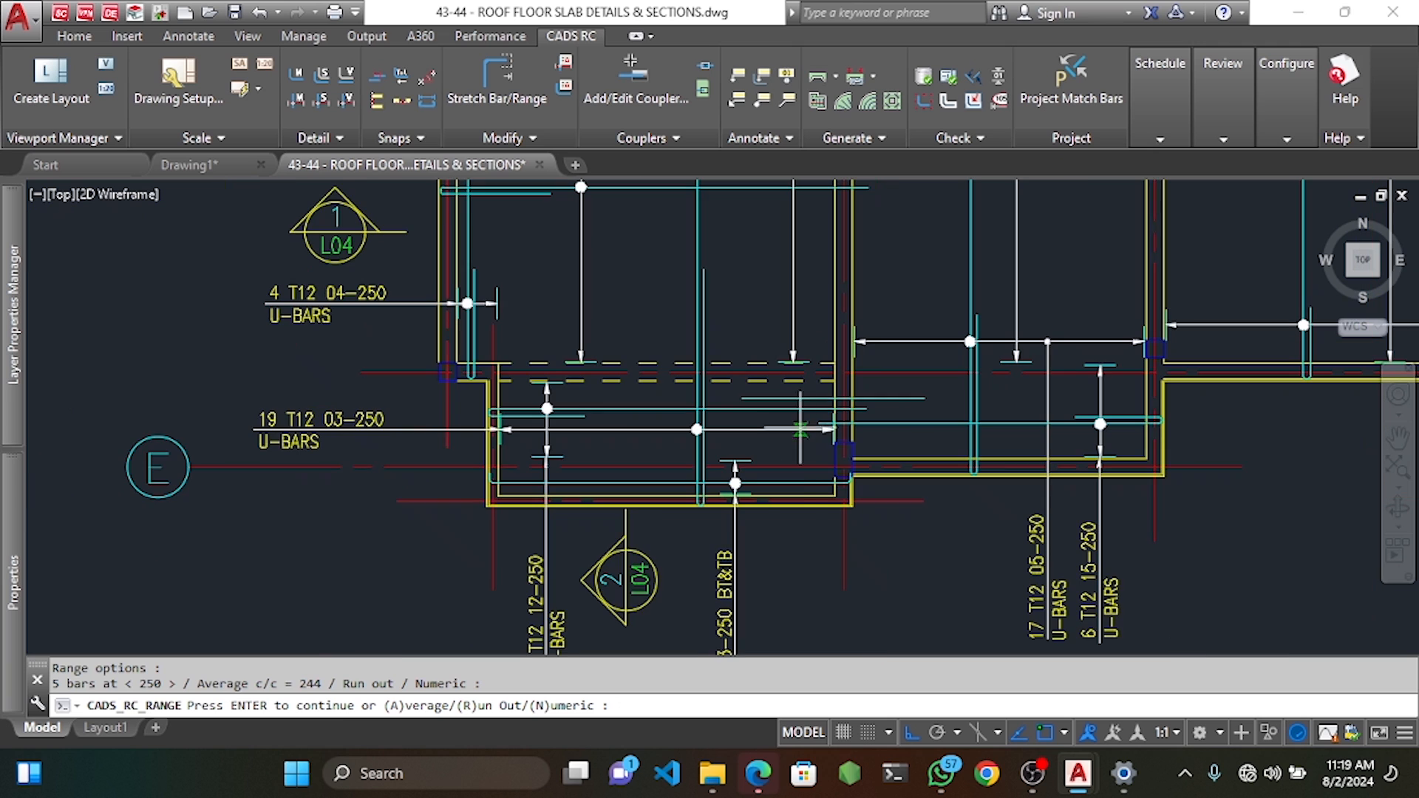
pyautogui.press('Return')
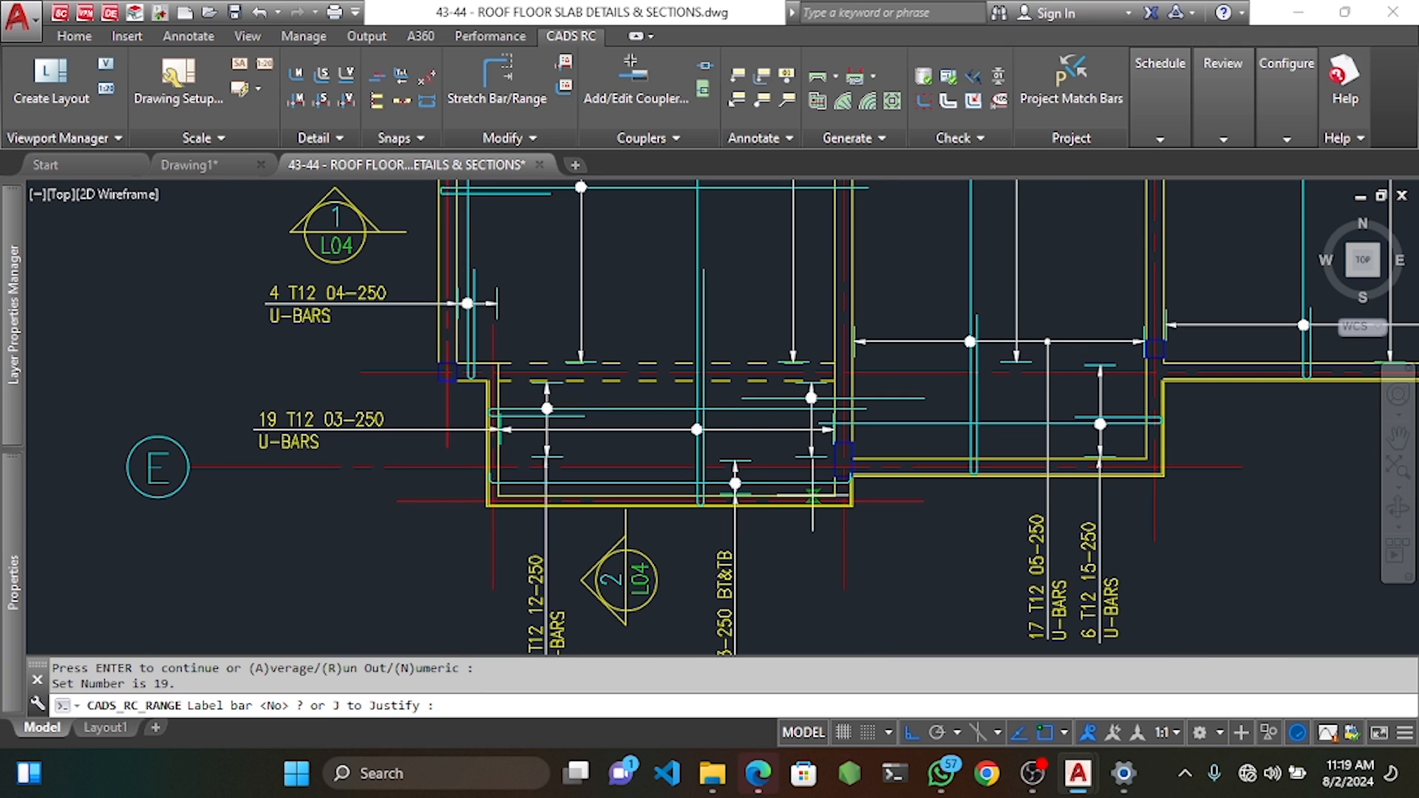
# Label the range with a vertical 5 T12 19-250 TT label below the slab.
pyautogui.write('Y')
pyautogui.press('Return')
pyautogui.moveTo(829, 584); pyautogui.dragTo(820, 424, button='middle')
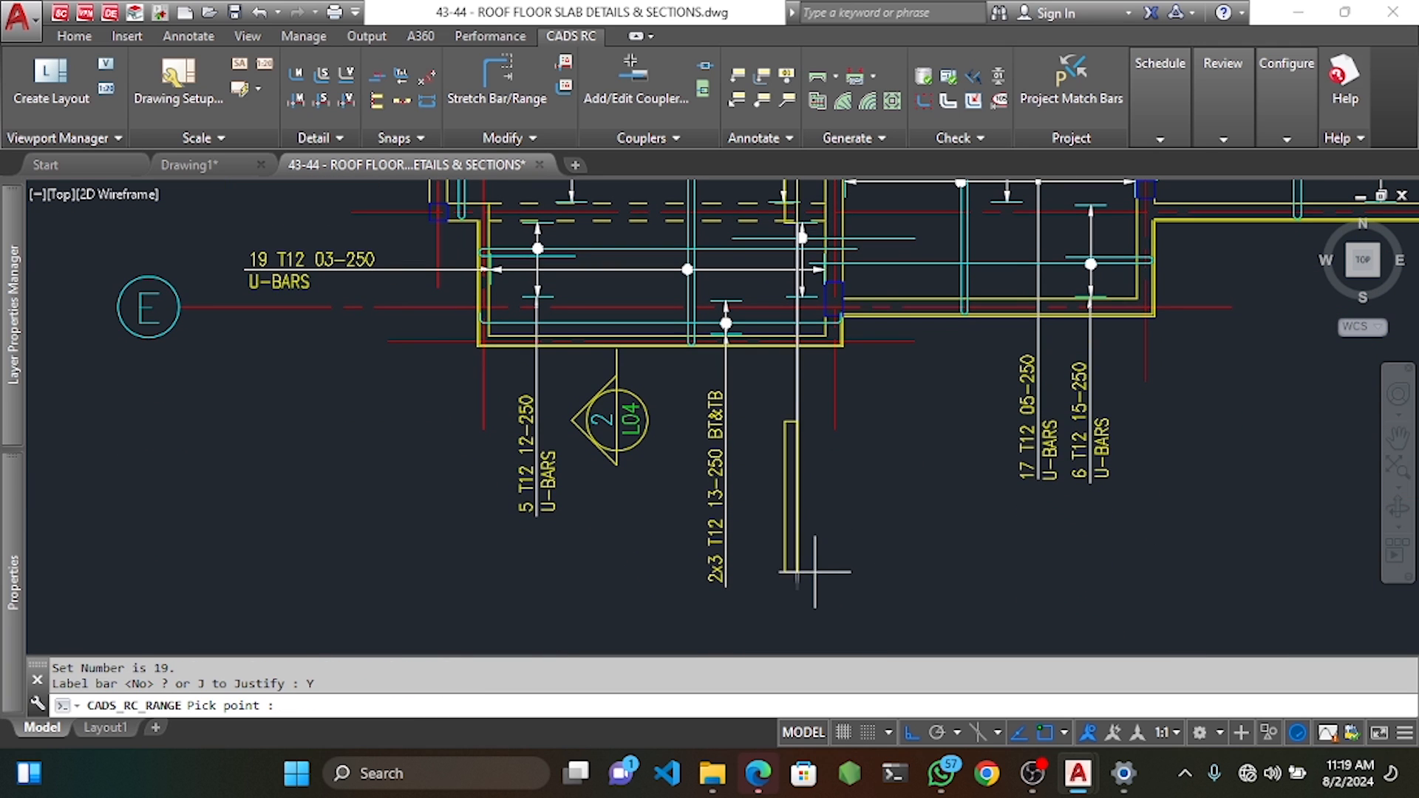
pyautogui.click(792, 468)
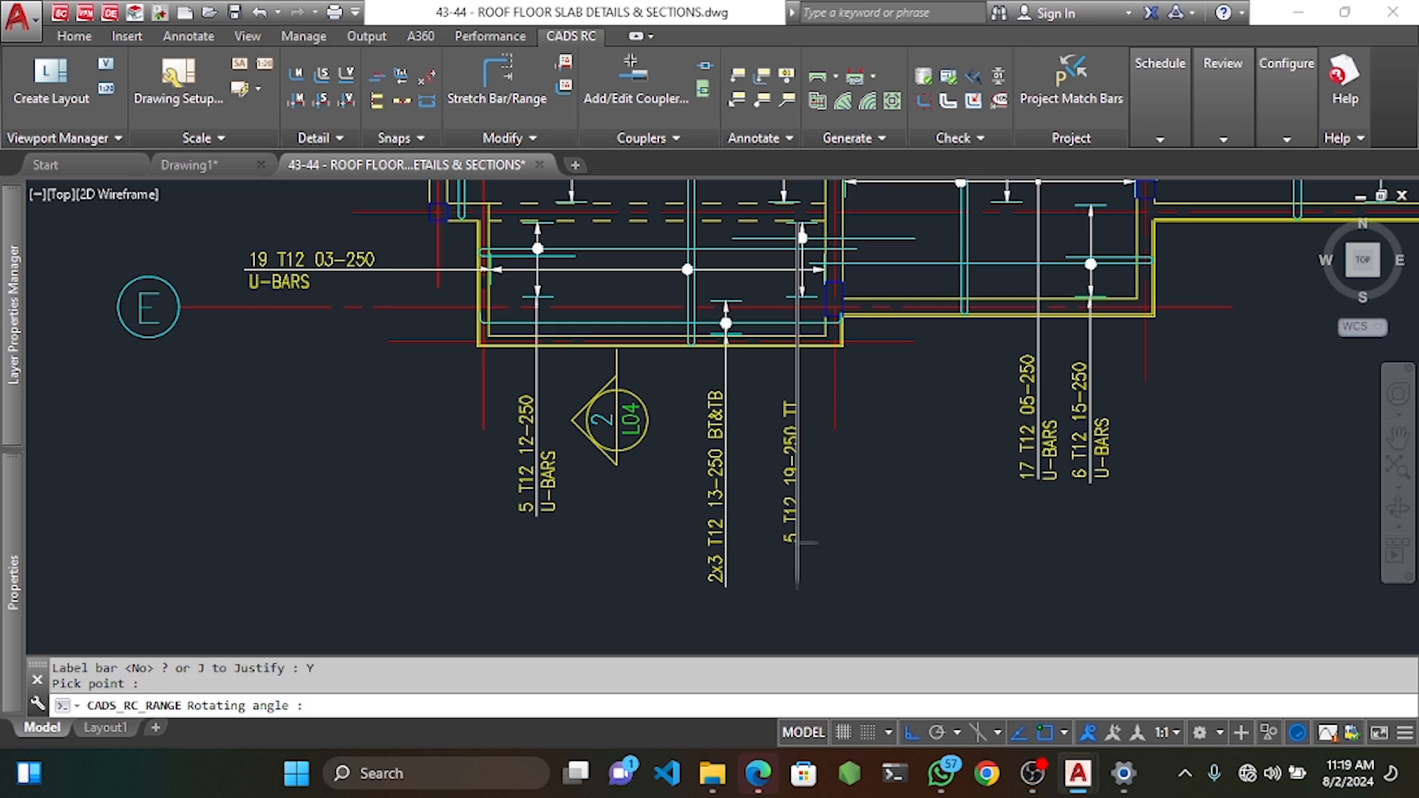
pyautogui.click(814, 373)
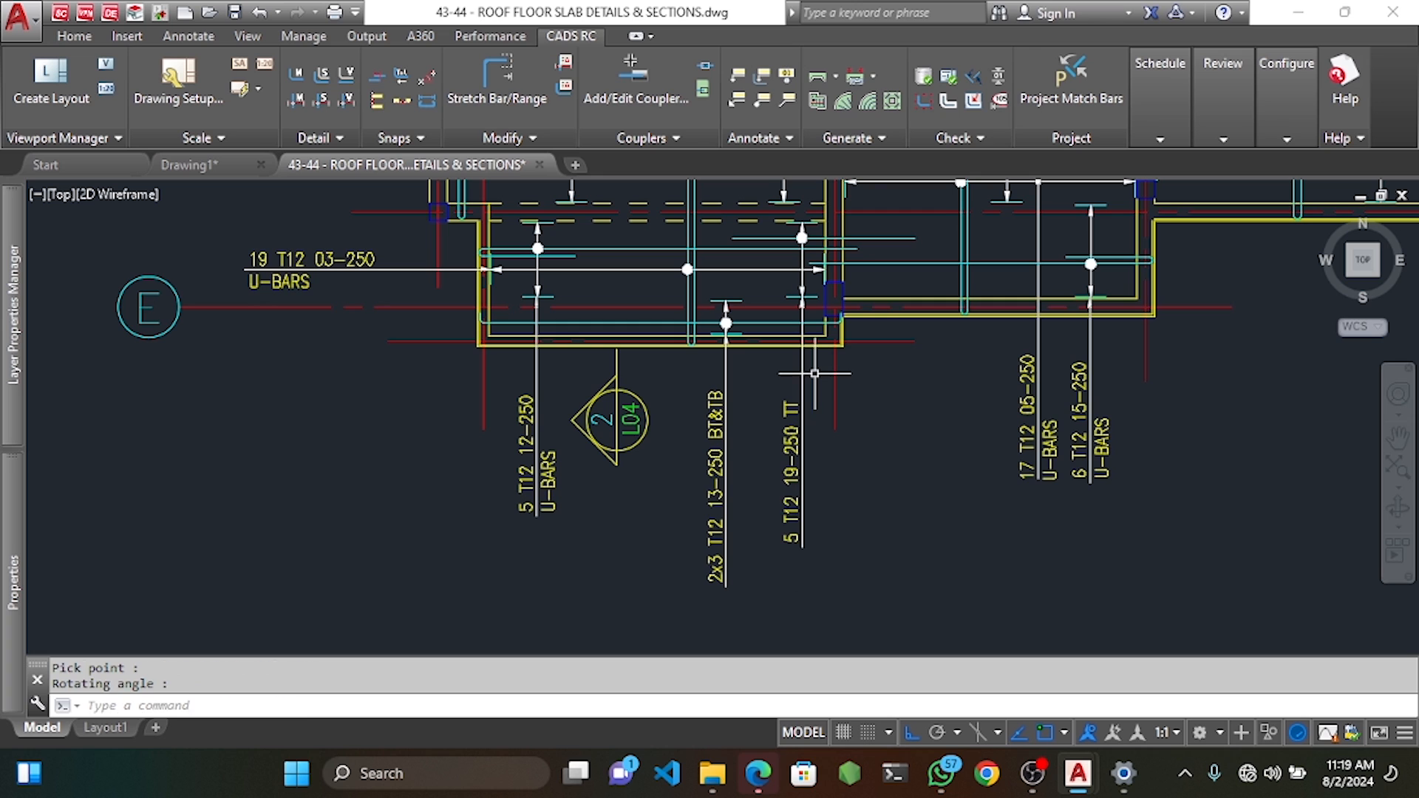
# Move the 5 T12 19-250 TT label slightly up to a better position.
pyautogui.click(790, 437)
pyautogui.scroll(2, 823, 433)
pyautogui.write('m')
pyautogui.press('Return')
pyautogui.click(907, 419)
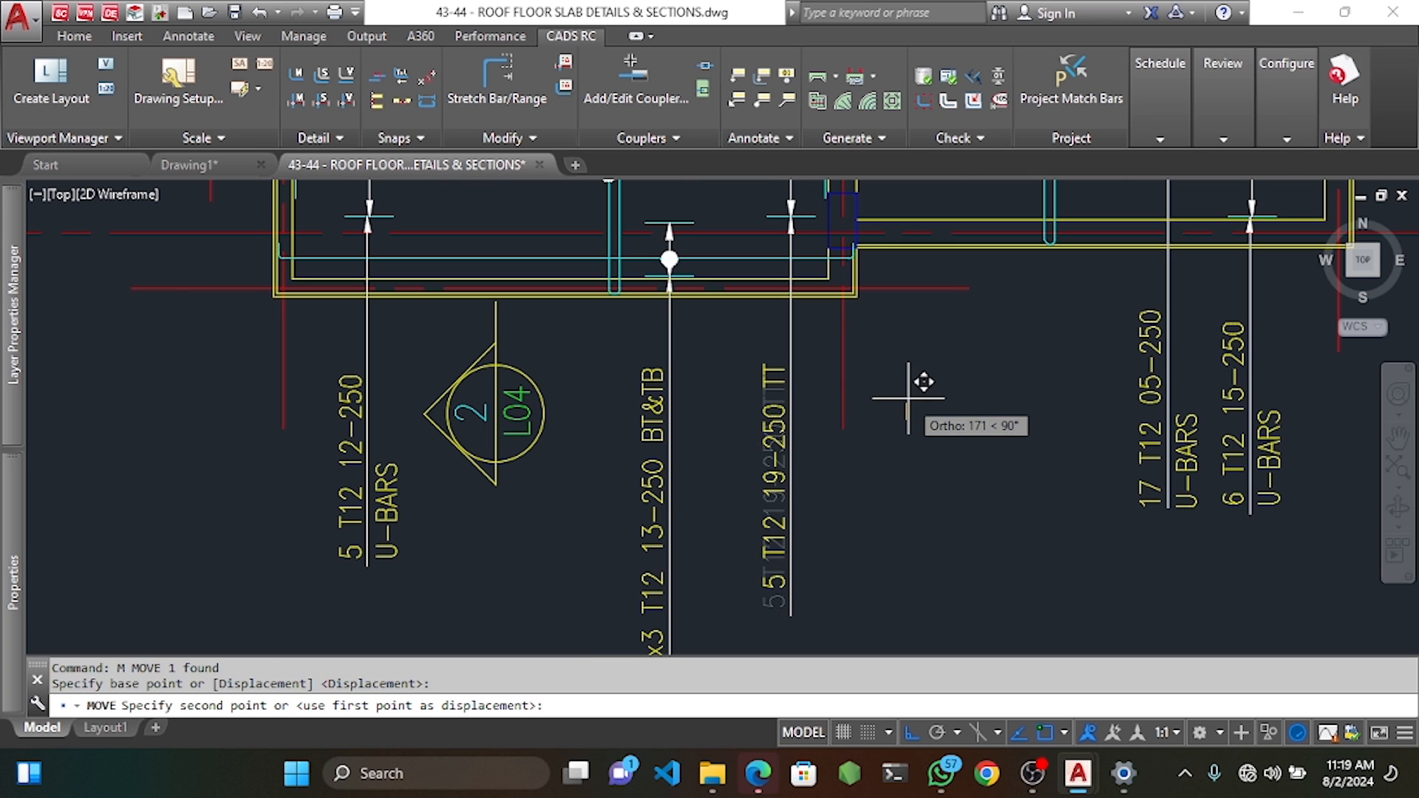
pyautogui.click(908, 398)
# Attempt to stretch the label's leader line, cancel, and pan to the bar near the wall corner.
pyautogui.click(795, 599)
pyautogui.press('Escape')
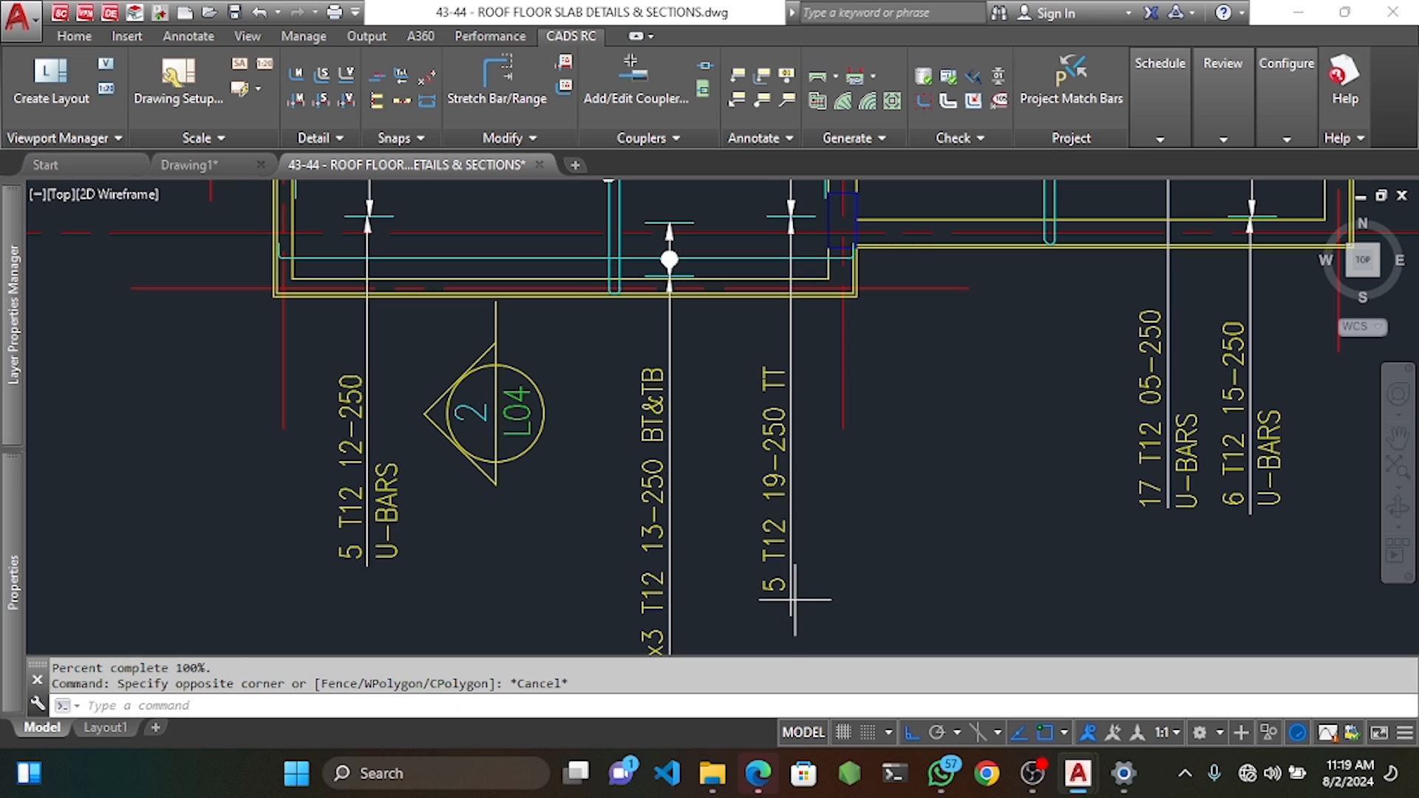
pyautogui.click(796, 601)
pyautogui.click(791, 618)
pyautogui.click(791, 616)
pyautogui.scroll(2, 802, 600)
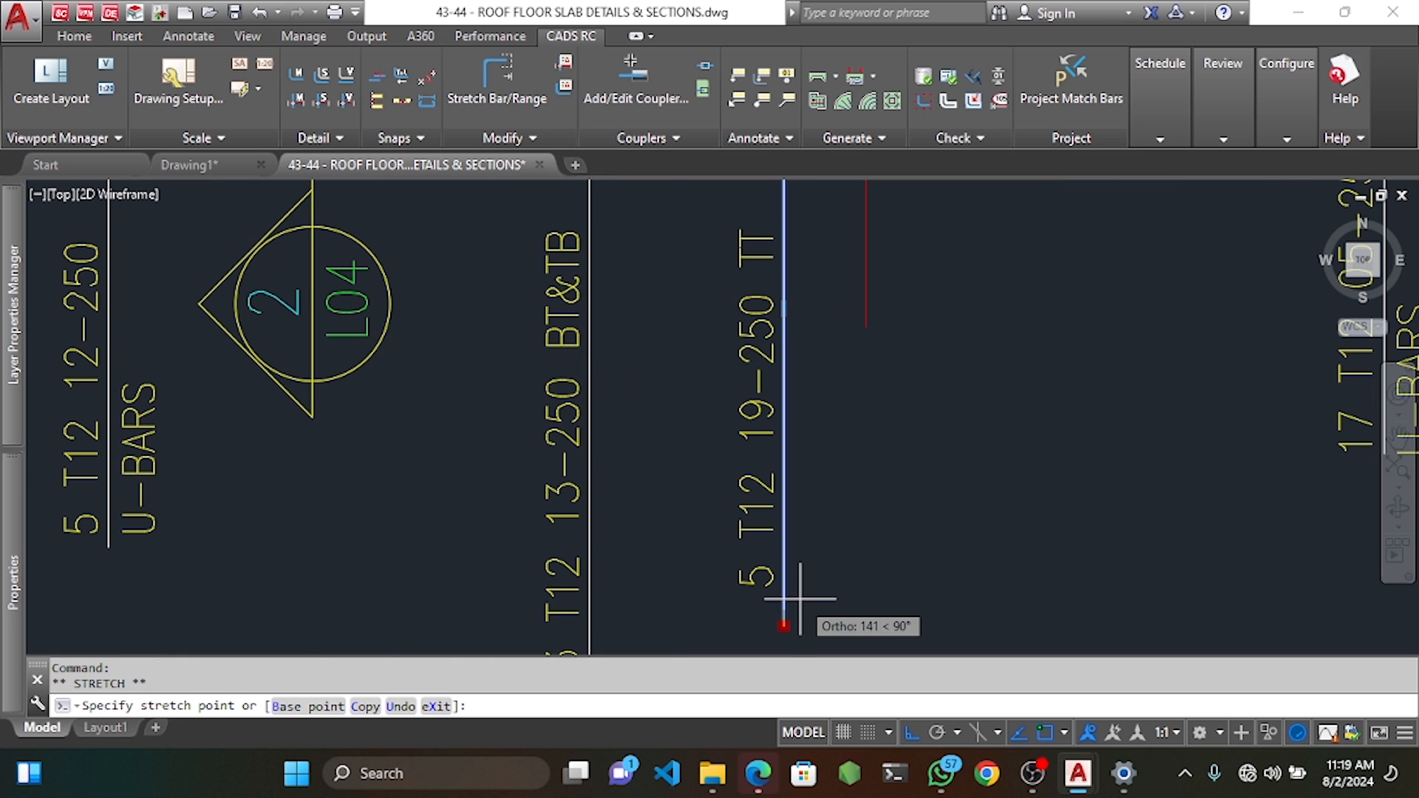
pyautogui.scroll(-4, 800, 599)
pyautogui.press('Escape')
pyautogui.press('Escape')
pyautogui.scroll(3, 879, 362)
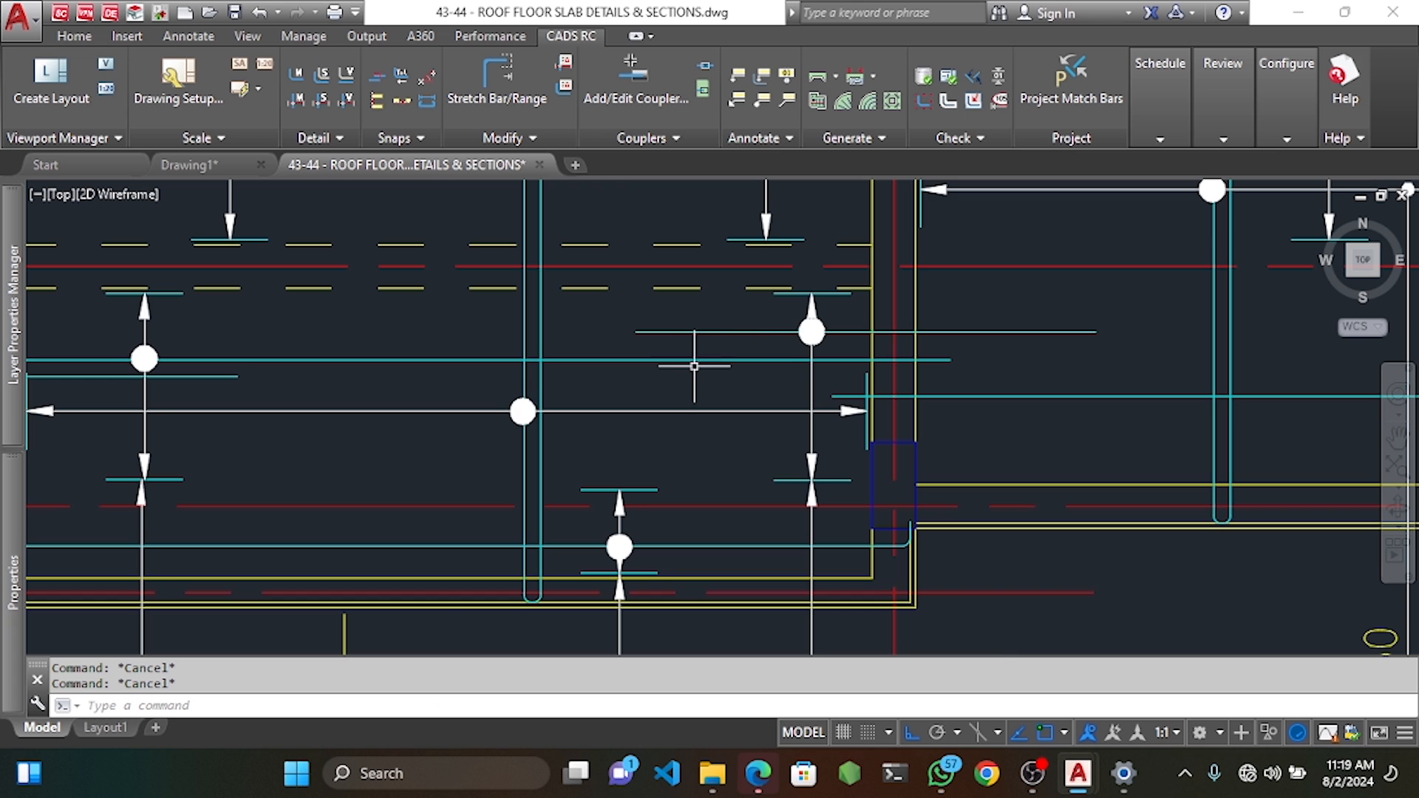
pyautogui.moveTo(584, 357); pyautogui.dragTo(776, 352, button='middle')
# Begin a dimension along the U-bar, then cancel the unfinished attempt.
pyautogui.click(194, 40)
pyautogui.click(341, 66)
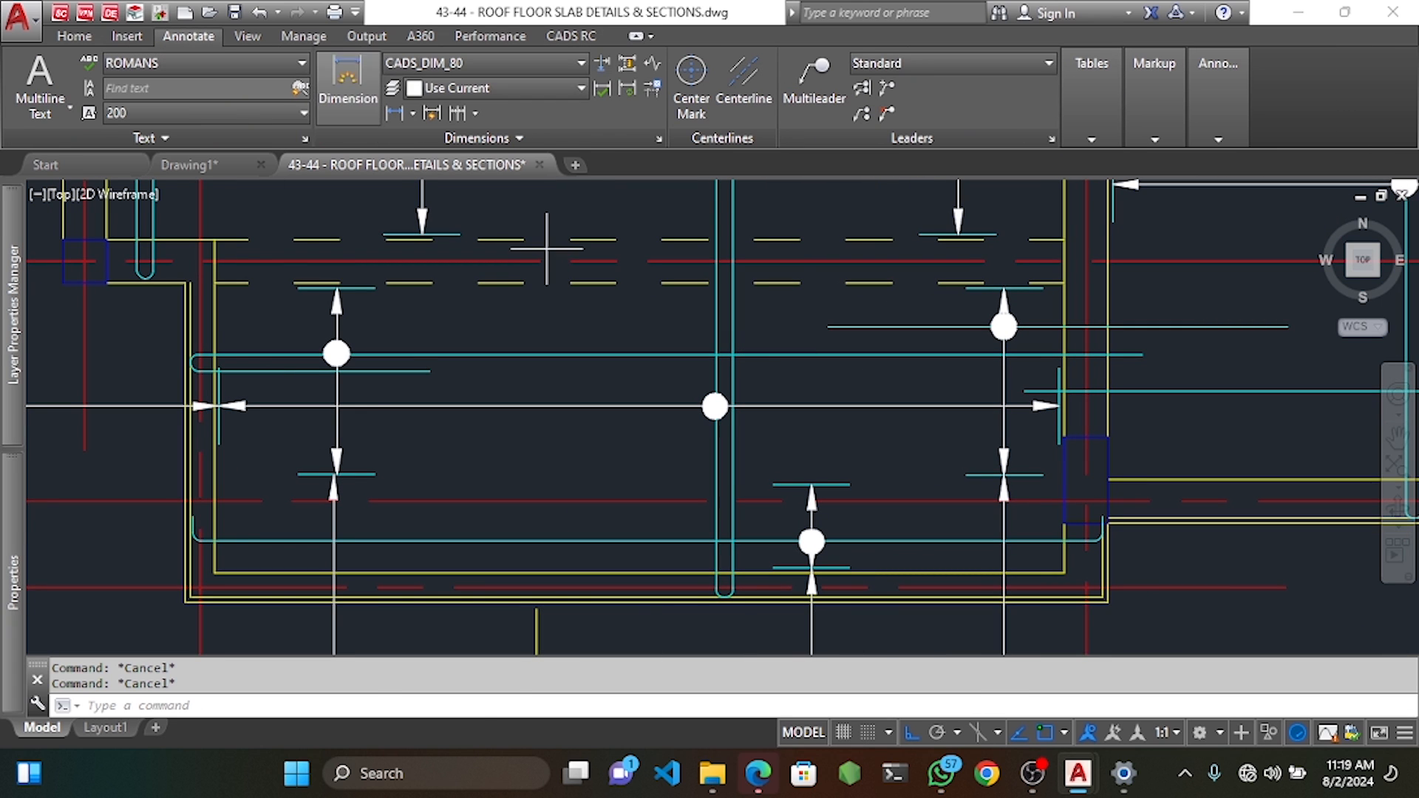
pyautogui.click(203, 371)
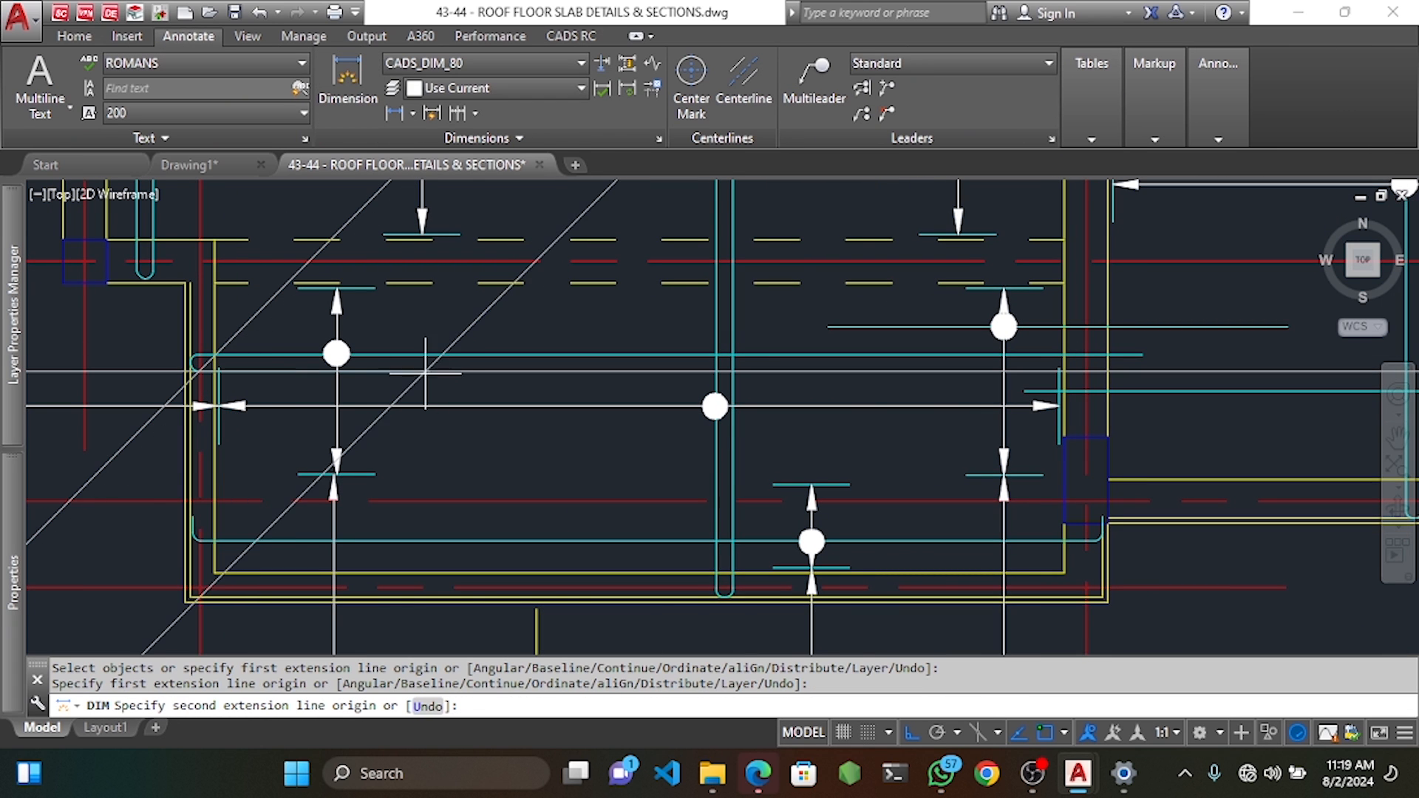
pyautogui.click(428, 372)
pyautogui.scroll(-6, 431, 377)
pyautogui.scroll(-5, 432, 418)
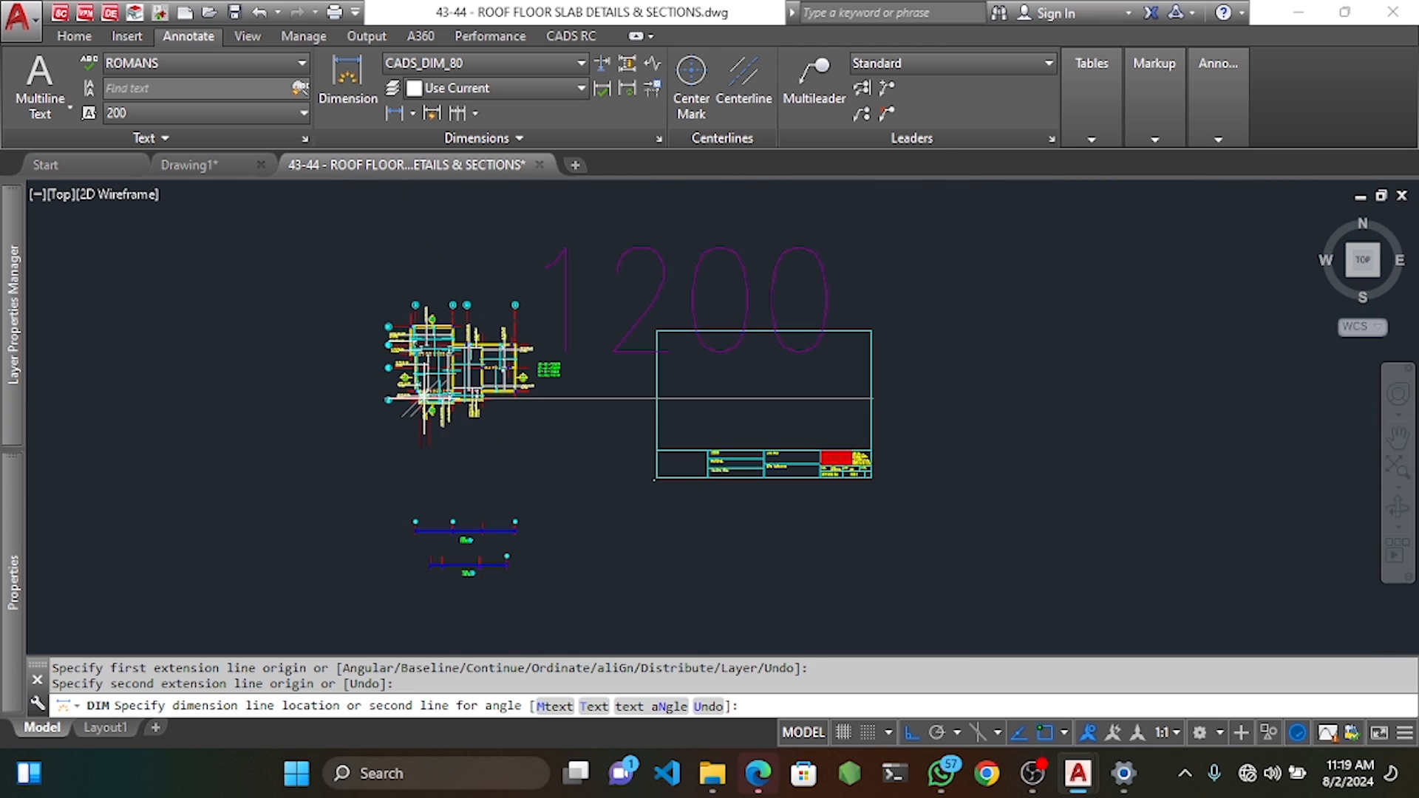
pyautogui.press('Escape')
pyautogui.scroll(6, 455, 313)
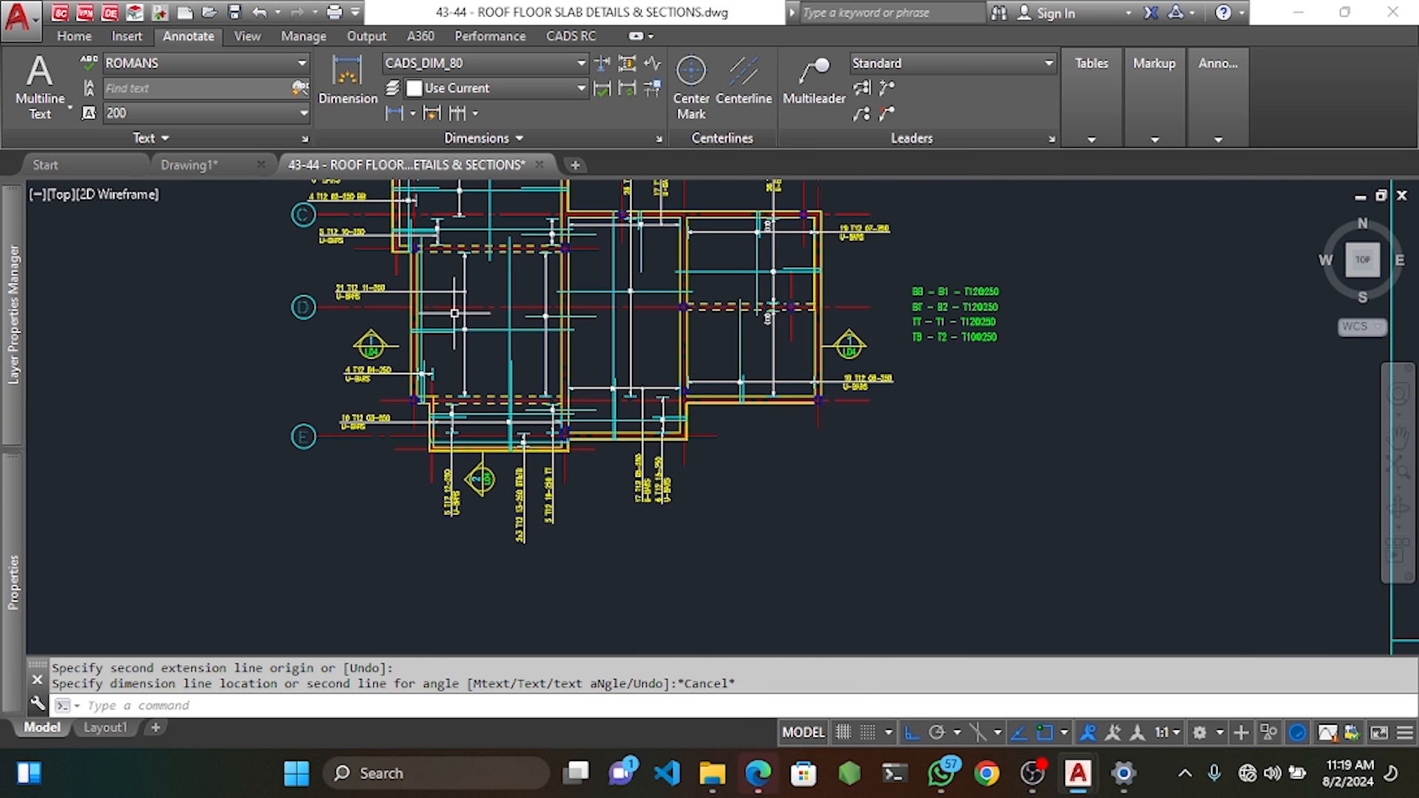
# Place a 1200 dimension from the wall corner along the short U-bar.
pyautogui.click(347, 74)
pyautogui.scroll(8, 681, 379)
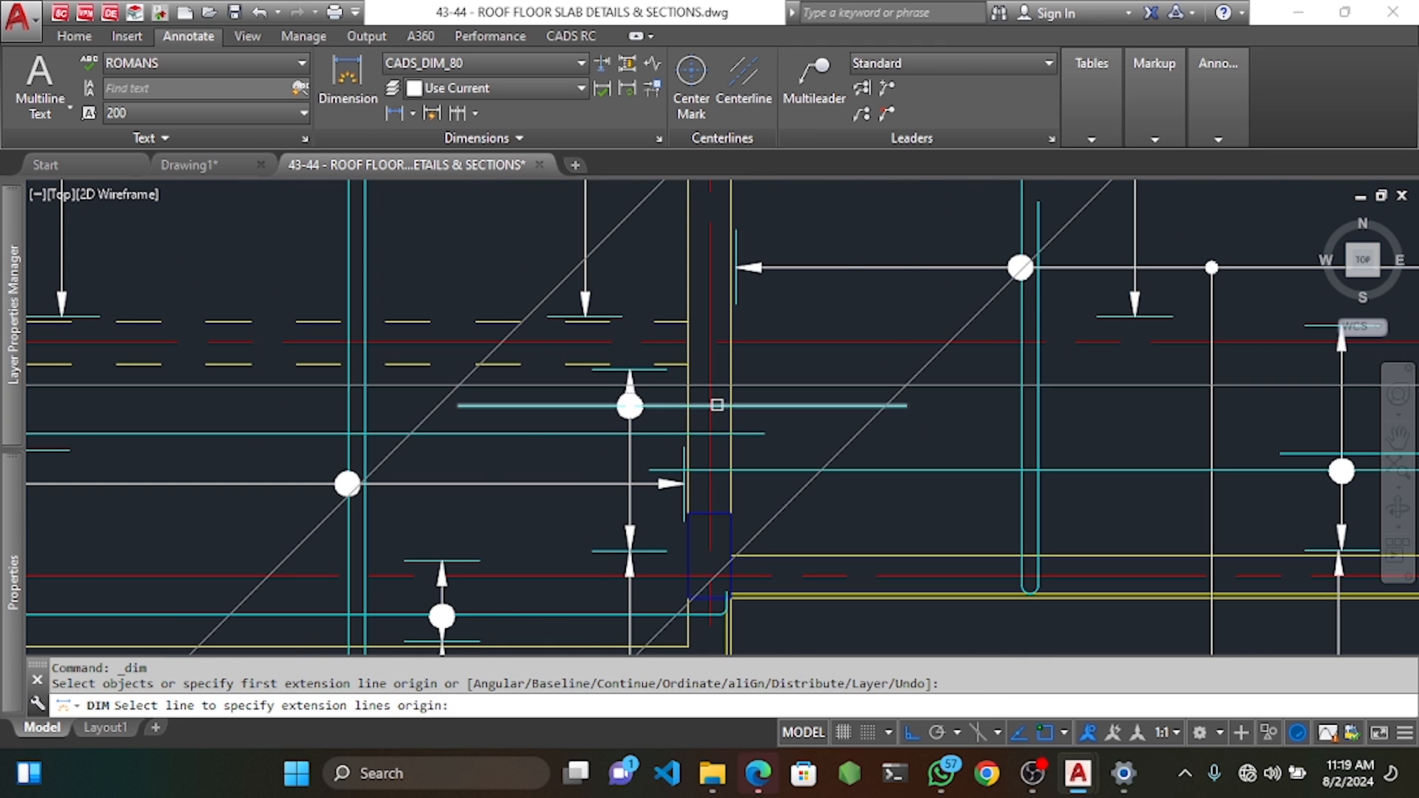
pyautogui.click(555, 406)
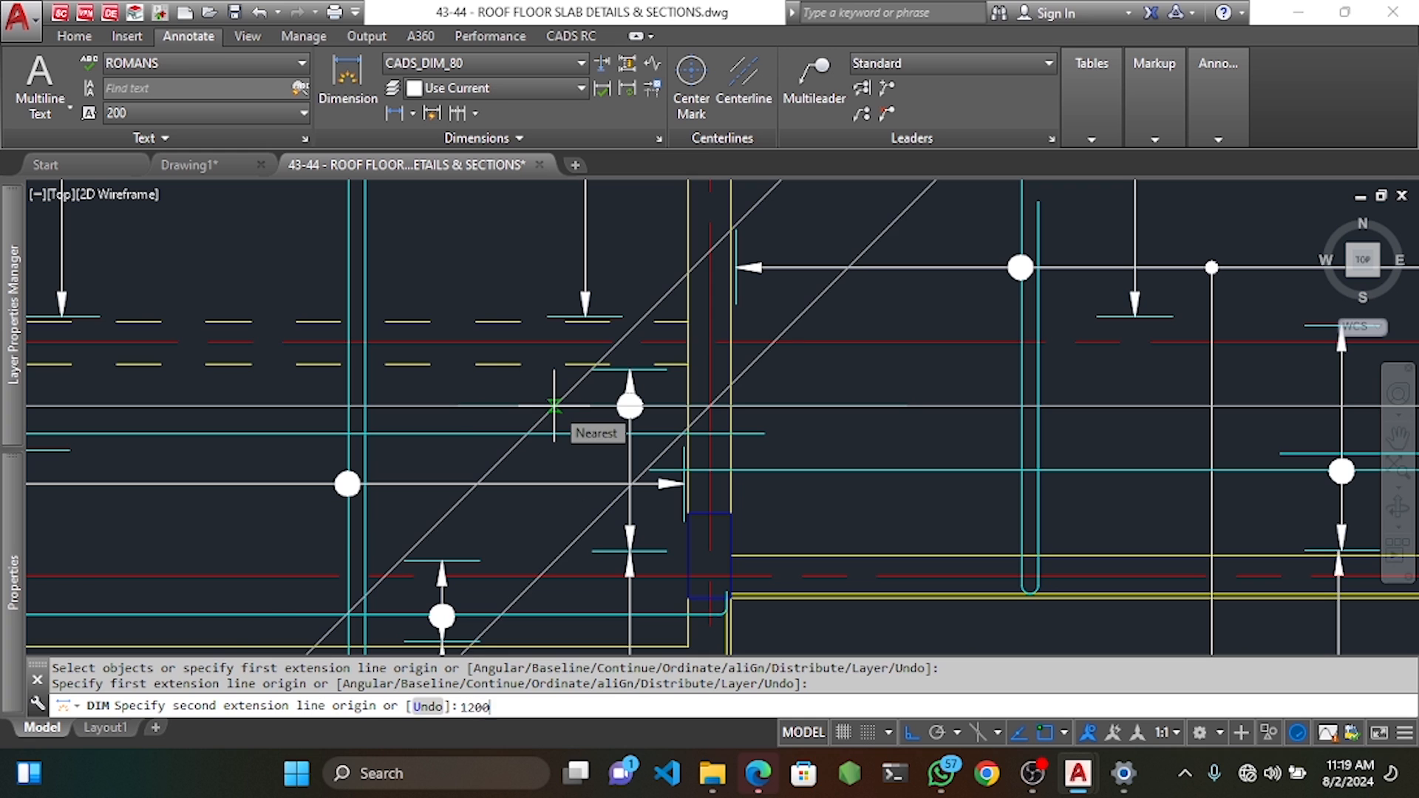
pyautogui.press('Return')
pyautogui.click(518, 538)
pyautogui.press('Escape')
pyautogui.press('Escape')
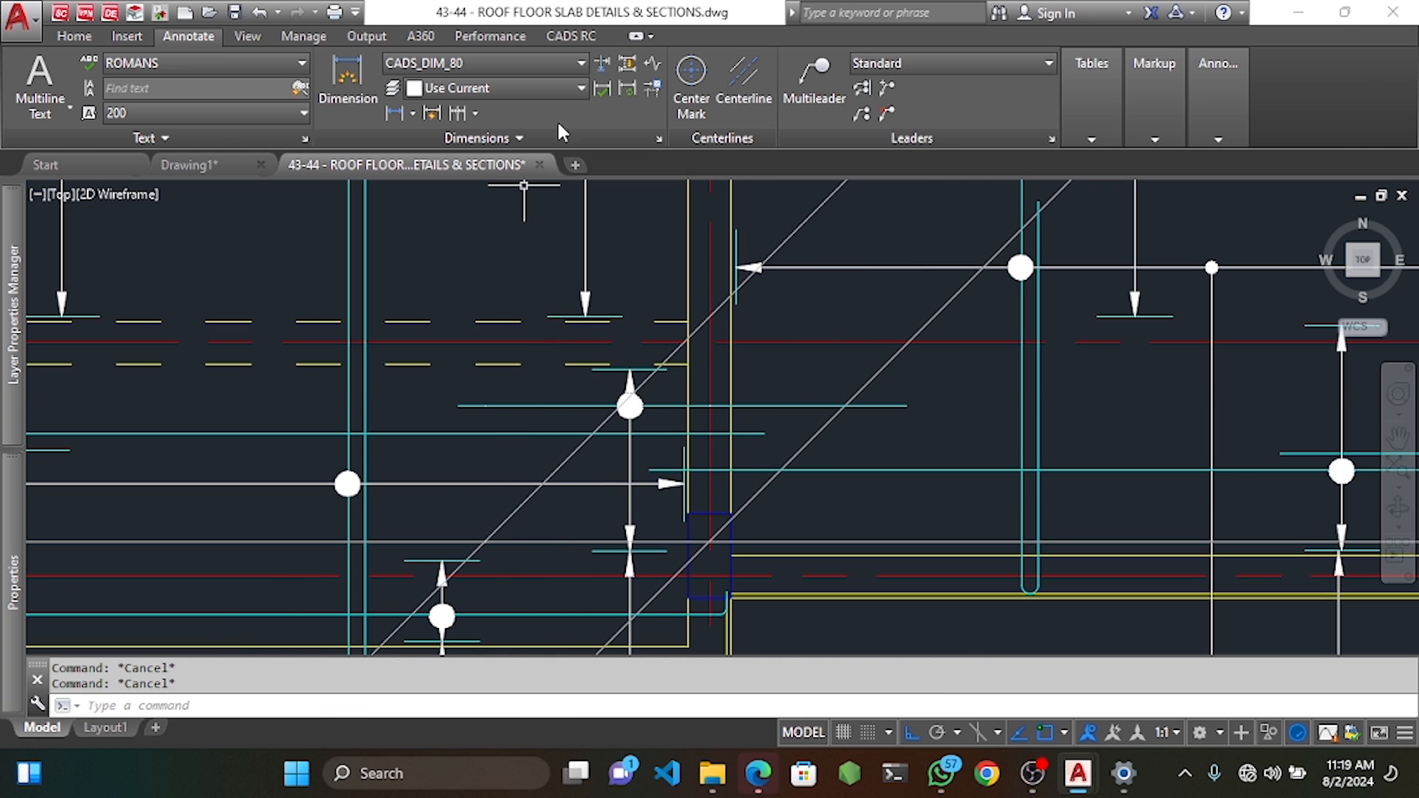
pyautogui.click(570, 36)
pyautogui.click(497, 78)
# Stretch the short U-bar's end back to the measured 1200 point.
pyautogui.scroll(6, 473, 383)
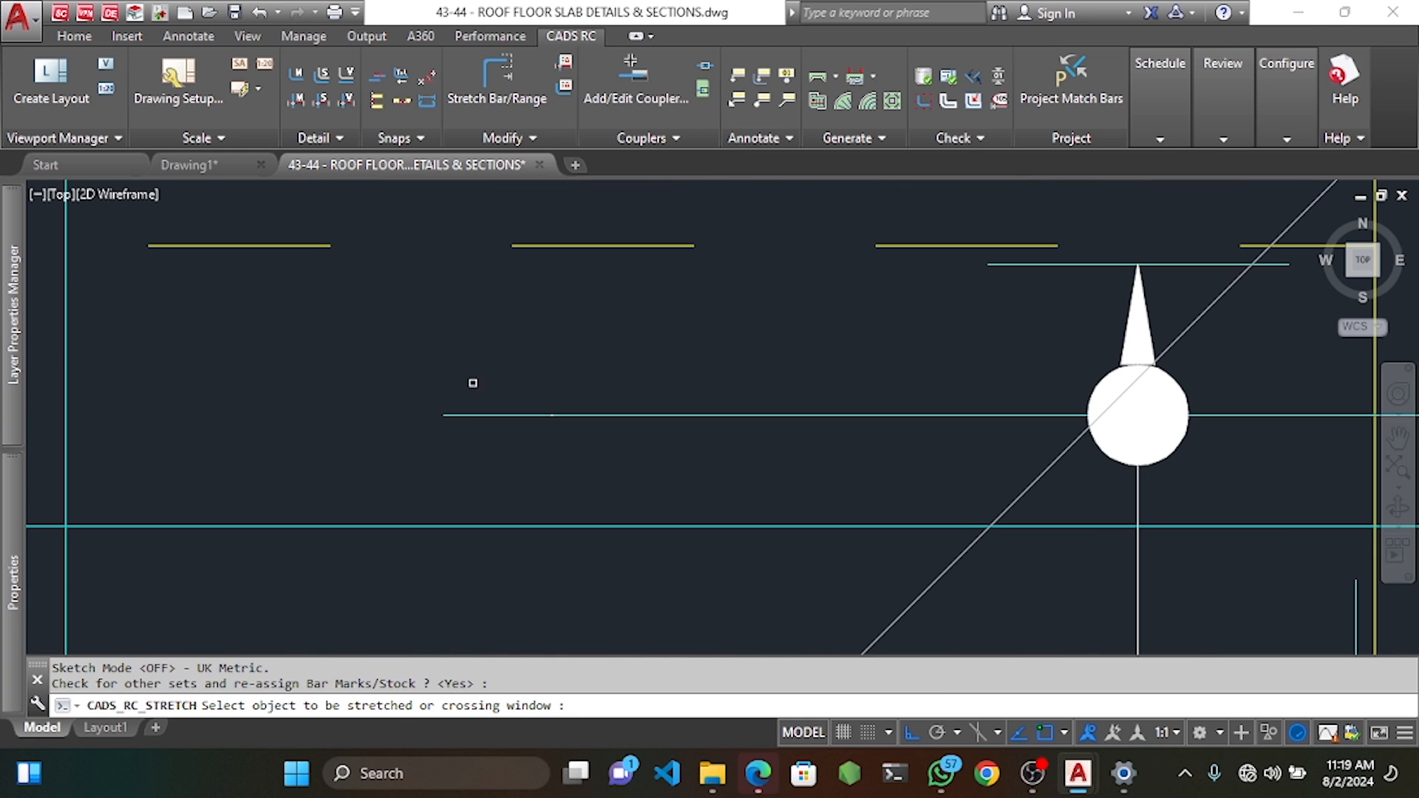
pyautogui.click(473, 383)
pyautogui.click(404, 443)
pyautogui.click(445, 414)
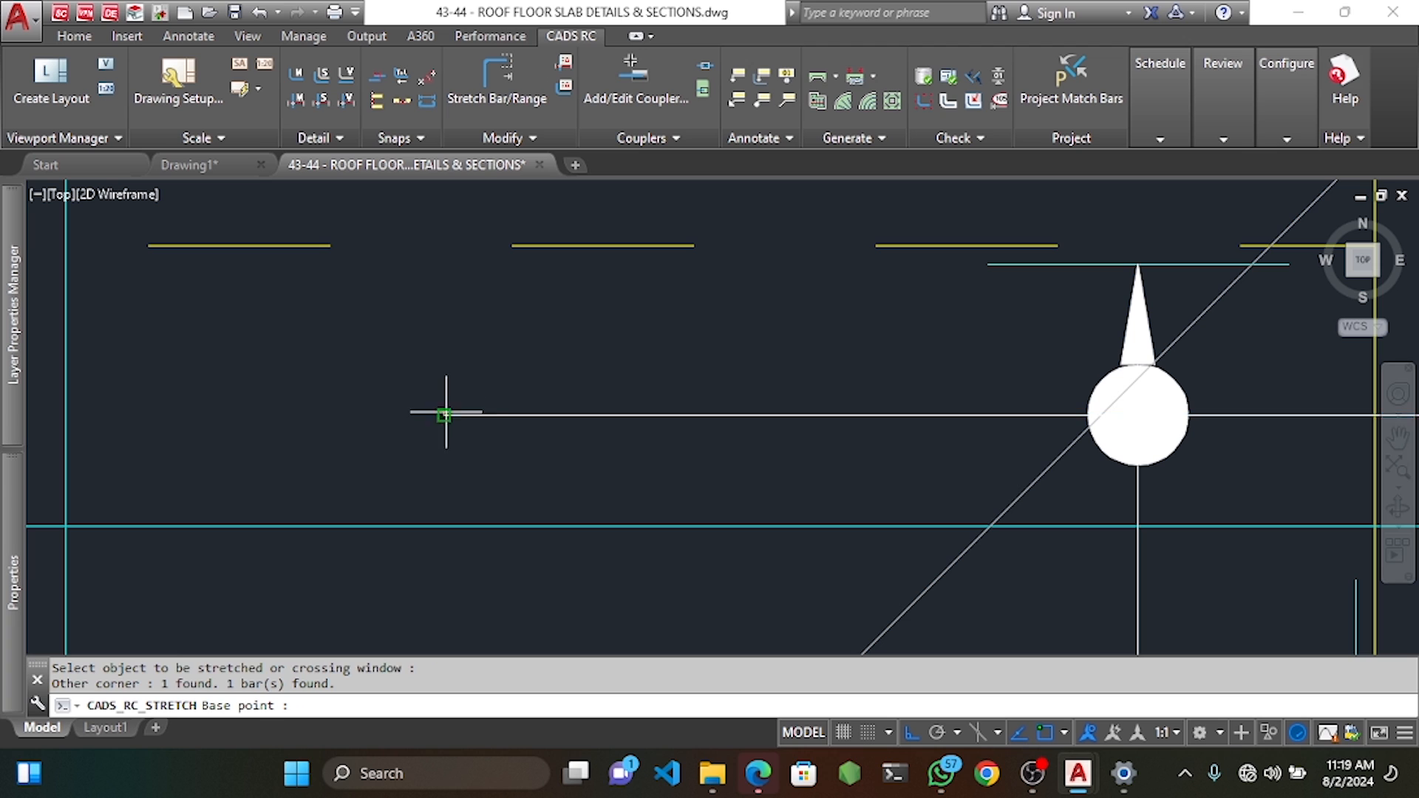
pyautogui.scroll(-2, 527, 414)
pyautogui.click(549, 415)
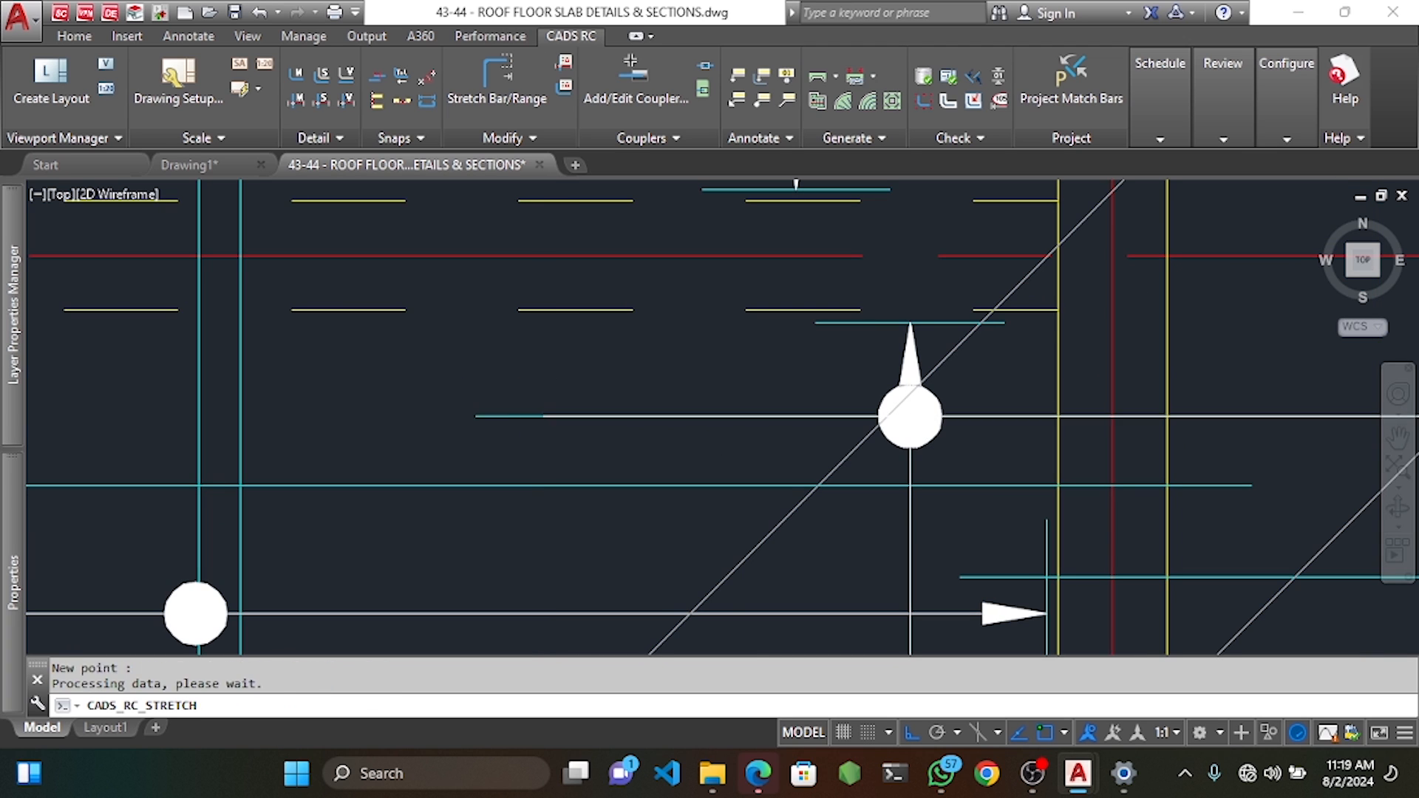
# Erase the leftover diagonal guide line and zoom out over the slab plan.
pyautogui.scroll(-2, 654, 474)
pyautogui.click(714, 530)
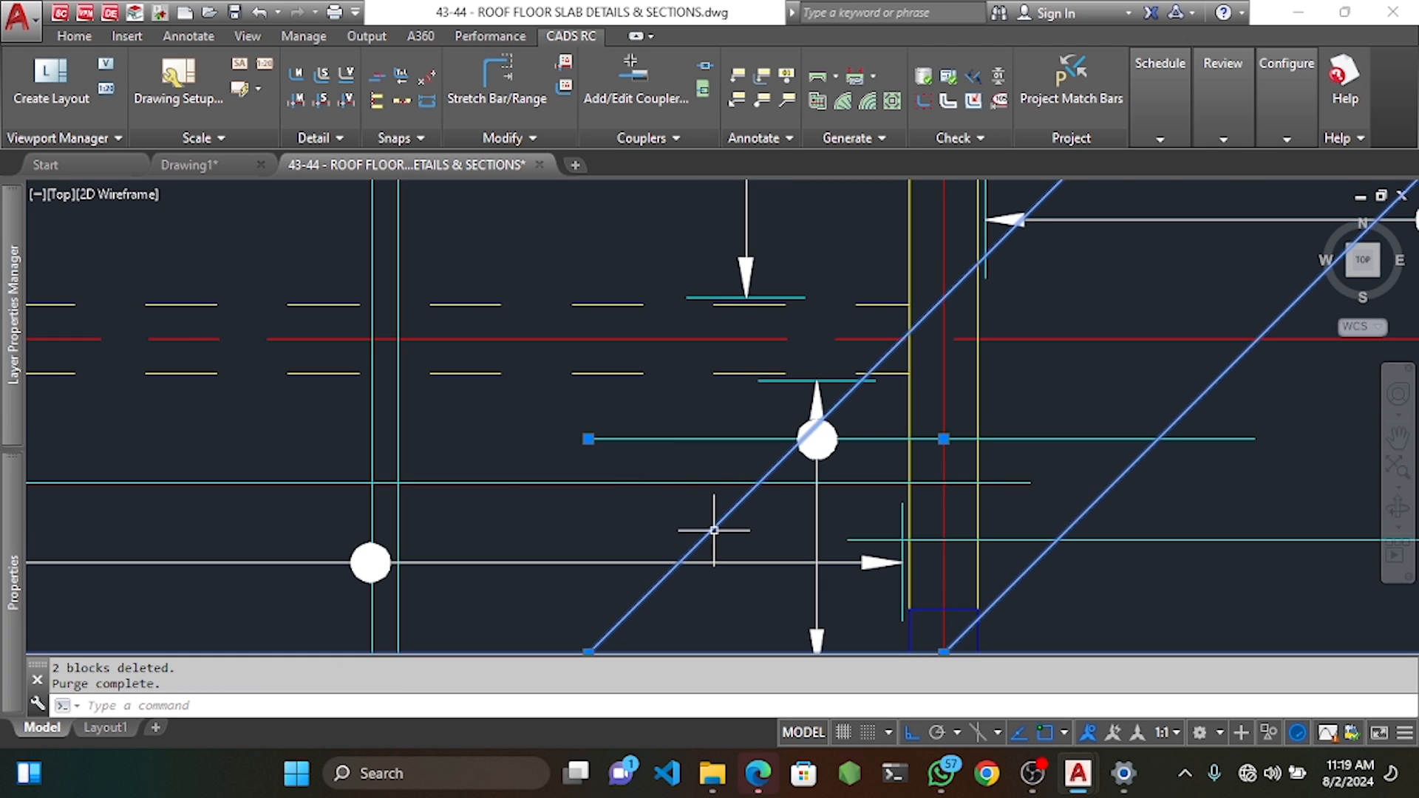
pyautogui.press('Delete')
pyautogui.scroll(-2, 682, 485)
pyautogui.scroll(-3, 701, 455)
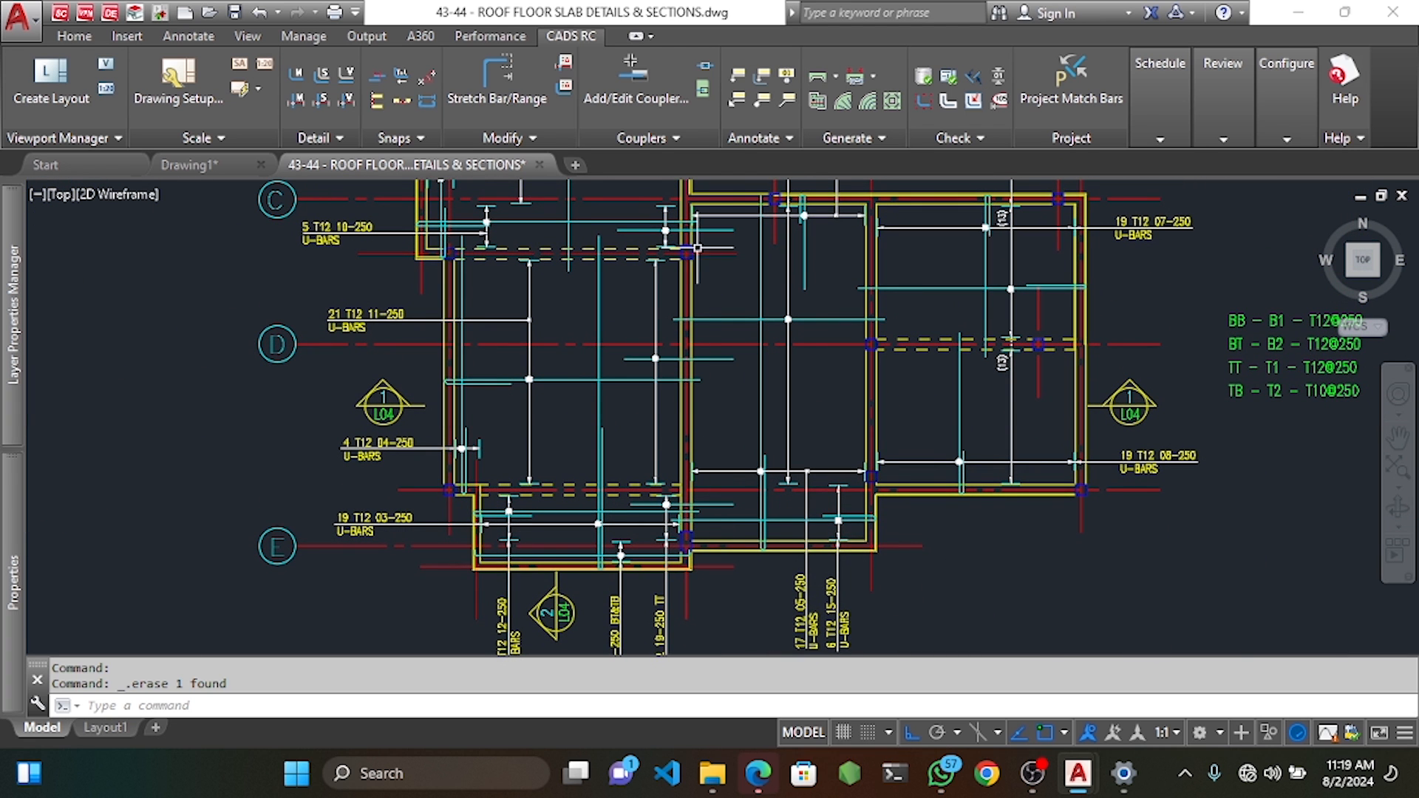
pyautogui.moveTo(882, 234); pyautogui.dragTo(874, 296, button='middle')
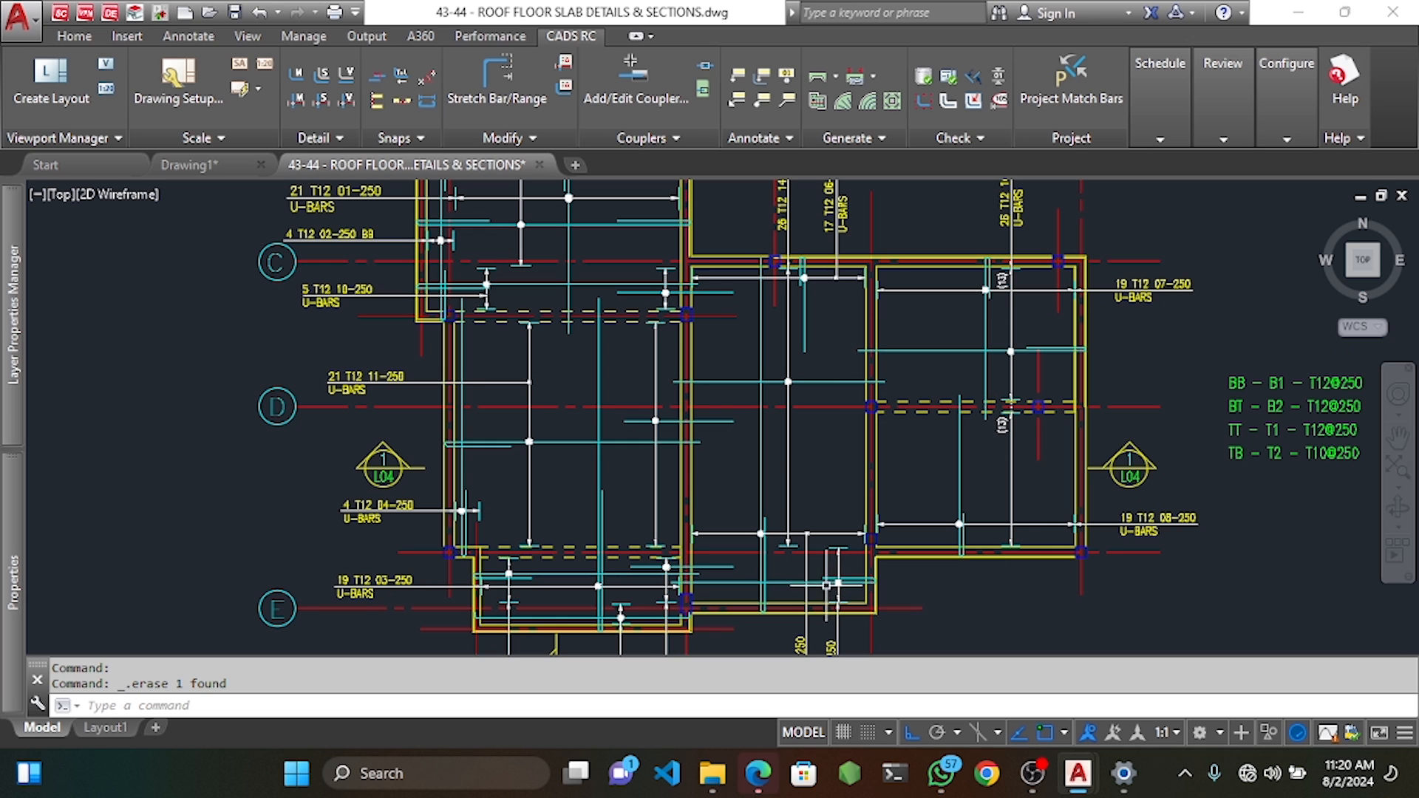
# Define a new range's bar as straight shape code 20, T12, mark 20.
pyautogui.rightClick(813, 504)
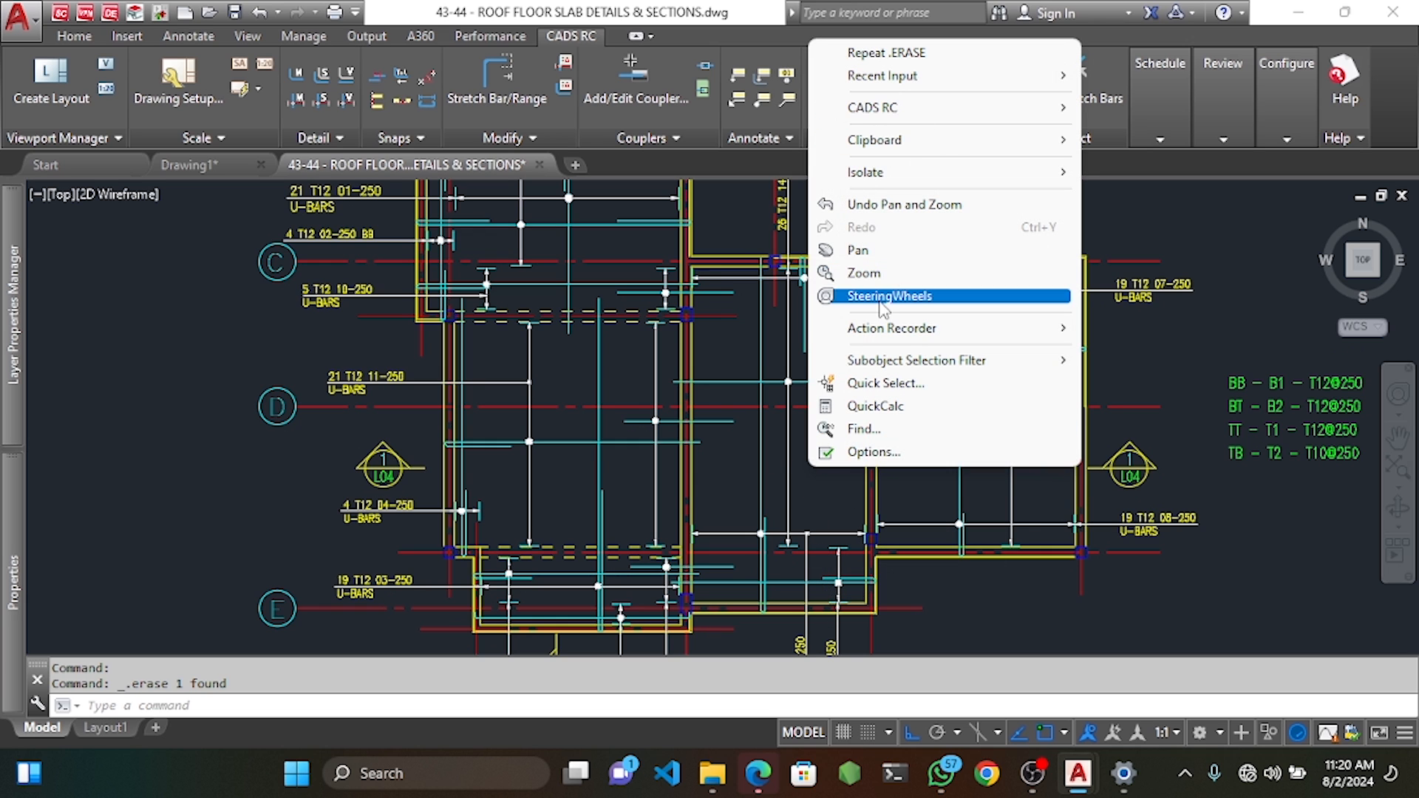
pyautogui.press('Escape')
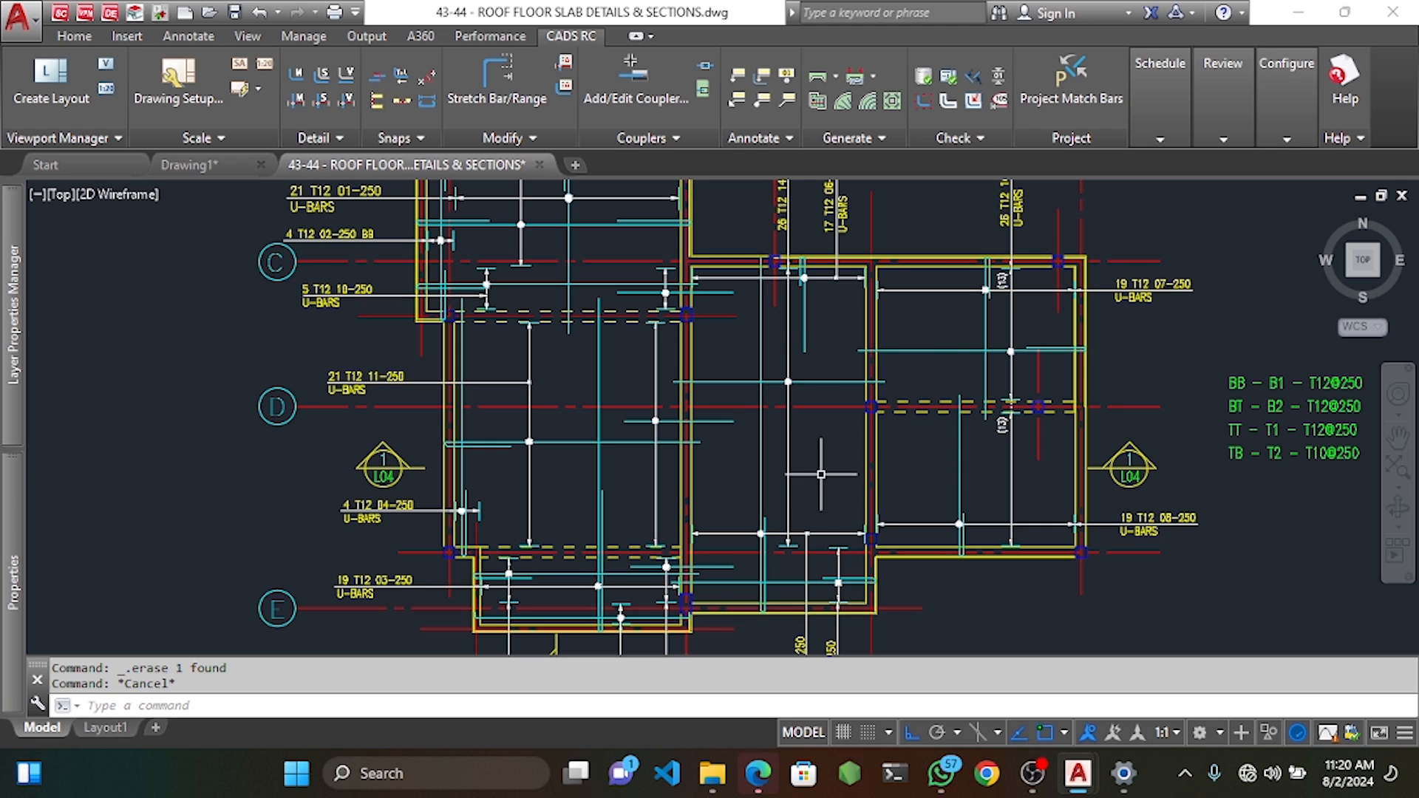
pyautogui.rightClick(886, 384)
pyautogui.moveTo(1005, 392)
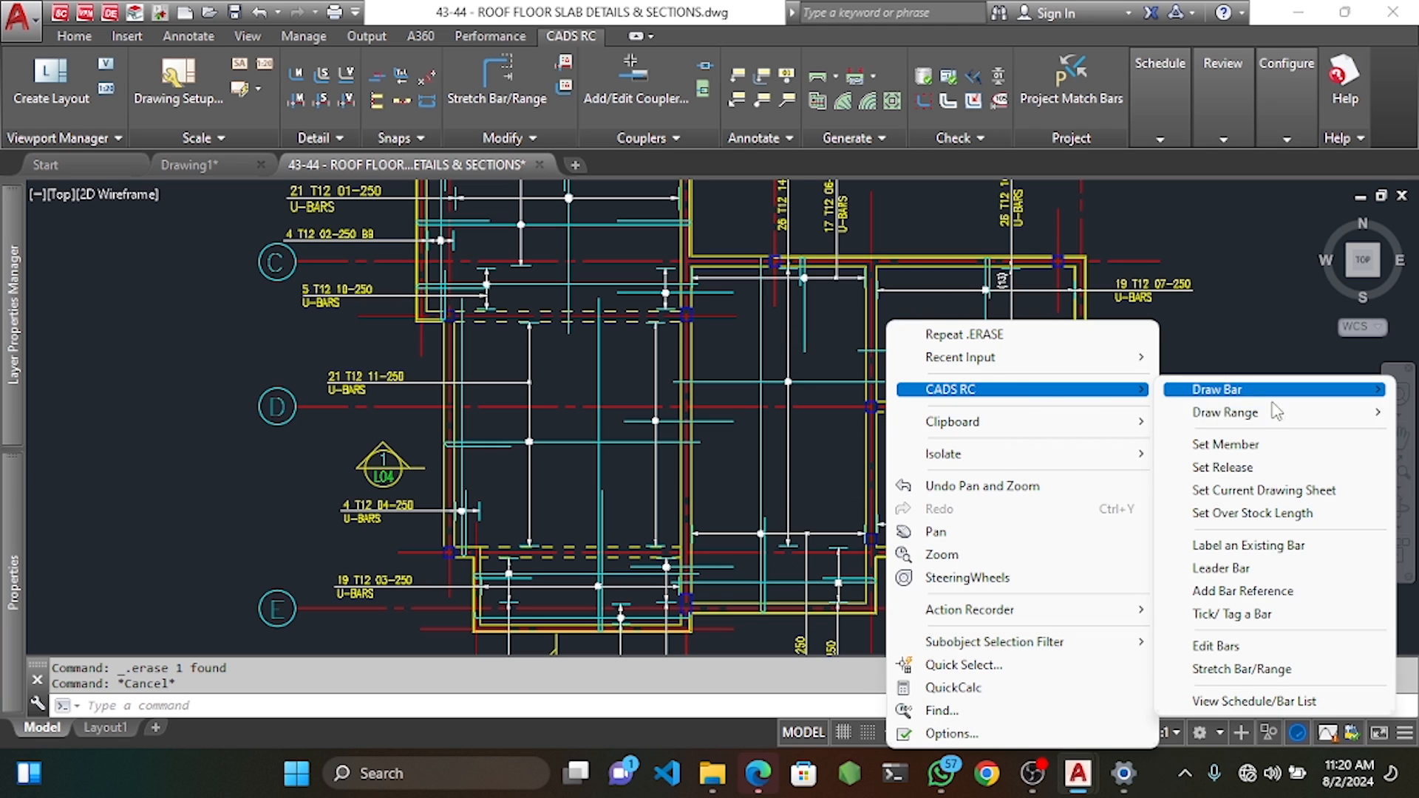
pyautogui.moveTo(1227, 409)
pyautogui.click(1071, 409)
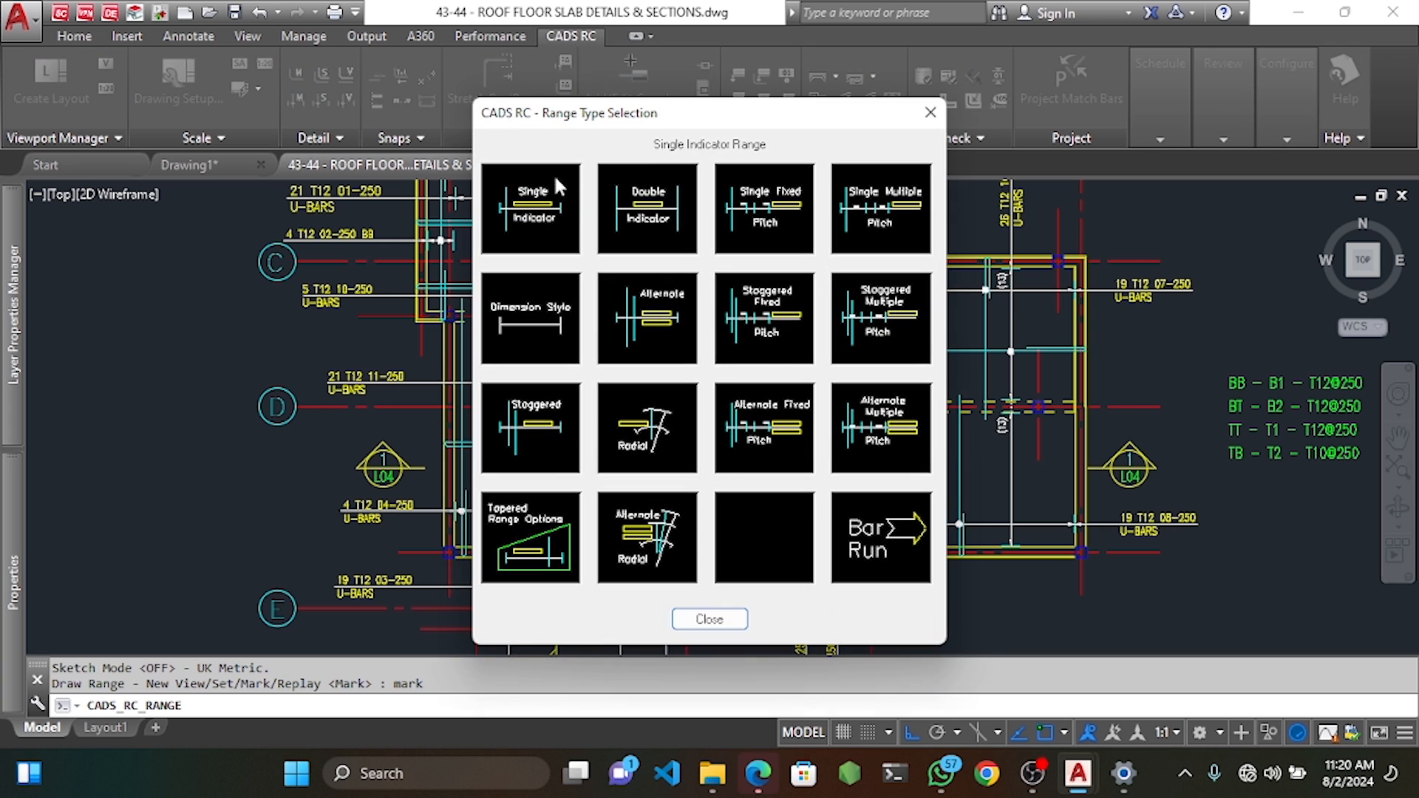
pyautogui.click(772, 207)
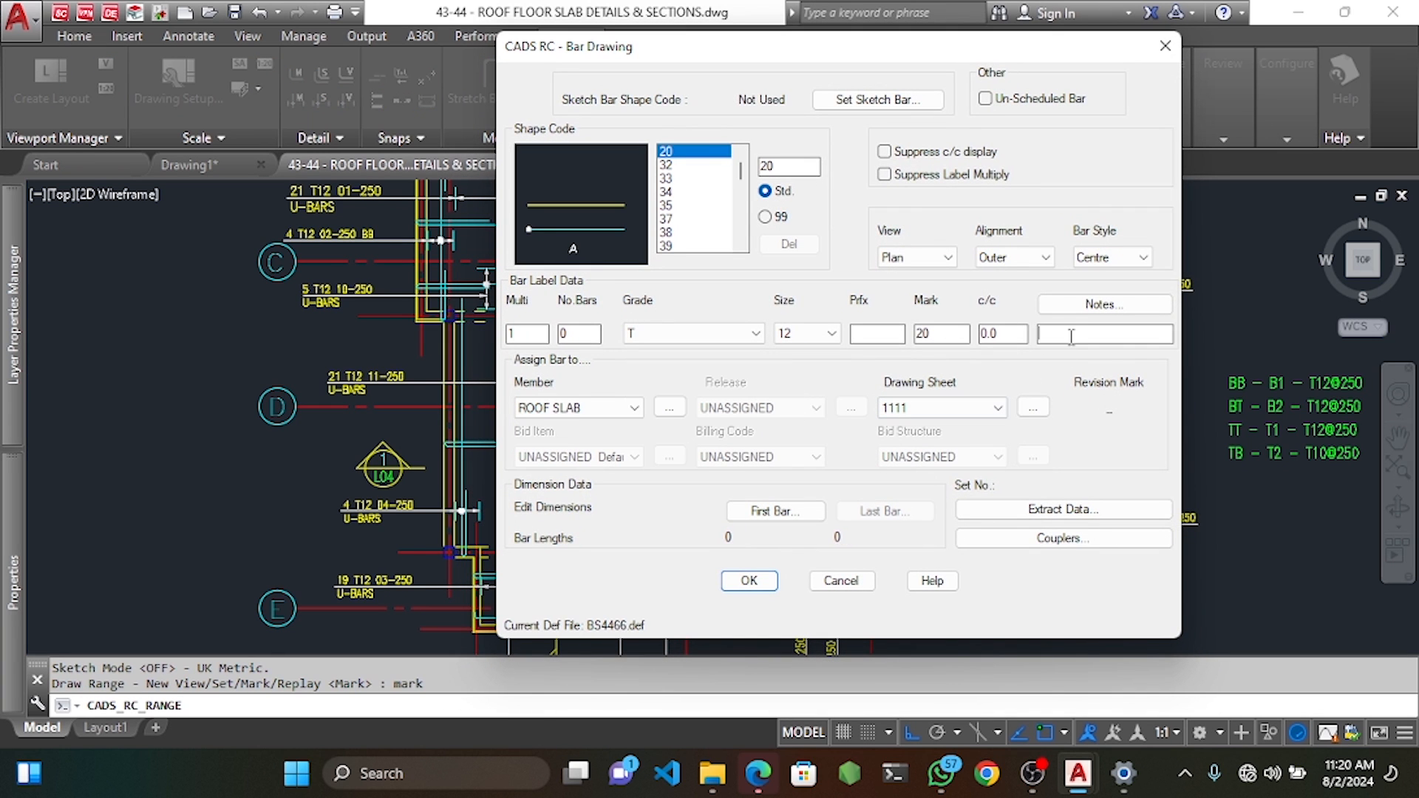
pyautogui.click(749, 581)
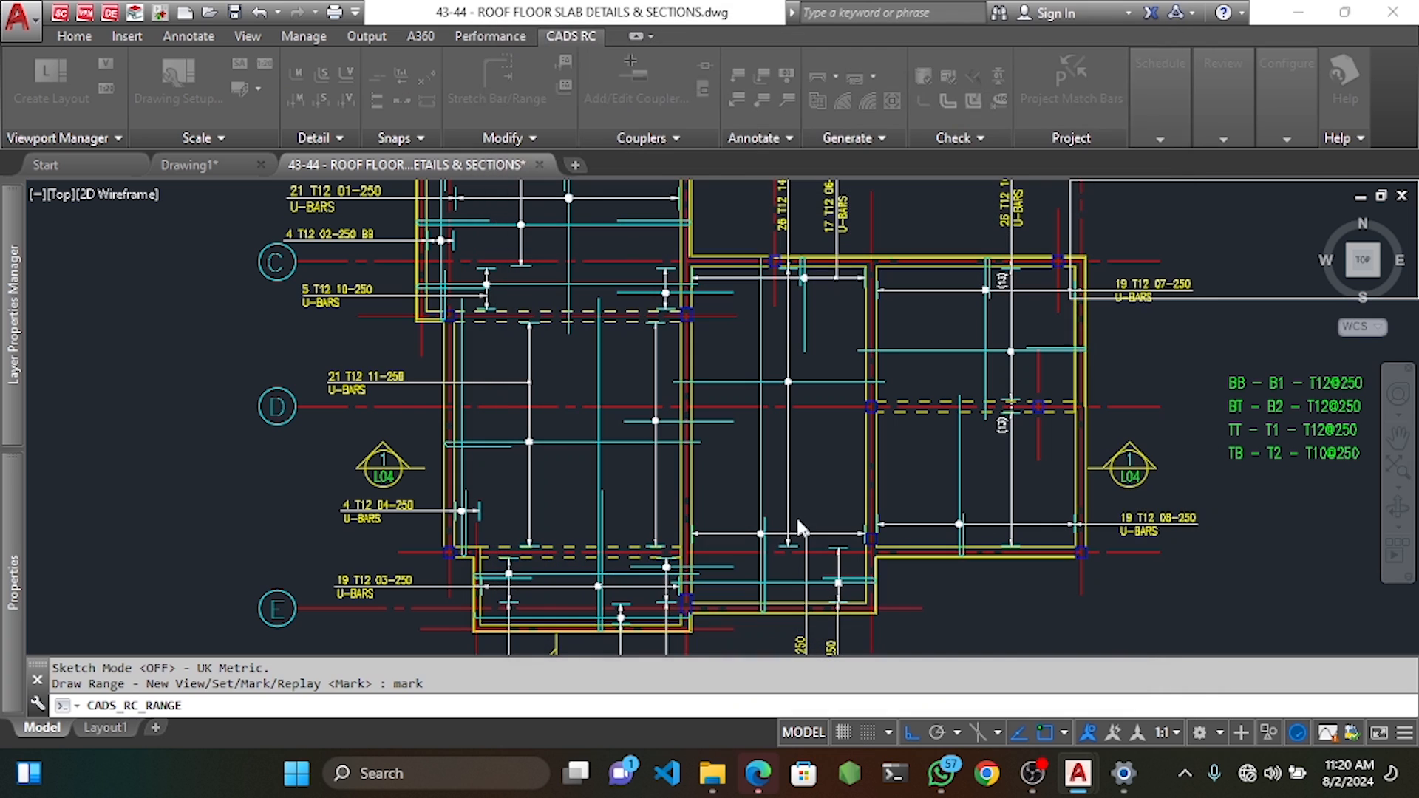
# Set the bar's start point and dimension A, then range the first group with 25 offsets at 250 centres.
pyautogui.click(822, 442)
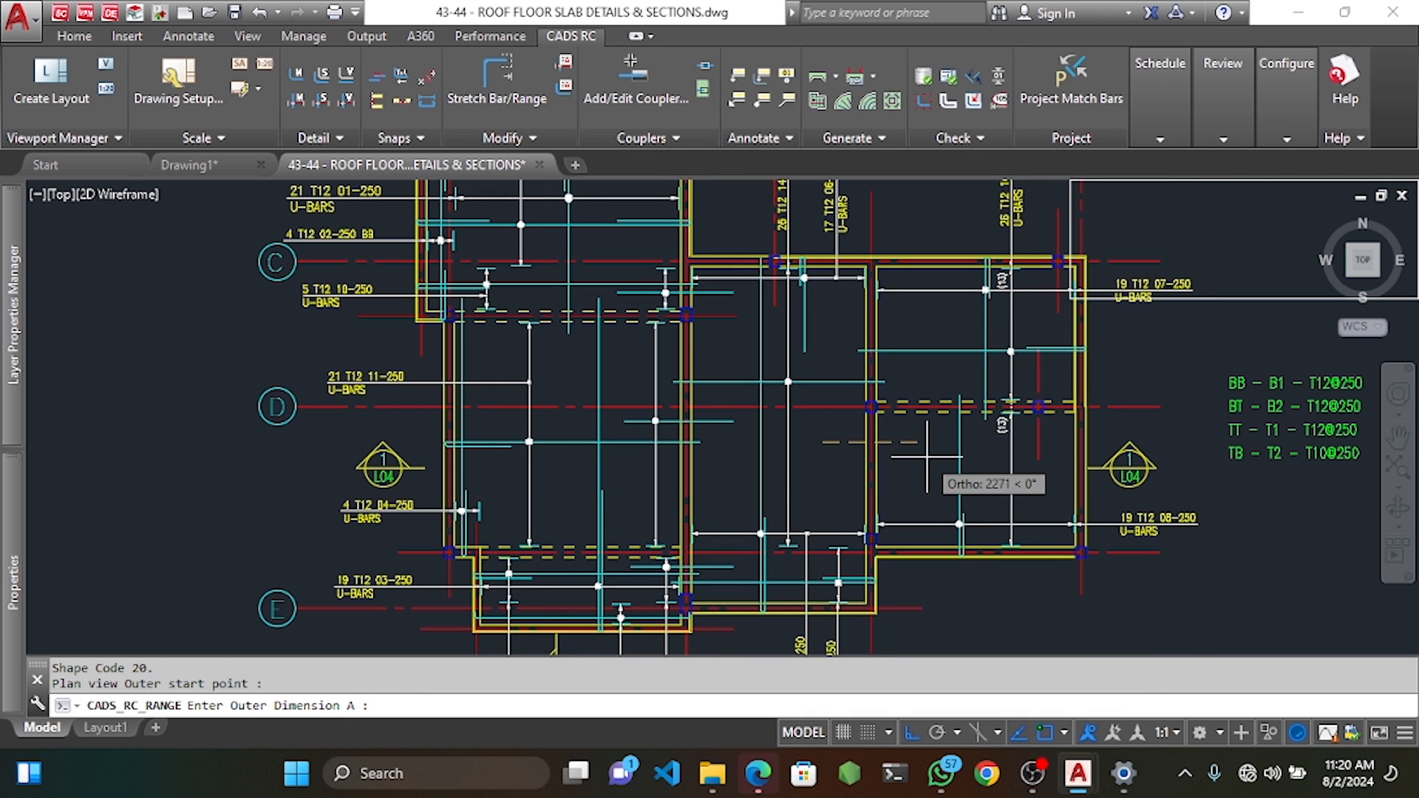
pyautogui.click(934, 454)
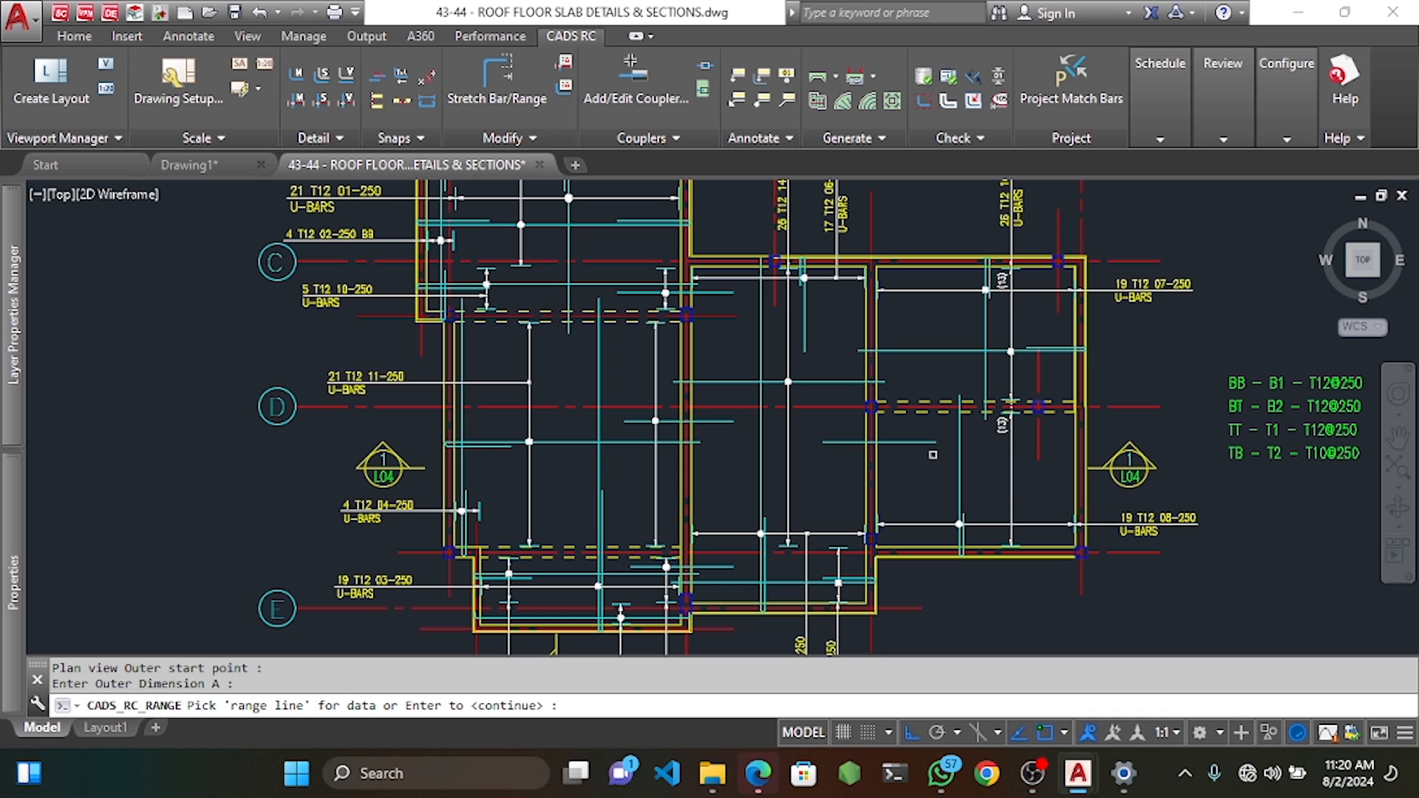
pyautogui.press('Return')
pyautogui.click(895, 267)
pyautogui.press('Return')
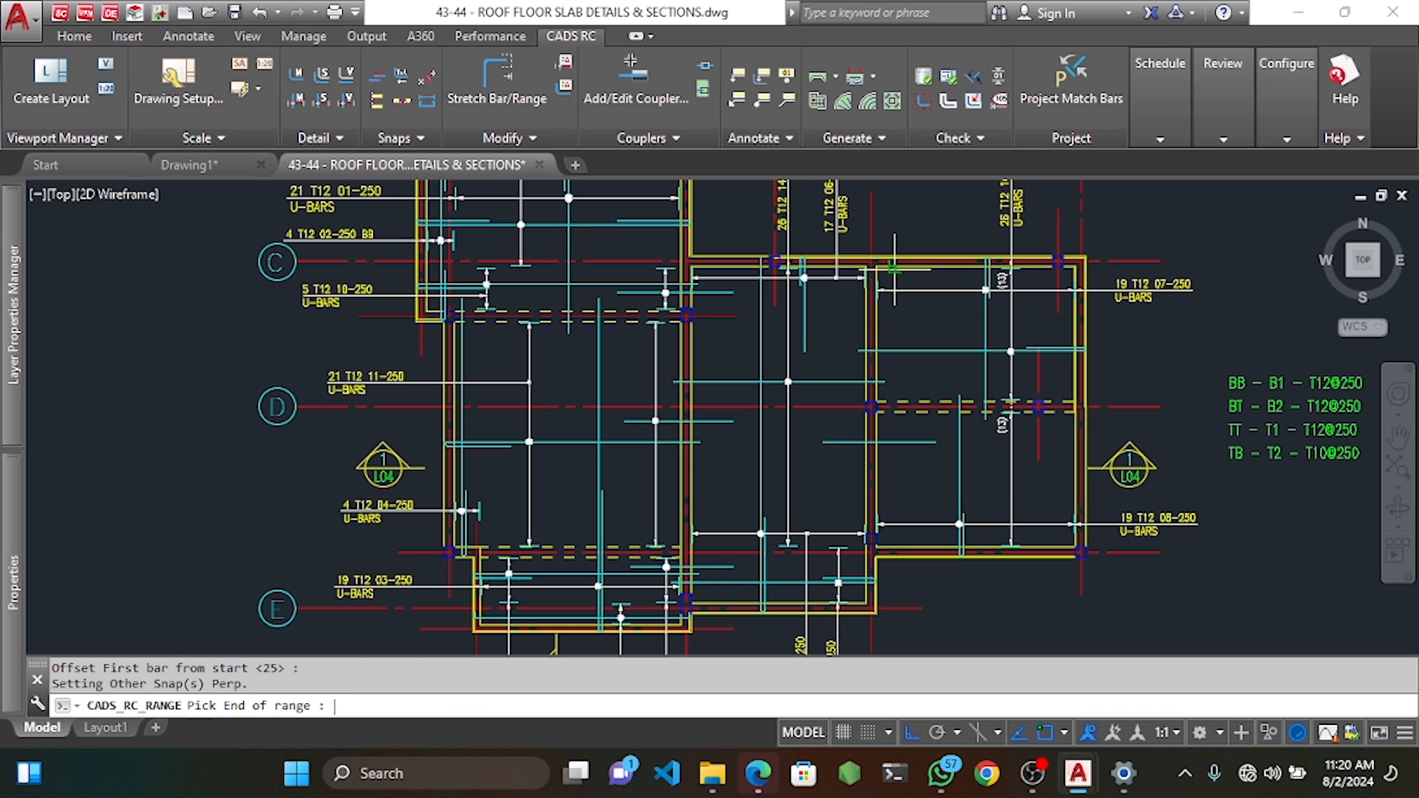
pyautogui.click(894, 403)
pyautogui.press('Return')
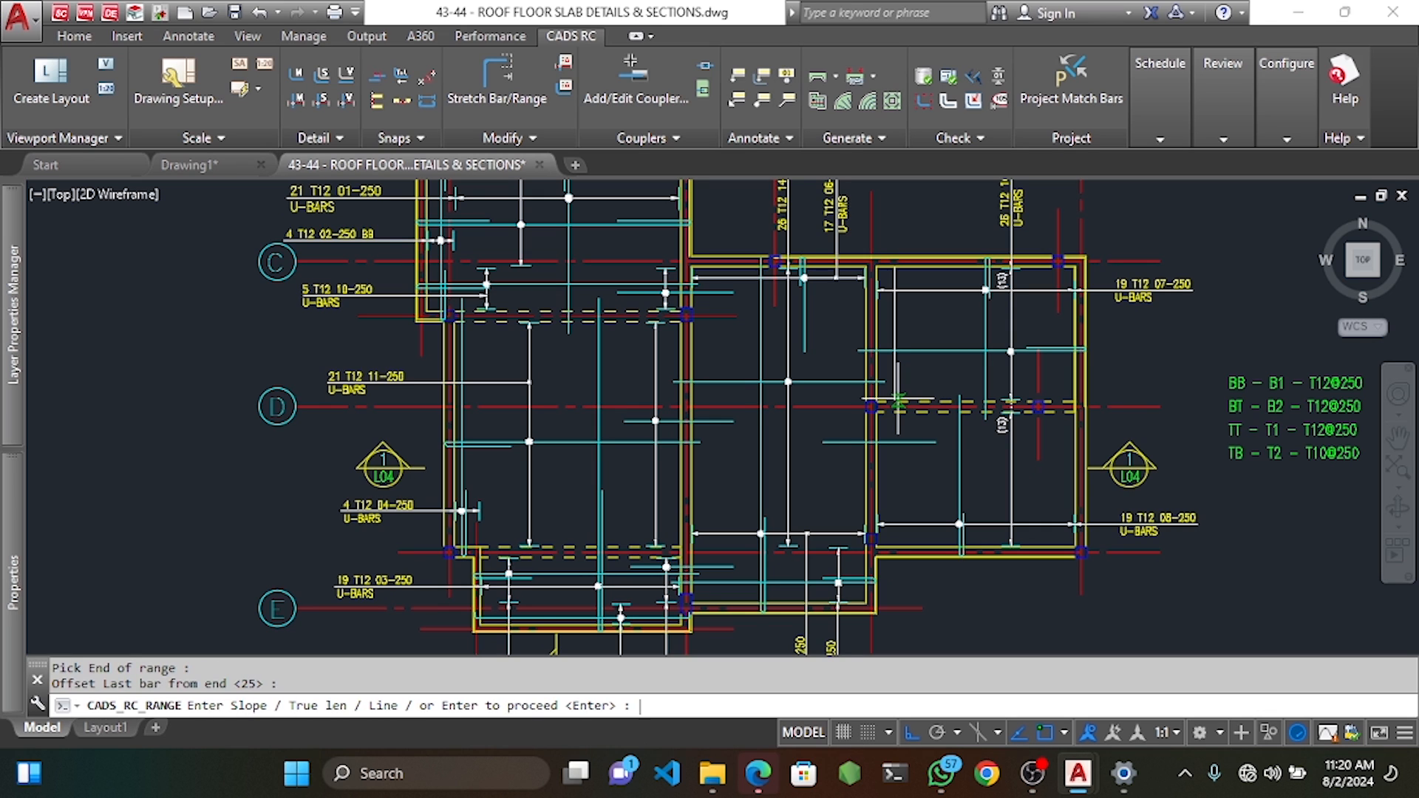
pyautogui.press('Return')
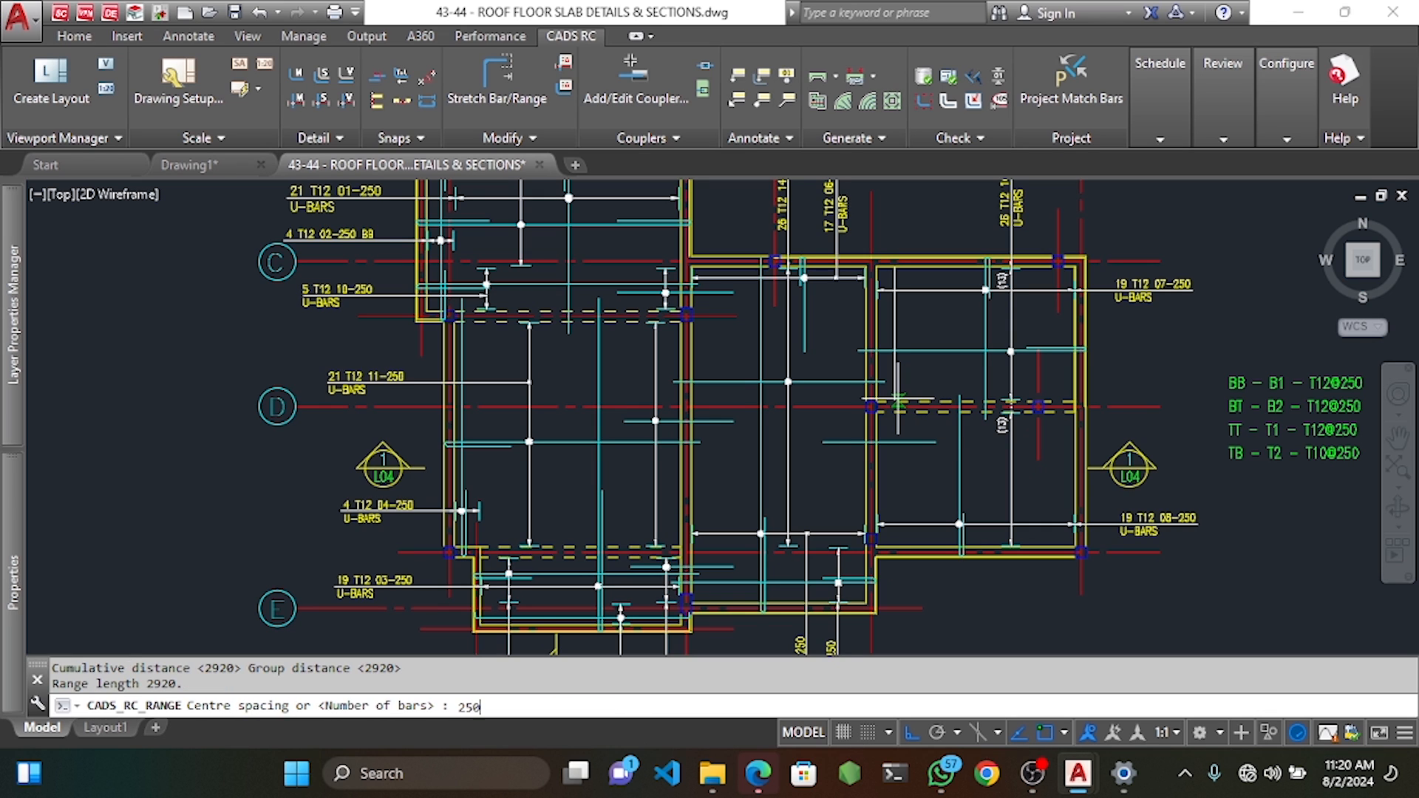
pyautogui.press('Return')
pyautogui.press('Return')
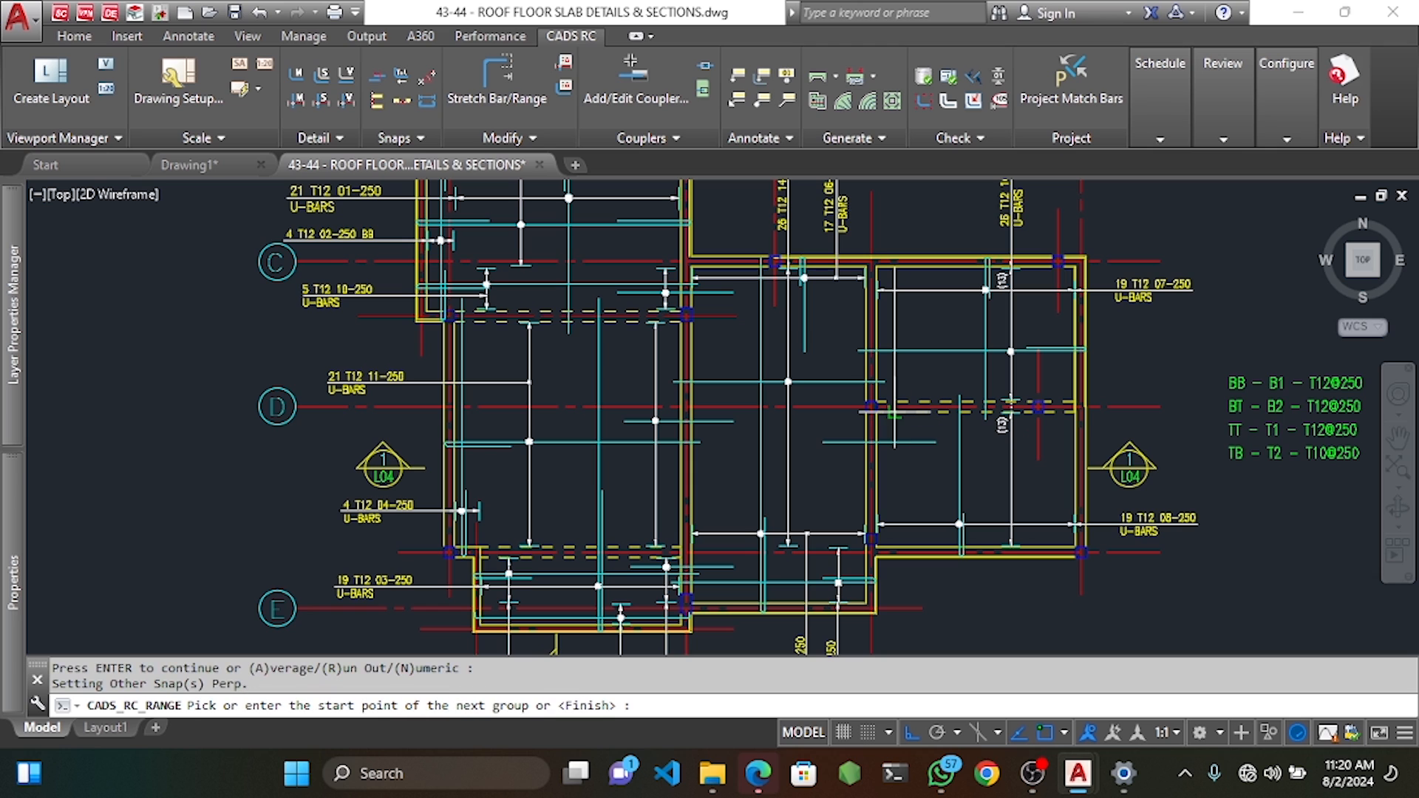
# Add a second range group with default 25 first- and last-bar offsets.
pyautogui.click(895, 414)
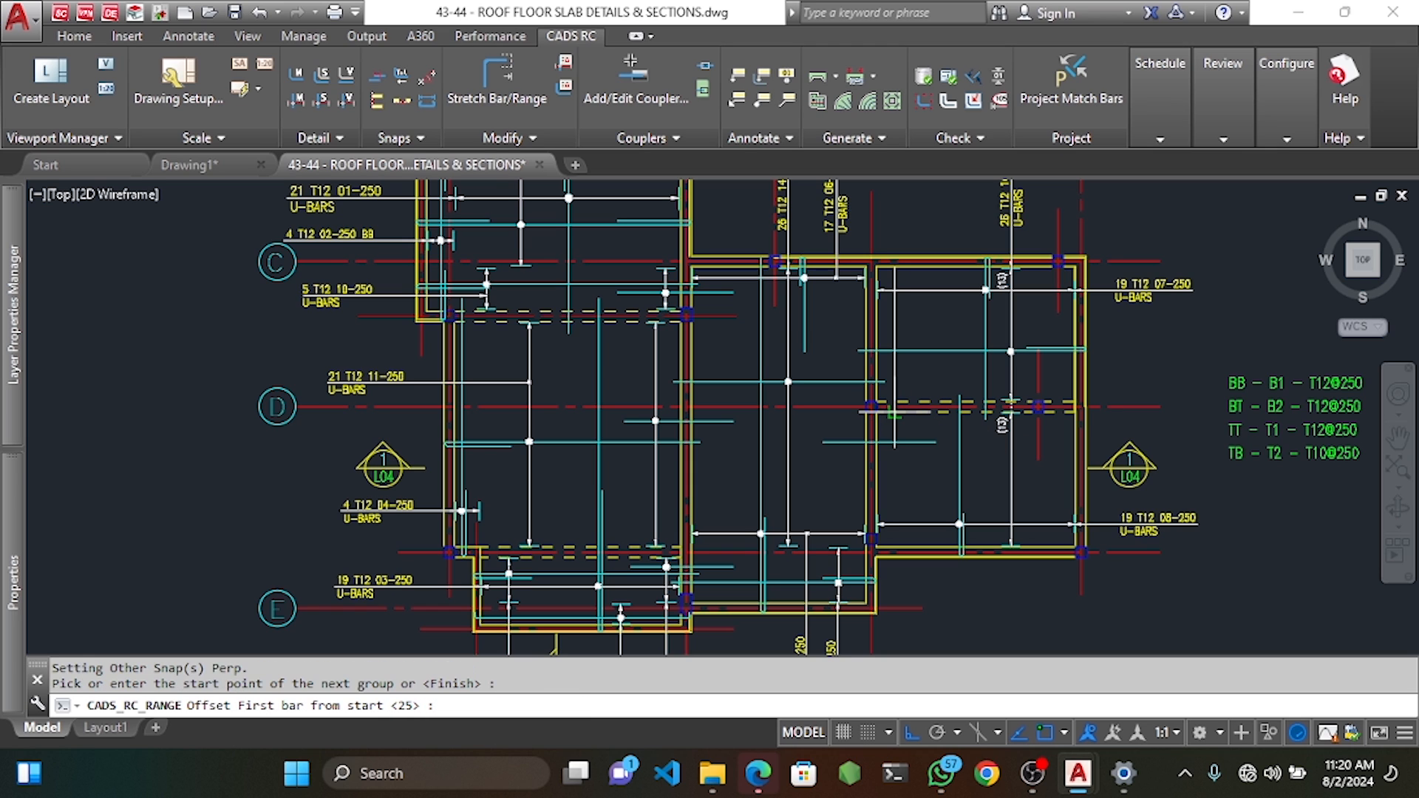
pyautogui.press('Return')
pyautogui.scroll(4, 893, 560)
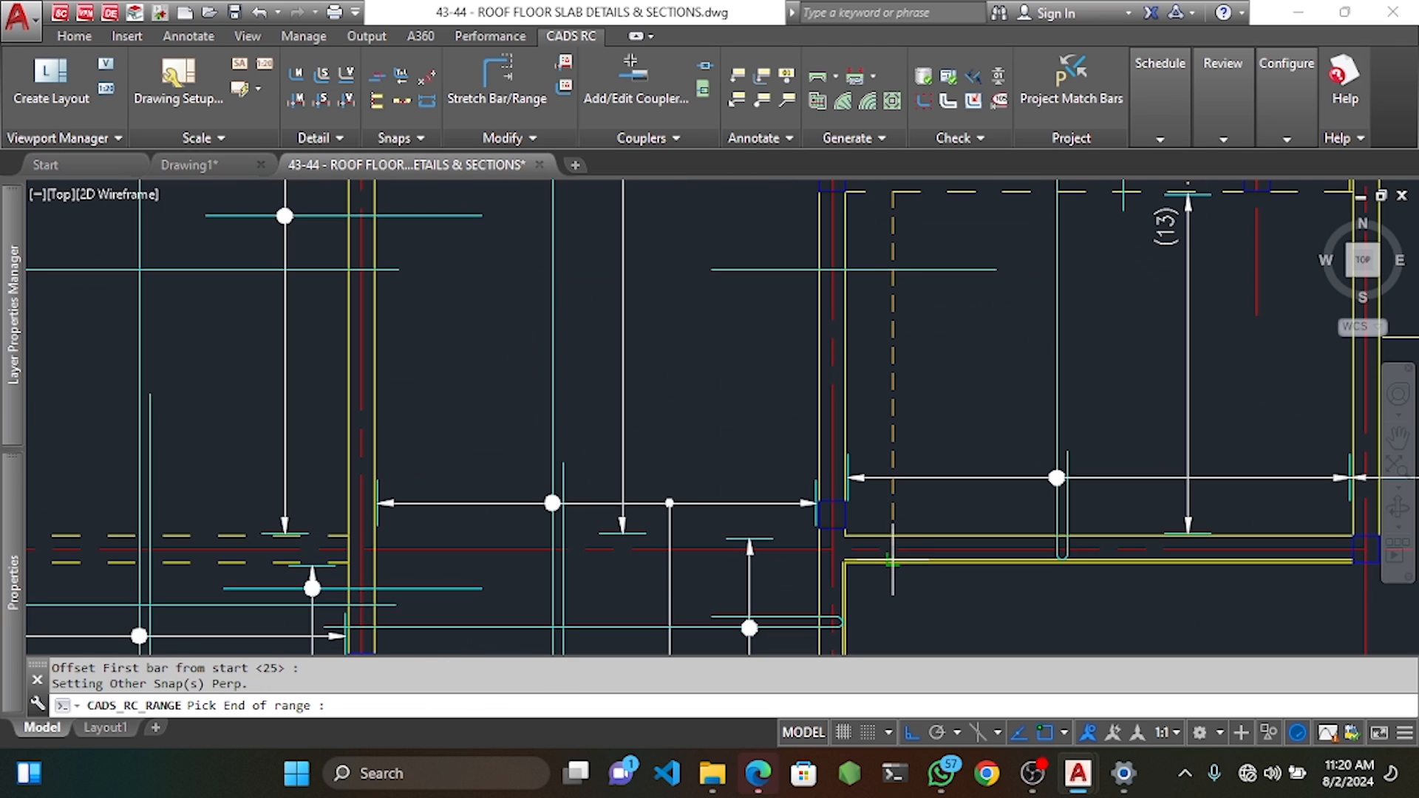
pyautogui.click(893, 537)
pyautogui.press('Return')
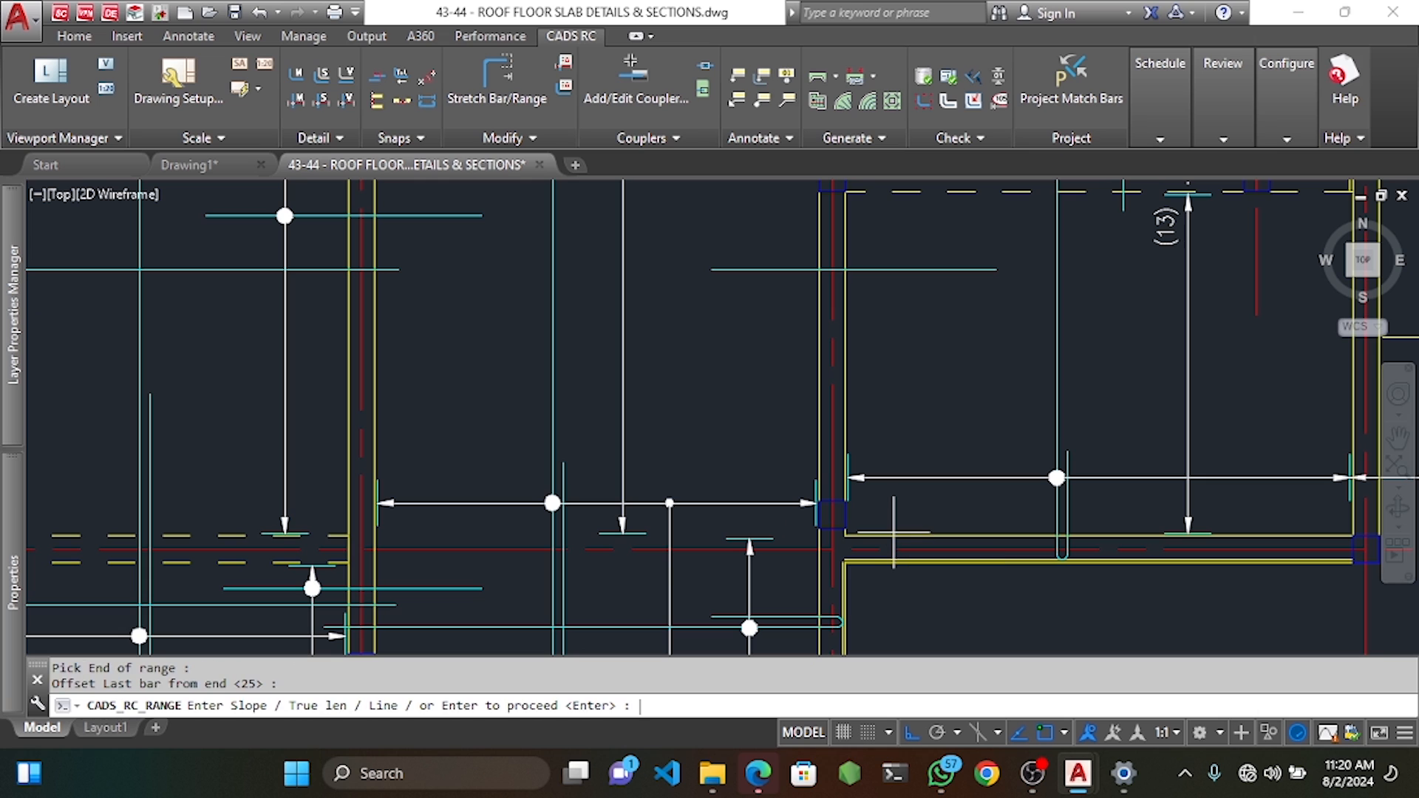
pyautogui.press('Return')
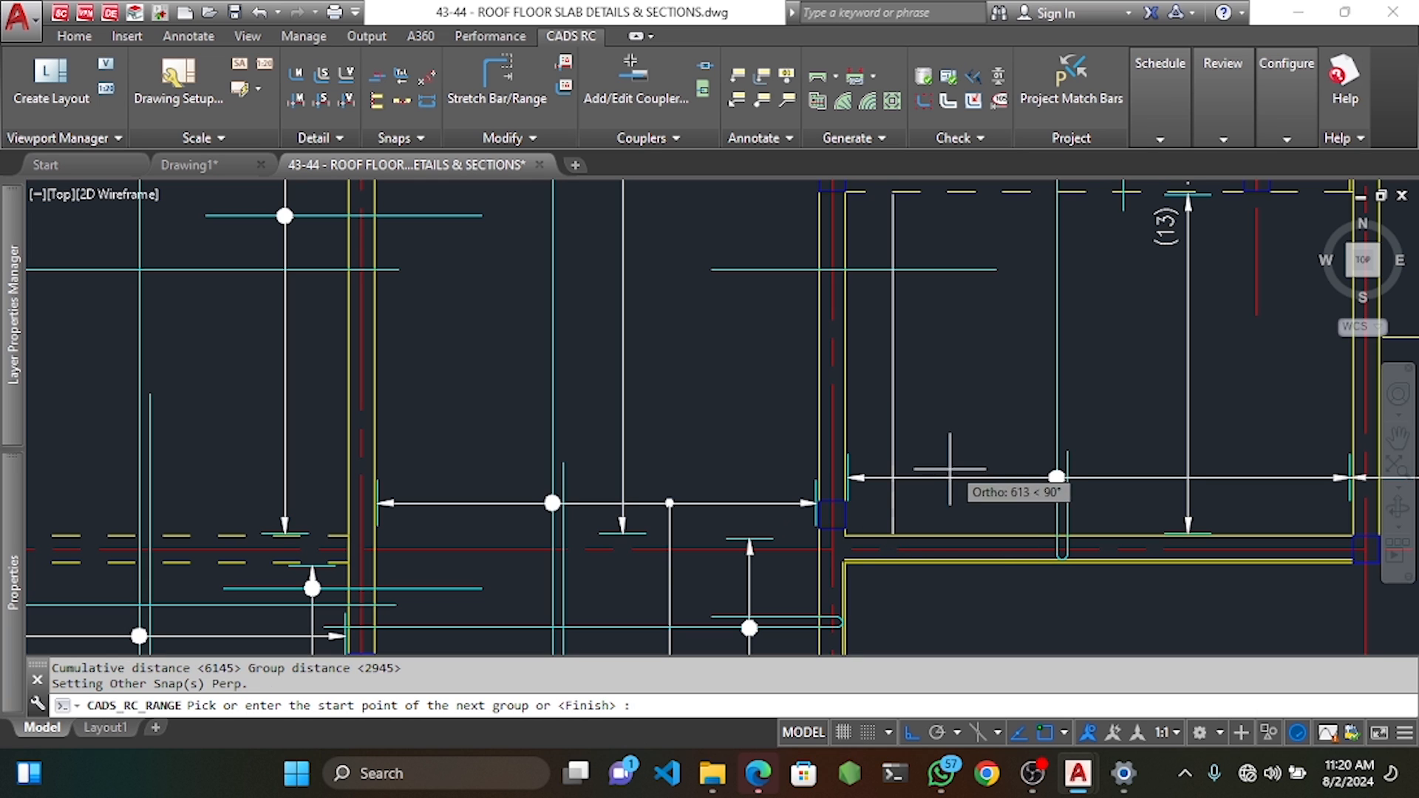
pyautogui.click(924, 477)
# Draw the bar at true length and place the 26 T12 20-250 label along it.
pyautogui.press('Return')
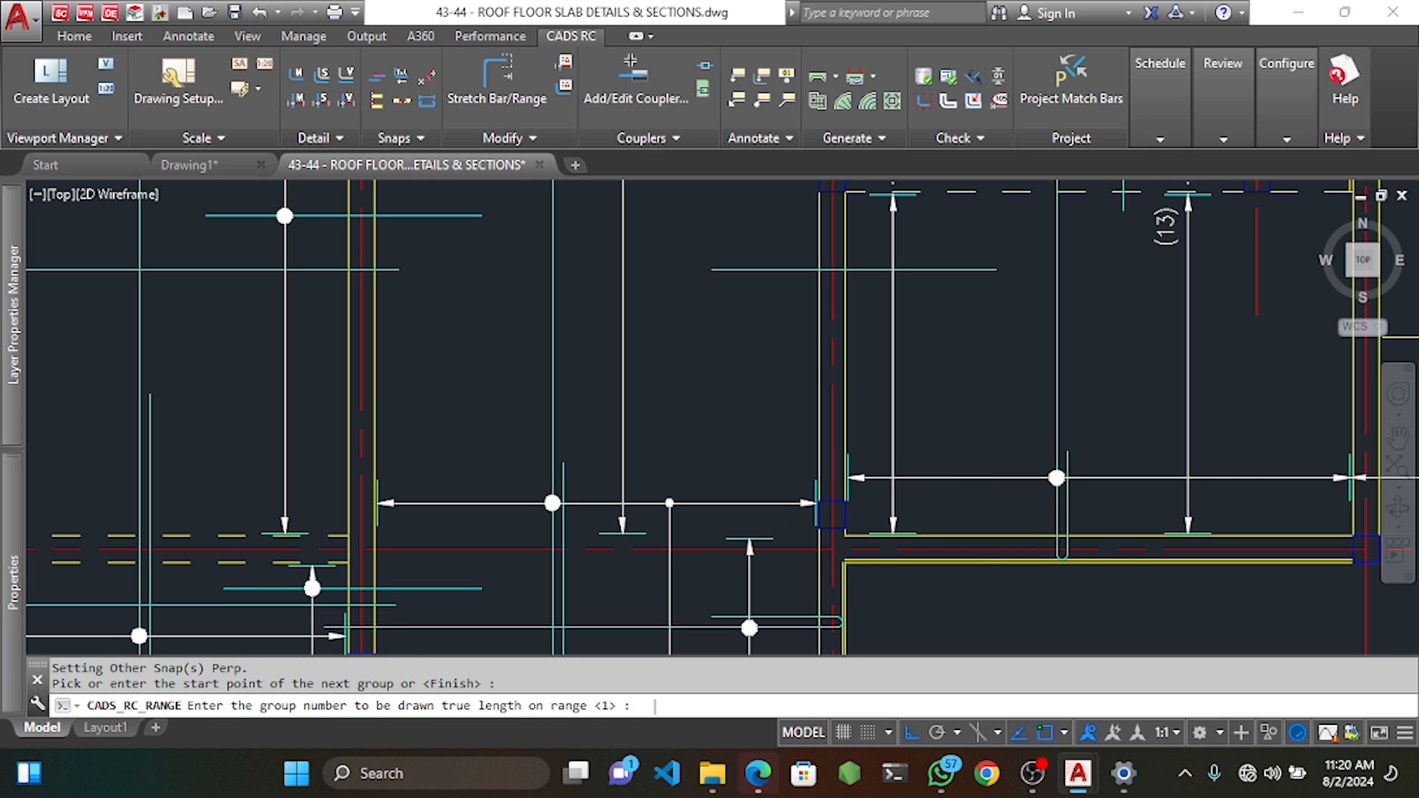
pyautogui.write('Y')
pyautogui.press('Return')
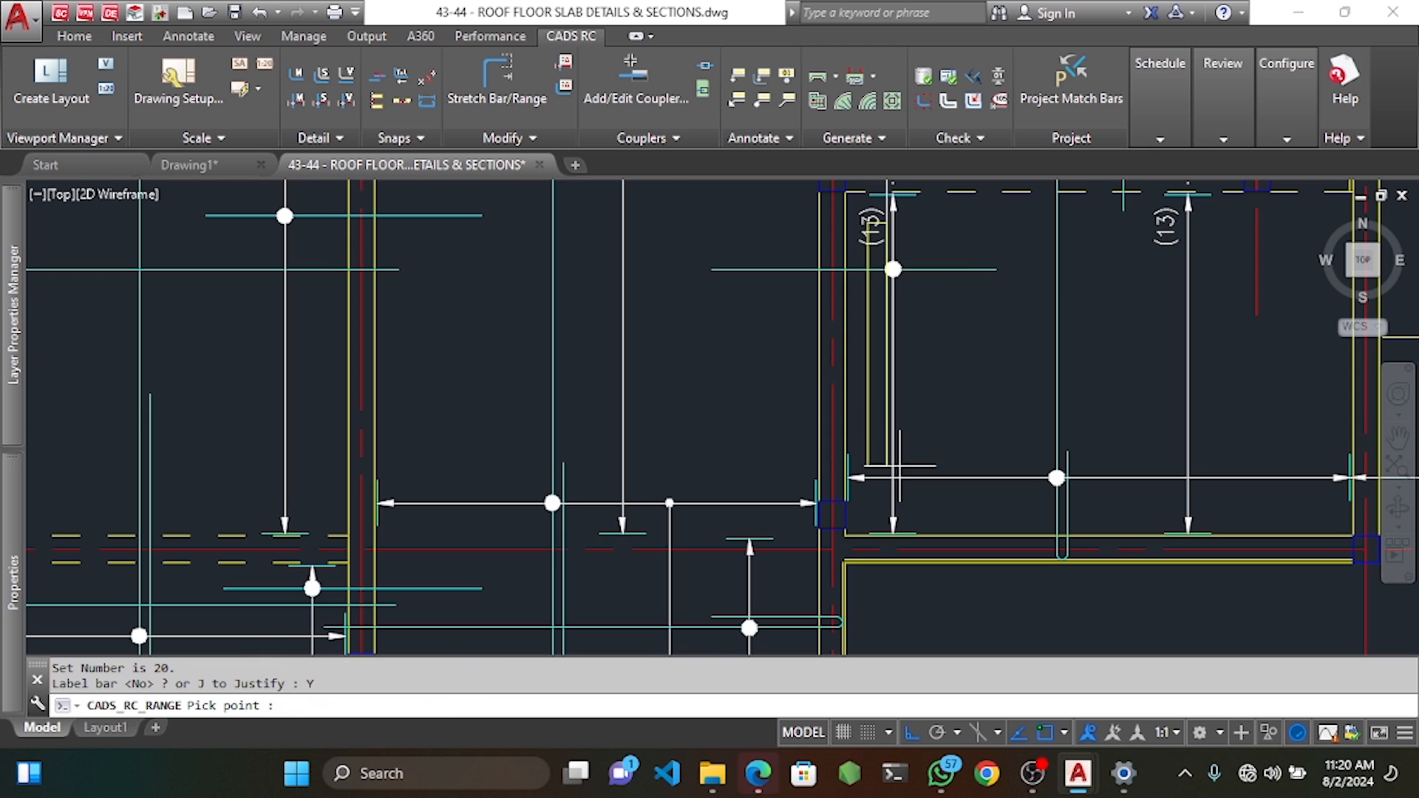
pyautogui.scroll(-5, 431, 364)
pyautogui.scroll(4, 877, 403)
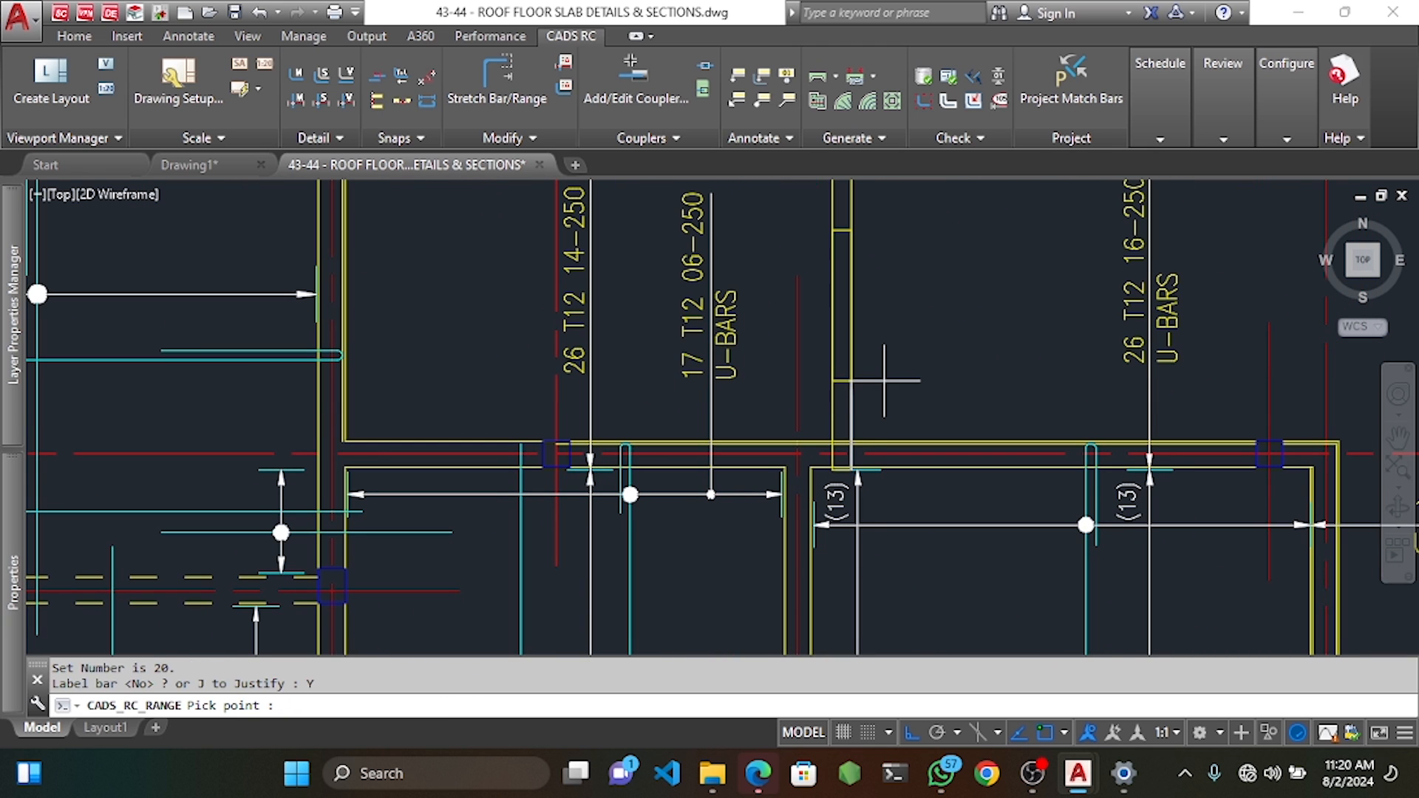
pyautogui.click(884, 380)
pyautogui.click(884, 273)
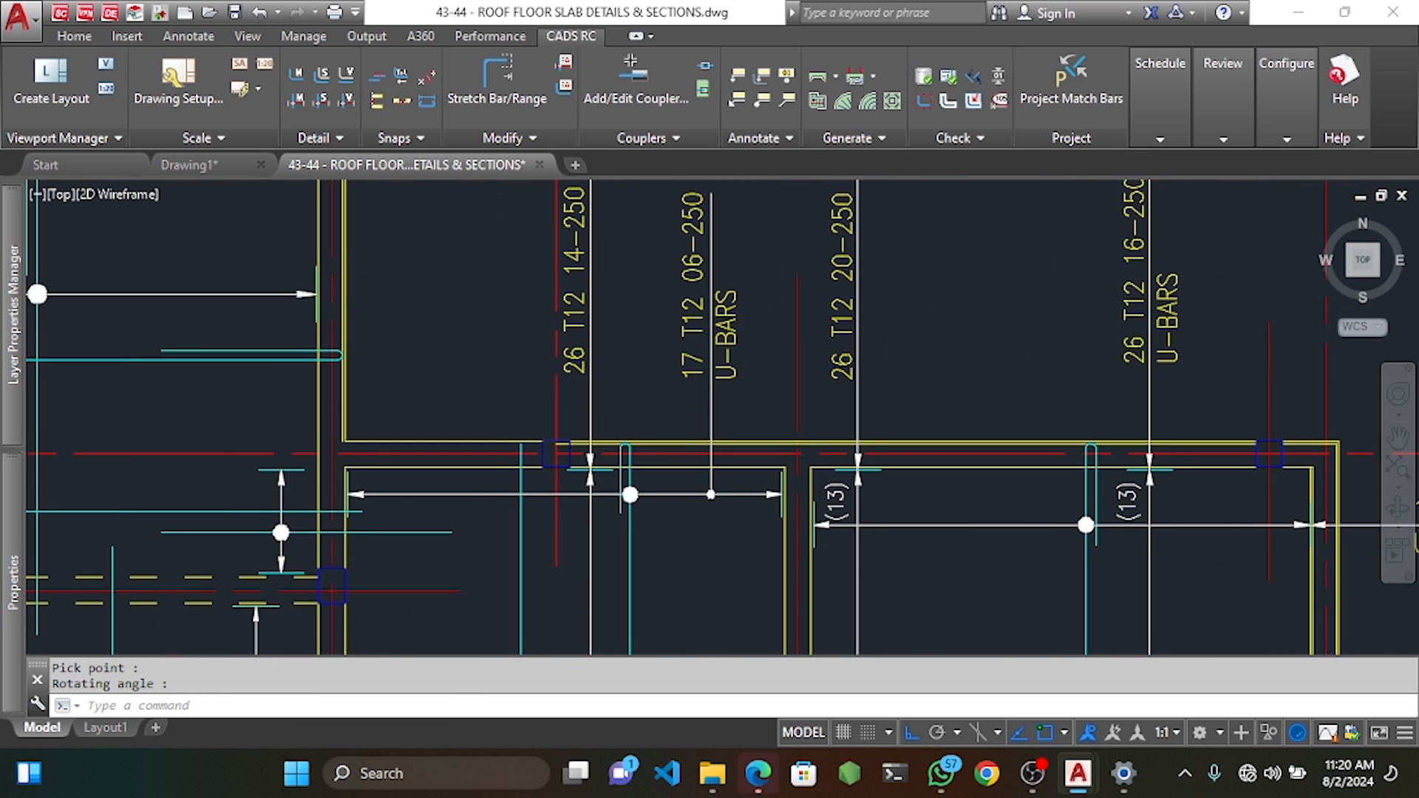
pyautogui.scroll(-2, 881, 383)
pyautogui.moveTo(890, 528); pyautogui.dragTo(889, 363, button='middle')
pyautogui.moveTo(889, 517); pyautogui.dragTo(888, 428, button='middle')
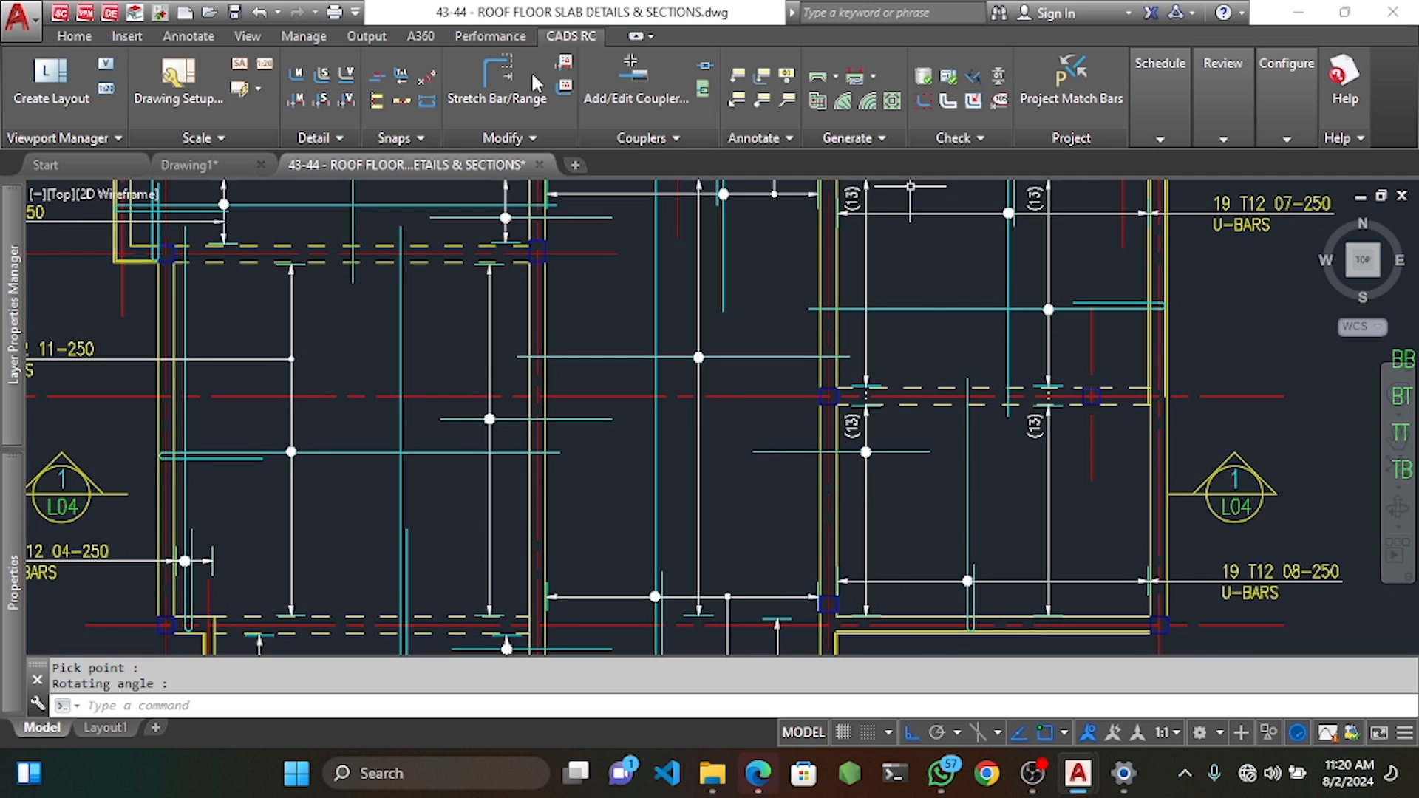
# Try dimensioning from the short horizontal bar, cancelling the unwanted attempts.
pyautogui.click(213, 41)
pyautogui.click(347, 78)
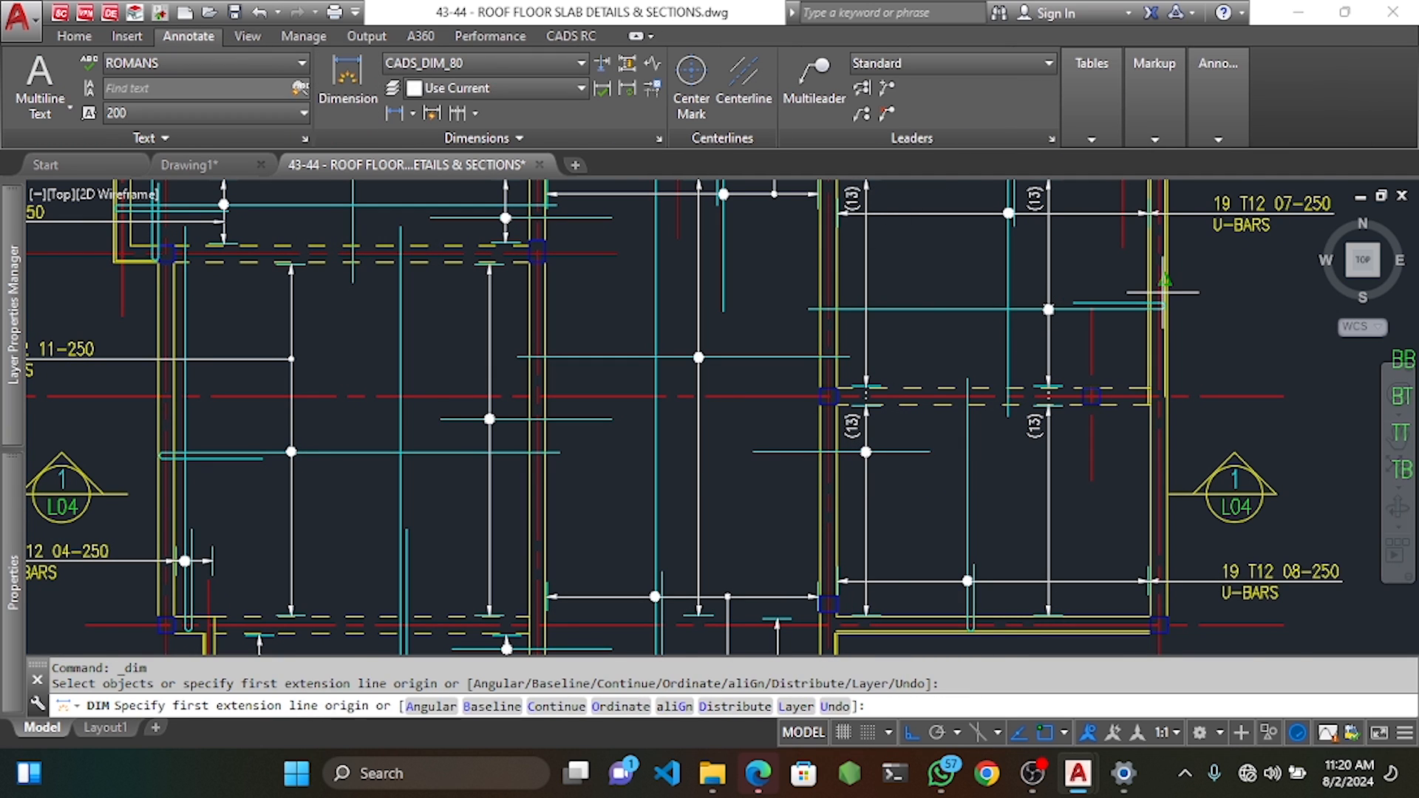
pyautogui.scroll(4, 1155, 318)
pyautogui.click(1146, 316)
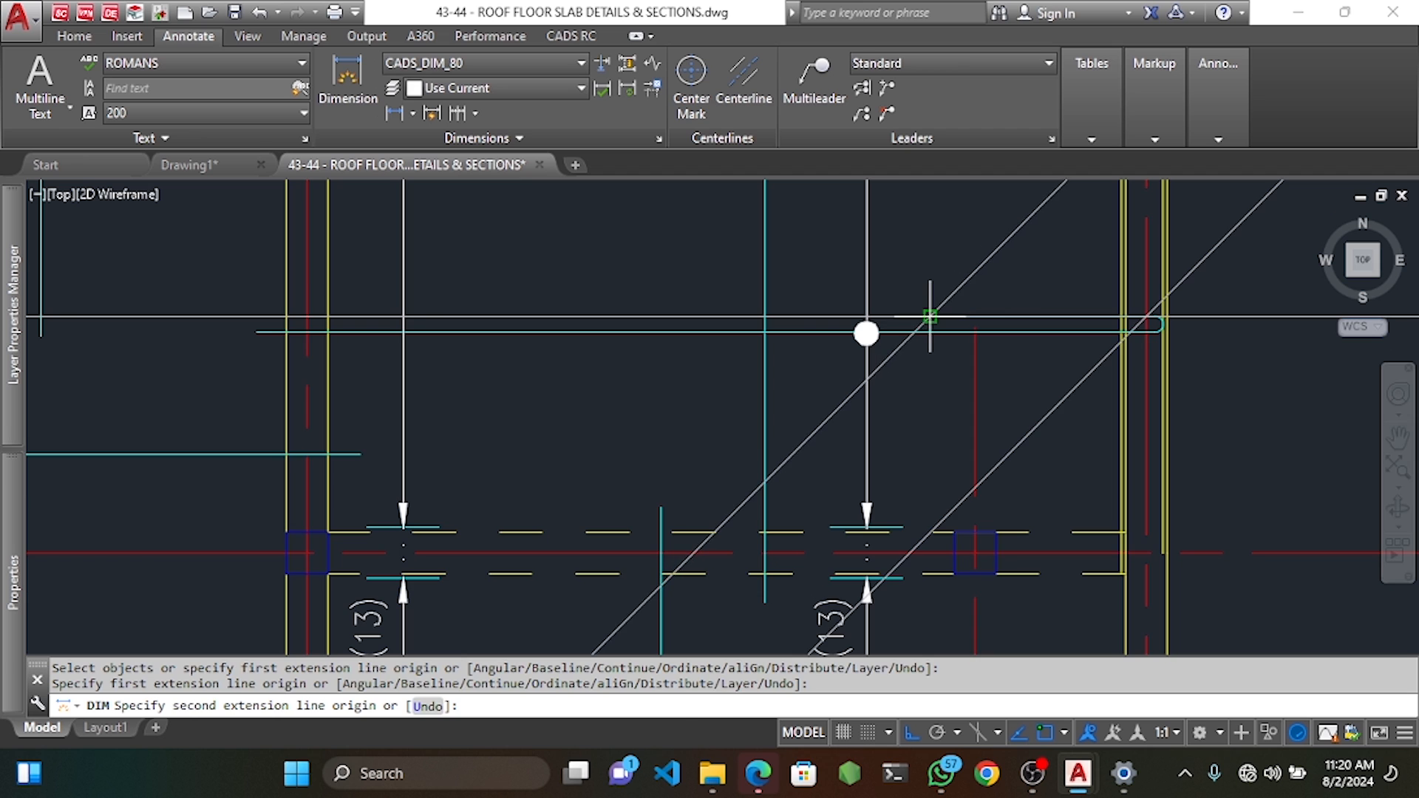
pyautogui.click(928, 311)
pyautogui.scroll(-5, 928, 311)
pyautogui.press('Escape')
pyautogui.scroll(12, 880, 344)
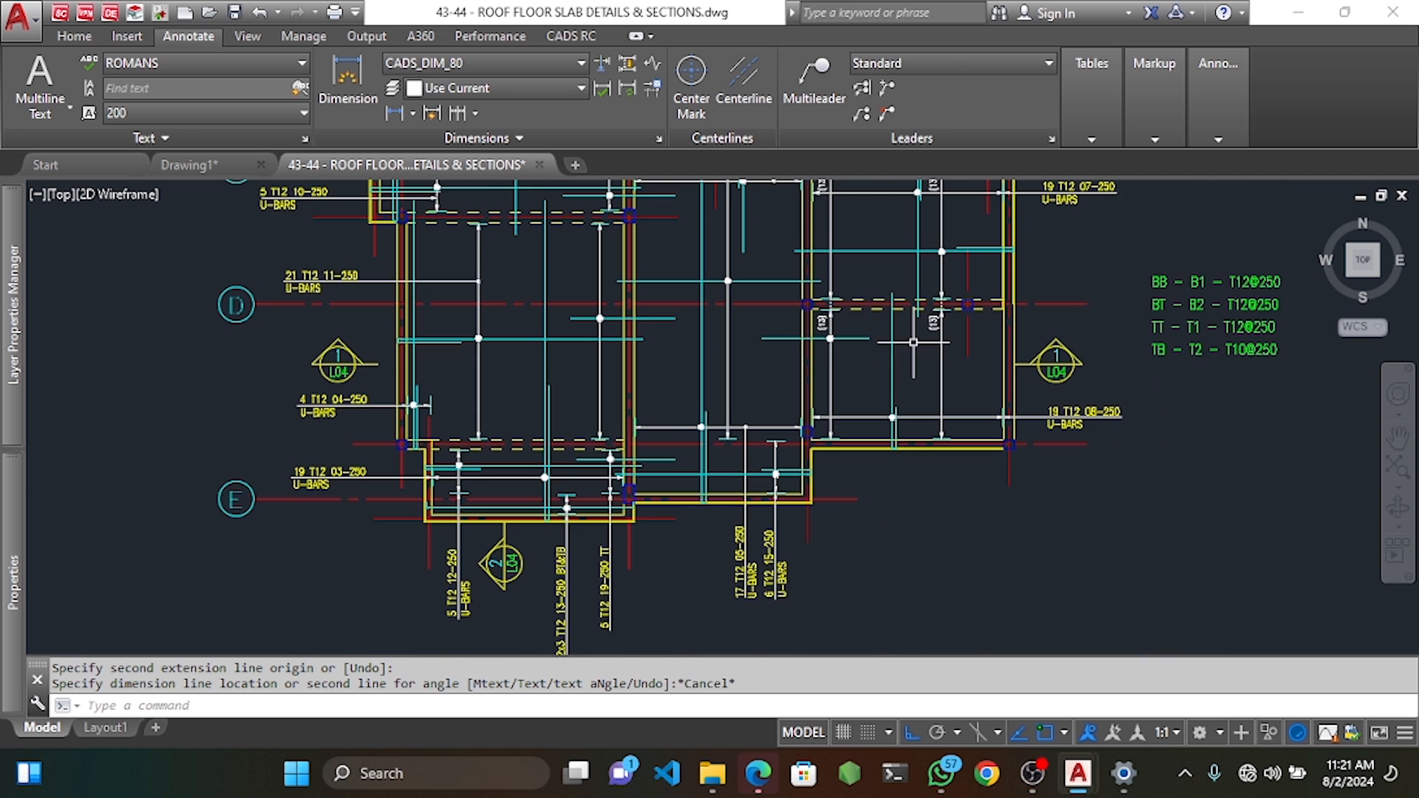
pyautogui.press('Return')
pyautogui.click(877, 346)
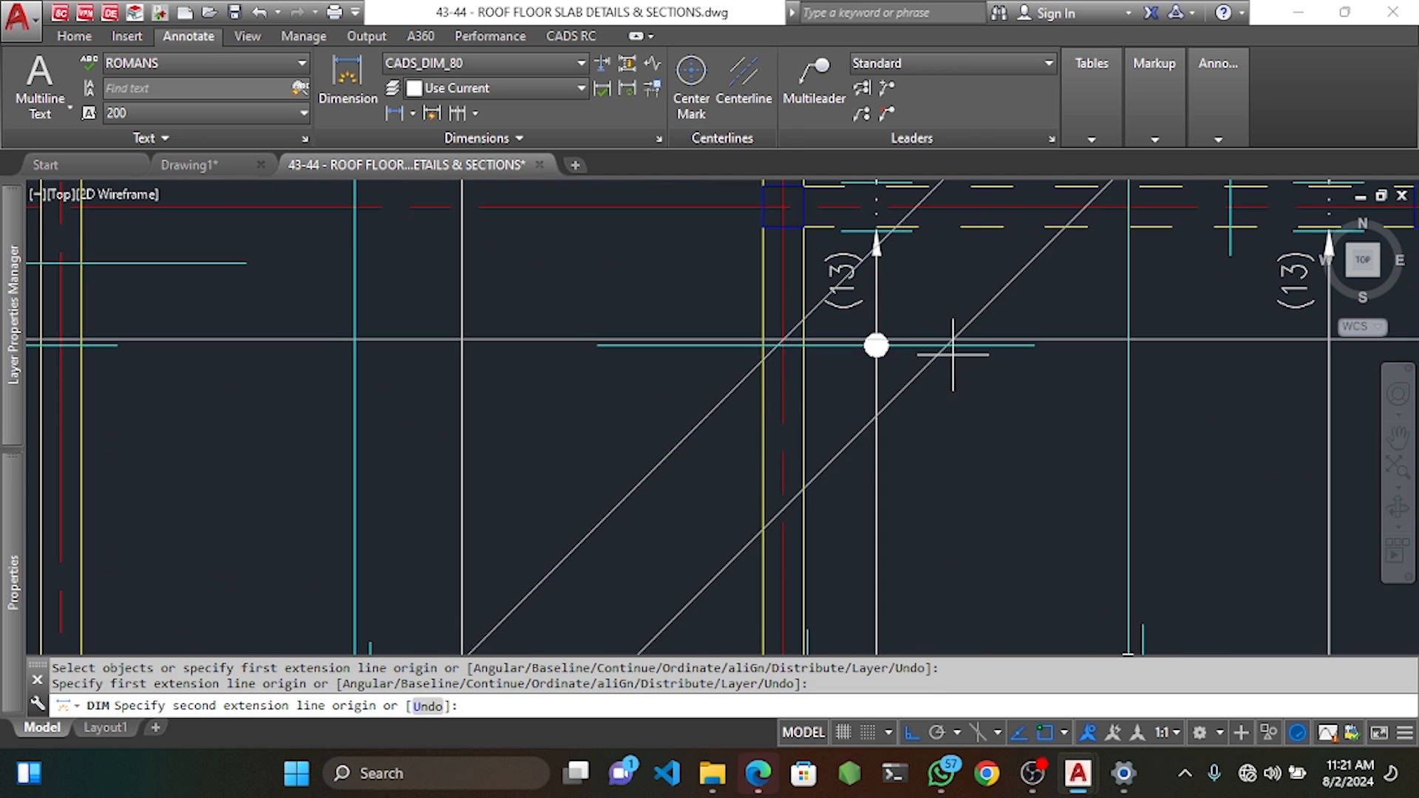
pyautogui.press('Escape')
# Dimension 1200 from the bar's circle marker to mark where the bar should reach.
pyautogui.press('Return')
pyautogui.click(876, 346)
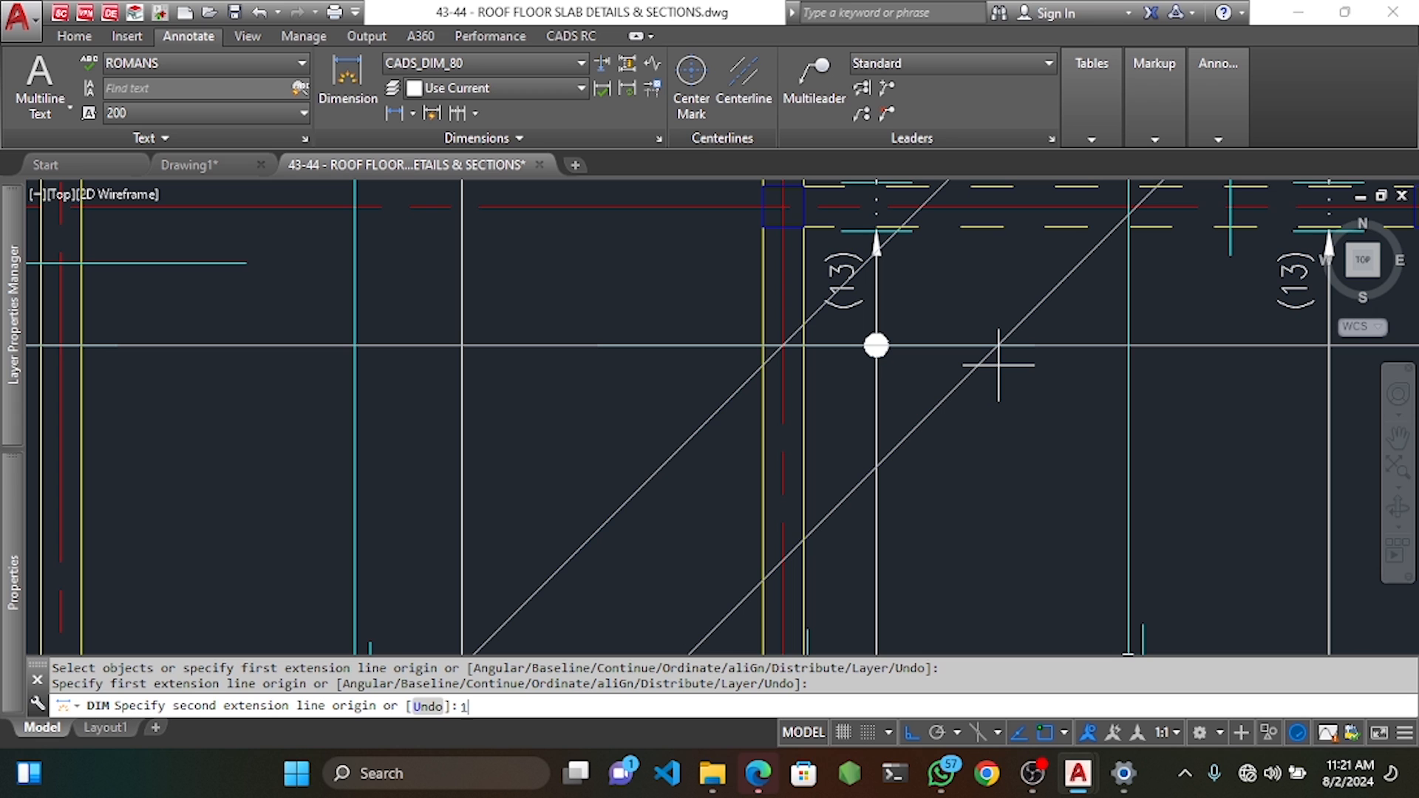
pyautogui.write('1200')
pyautogui.press('Return')
pyautogui.click(1018, 469)
pyautogui.press('Escape')
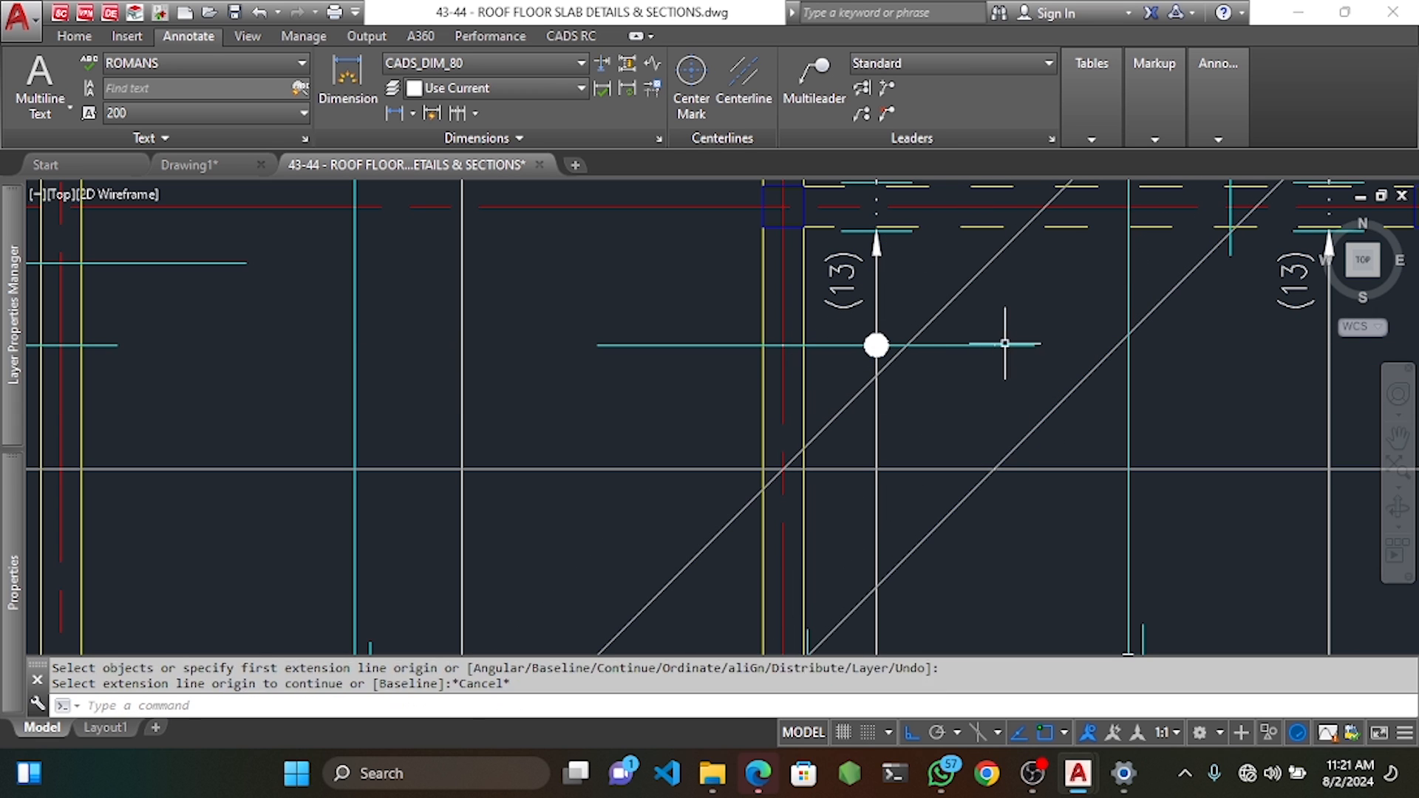
pyautogui.press('Escape')
pyautogui.press('Escape')
pyautogui.click(571, 35)
# Stretch the short horizontal bar's end out to the measured new point.
pyautogui.click(494, 92)
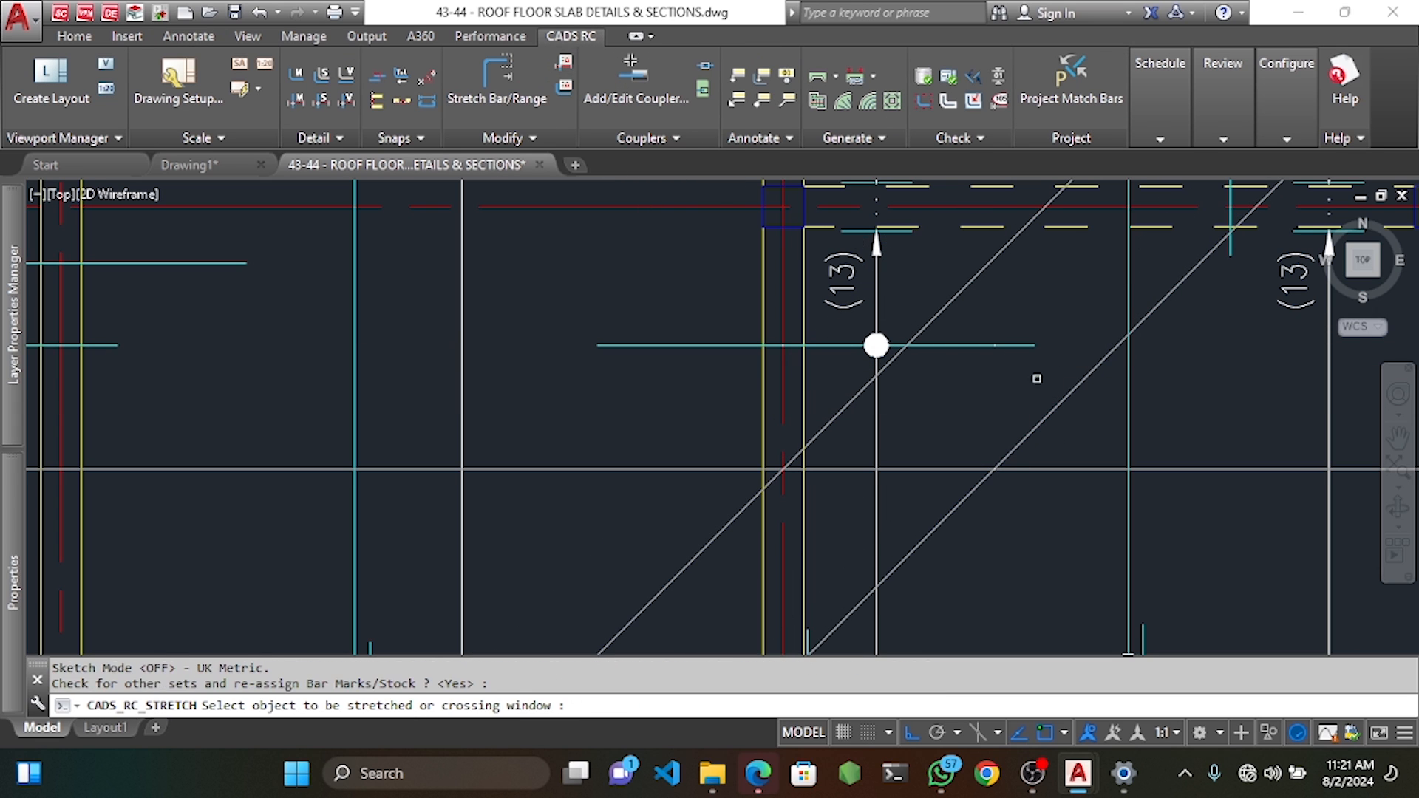
pyautogui.scroll(5, 1043, 370)
pyautogui.click(1051, 365)
pyautogui.click(1014, 271)
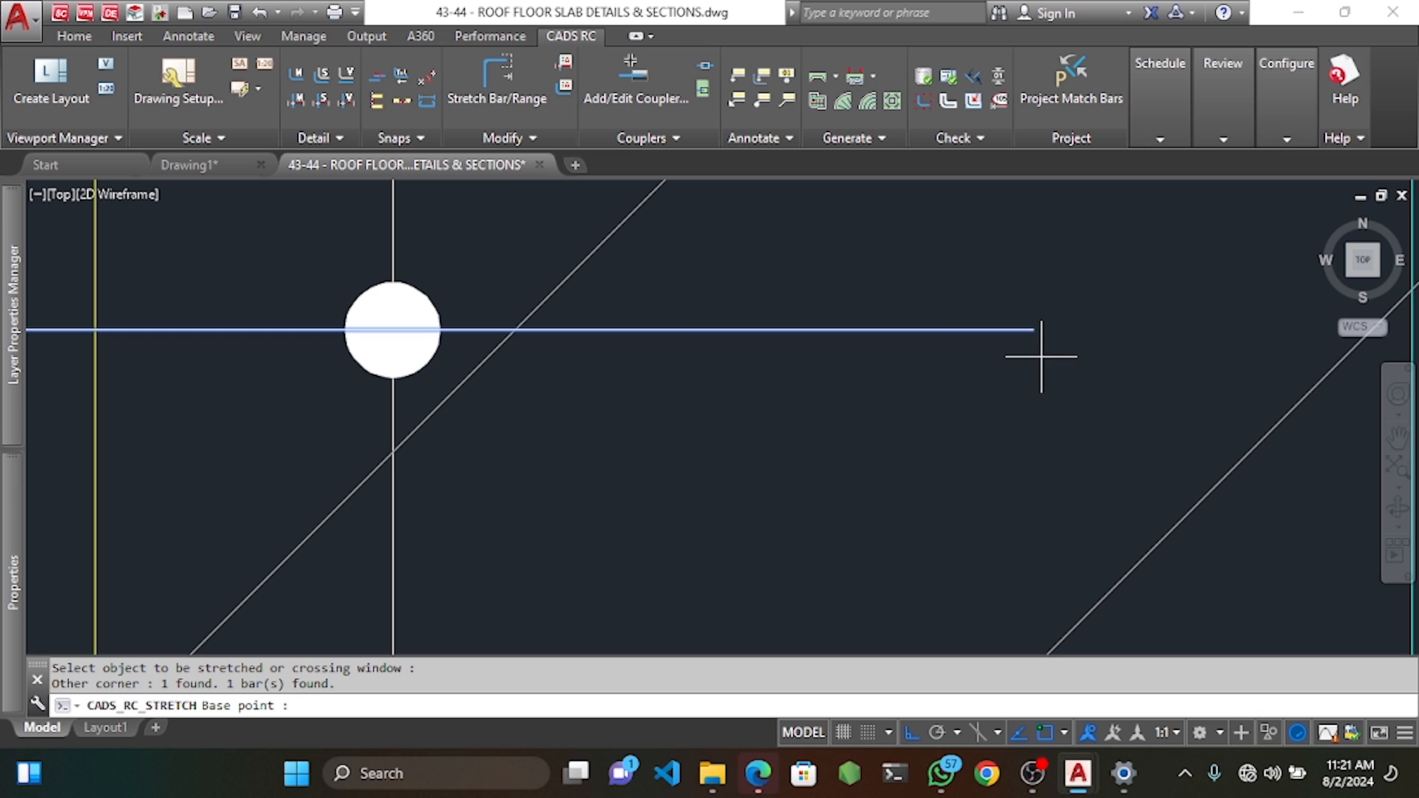
pyautogui.click(1032, 330)
pyautogui.scroll(-5, 1032, 329)
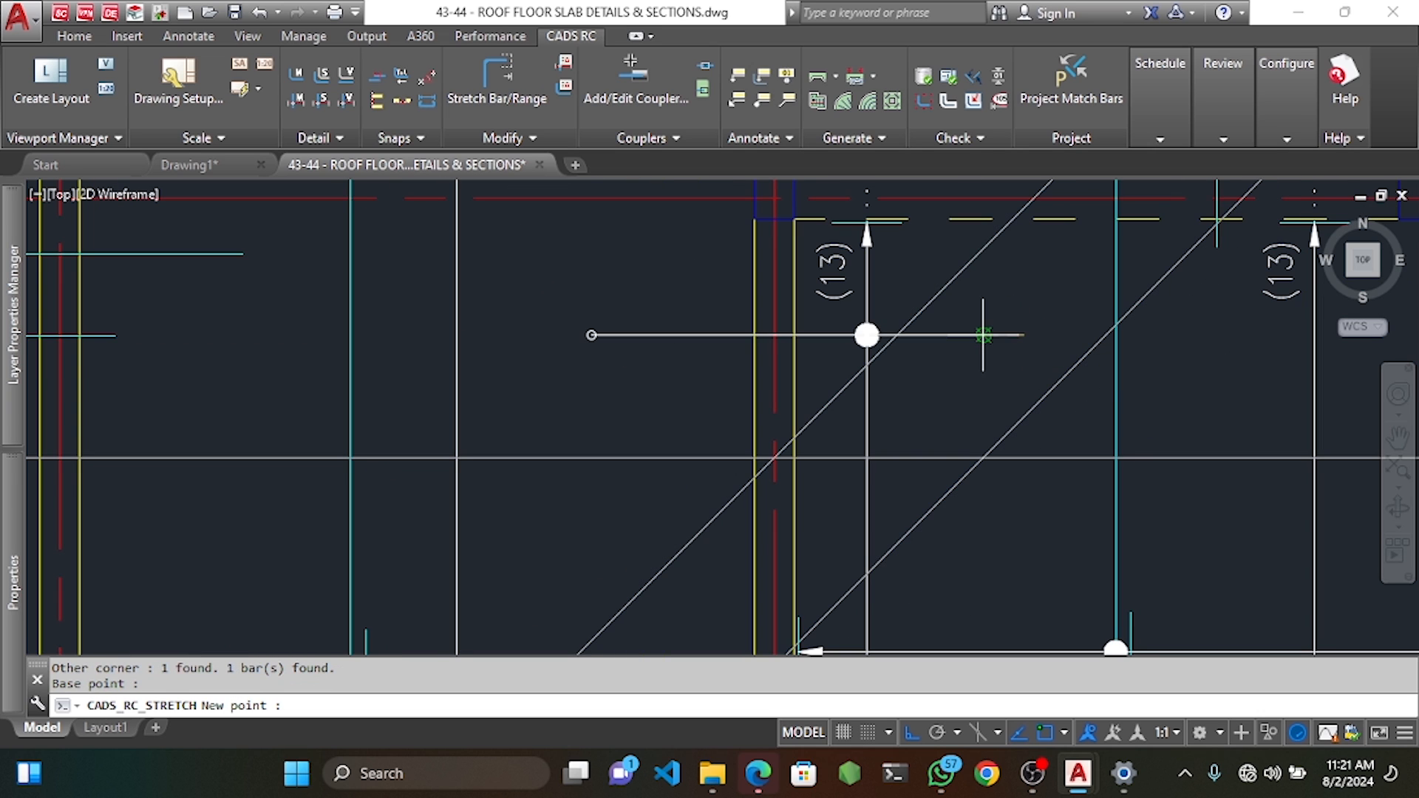
pyautogui.click(984, 335)
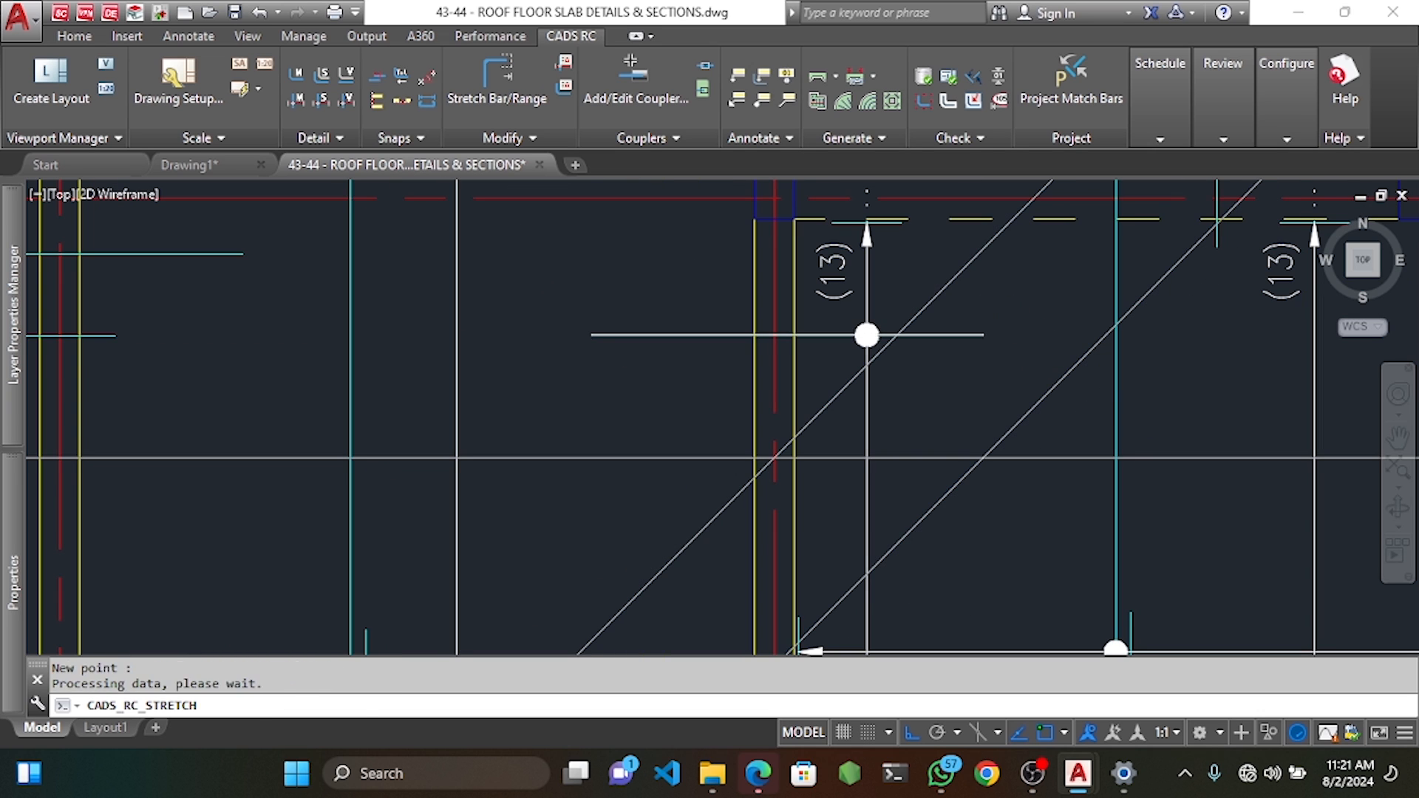
# Erase the horizontal and diagonal helper lines and bring the whole slab plan back into view.
pyautogui.click(952, 289)
pyautogui.click(936, 277)
pyautogui.press('Delete')
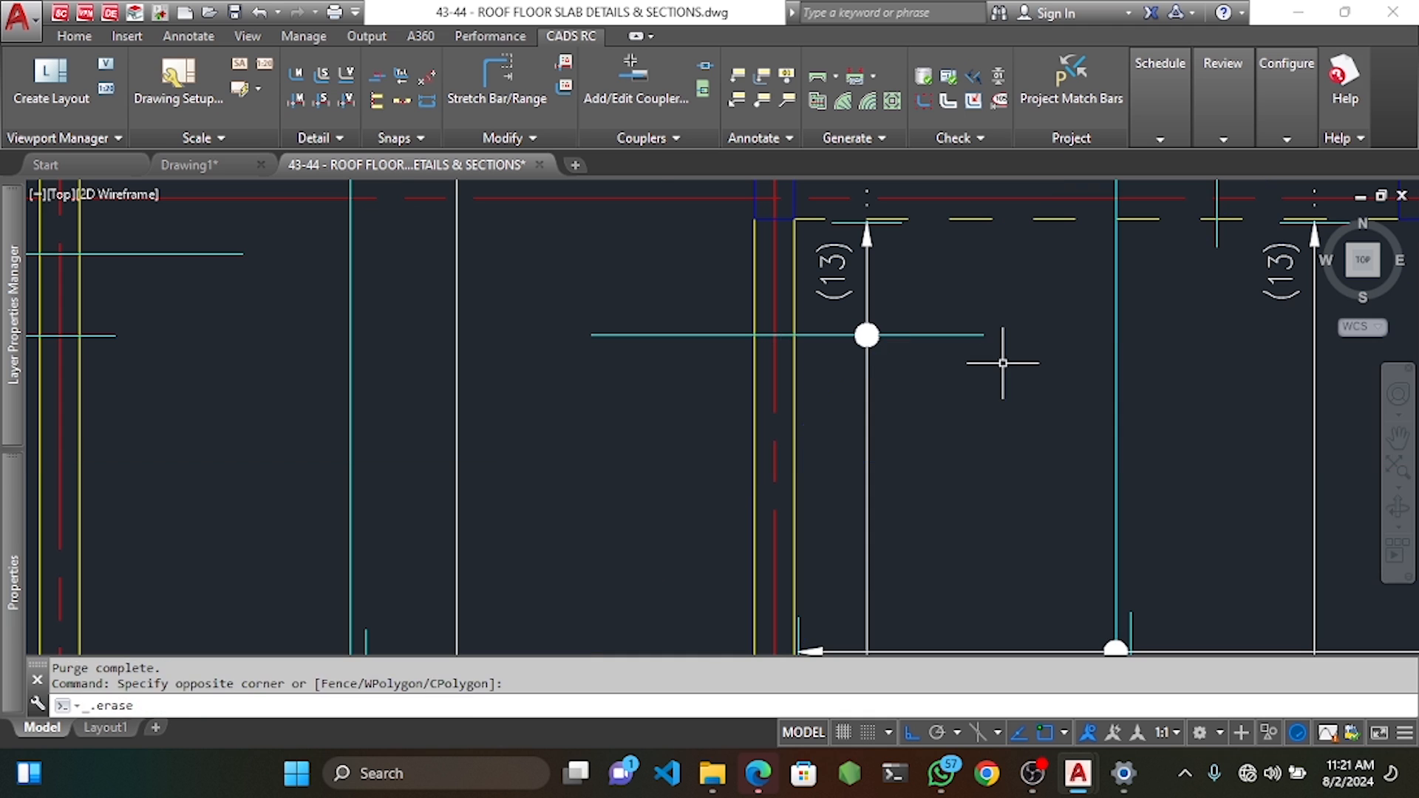
pyautogui.scroll(-5, 1007, 358)
pyautogui.moveTo(997, 351); pyautogui.dragTo(969, 378, button='middle')
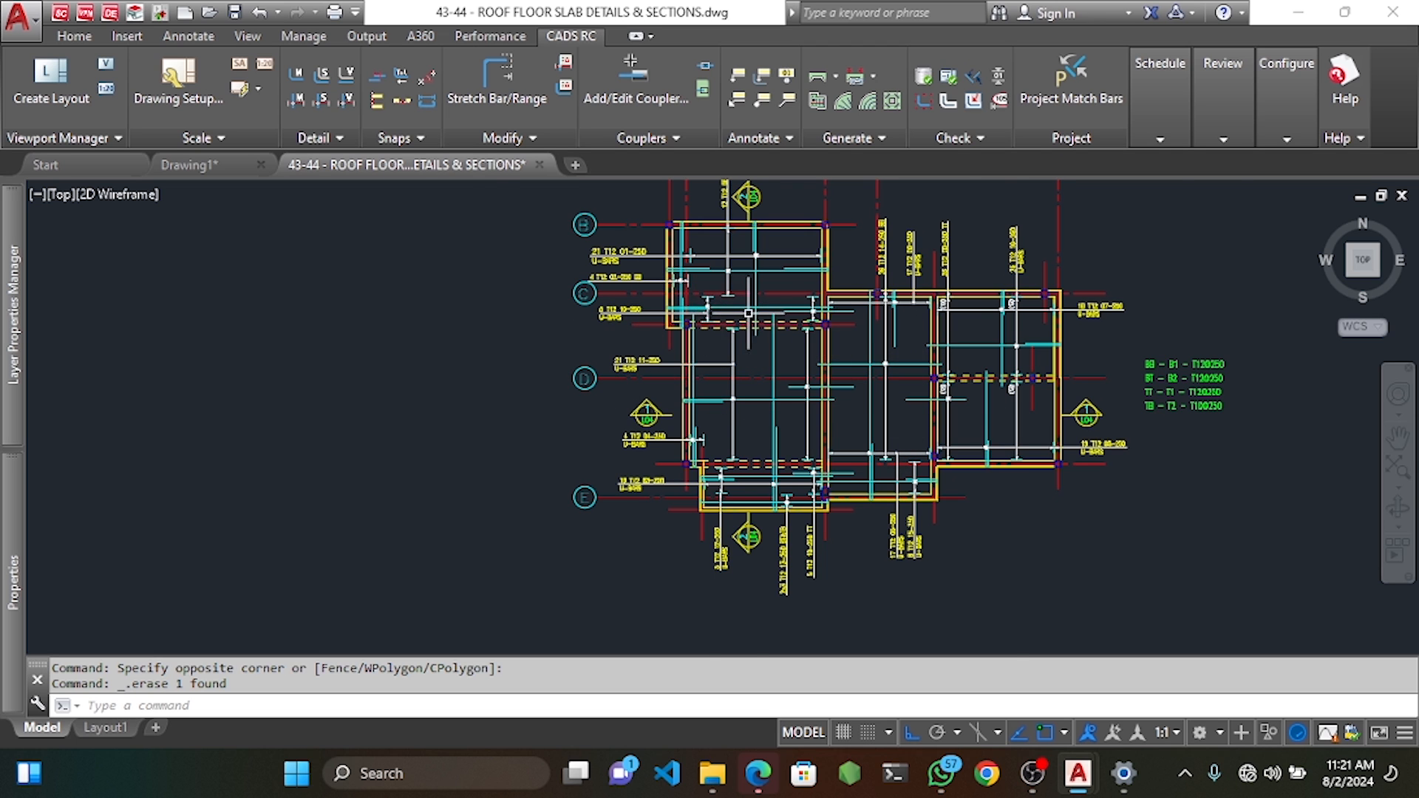
pyautogui.scroll(2, 749, 313)
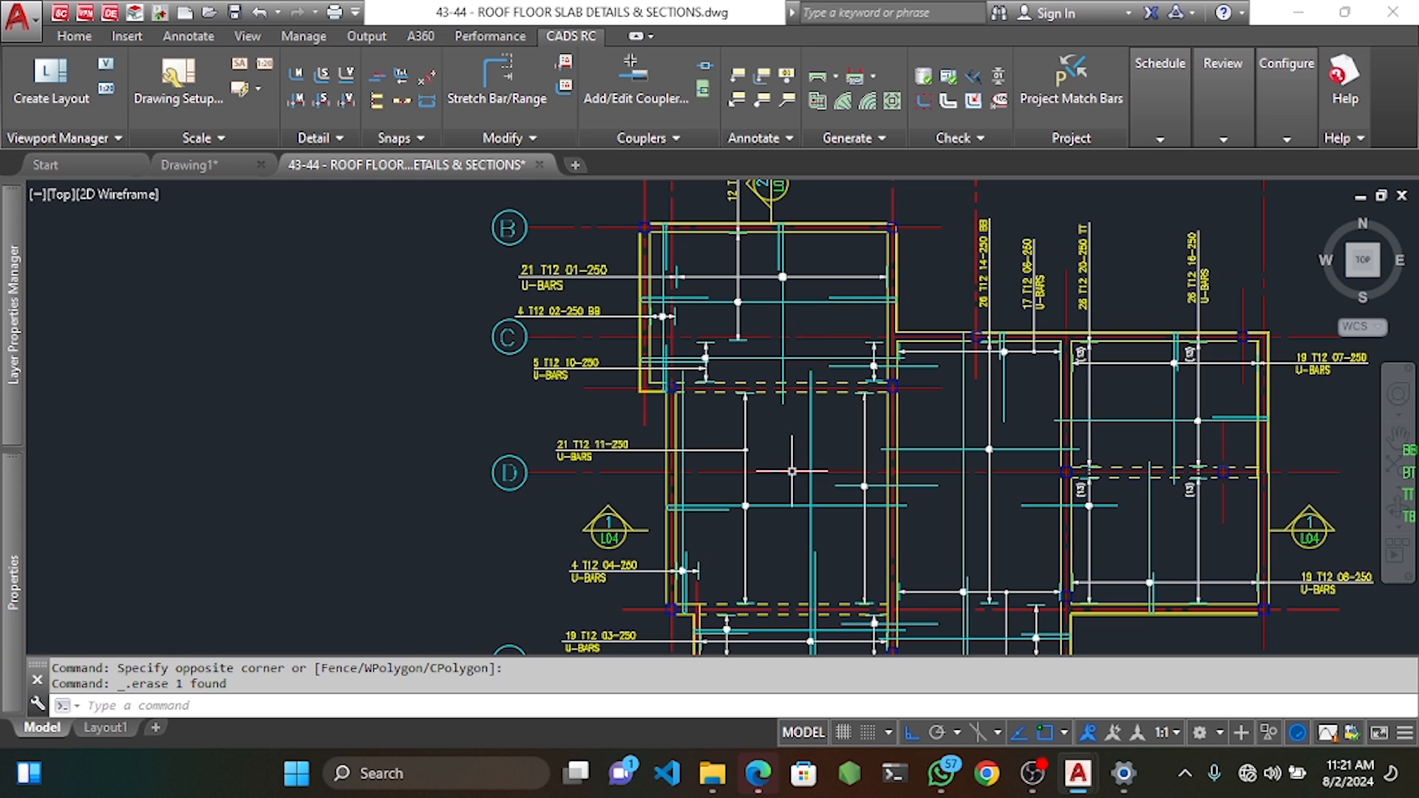
pyautogui.scroll(2, 792, 474)
pyautogui.moveTo(789, 457); pyautogui.dragTo(769, 342, button='middle')
pyautogui.scroll(-2, 776, 439)
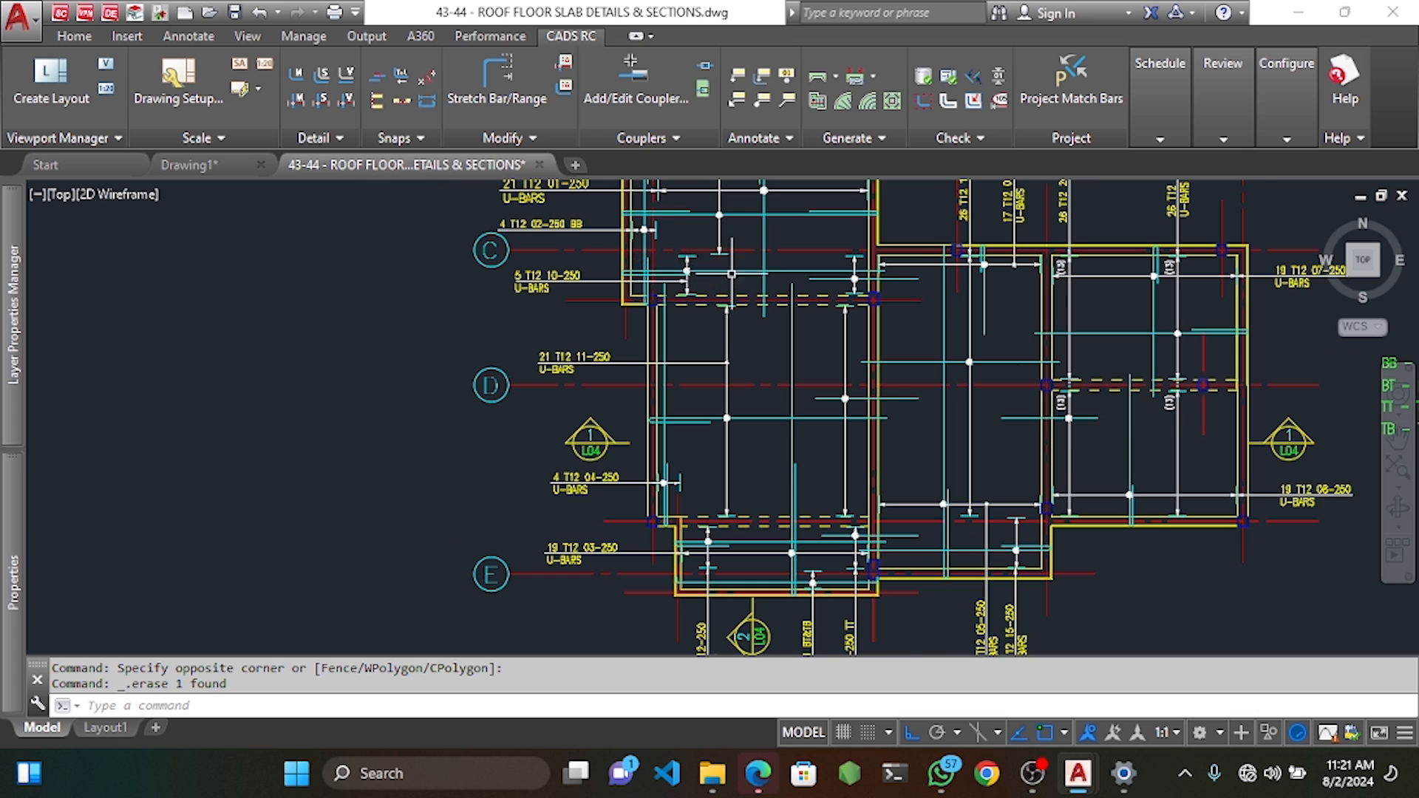
pyautogui.scroll(2, 761, 307)
pyautogui.scroll(-3, 777, 340)
# Start a new single-indicator bar range for mark 21, shape 20, T12.
pyautogui.scroll(2, 781, 345)
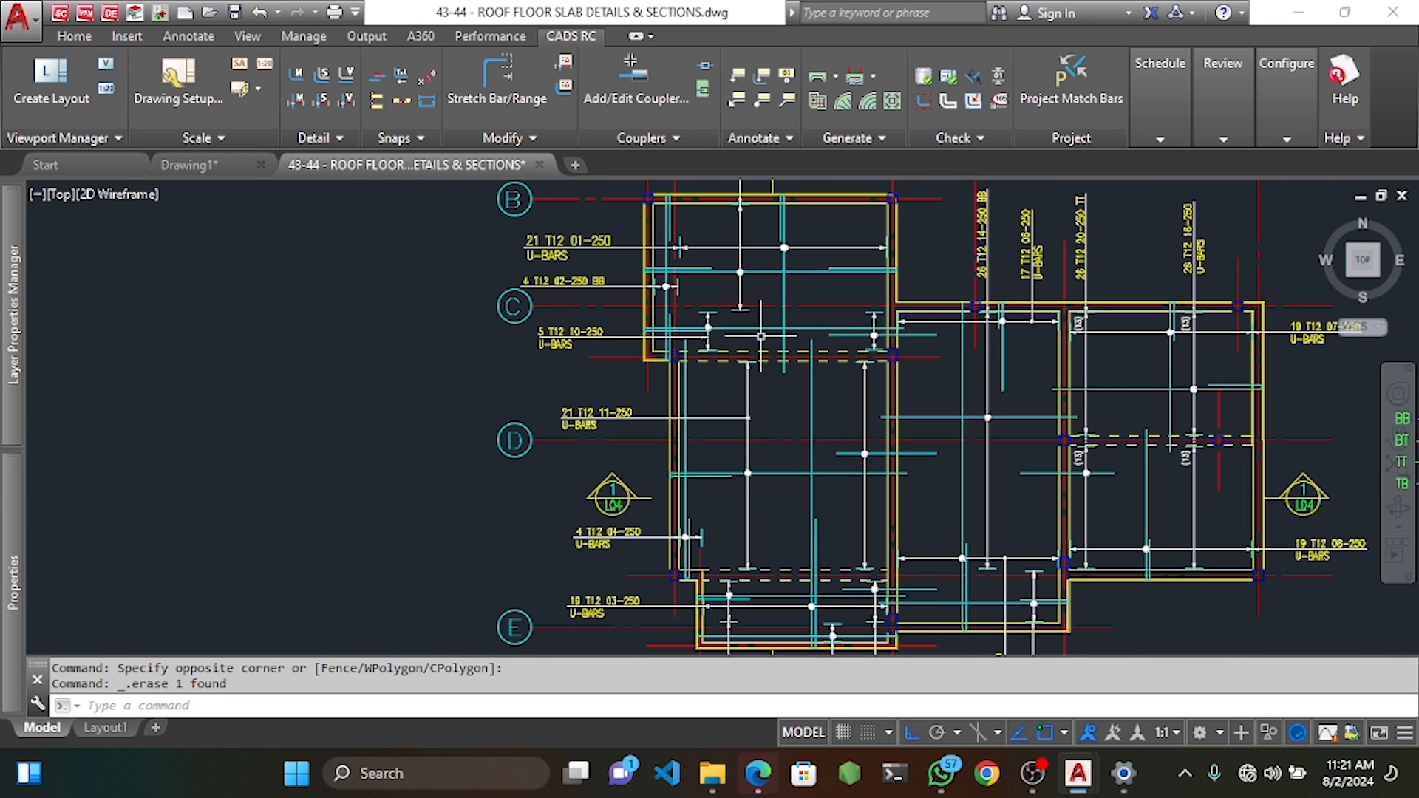
pyautogui.rightClick(763, 300)
pyautogui.moveTo(850, 367)
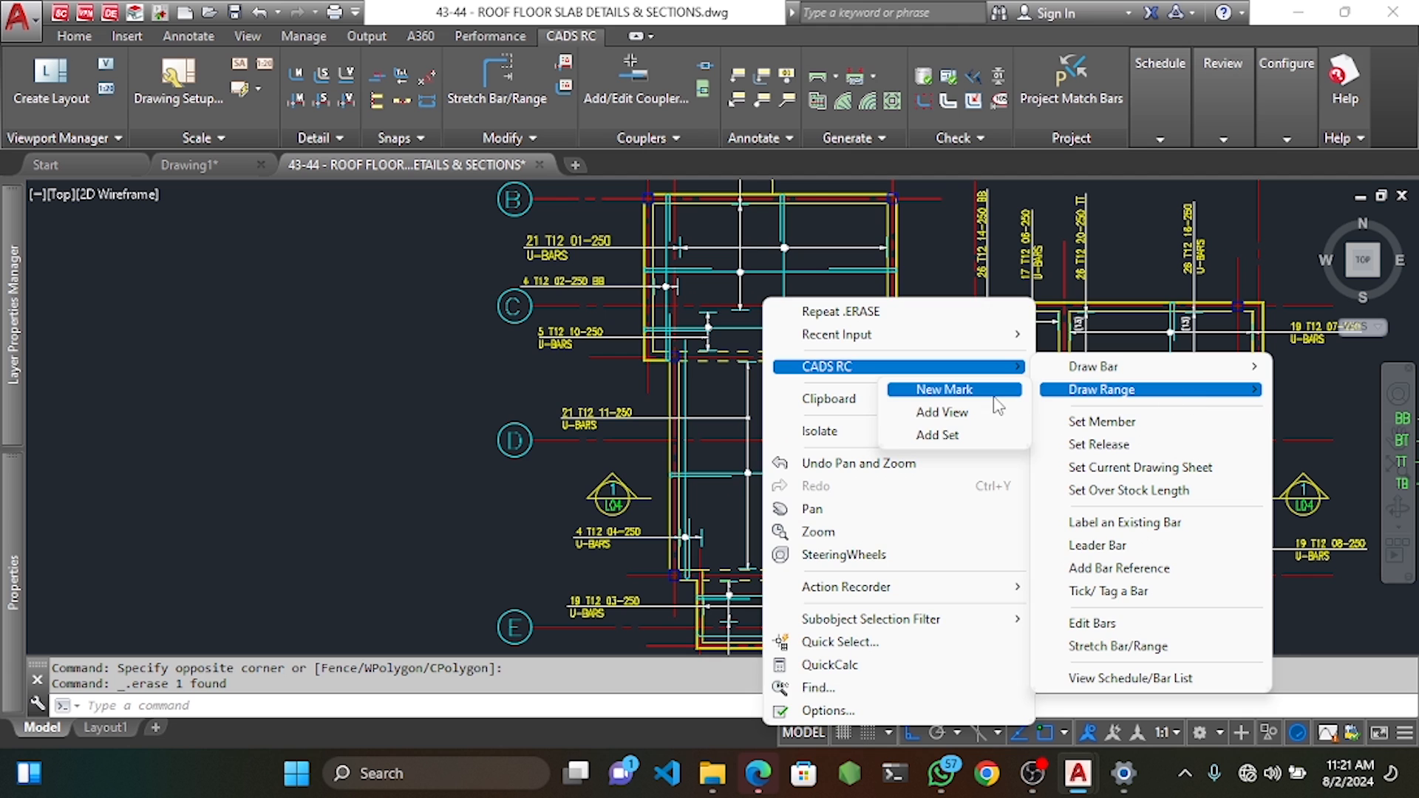
pyautogui.click(943, 390)
pyautogui.click(517, 221)
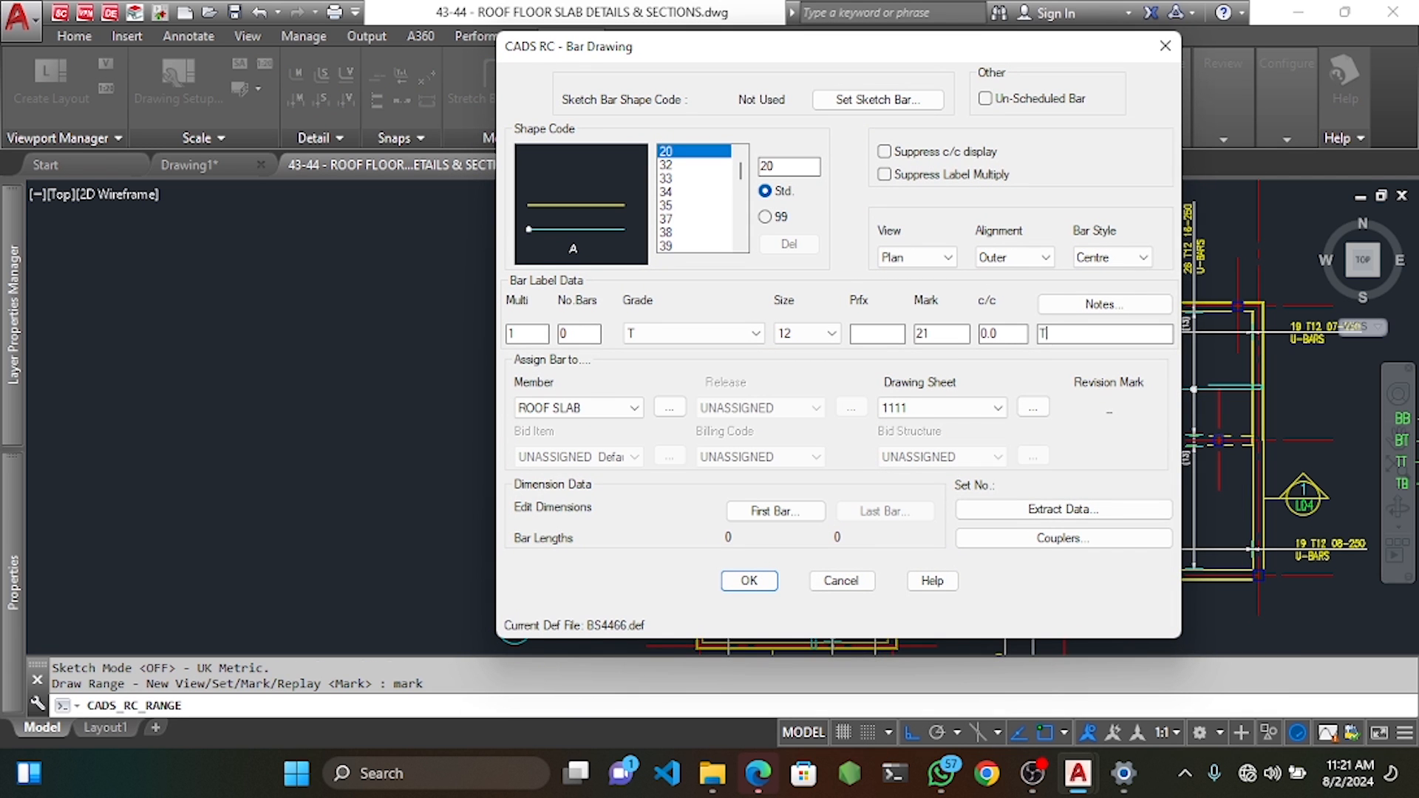
pyautogui.click(748, 581)
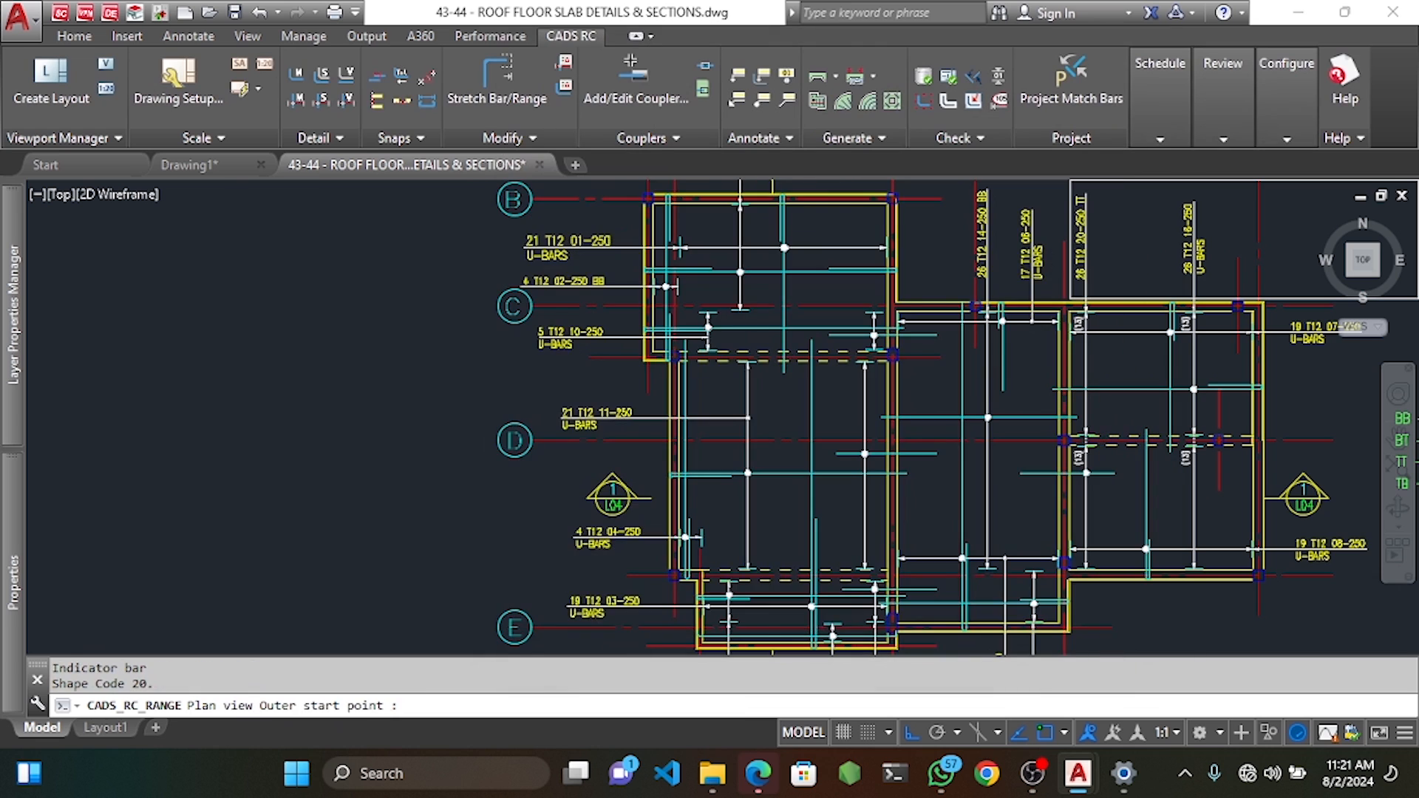
# Draw the bar and range it between gridlines C and D: 21 bars at 250 centres.
pyautogui.click(772, 292)
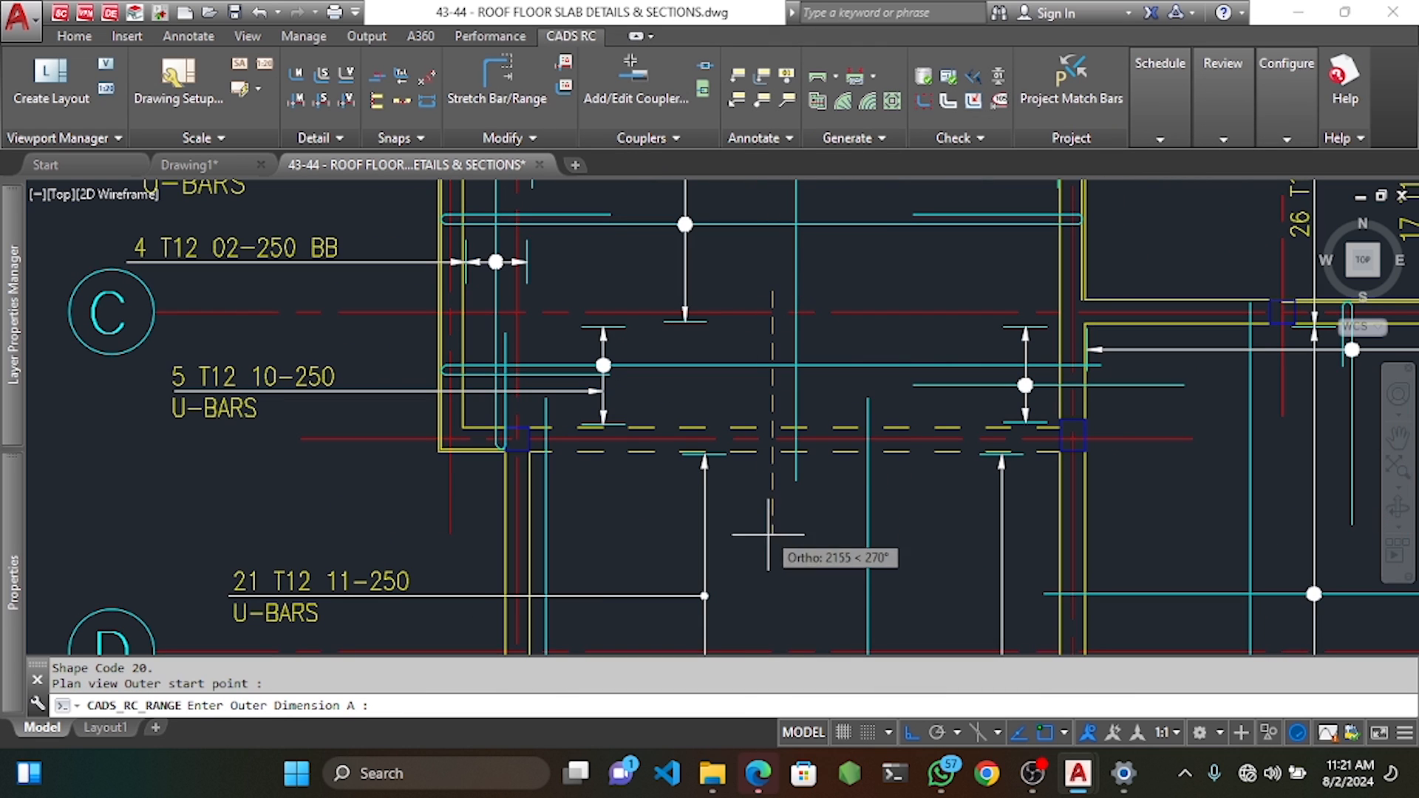
pyautogui.click(780, 591)
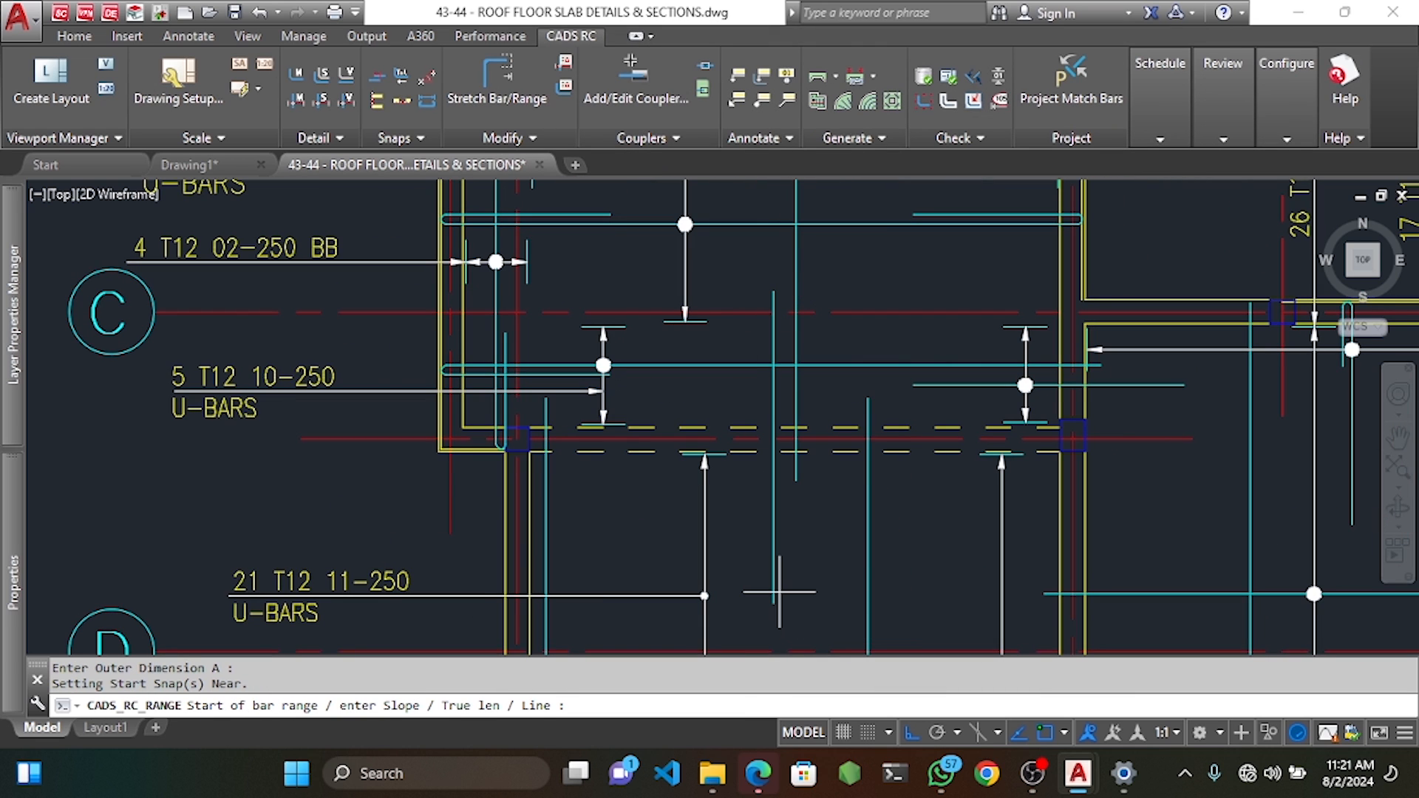
pyautogui.click(530, 506)
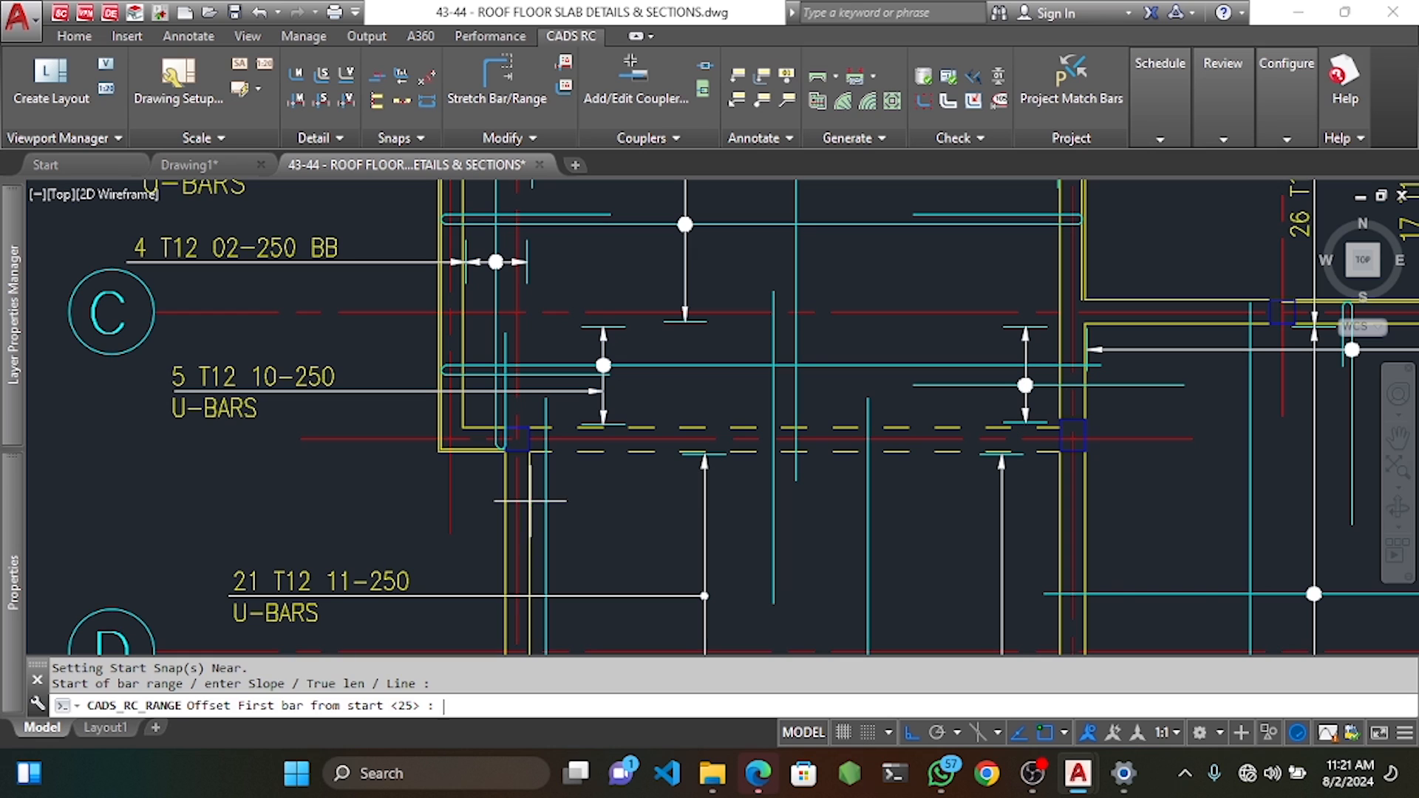
pyautogui.press('Return')
pyautogui.click(1055, 505)
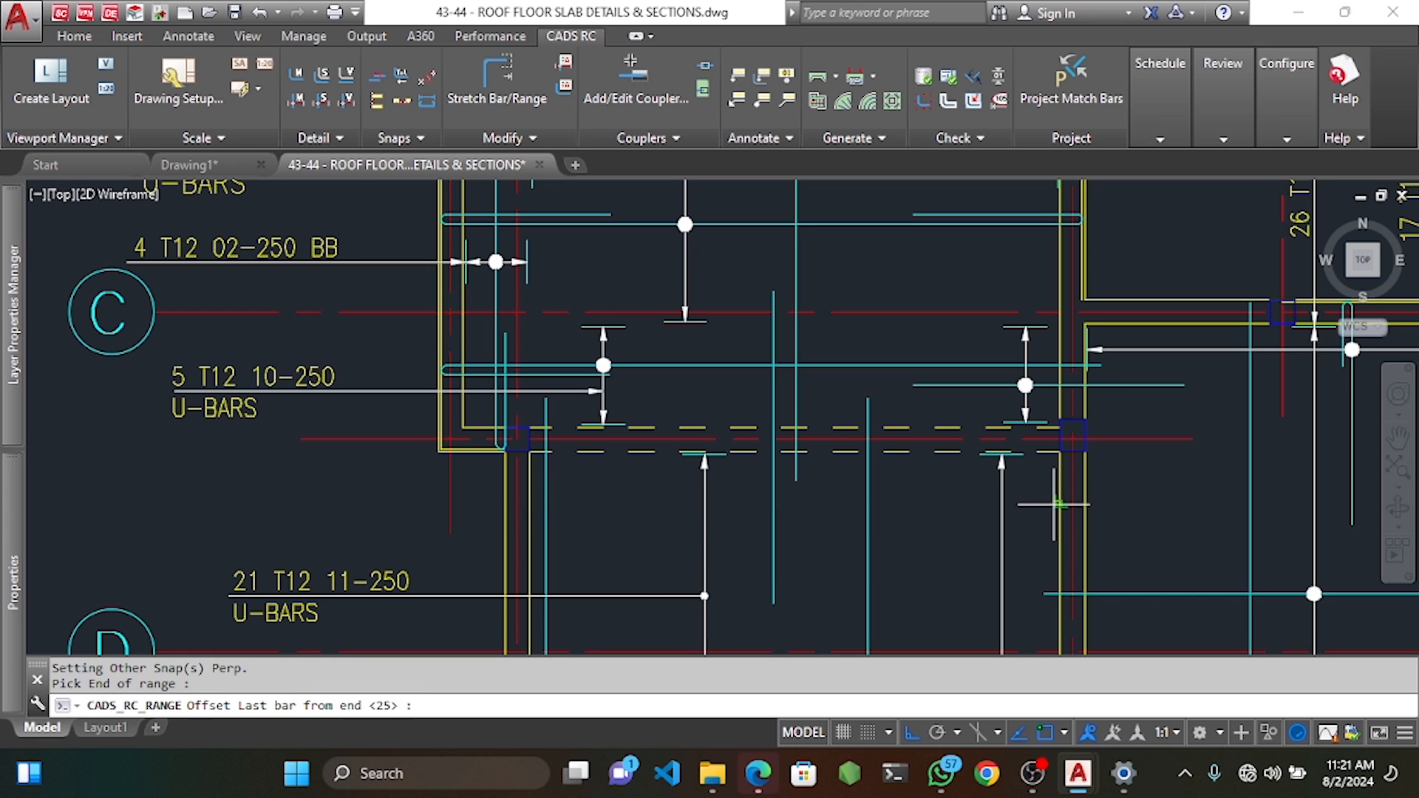
pyautogui.press('Return')
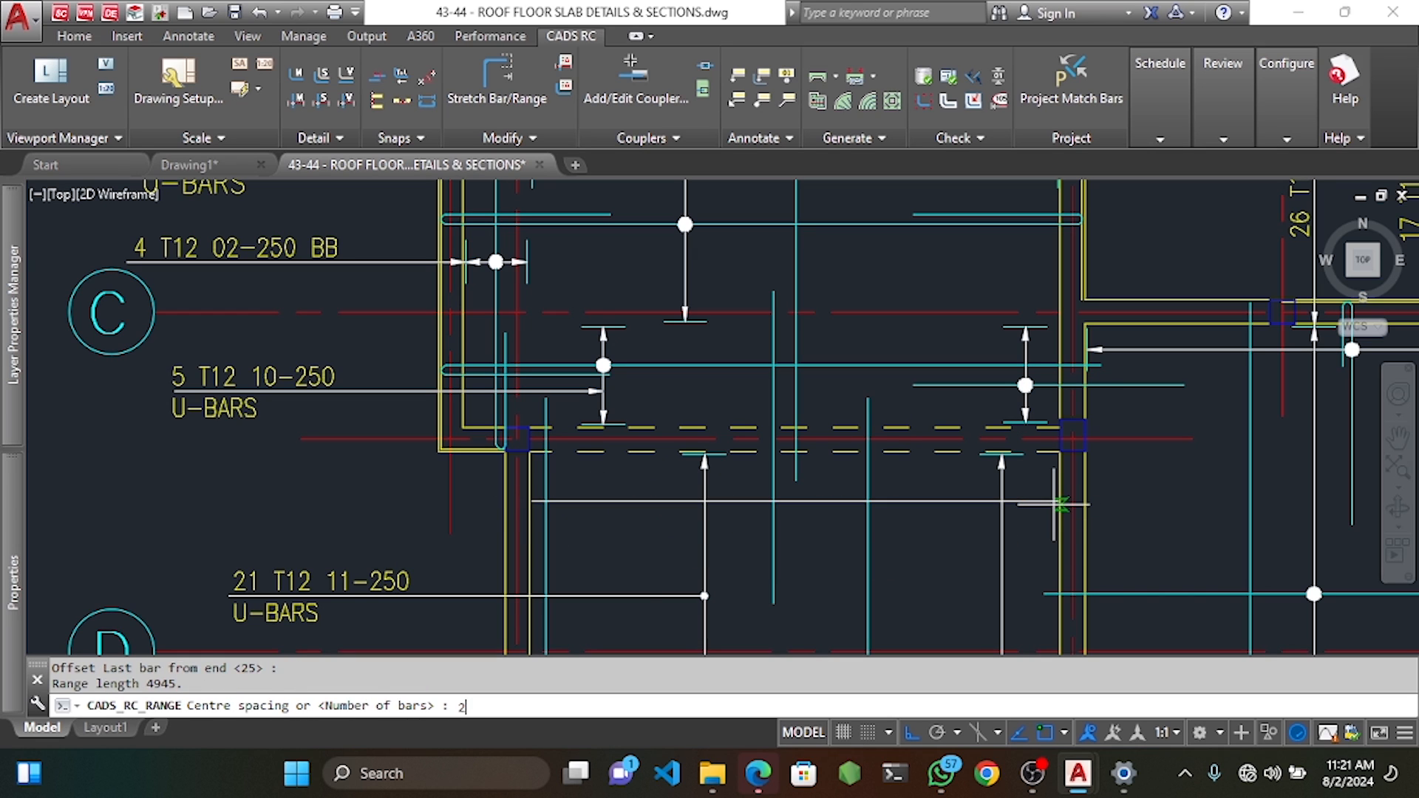
pyautogui.press('Return')
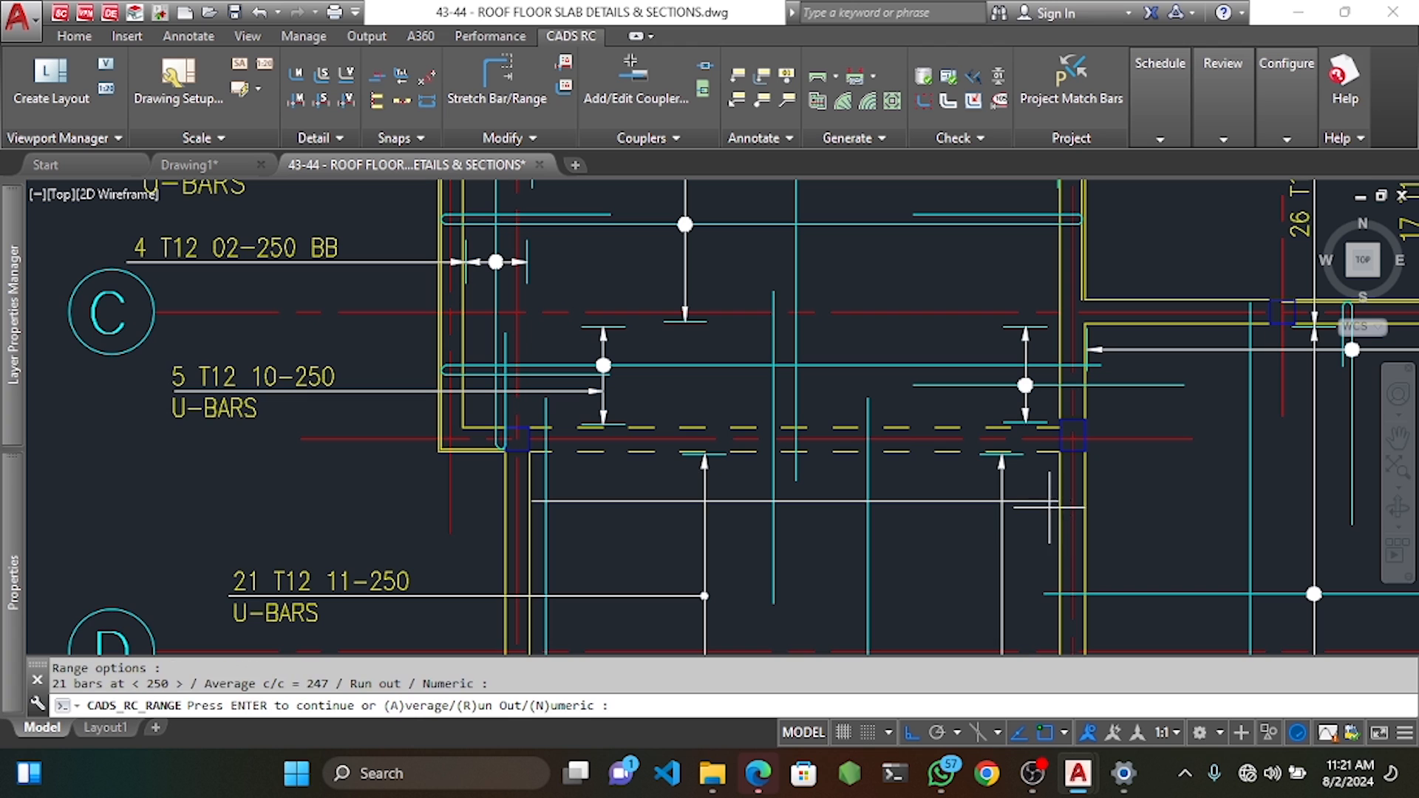
pyautogui.press('Return')
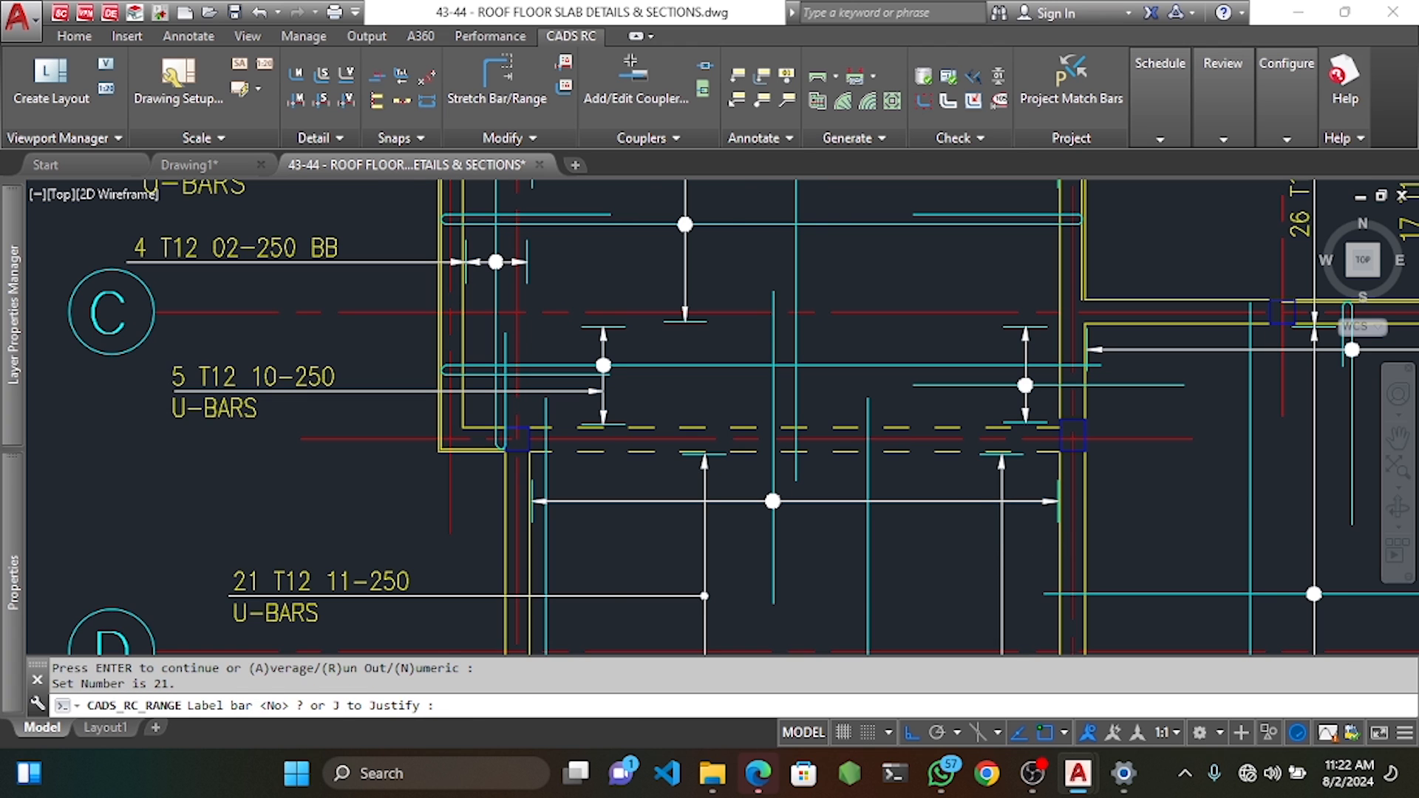
# Label the range 21 T12 21-250 TT to the left of the slab.
pyautogui.write('Y')
pyautogui.press('Return')
pyautogui.scroll(-2, 902, 525)
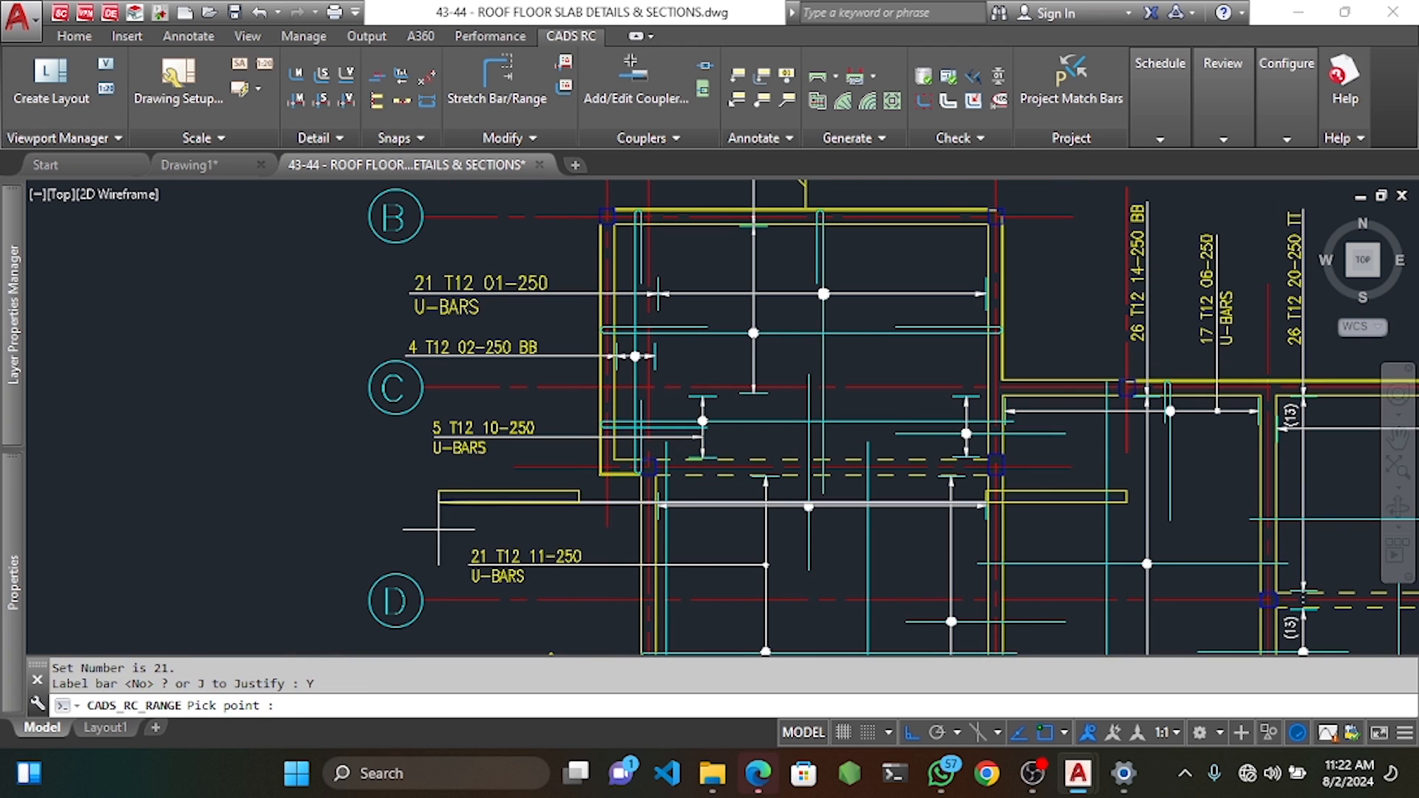
pyautogui.click(438, 529)
pyautogui.press('Return')
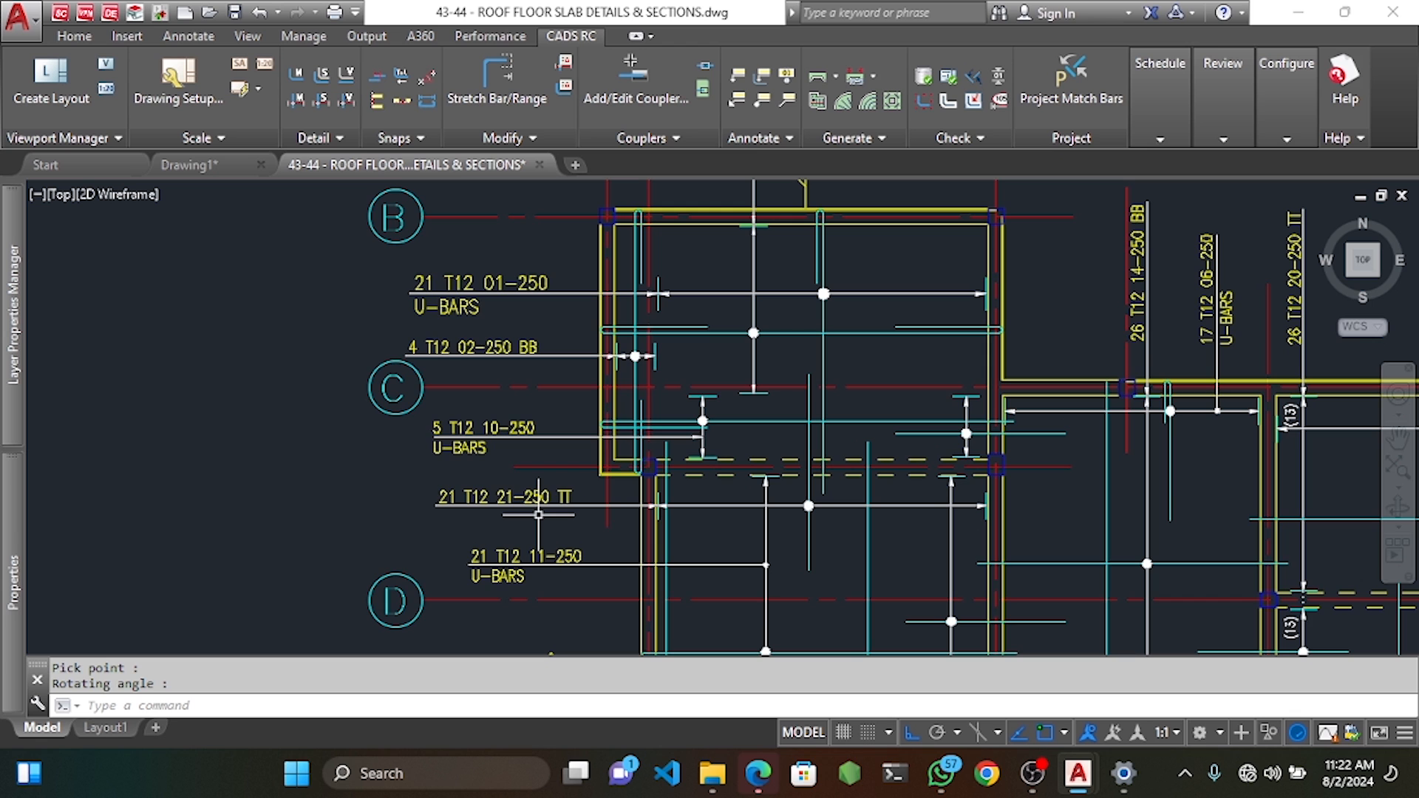
pyautogui.moveTo(854, 533)
pyautogui.mouseDown(button='middle')
pyautogui.moveTo(834, 437)
pyautogui.moveTo(836, 342)
pyautogui.moveTo(841, 370)
pyautogui.mouseUp(button='middle')
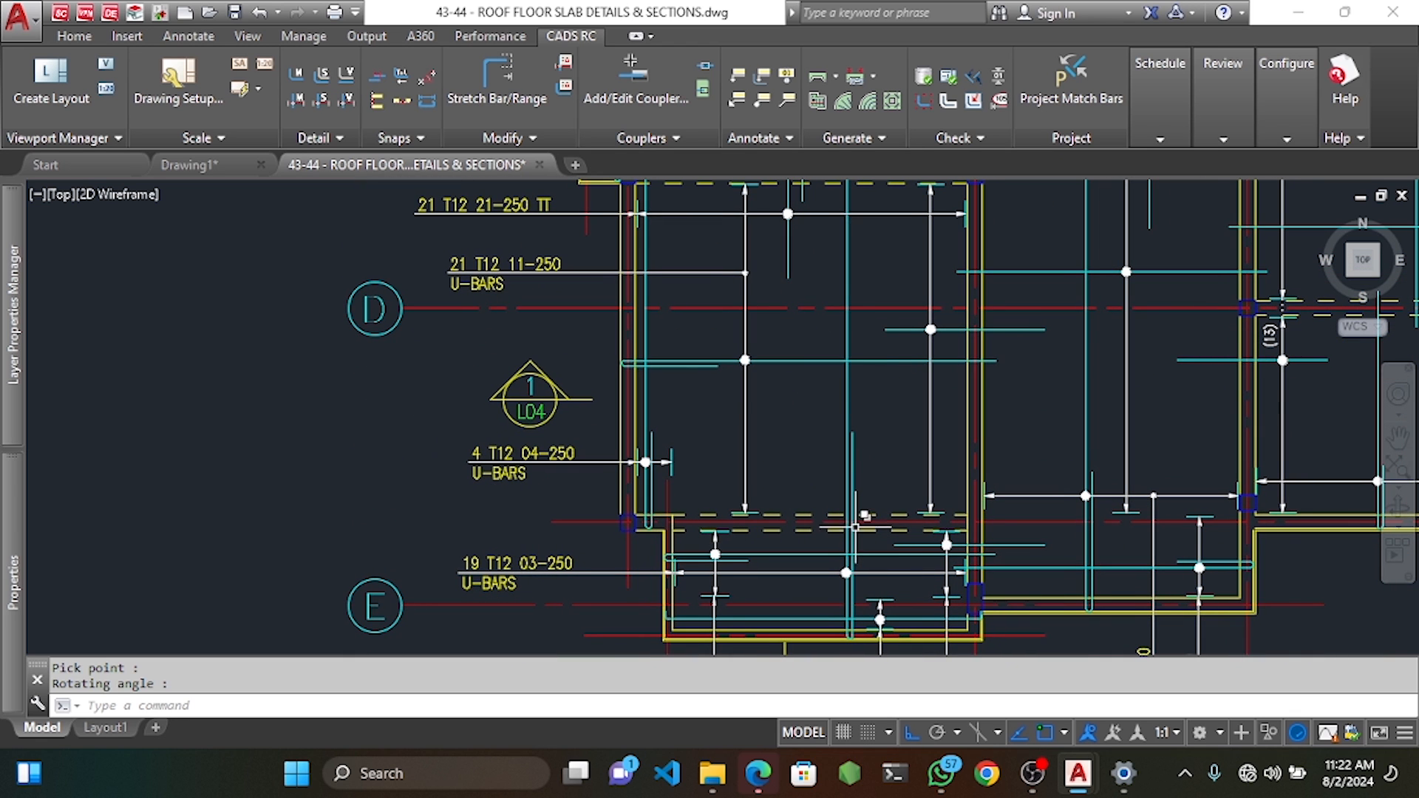
pyautogui.click(497, 77)
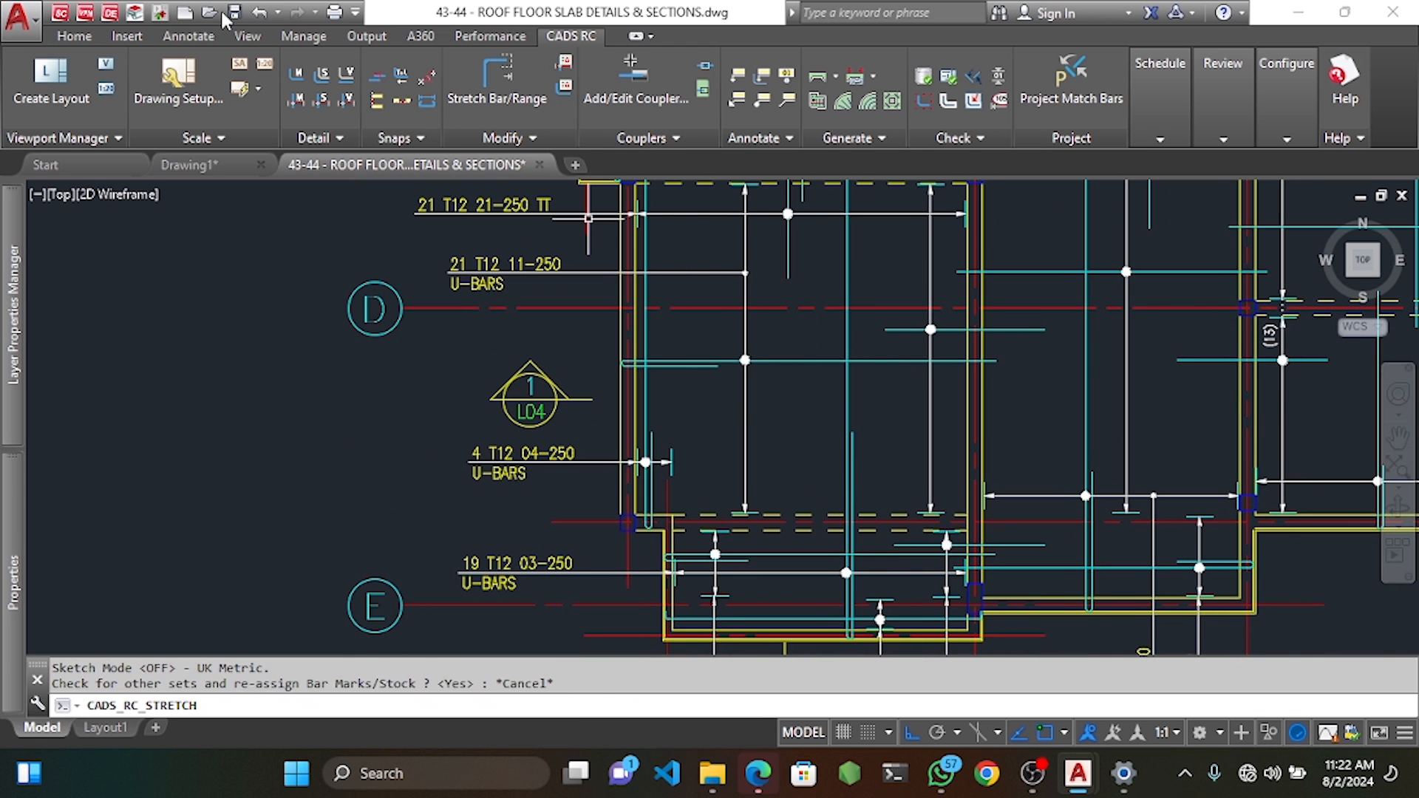
# Attempt a dimension across the slab between gridlines C and D, then cancel it.
pyautogui.click(188, 35)
pyautogui.click(348, 80)
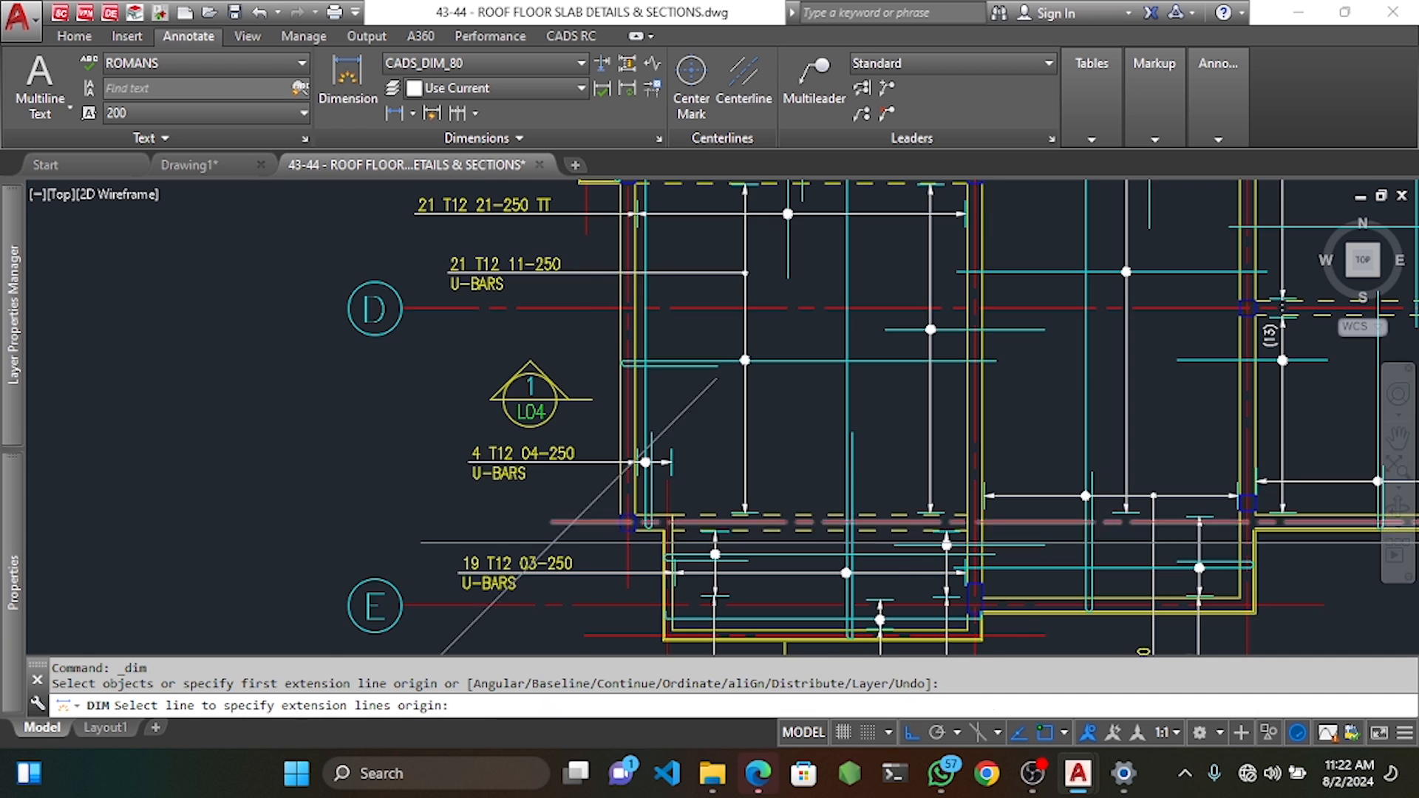
pyautogui.scroll(5, 879, 524)
pyautogui.click(819, 521)
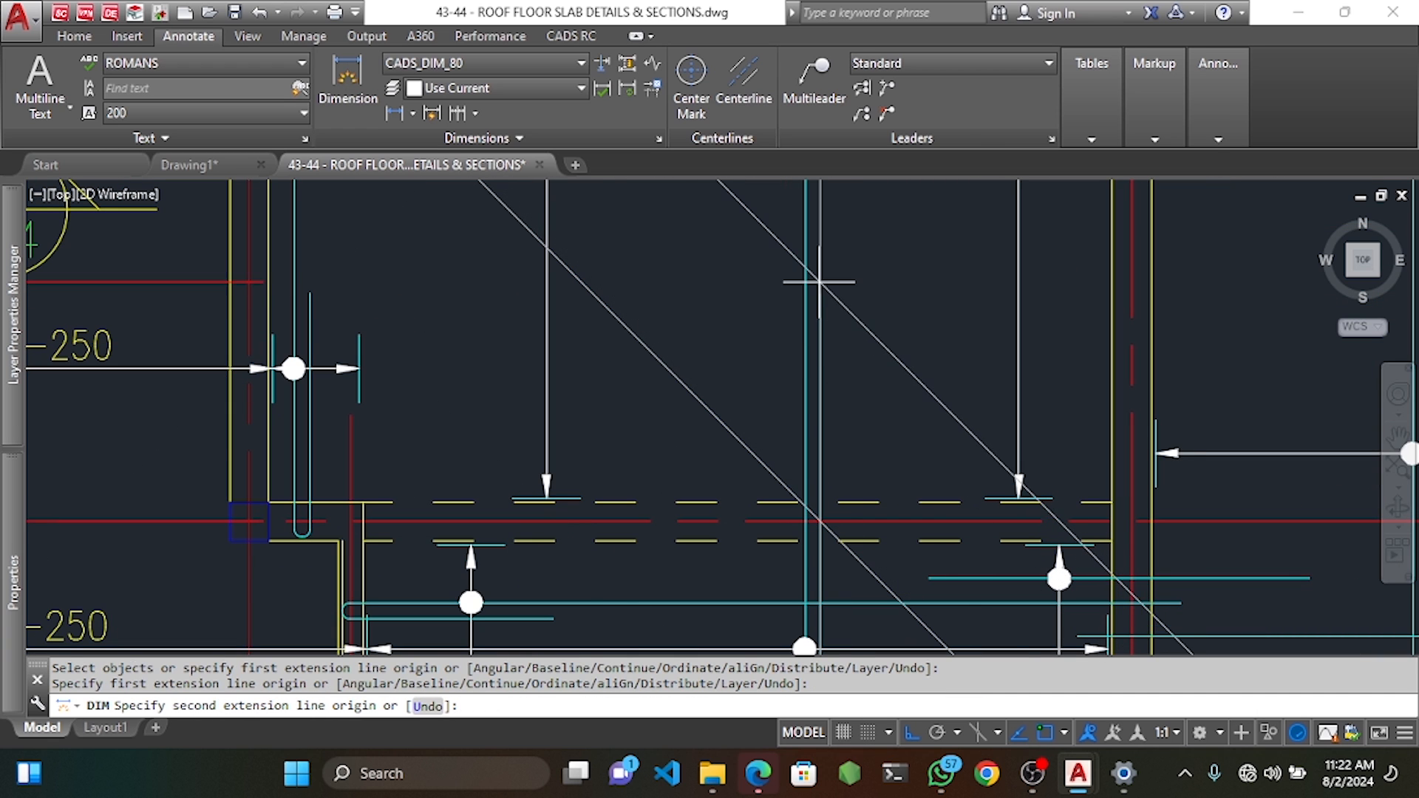
pyautogui.scroll(-5, 824, 296)
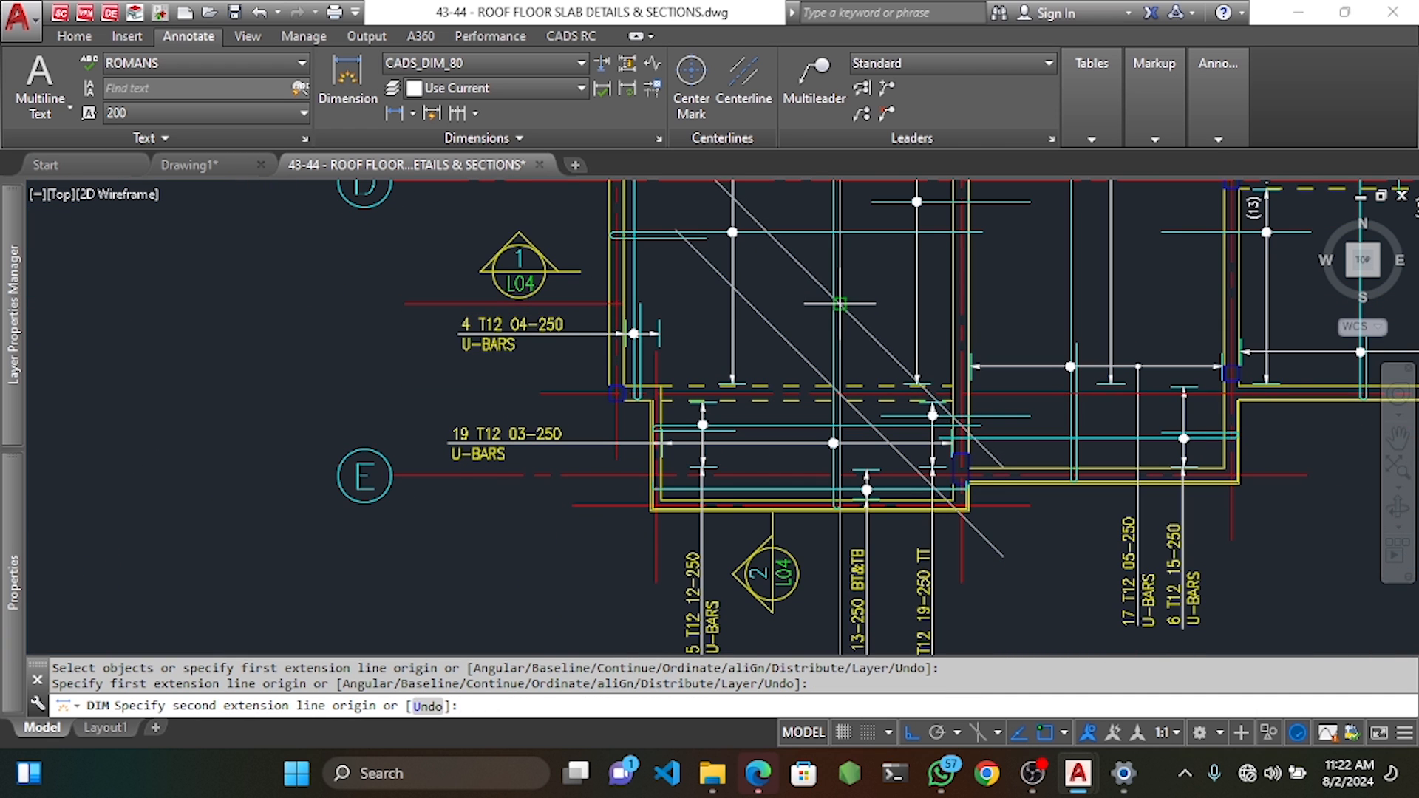
pyautogui.click(839, 303)
pyautogui.scroll(-14, 839, 303)
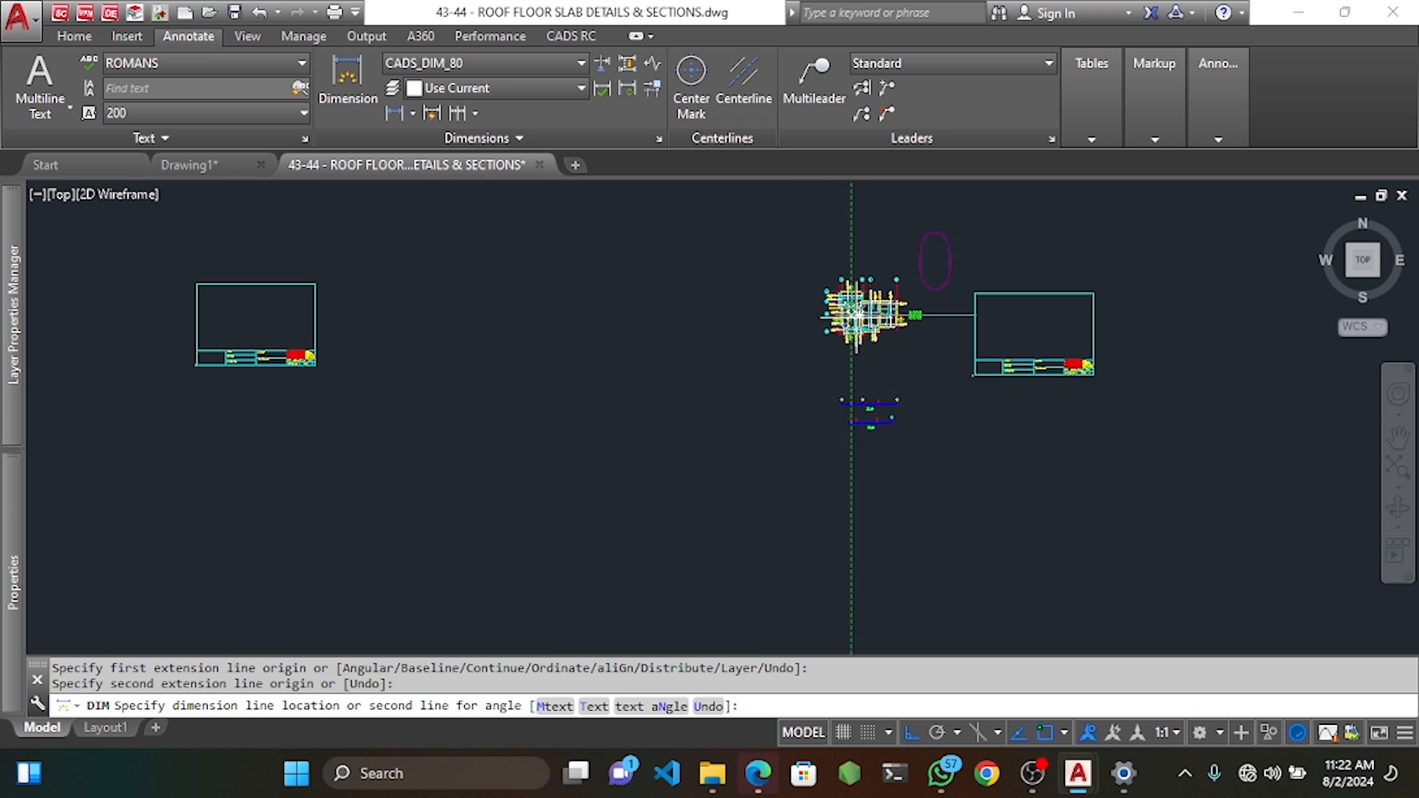
pyautogui.press('Escape')
pyautogui.scroll(15, 776, 346)
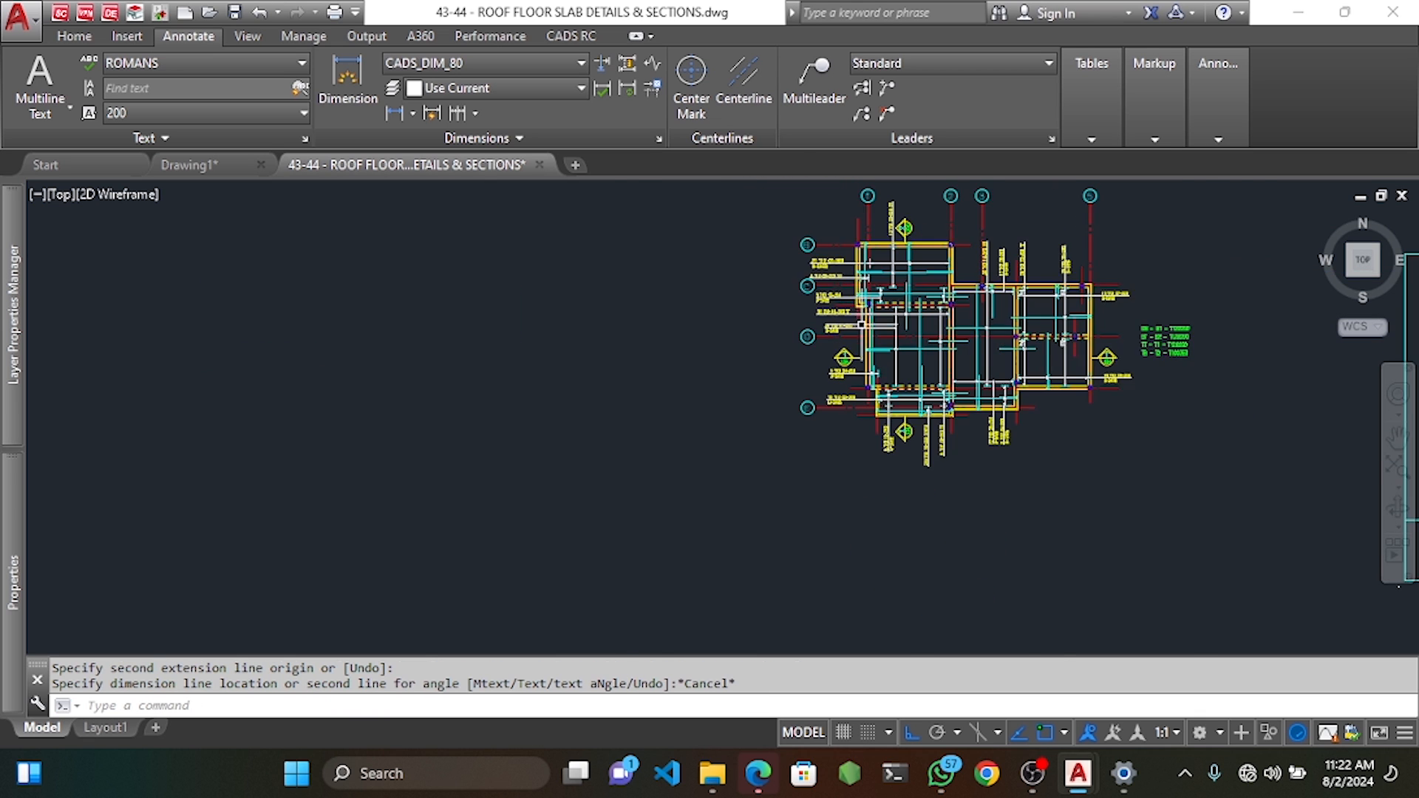
pyautogui.moveTo(777, 346); pyautogui.dragTo(720, 365, button='middle')
pyautogui.scroll(2, 874, 272)
# Dimension 1350 from a point near the new top-bar range.
pyautogui.press('space')
pyautogui.press('space')
pyautogui.click(887, 274)
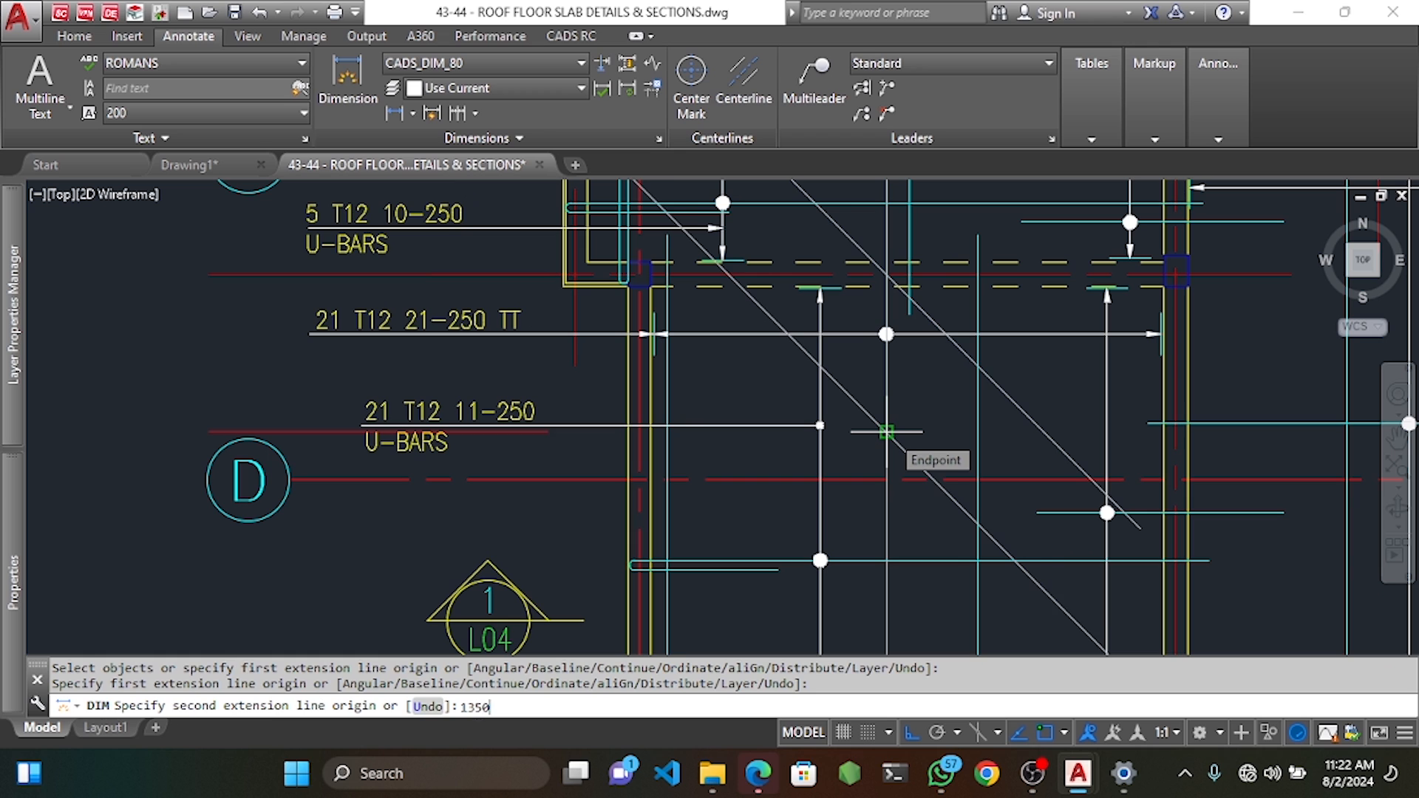
pyautogui.write('1350')
pyautogui.press('Return')
pyautogui.click(848, 409)
pyautogui.press('Escape')
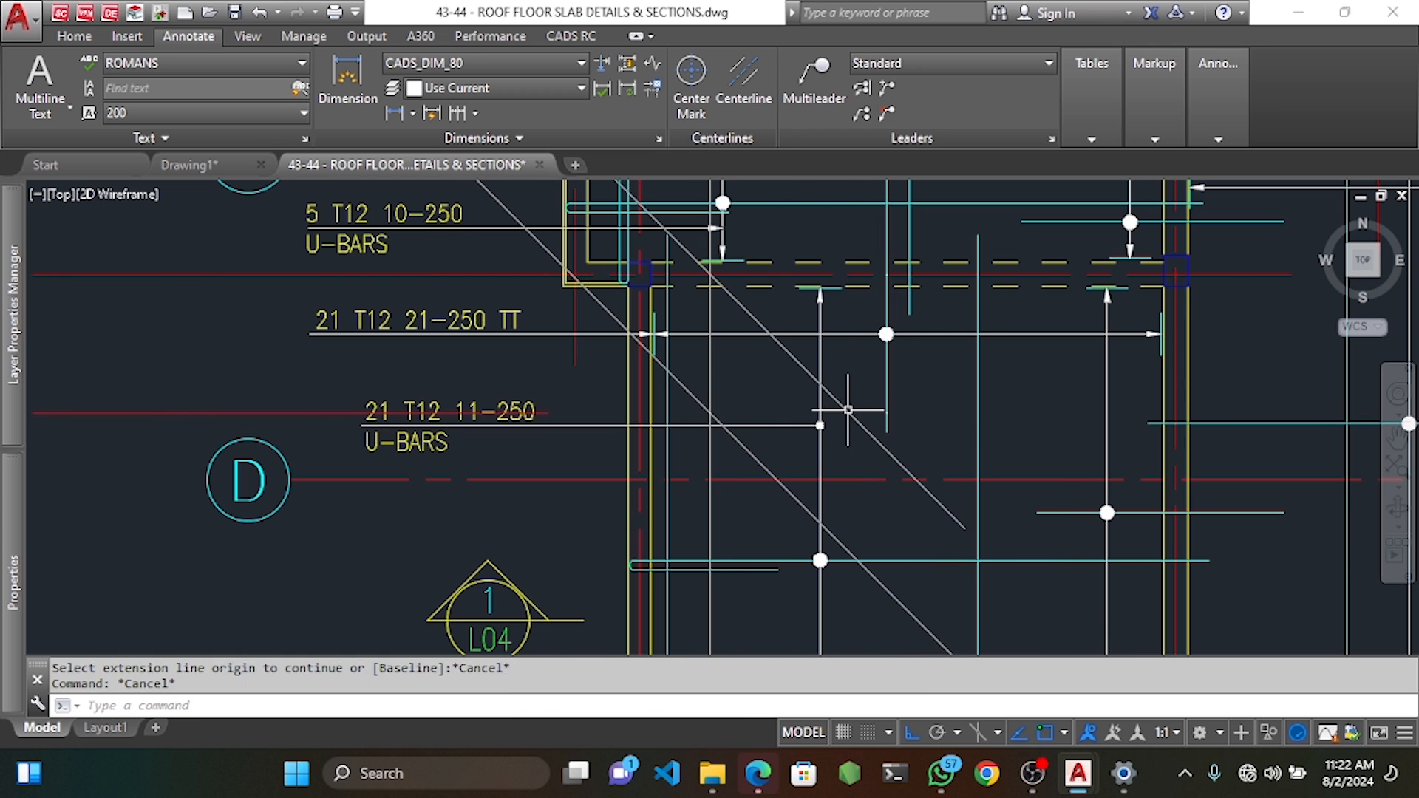
# Move the short bar line to its new position and erase the diagonal helper lines.
pyautogui.click(884, 420)
pyautogui.scroll(4, 887, 421)
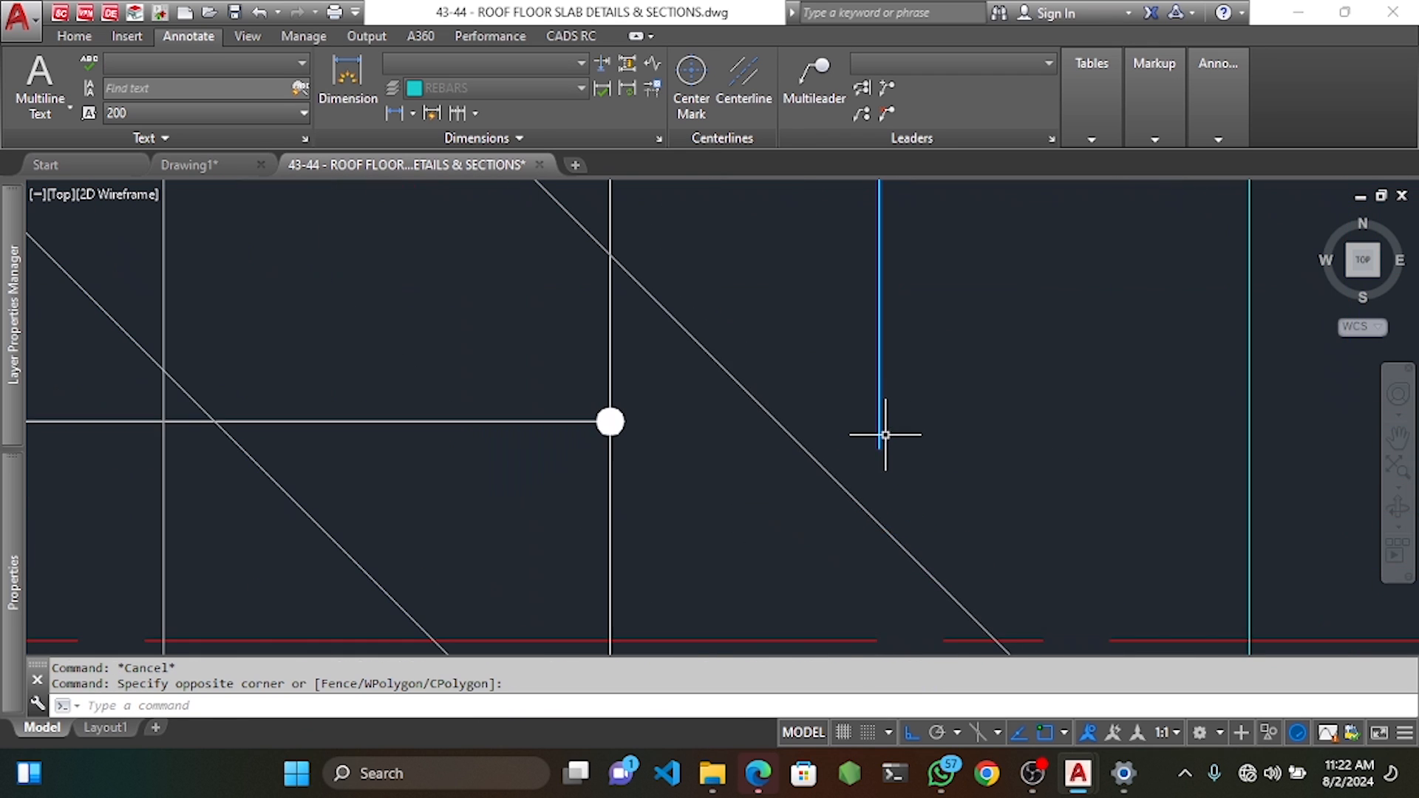
pyautogui.click(885, 444)
pyautogui.write('m')
pyautogui.press('space')
pyautogui.click(880, 446)
pyautogui.scroll(-2, 880, 444)
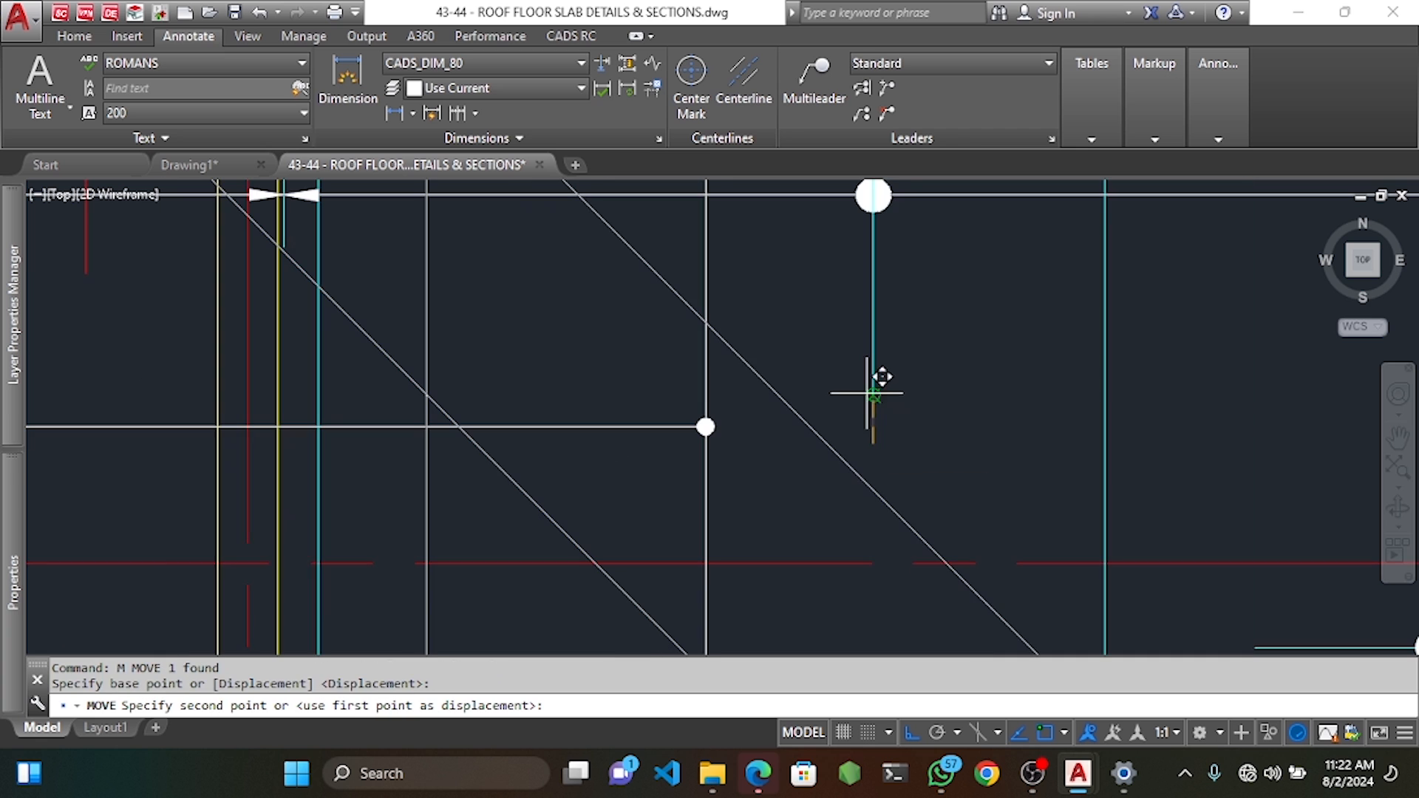
pyautogui.click(878, 394)
pyautogui.click(824, 436)
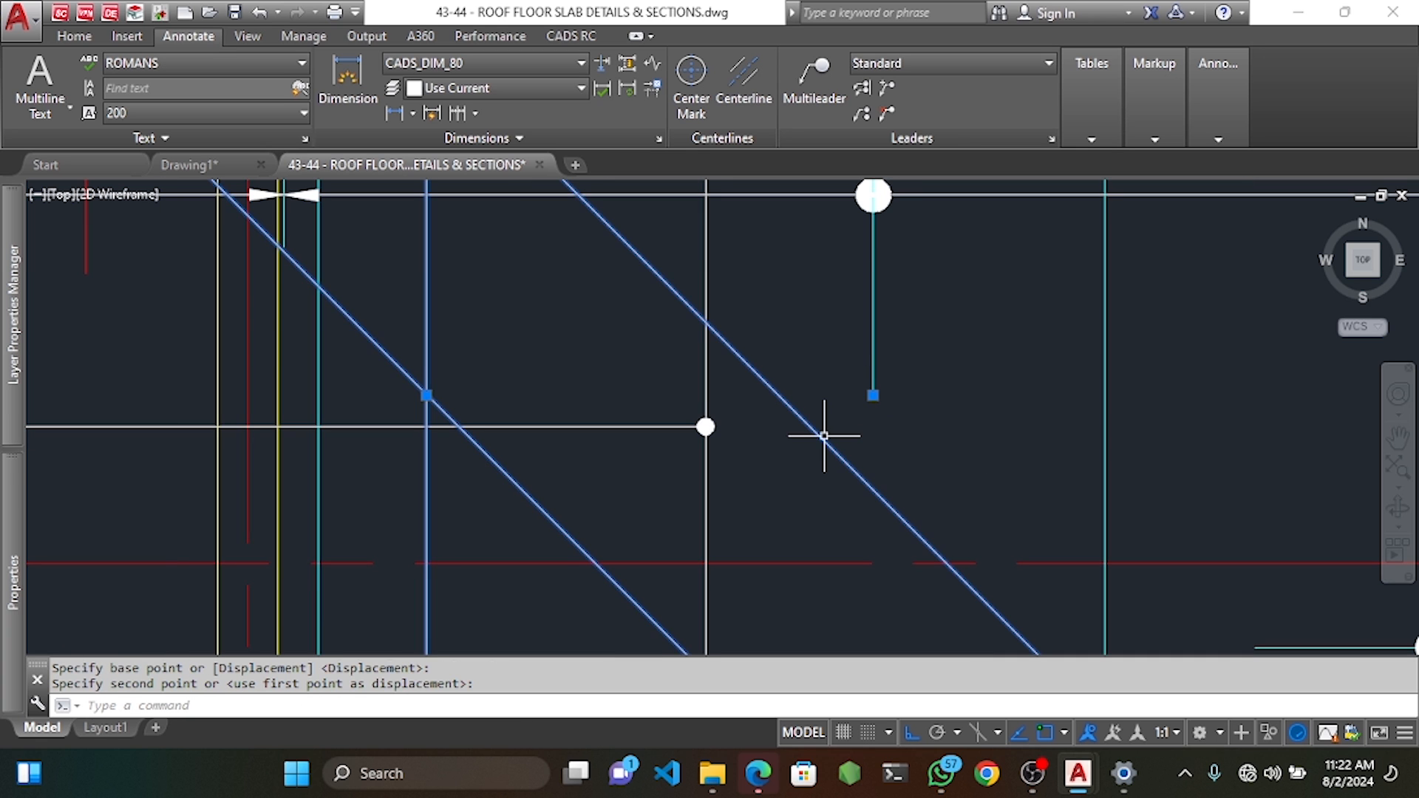
pyautogui.press('Delete')
pyautogui.scroll(-4, 822, 435)
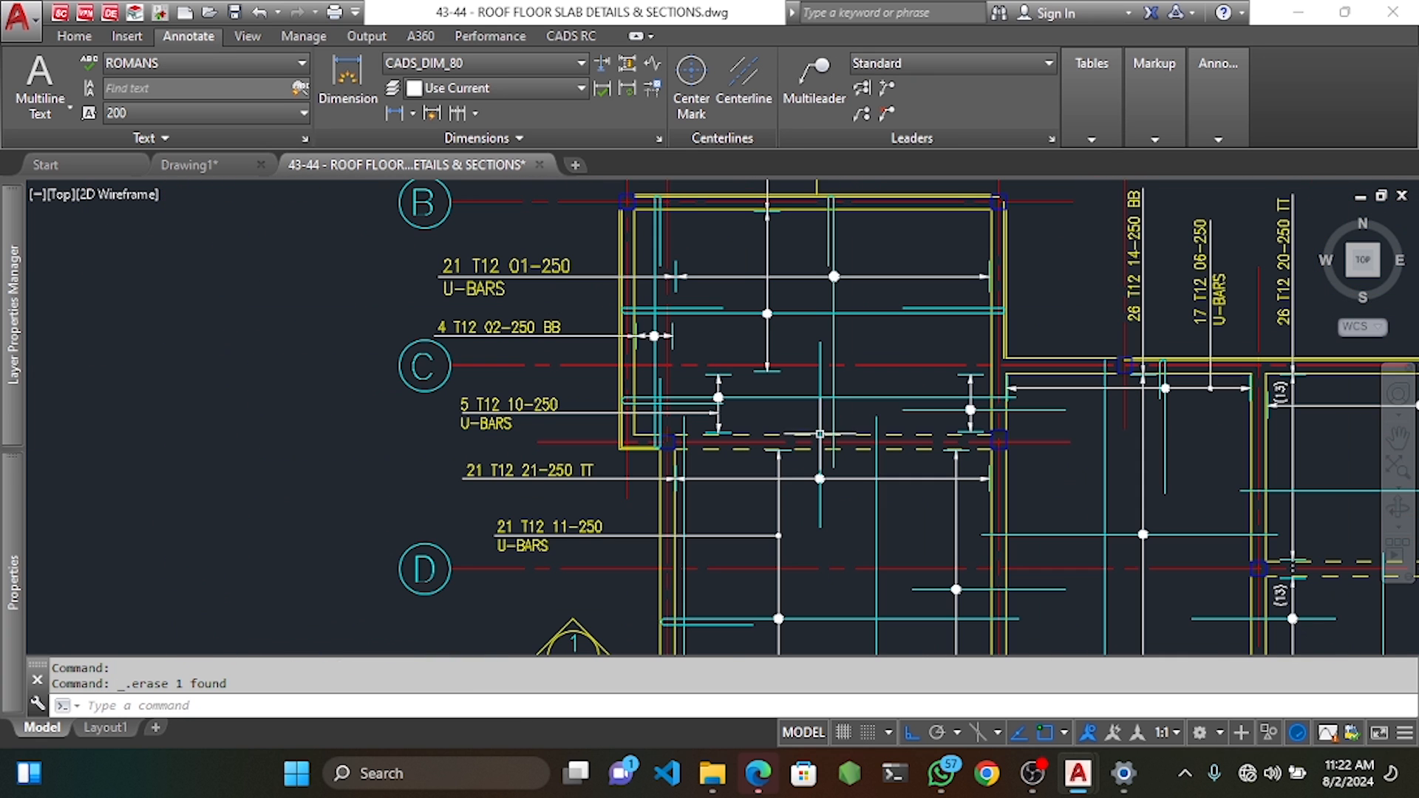
# Place a 1000 check dimension after cancelling a first measurement attempt.
pyautogui.click(347, 81)
pyautogui.scroll(6, 828, 198)
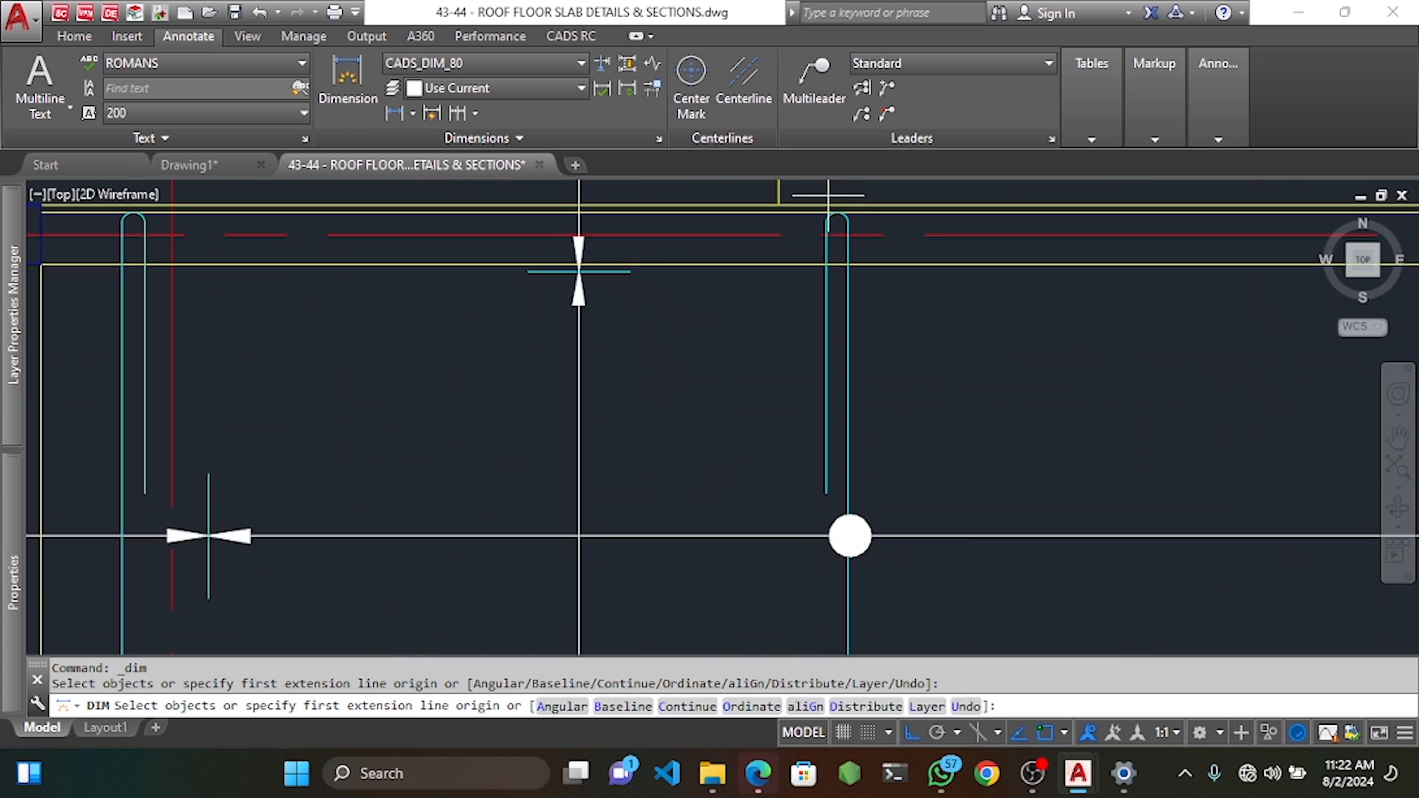
pyautogui.click(826, 222)
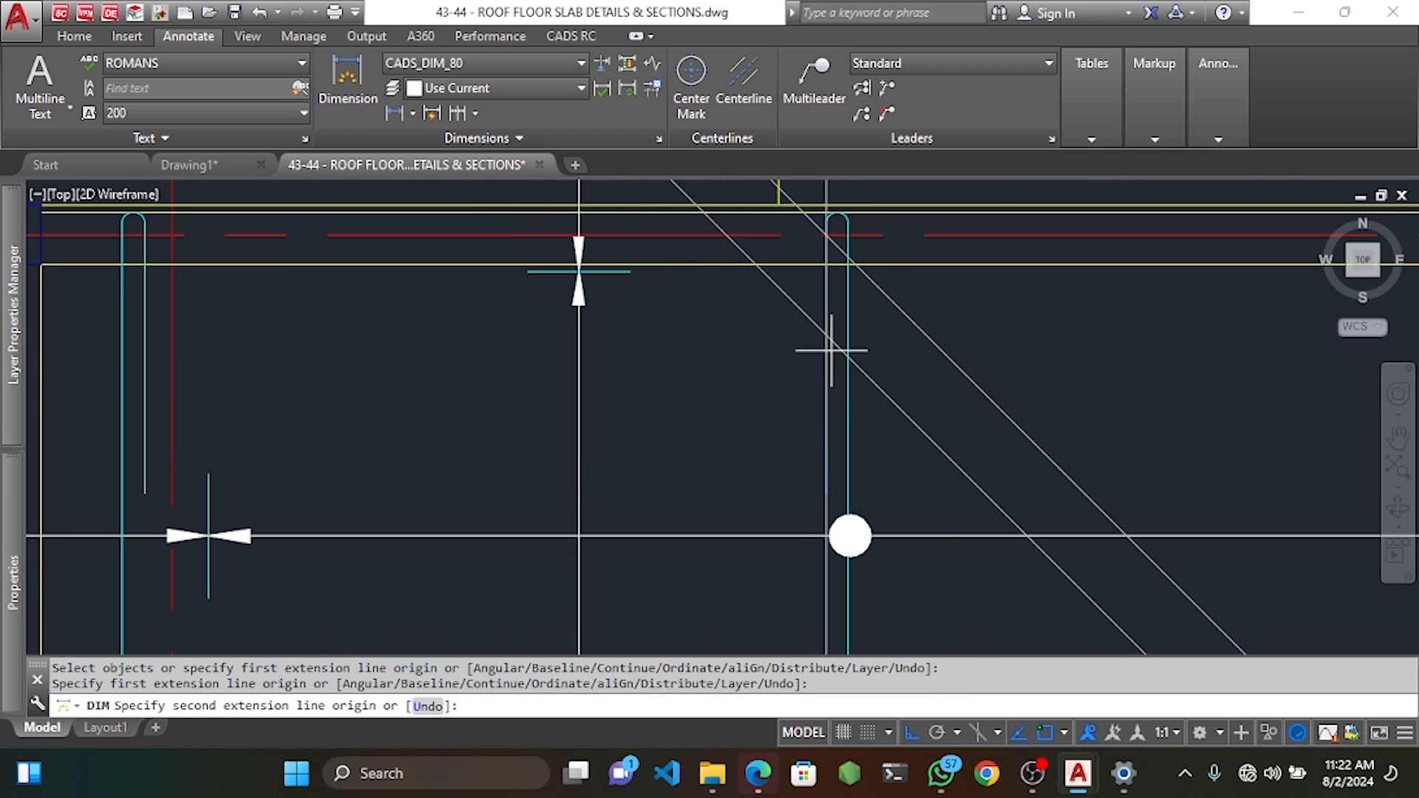
pyautogui.click(830, 492)
pyautogui.scroll(-8, 739, 473)
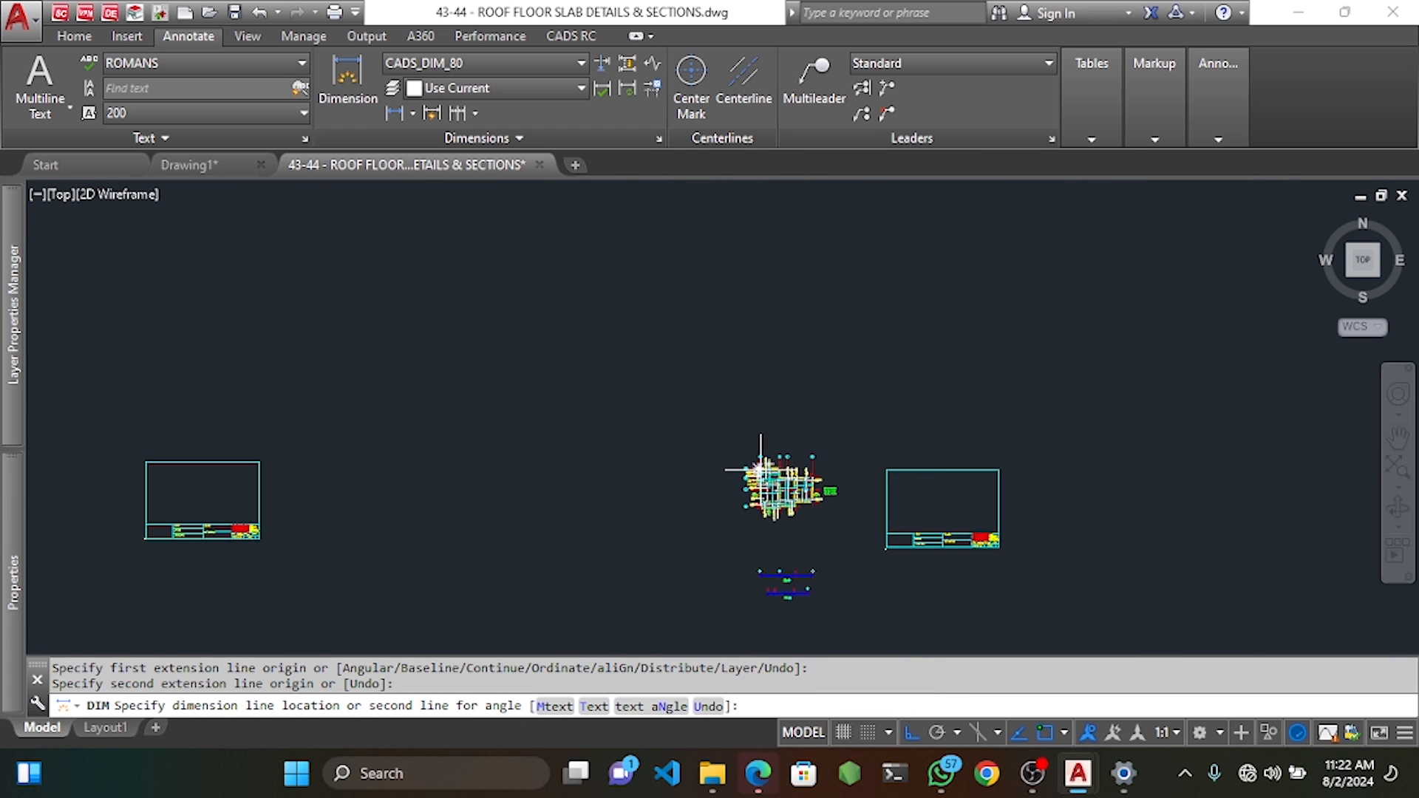
pyautogui.press('Escape')
pyautogui.scroll(8, 735, 477)
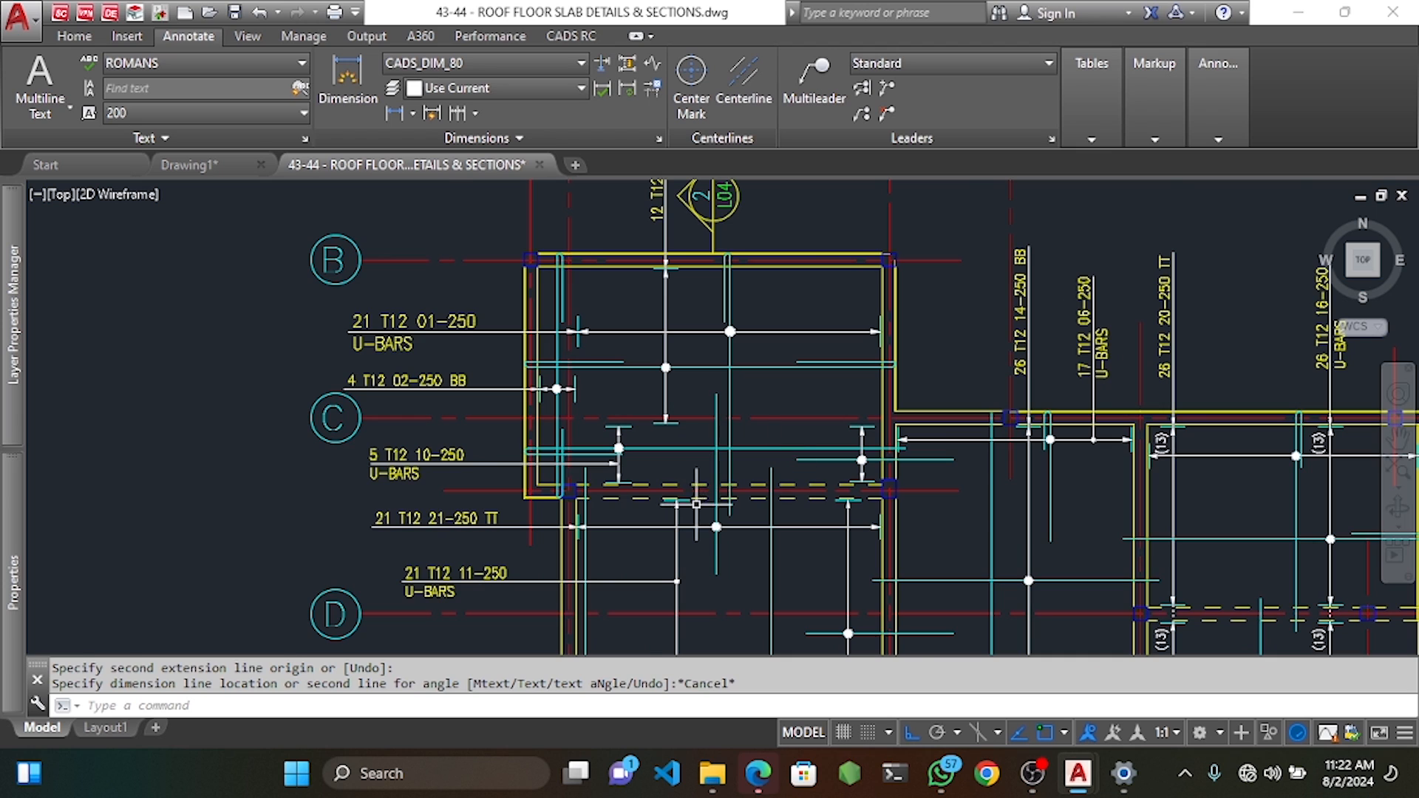
pyautogui.press('Return')
pyautogui.click(714, 488)
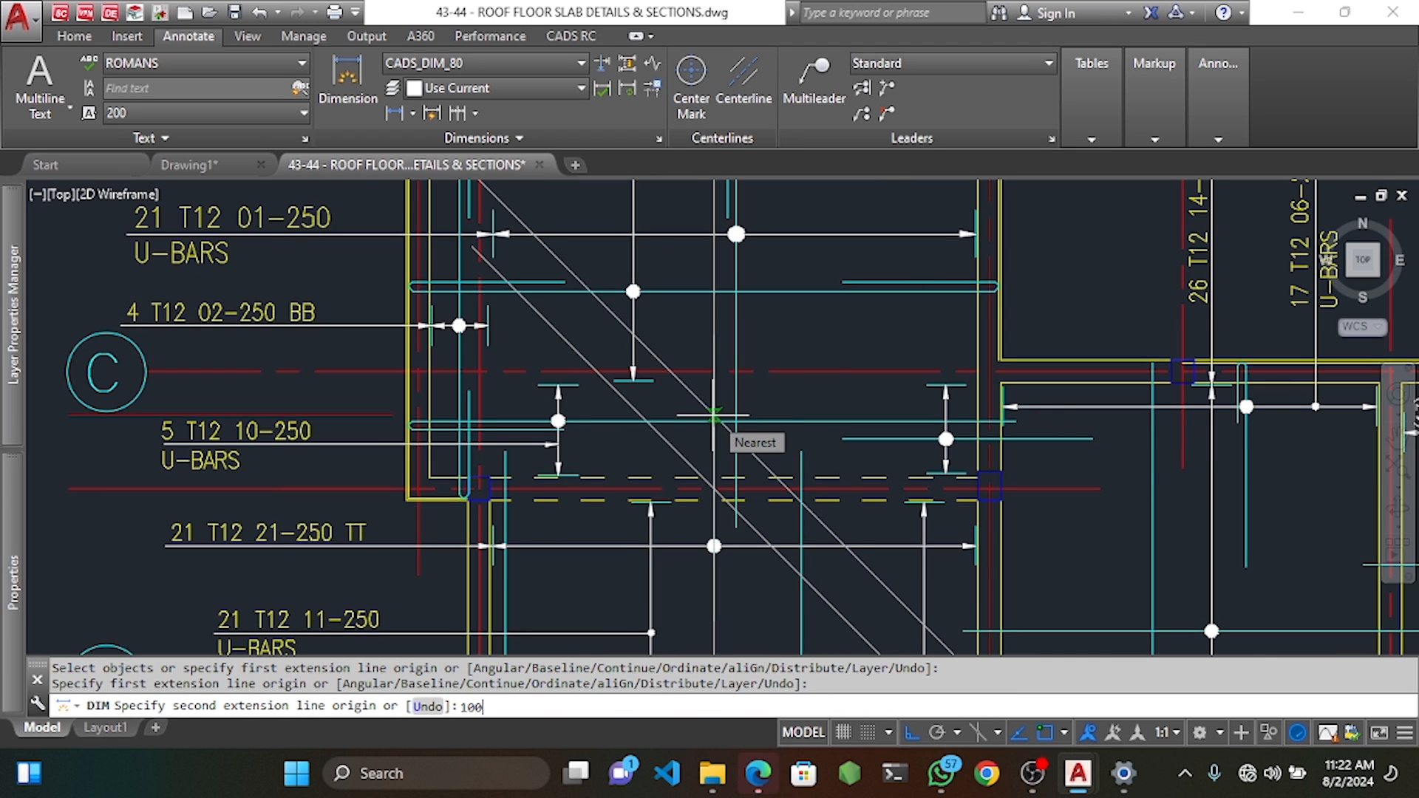
pyautogui.write('1000')
pyautogui.press('Return')
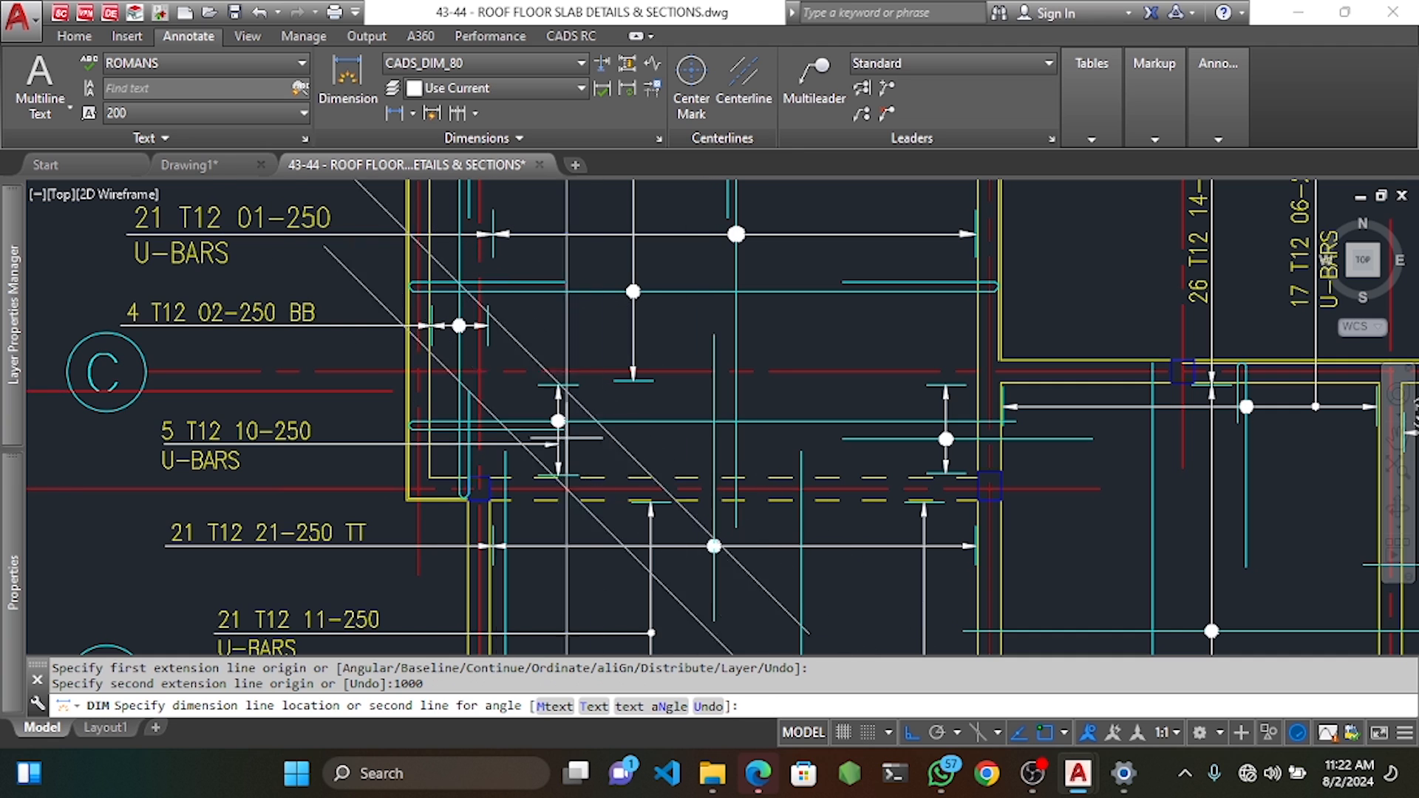
pyautogui.click(370, 410)
pyautogui.press('Escape')
# Stretch the bar near gridline C so its top end reaches the new point.
pyautogui.click(570, 36)
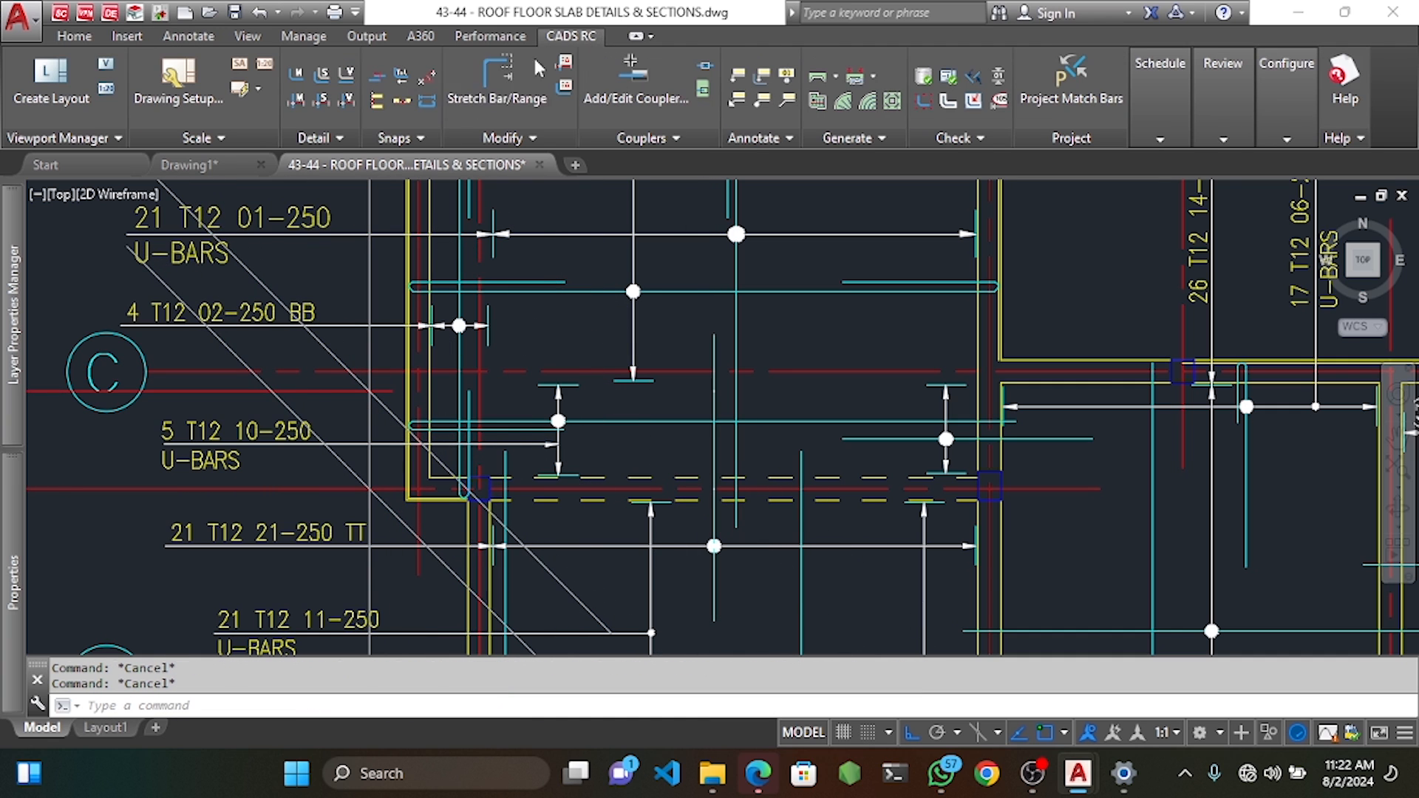
pyautogui.click(496, 81)
pyautogui.scroll(4, 710, 329)
pyautogui.scroll(2, 712, 331)
pyautogui.click(747, 318)
pyautogui.click(629, 383)
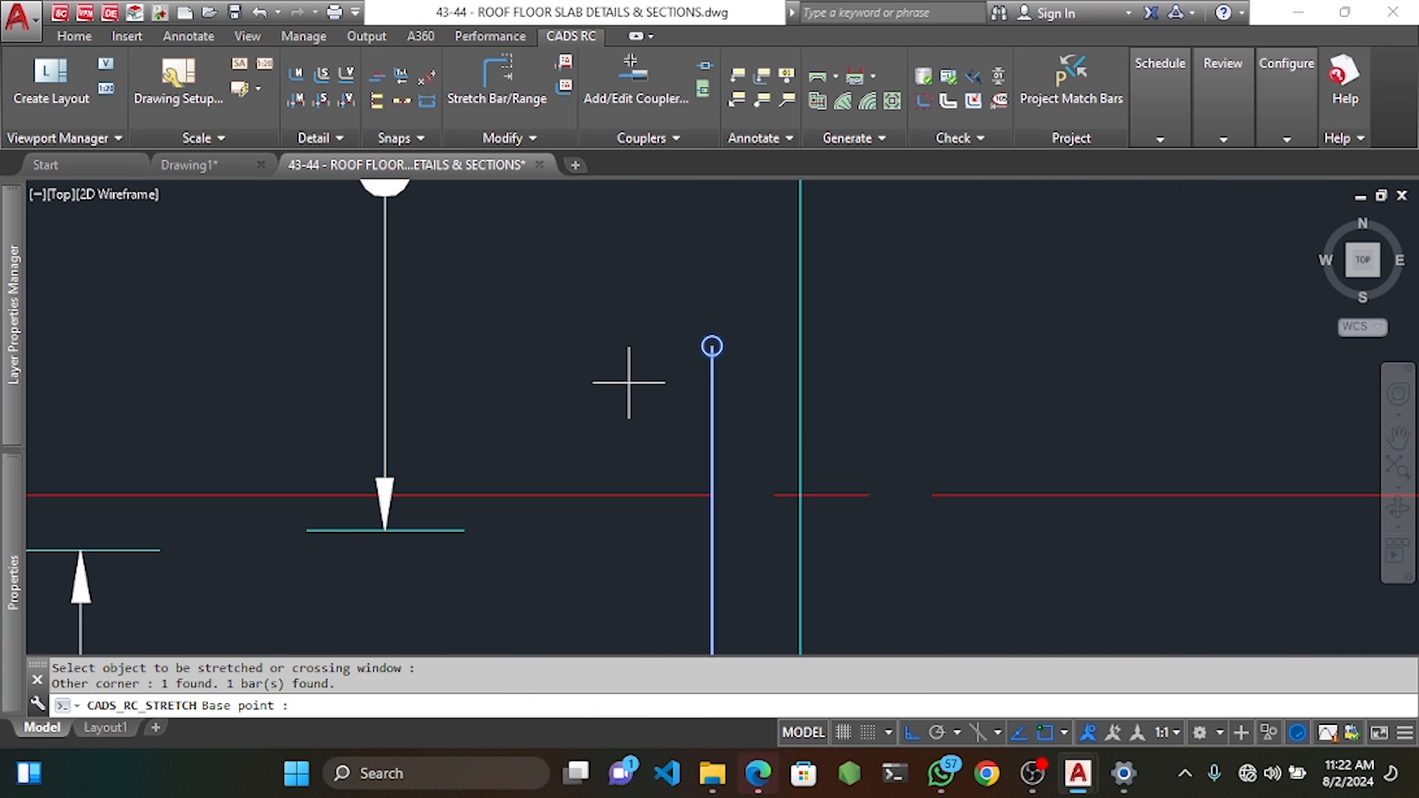
pyautogui.click(712, 346)
pyautogui.scroll(-5, 710, 348)
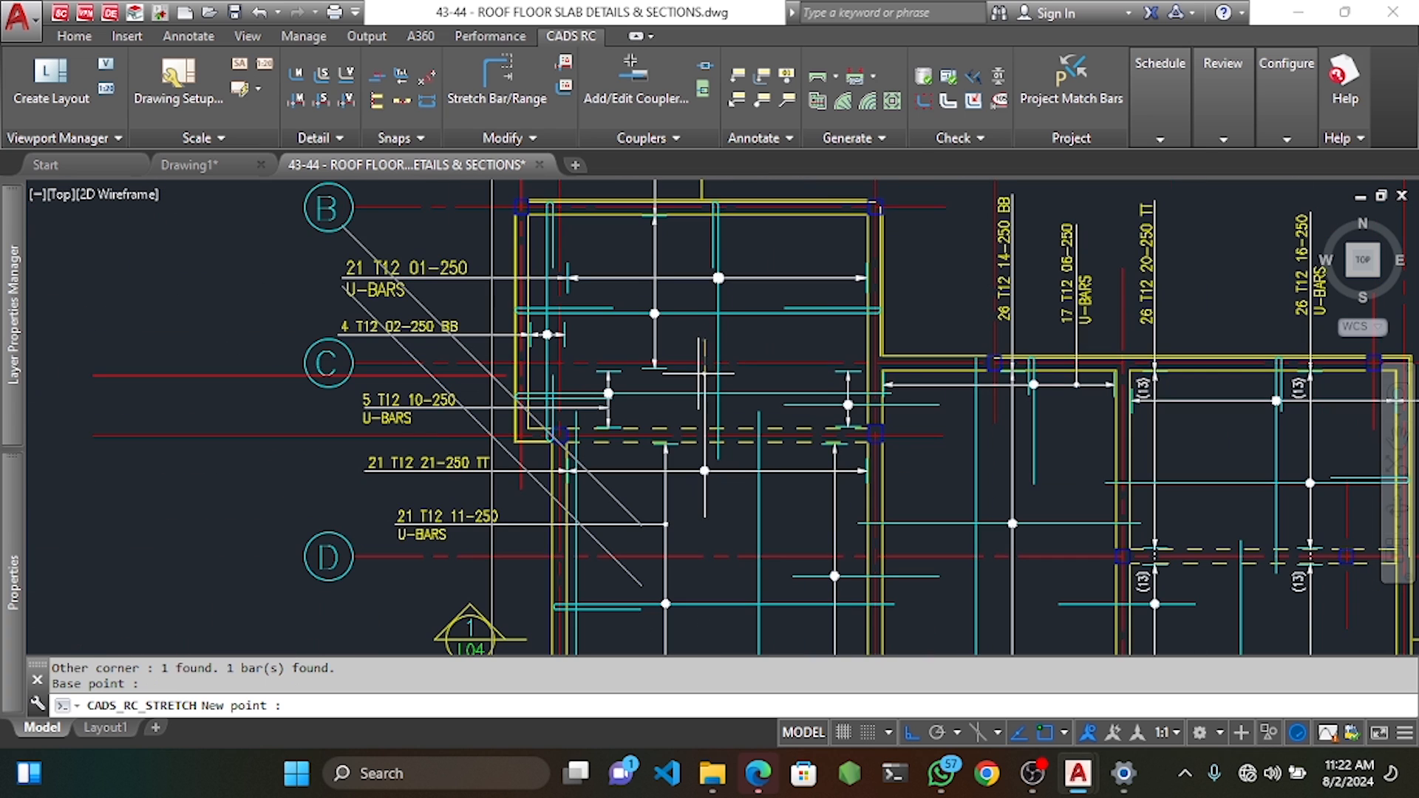
pyautogui.click(704, 376)
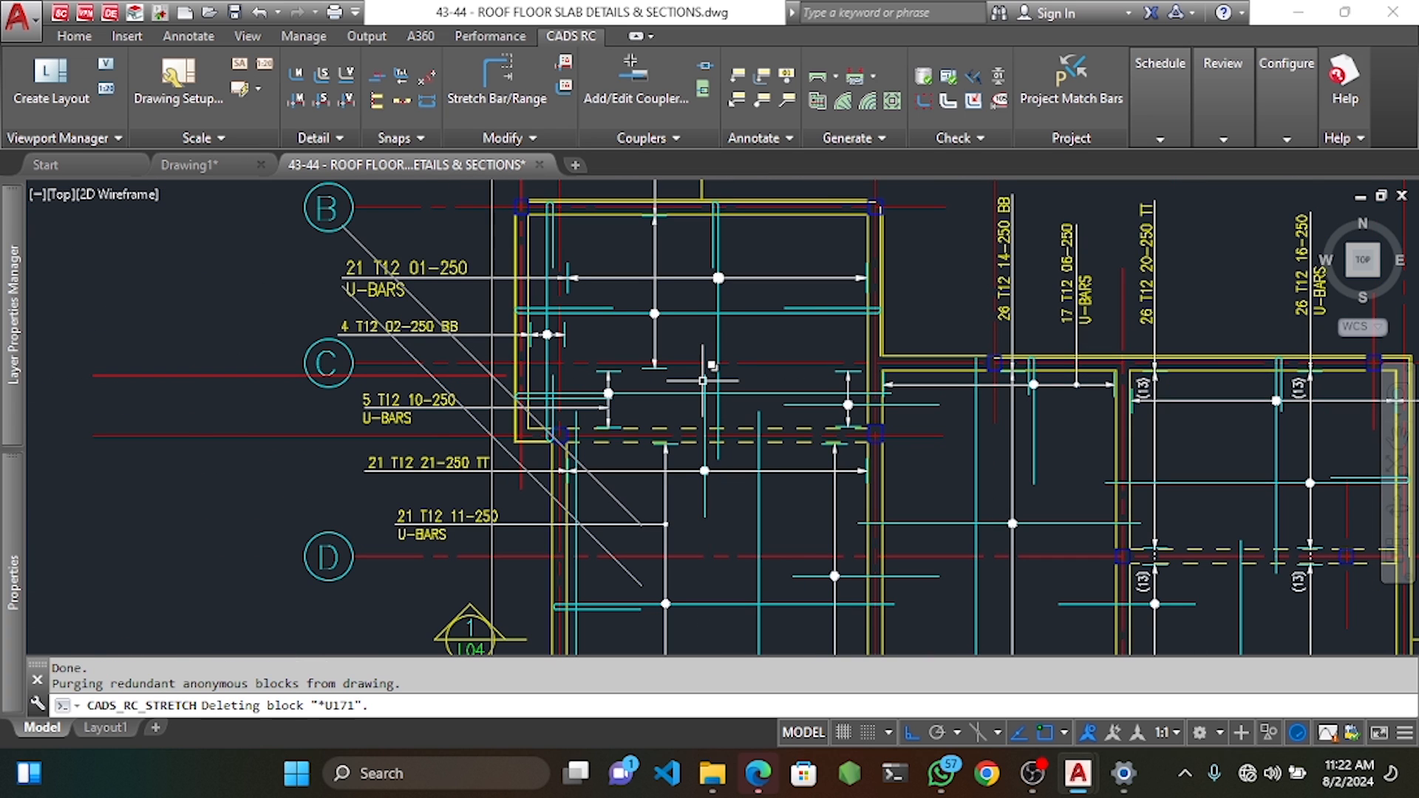
# Delete the diagonal check line and recentre the whole slab plan.
pyautogui.click(605, 490)
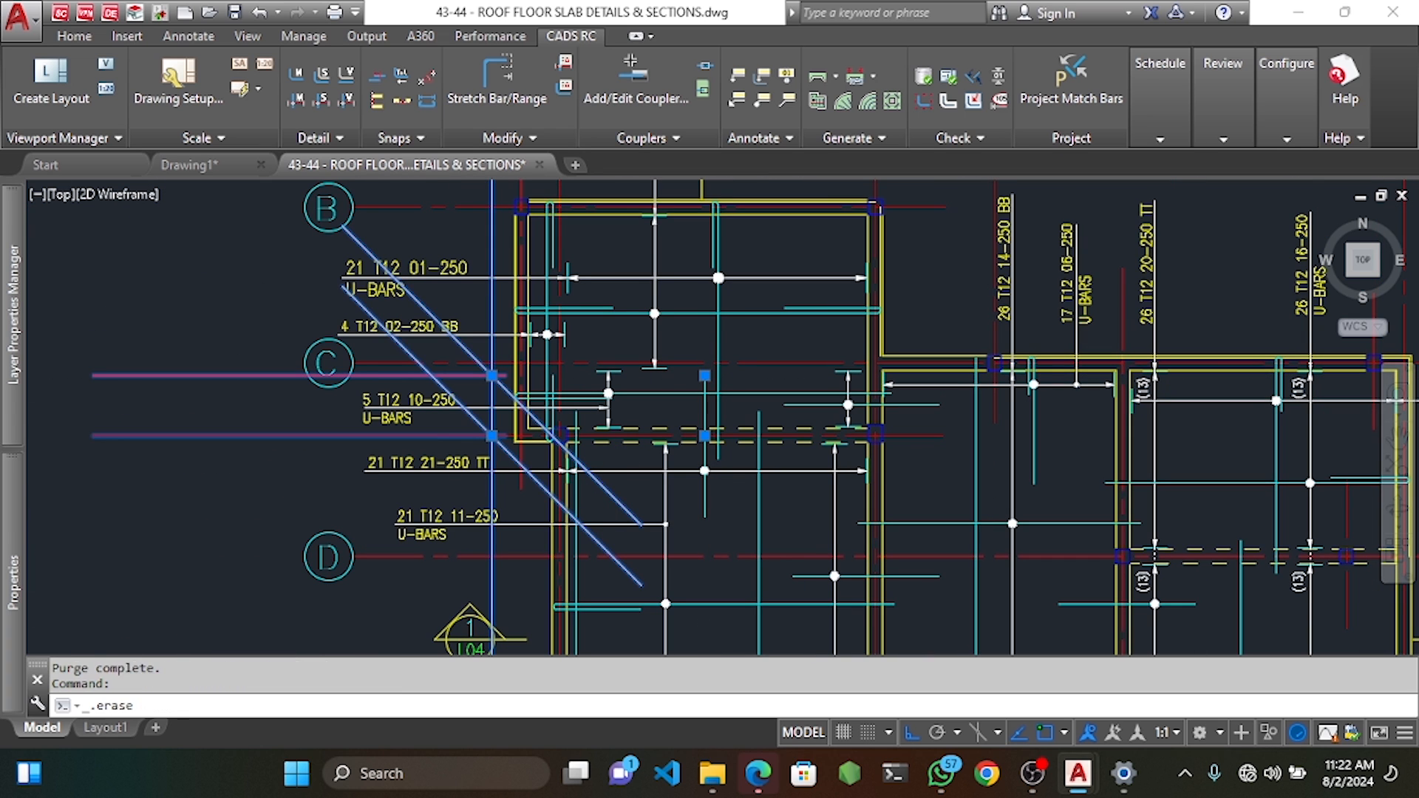
pyautogui.press('Delete')
pyautogui.moveTo(708, 528); pyautogui.dragTo(699, 371, button='middle')
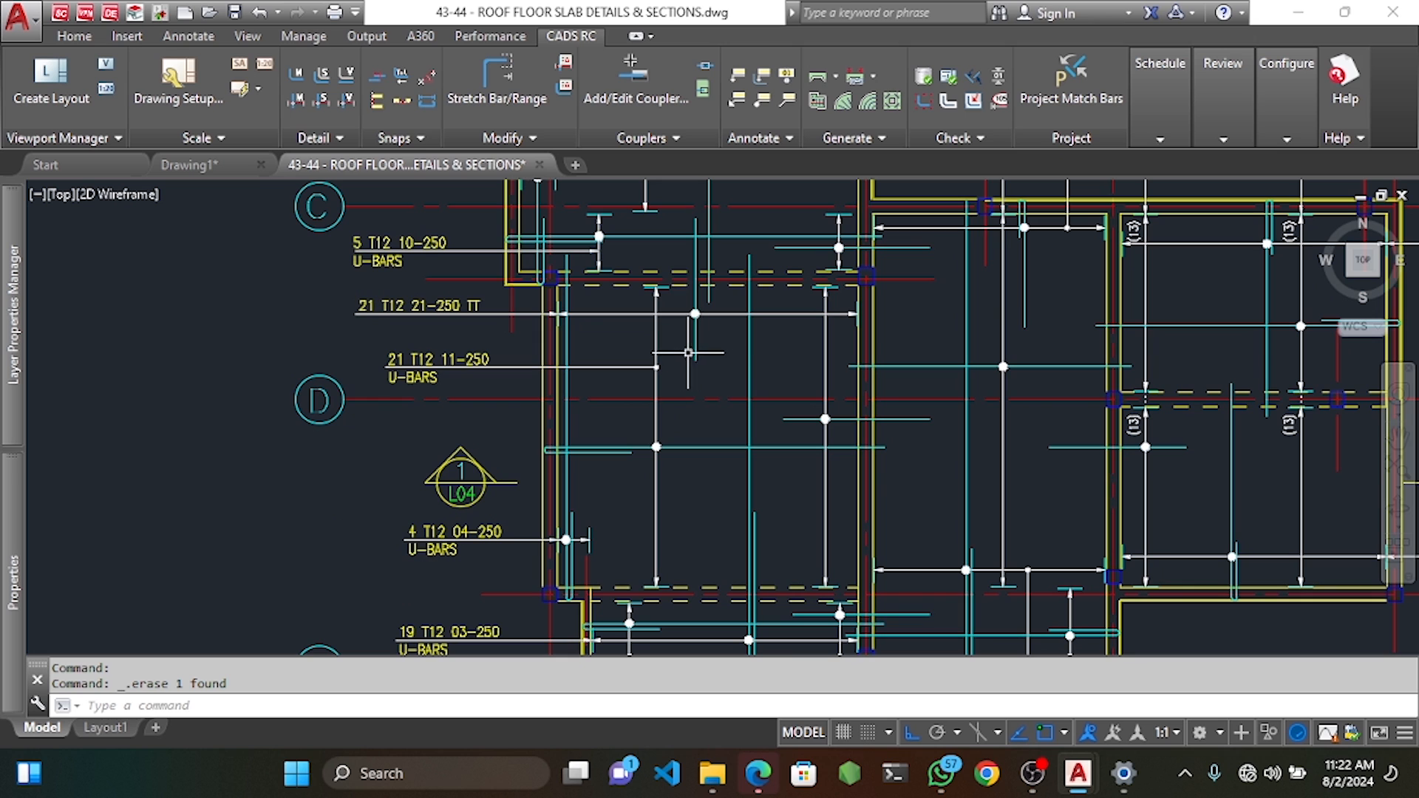
pyautogui.scroll(-4, 693, 304)
pyautogui.moveTo(805, 396); pyautogui.dragTo(772, 516, button='middle')
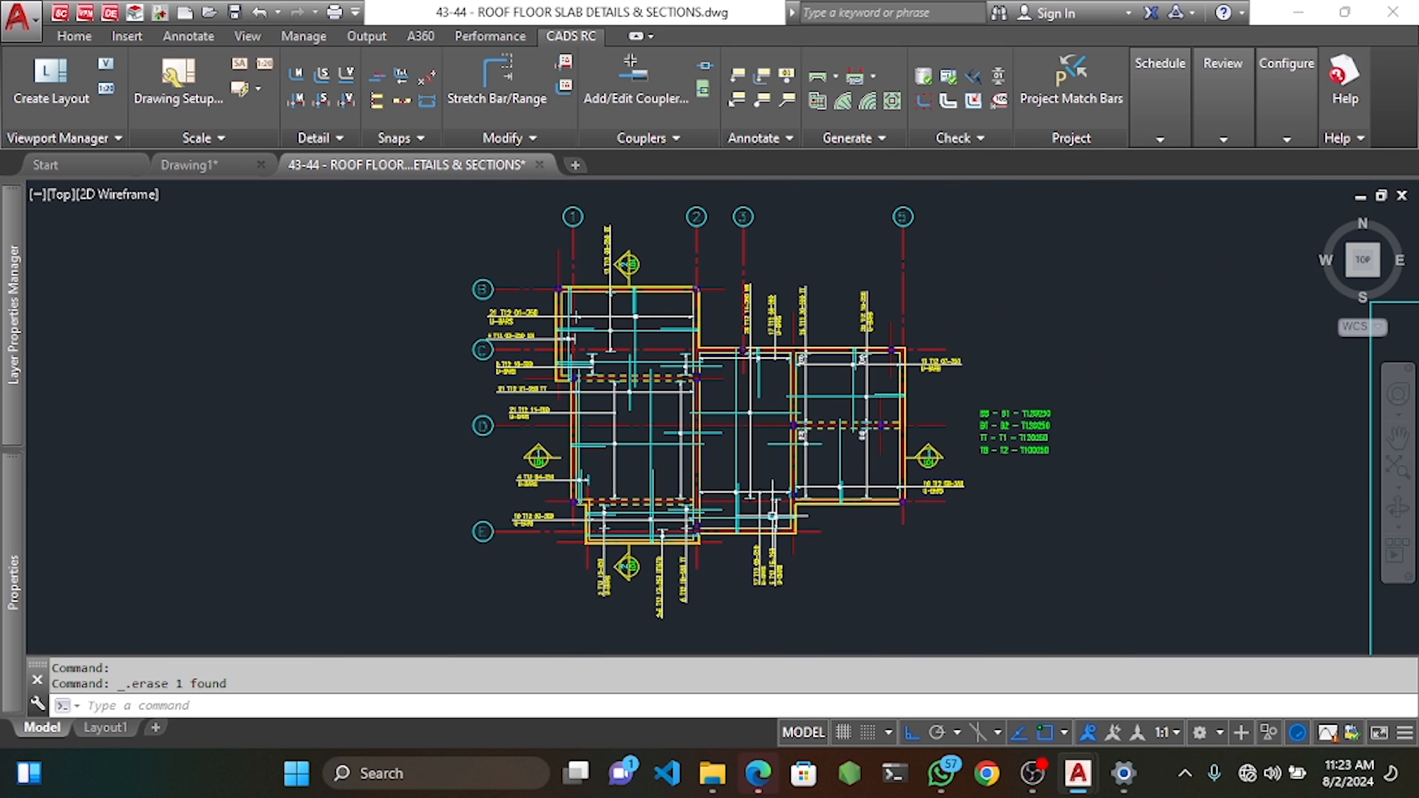
pyautogui.scroll(4, 847, 432)
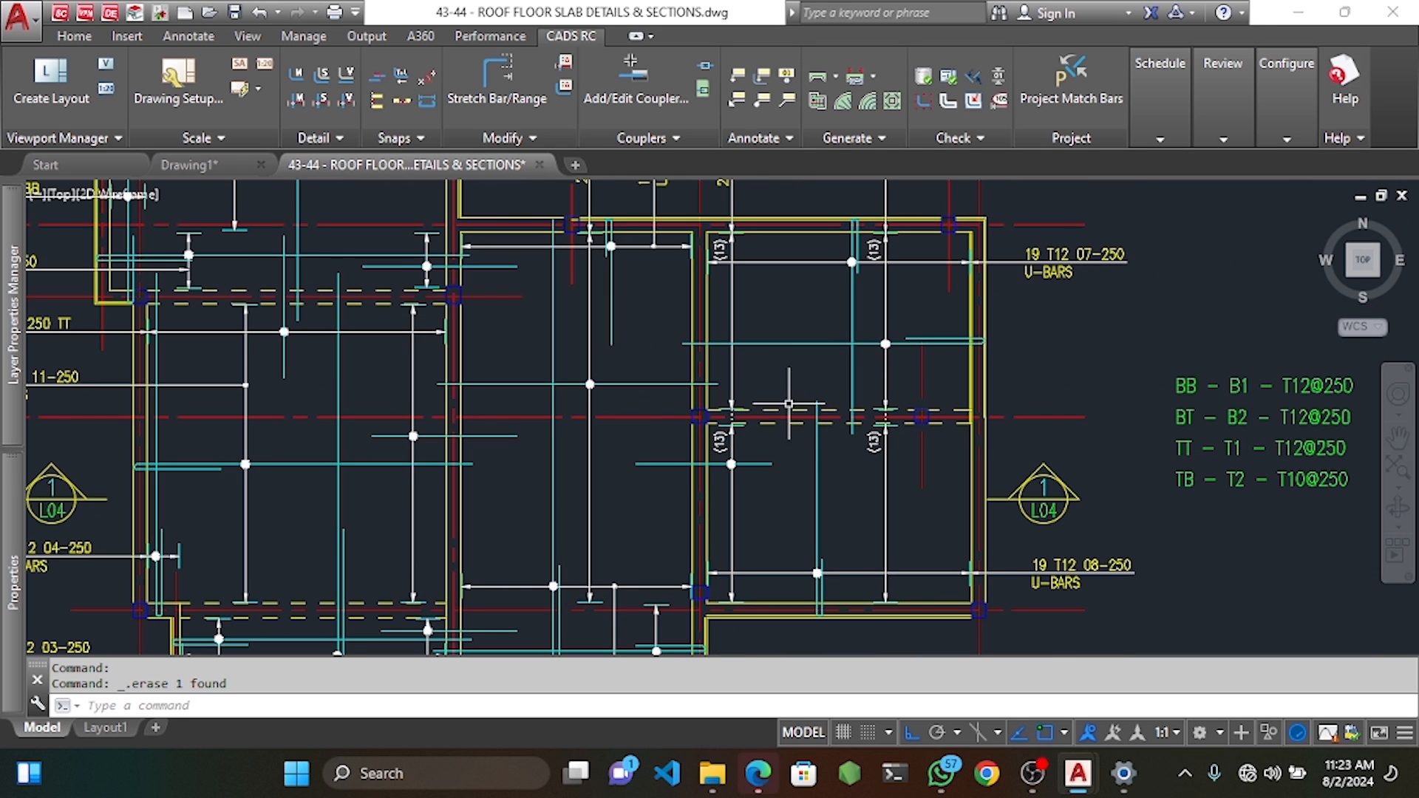
# Start a new single-indicator range for a straight T12 bar, mark 22, with the suffix TT.
pyautogui.rightClick(791, 384)
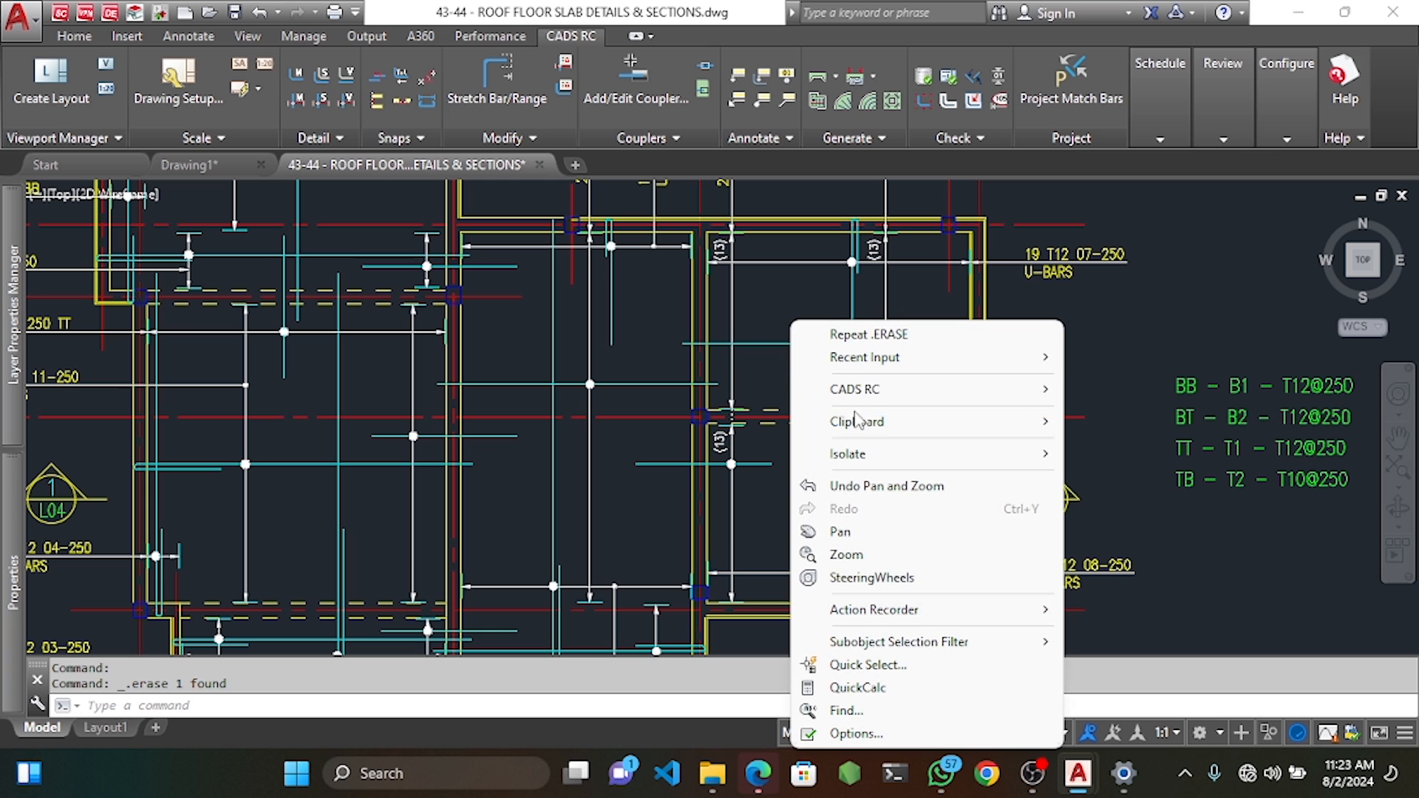
pyautogui.moveTo(895, 390)
pyautogui.moveTo(1213, 420)
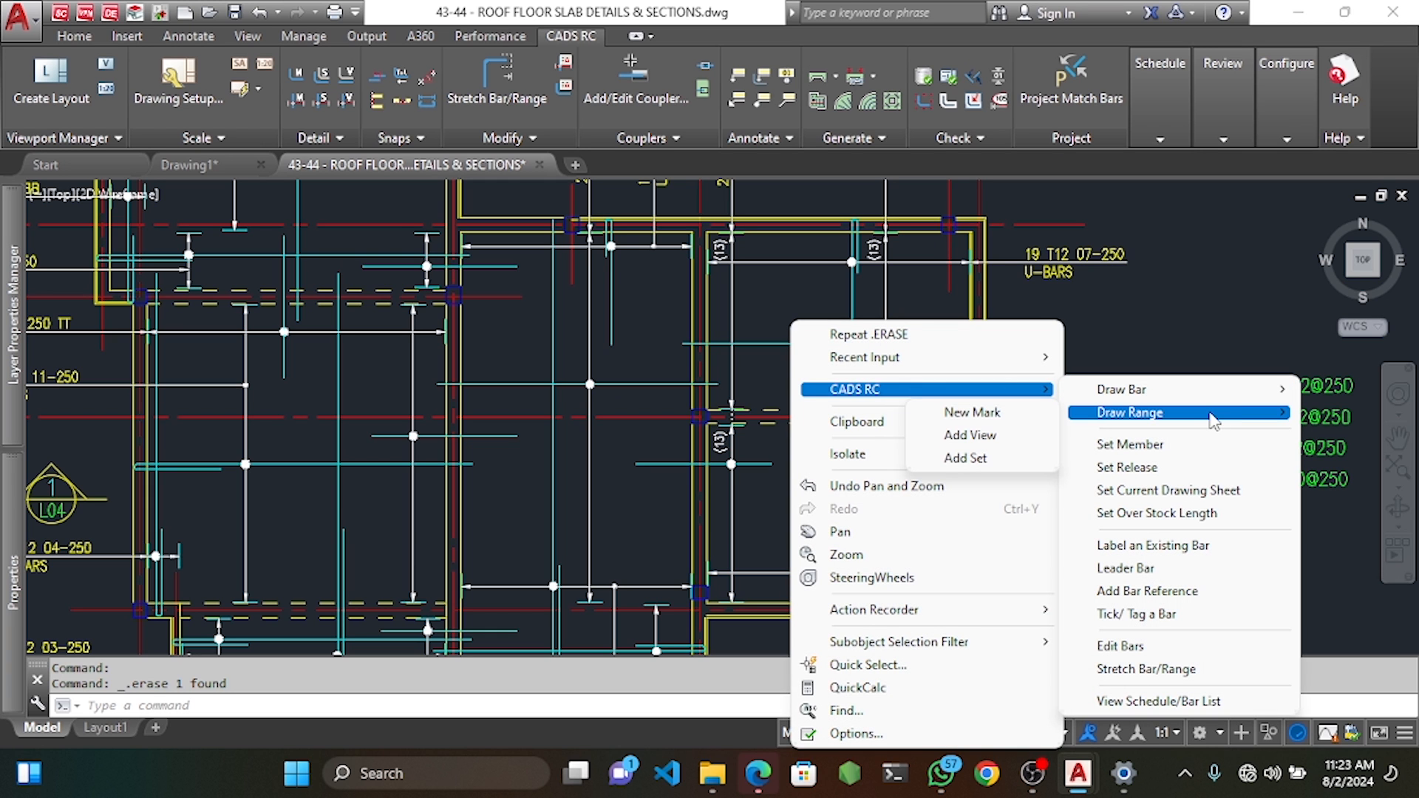
pyautogui.click(983, 418)
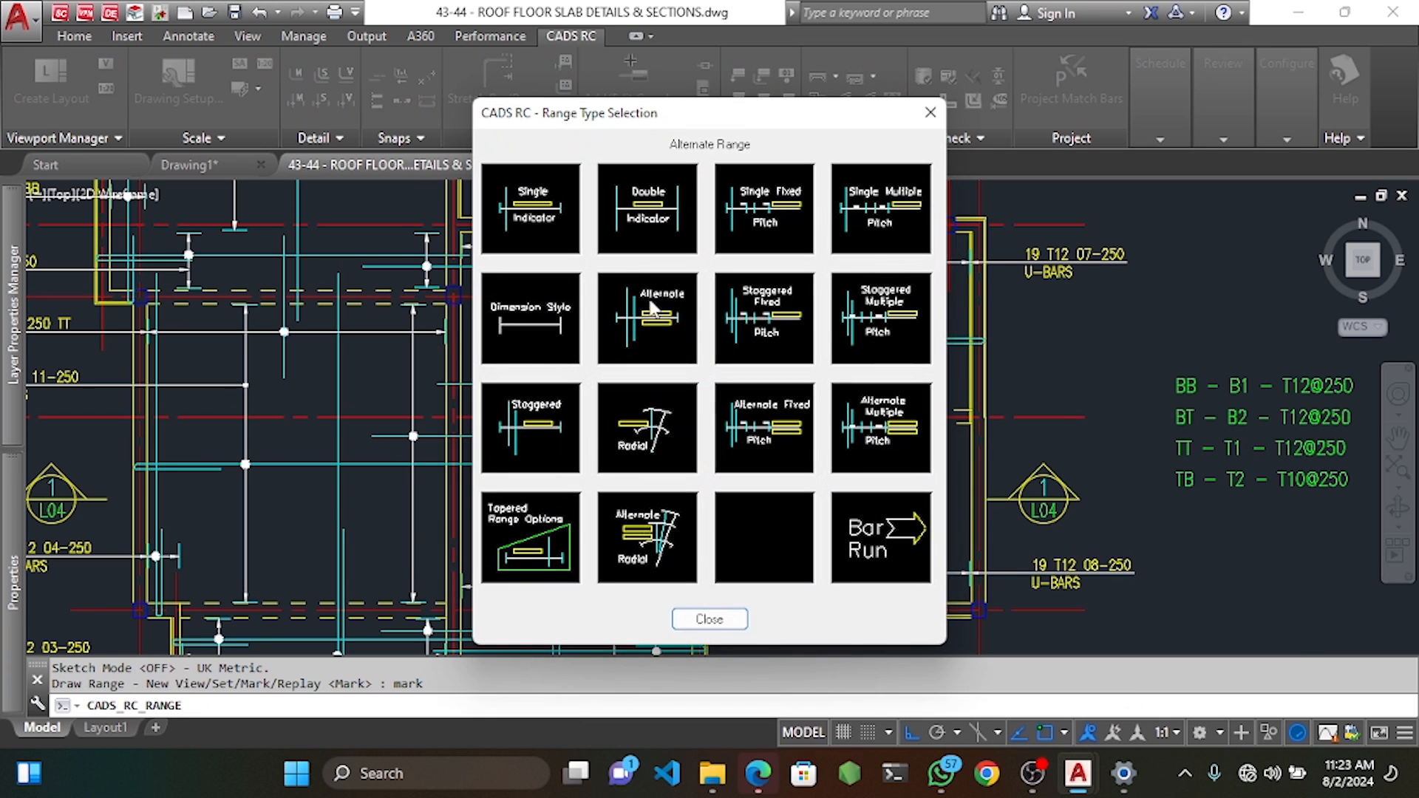
pyautogui.click(534, 215)
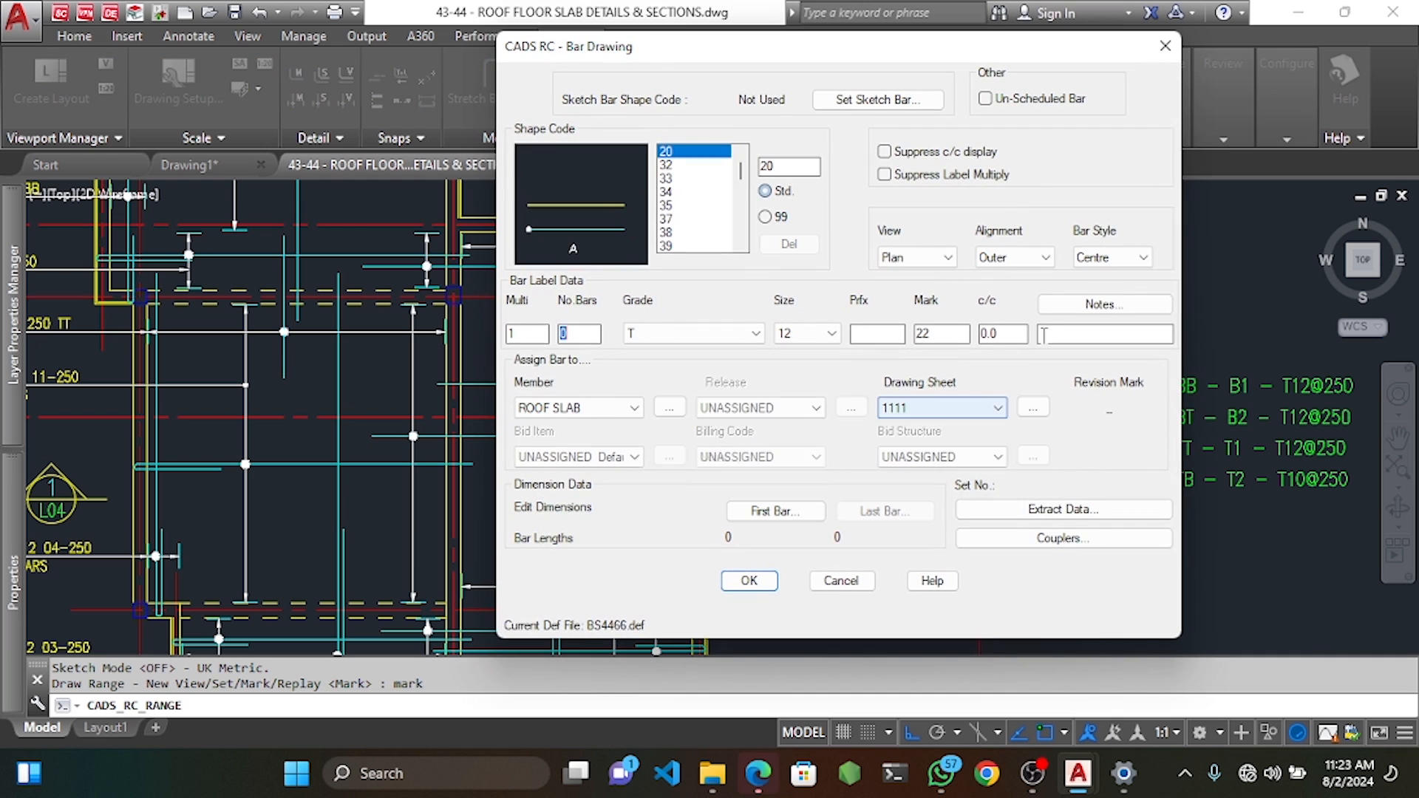
pyautogui.click(1045, 334)
pyautogui.write('TT')
pyautogui.click(751, 580)
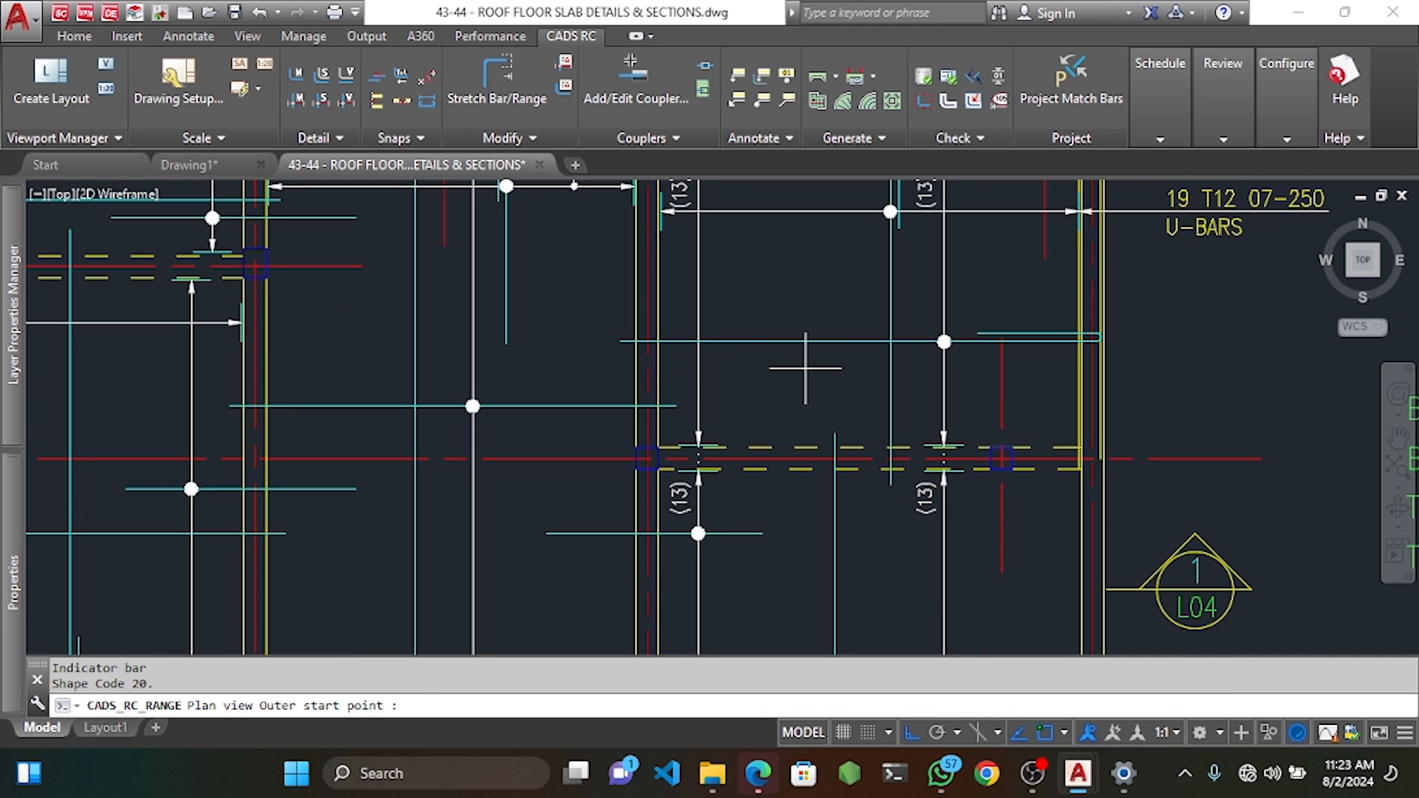
# Draw the mark 22 indicator bar and span the range across the right bay with 25 offsets and 250 spacing.
pyautogui.click(804, 367)
pyautogui.click(805, 582)
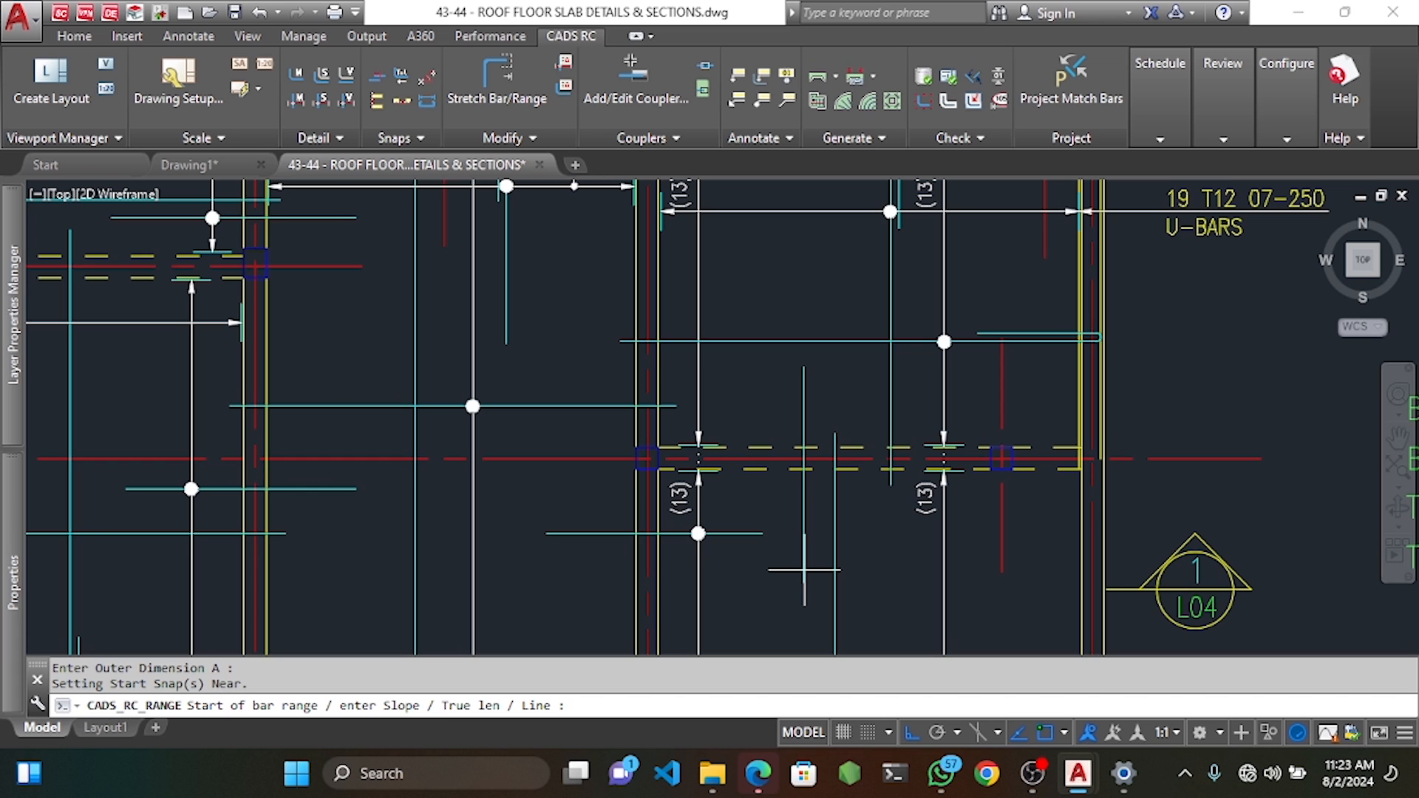
pyautogui.scroll(-3, 804, 569)
pyautogui.scroll(5, 473, 473)
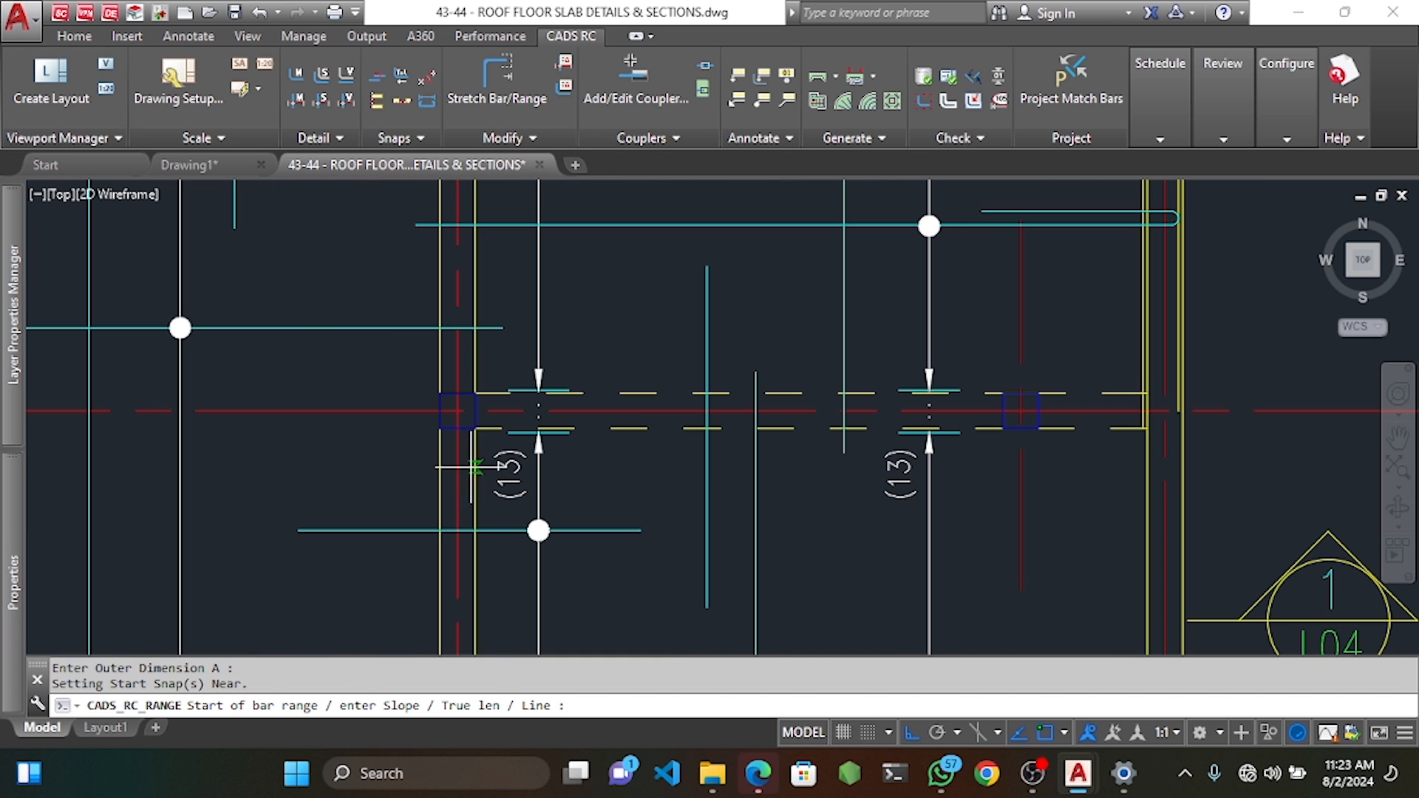
pyautogui.click(473, 475)
pyautogui.press('Return')
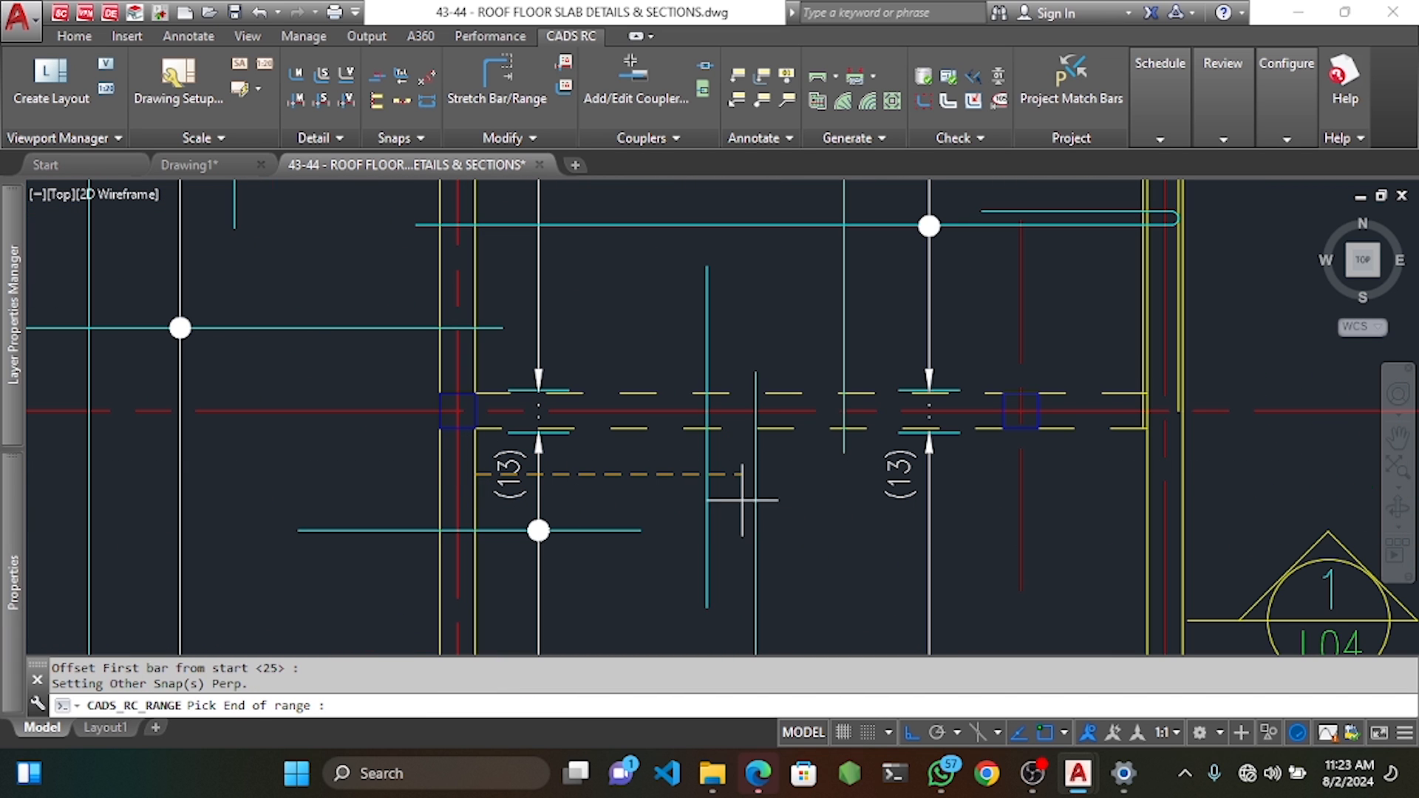
pyautogui.click(1147, 475)
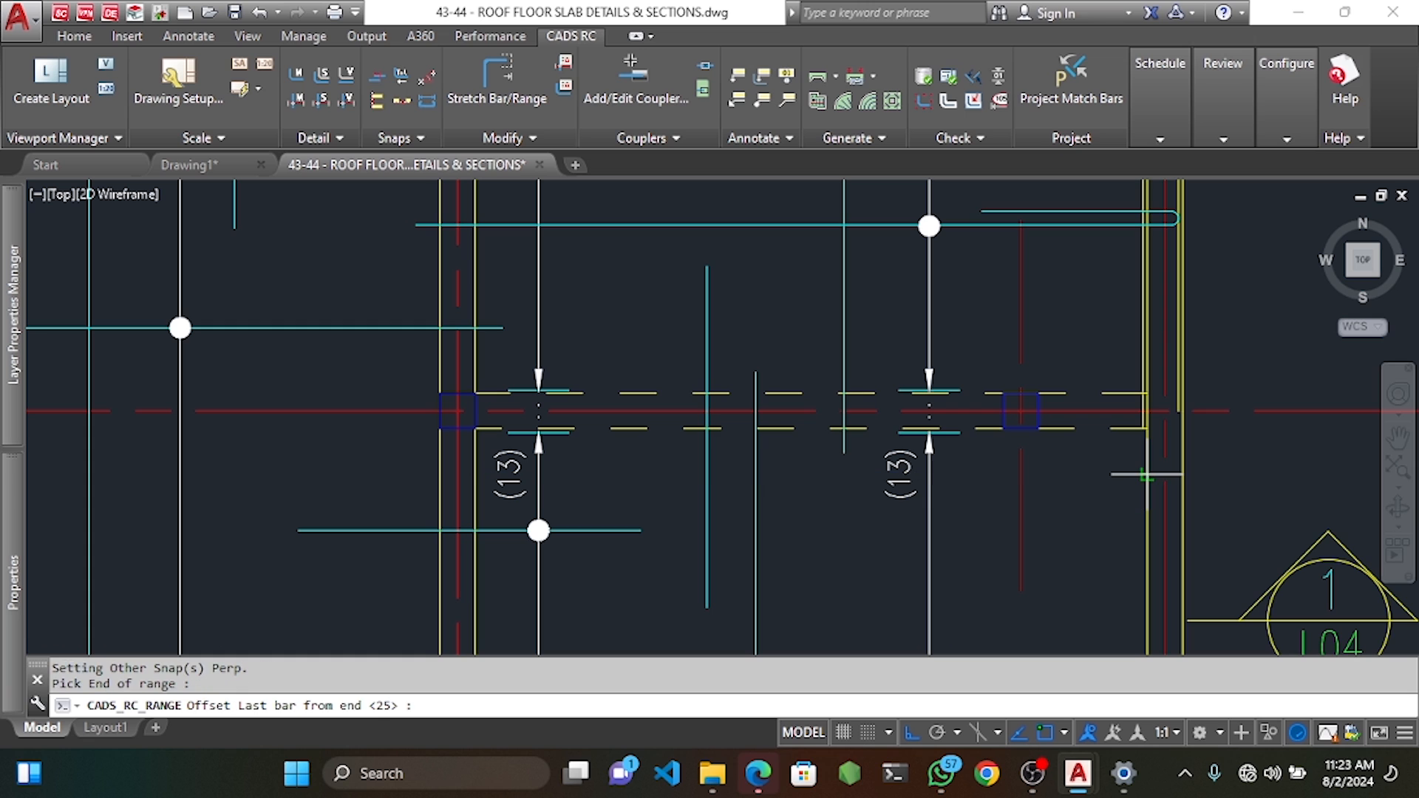
pyautogui.press('Return')
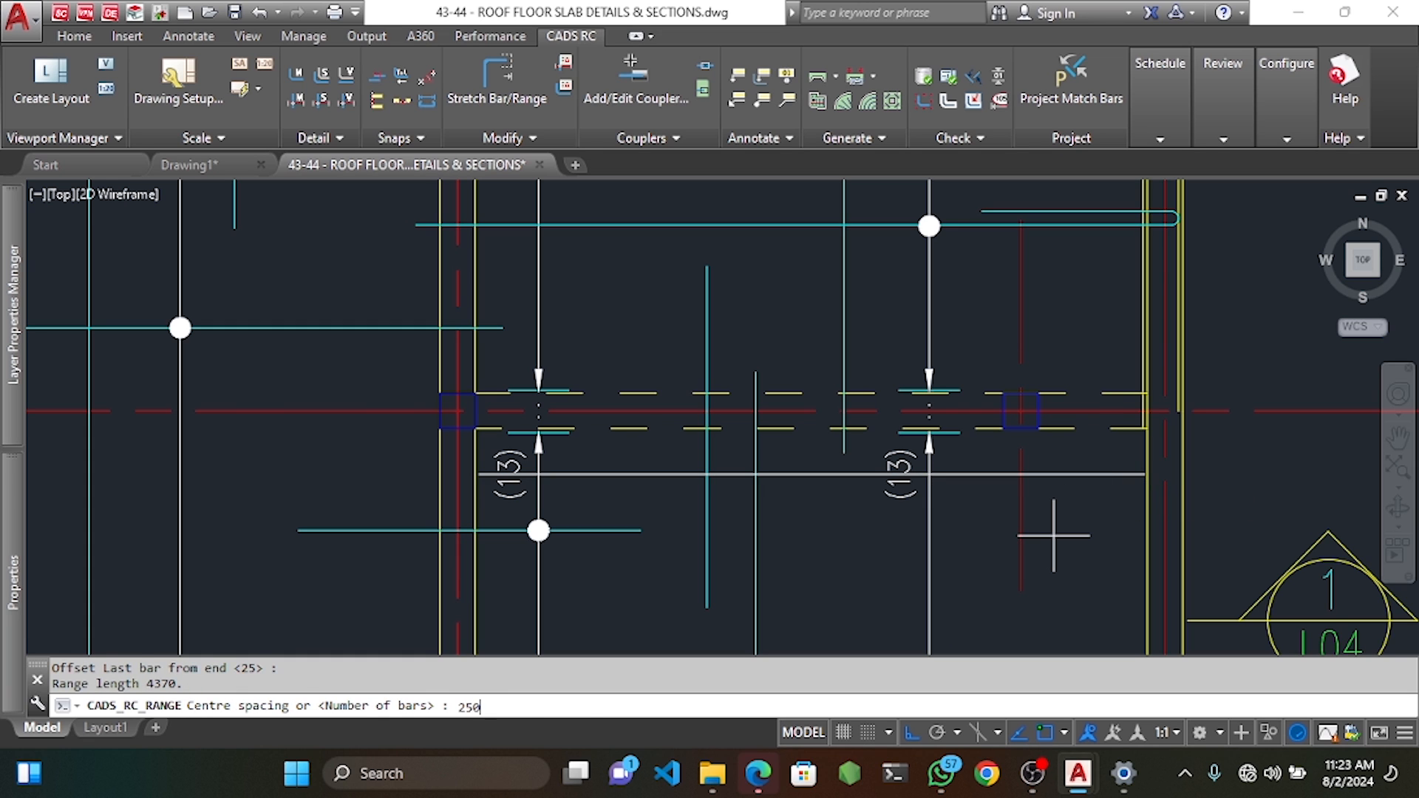
pyautogui.press('Return')
# Accept 19 bars and place the unrotated label '19 T12 22-250 TT' right of the bay.
pyautogui.moveTo(1190, 524); pyautogui.dragTo(991, 512, button='middle')
pyautogui.press('Return')
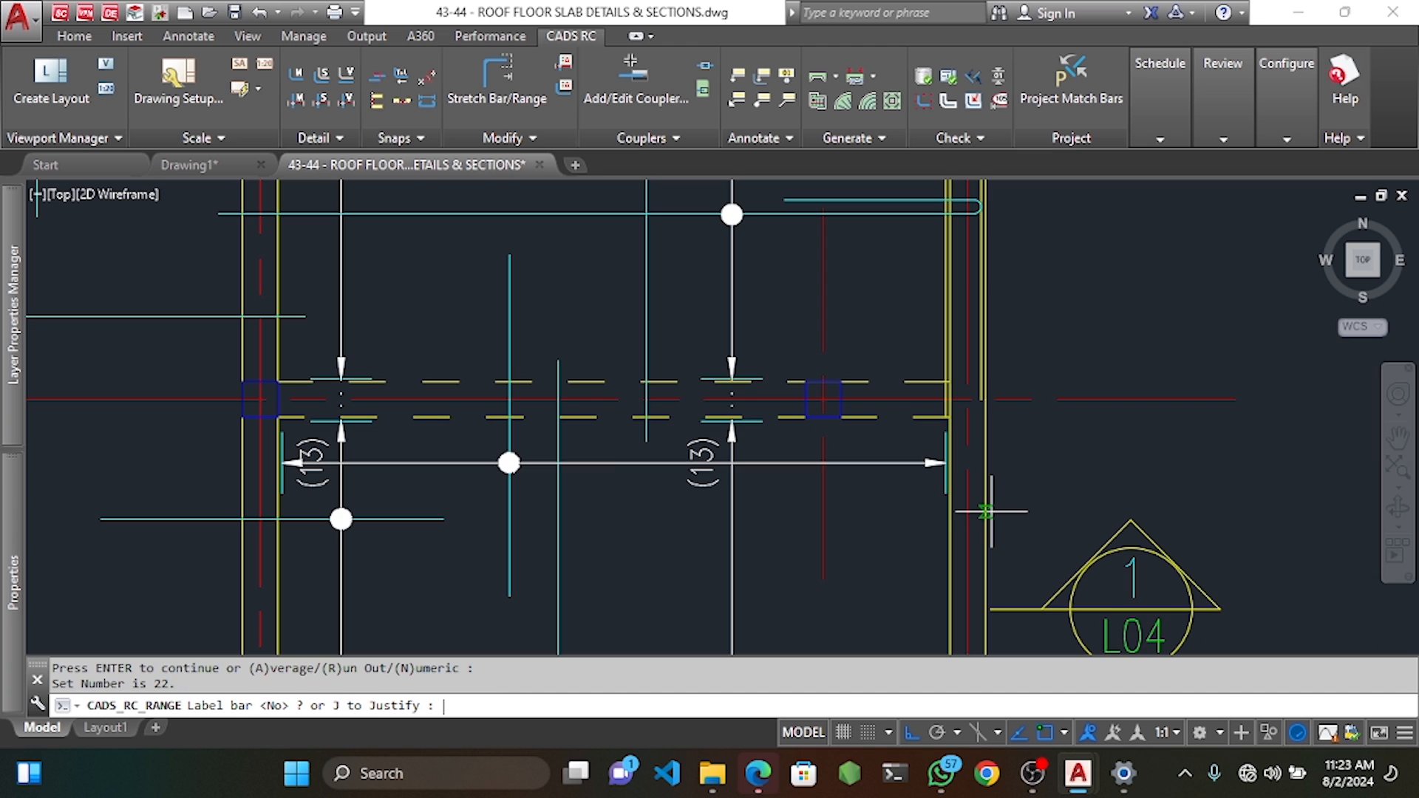
pyautogui.write('Y')
pyautogui.press('Return')
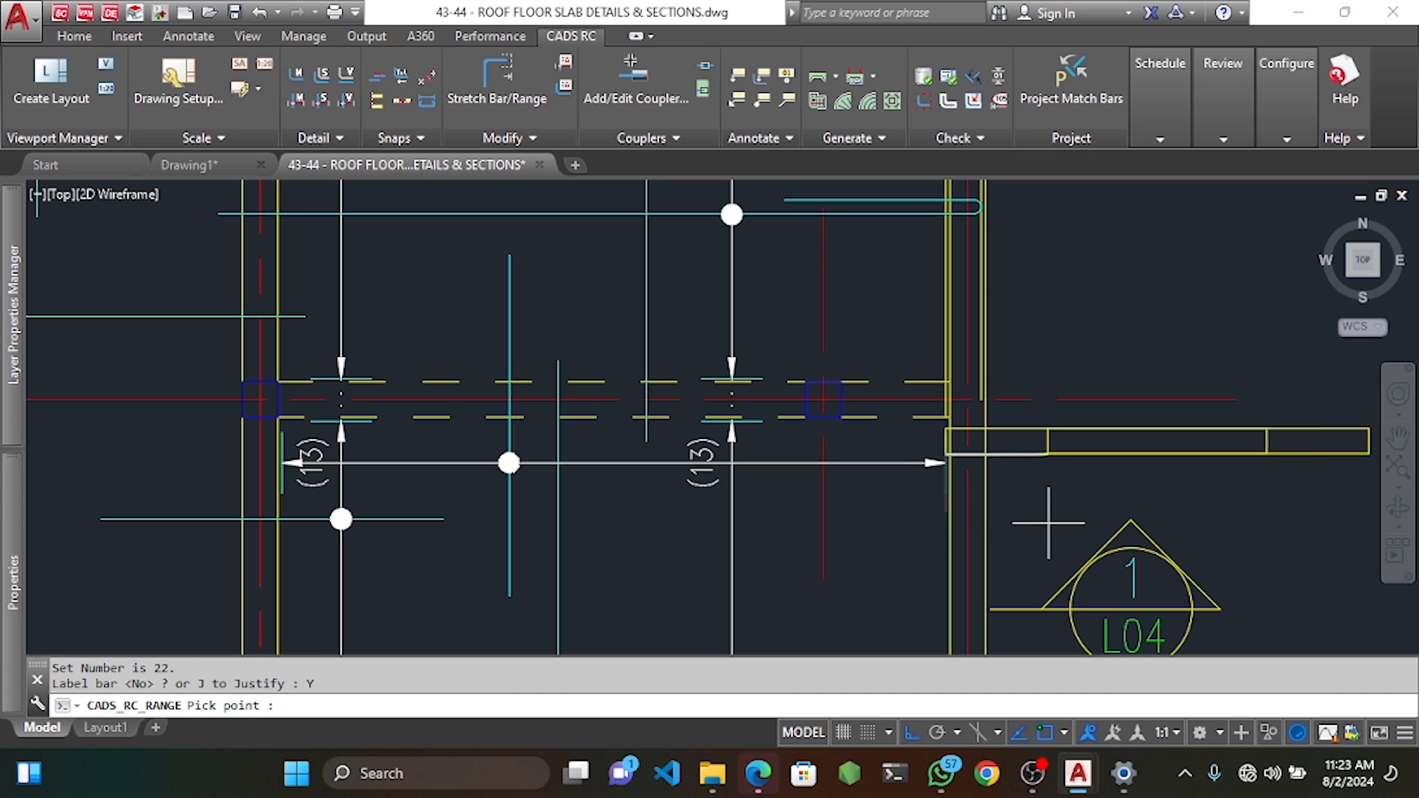
pyautogui.click(1182, 491)
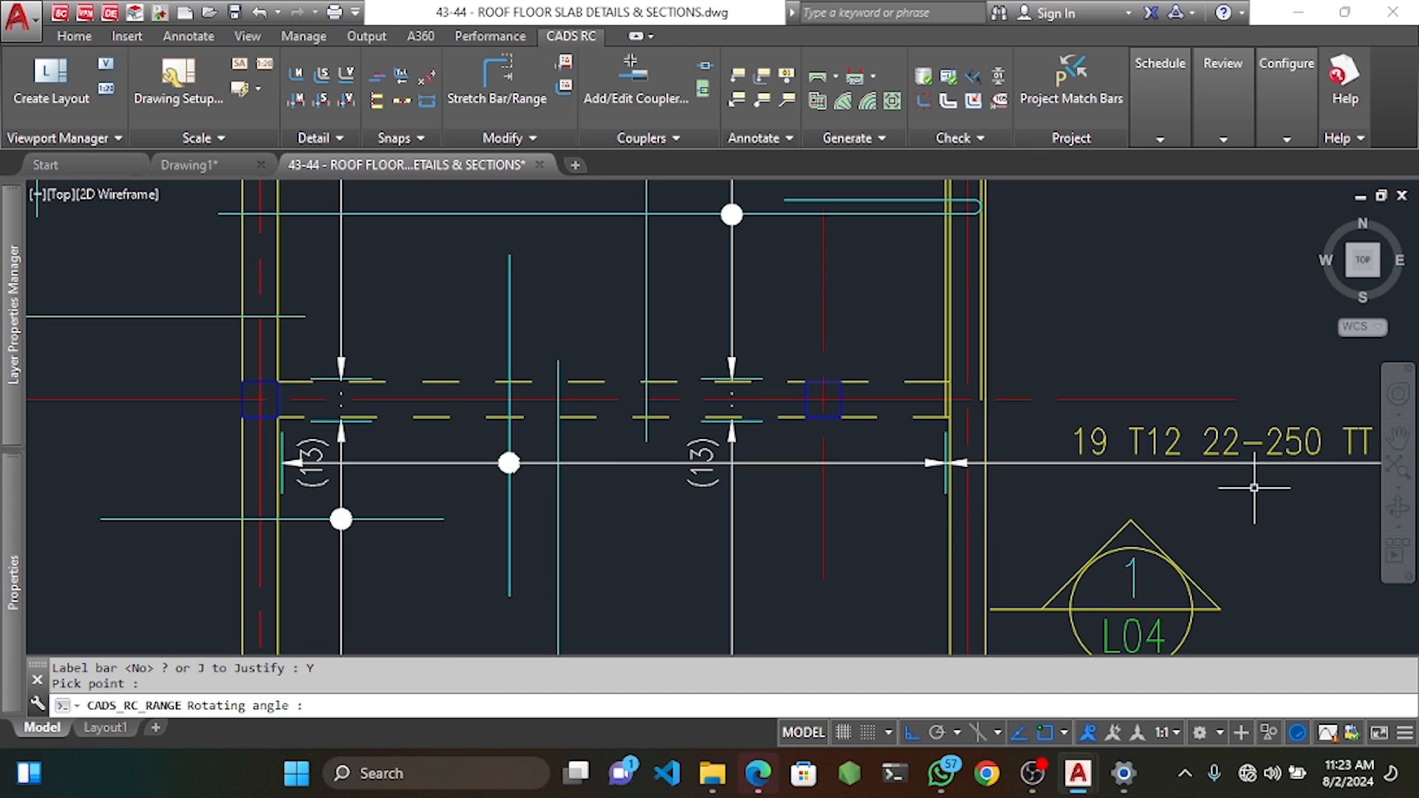
pyautogui.press('Return')
pyautogui.scroll(-2, 785, 474)
pyautogui.moveTo(766, 450); pyautogui.dragTo(980, 560, button='middle')
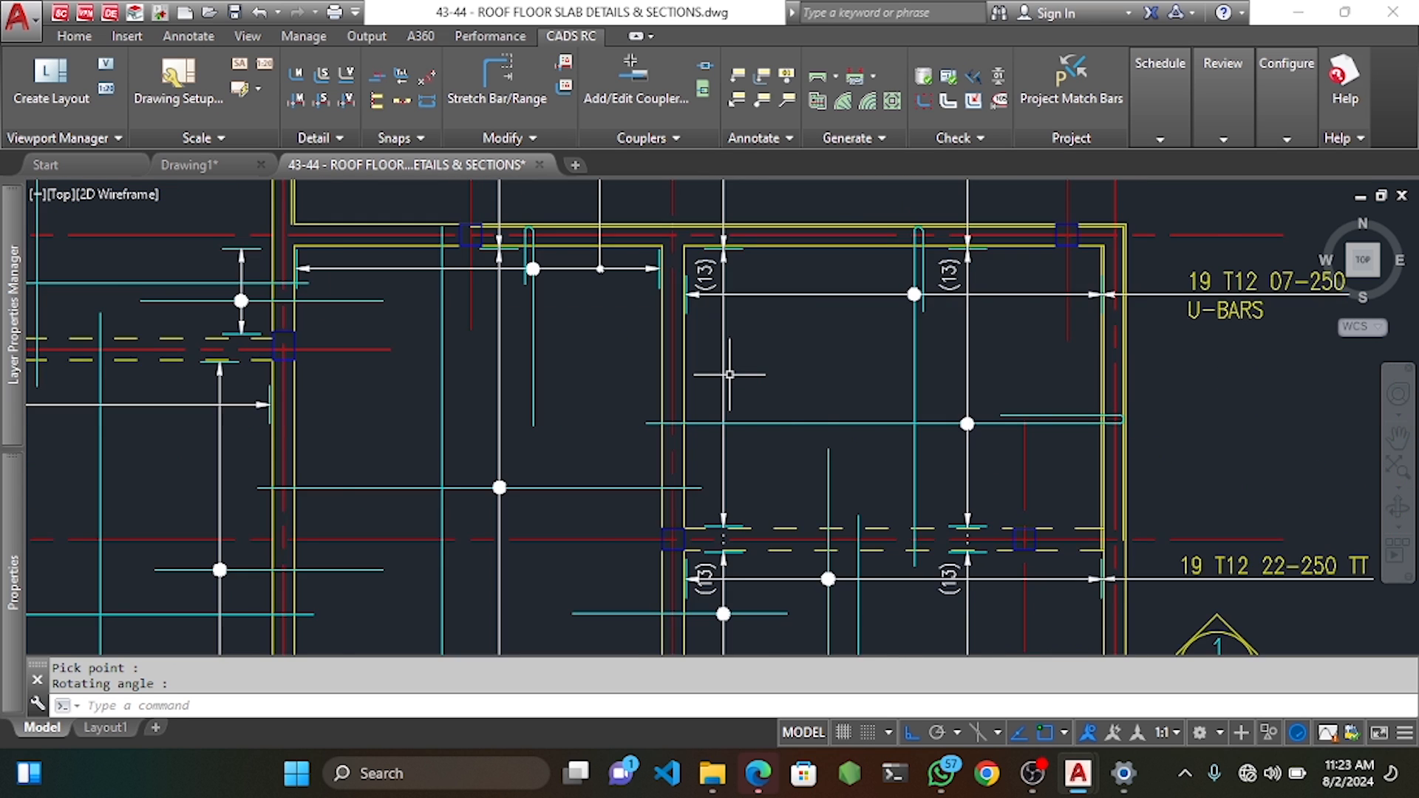
pyautogui.moveTo(783, 423); pyautogui.dragTo(670, 381, button='middle')
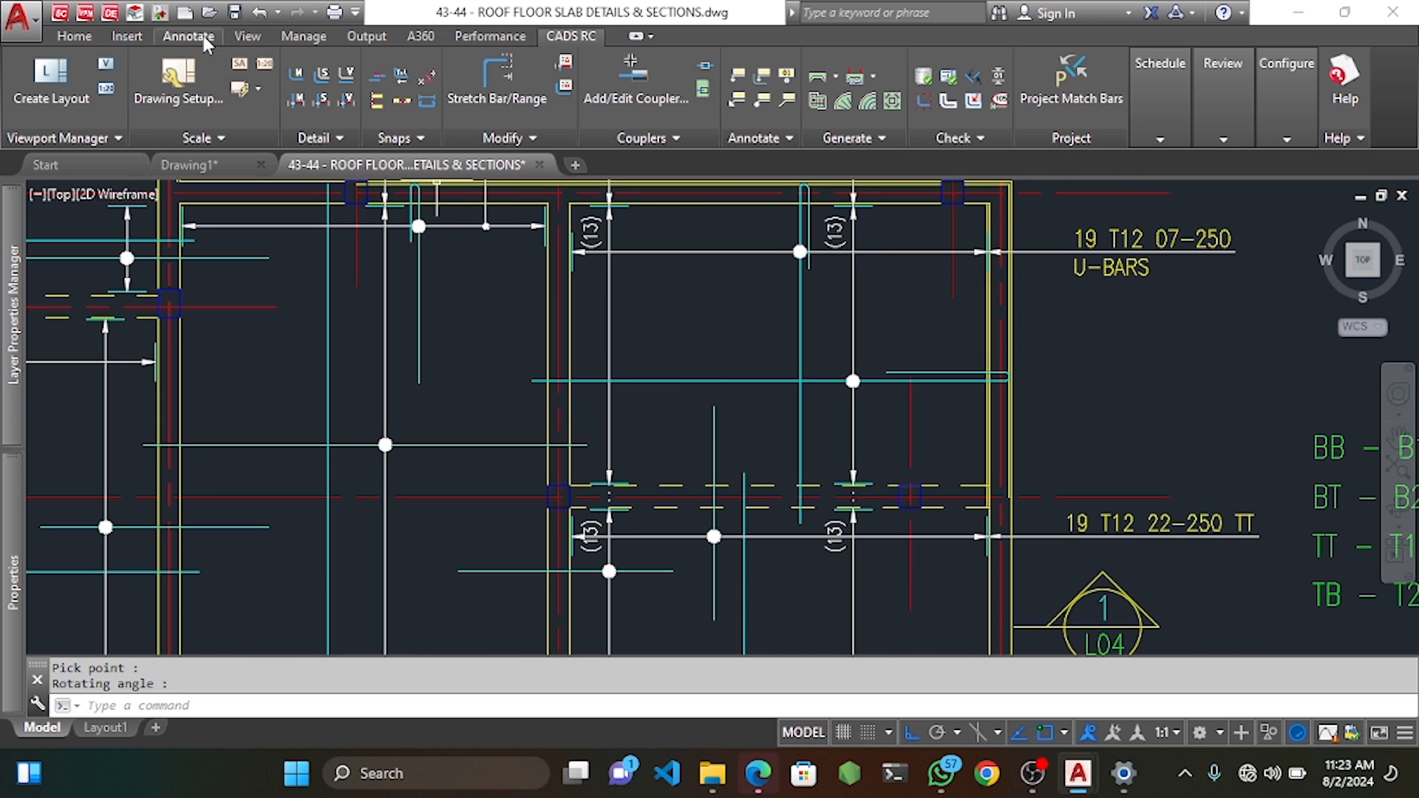
pyautogui.click(188, 35)
pyautogui.click(348, 78)
pyautogui.scroll(1, 811, 308)
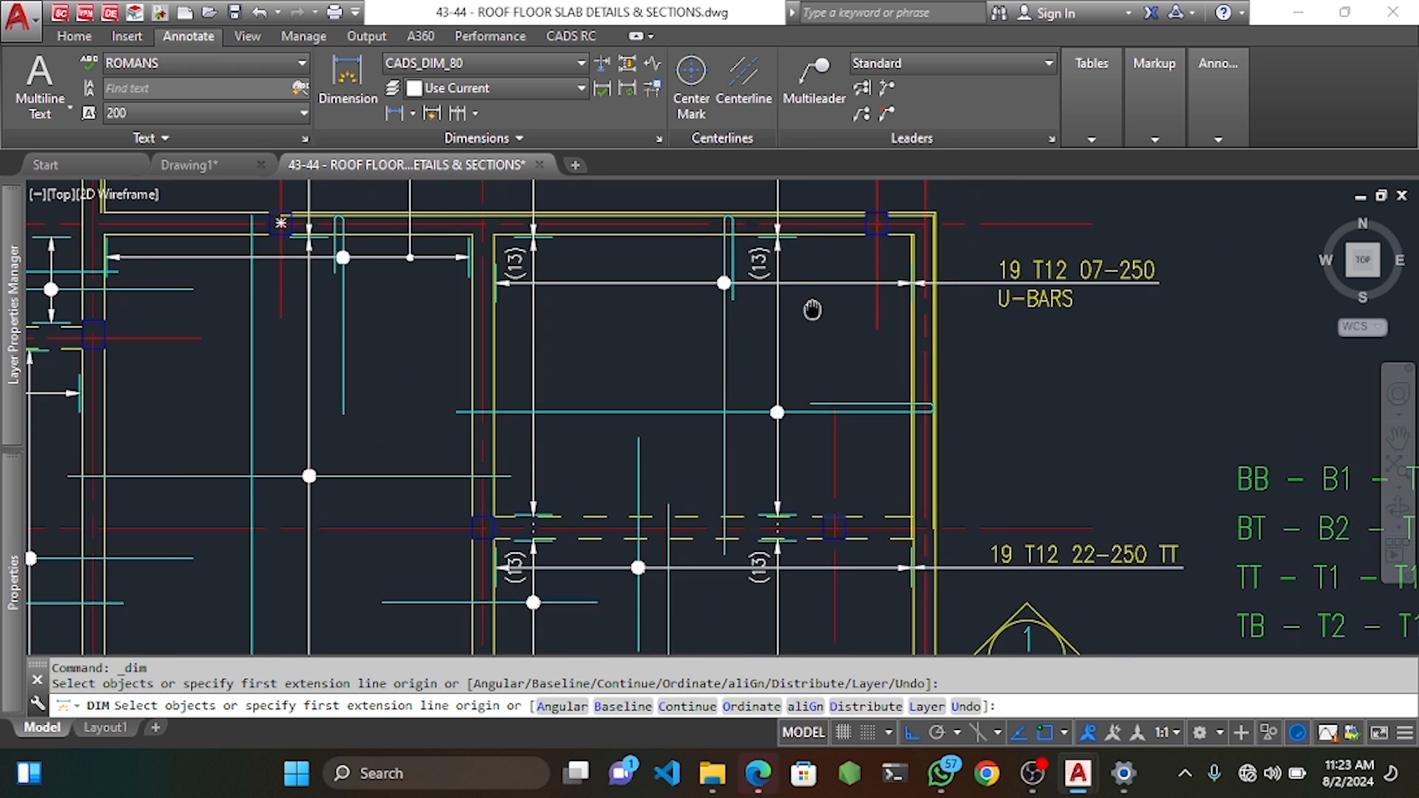
pyautogui.scroll(1, 727, 220)
pyautogui.click(728, 227)
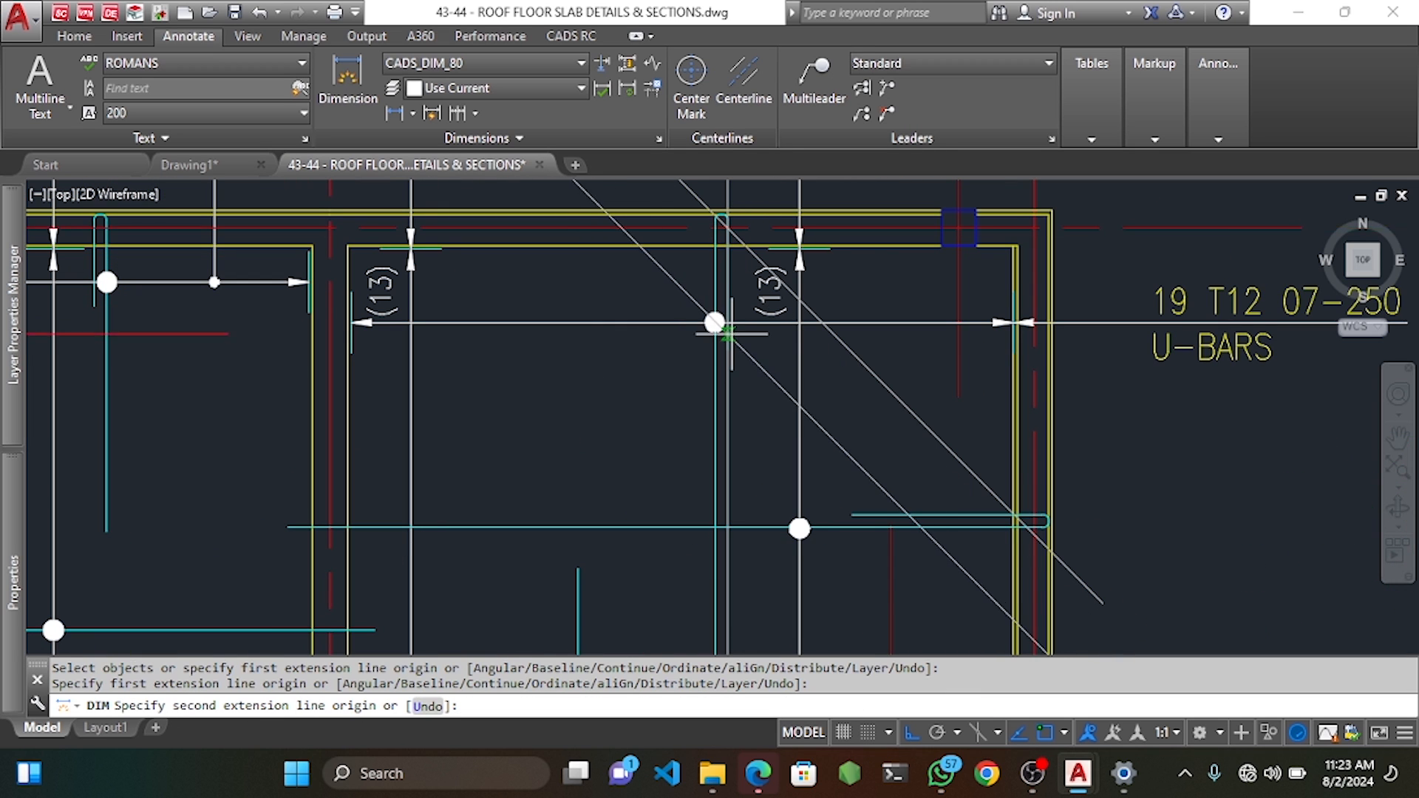
pyautogui.click(728, 349)
pyautogui.scroll(-3, 728, 344)
pyautogui.scroll(-8, 769, 345)
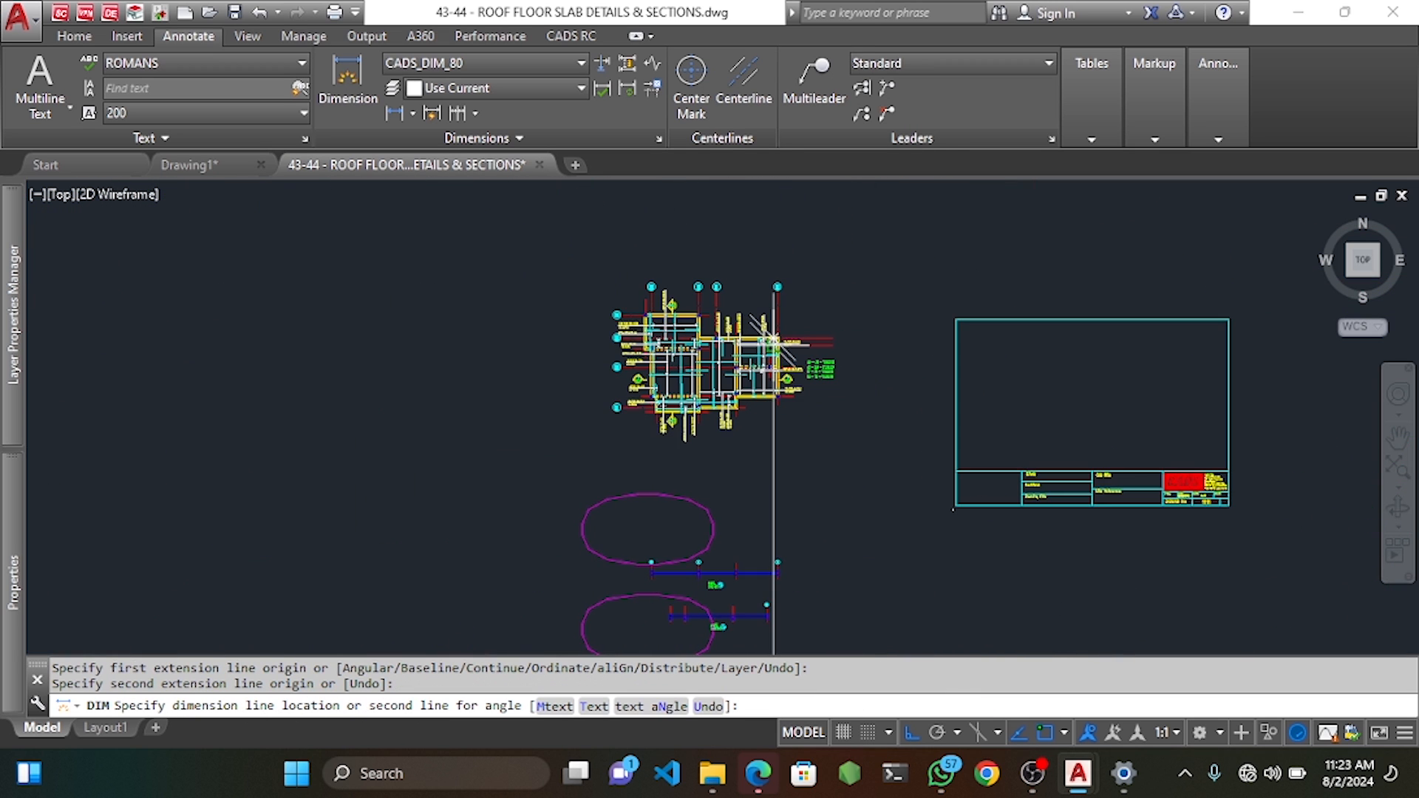
pyautogui.press('Escape')
pyautogui.scroll(12, 771, 342)
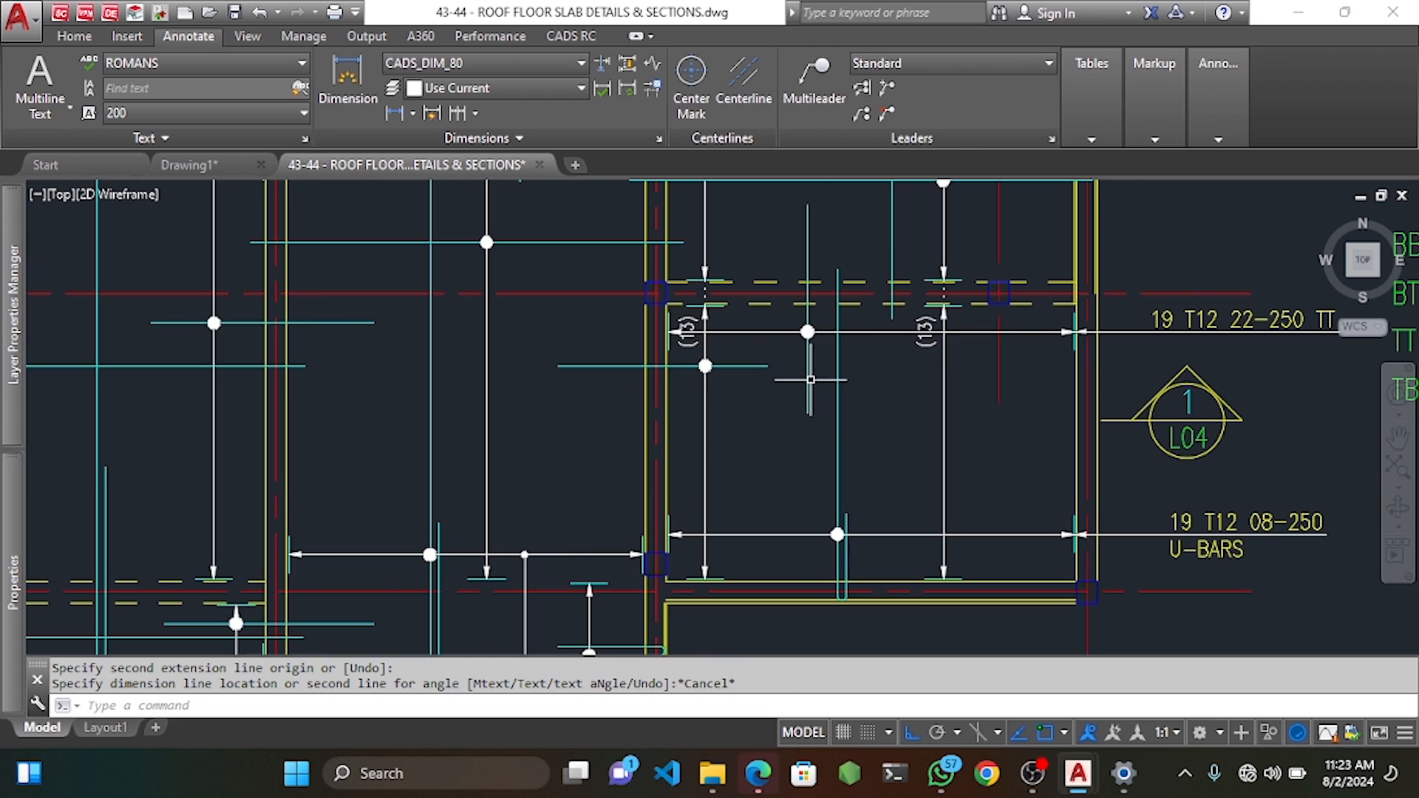
pyautogui.press('Return')
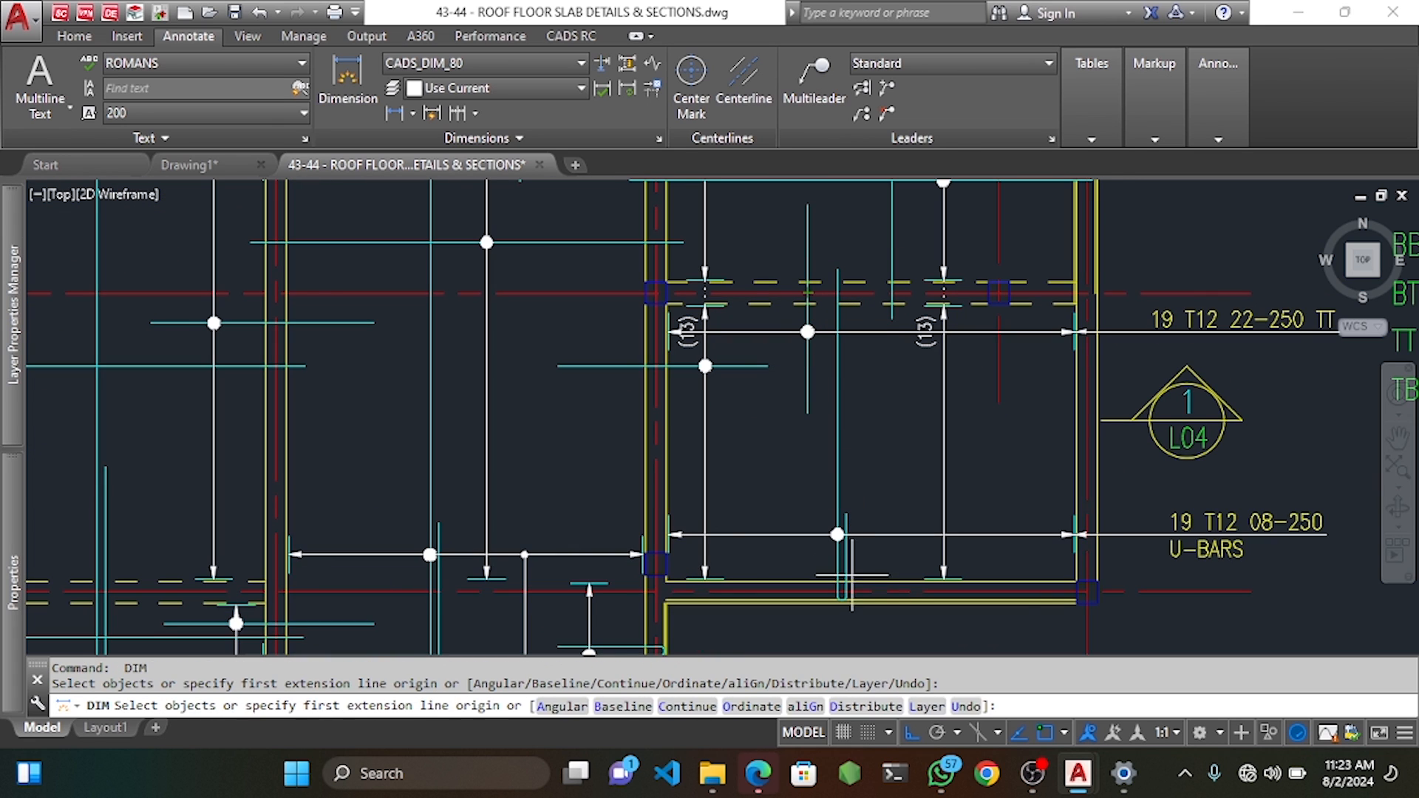
pyautogui.click(845, 592)
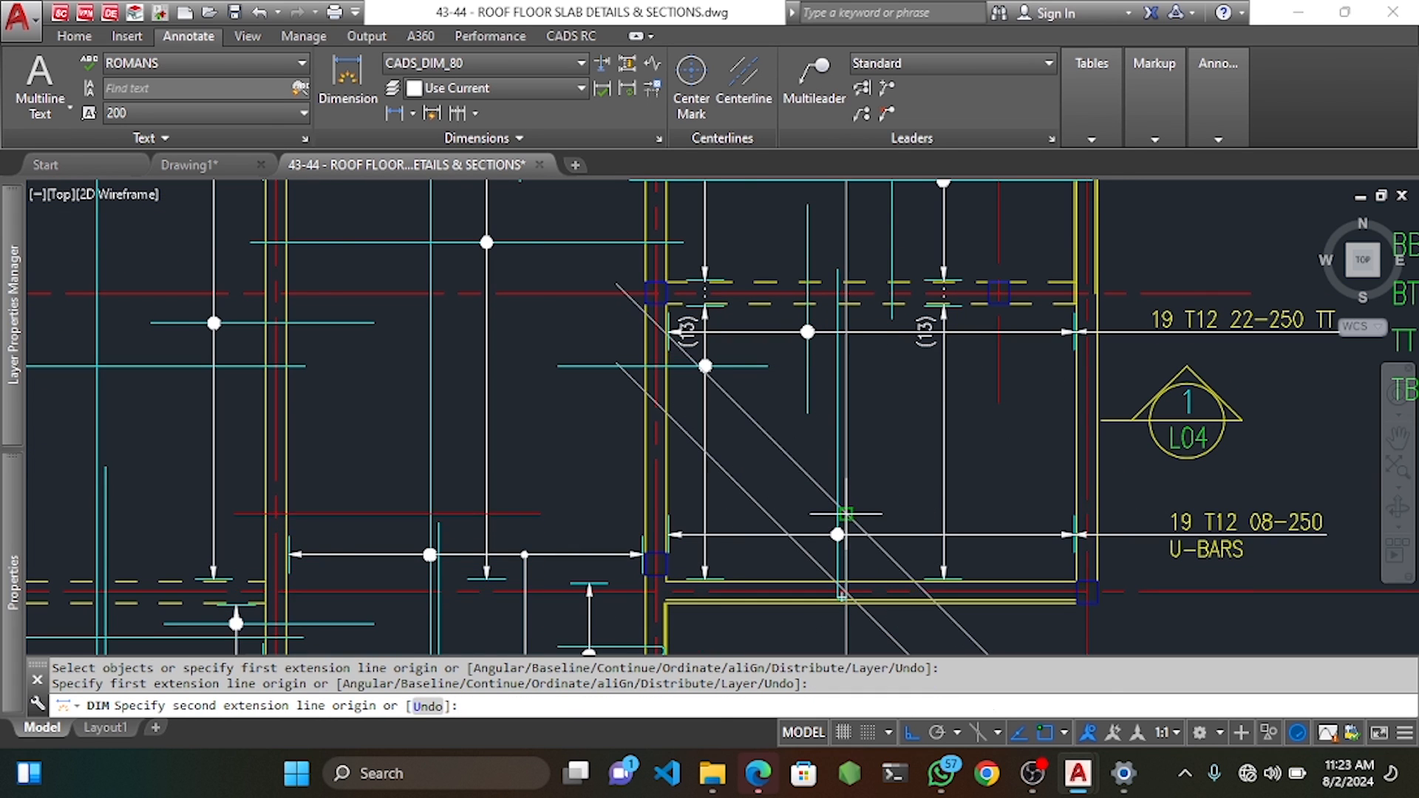
pyautogui.click(847, 533)
pyautogui.scroll(-6, 893, 510)
pyautogui.press('Escape')
pyautogui.scroll(8, 894, 510)
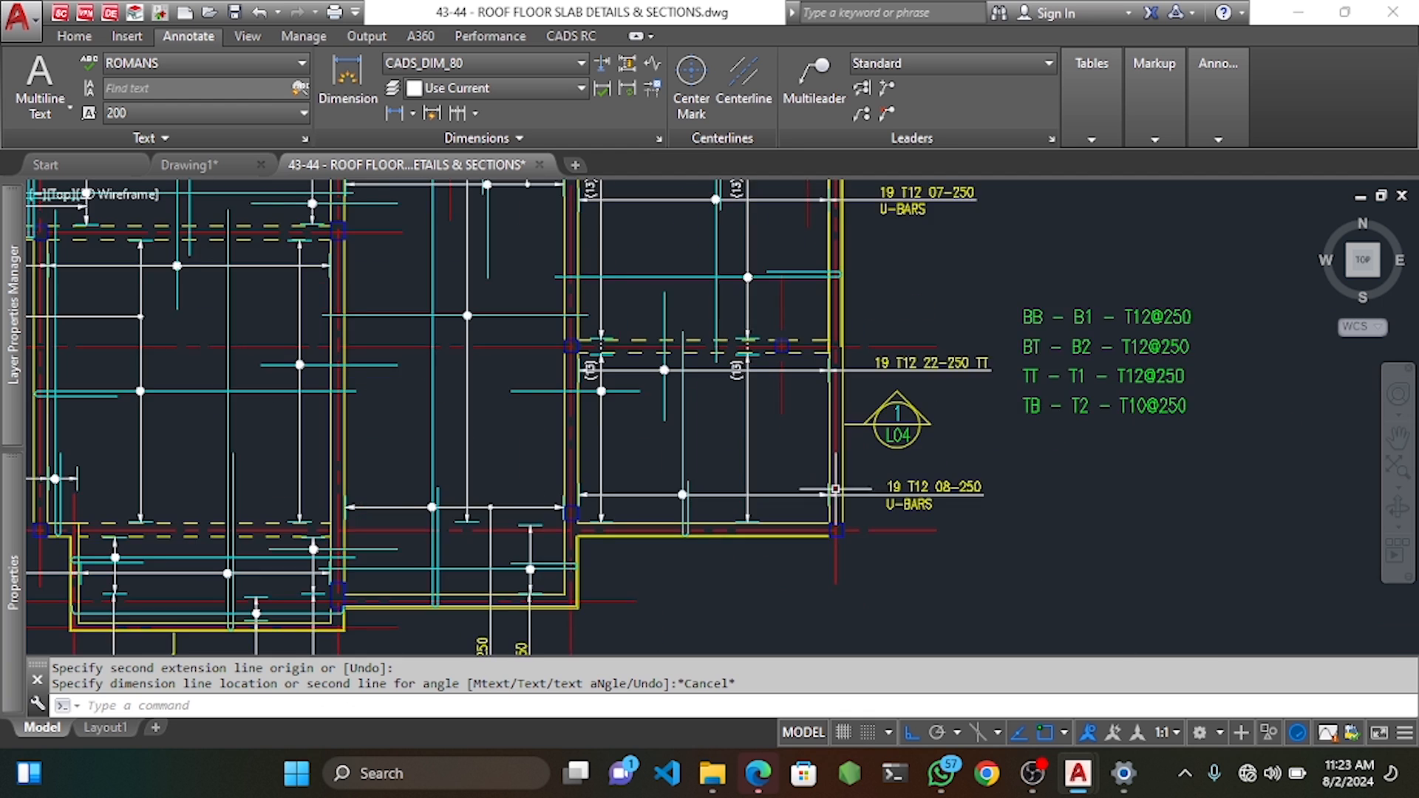
pyautogui.press('space')
pyautogui.click(589, 306)
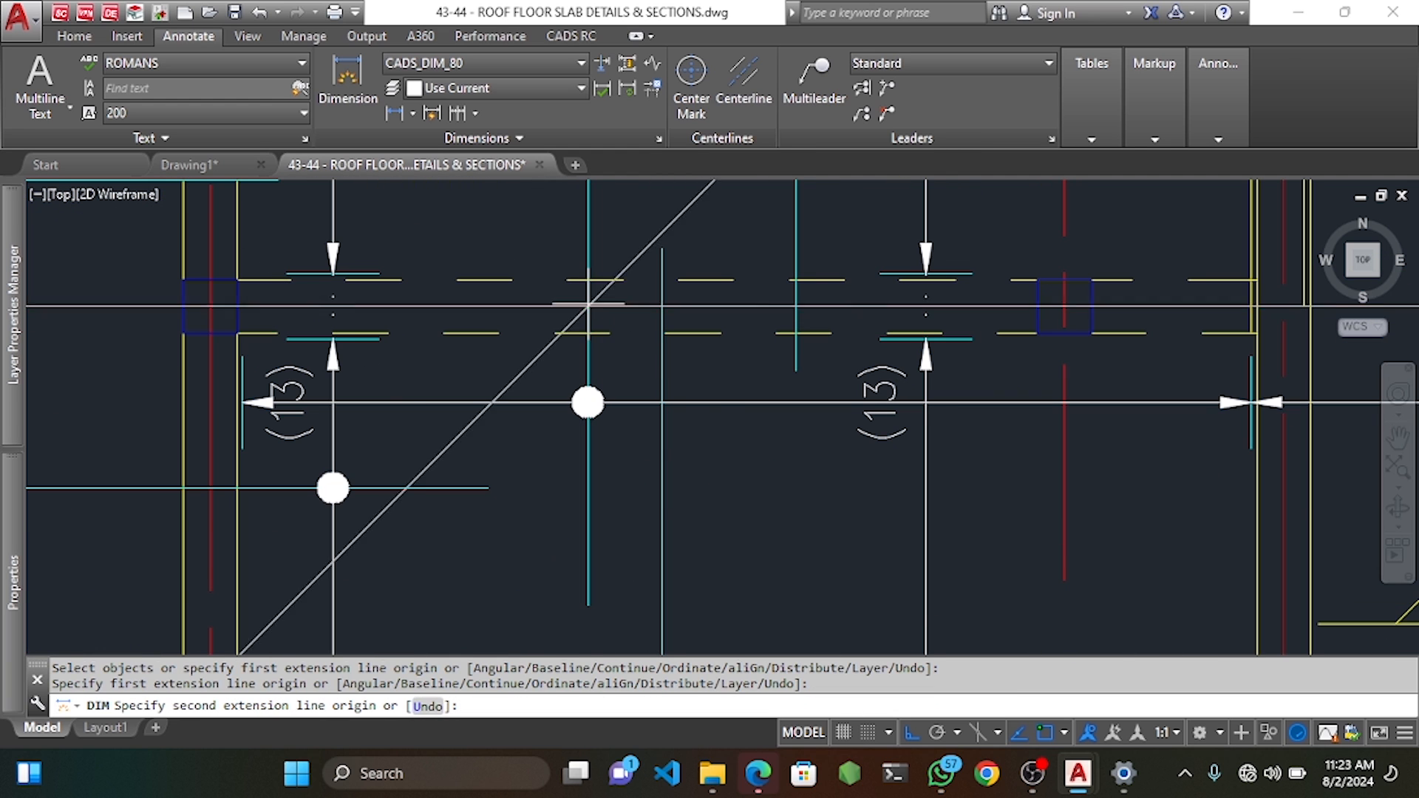
pyautogui.moveTo(589, 304); pyautogui.dragTo(590, 408, button='middle')
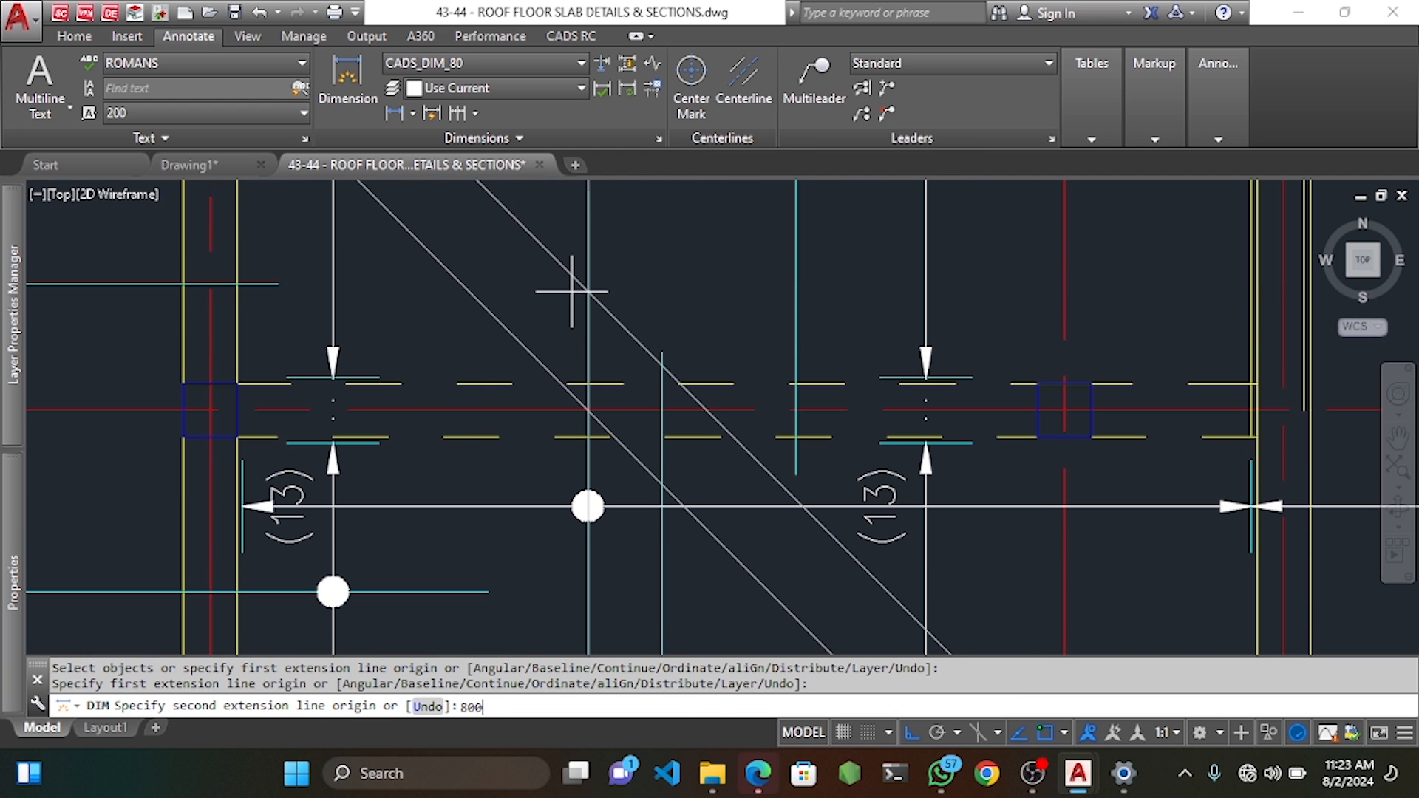
pyautogui.press('Return')
pyautogui.click(428, 308)
pyautogui.scroll(-3, 490, 313)
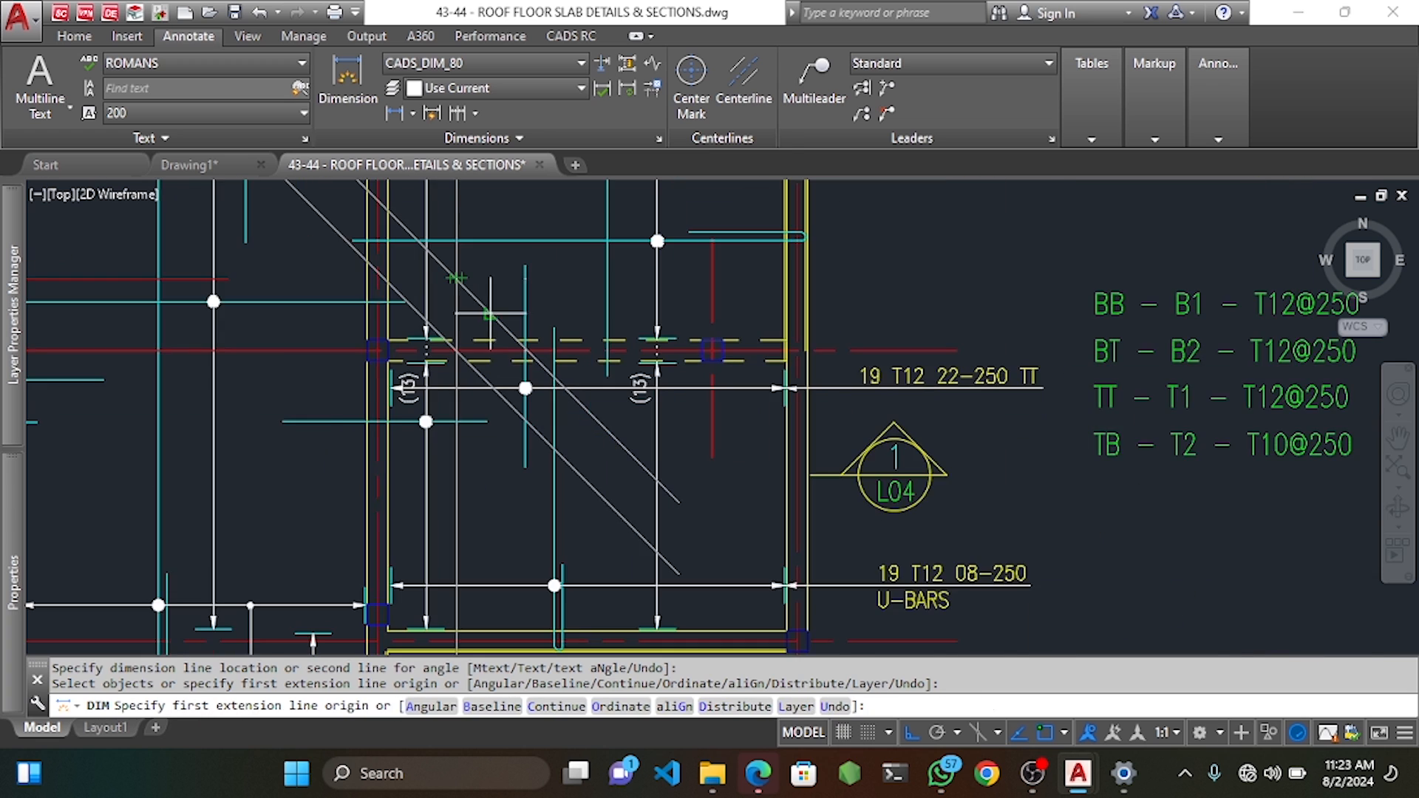
pyautogui.scroll(4, 526, 334)
pyautogui.click(526, 333)
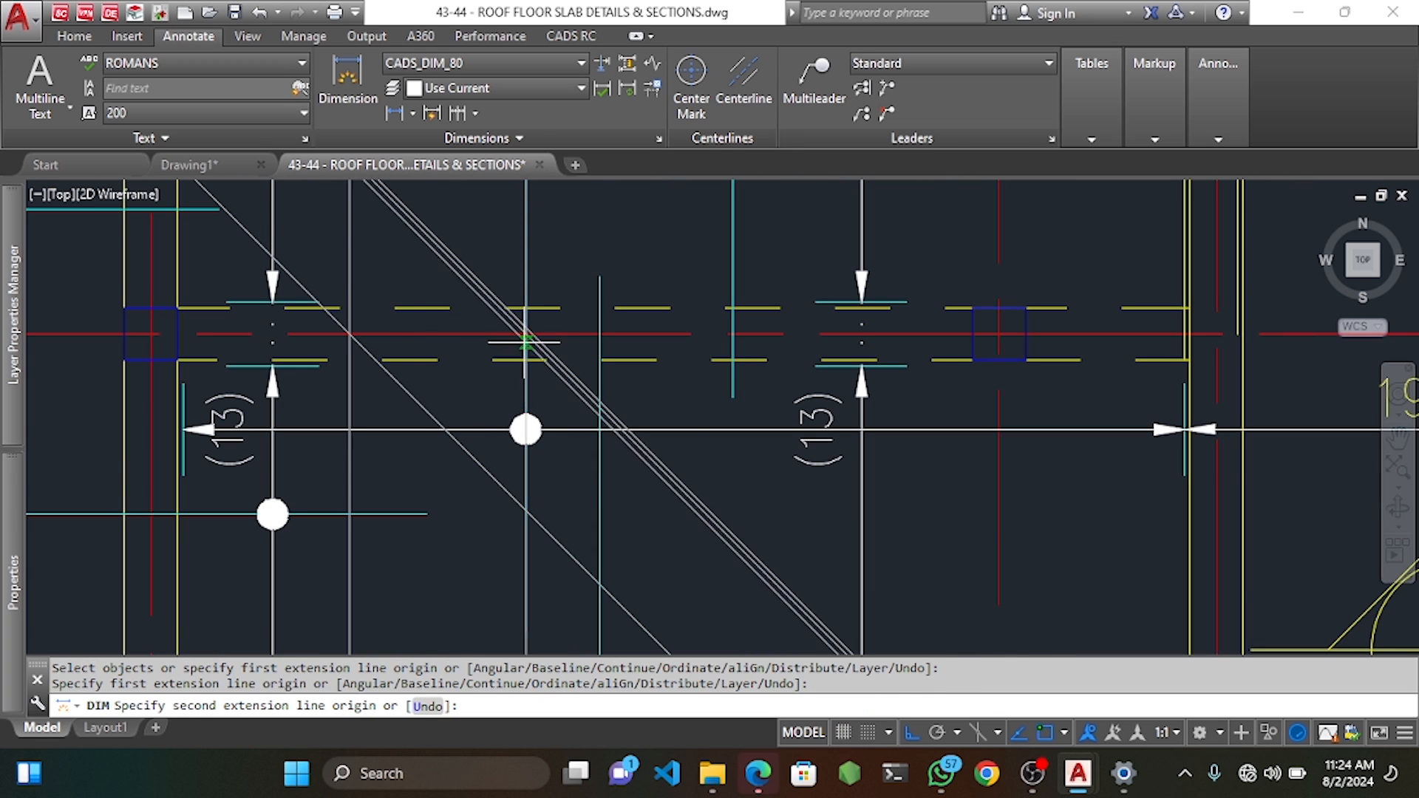
pyautogui.write('85')
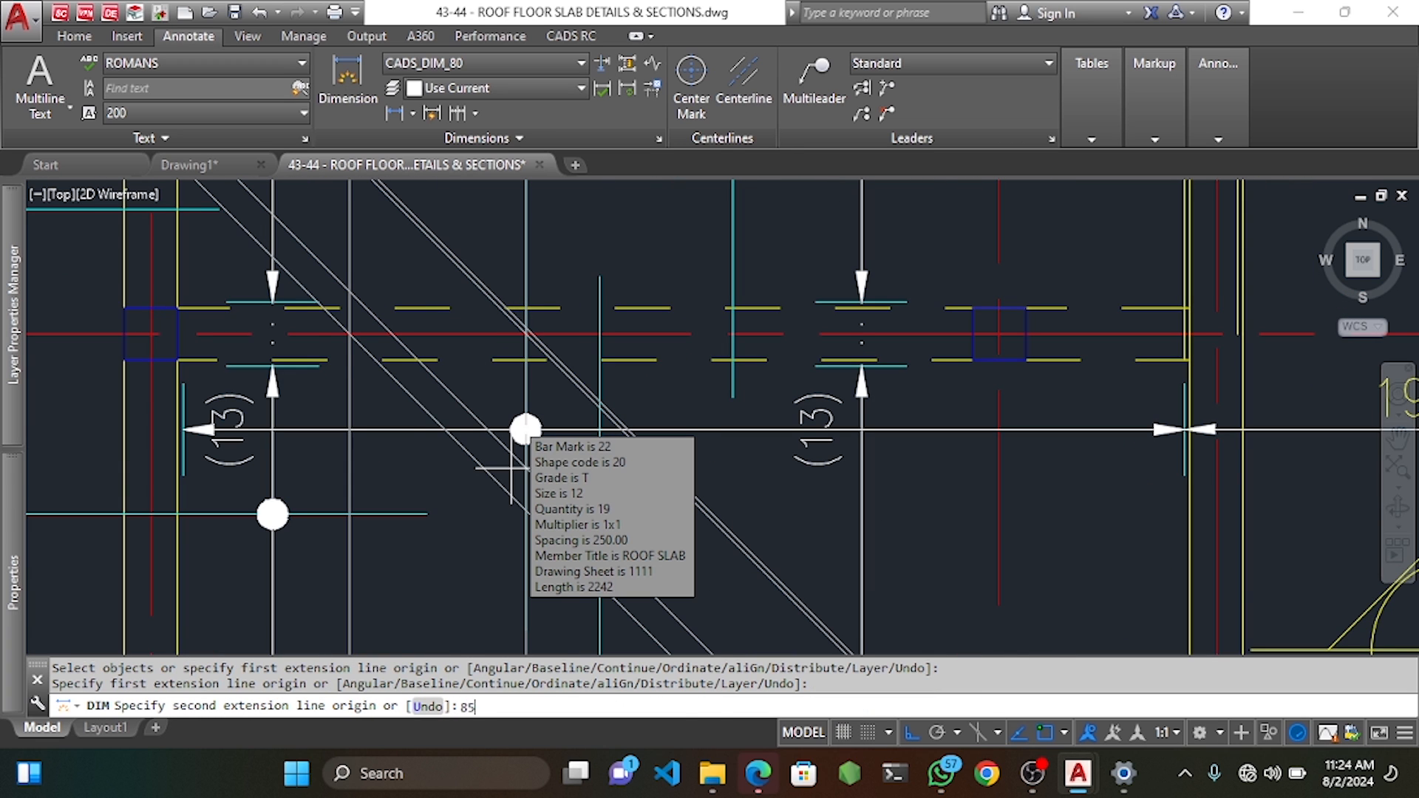
pyautogui.write('0')
pyautogui.press('Return')
pyautogui.scroll(-3, 511, 467)
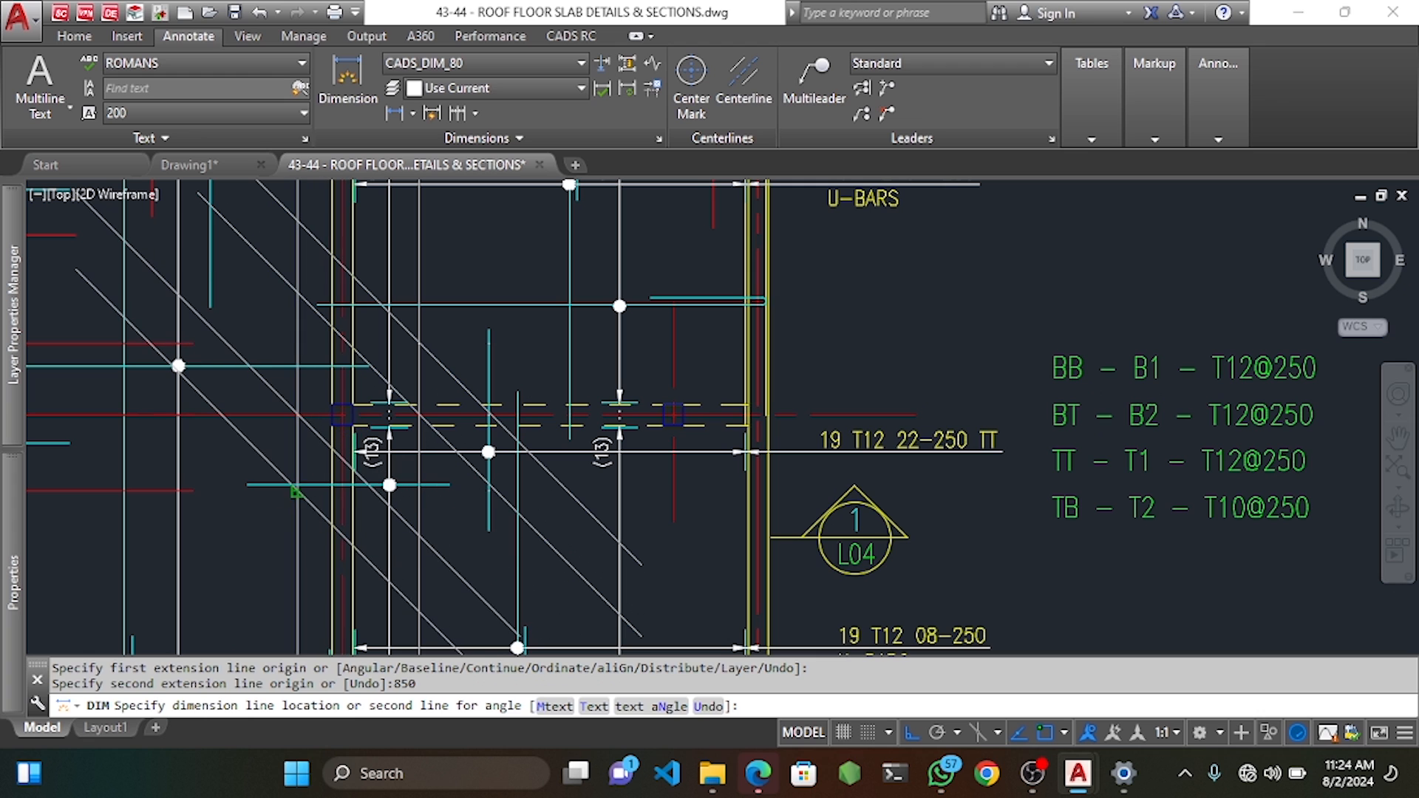
pyautogui.press('Escape')
pyautogui.press('Escape')
pyautogui.scroll(2, 481, 382)
# Move the short vertical cyan bar down from its top end with MOVE.
pyautogui.click(495, 350)
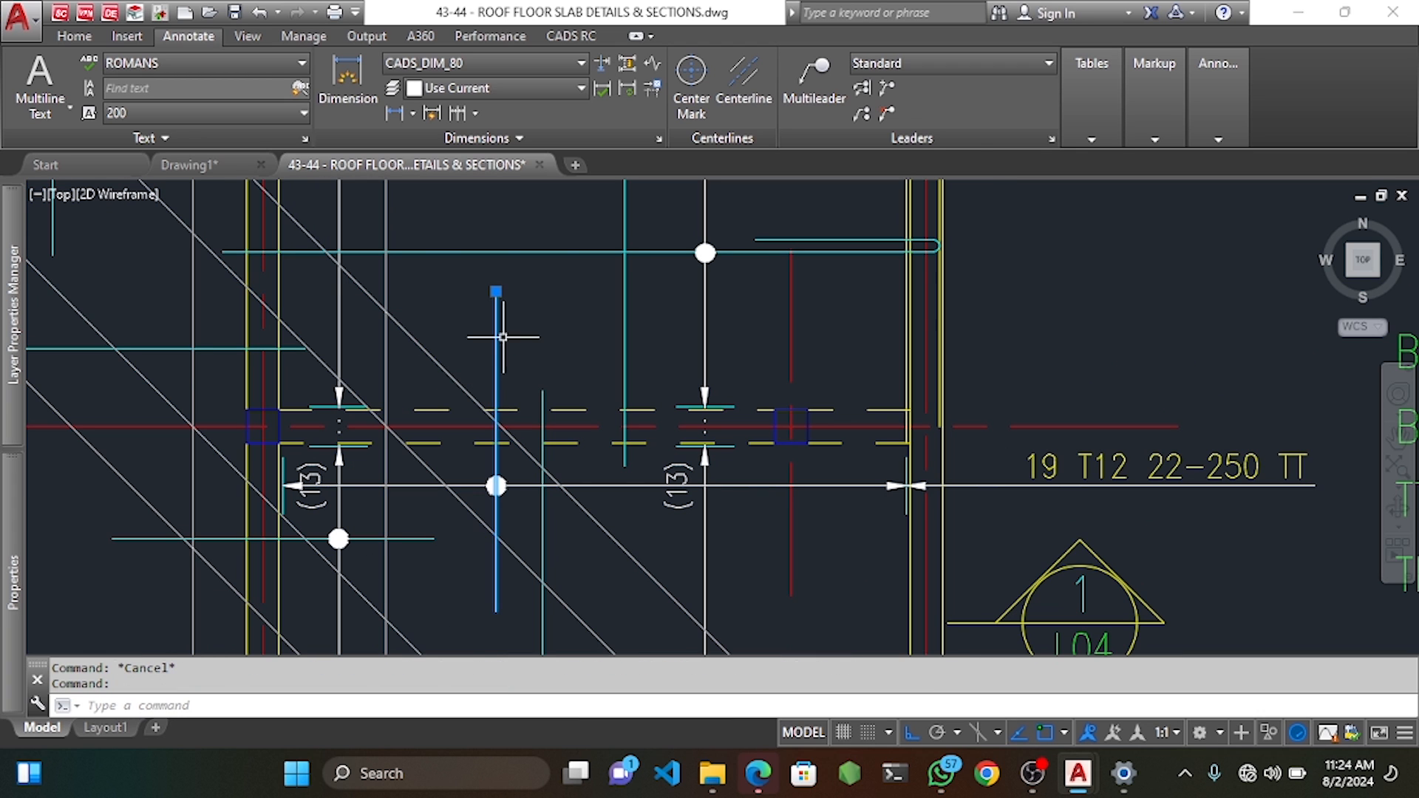
pyautogui.moveTo(506, 341); pyautogui.dragTo(531, 284, button='middle')
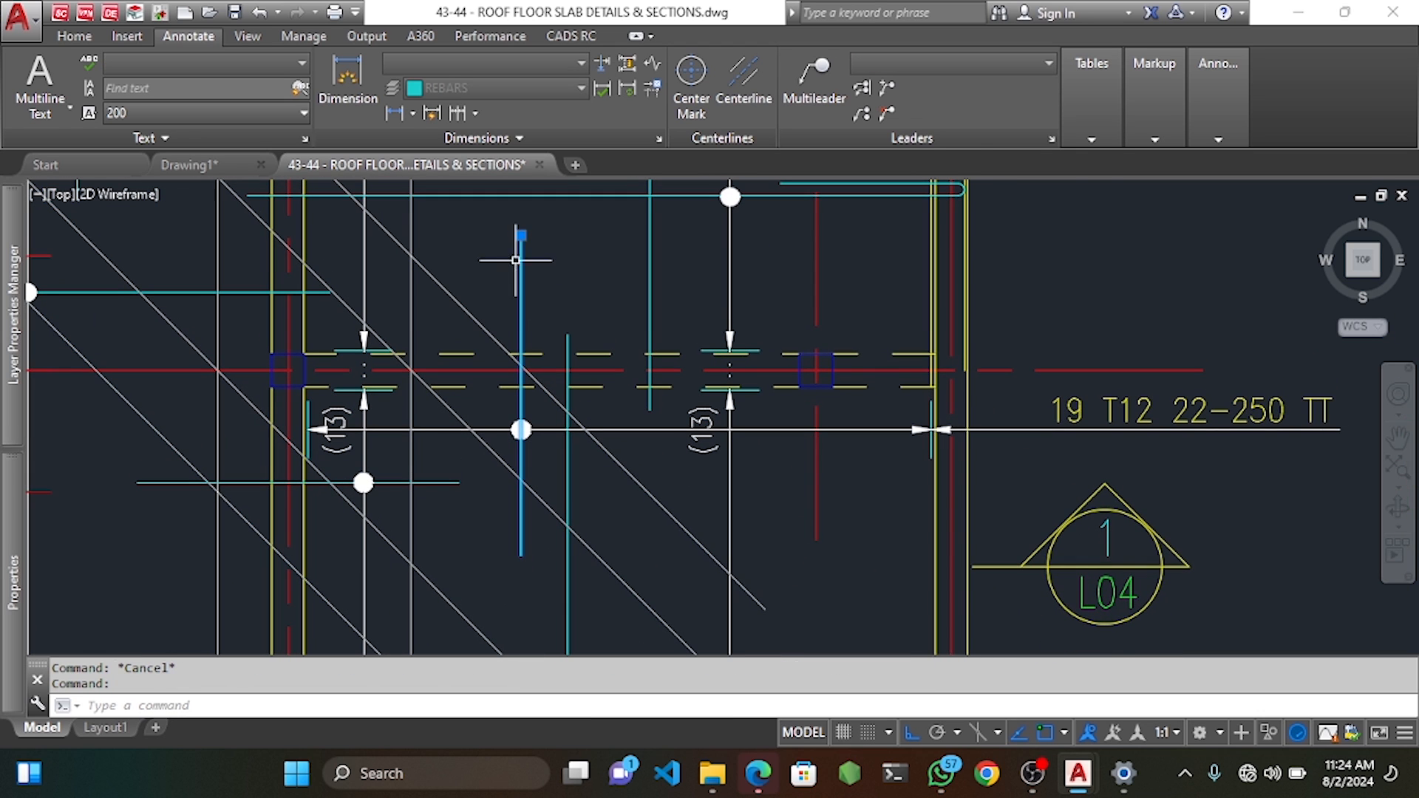
pyautogui.write('m')
pyautogui.press('Return')
pyautogui.click(522, 233)
pyautogui.click(522, 255)
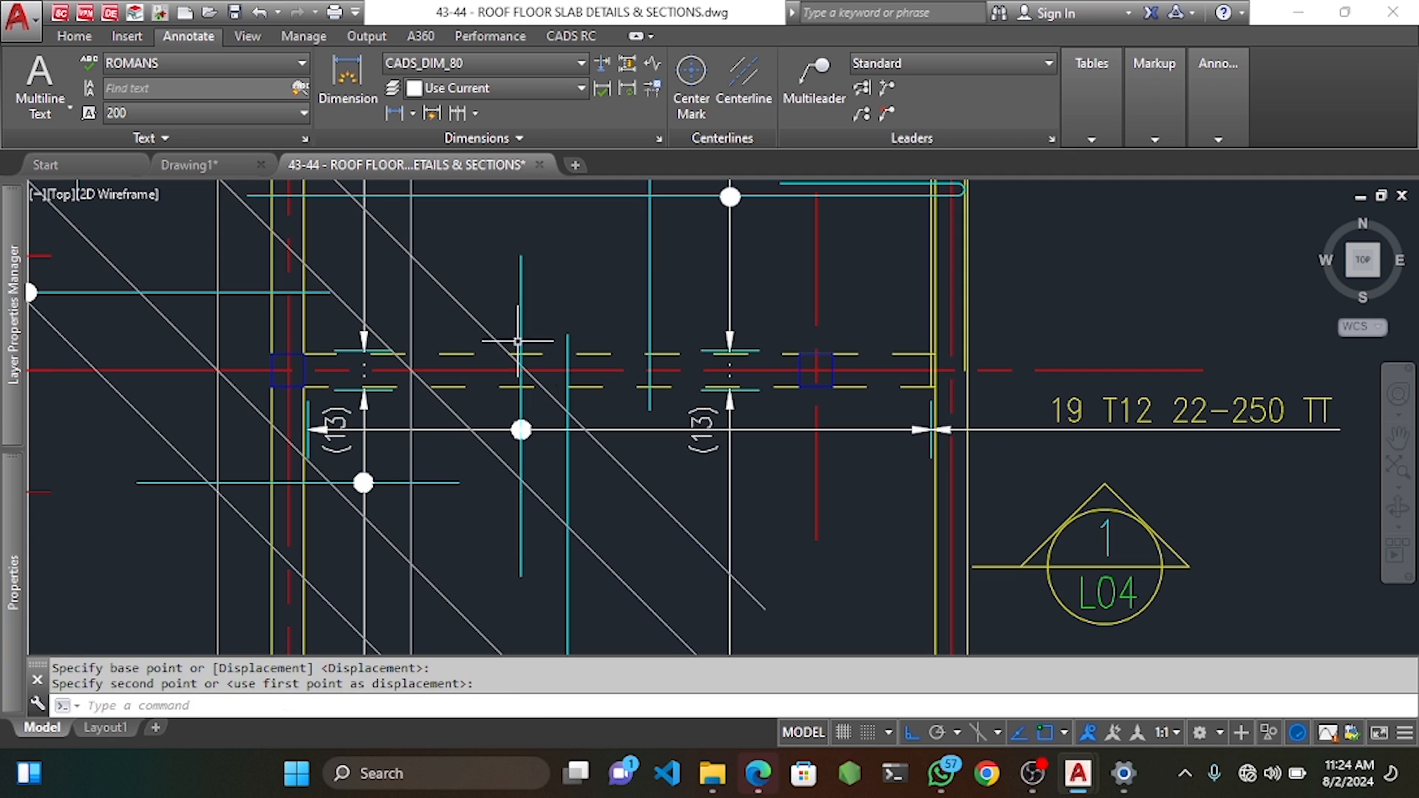
# Stretch the cyan bar's end to its new point with CADS RC Stretch Bar.
pyautogui.moveTo(523, 472); pyautogui.dragTo(523, 426, button='middle')
pyautogui.click(572, 37)
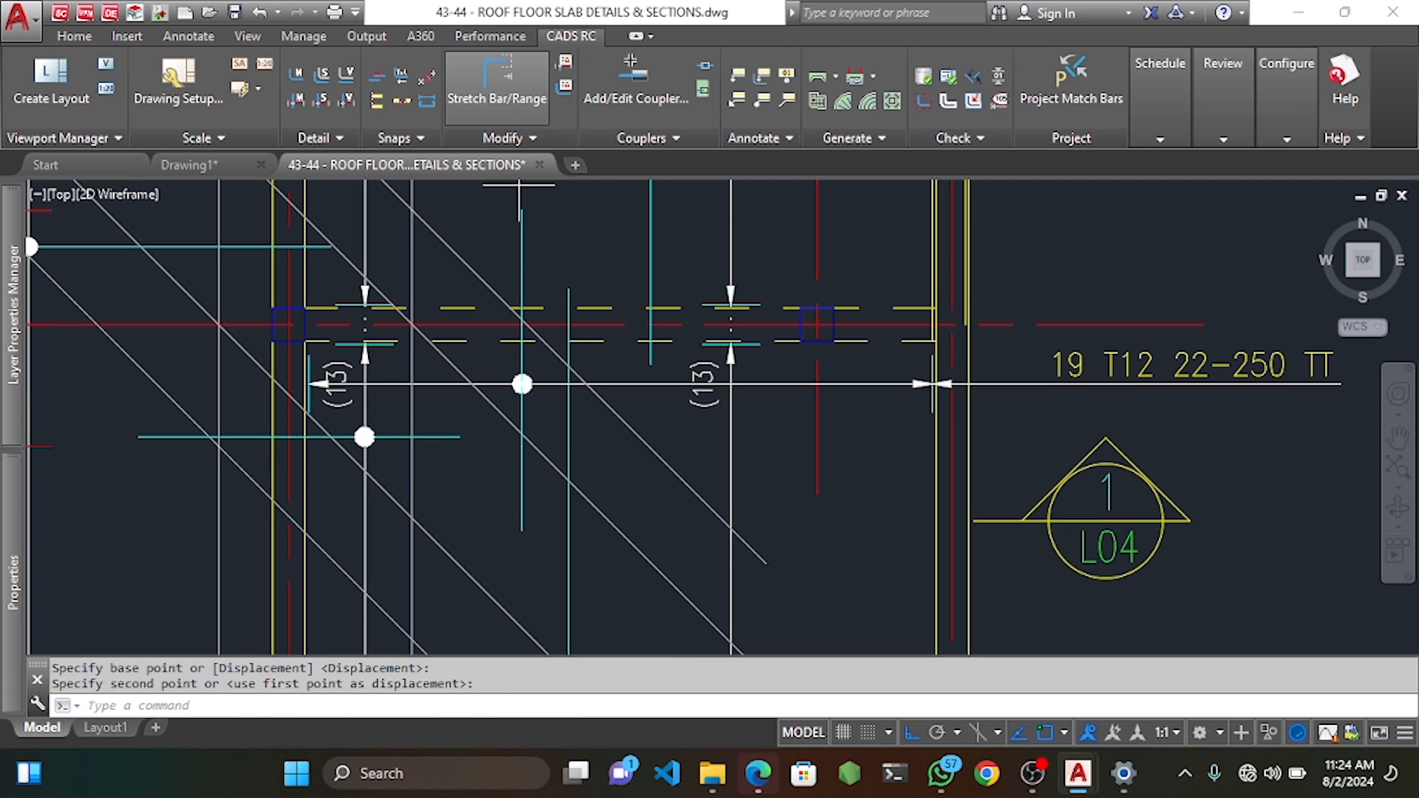
pyautogui.click(524, 70)
pyautogui.scroll(5, 508, 516)
pyautogui.click(507, 517)
pyautogui.click(584, 578)
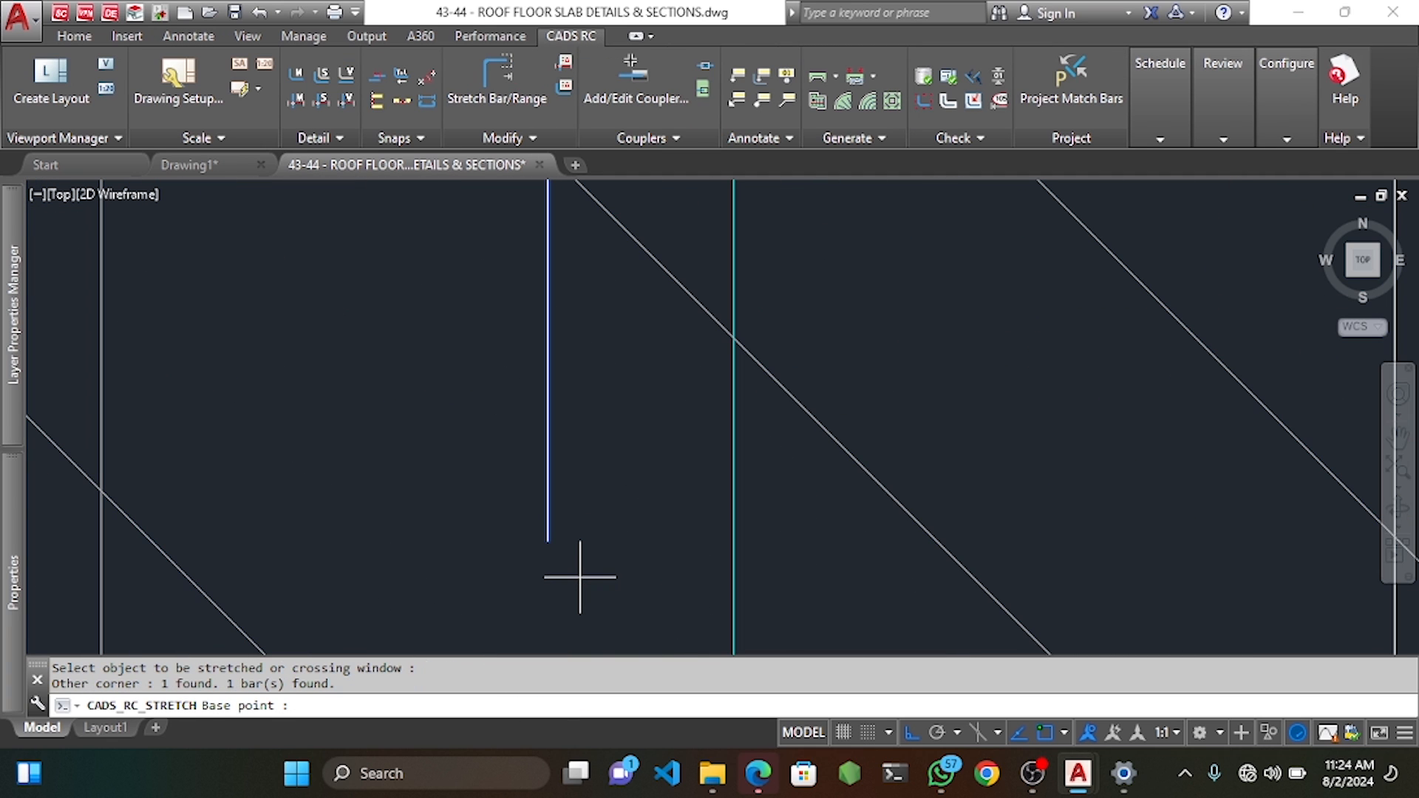
pyautogui.click(548, 539)
pyautogui.scroll(-4, 548, 539)
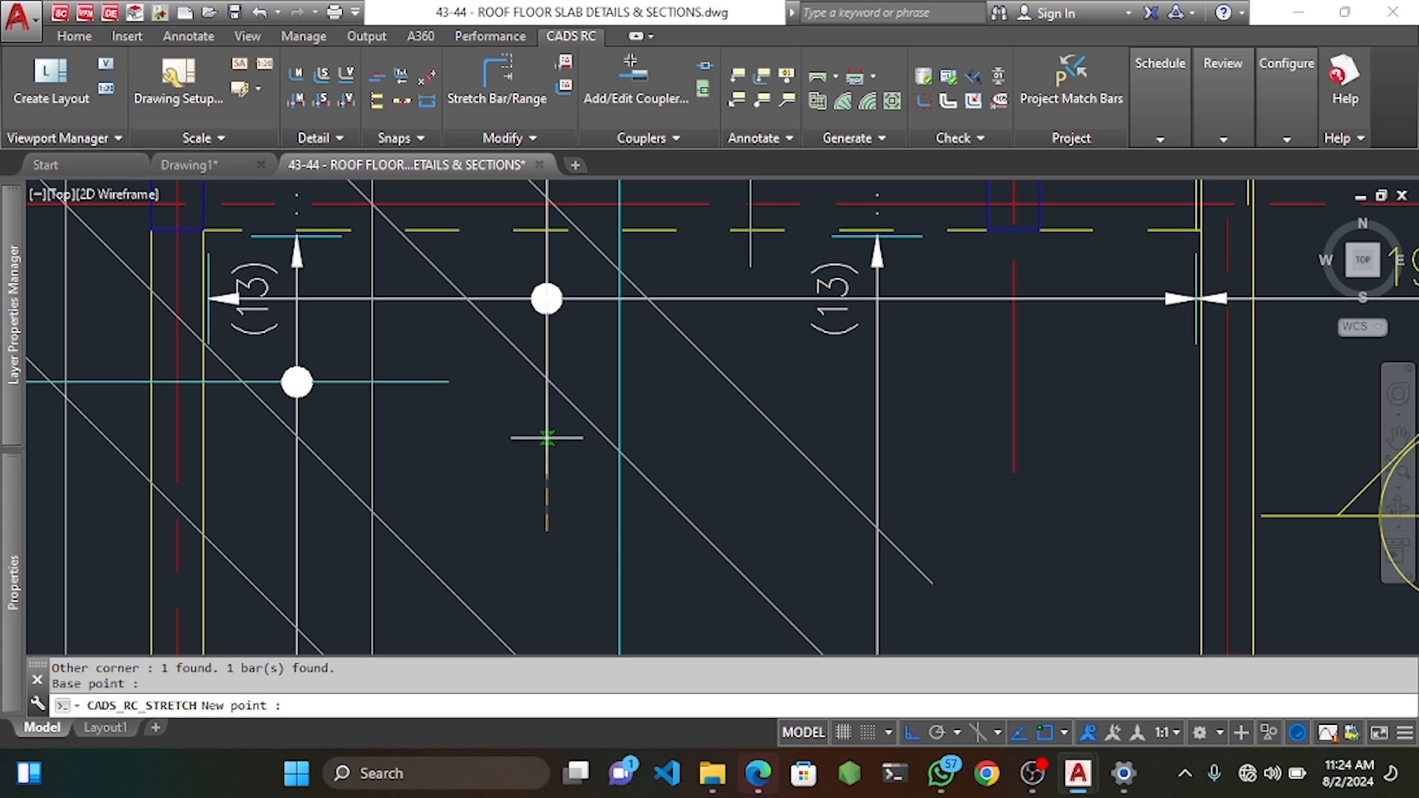
pyautogui.click(546, 400)
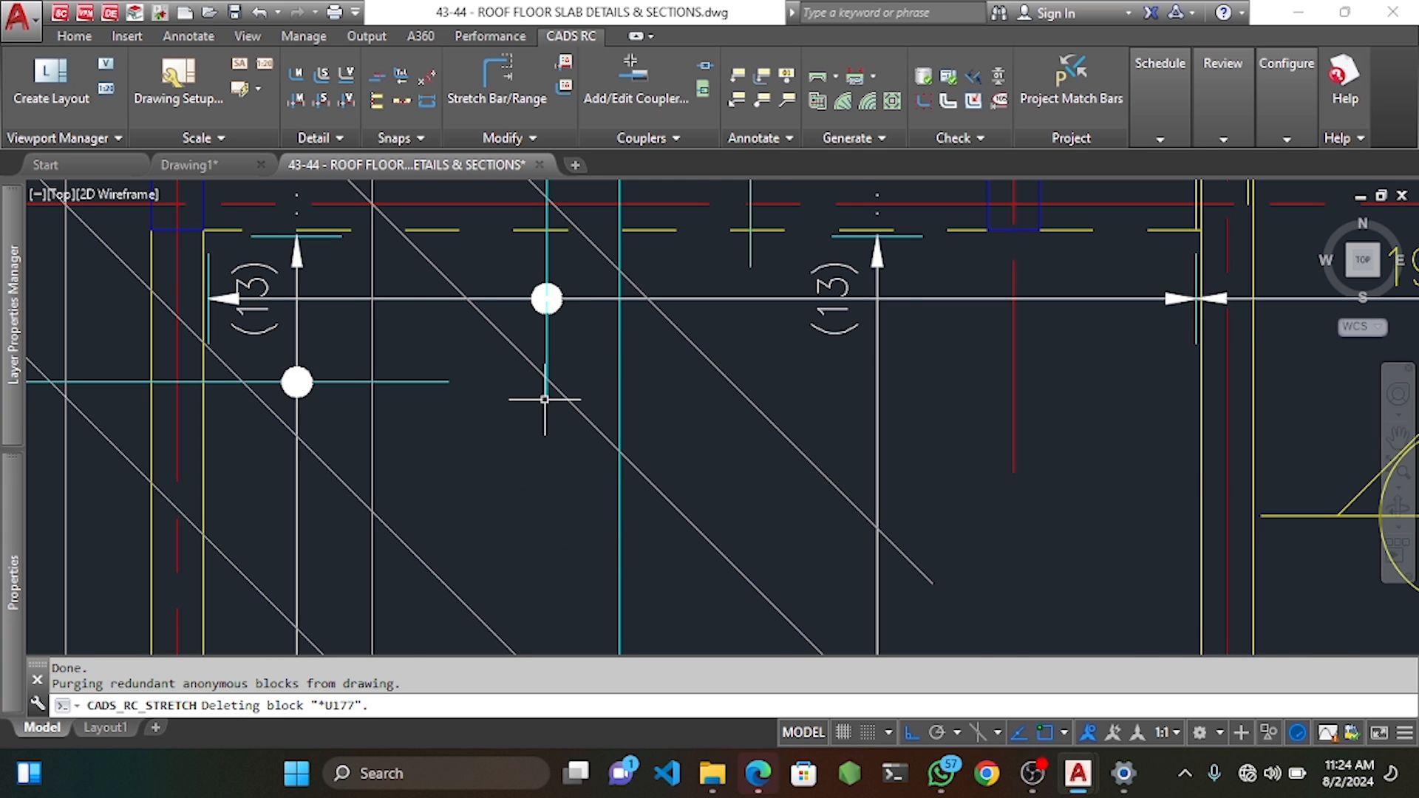
# Delete one diagonal line across the panel and select the other.
pyautogui.scroll(-2, 614, 439)
pyautogui.click(637, 464)
pyautogui.press('Delete')
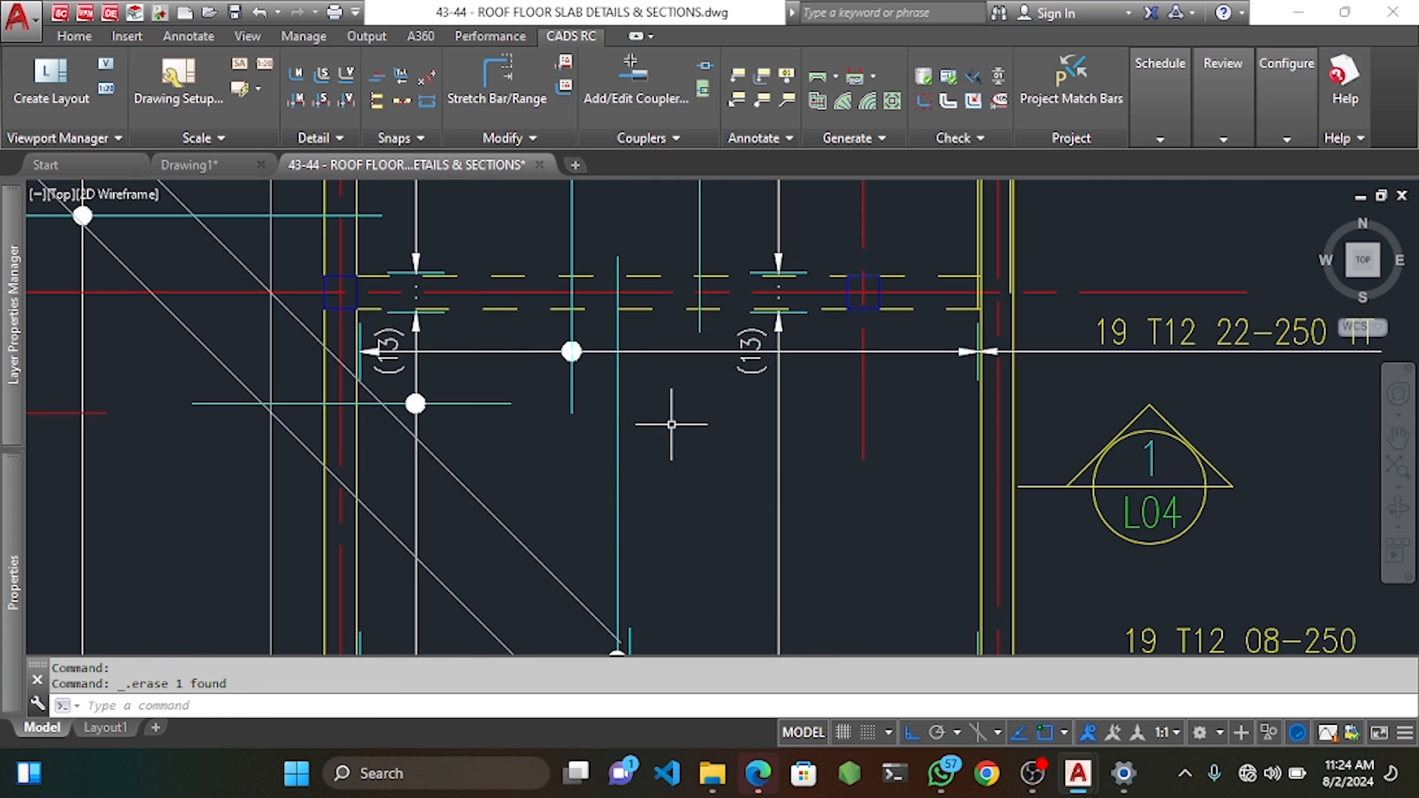
pyautogui.click(535, 553)
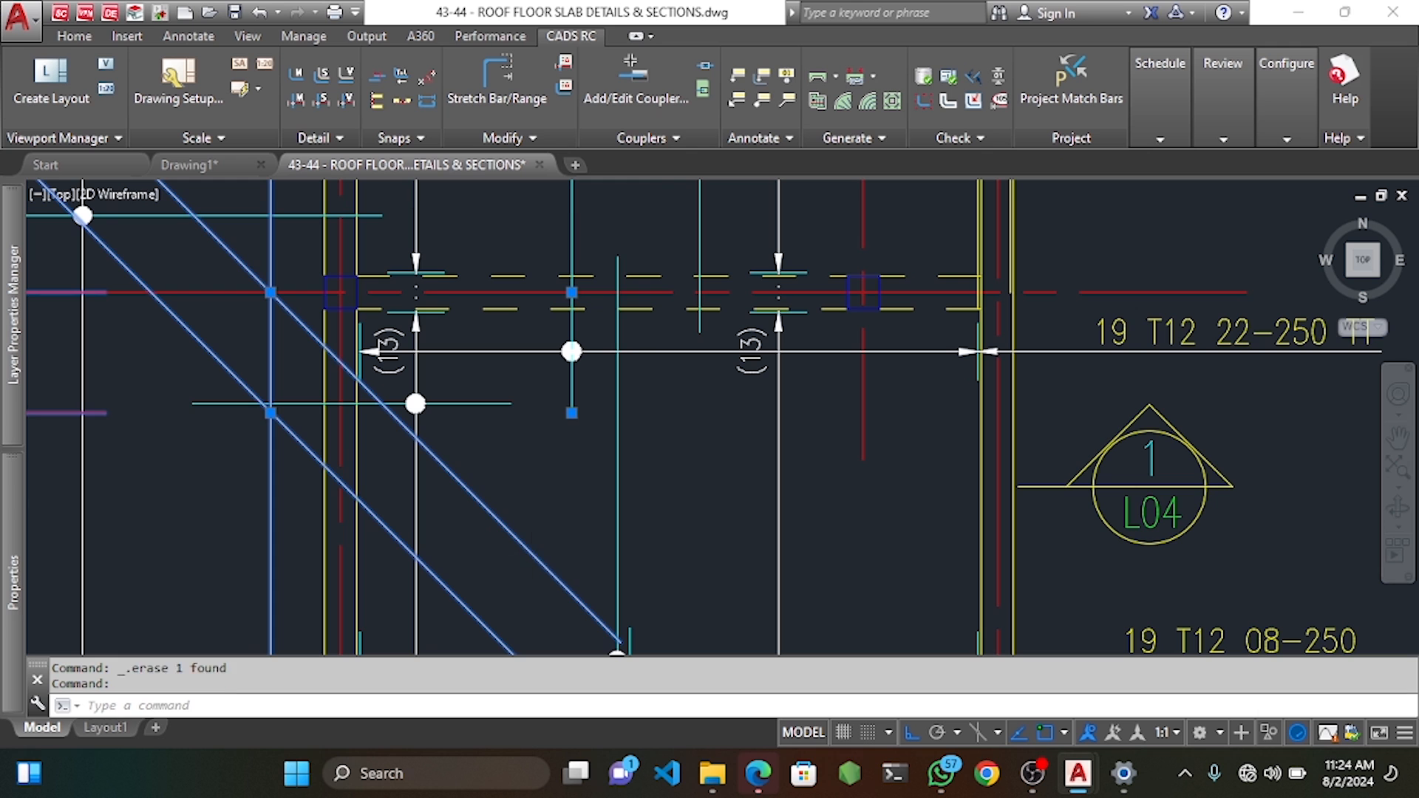
# Delete the remaining diagonal line across the panel.
pyautogui.press('Delete')
pyautogui.scroll(-5, 597, 386)
pyautogui.scroll(4, 599, 372)
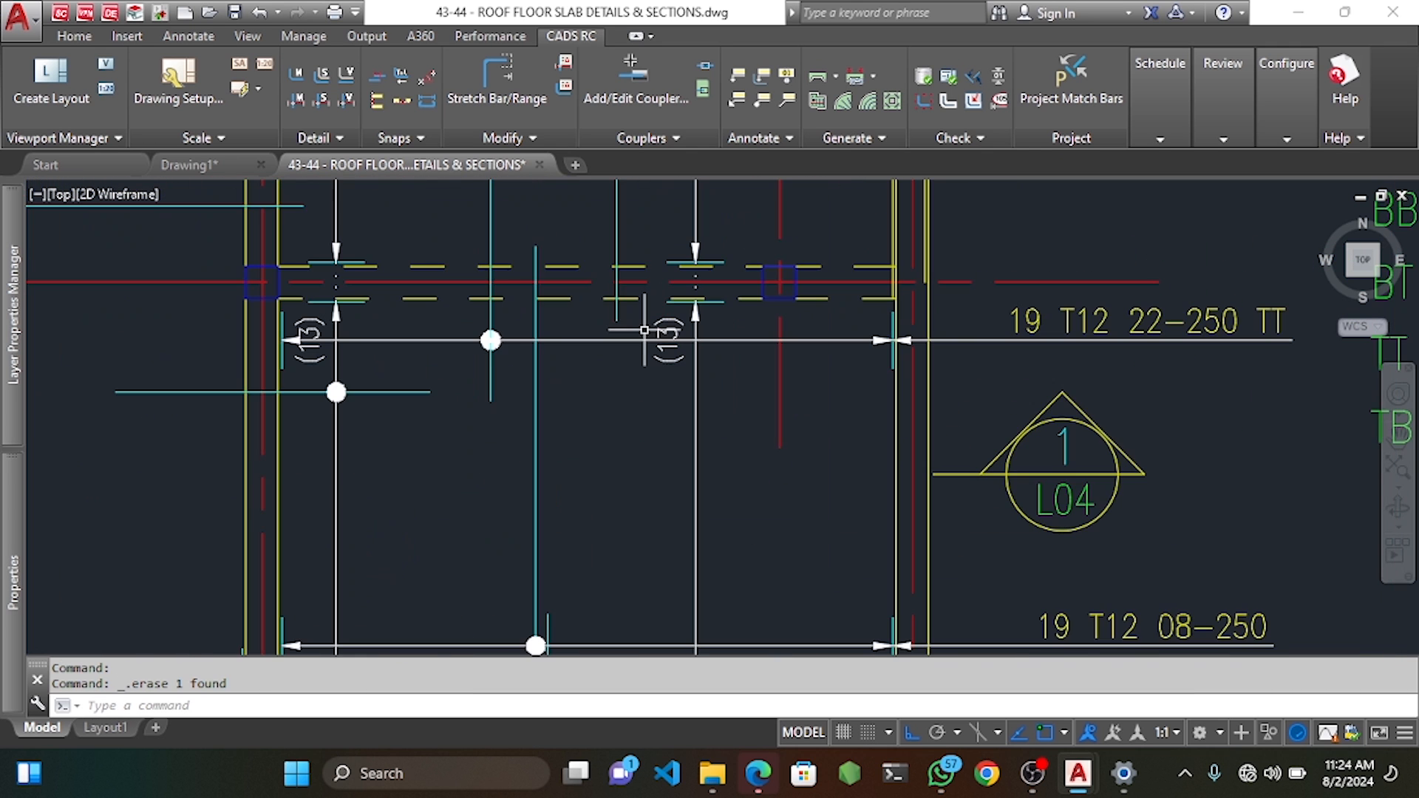
pyautogui.scroll(-1, 665, 326)
pyautogui.scroll(3, 707, 307)
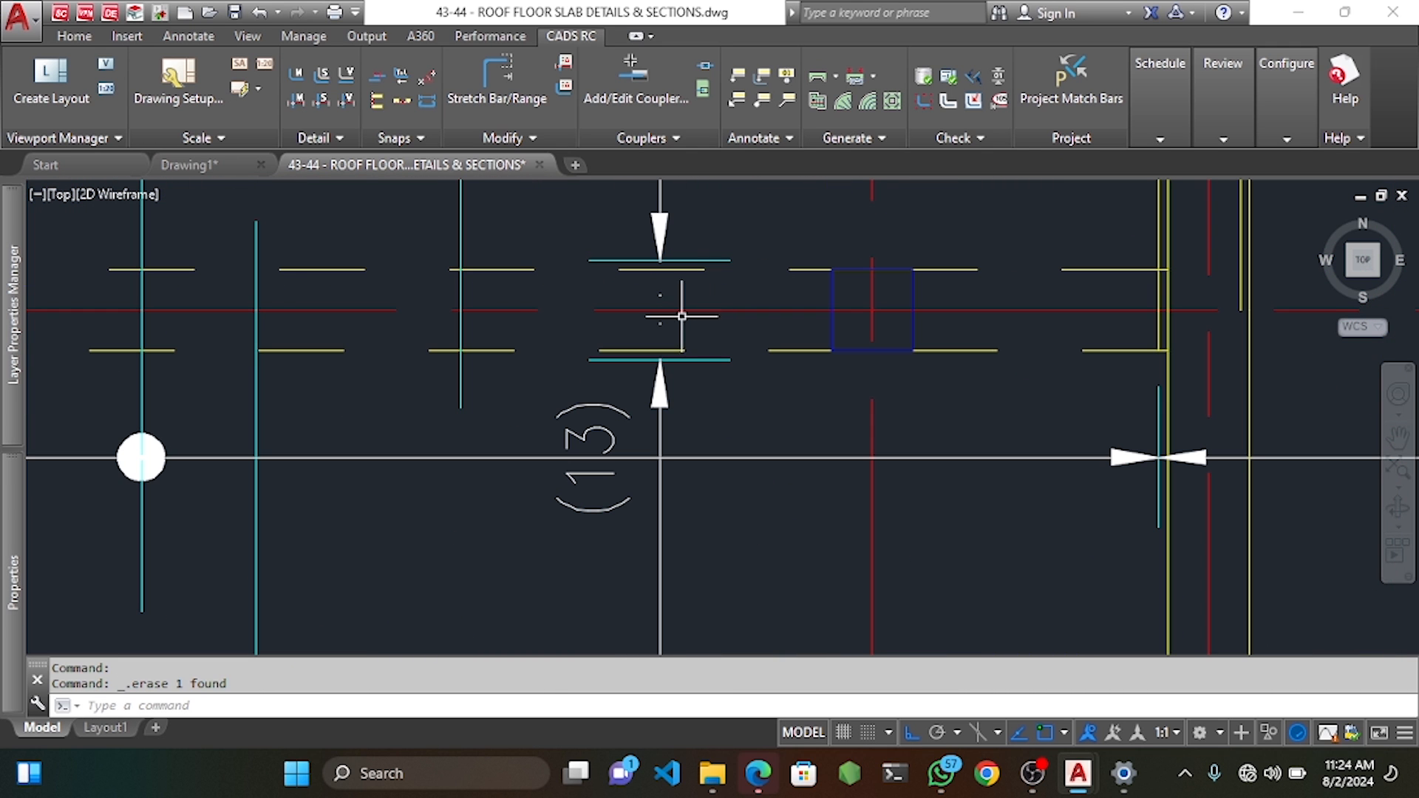
pyautogui.scroll(-4, 657, 301)
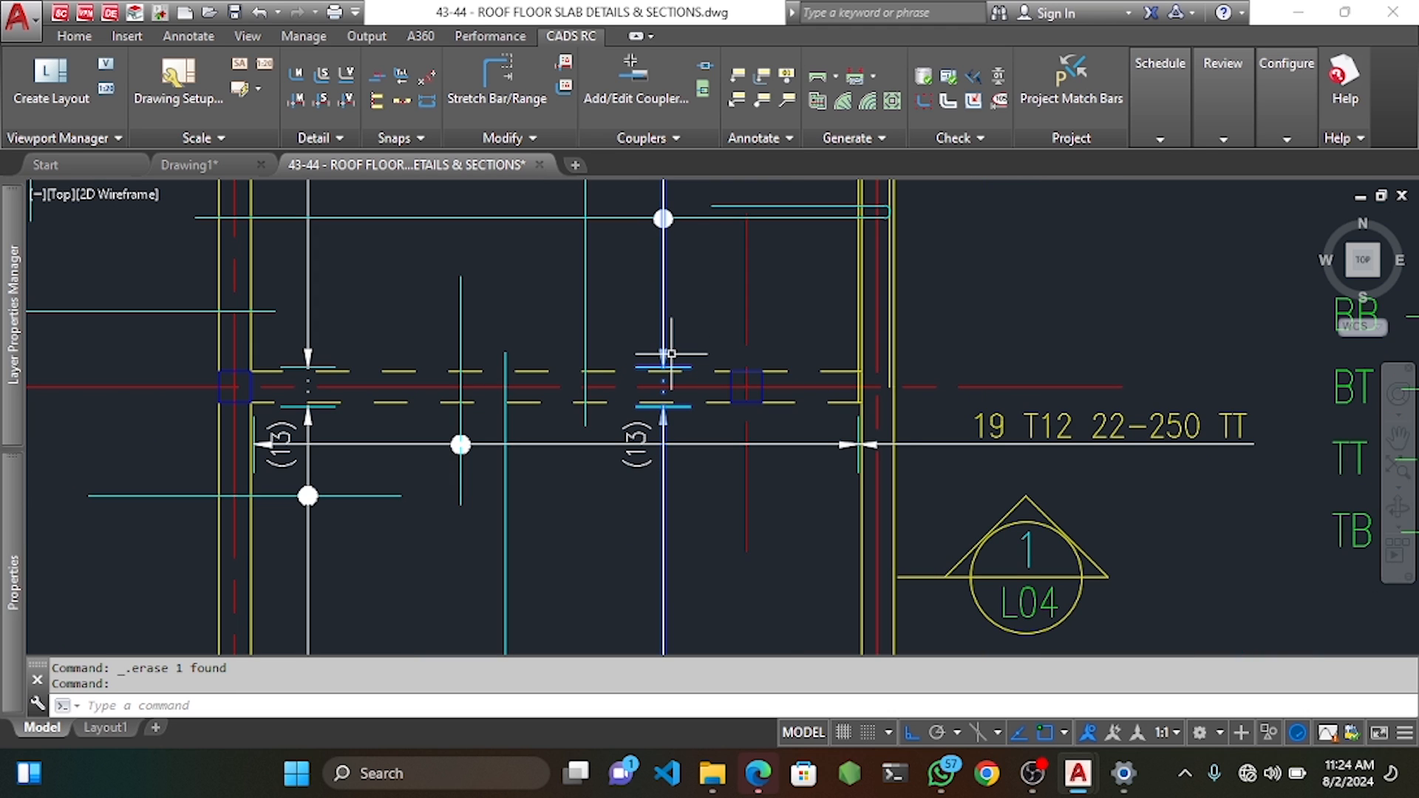
pyautogui.scroll(5, 650, 384)
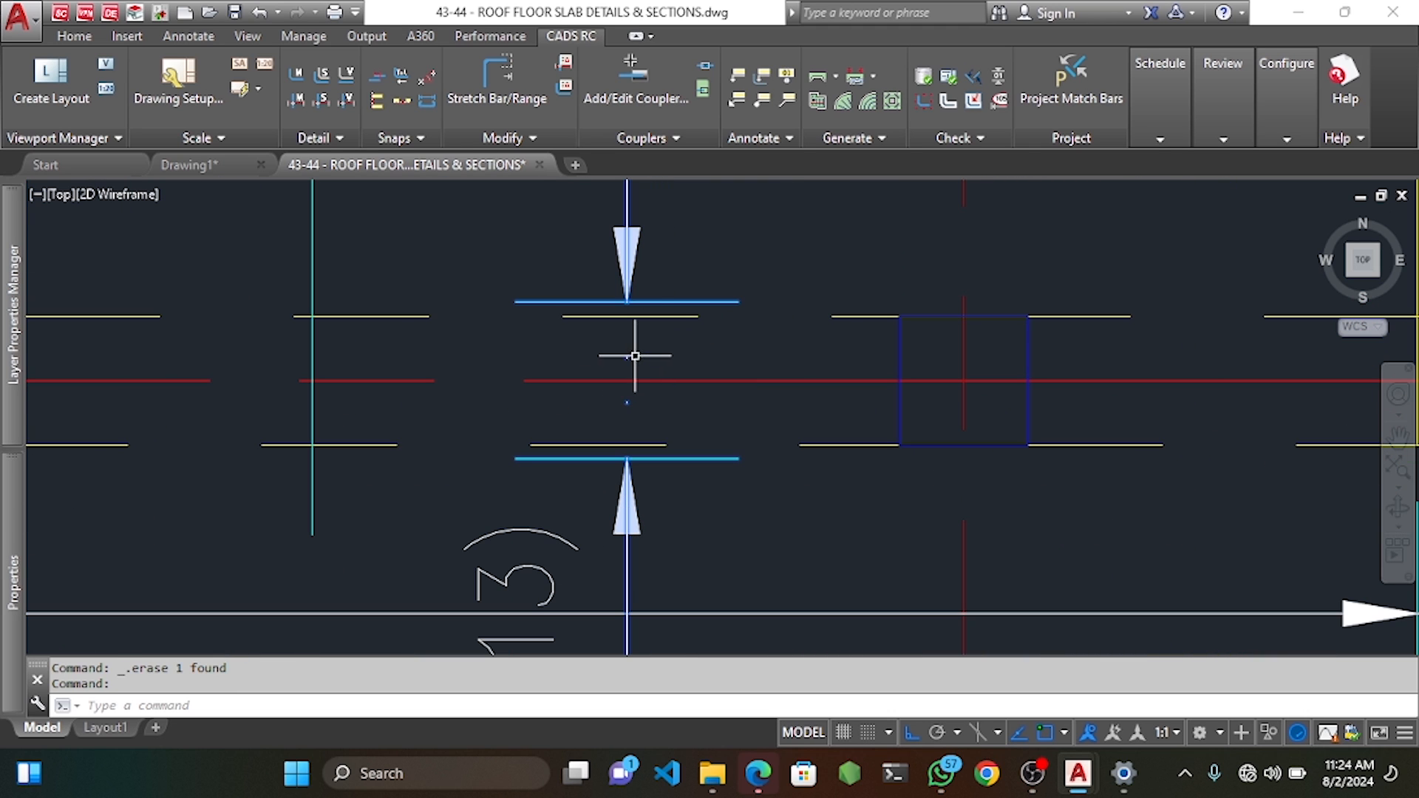
pyautogui.scroll(-2, 647, 335)
# Start the LTS command to change the linetype scale from its current 80.
pyautogui.press('Escape')
pyautogui.press('Escape')
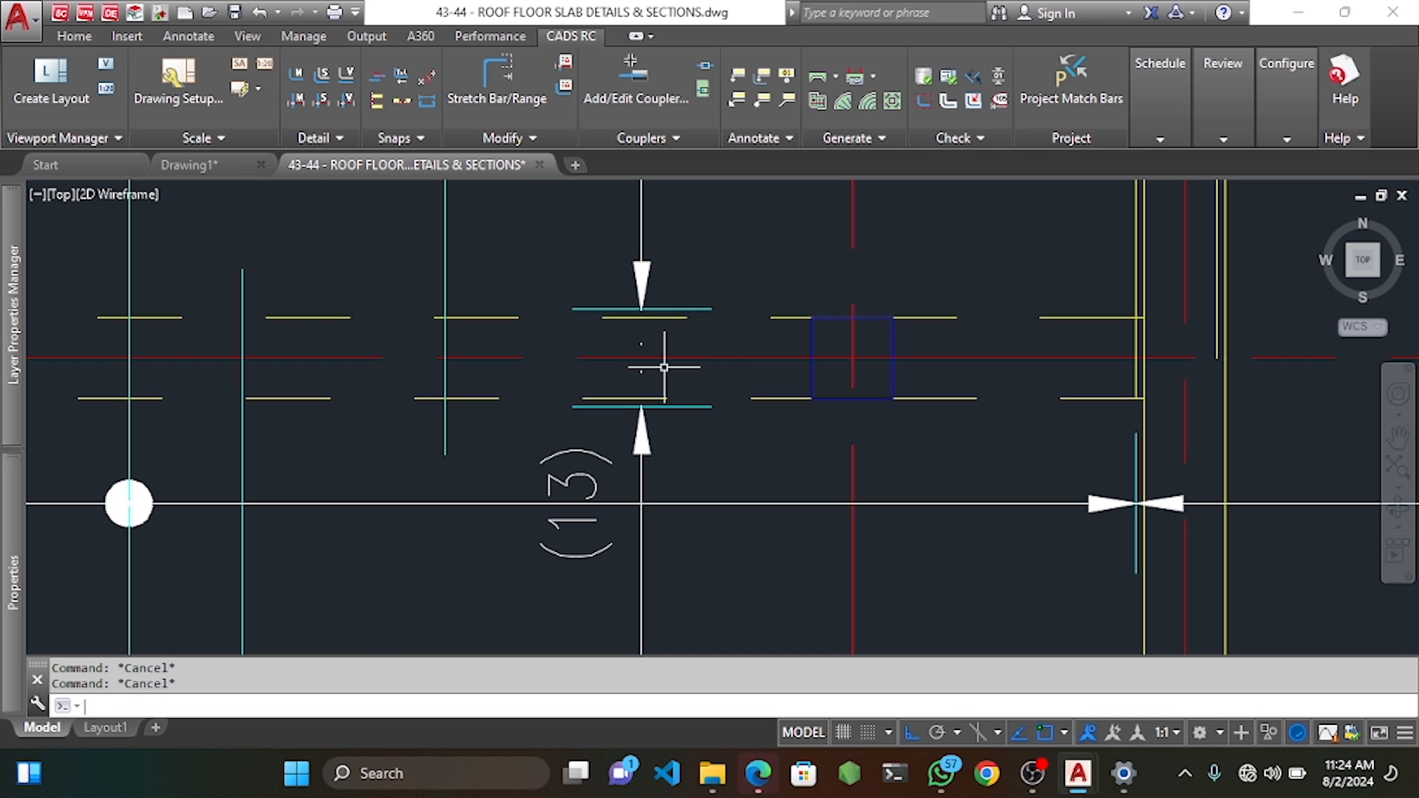
pyautogui.write('LTS')
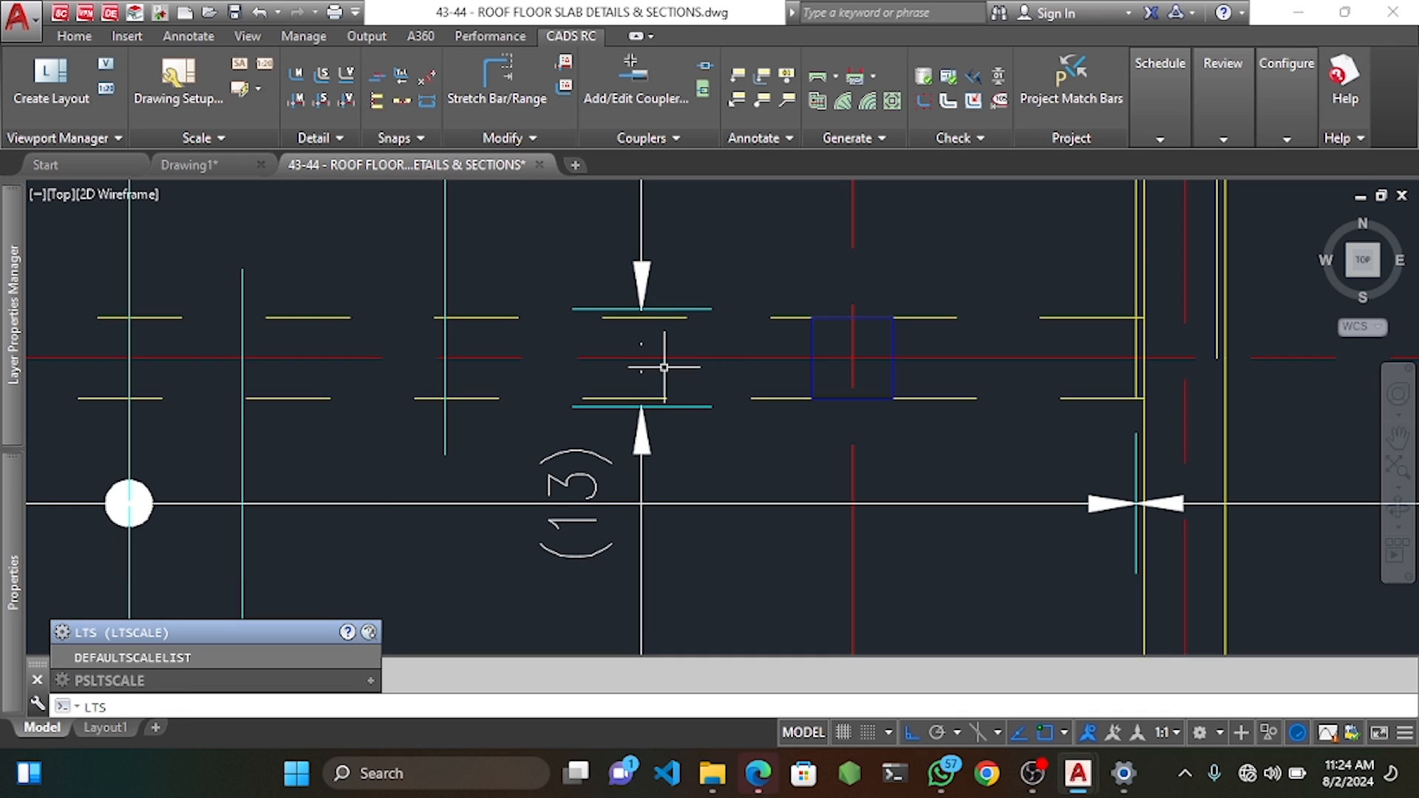
pyautogui.press('Return')
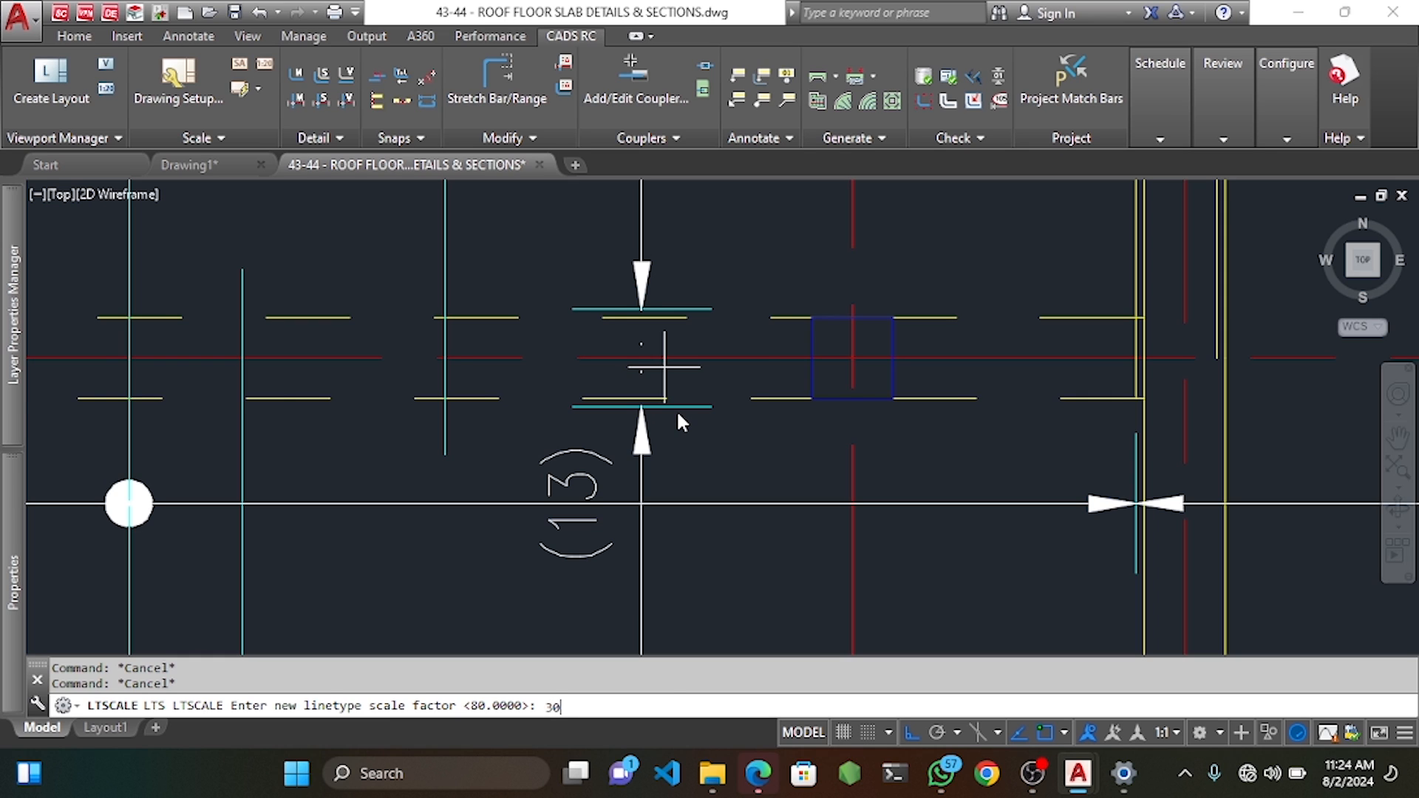
# Try linetype scales of 30 and 10, then settle on an LTSCALE of 15.
pyautogui.write('30')
pyautogui.press('Return')
pyautogui.scroll(4, 650, 405)
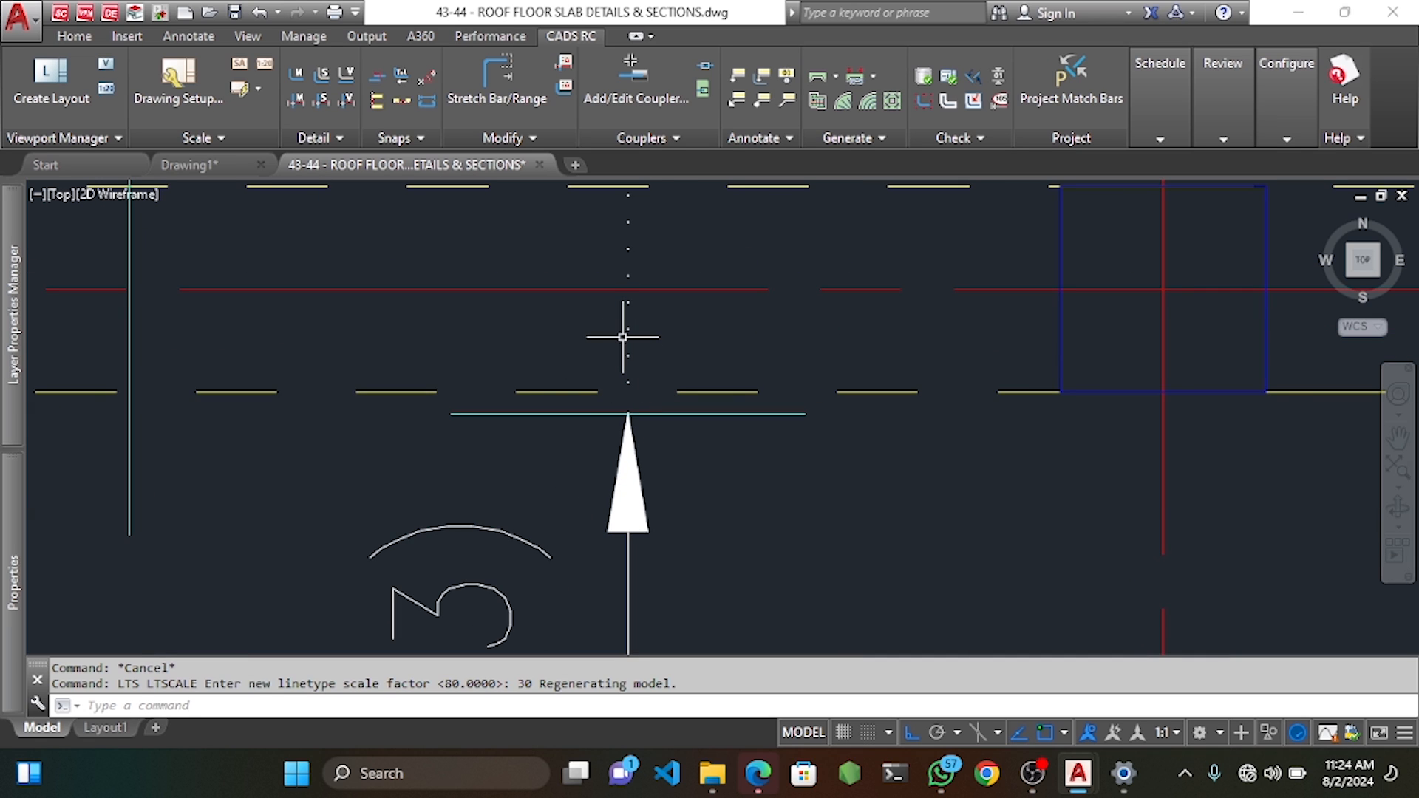
pyautogui.write('LTS')
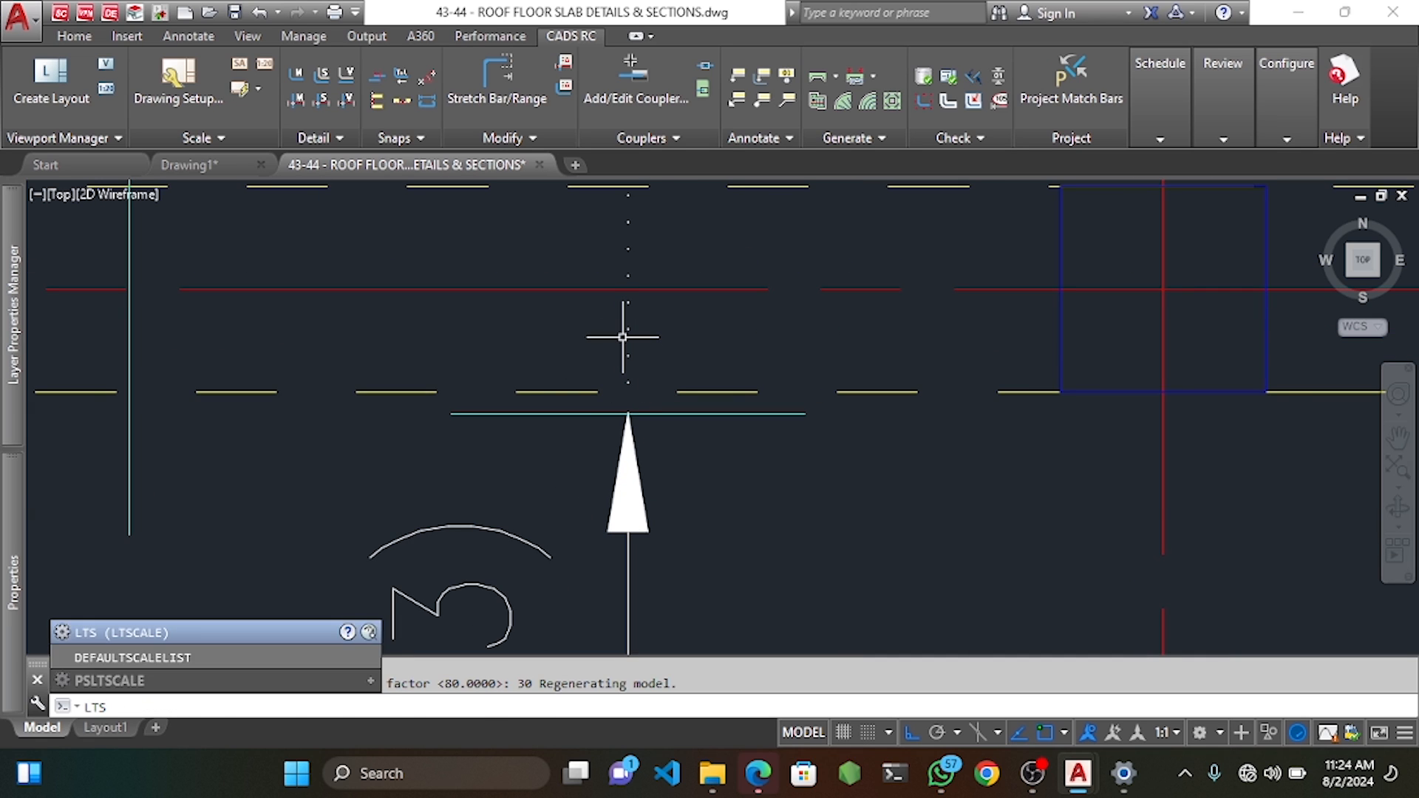
pyautogui.press('Return')
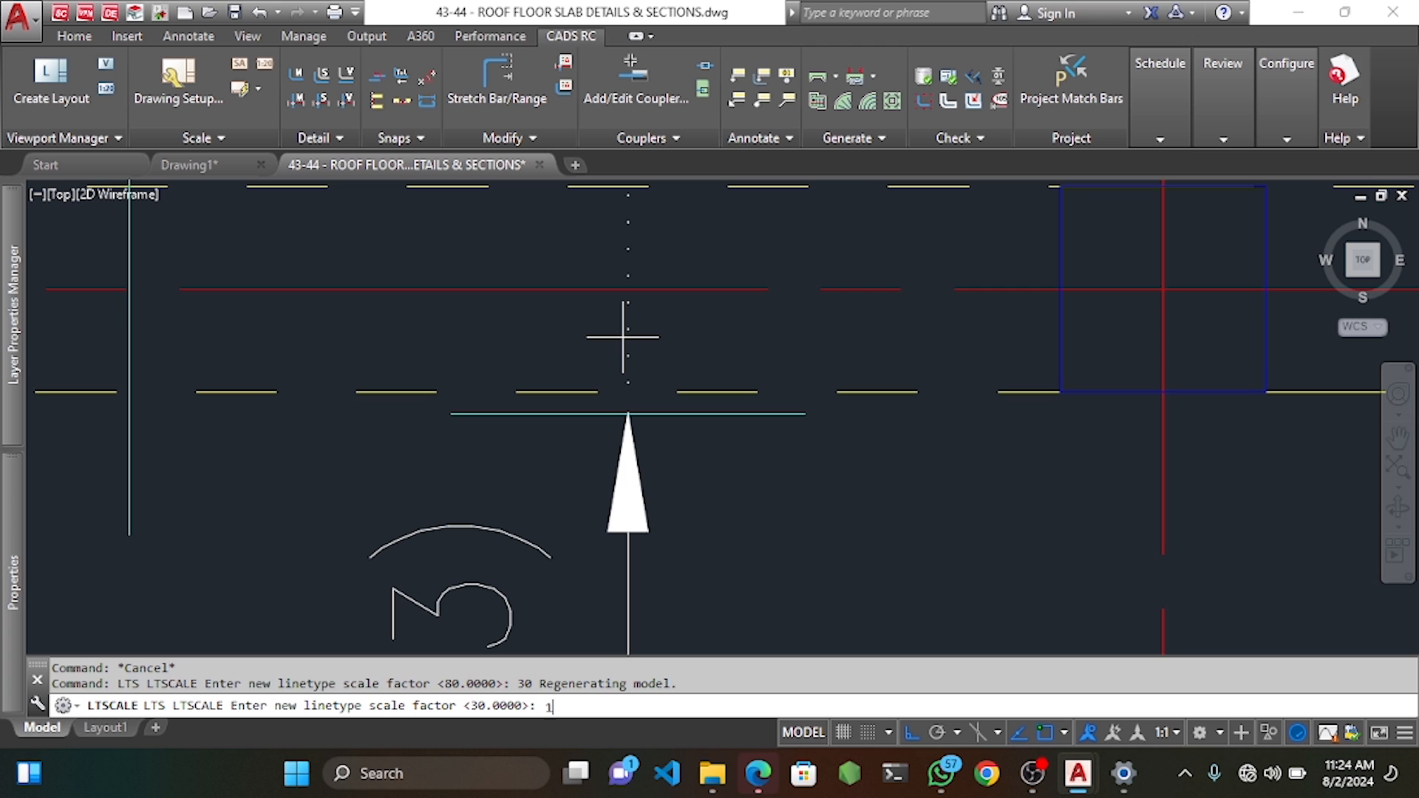
pyautogui.write('10')
pyautogui.press('Return')
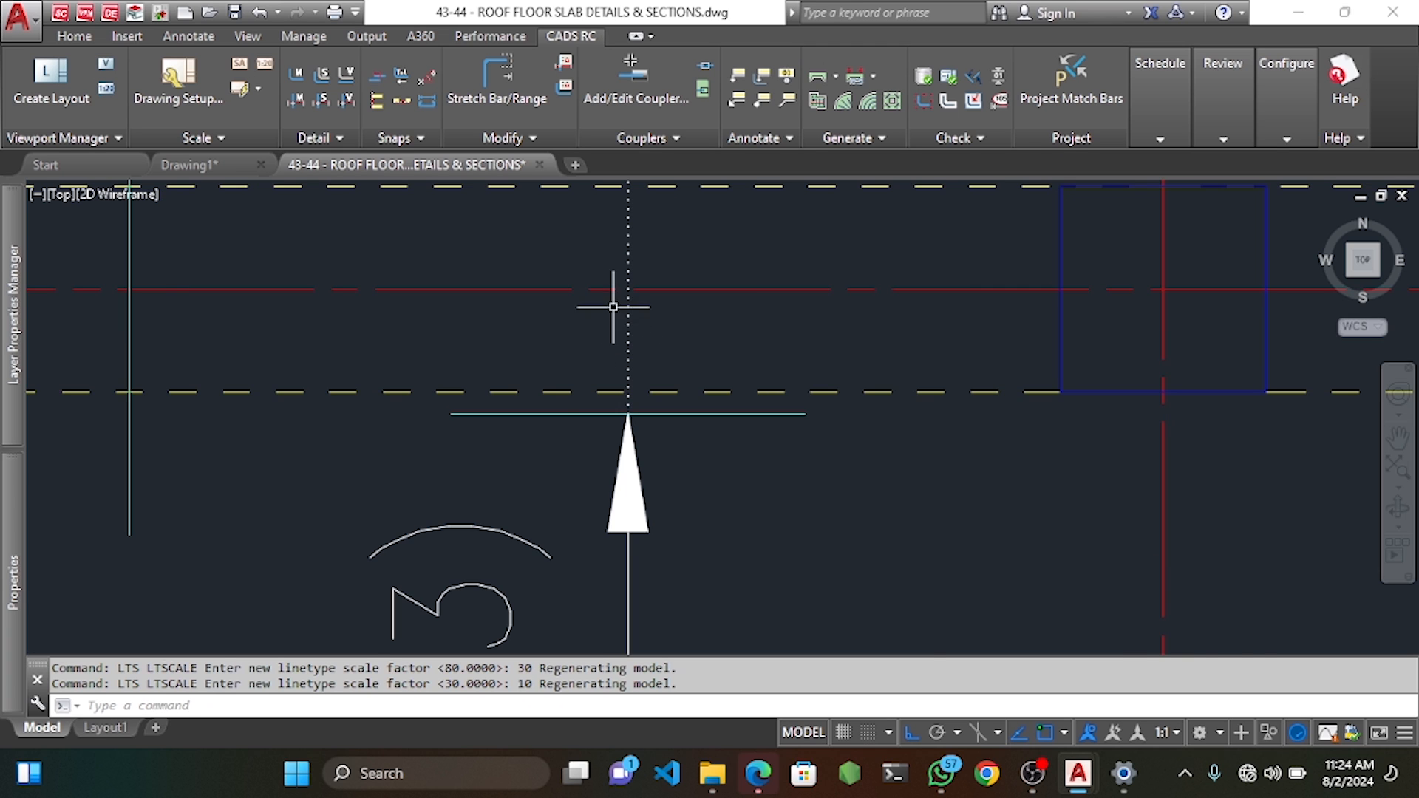
pyautogui.scroll(-3, 617, 307)
pyautogui.scroll(4, 625, 312)
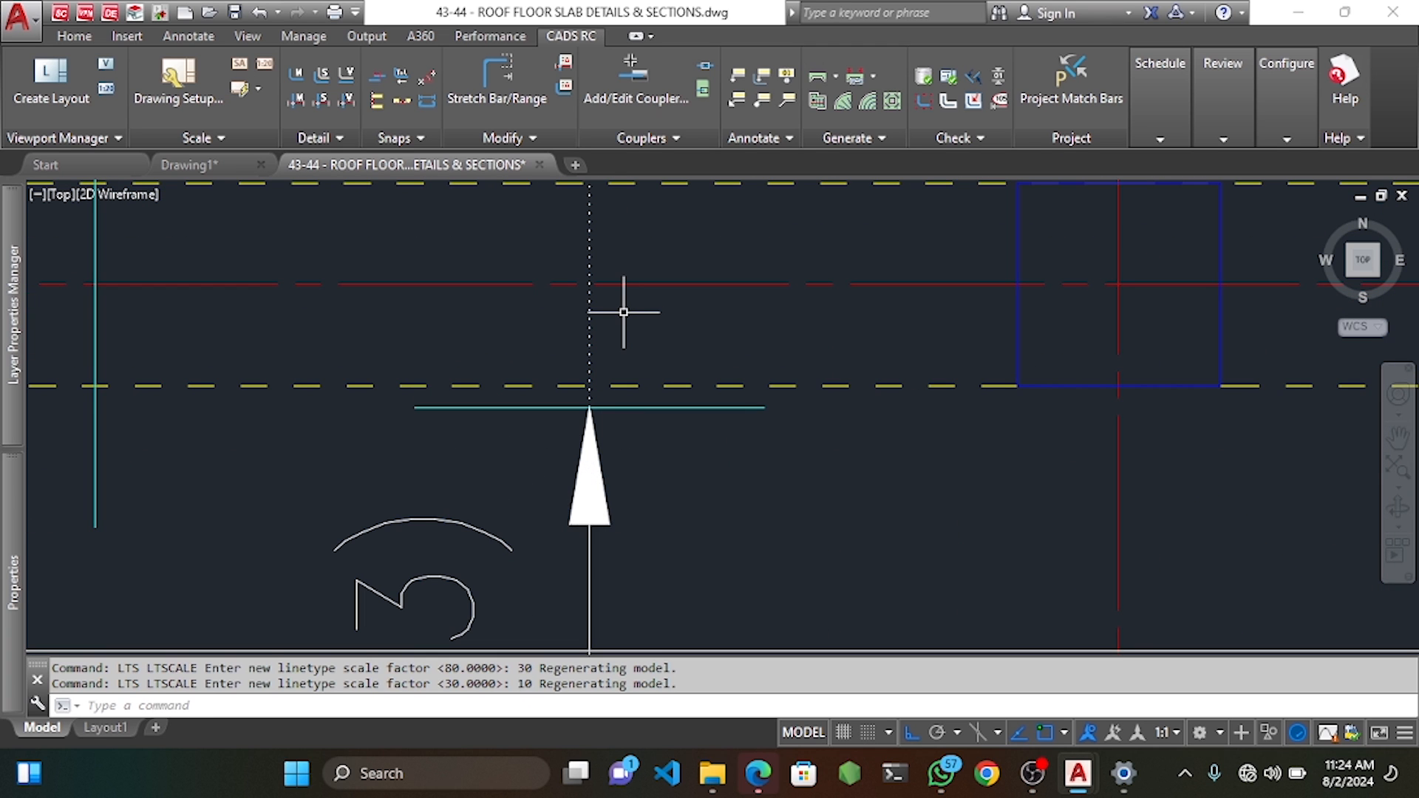
pyautogui.press('Return')
pyautogui.write('15')
pyautogui.press('Return')
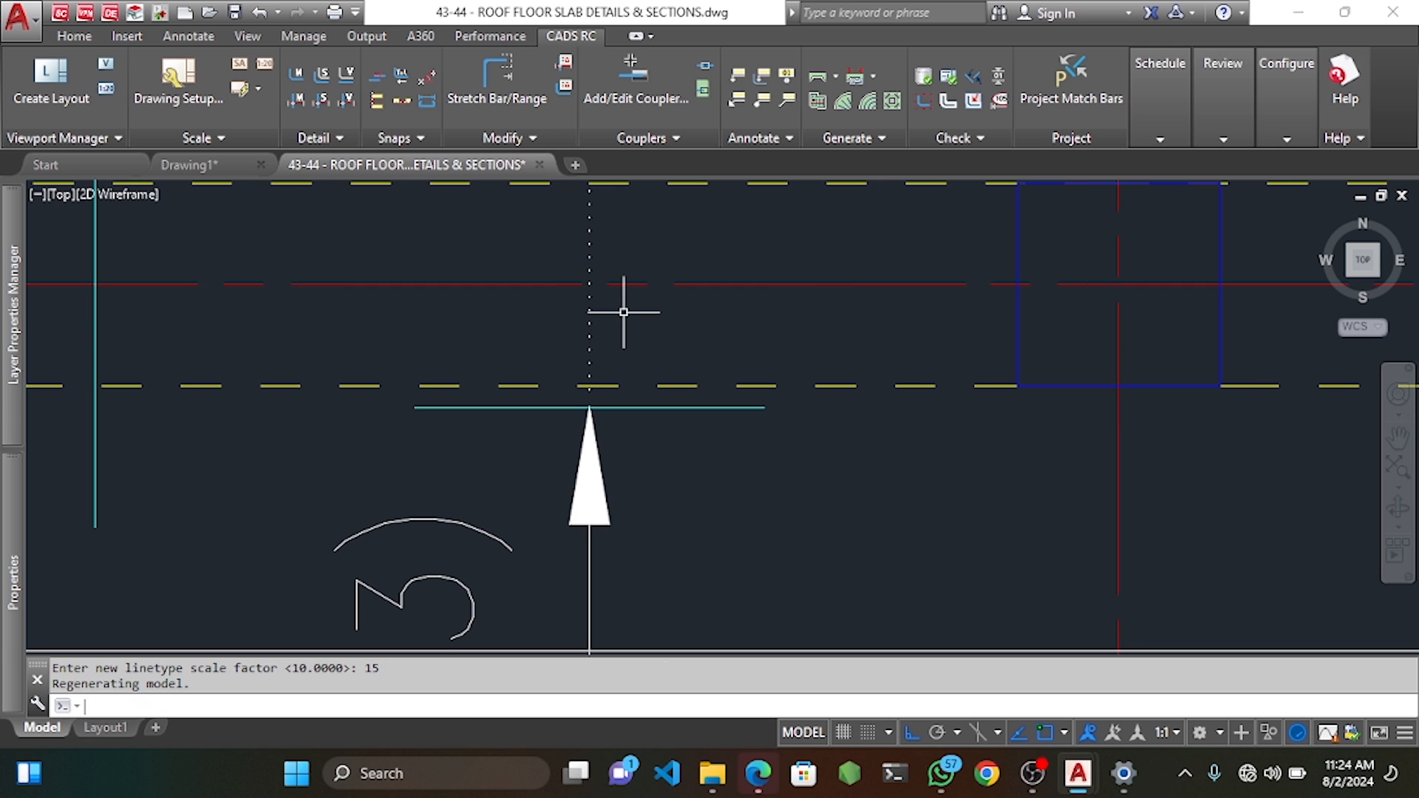
# Close the Layer Properties Manager and frame the whole roof slab plan.
pyautogui.moveTo(5, 400)
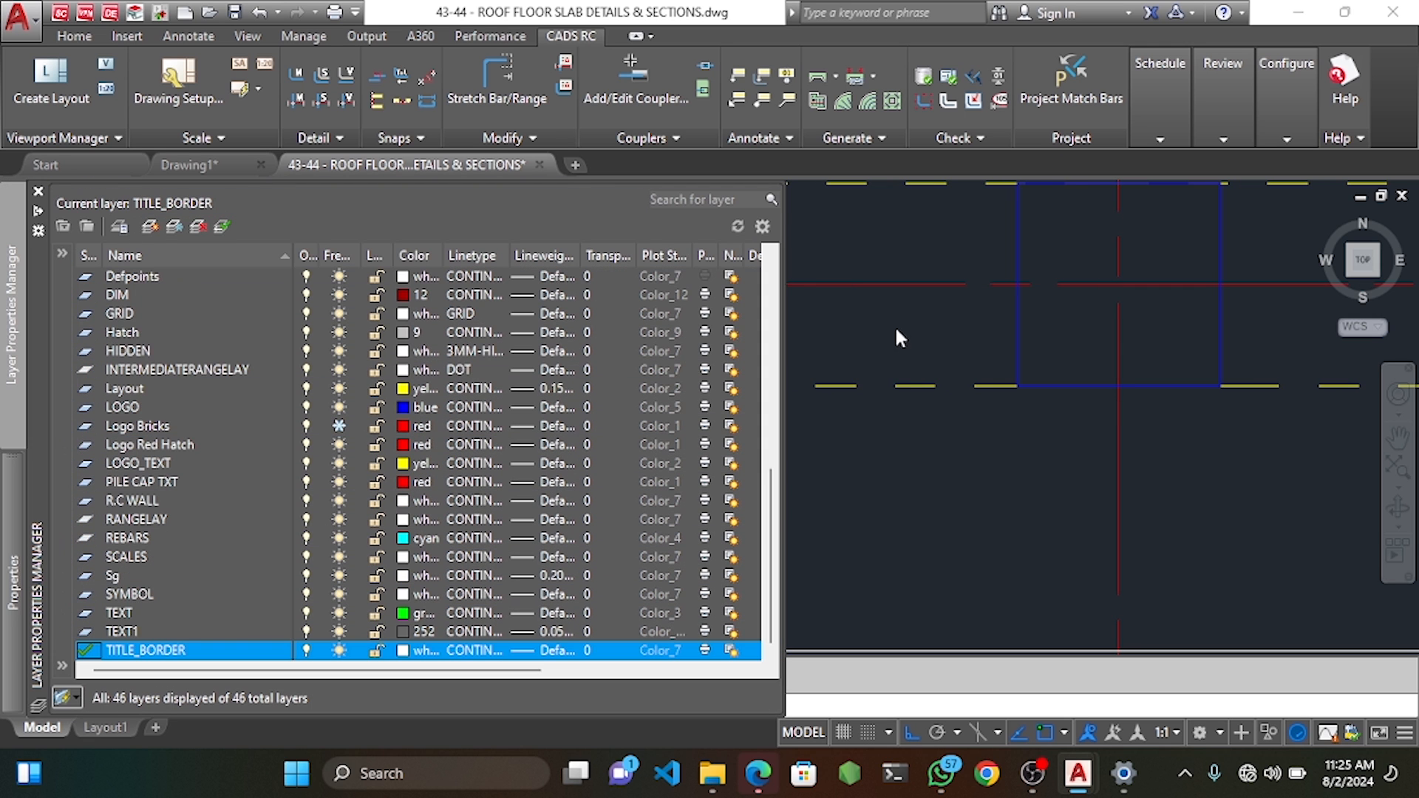
pyautogui.click(887, 326)
pyautogui.scroll(3, 788, 325)
pyautogui.scroll(-4, 788, 325)
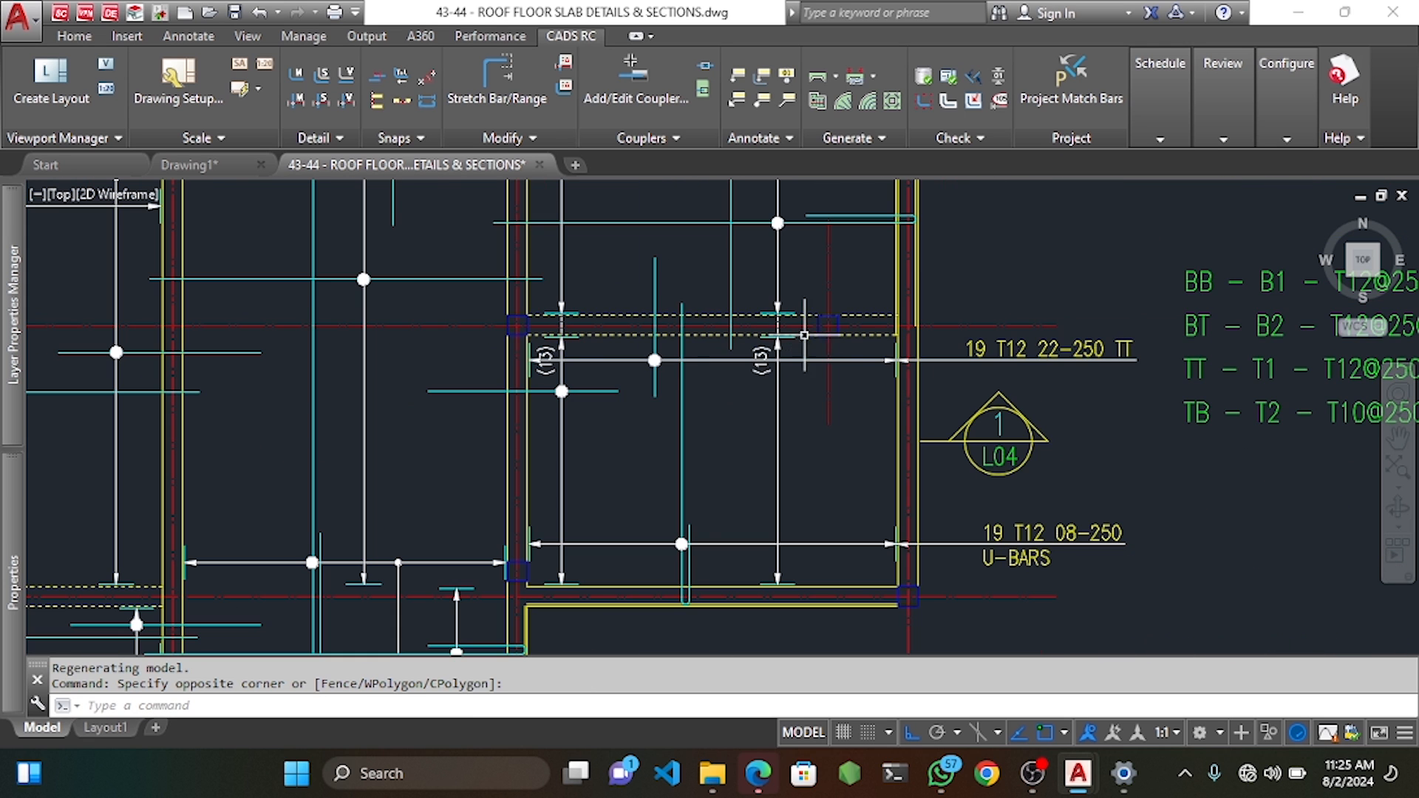
pyautogui.moveTo(658, 339); pyautogui.dragTo(709, 381, button='middle')
pyautogui.scroll(2, 811, 374)
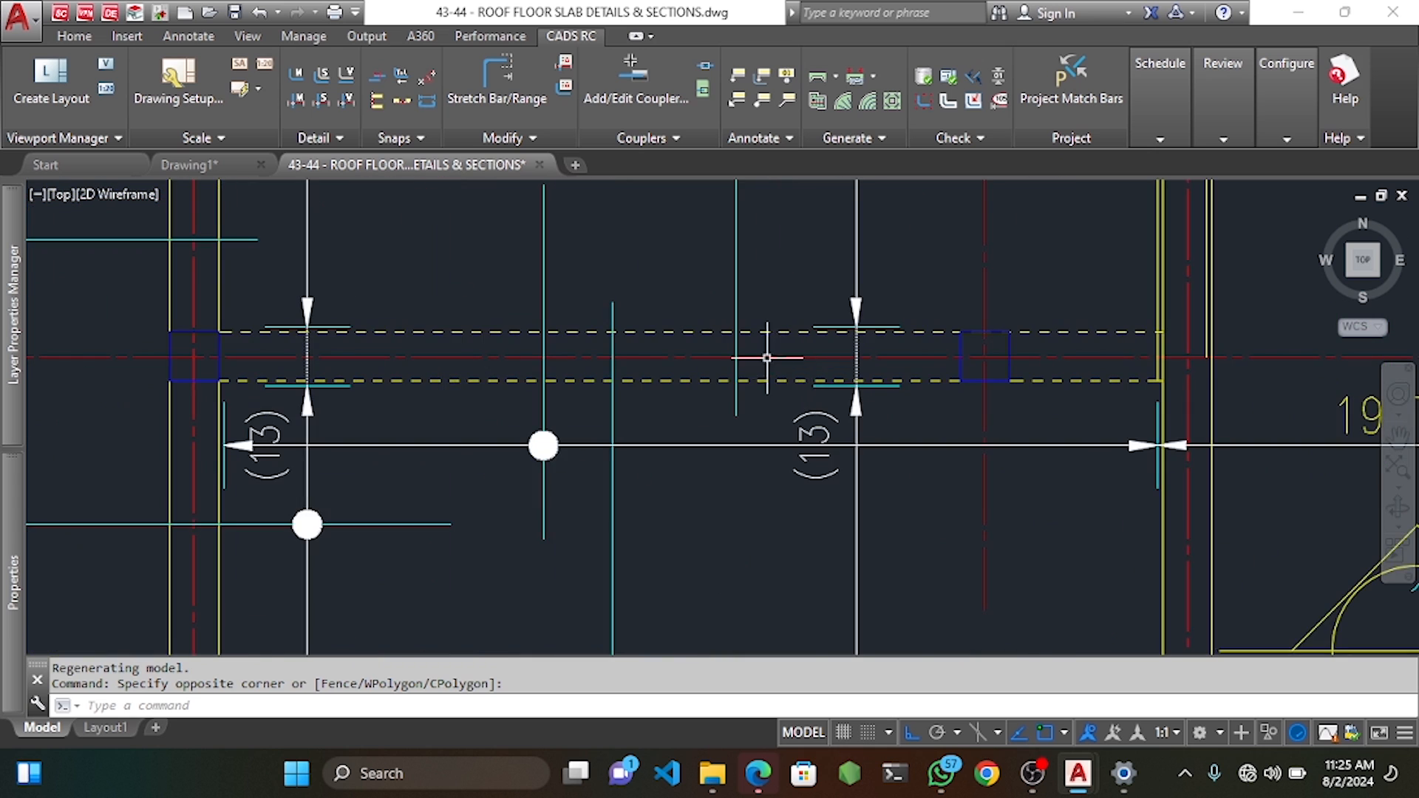
pyautogui.scroll(-3, 745, 343)
pyautogui.scroll(-2, 706, 399)
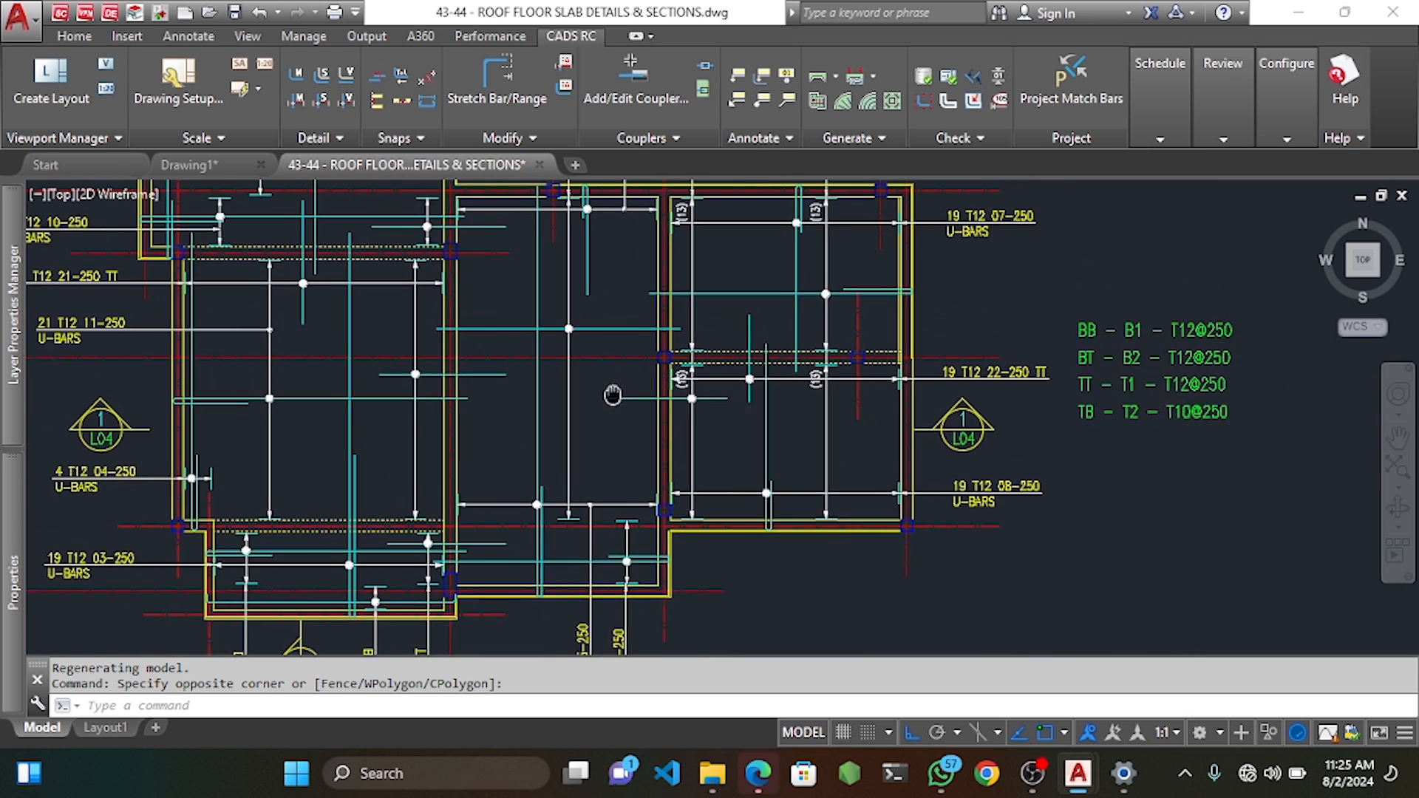
pyautogui.scroll(-2, 617, 381)
pyautogui.moveTo(551, 297); pyautogui.dragTo(551, 323, button='middle')
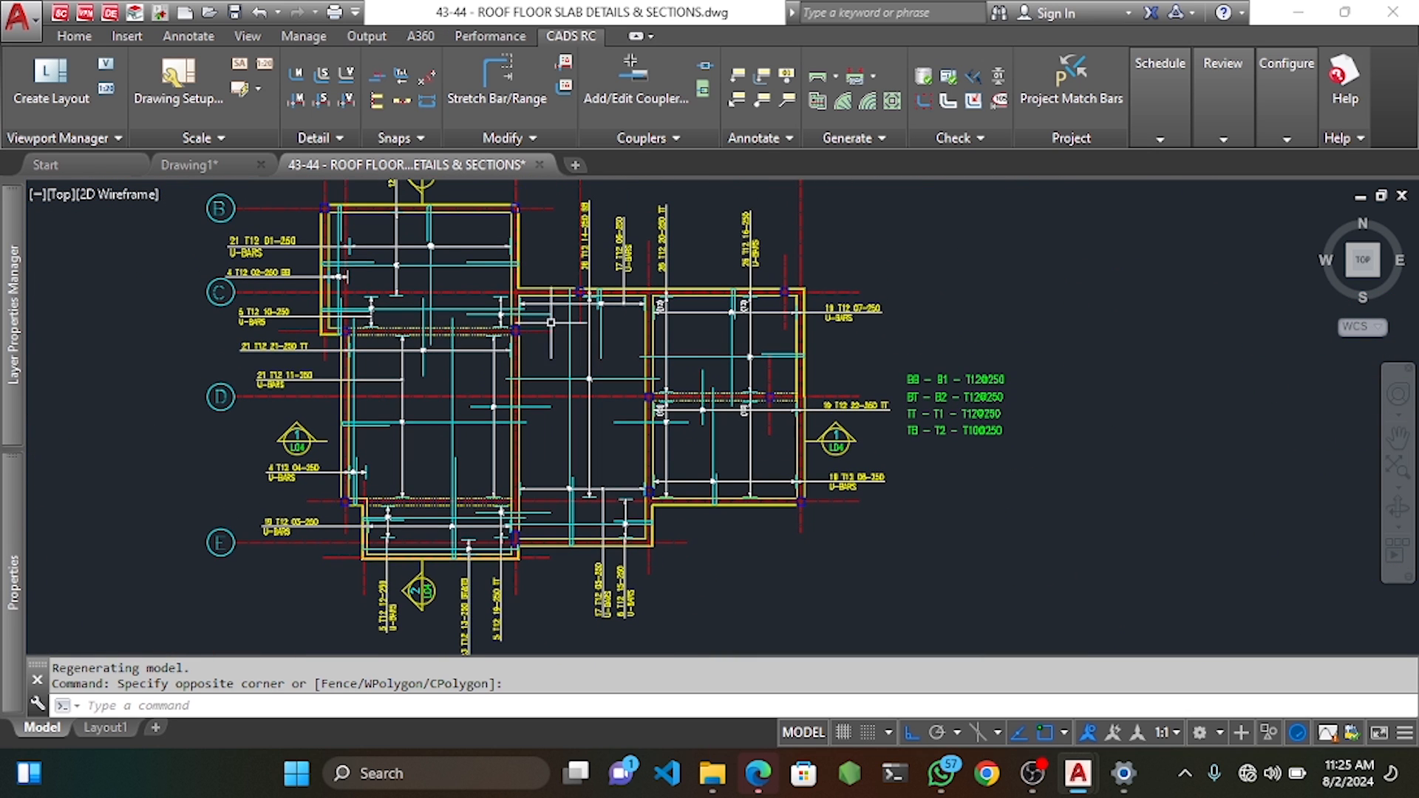
# Run the CADS RC Drawing Audit and highlight and inspect the 2 unlabelled bars.
pyautogui.click(949, 79)
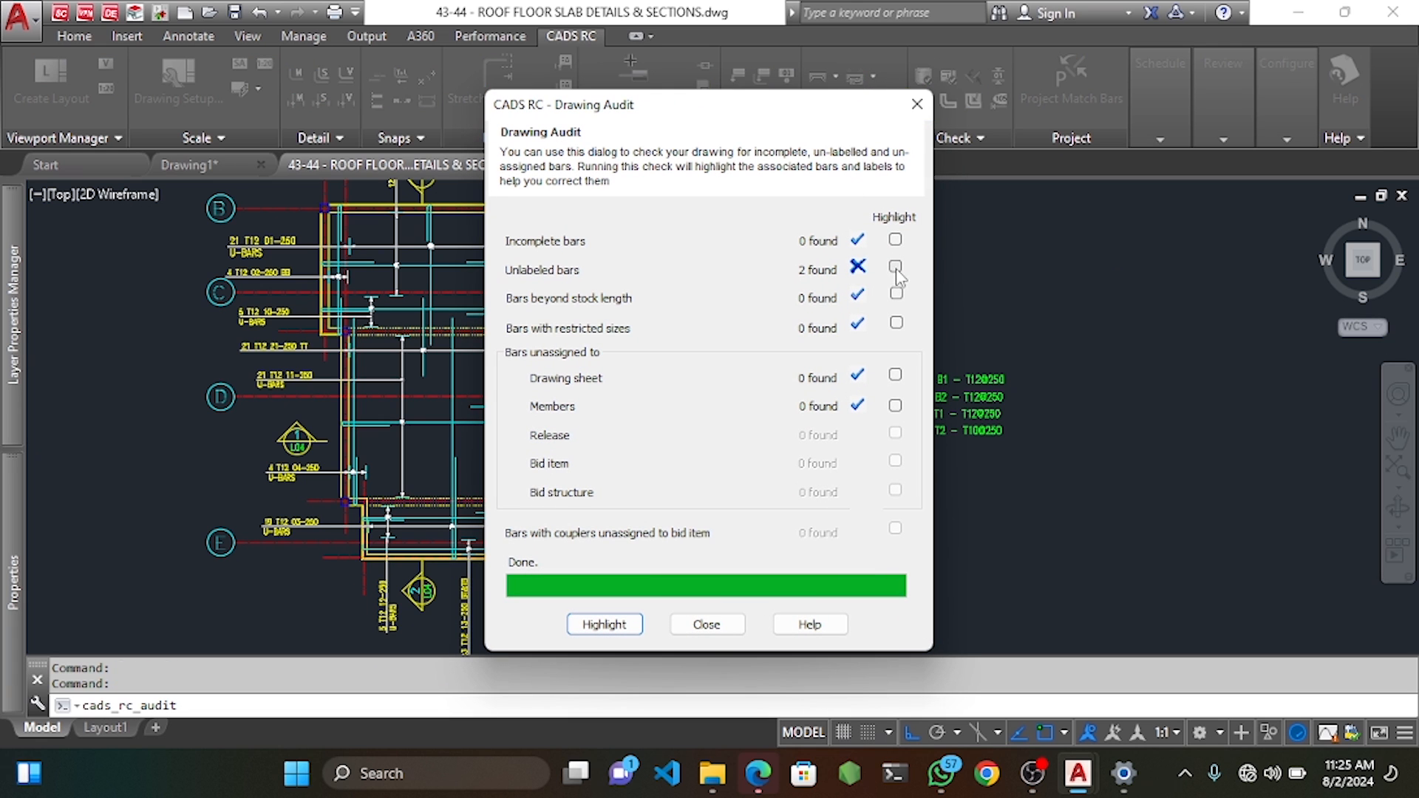
pyautogui.click(604, 625)
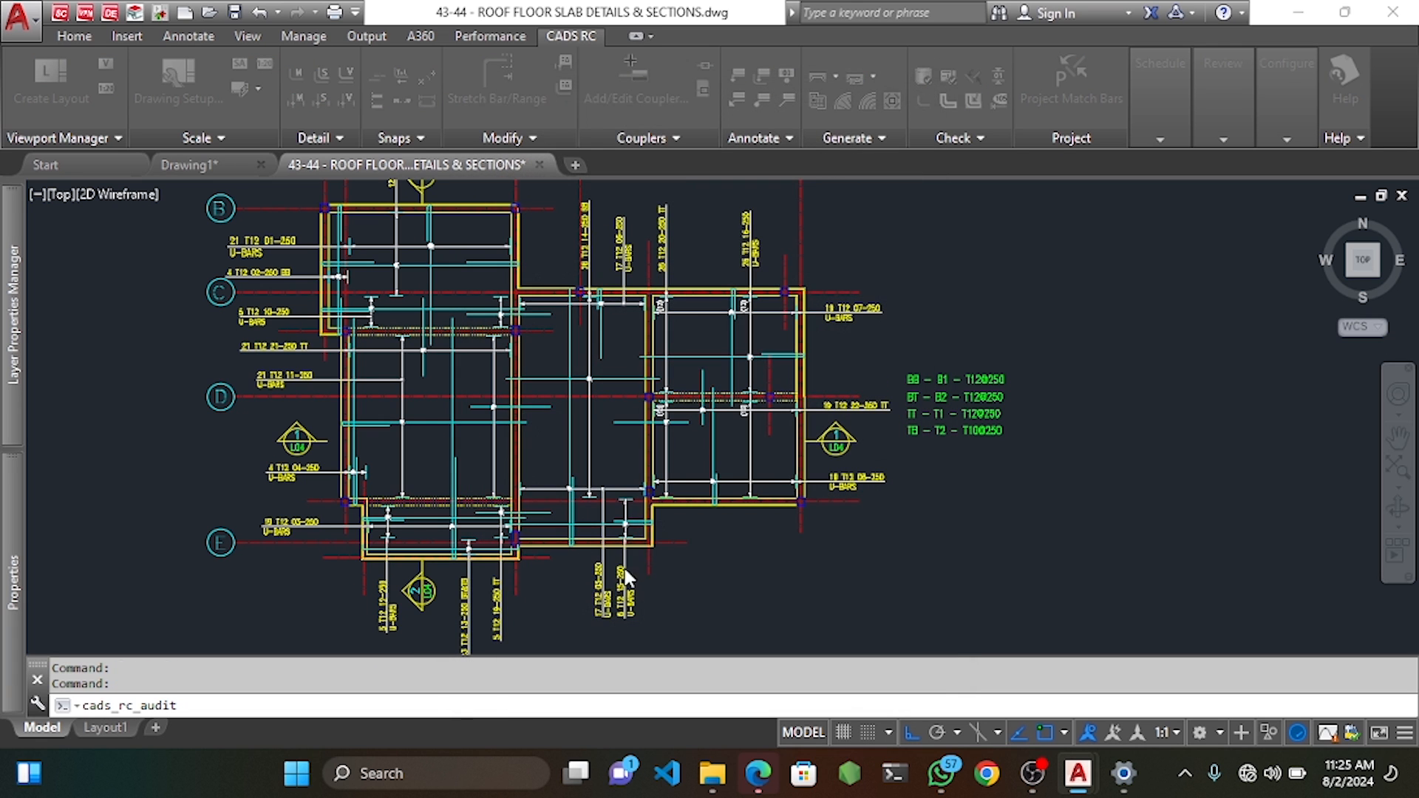
pyautogui.scroll(4, 508, 314)
pyautogui.scroll(-2, 507, 311)
pyautogui.moveTo(524, 397)
pyautogui.mouseDown(button='middle')
pyautogui.moveTo(526, 323)
pyautogui.moveTo(567, 225)
pyautogui.mouseUp(button='middle')
pyautogui.moveTo(540, 372)
pyautogui.mouseDown(button='middle')
pyautogui.moveTo(567, 281)
pyautogui.moveTo(533, 417)
pyautogui.mouseUp(button='middle')
pyautogui.scroll(-3, 567, 282)
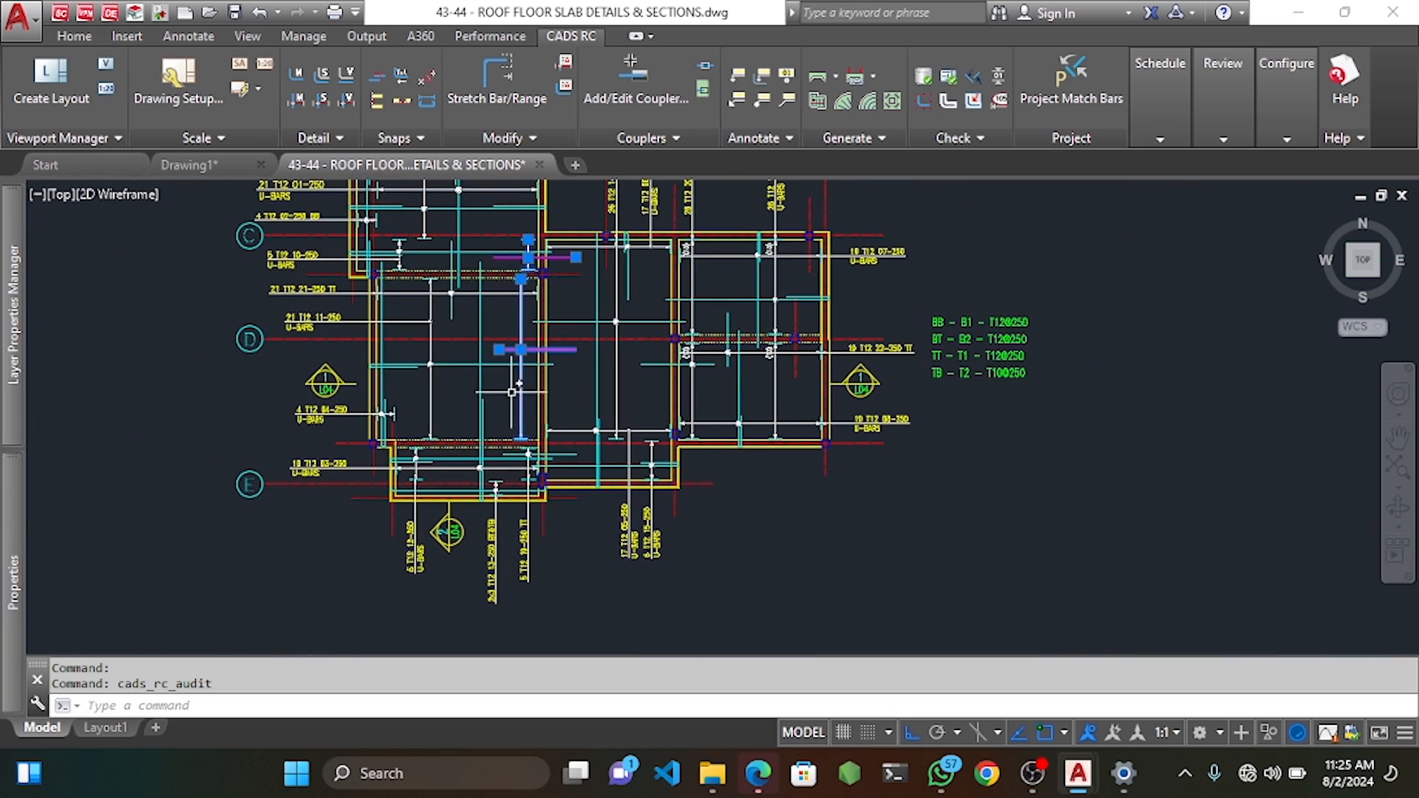
pyautogui.press('Escape')
pyautogui.scroll(2, 548, 259)
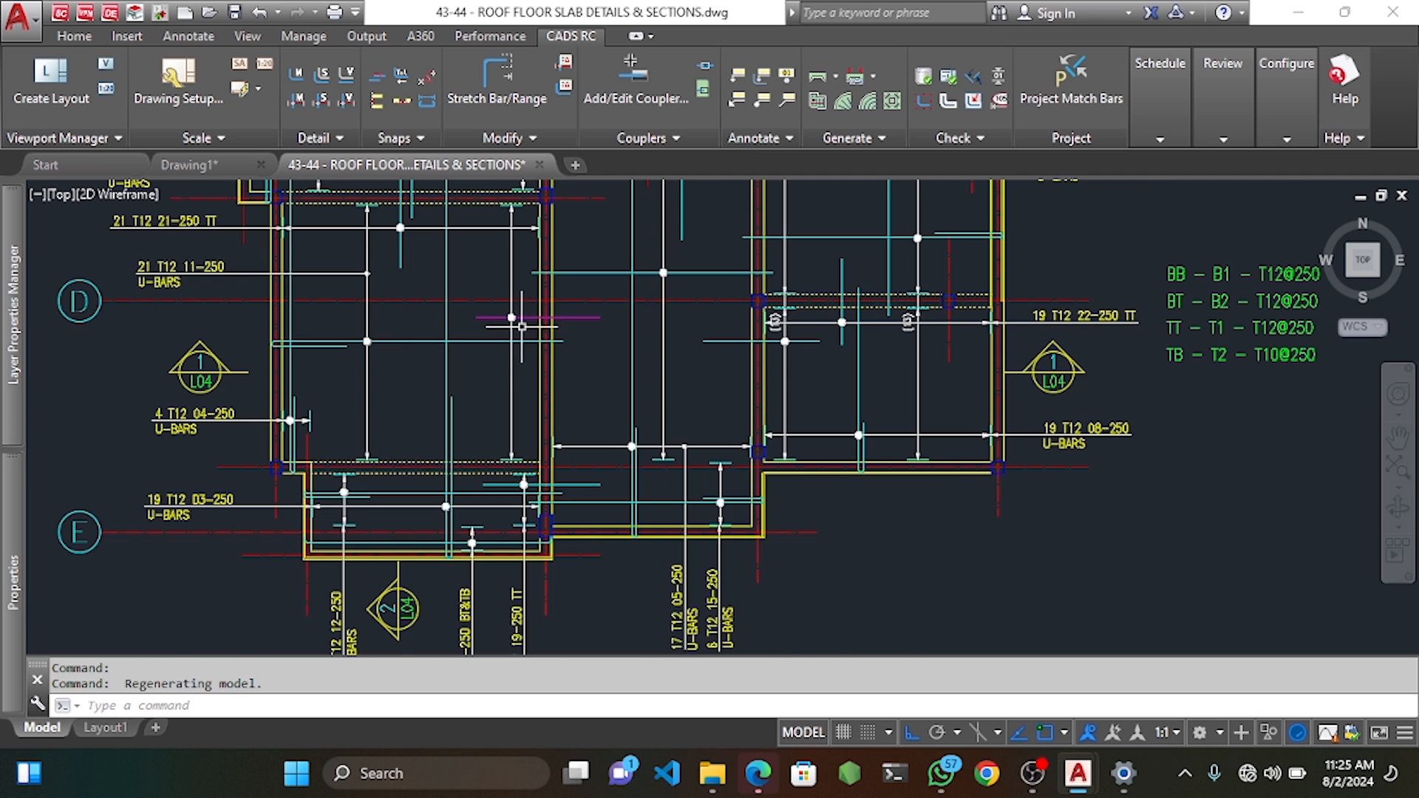
# Move the magenta bar and its vertical bar further to the right.
pyautogui.scroll(2, 506, 316)
pyautogui.scroll(2, 506, 316)
pyautogui.click(531, 325)
pyautogui.click(494, 305)
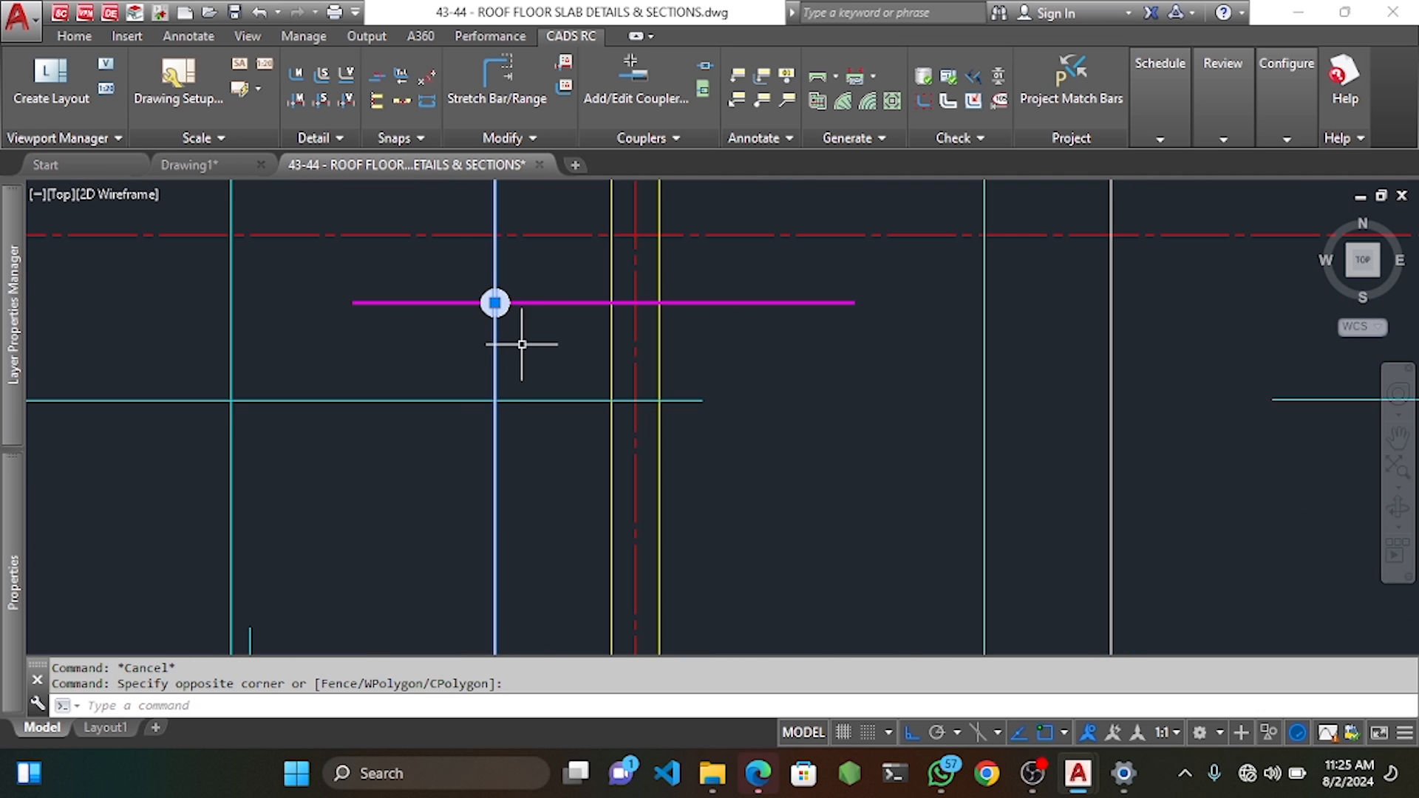
pyautogui.write('m')
pyautogui.press('Return')
pyautogui.click(495, 303)
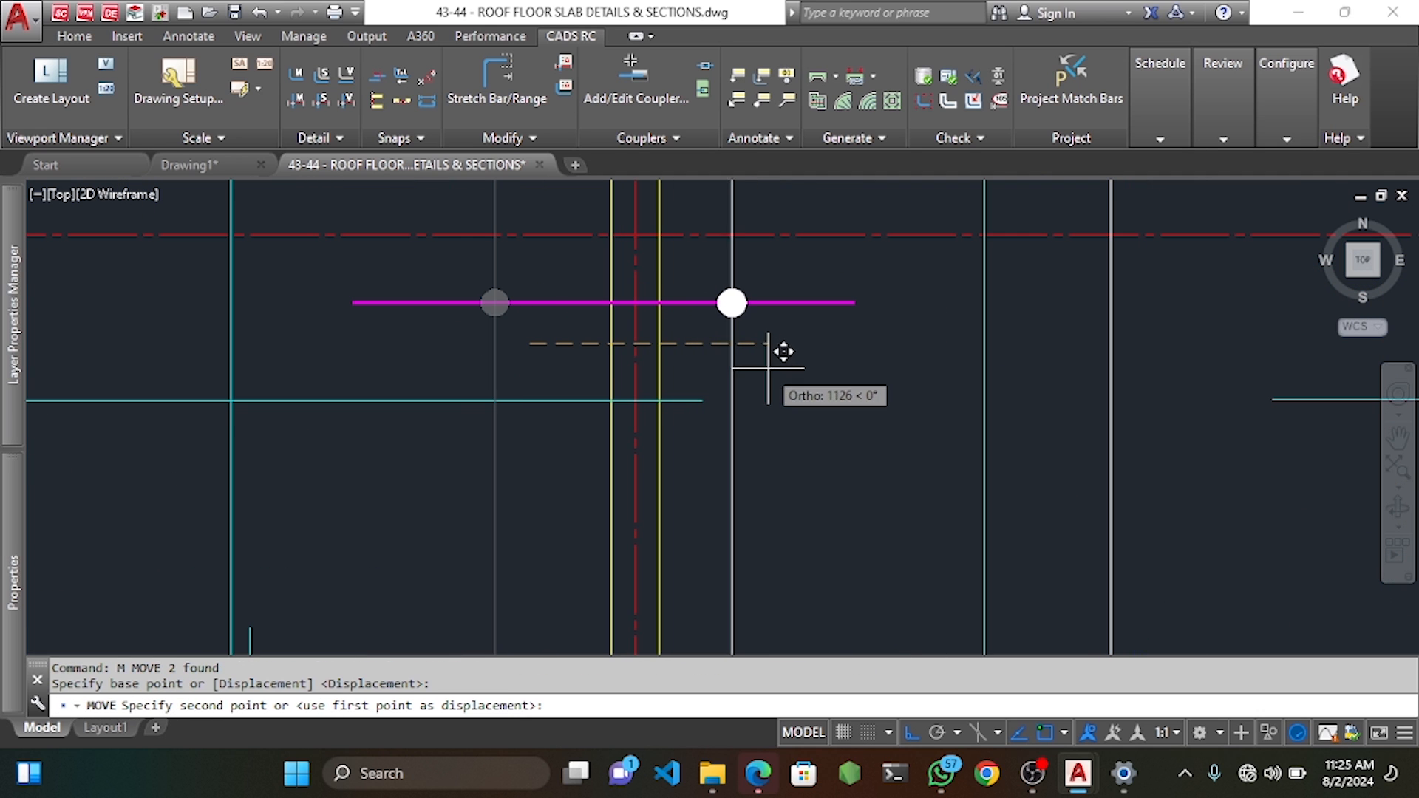
pyautogui.click(718, 298)
pyautogui.scroll(-4, 717, 298)
pyautogui.moveTo(746, 374); pyautogui.dragTo(714, 260, button='middle')
pyautogui.press('Escape')
pyautogui.press('Escape')
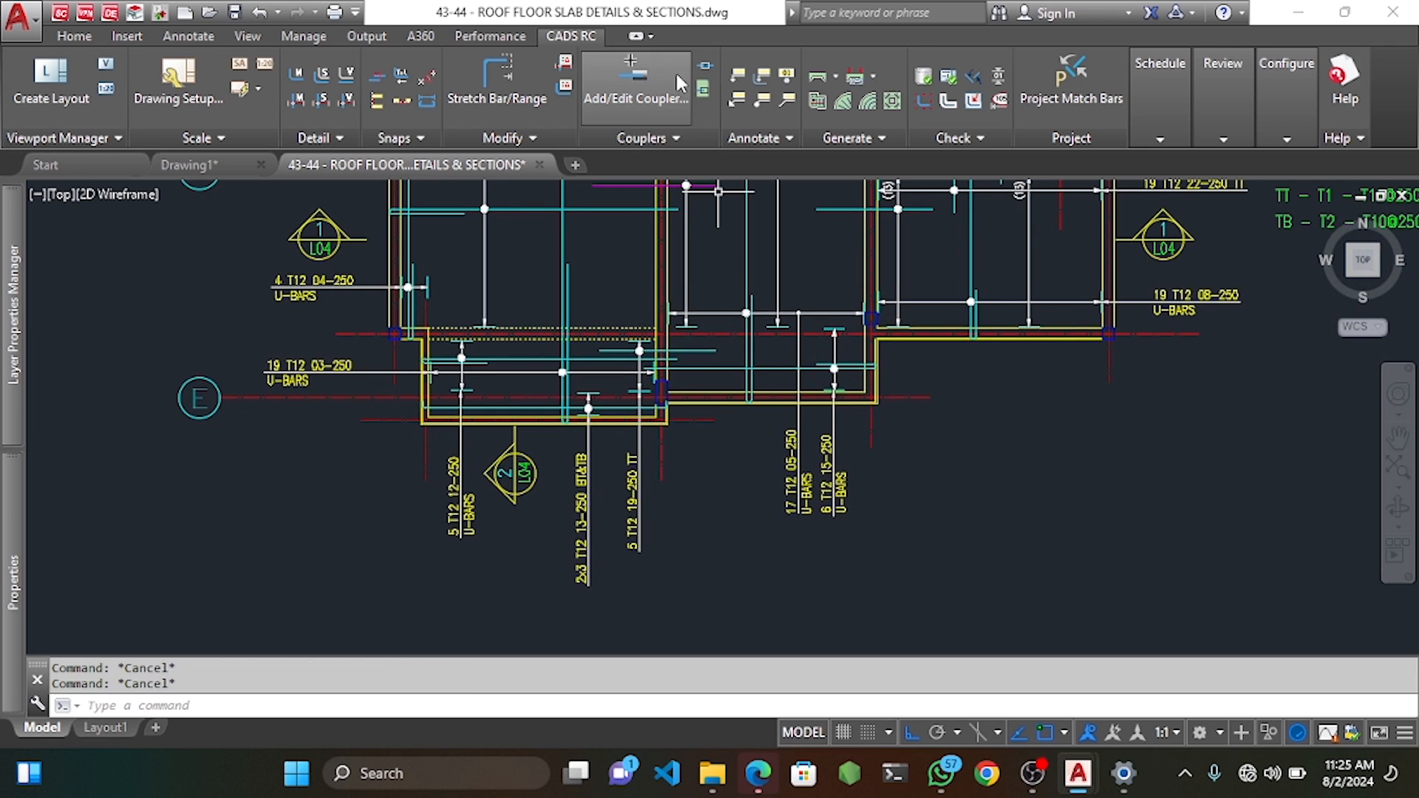
pyautogui.moveTo(657, 302)
pyautogui.mouseDown(button='middle')
pyautogui.moveTo(637, 492)
pyautogui.moveTo(663, 396)
pyautogui.moveTo(656, 420)
pyautogui.mouseUp(button='middle')
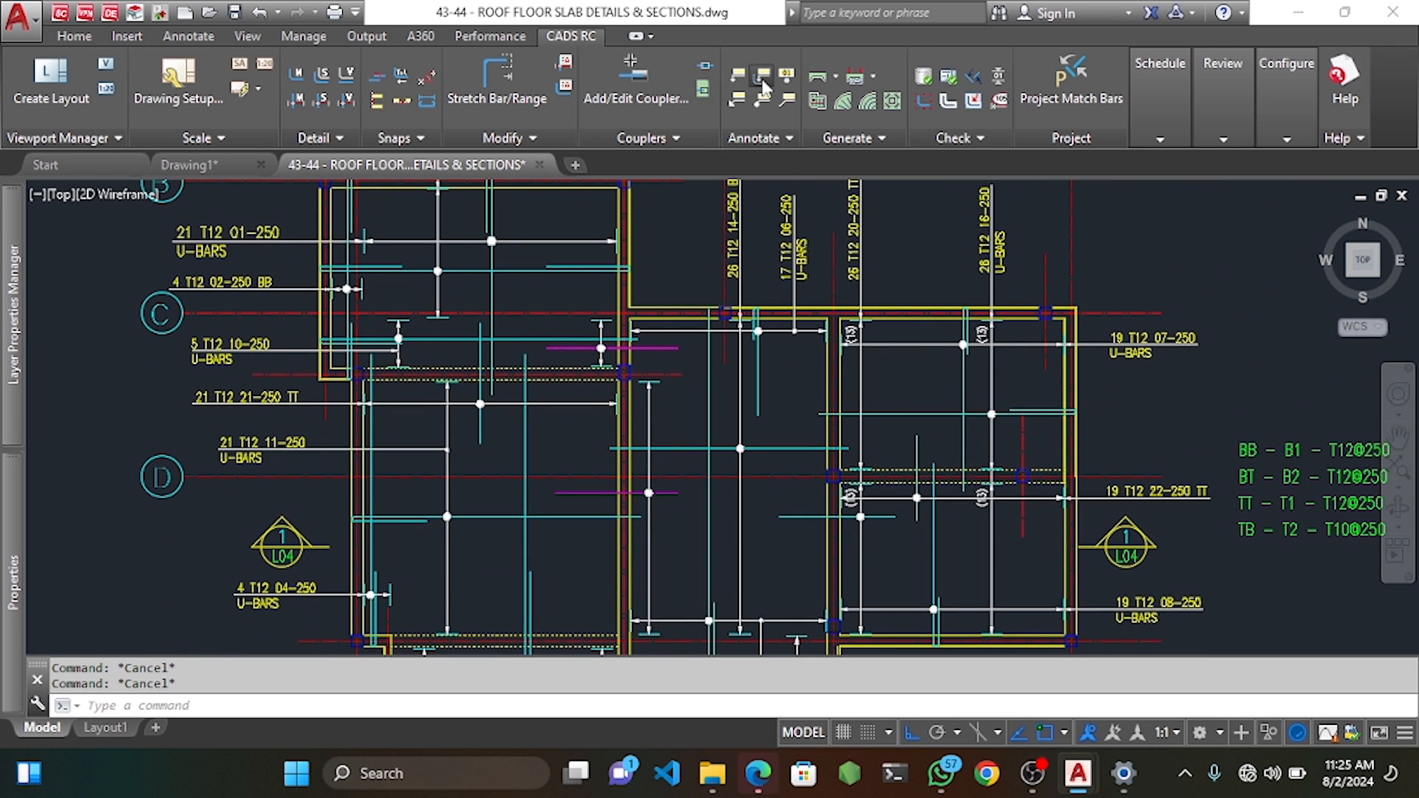
# Label the unlabelled bar with a vertical label and leader arrow.
pyautogui.click(762, 76)
pyautogui.click(675, 494)
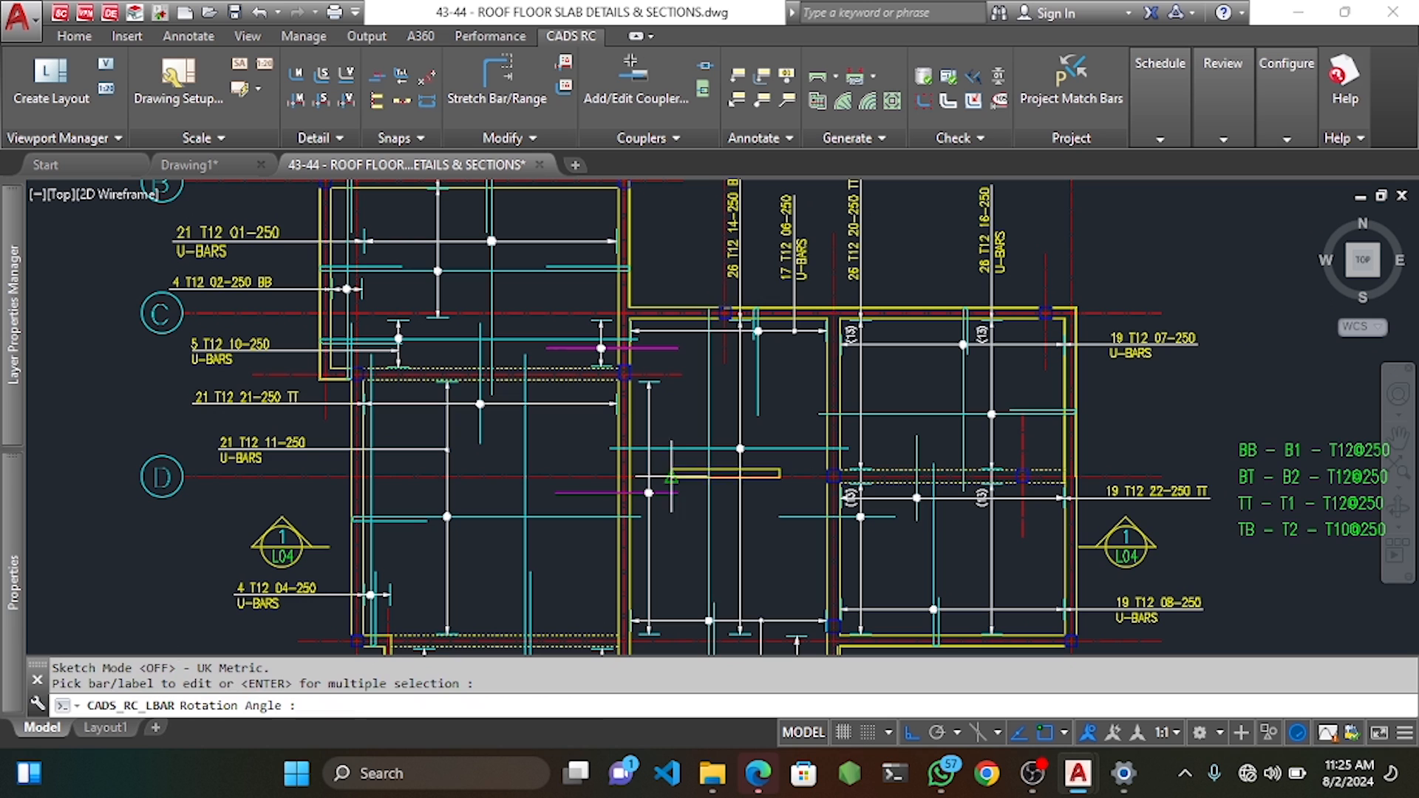
pyautogui.scroll(2, 651, 266)
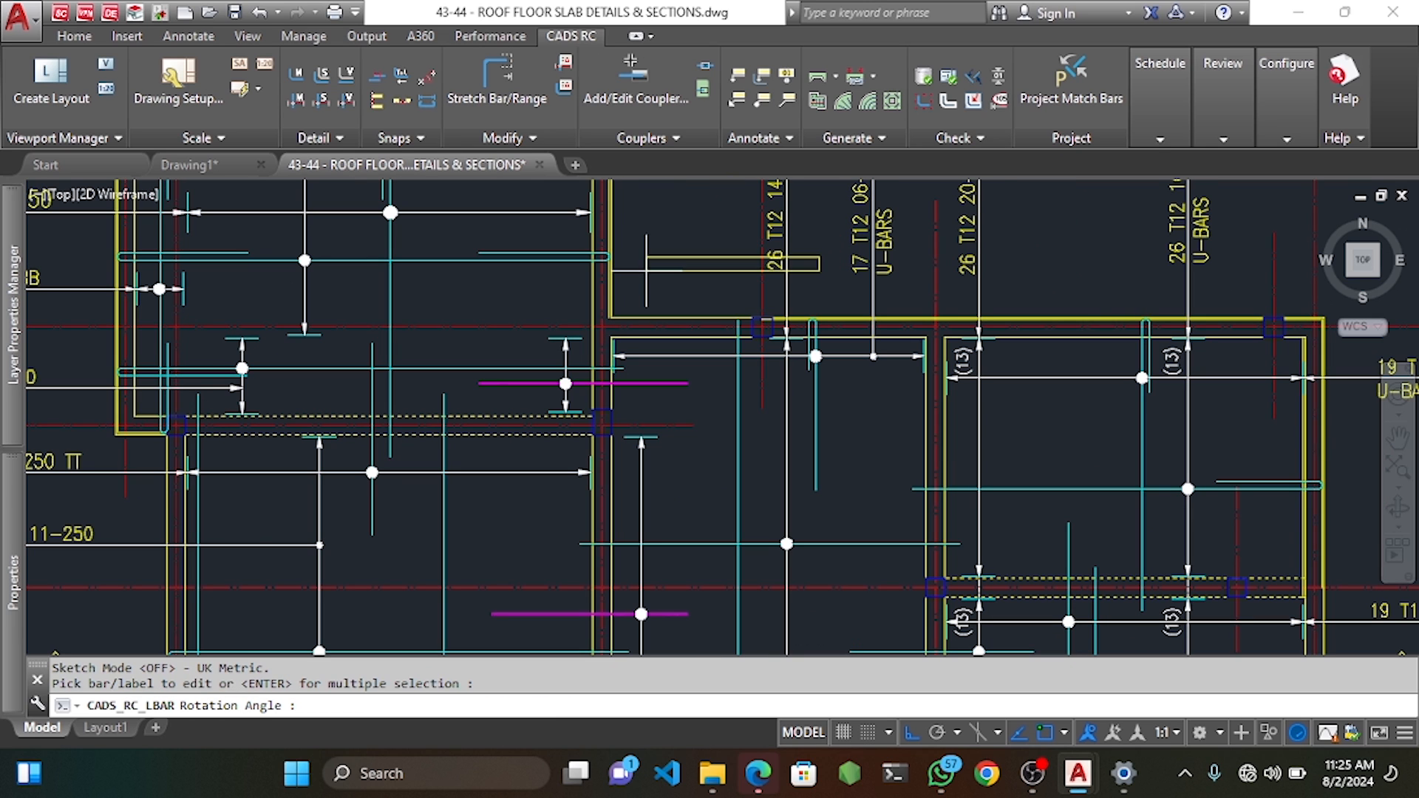
pyautogui.click(661, 238)
pyautogui.scroll(4, 649, 441)
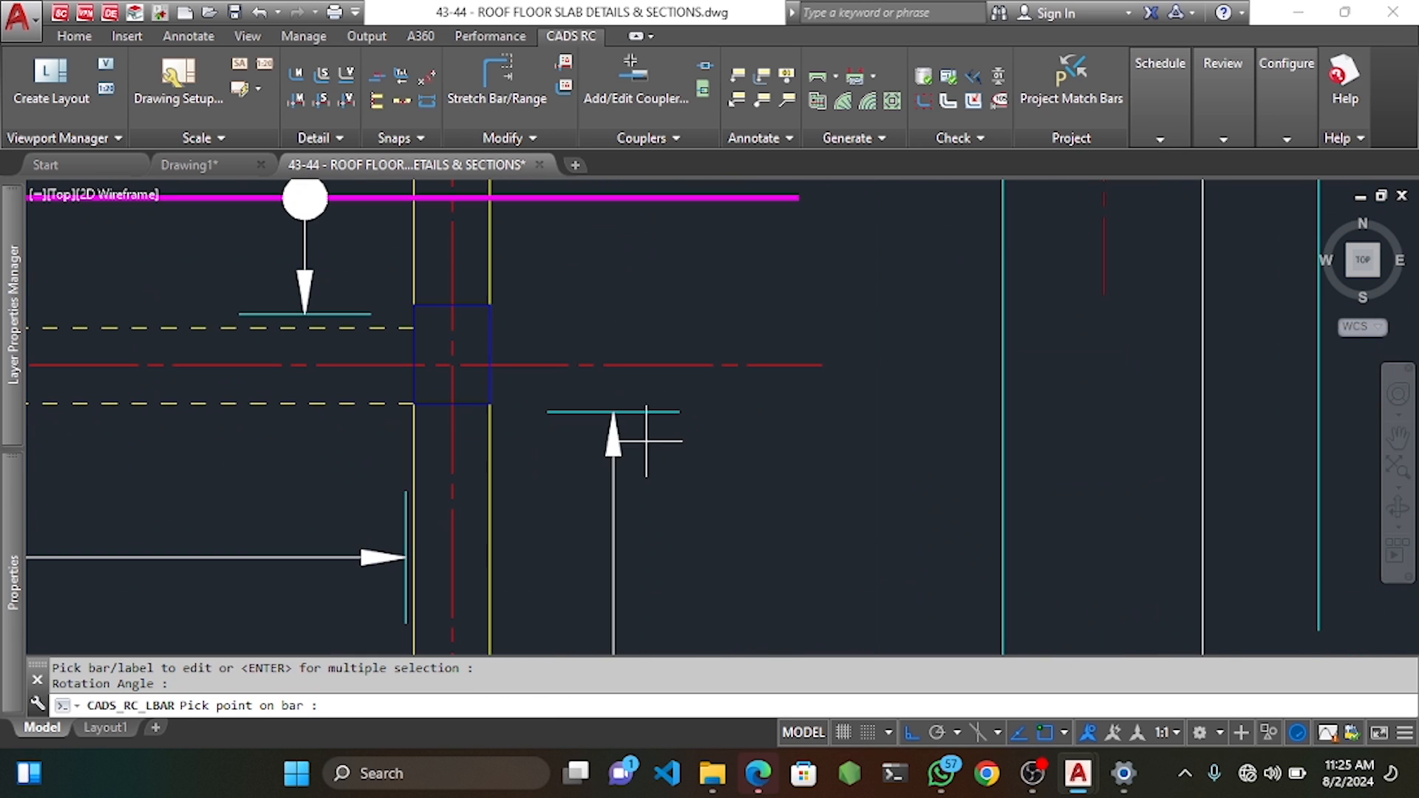
pyautogui.click(654, 410)
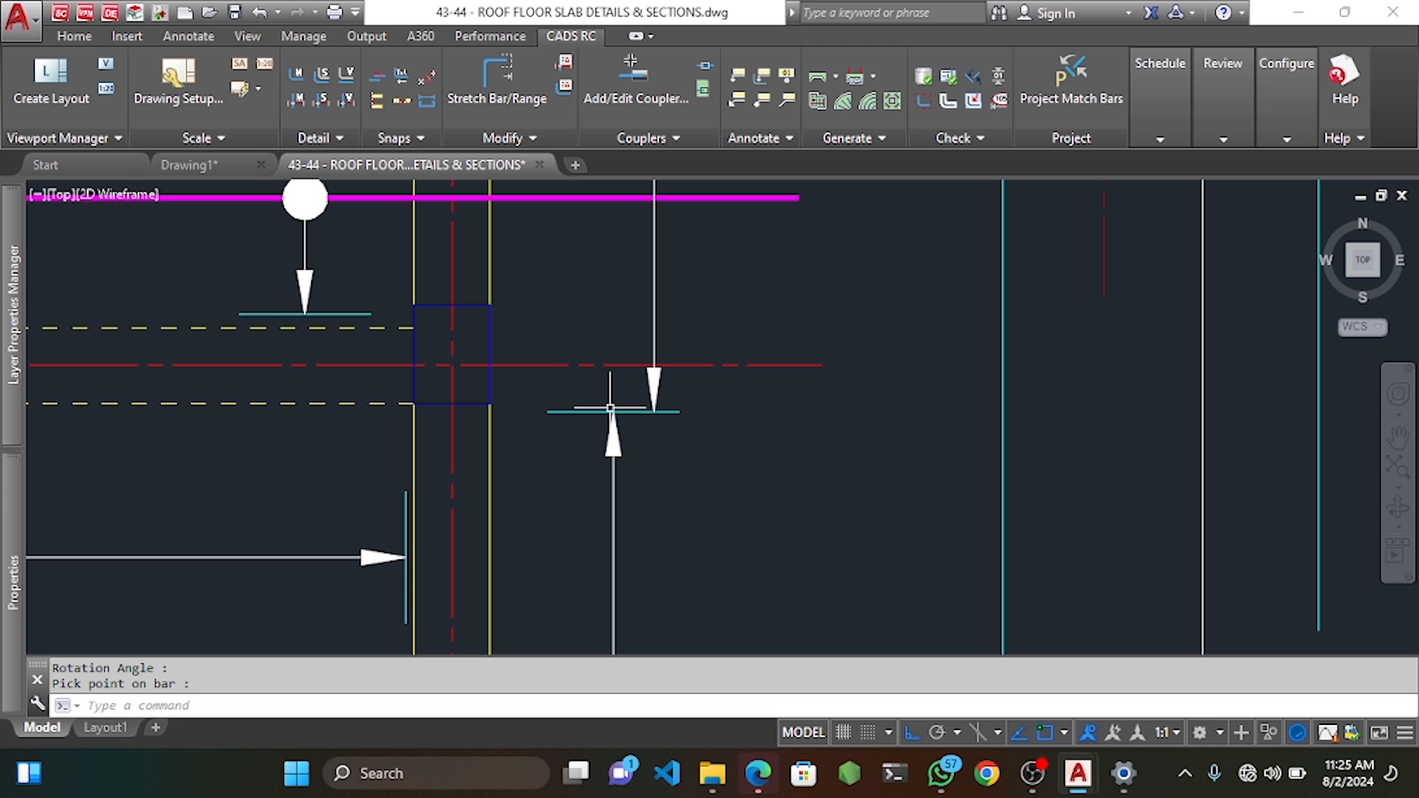
# Erase the new leader and arrowhead, keeping its bars in the schedule.
pyautogui.click(703, 388)
pyautogui.scroll(-4, 651, 395)
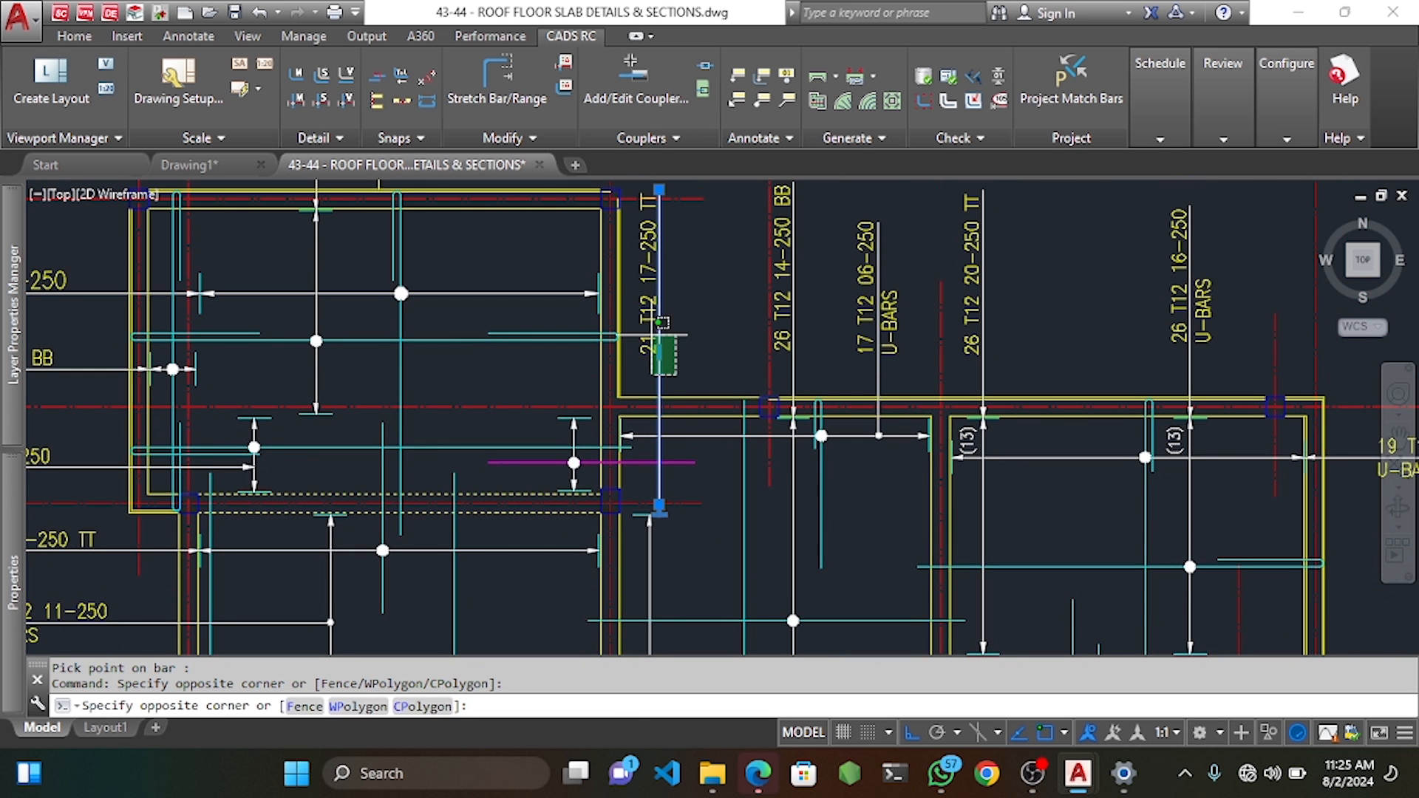
pyautogui.click(654, 335)
pyautogui.scroll(-4, 665, 344)
pyautogui.scroll(4, 662, 369)
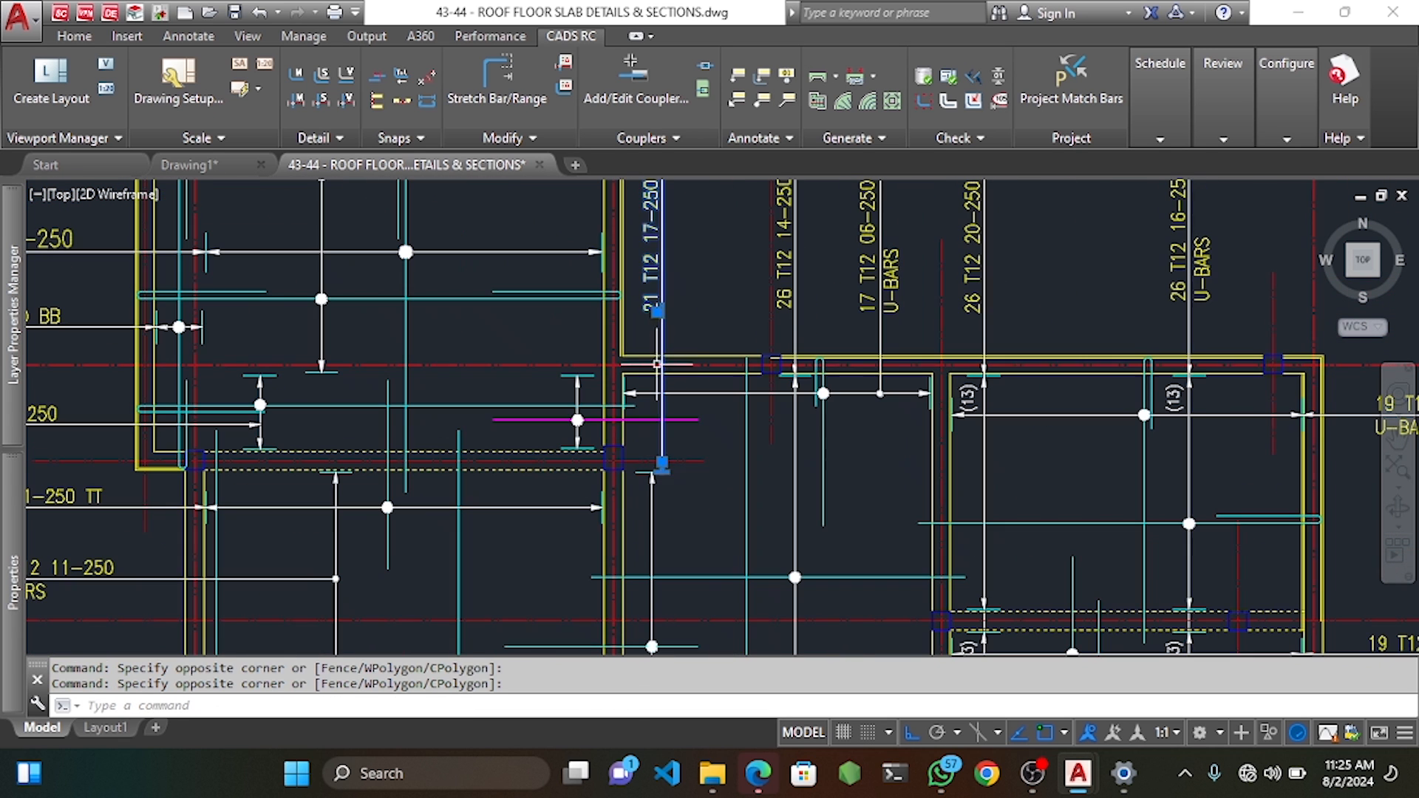
pyautogui.press('Escape')
pyautogui.press('Escape')
pyautogui.click(675, 332)
pyautogui.click(655, 272)
pyautogui.scroll(6, 663, 462)
pyautogui.click(636, 415)
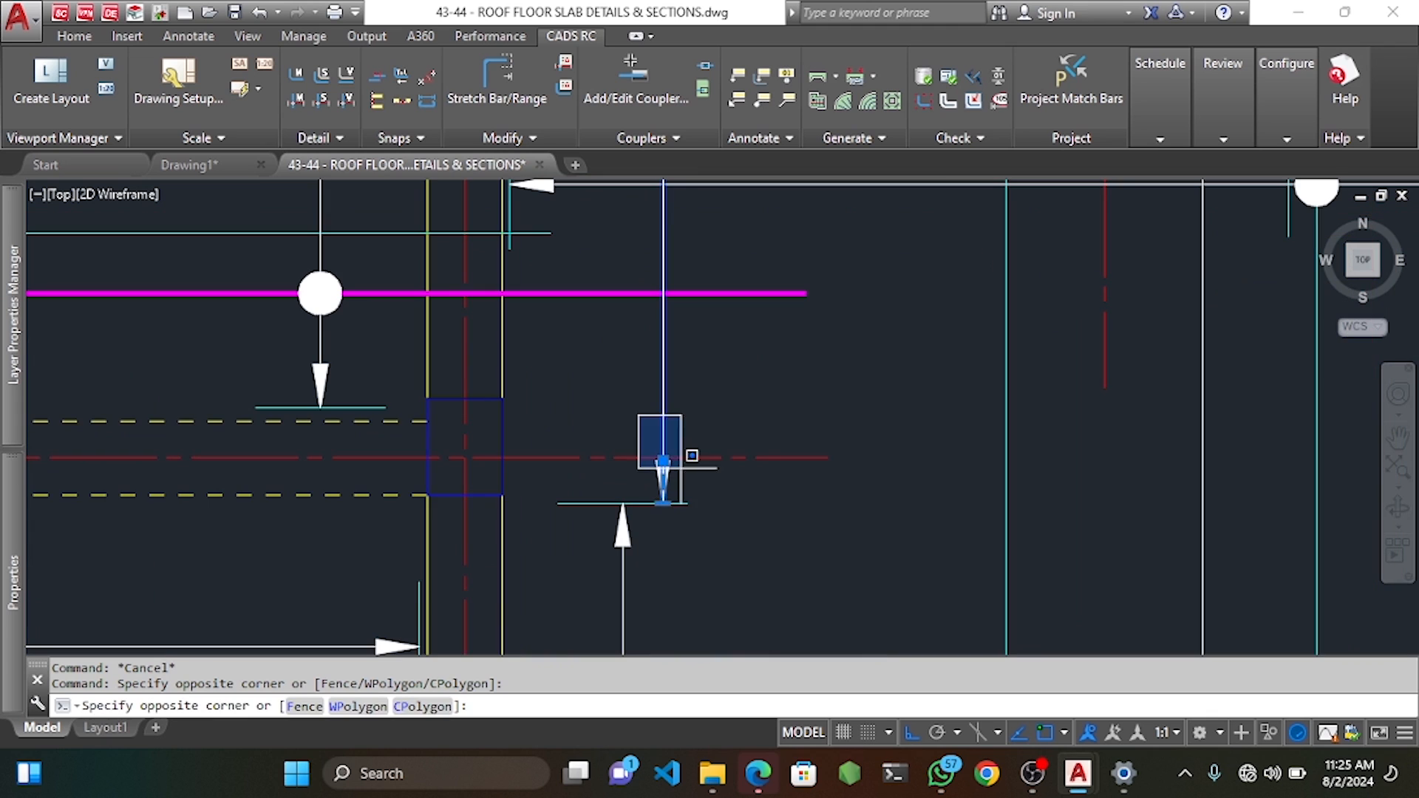
pyautogui.click(685, 470)
pyautogui.moveTo(708, 514); pyautogui.dragTo(694, 459, button='middle')
pyautogui.press('Delete')
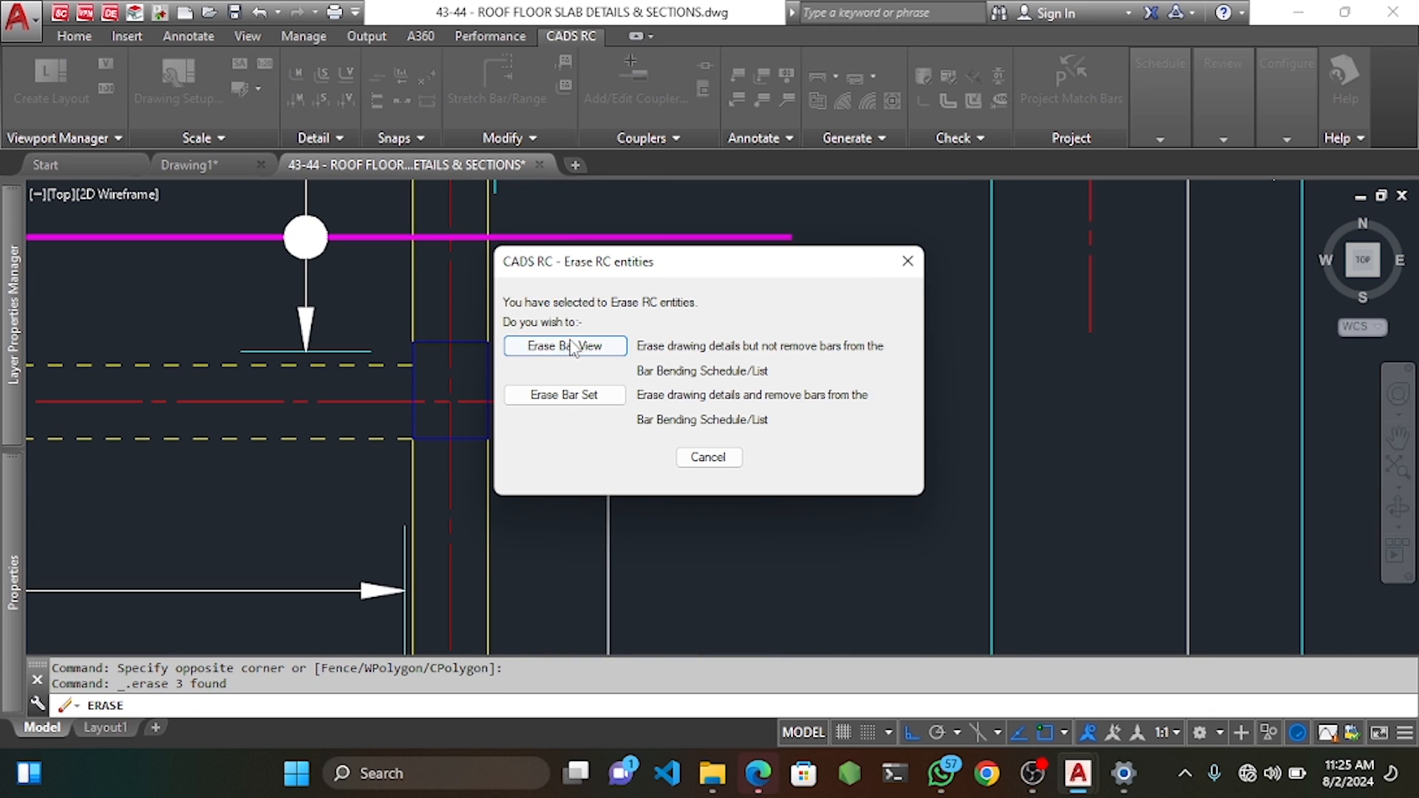
pyautogui.click(551, 368)
# Label the bar again, fixing the label orientation and attaching it to the bar.
pyautogui.click(747, 96)
pyautogui.scroll(-8, 561, 355)
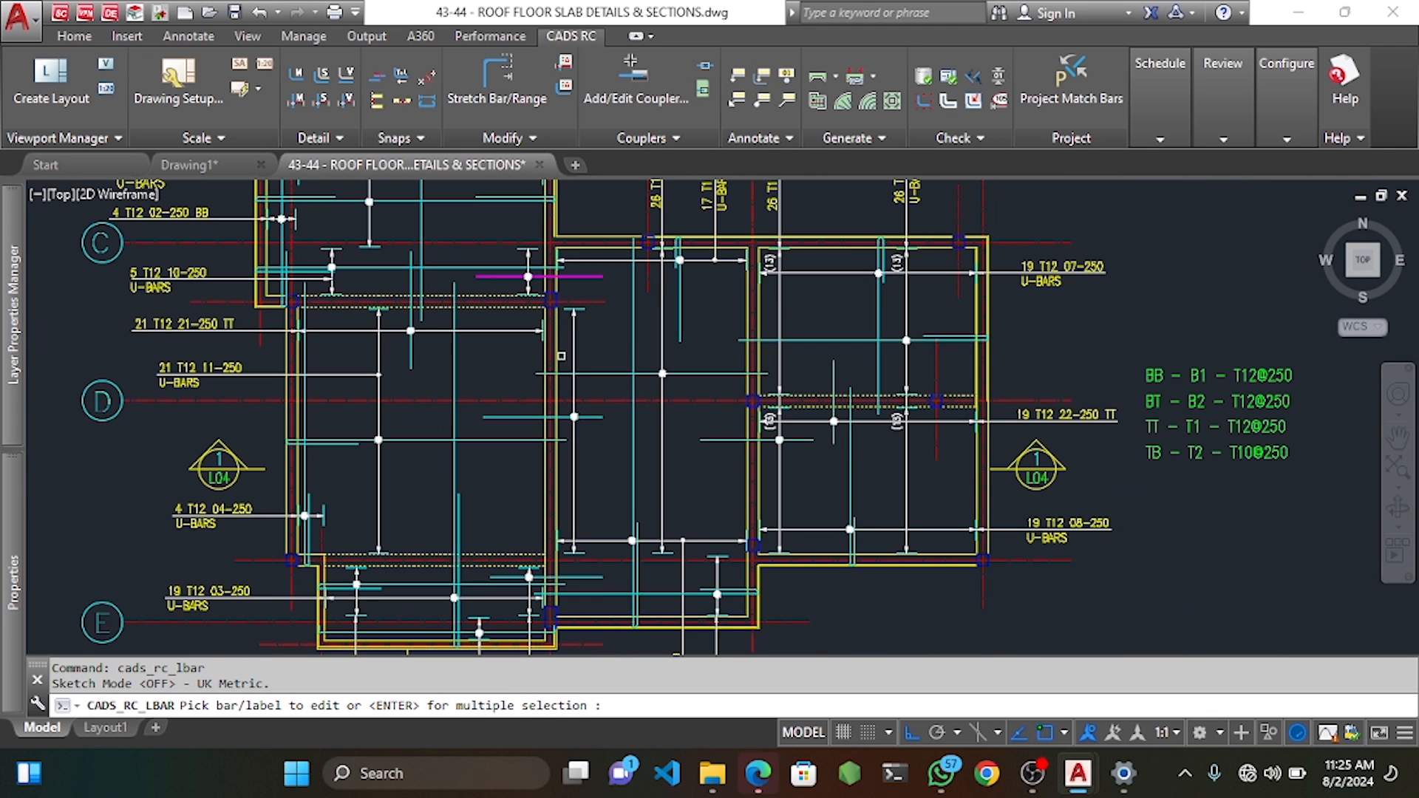
pyautogui.click(575, 276)
pyautogui.moveTo(581, 510); pyautogui.dragTo(590, 319, button='middle')
pyautogui.moveTo(588, 548); pyautogui.dragTo(590, 419, button='middle')
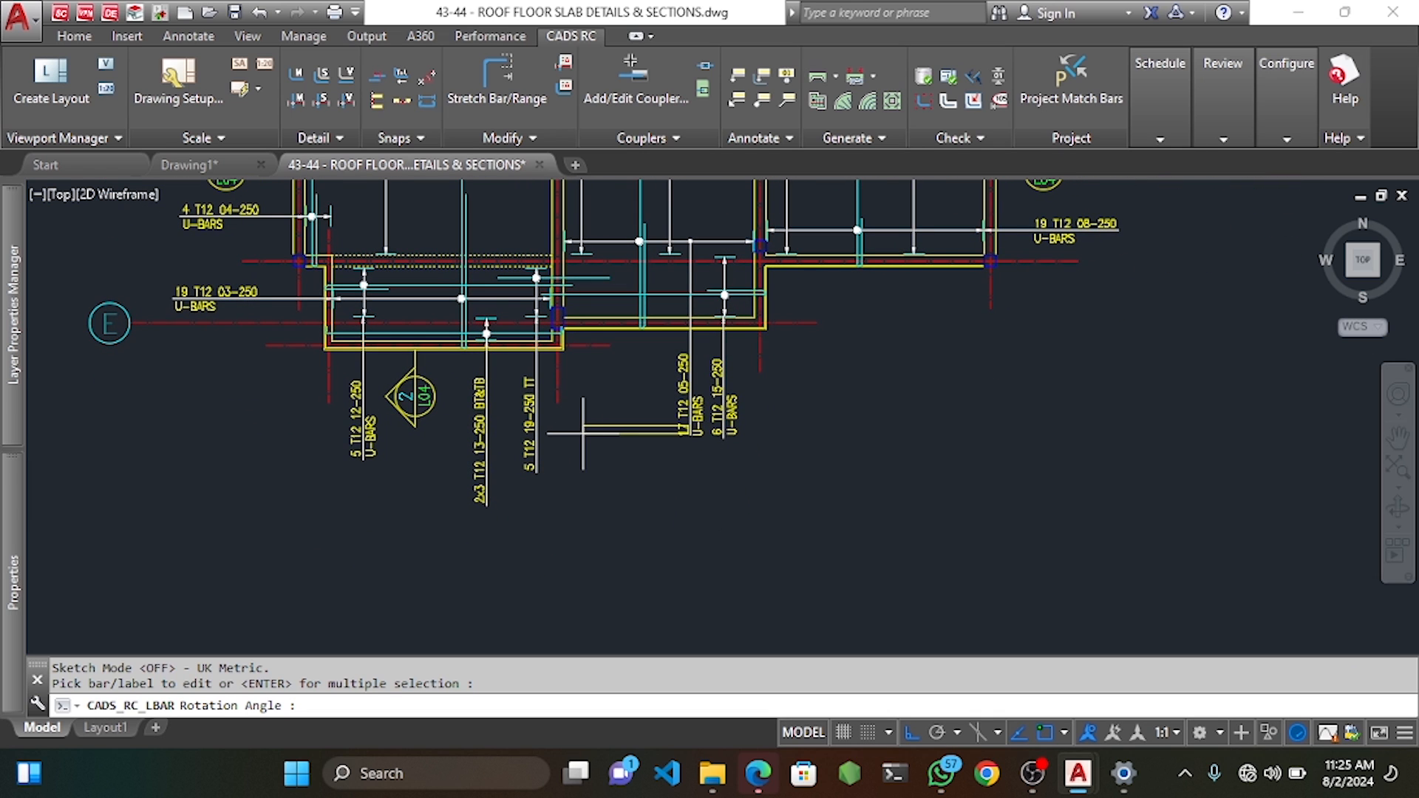
pyautogui.click(590, 404)
pyautogui.scroll(6, 580, 226)
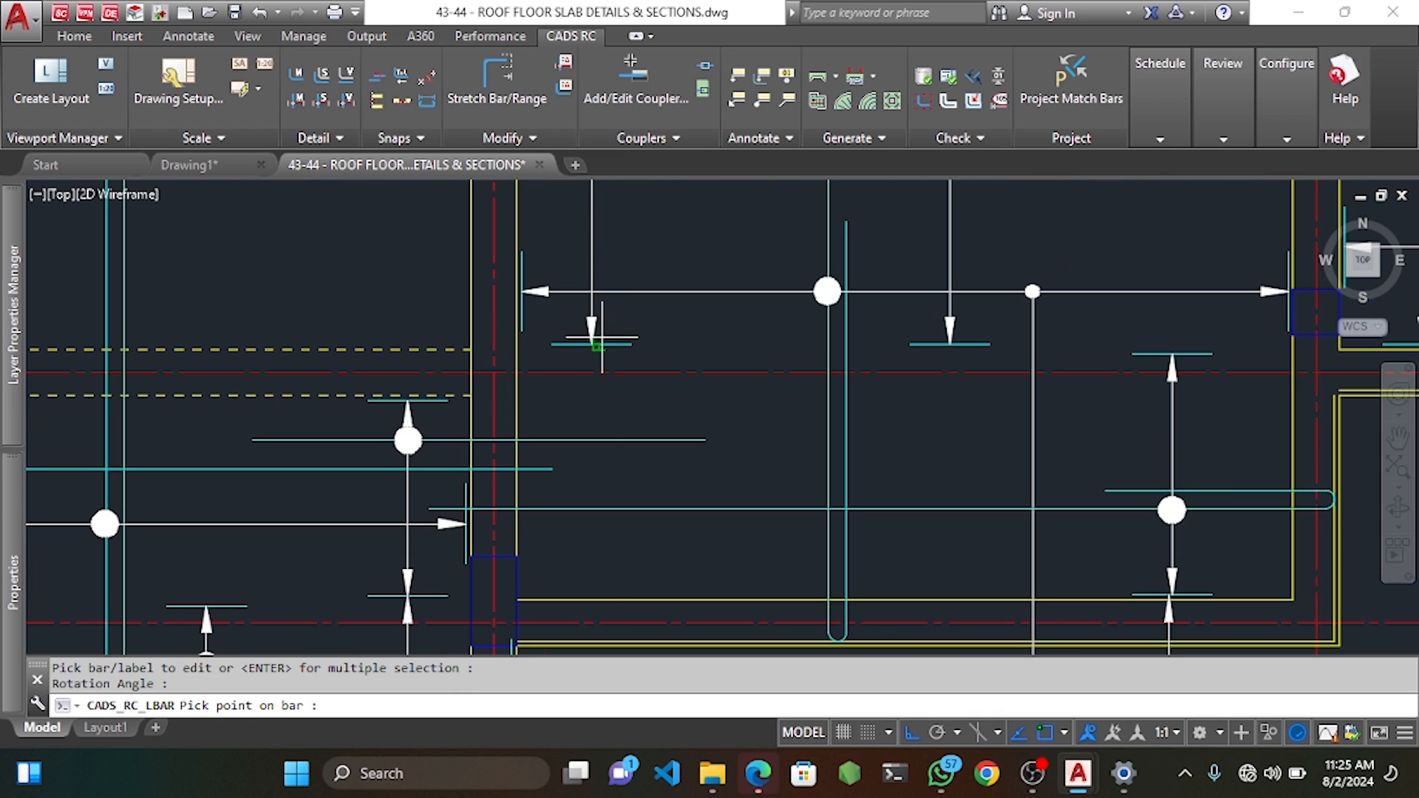
pyautogui.click(599, 341)
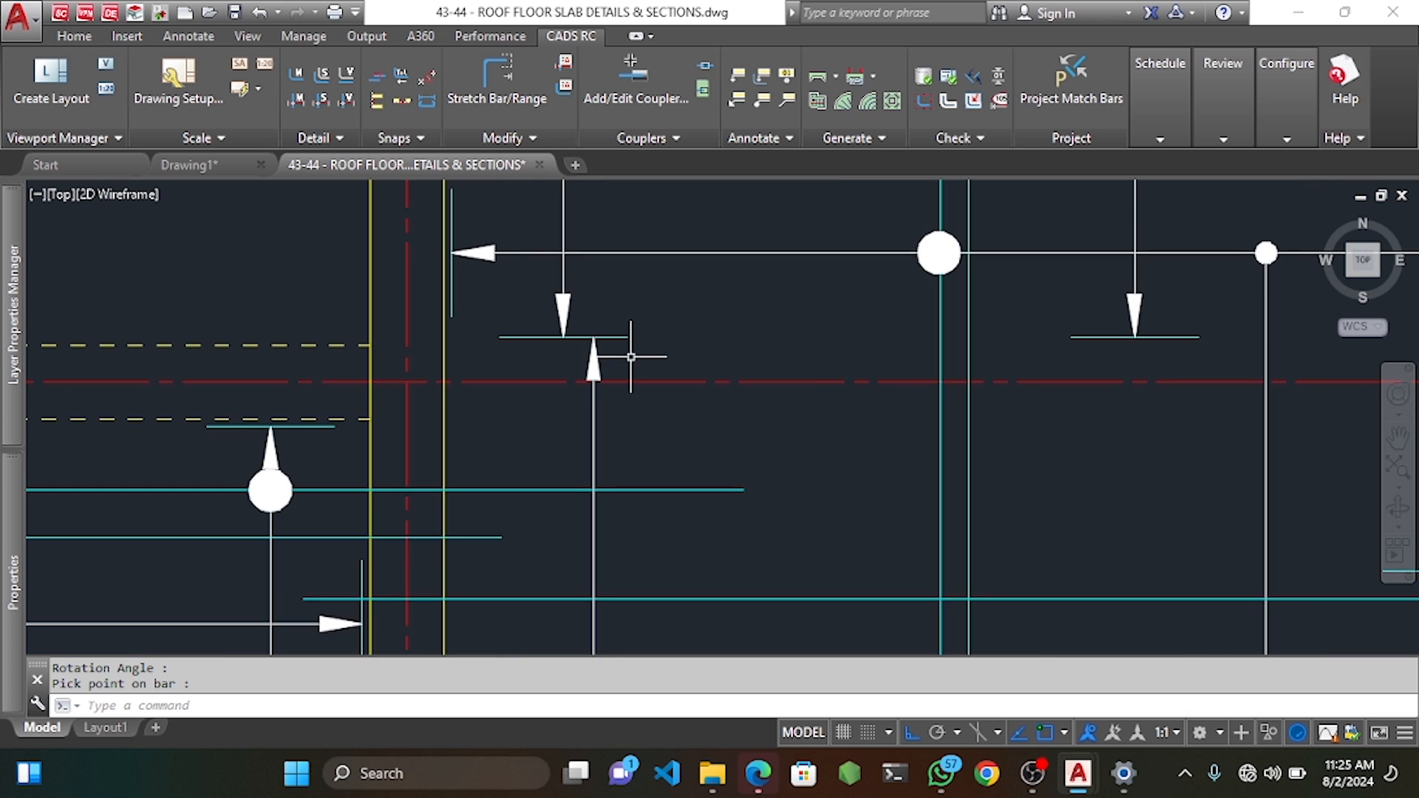
# Move the 21 T12 17-250 TT leader slightly to the left.
pyautogui.click(634, 355)
pyautogui.scroll(-4, 584, 363)
pyautogui.click(589, 457)
pyautogui.scroll(4, 603, 363)
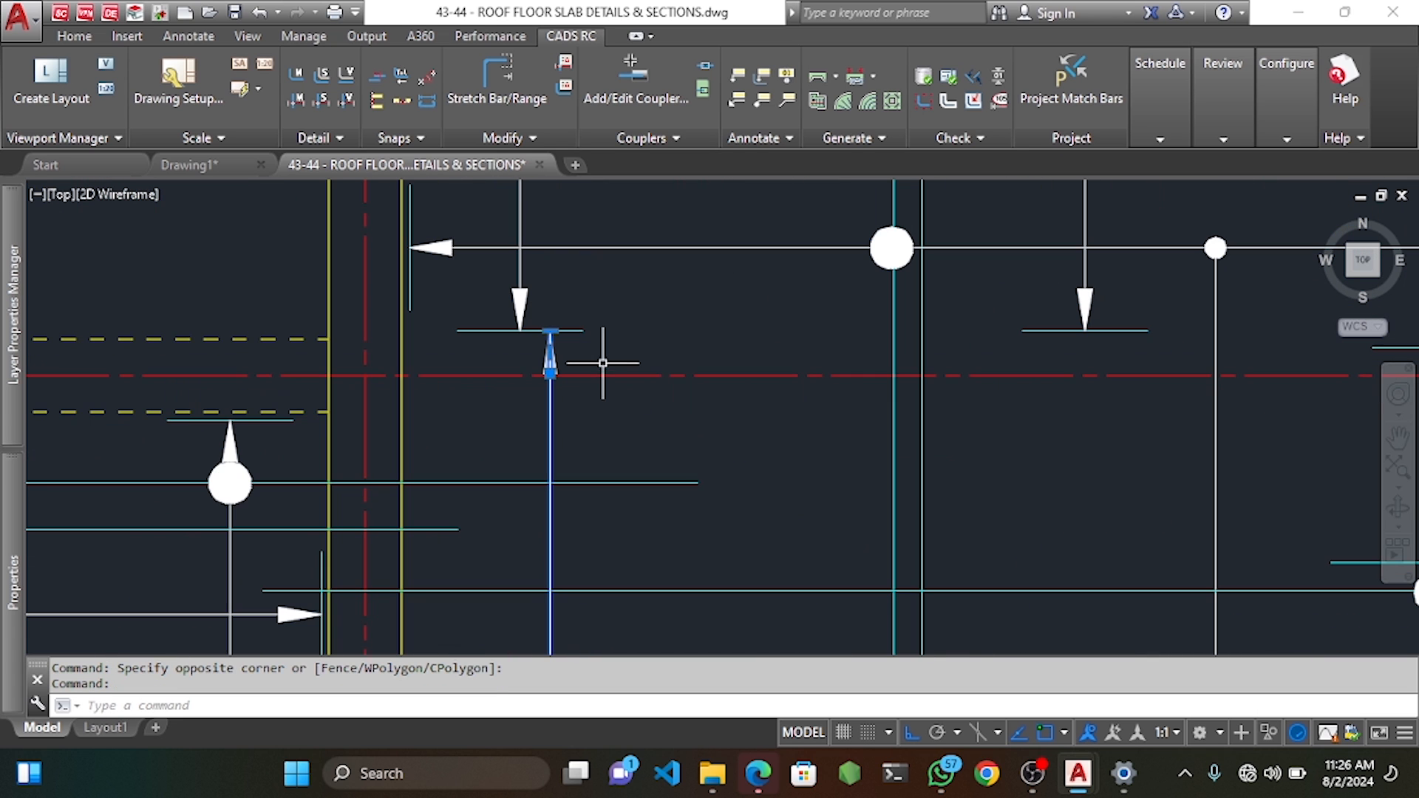
pyautogui.write('m')
pyautogui.press('Return')
pyautogui.click(700, 298)
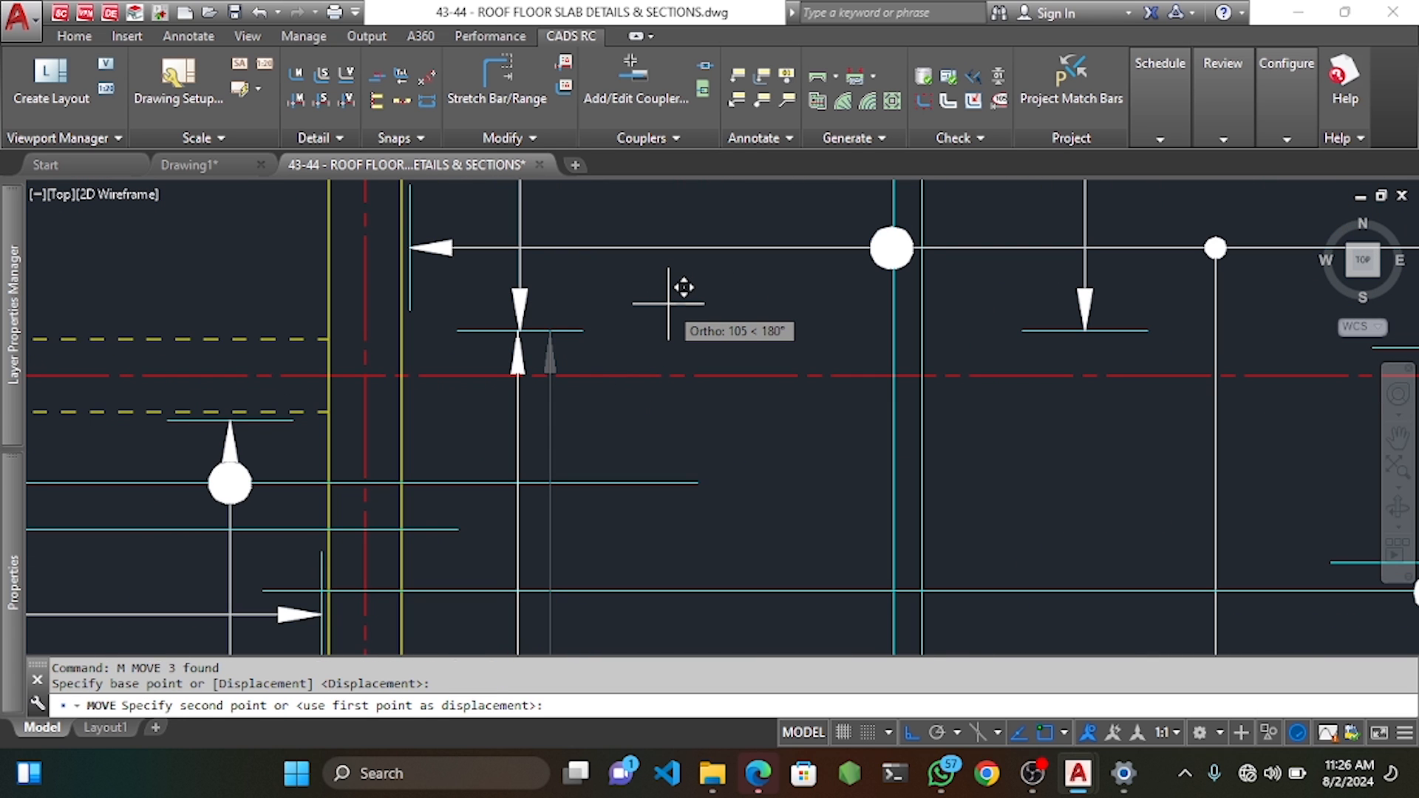
pyautogui.click(671, 296)
# Drop the 21 T12 17-250 TT label lower and inspect its vertical leader line.
pyautogui.scroll(-5, 672, 296)
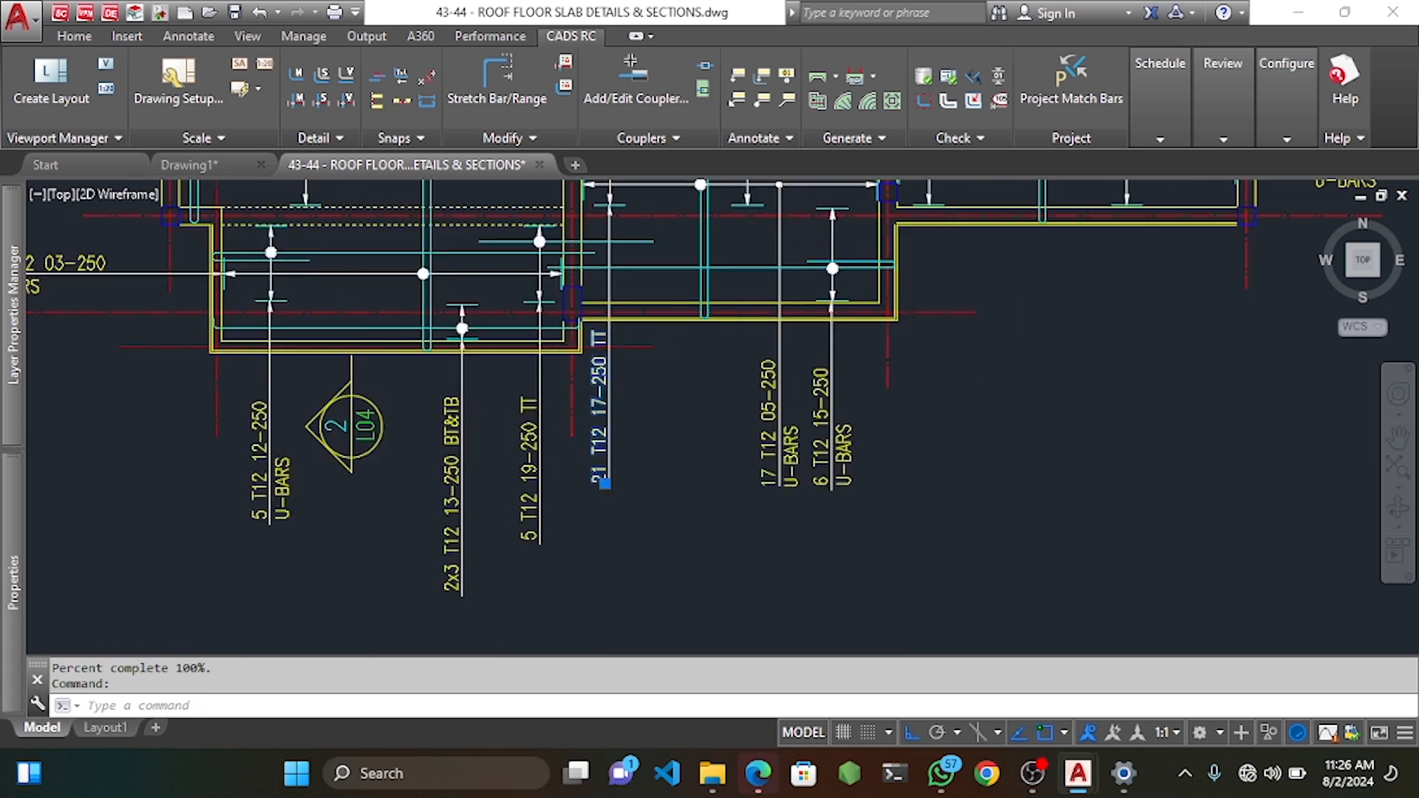
pyautogui.scroll(3, 604, 482)
pyautogui.write('m')
pyautogui.press('Return')
pyautogui.click(693, 338)
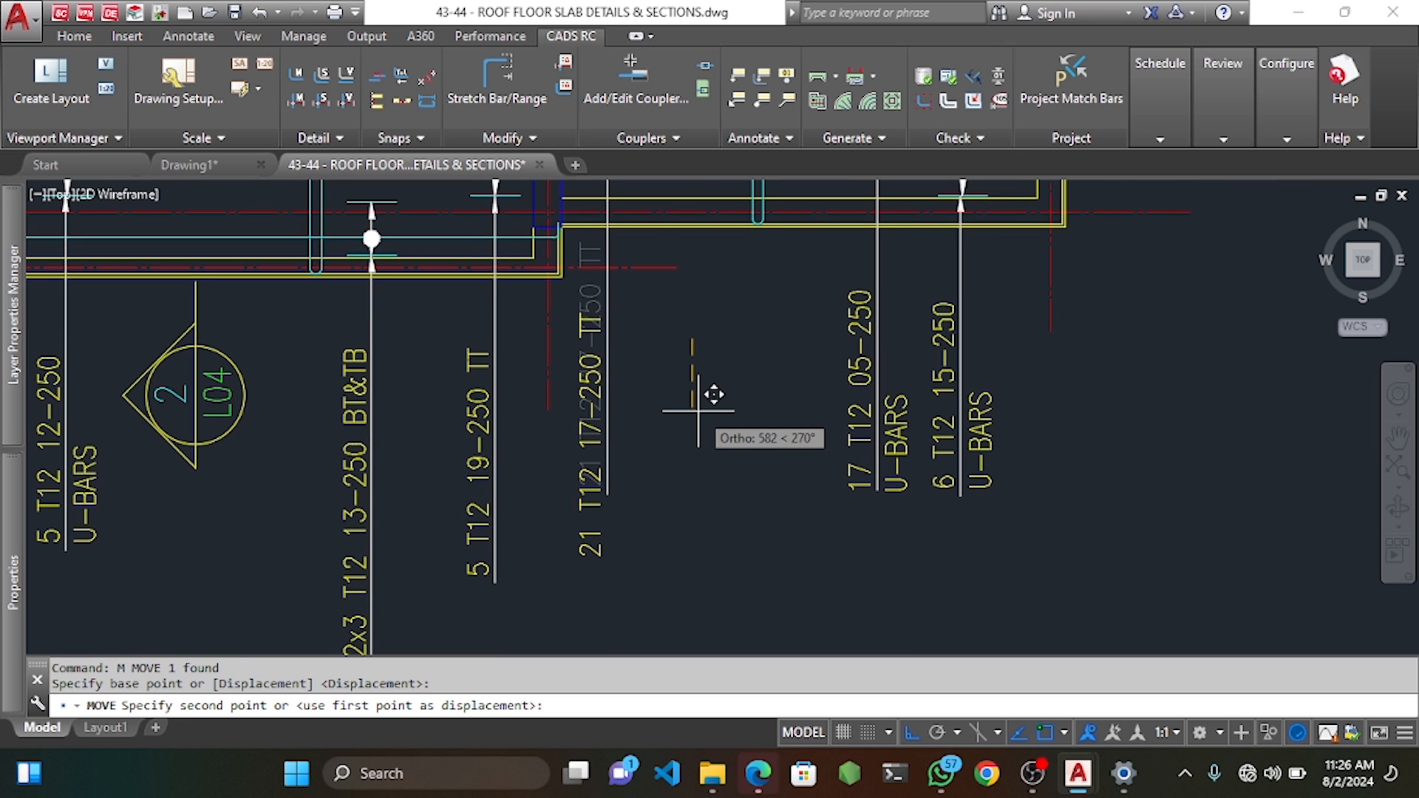
pyautogui.click(699, 410)
pyautogui.click(611, 441)
pyautogui.press('Escape')
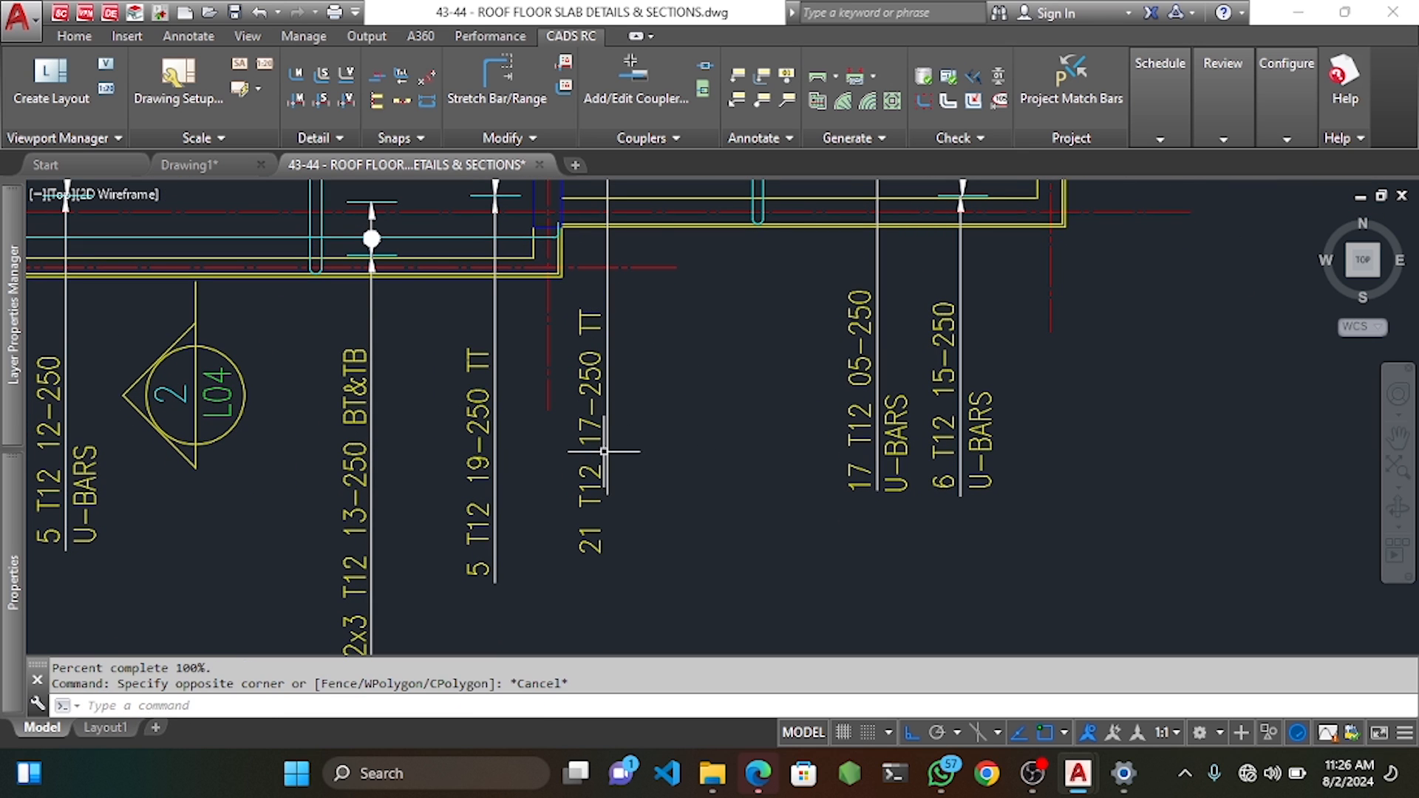
pyautogui.click(606, 478)
pyautogui.click(607, 494)
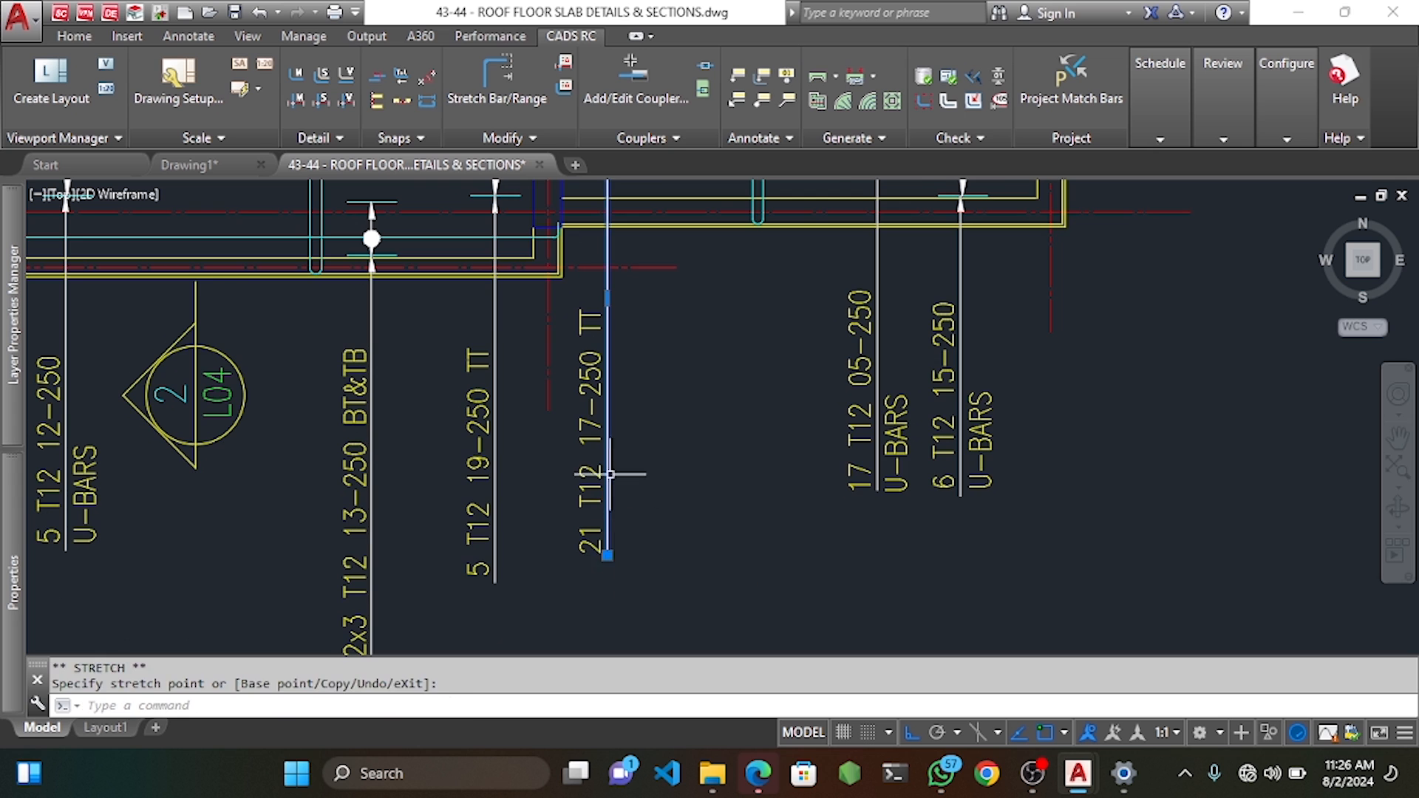
pyautogui.press('Escape')
pyautogui.press('Escape')
# Label another bar range with a vertical label attached to the magenta bar.
pyautogui.scroll(-6, 603, 635)
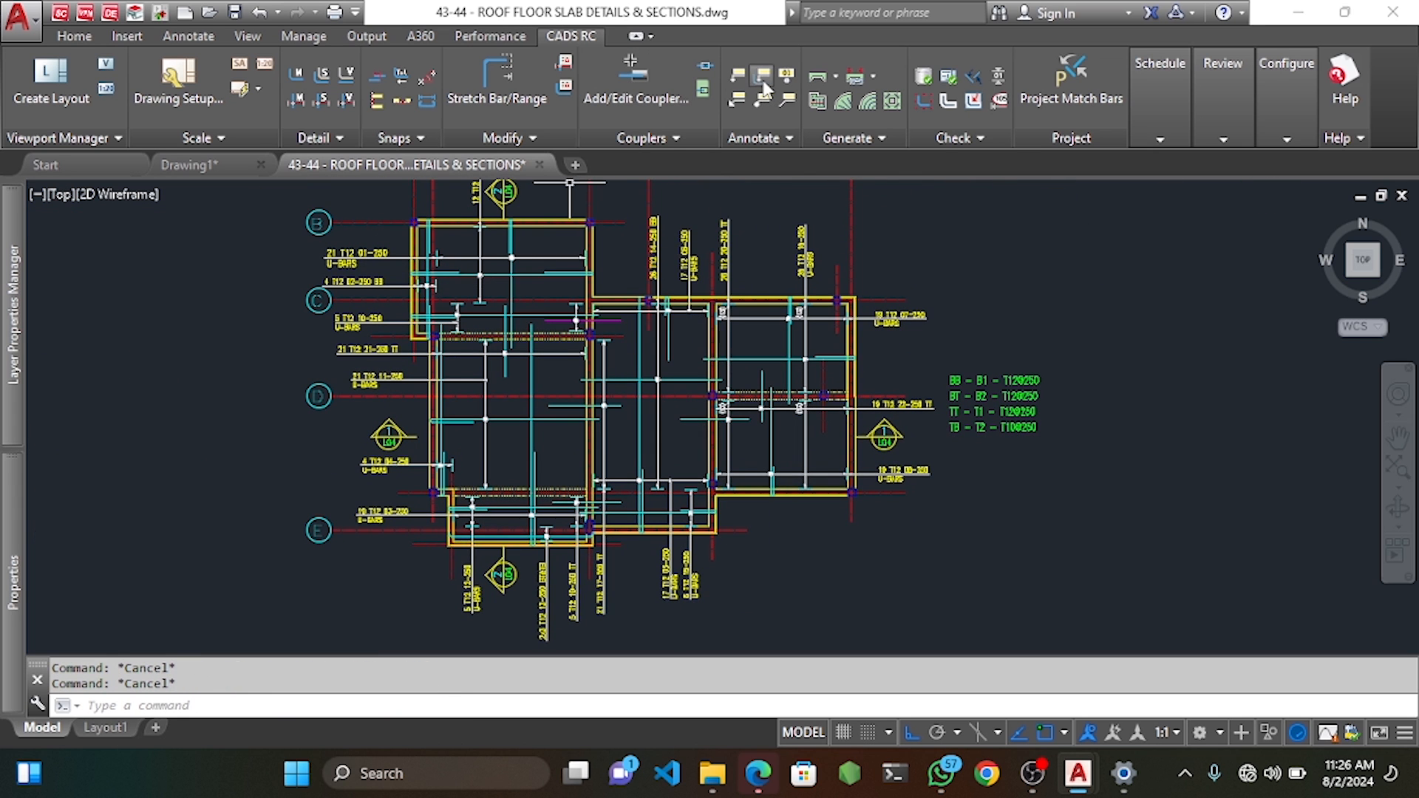
pyautogui.click(761, 80)
pyautogui.scroll(2, 608, 321)
pyautogui.click(615, 321)
pyautogui.moveTo(592, 287); pyautogui.dragTo(566, 402, button='middle')
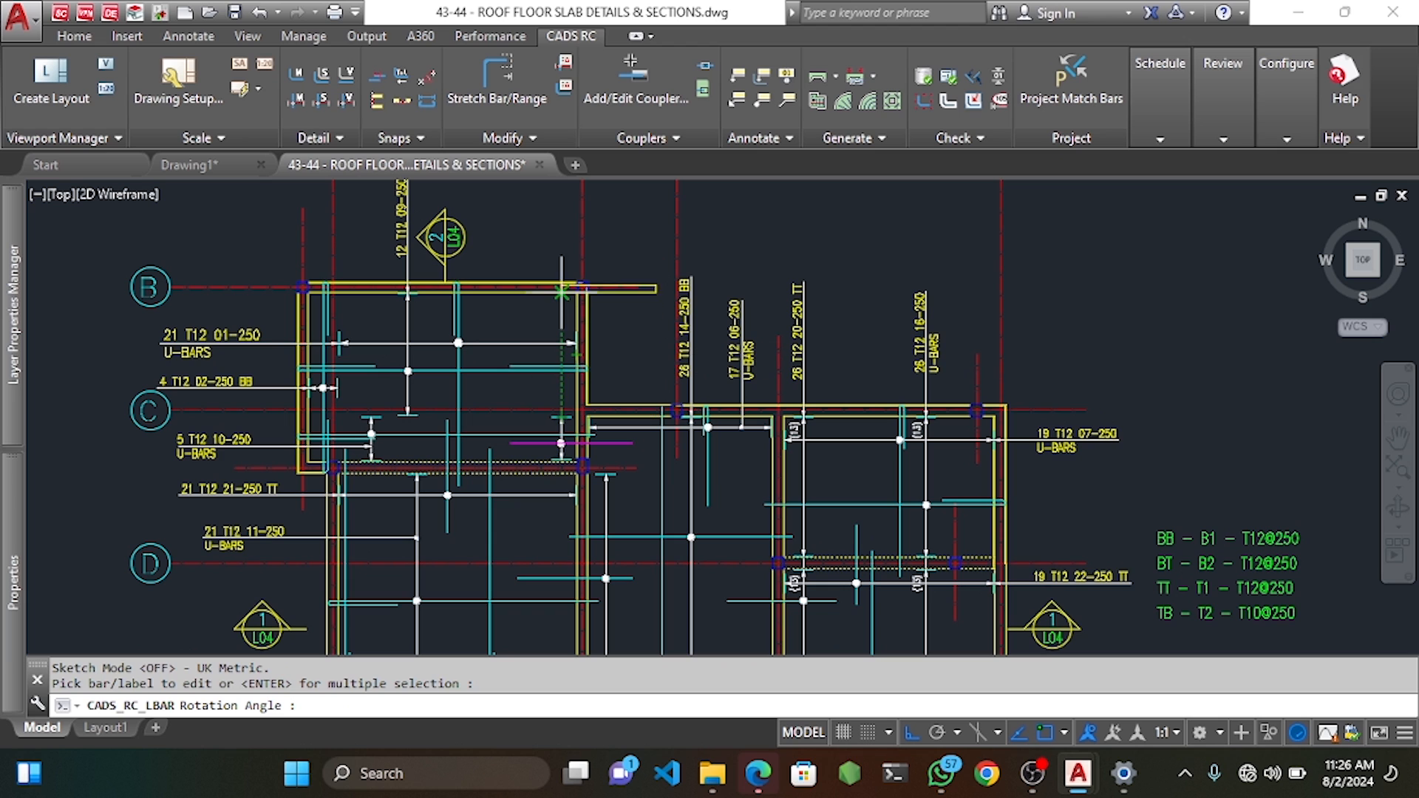
pyautogui.click(558, 234)
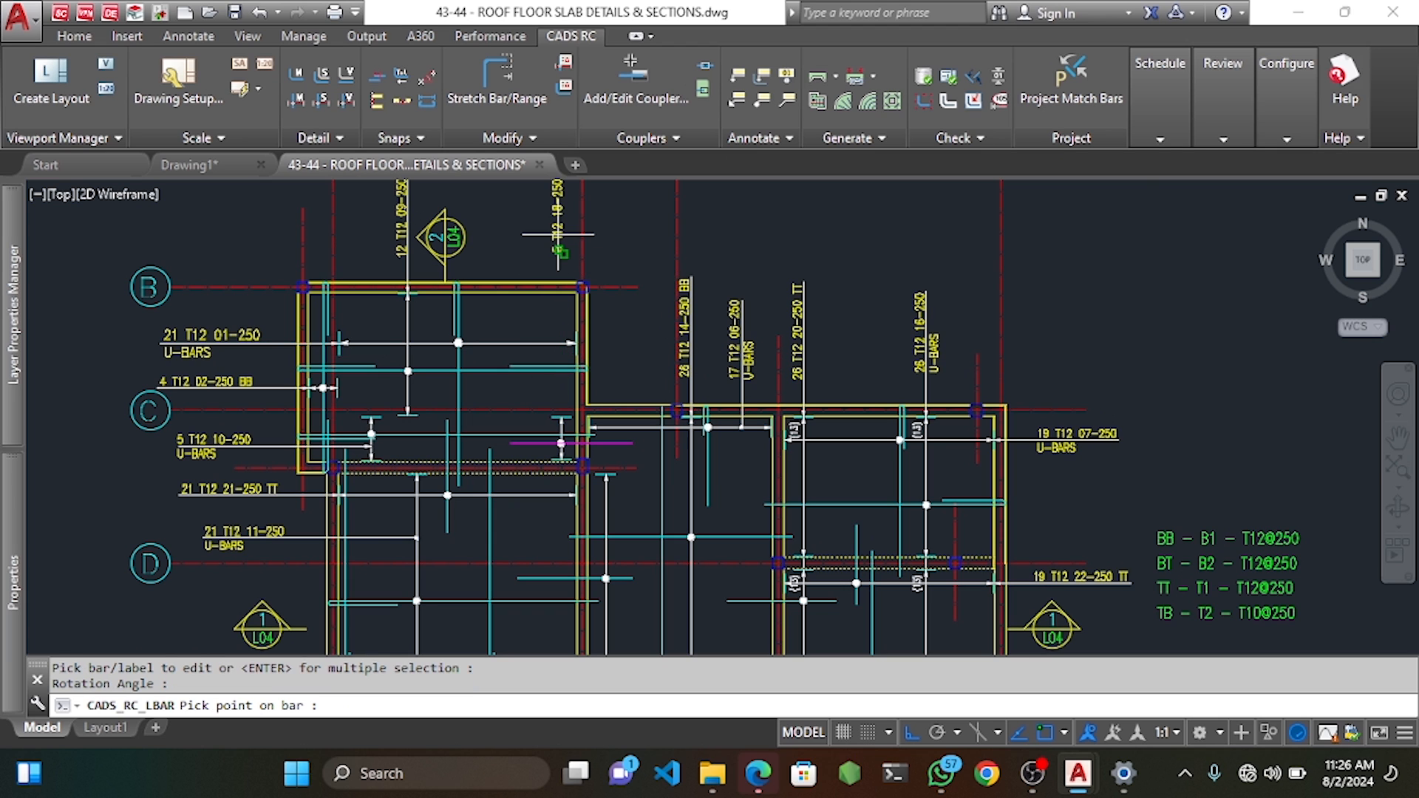
pyautogui.scroll(5, 568, 421)
pyautogui.click(524, 562)
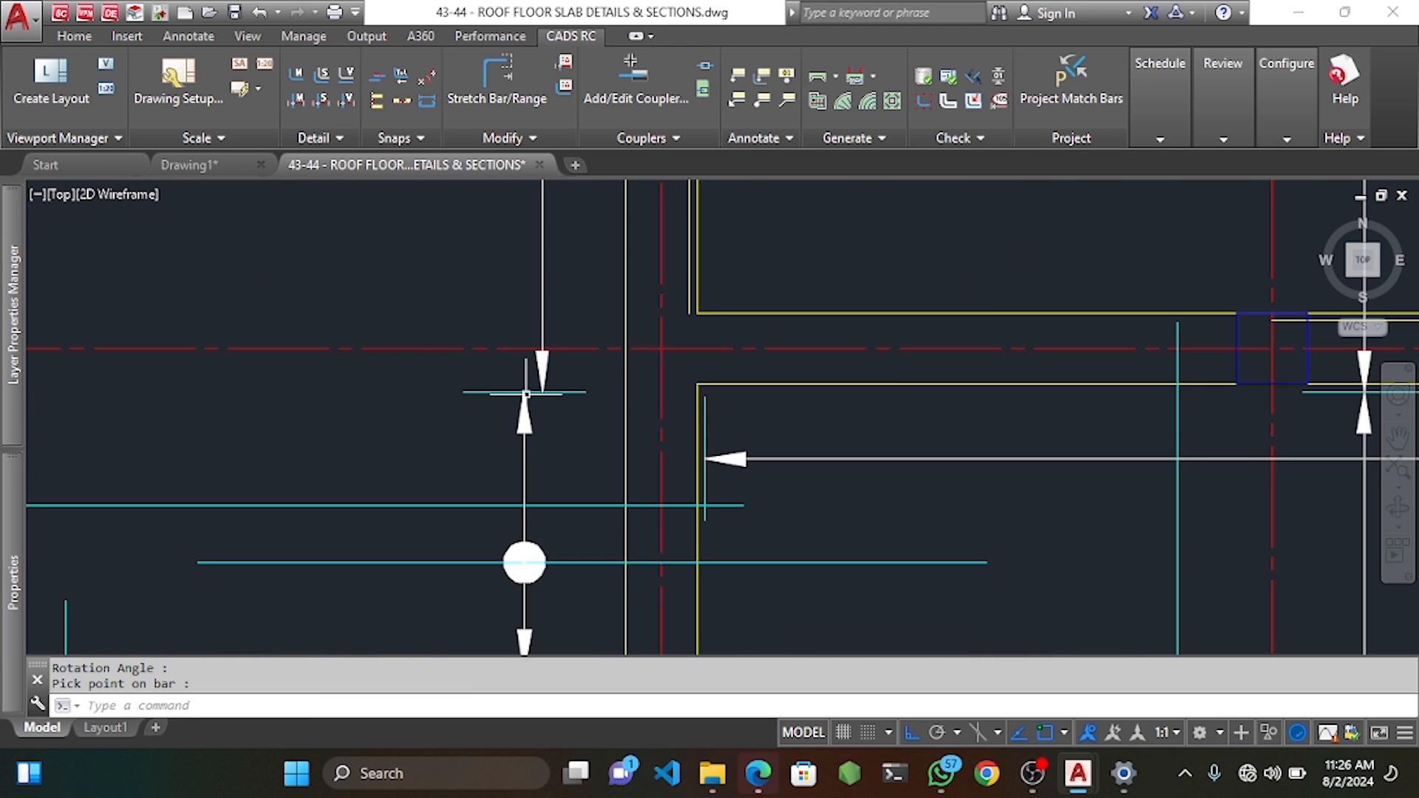
# Shift the selected vertical bar-range line and its label slightly to the left.
pyautogui.click(588, 365)
pyautogui.click(516, 369)
pyautogui.scroll(-4, 523, 371)
pyautogui.moveTo(525, 295); pyautogui.dragTo(550, 508, button='middle')
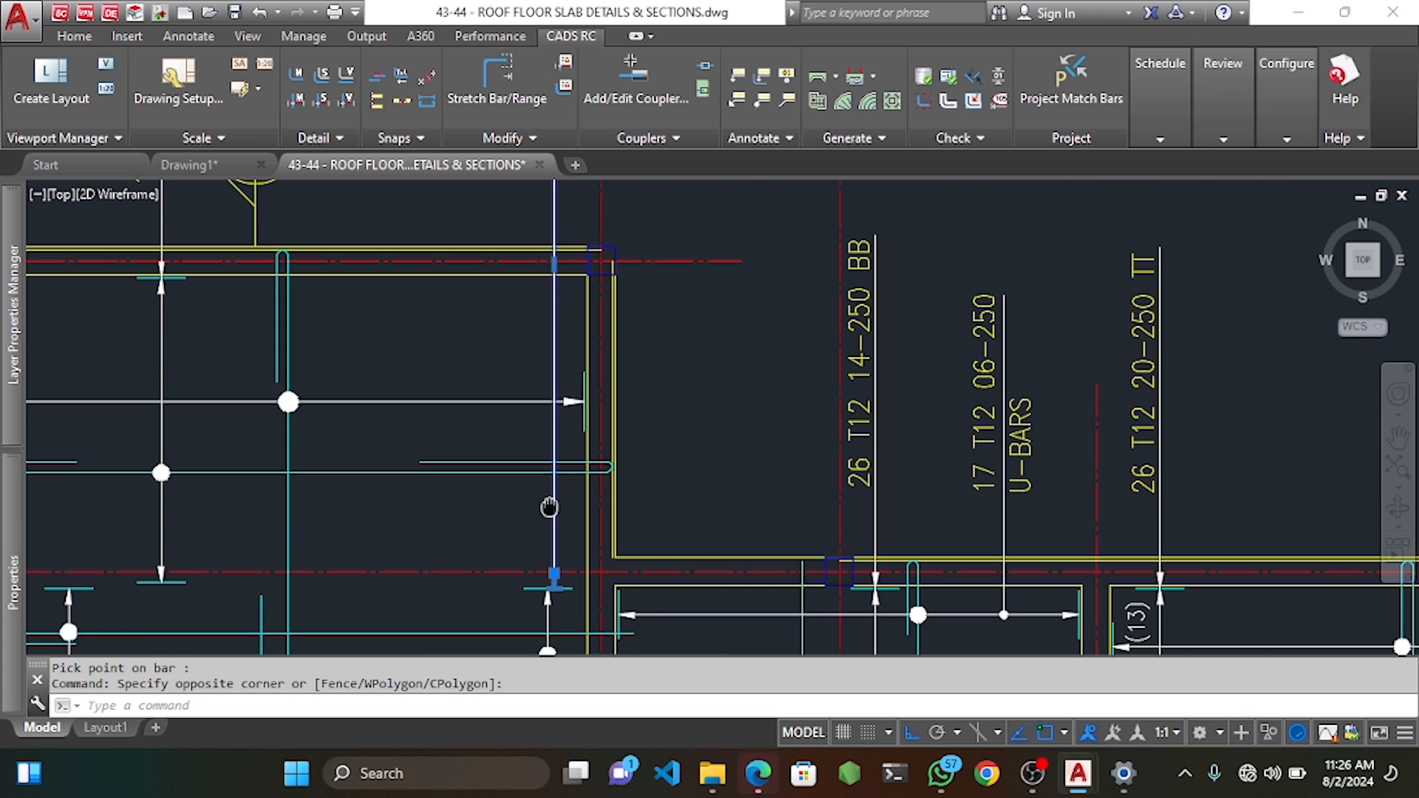
pyautogui.moveTo(559, 323)
pyautogui.mouseDown(button='middle')
pyautogui.moveTo(561, 435)
pyautogui.moveTo(551, 412)
pyautogui.moveTo(578, 289)
pyautogui.mouseUp(button='middle')
pyautogui.click(543, 285)
pyautogui.scroll(-2, 556, 425)
pyautogui.scroll(2, 587, 370)
pyautogui.scroll(2, 588, 370)
pyautogui.moveTo(580, 529); pyautogui.dragTo(576, 377, button='middle')
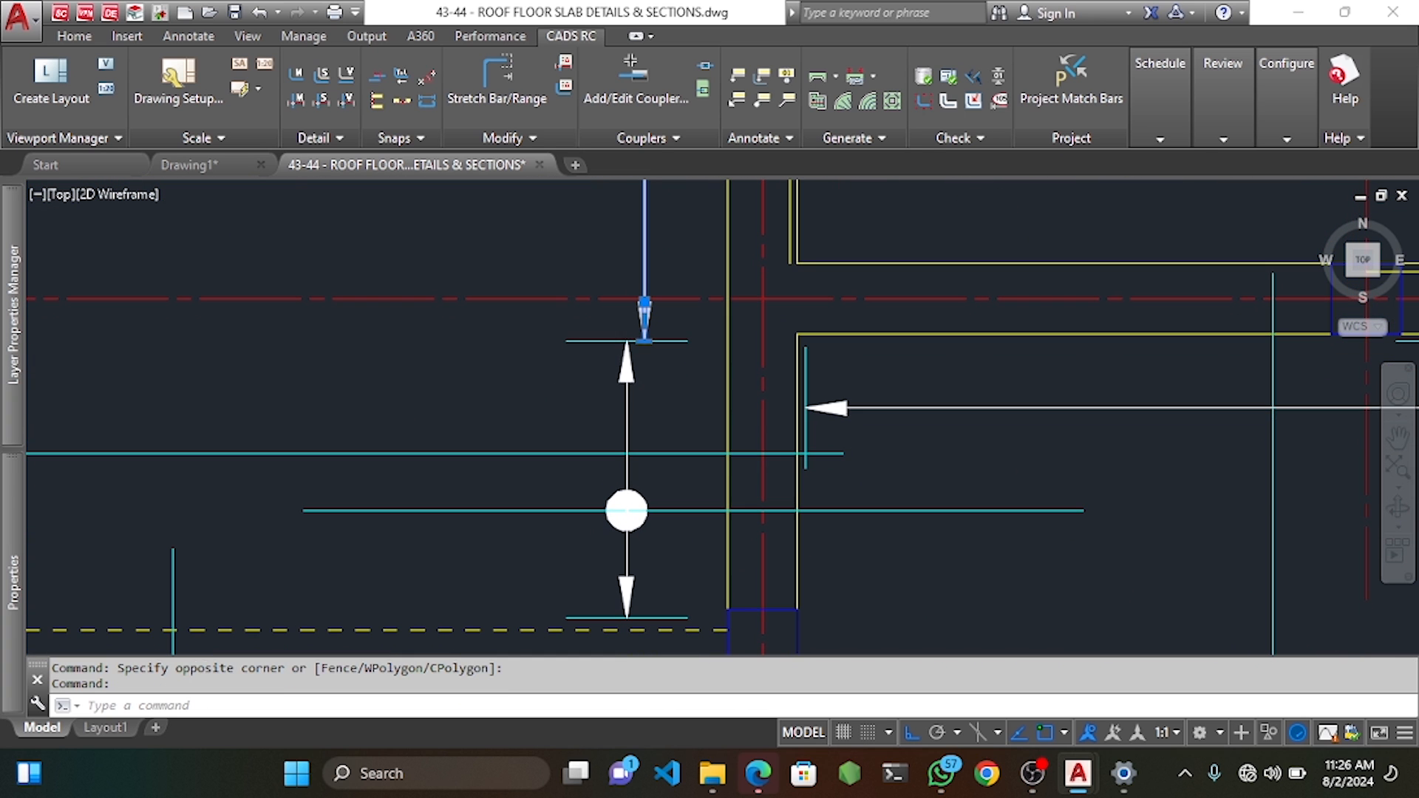
pyautogui.write('M')
pyautogui.press('Return')
pyautogui.click(575, 377)
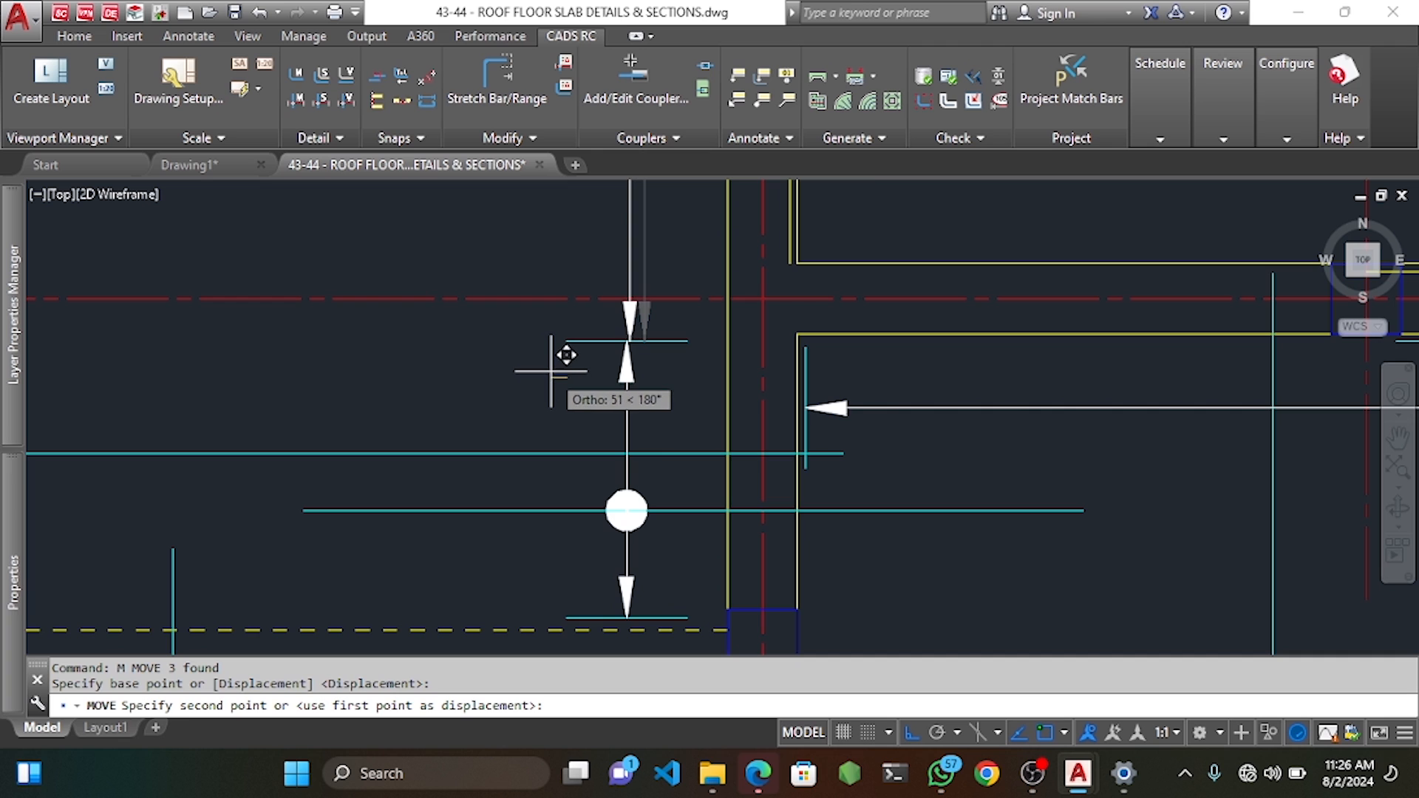
pyautogui.click(559, 357)
pyautogui.scroll(-5, 566, 312)
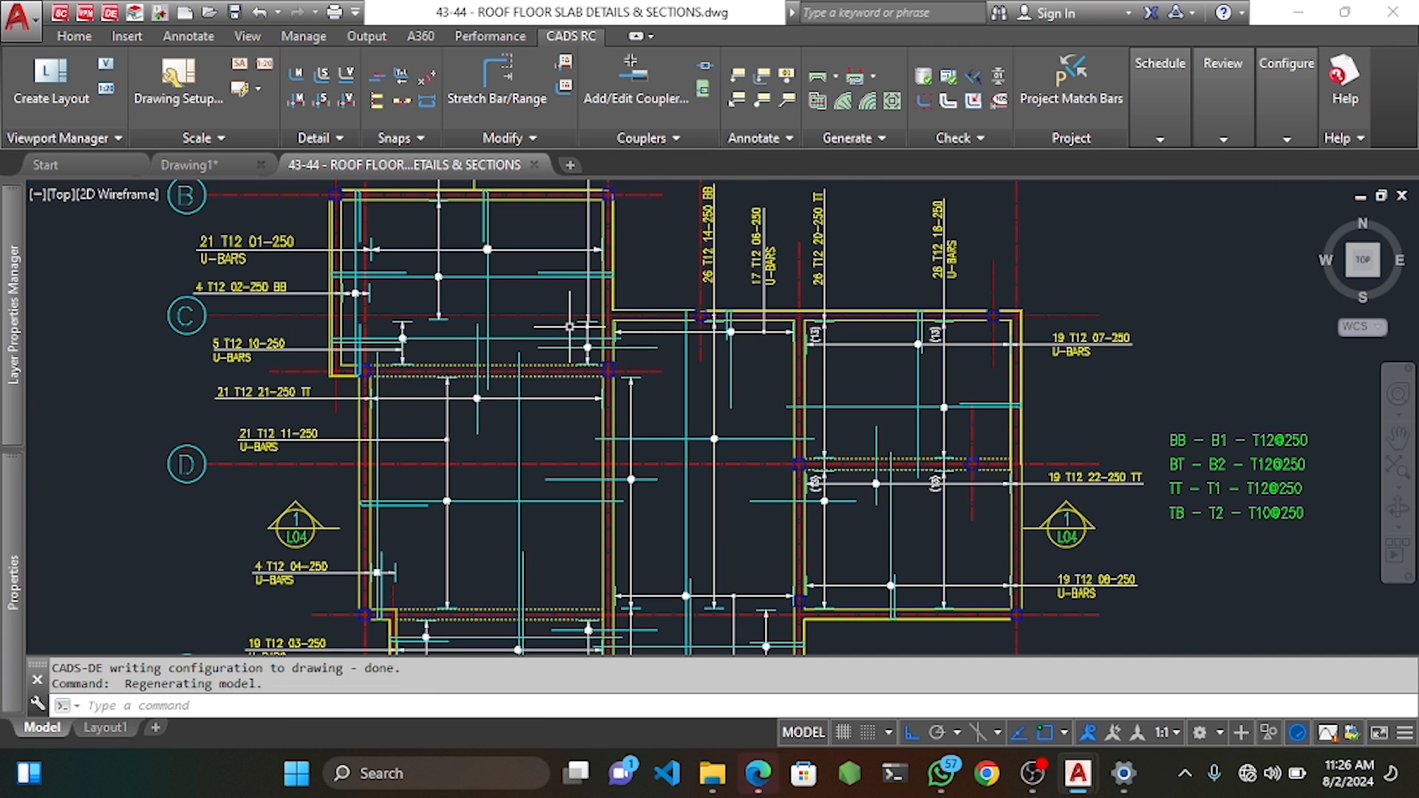
# Delete the duplicate top bar line near the top-left of the slab.
pyautogui.moveTo(560, 386); pyautogui.dragTo(542, 379, button='middle')
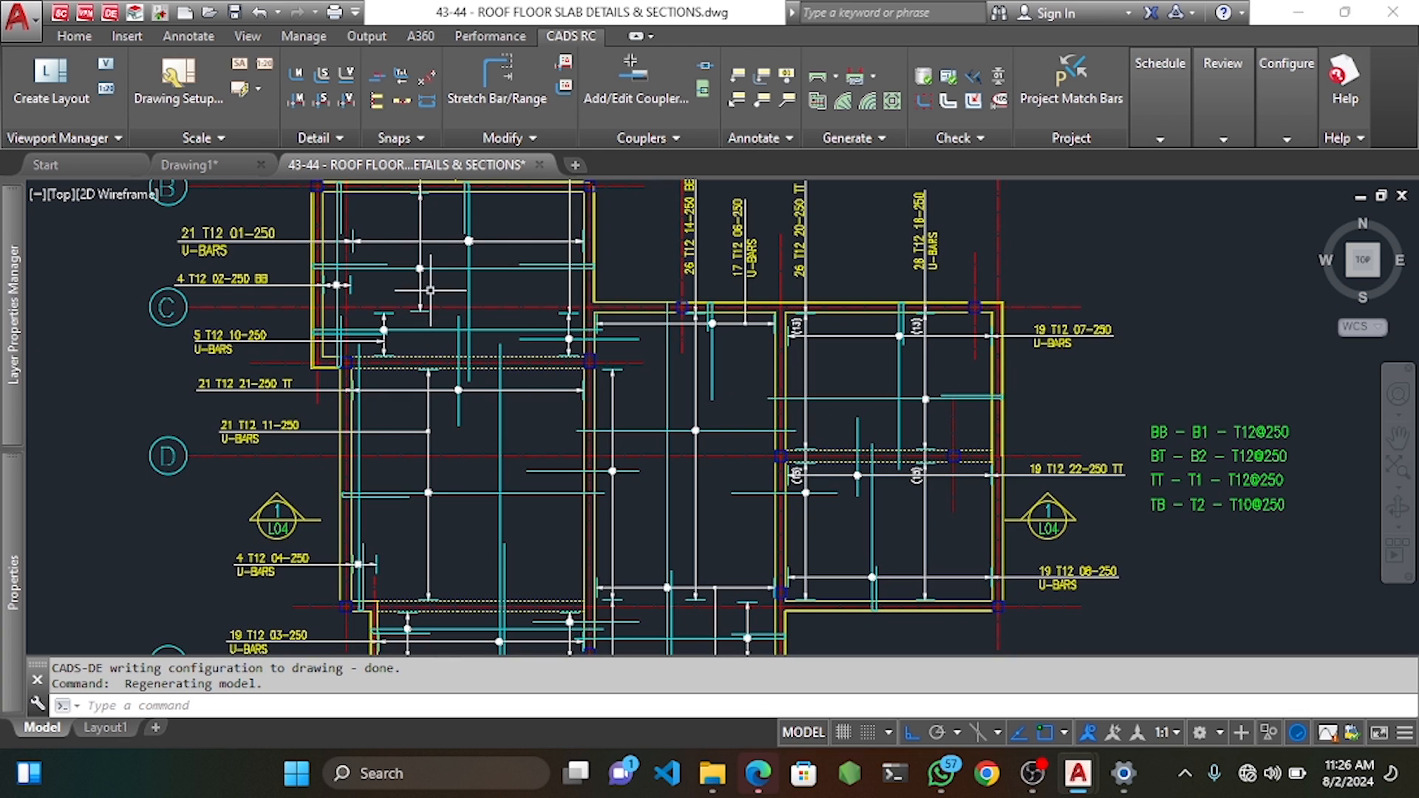
pyautogui.moveTo(452, 304); pyautogui.dragTo(433, 258, button='middle')
pyautogui.moveTo(430, 311); pyautogui.dragTo(425, 388, button='middle')
pyautogui.scroll(3, 308, 218)
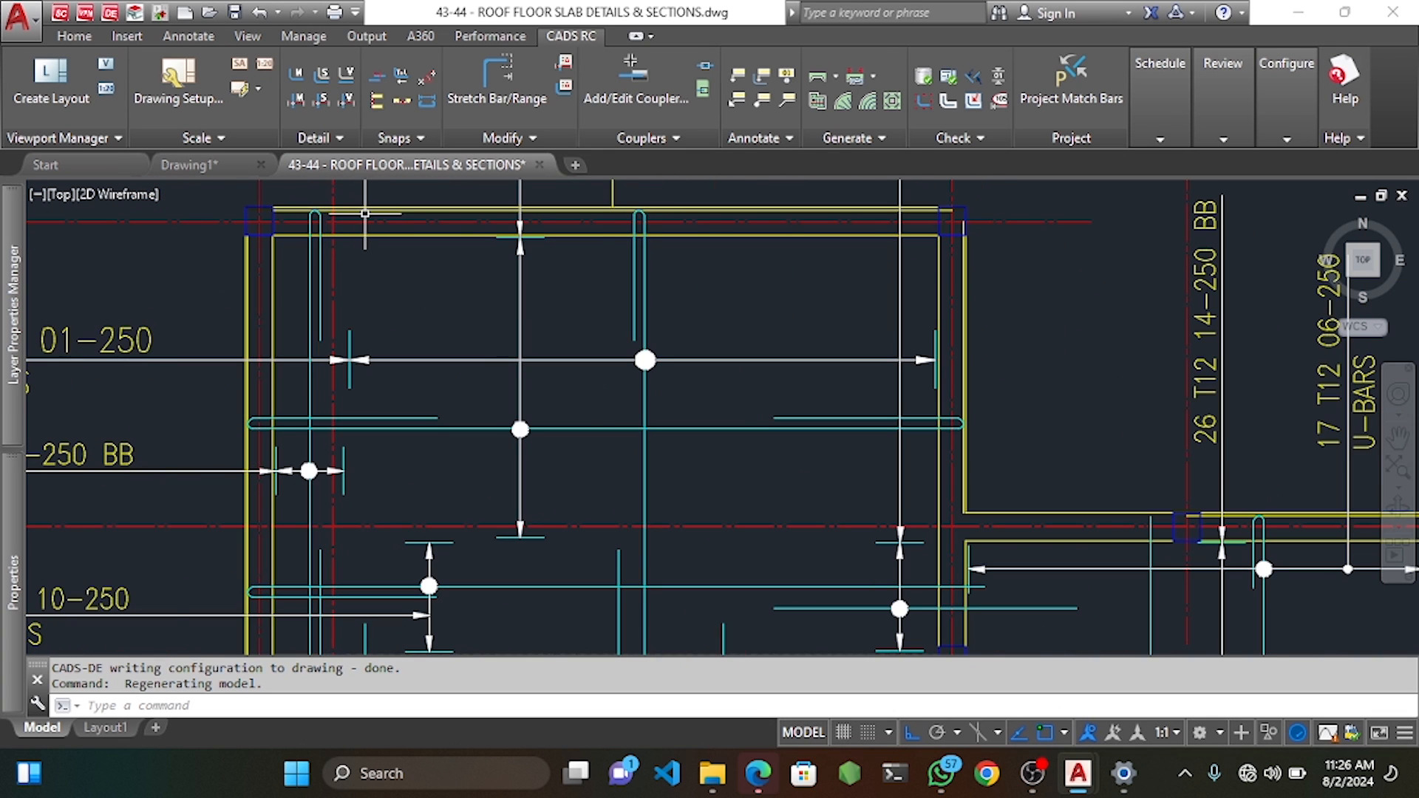
pyautogui.scroll(2, 365, 213)
pyautogui.click(369, 208)
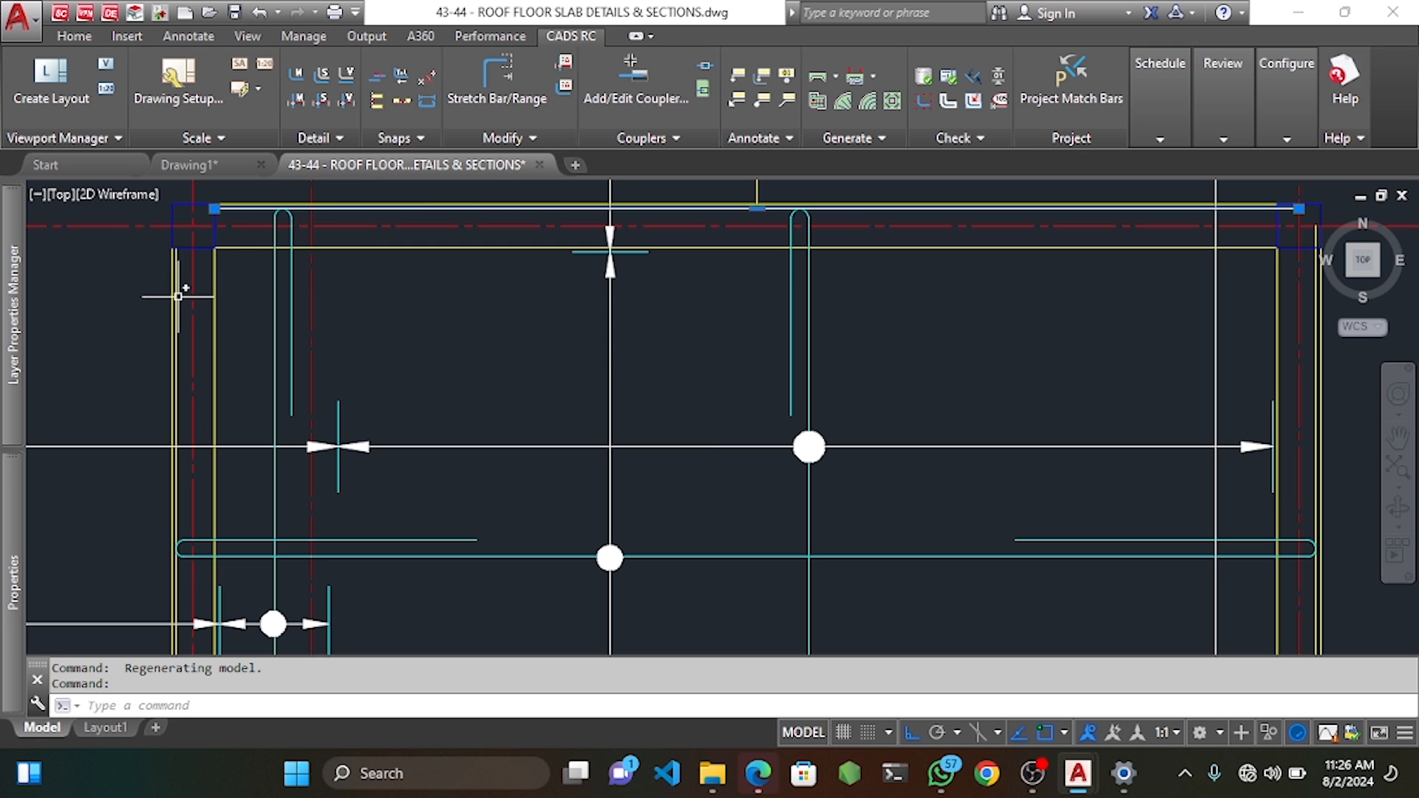
pyautogui.press('Delete')
# Delete the overlapping top bar lines at the wall junction and slab corners.
pyautogui.scroll(-5, 235, 323)
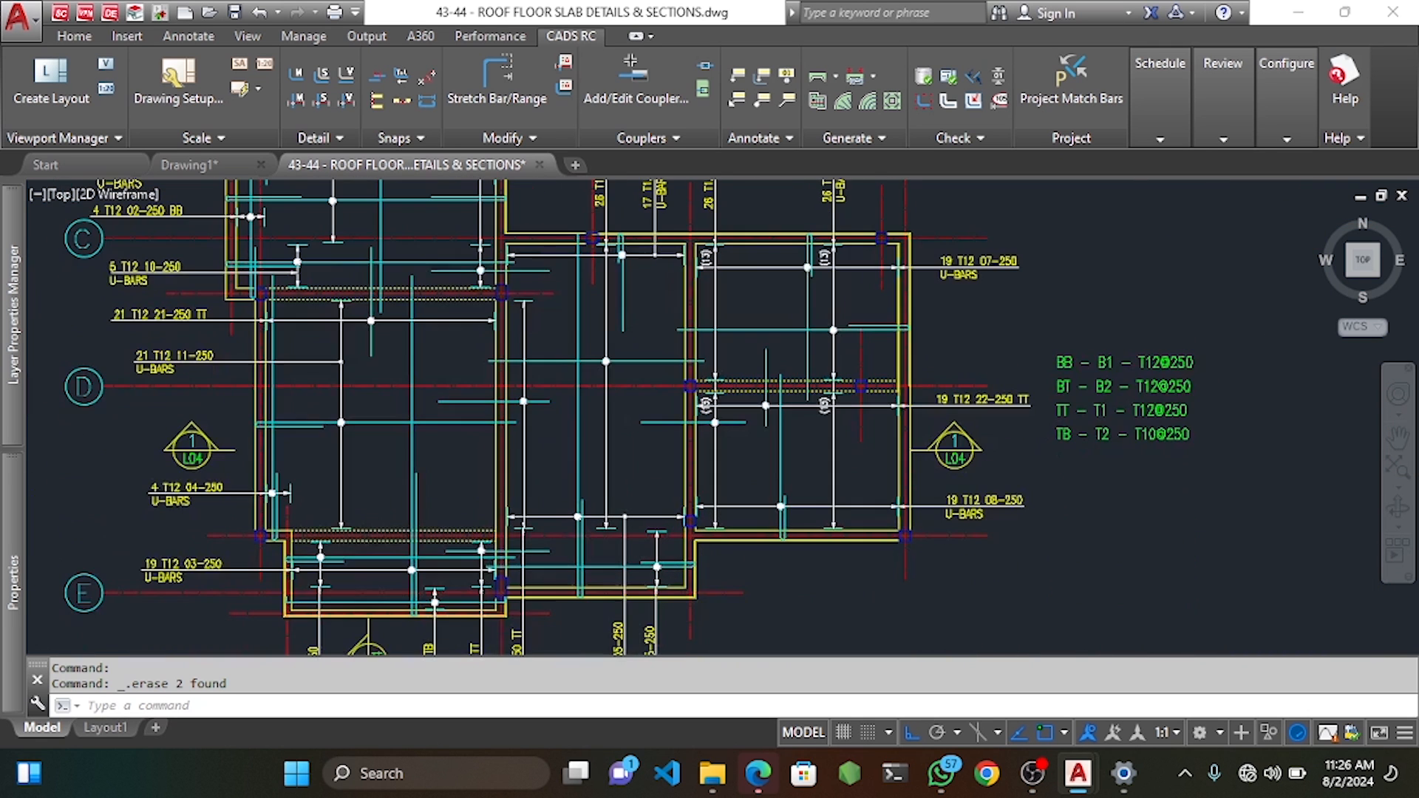
pyautogui.scroll(10, 551, 240)
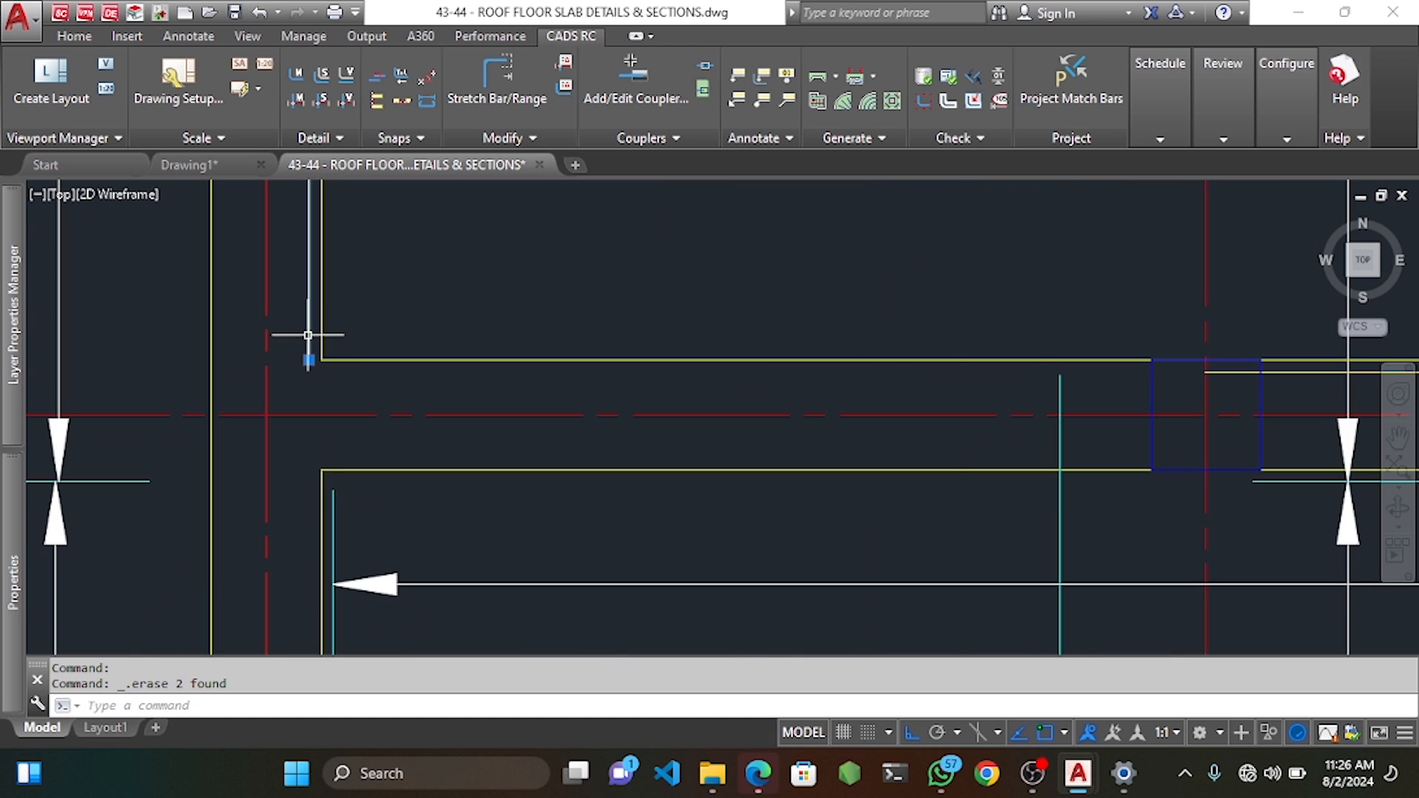
pyautogui.scroll(-6, 343, 339)
pyautogui.moveTo(780, 339); pyautogui.dragTo(349, 323, button='middle')
pyautogui.scroll(4, 342, 337)
pyautogui.click(319, 337)
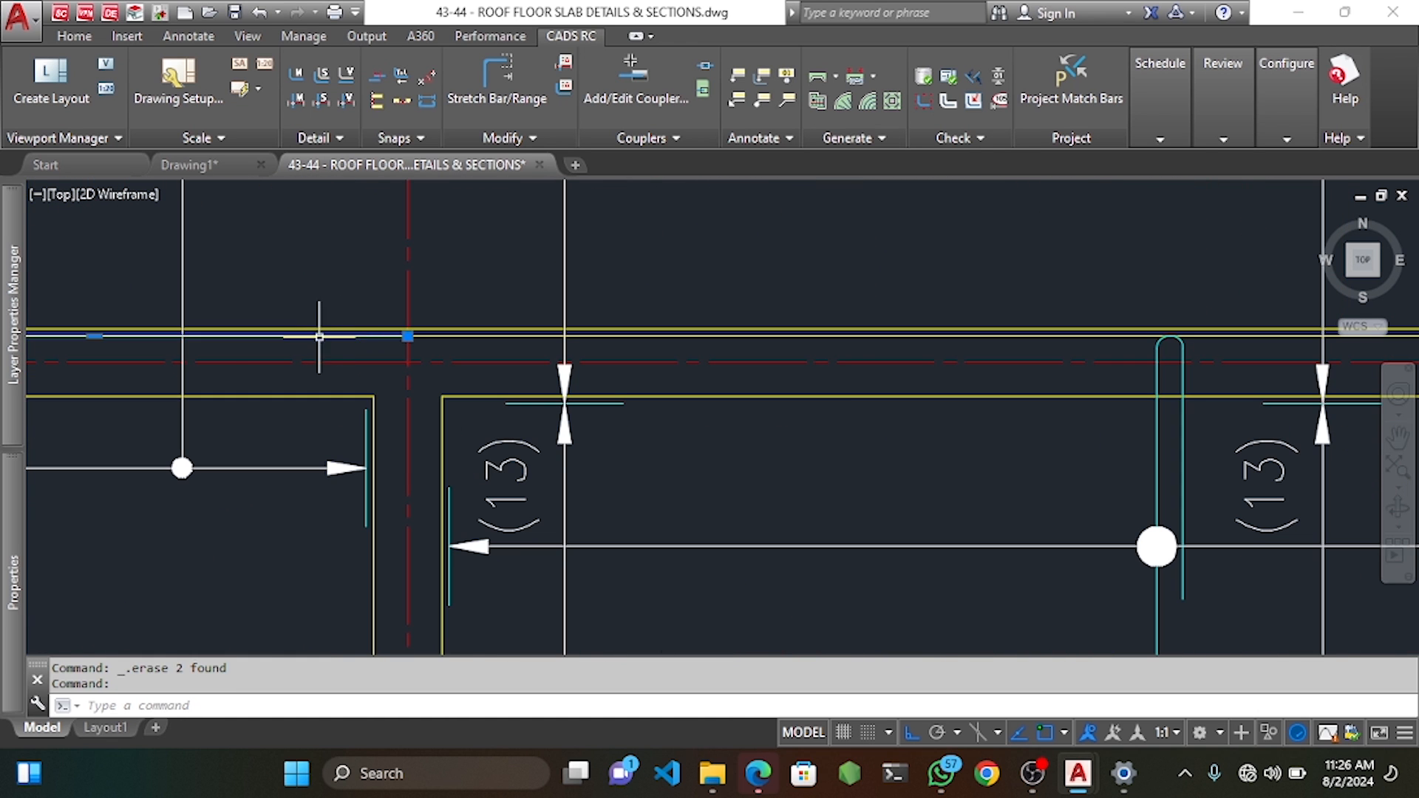
pyautogui.scroll(-4, 319, 337)
pyautogui.scroll(4, 428, 326)
pyautogui.click(429, 328)
pyautogui.scroll(2, 814, 346)
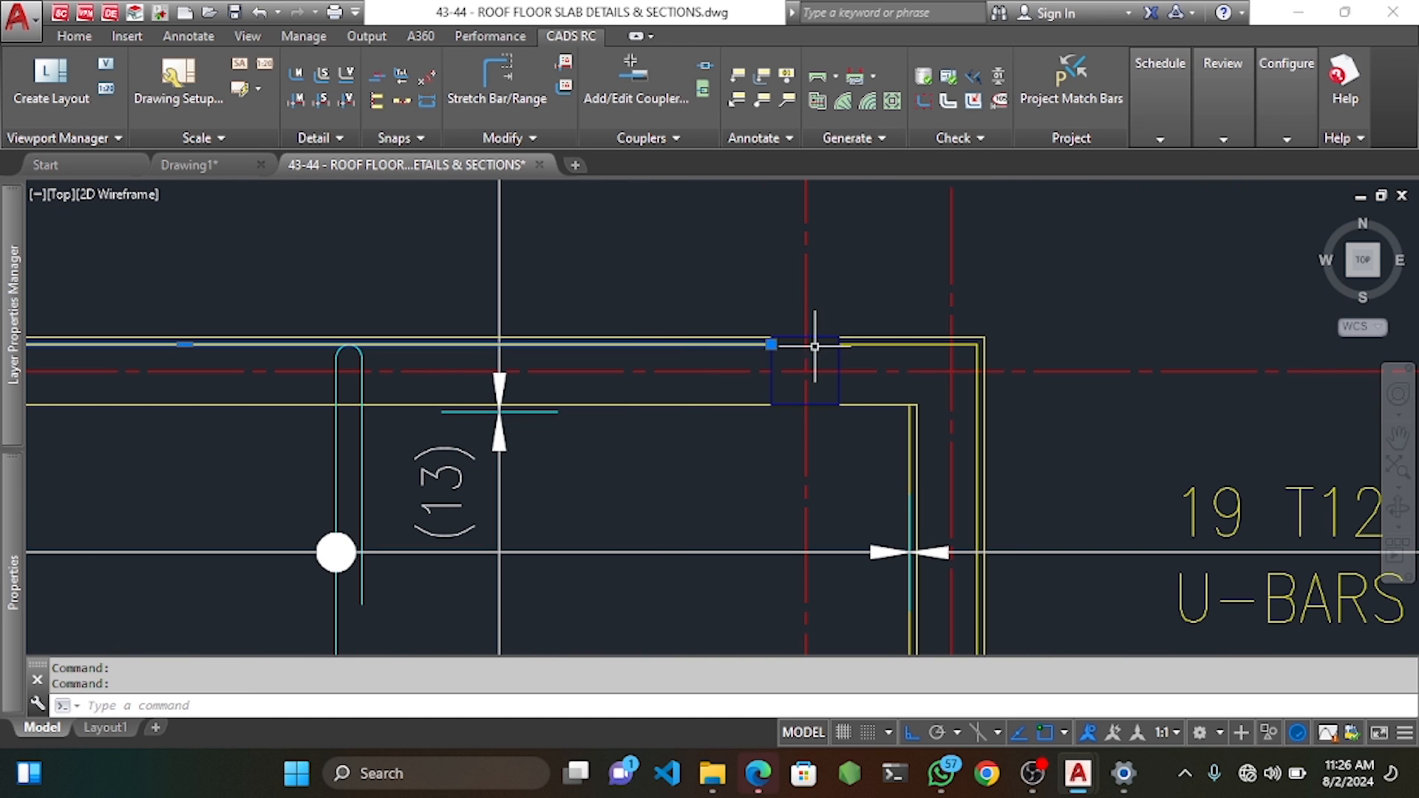
pyautogui.click(863, 350)
pyautogui.click(859, 343)
pyautogui.press('Delete')
pyautogui.moveTo(856, 382); pyautogui.dragTo(756, 252, button='middle')
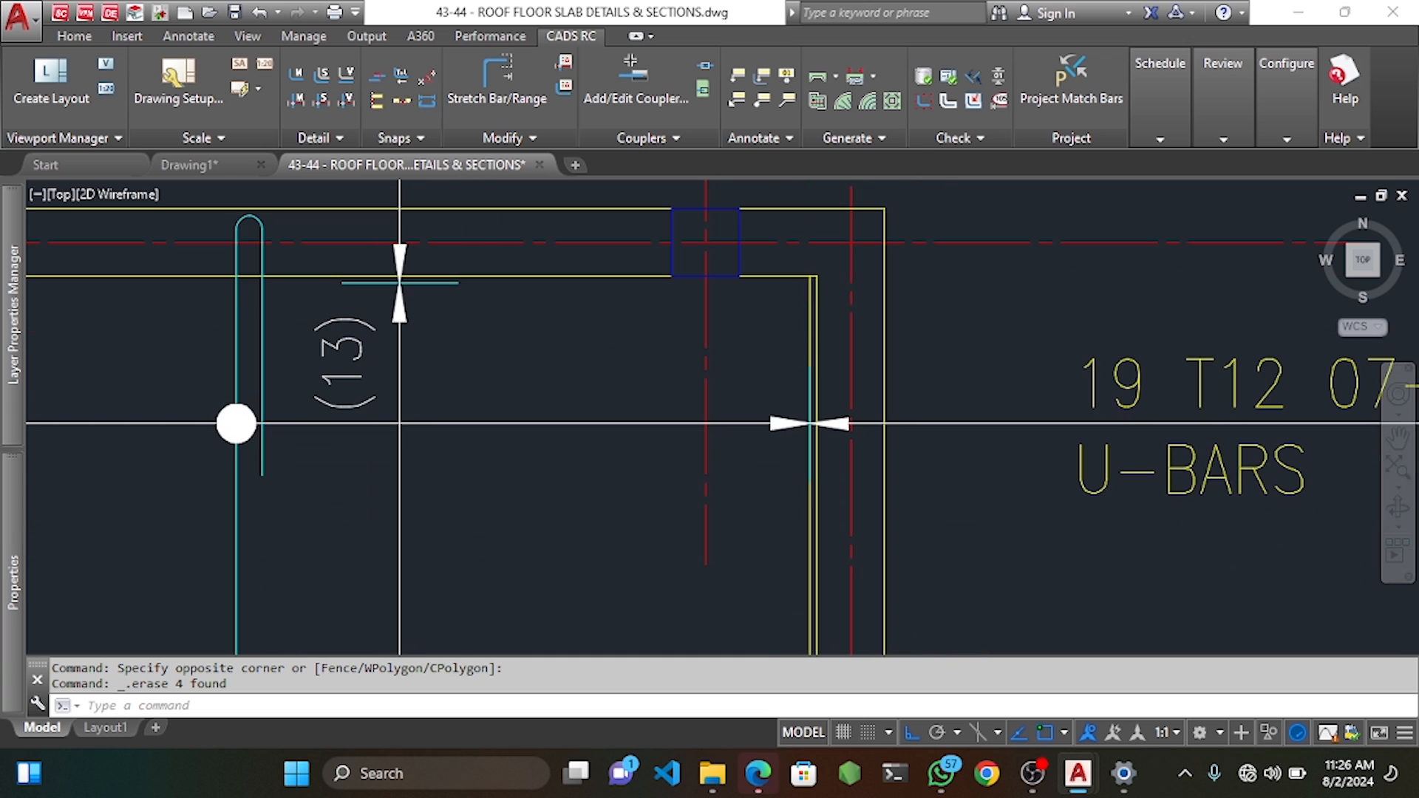
pyautogui.press('Delete')
# Delete the duplicate line along the bottom slab edge.
pyautogui.scroll(-9, 613, 320)
pyautogui.moveTo(606, 447); pyautogui.dragTo(655, 275, button='middle')
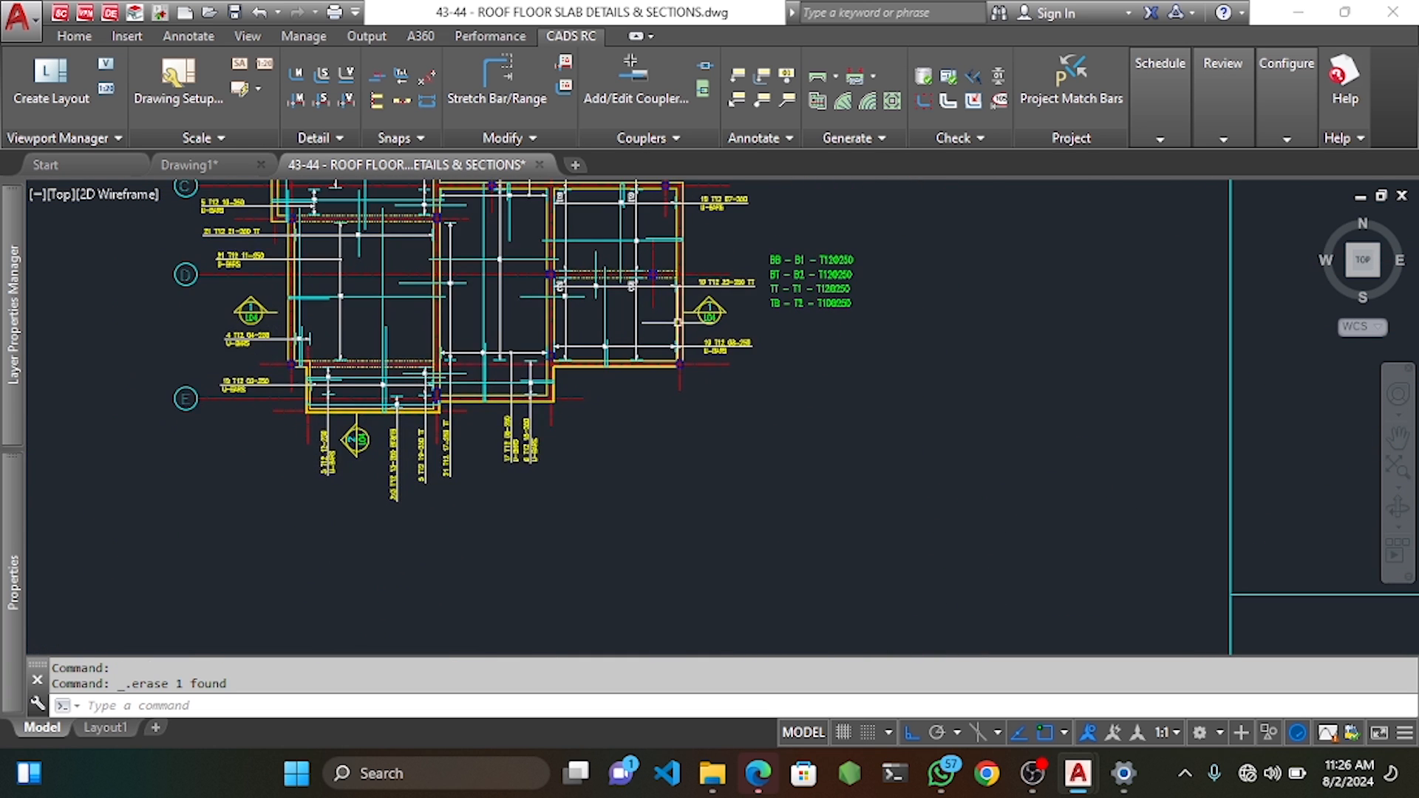
pyautogui.scroll(6, 672, 339)
pyautogui.moveTo(647, 441); pyautogui.dragTo(720, 335, button='middle')
pyautogui.scroll(4, 680, 348)
pyautogui.click(637, 346)
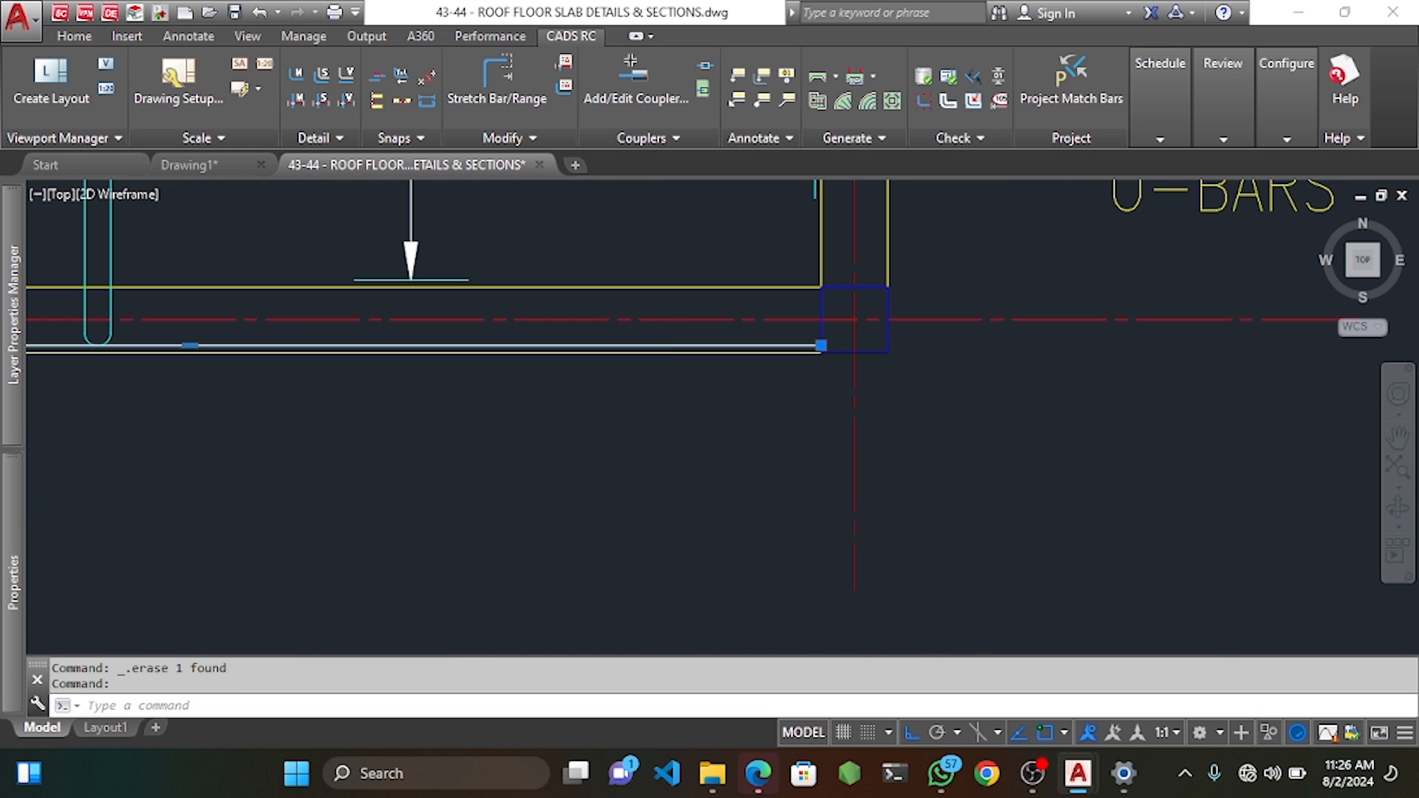
pyautogui.press('Delete')
# Crossing-select the inner yellow polyline at the lower slab corner and delete it.
pyautogui.scroll(-2, 628, 340)
pyautogui.moveTo(448, 374); pyautogui.dragTo(961, 380, button='middle')
pyautogui.moveTo(488, 377); pyautogui.dragTo(609, 377, button='middle')
pyautogui.scroll(2, 606, 376)
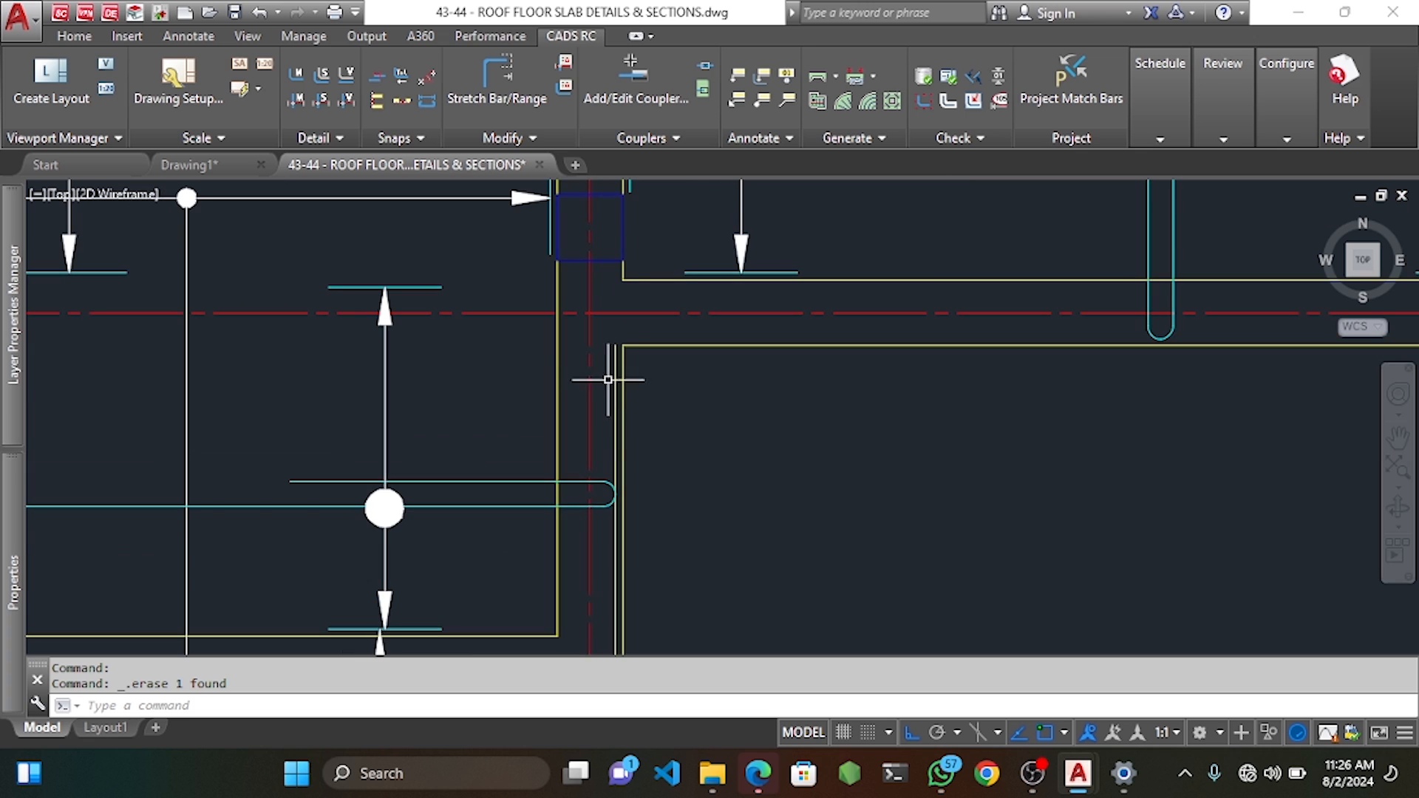
pyautogui.scroll(-4, 606, 377)
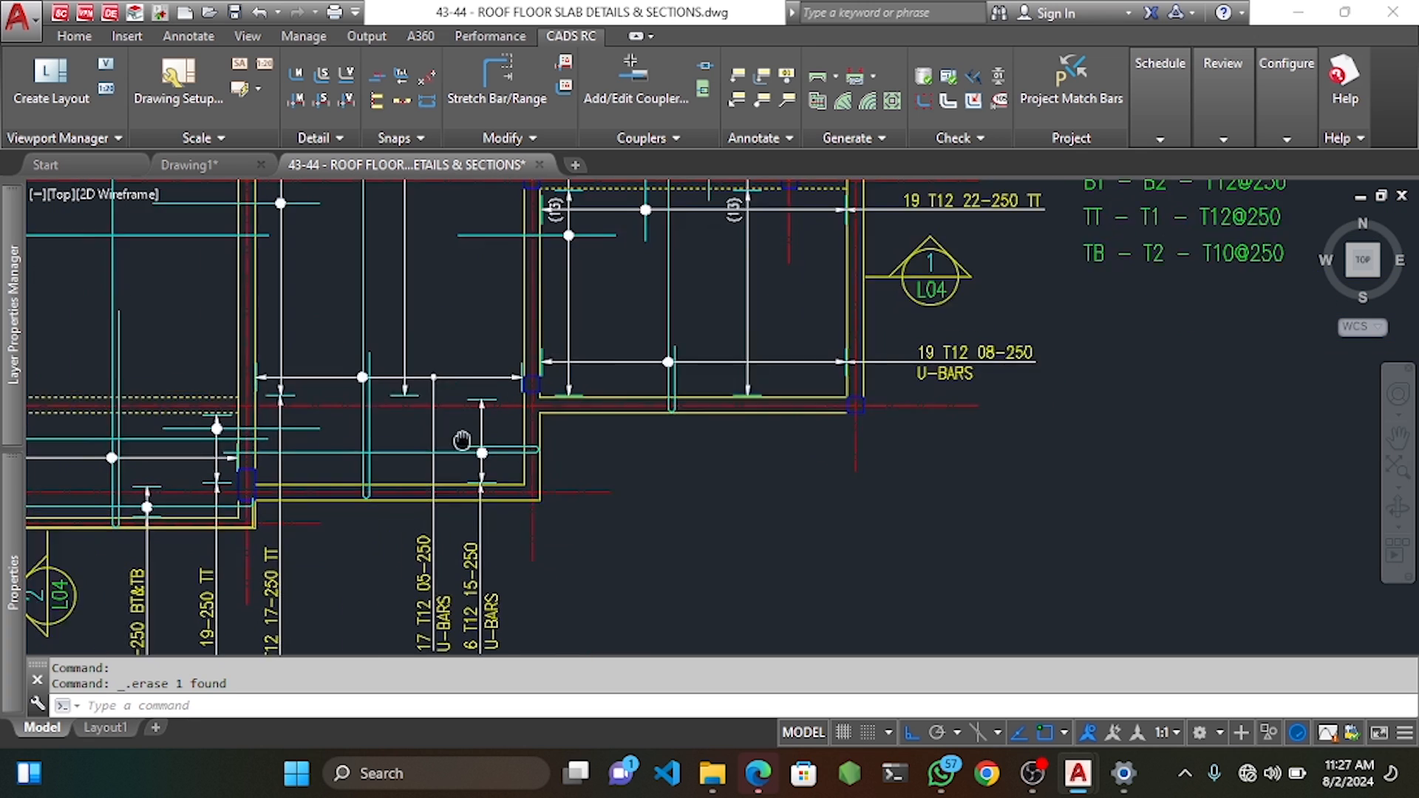
pyautogui.moveTo(571, 458)
pyautogui.mouseDown(button='middle')
pyautogui.moveTo(630, 542)
pyautogui.moveTo(743, 447)
pyautogui.mouseUp(button='middle')
pyautogui.moveTo(516, 551); pyautogui.dragTo(584, 488, button='middle')
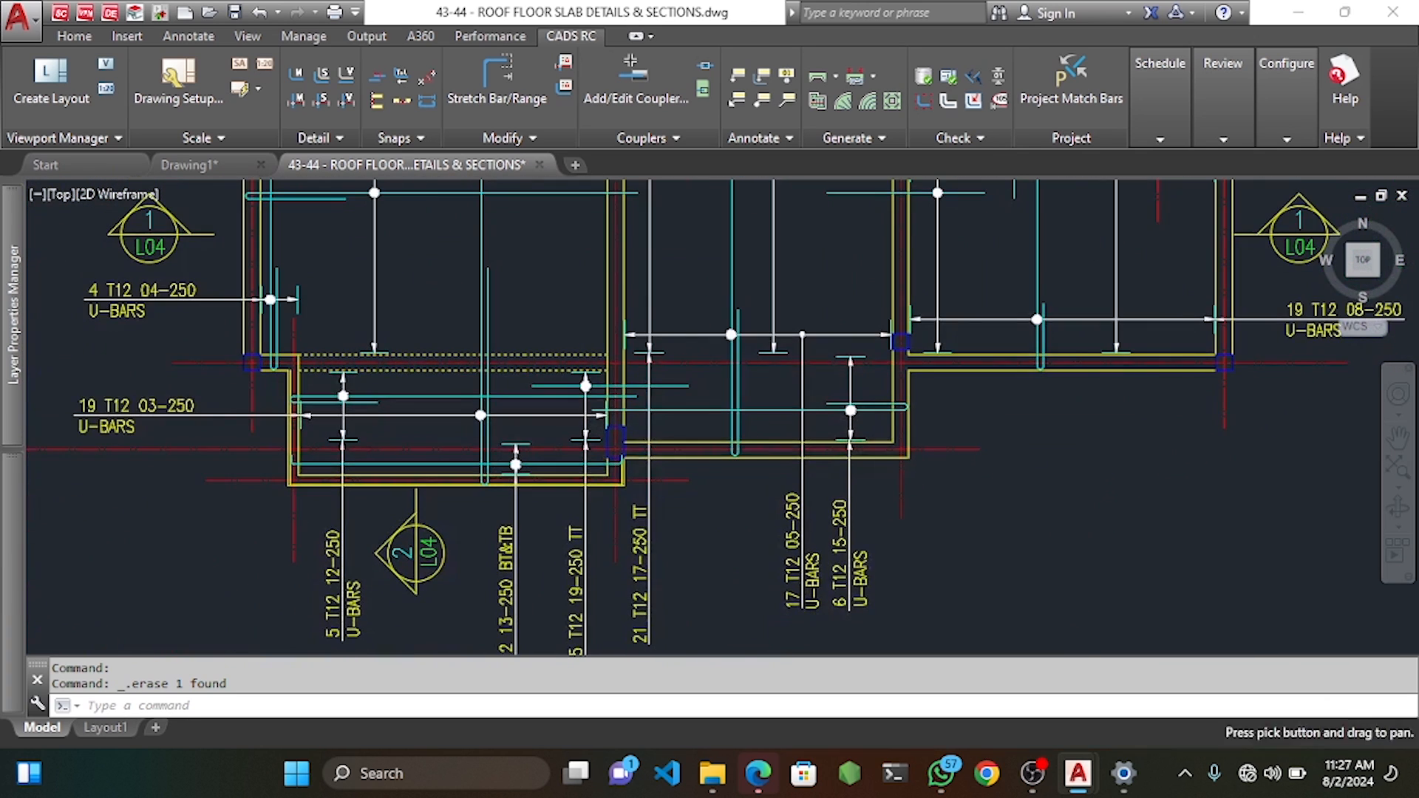
pyautogui.scroll(5, 585, 473)
pyautogui.click(641, 481)
pyautogui.click(635, 467)
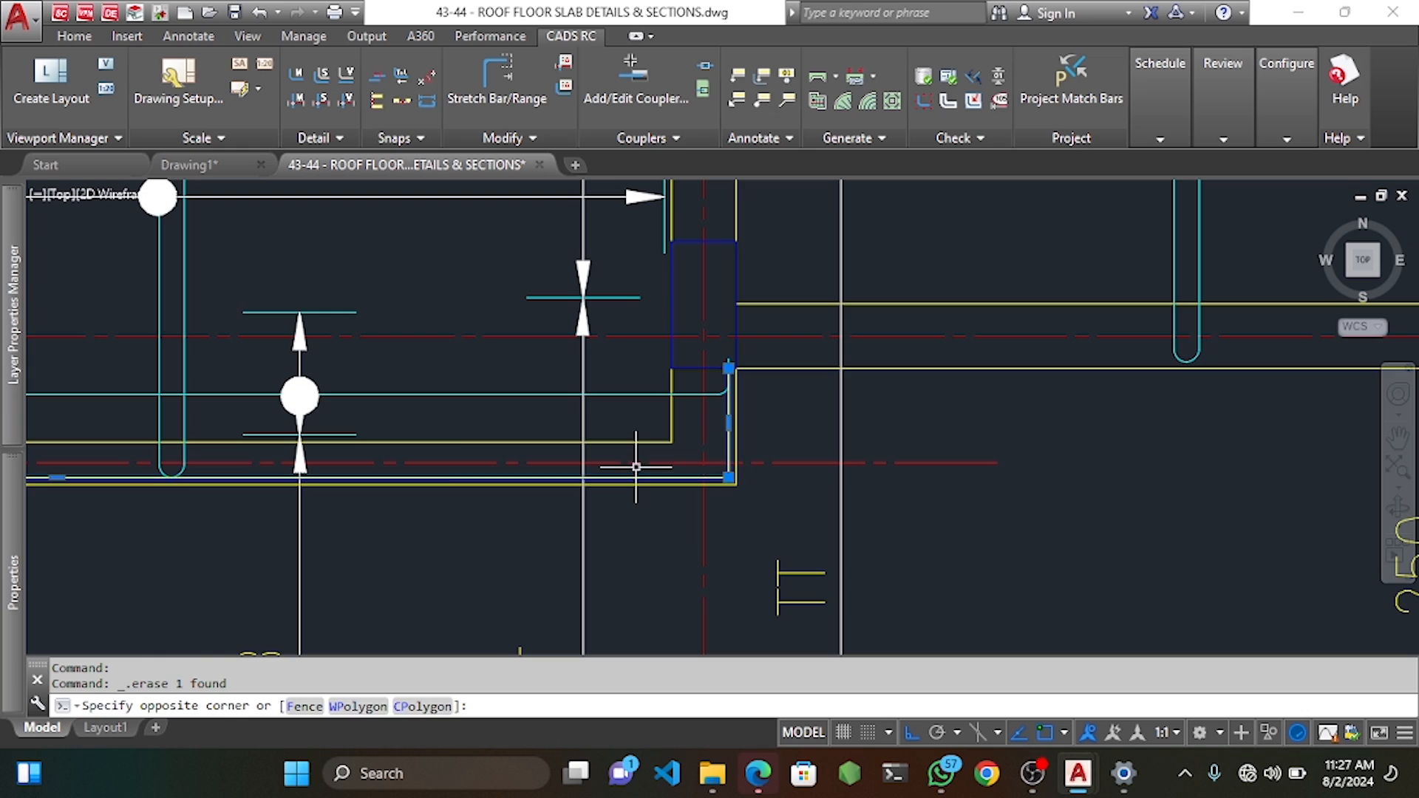
pyautogui.press('Delete')
# Pan and zoom back out to view the whole roof slab plan.
pyautogui.scroll(-5, 650, 453)
pyautogui.moveTo(321, 446); pyautogui.dragTo(420, 437, button='middle')
pyautogui.moveTo(438, 335); pyautogui.dragTo(257, 473, button='middle')
pyautogui.moveTo(593, 352); pyautogui.dragTo(553, 501, button='middle')
pyautogui.moveTo(522, 335); pyautogui.dragTo(499, 464, button='middle')
pyautogui.moveTo(480, 379); pyautogui.dragTo(470, 485, button='middle')
pyautogui.moveTo(438, 351); pyautogui.dragTo(488, 367, button='middle')
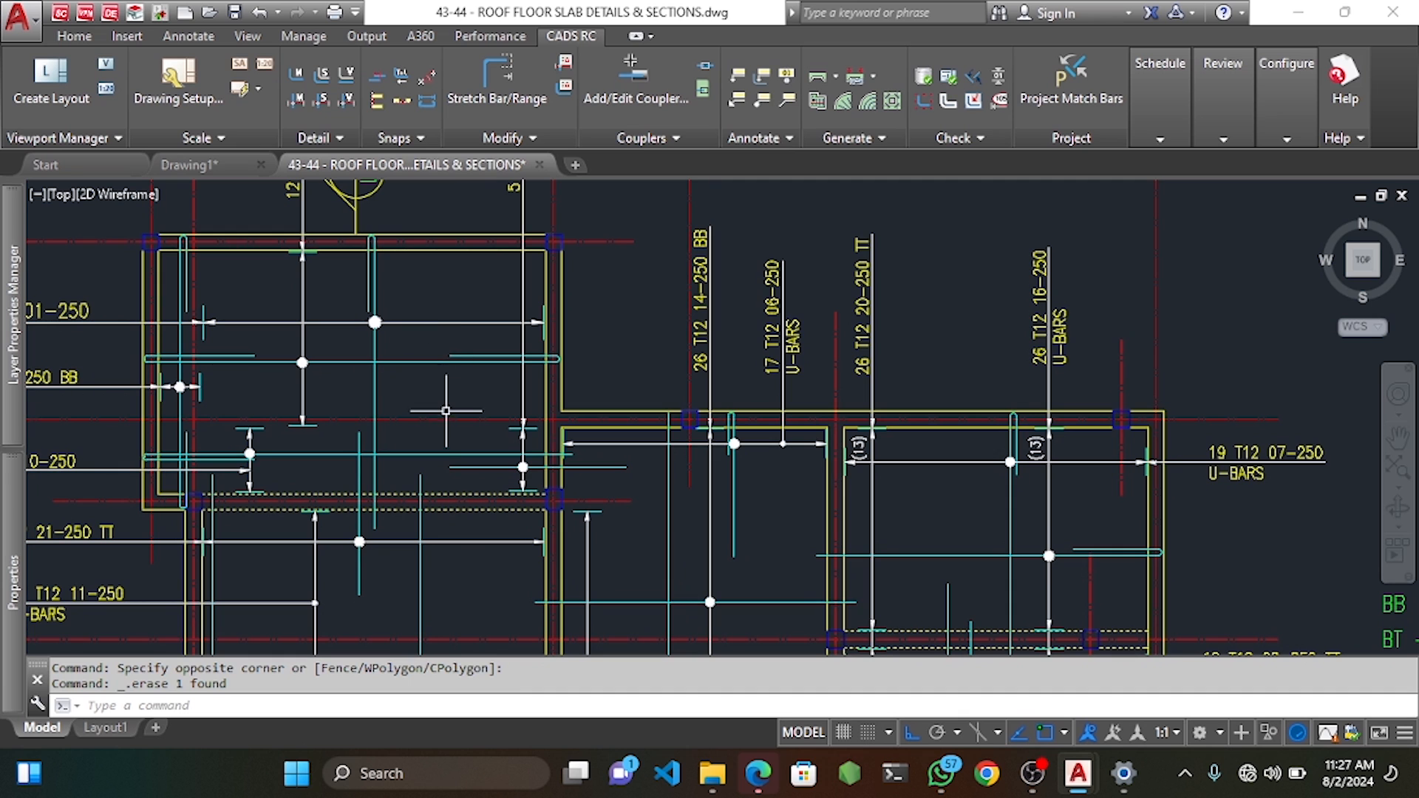
pyautogui.moveTo(456, 414); pyautogui.dragTo(483, 338, button='middle')
pyautogui.scroll(-2, 456, 357)
# Create Draw Range mark 23 as a single fixed-pitch T10 range noted TB.
pyautogui.moveTo(343, 270); pyautogui.dragTo(358, 288, button='middle')
pyautogui.rightClick(358, 297)
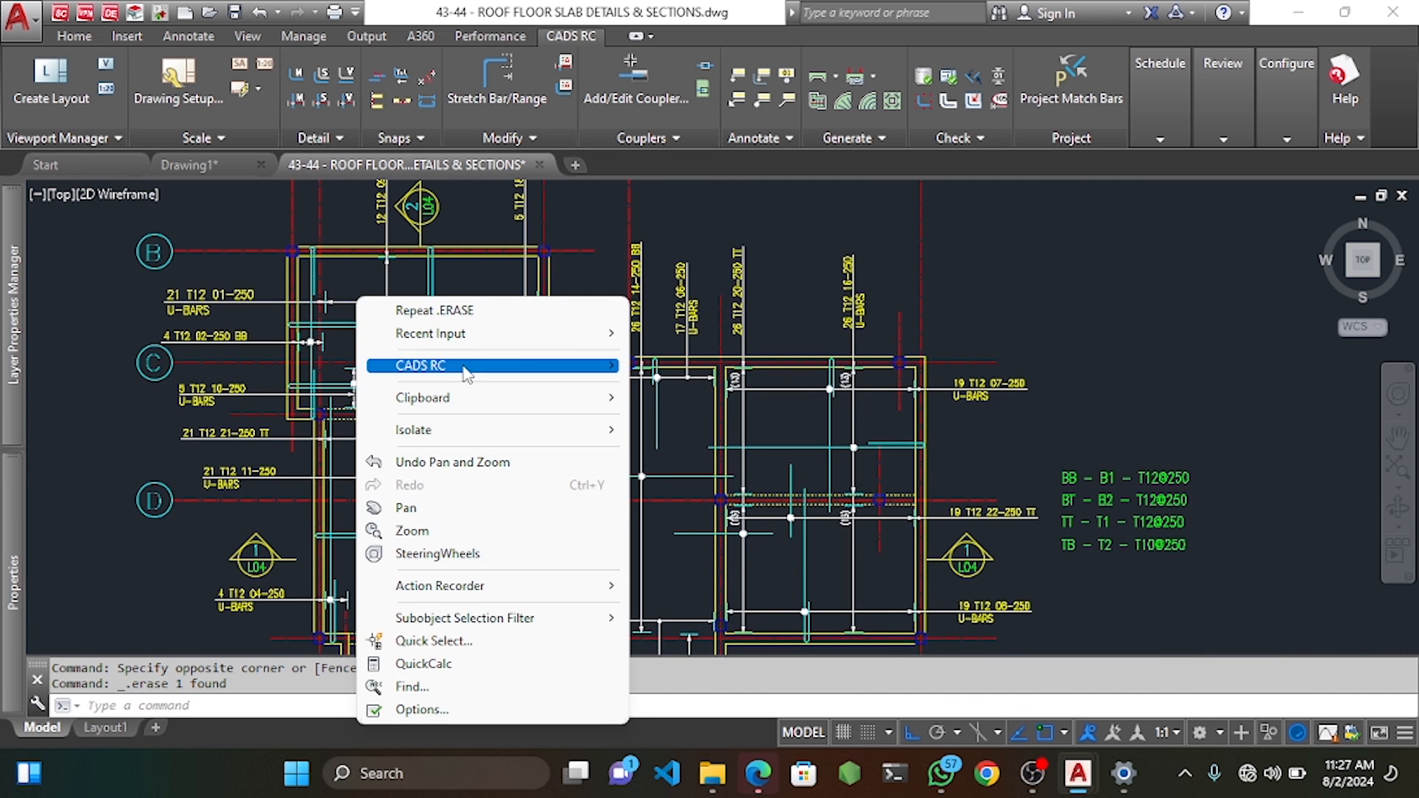
pyautogui.moveTo(473, 366)
pyautogui.moveTo(739, 388)
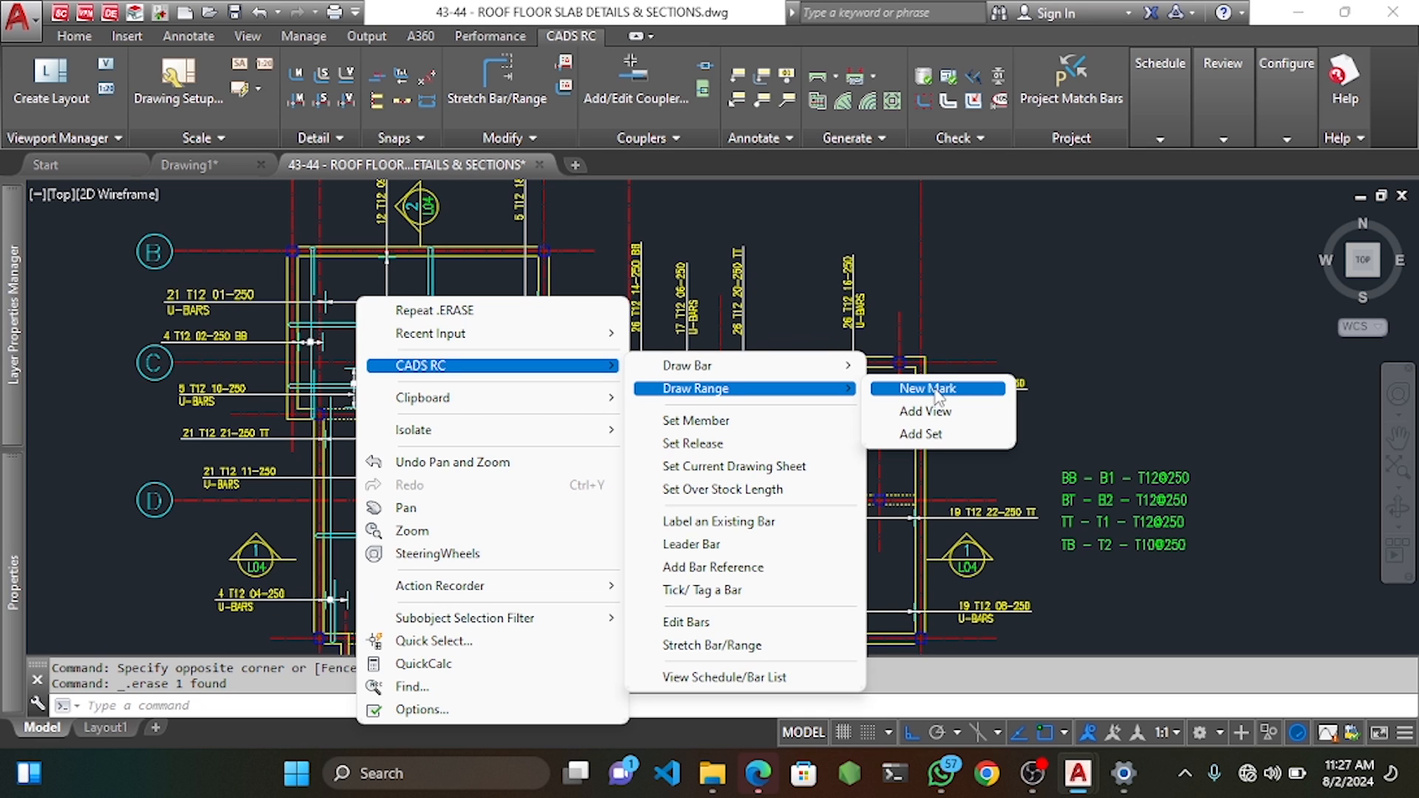
pyautogui.click(935, 389)
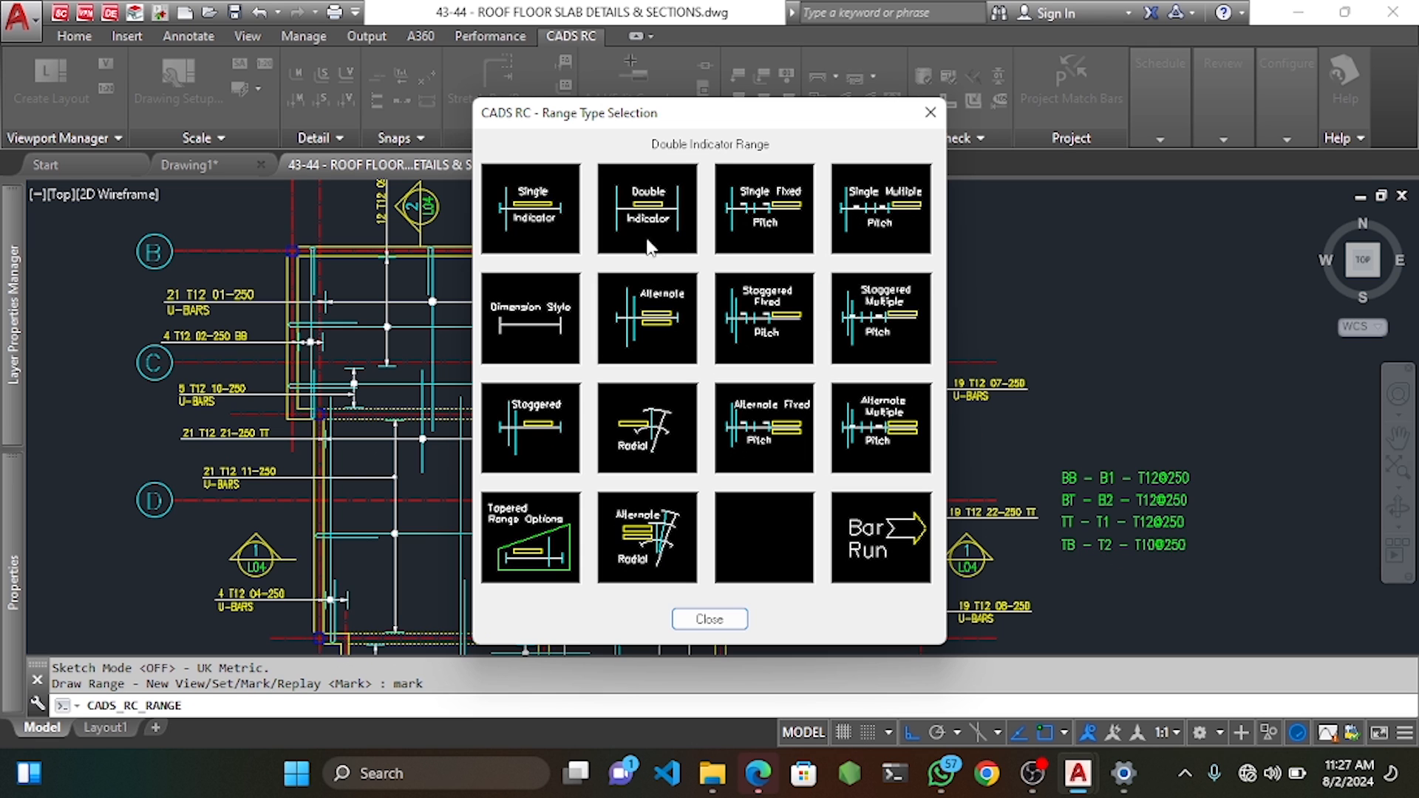
pyautogui.click(782, 219)
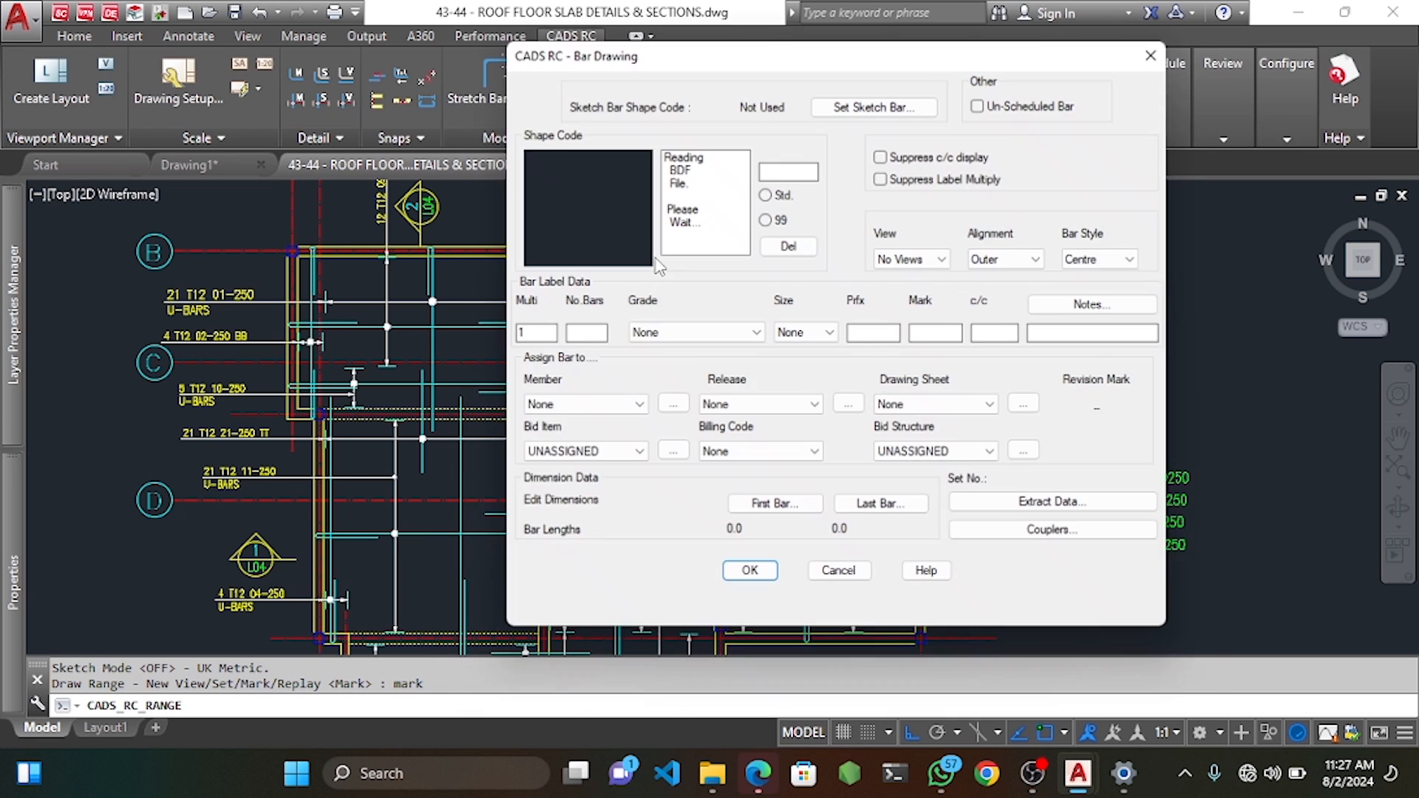
pyautogui.click(834, 334)
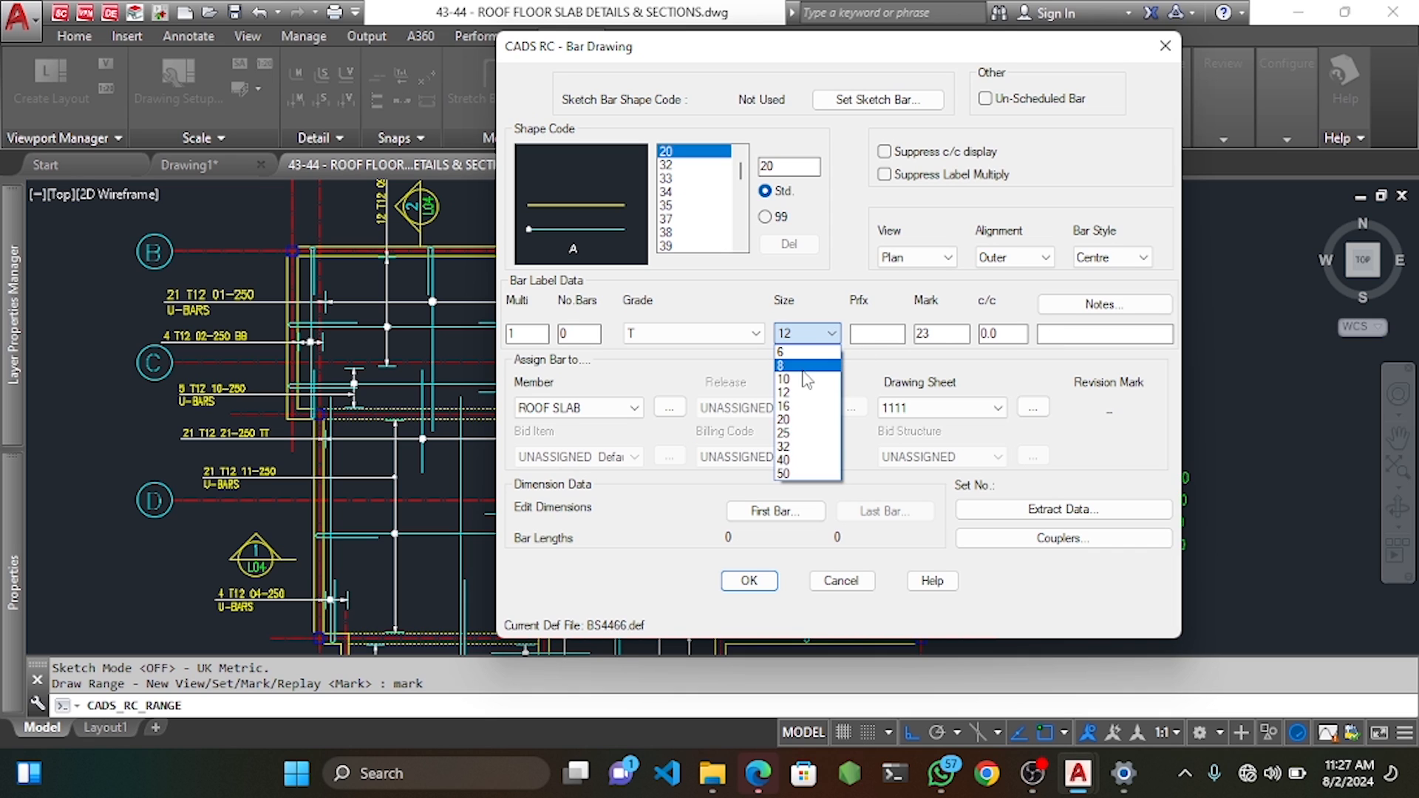
pyautogui.click(807, 391)
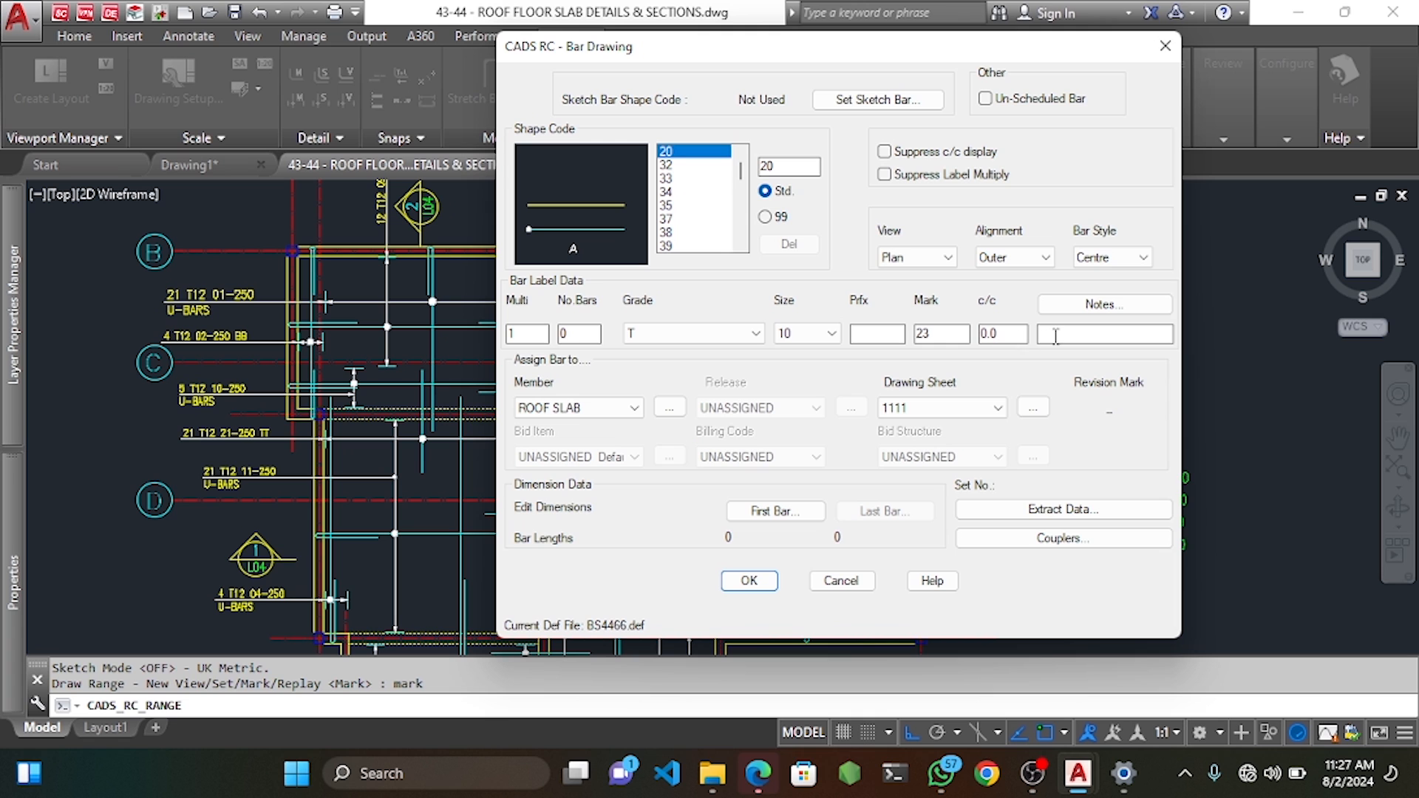
pyautogui.click(739, 581)
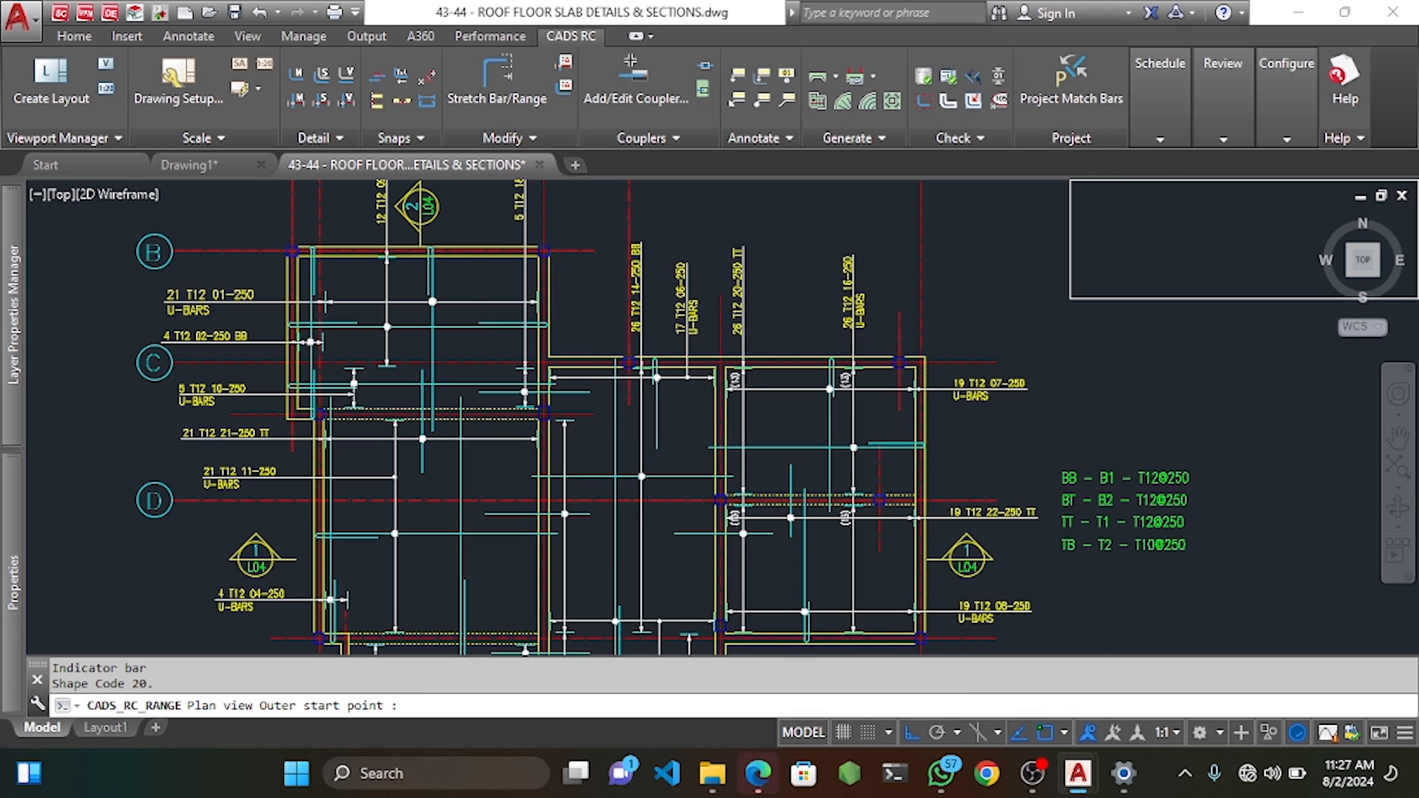
# Draw mark 23's bar length and its first range group with 25 offsets at 250 spacing.
pyautogui.scroll(4, 354, 324)
pyautogui.moveTo(361, 325); pyautogui.dragTo(361, 384, button='middle')
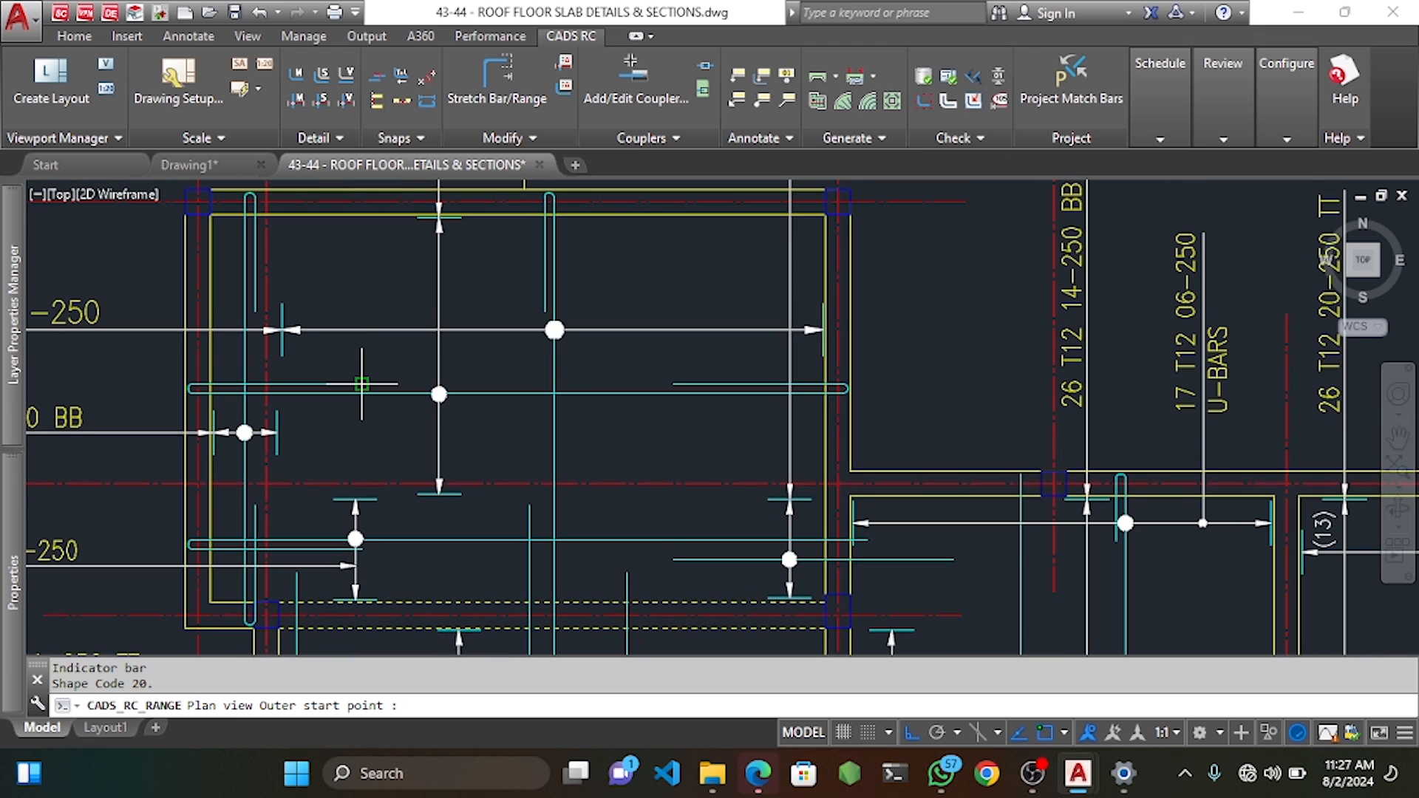
pyautogui.click(362, 272)
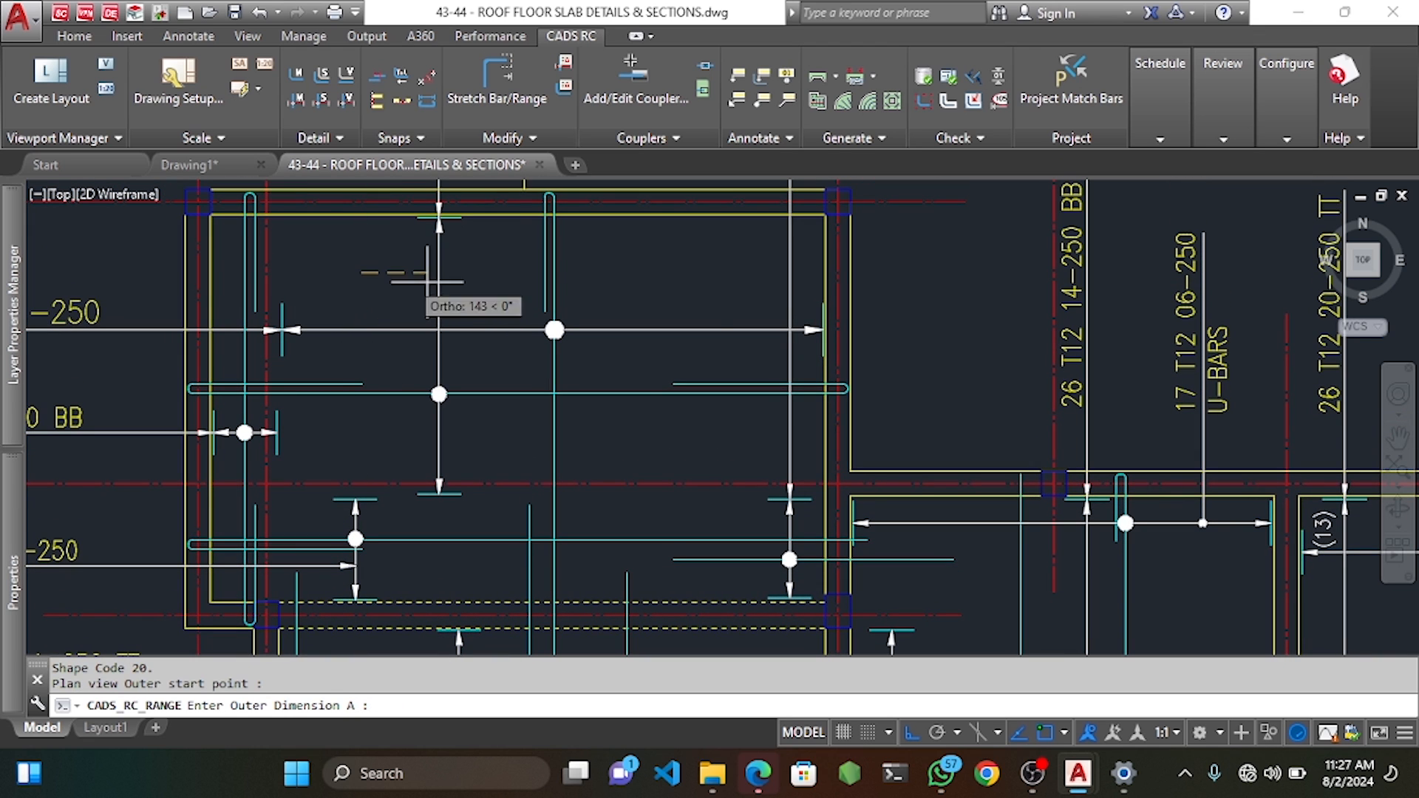
pyautogui.click(669, 275)
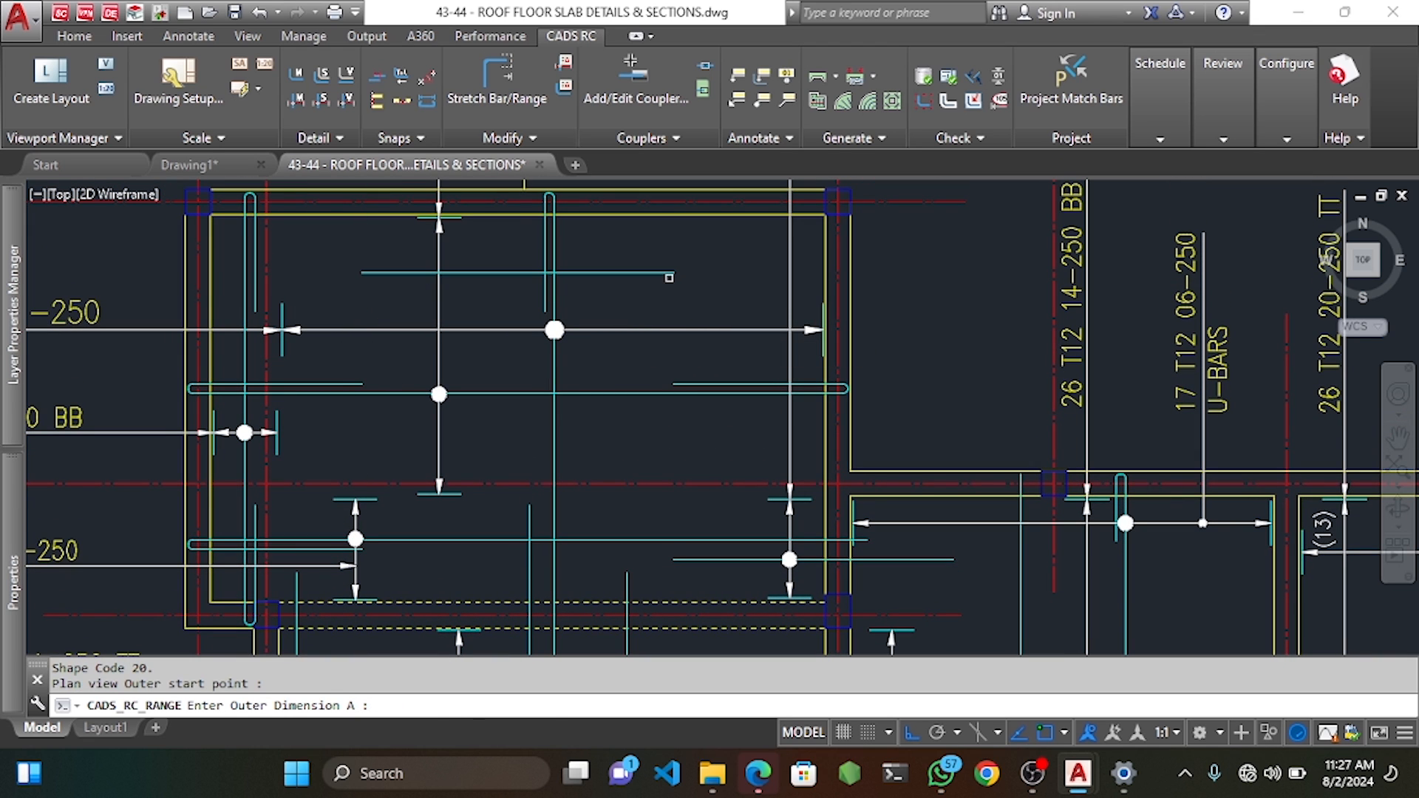
pyautogui.press('Return')
pyautogui.click(598, 216)
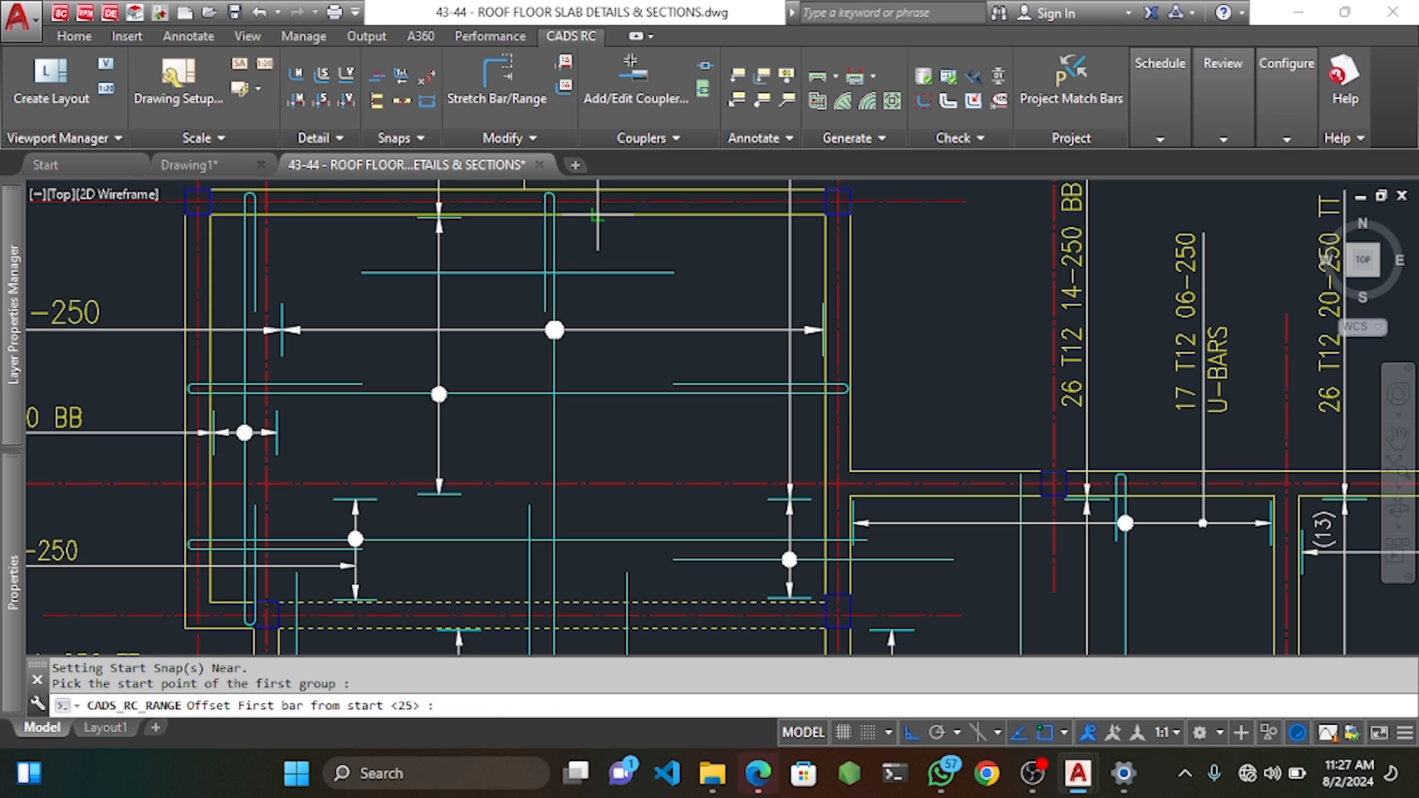
pyautogui.press('Return')
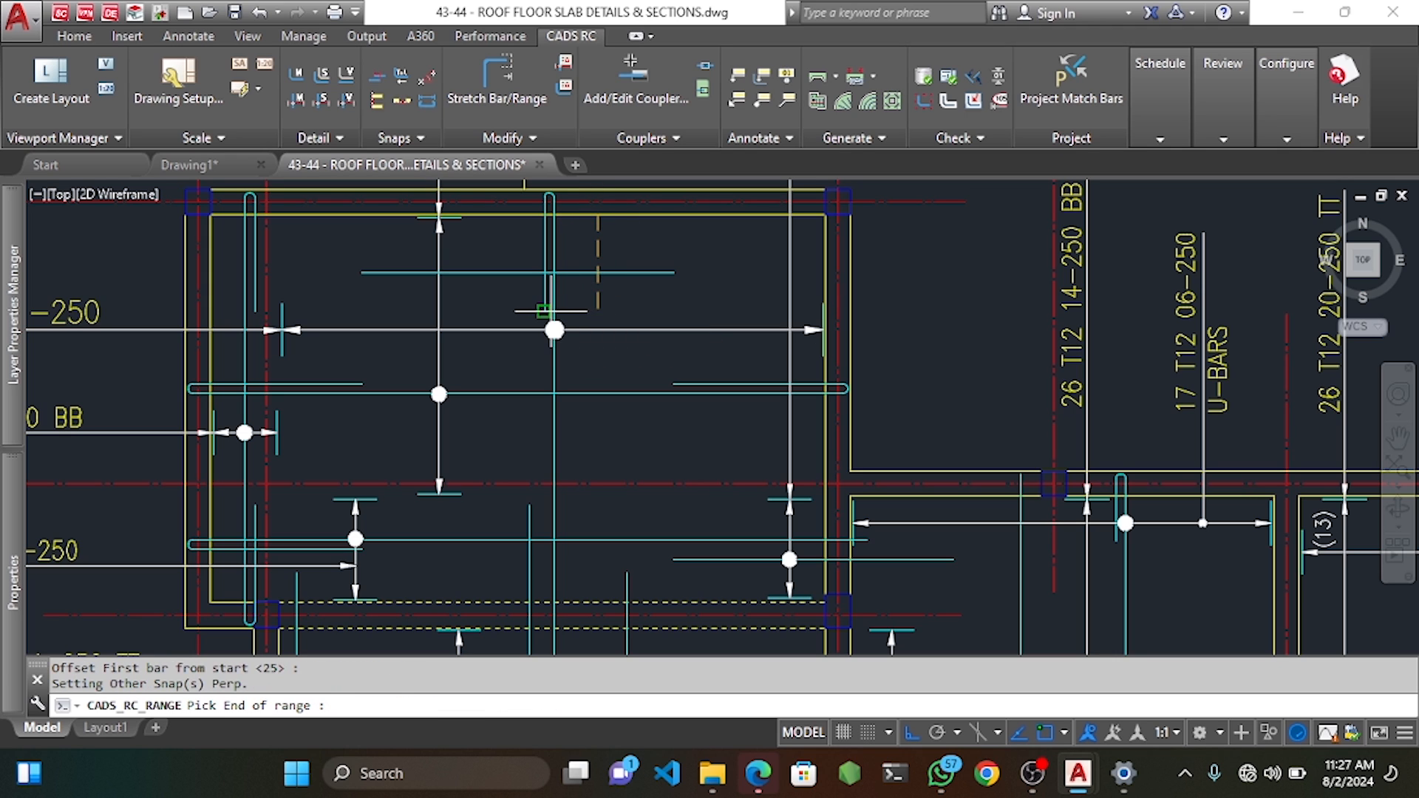
pyautogui.click(599, 318)
pyautogui.press('Return')
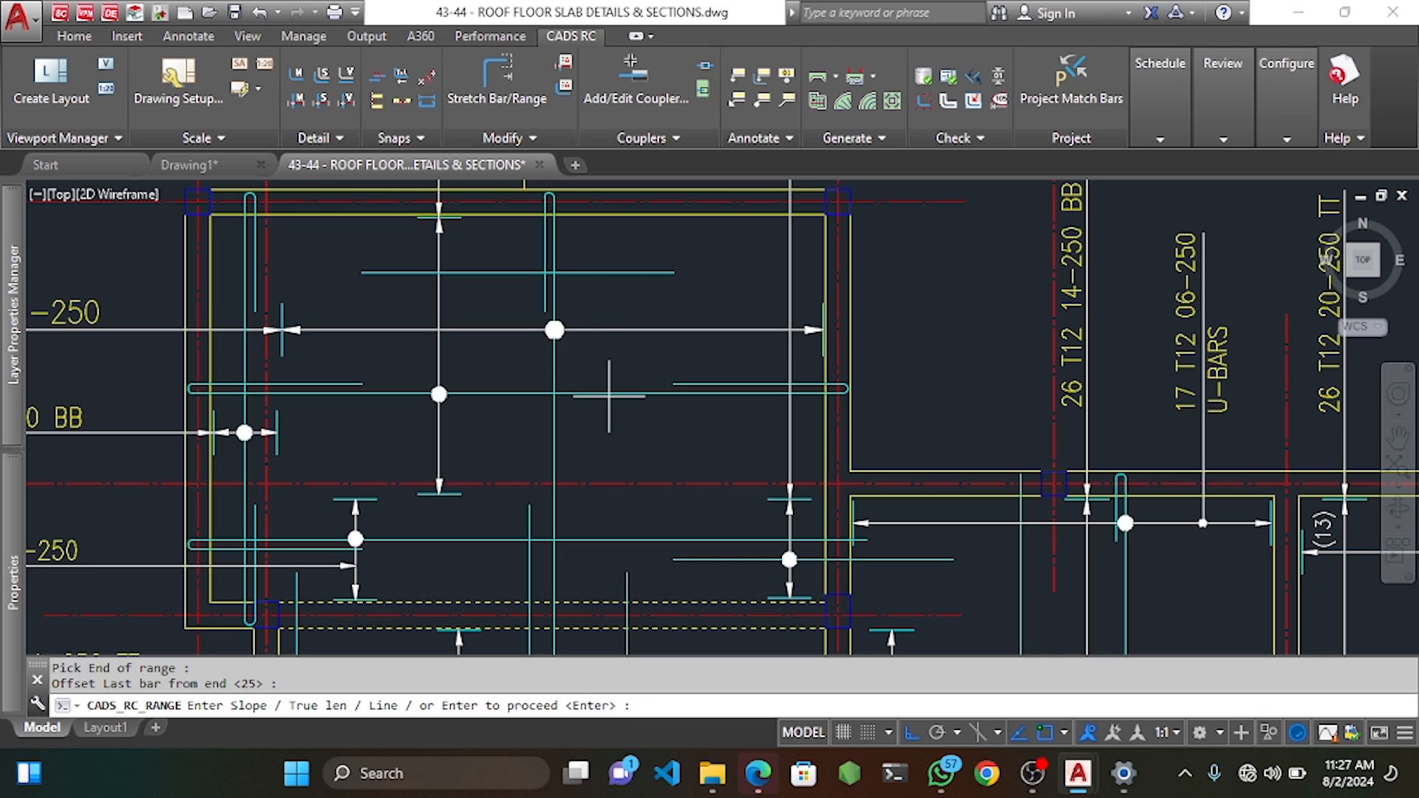
pyautogui.press('Return')
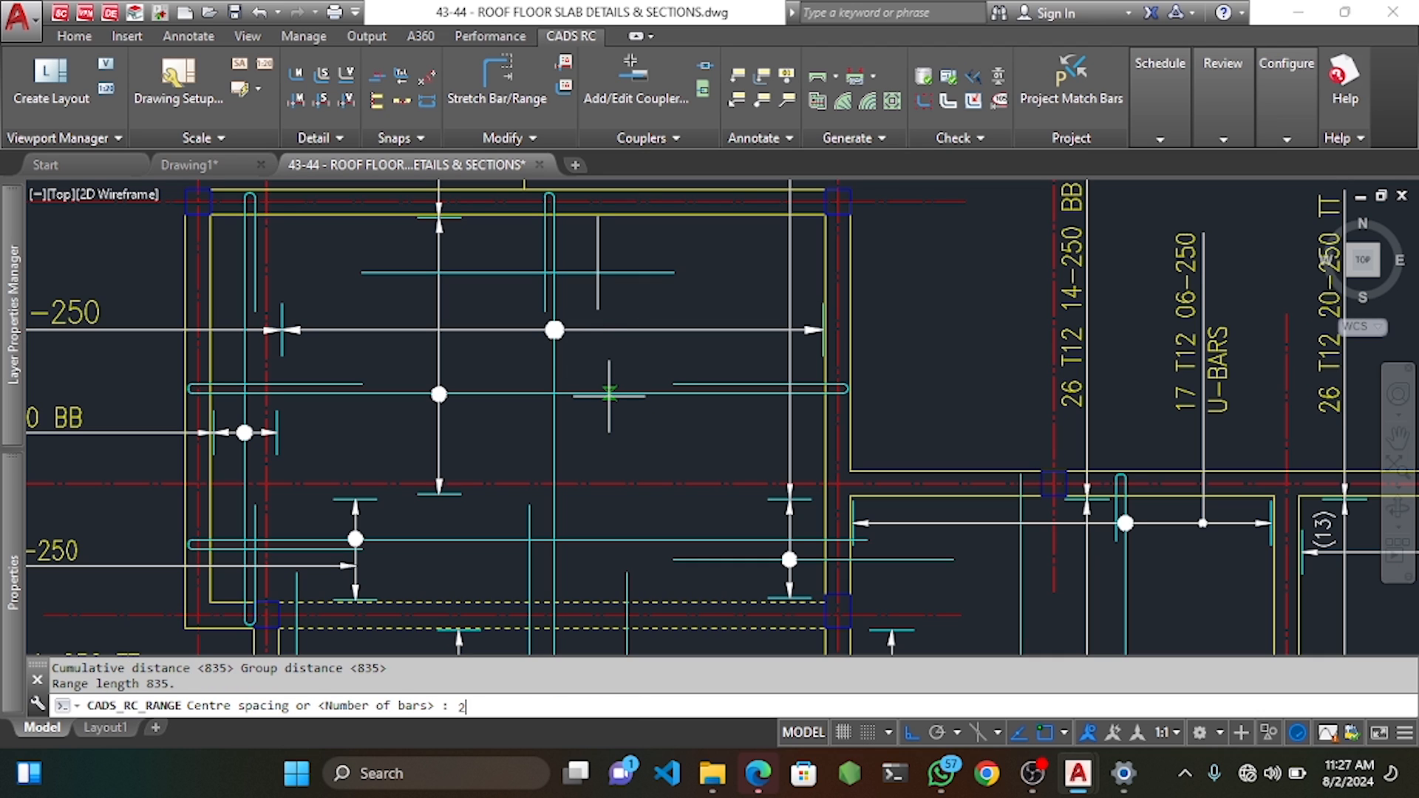
pyautogui.write('250')
pyautogui.press('Return')
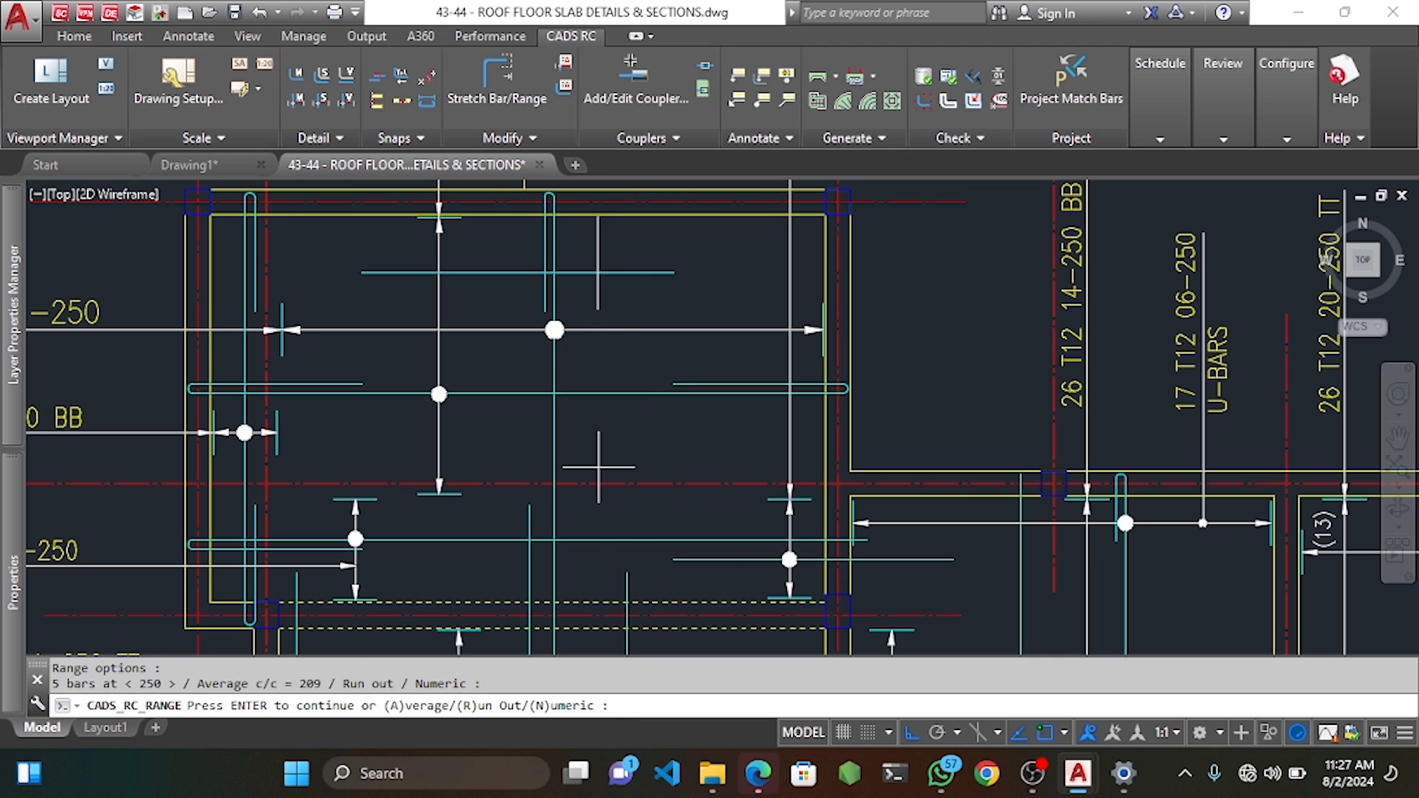
pyautogui.press('Return')
# Add mark 23's second range group, keeping the default 25 bar offsets.
pyautogui.moveTo(605, 521); pyautogui.dragTo(577, 281, button='middle')
pyautogui.click(573, 263)
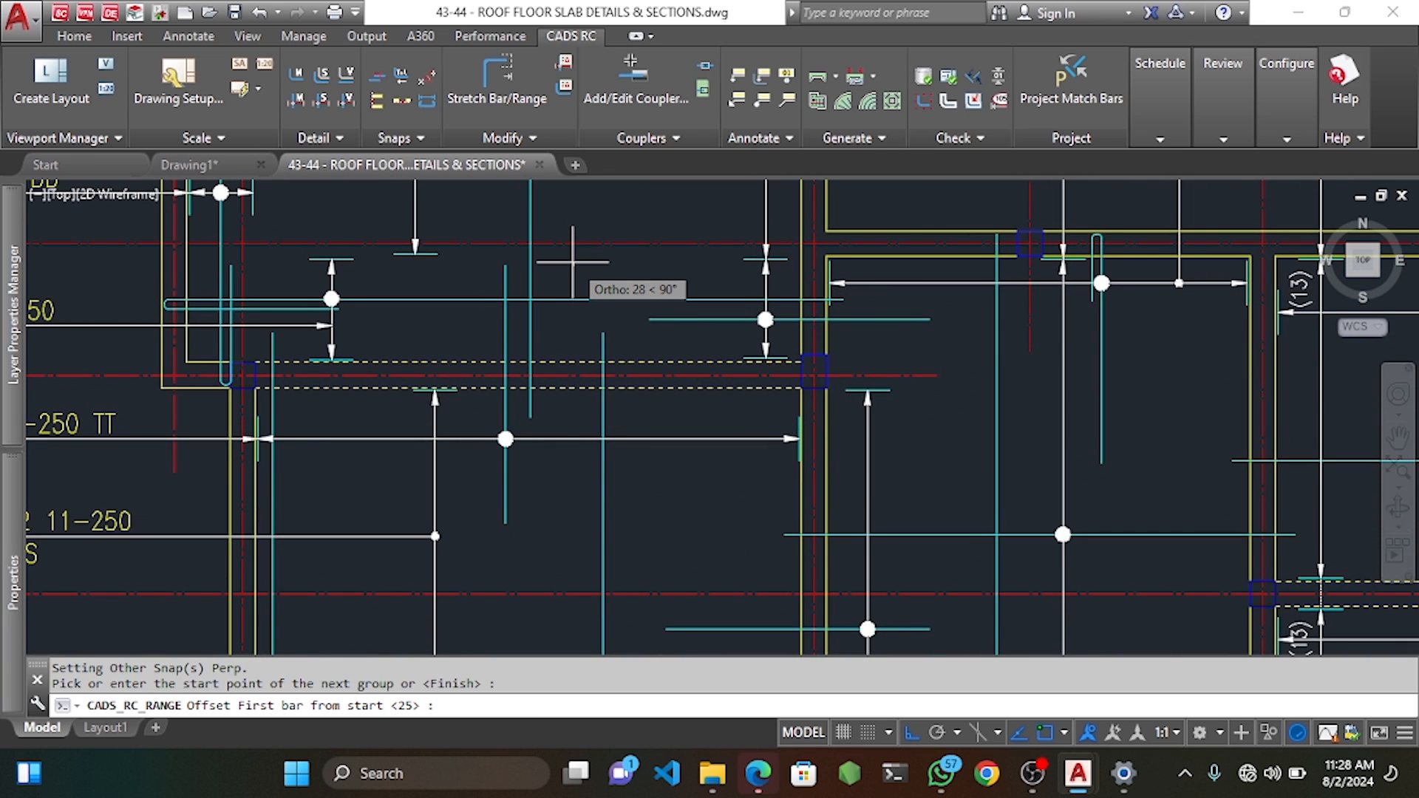
pyautogui.press('Return')
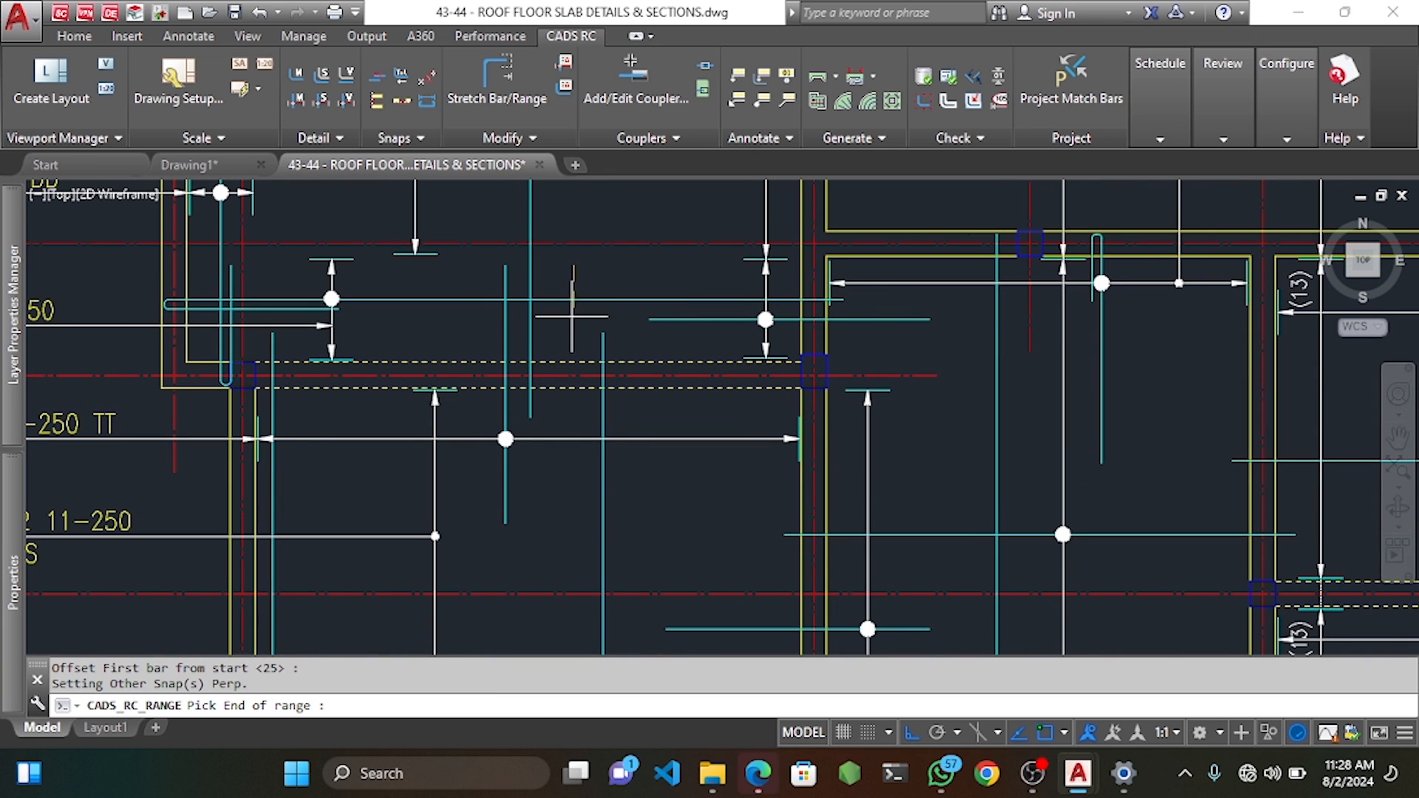
pyautogui.click(573, 362)
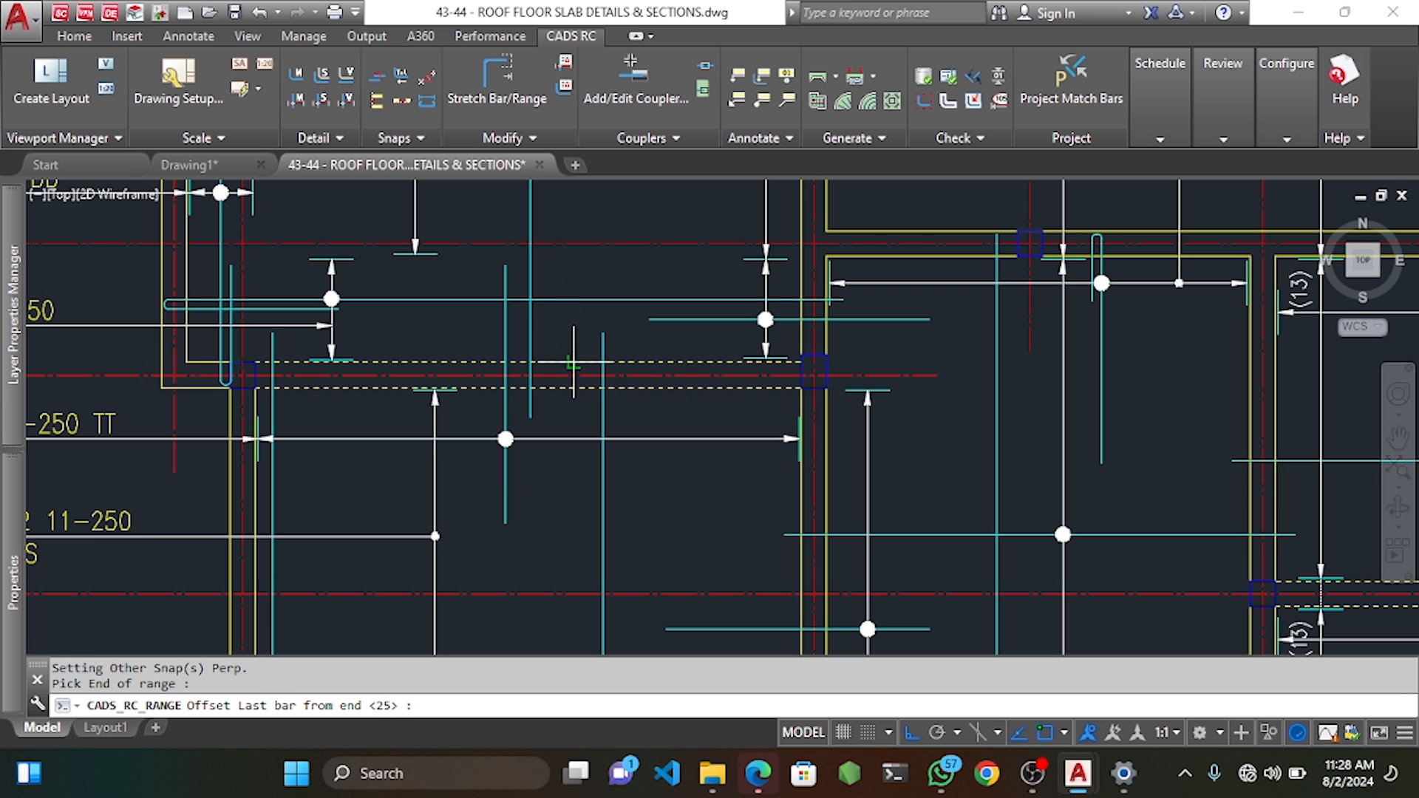
pyautogui.press('Return')
pyautogui.press('Return')
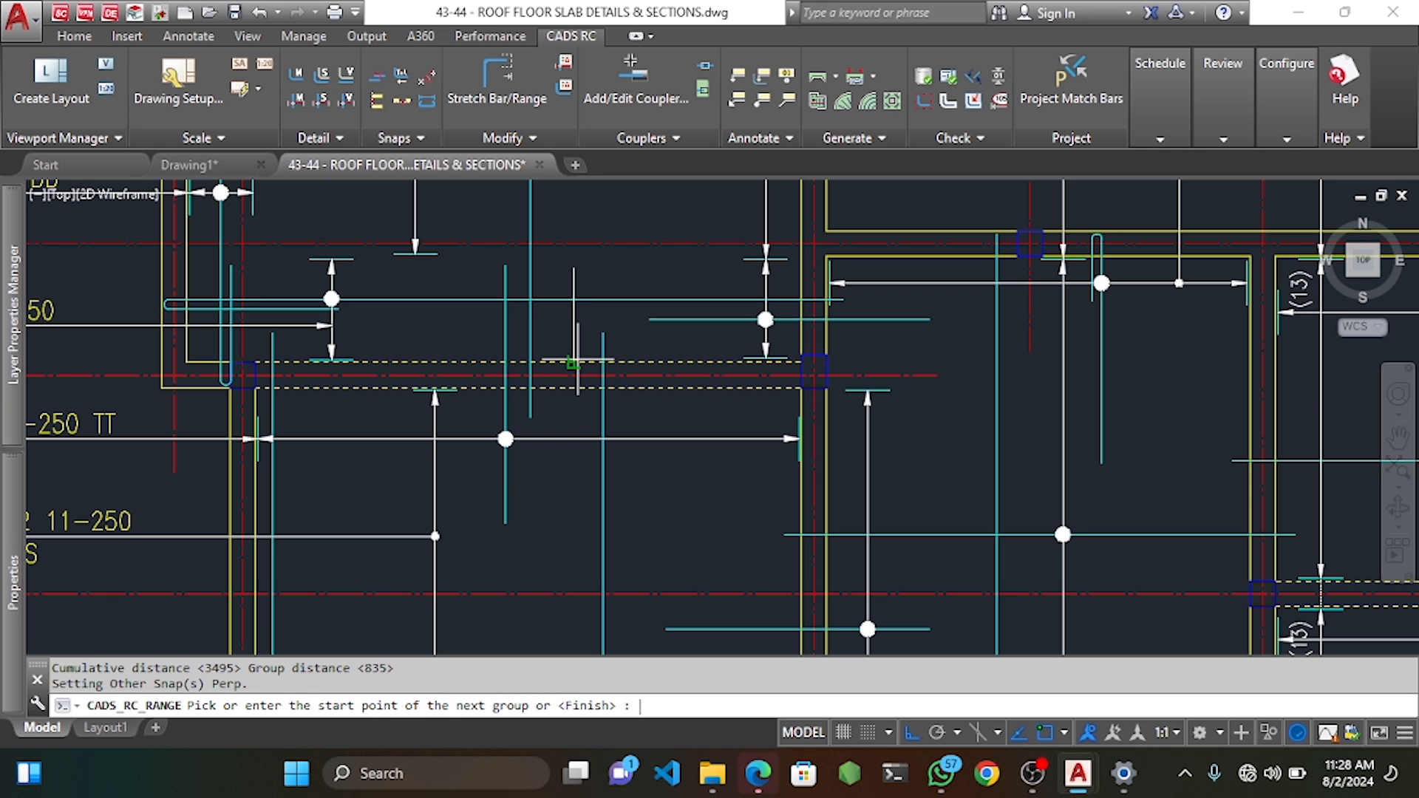
# Finish the range and place the 10 T10 label on the slab plan.
pyautogui.press('Return')
pyautogui.scroll(-4, 573, 364)
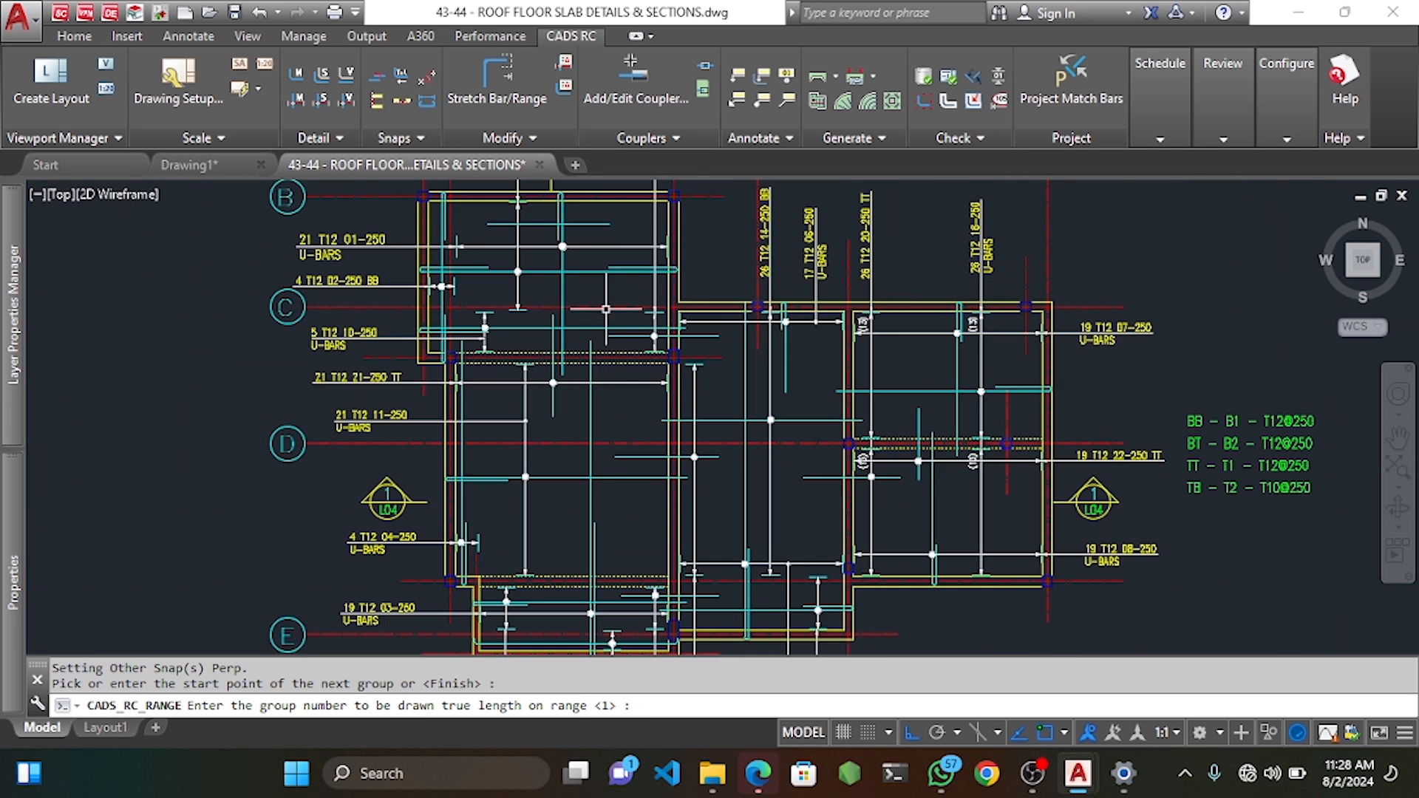
pyautogui.moveTo(573, 365); pyautogui.dragTo(611, 360, button='middle')
pyautogui.press('Return')
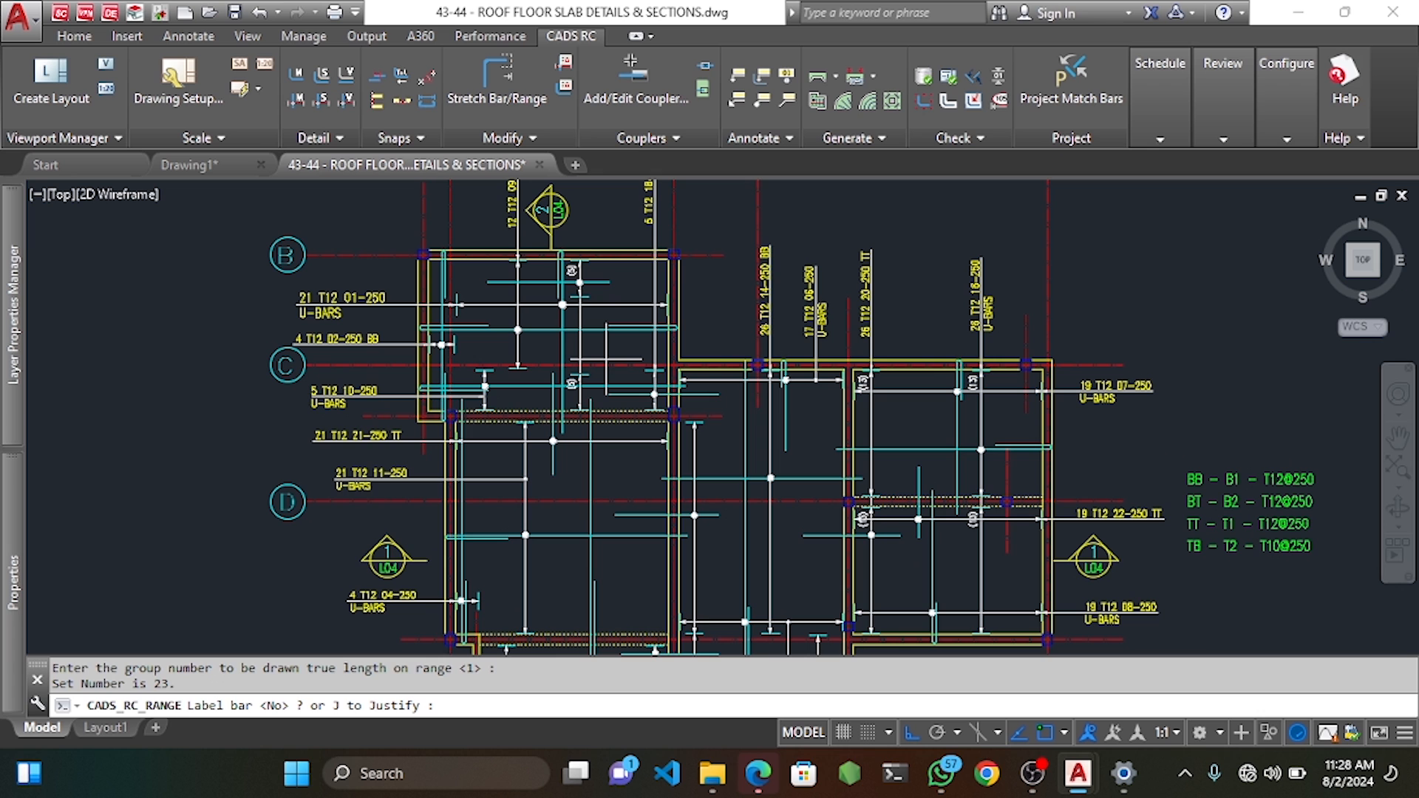
pyautogui.write('Y')
pyautogui.press('Return')
pyautogui.scroll(6, 599, 305)
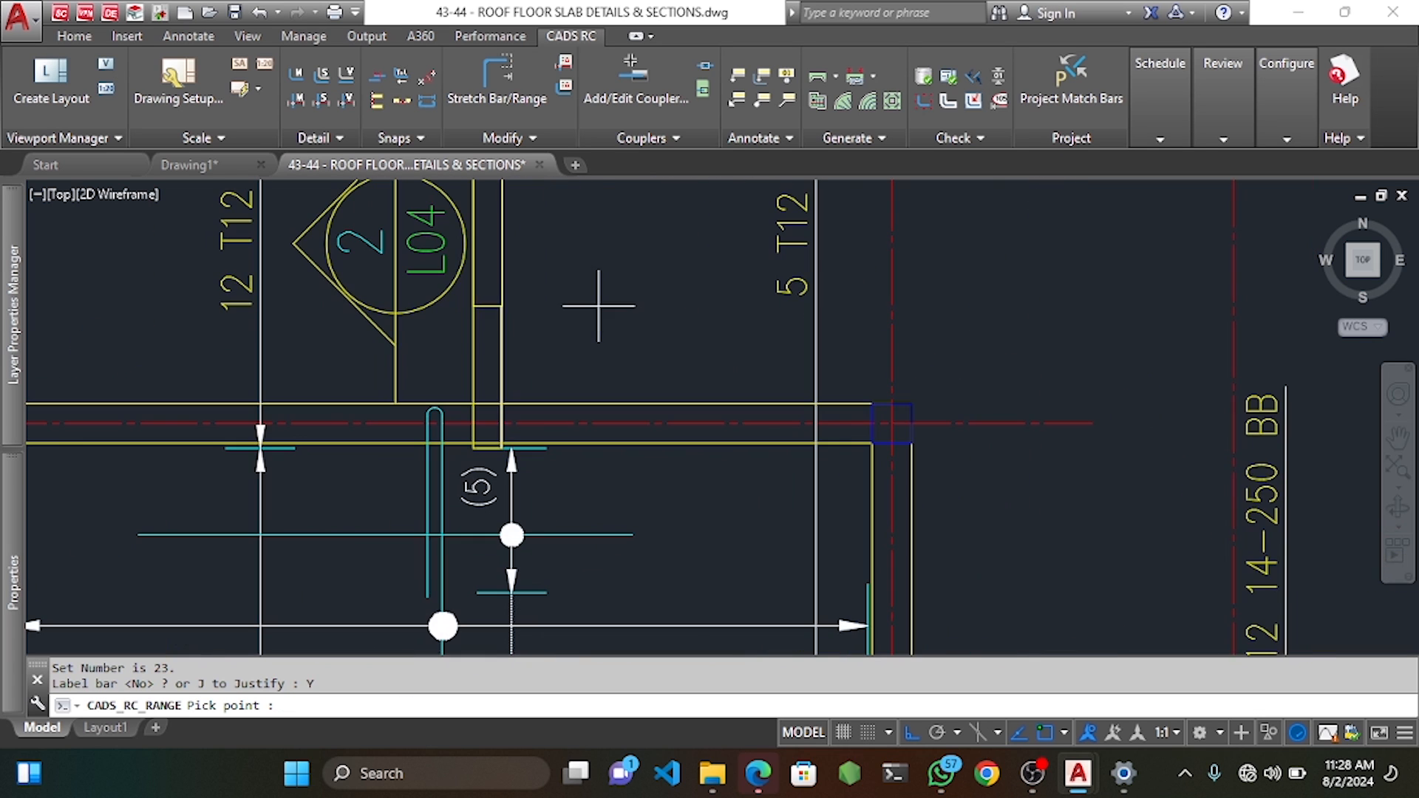
pyautogui.click(599, 309)
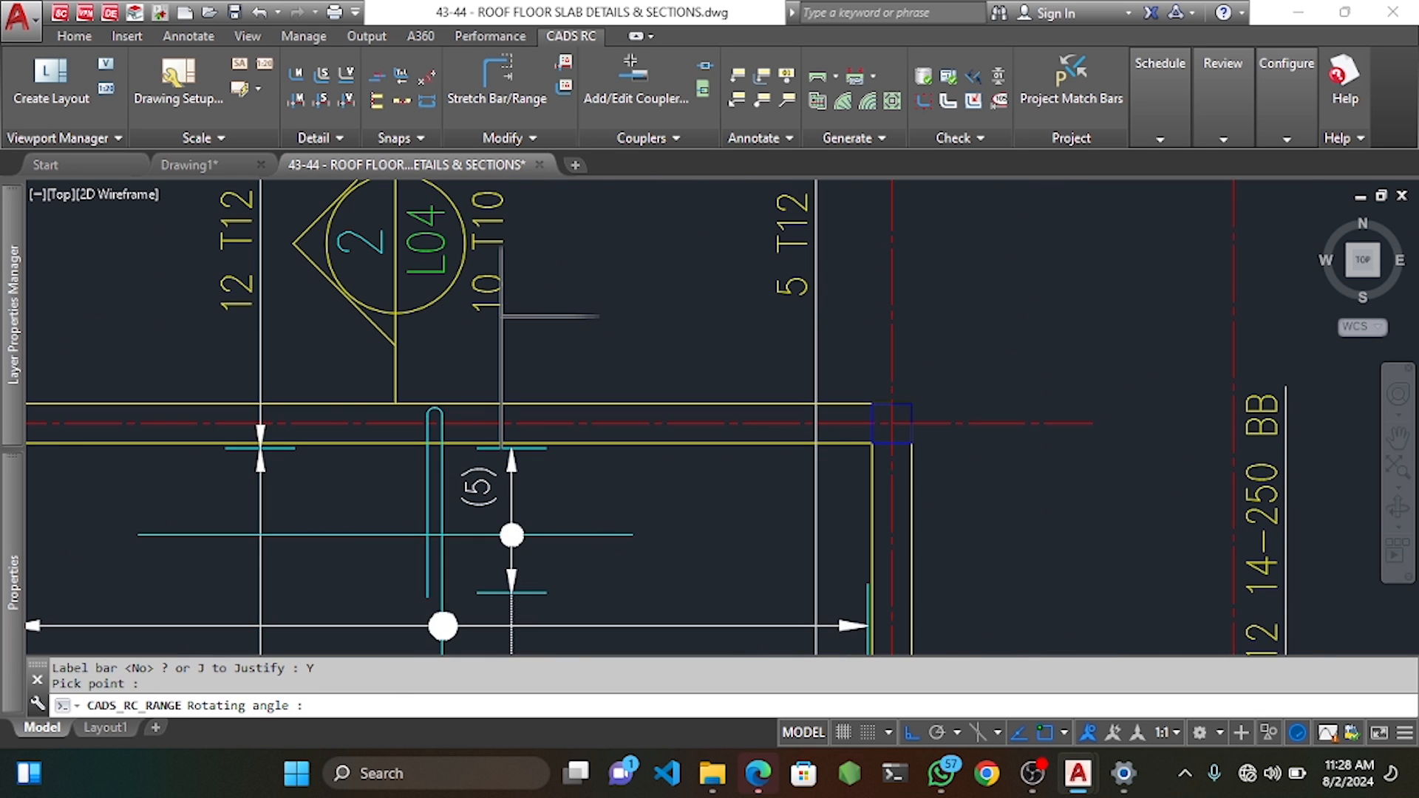
pyautogui.click(550, 245)
pyautogui.scroll(-6, 550, 246)
pyautogui.moveTo(530, 484)
pyautogui.mouseDown(button='middle')
pyautogui.moveTo(503, 418)
pyautogui.moveTo(504, 366)
pyautogui.mouseUp(button='middle')
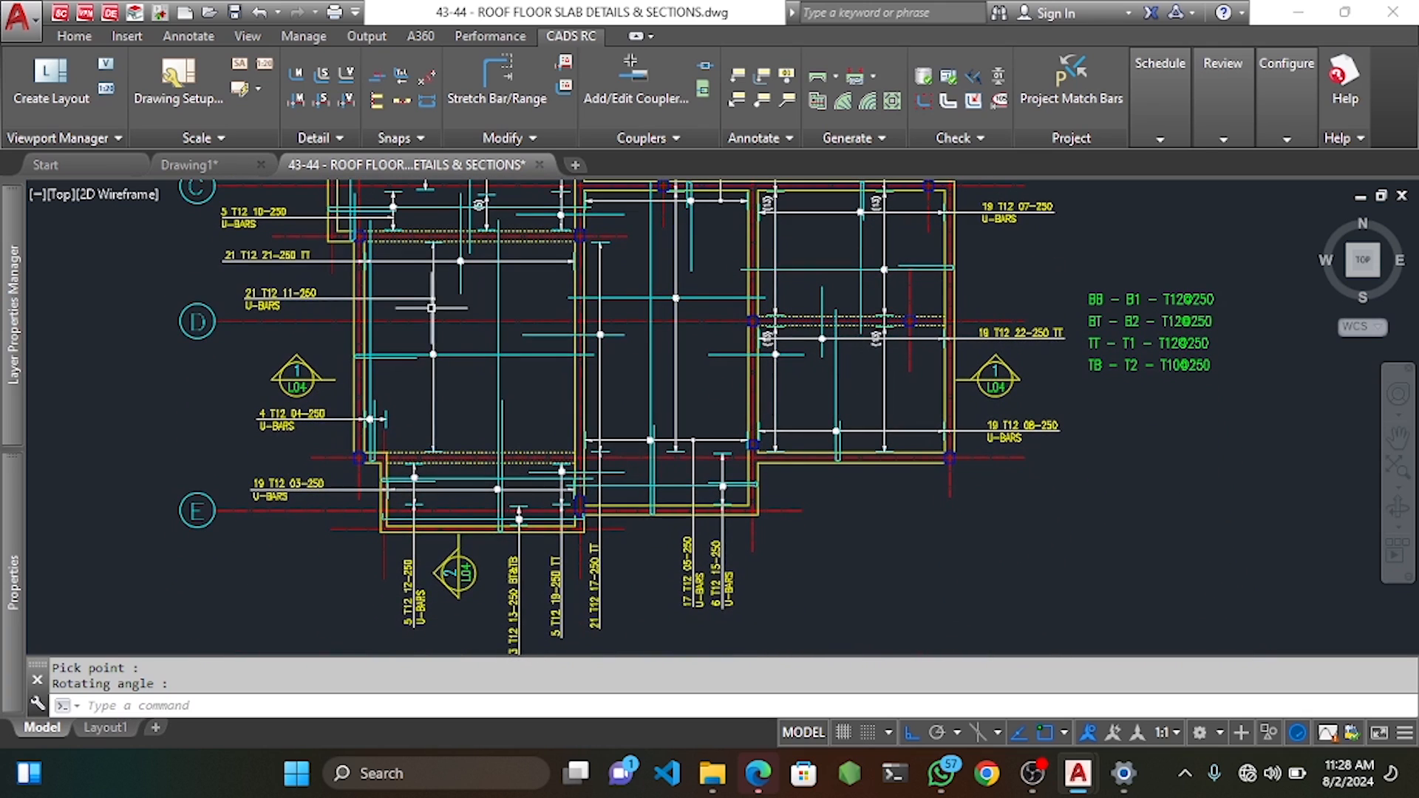
# Start a new fixed-pitch range for mark 24 and draw its indicator bar with dimension A.
pyautogui.rightClick(415, 279)
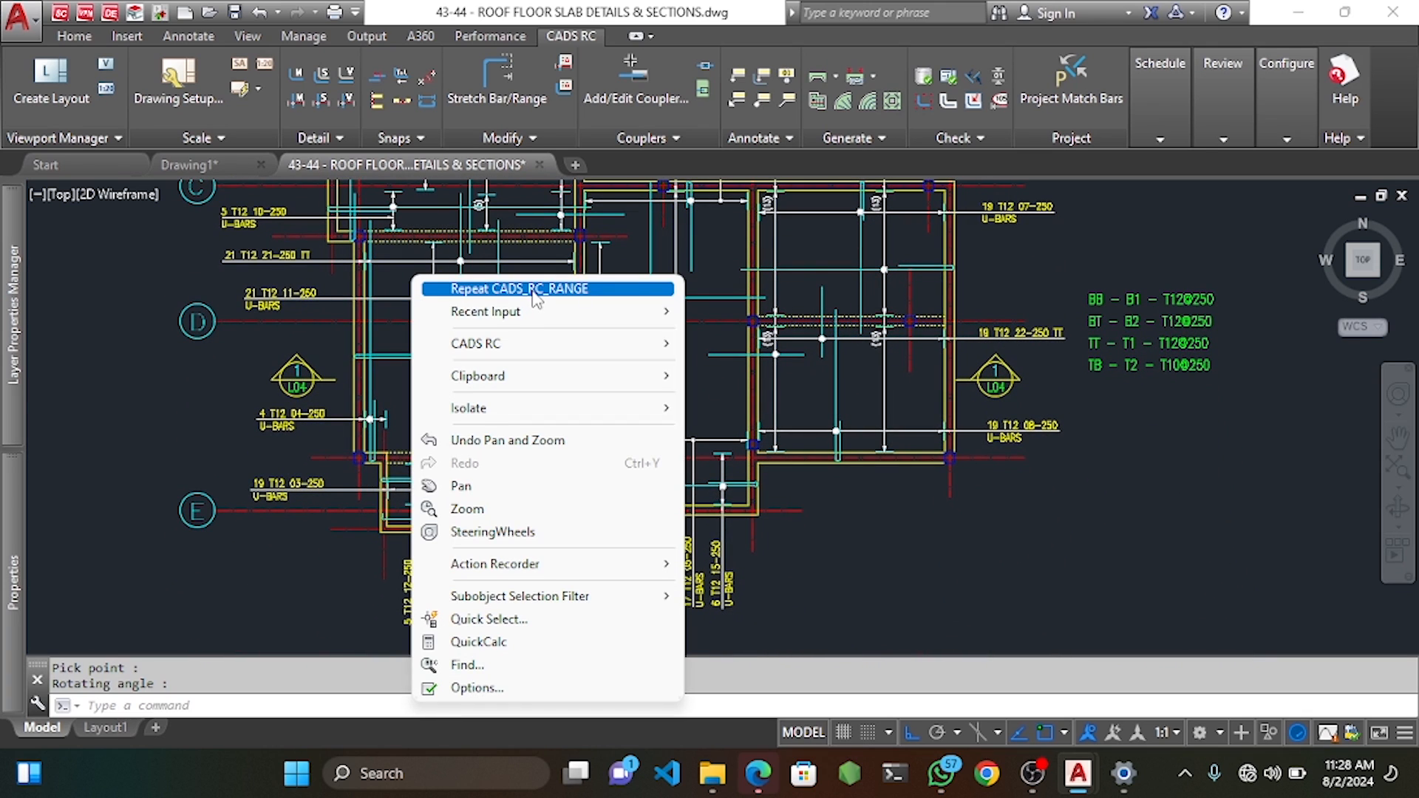
pyautogui.click(532, 289)
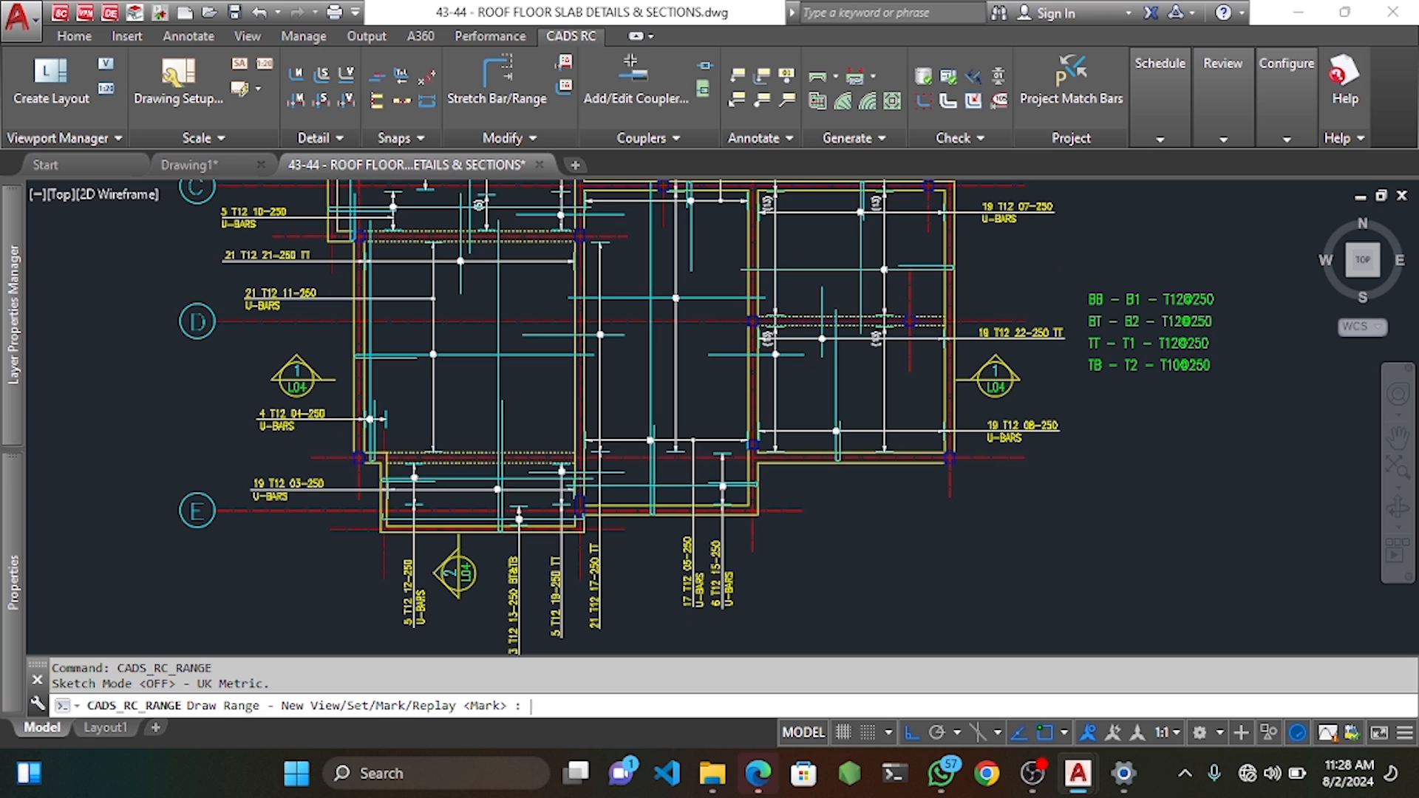
pyautogui.click(762, 226)
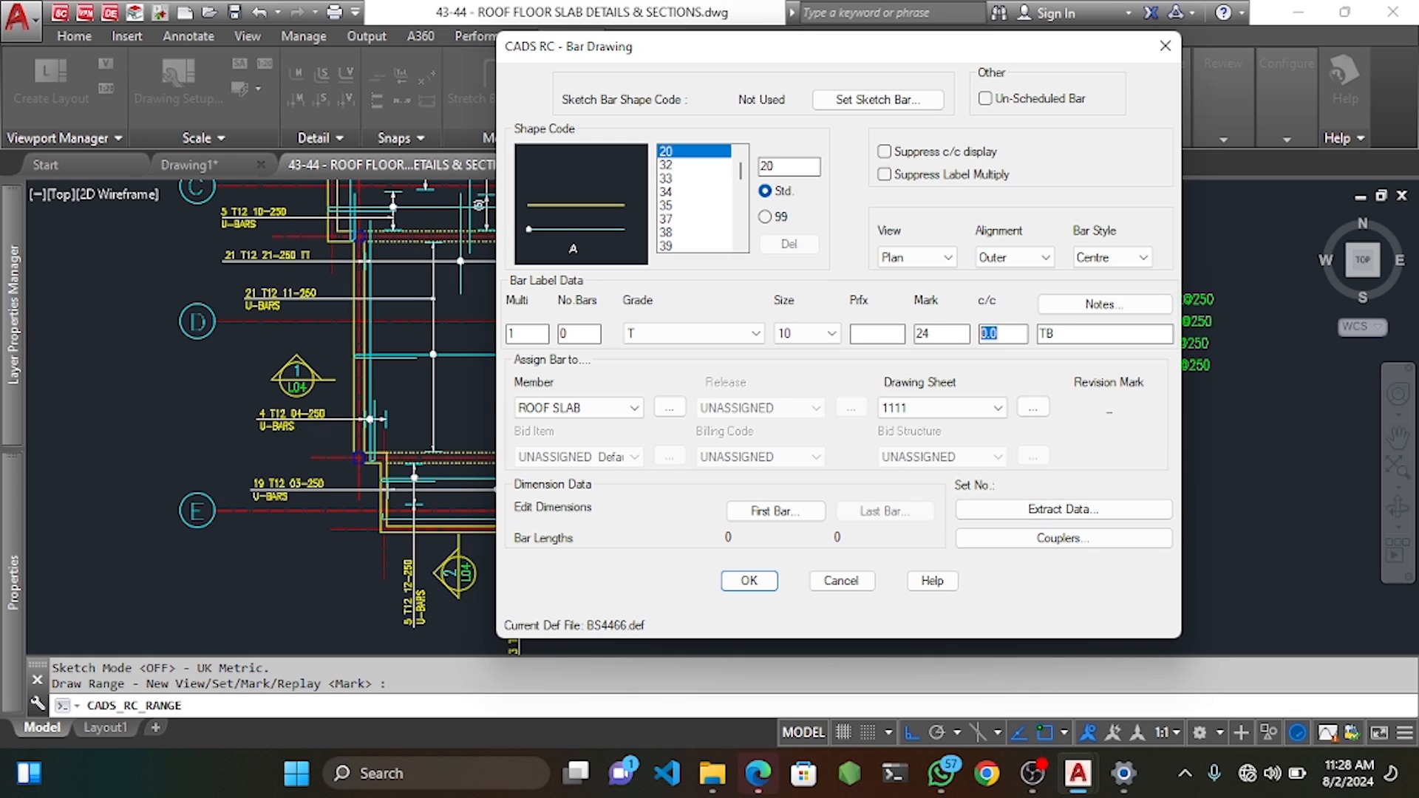
pyautogui.click(738, 587)
pyautogui.scroll(4, 734, 472)
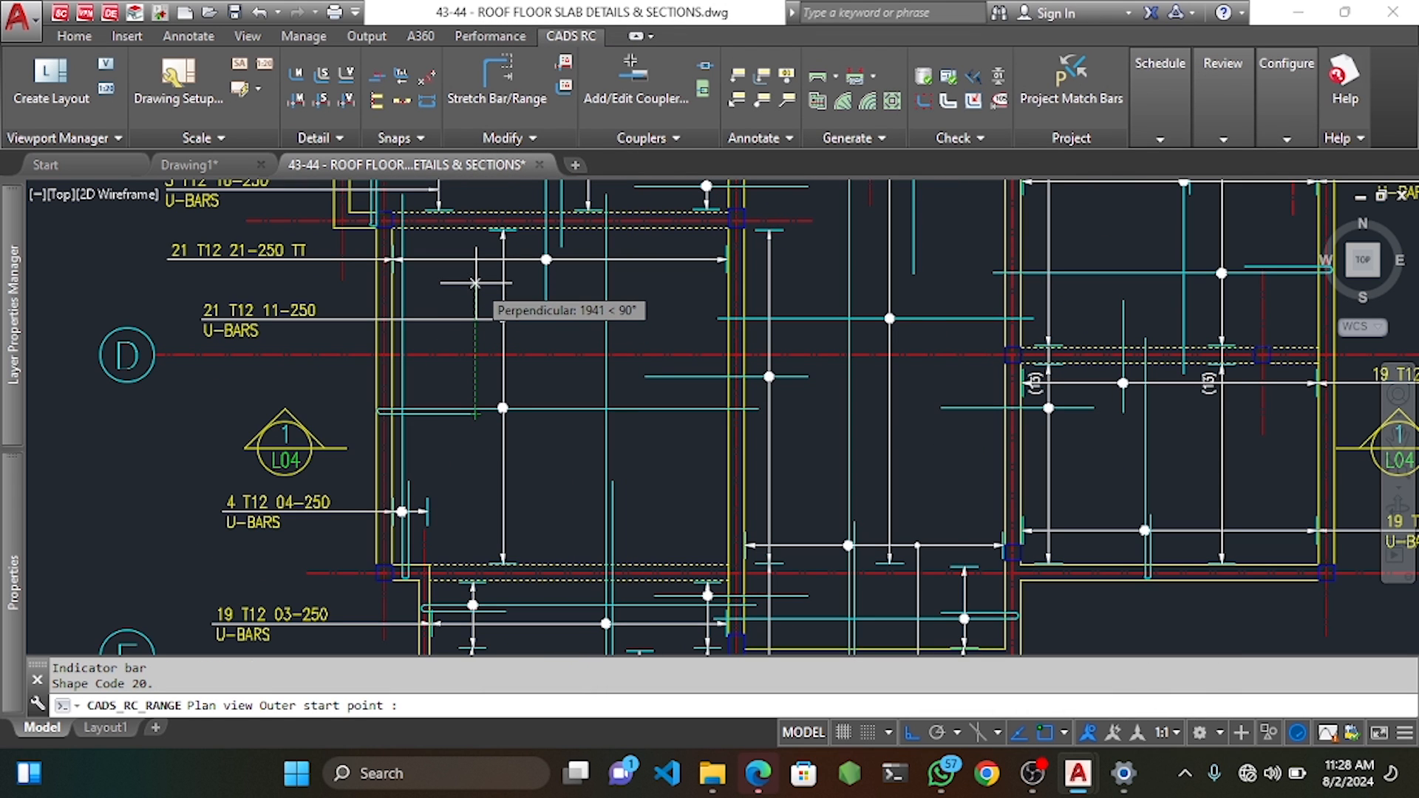
pyautogui.click(475, 281)
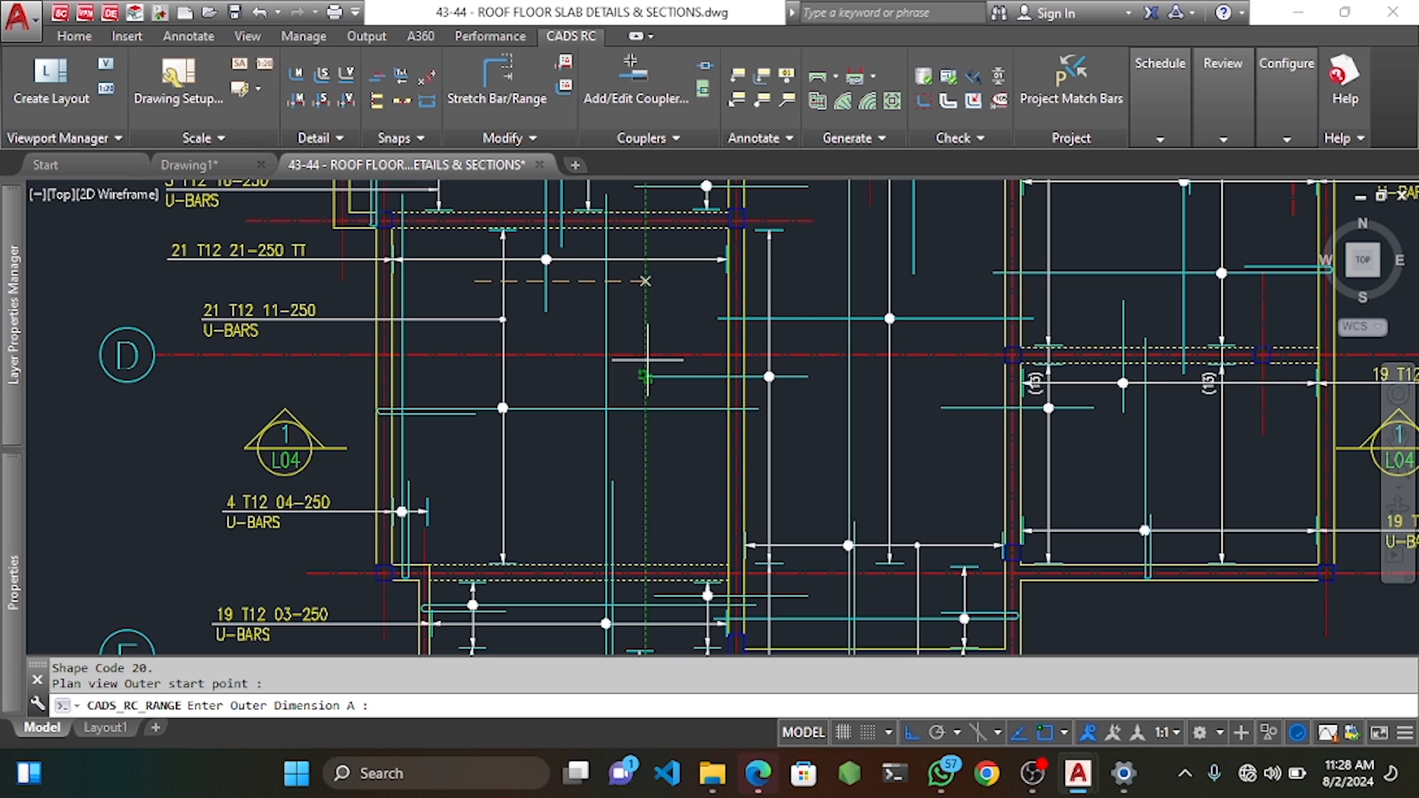
pyautogui.click(645, 284)
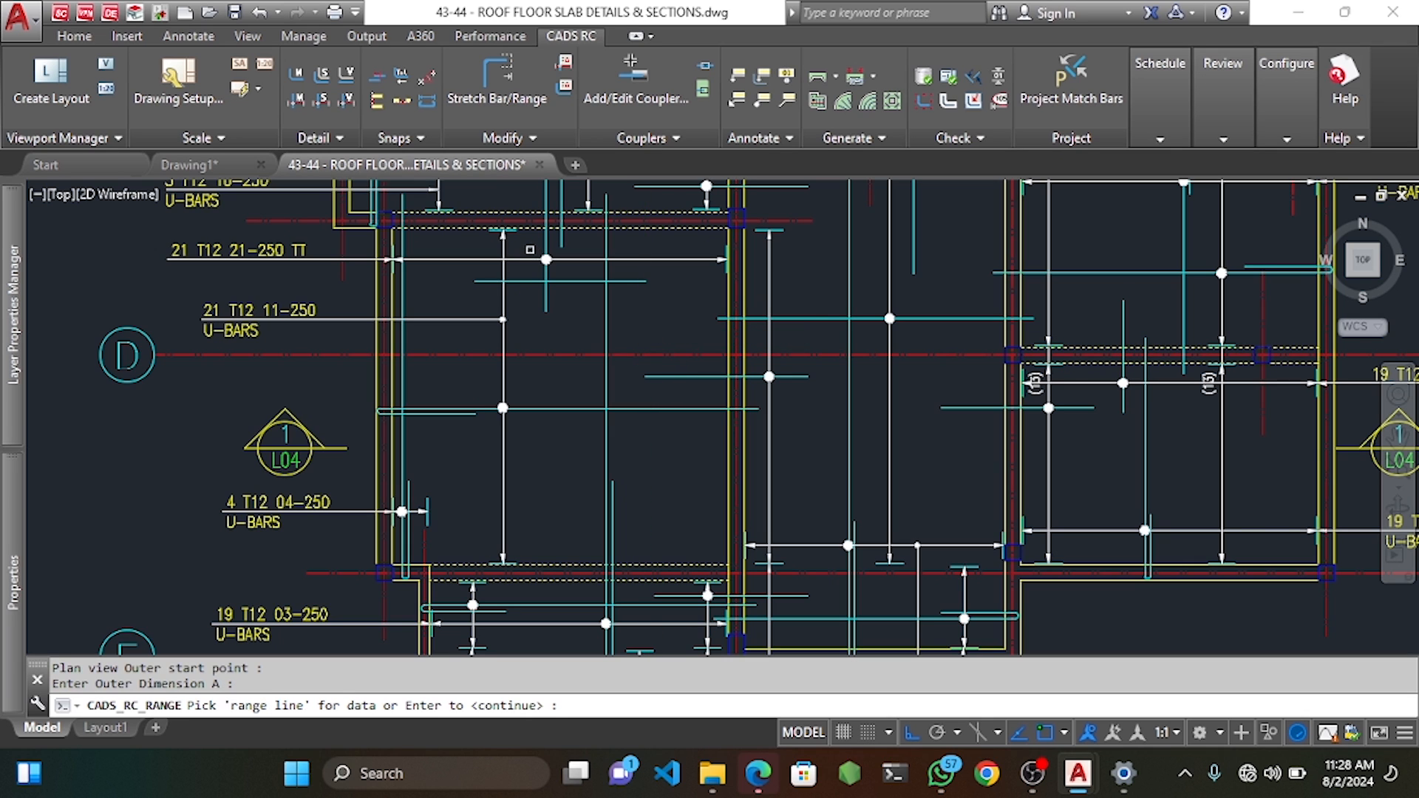
# Define mark 24's first range group with default offsets at 250 spacing.
pyautogui.scroll(3, 527, 241)
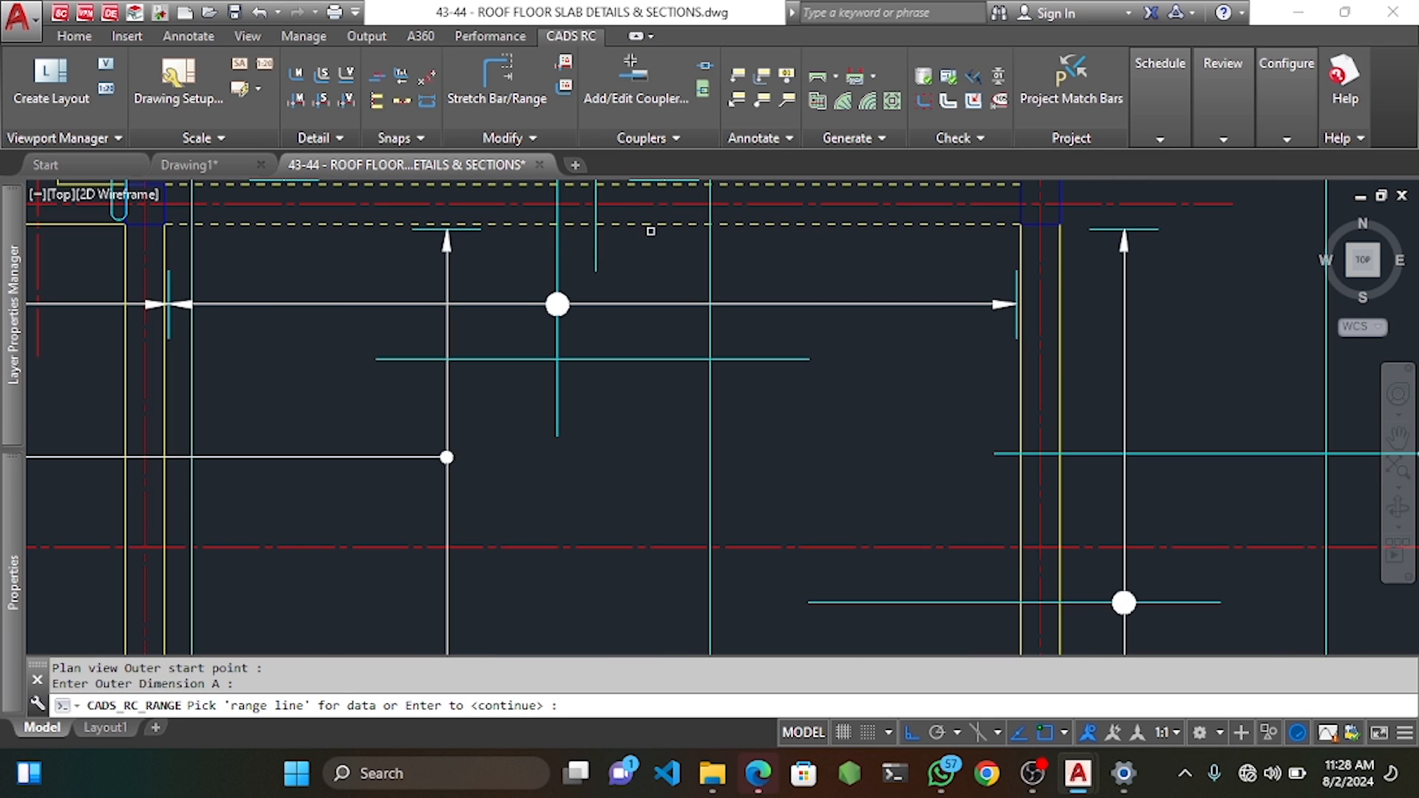
pyautogui.press('Return')
pyautogui.click(613, 224)
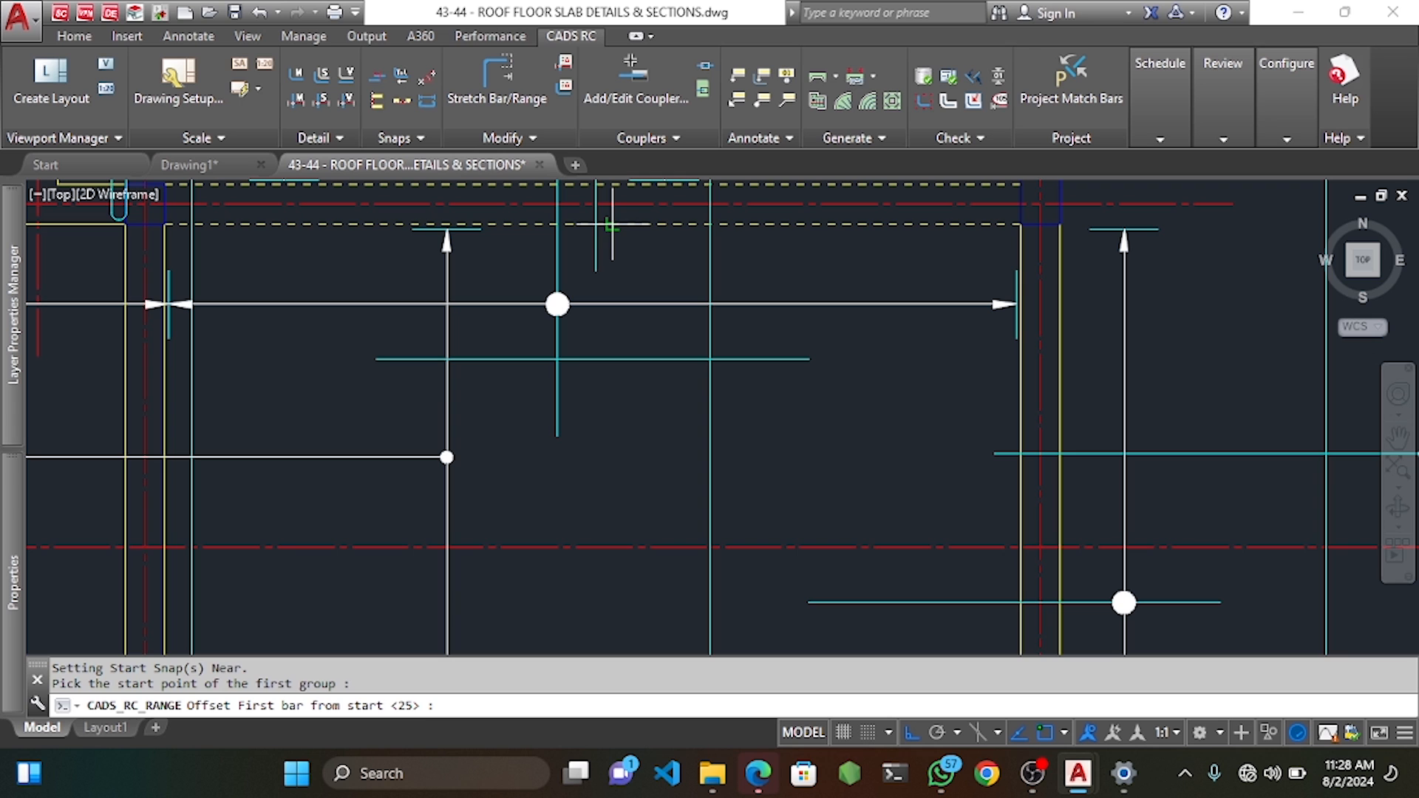
pyautogui.press('Return')
pyautogui.click(613, 437)
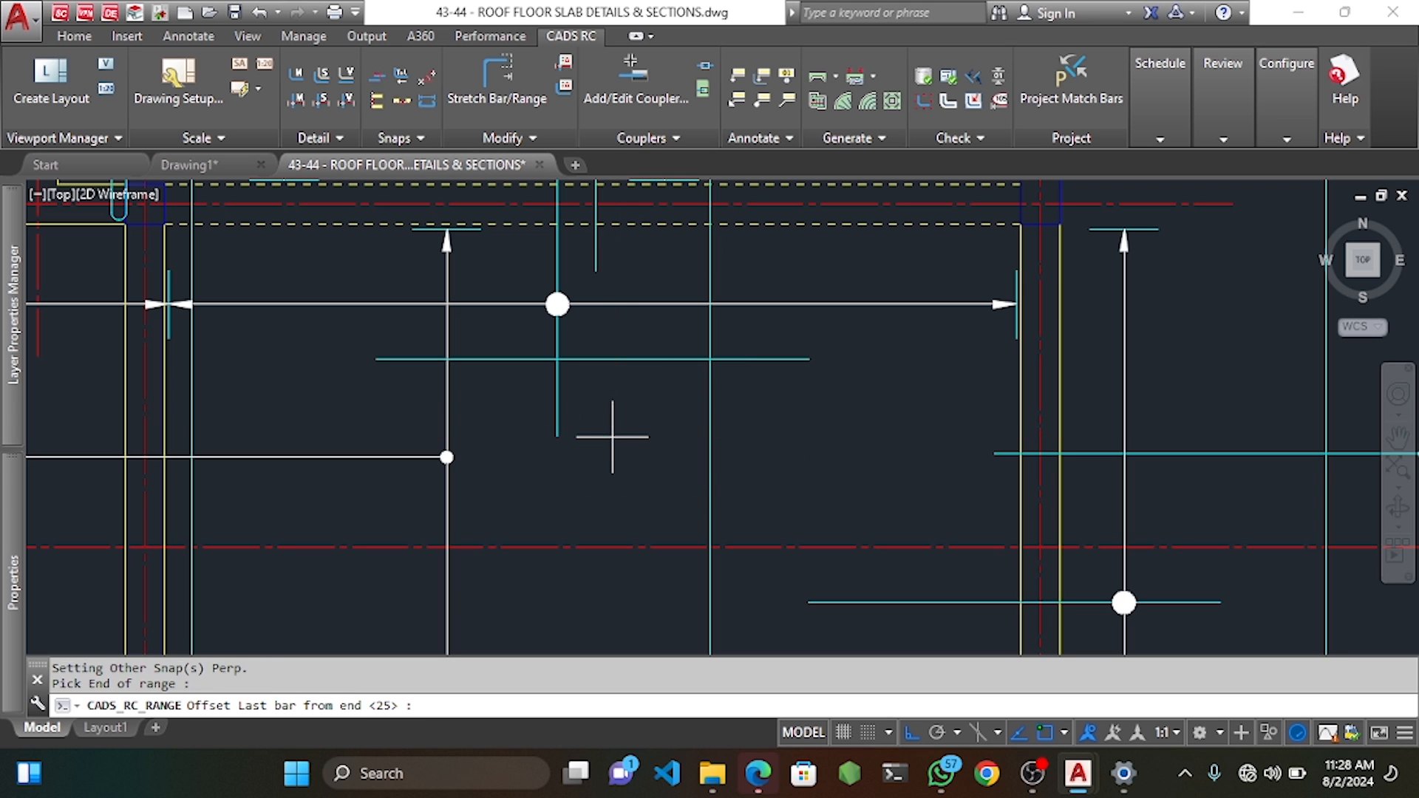
pyautogui.press('Return')
pyautogui.press('Return')
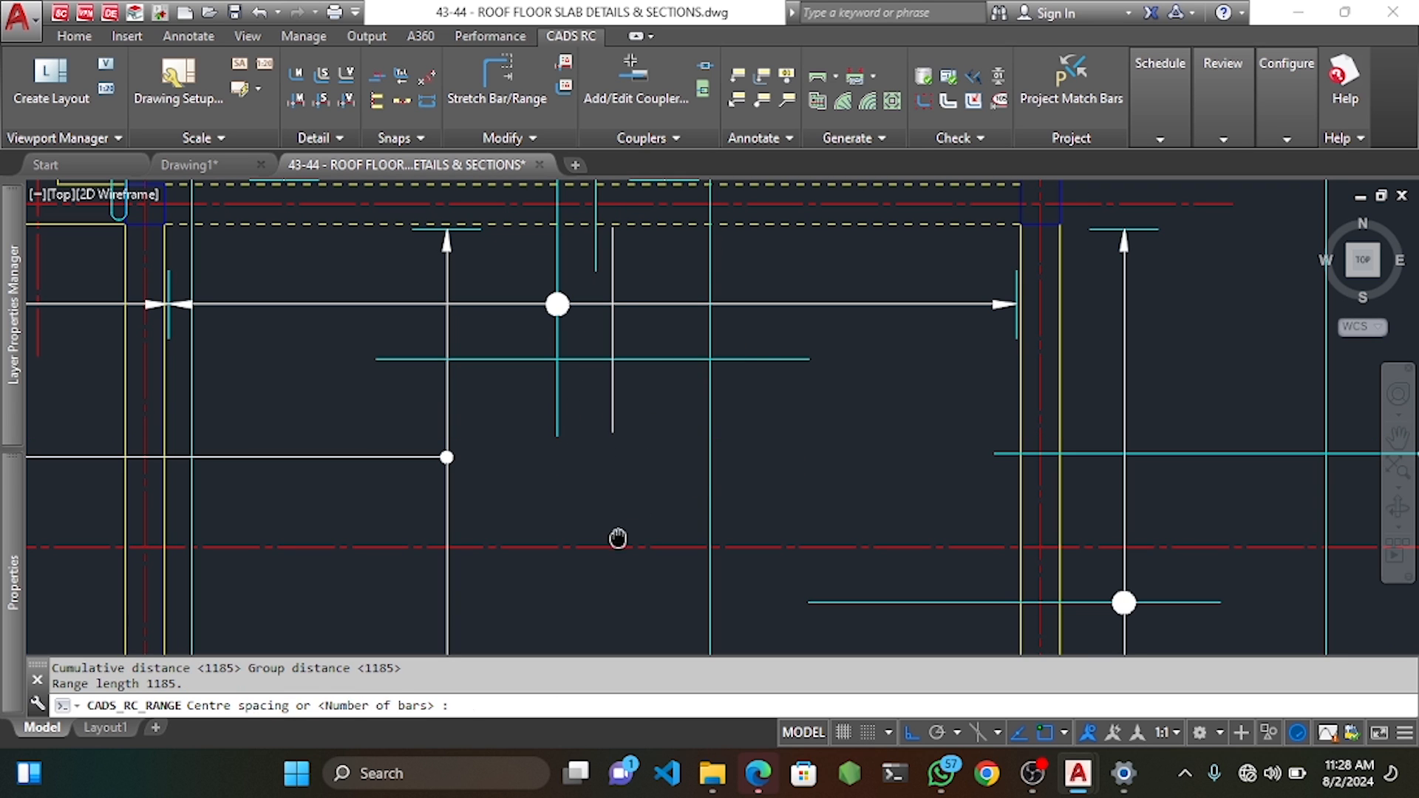
pyautogui.moveTo(618, 539); pyautogui.dragTo(617, 337, button='middle')
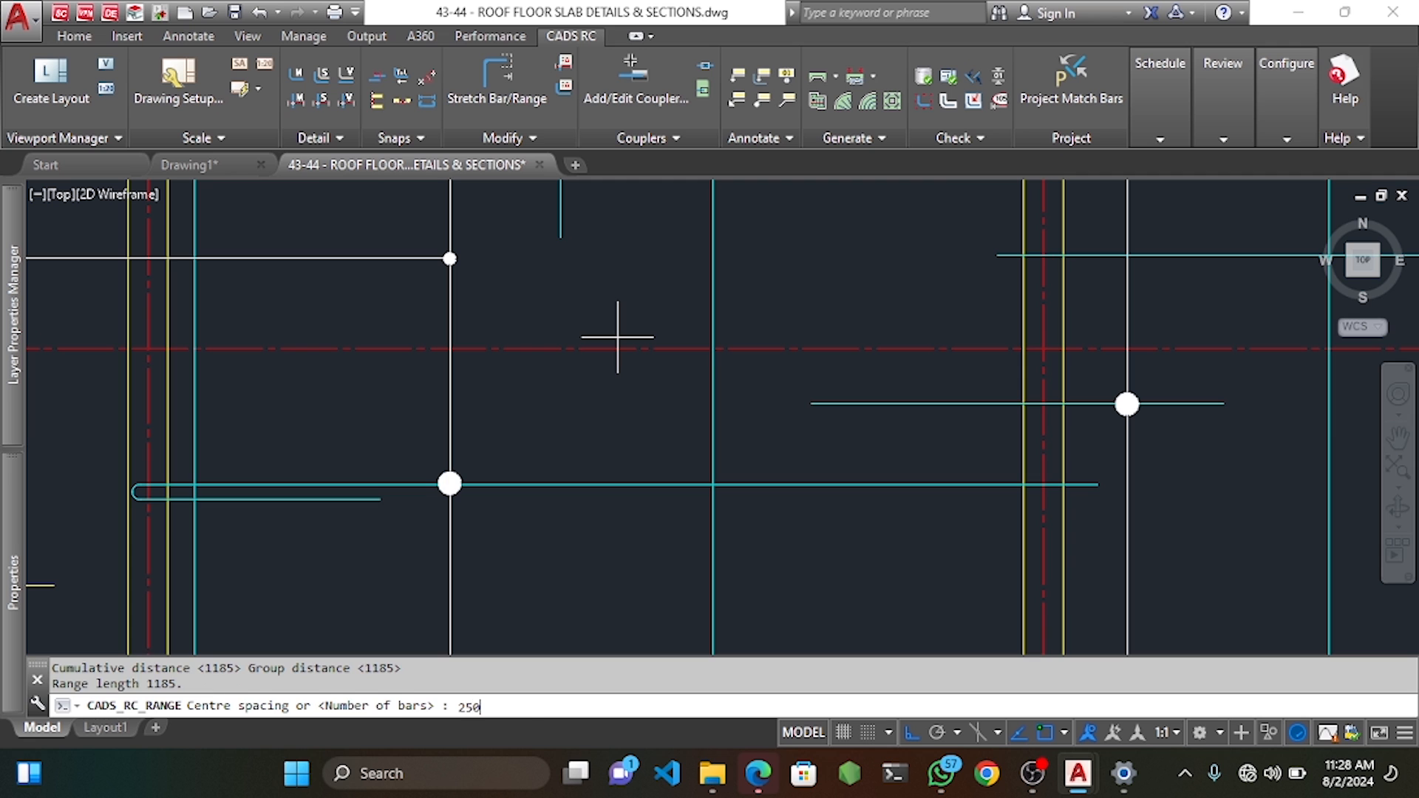
pyautogui.press('Return')
pyautogui.scroll(-2, 618, 375)
pyautogui.moveTo(593, 577); pyautogui.dragTo(563, 344, button='middle')
pyautogui.press('Return')
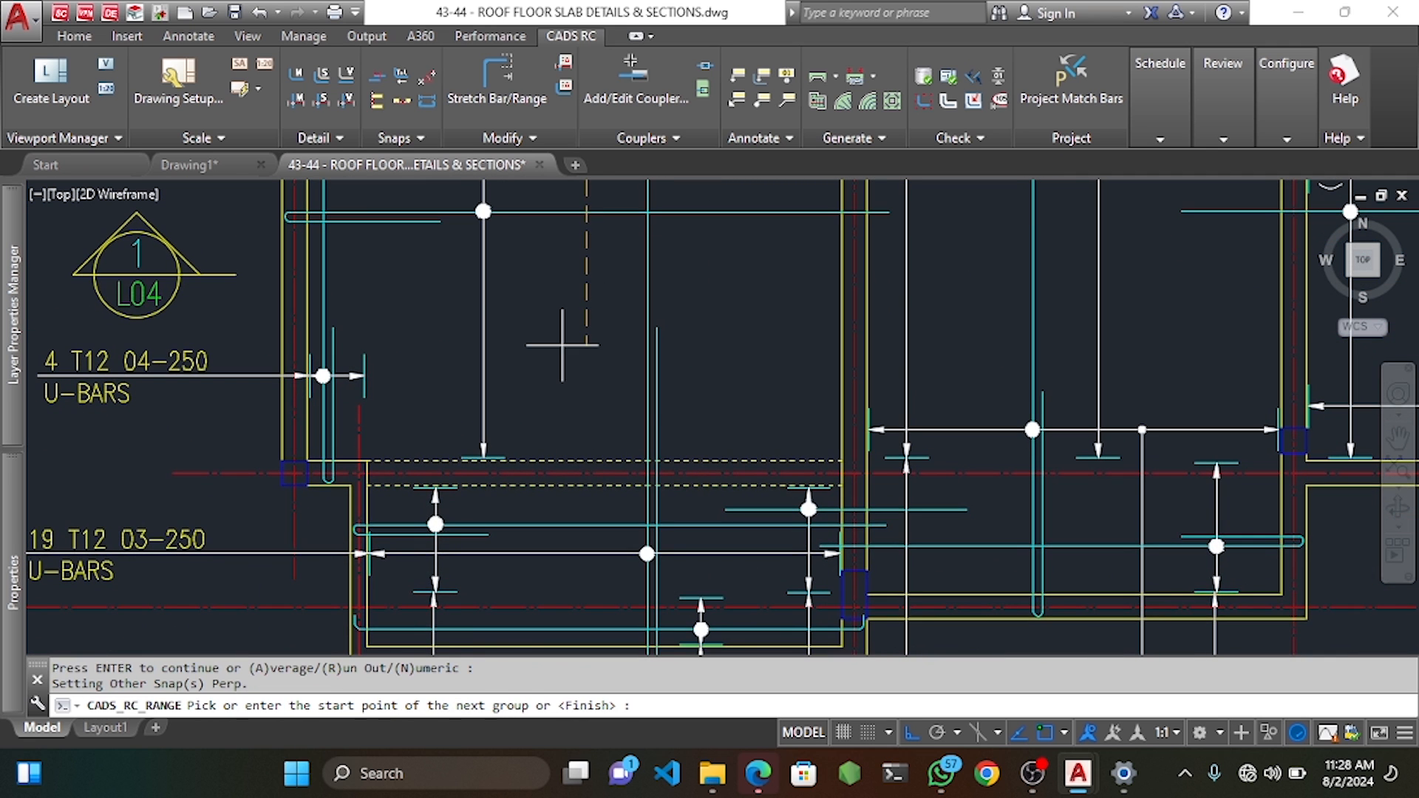
# Add the second range group in the bay near grid E with default offsets.
pyautogui.moveTo(567, 413); pyautogui.dragTo(546, 345, button='middle')
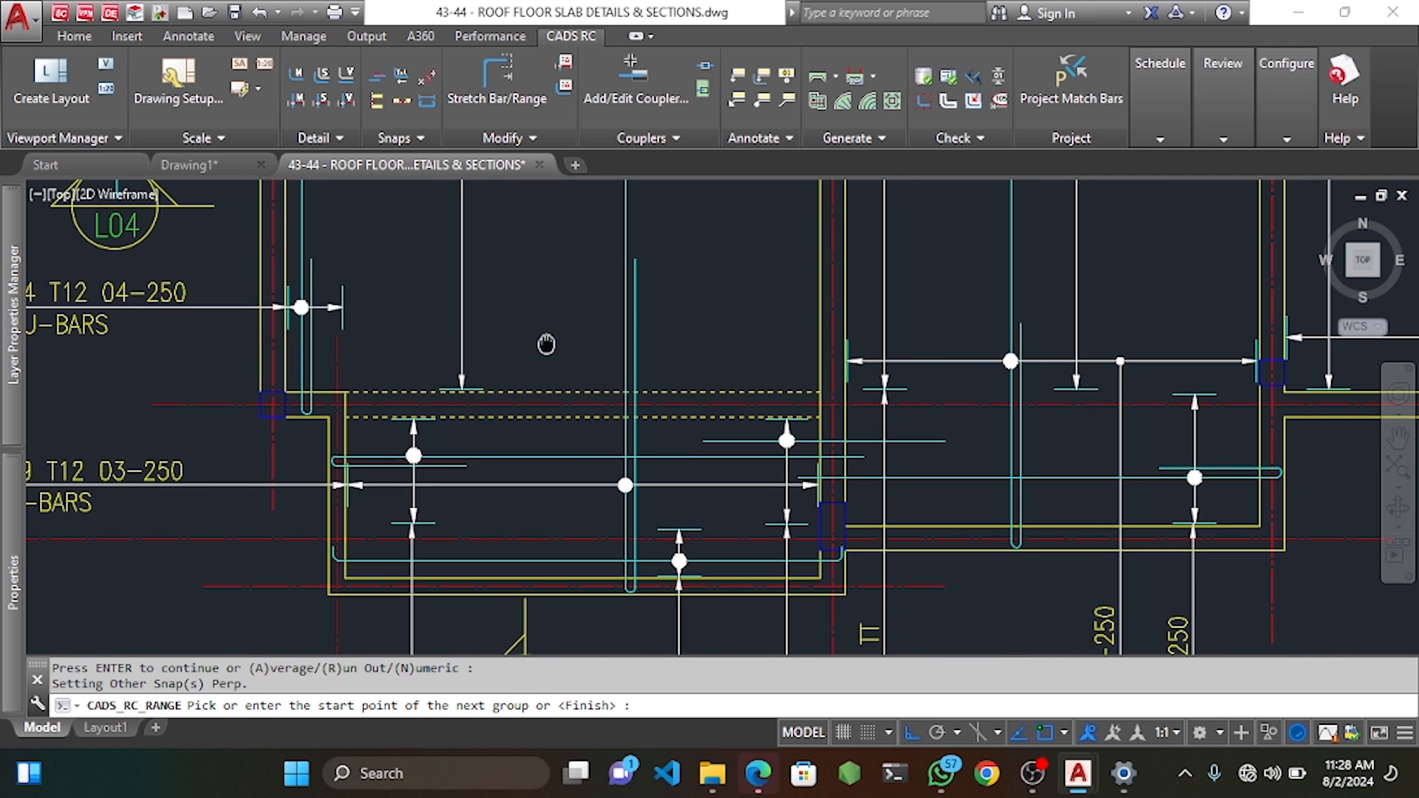
pyautogui.click(568, 260)
pyautogui.press('Return')
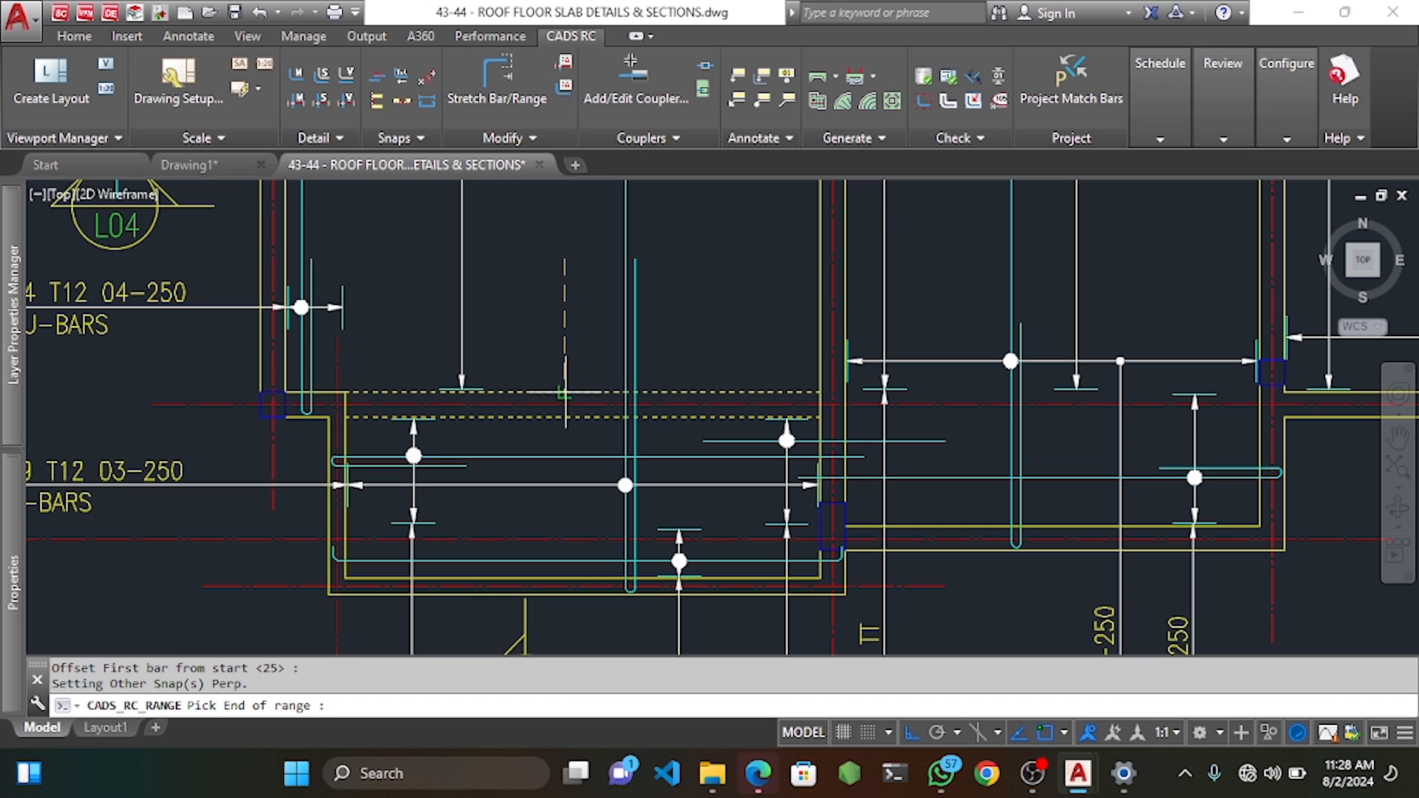
pyautogui.click(566, 392)
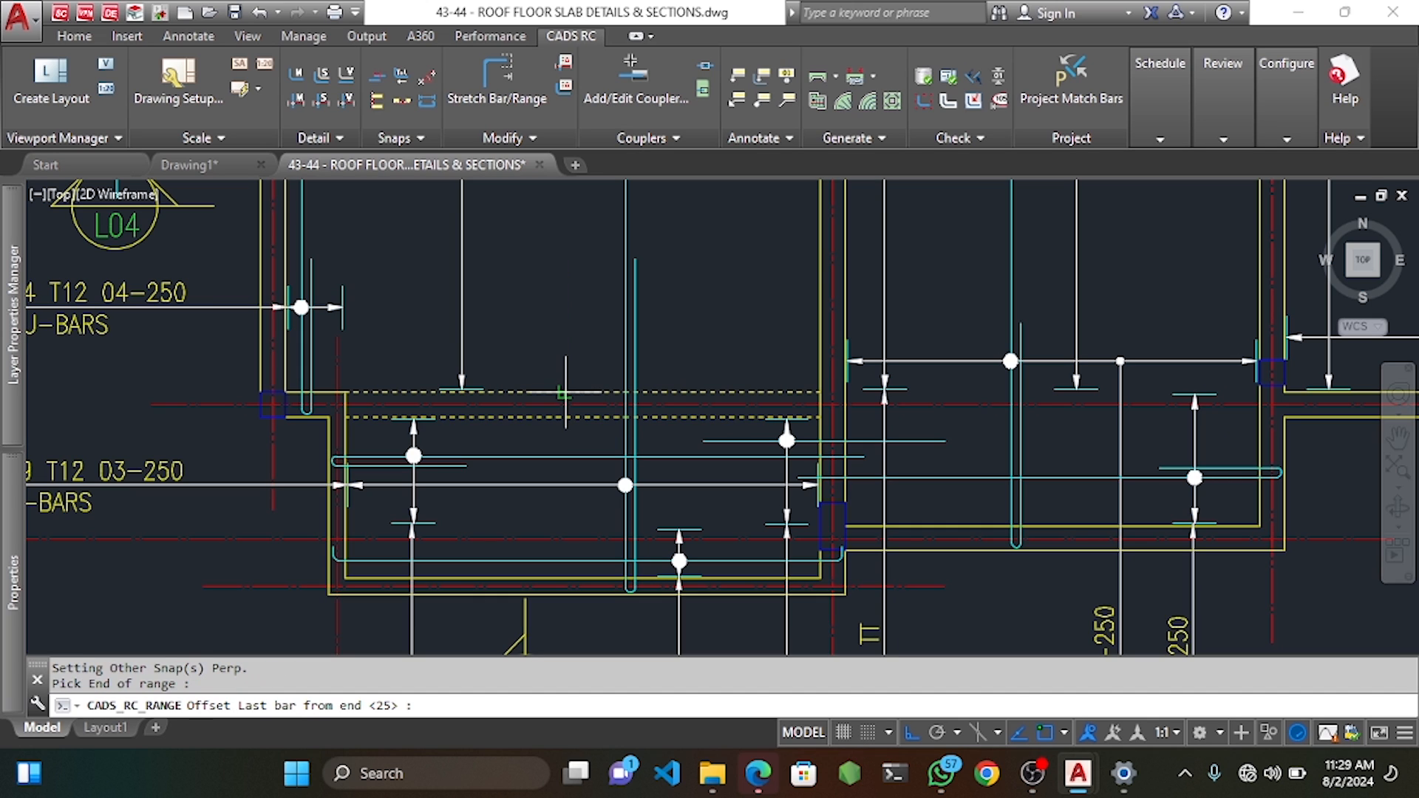
pyautogui.press('Return')
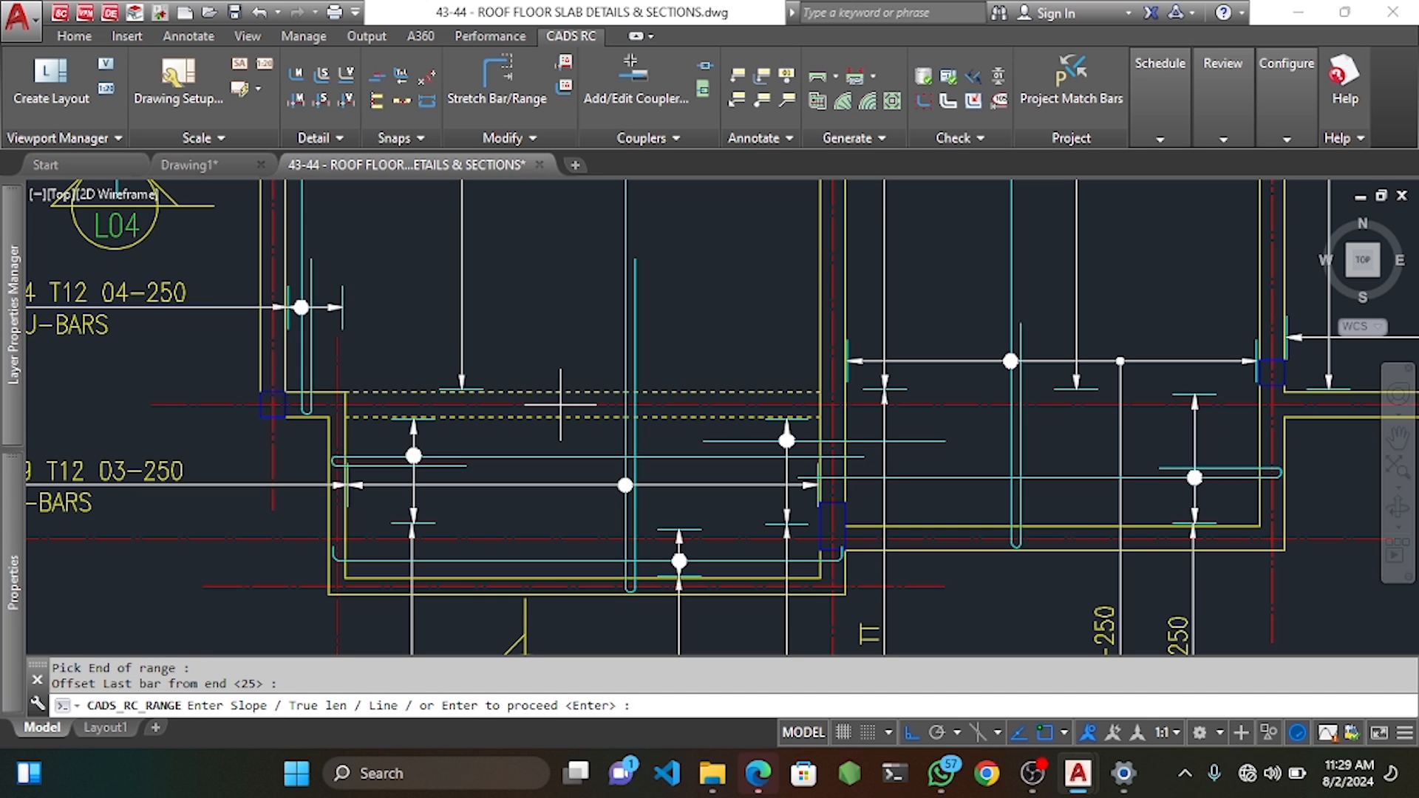
pyautogui.press('Return')
# Finish mark 24 with group 1 at true length and no label.
pyautogui.press('Return')
pyautogui.scroll(-5, 551, 362)
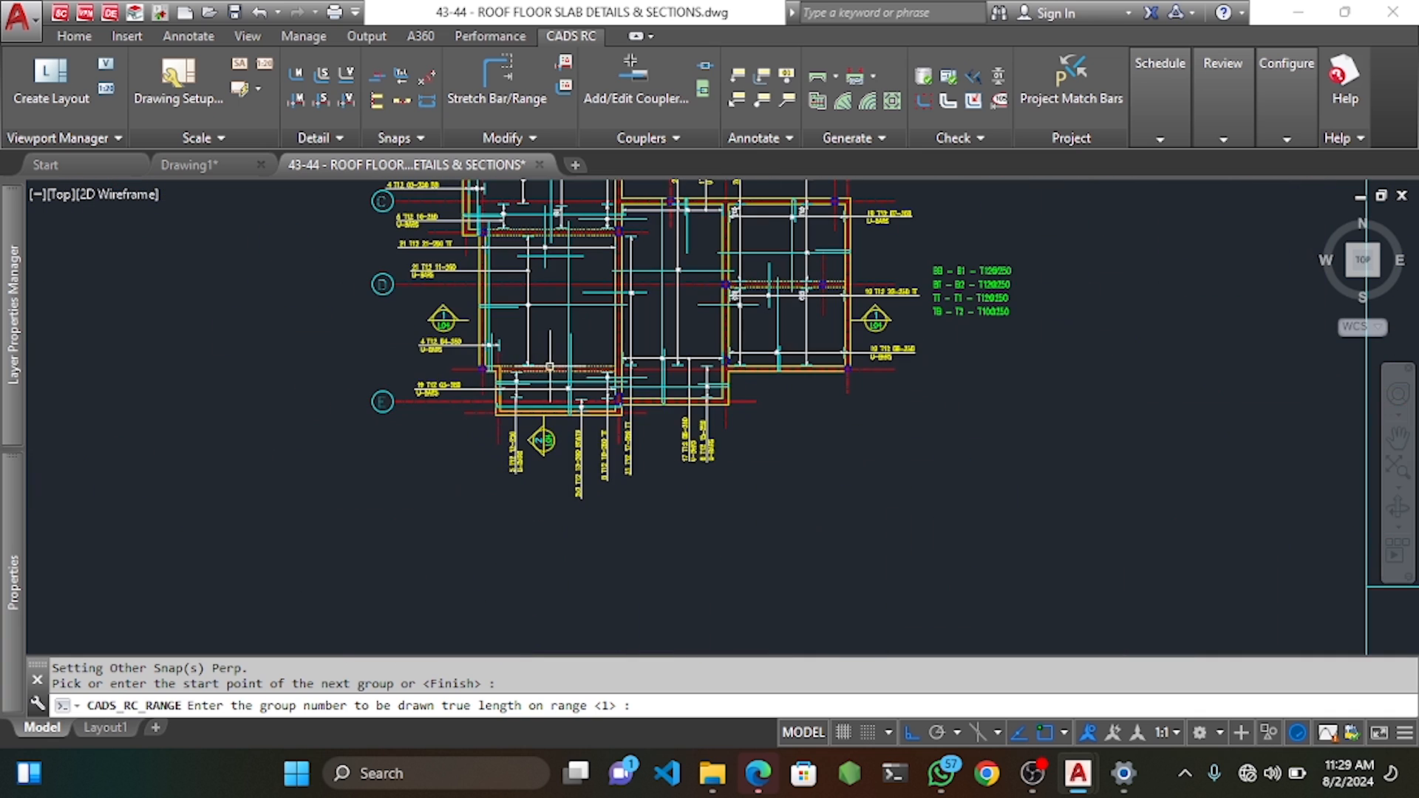
pyautogui.press('Return')
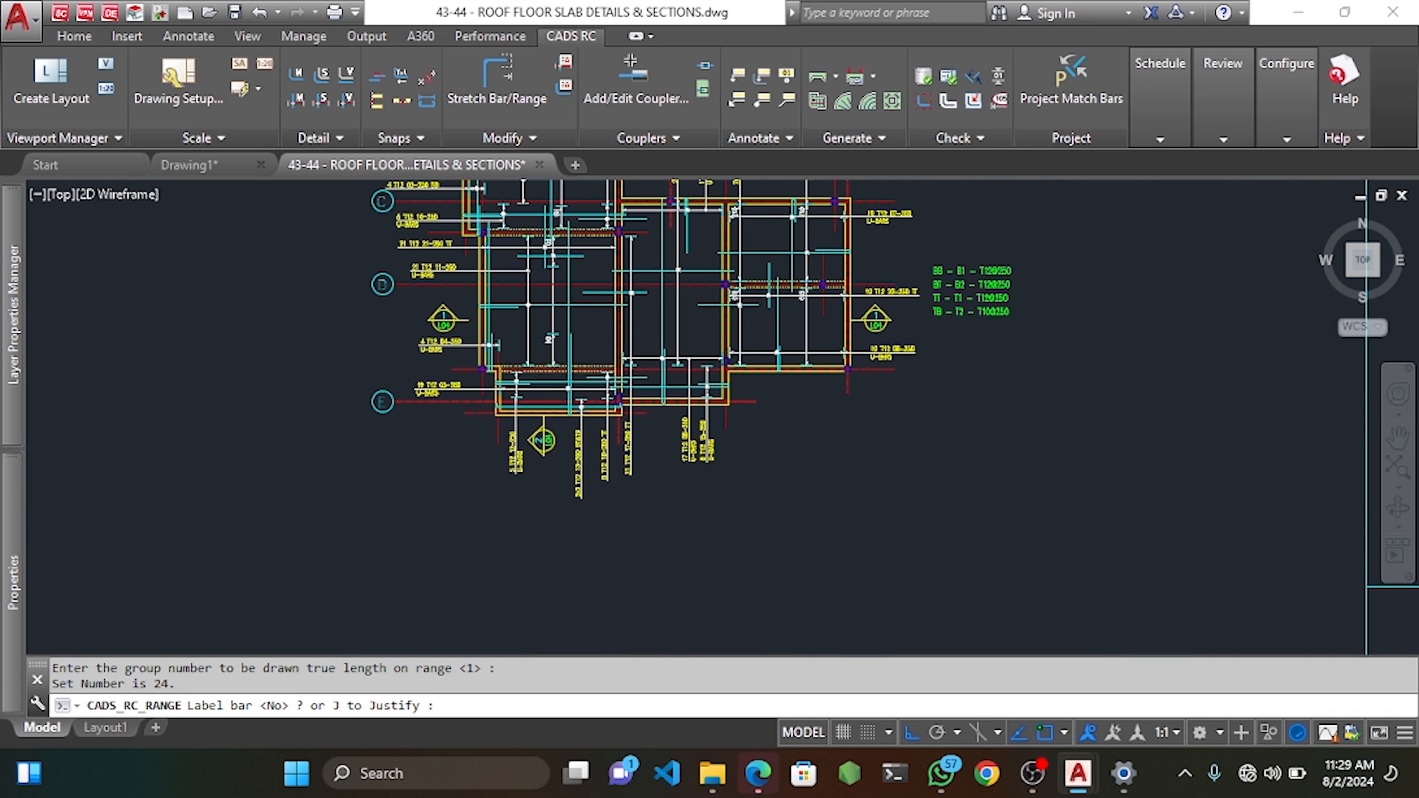
pyautogui.scroll(2, 556, 325)
pyautogui.write('N')
pyautogui.press('Return')
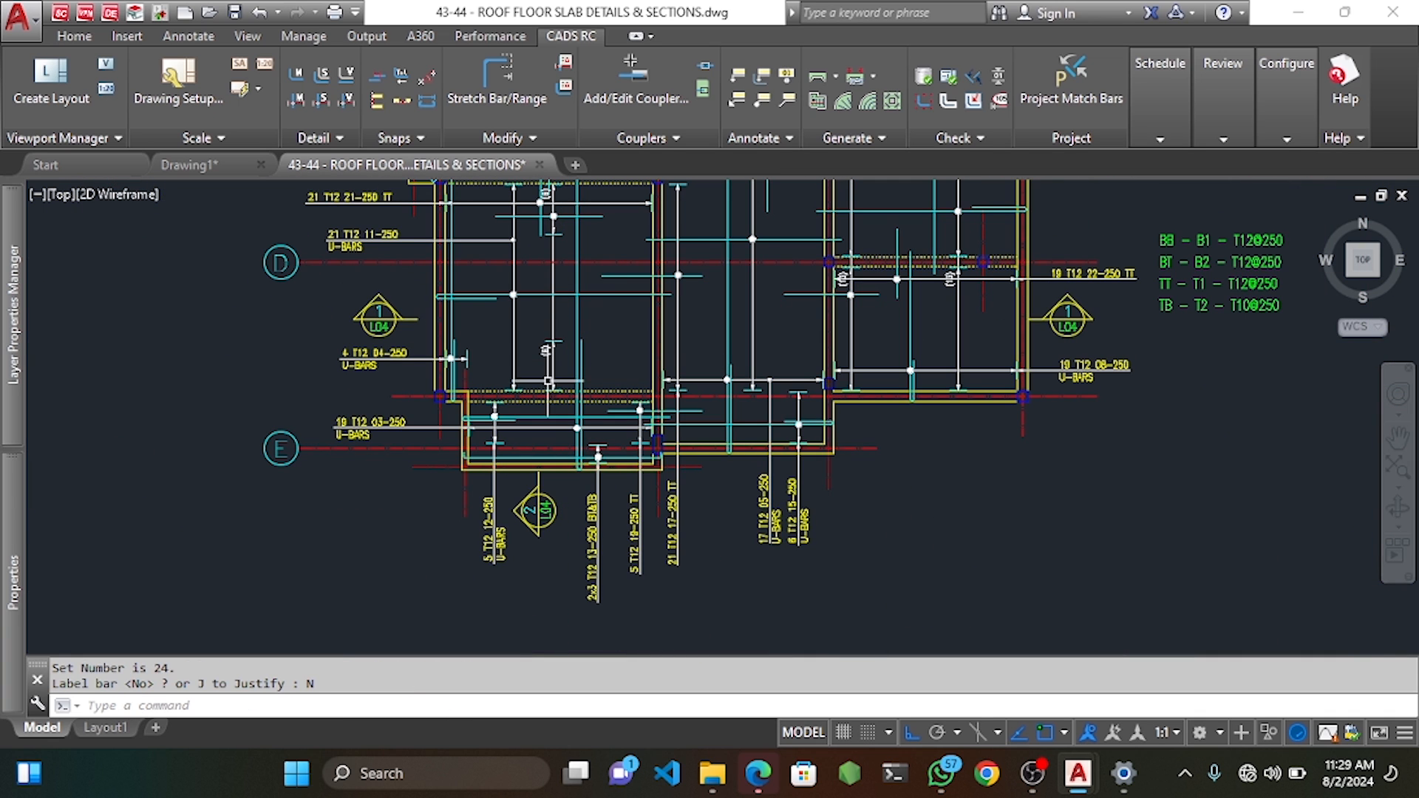
pyautogui.moveTo(576, 317)
pyautogui.mouseDown(button='middle')
pyautogui.moveTo(575, 332)
pyautogui.moveTo(583, 307)
pyautogui.moveTo(524, 334)
pyautogui.mouseUp(button='middle')
pyautogui.moveTo(539, 274); pyautogui.dragTo(517, 340, button='middle')
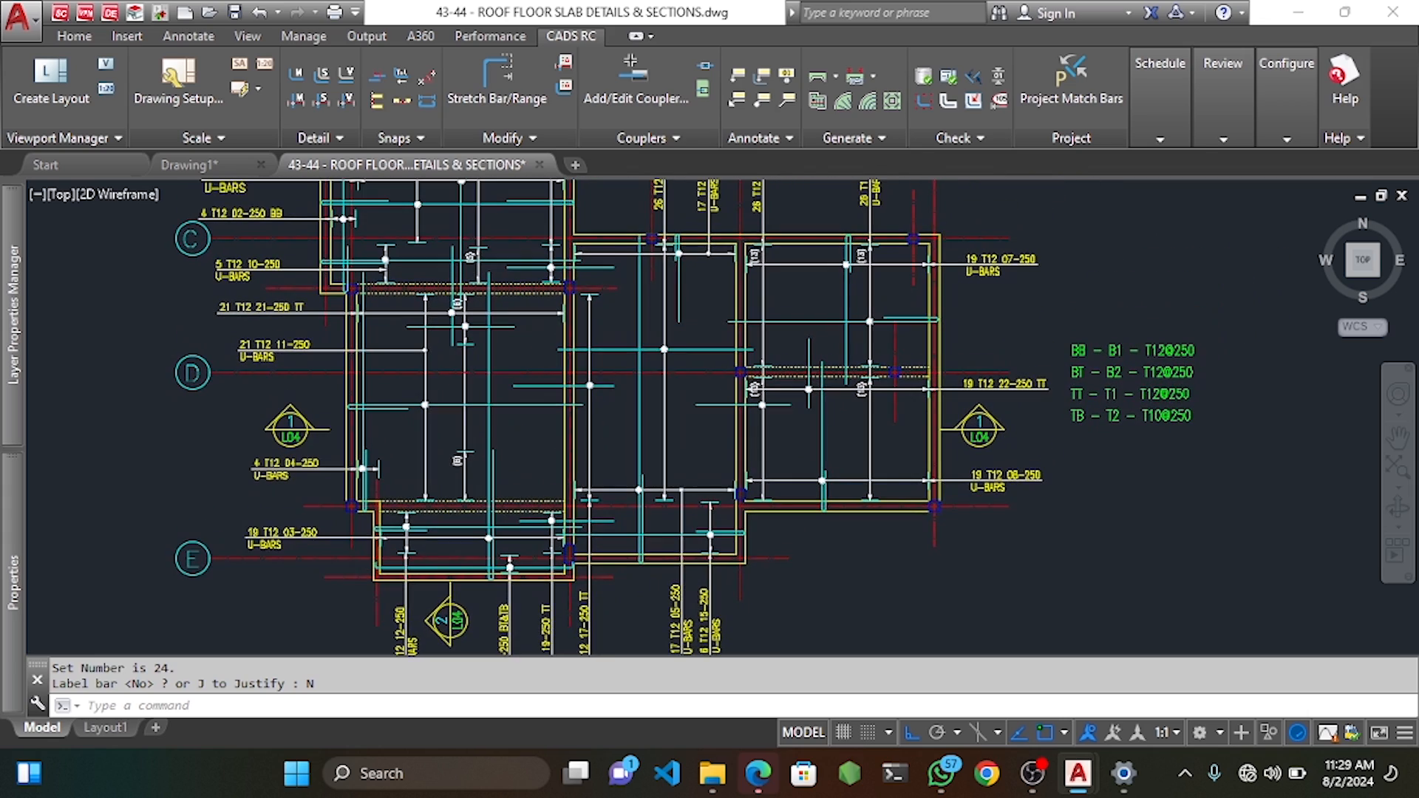
pyautogui.moveTo(468, 417); pyautogui.dragTo(455, 351, button='middle')
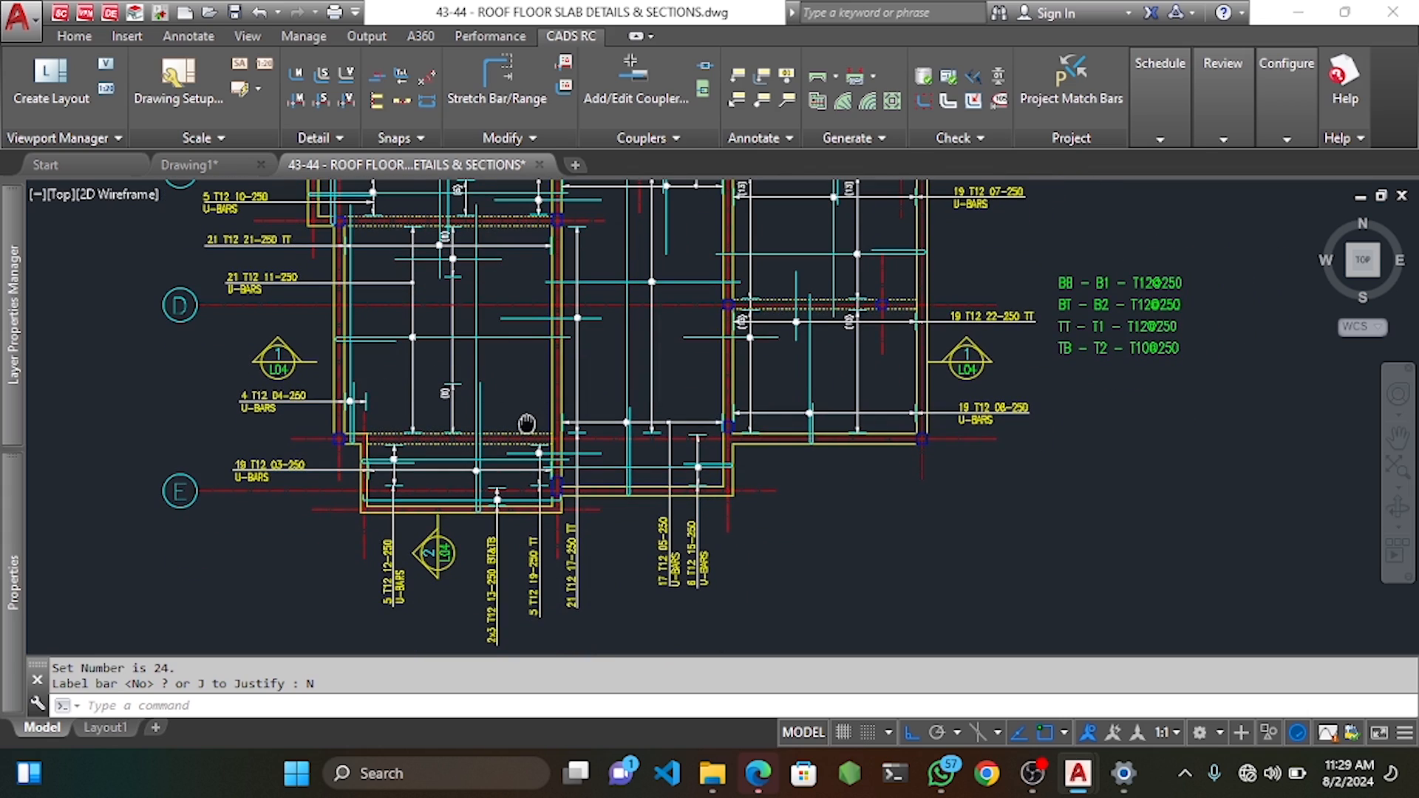
pyautogui.moveTo(526, 423); pyautogui.dragTo(584, 310, button='middle')
pyautogui.scroll(2, 477, 354)
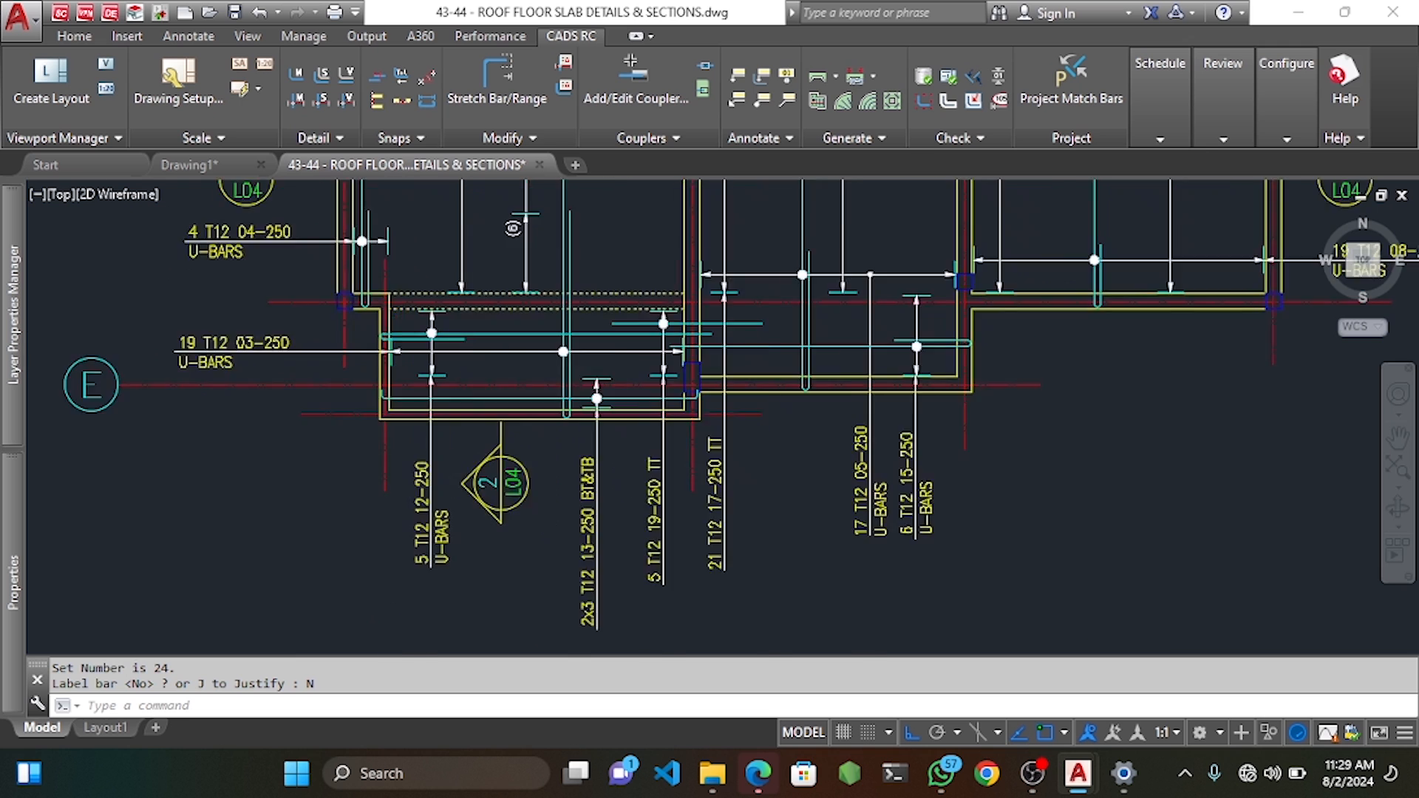
pyautogui.scroll(2, 481, 355)
# Restart the range command with a single indicator range type and confirm mark 25's bar details.
pyautogui.rightClick(485, 308)
pyautogui.click(613, 326)
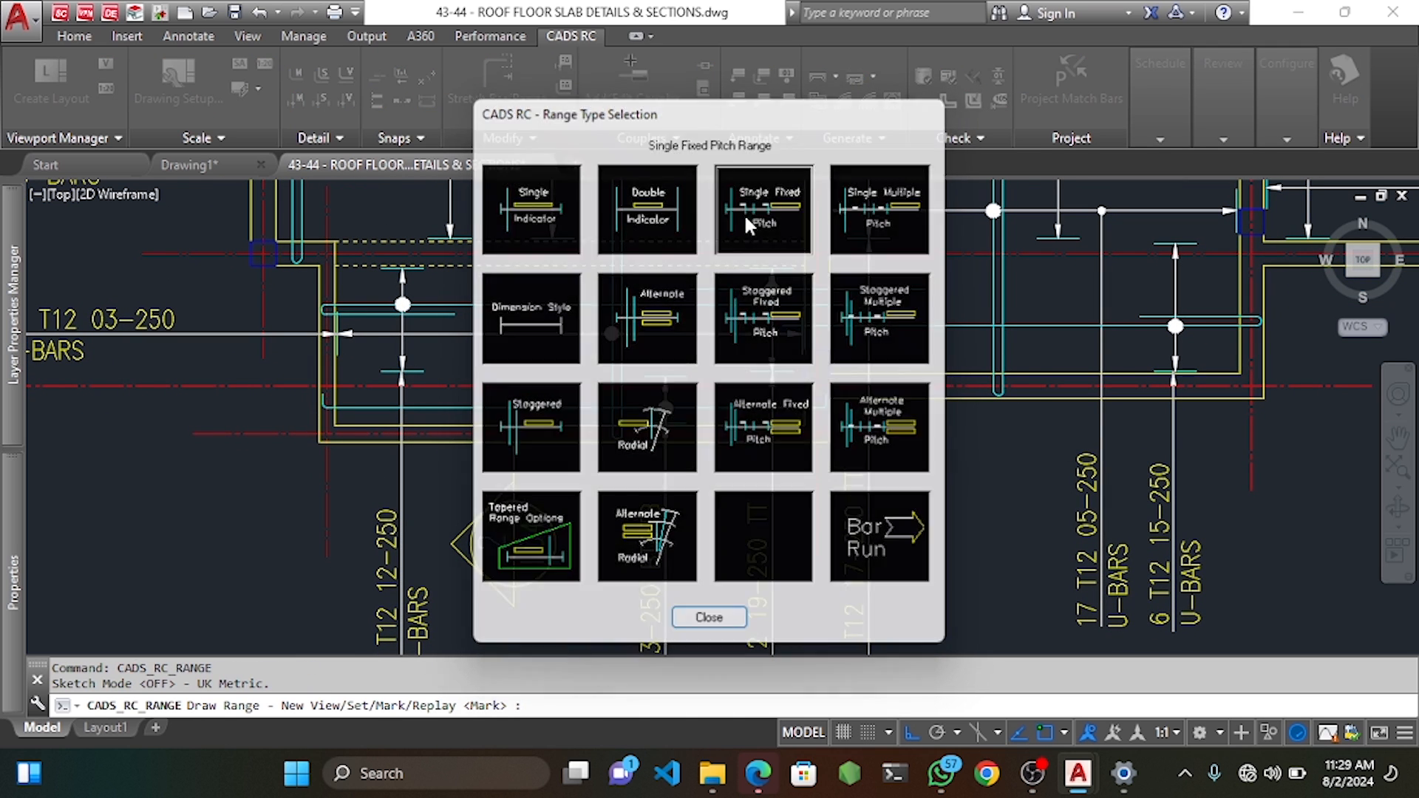
pyautogui.click(743, 213)
pyautogui.press('Return')
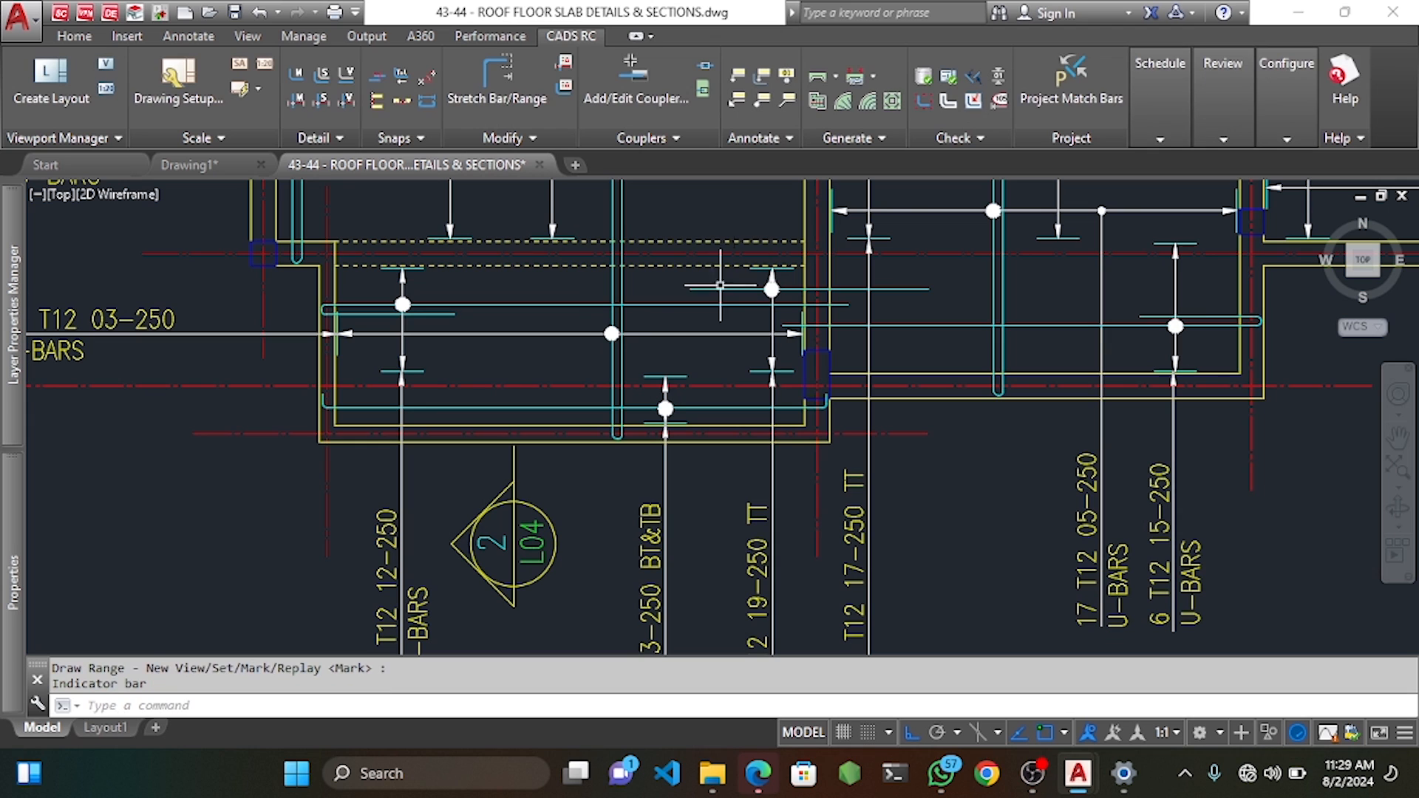
pyautogui.press('Return')
pyautogui.press('Return')
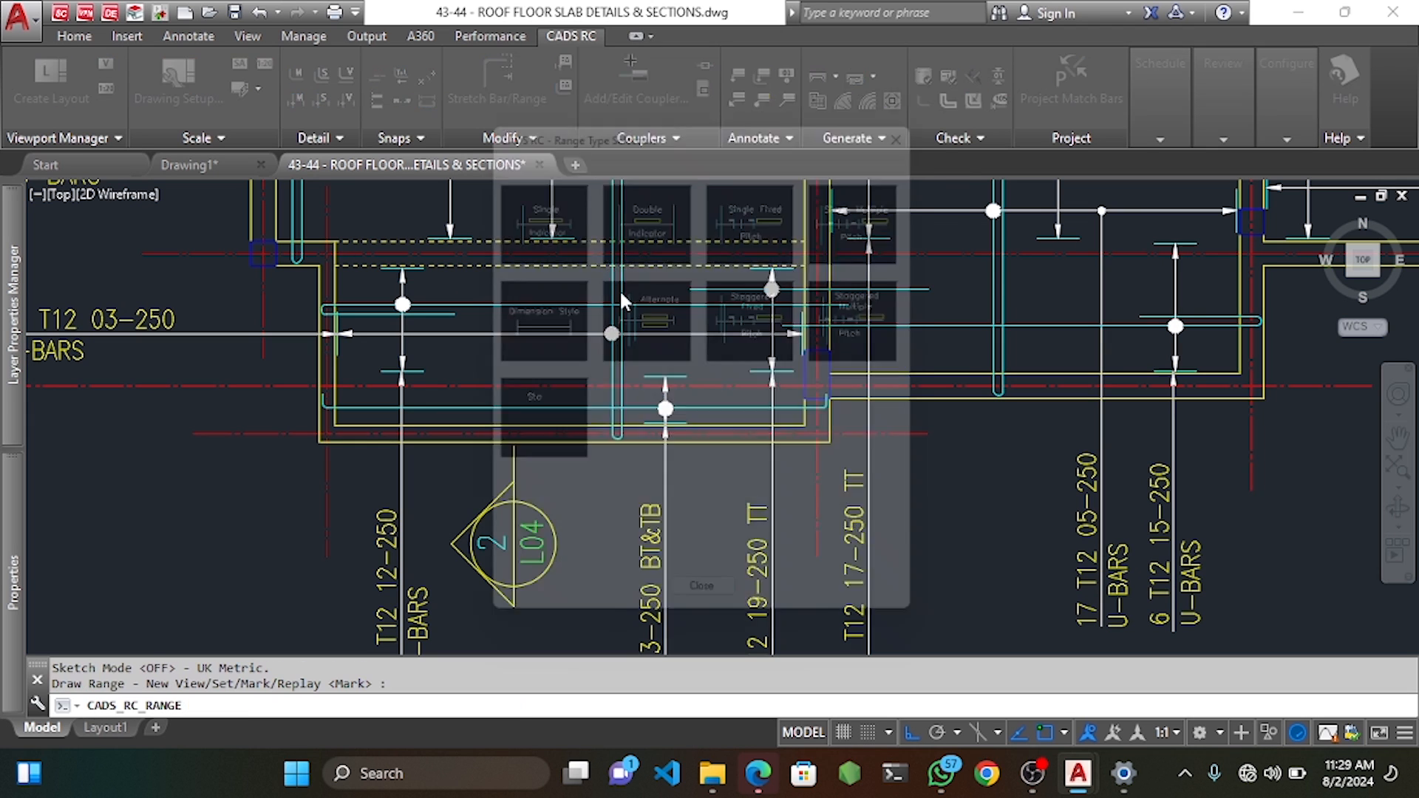
pyautogui.click(540, 229)
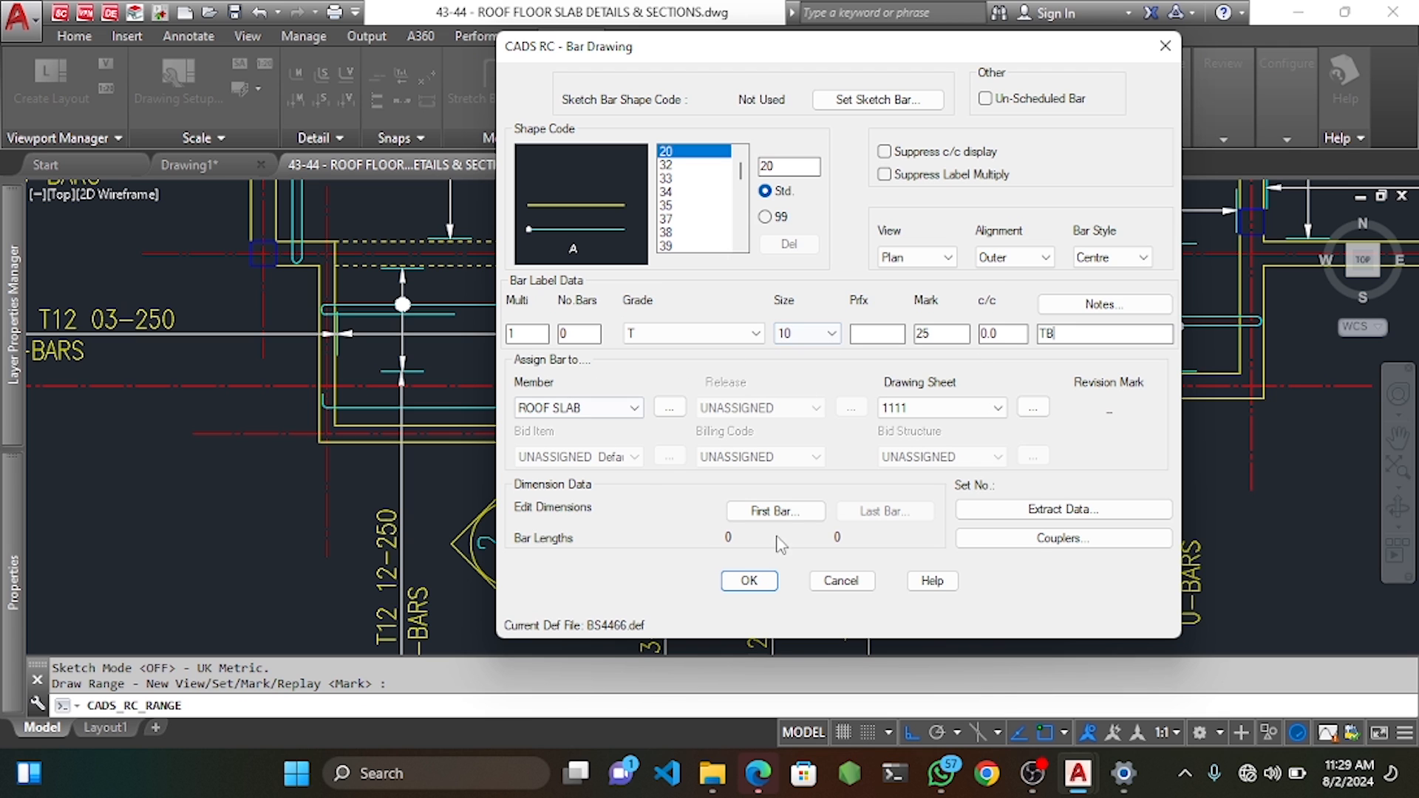
pyautogui.click(749, 581)
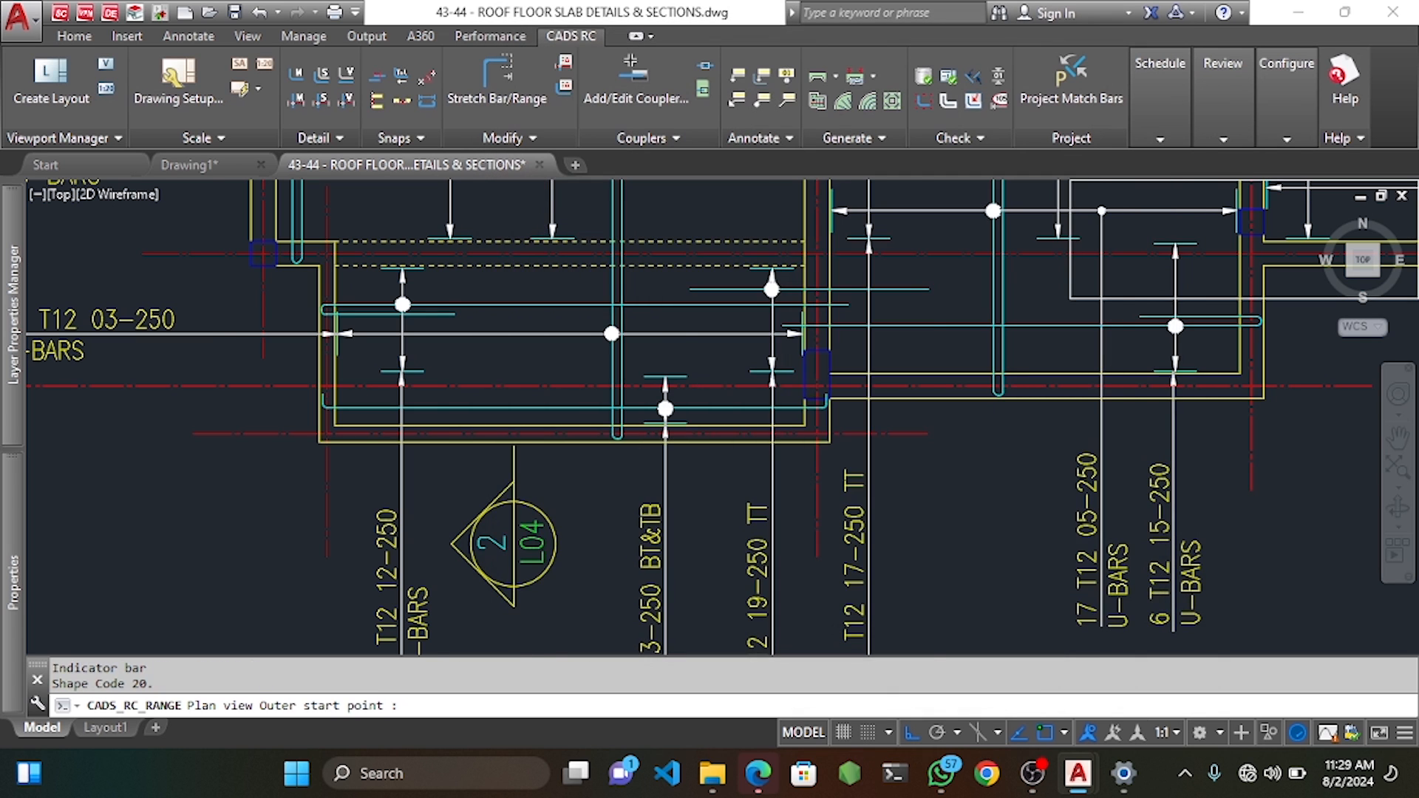
# Draw mark 25's indicator bar and pick its range extent with default offsets.
pyautogui.scroll(3, 418, 356)
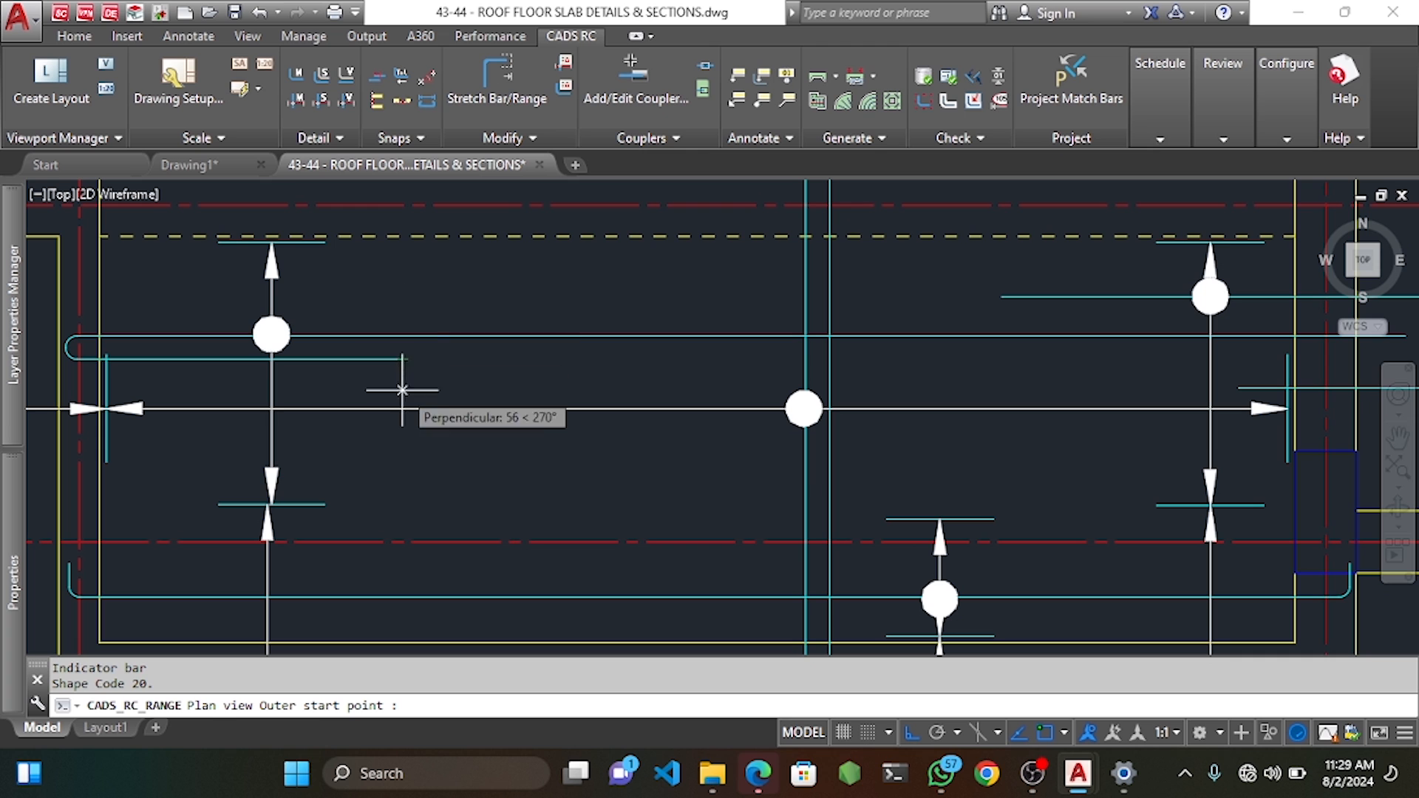
pyautogui.click(405, 434)
pyautogui.scroll(-2, 473, 414)
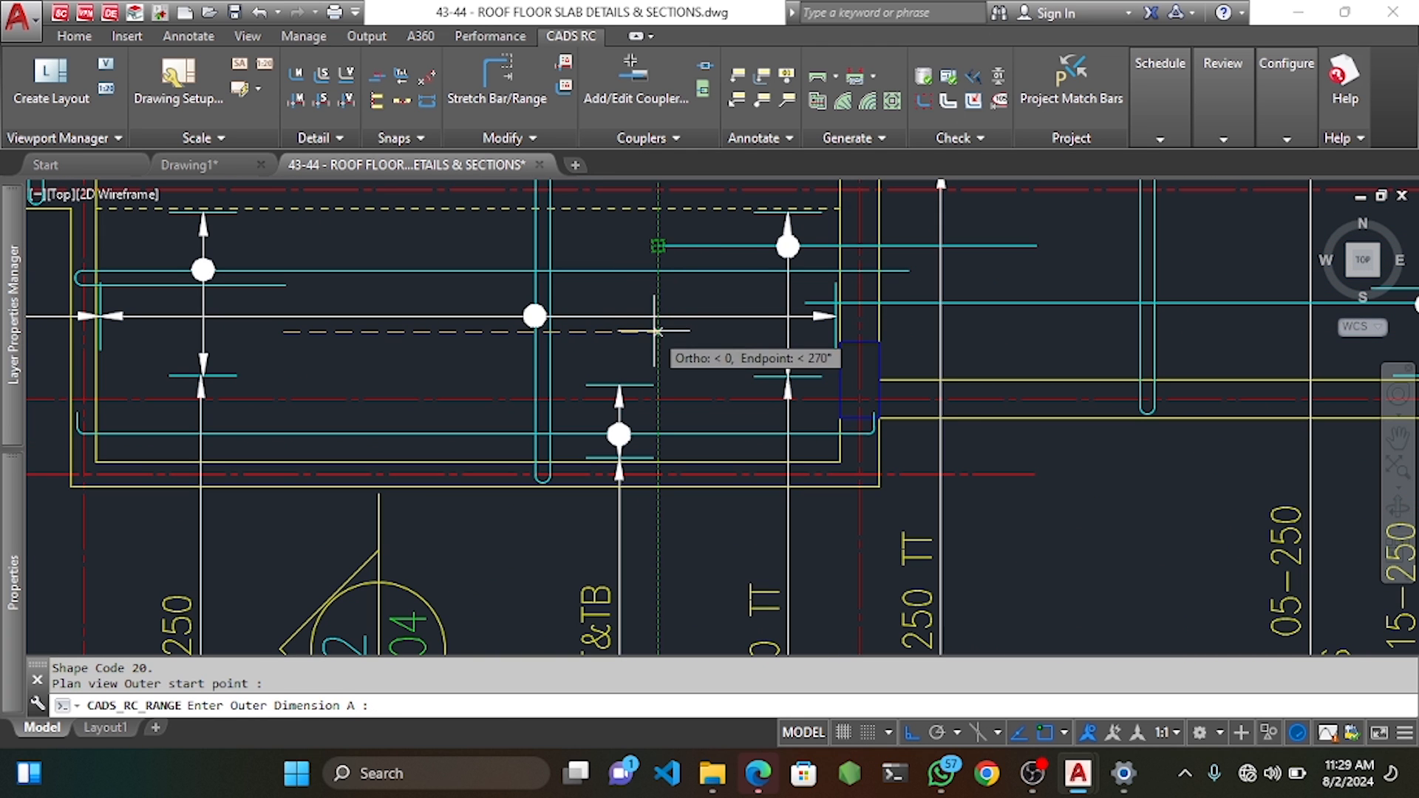
pyautogui.click(655, 330)
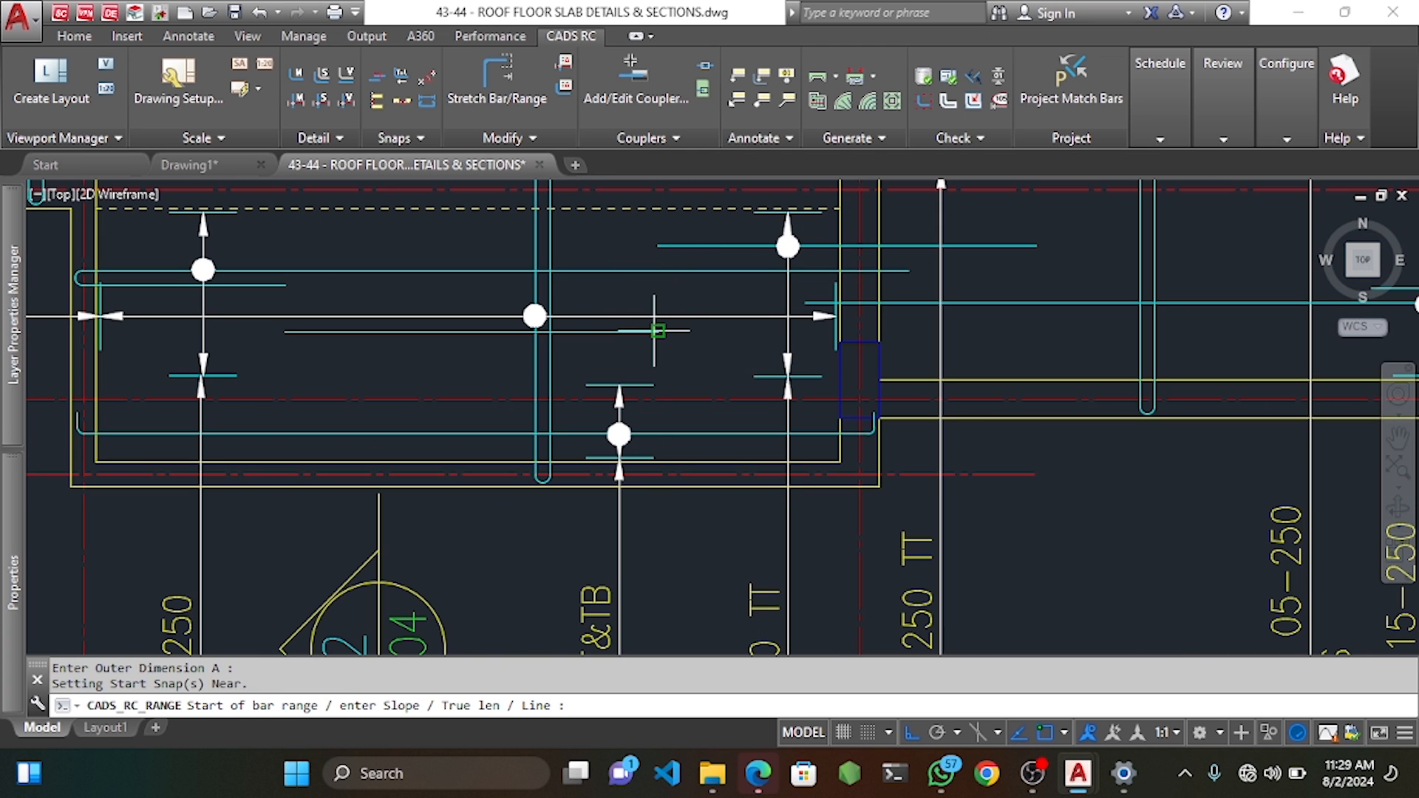
pyautogui.click(481, 209)
pyautogui.press('Return')
pyautogui.moveTo(493, 443); pyautogui.dragTo(493, 371, button='middle')
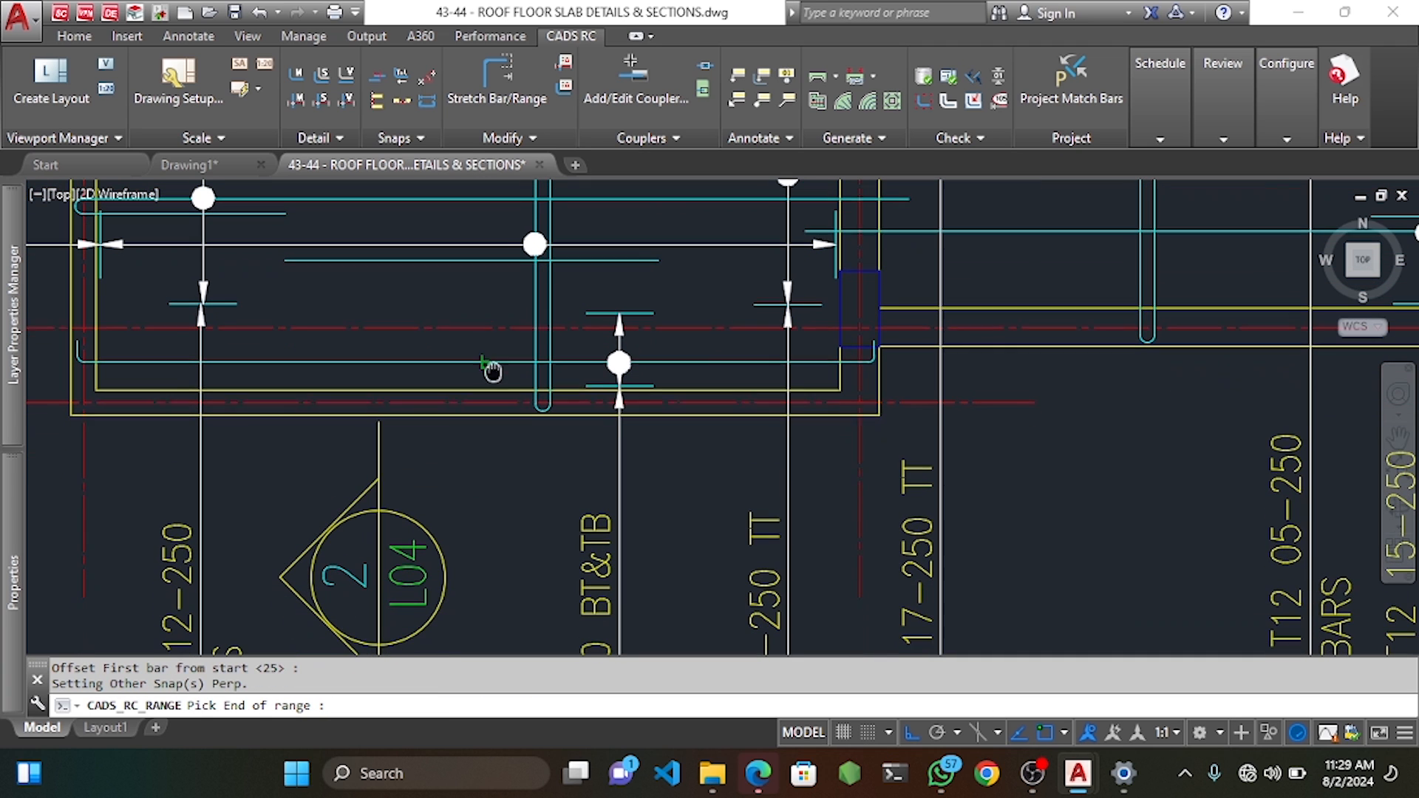
pyautogui.click(483, 388)
pyautogui.press('Return')
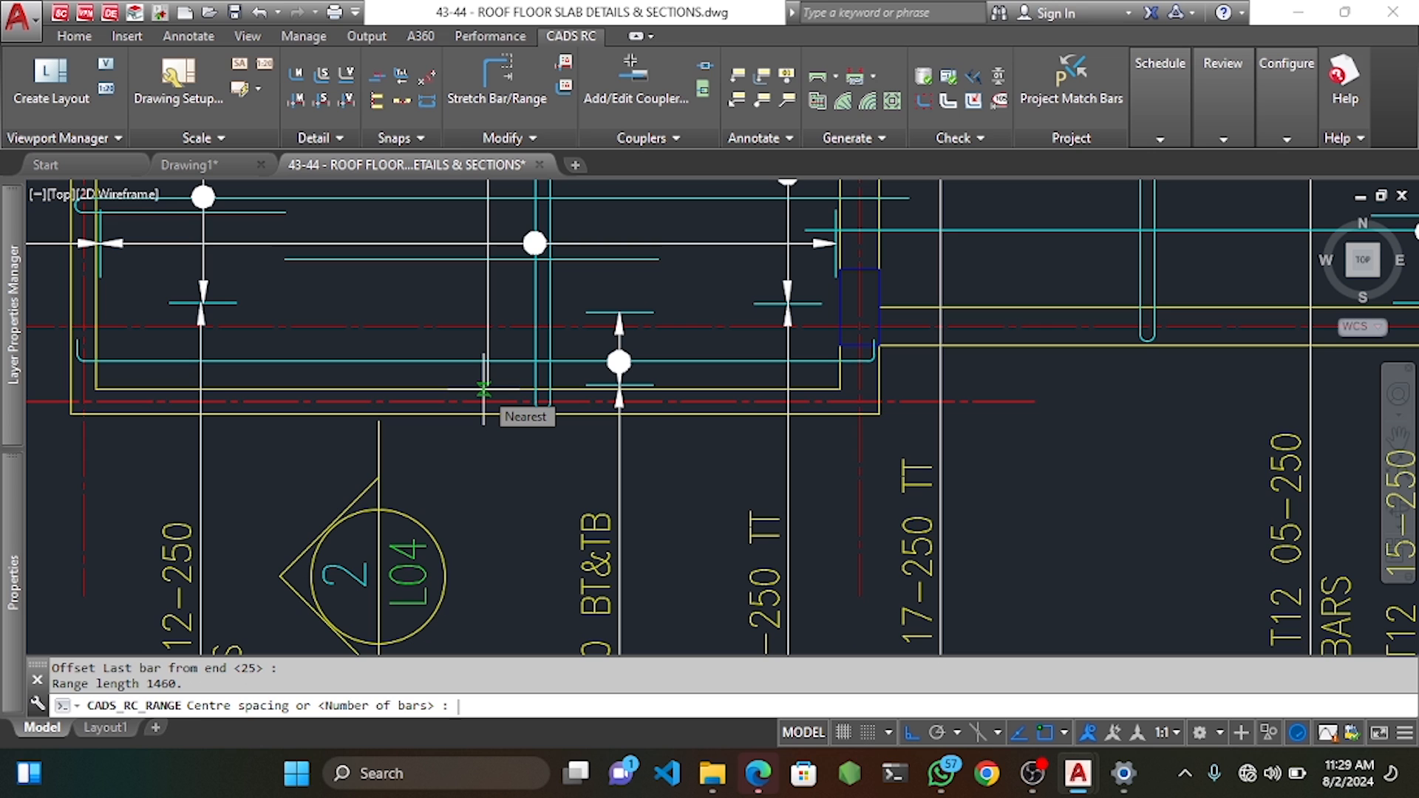
# Set 250 spacing and place the 7 T10 25-250 TB label beside the bar.
pyautogui.write('250')
pyautogui.press('Return')
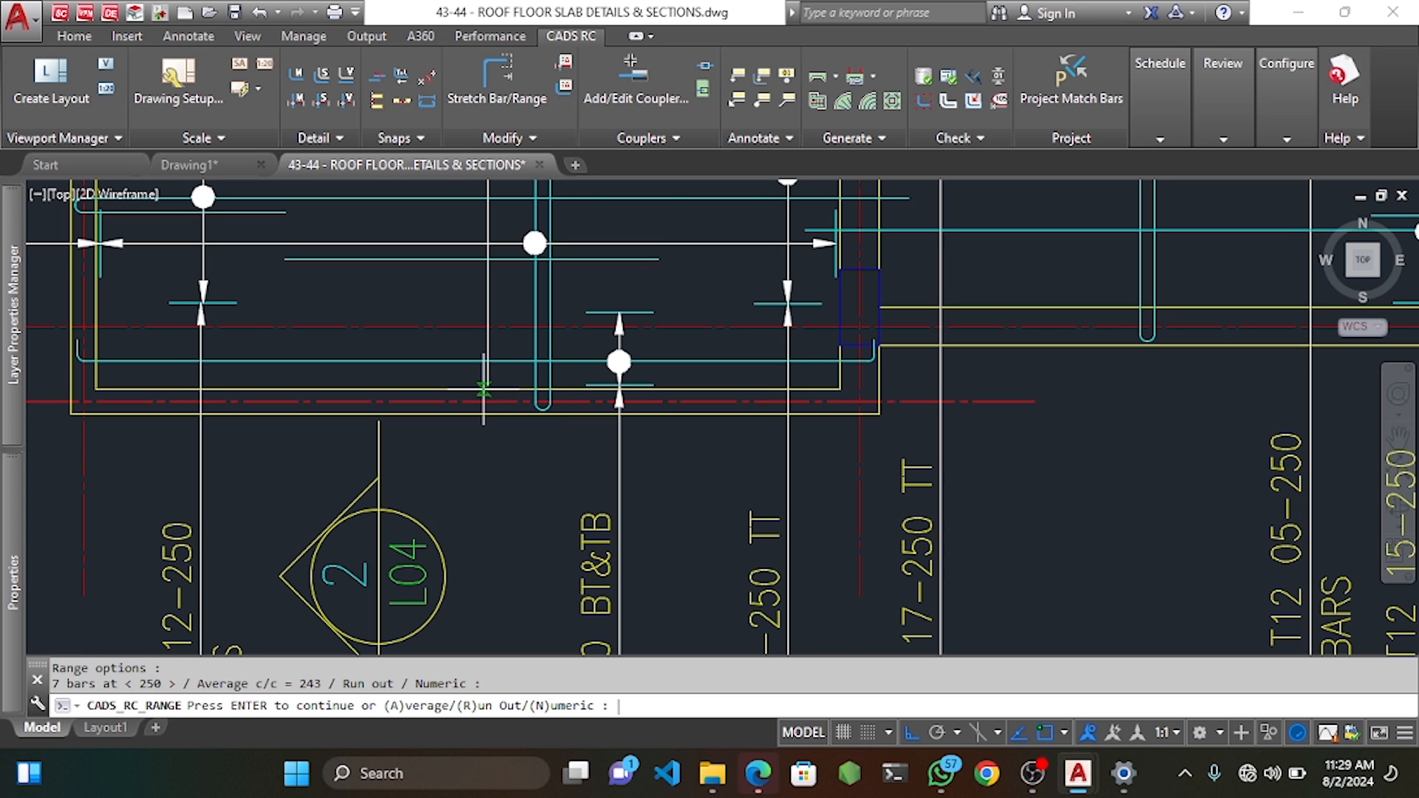
pyautogui.press('Return')
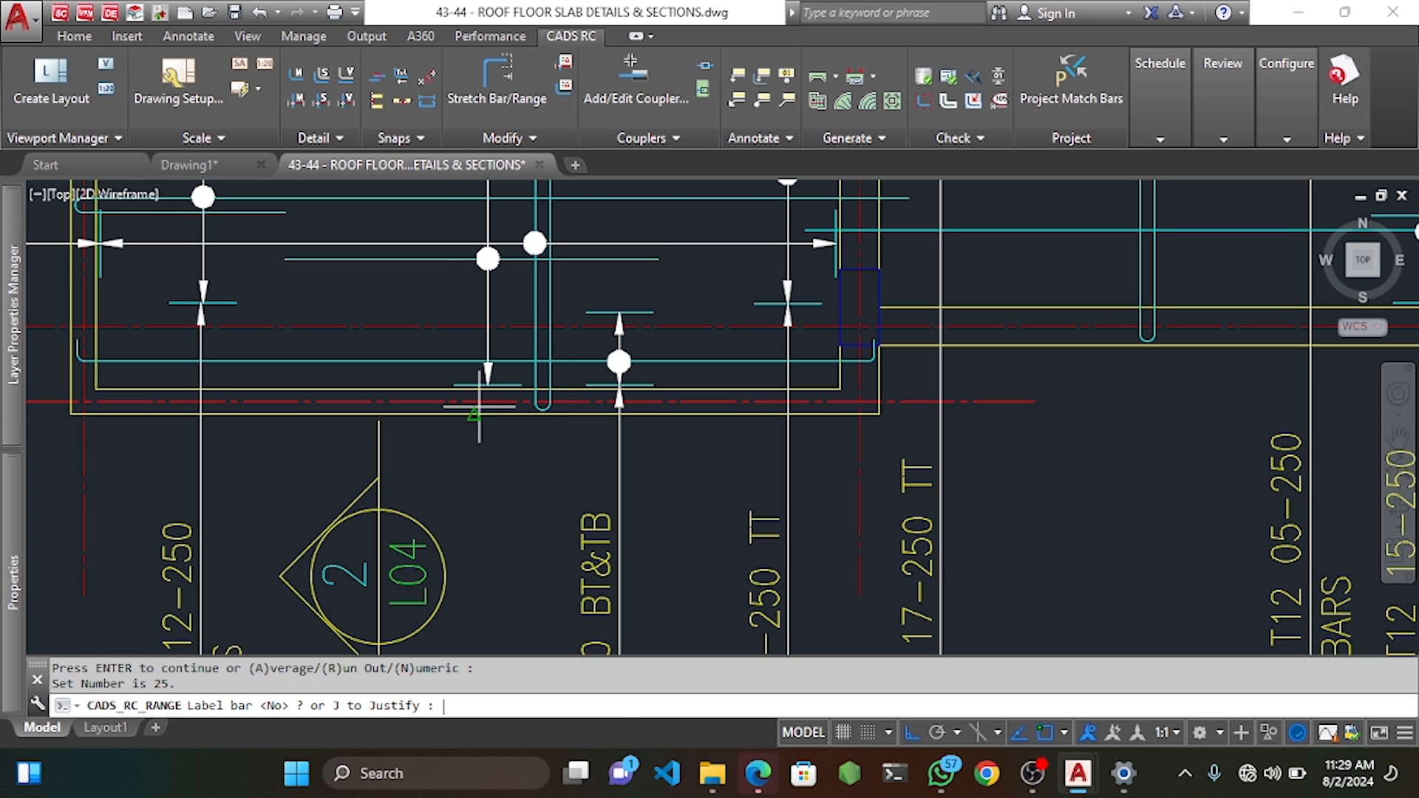
pyautogui.write('Y')
pyautogui.press('Return')
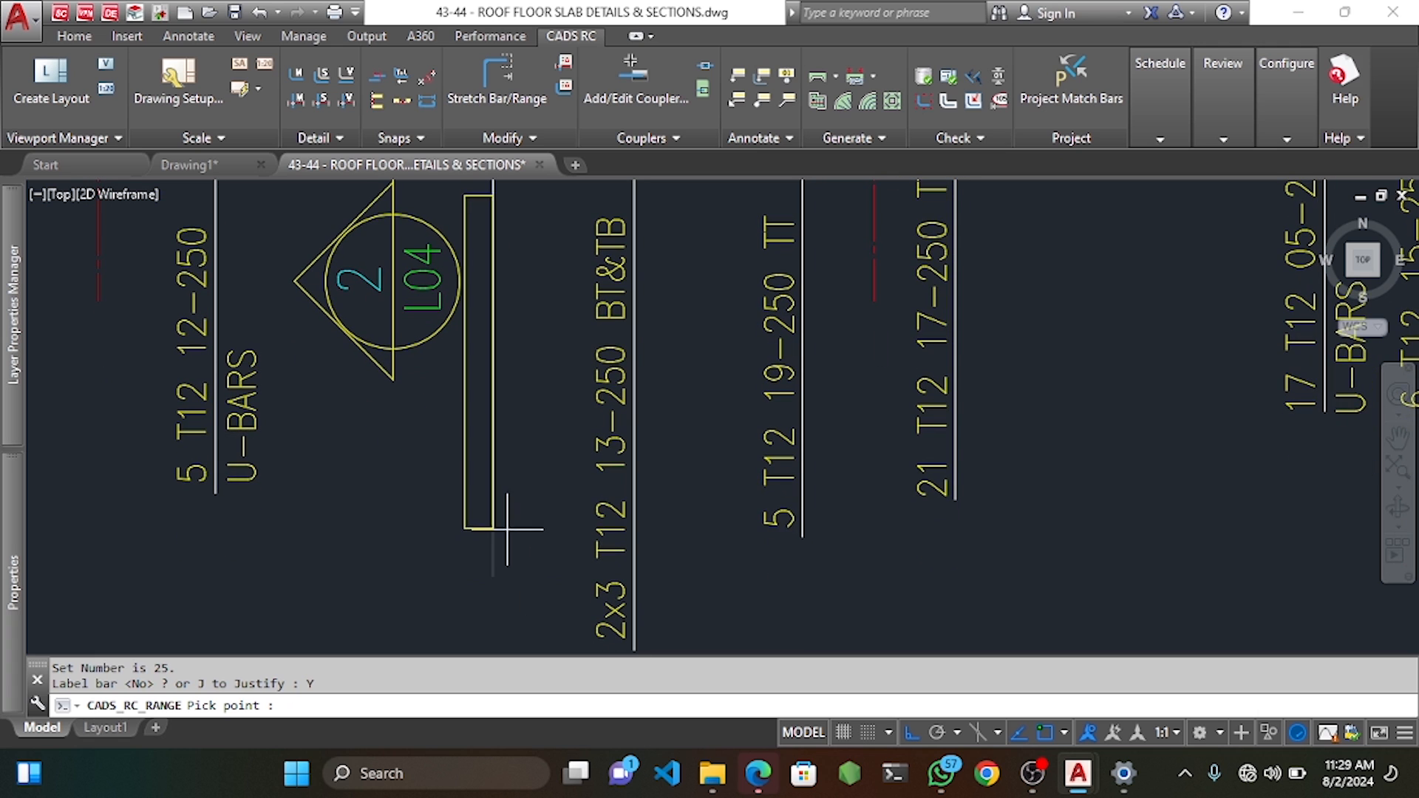
pyautogui.click(475, 380)
# Accept the label's rotation angle and cancel the leftover command.
pyautogui.click(509, 318)
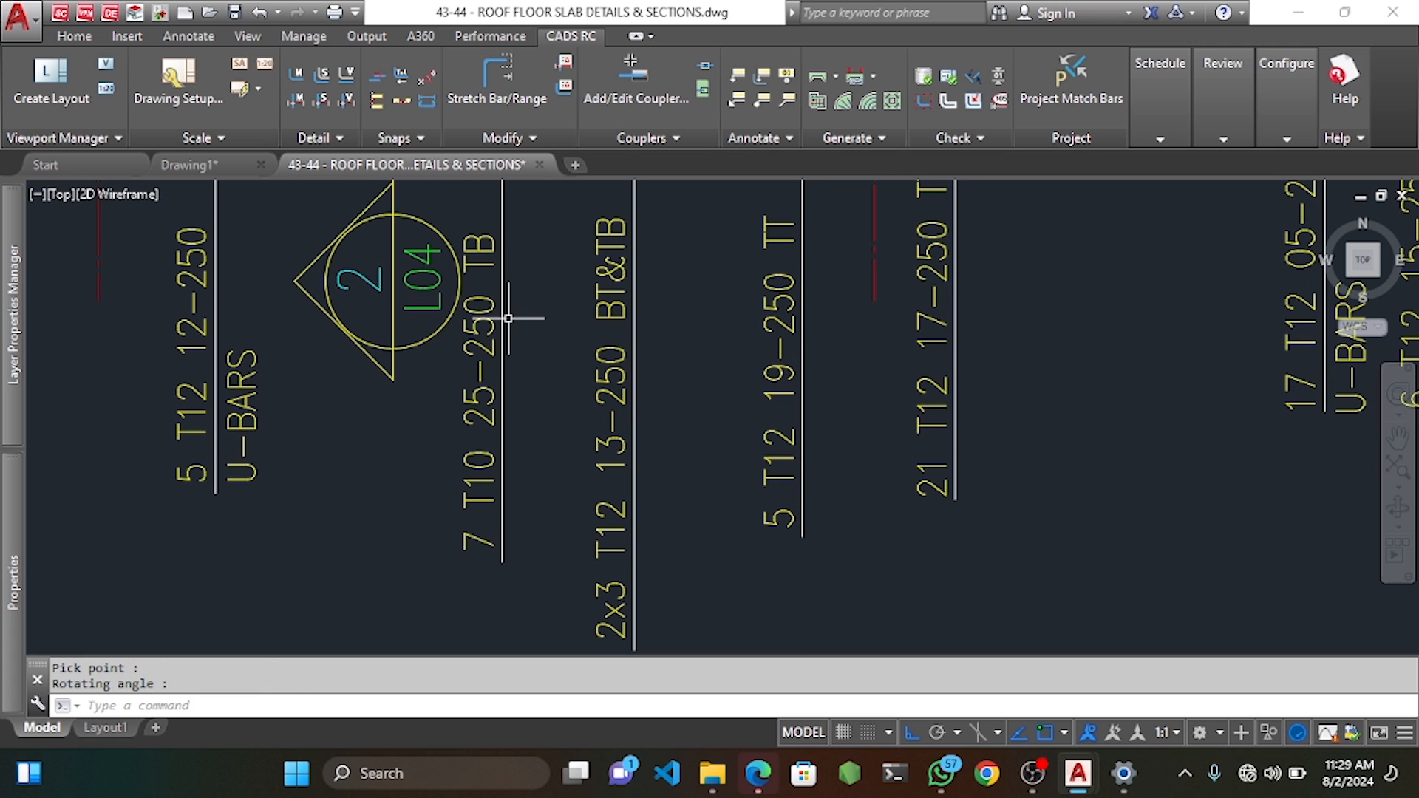
pyautogui.scroll(-2, 508, 318)
pyautogui.moveTo(509, 318); pyautogui.dragTo(518, 616, button='middle')
pyautogui.scroll(2, 518, 617)
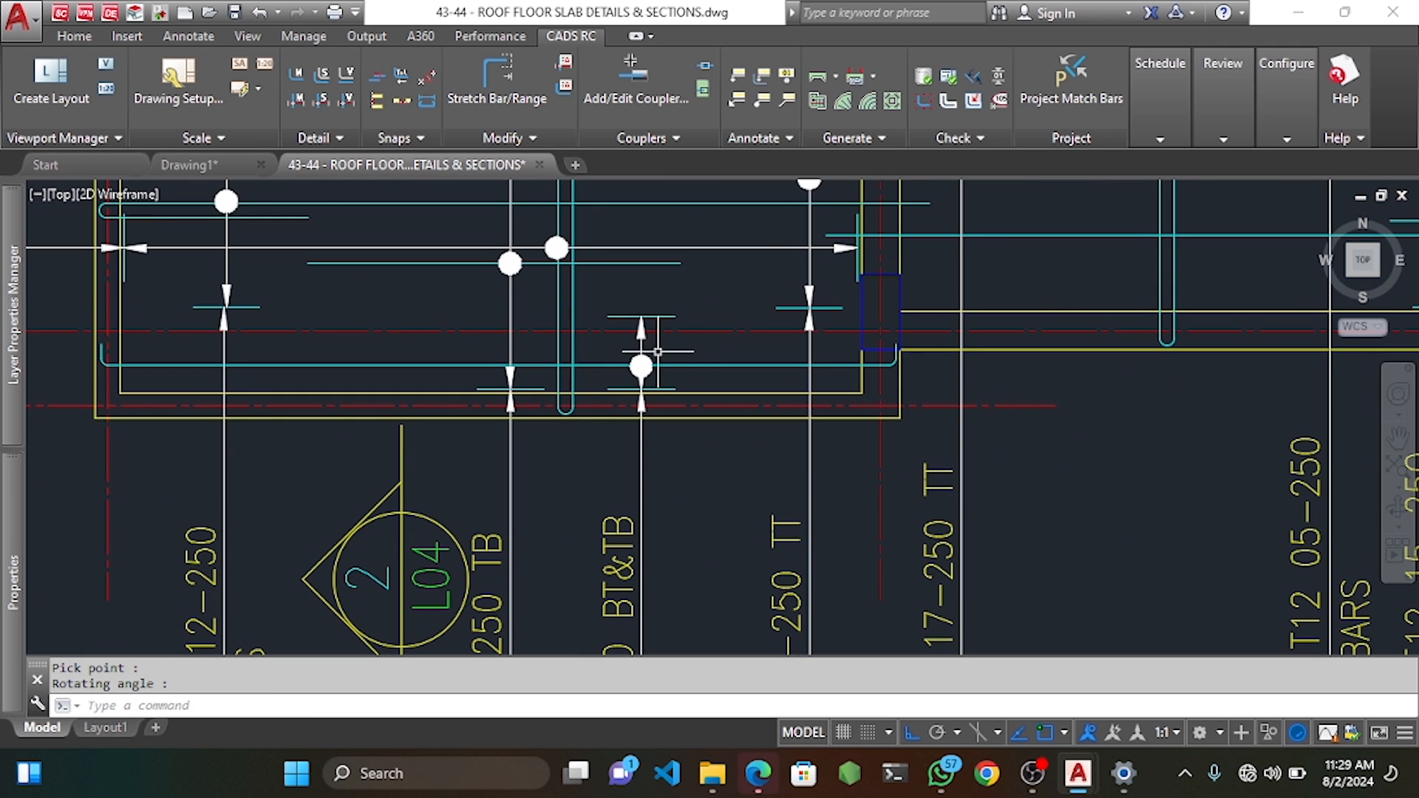
pyautogui.press('Escape')
pyautogui.press('Escape')
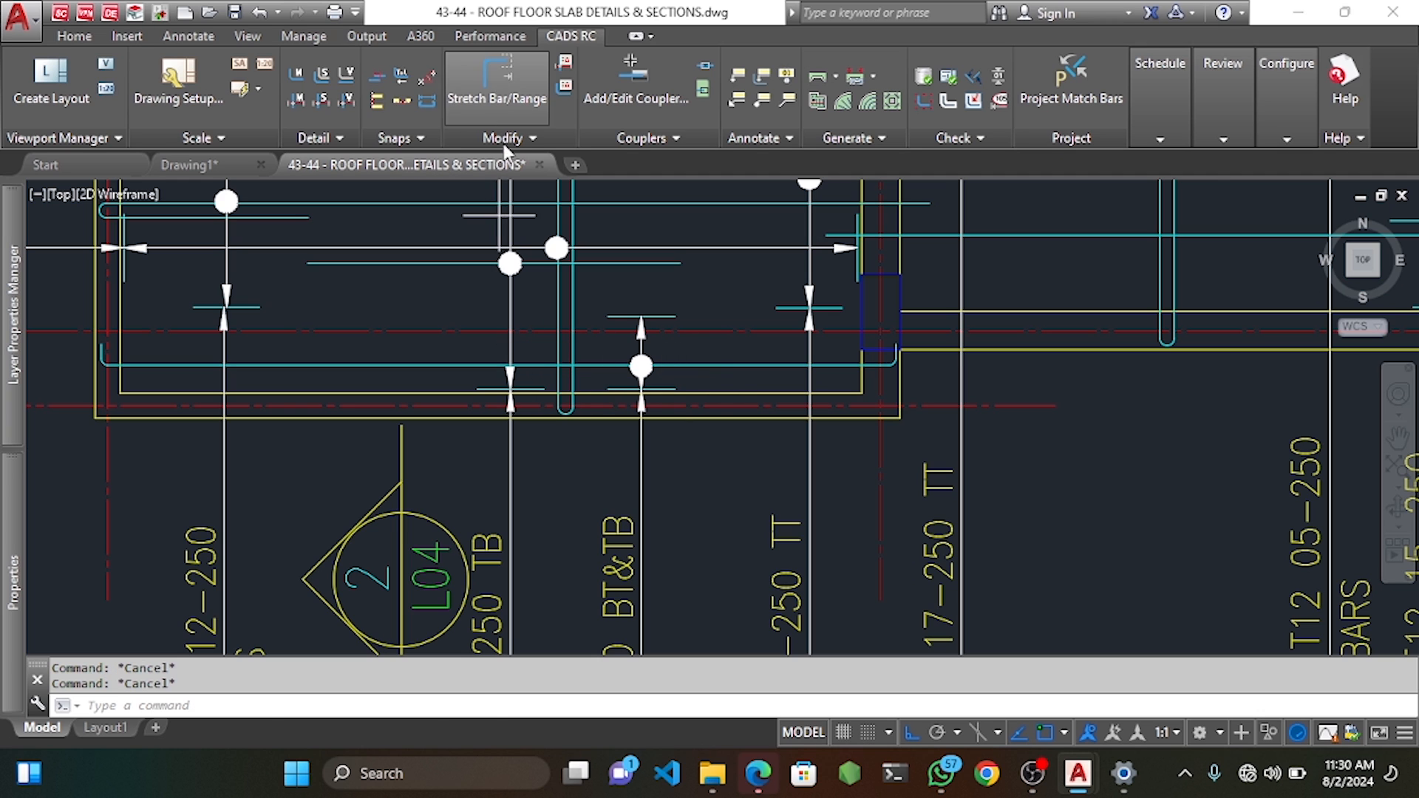
# Stretch the new bar's end to its new position with CADS RC's Stretch Bar/Range.
pyautogui.click(497, 77)
pyautogui.scroll(10, 538, 366)
pyautogui.click(538, 366)
pyautogui.click(484, 329)
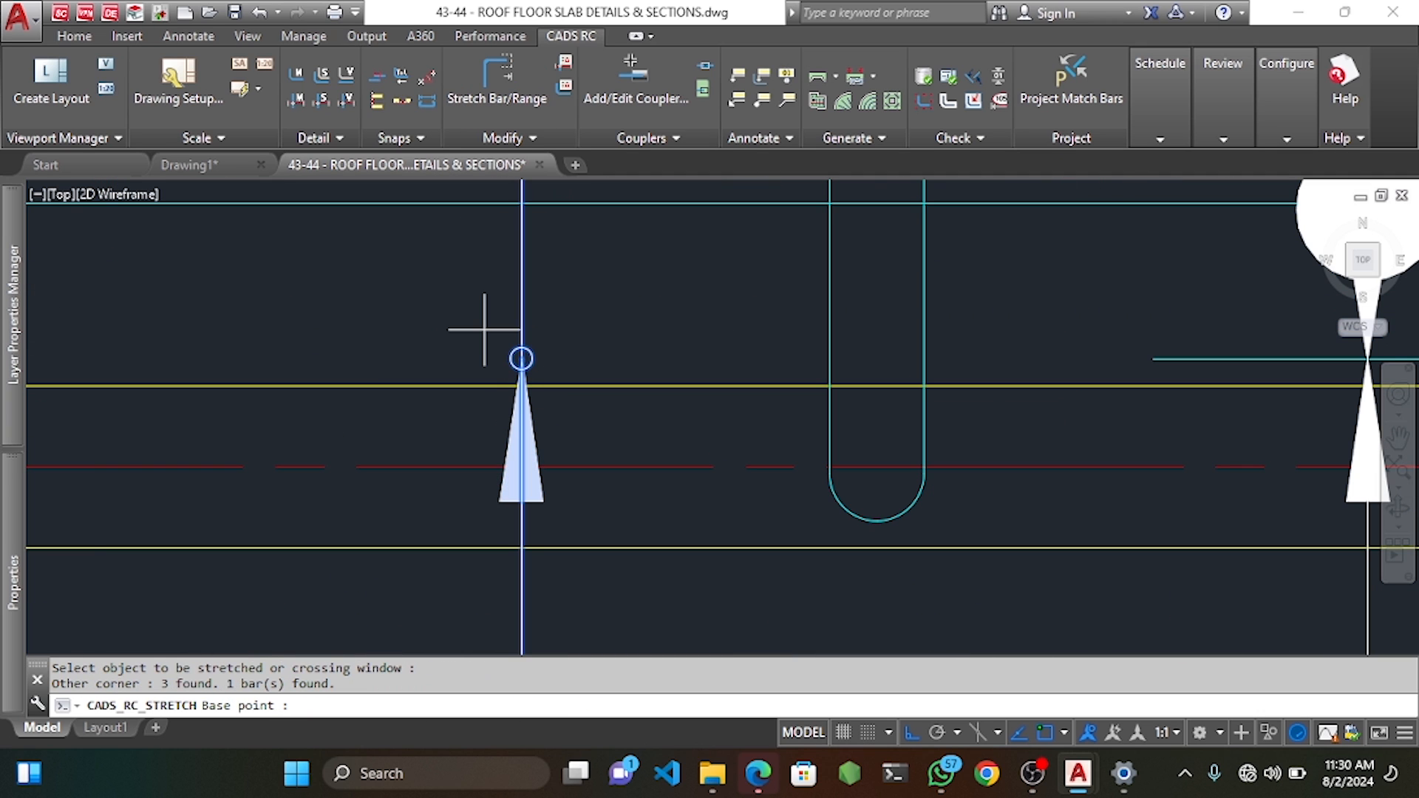
pyautogui.click(521, 358)
pyautogui.scroll(-5, 522, 333)
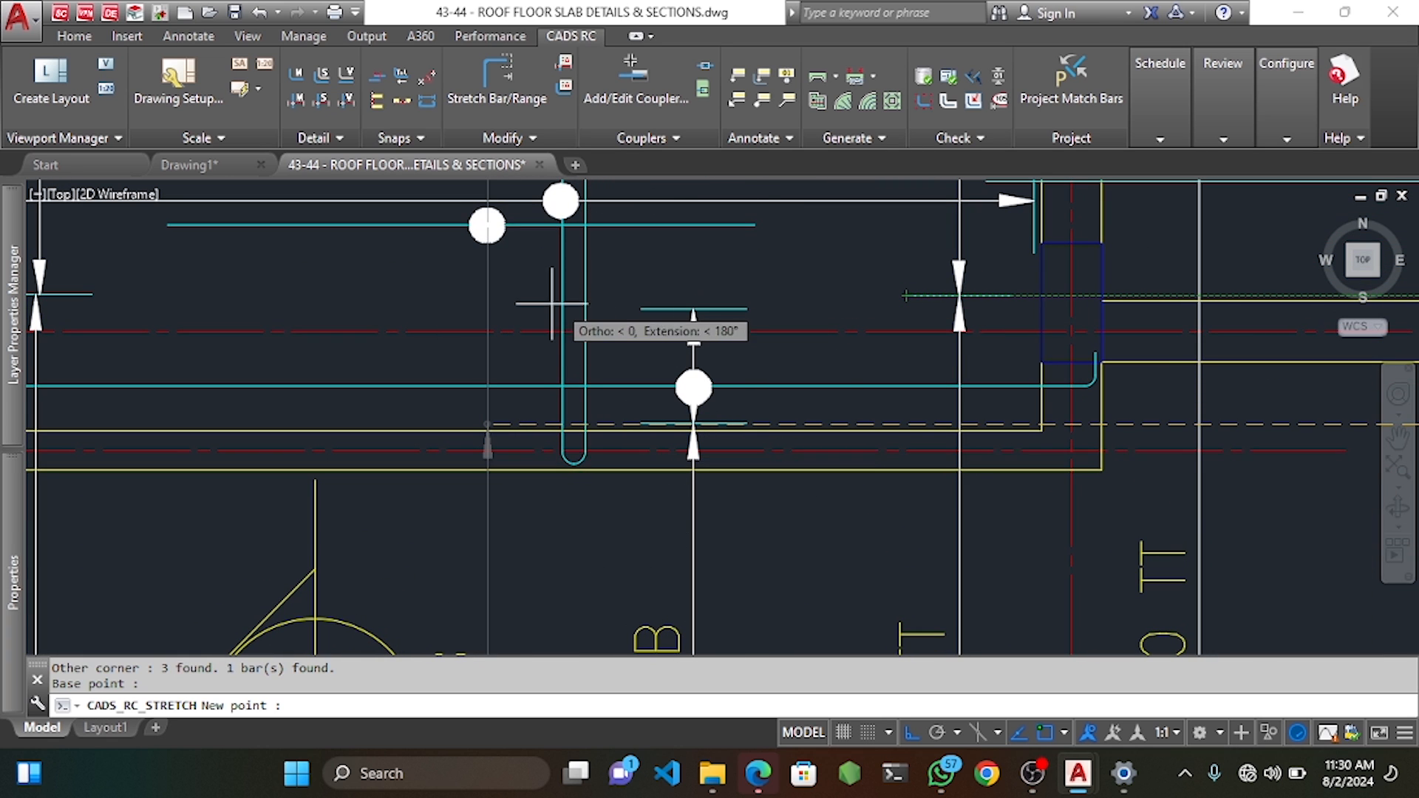
pyautogui.click(465, 304)
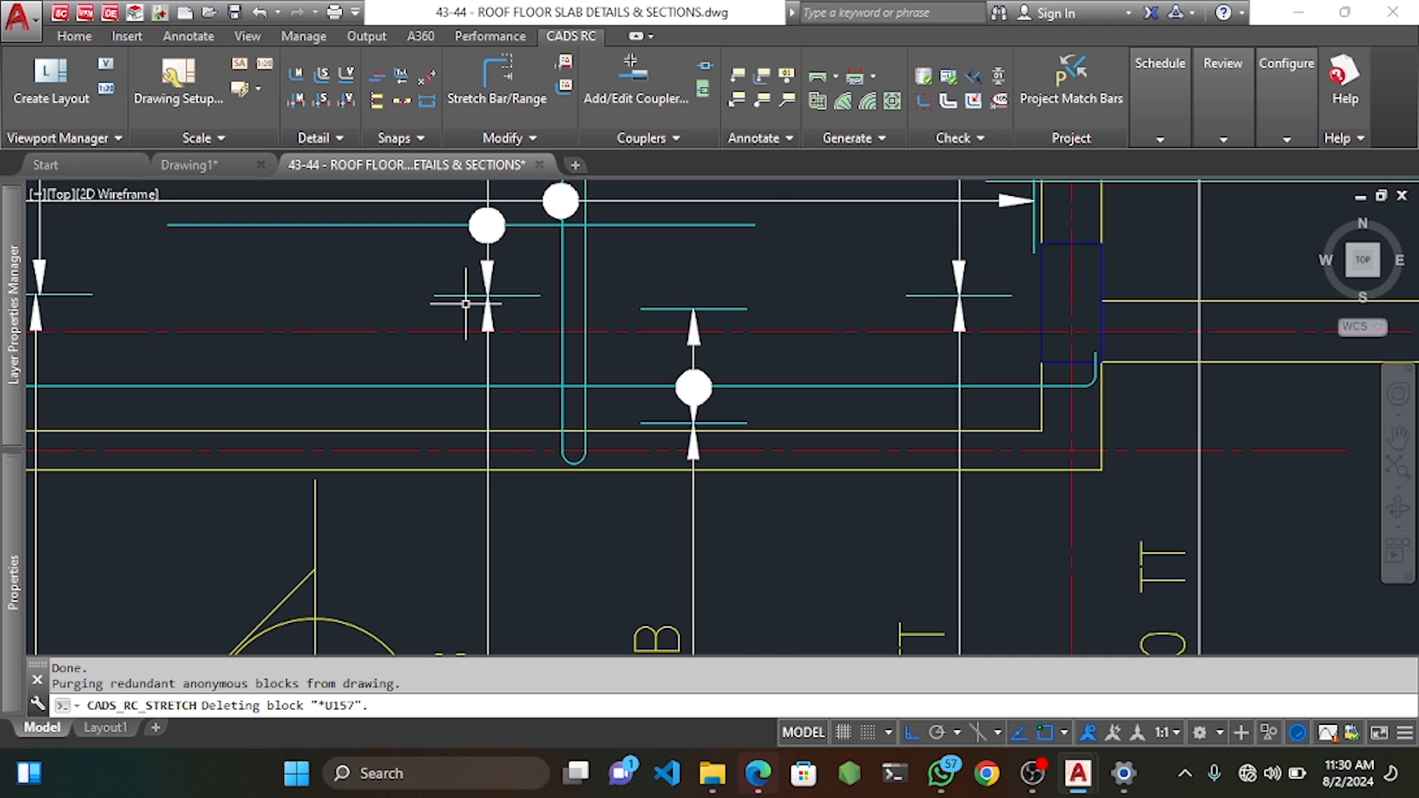
pyautogui.scroll(-4, 465, 303)
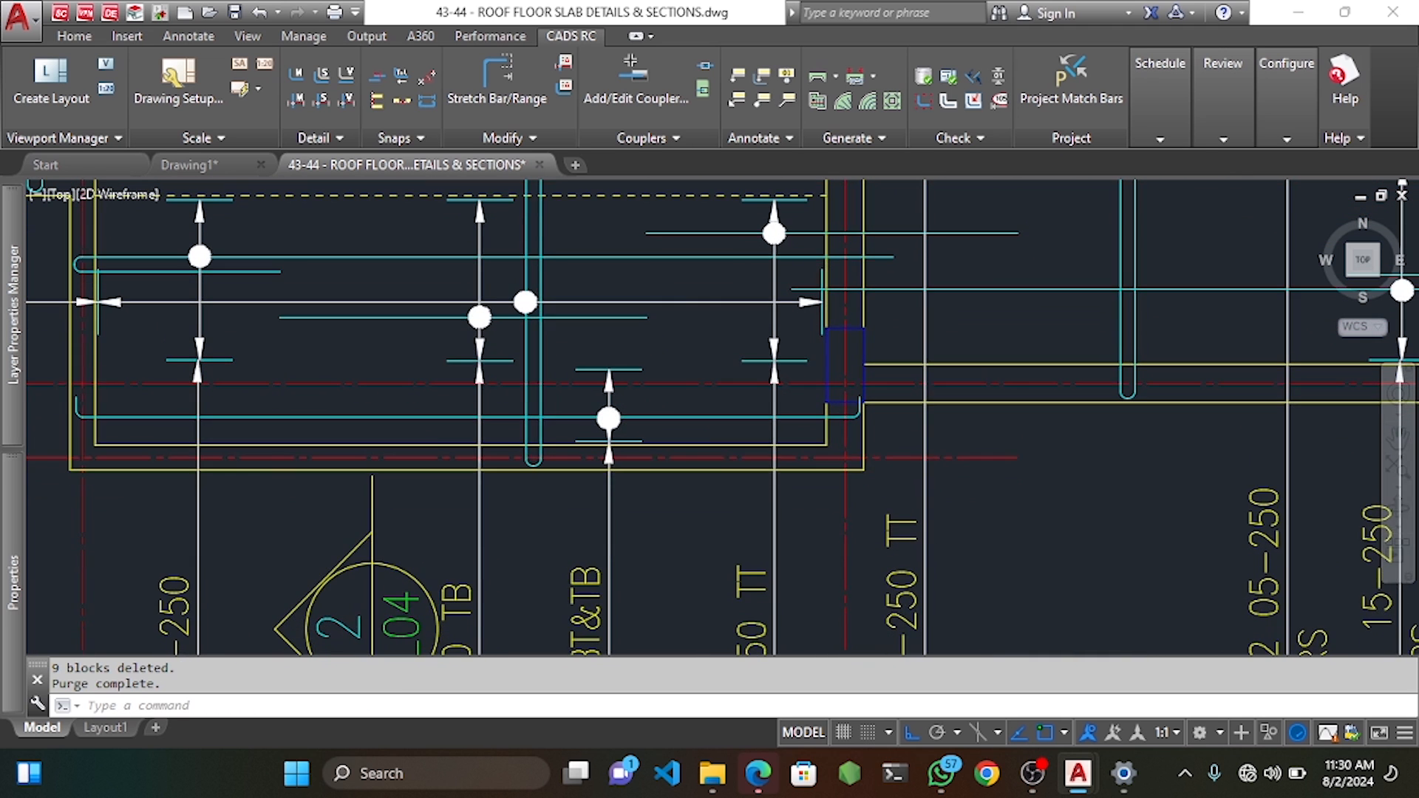
pyautogui.scroll(-6, 448, 317)
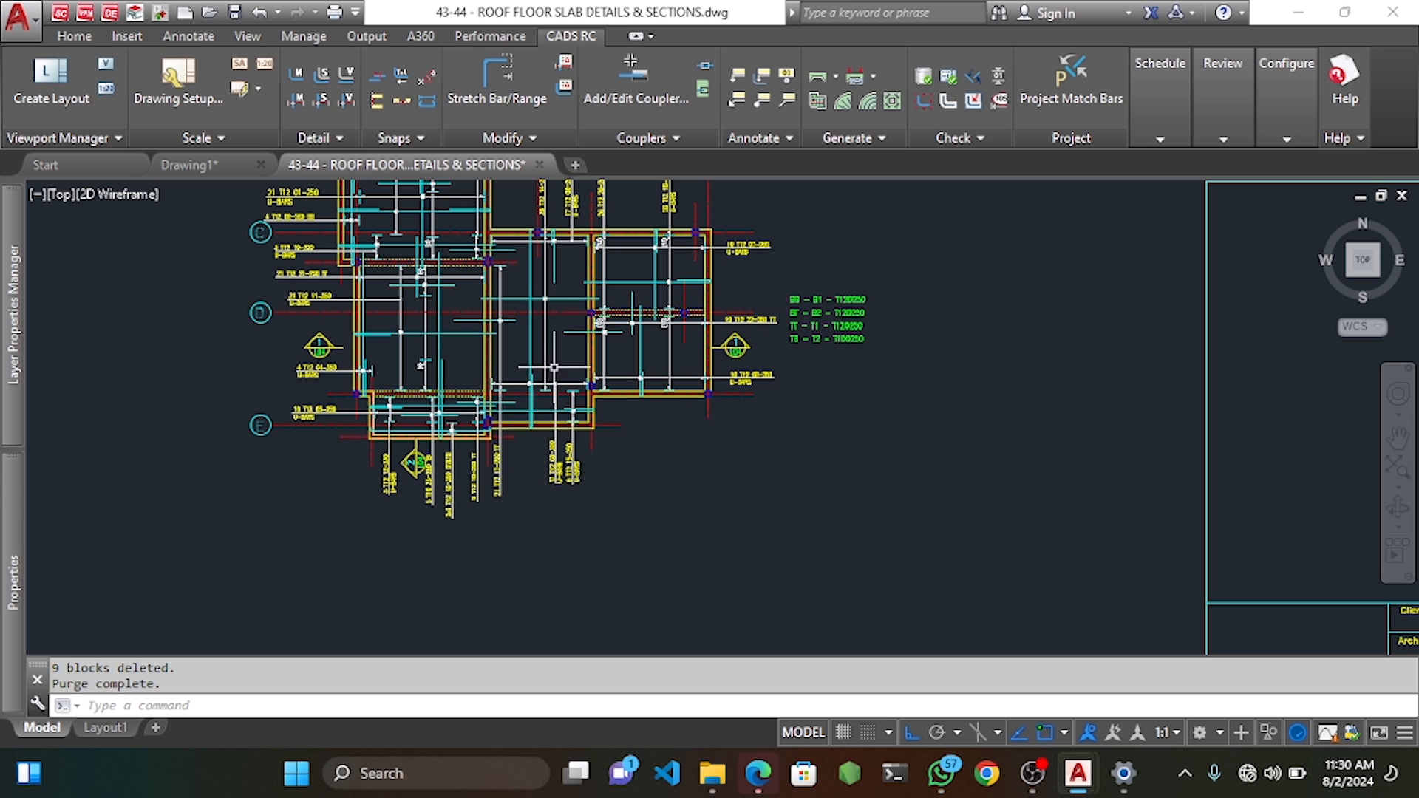
# Start a fixed-pitch range for T10 TB mark 26 and draw its indicator bar near grid D.
pyautogui.scroll(2, 616, 177)
pyautogui.rightClick(477, 323)
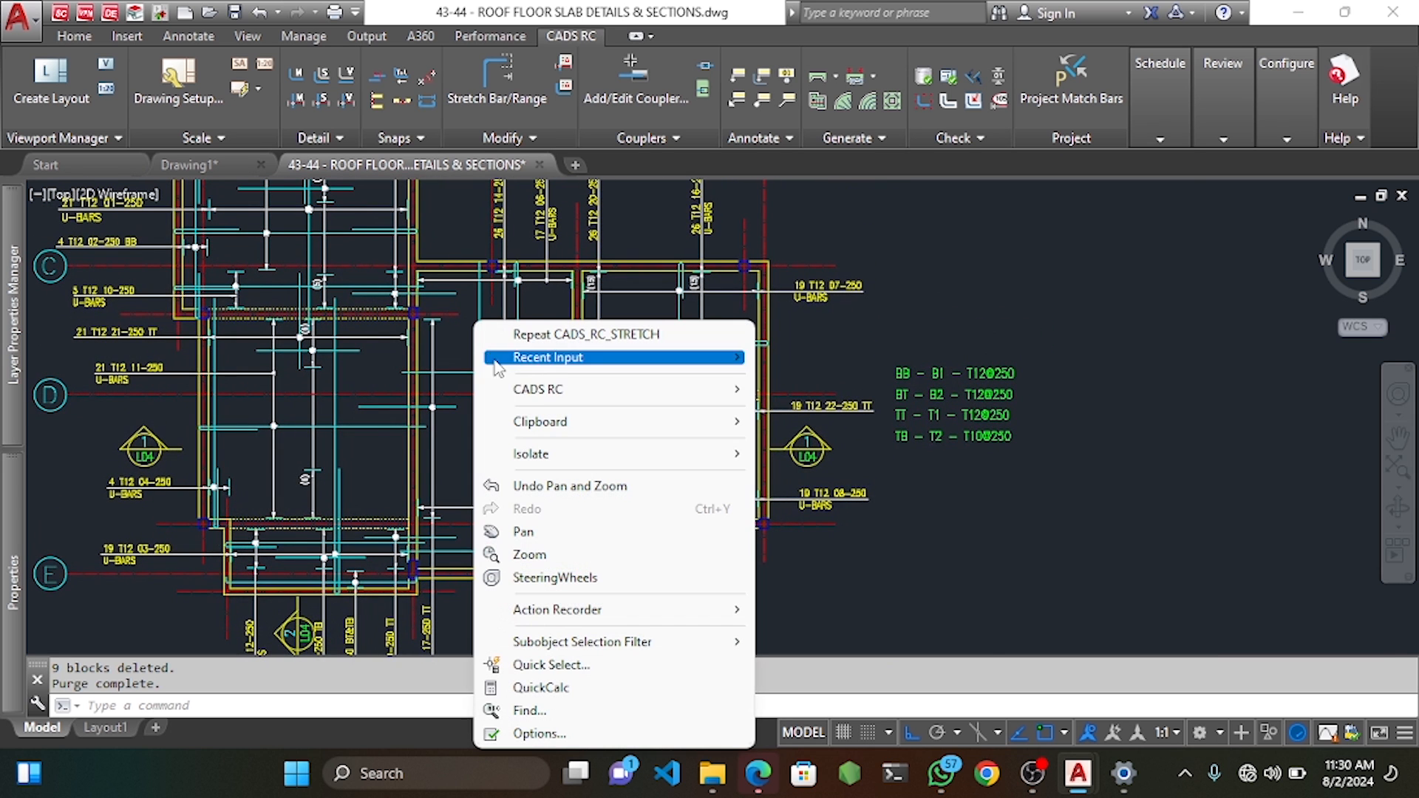
pyautogui.moveTo(550, 391)
pyautogui.moveTo(818, 410)
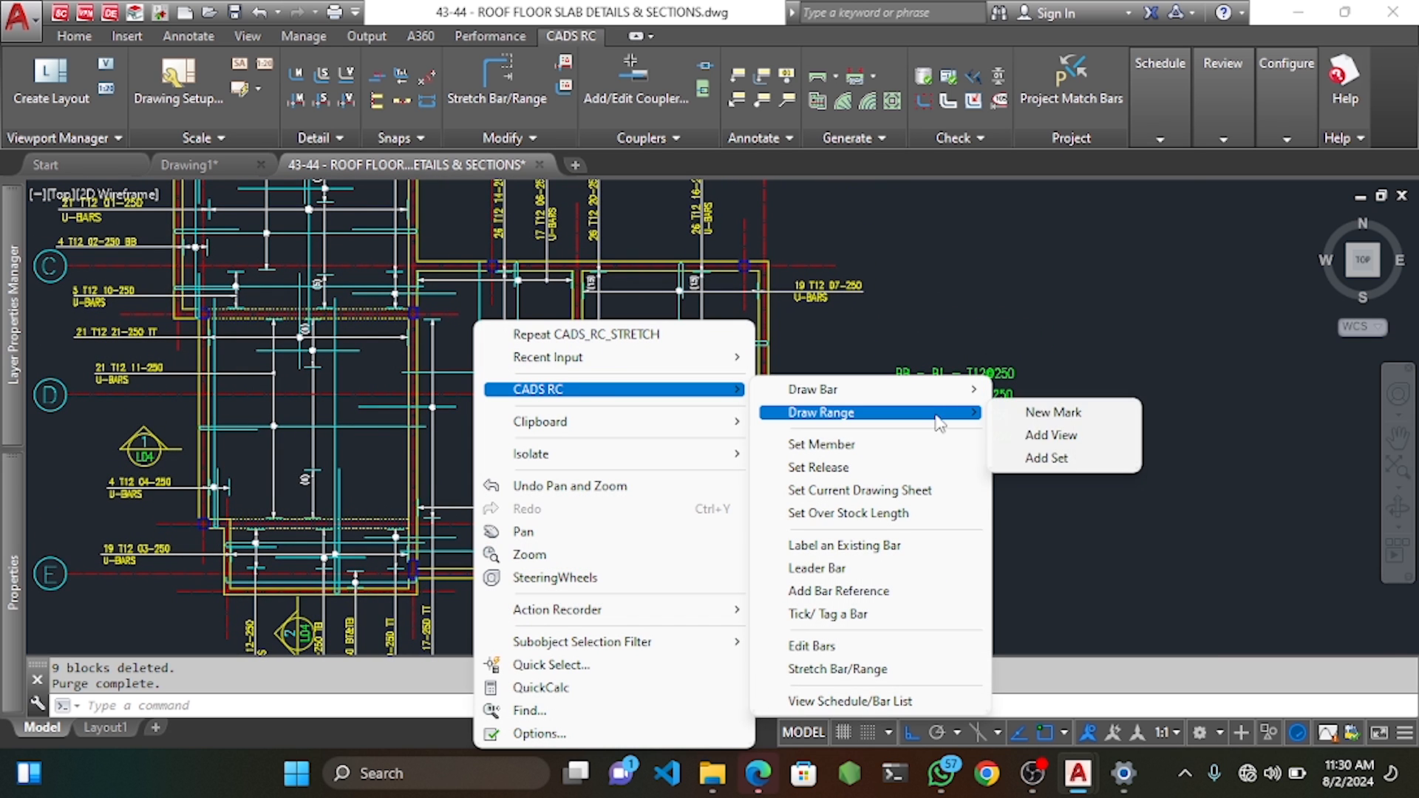
pyautogui.click(1053, 413)
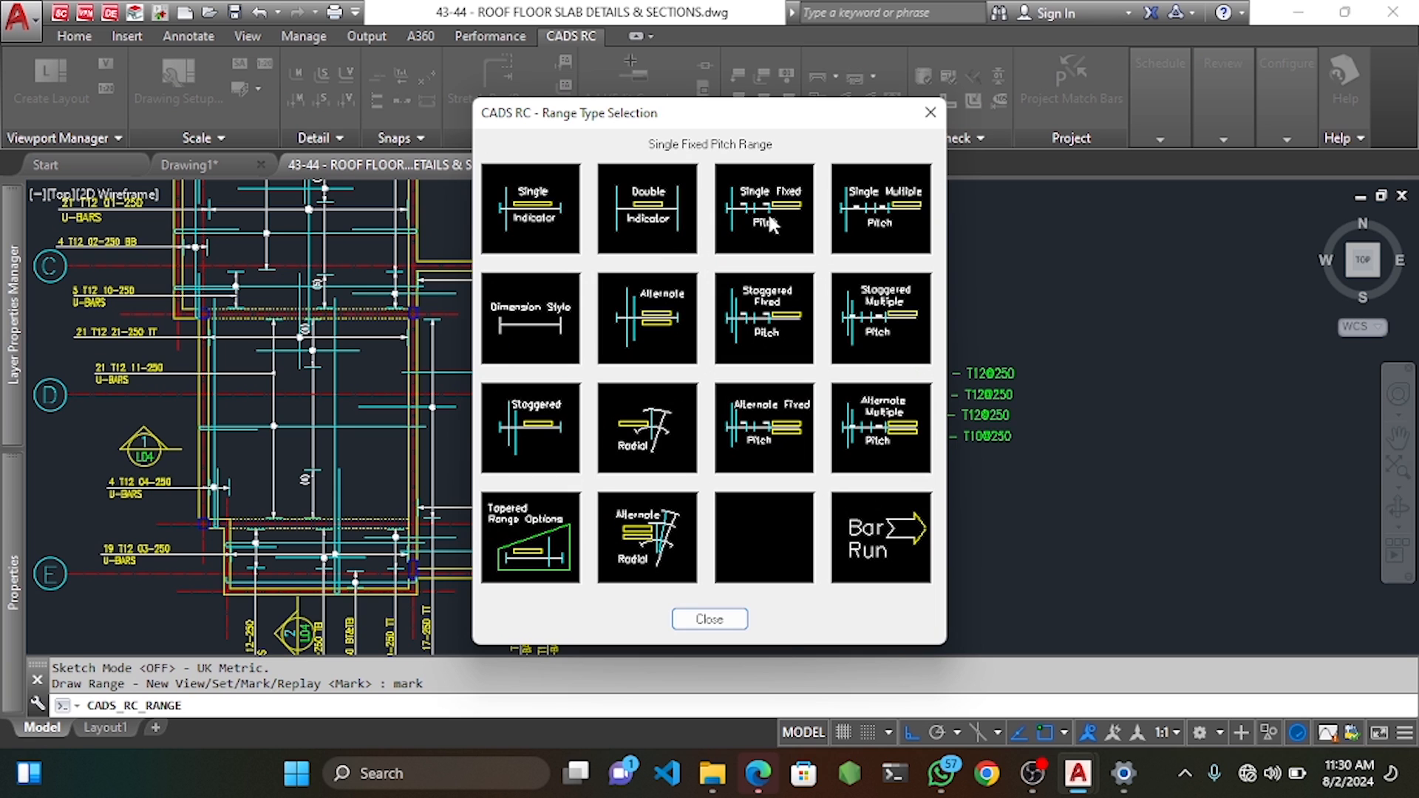
pyautogui.click(771, 222)
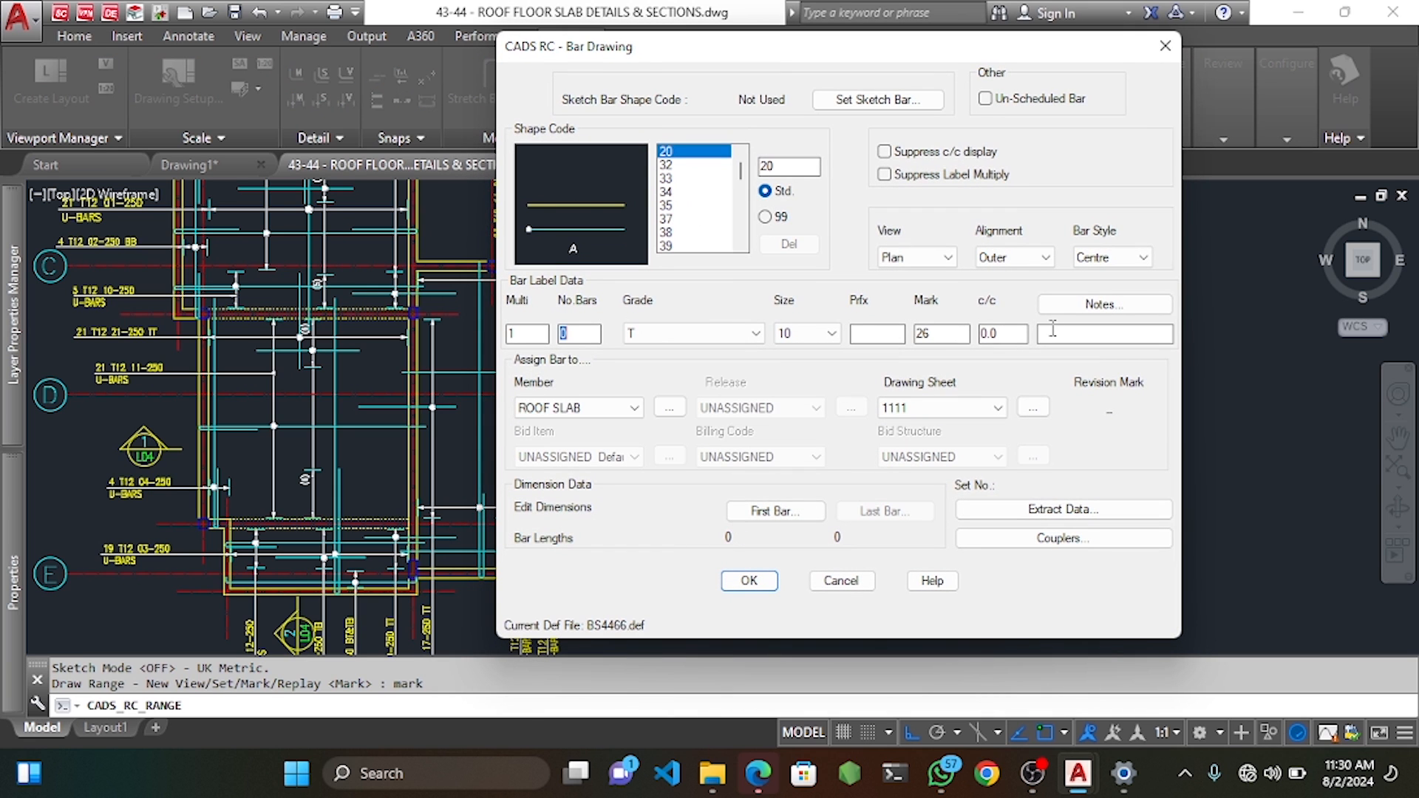
pyautogui.click(749, 581)
pyautogui.scroll(4, 505, 383)
pyautogui.moveTo(448, 416); pyautogui.dragTo(459, 456, button='middle')
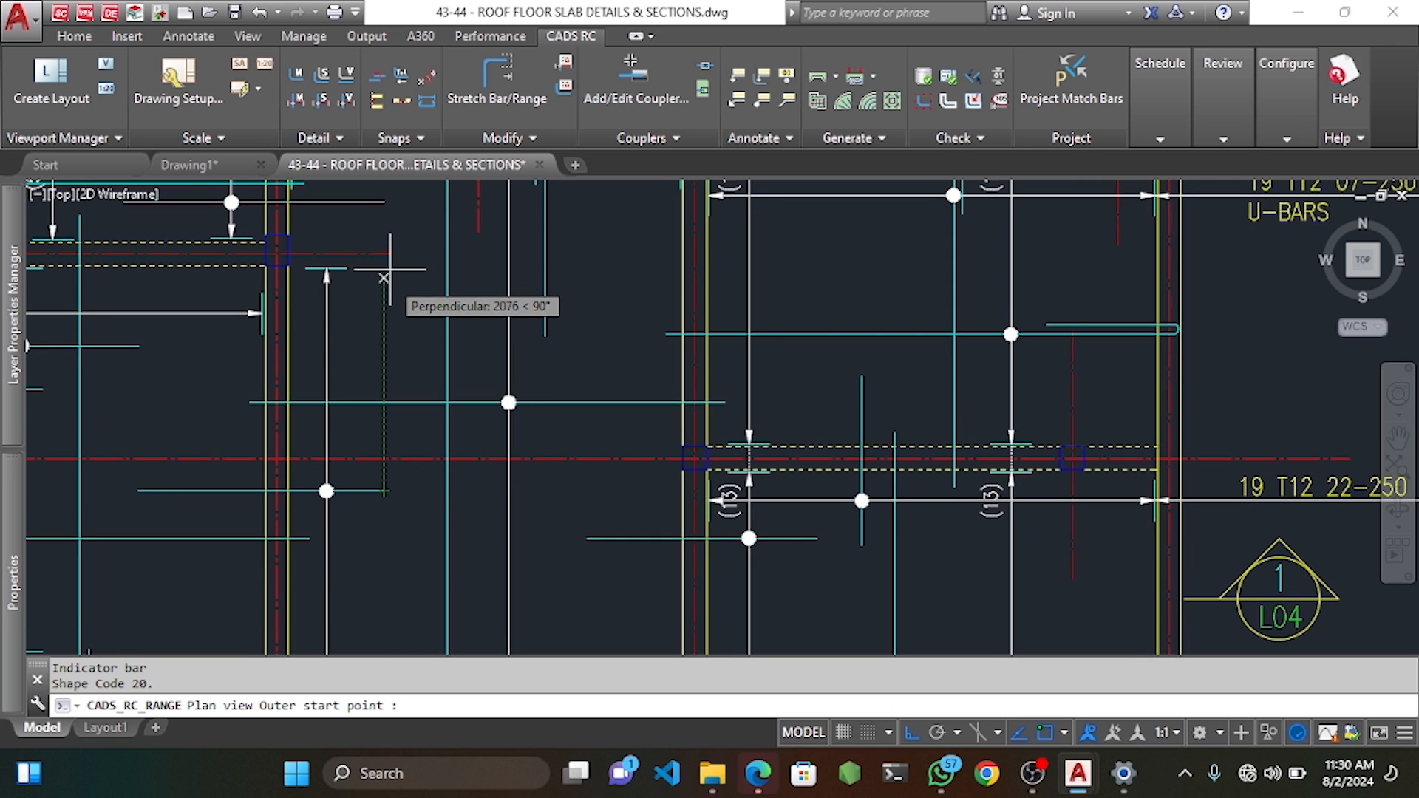
pyautogui.click(384, 236)
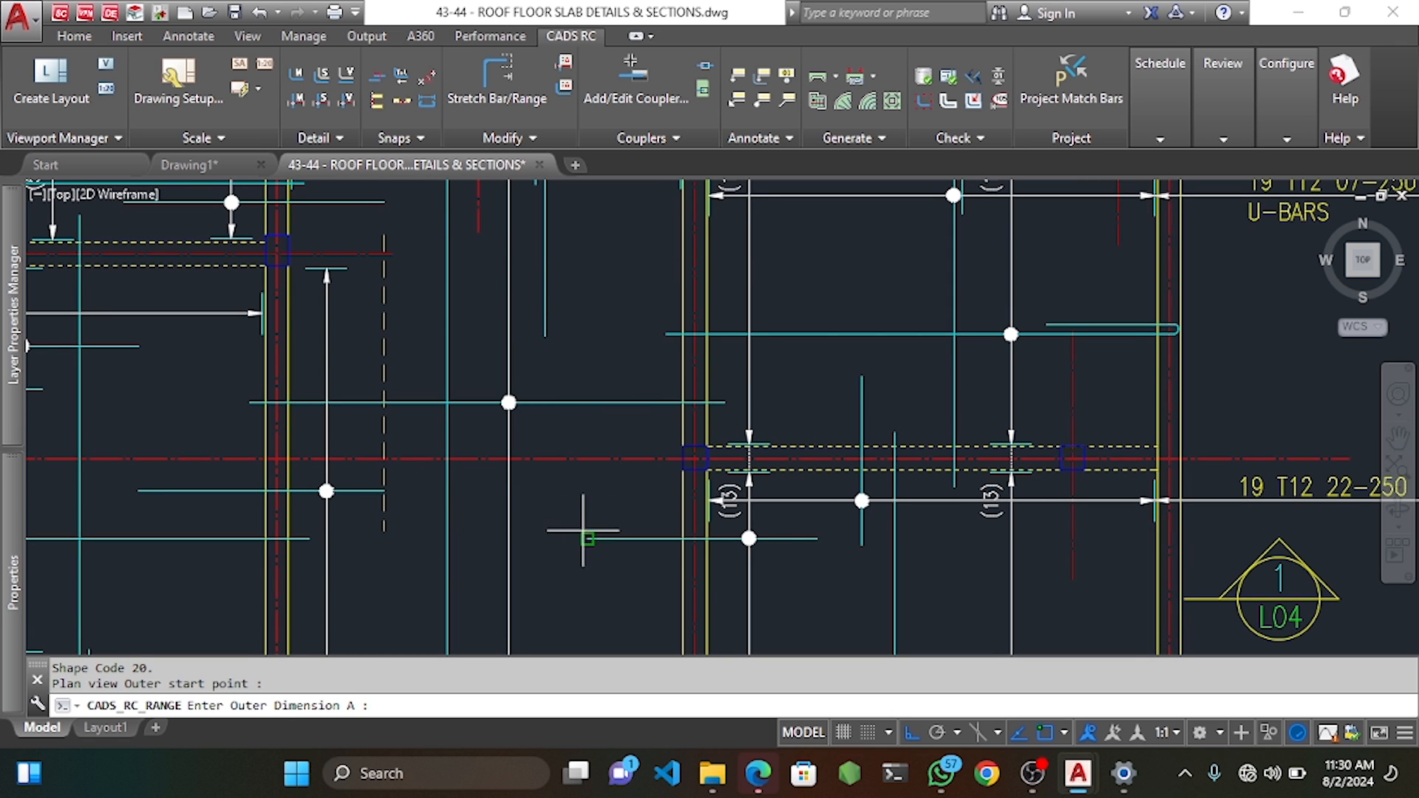
pyautogui.click(590, 281)
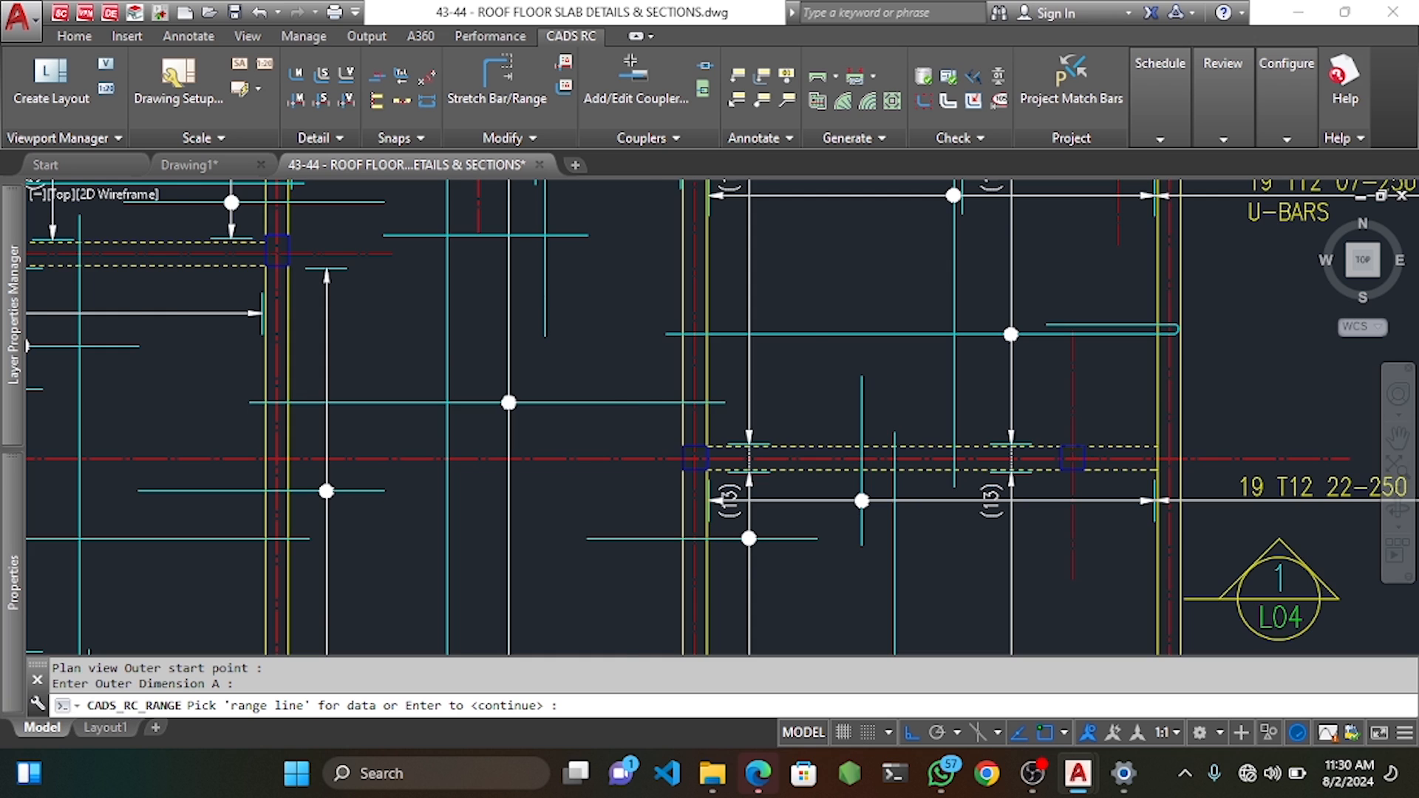
# Define mark 26's first range group with default 25 offsets and 2 bars.
pyautogui.scroll(-2, 475, 311)
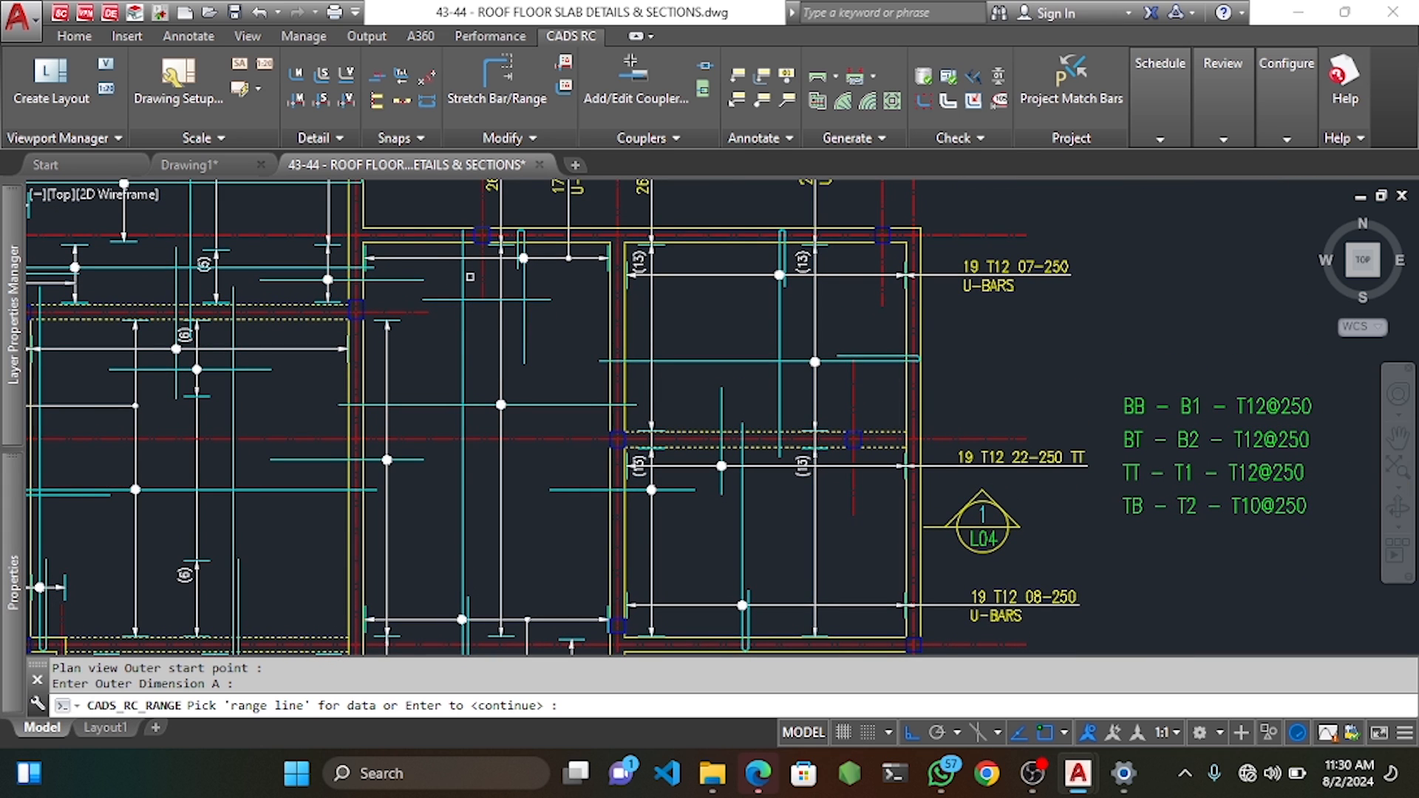
pyautogui.scroll(2, 456, 265)
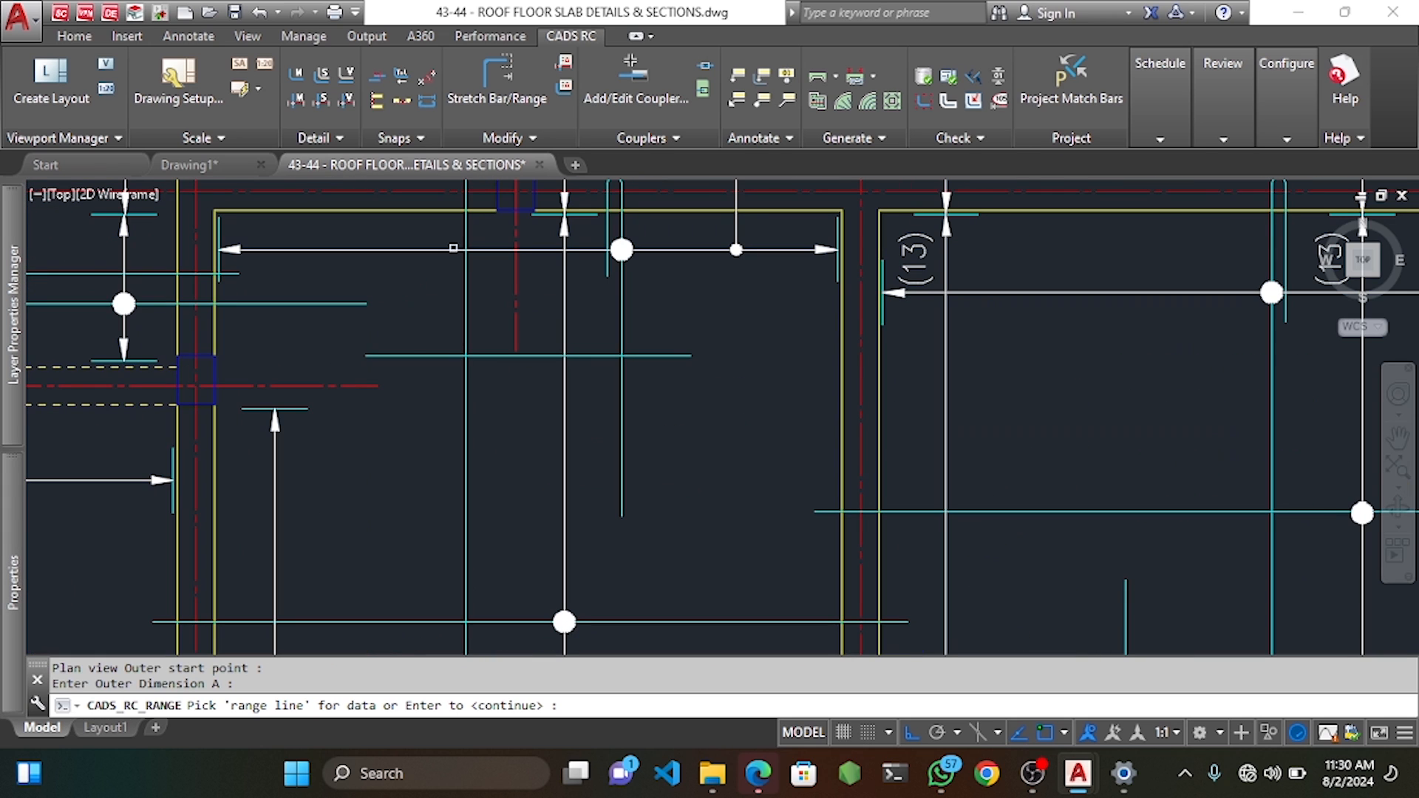
pyautogui.press('Return')
pyautogui.click(434, 213)
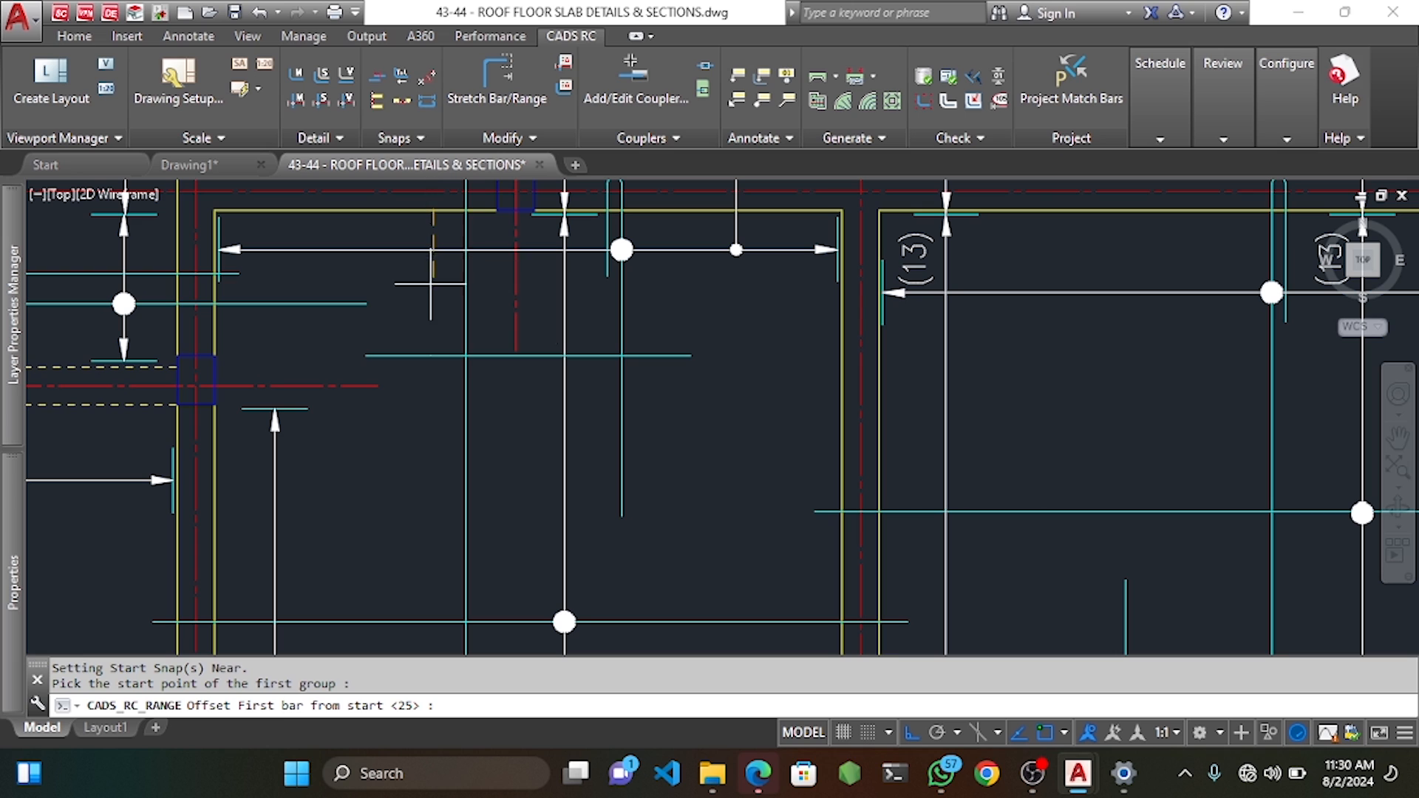
pyautogui.press('Return')
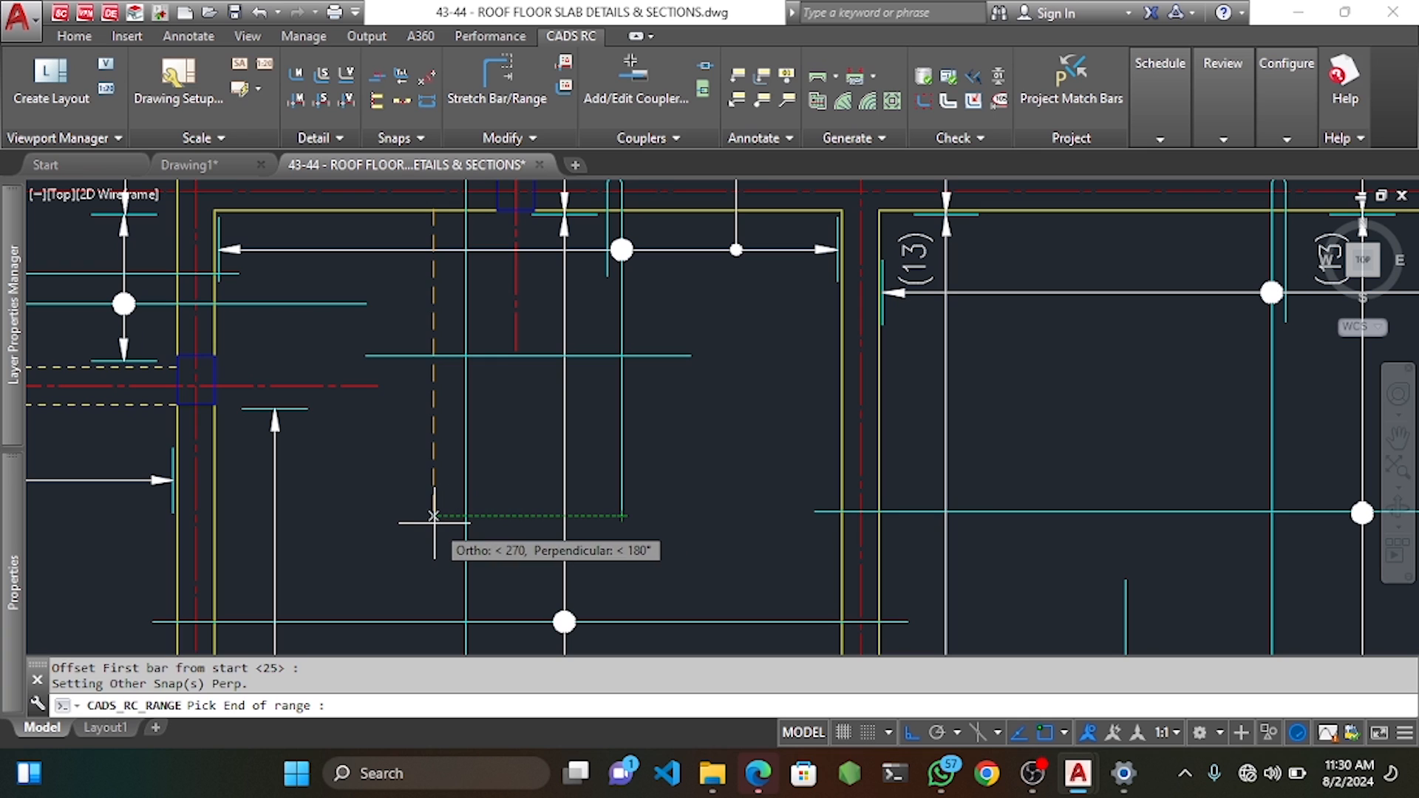
pyautogui.click(434, 516)
pyautogui.press('Return')
pyautogui.scroll(-3, 436, 517)
pyautogui.press('Return')
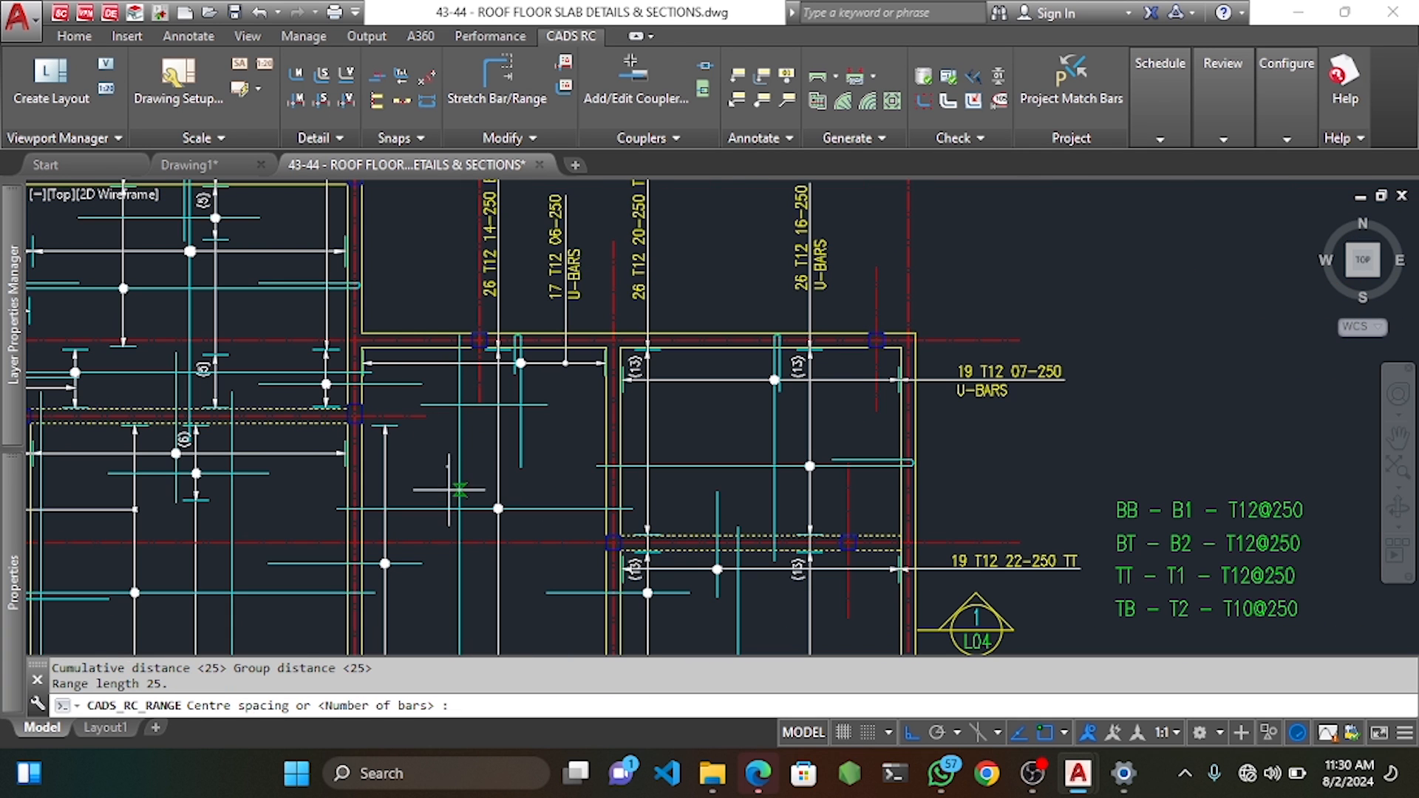
pyautogui.moveTo(461, 542); pyautogui.dragTo(500, 402, button='middle')
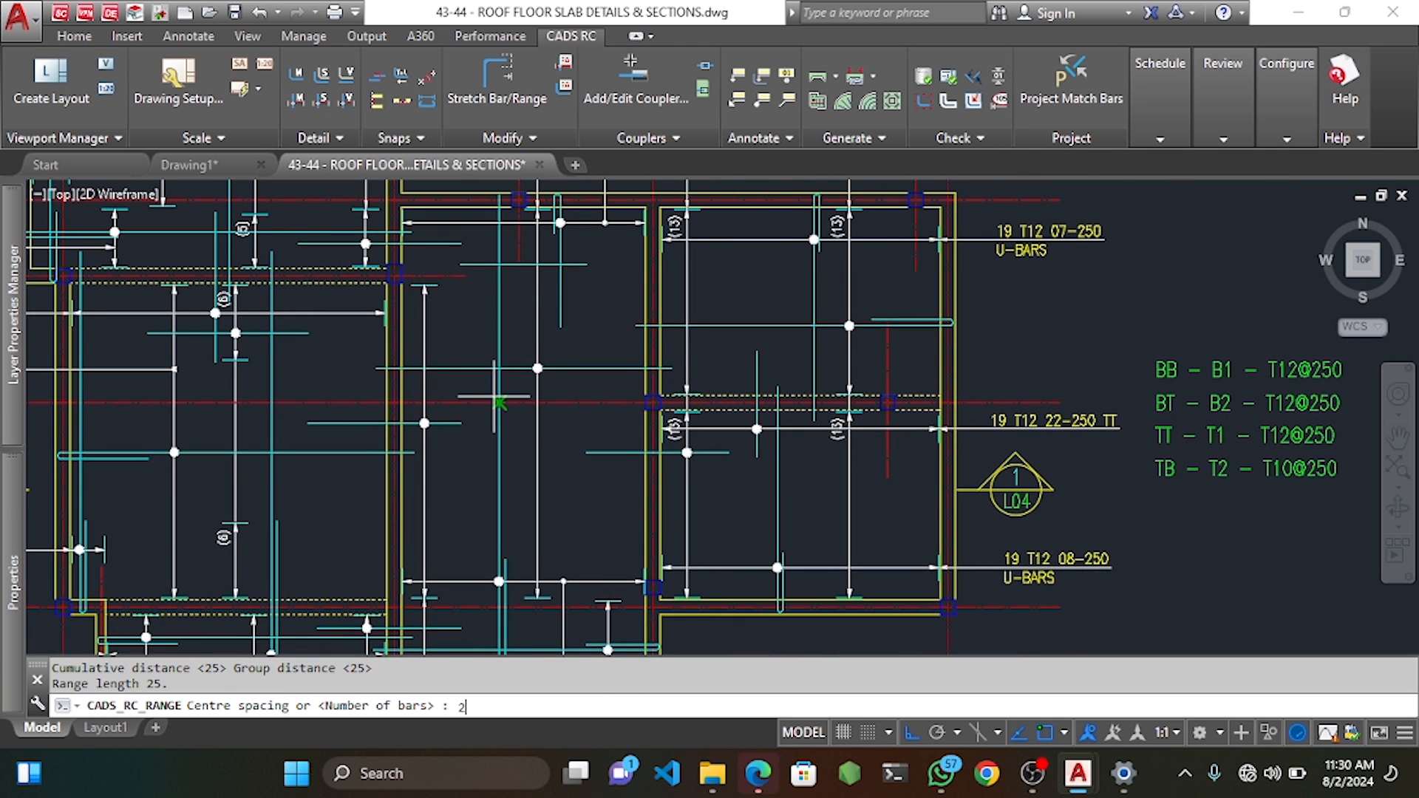
pyautogui.write('2')
pyautogui.press('Return')
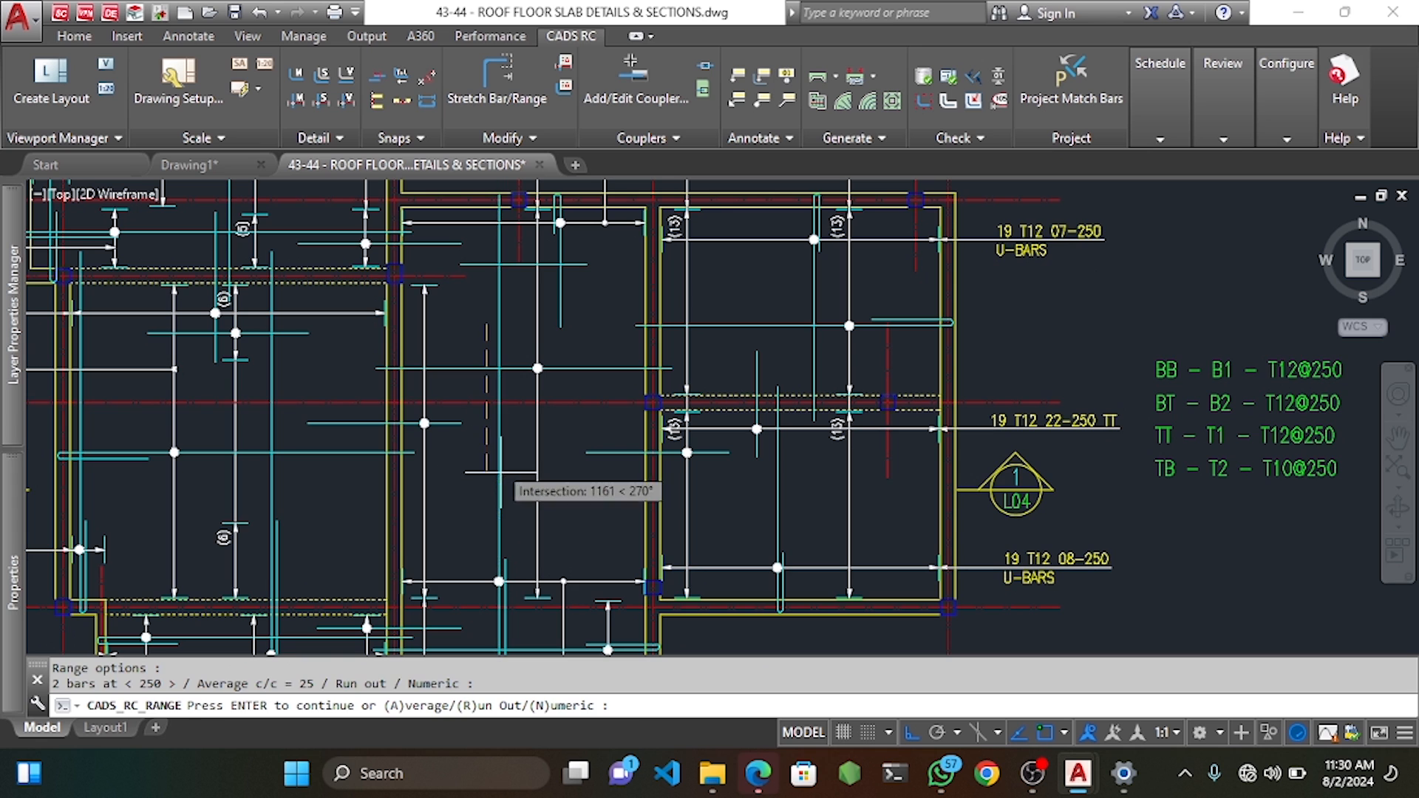
pyautogui.press('Return')
# Pick the start and end of mark 26's second range group.
pyautogui.moveTo(477, 441); pyautogui.dragTo(573, 243, button='middle')
pyautogui.moveTo(595, 355); pyautogui.dragTo(594, 259, button='middle')
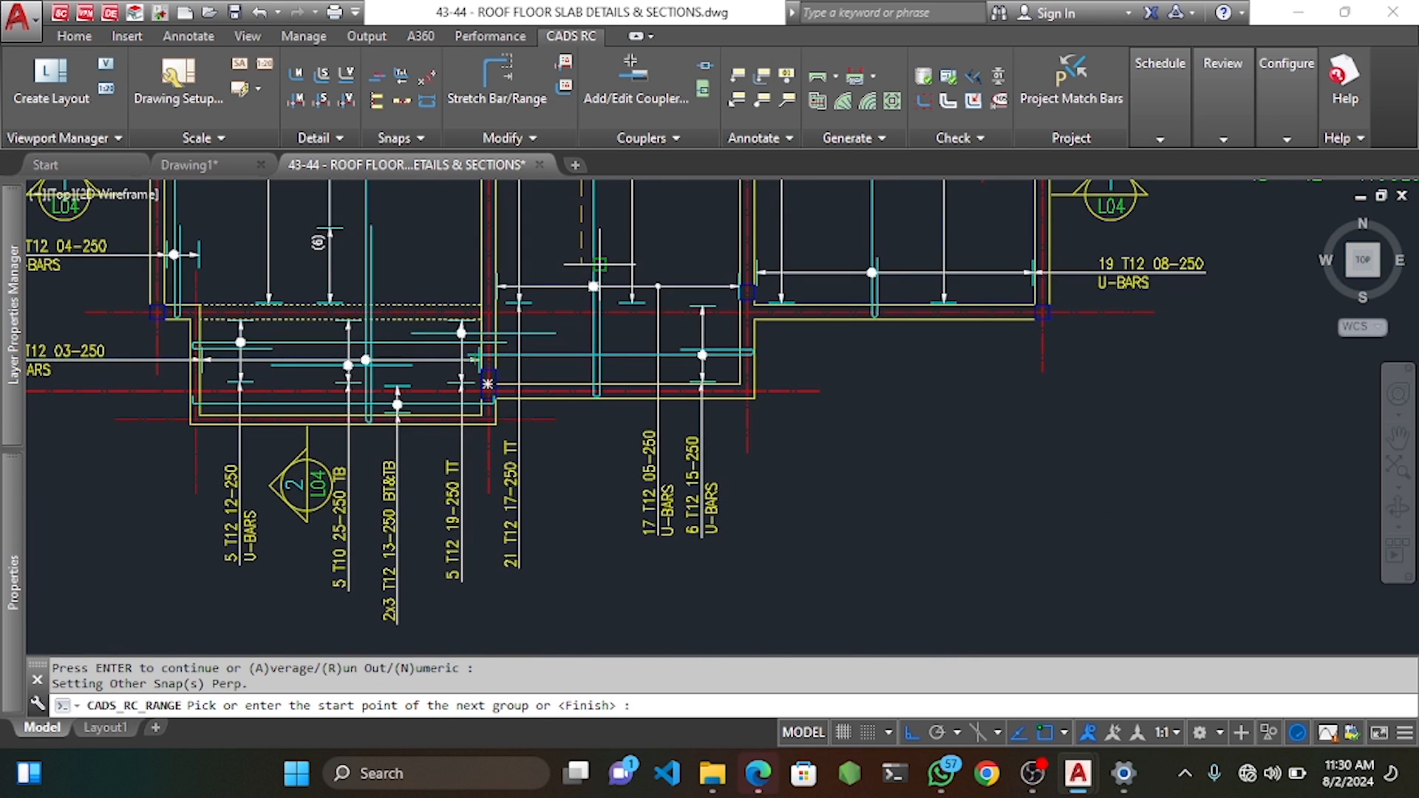
pyautogui.scroll(4, 600, 264)
pyautogui.click(547, 257)
pyautogui.press('Return')
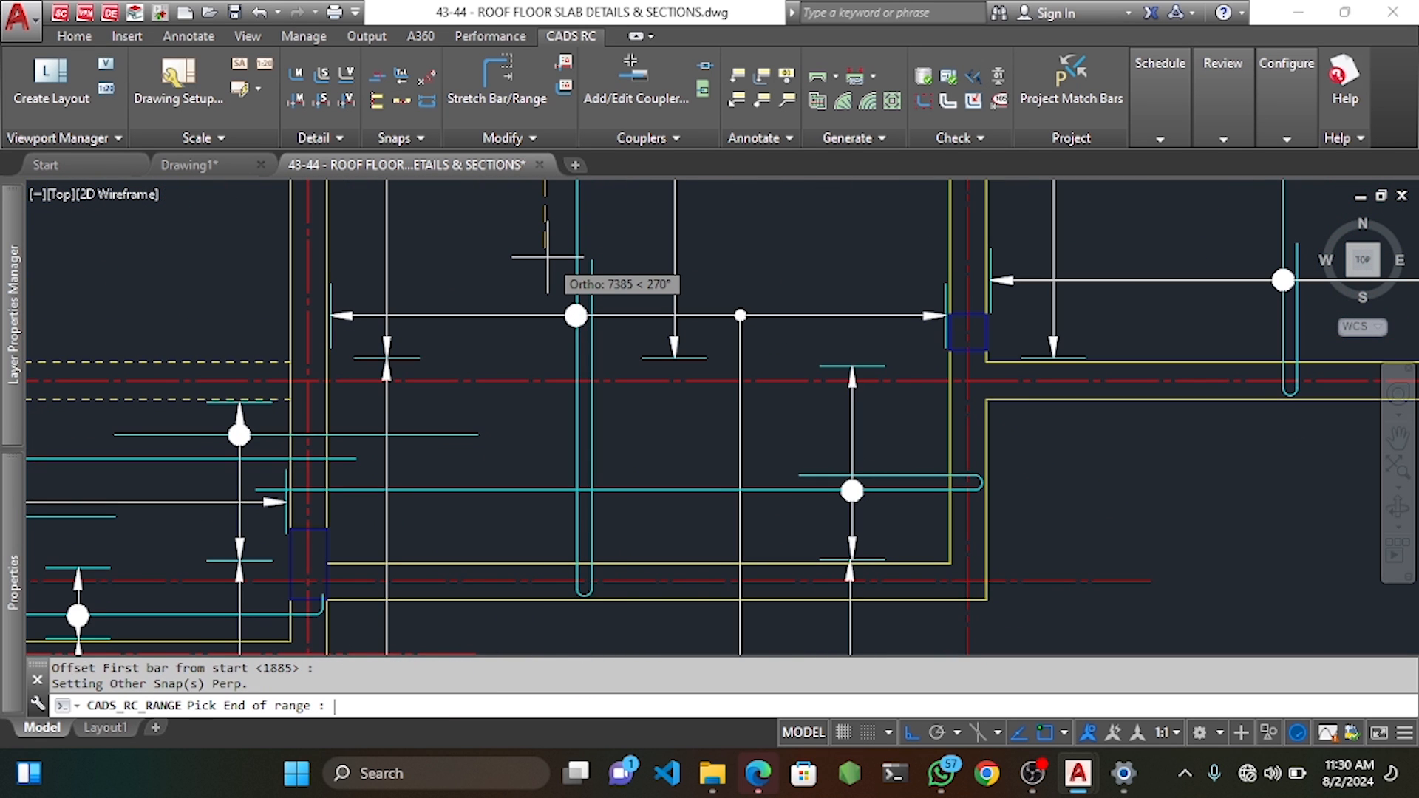
pyautogui.scroll(-4, 545, 396)
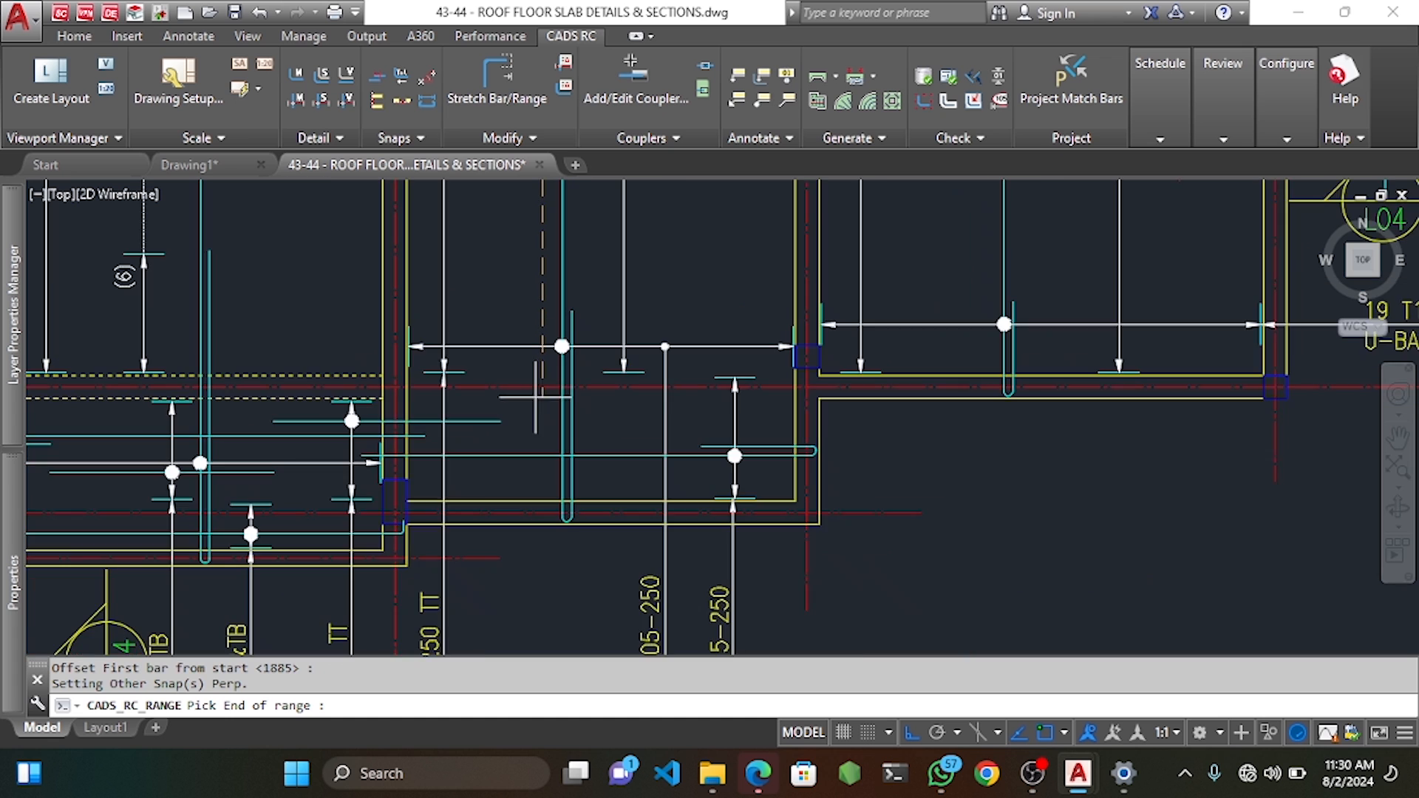
pyautogui.click(544, 395)
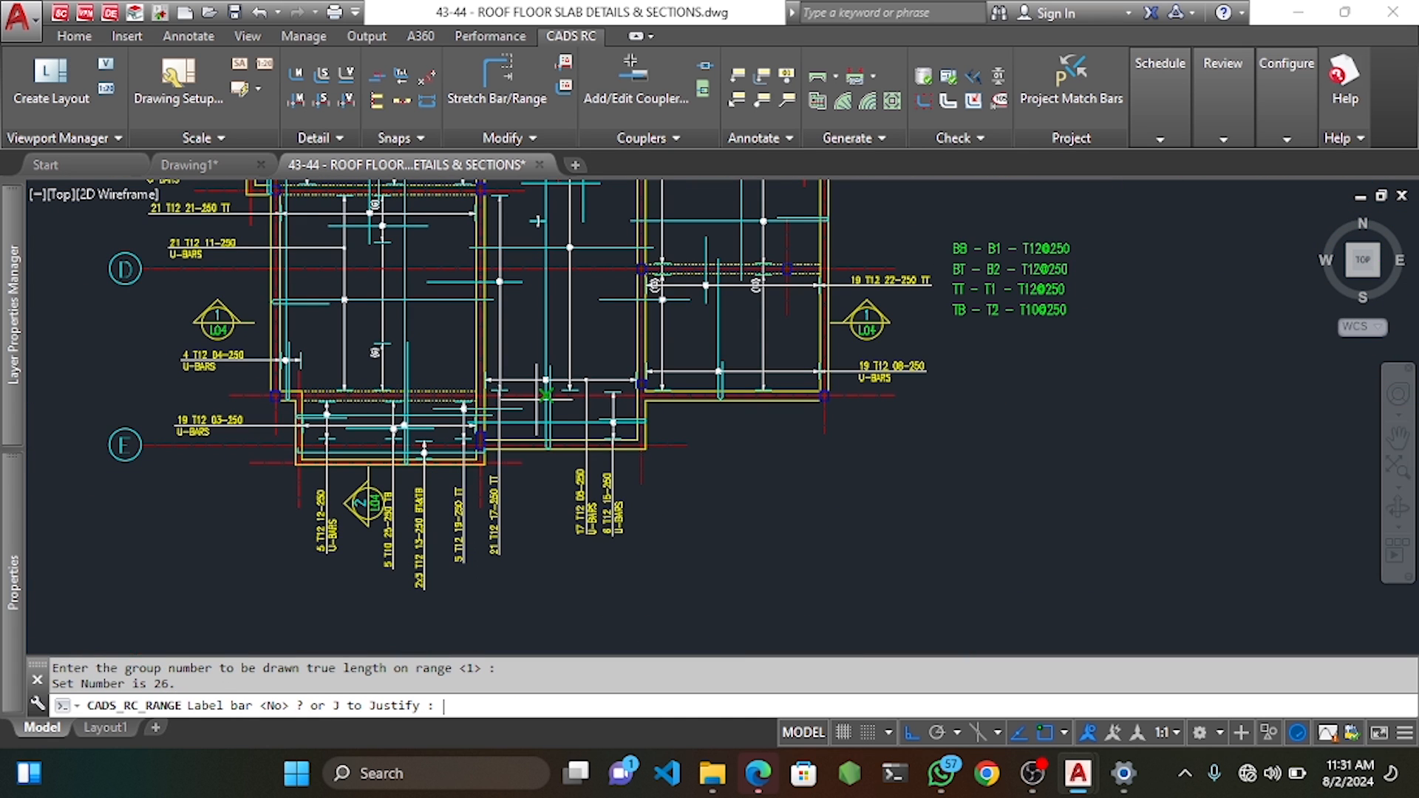
# Skip labelling mark 26 and exit the range command completely.
pyautogui.press('Escape')
pyautogui.press('Return')
pyautogui.press('Return')
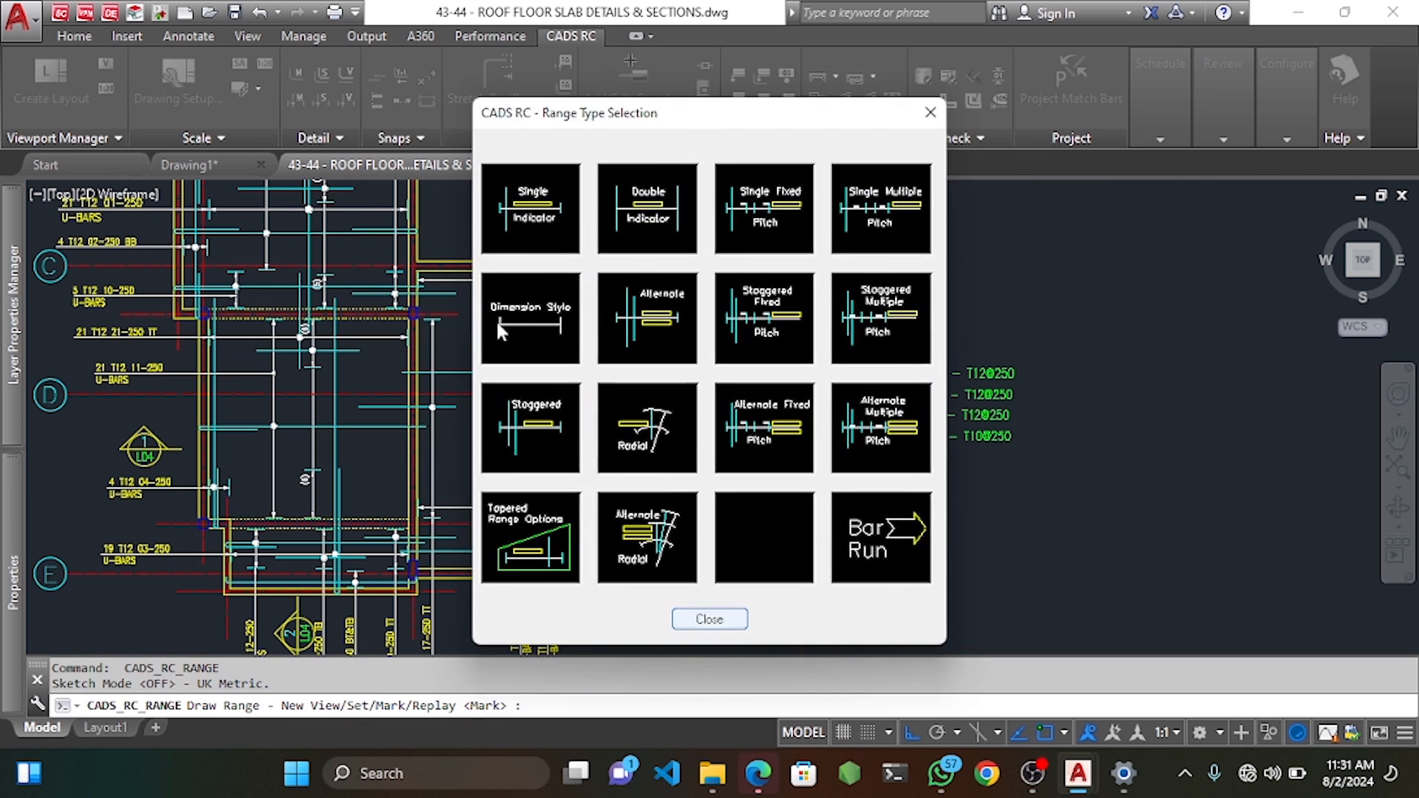
pyautogui.click(497, 323)
pyautogui.press('Escape')
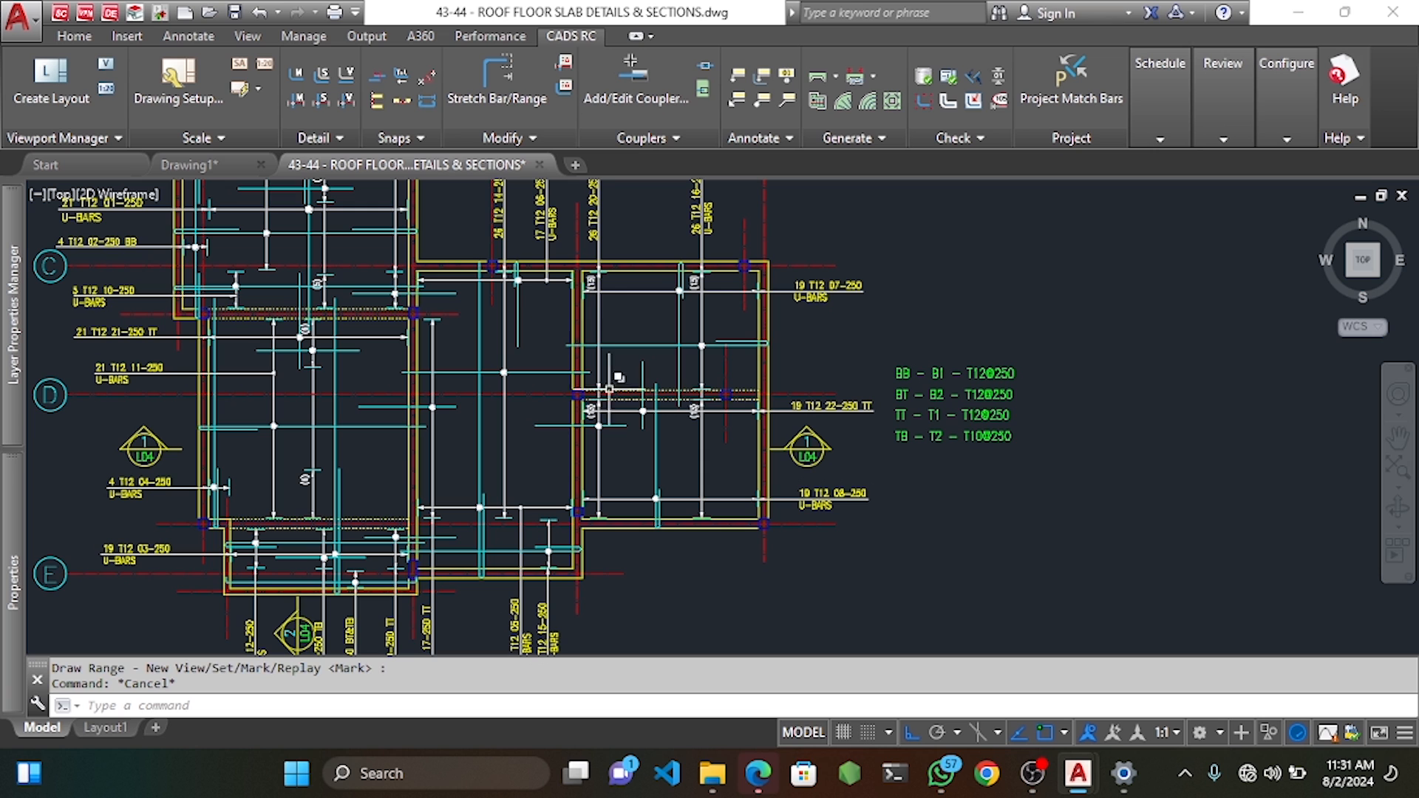
pyautogui.press('Escape')
# Begin a New Mark Single Fixed Pitch range and accept mark 26 as T10, shape code 20, TB.
pyautogui.scroll(4, 497, 300)
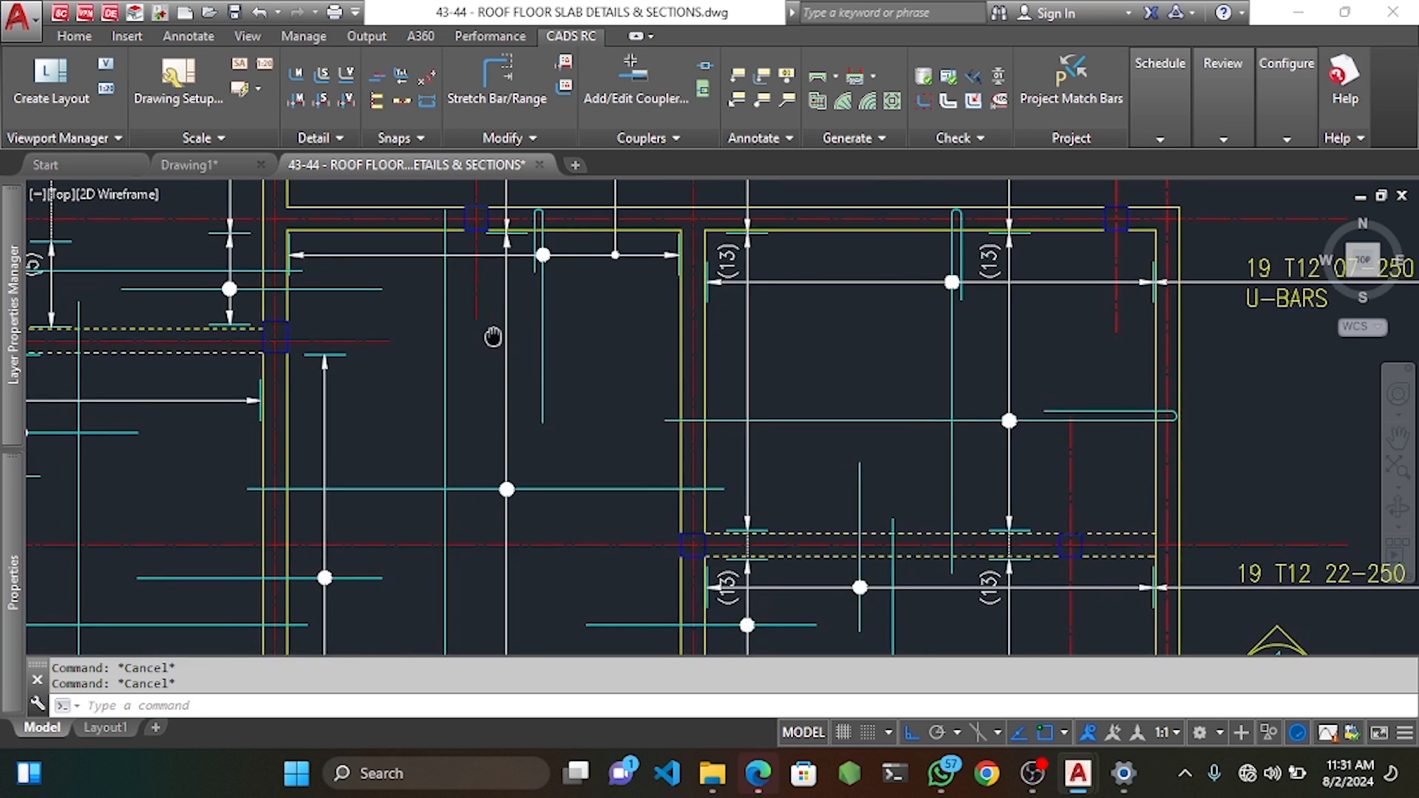
pyautogui.rightClick(437, 330)
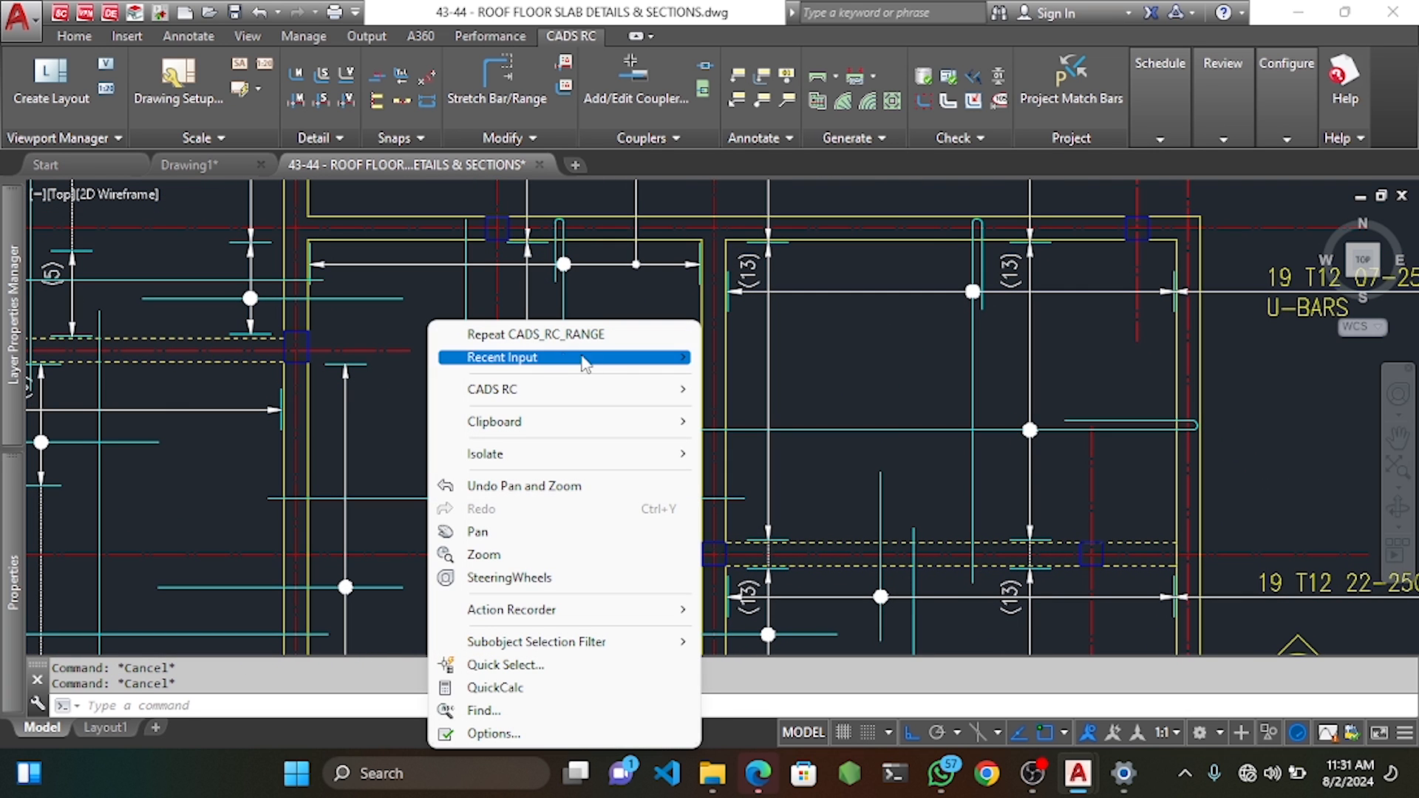
pyautogui.moveTo(595, 391)
pyautogui.moveTo(849, 430)
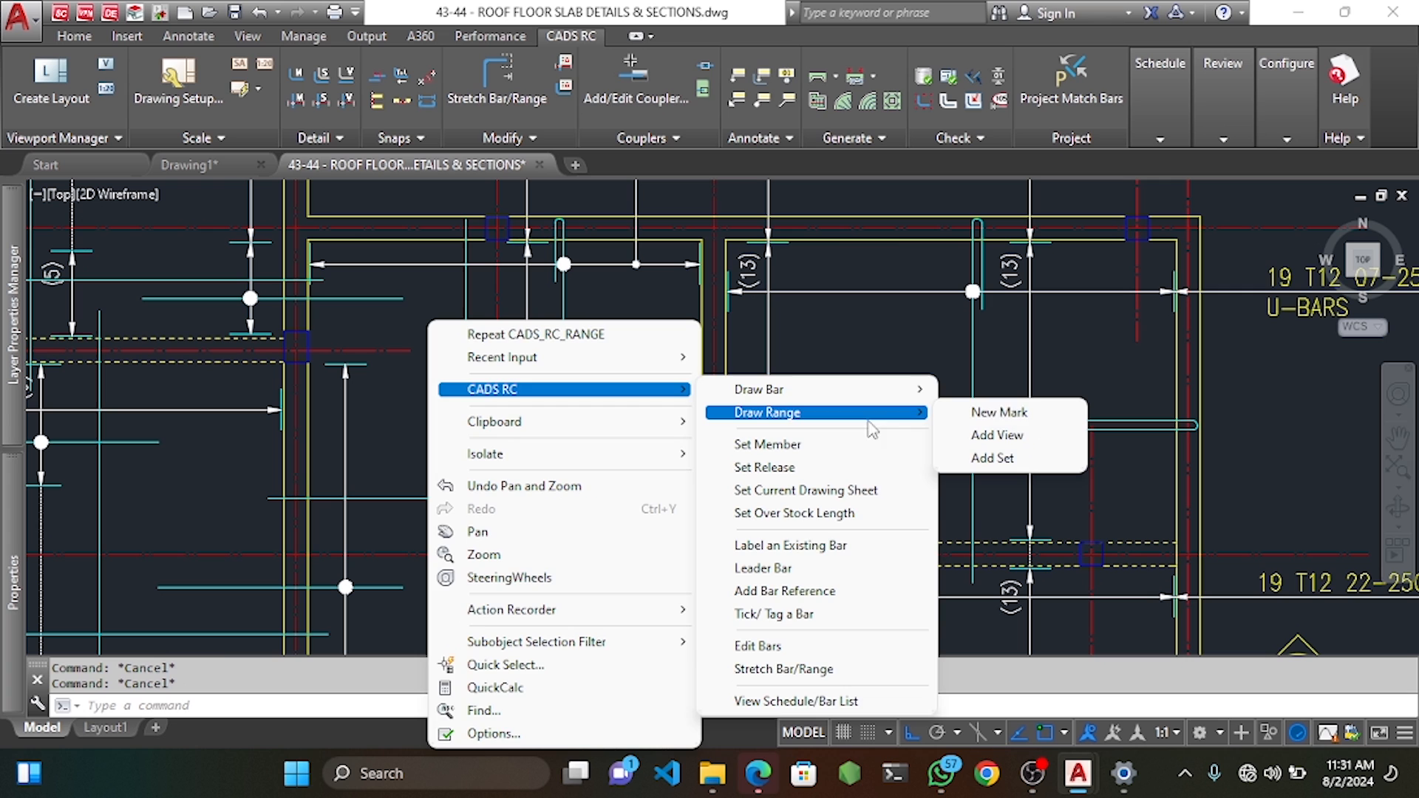
pyautogui.click(976, 413)
pyautogui.click(768, 222)
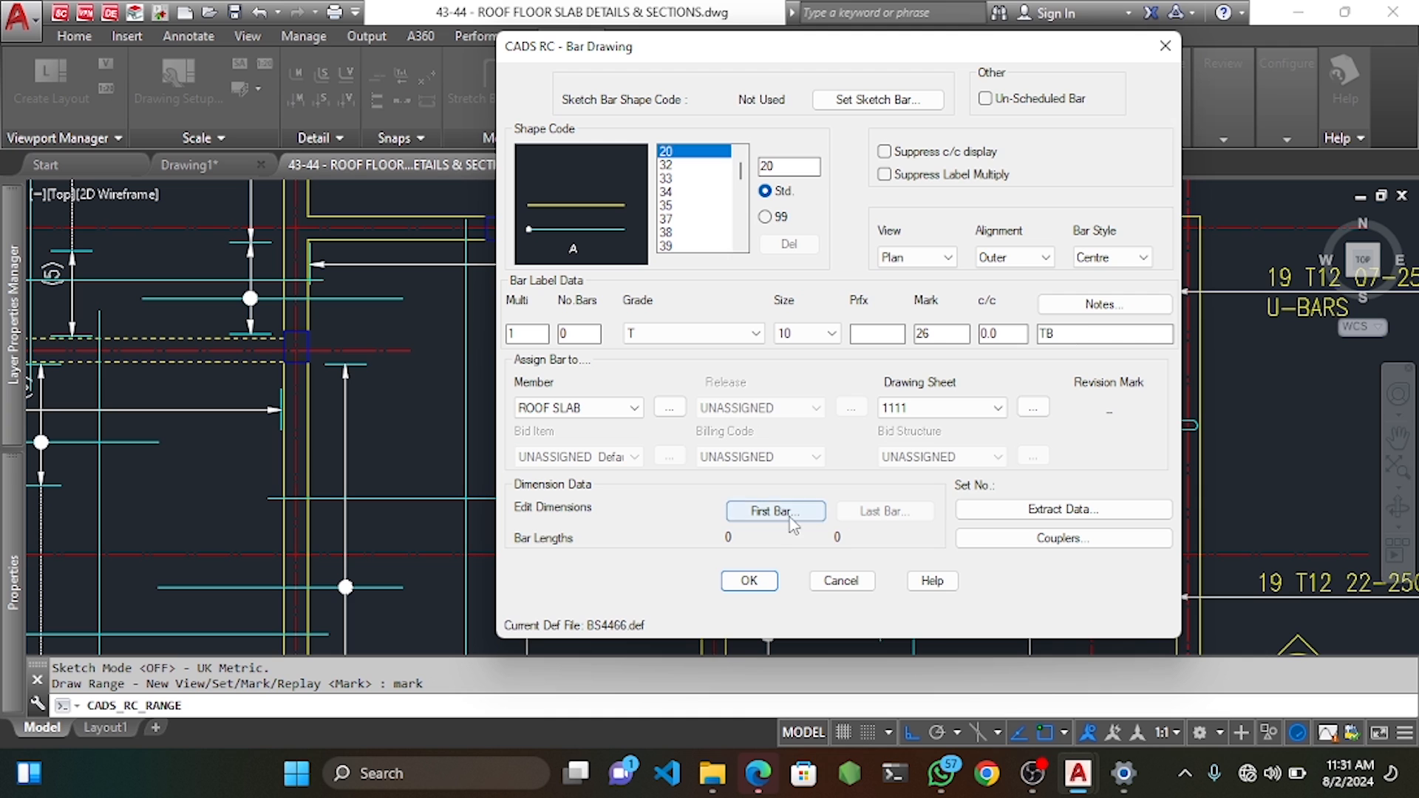
pyautogui.click(749, 581)
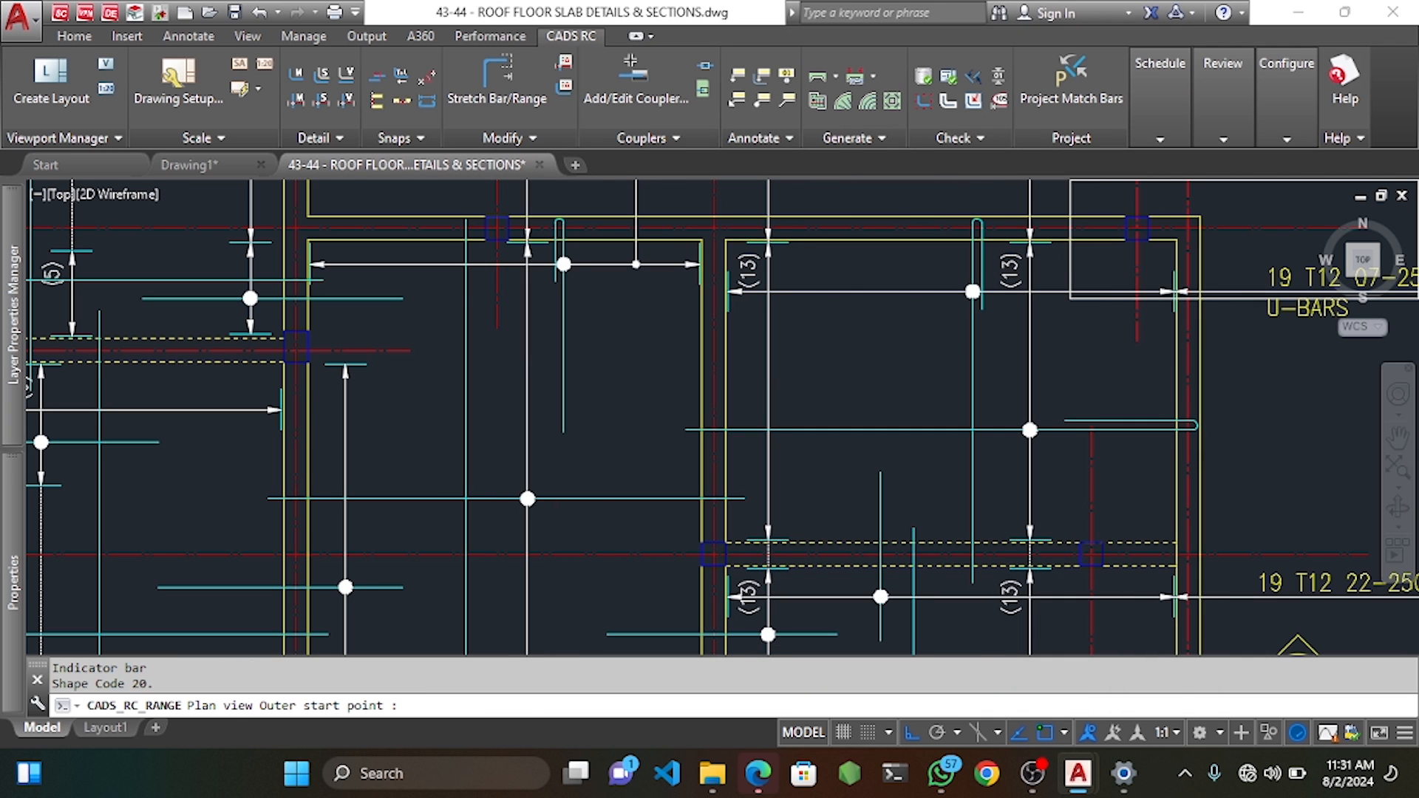
# Define the mark 26 bar by its start point and dimension A, then pick the range line.
pyautogui.scroll(2, 403, 310)
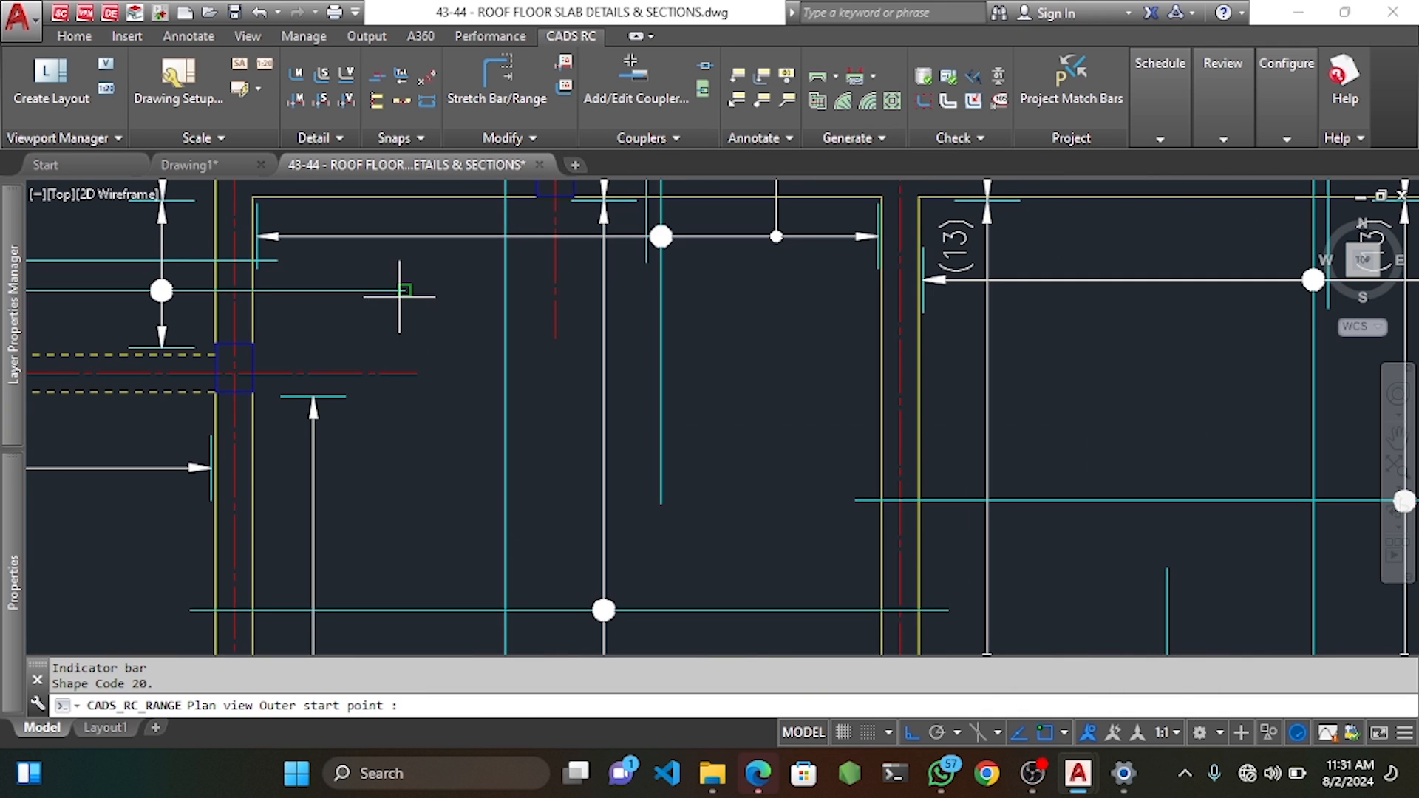
pyautogui.click(411, 338)
pyautogui.scroll(-2, 750, 529)
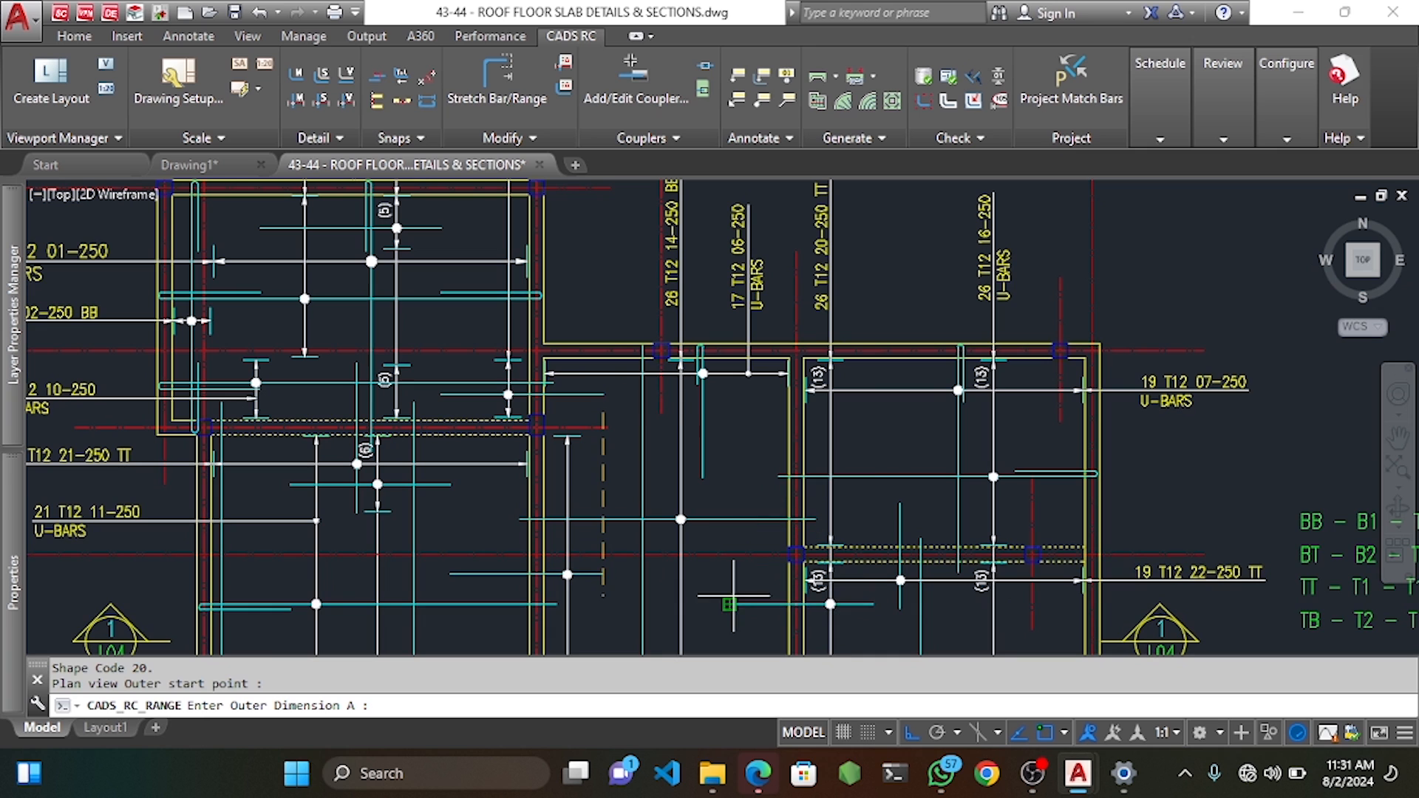
pyautogui.click(730, 413)
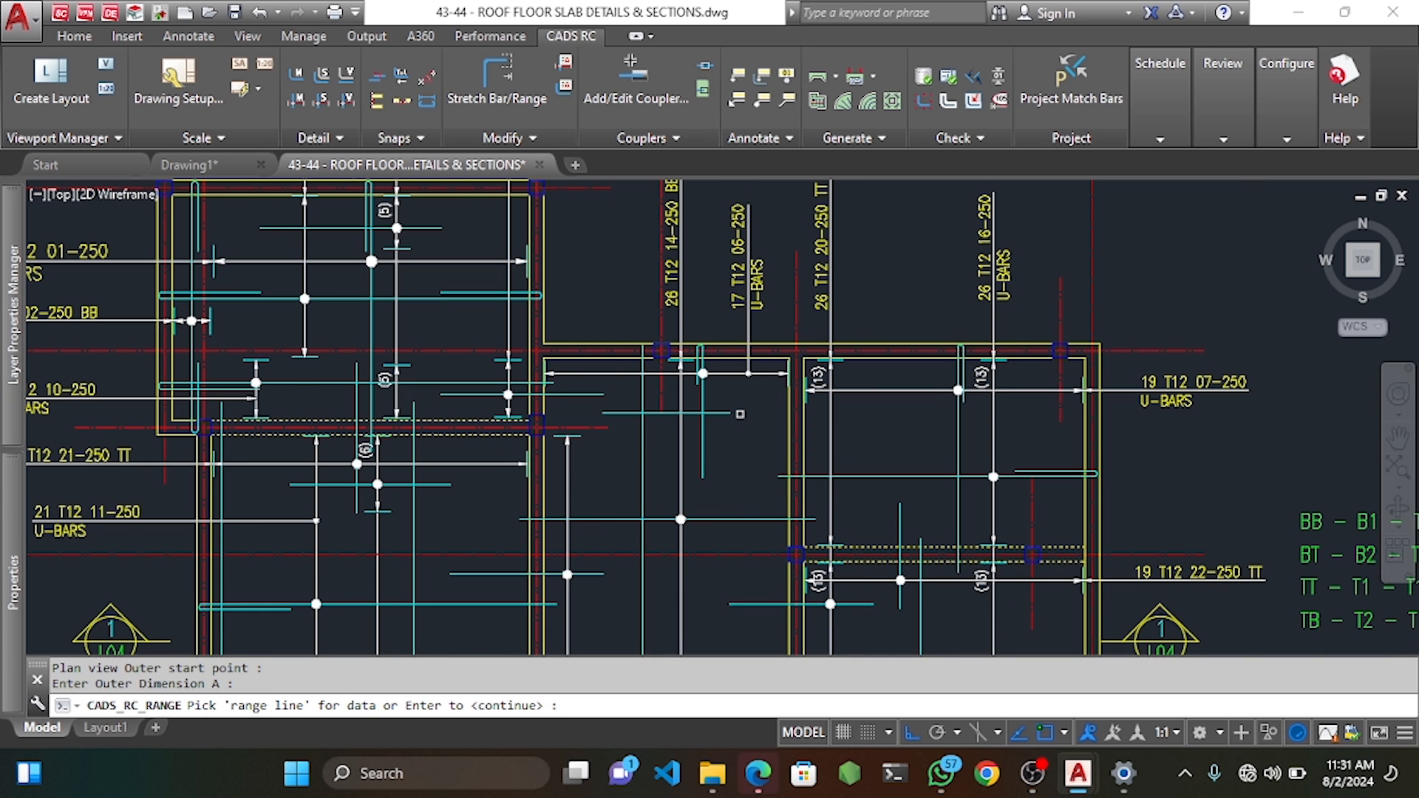
pyautogui.scroll(2, 601, 362)
pyautogui.click(666, 398)
# Lay out the first group of nine bars at 250 centres with 25 end offsets.
pyautogui.scroll(2, 605, 273)
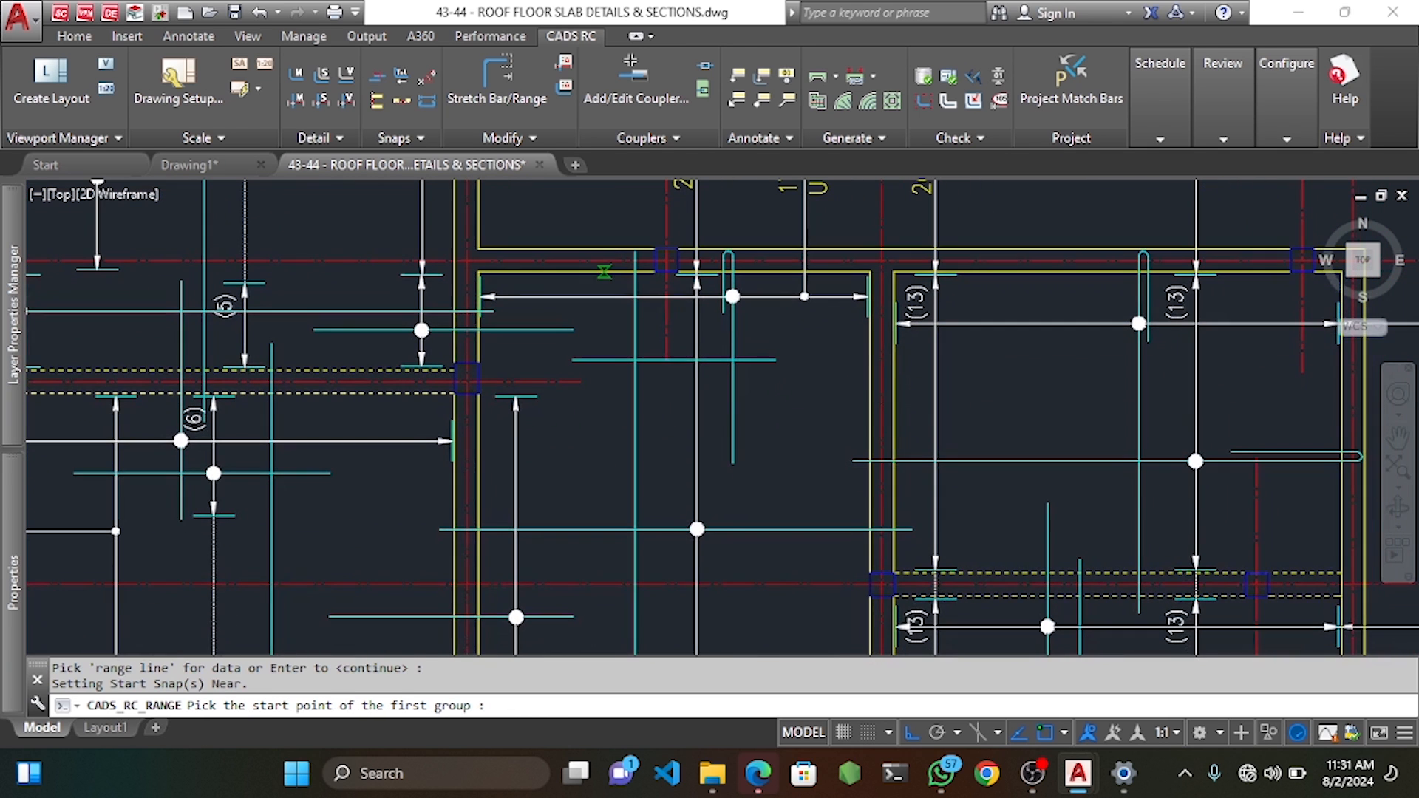
pyautogui.click(607, 273)
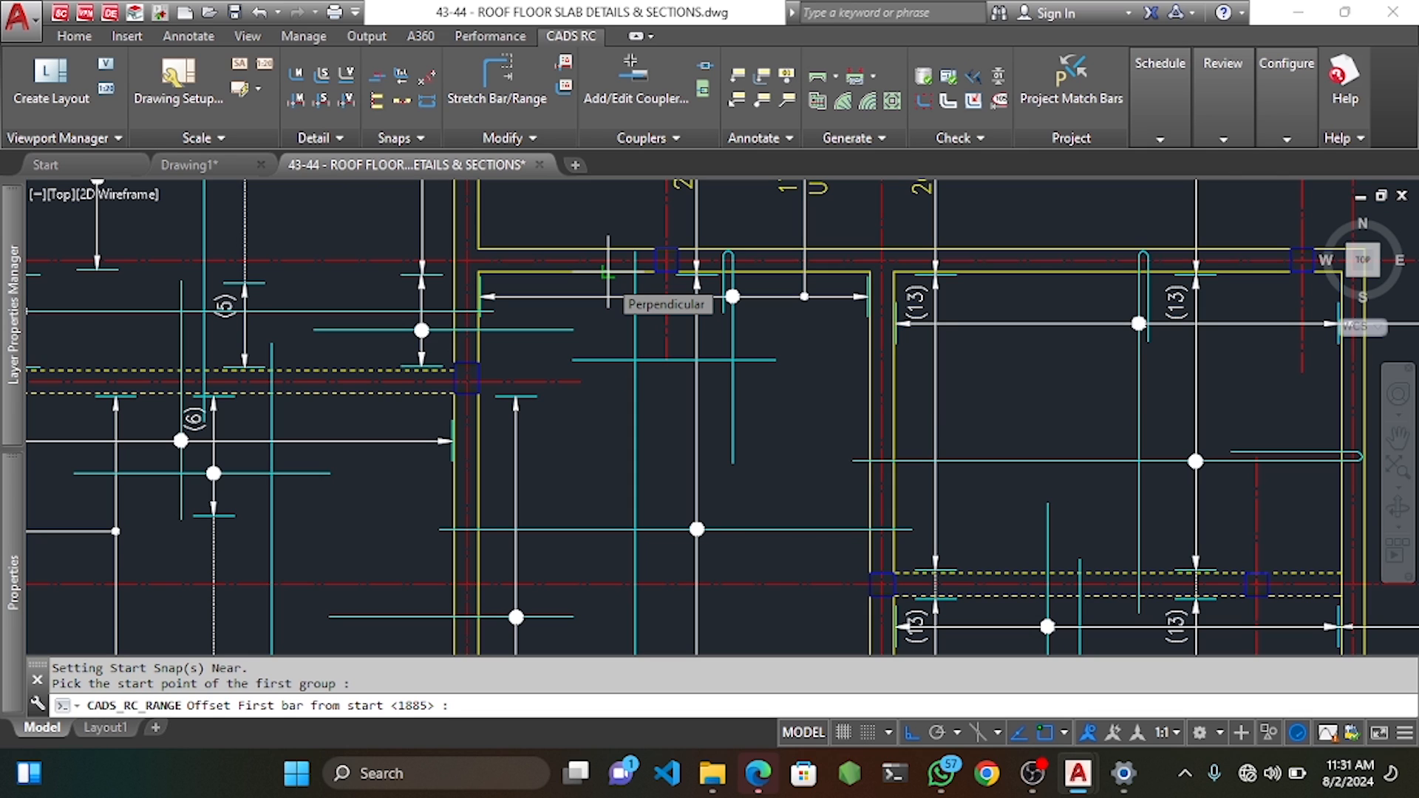
pyautogui.press('Return')
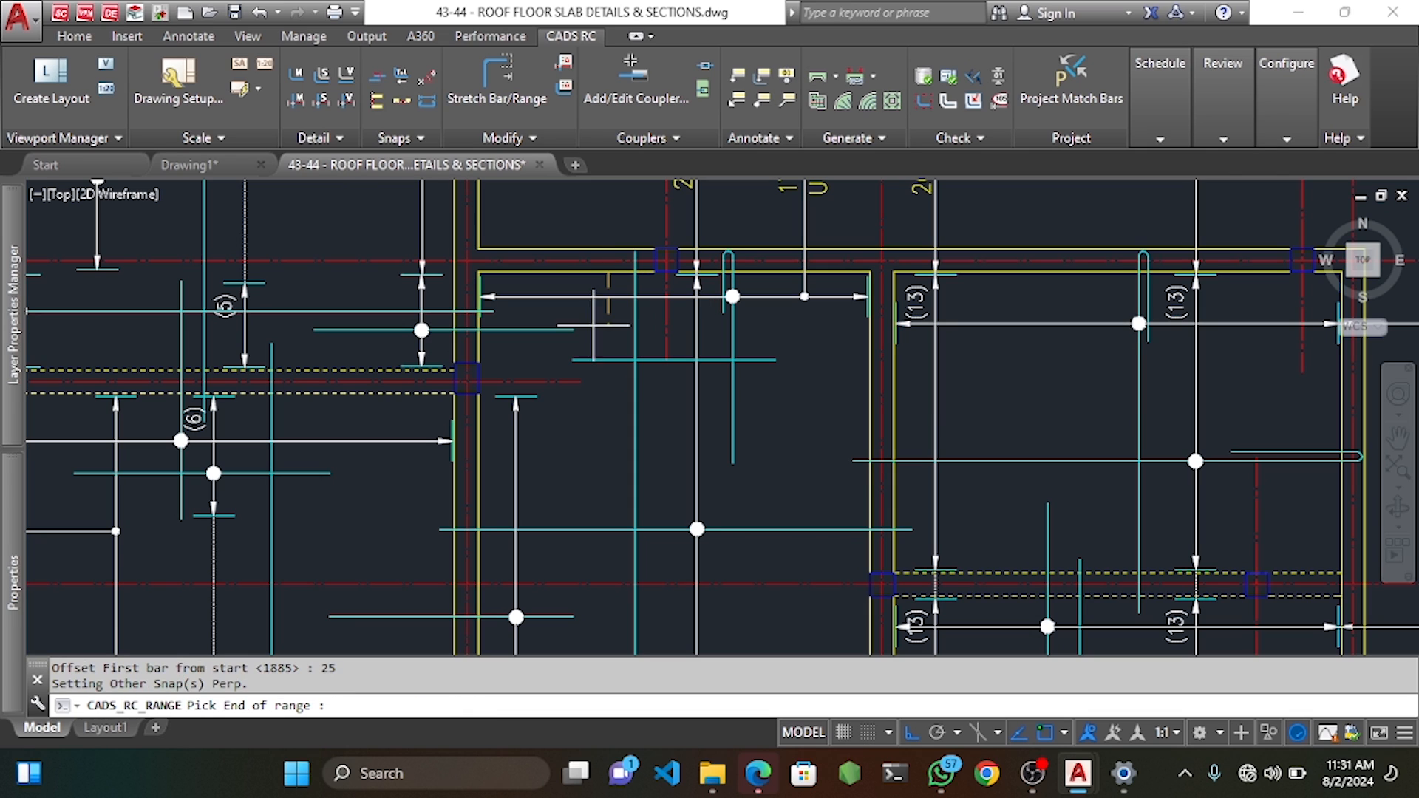
pyautogui.click(616, 460)
pyautogui.press('Return')
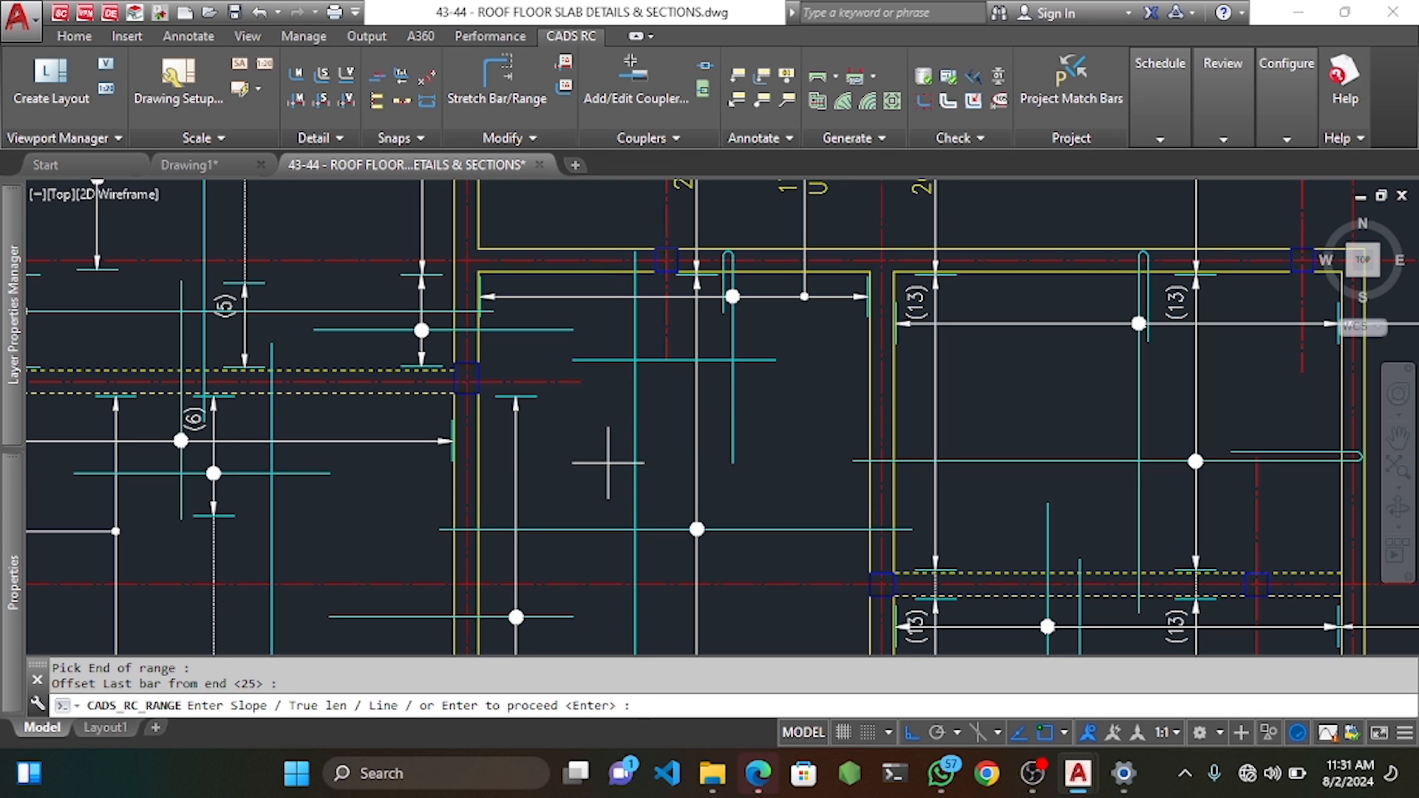
pyautogui.moveTo(600, 501); pyautogui.dragTo(581, 405, button='middle')
pyautogui.press('Return')
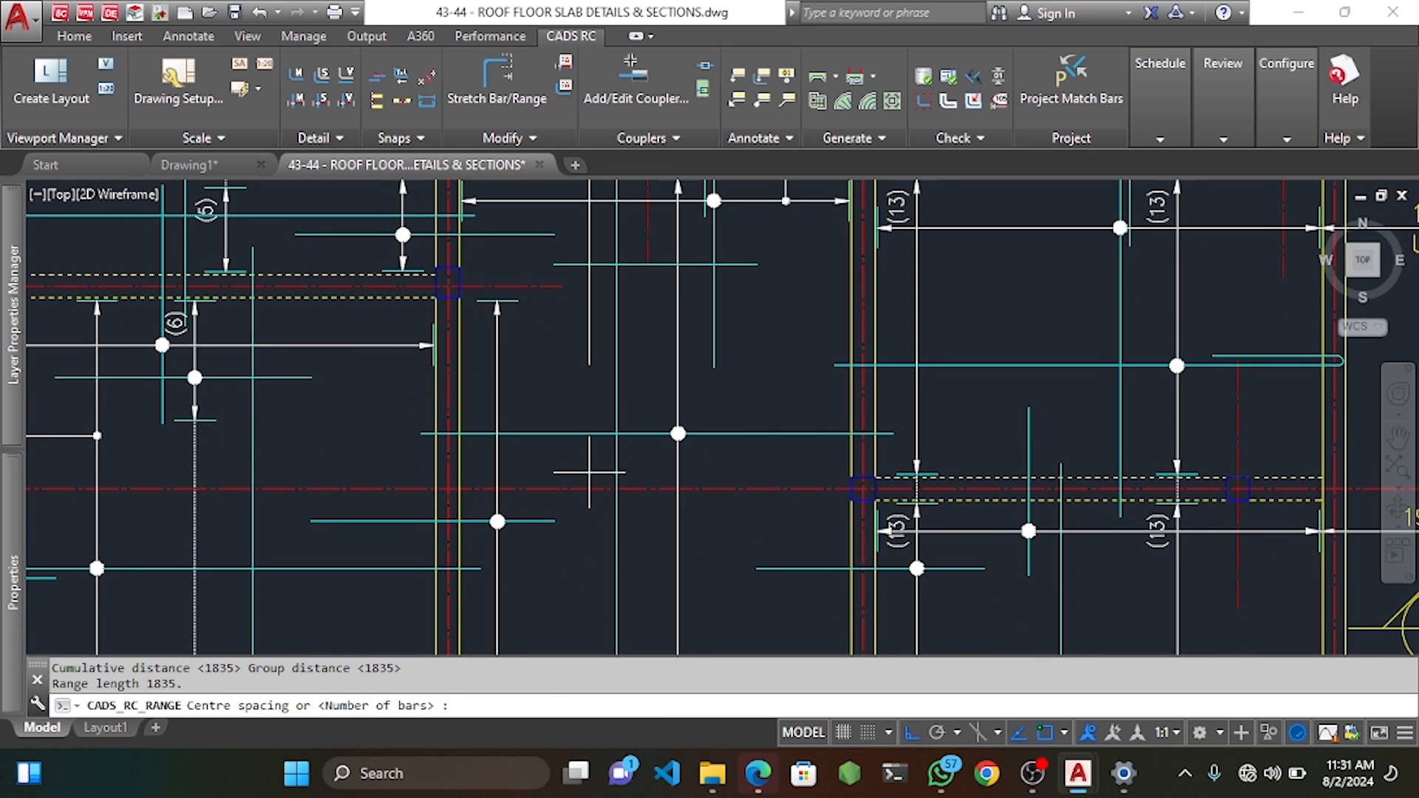
pyautogui.press('Return')
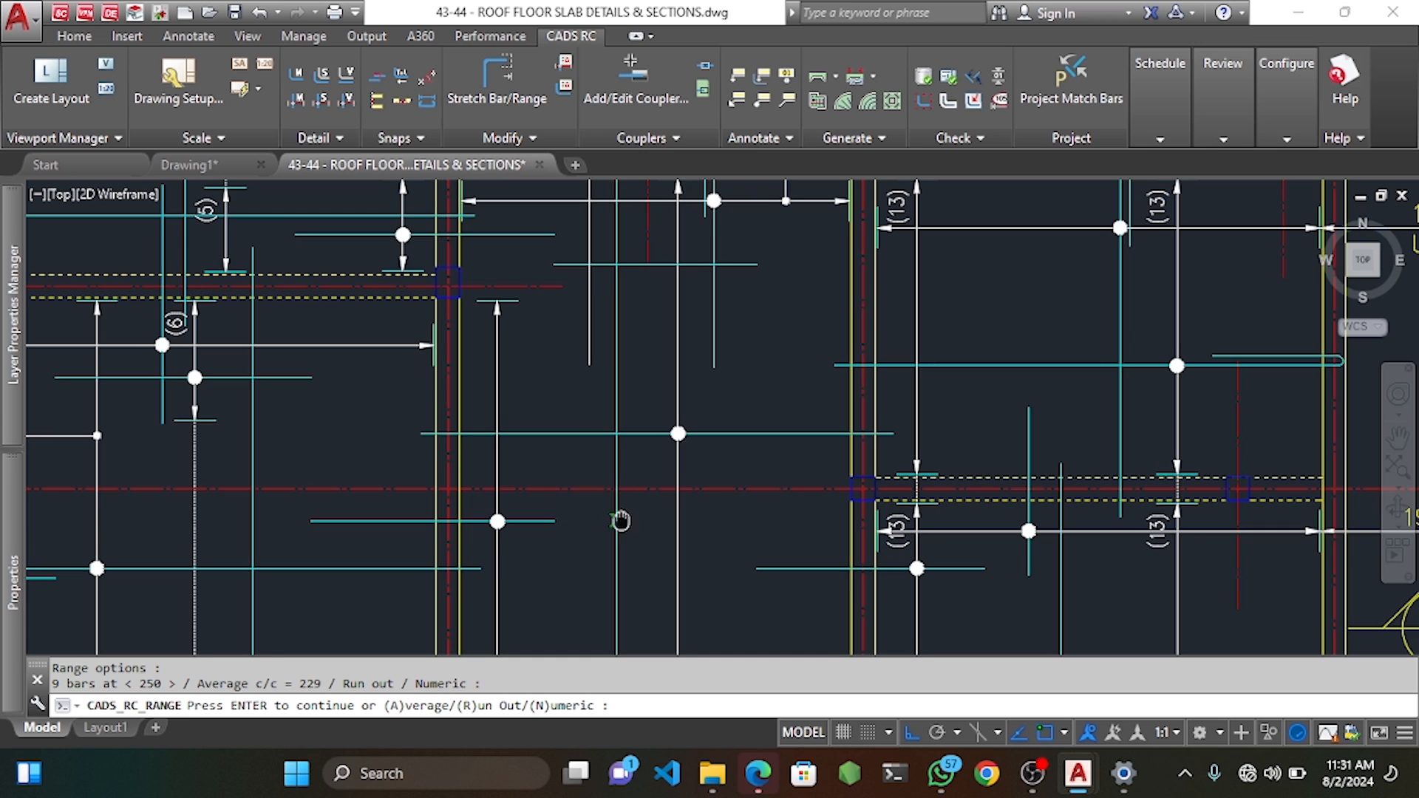
pyautogui.moveTo(620, 521); pyautogui.dragTo(637, 281, button='middle')
pyautogui.press('Return')
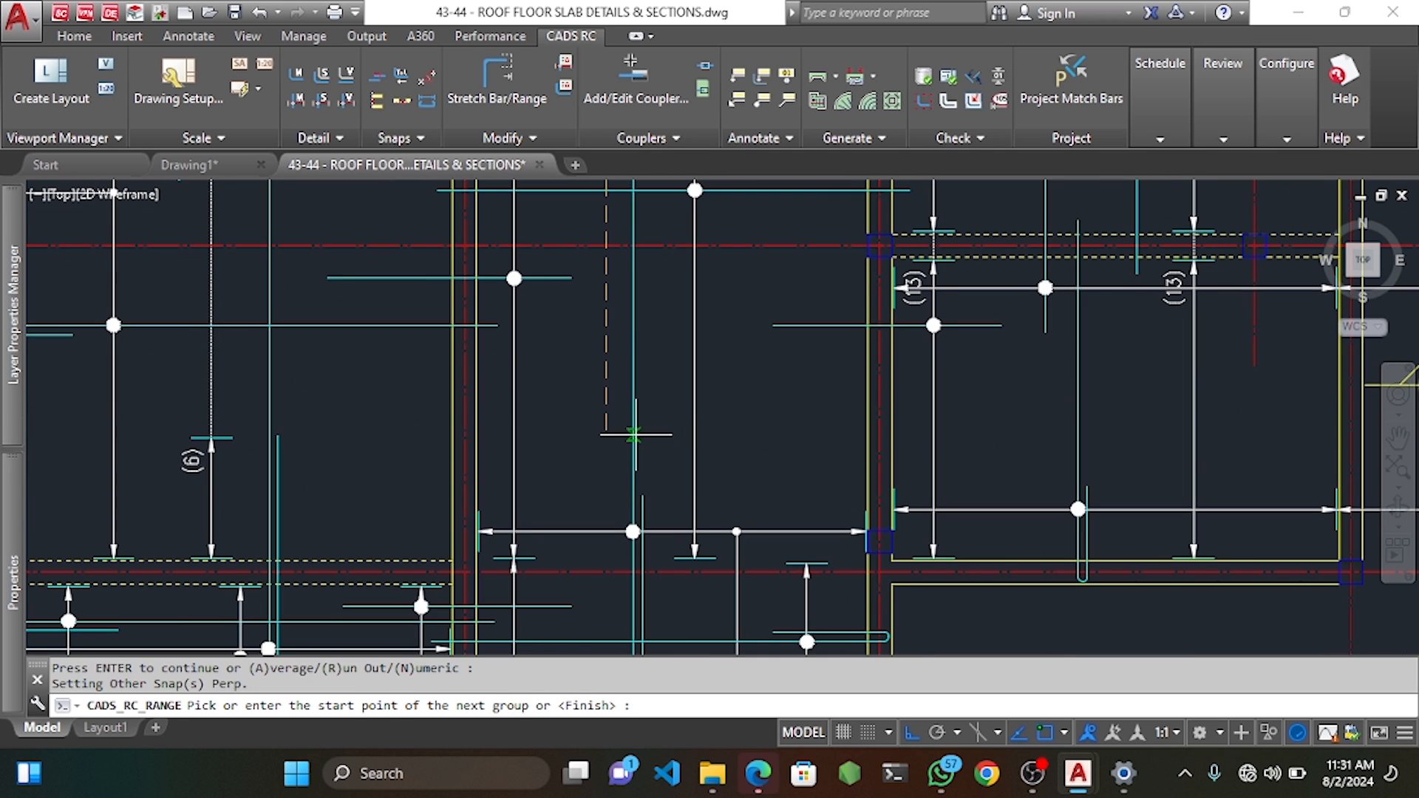
# Add the second group with 25 offsets, finish the range and draw group 1 at true length.
pyautogui.moveTo(635, 435); pyautogui.dragTo(655, 287, button='middle')
pyautogui.click(625, 356)
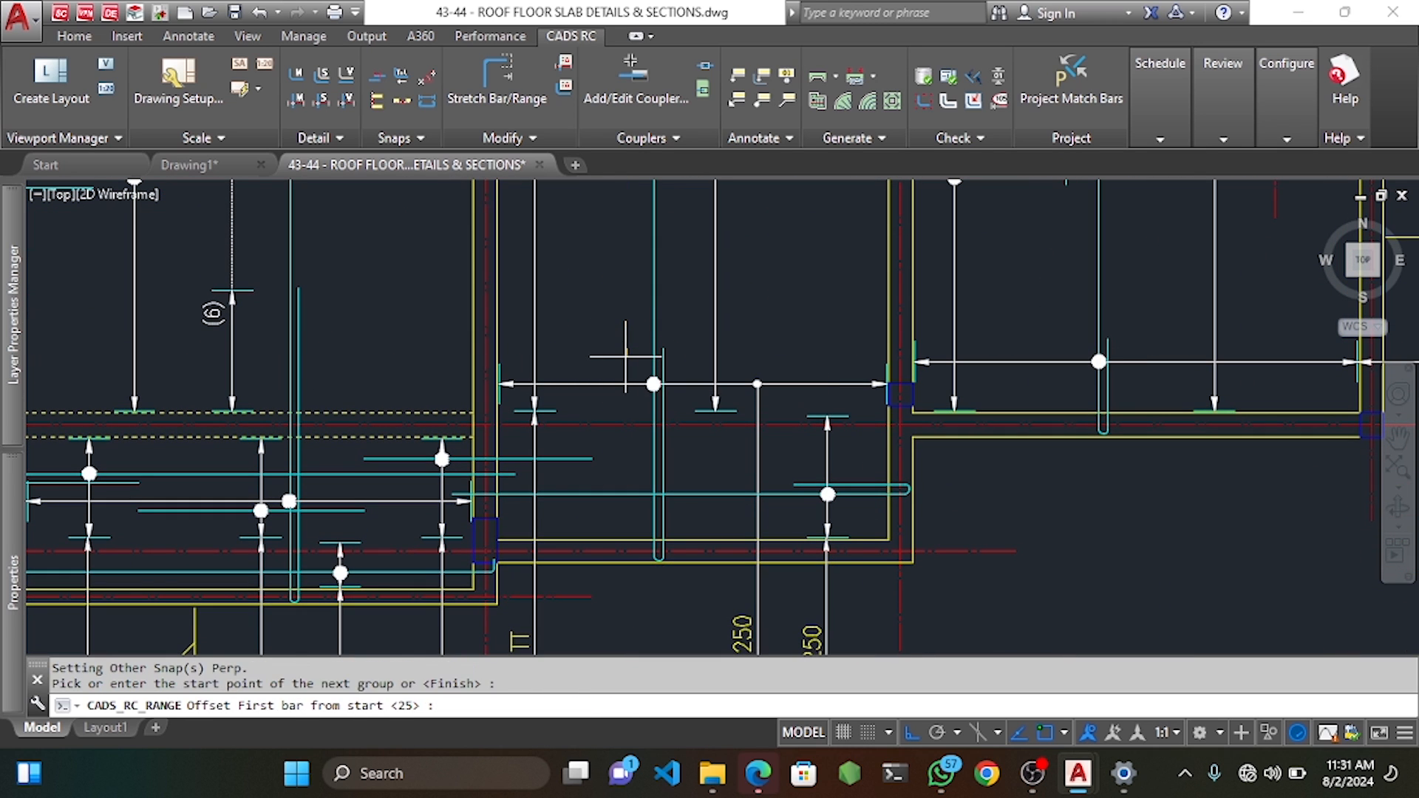
pyautogui.press('Return')
pyautogui.click(627, 541)
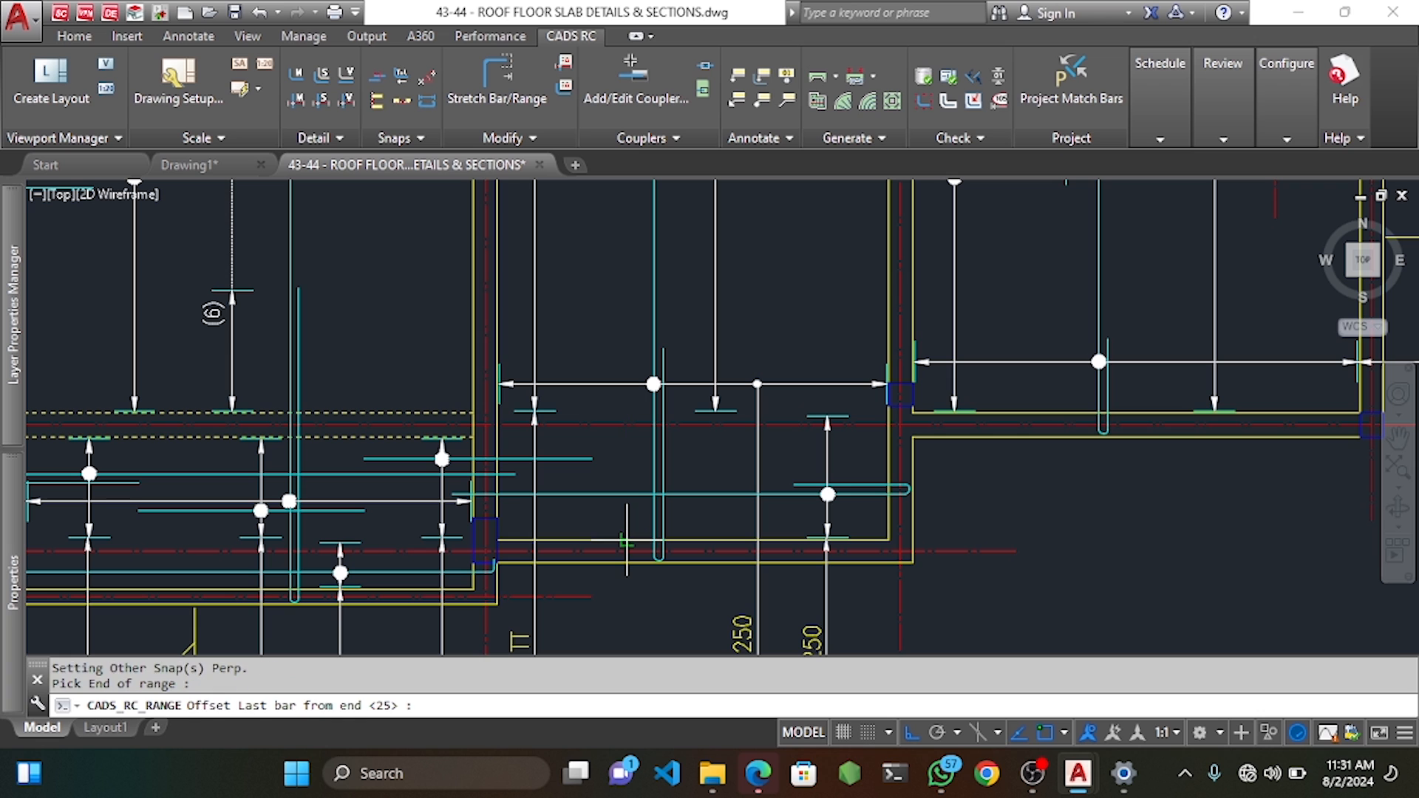
pyautogui.press('Return')
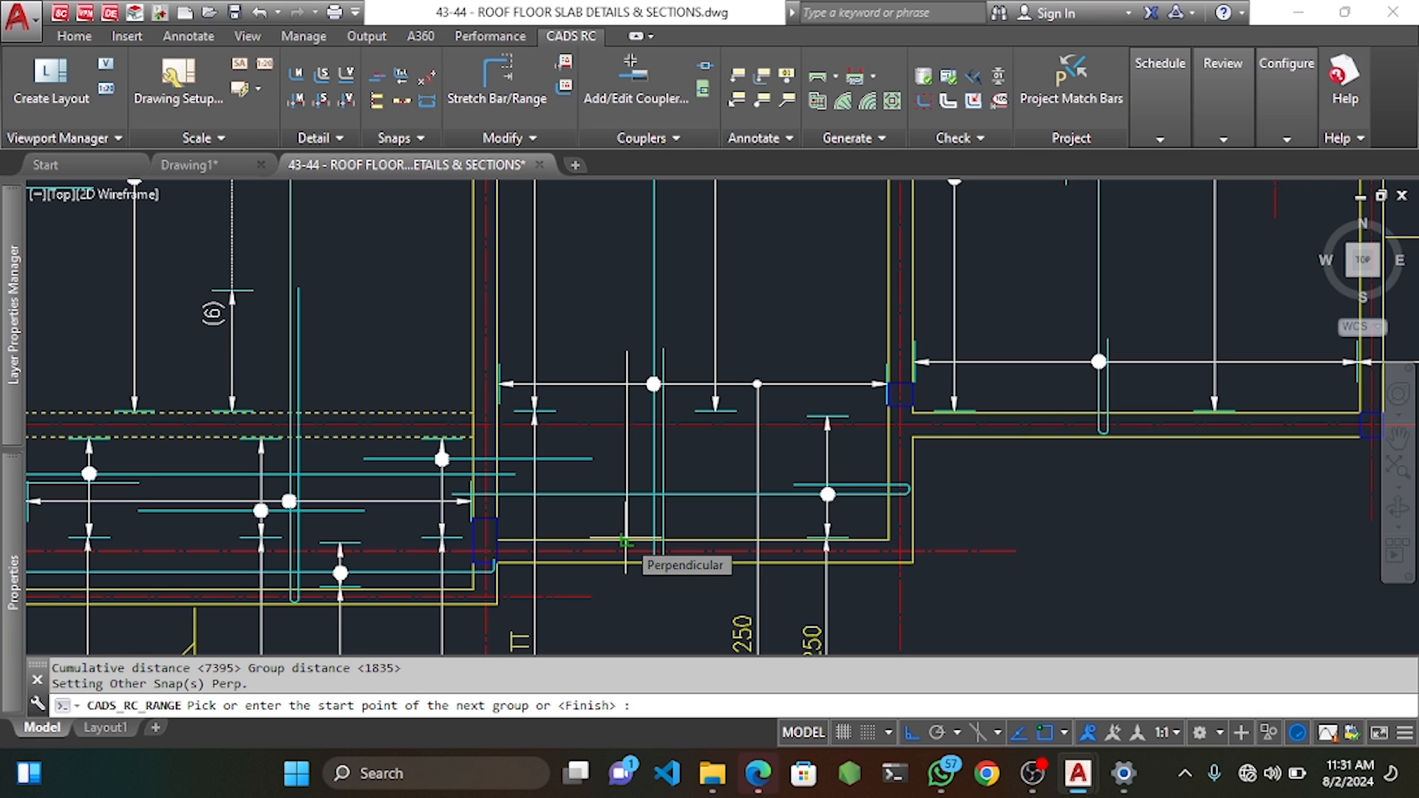
pyautogui.press('Return')
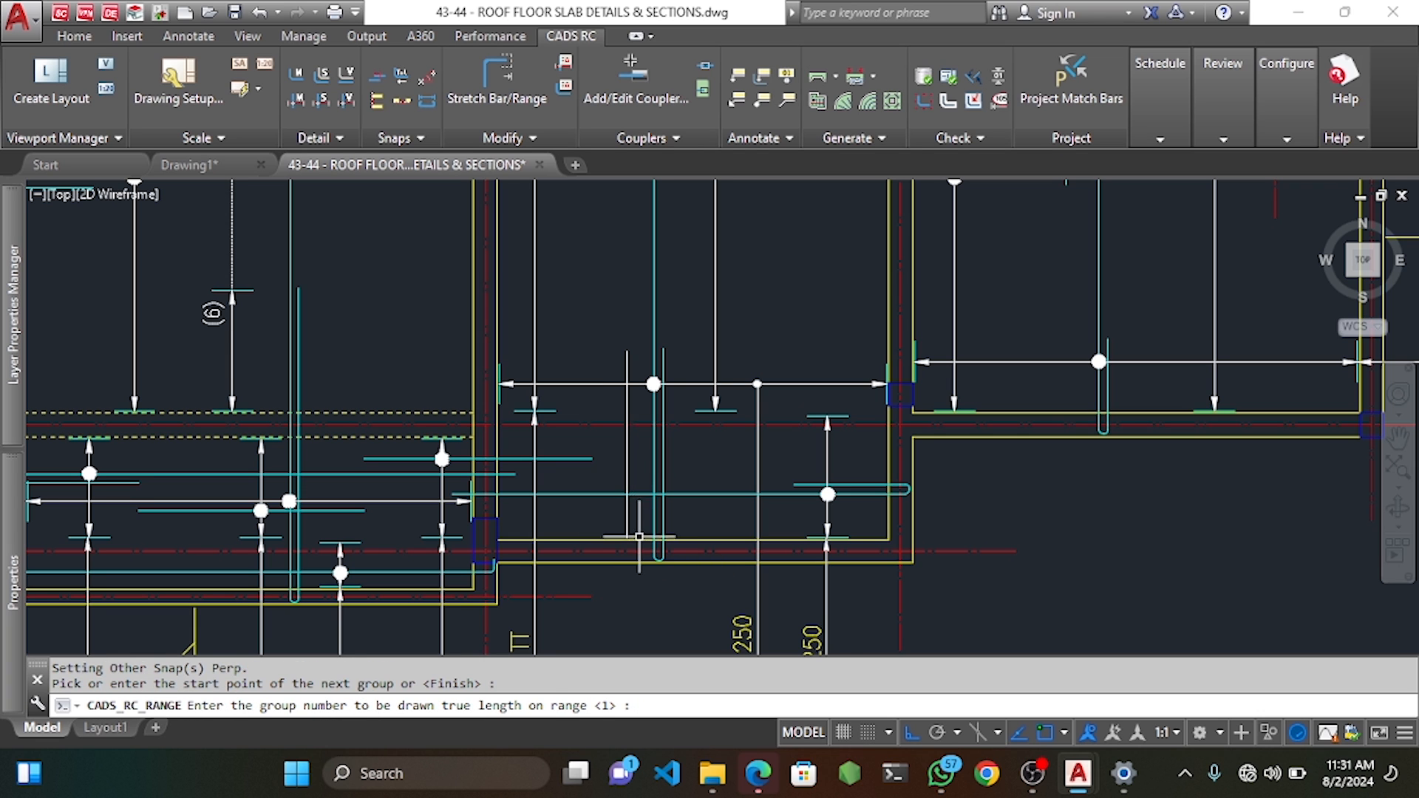
pyautogui.moveTo(640, 537); pyautogui.dragTo(647, 353, button='middle')
pyautogui.press('Return')
# Place the label 18 T10 26-250 TB below the slab, reading vertically.
pyautogui.write('Y')
pyautogui.press('Return')
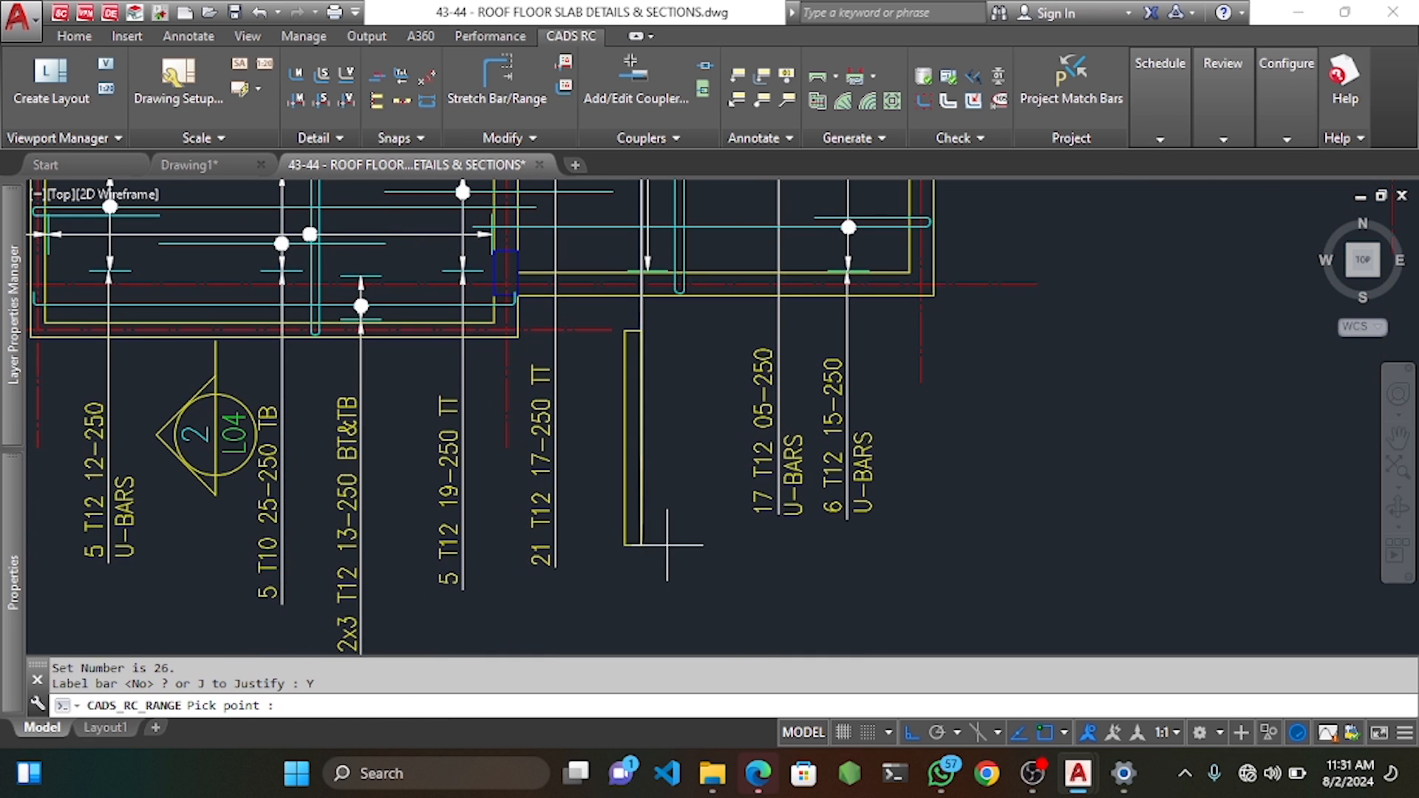
pyautogui.click(675, 566)
pyautogui.click(681, 422)
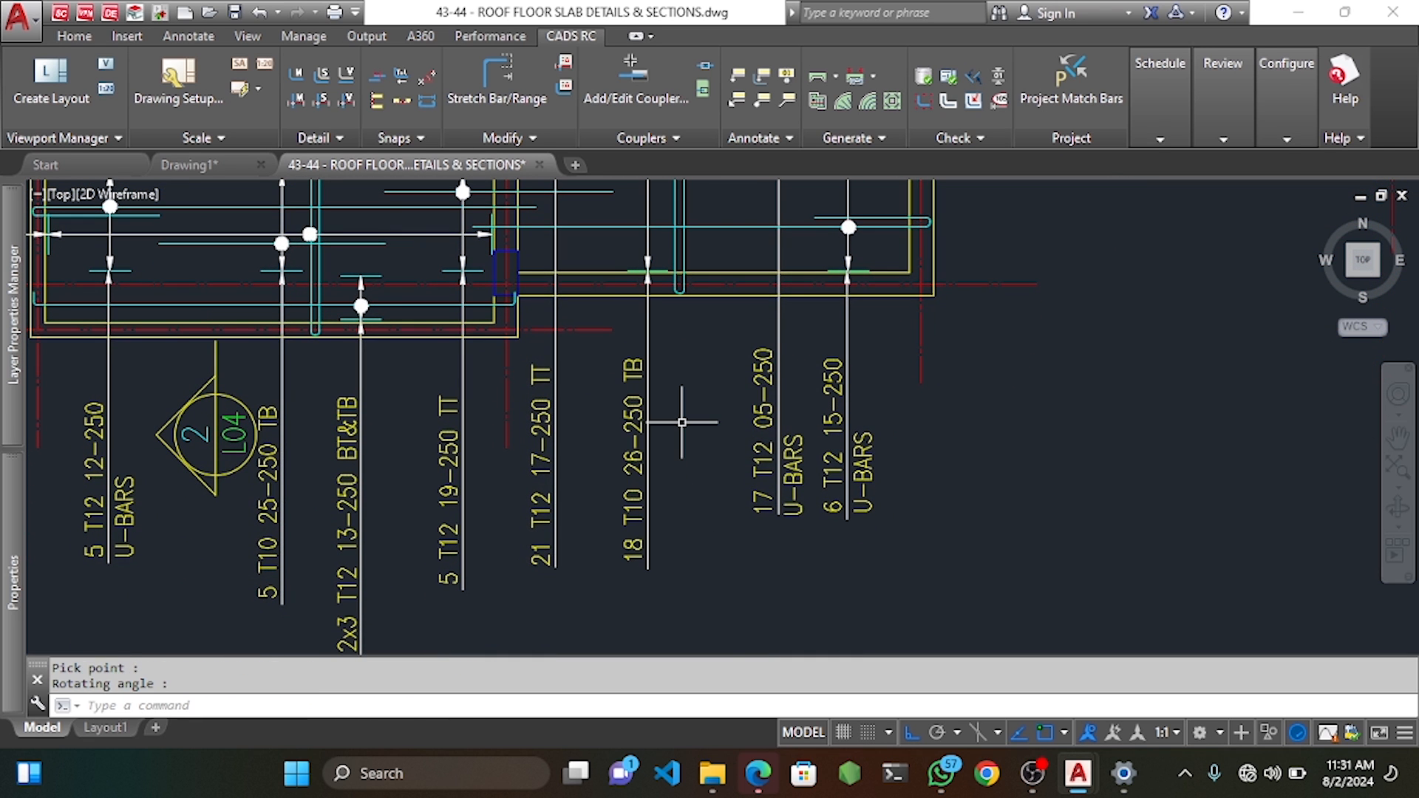
pyautogui.scroll(-2, 681, 422)
pyautogui.scroll(5, 650, 281)
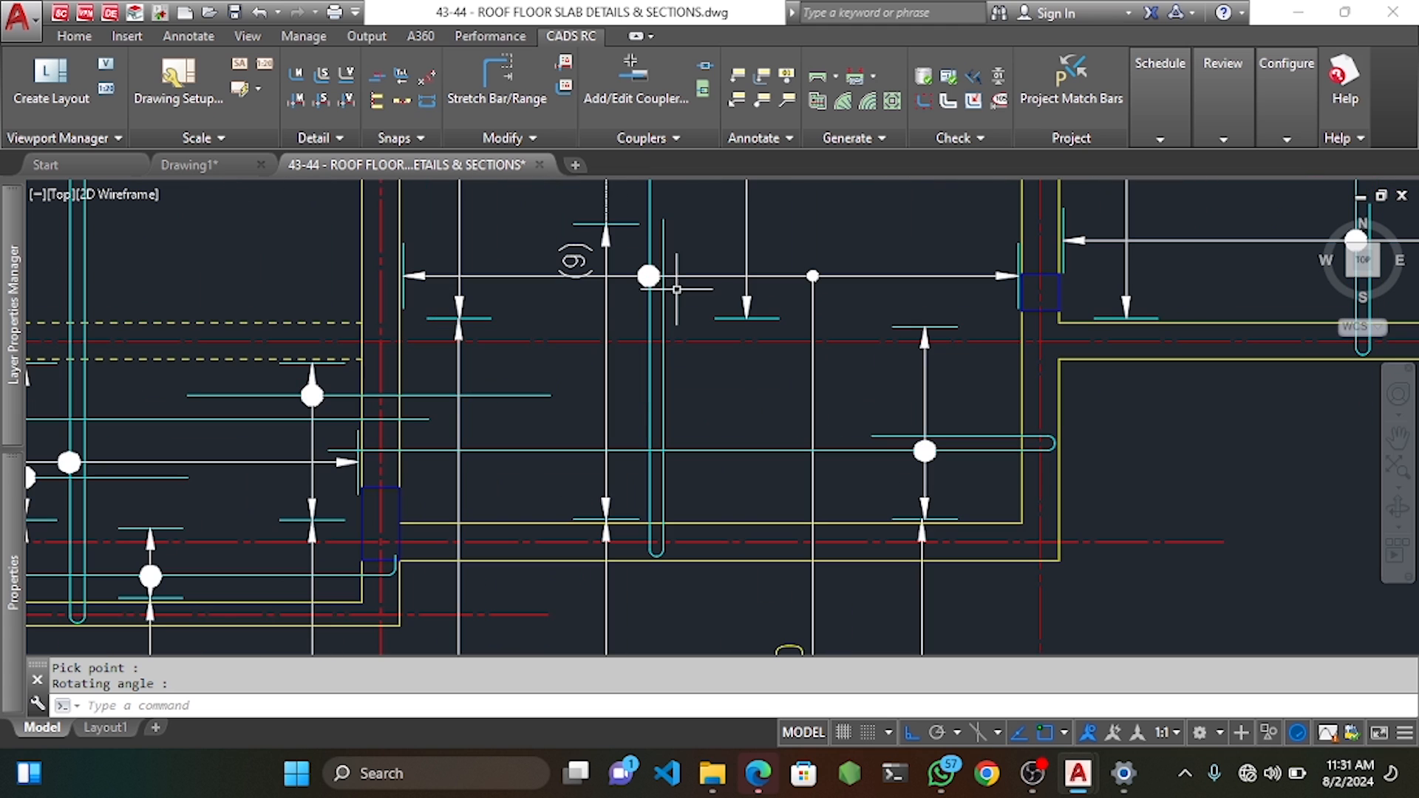
# Move the mark 26 range line and its marker into their final position.
pyautogui.click(649, 277)
pyautogui.click(641, 287)
pyautogui.moveTo(678, 278); pyautogui.dragTo(675, 367, button='middle')
pyautogui.write('m')
pyautogui.press('space')
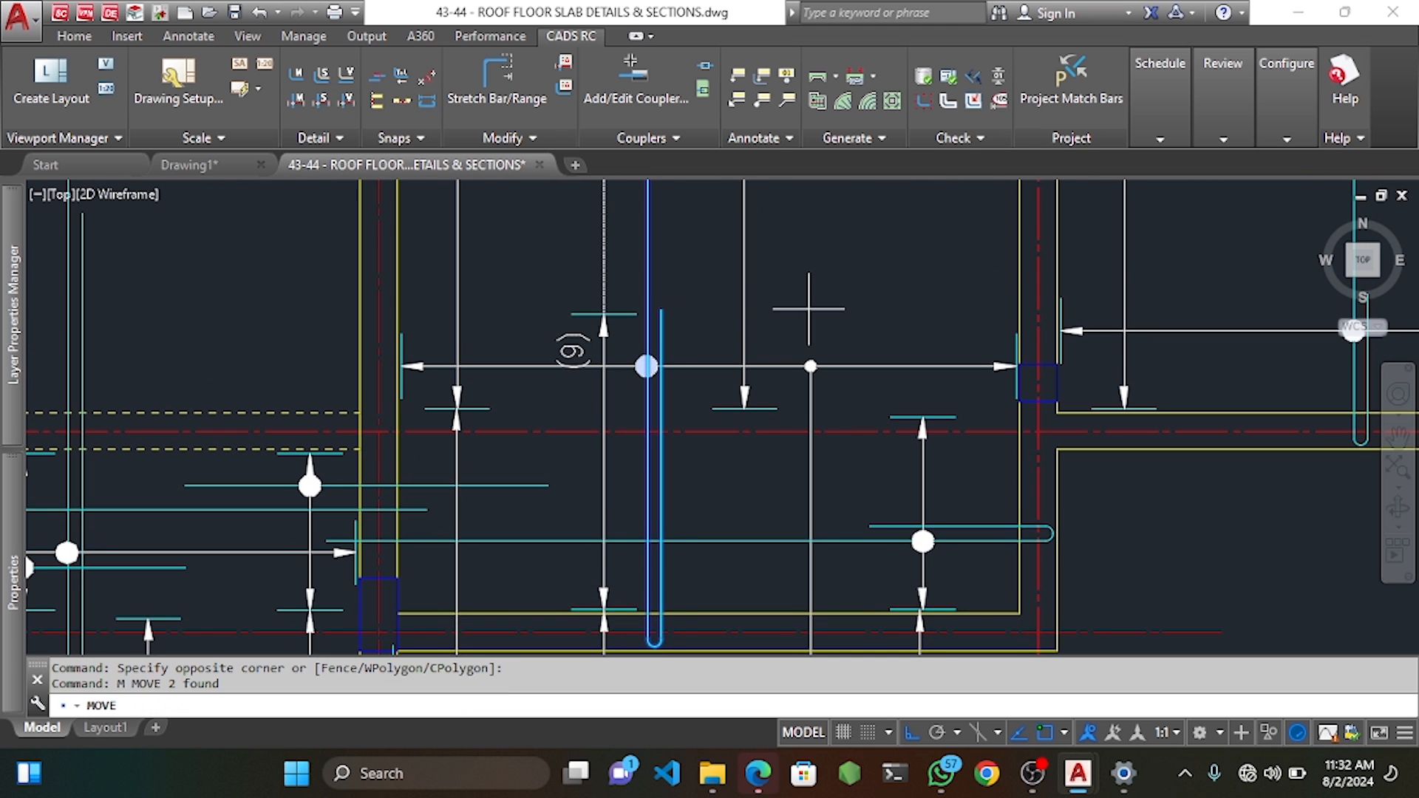
pyautogui.click(817, 299)
pyautogui.click(839, 299)
pyautogui.scroll(-6, 642, 407)
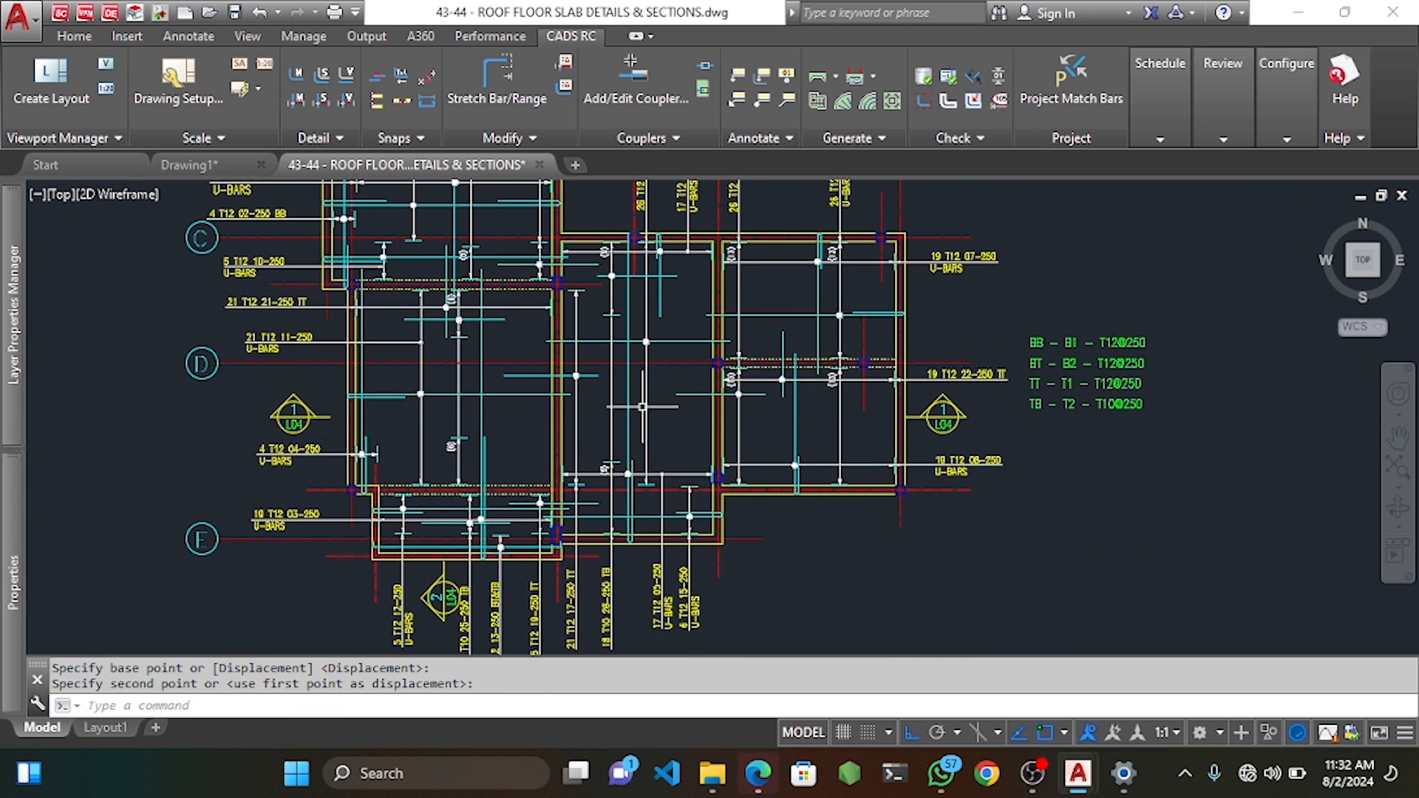
pyautogui.moveTo(661, 394)
pyautogui.mouseDown(button='middle')
pyautogui.moveTo(612, 339)
pyautogui.moveTo(579, 415)
pyautogui.moveTo(498, 434)
pyautogui.mouseUp(button='middle')
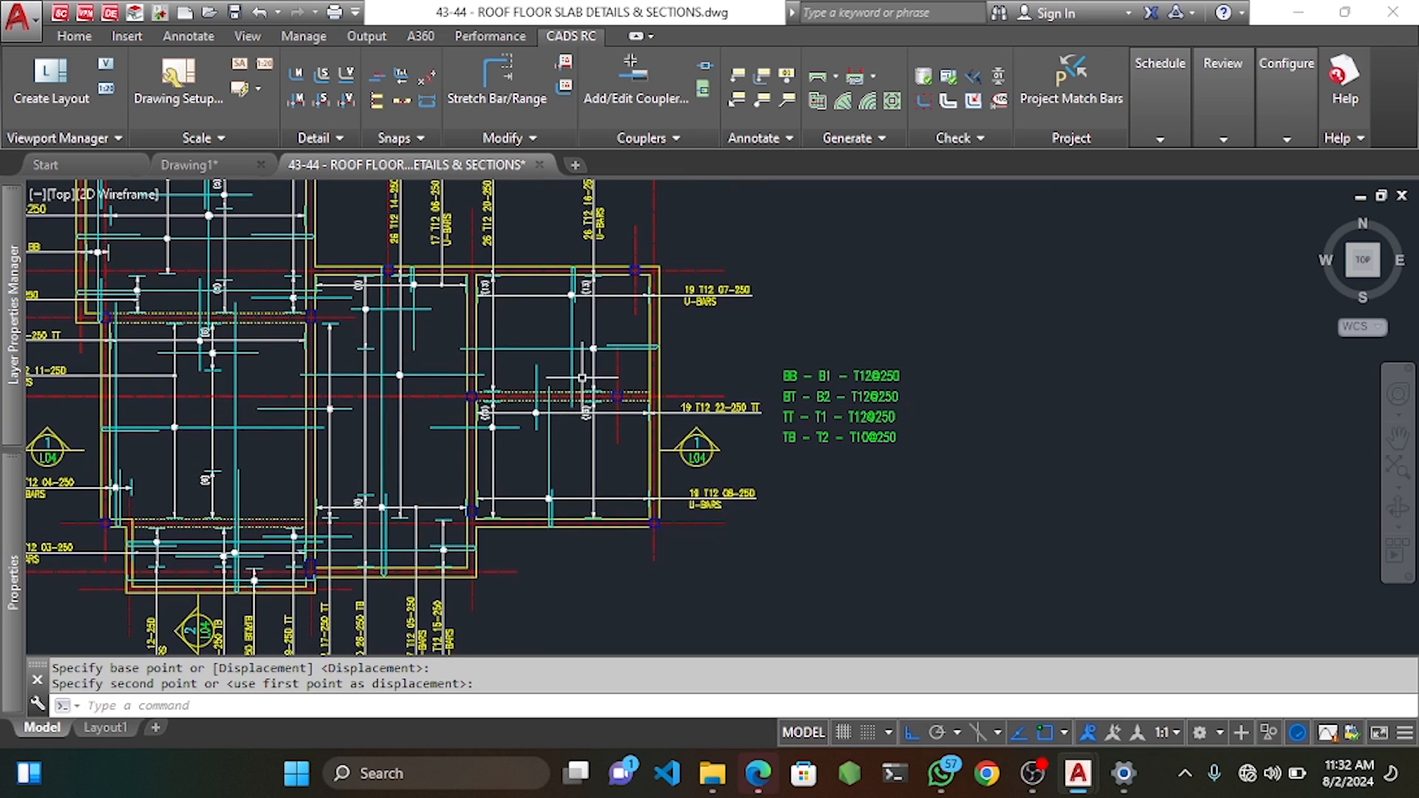
pyautogui.moveTo(539, 343); pyautogui.dragTo(569, 321, button='middle')
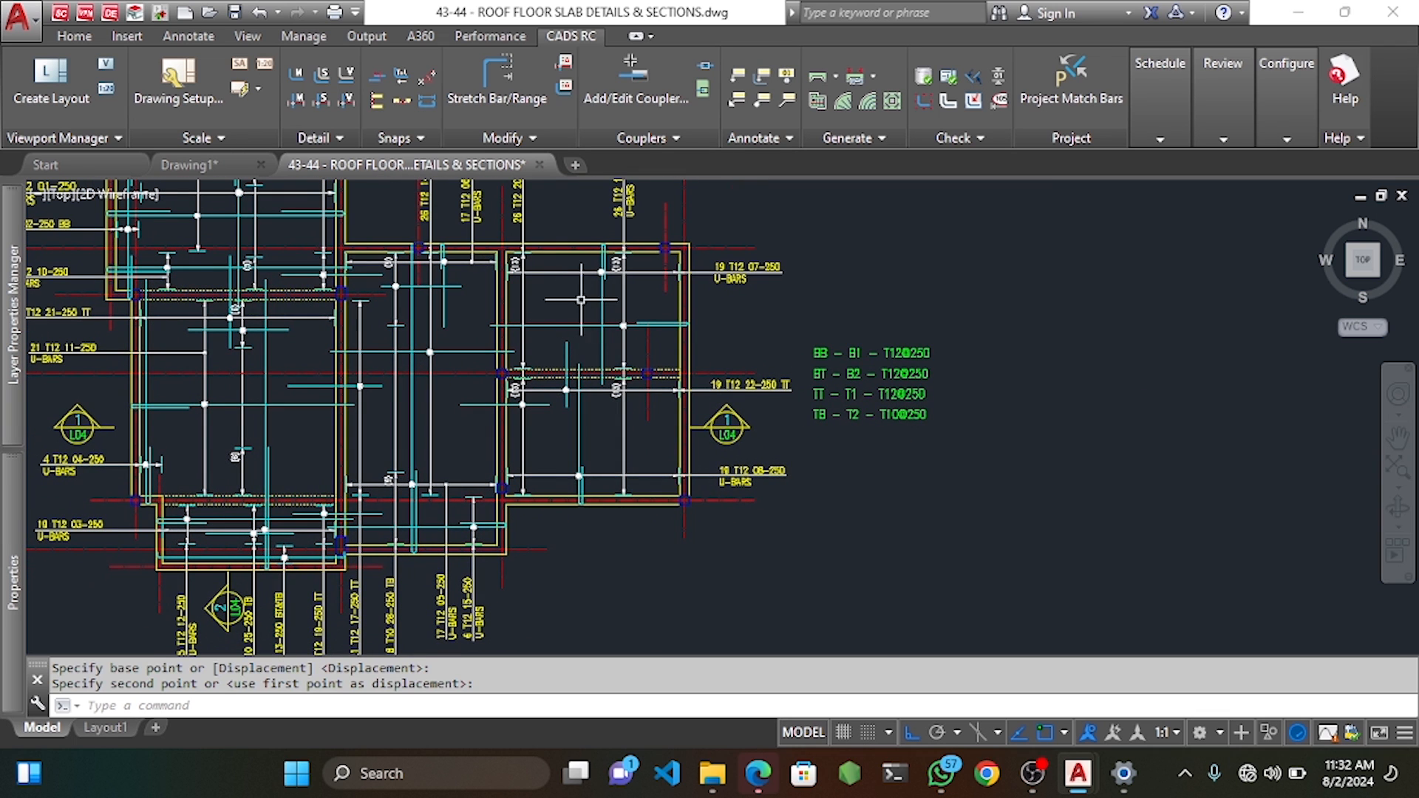
# Begin a New Mark Single Fixed Pitch range and enter T10 mark 27, shape code 20 details.
pyautogui.rightClick(583, 287)
pyautogui.moveTo(661, 357)
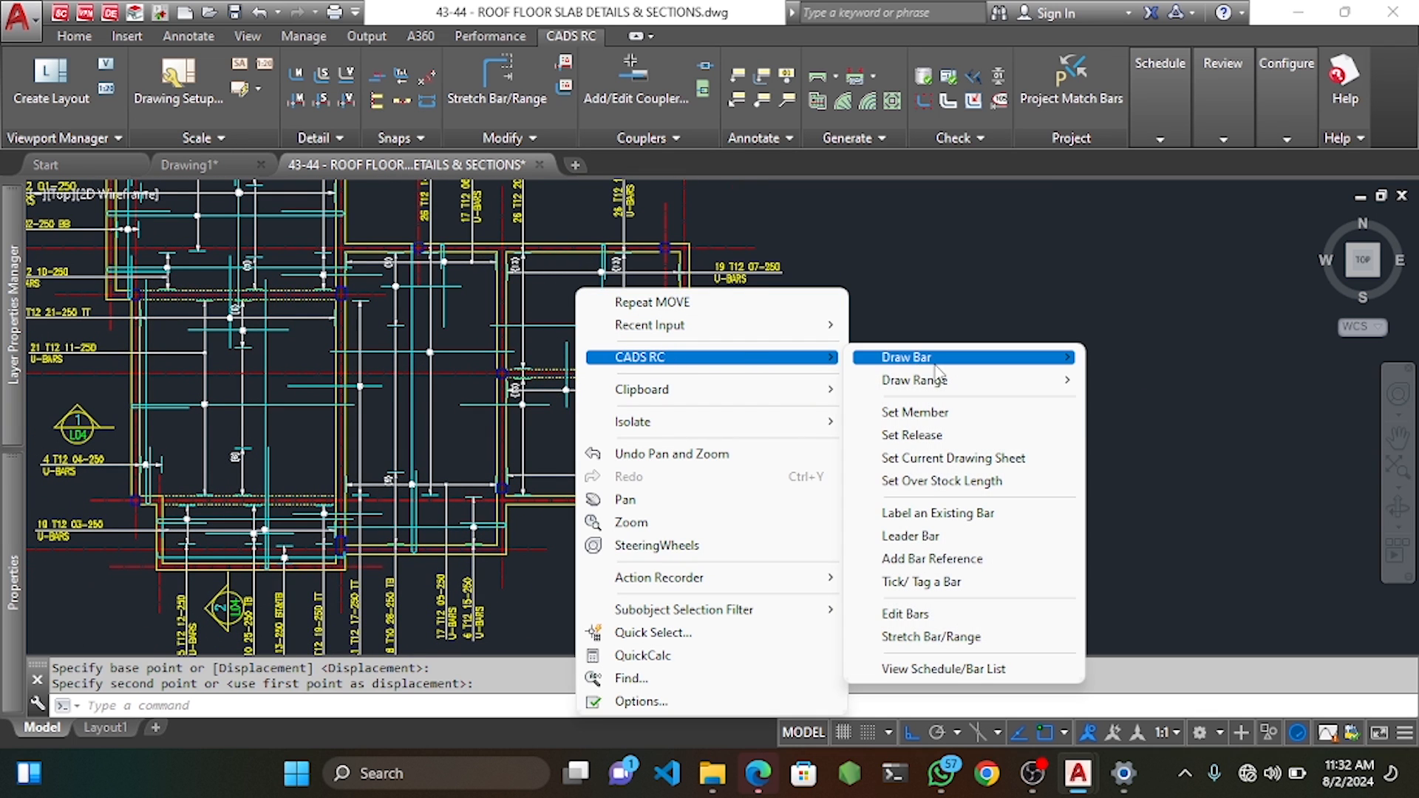
pyautogui.moveTo(950, 386)
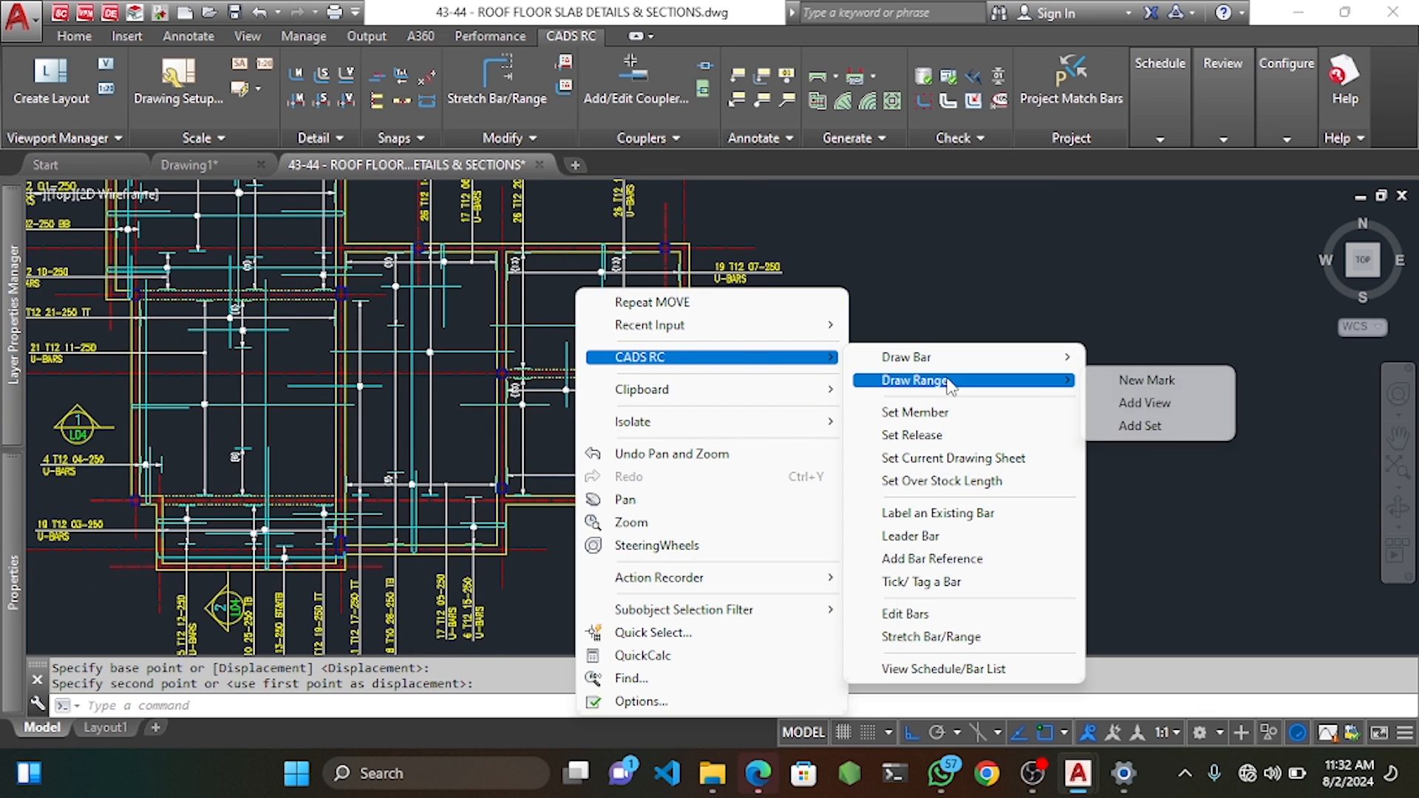
pyautogui.click(1157, 381)
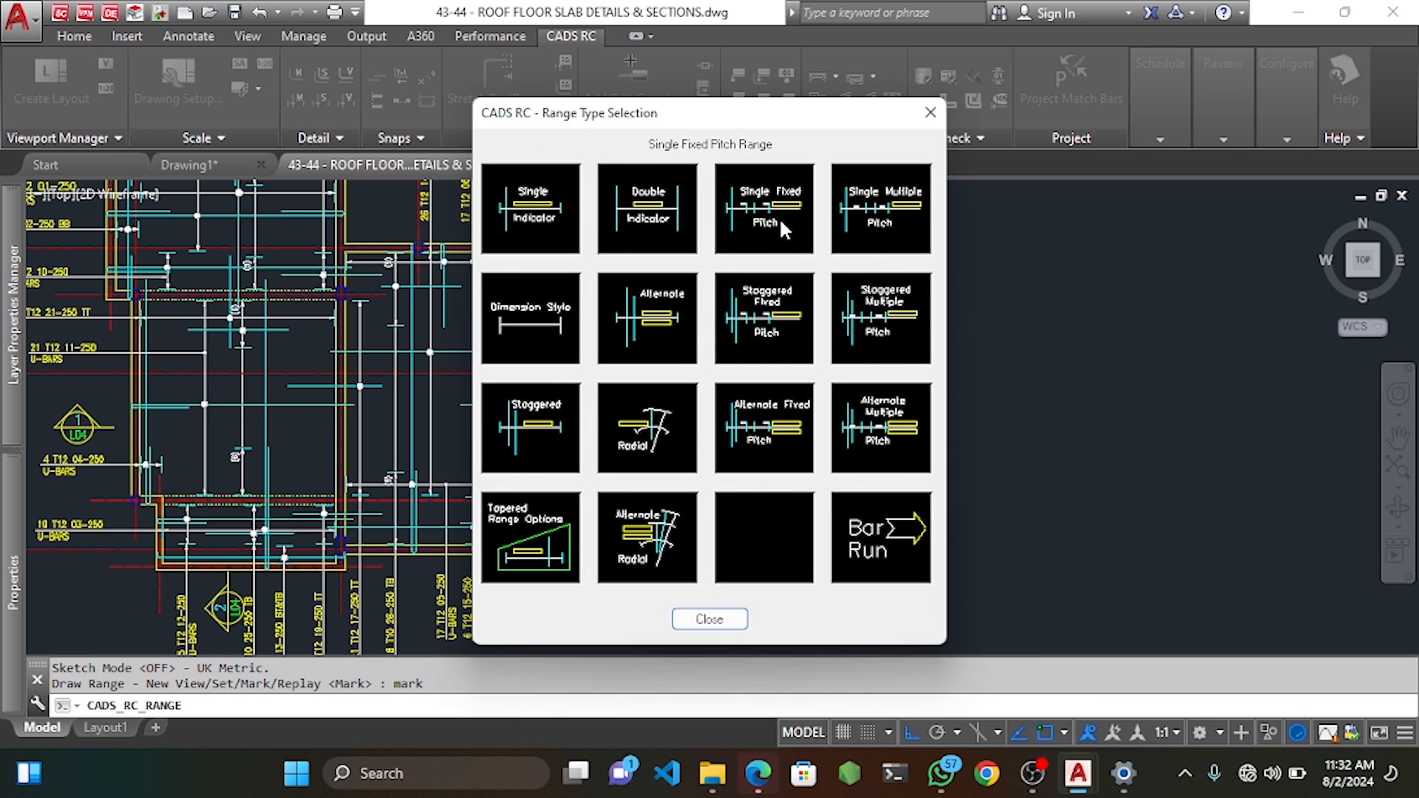
pyautogui.click(779, 217)
pyautogui.click(1064, 334)
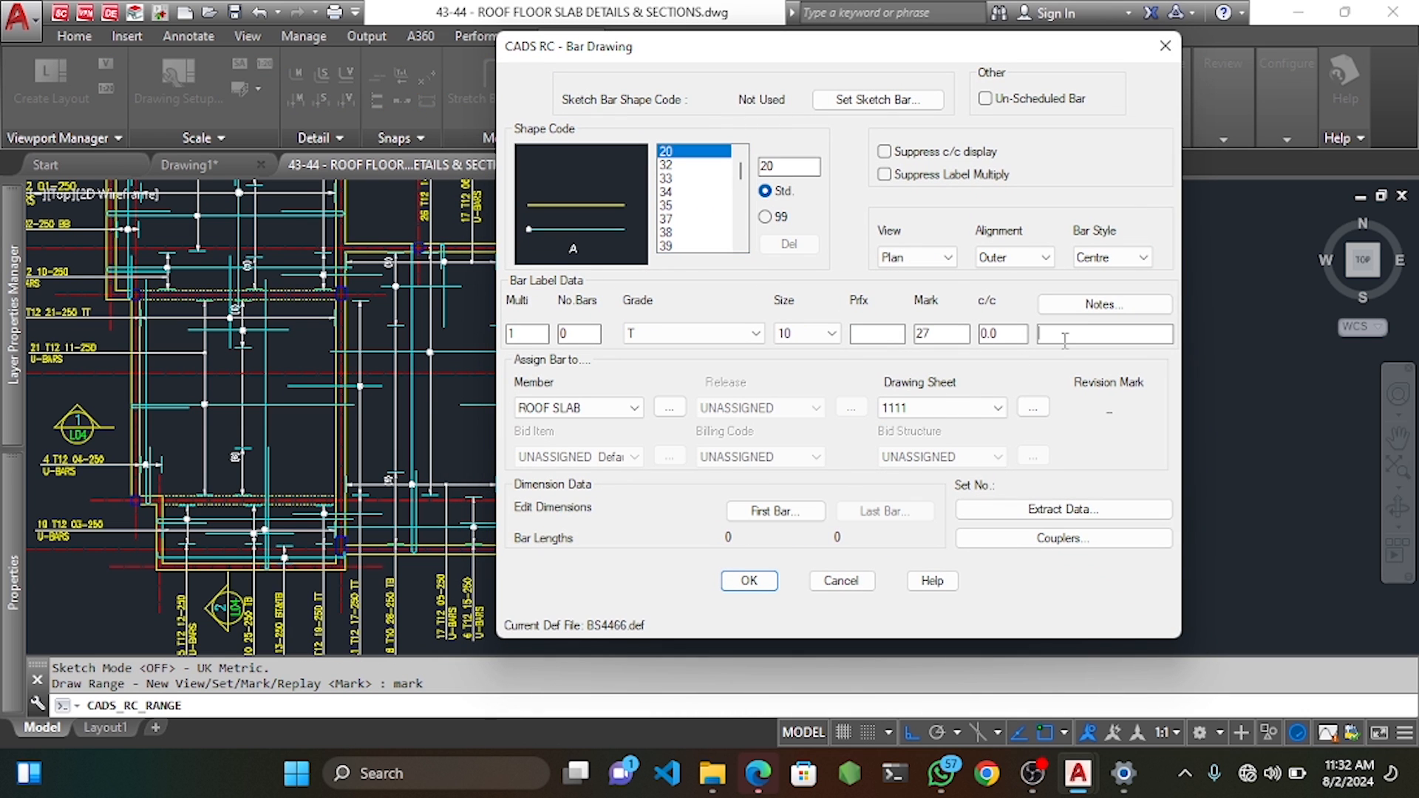
# Confirm the mark 27 details and define the bar's start point and length, without an existing range line.
pyautogui.click(750, 581)
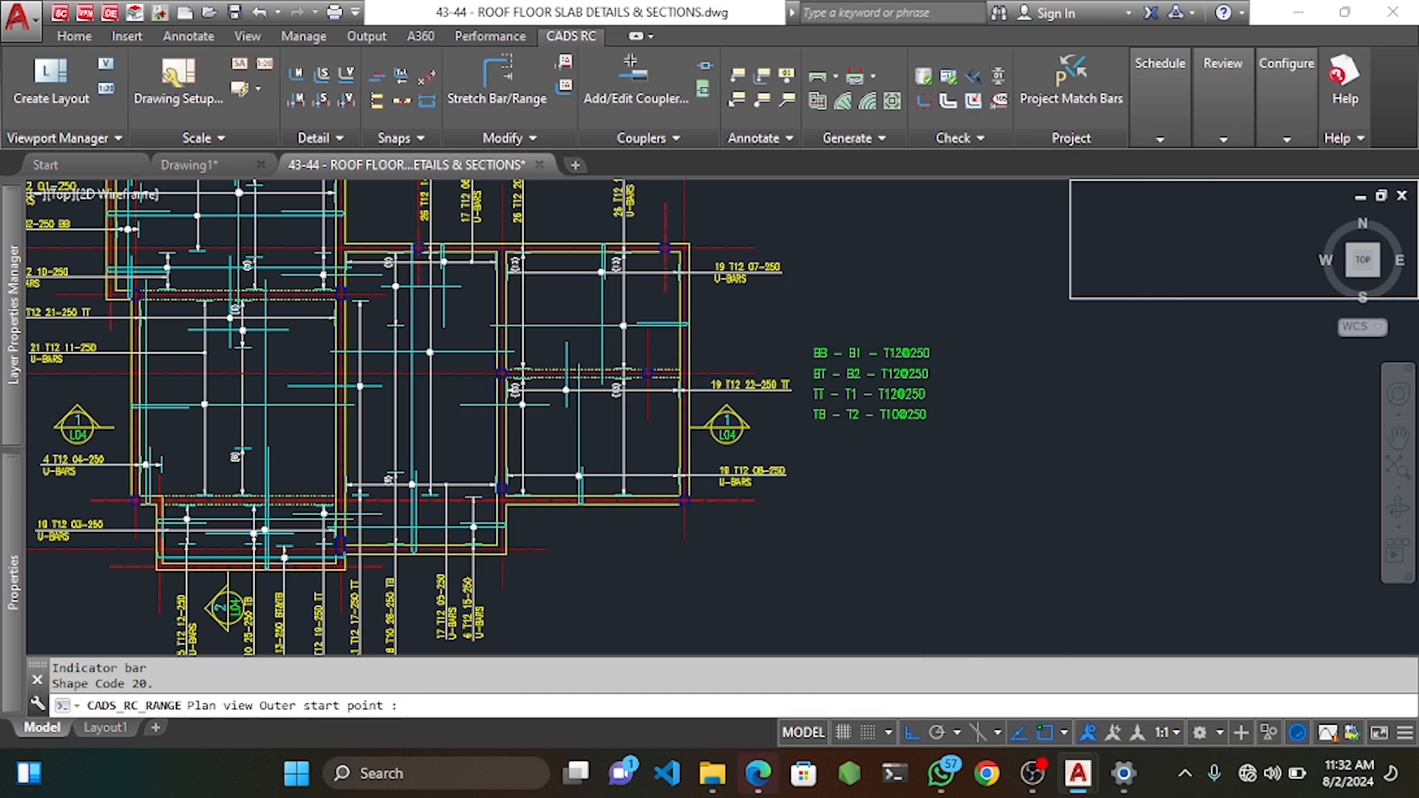
pyautogui.scroll(4, 588, 311)
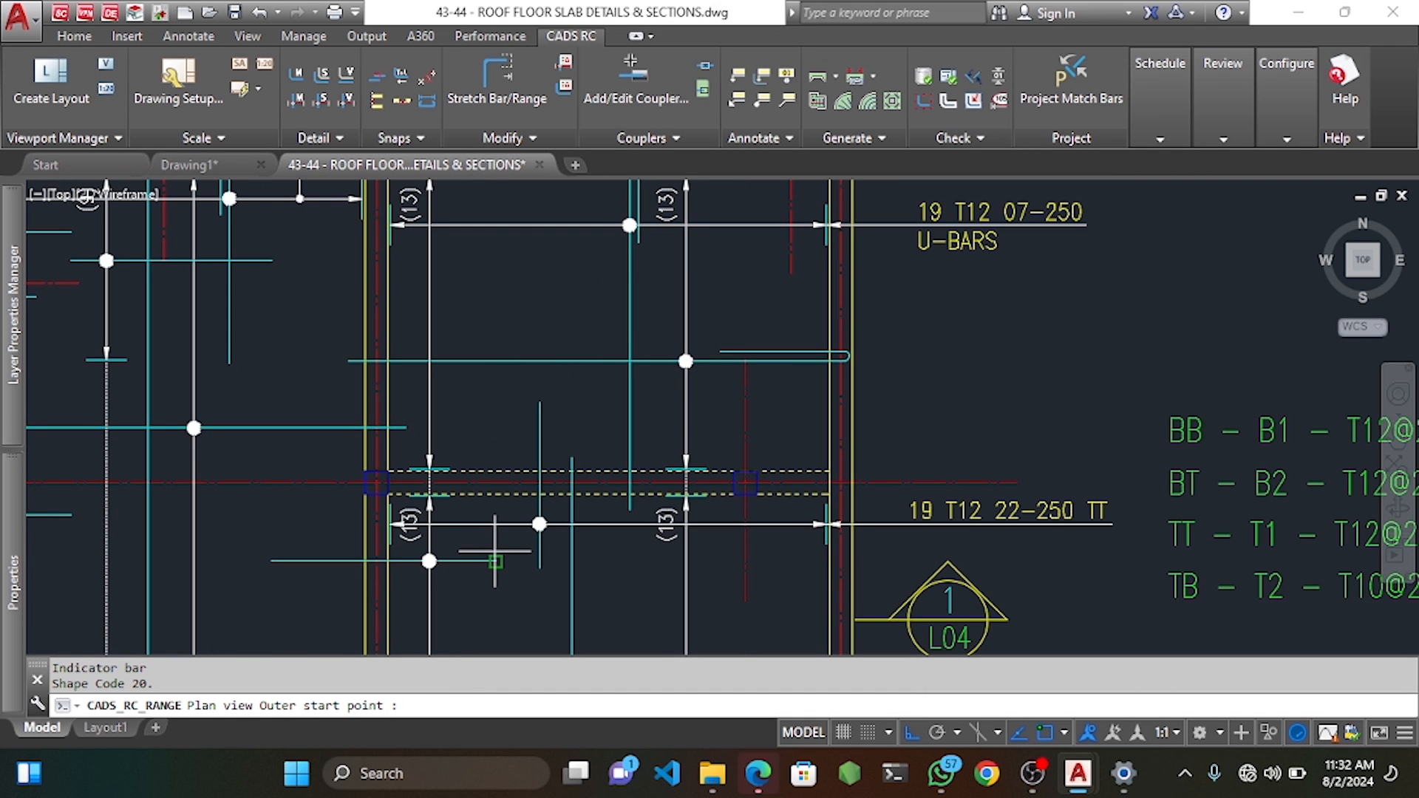
pyautogui.moveTo(498, 406); pyautogui.dragTo(501, 462, button='middle')
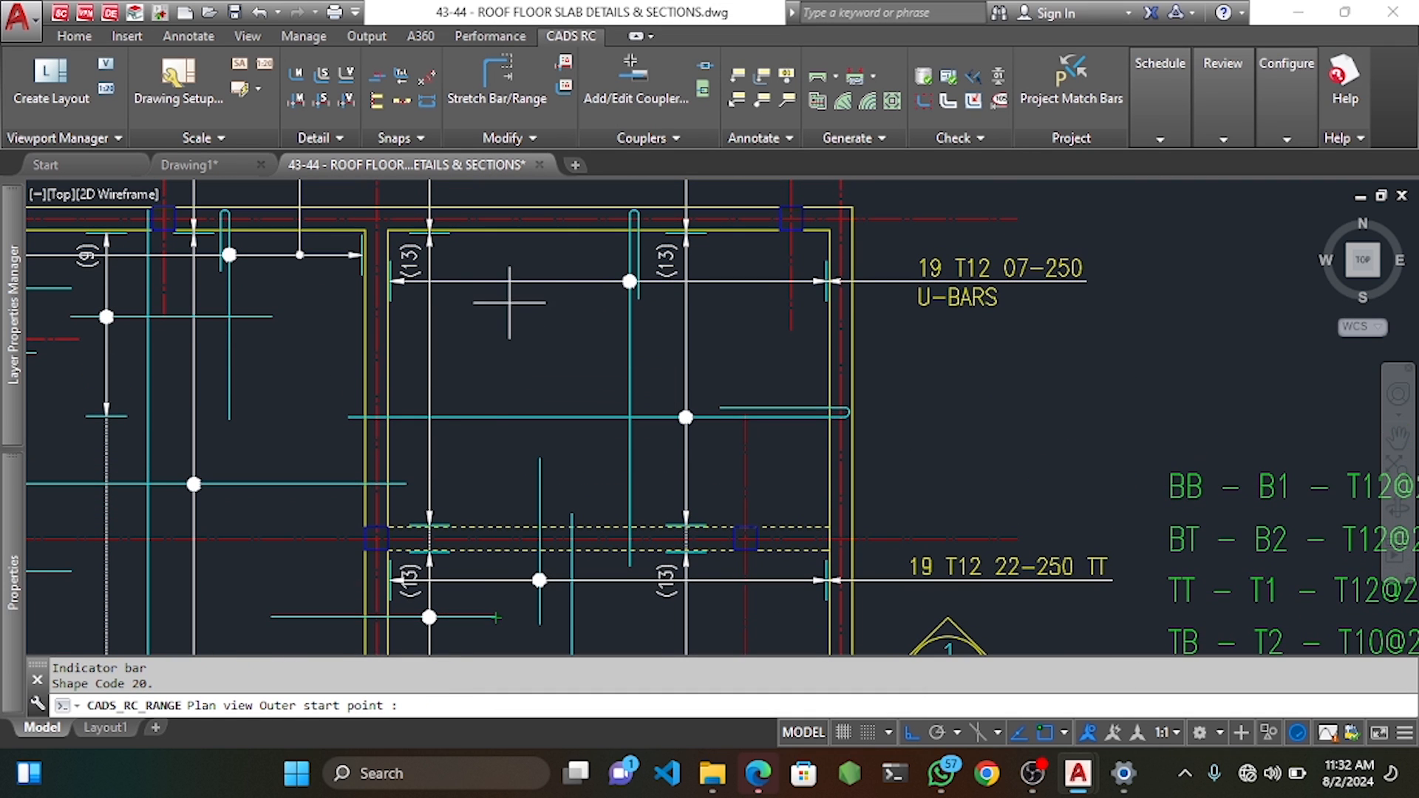
pyautogui.click(496, 267)
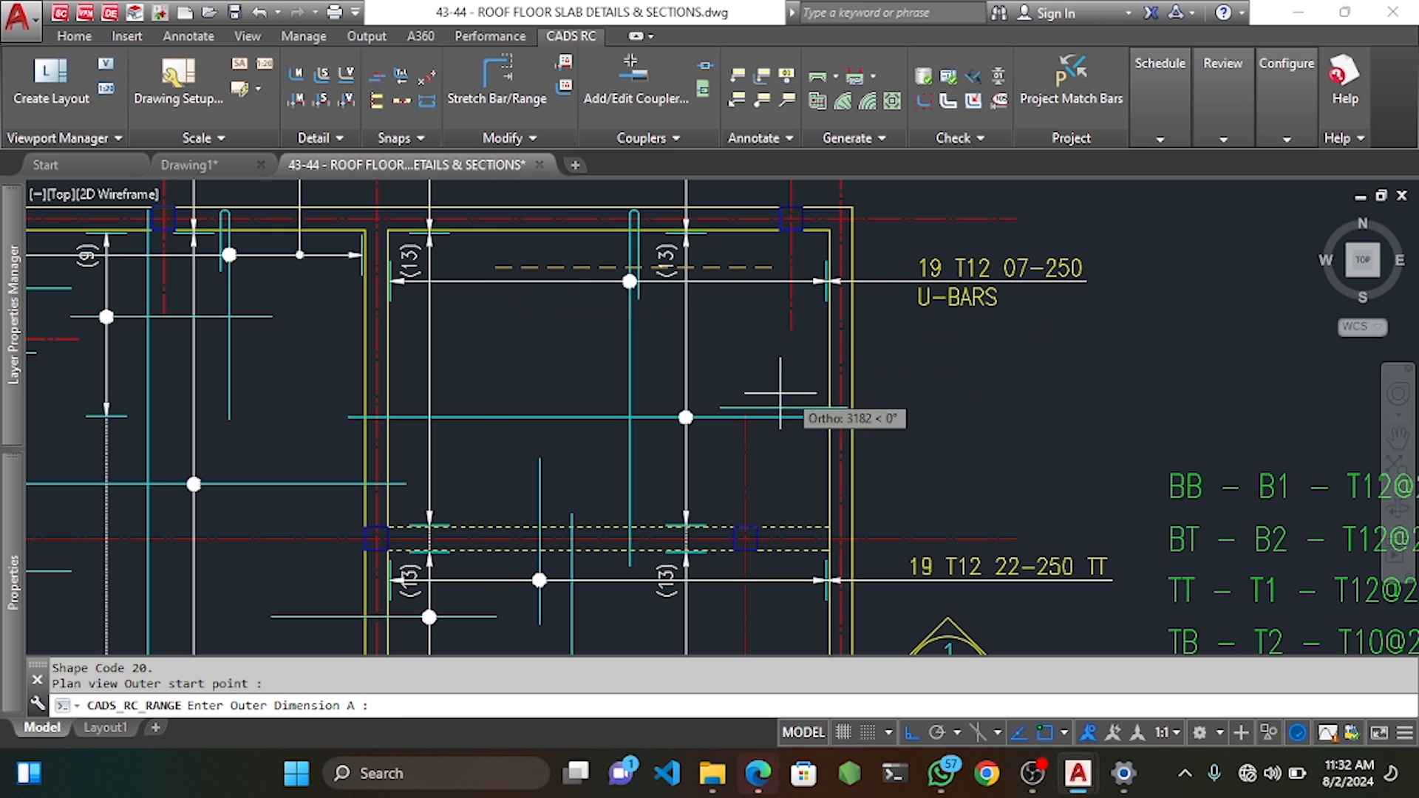
pyautogui.click(720, 264)
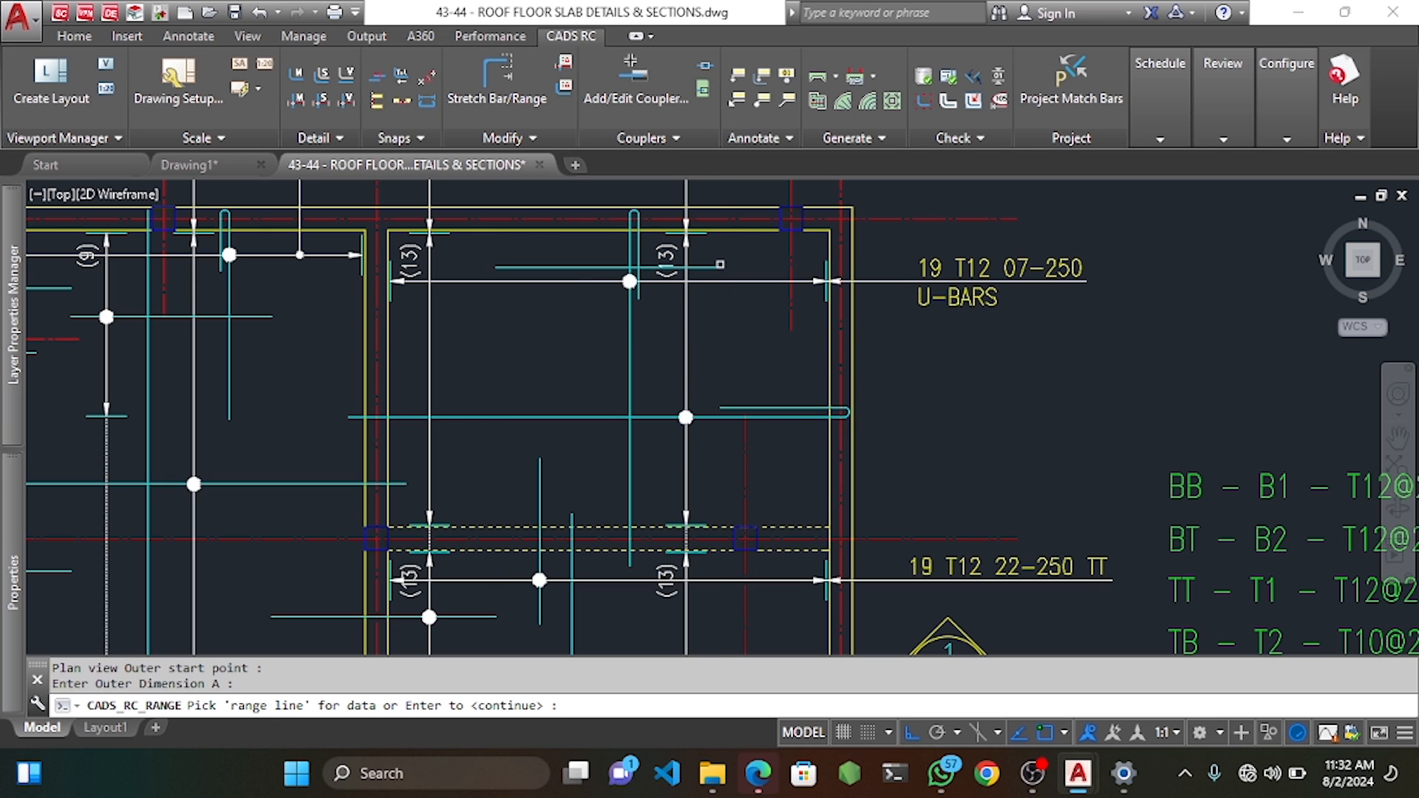
pyautogui.press('Return')
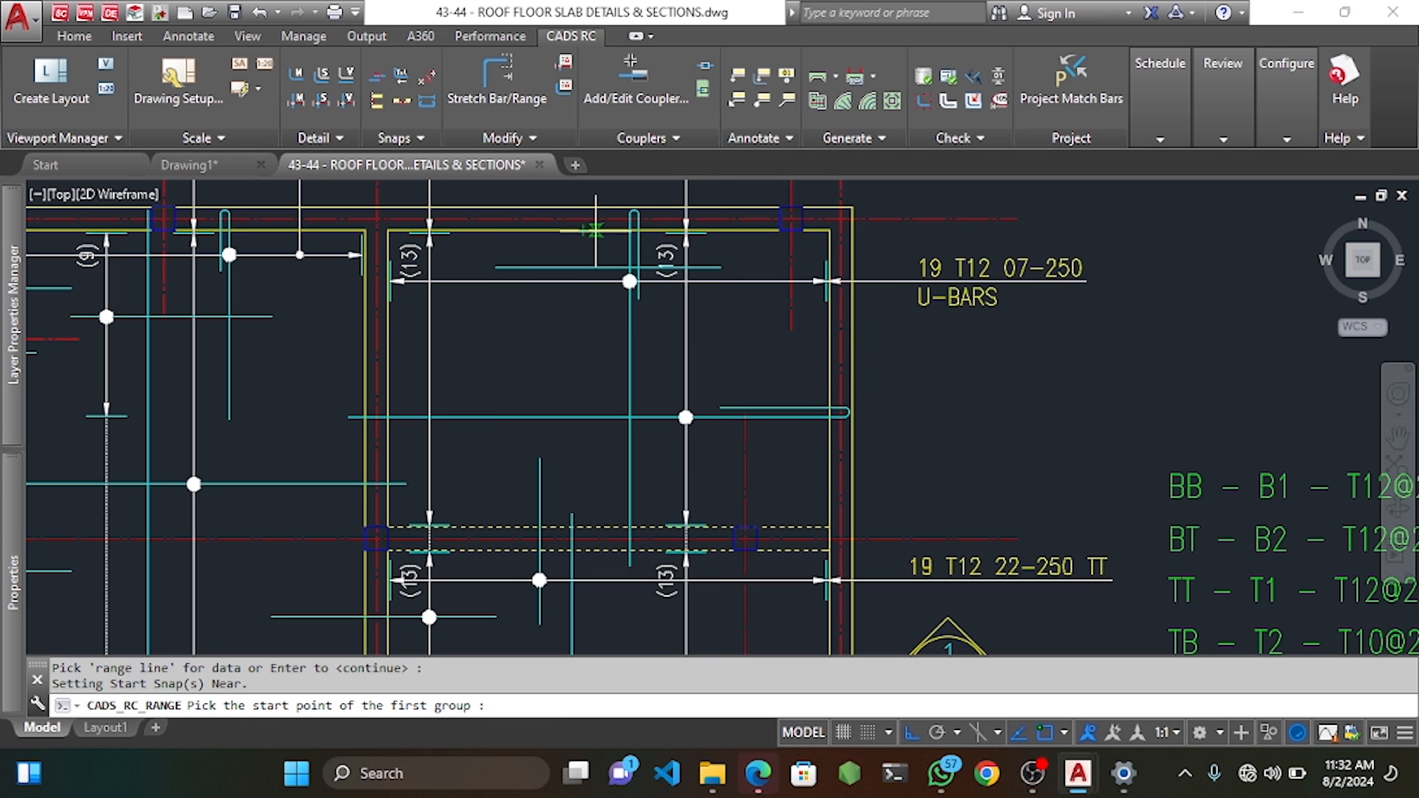
# Lay out the first group of 4 bars at 250 centres with 25 offsets.
pyautogui.click(596, 230)
pyautogui.press('Return')
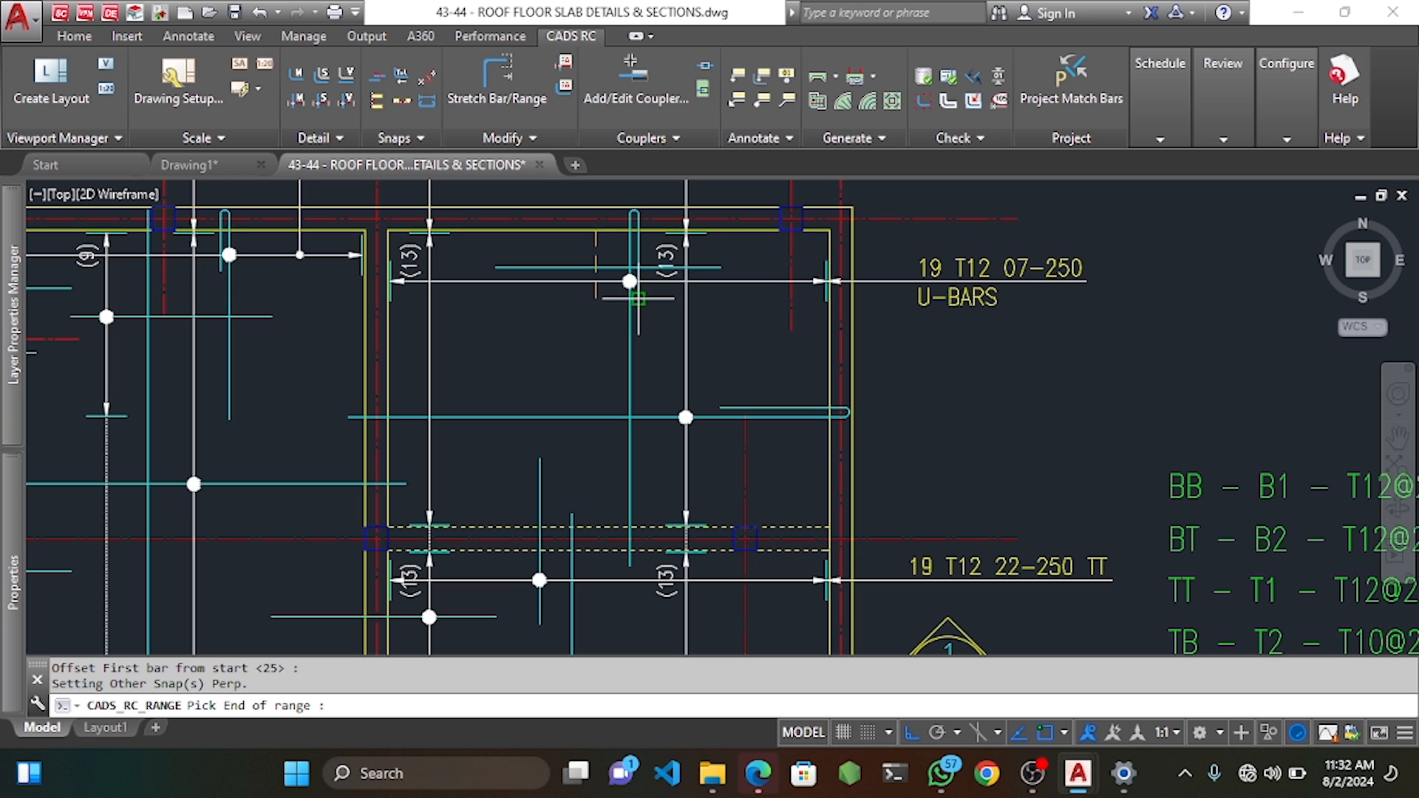
pyautogui.click(628, 325)
pyautogui.press('Return')
pyautogui.press('Return')
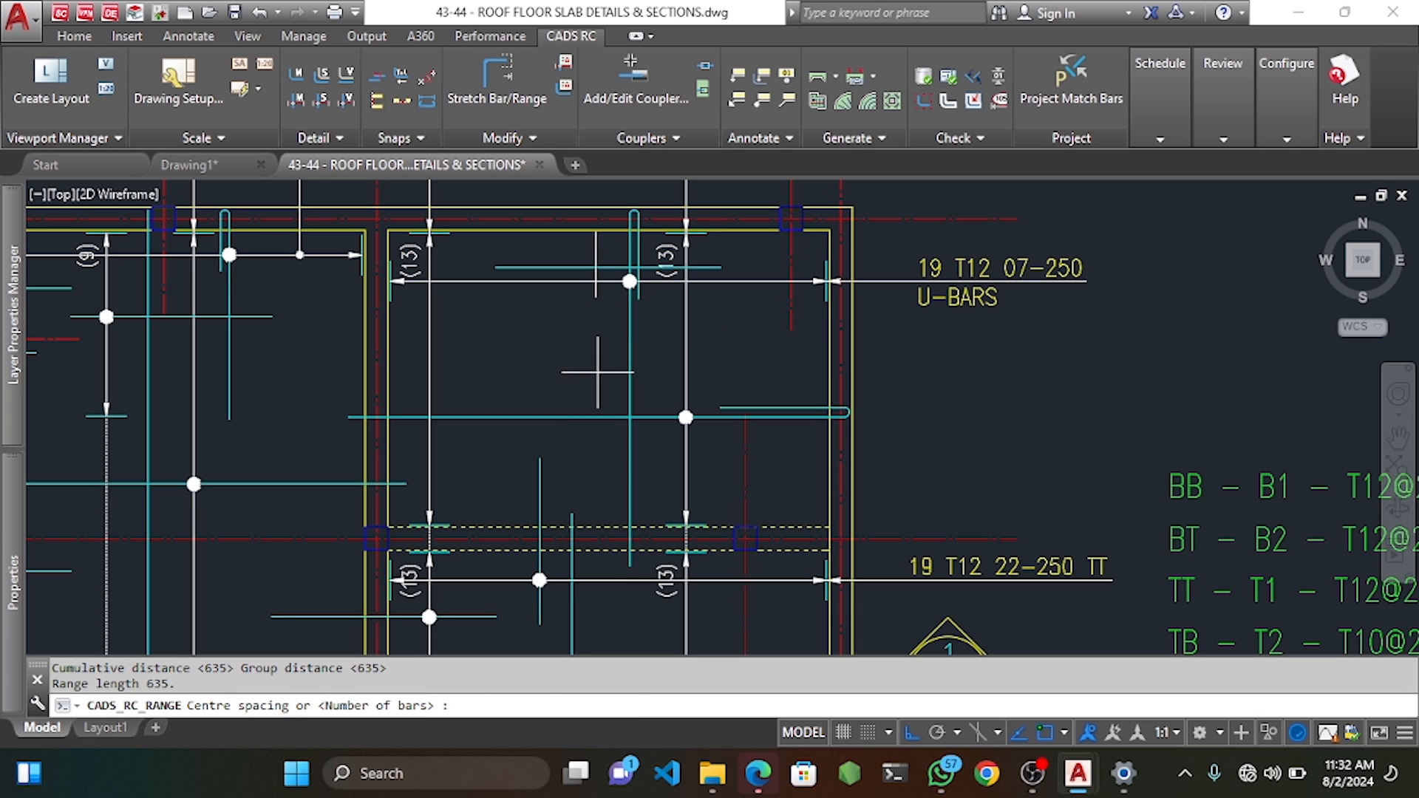
pyautogui.write('250')
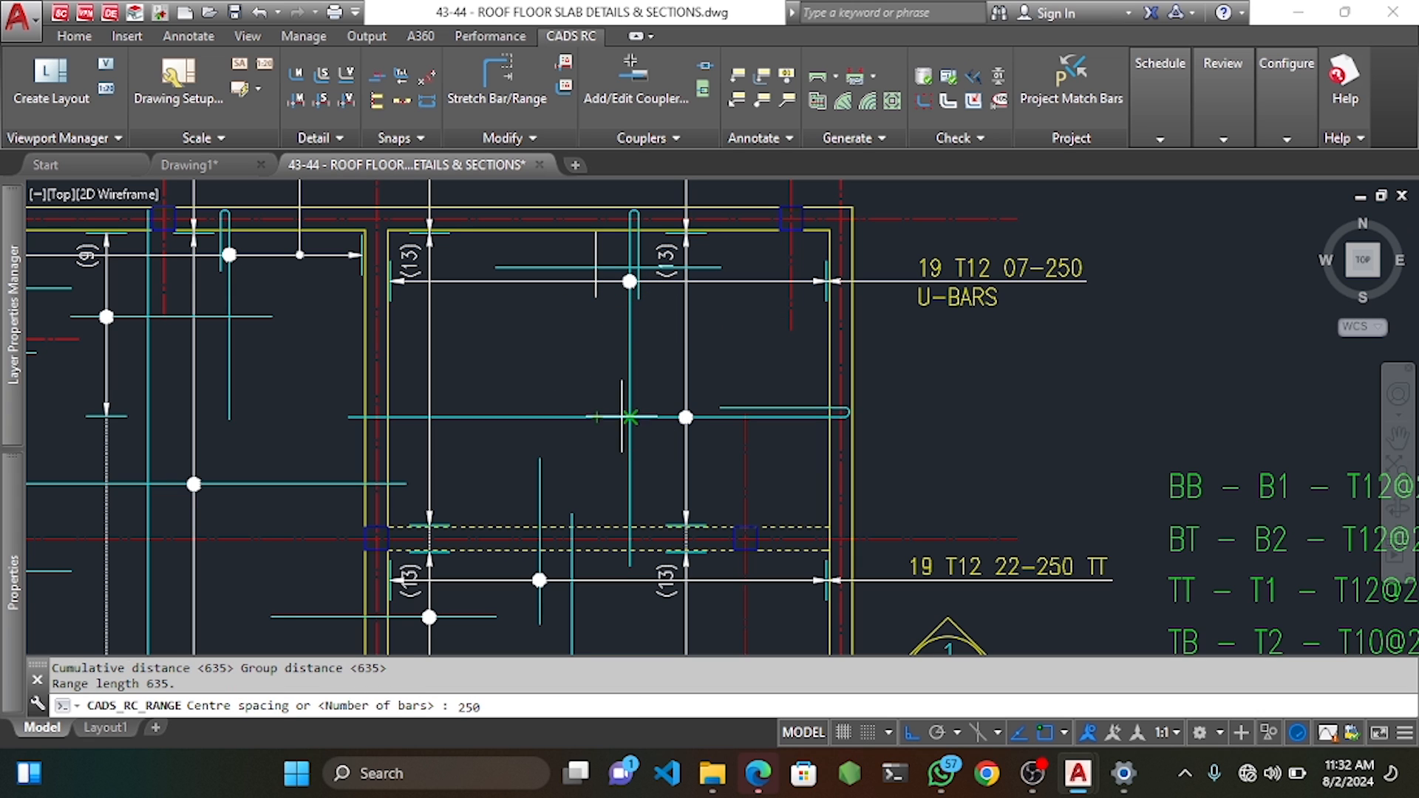
pyautogui.press('Return')
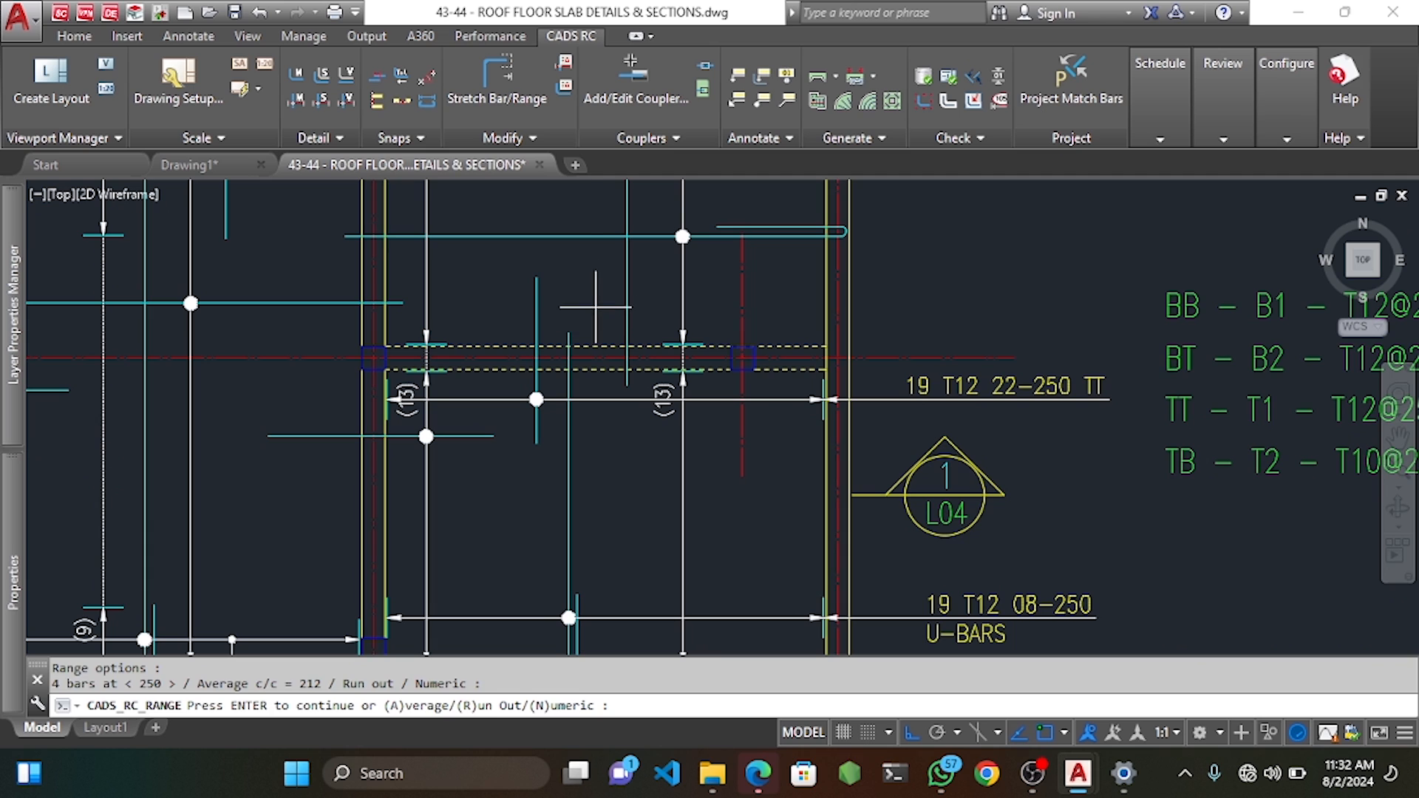
pyautogui.press('Return')
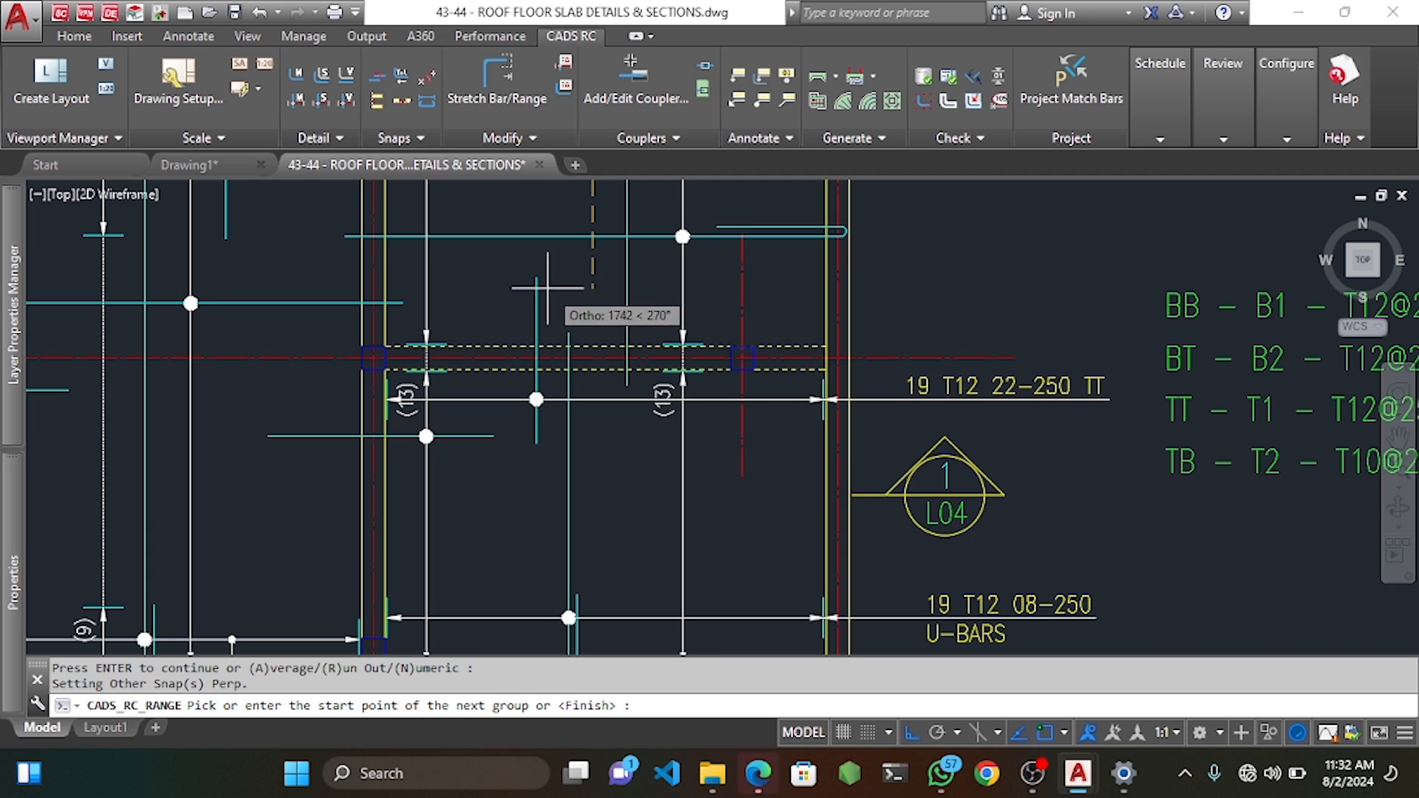
# Add the second and third bar groups with default 25 first and last offsets.
pyautogui.click(591, 277)
pyautogui.press('Return')
pyautogui.click(604, 369)
pyautogui.press('Return')
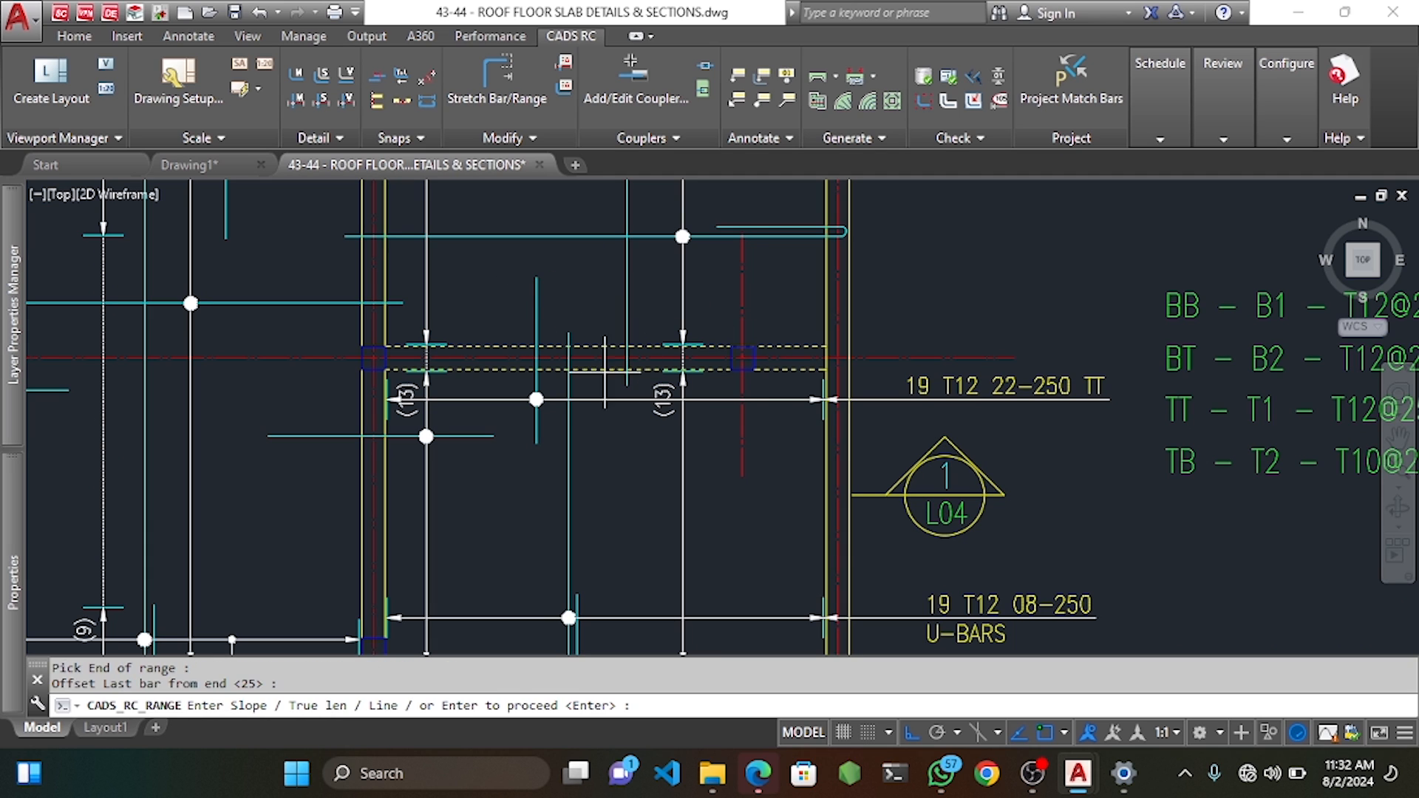
pyautogui.press('Return')
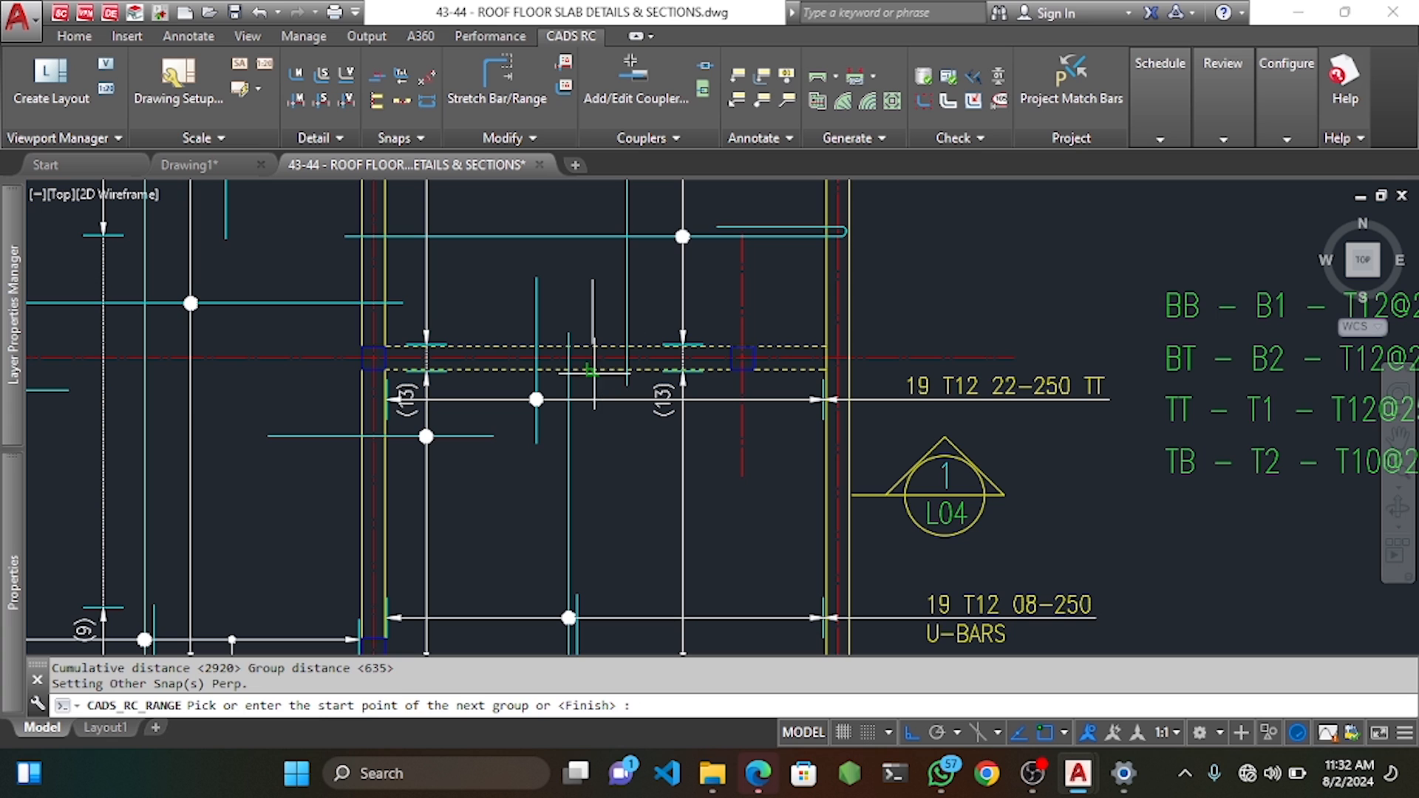
pyautogui.click(594, 370)
pyautogui.press('Return')
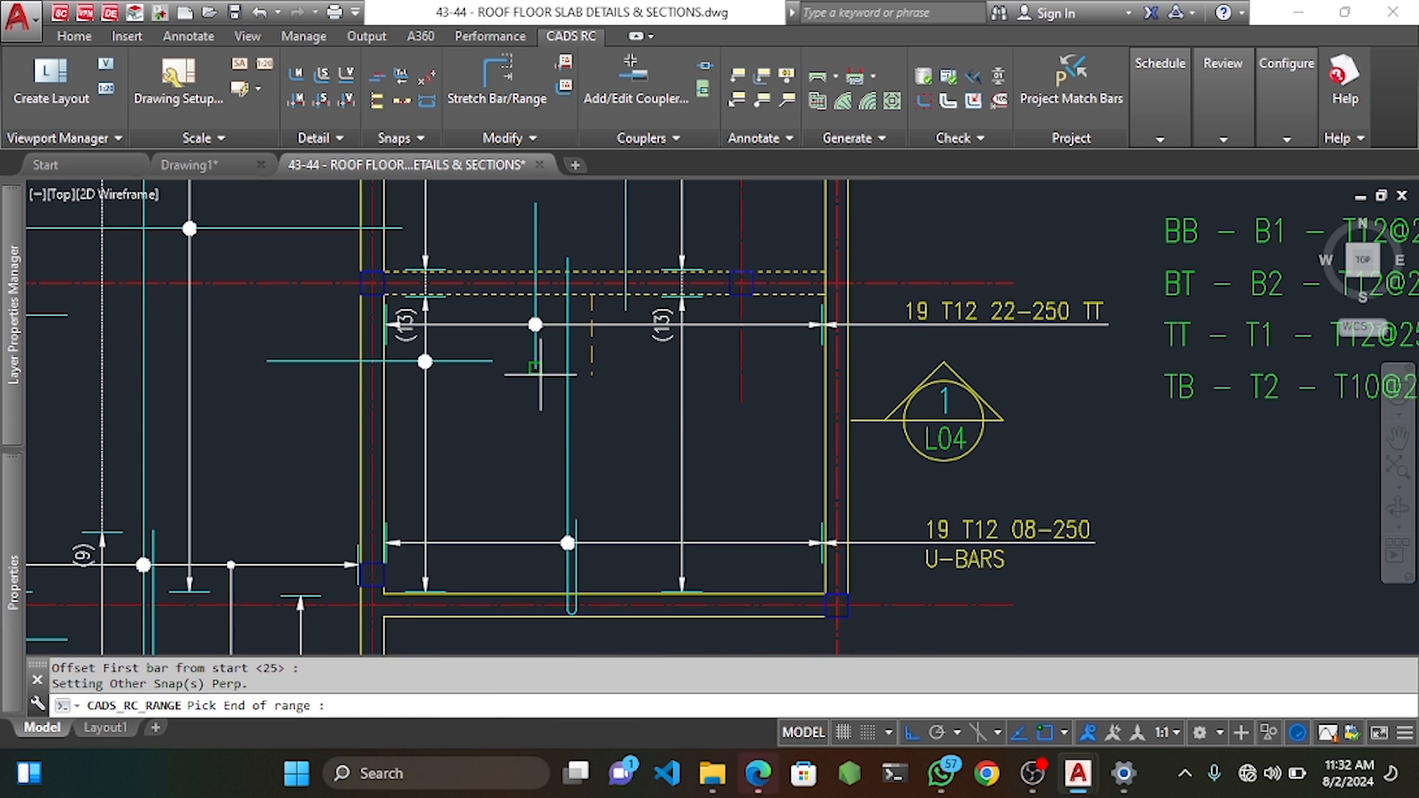
pyautogui.click(588, 371)
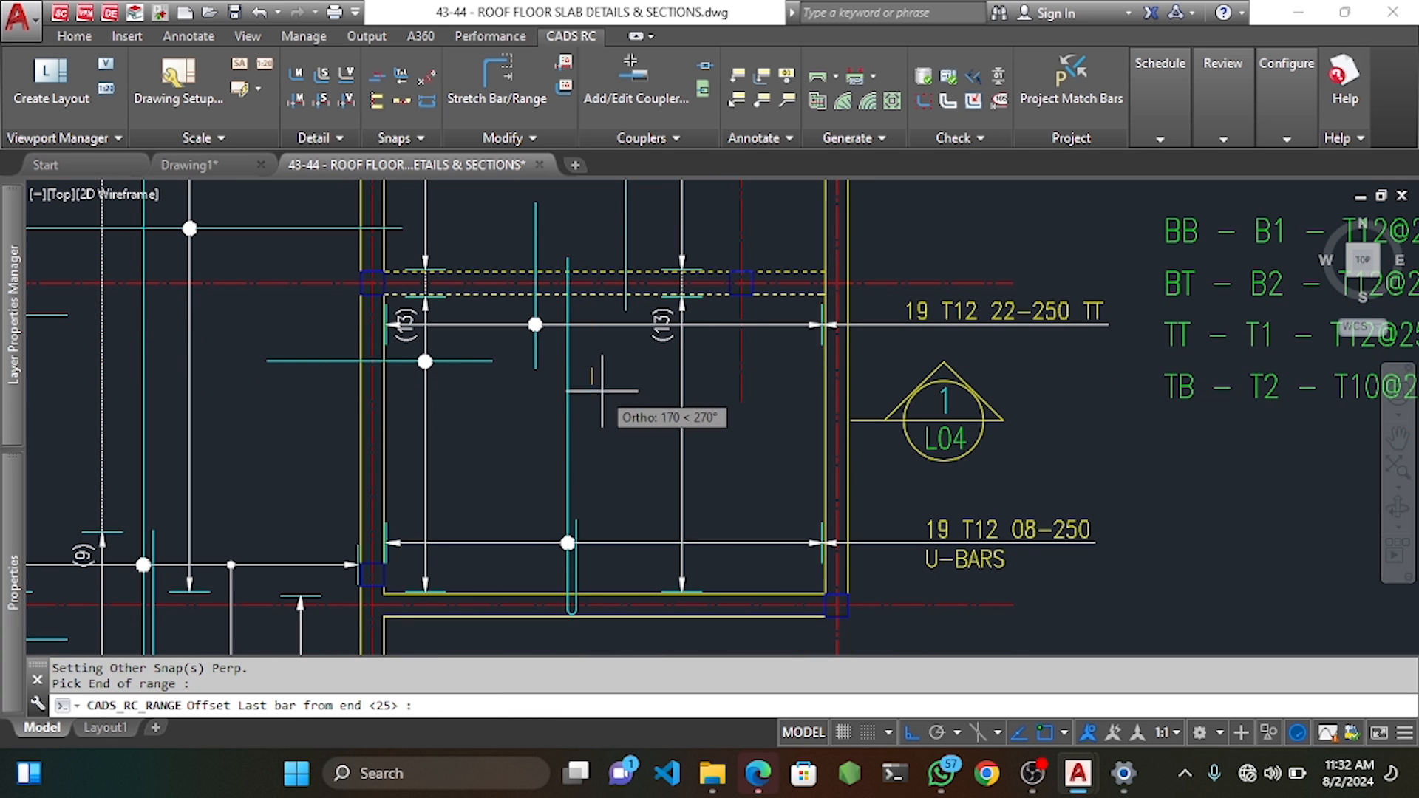
pyautogui.press('Return')
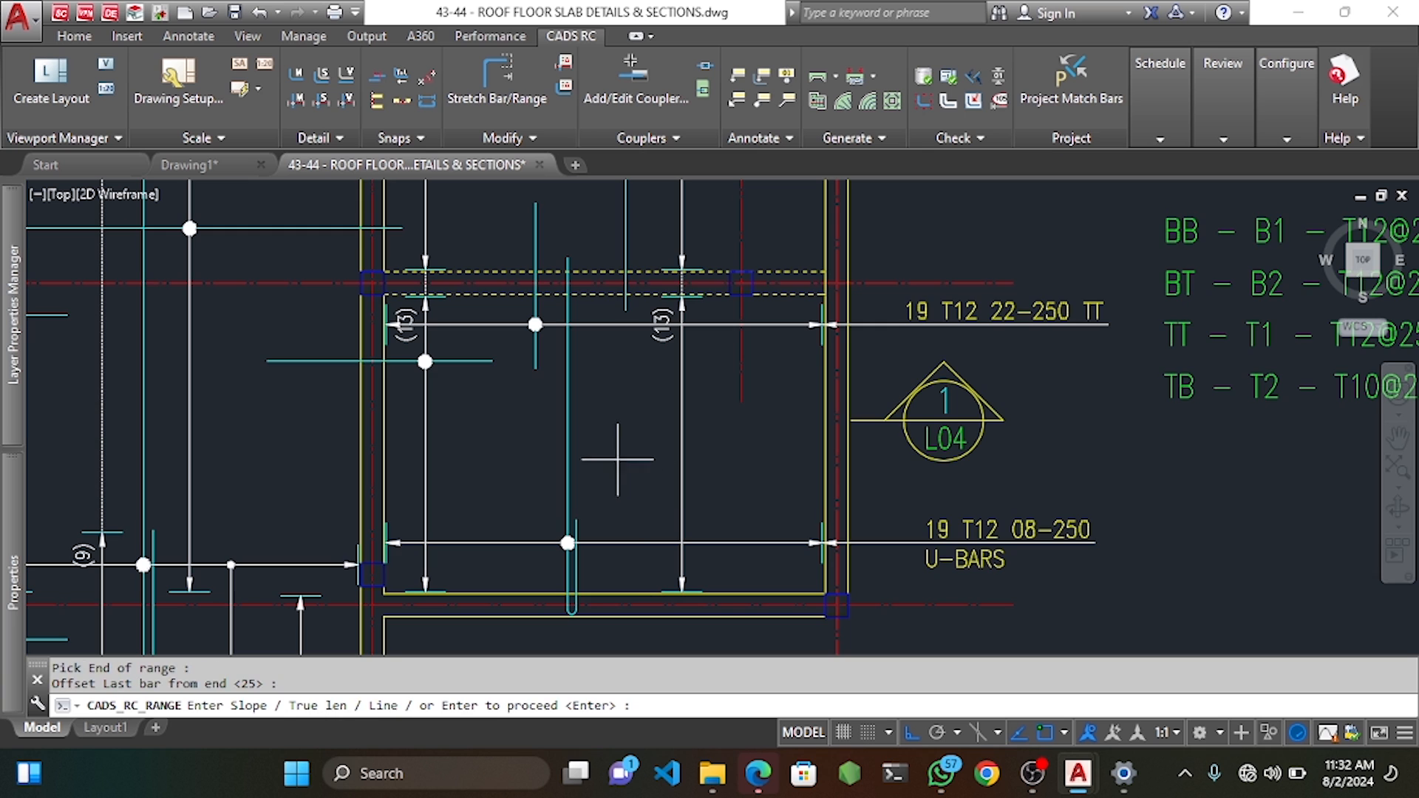
pyautogui.press('Return')
# Add the fourth group, finish the range and draw group 1 at true length.
pyautogui.scroll(4, 592, 347)
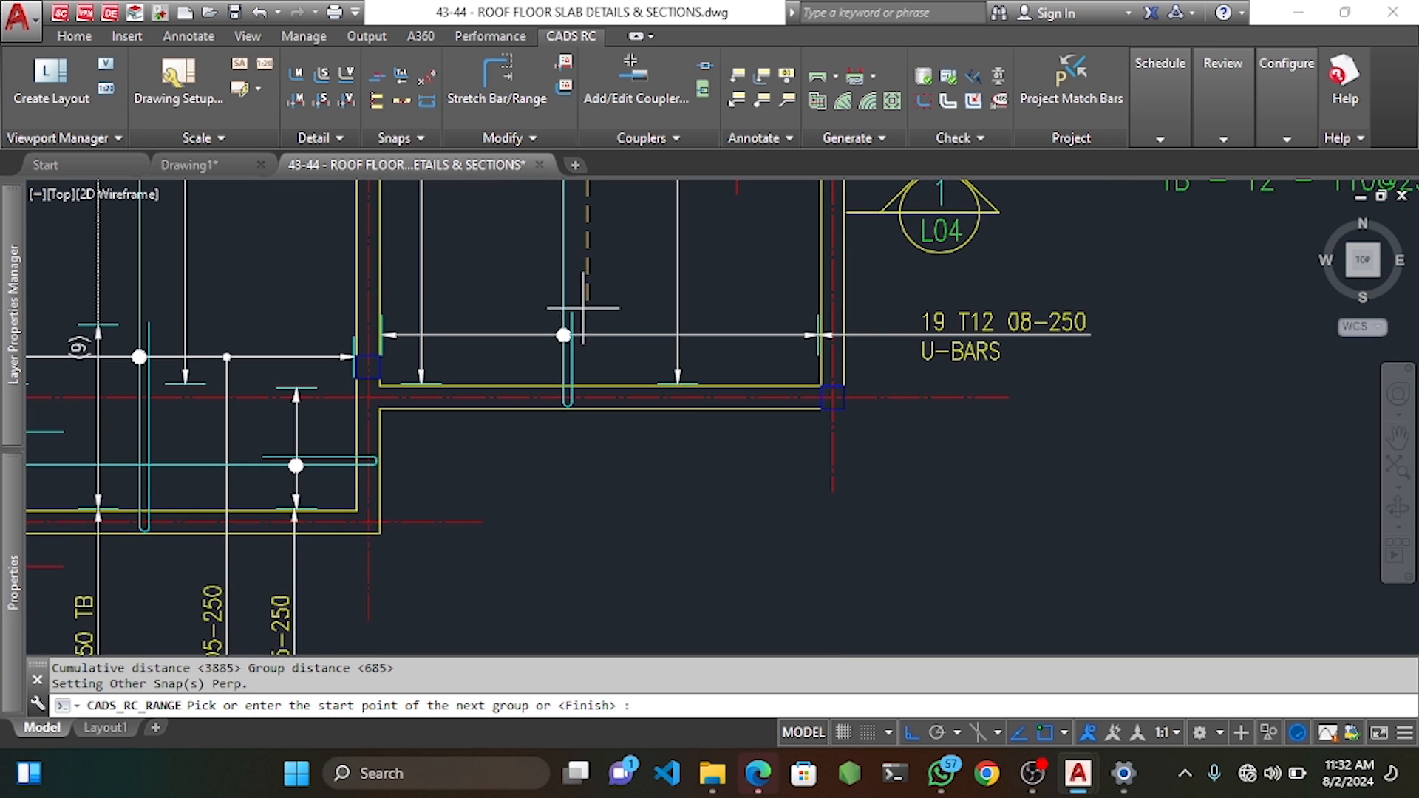
pyautogui.click(587, 292)
pyautogui.press('Return')
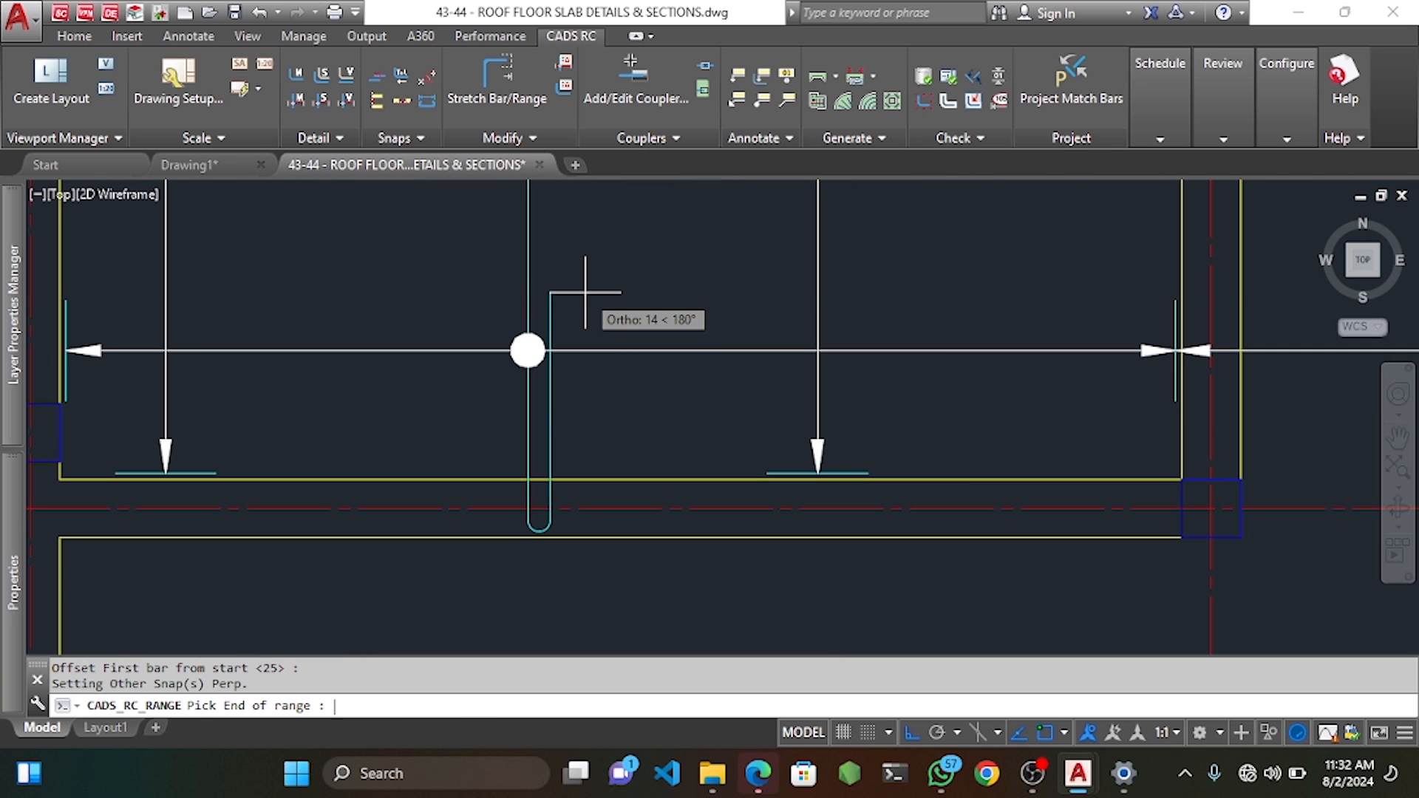
pyautogui.click(587, 338)
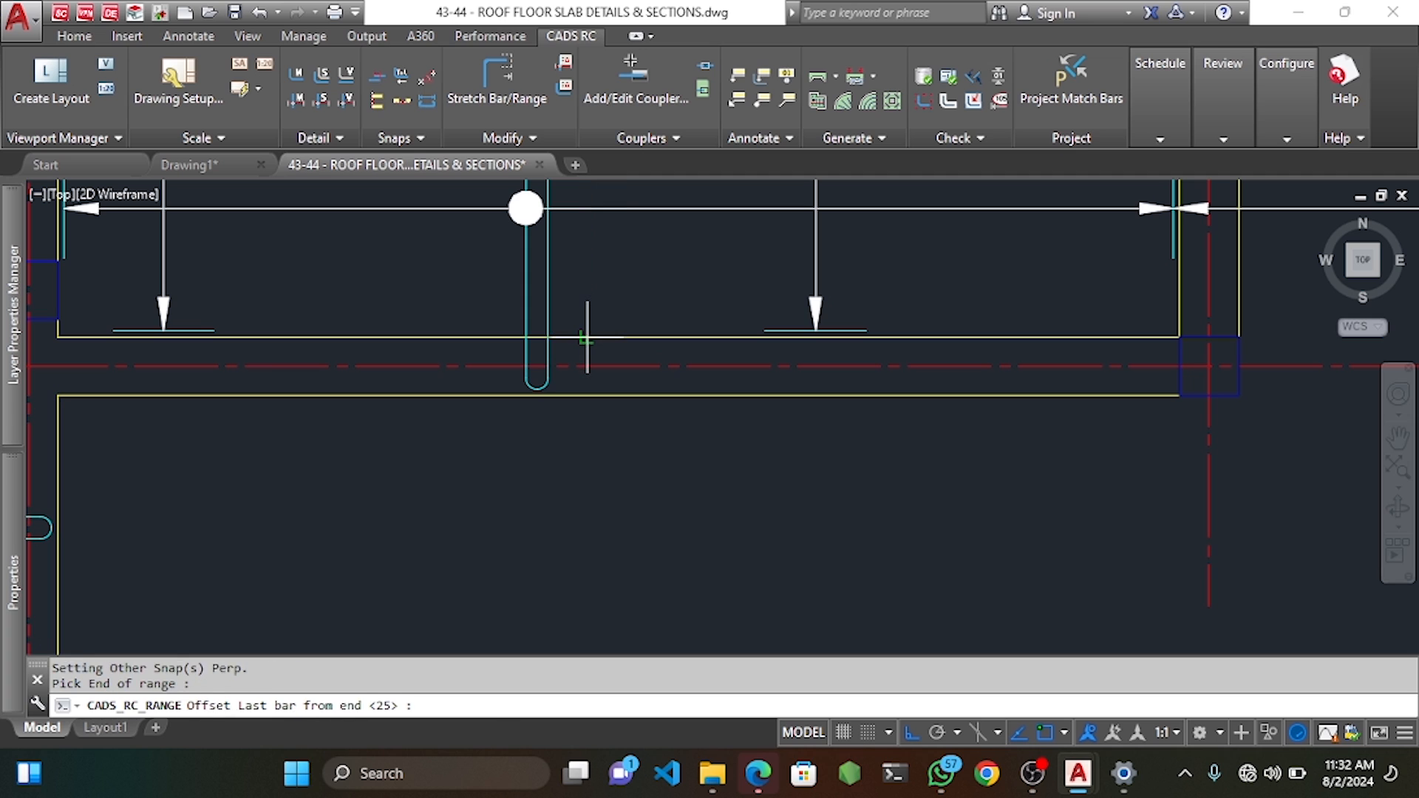
pyautogui.press('Return')
pyautogui.scroll(-4, 592, 345)
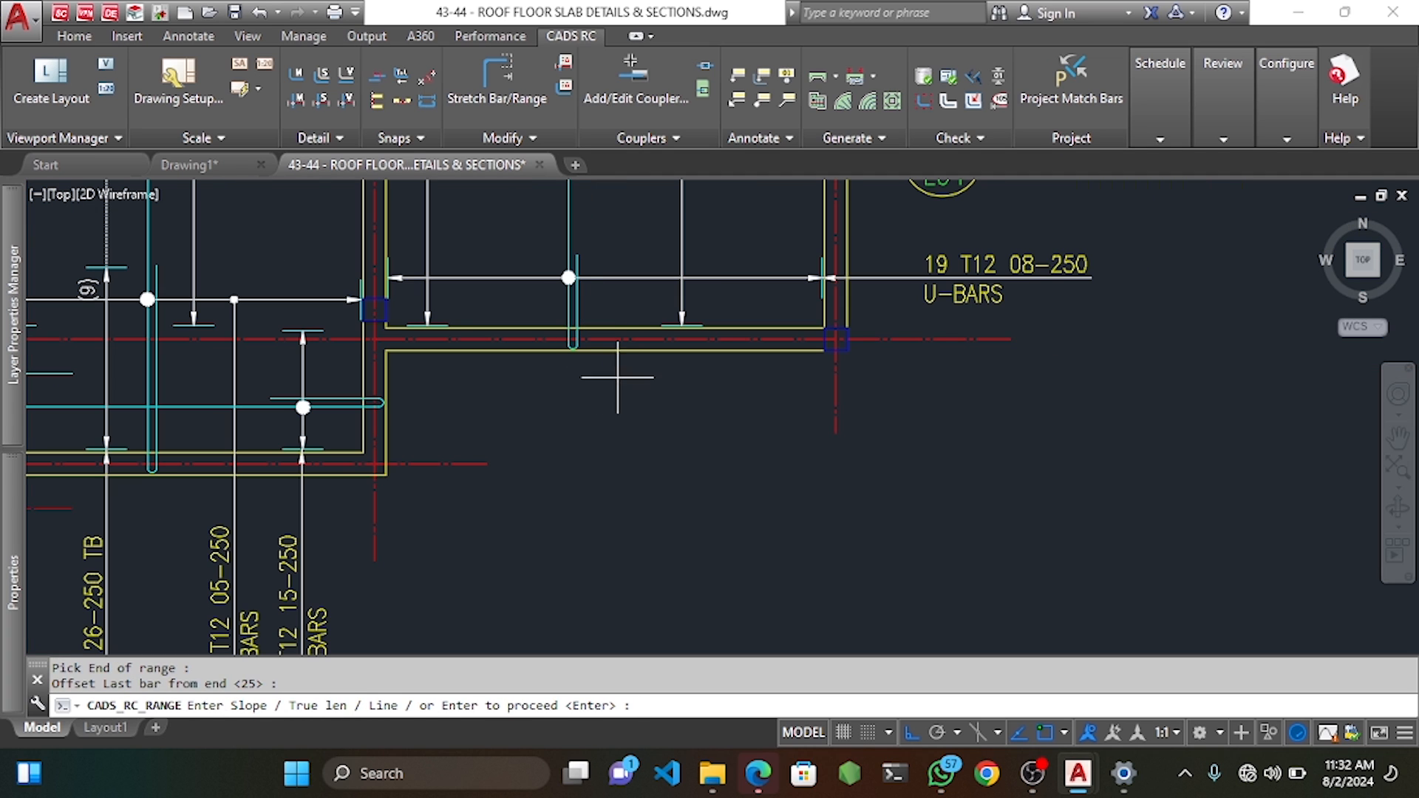
pyautogui.press('Return')
pyautogui.press('Return')
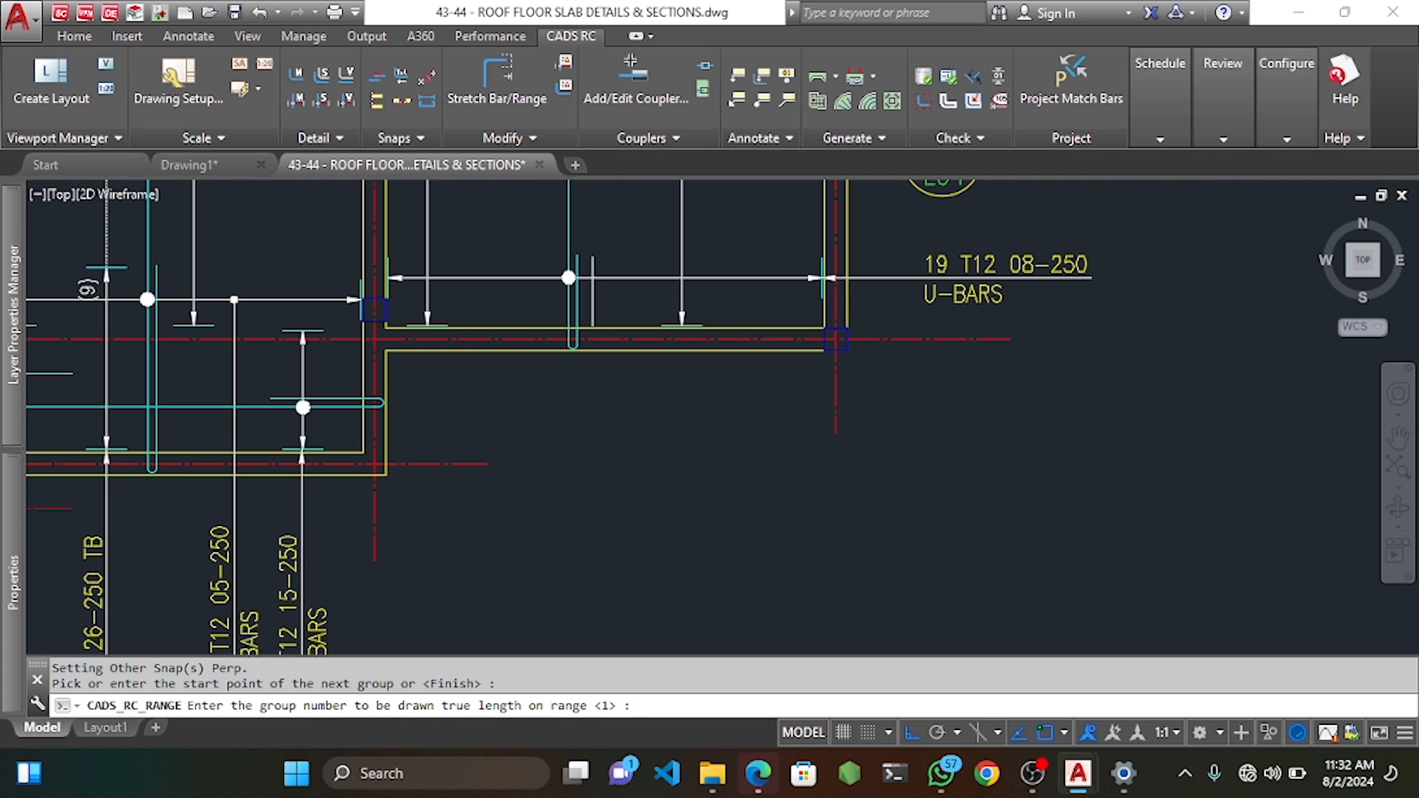
pyautogui.press('Return')
# Place the mark 27 range's 27-250 TB label below the slab.
pyautogui.write('Y')
pyautogui.press('Return')
pyautogui.scroll(-2, 605, 389)
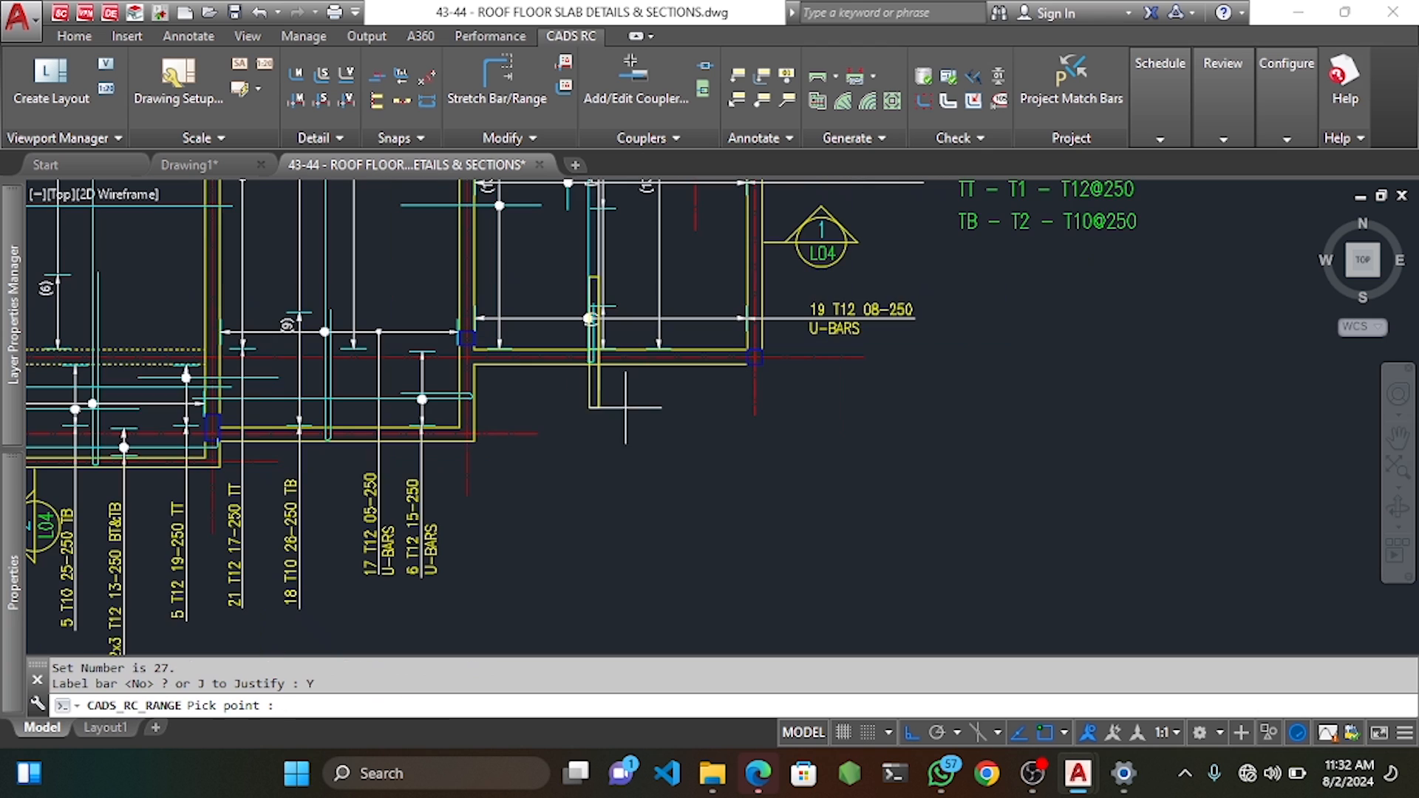
pyautogui.click(631, 542)
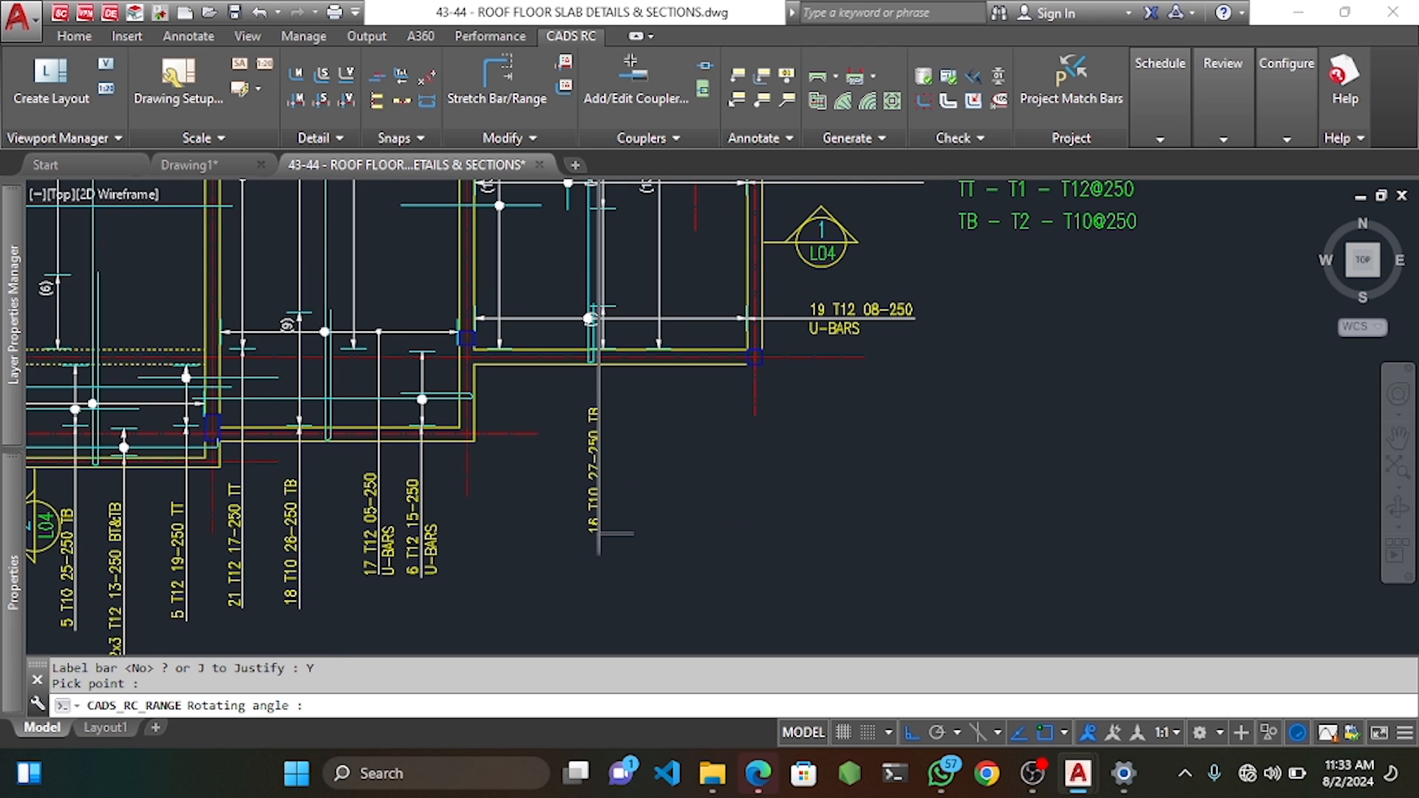
pyautogui.click(632, 394)
# Move the bar marker beside the 19 T12 22-250 TT range onto its snapped point.
pyautogui.scroll(8, 592, 324)
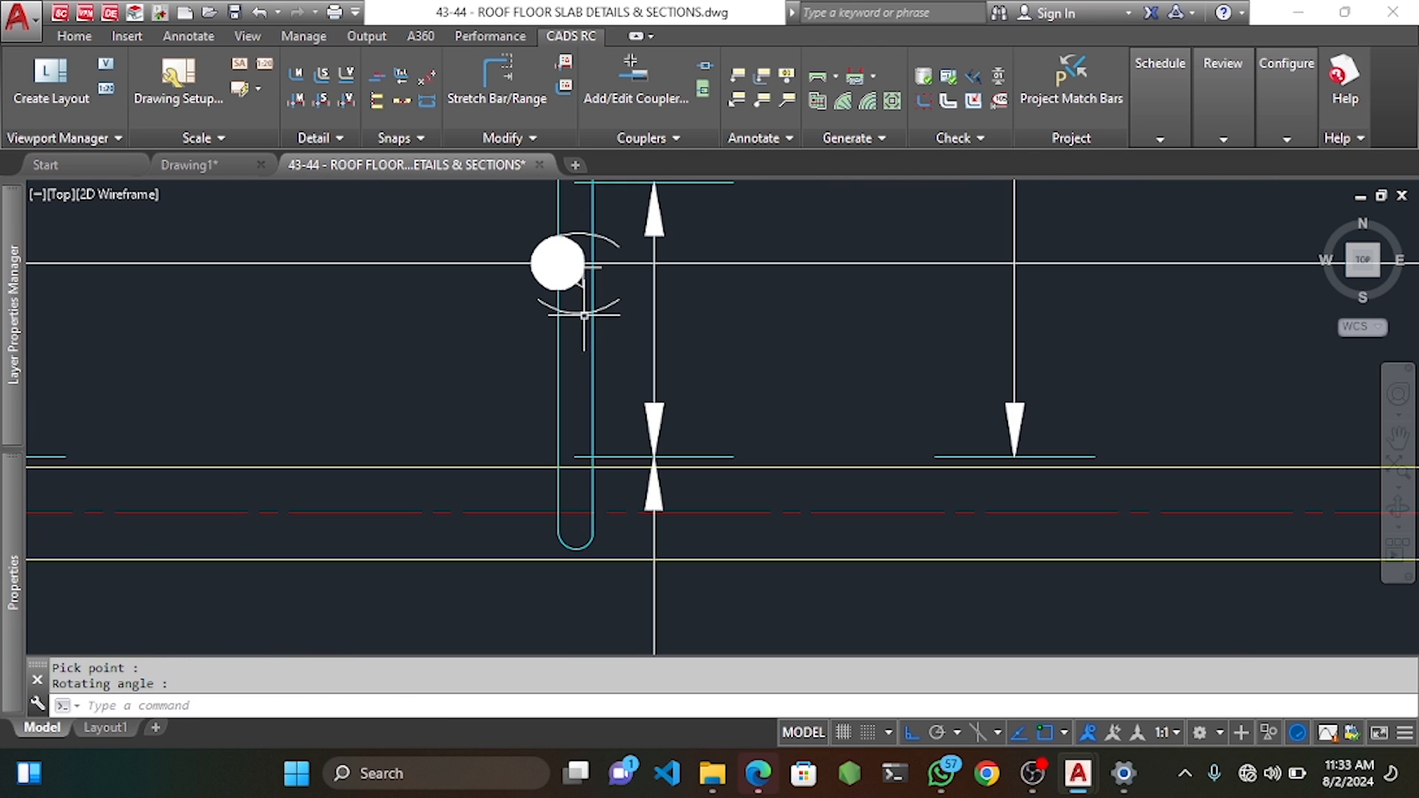
pyautogui.click(565, 334)
pyautogui.click(591, 325)
pyautogui.scroll(-4, 522, 381)
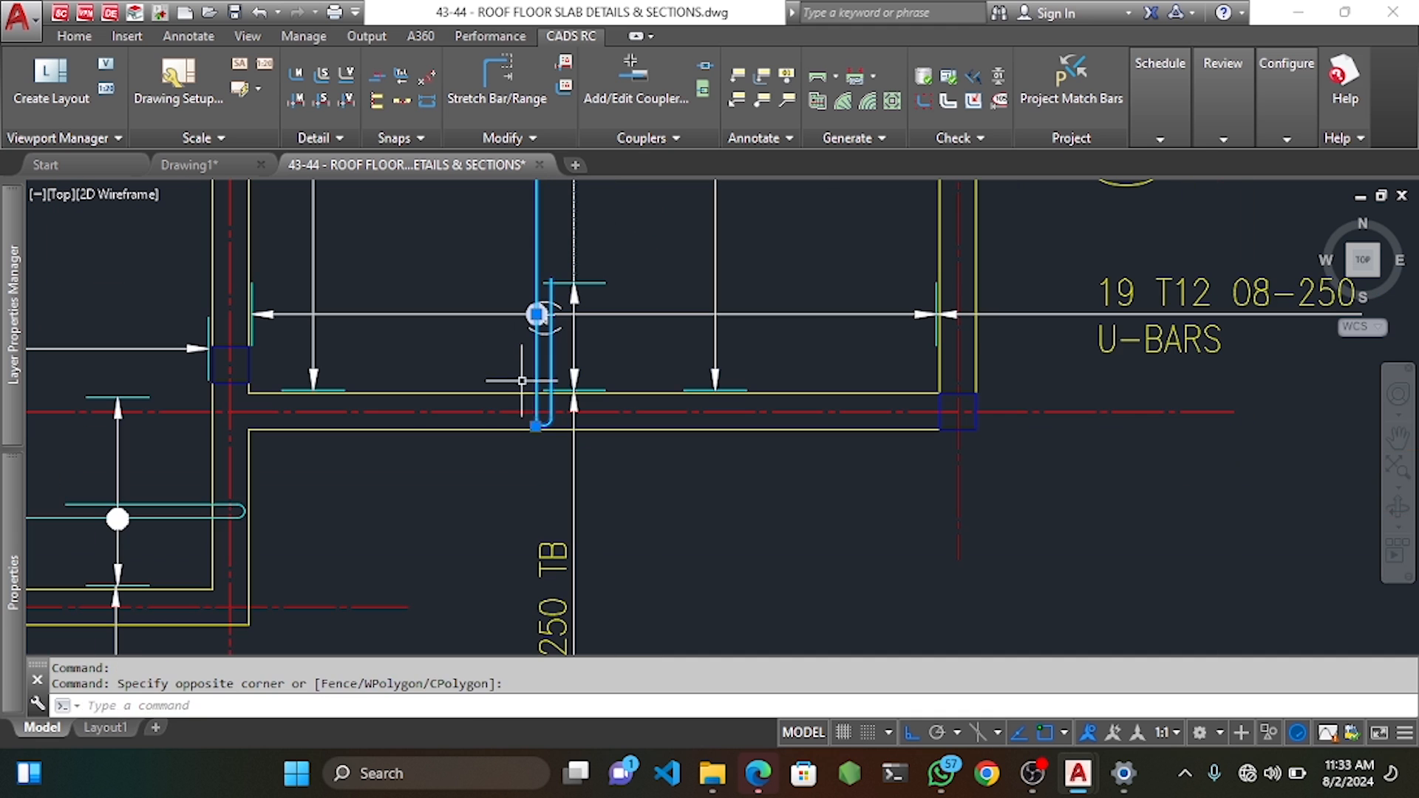
pyautogui.press('Return')
pyautogui.click(466, 473)
pyautogui.scroll(-7, 466, 458)
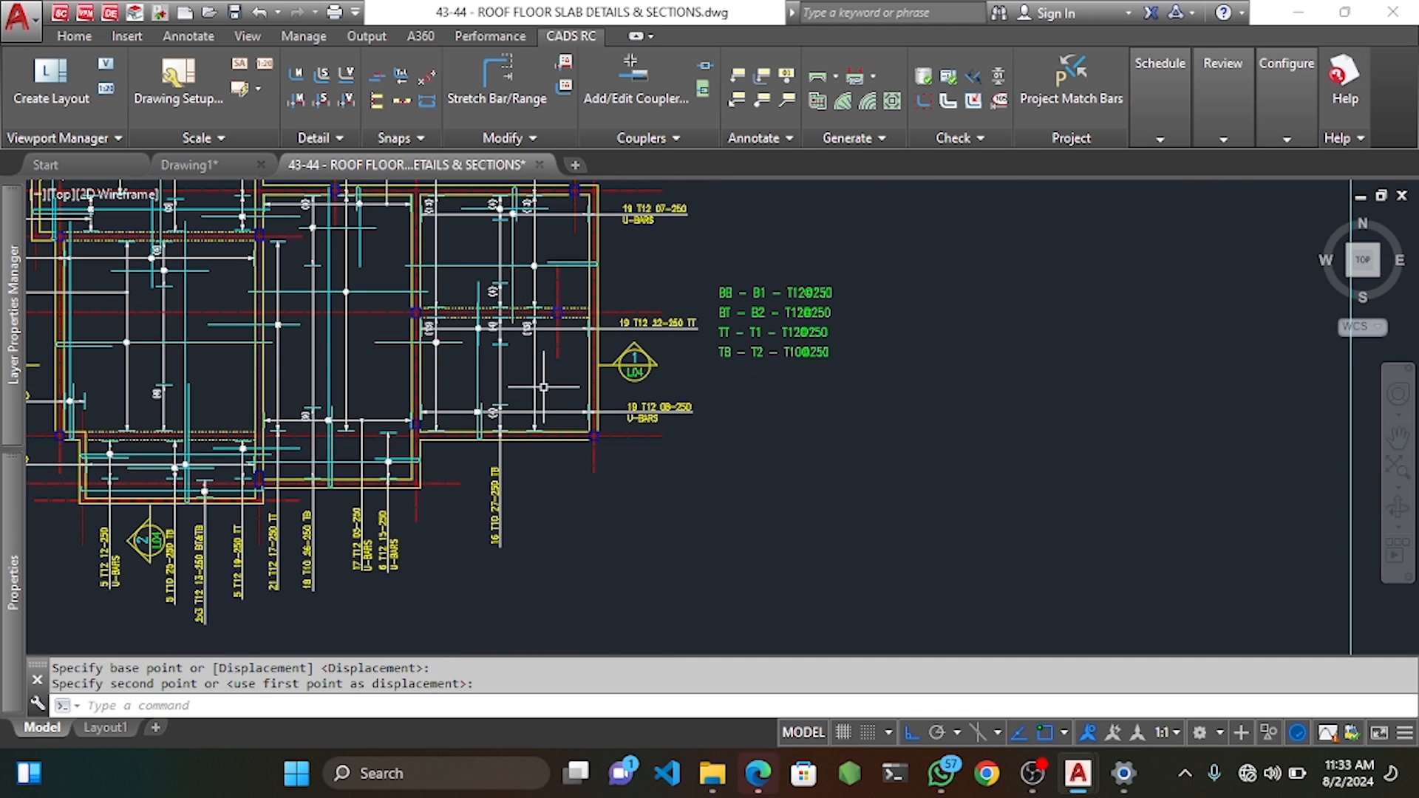
pyautogui.scroll(10, 497, 345)
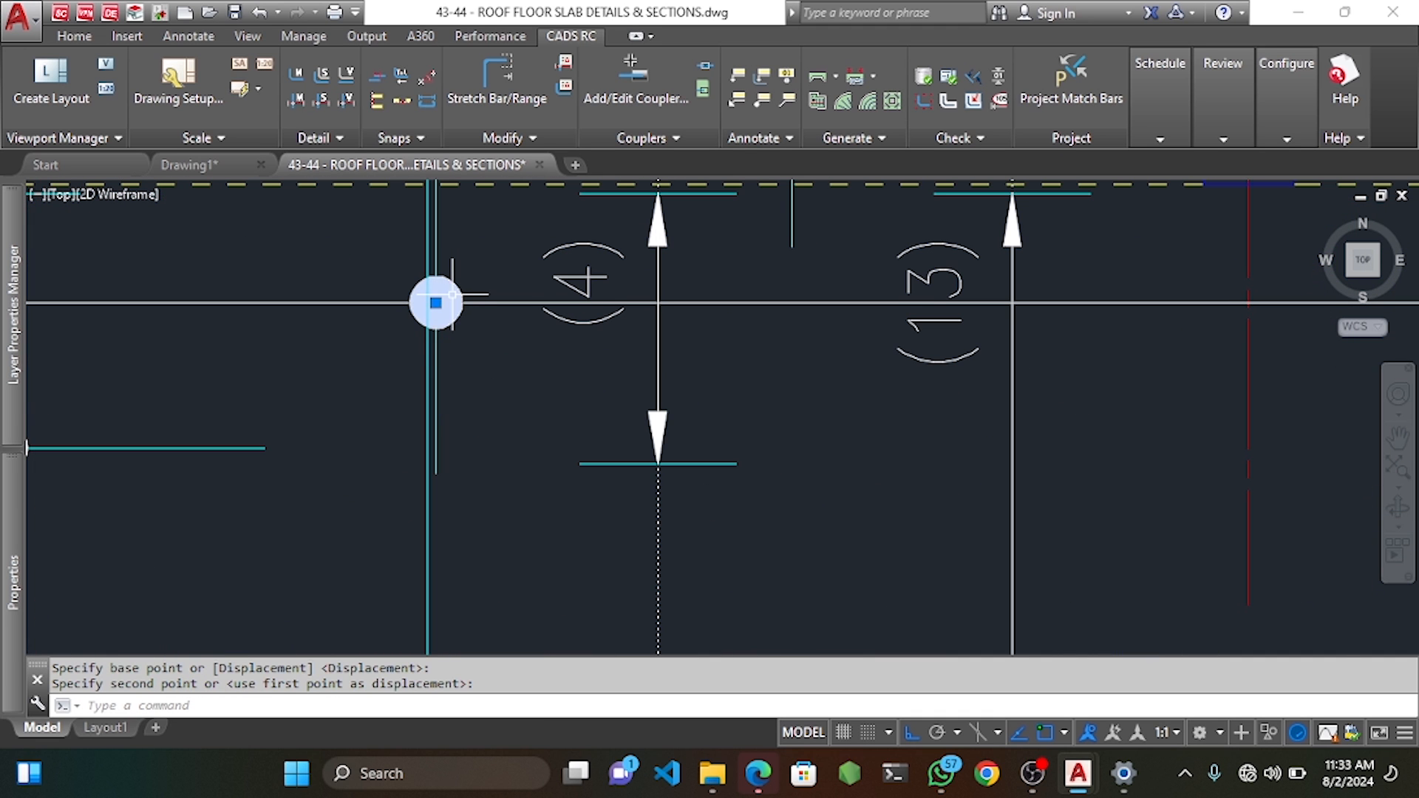
pyautogui.click(452, 294)
# Cancel the repeated move and pan the plan to bring grid lines B–D into view.
pyautogui.press('Return')
pyautogui.click(367, 409)
pyautogui.scroll(-6, 213, 428)
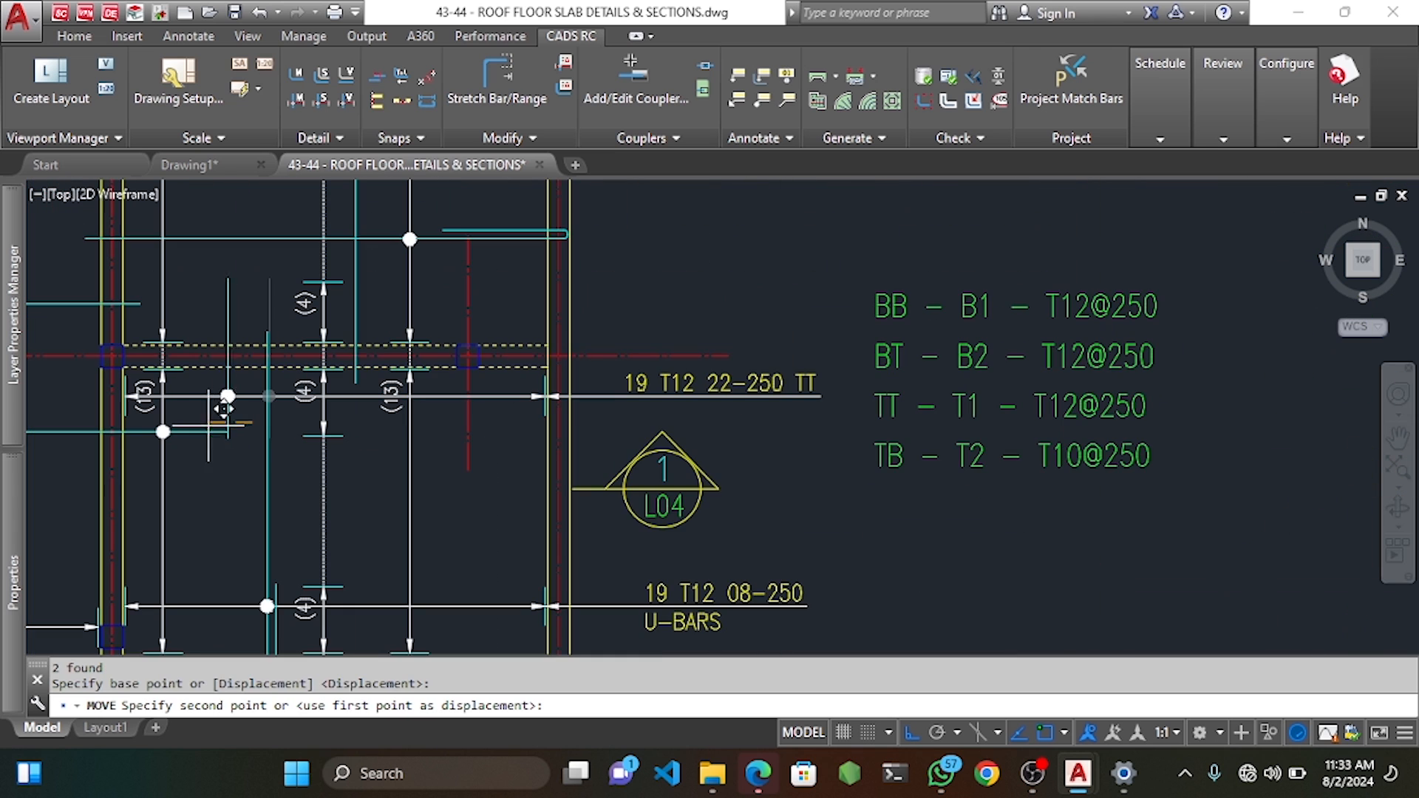
pyautogui.scroll(3, 233, 418)
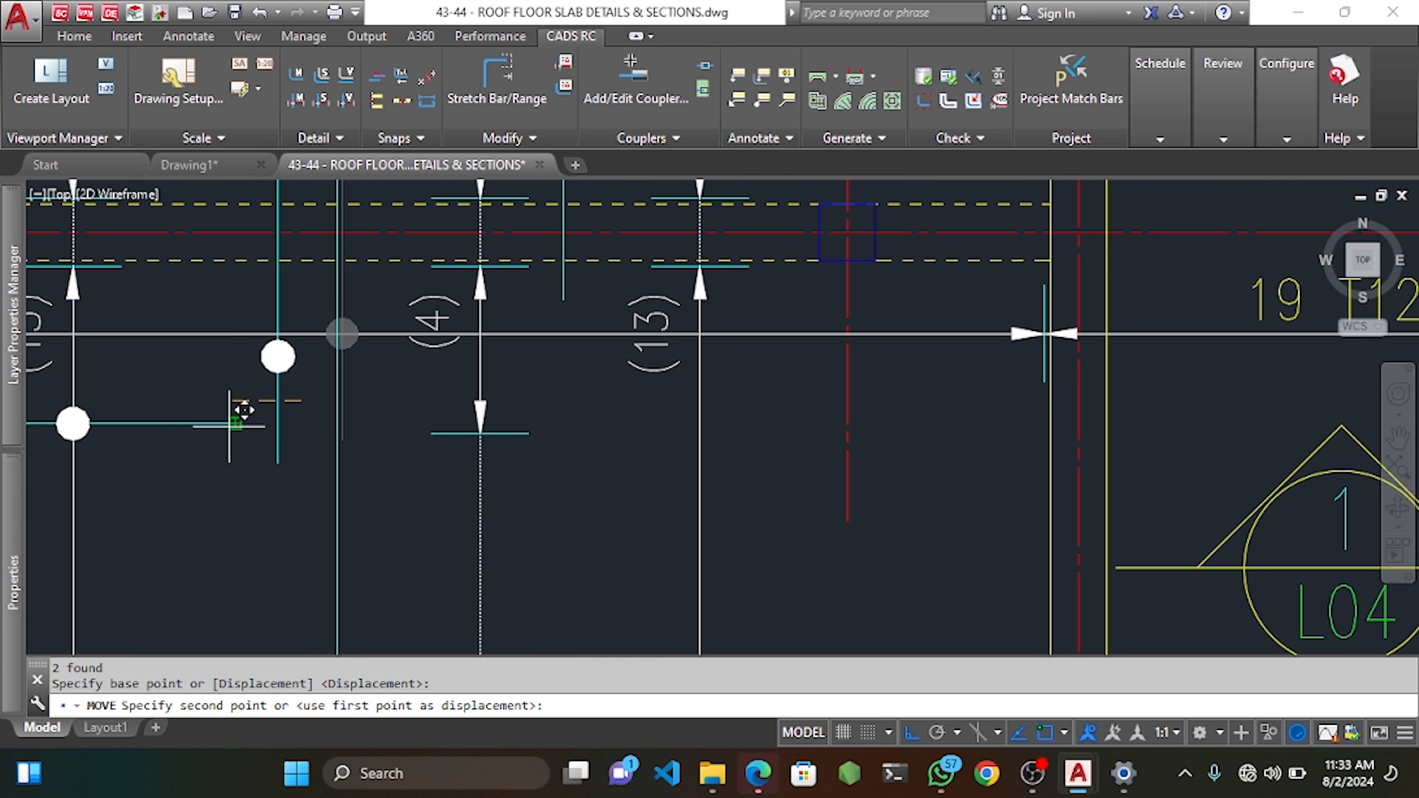
pyautogui.scroll(5, 233, 401)
pyautogui.scroll(-5, 229, 405)
pyautogui.press('Escape')
pyautogui.press('Escape')
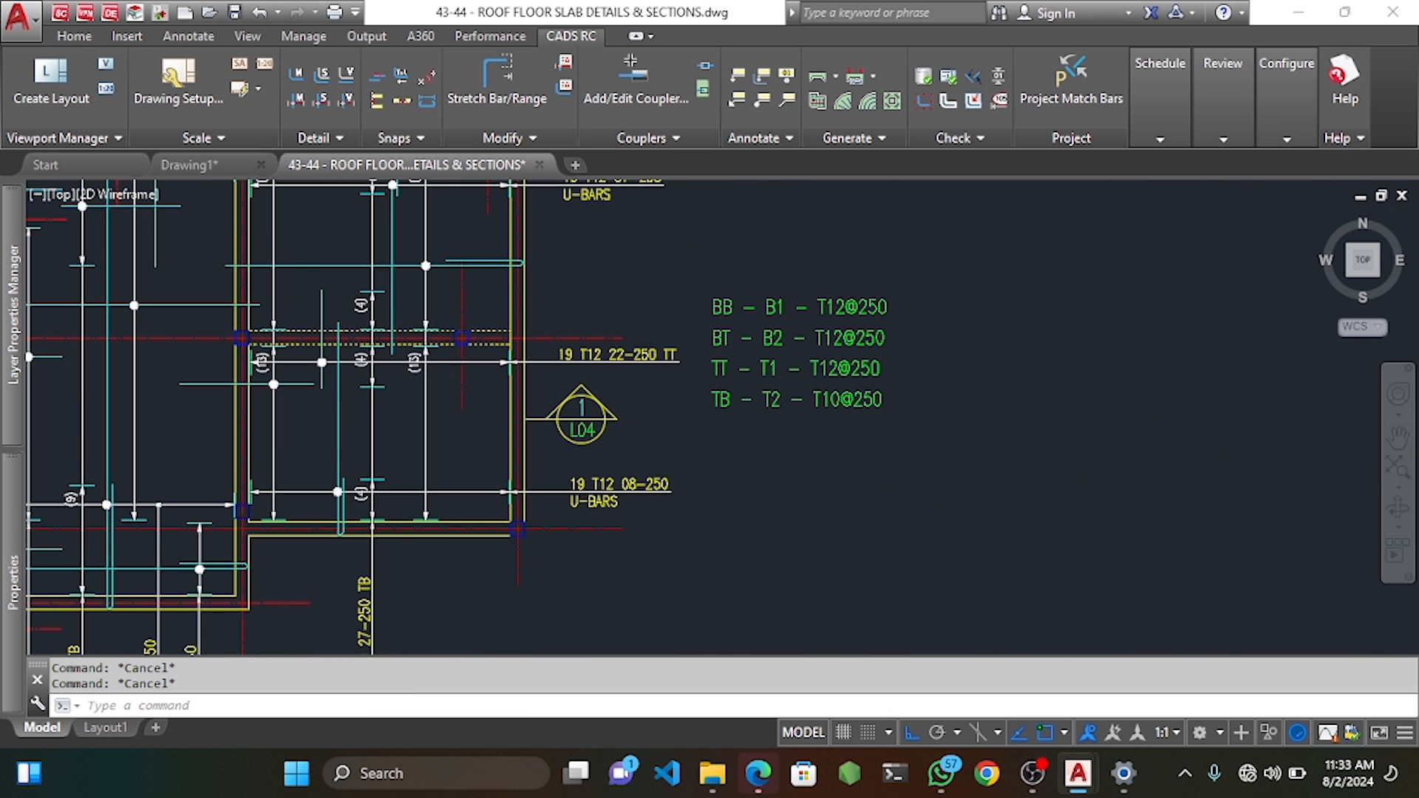
pyautogui.scroll(-4, 518, 373)
pyautogui.moveTo(542, 369); pyautogui.dragTo(573, 363, button='middle')
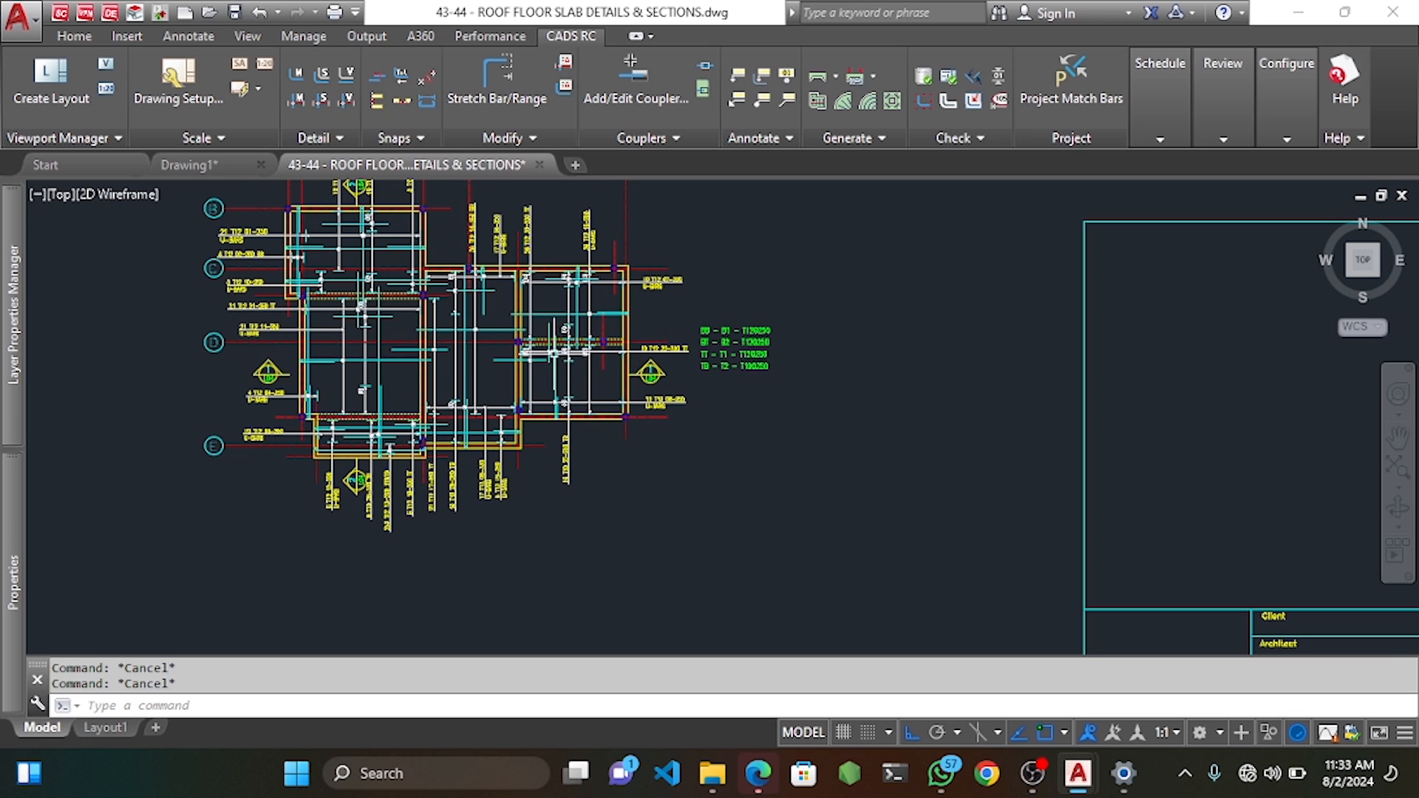
pyautogui.scroll(2, 565, 337)
pyautogui.moveTo(455, 348); pyautogui.dragTo(549, 364, button='middle')
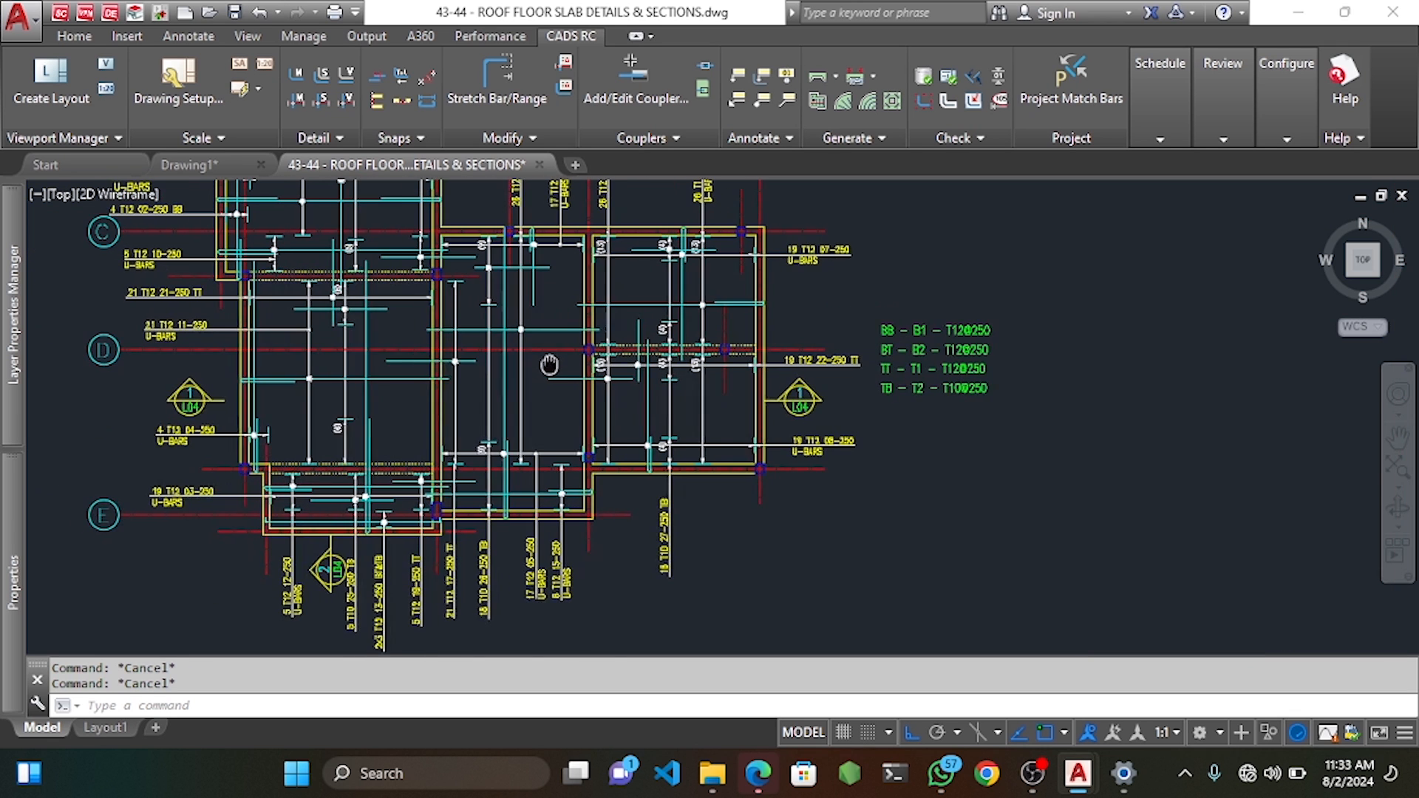
pyautogui.moveTo(391, 363); pyautogui.dragTo(441, 450, button='middle')
pyautogui.moveTo(346, 295); pyautogui.dragTo(356, 336, button='middle')
pyautogui.scroll(2, 303, 318)
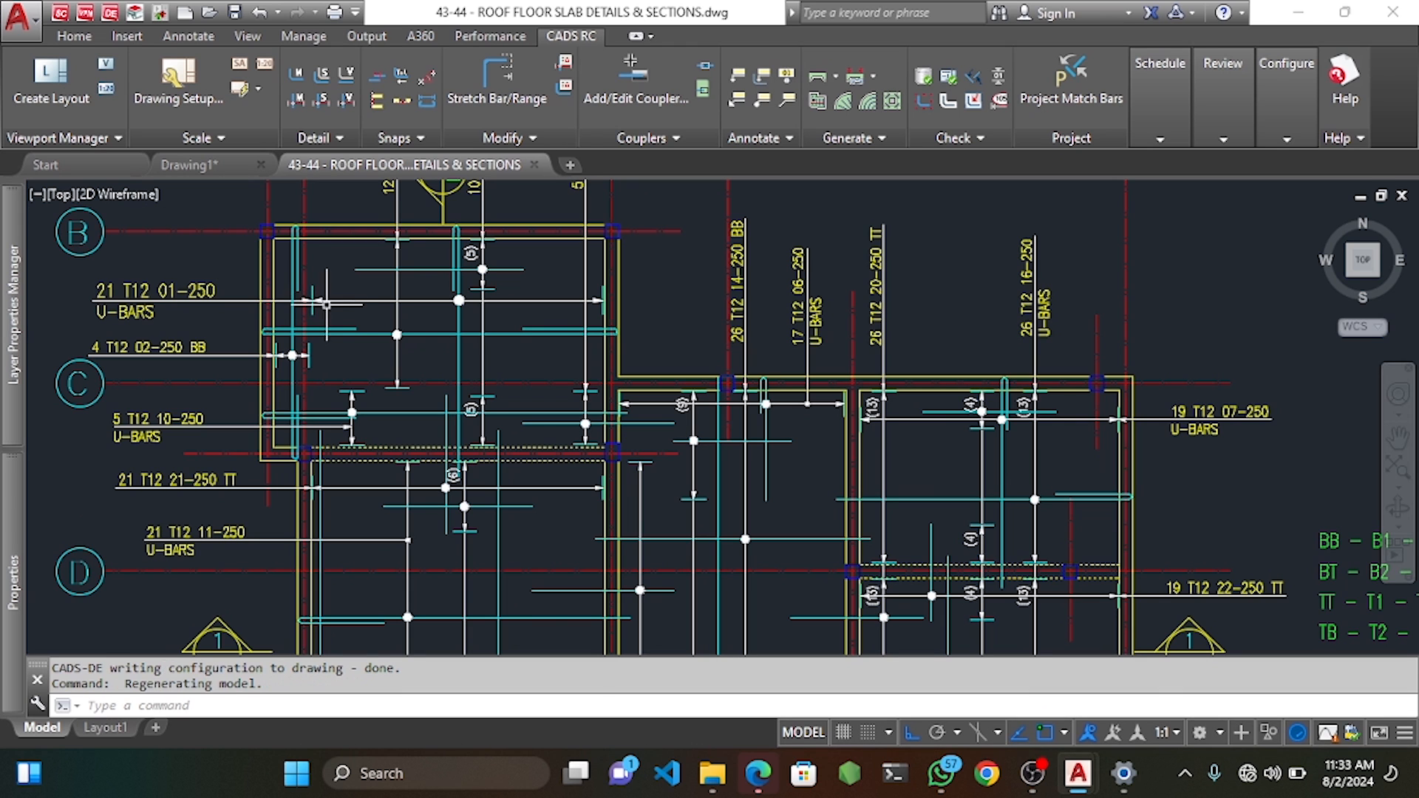
# Start a new-mark single fixed-pitch range using T10 bars, mark 28, noted TB.
pyautogui.rightClick(324, 280)
pyautogui.moveTo(475, 348)
pyautogui.moveTo(748, 372)
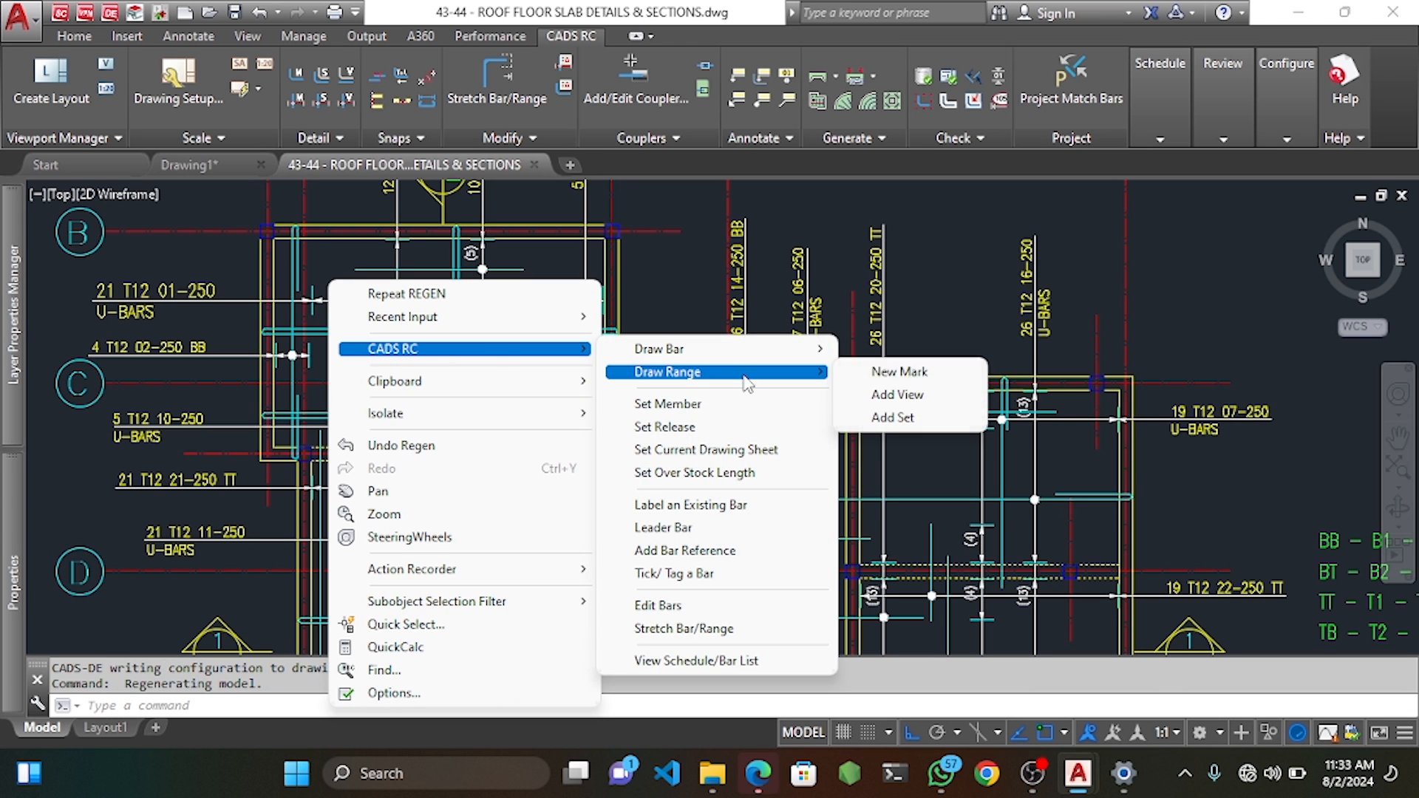
pyautogui.click(898, 371)
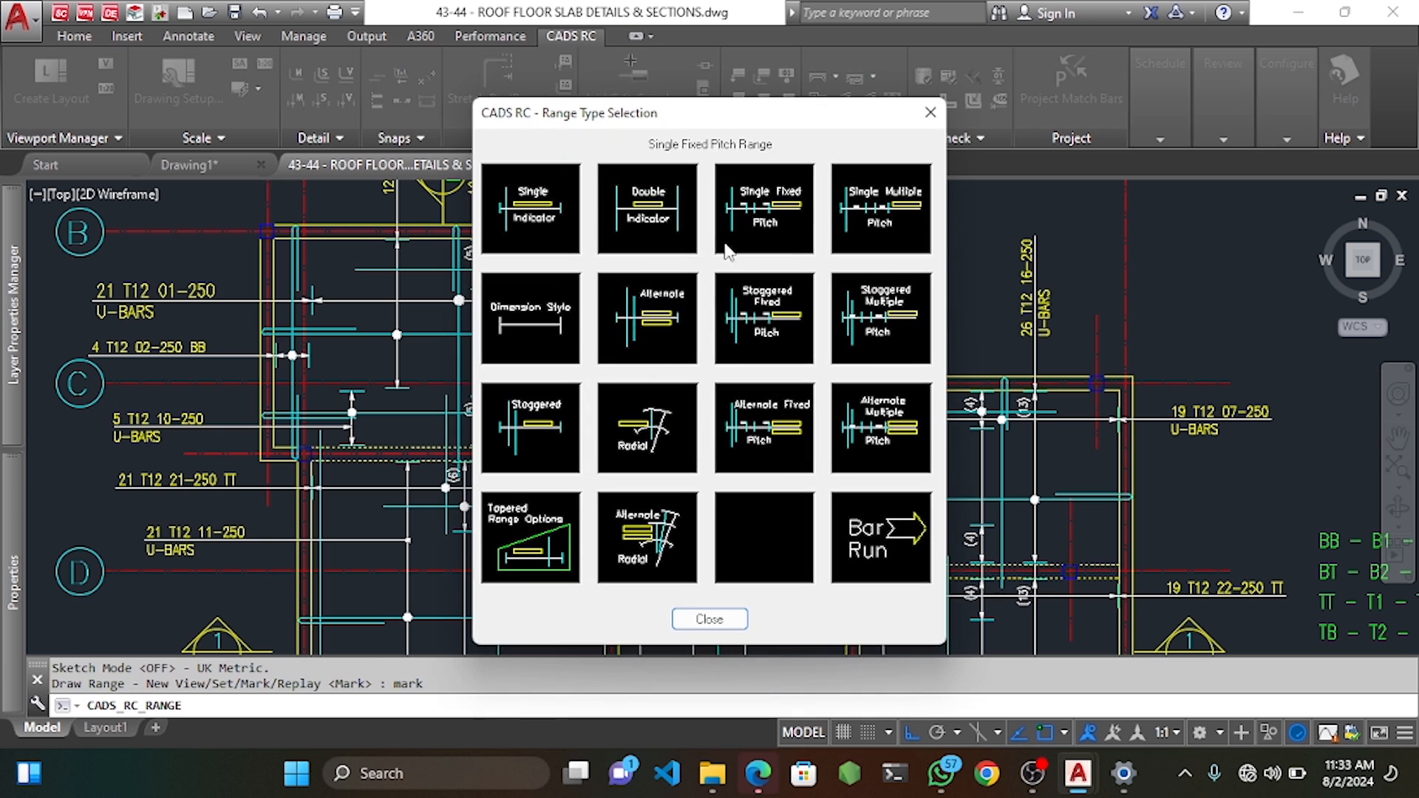
pyautogui.click(780, 222)
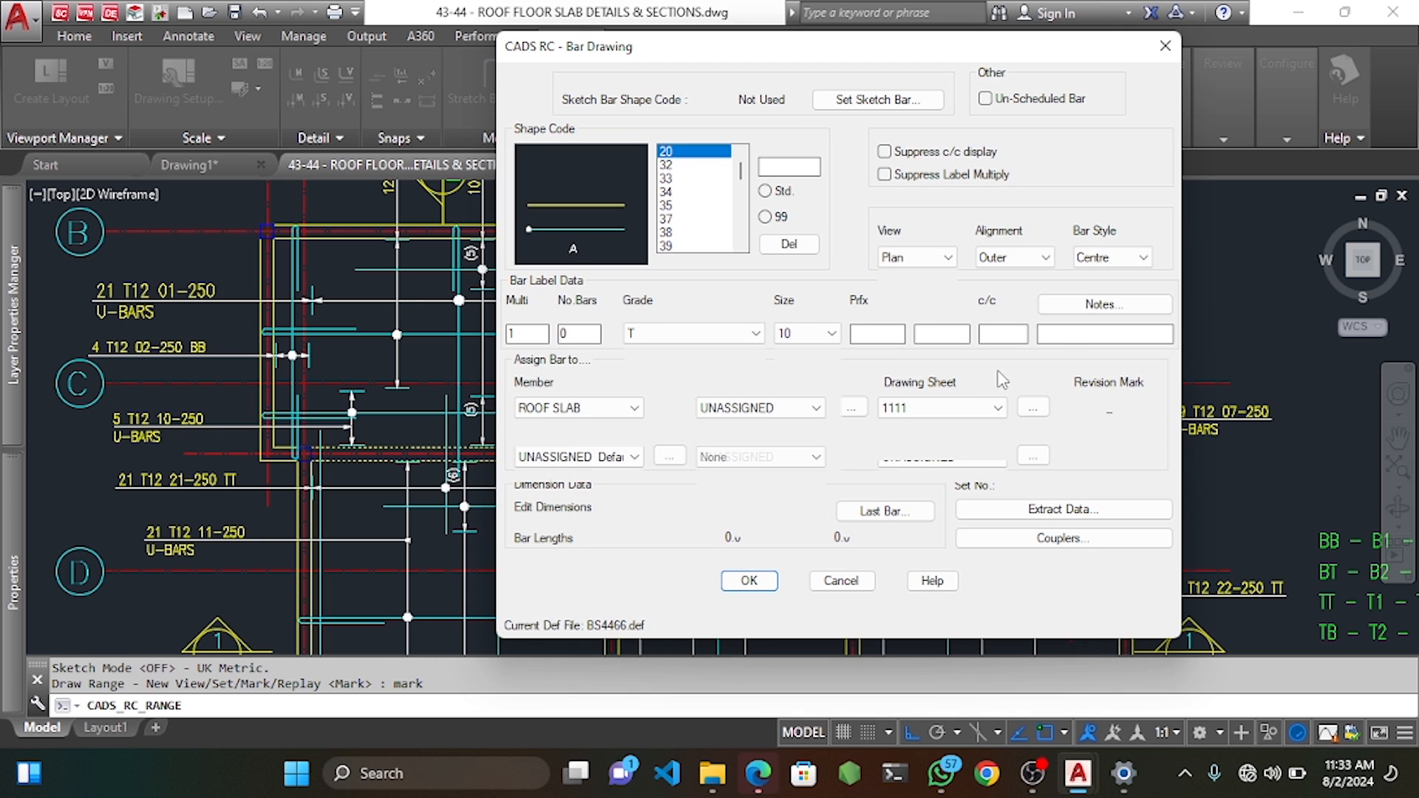
pyautogui.click(749, 580)
# Define the mark 28 bar length by picking its start and end points in the bay.
pyautogui.scroll(2, 434, 307)
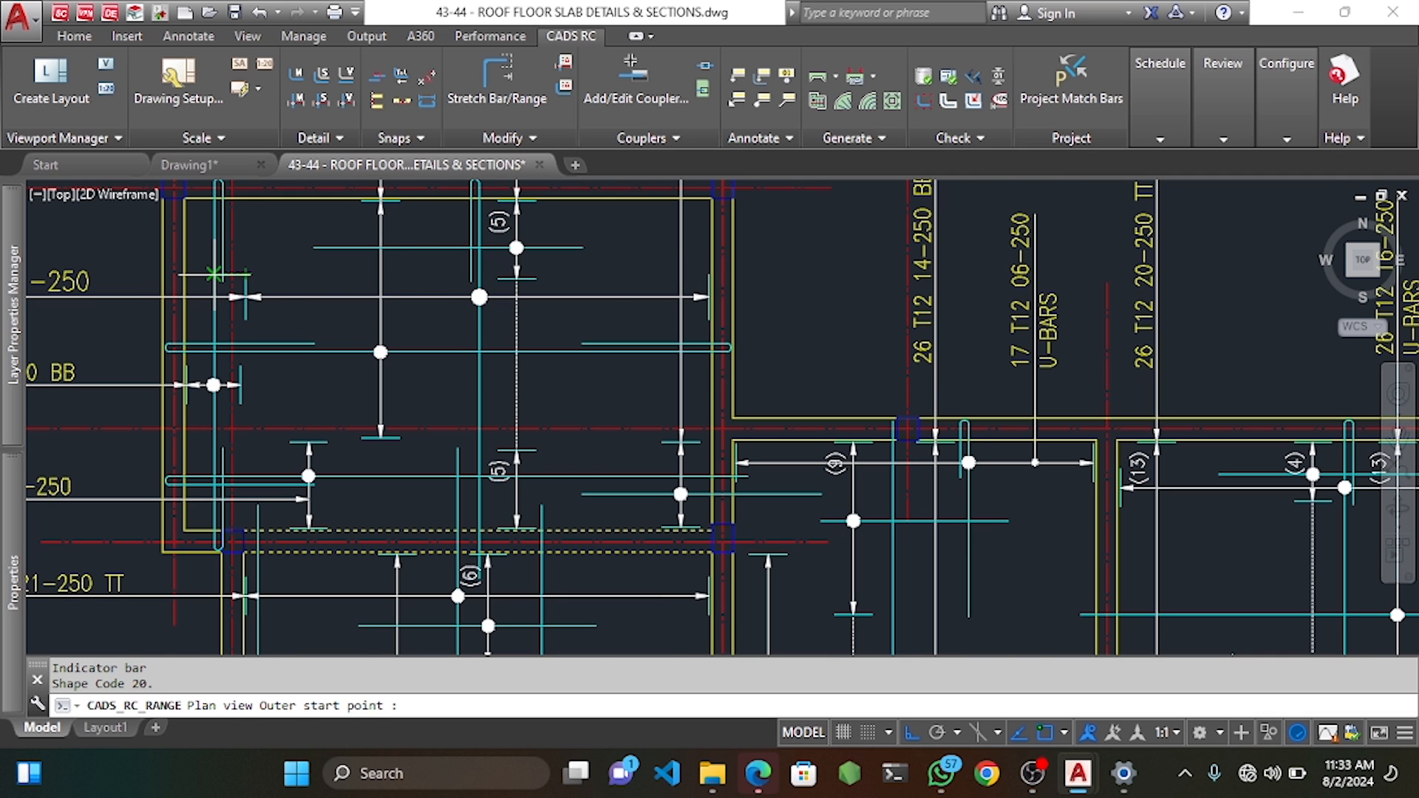
pyautogui.scroll(2, 214, 274)
pyautogui.click(191, 272)
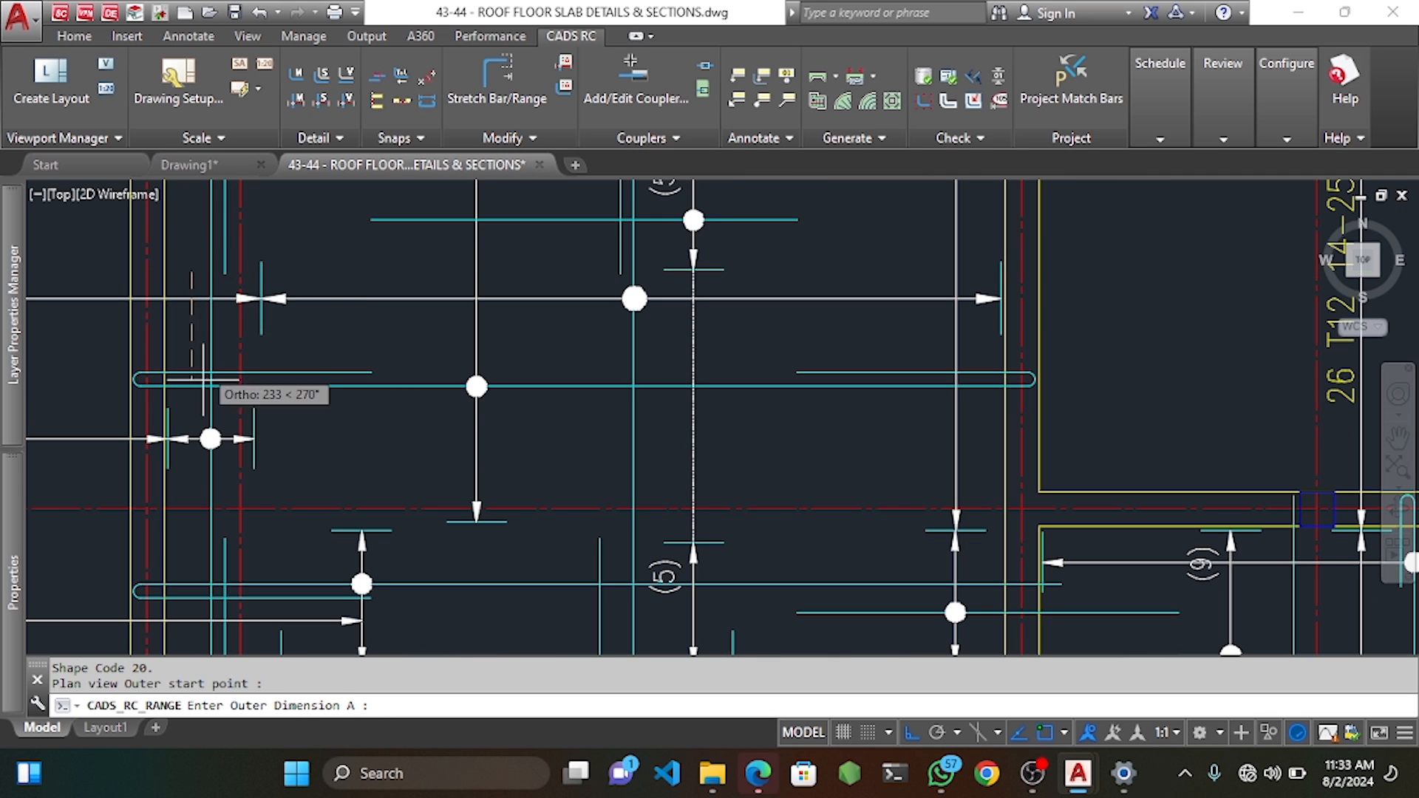
pyautogui.moveTo(196, 483); pyautogui.dragTo(204, 436, button='middle')
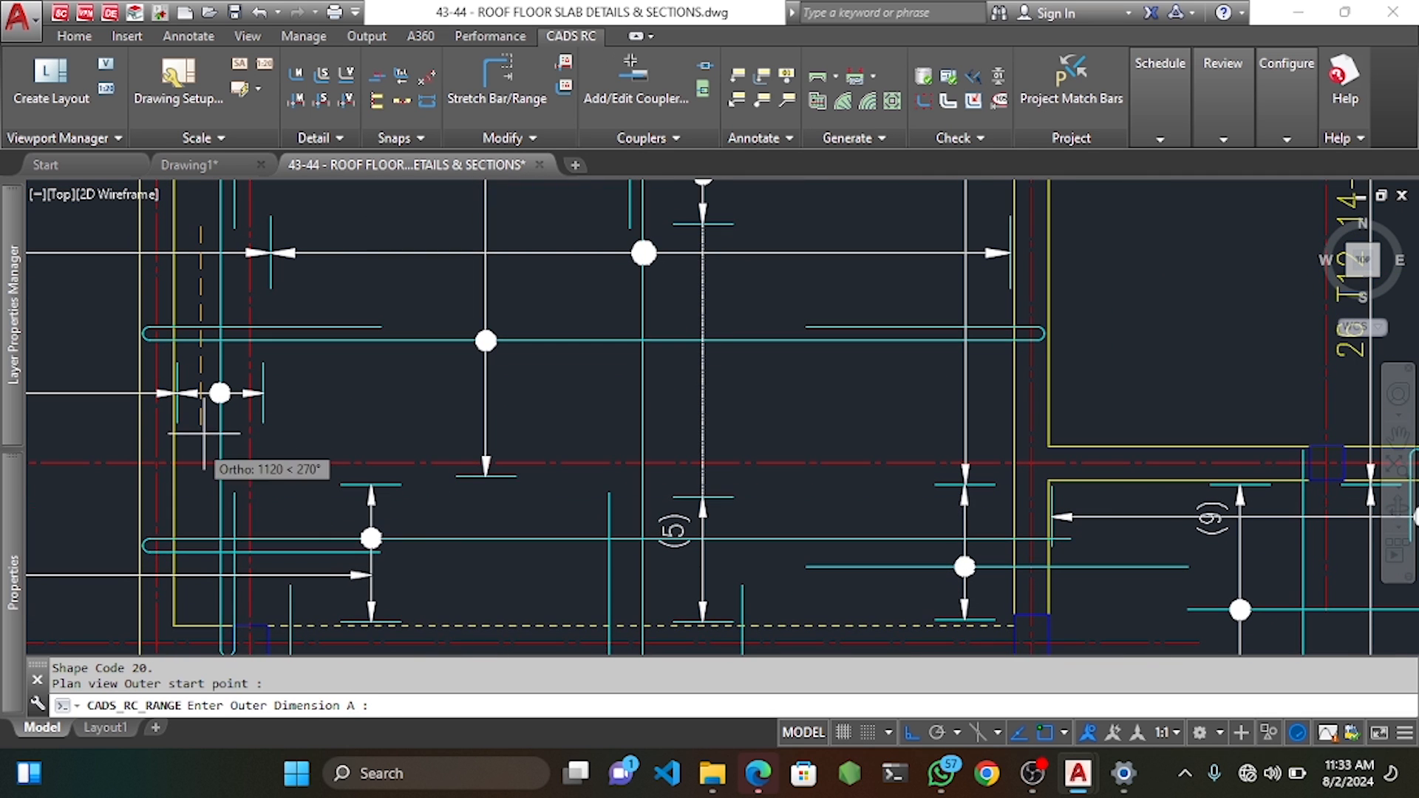
pyautogui.click(201, 493)
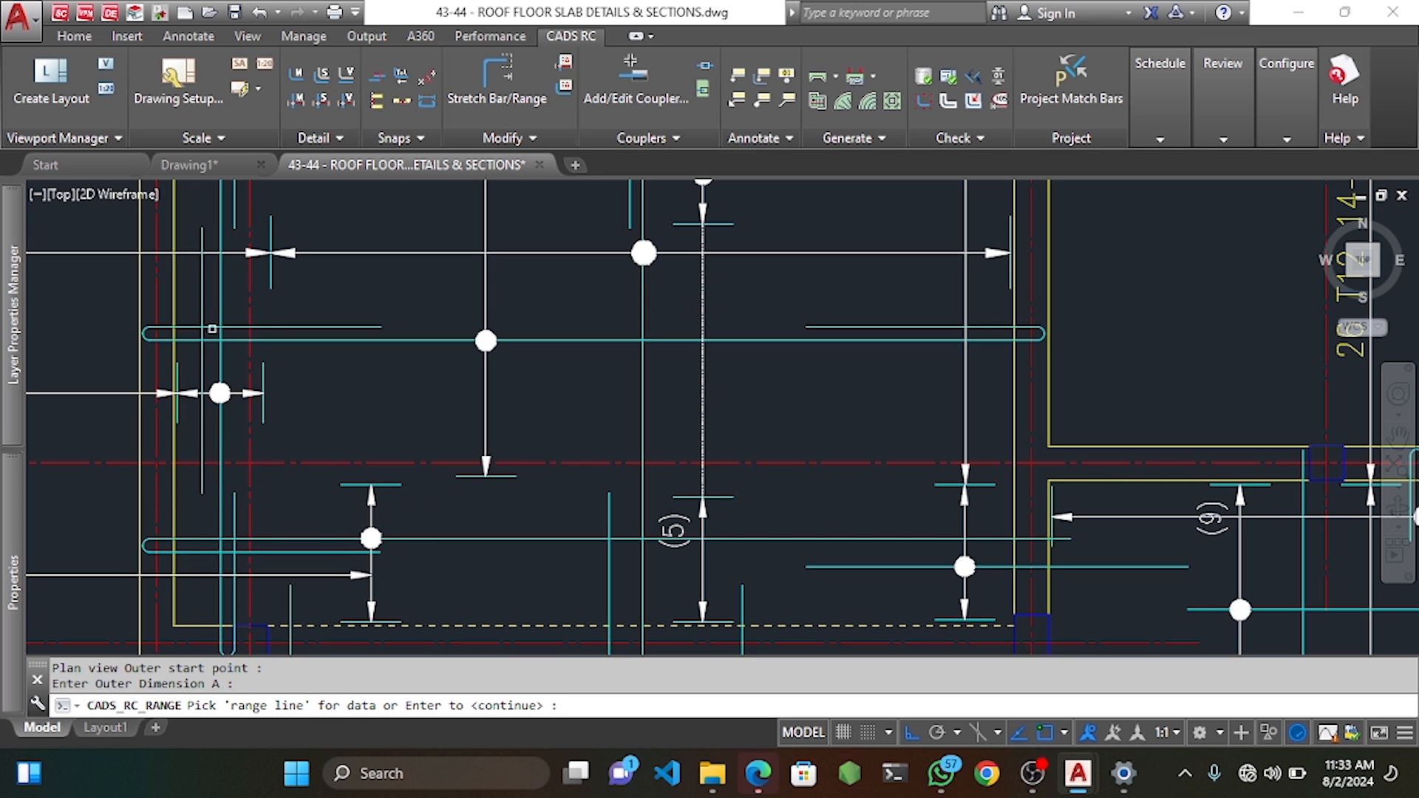
pyautogui.click(202, 324)
# Pick the first bar group span, keeping the default first and last bar offsets.
pyautogui.click(173, 308)
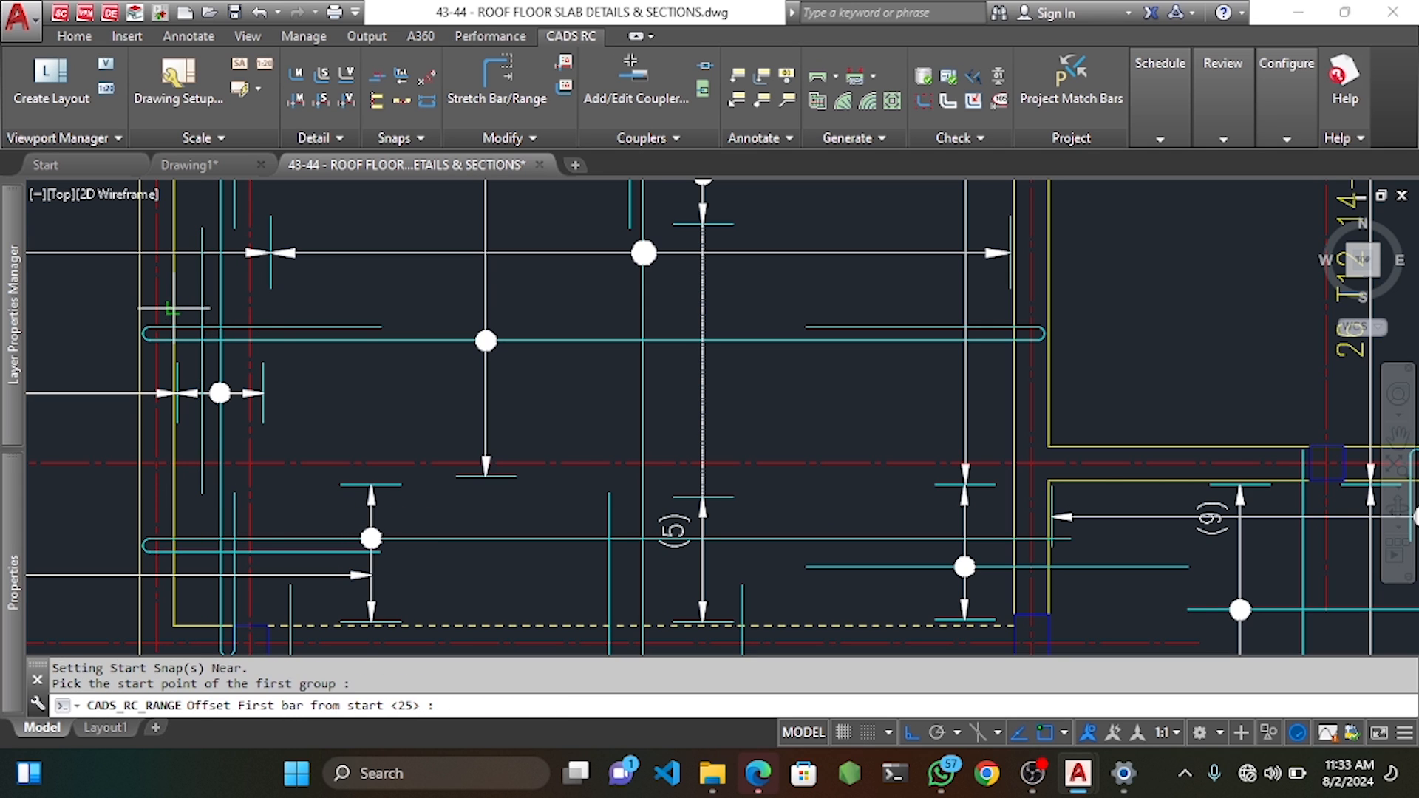
pyautogui.press('Return')
pyautogui.click(380, 309)
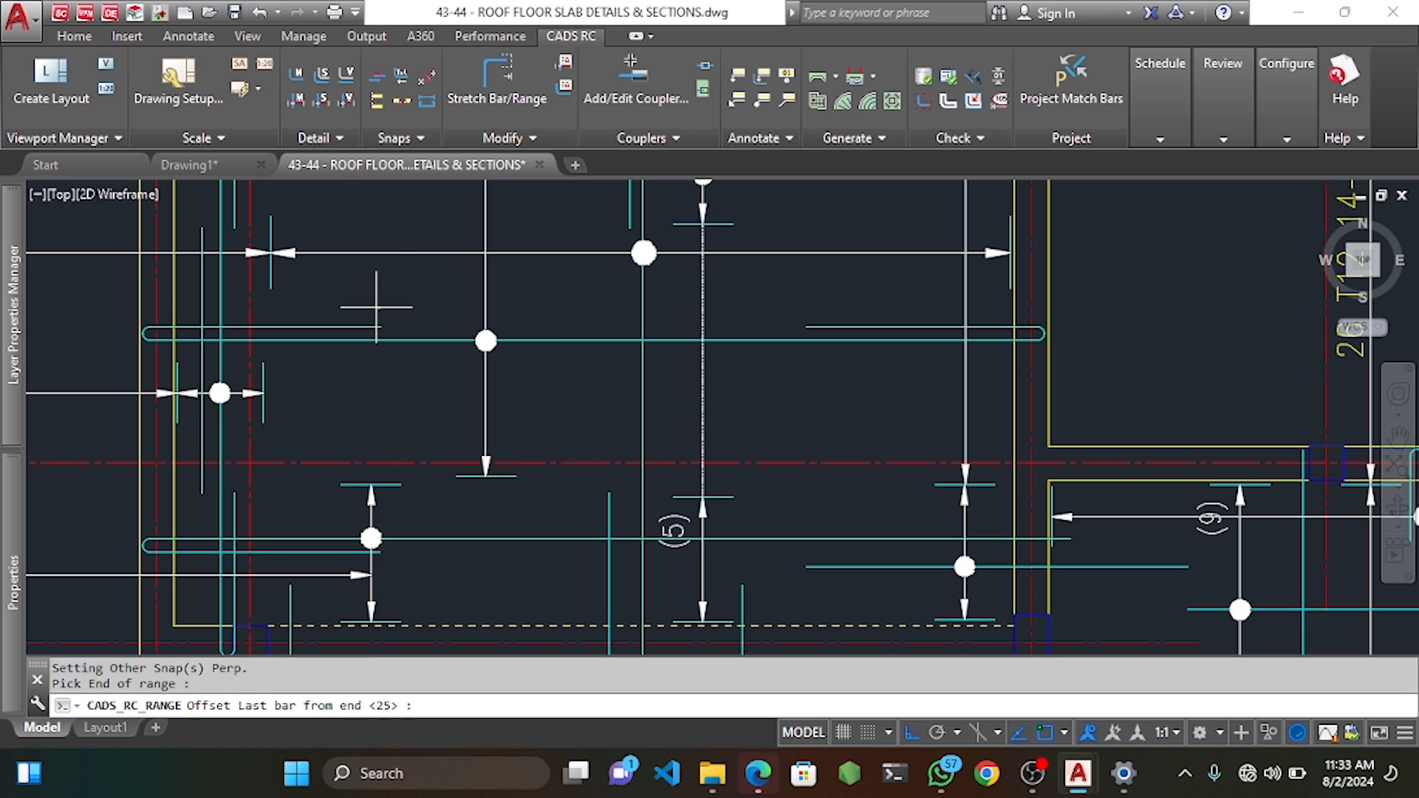
pyautogui.press('Return')
pyautogui.press('Return')
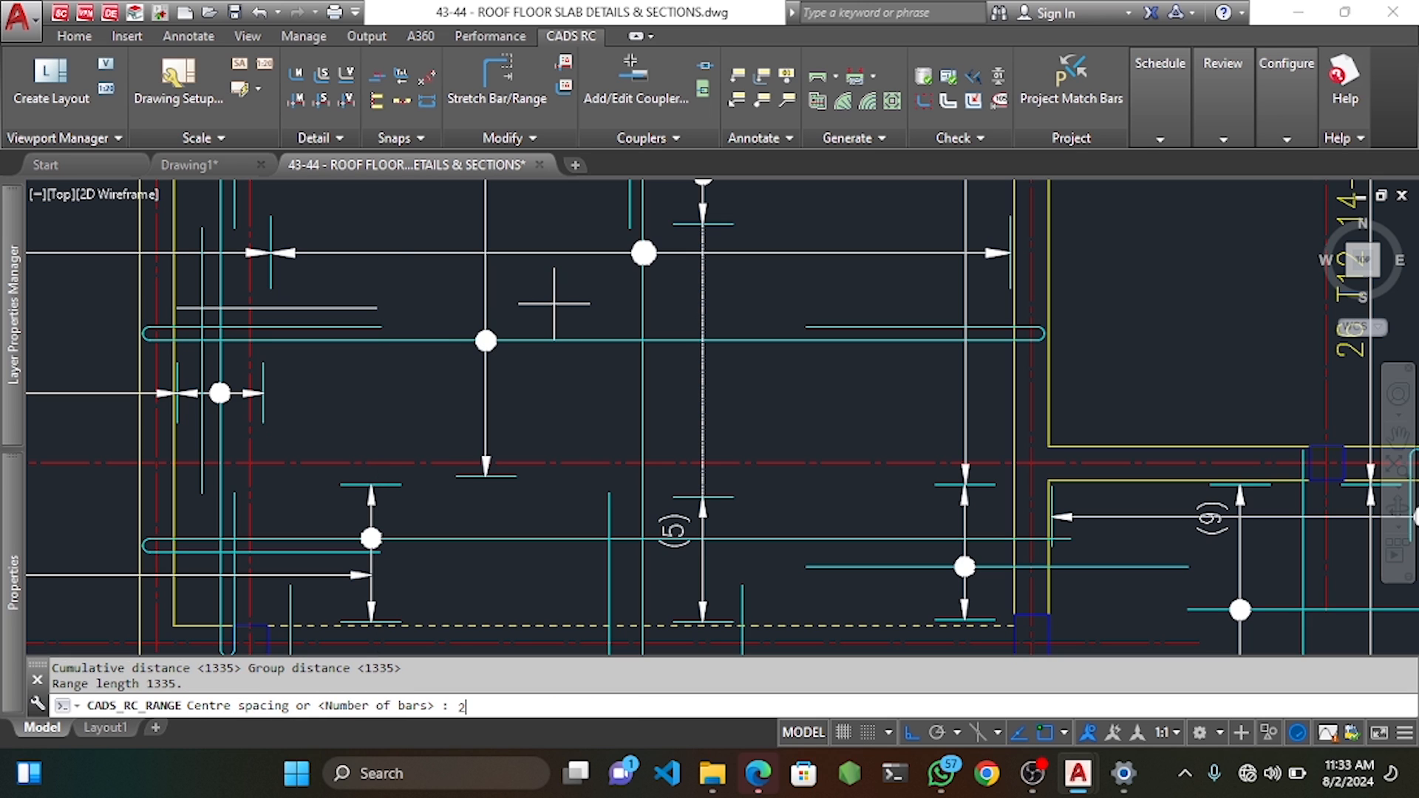
# Confirm 250 spacing, pick the second bar group and draw the range with the default group.
pyautogui.press('Return')
pyautogui.press('Return')
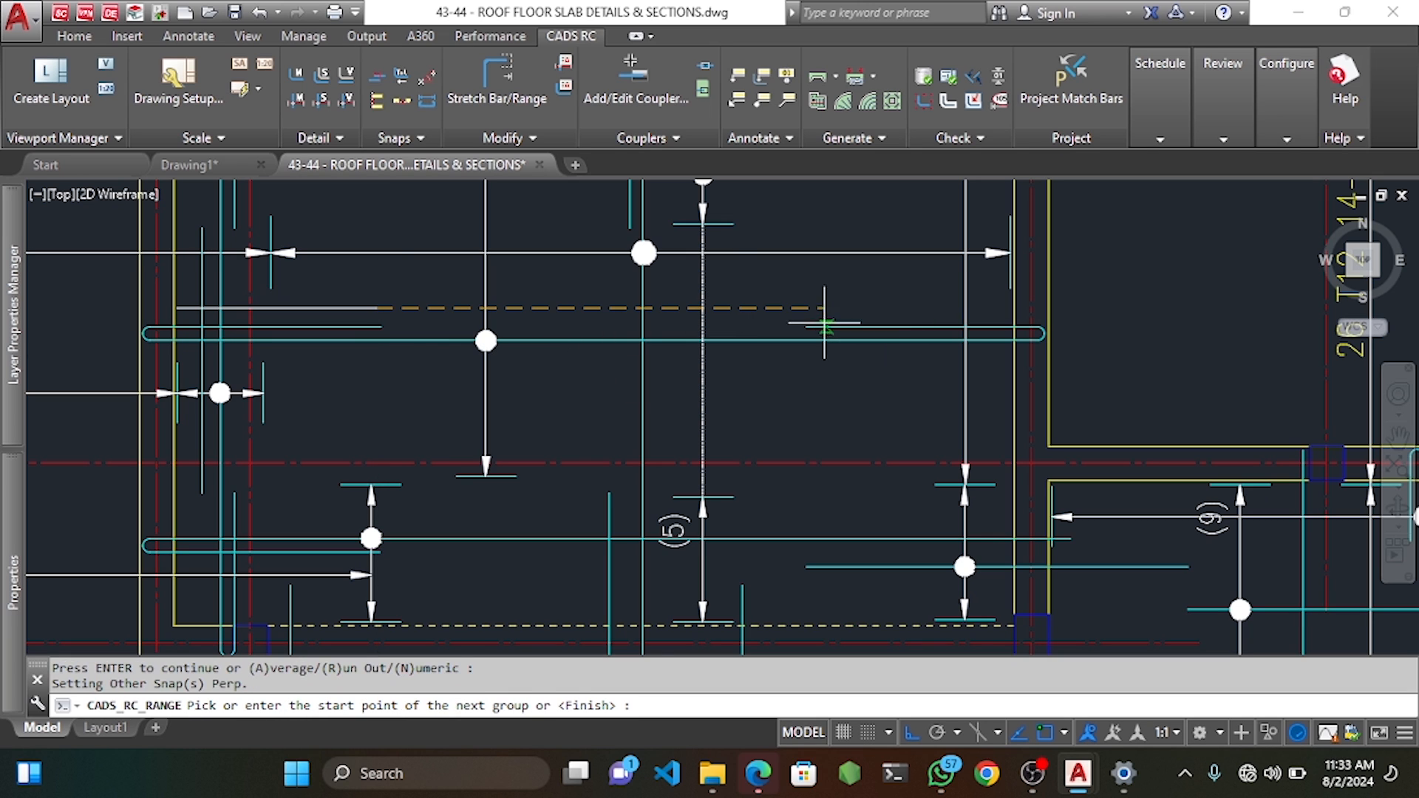
pyautogui.click(808, 319)
pyautogui.press('Return')
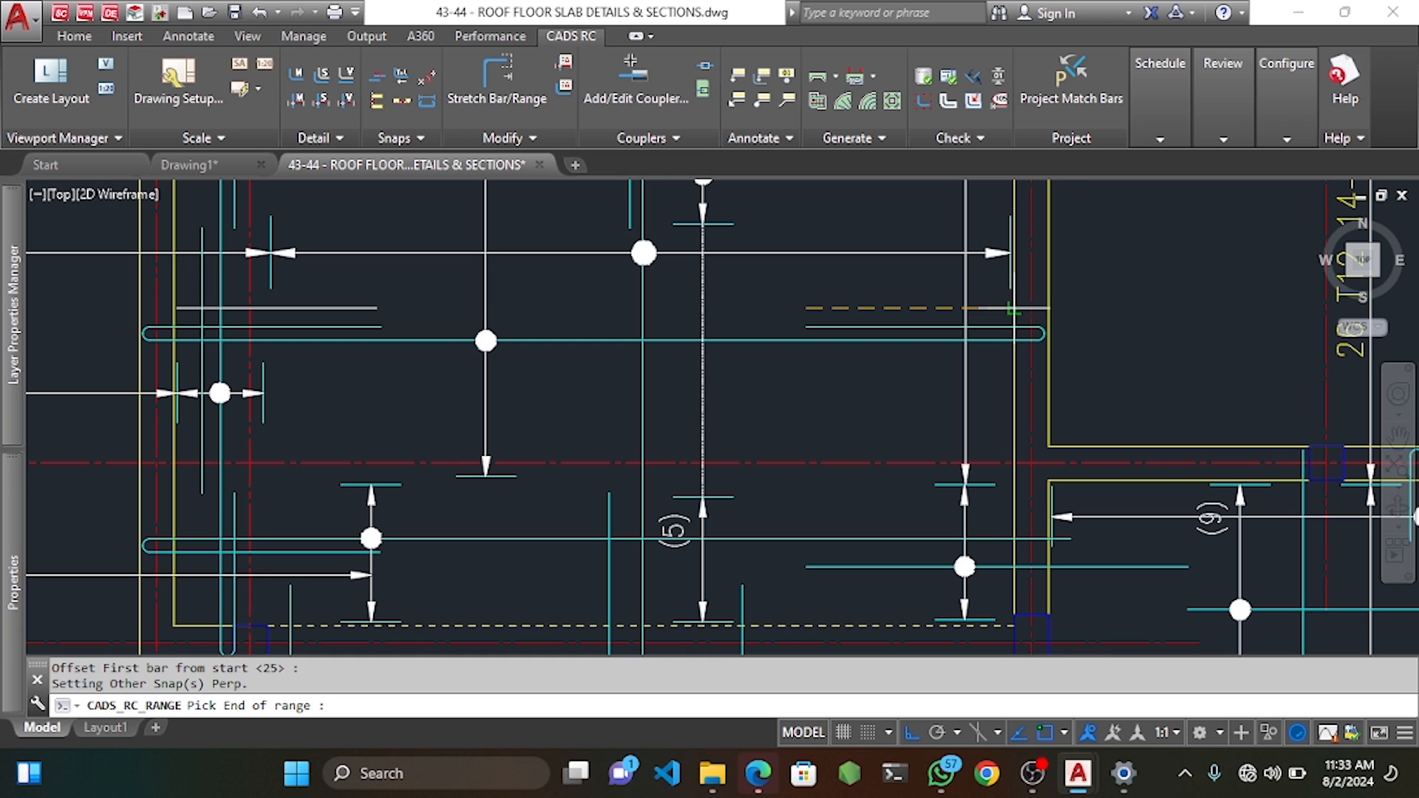
pyautogui.click(1018, 316)
pyautogui.press('Return')
pyautogui.press('Return')
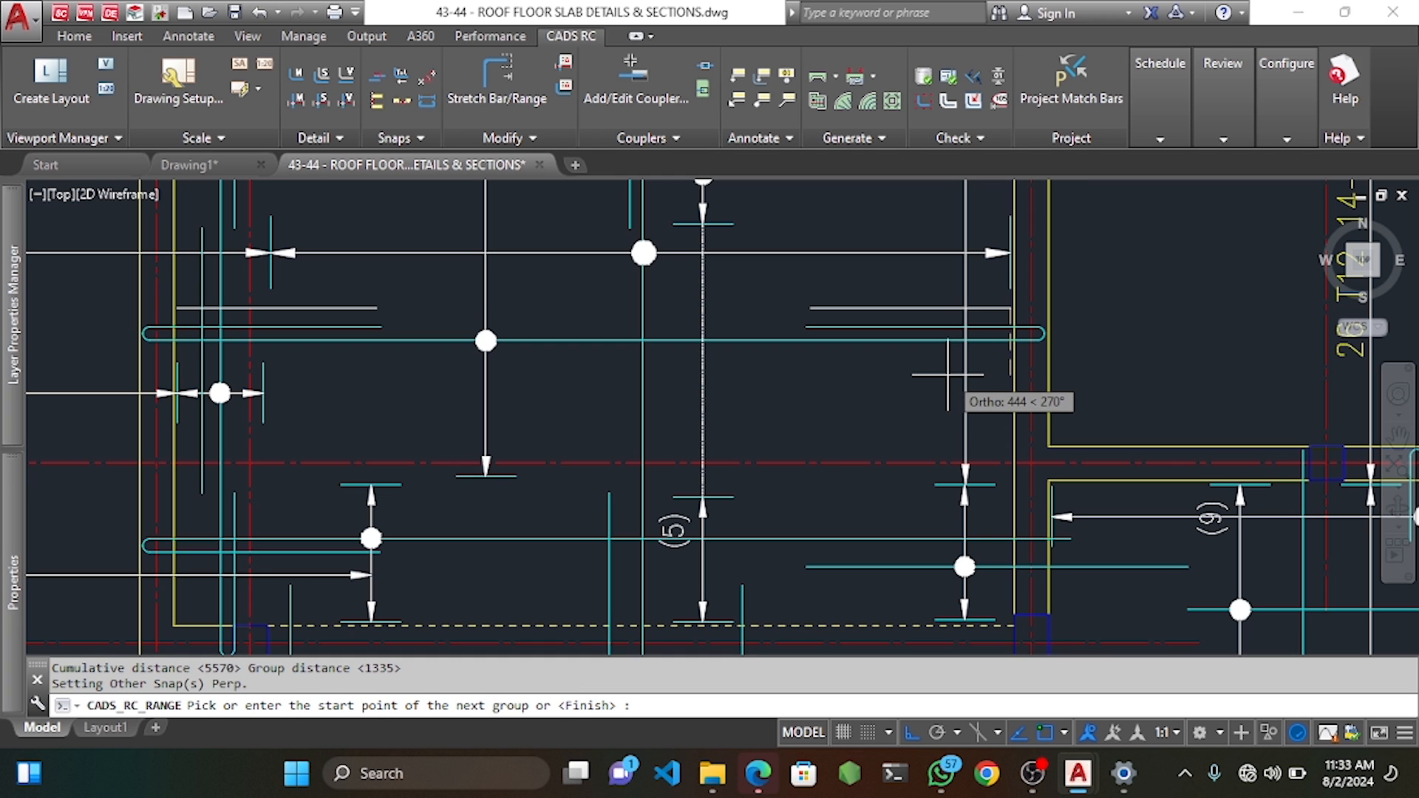
pyautogui.press('Return')
pyautogui.press('Return')
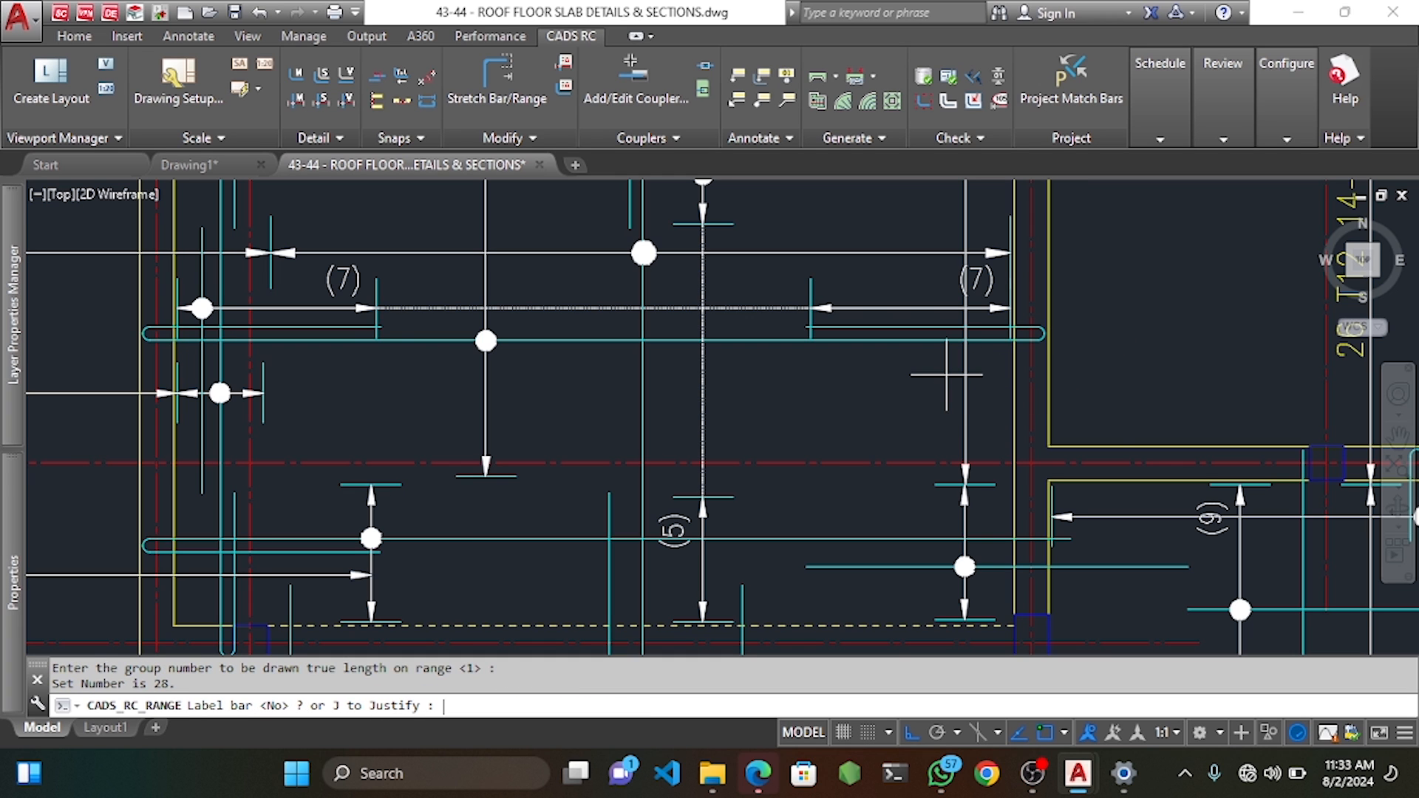
pyautogui.write('Y')
pyautogui.press('Return')
# Place the unrotated 28-250 TB label under the 21 T12 01-250 note near grid C.
pyautogui.scroll(-2, 517, 385)
pyautogui.moveTo(518, 384); pyautogui.dragTo(776, 375, button='middle')
pyautogui.scroll(2, 446, 360)
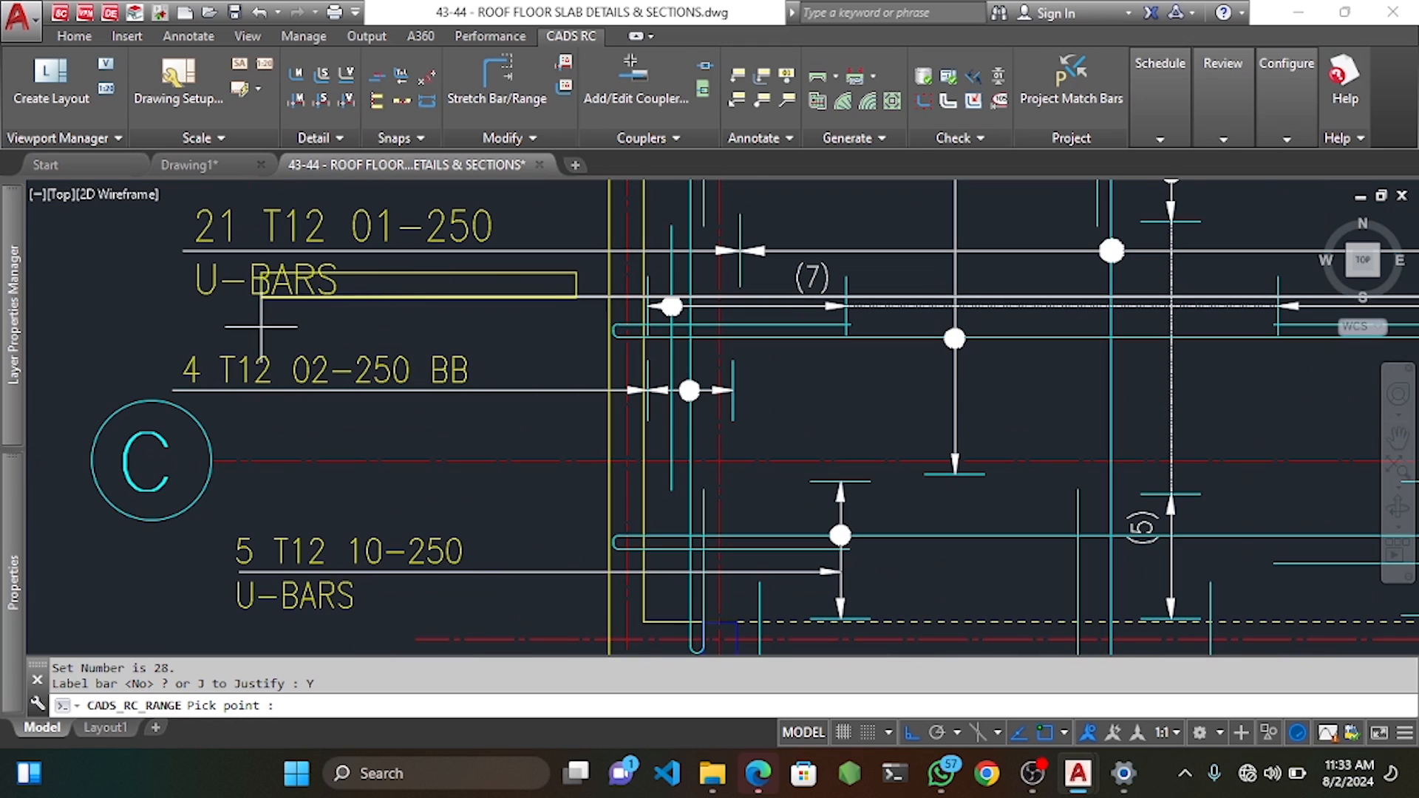
pyautogui.click(191, 320)
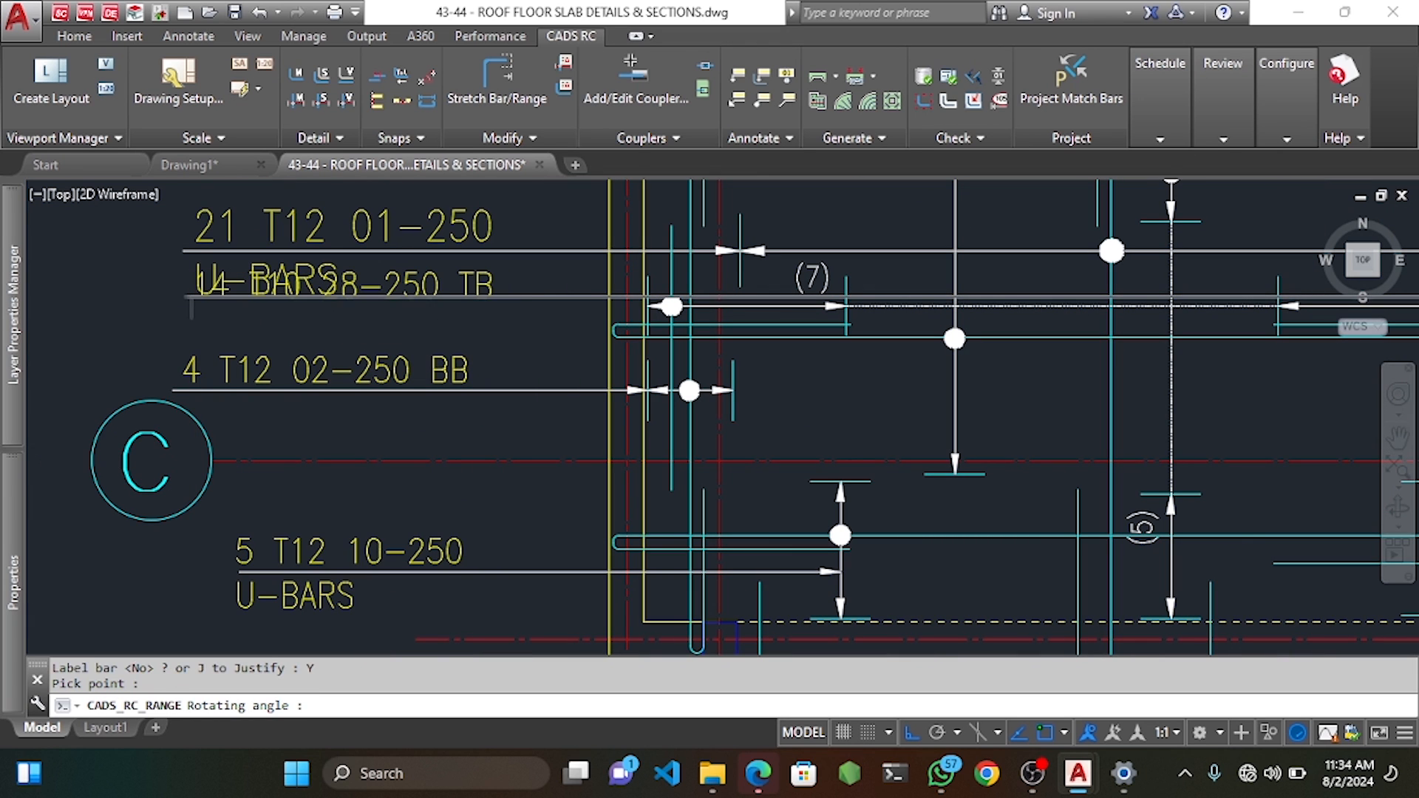
pyautogui.click(473, 313)
pyautogui.scroll(-2, 512, 316)
pyautogui.moveTo(803, 325); pyautogui.dragTo(627, 359, button='middle')
# Move the 4 T12 02-250 BB label, leader and range dot slightly lower.
pyautogui.moveTo(718, 376); pyautogui.dragTo(709, 348, button='middle')
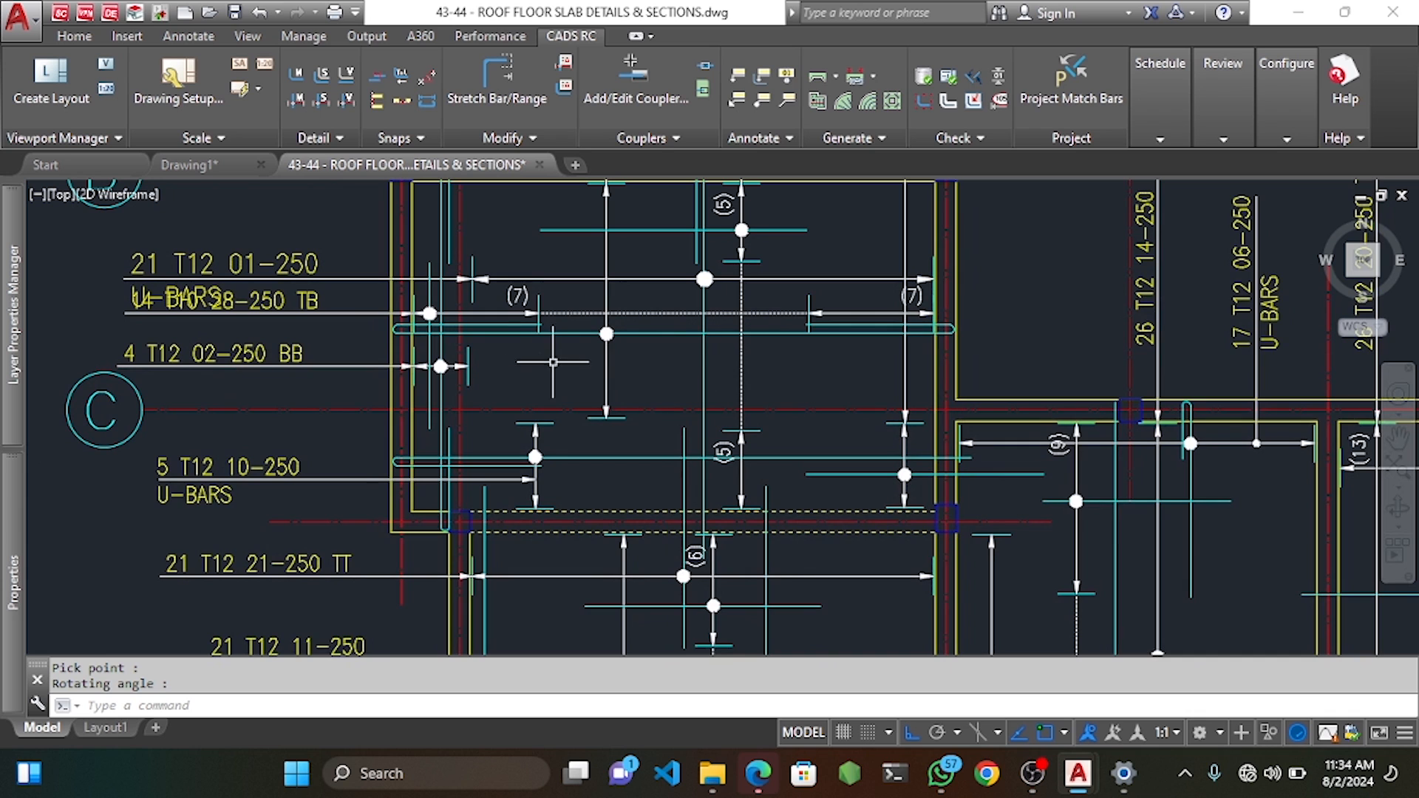
pyautogui.moveTo(553, 362)
pyautogui.mouseDown(button='middle')
pyautogui.moveTo(554, 344)
pyautogui.moveTo(614, 300)
pyautogui.mouseUp(button='middle')
pyautogui.click(414, 276)
pyautogui.click(351, 310)
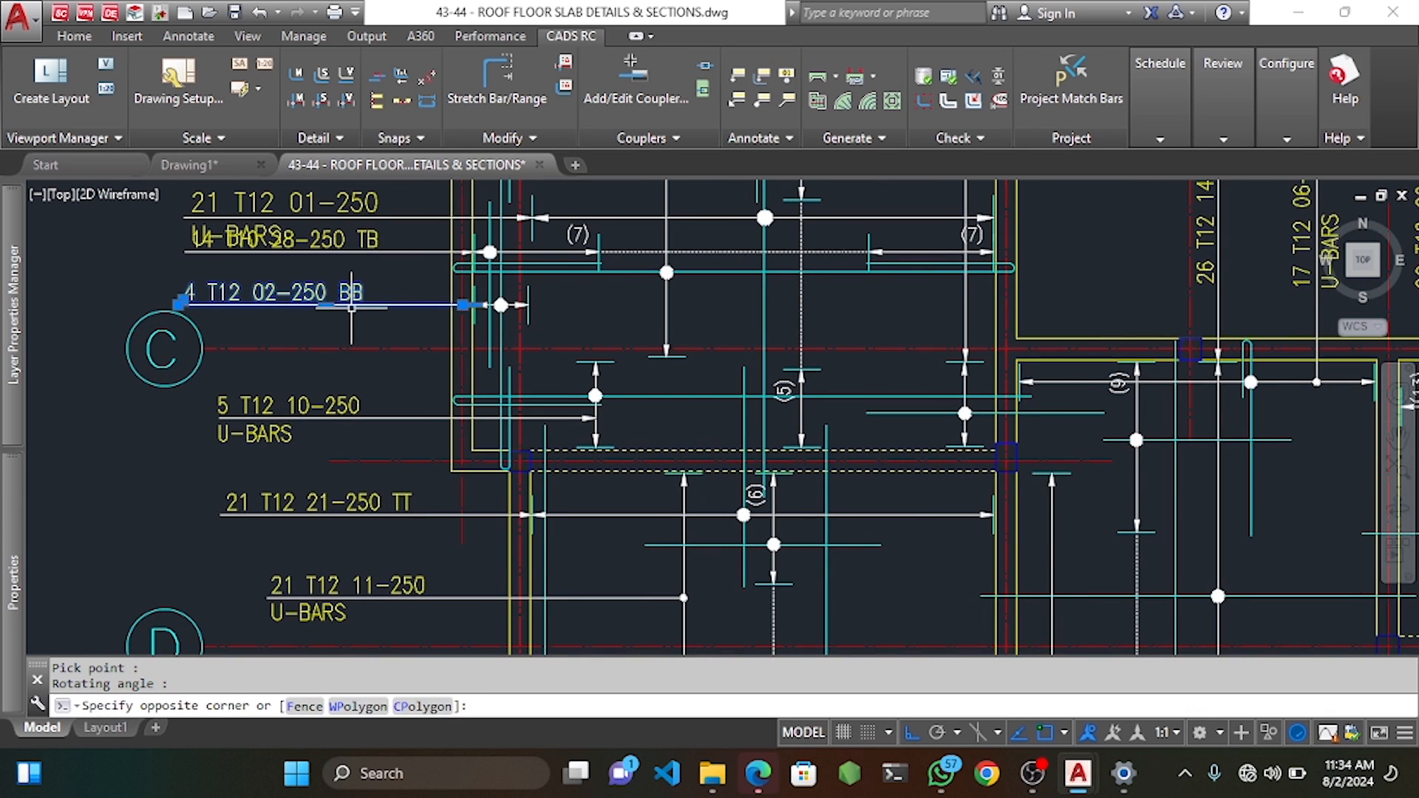
pyautogui.scroll(2, 452, 294)
pyautogui.click(423, 278)
pyautogui.click(616, 345)
pyautogui.moveTo(616, 343); pyautogui.dragTo(752, 331, button='middle')
pyautogui.write('m')
pyautogui.press('space')
pyautogui.moveTo(282, 324); pyautogui.dragTo(348, 356, button='middle')
pyautogui.click(145, 285)
pyautogui.click(143, 326)
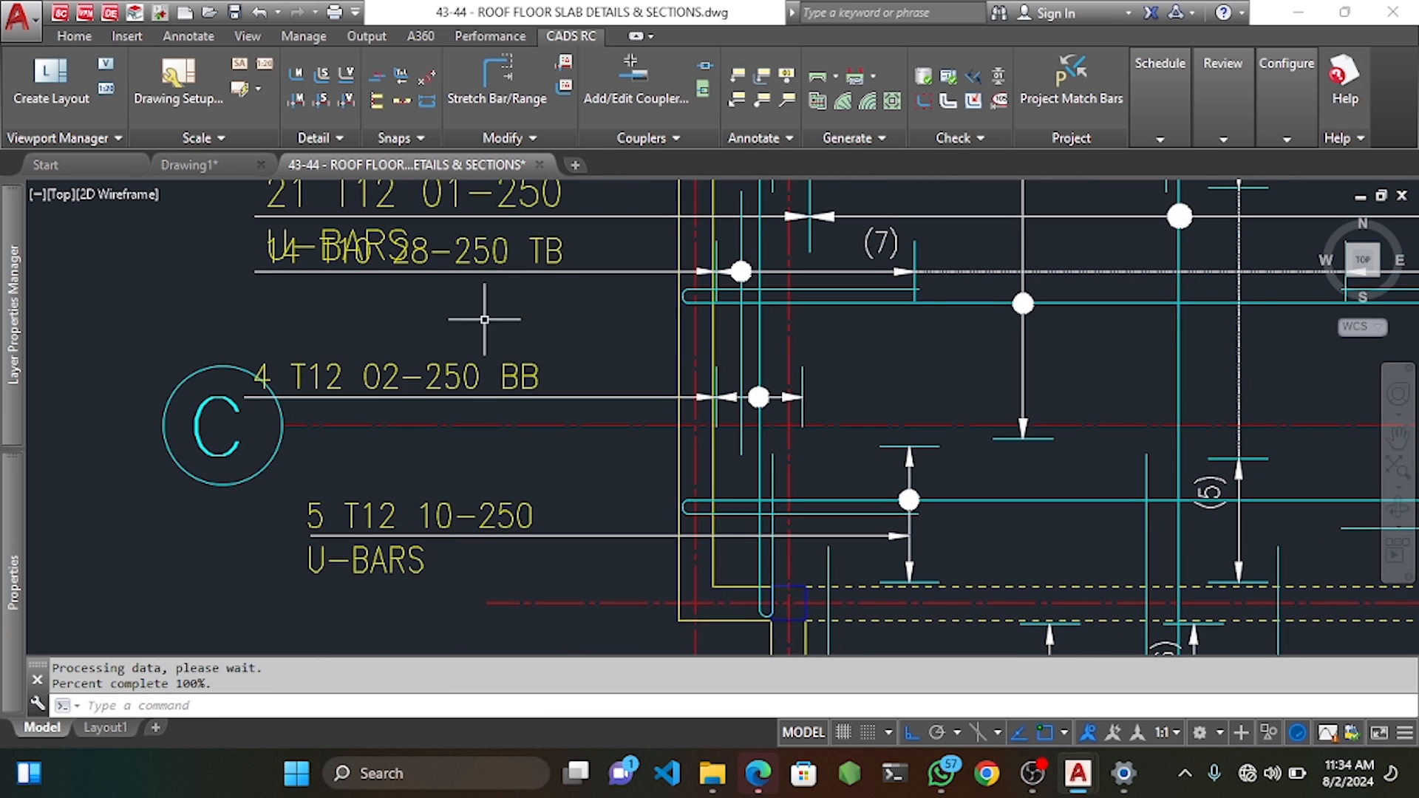
# Select the 28-250 TB label, leader, mark 28 bar line and right-hand (7) marker.
pyautogui.click(532, 308)
pyautogui.click(485, 263)
pyautogui.scroll(2, 771, 271)
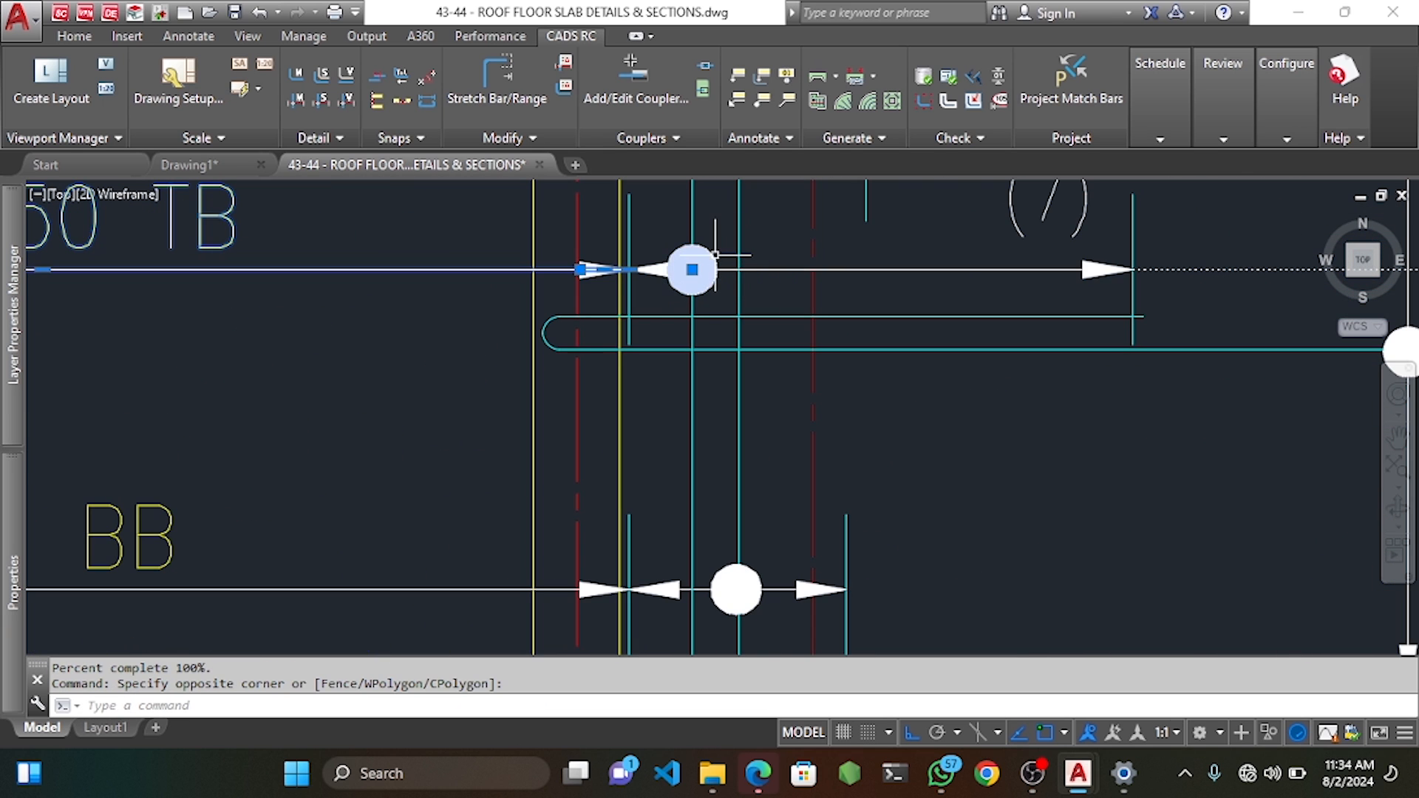
pyautogui.click(652, 286)
pyautogui.scroll(2, 625, 255)
pyautogui.click(625, 254)
pyautogui.scroll(-4, 624, 285)
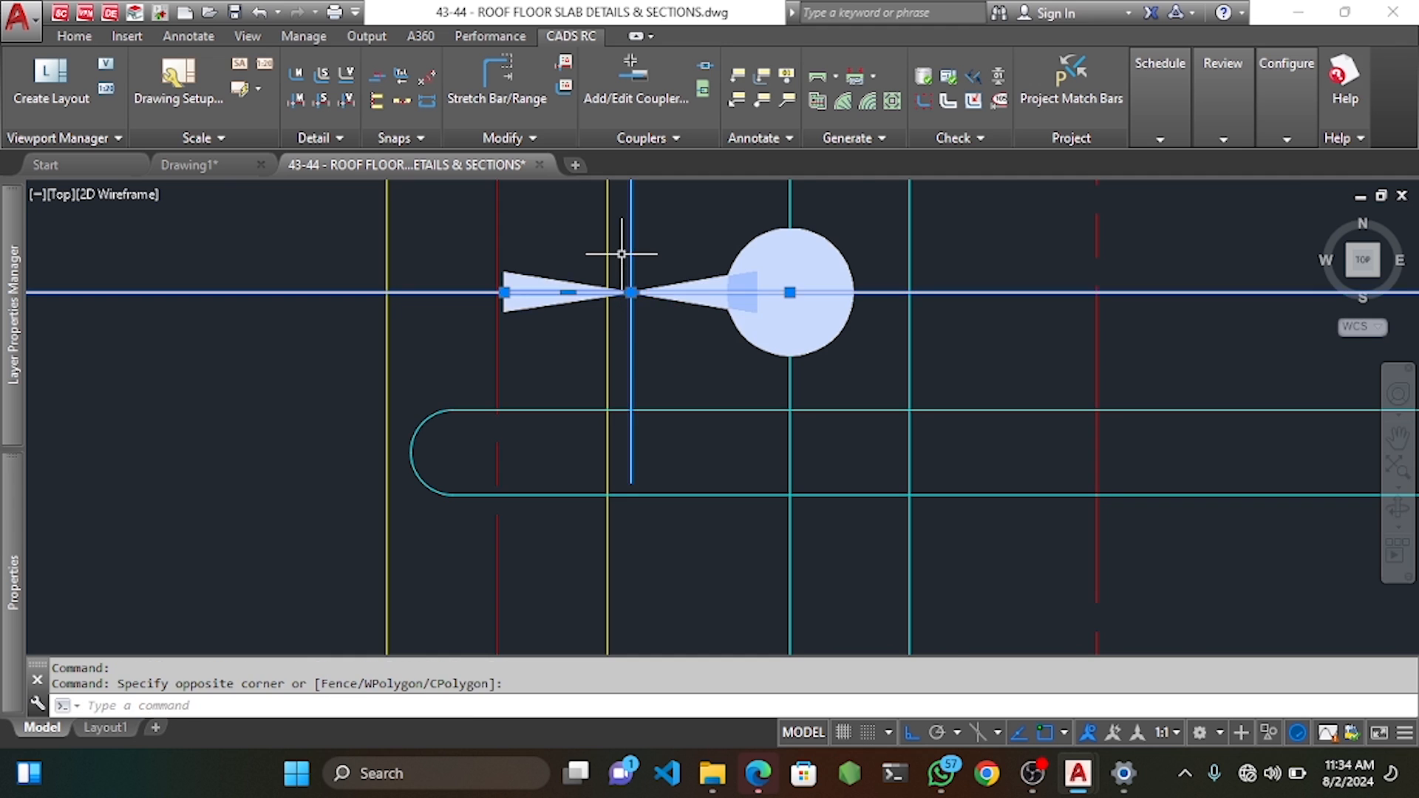
pyautogui.scroll(-1, 874, 286)
pyautogui.moveTo(922, 285); pyautogui.dragTo(710, 298, button='middle')
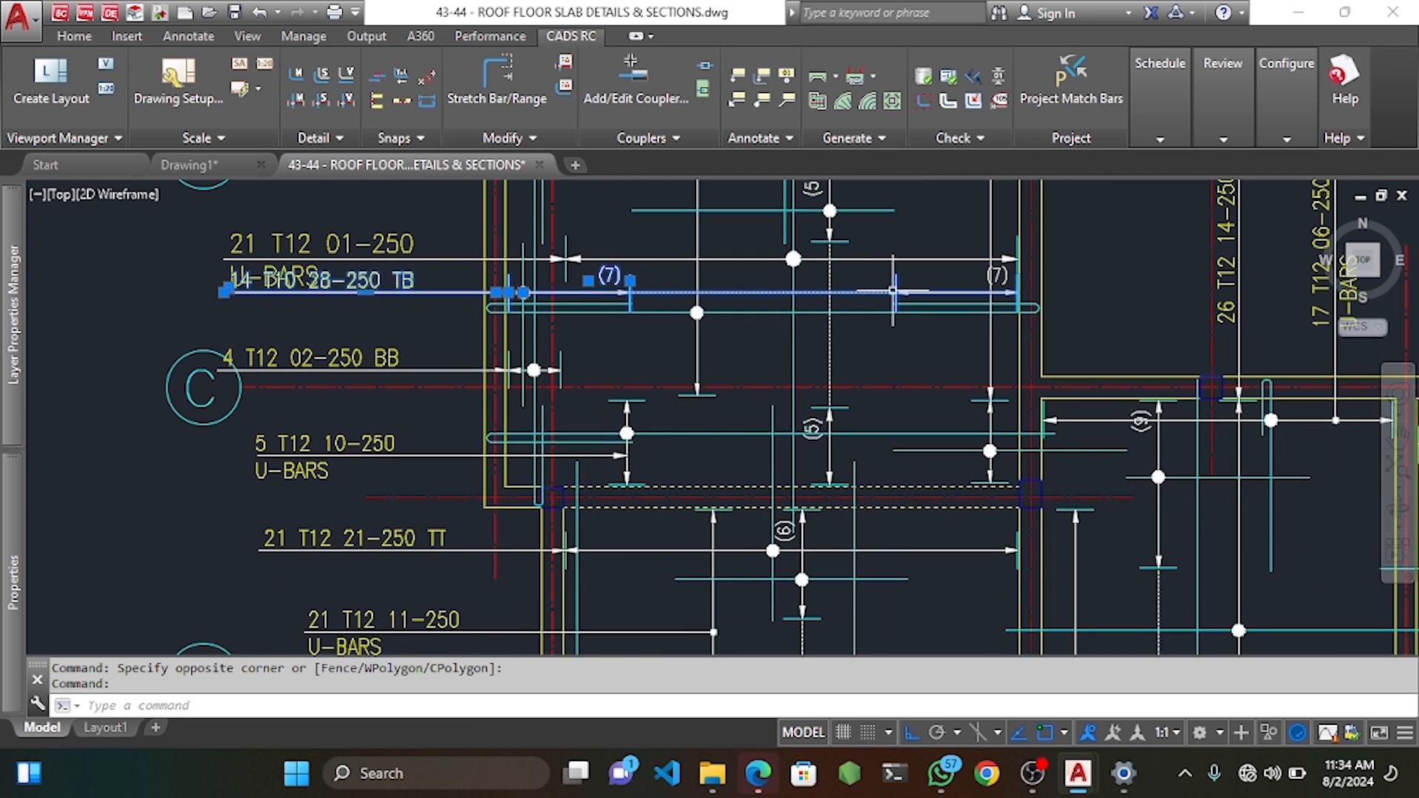
pyautogui.click(1010, 274)
pyautogui.moveTo(573, 305); pyautogui.dragTo(671, 310, button='middle')
# Move the selected mark 28 range objects down to sit just below the 01 label.
pyautogui.write('m')
pyautogui.press('space')
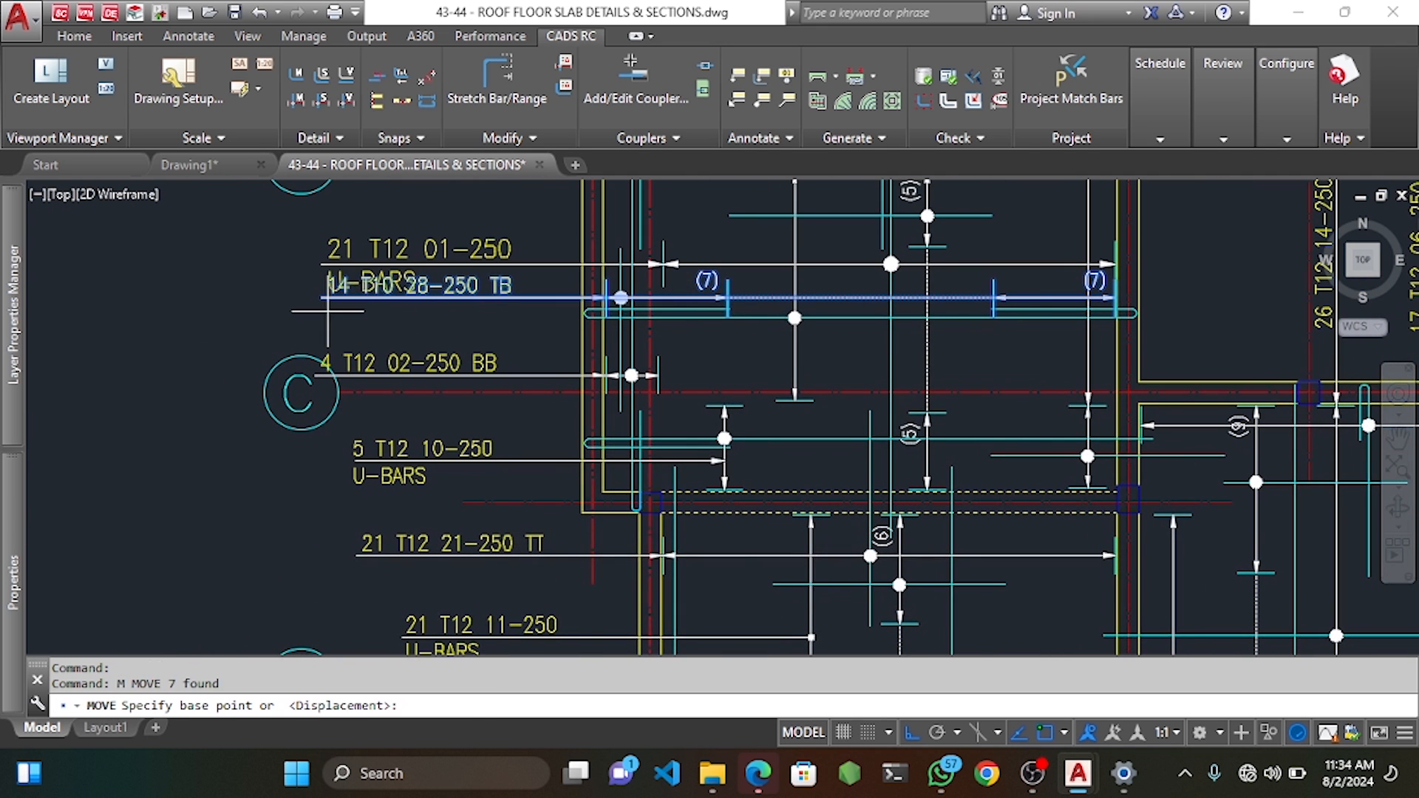
pyautogui.click(235, 256)
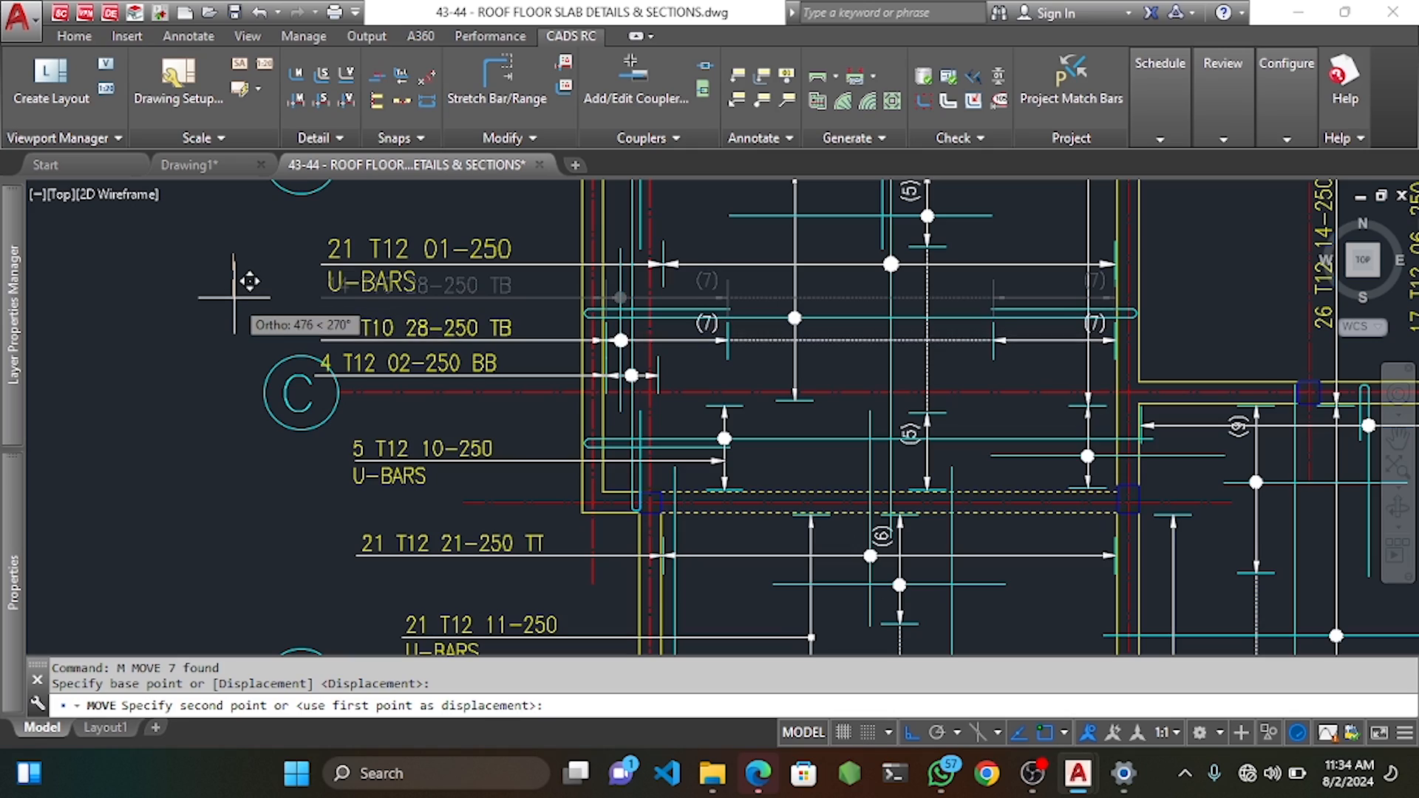
pyautogui.click(234, 301)
pyautogui.scroll(-3, 613, 414)
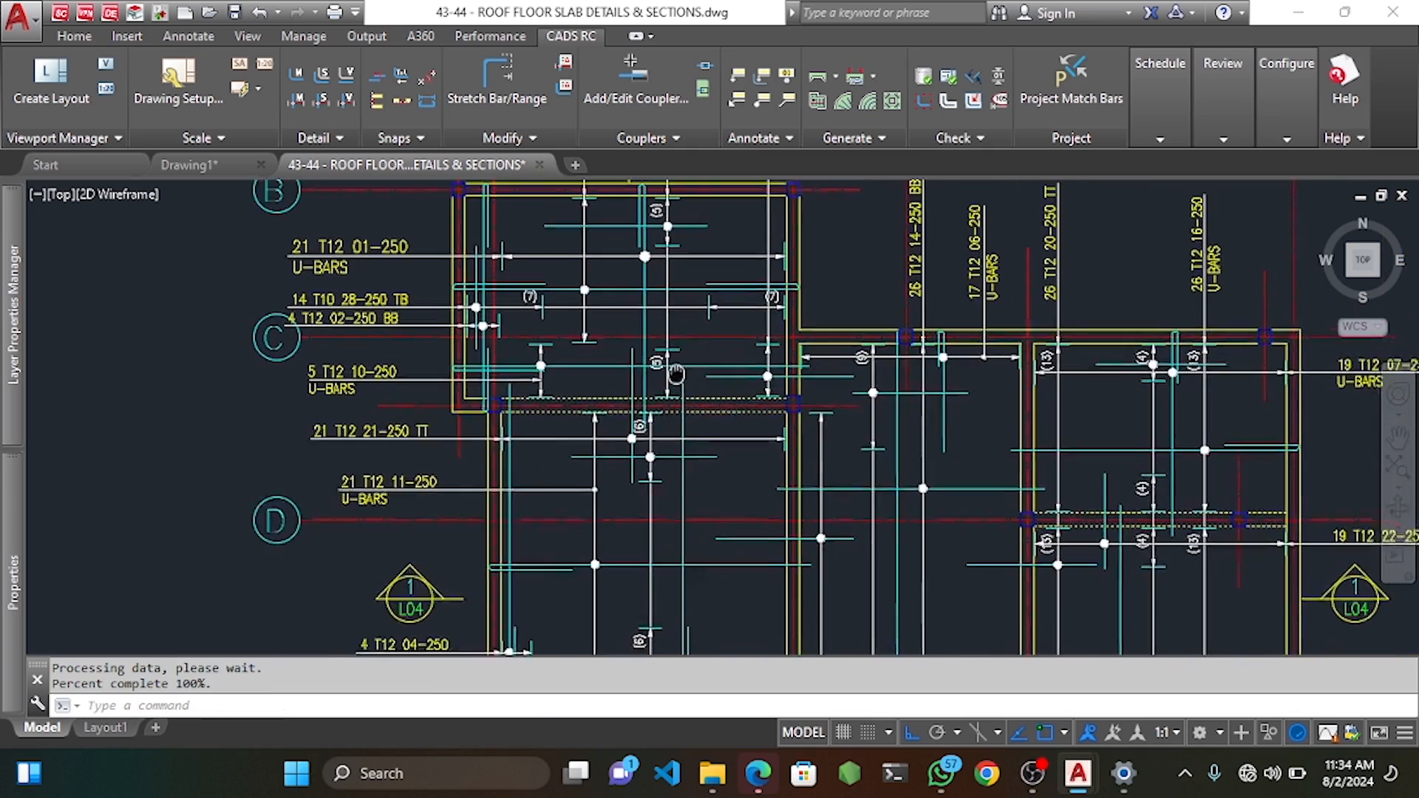
pyautogui.moveTo(636, 434)
pyautogui.mouseDown(button='middle')
pyautogui.moveTo(591, 371)
pyautogui.moveTo(570, 386)
pyautogui.moveTo(541, 363)
pyautogui.mouseUp(button='middle')
pyautogui.scroll(-2, 575, 395)
pyautogui.scroll(4, 525, 392)
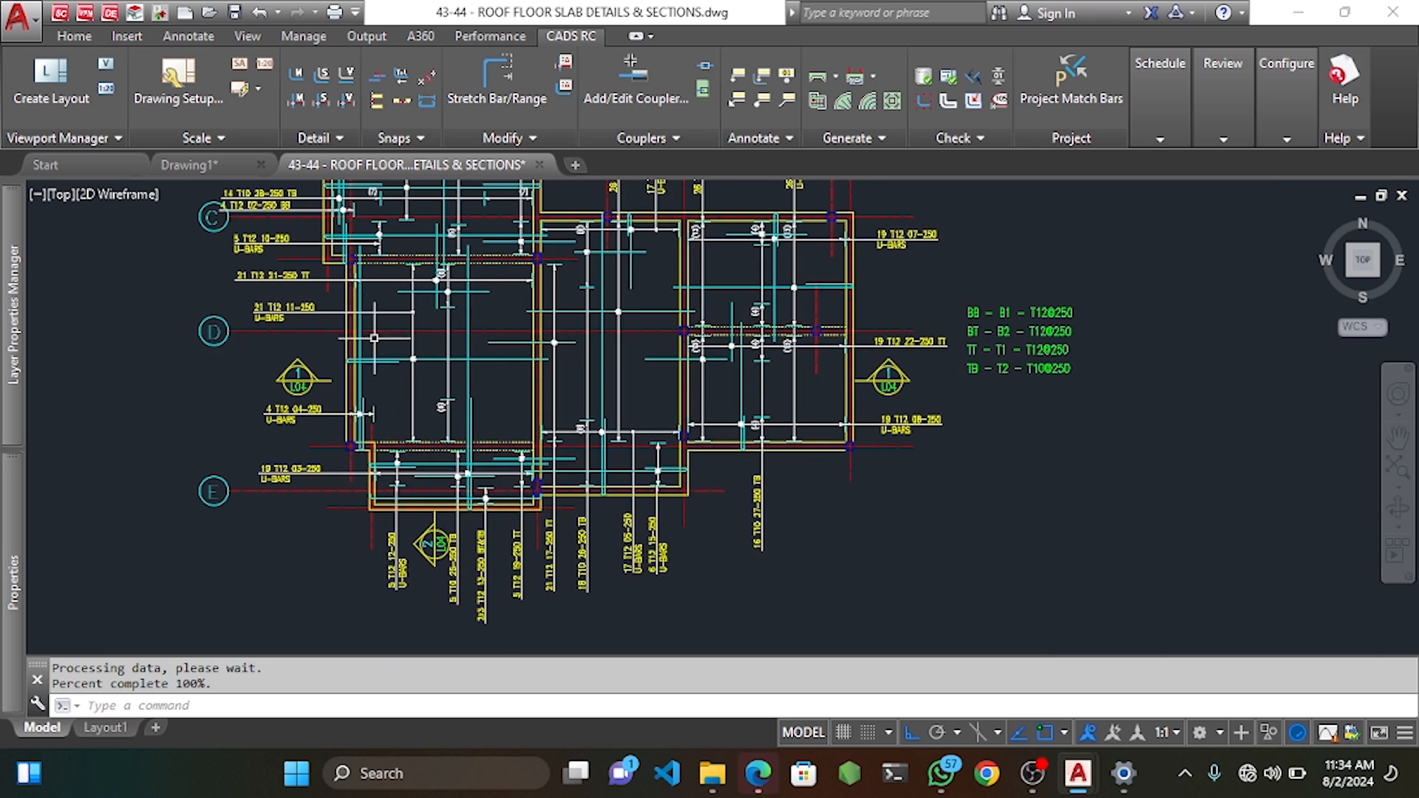
# Start a new-mark single fixed-pitch range with T10 bars, mark 29.
pyautogui.rightClick(390, 327)
pyautogui.moveTo(551, 390)
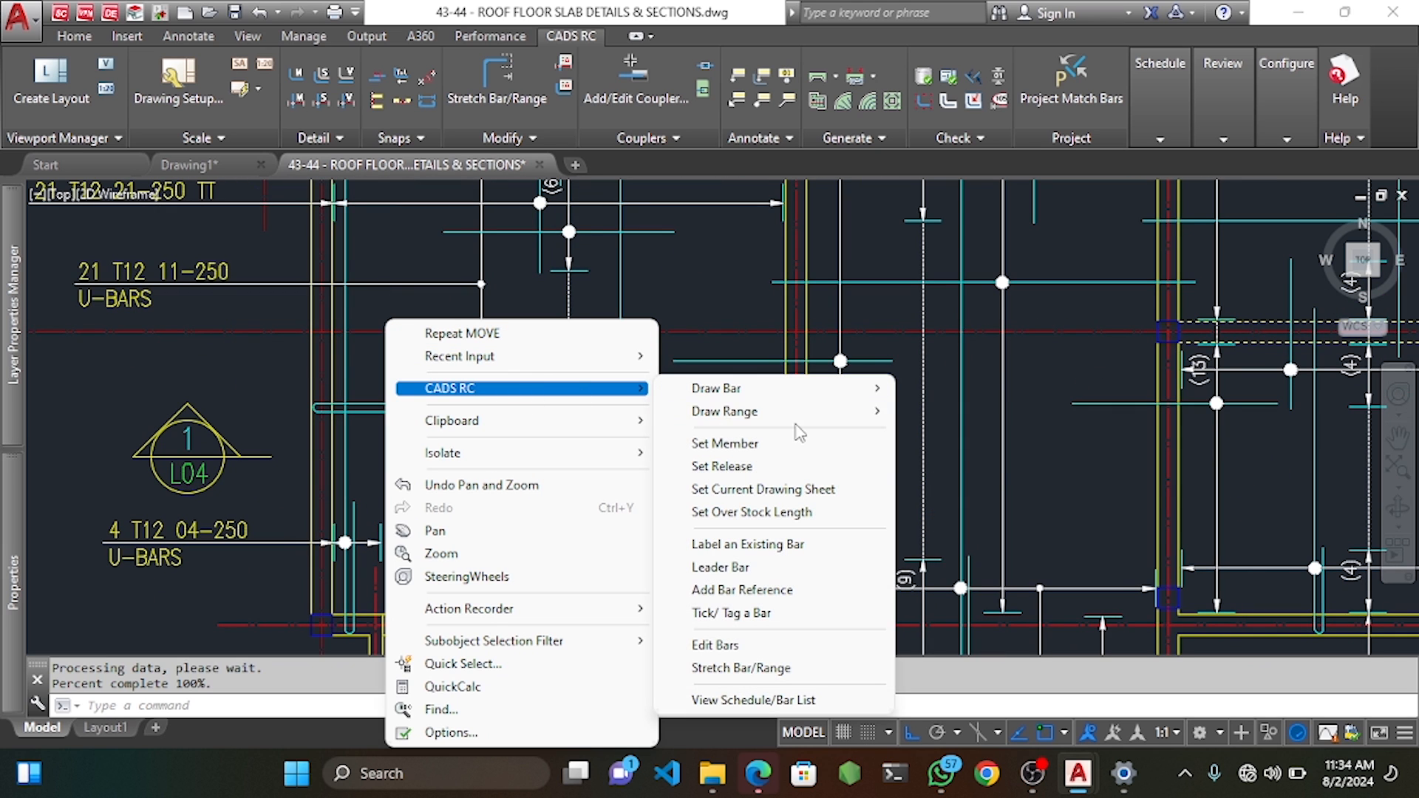
pyautogui.moveTo(811, 416)
pyautogui.click(956, 411)
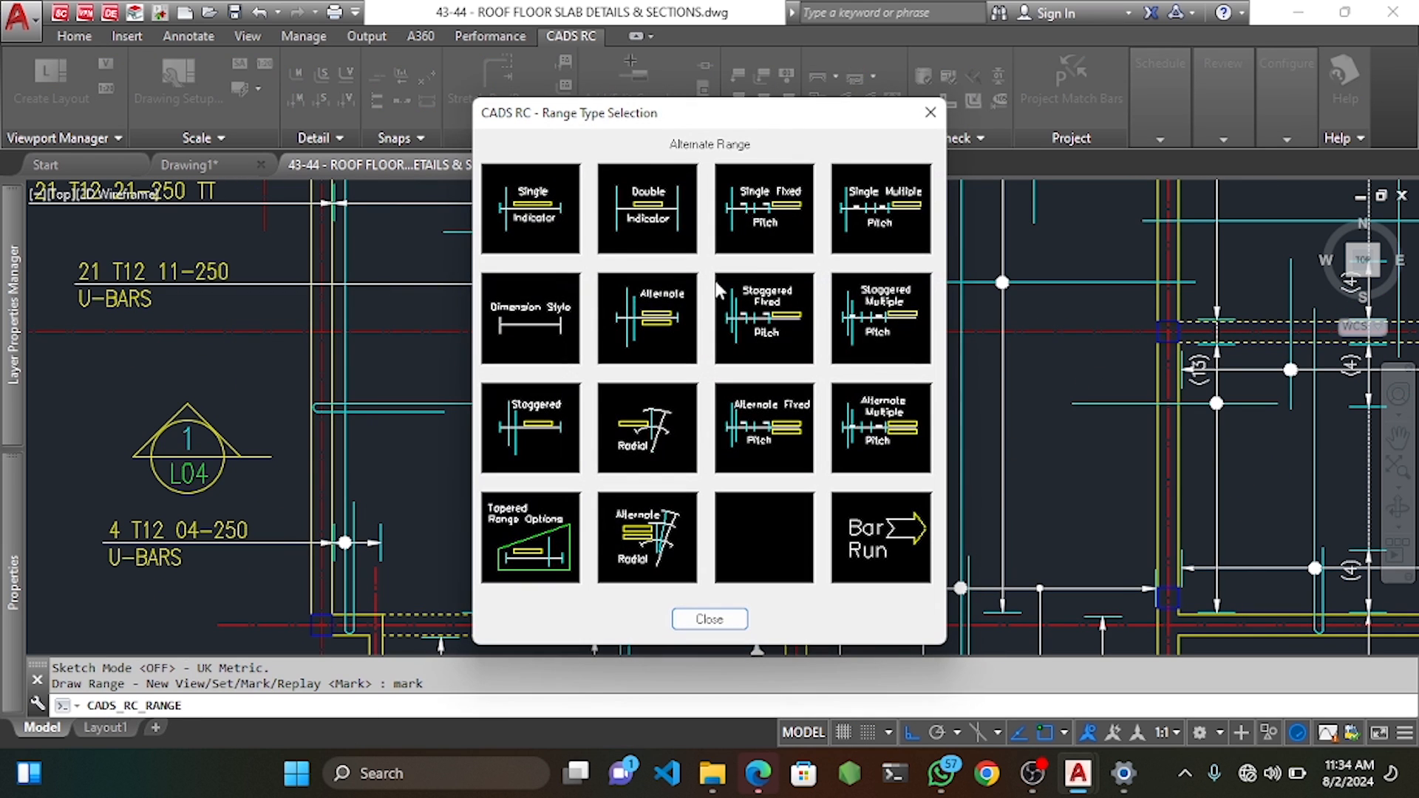
pyautogui.click(788, 225)
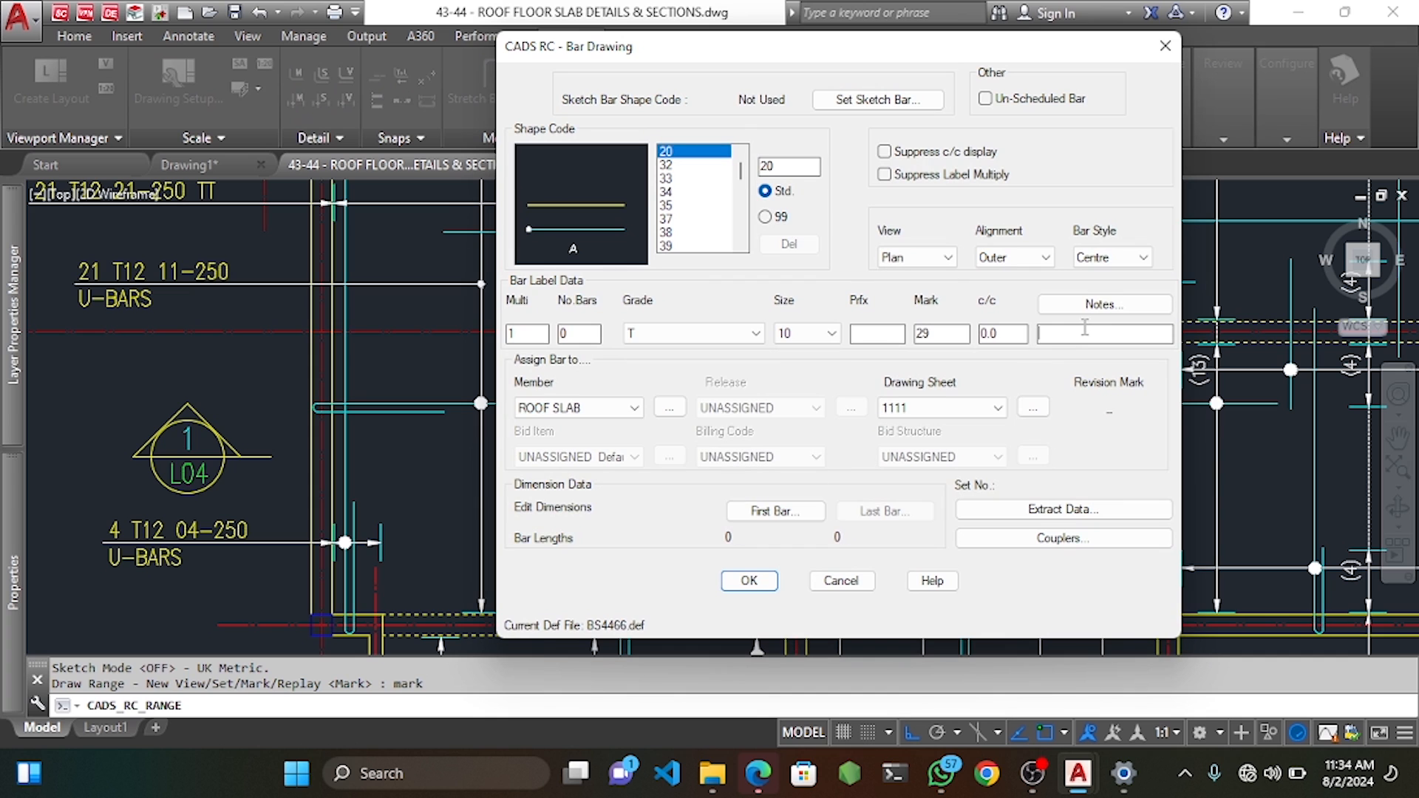
pyautogui.click(747, 582)
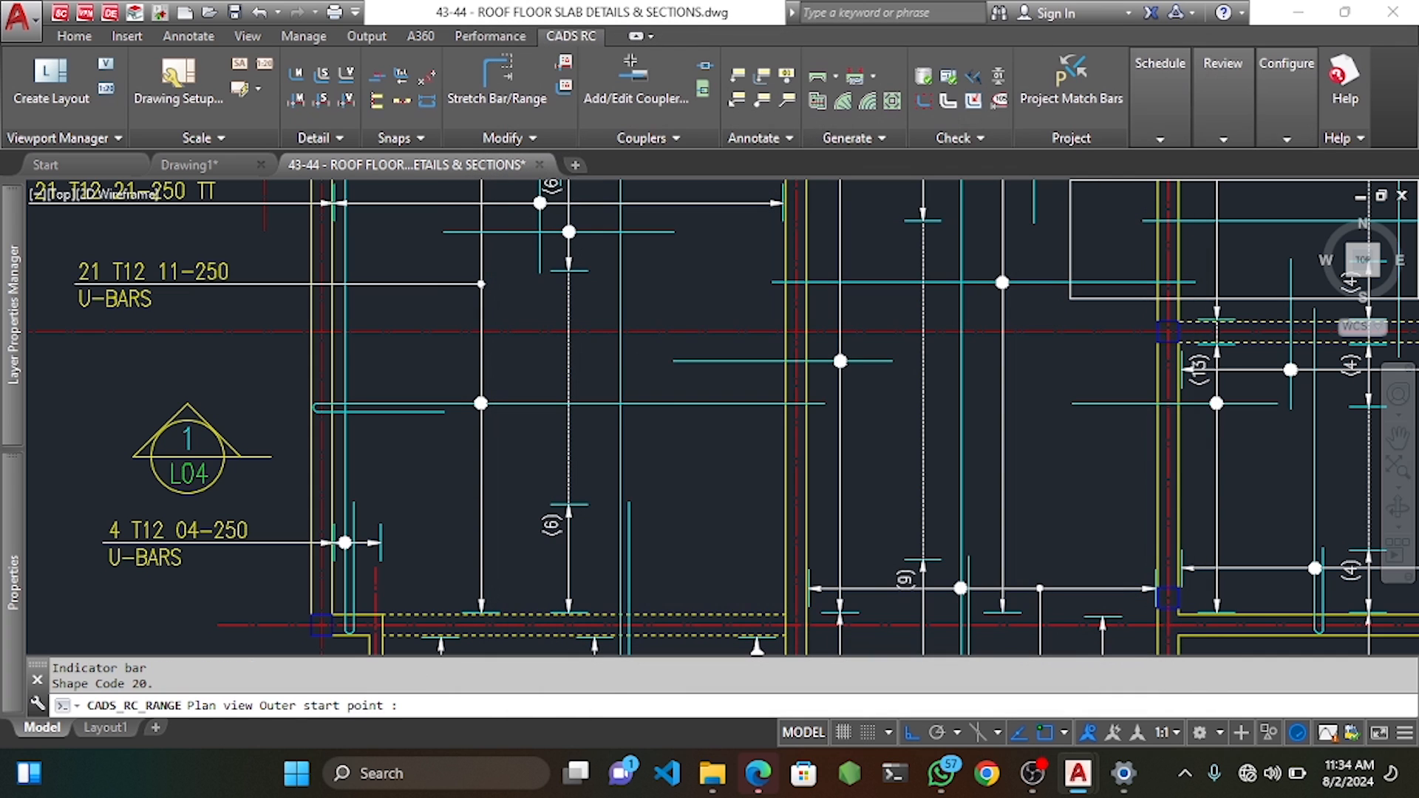
# Pick the bar's outer dimension and the first bar group with default 25 offsets.
pyautogui.click(398, 272)
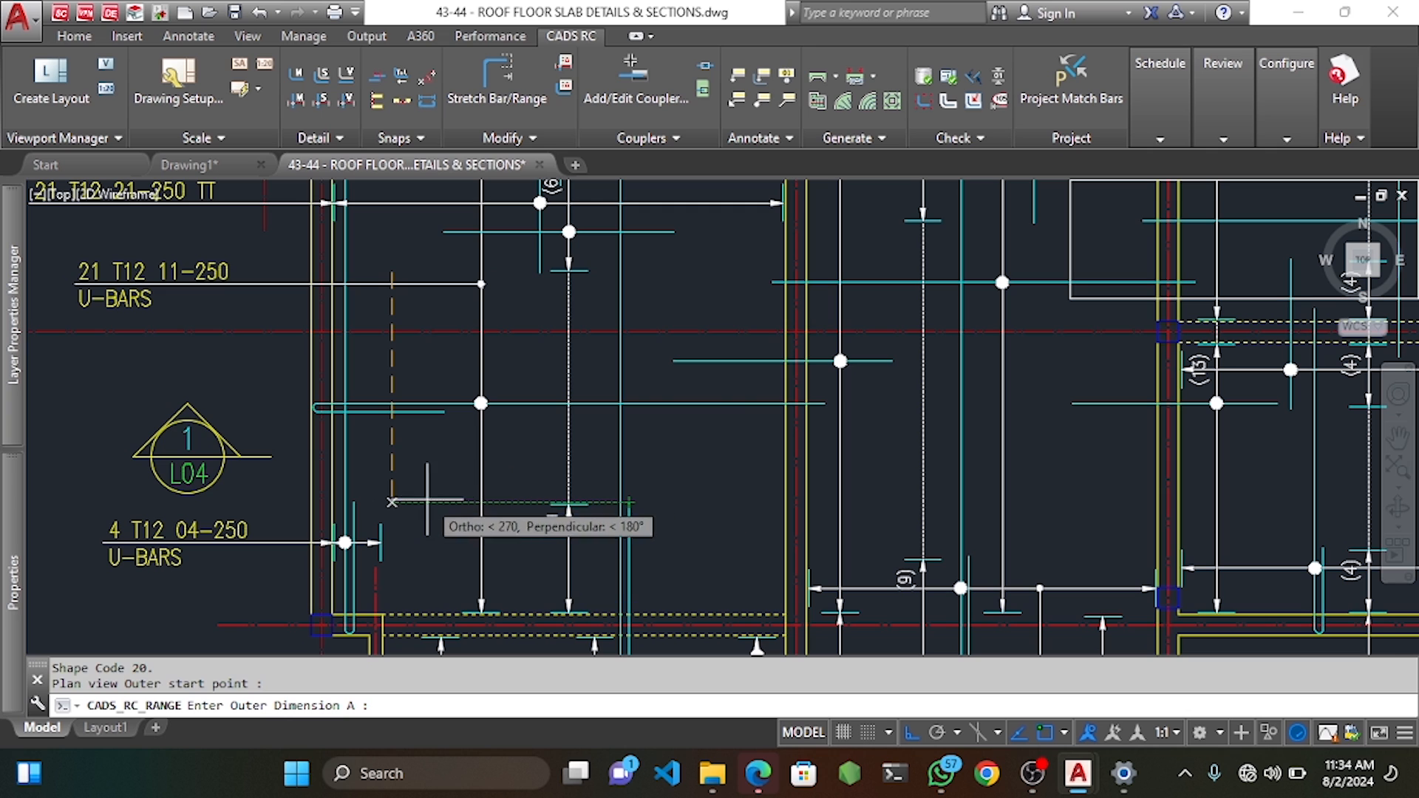
pyautogui.click(391, 502)
pyautogui.press('Return')
pyautogui.scroll(4, 338, 388)
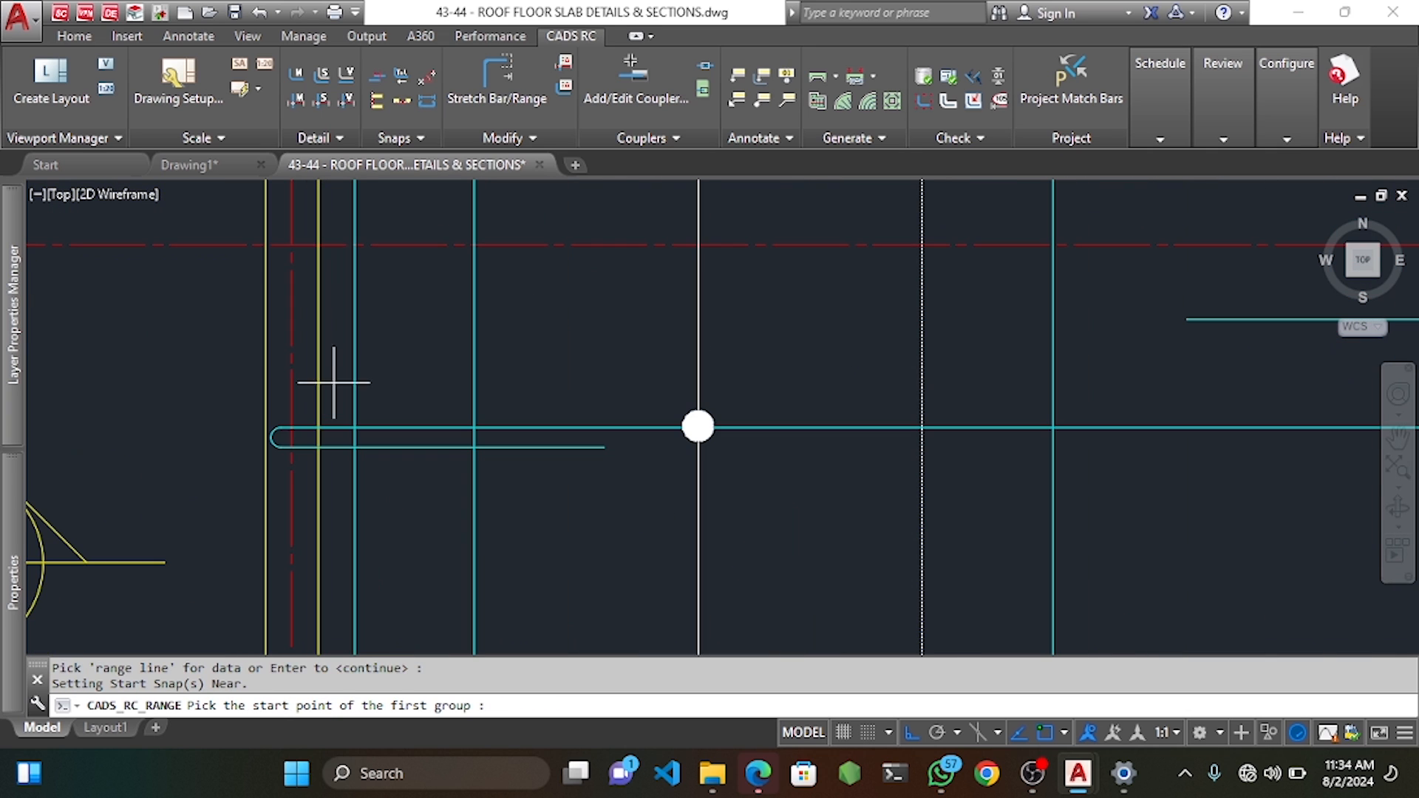
pyautogui.click(319, 375)
pyautogui.press('Return')
pyautogui.scroll(-2, 525, 399)
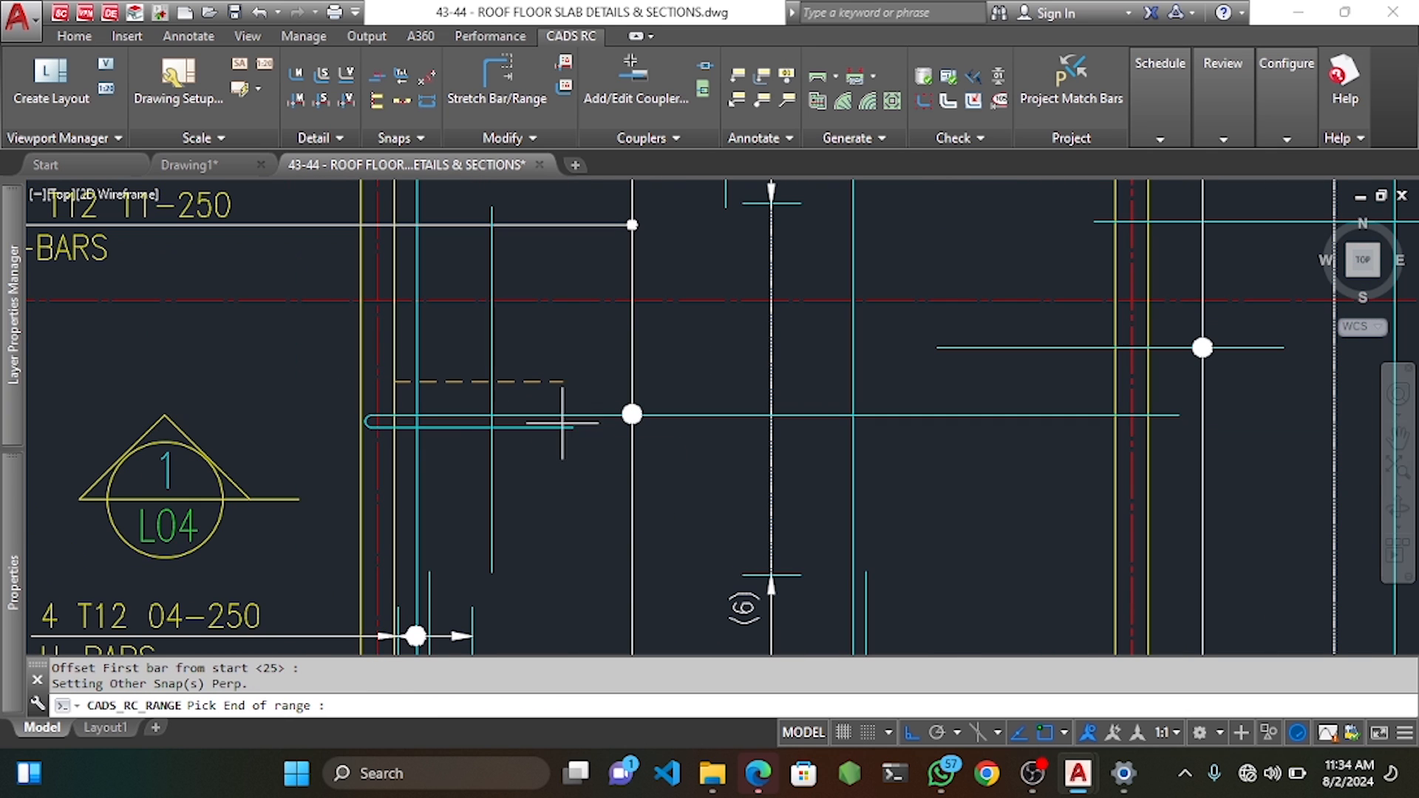
pyautogui.click(570, 383)
pyautogui.press('Return')
# Set 250 centre spacing, add the second bar group and keep group 1 as true length.
pyautogui.press('Return')
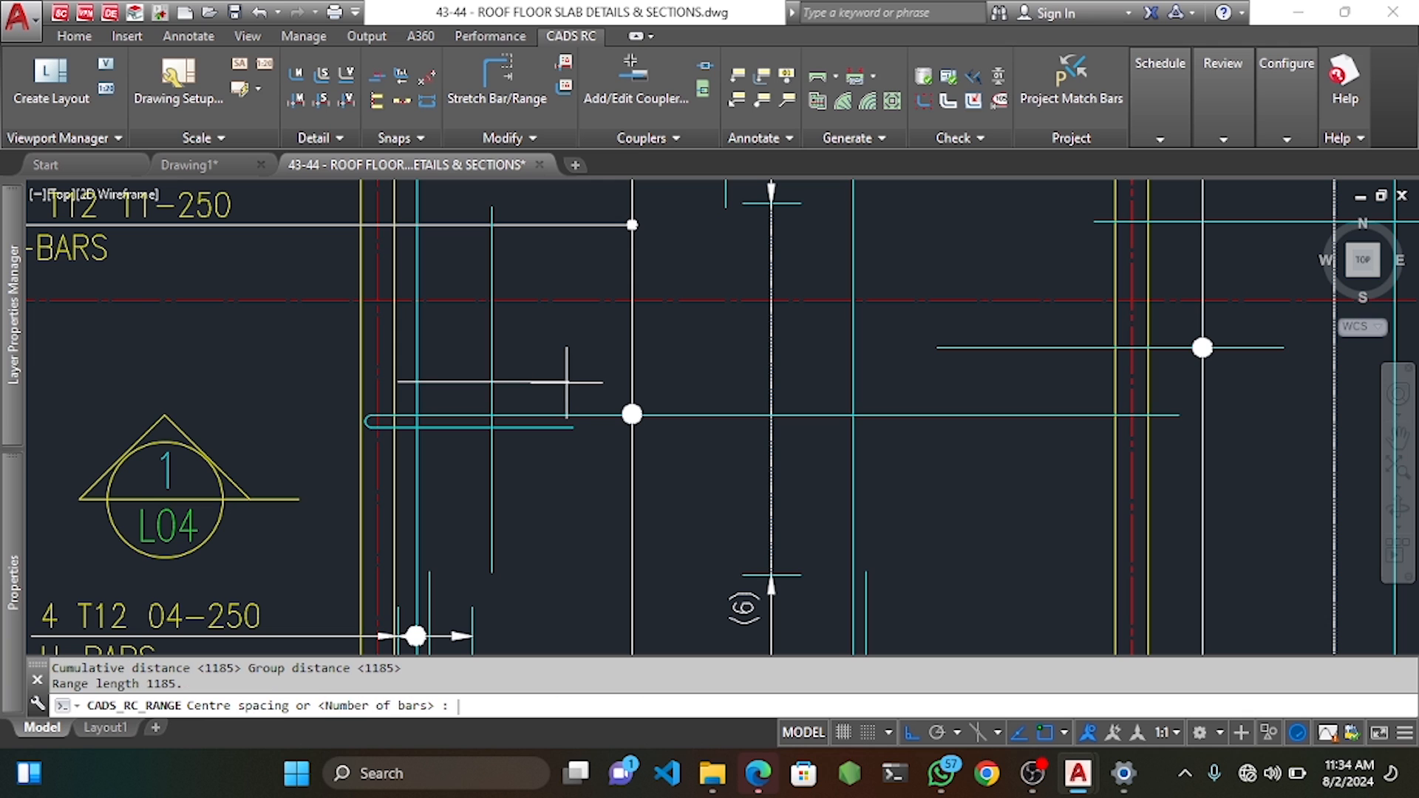
pyautogui.write('250')
pyautogui.press('Return')
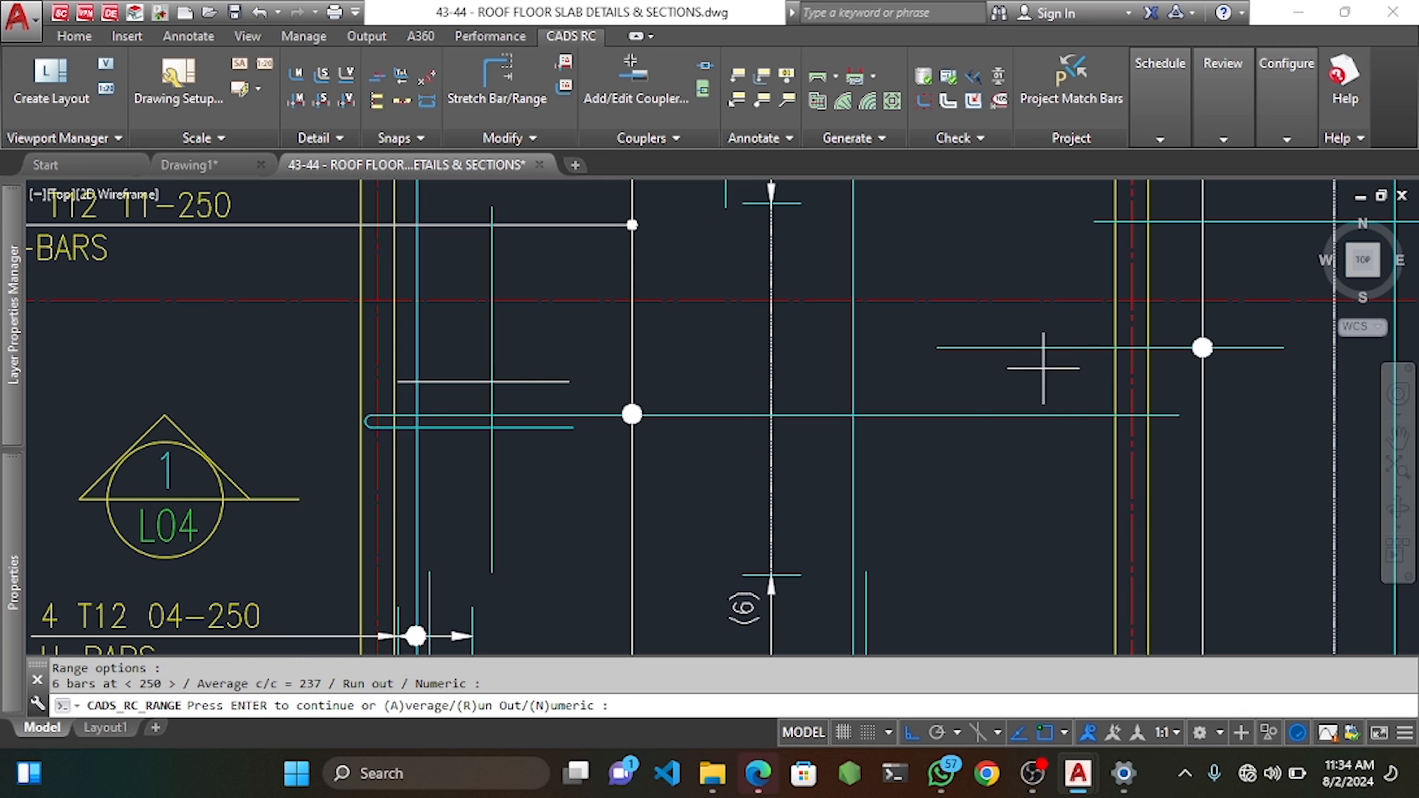
pyautogui.press('Return')
pyautogui.click(937, 383)
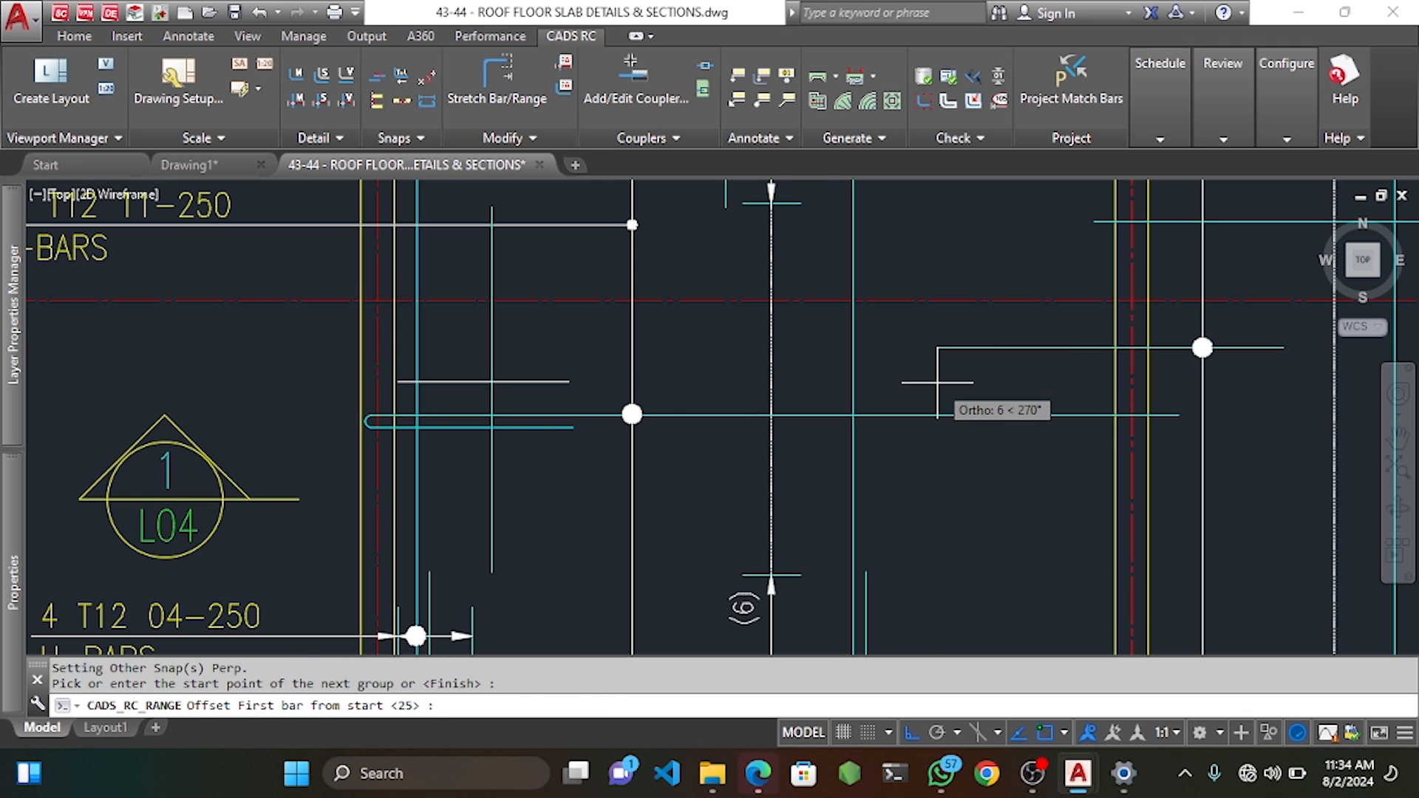
pyautogui.press('Return')
pyautogui.click(949, 372)
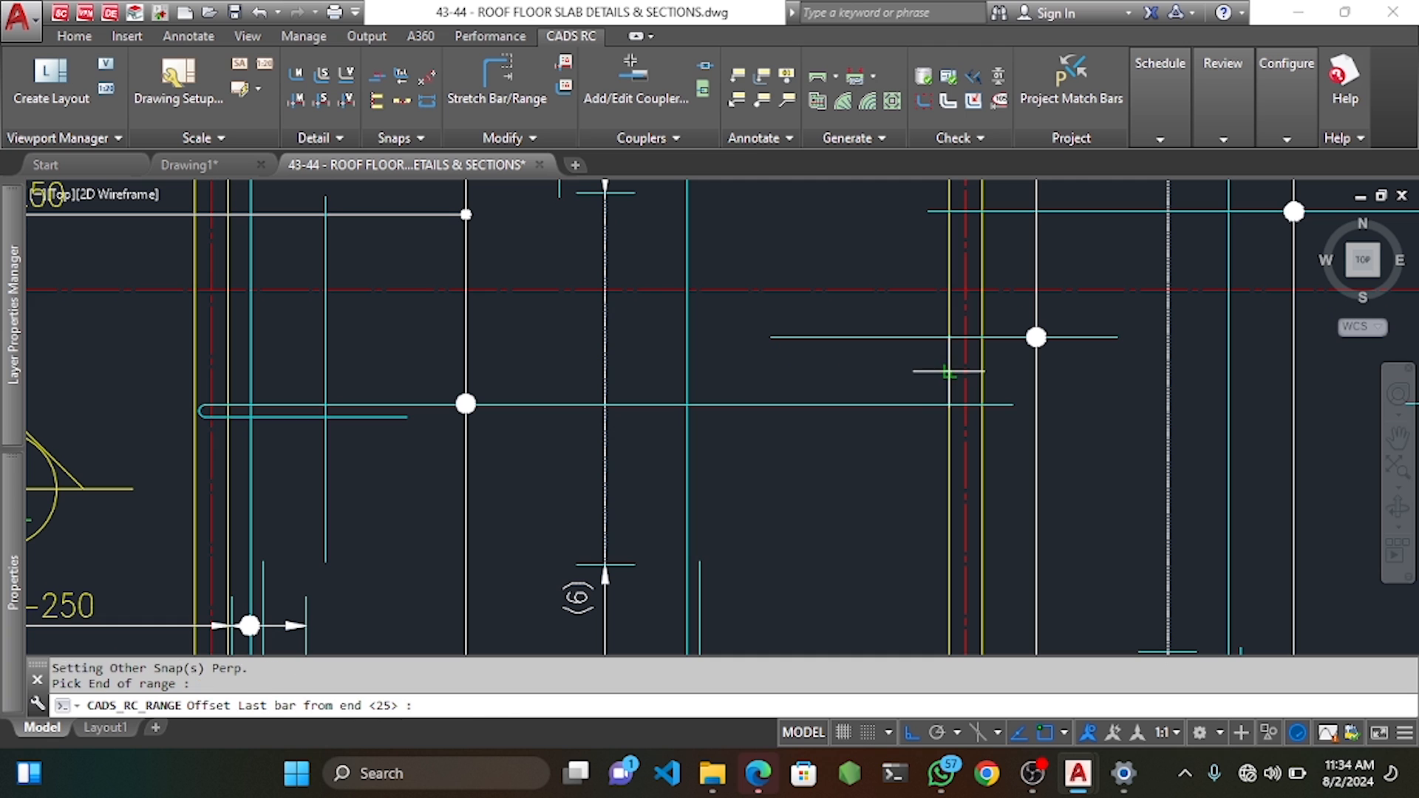
pyautogui.press('Return')
pyautogui.press('Return')
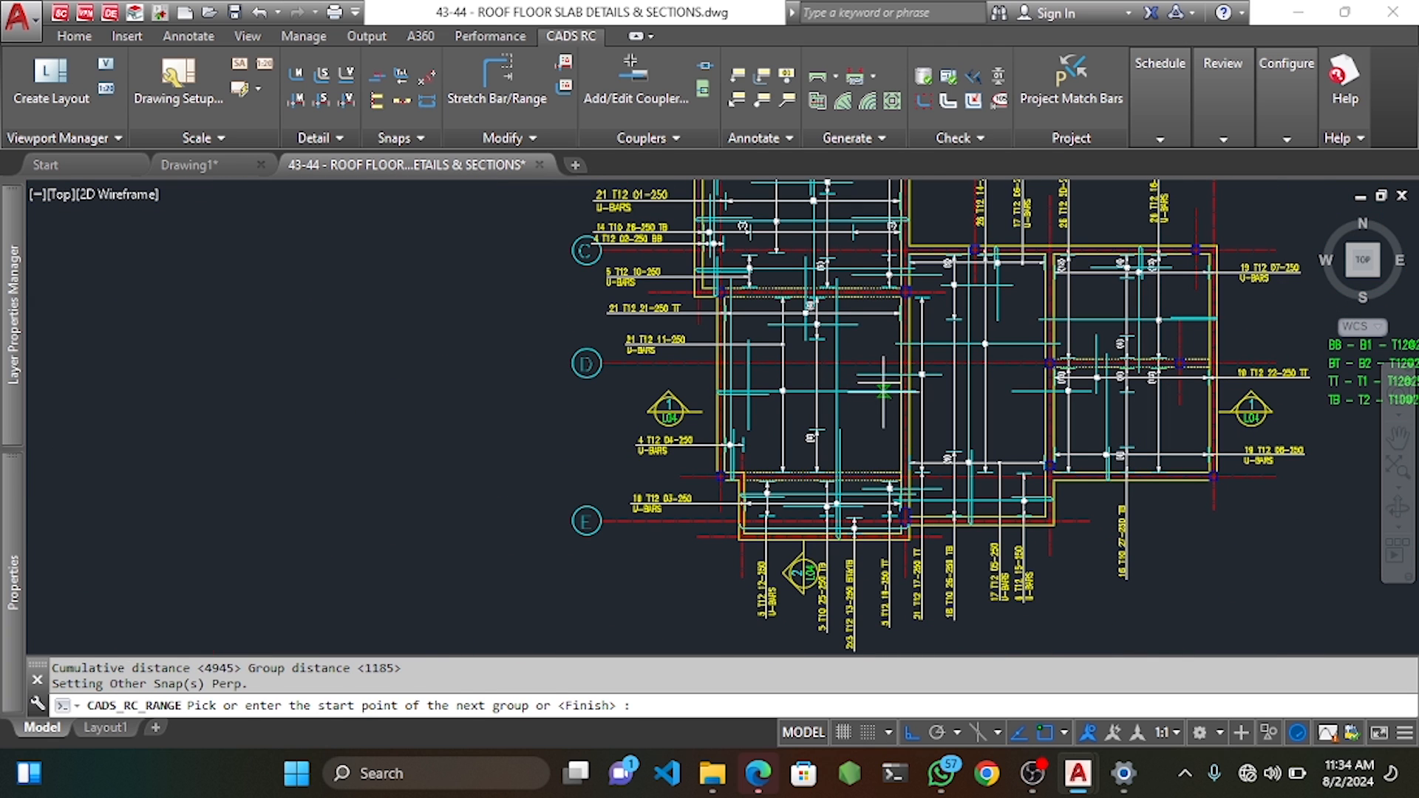
pyautogui.press('Return')
pyautogui.press('Return')
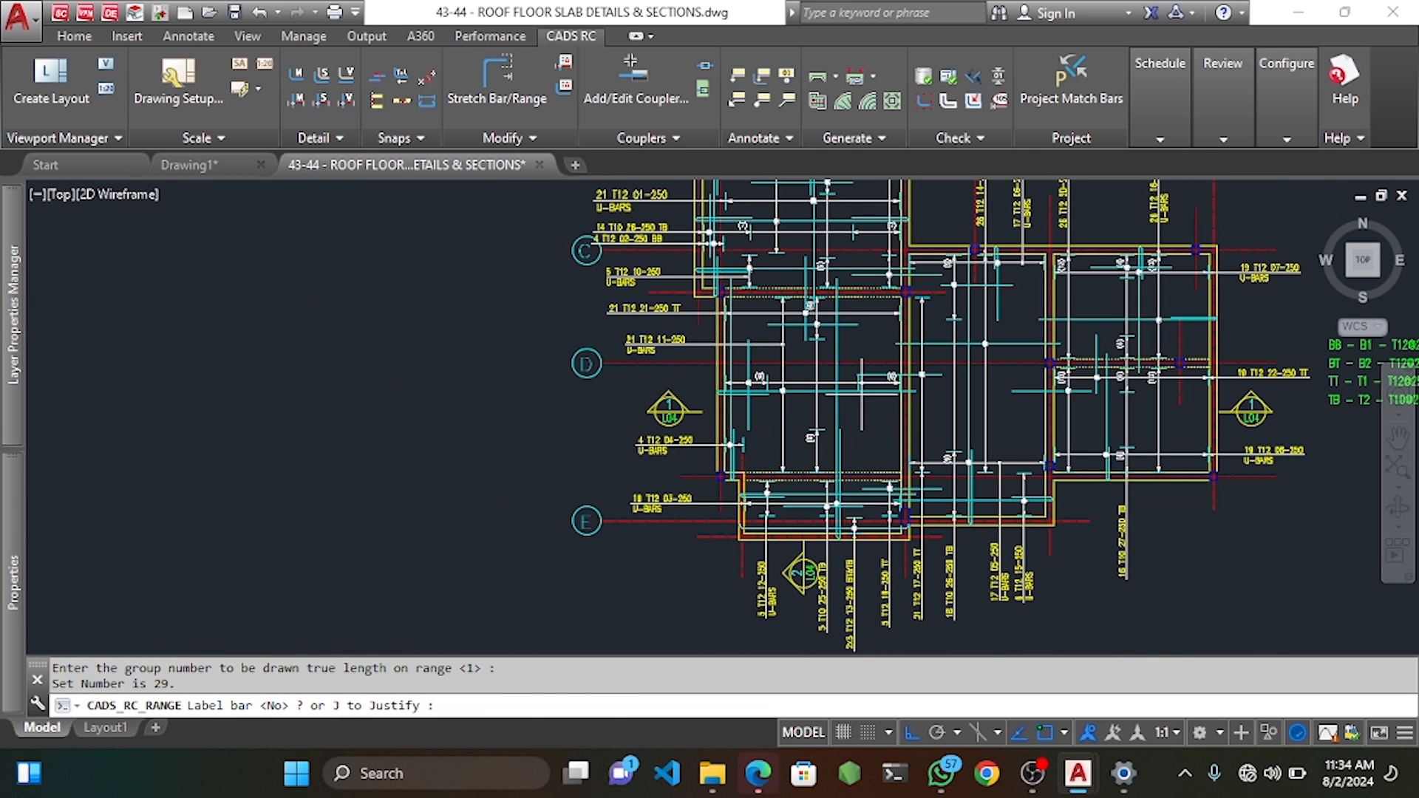
pyautogui.press('Return')
# Place the 12 T10 29-250 TB label beside grid line D.
pyautogui.scroll(6, 587, 384)
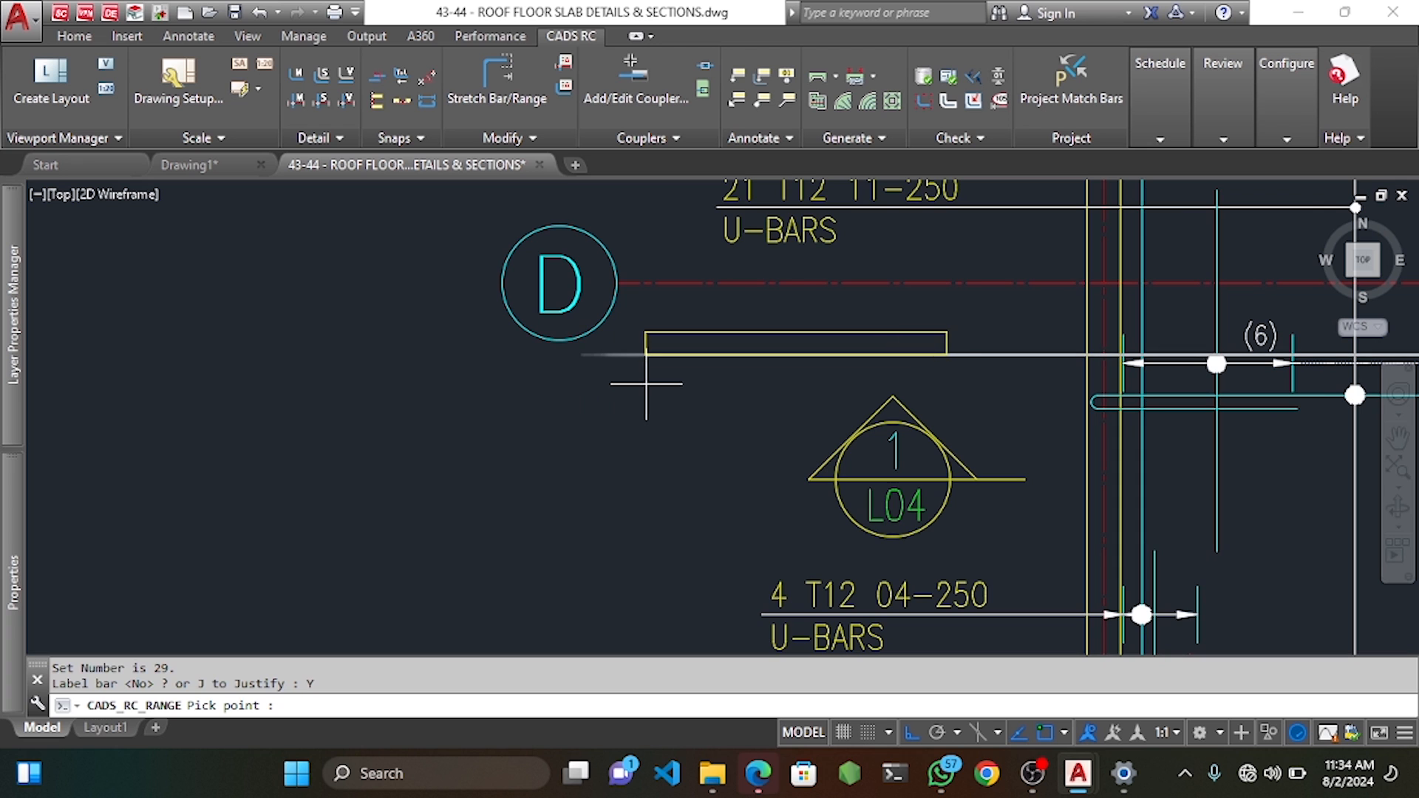
pyautogui.click(670, 382)
pyautogui.click(976, 368)
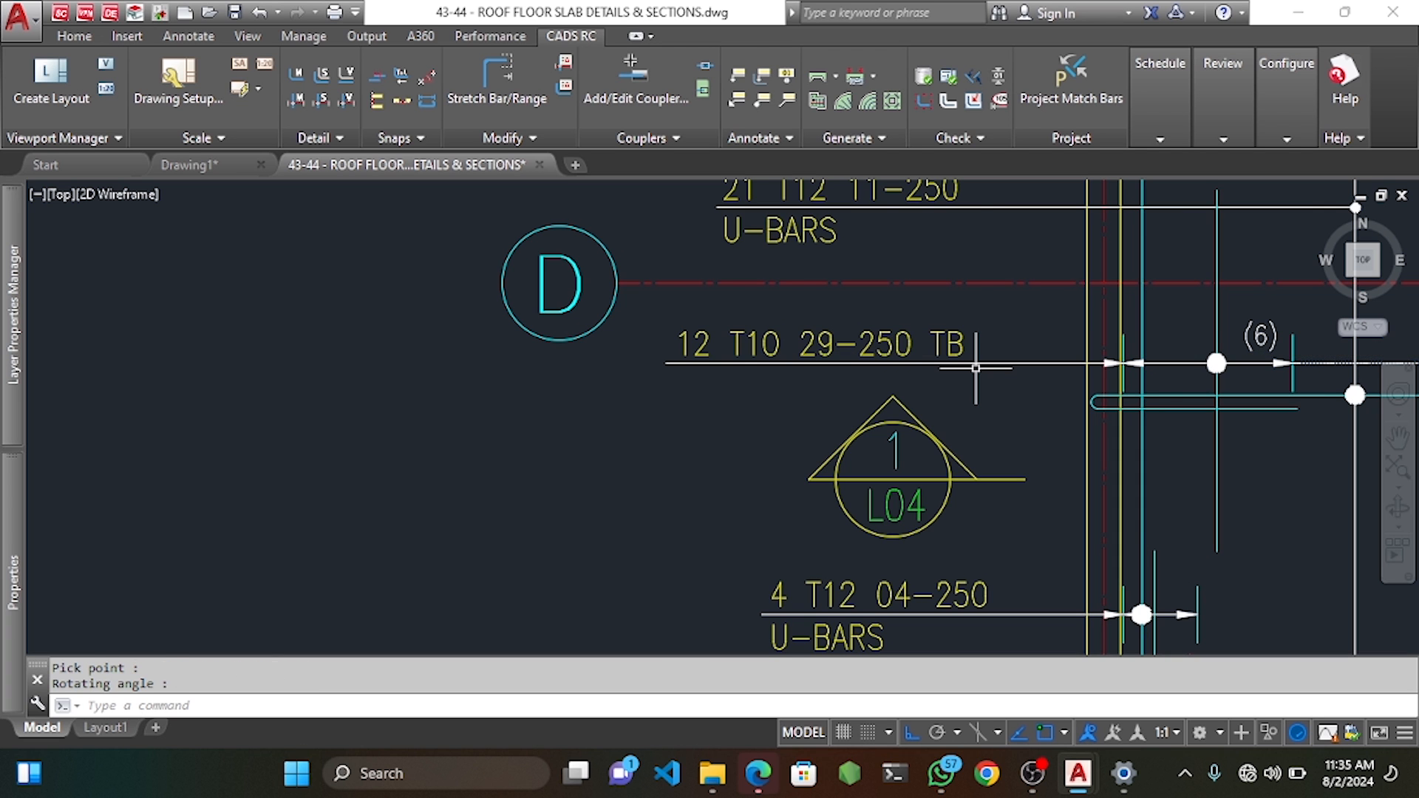
pyautogui.scroll(-2, 975, 368)
pyautogui.moveTo(920, 381); pyautogui.dragTo(523, 346, button='middle')
pyautogui.moveTo(758, 362); pyautogui.dragTo(563, 342, button='middle')
pyautogui.scroll(-2, 564, 343)
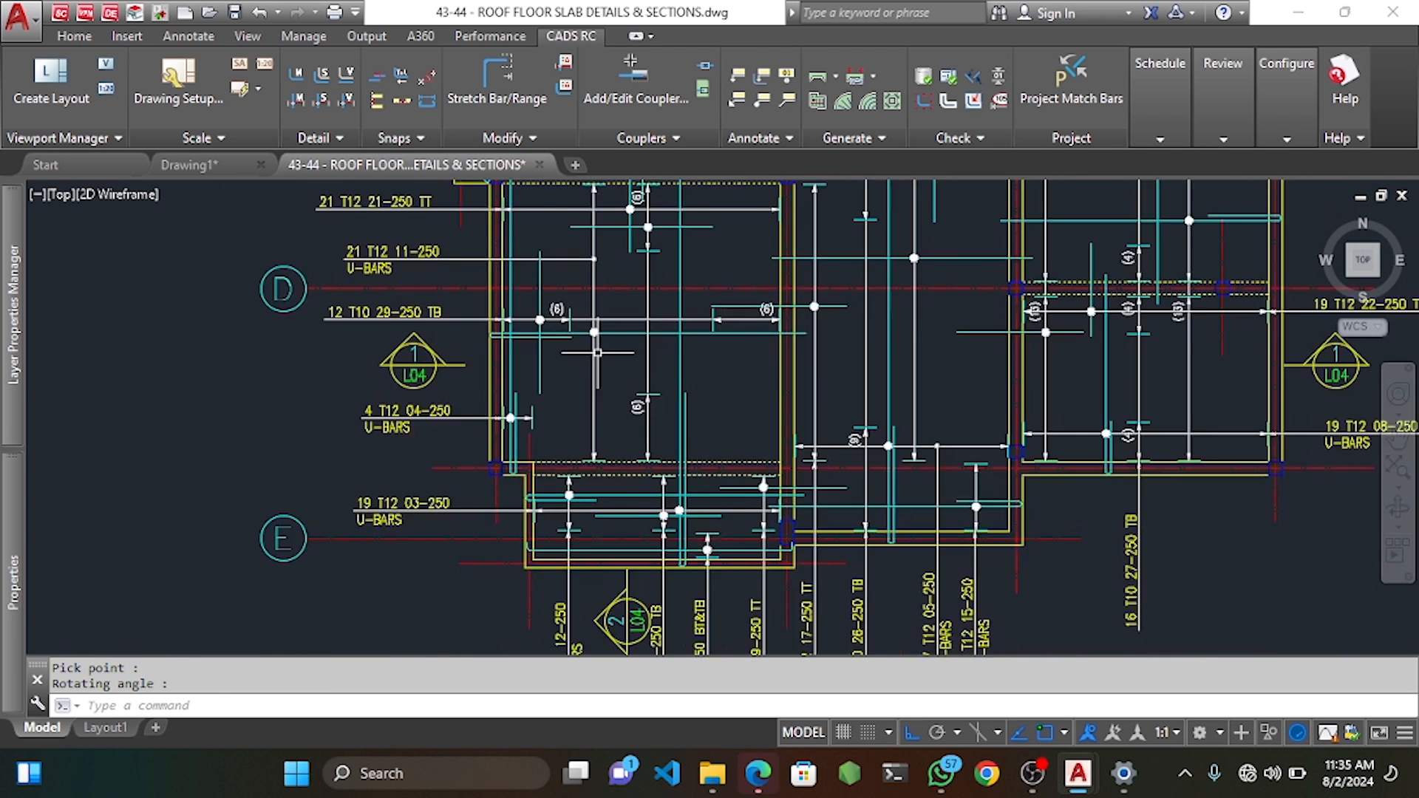
pyautogui.scroll(-2, 636, 374)
pyautogui.moveTo(669, 393); pyautogui.dragTo(567, 320, button='middle')
pyautogui.scroll(2, 570, 377)
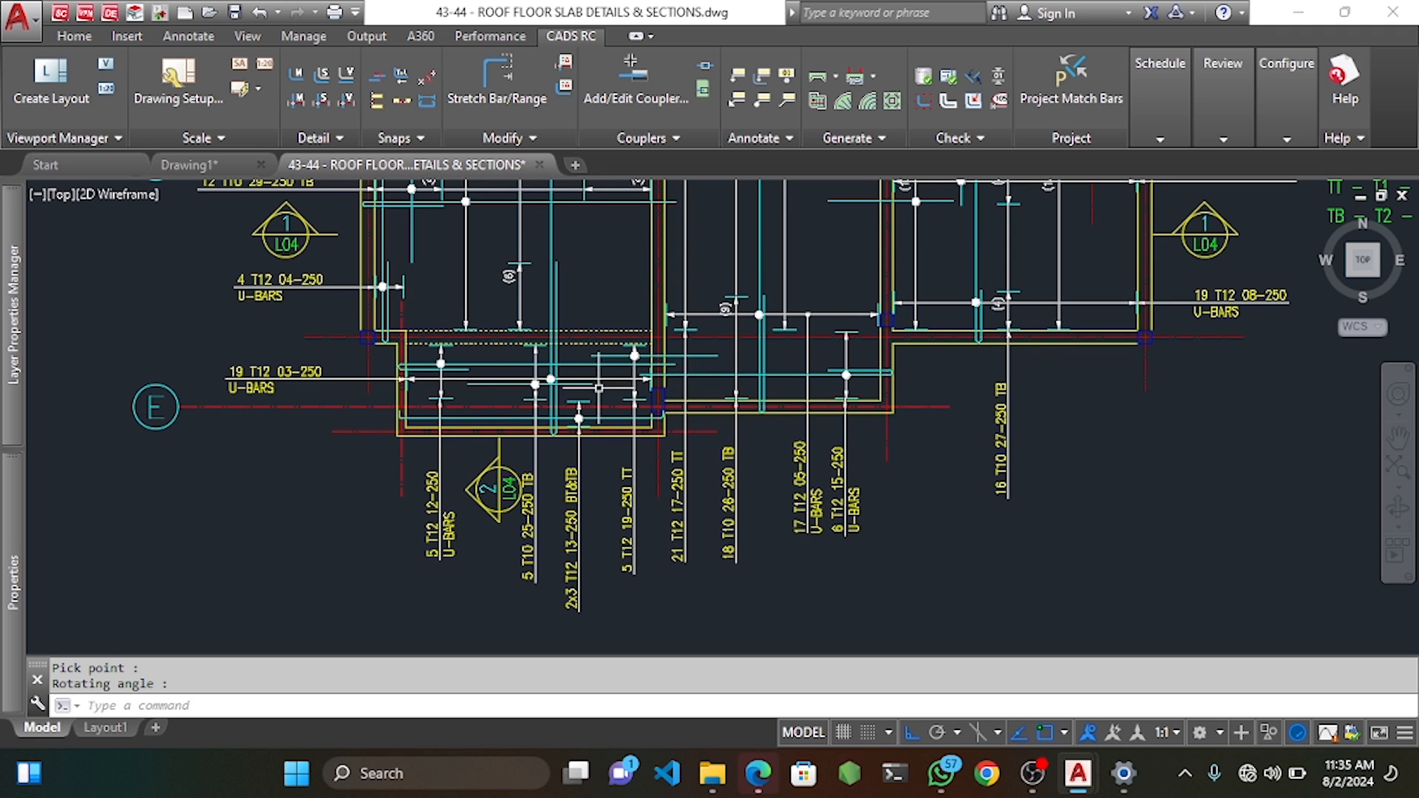
pyautogui.scroll(-2, 711, 360)
pyautogui.scroll(5, 675, 355)
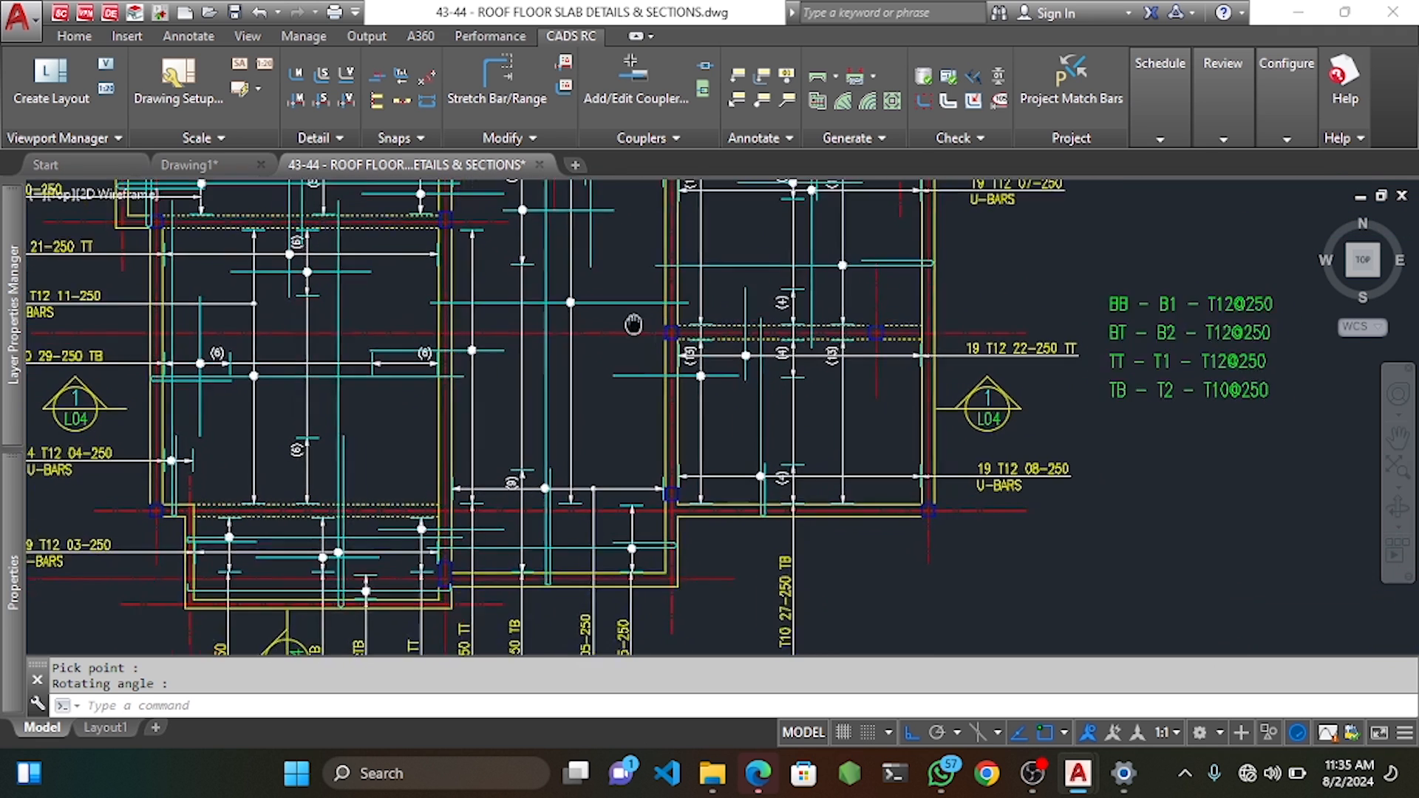
# Create a new single fixed-pitch range: T10, mark 30, shape code 20, noted TB.
pyautogui.rightClick(508, 249)
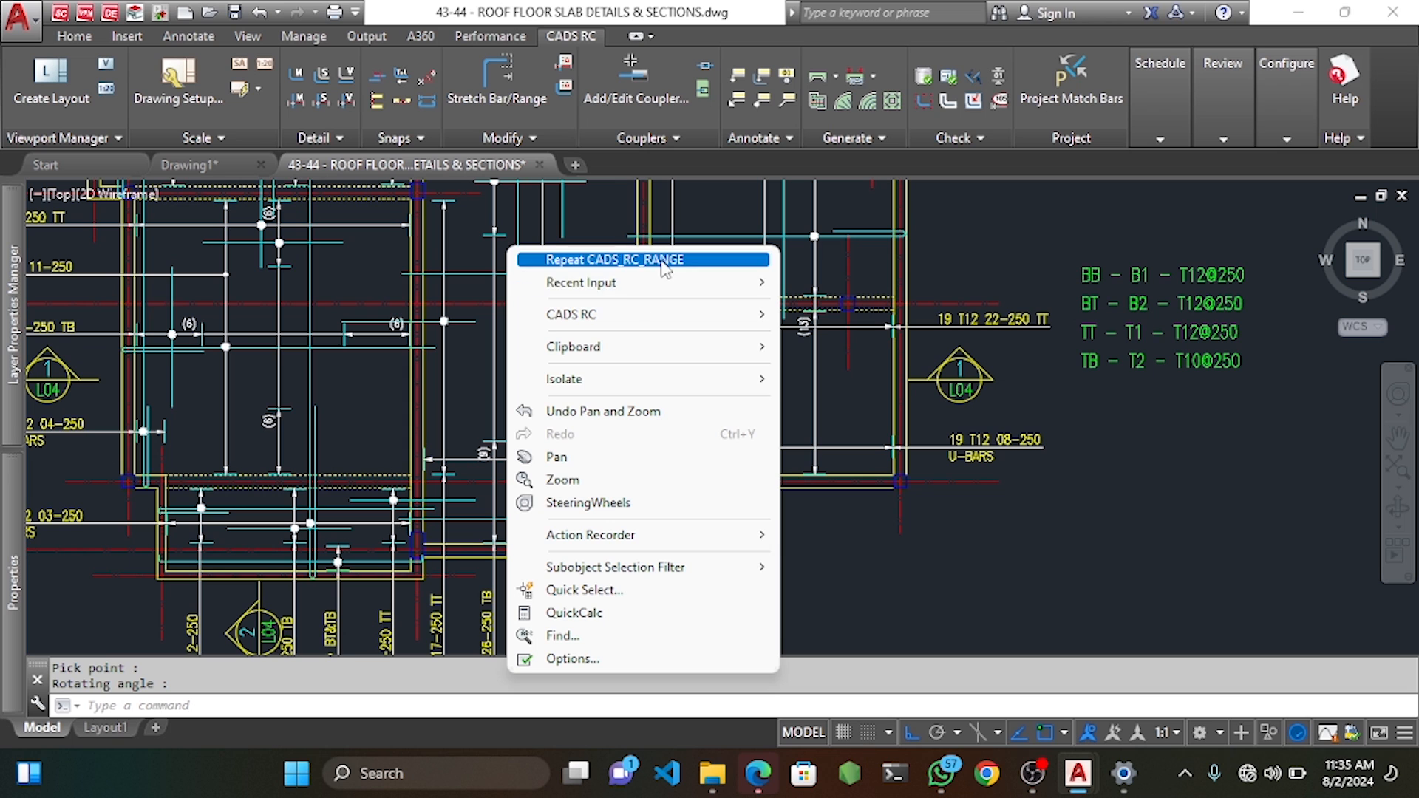
pyautogui.moveTo(723, 316)
pyautogui.moveTo(846, 338)
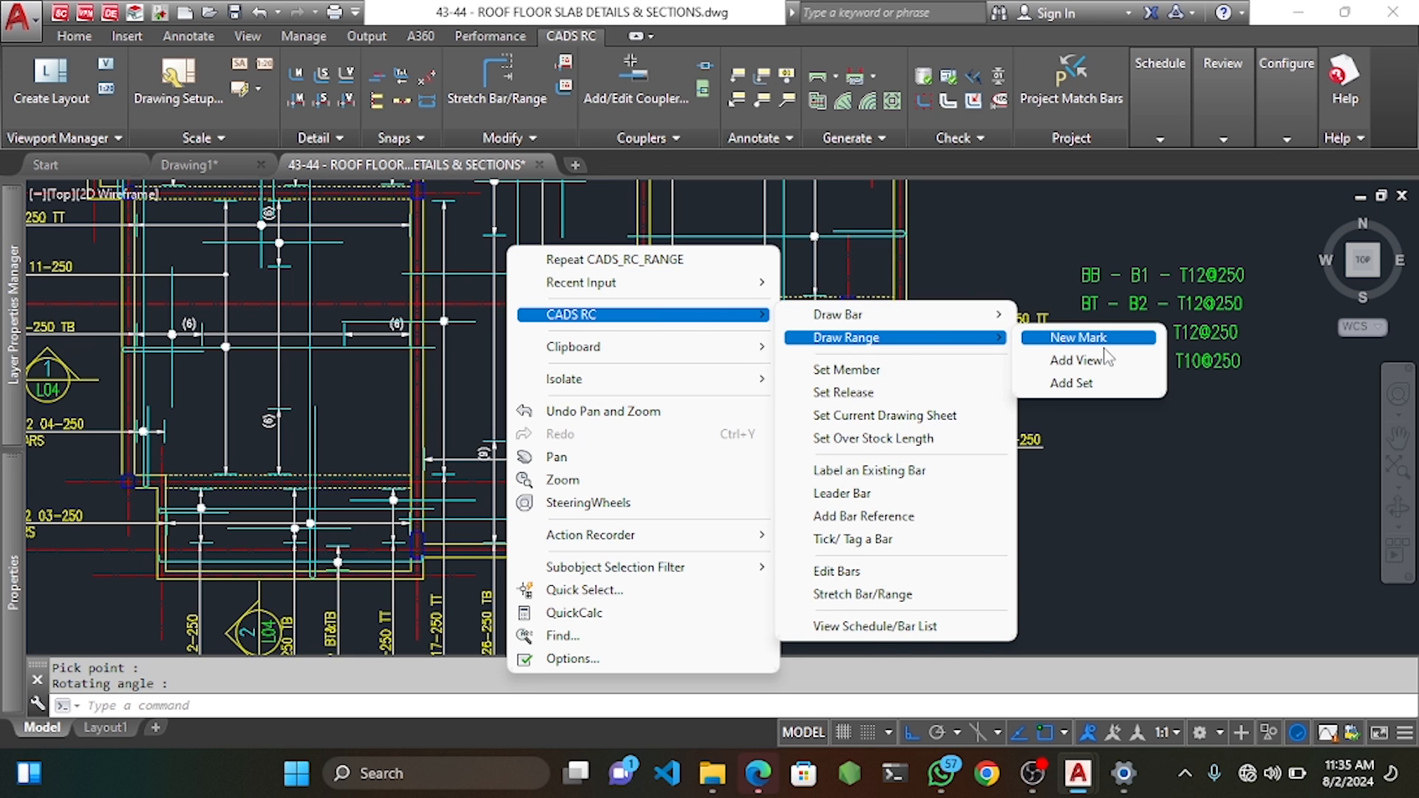
pyautogui.click(1068, 336)
pyautogui.click(762, 222)
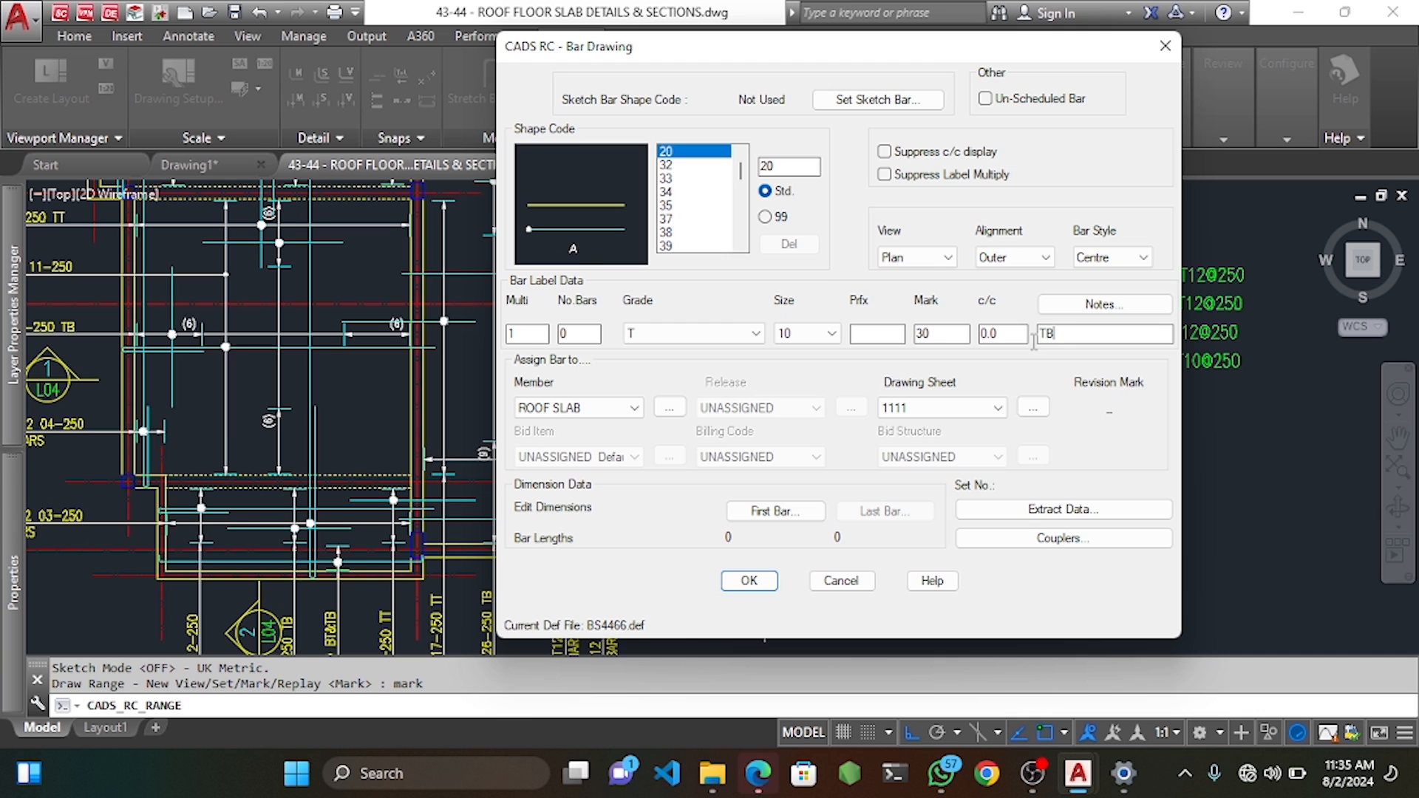
pyautogui.click(748, 581)
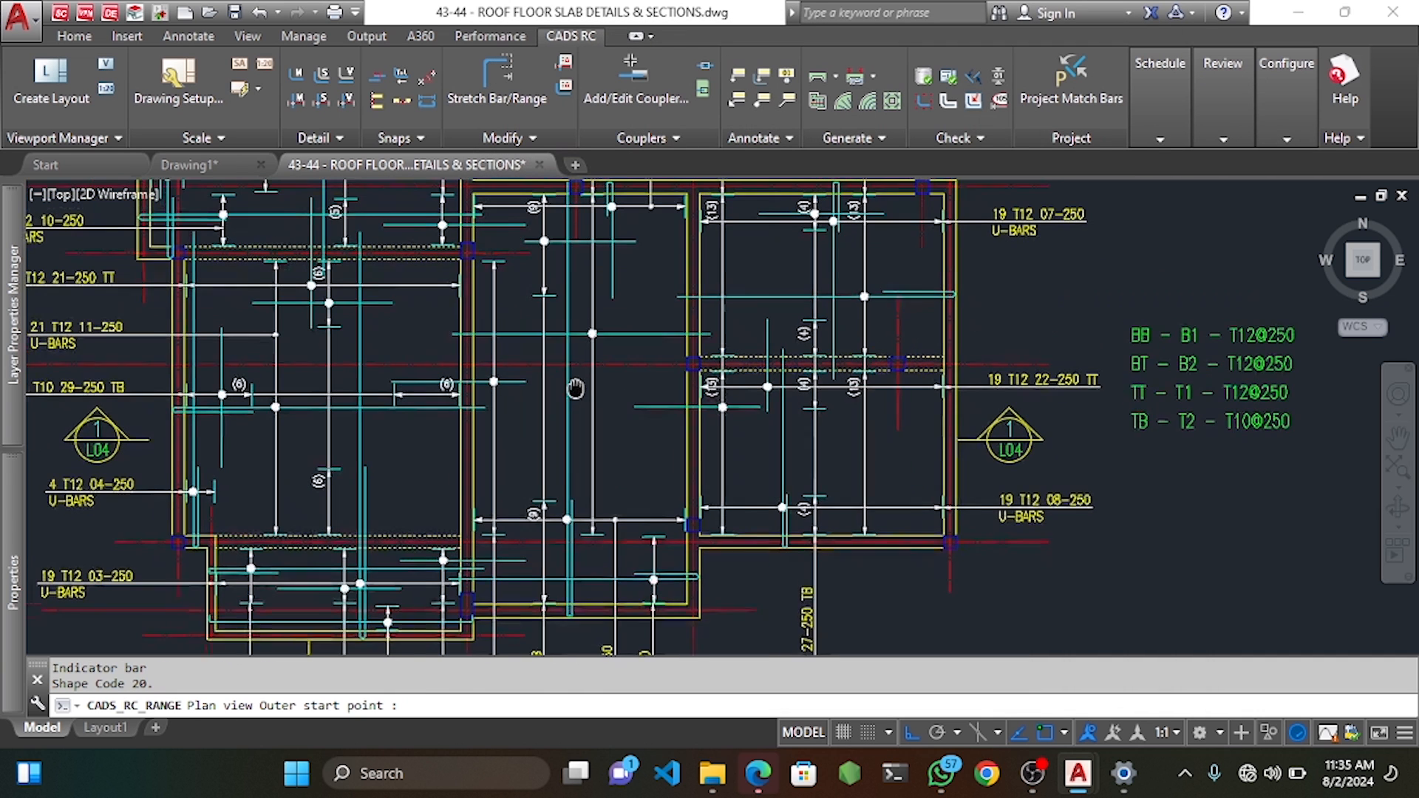
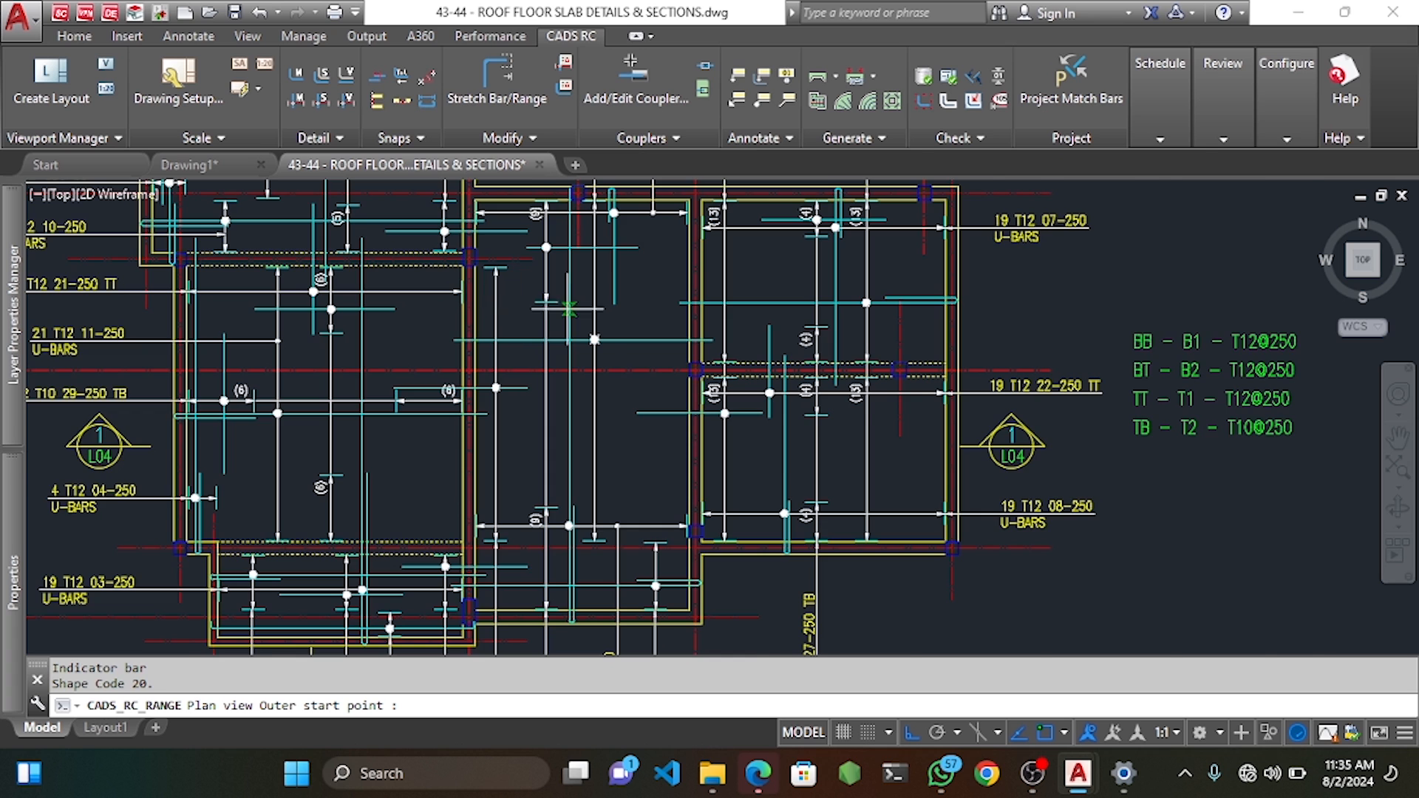
# Pick bar 30's start point and dimension A, then span the first group at 250 centres.
pyautogui.scroll(2, 569, 309)
pyautogui.click(529, 319)
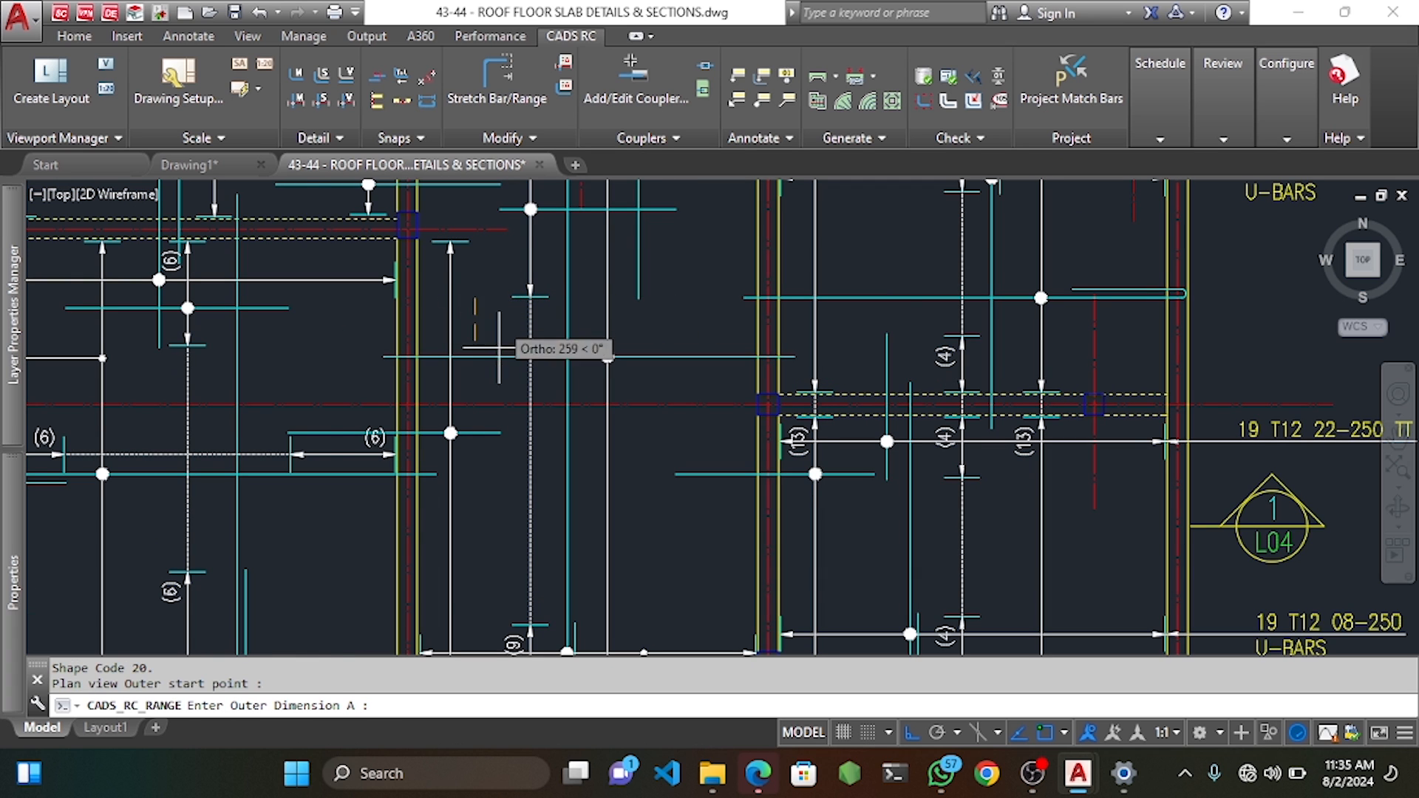
pyautogui.scroll(-3, 528, 384)
pyautogui.moveTo(529, 406); pyautogui.dragTo(531, 335, button='middle')
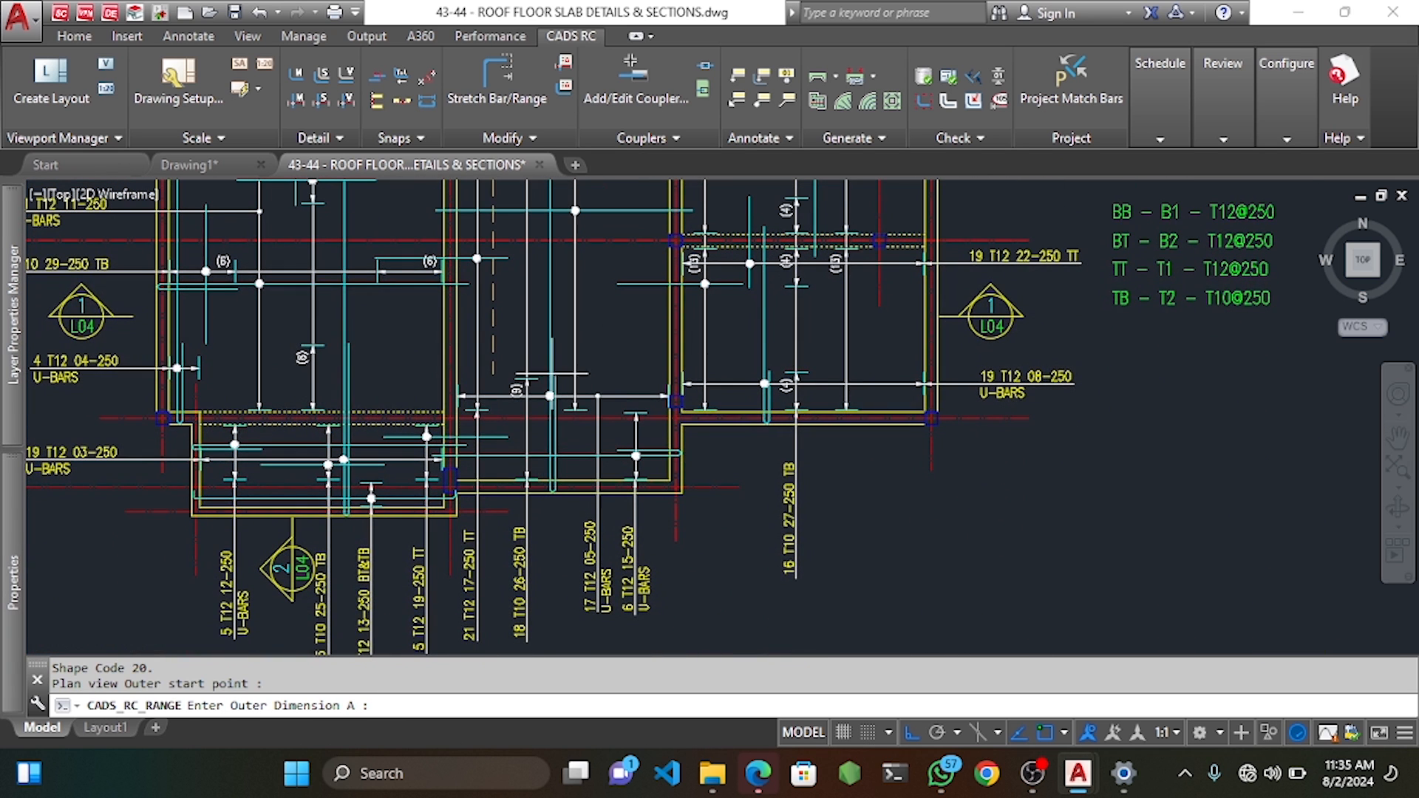
pyautogui.scroll(3, 493, 378)
pyautogui.click(385, 375)
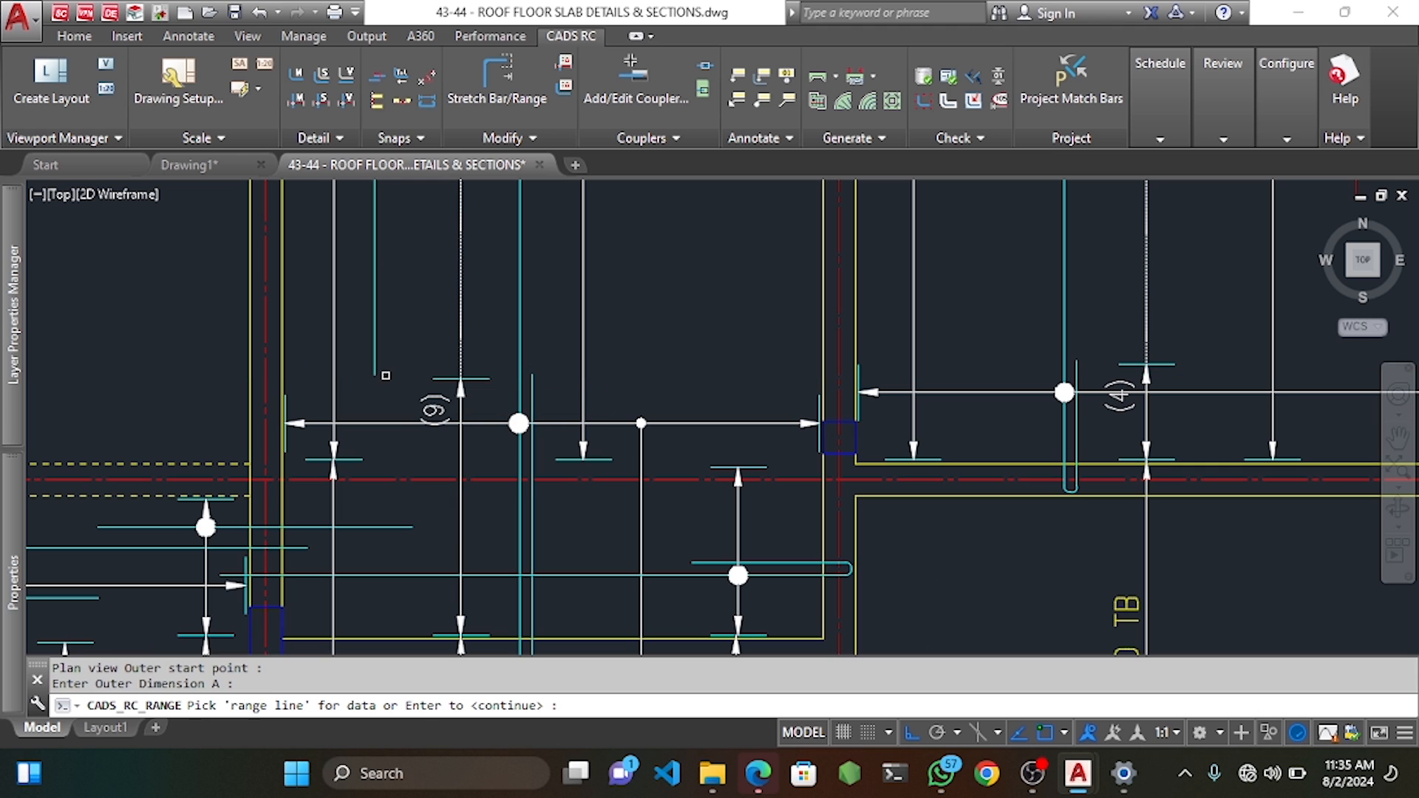
pyautogui.scroll(-5, 385, 376)
pyautogui.press('Return')
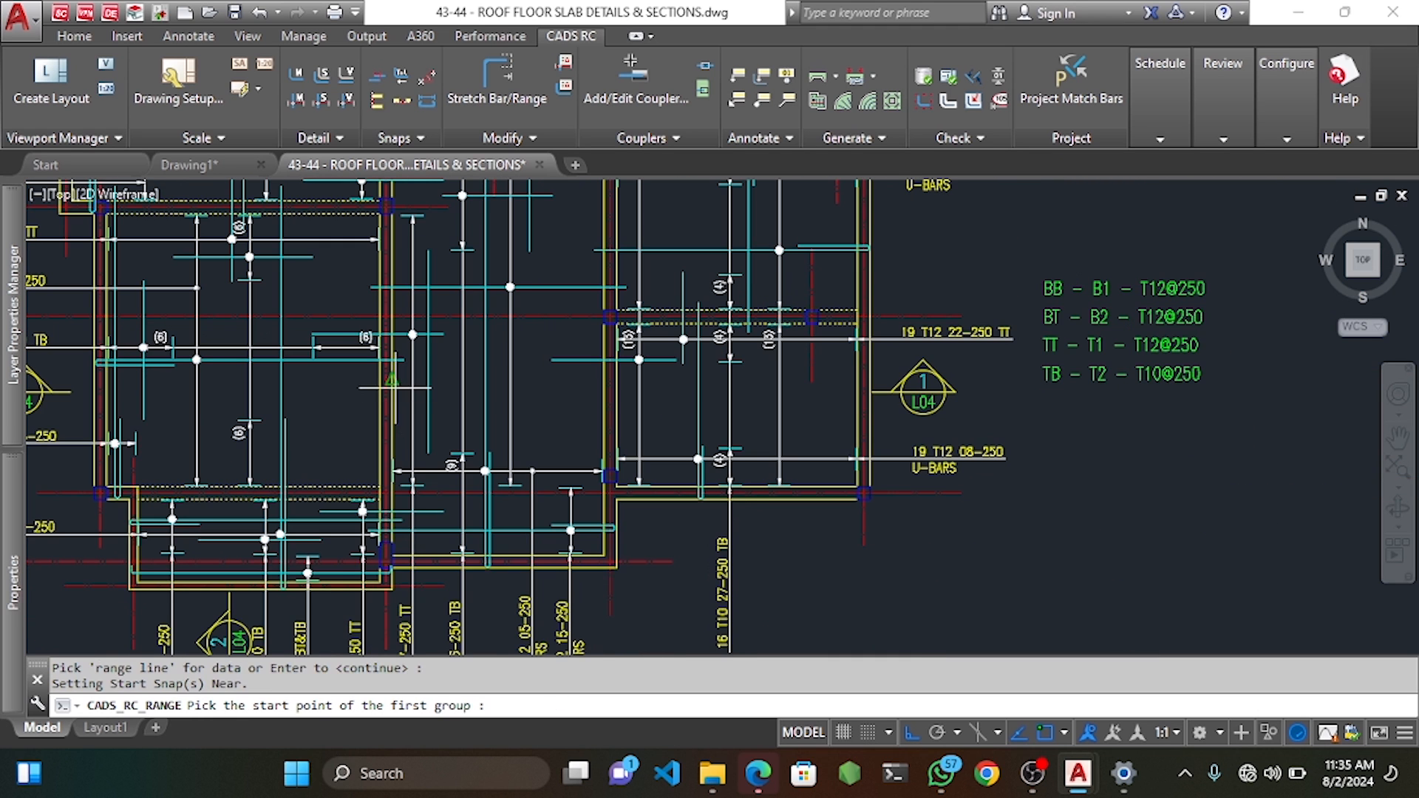
pyautogui.scroll(4, 390, 397)
pyautogui.click(389, 397)
pyautogui.press('Return')
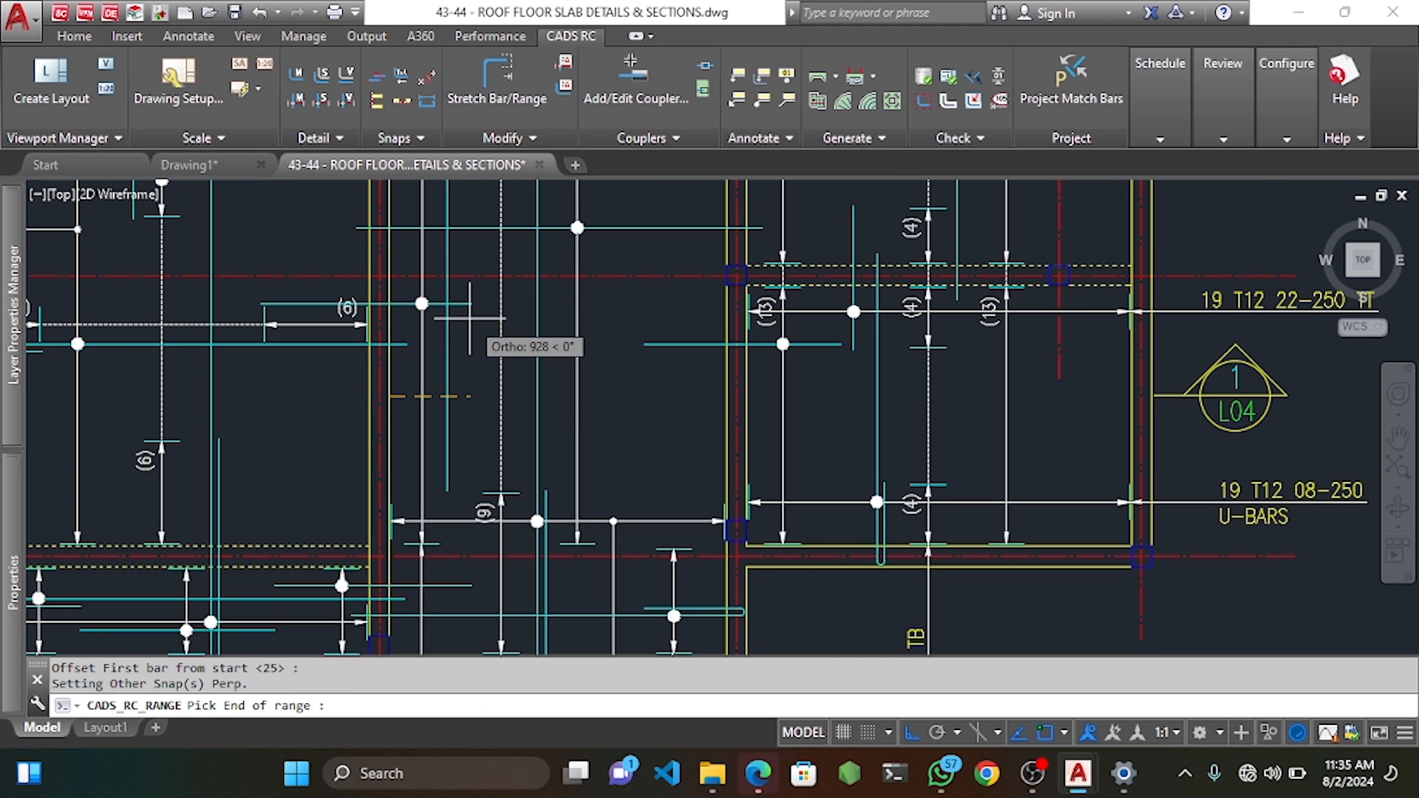
pyautogui.click(471, 396)
pyautogui.press('Return')
pyautogui.press('Return')
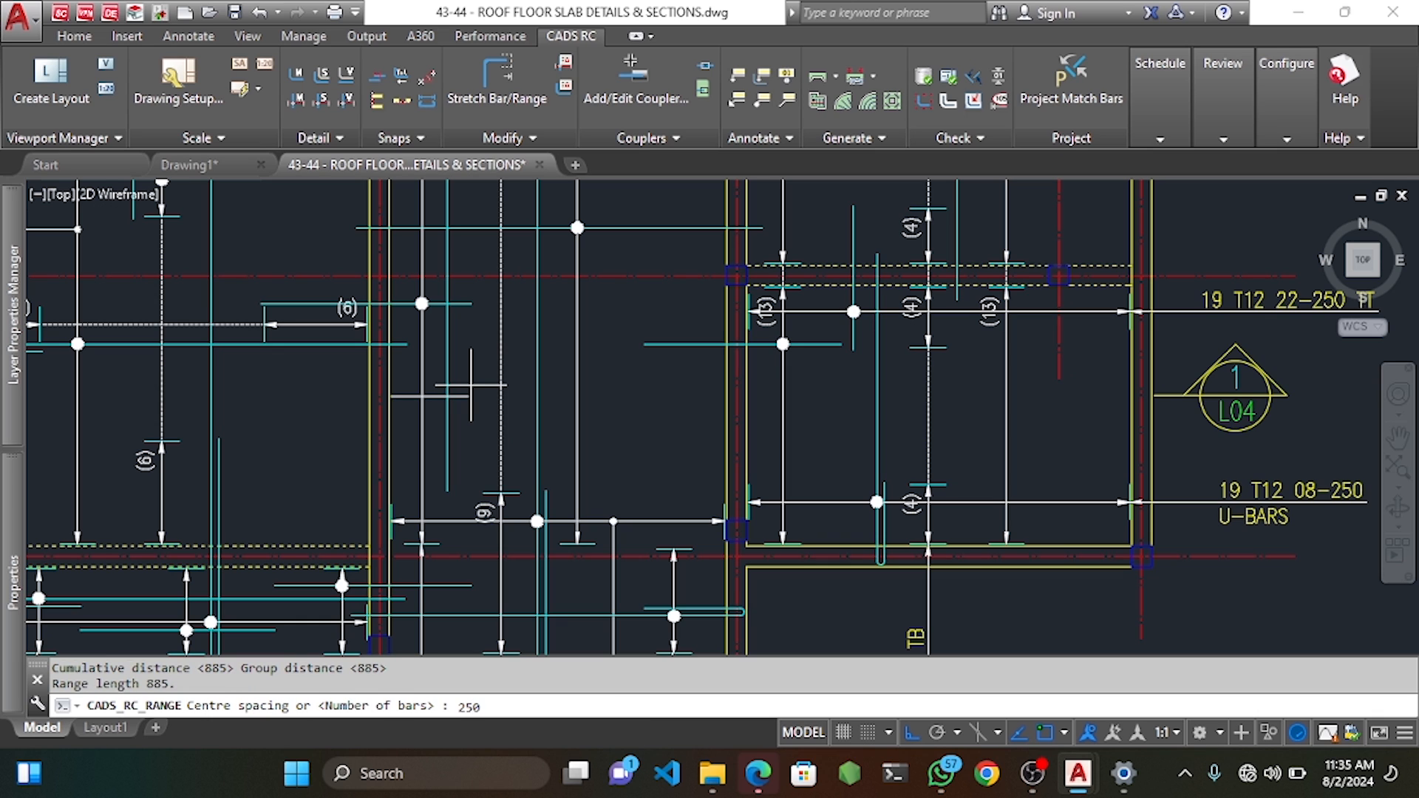
pyautogui.write('250')
pyautogui.press('Return')
# Add the second bar group, keep group 1 at true length and leave it unlabelled.
pyautogui.press('Return')
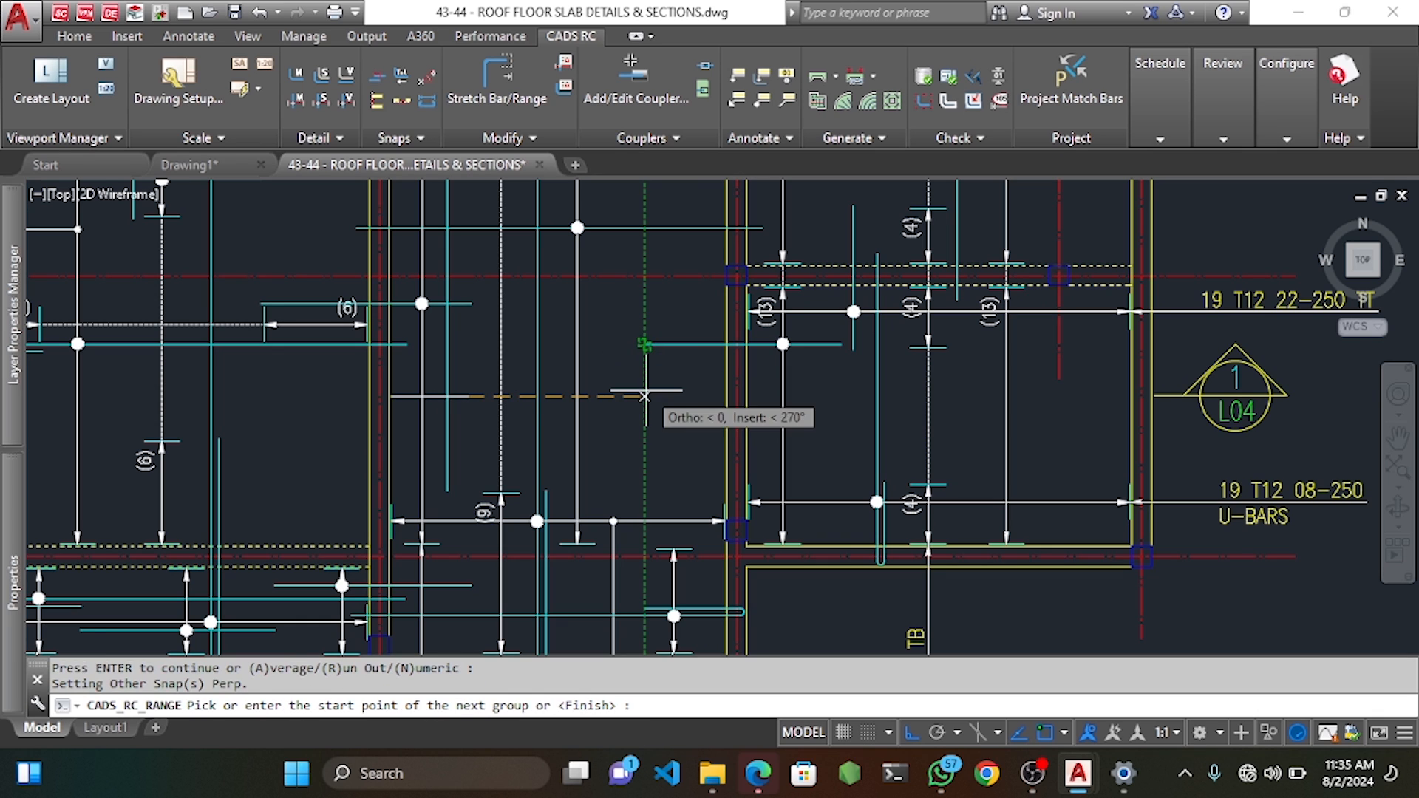
pyautogui.click(645, 397)
pyautogui.press('Return')
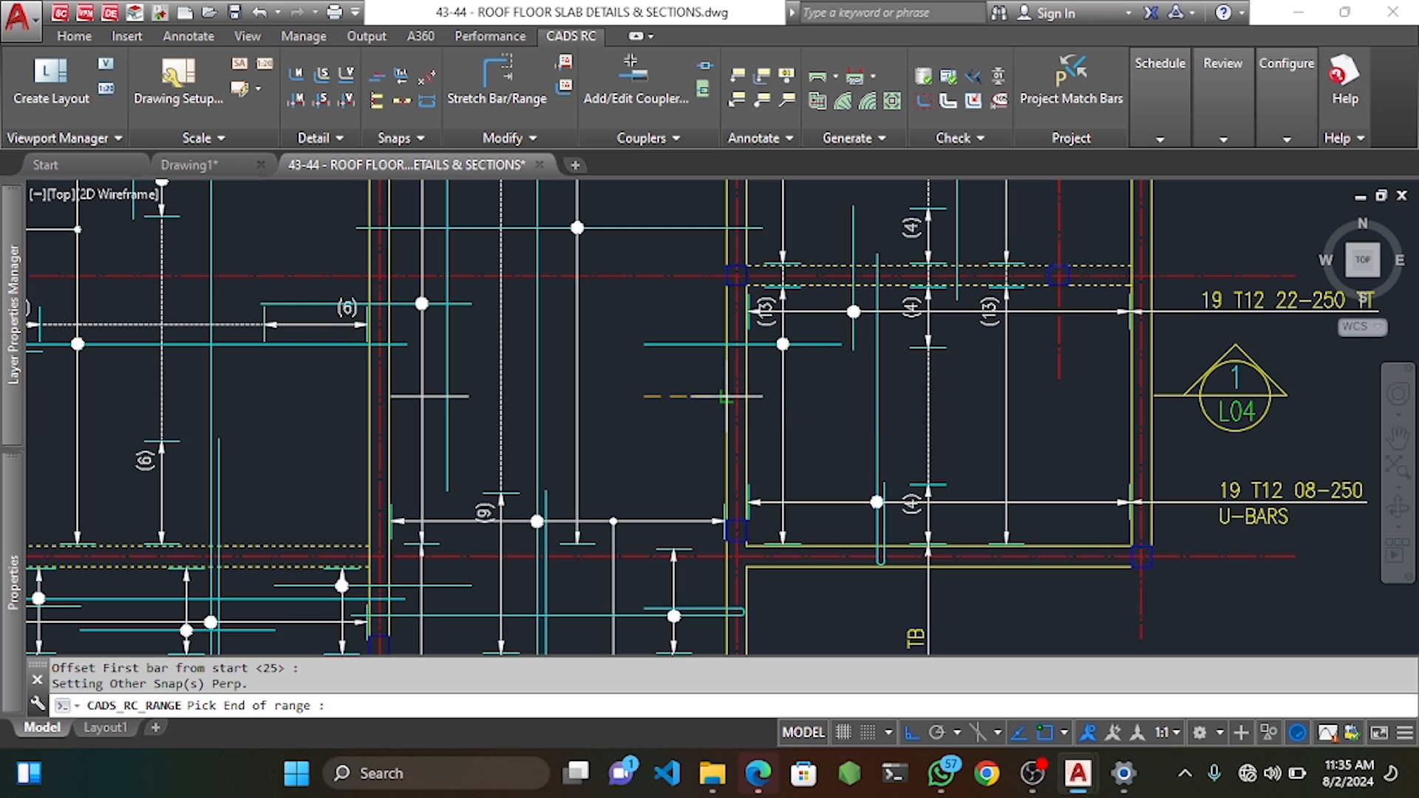
pyautogui.click(726, 398)
pyautogui.press('Return')
pyautogui.press('Return')
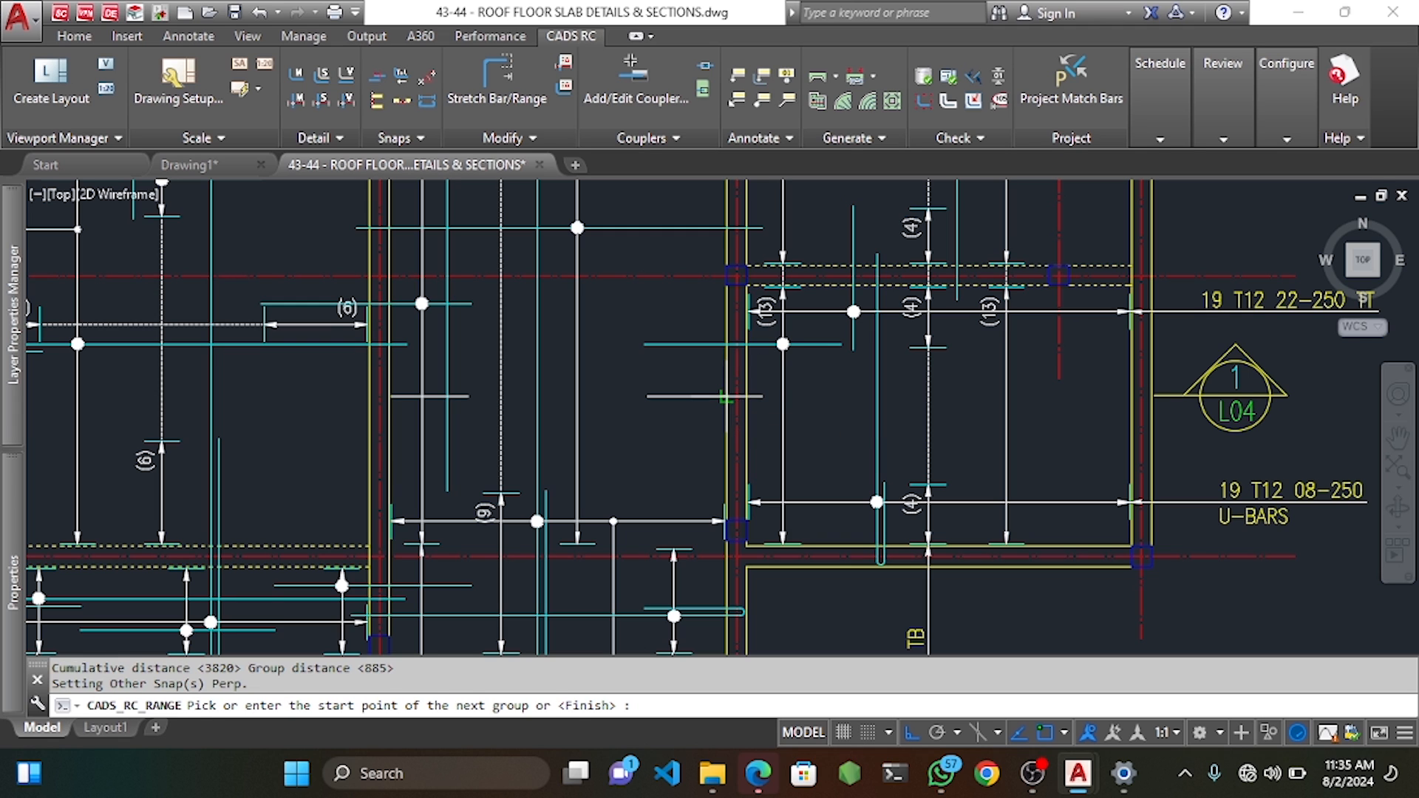
pyautogui.press('Return')
pyautogui.press('Return')
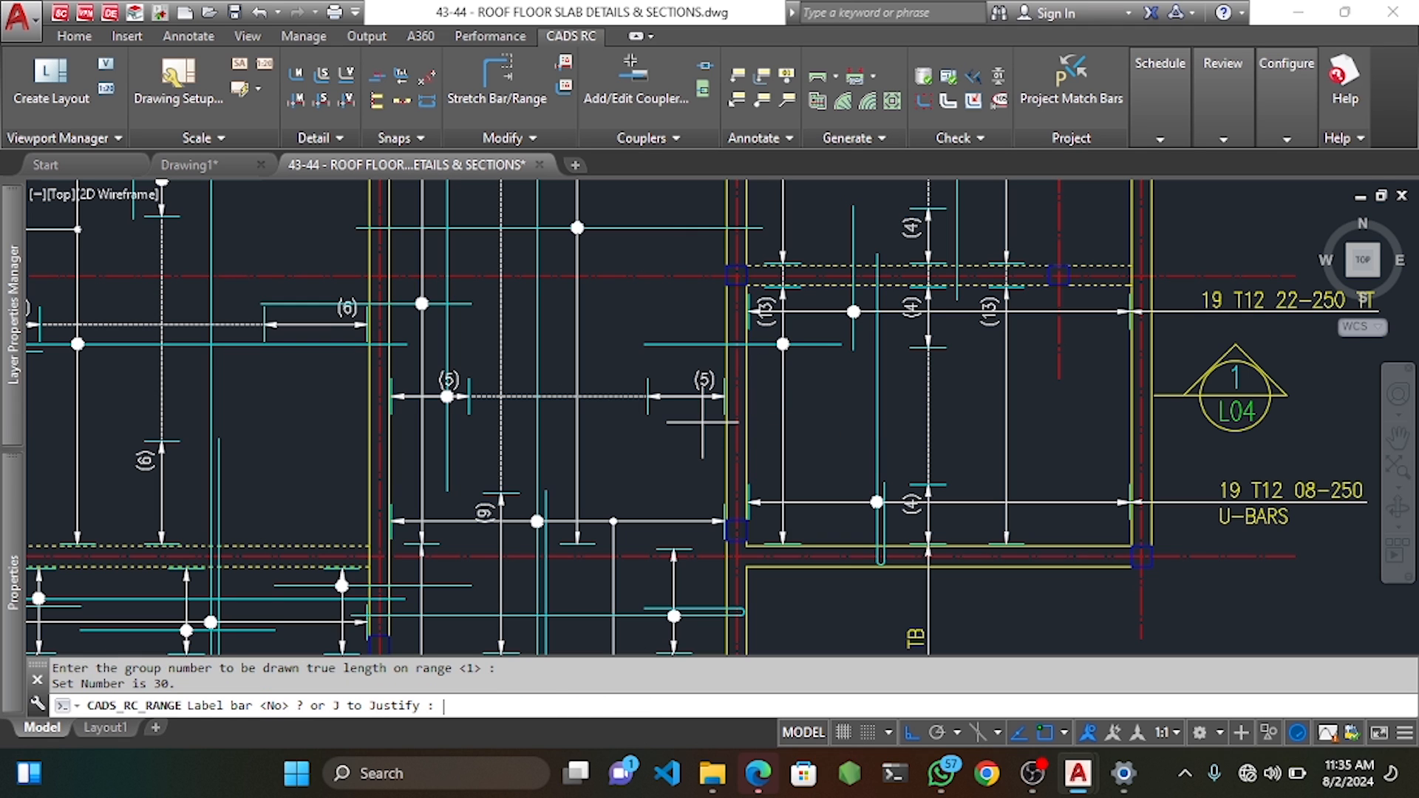
pyautogui.write('N')
pyautogui.press('Return')
pyautogui.scroll(-4, 536, 189)
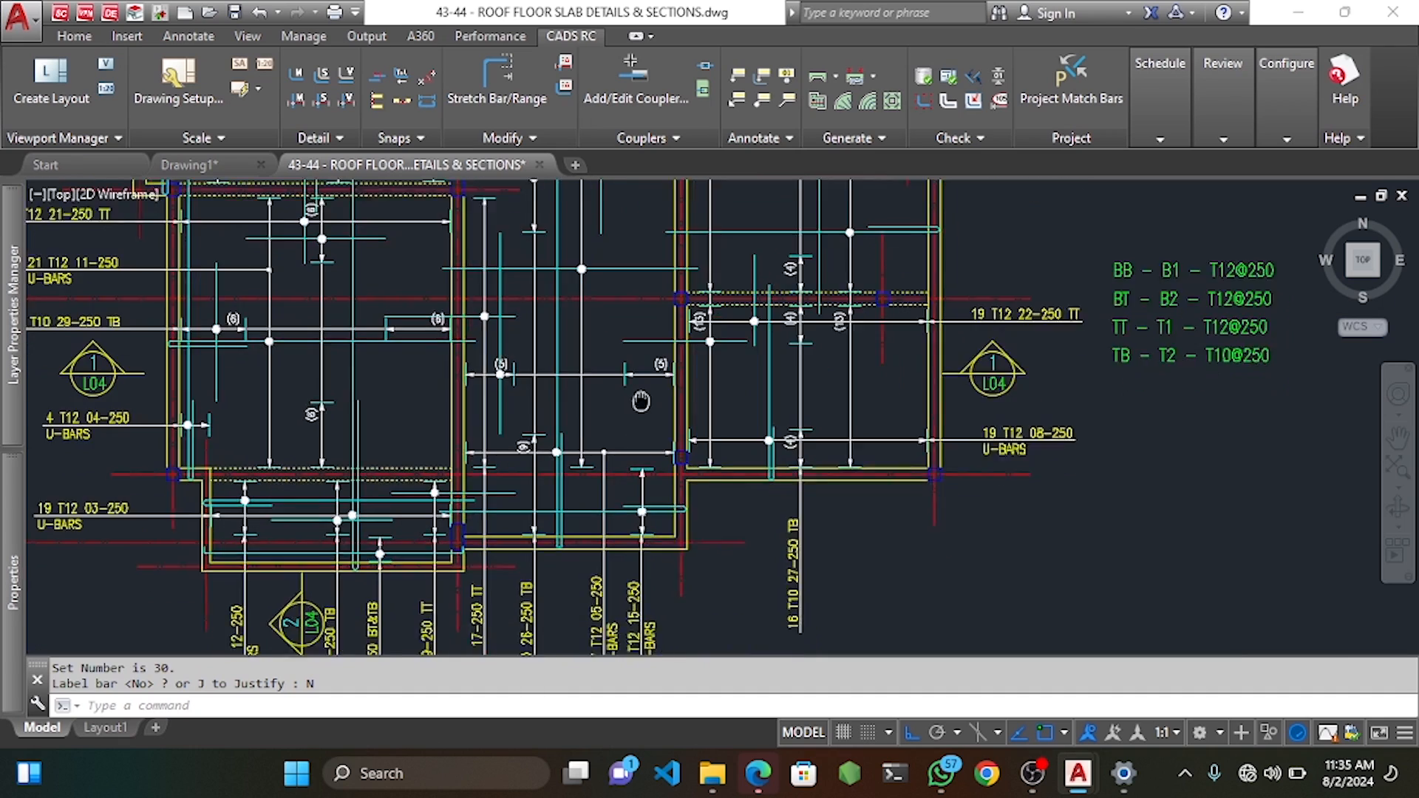
pyautogui.scroll(-2, 665, 311)
pyautogui.scroll(4, 609, 307)
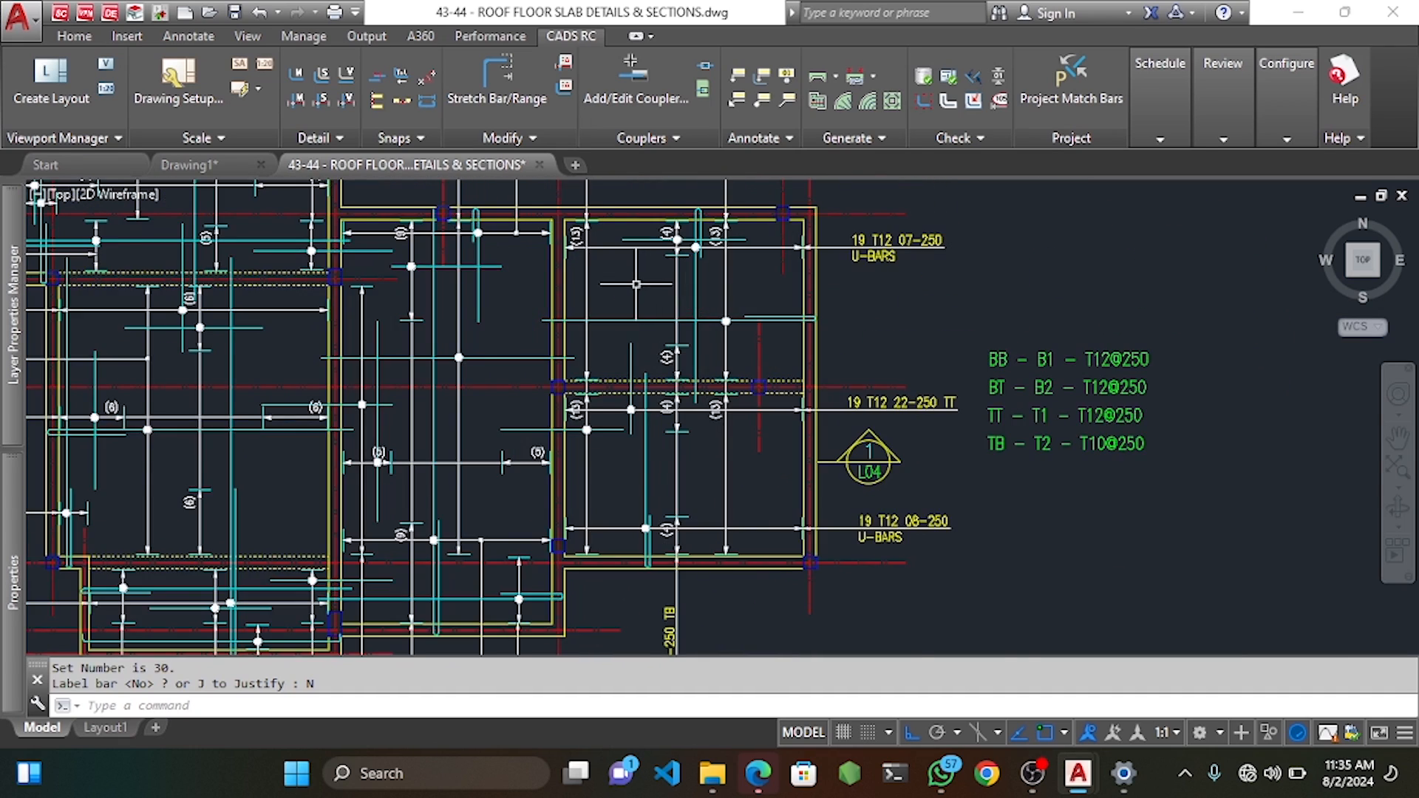
# Start a new single fixed-pitch range and accept mark 31, T10, shape code 20, TB.
pyautogui.moveTo(609, 307); pyautogui.dragTo(597, 313, button='middle')
pyautogui.rightClick(563, 303)
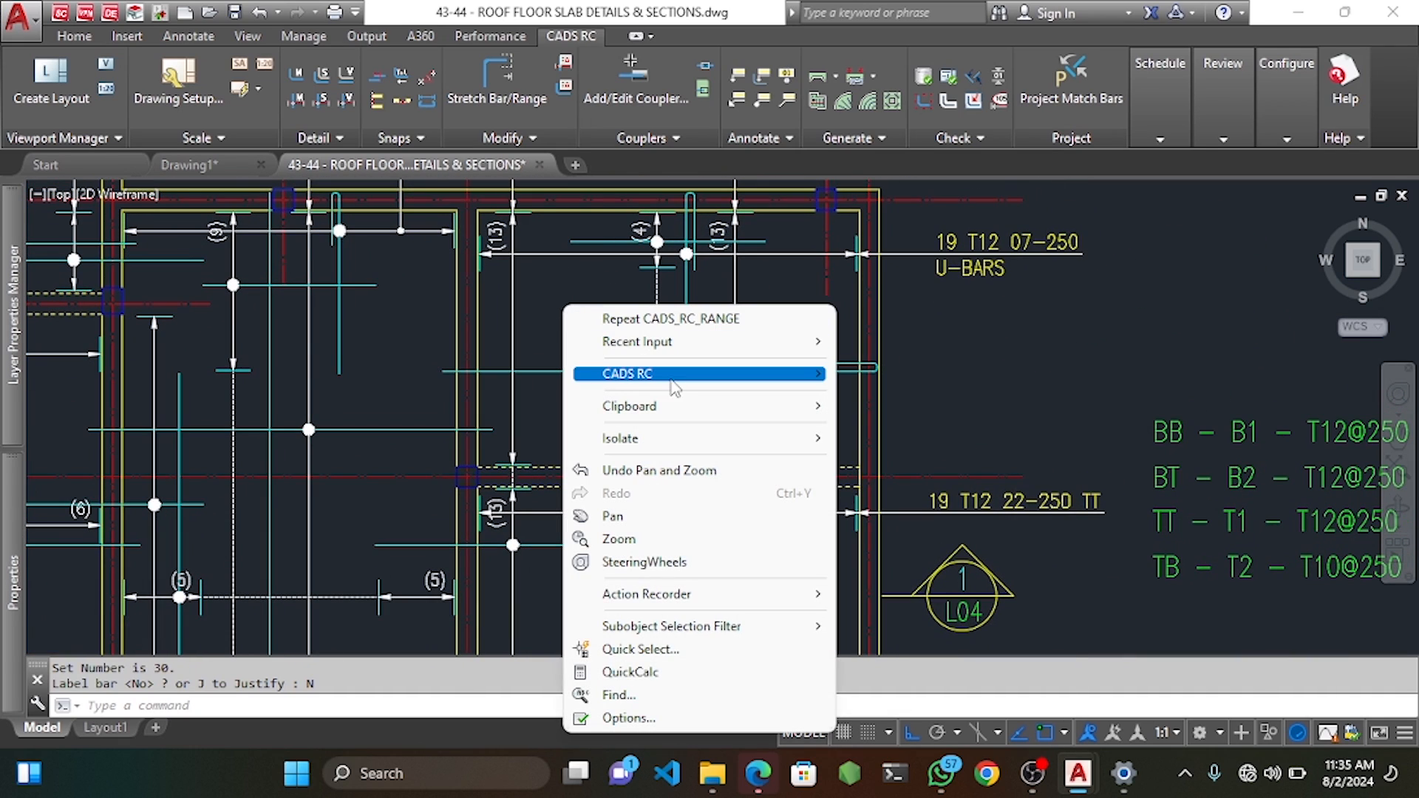
pyautogui.moveTo(665, 374)
pyautogui.moveTo(901, 397)
pyautogui.click(1123, 393)
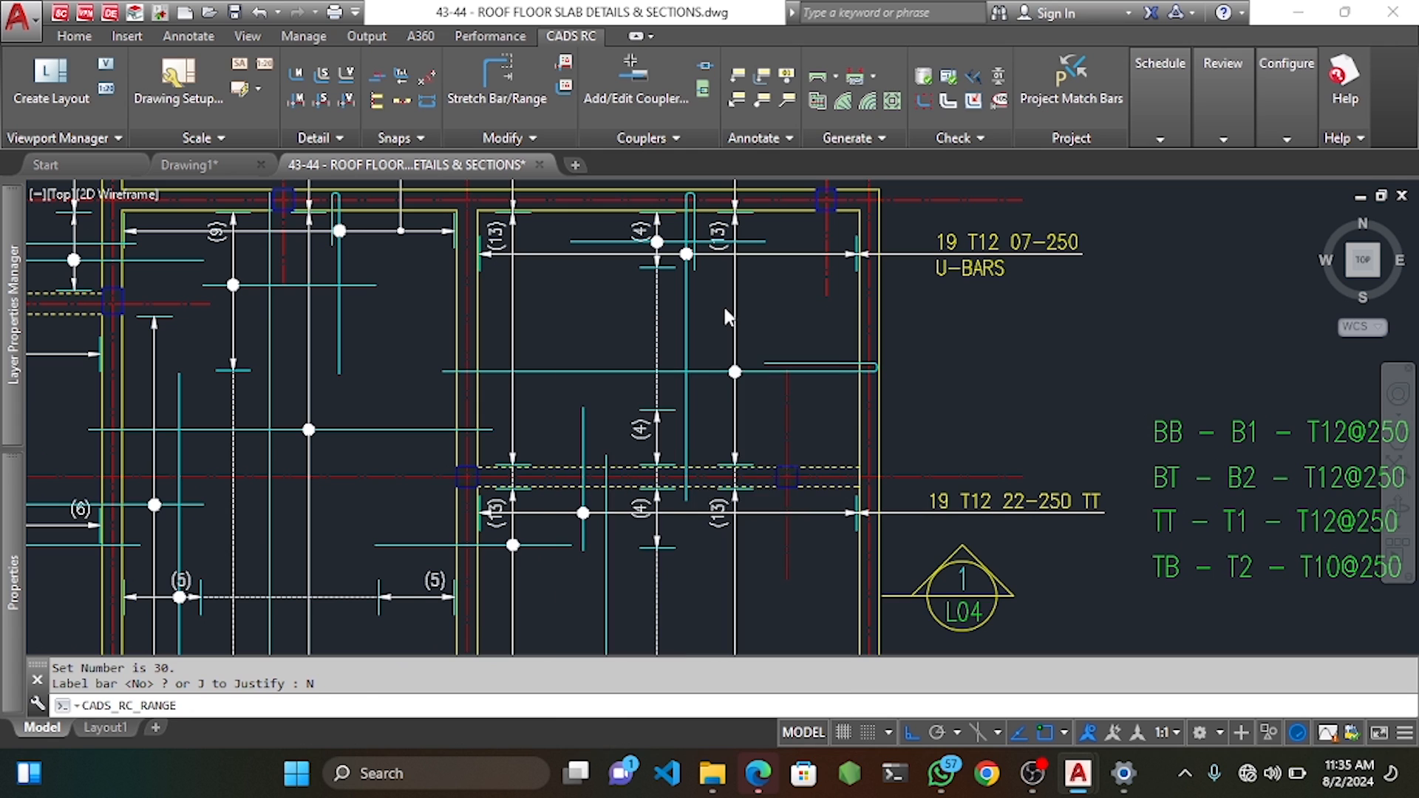
pyautogui.click(750, 228)
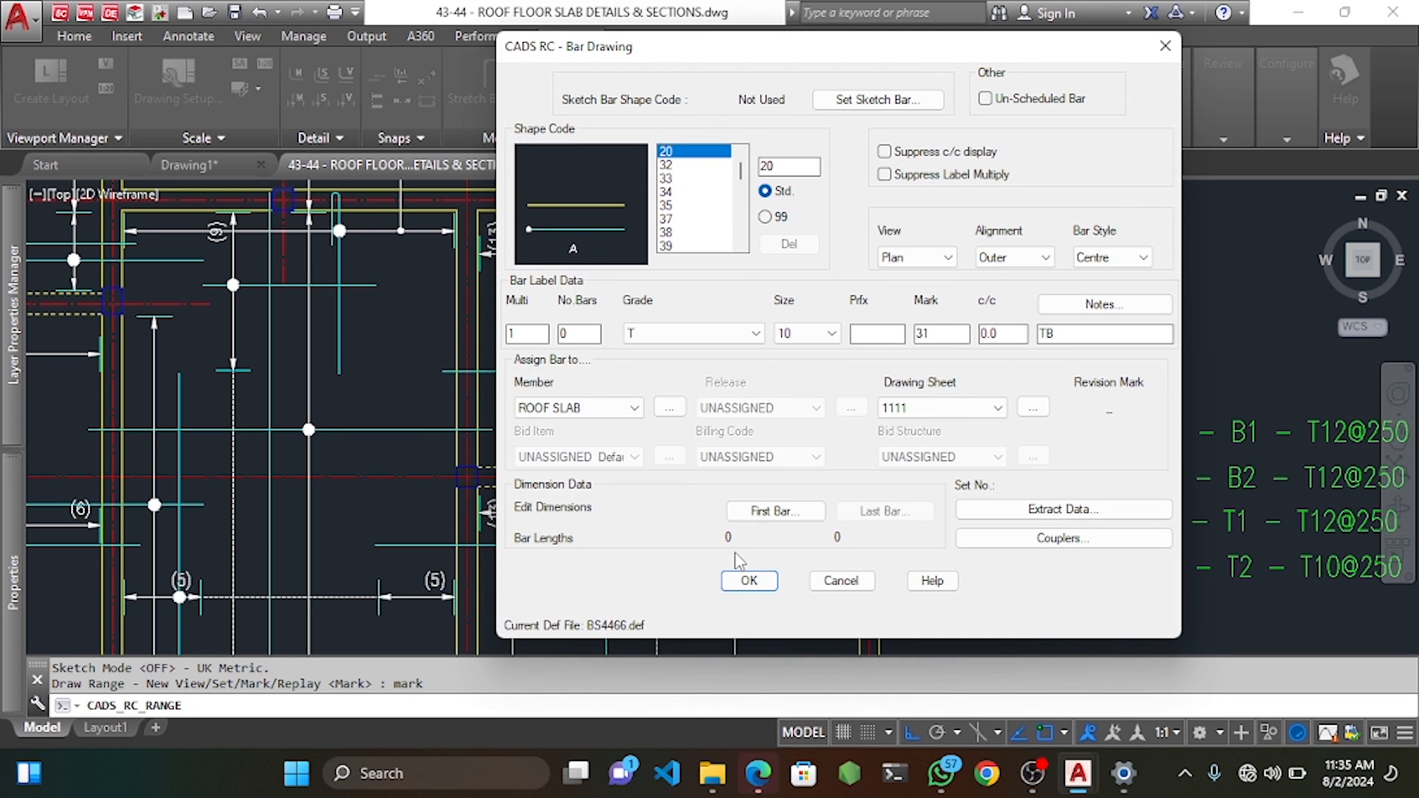
pyautogui.click(747, 581)
# Set the mark 31 bar's start point and dimension A, spanning the first group at 250 centres.
pyautogui.scroll(2, 680, 255)
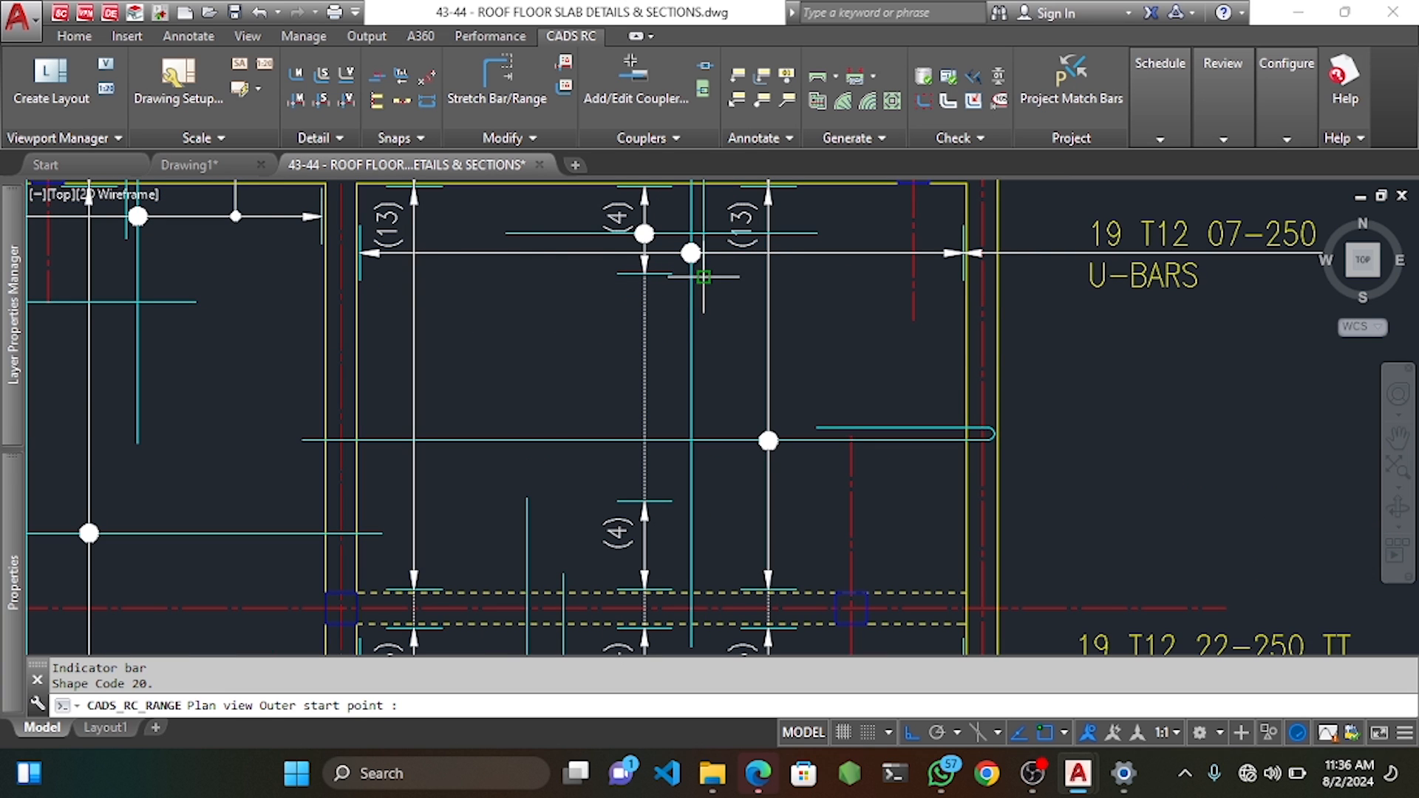
pyautogui.scroll(-4, 465, 276)
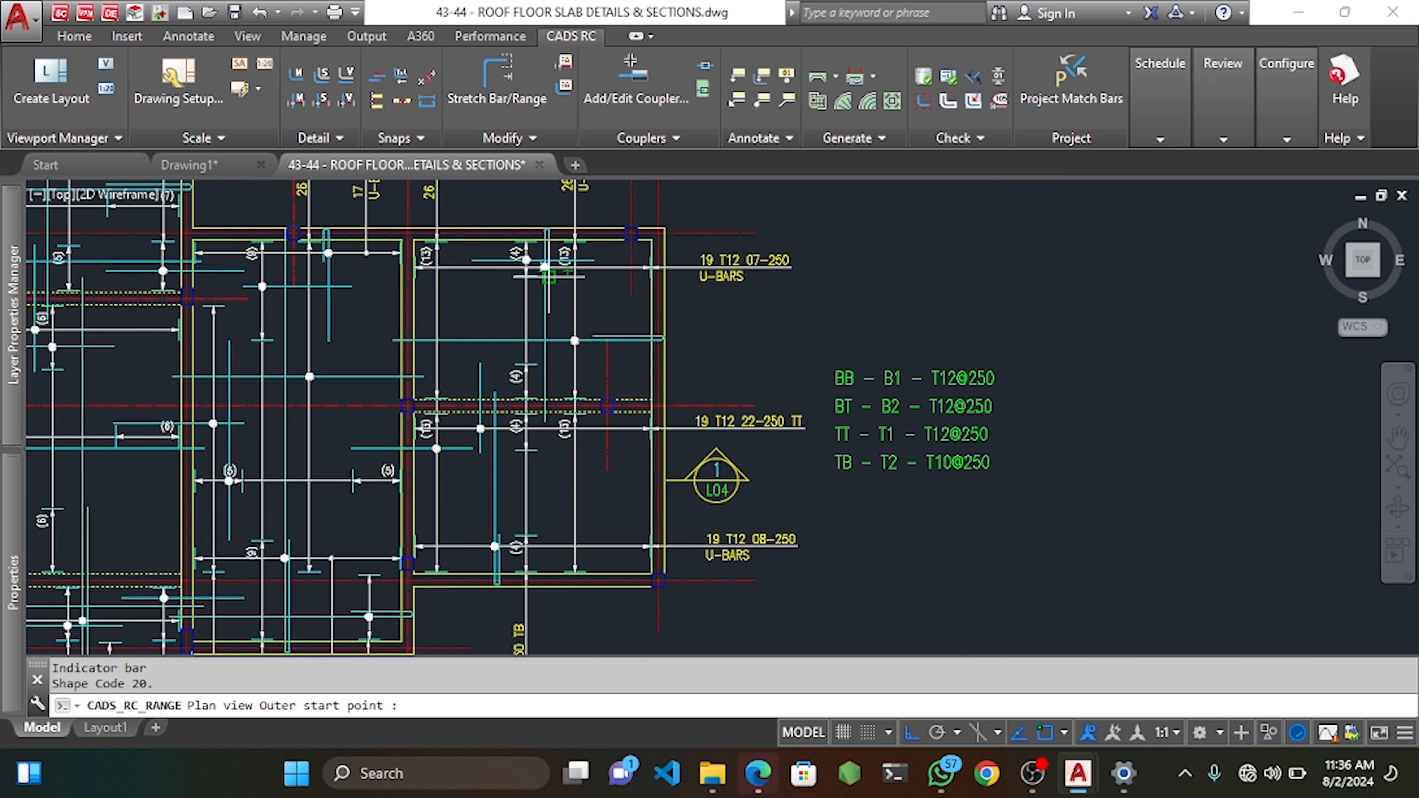
pyautogui.scroll(4, 548, 277)
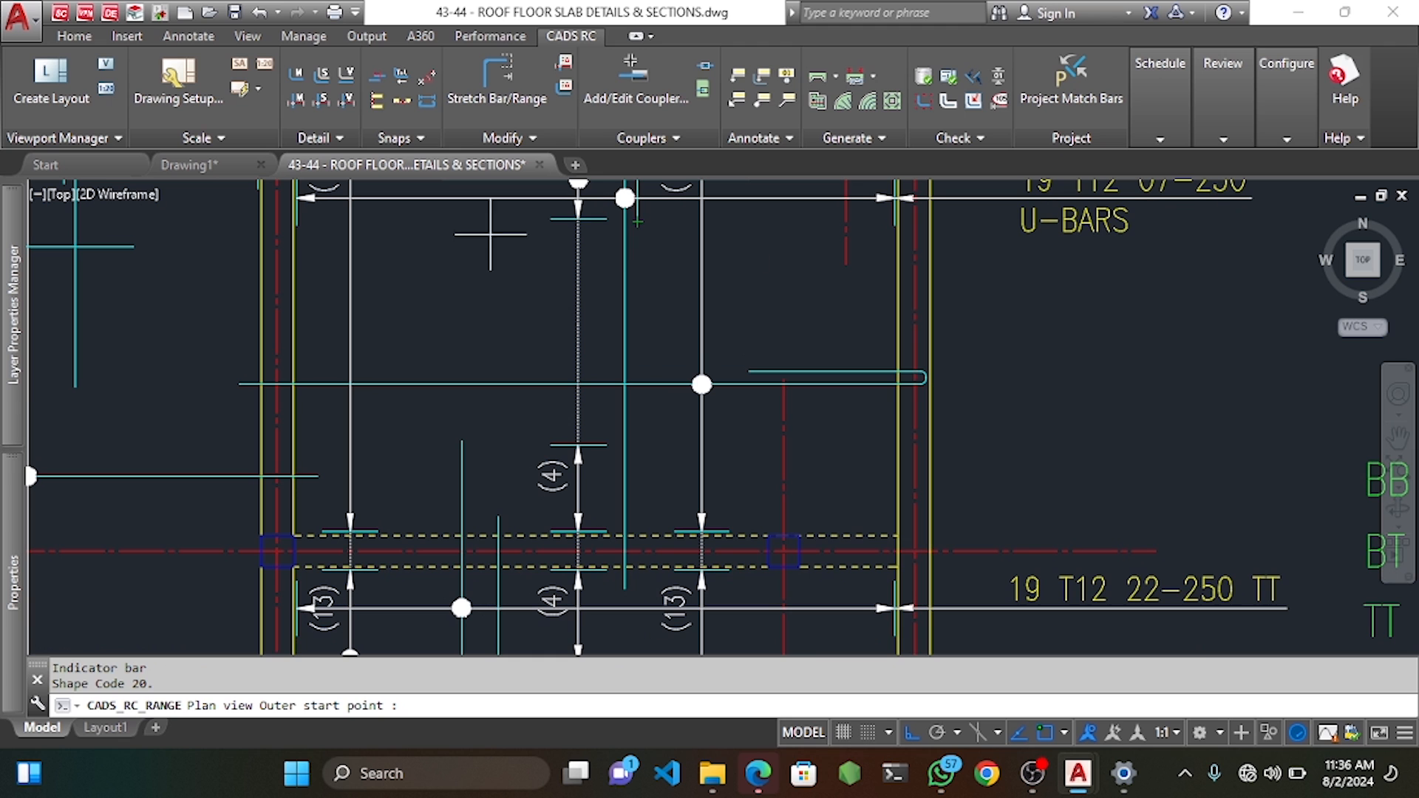
pyautogui.click(377, 233)
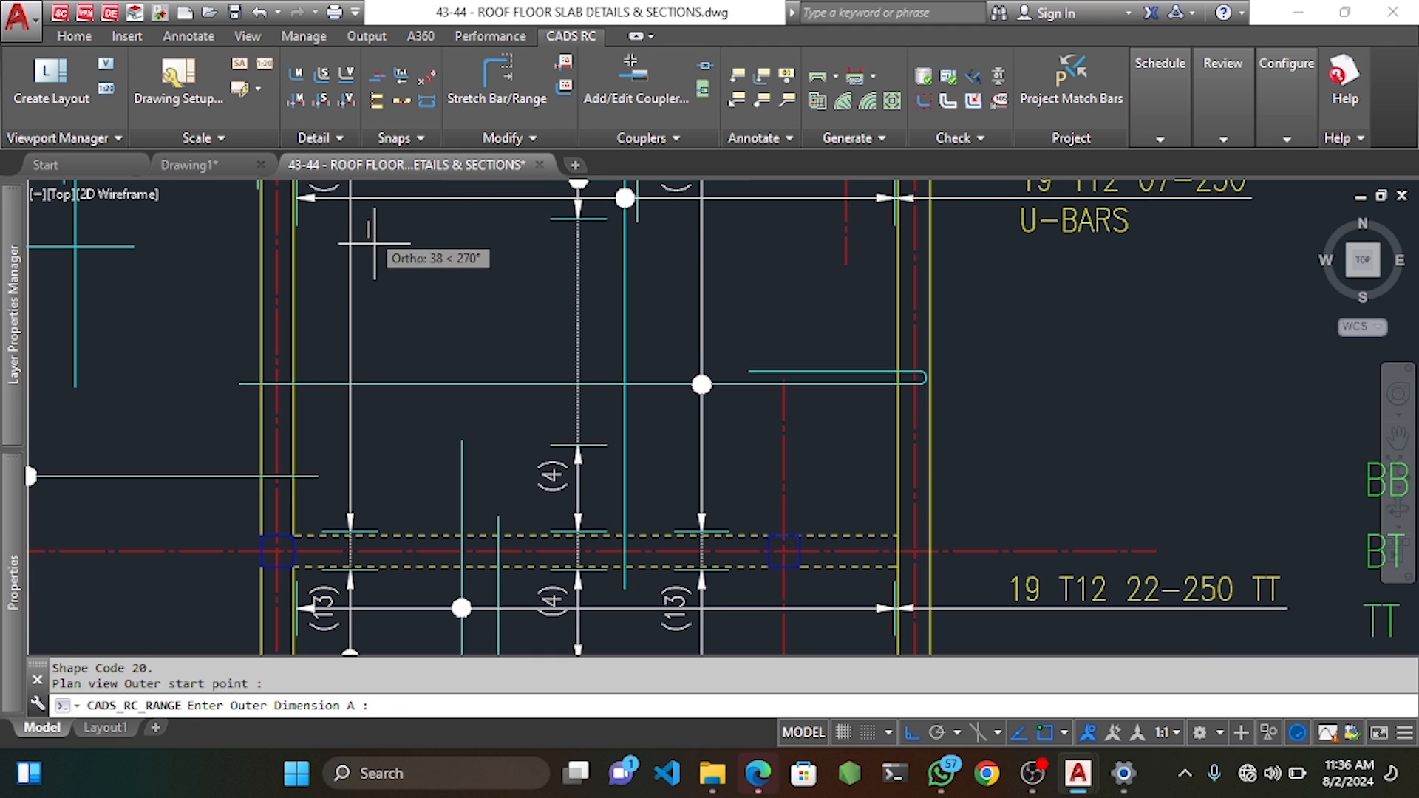
pyautogui.scroll(-2, 388, 302)
pyautogui.moveTo(406, 380); pyautogui.dragTo(373, 402, button='middle')
pyautogui.click(384, 350)
pyautogui.press('Return')
pyautogui.click(319, 323)
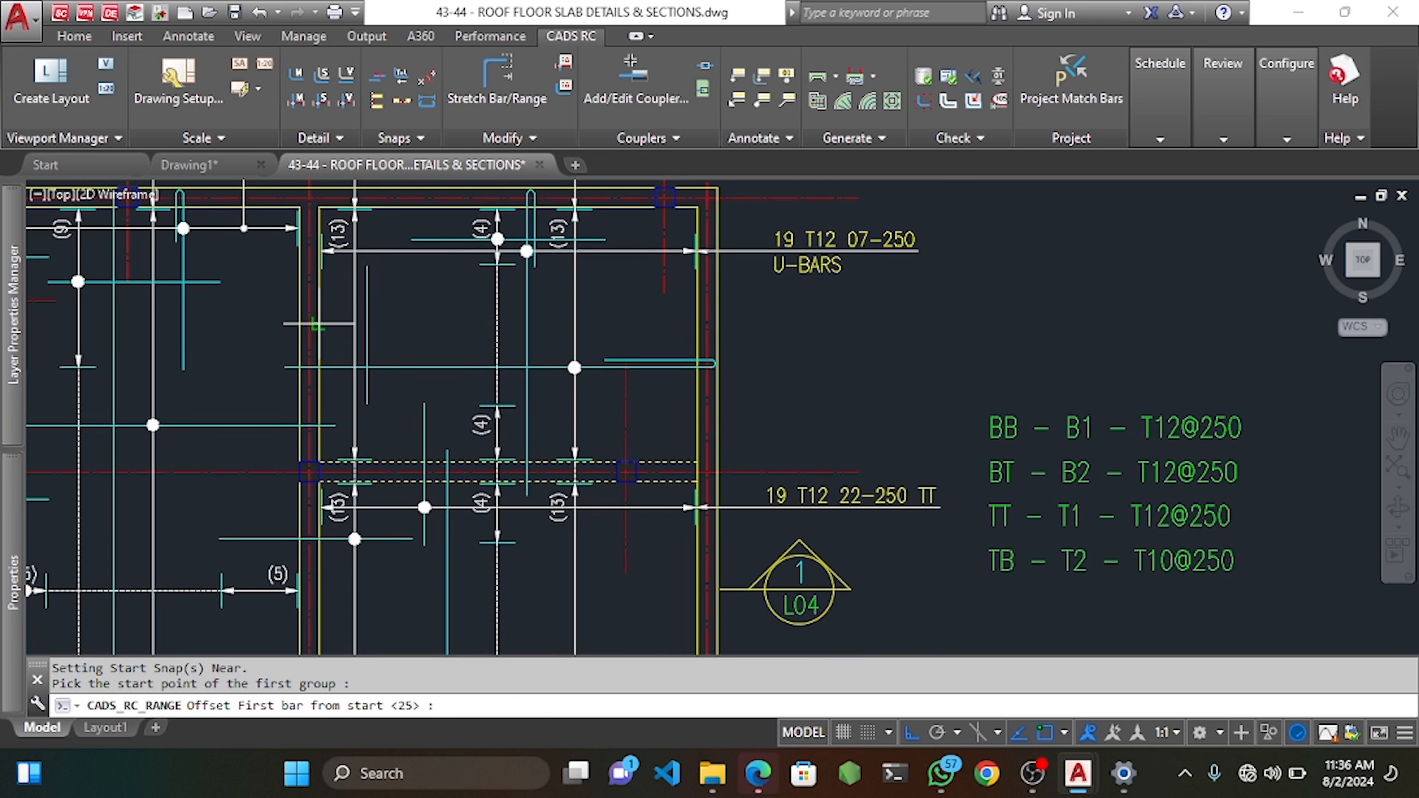
pyautogui.press('Return')
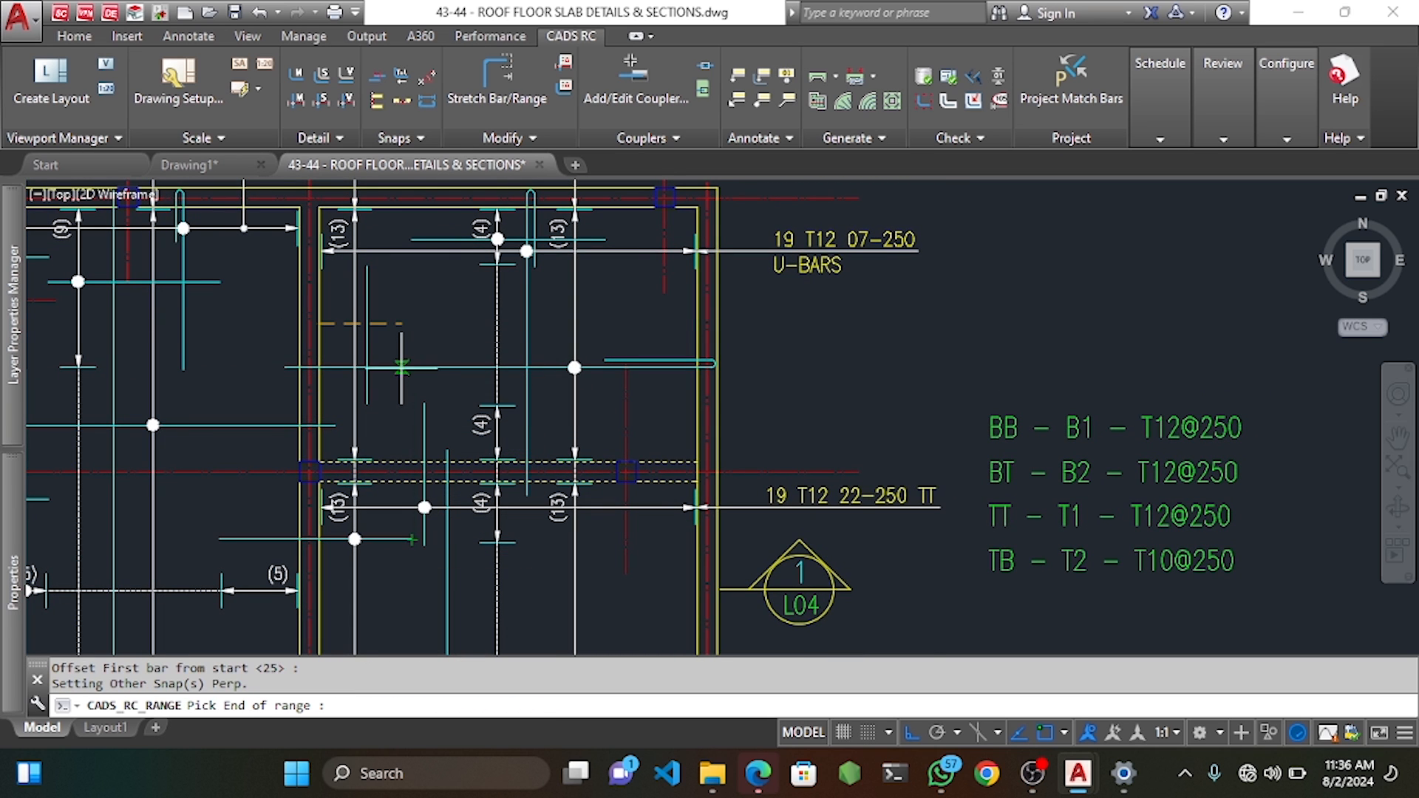
pyautogui.click(406, 325)
pyautogui.press('Return')
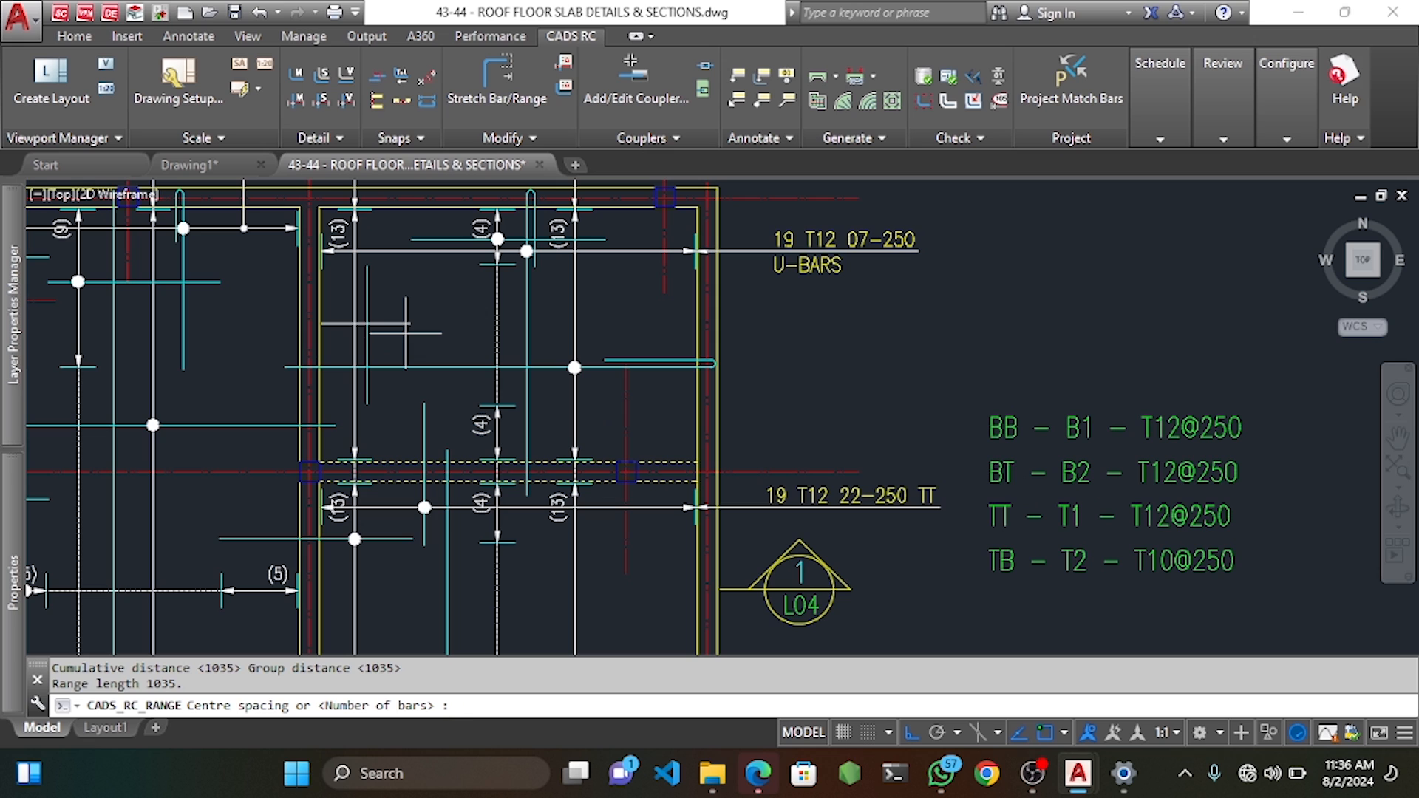
pyautogui.write('250')
pyautogui.press('Return')
pyautogui.press('Return')
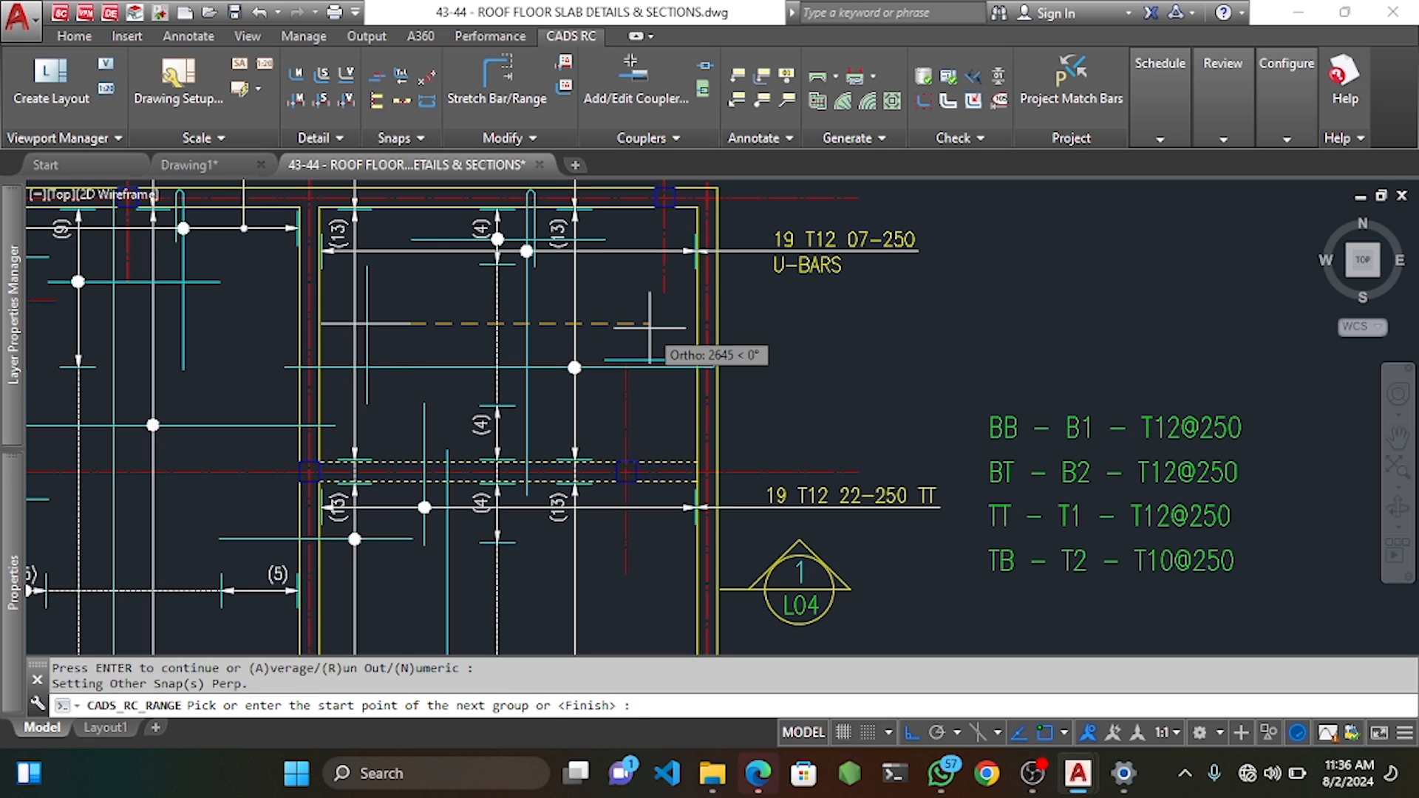
# Add the second group and place the 12 T10 31-250 TB label beside the slab edge.
pyautogui.click(604, 323)
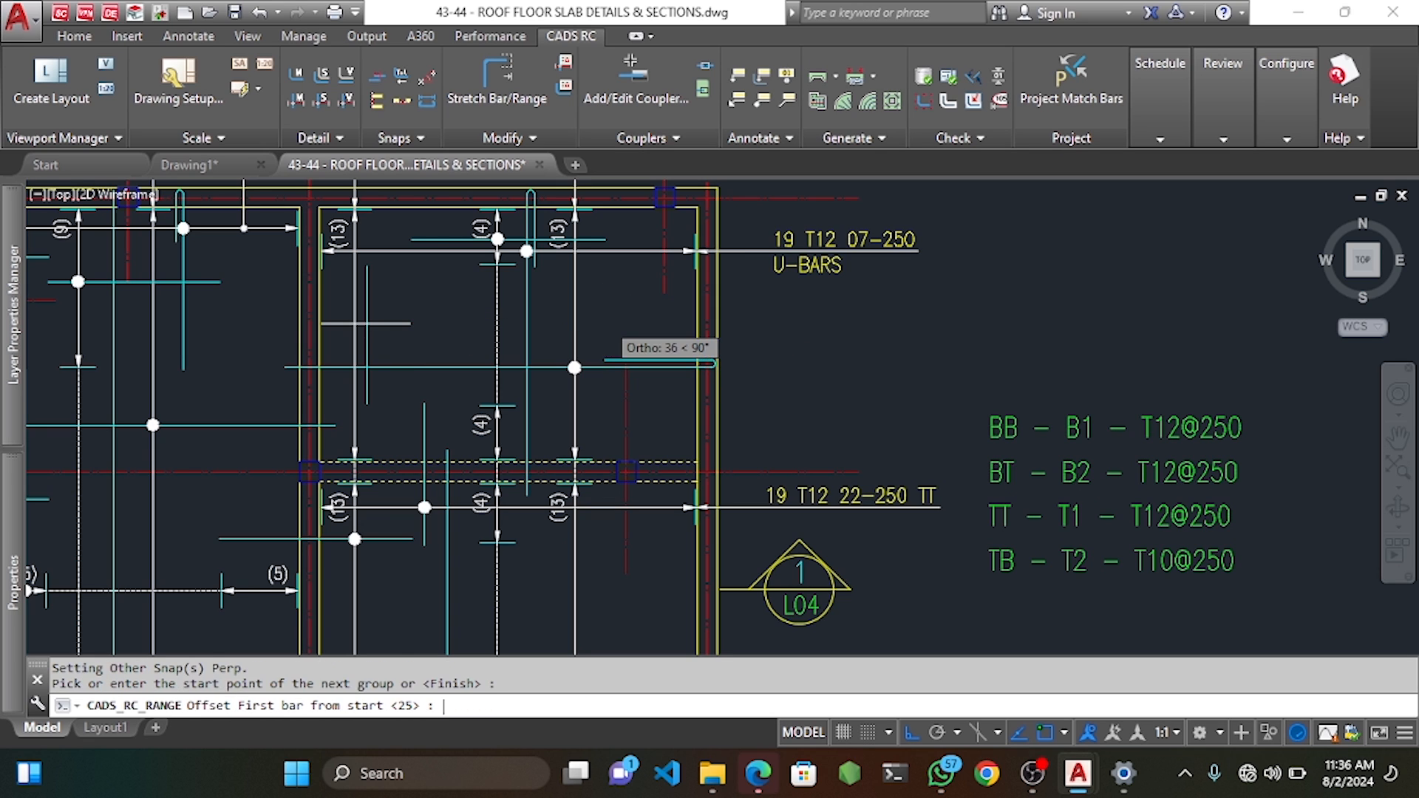
pyautogui.press('Return')
pyautogui.click(697, 329)
pyautogui.press('Return')
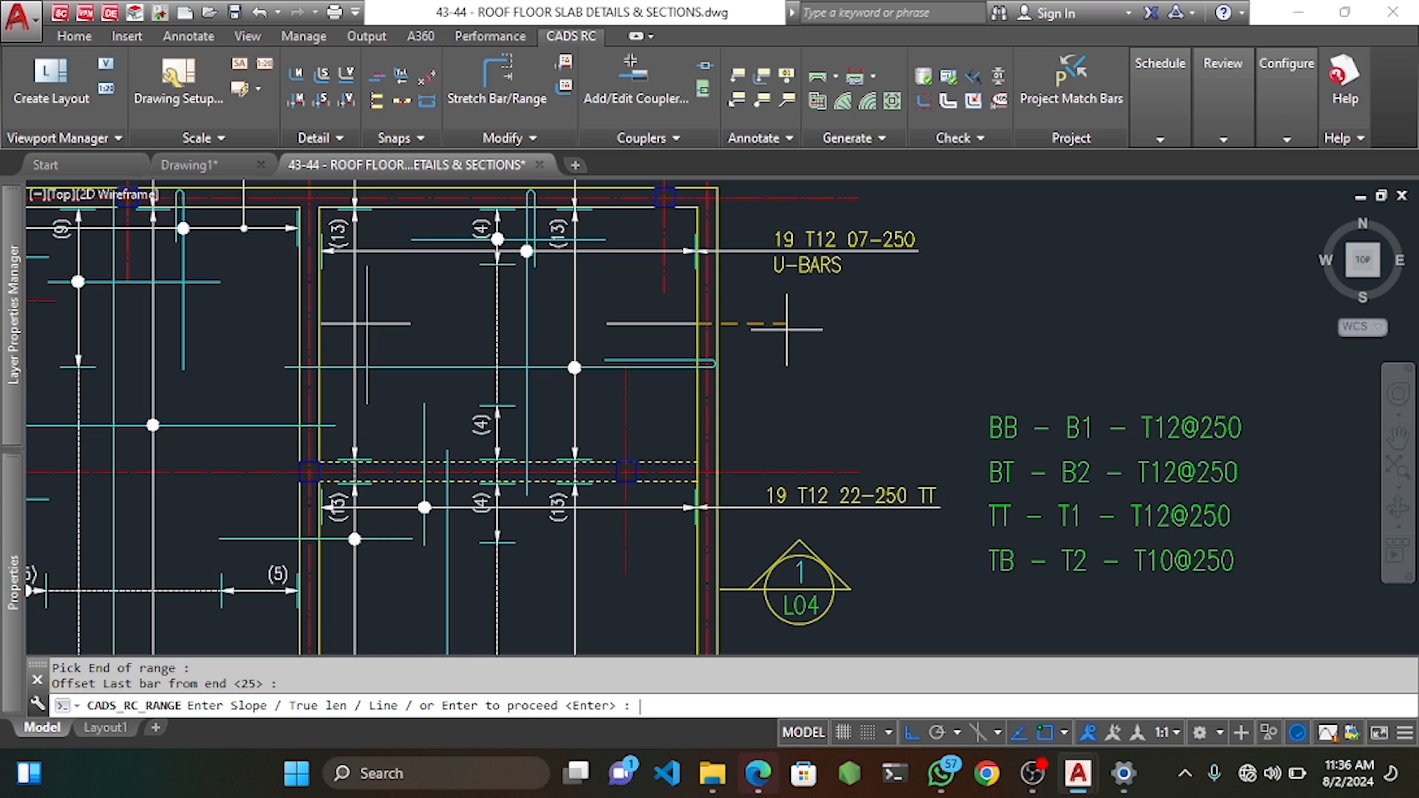
pyautogui.press('Return')
pyautogui.press('Return')
pyautogui.press('Return')
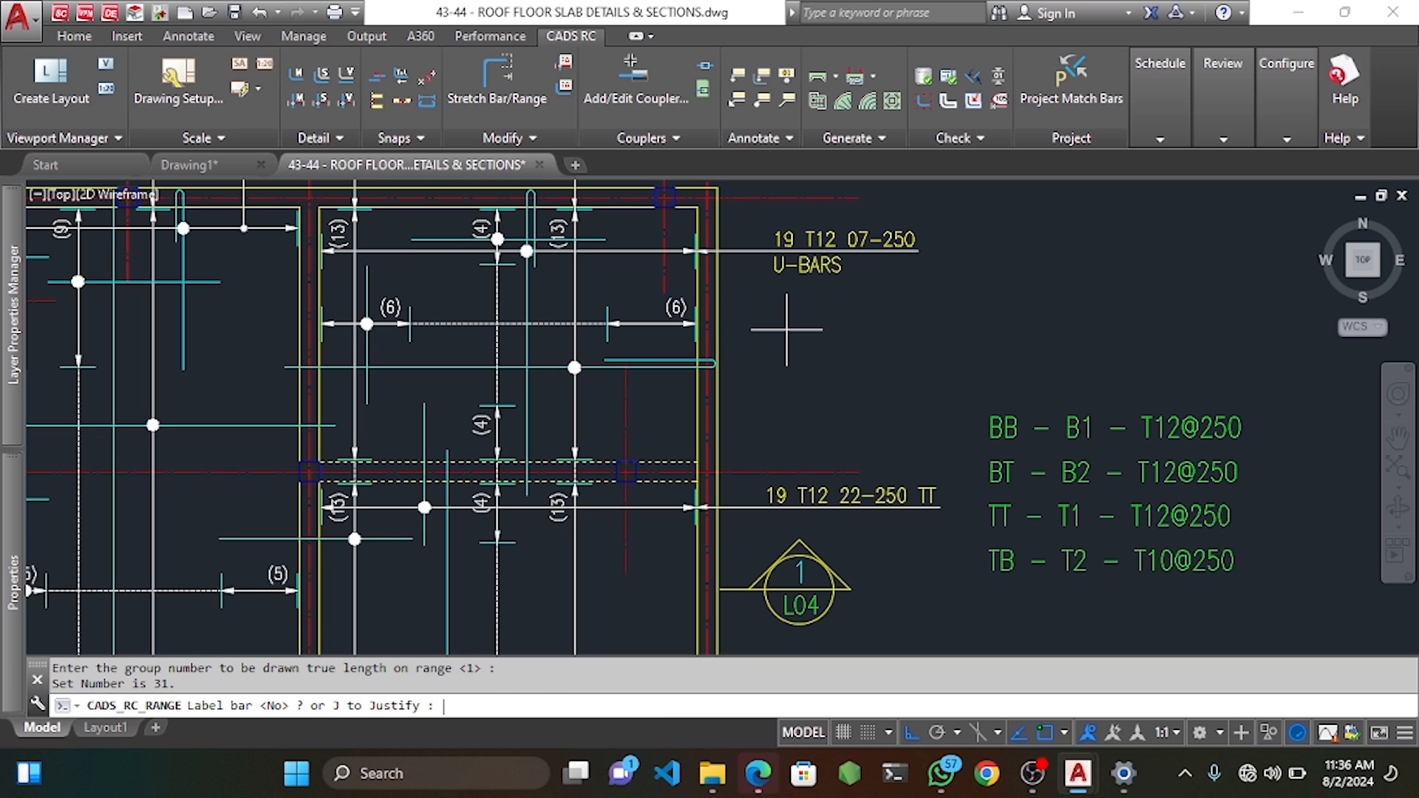
pyautogui.write('Y')
pyautogui.press('Return')
pyautogui.click(766, 319)
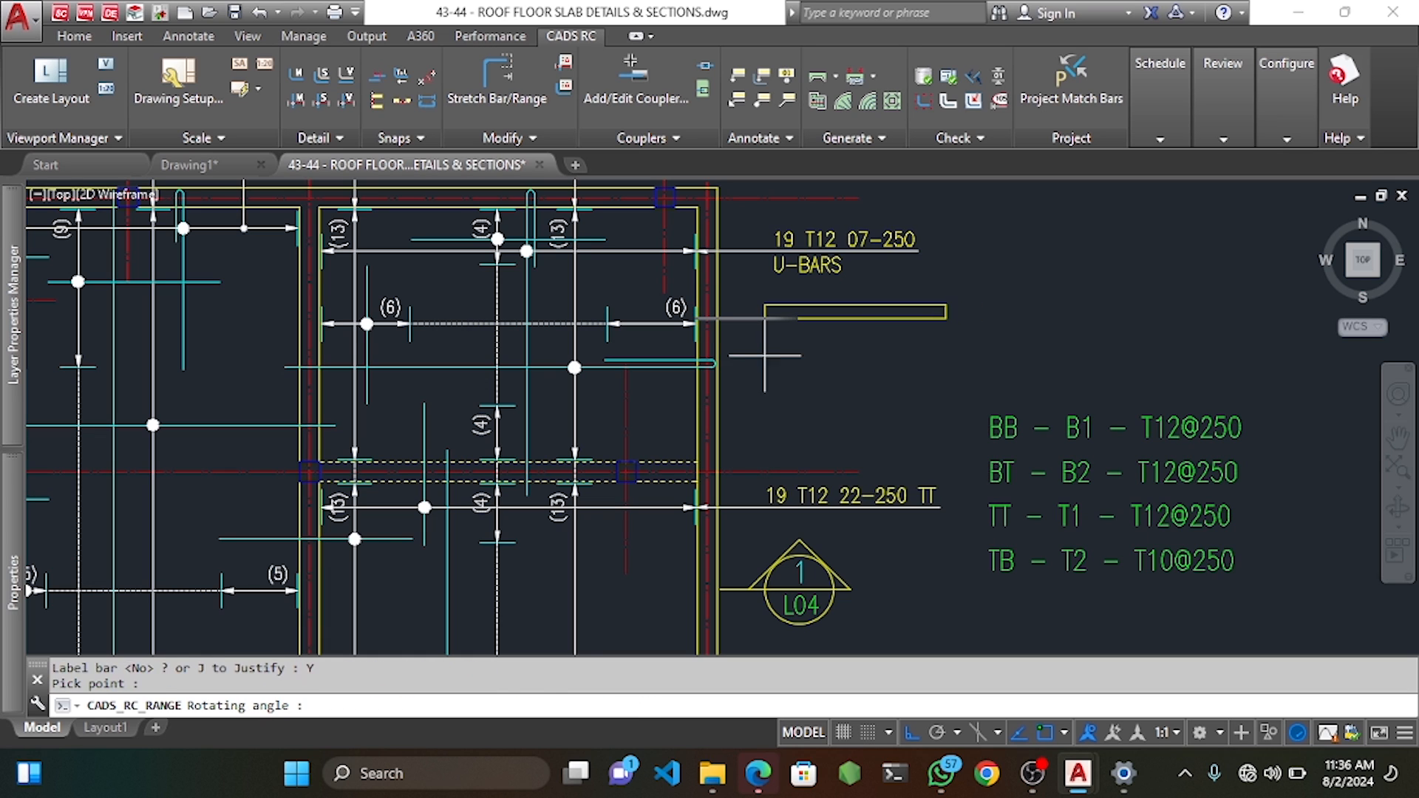
pyautogui.press('Return')
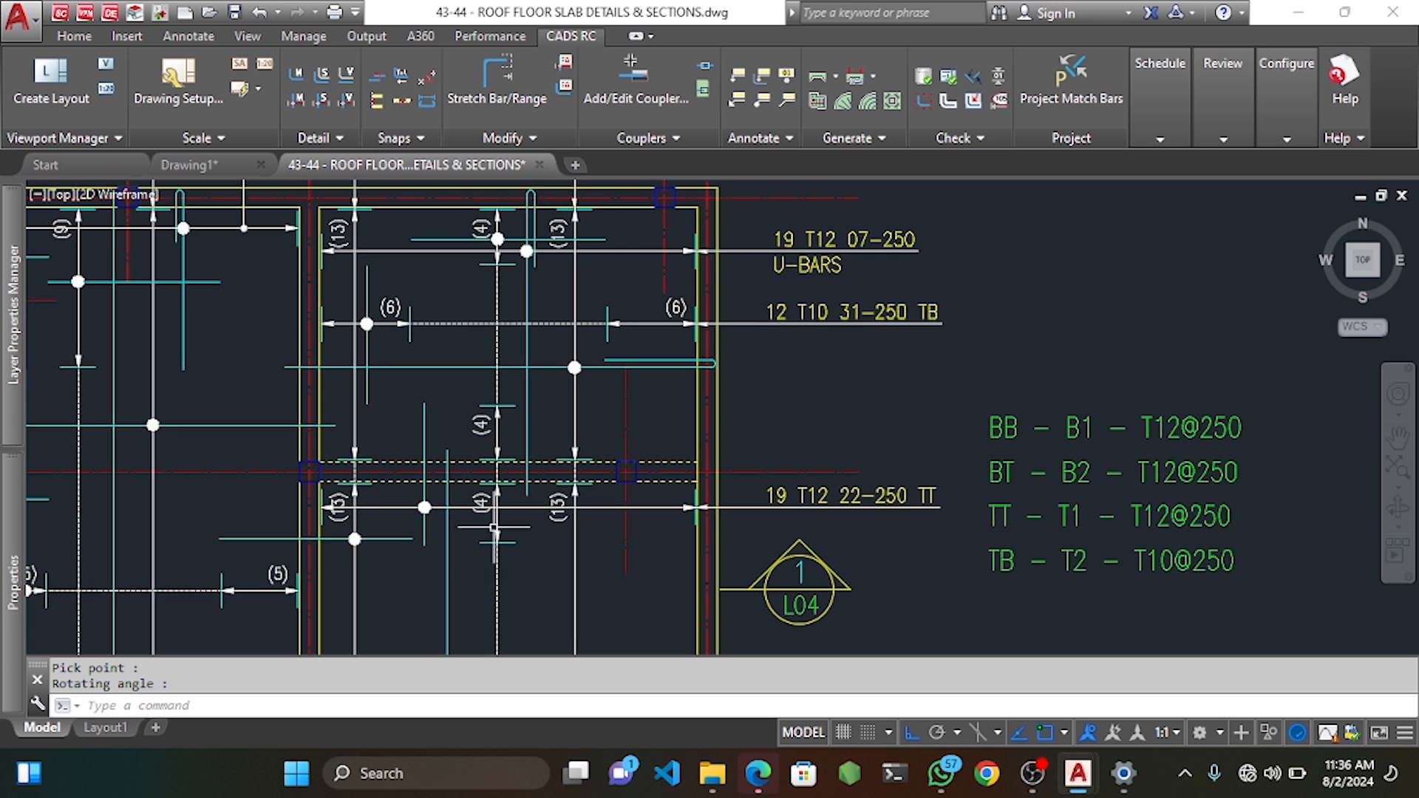
pyautogui.moveTo(494, 527)
pyautogui.mouseDown(button='middle')
pyautogui.moveTo(552, 327)
pyautogui.moveTo(473, 439)
pyautogui.moveTo(474, 470)
pyautogui.mouseUp(button='middle')
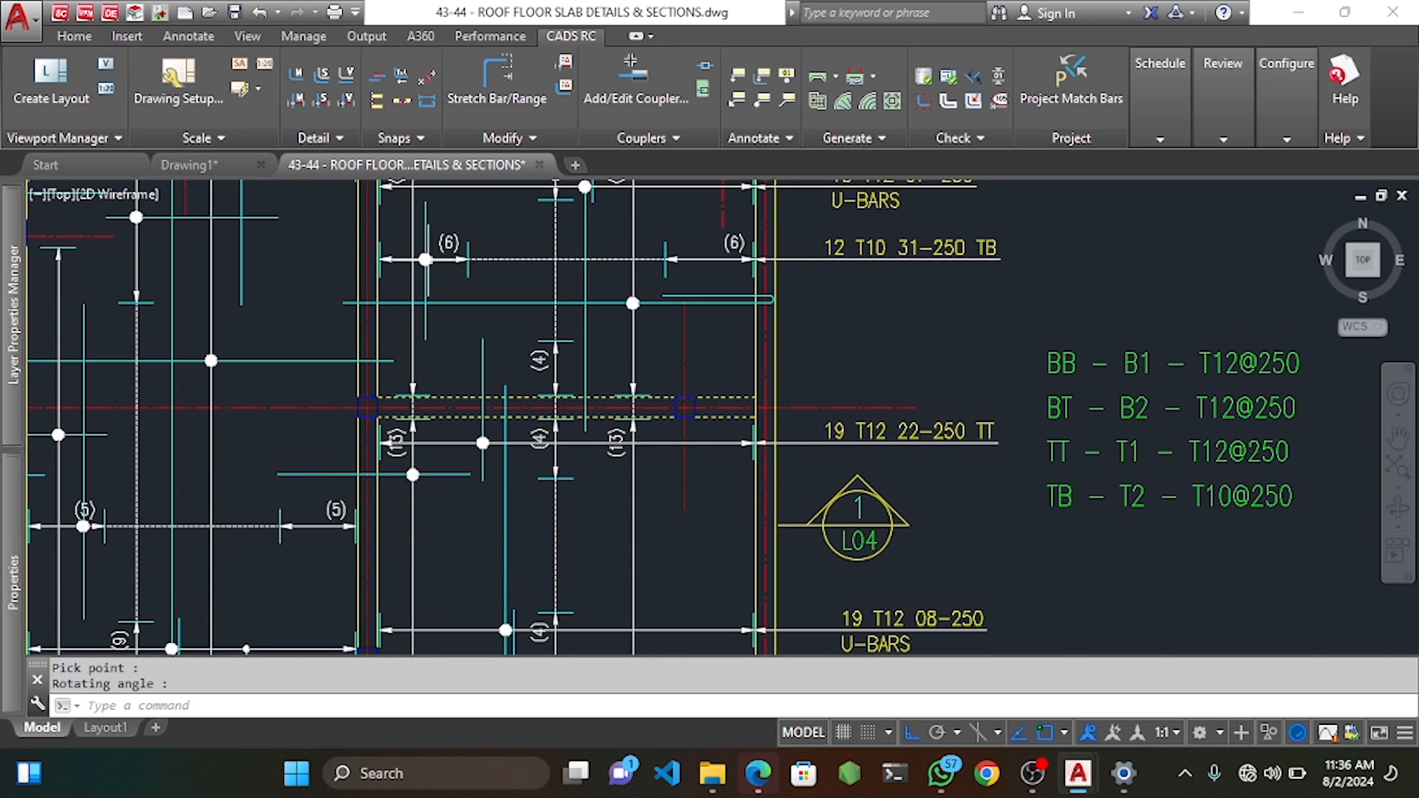
pyautogui.scroll(4, 429, 264)
# Window-select the 12 T10 31-250 TB bar set in the right-hand panel.
pyautogui.click(441, 229)
pyautogui.click(401, 283)
pyautogui.scroll(-5, 401, 282)
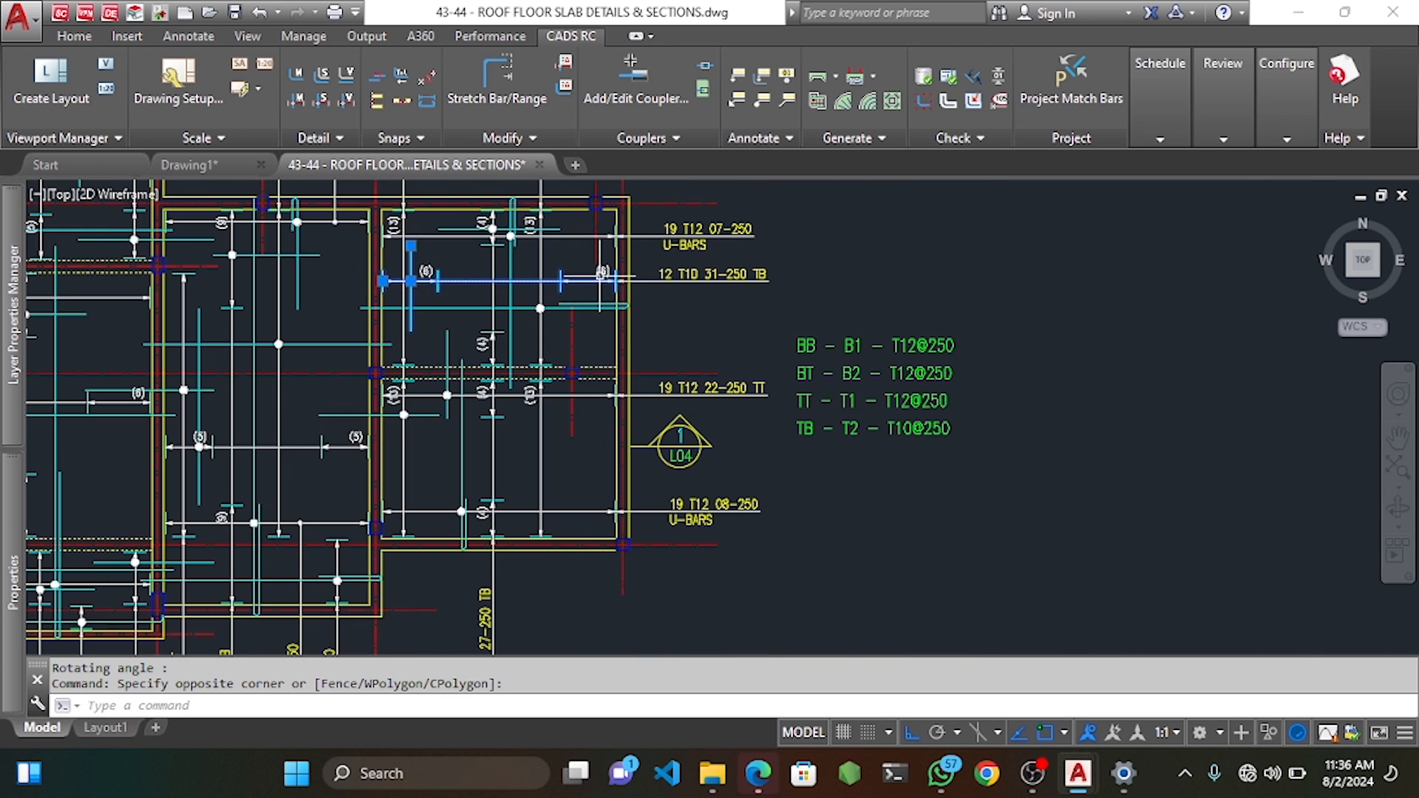
pyautogui.scroll(2, 602, 273)
pyautogui.moveTo(396, 304); pyautogui.dragTo(425, 314, button='middle')
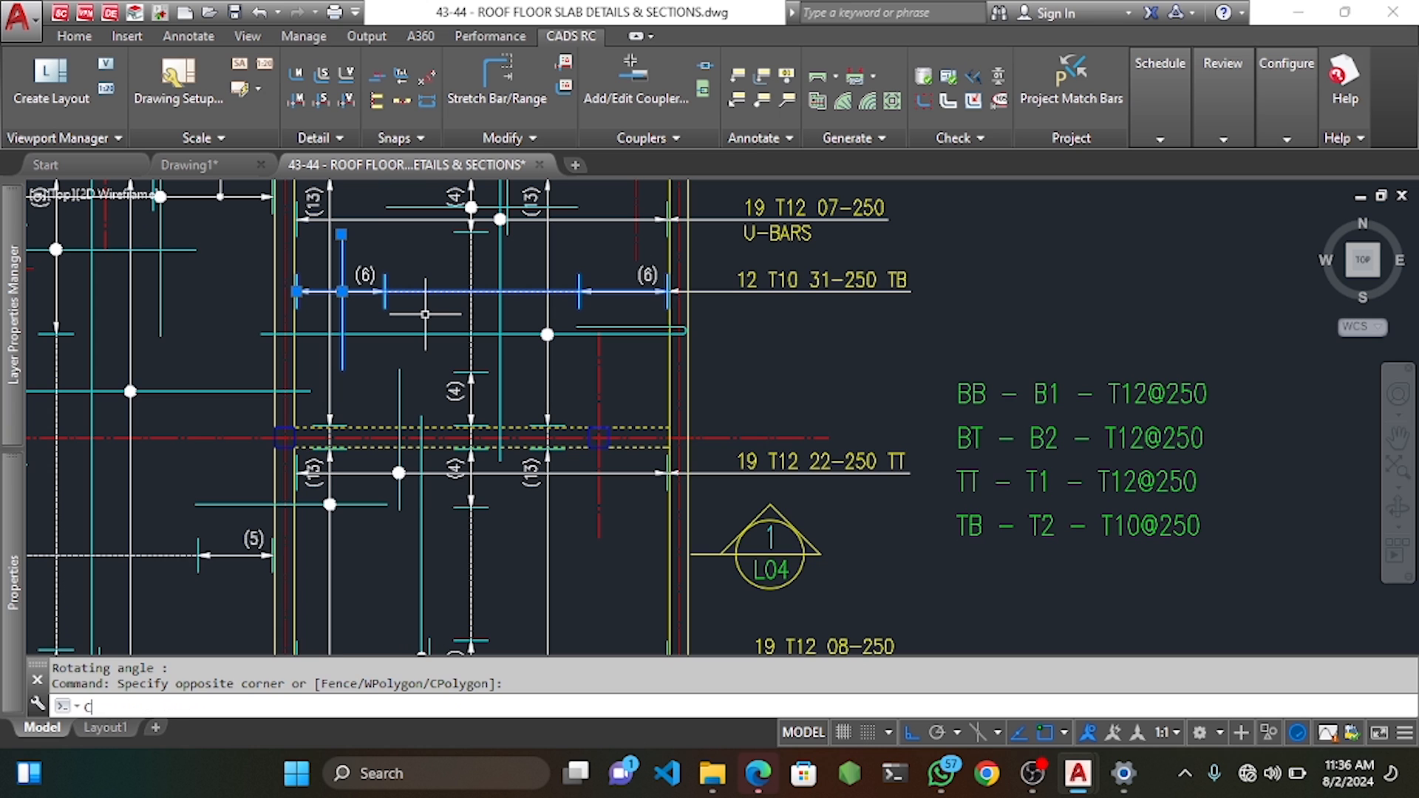
pyautogui.press('Return')
pyautogui.press('Escape')
pyautogui.scroll(5, 333, 295)
pyautogui.click(347, 300)
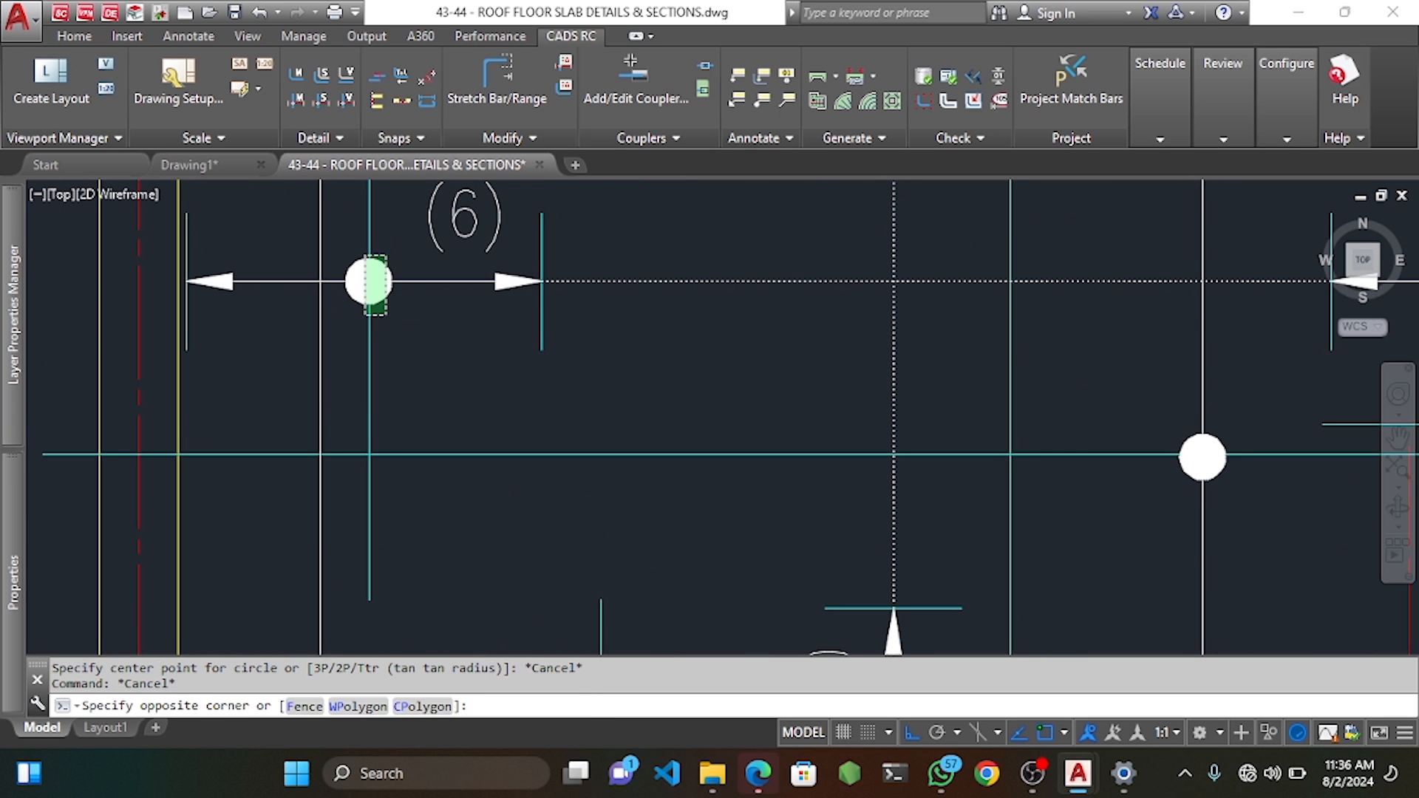
pyautogui.click(365, 256)
pyautogui.moveTo(400, 250); pyautogui.dragTo(430, 464, button='middle')
# Copy the bar set lower in the panel as a bar set counted in the schedule.
pyautogui.write('co')
pyautogui.press('Return')
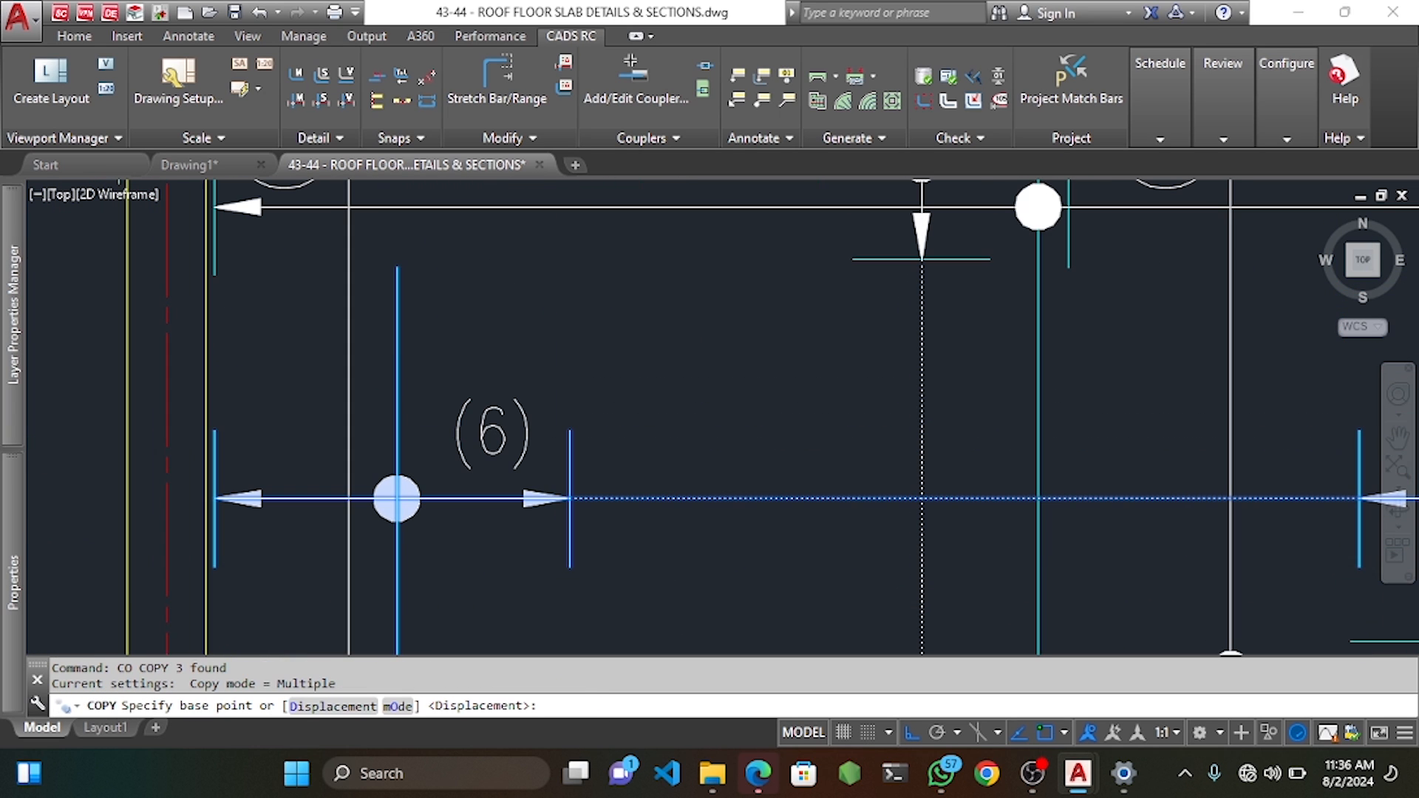
pyautogui.click(400, 273)
pyautogui.scroll(-6, 403, 278)
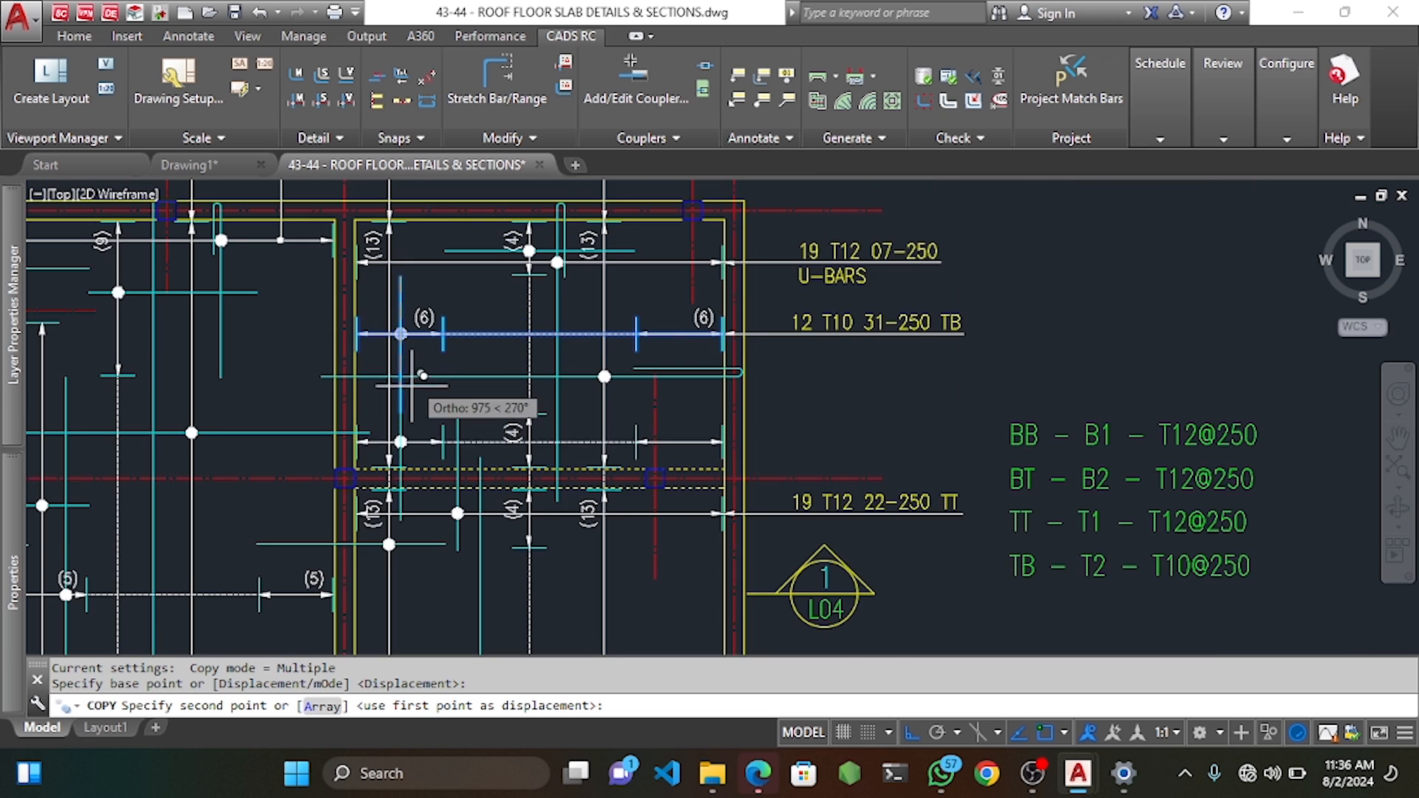
pyautogui.moveTo(416, 406); pyautogui.dragTo(417, 239, button='middle')
pyautogui.scroll(2, 441, 399)
pyautogui.scroll(2, 443, 399)
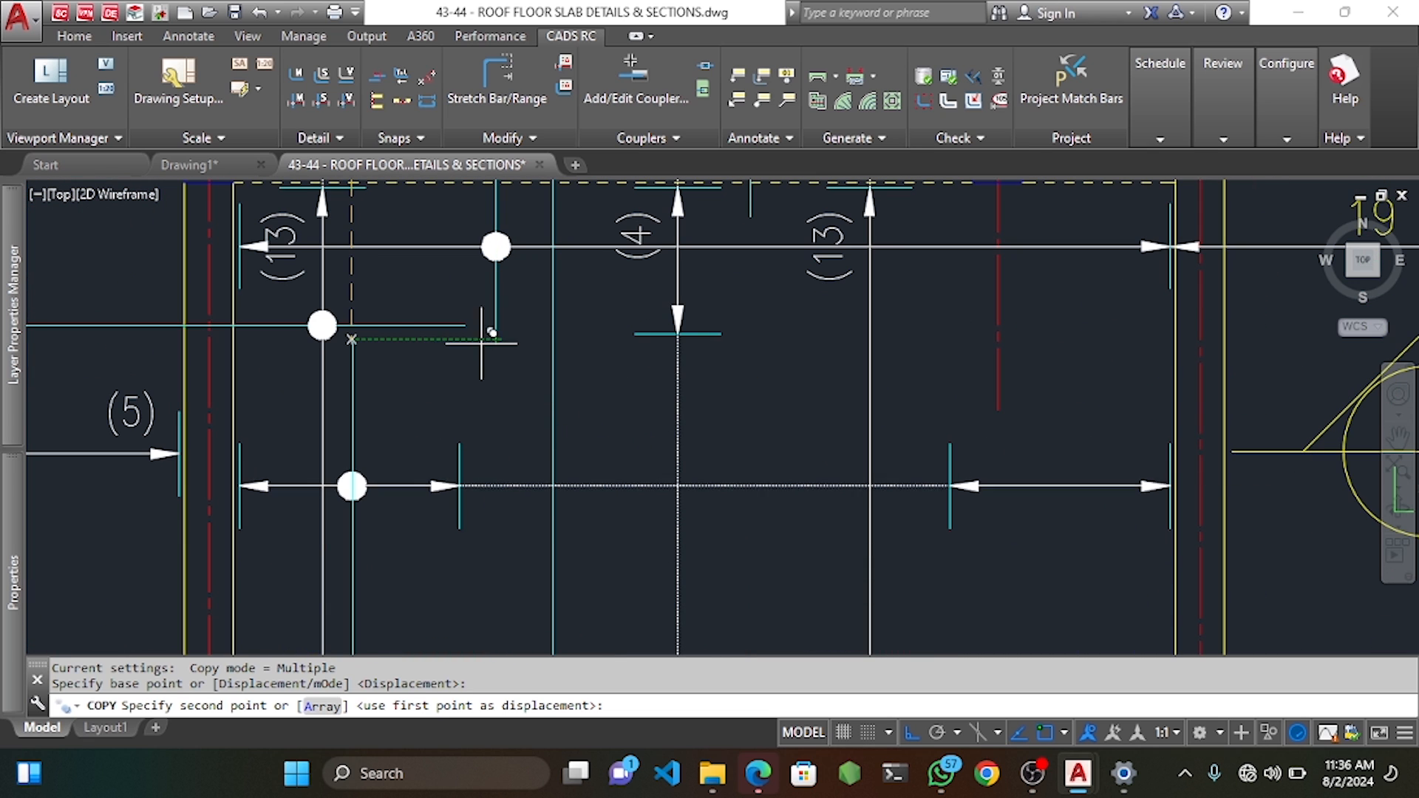
pyautogui.click(384, 345)
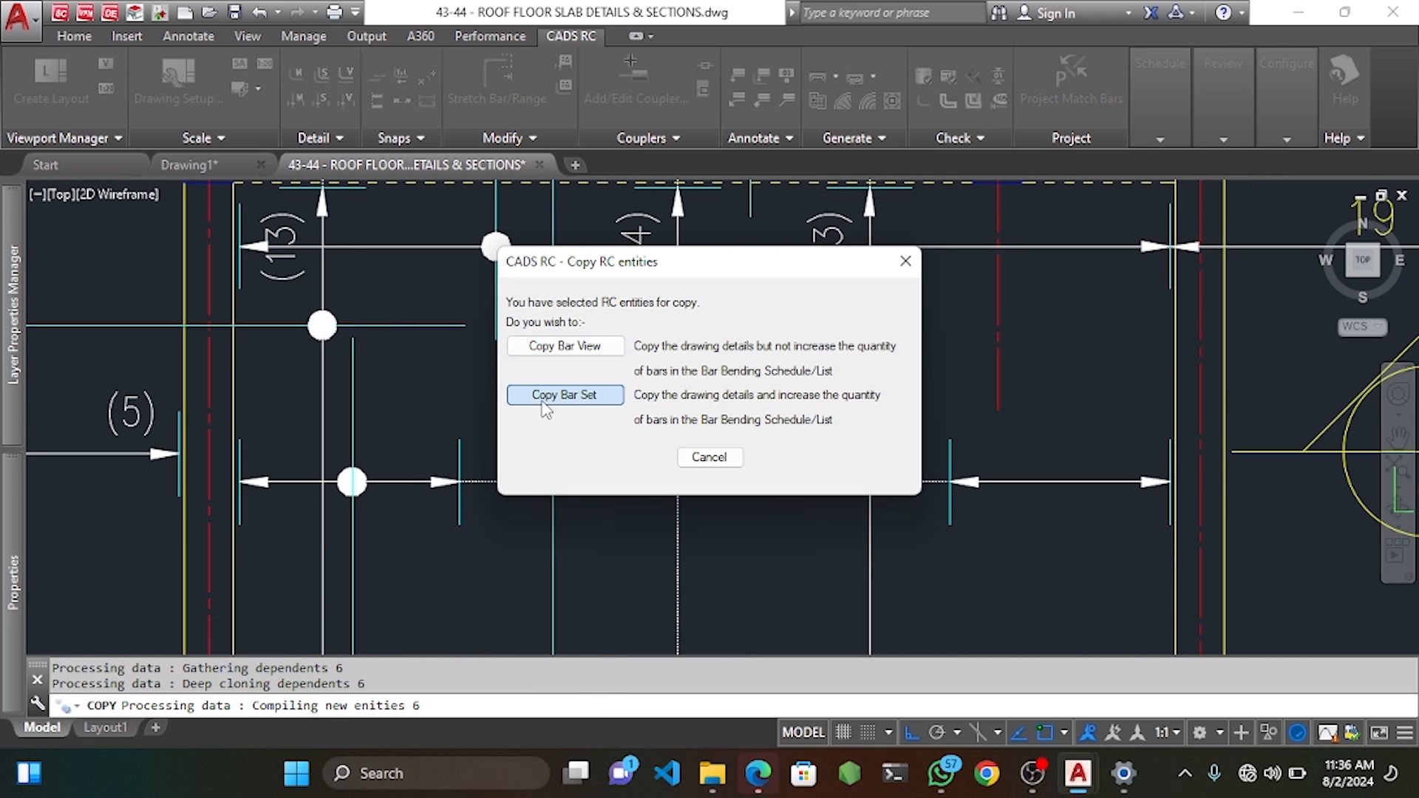
pyautogui.click(521, 403)
pyautogui.scroll(-3, 444, 384)
pyautogui.scroll(2, 459, 414)
pyautogui.press('Escape')
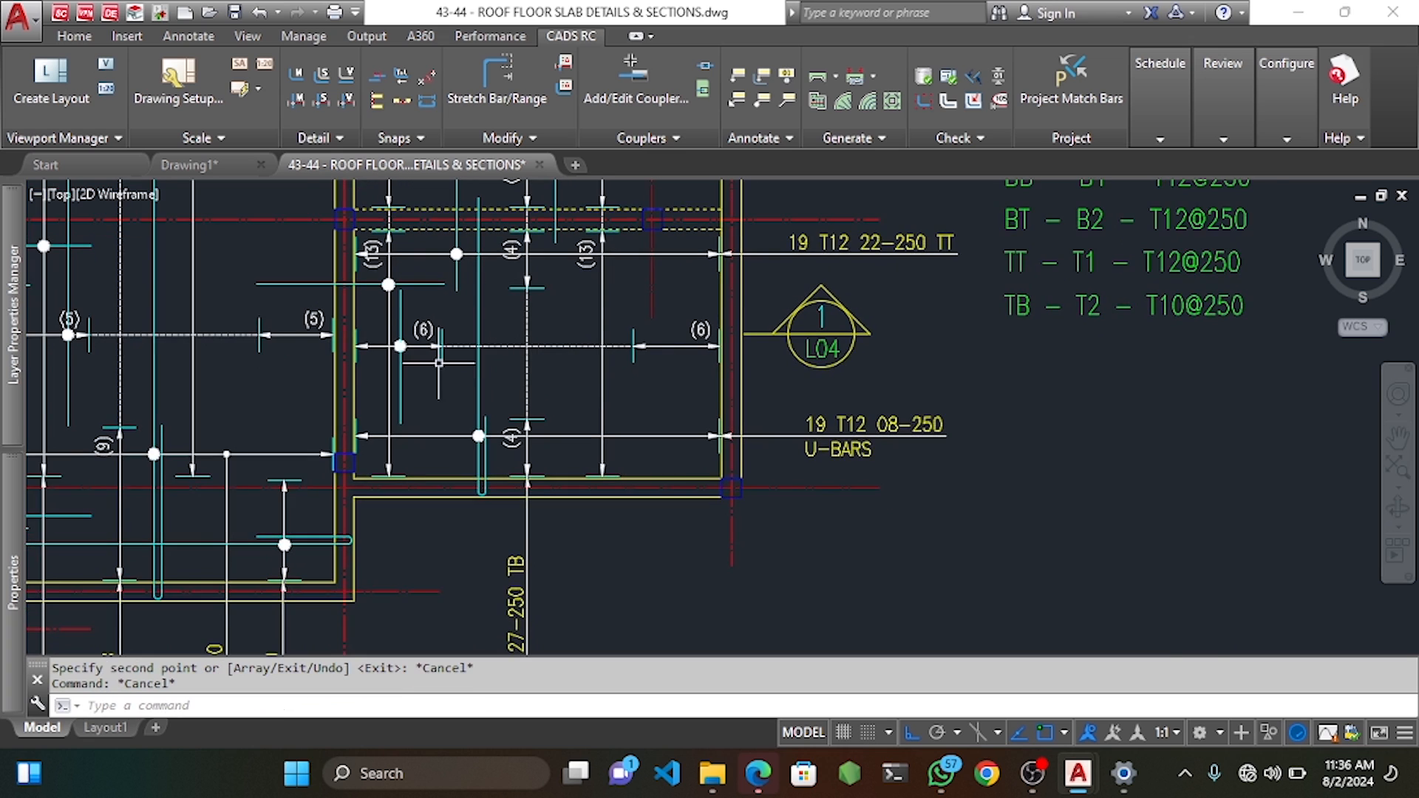
pyautogui.scroll(2, 399, 355)
pyautogui.click(354, 319)
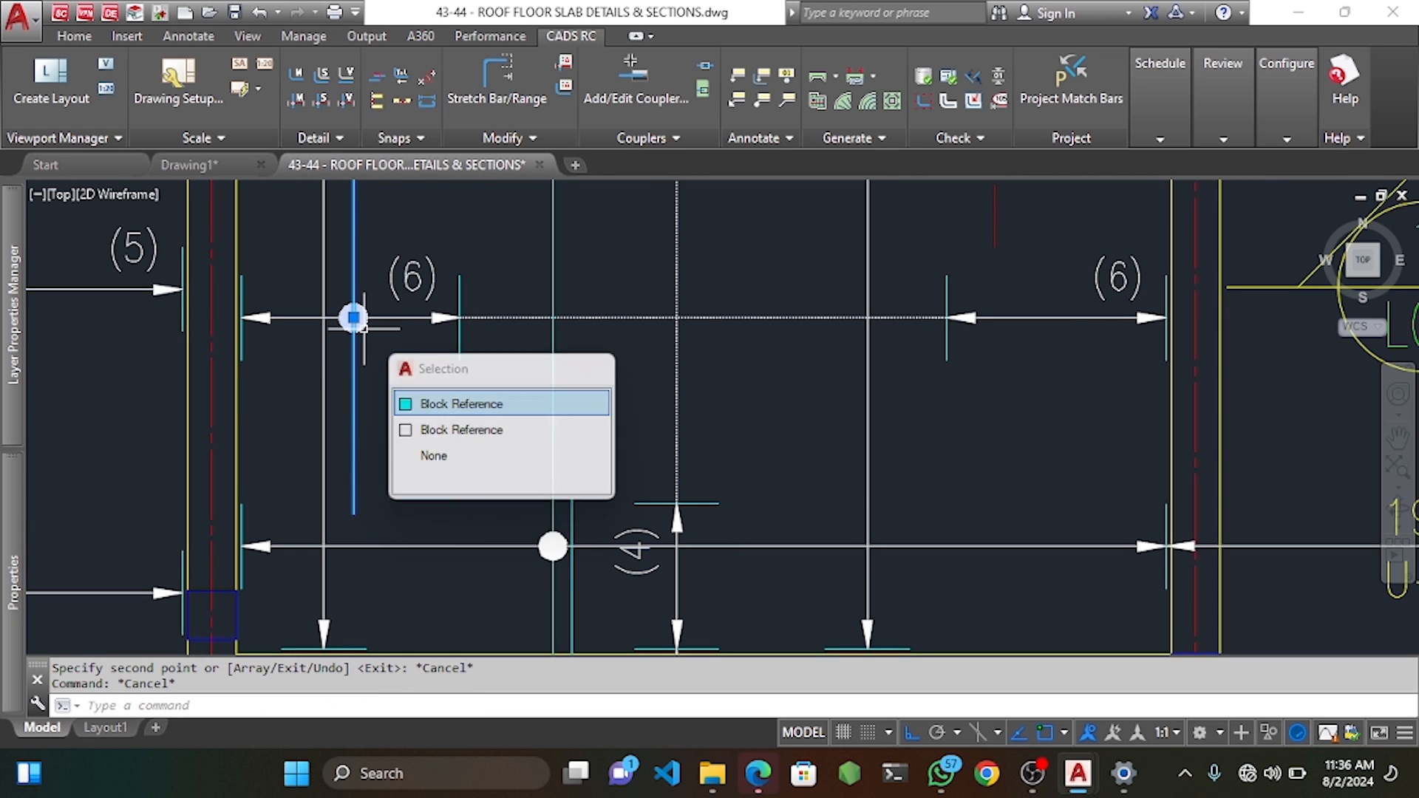
# Move the copied bar's range line to the bar's right end.
pyautogui.scroll(-2, 355, 317)
pyautogui.write('m')
pyautogui.press('Return')
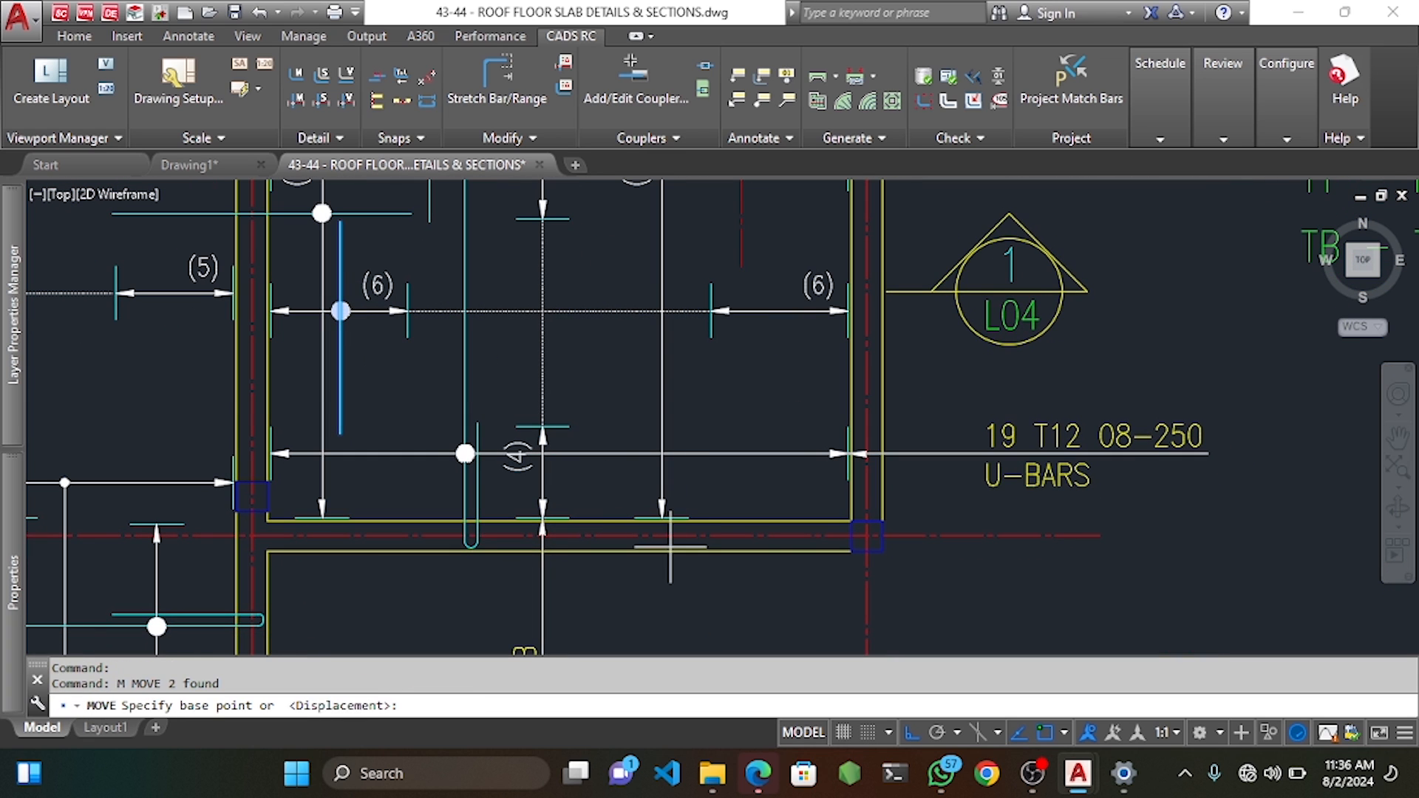
pyautogui.click(751, 604)
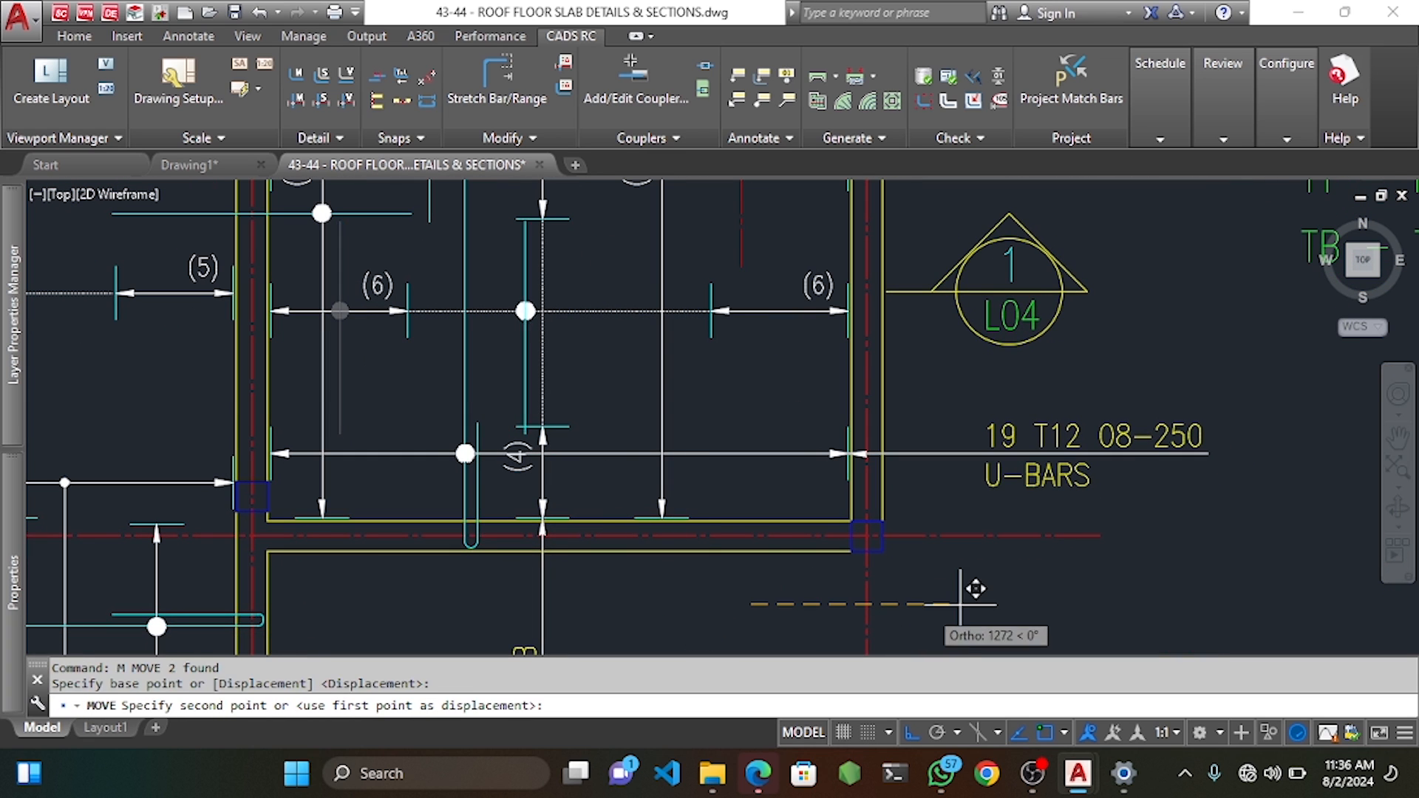
pyautogui.click(1191, 610)
pyautogui.press('Escape')
pyautogui.moveTo(618, 402); pyautogui.dragTo(578, 300, button='middle')
pyautogui.press('Escape')
pyautogui.scroll(2, 677, 307)
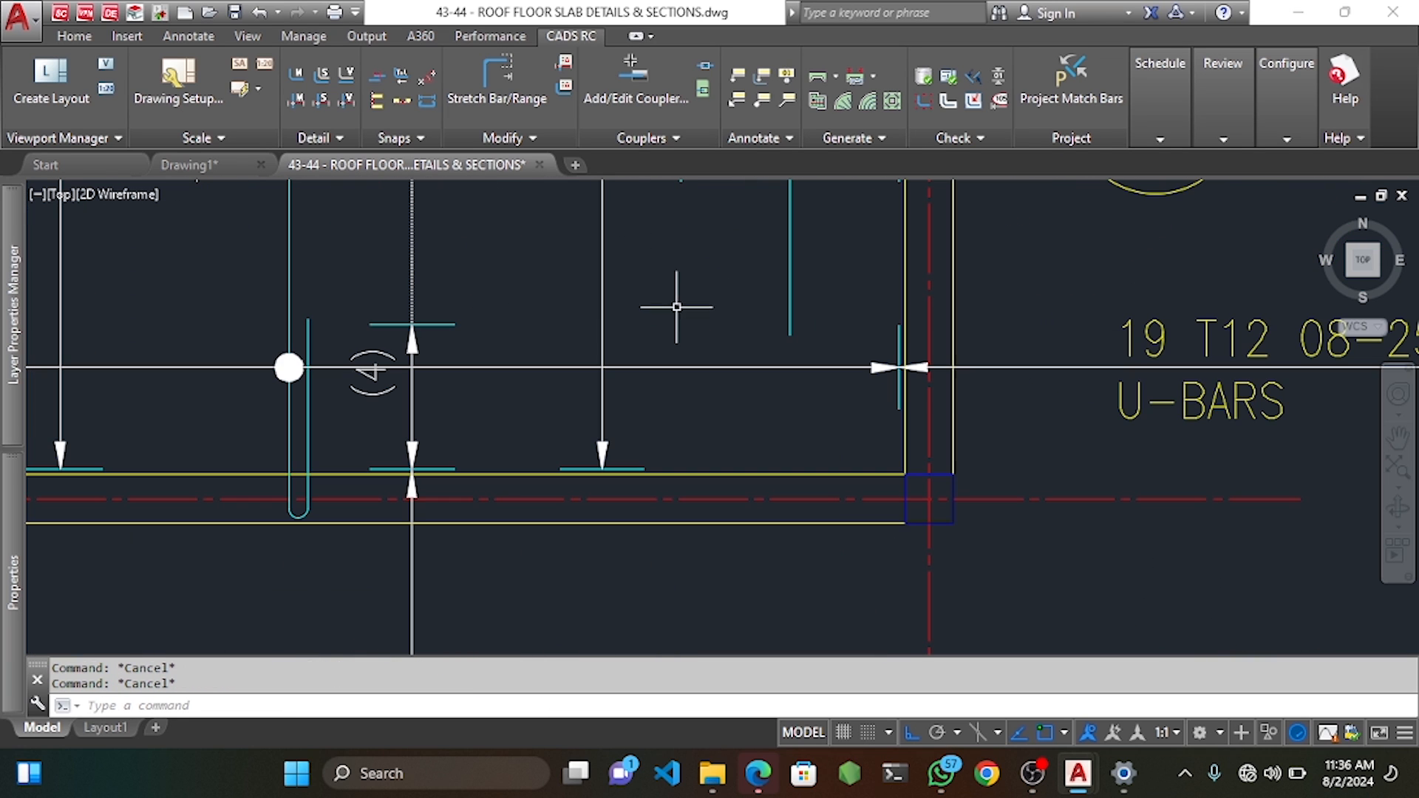
# Draw a horizontal guide line across the bars near the panel edge.
pyautogui.write('l')
pyautogui.press('Return')
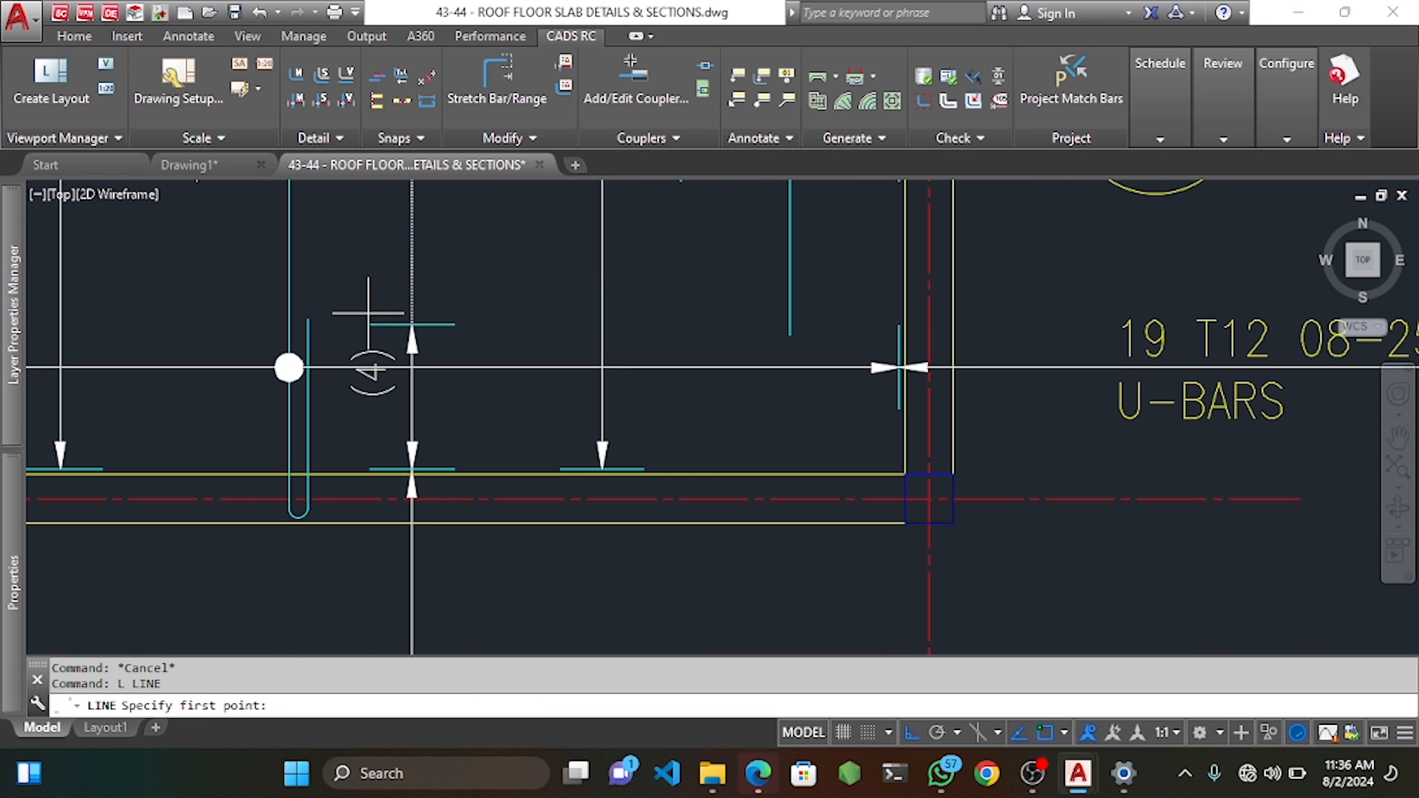
pyautogui.click(307, 319)
pyautogui.click(879, 318)
pyautogui.press('Escape')
pyautogui.press('Escape')
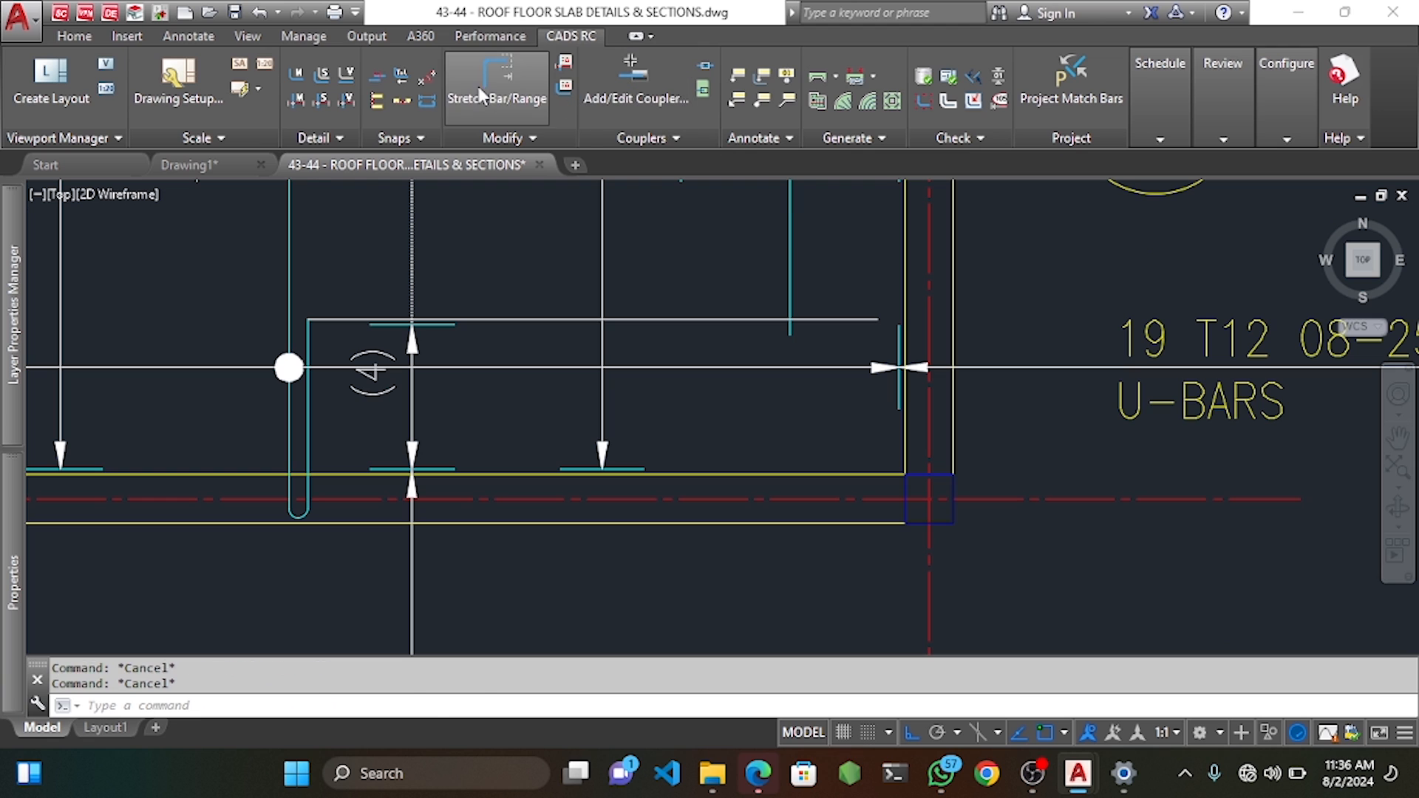
# Stretch the vertical bar near the right slab edge onto the guide line.
pyautogui.click(481, 94)
pyautogui.scroll(4, 831, 339)
pyautogui.click(763, 310)
pyautogui.click(679, 340)
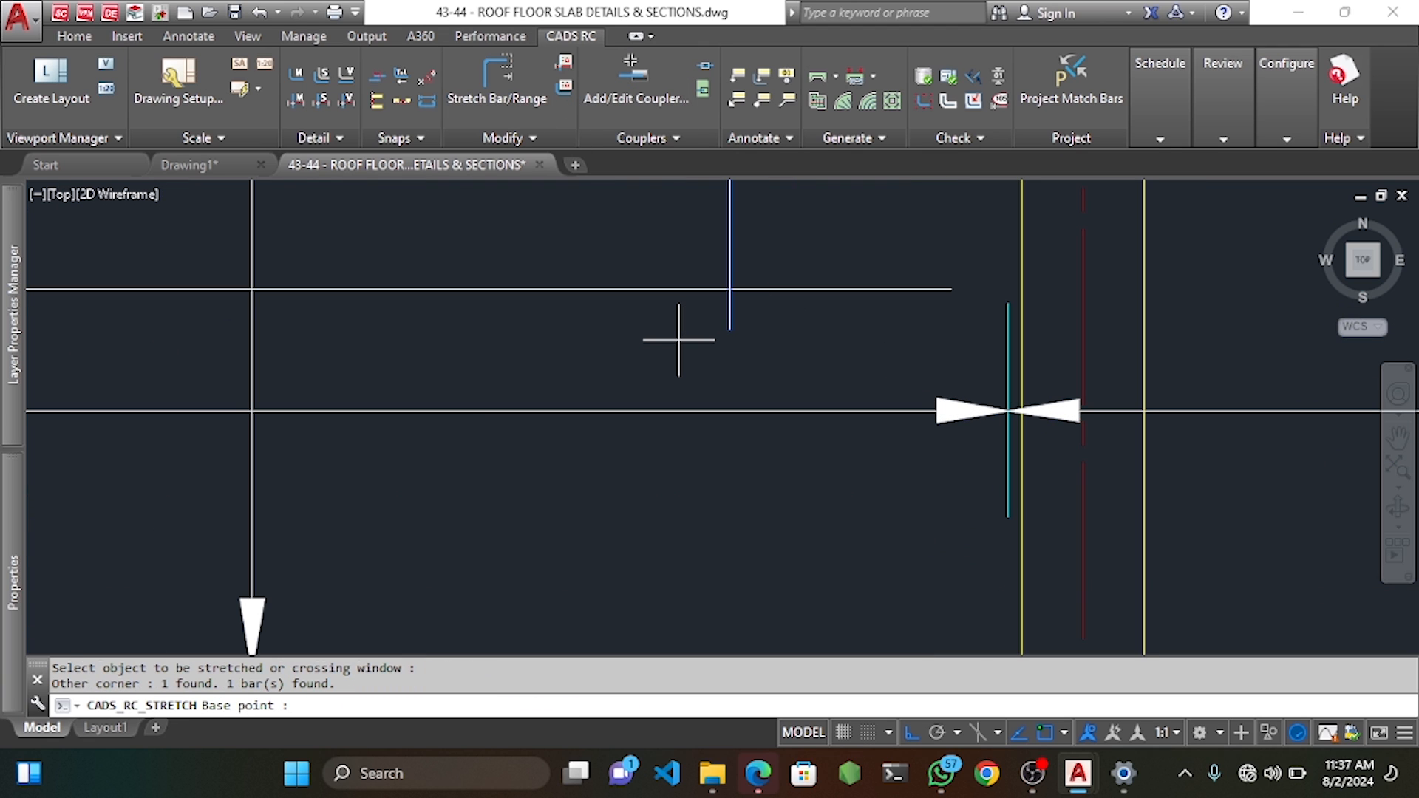
pyautogui.click(730, 329)
pyautogui.click(734, 290)
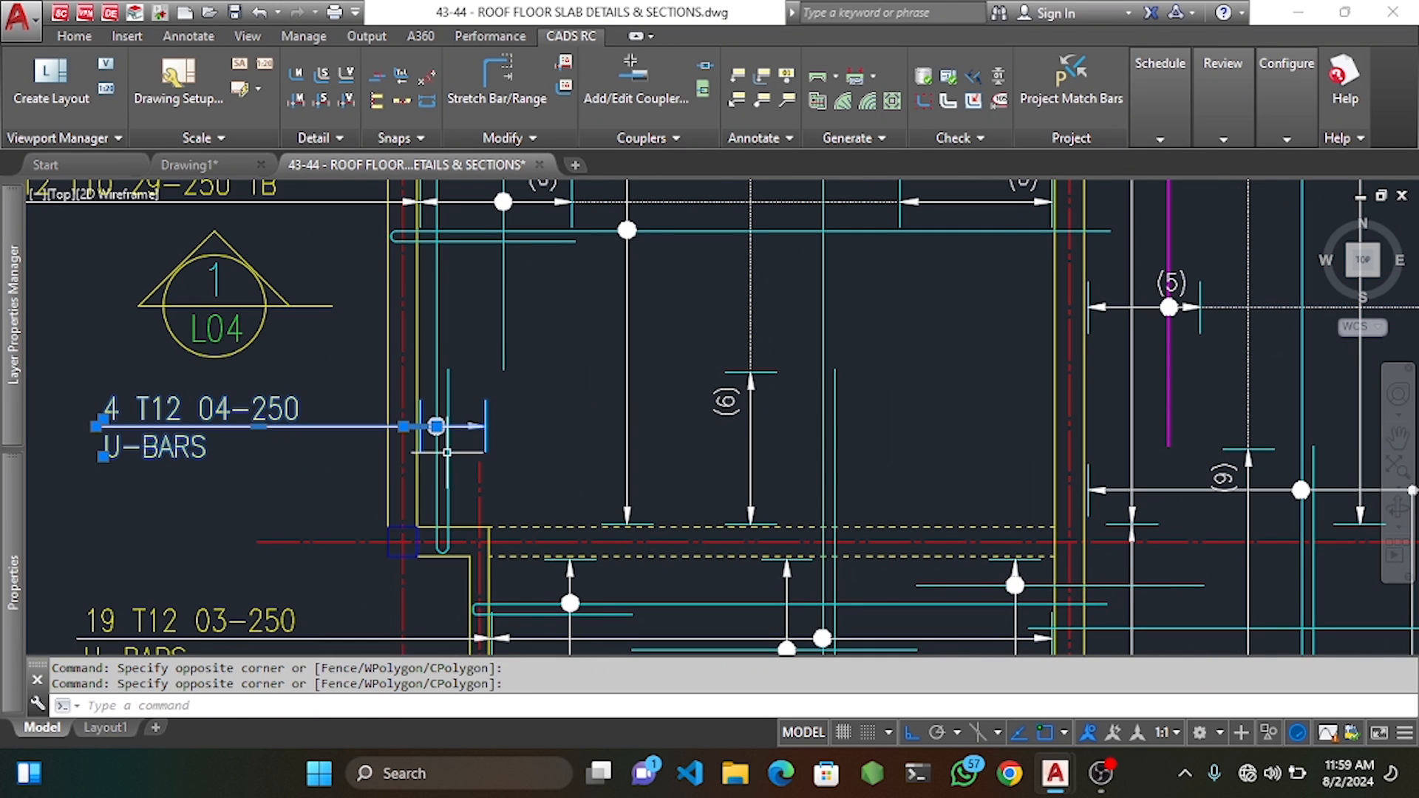
# Move the 4 T12 04-250 U-BARS label higher up.
pyautogui.write('m')
pyautogui.press('Return')
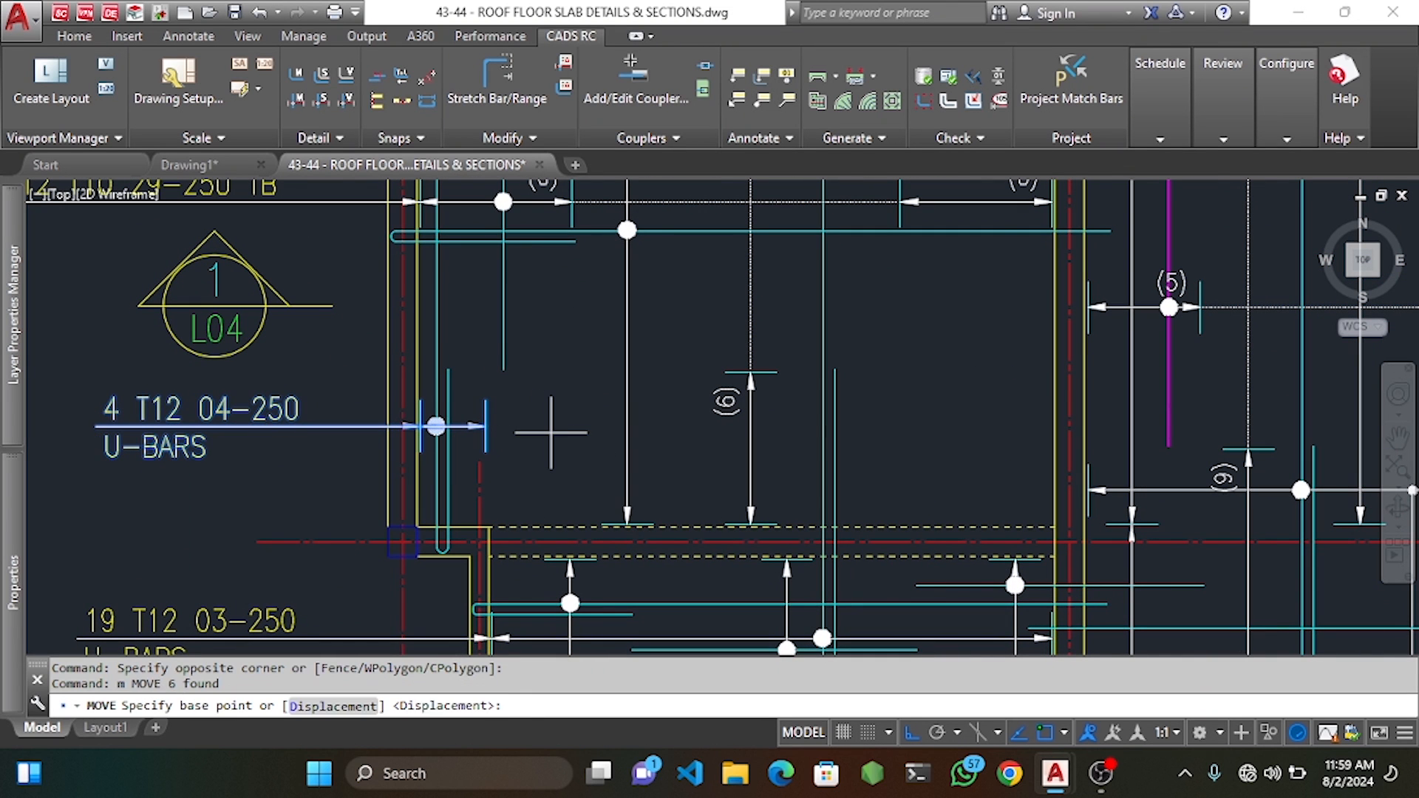
pyautogui.click(551, 432)
pyautogui.click(551, 406)
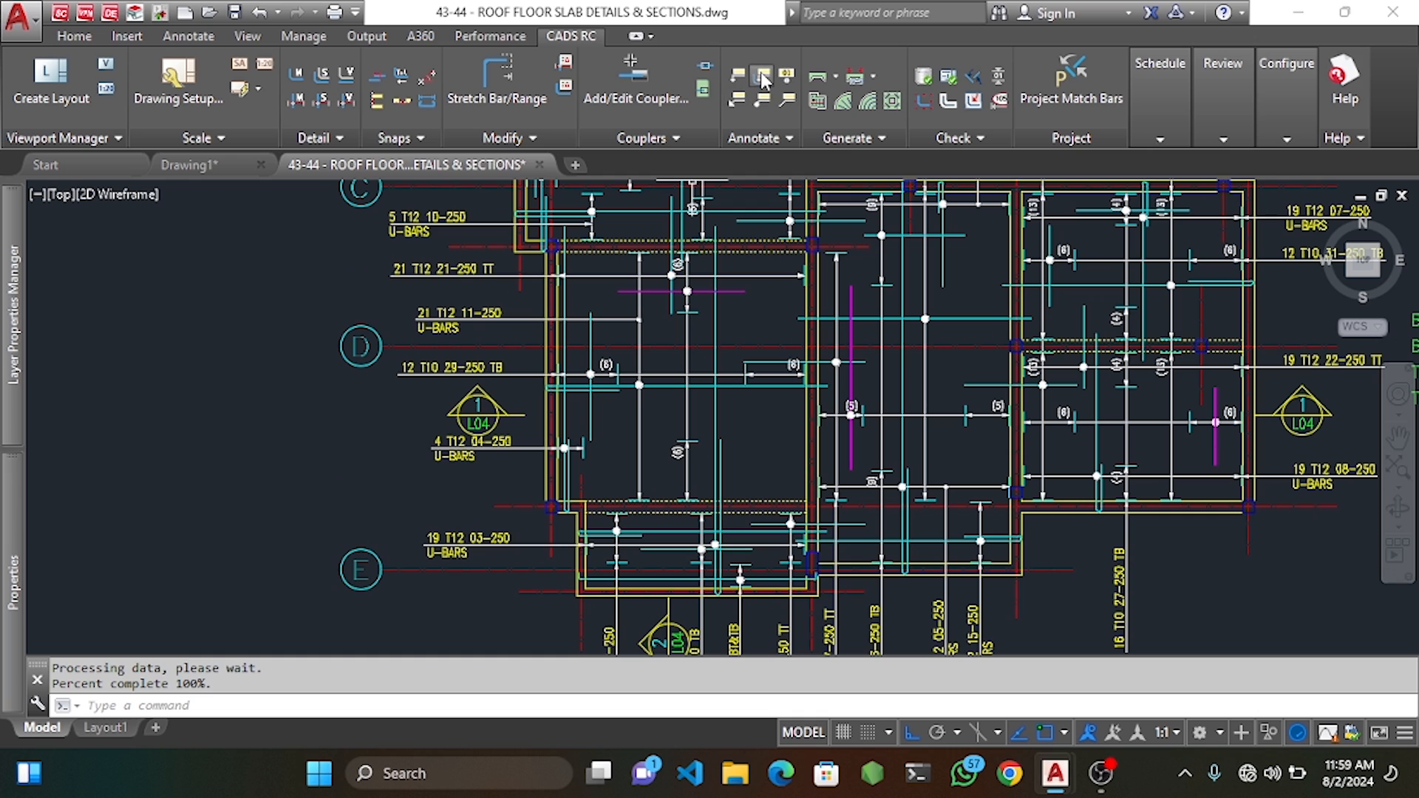
# Label the magenta bar horizontally as 12 T10 24-250 TB.
pyautogui.click(764, 80)
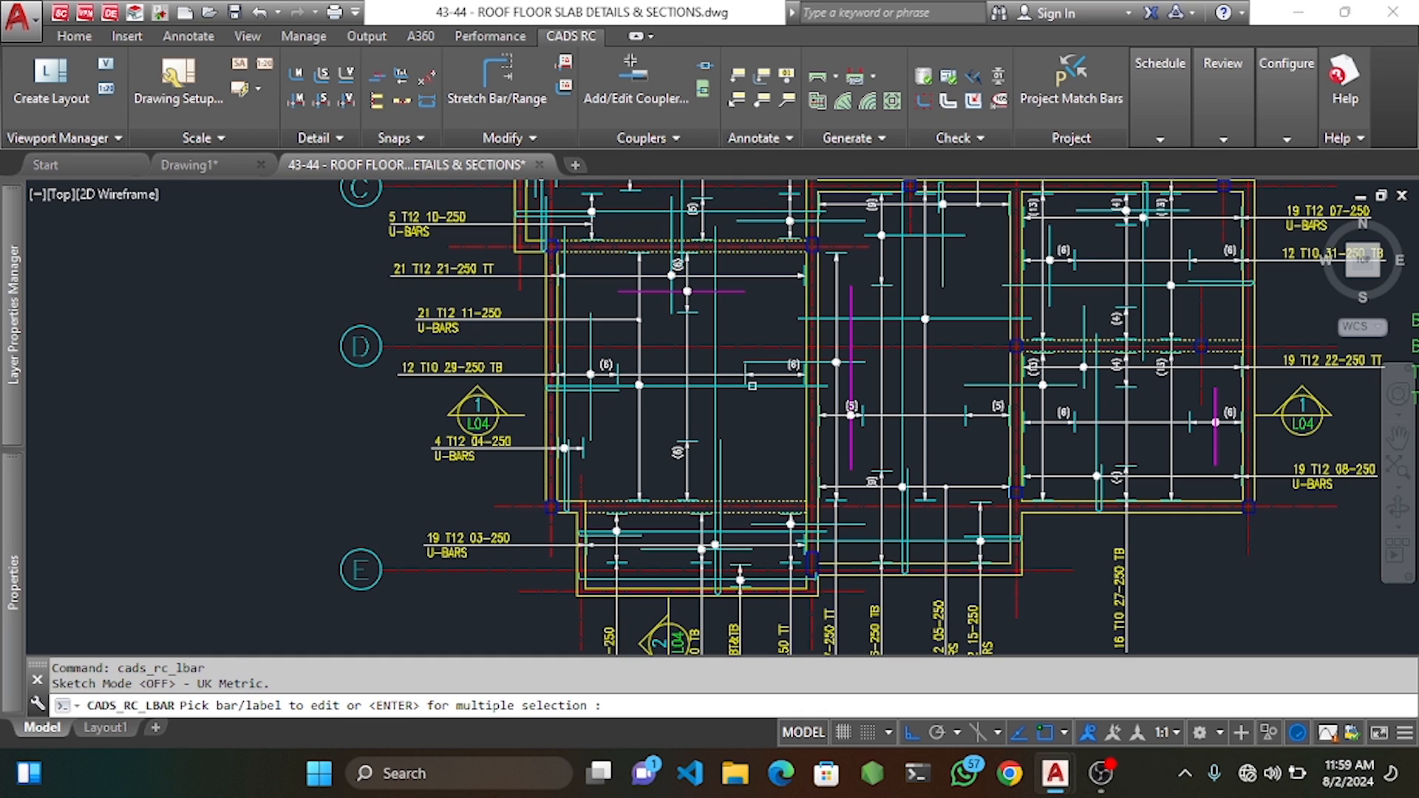
pyautogui.click(704, 293)
pyautogui.scroll(2, 470, 467)
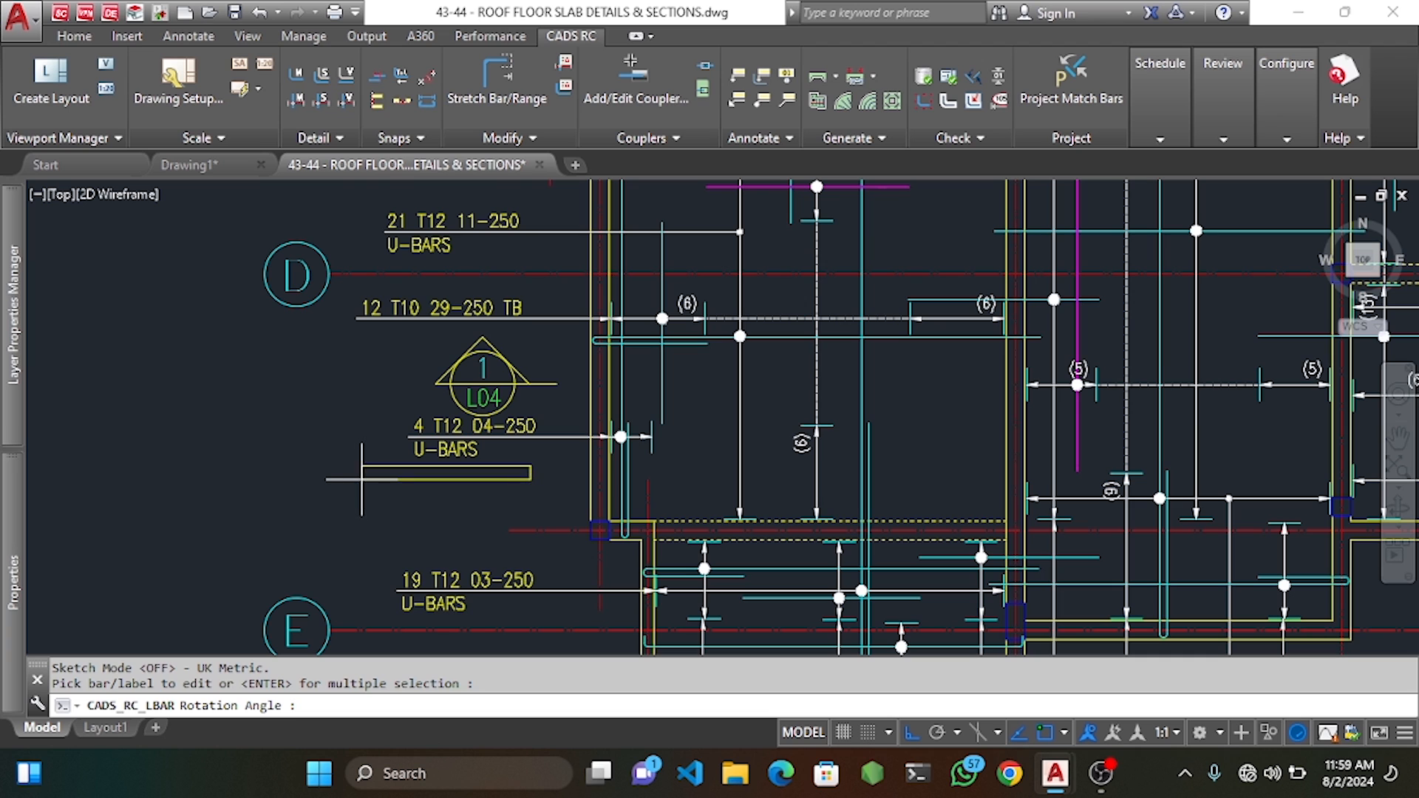
pyautogui.click(713, 476)
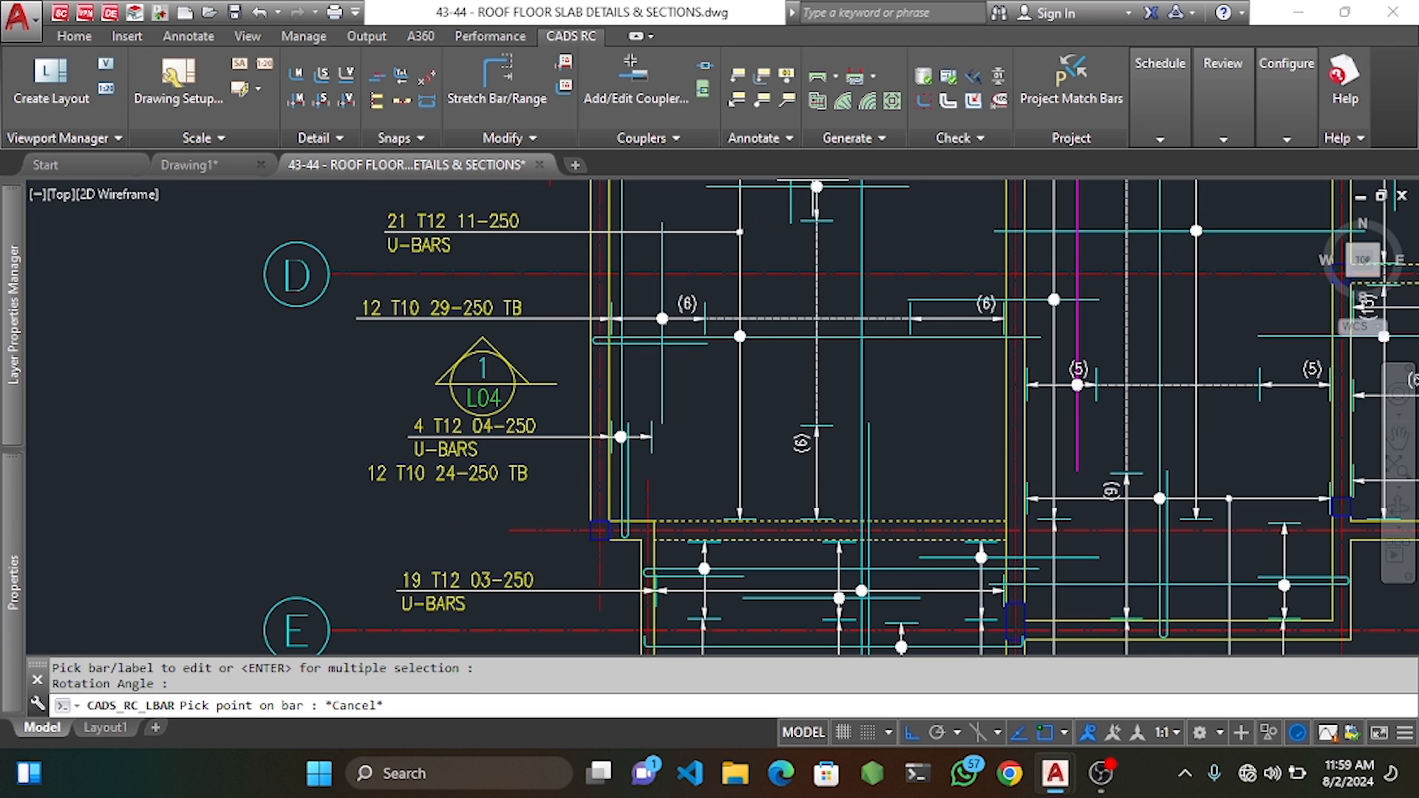
pyautogui.scroll(-2, 789, 452)
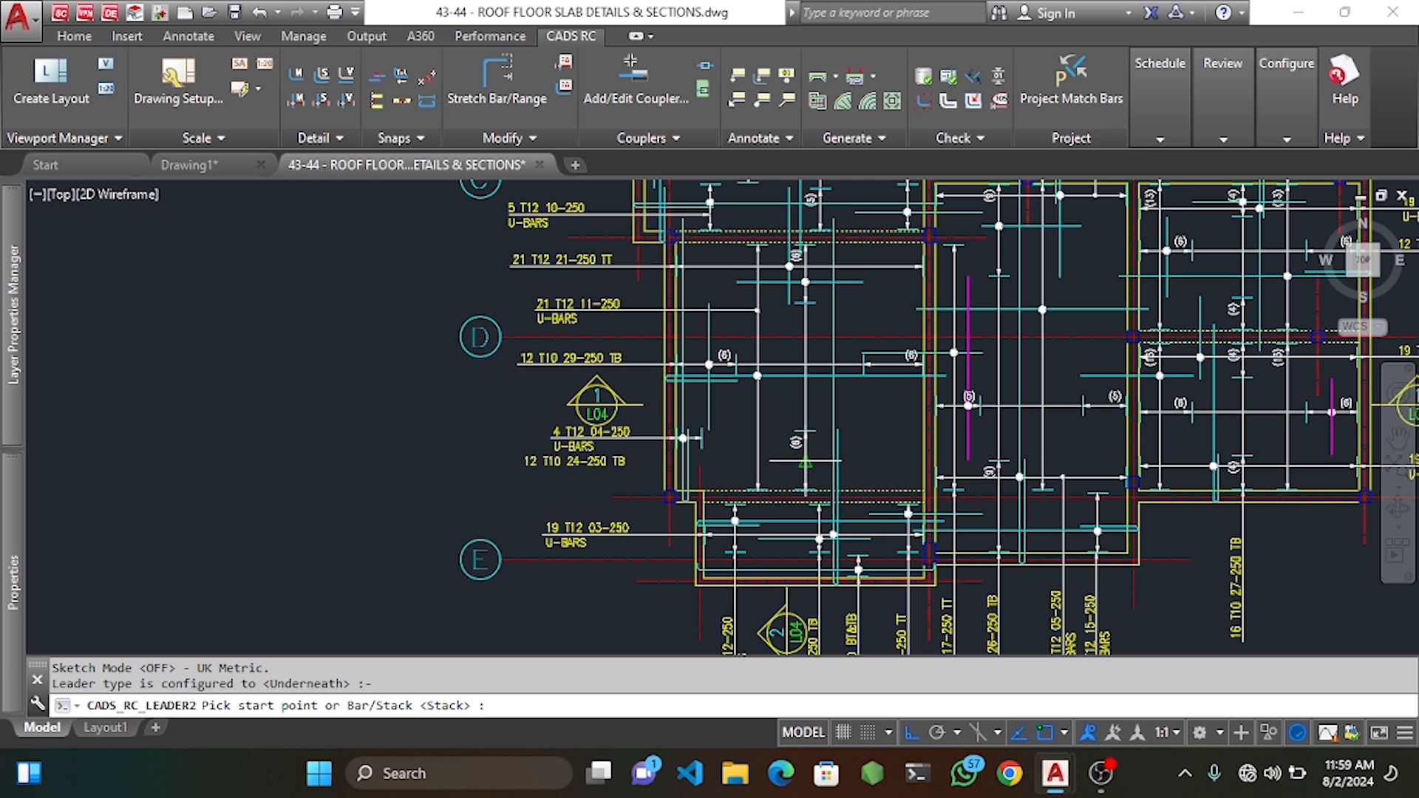
pyautogui.click(804, 465)
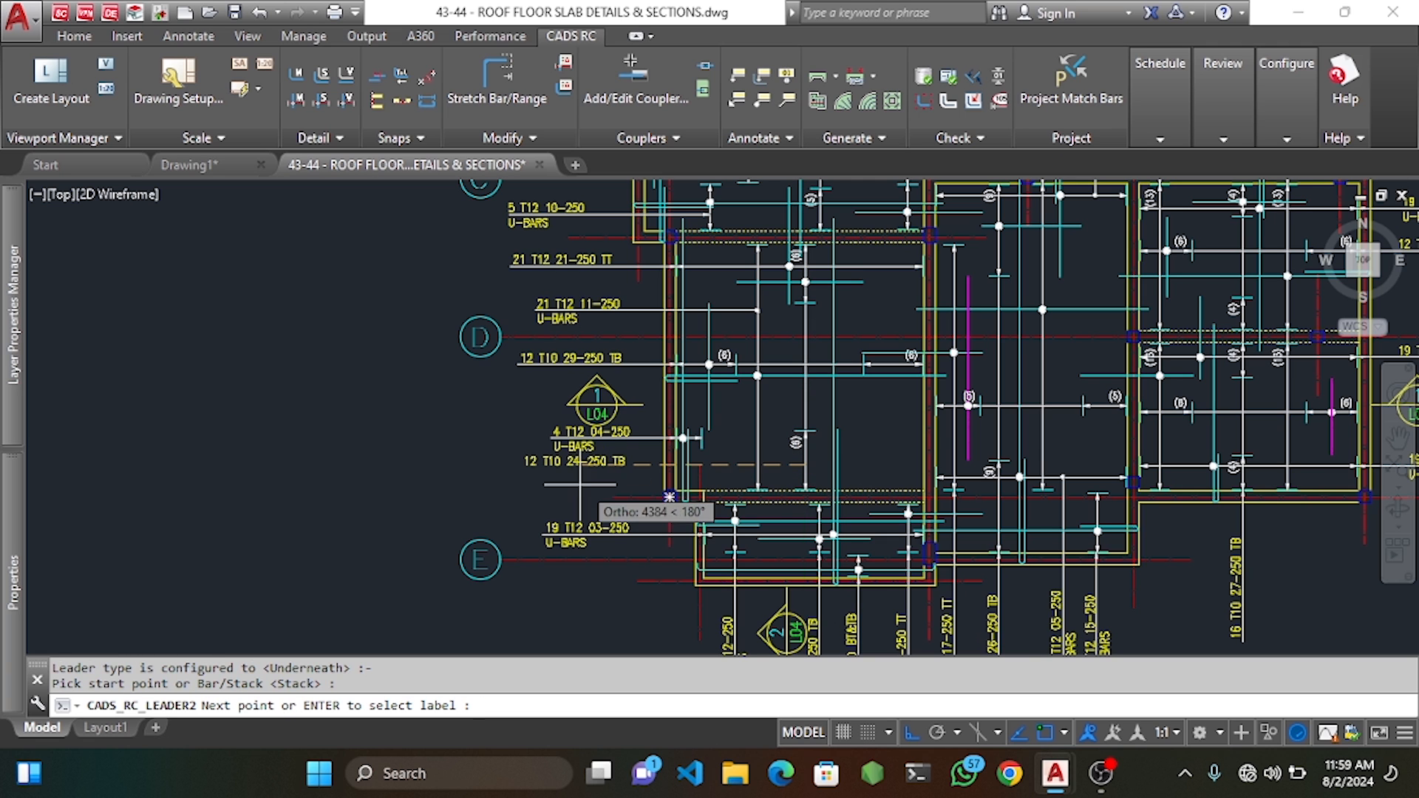
pyautogui.click(525, 483)
pyautogui.press('Escape')
pyautogui.scroll(4, 583, 450)
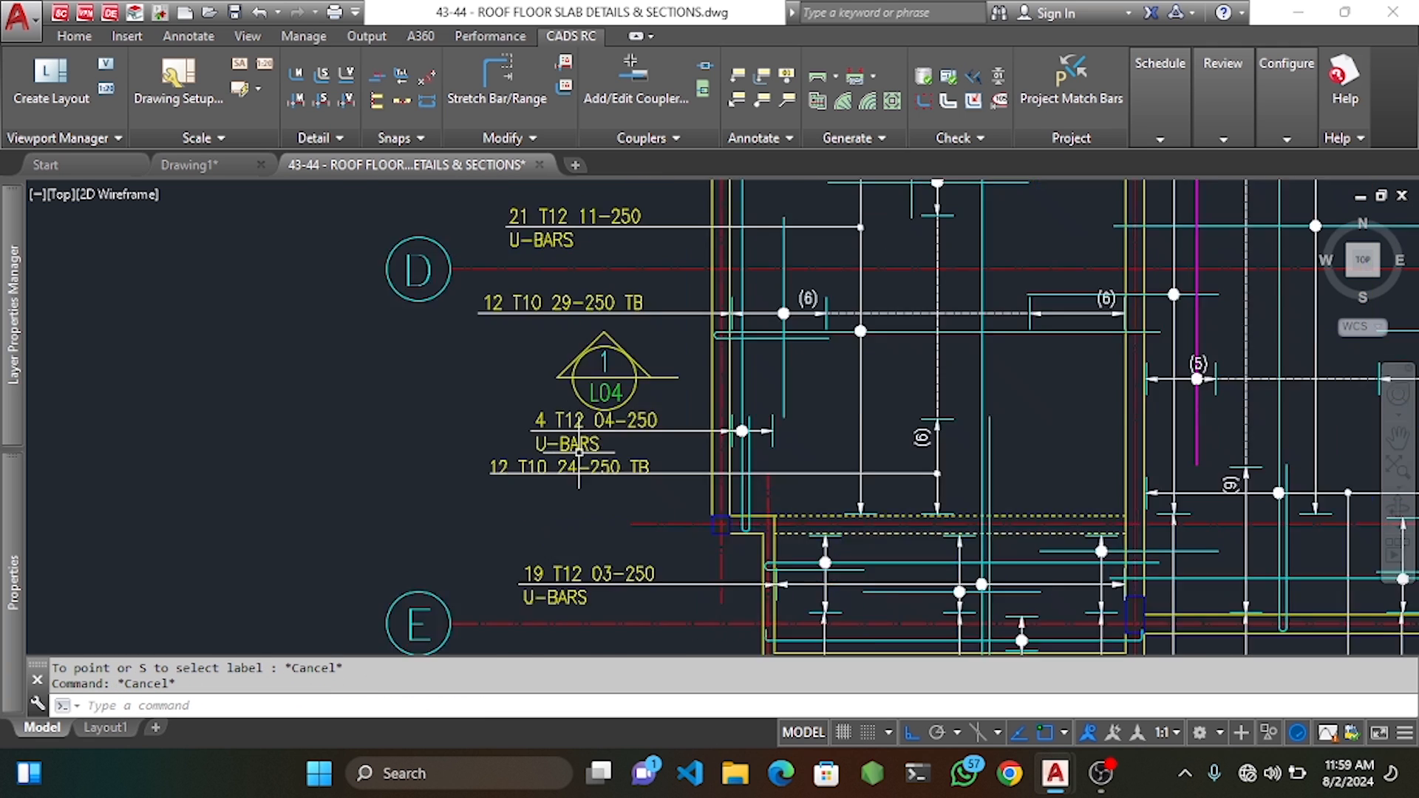
# Move the new 12 T10 24-250 TB label directly beneath the U-BARS label.
pyautogui.click(555, 478)
pyautogui.moveTo(550, 482); pyautogui.dragTo(570, 455, button='middle')
pyautogui.write('m')
pyautogui.press('space')
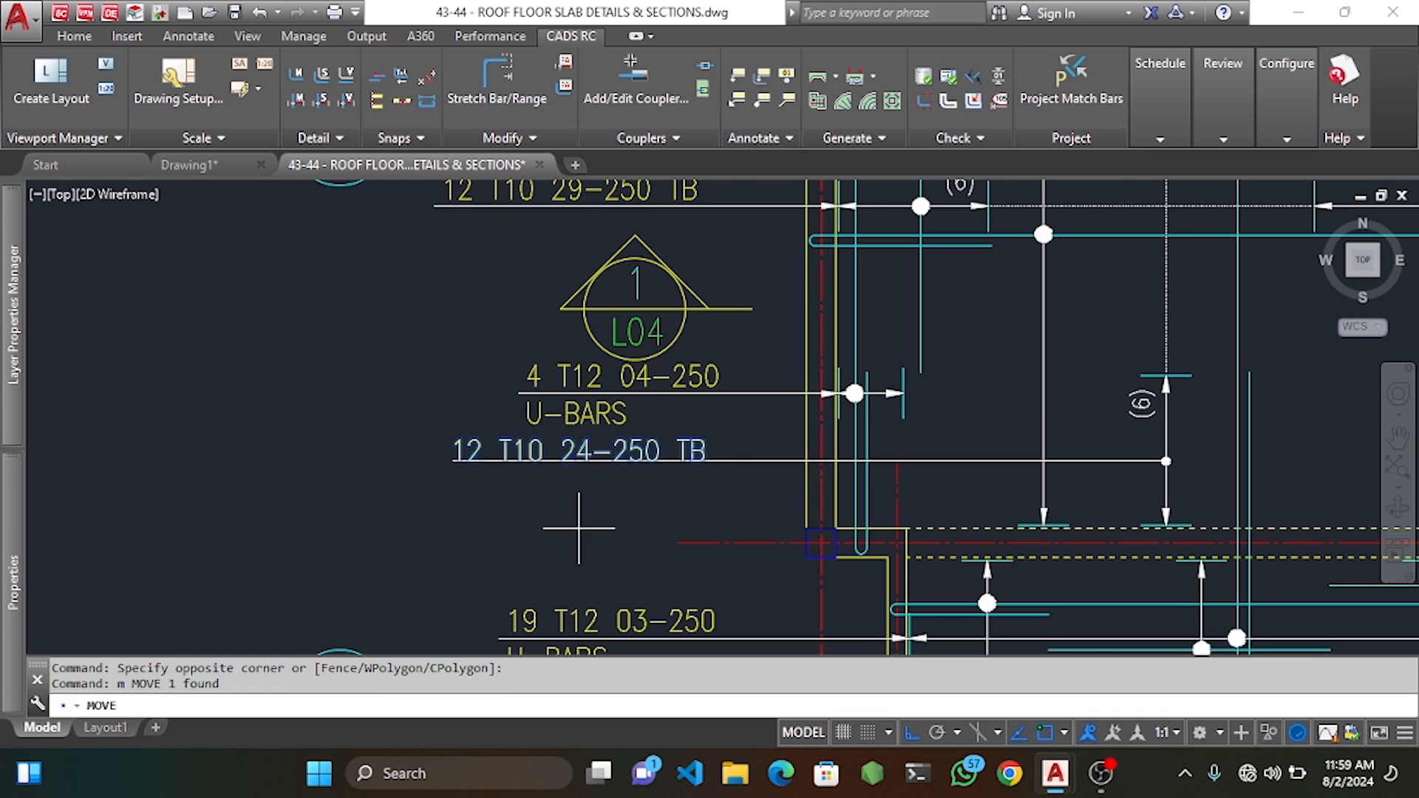
pyautogui.scroll(2, 580, 528)
pyautogui.click(580, 528)
pyautogui.click(588, 460)
pyautogui.scroll(-8, 591, 452)
pyautogui.moveTo(801, 444); pyautogui.dragTo(670, 409, button='middle')
pyautogui.moveTo(804, 416); pyautogui.dragTo(774, 383, button='middle')
pyautogui.scroll(2, 772, 380)
pyautogui.moveTo(932, 364); pyautogui.dragTo(839, 363, button='middle')
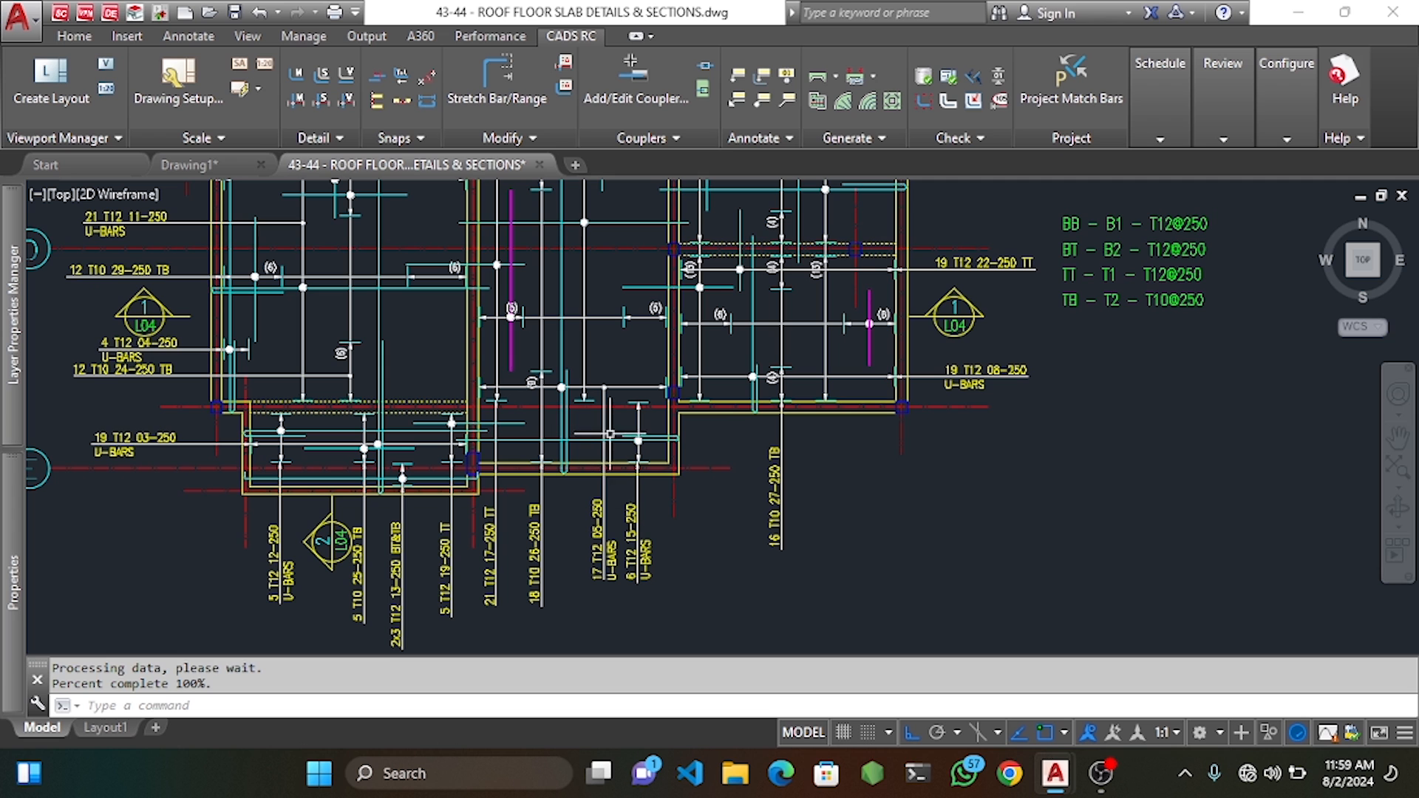
# Move the 17 T12 05-250 bar and its label slightly left.
pyautogui.click(612, 519)
pyautogui.click(552, 606)
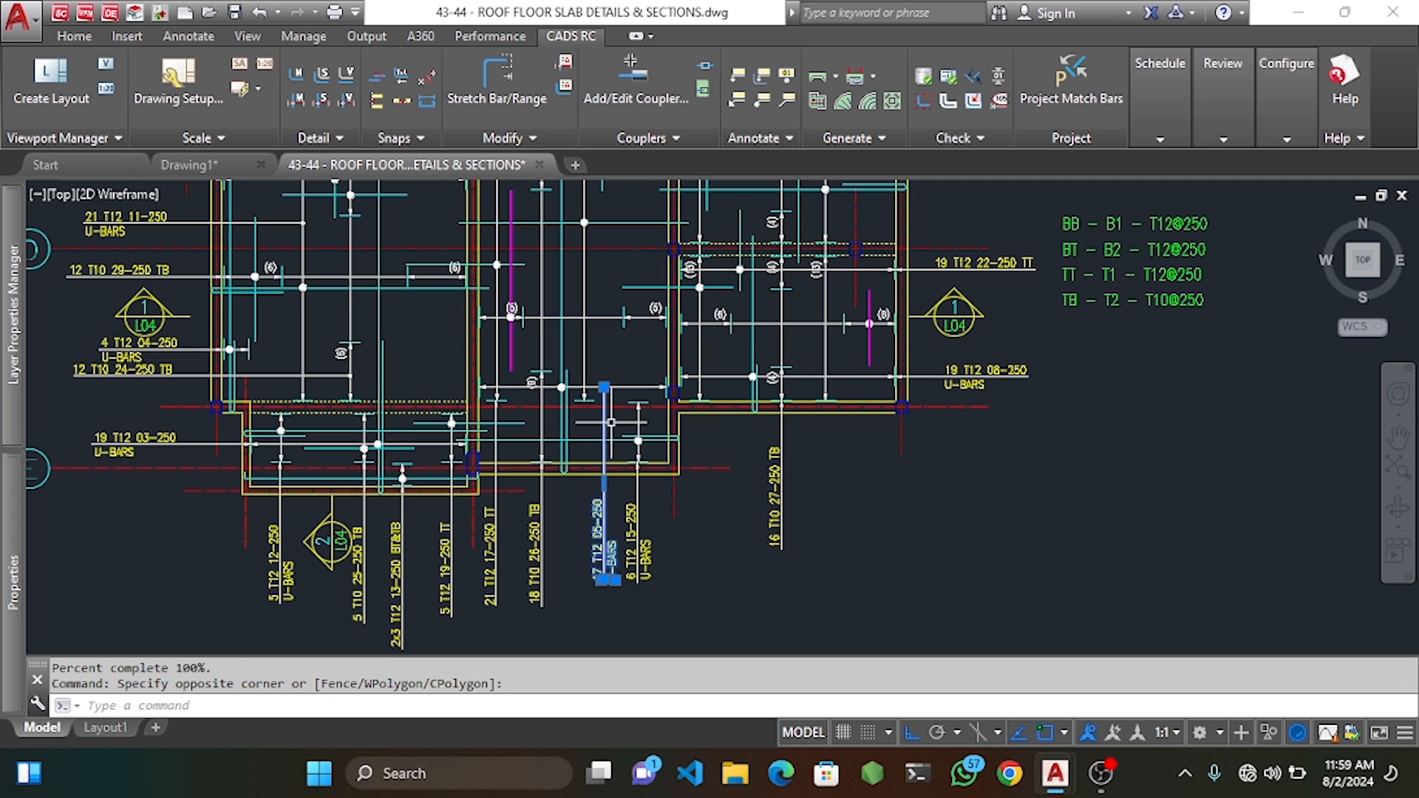
pyautogui.write('m')
pyautogui.press('Return')
pyautogui.moveTo(647, 491); pyautogui.dragTo(636, 474, button='middle')
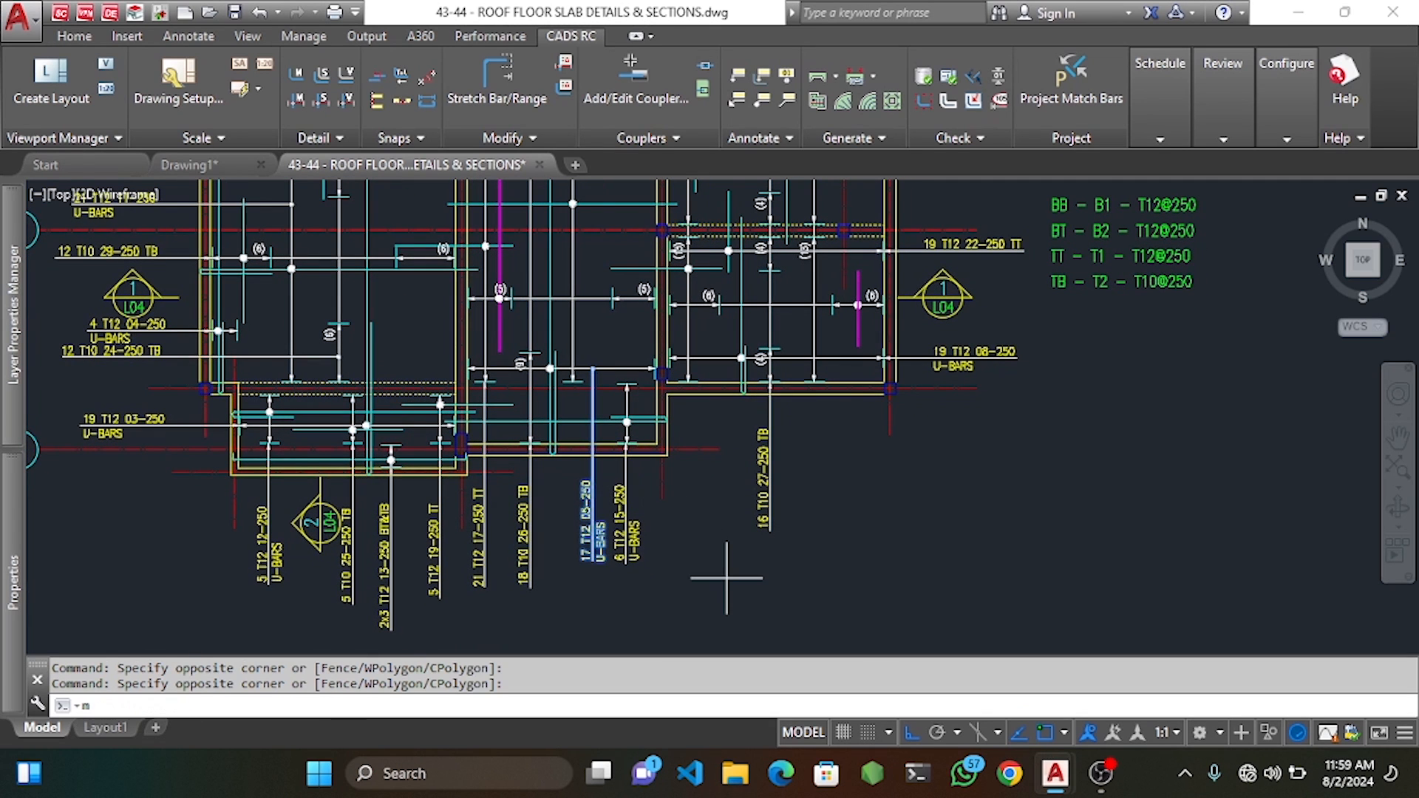
pyautogui.click(739, 589)
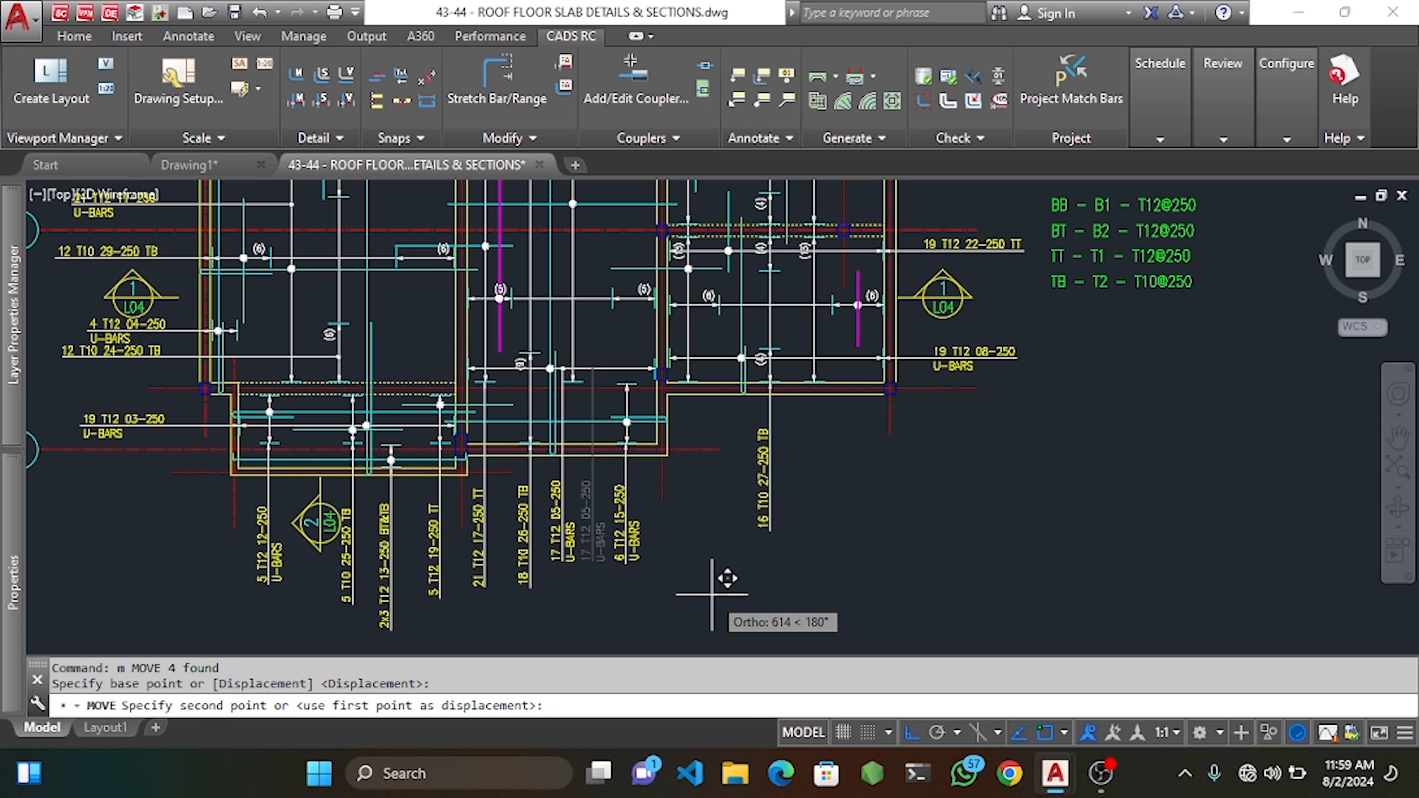
pyautogui.click(712, 594)
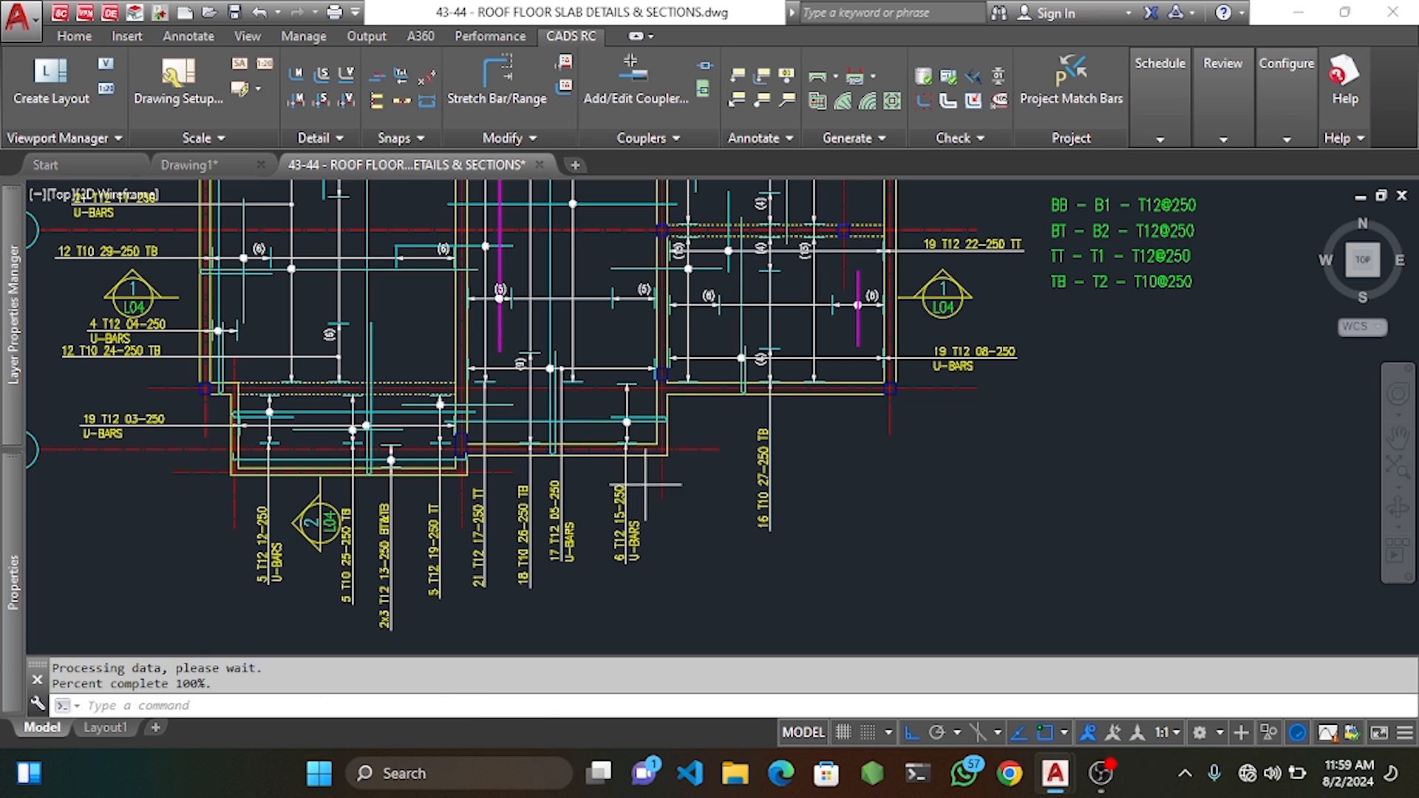
# Shift the 6 T12 15-250 bar, its range line and label further left.
pyautogui.click(618, 480)
pyautogui.click(597, 349)
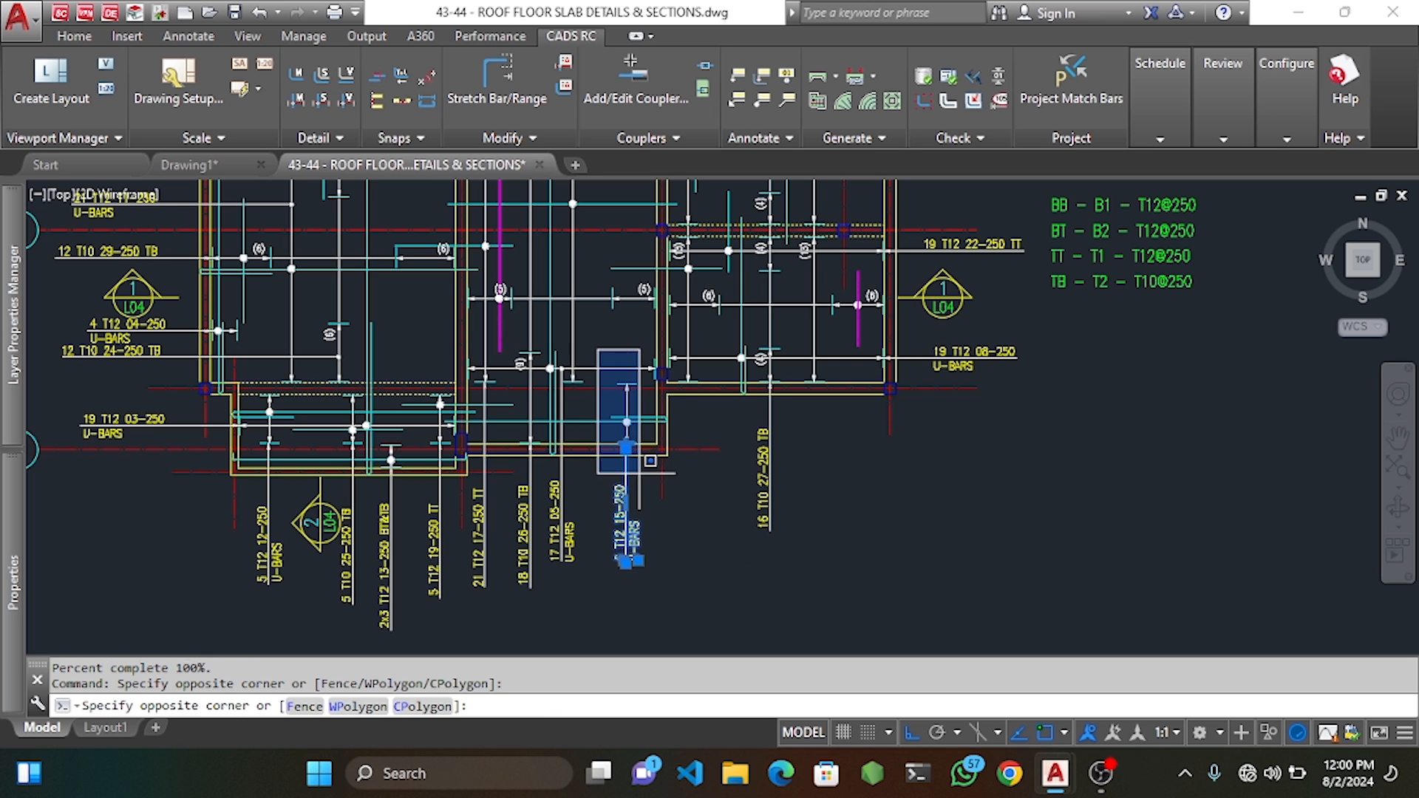
pyautogui.click(643, 477)
pyautogui.press('space')
pyautogui.click(741, 620)
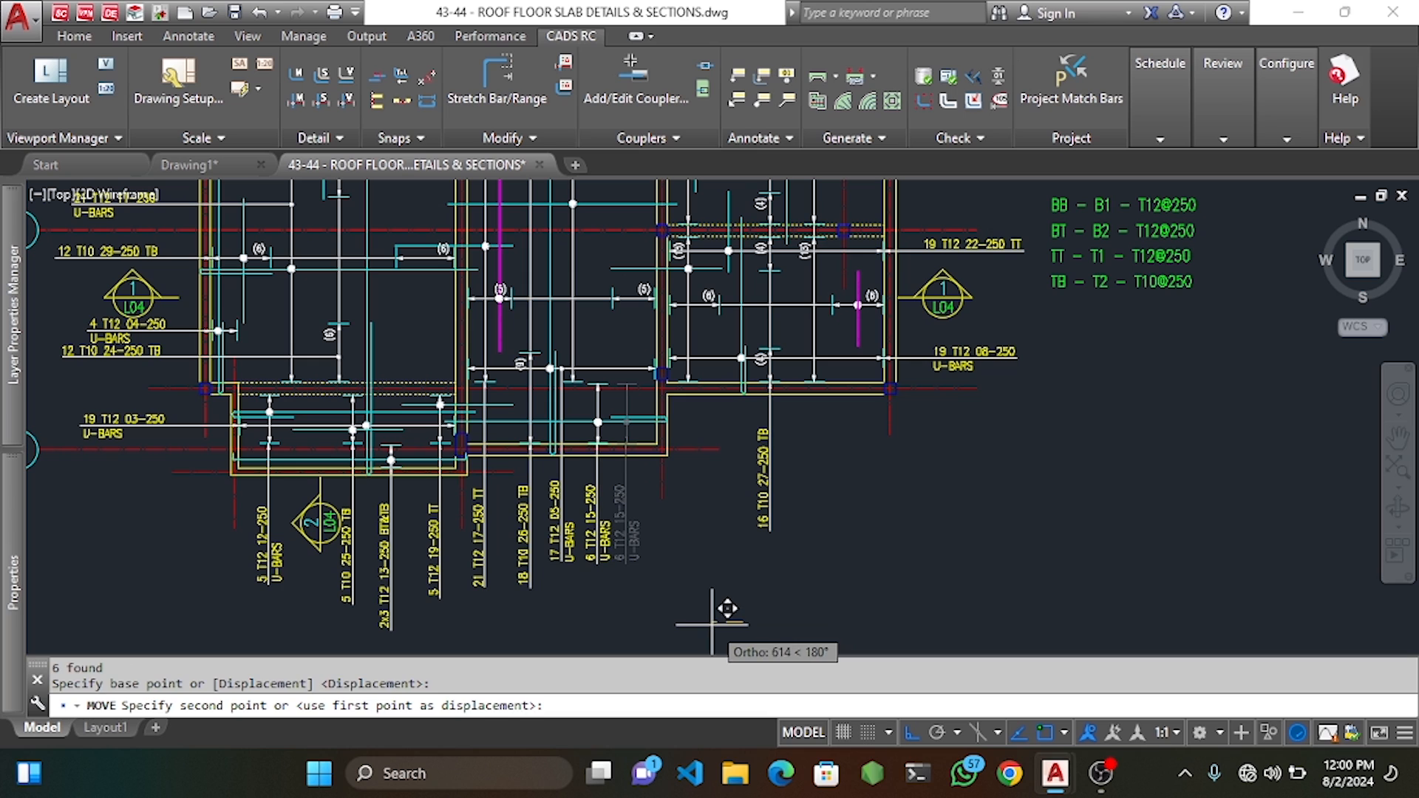
pyautogui.click(729, 618)
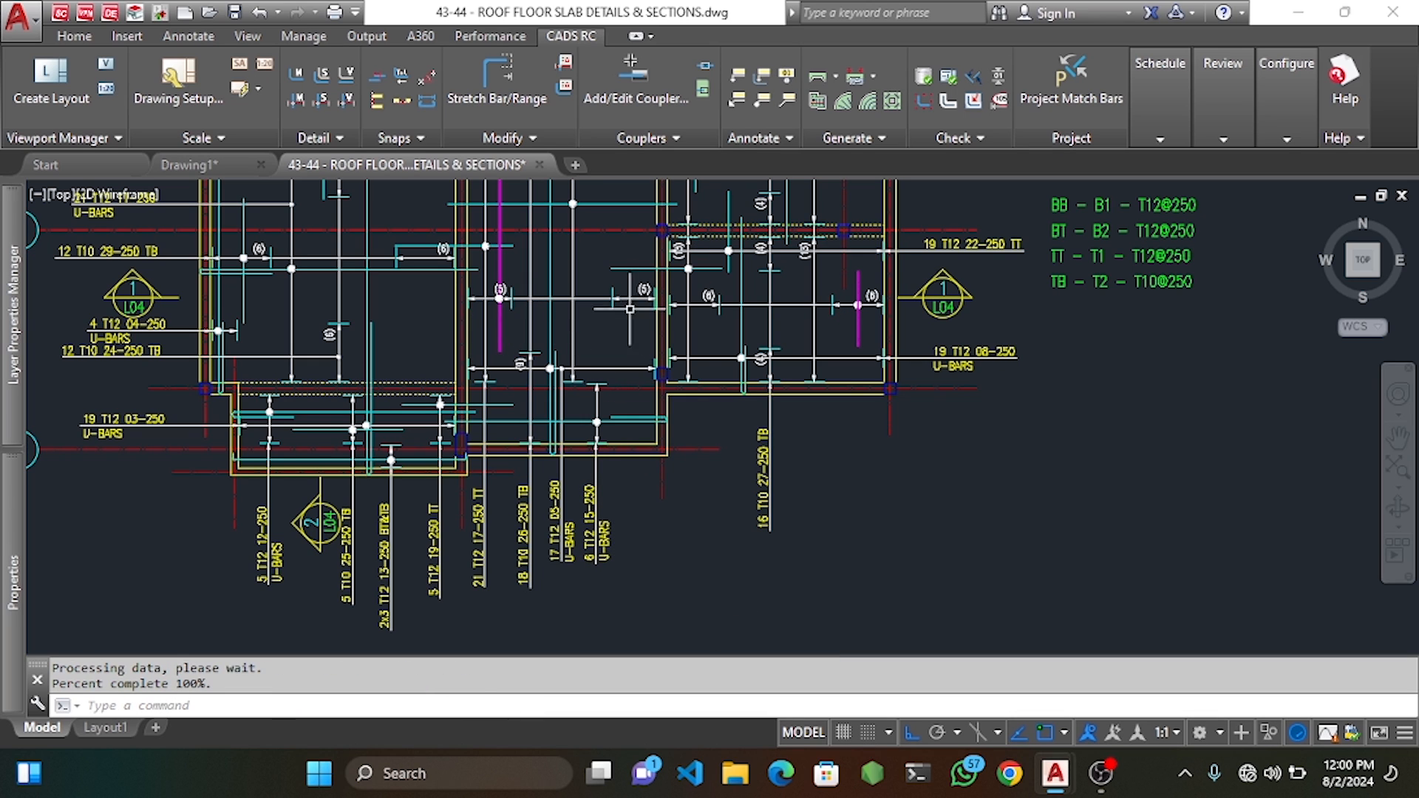
# Label the next bar vertically as 10 T10 30-250 TB without a leader.
pyautogui.click(765, 76)
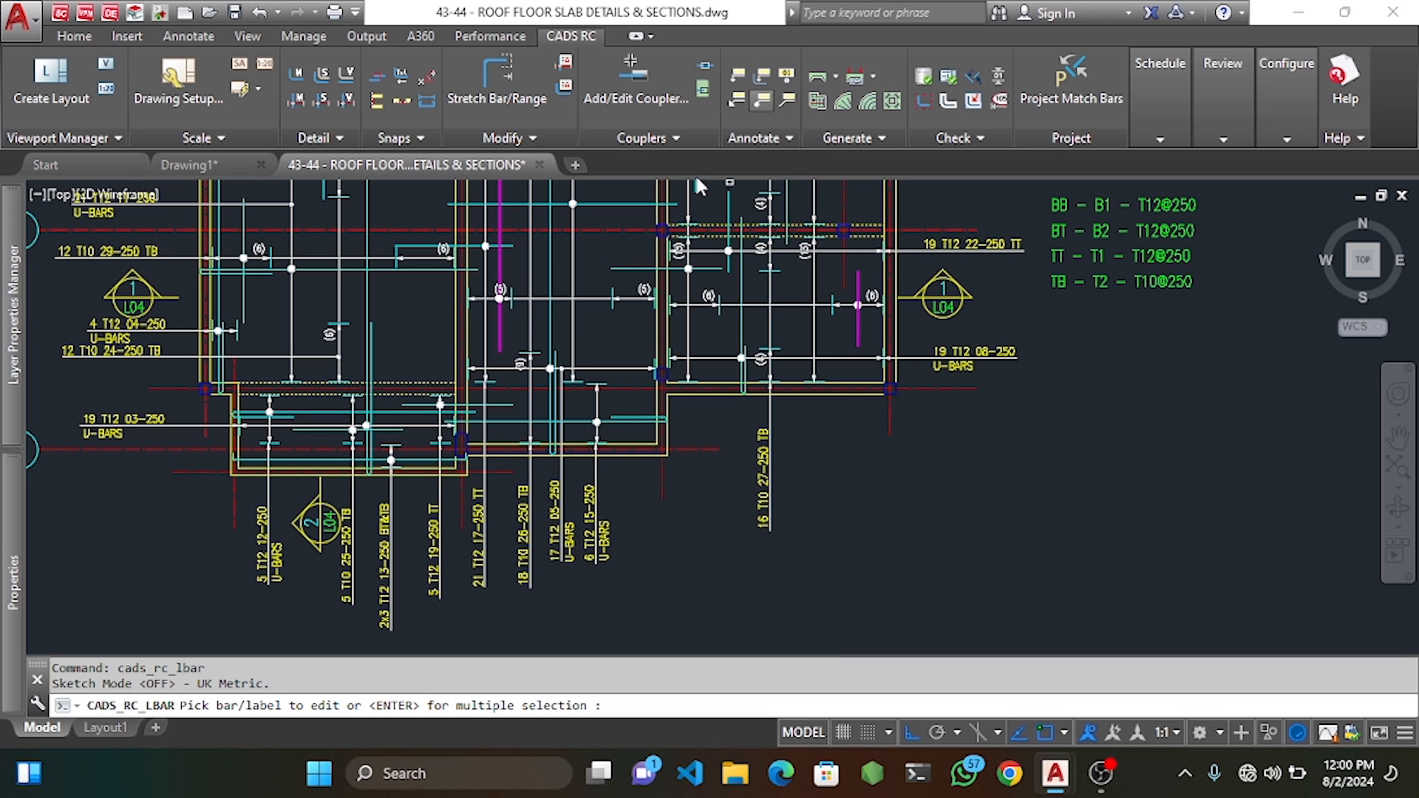
pyautogui.click(499, 328)
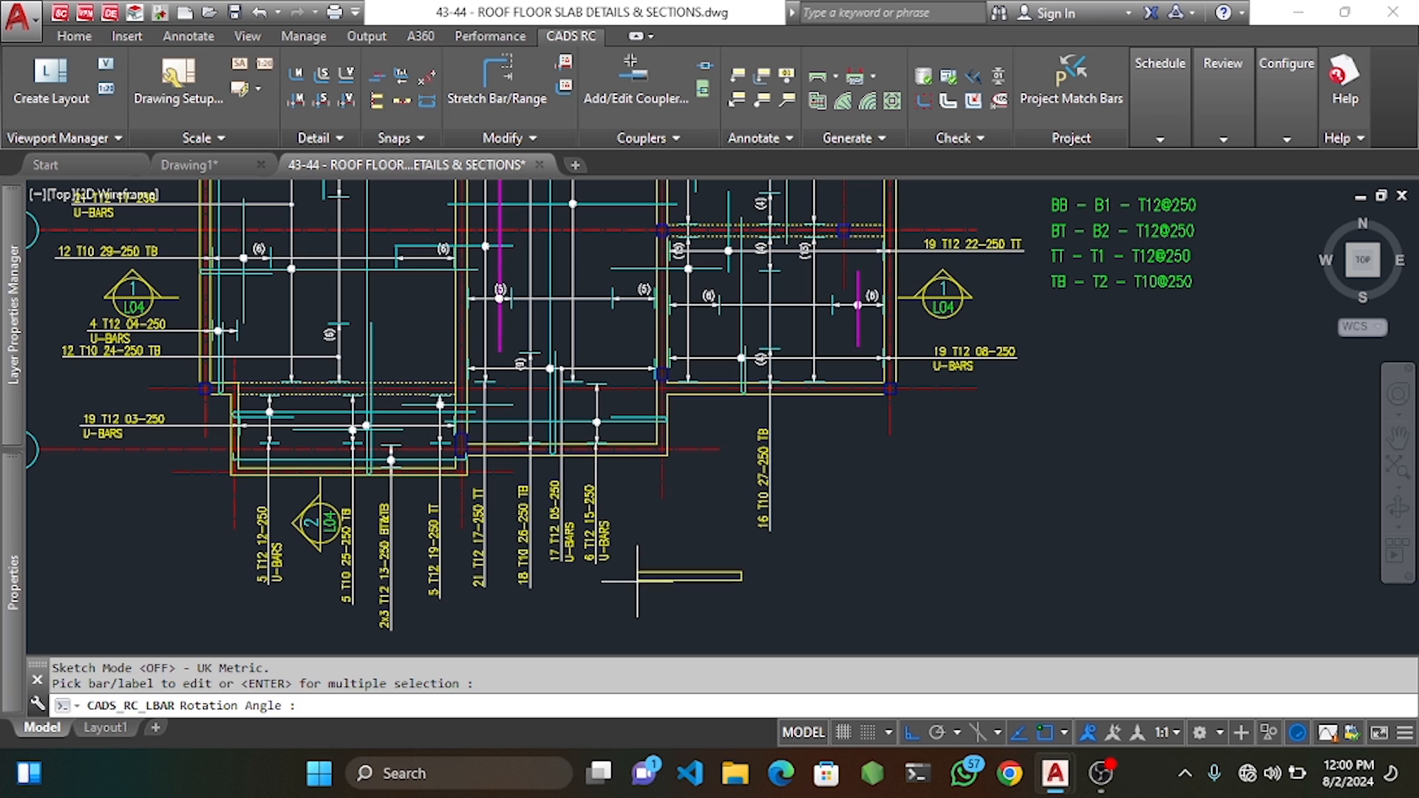
pyautogui.click(636, 588)
pyautogui.click(642, 547)
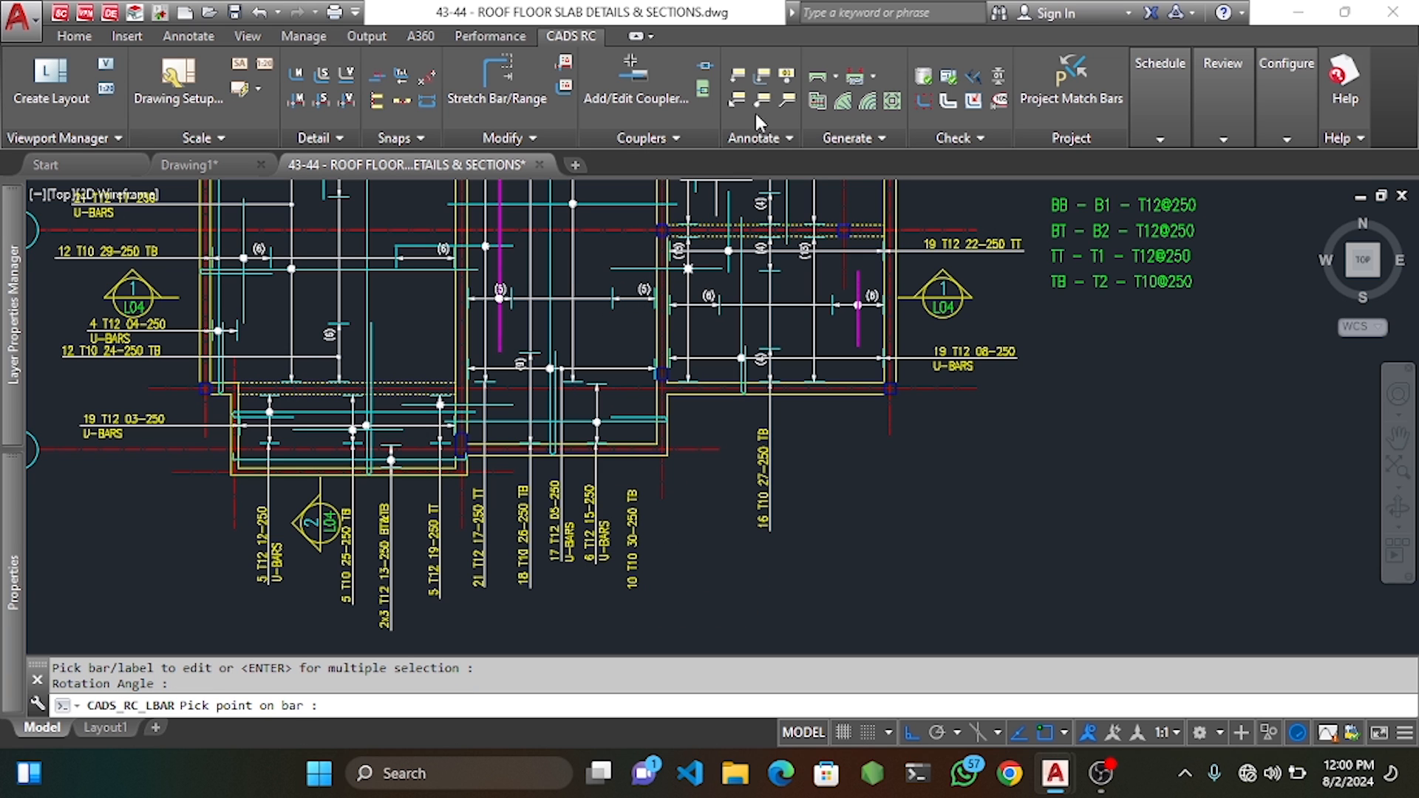
pyautogui.click(763, 98)
pyautogui.click(633, 299)
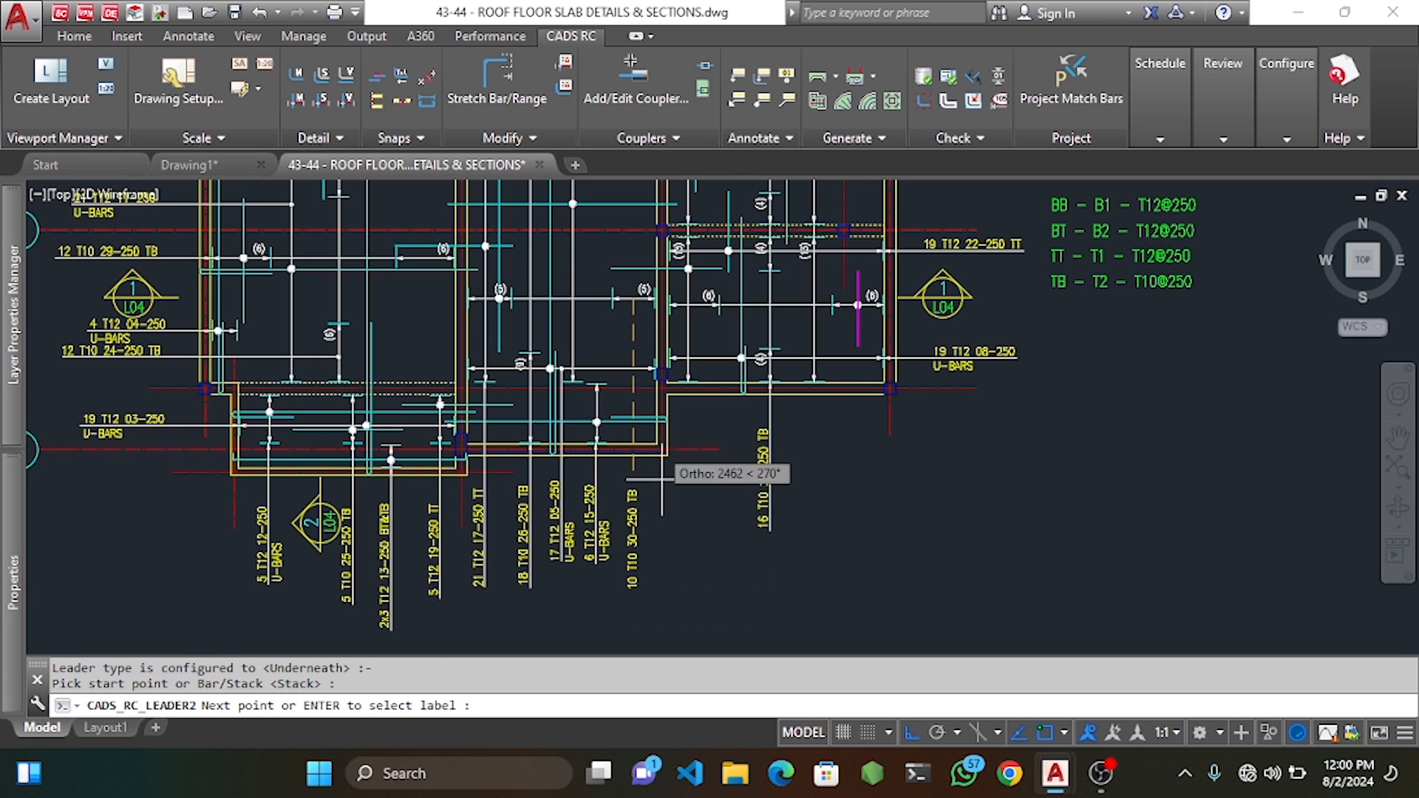
pyautogui.moveTo(669, 569); pyautogui.dragTo(658, 483, button='middle')
pyautogui.scroll(2, 657, 485)
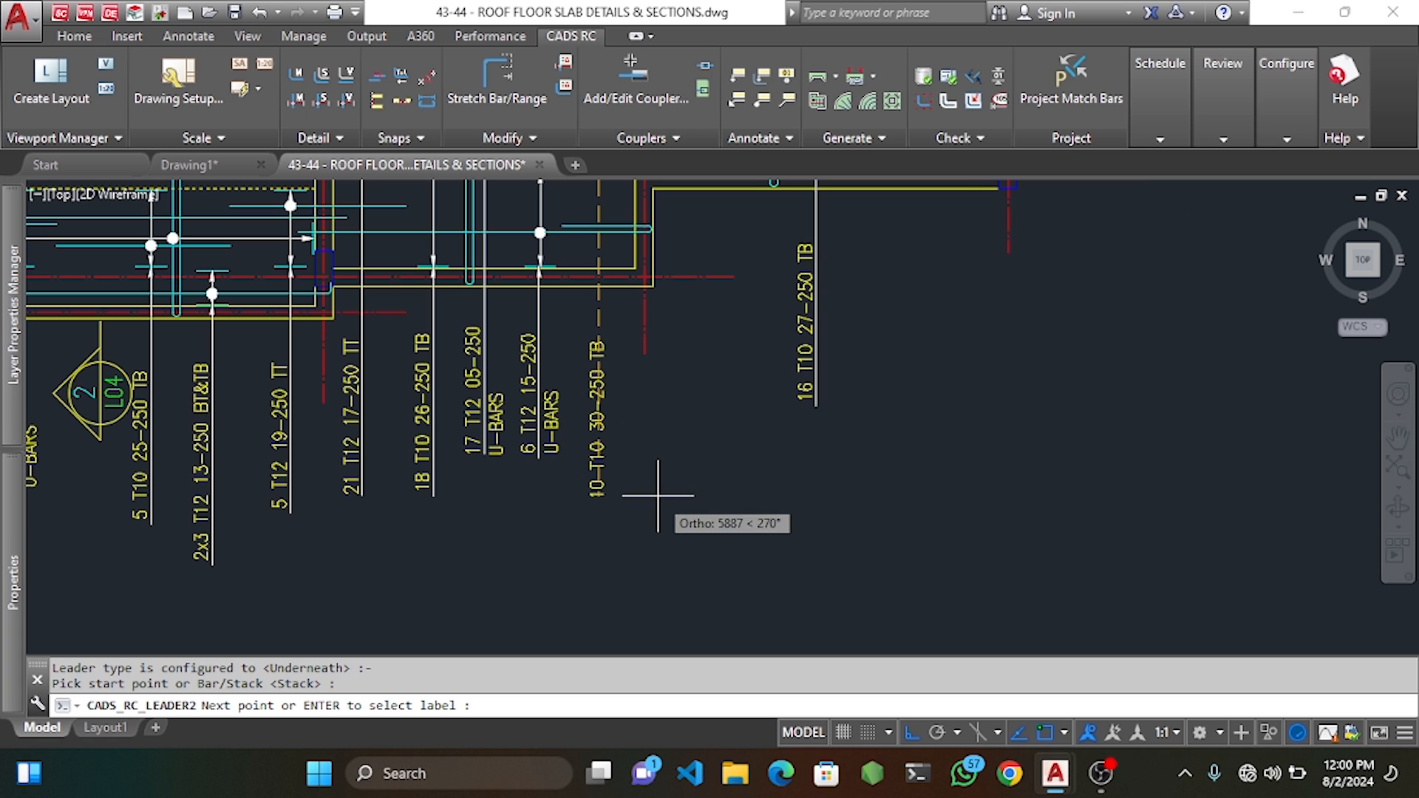
pyautogui.press('Escape')
pyautogui.press('Escape')
# Move the 10 T10 30-250 TB label beside its bar.
pyautogui.click(588, 350)
pyautogui.click(621, 348)
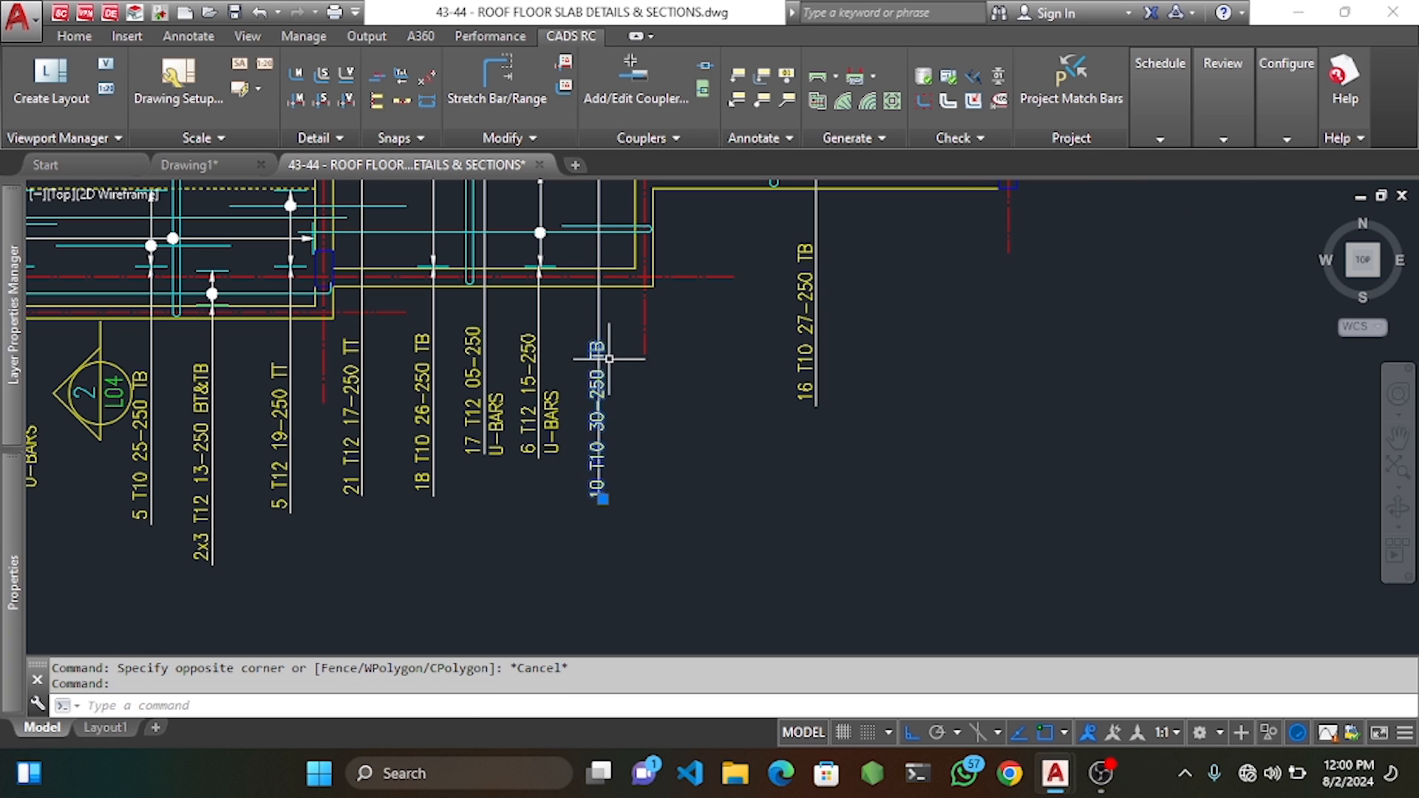
pyautogui.scroll(5, 633, 374)
pyautogui.write('m')
pyautogui.press('Return')
pyautogui.click(673, 387)
pyautogui.click(651, 390)
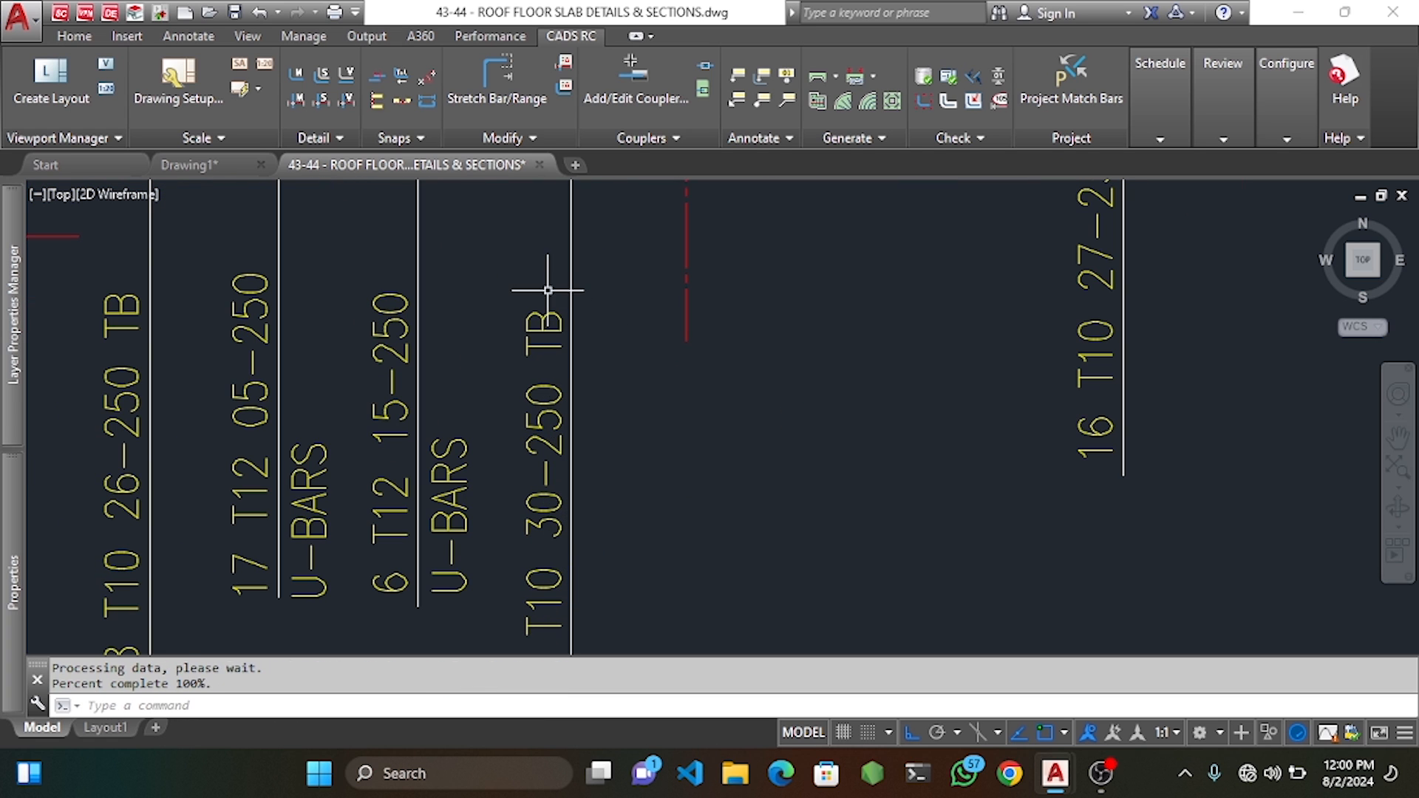
# Raise the 10 T10 30-250 TB label level with its neighbouring labels.
pyautogui.click(548, 292)
pyautogui.click(523, 390)
pyautogui.press('space')
pyautogui.click(639, 370)
pyautogui.click(638, 340)
pyautogui.scroll(-10, 636, 355)
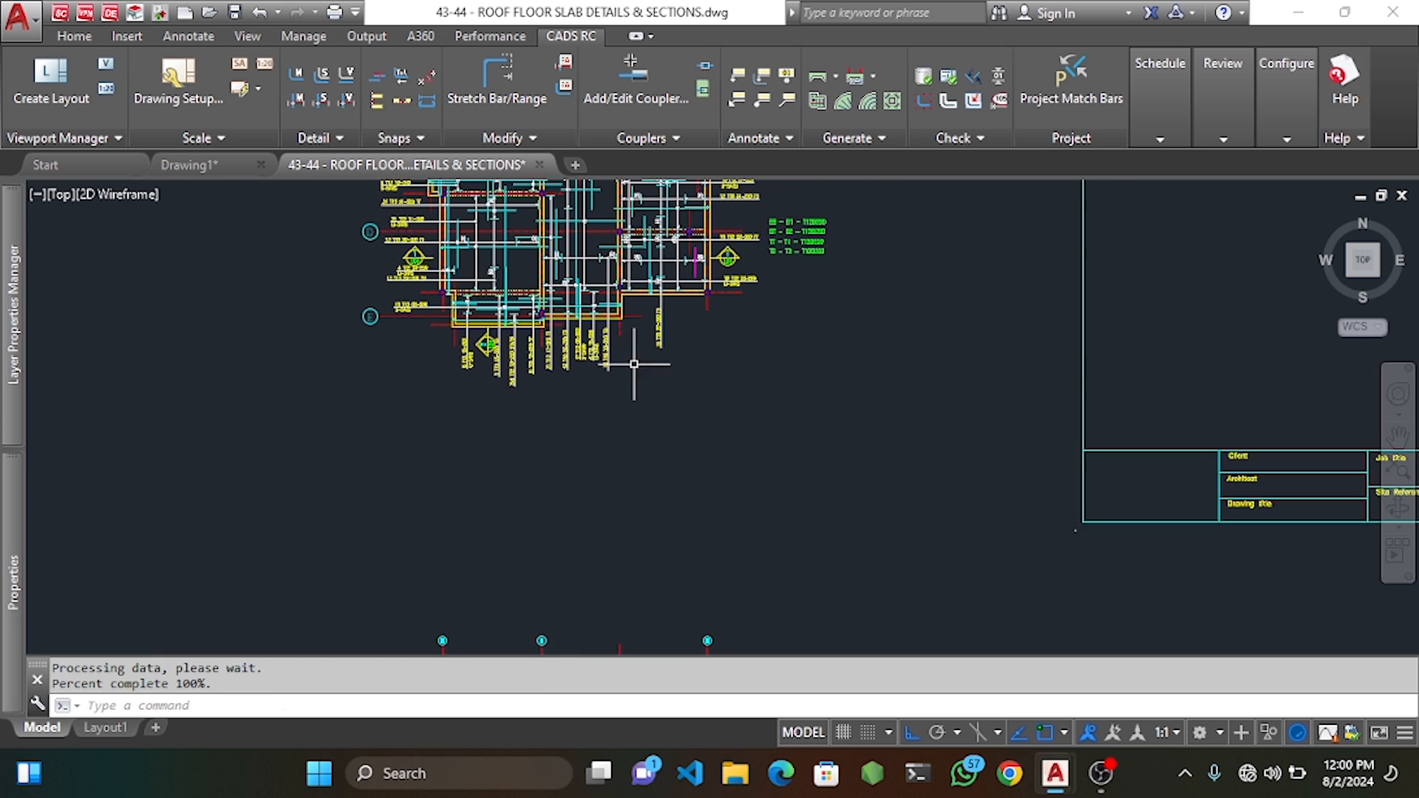
pyautogui.moveTo(668, 352); pyautogui.dragTo(666, 373, button='middle')
pyautogui.scroll(4, 694, 317)
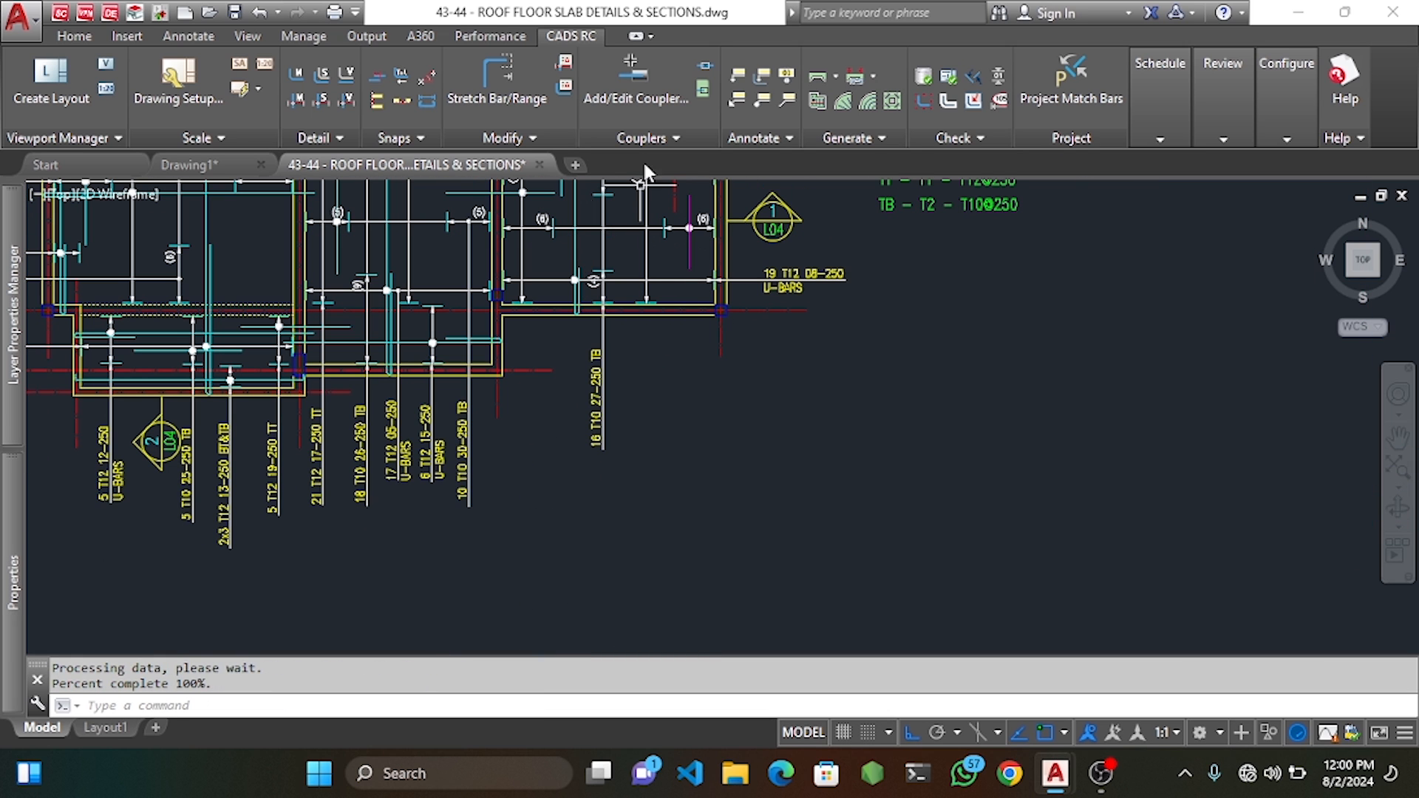
# Label the magenta bar vertically as 12 T10 32-250 TB, cancelling the leader.
pyautogui.click(785, 79)
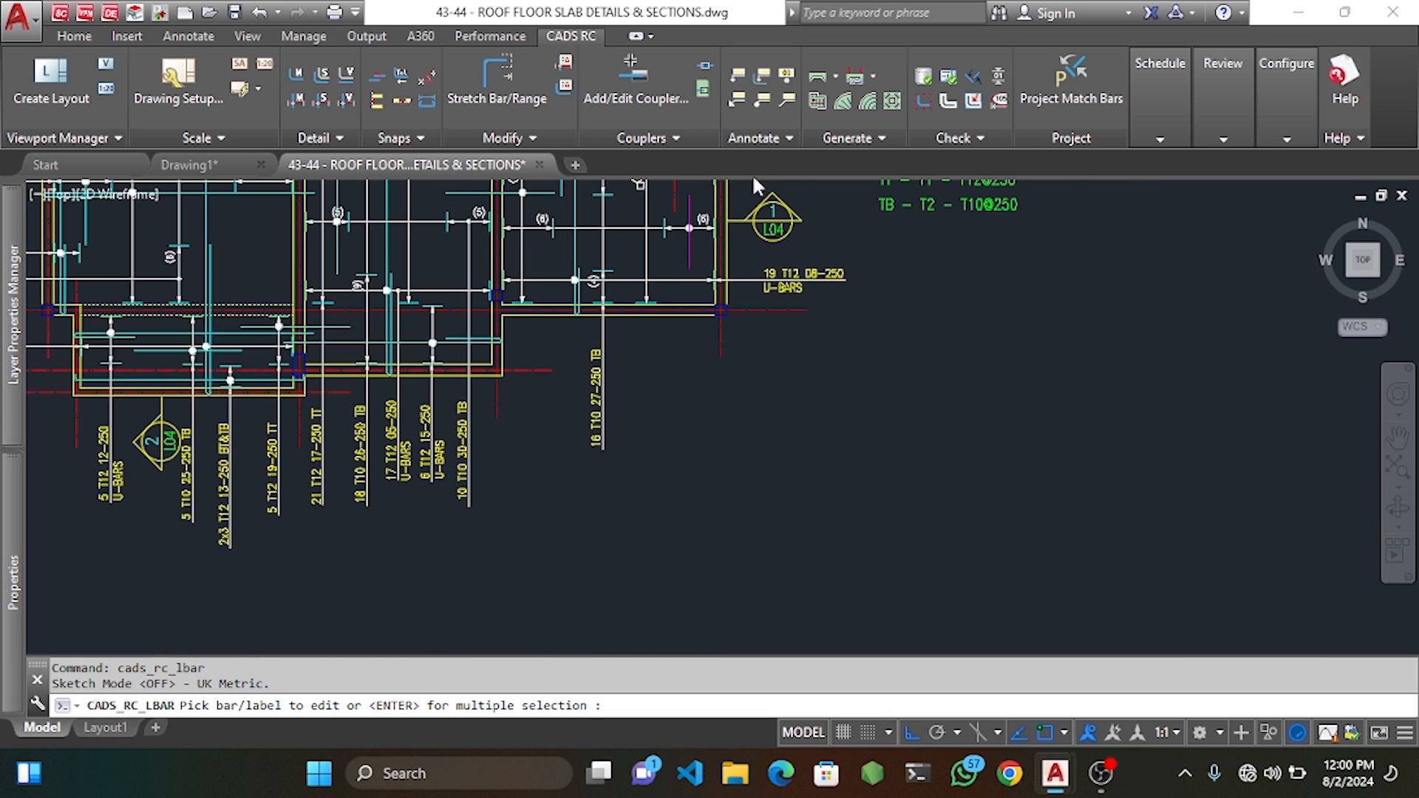
pyautogui.click(690, 247)
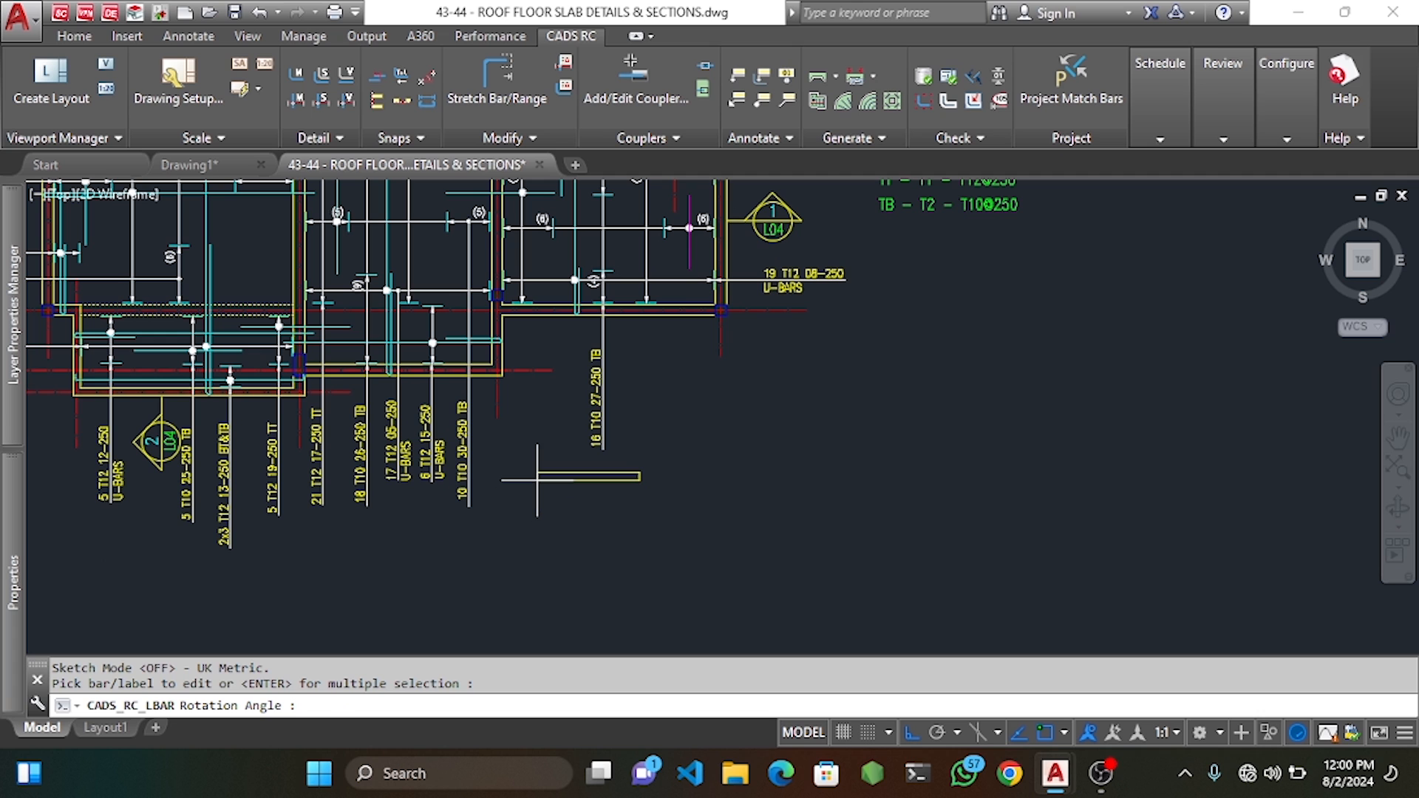
pyautogui.click(544, 444)
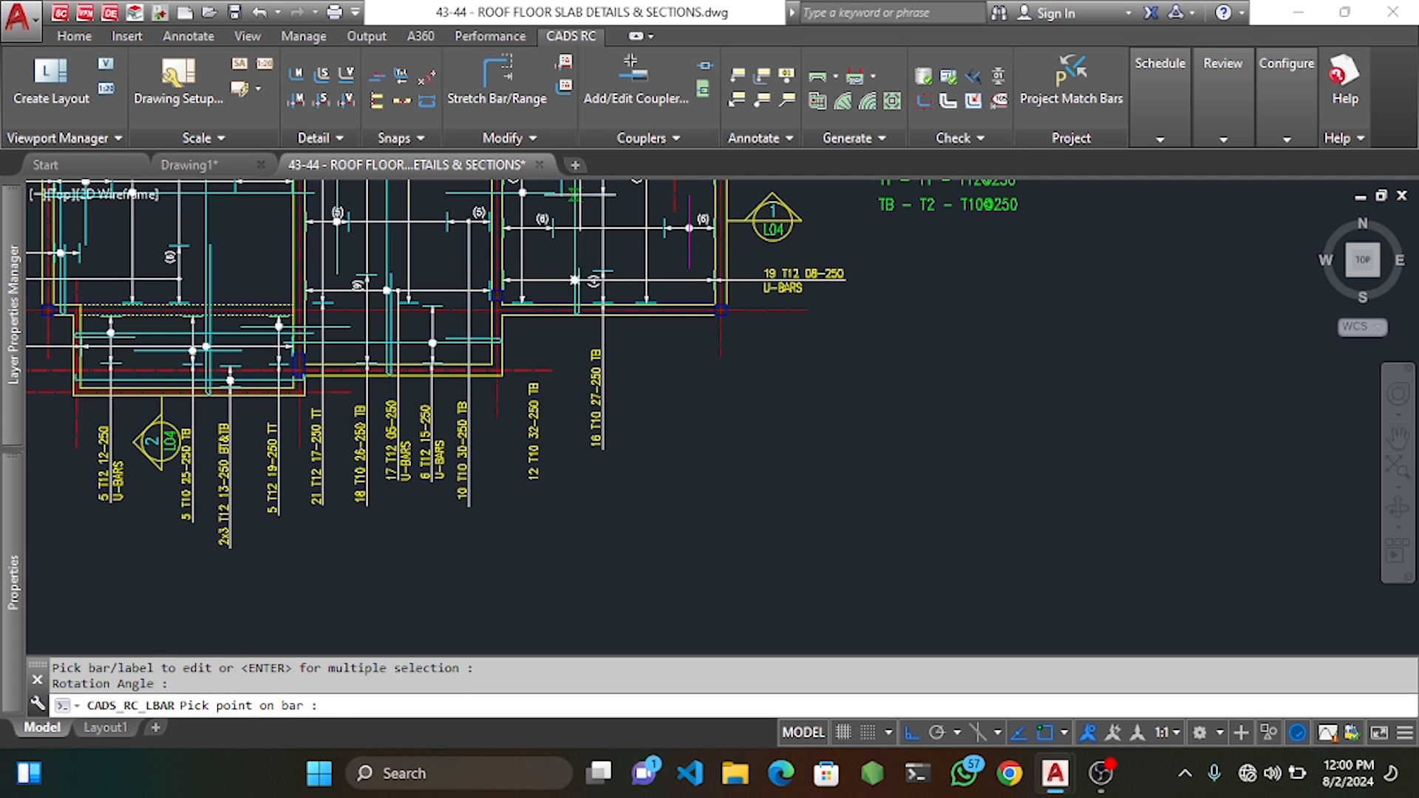
pyautogui.click(756, 101)
pyautogui.scroll(6, 547, 228)
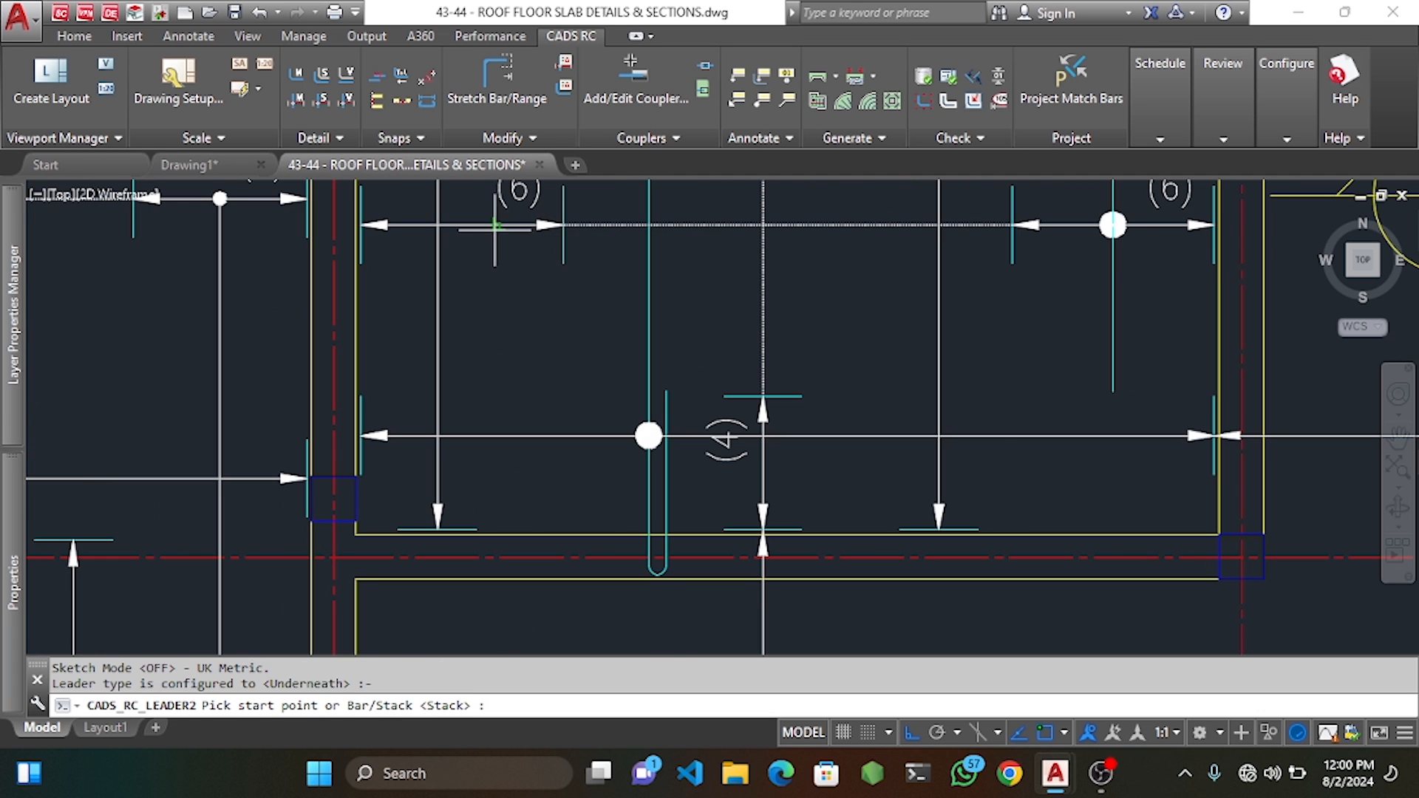
pyautogui.click(496, 228)
pyautogui.scroll(-8, 522, 239)
pyautogui.scroll(7, 531, 352)
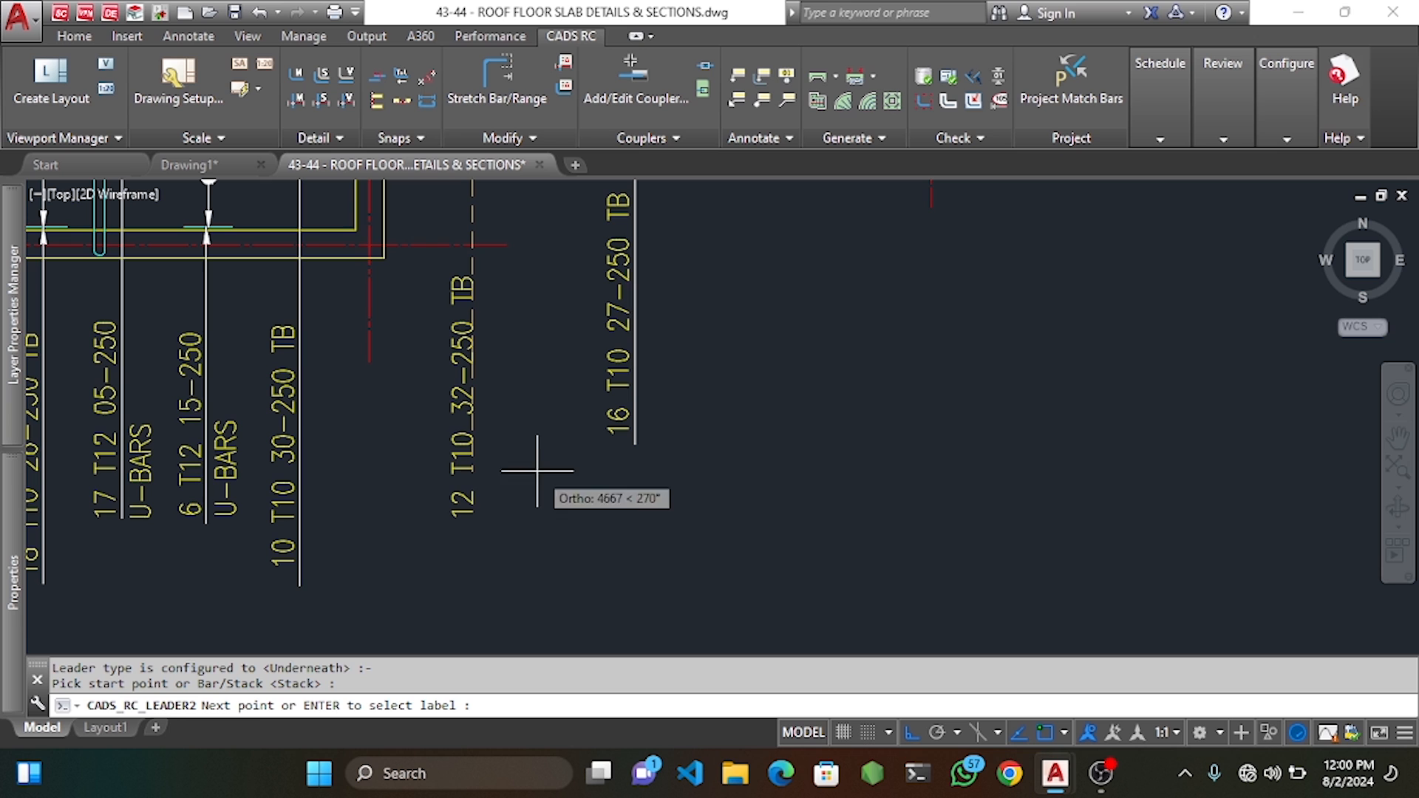
pyautogui.click(529, 521)
pyautogui.press('Escape')
# Select the 12 T10 32-250 TB label and nudge it slightly left.
pyautogui.press('Escape')
pyautogui.press('Escape')
pyautogui.click(457, 316)
pyautogui.click(435, 348)
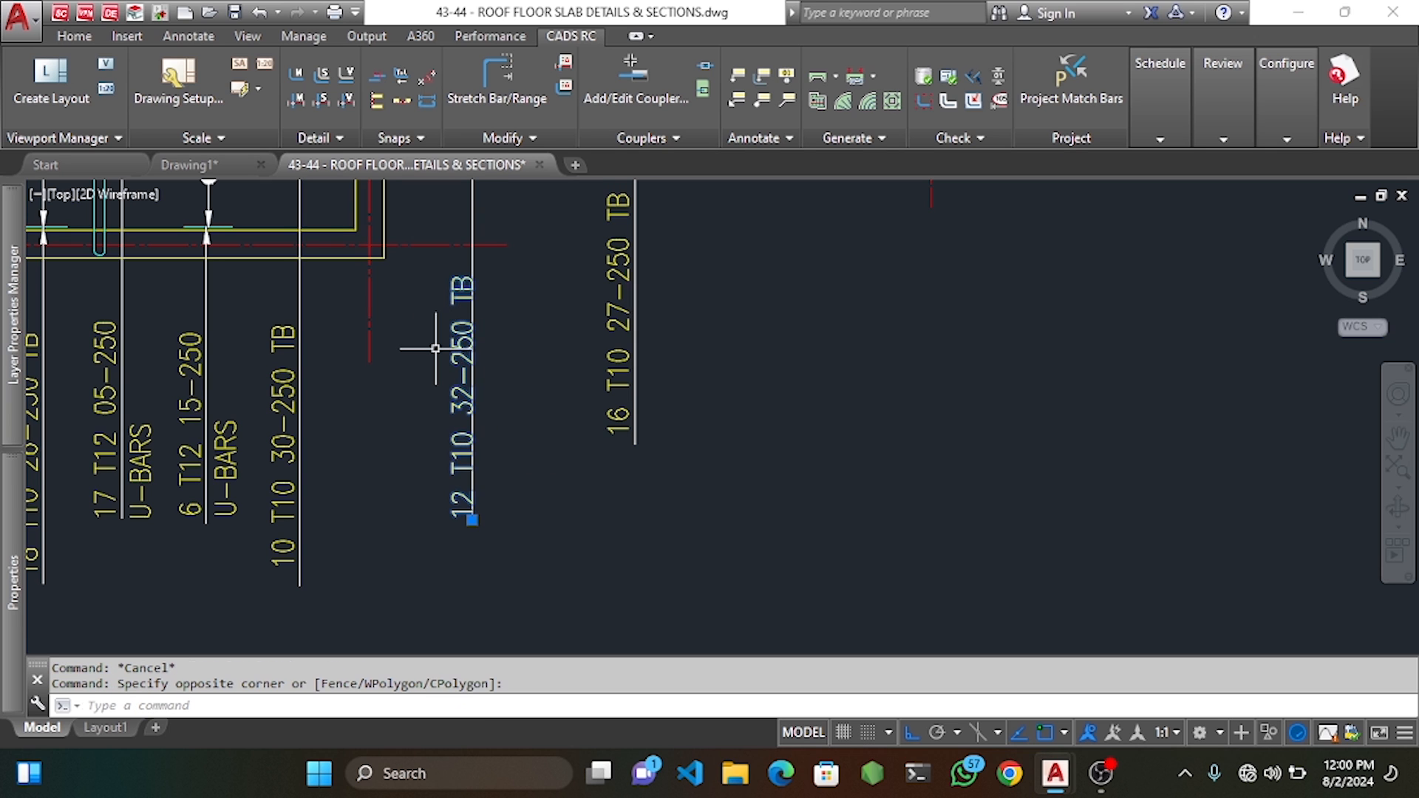
pyautogui.moveTo(435, 348); pyautogui.dragTo(445, 371, button='middle')
pyautogui.press('space')
pyautogui.press('Escape')
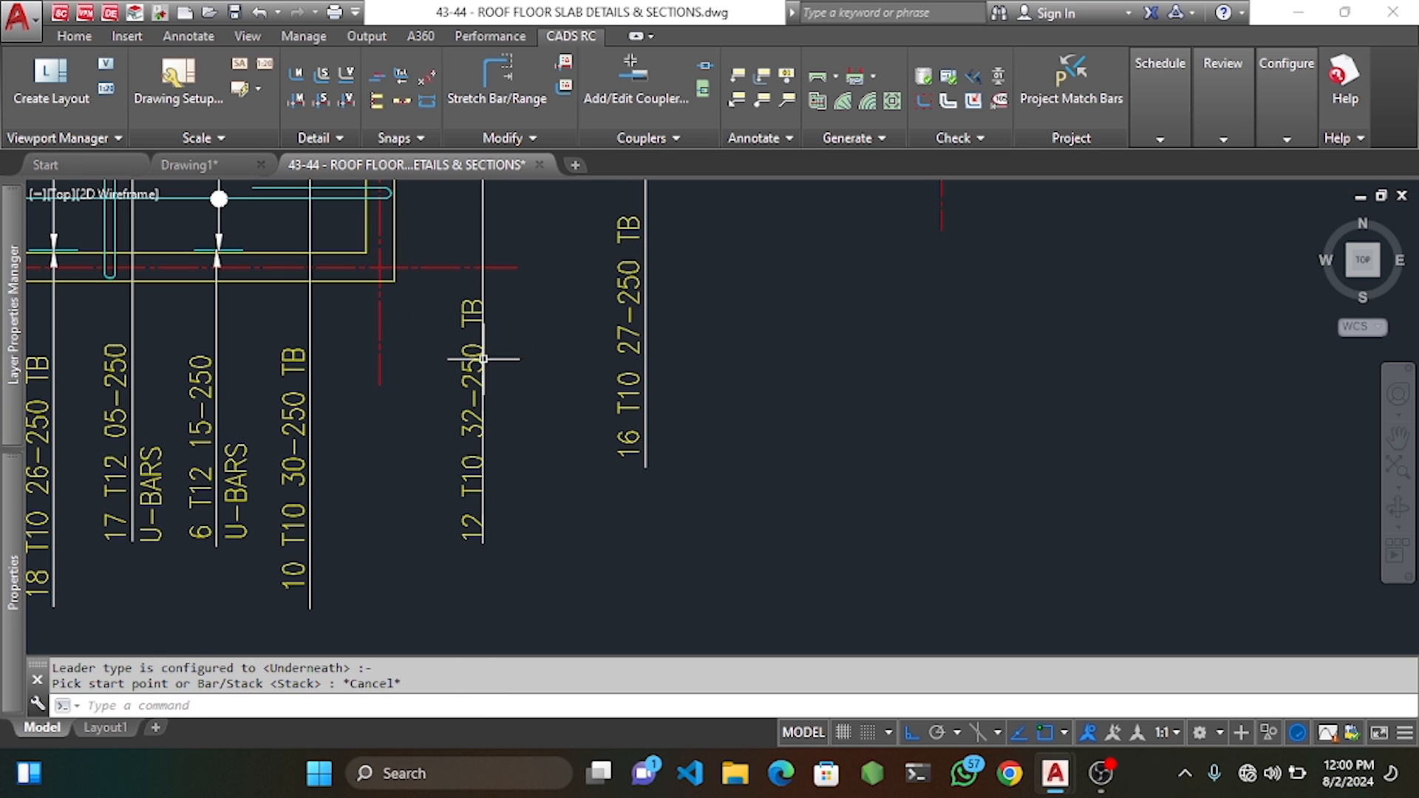
pyautogui.click(468, 357)
pyautogui.press('Escape')
pyautogui.write('m')
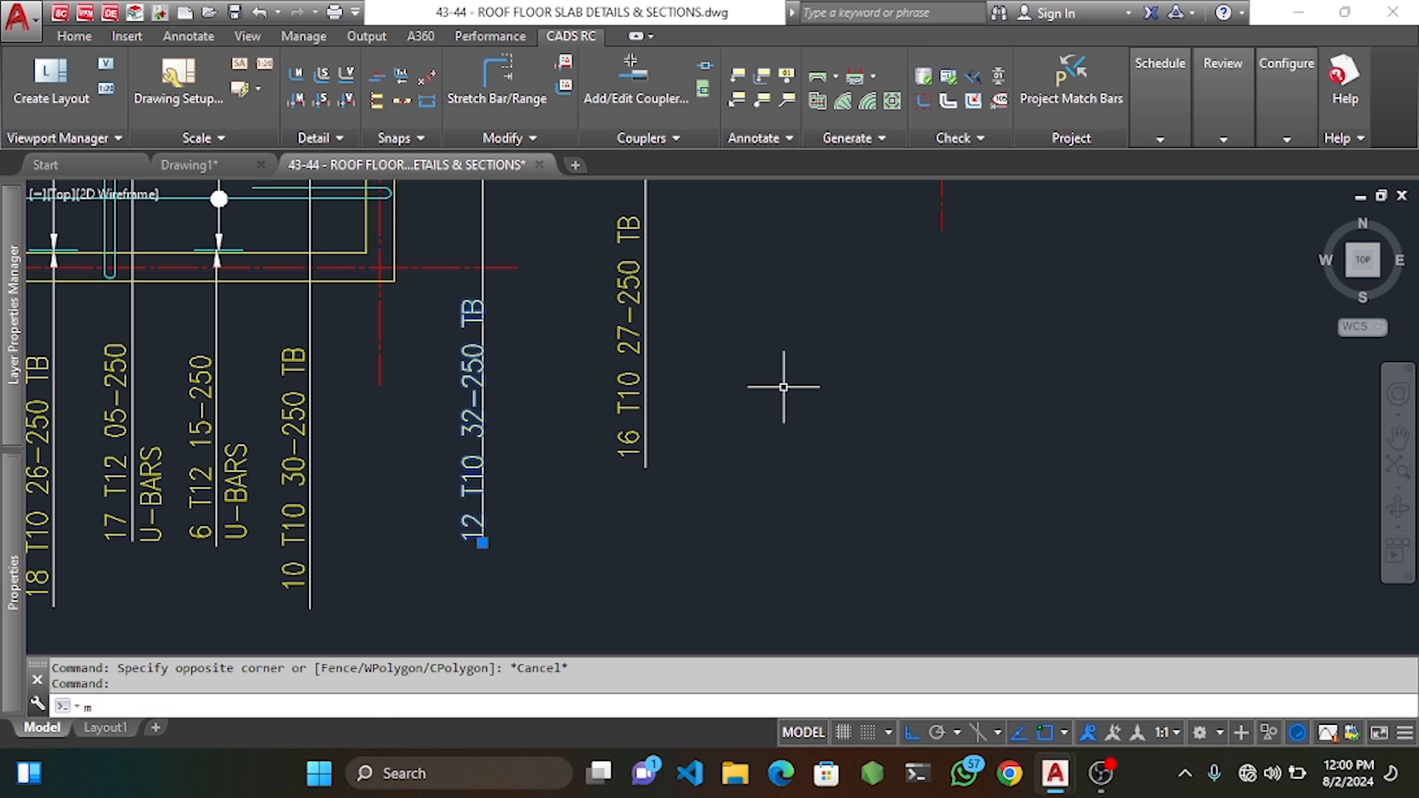
pyautogui.press('space')
pyautogui.click(786, 386)
pyautogui.click(780, 392)
pyautogui.scroll(-3, 468, 383)
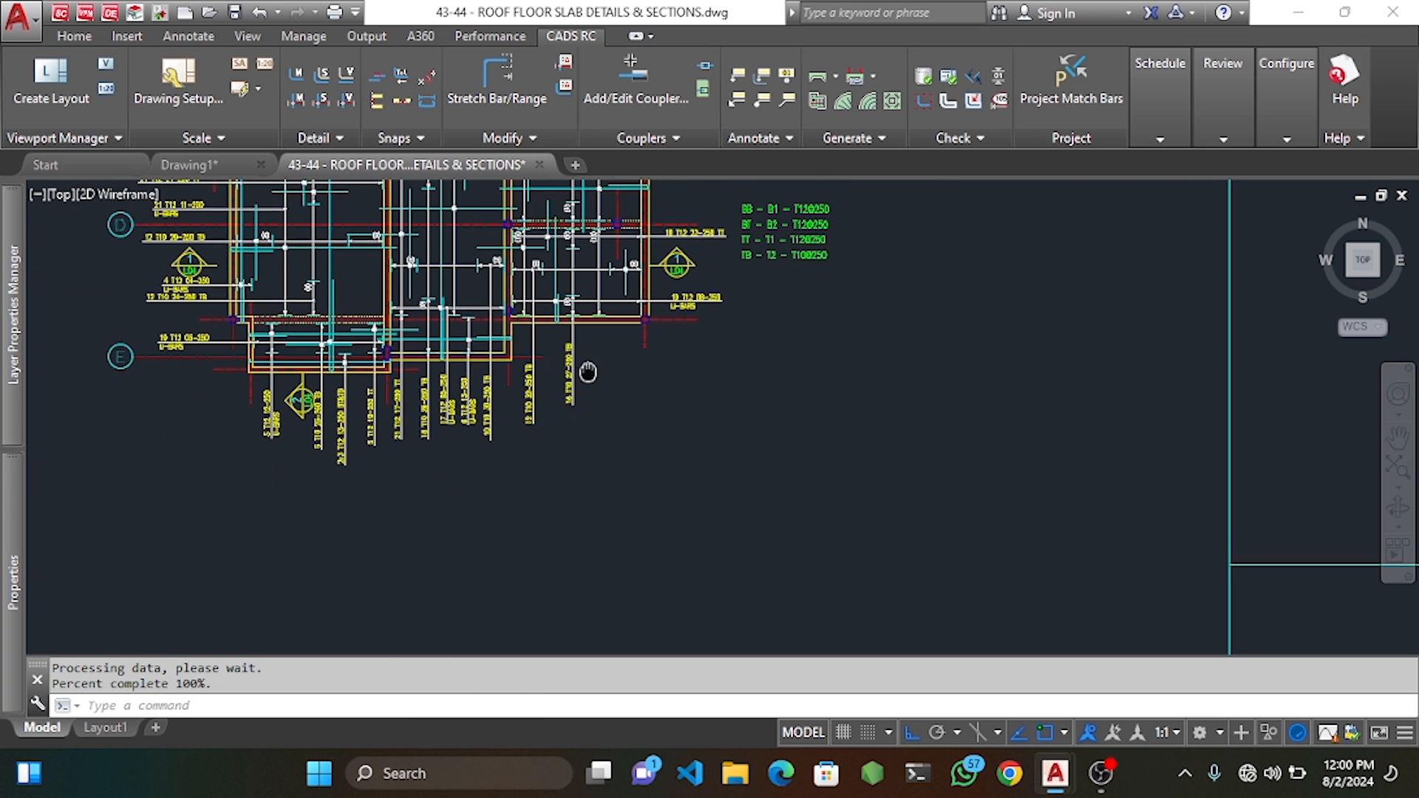
pyautogui.press('Escape')
pyautogui.scroll(2, 469, 384)
# Move the 12 T10 32-250 TB label up level with the other labels.
pyautogui.click(469, 383)
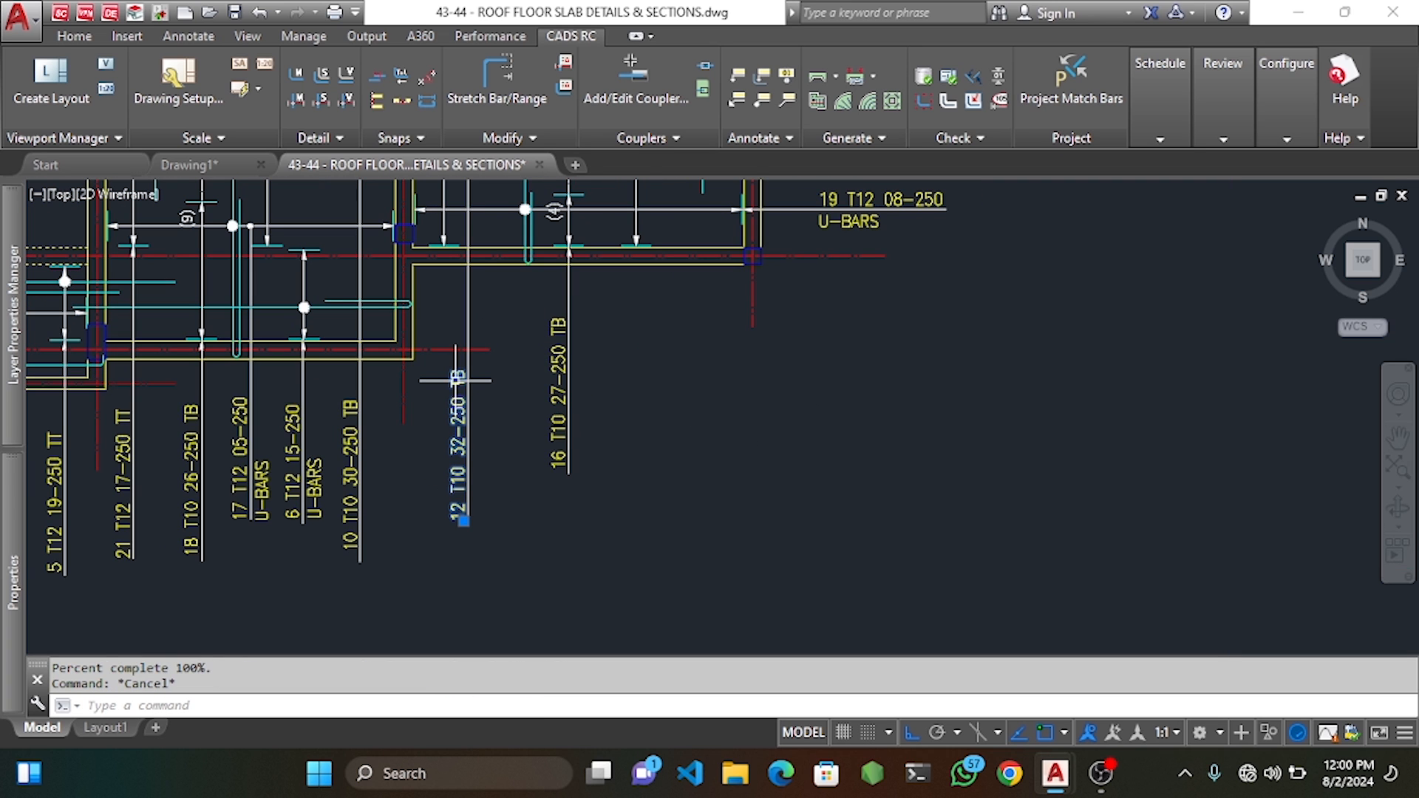
pyautogui.write('m')
pyautogui.press('space')
pyautogui.click(675, 413)
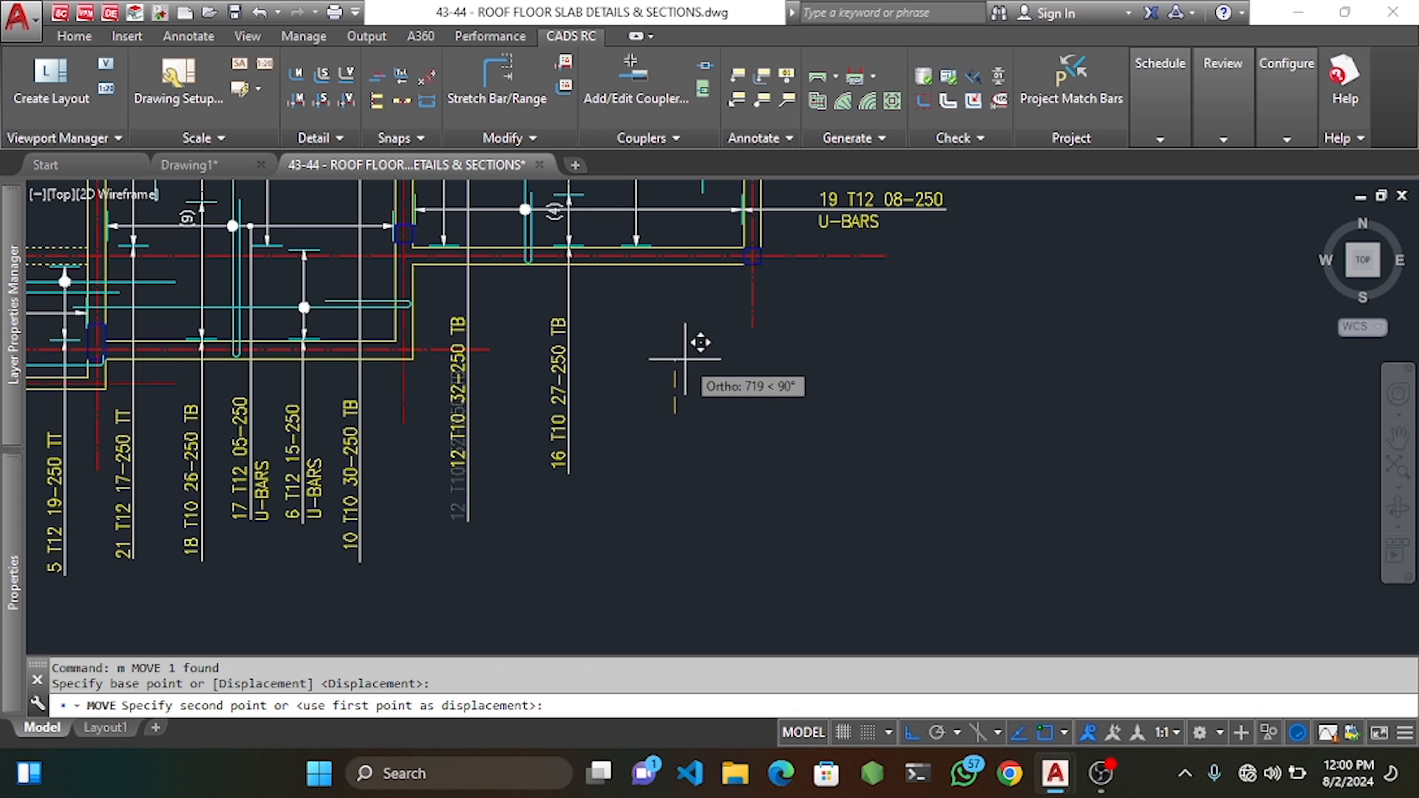
pyautogui.click(681, 363)
pyautogui.click(475, 507)
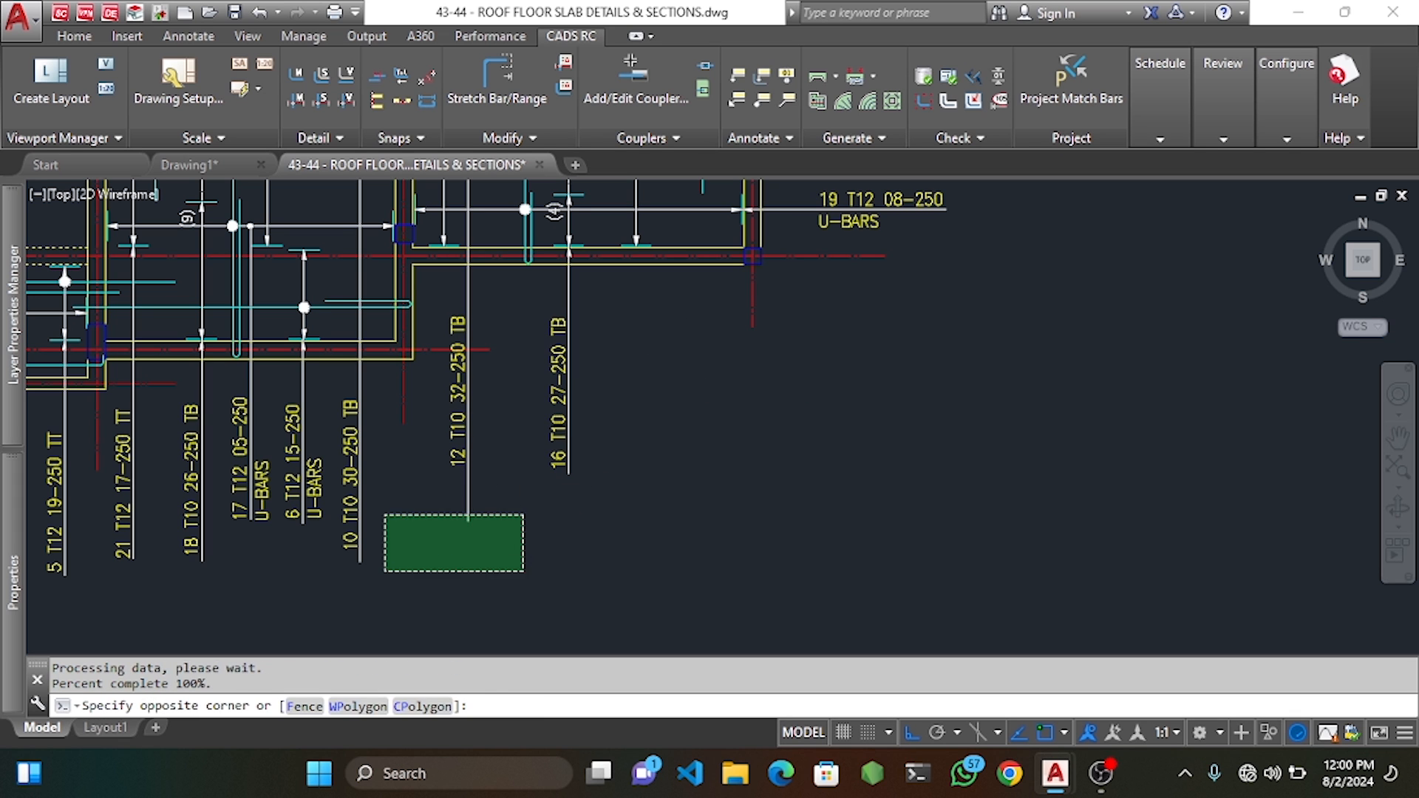
pyautogui.click(468, 521)
pyautogui.scroll(2, 469, 521)
pyautogui.scroll(-5, 466, 463)
# Move the six upper-left bar labels slightly to the right.
pyautogui.press('Escape')
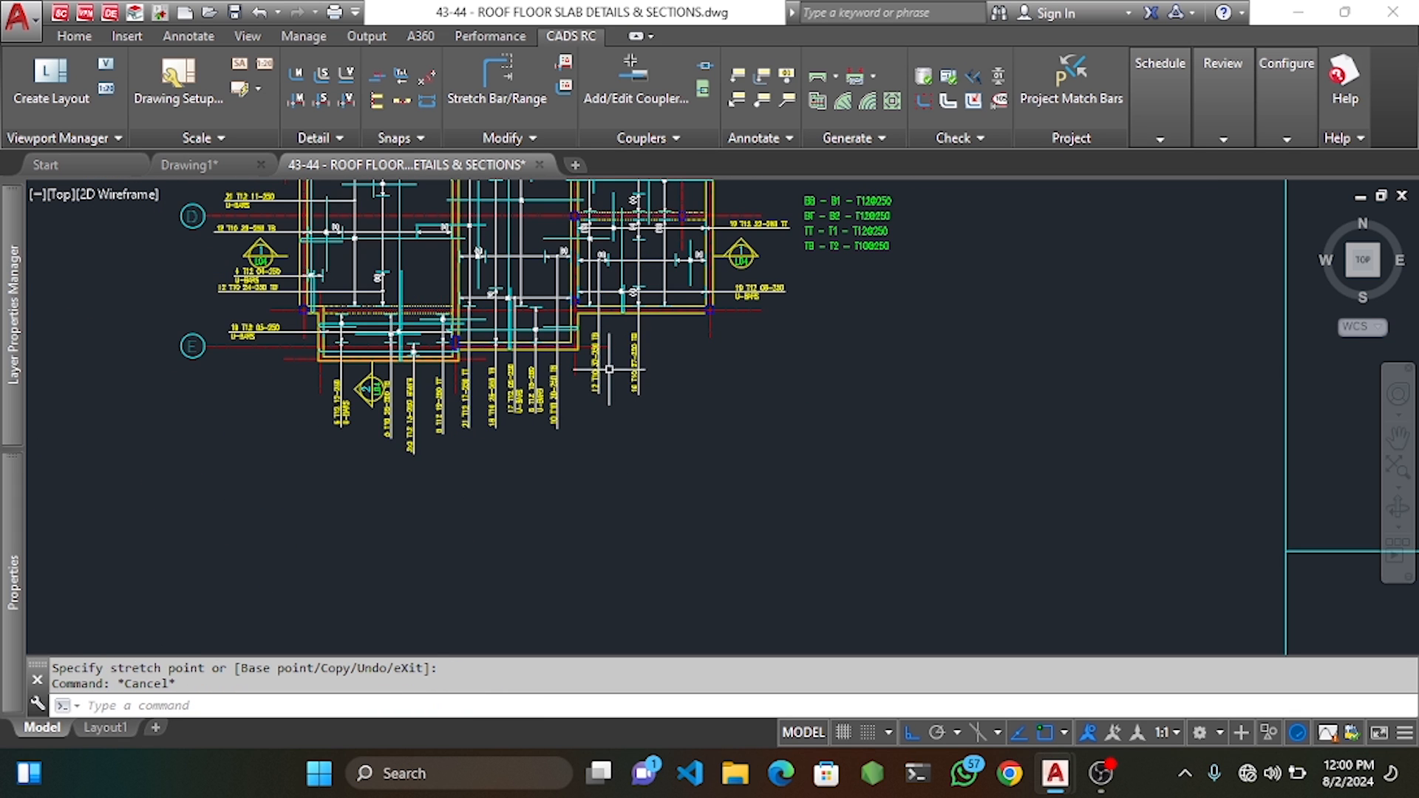
pyautogui.scroll(-2, 608, 370)
pyautogui.moveTo(610, 359); pyautogui.dragTo(652, 447, button='middle')
pyautogui.scroll(4, 403, 305)
pyautogui.moveTo(382, 311); pyautogui.dragTo(475, 314, button='middle')
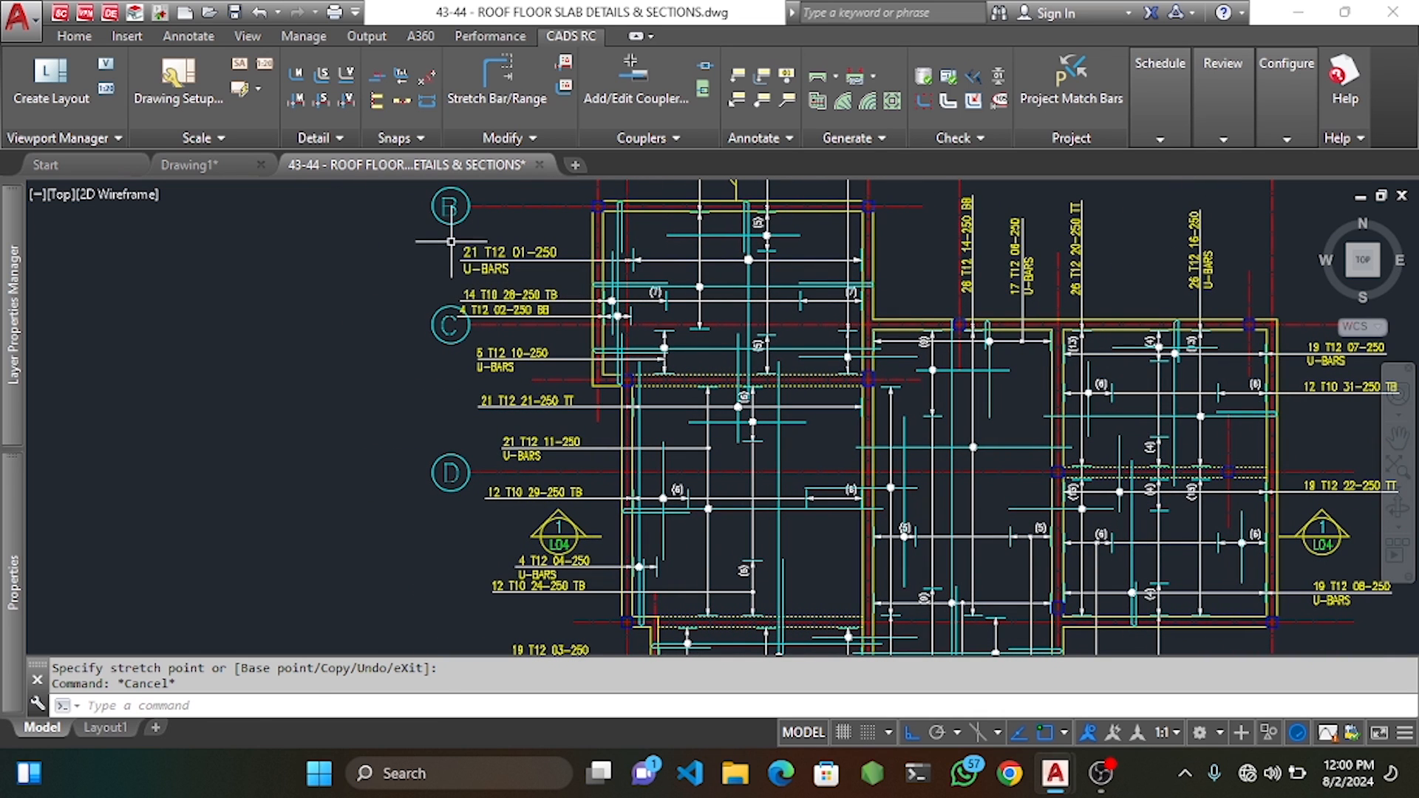
pyautogui.click(450, 241)
pyautogui.click(574, 382)
pyautogui.moveTo(574, 382); pyautogui.dragTo(597, 384, button='middle')
pyautogui.write('m')
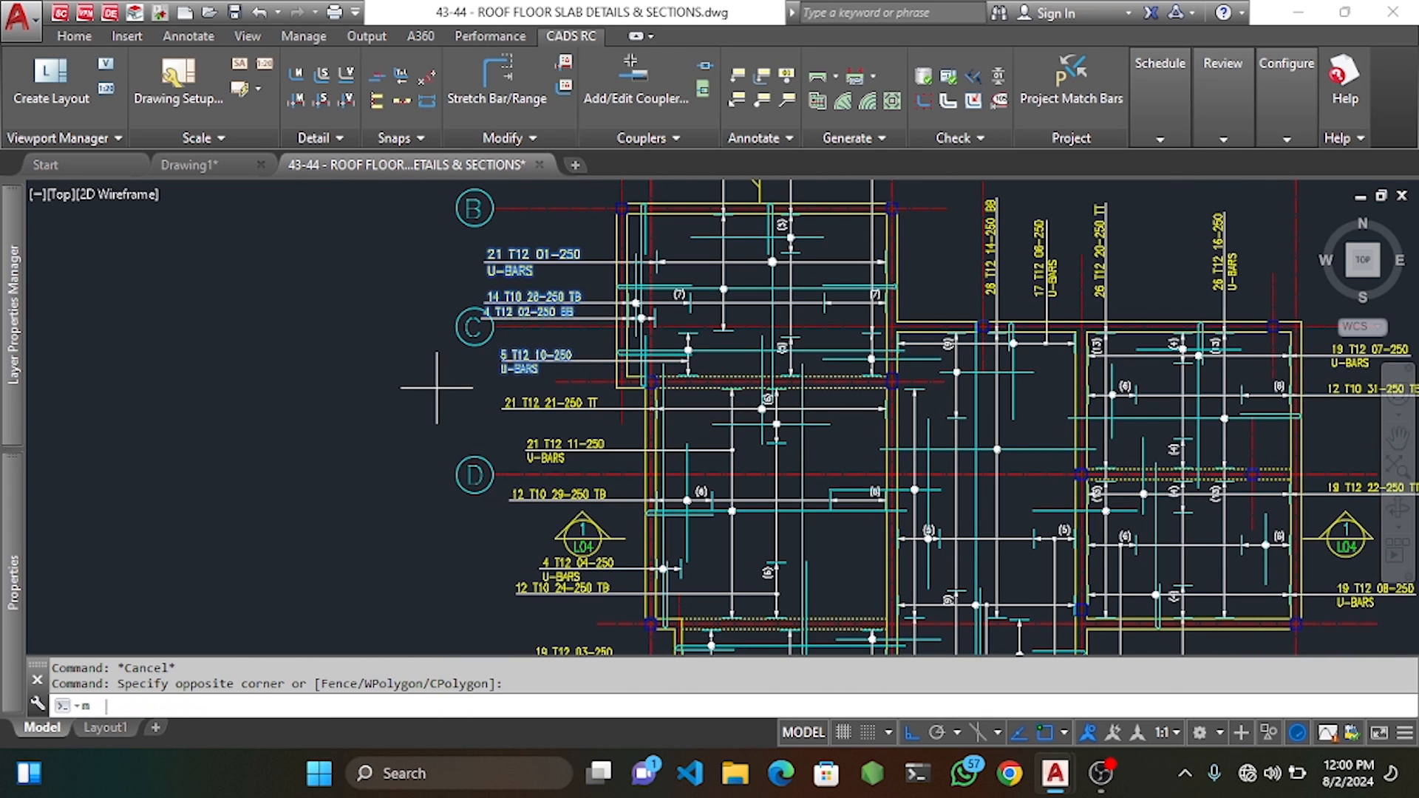
pyautogui.press('Return')
pyautogui.click(373, 392)
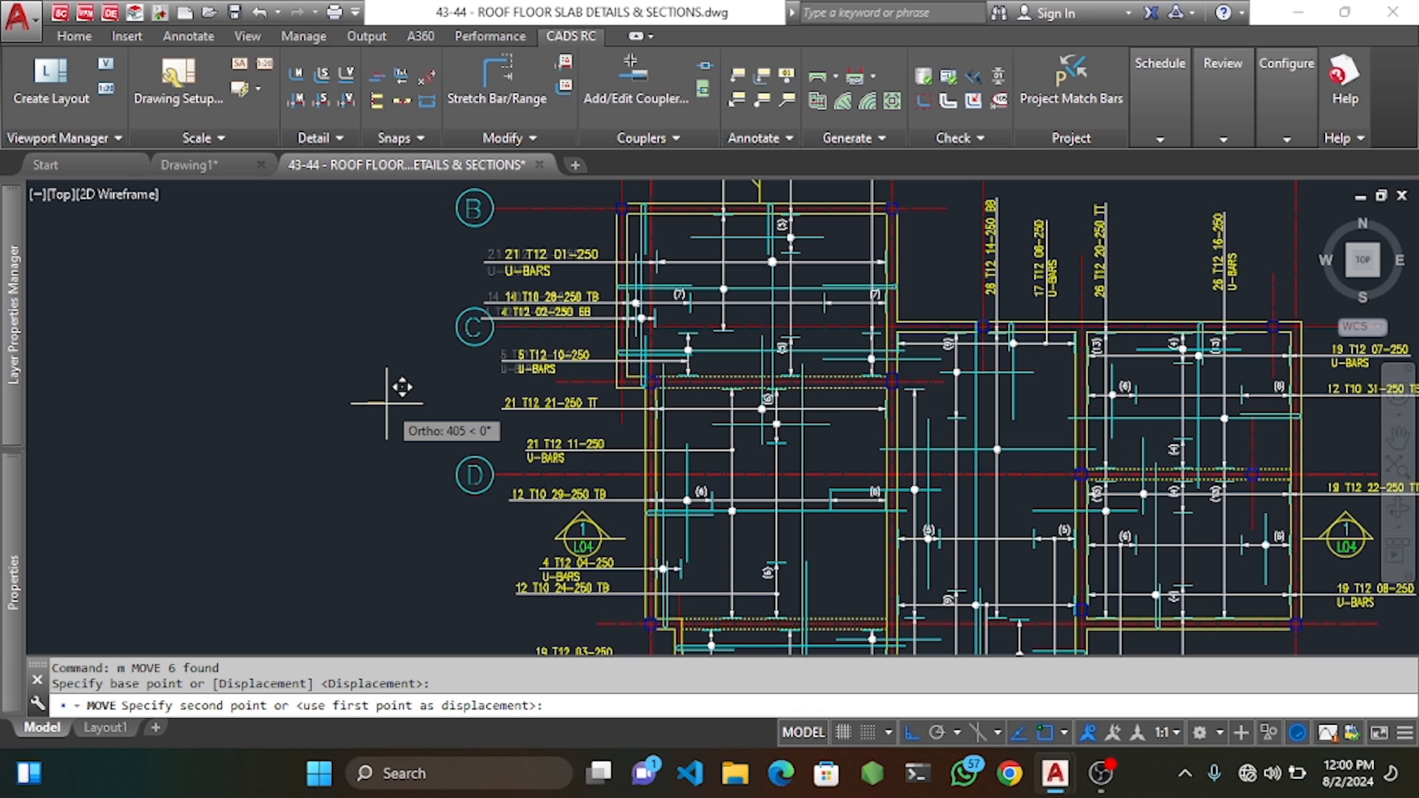
pyautogui.click(392, 403)
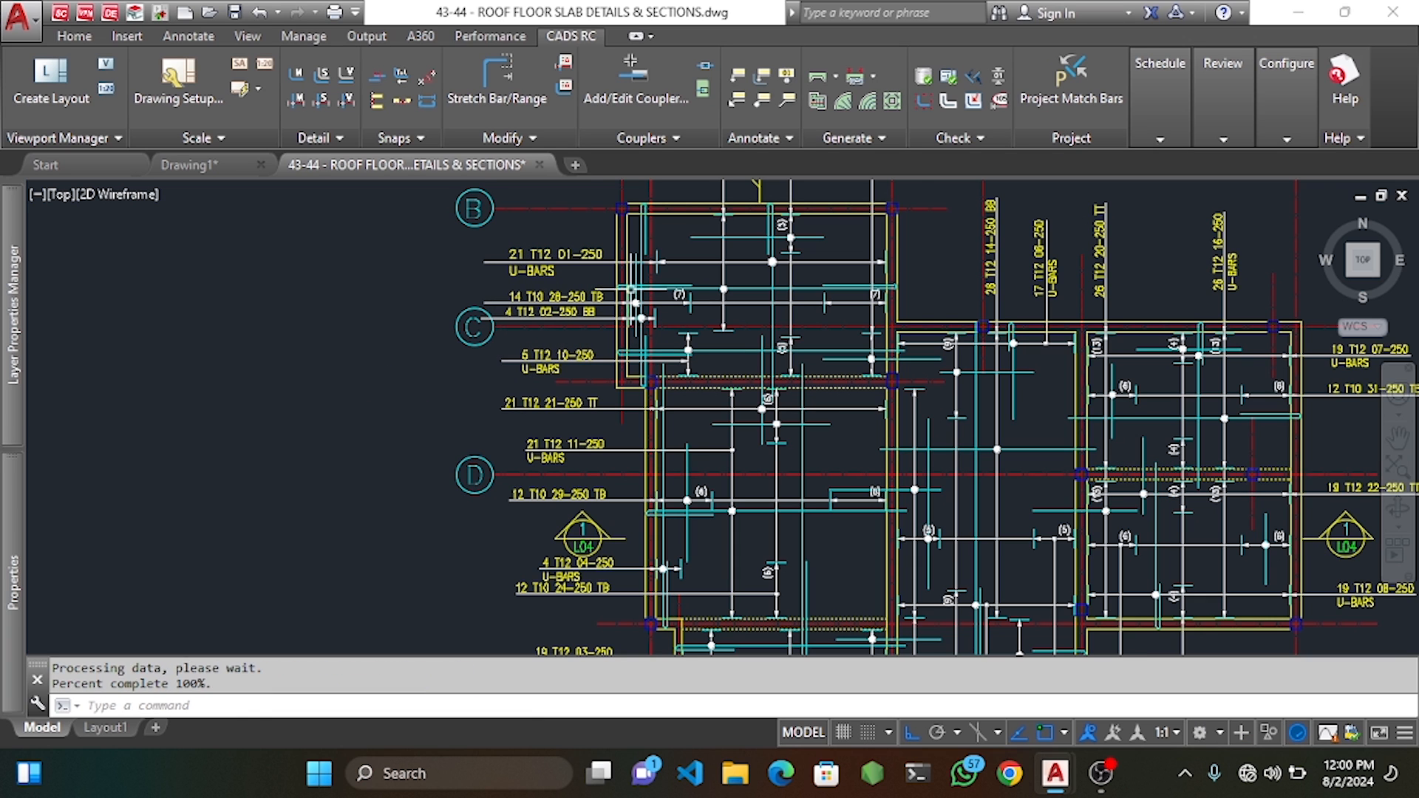
# Move the 14 T10 28-250 TB label to a new position on the left.
pyautogui.click(570, 295)
pyautogui.scroll(2, 571, 295)
pyautogui.write('m')
pyautogui.press('Return')
pyautogui.click(443, 273)
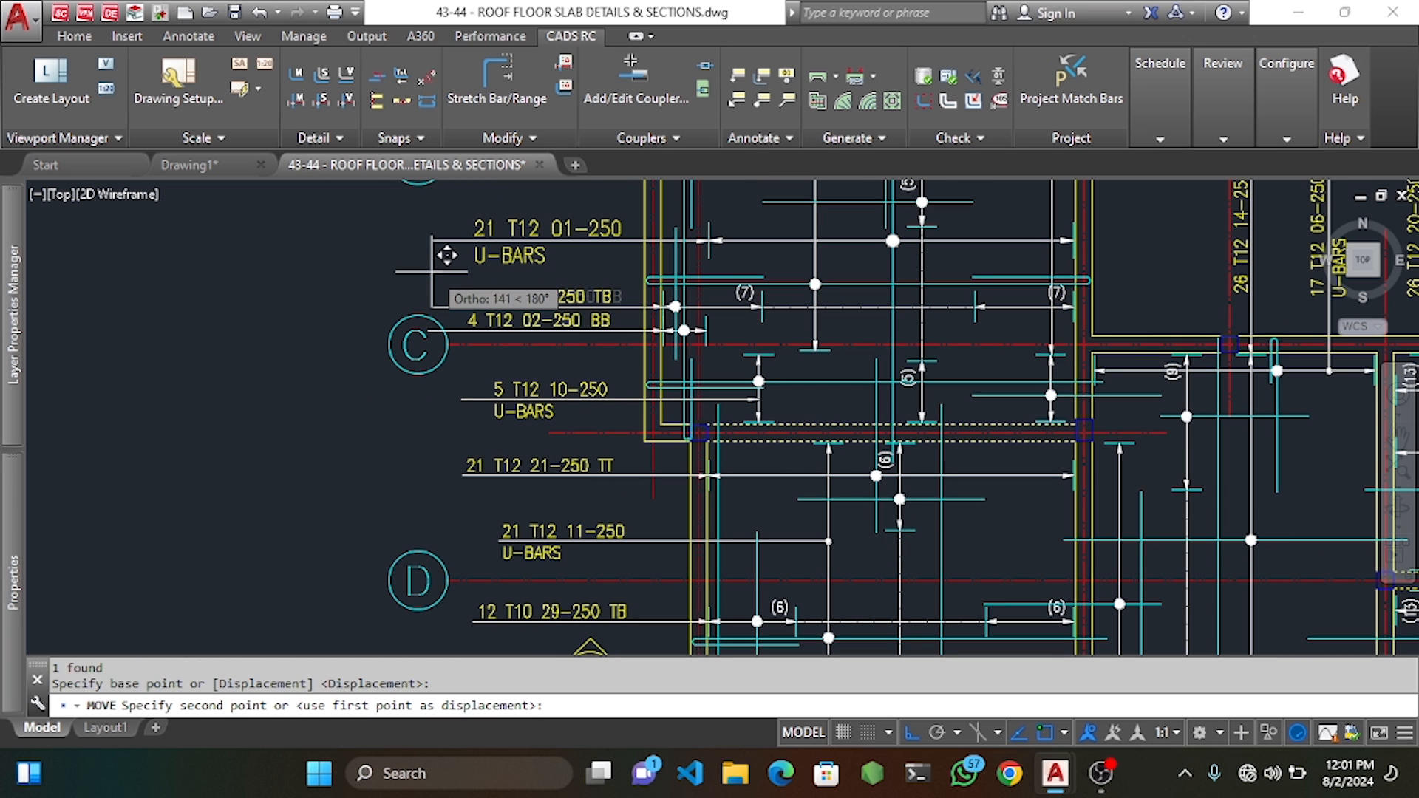
pyautogui.click(431, 272)
# Shorten the 21 T12 01-250 and 14 T10 28-250 TB leaders to start at their labels.
pyautogui.click(474, 250)
pyautogui.click(447, 221)
pyautogui.click(433, 240)
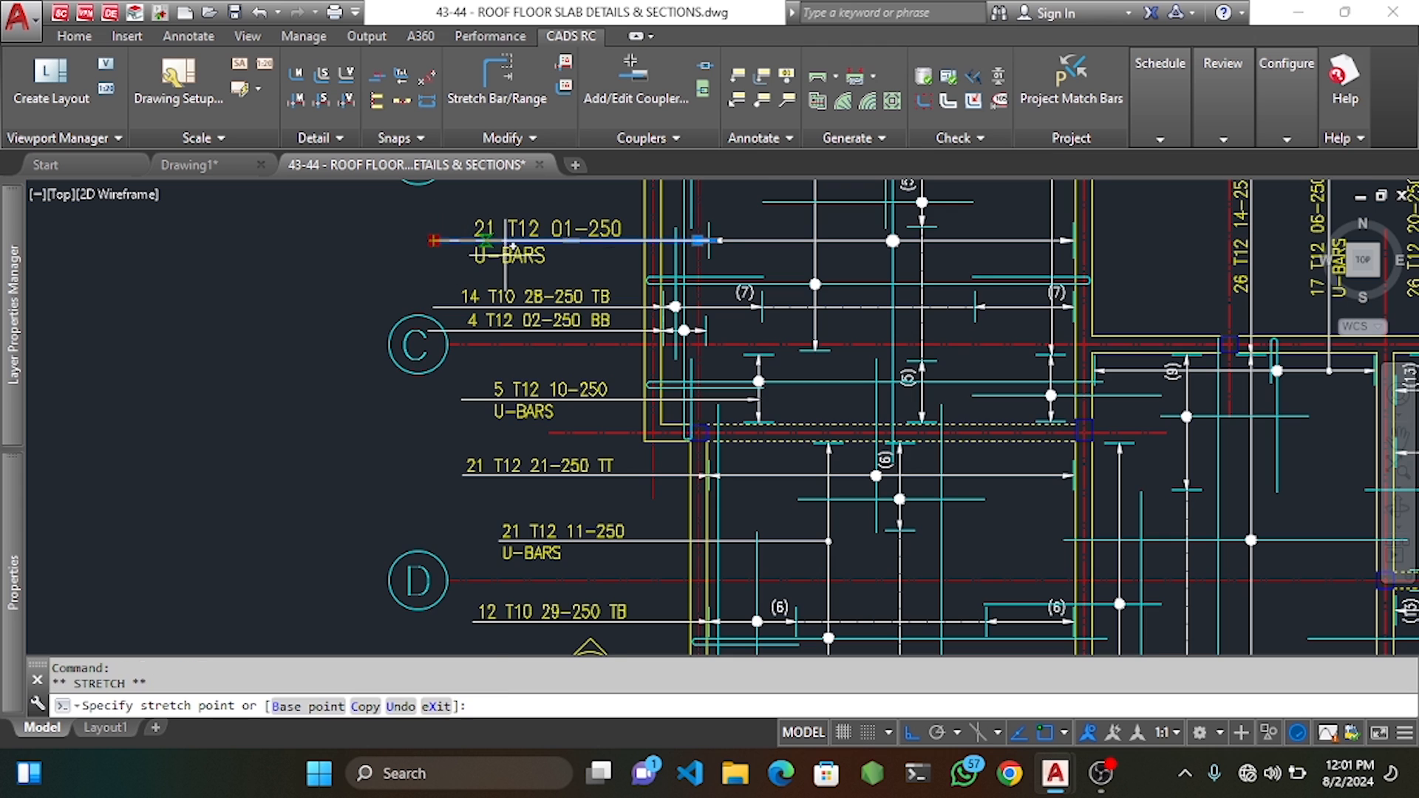
pyautogui.scroll(4, 518, 248)
pyautogui.click(471, 240)
pyautogui.scroll(-4, 466, 233)
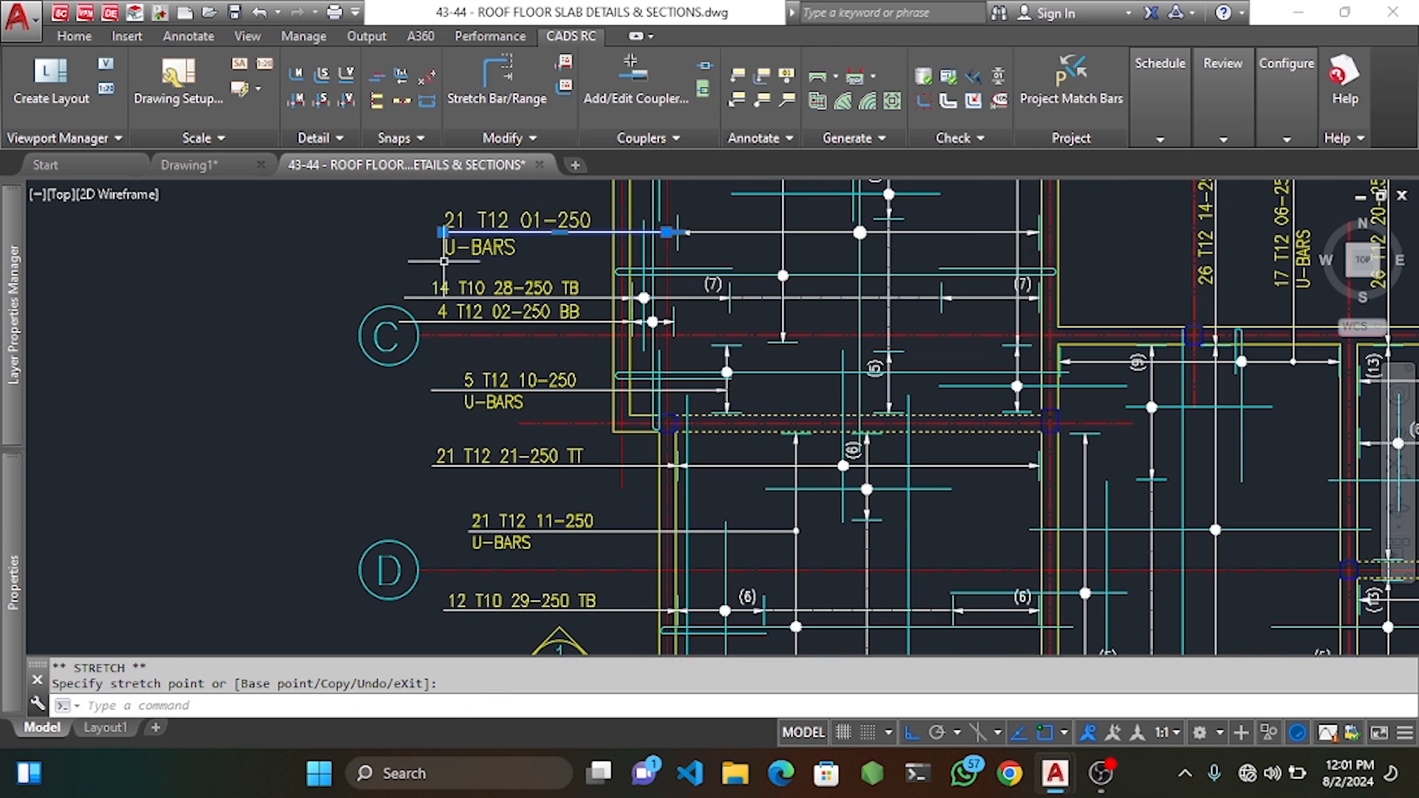
pyautogui.click(423, 300)
pyautogui.click(404, 298)
pyautogui.scroll(4, 437, 302)
pyautogui.click(425, 301)
pyautogui.press('Escape')
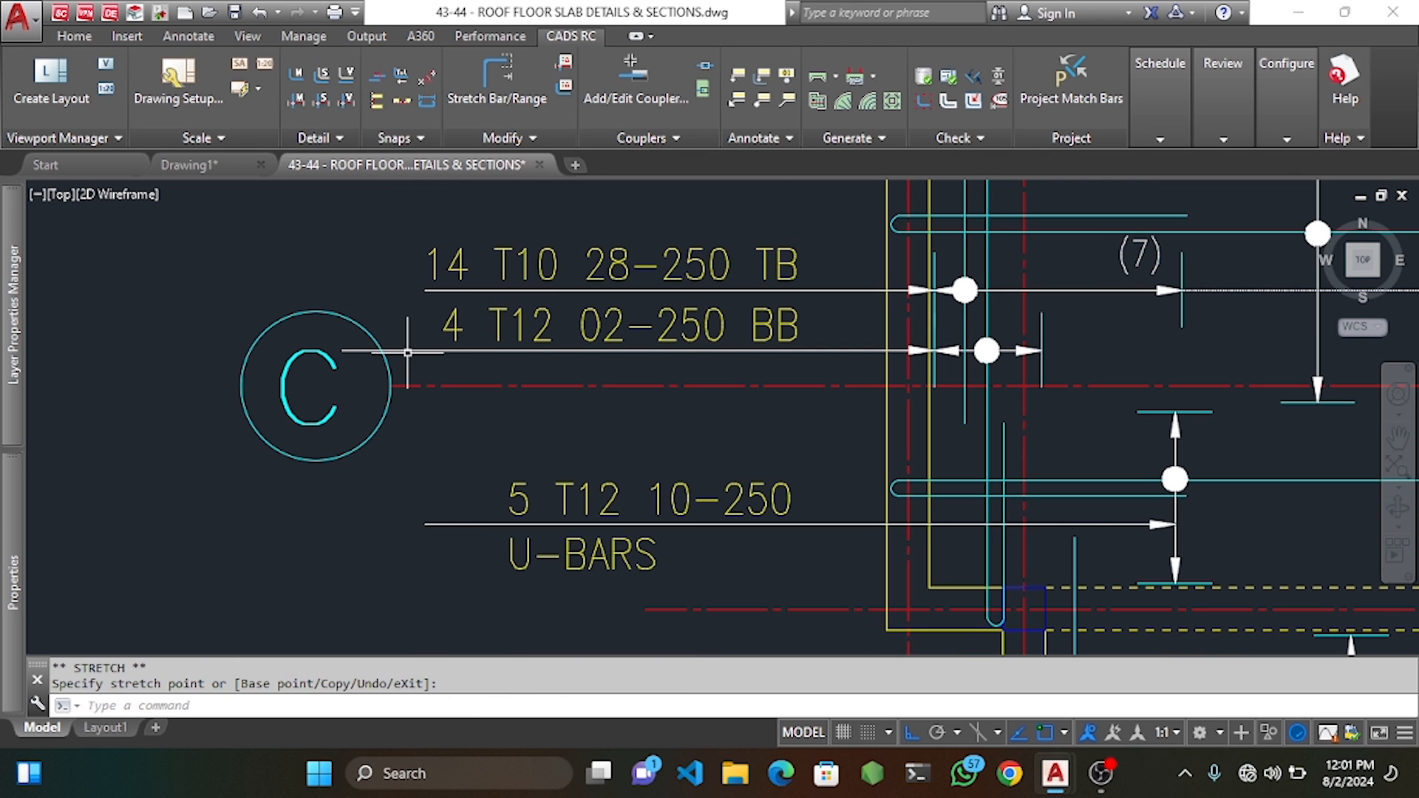
# Pull the 4 T12 02-250 BB and 5 T12 10-250 leader ends to their label starts.
pyautogui.click(423, 351)
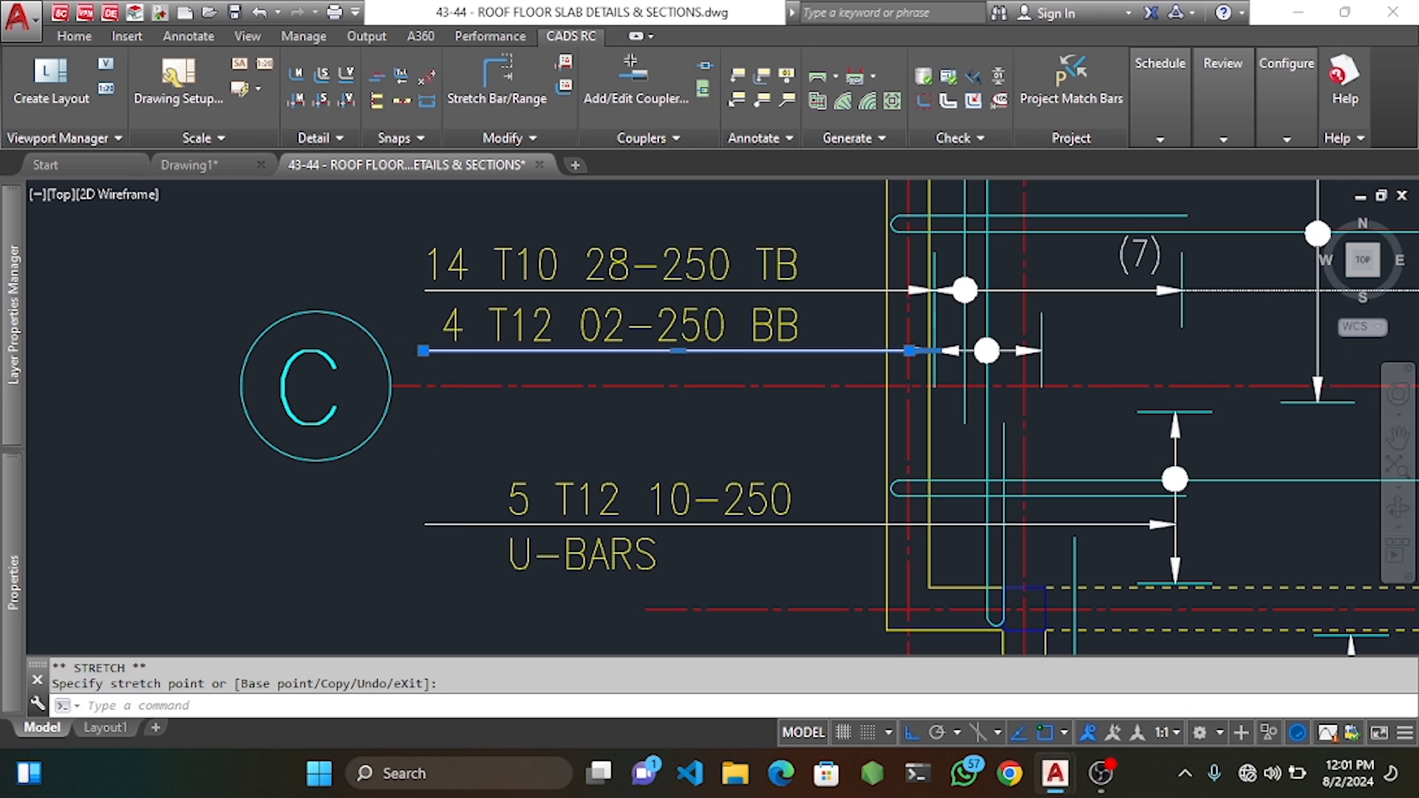
pyautogui.press('Escape')
pyautogui.click(476, 516)
pyautogui.click(428, 573)
pyautogui.click(425, 524)
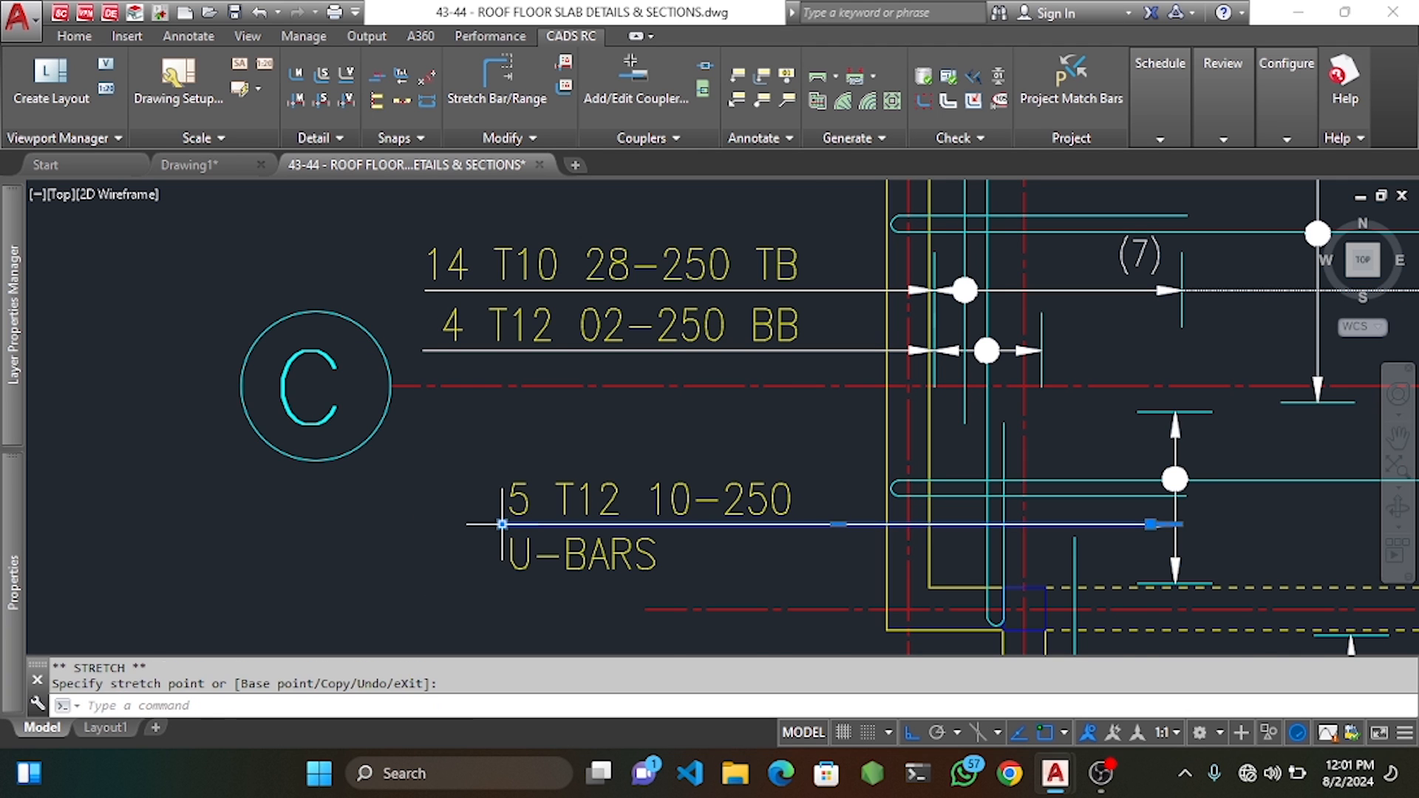
pyautogui.press('Escape')
pyautogui.scroll(-8, 502, 524)
pyautogui.press('Escape')
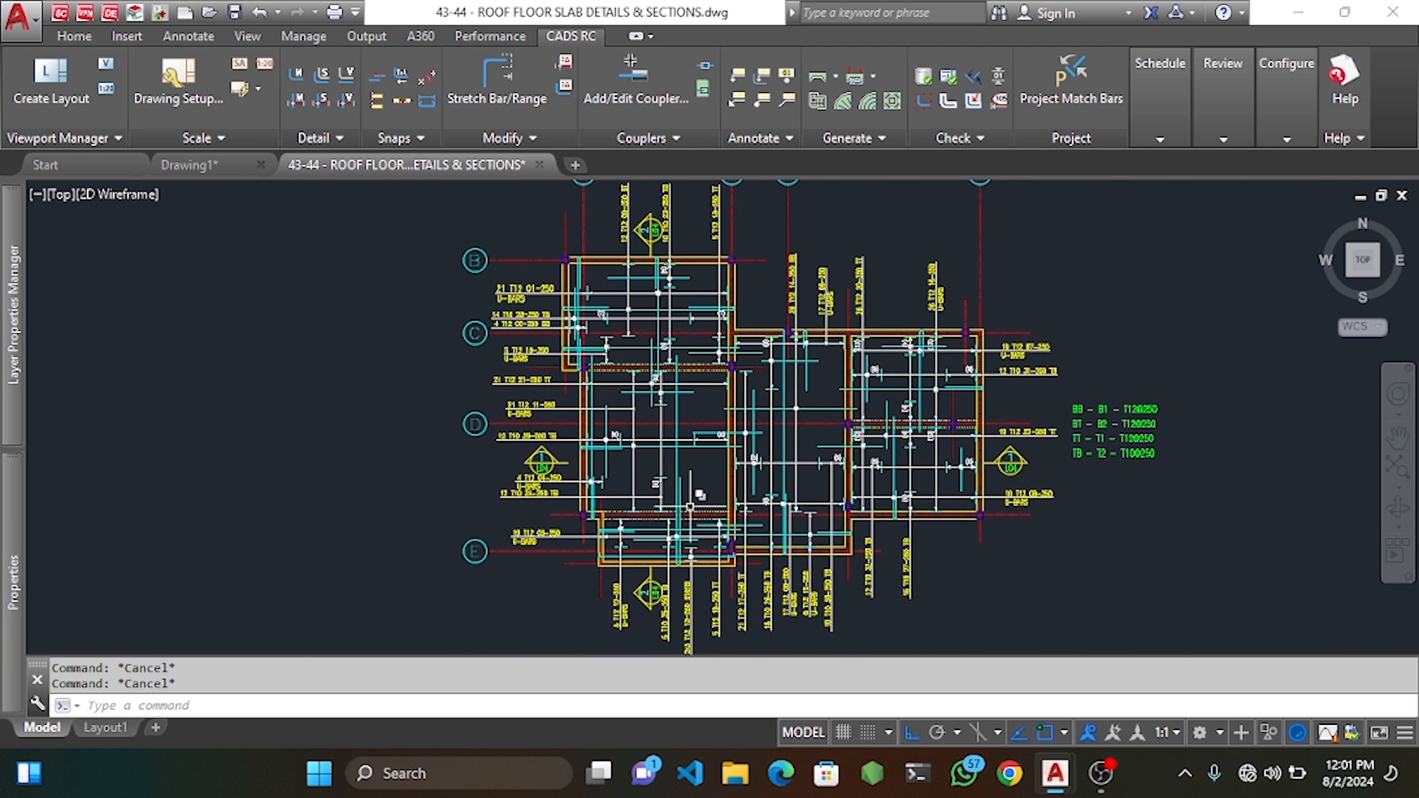
# Erase the four-line BB/BT/TT/TB legend beside the plan.
pyautogui.moveTo(1158, 408); pyautogui.dragTo(991, 372, button='middle')
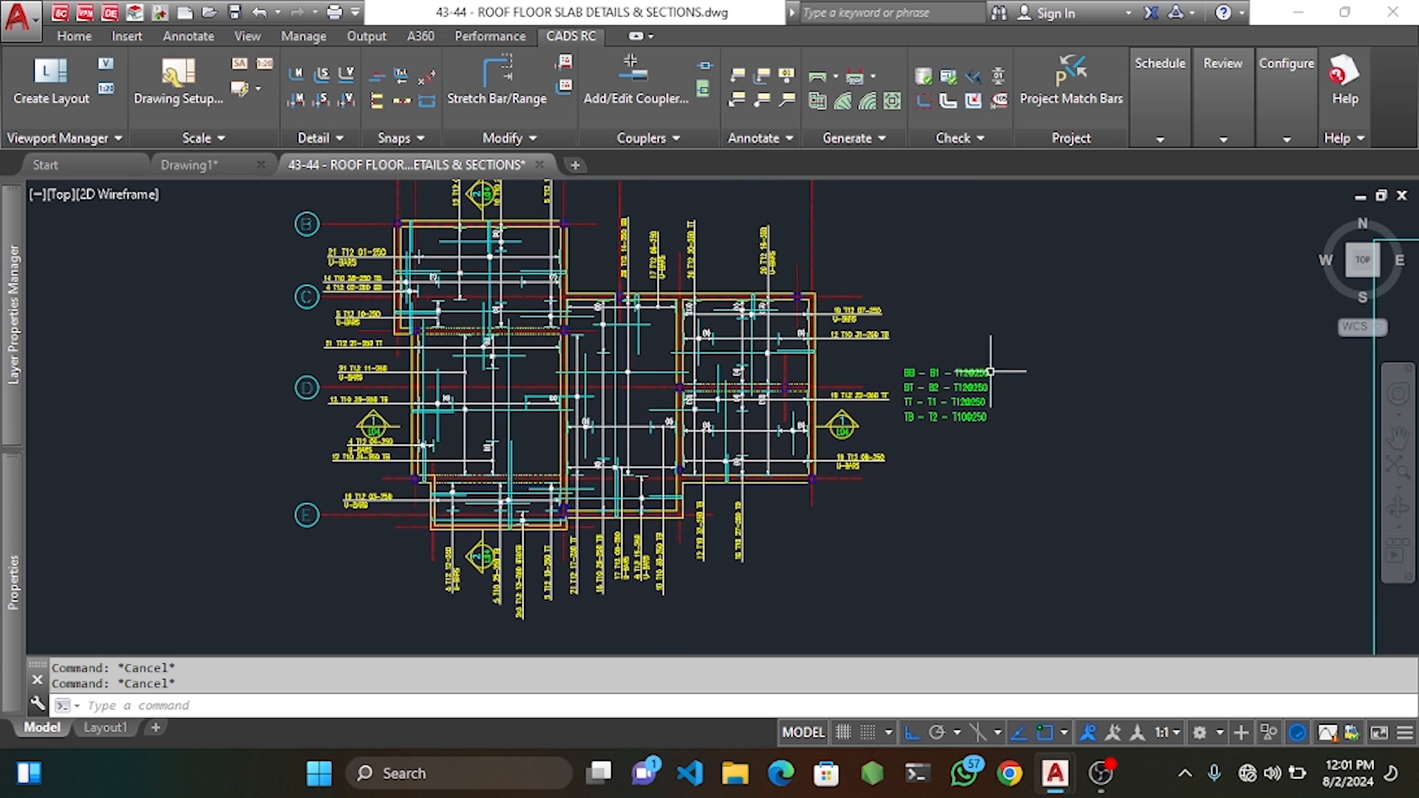
pyautogui.click(1005, 336)
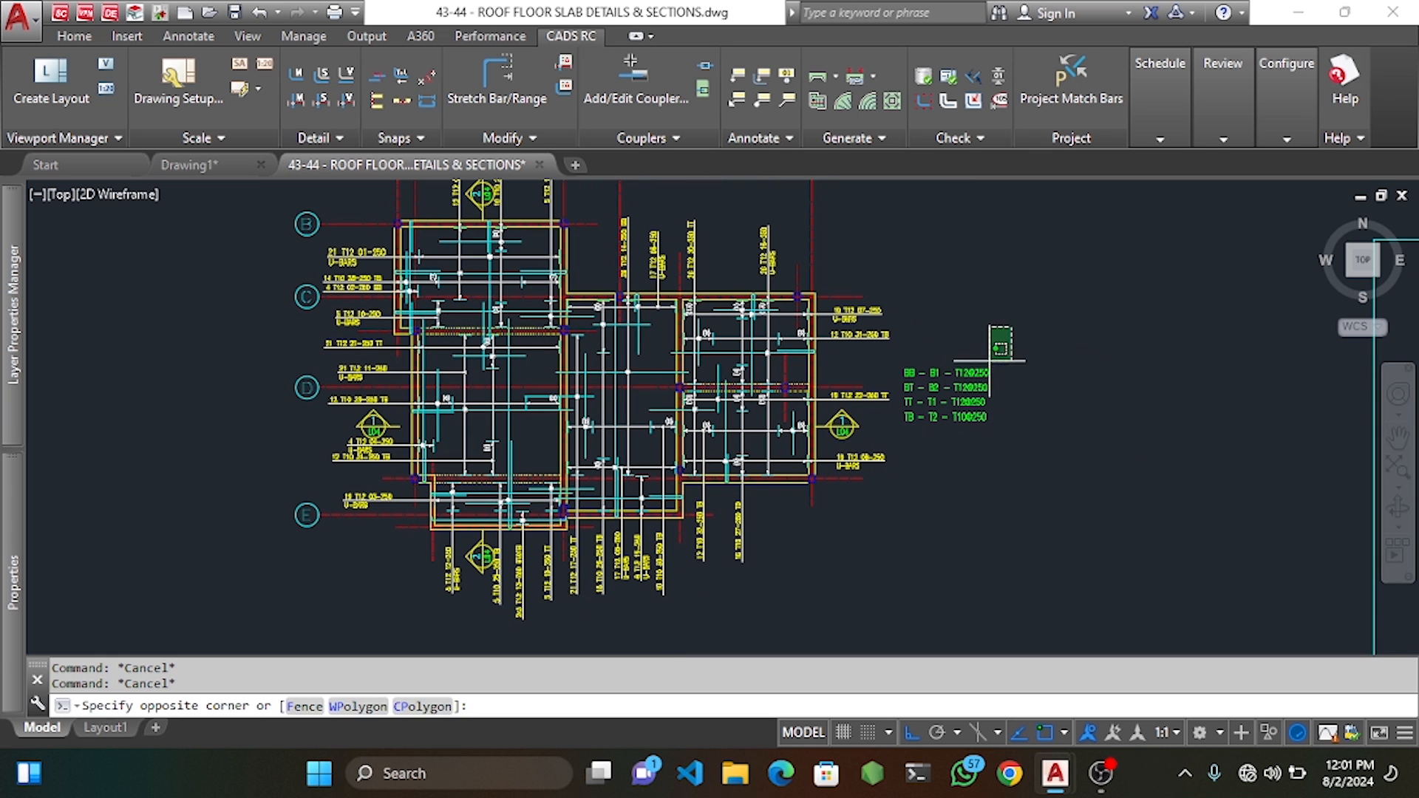
pyautogui.click(966, 400)
pyautogui.press('Delete')
pyautogui.moveTo(957, 304); pyautogui.dragTo(977, 418, button='middle')
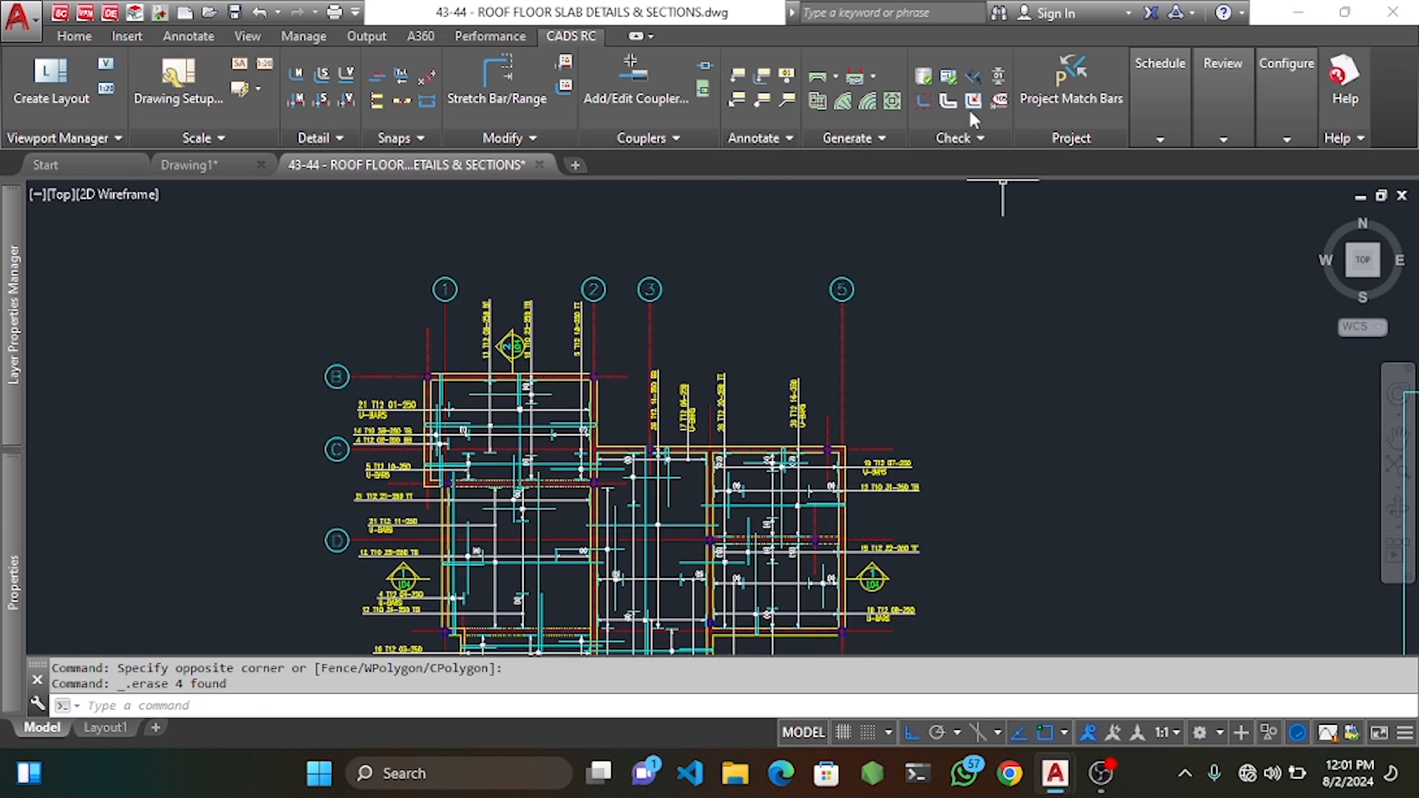
pyautogui.click(924, 76)
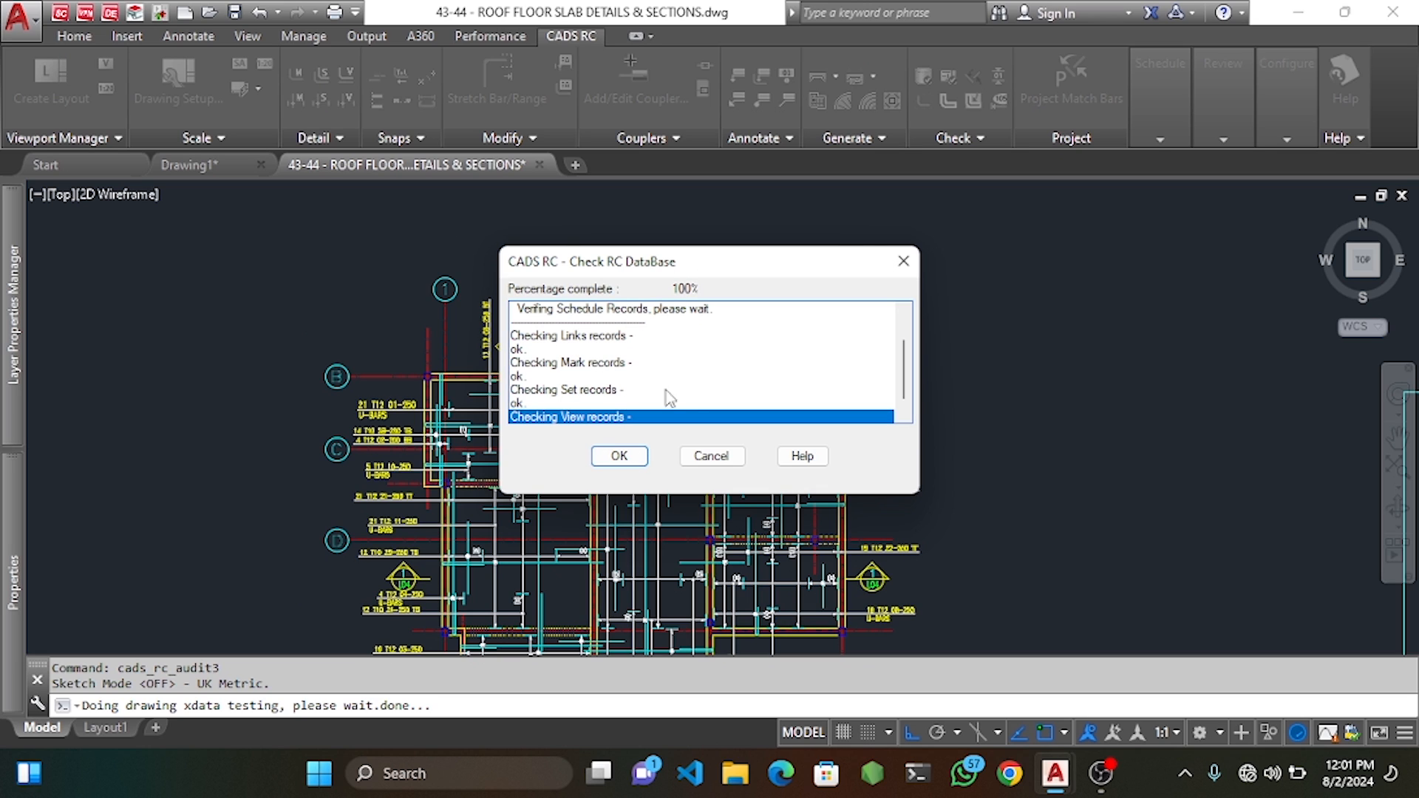
pyautogui.click(624, 460)
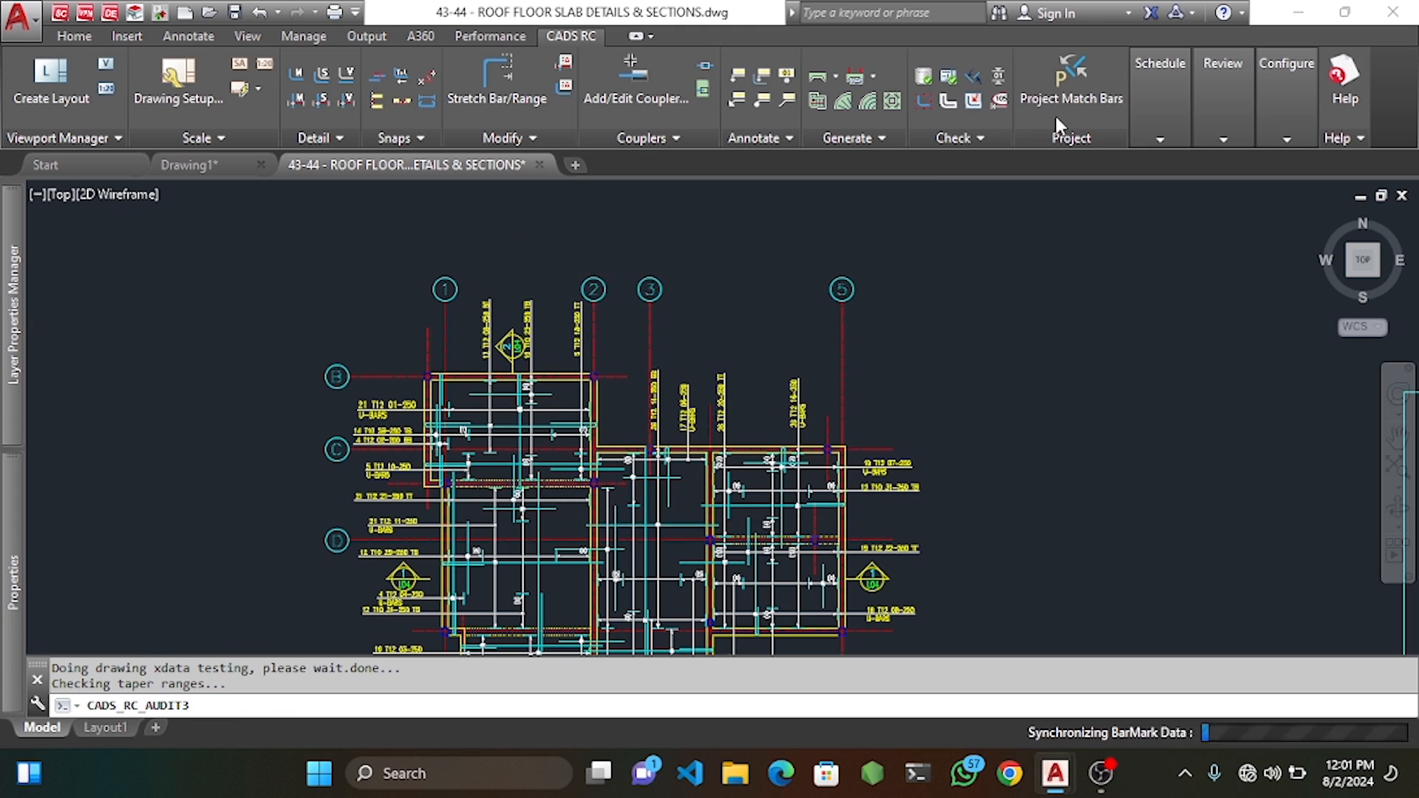
pyautogui.click(950, 82)
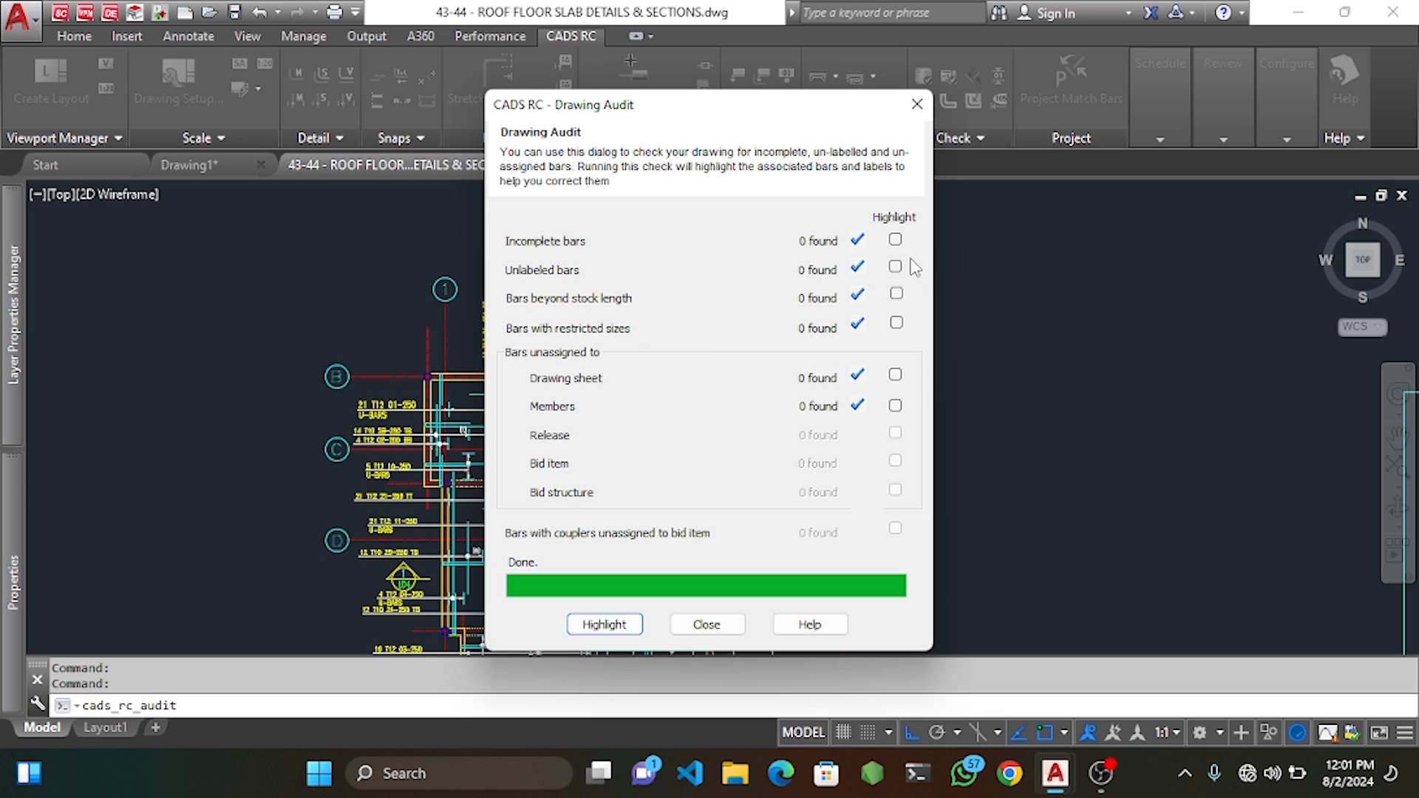
pyautogui.click(706, 625)
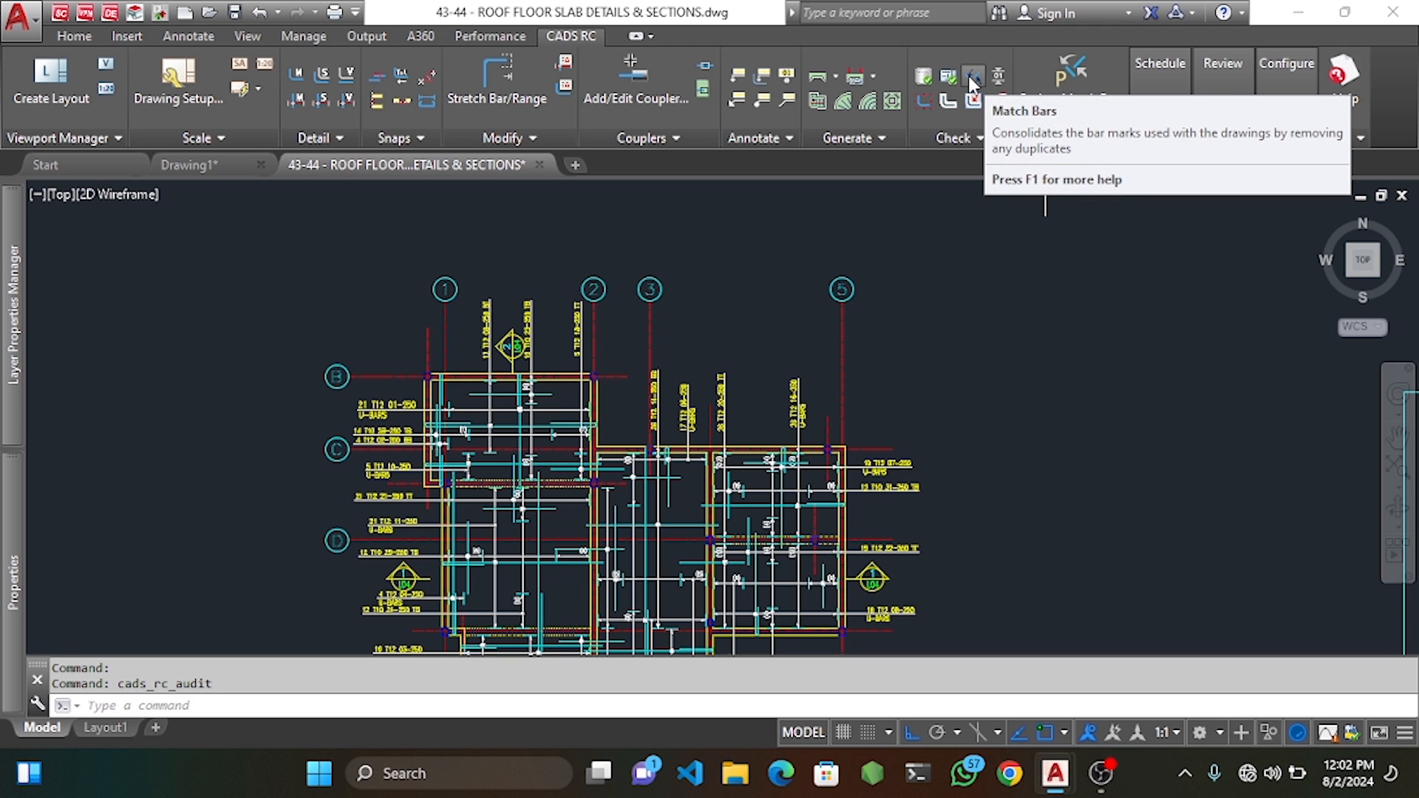
# Run Match Bars on all bars with Suppress questions set to Yes.
pyautogui.click(972, 78)
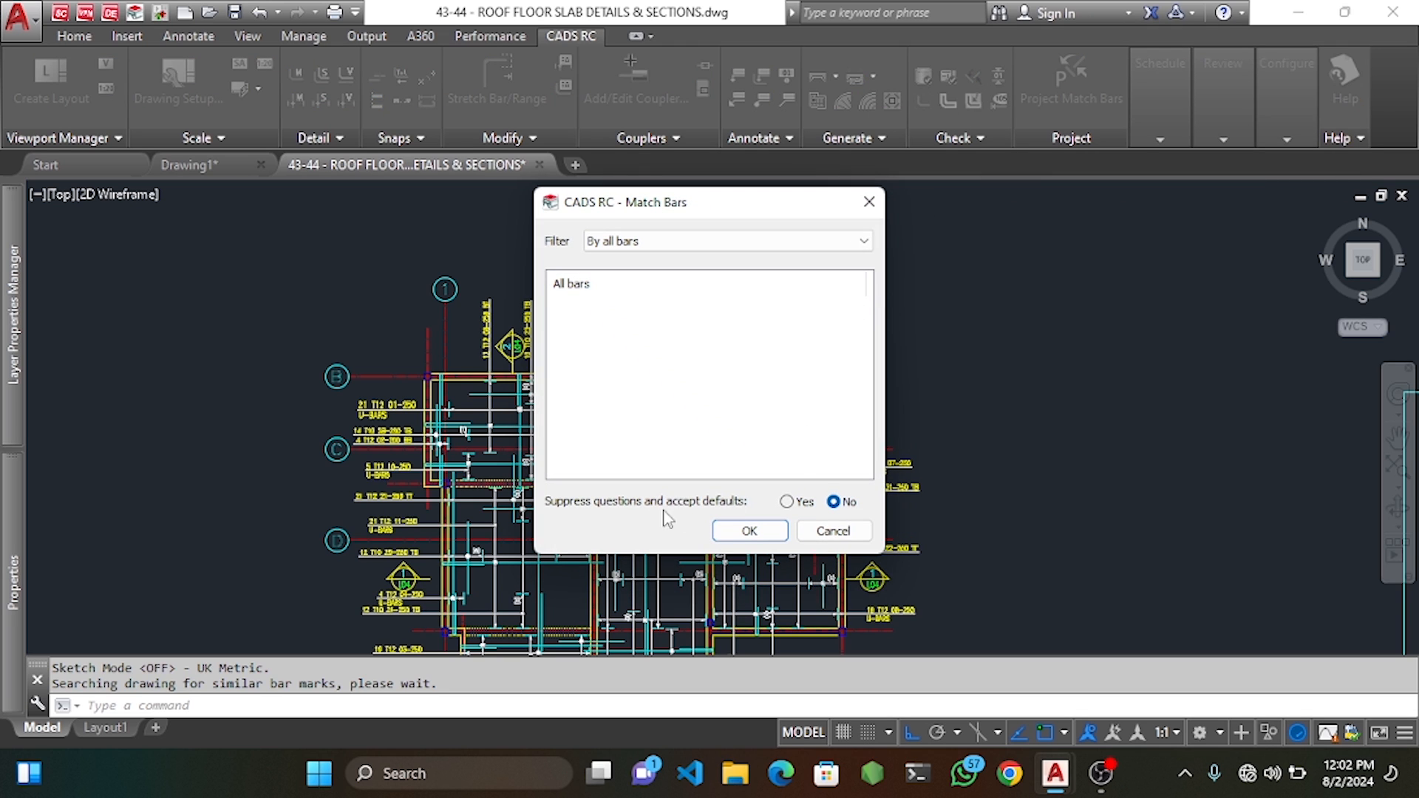
pyautogui.click(786, 502)
pyautogui.click(749, 531)
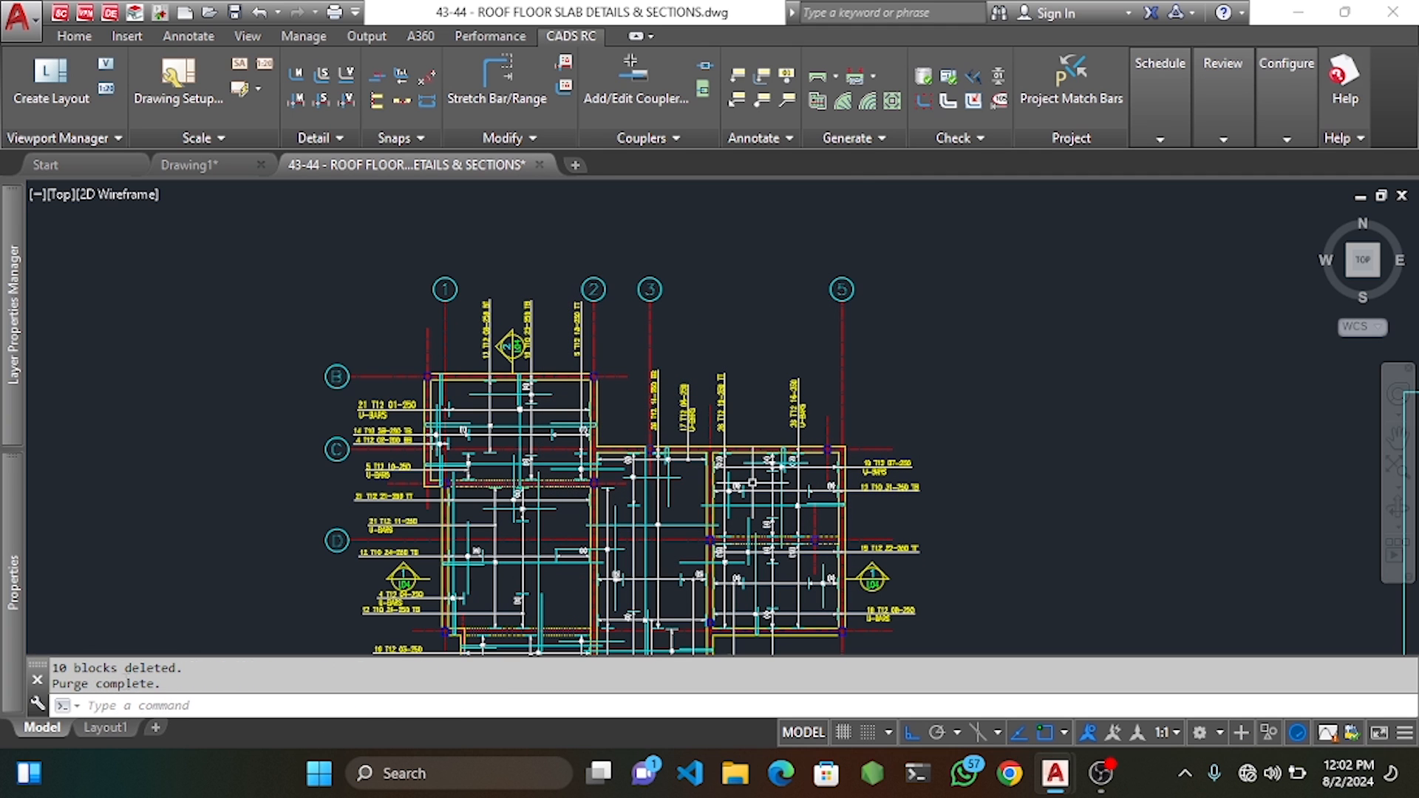
pyautogui.scroll(-3, 560, 427)
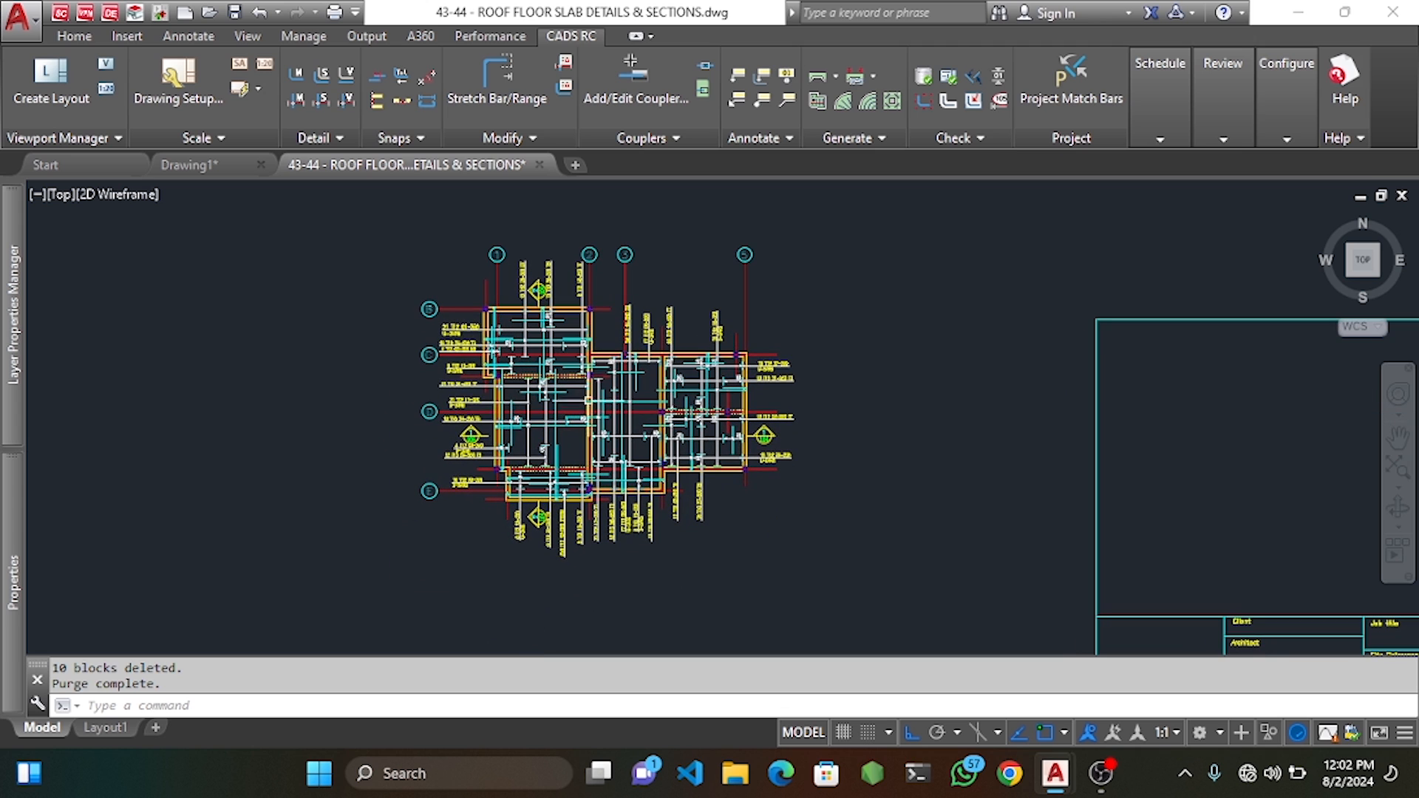
pyautogui.scroll(4, 736, 399)
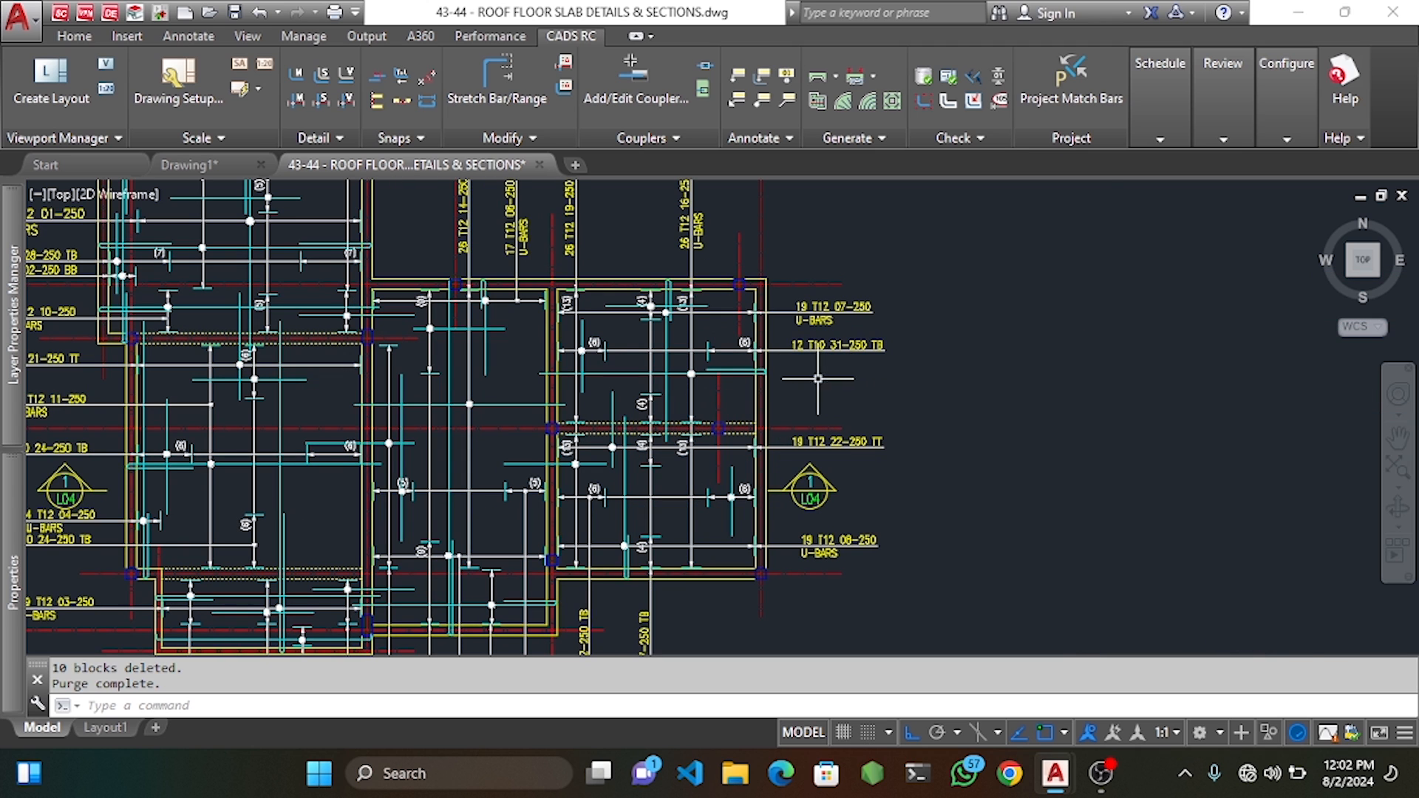
# Compact all bar marks by all bars, starting the sequence at 1.
pyautogui.click(976, 77)
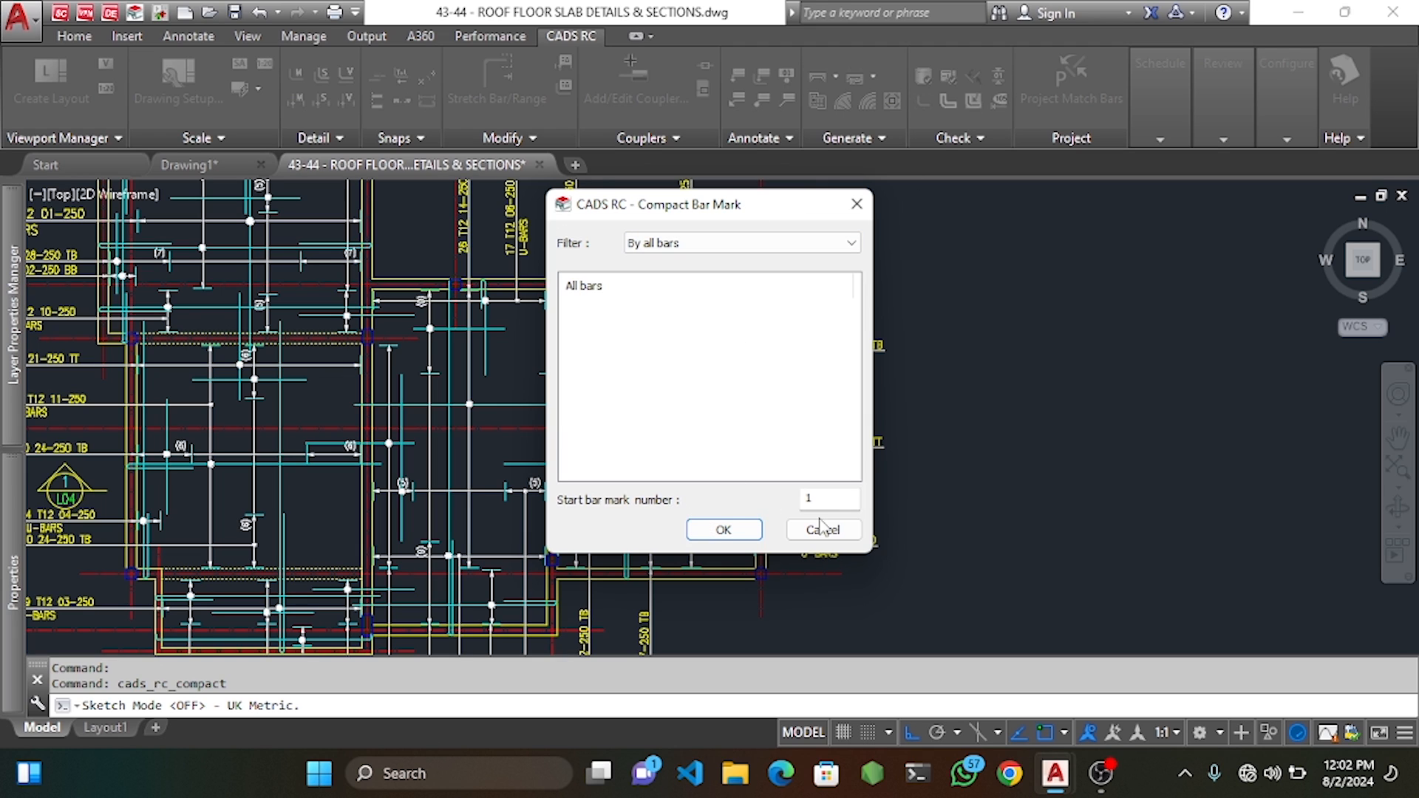
pyautogui.doubleClick(807, 500)
pyautogui.click(723, 530)
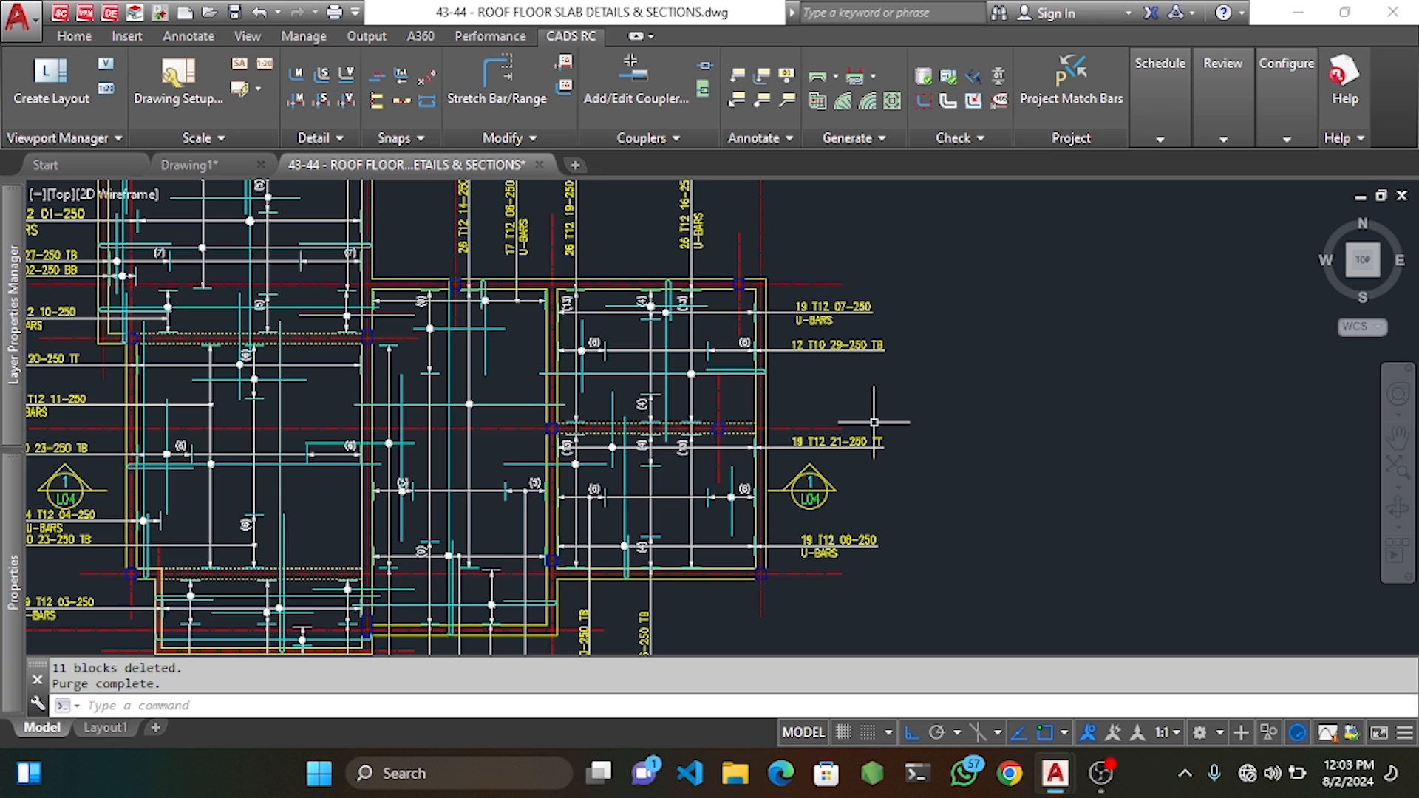
pyautogui.scroll(-3, 850, 443)
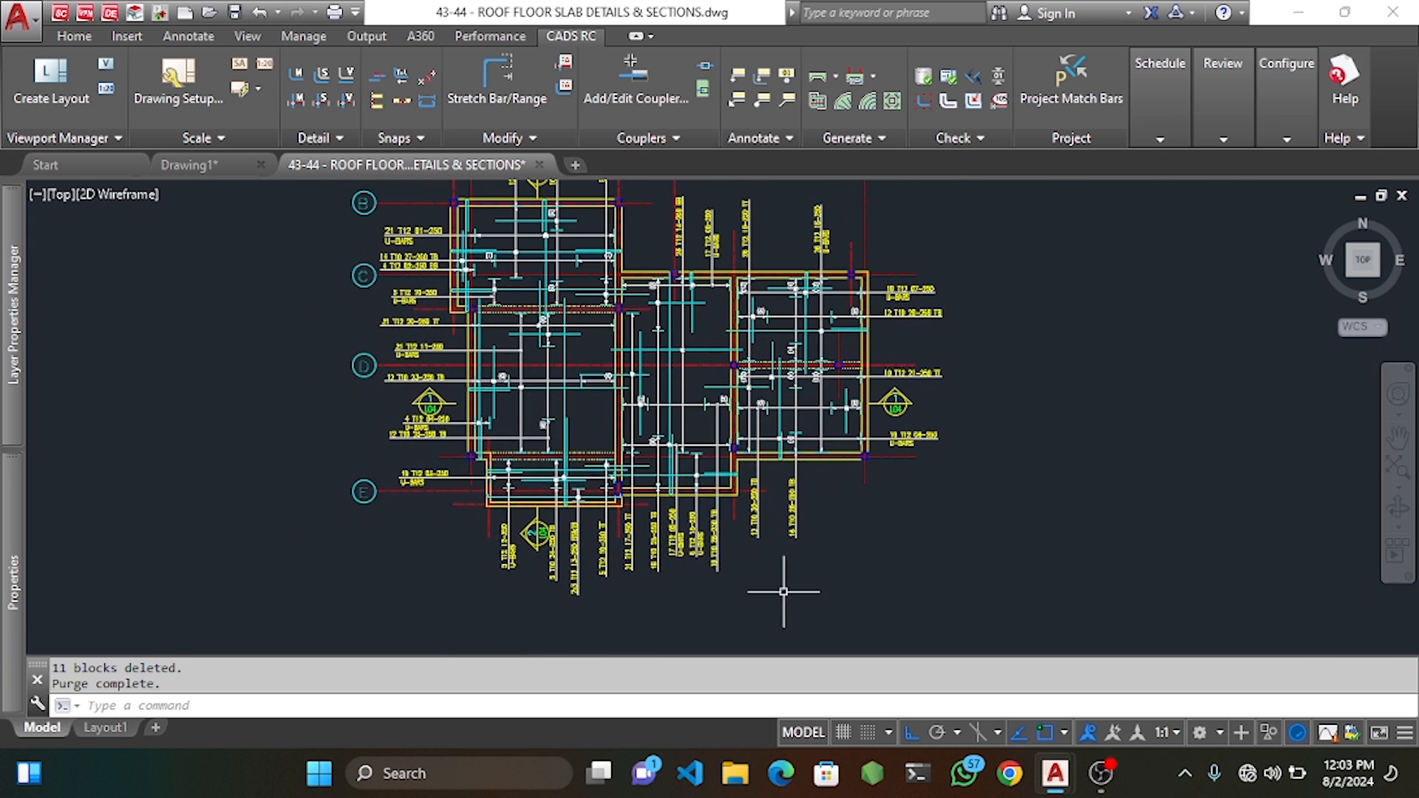
pyautogui.scroll(5, 739, 584)
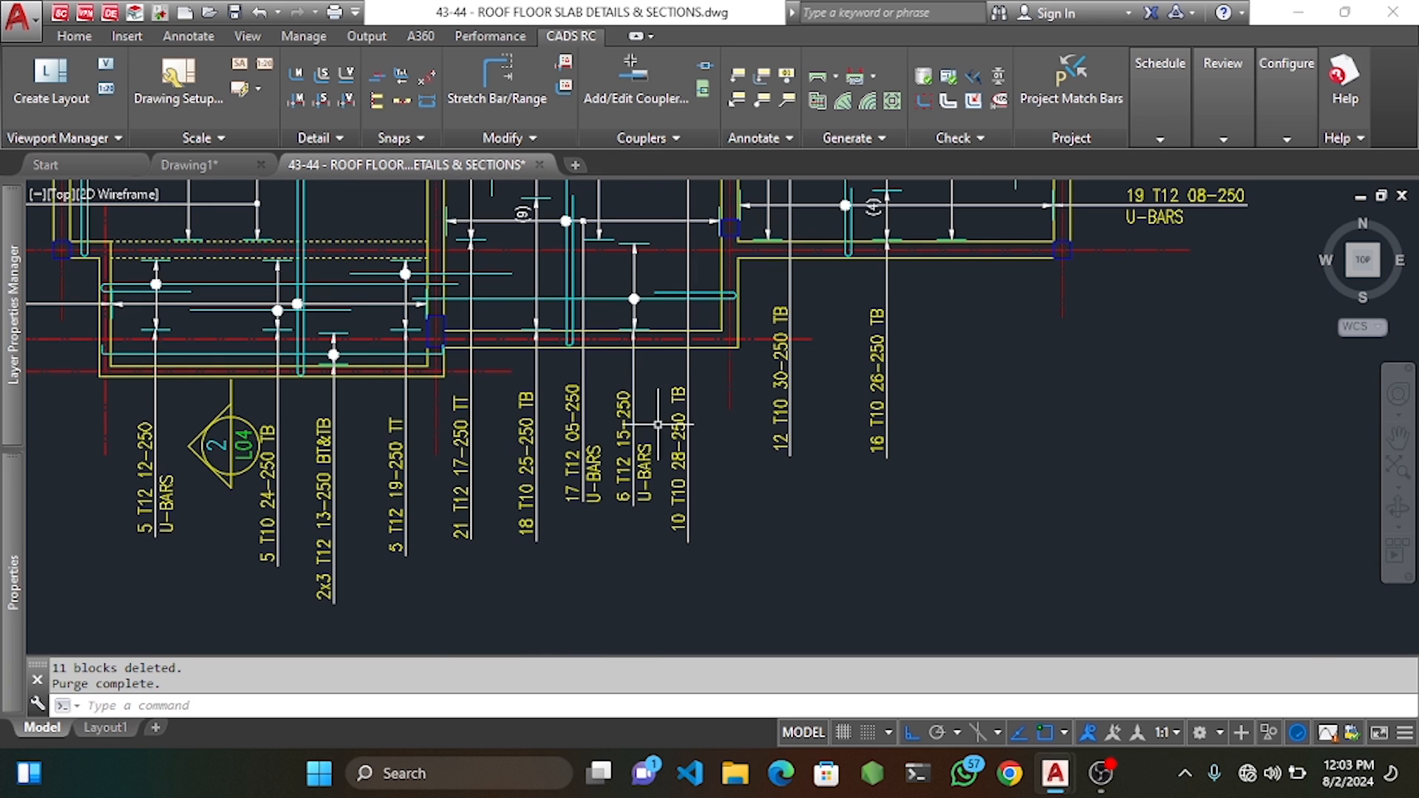
pyautogui.scroll(-4, 307, 368)
pyautogui.scroll(5, 373, 364)
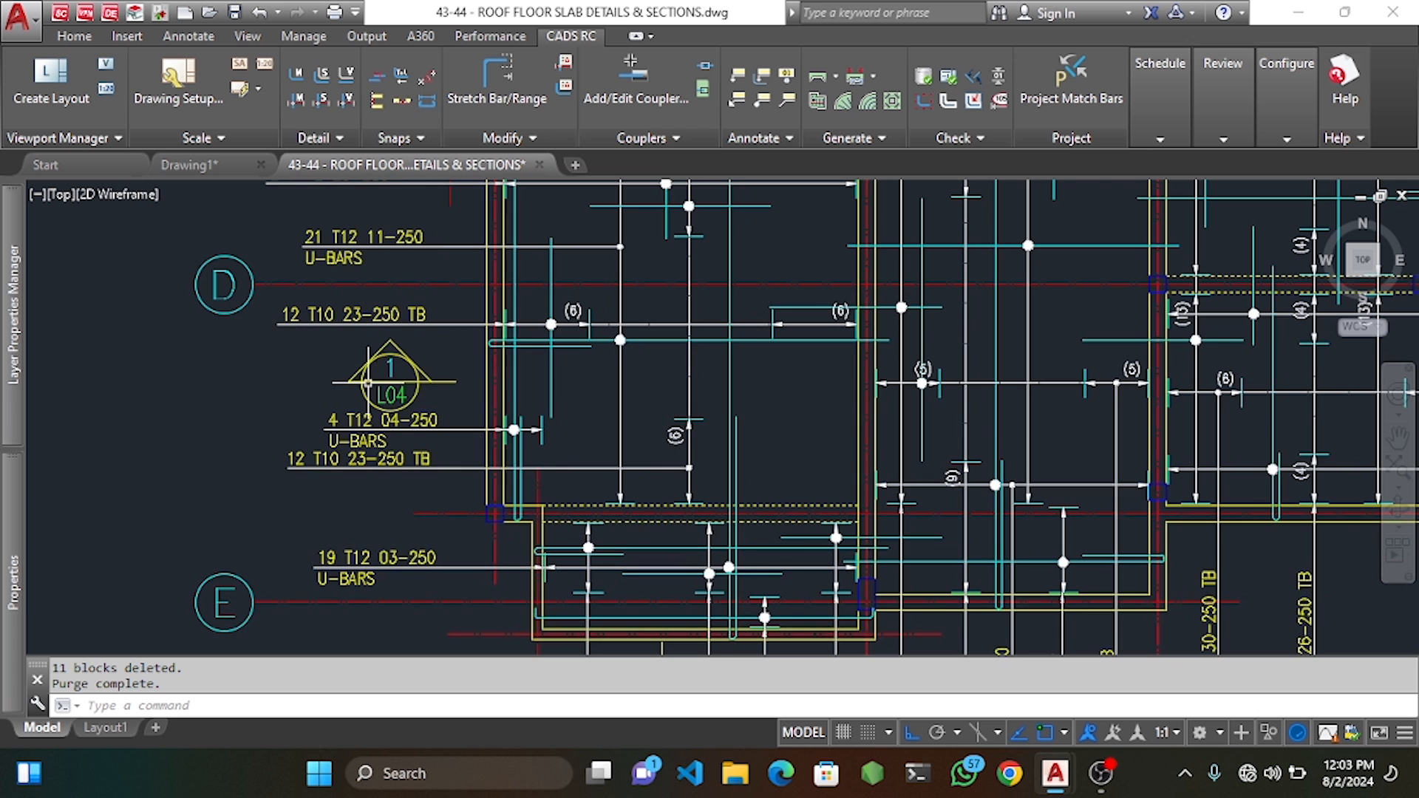
pyautogui.scroll(-4, 378, 362)
pyautogui.scroll(3, 381, 281)
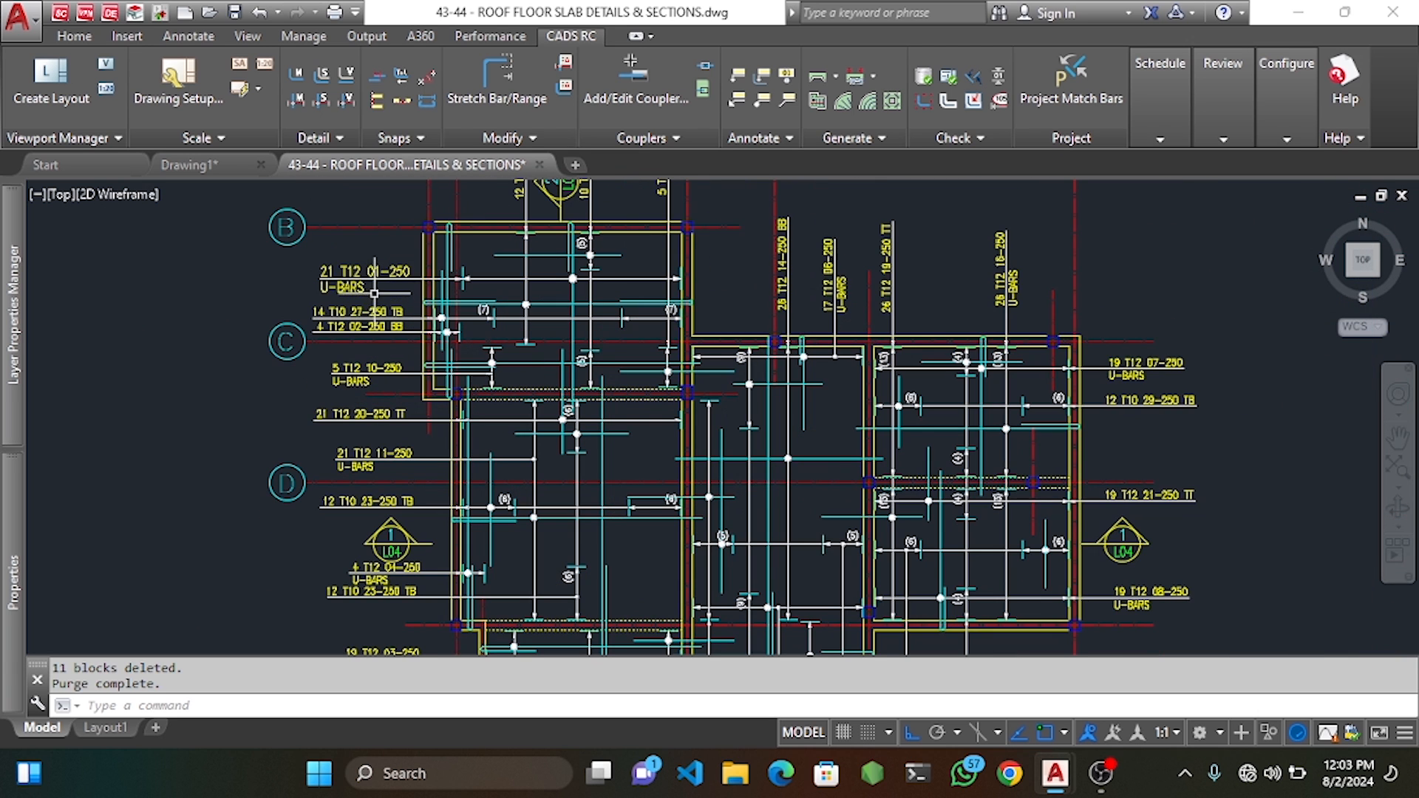